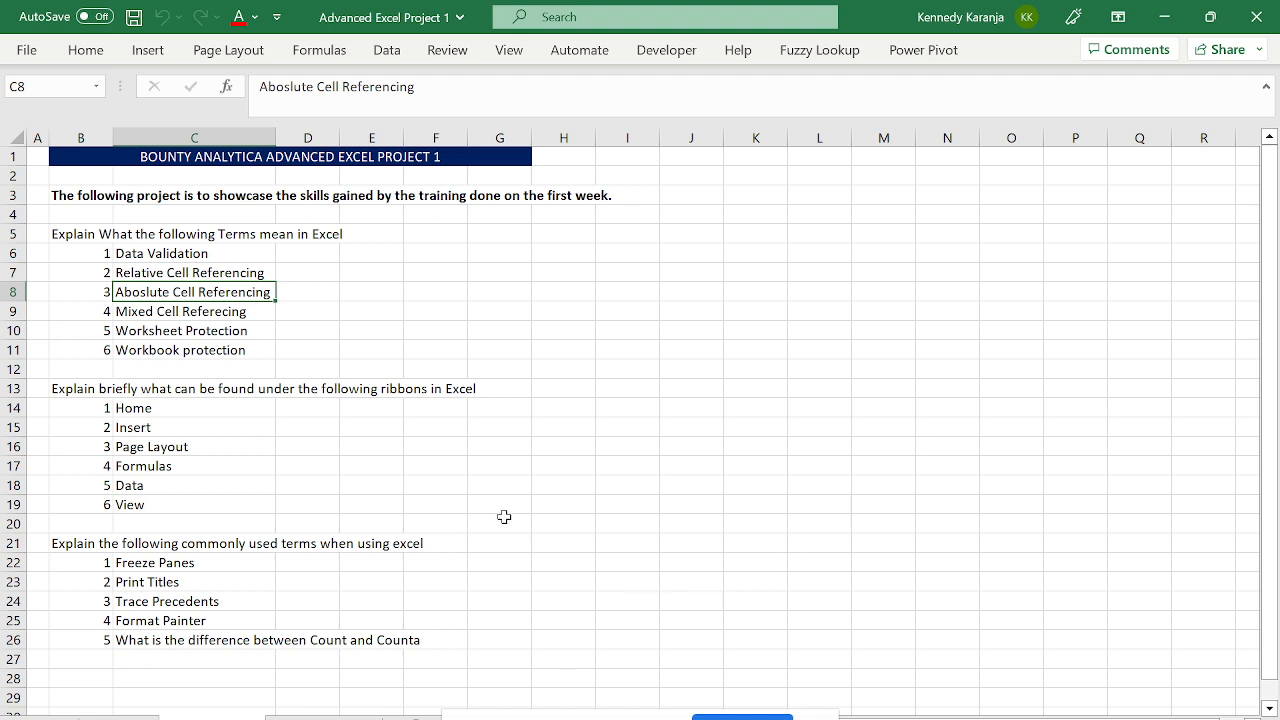
- Select the question list C3:C16, then pick the Relative Cell Referencing and Data Validation items
left_click(144, 193)
left_click_drag(144, 193, 190, 446)
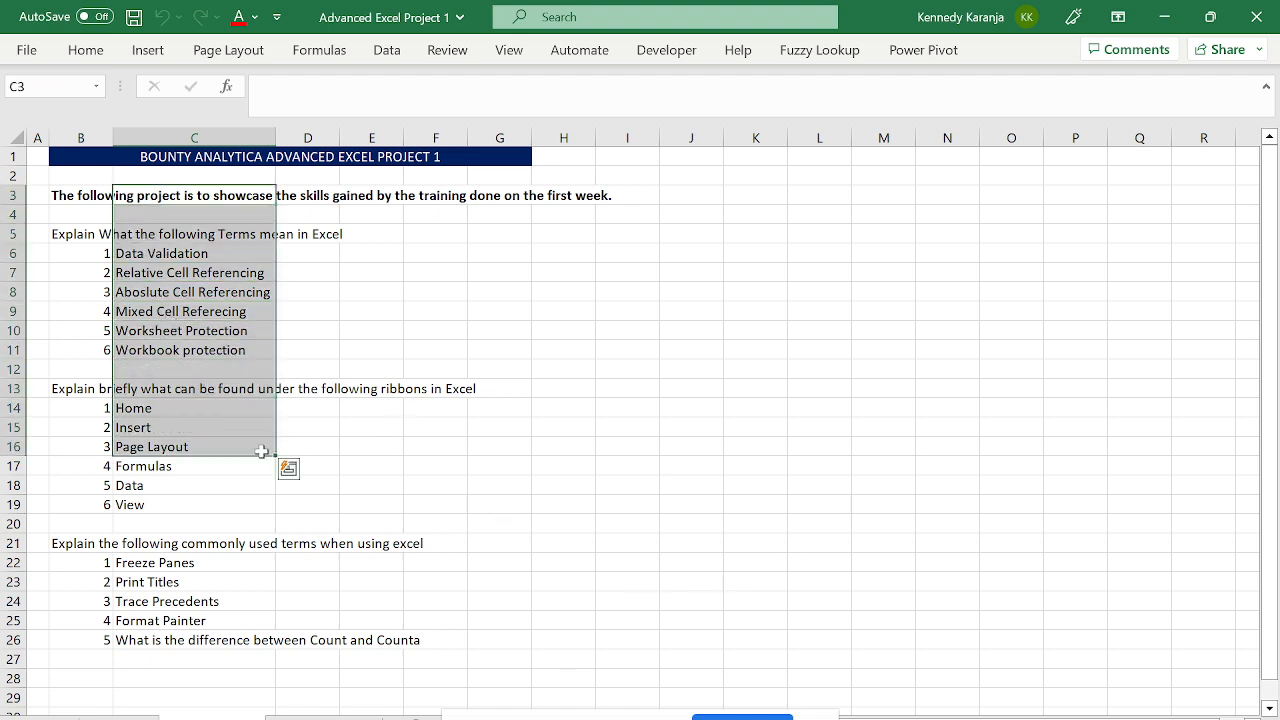
left_click(163, 275)
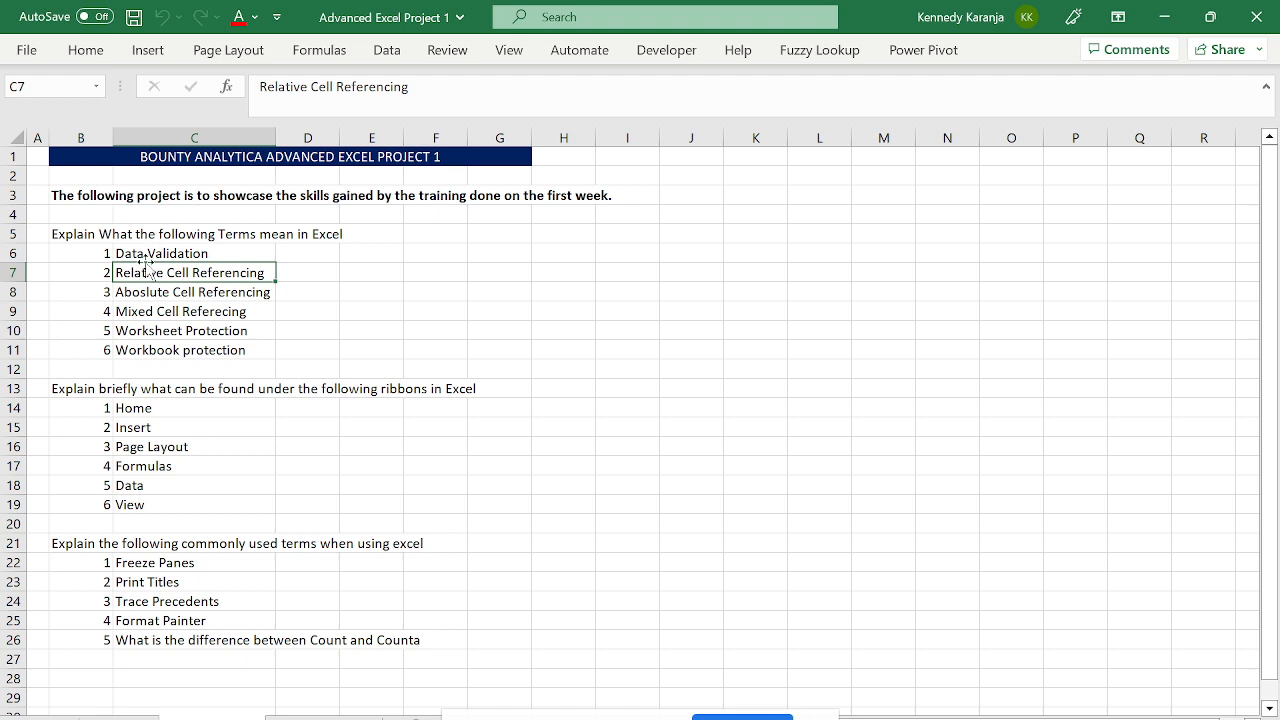
left_click(223, 253)
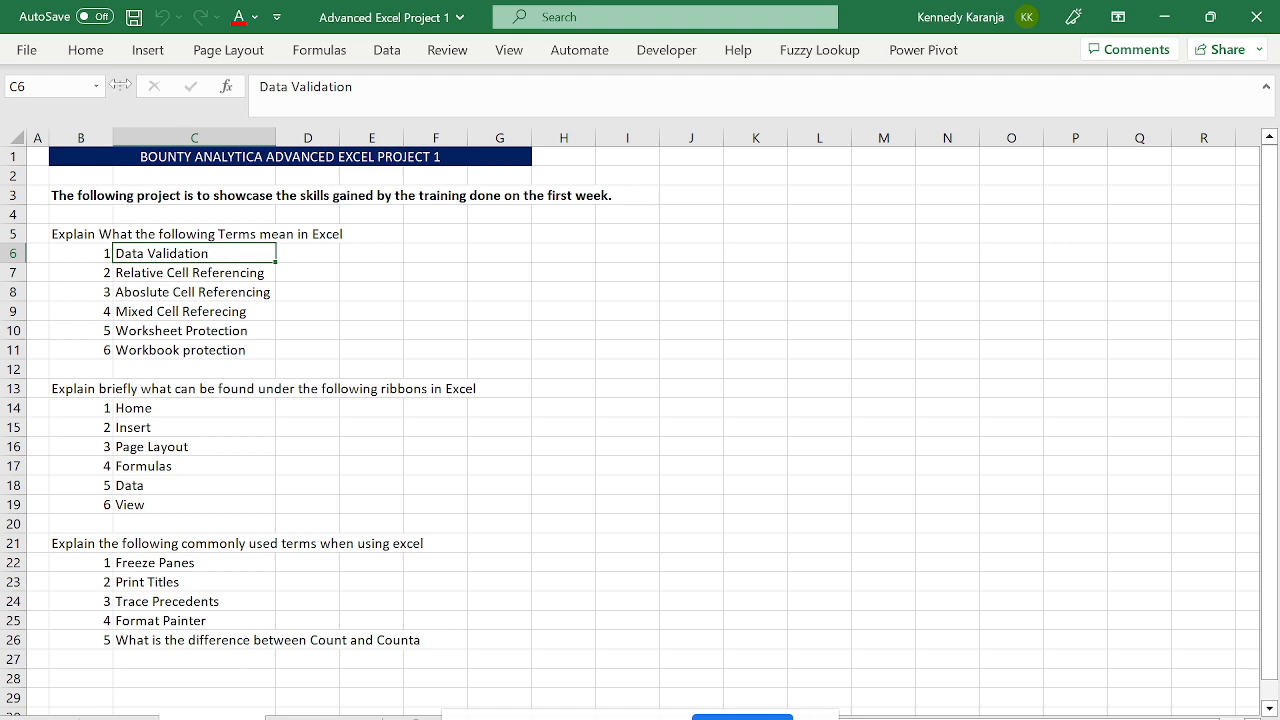
- Look at the Data Validation options on the Data tab and dismiss them unchanged
left_click(398, 56)
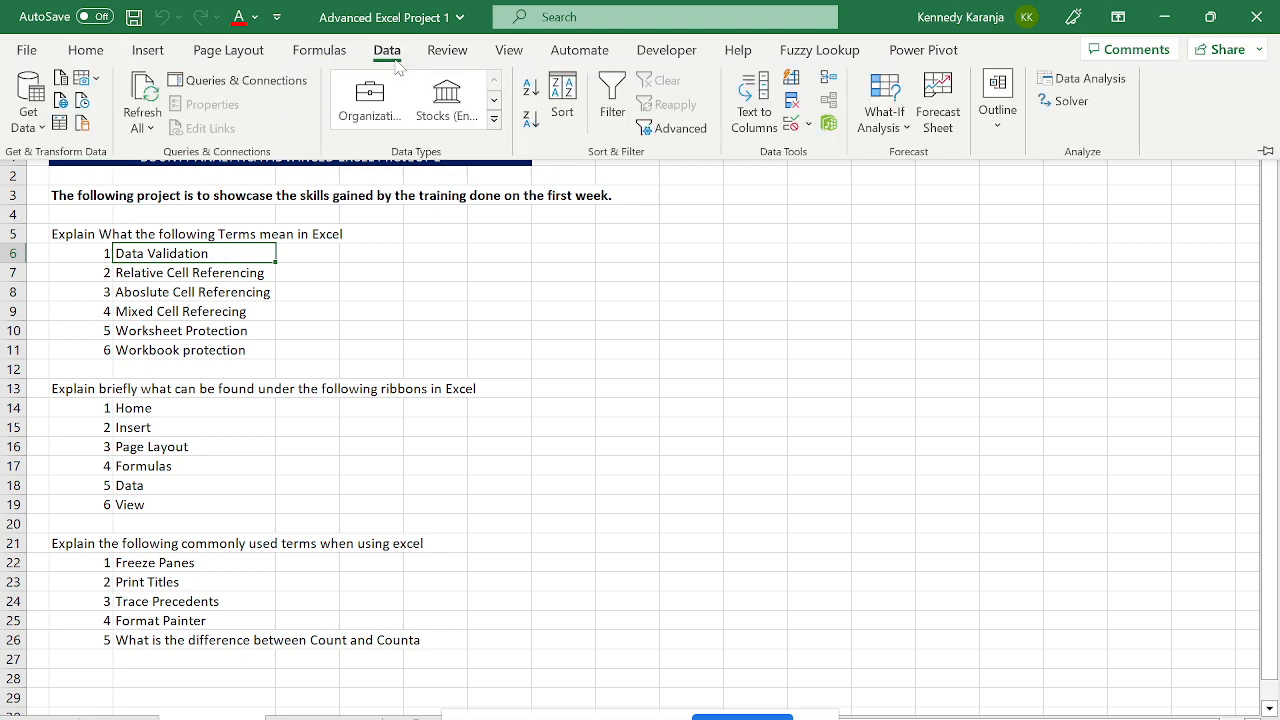
left_click(809, 125)
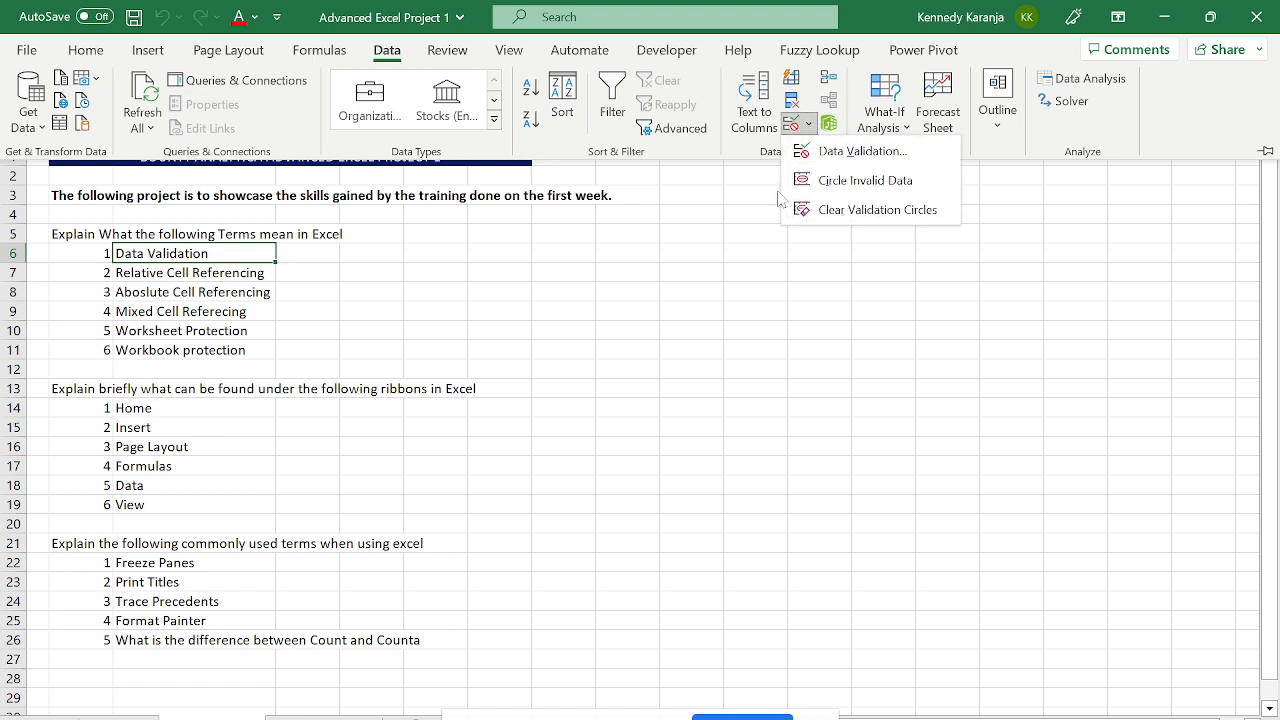
key("Escape")
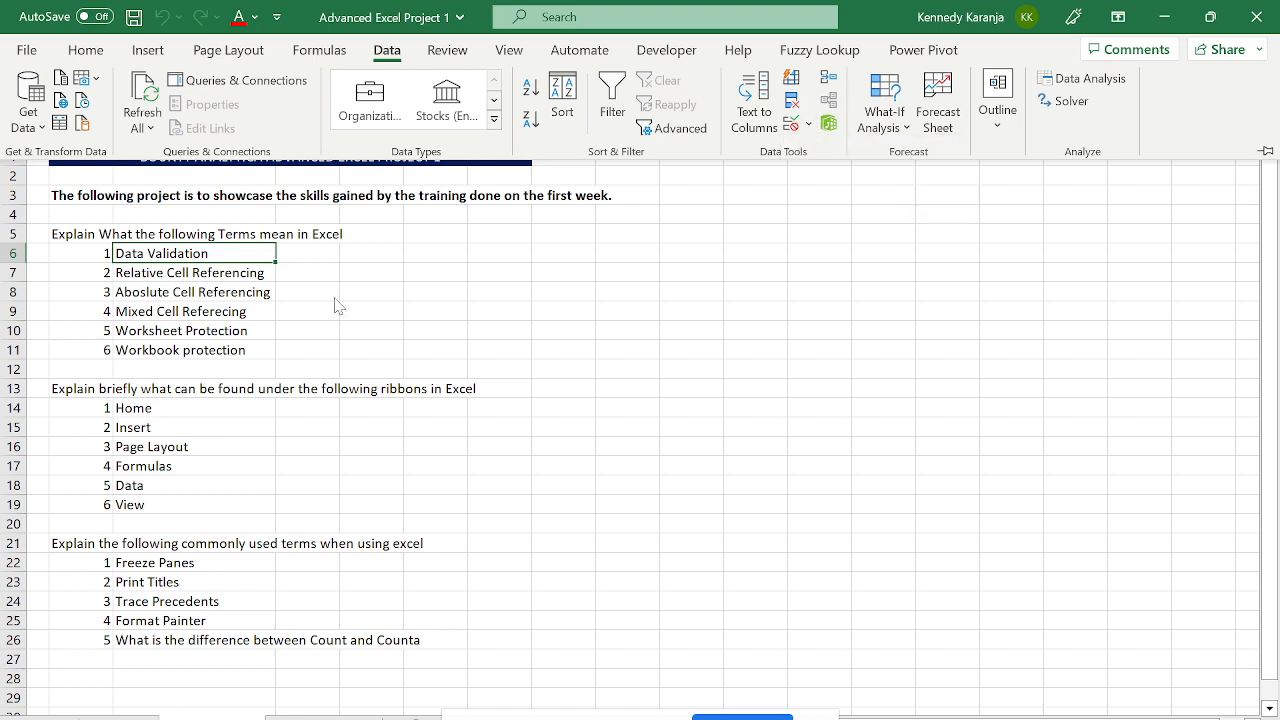
left_click(262, 263)
- Move through the cell referencing terms down to the Worksheet Protection item
left_click(172, 292)
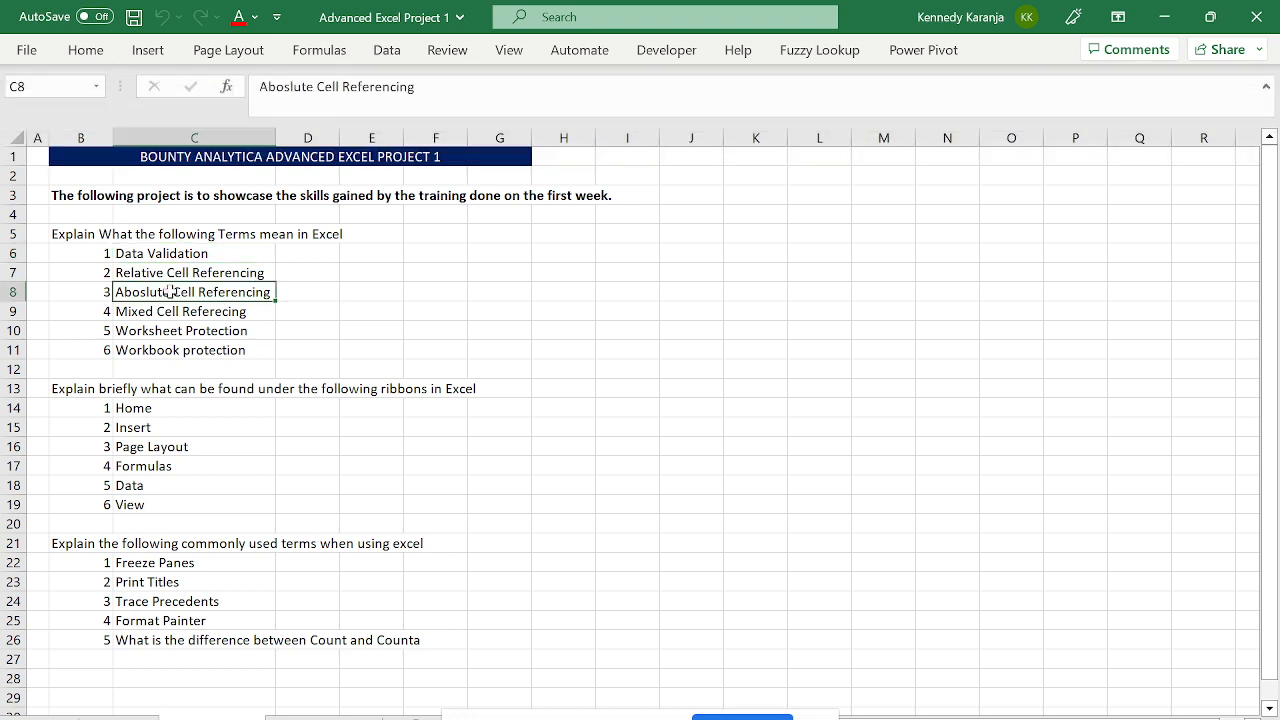
key("Up")
key("Down")
key("Down")
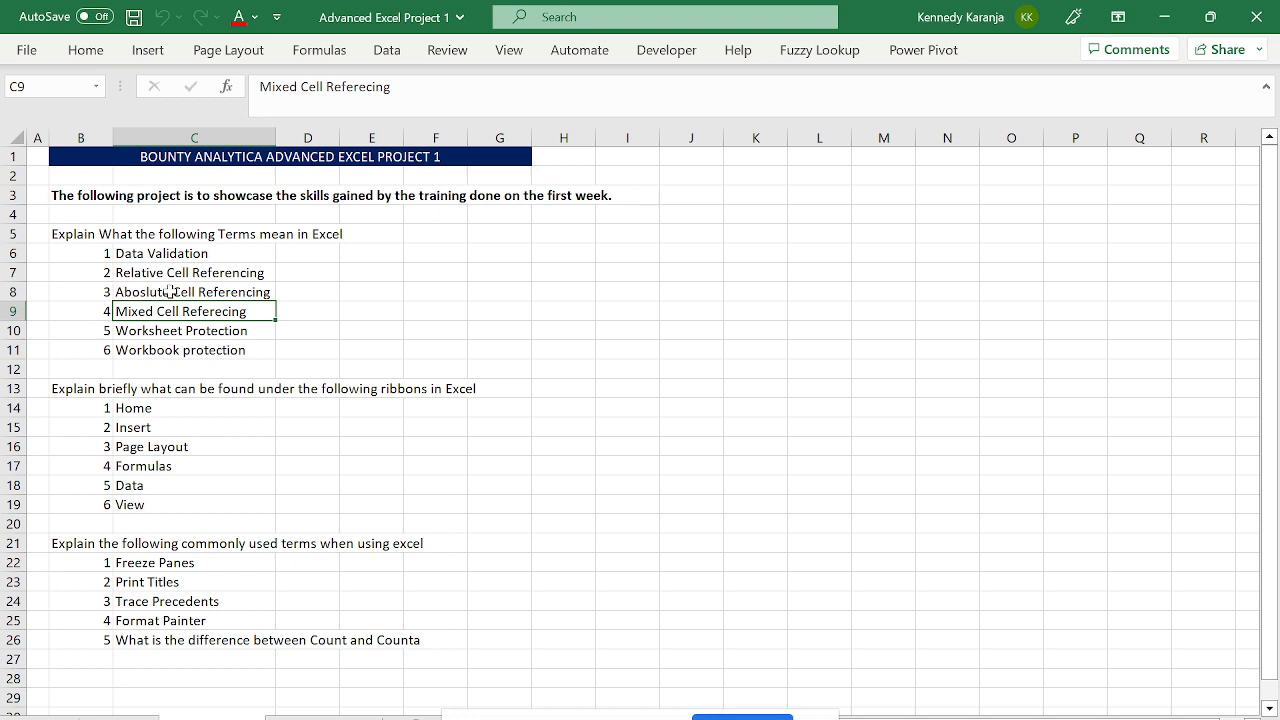
key("Down")
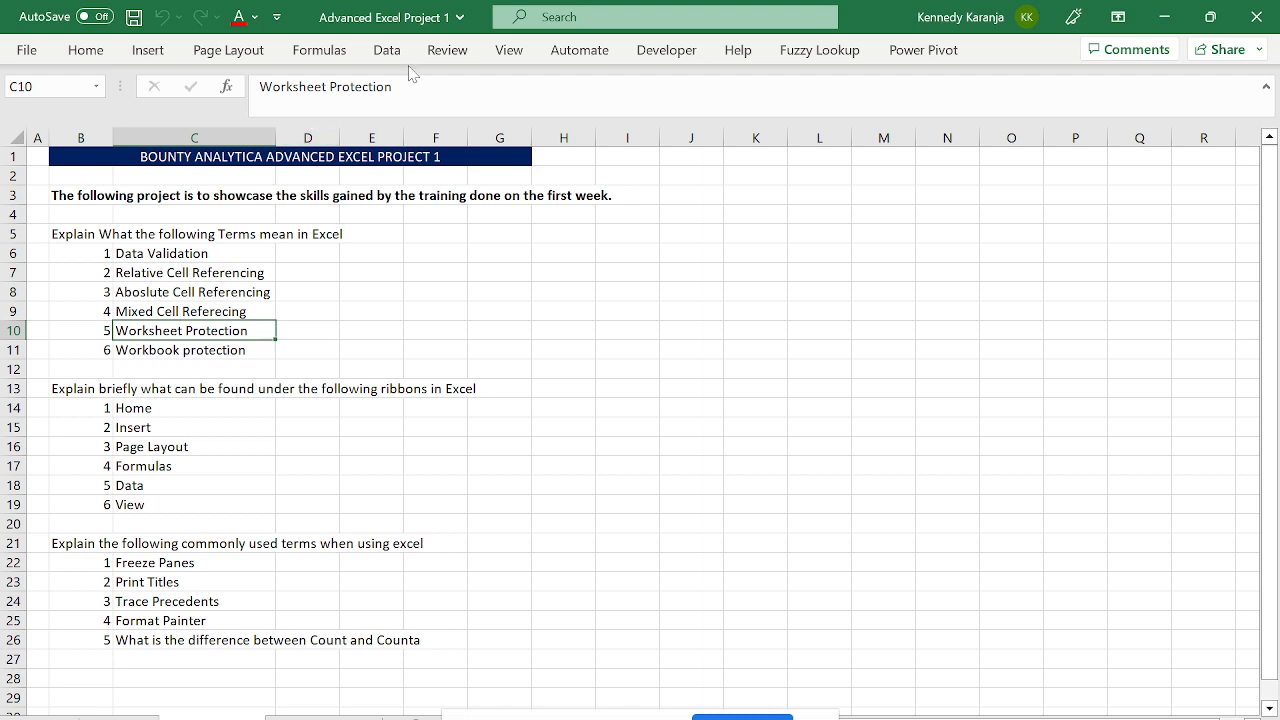
- Cancel Protect Workbook without a password, leaving the workbook unprotected, and pin the Review ribbon
left_click(446, 52)
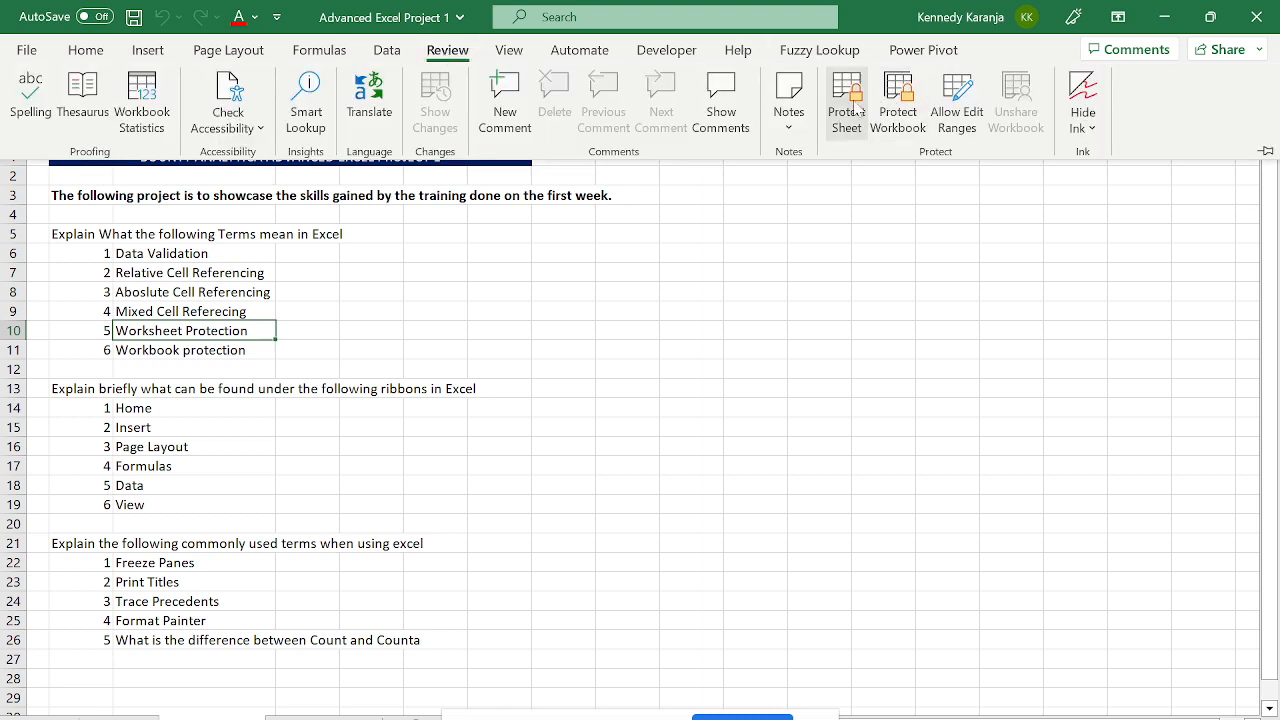
left_click(892, 124)
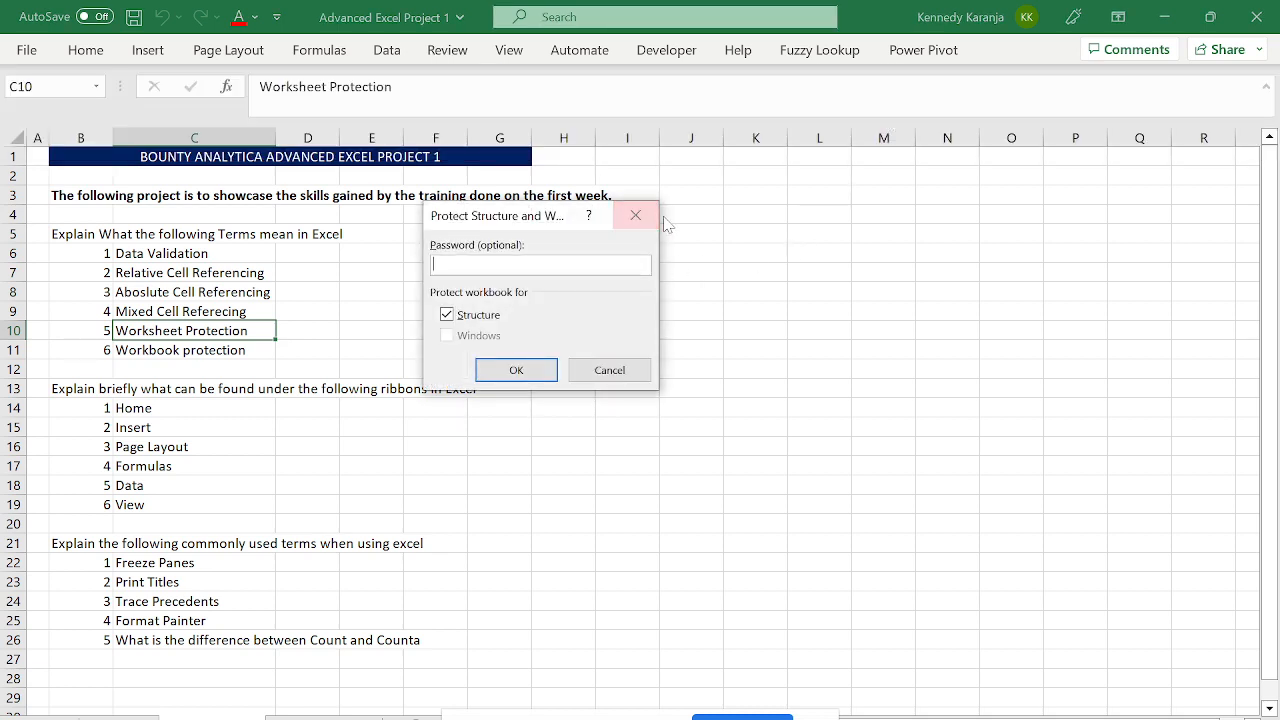
left_click(635, 215)
left_click(447, 50)
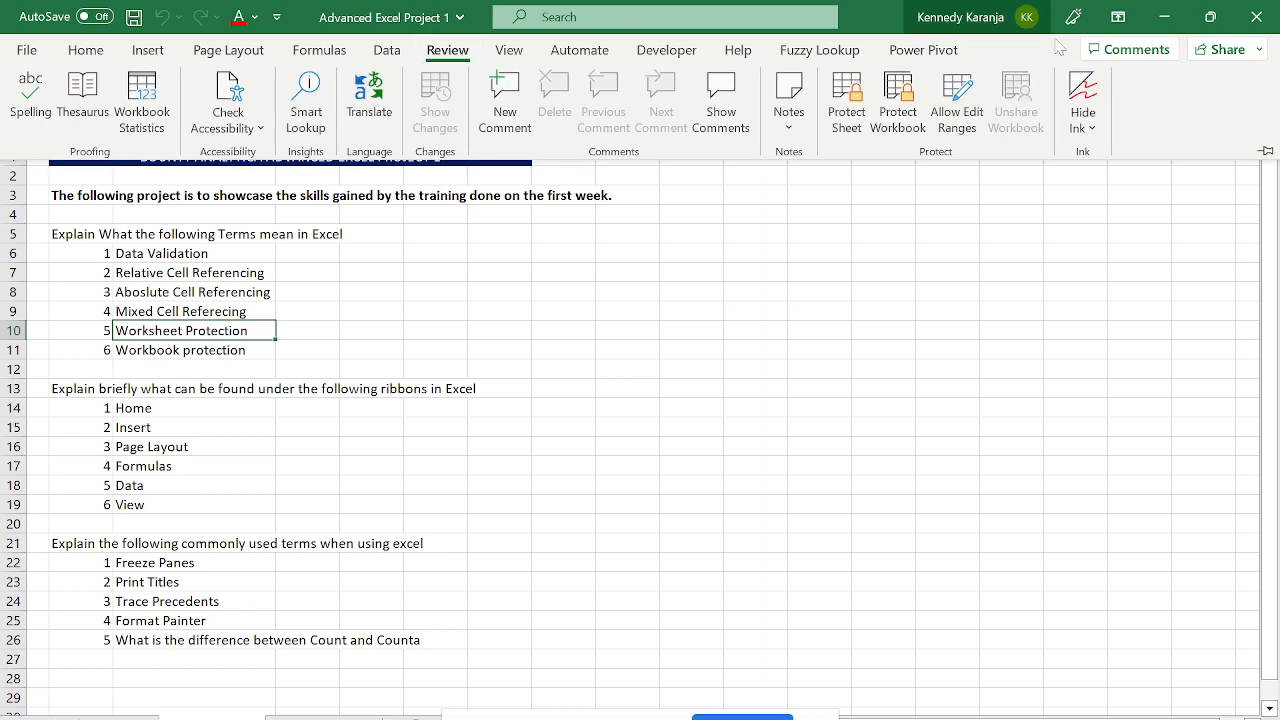
left_click(1267, 151)
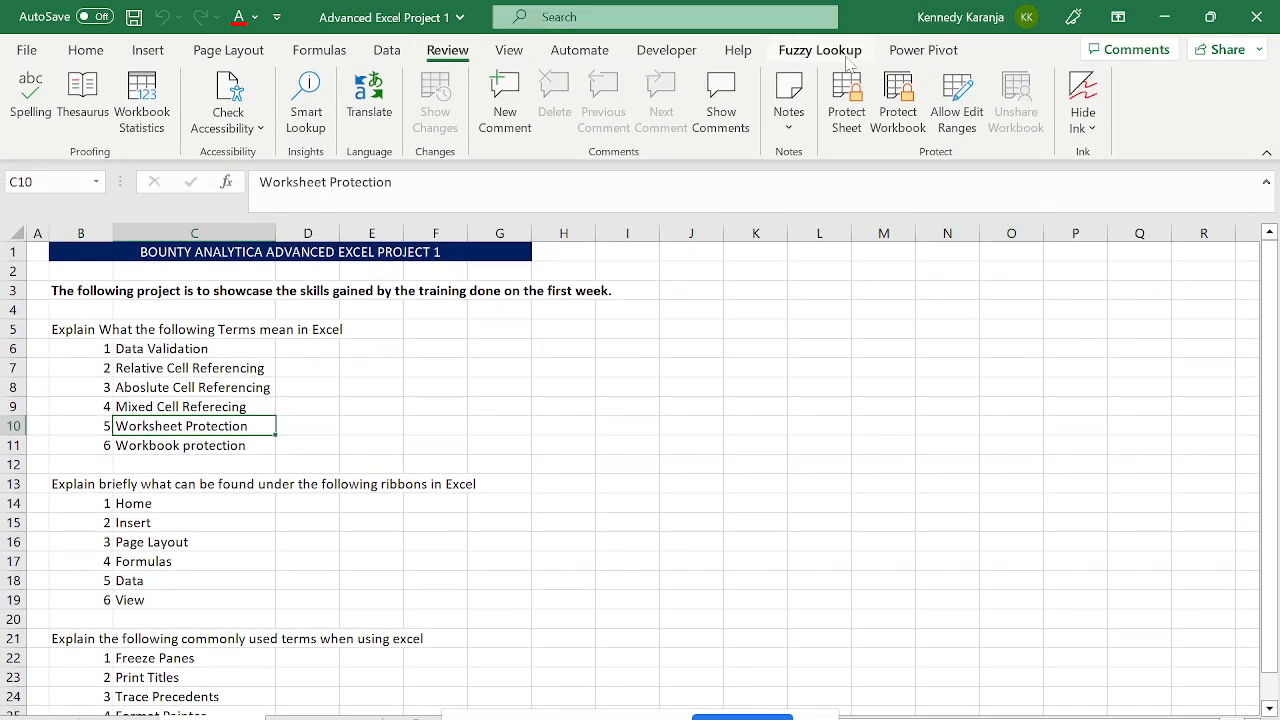
- Move around the Home item in C14 and the ribbons question heading above it
left_click(363, 466)
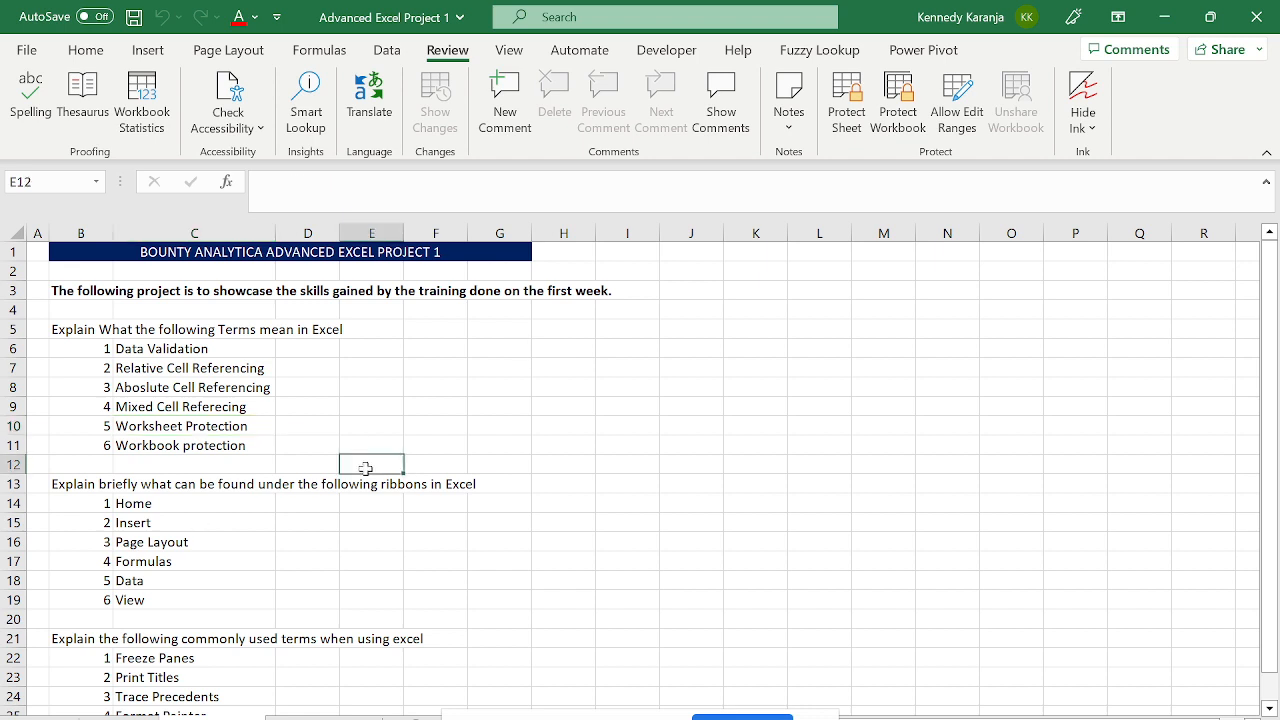
left_click(182, 508)
key("Down")
key("Down")
key("Down")
key("Down")
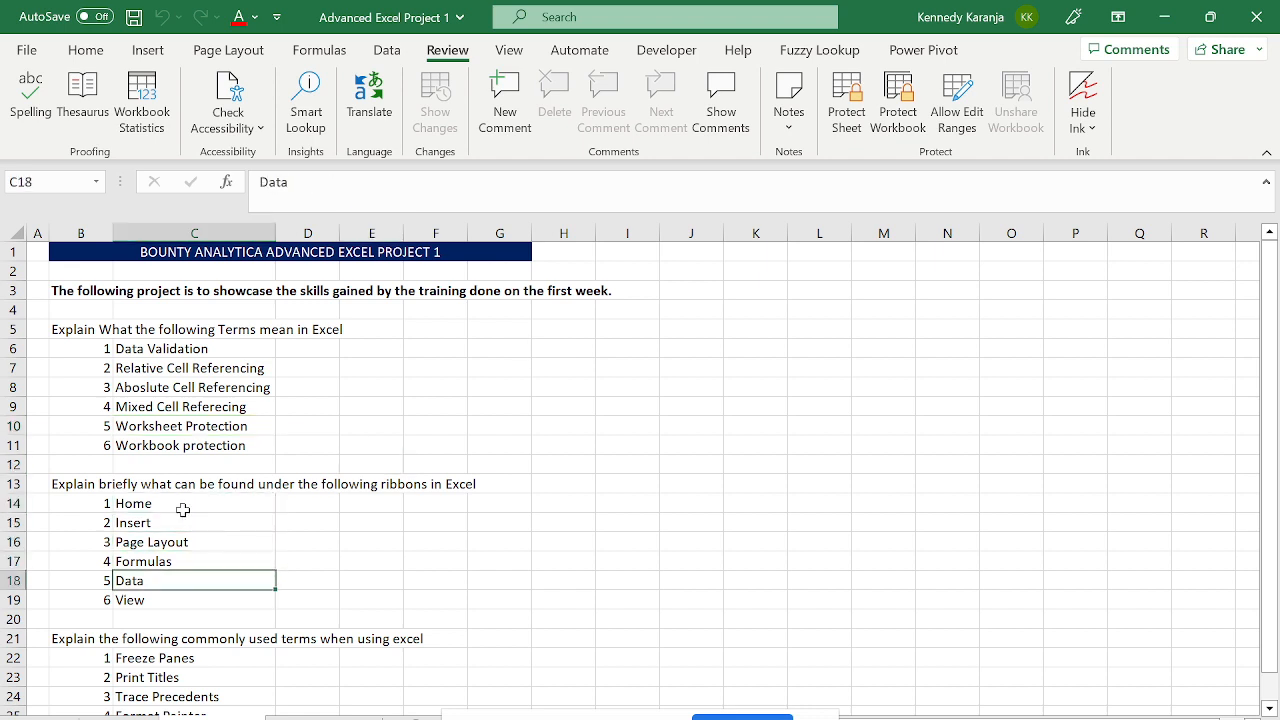
key("Up")
key("Up")
key("Up")
key("Up")
key("Down")
key("Down")
key("Up")
key("Up")
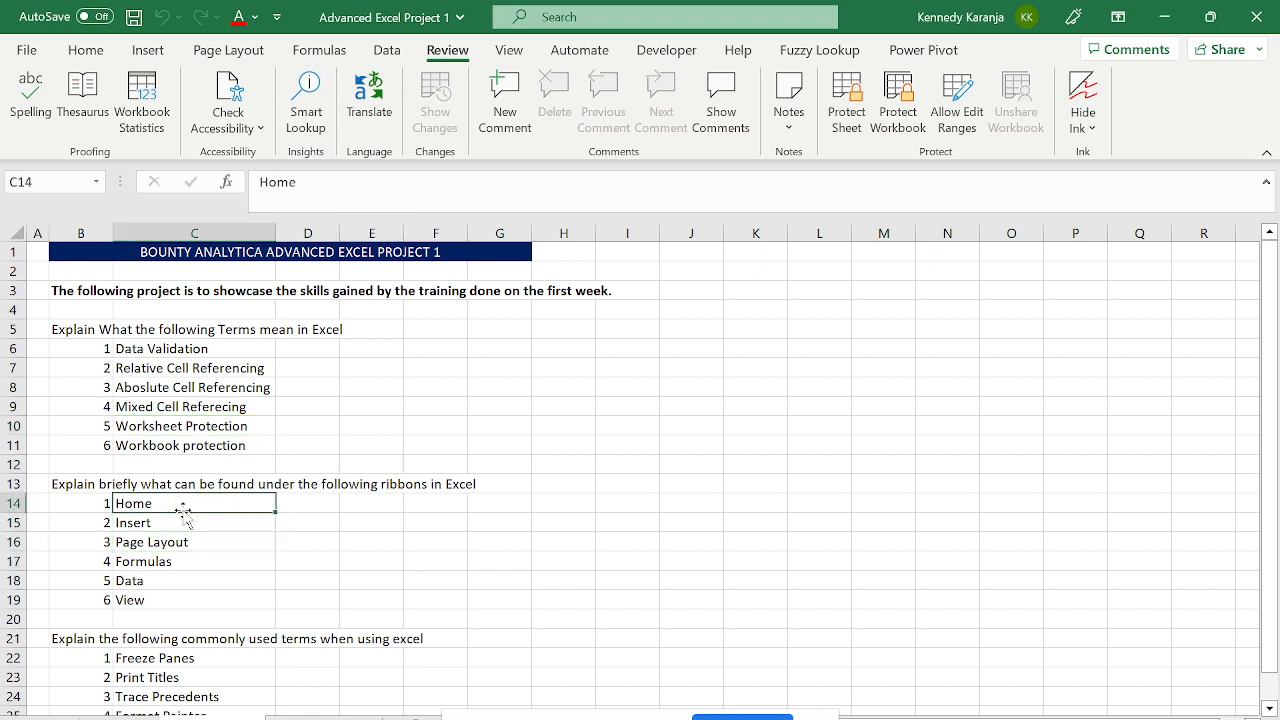
key("Right")
key("Up")
key("Left")
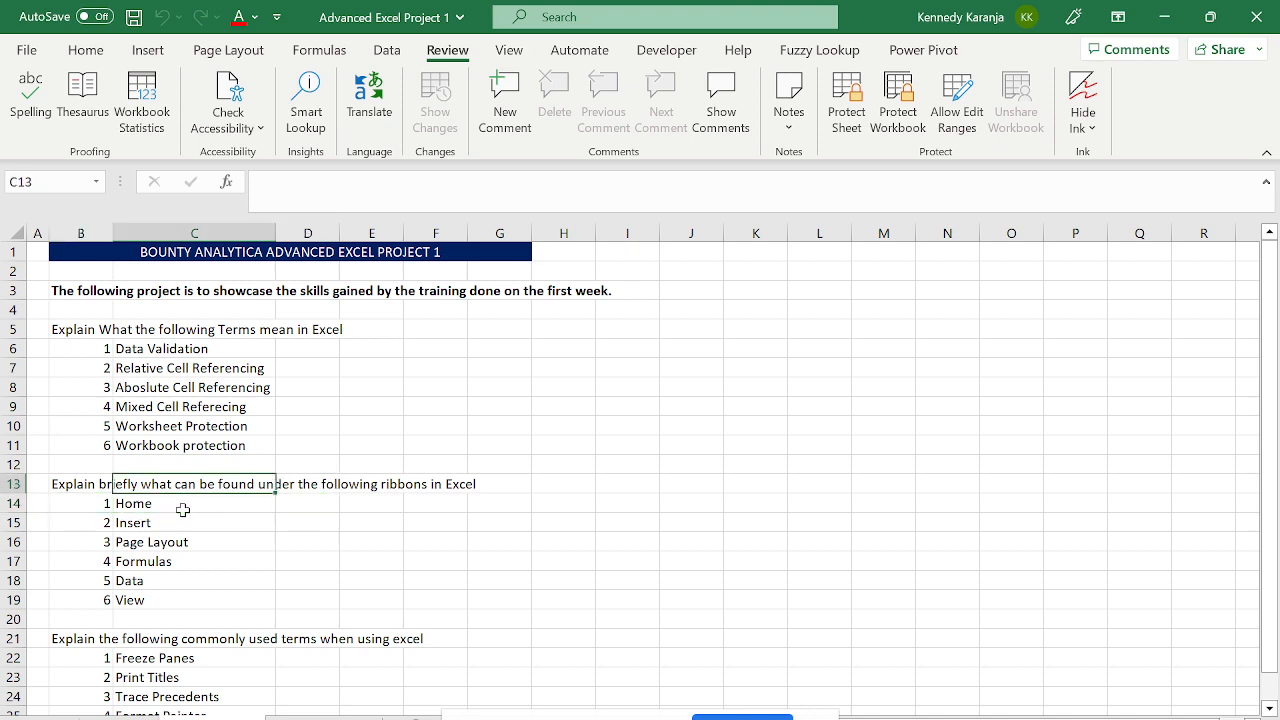
key("Down")
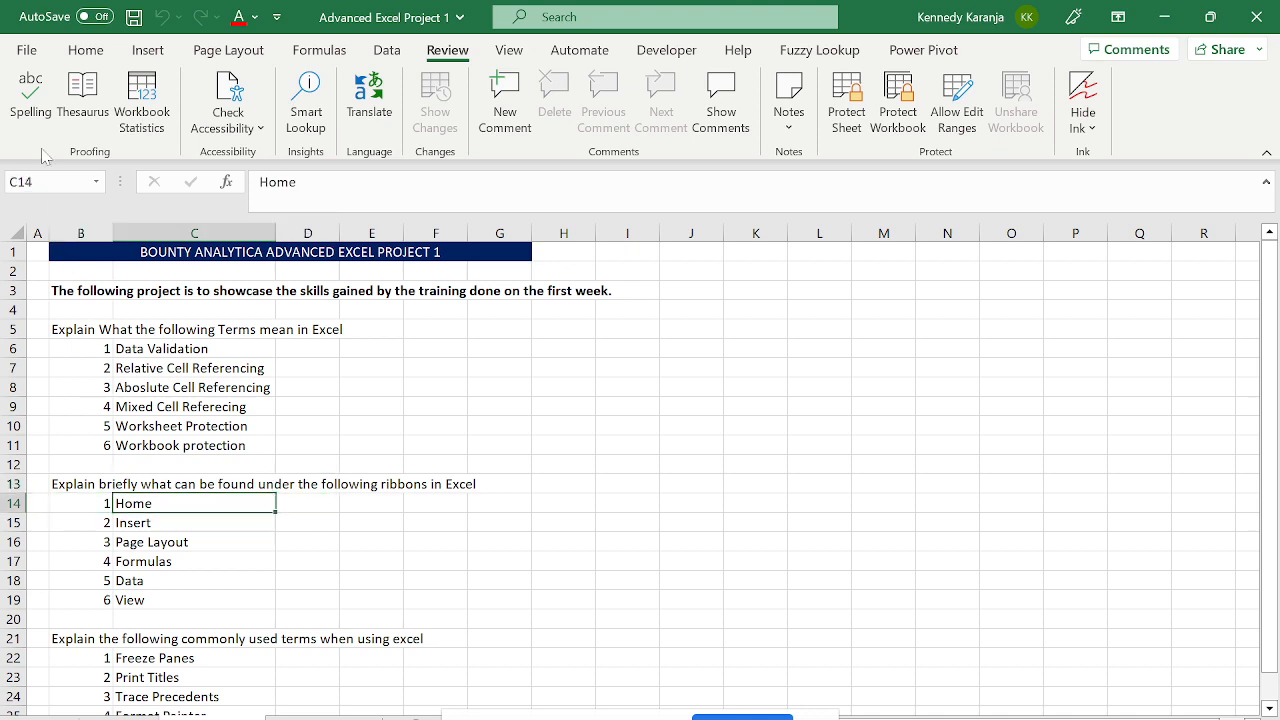
- Show the Home ribbon and step through the Page Layout, Data and View items
left_click(101, 60)
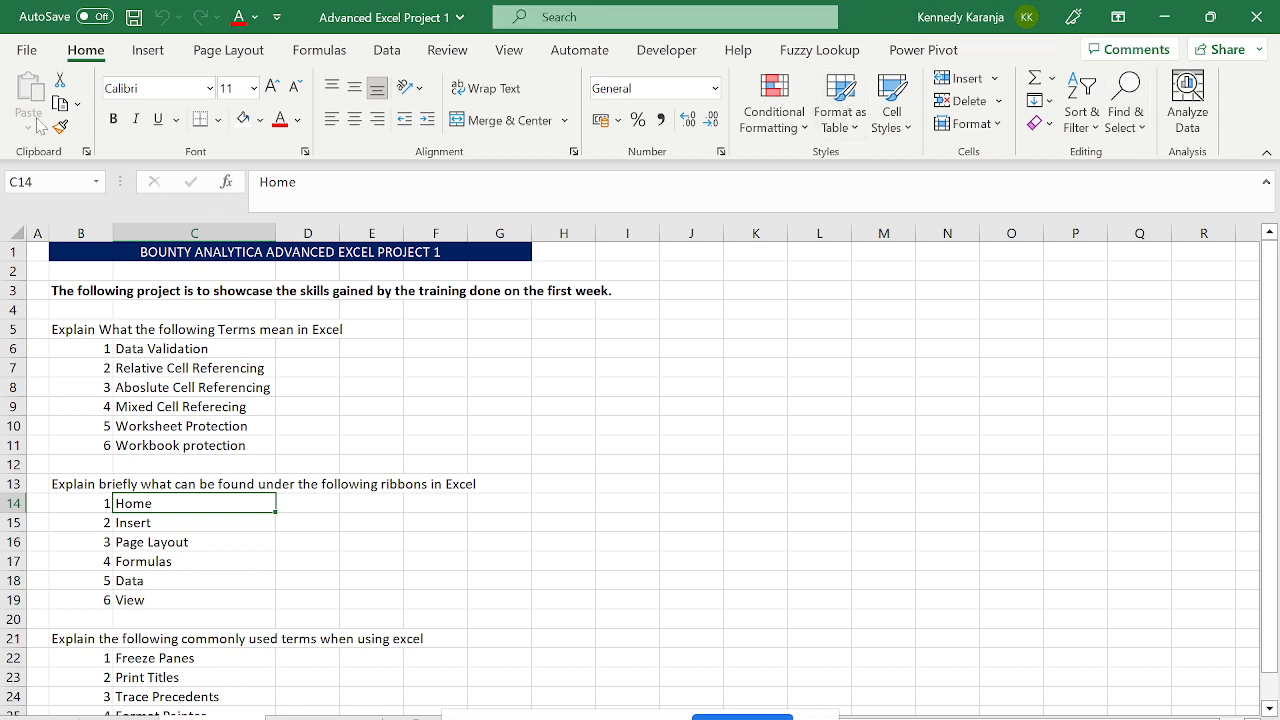
left_click(211, 545)
key("Down")
key("Down")
key("Down")
key("Down")
key("Down")
key("Down")
key("Down")
key("Down")
key("Down")
key("Down")
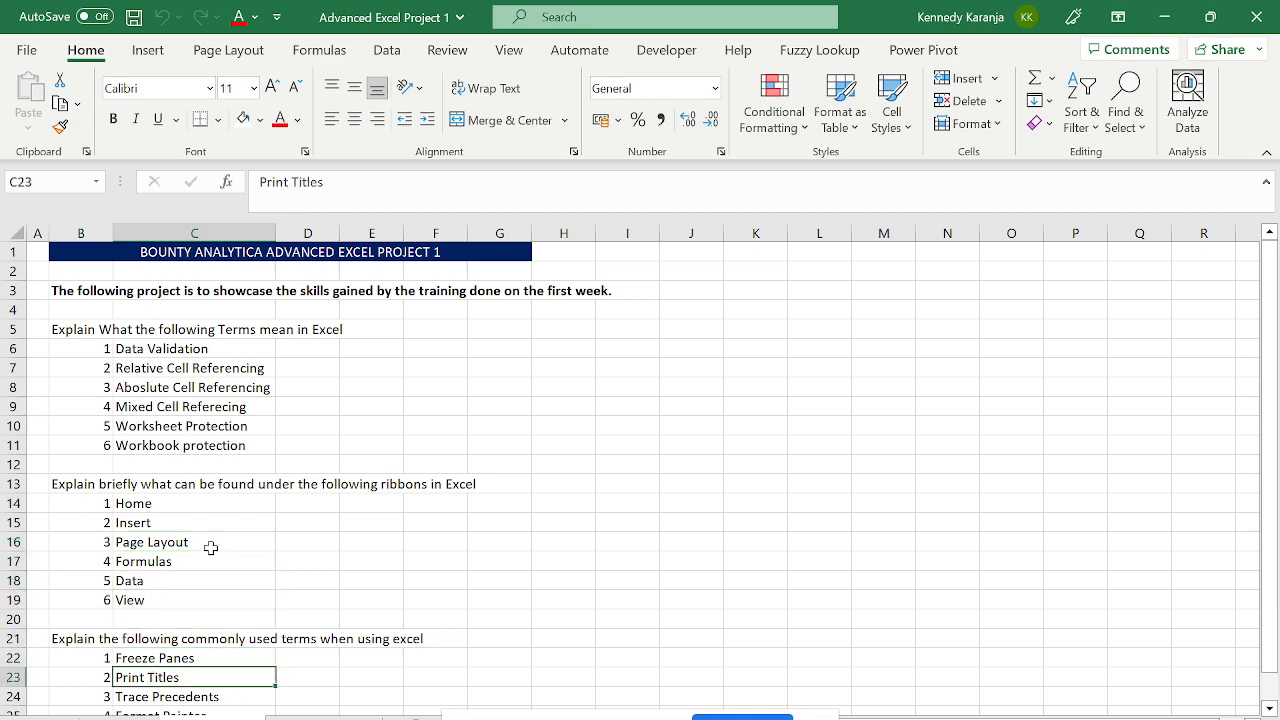
key("Down")
key("Up")
key("Up")
key("Up")
key("Up")
key("Up")
key("Up")
key("Up")
key("Up")
key("Up")
key("Up")
key("Up")
key("Up")
key("Up")
key("Up")
key("Up")
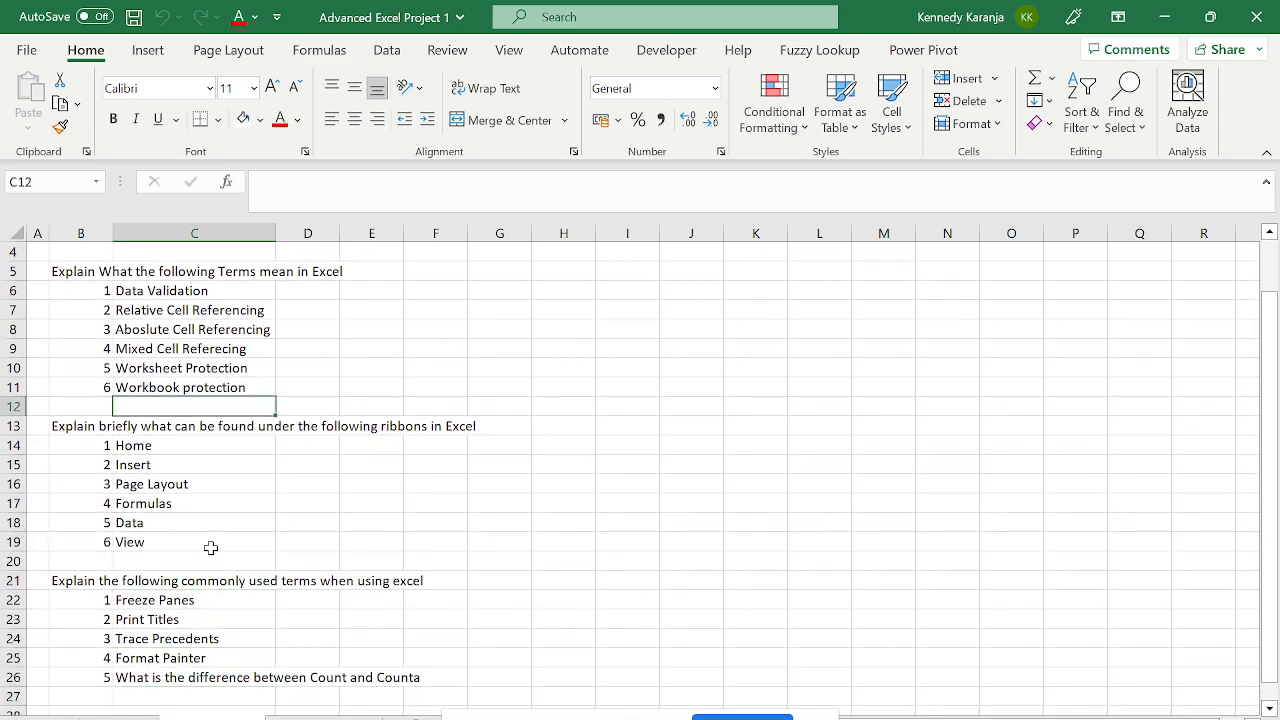
key("Down")
key("Down")
key("Down")
key("Down")
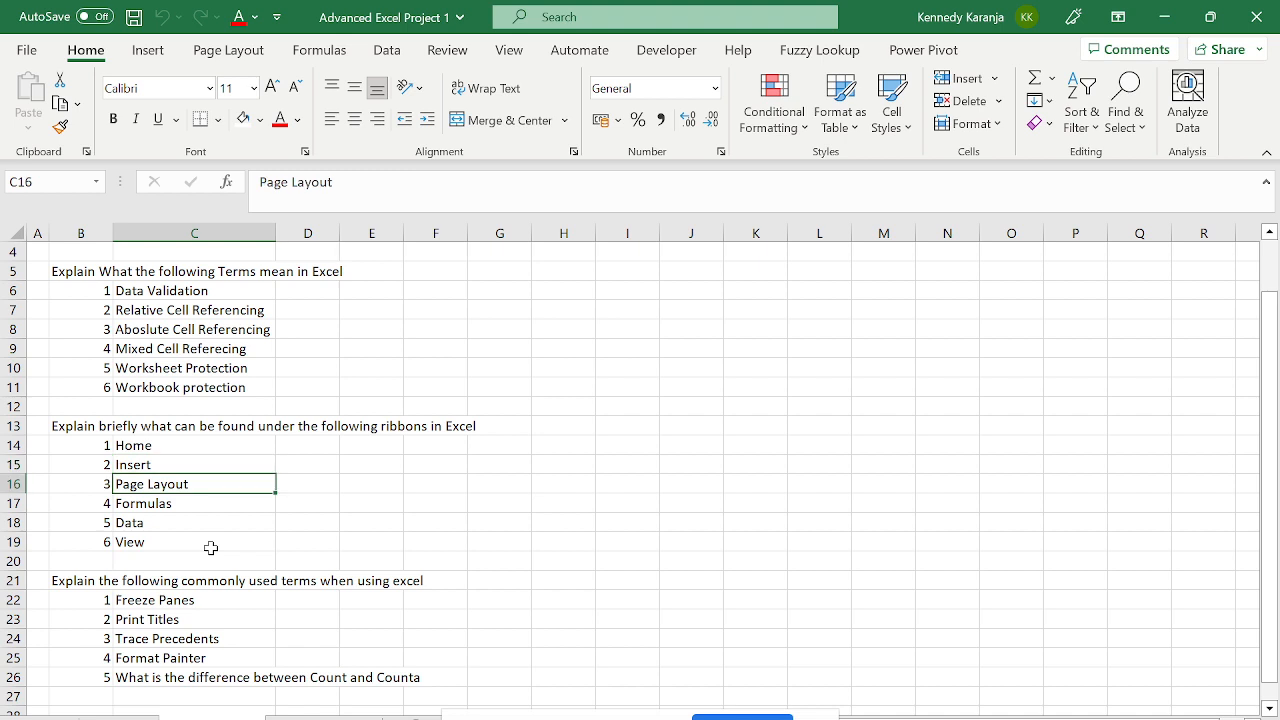
key("Down")
key("Down")
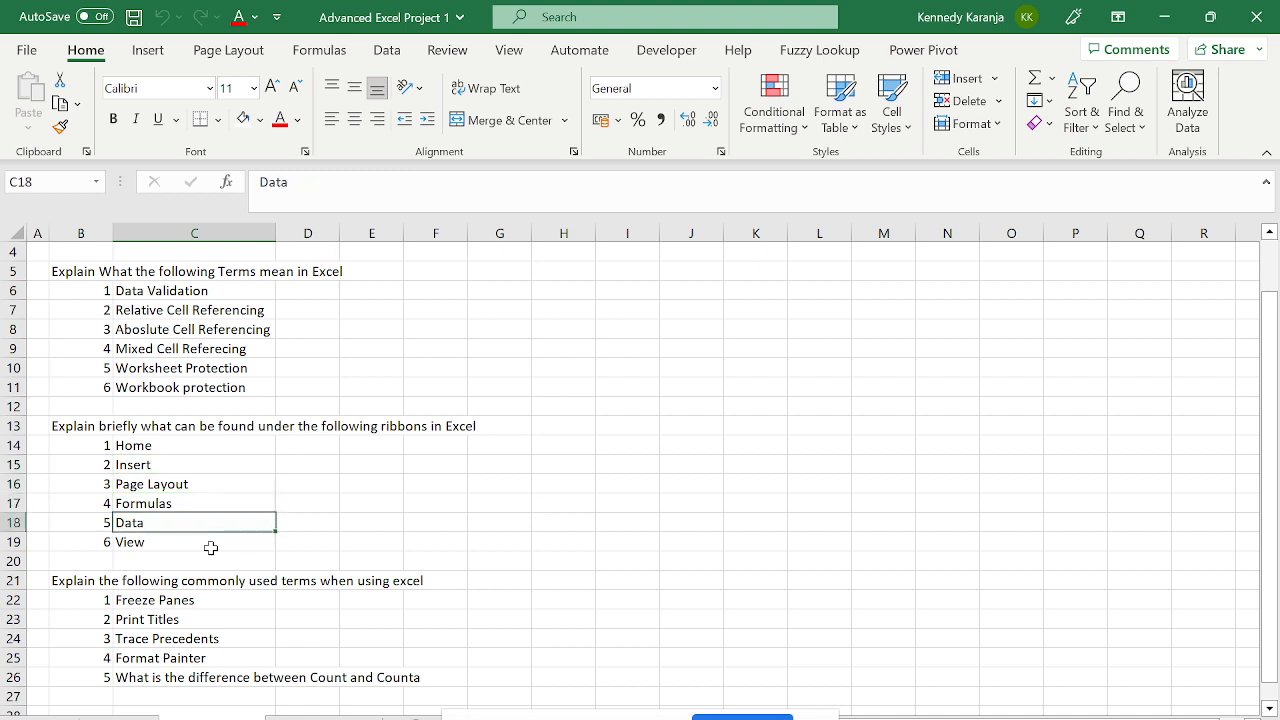
key("Down")
key("Up")
key("Down")
key("Down")
key("Down")
key("Down")
key("Down")
key("Down")
key("Down")
key("Down")
key("Down")
key("Down")
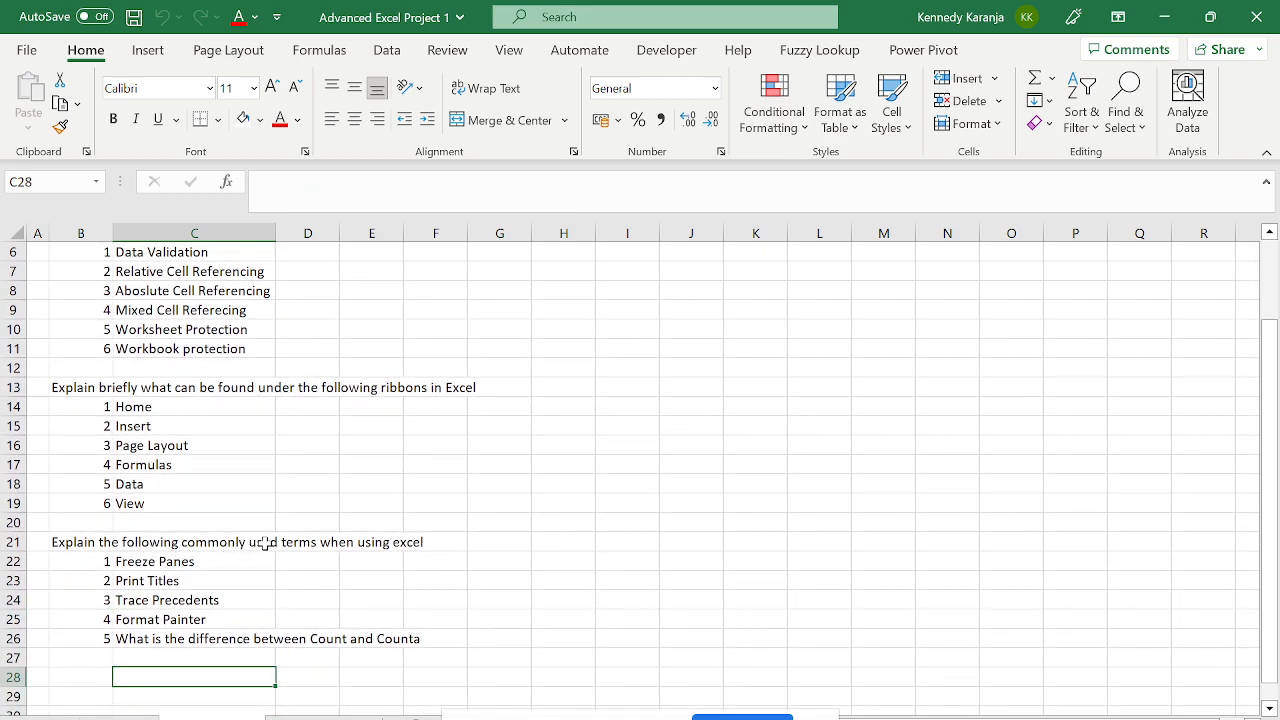
- Select the Freeze Panes, Print Titles and Trace Precedents items, then show the Data ribbon
left_click(185, 558)
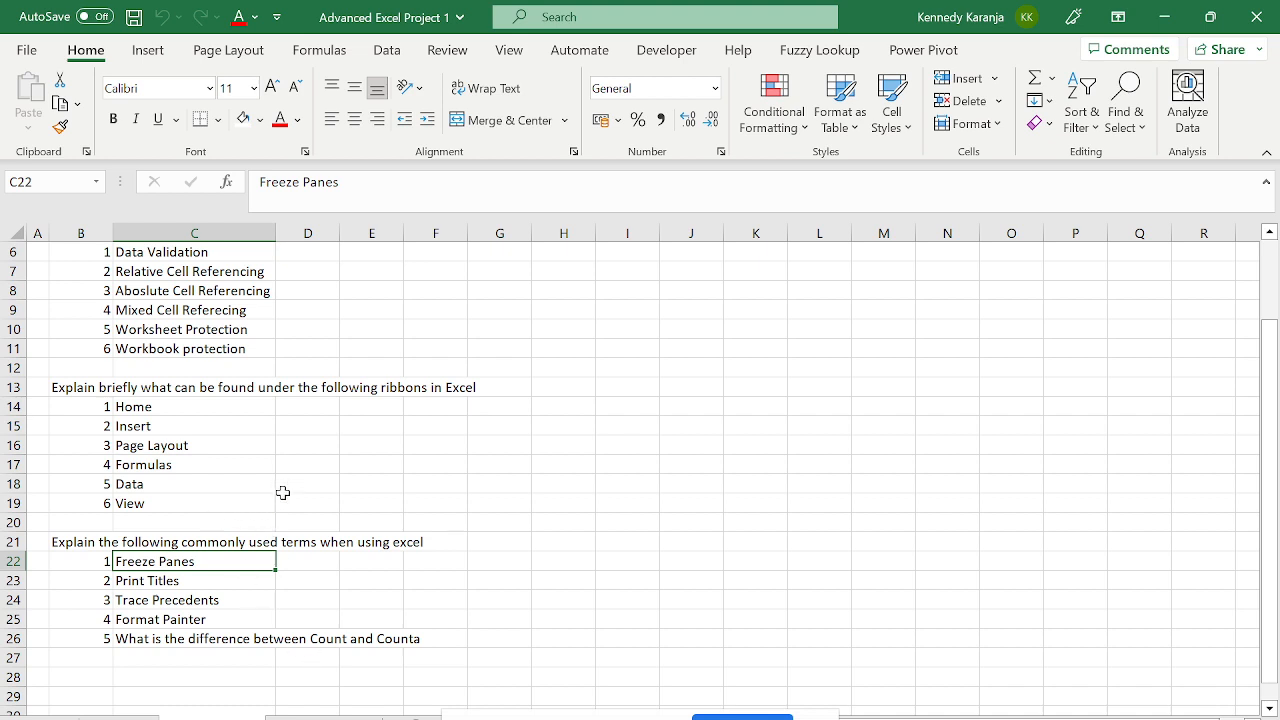
left_click(187, 580)
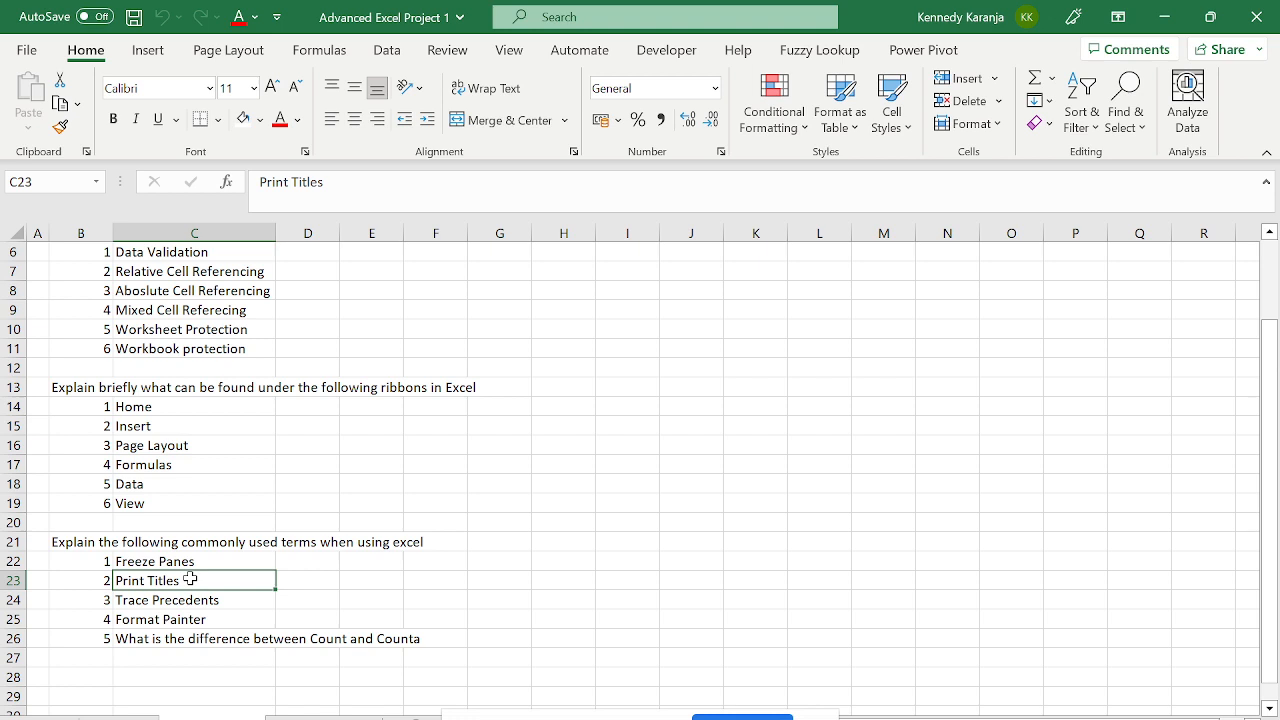
left_click(190, 599)
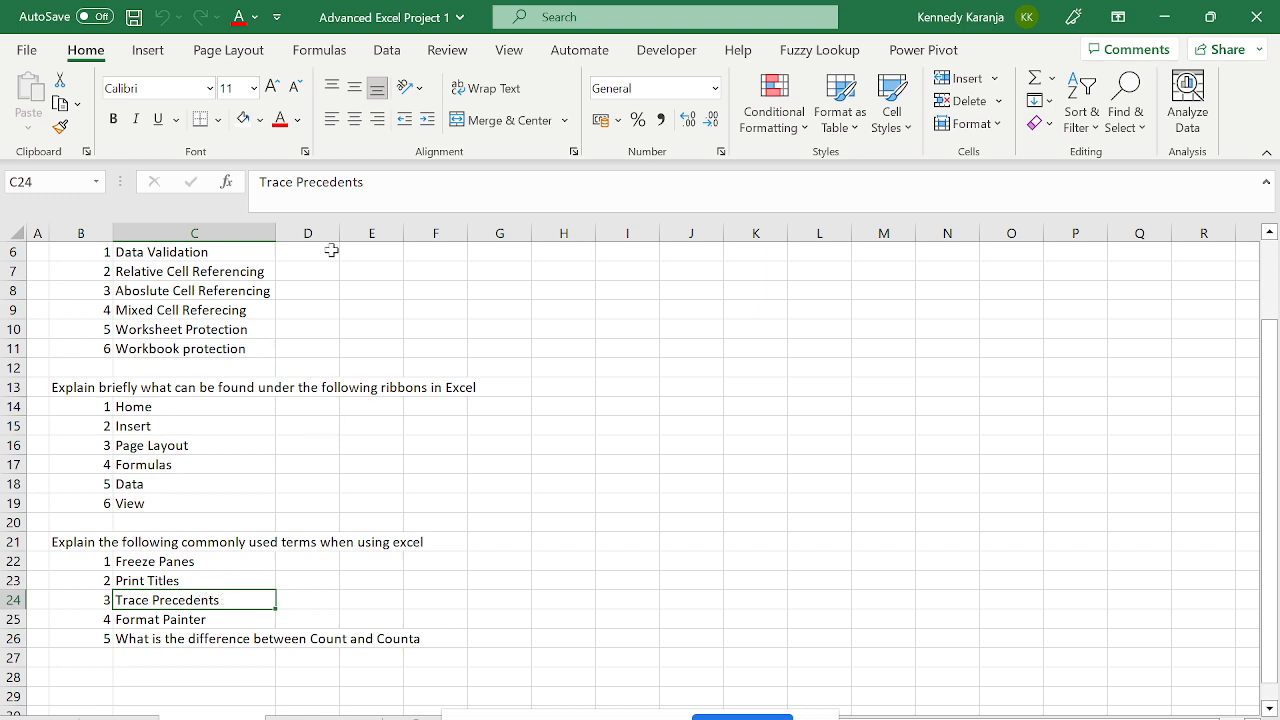
left_click(388, 58)
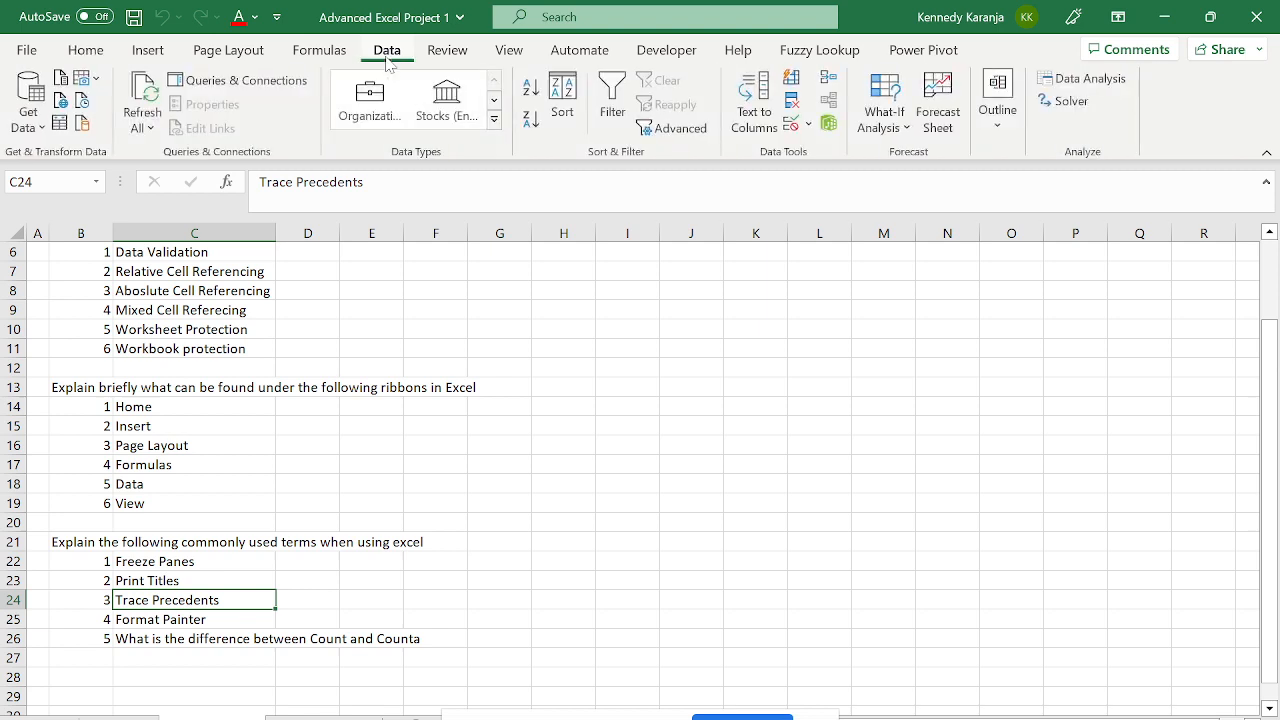
left_click(336, 56)
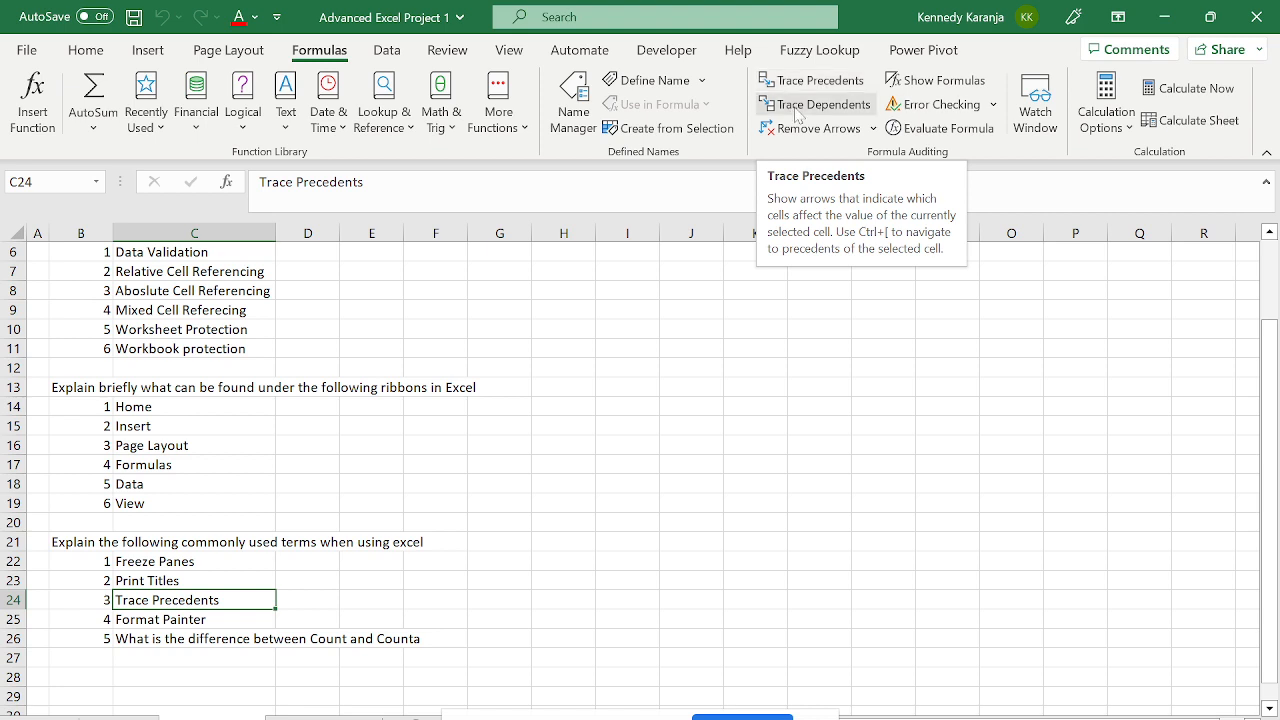
left_click(798, 104)
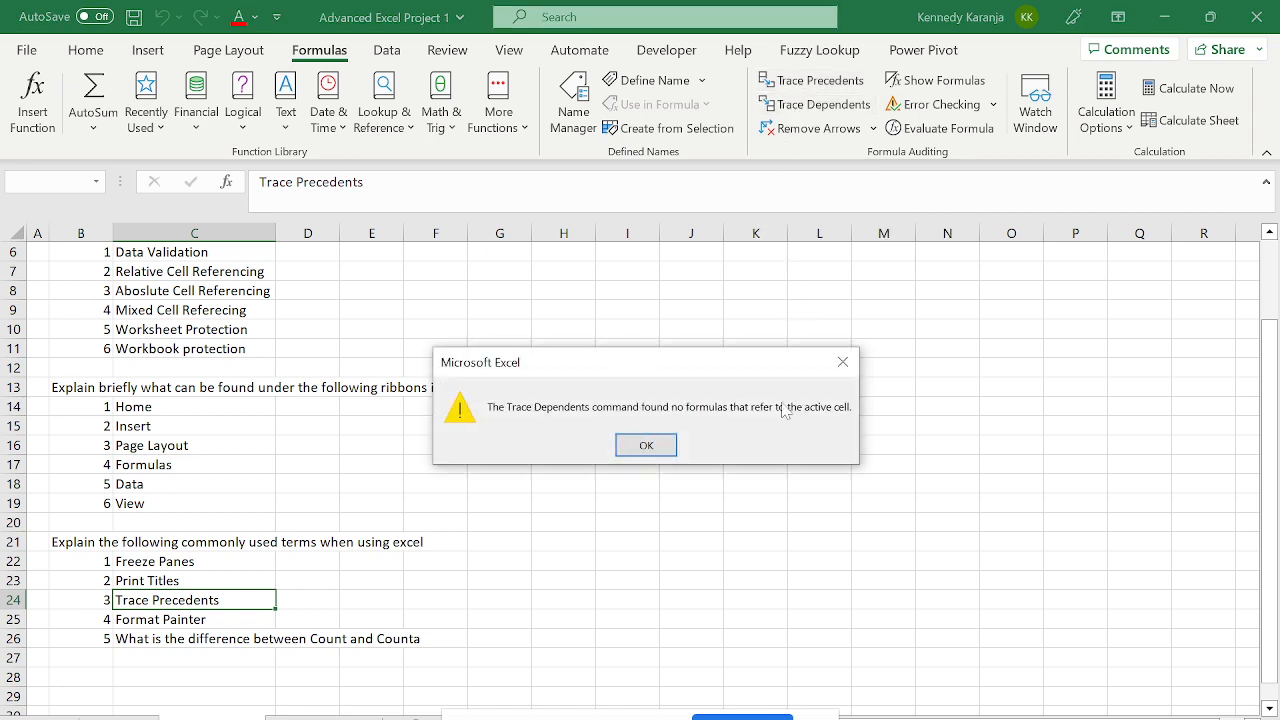
left_click(646, 445)
left_click(197, 344)
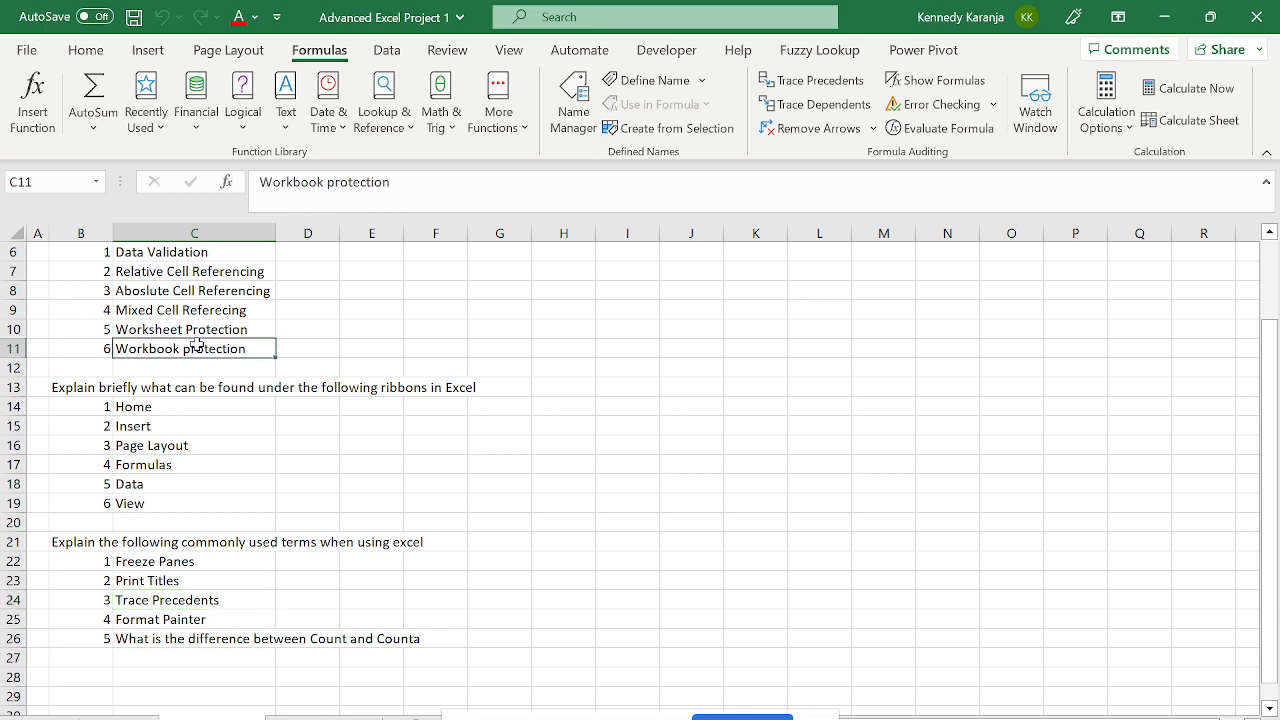
key("Up")
key("Up")
key("Up")
key("Up")
key("Up")
key("Up")
key("Up")
key("Up")
key("Up")
key("Up")
key("Down")
key("Down")
key("Down")
key("Down")
key("Down")
key("Down")
key("Down")
key("Down")
key("Down")
key("Down")
key("Down")
key("Down")
key("Down")
key("Down")
key("Down")
key("Down")
key("Down")
key("Down")
key("Down")
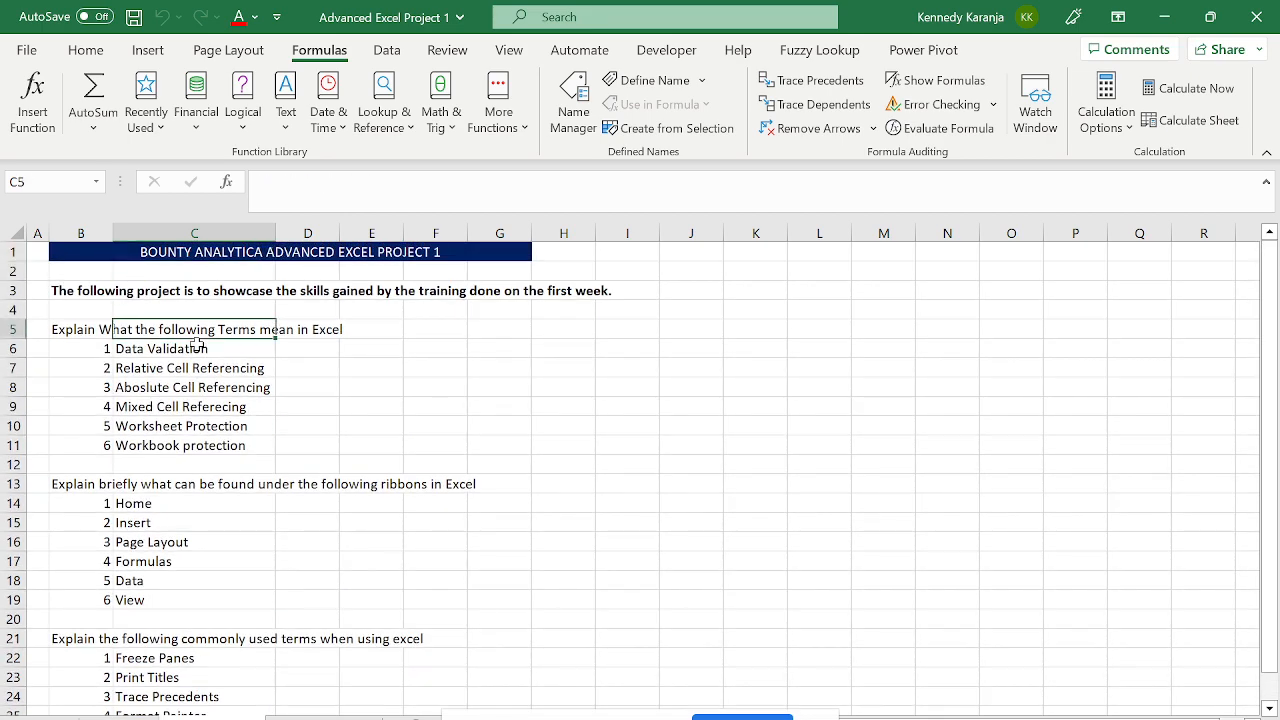
key("Down")
key("Down")
key("Down")
key("Down")
key("Down")
key("Down")
key("Down")
key("Down")
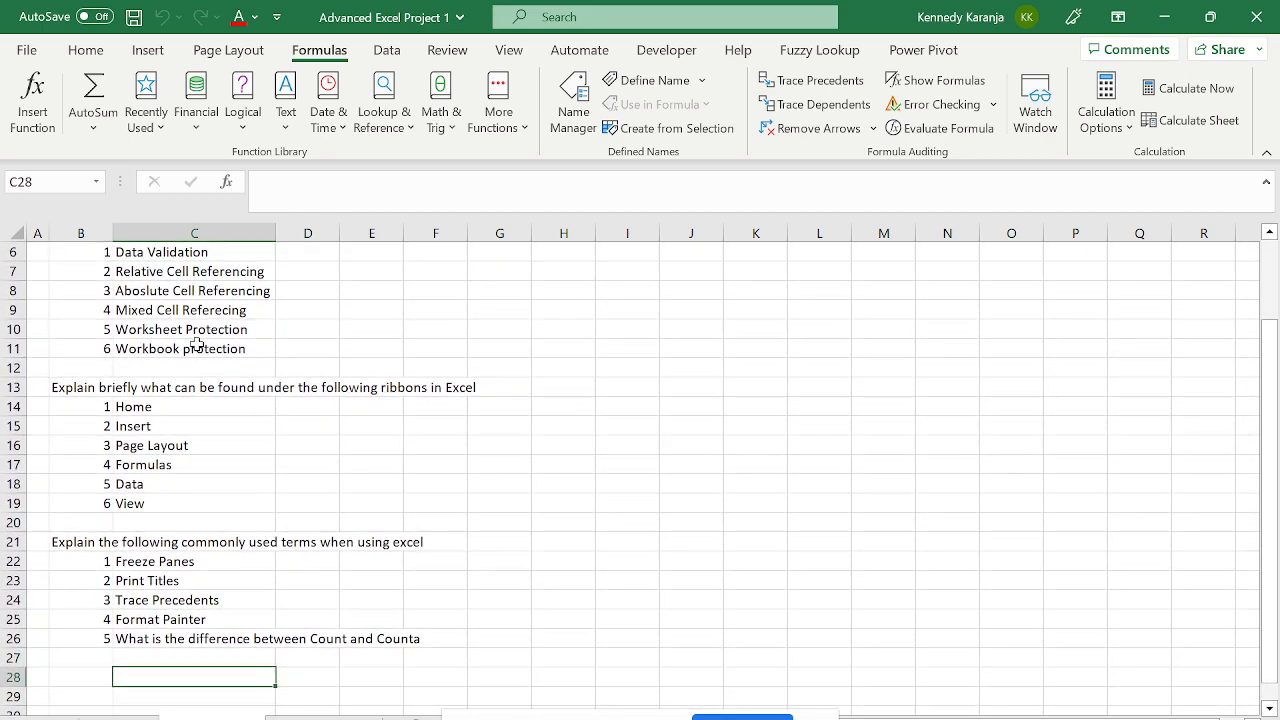
key("Up")
key("Up")
key("Up")
key("Up")
key("Up")
key("Up")
key("Up")
key("Up")
key("Up")
key("Up")
key("Up")
key("Up")
key("Up")
key("Up")
key("Up")
key("Up")
key("Up")
key("Up")
key("Up")
key("Up")
key("Up")
key("Up")
key("Up")
key("Up")
key("Up")
key("Up")
key("Down")
key("Down")
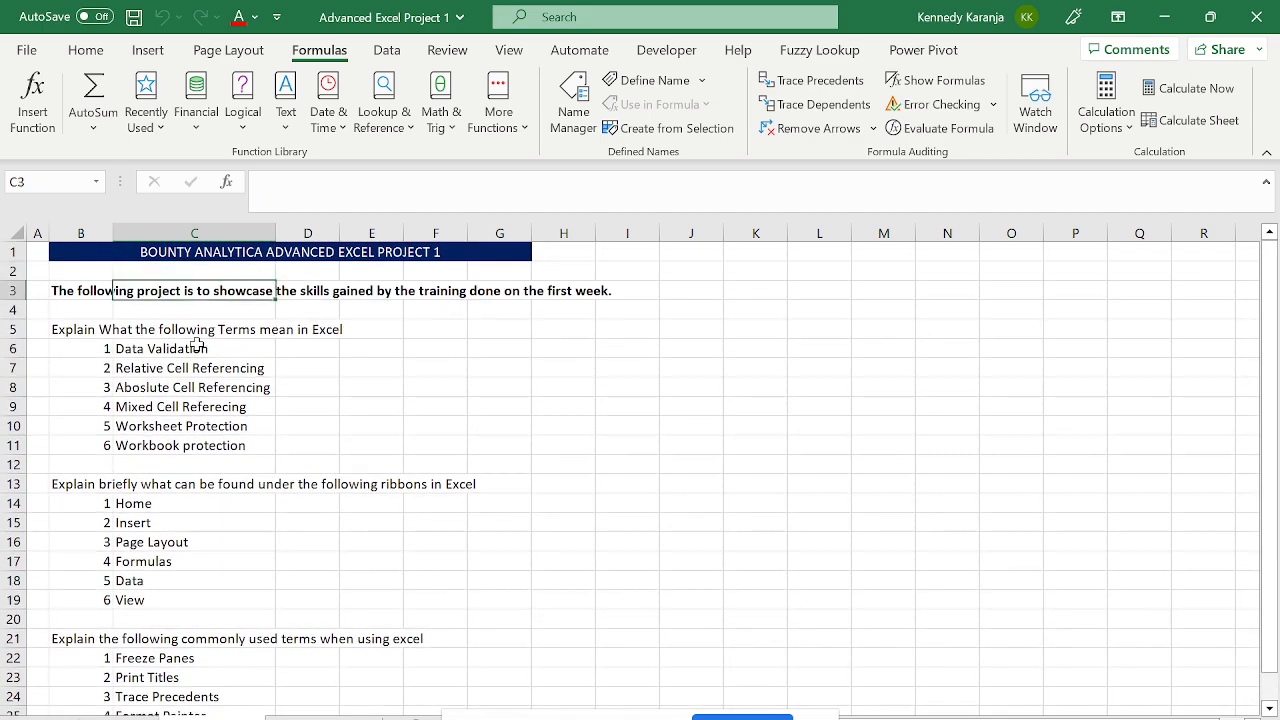
key("Down")
key("Down")
key("Down")
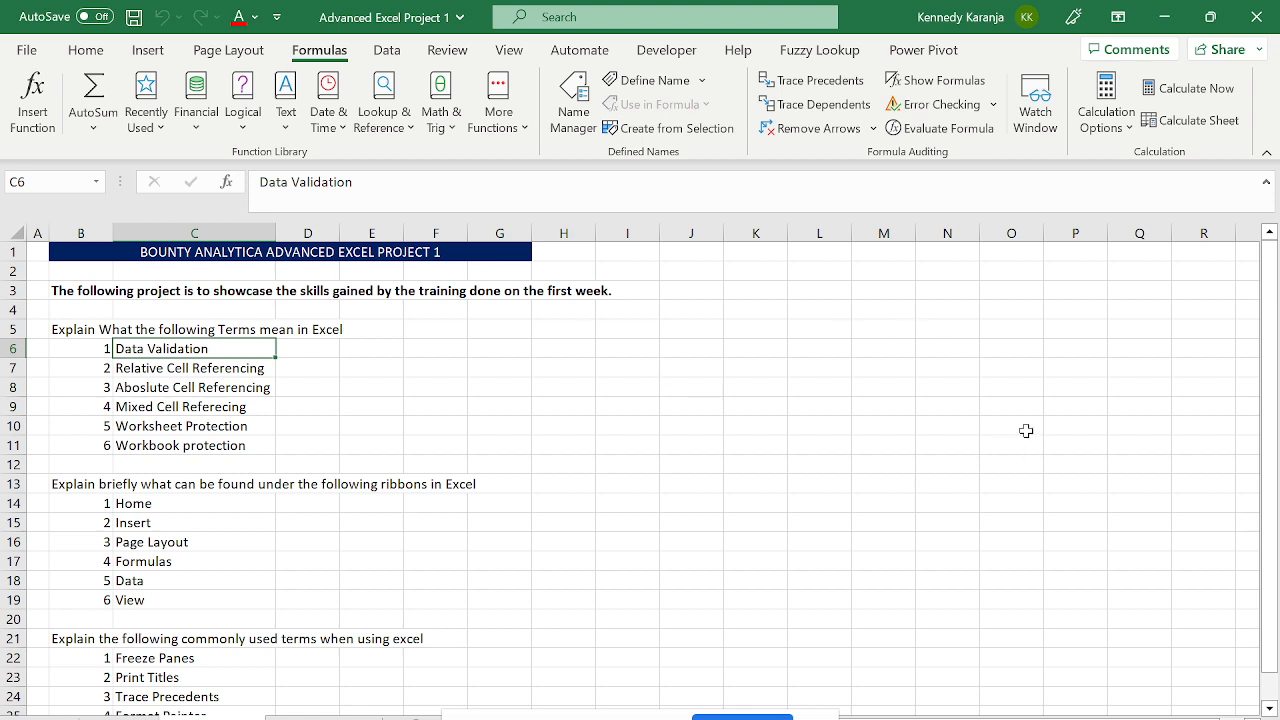
left_click(1213, 719)
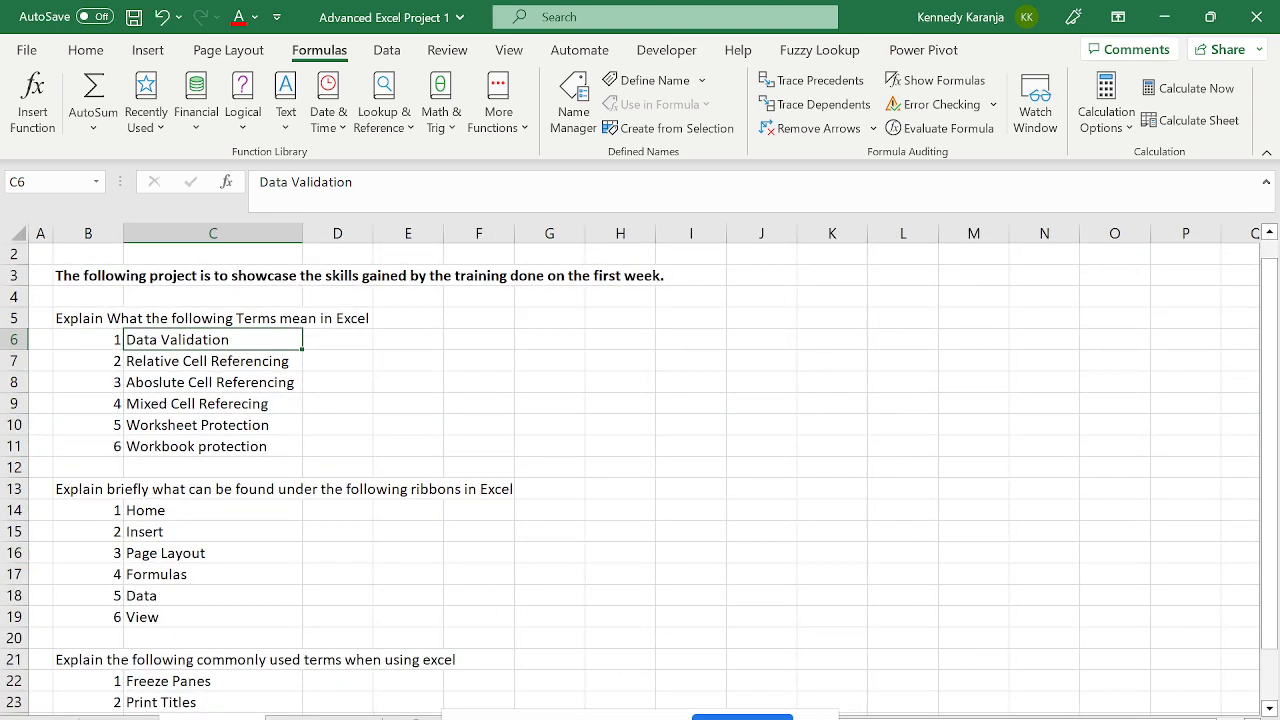
- Zoom the sheet in three steps and review the terms down to Freeze Panes
left_click(1213, 719)
left_click(1213, 719)
left_click(1213, 719)
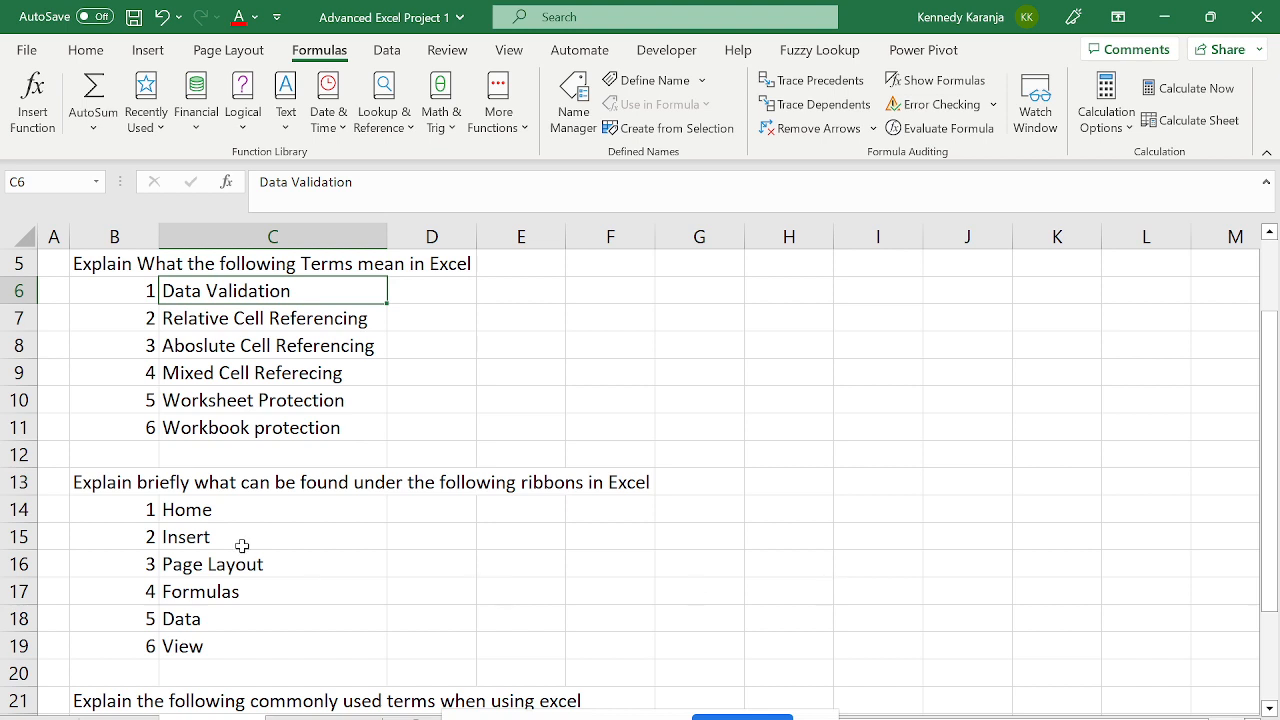
key("Down")
key("Down")
key("Down")
key("Down")
key("Down")
key("Down")
key("Down")
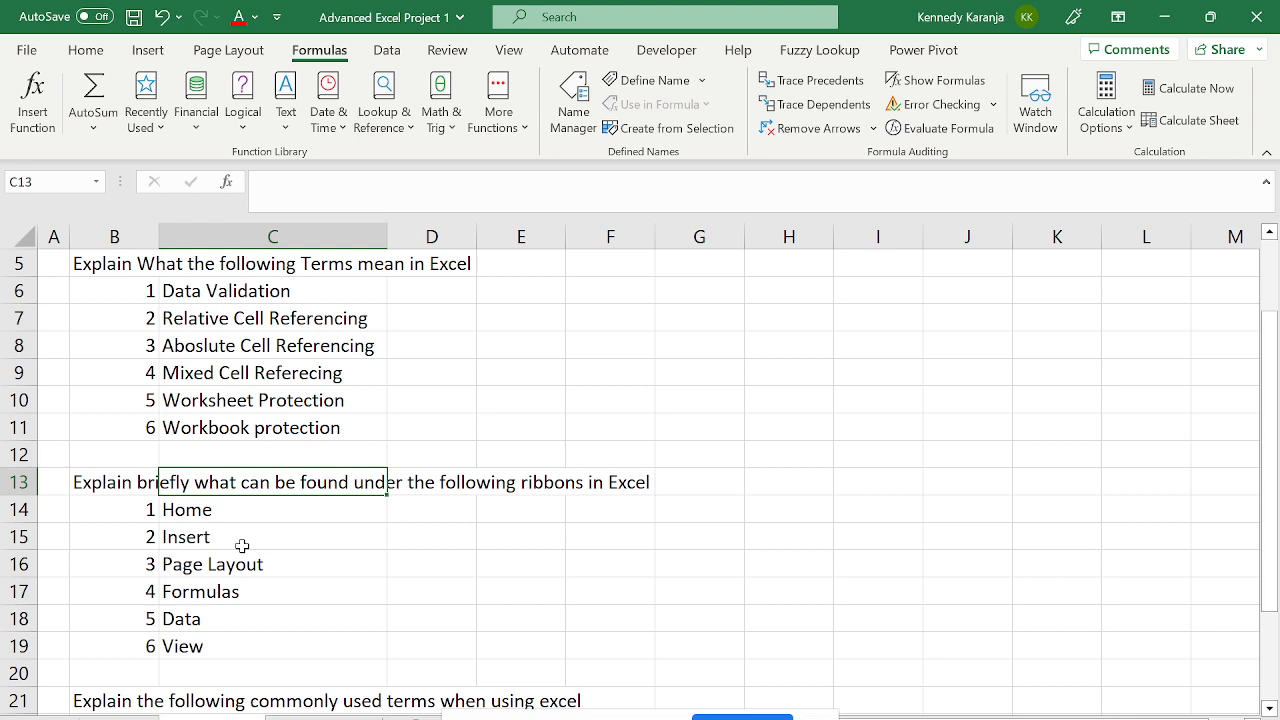
key("Up")
key("Up")
key("Up")
key("Up")
key("Up")
key("Down")
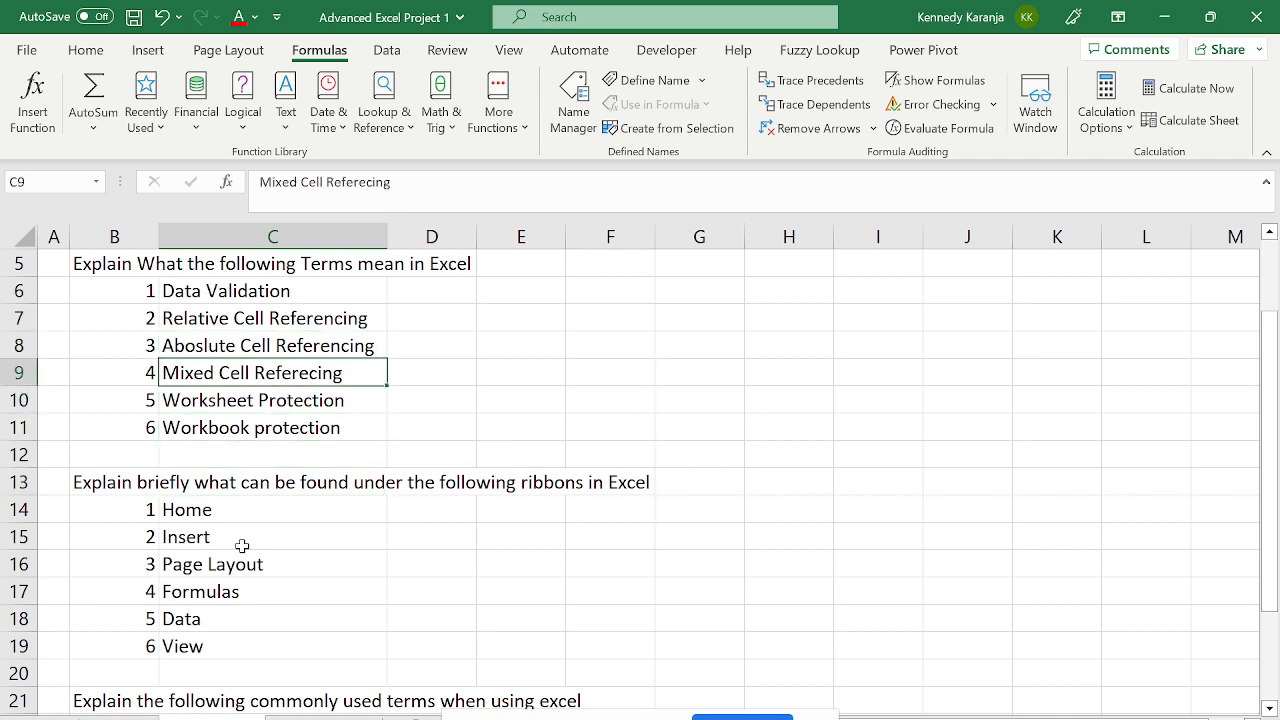
key("Down")
key("Down")
key("Down")
key("Down")
key("Down")
key("Down")
key("Down")
key("Down")
key("Down")
key("Down")
key("Down")
key("Down")
key("Down")
key("Down")
key("Down")
key("Down")
key("Down")
key("Down")
key("Down")
key("Down")
key("Up")
key("Up")
key("Up")
key("Up")
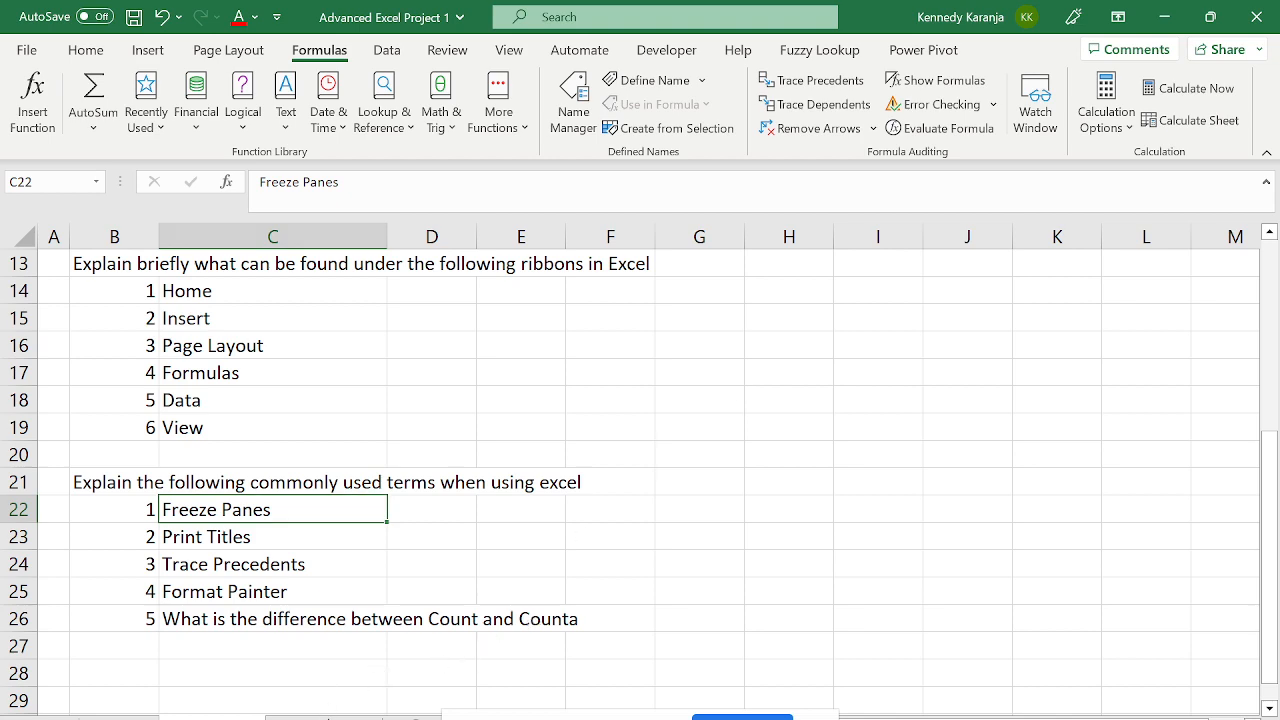
- Switch to the project task sheet and browse the Practice 1 tasks
left_click(322, 718)
left_click(302, 346)
key("Up")
key("Up")
key("Up")
key("Up")
key("Up")
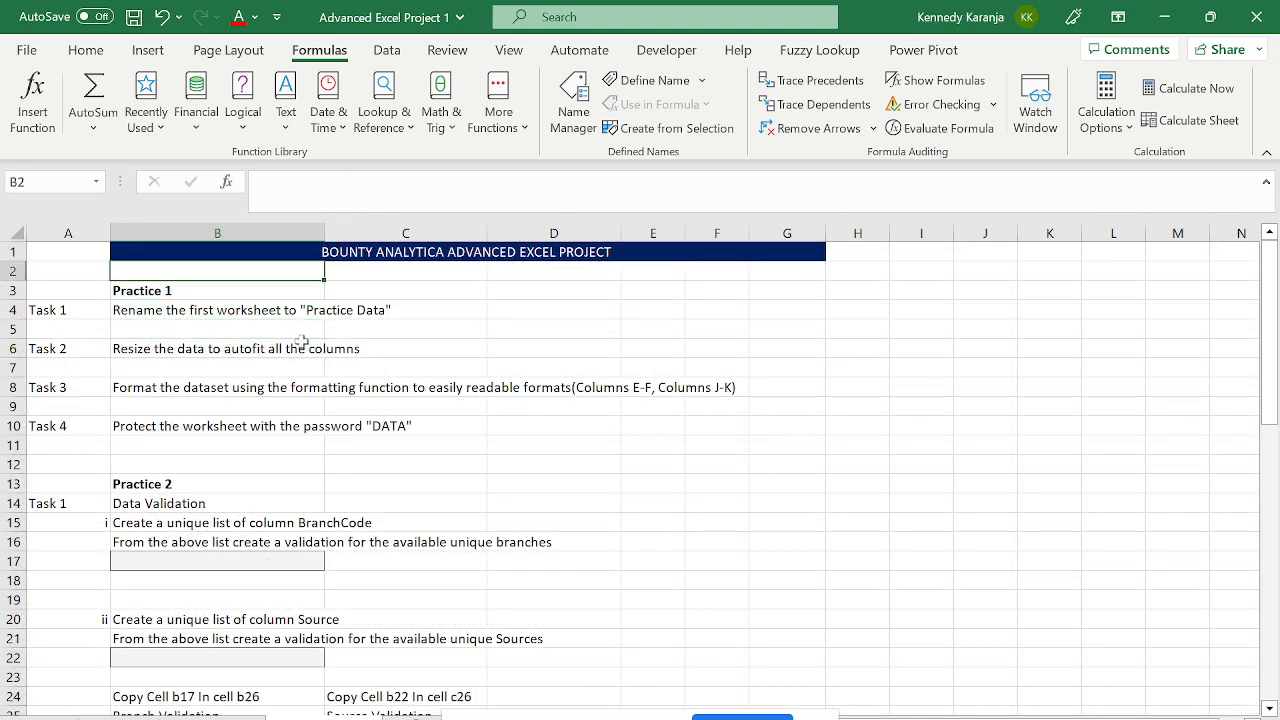
key("Down")
key("Down")
key("Down")
key("Down")
key("Up")
key("Up")
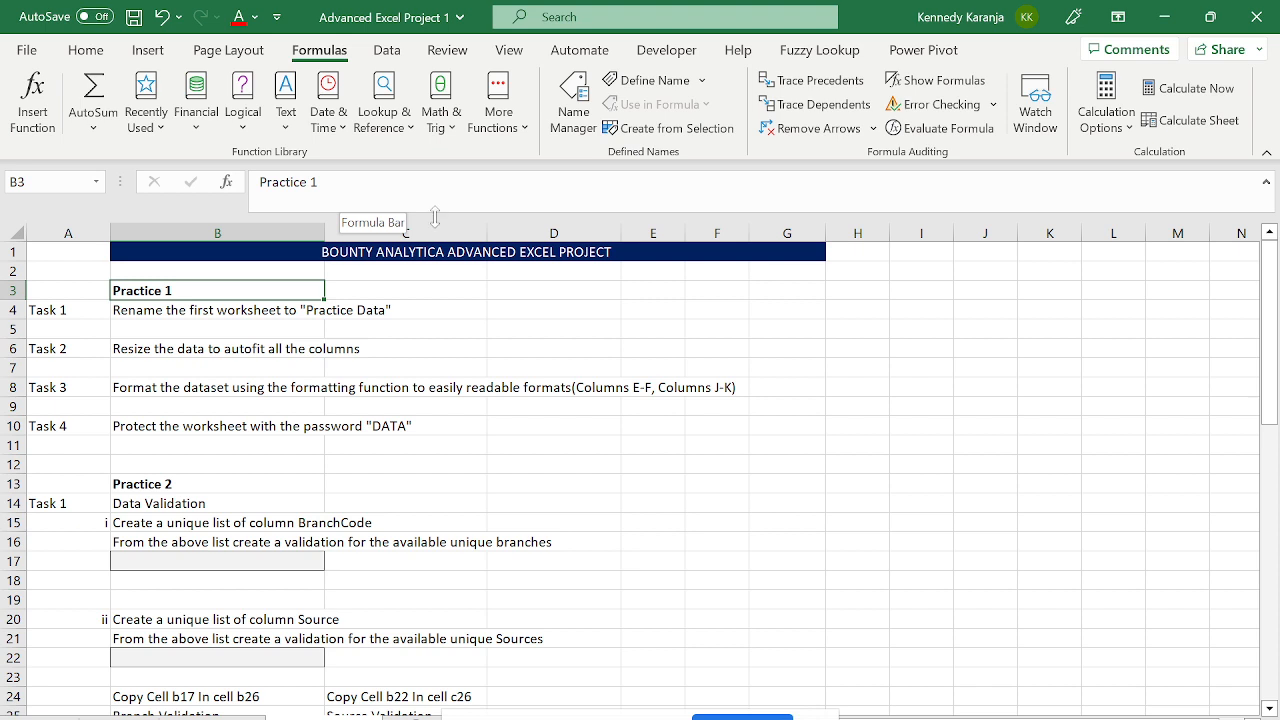
- Shrink the formula bar to one line and go to the Task 1 rename instruction
left_click_drag(435, 217, 435, 197)
left_click(372, 424)
key("Left")
key("Left")
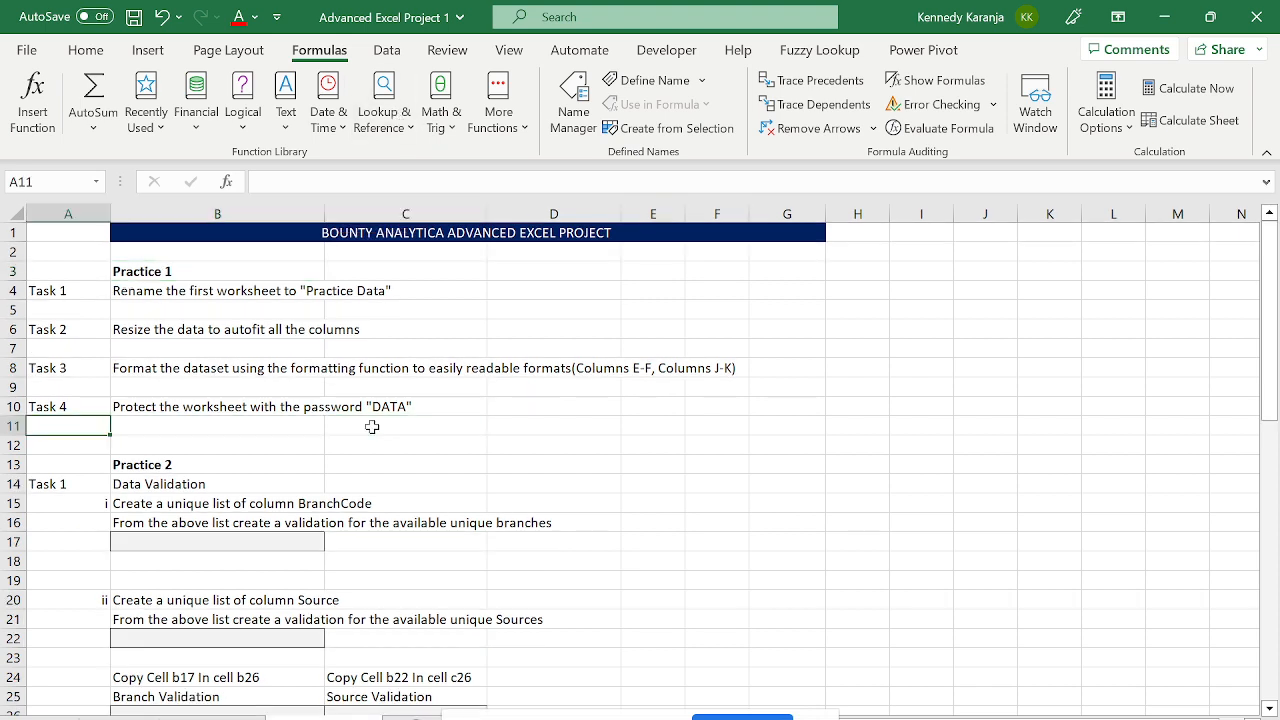
key("Up")
key("Up")
key("Up")
key("Up")
key("Right")
key("Right")
key("Up")
key("Left")
key("Left")
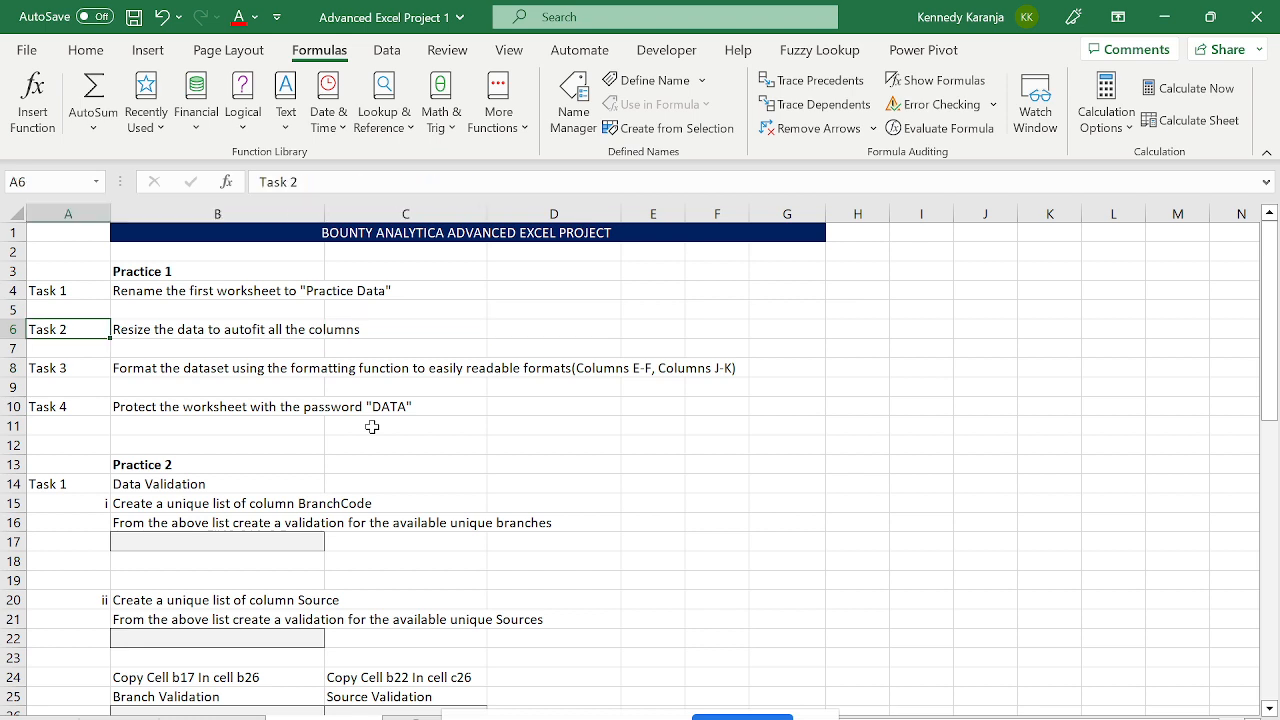
key("Up")
key("Up")
key("Right")
key("Right")
key("Left")
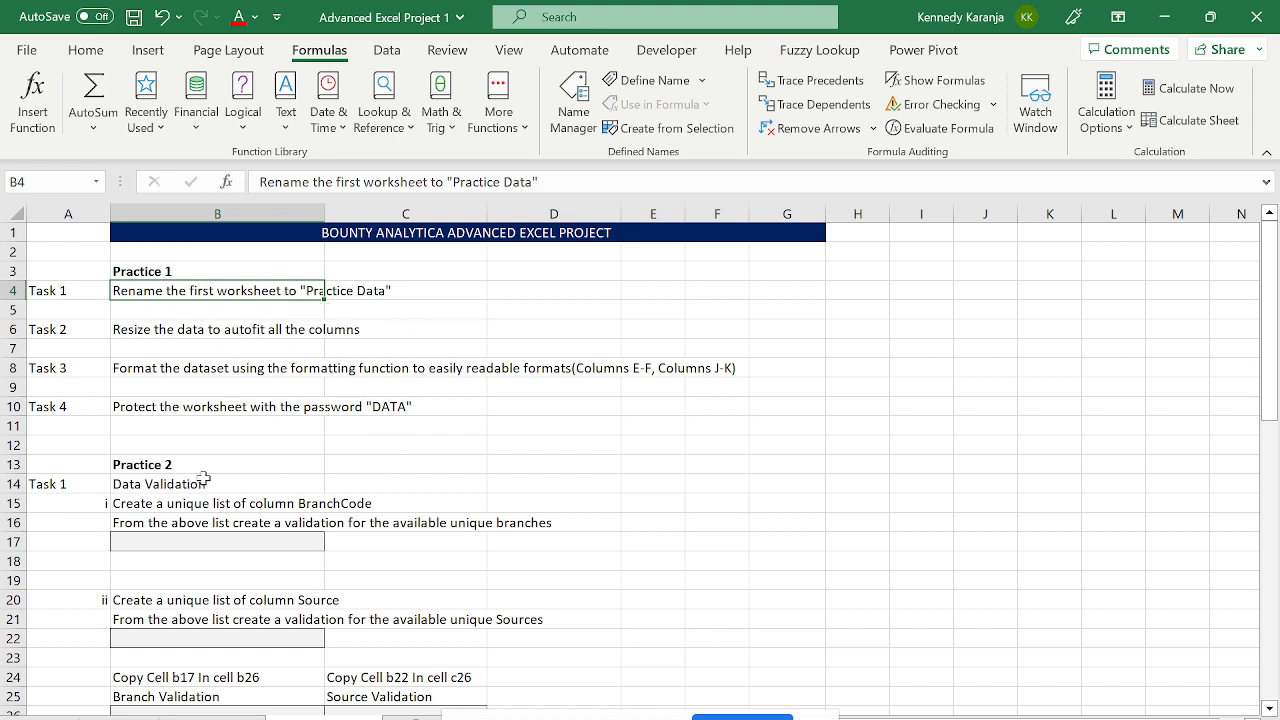
- Give the first data worksheet tab its new name, then return to the project task sheet
left_click(120, 718)
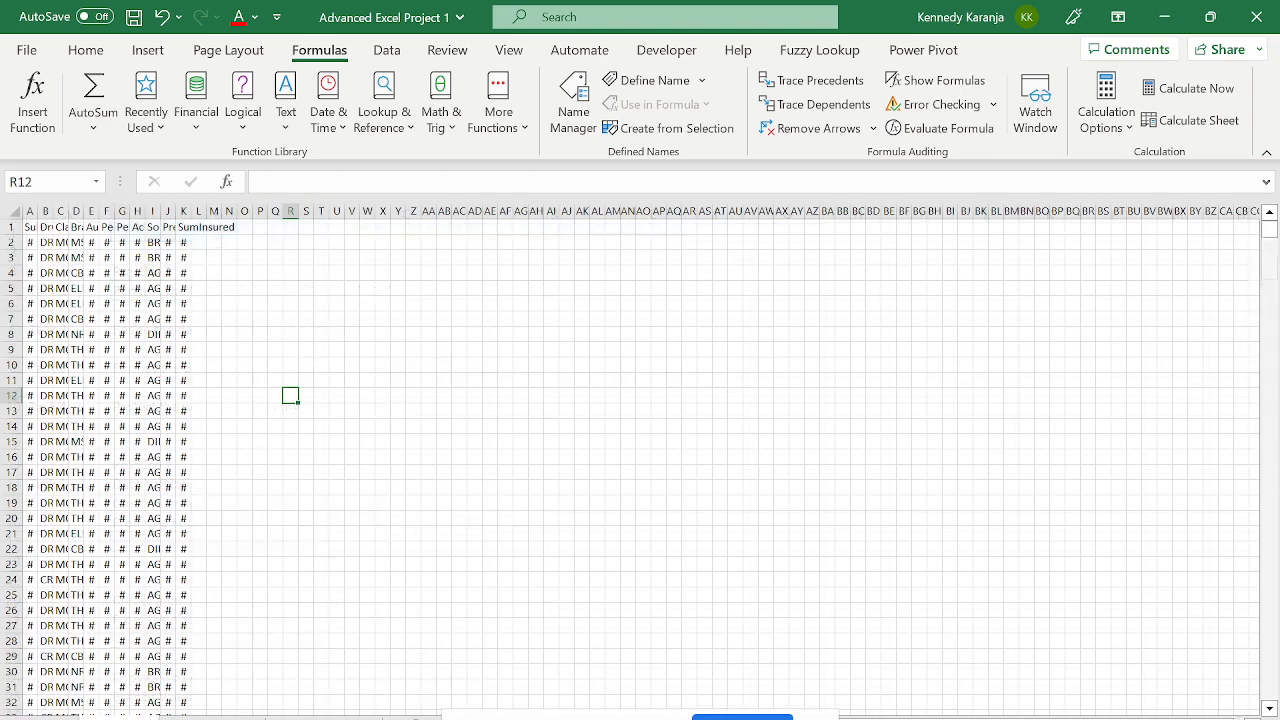
double_click(120, 718)
key("Caps_Lock")
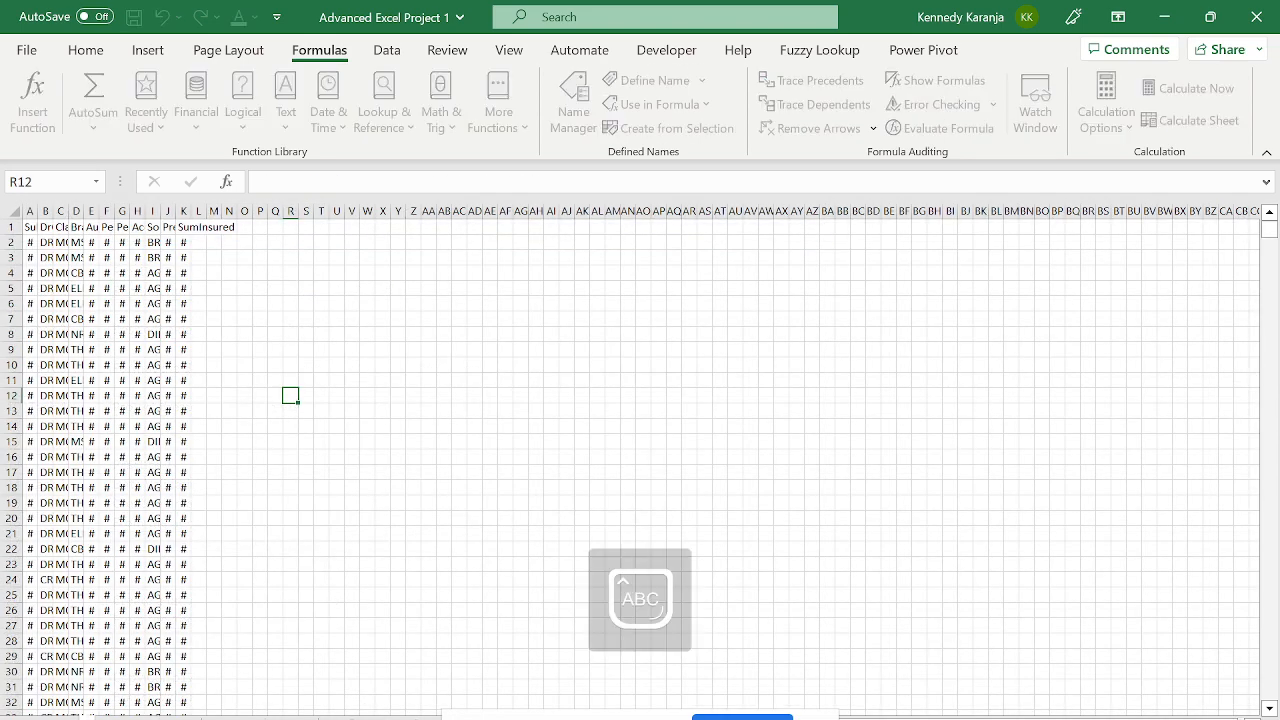
key("Caps_Lock")
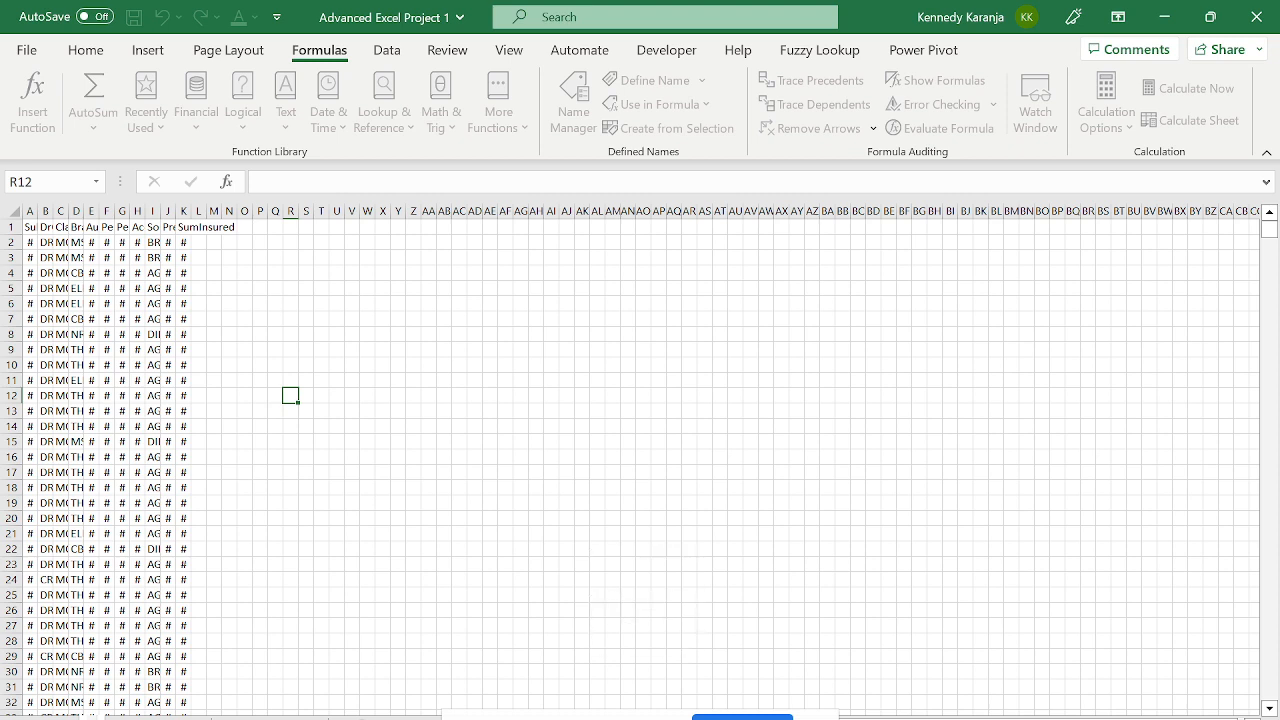
key("BackSpace")
key("Caps_Lock")
key("Caps_Lock")
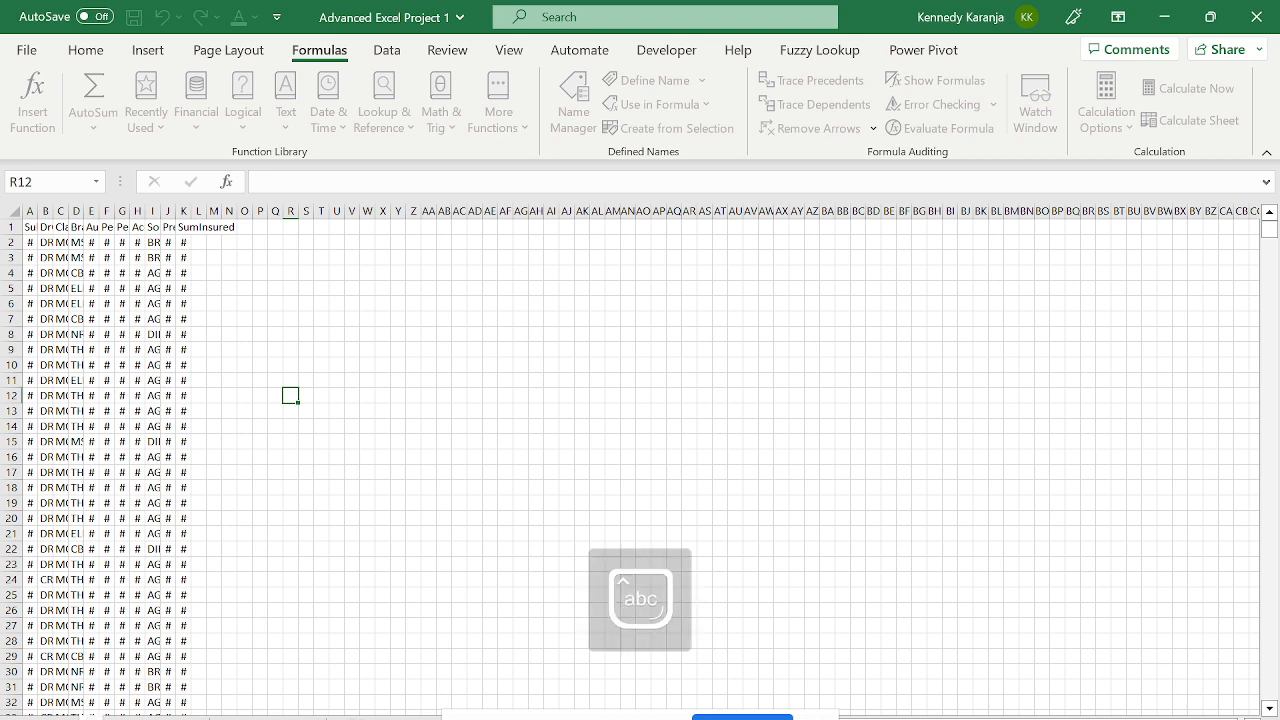
type("at")
key("Caps_Lock")
key("Caps_Lock")
type("ean")
key("Return")
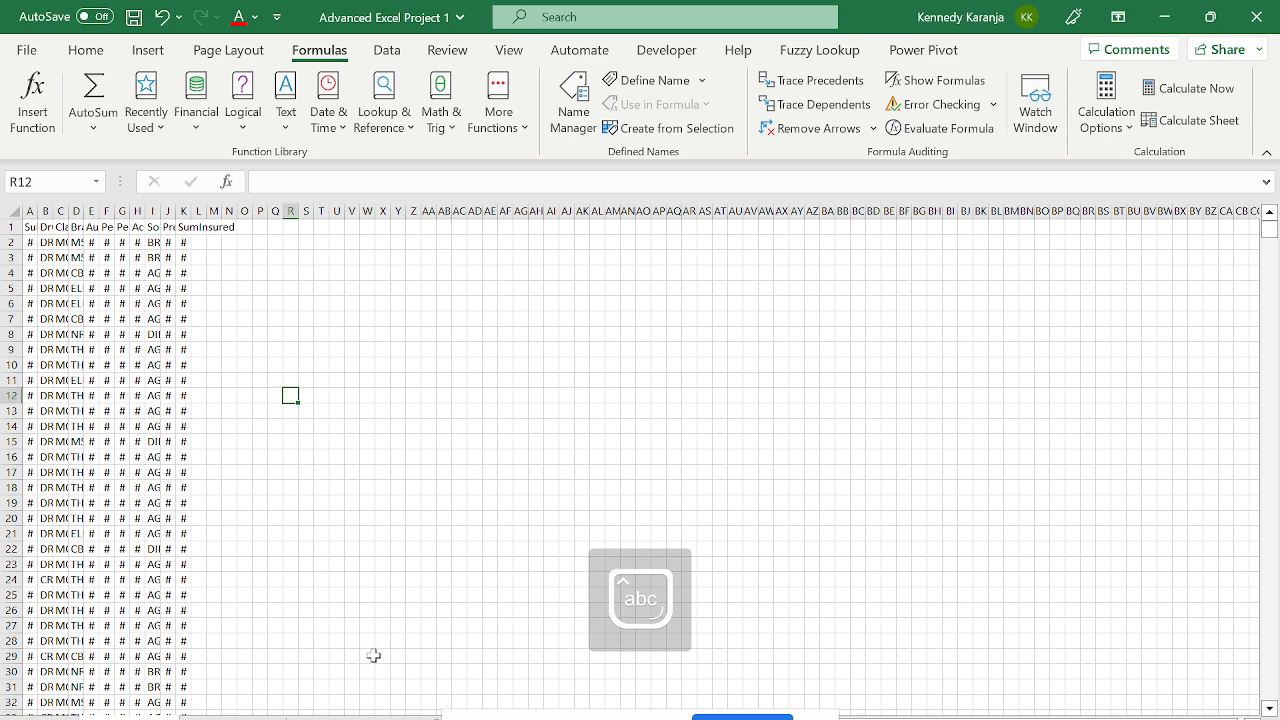
left_click(345, 718)
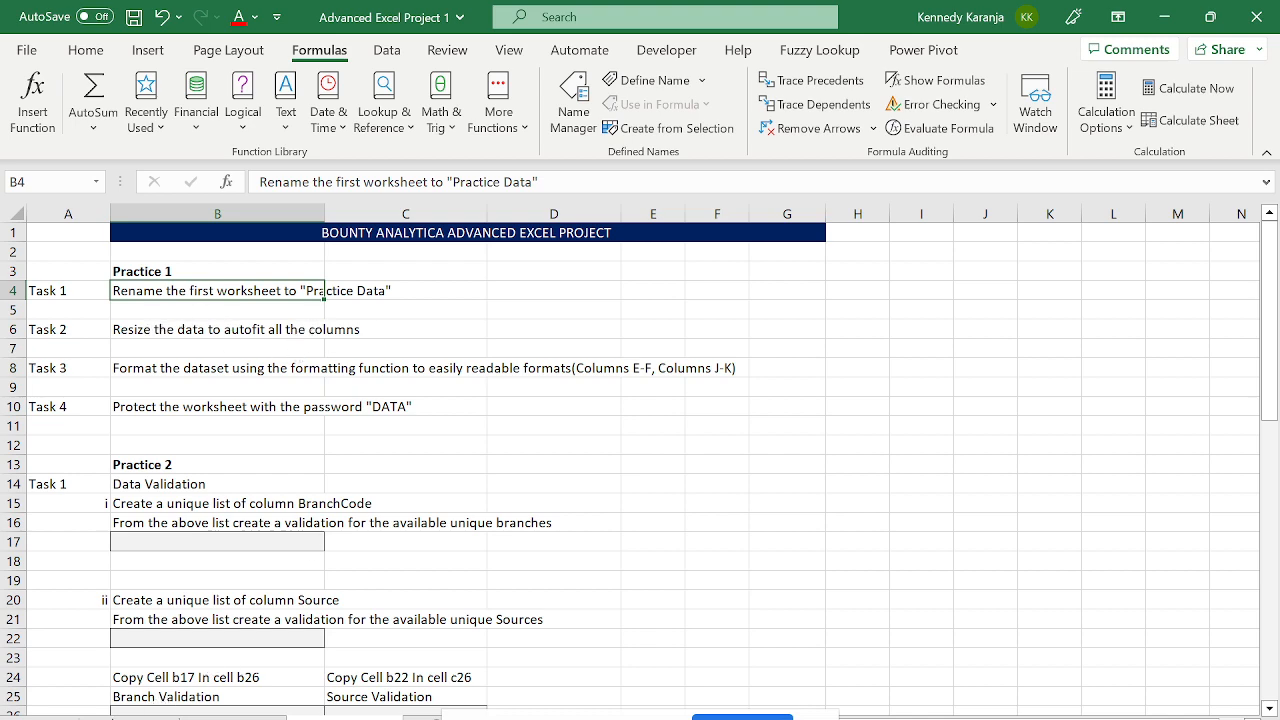
- Switch to the renamed data worksheet and select every cell with Select All
left_click(126, 718)
left_click(13, 211)
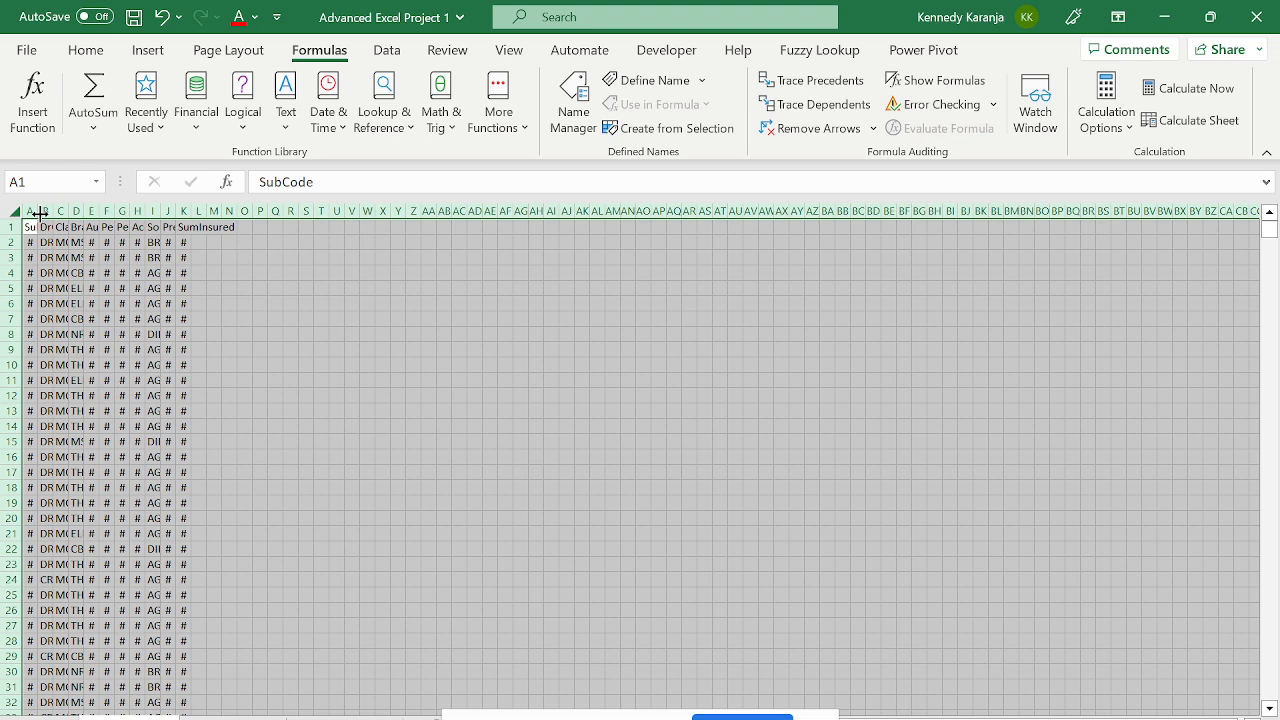
- AutoFit every column so values from SubCode through SumInsured display instead of # signs
double_click(40, 213)
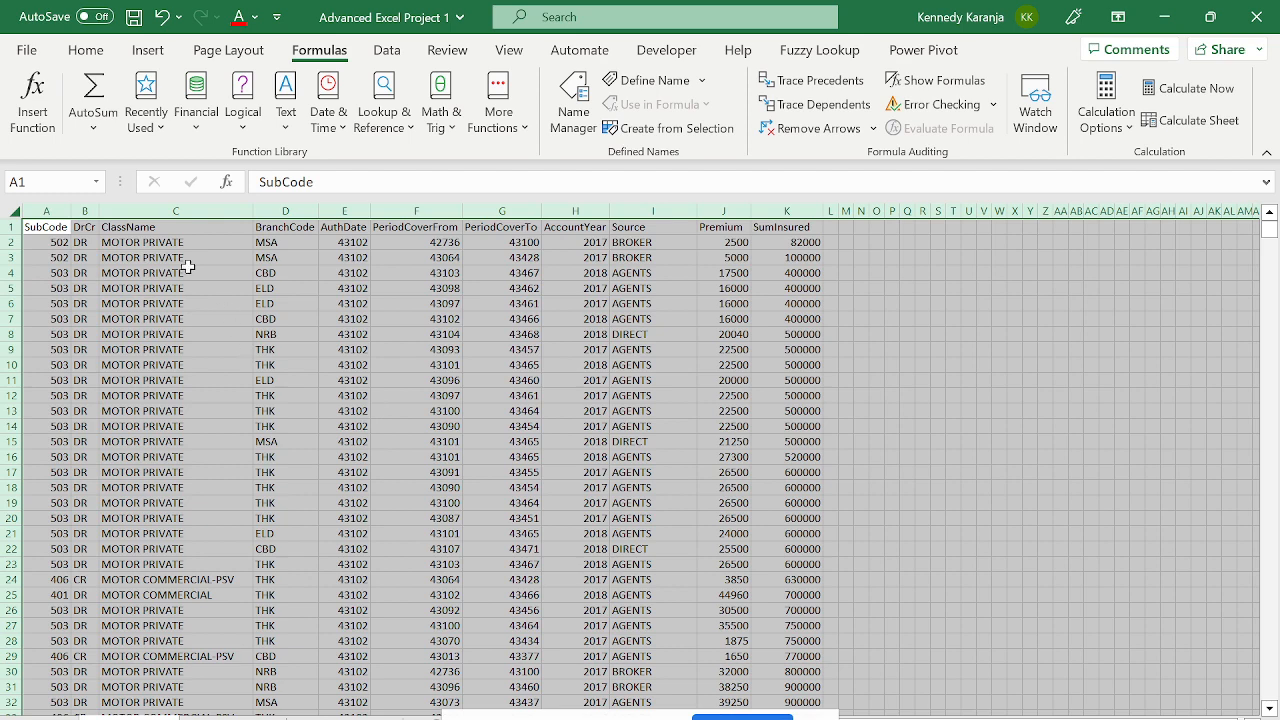
key("ctrl+z")
left_click(139, 228)
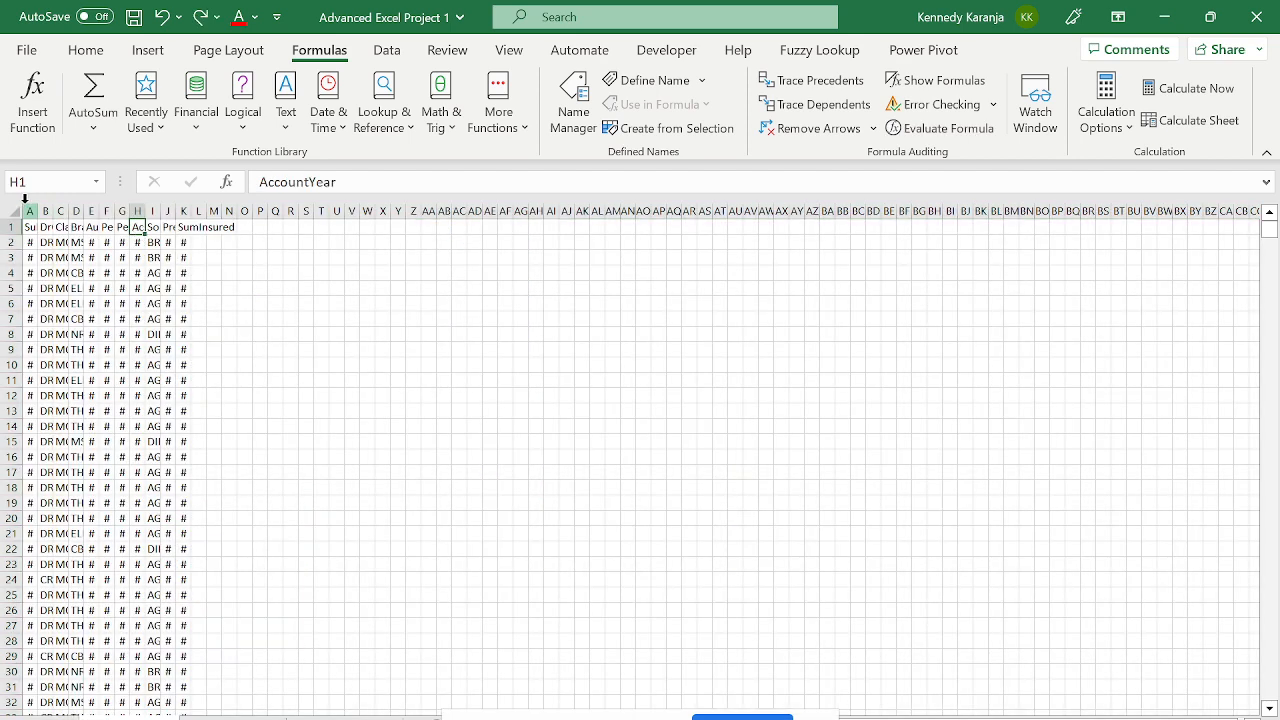
left_click_drag(36, 212, 238, 212)
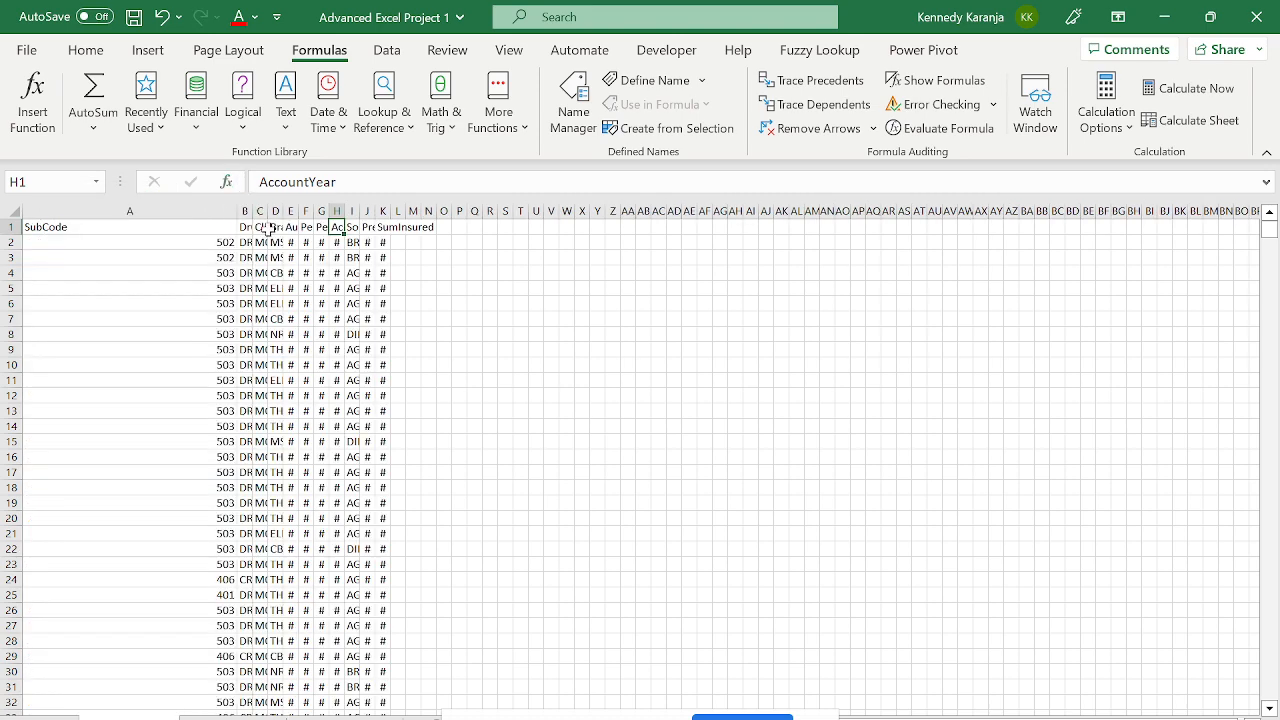
key("ctrl+z")
left_click(14, 211)
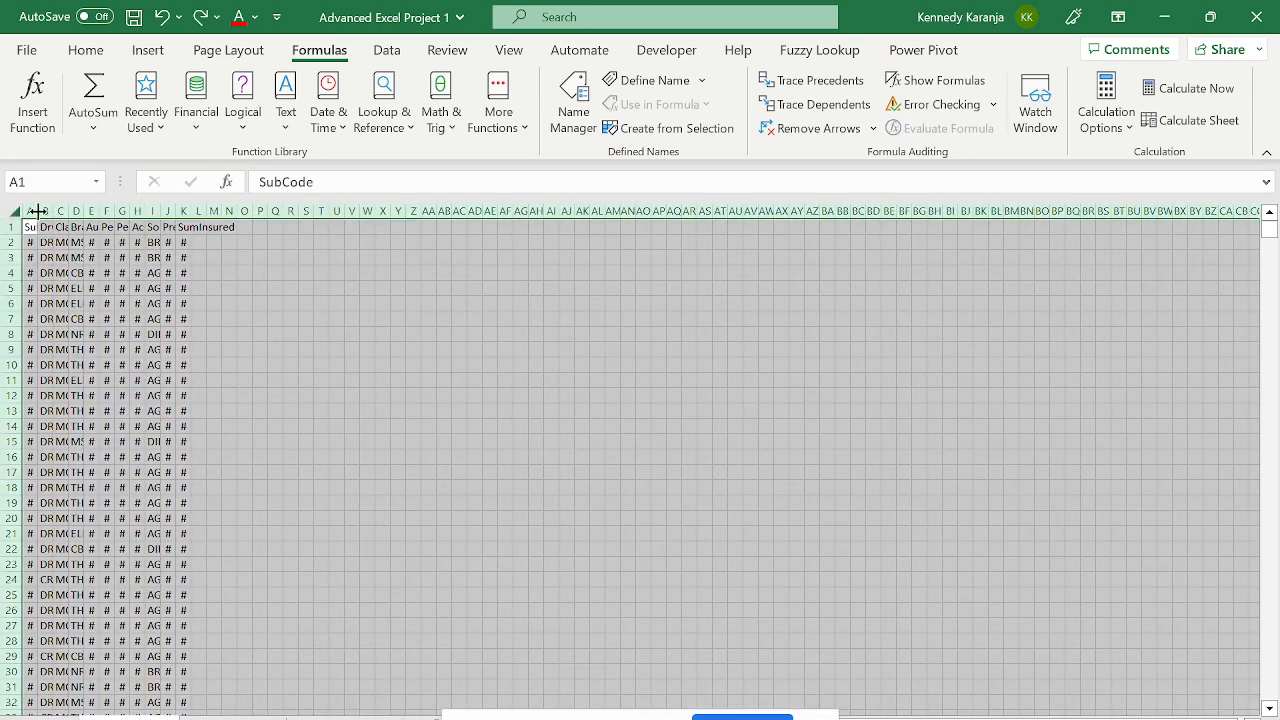
double_click(36, 212)
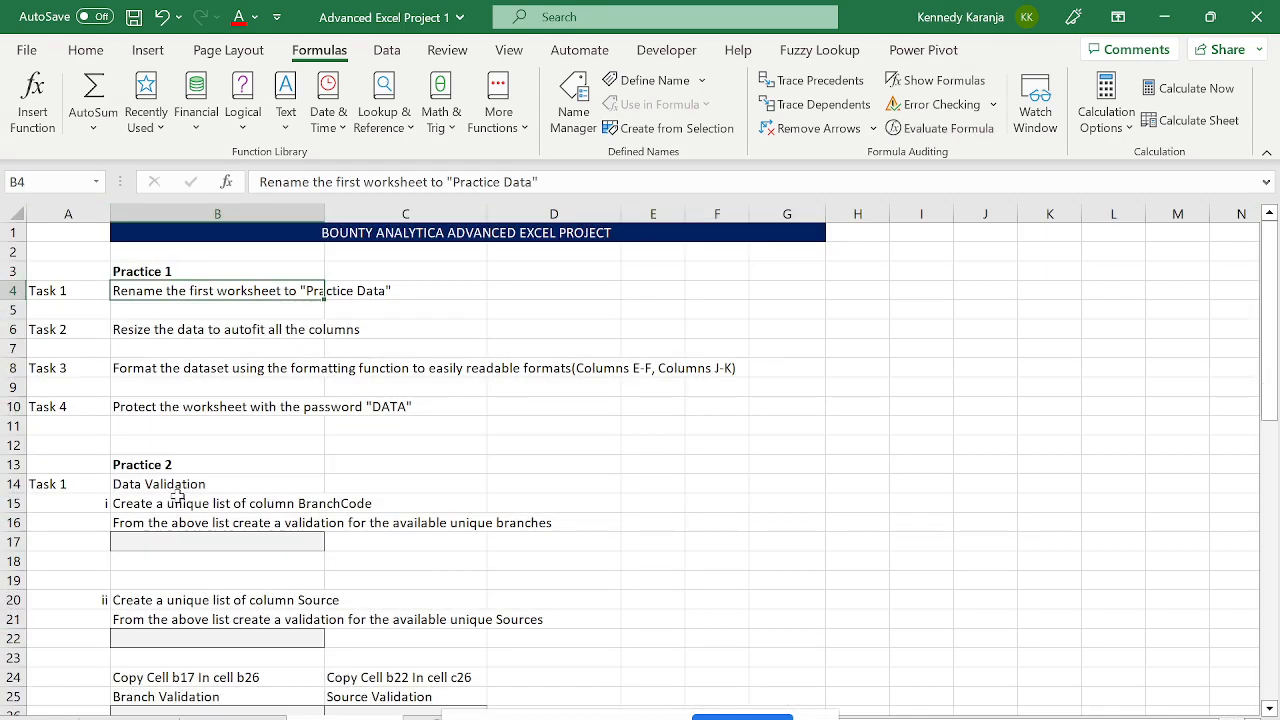
- Read the Task 3 date-formatting instruction on the project task sheet
left_click(171, 411)
key("Down")
key("Up")
key("Up")
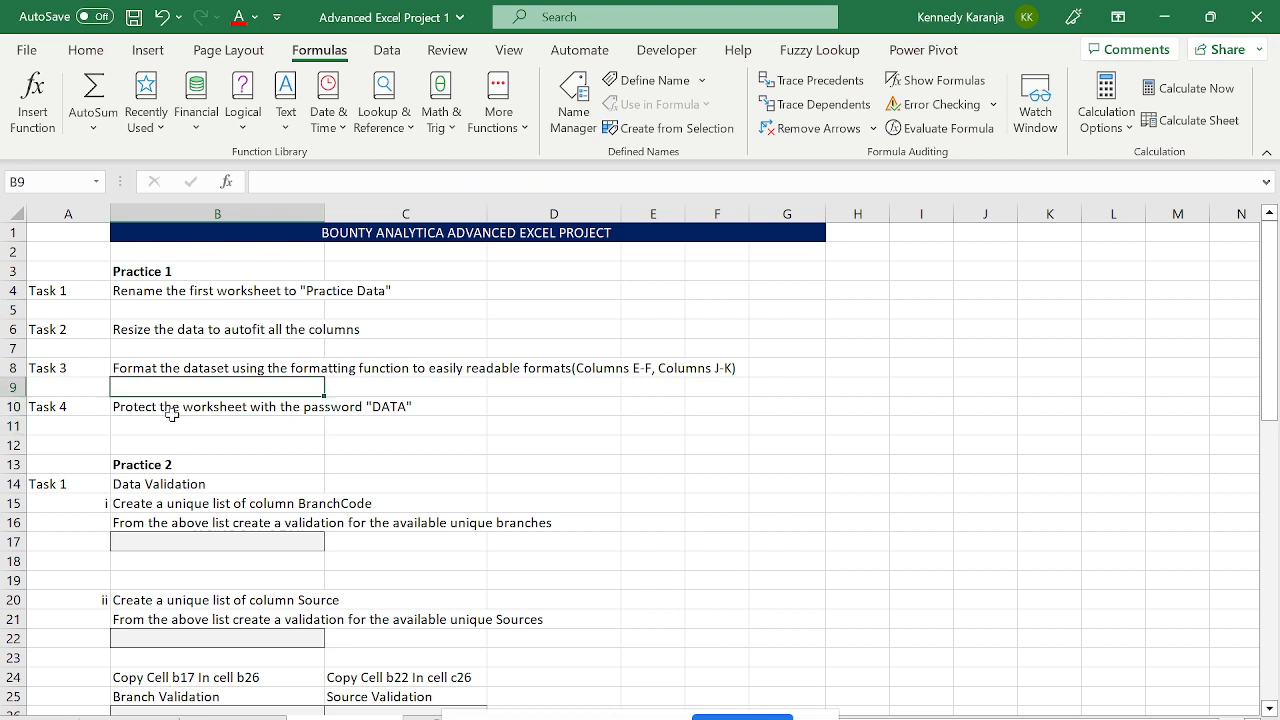
key("Up")
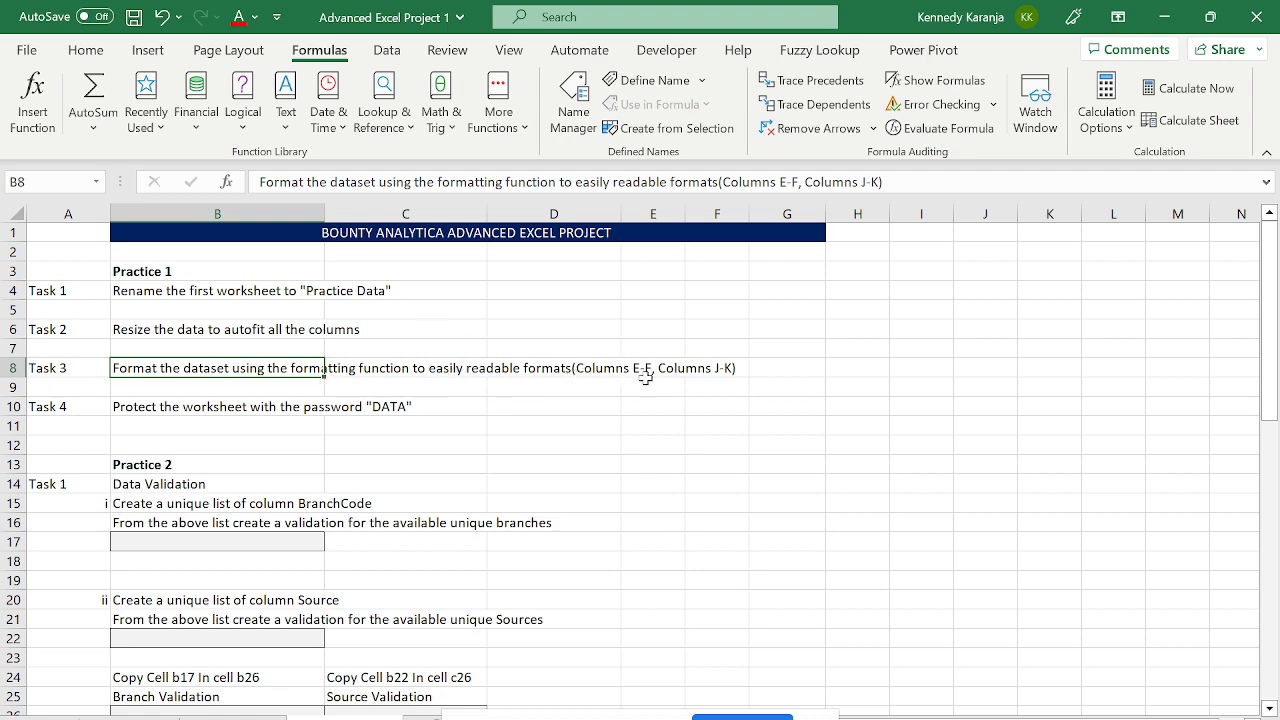
- On the data worksheet, check the AuthDate header and its first serial-number value
left_click(130, 717)
left_click(268, 339)
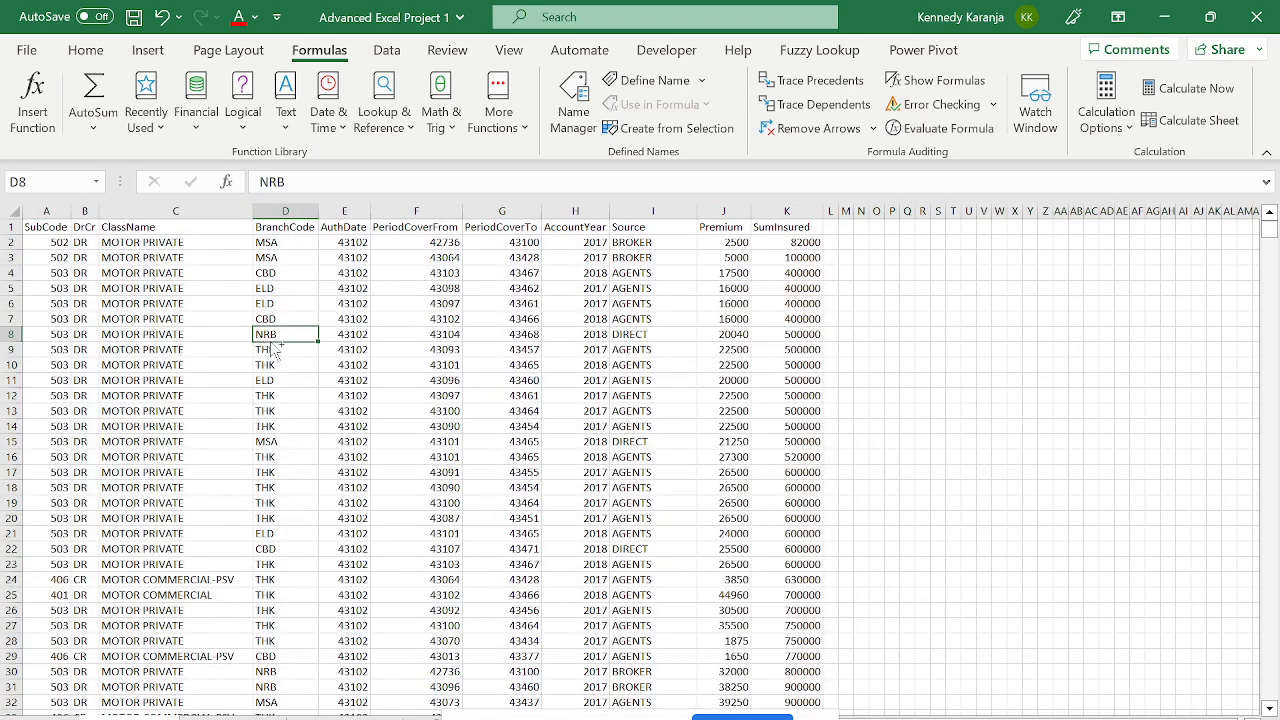
key("ctrl+Up")
key("Right")
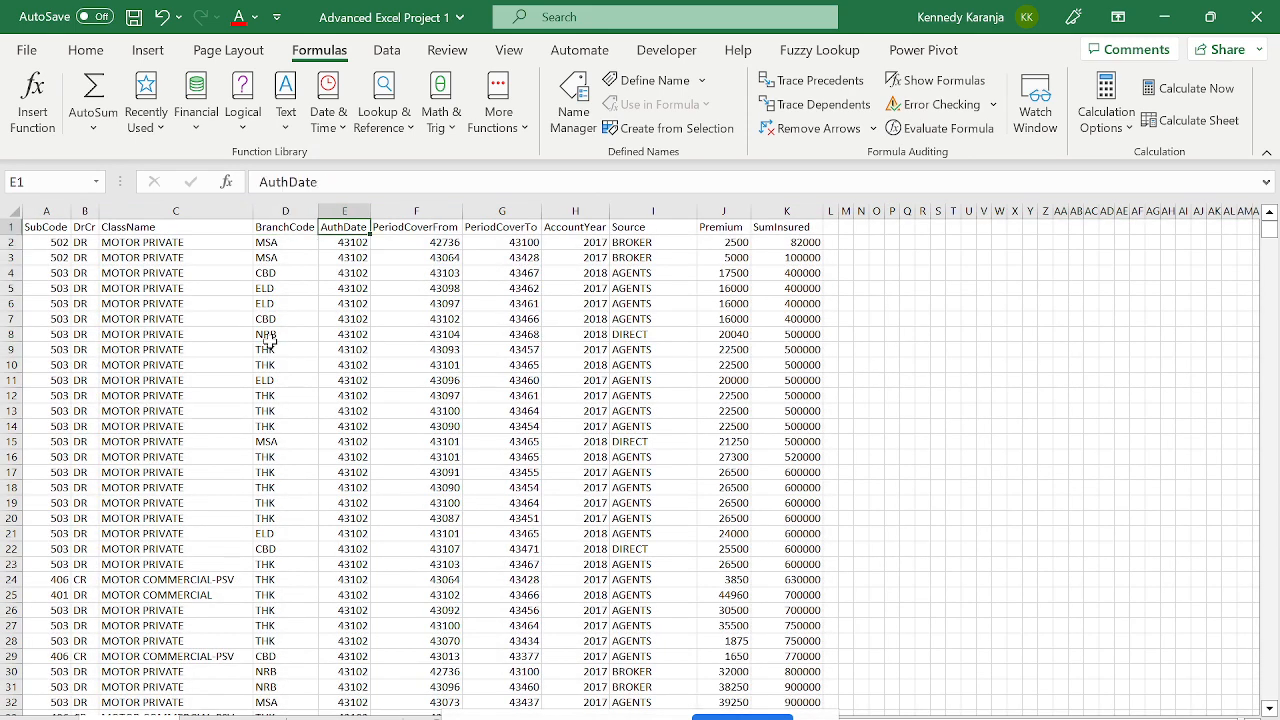
key("Down")
key("Up")
key("Down")
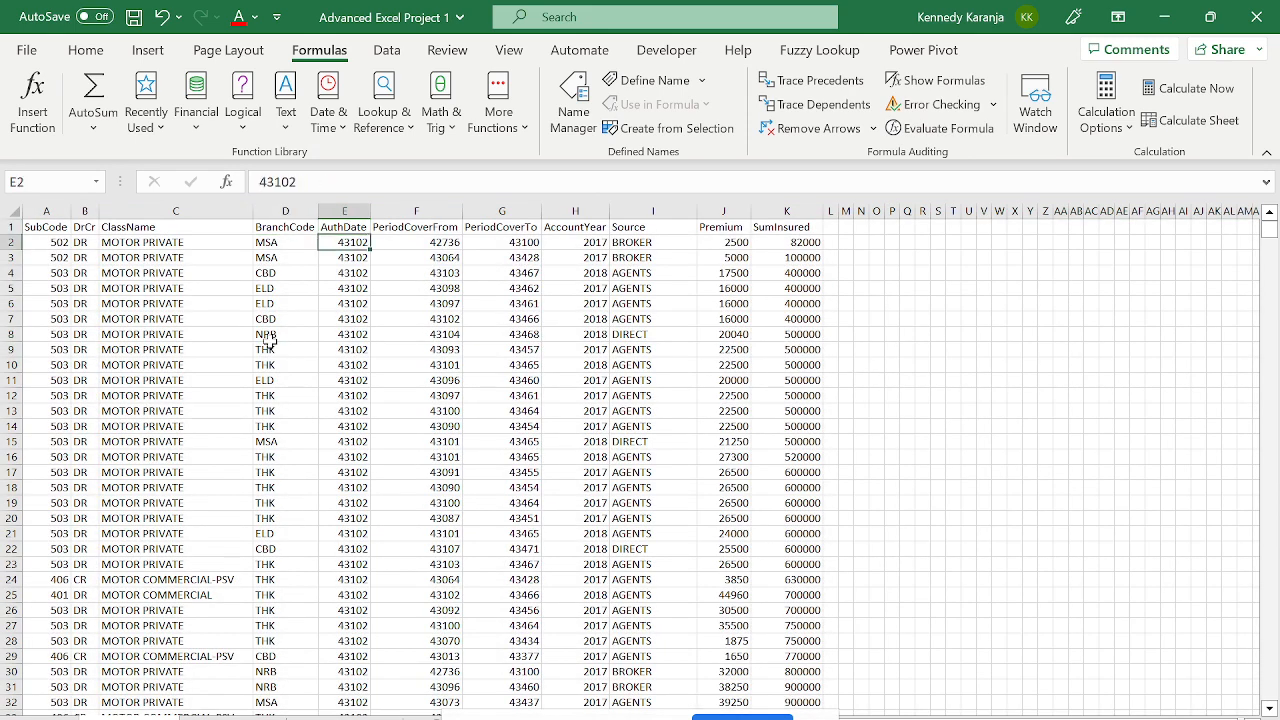
key("Up")
- Select the AuthDate, PeriodCoverFrom and PeriodCoverTo values from E2 down to G7999
key("Right")
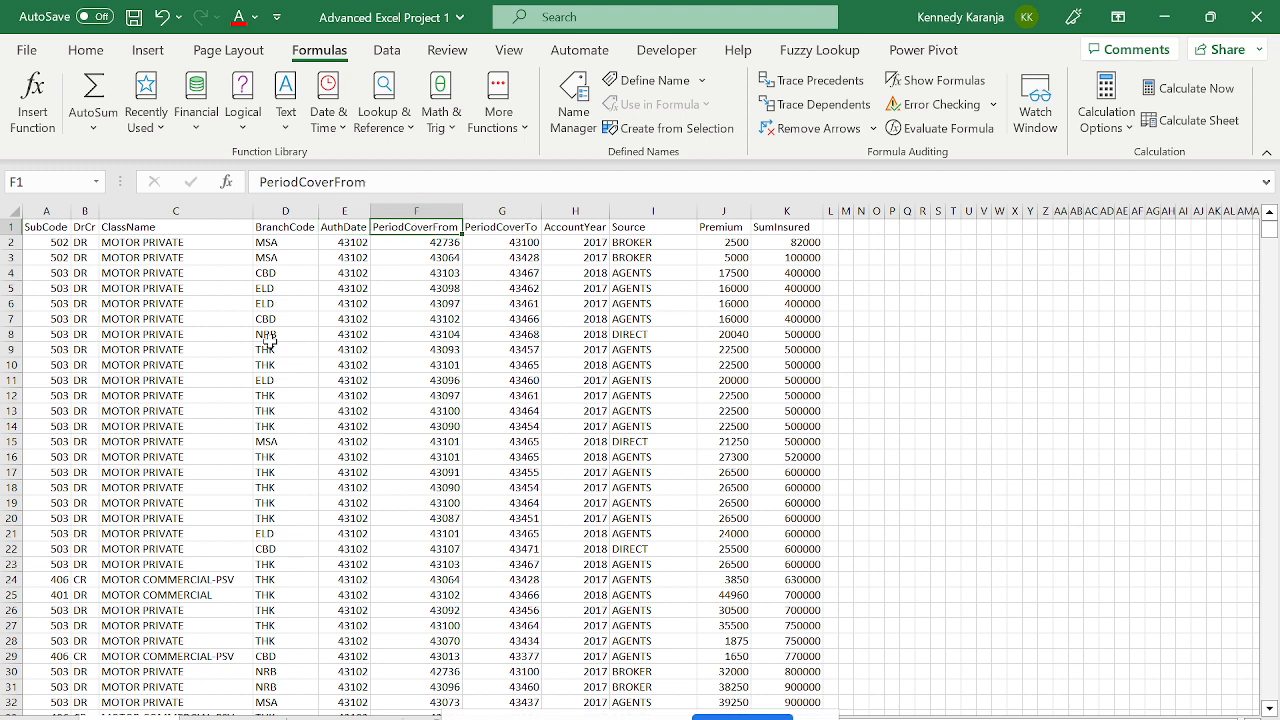
key("Right")
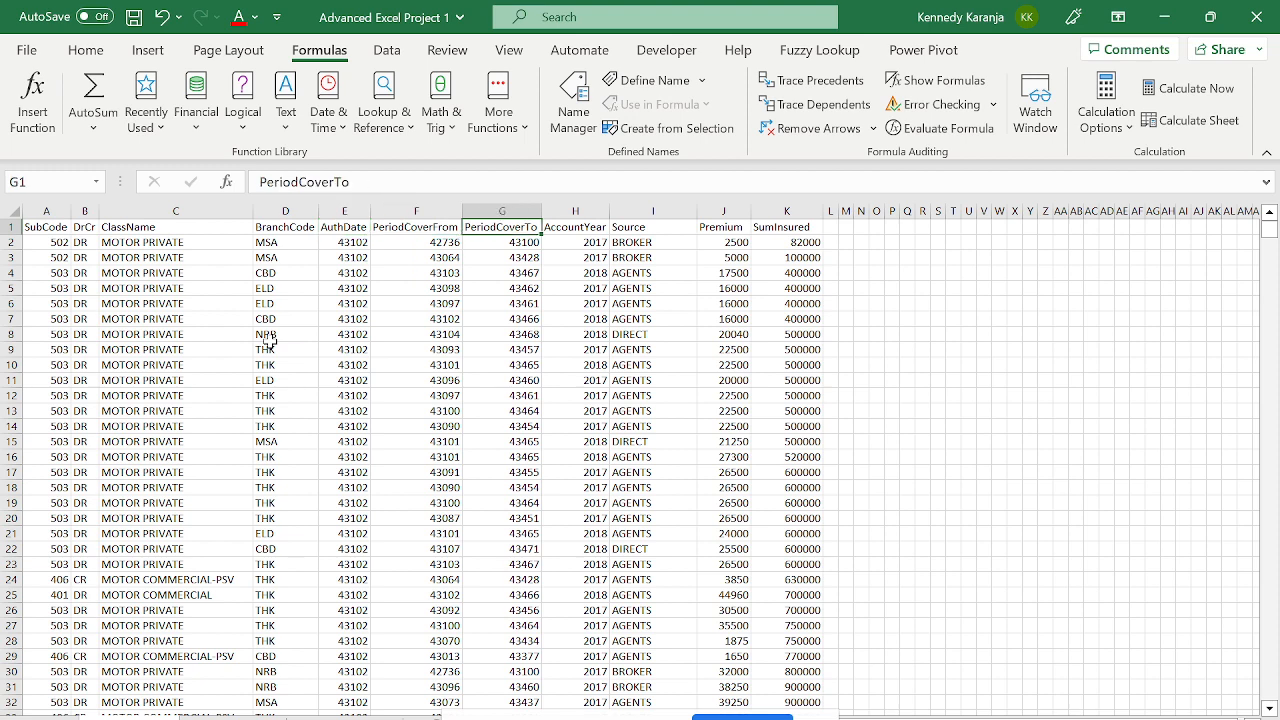
key("Left")
key("Left")
key("Down")
key("shift+Right")
key("shift+Right")
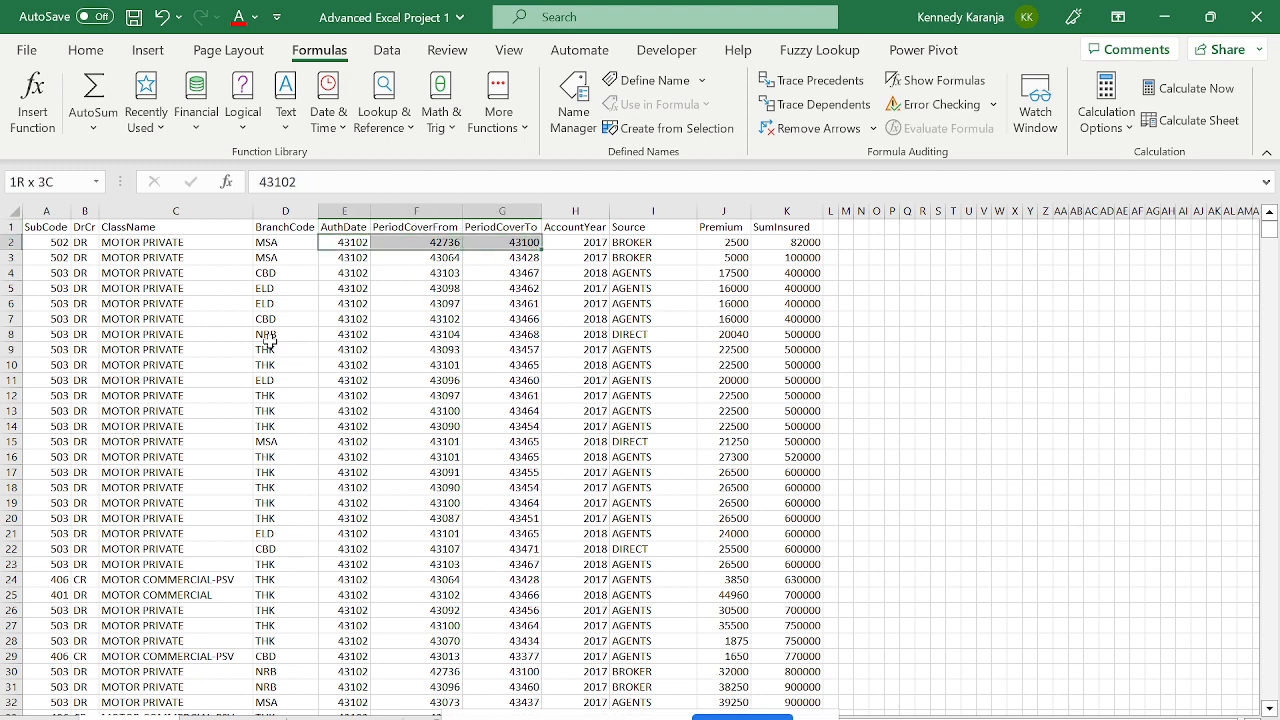
key("ctrl+shift+Down")
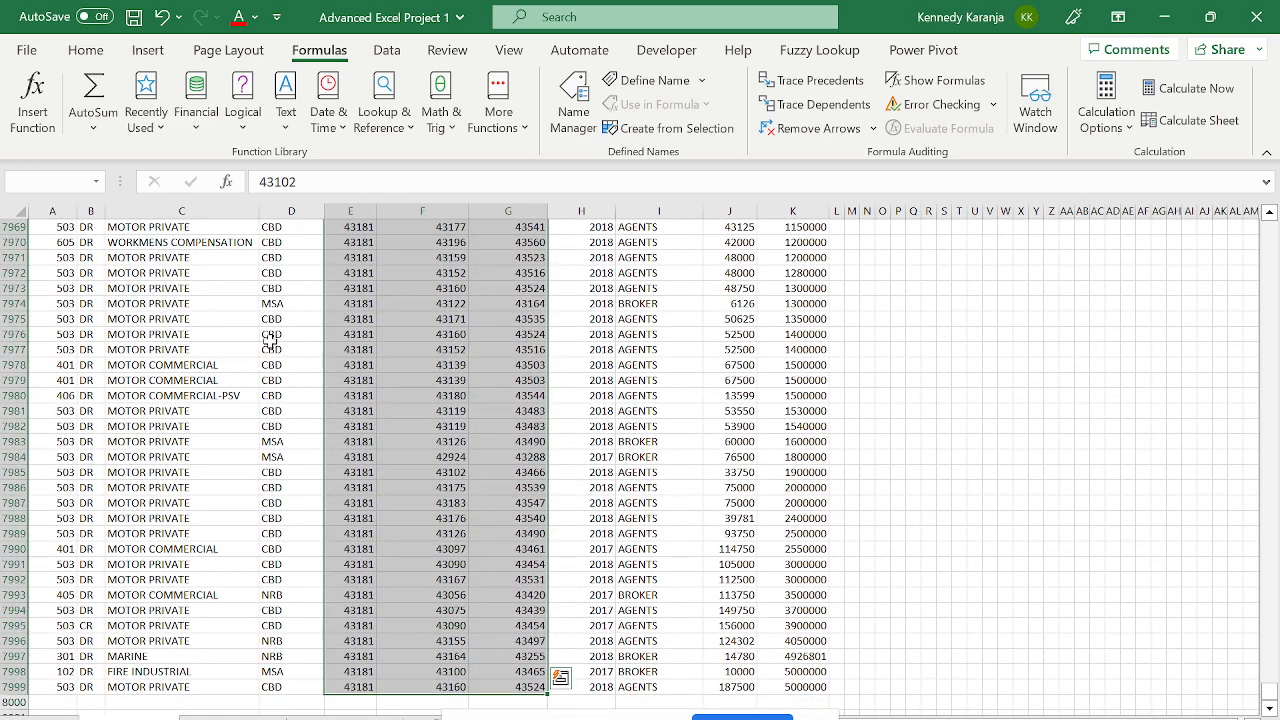
key("ctrl+BackSpace")
key("ctrl+1")
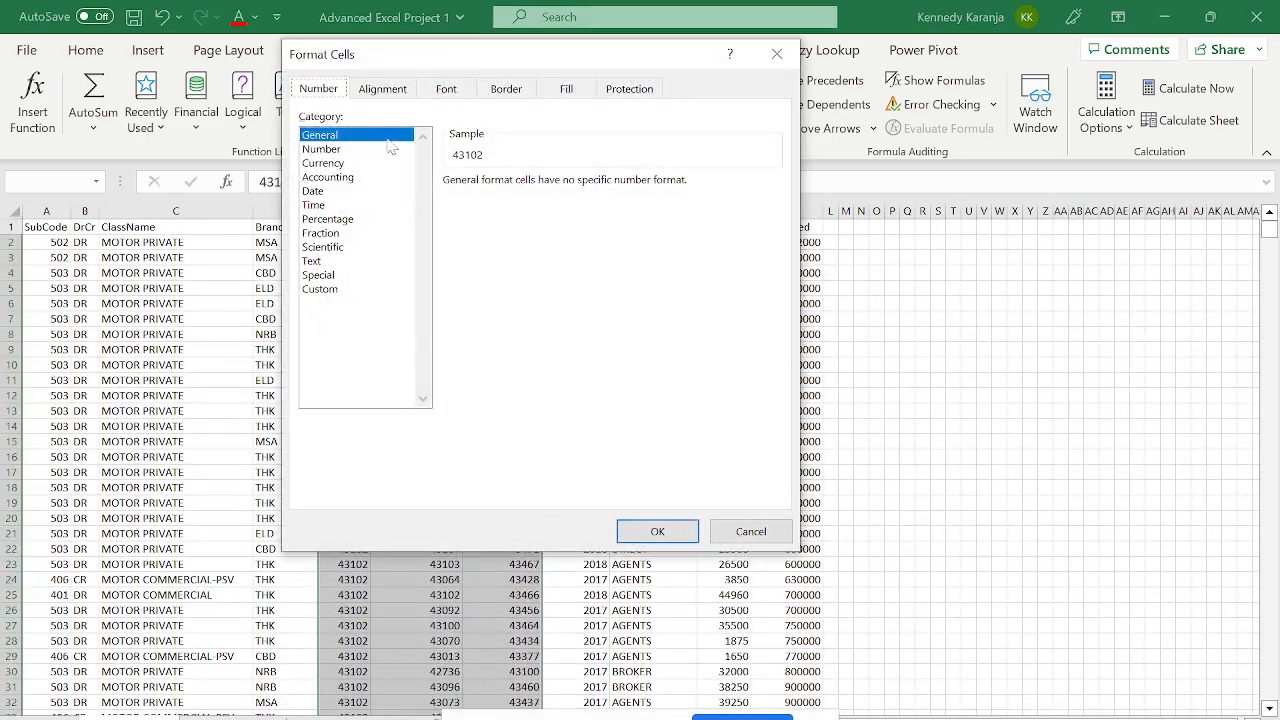
key("Escape")
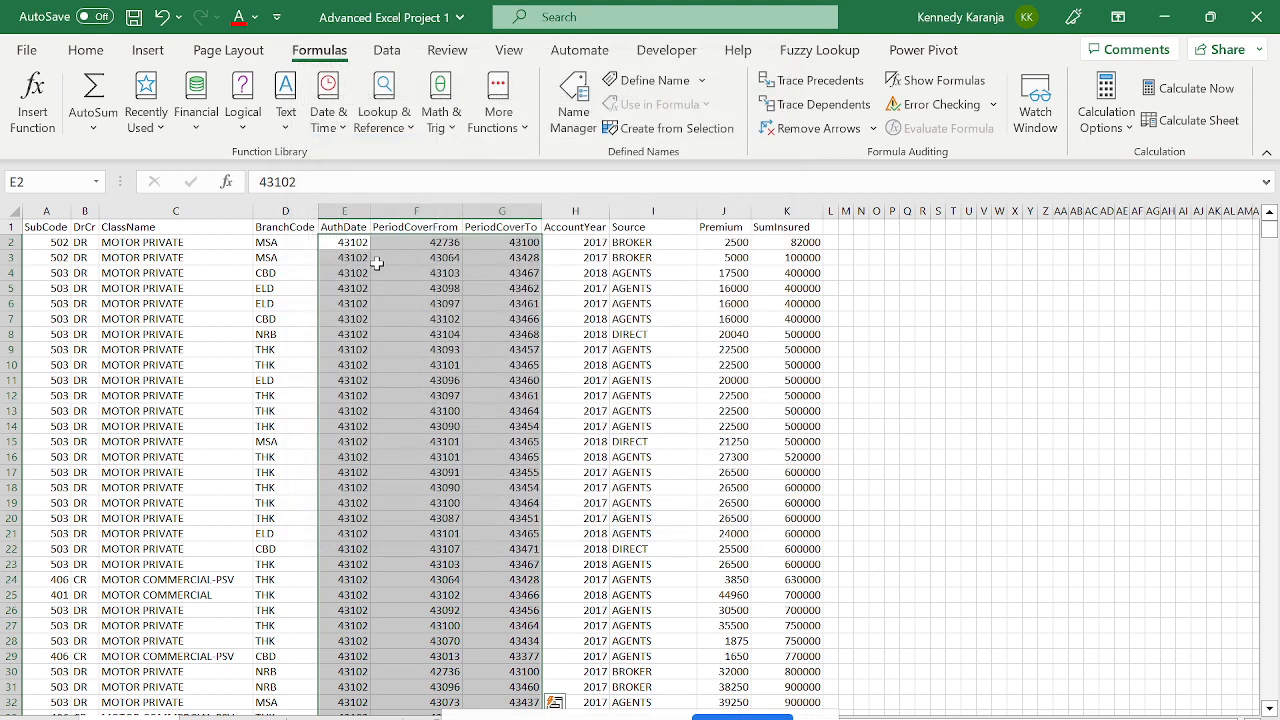
key("ctrl+q")
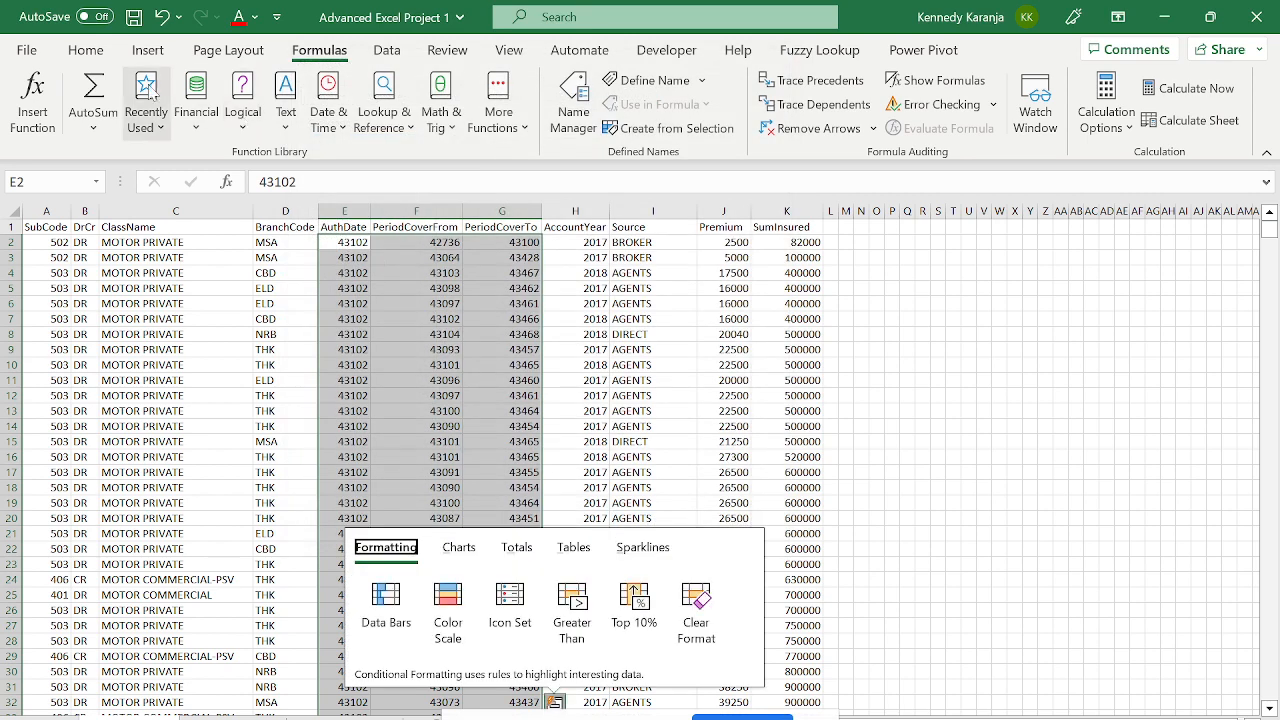
left_click(85, 50)
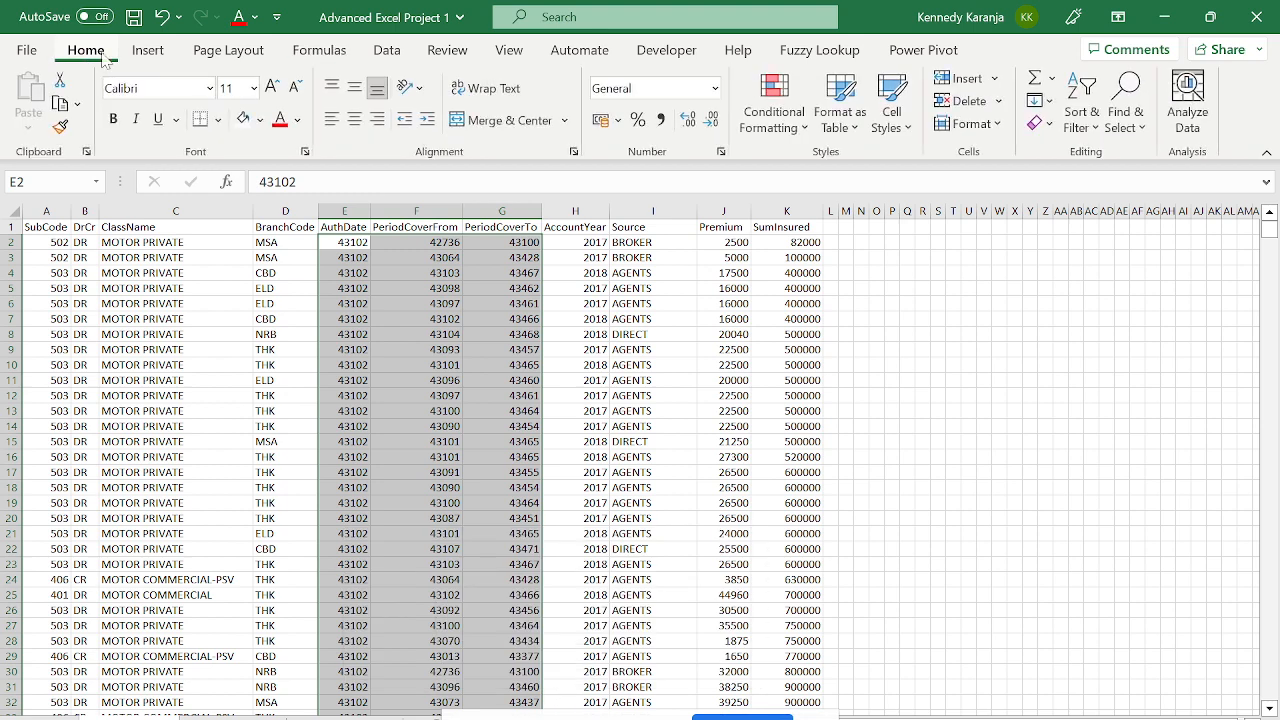
left_click(305, 150)
left_click(329, 93)
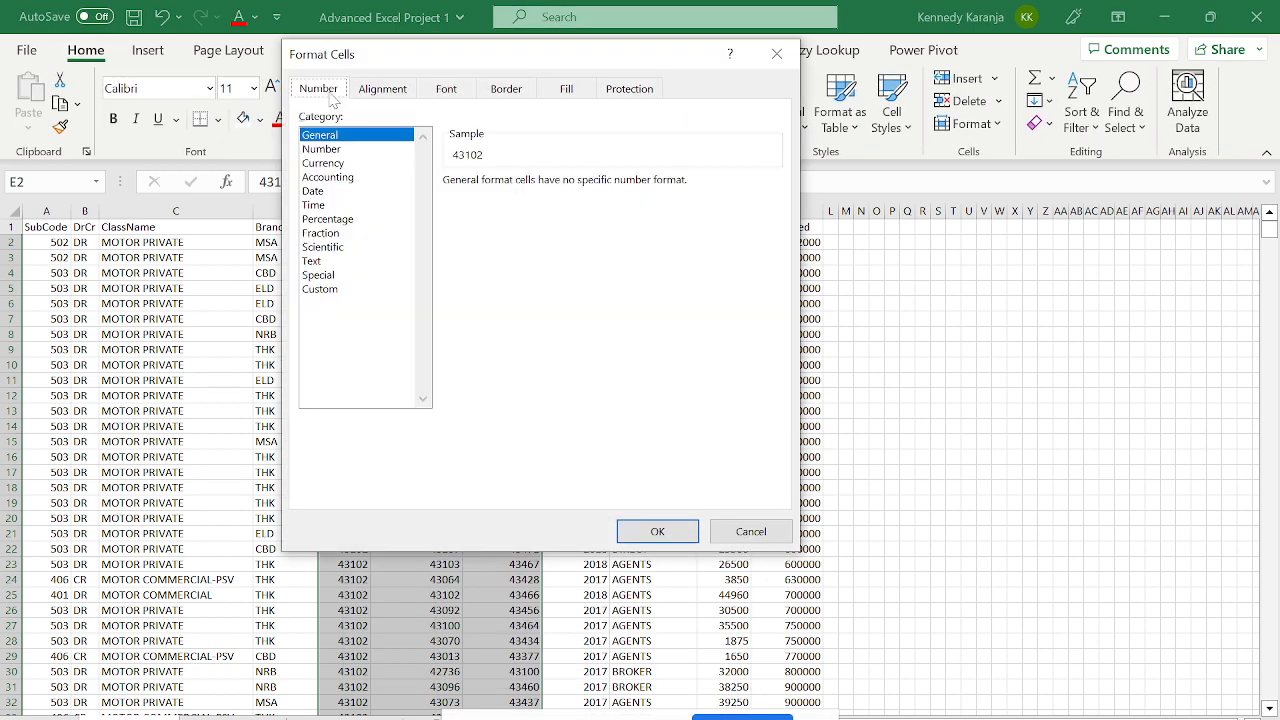
key("Escape")
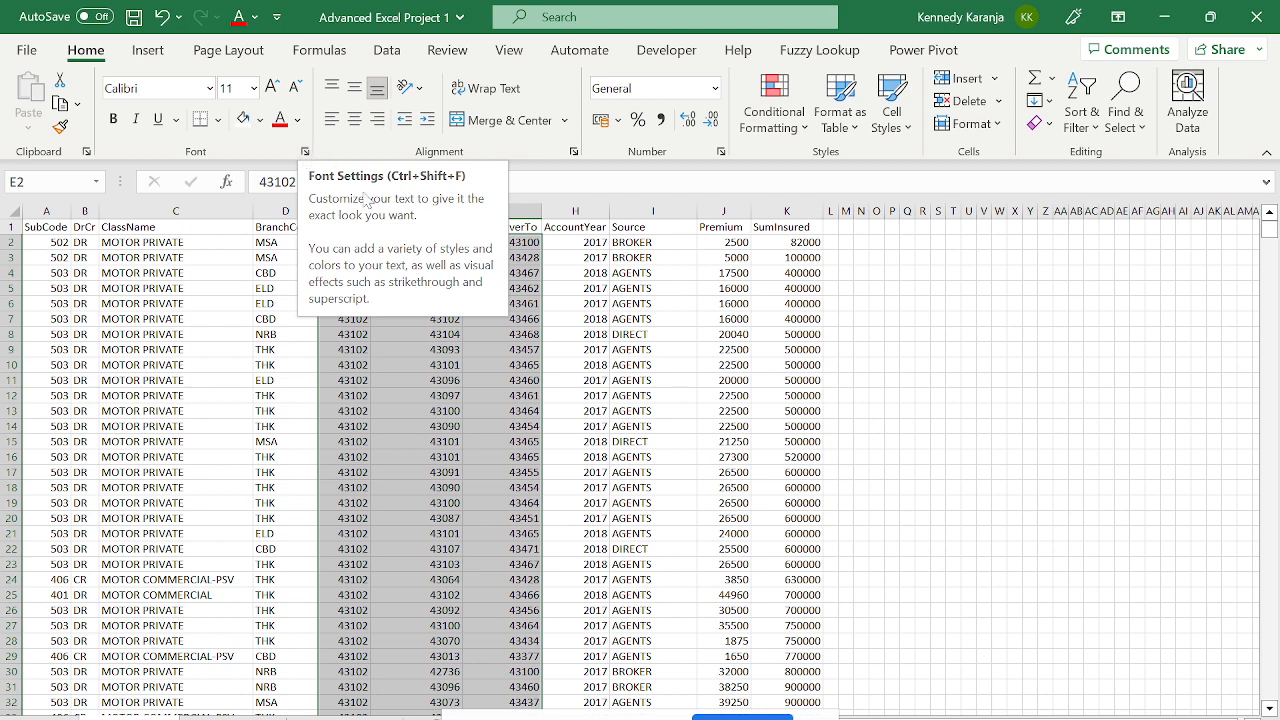
key("ctrl+1")
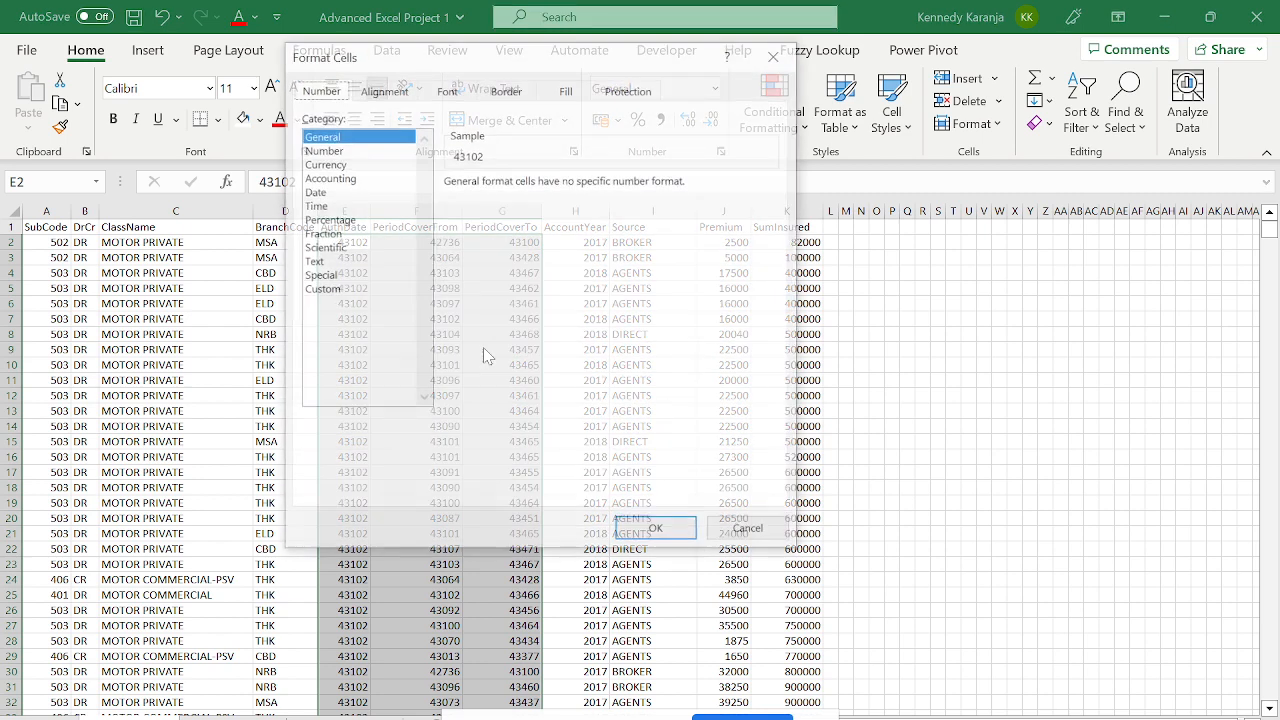
key("Escape")
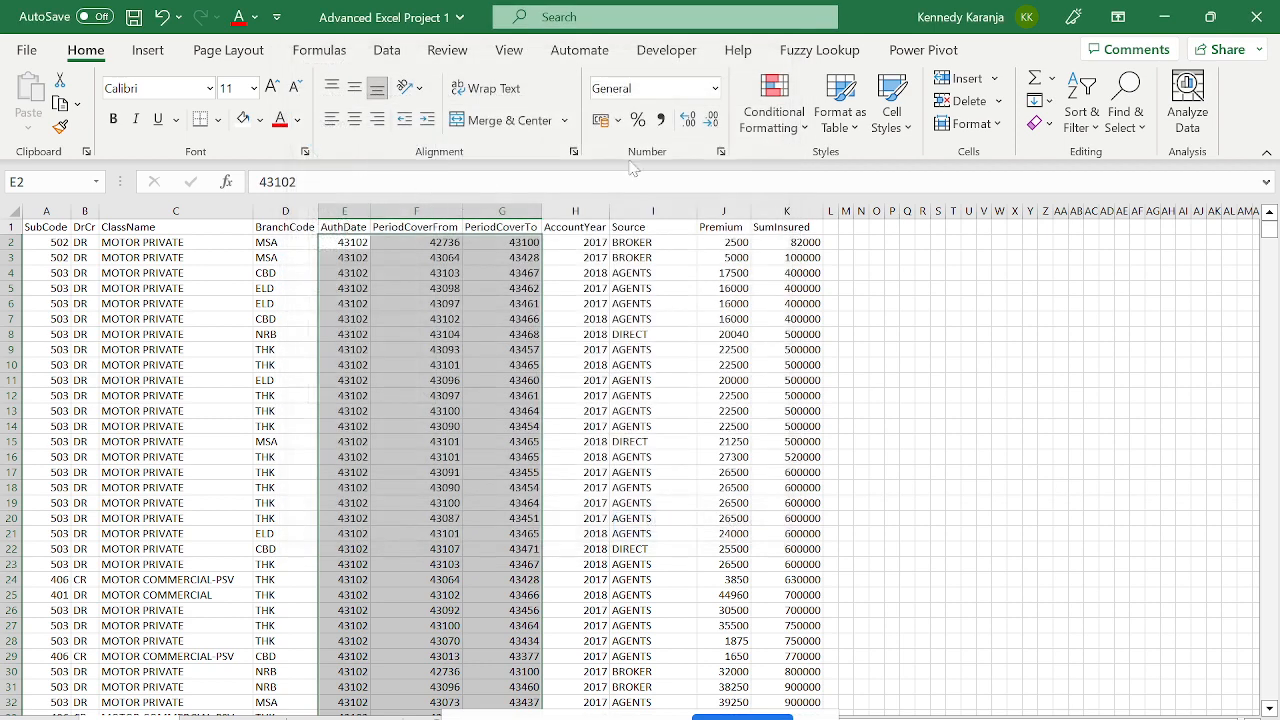
left_click(715, 89)
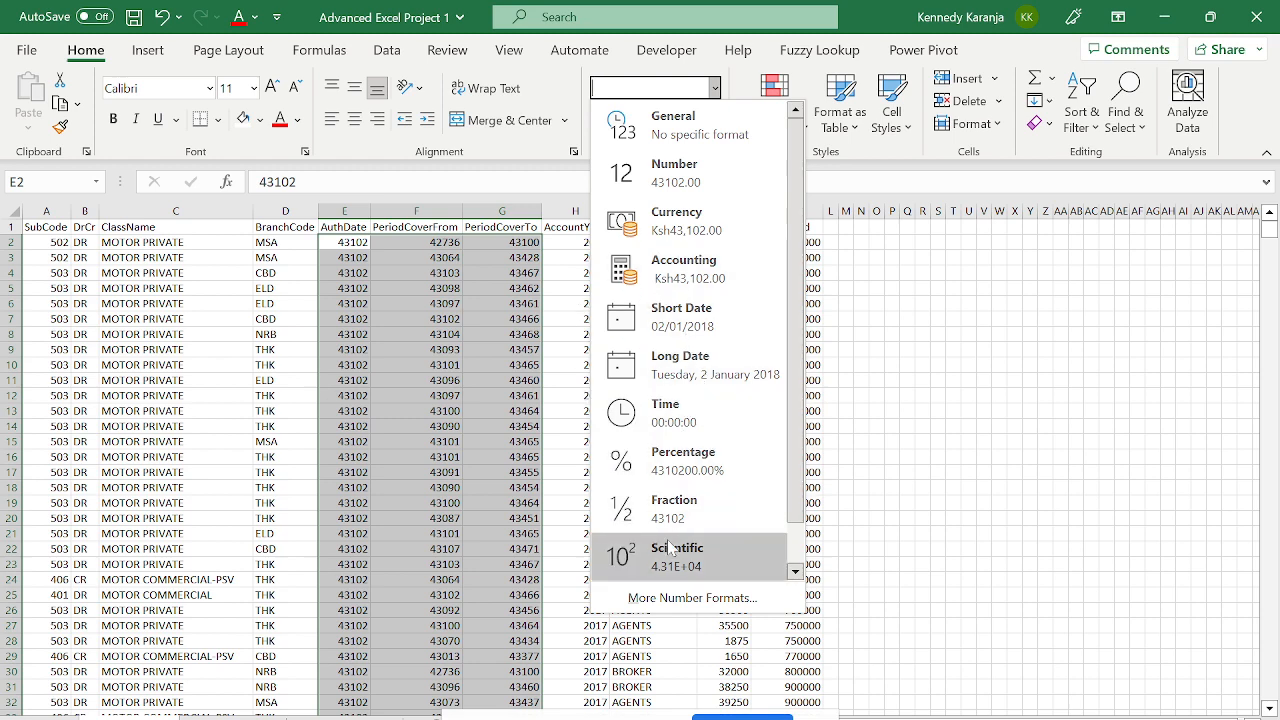
left_click(916, 466)
key("ctrl+1")
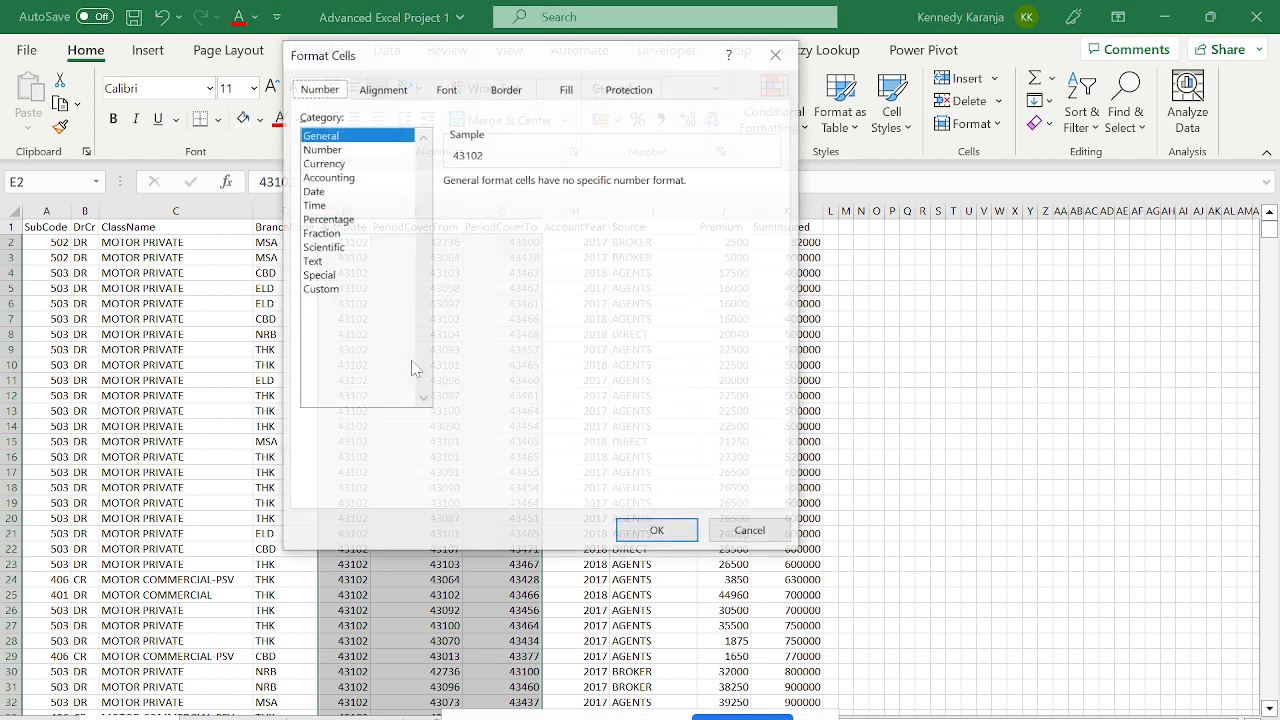
left_click(338, 192)
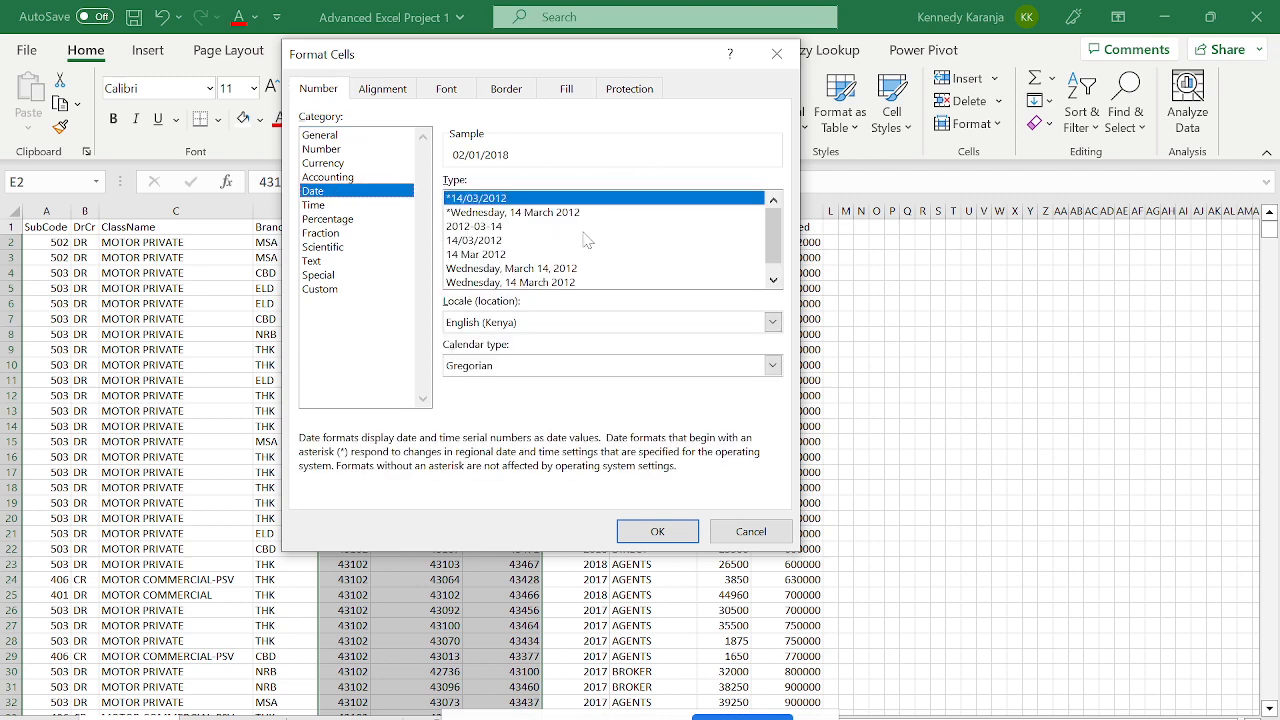
scroll(779, 248, "down", 2)
key("Escape")
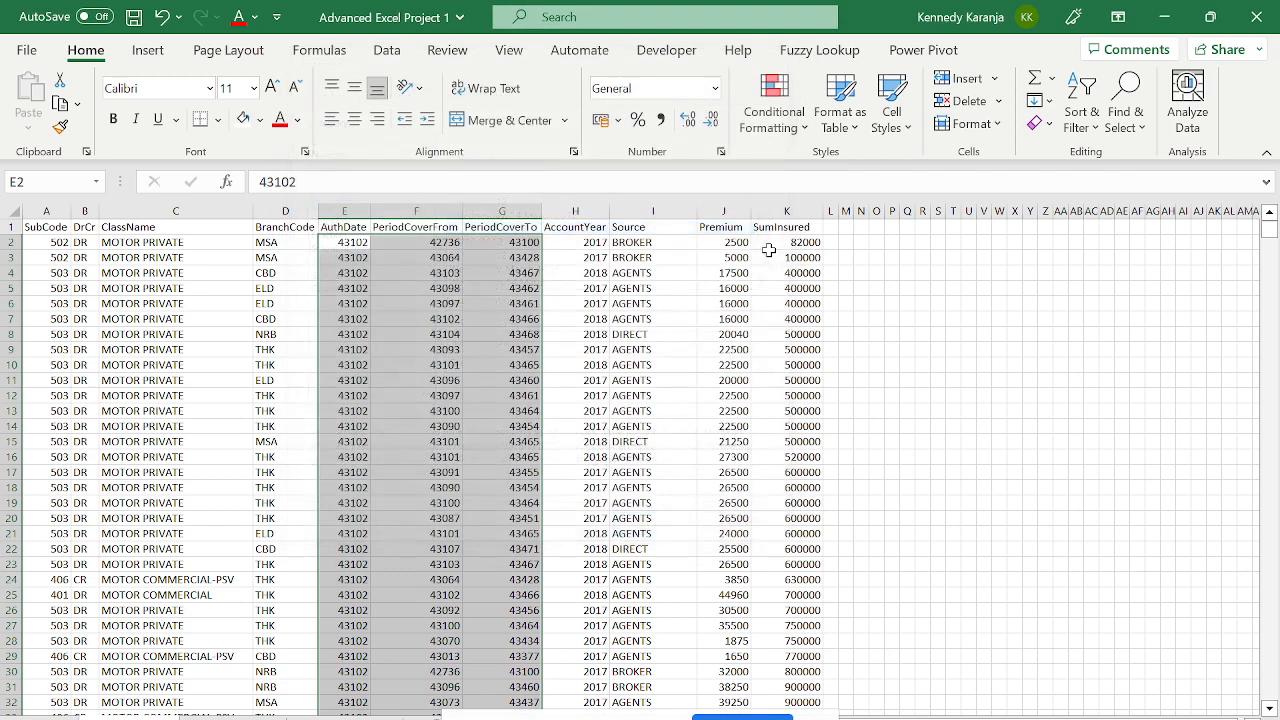
left_click(364, 257)
key("Up")
key("Up")
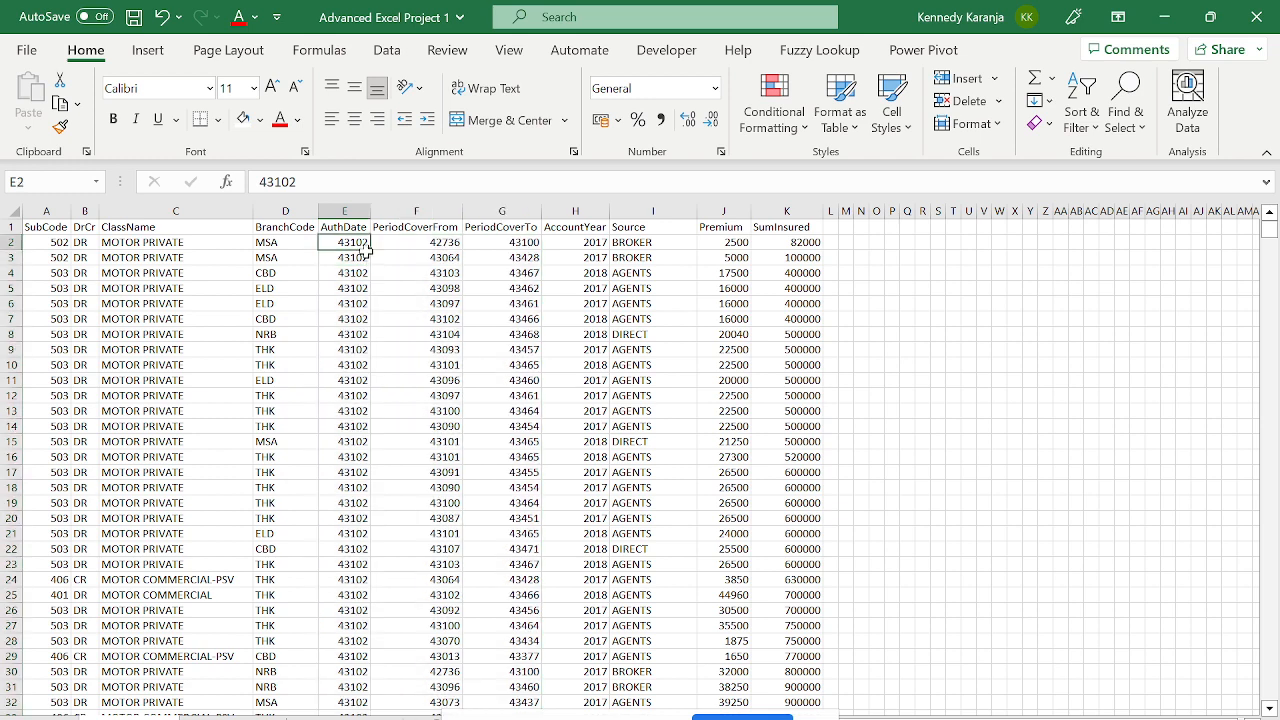
key("Left")
key("Left")
key("Down")
key("Down")
key("Right")
key("Right")
key("Up")
key("Up")
key("Down")
key("Up")
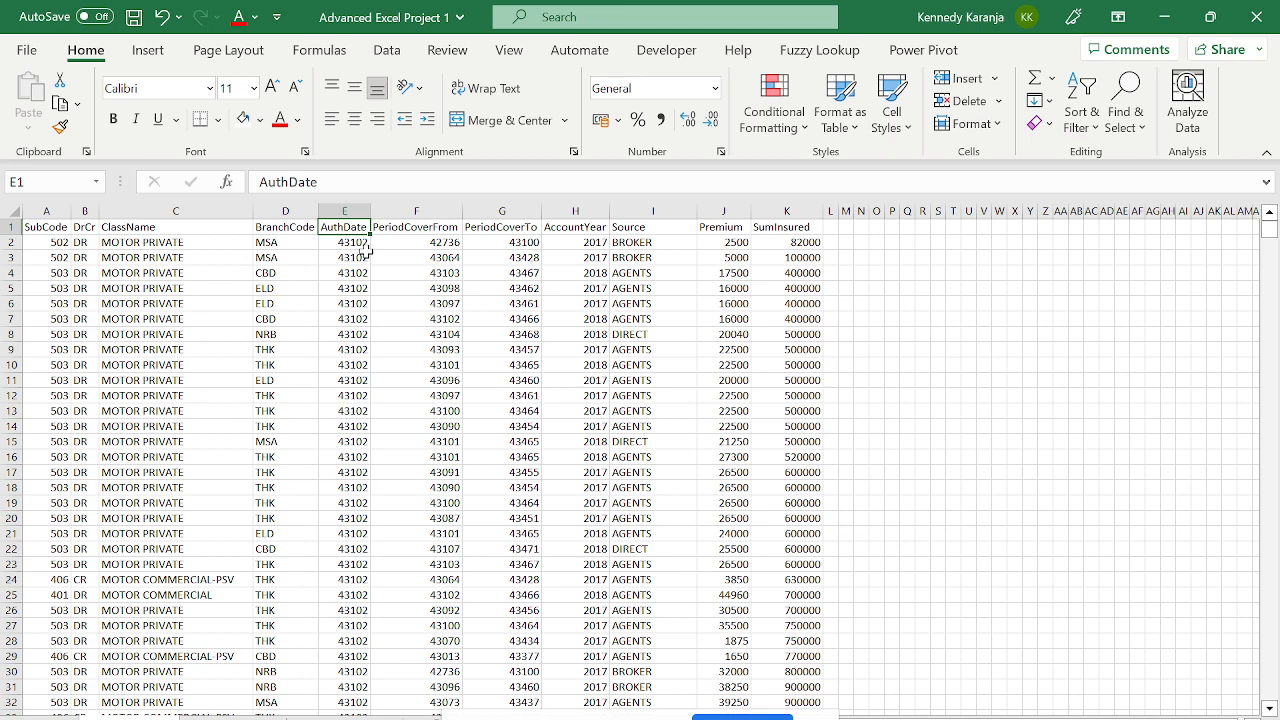
key("Down")
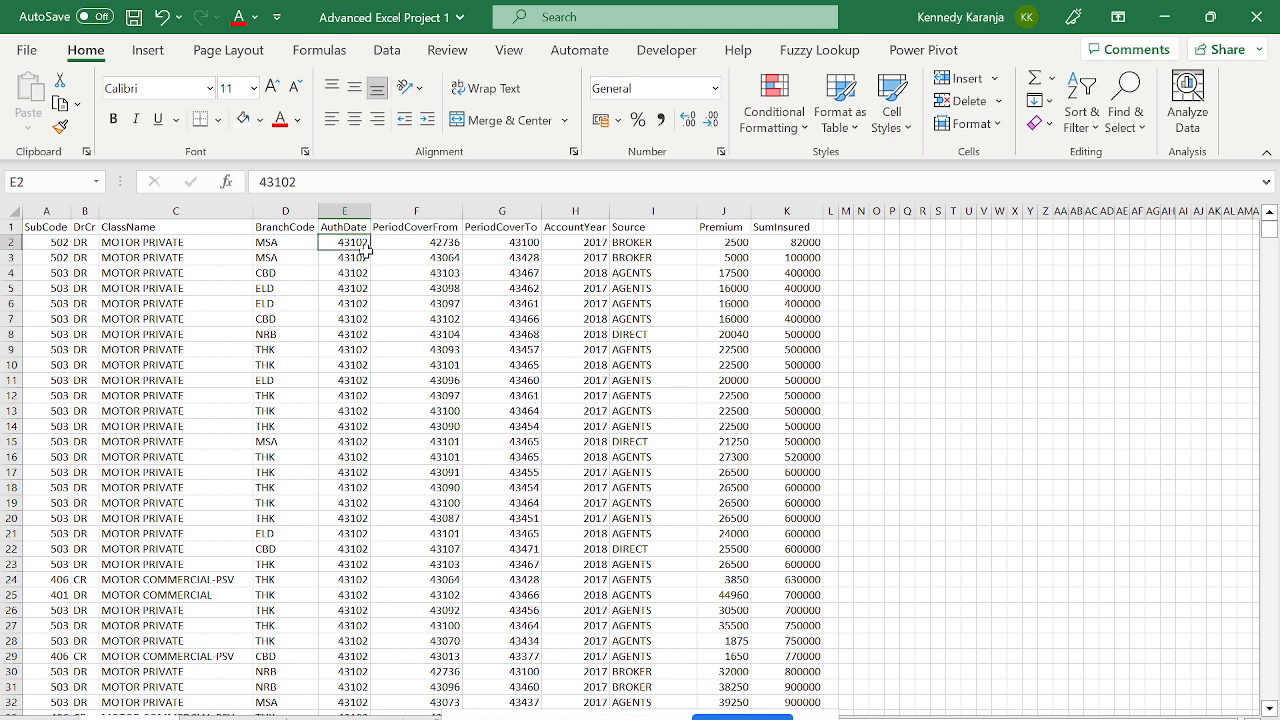
key("Up")
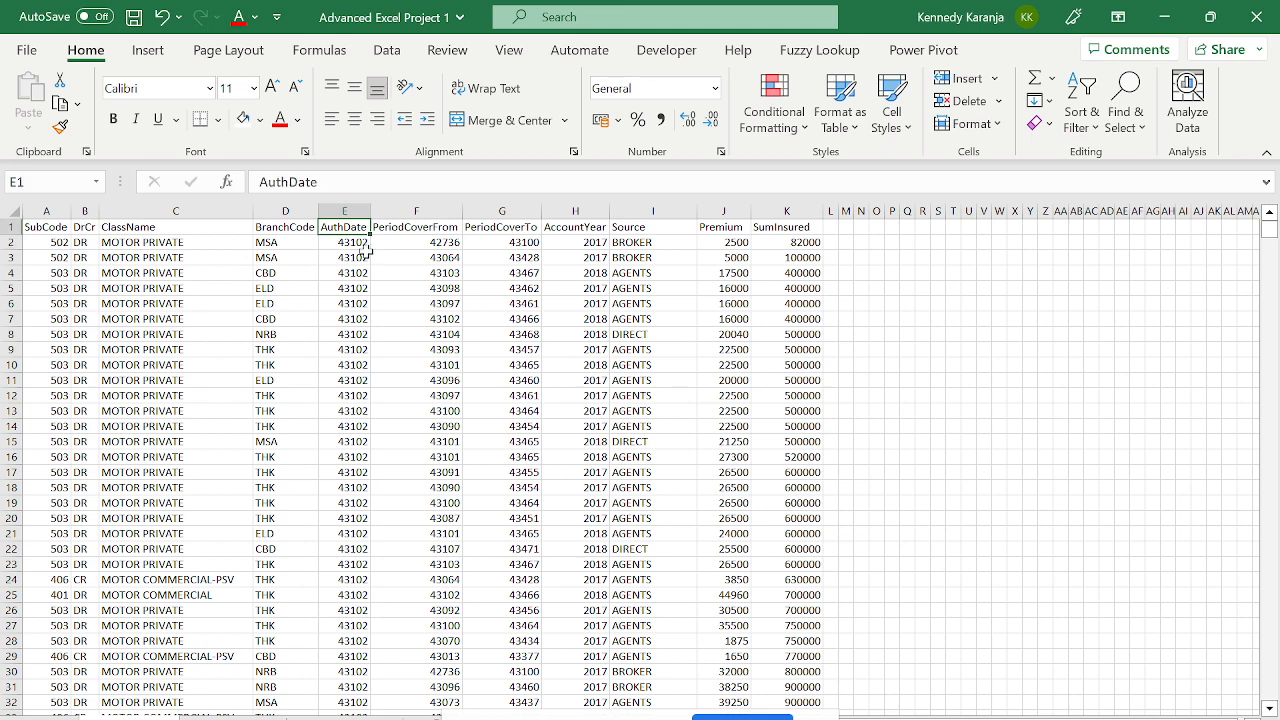
- Reselect the three date columns from row 2 down to the last row
key("Down")
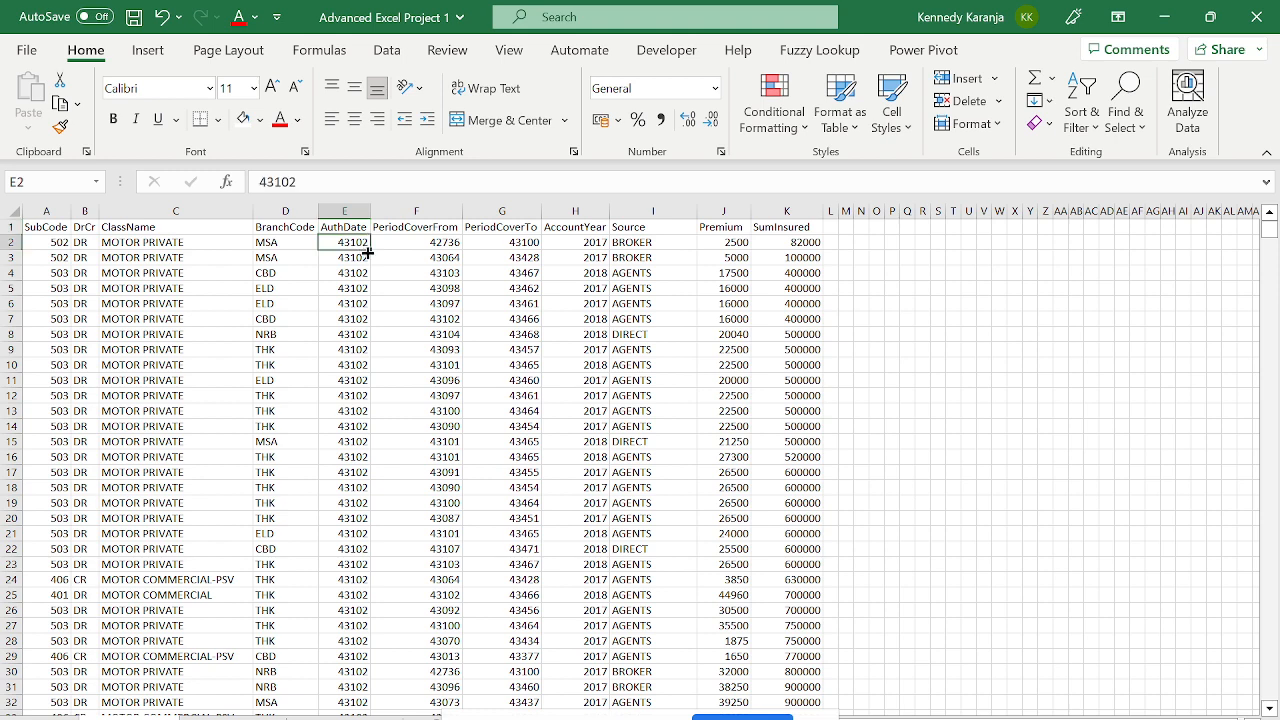
key("Up")
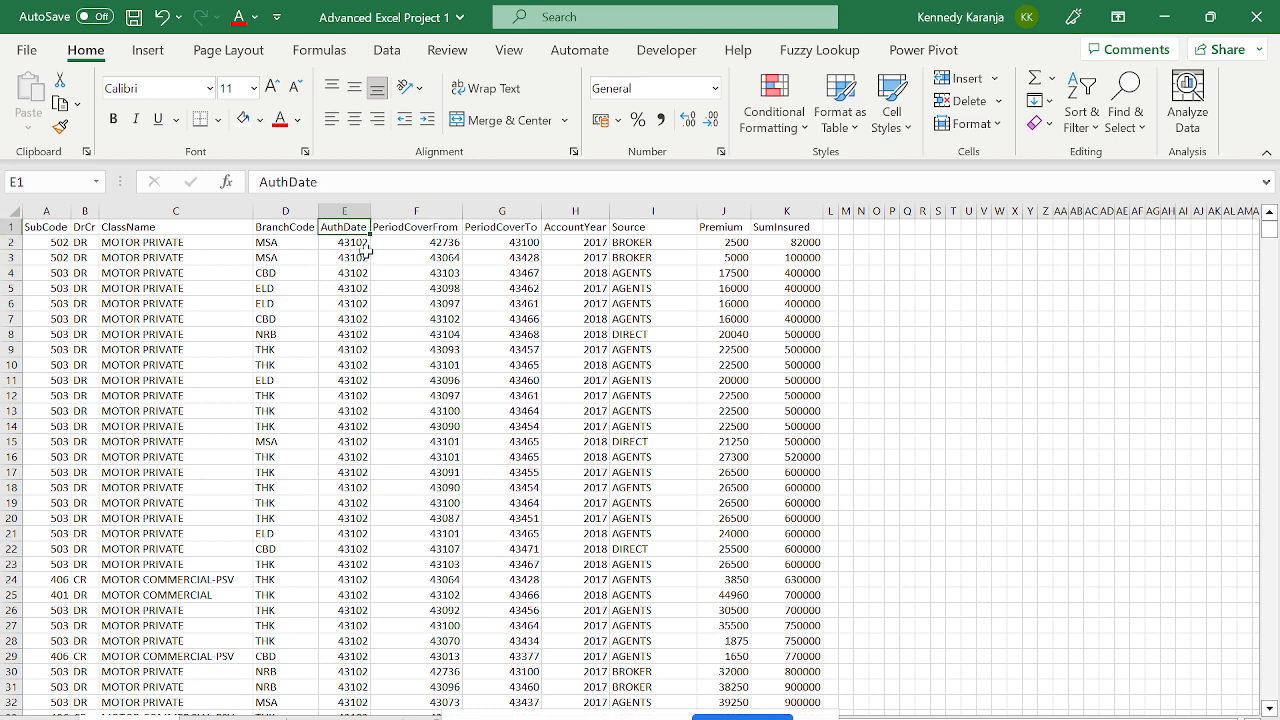
key("Right")
key("Right")
key("Left")
left_click(365, 250)
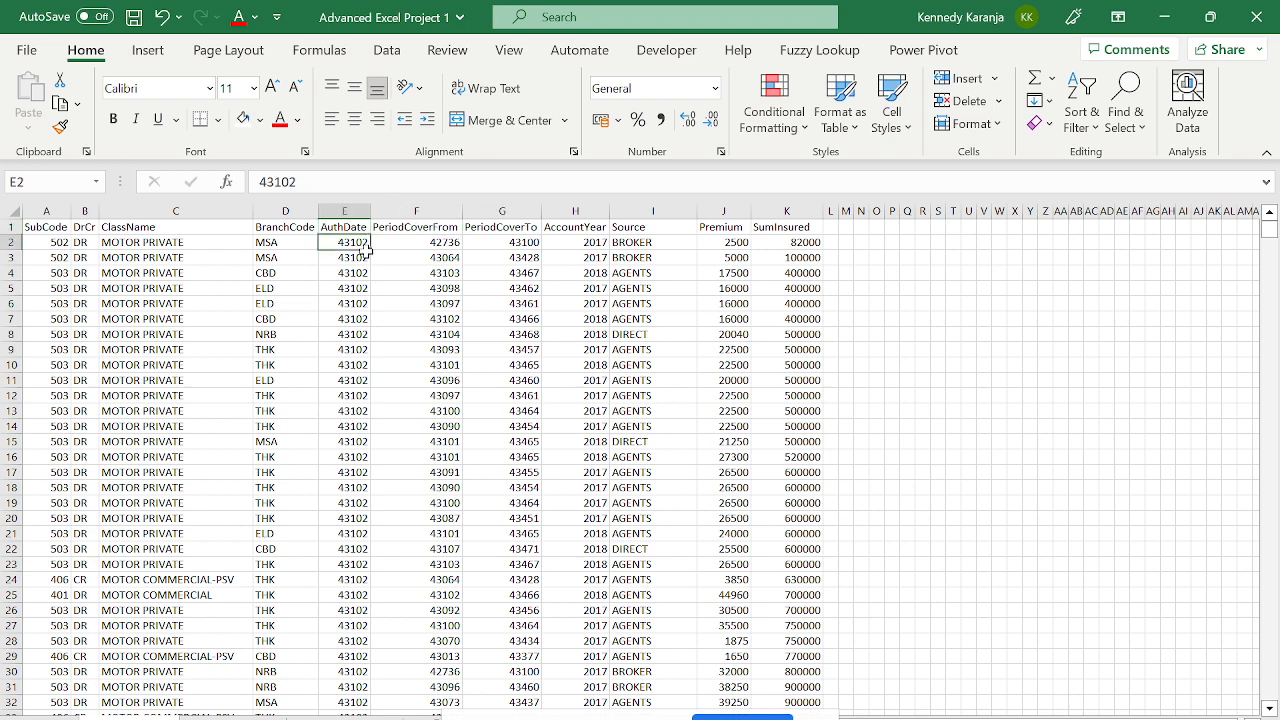
key("ctrl+shift+Right")
key("shift+Left")
key("shift+Left")
key("shift+Left")
key("shift+Left")
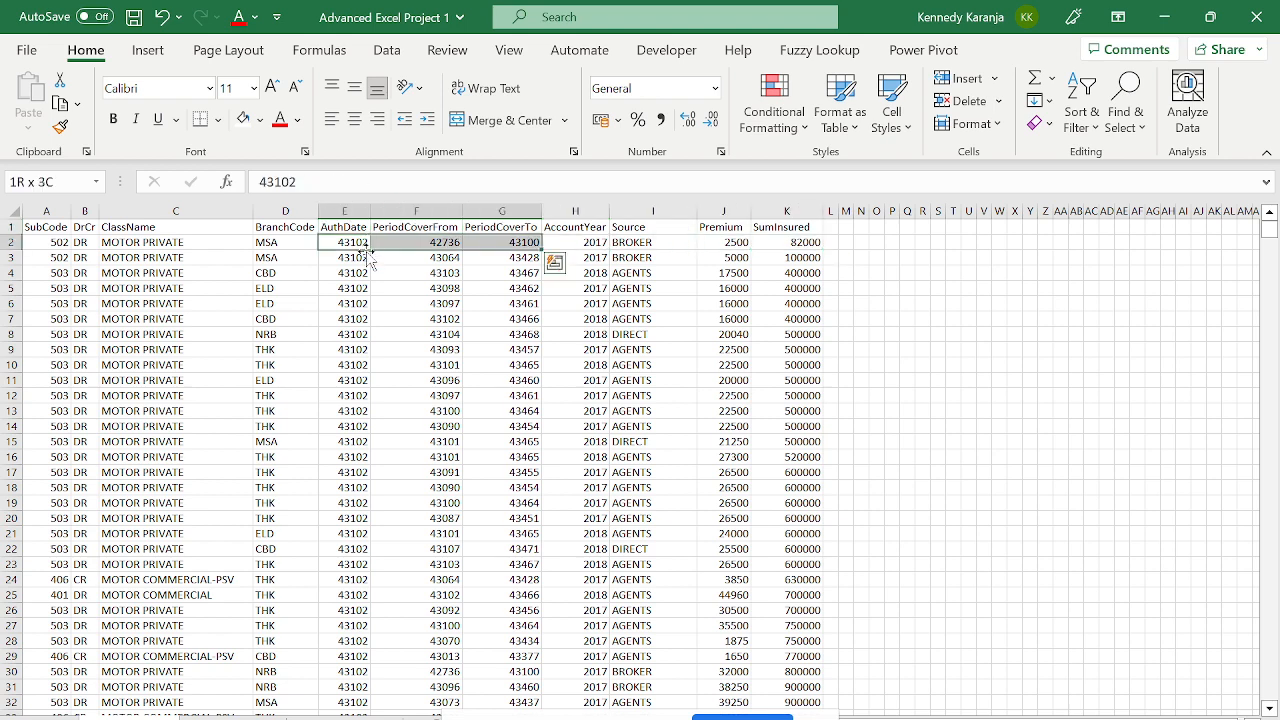
key("ctrl+shift+Down")
key("ctrl+BackSpace")
- Apply the custom dd-mmm-yy format, so dates show like 02-Jan-18
key("ctrl+1")
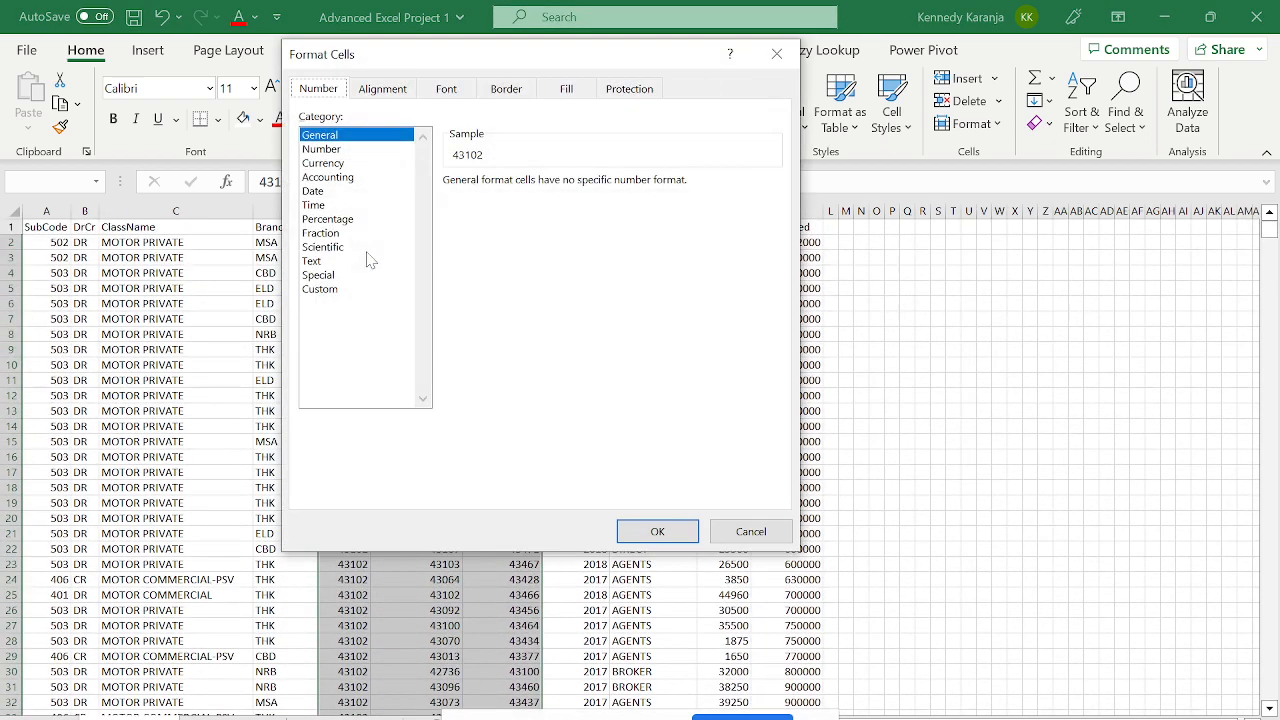
left_click(334, 193)
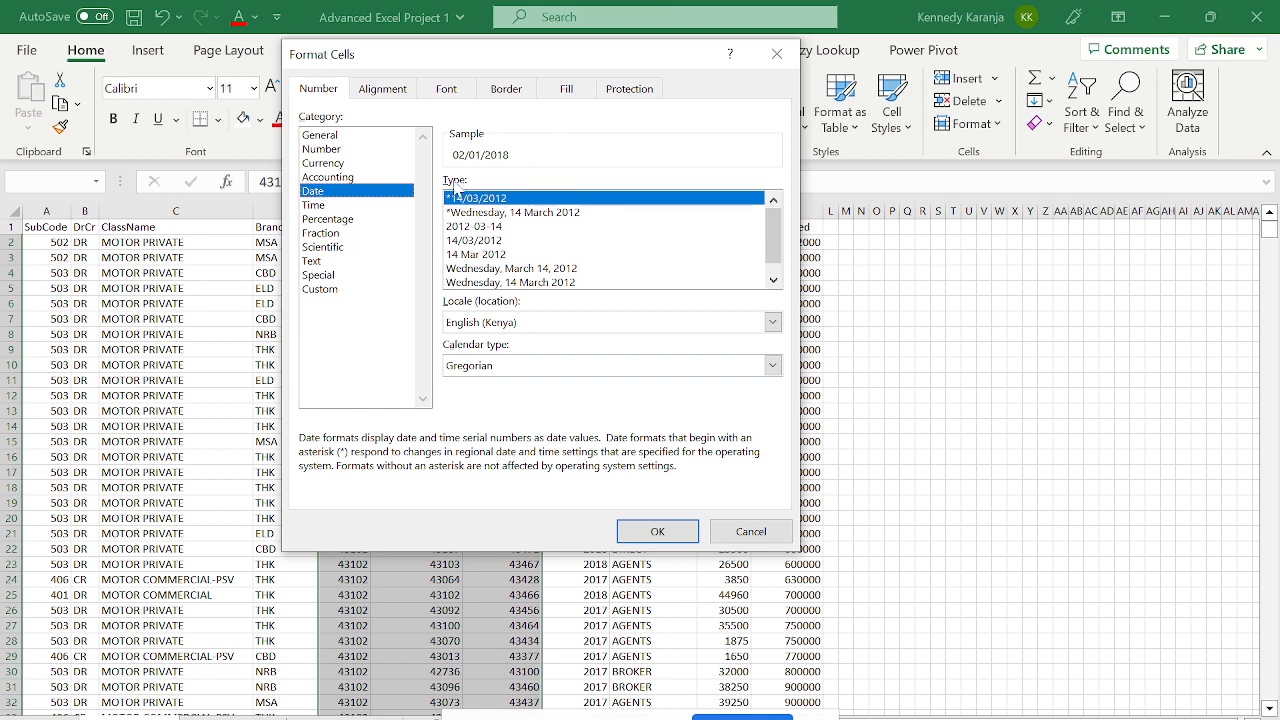
left_click(358, 289)
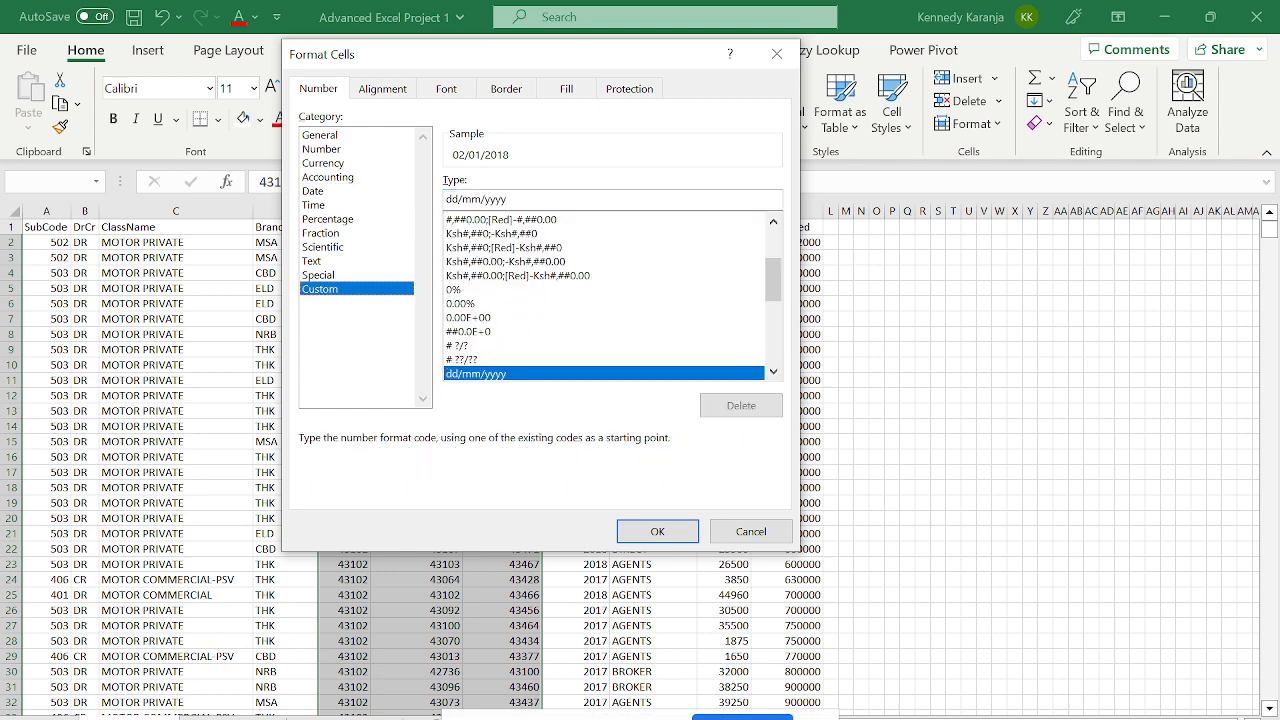
left_click(560, 359)
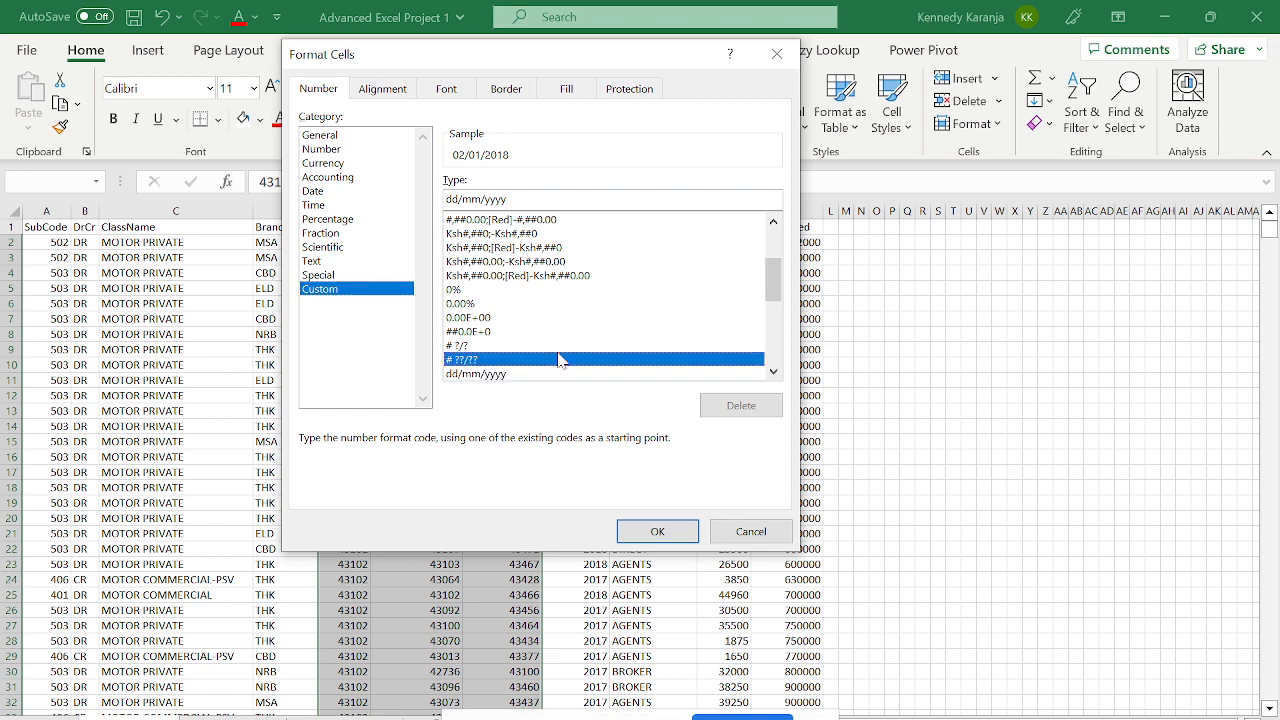
key("Down")
key("Down")
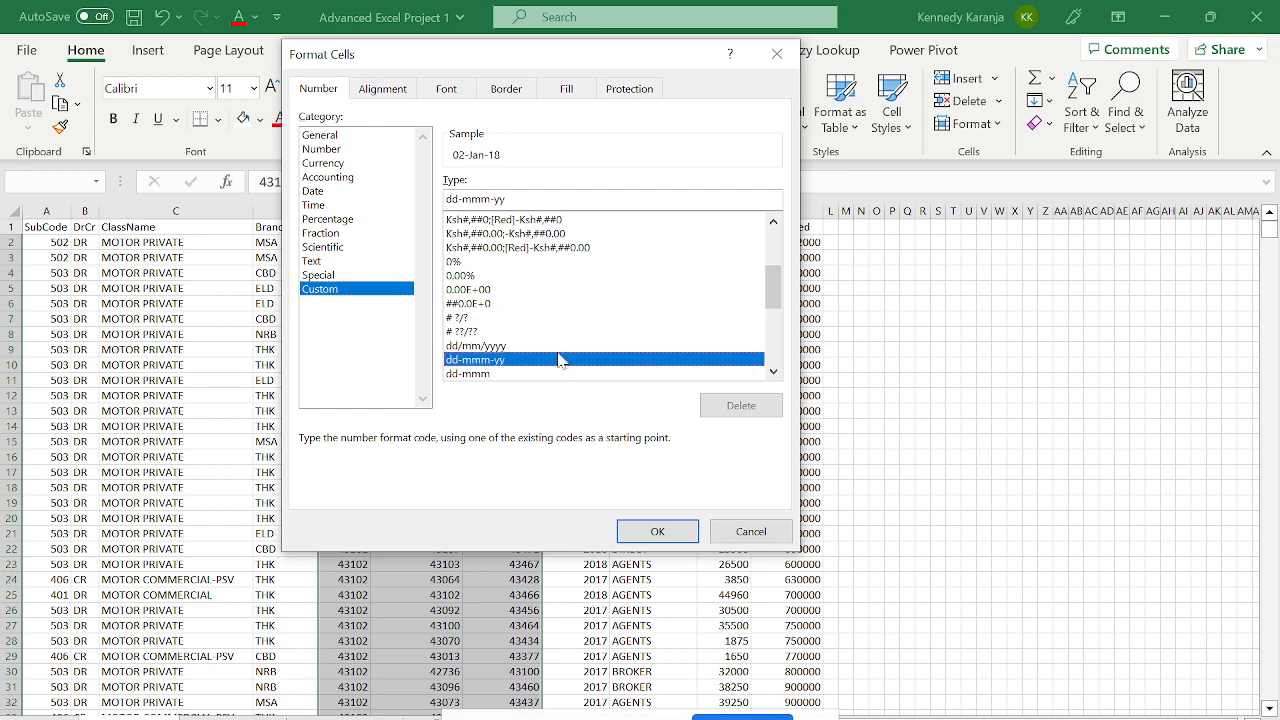
key("Down")
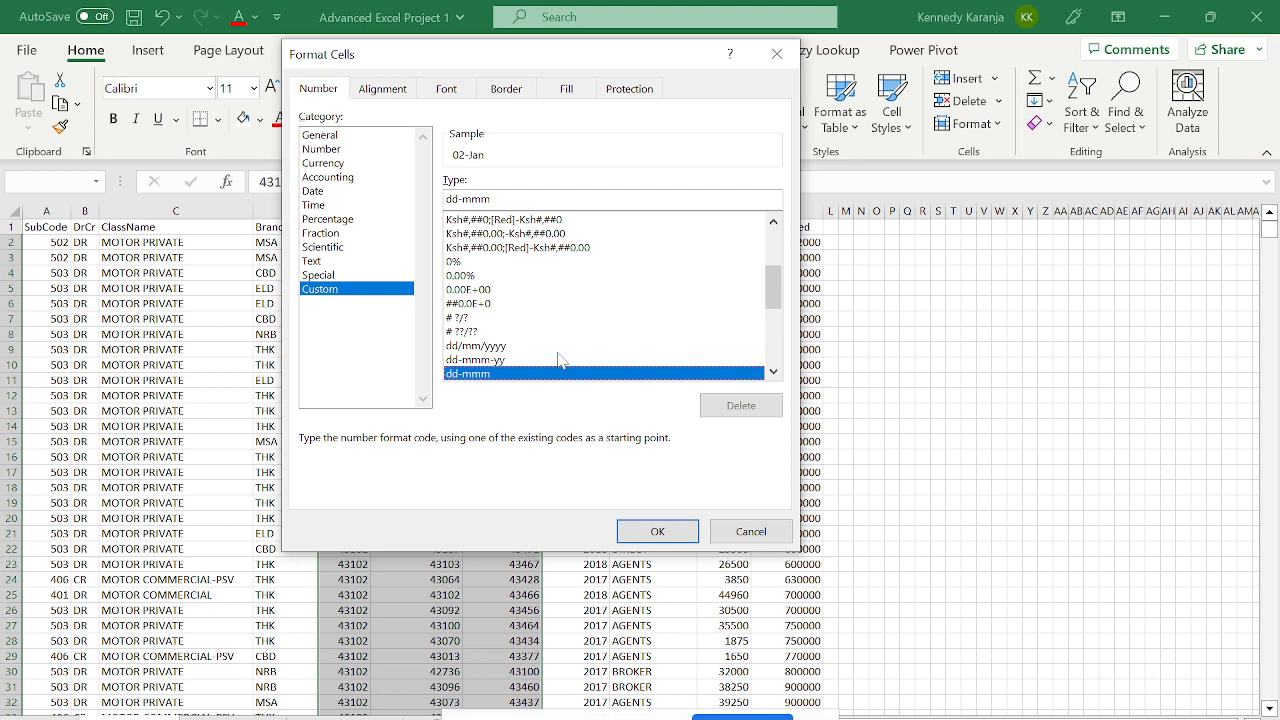
key("Down")
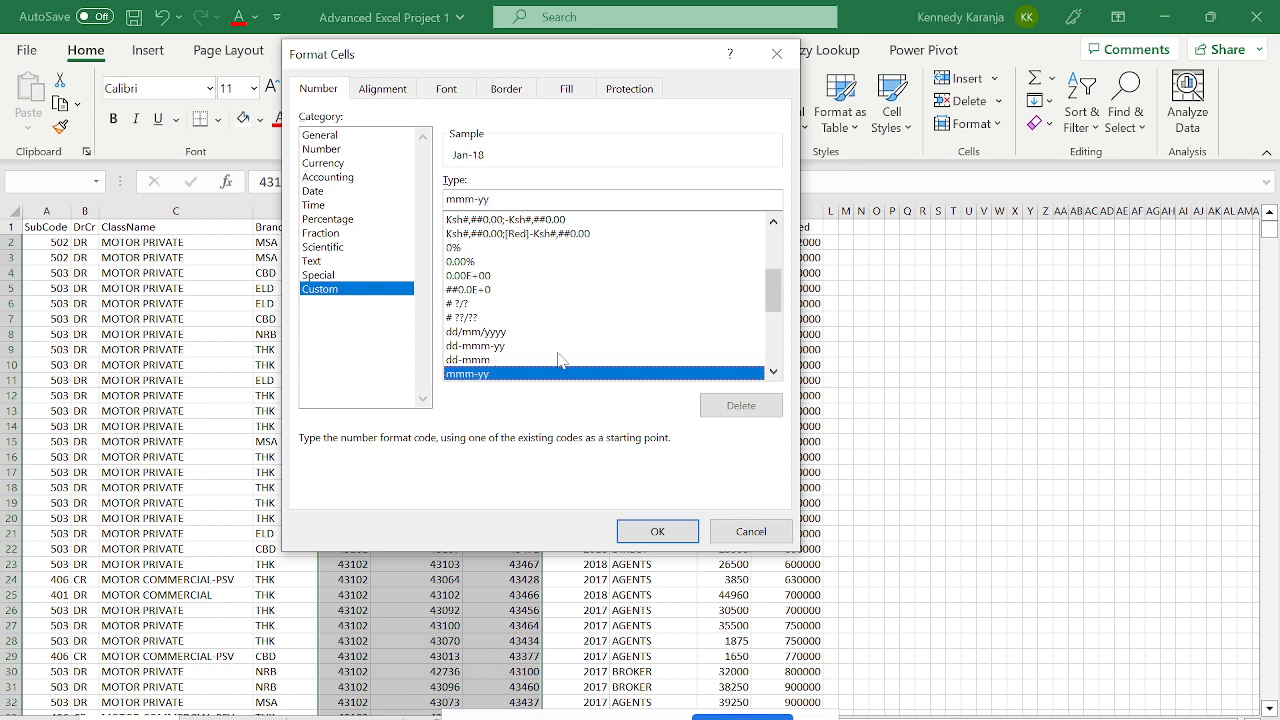
key("Up")
key("Up")
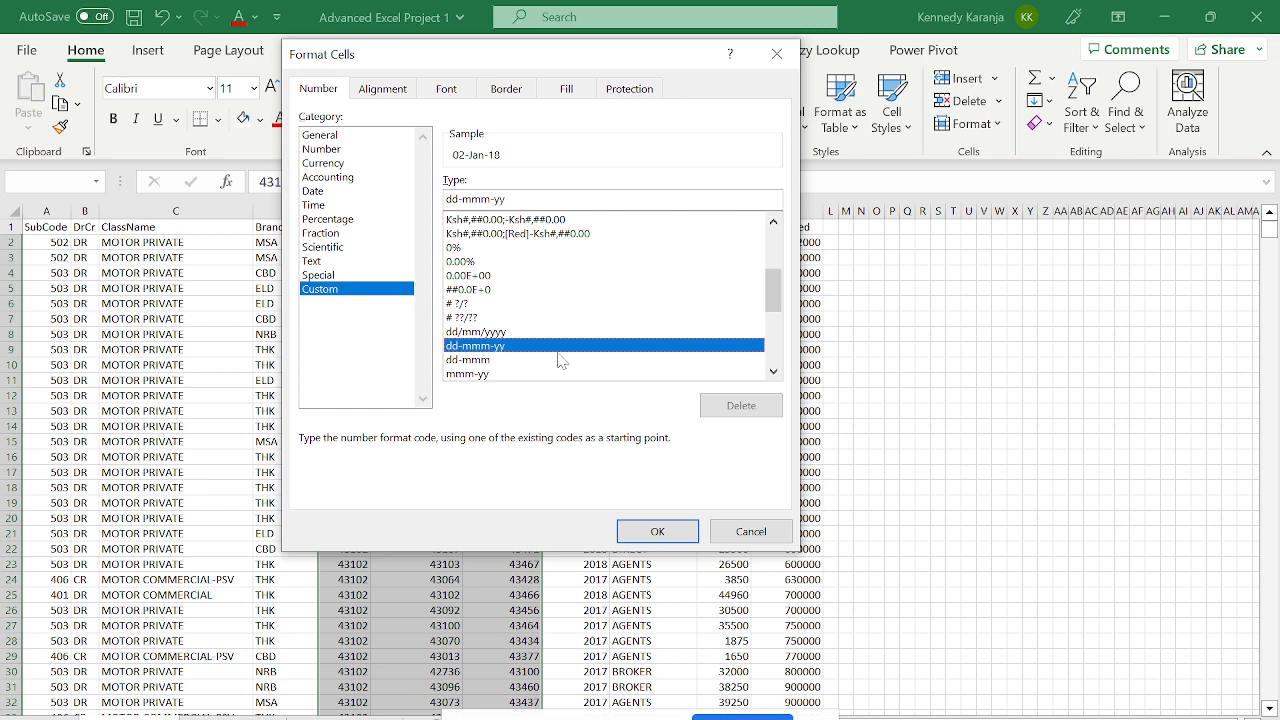
key("Return")
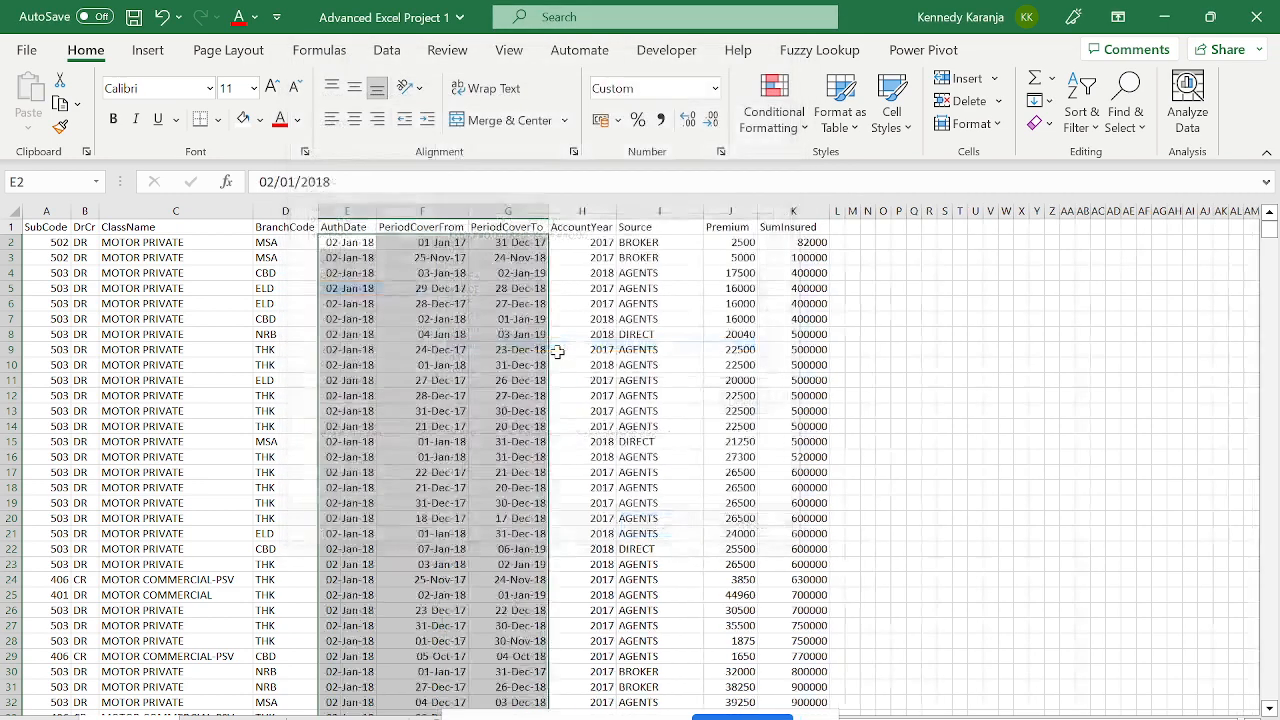
left_click(361, 260)
key("Right")
- Check the formatted date values in row 2 and glance at the project tasks sheet
key("Right")
key("Right")
key("Up")
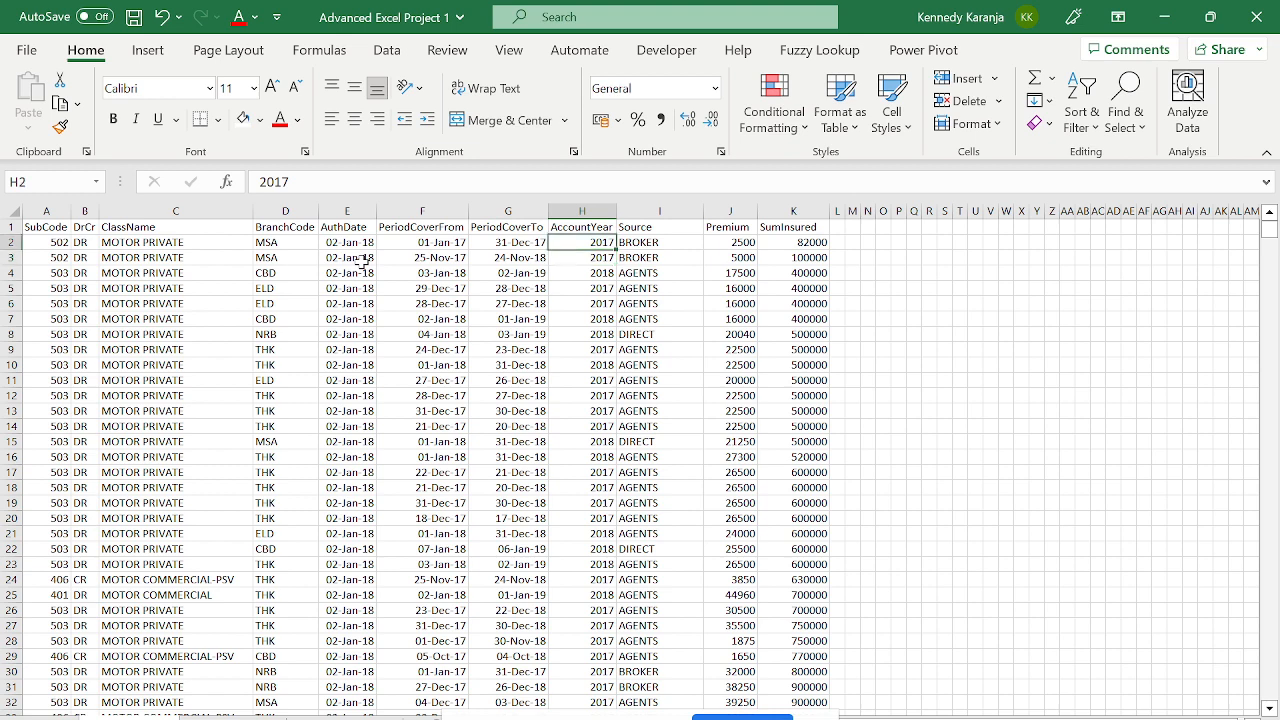
key("Right")
left_click(363, 262)
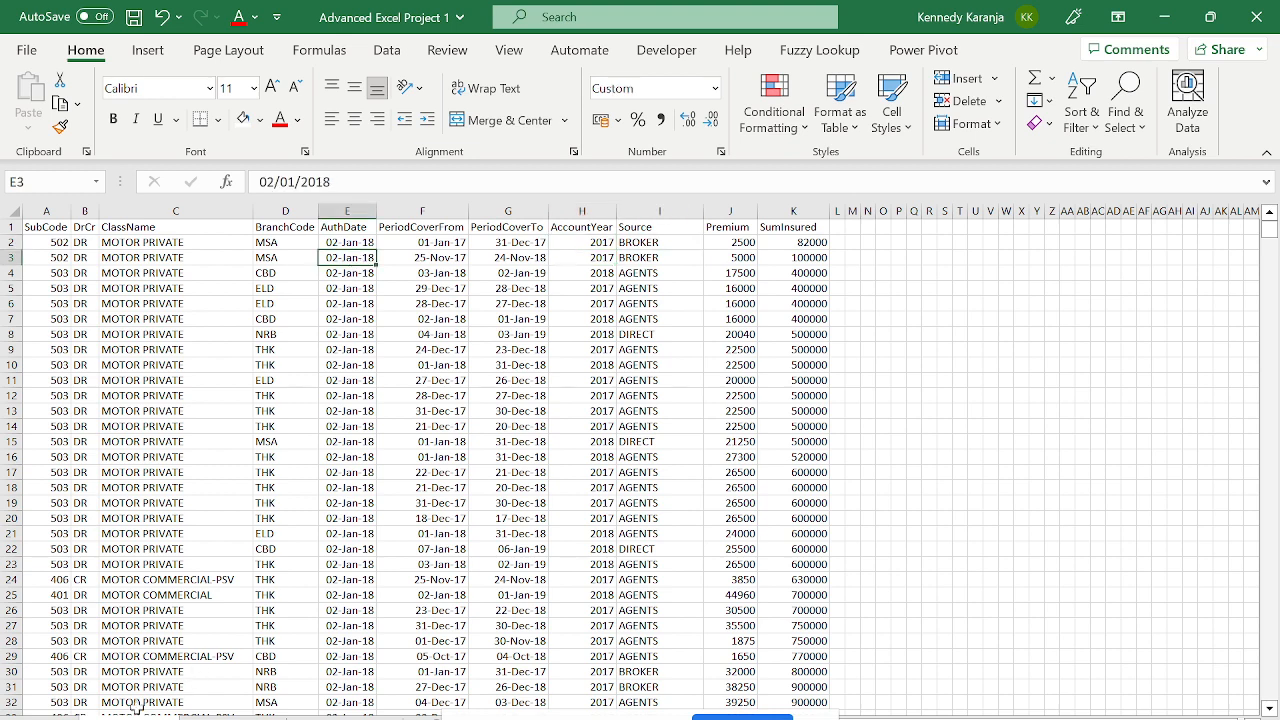
left_click(337, 718)
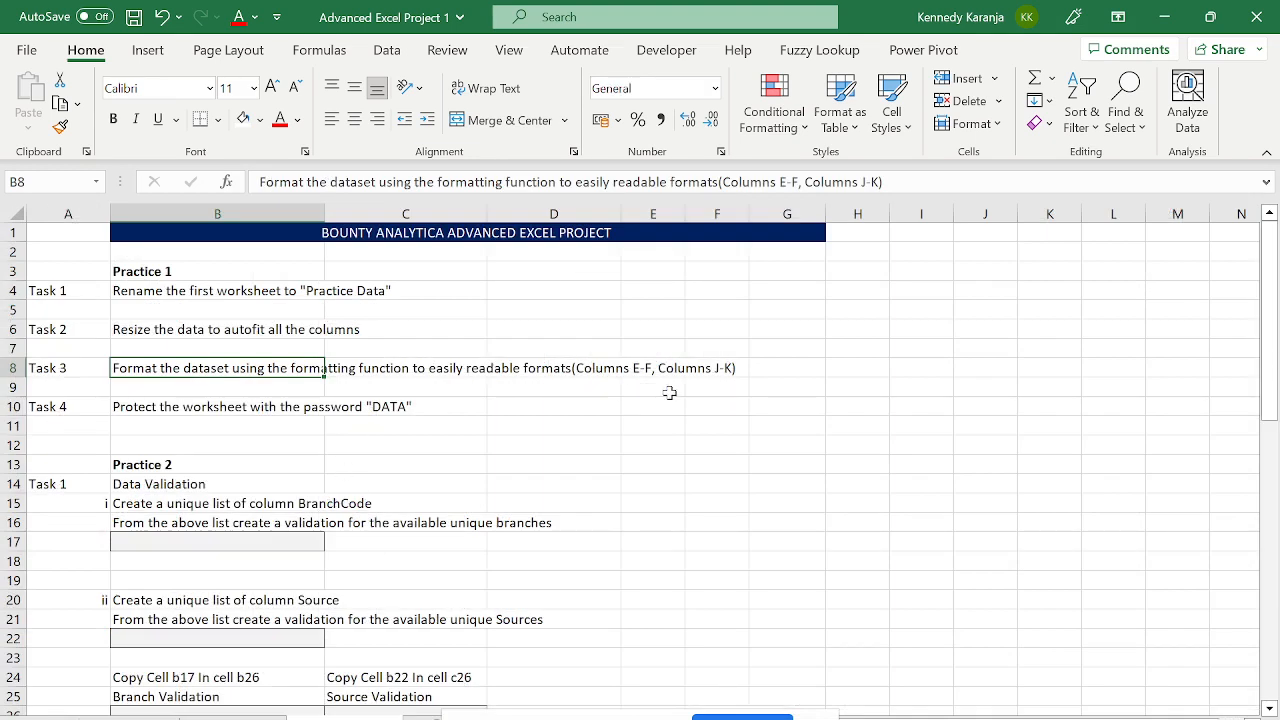
left_click(232, 717)
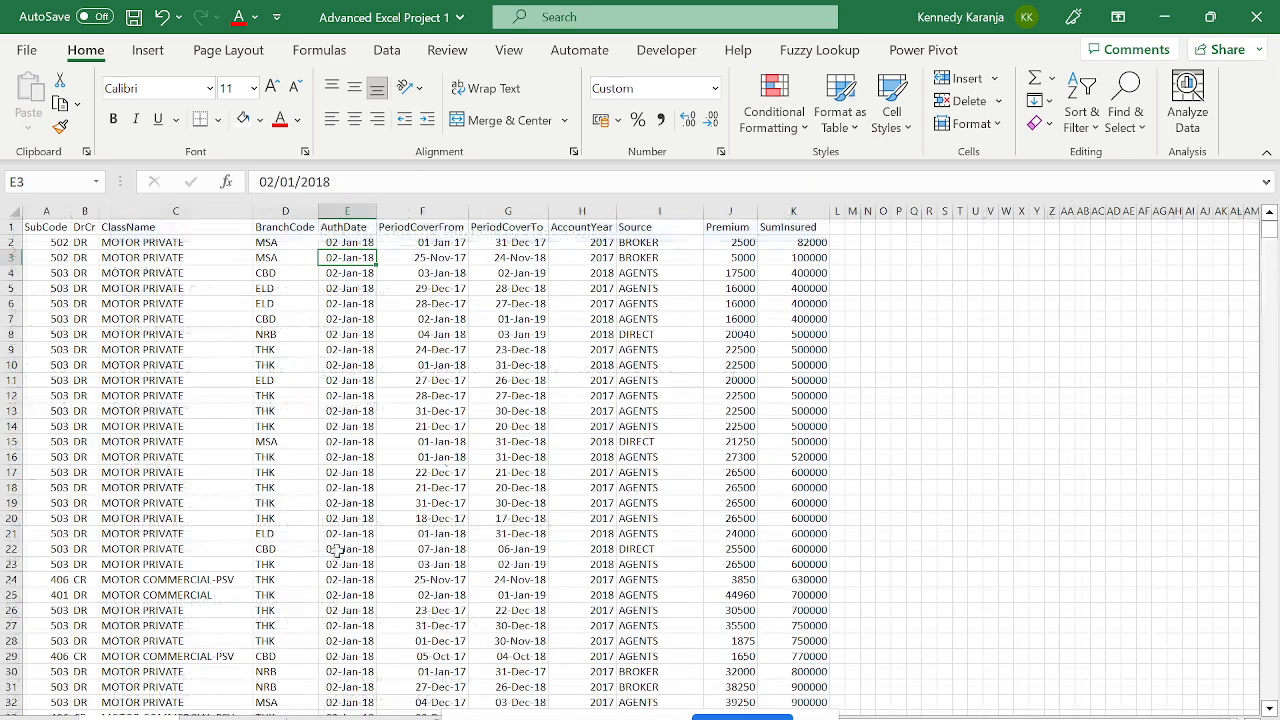
- Select the Premium and SumInsured values J2:K7999
left_click(737, 229)
key("Down")
key("Down")
key("Up")
key("Up")
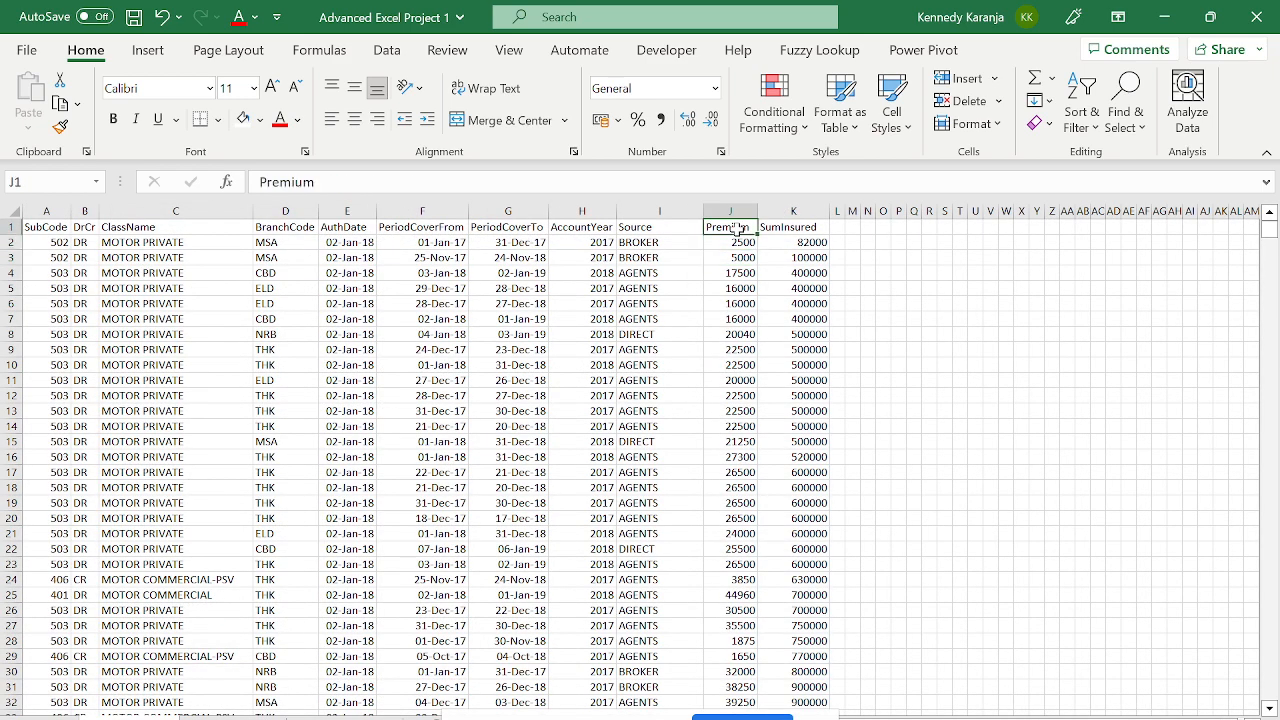
key("Down")
key("Right")
key("Left")
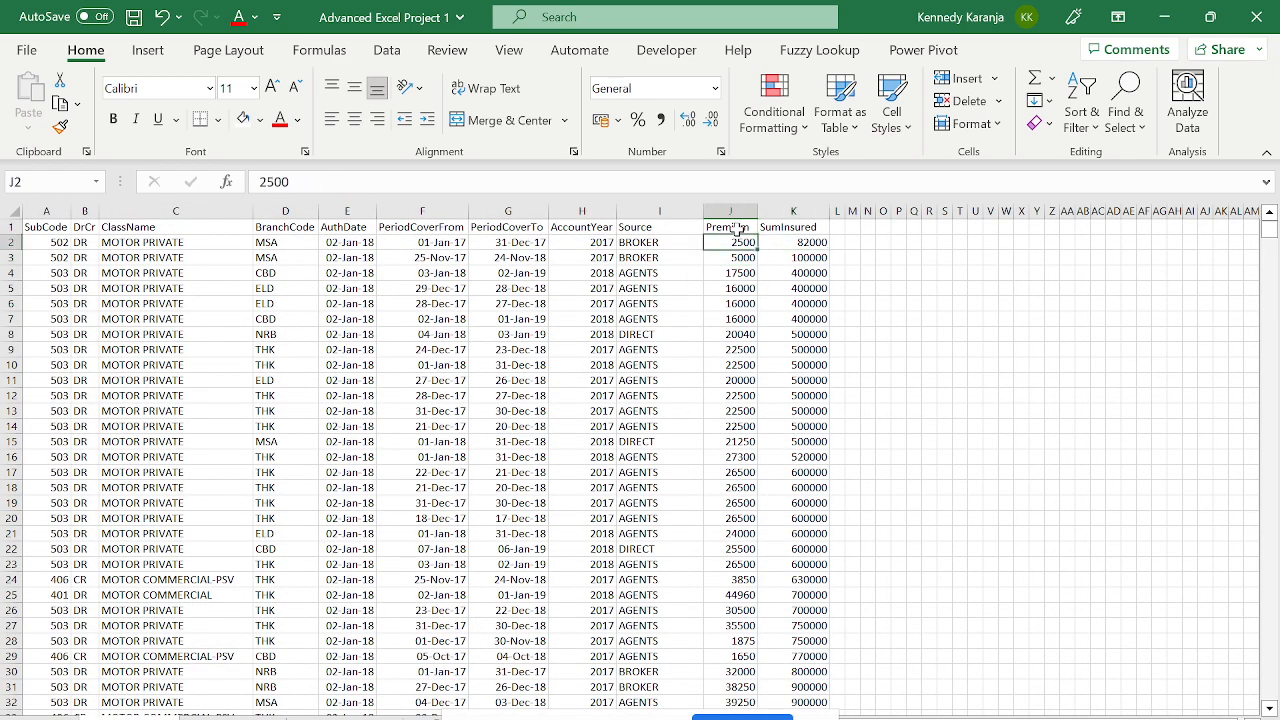
key("Left")
key("Left")
key("Left")
key("Right")
key("Right")
key("Right")
key("shift+Right")
key("ctrl+shift+Down")
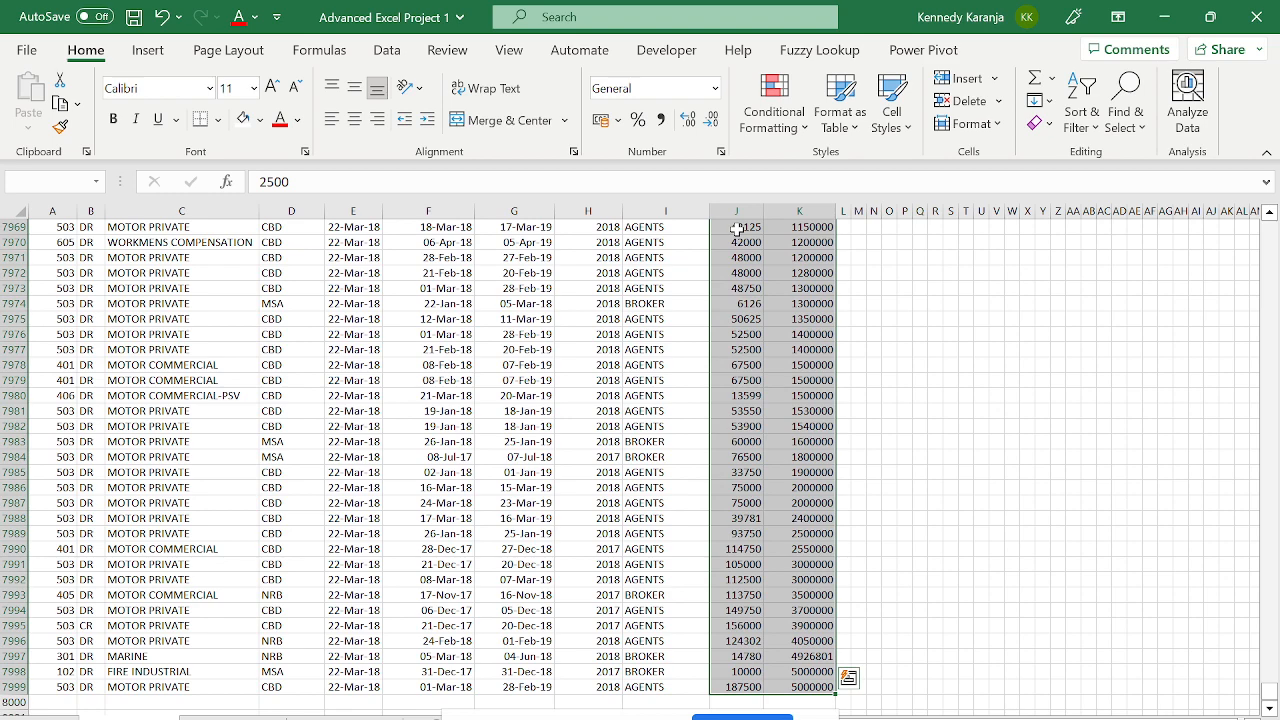
- Format the selection as Currency with the KES symbol and 0 decimal places
key("ctrl+1")
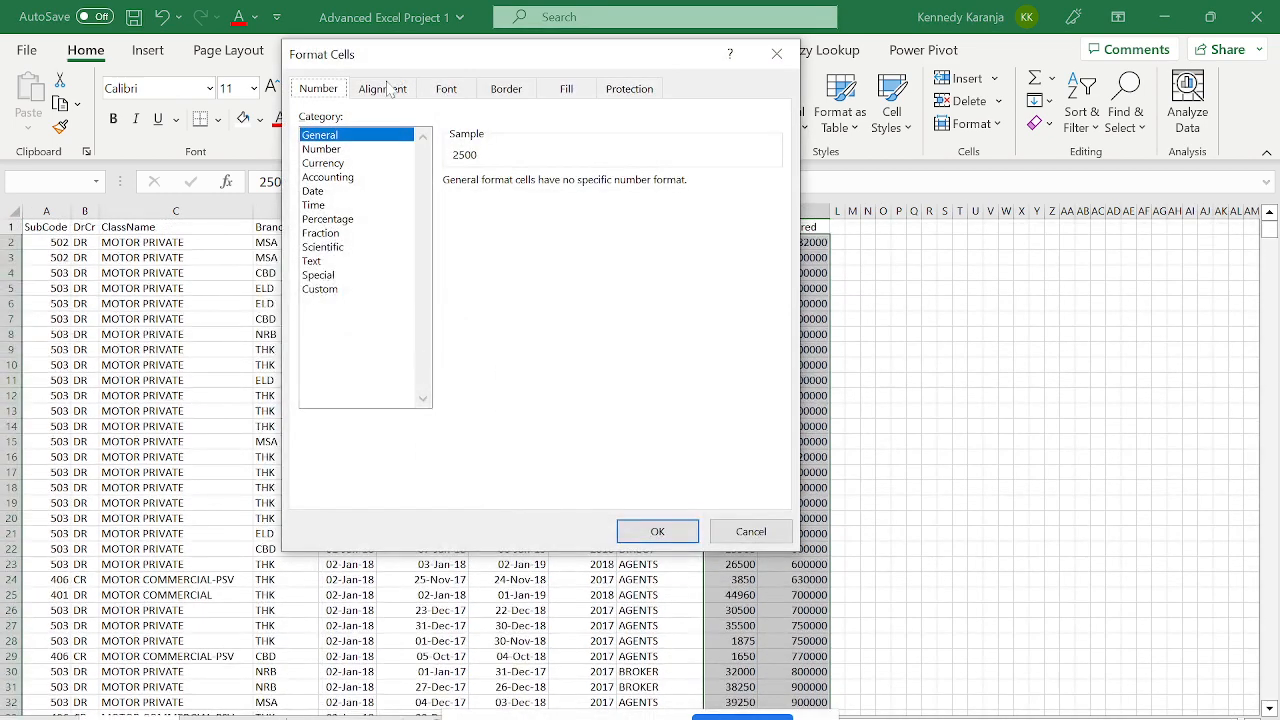
left_click(334, 178)
left_click(334, 163)
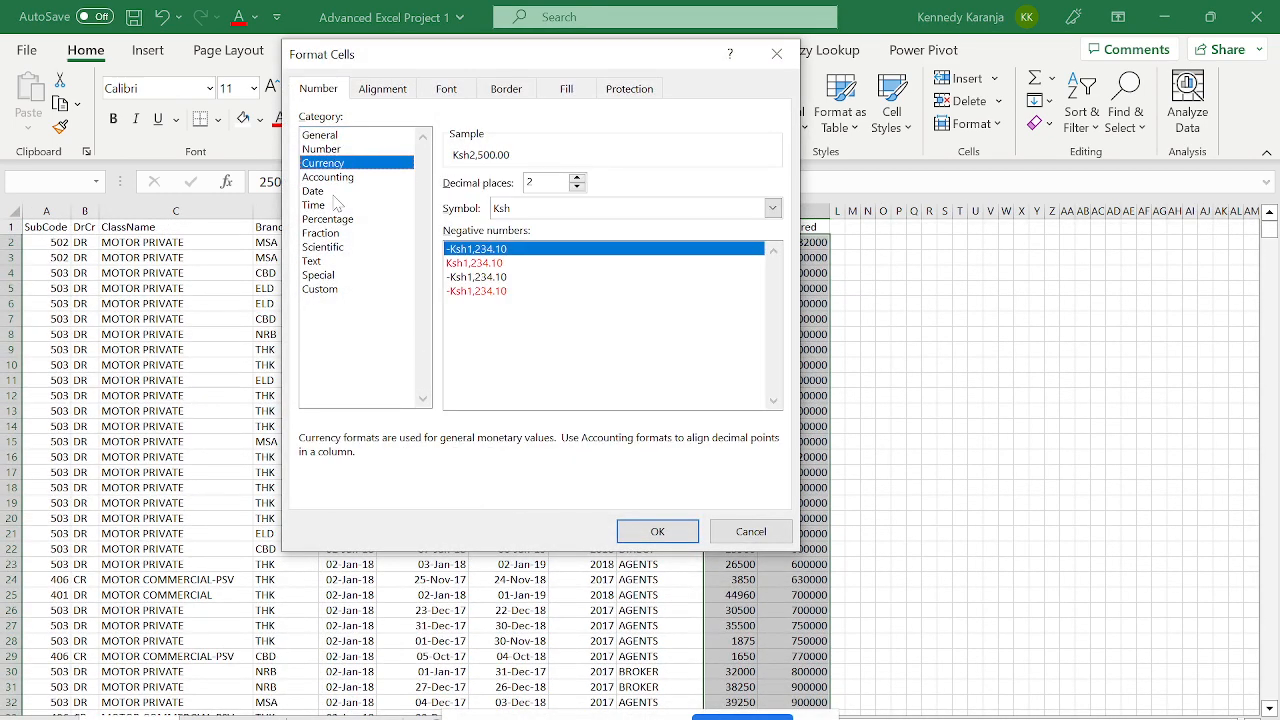
left_click(533, 207)
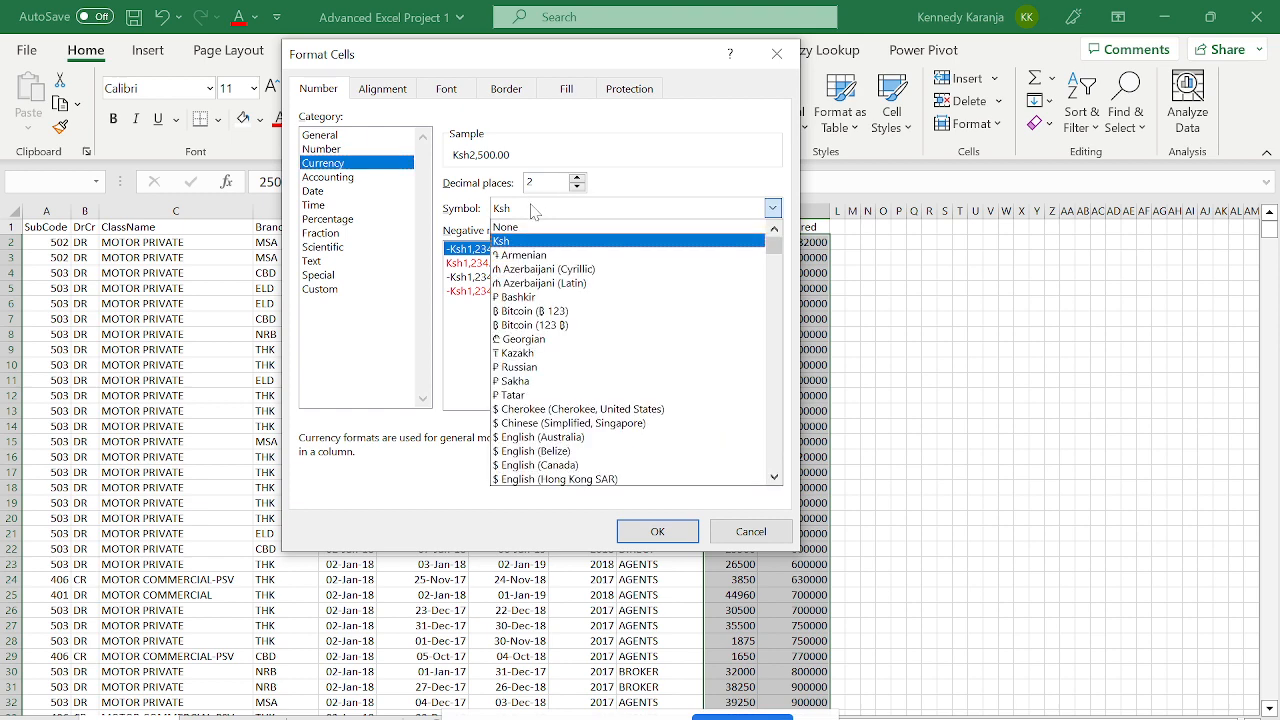
type("ke")
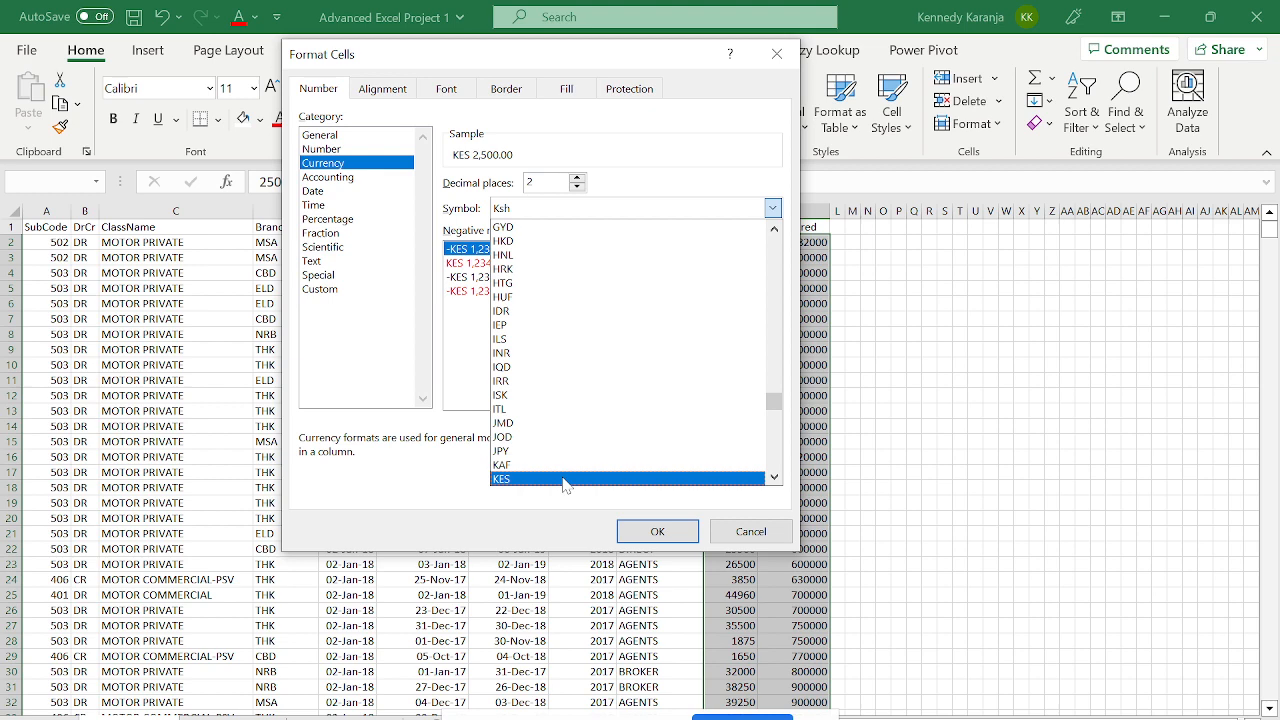
left_click(565, 480)
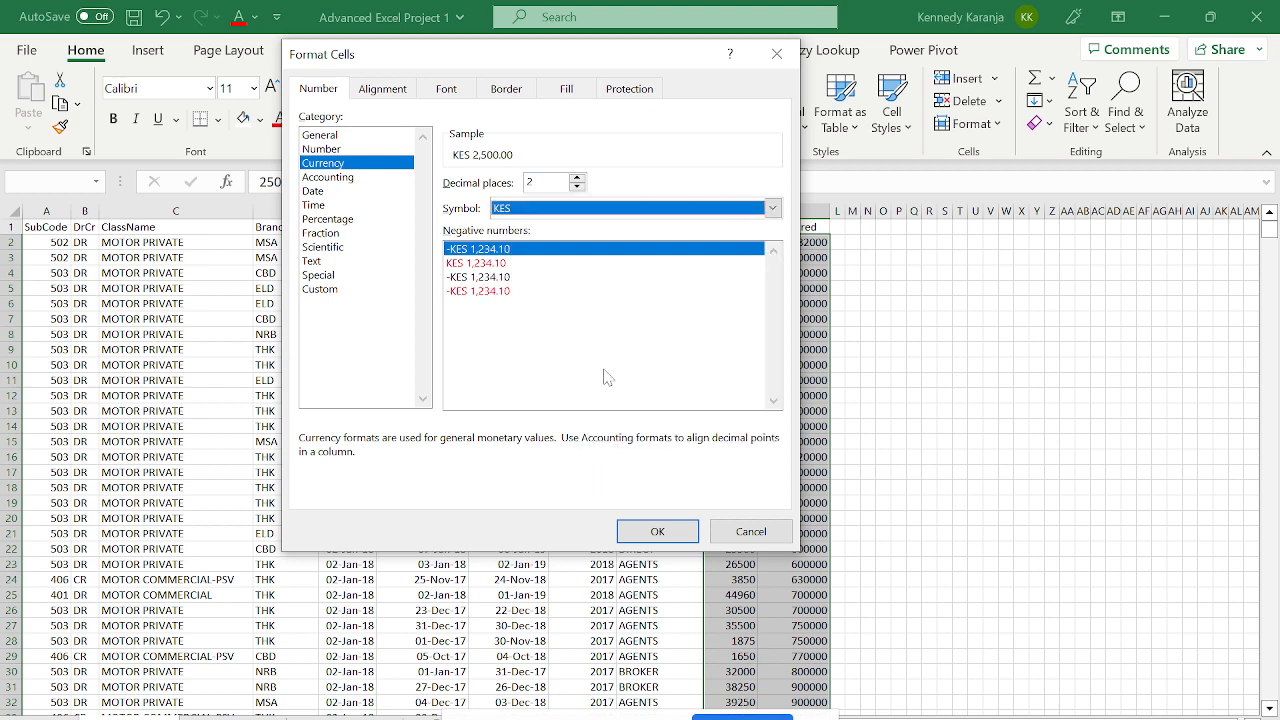
left_click(543, 182)
key("BackSpace")
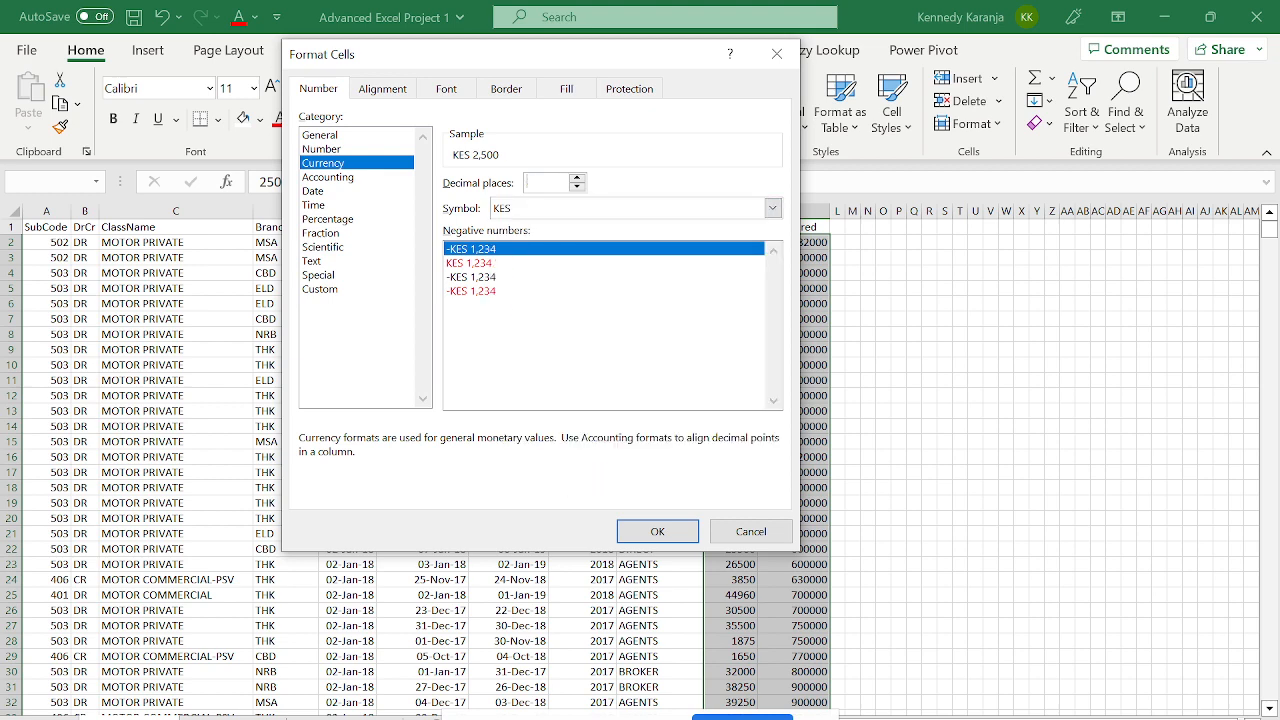
left_click(655, 530)
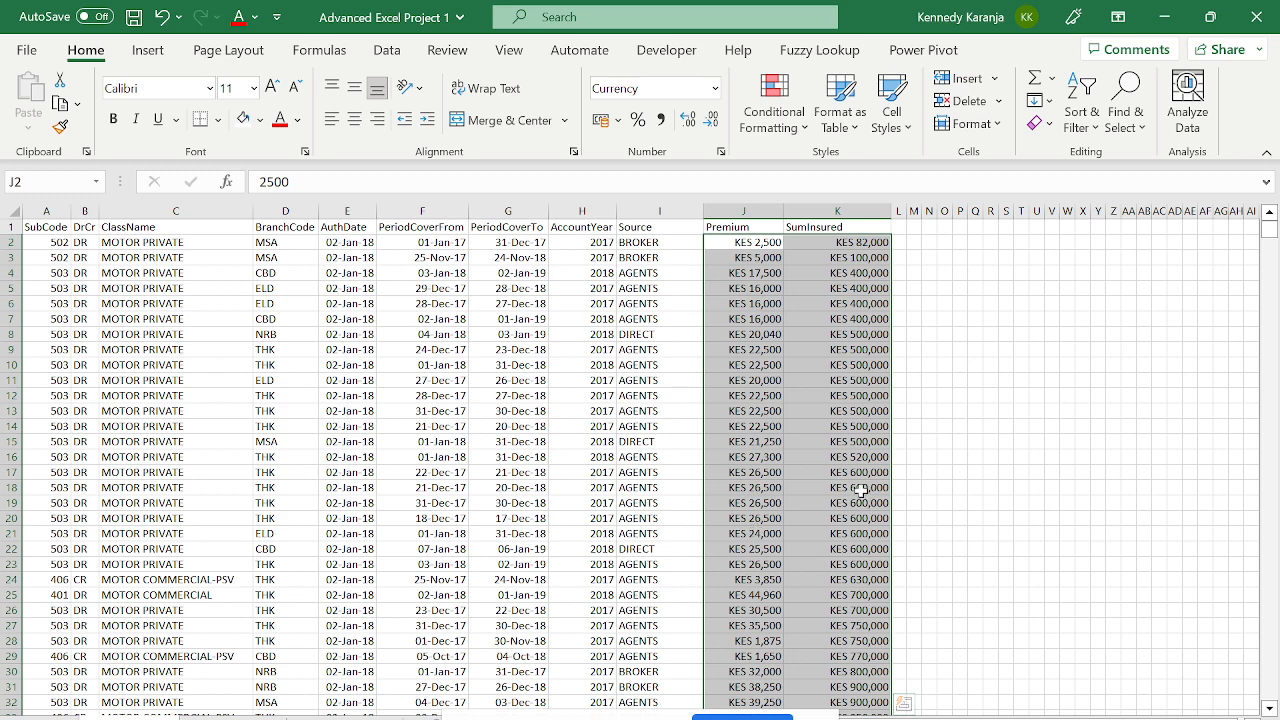
left_click(860, 489)
key("Home")
key("Up")
key("ctrl+Home")
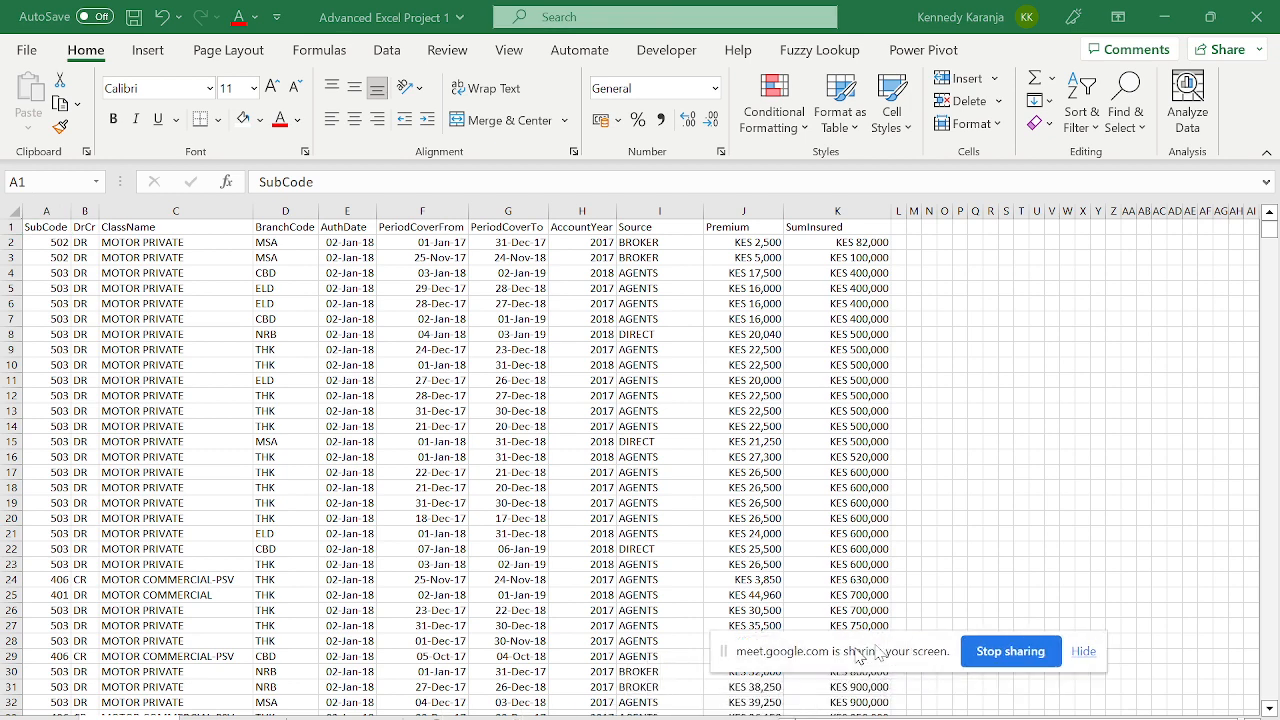
key("ctrl+Page_Down")
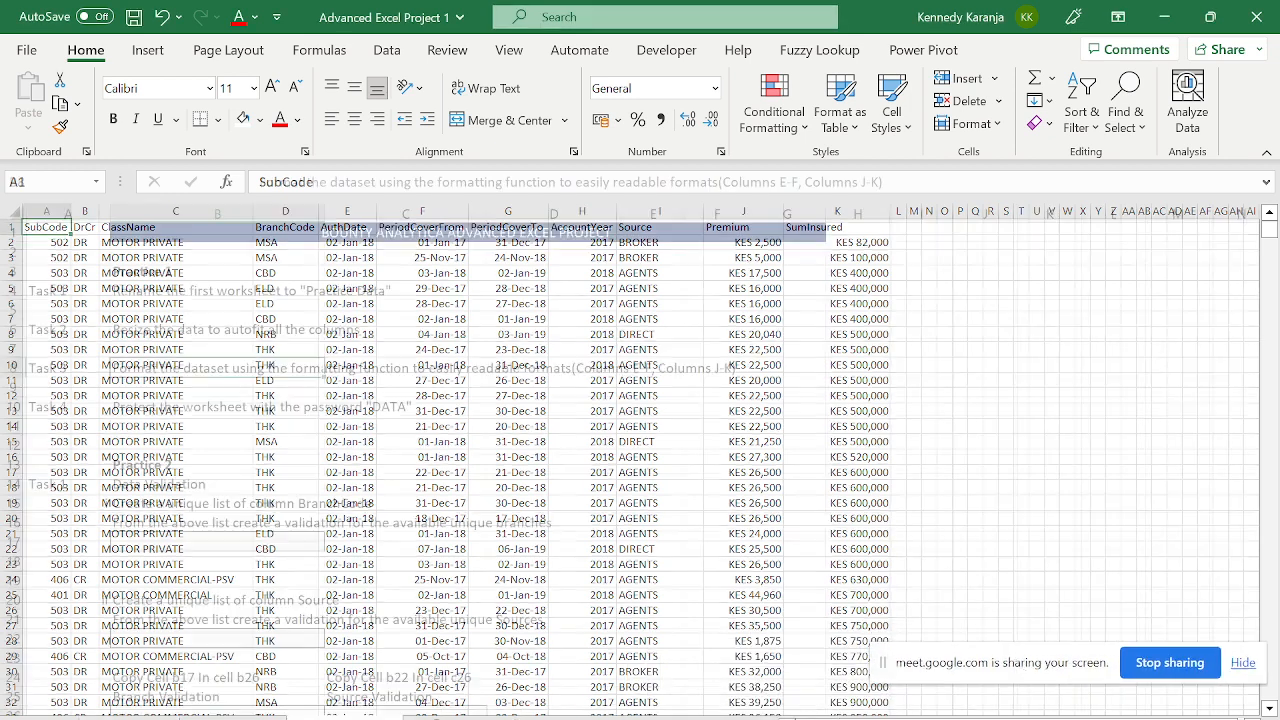
left_click(245, 444)
left_click(245, 430)
key("Up")
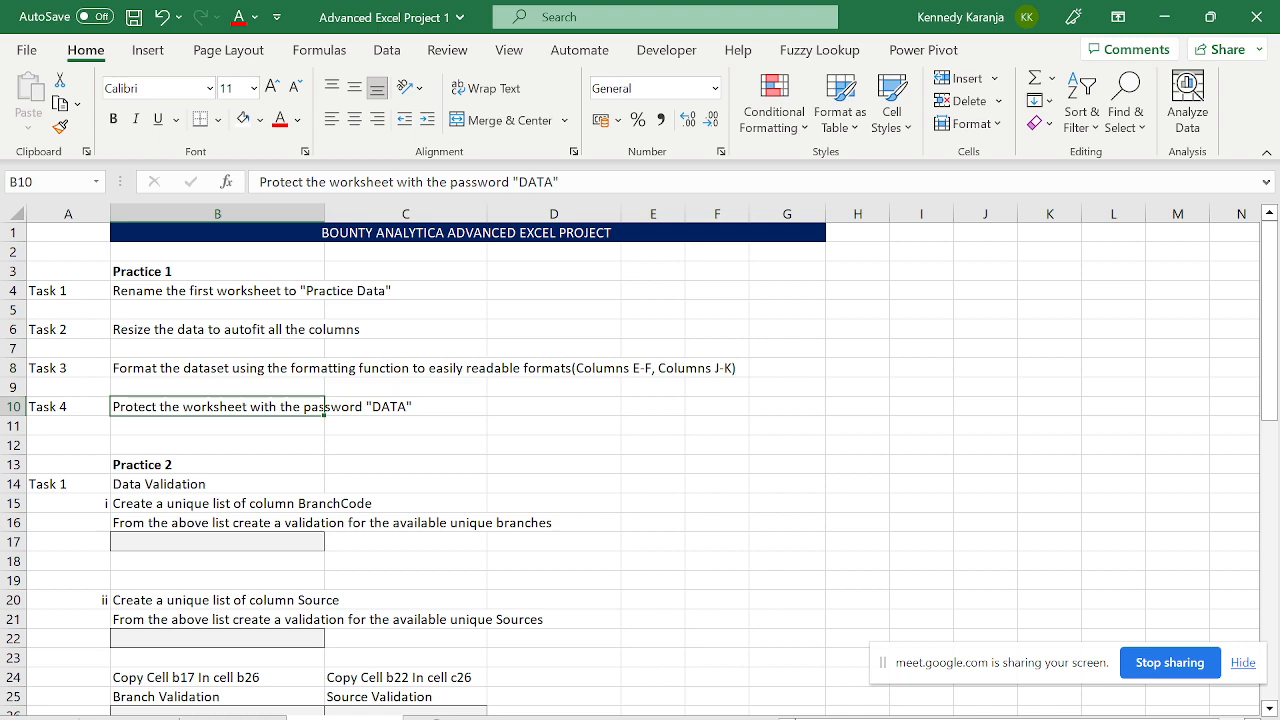
left_click(166, 719)
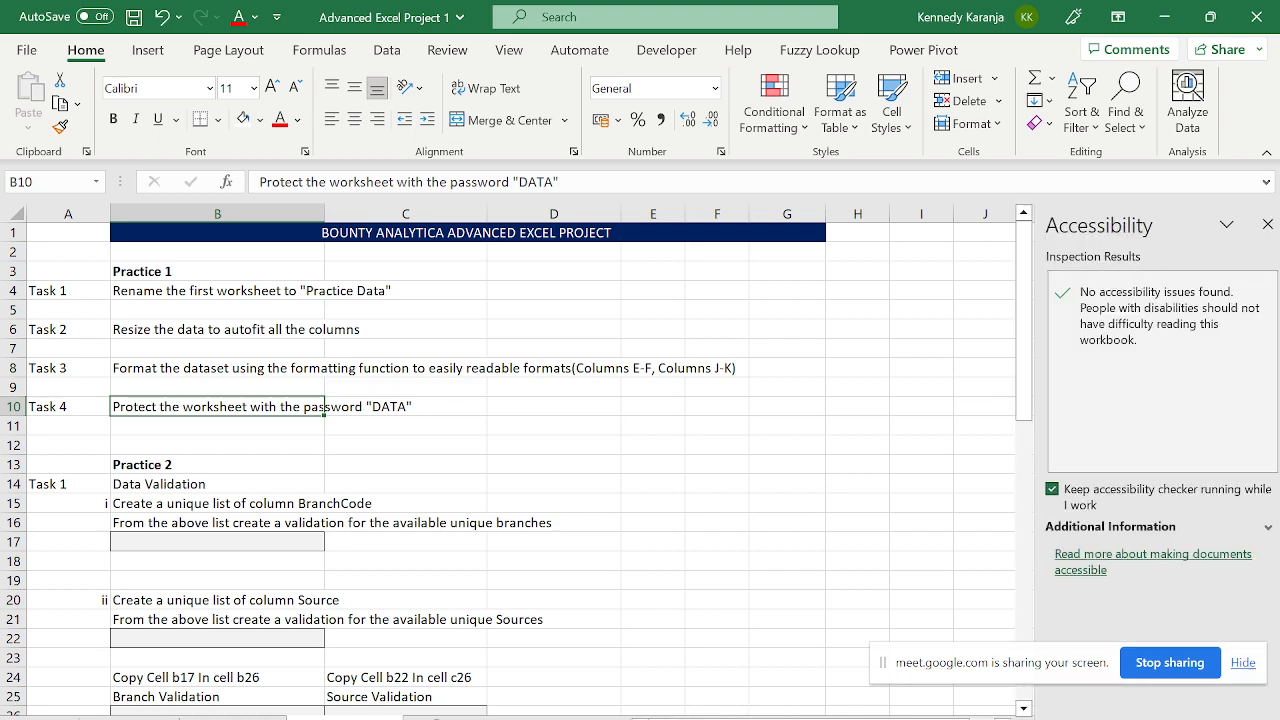
left_click(135, 718)
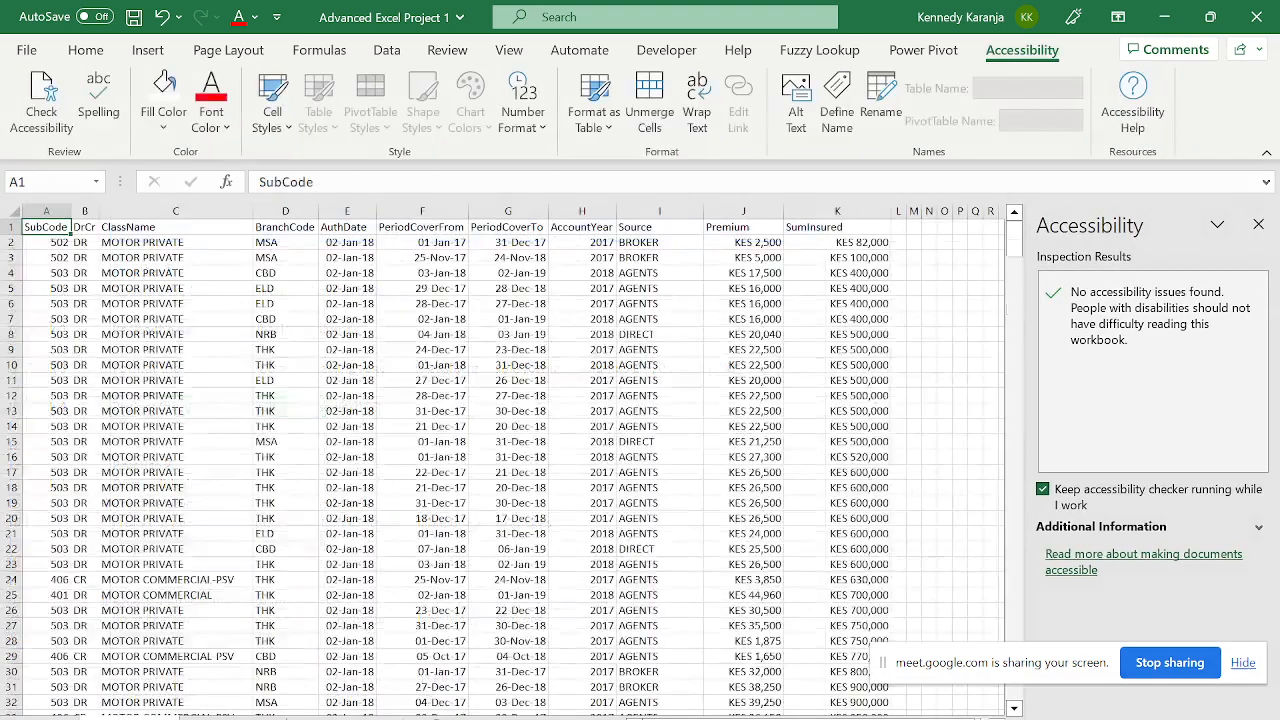
left_click(1258, 224)
left_click(750, 243)
key("shift+Right")
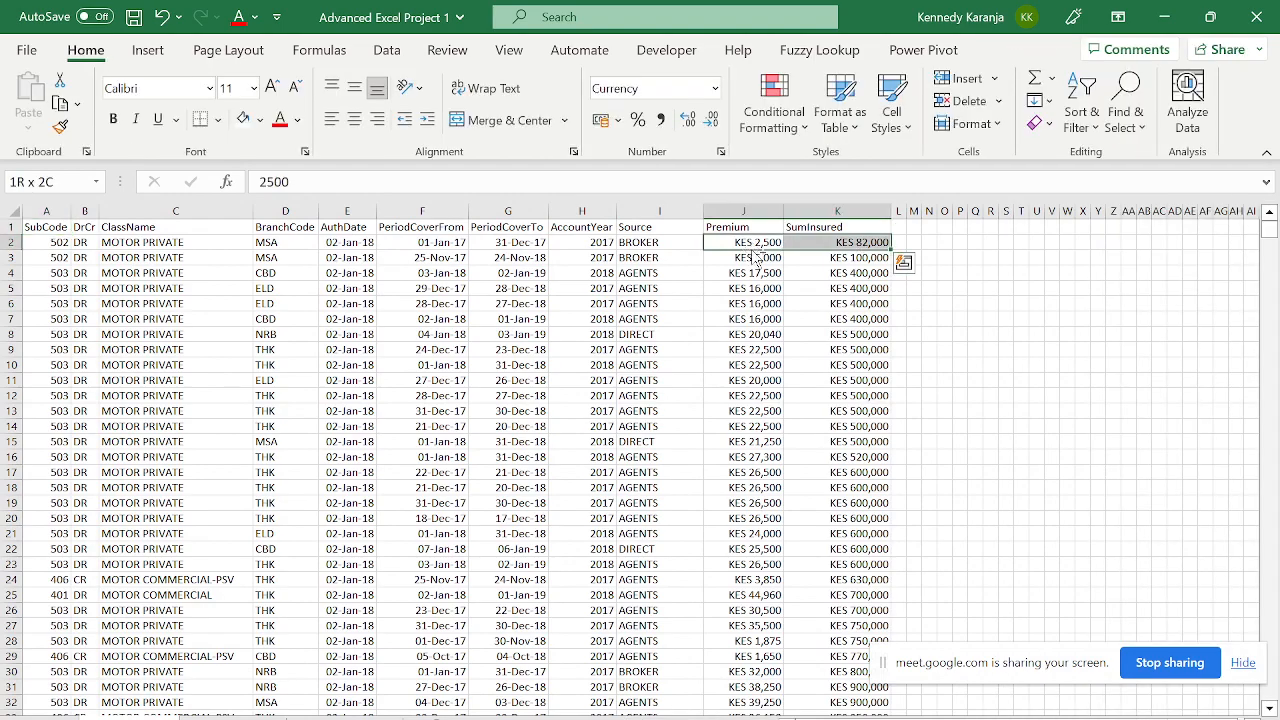
- Inspect the AuthDate and Premium number formats in row 2
key("ctrl+shift+Down")
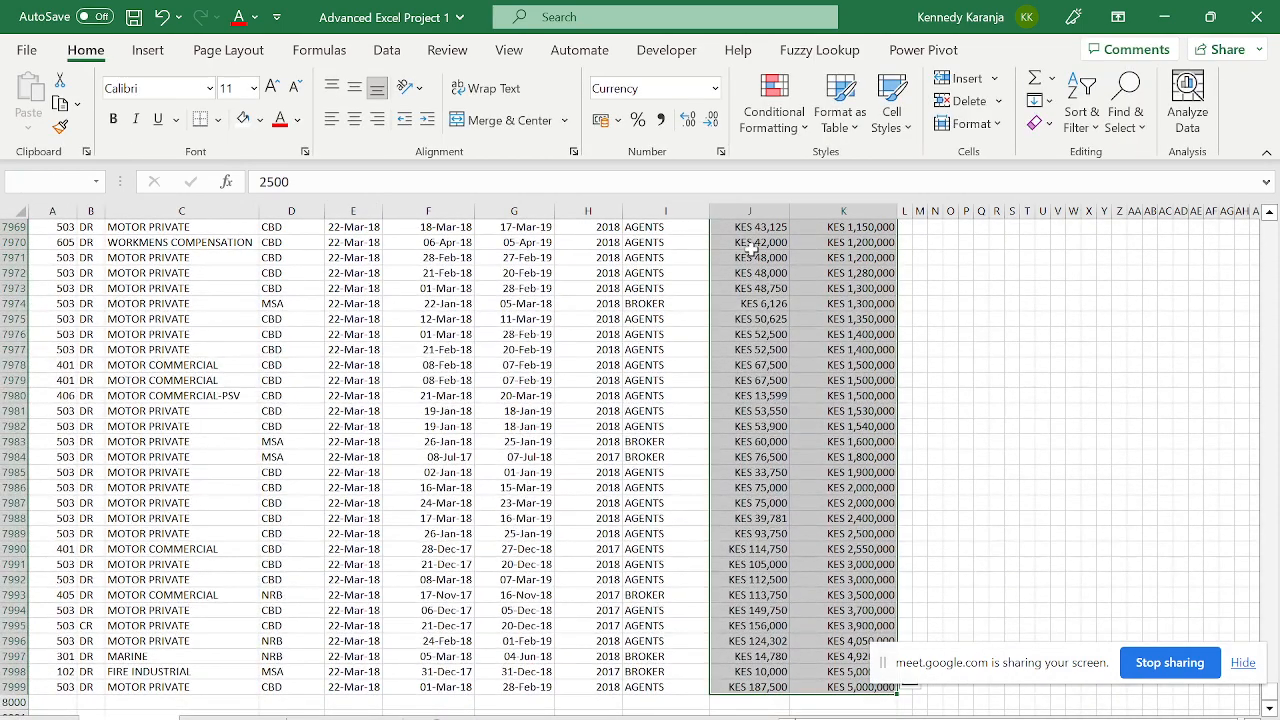
key("ctrl+Up")
key("Down")
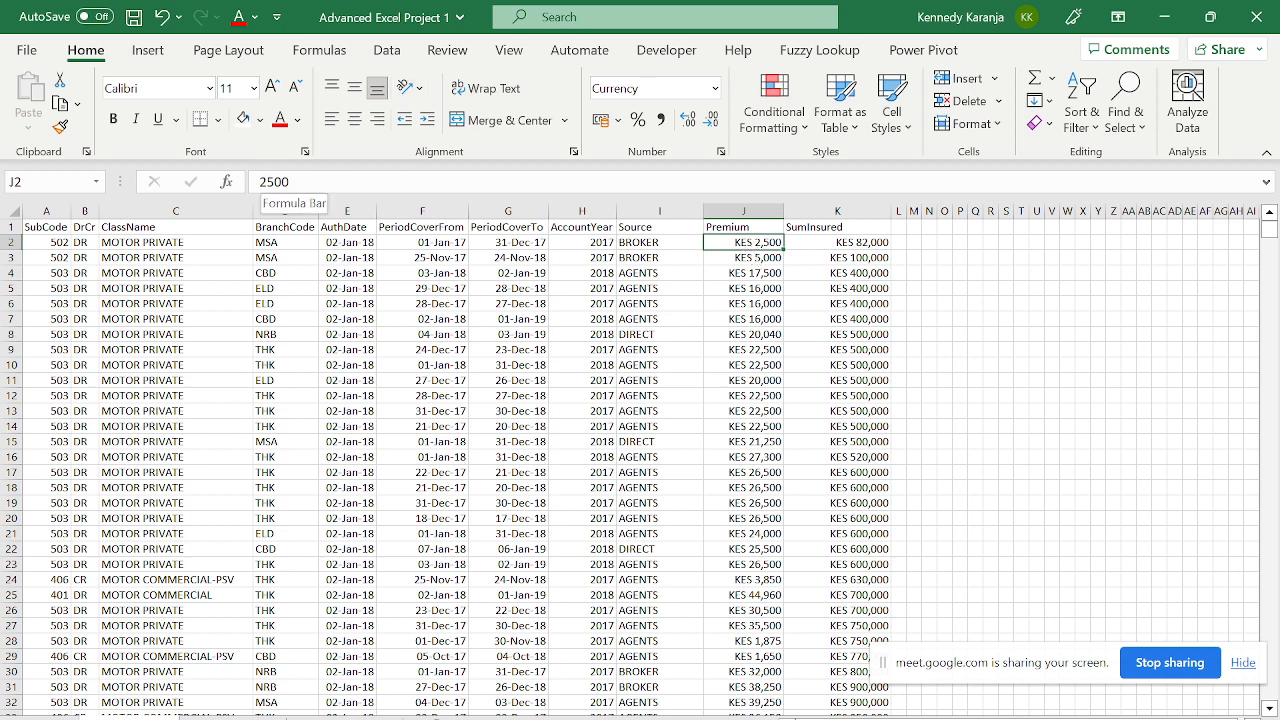
left_click(342, 243)
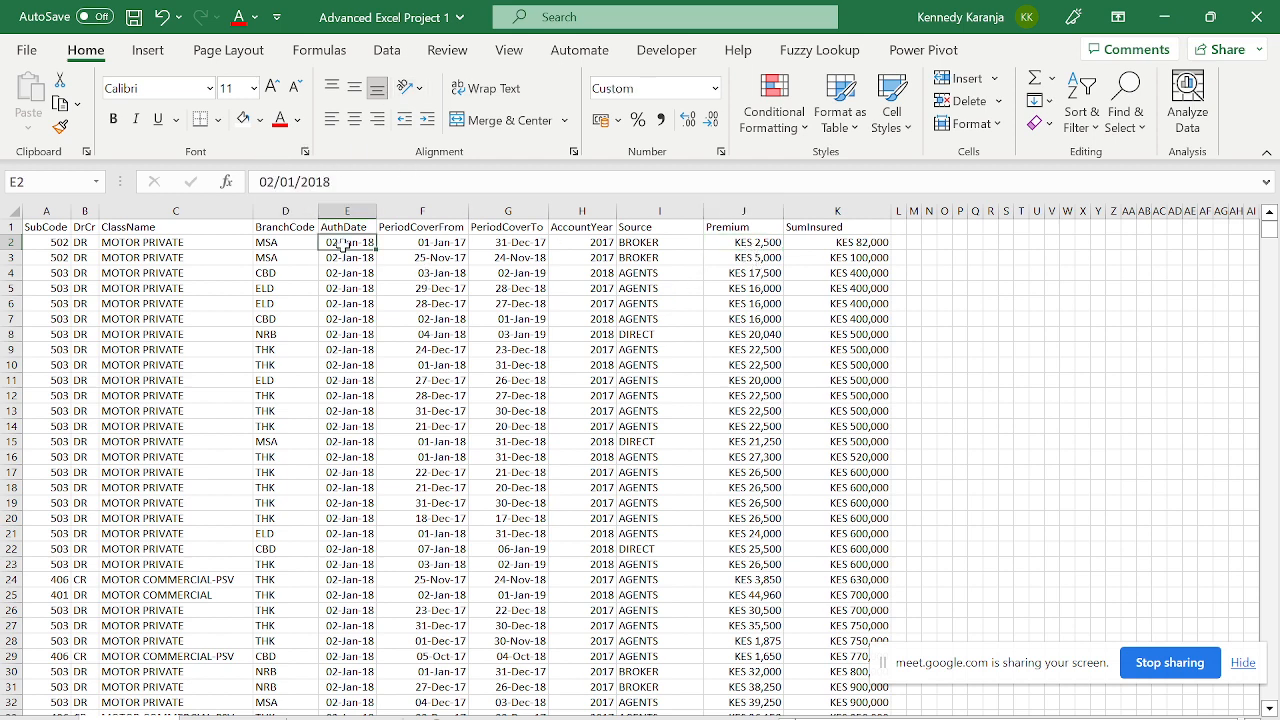
left_click(746, 243)
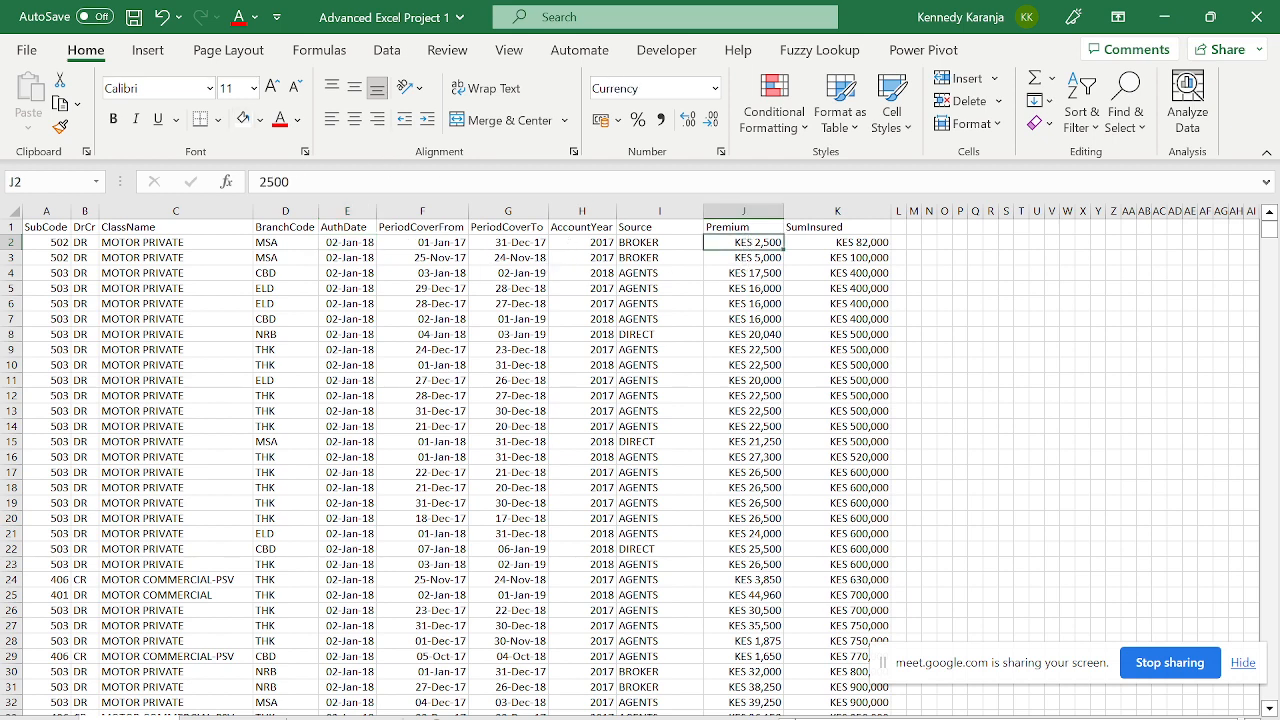
left_click(366, 243)
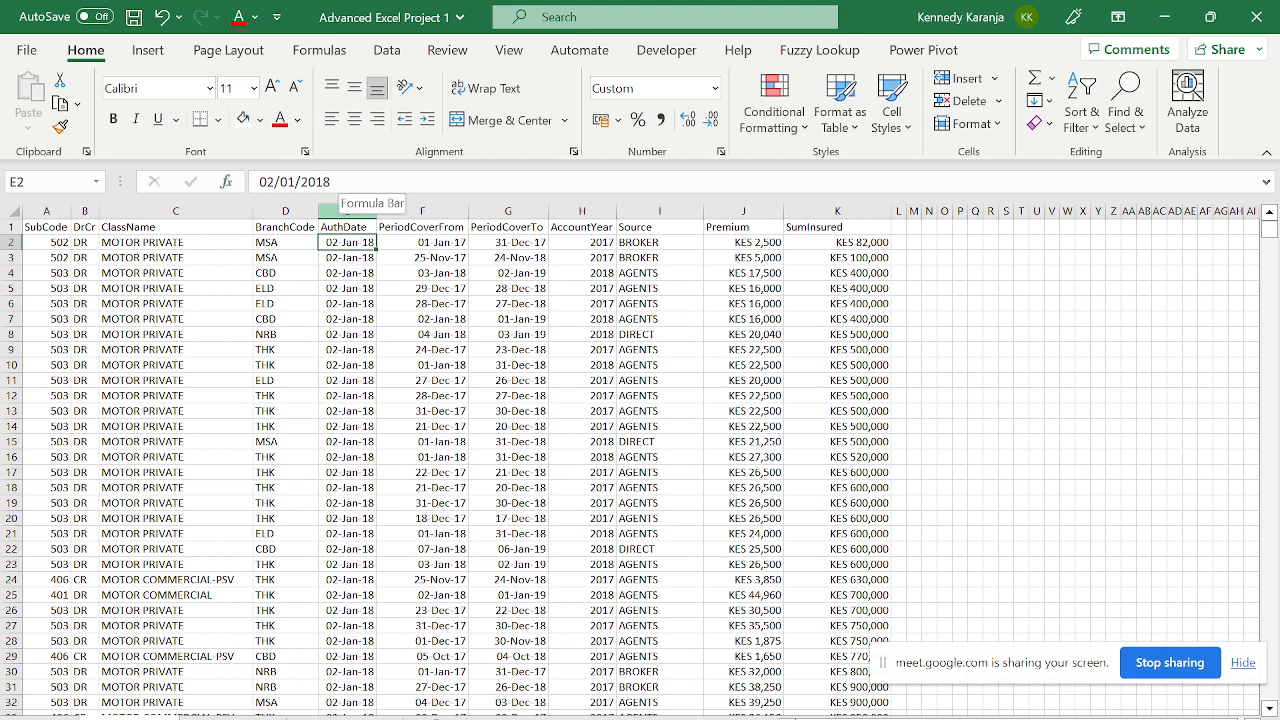
- Reselect J2:K7999 and reopen Format Cells on it
left_click(750, 248)
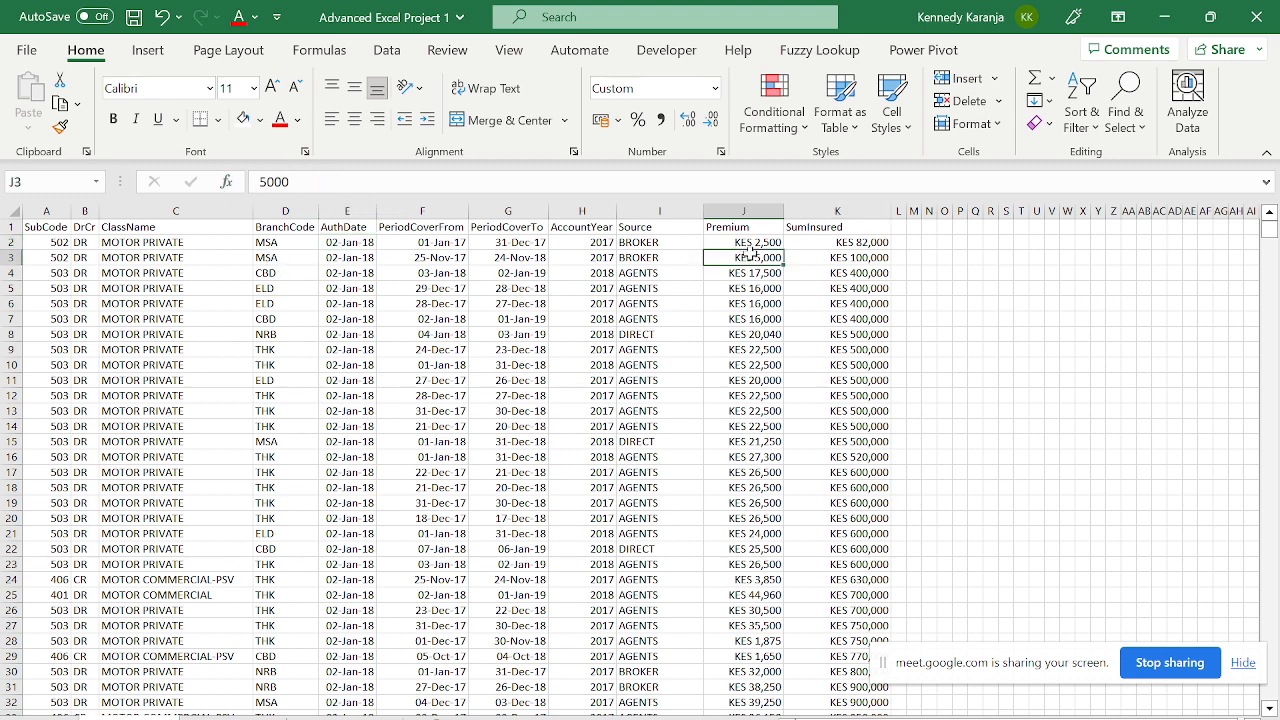
key("shift+Right")
key("ctrl+shift+Down")
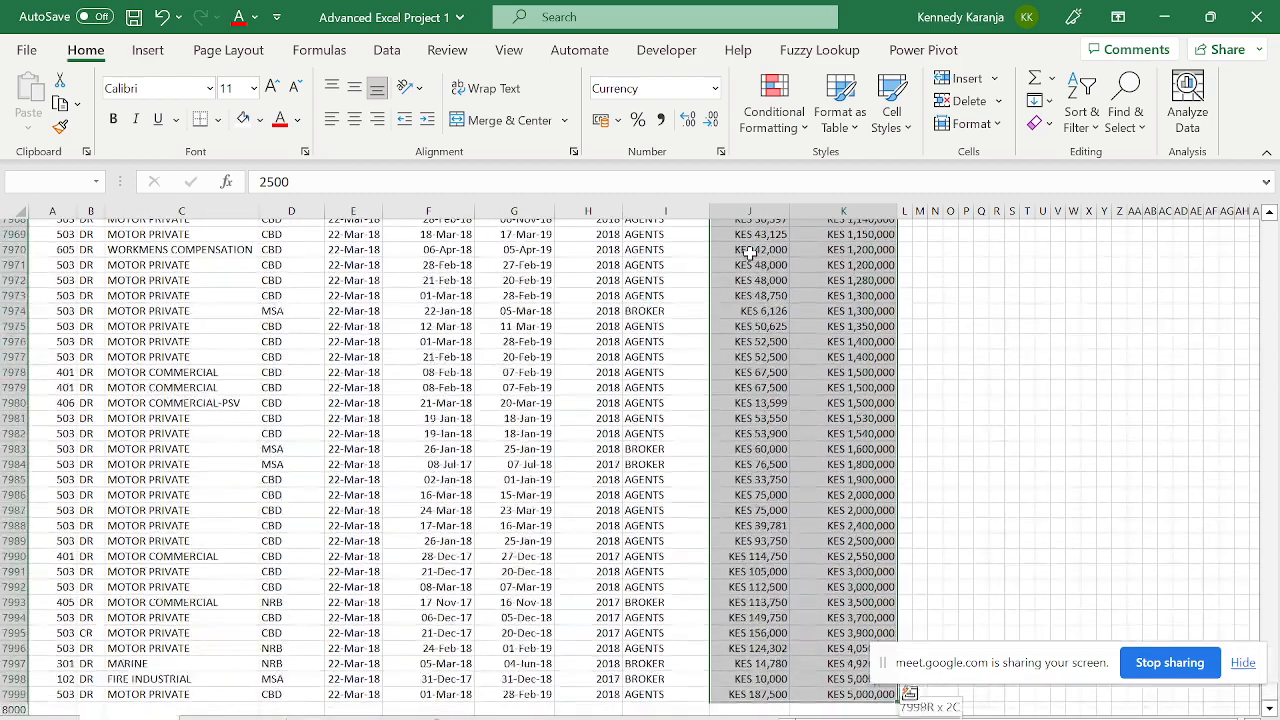
key("ctrl+BackSpace")
key("ctrl+1")
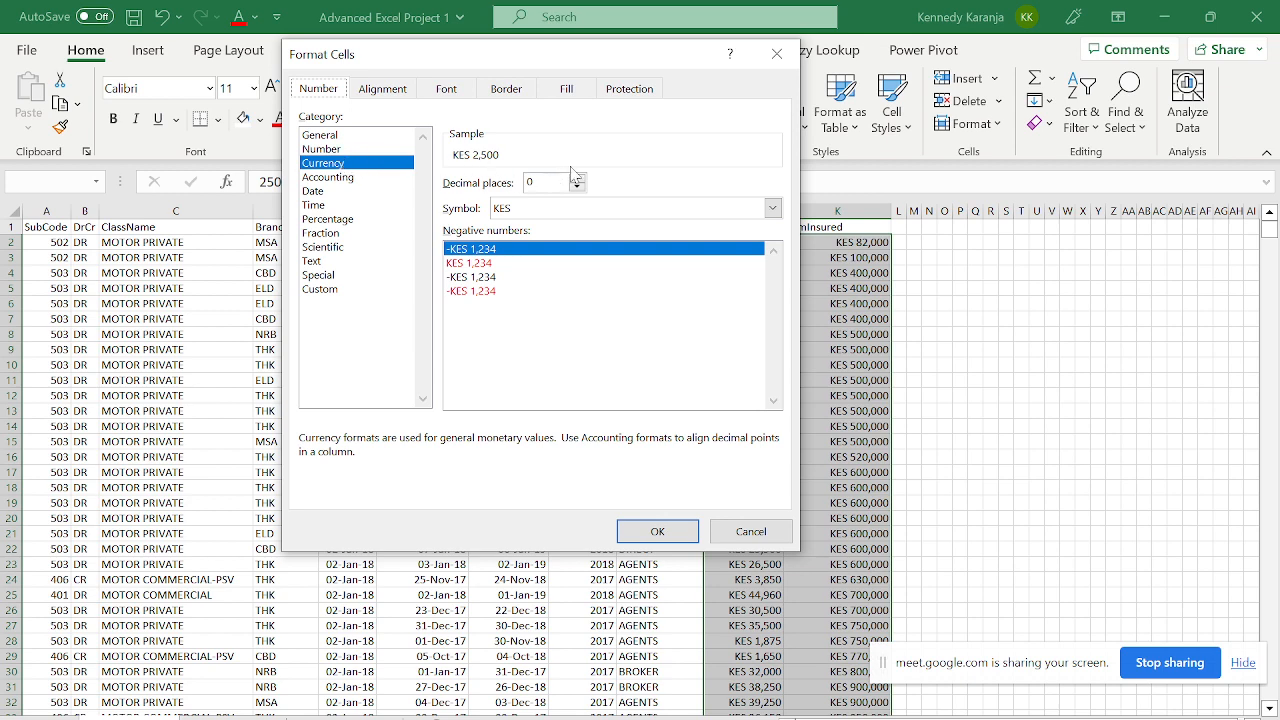
- Confirm Currency with KES and 0 decimals for Premium and SumInsured, then show the project tasks sheet
left_click(575, 205)
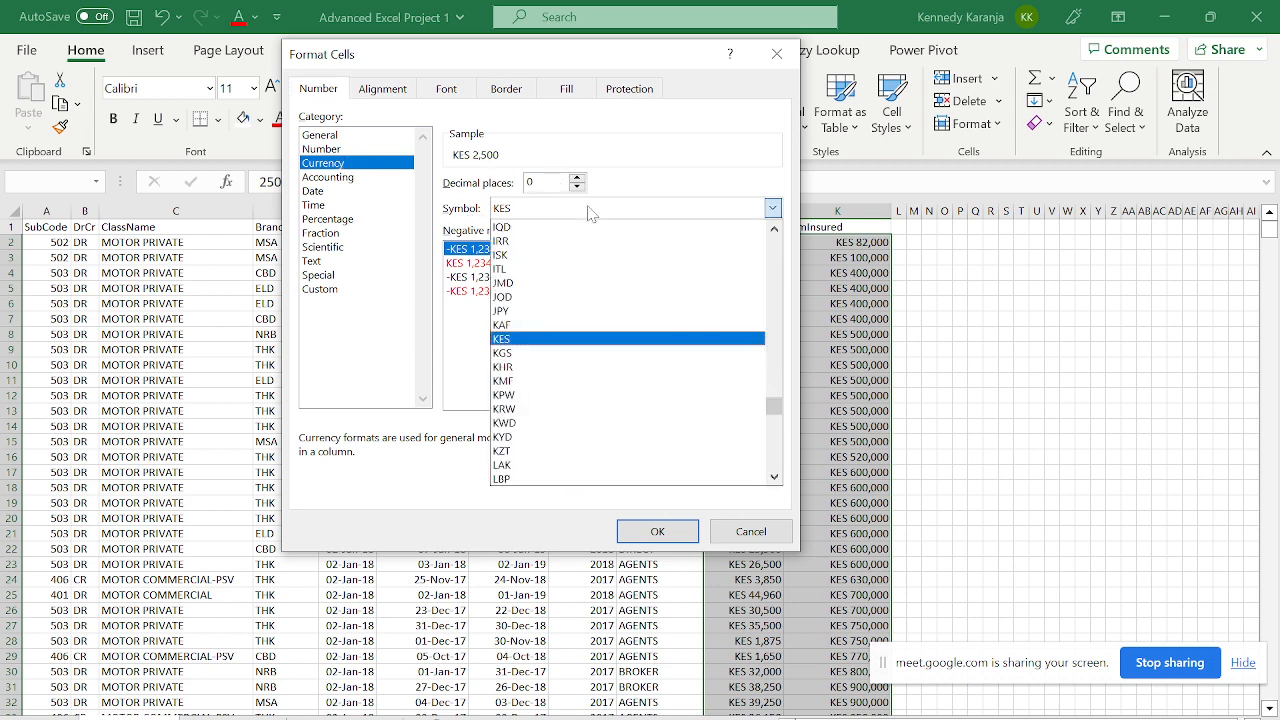
left_click(569, 208)
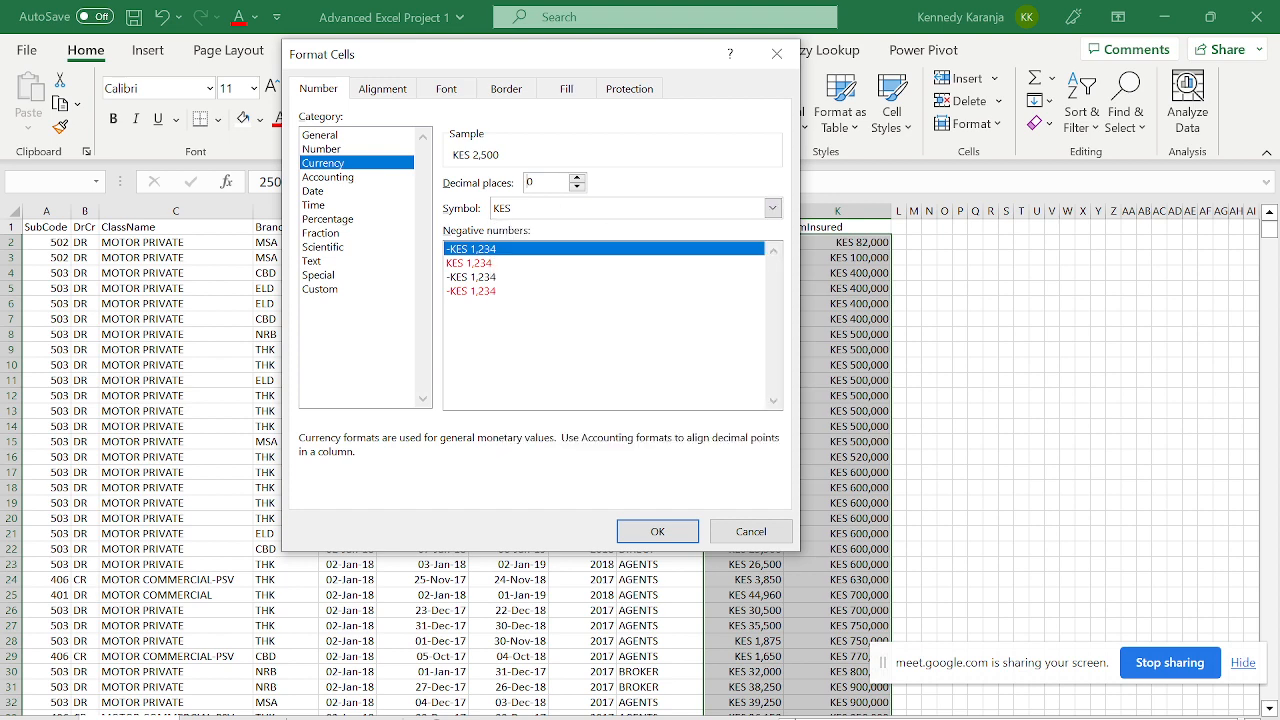
left_click(652, 528)
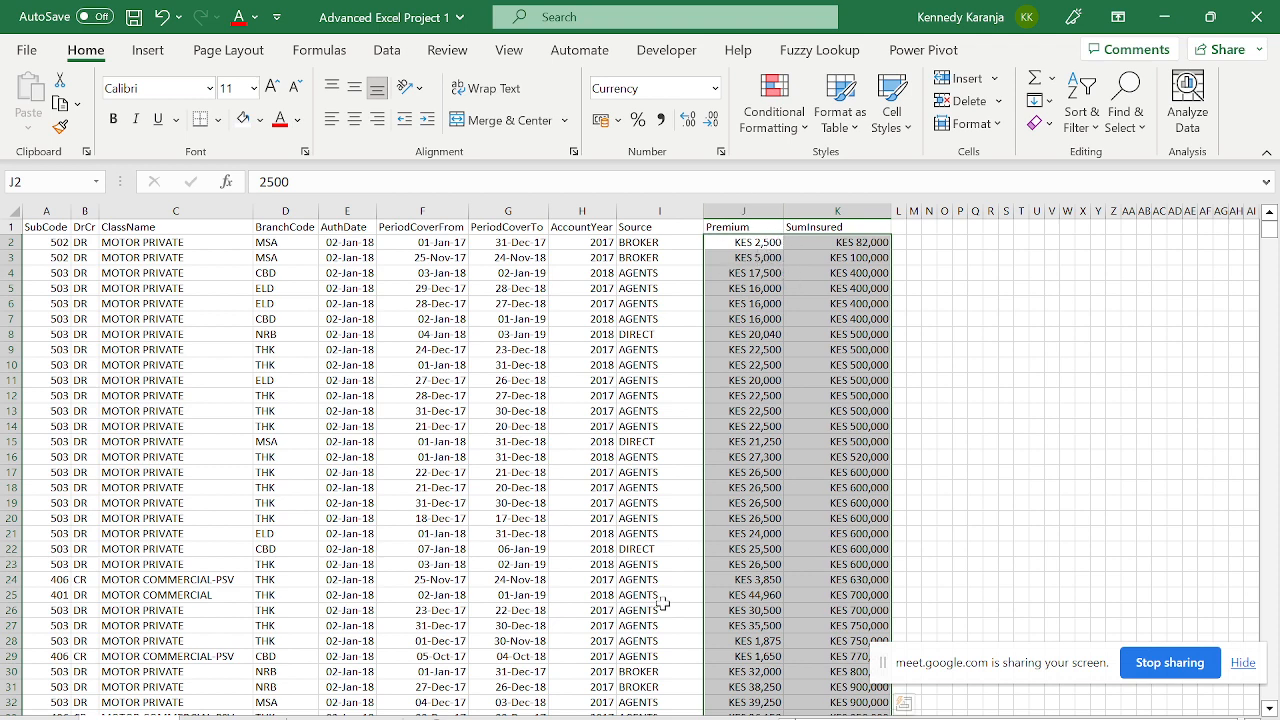
left_click(345, 717)
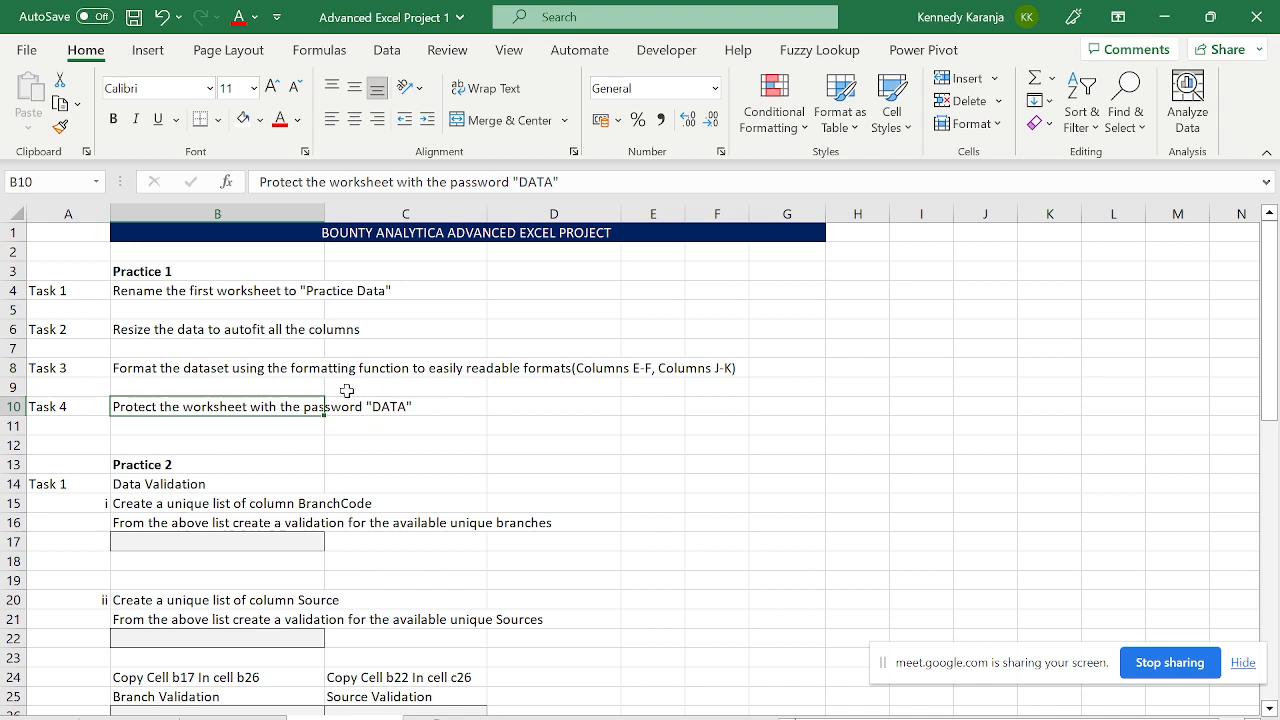
- Return to the insurance data sheet and jump to the BranchCode header in D1
left_click(135, 717)
left_click(285, 396)
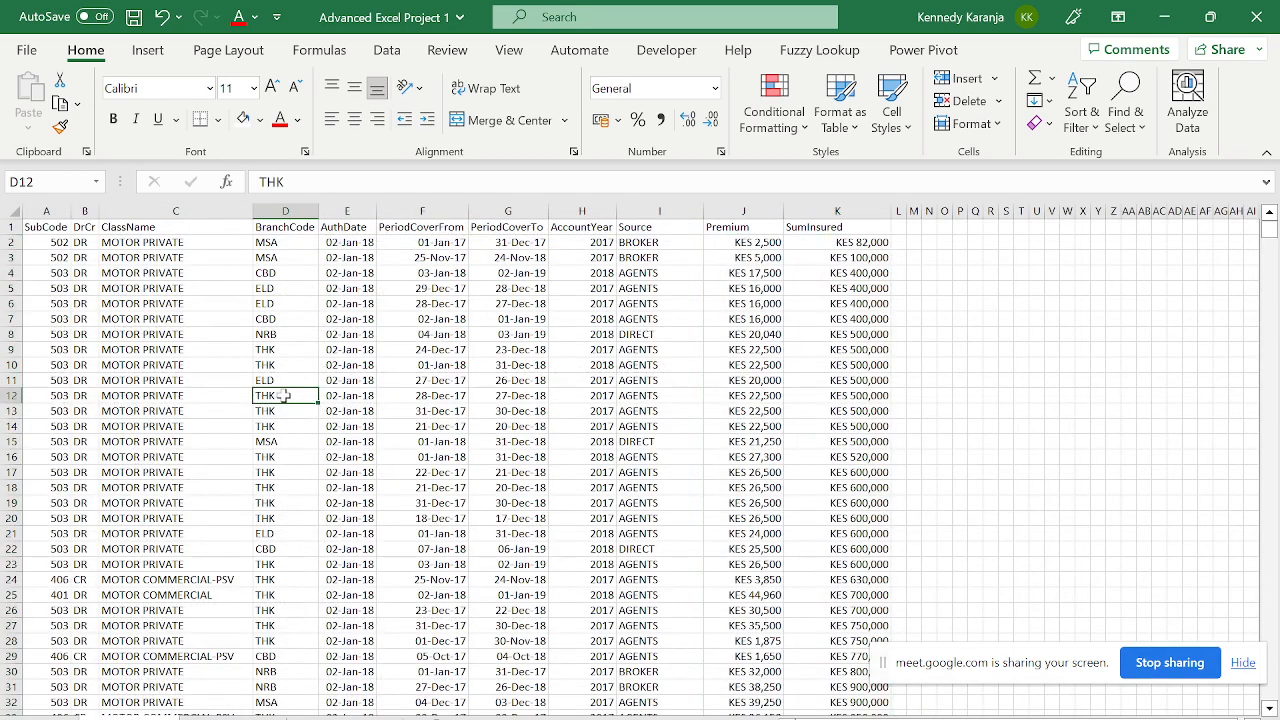
key("ctrl+Up")
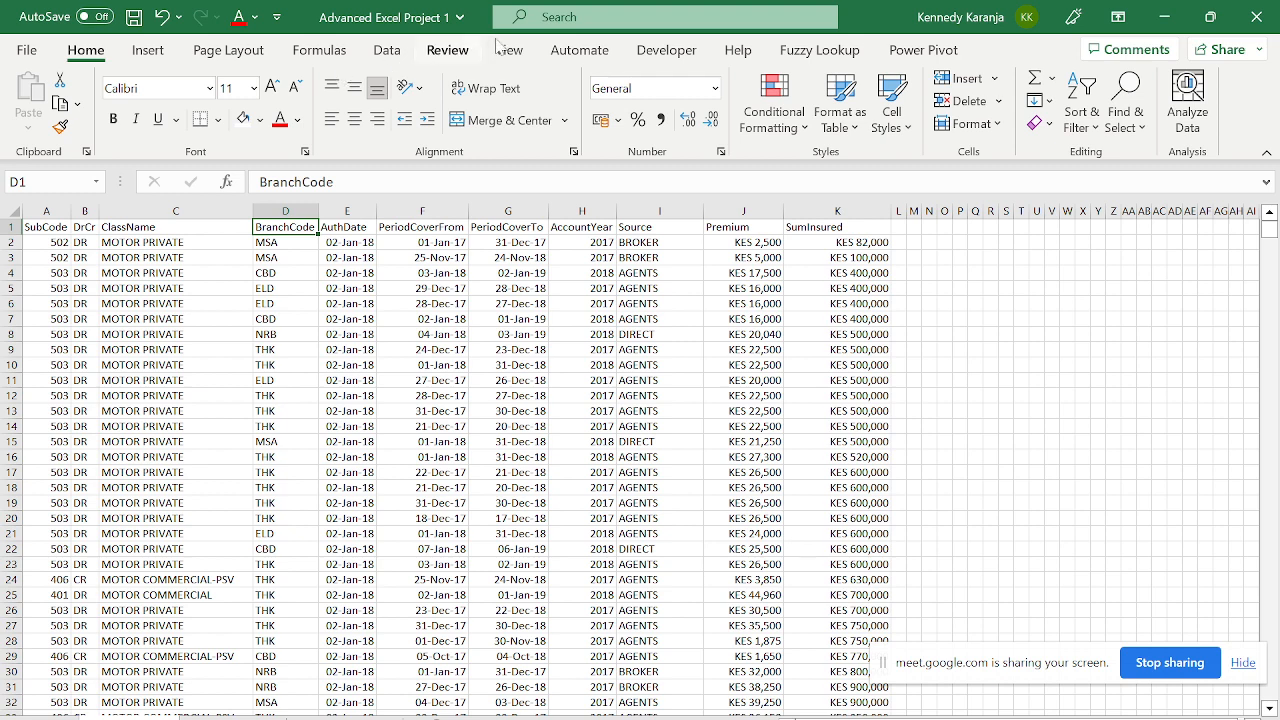
- Browse the ribbon tabs and select the Premium and SumInsured value range
left_click(582, 54)
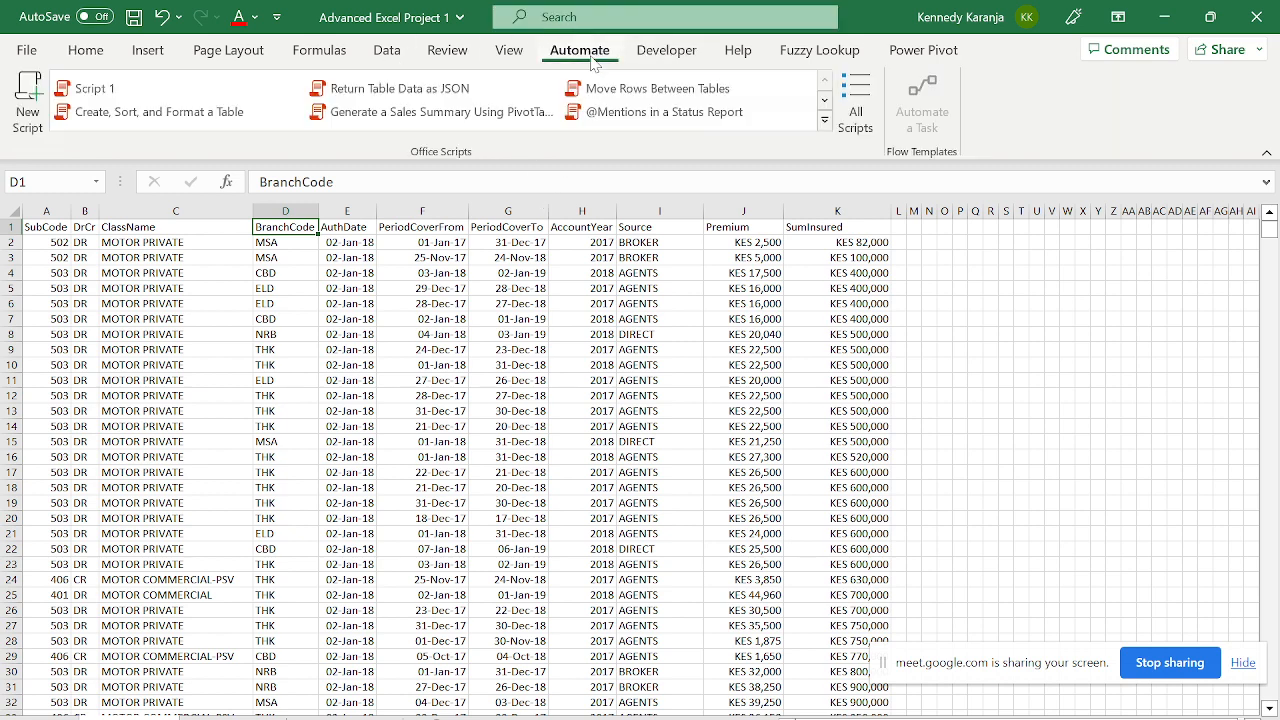
left_click(518, 58)
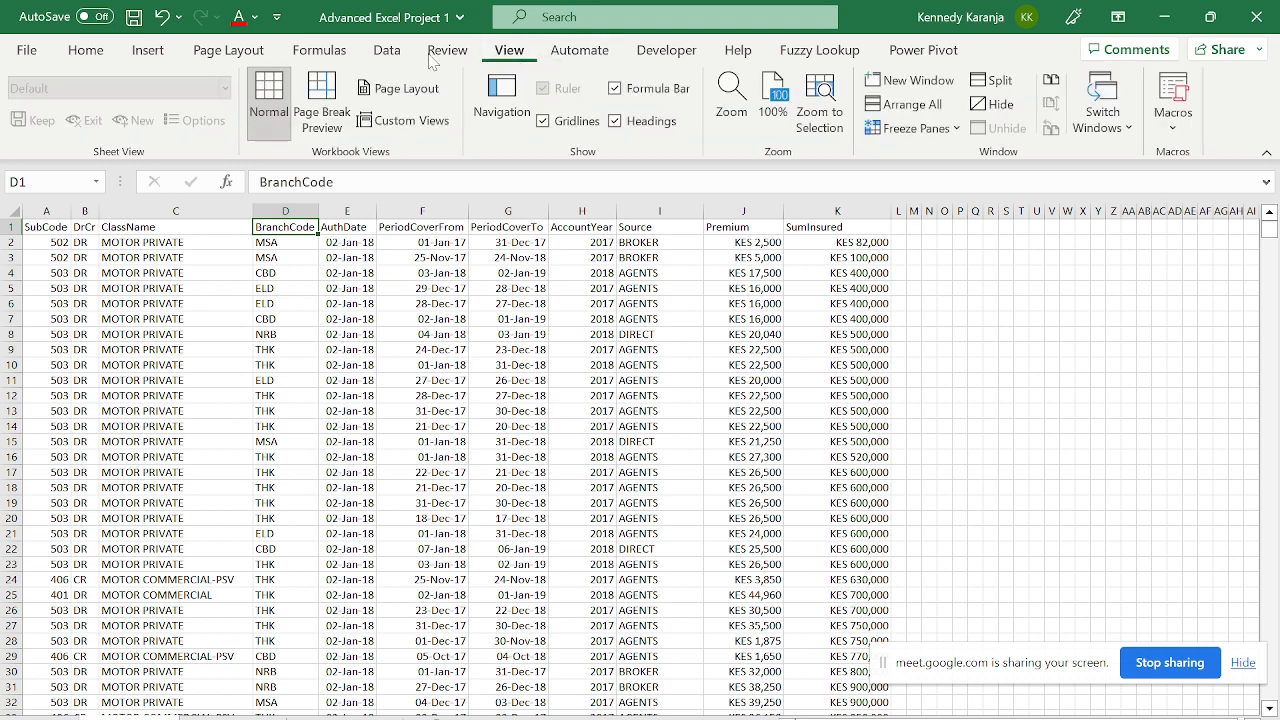
left_click(88, 52)
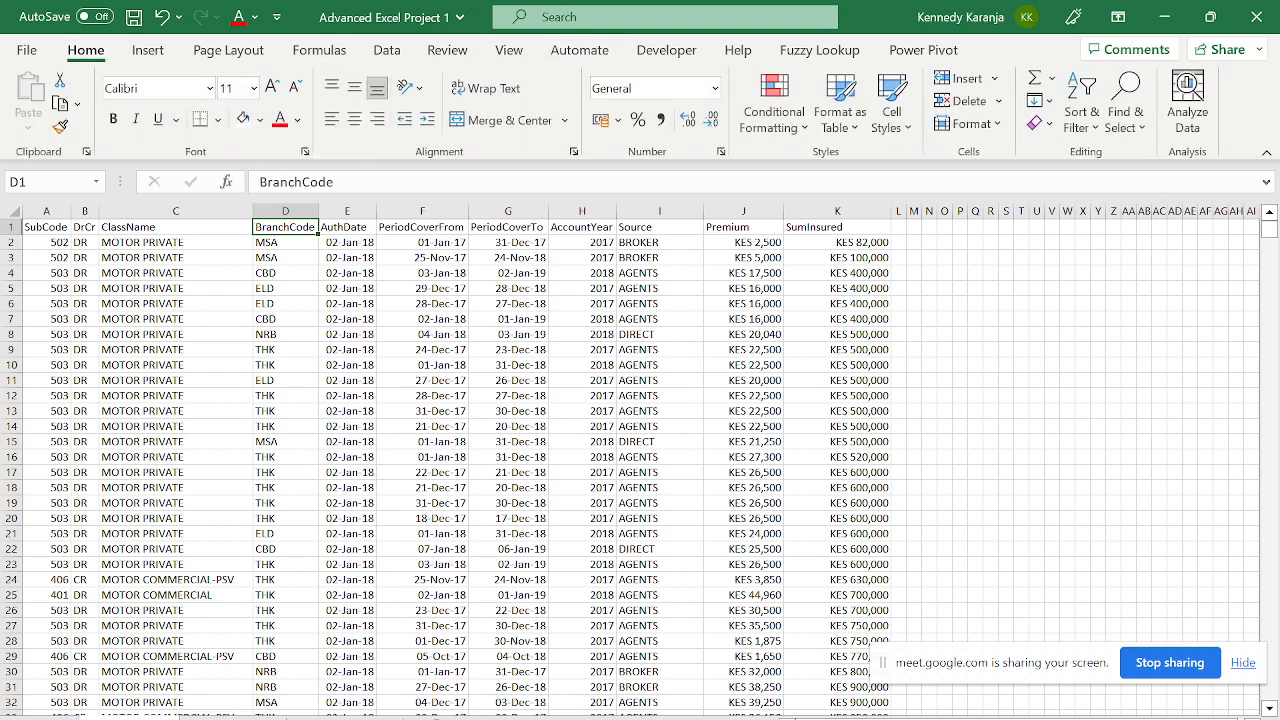
left_click(750, 228)
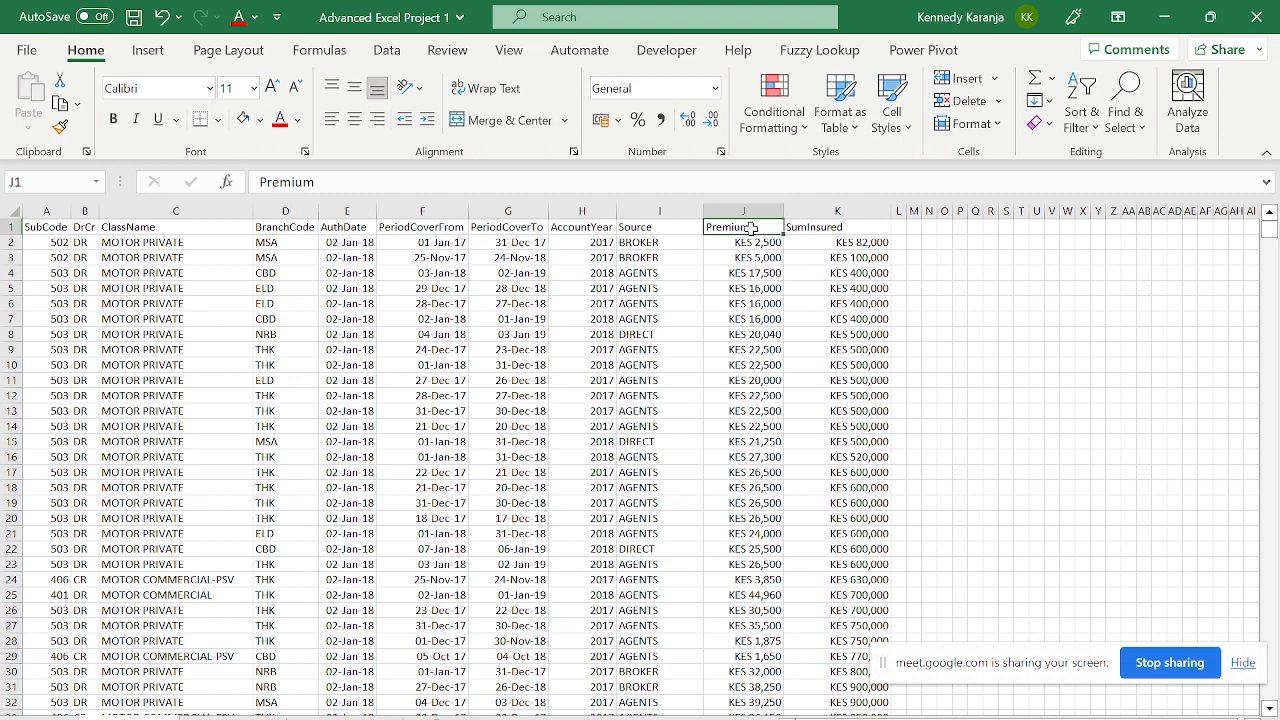
key("Down")
key("Down")
key("Down")
key("Up")
key("Up")
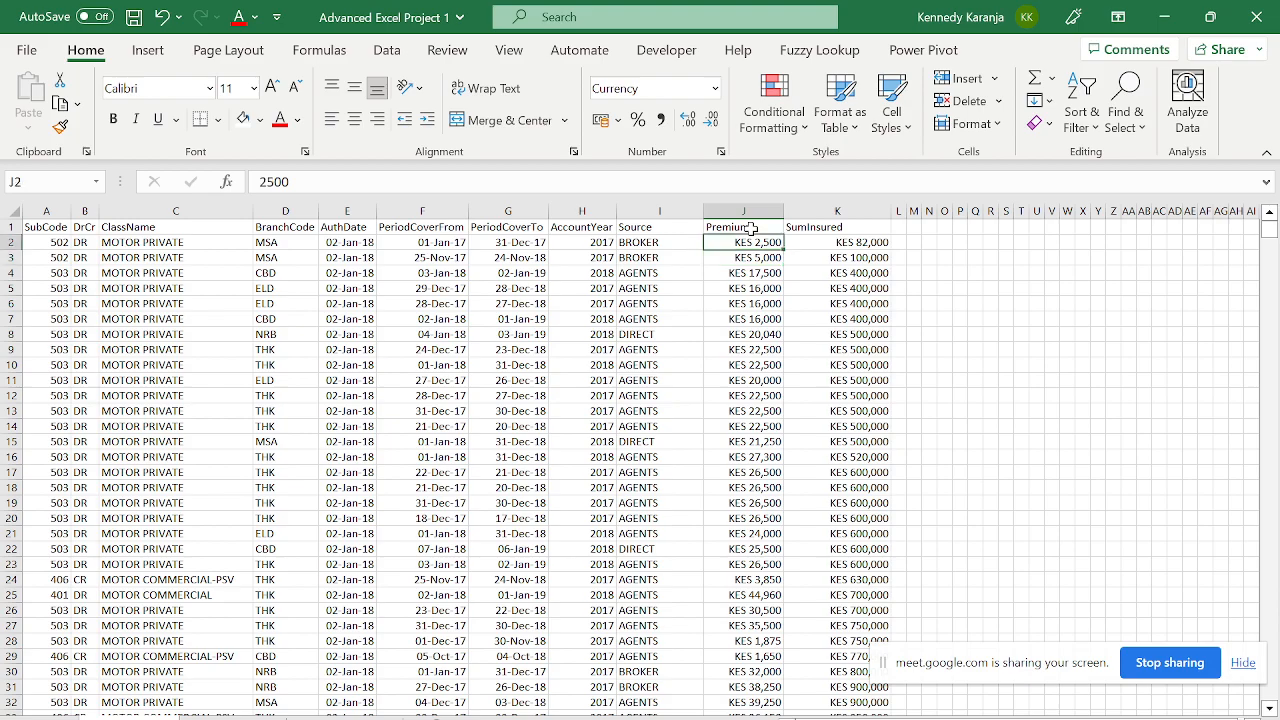
key("shift+Right")
key("ctrl+shift+Down")
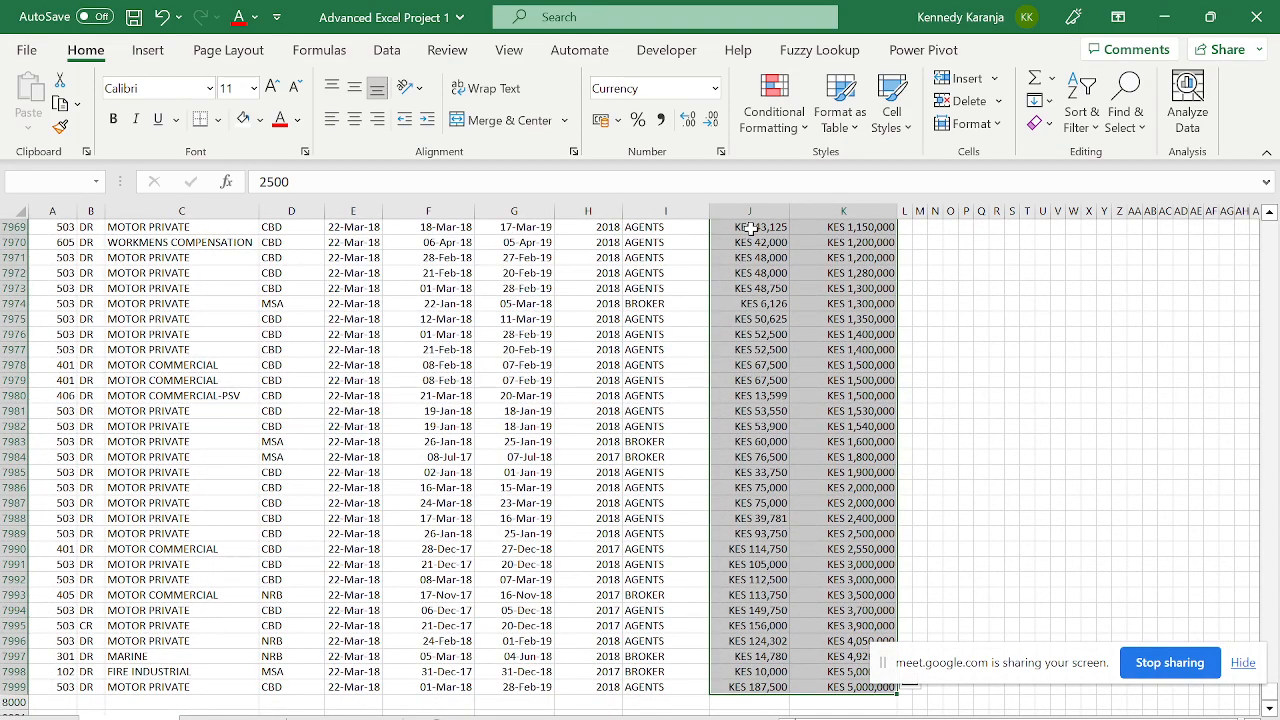
key("ctrl+Up")
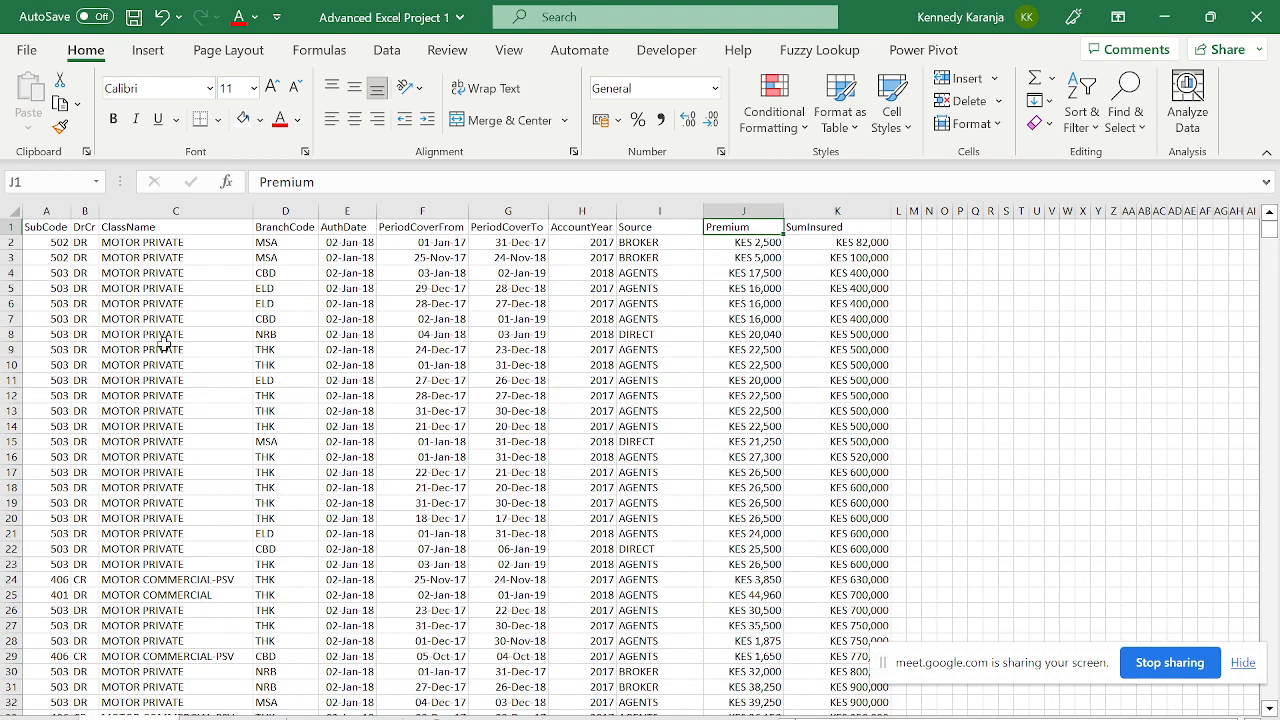
- Review the Locked and Hidden options on the Protection tab of Format Cells
left_click(490, 336)
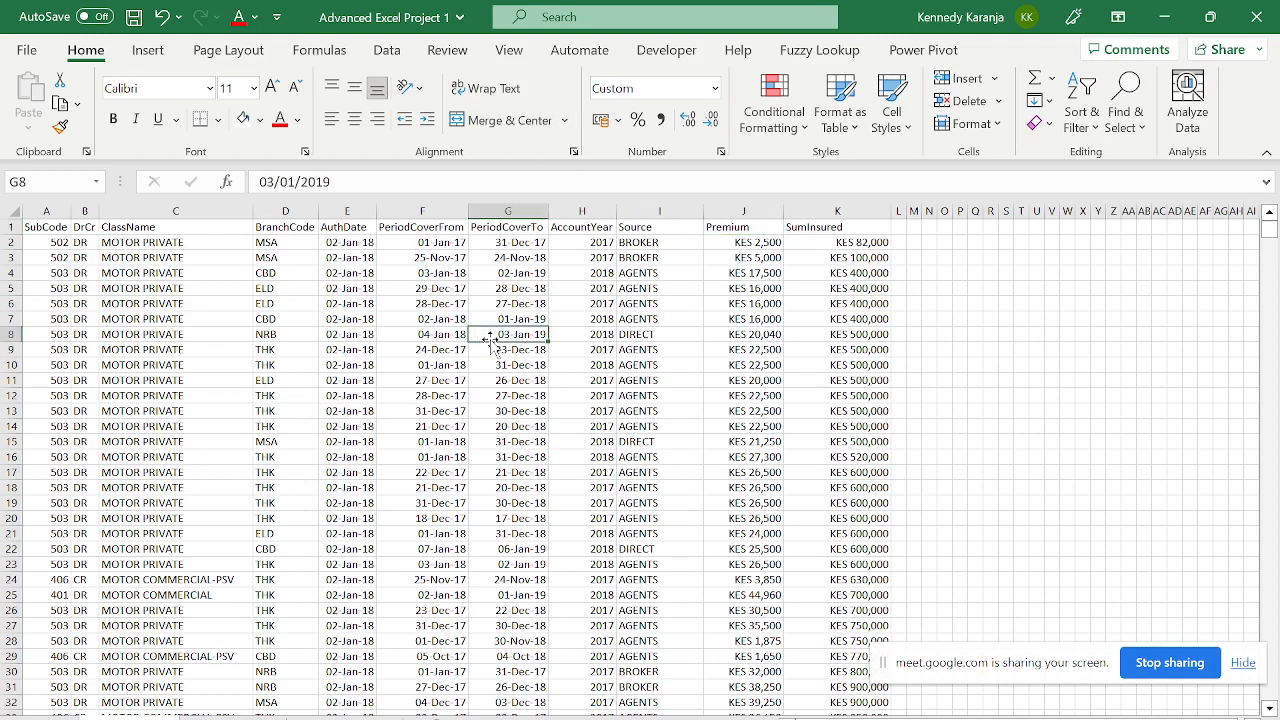
left_click(822, 245)
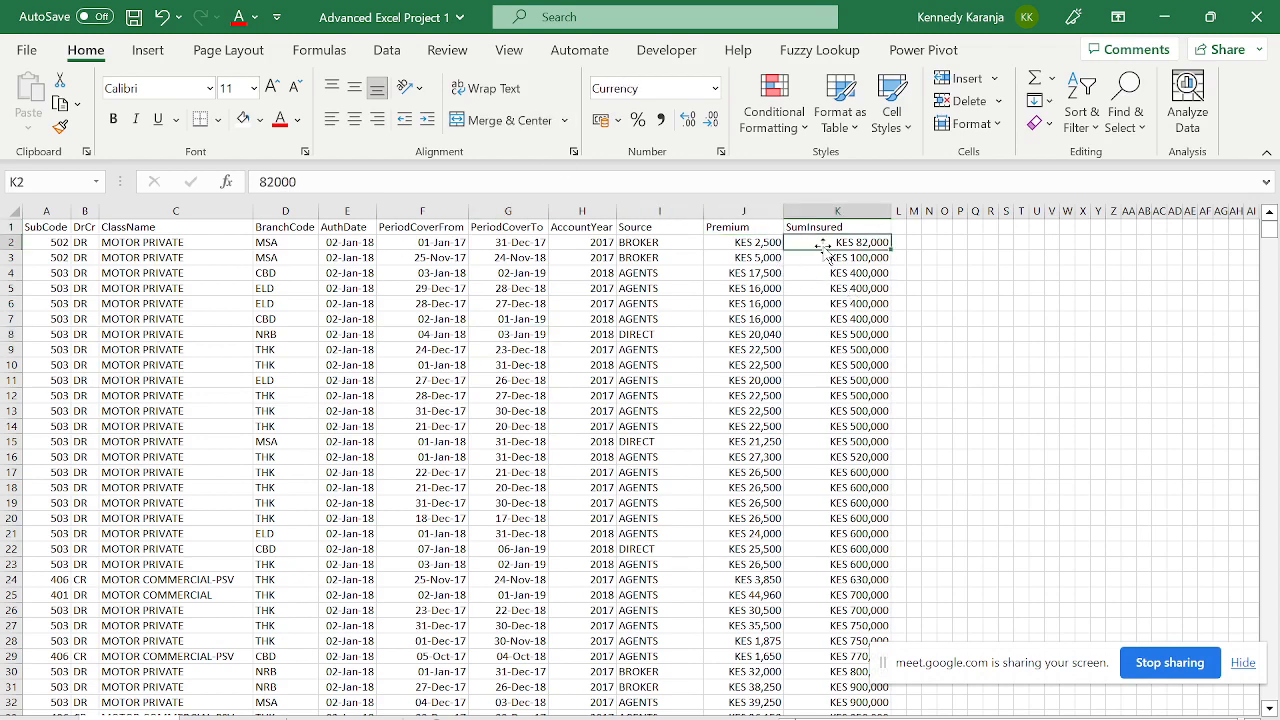
key("ctrl+1")
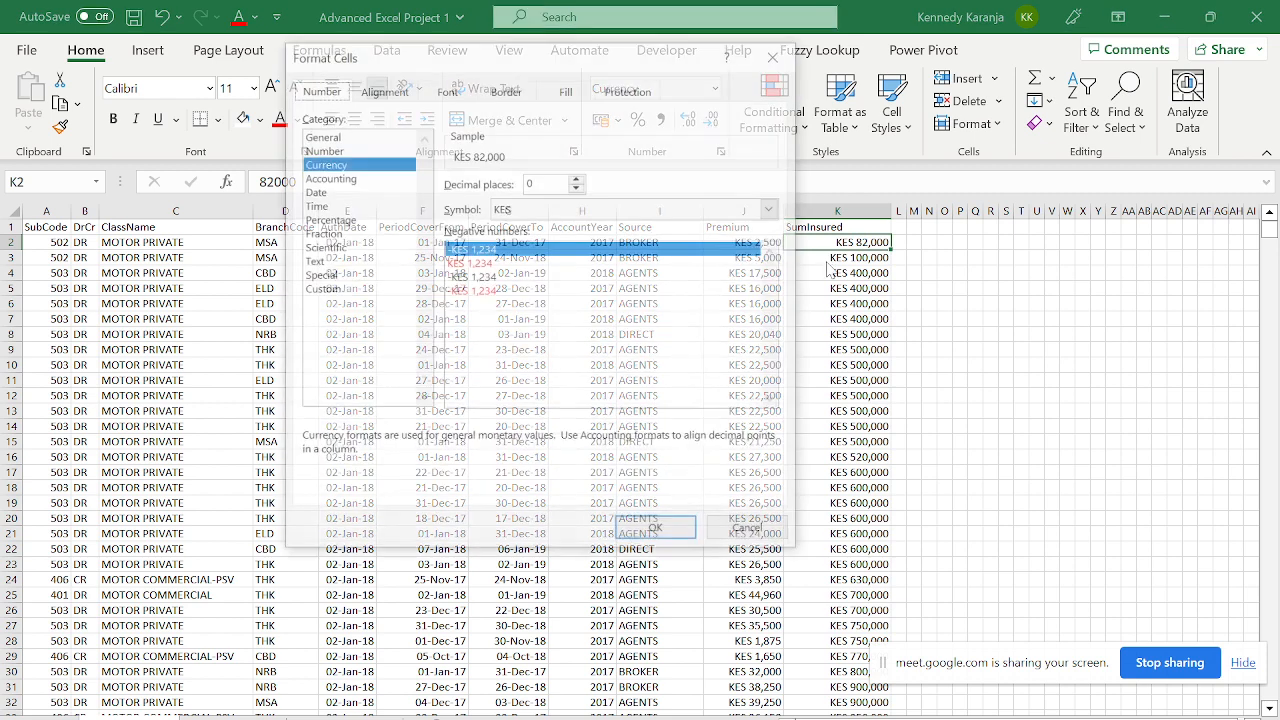
left_click(646, 94)
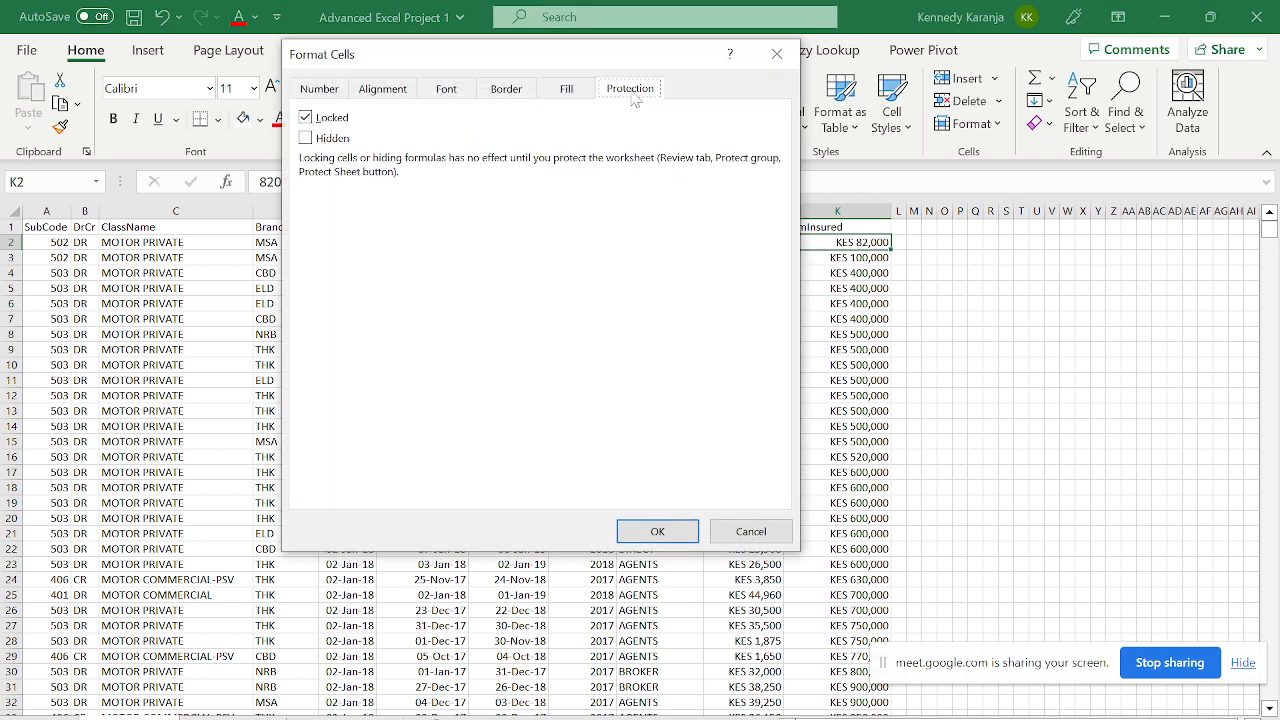
left_click(316, 124)
key("Return")
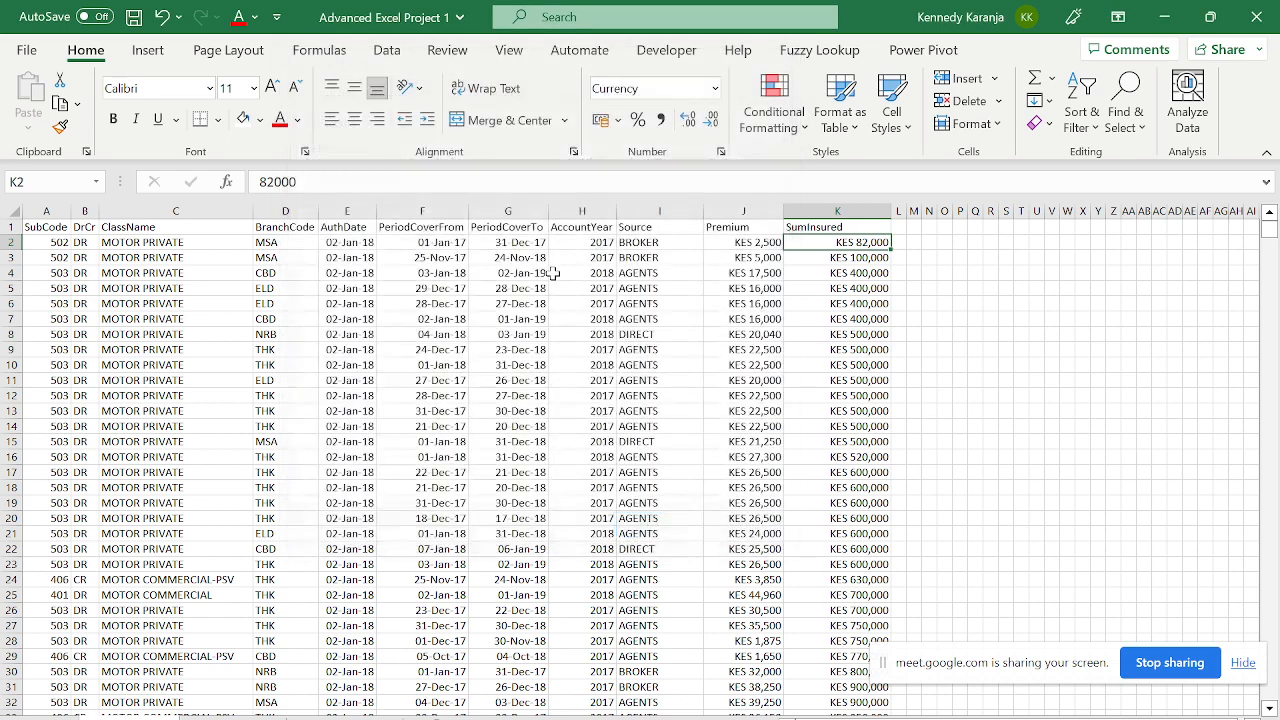
left_click(594, 274)
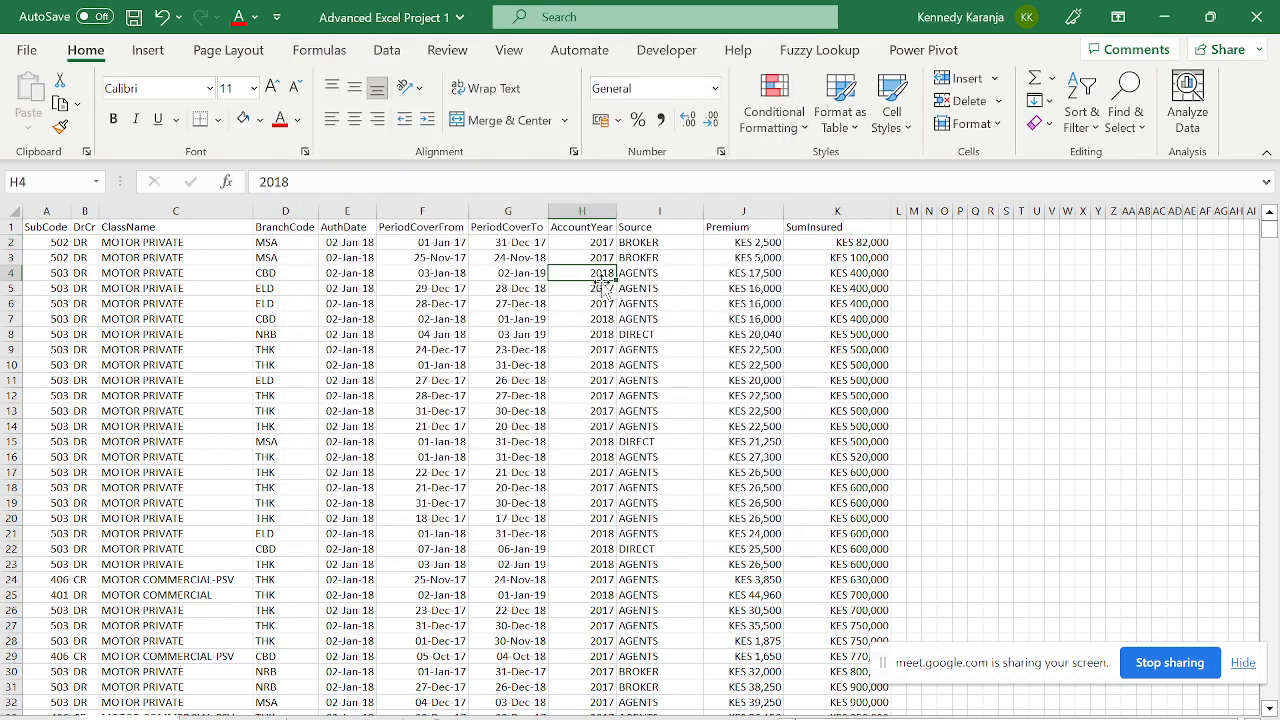
left_click(618, 290)
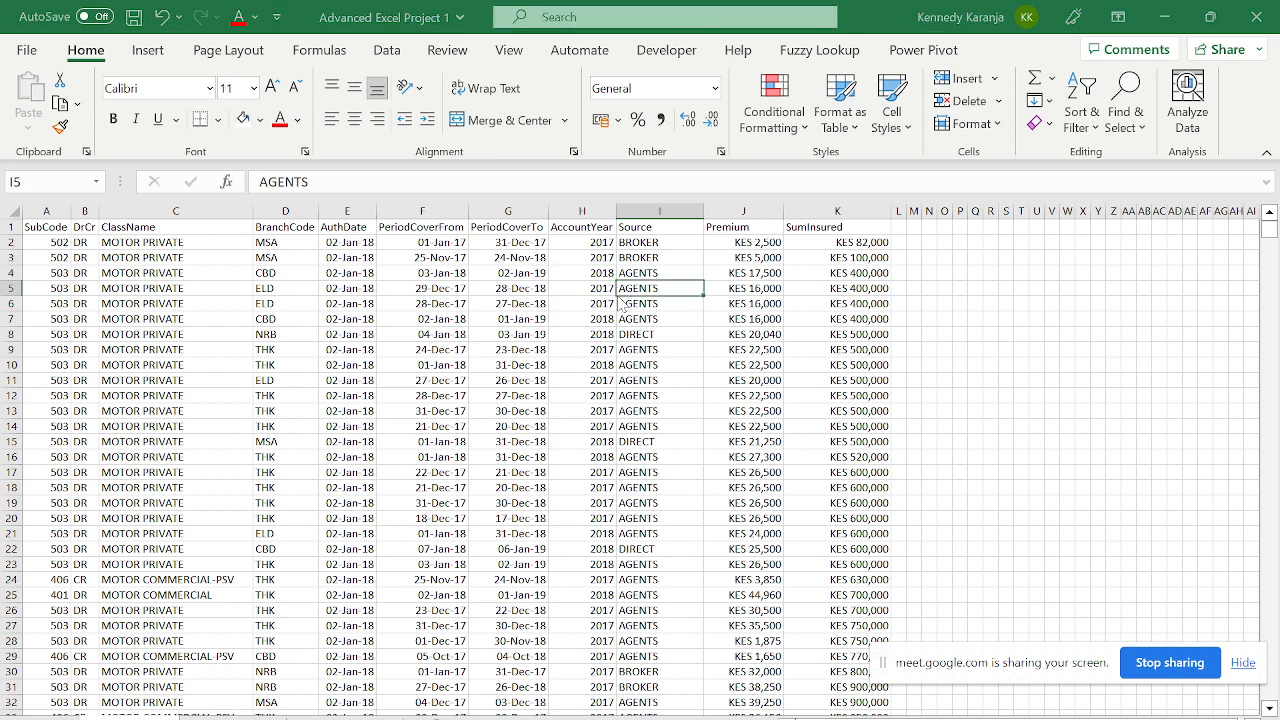
key("ctrl+1")
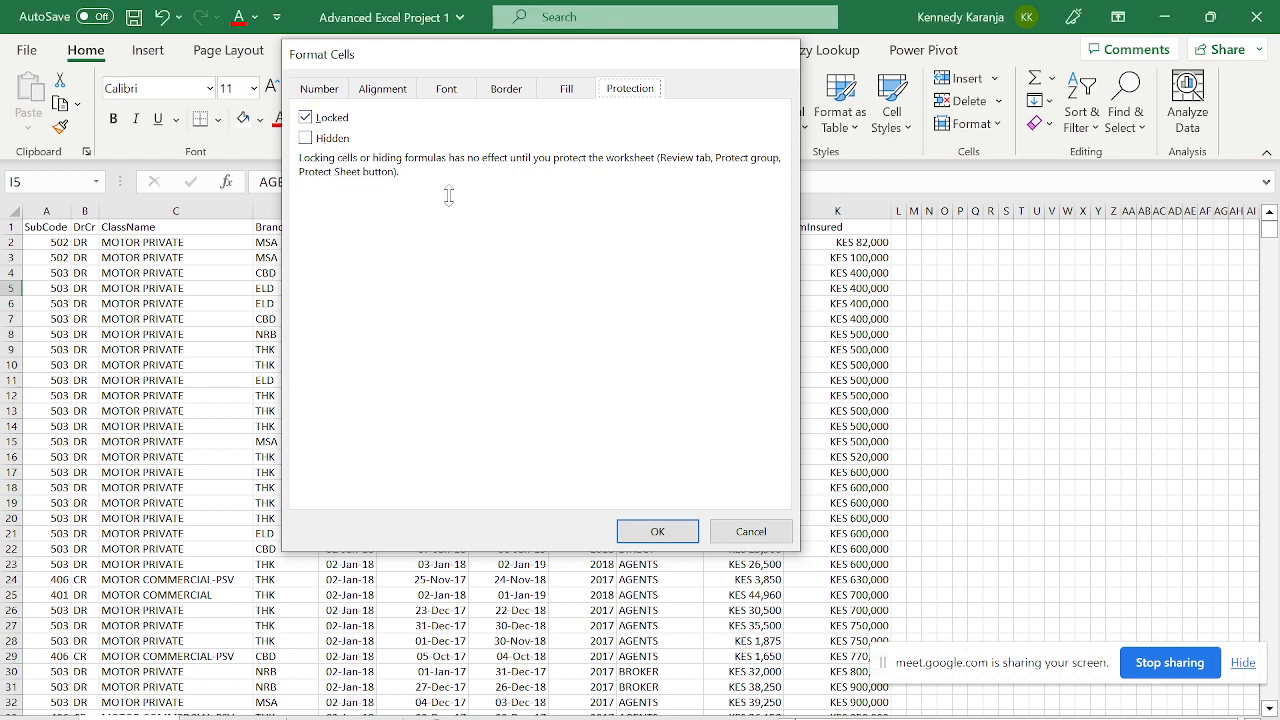
- Password-protect the data sheet via Review > Protect Sheet
key("Escape")
left_click(447, 50)
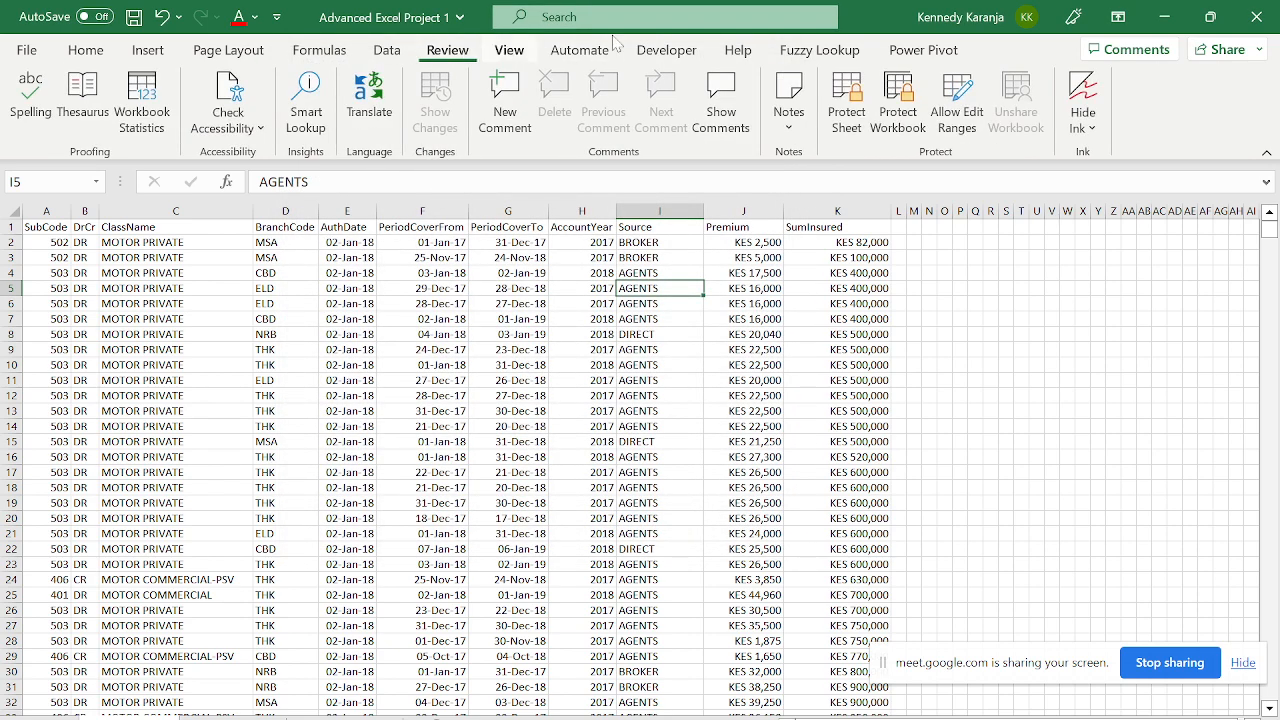
left_click(847, 100)
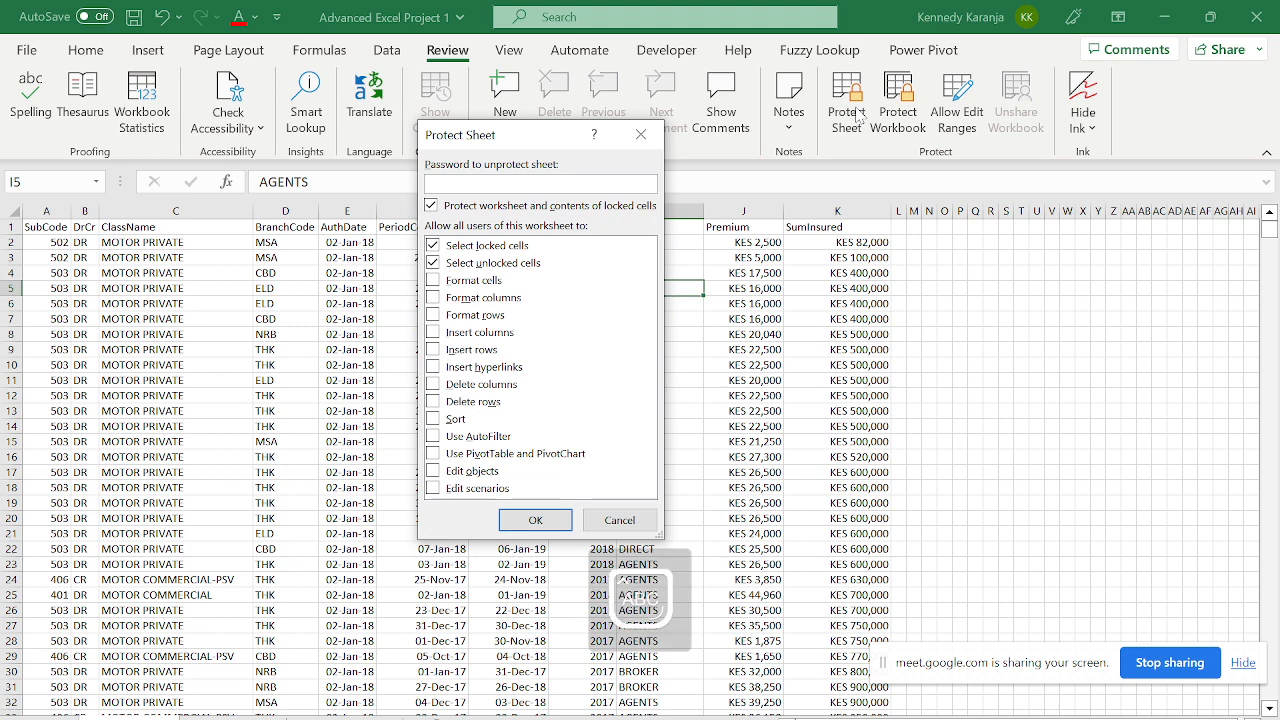
key("Return")
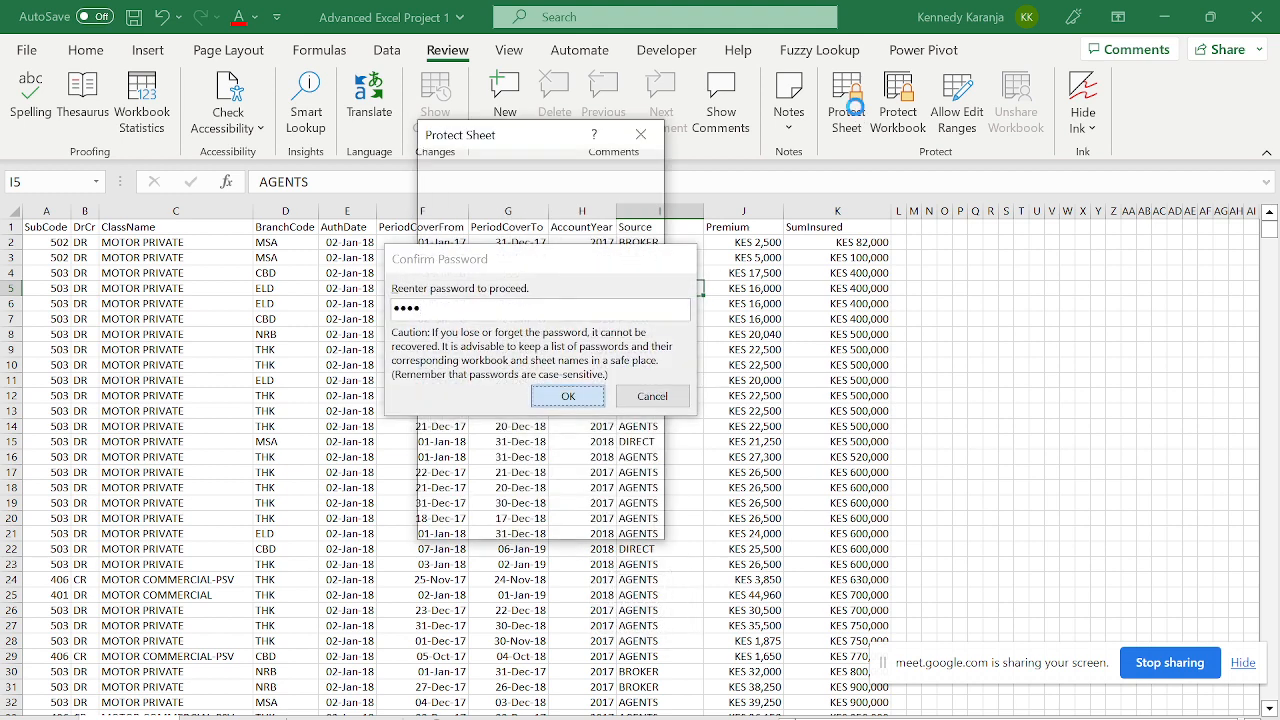
key("Return")
- Try editing K19 and I5 to confirm the protected sheet refuses changes
left_click(812, 504)
double_click(812, 504)
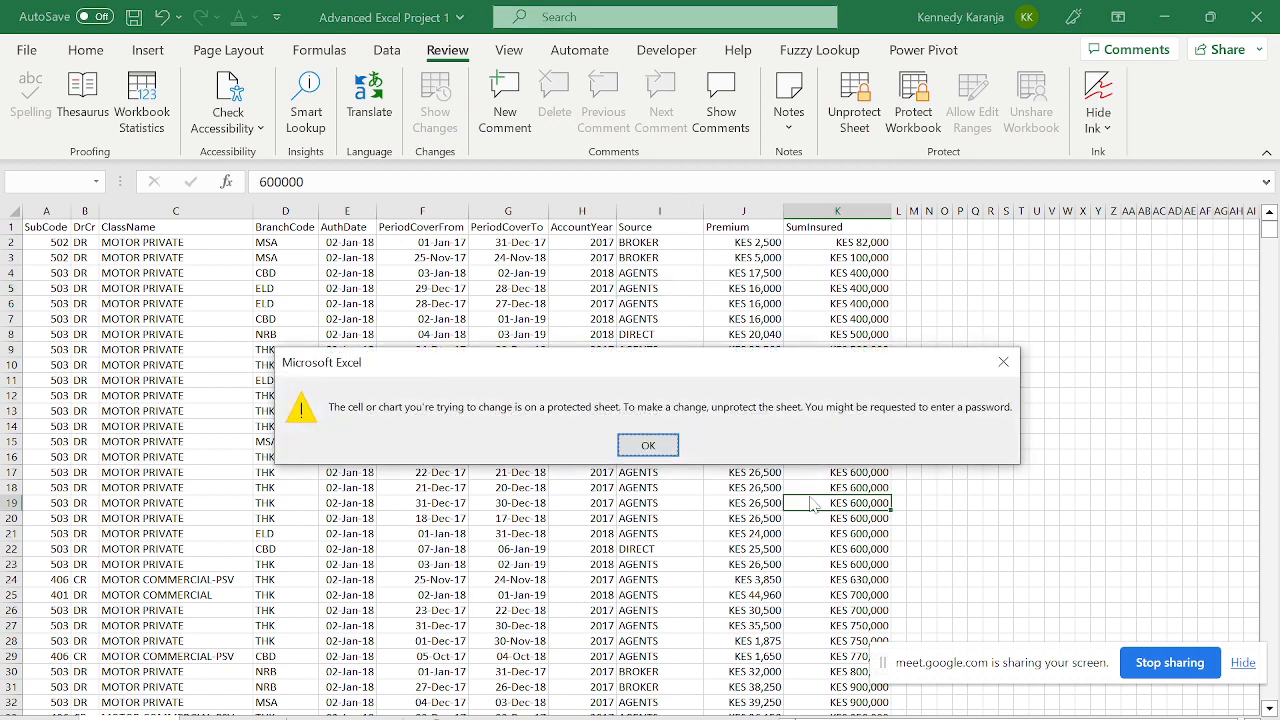
key("Return")
double_click(670, 290)
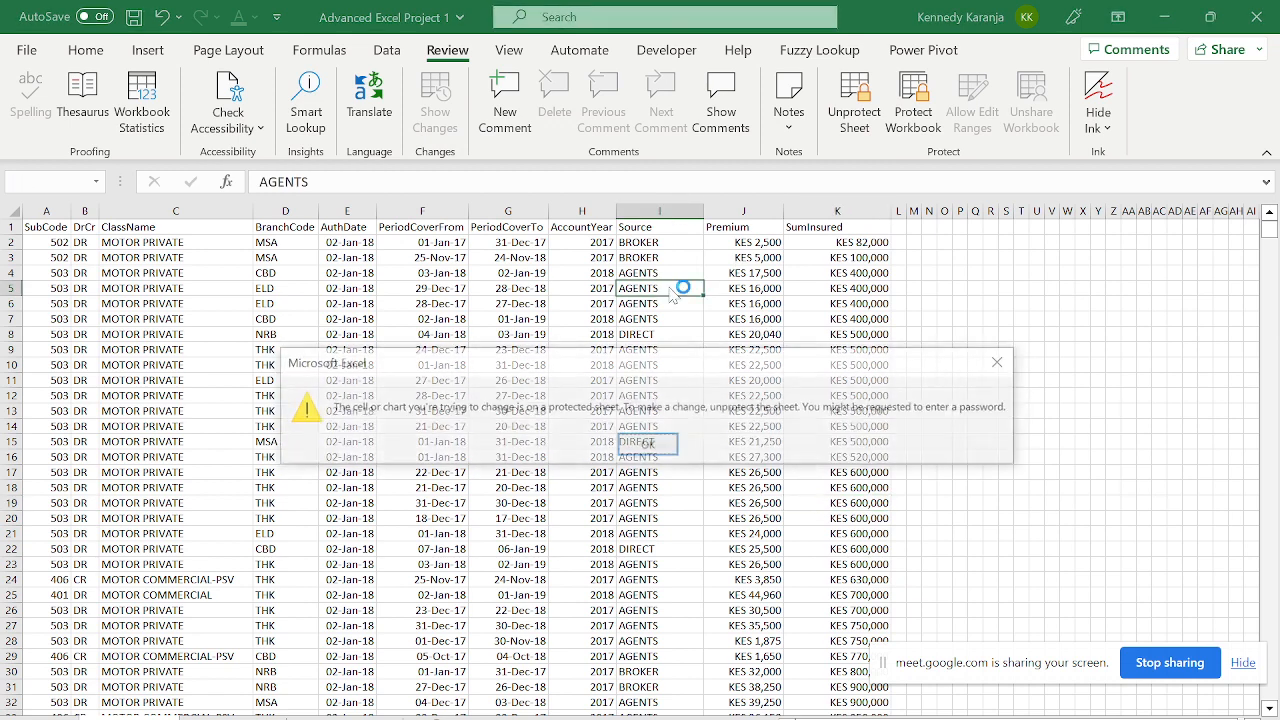
key("Return")
- Unprotect the sheet by entering its password
left_click(762, 242)
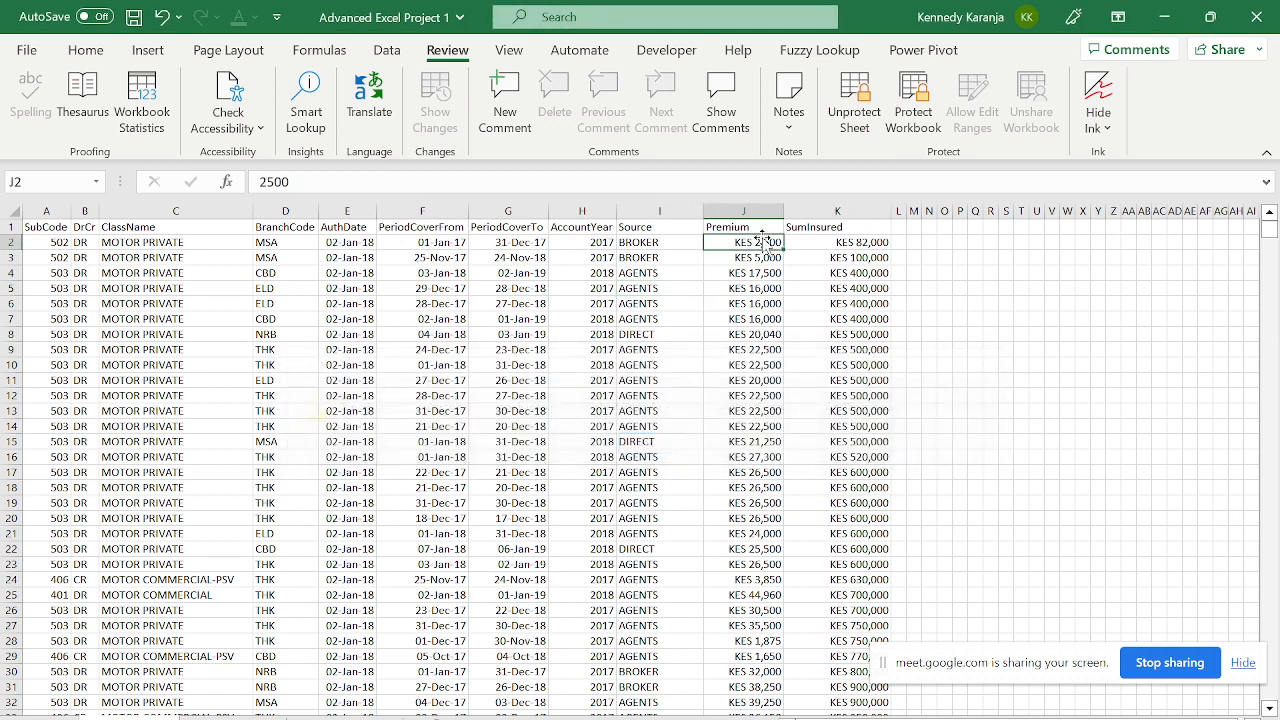
left_click(855, 100)
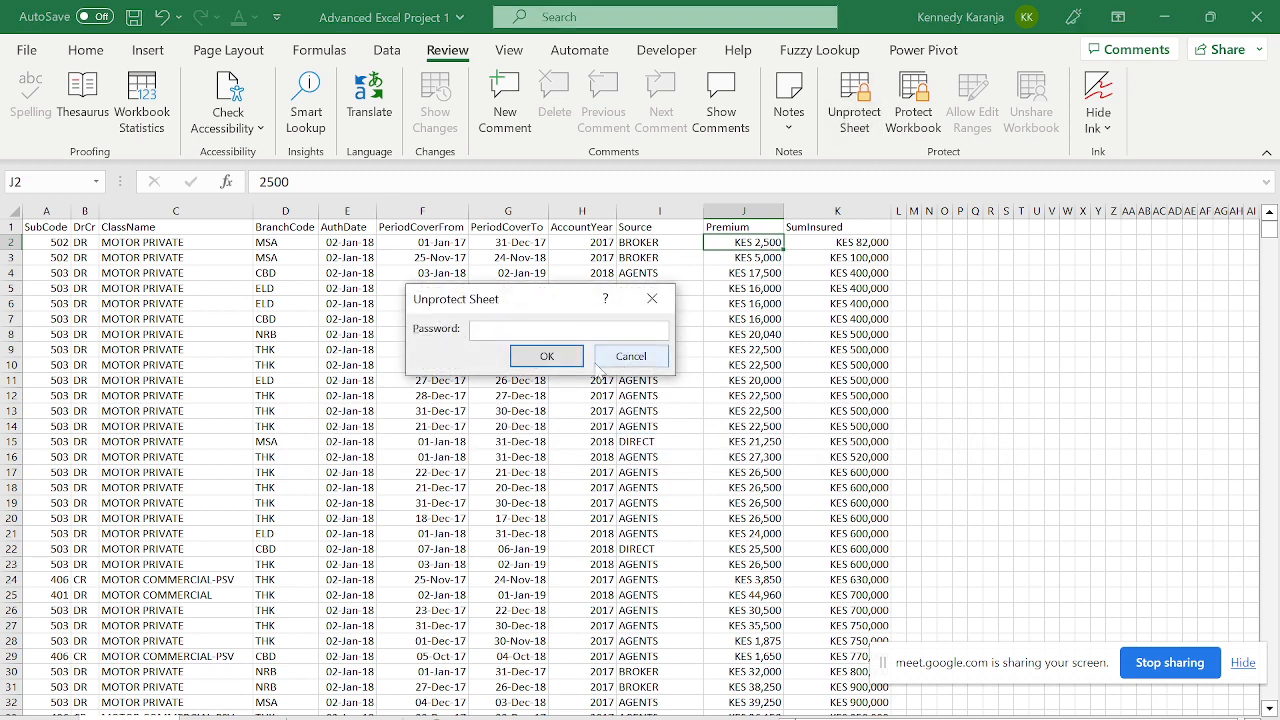
type("••")
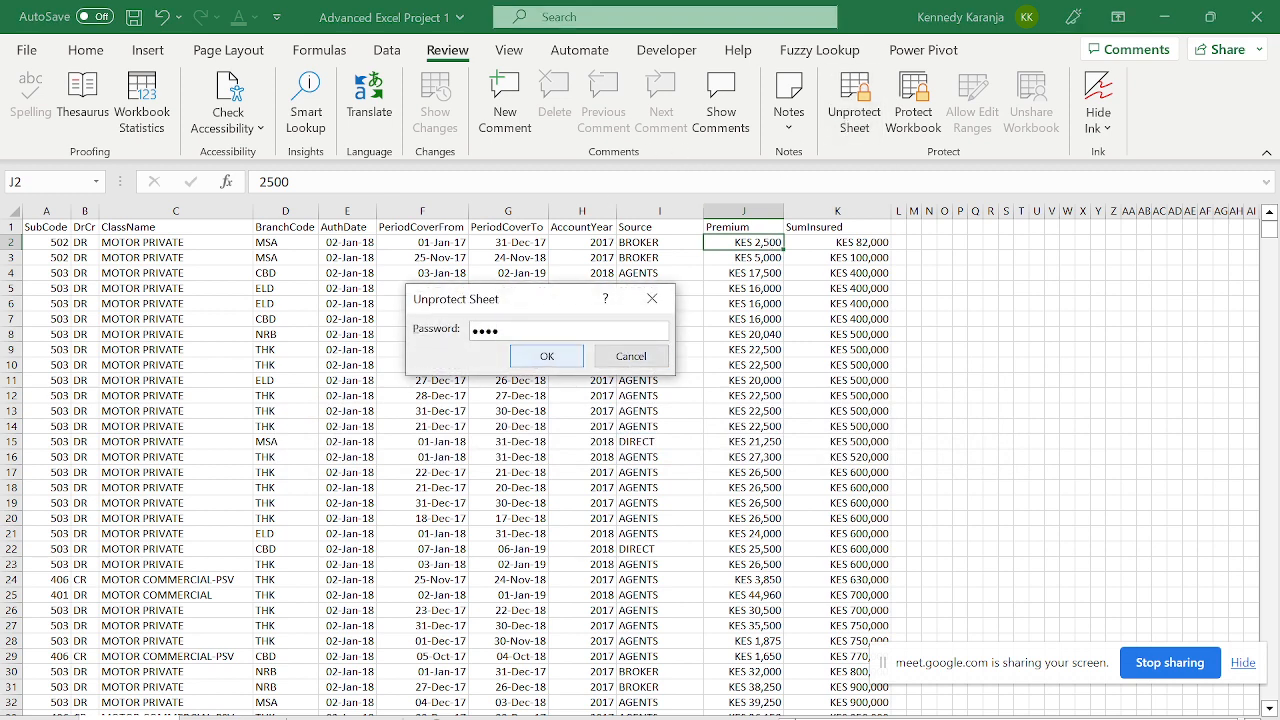
type("••")
left_click(578, 362)
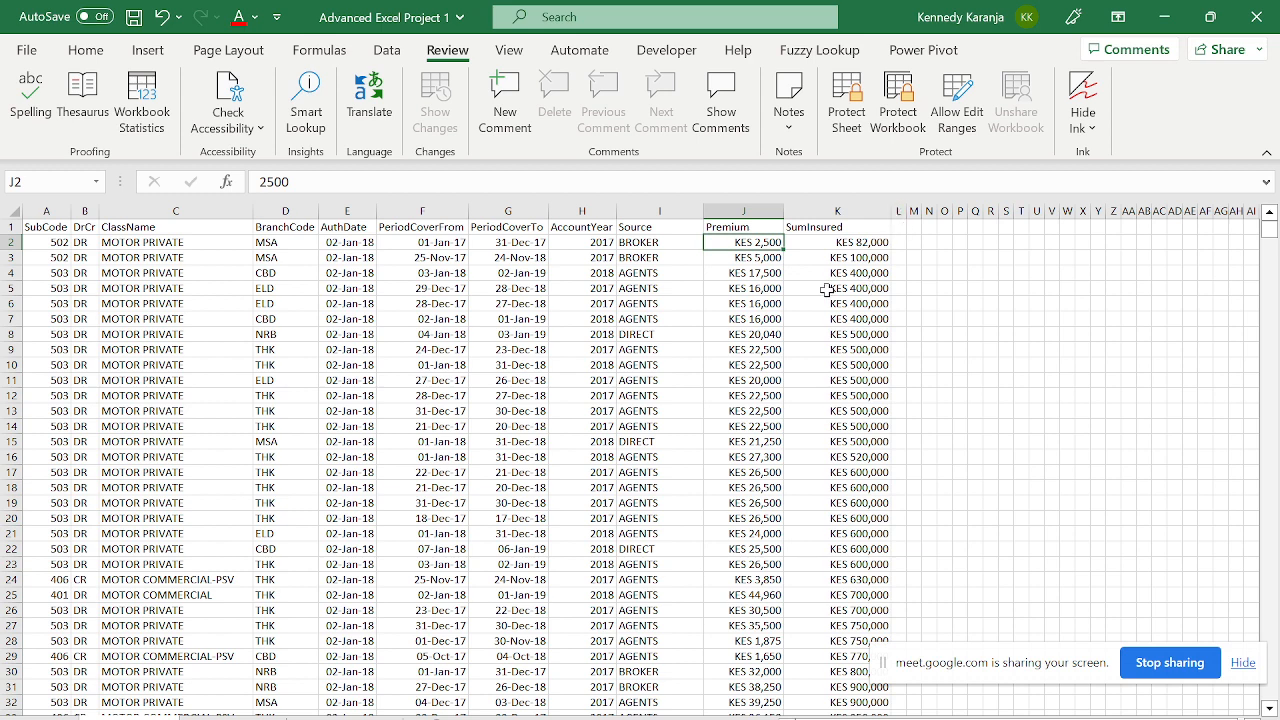
- Widen column L and enter the header 'Fill In Full Town' in L1
left_click_drag(907, 211, 1034, 205)
left_click(930, 227)
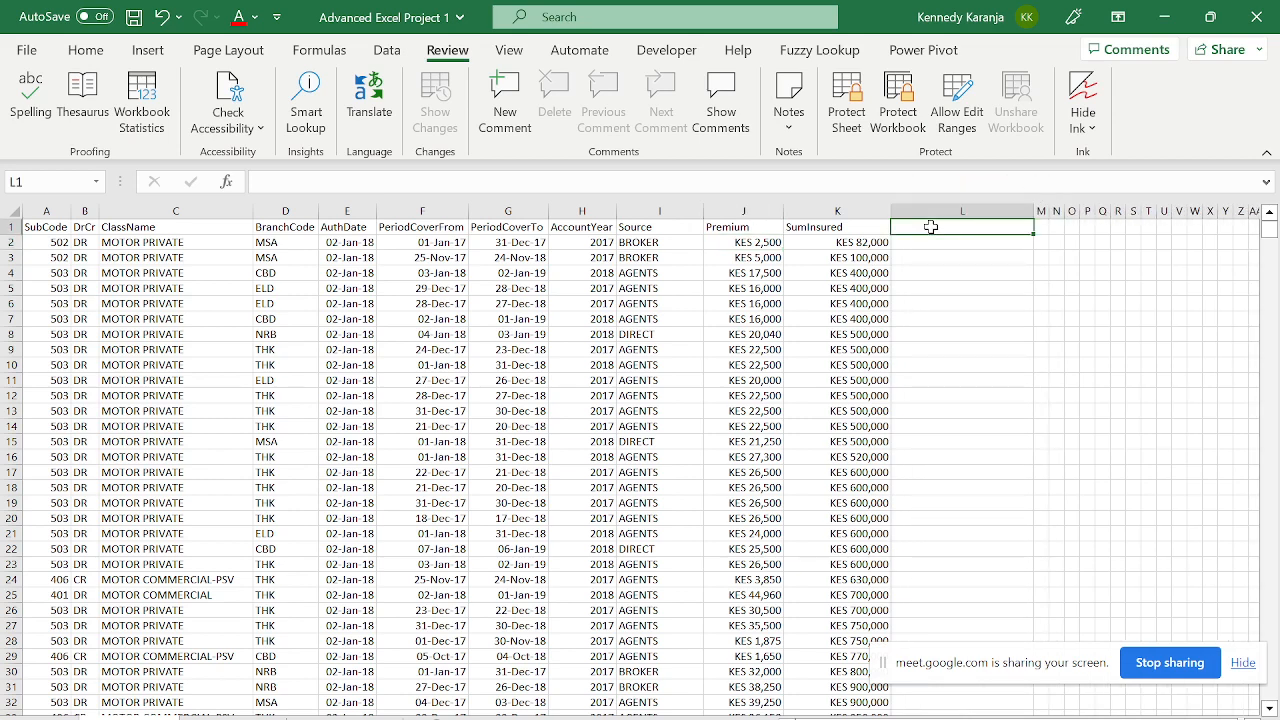
type("f")
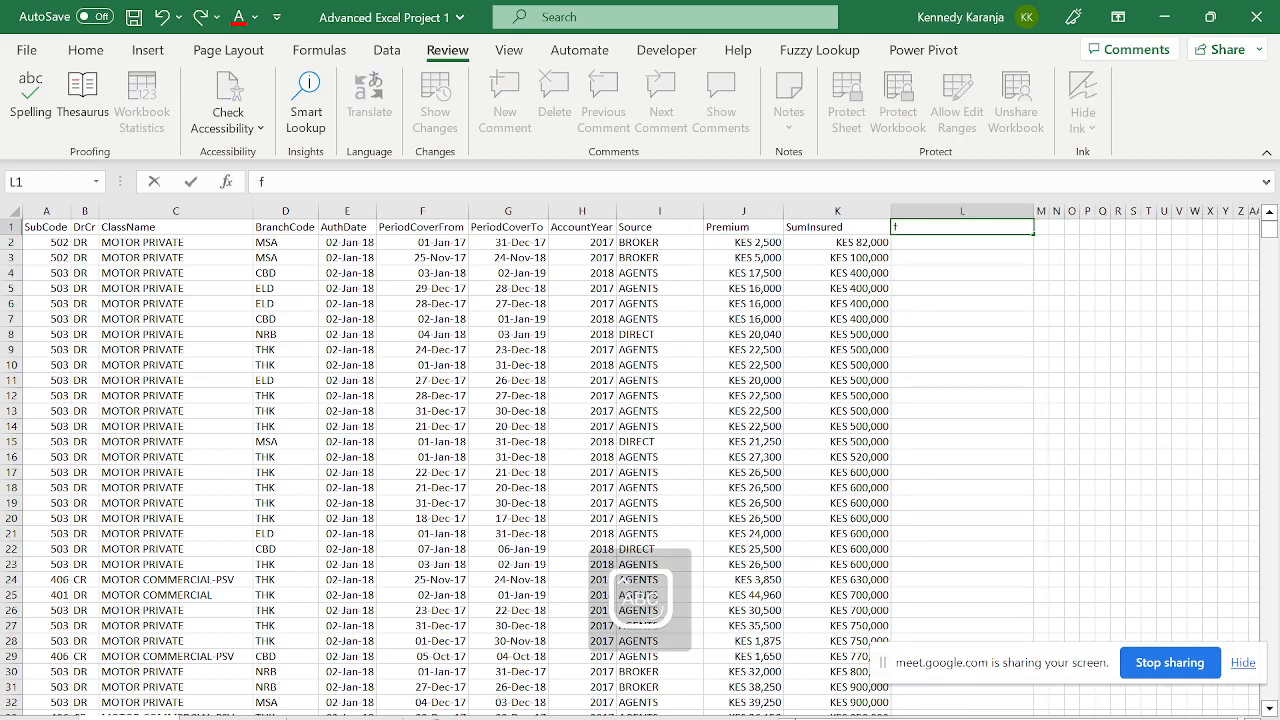
type("u")
key("BackSpace")
key("BackSpace")
type("Fill In")
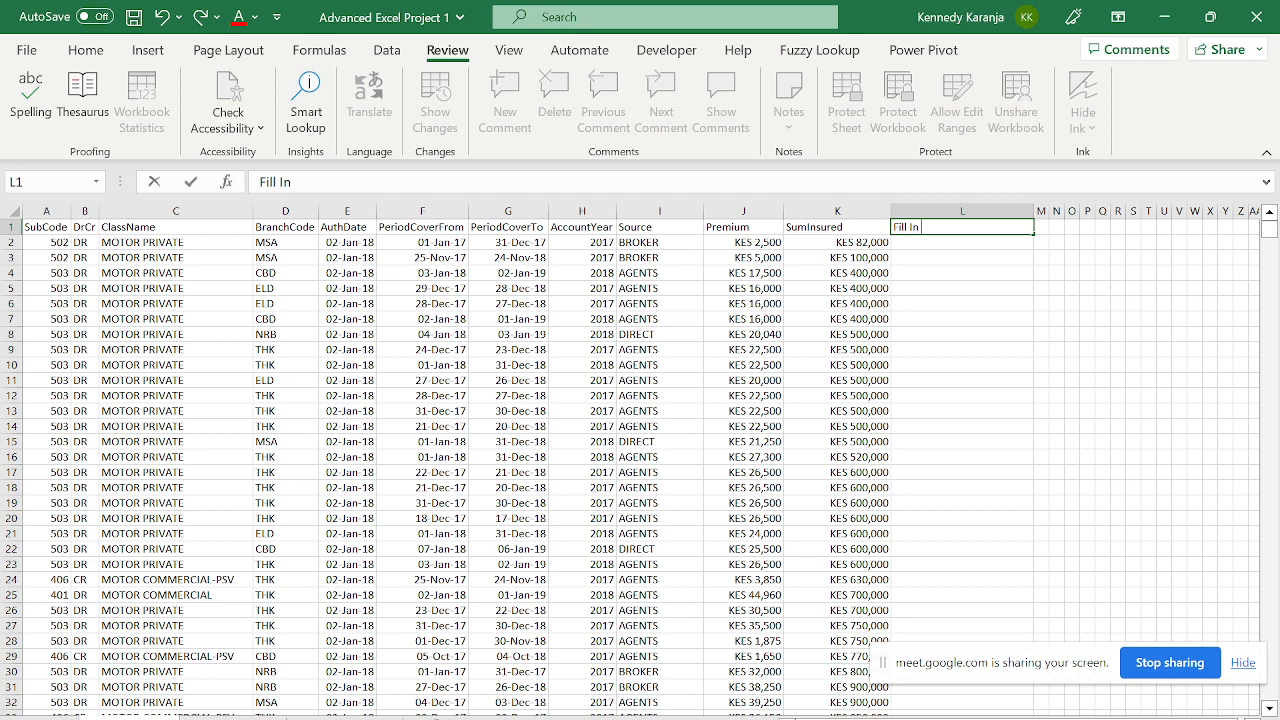
type("Fu")
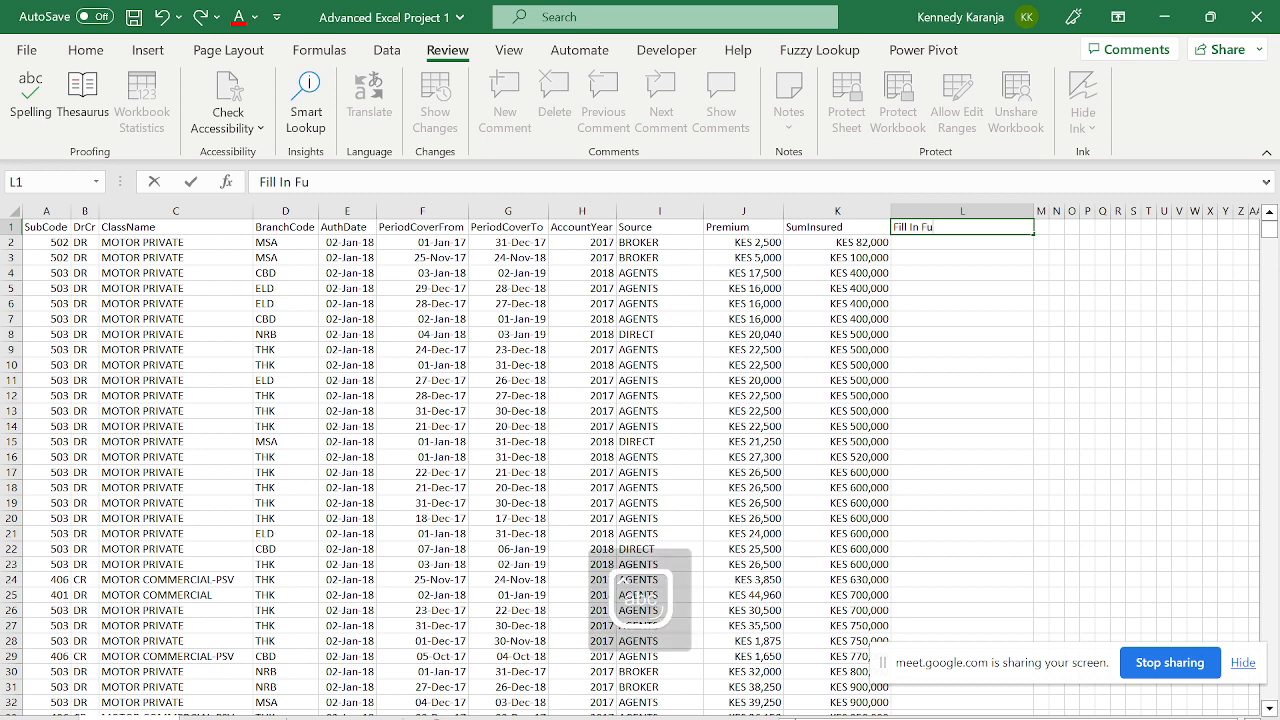
type("ll Town")
key("Return")
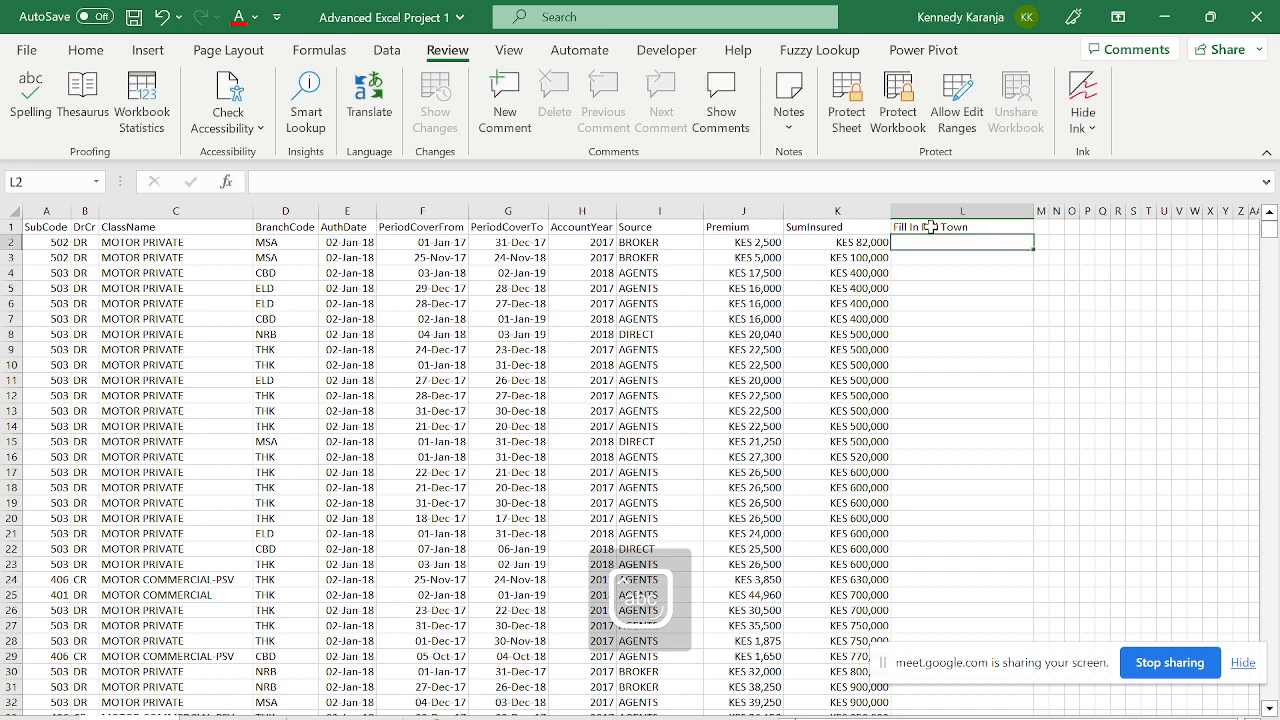
- Select column L down to row 7999 and open its cell protection settings
left_click(282, 242)
left_click(953, 243)
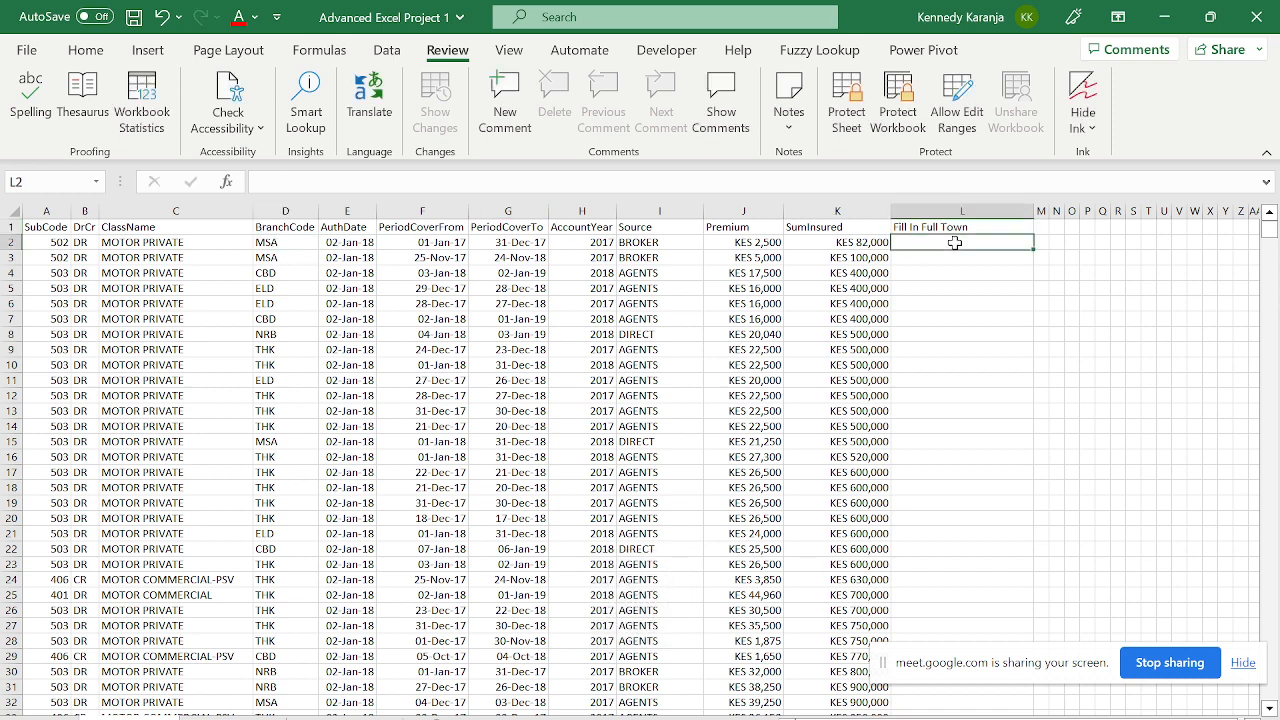
left_click(148, 248)
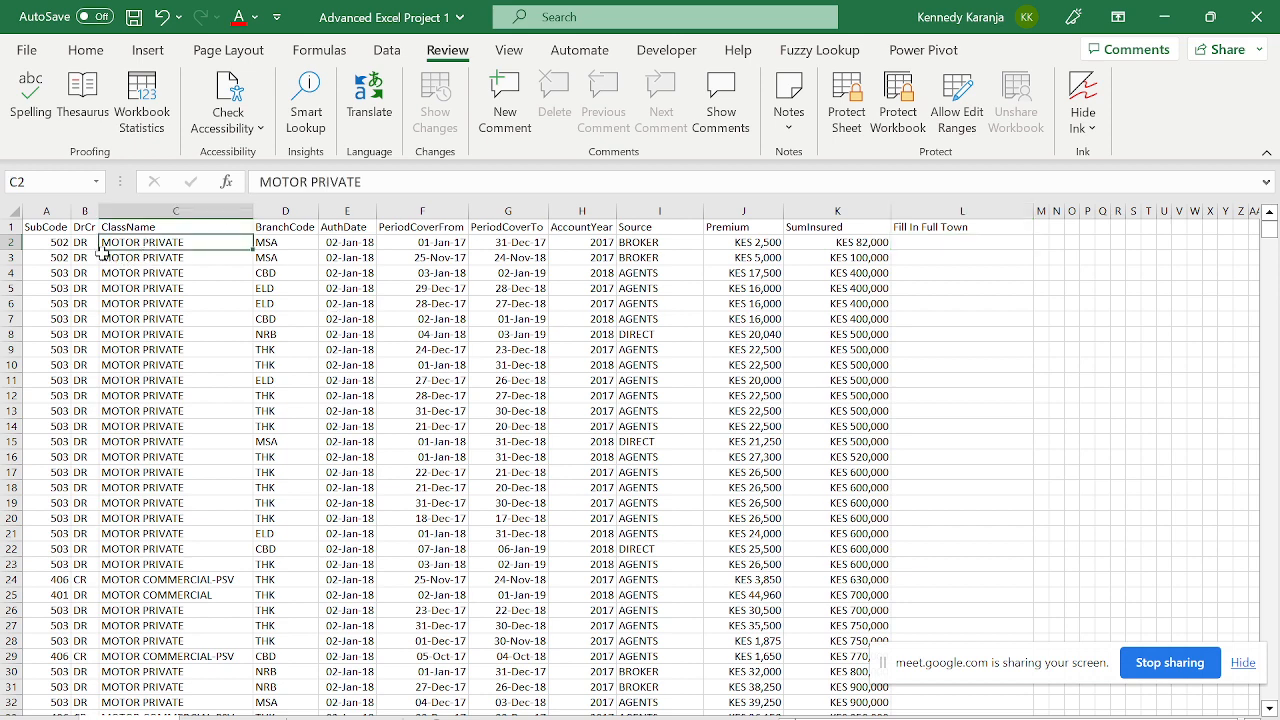
key("Right")
key("Right")
key("Right")
key("Right")
key("Right")
key("Right")
key("Right")
key("Right")
key("Right")
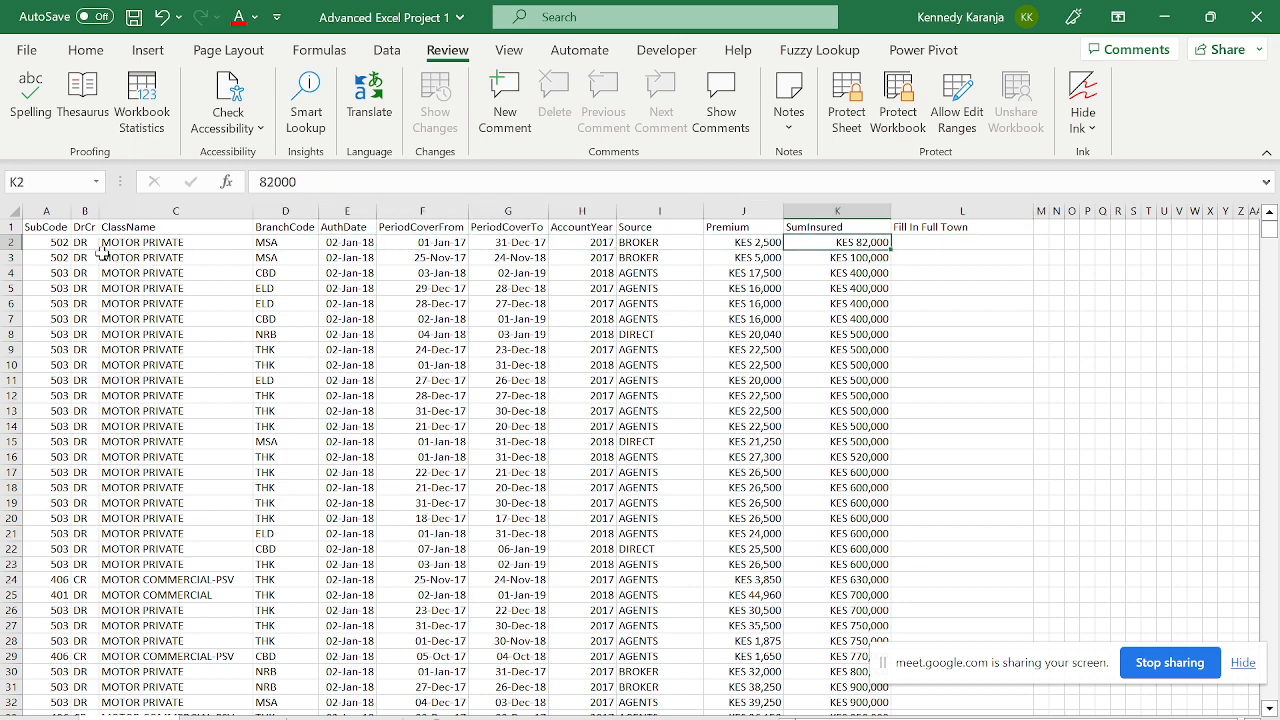
key("Left")
key("Left")
key("Right")
key("Right")
key("Left")
key("ctrl+Down")
key("Right")
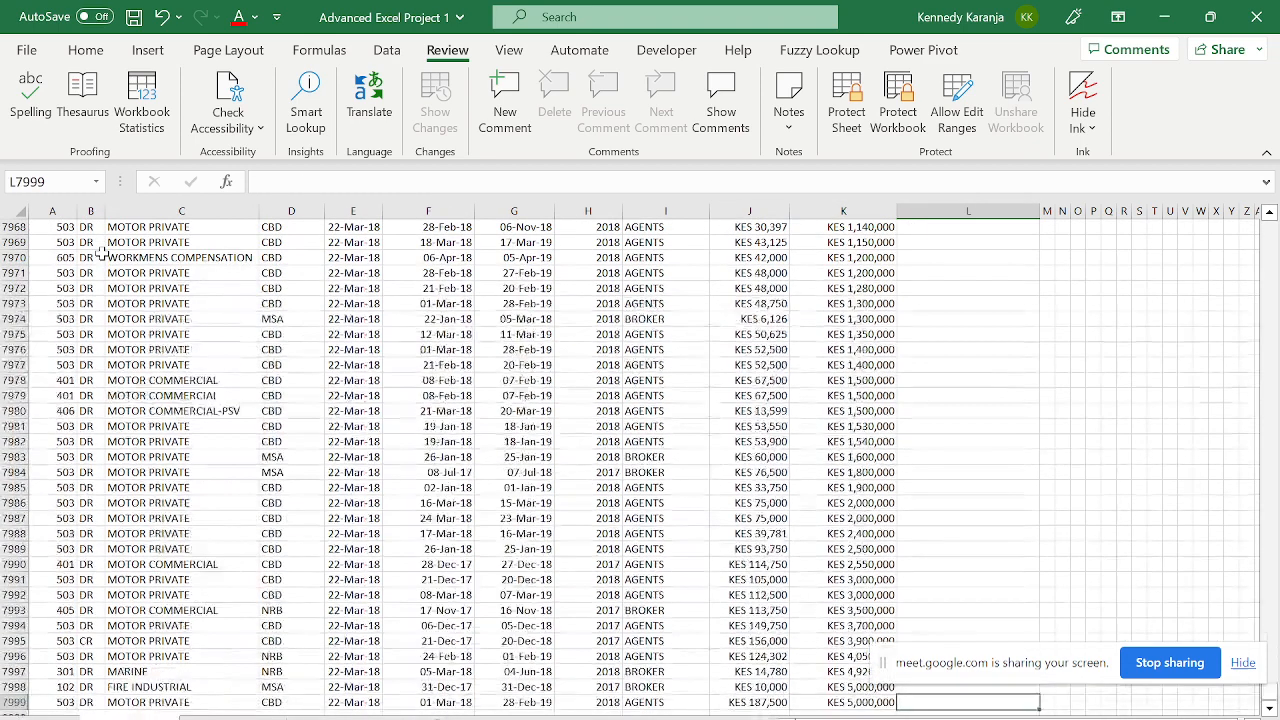
key("ctrl+shift+Up")
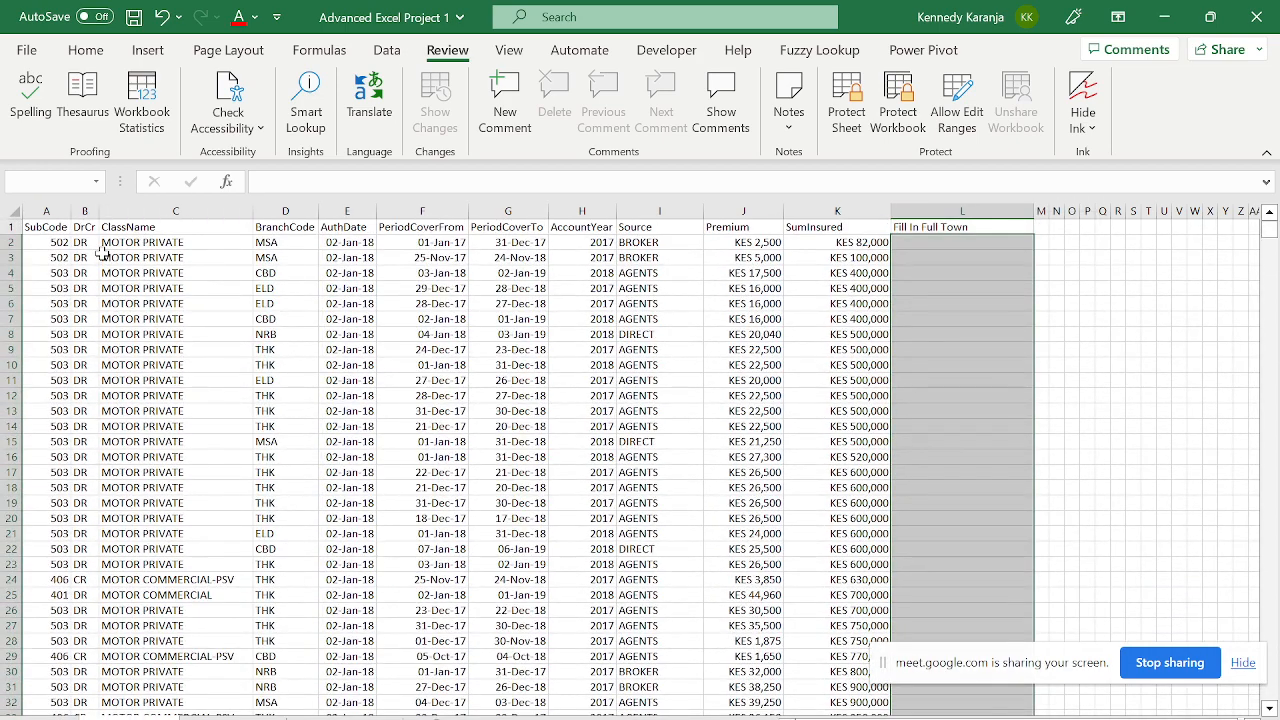
key("ctrl+1")
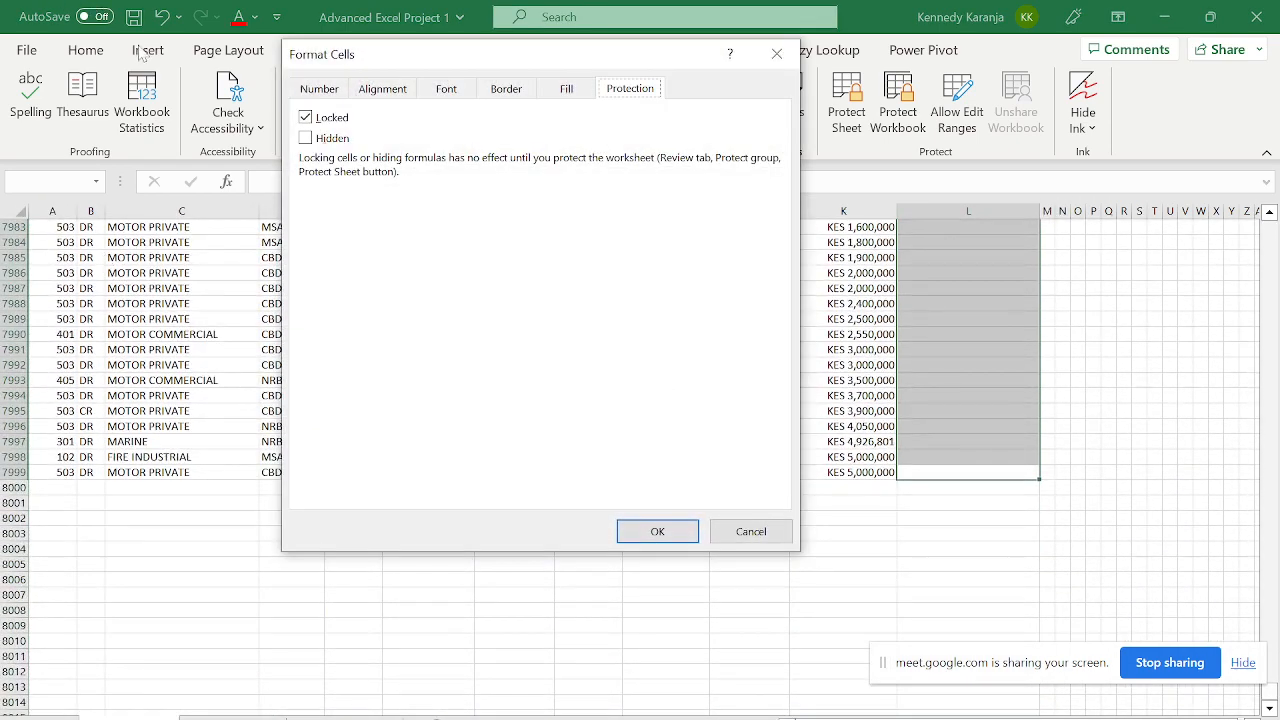
- Untick Locked for the column L cells and return to A1
left_click(305, 117)
left_click(655, 530)
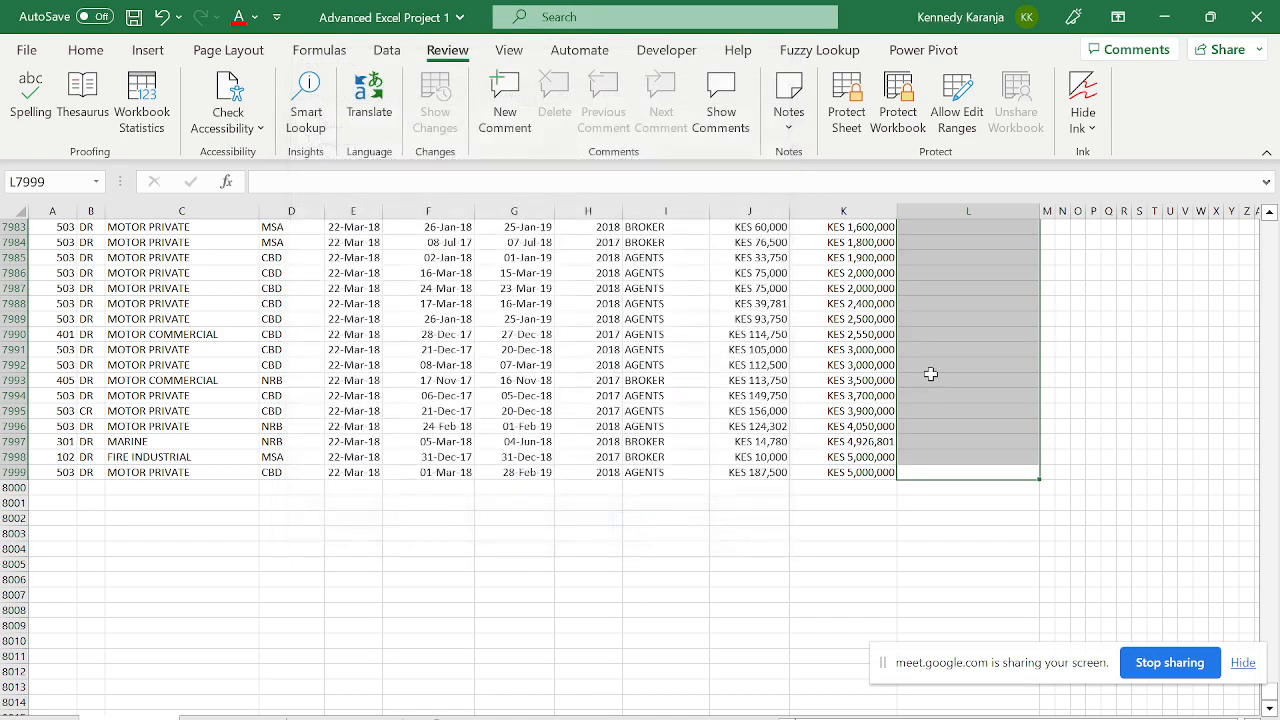
left_click(935, 380)
key("ctrl+Up")
key("ctrl+Left")
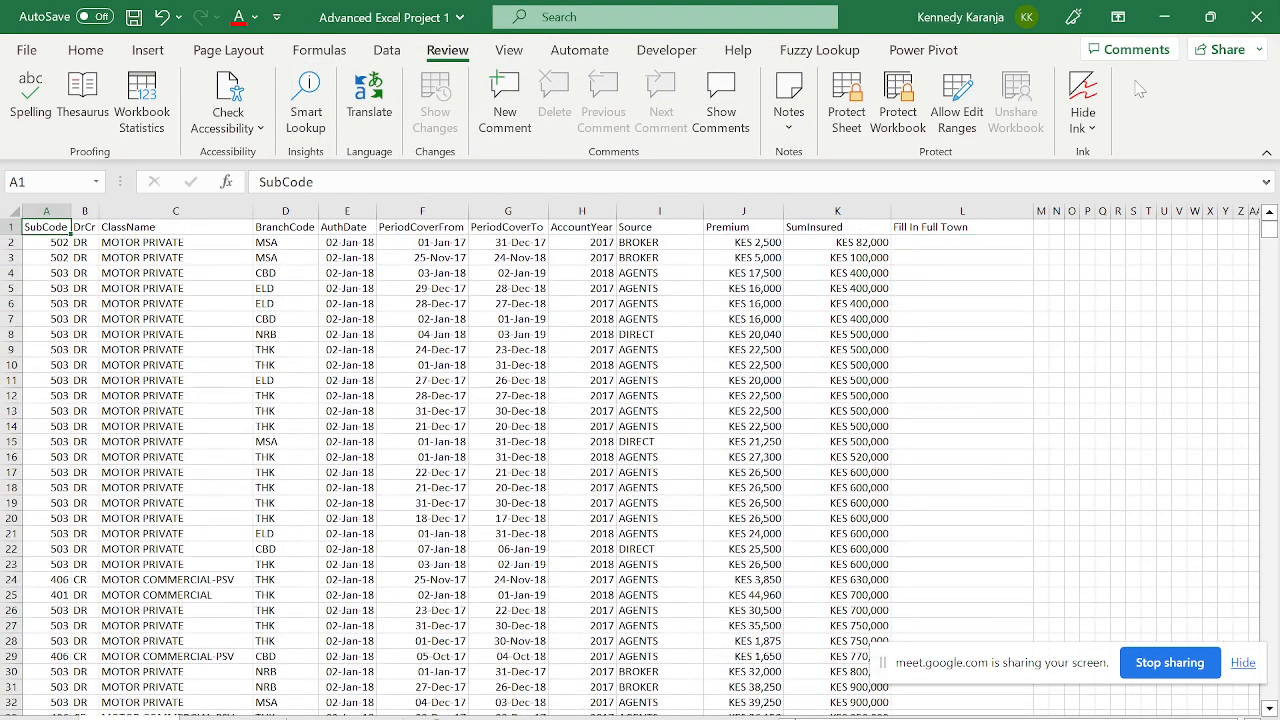
- Protect the sheet with a password, entering and confirming it
left_click(847, 125)
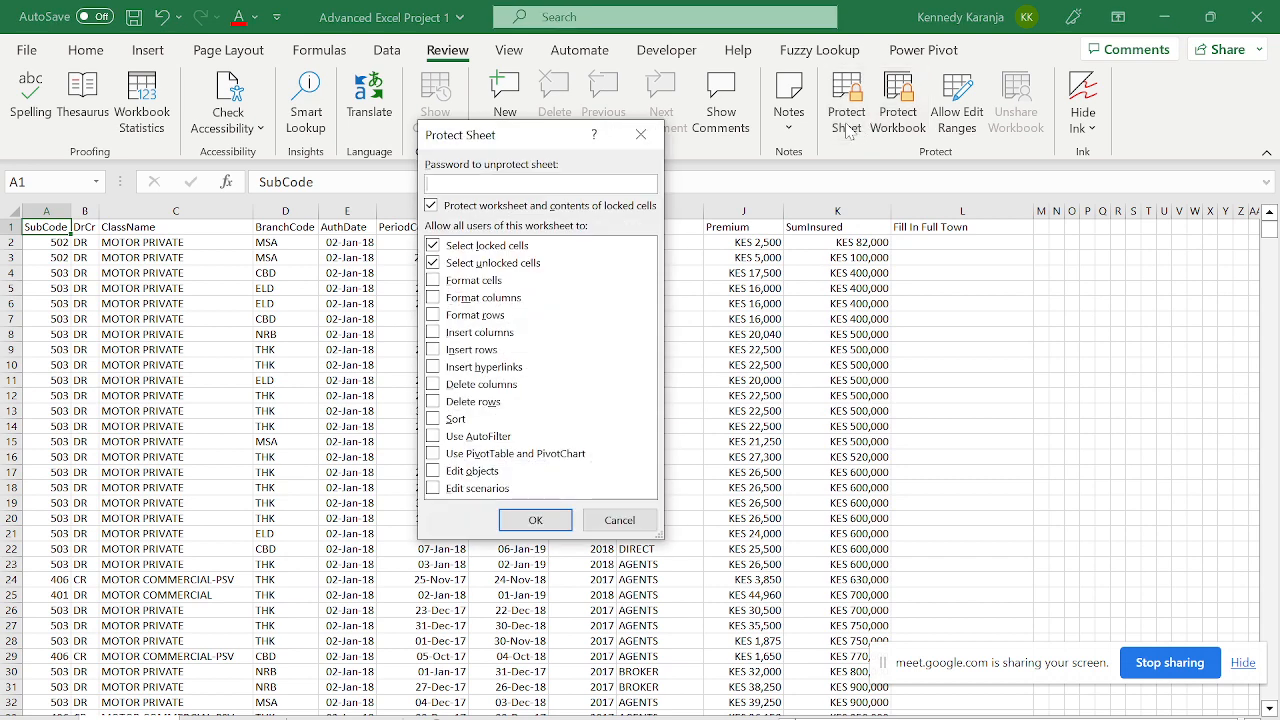
type("1")
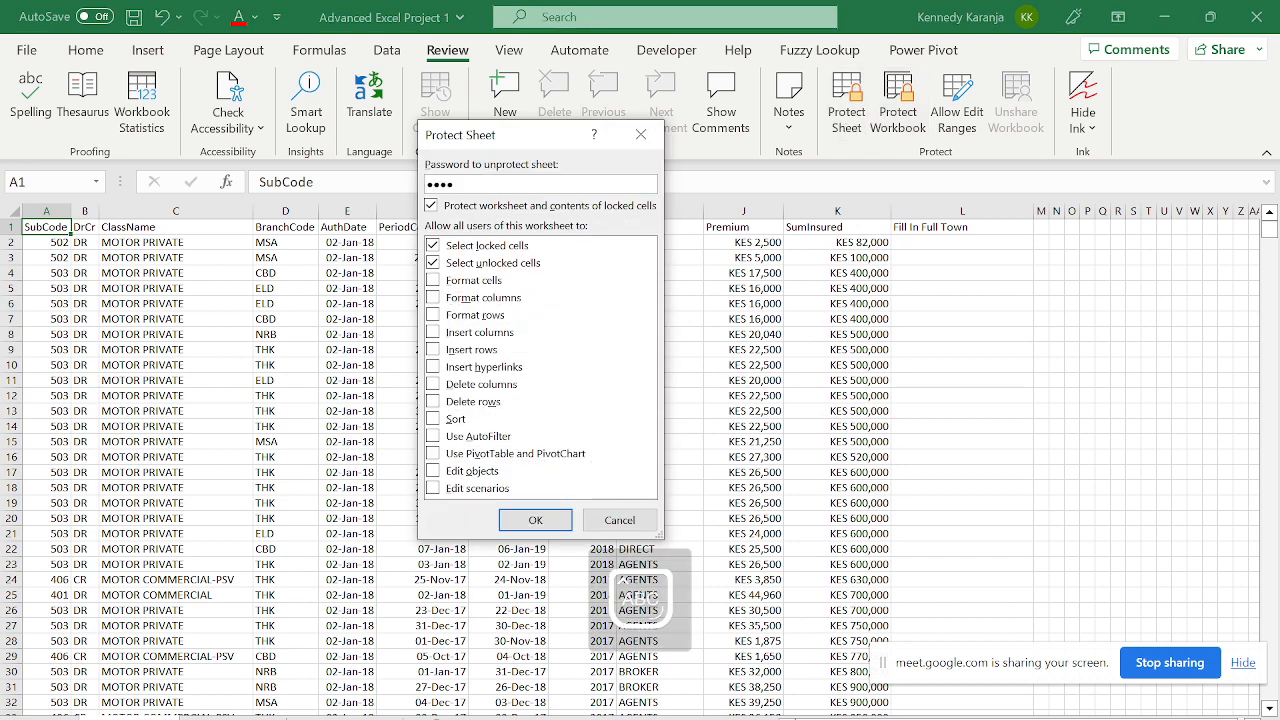
key("Return")
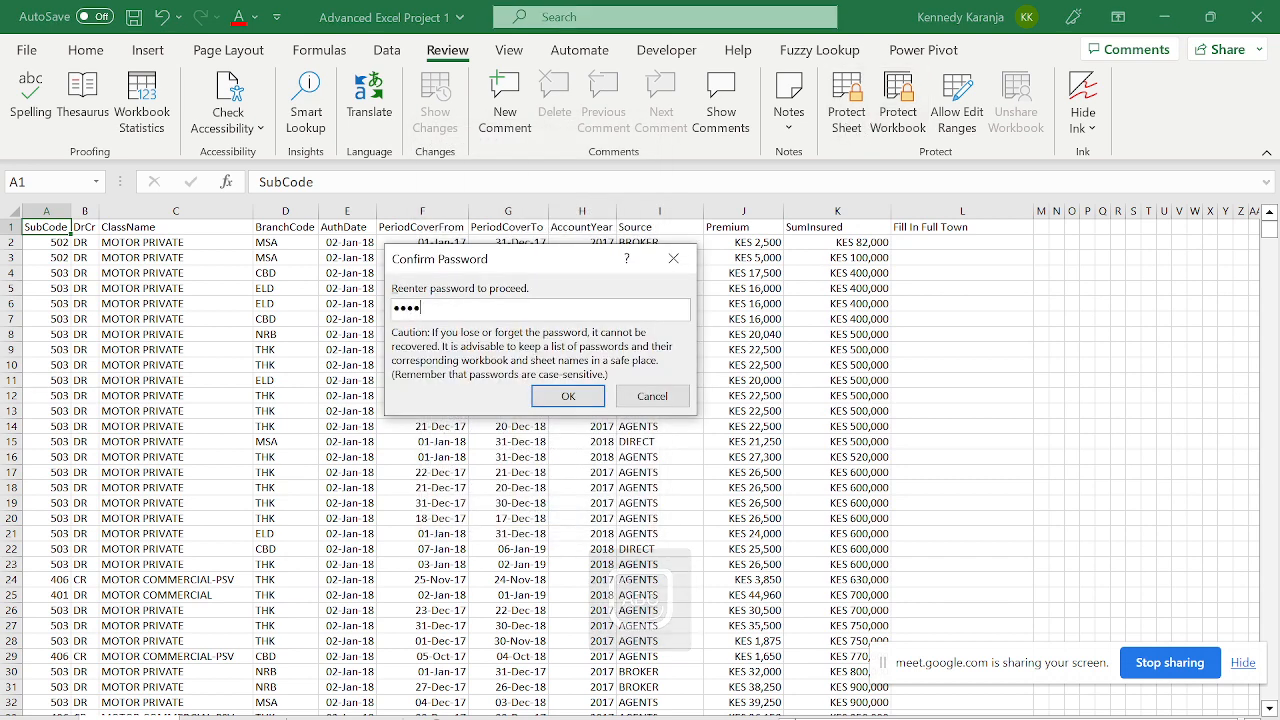
key("Return")
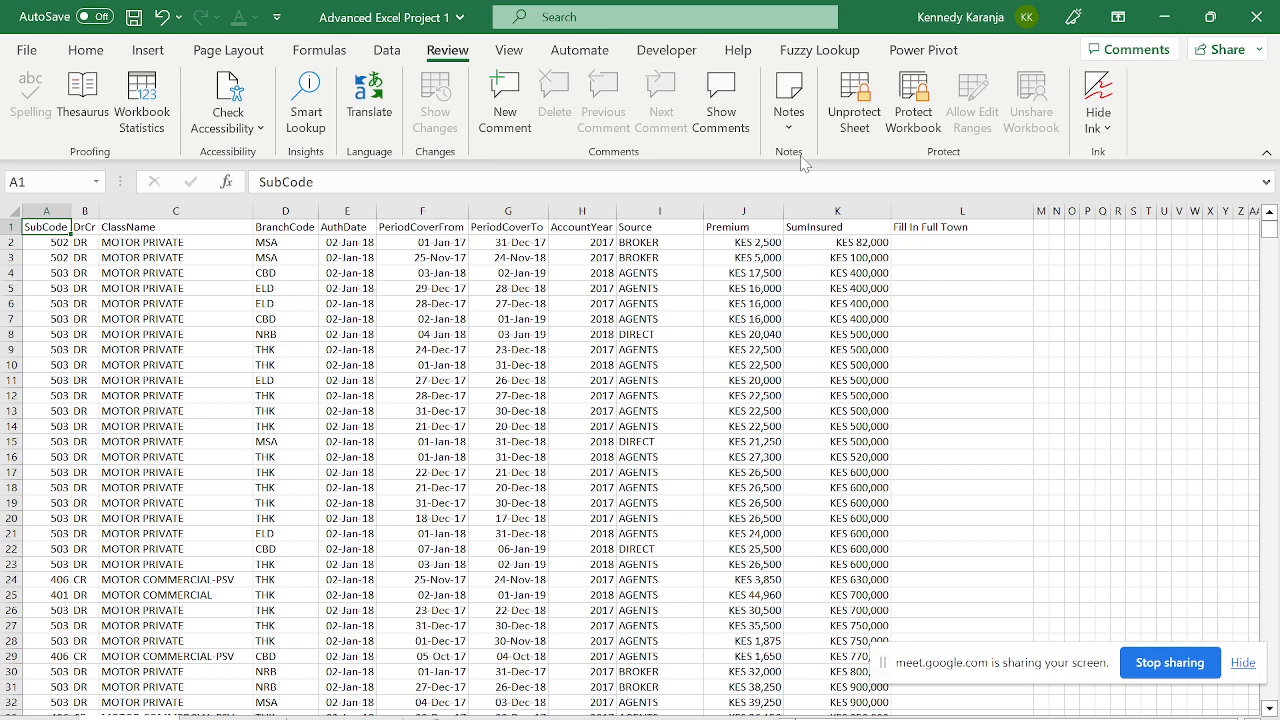
left_click(866, 286)
double_click(866, 287)
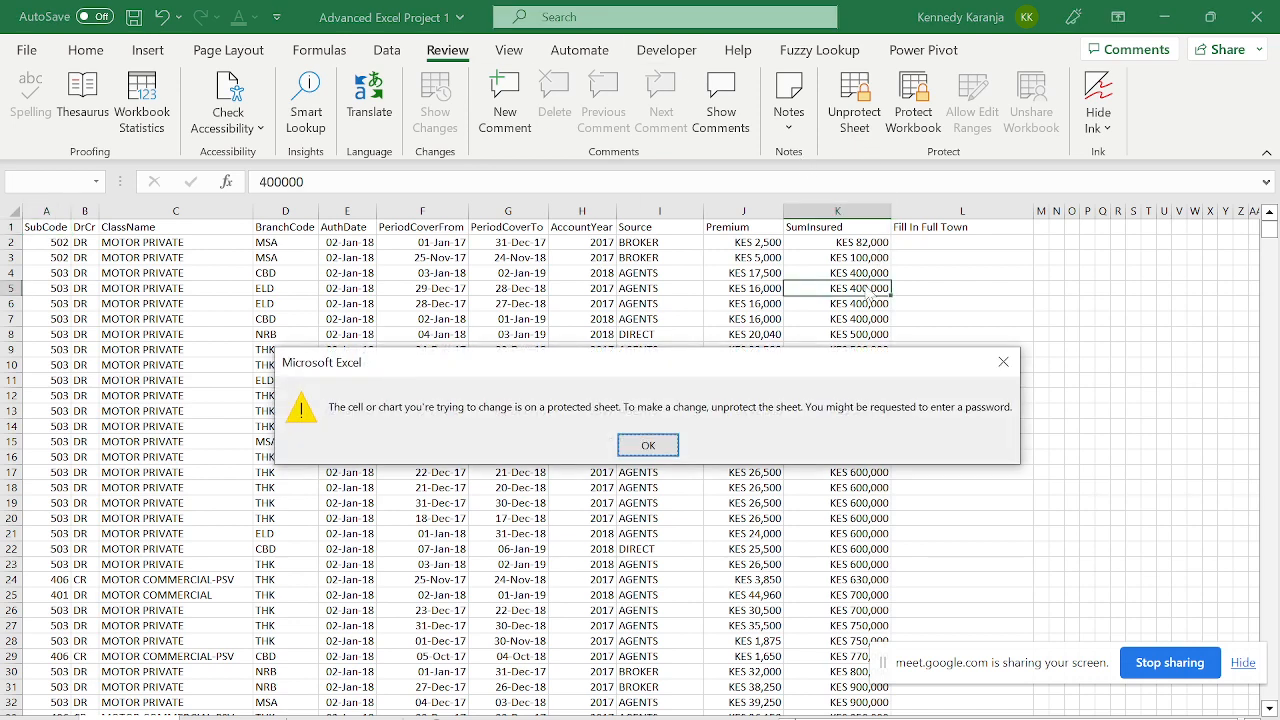
key("Return")
left_click(864, 279)
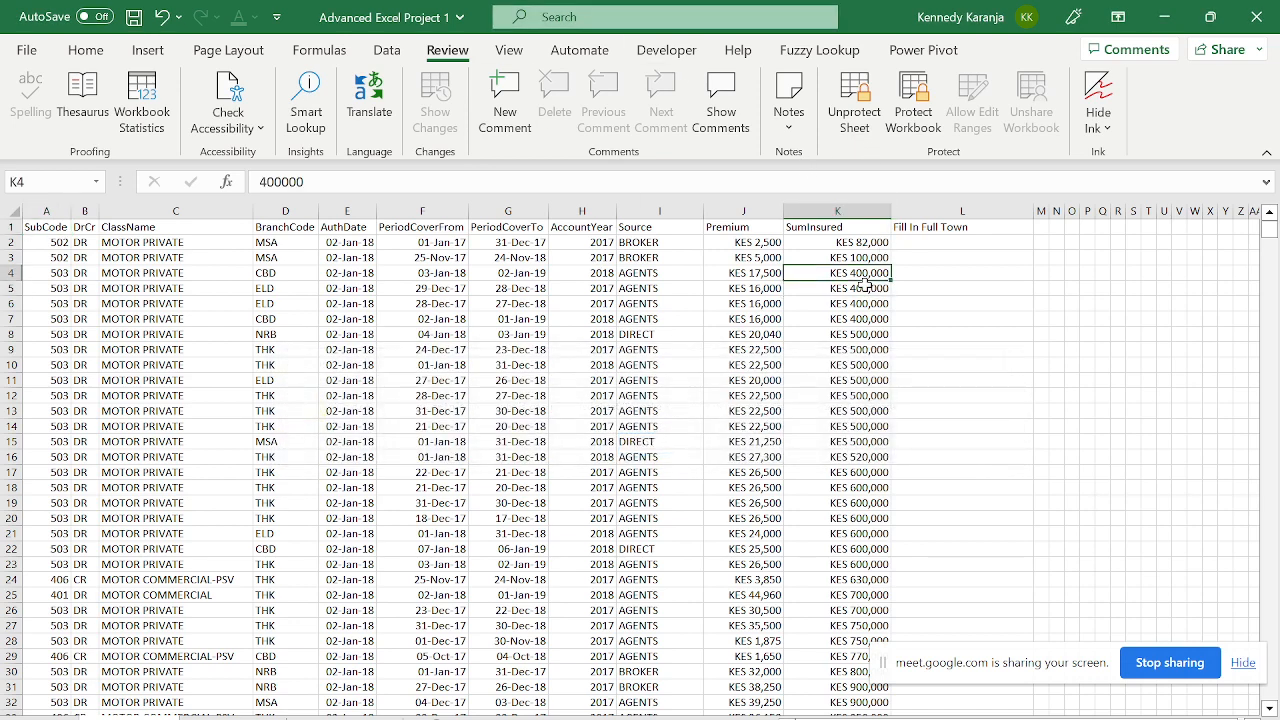
key("Up")
key("Up")
key("Left")
key("Down")
key("Right")
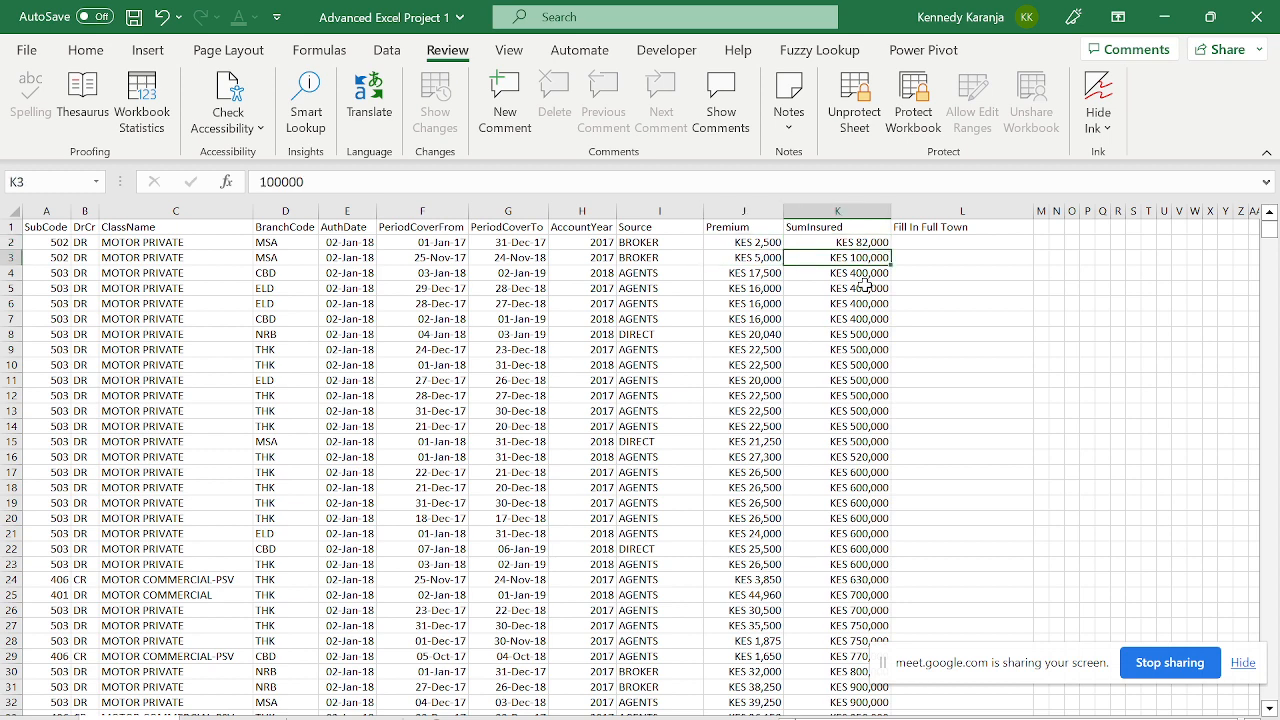
key("Delete")
key("Return")
key("Left")
key("Delete")
key("Return")
key("Left")
key("Left")
key("Left")
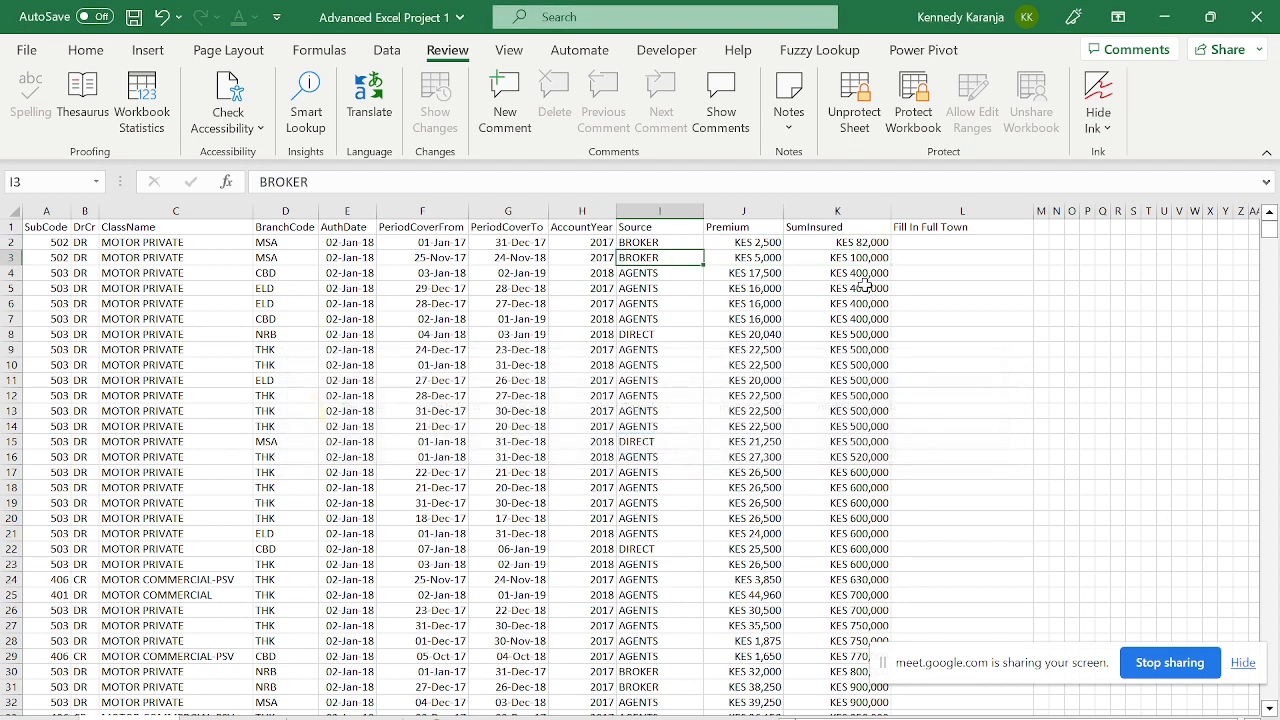
key("Delete")
key("Return")
key("Left")
key("Left")
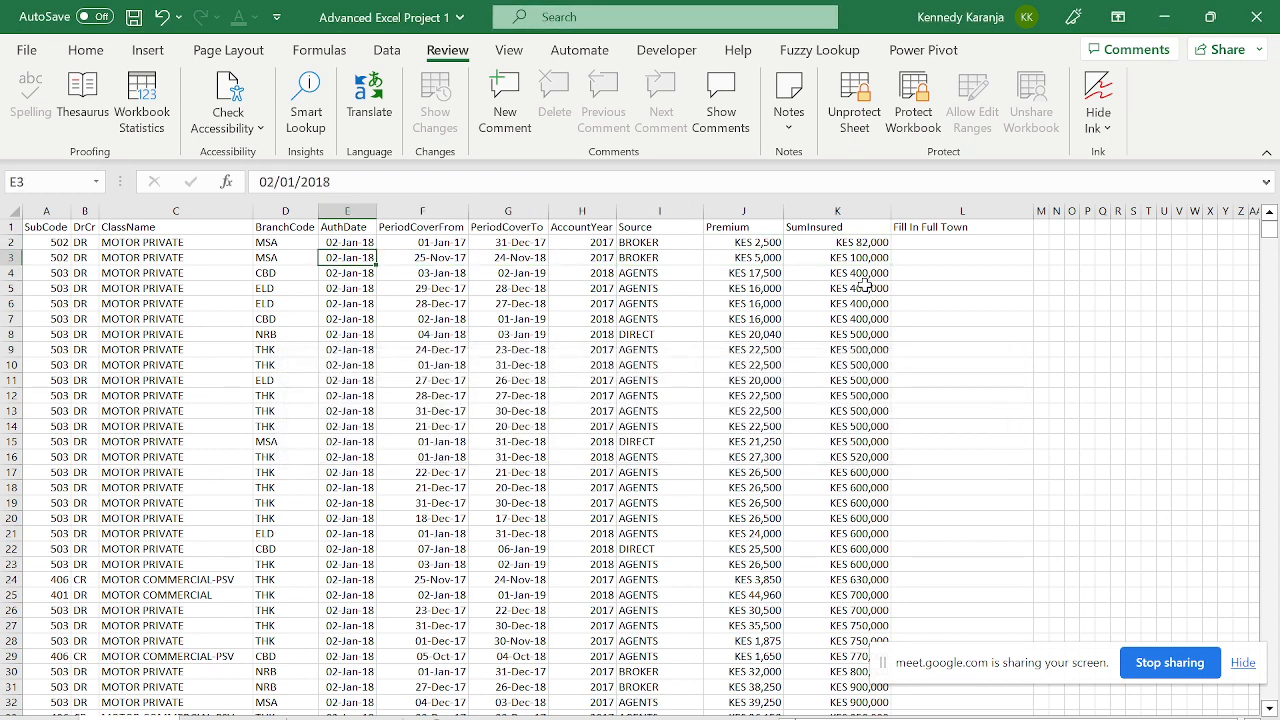
key("Right")
key("Right")
key("Right")
key("Right")
key("Right")
key("Right")
key("Right")
key("Up")
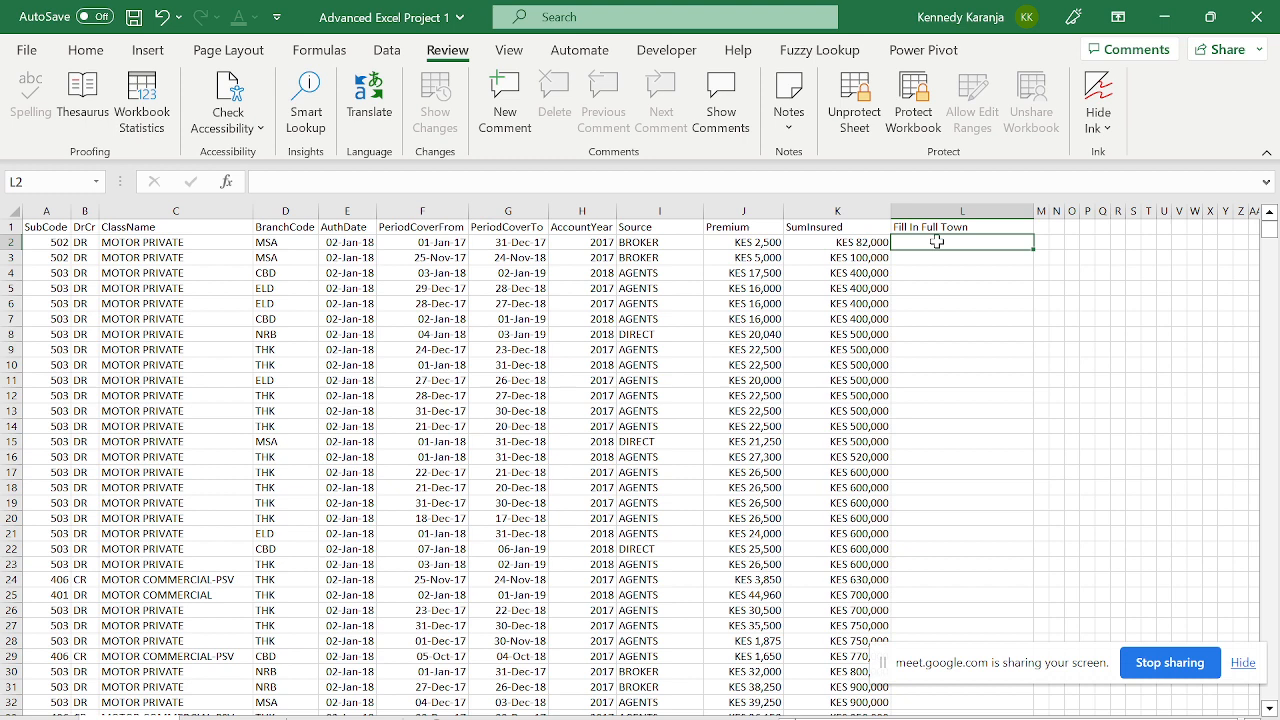
- Enter Mombasa in L2 and fill it down into L3 with Ctrl+D
type("mO")
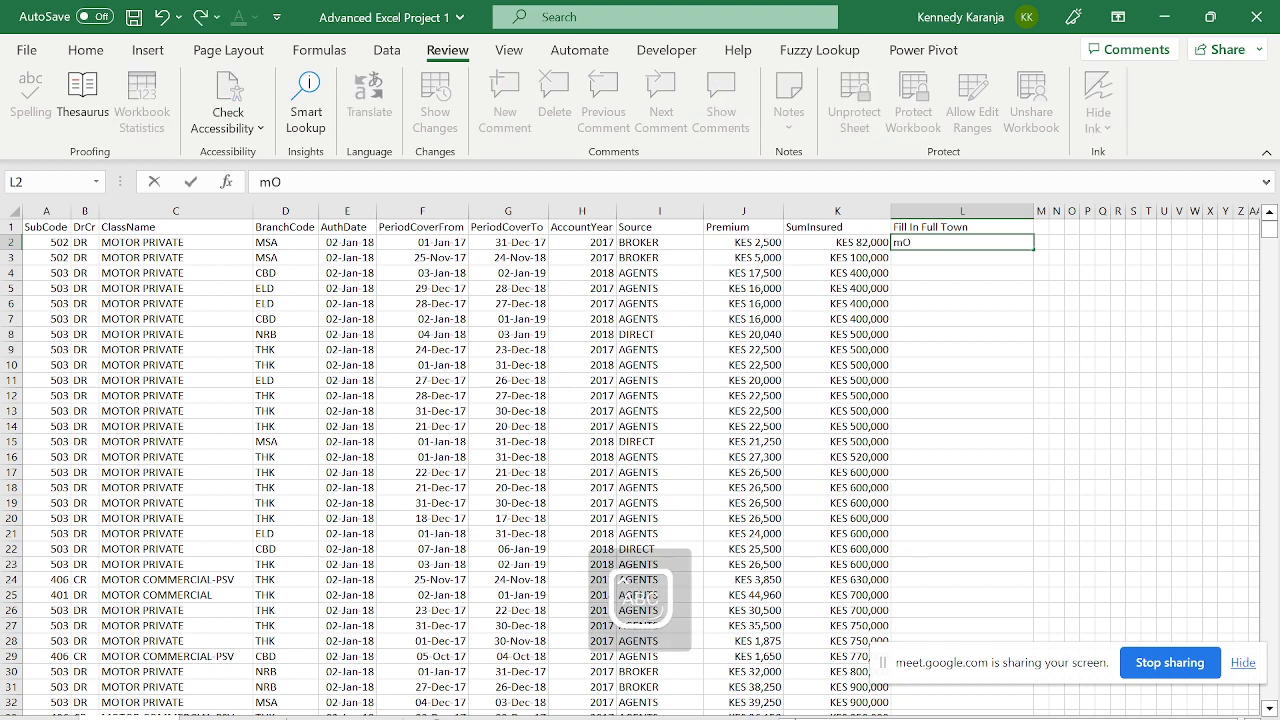
type("MBASA")
key("Return")
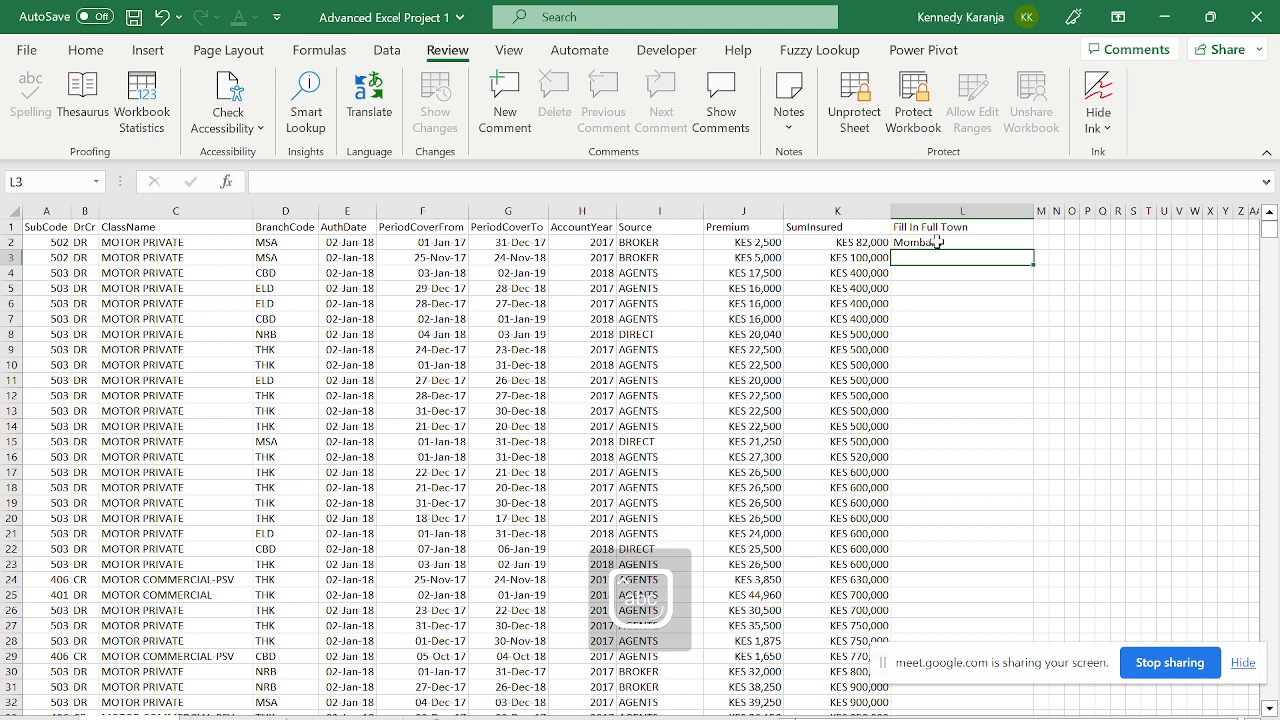
key("Up")
key("shift+Down")
key("ctrl+d")
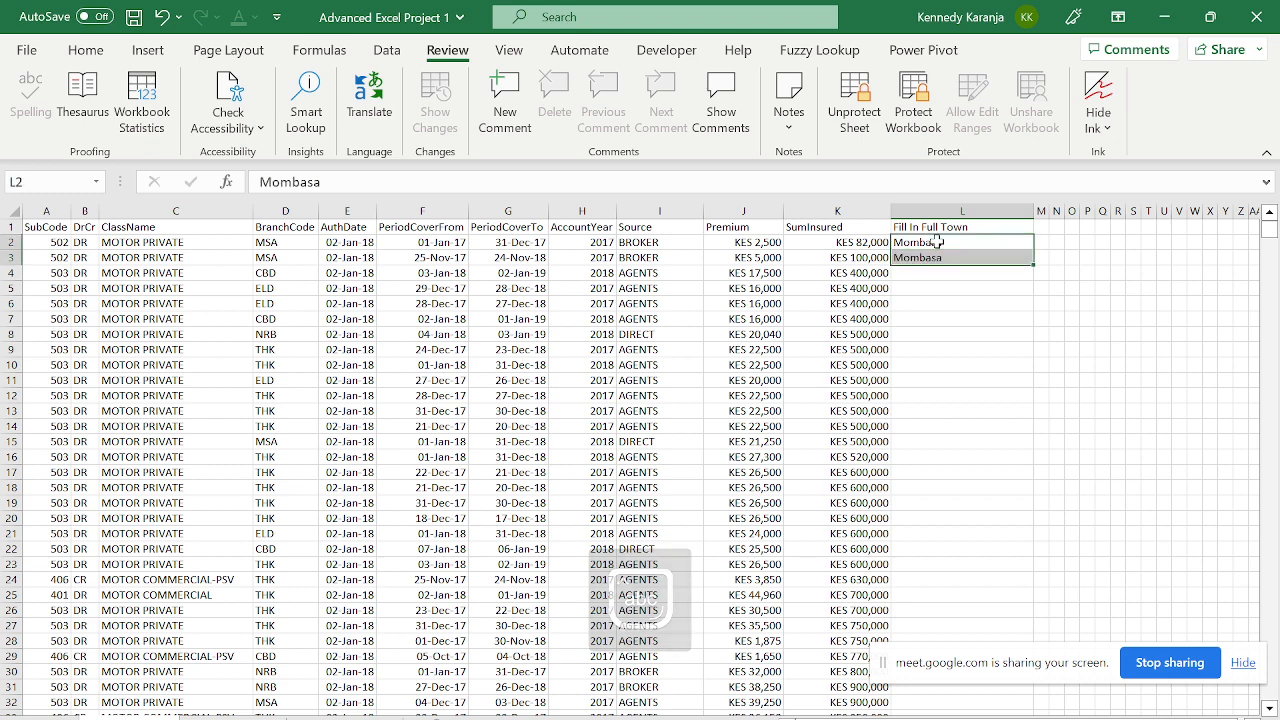
key("Down")
key("Down")
- Enter Nairobi in L4
key("Left")
key("Left")
key("Left")
key("Left")
key("Left")
key("Left")
key("Left")
key("Left")
key("Left")
key("Right")
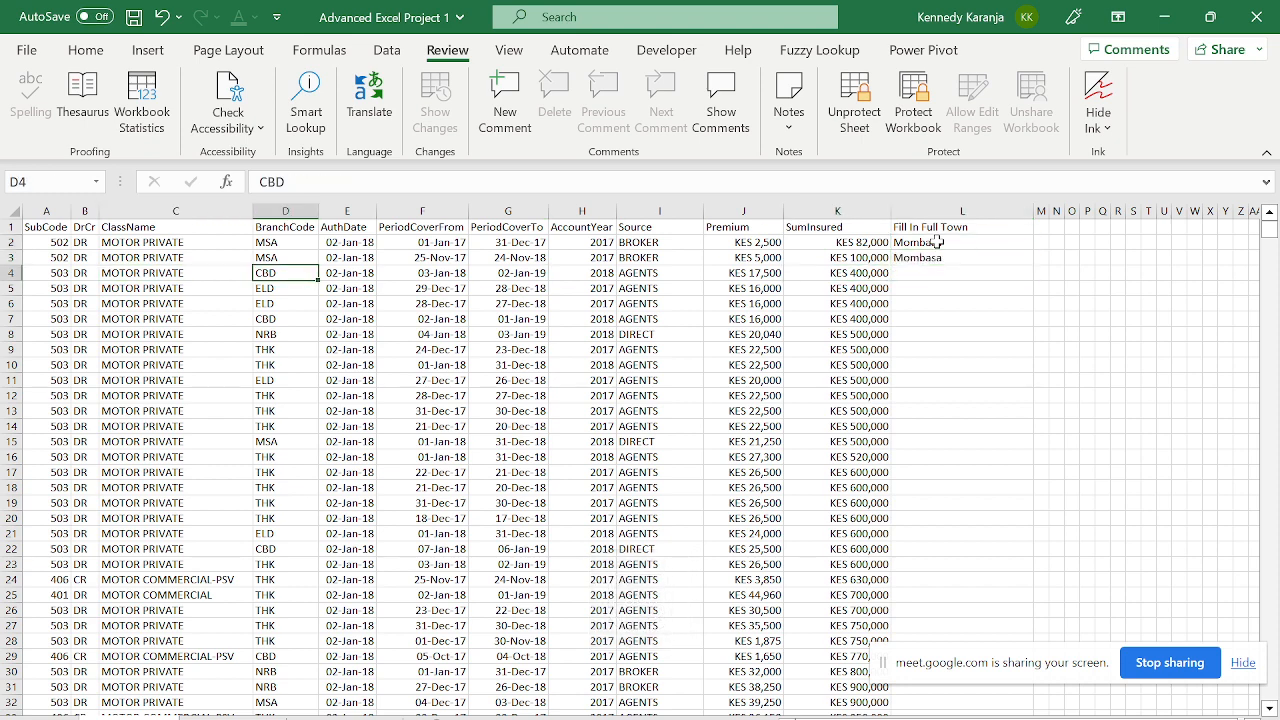
key("Right")
key("Right")
key("Right")
key("Right")
key("Right")
key("Right")
key("Right")
key("Right")
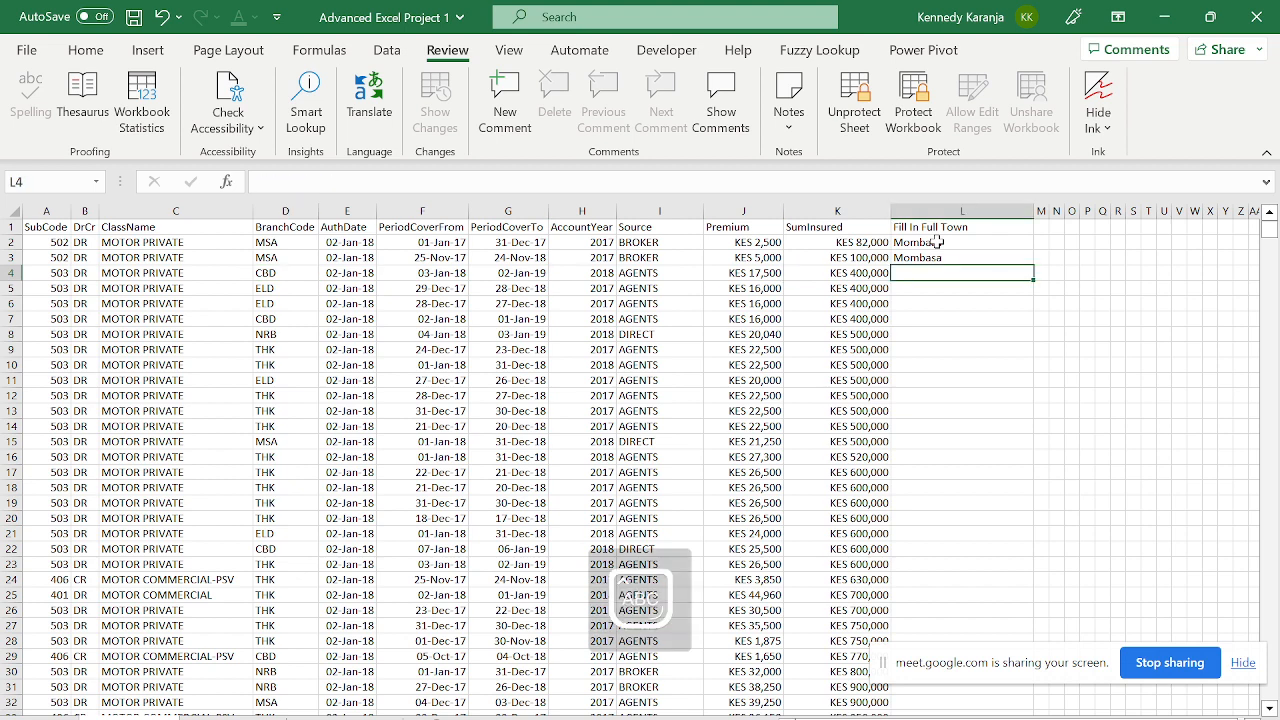
type("Nairobi")
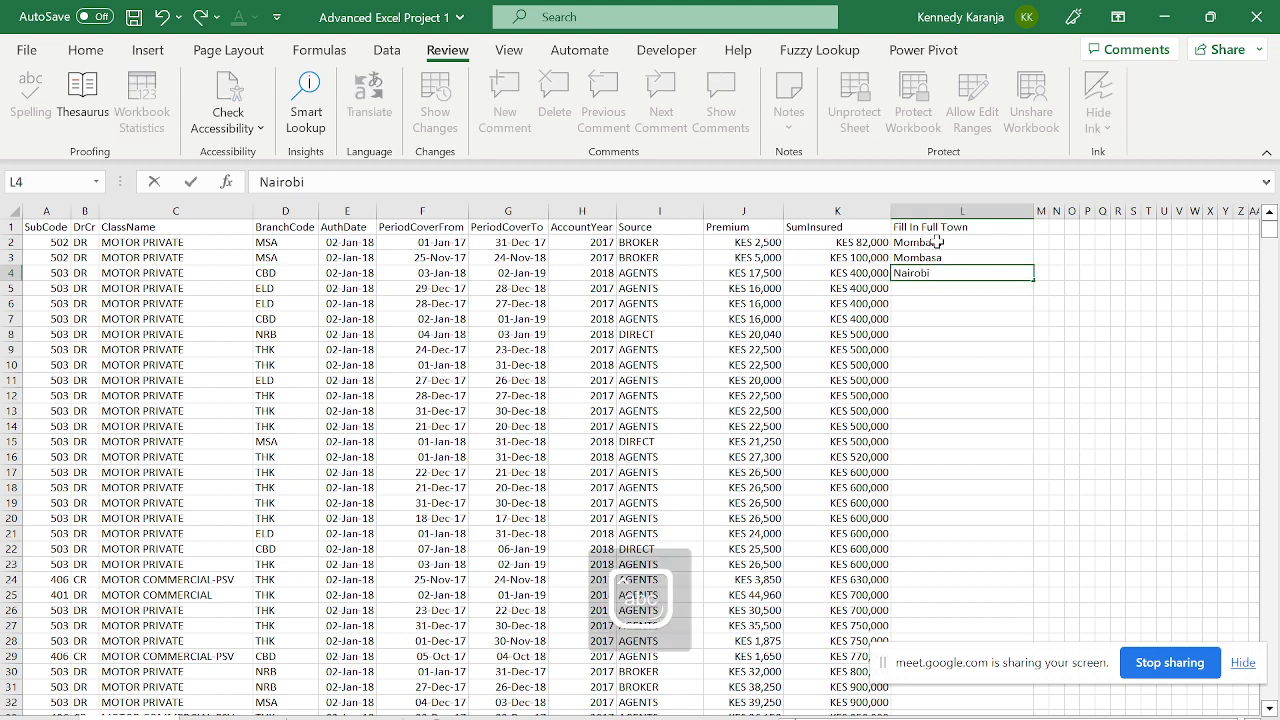
key("Return")
- Try typing in column M to confirm the locked cells refuse edits
key("Up")
key("Up")
key("Down")
key("Down")
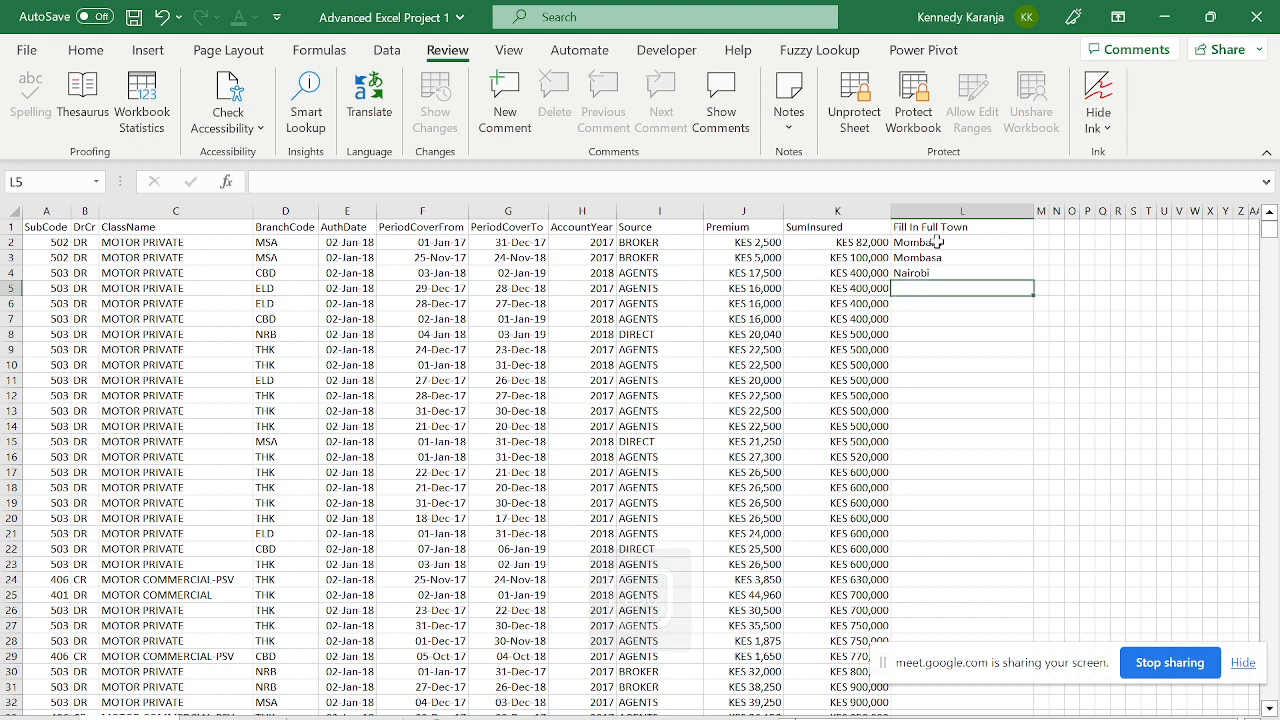
key("Up")
key("Right")
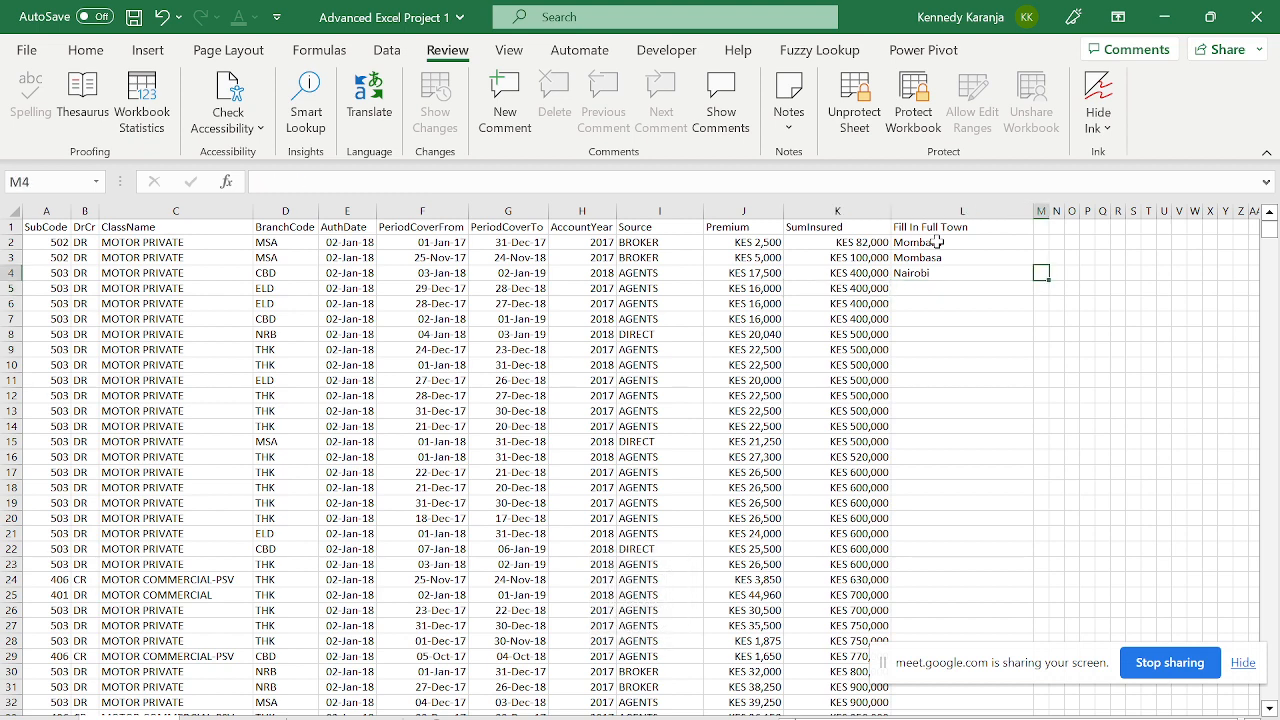
key("Up")
key("Up")
key("m")
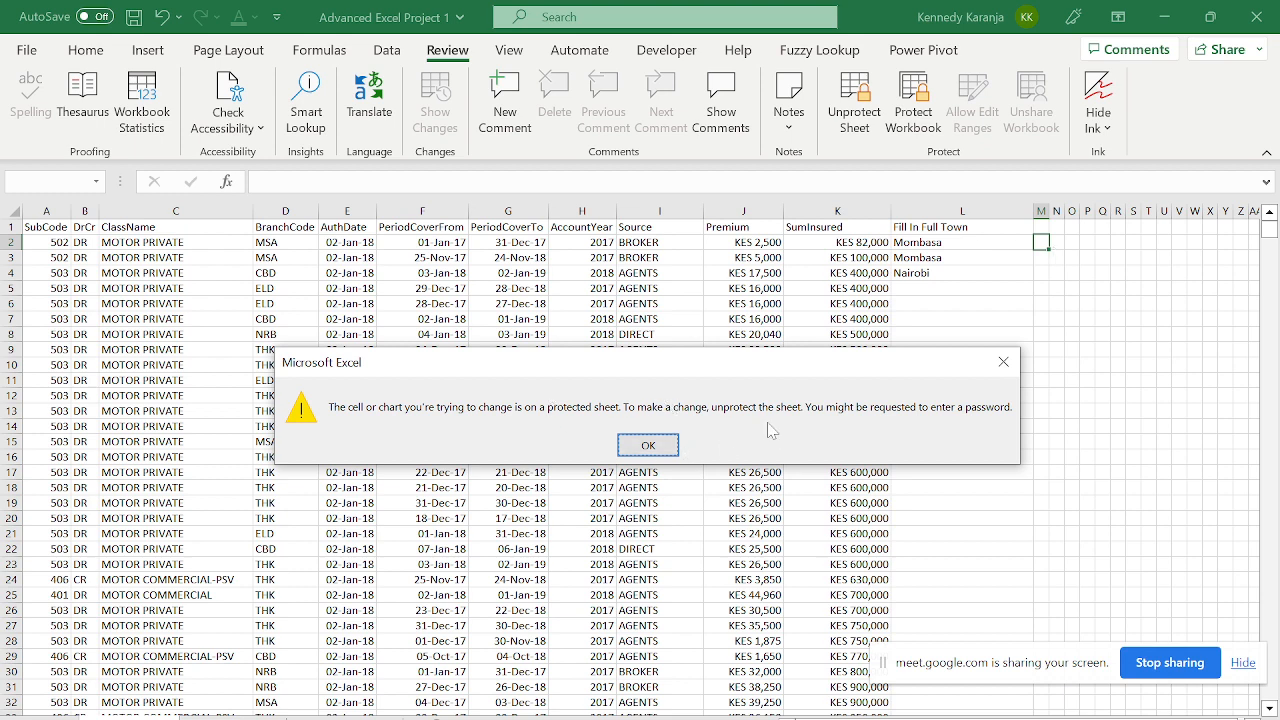
- Dismiss the protected-sheet warning and review the column L town entries and the F3 date
key("Return")
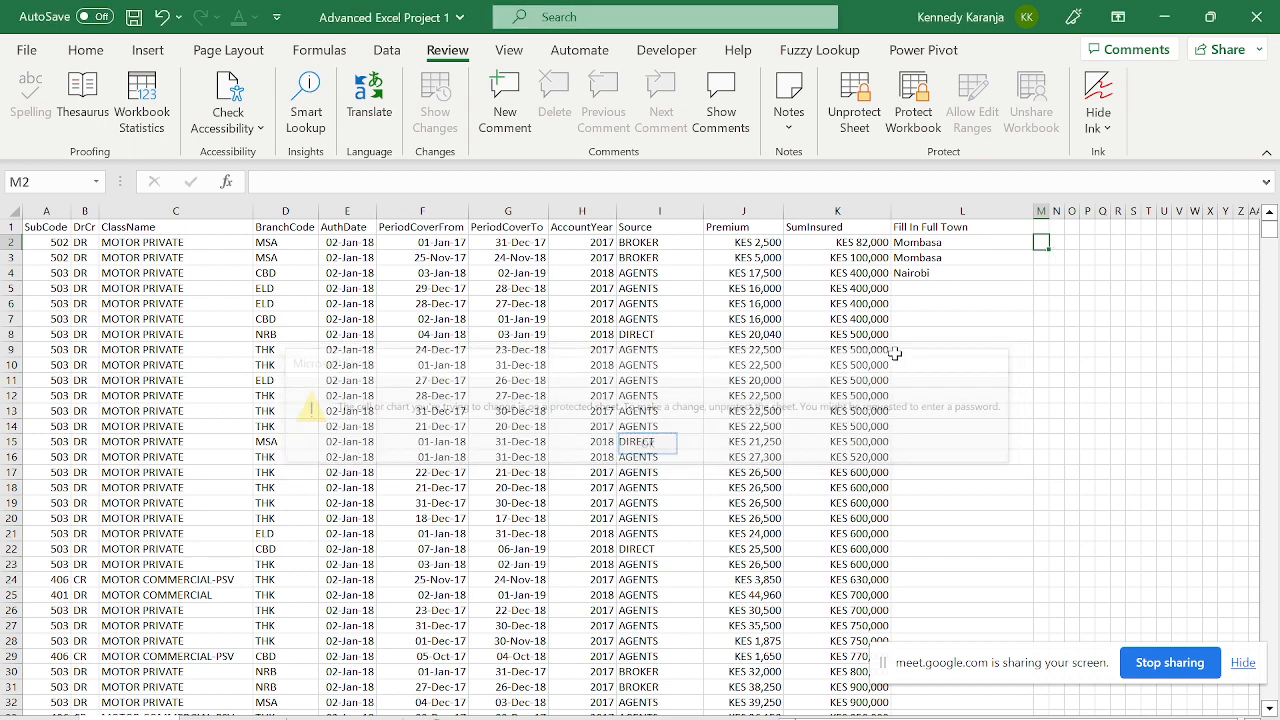
left_click(926, 274)
key("Up")
key("Up")
key("Up")
key("Down")
key("Down")
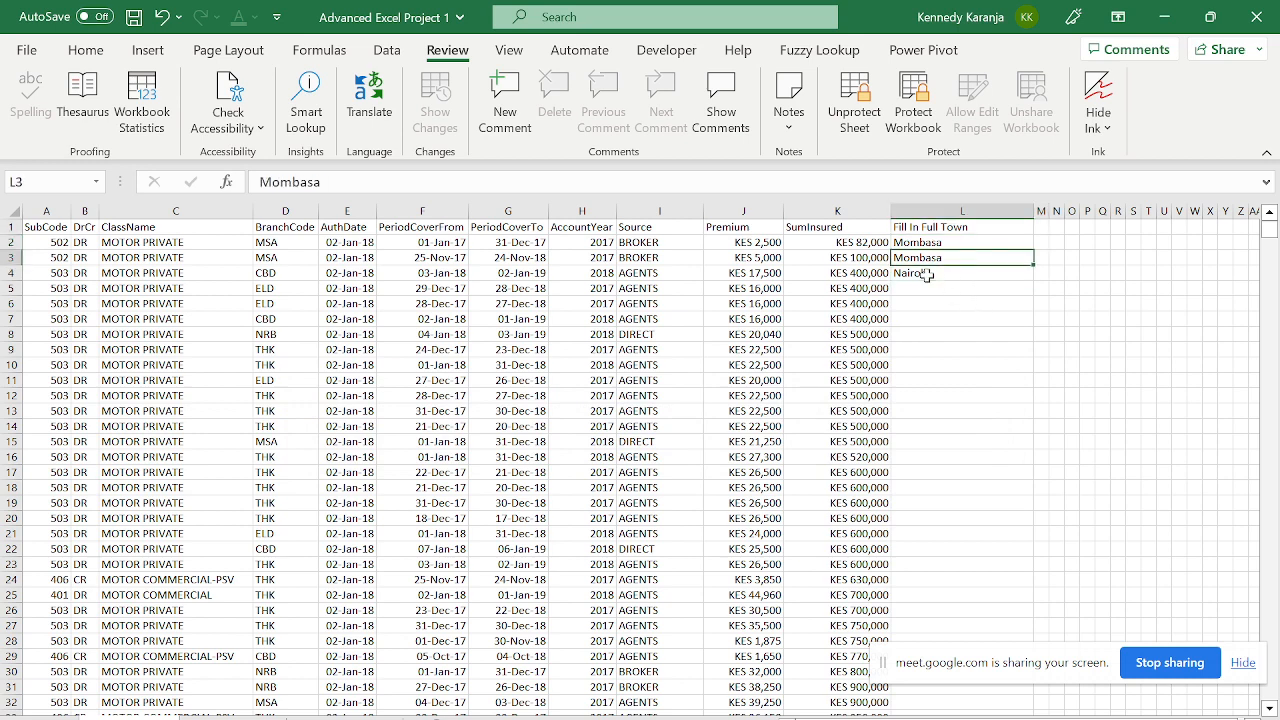
key("Right")
key("Left")
key("Left")
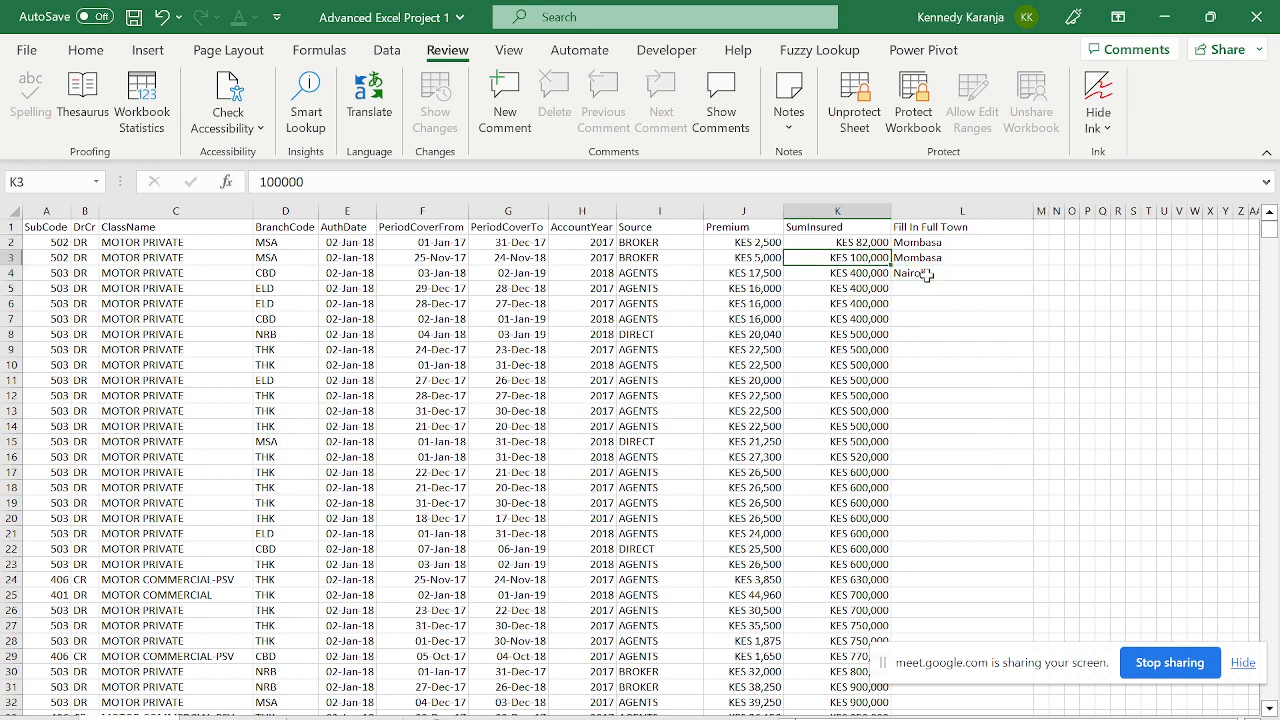
key("Right")
key("Up")
key("Up")
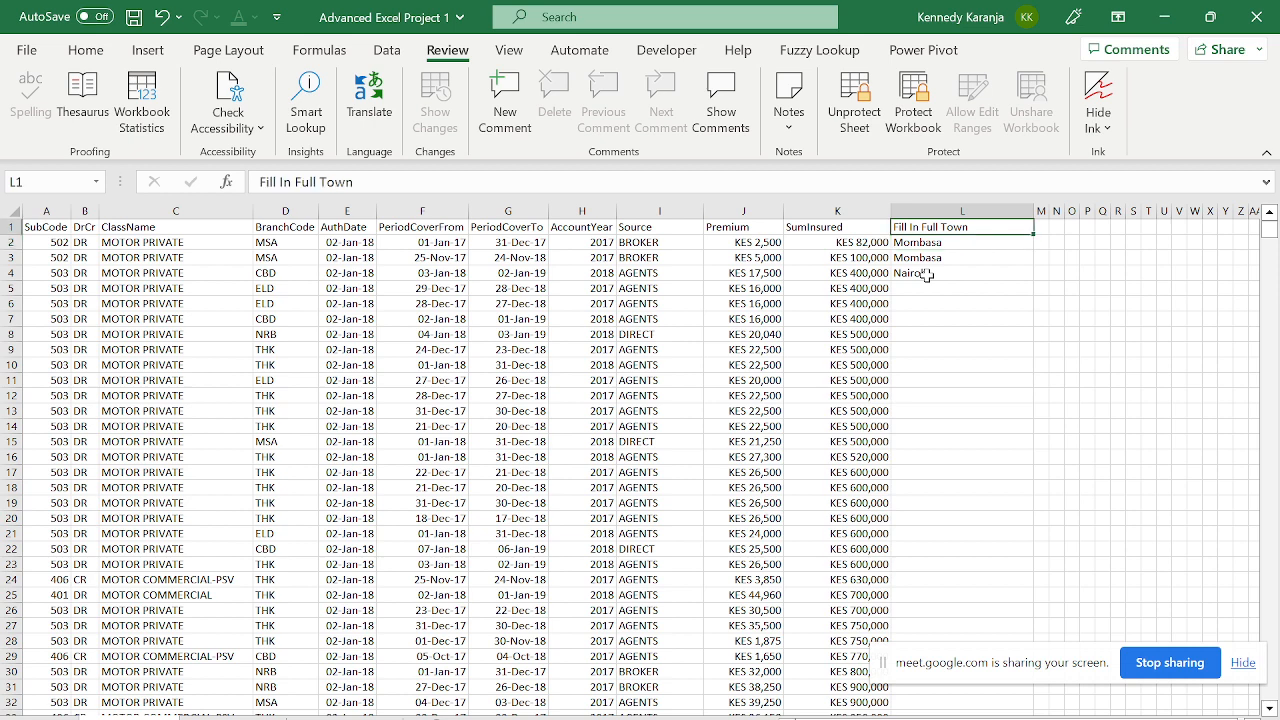
key("Down")
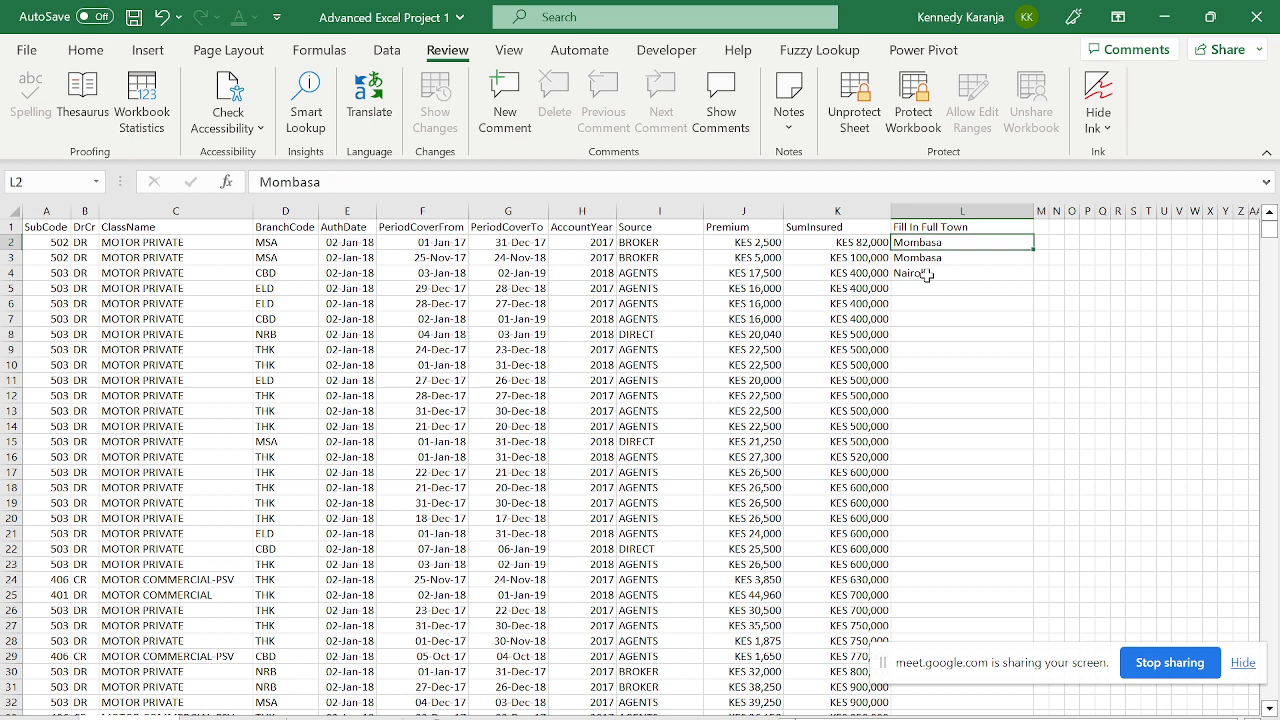
key("Down")
key("Left")
key("Left")
key("Left")
key("Left")
key("Left")
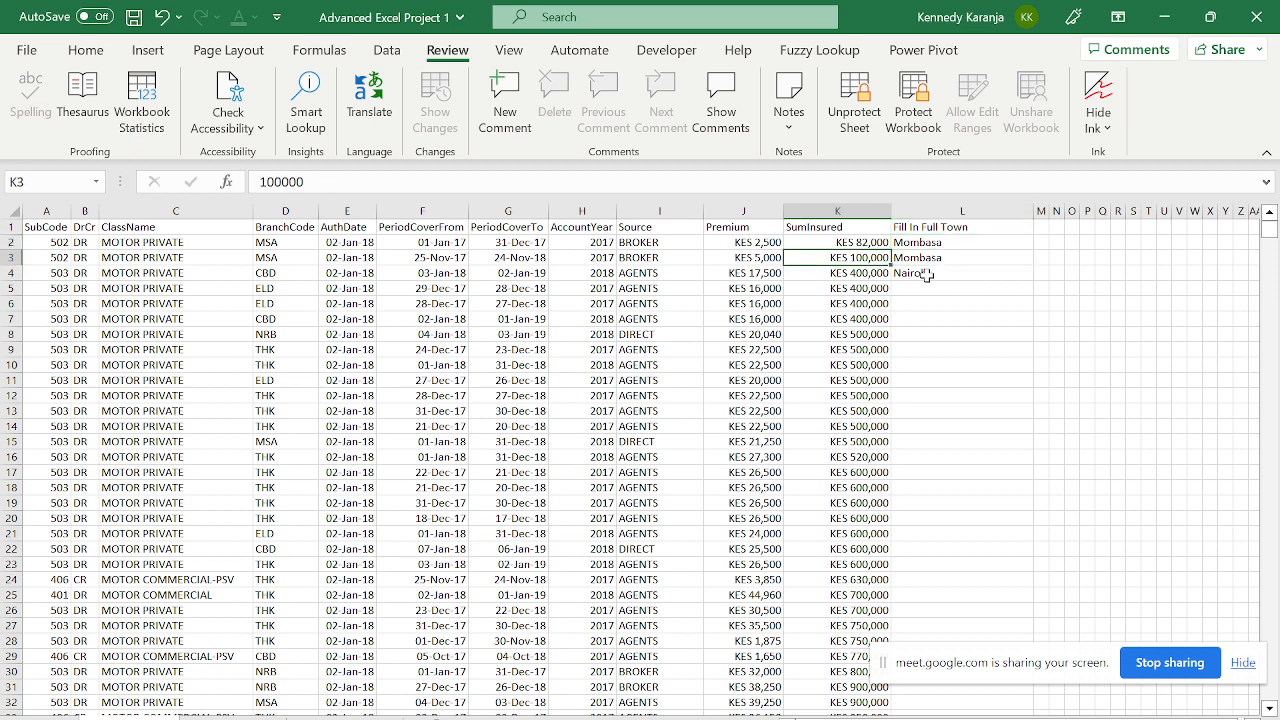
key("Left")
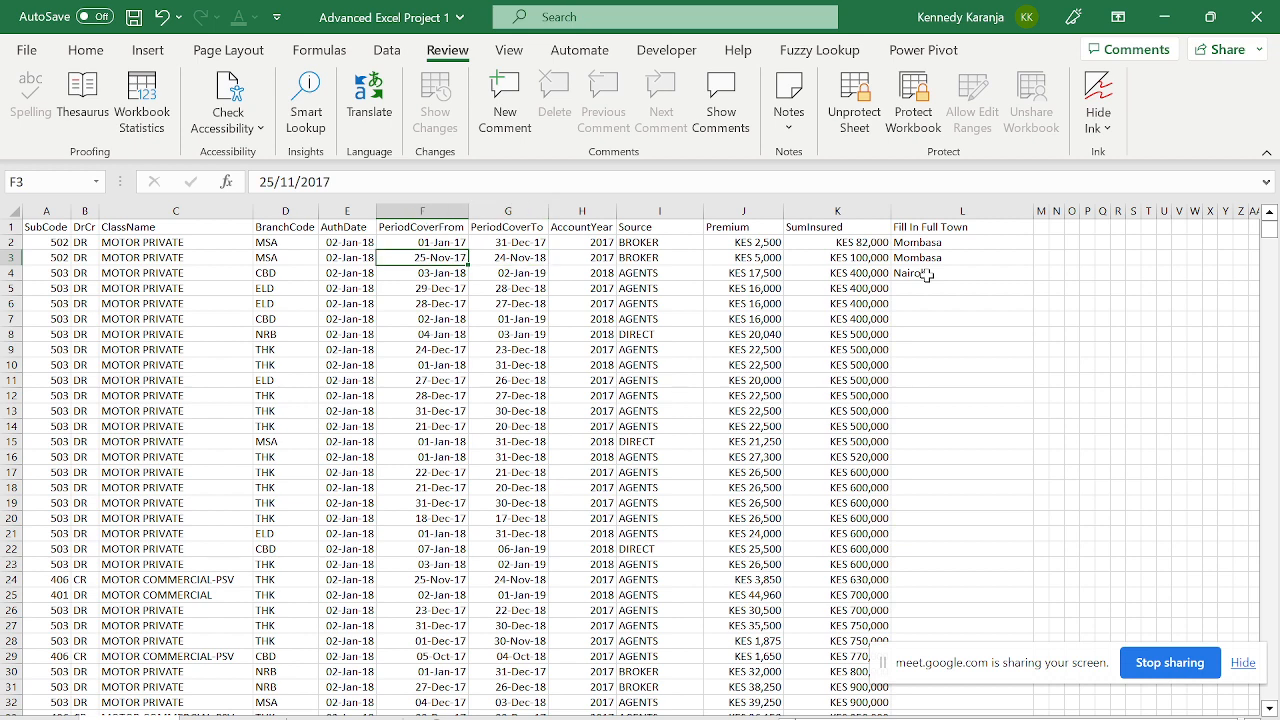
key("Right")
key("Right")
key("Right")
key("Right")
key("Right")
key("Right")
- Try clearing L1:L4 including the header, and dismiss the protection warning that appears
key("Up")
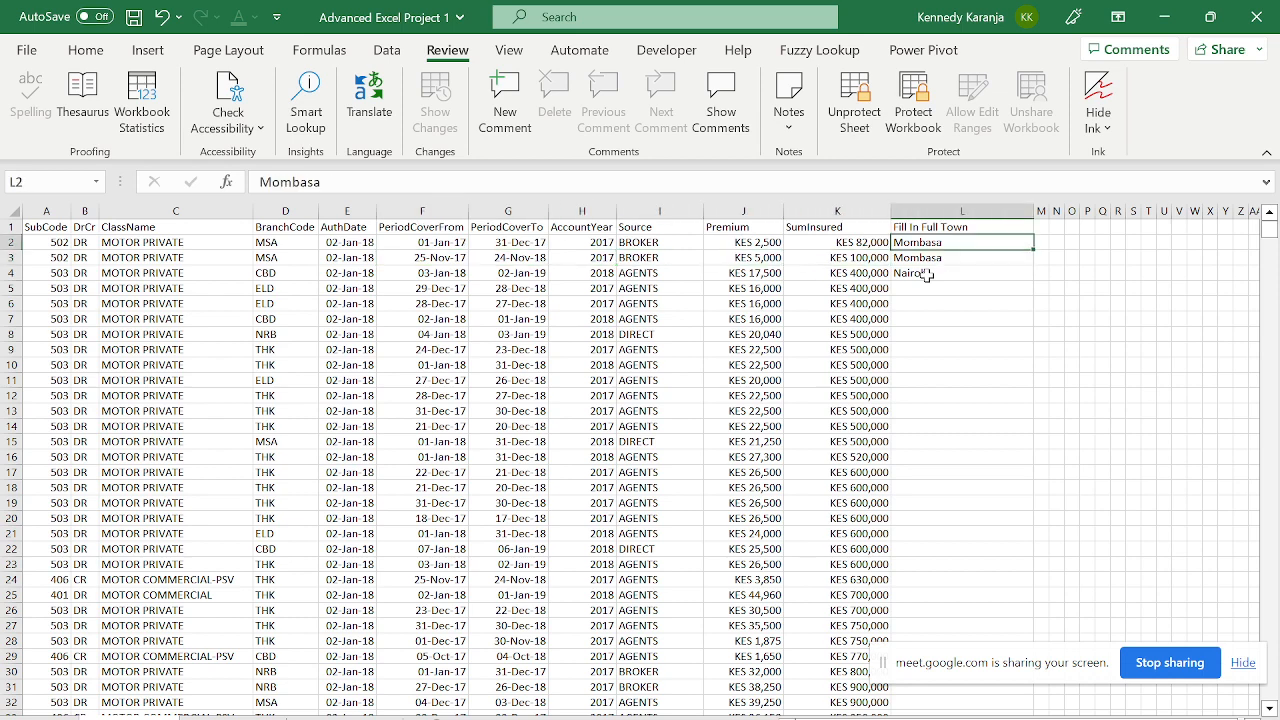
key("Up")
key("shift+Down")
key("shift+Down")
key("shift+Down")
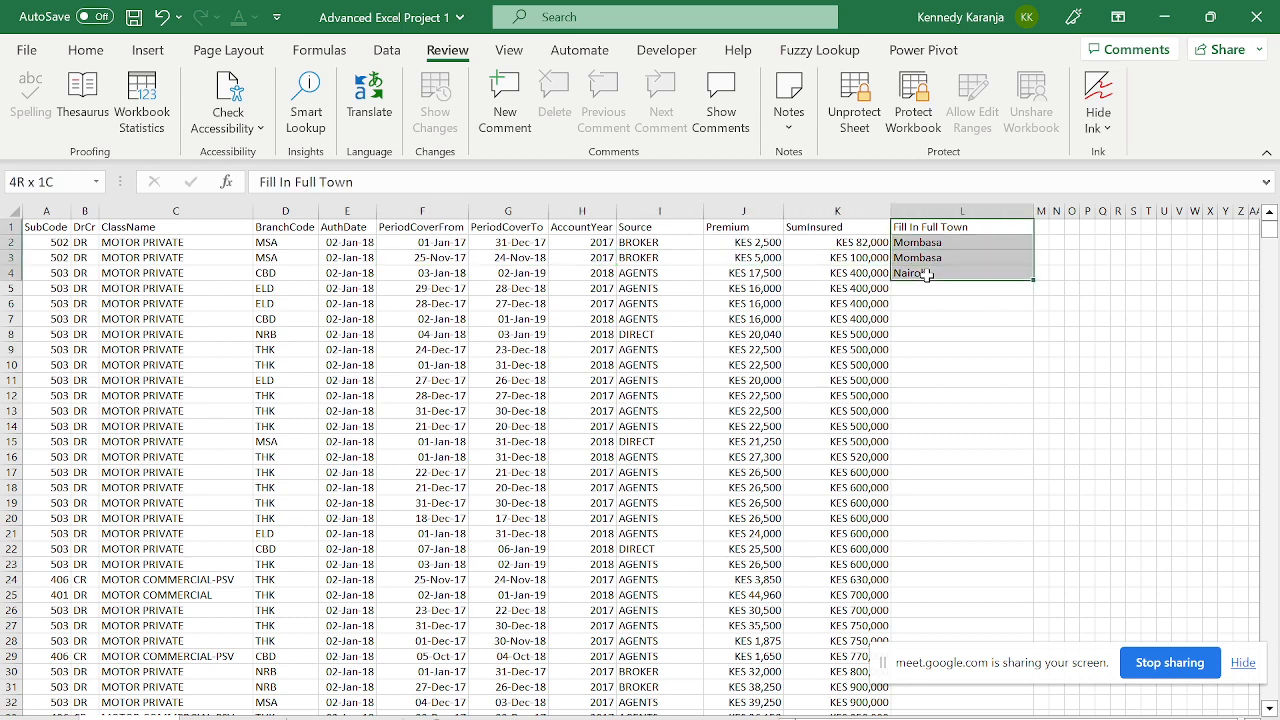
key("Delete")
key("Return")
- Clear the Mombasa, Mombasa and Nairobi entries from L2:L4
key("Down")
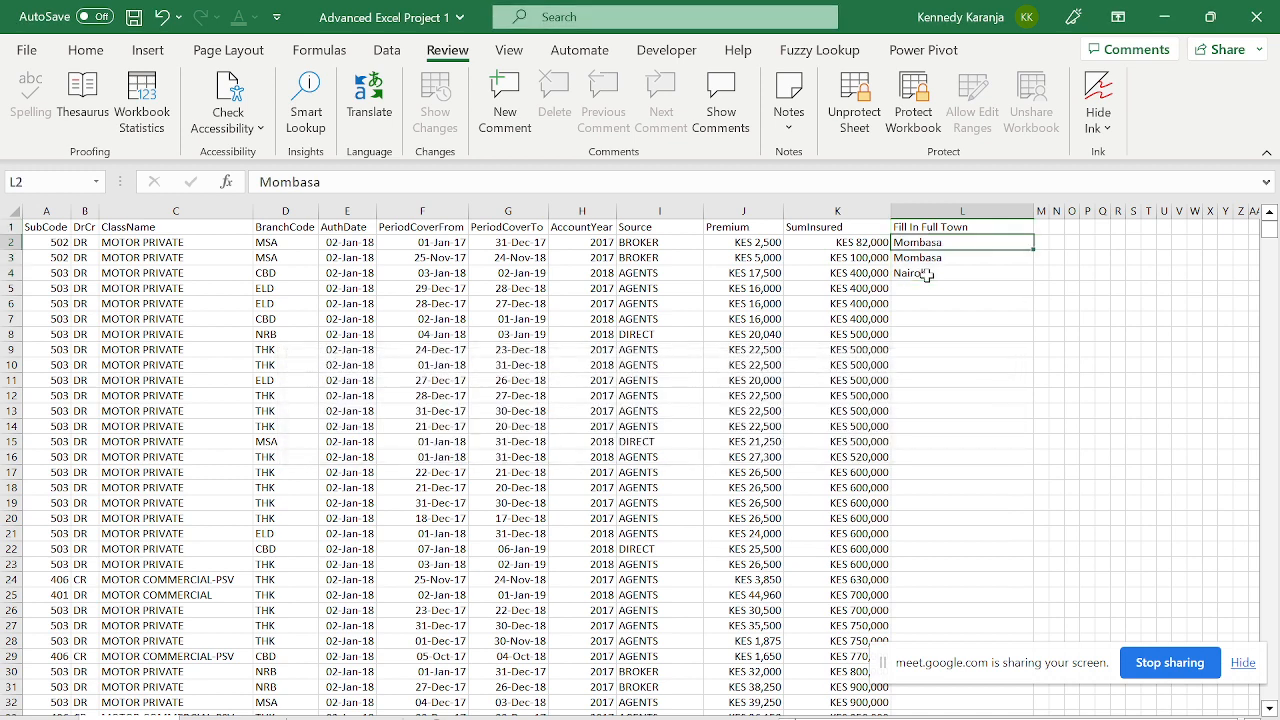
key("shift+Down")
key("shift+Down")
key("Delete")
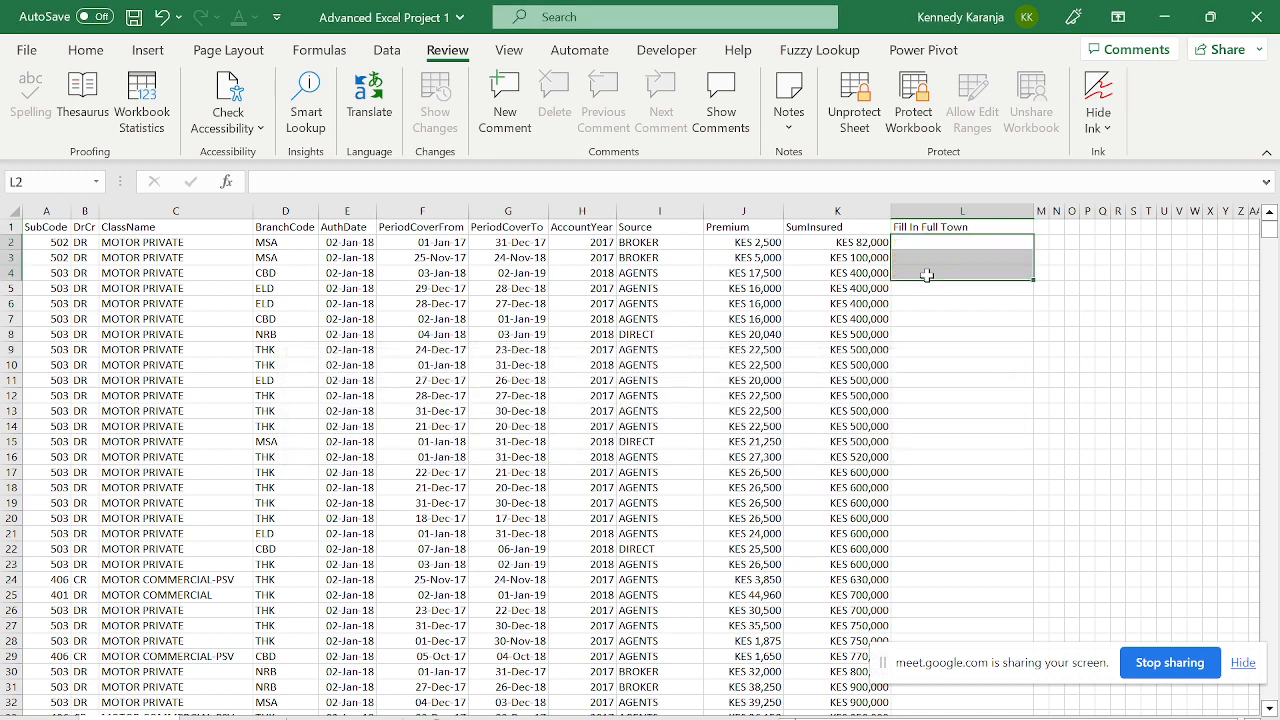
key("Up")
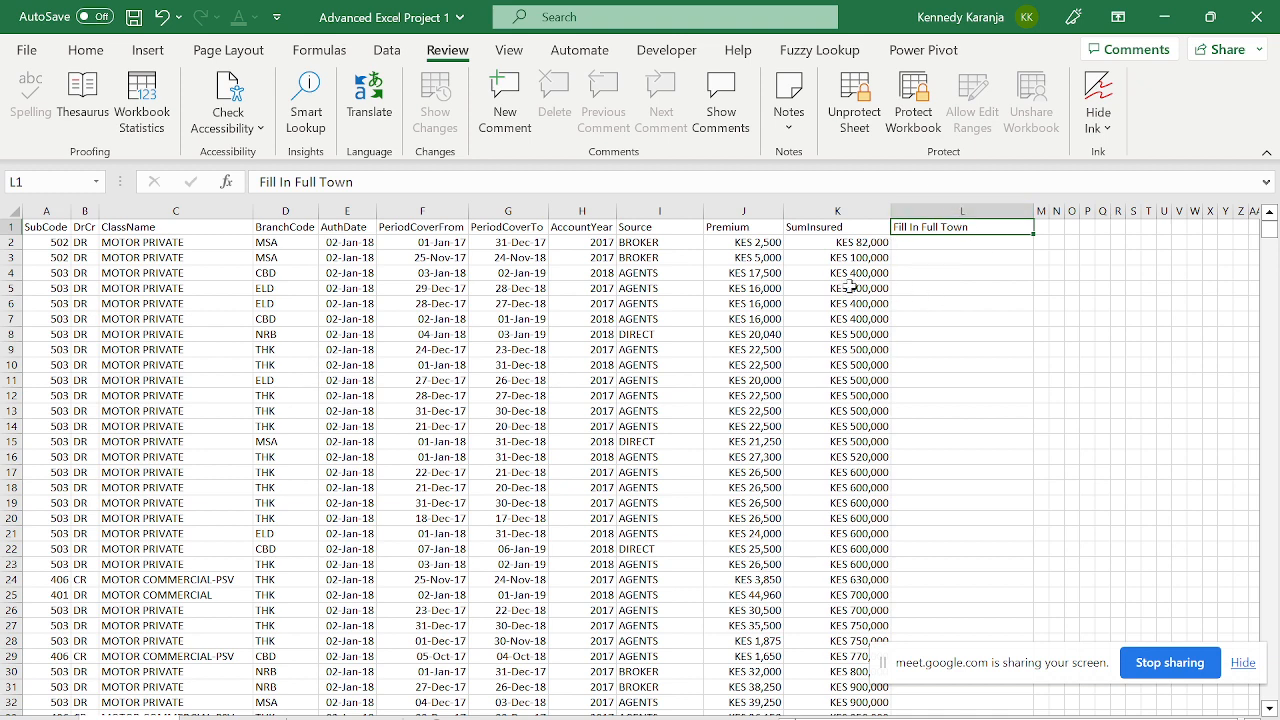
- Unprotect the data sheet by entering its password
left_click(855, 110)
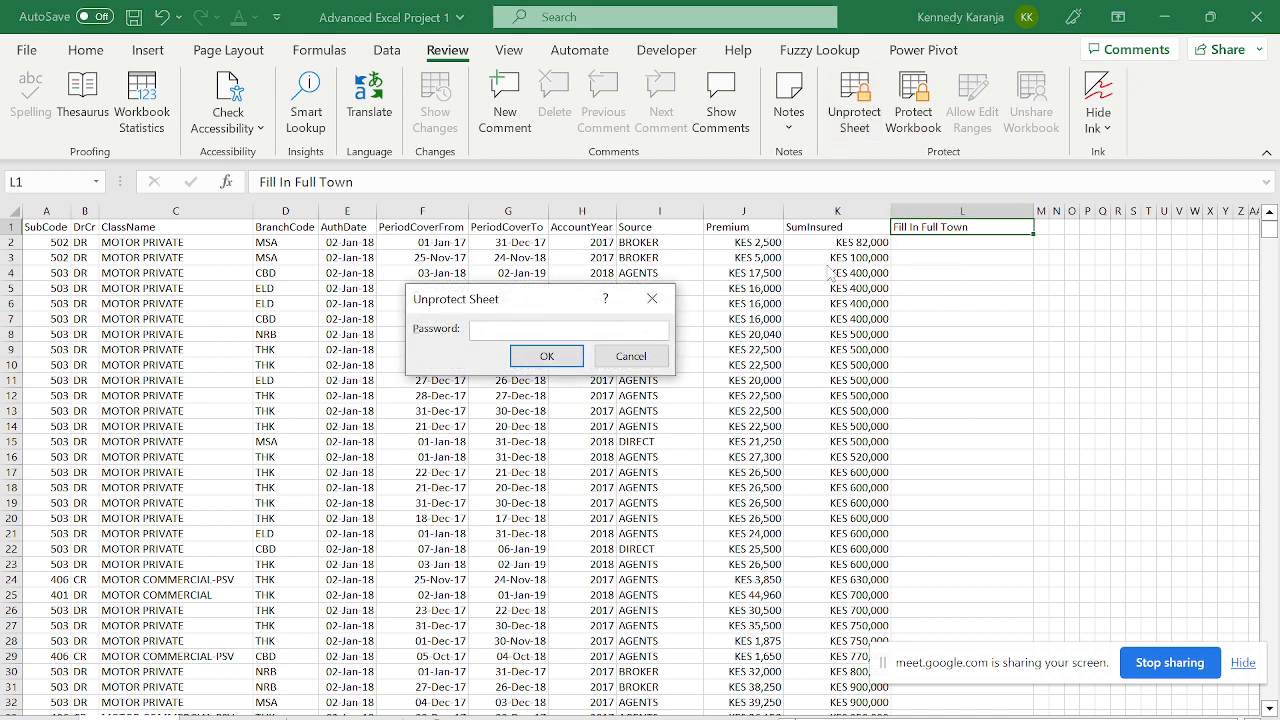
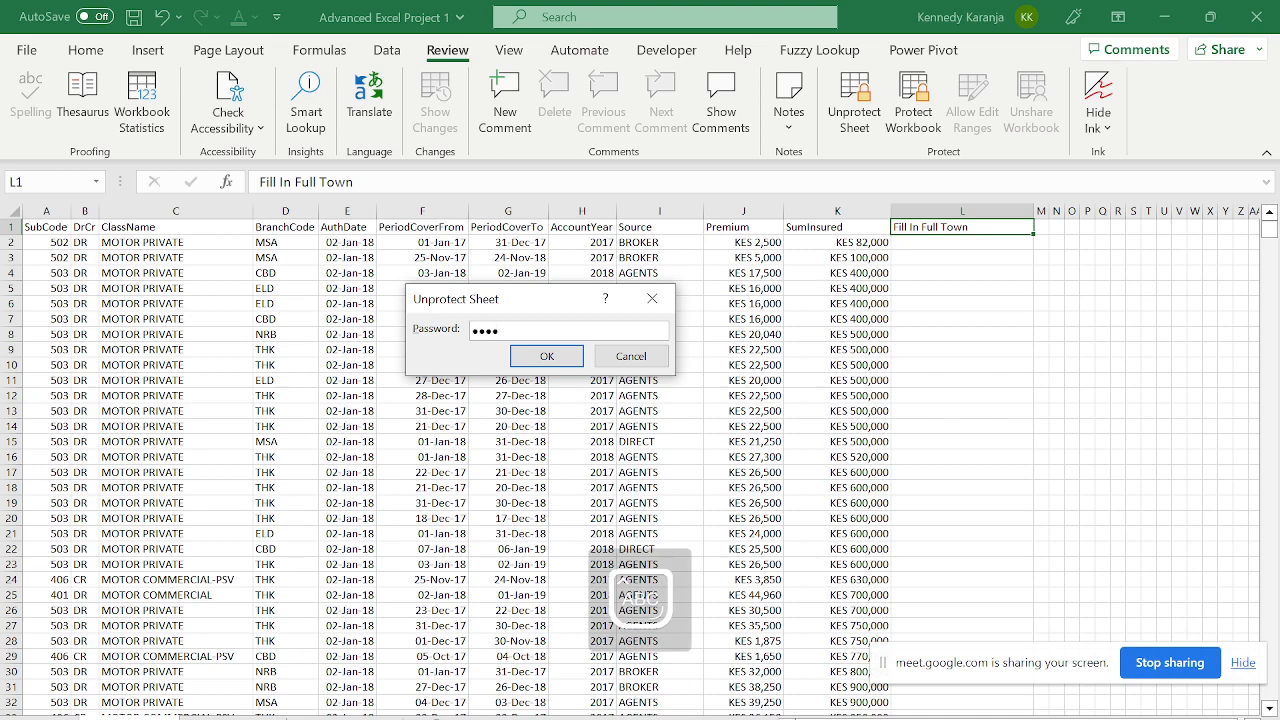
key("Return")
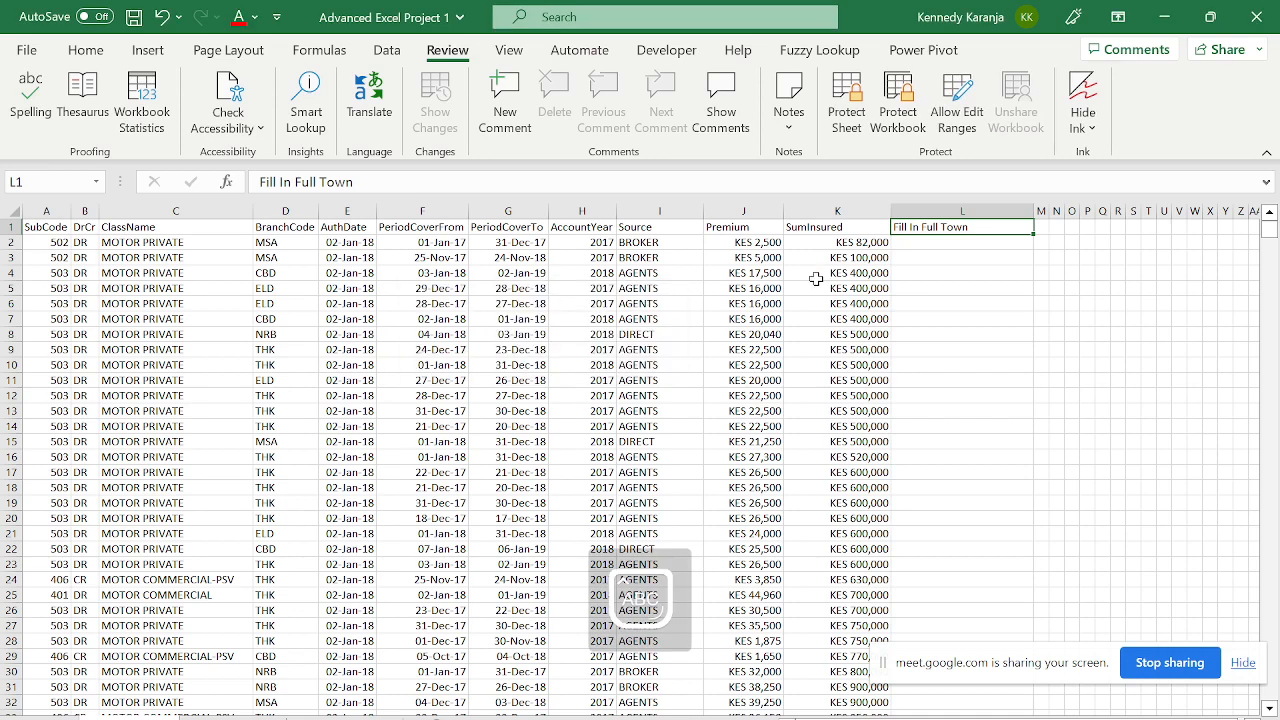
- Delete the Fill In Full Town column, keeping the K4 value, and widen the empty column L
left_click(941, 210)
key("ctrl+minus")
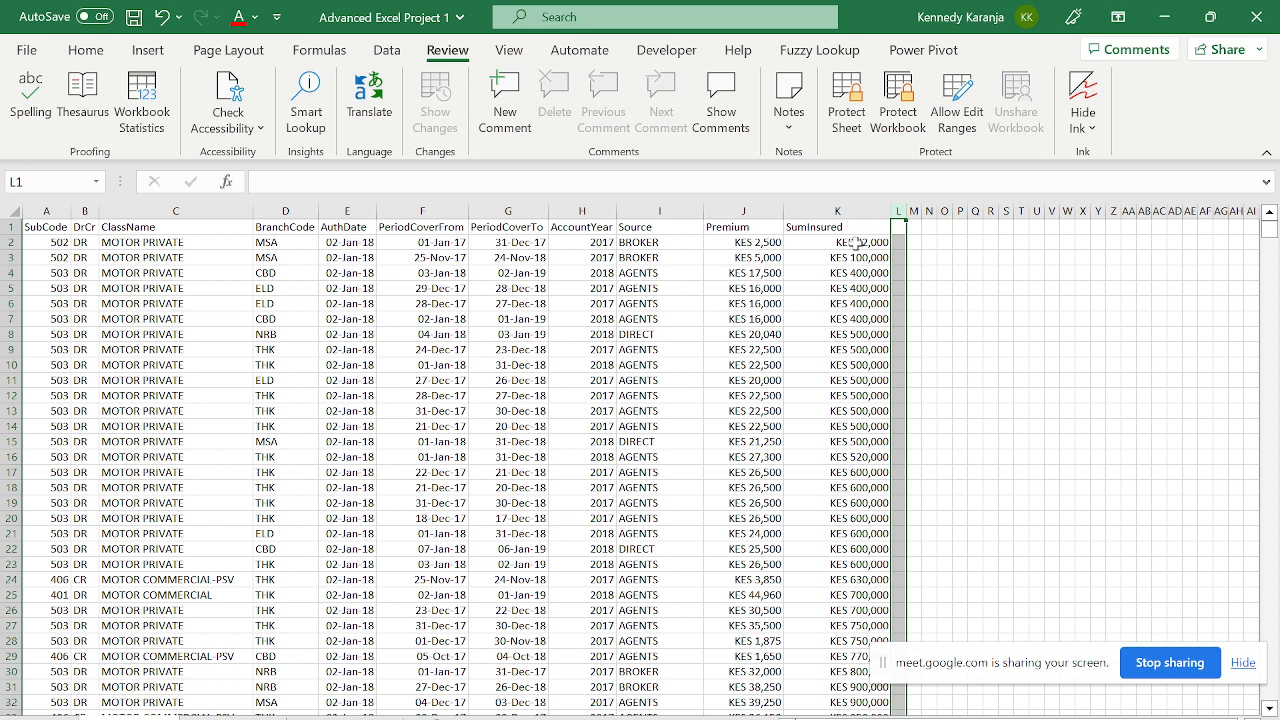
left_click(862, 273)
key("Delete")
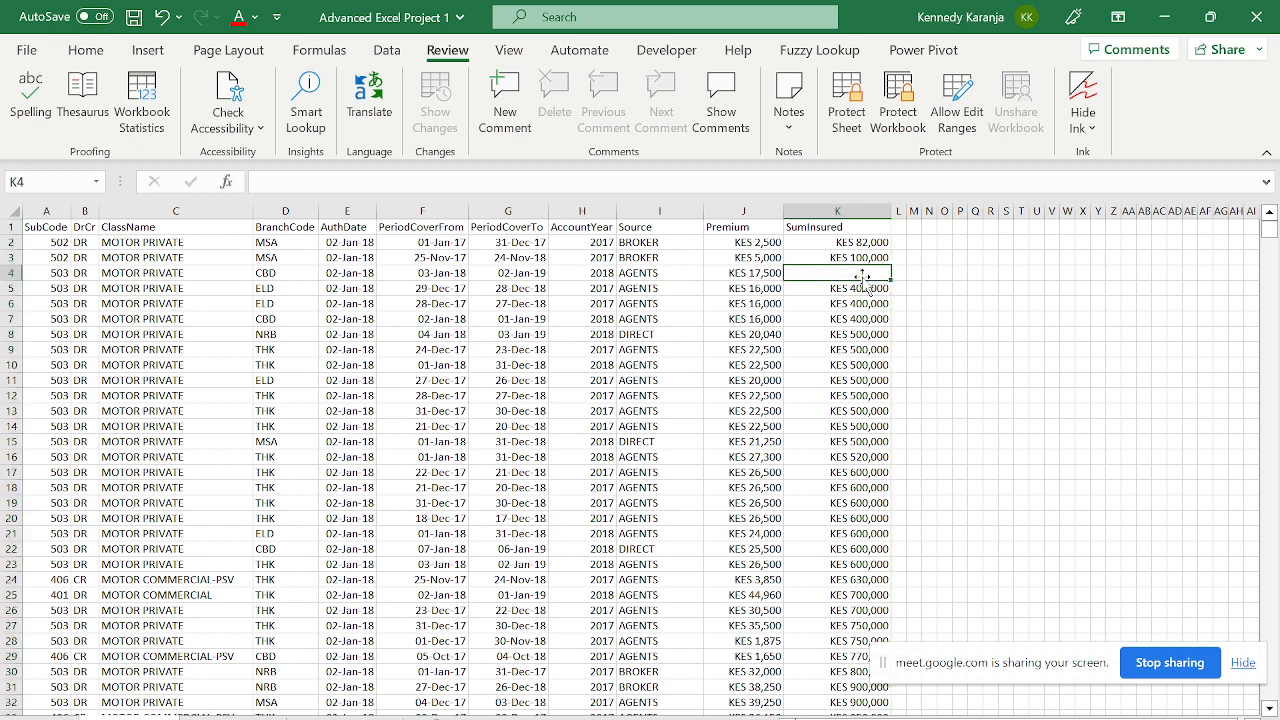
key("ctrl+z")
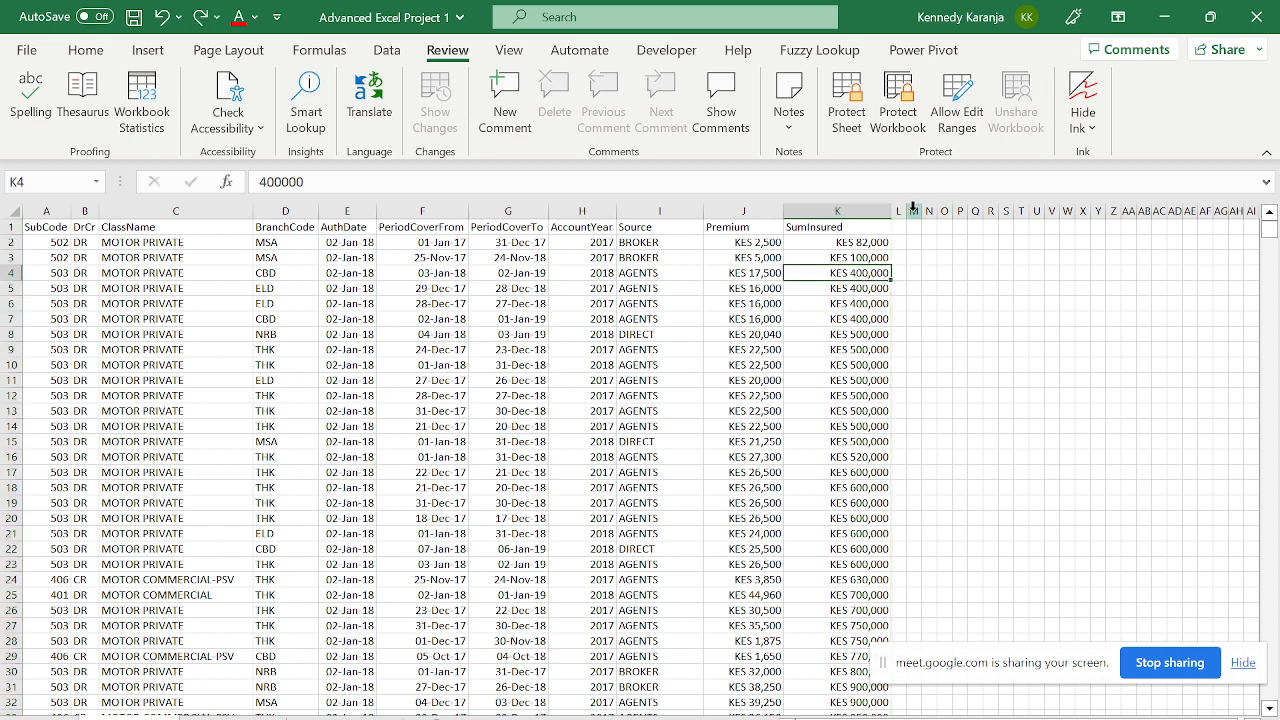
left_click_drag(906, 210, 985, 210)
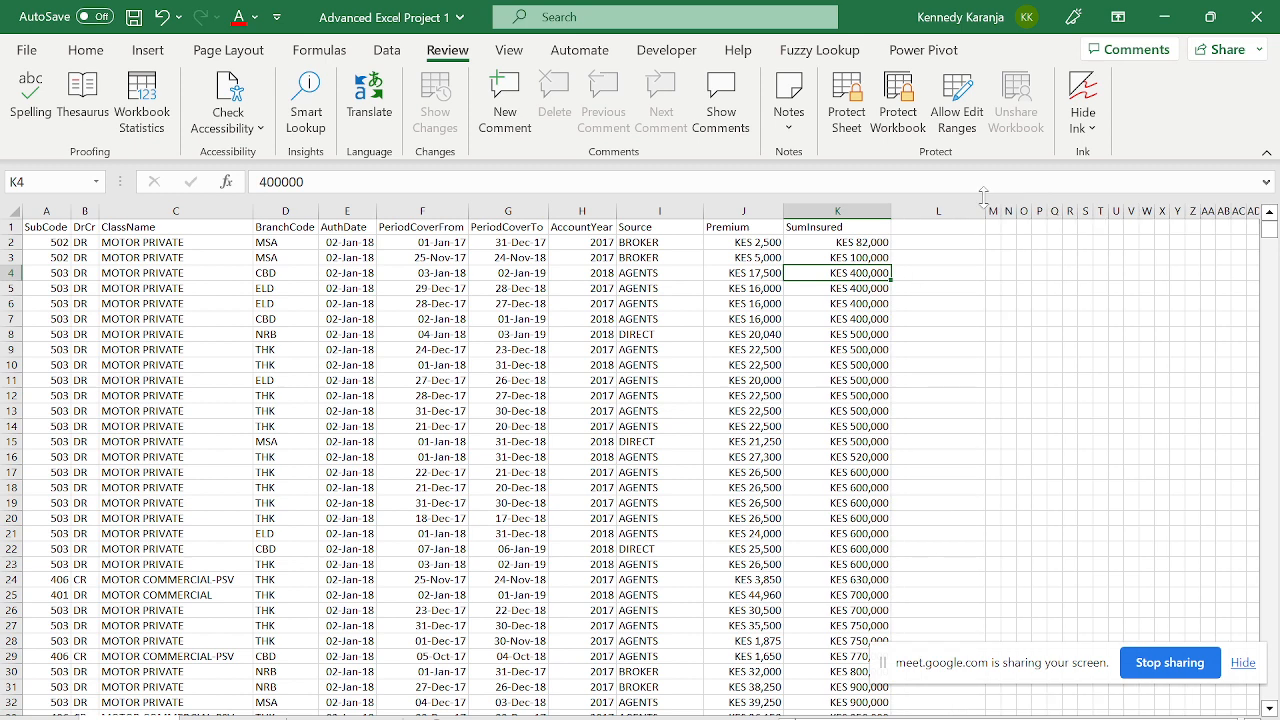
left_click(913, 226)
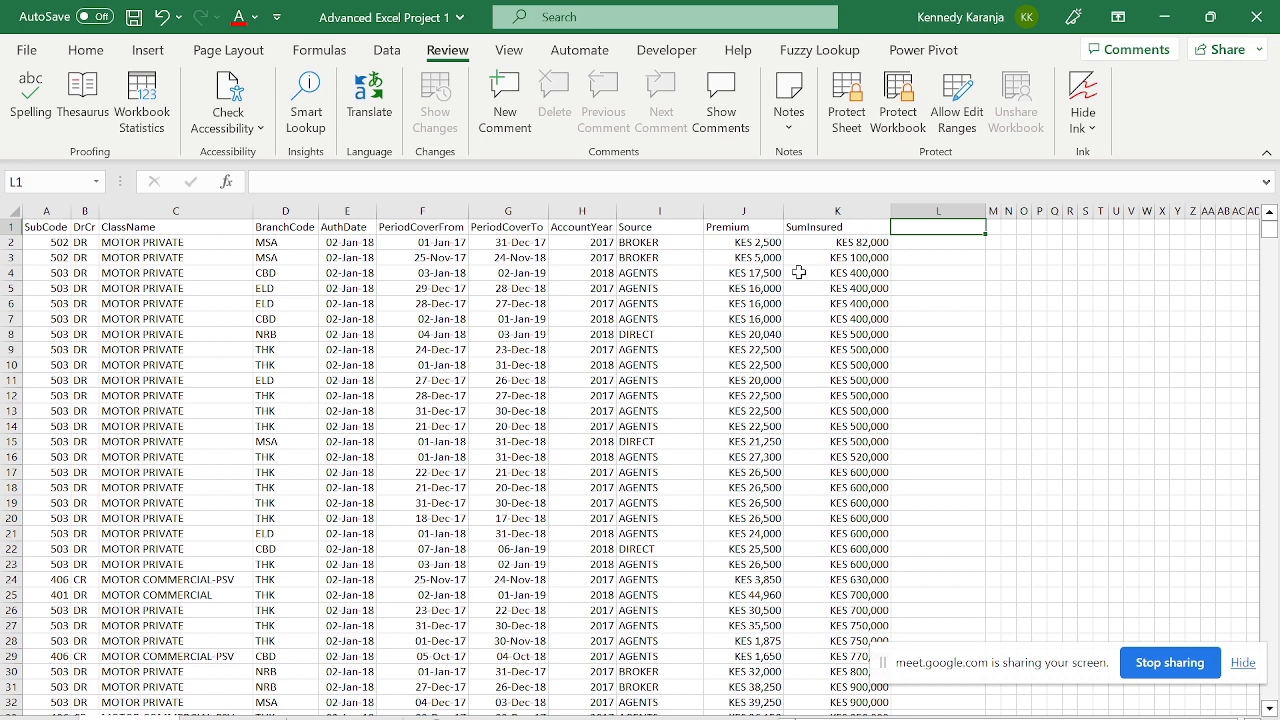
- Enter the header 'Full Name of Branch' in cell L1
key("Caps_Lock")
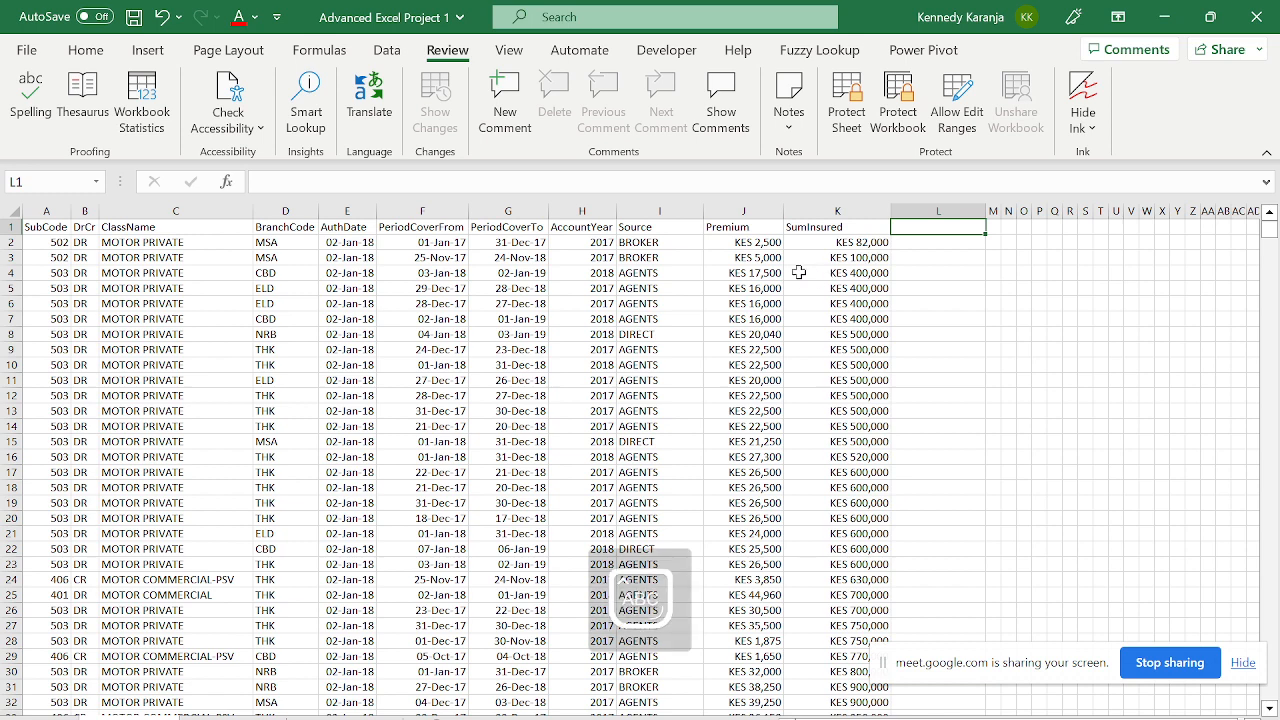
left_click(282, 207)
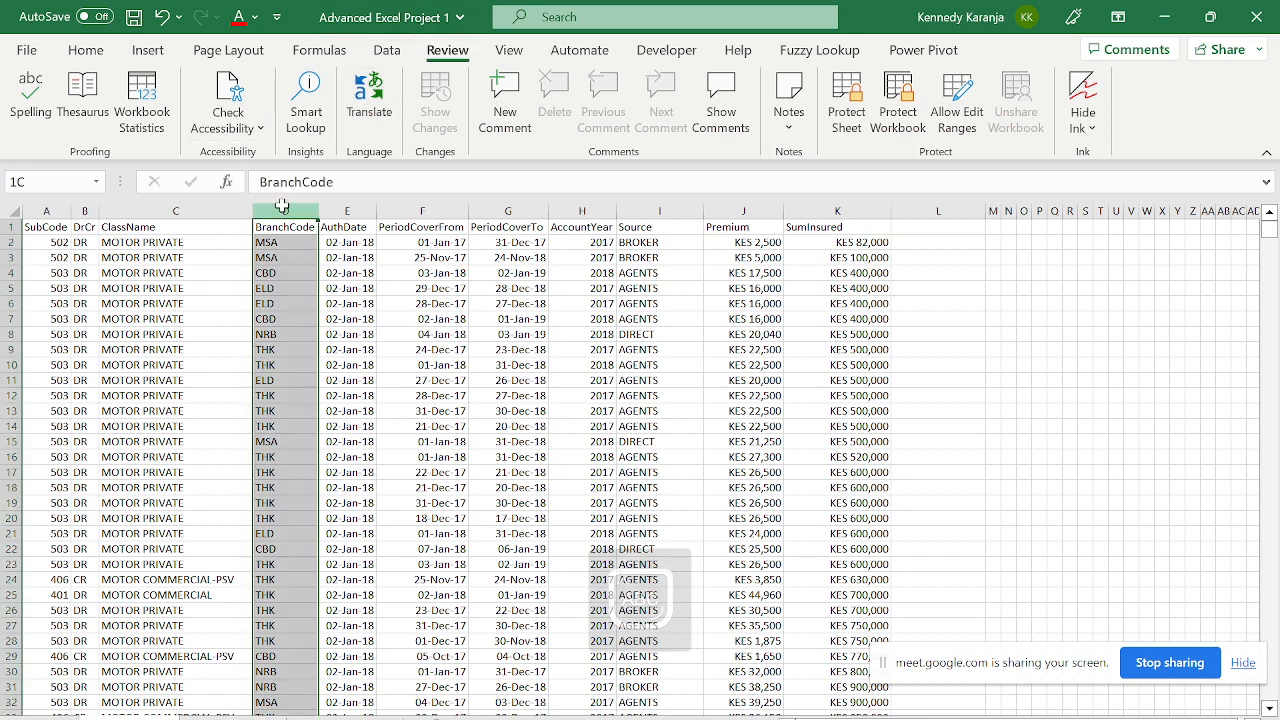
left_click(939, 229)
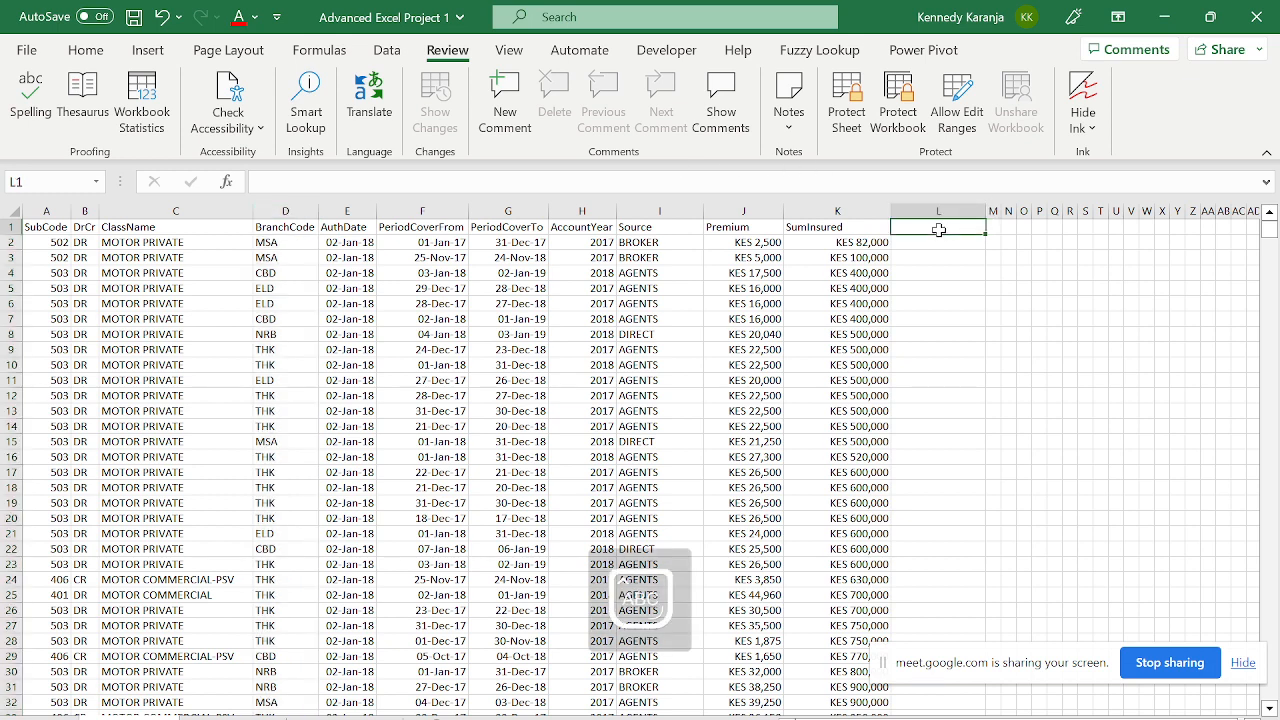
type("Full")
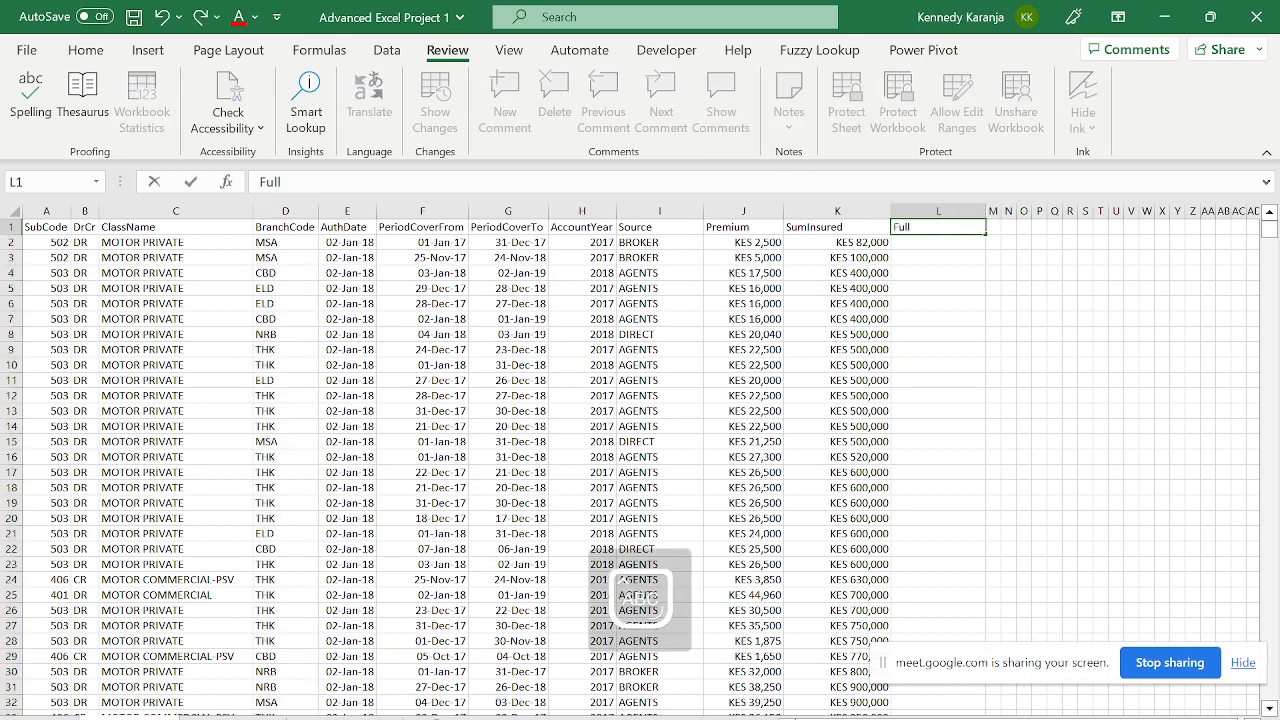
type(" Name of Branch")
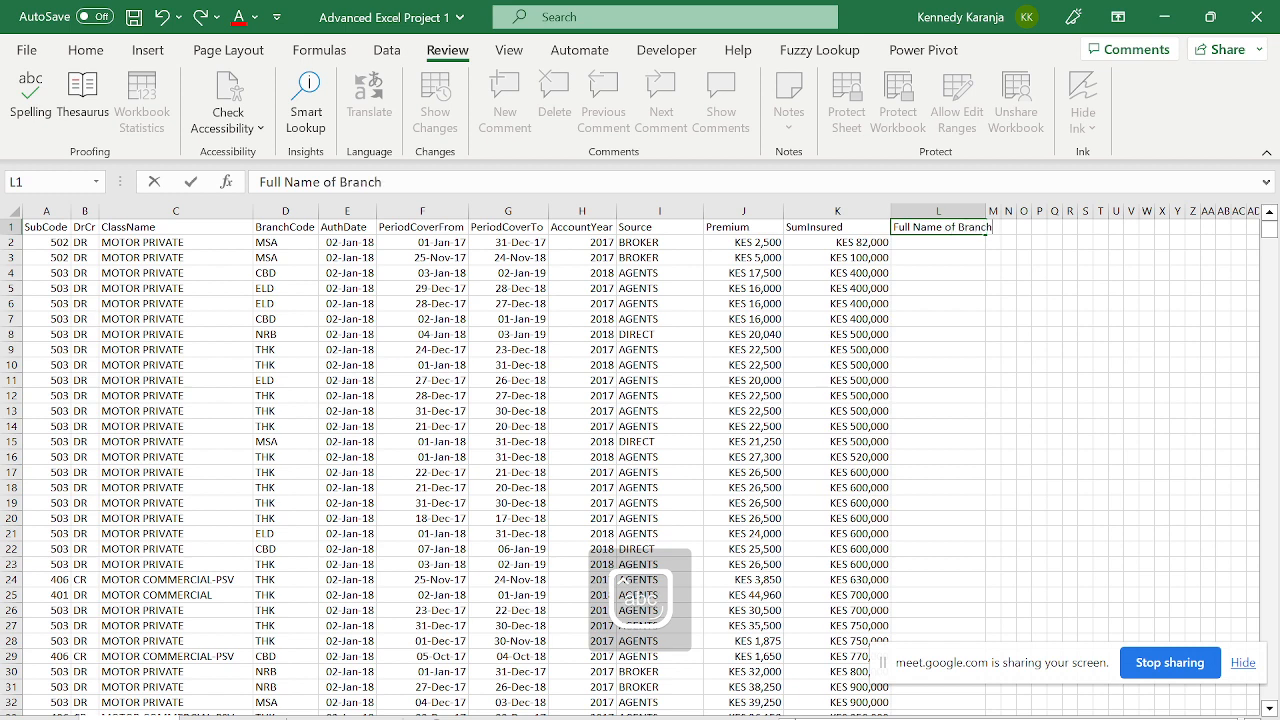
key("Return")
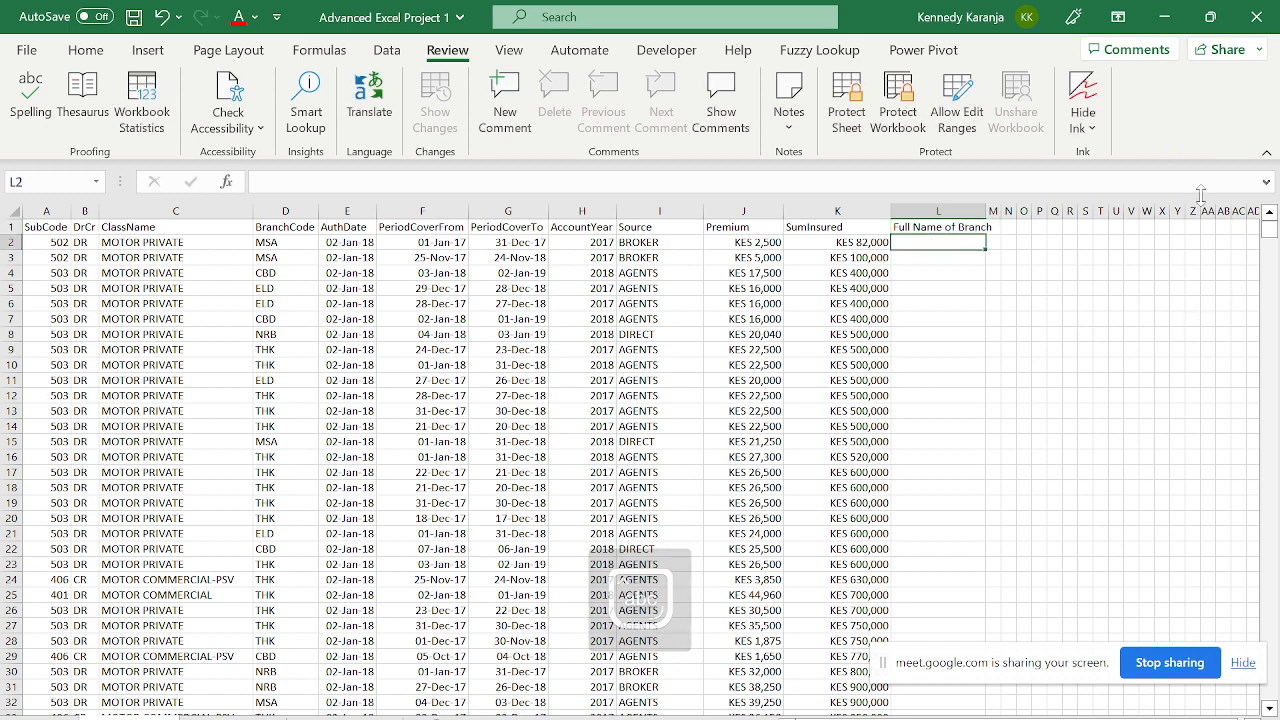
- Widen column L to fit the header and check where the SumInsured data in column K ends
left_click_drag(986, 211, 997, 211)
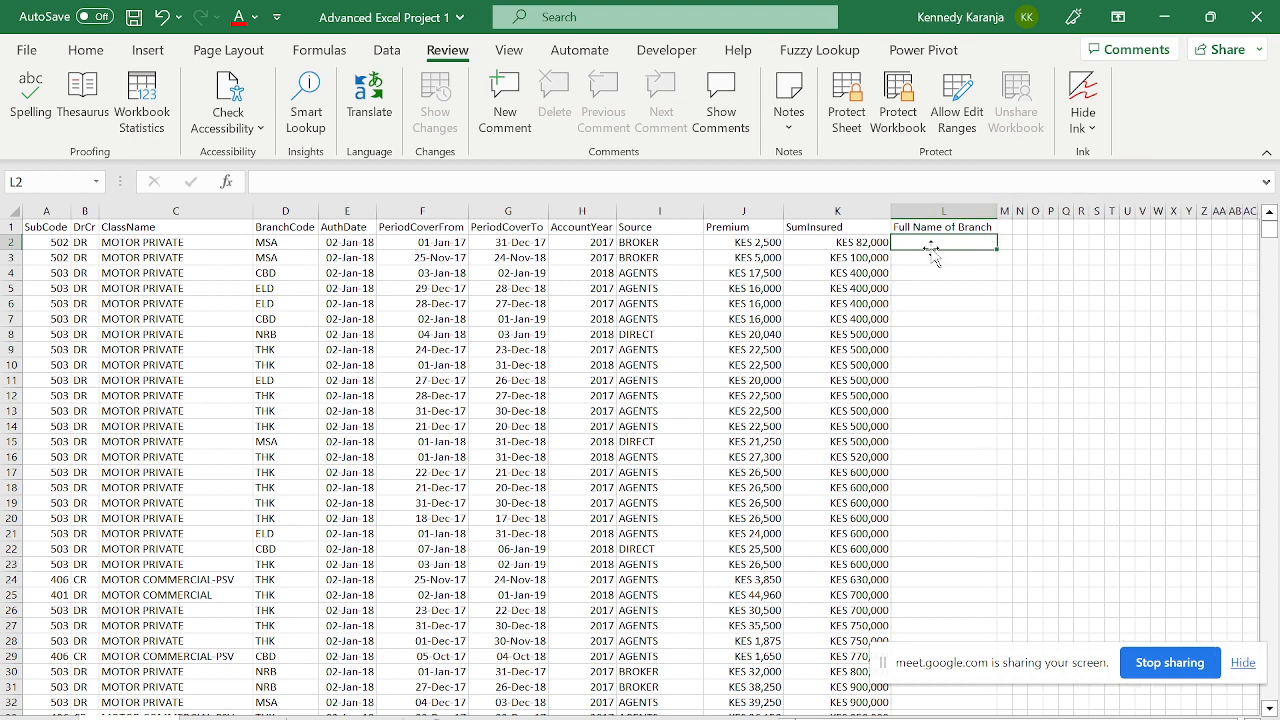
key("Left")
key("Left")
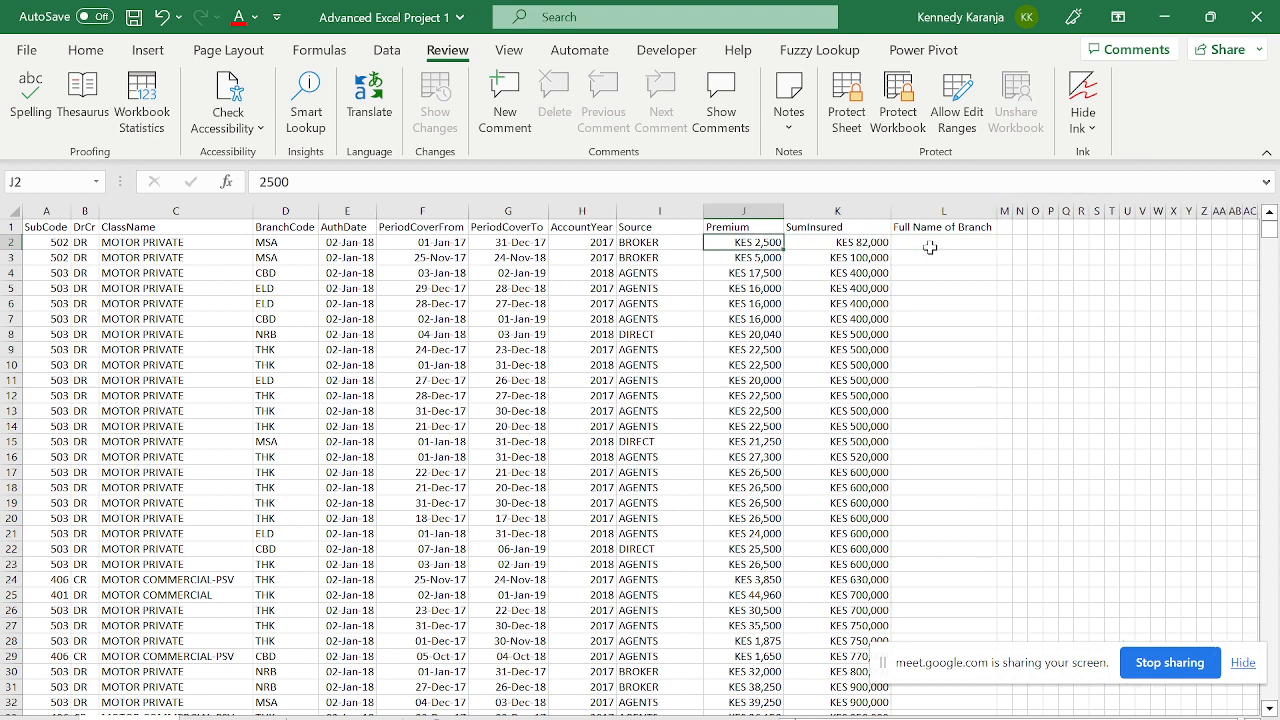
key("Right")
key("Right")
key("Down")
key("Left")
key("Down")
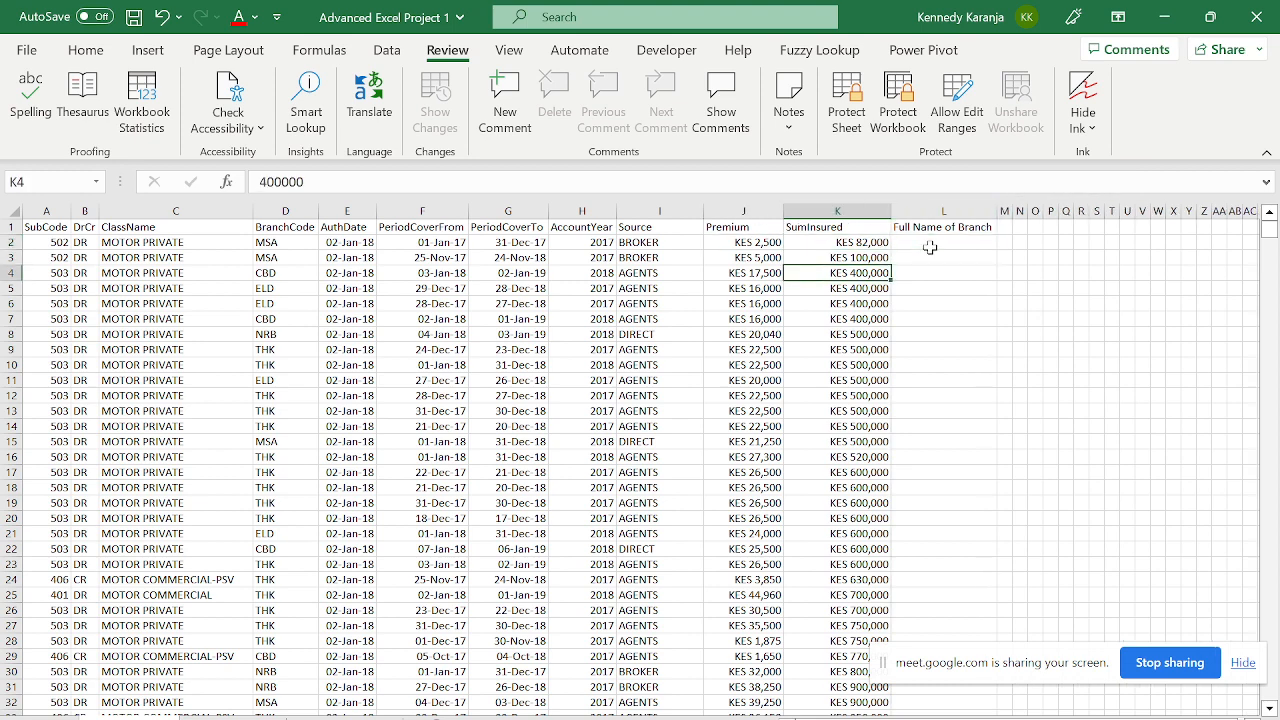
key("Down")
key("Down")
key("Down")
key("Down")
key("Down")
key("Down")
key("Down")
key("Down")
key("Down")
key("Down")
key("Down")
key("Down")
key("Down")
key("Down")
key("Down")
key("Down")
key("Down")
key("Down")
key("Down")
key("Down")
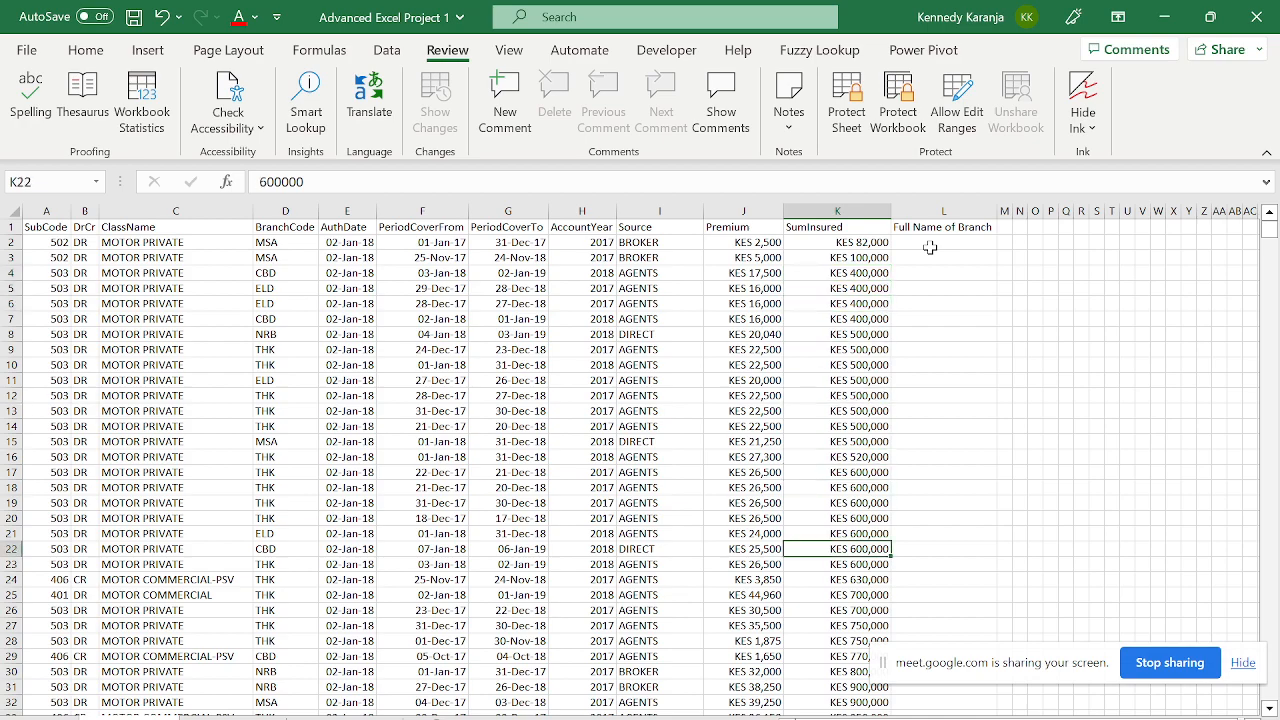
key("ctrl+Down")
key("ctrl+Up")
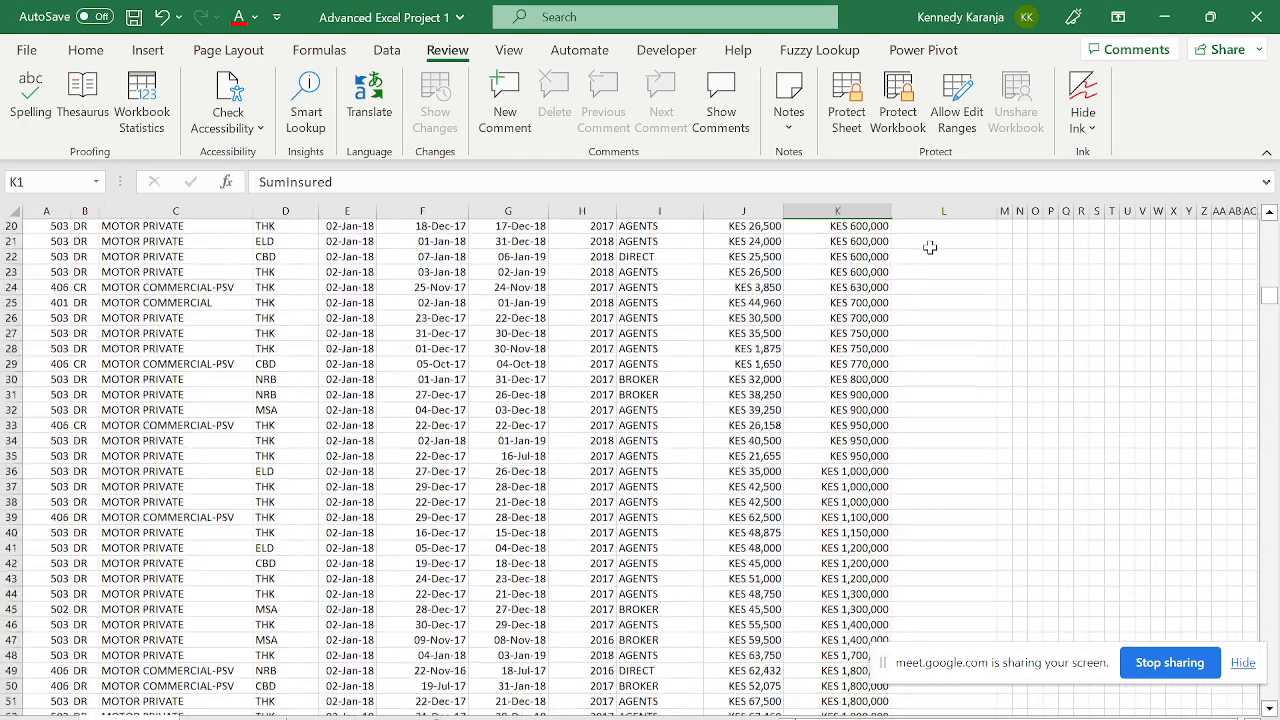
key("Down")
left_click(930, 247)
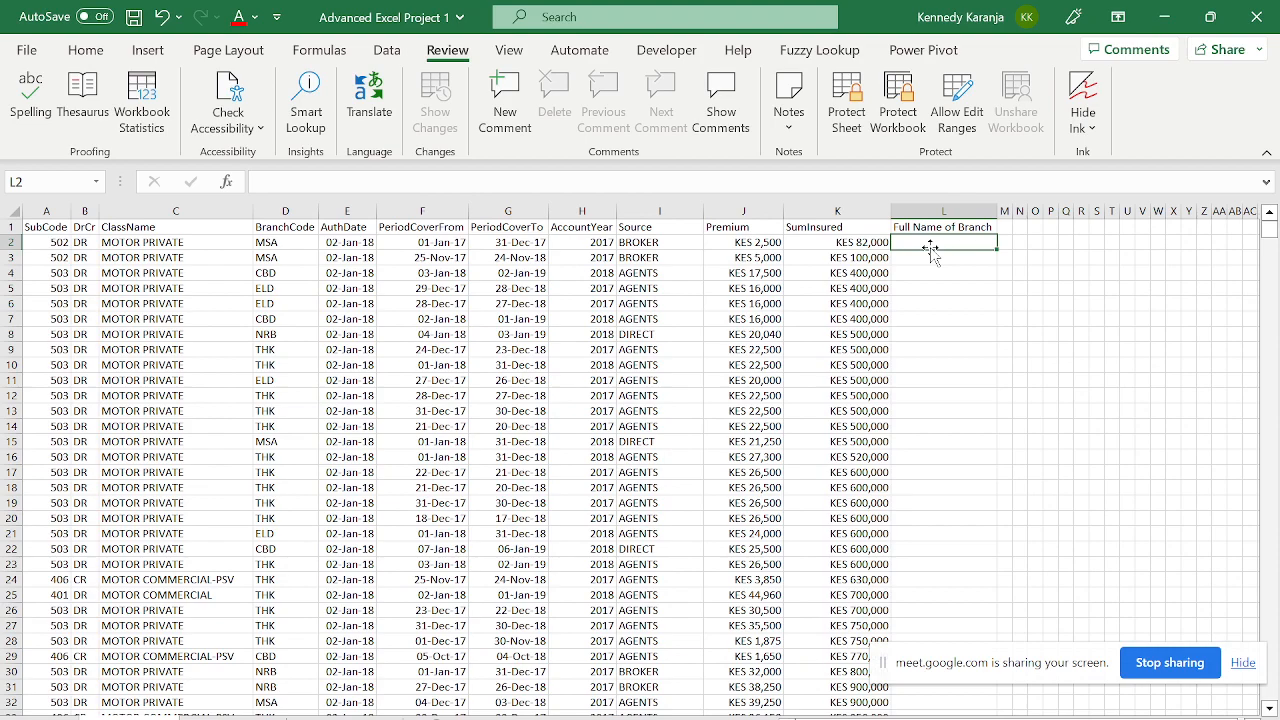
key("Left")
key("ctrl+Down")
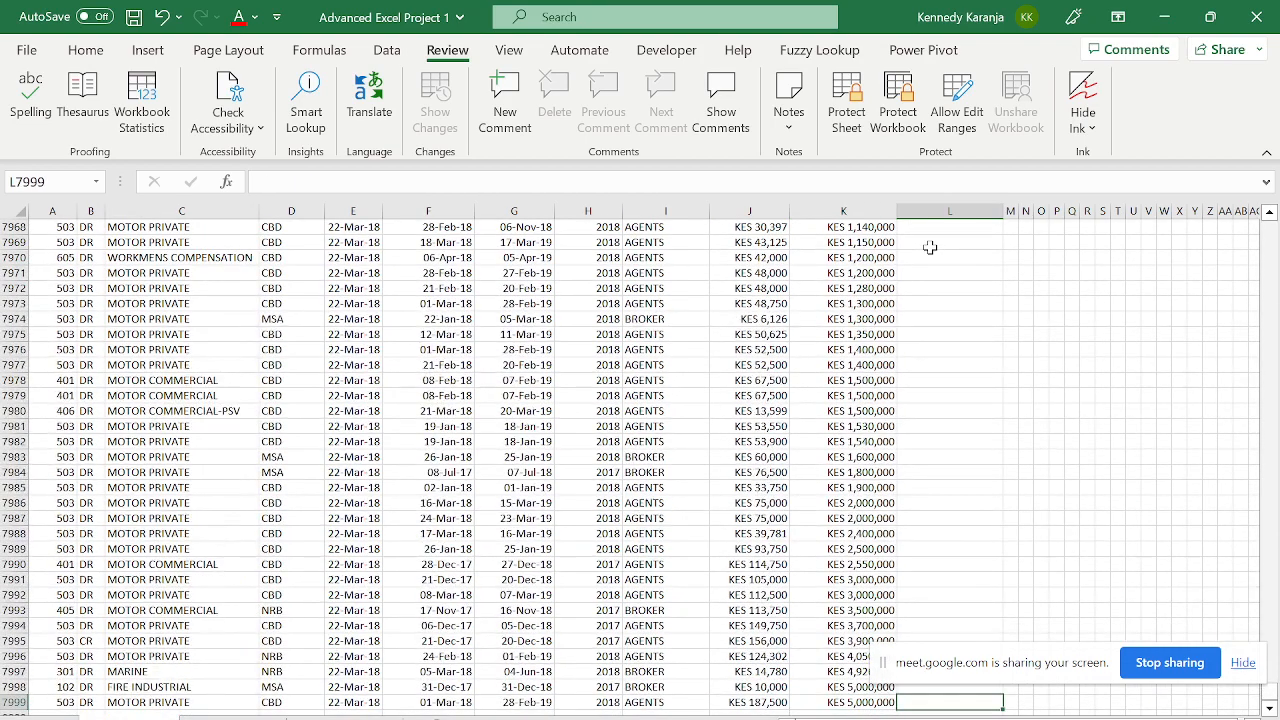
key("ctrl+Up")
key("Down")
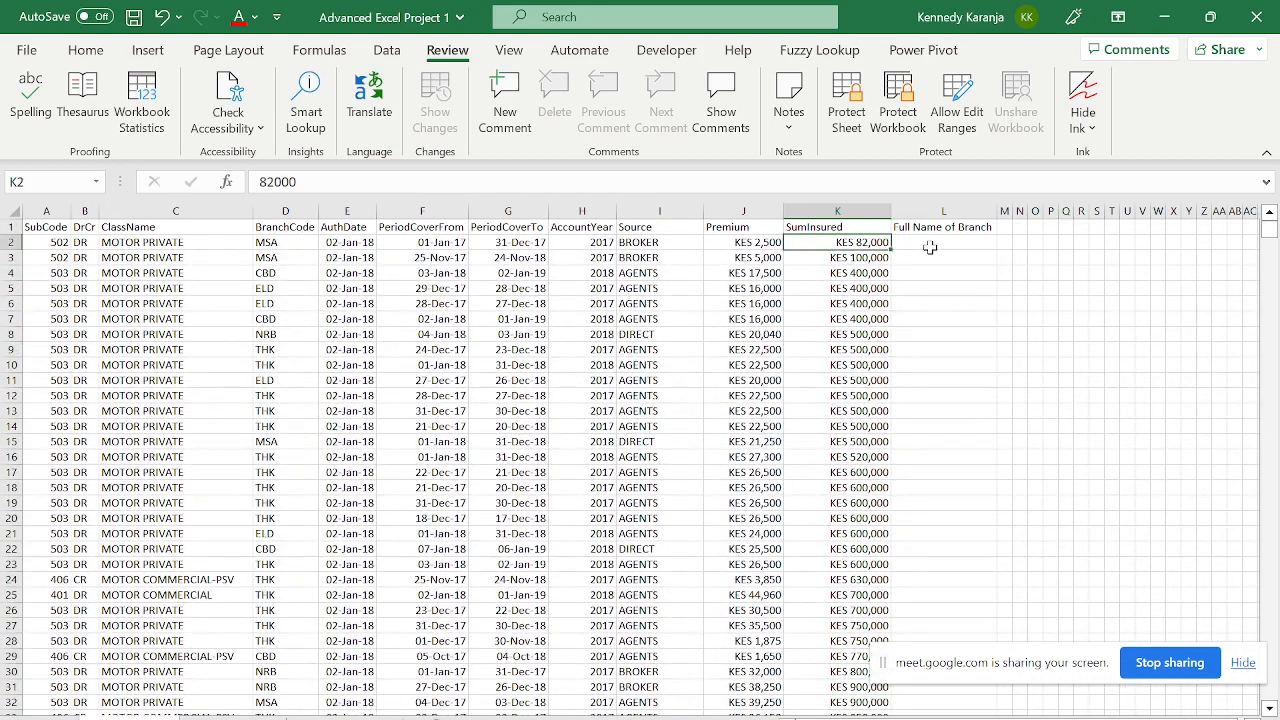
- Jump repeatedly between the top and the last SumInsured row, row 7999
key("ctrl+Down")
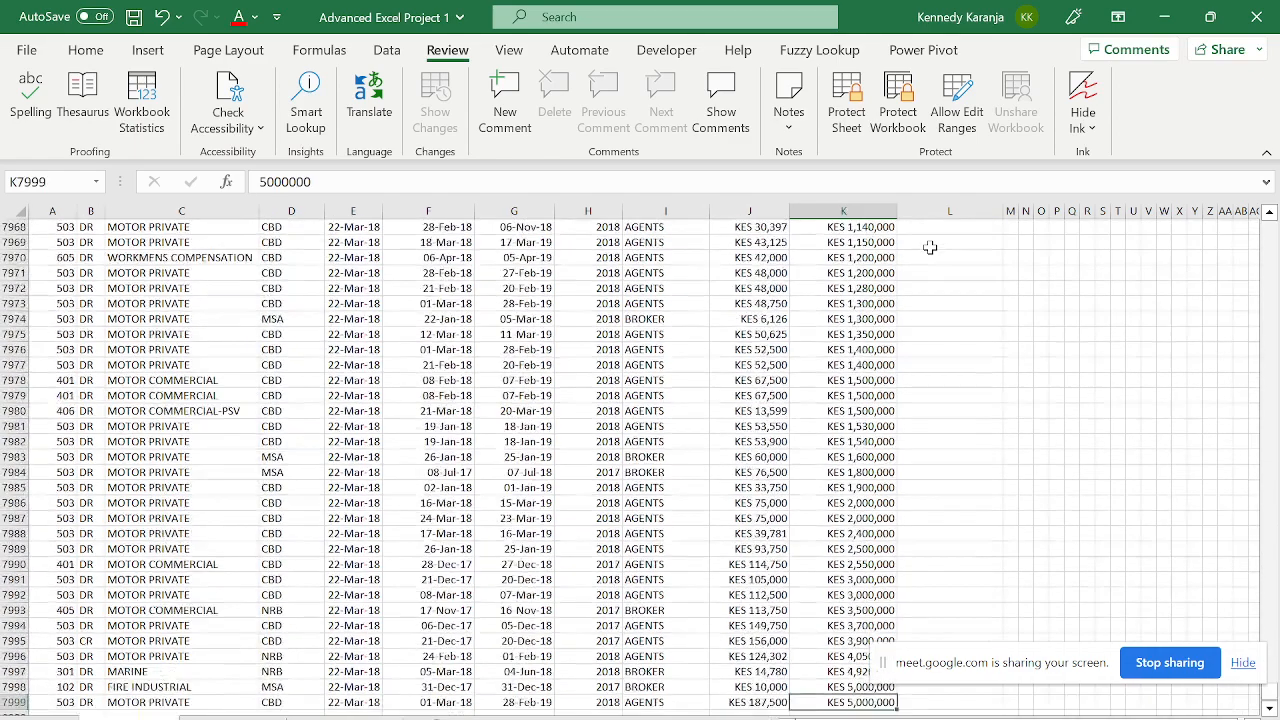
key("Down")
key("Up")
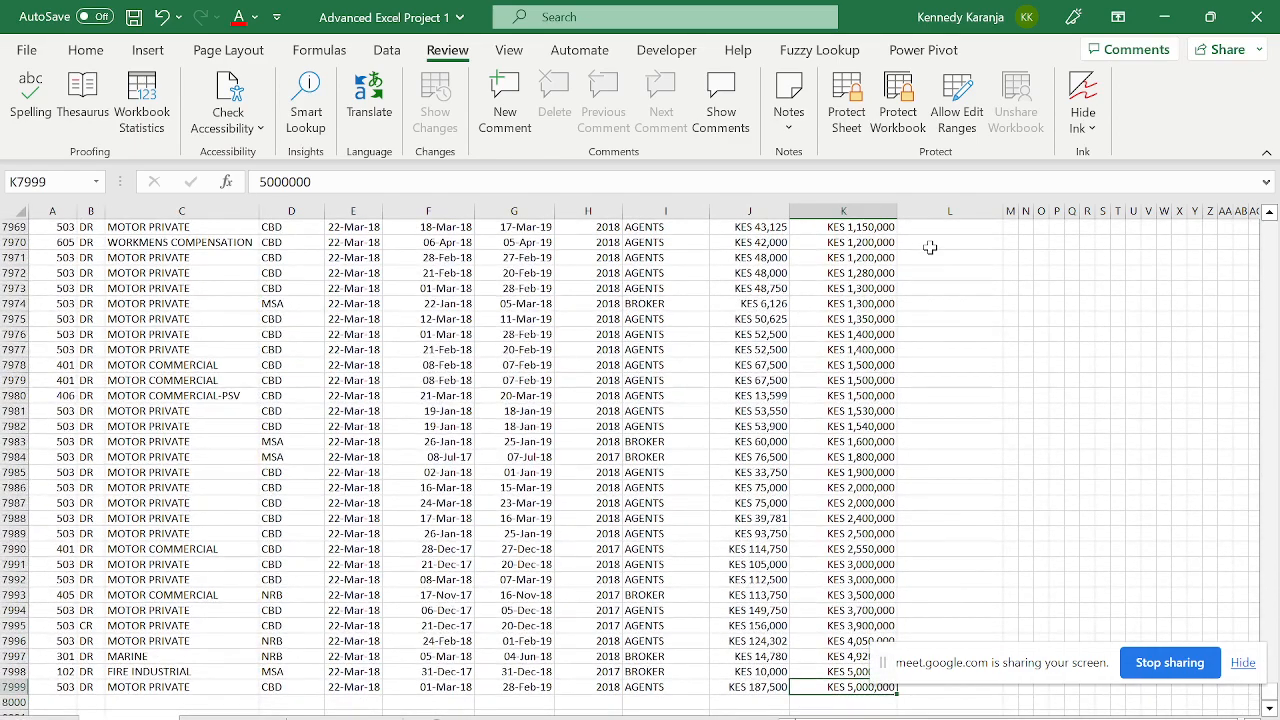
key("Right")
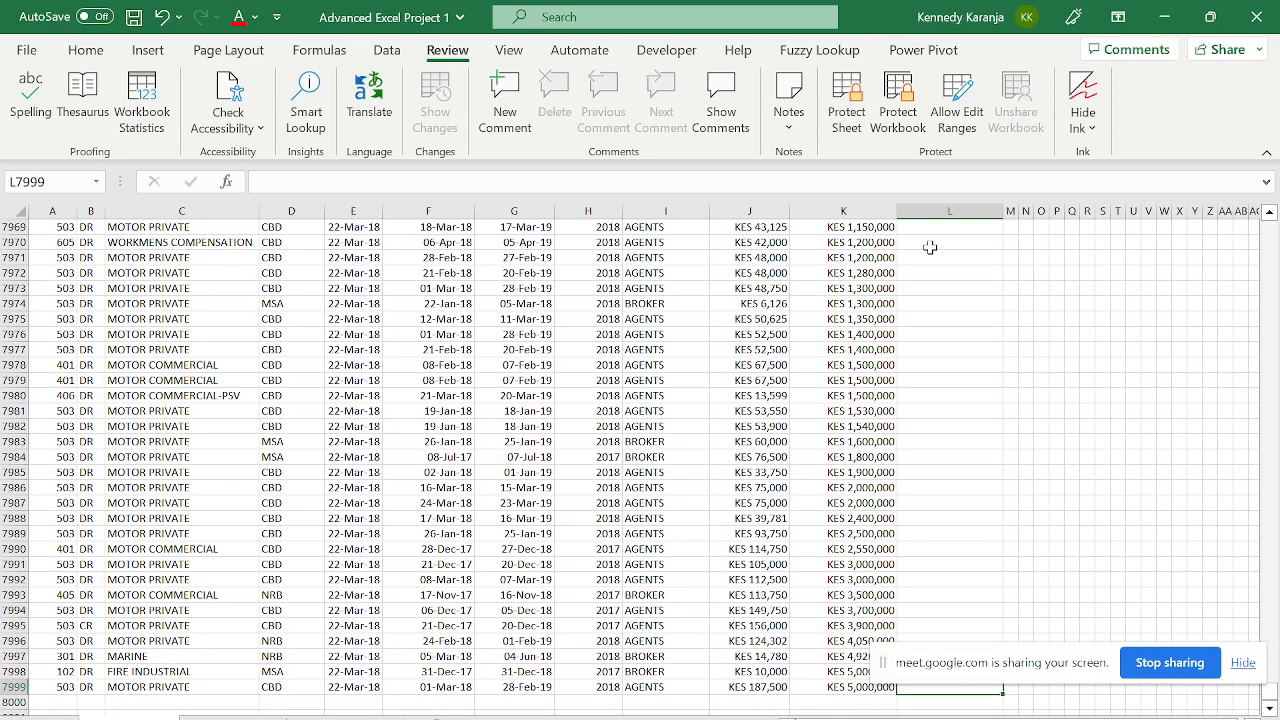
key("Left")
key("ctrl+Up")
key("Down")
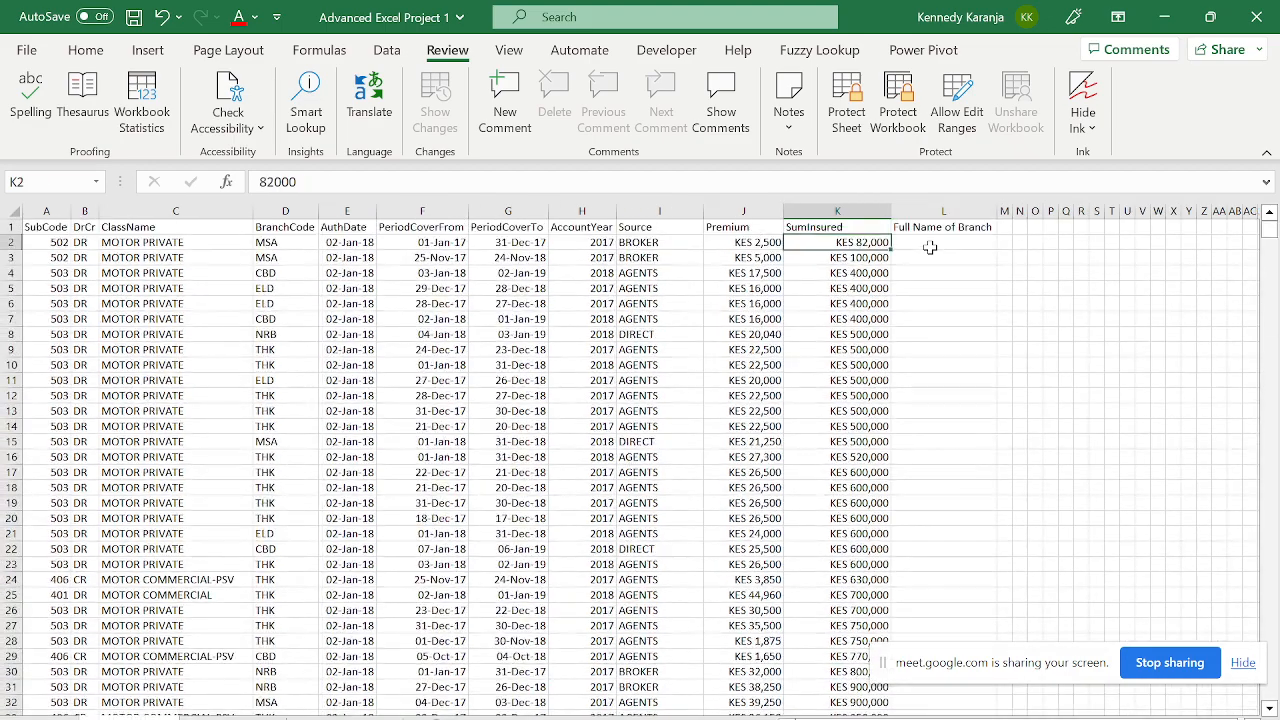
key("ctrl+Down")
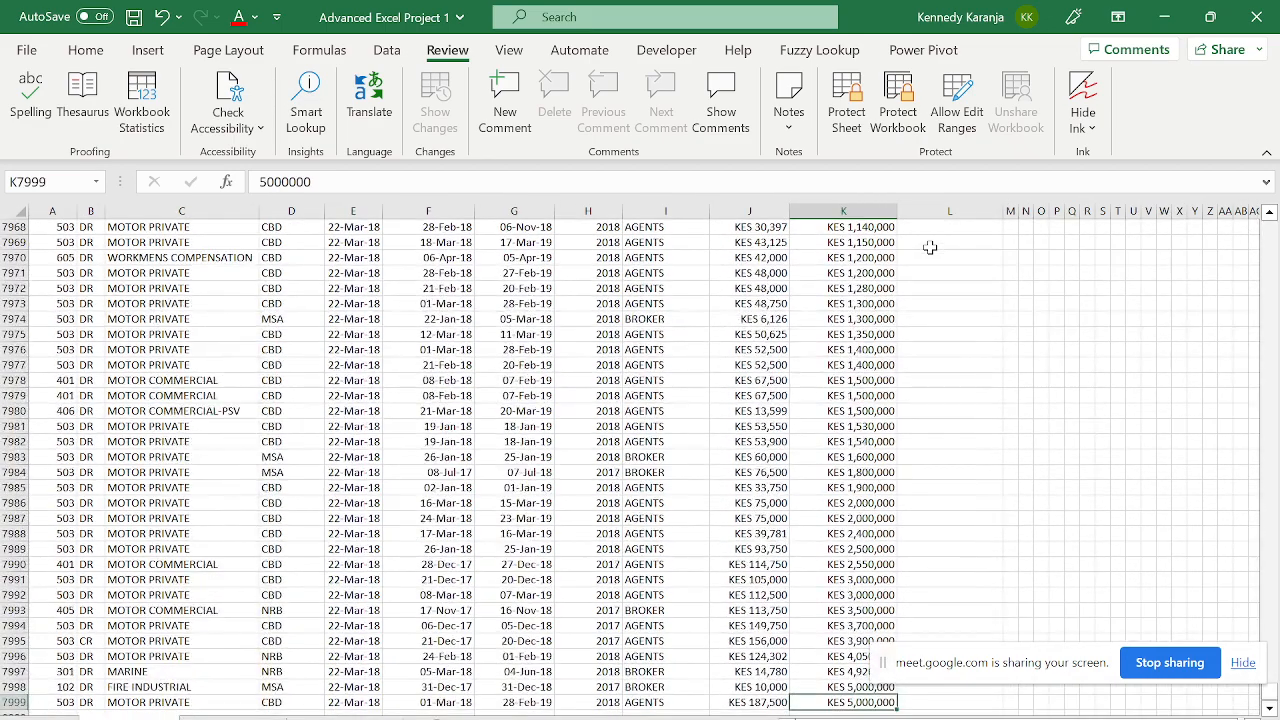
key("ctrl+Up")
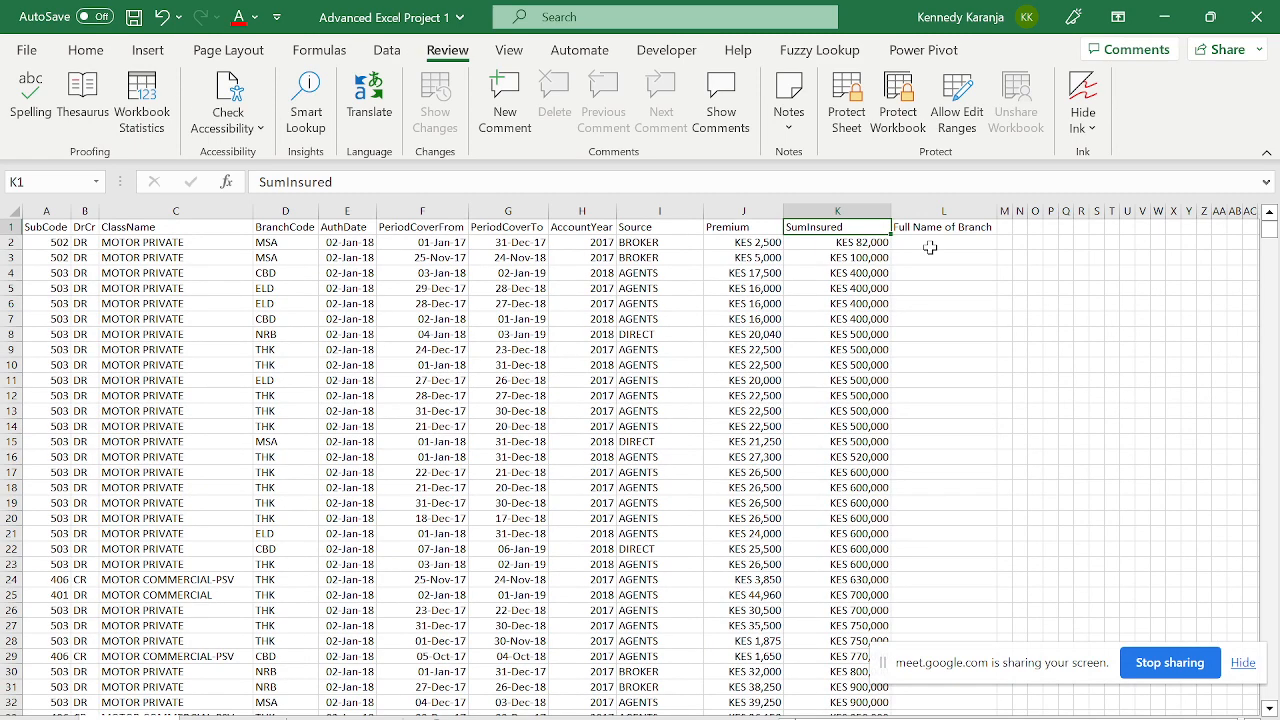
key("ctrl+Down")
key("ctrl+Up")
key("ctrl+Down")
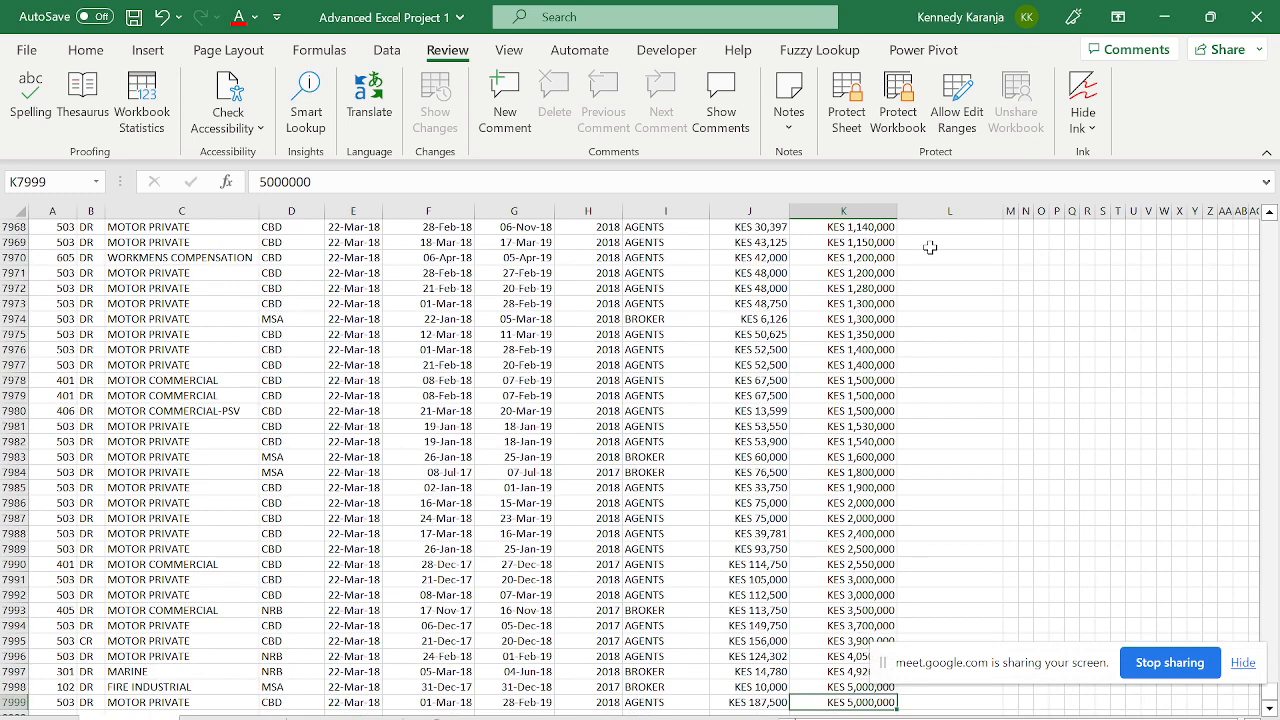
- Select L1:L7999 from the last data row up to the header
key("Down")
key("Right")
key("Up")
key("ctrl+shift+Up")
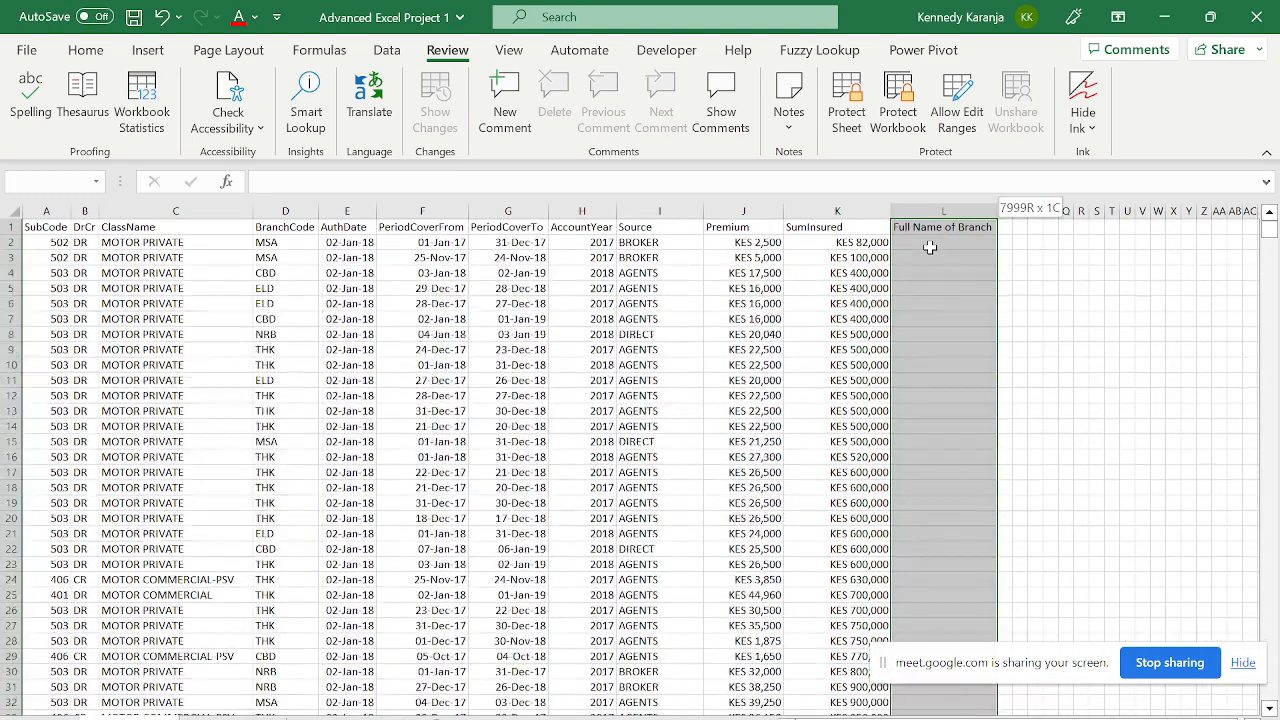
- Unlock the selected L1:L7999 cells in Format Cells' Protection settings
key("ctrl+1")
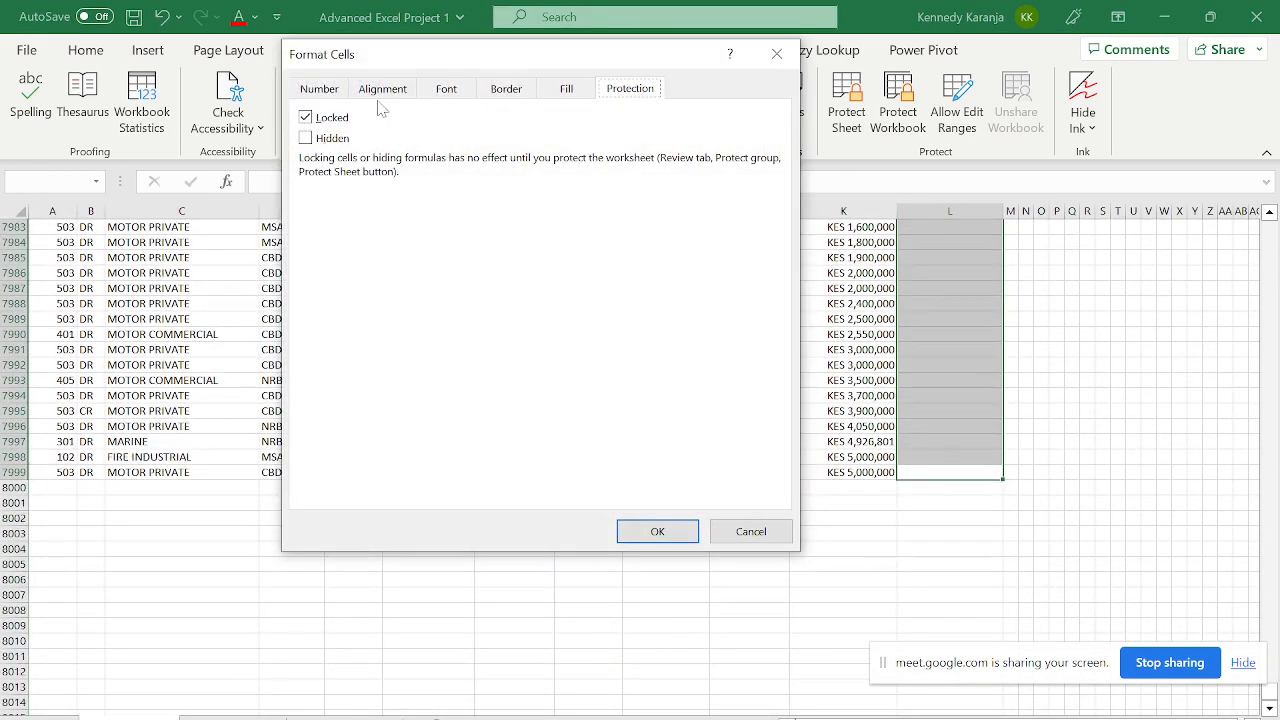
left_click(306, 117)
left_click(658, 533)
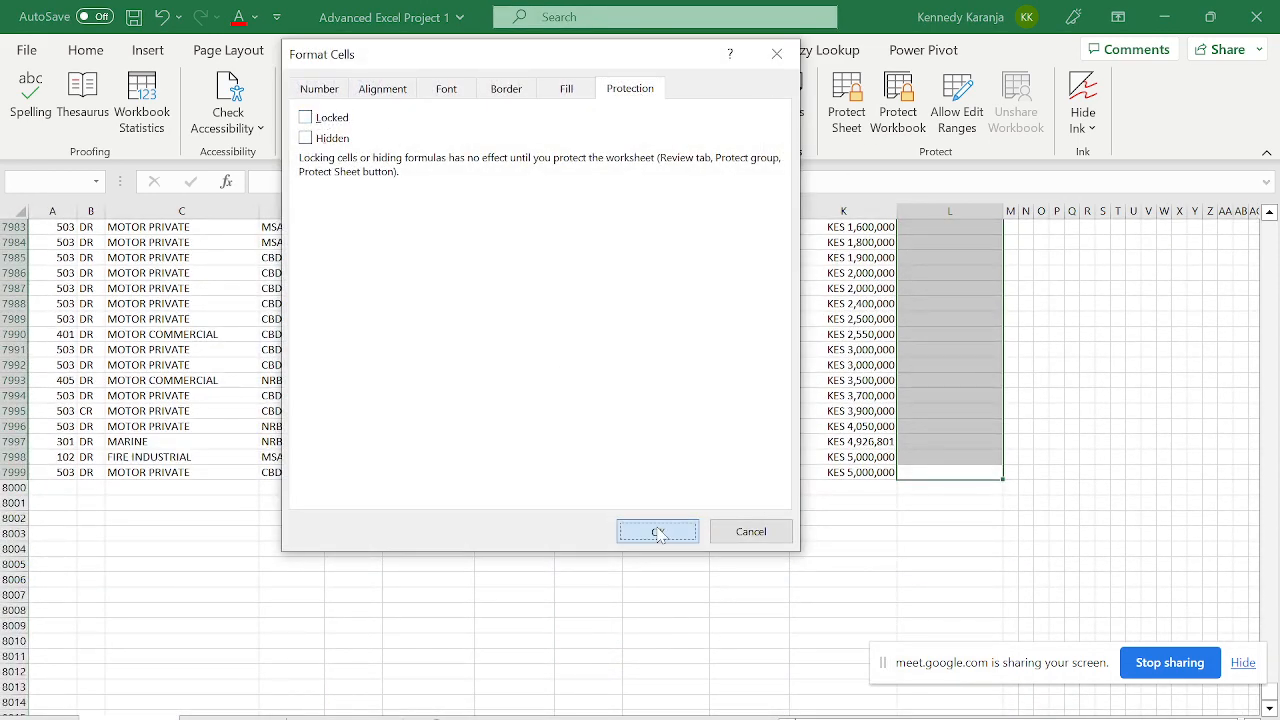
- Protect the data sheet with a password, entering it twice
left_click(847, 112)
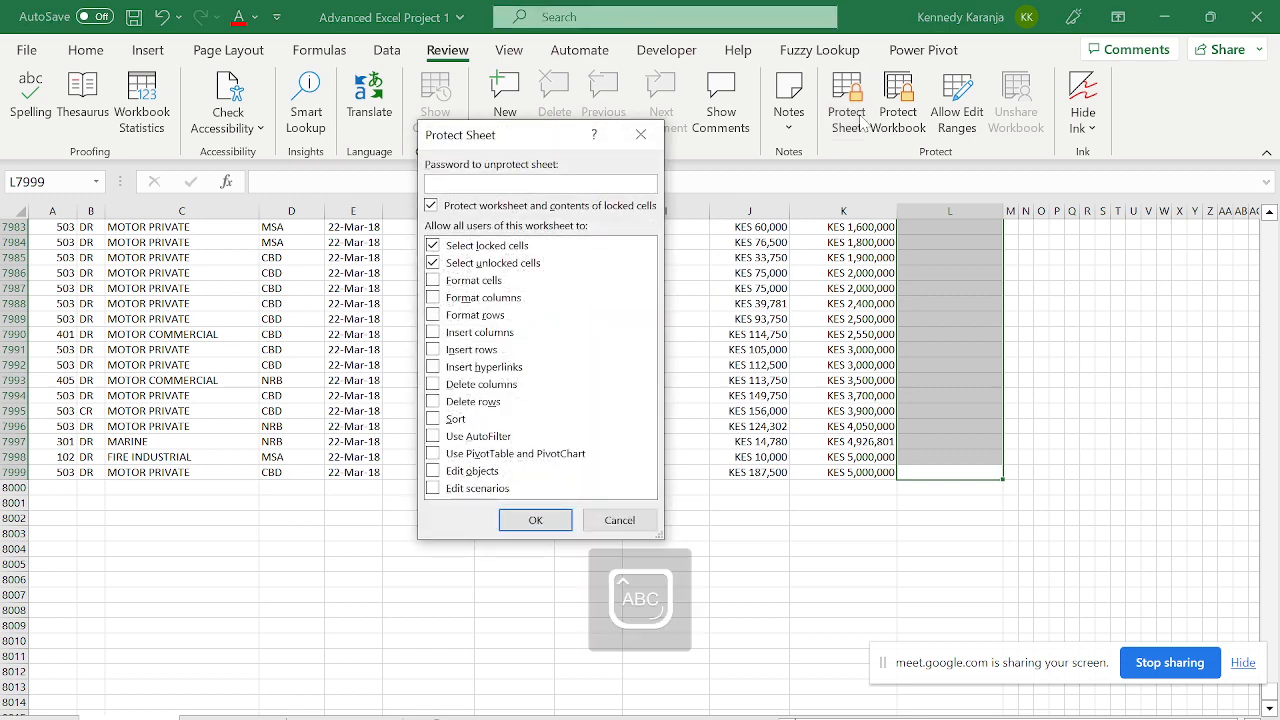
key("Return")
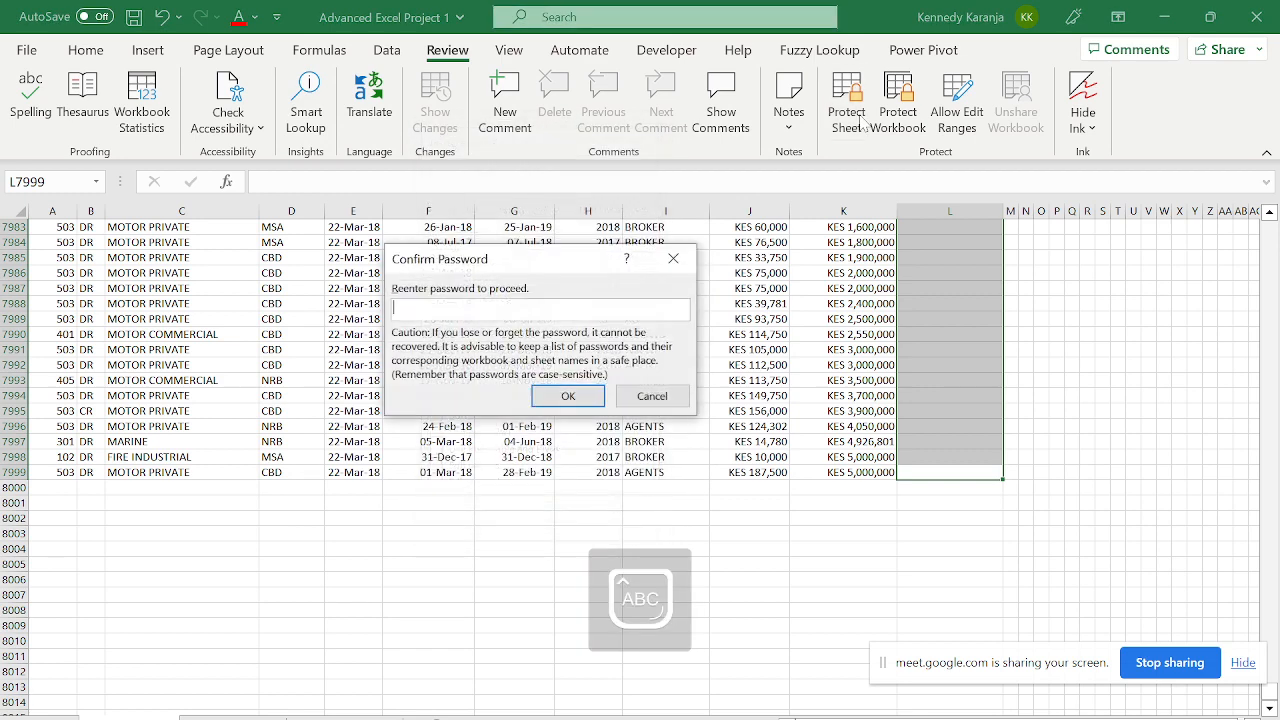
key("Return")
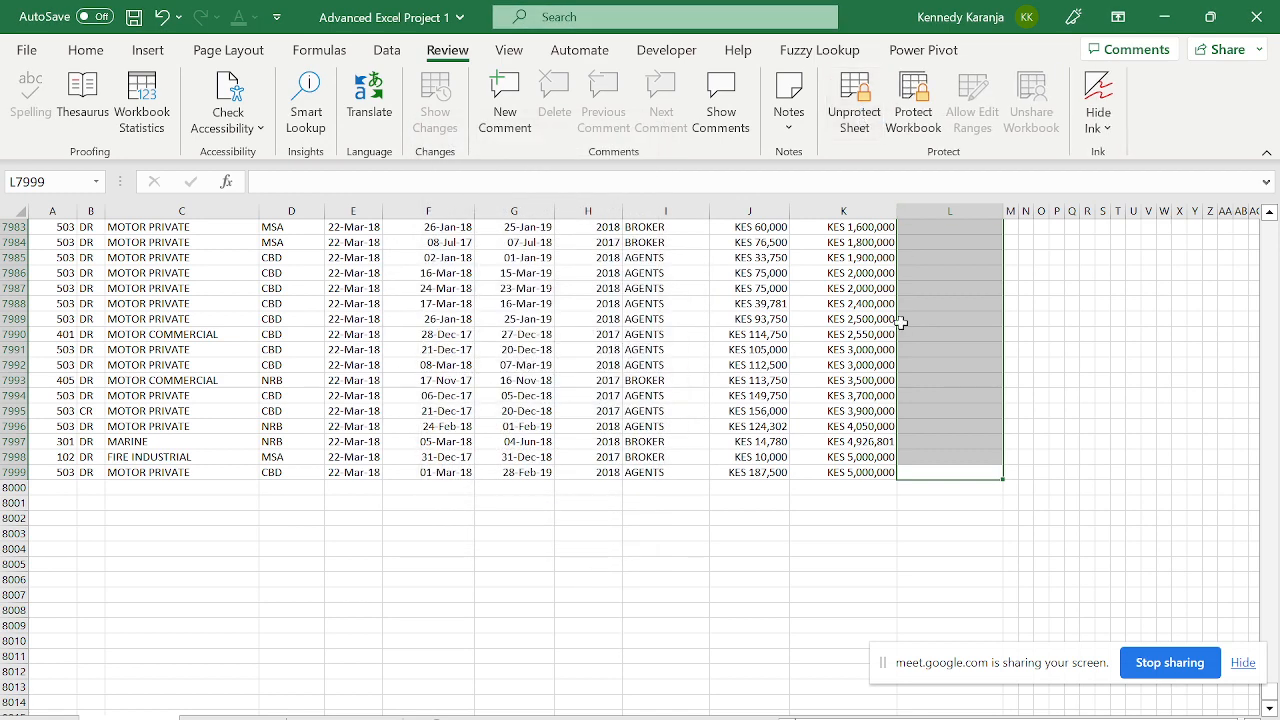
- Enter the first branch name in L2, which comes out as 'mOMBASA'
key("ctrl+Up")
key("Left")
key("Down")
key("Right")
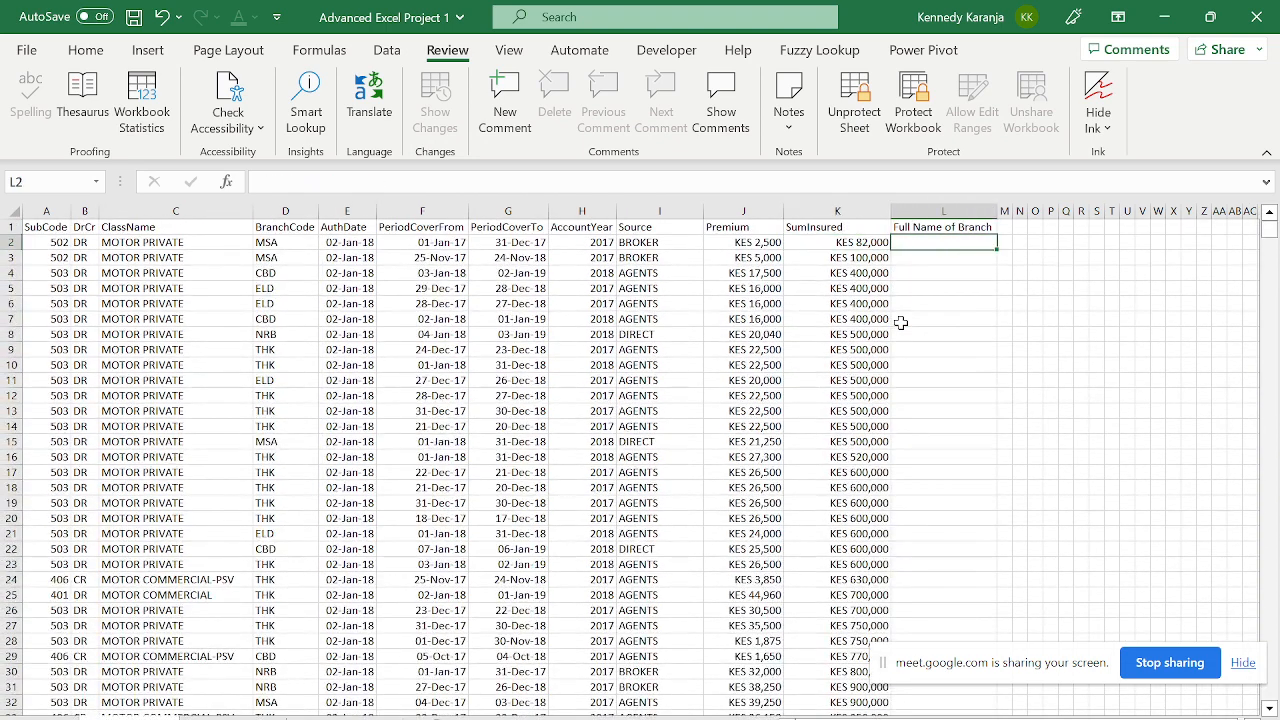
key("Caps_Lock")
type("mOM")
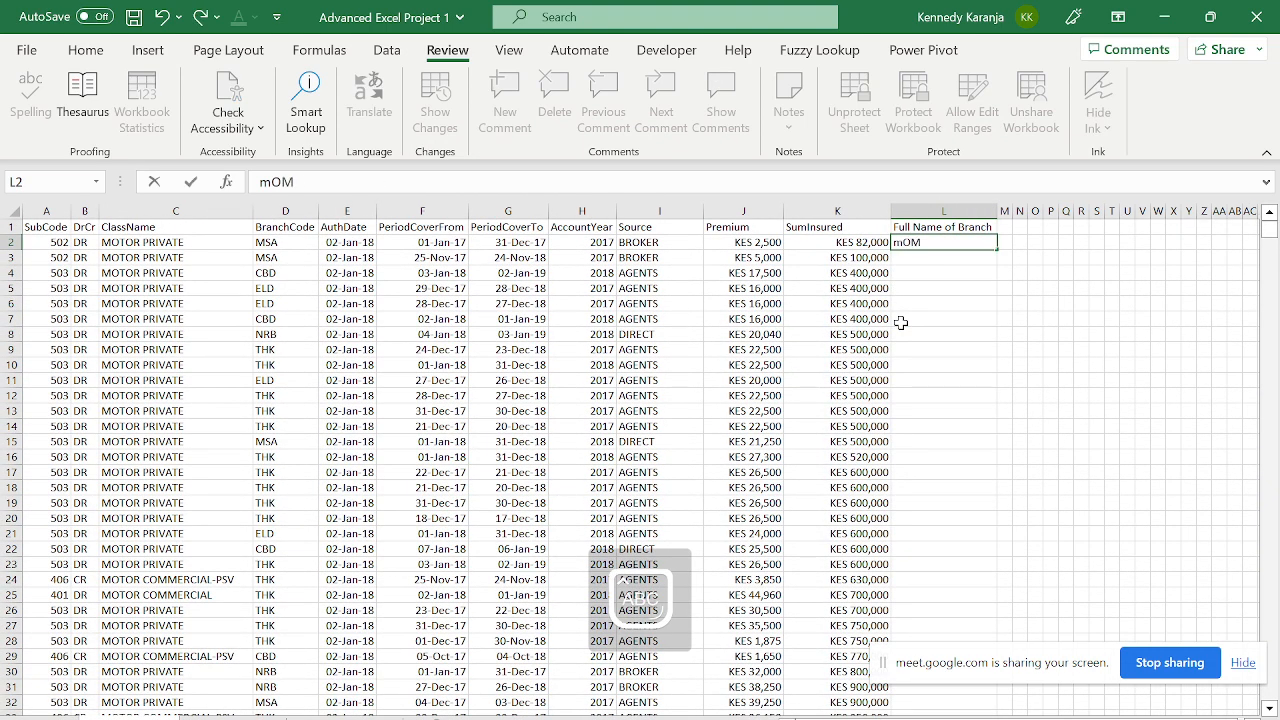
type("BASA")
key("ctrl+Return")
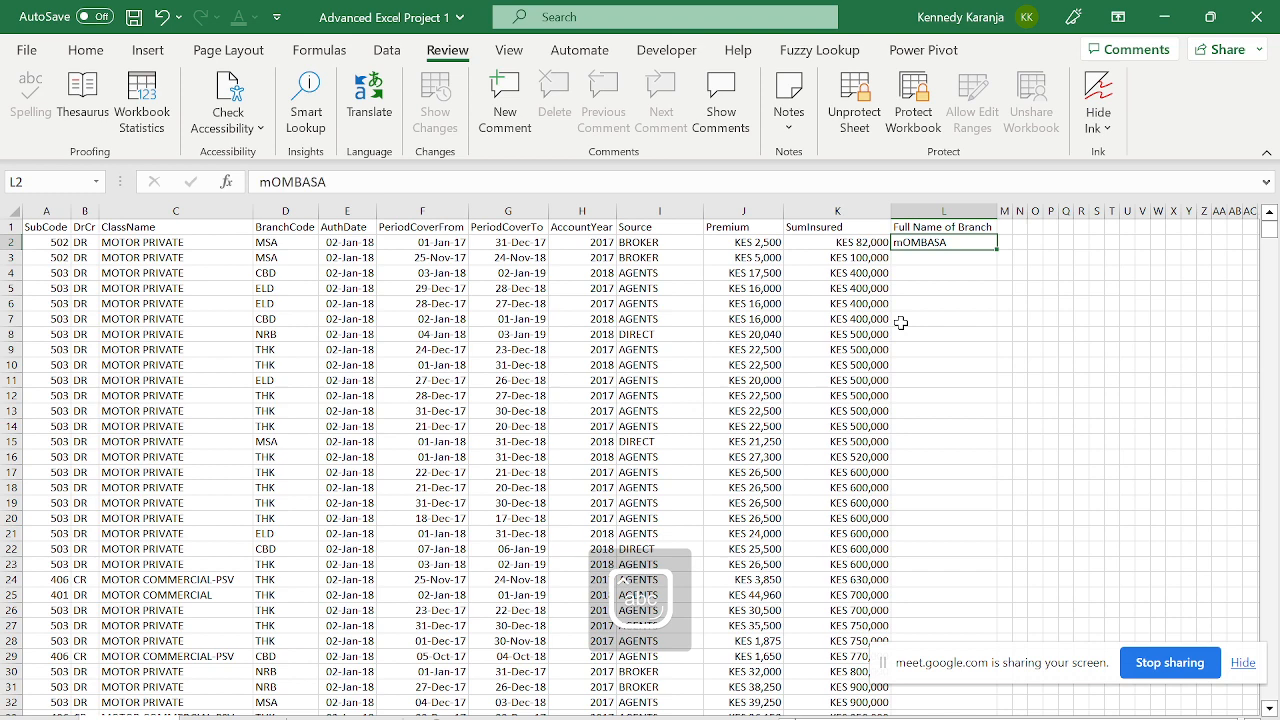
- Retype the L2 entry as 'Mombasa' with correct capitalisation
left_click(340, 182)
key("BackSpace")
key("BackSpace")
key("BackSpace")
key("BackSpace")
key("BackSpace")
key("BackSpace")
key("BackSpace")
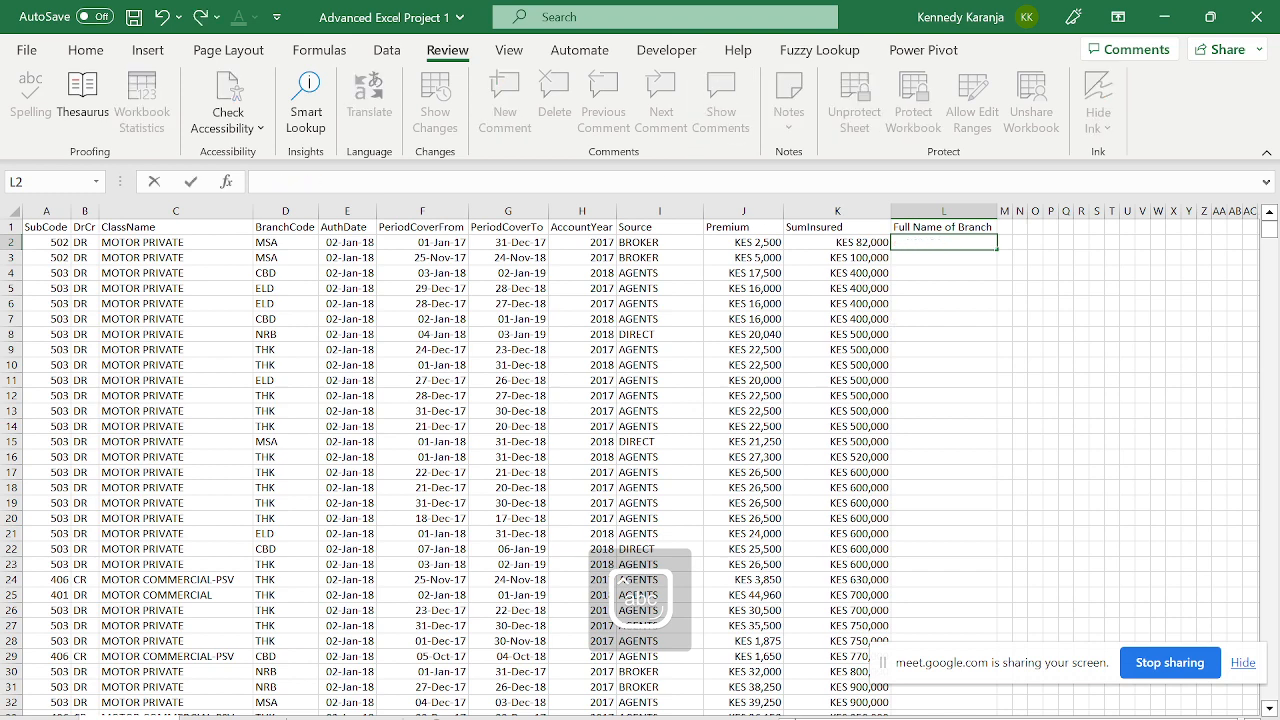
key("Caps_Lock")
type("Mombasa")
key("Return")
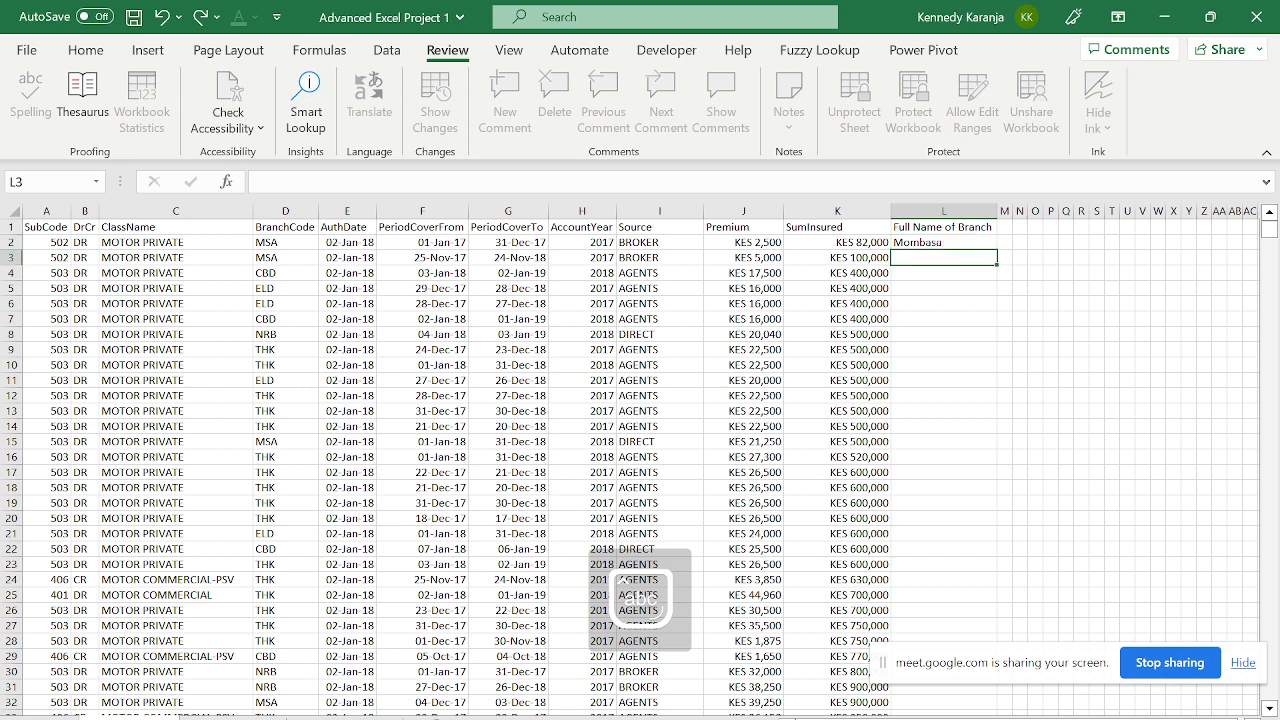
key("Up")
- Confirm locked cells M2 and K4 refuse edits, then return to the project tasks sheet
key("Right")
left_click(518, 190)
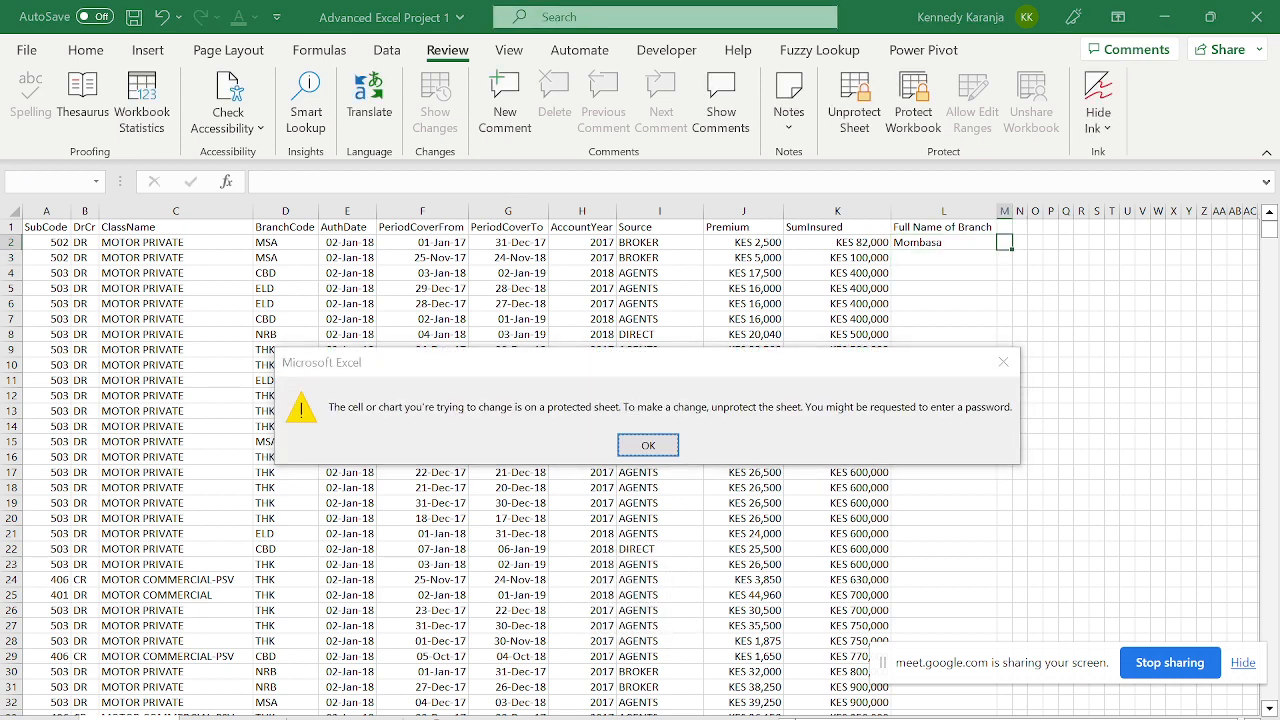
key("Return")
left_click(884, 279)
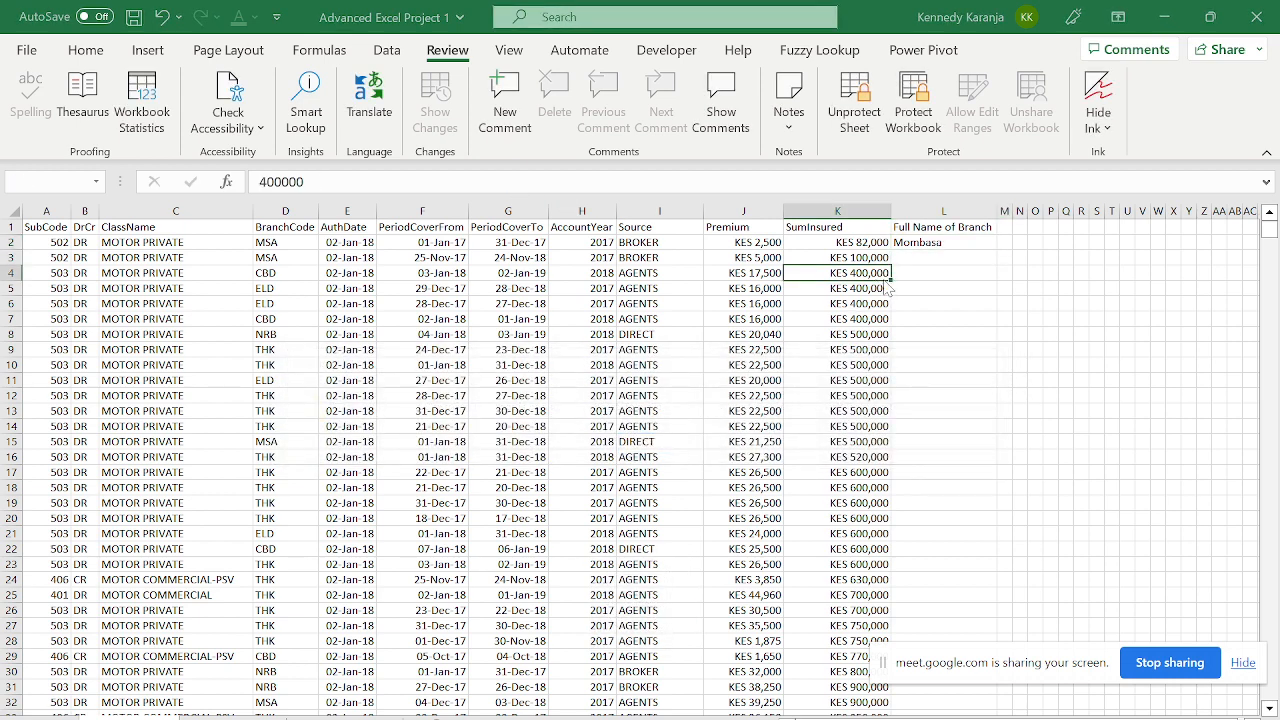
double_click(887, 280)
key("Return")
left_click(915, 255)
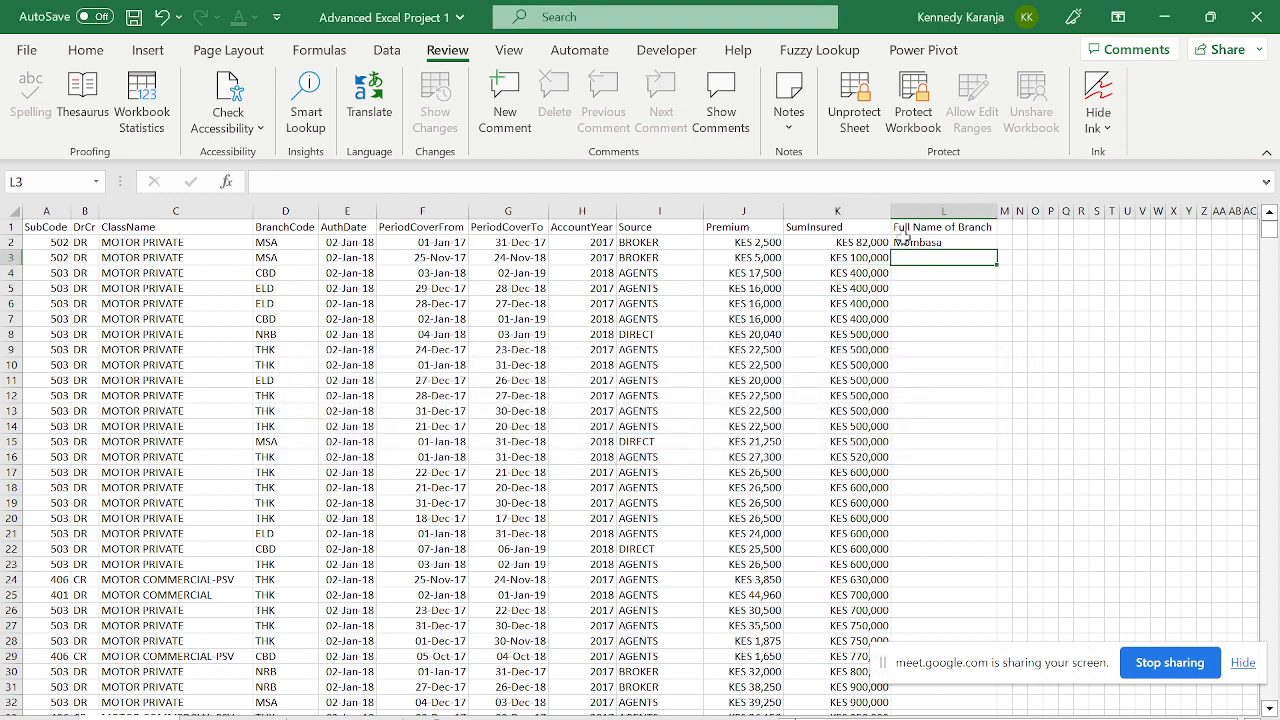
left_click(905, 241)
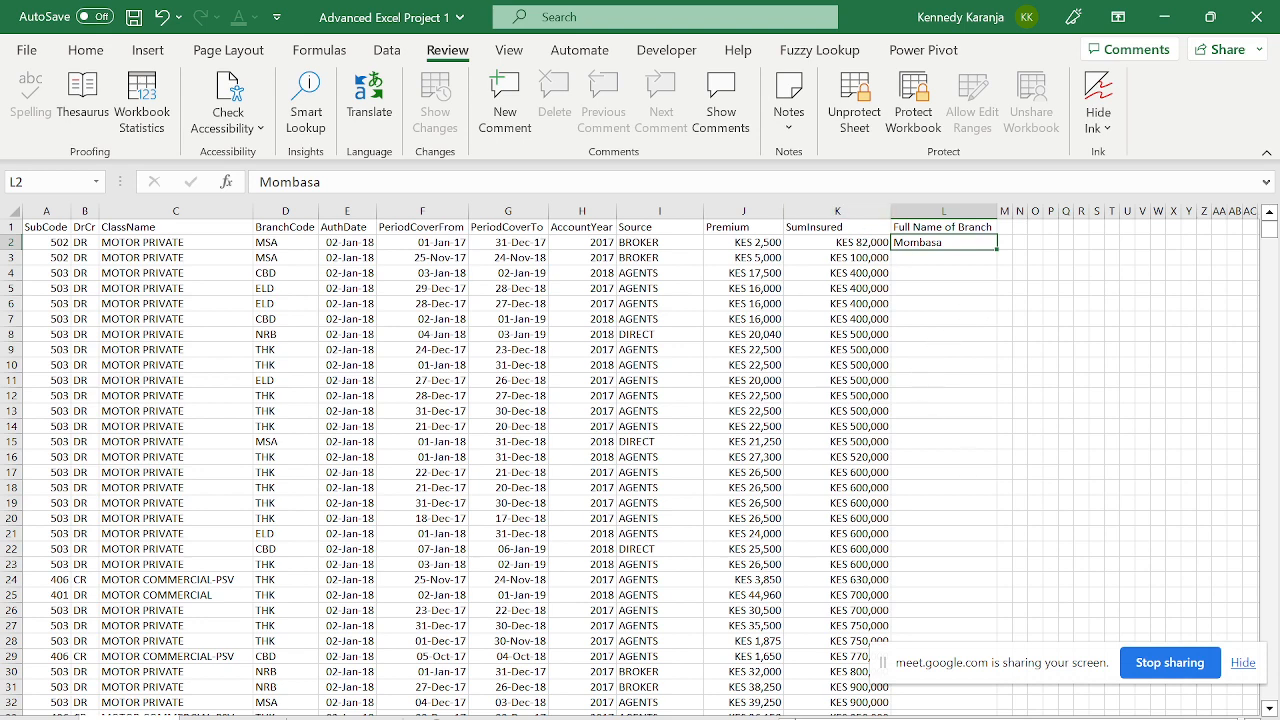
key("ctrl+Page_Up")
left_click(353, 443)
key("Home")
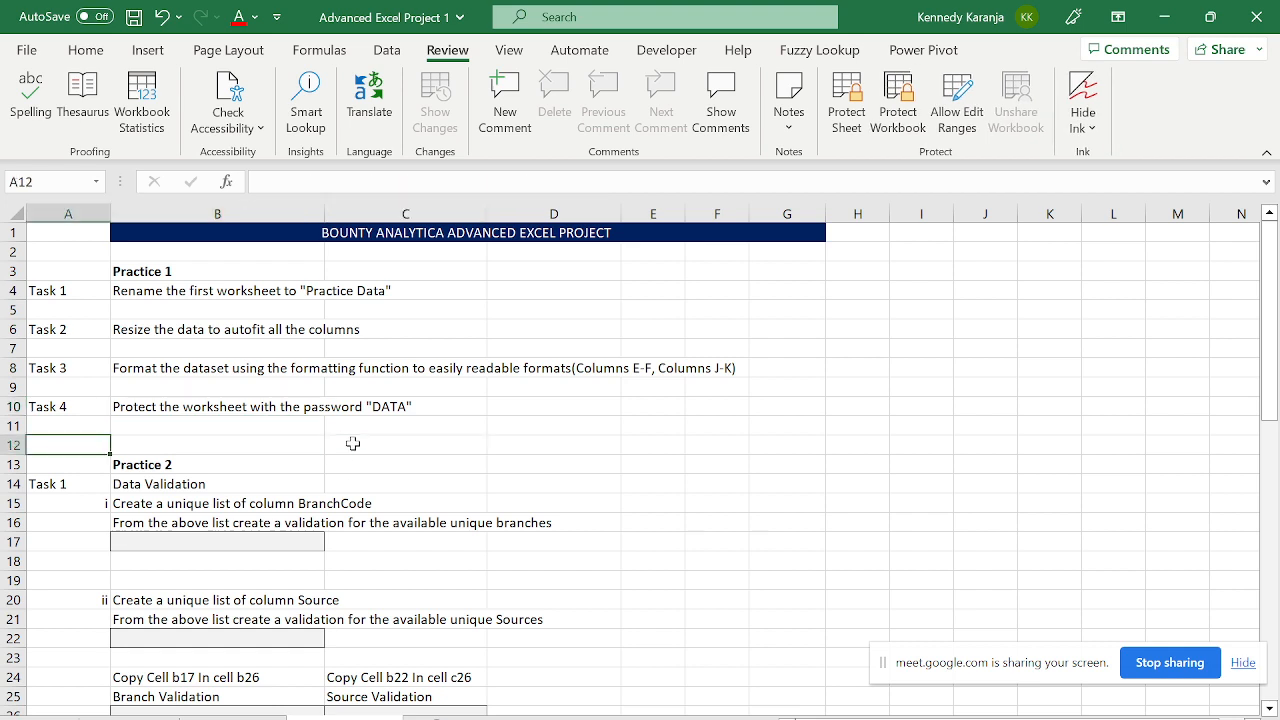
key("Down")
key("Down")
key("Right")
key("Up")
key("Up")
key("Up")
key("Up")
key("Up")
key("Up")
key("Up")
key("Up")
key("Up")
key("Up")
key("Up")
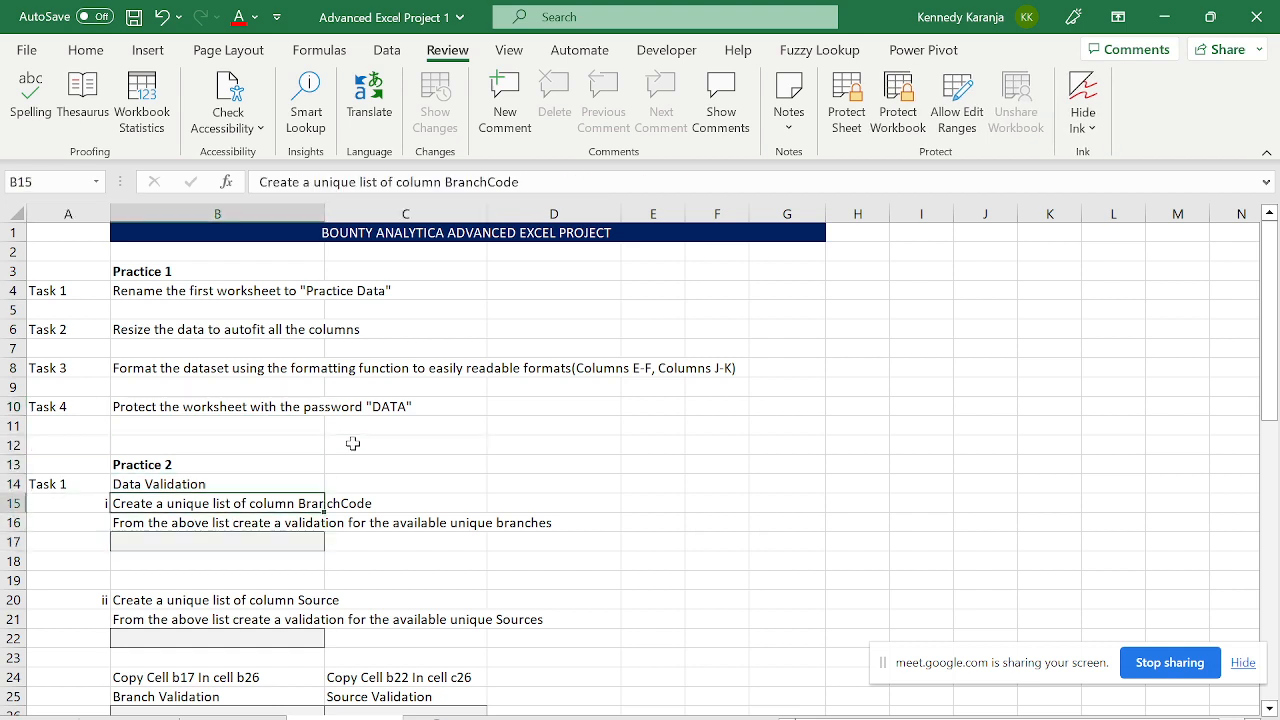
key("shift+Up")
key("shift+Down")
key("shift+Down")
key("shift+Down")
key("shift+Down")
key("shift+Down")
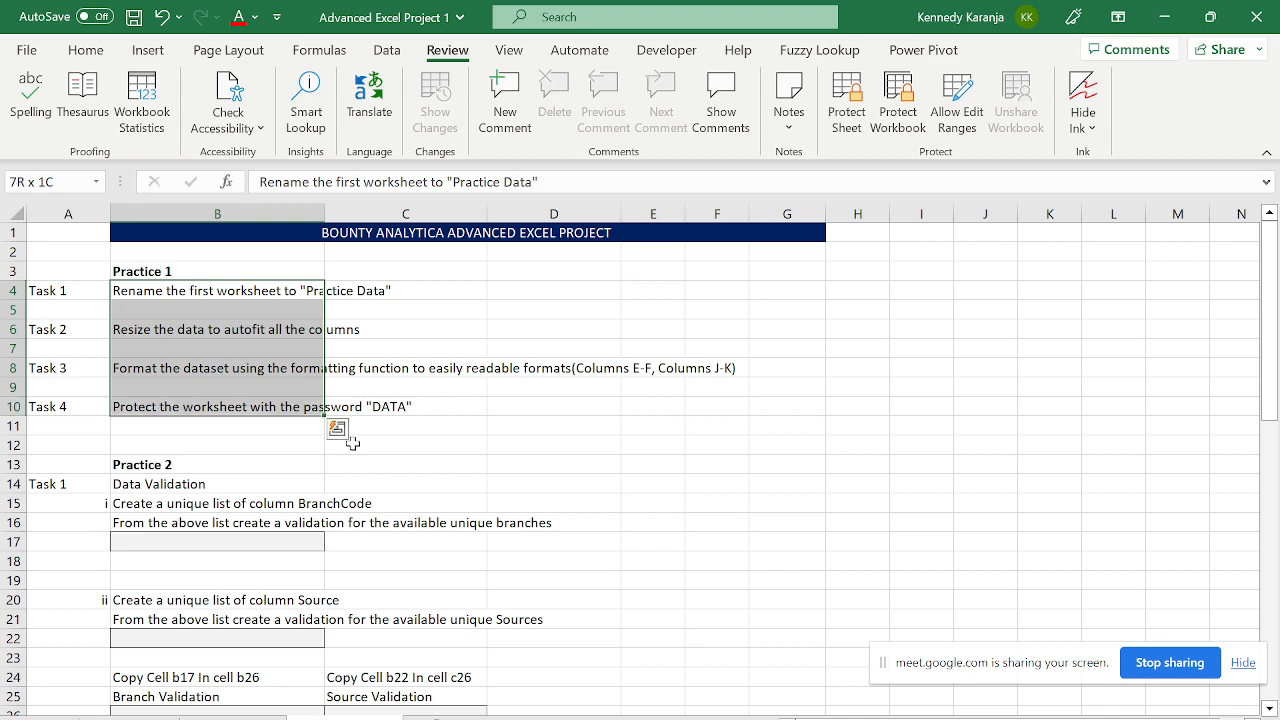
key("ctrl+Page_Down")
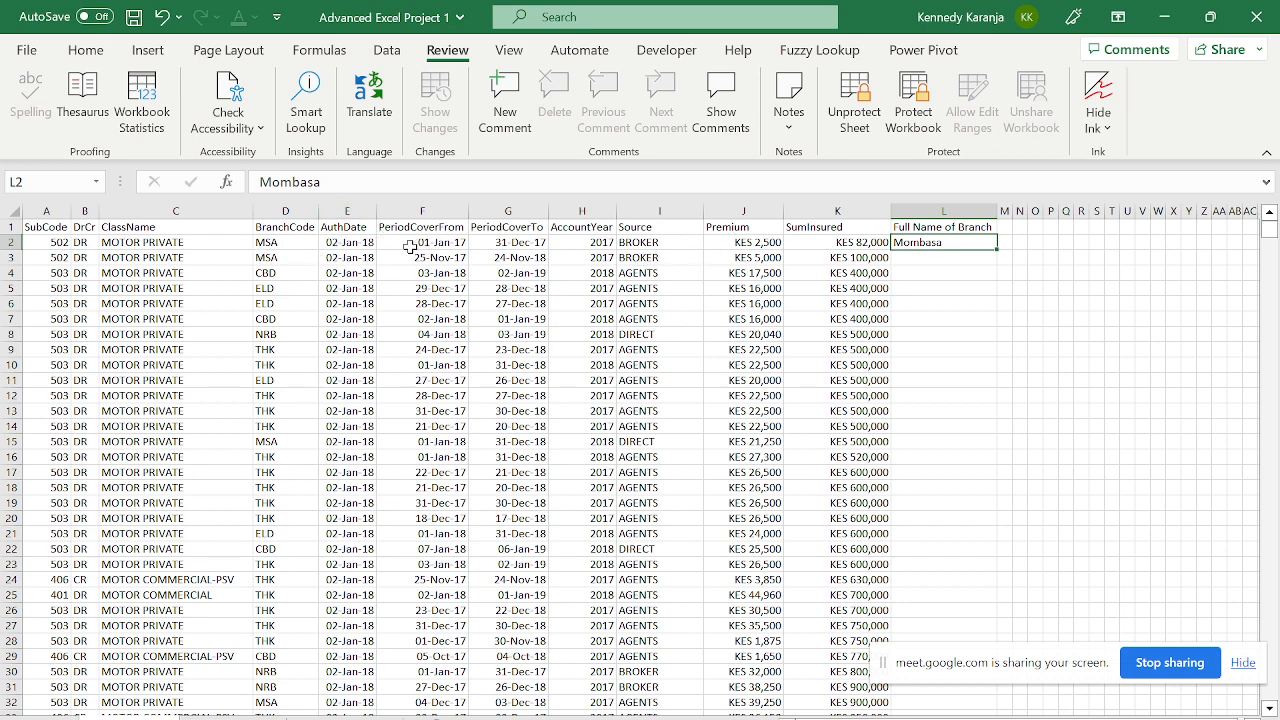
- Inspect the data row values, from the cover and authorisation dates through premium and sum insured
left_click(430, 244)
left_click(485, 243)
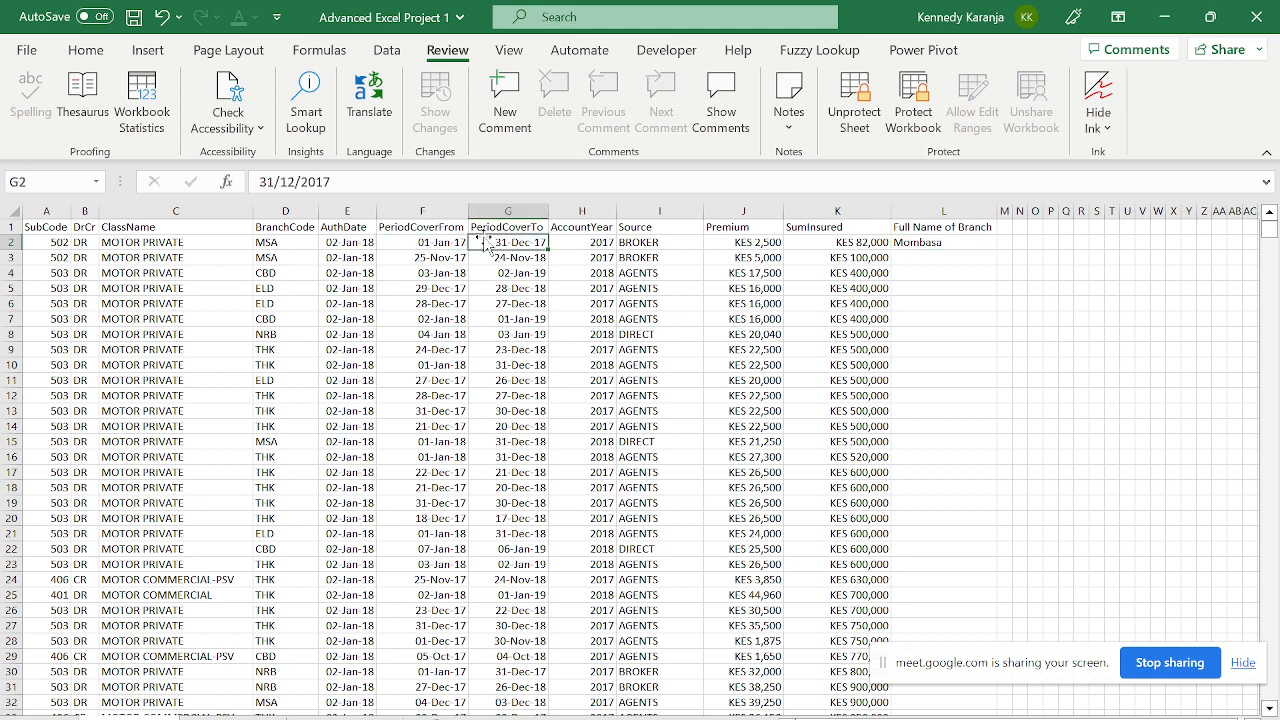
left_click(347, 257)
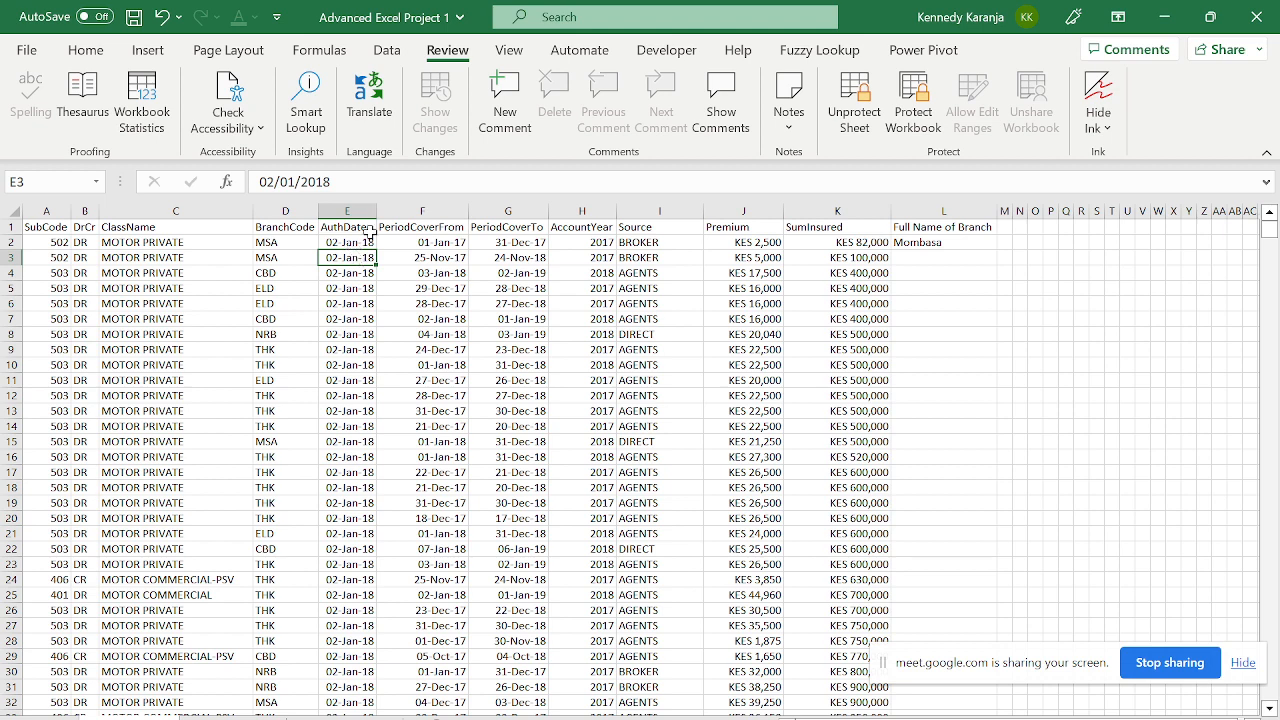
left_click(368, 229)
left_click(368, 242)
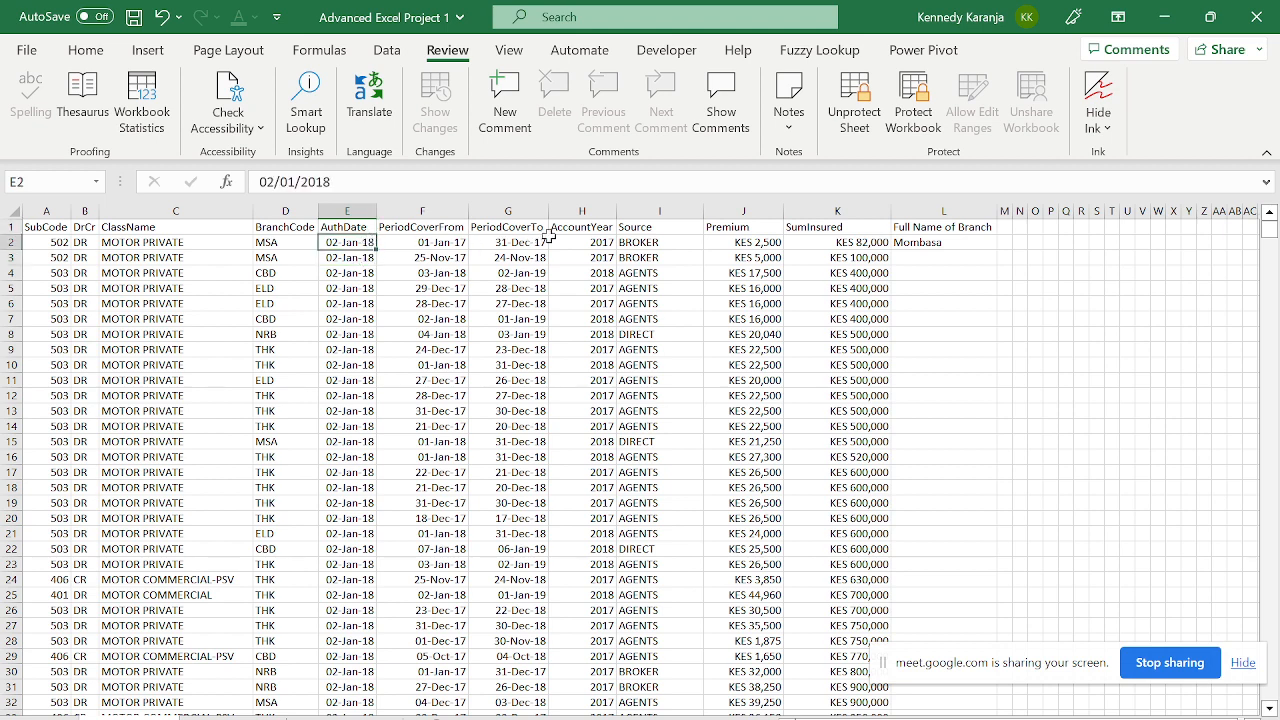
left_click(590, 242)
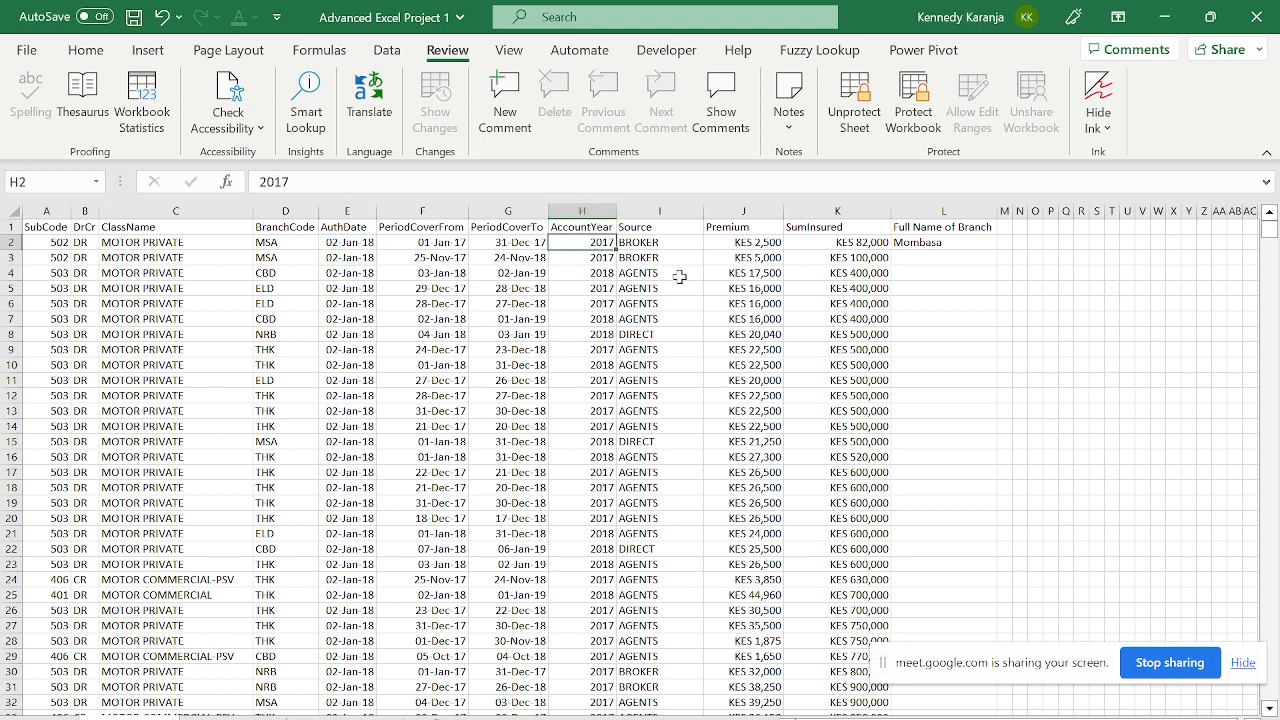
left_click(691, 243)
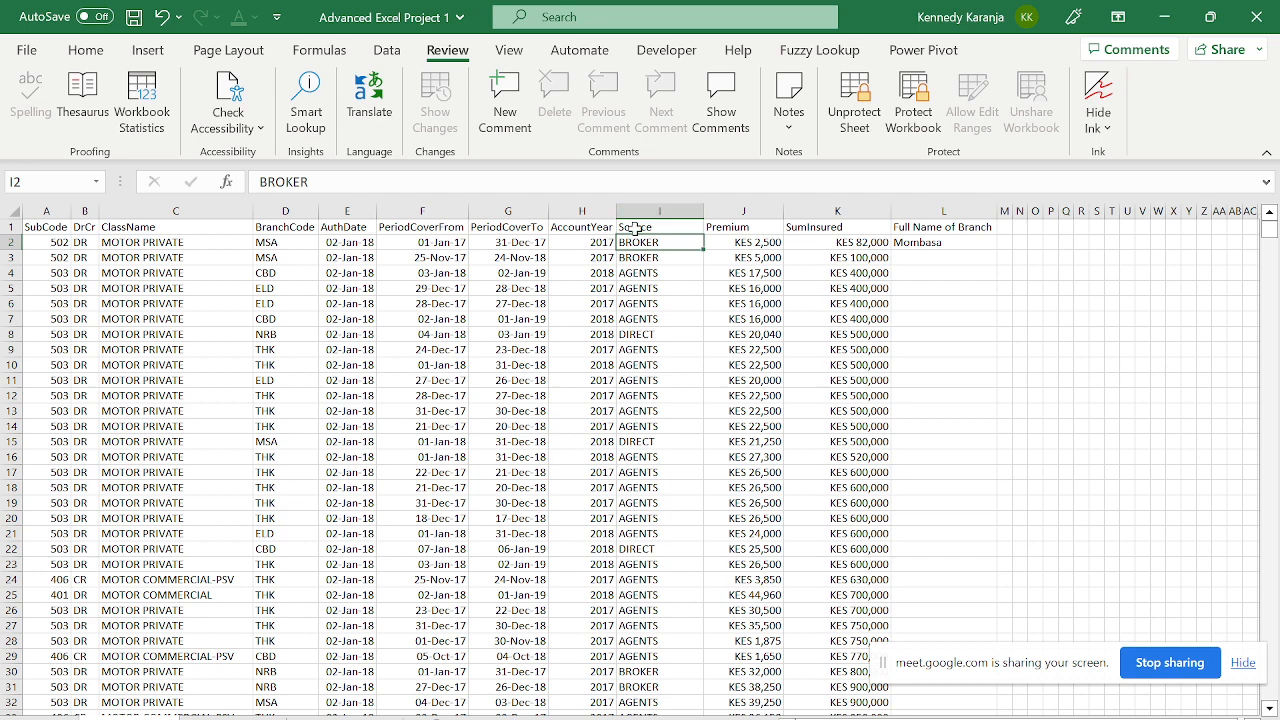
left_click(750, 242)
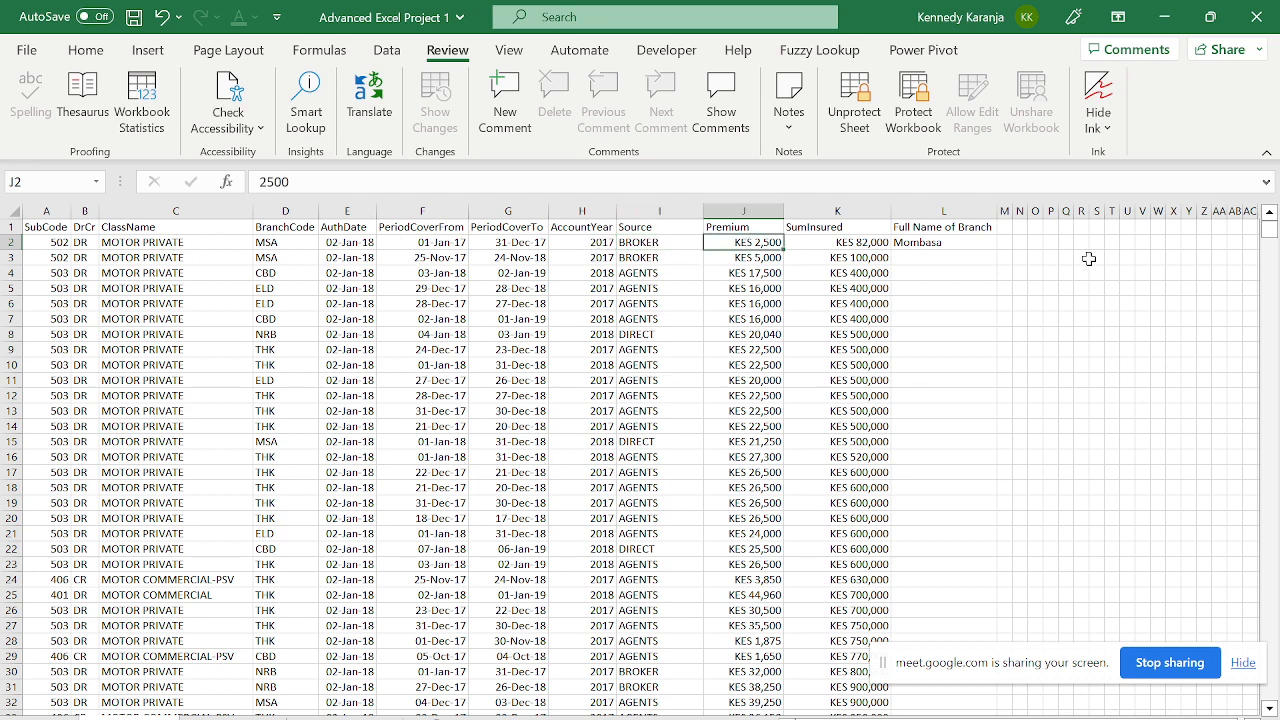
left_click(840, 243)
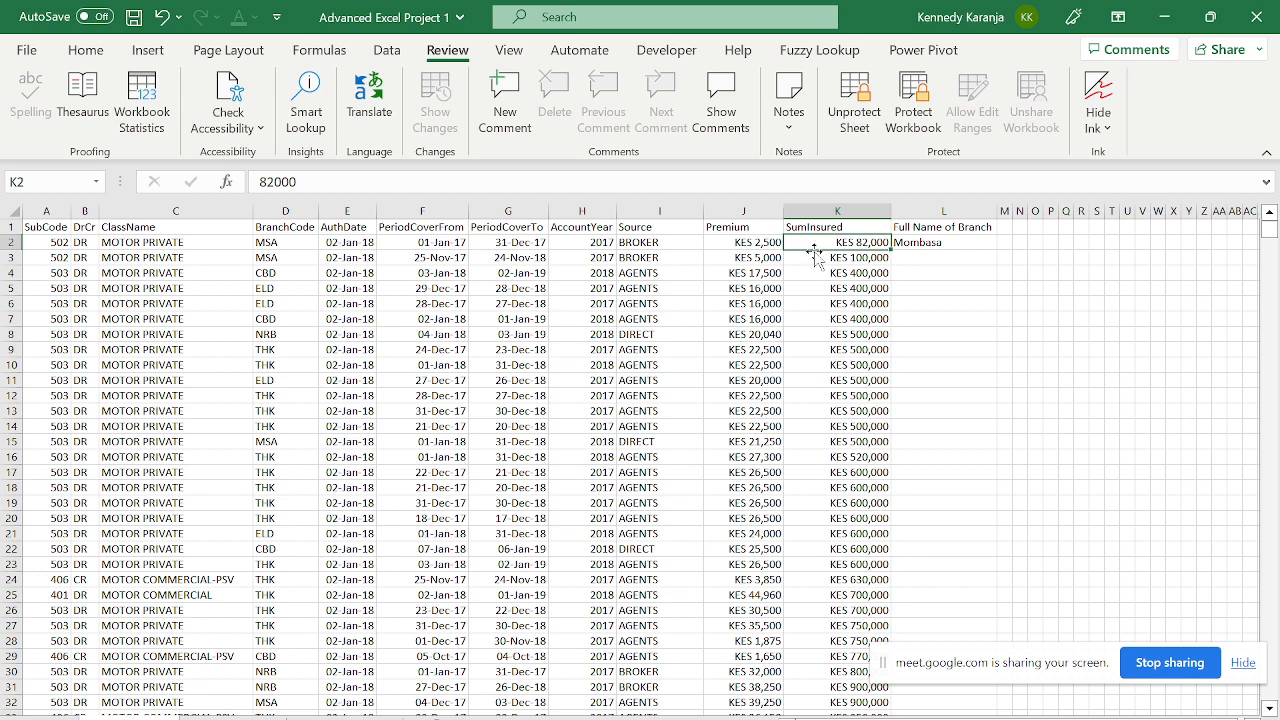
- Try deleting the branch names in L1:L3, dismiss the protection warning, and return to the tasks sheet
left_click_drag(929, 228, 937, 258)
key("Delete")
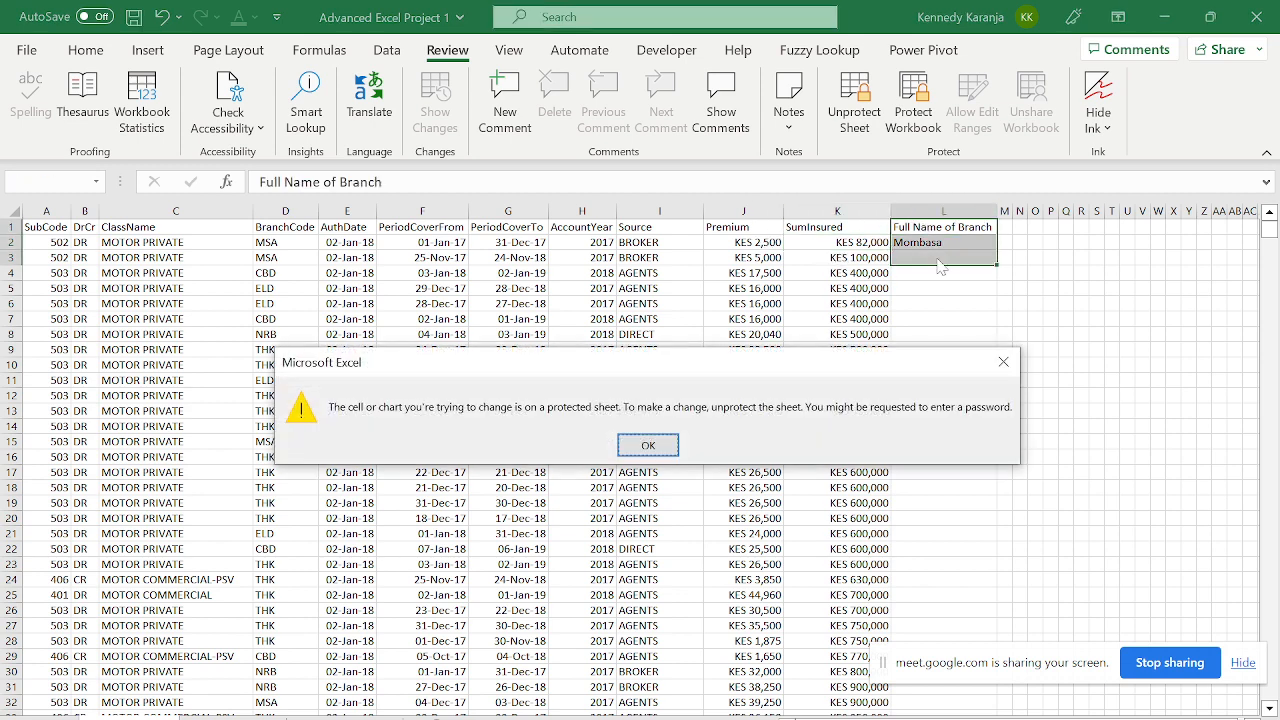
key("Return")
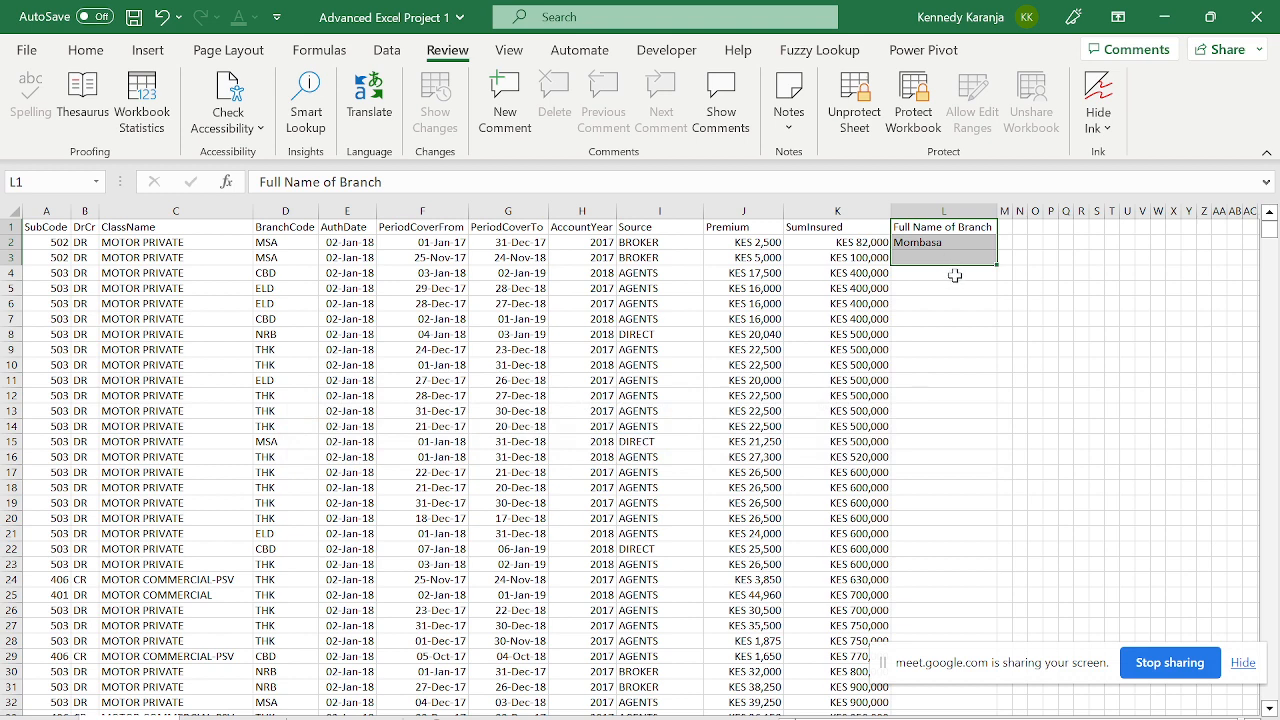
left_click(340, 707)
left_click(342, 718)
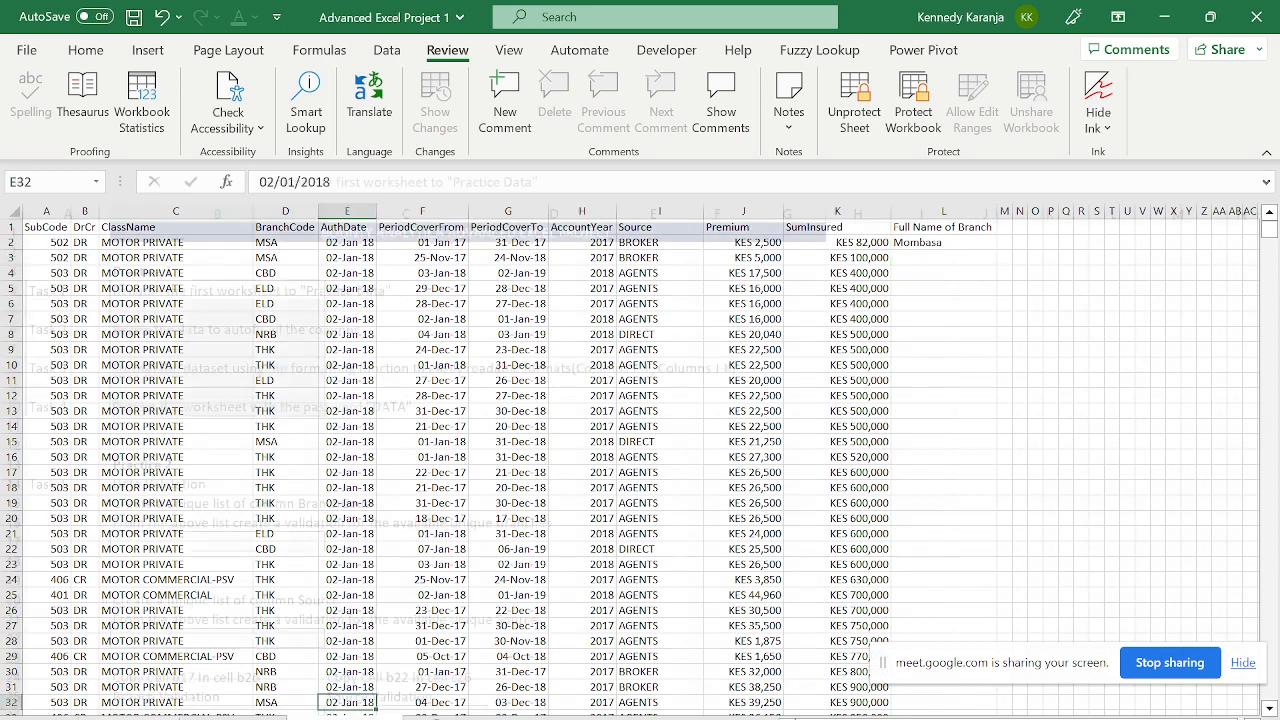
left_click(429, 246)
key("ctrl+Down")
key("ctrl+Down")
key("Down")
key("Home")
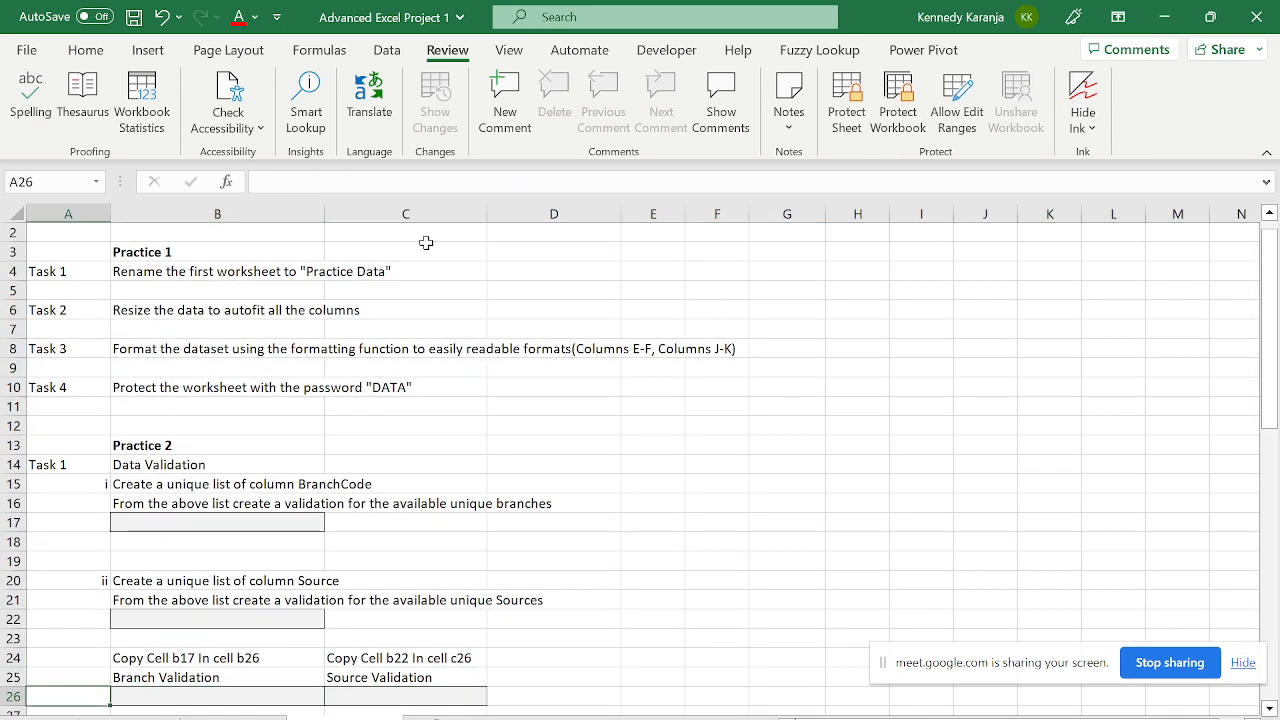
key("Up")
key("Up")
key("Up")
key("Up")
key("Up")
key("Up")
key("Right")
key("Up")
key("Up")
key("Up")
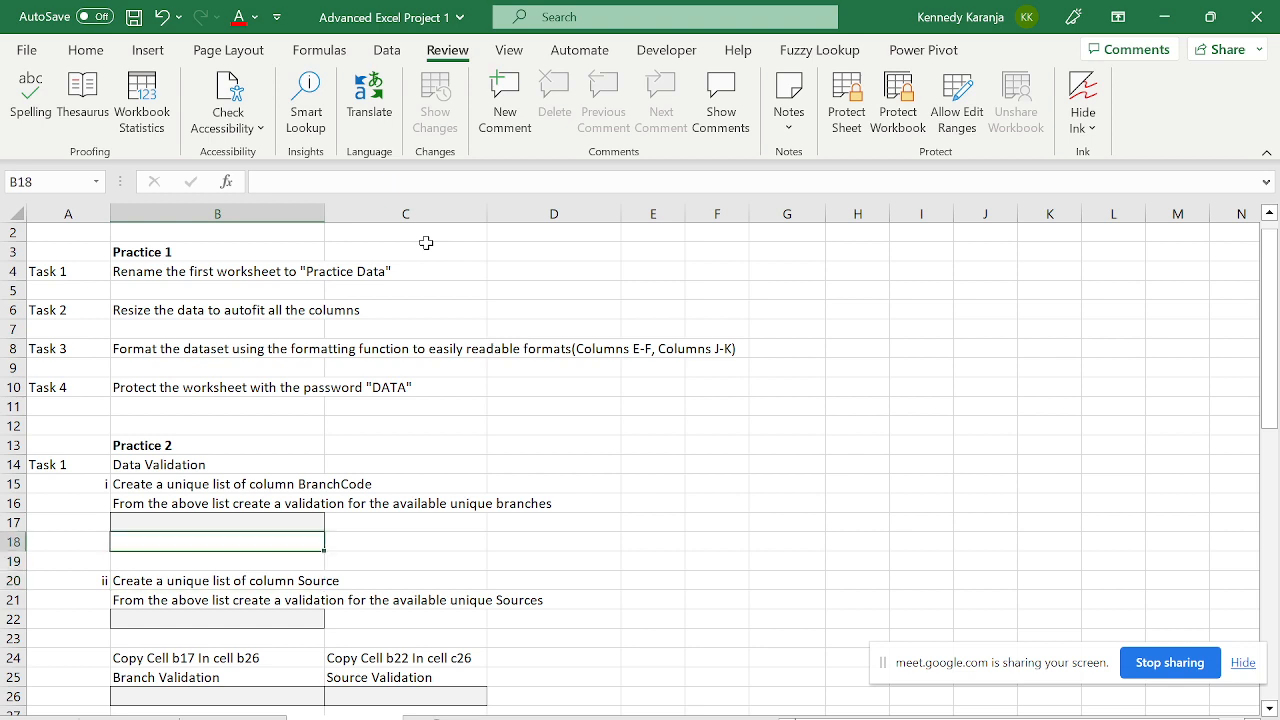
key("Down")
key("Down")
key("Up")
key("Up")
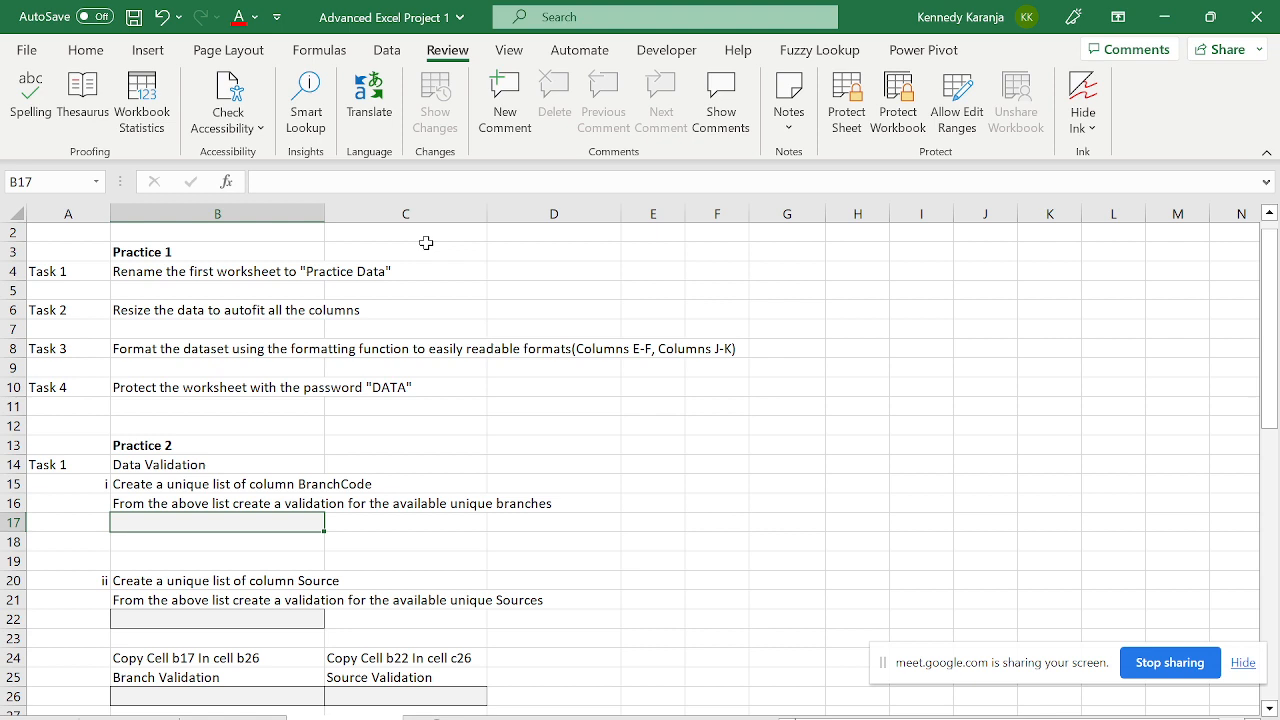
key("Down")
key("Down")
key("Down")
key("Down")
key("Down")
key("Down")
key("Down")
key("Down")
key("Down")
key("Down")
key("Down")
key("Down")
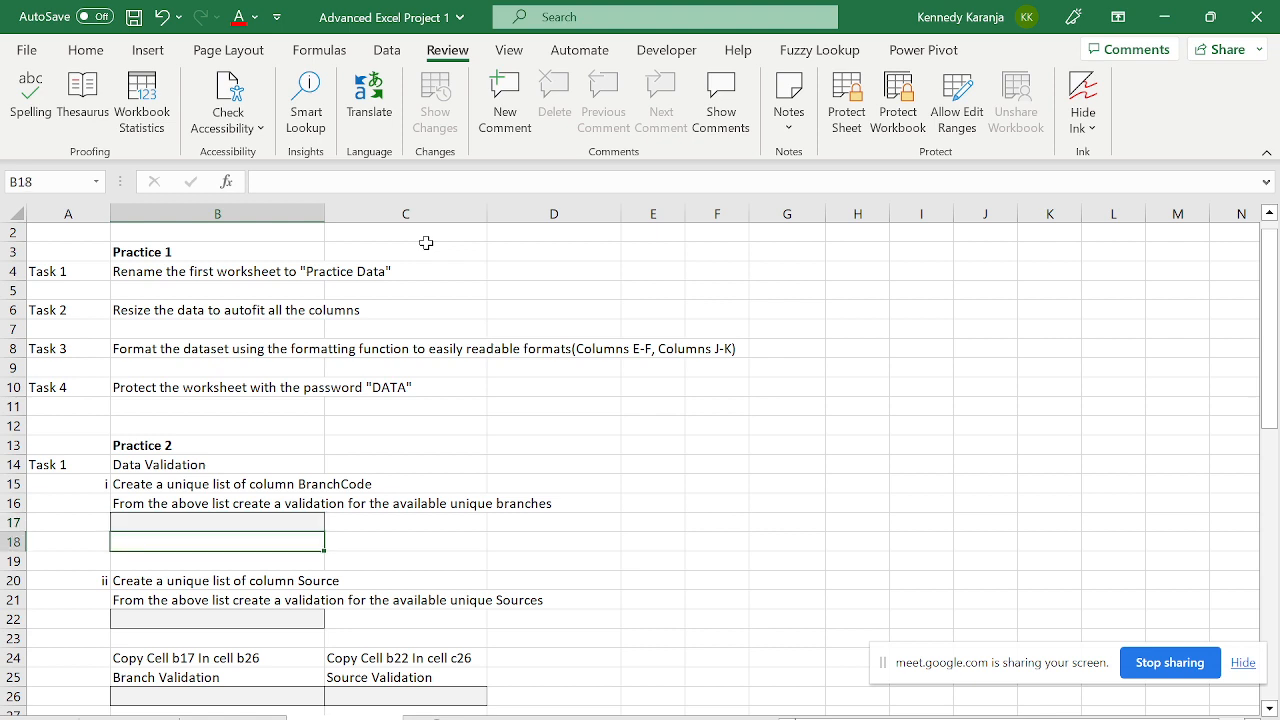
key("Up")
key("Up")
key("Up")
key("Up")
key("Up")
key("Up")
key("Up")
key("Up")
key("Up")
key("Up")
key("Up")
key("Up")
key("Up")
key("Up")
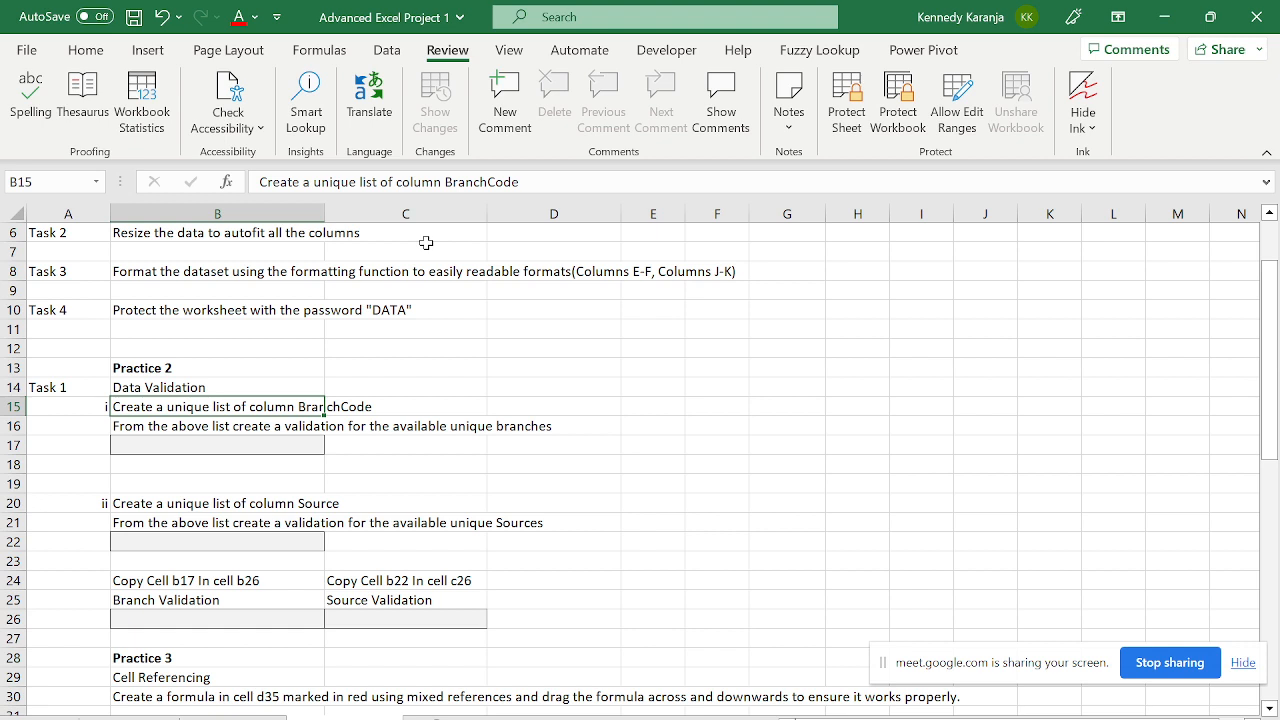
key("Right")
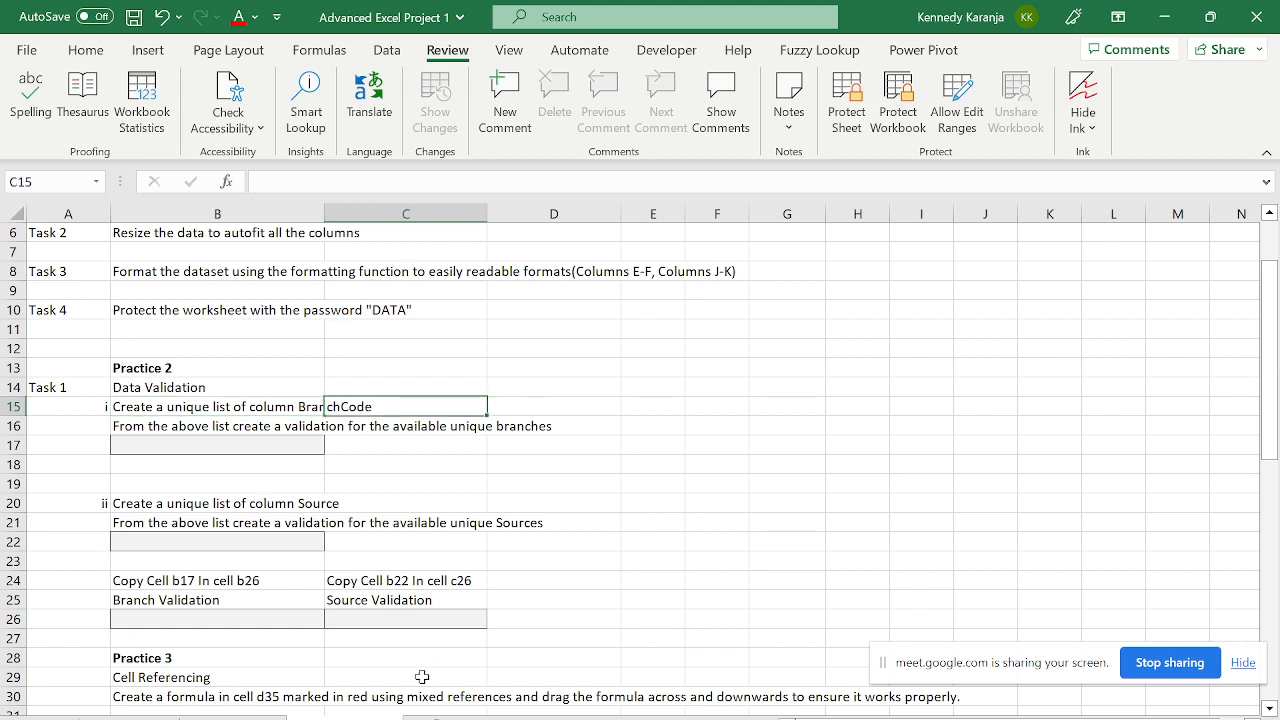
left_click(187, 431)
left_click(191, 445)
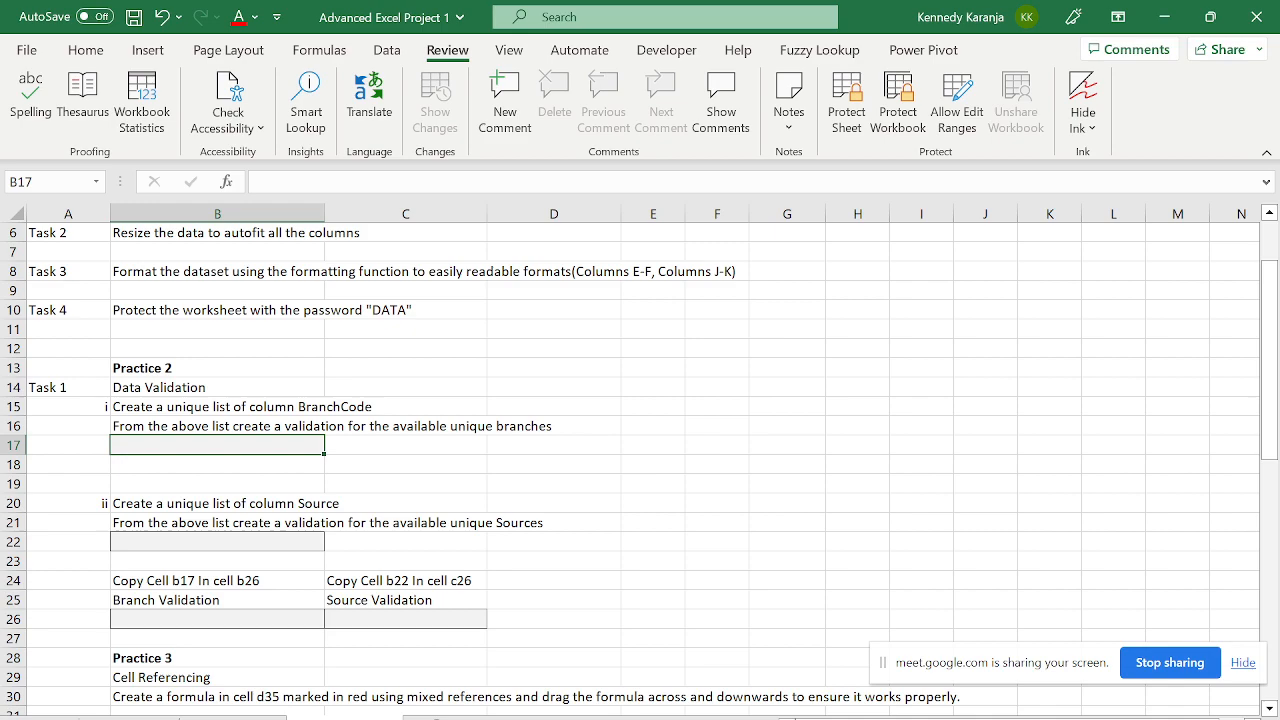
left_click(895, 269)
key("Up")
key("Up")
key("Up")
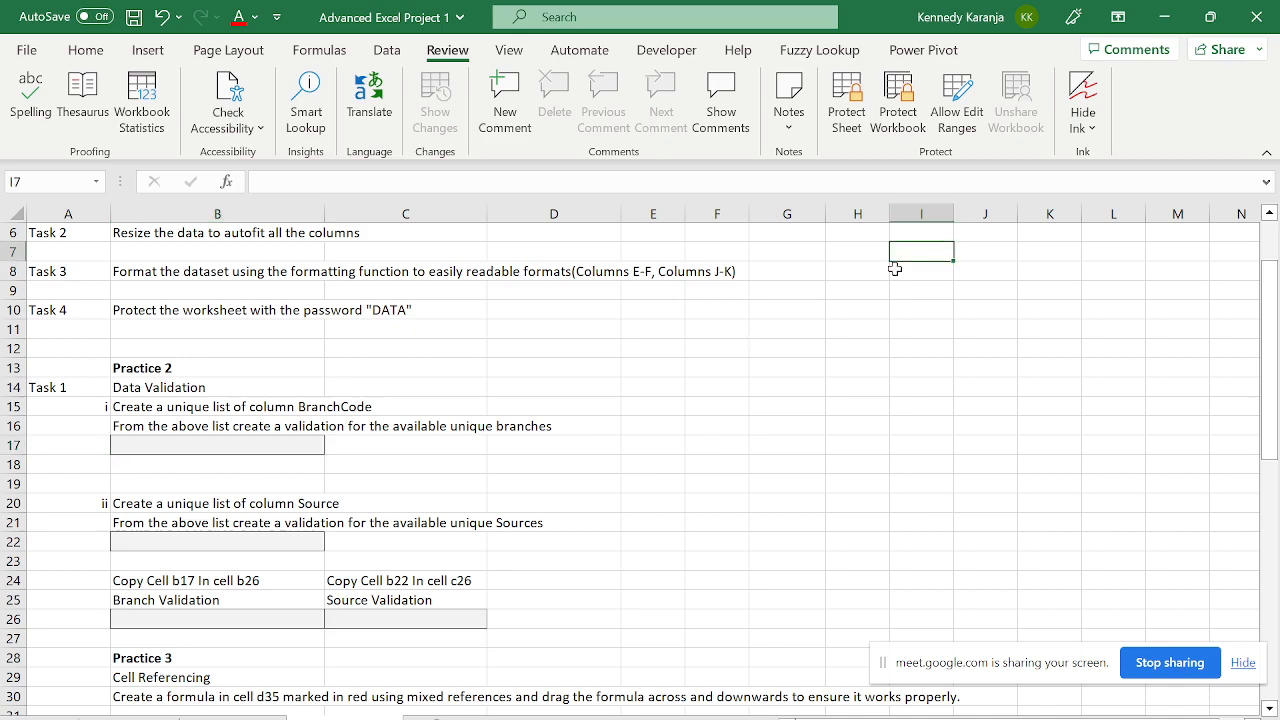
key("Up")
key("Up")
key("Up")
key("Up")
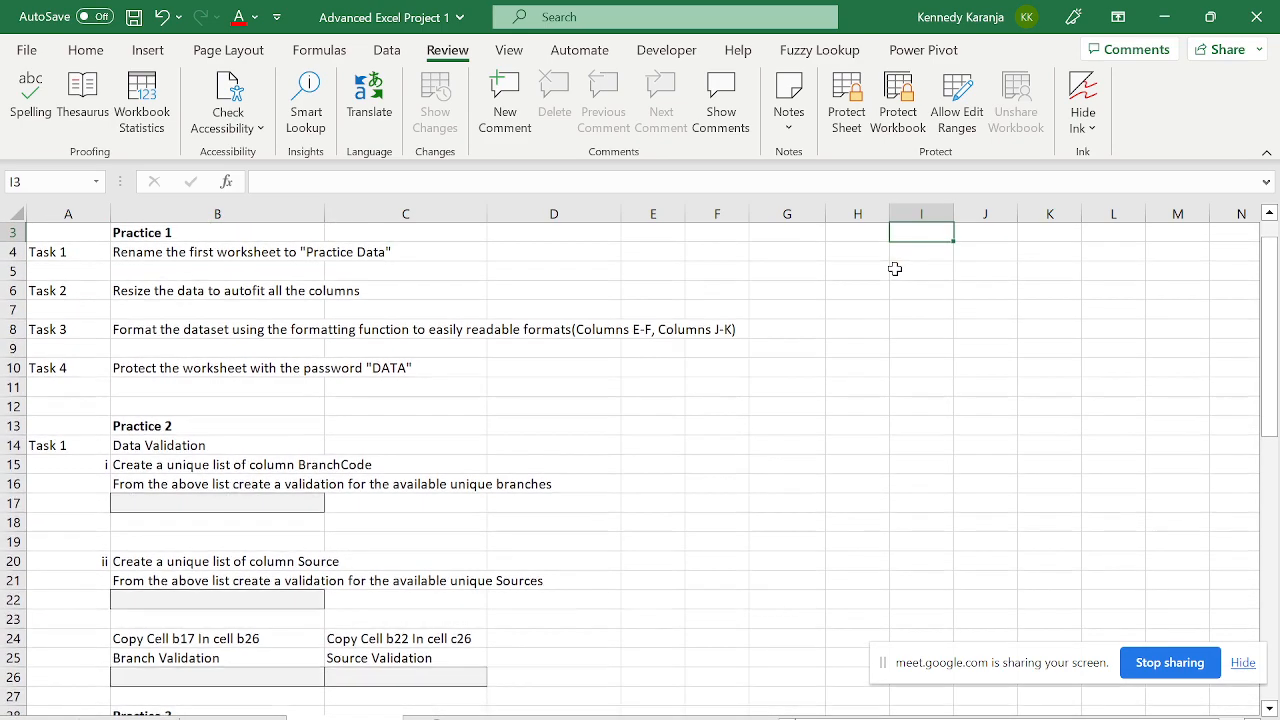
key("Right")
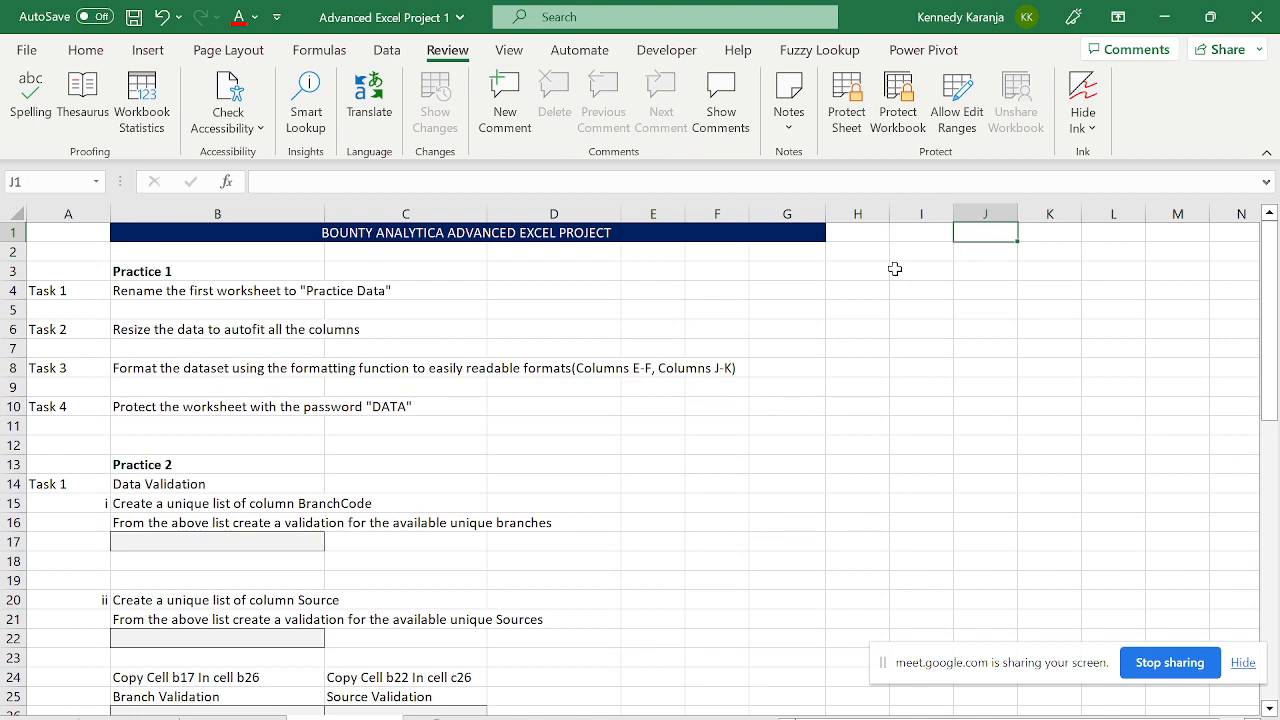
- Back on the data sheet, confirm the E19 authorisation date cannot be edited
left_click(132, 717)
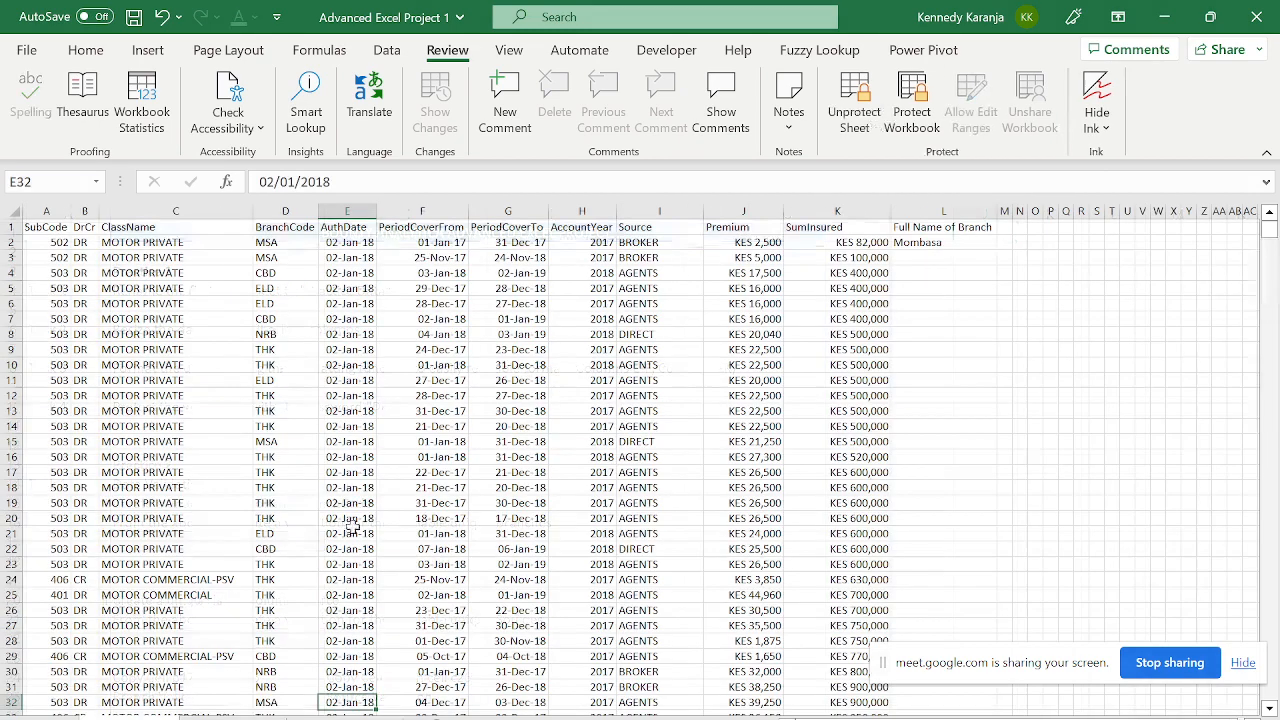
left_click(374, 505)
double_click(375, 506)
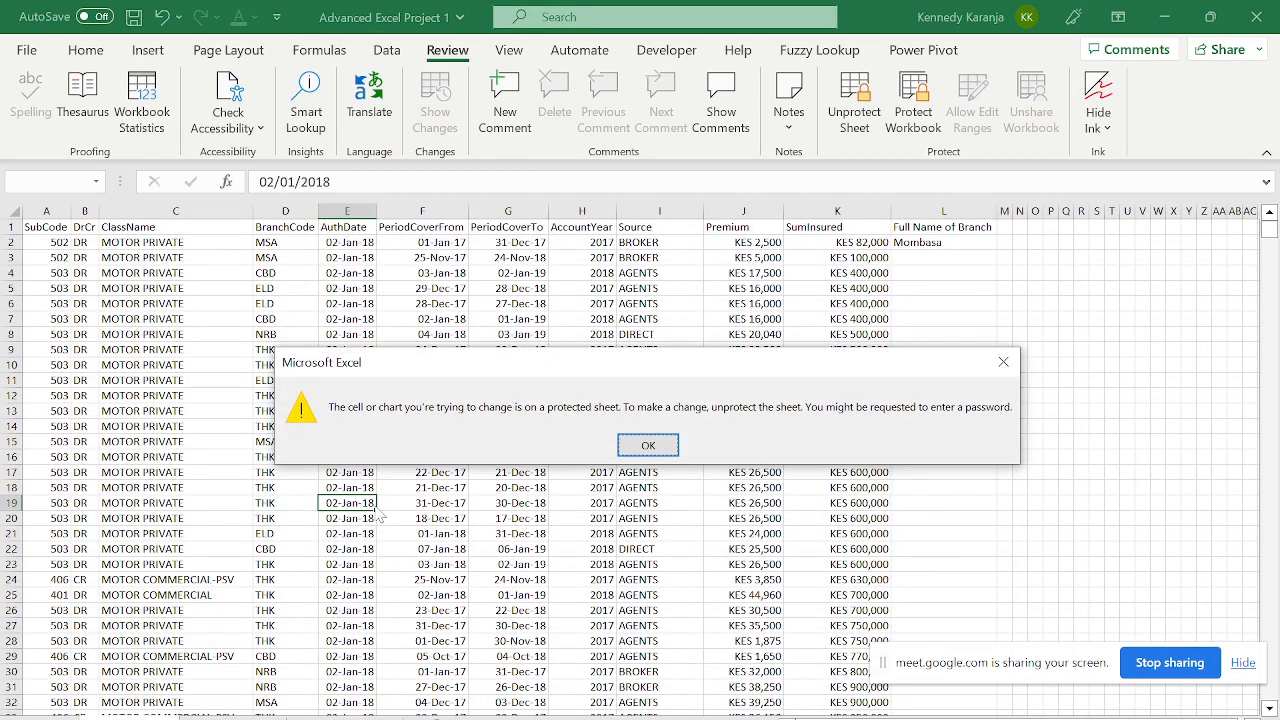
key("Return")
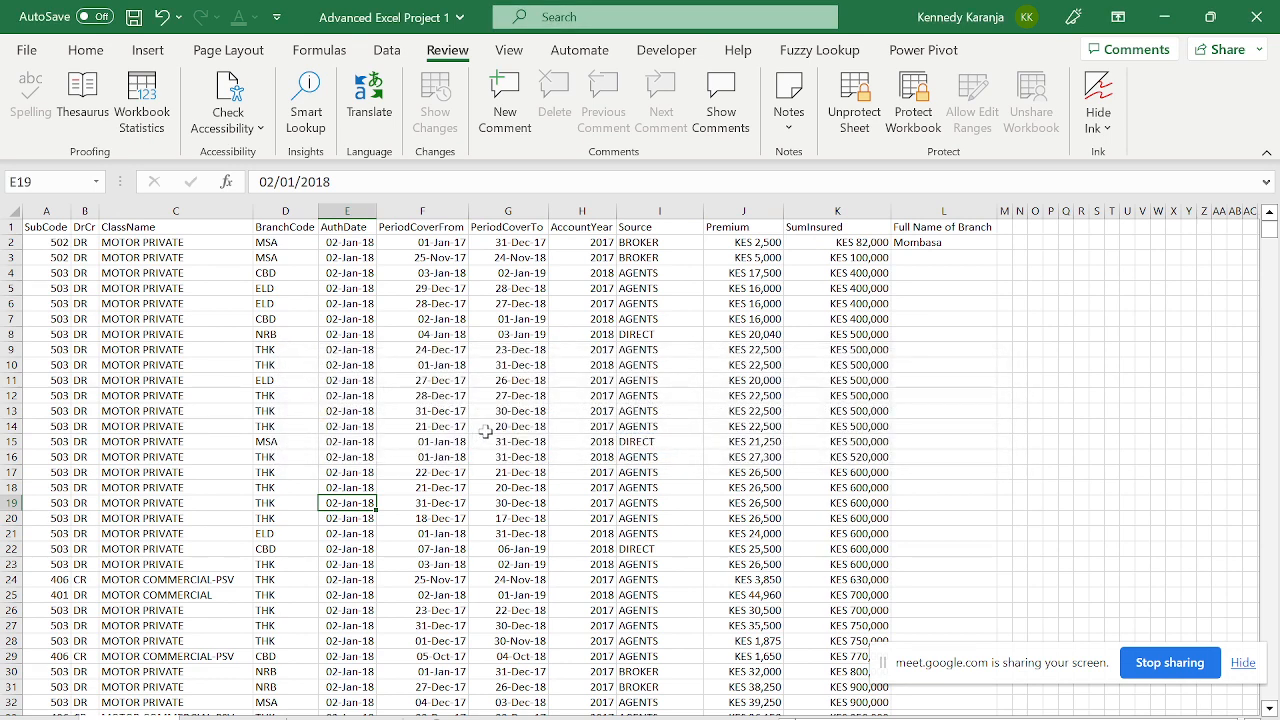
- Select the whole BranchCode column of data and copy it
left_click(179, 292)
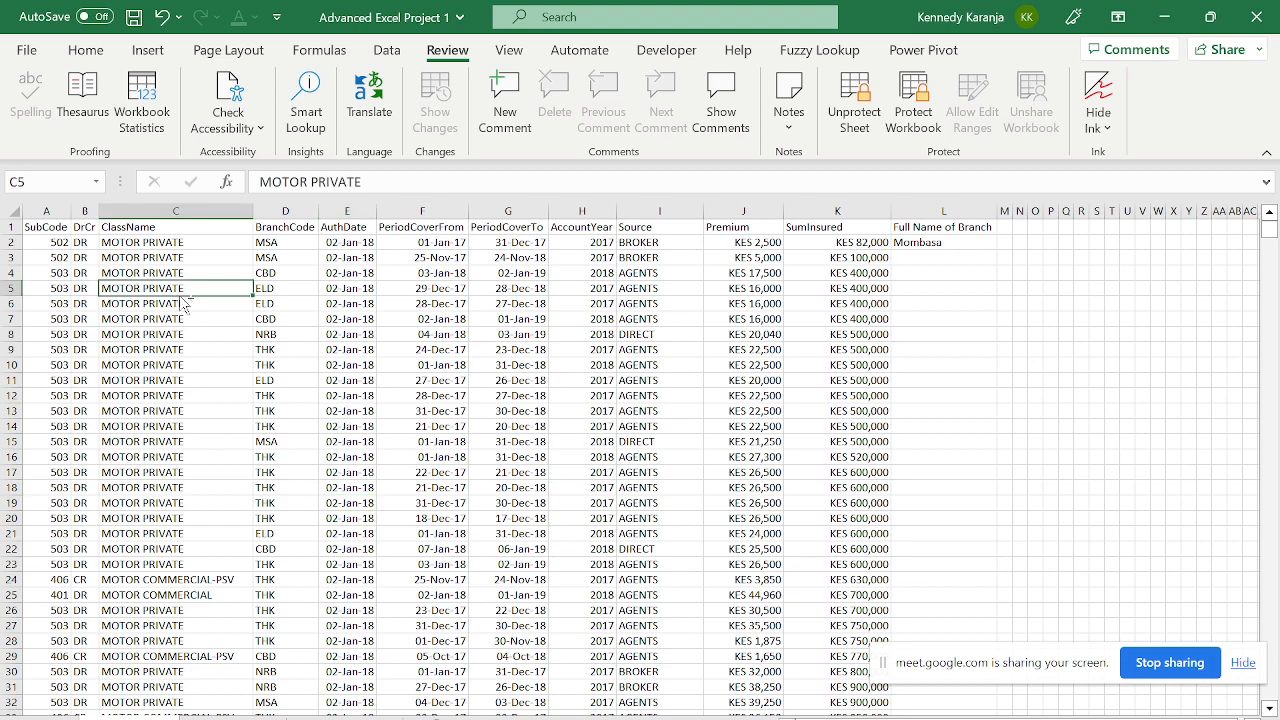
key("ctrl+Up")
key("Right")
key("Right")
key("Right")
key("Right")
key("Right")
key("Right")
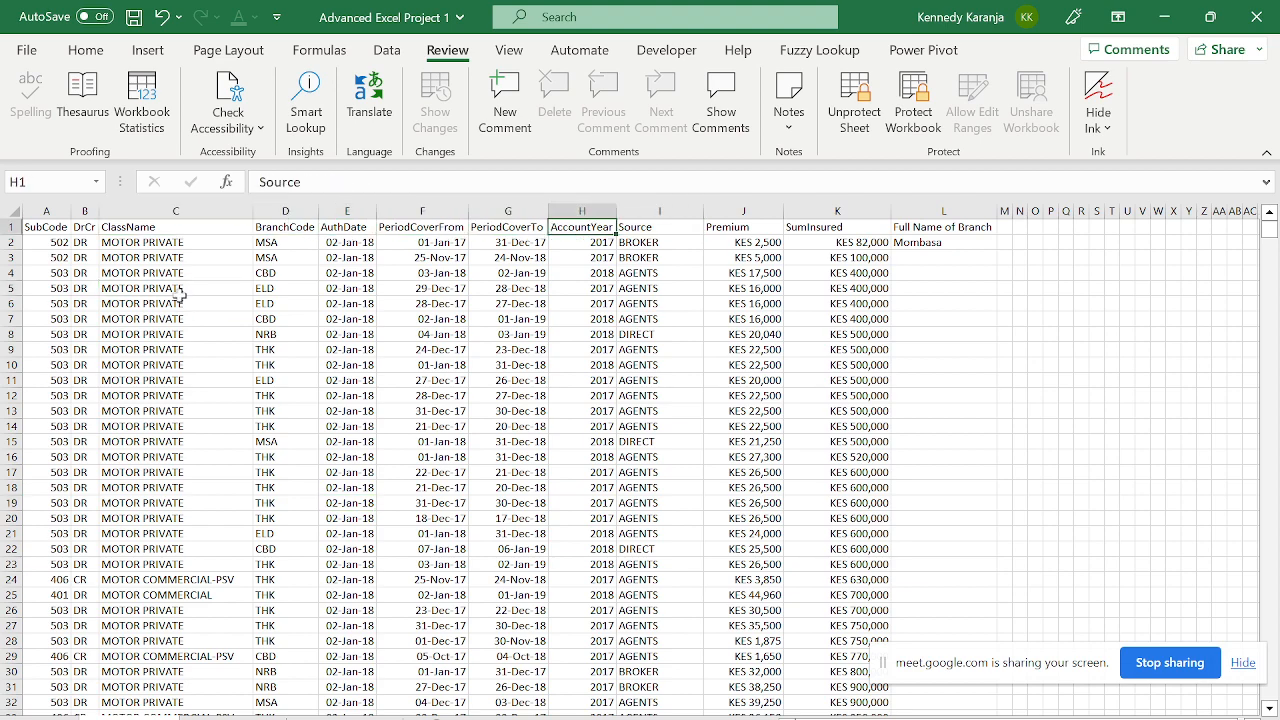
key("Left")
key("Left")
key("Left")
key("Left")
key("Left")
key("Left")
key("Right")
key("ctrl+shift+Down")
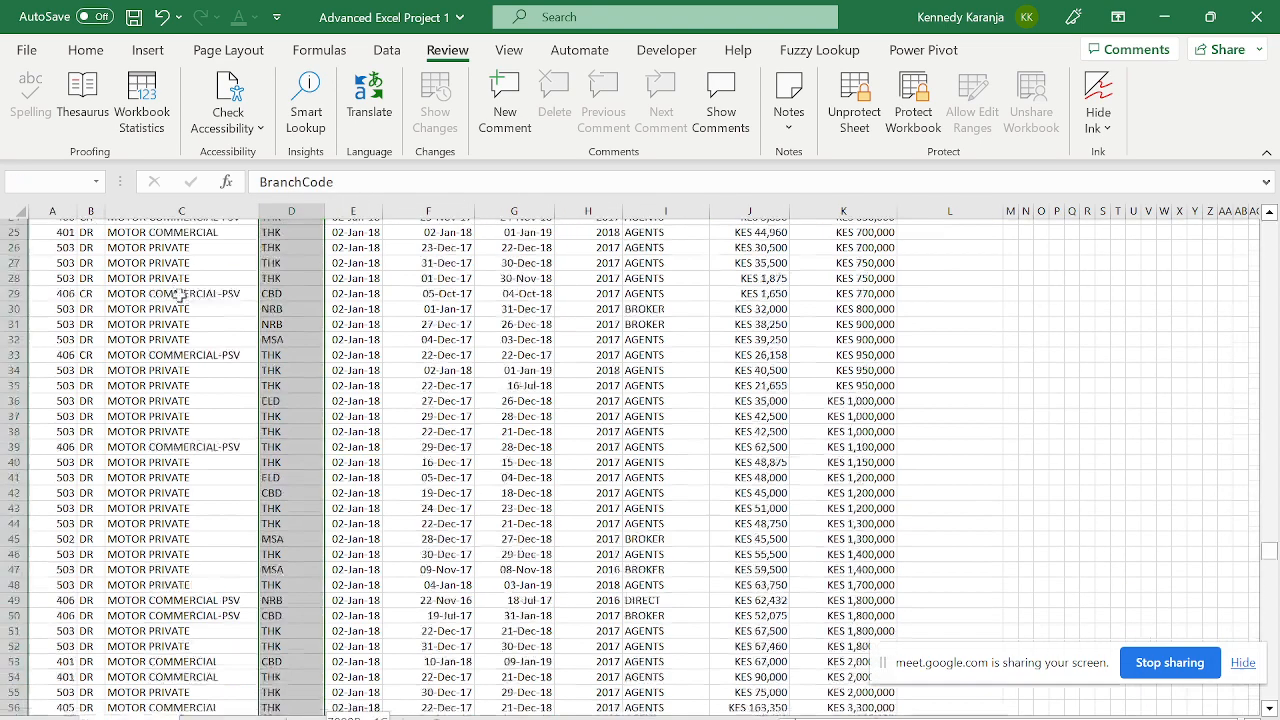
key("ctrl+c")
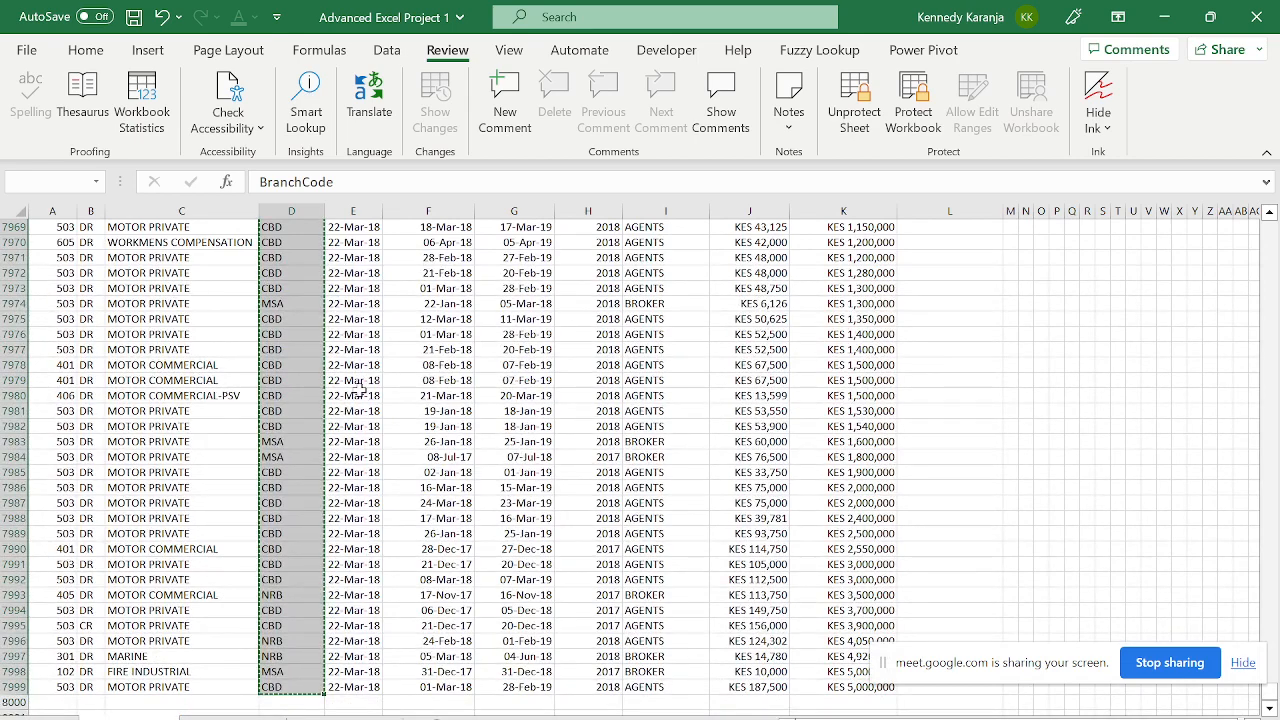
- Try pasting beside the data, dismiss the protection warning, and go to the task-list sheet
left_click(607, 408)
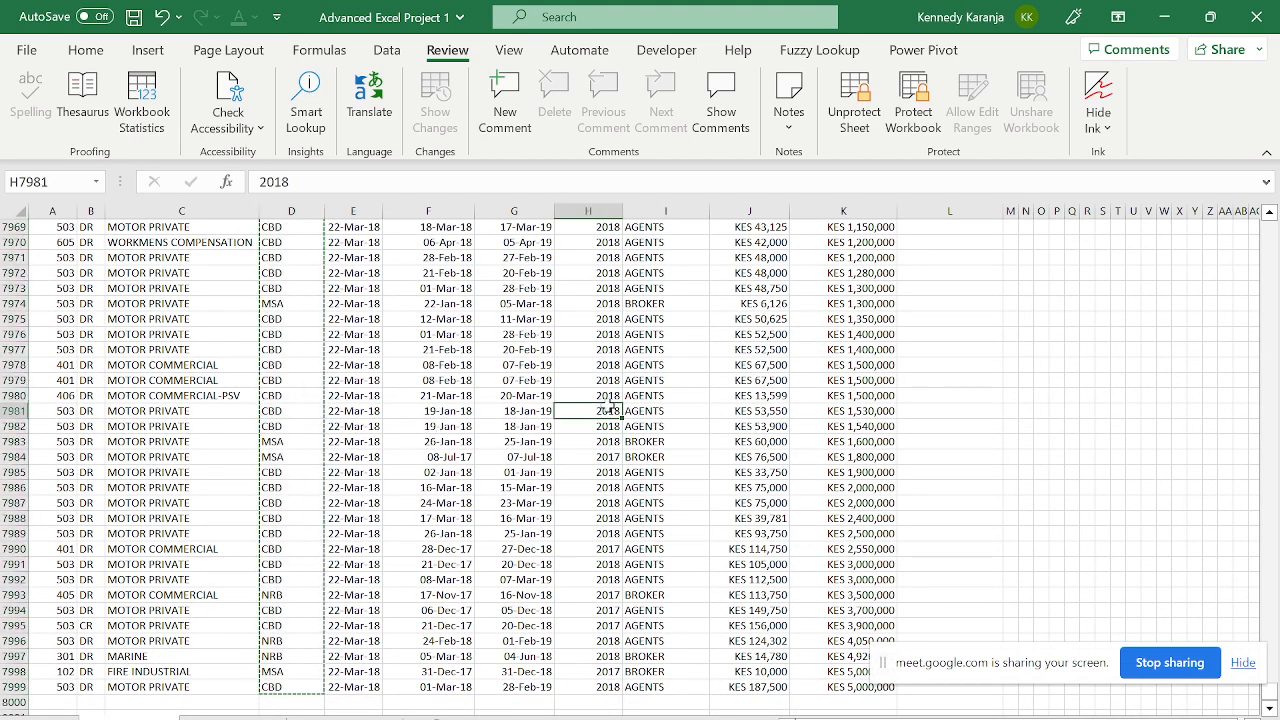
key("ctrl+Up")
key("ctrl+Right")
key("Right")
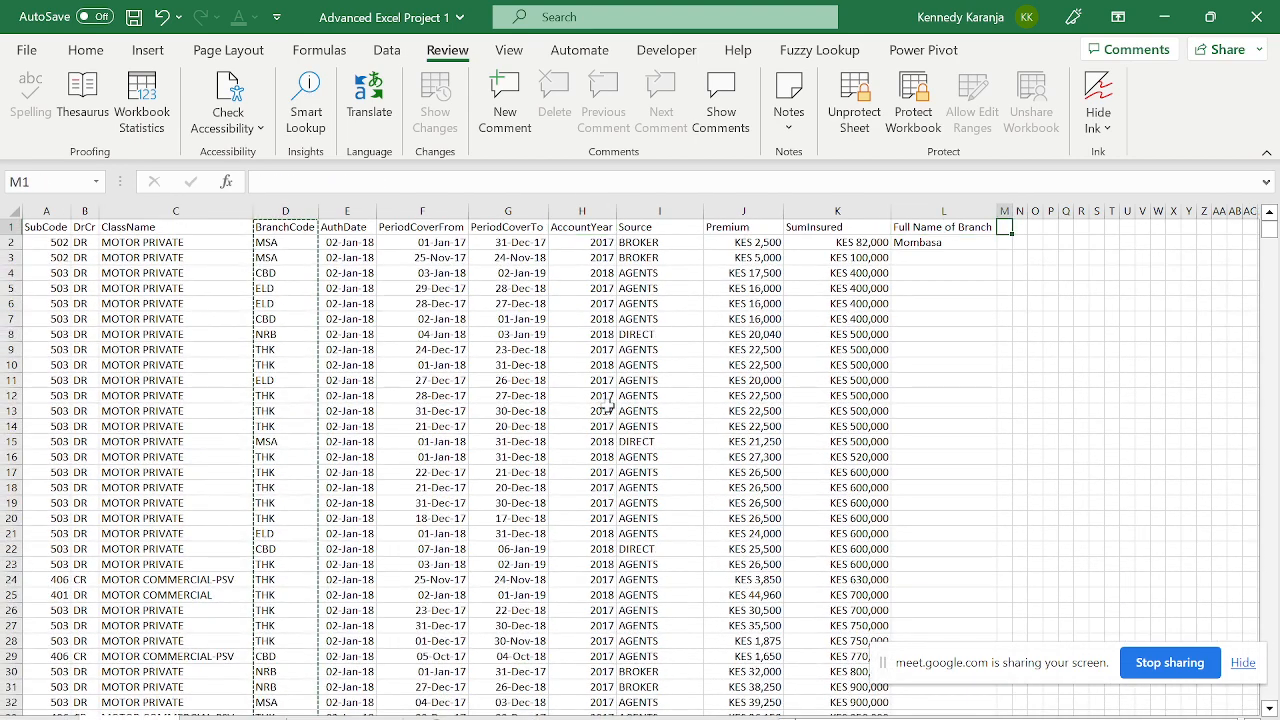
key("ctrl+v")
key("Return")
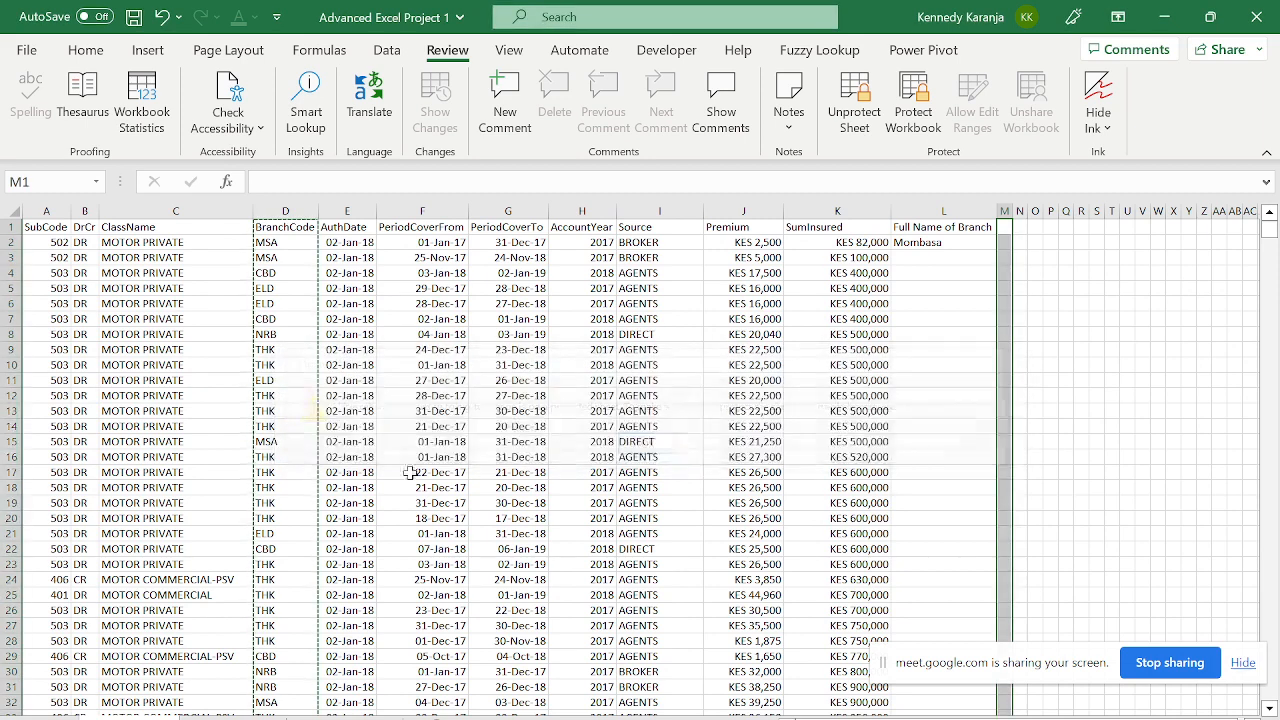
left_click(345, 717)
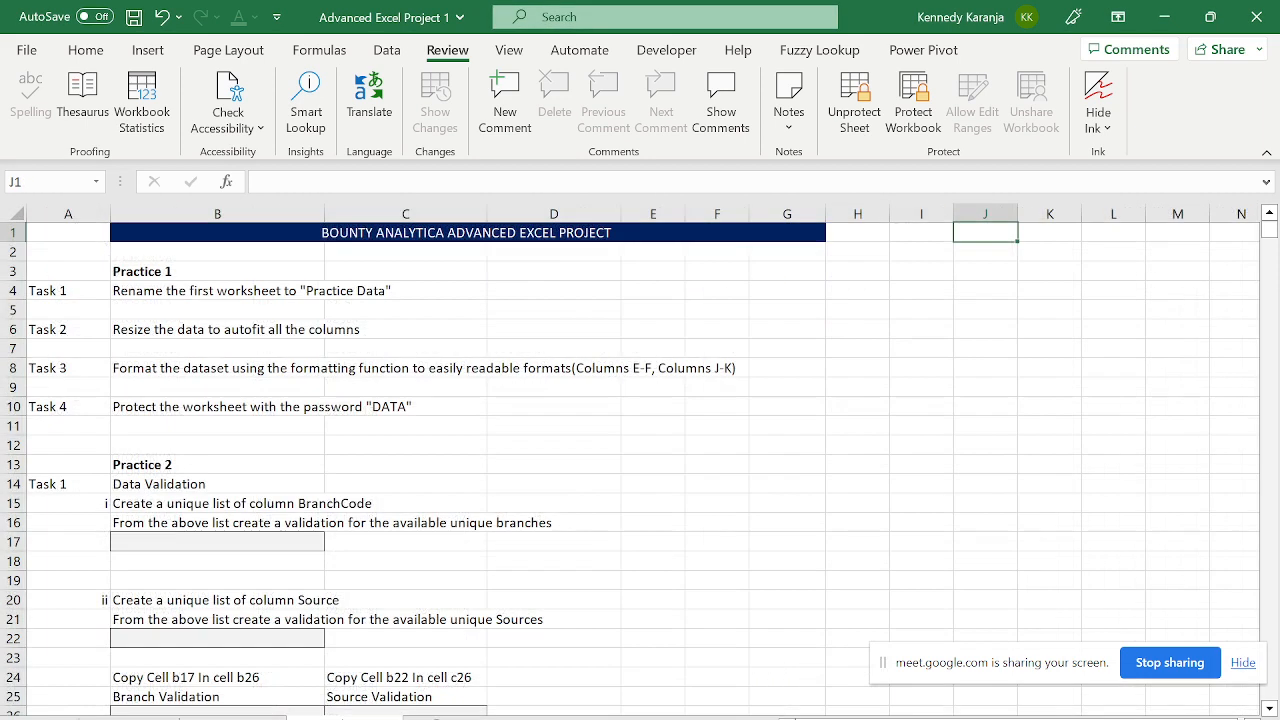
- Paste the copied branch codes as values into column J starting at J1
key("ctrl+alt+v")
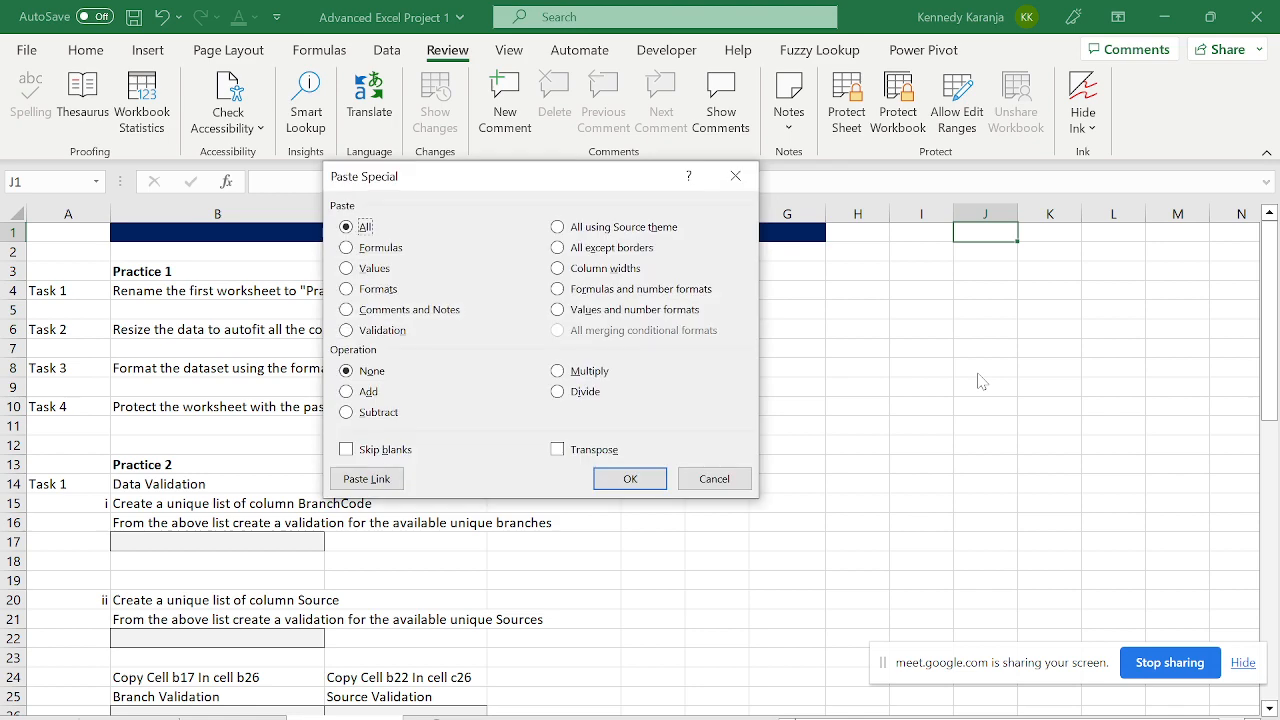
key("v")
key("Return")
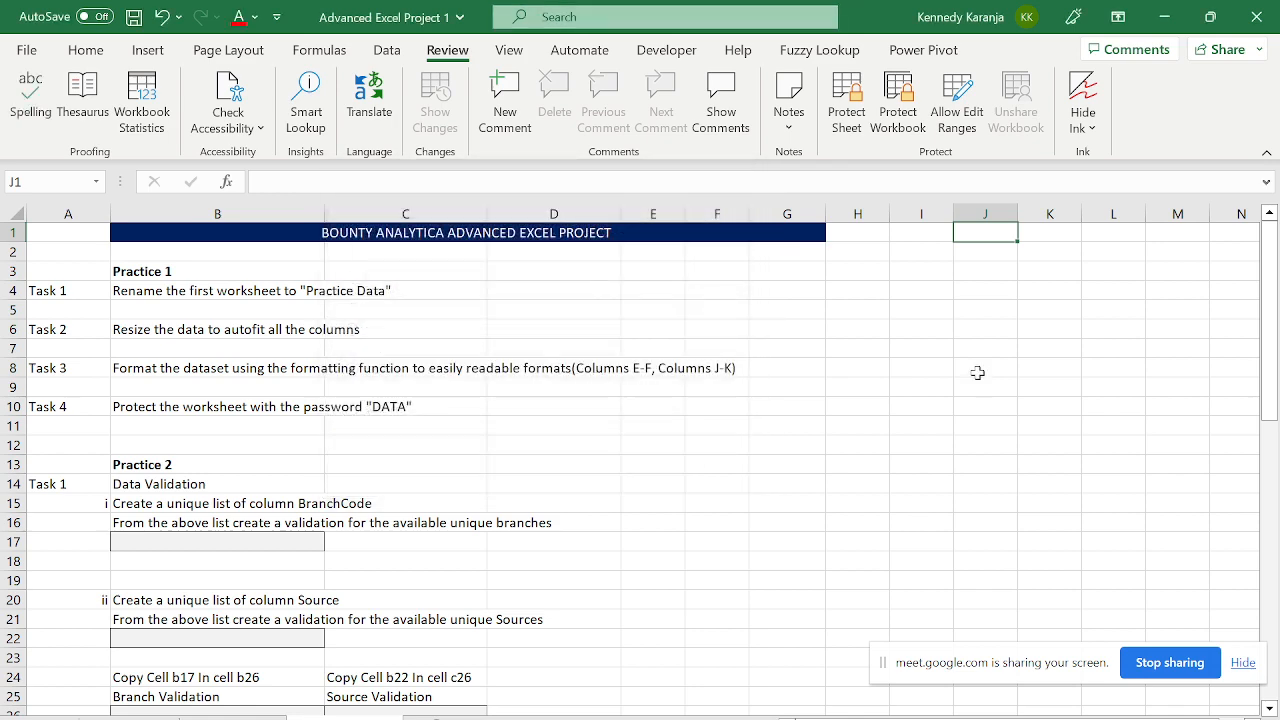
right_click(977, 231)
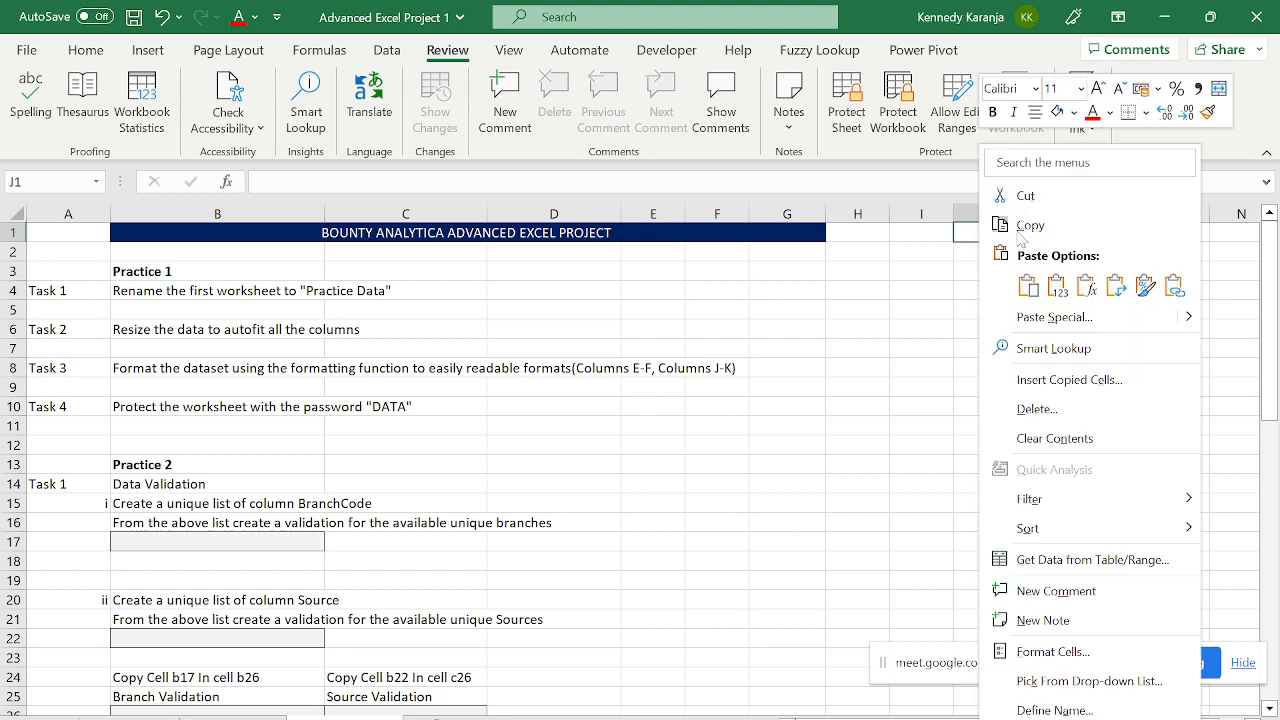
left_click(1057, 287)
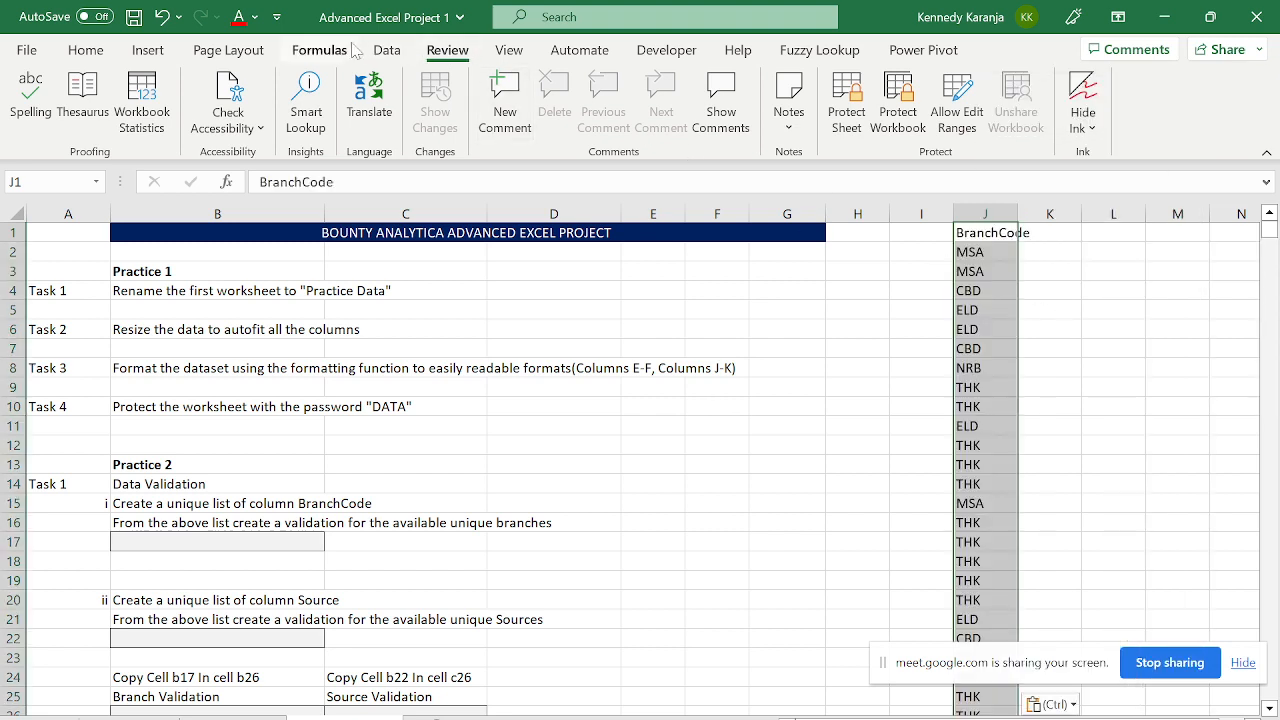
- Remove duplicate branch codes from column J and dismiss the summary message
left_click(389, 55)
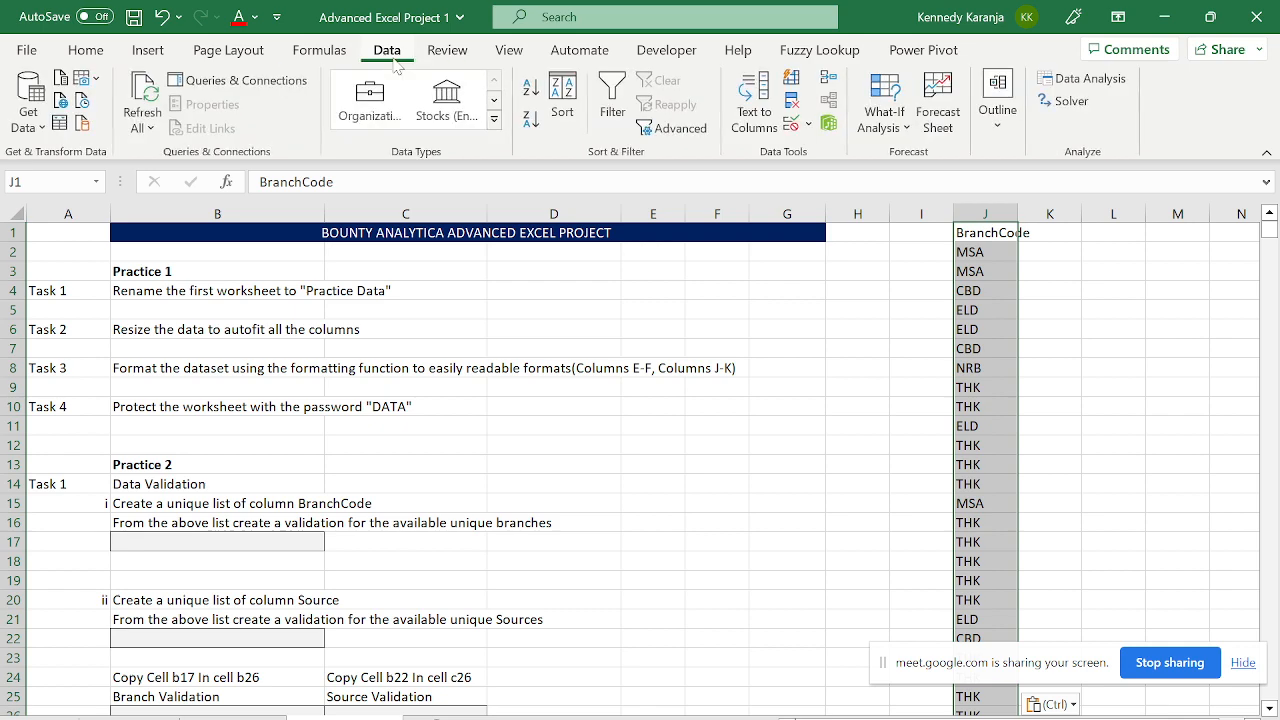
left_click(792, 102)
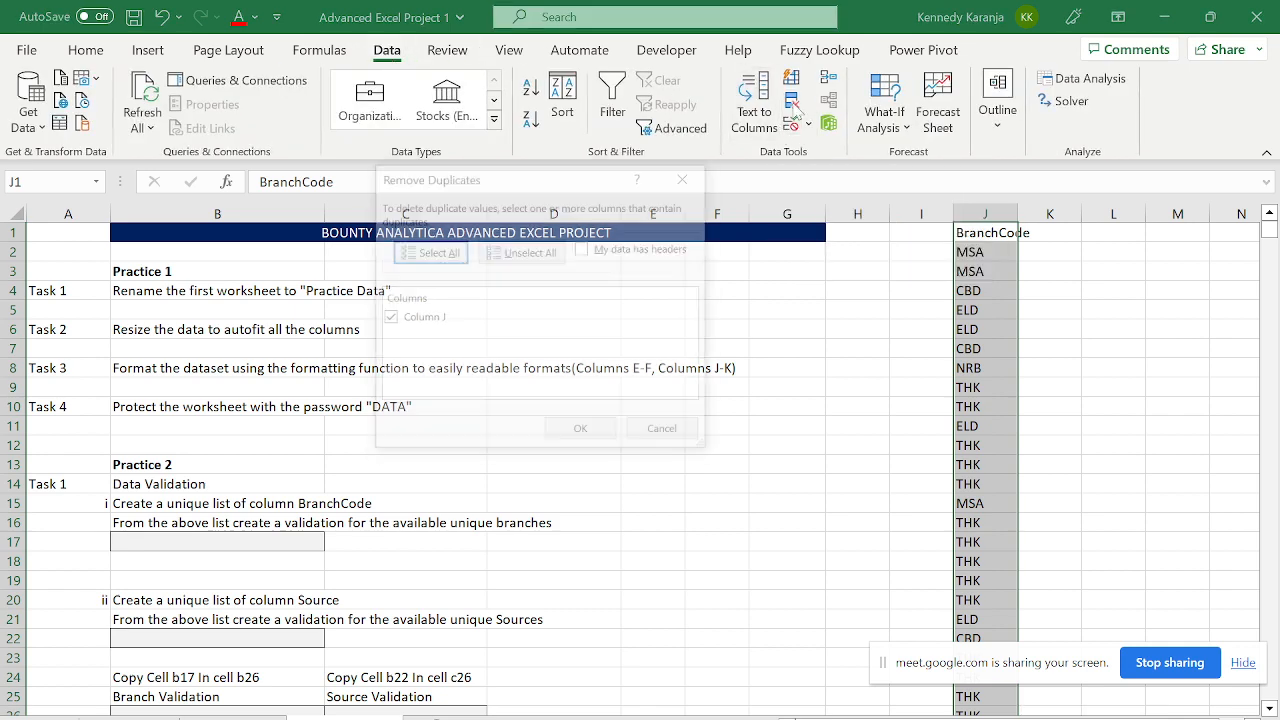
left_click(588, 432)
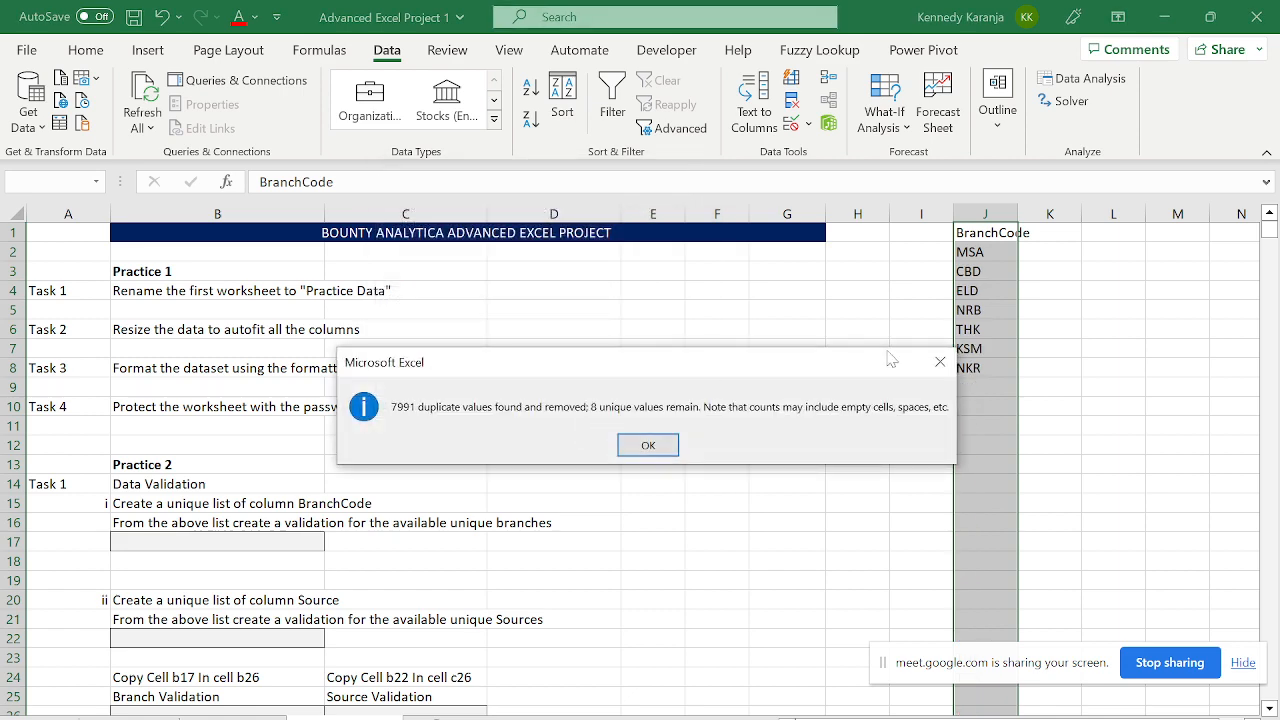
left_click(660, 444)
- Review the seven unique branch codes, MSA through NKR, in column J
left_click(1002, 251)
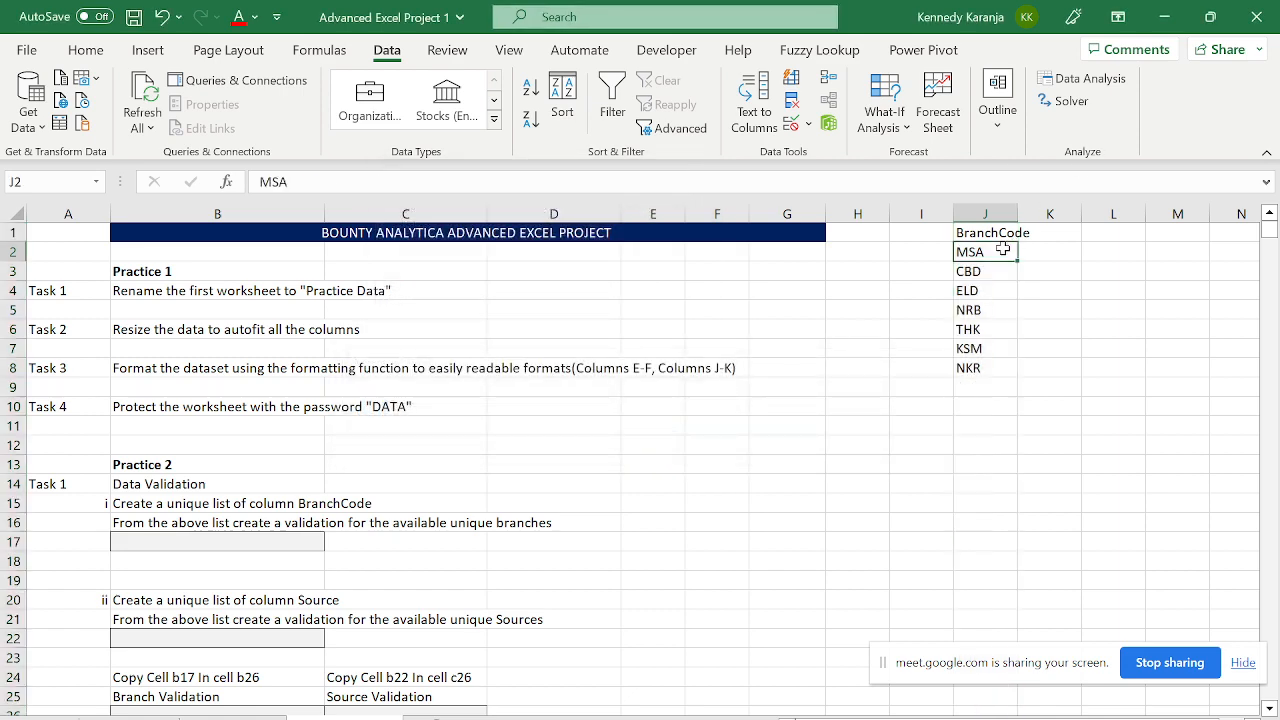
key("Up")
key("Down")
key("Down")
key("Up")
key("ctrl+shift+Down")
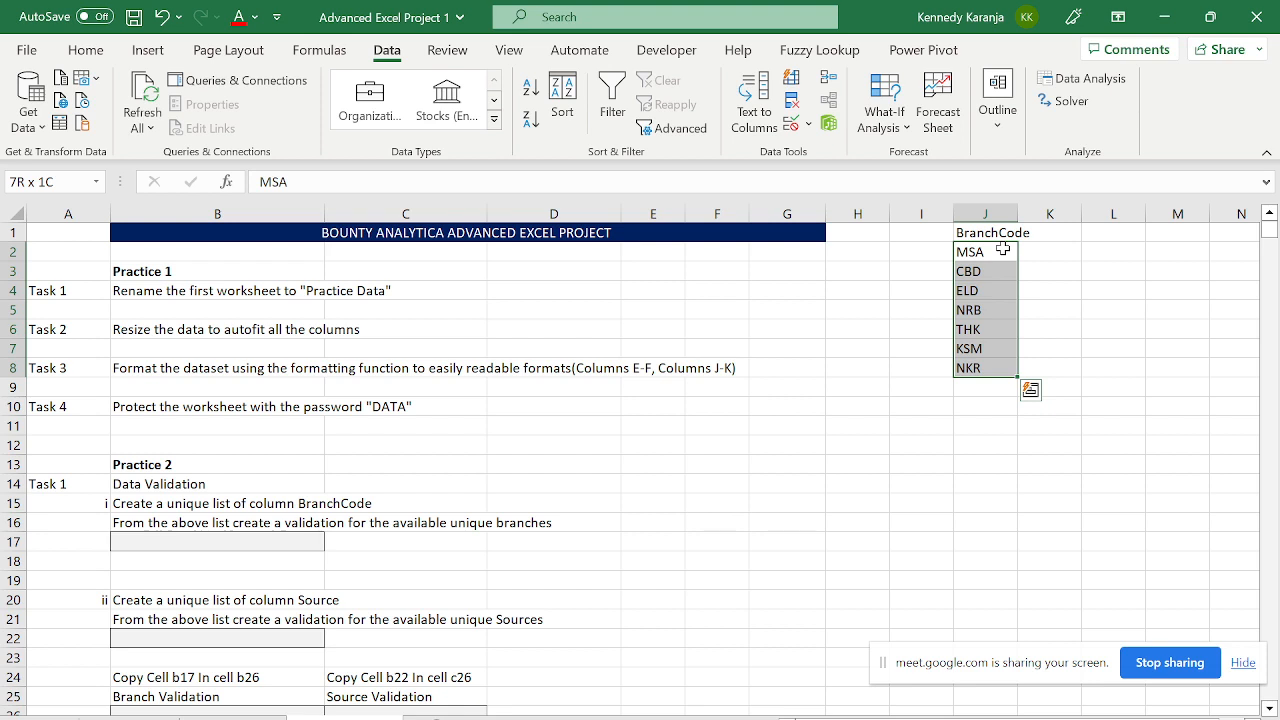
key("Up")
key("Left")
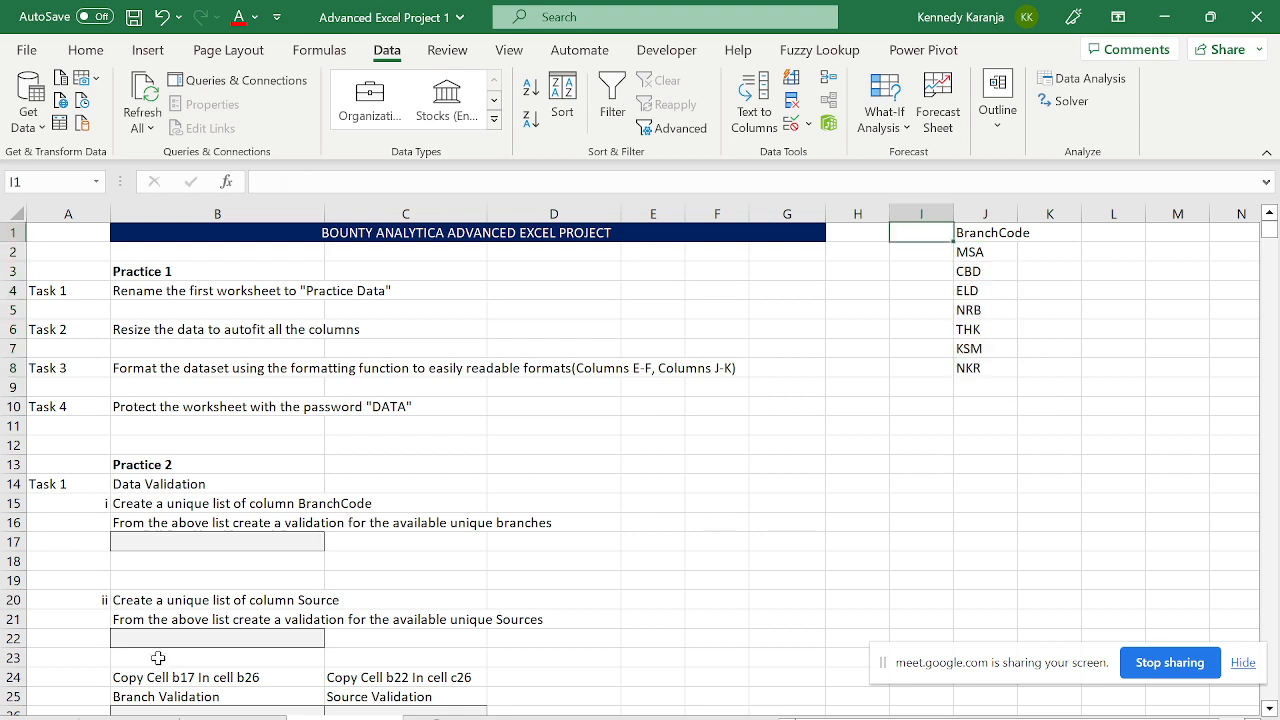
- Give B17 a List validation sourced from $J$2:$J$8 and test its branch dropdown
left_click(265, 540)
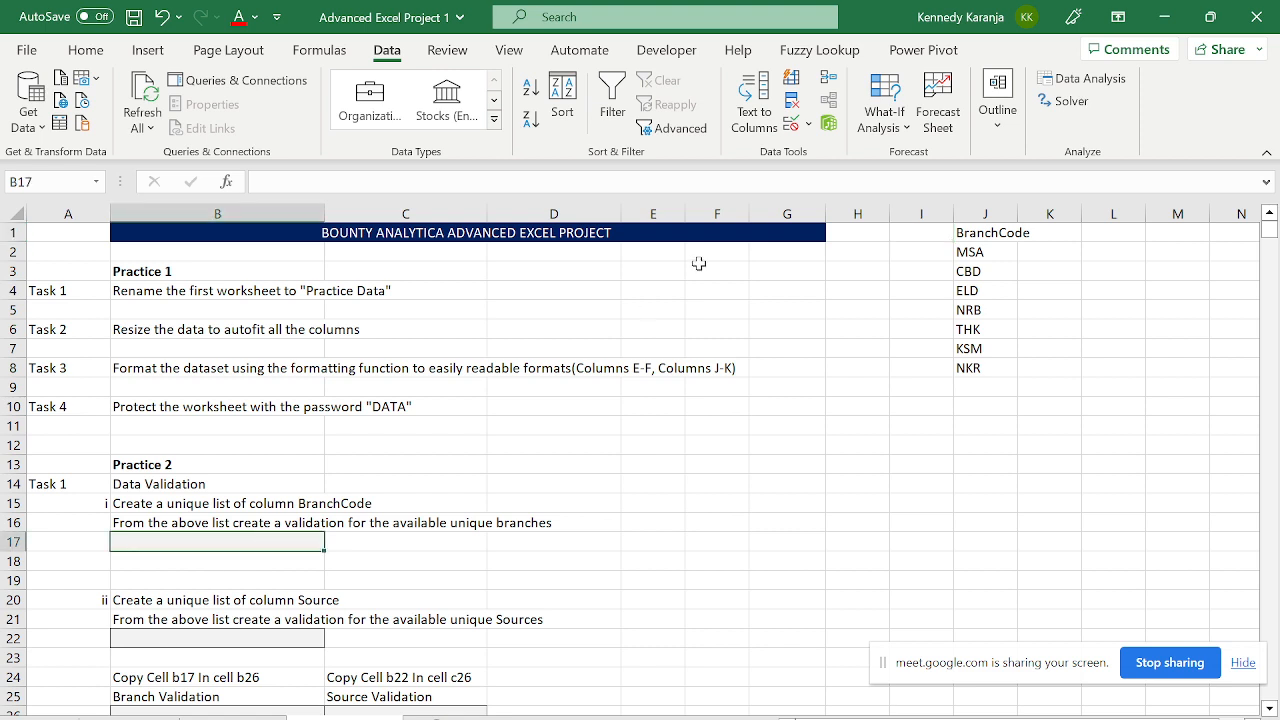
left_click(806, 124)
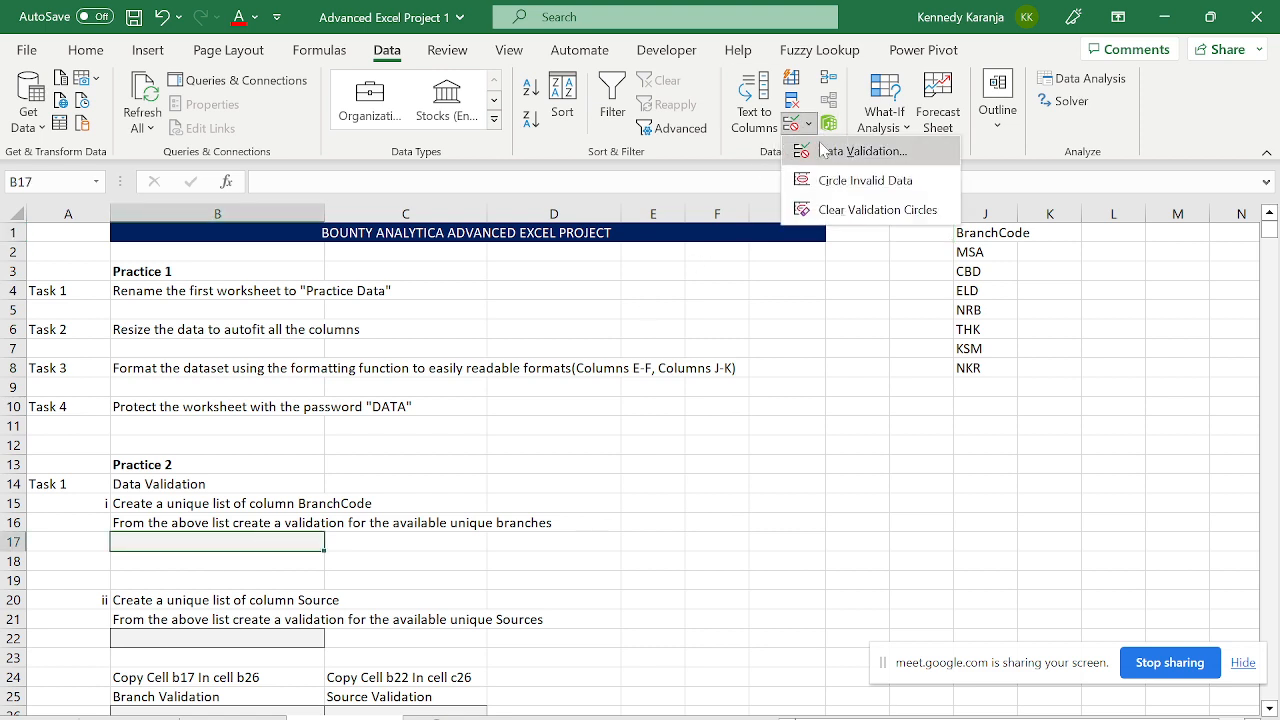
left_click(824, 151)
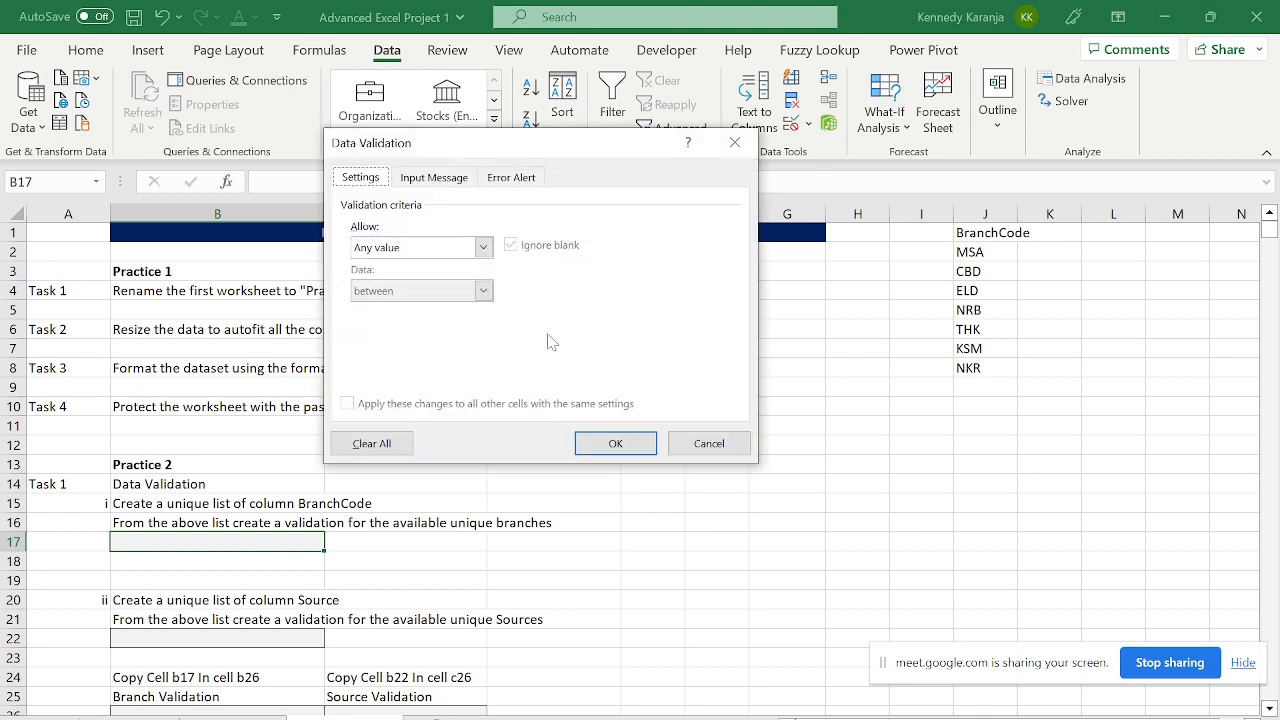
left_click(483, 247)
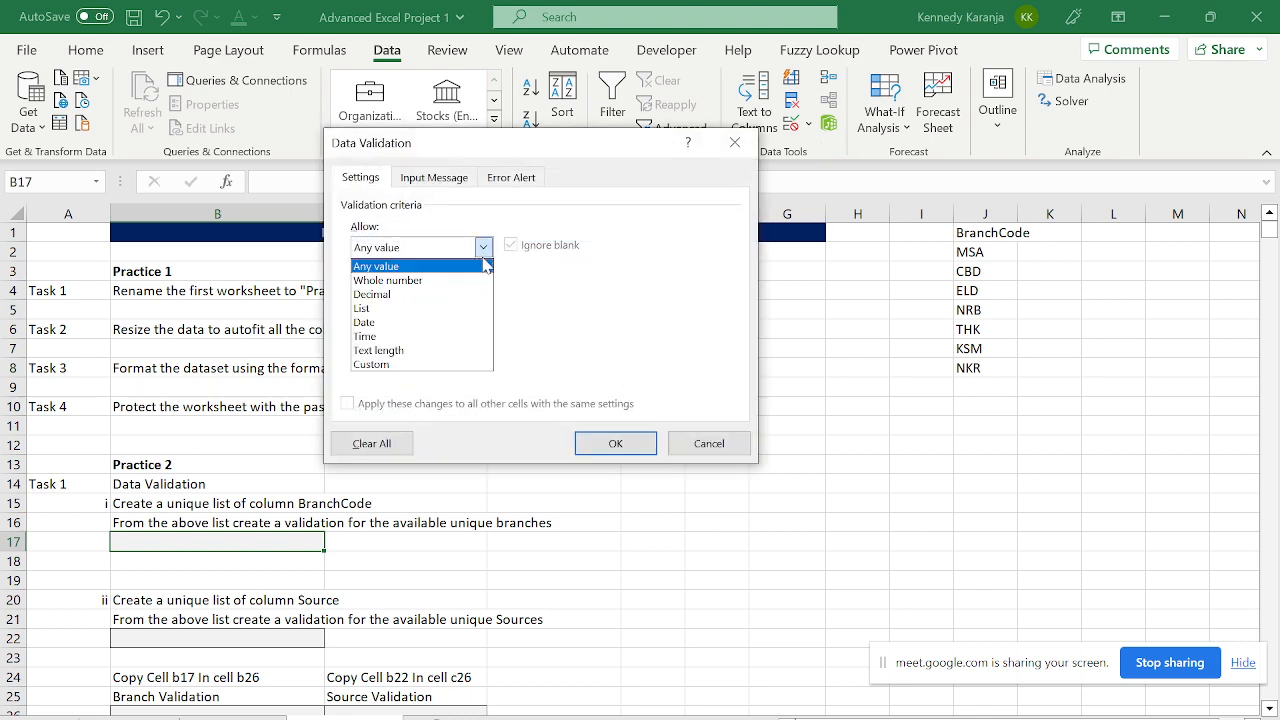
left_click(367, 309)
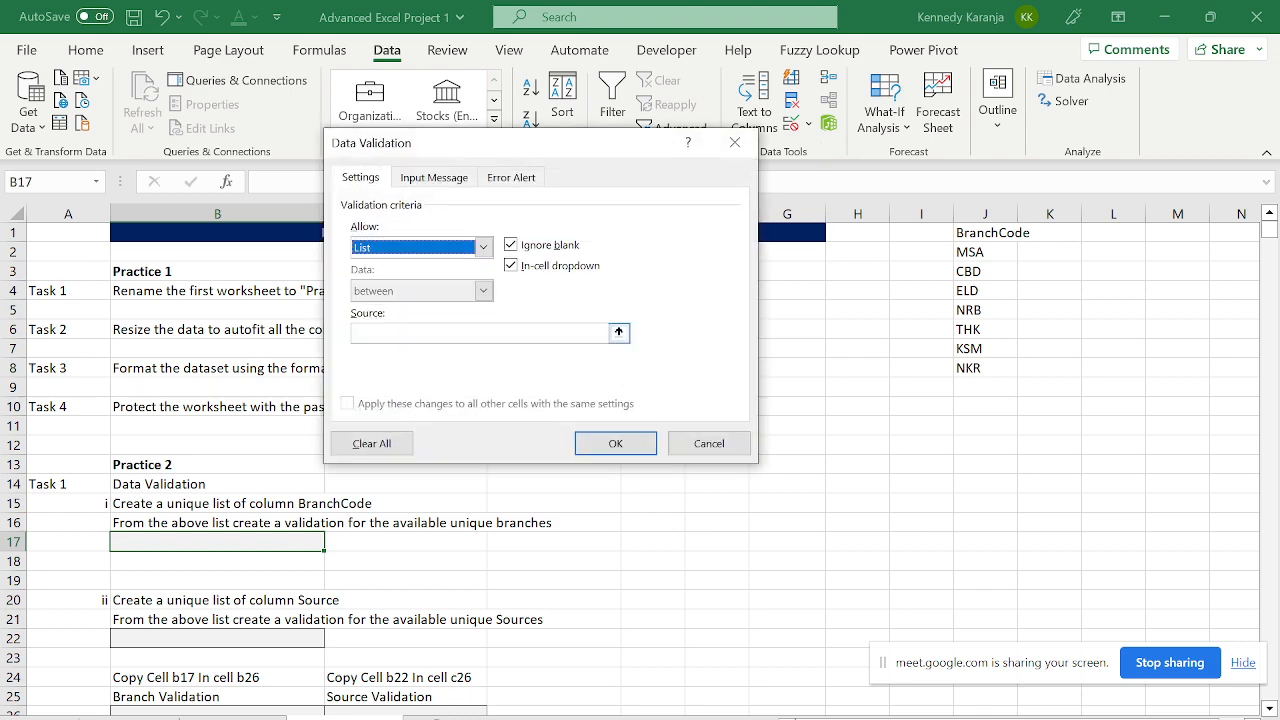
left_click(979, 252)
key("shift+Down")
key("shift+Down")
key("shift+Down")
key("shift+Down")
key("shift+Down")
key("shift+Down")
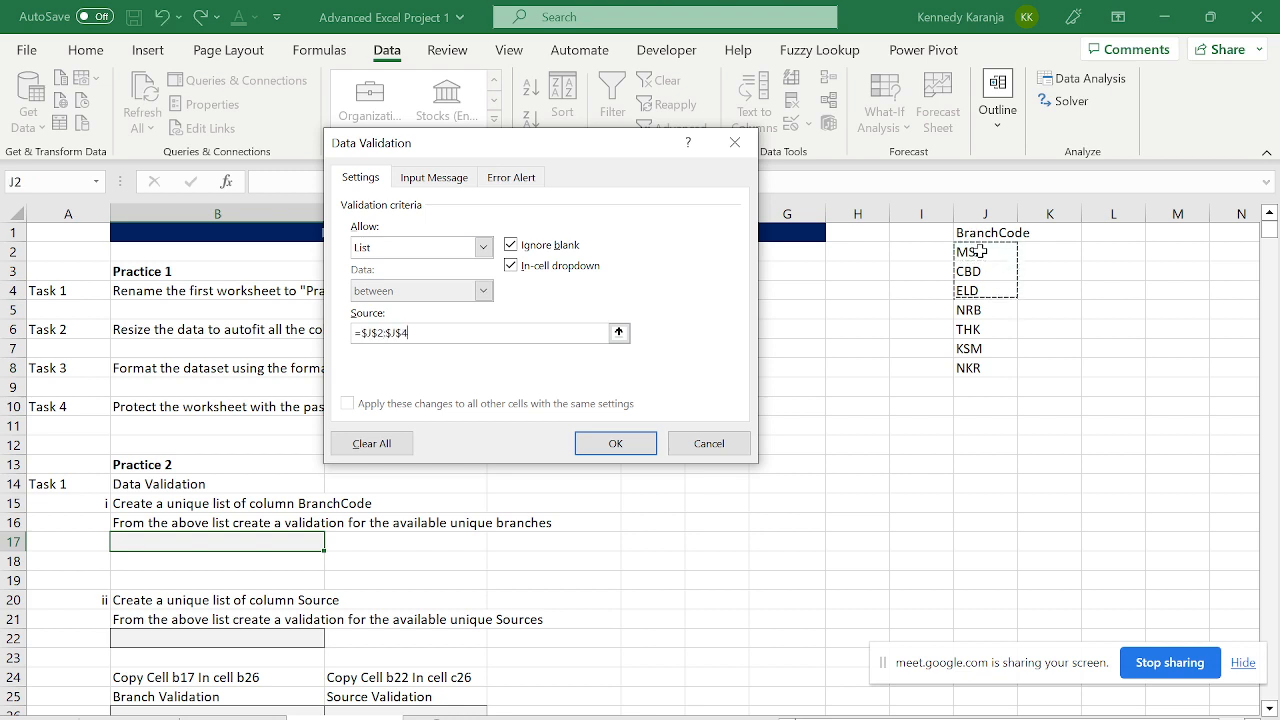
left_click(652, 444)
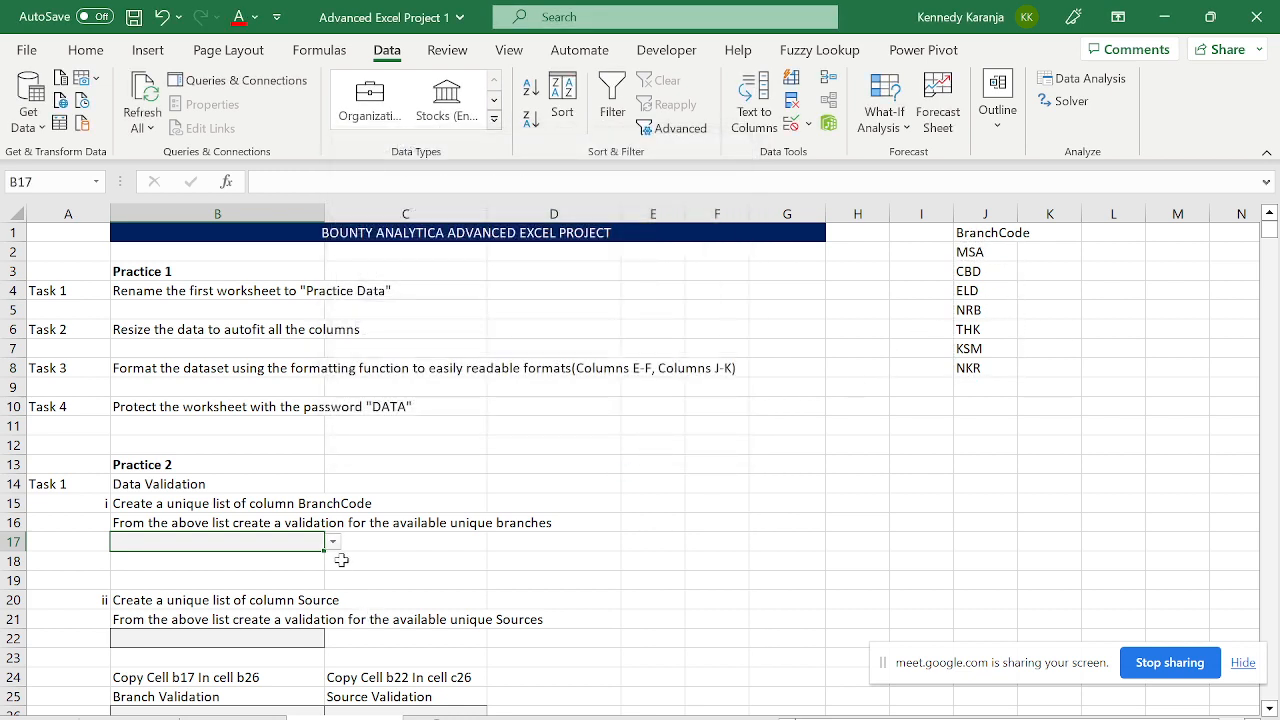
left_click(333, 542)
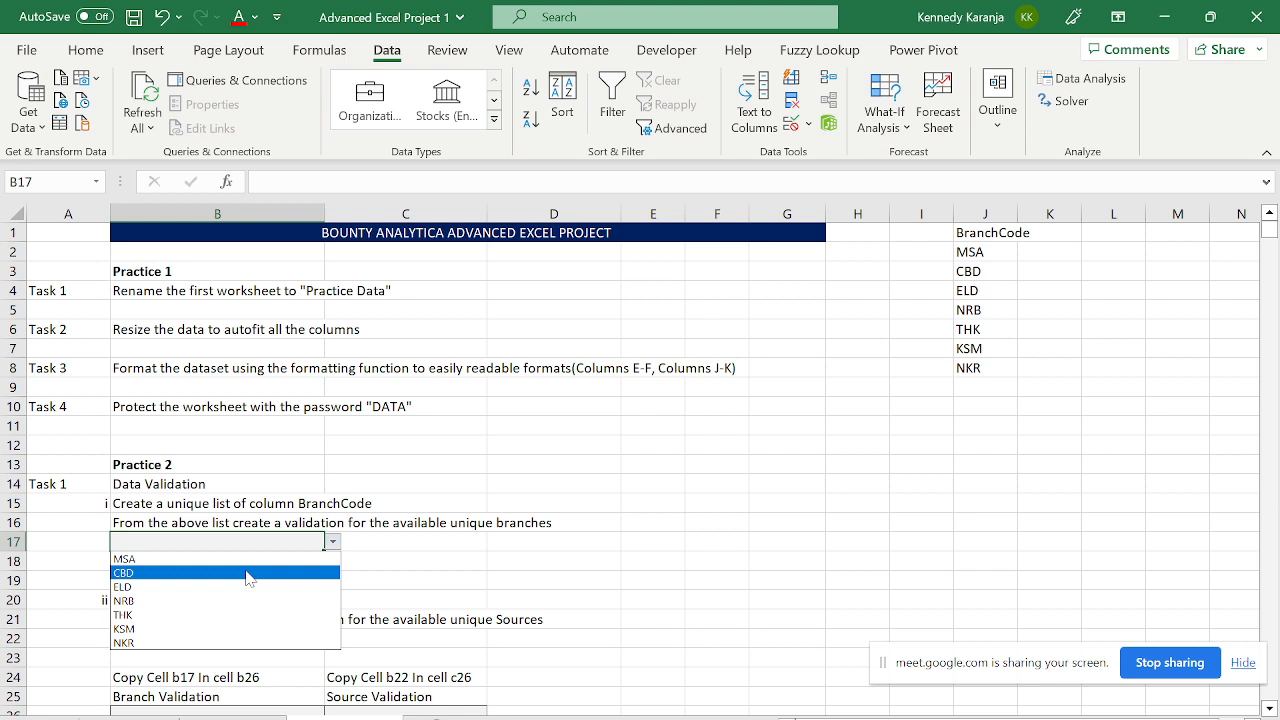
key("Escape")
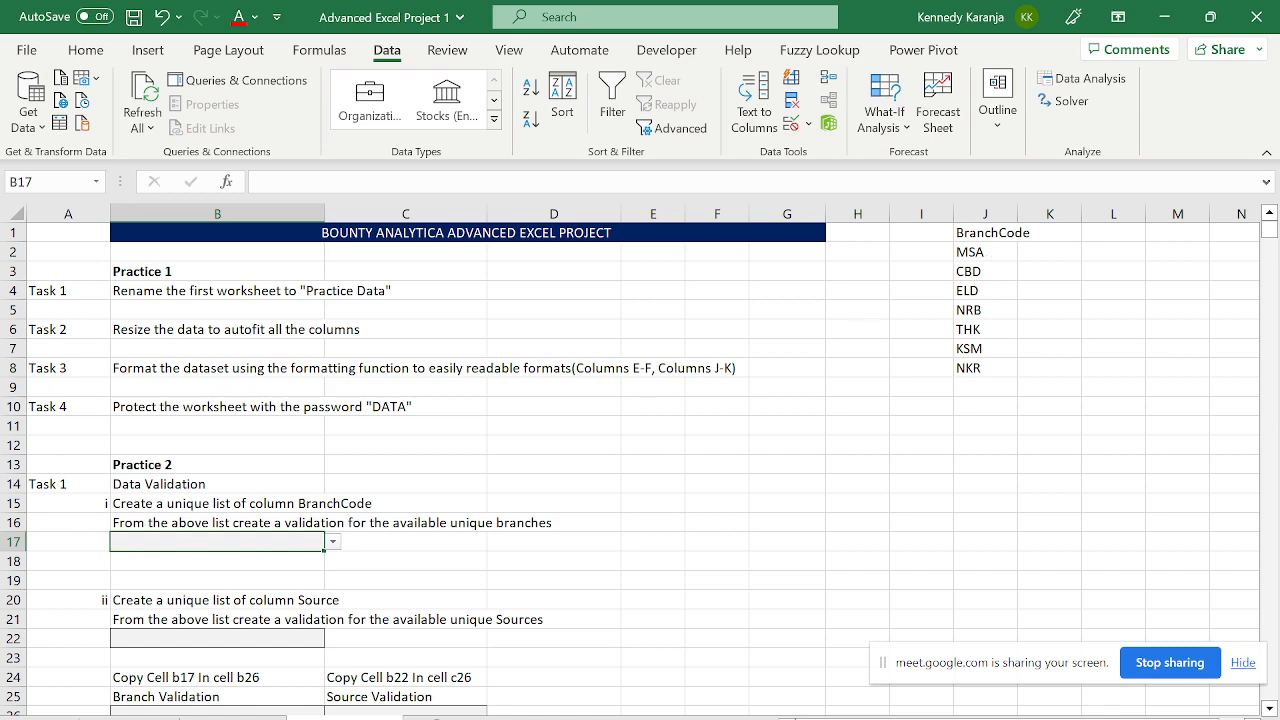
left_click(285, 567)
- Copy the entire Source column from the data sheet
key("Down")
key("Down")
key("Down")
key("Down")
key("Down")
key("Down")
key("Down")
key("Down")
key("Down")
key("Down")
key("Down")
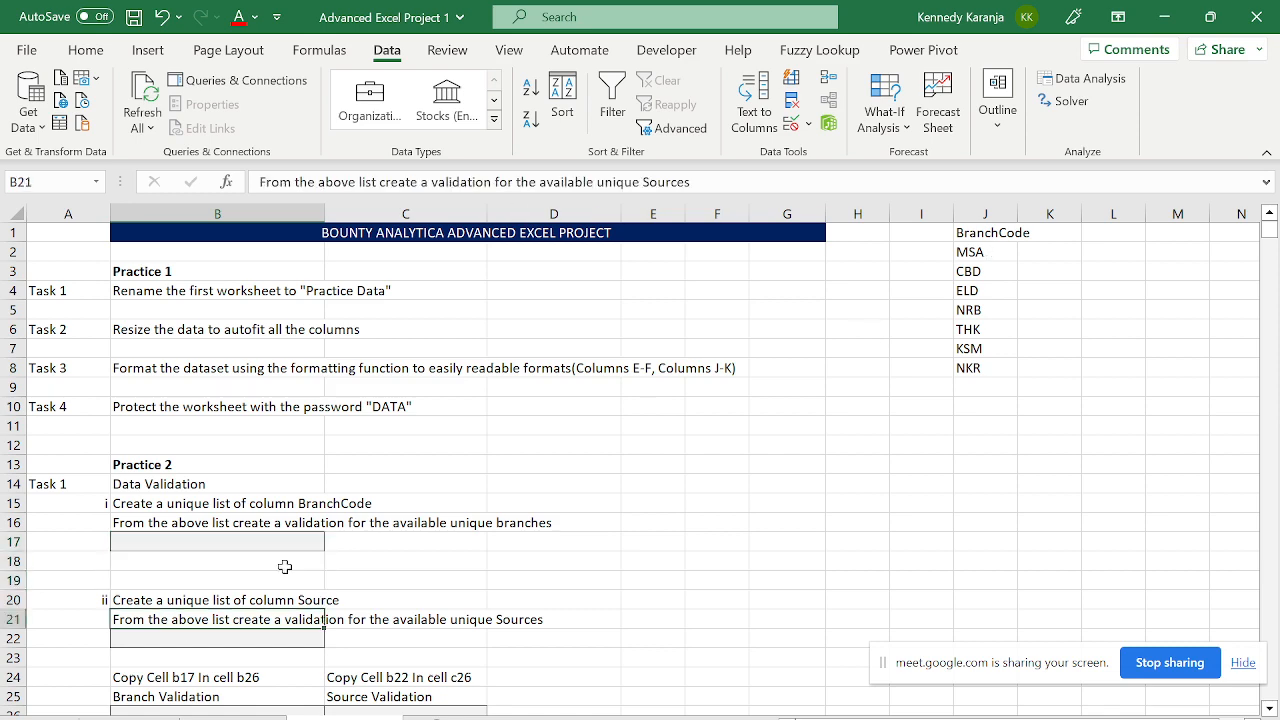
key("Up")
key("Up")
key("Up")
key("Up")
key("Up")
key("Up")
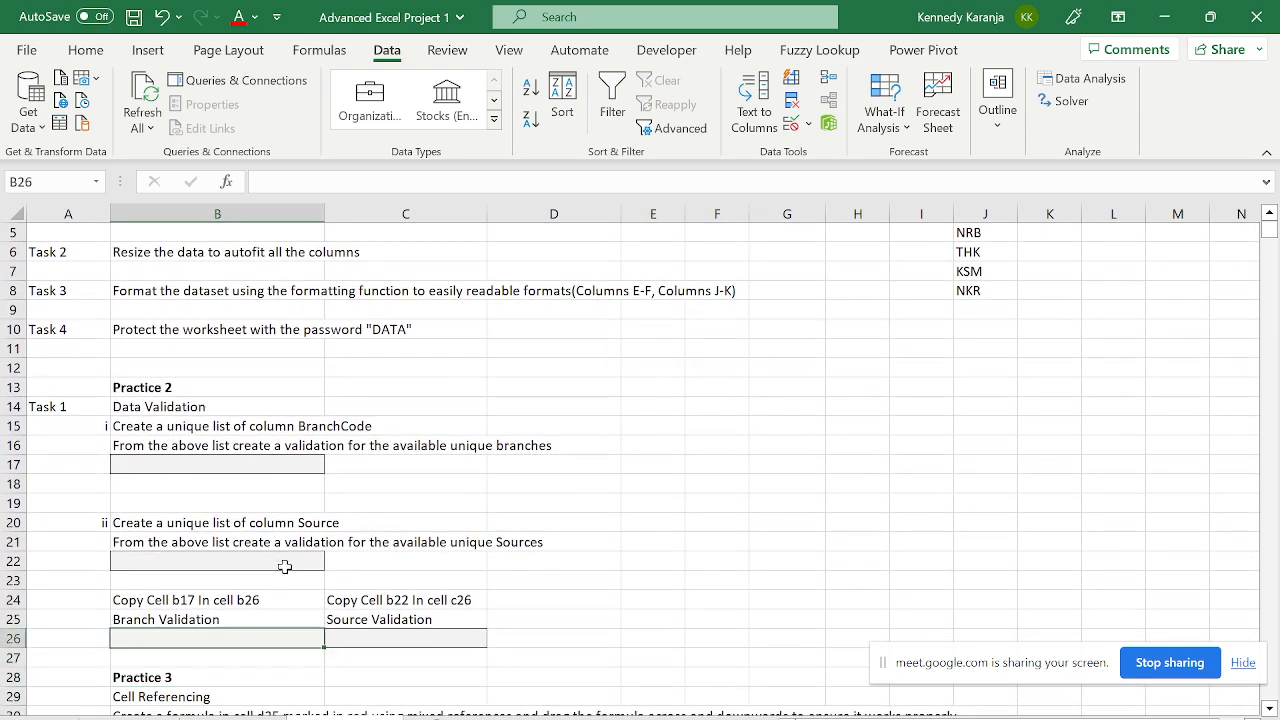
key("ctrl+Page_Up")
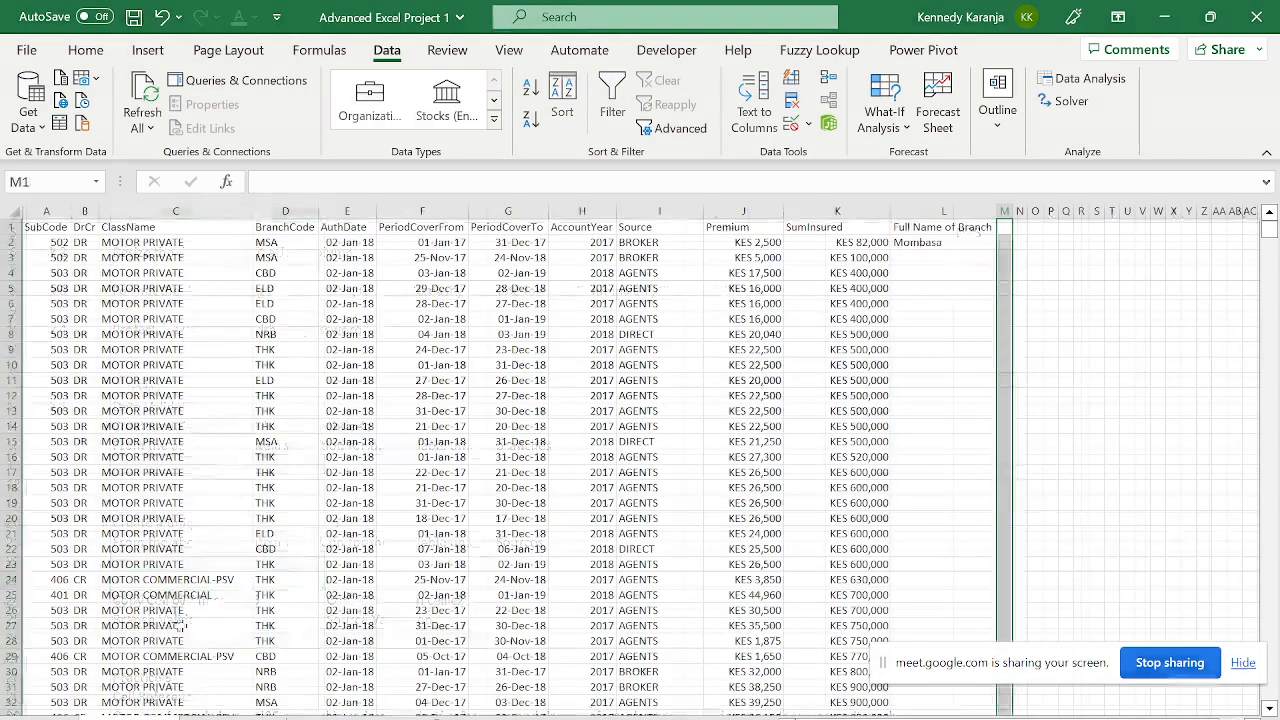
left_click(278, 362)
key("ctrl+Up")
key("Right")
key("Right")
key("Right")
key("Right")
key("Right")
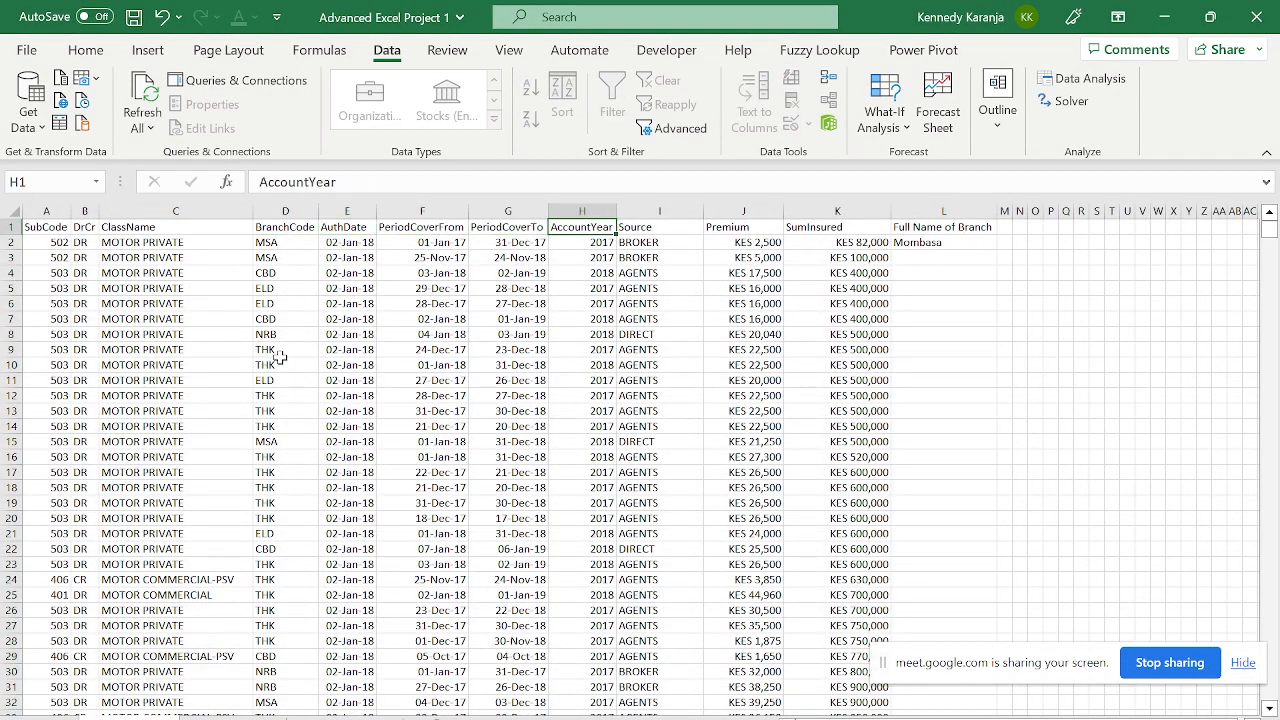
key("ctrl+shift+Down")
key("ctrl+c")
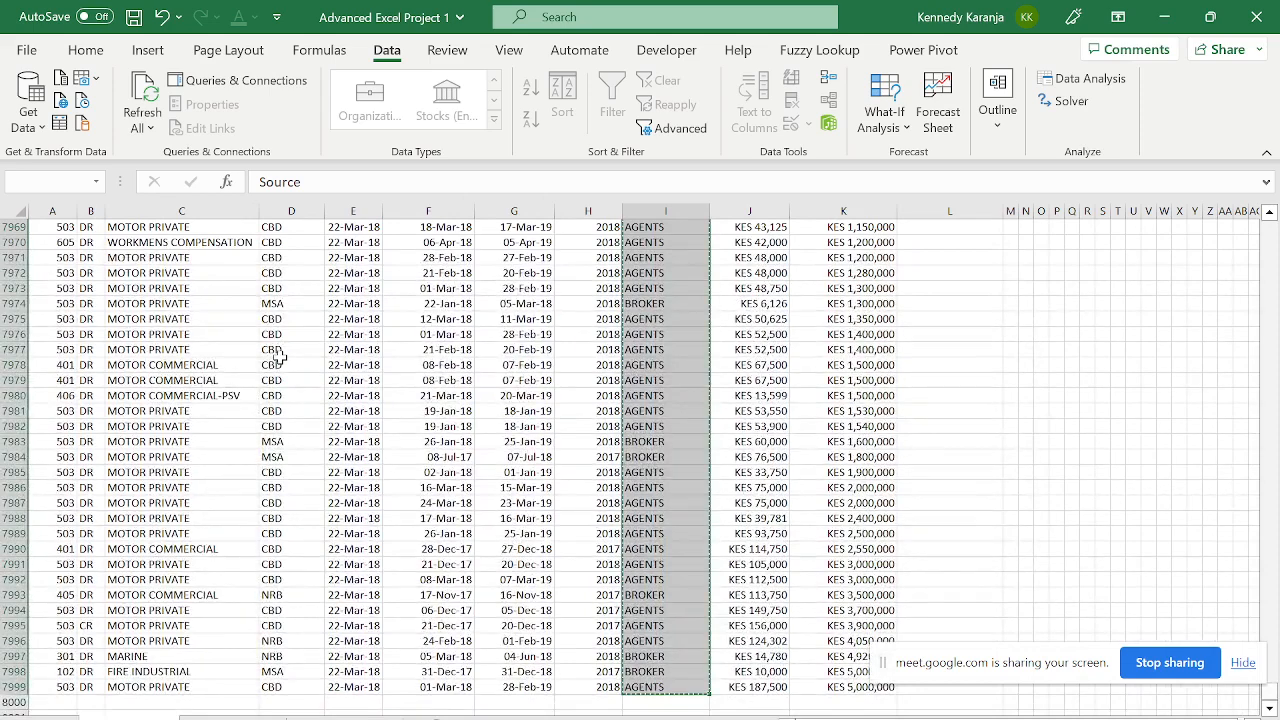
- Paste the Source column as values into K1 on the task sheet
key("ctrl+Page_Down")
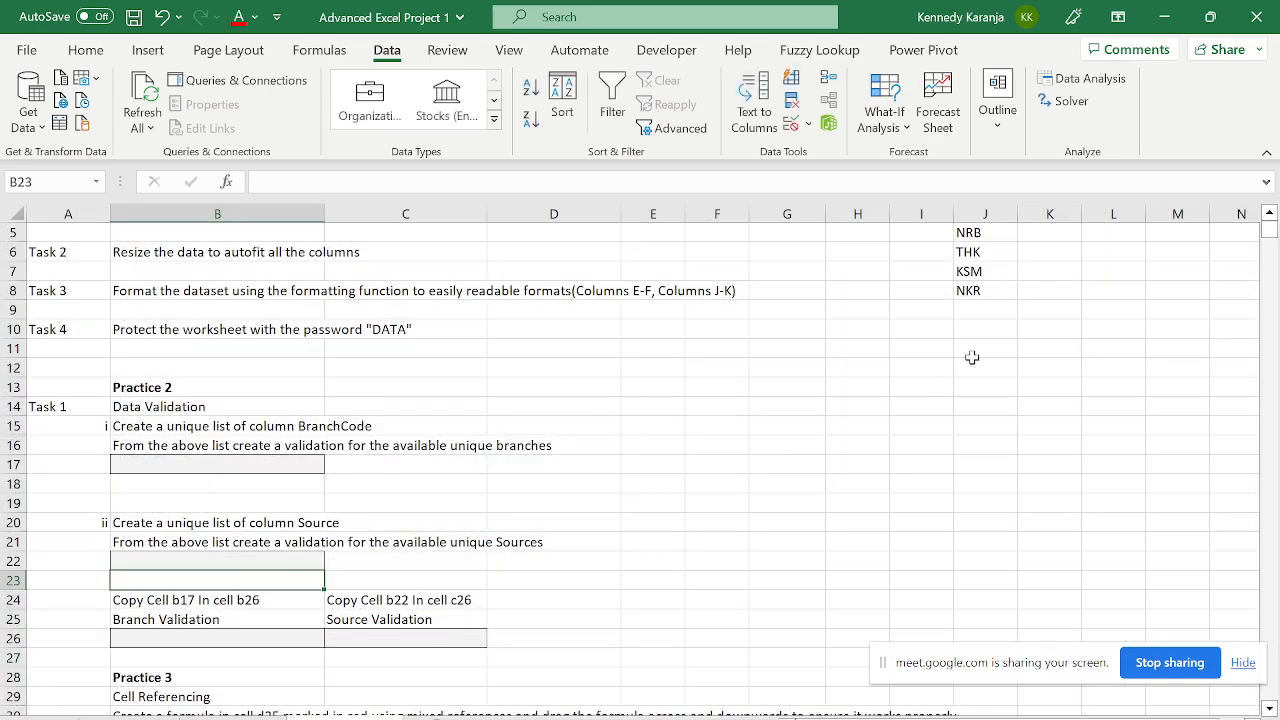
left_click(971, 357)
key("ctrl+Up")
key("ctrl+Up")
key("Right")
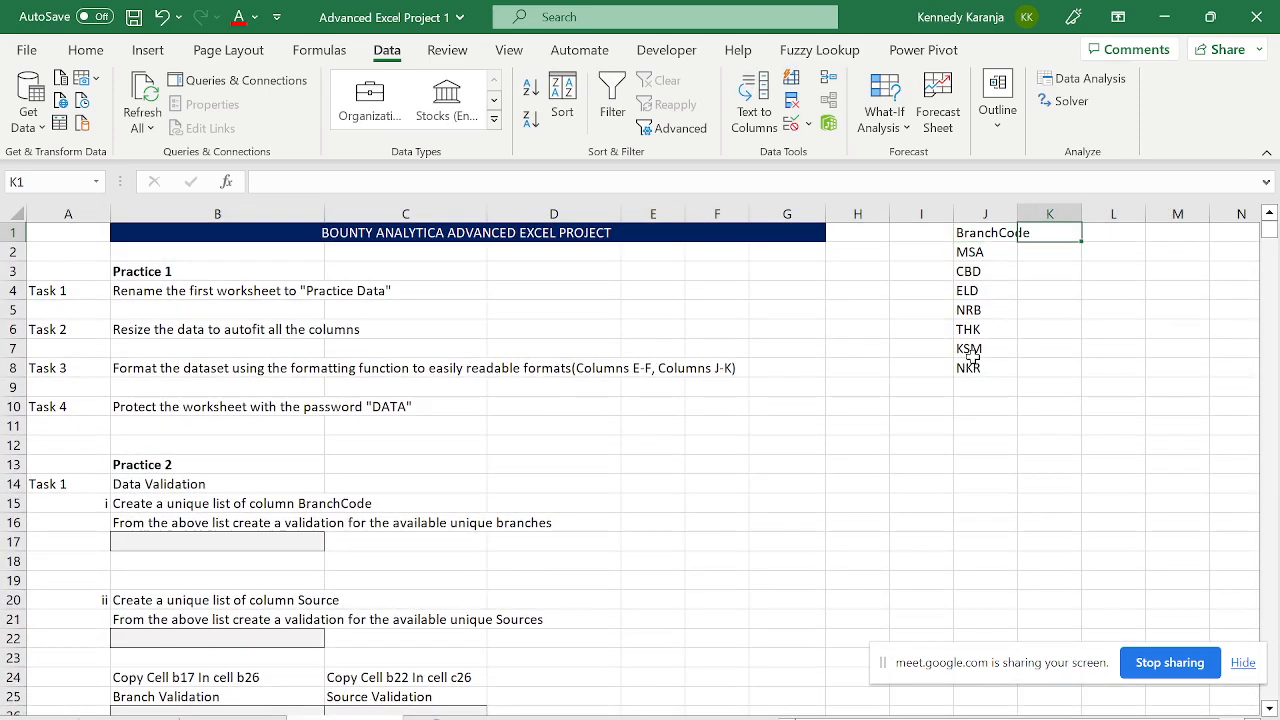
key("ctrl+alt+v")
key("v")
key("Return")
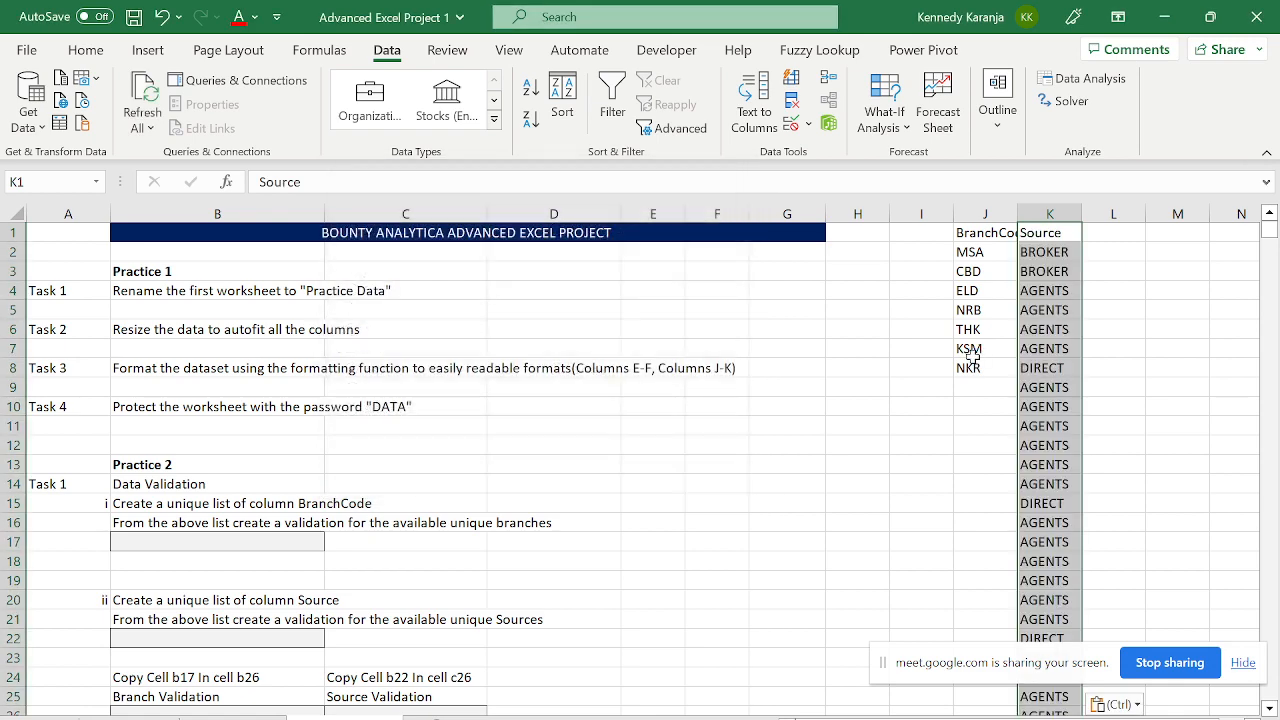
- Remove duplicate sources from column K only, continuing with the current selection
left_click(793, 104)
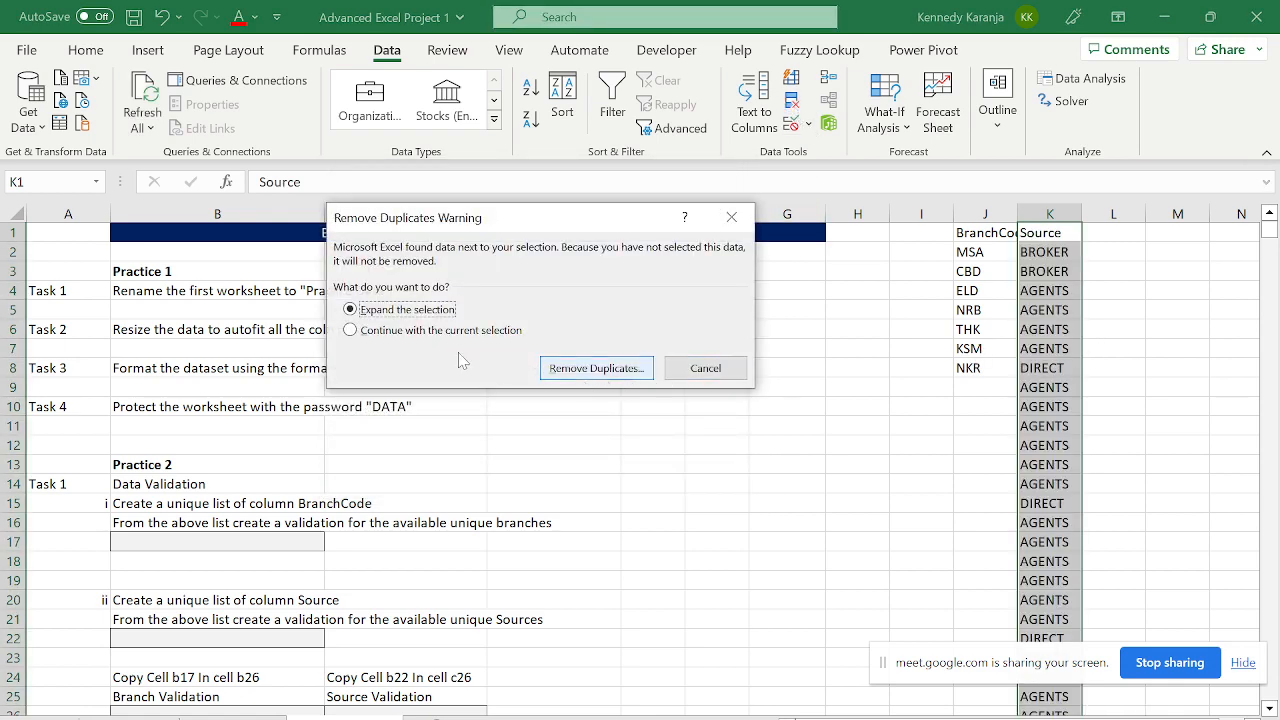
left_click(380, 330)
left_click(576, 377)
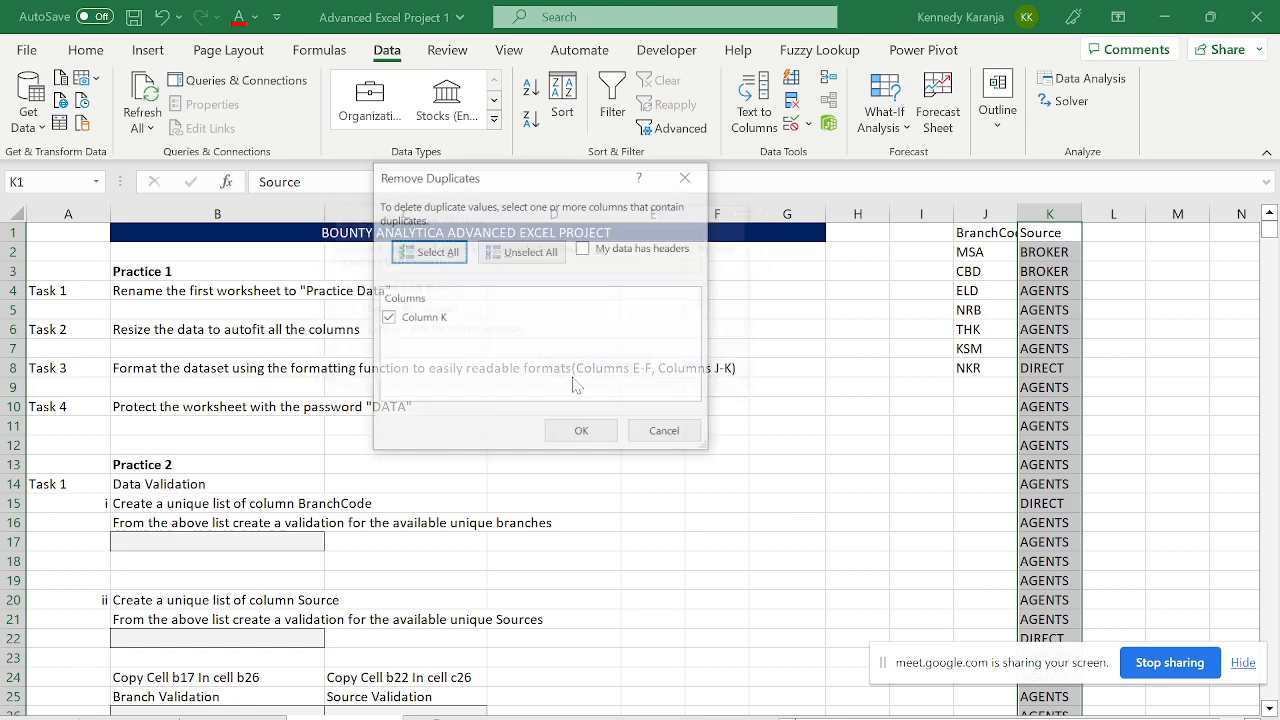
left_click(565, 431)
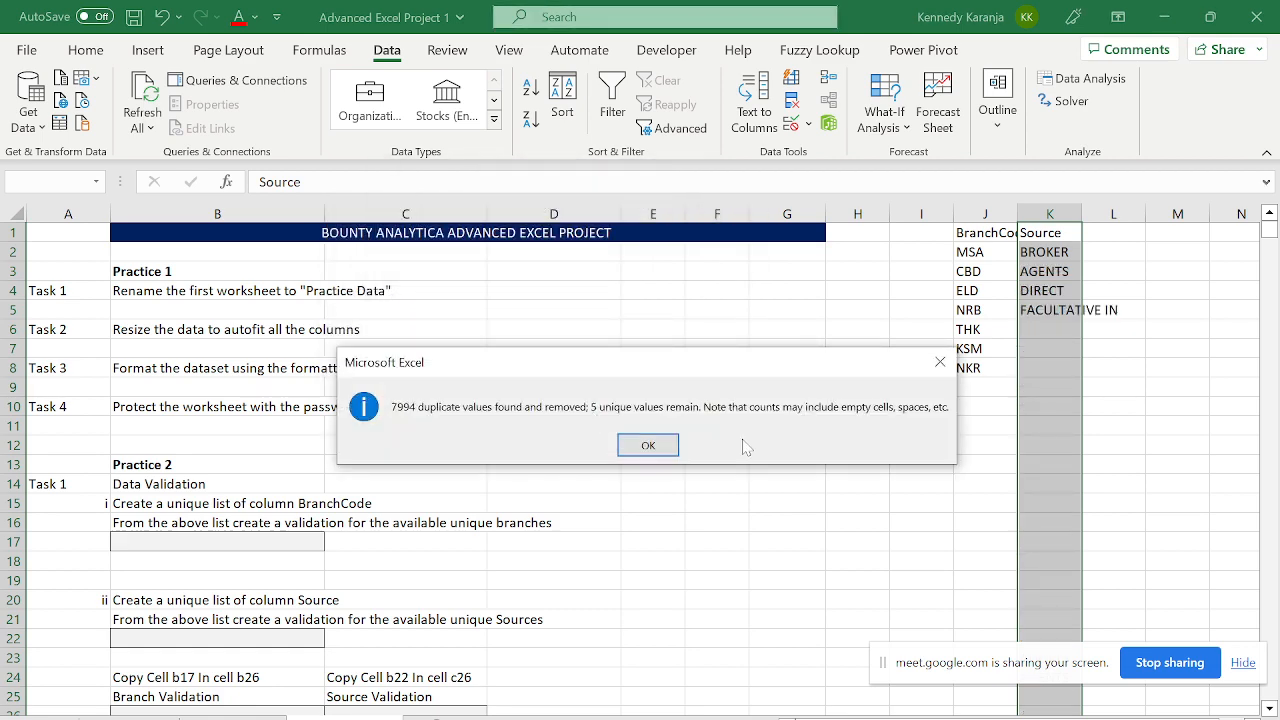
left_click(648, 445)
- Review the remaining sources BROKER, AGENTS, DIRECT and FACULTATIVE IN in K2:K5
left_click(1030, 272)
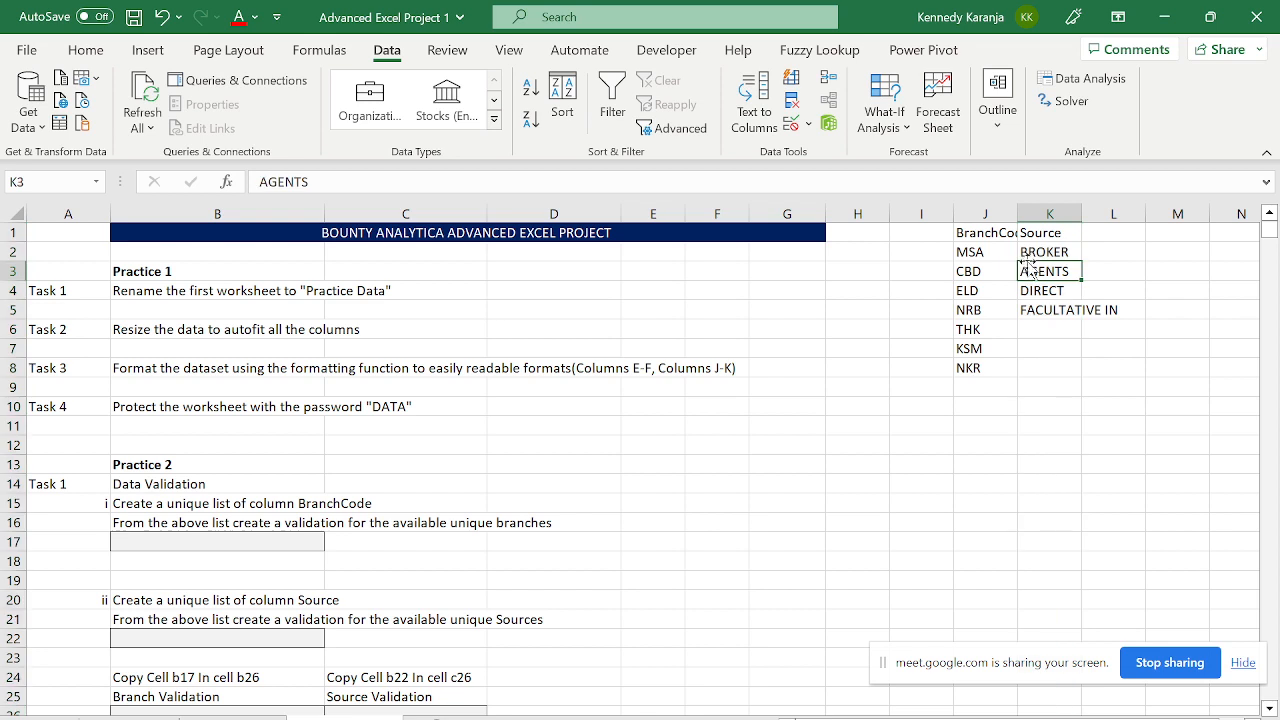
left_click(1045, 250)
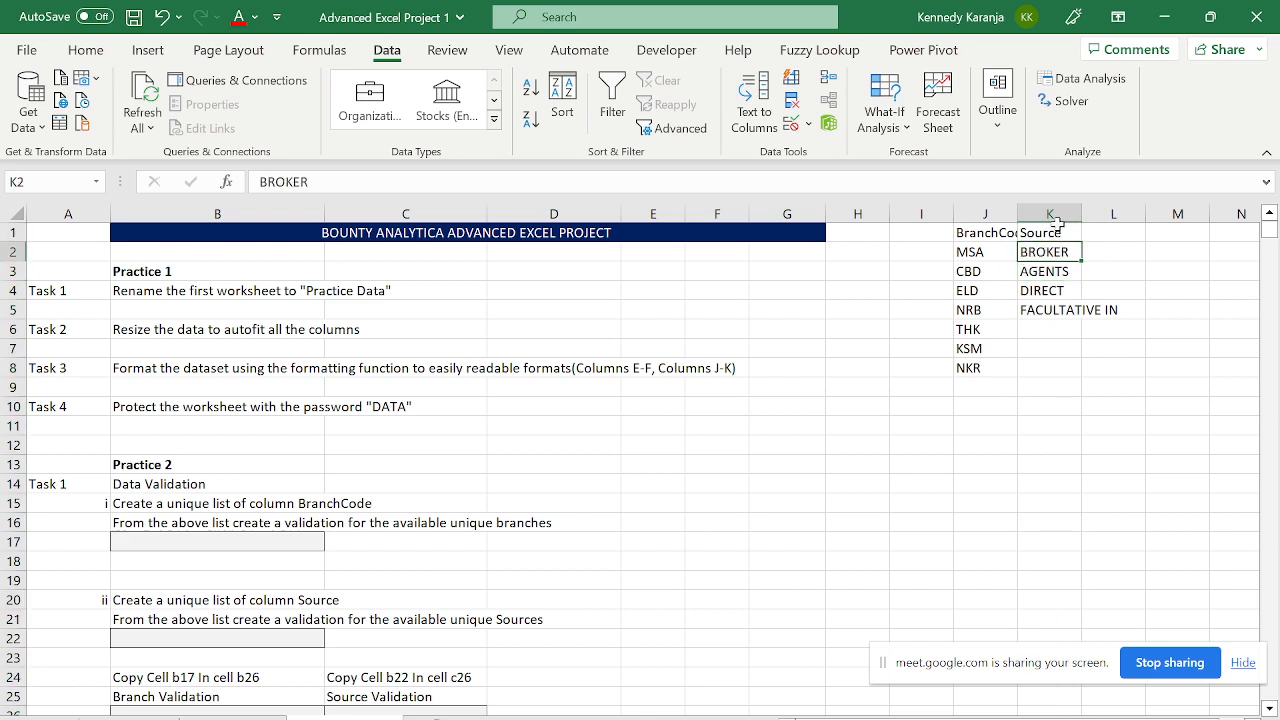
left_click(1033, 274)
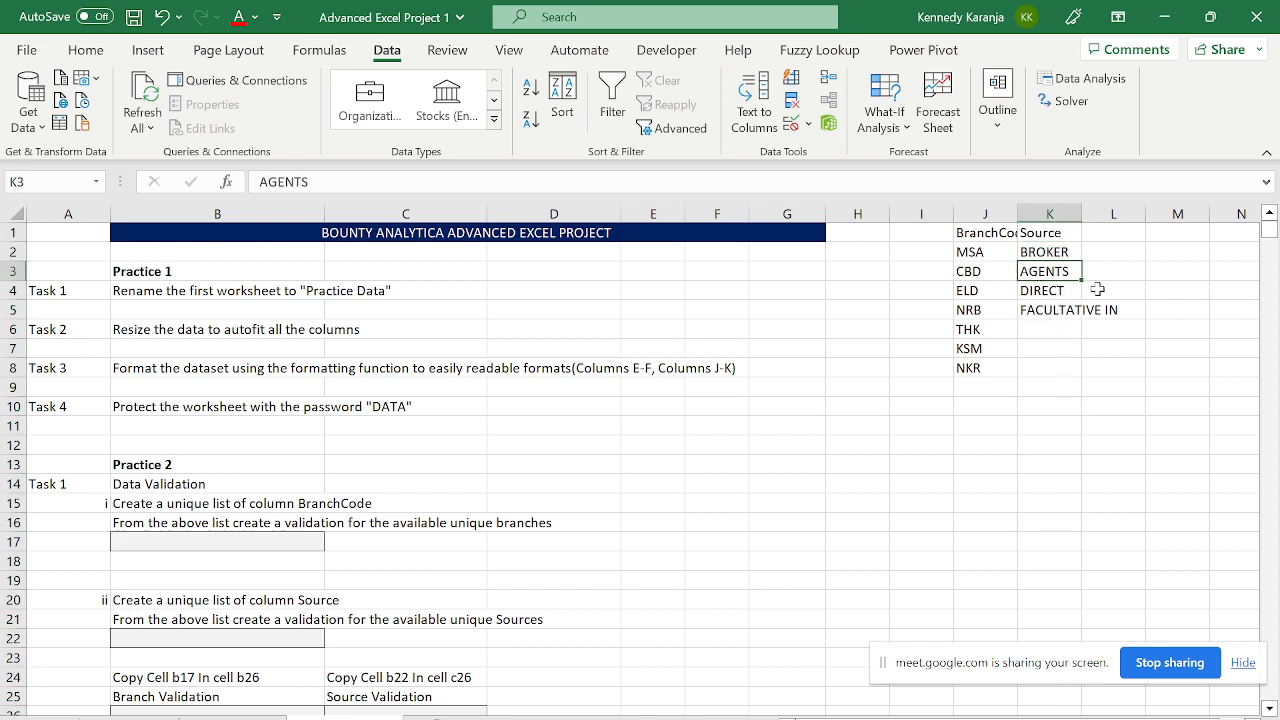
left_click(1043, 292)
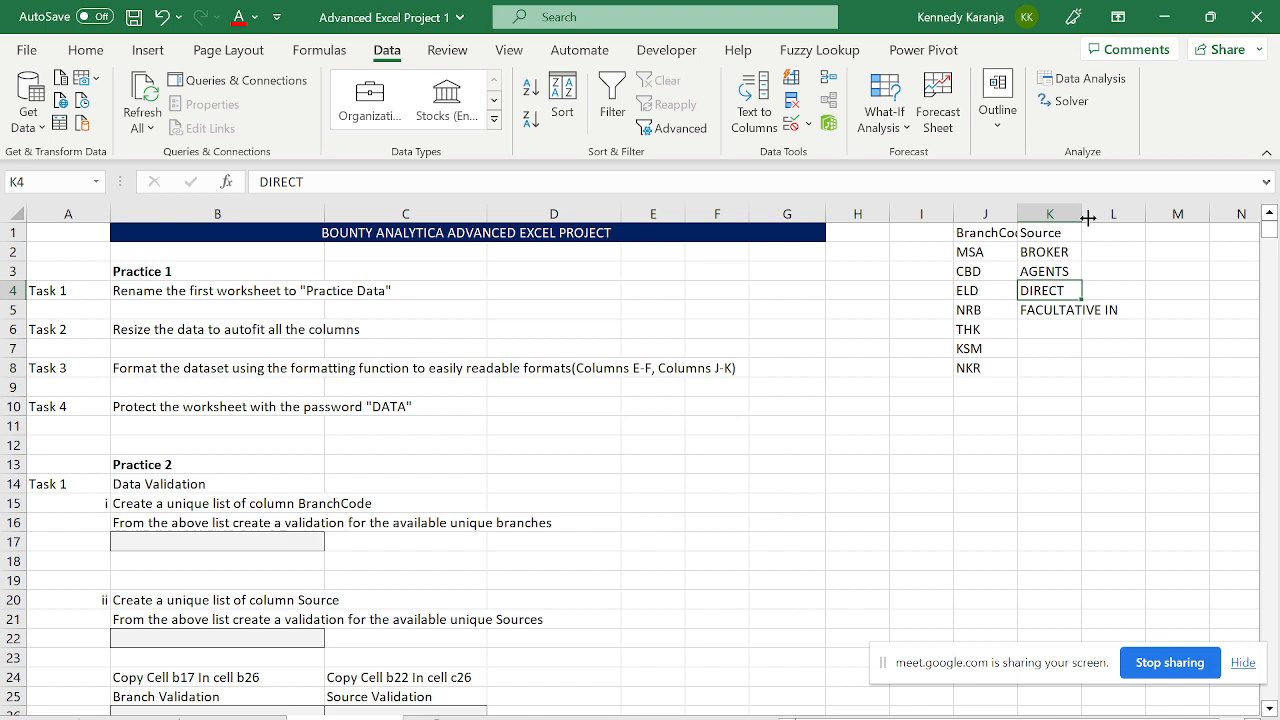
left_click(1056, 246)
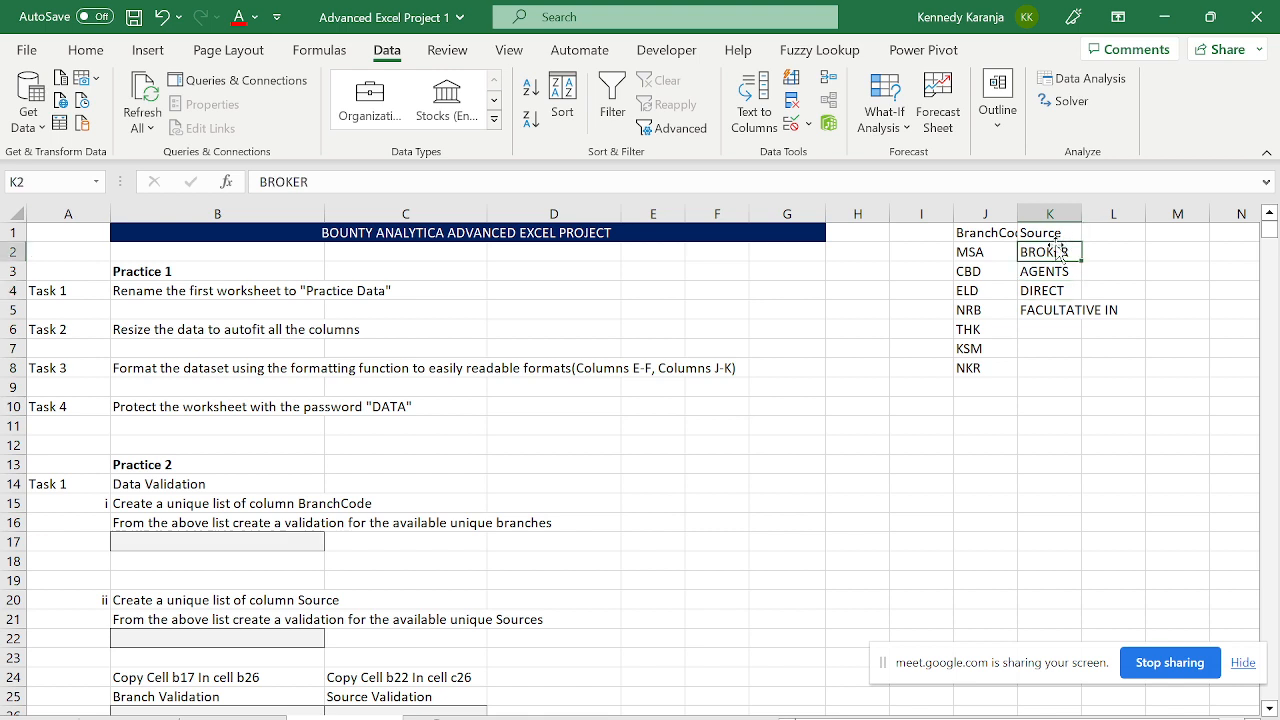
left_click(1035, 269)
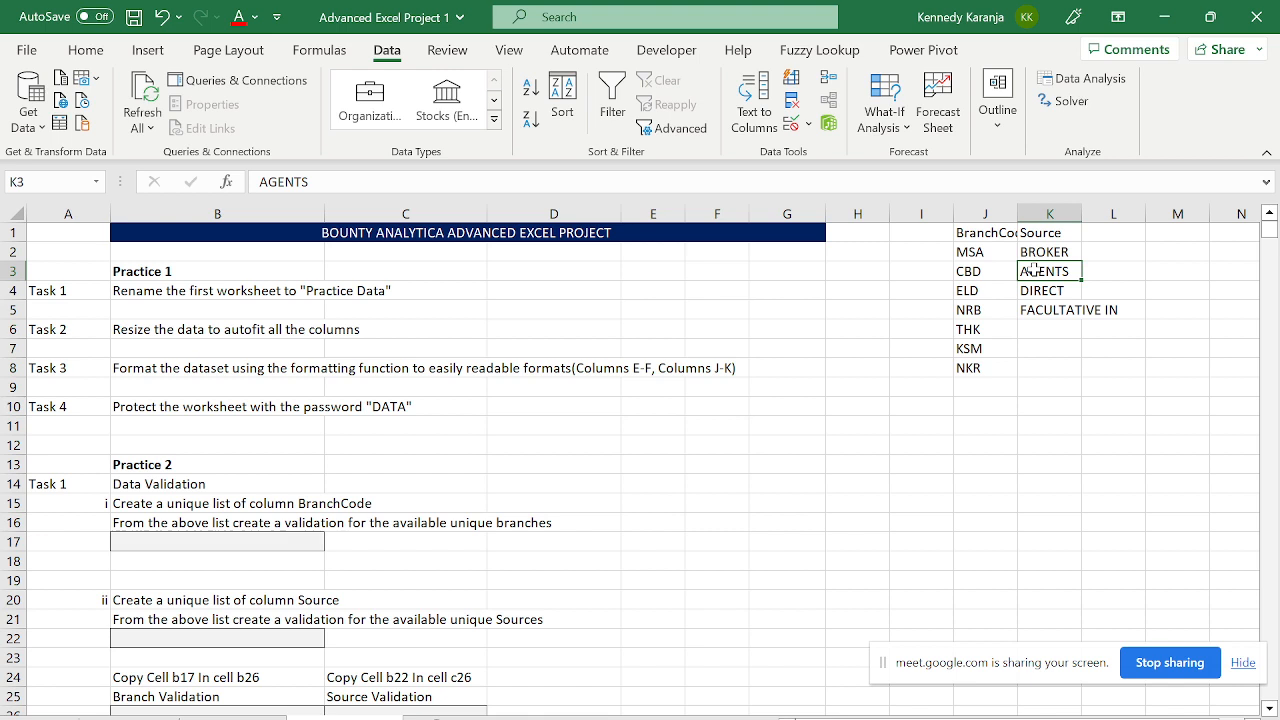
left_click(1041, 314)
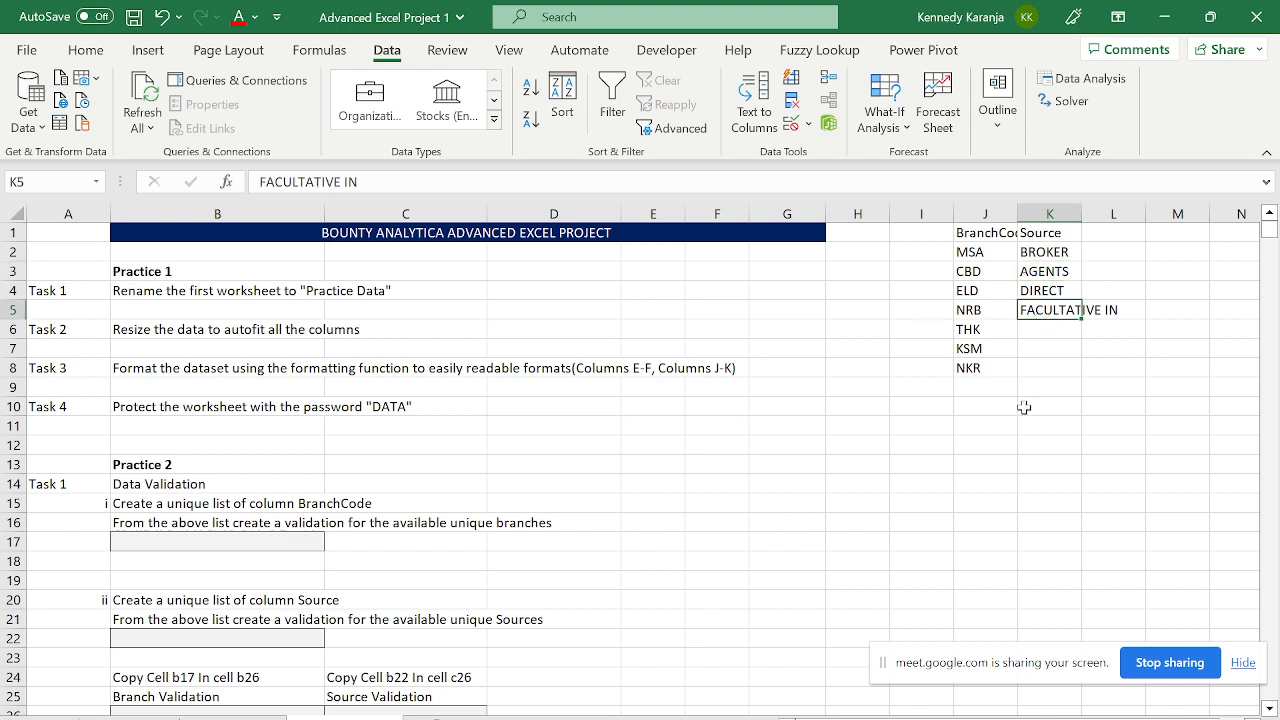
left_click(206, 543)
- Give B22 a List validation with source range K2:K5
left_click(237, 641)
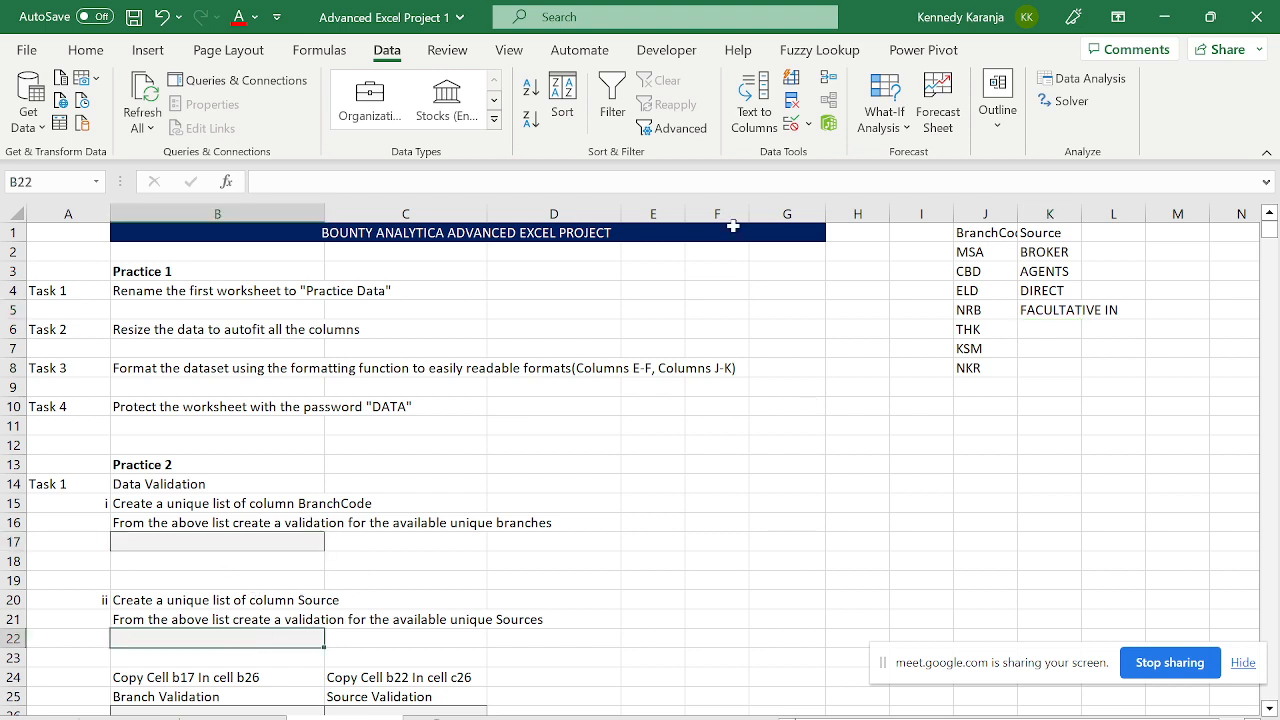
left_click(803, 124)
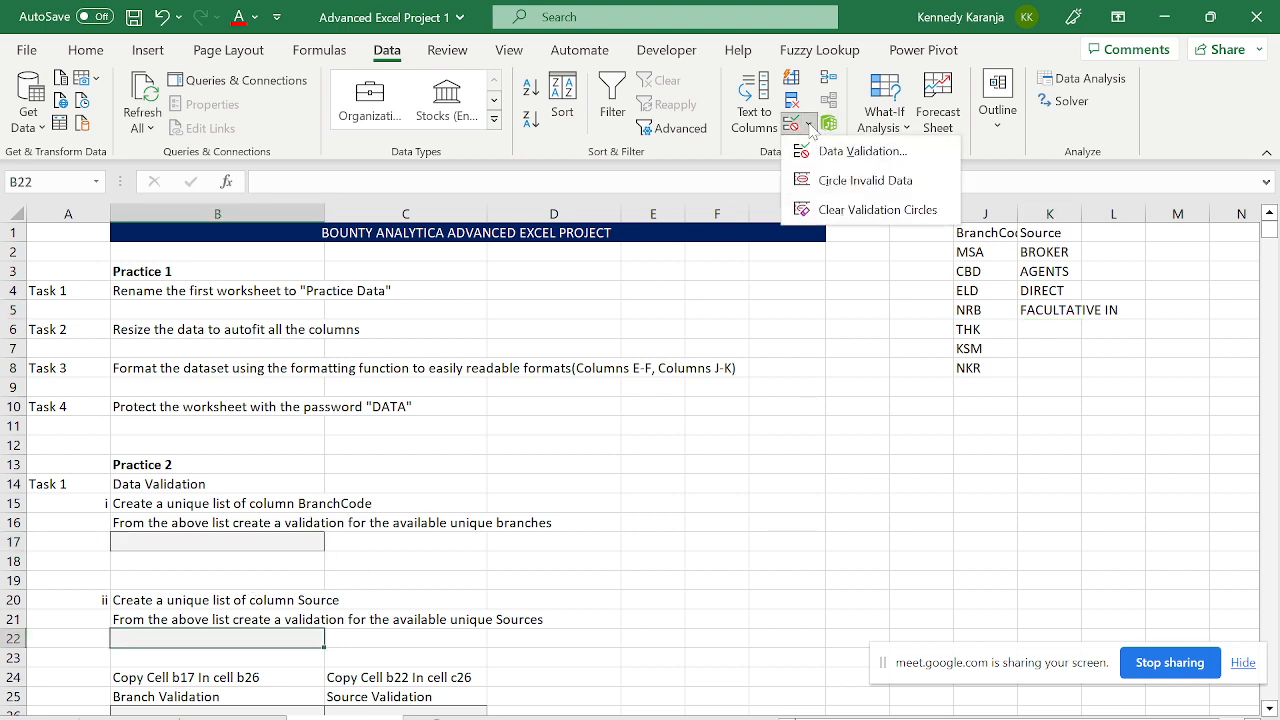
left_click(846, 156)
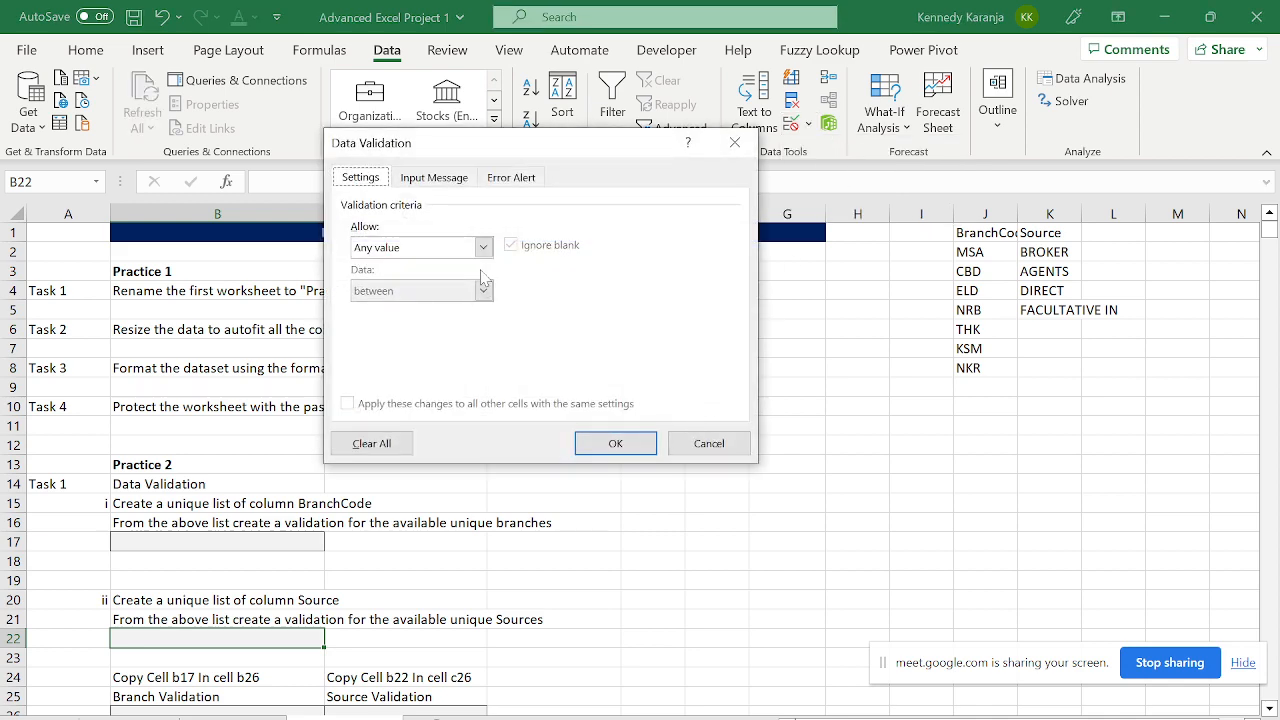
left_click(484, 247)
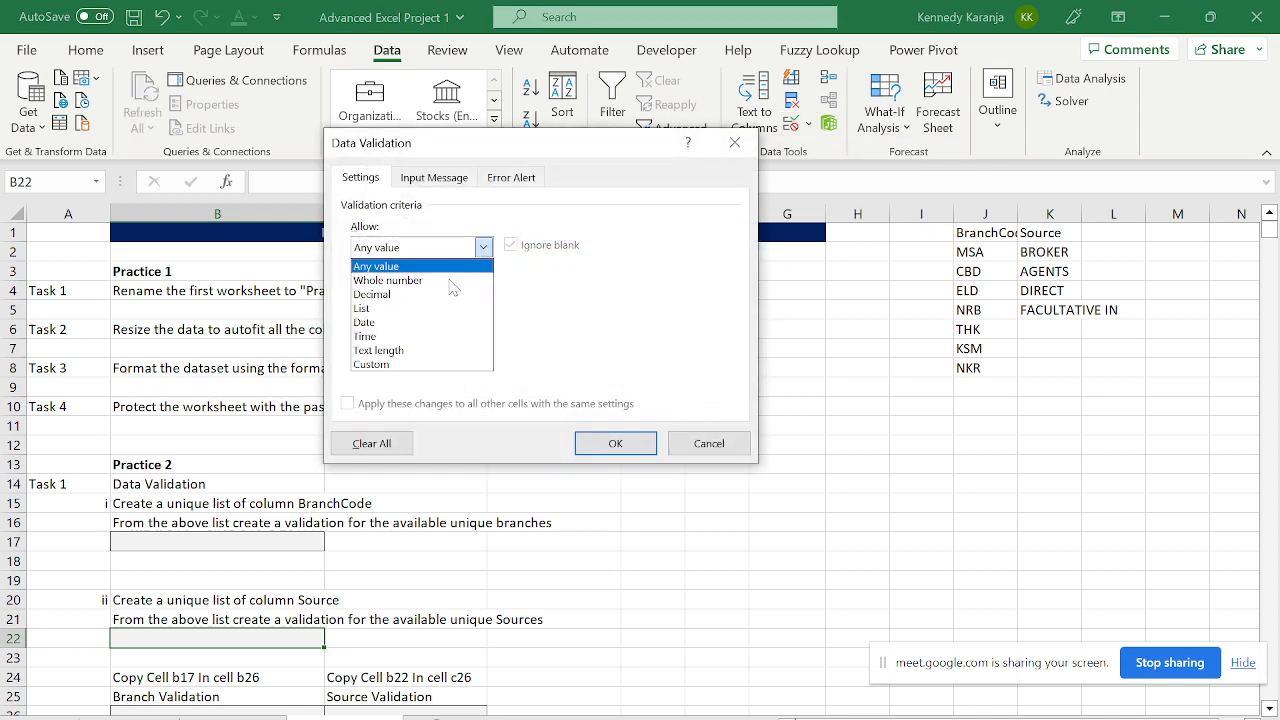
left_click(400, 314)
left_click(600, 333)
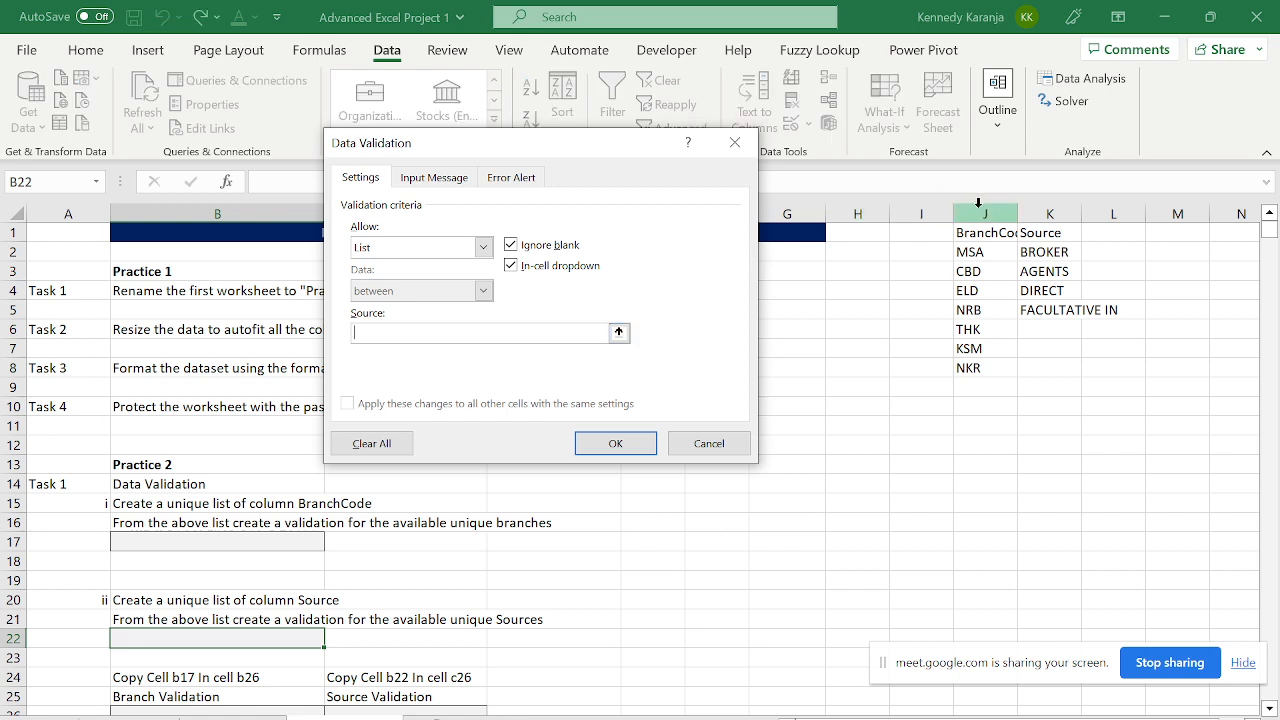
left_click(1029, 248)
left_click_drag(1029, 246, 1040, 312)
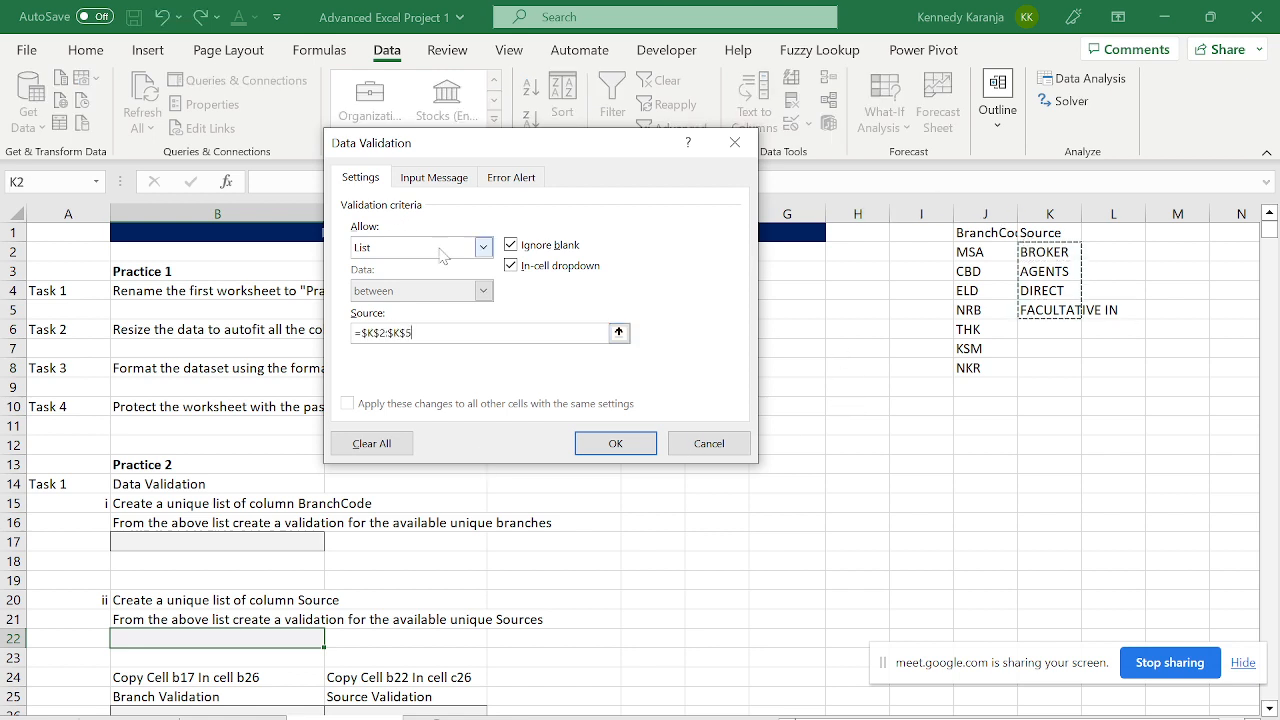
- Add the input message title 'Source' and text 'Choose the Source of business', then apply
left_click(428, 186)
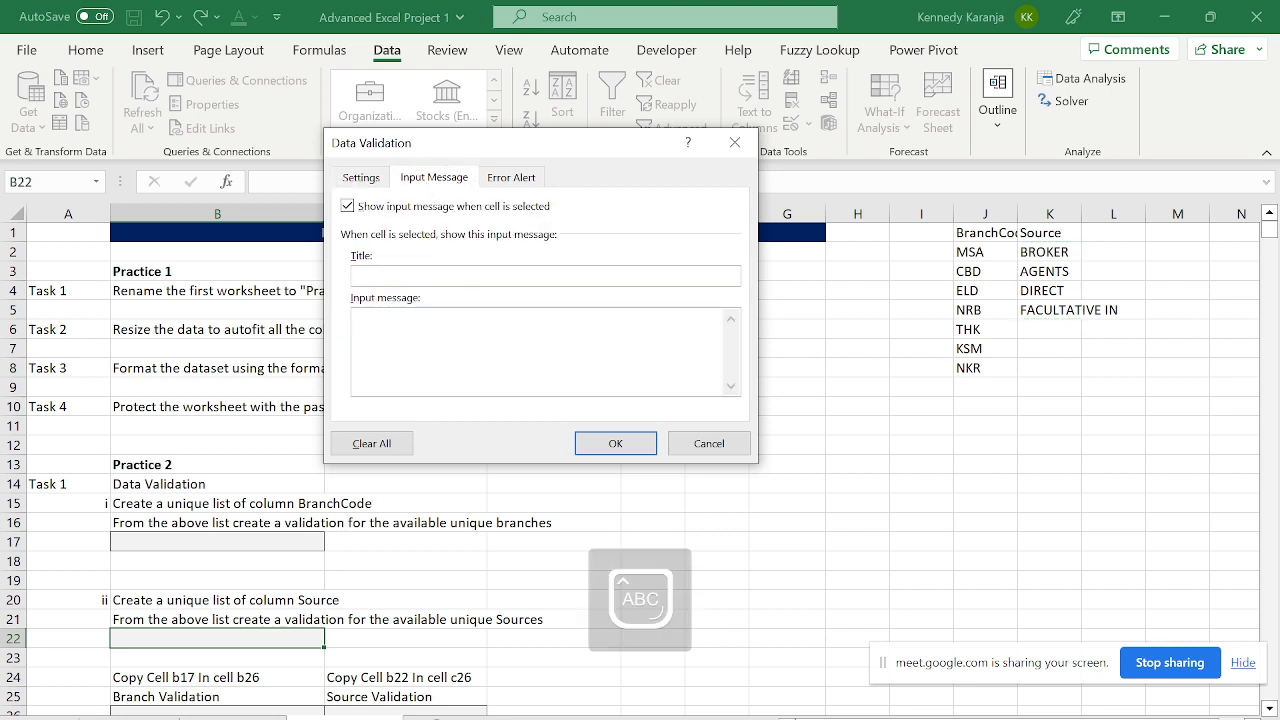
type("Source")
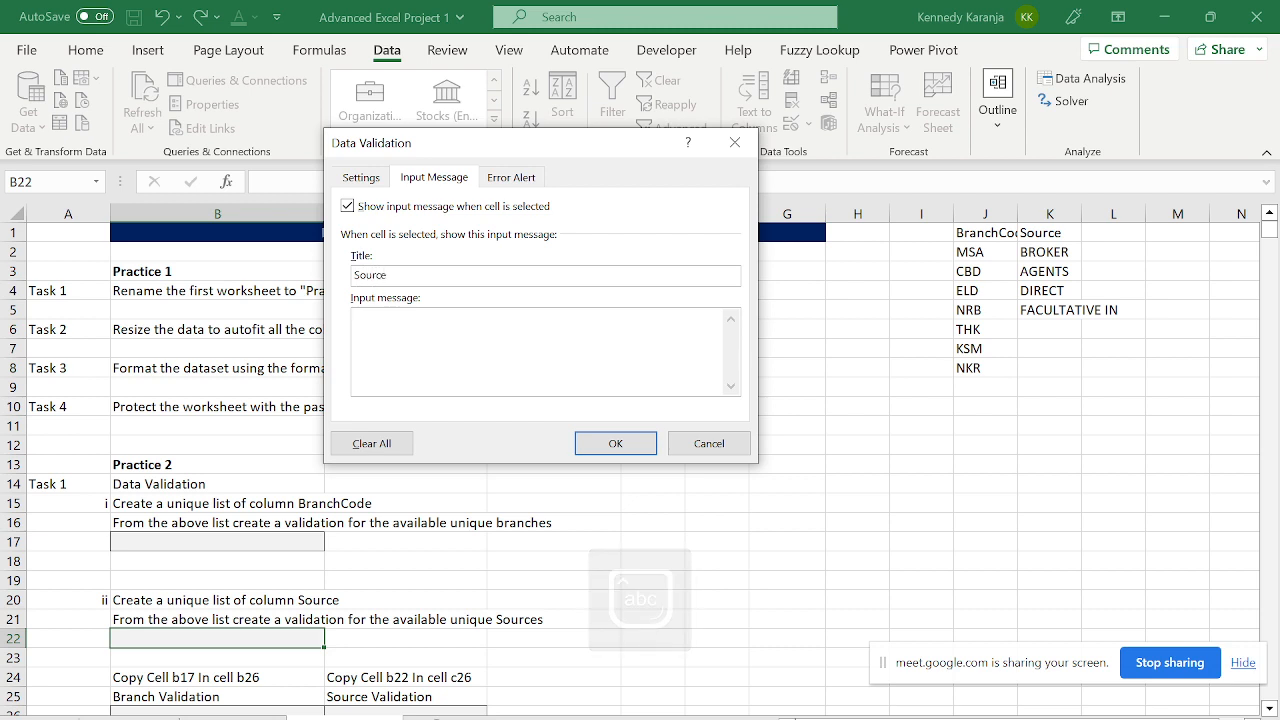
type("Choose")
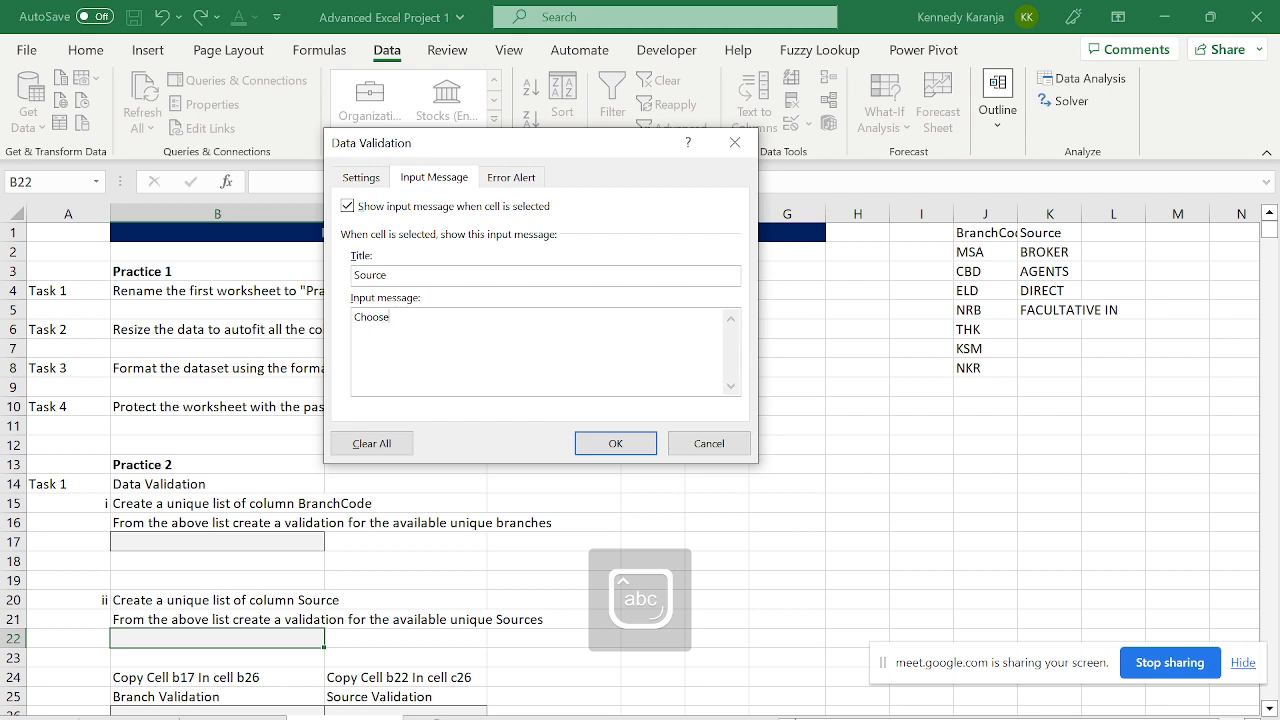
type(" D")
type("he sO")
type("S")
key("Caps_Lock")
type("ource of b")
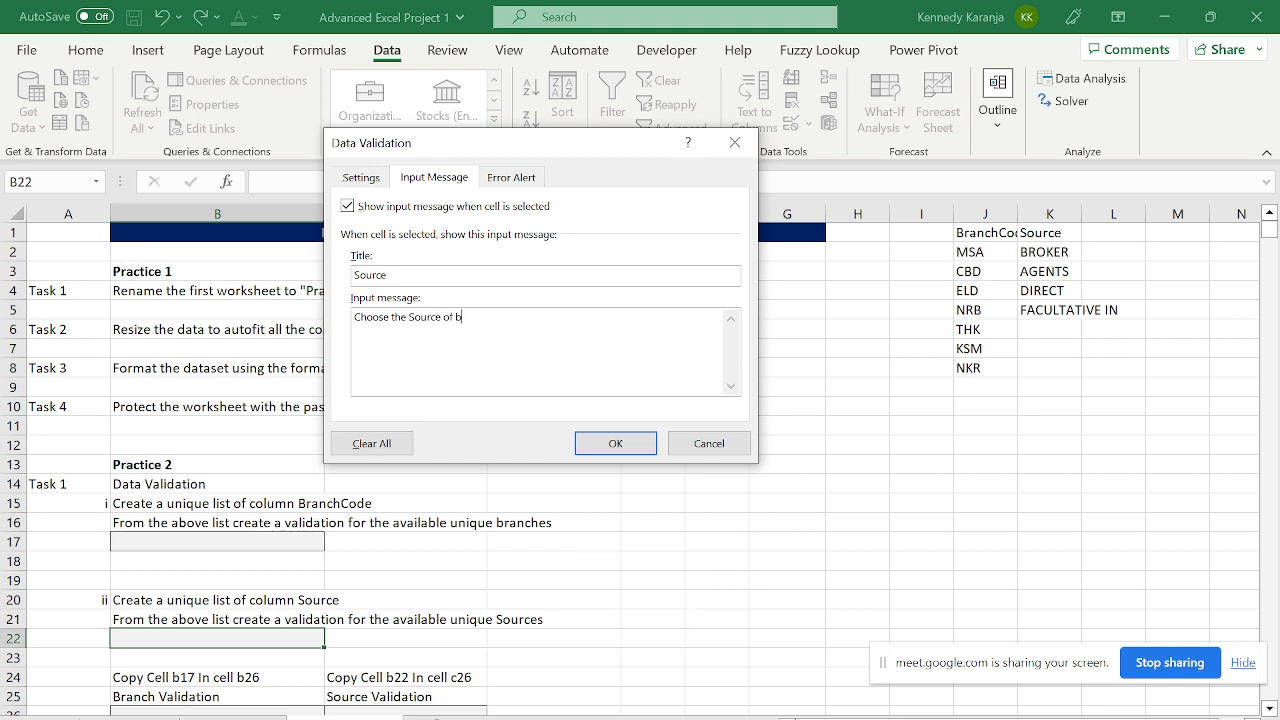
type("usiness")
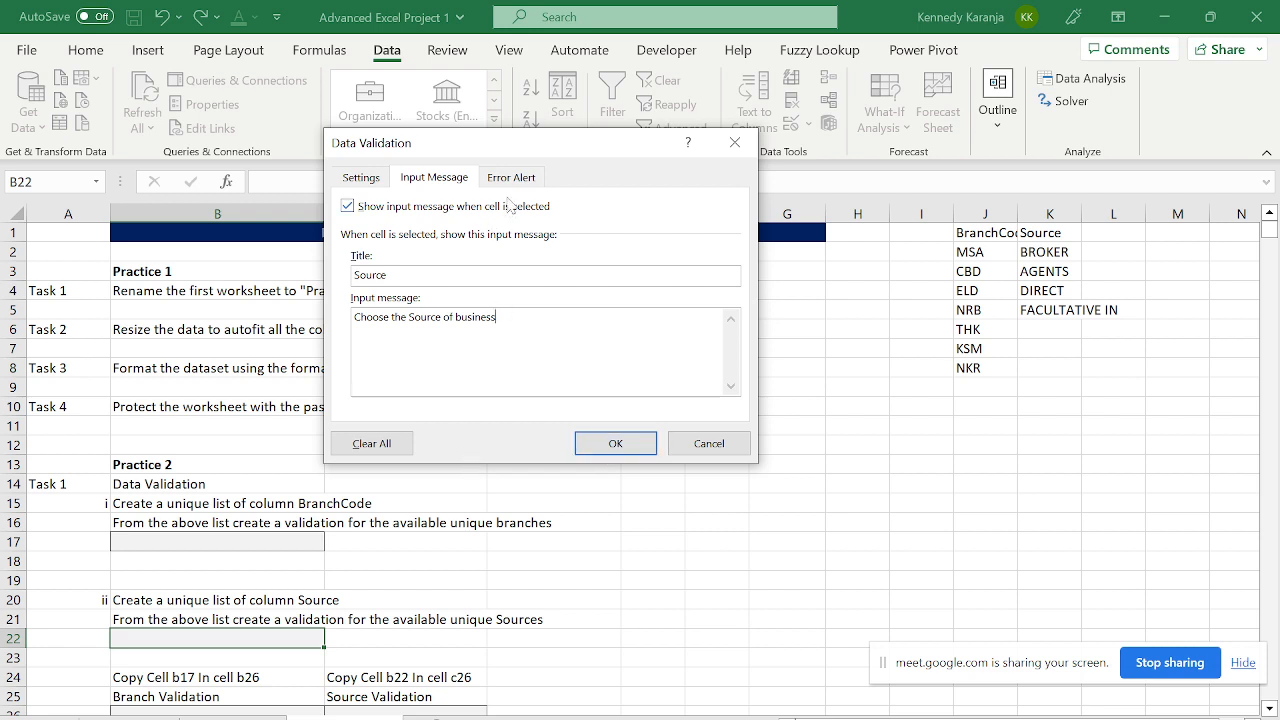
left_click(536, 177)
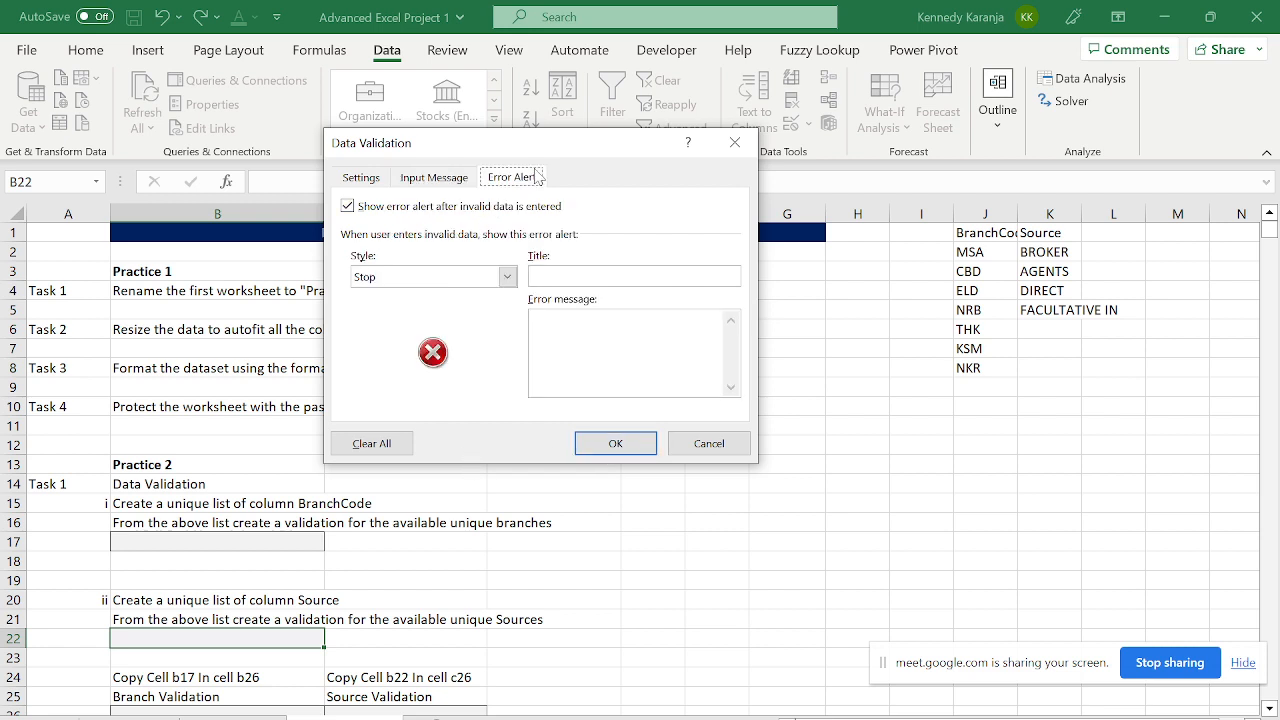
left_click(597, 442)
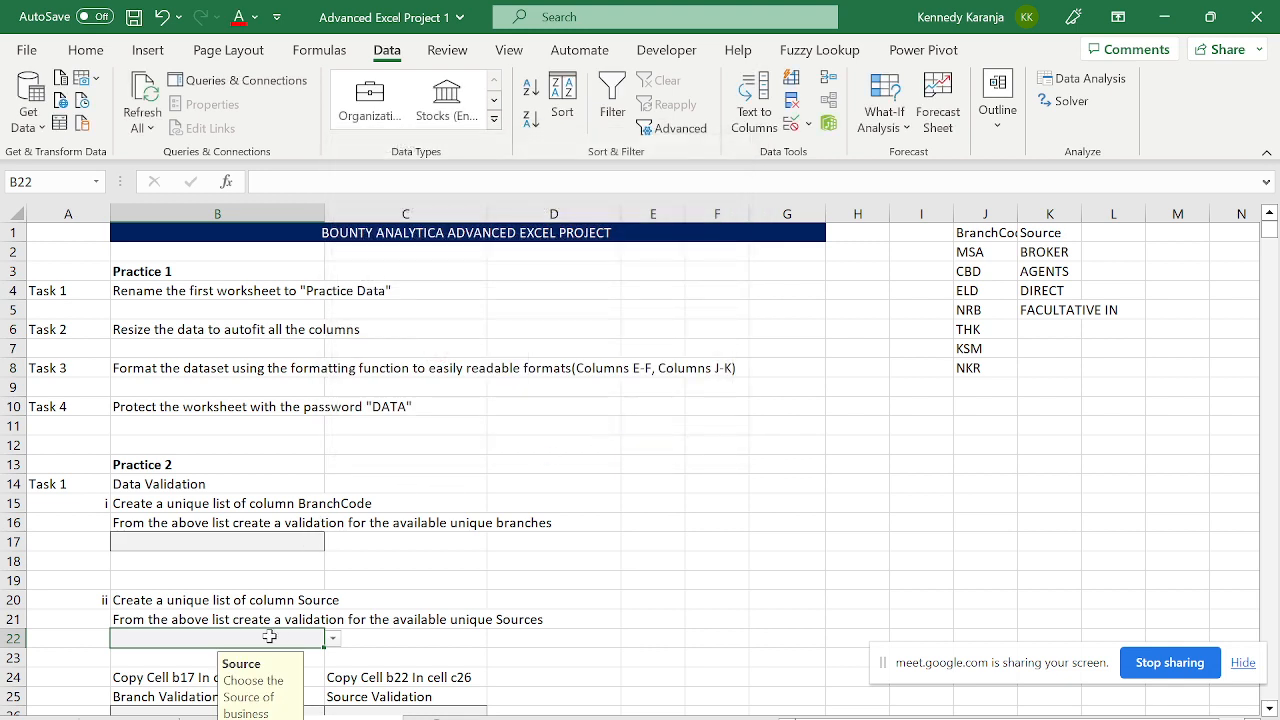
- Move on and off B22 to check that the Source prompt appears
key("Down")
key("Down")
key("Up")
key("Up")
key("Down")
key("Down")
key("Up")
key("Up")
- Give B17's validation the input message title 'Branch' and text 'Select a branch'
left_click(244, 541)
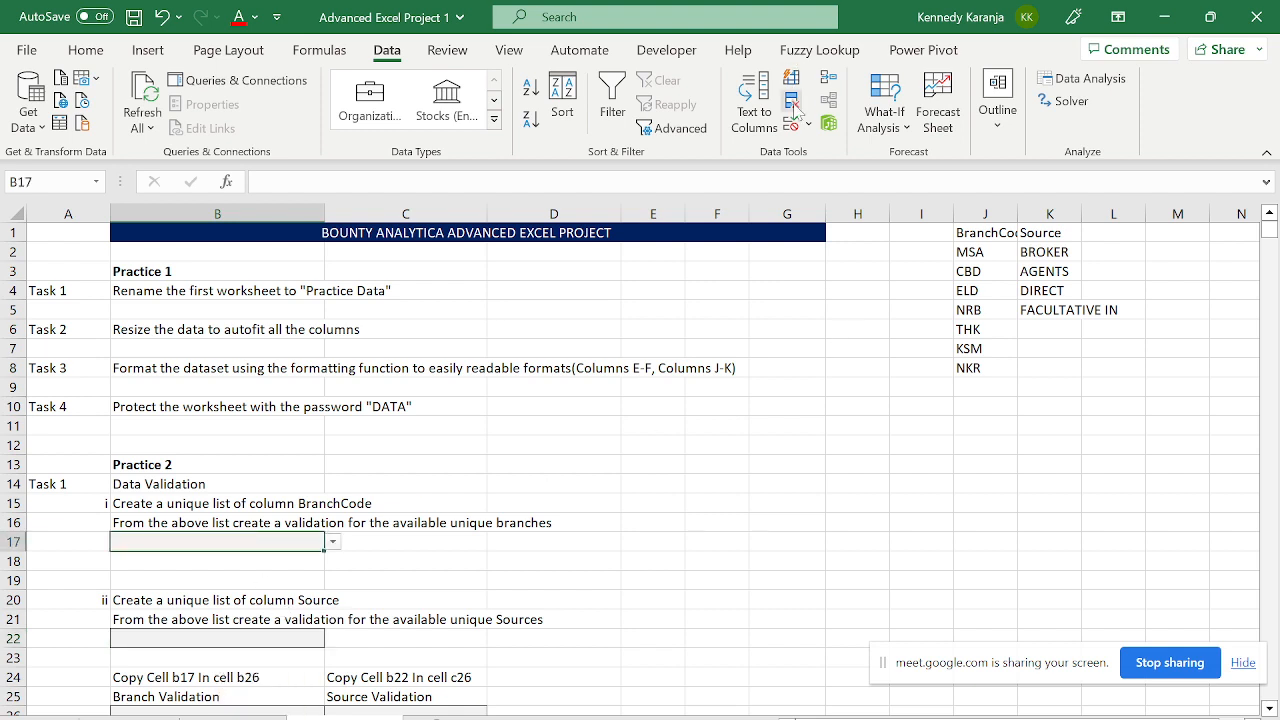
left_click(810, 122)
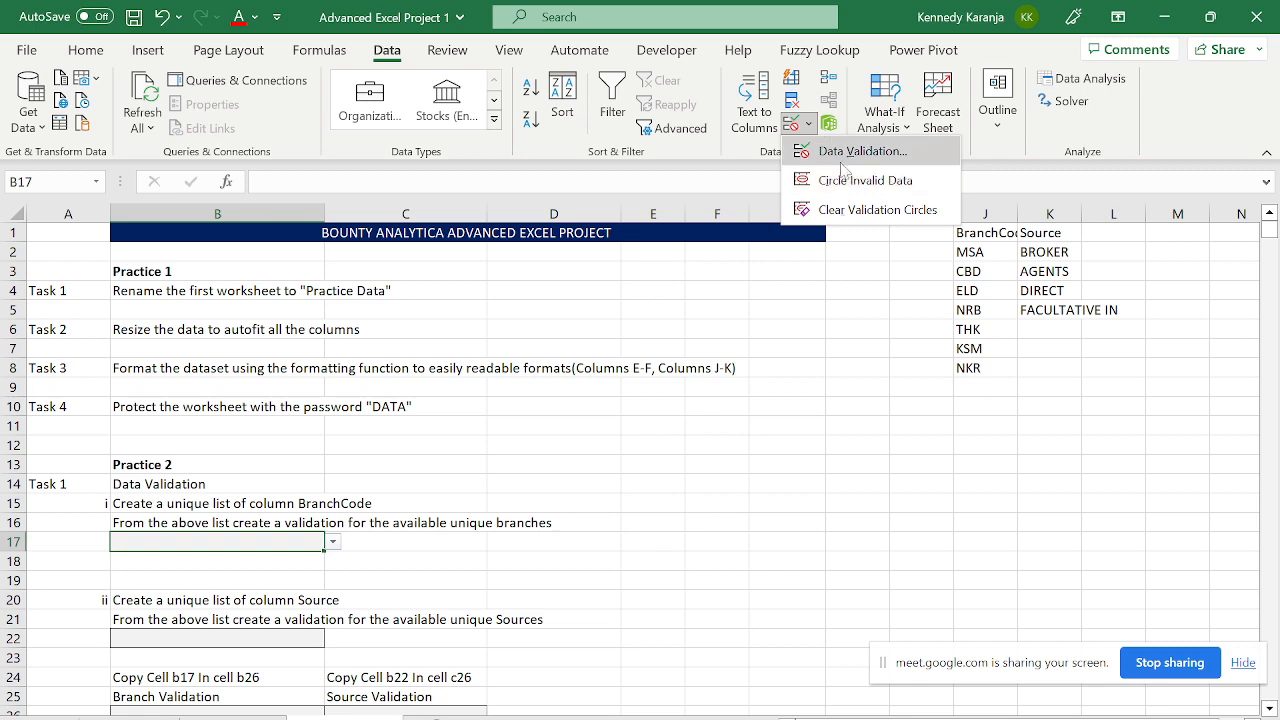
left_click(838, 163)
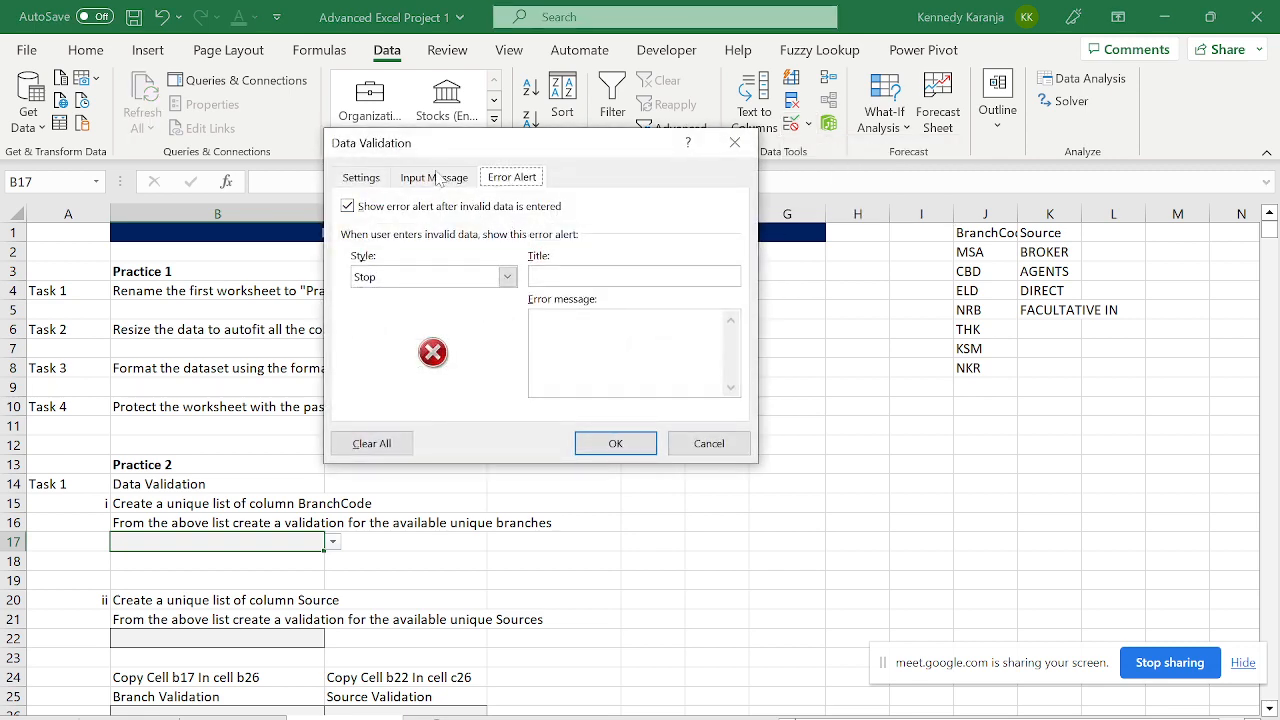
left_click(436, 177)
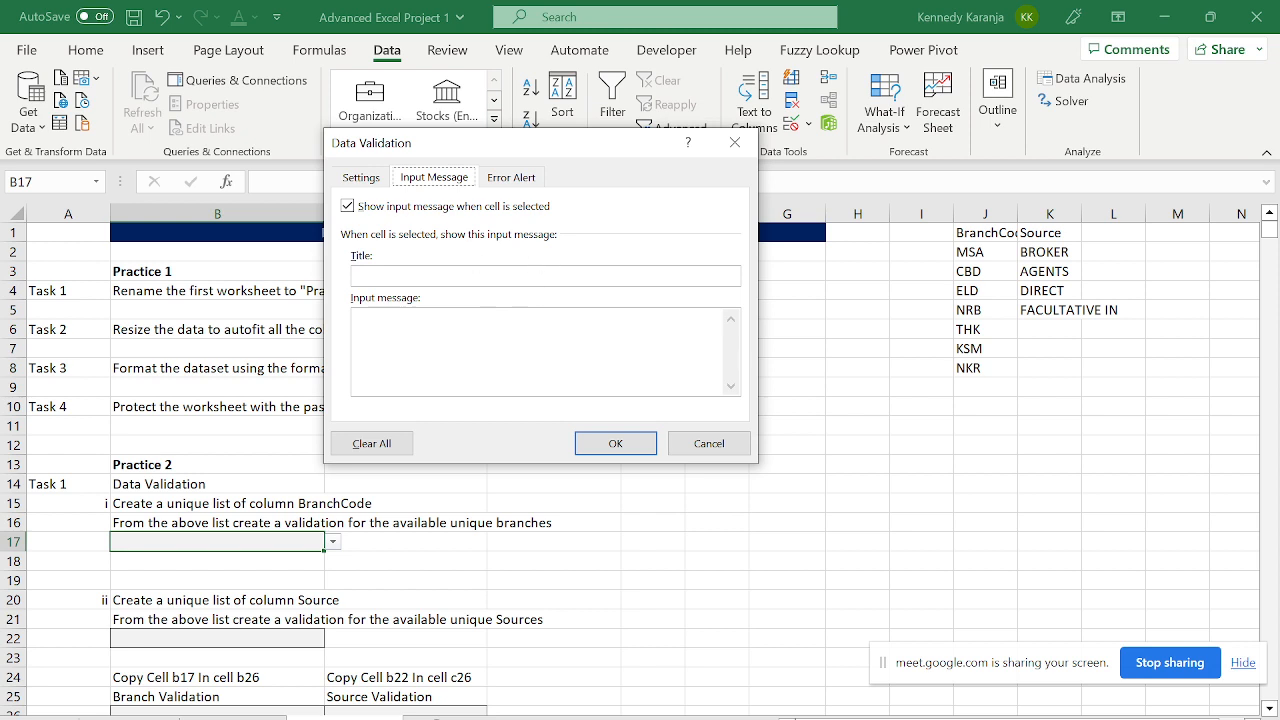
key("Caps_Lock")
type("B")
key("Caps_Lock")
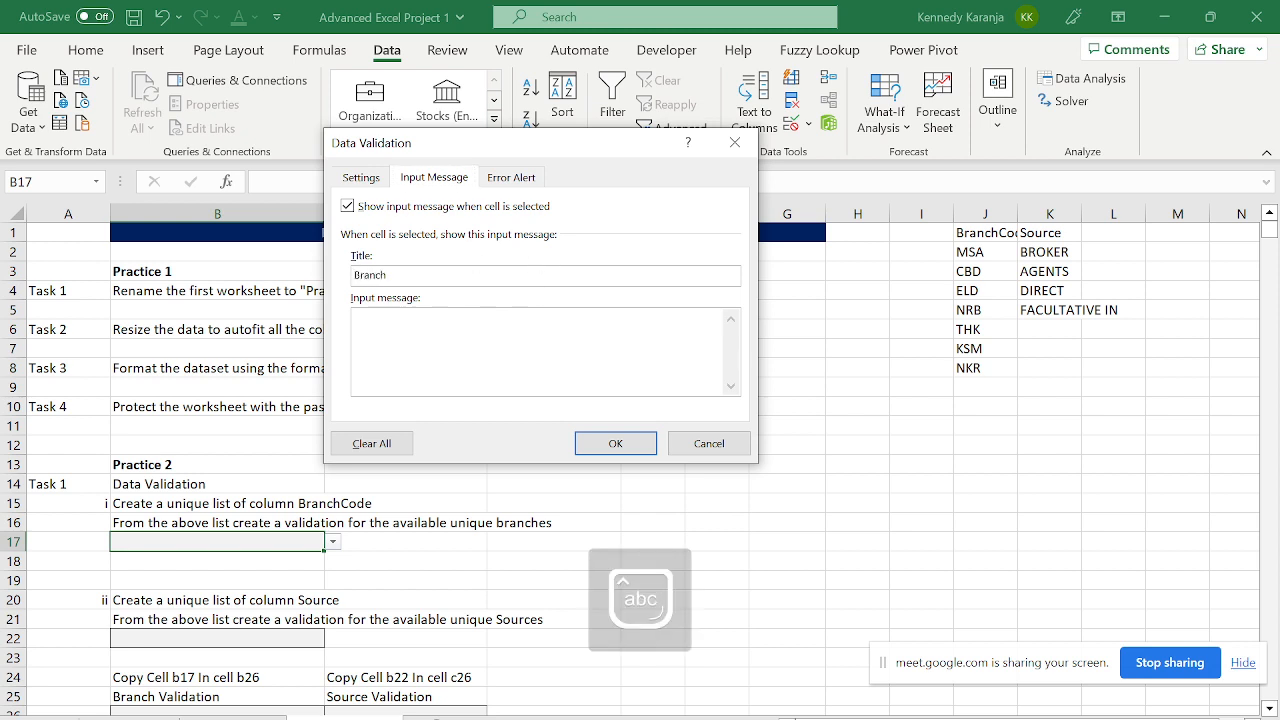
key("Caps_Lock")
type("S")
key("Caps_Lock")
type("elect a branch")
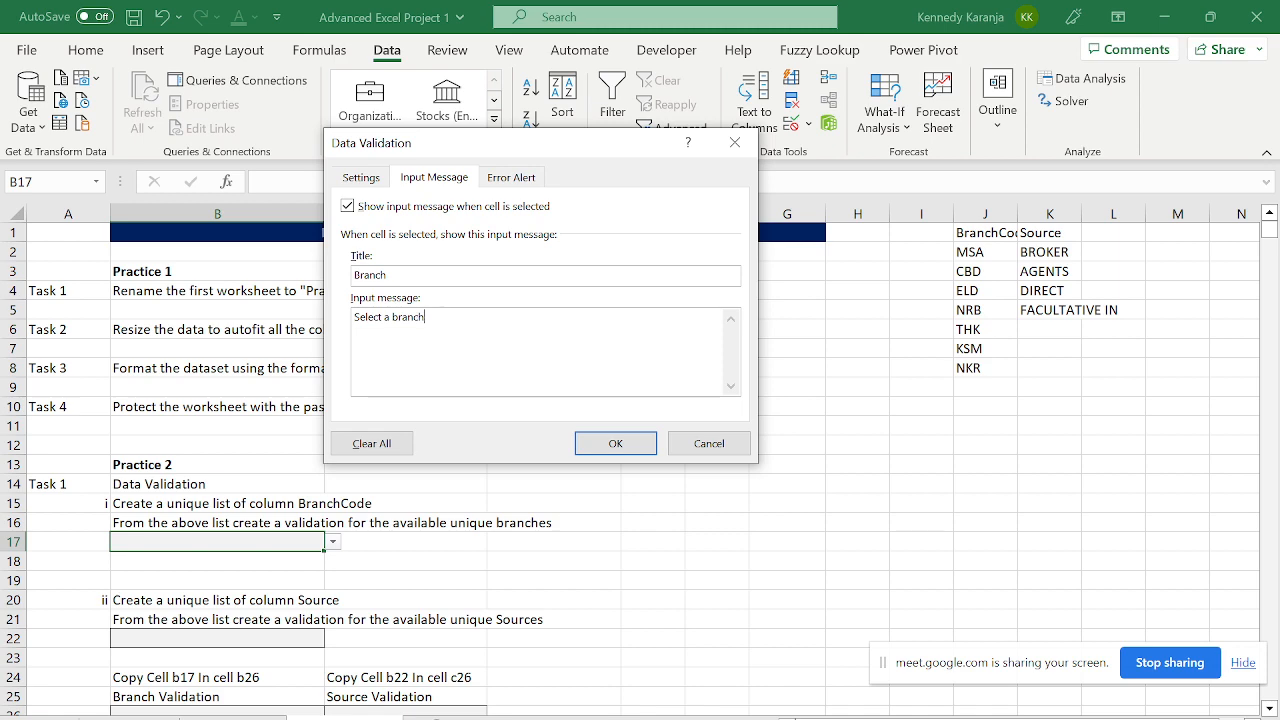
left_click(612, 443)
- Test B17's branch dropdown and check the prompts on B17 and B22
left_click(332, 542)
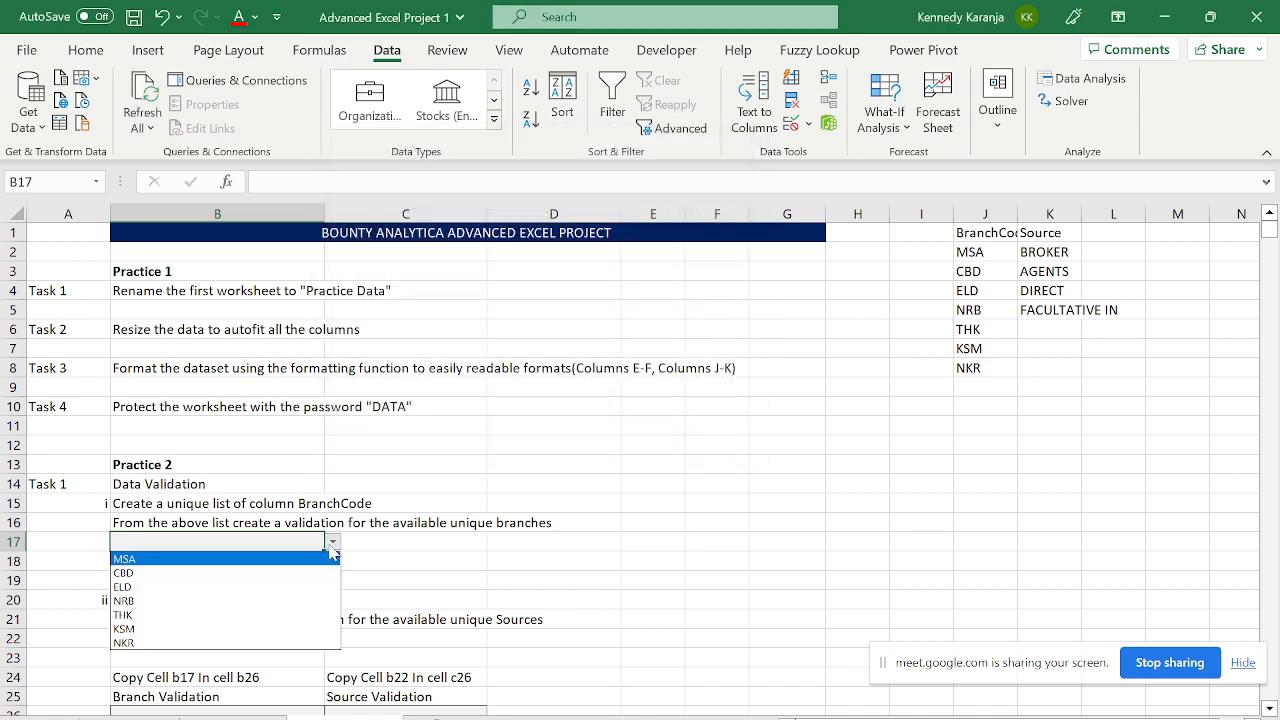
left_click(330, 543)
key("Down")
key("Down")
key("Down")
key("Down")
key("Down")
key("Down")
key("Down")
key("Down")
key("Down")
key("Down")
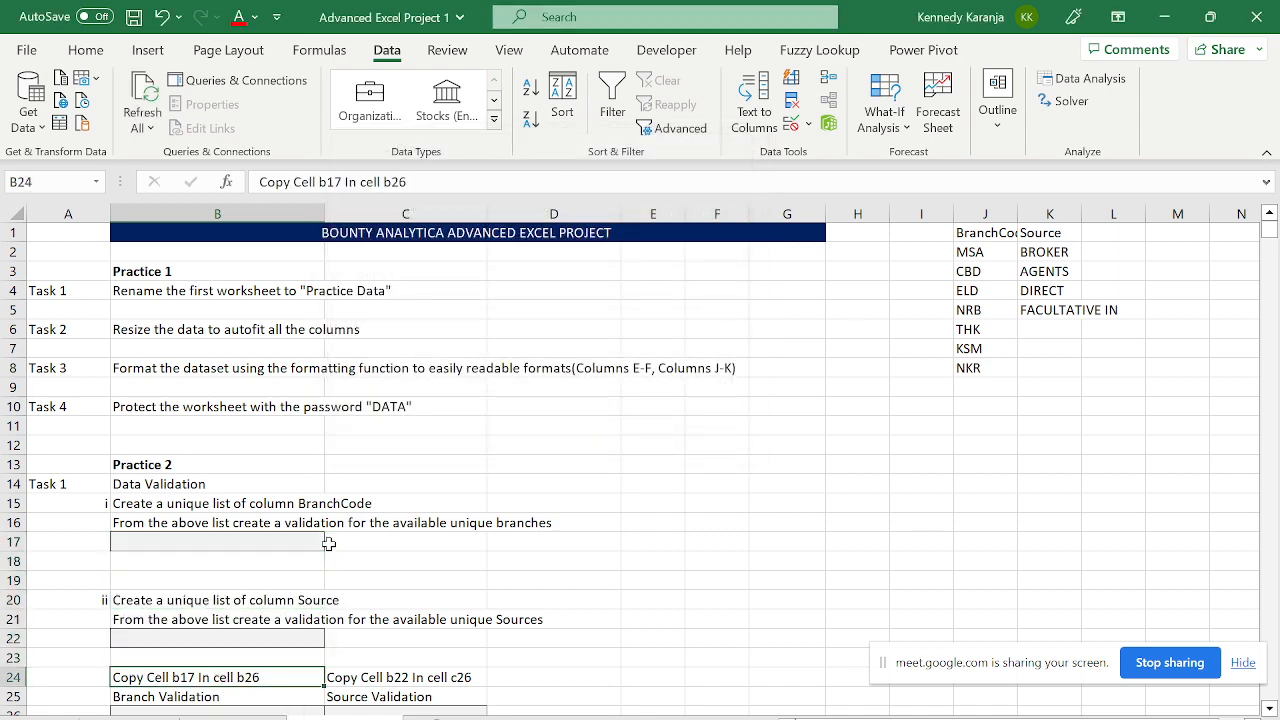
key("Down")
key("Down")
key("Down")
key("Up")
key("Up")
key("Up")
key("Up")
key("Up")
key("Up")
key("Up")
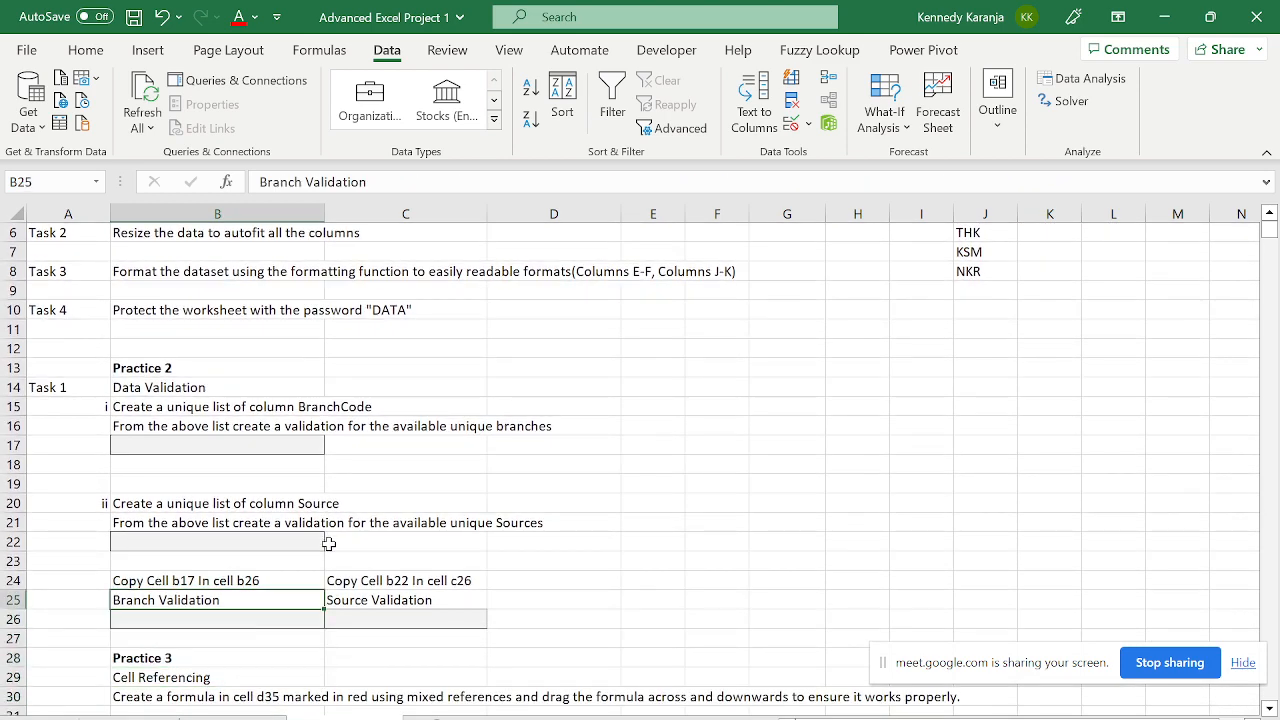
key("Up")
key("Up")
key("Down")
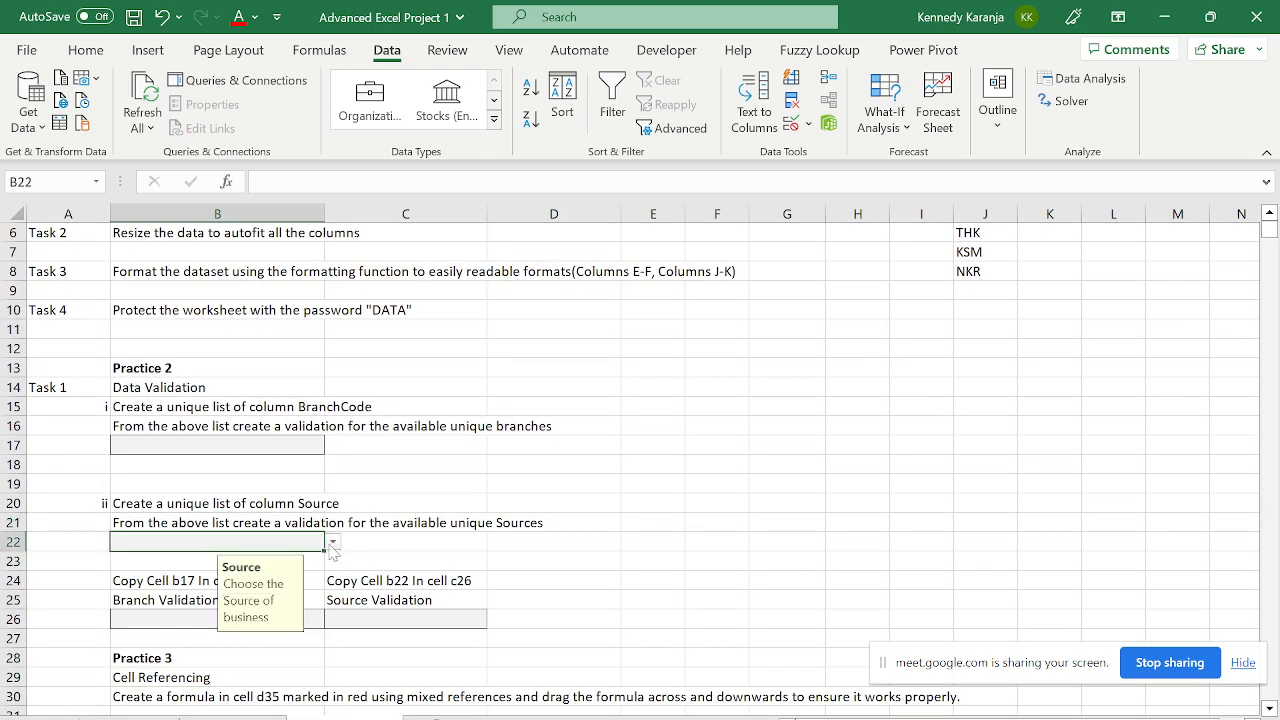
key("Up")
key("Up")
key("Down")
key("Down")
key("Down")
key("Down")
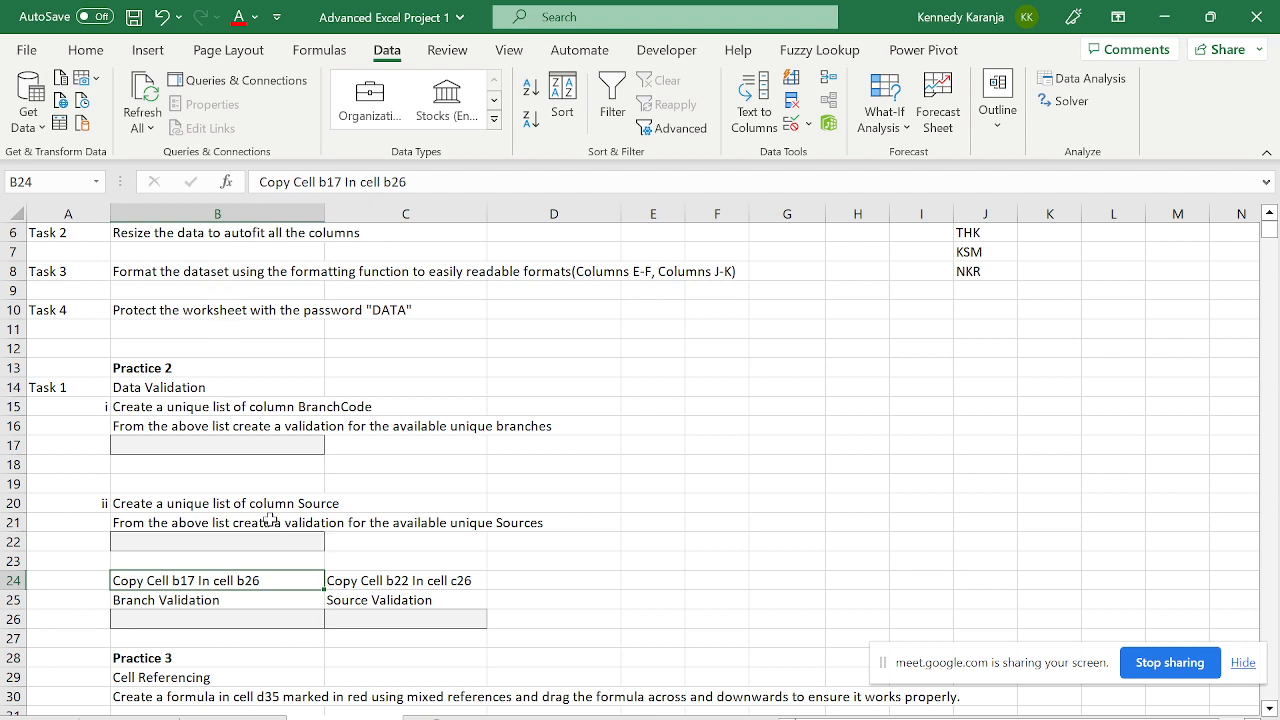
left_click(193, 447)
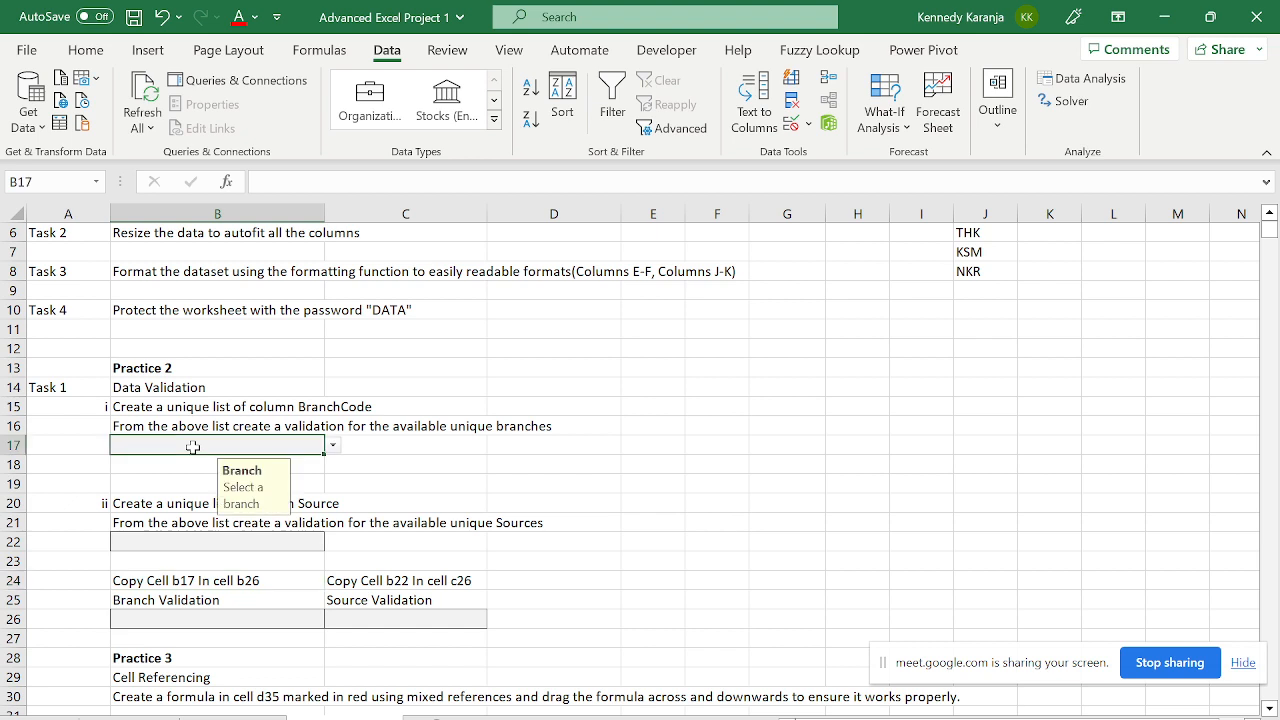
- Copy B17's branch dropdown validation into B26, then bring up Paste Special for C26
left_click(131, 523)
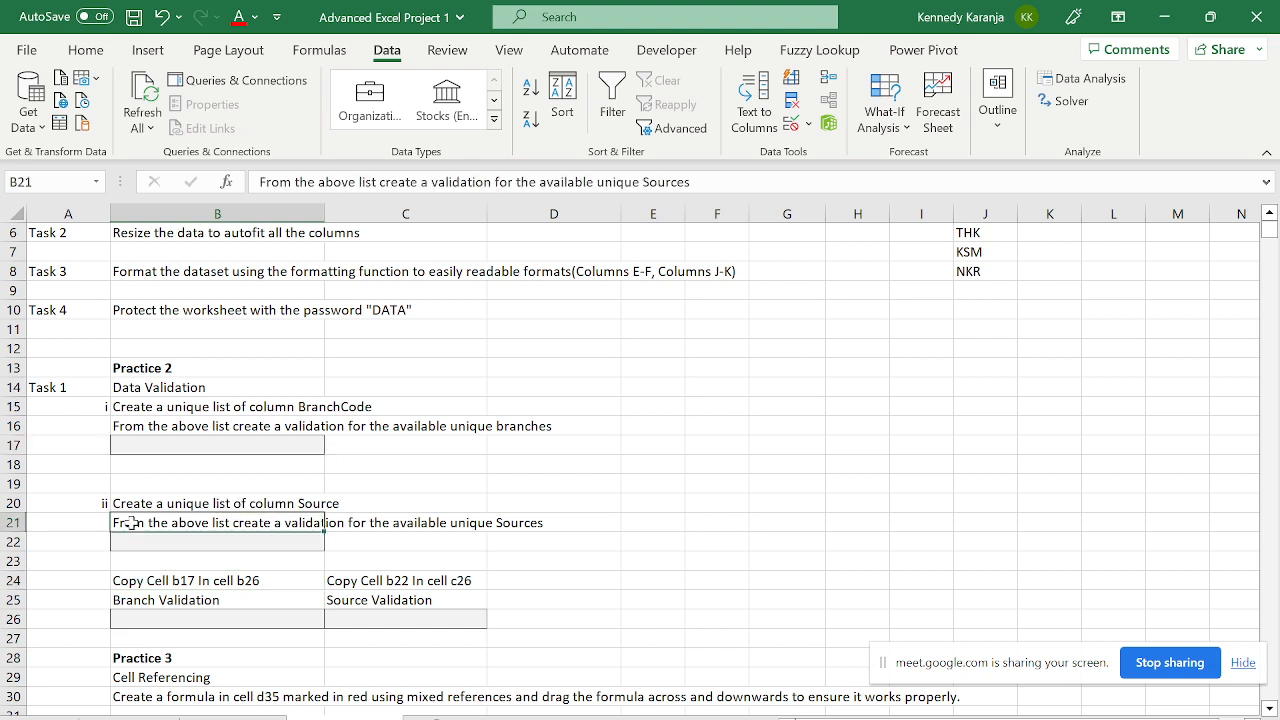
key("Up")
key("Up")
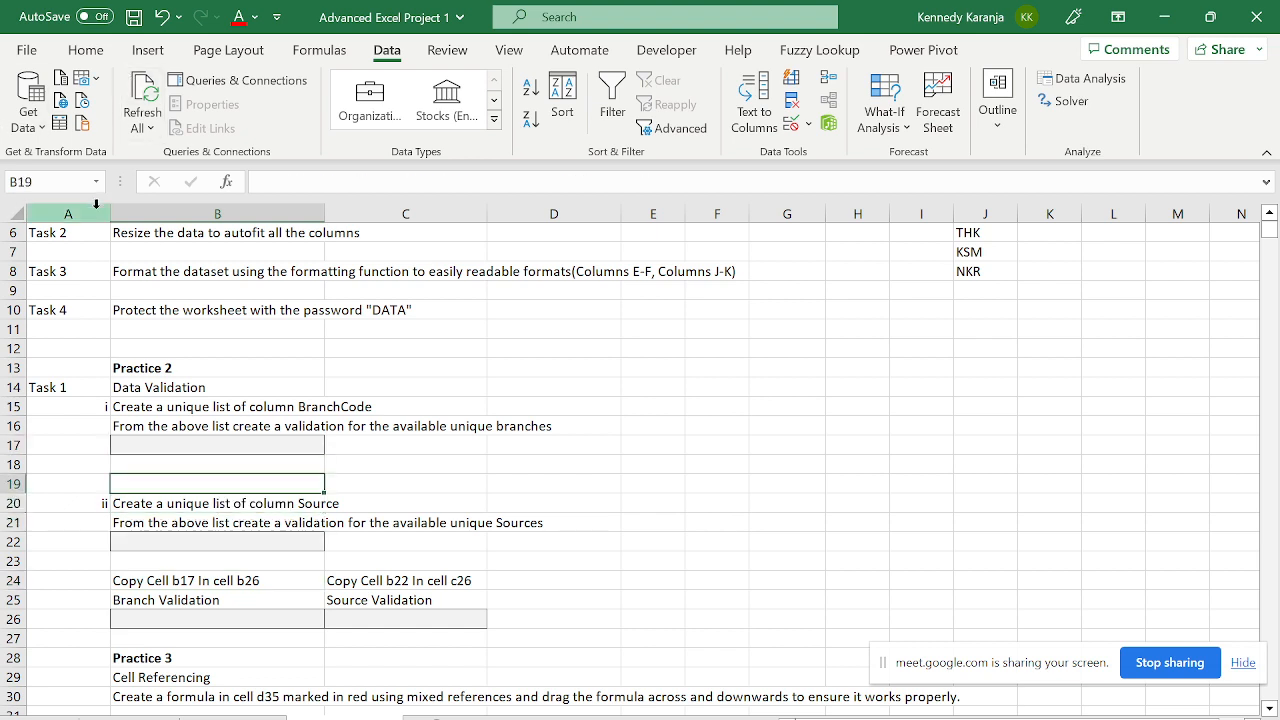
key("Up")
key("Up")
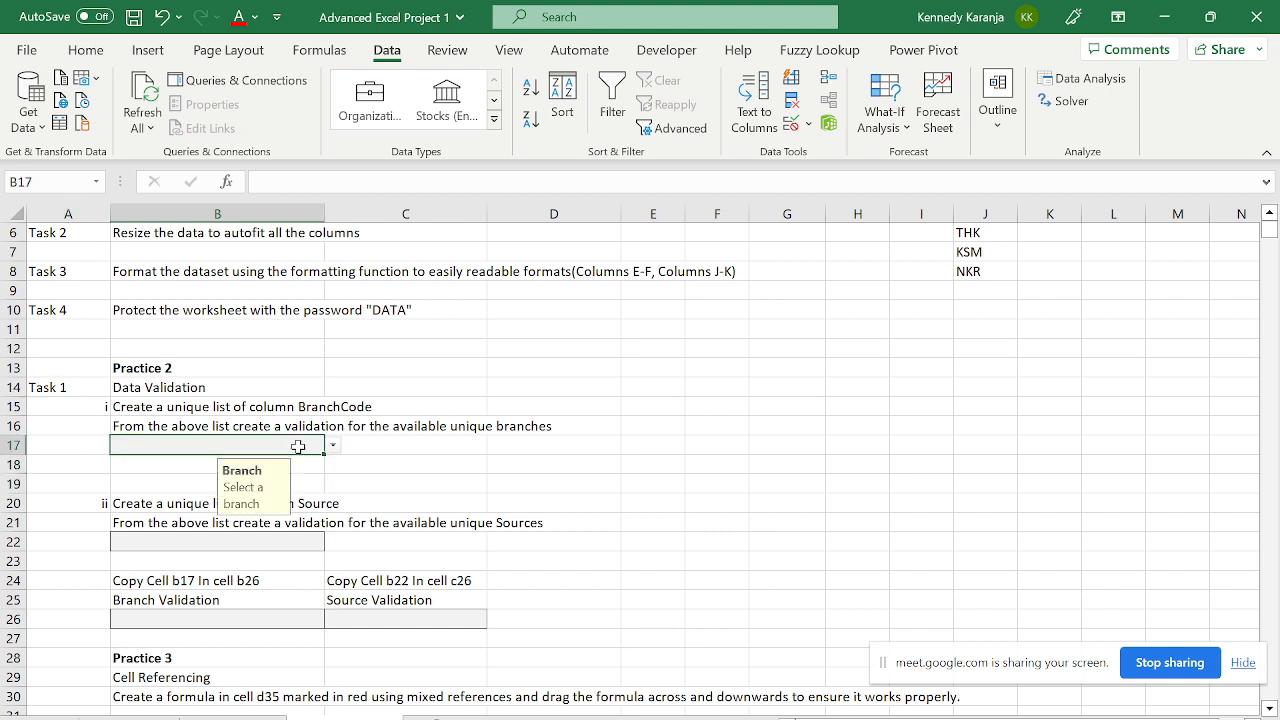
key("Down")
key("Down")
key("Down")
key("Down")
key("Down")
key("Down")
key("Down")
key("Down")
key("Down")
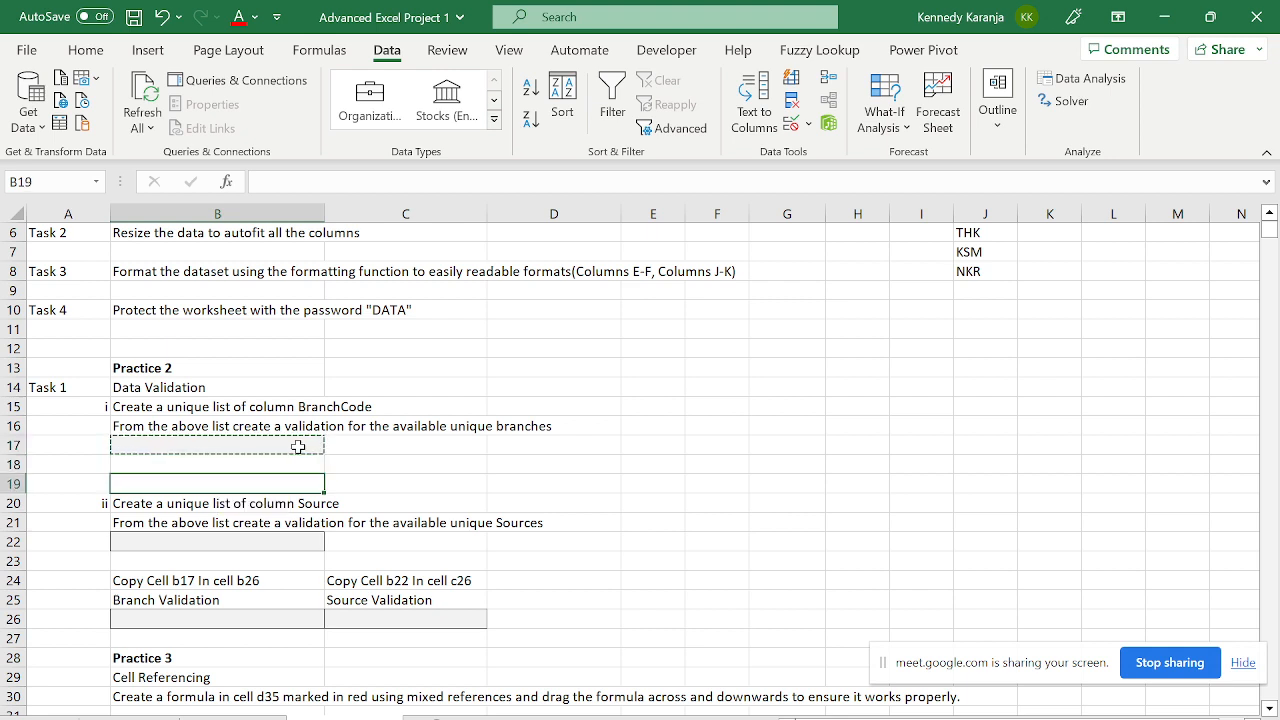
key("ctrl+v")
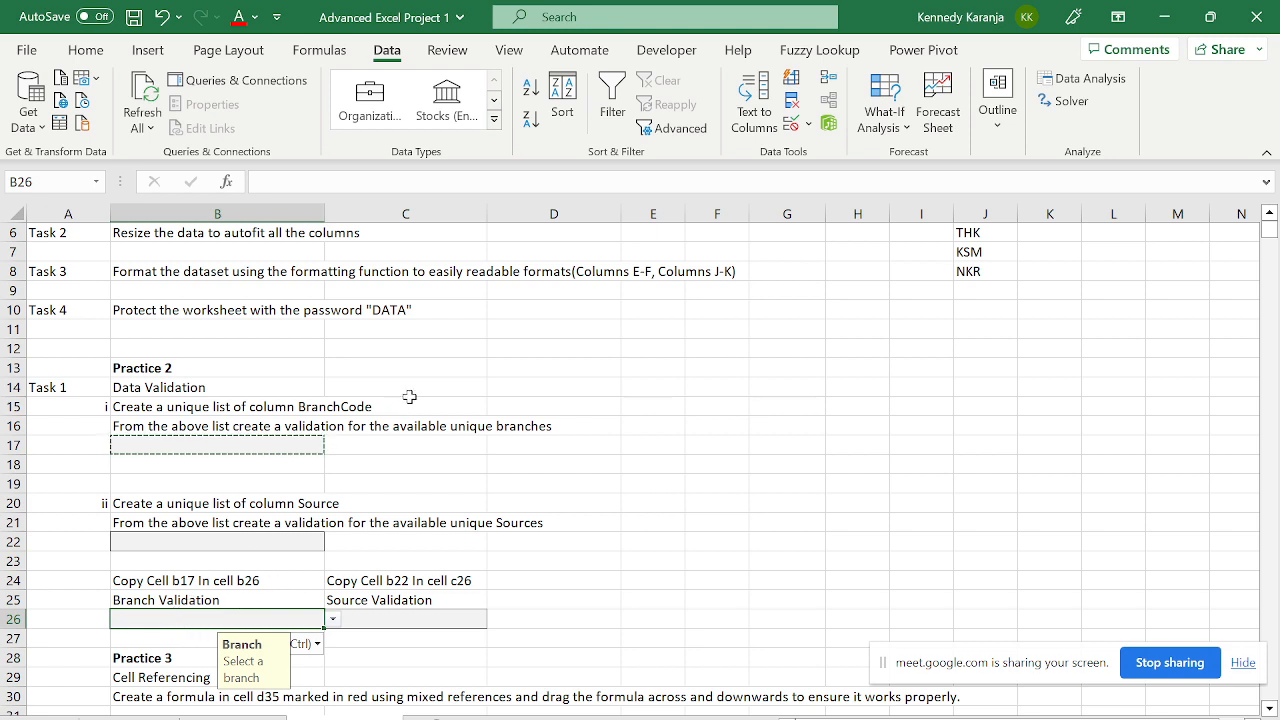
left_click(276, 442)
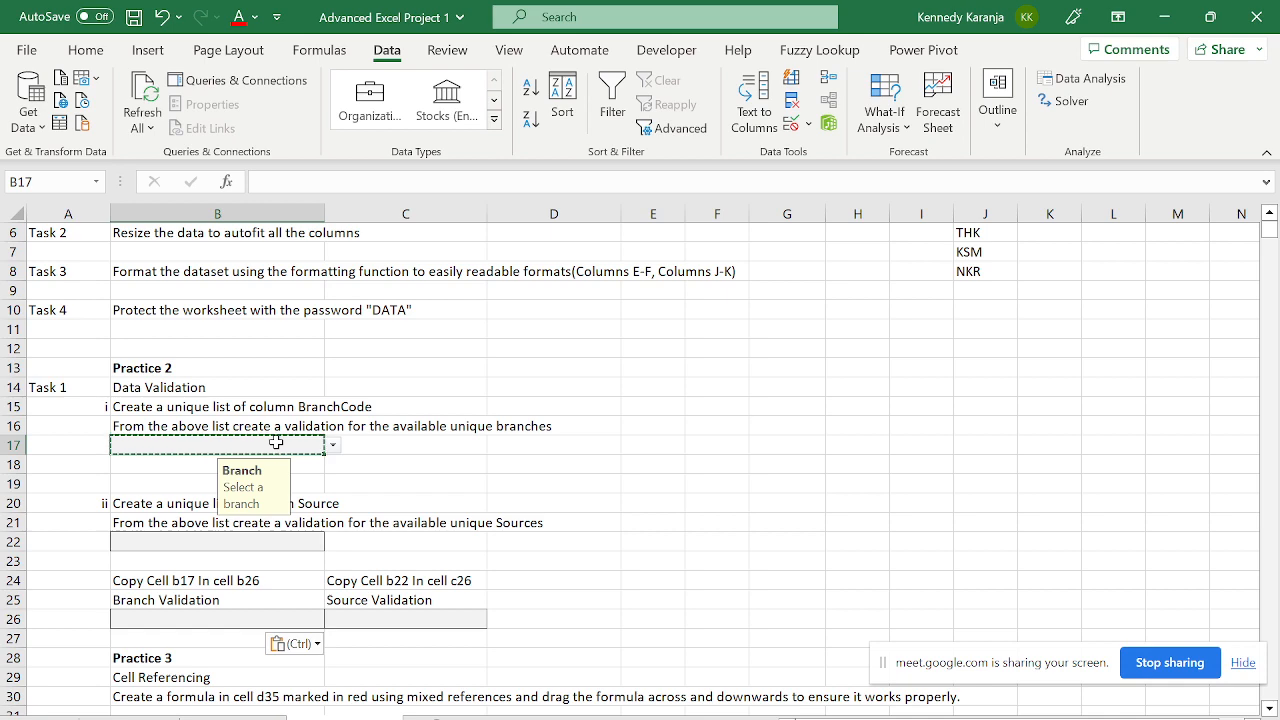
key("Down")
key("Down")
key("Down")
key("Down")
key("Down")
key("Down")
key("Down")
key("Down")
key("Down")
key("Down")
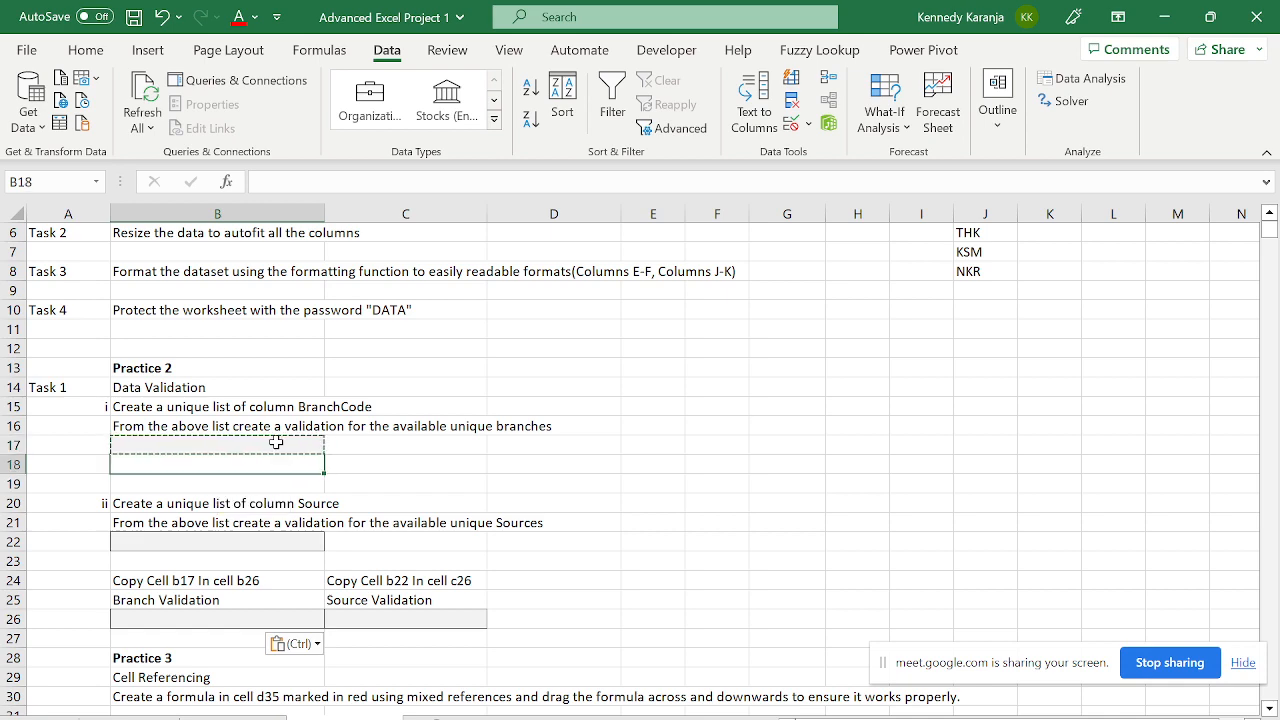
key("Up")
key("Right")
key("ctrl+alt+v")
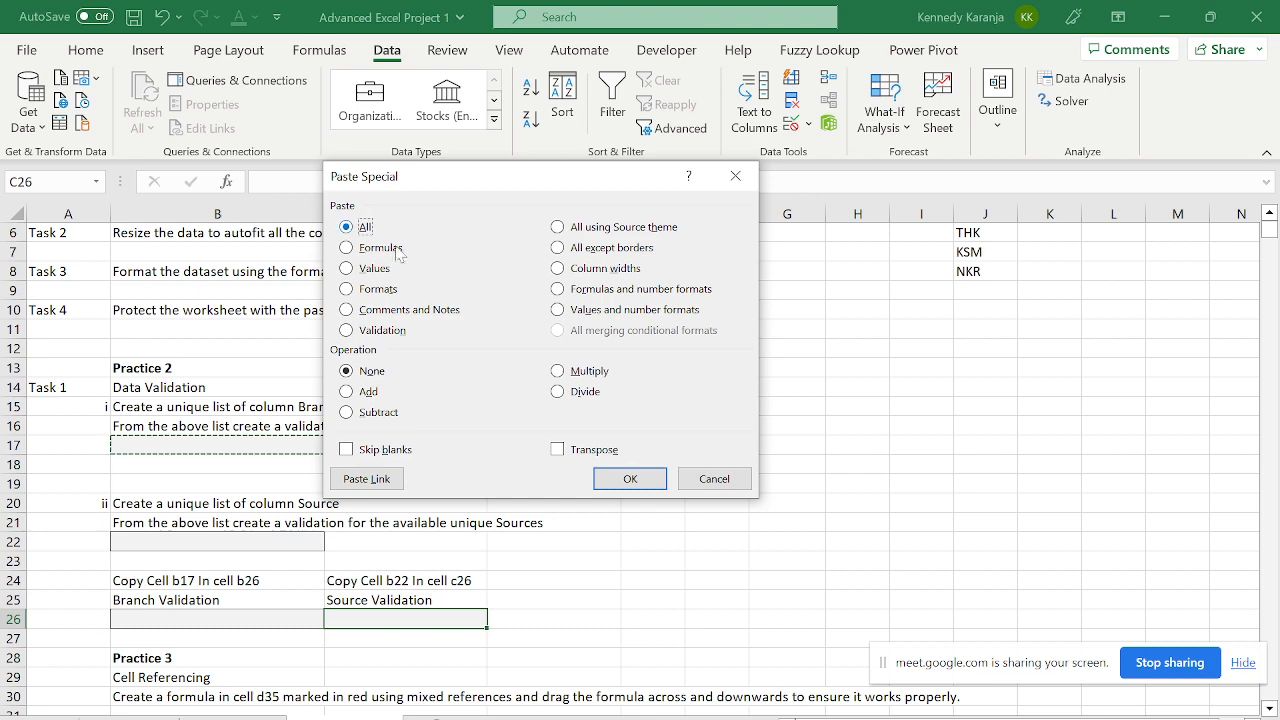
- Cancel Paste Special and dismiss C26's paste options without pasting anything
key("Escape")
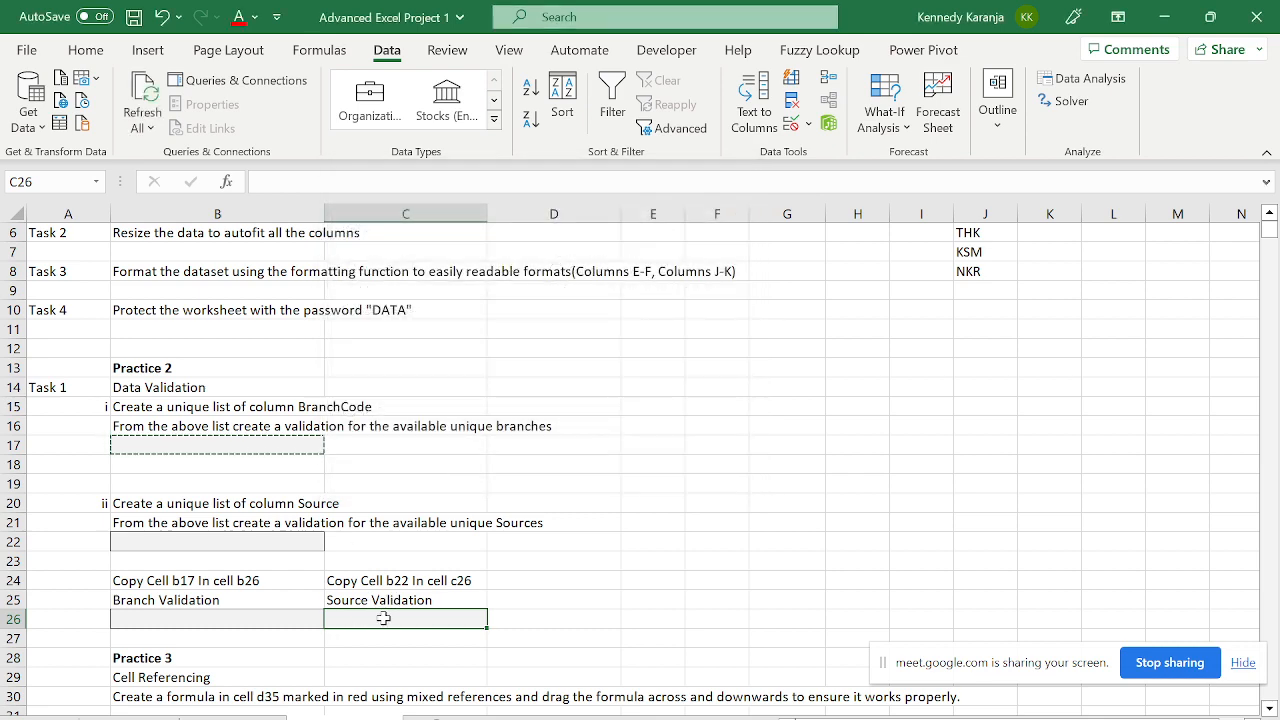
right_click(383, 619)
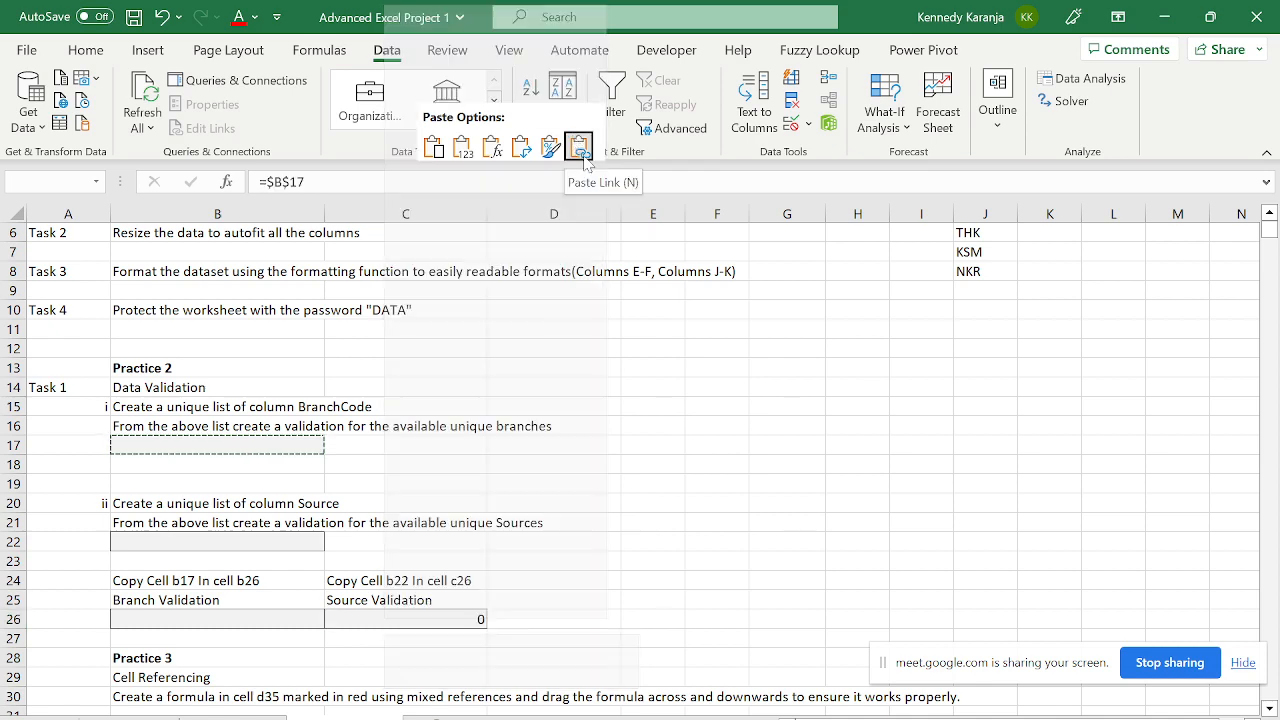
mouse_move(589, 181)
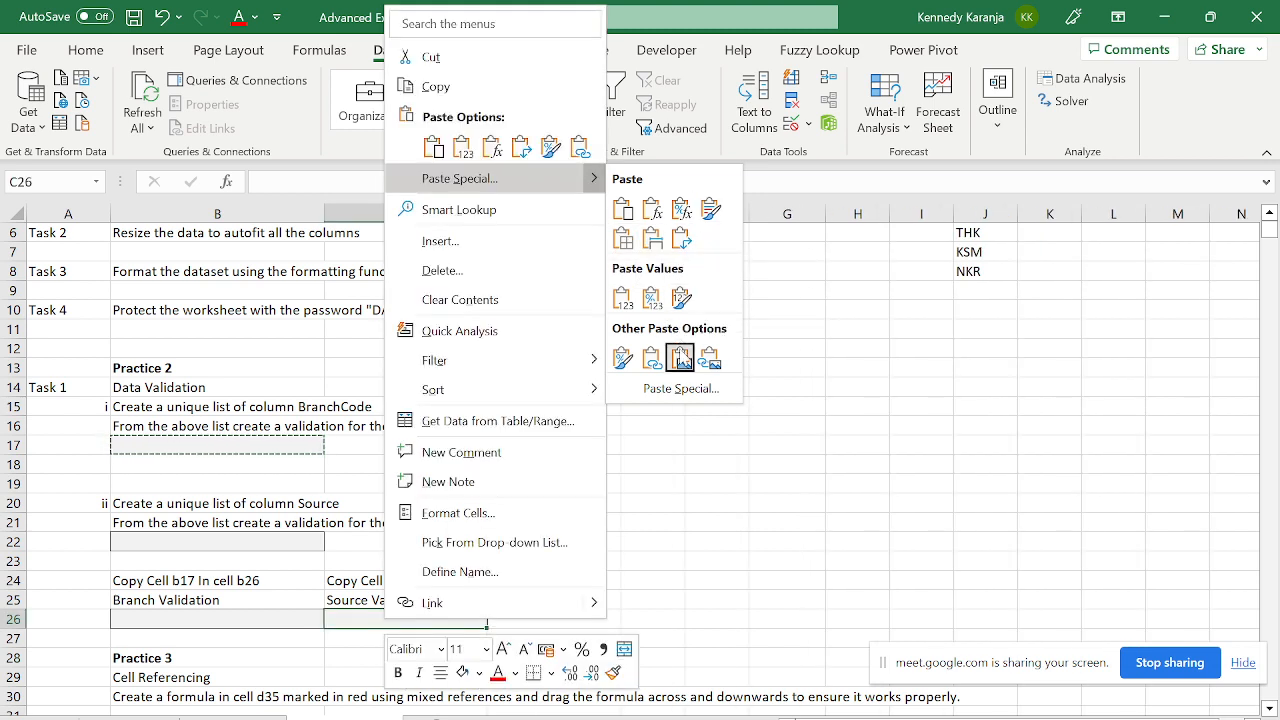
left_click(453, 541)
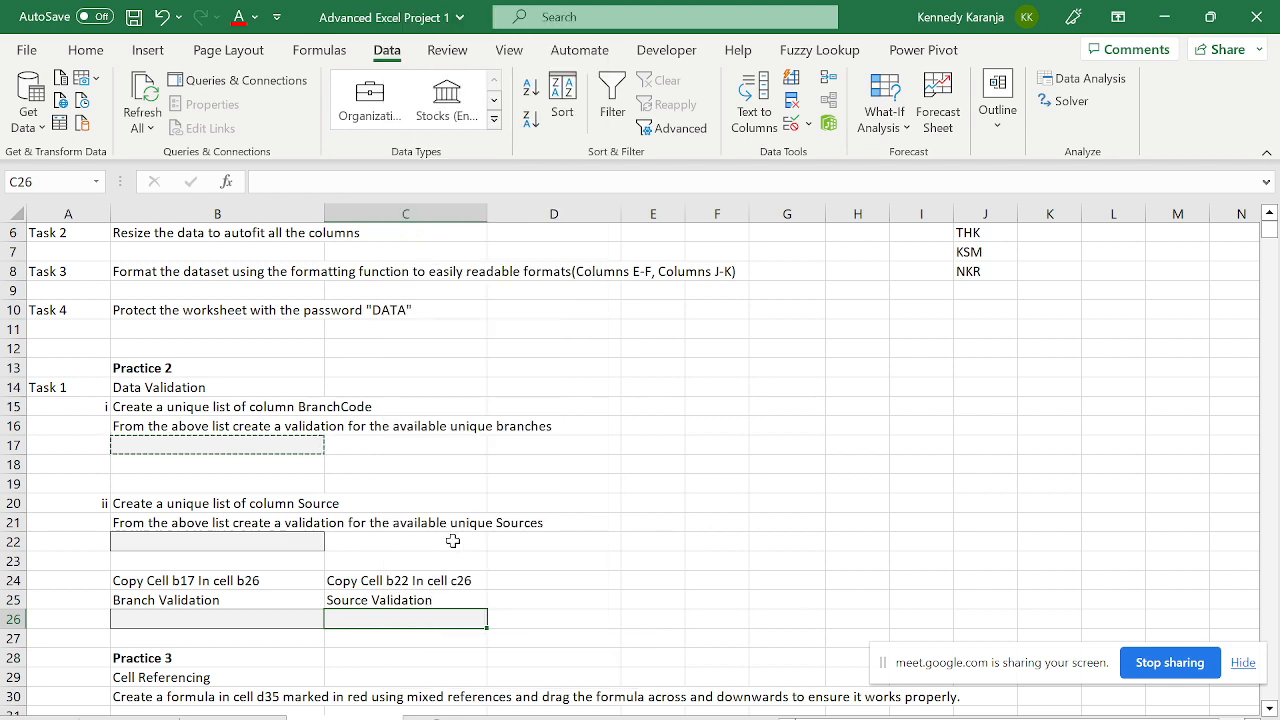
- Copy B22's Source drop-down cell
key("Up")
key("Up")
key("Down")
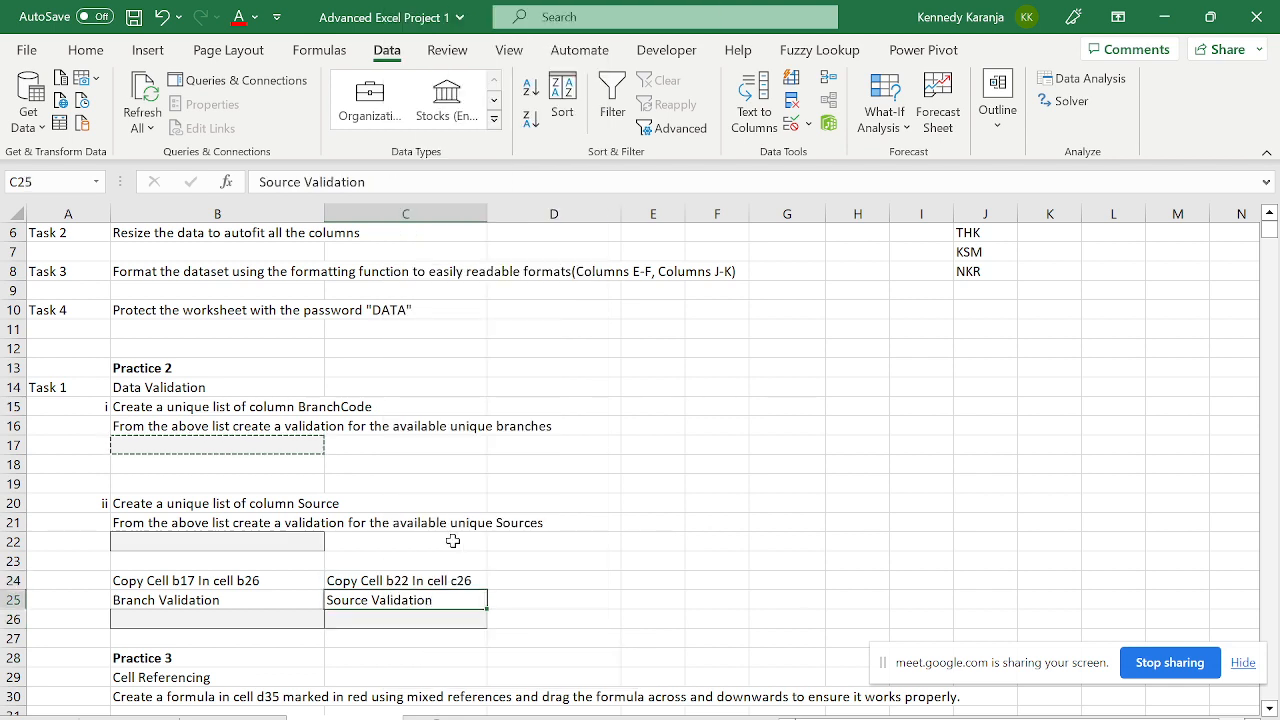
key("Left")
key("Up")
key("Up")
key("Up")
key("Up")
key("Up")
key("Up")
key("Up")
key("Up")
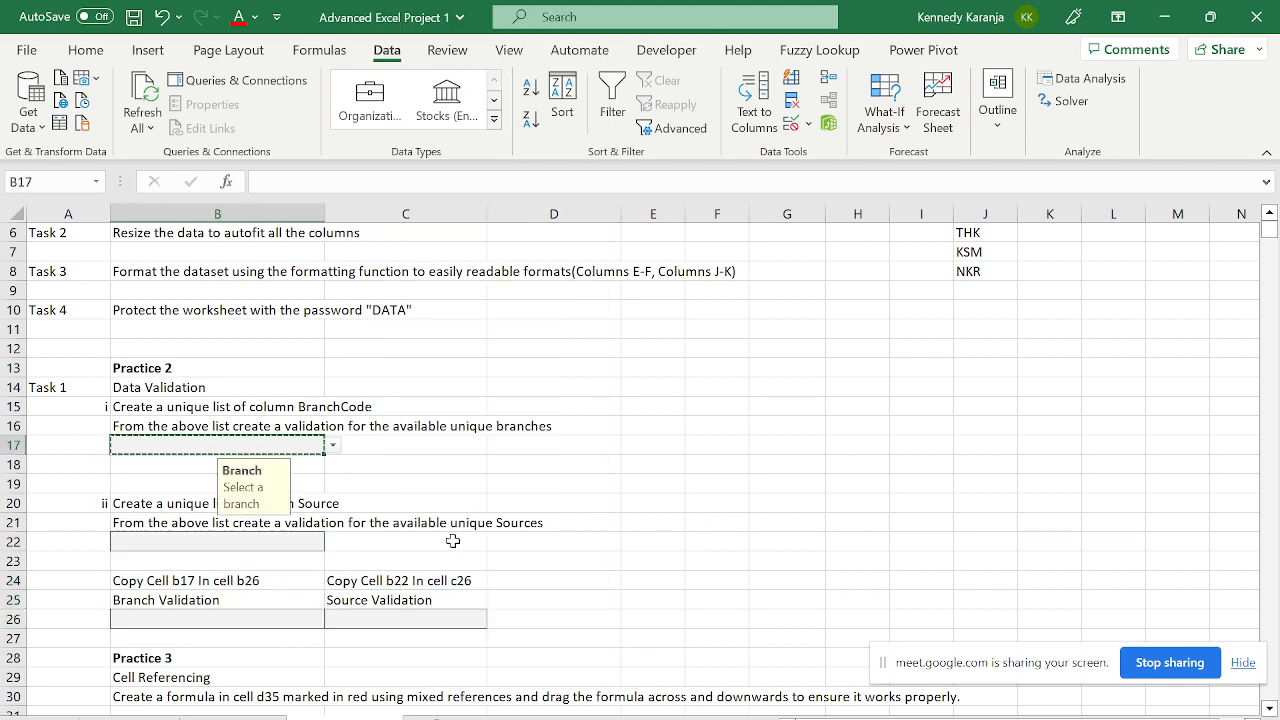
key("Down")
key("Down")
key("Down")
key("Down")
key("Down")
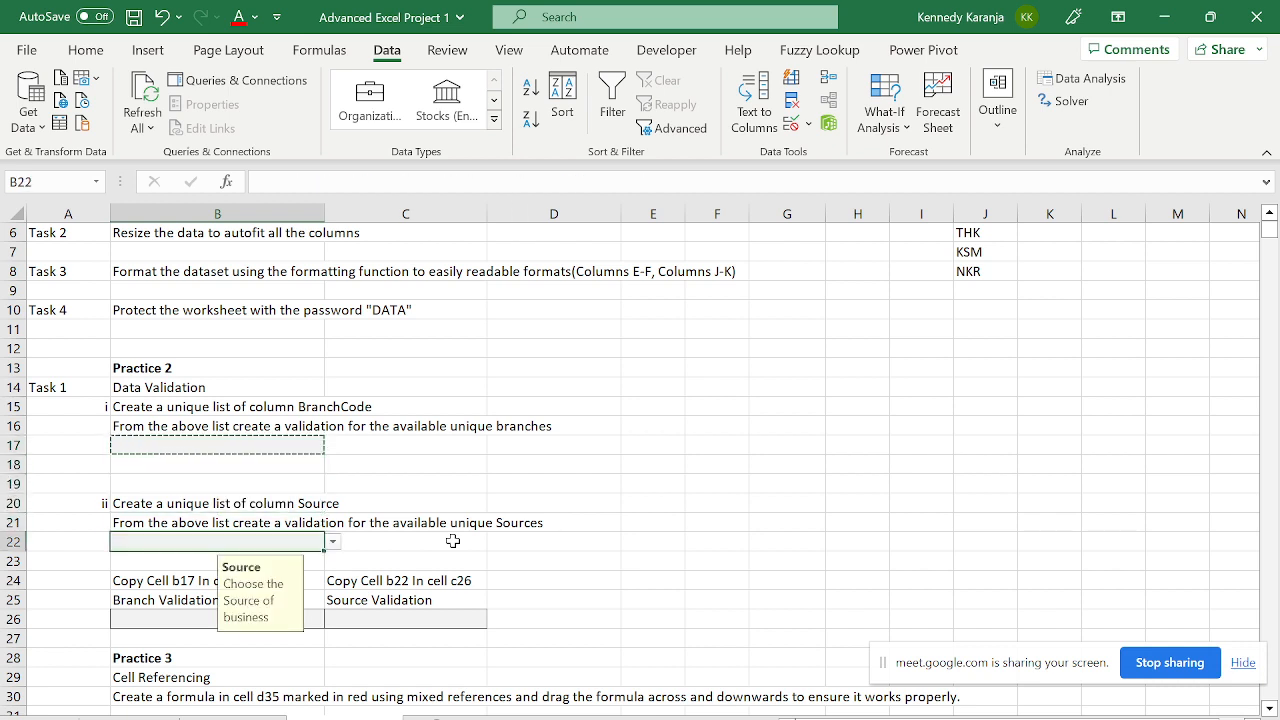
key("ctrl+c")
- Paste B22's Source validation into C26
key("Down")
key("Down")
key("Right")
key("Down")
key("Down")
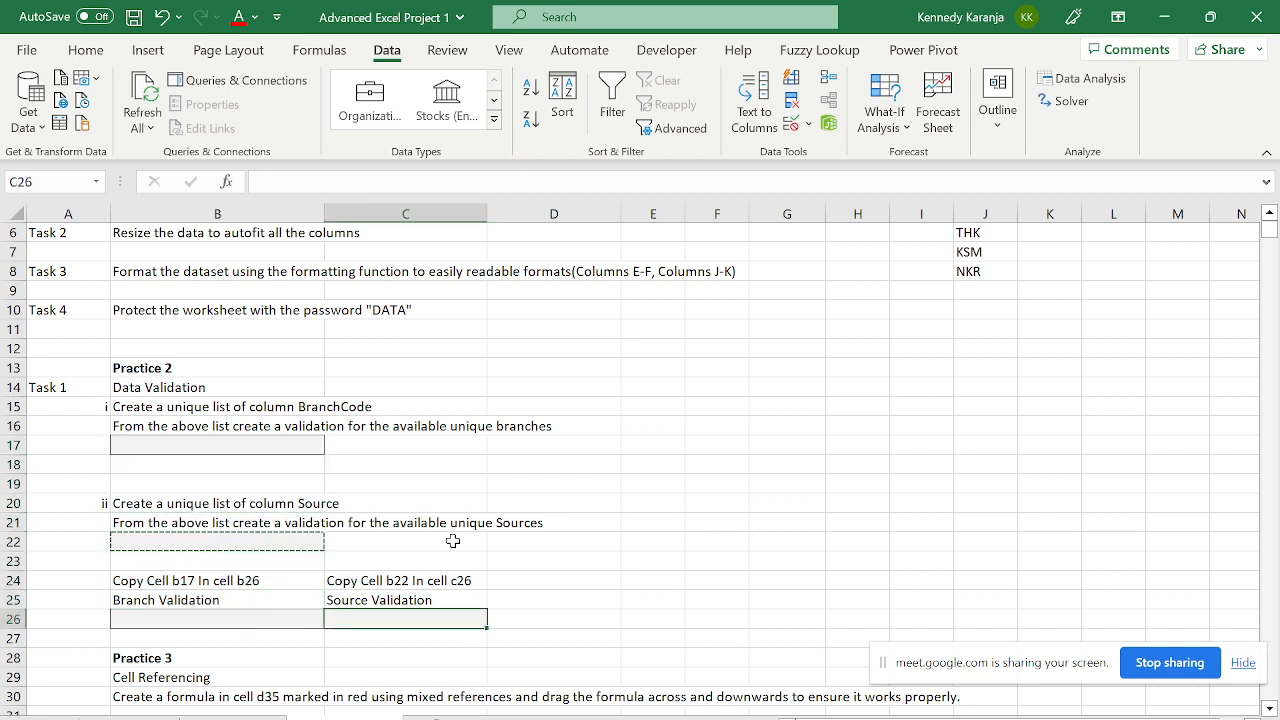
key("ctrl+v")
key("Down")
key("Down")
key("Down")
key("Down")
key("Down")
key("Down")
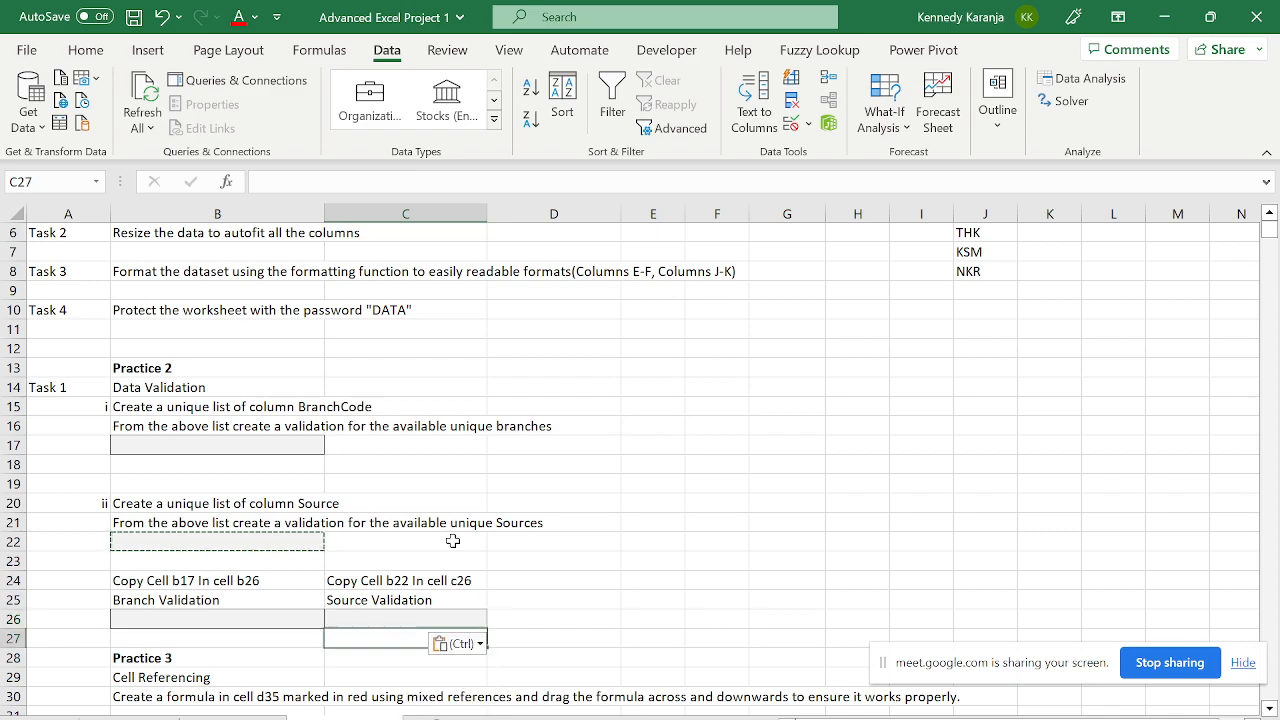
key("Down")
key("Down")
key("Down")
key("Down")
key("Down")
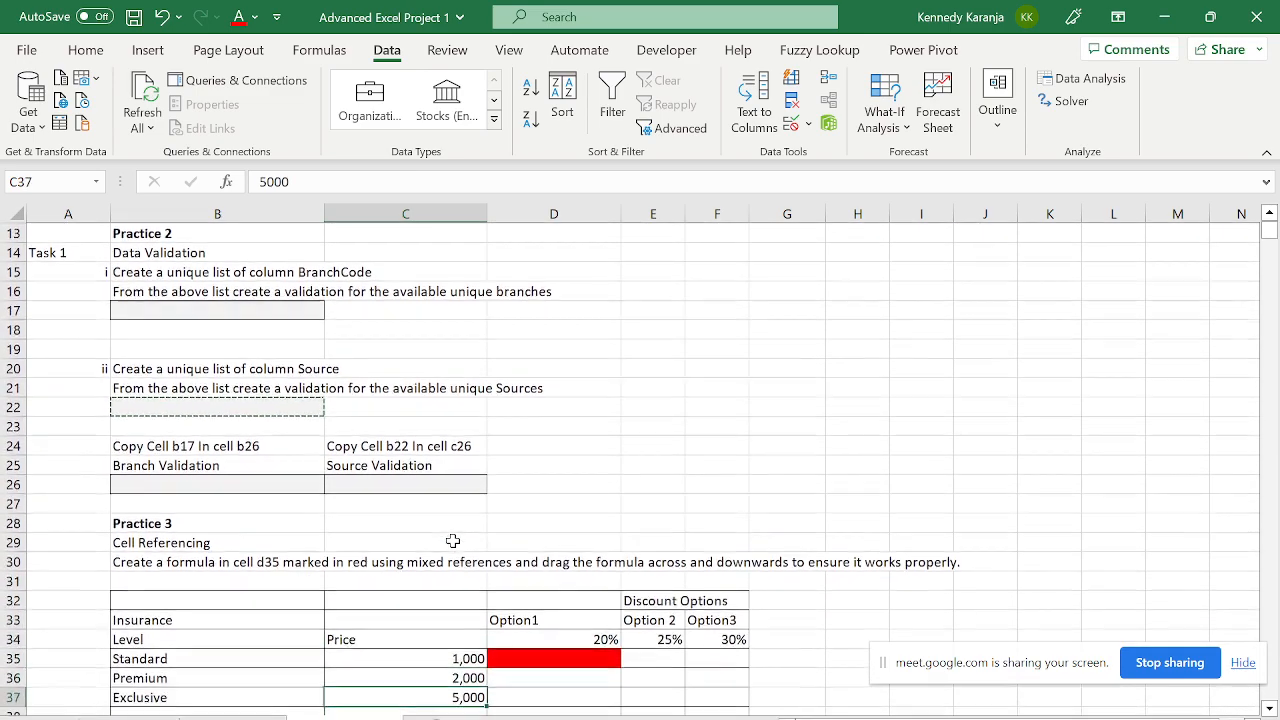
- Check the branch and source validations in B26 and C26
key("Up")
left_click(453, 541)
key("Up")
key("Up")
key("Up")
key("Left")
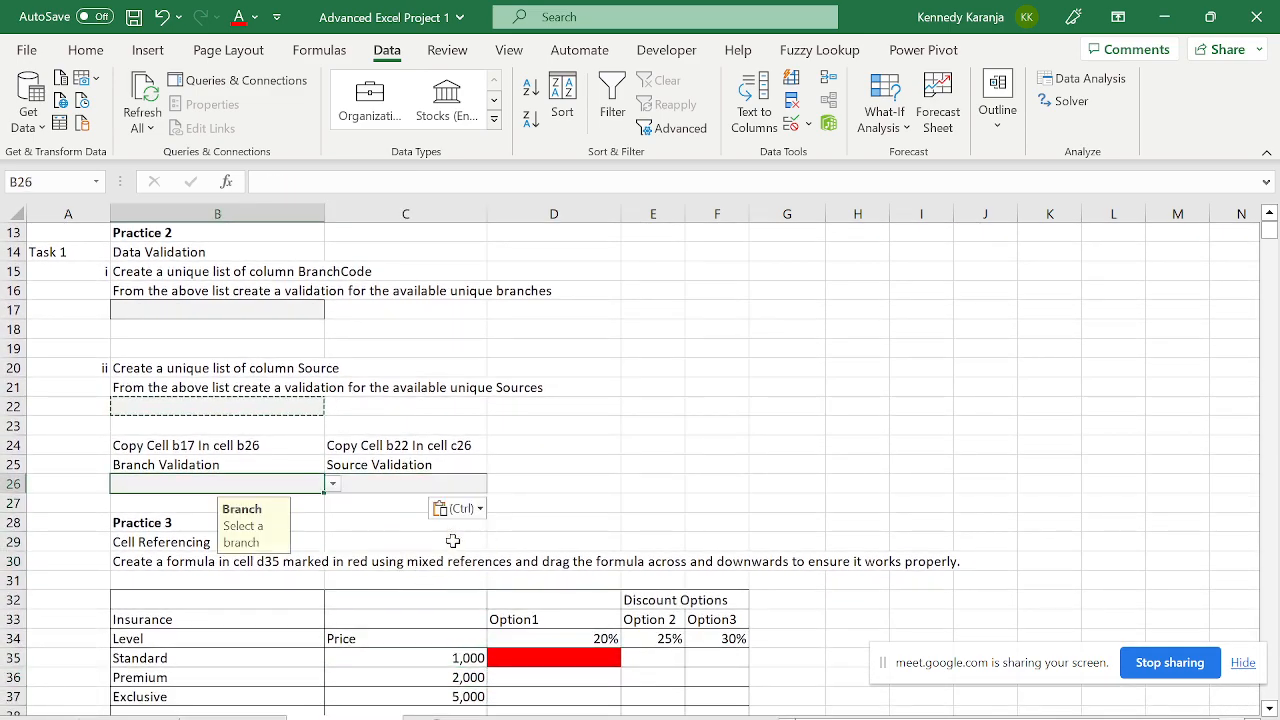
key("Left")
key("Right")
key("Right")
key("Right")
key("Right")
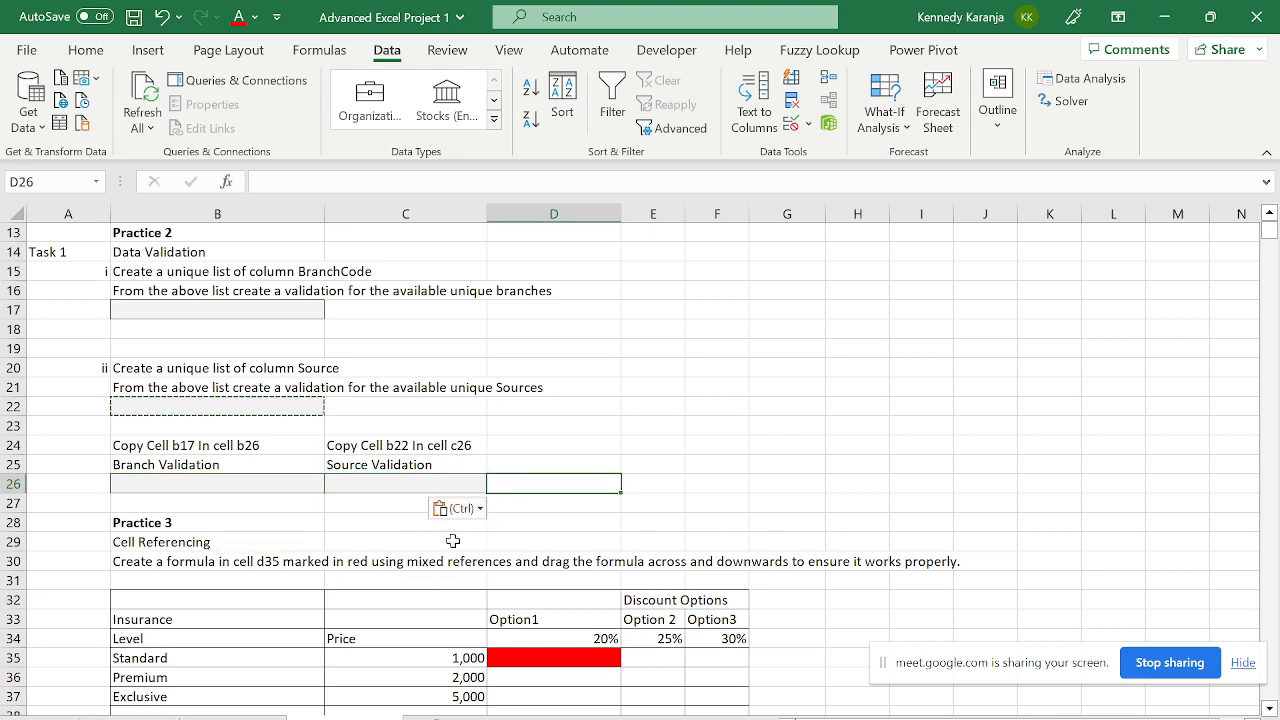
key("ctrl+Up")
key("Right")
key("Right")
key("Right")
key("Right")
key("Right")
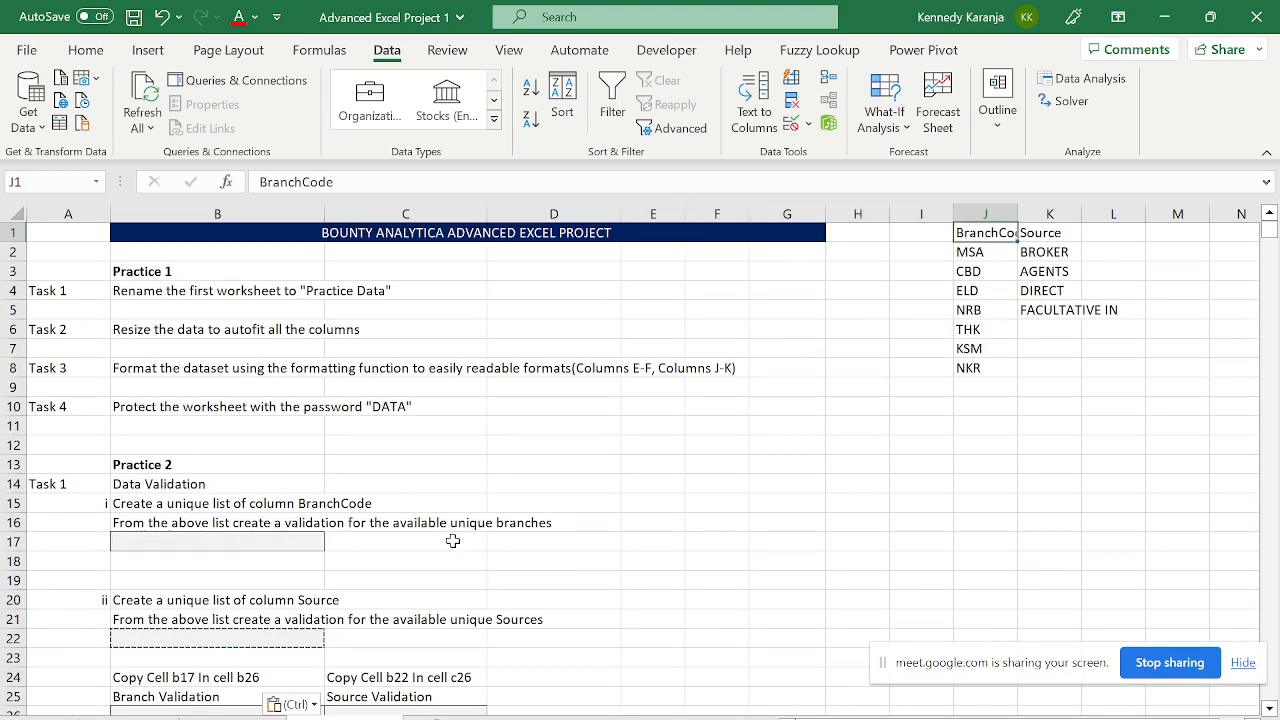
- Select the BranchCode list J1:J8 and remove its duplicate codes
key("shift+Down")
key("shift+Down")
key("shift+Down")
key("shift+Down")
key("shift+Down")
key("shift+Down")
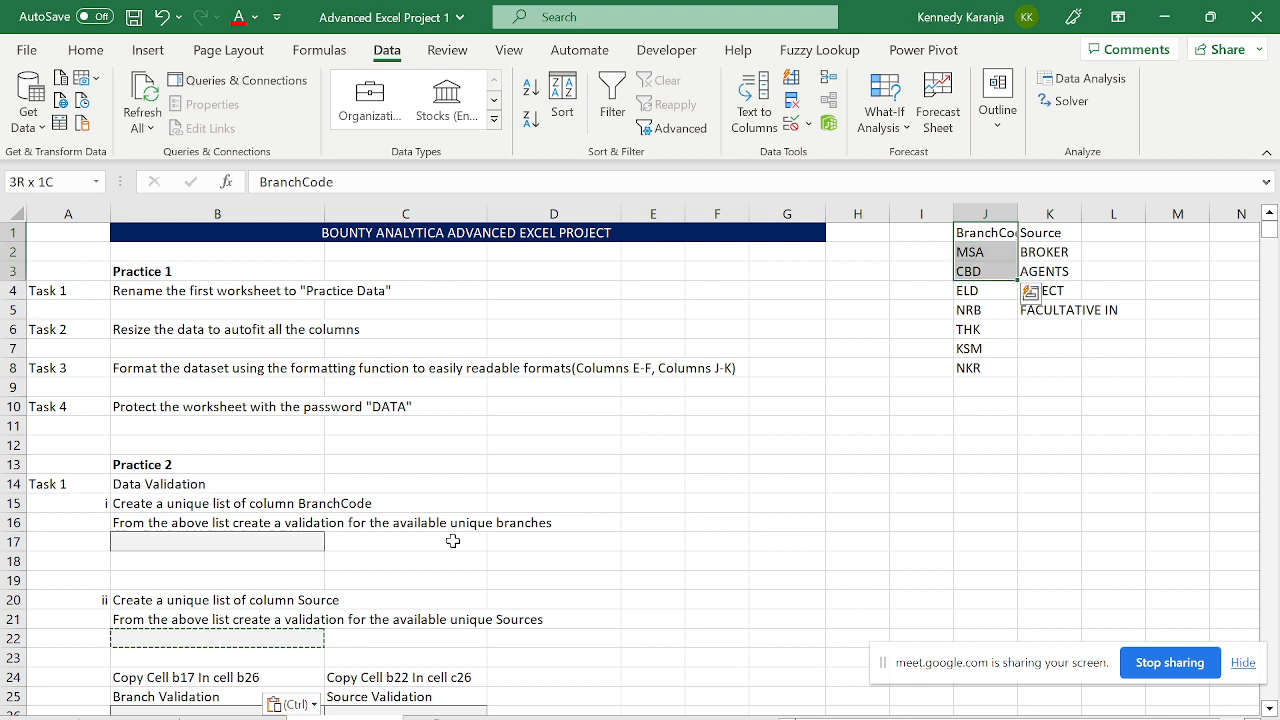
key("shift+Down")
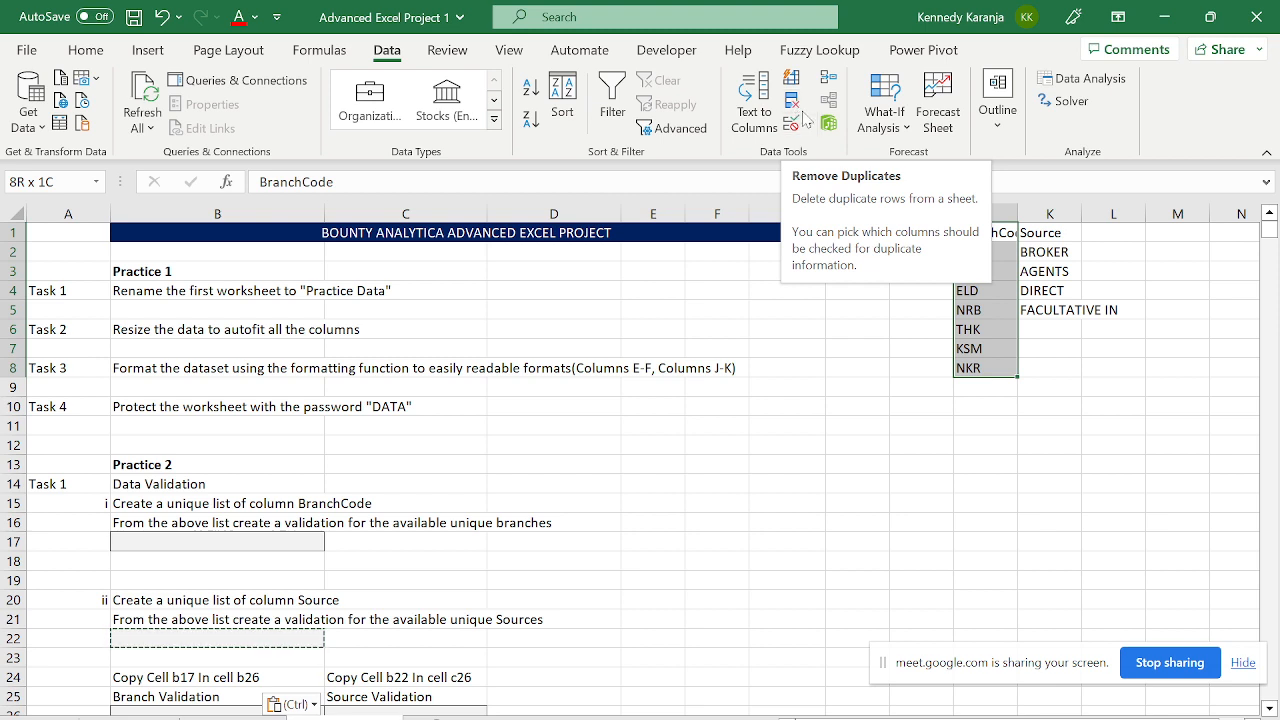
left_click(798, 106)
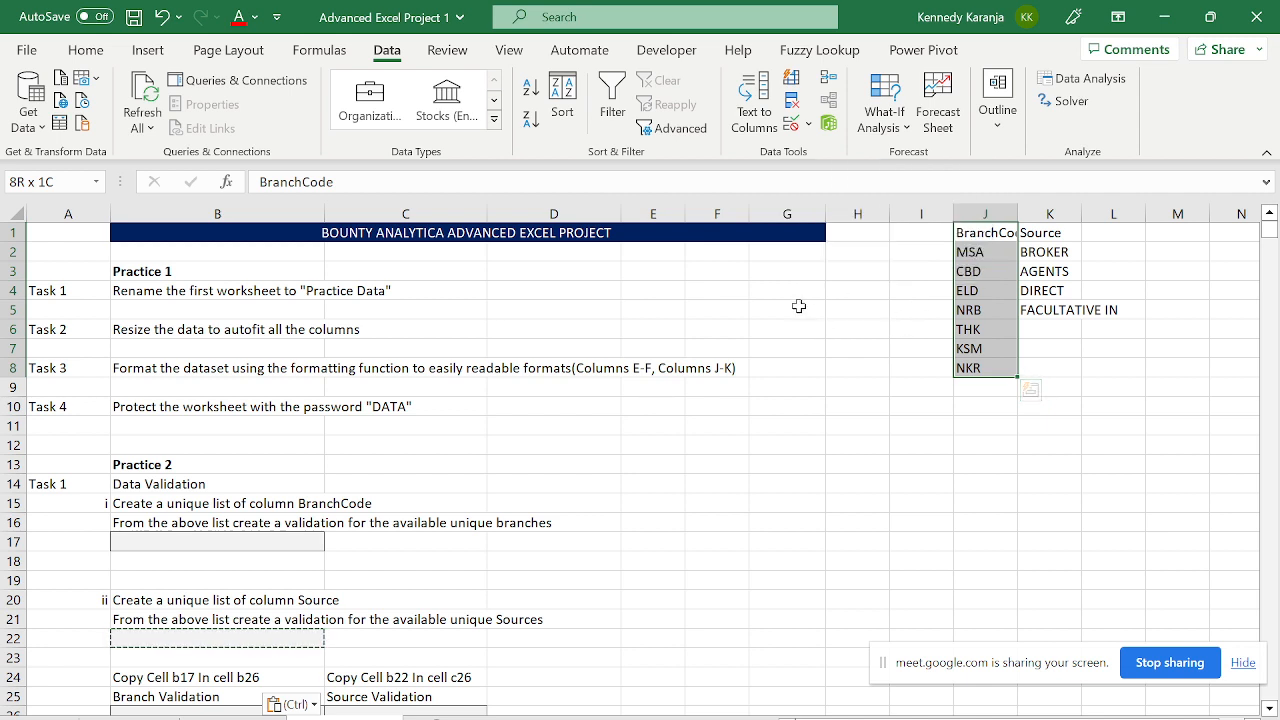
- Deselect the branch list and review the validations in B26 and C26
left_click(840, 368)
key("ctrl+Left")
key("ctrl+Left")
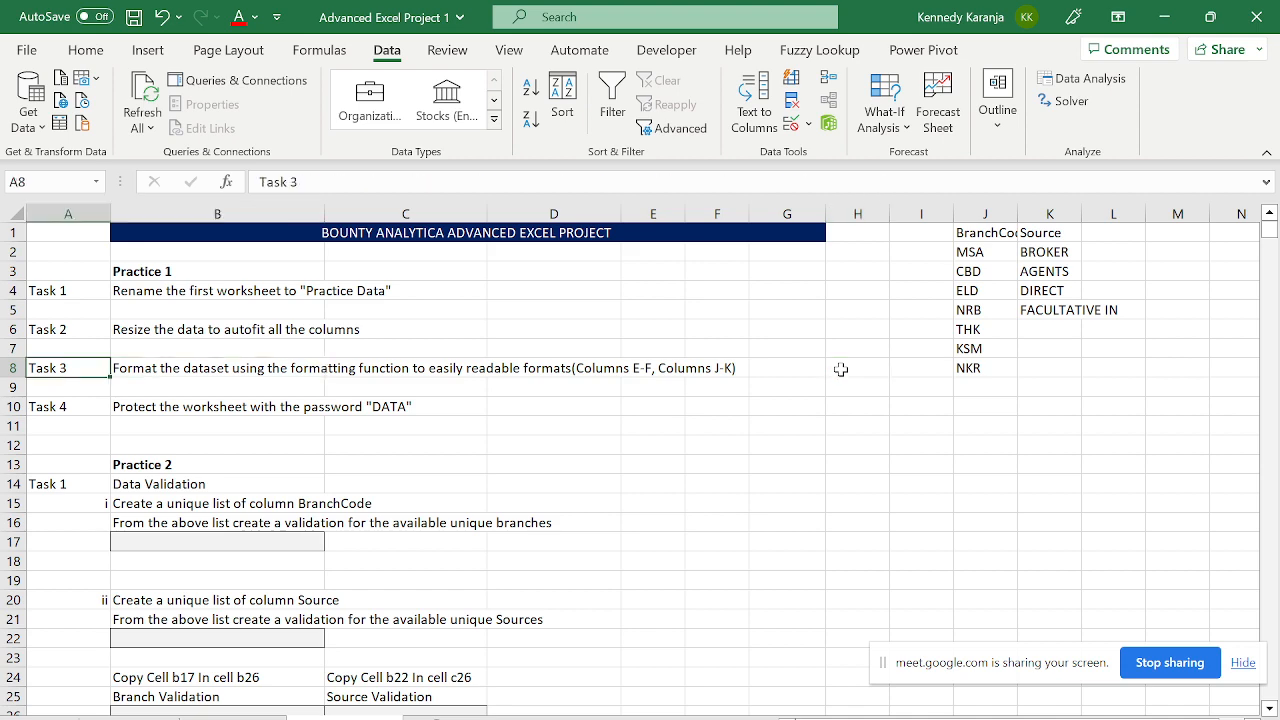
key("Down")
key("Down")
key("Down")
key("Down")
key("Down")
key("Down")
key("Down")
key("Down")
key("Down")
key("Down")
key("Down")
key("Down")
key("Down")
key("Down")
key("Down")
key("Down")
key("Down")
key("Down")
key("Down")
key("Down")
key("Right")
key("Right")
key("Up")
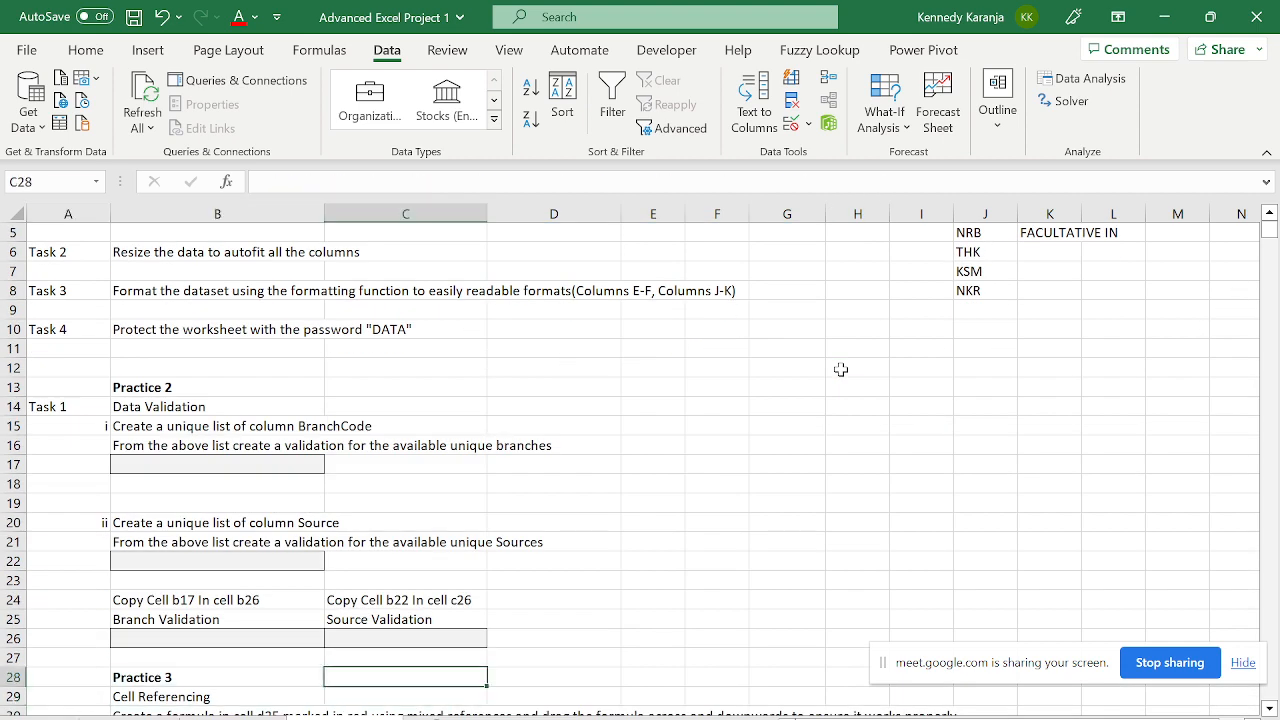
key("Up")
key("Up")
key("Left")
key("Down")
key("Up")
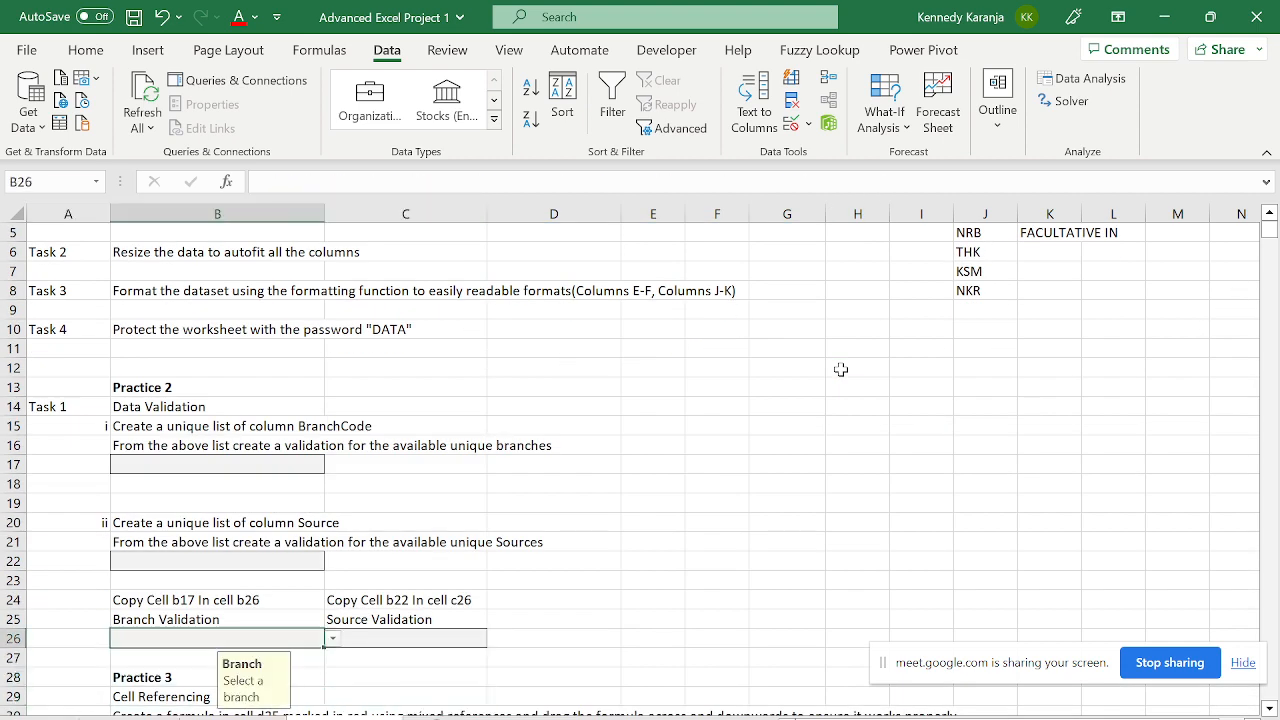
key("Right")
key("Left")
- Review the Source drop-down validation in B22
key("Right")
key("Down")
key("Down")
key("Up")
key("Left")
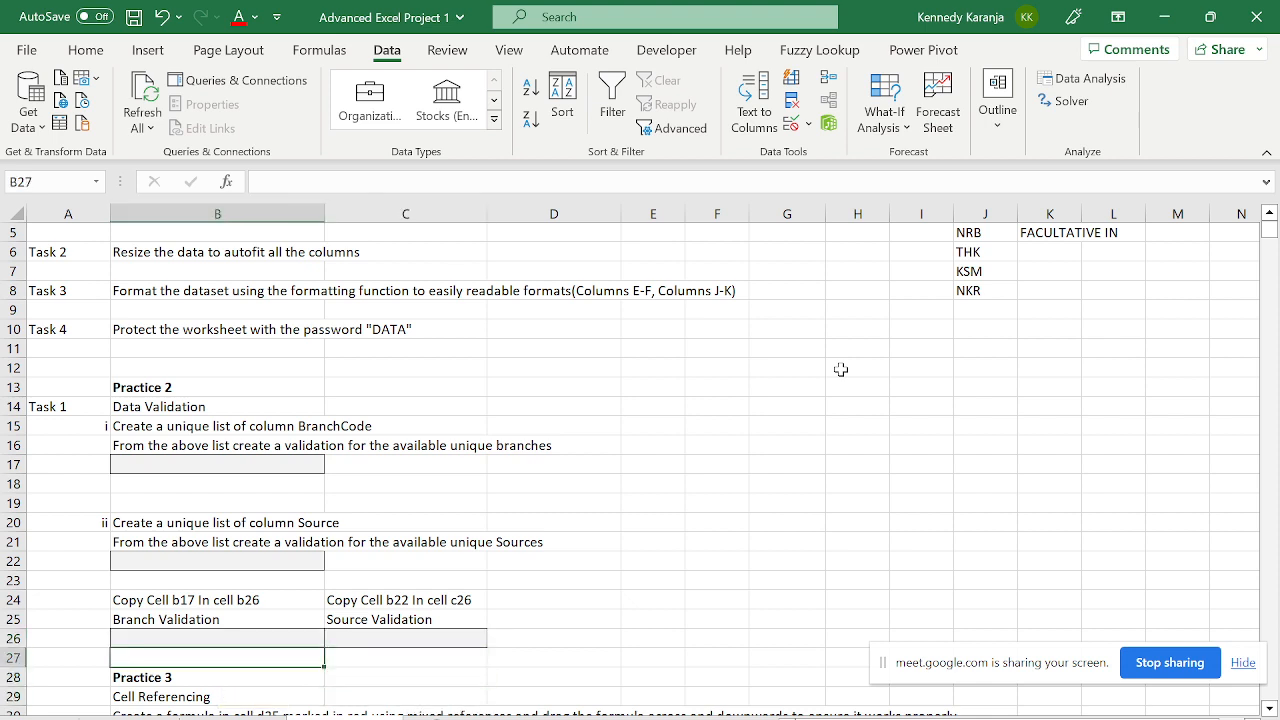
key("Up")
key("Right")
key("Left")
key("Up")
key("Up")
key("Up")
key("Up")
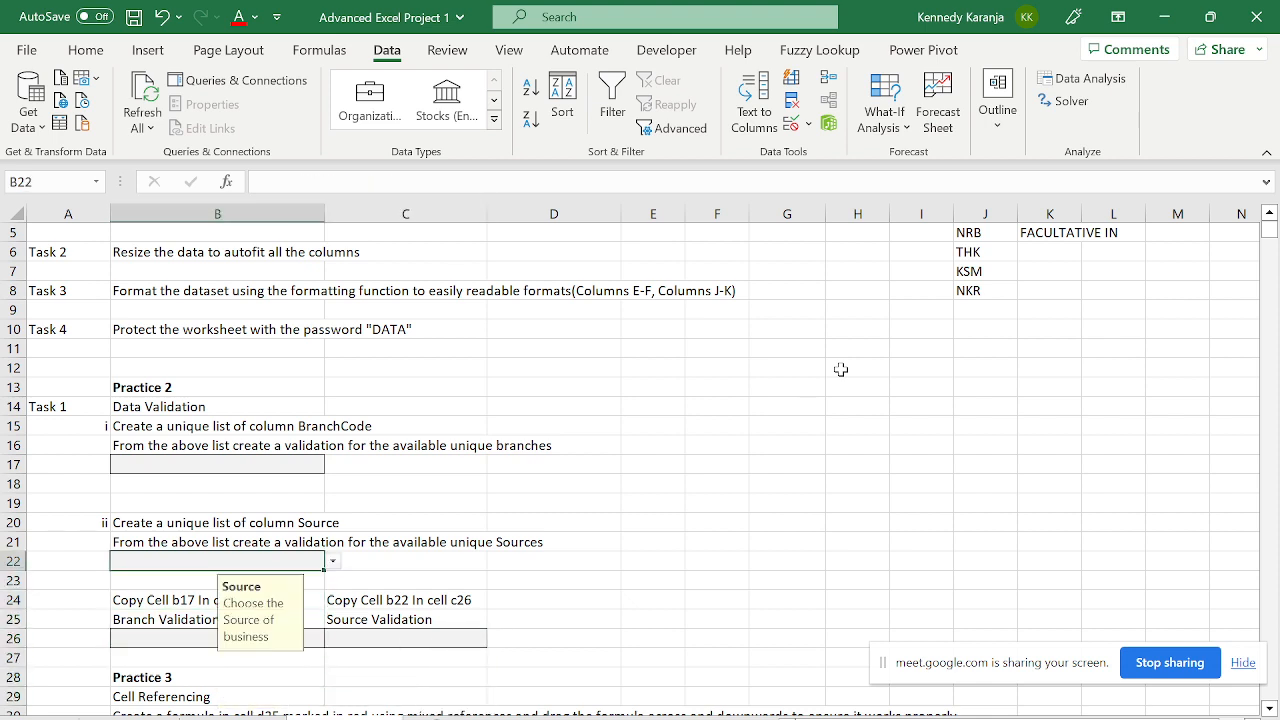
key("Down")
key("Down")
key("Down")
key("Down")
key("Down")
key("Down")
key("Down")
key("Down")
key("Down")
key("Down")
key("Down")
key("Down")
key("Down")
key("Down")
key("Down")
- Move down to the Practice 3 discount table and select the red cell D35
key("Up")
key("Up")
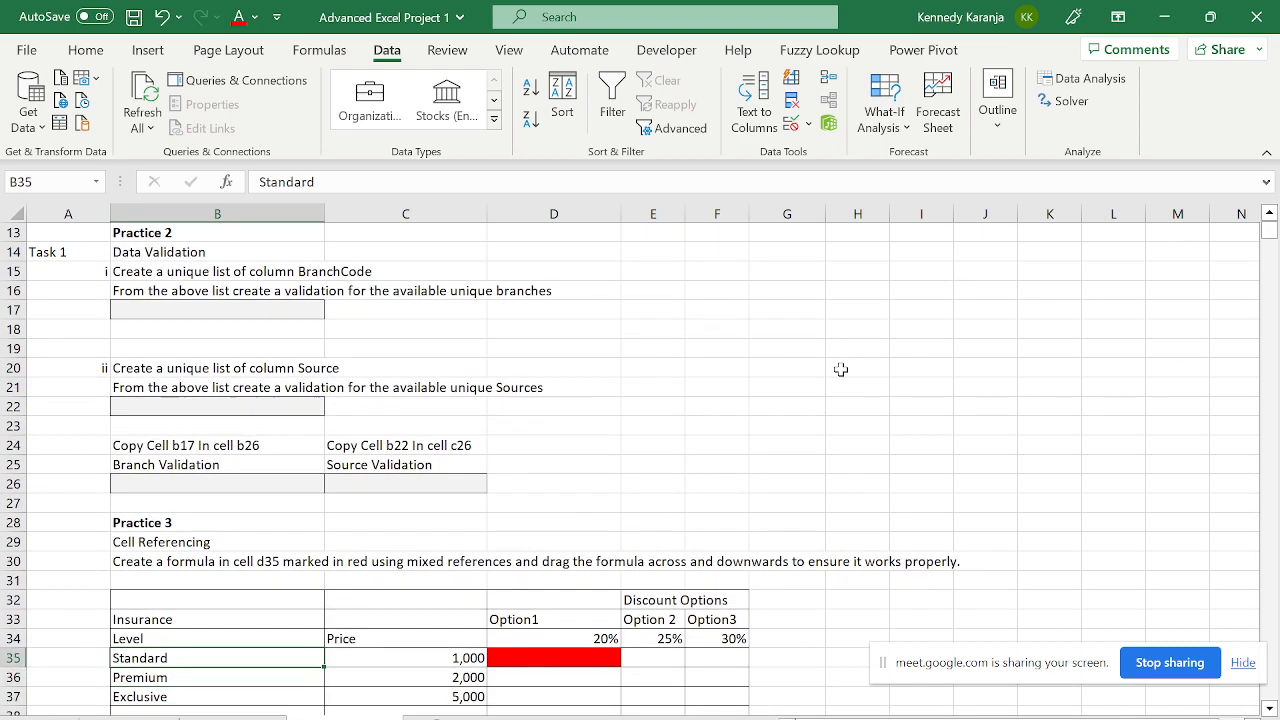
key("Up")
key("Up")
key("Up")
key("Up")
key("Up")
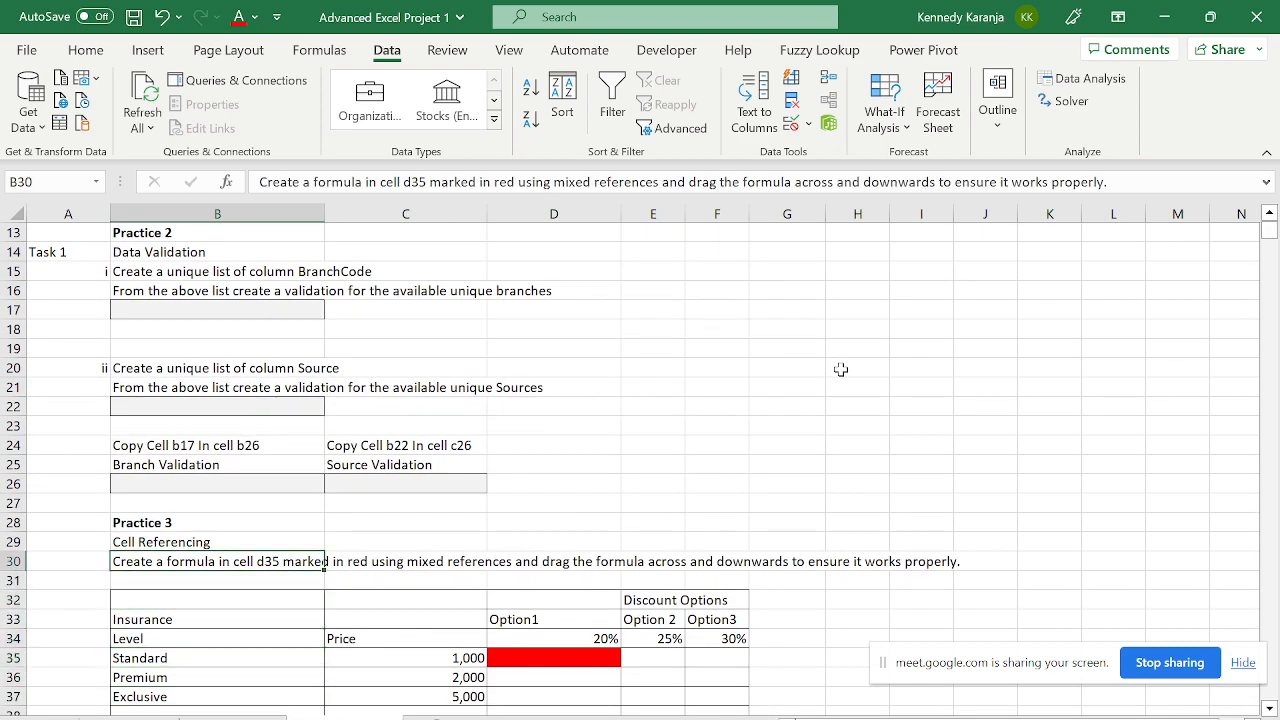
key("Down")
key("Down")
key("Down")
key("Down")
key("Down")
key("Down")
key("Down")
key("Down")
key("Down")
key("Down")
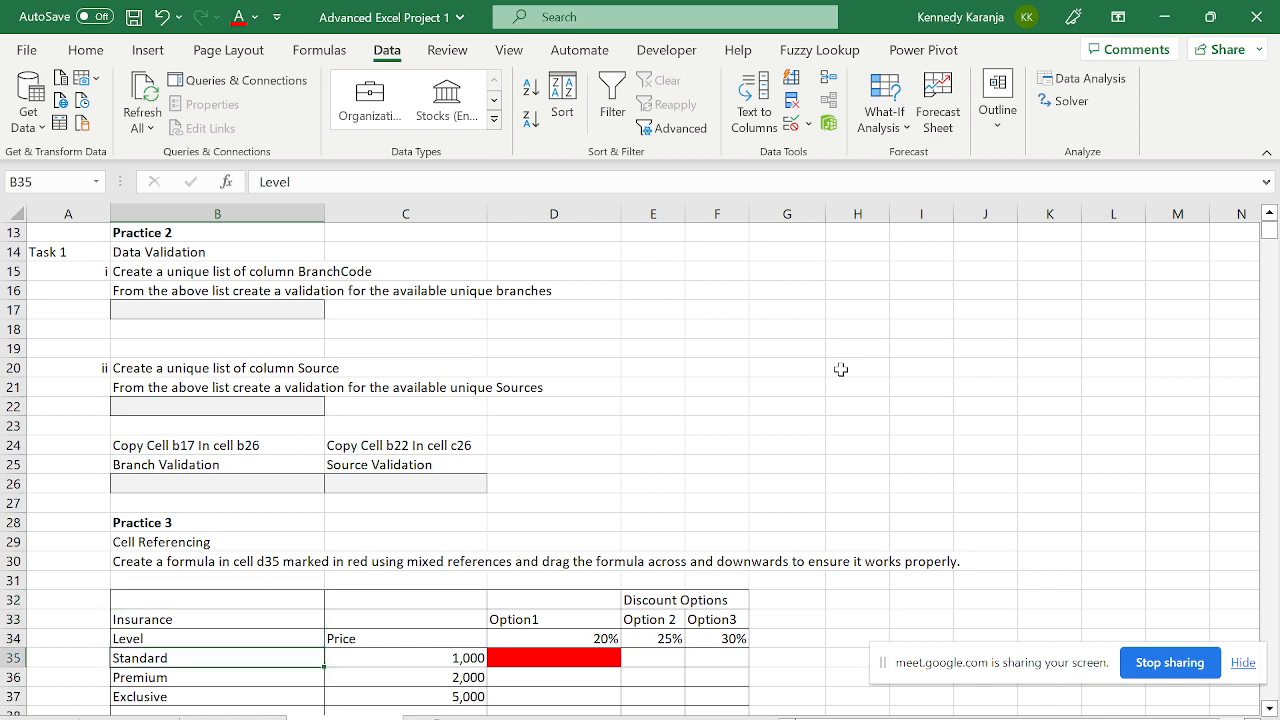
key("Down")
key("Up")
key("Up")
key("Up")
key("Up")
key("Up")
key("Up")
key("Right")
key("Right")
key("Right")
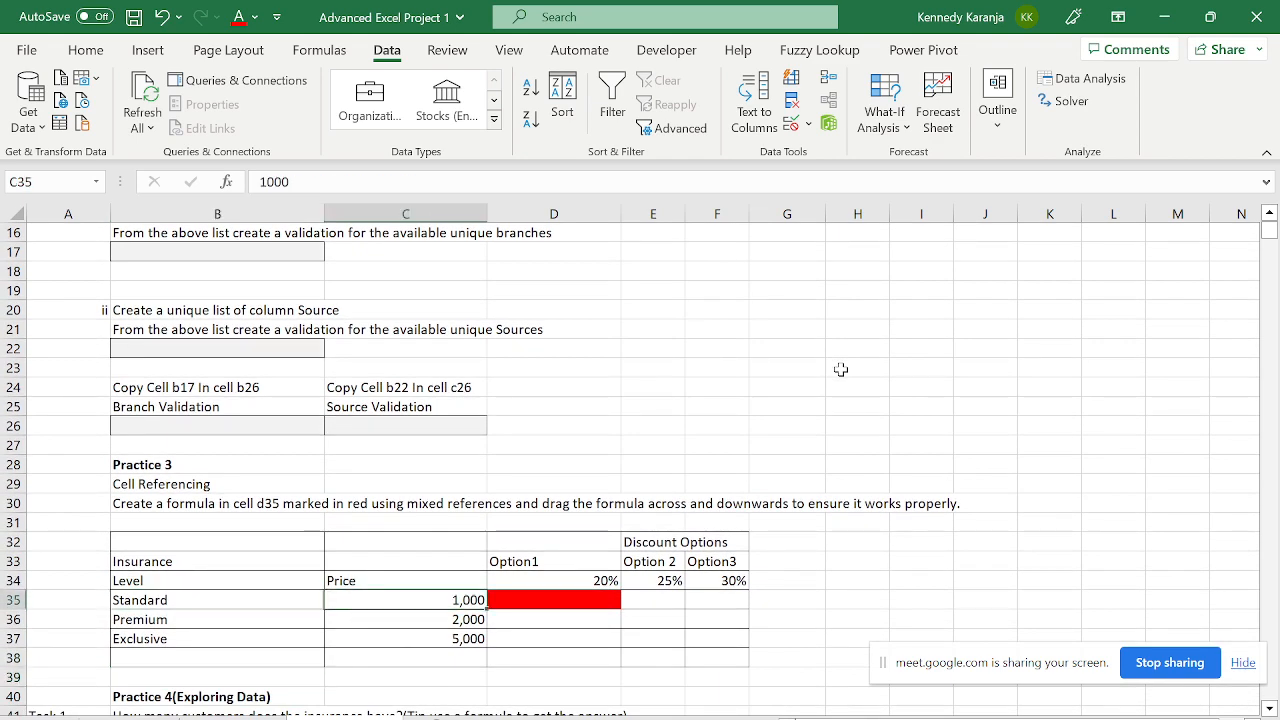
key("Up")
key("Left")
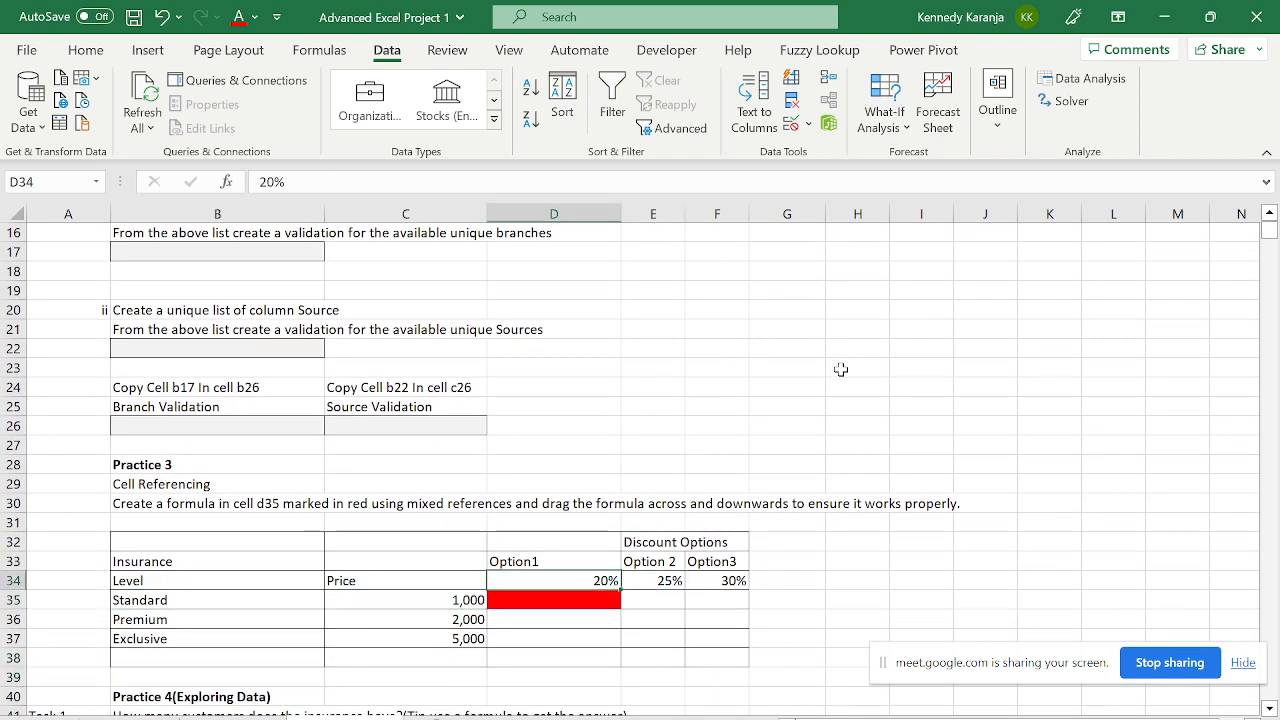
key("Left")
key("Down")
key("Down")
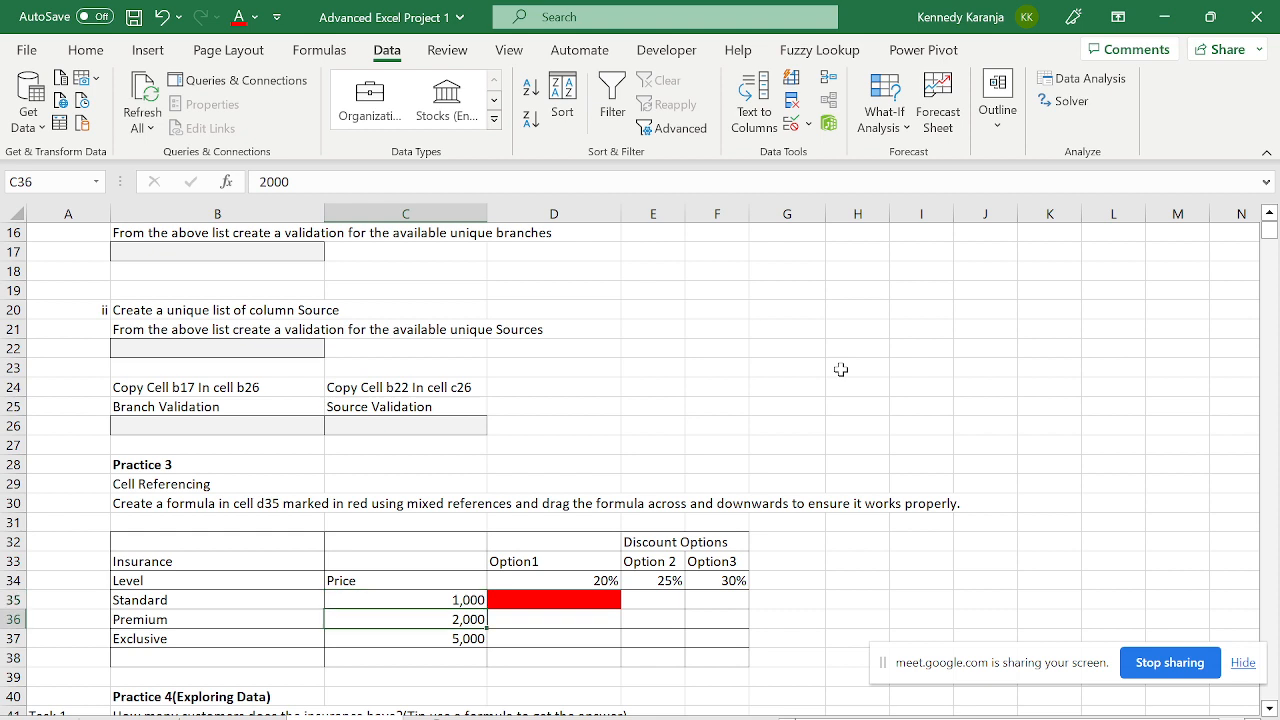
left_click(528, 614)
left_click(508, 600)
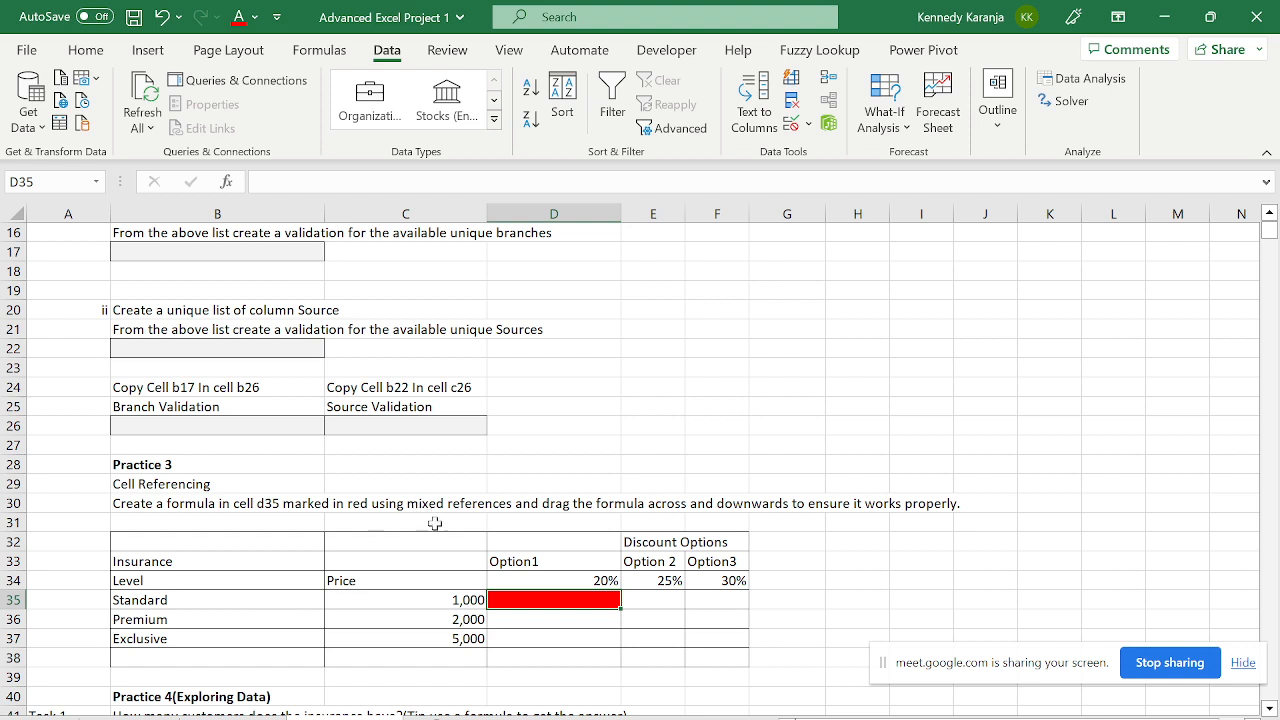
- Cancel the started entry, review the column C prices and Option1 rate, then return to D35
type("=")
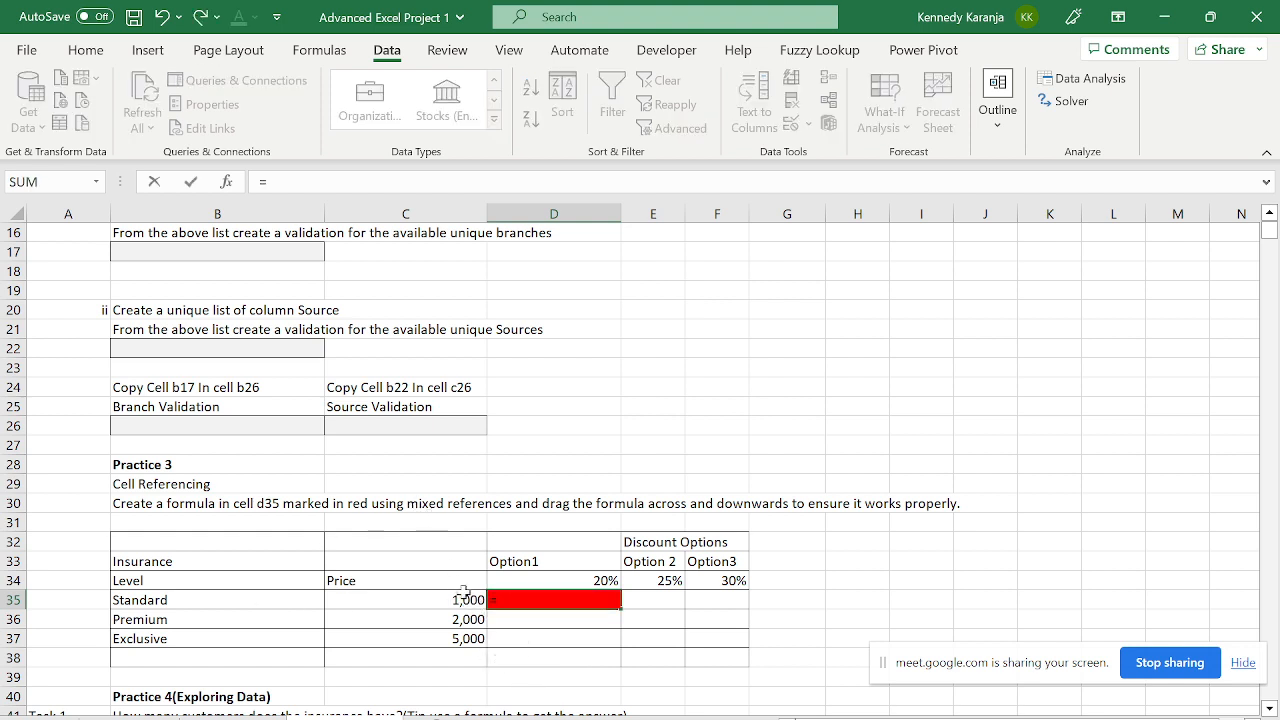
key("Escape")
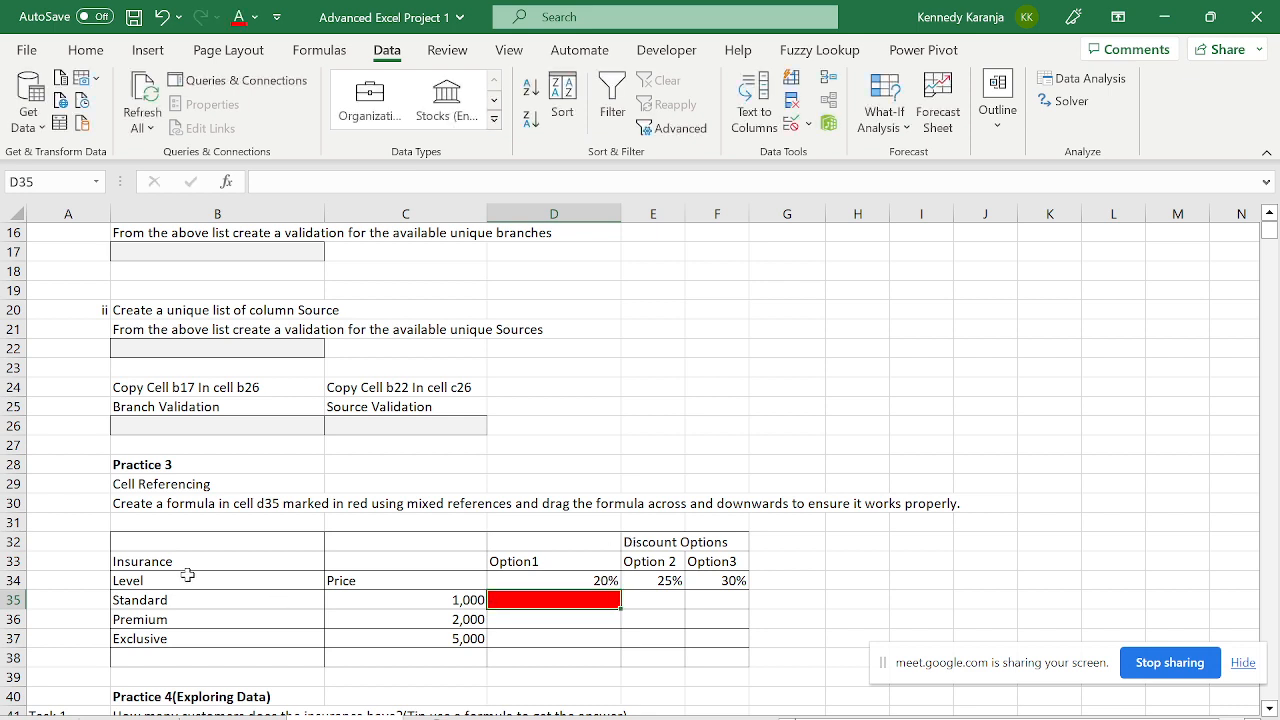
left_click(190, 599)
key("Down")
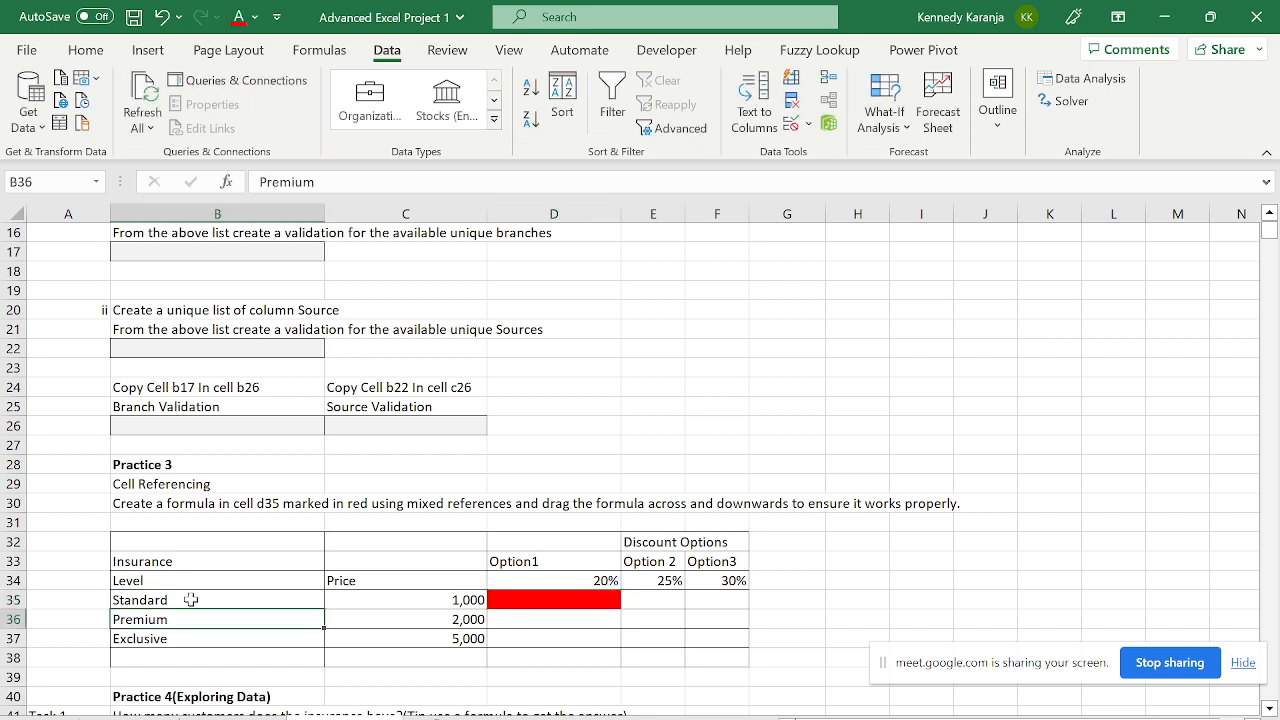
key("Down")
key("Right")
key("Right")
key("Up")
key("Left")
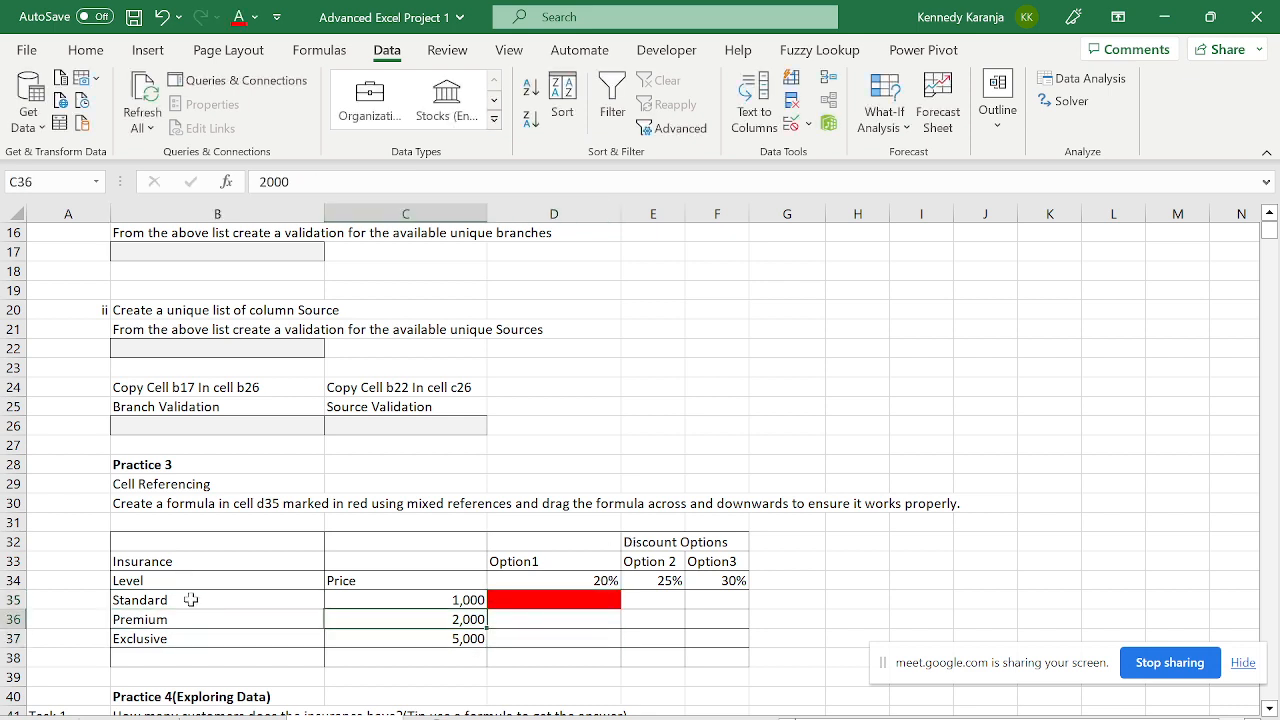
key("Up")
key("Down")
key("Down")
key("Up")
key("Up")
key("Up")
key("Right")
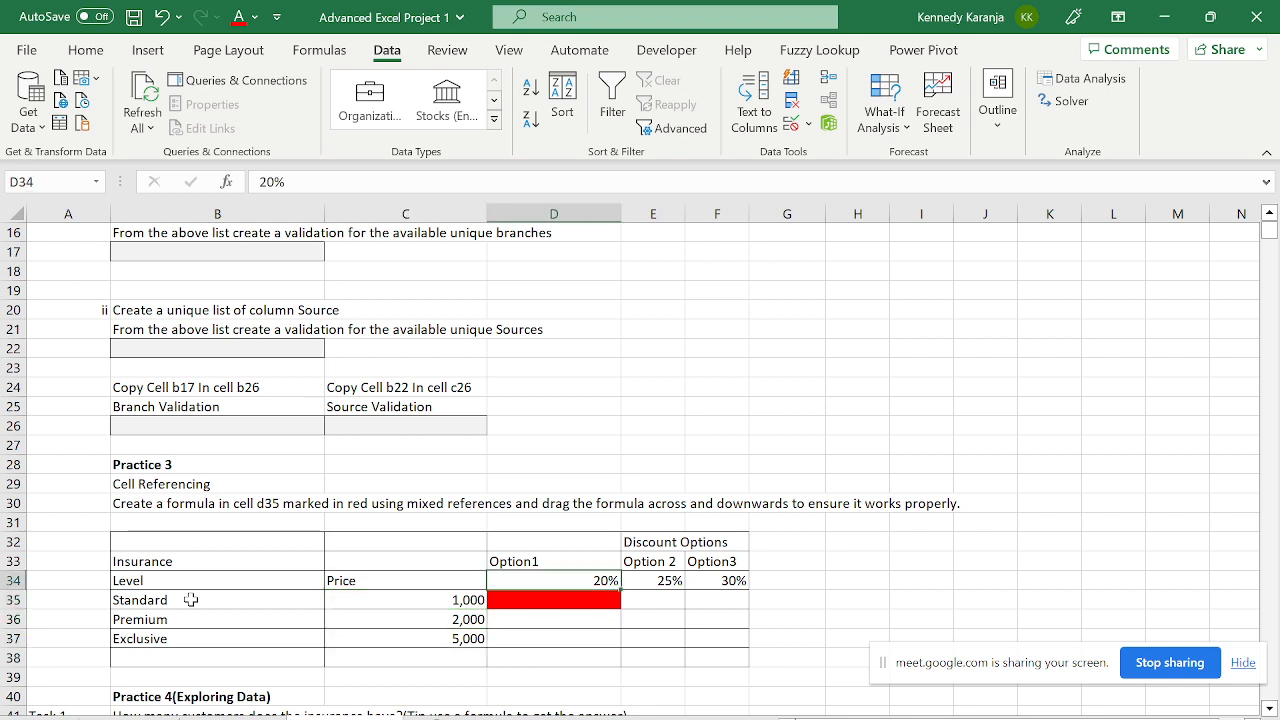
key("Right")
key("Left")
key("Right")
key("Right")
key("Right")
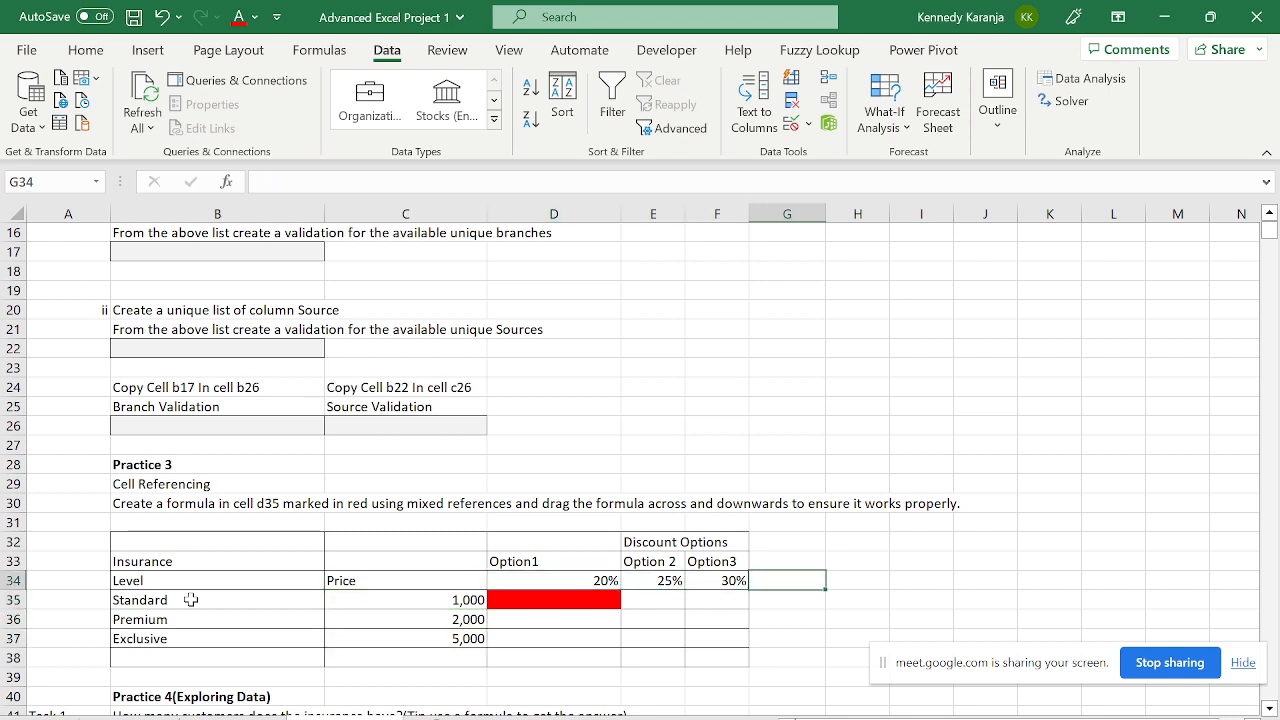
key("Left")
key("Left")
key("Left")
key("Down")
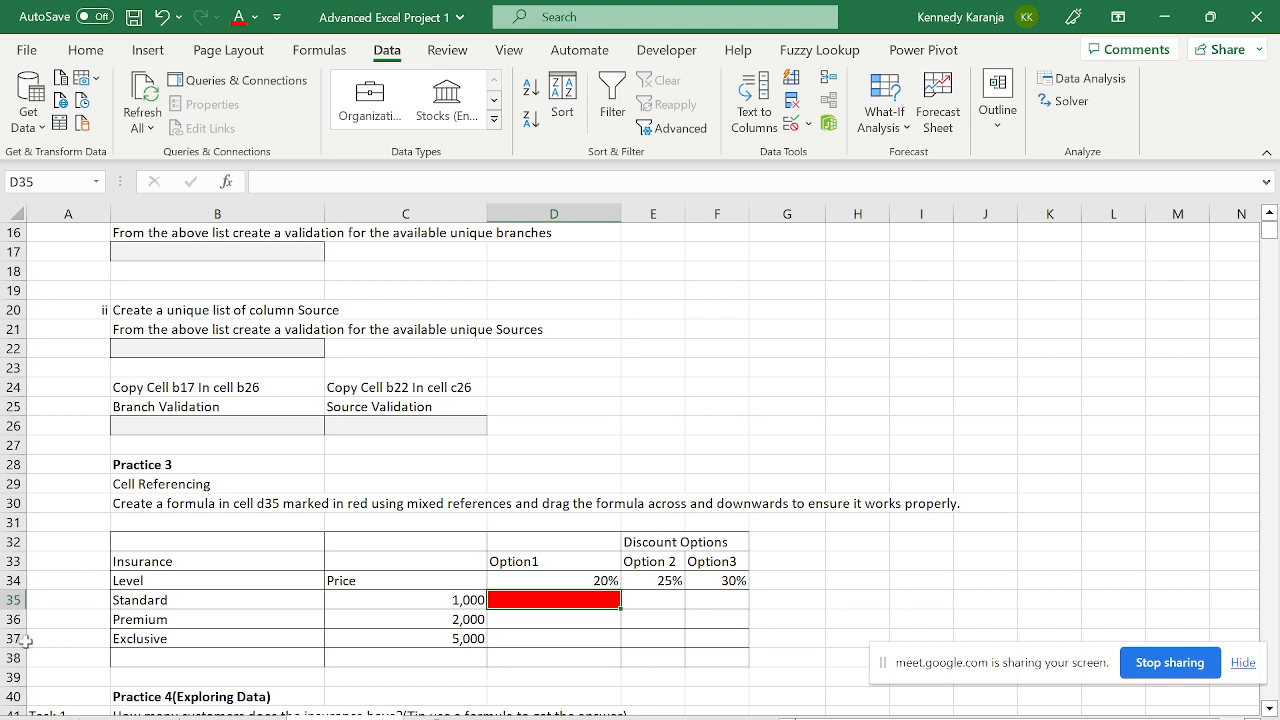
- Start D35's formula with the price C35, locked as $C35
type("-")
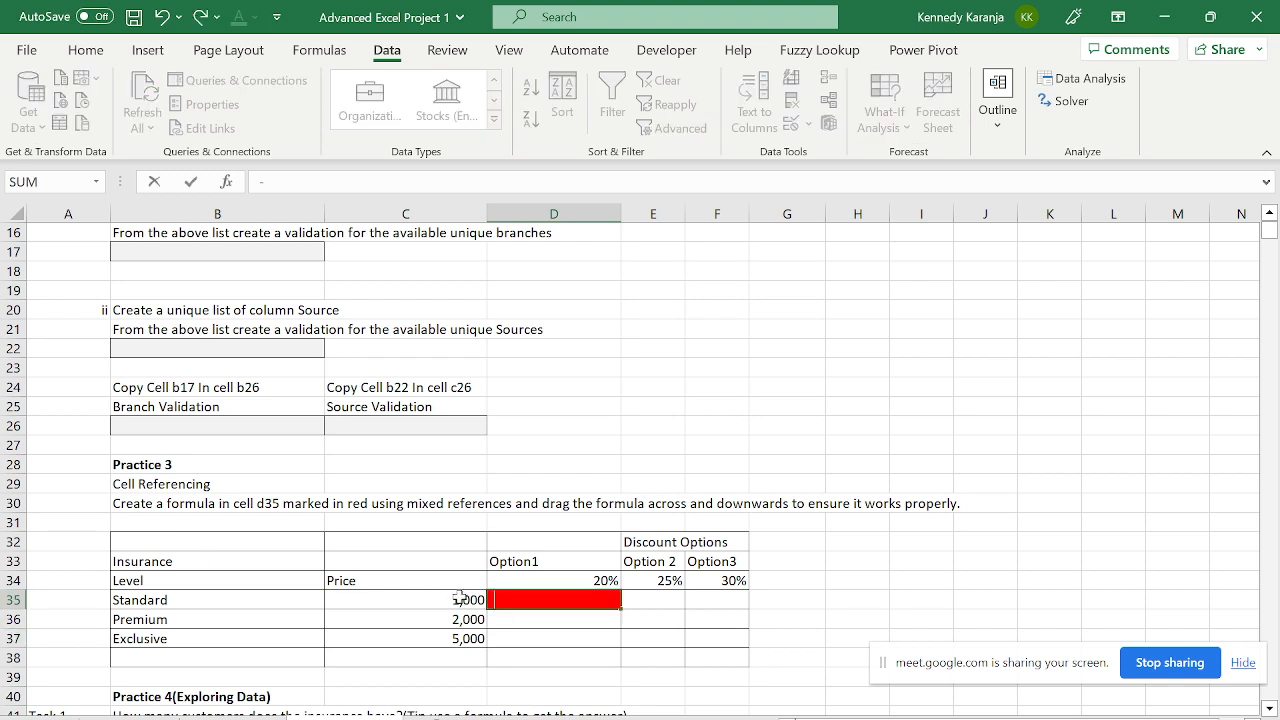
key("BackSpace")
type("=")
left_click(460, 599)
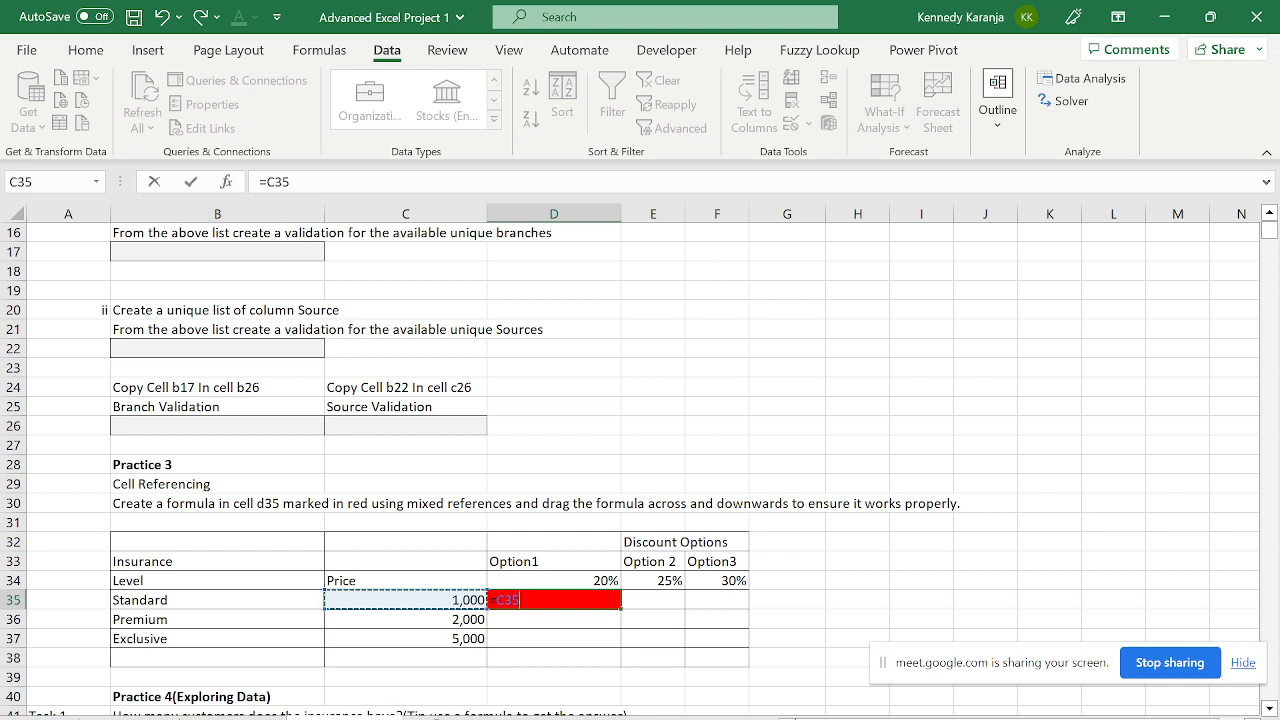
left_click(266, 182)
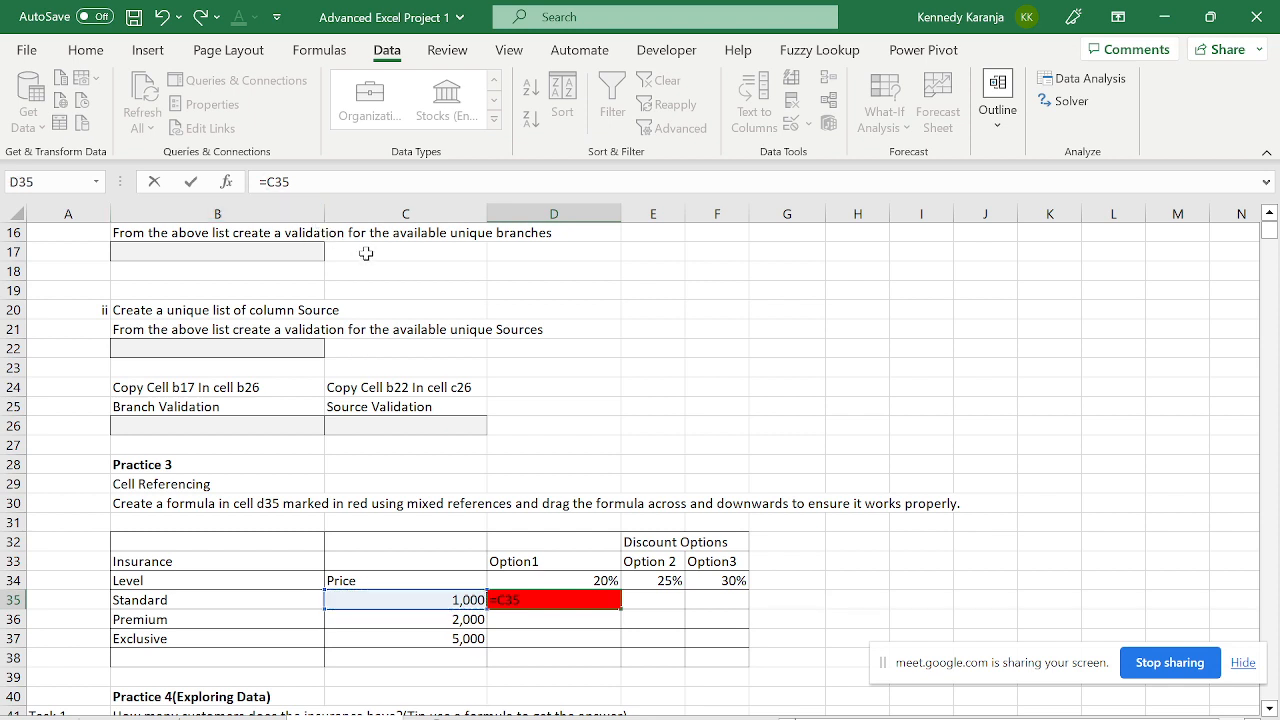
key("F4")
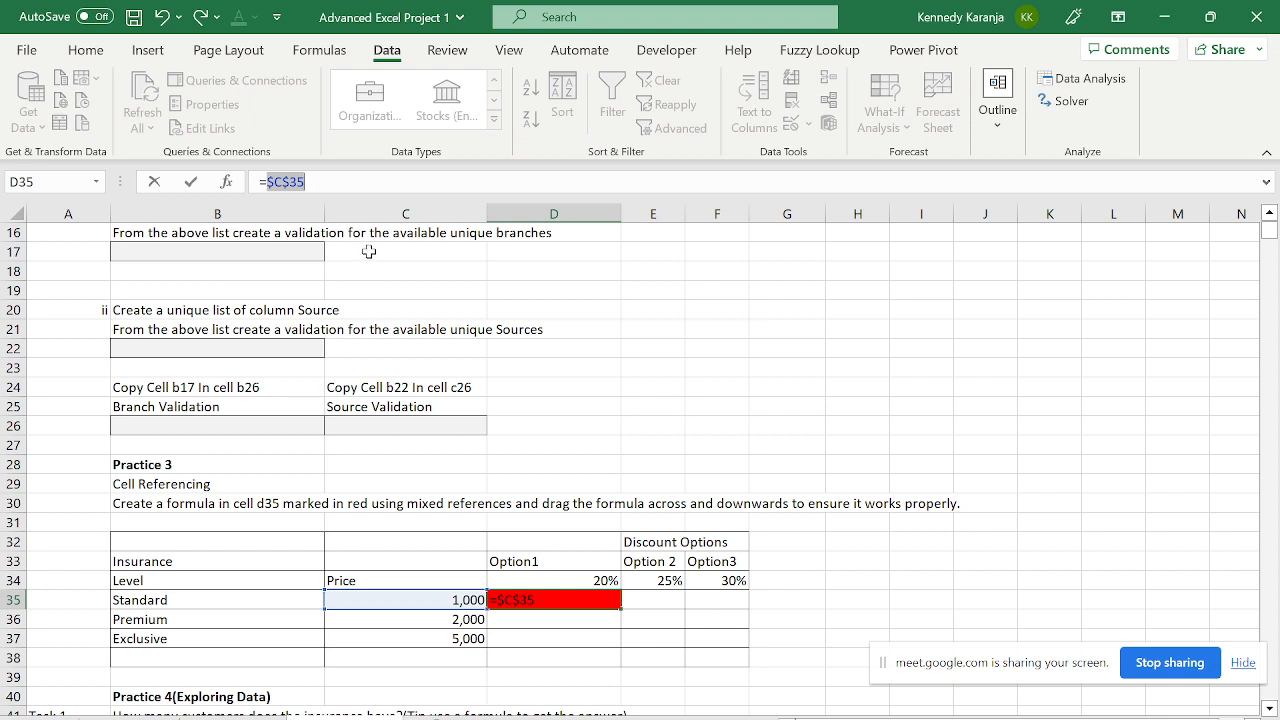
key("F4")
key("F4")
- Complete the formula as =$C35*D$34, commit it, and recheck D35
left_click(326, 182)
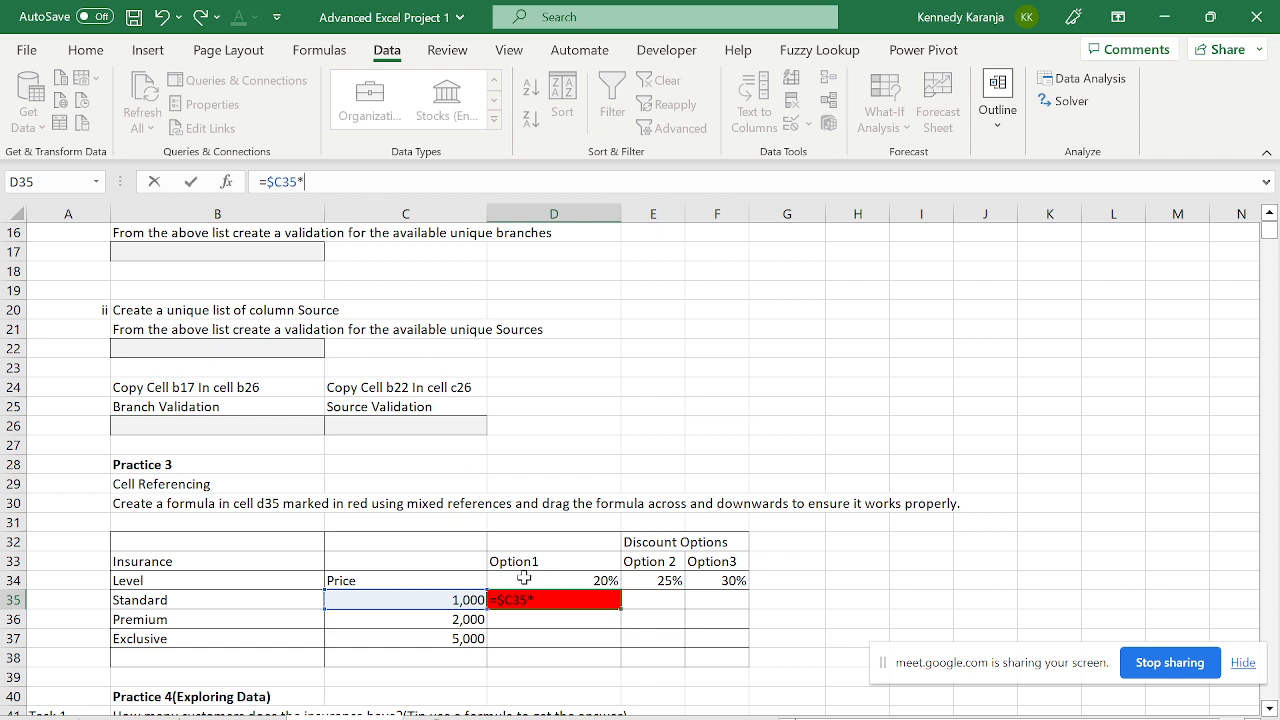
left_click(556, 578)
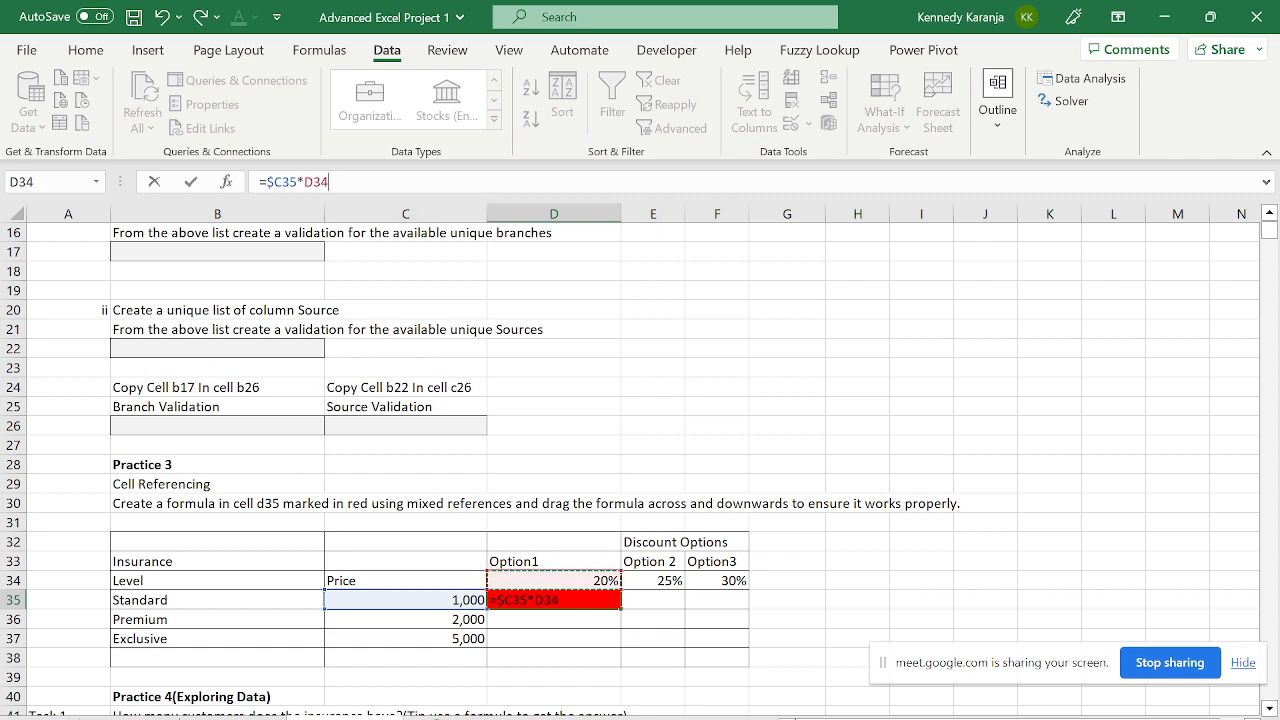
left_click(314, 182)
type("$")
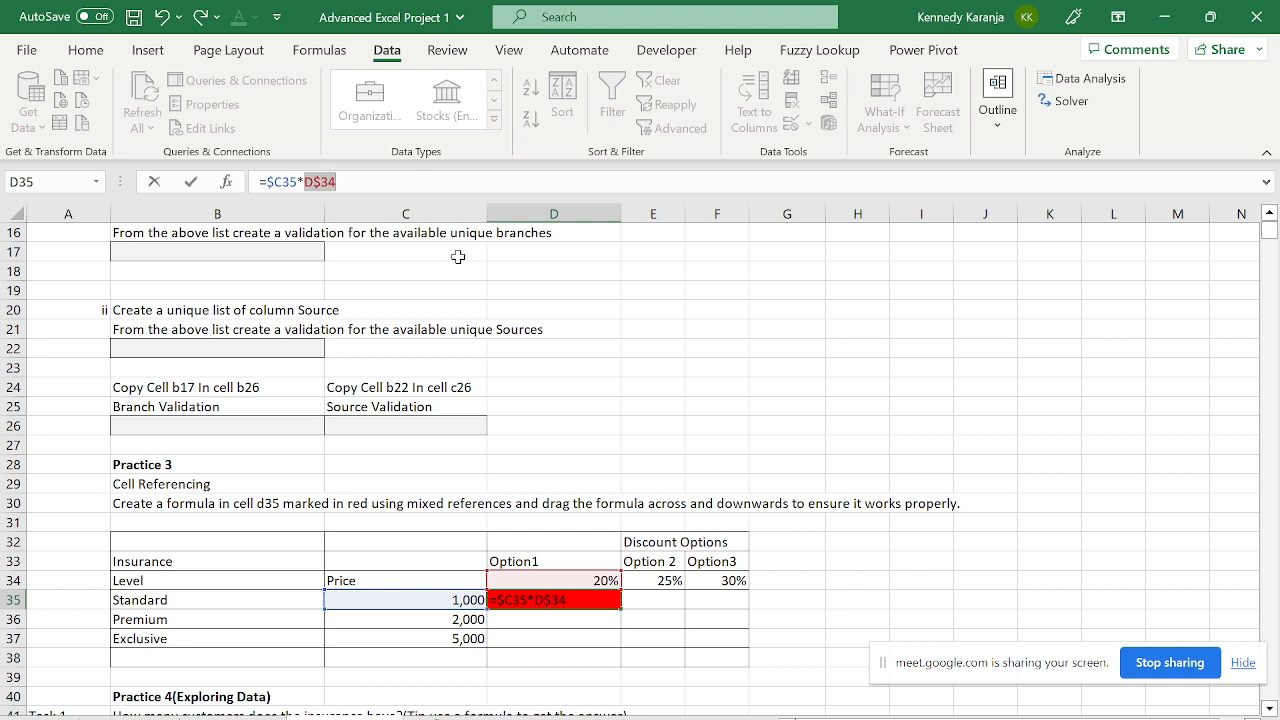
key("Return")
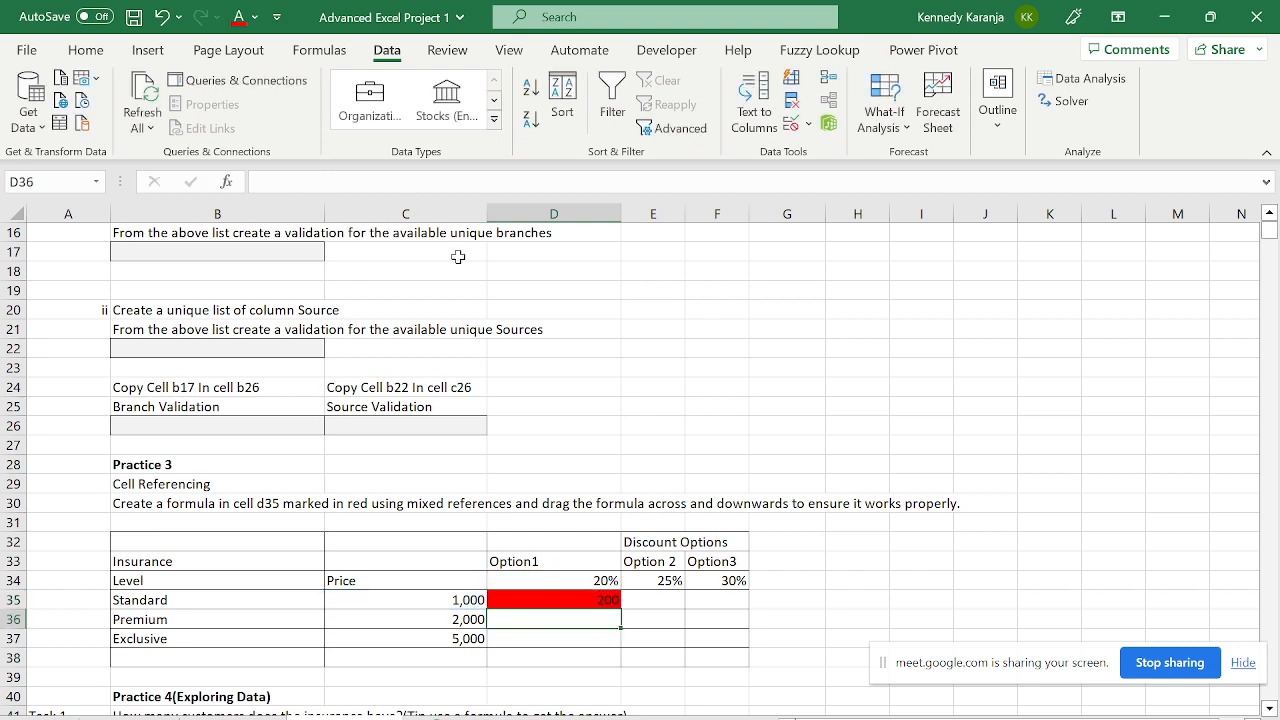
left_click(561, 590)
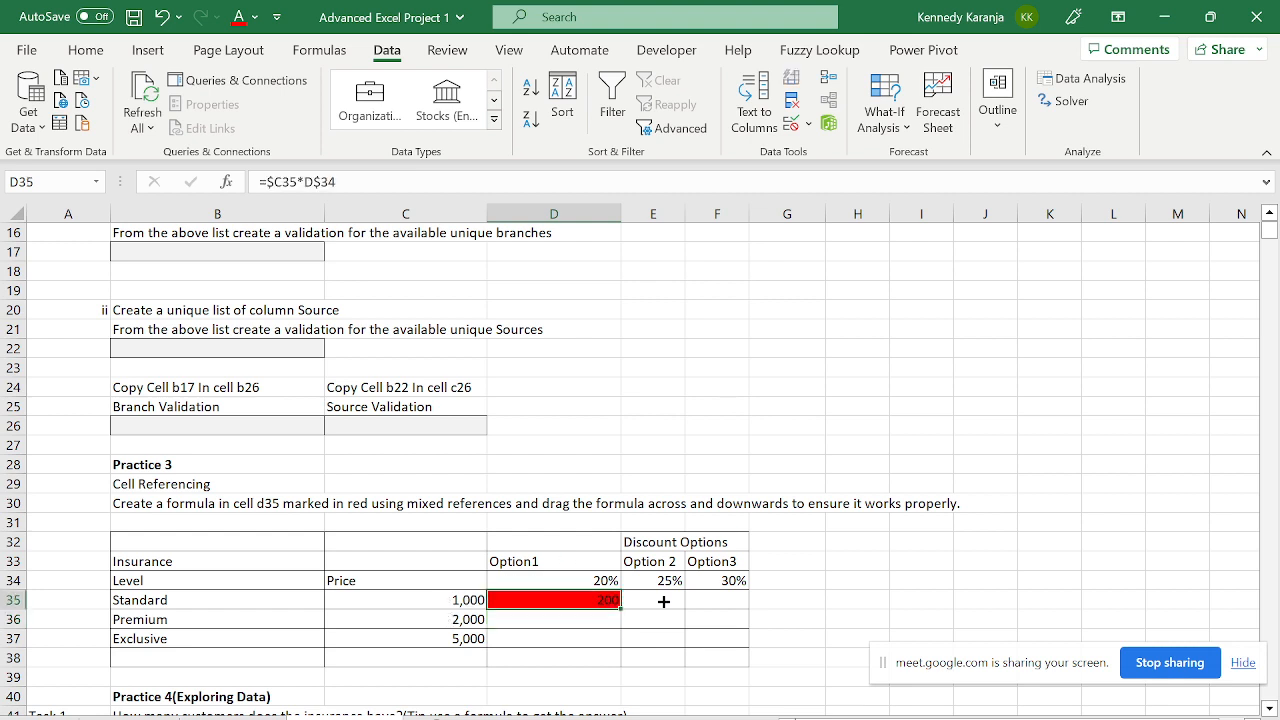
- Fill =$C35*D$34 across D35:F37 and spot-check the resulting formulas
left_click_drag(663, 601, 743, 649)
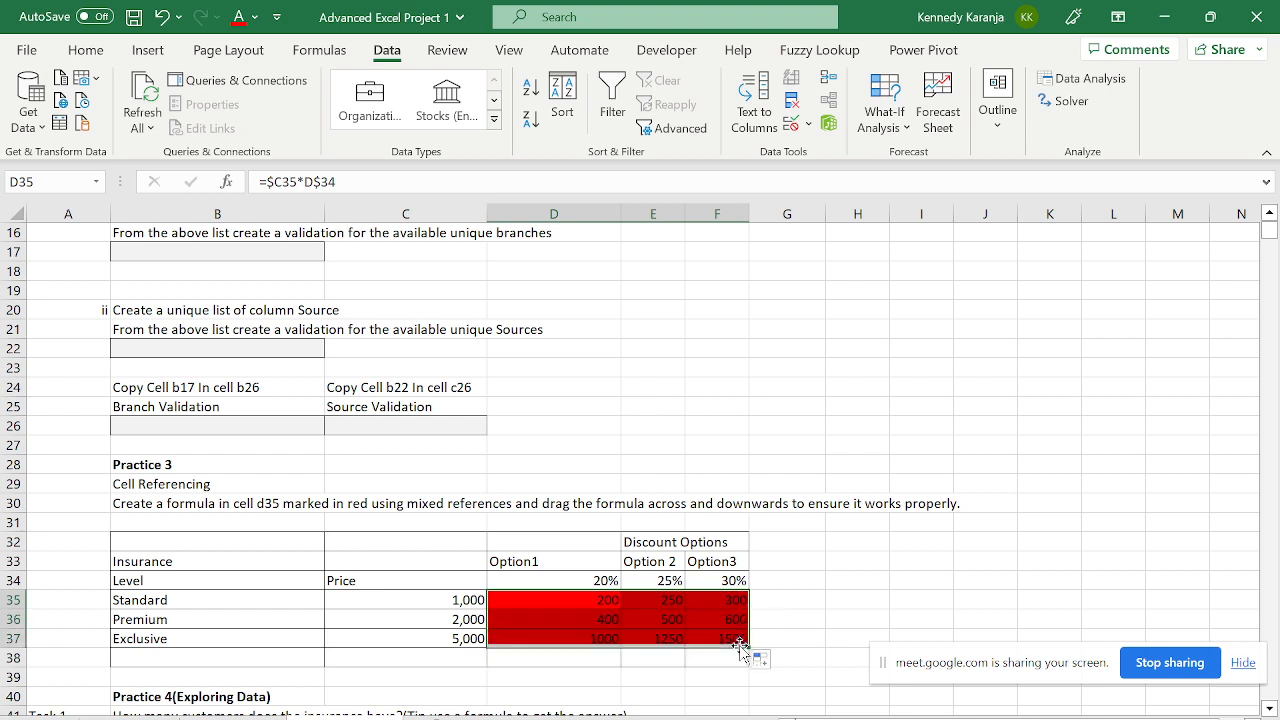
left_click(592, 640)
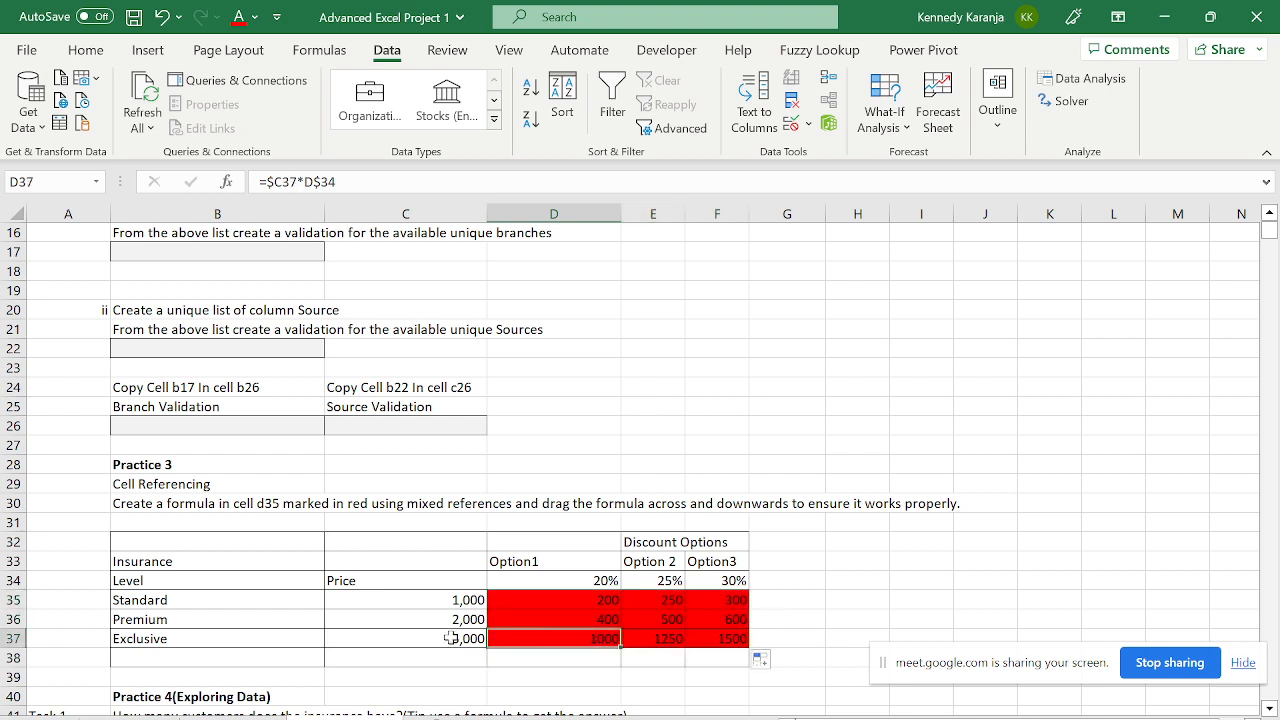
key("Up")
key("Up")
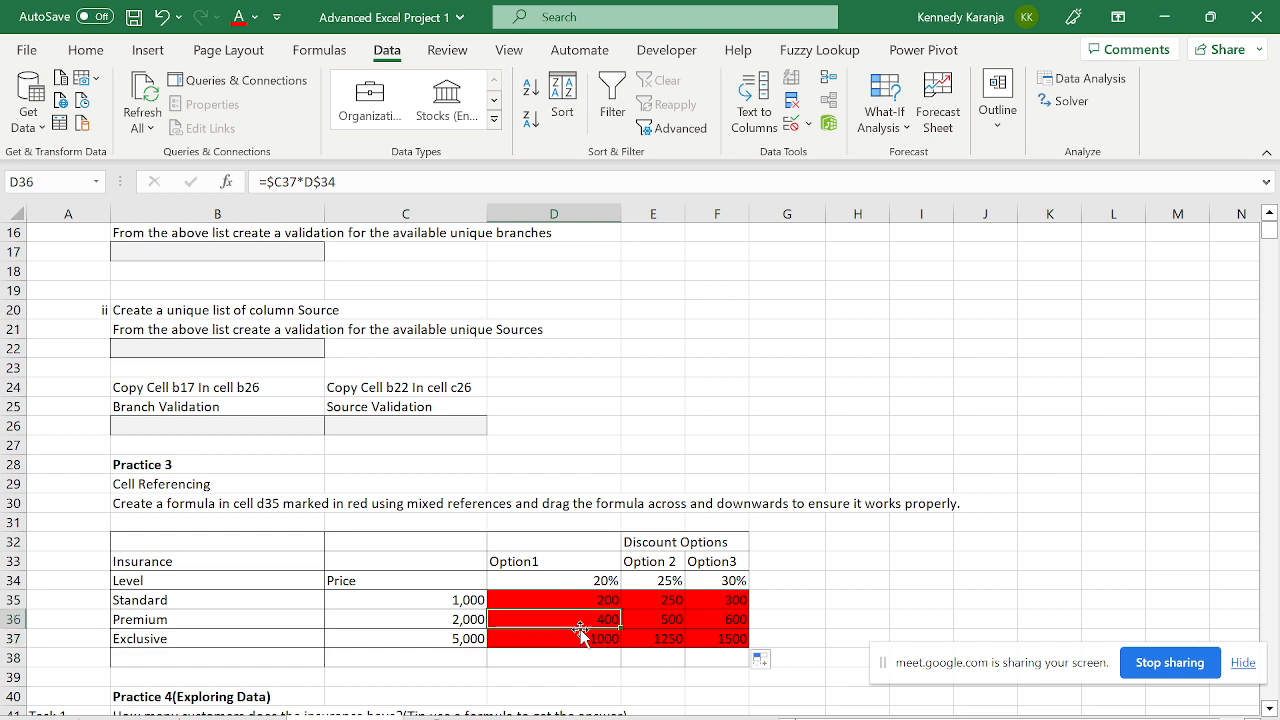
key("Left")
key("Left")
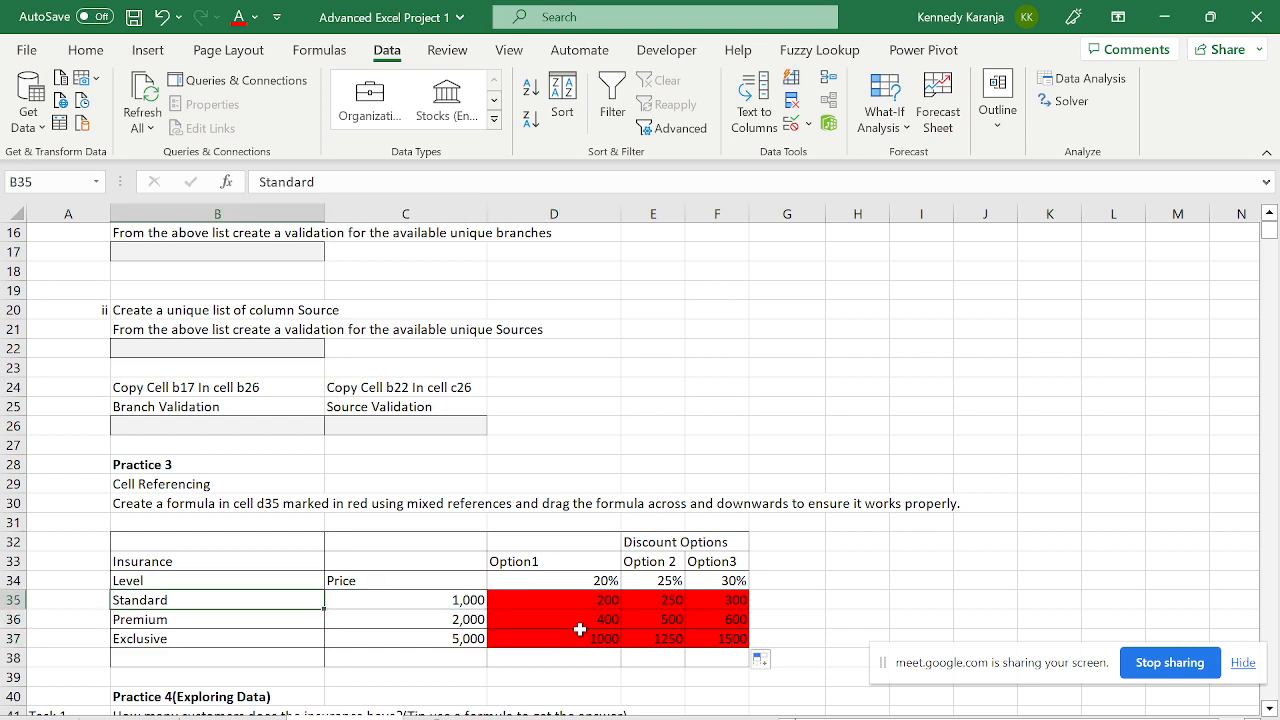
key("Down")
key("Down")
key("Down")
key("Right")
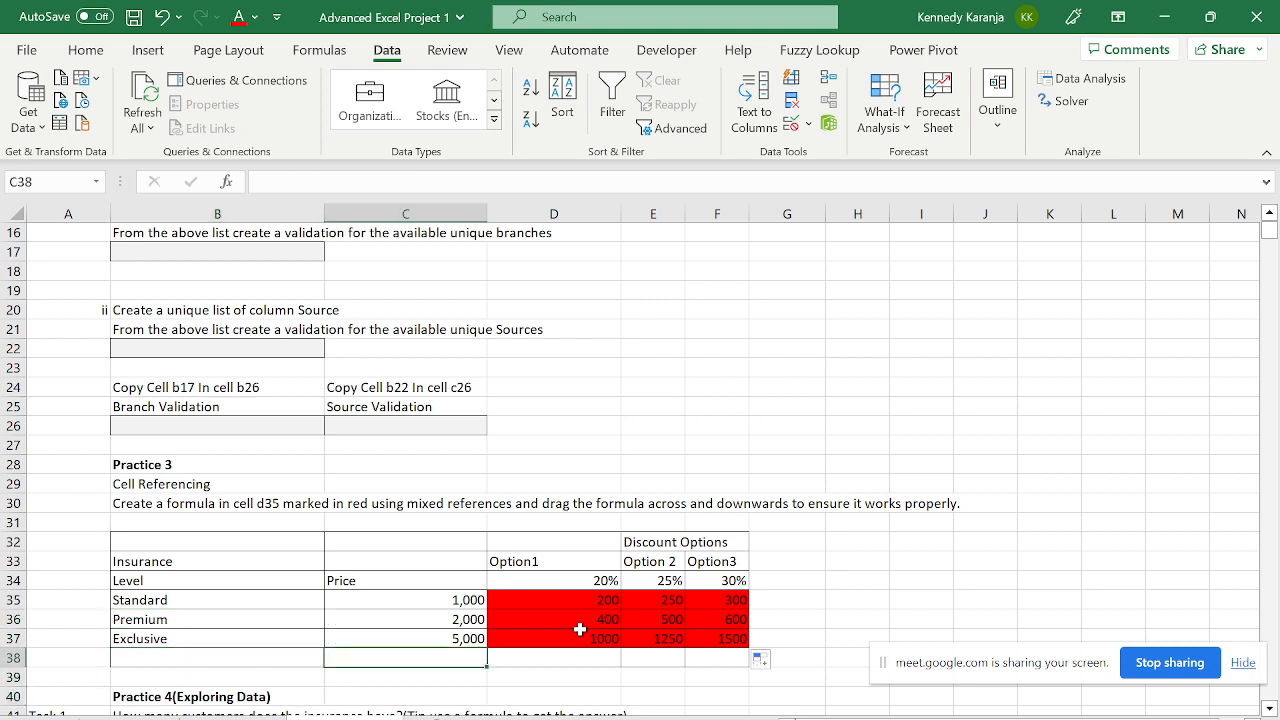
key("Right")
key("Up")
key("Right")
key("Up")
key("Up")
key("Left")
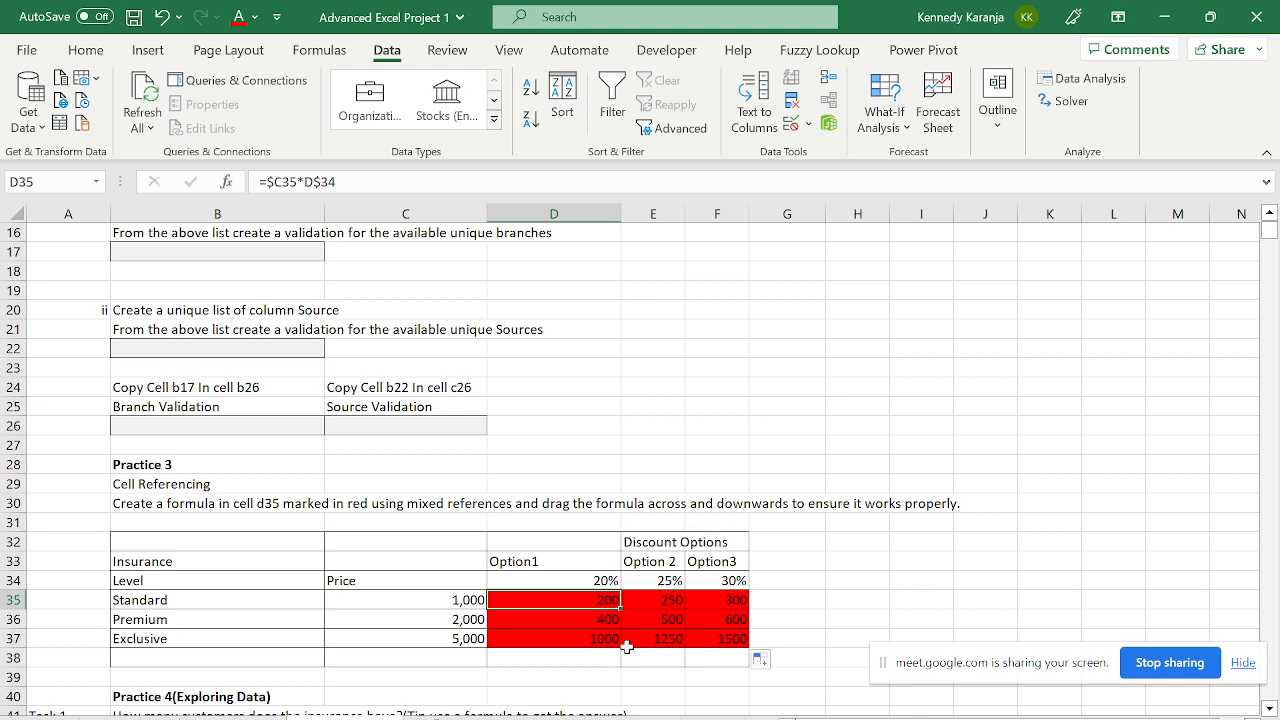
- Check the discount formulas in the Exclusive and Premium rows
key("Down")
key("Down")
key("Down")
key("Down")
key("Down")
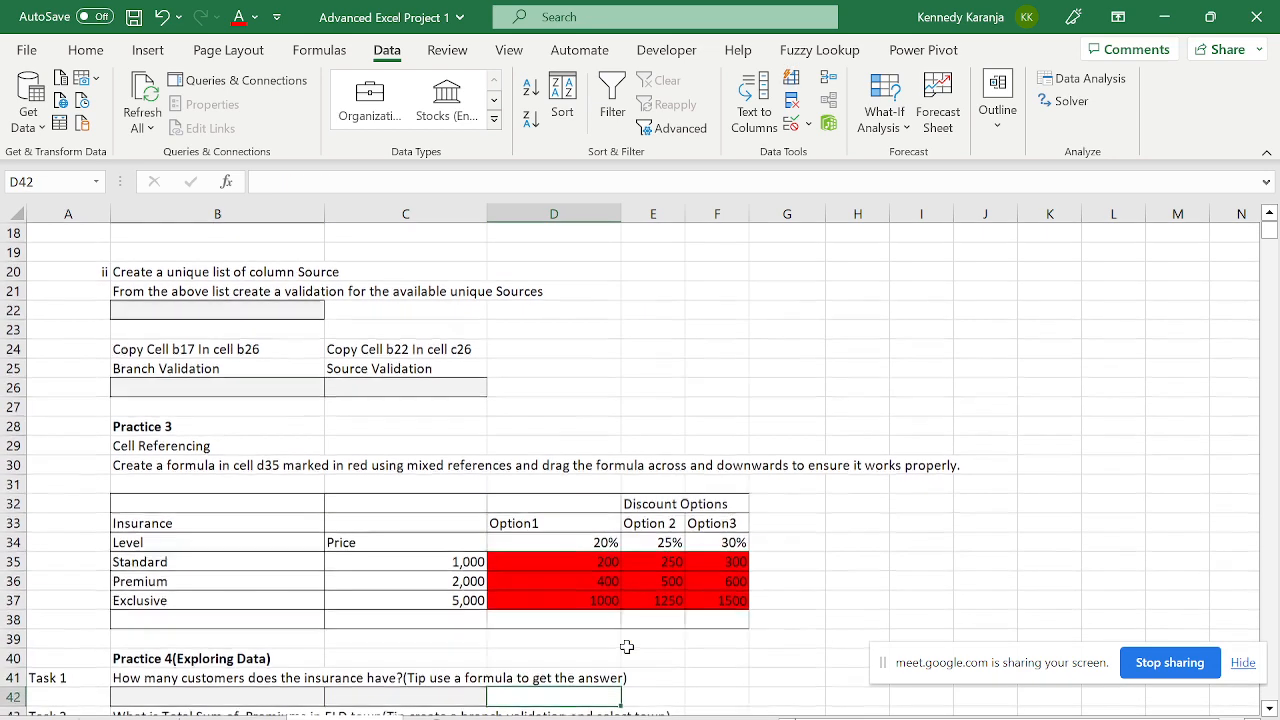
key("Up")
key("Up")
key("Up")
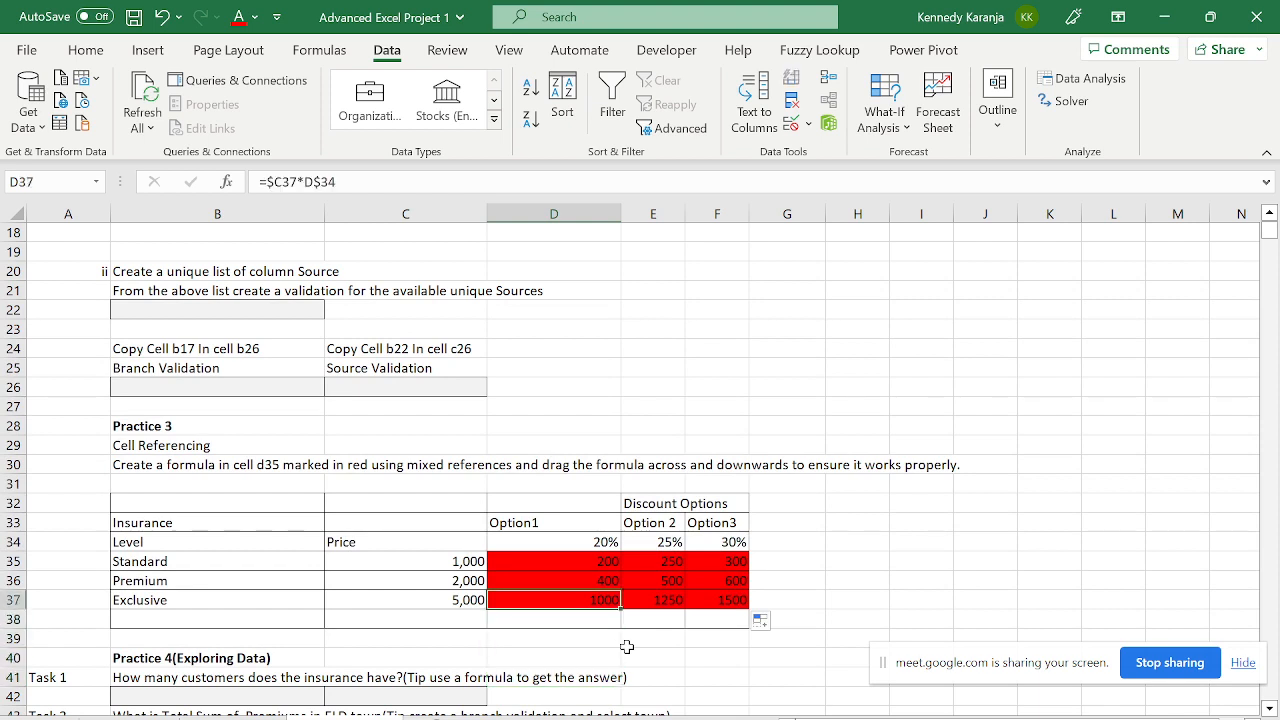
key("Up")
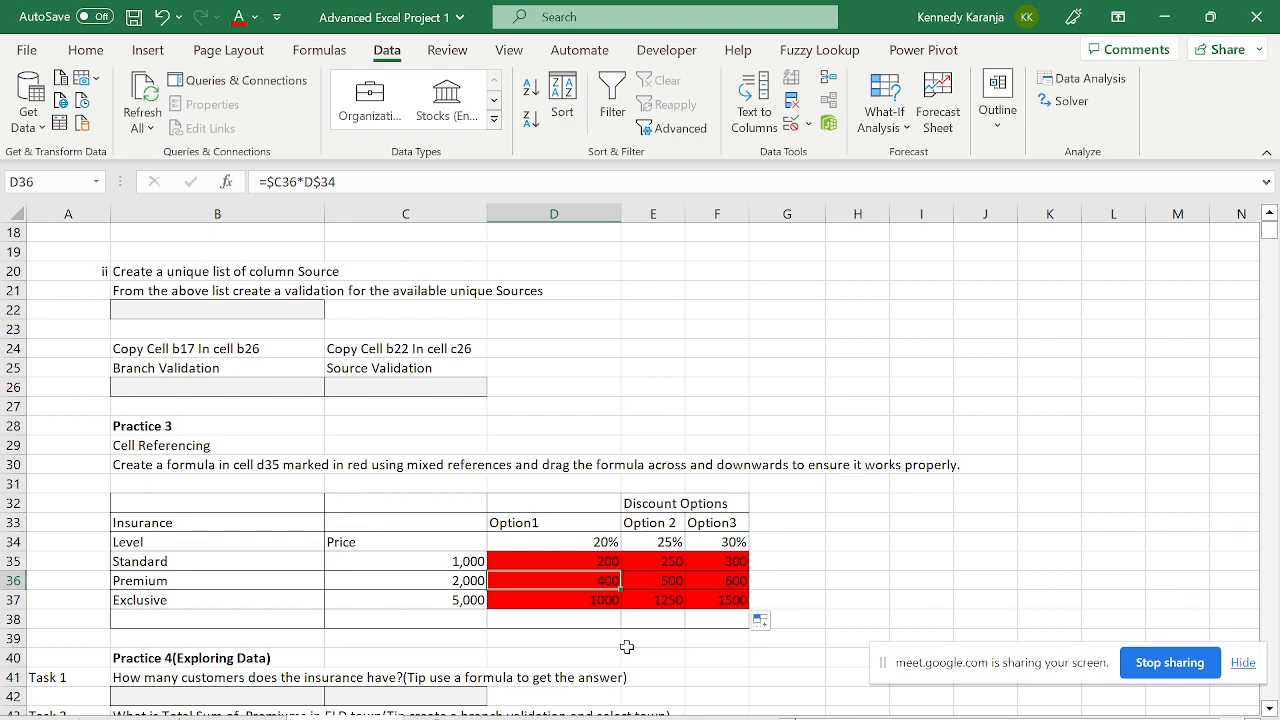
key("Down")
key("Down")
key("Down")
key("Down")
key("Down")
key("Down")
key("Down")
key("Down")
key("Down")
key("Down")
key("Down")
key("Down")
key("Down")
key("Down")
key("Down")
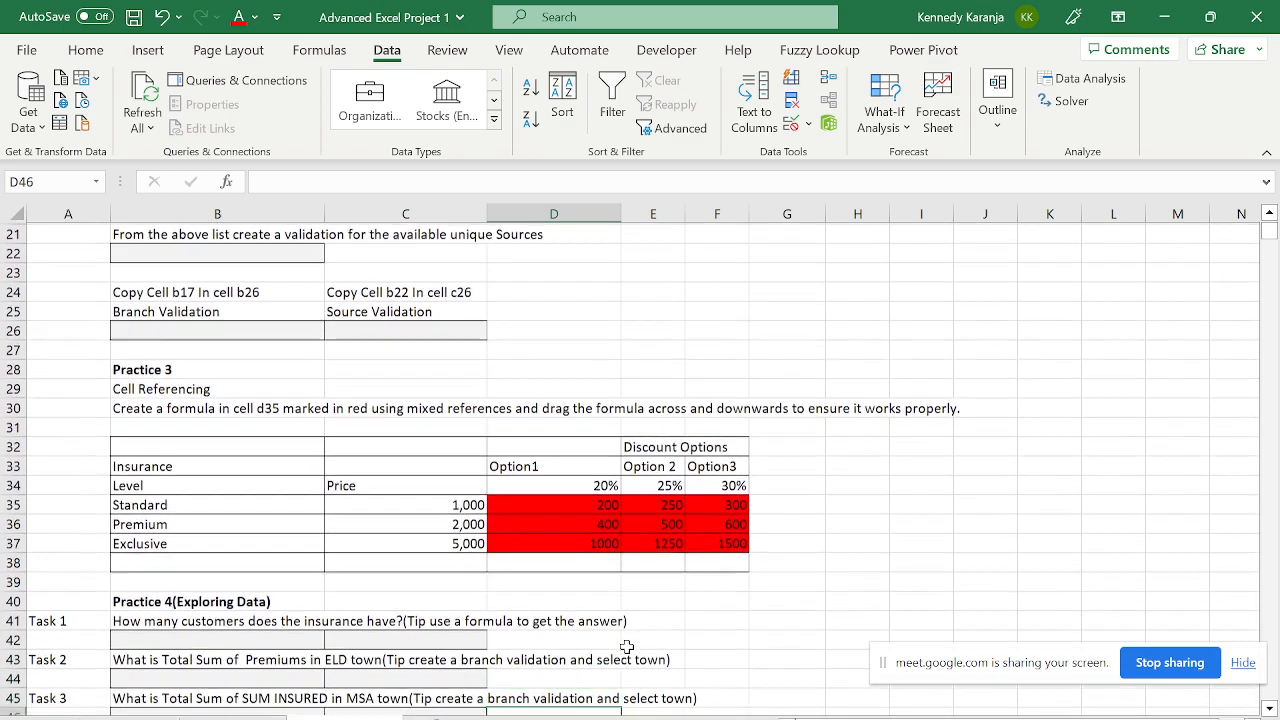
key("Down")
key("Down")
key("Down")
key("Down")
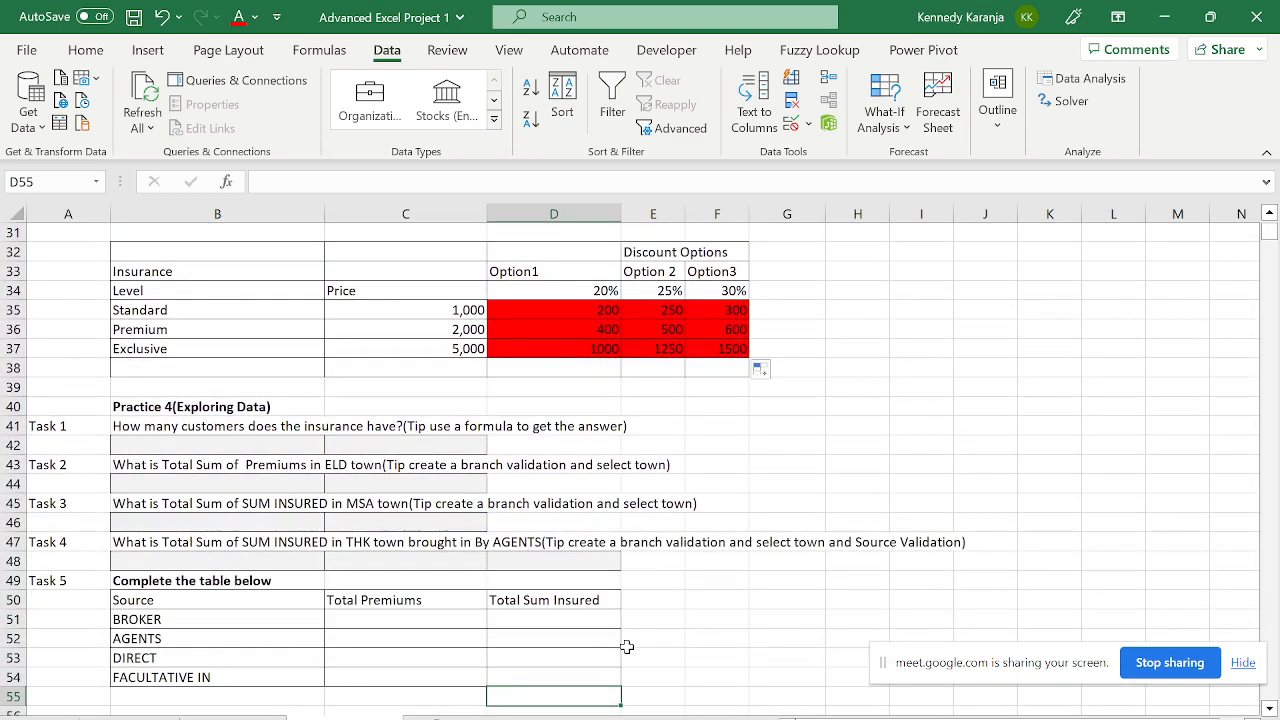
key("Up")
key("Up")
key("Up")
key("Up")
key("Up")
key("Up")
key("Up")
key("Up")
key("Up")
key("Up")
key("Up")
key("Up")
key("Up")
key("Up")
key("Up")
key("Up")
key("Up")
key("Up")
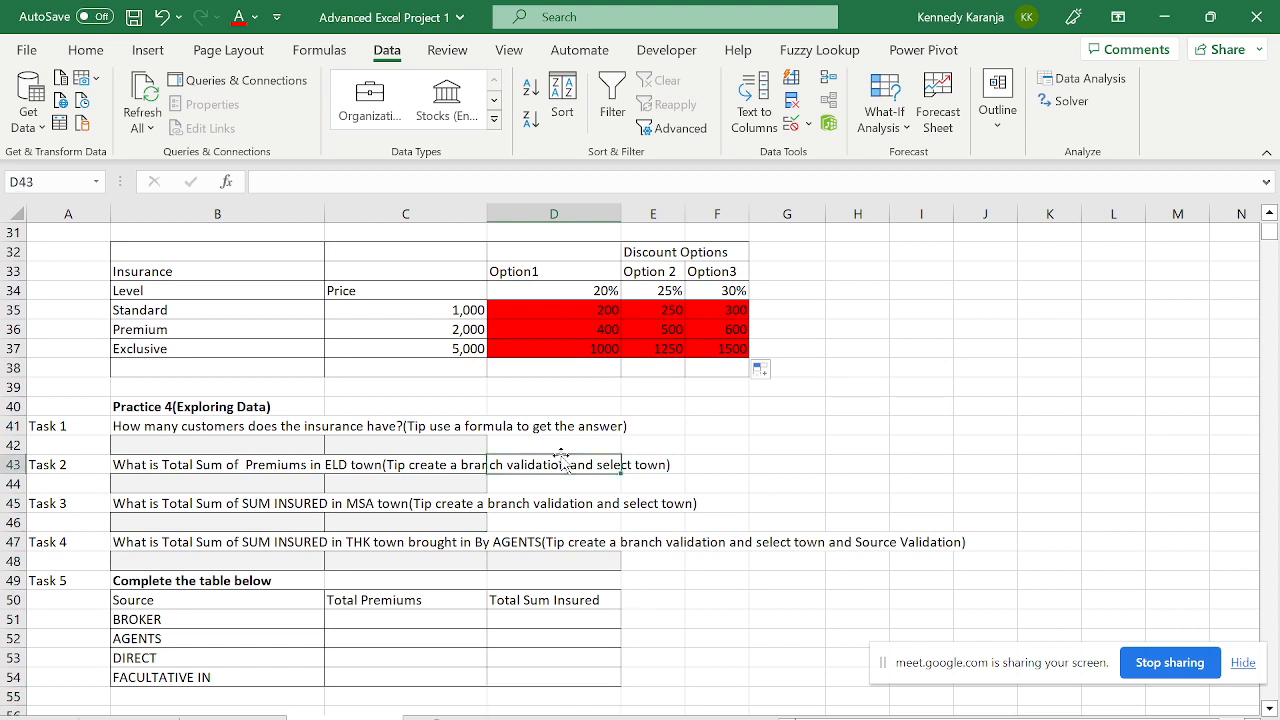
- Move to the Practice 4 Task 1 question in B41
key("Left")
key("Left")
key("Left")
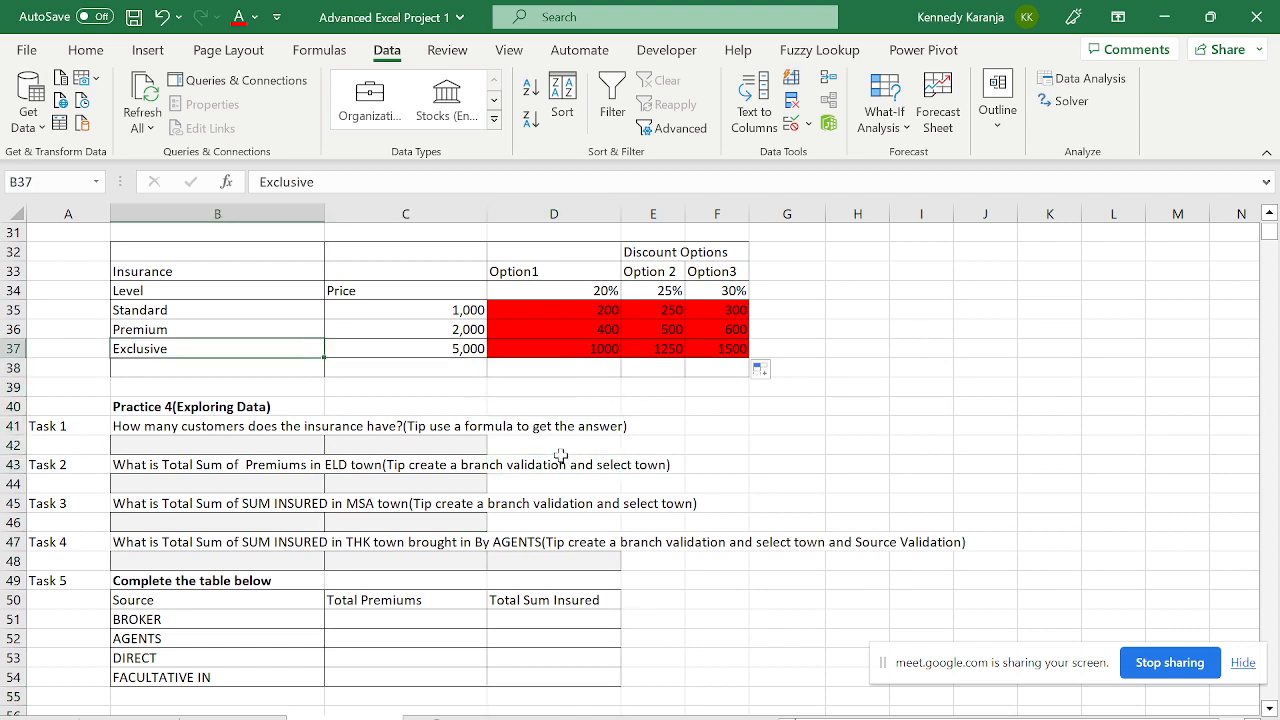
key("Down")
key("Down")
key("Down")
key("Down")
key("Down")
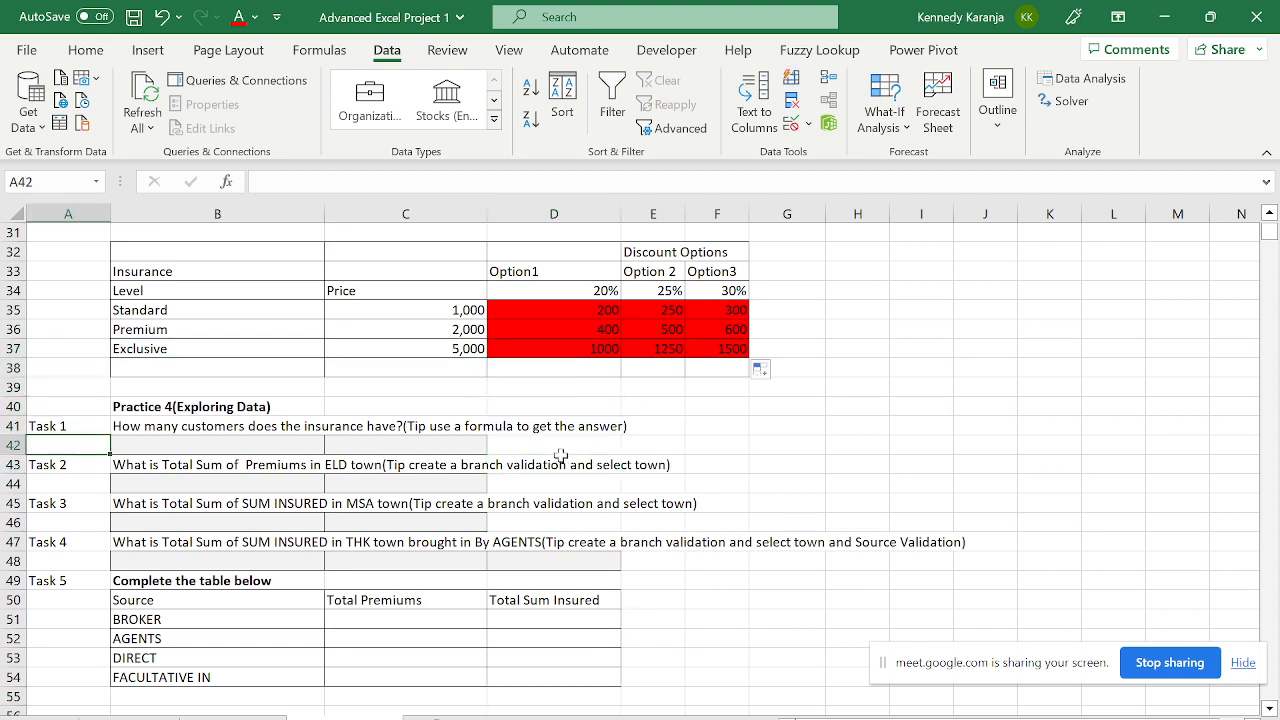
key("Up")
key("Right")
key("Up")
key("Down")
key("Down")
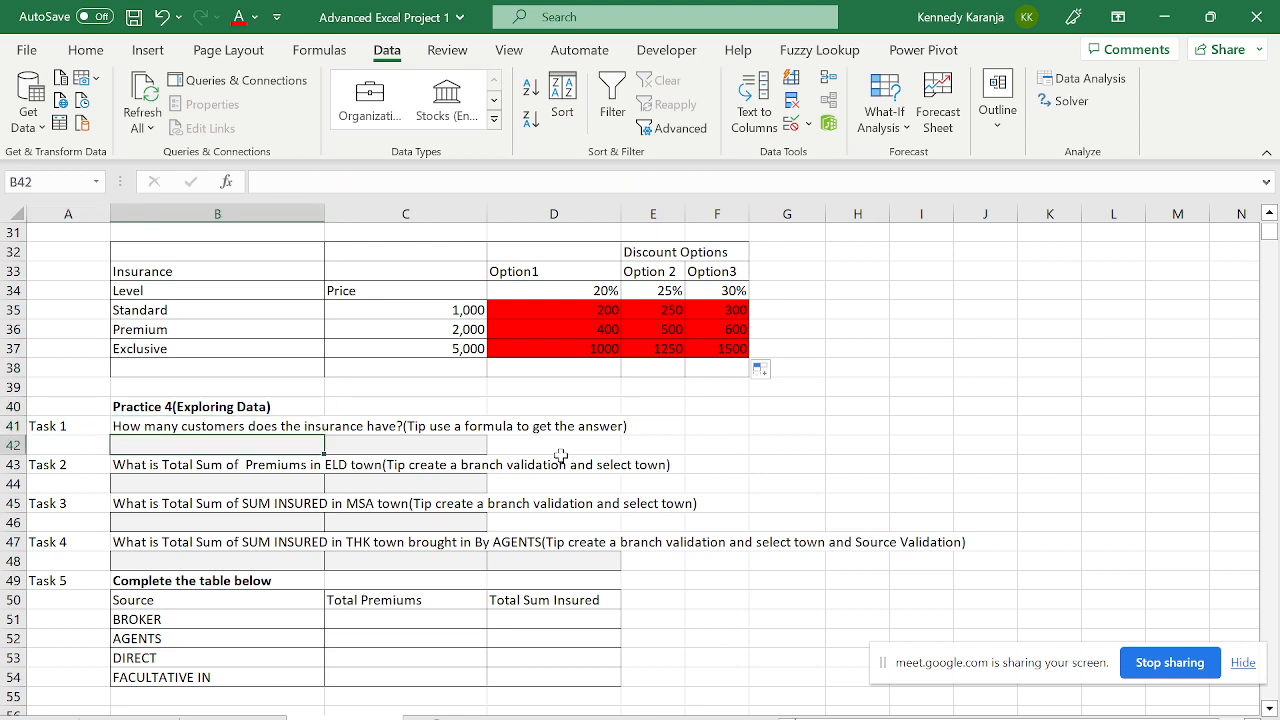
key("Up")
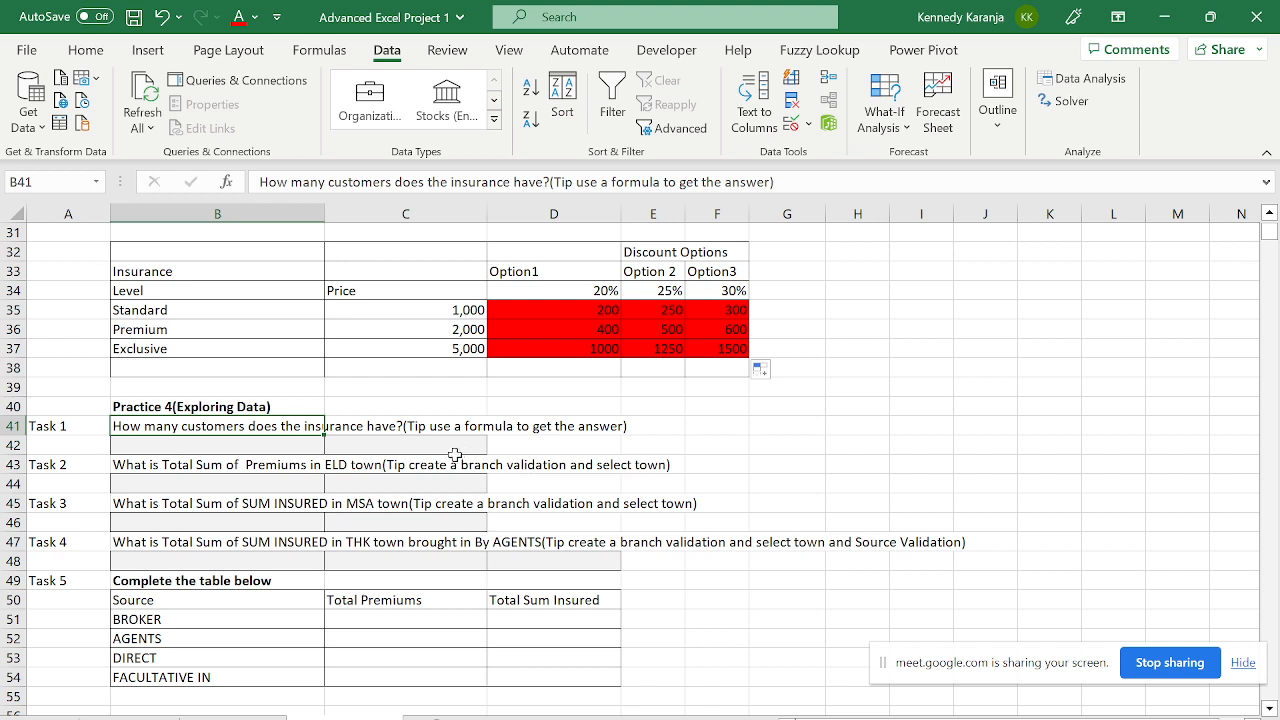
- Read the full Task 1 question text in B41 without changing it
left_click(437, 428)
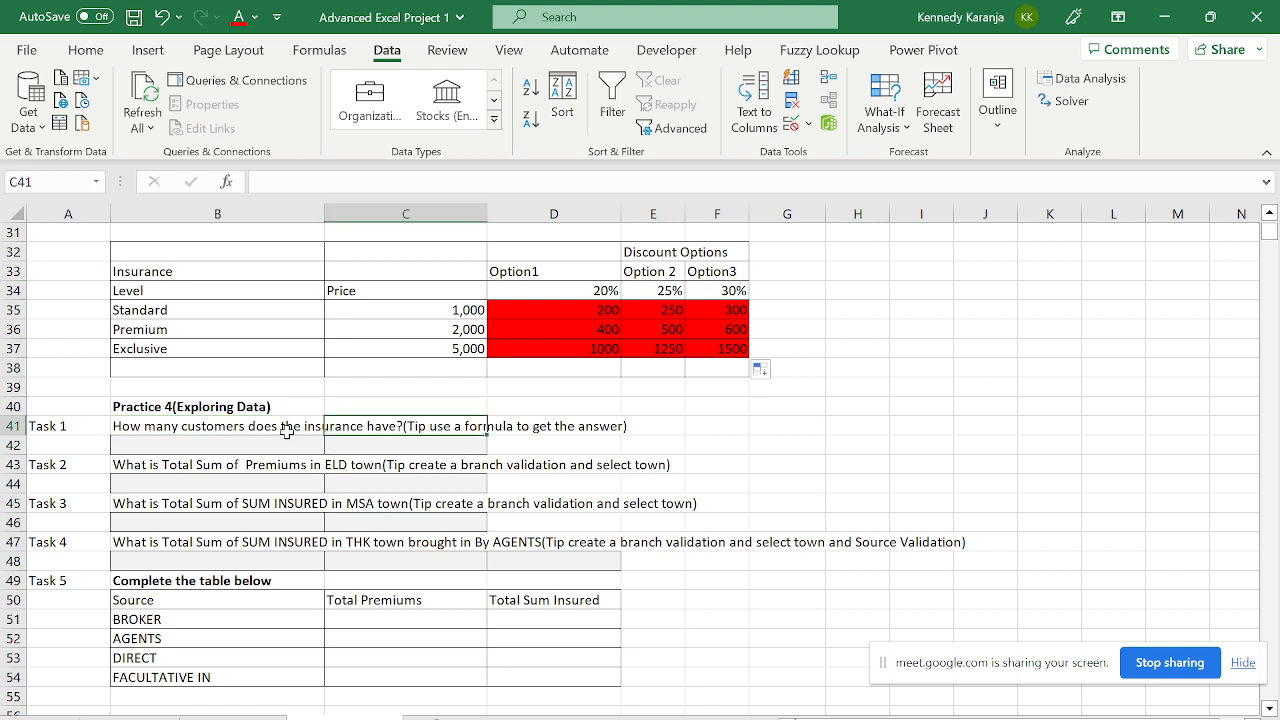
left_click(239, 428)
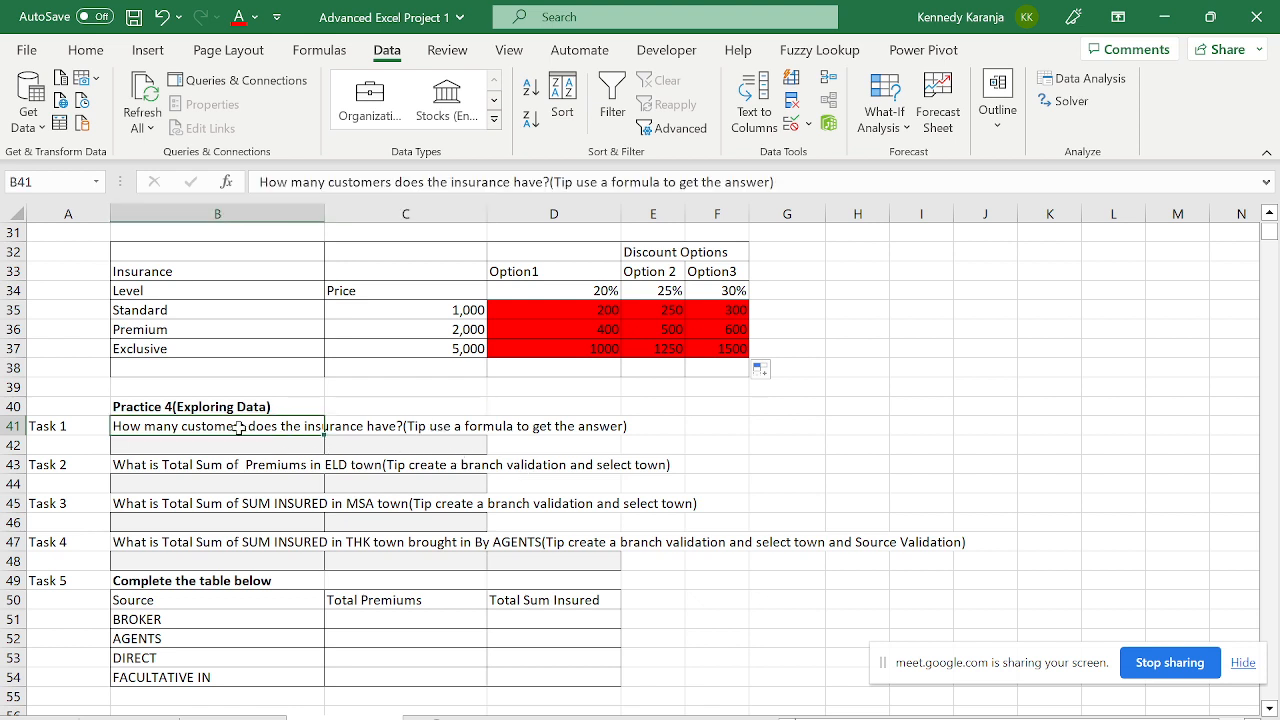
left_click(779, 183)
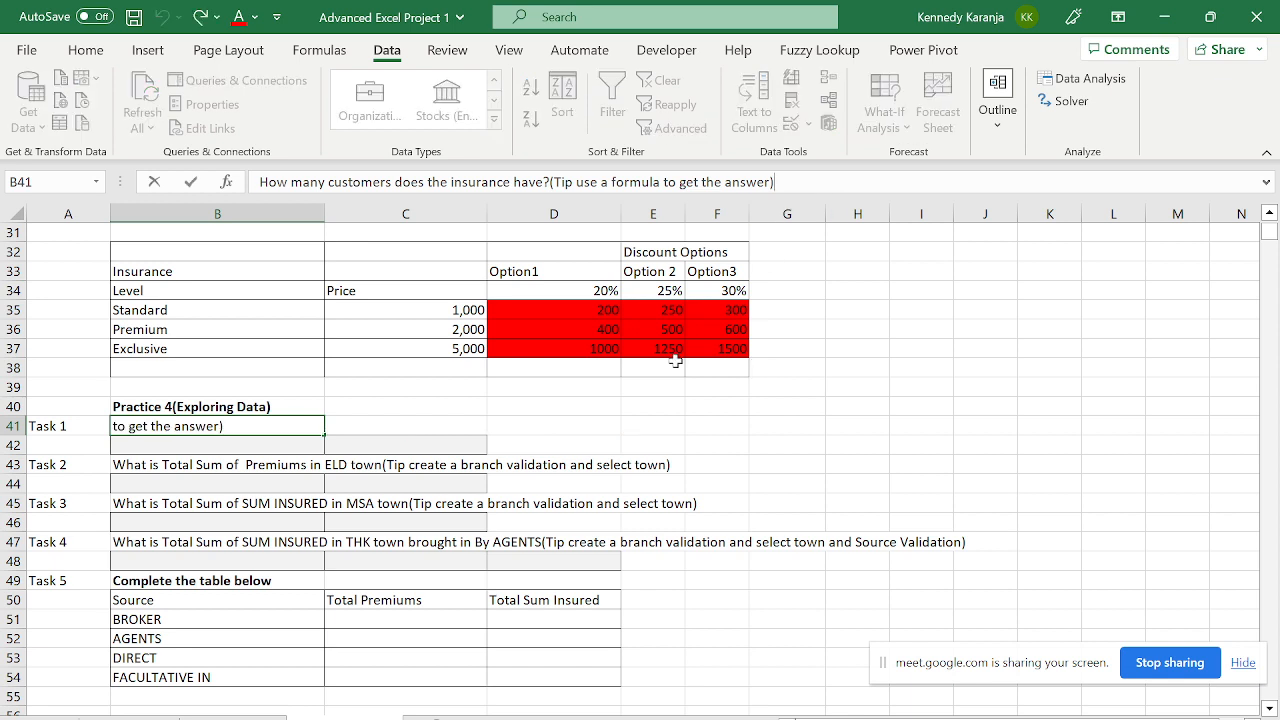
key("Escape")
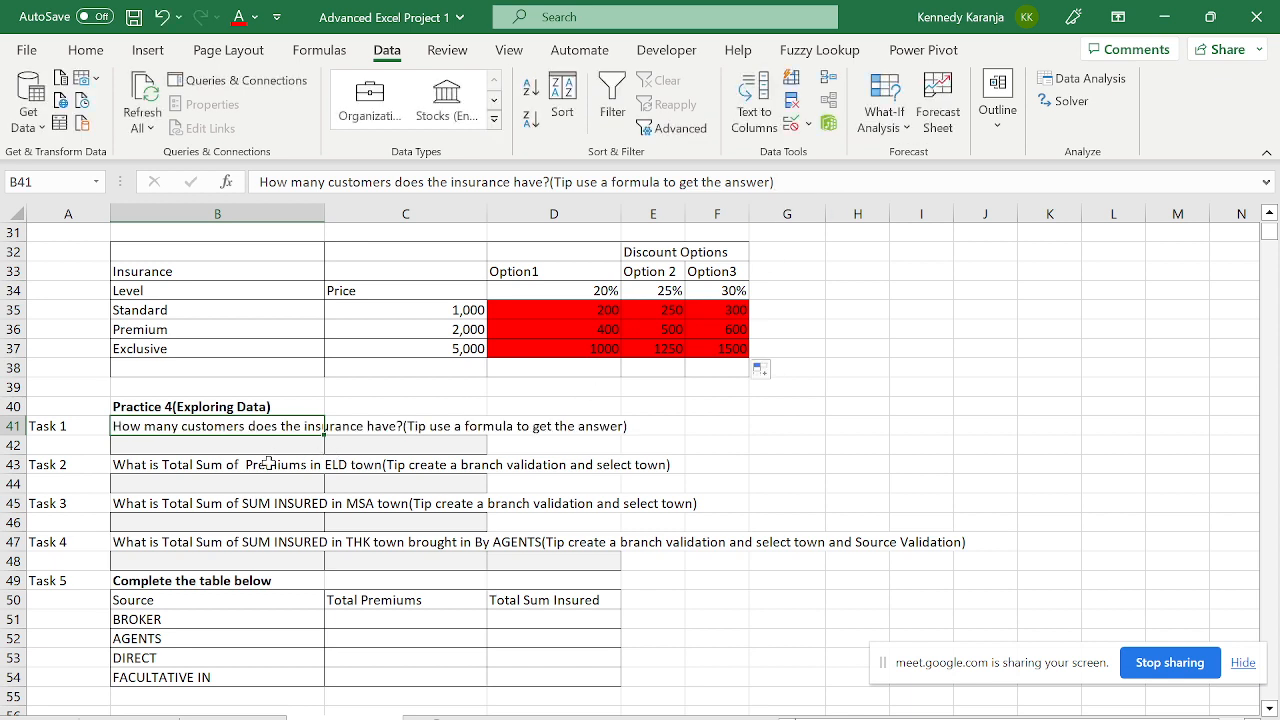
left_click(266, 461)
left_click(231, 432)
- Switch to the raw insurance data sheet
left_click(217, 717)
left_click(135, 717)
left_click(322, 320)
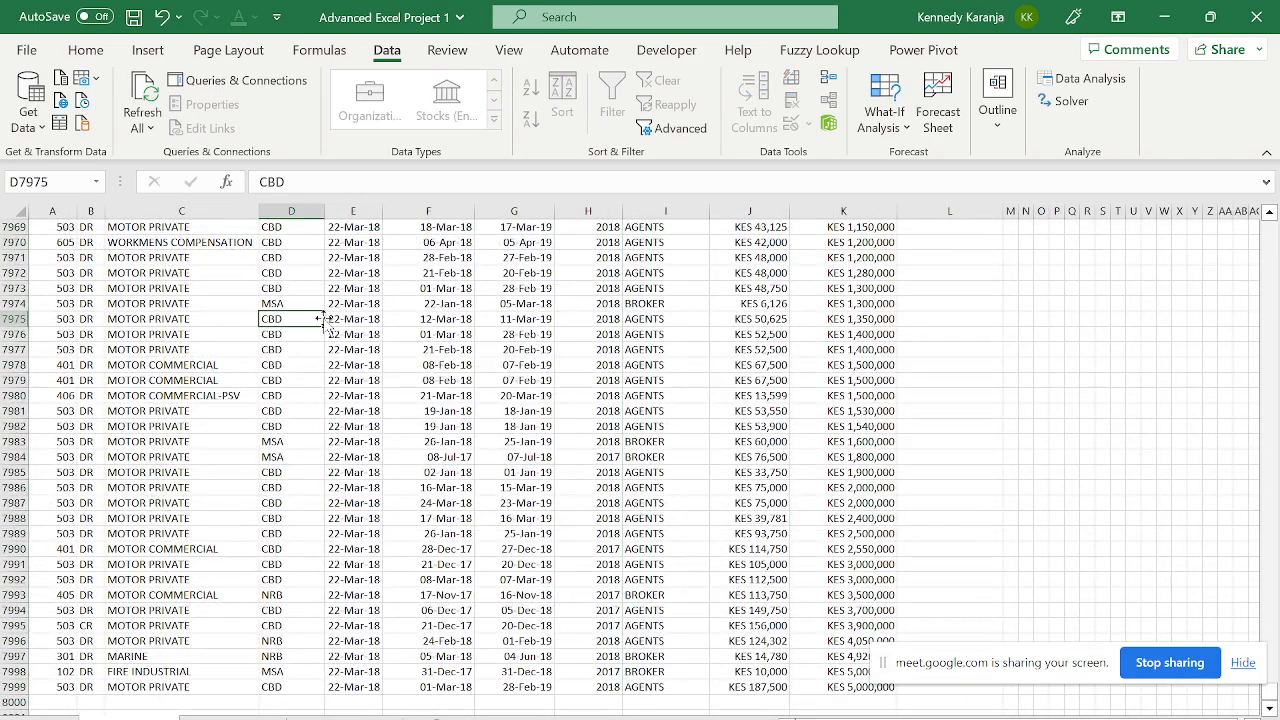
- Browse the Practice Data sheet with Ctrl+arrow jumps to find its header row and last record
key("ctrl+Up")
key("Left")
key("Left")
key("Down")
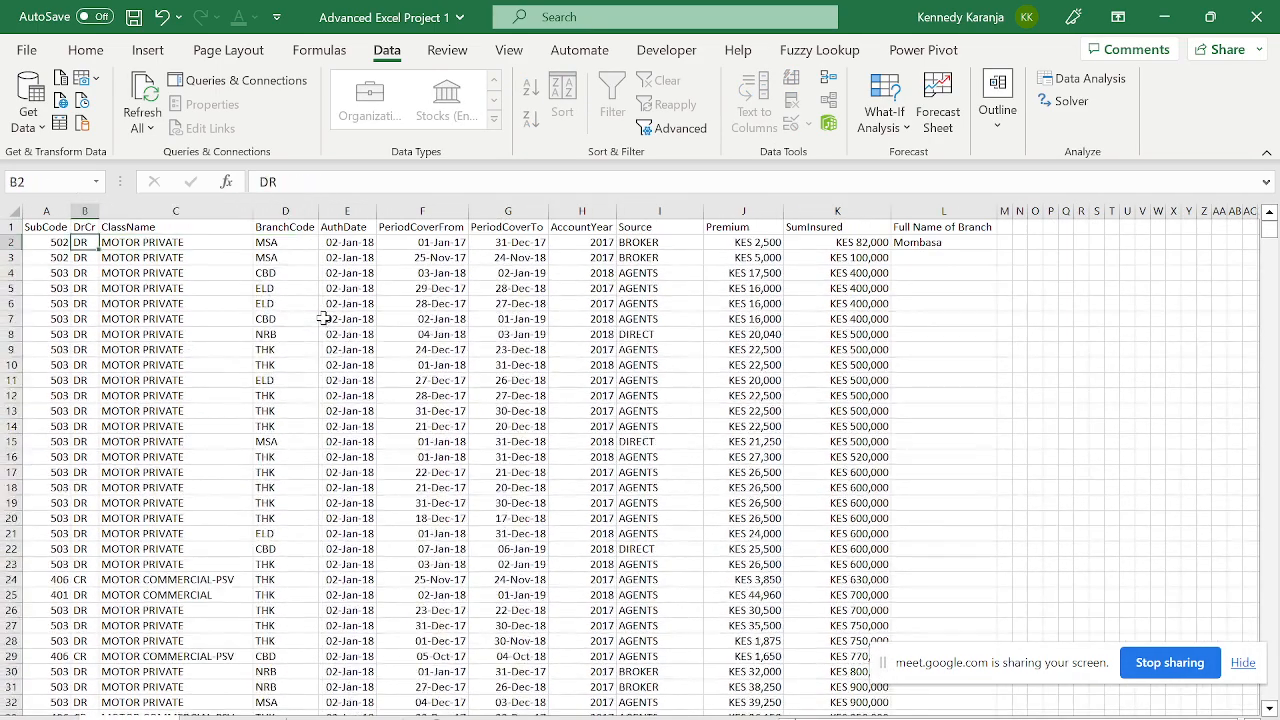
key("Down")
key("Right")
key("ctrl+Down")
key("Up")
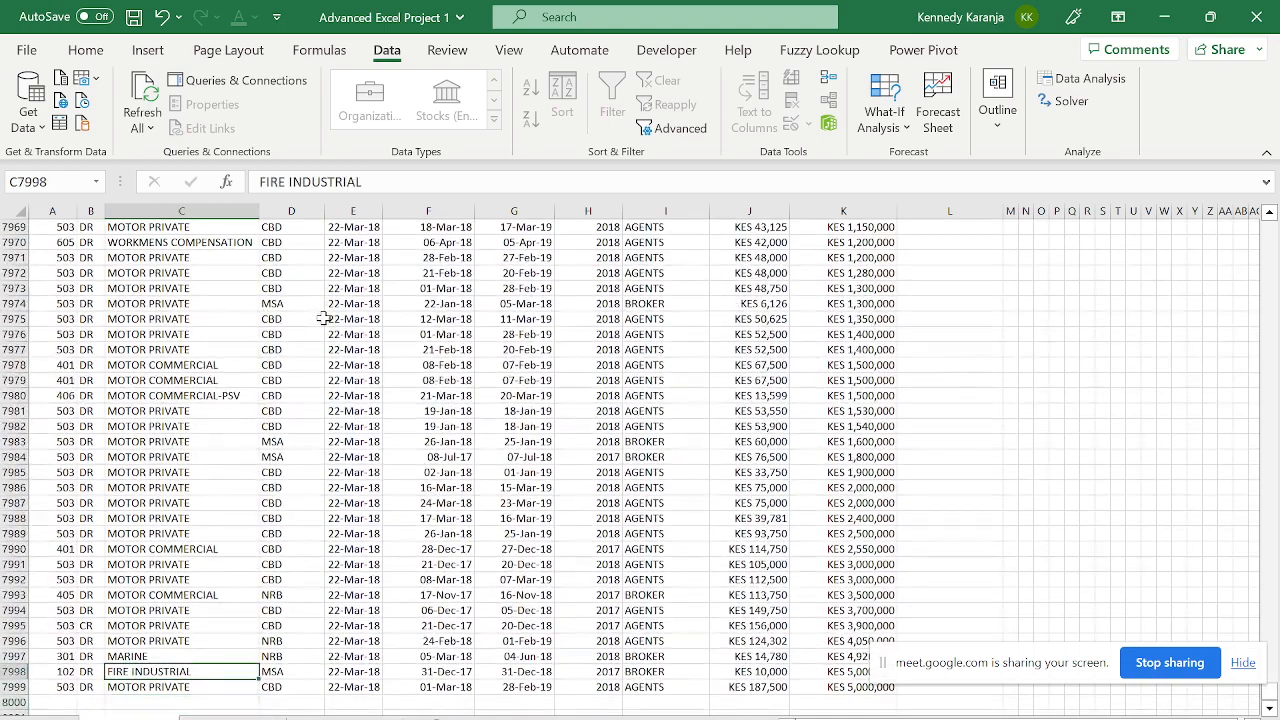
key("Up")
key("Up")
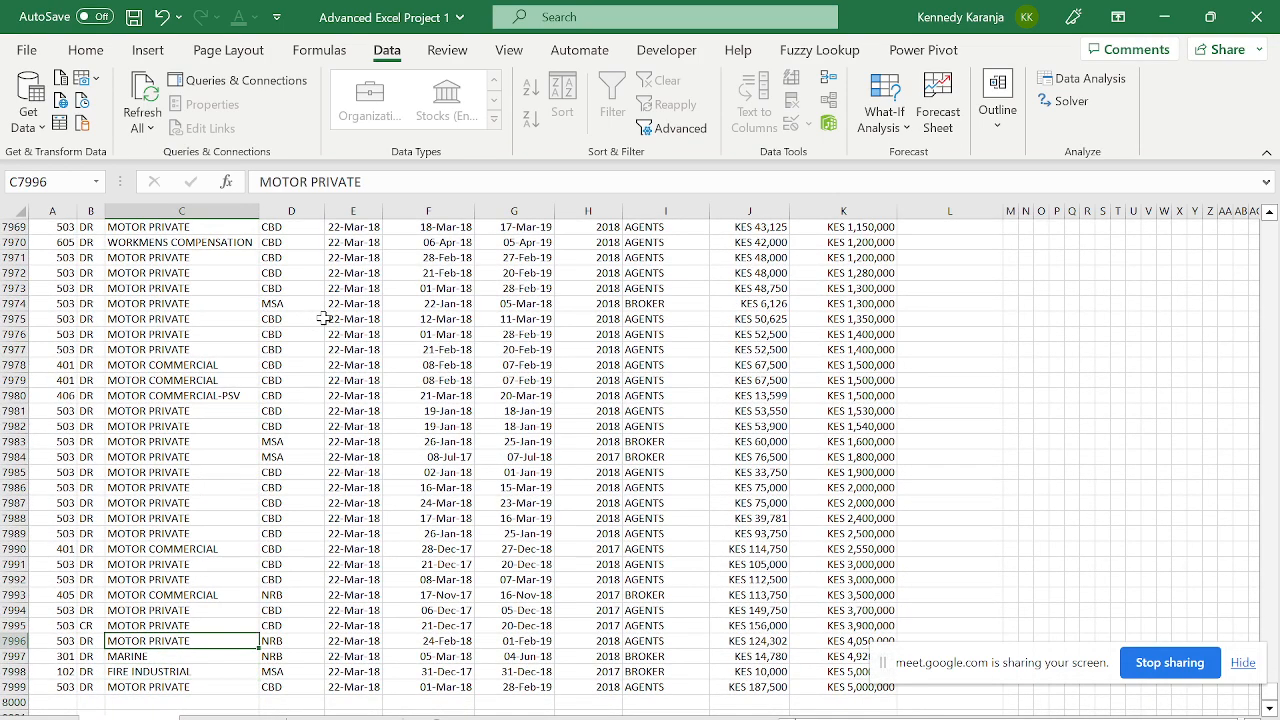
key("ctrl+Up")
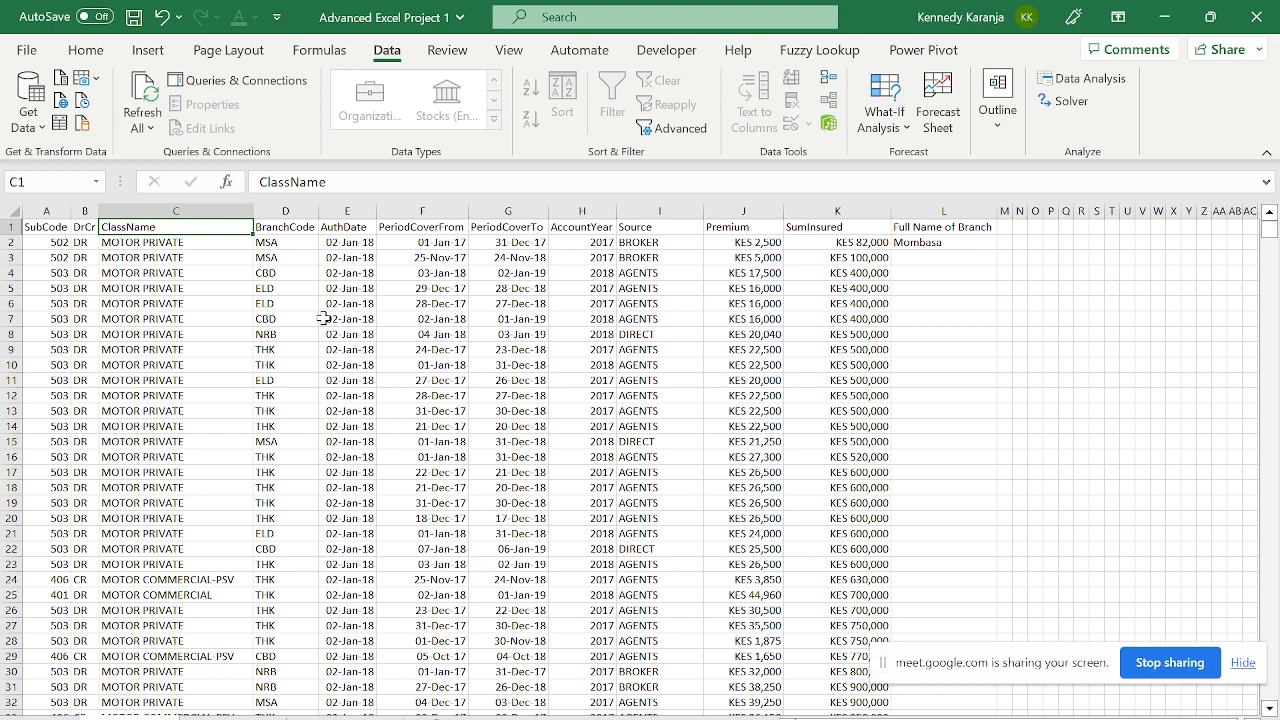
key("Right")
key("Right")
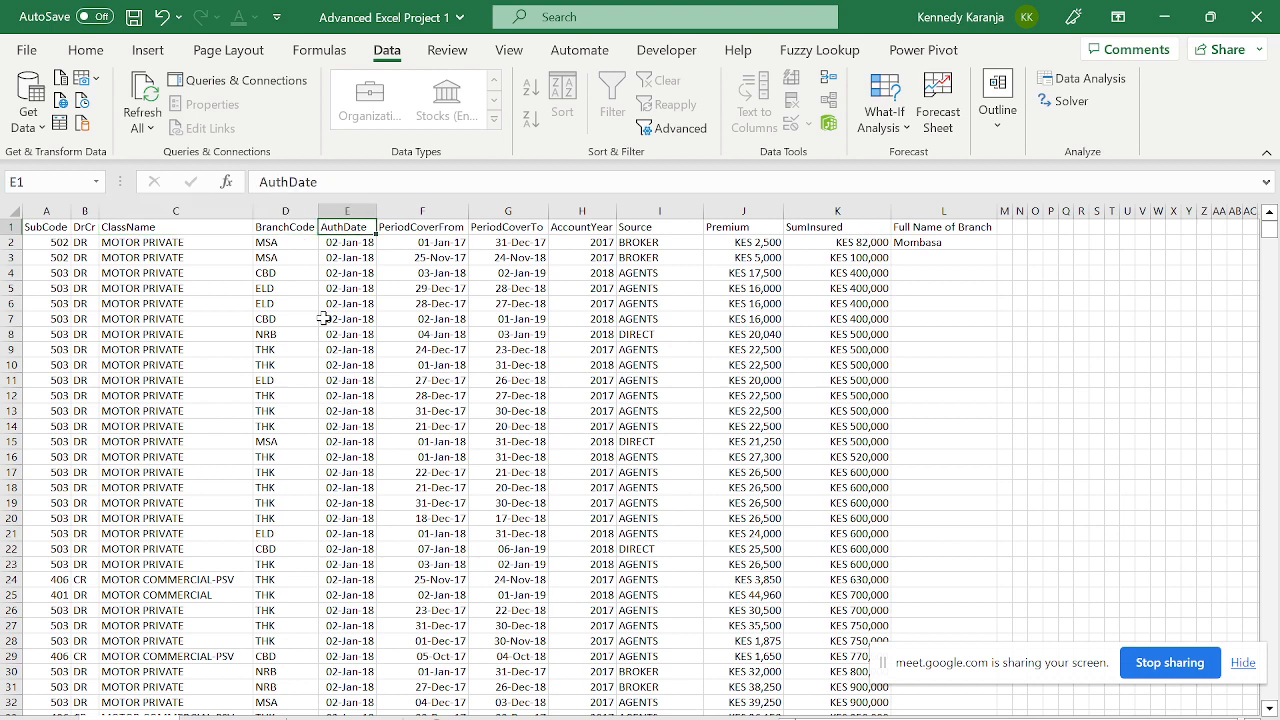
key("Down")
key("Left")
key("Left")
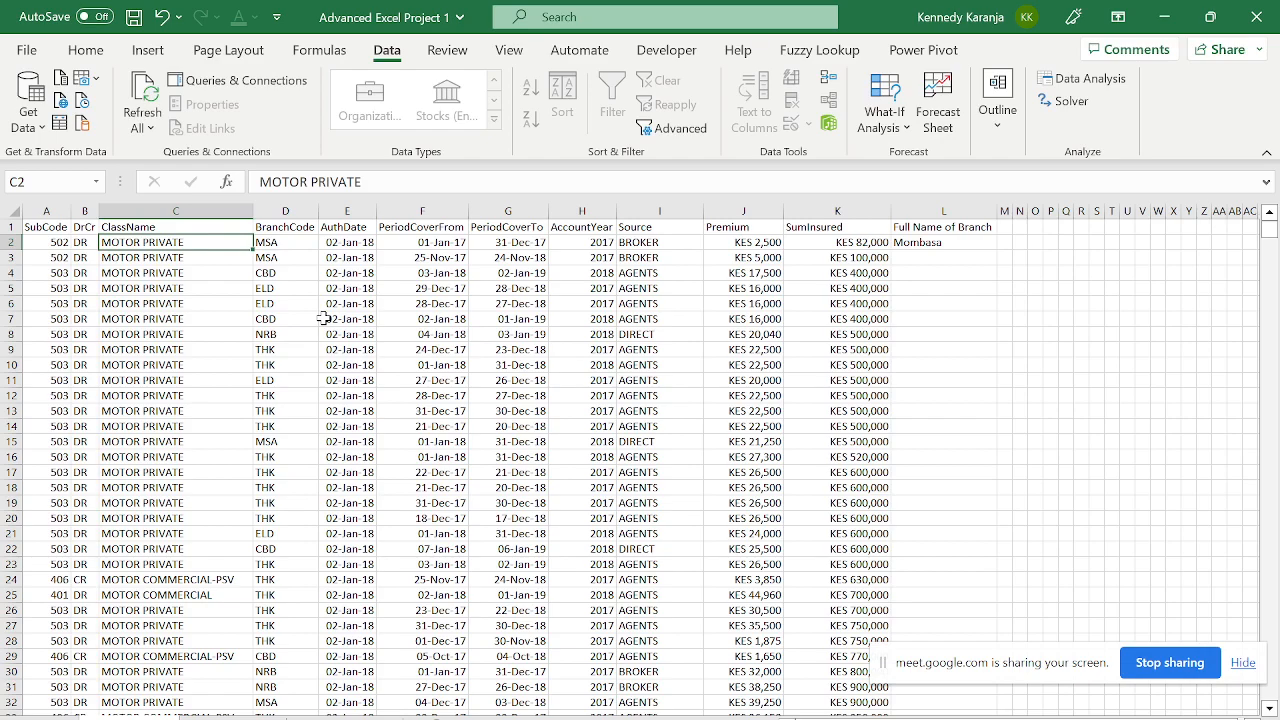
key("Down")
key("ctrl+Down")
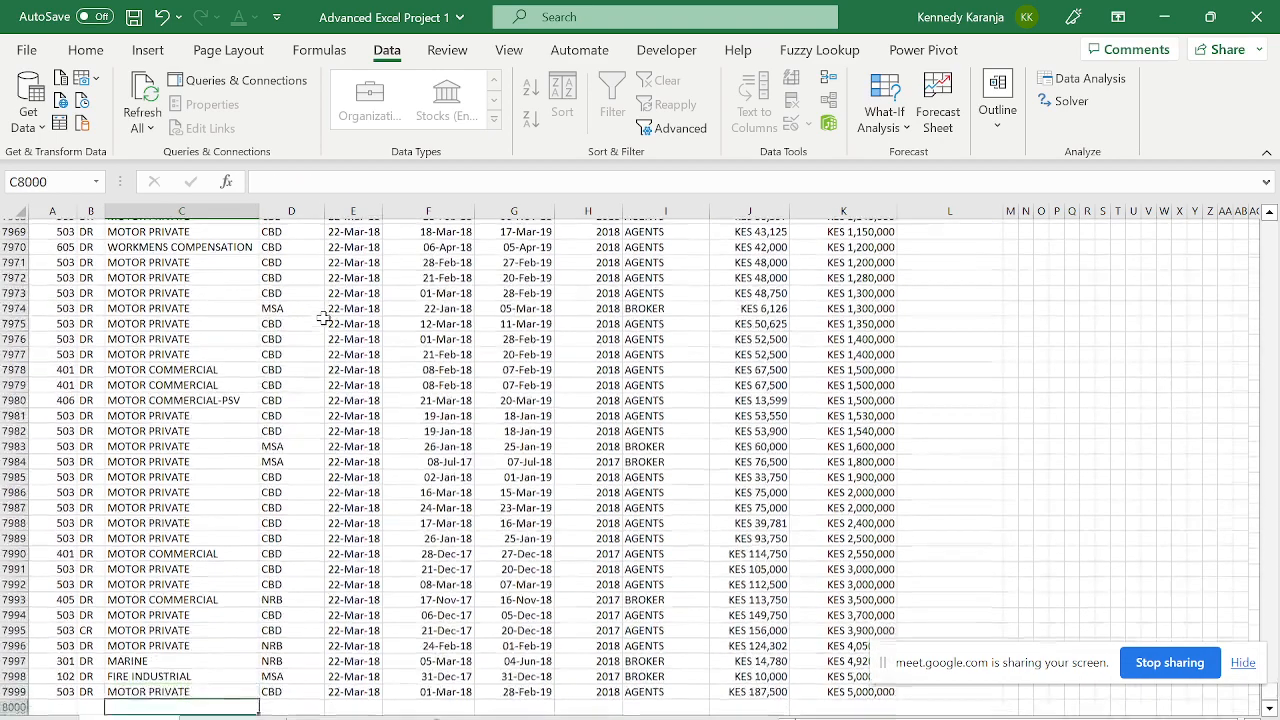
key("ctrl+Up")
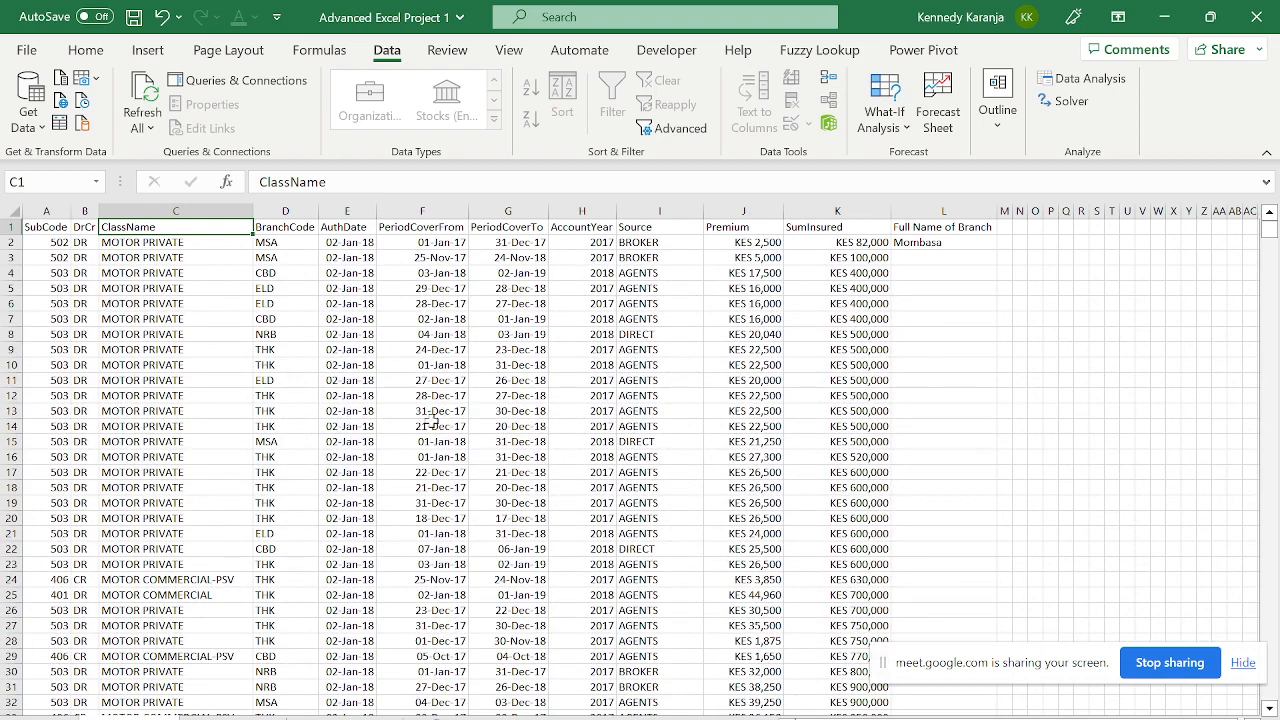
- Check the last data row and the SubCode and DrCr headers, then return to the task sheet
left_click(155, 628)
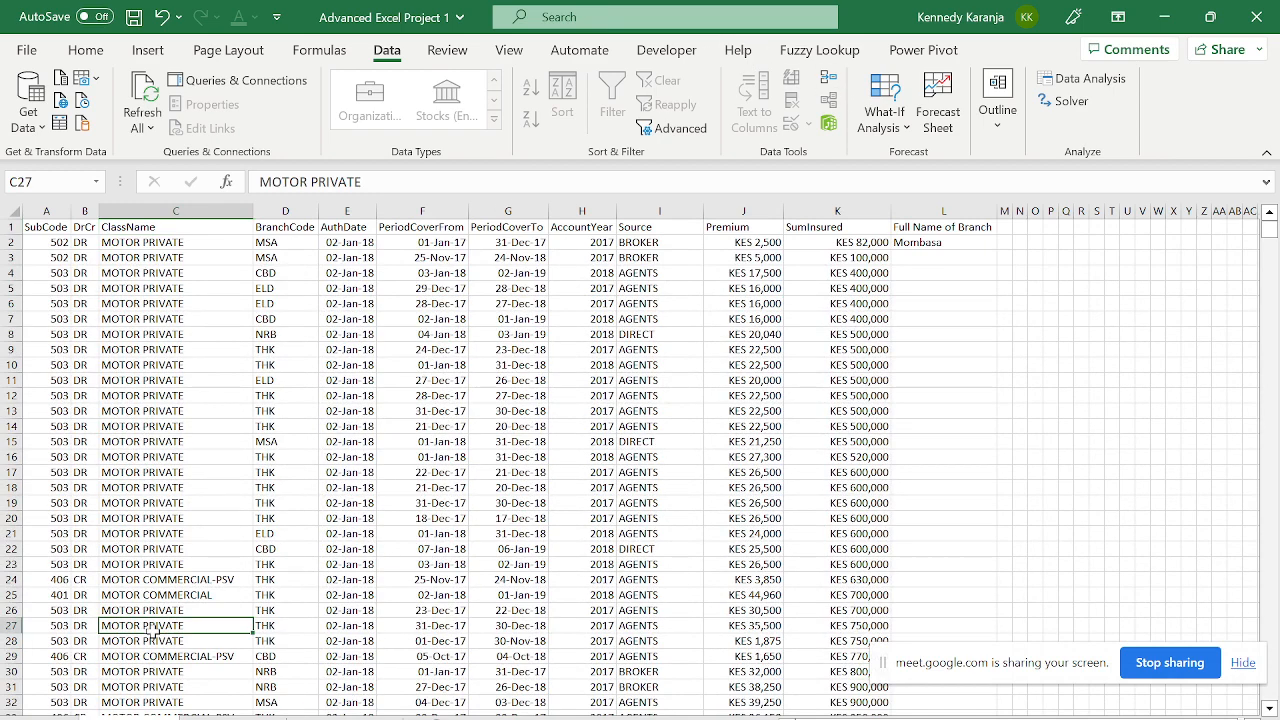
key("ctrl+Down")
key("ctrl+Left")
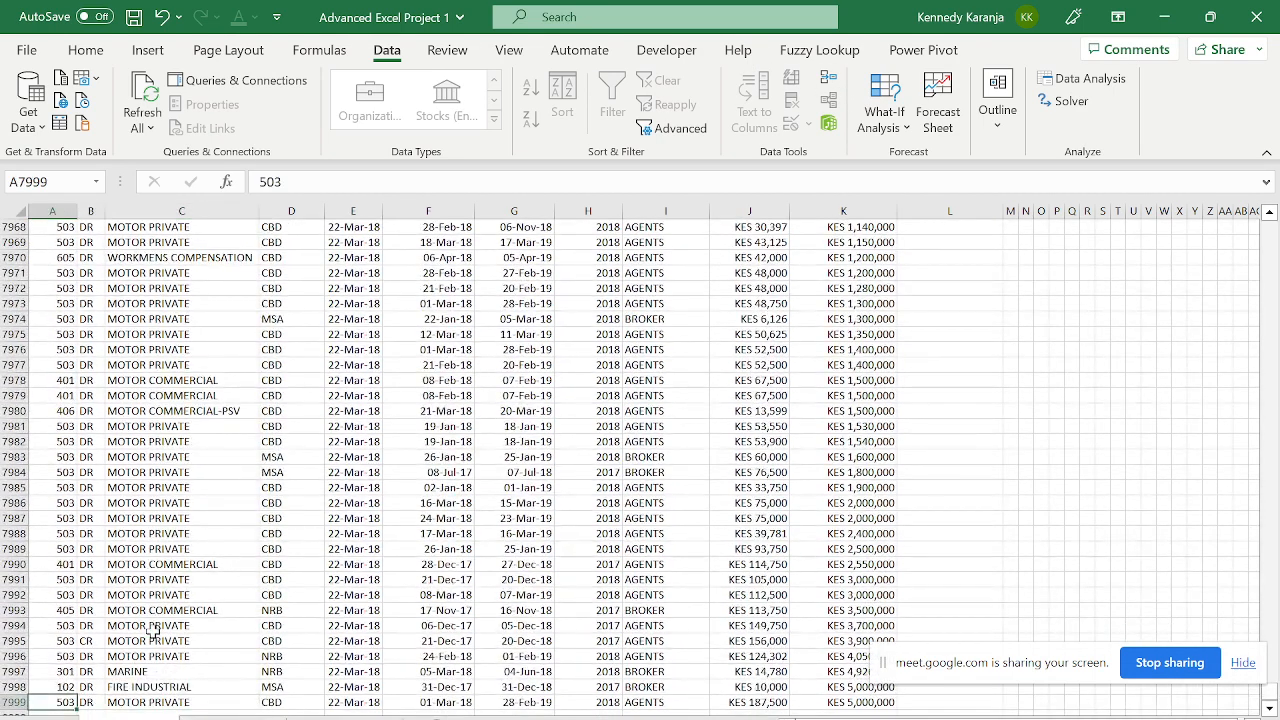
key("Right")
key("ctrl+Up")
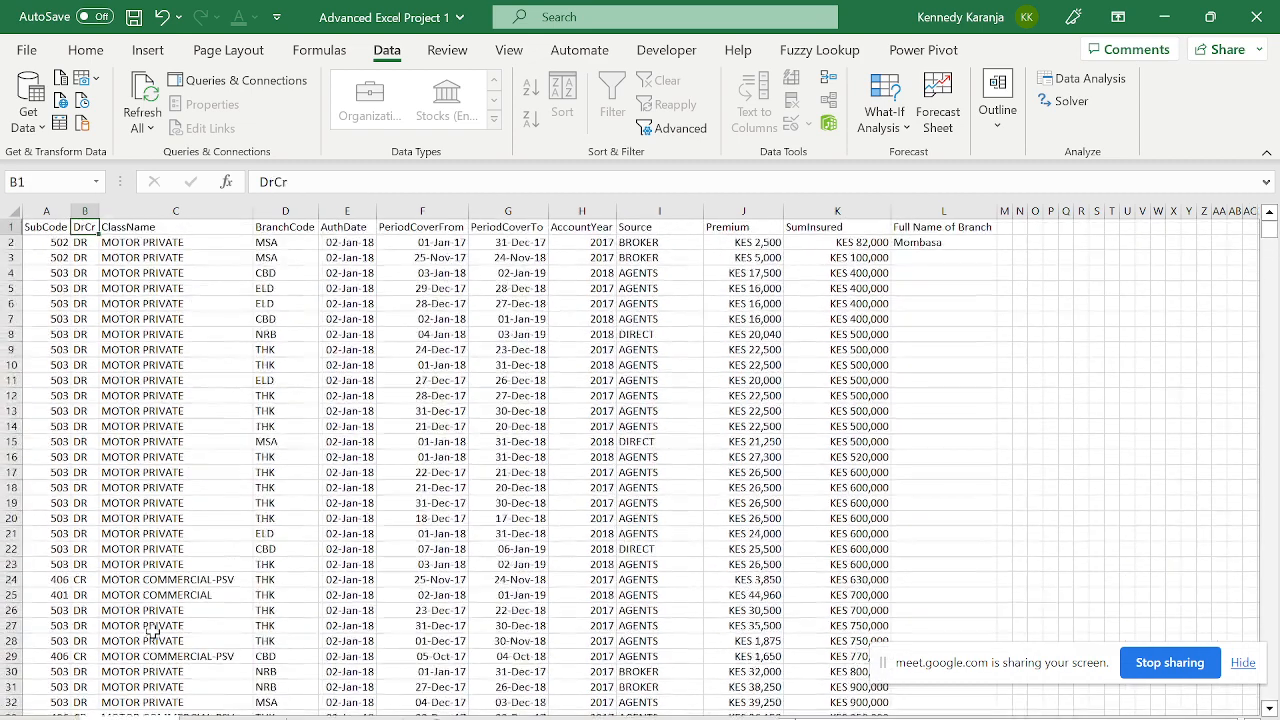
key("Left")
key("Right")
key("ctrl+Page_Down")
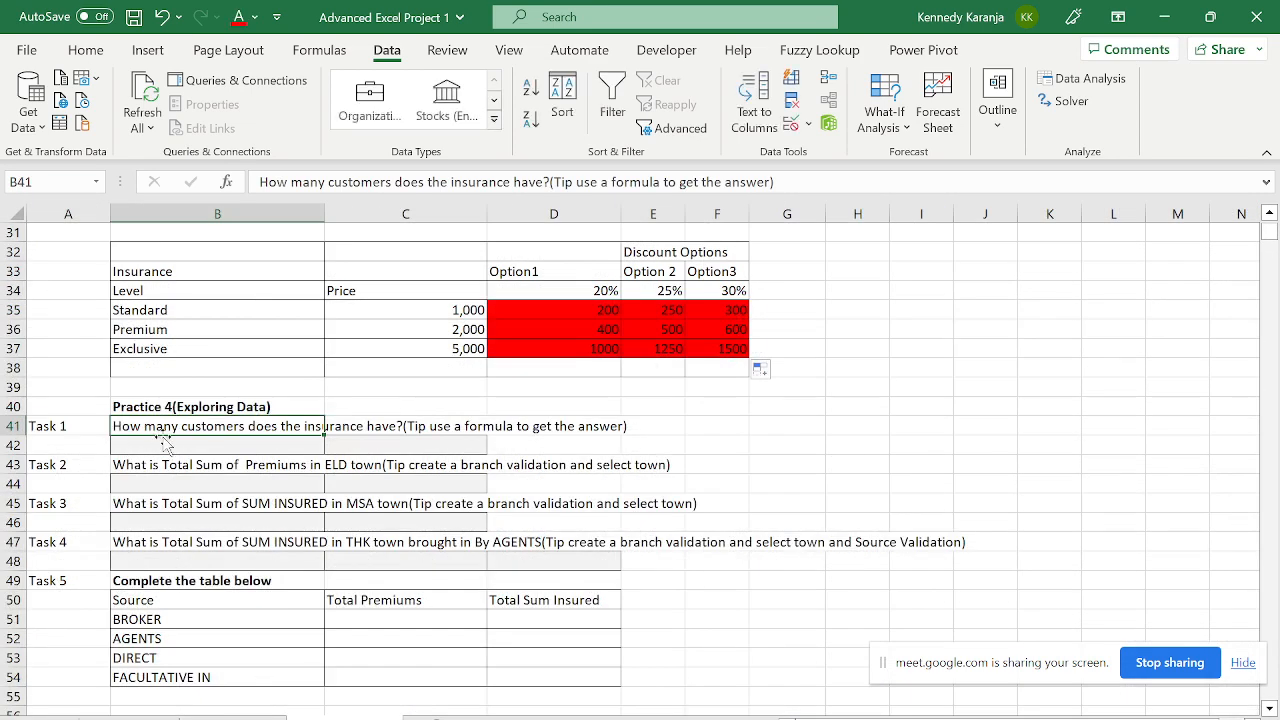
- Enter =COUNT('Practice Data'!F1:F7999) in B42 to count the customers
left_click(196, 445)
type("=")
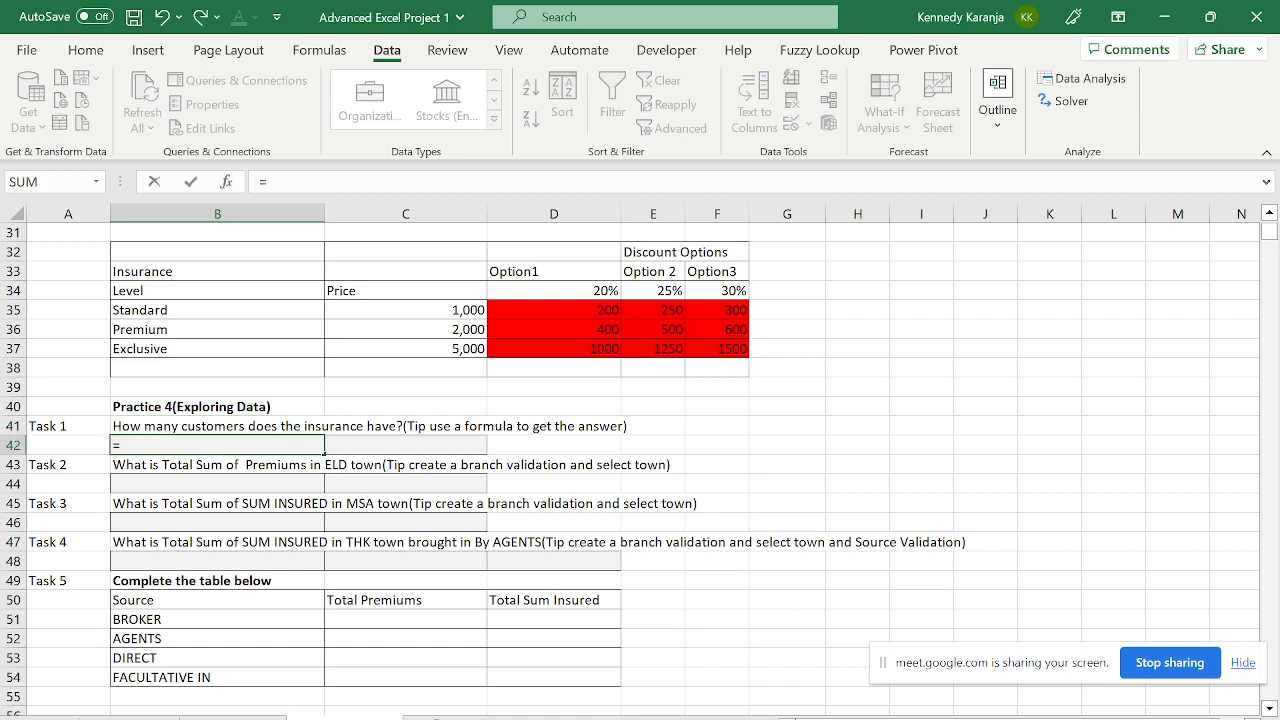
type("count")
key("Tab")
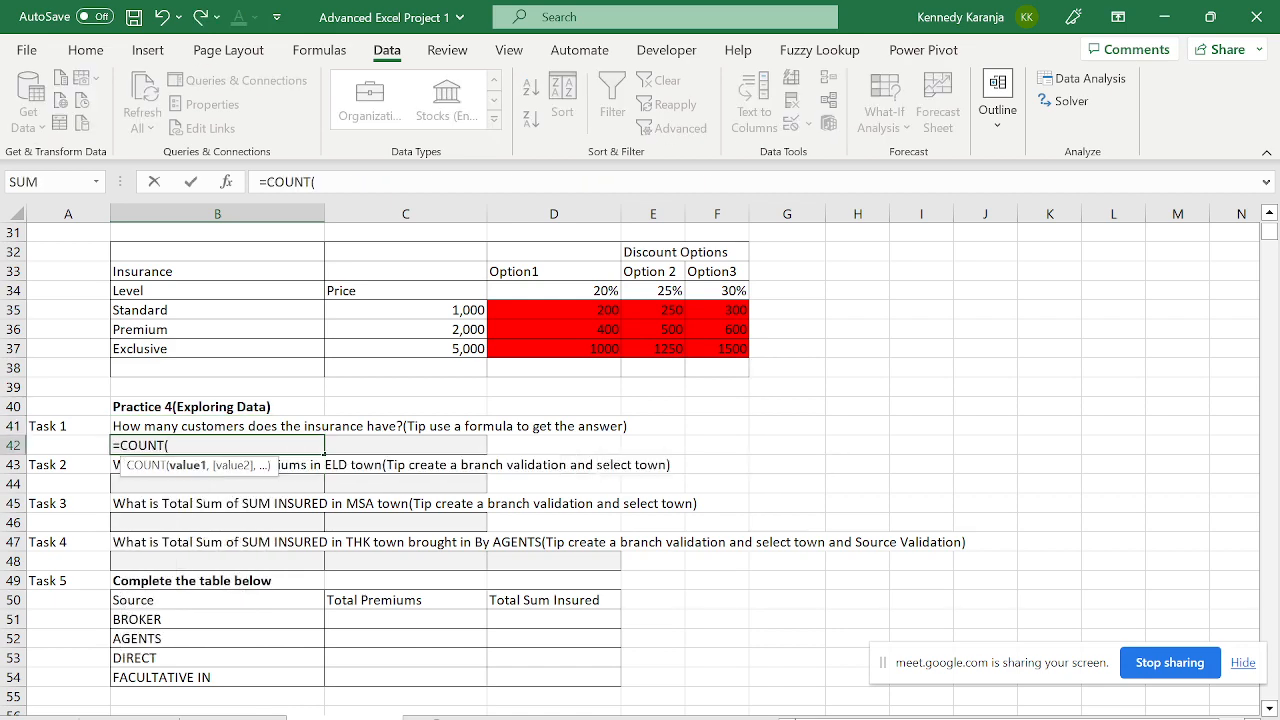
key("ctrl+Page_Up")
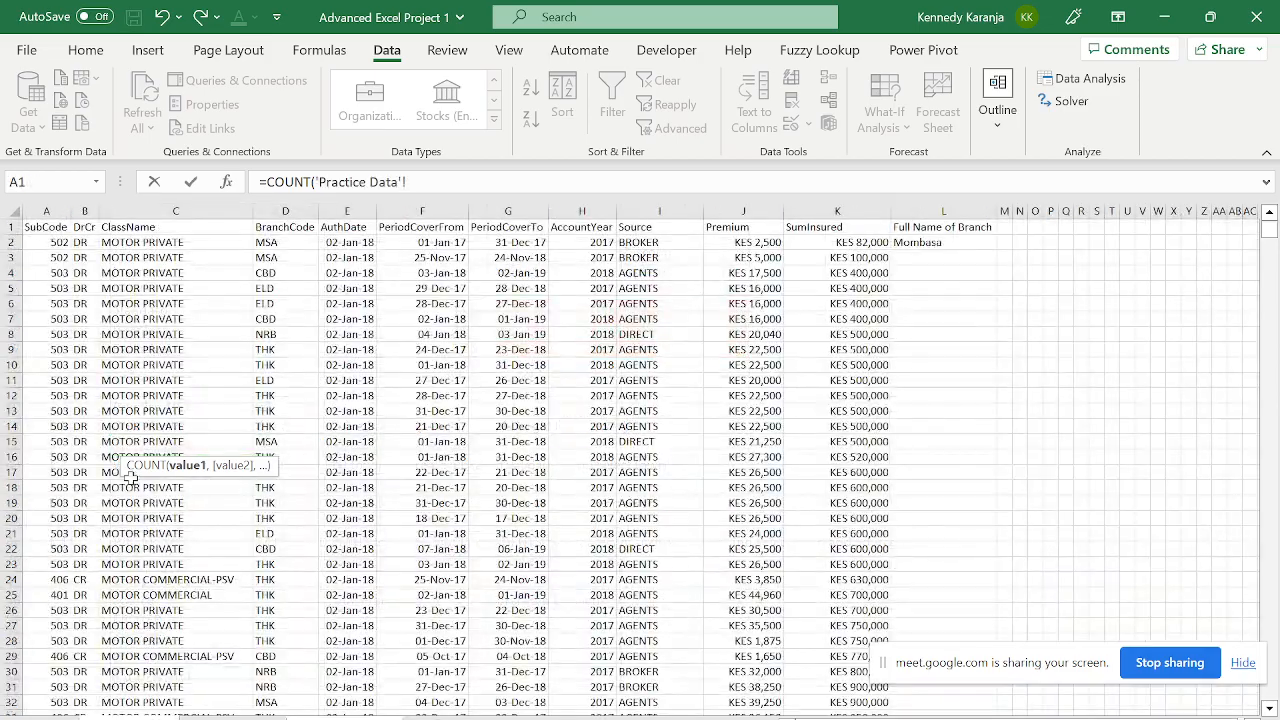
left_click(133, 427)
key("ctrl+Up")
key("ctrl+shift+Down")
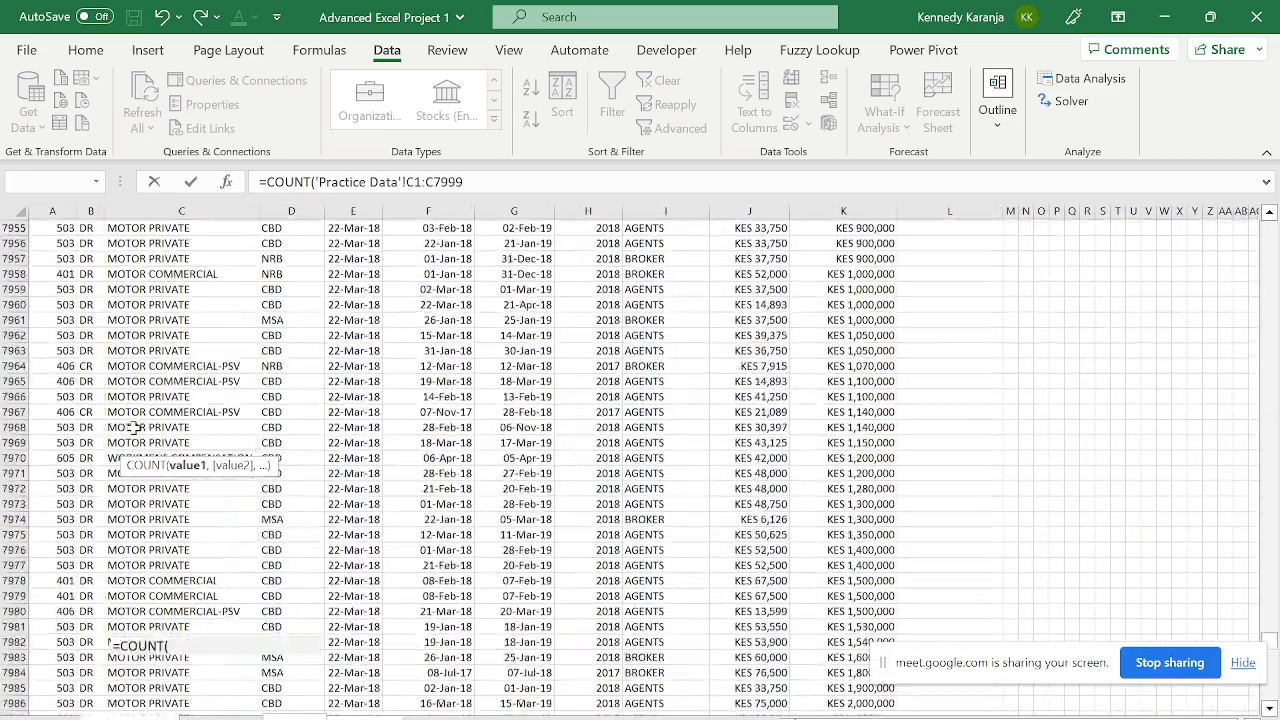
key("ctrl+shift+Up")
key("Right")
key("Right")
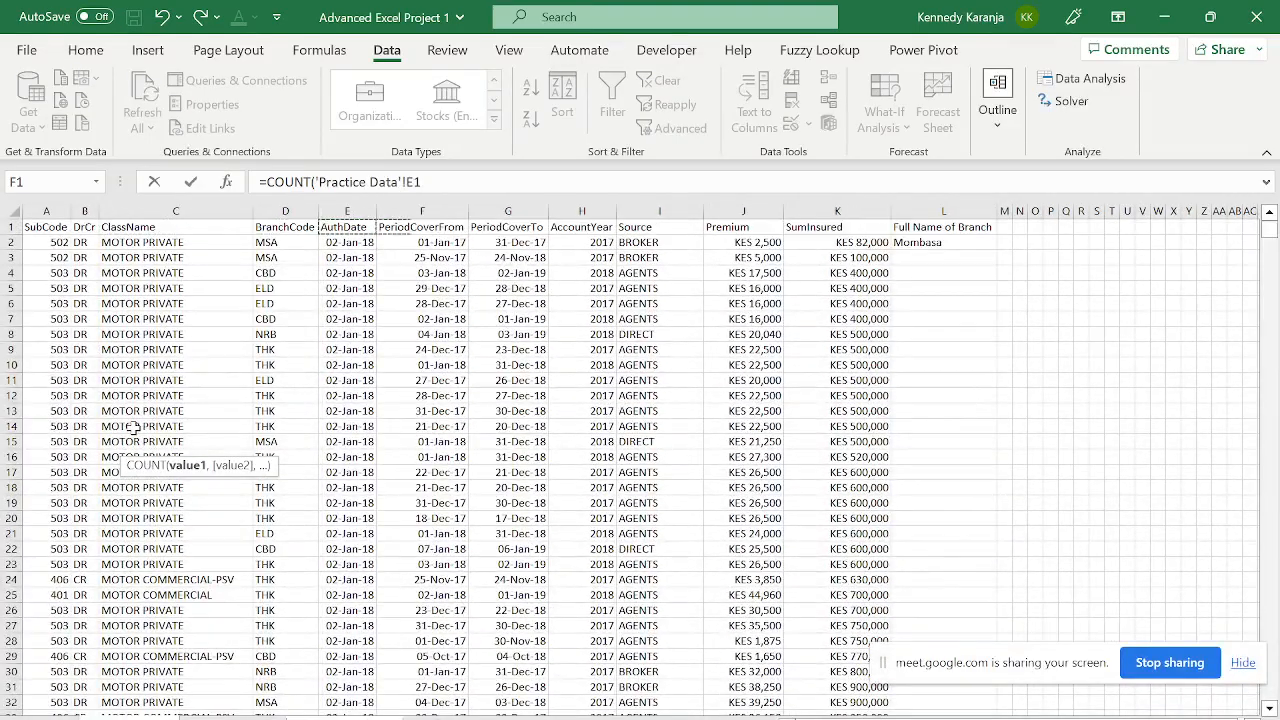
key("Right")
key("ctrl+shift+Down")
key("shift+Down")
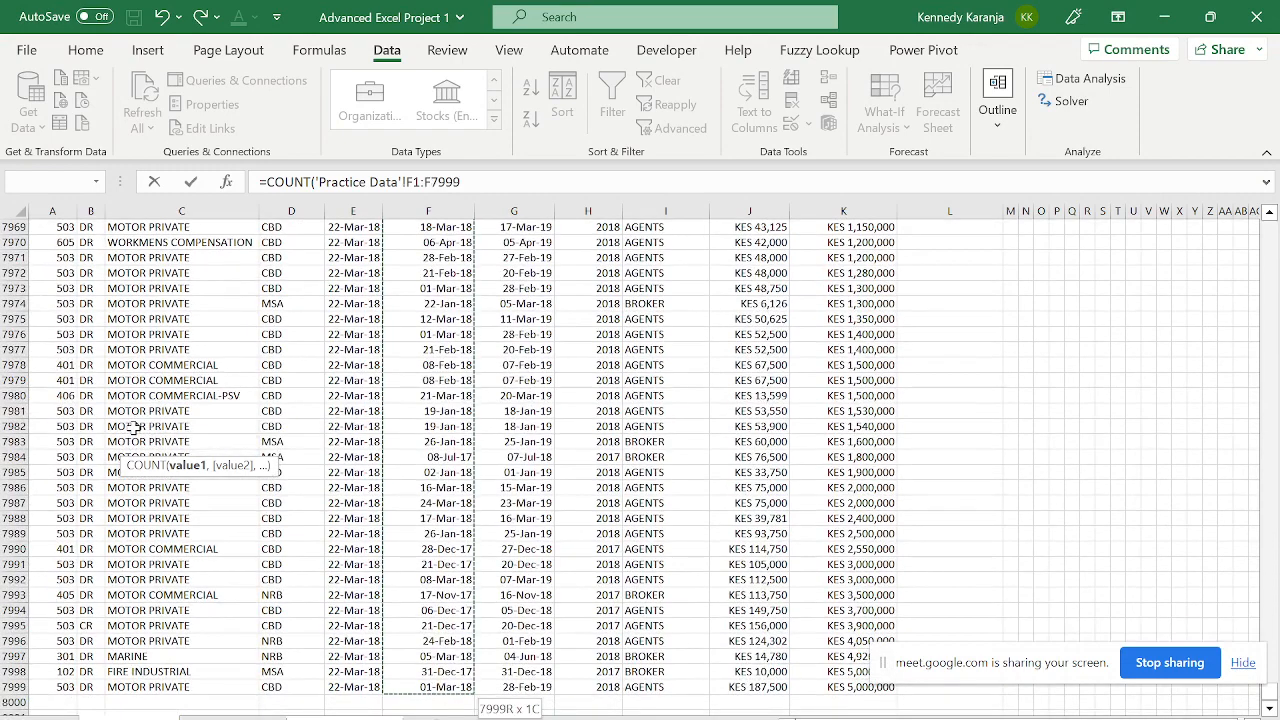
key("Return")
left_click(290, 442)
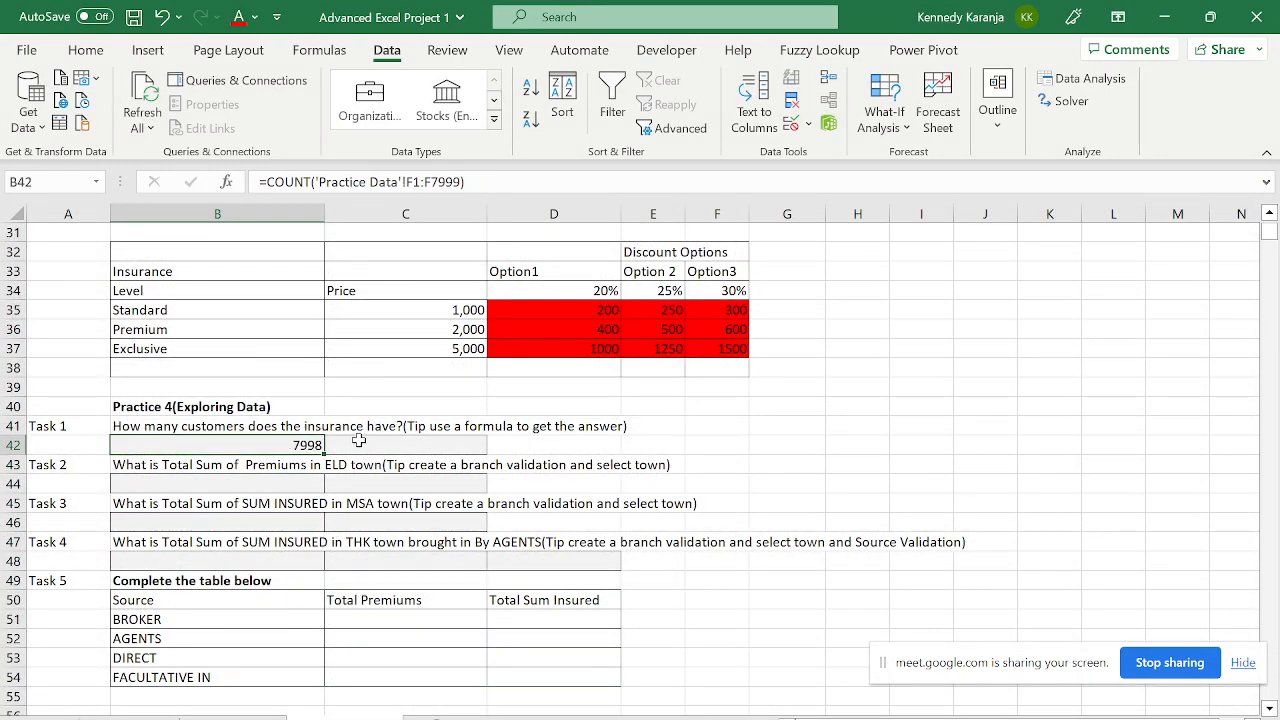
- Enter =COUNTA('Practice Data'!C1:C7999)-1 in C42, excluding the ClassName header row
left_click(358, 440)
type("=count")
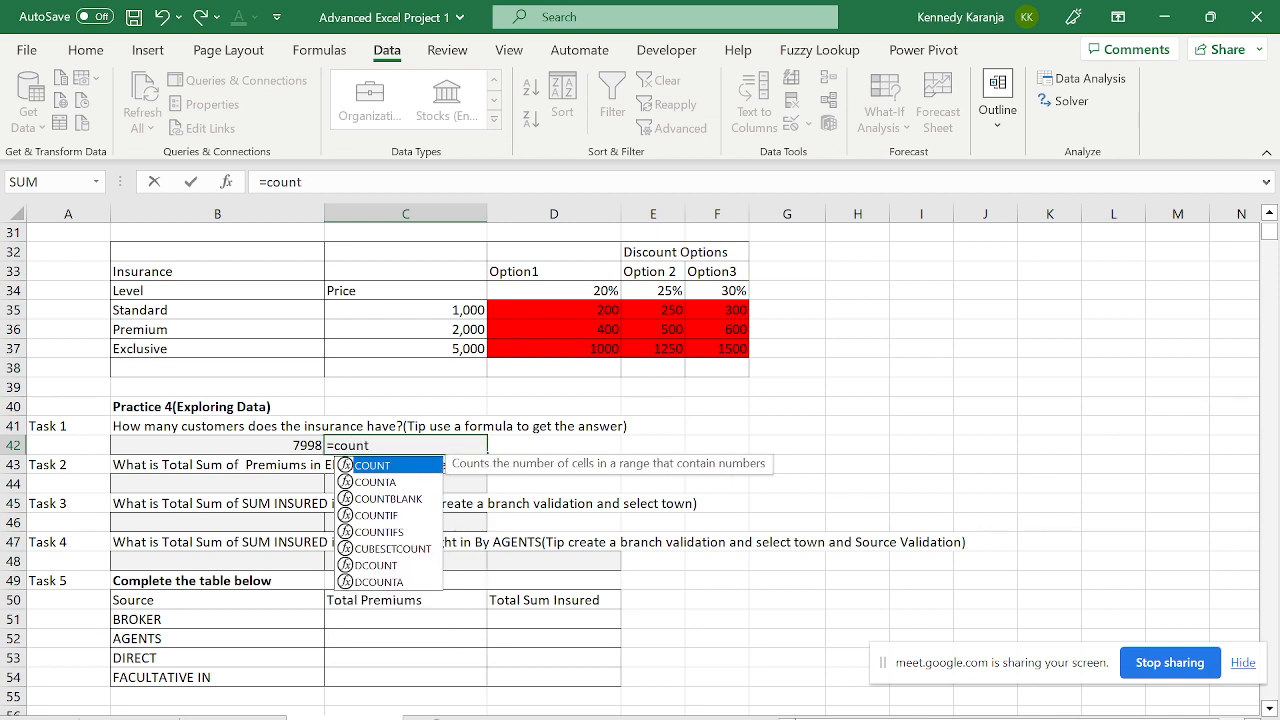
key("Tab")
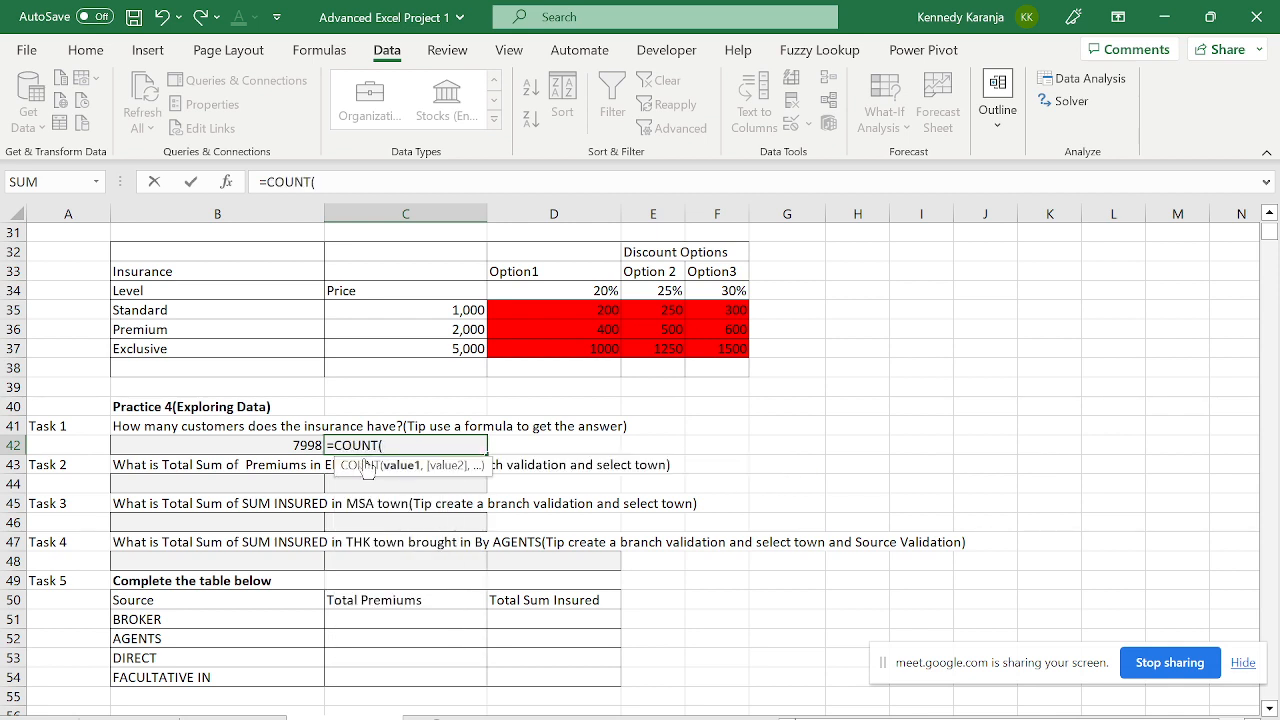
key("BackSpace")
key("Down")
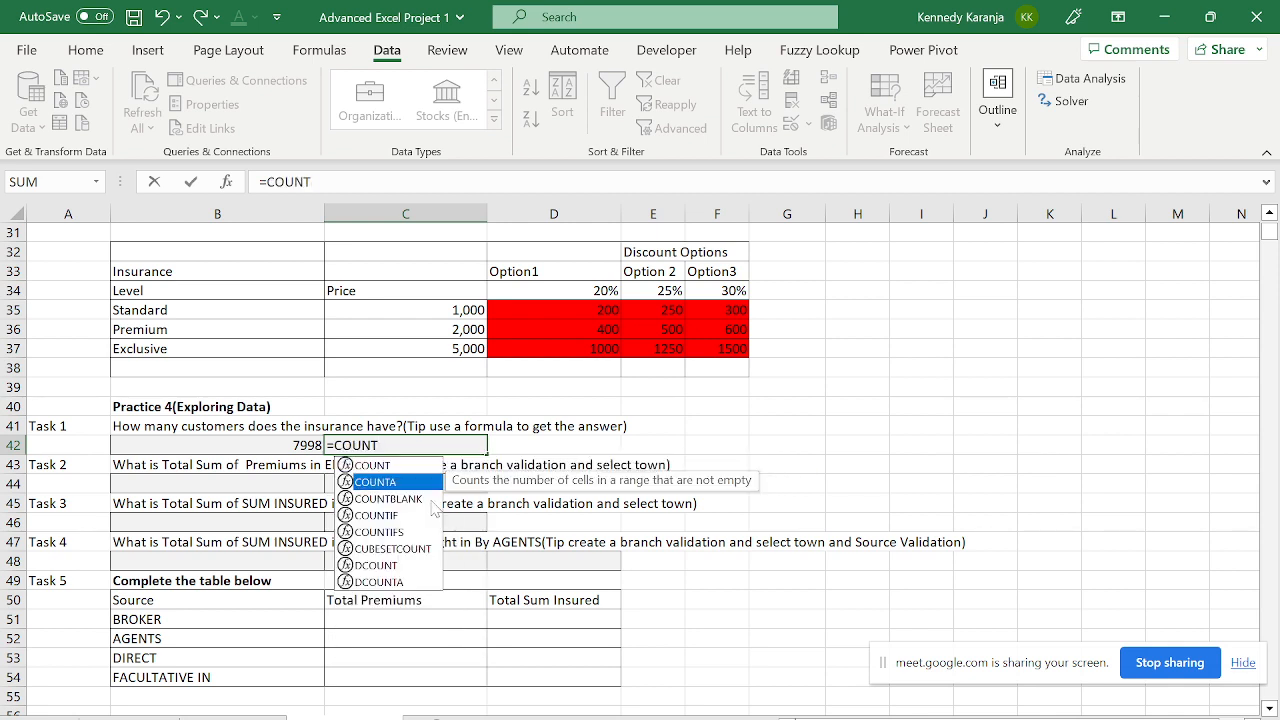
key("Tab")
key("ctrl+Page_Up")
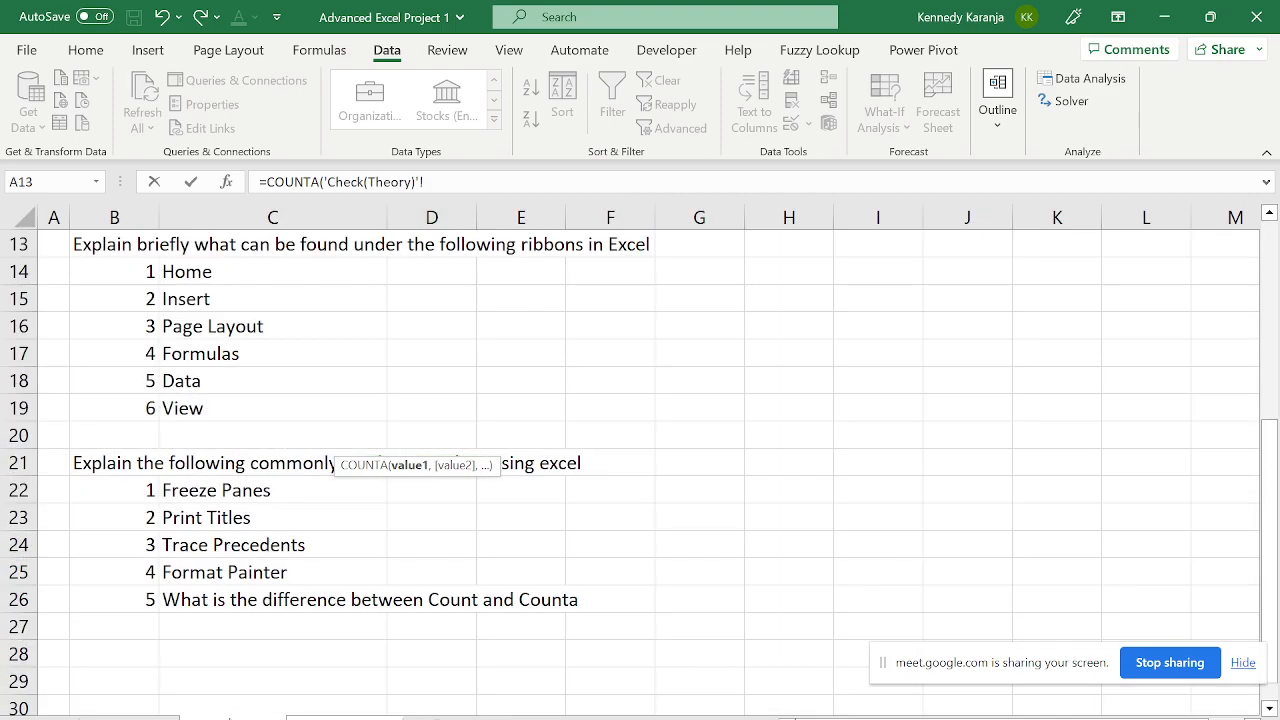
key("ctrl+Page_Up")
left_click(260, 459)
key("ctrl+Up")
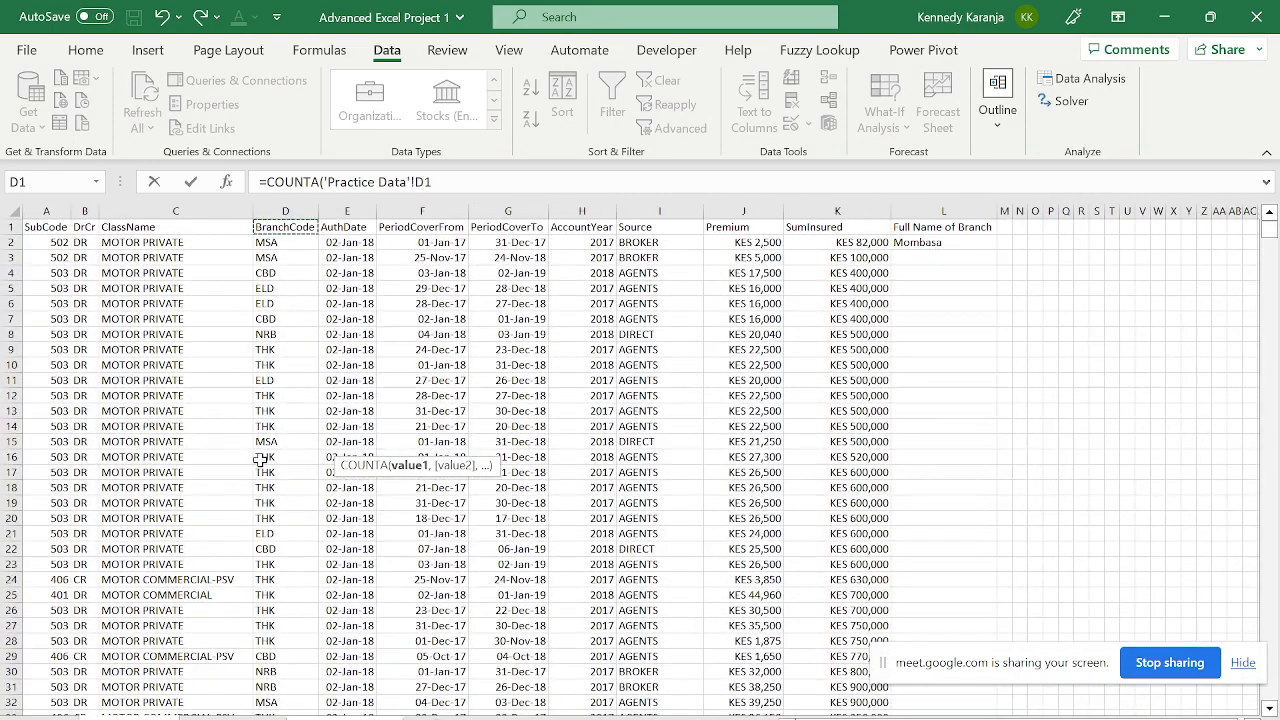
key("ctrl+shift+Down")
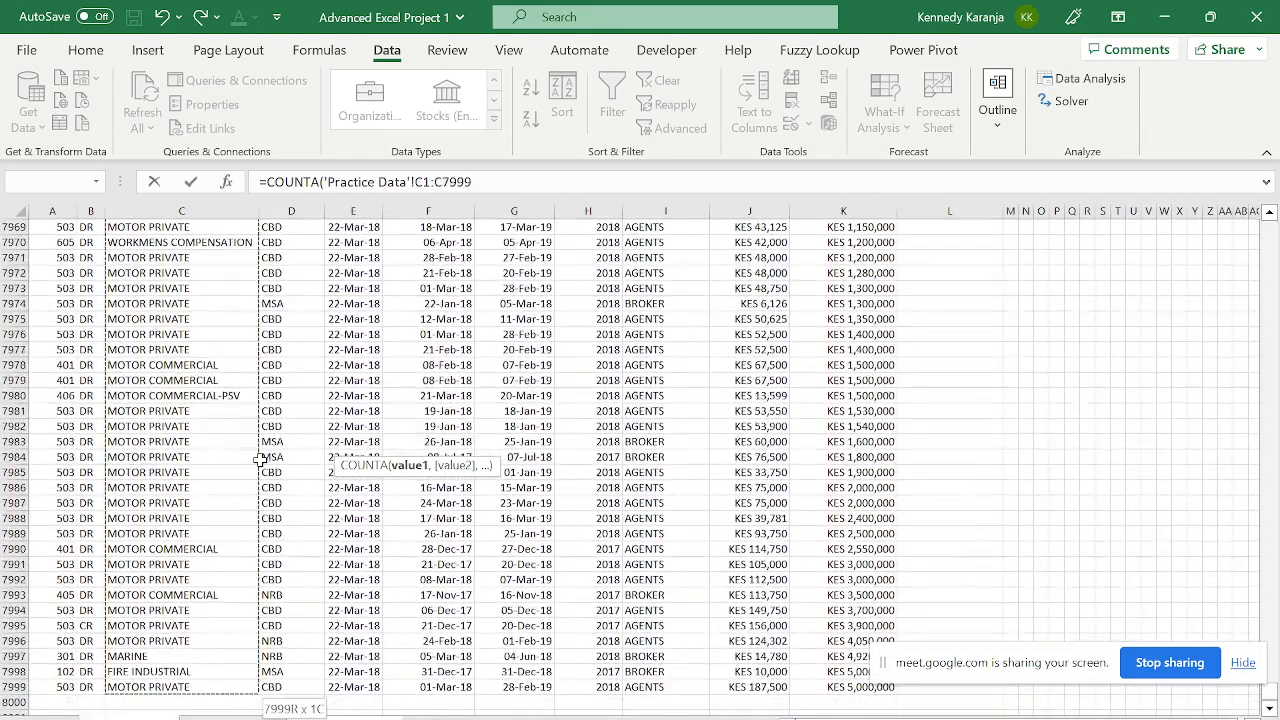
key("Return")
key("Up")
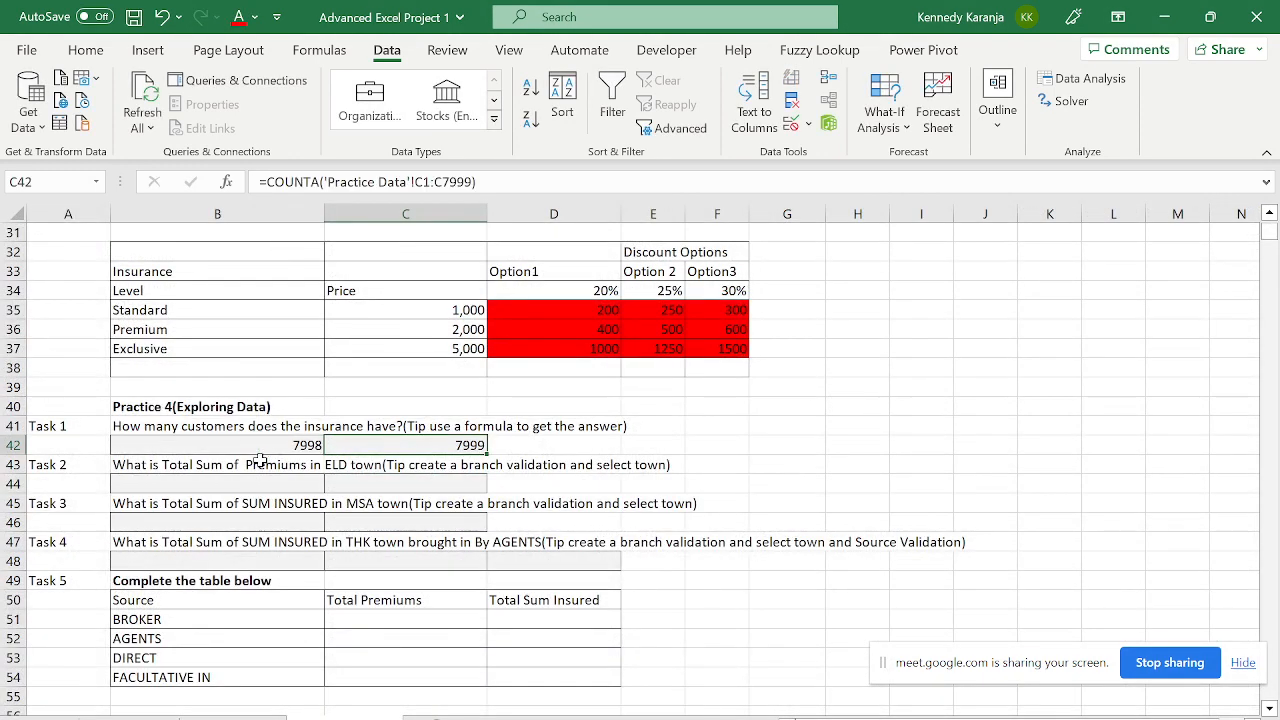
key("F2")
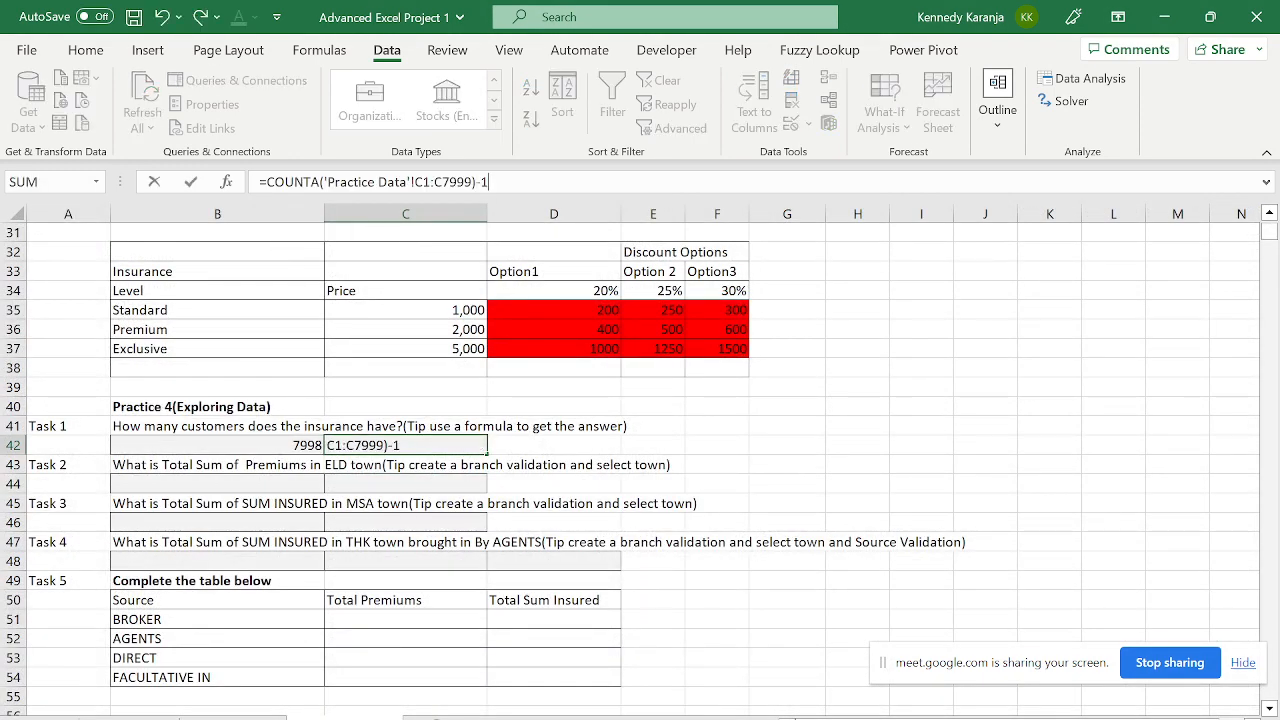
key("Return")
- Select B44, the answer cell for Task 2's ELD premium total
key("Down")
key("Left")
key("Left")
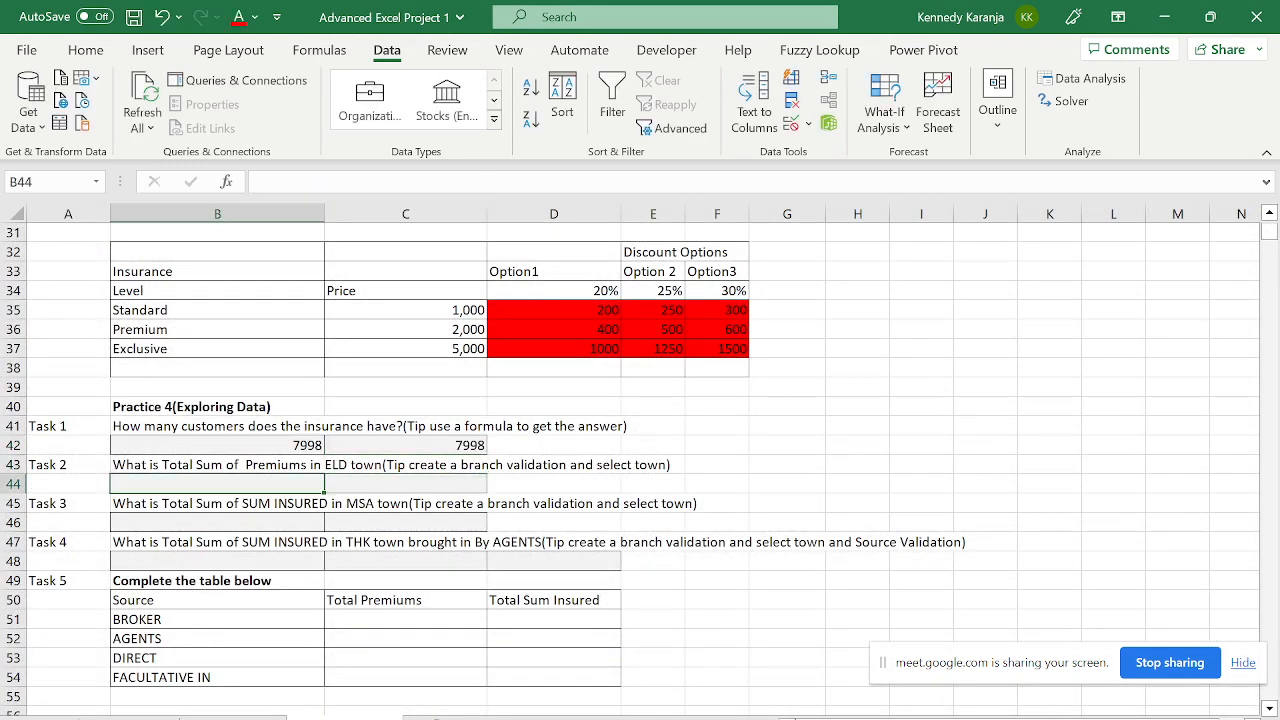
key("Up")
key("Up")
key("Down")
key("Down")
key("Right")
- Type =SUMIF( into B44 to start the ELD premium total
type("=sumif(")
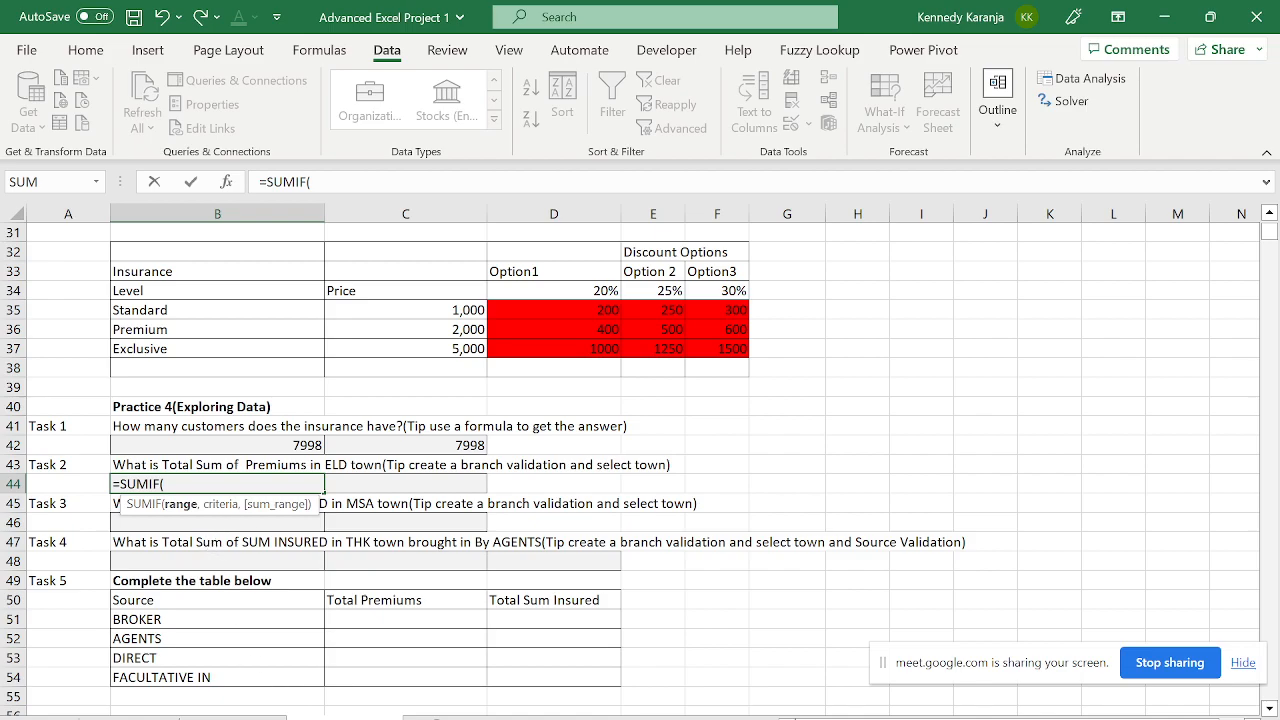
- Set the SUMIF range to the absolute BranchCode column 'Practice Data'!$D$1:$D$7999
left_click(182, 718)
left_click(251, 462)
key("ctrl+Up")
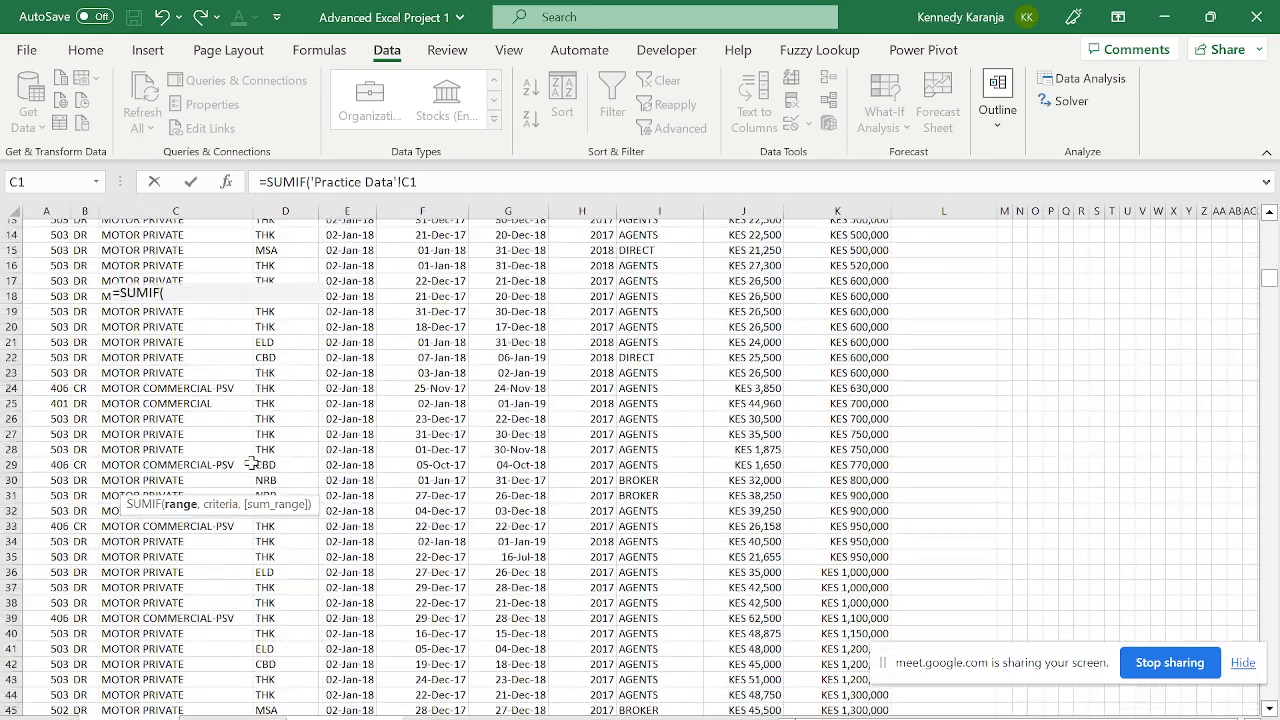
key("Right")
key("ctrl+shift+Down")
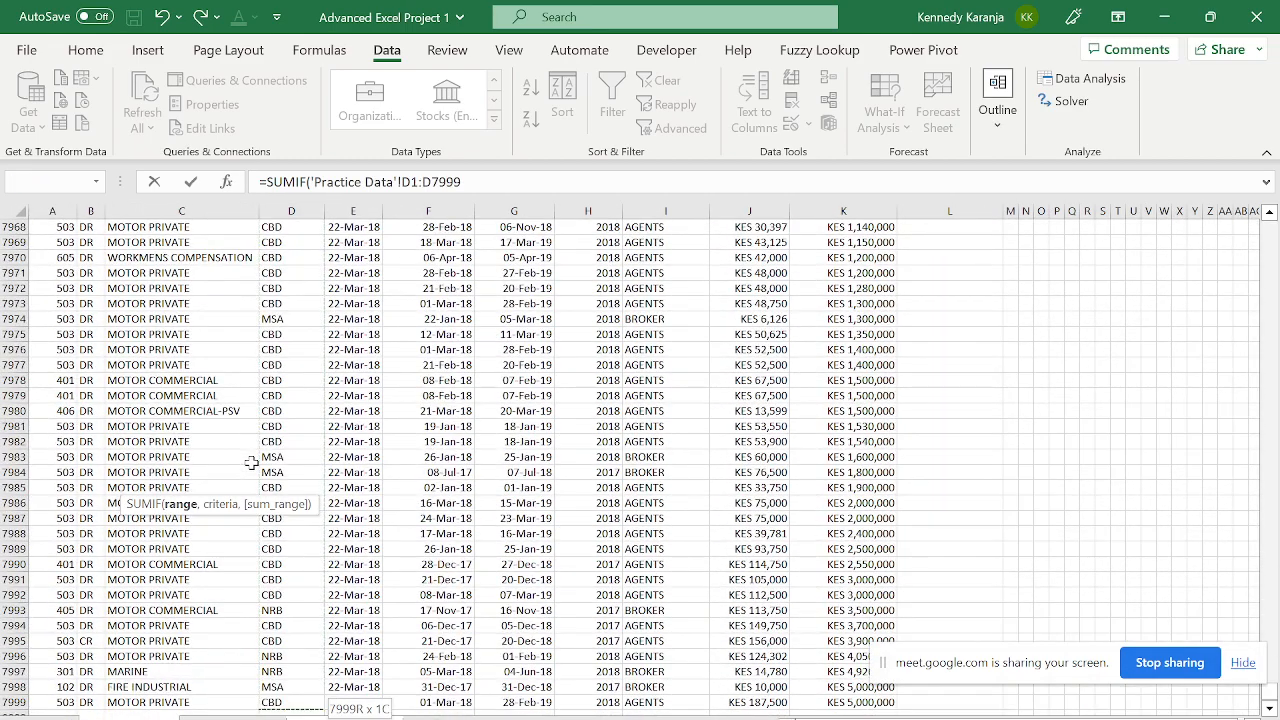
key("shift+Down")
key("shift+Up")
key("shift+Up")
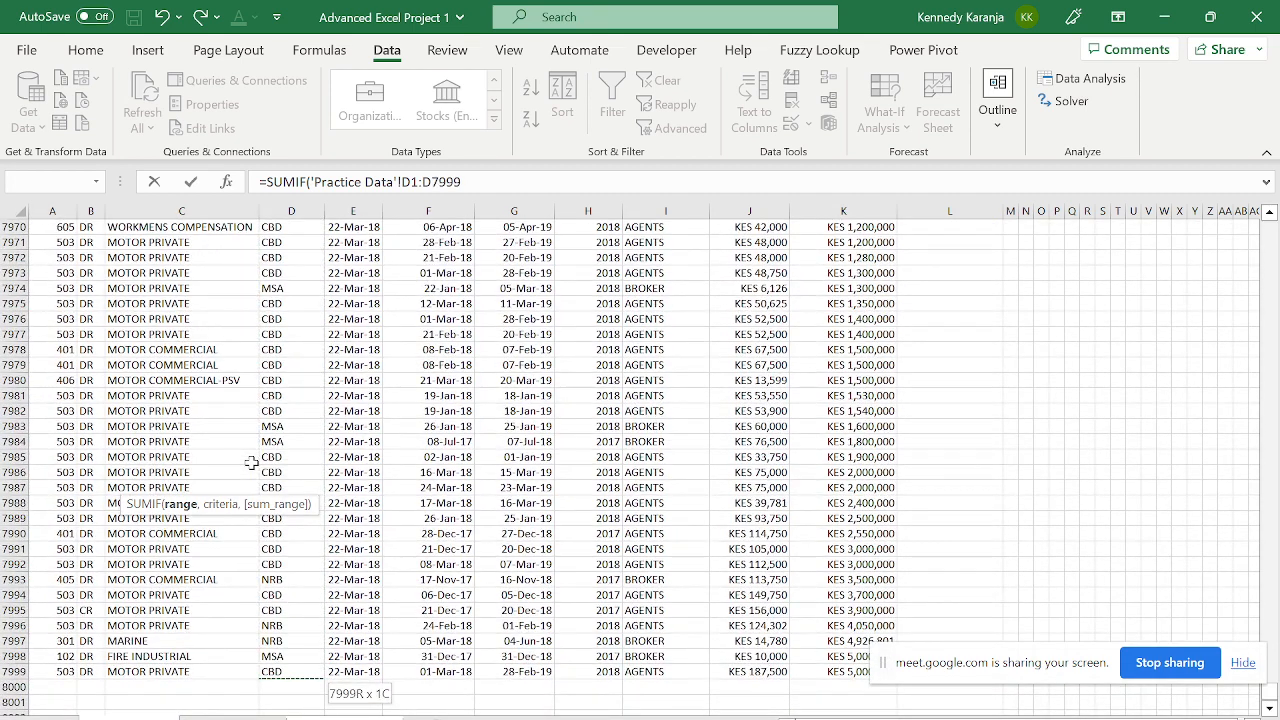
key("F4")
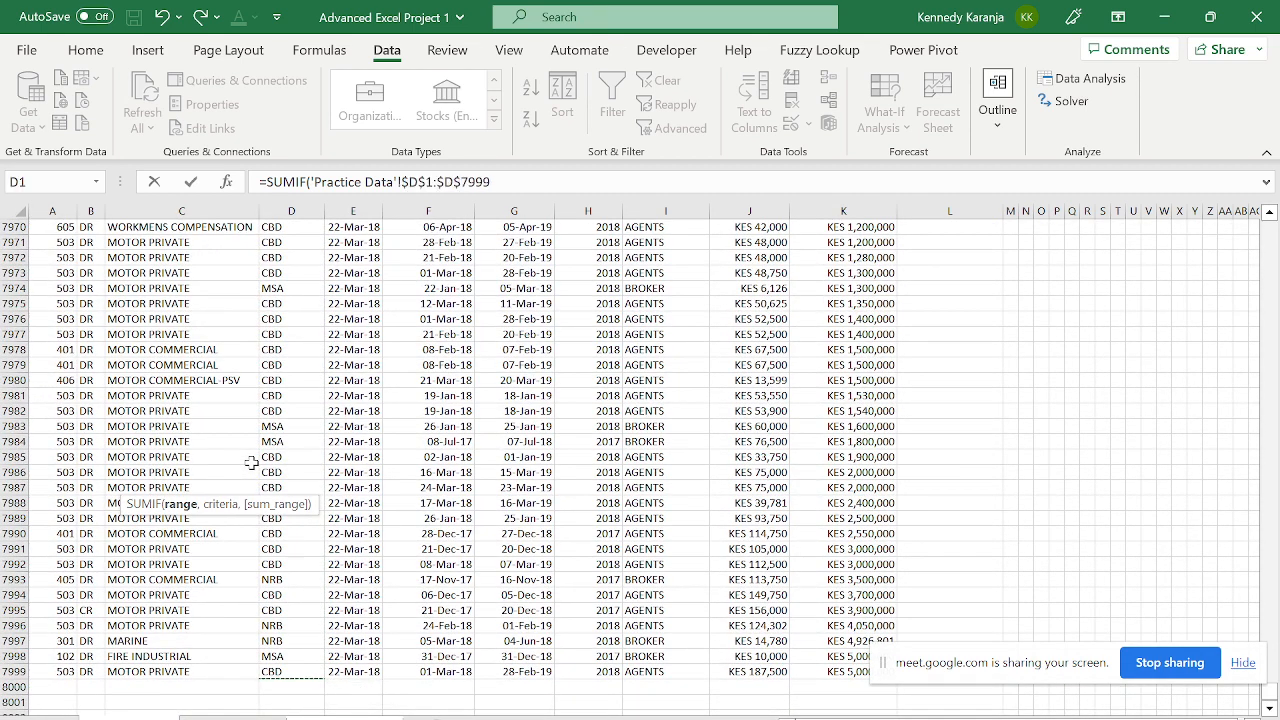
type(",")
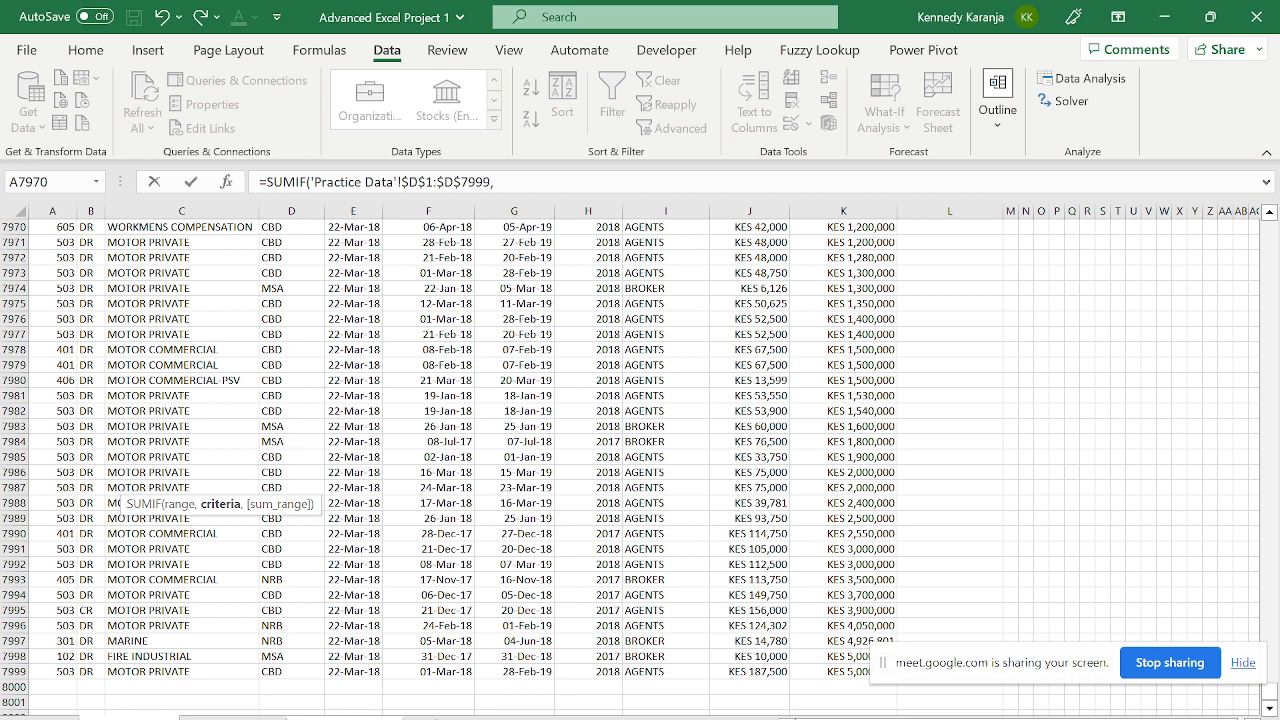
- Use the branch cell 'Check(Practical)'!B17 as the SUMIF criteria
key("ctrl+Page_Up")
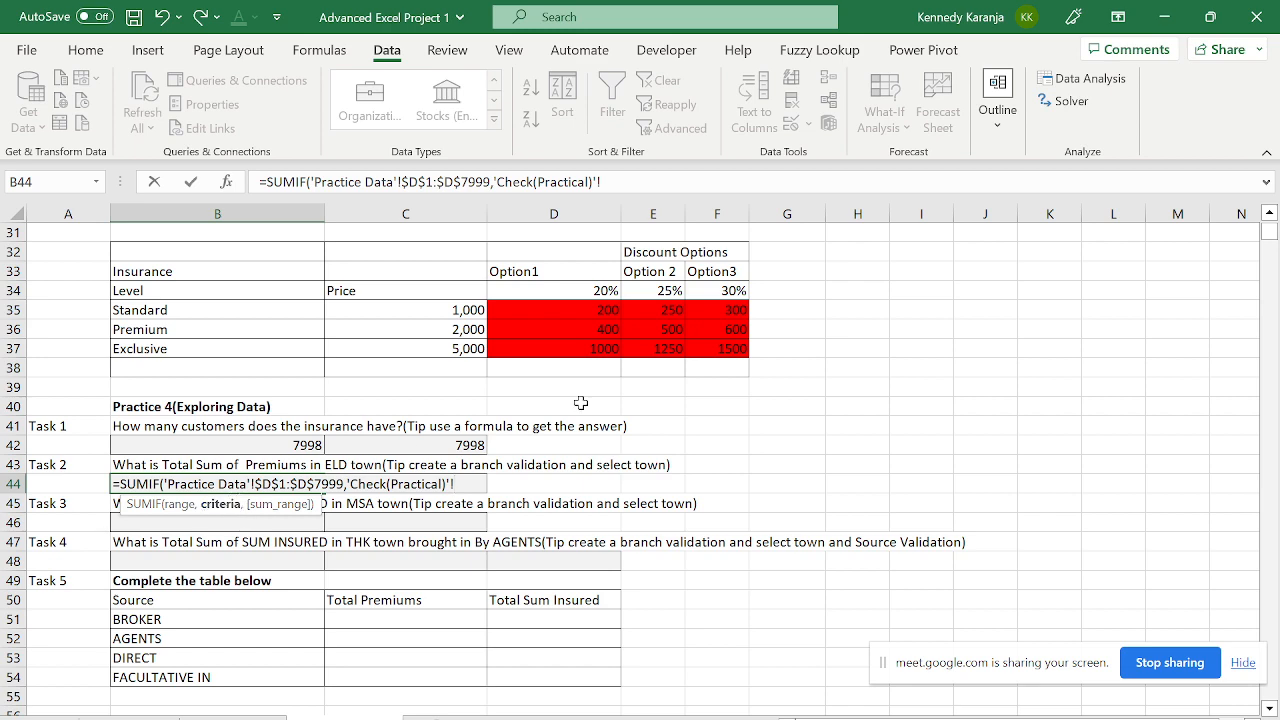
left_click_drag(1269, 232, 1268, 195)
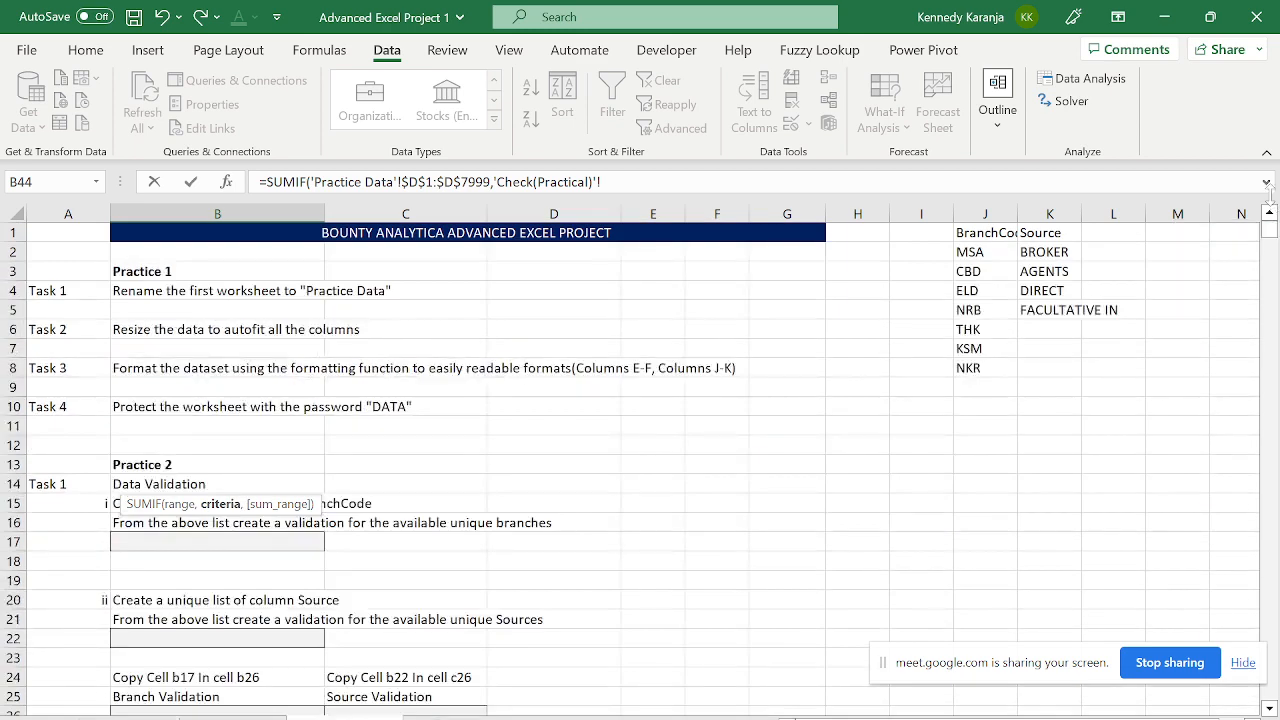
left_click(224, 549)
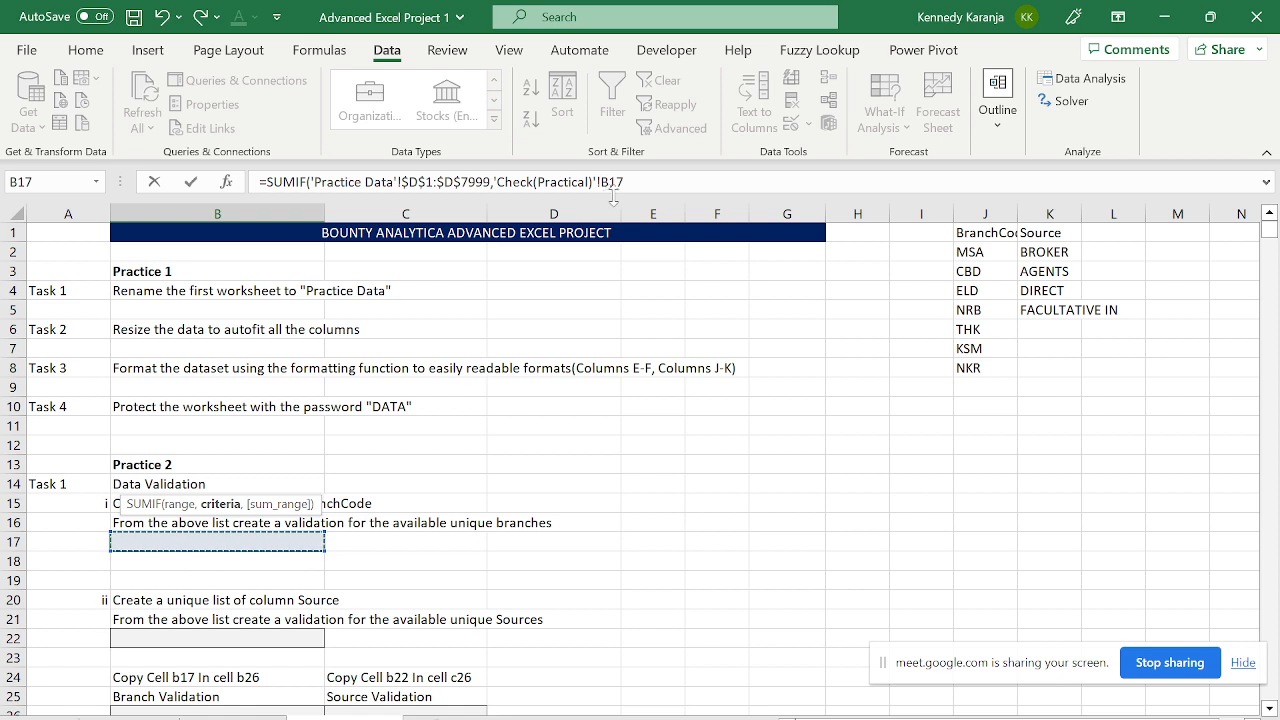
type(",")
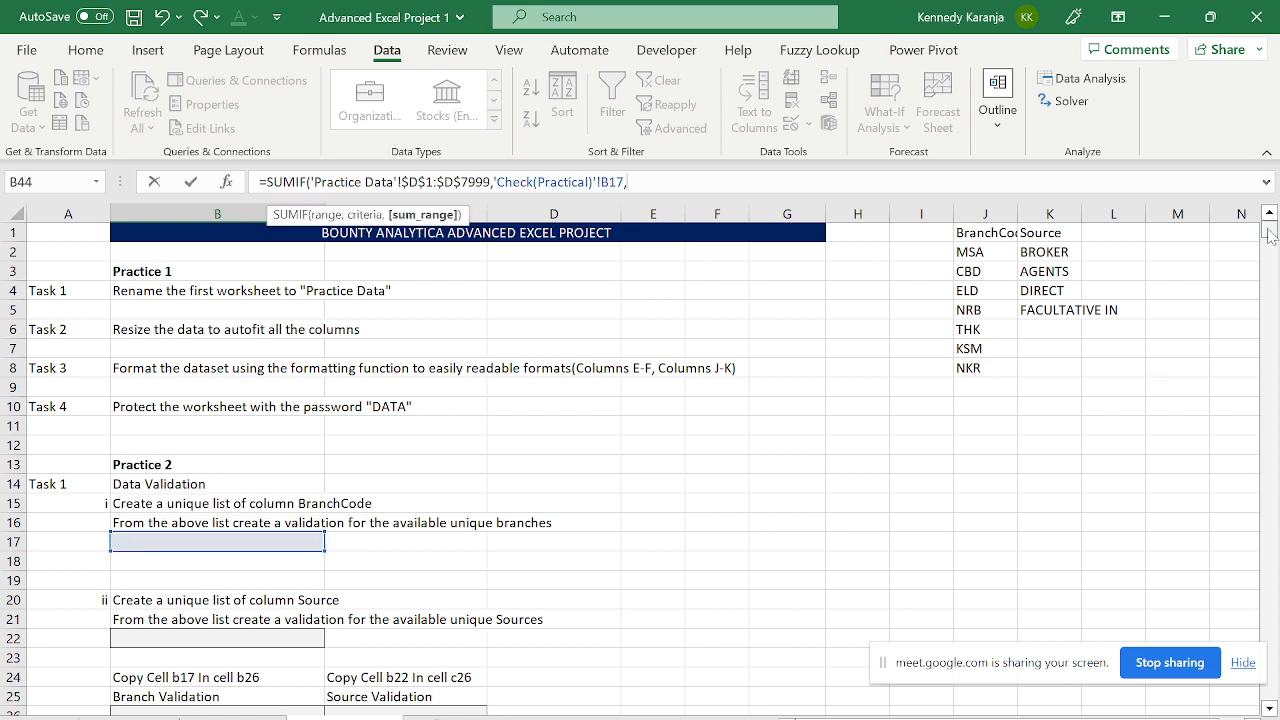
mouse_move(1269, 229)
left_mouse_down()
mouse_move(1269, 252)
mouse_move(1269, 229)
left_mouse_up()
left_click(1268, 706)
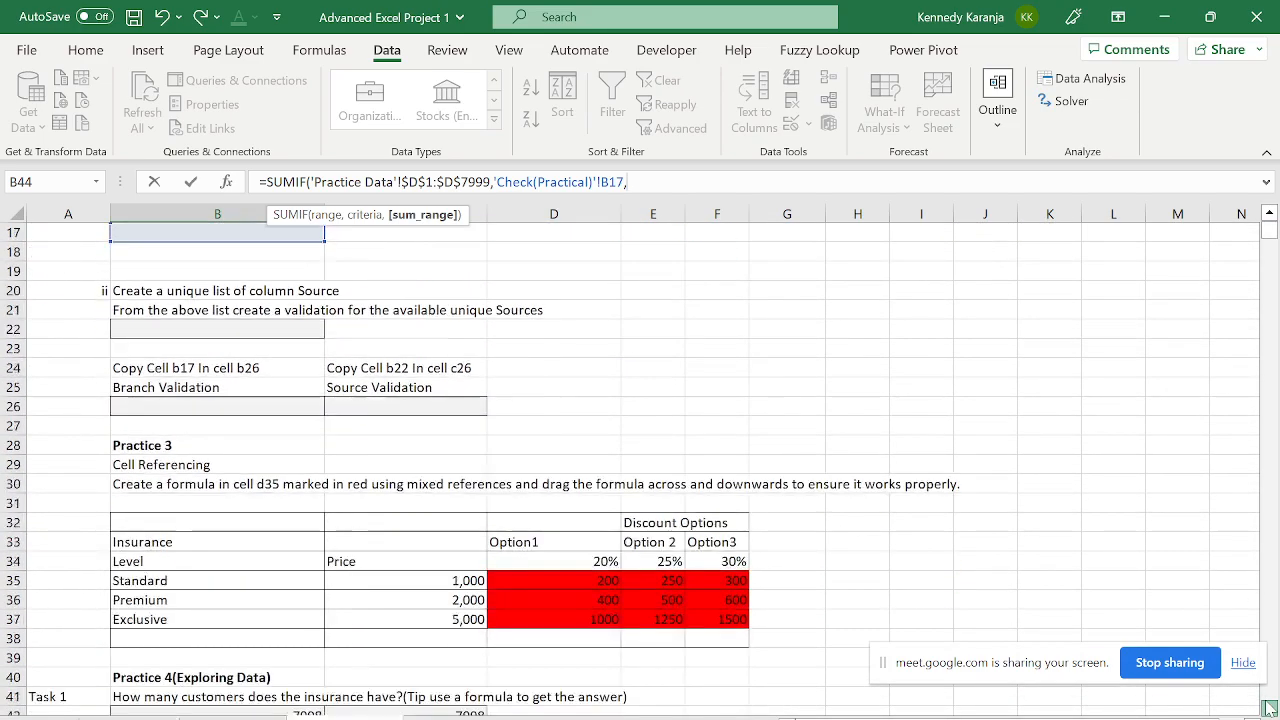
left_click_drag(1268, 706, 1268, 706)
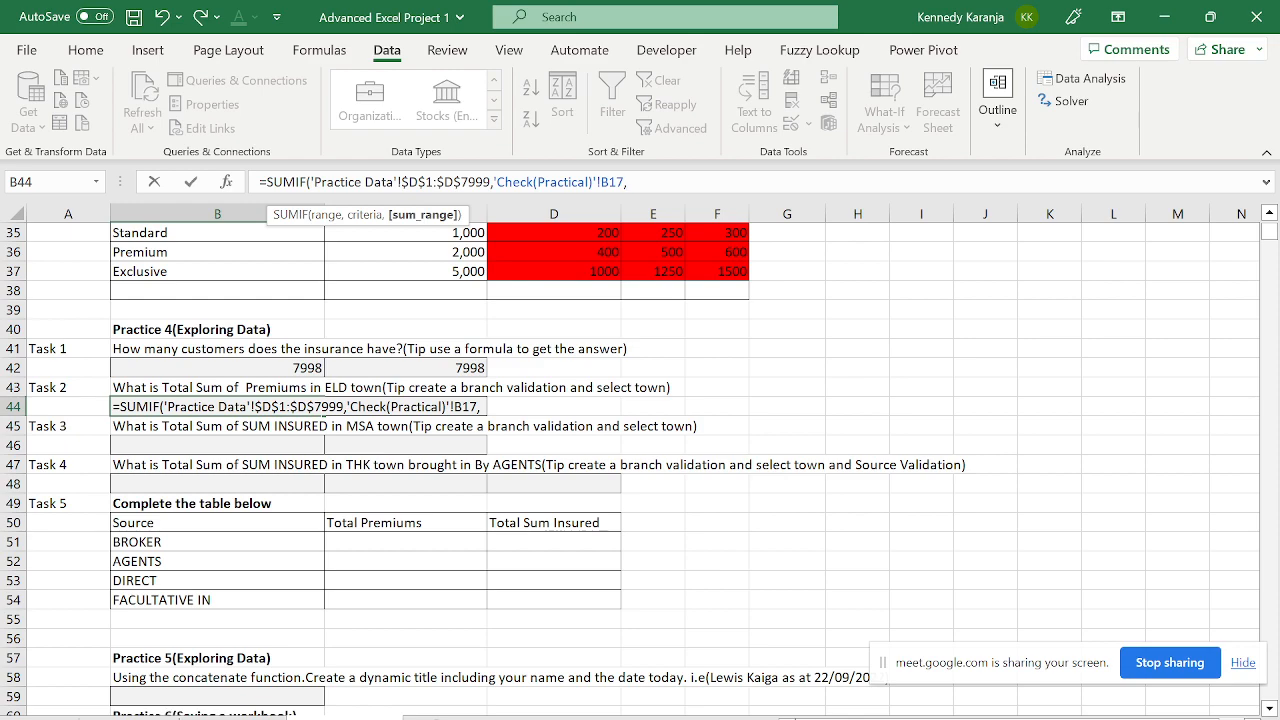
- Set the sum range to the absolute Premium column $J$1:$J$7999 and complete the formula
left_click(232, 717)
left_click(390, 443)
key("ctrl+Up")
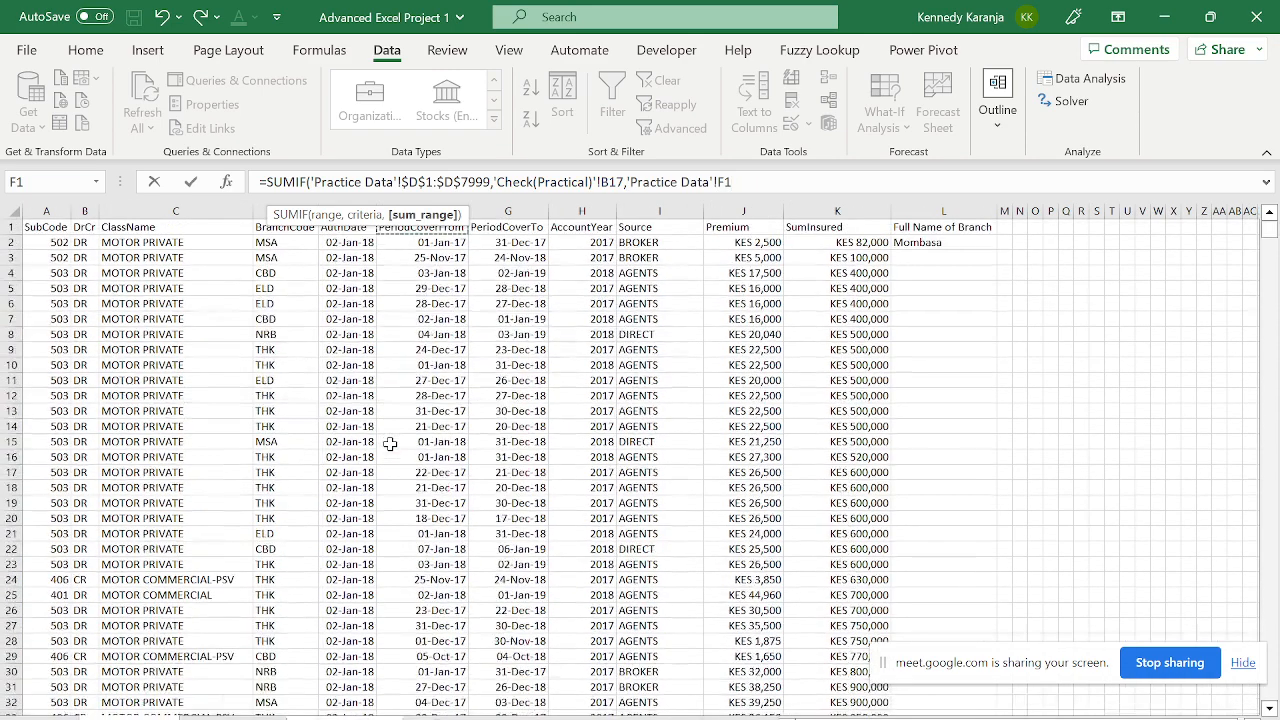
key("Right")
key("Right")
key("Right")
key("Right")
key("Right")
key("Right")
key("Left")
key("Left")
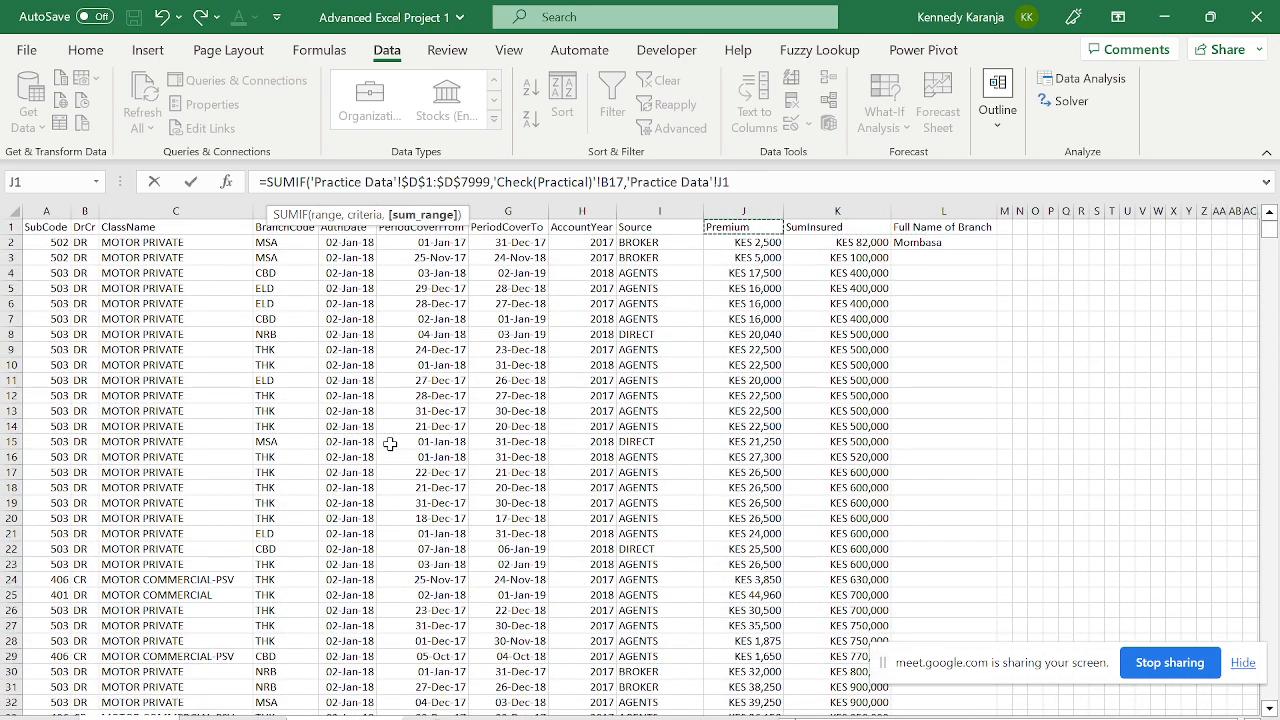
key("ctrl+shift+Down")
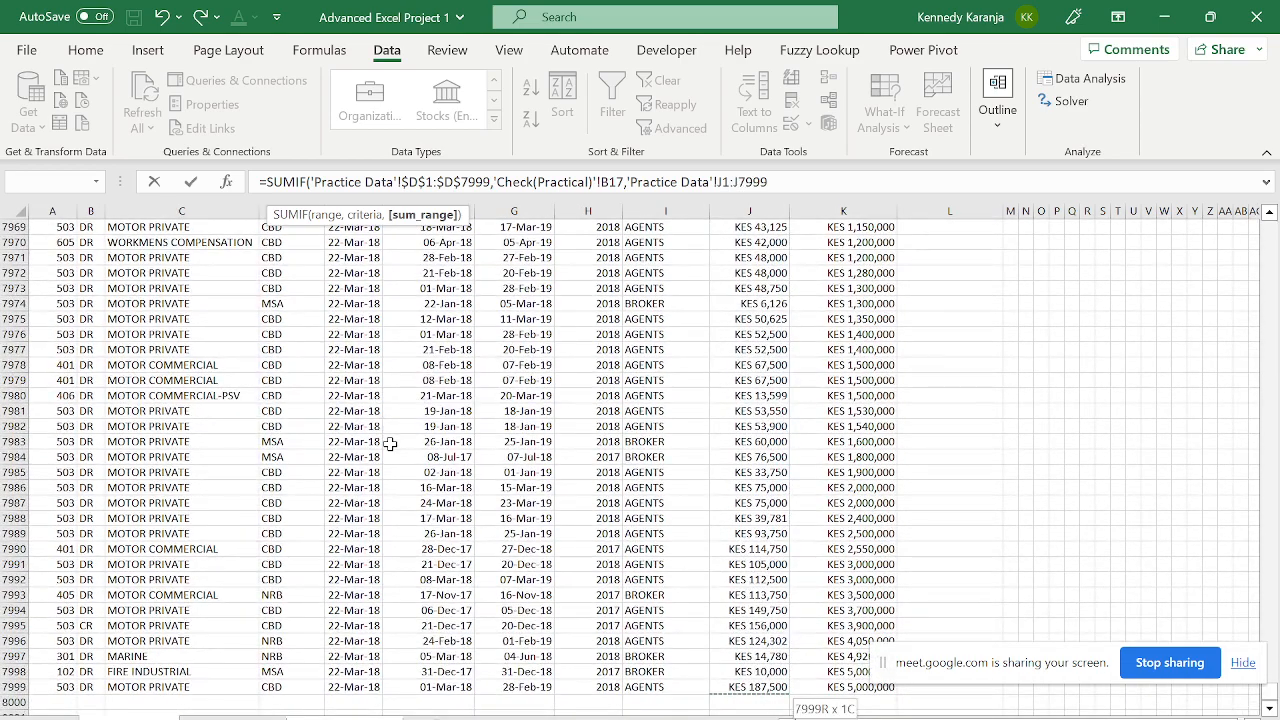
key("F4")
key("Return")
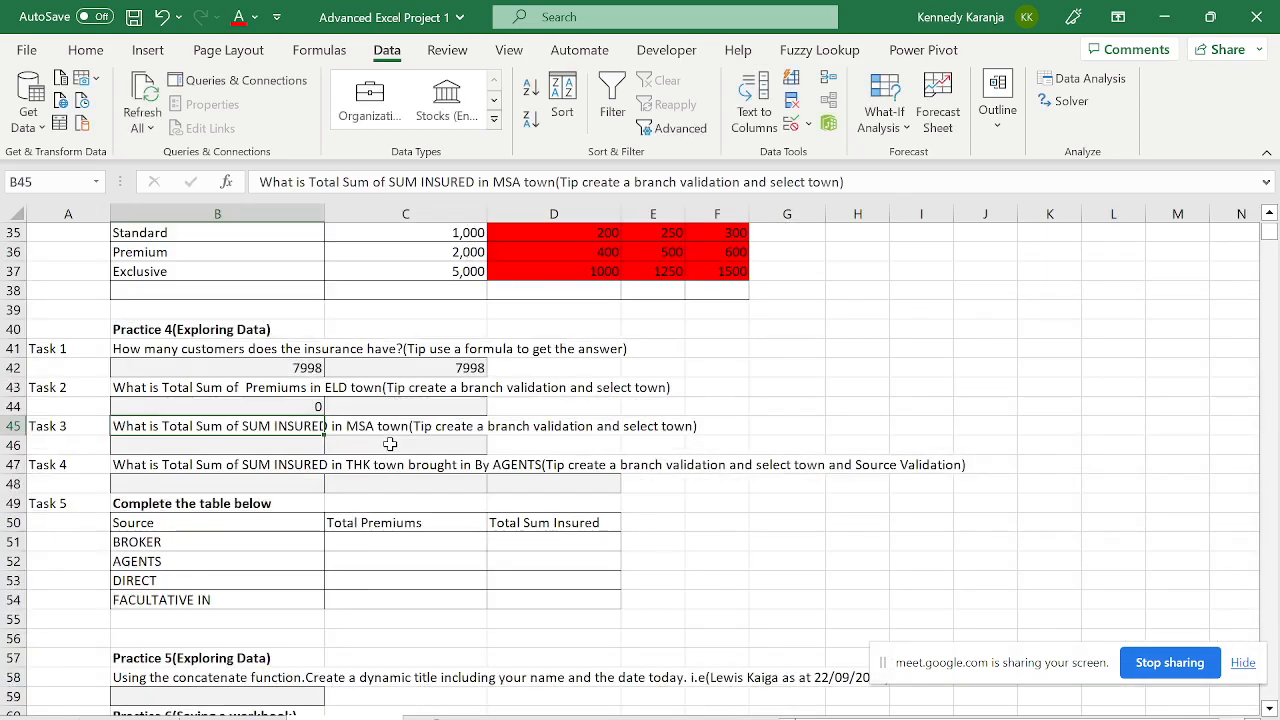
key("Up")
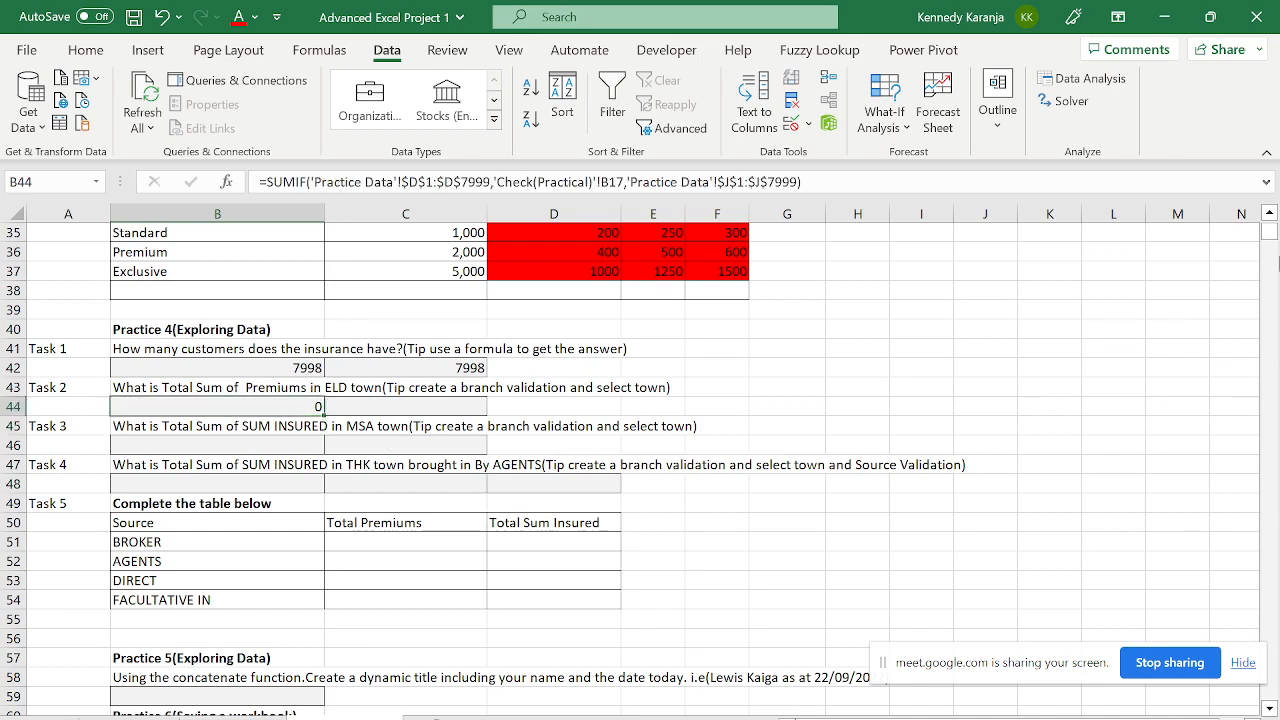
left_click(1268, 214)
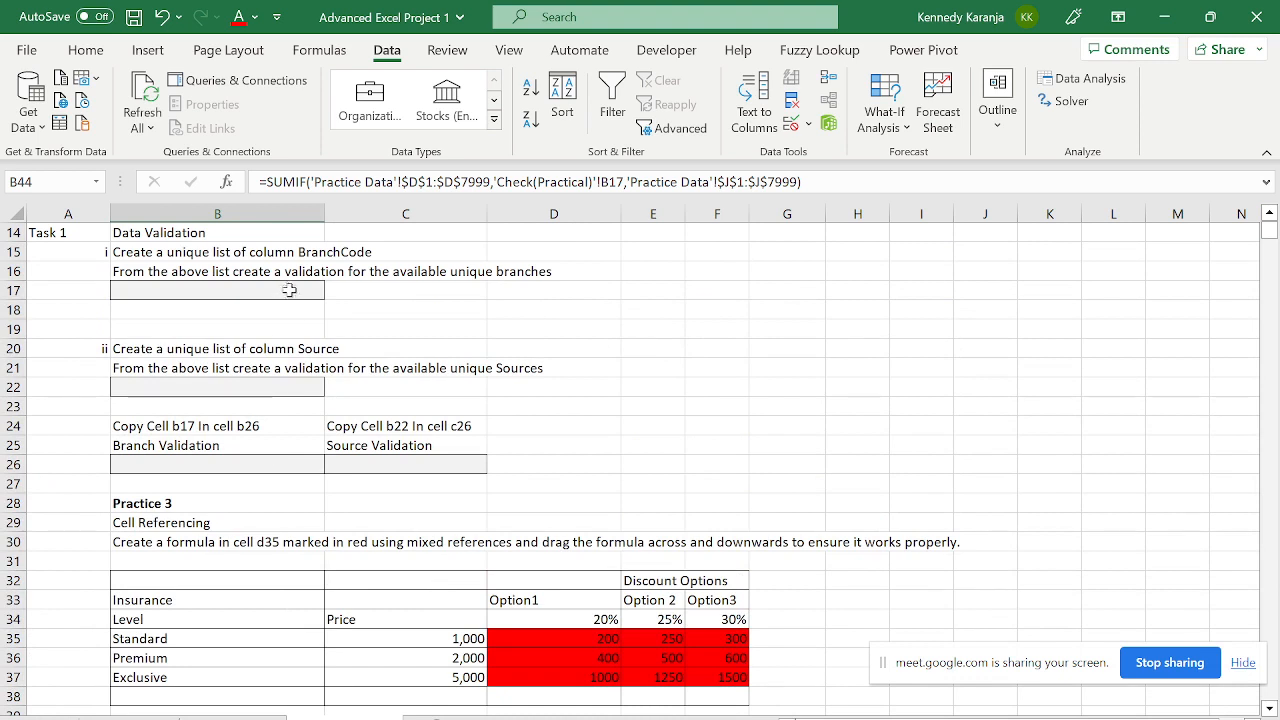
- Choose ELD as the branch in the B17 dropdown
left_click(285, 288)
left_click(333, 290)
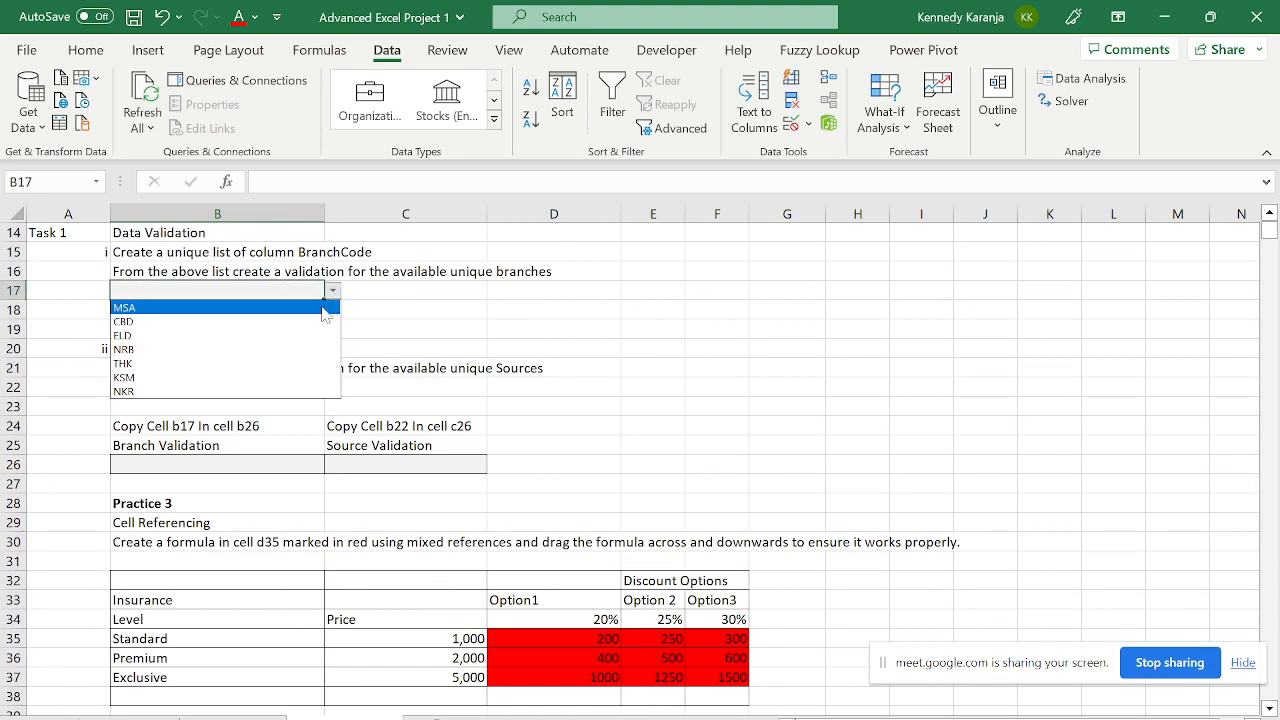
left_click(124, 340)
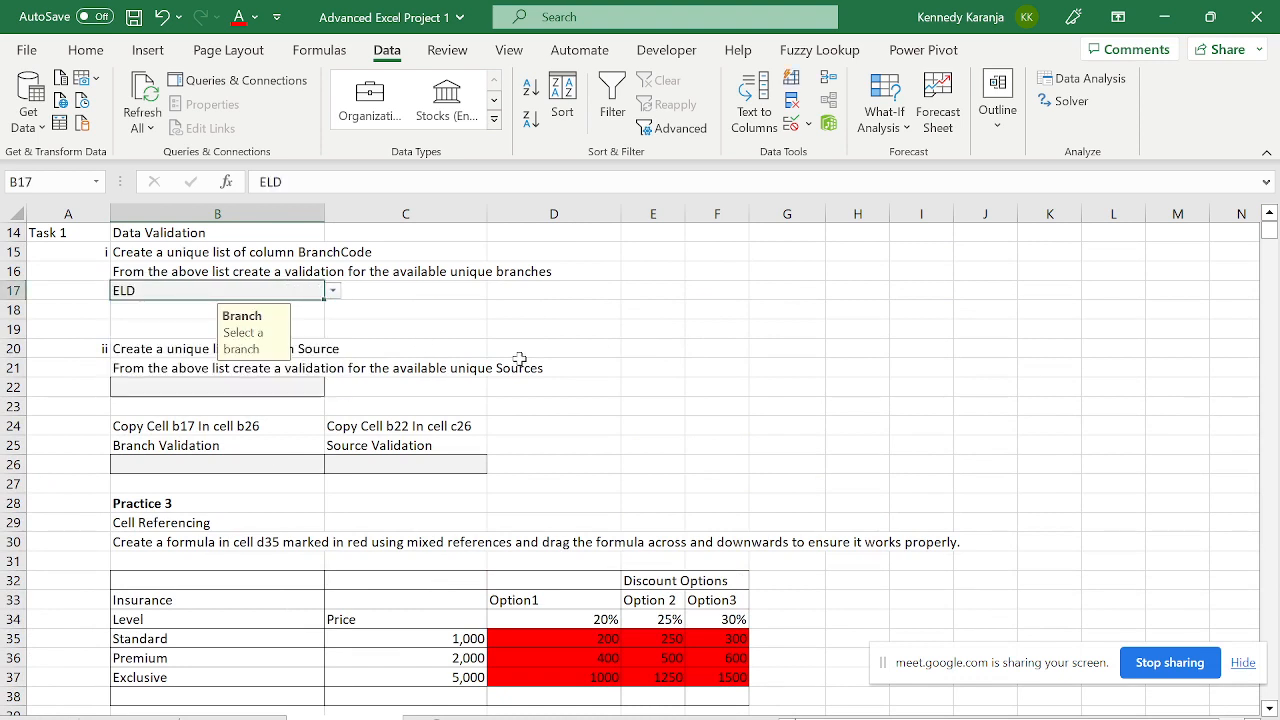
left_click(520, 362)
- Format B44 as Number with 0 decimal places and a 1000 separator
key("Down")
key("Down")
key("Down")
key("Down")
key("Down")
key("Down")
key("Down")
key("Down")
key("Down")
key("Down")
key("Down")
key("Down")
key("Down")
key("Down")
key("Down")
key("Down")
key("Down")
key("Down")
key("Down")
key("Down")
key("Down")
key("Down")
key("Down")
key("Down")
key("Down")
key("Down")
key("Down")
key("Down")
key("Down")
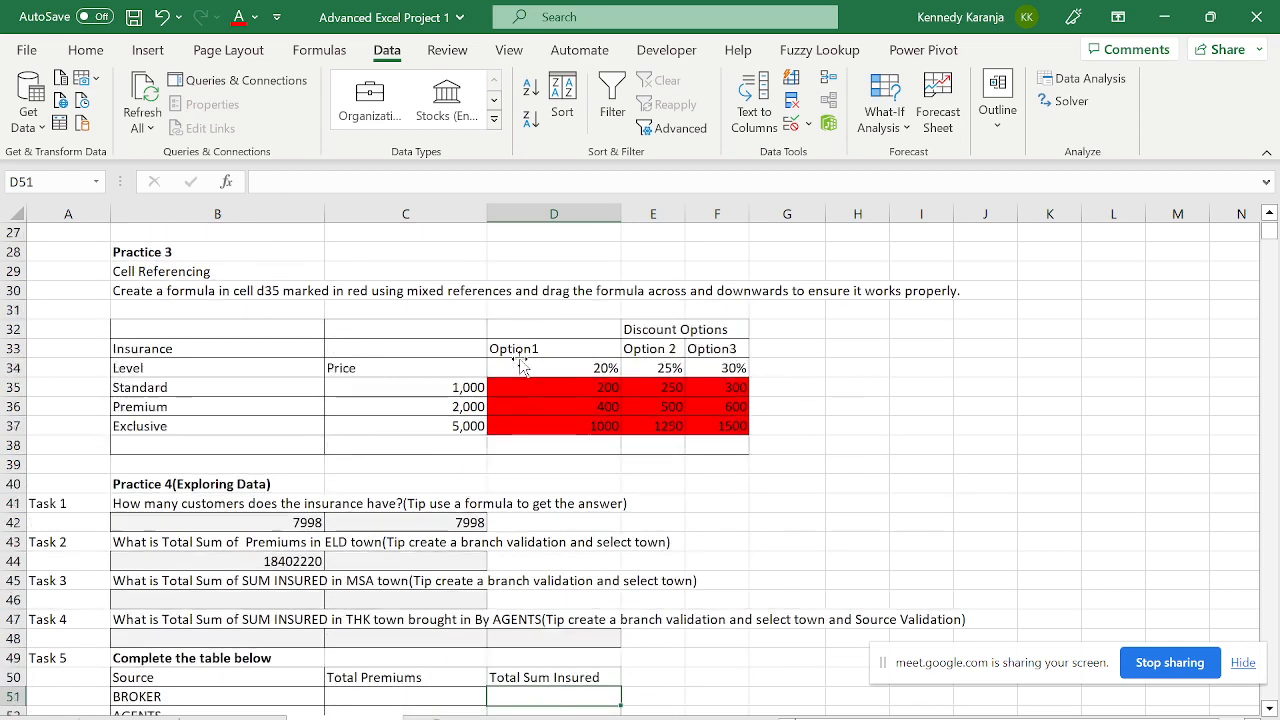
key("Left")
key("Left")
key("Up")
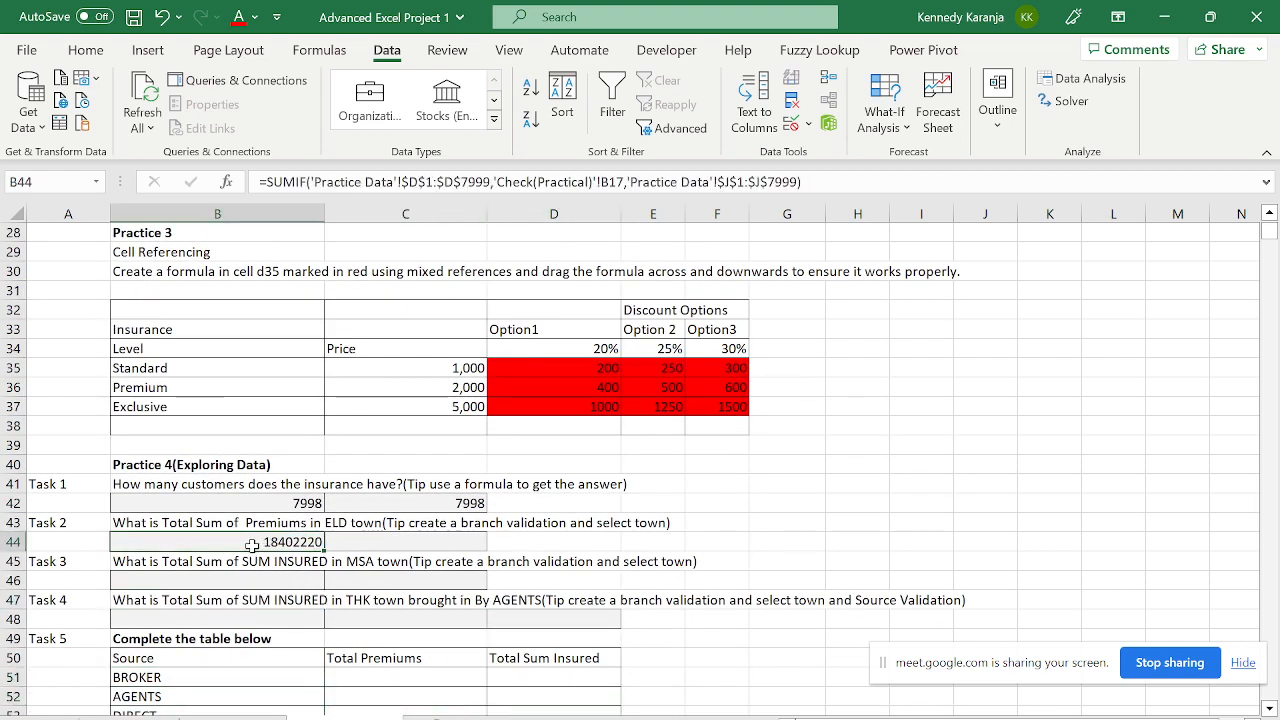
key("ctrl+1")
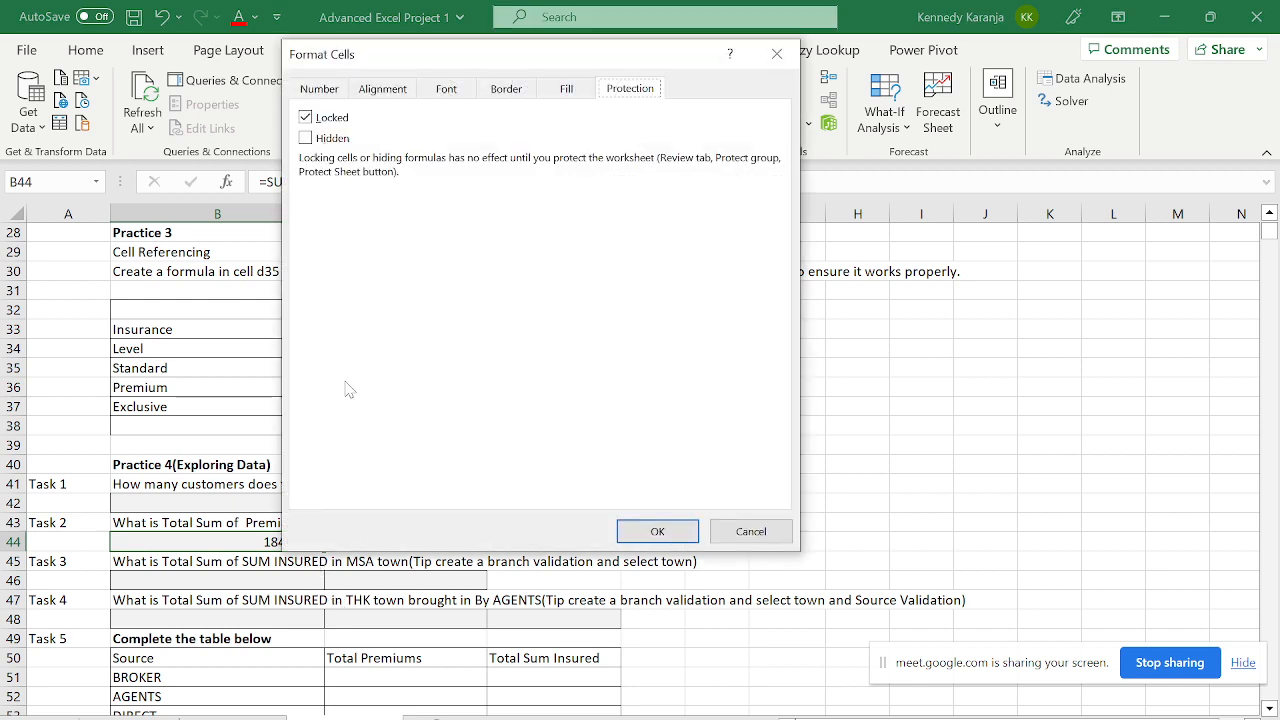
left_click(331, 95)
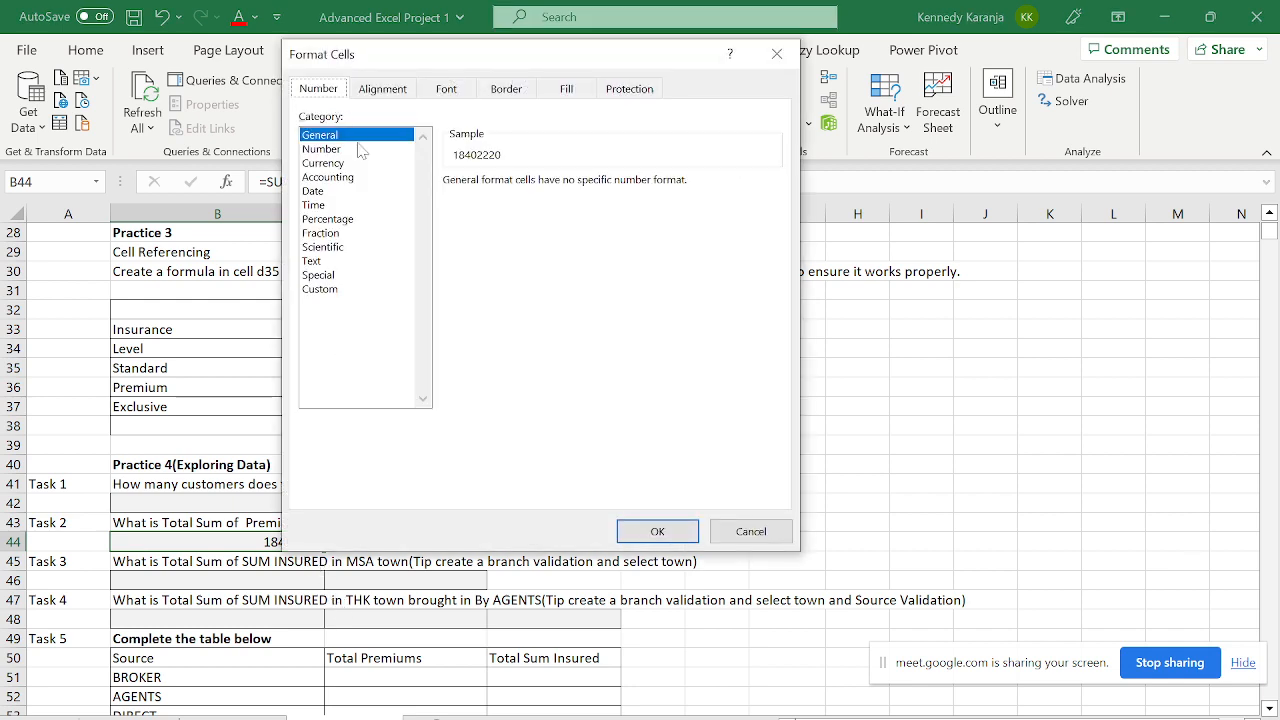
left_click(343, 149)
left_click(536, 183)
key("BackSpace")
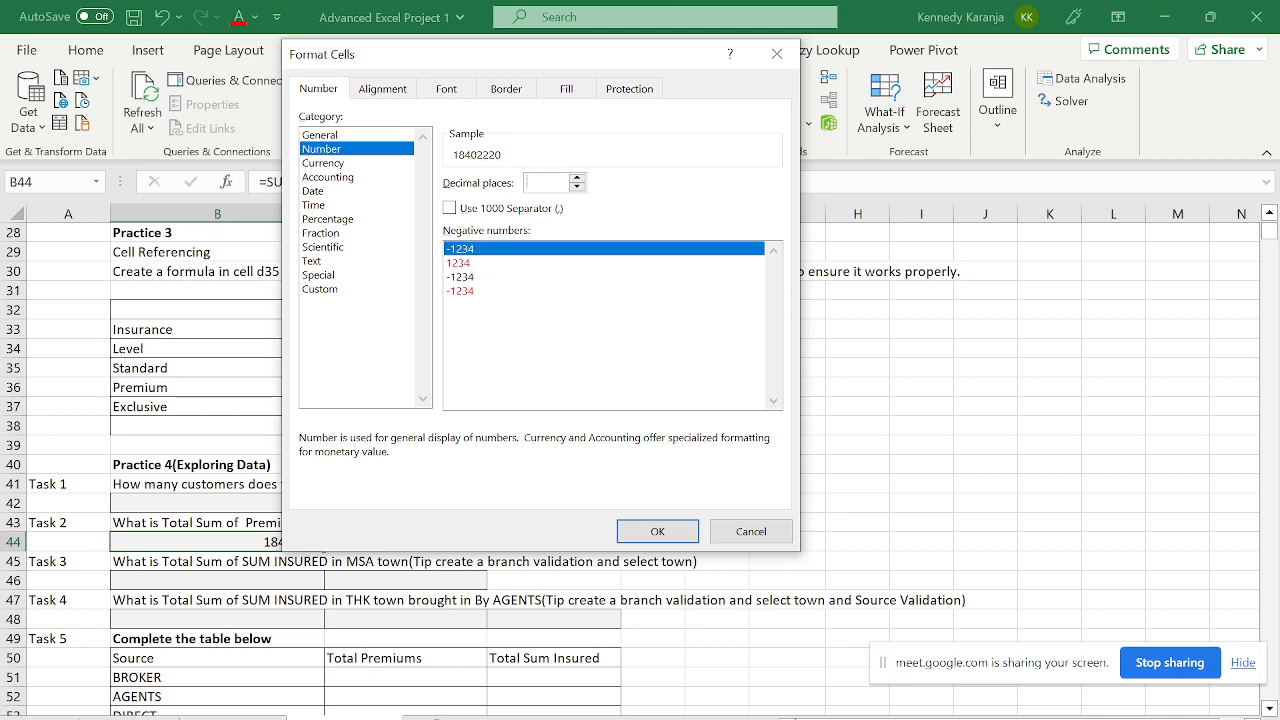
type("0")
left_click(449, 208)
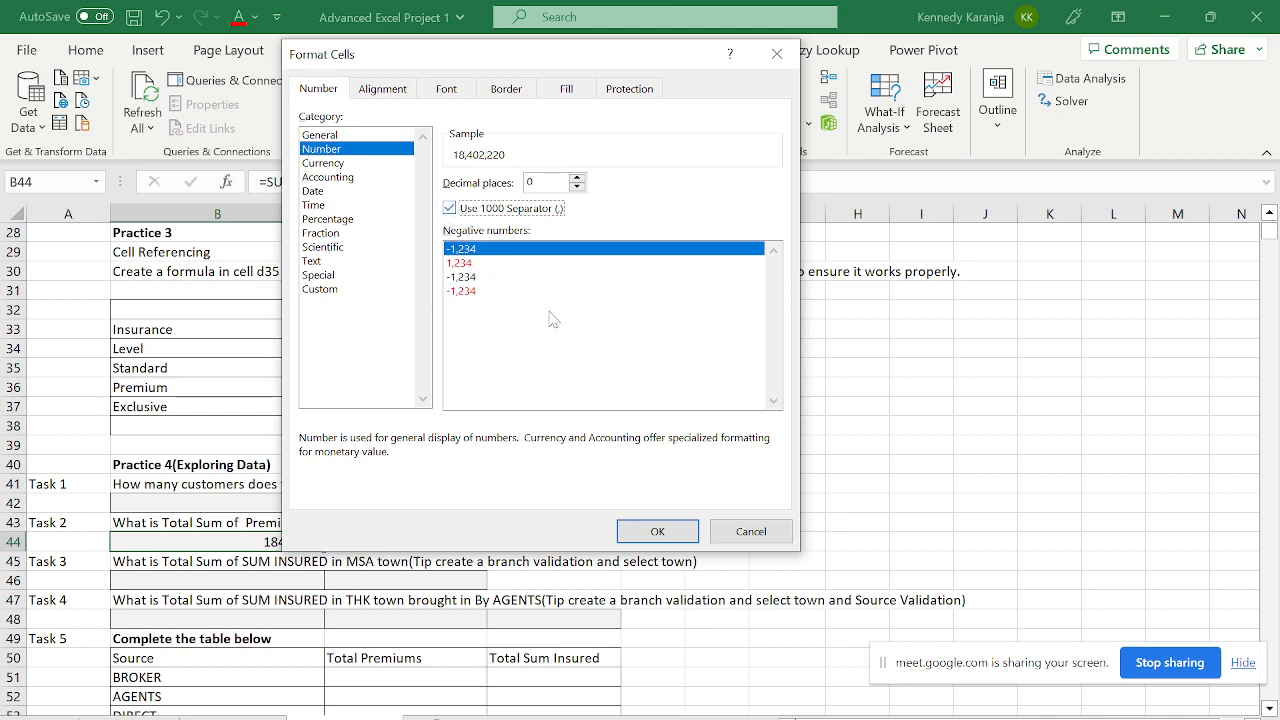
left_click(657, 531)
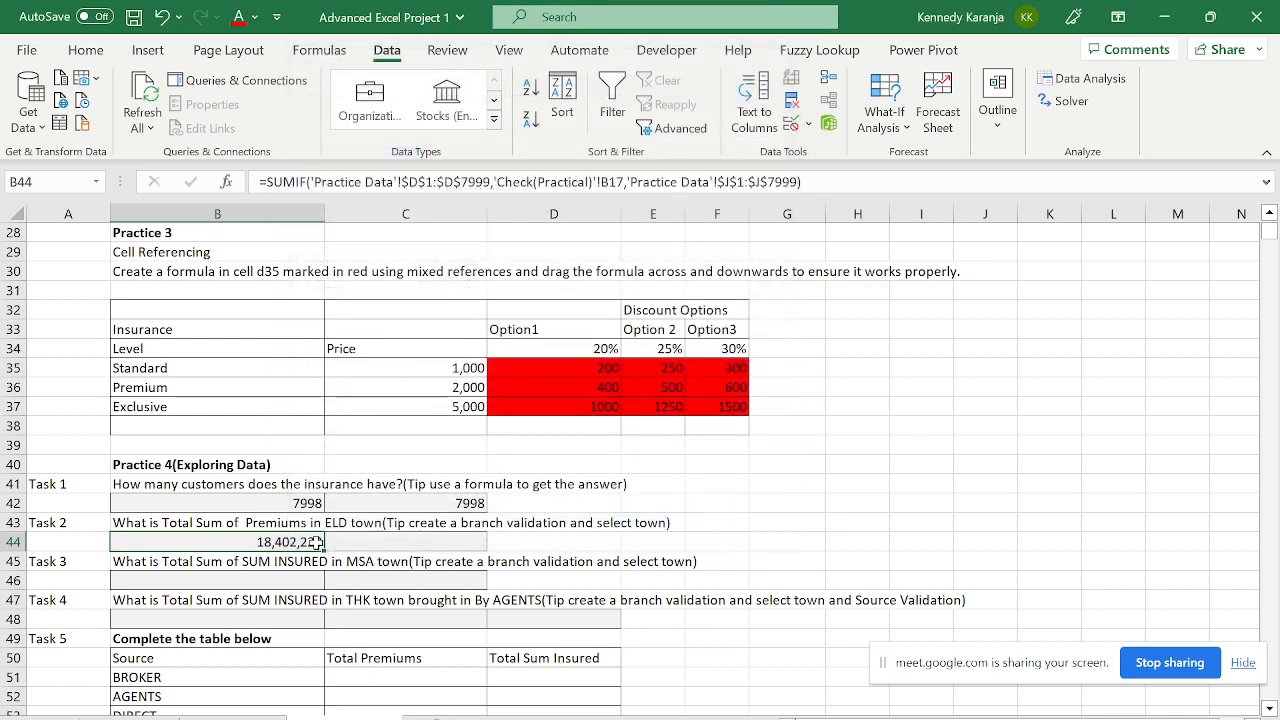
left_click(214, 320)
key("Up")
key("Up")
key("Up")
key("Up")
key("Up")
key("Up")
key("Up")
key("Up")
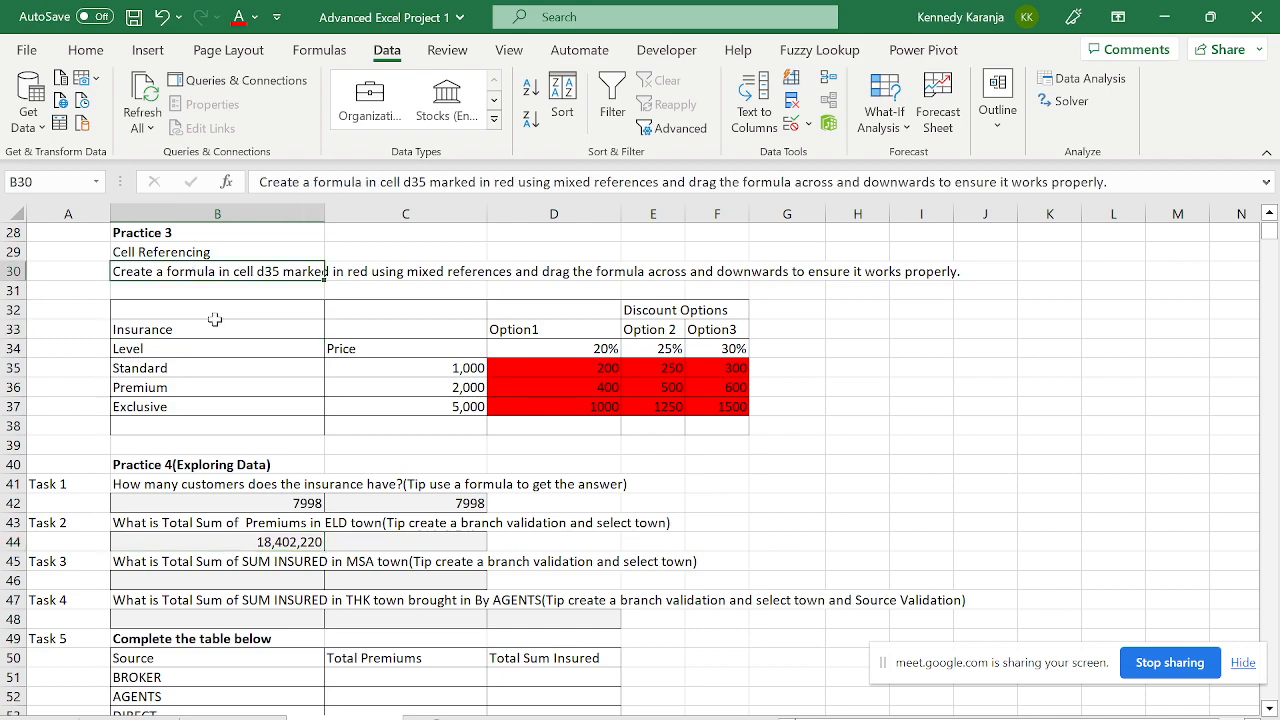
key("Up")
key("Up")
key("Up")
key("Up")
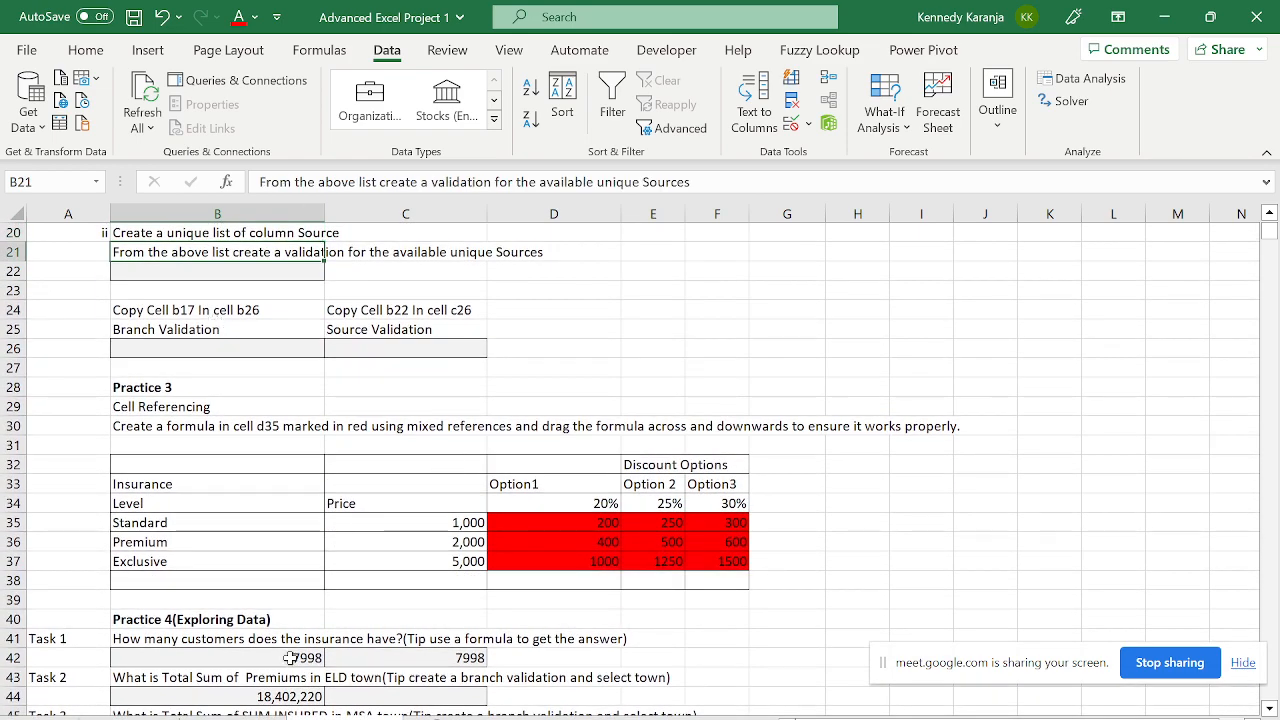
left_click(240, 695)
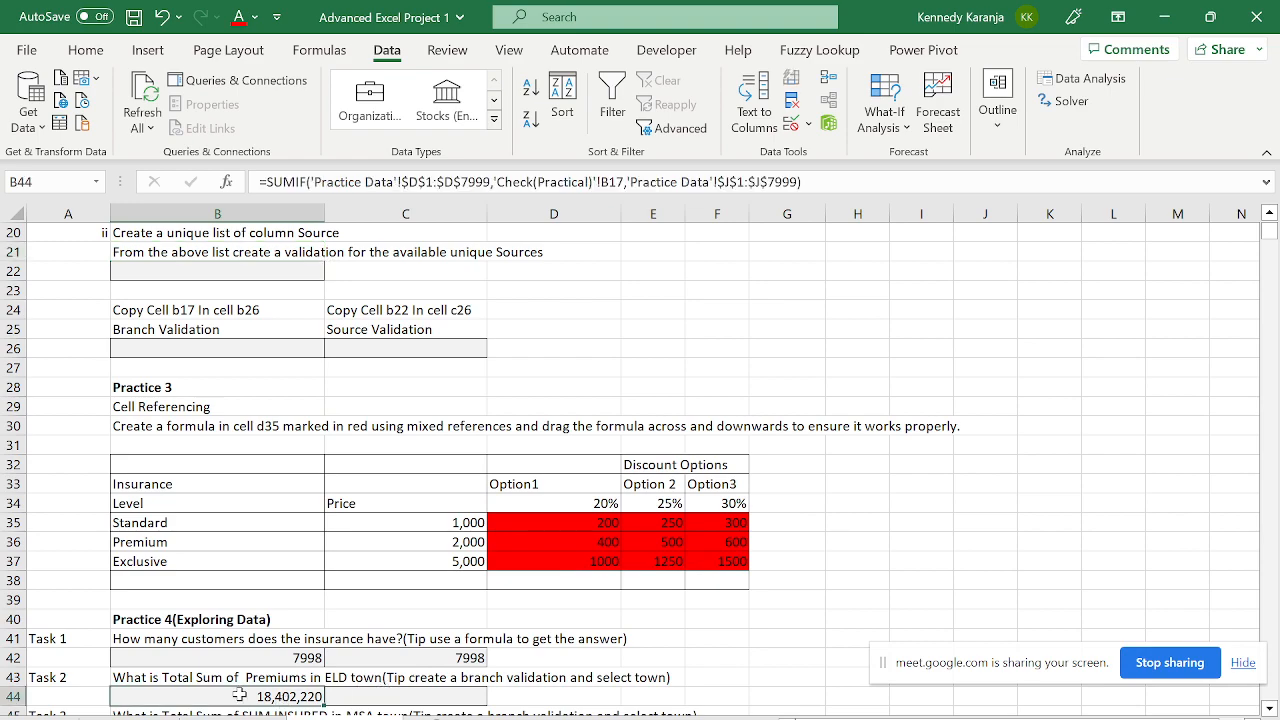
left_click(337, 695)
key("Down")
key("Down")
key("Down")
key("Down")
key("Left")
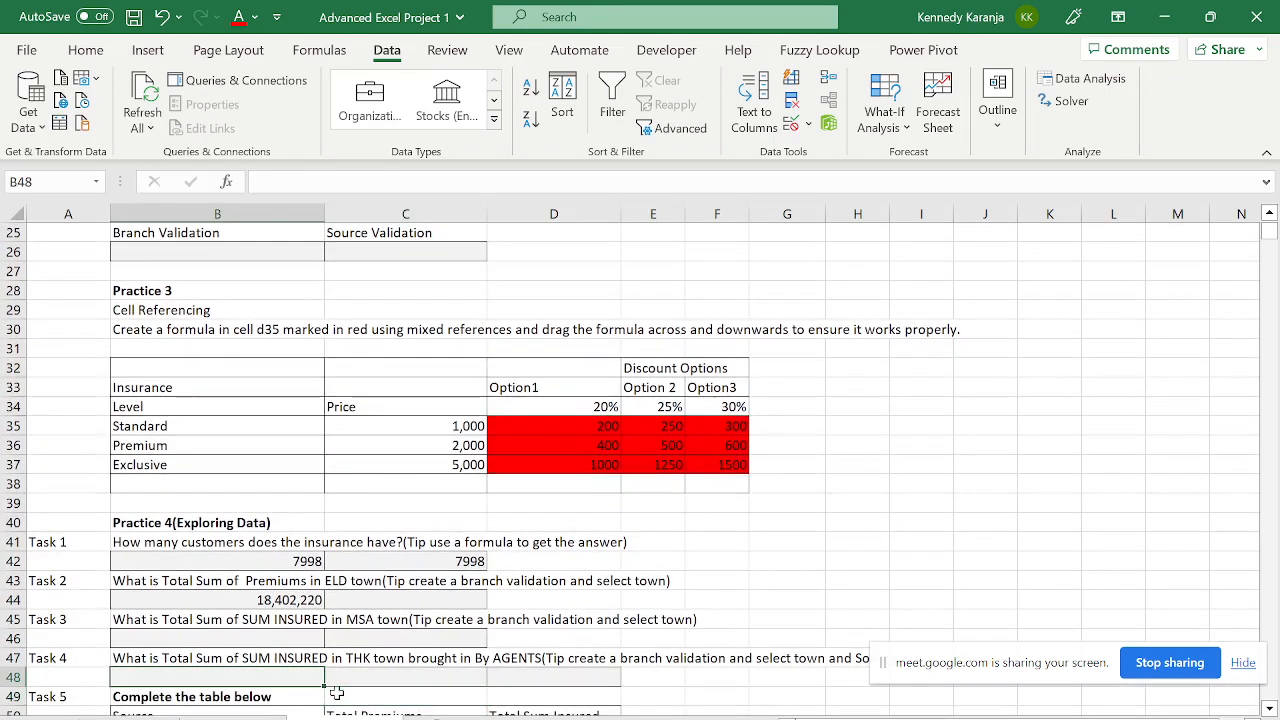
key("Up")
key("Up")
key("Down")
key("Down")
key("Down")
key("Down")
key("Down")
key("Down")
key("Down")
key("Down")
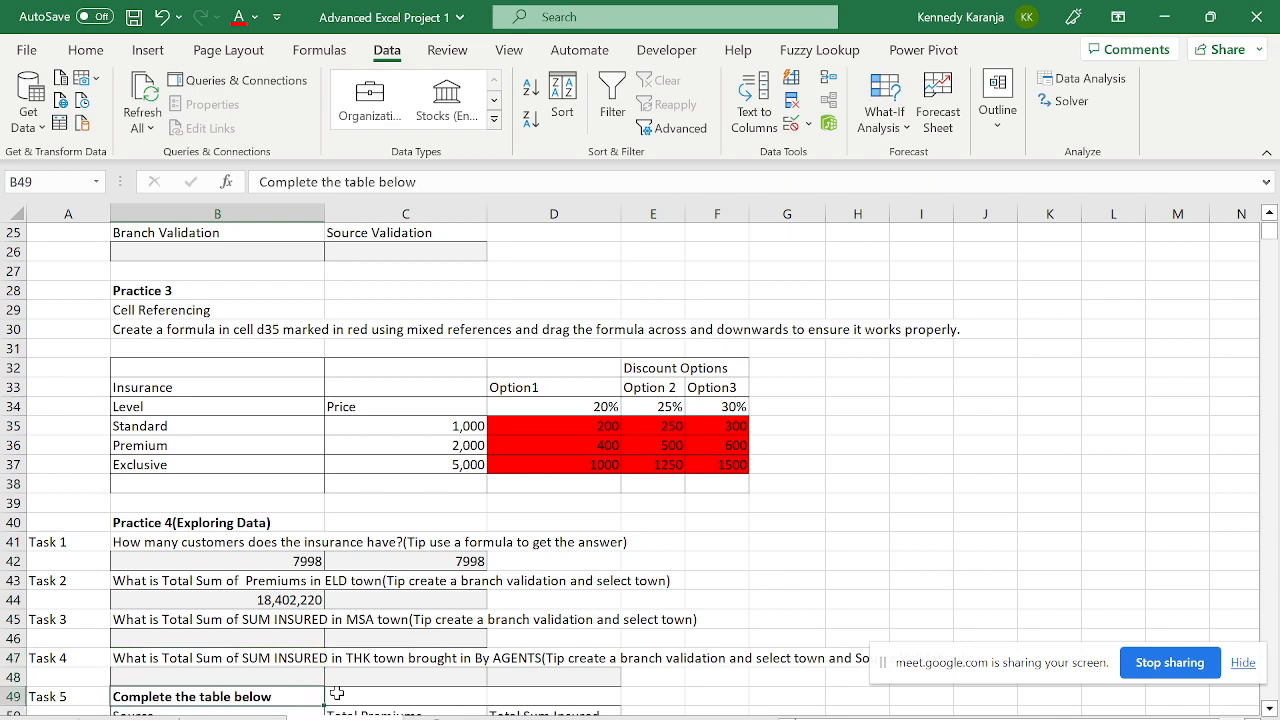
key("Down")
key("Down")
key("Down")
key("Down")
key("Down")
key("Down")
key("Down")
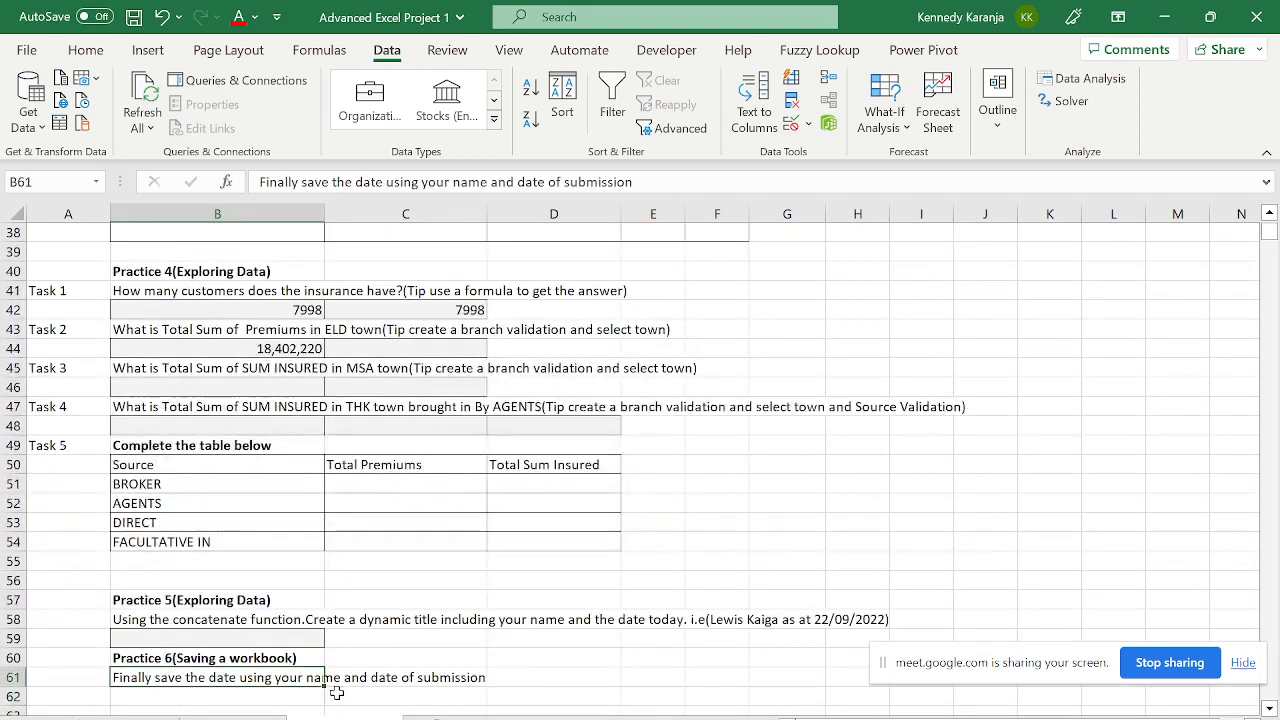
key("Up")
key("Up")
key("Up")
key("Up")
key("Up")
key("Up")
key("Up")
key("Up")
key("Up")
key("Up")
key("Right")
key("Down")
key("Down")
key("Down")
key("Down")
key("Down")
key("Down")
key("Down")
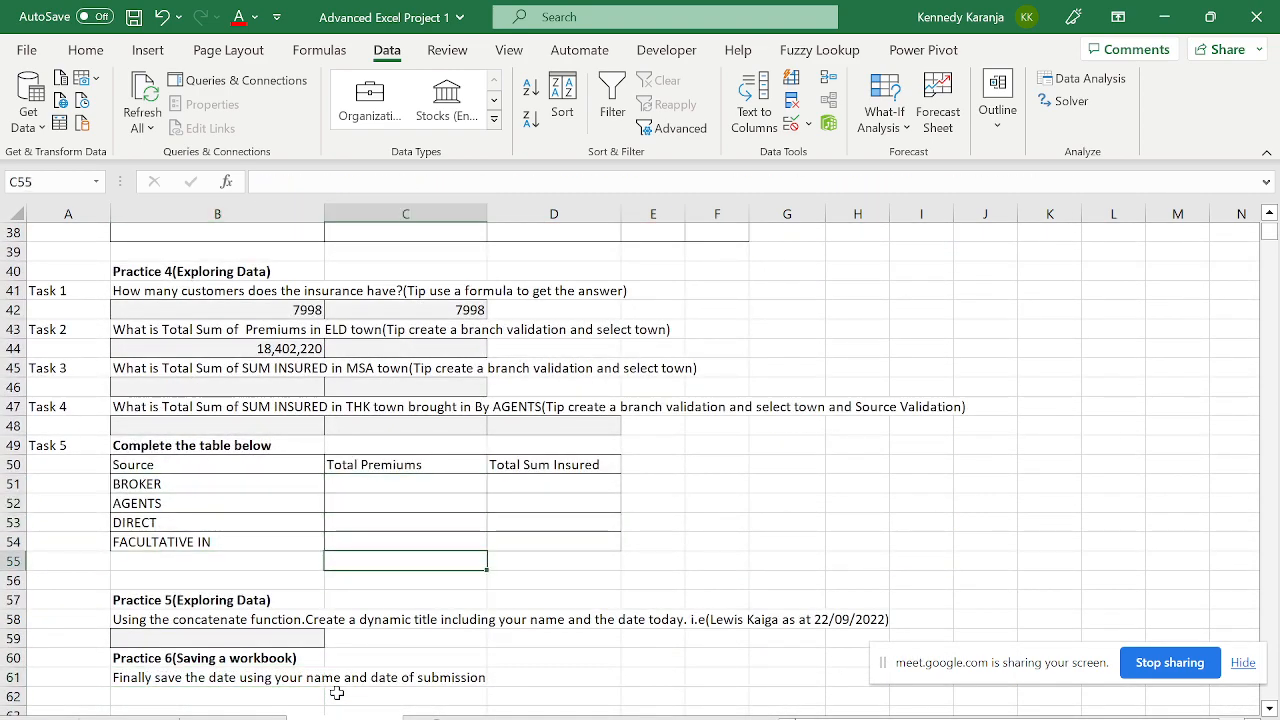
key("Left")
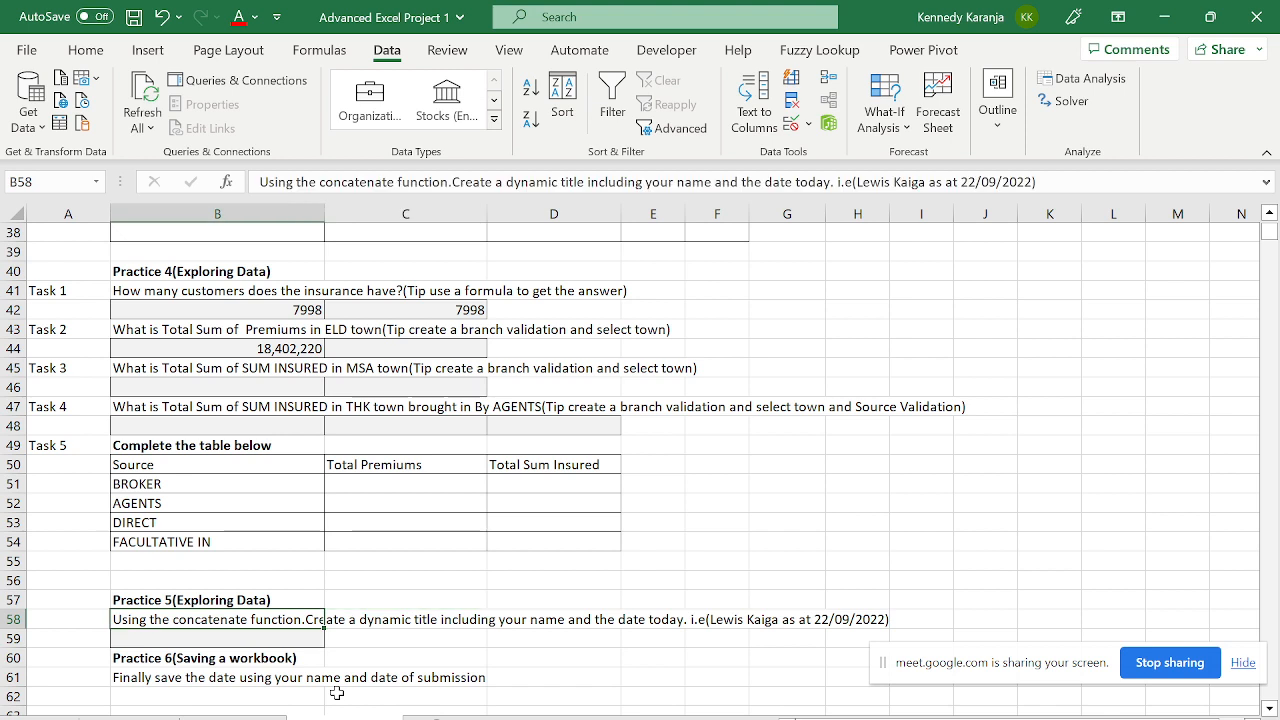
key("Down")
key("Down")
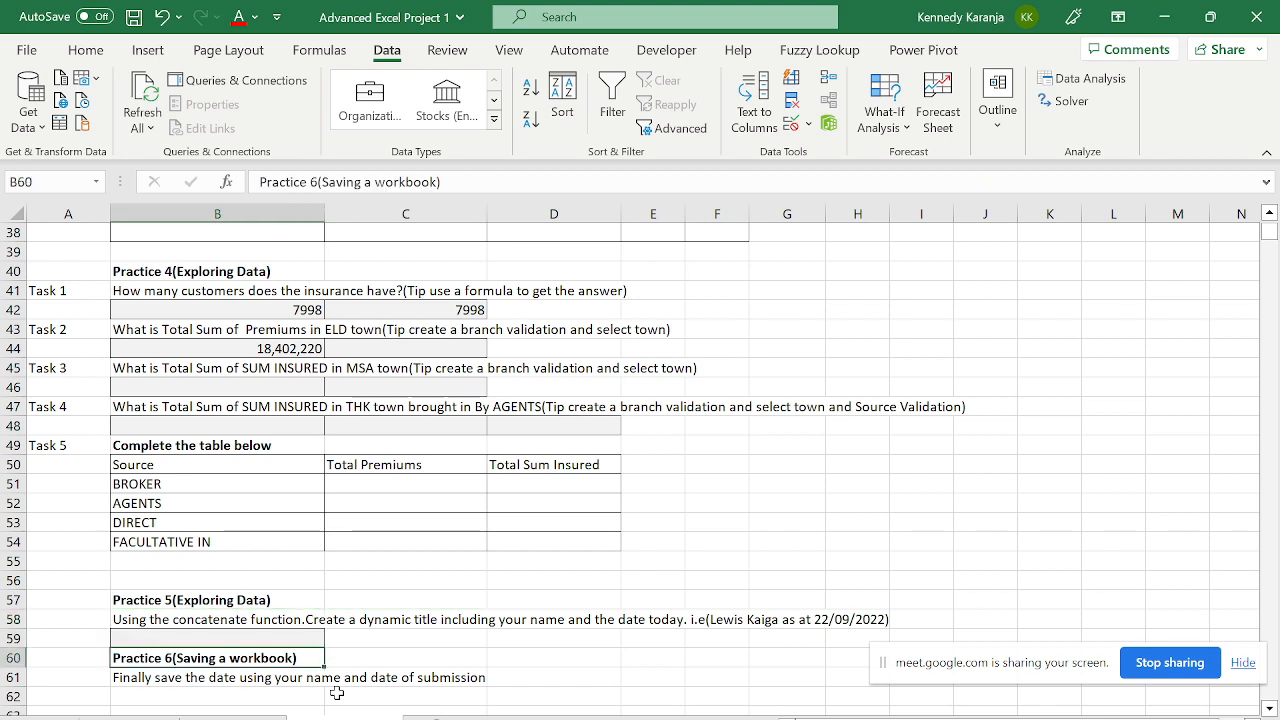
key("Down")
key("Up")
key("Up")
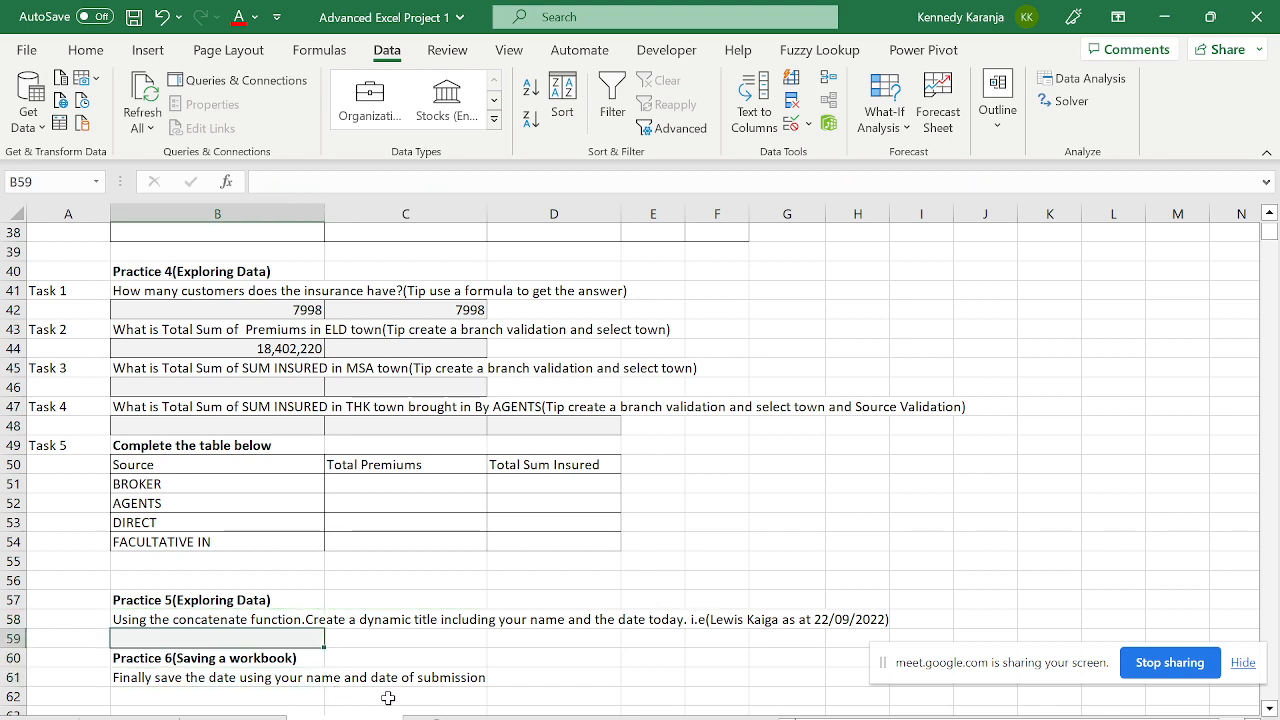
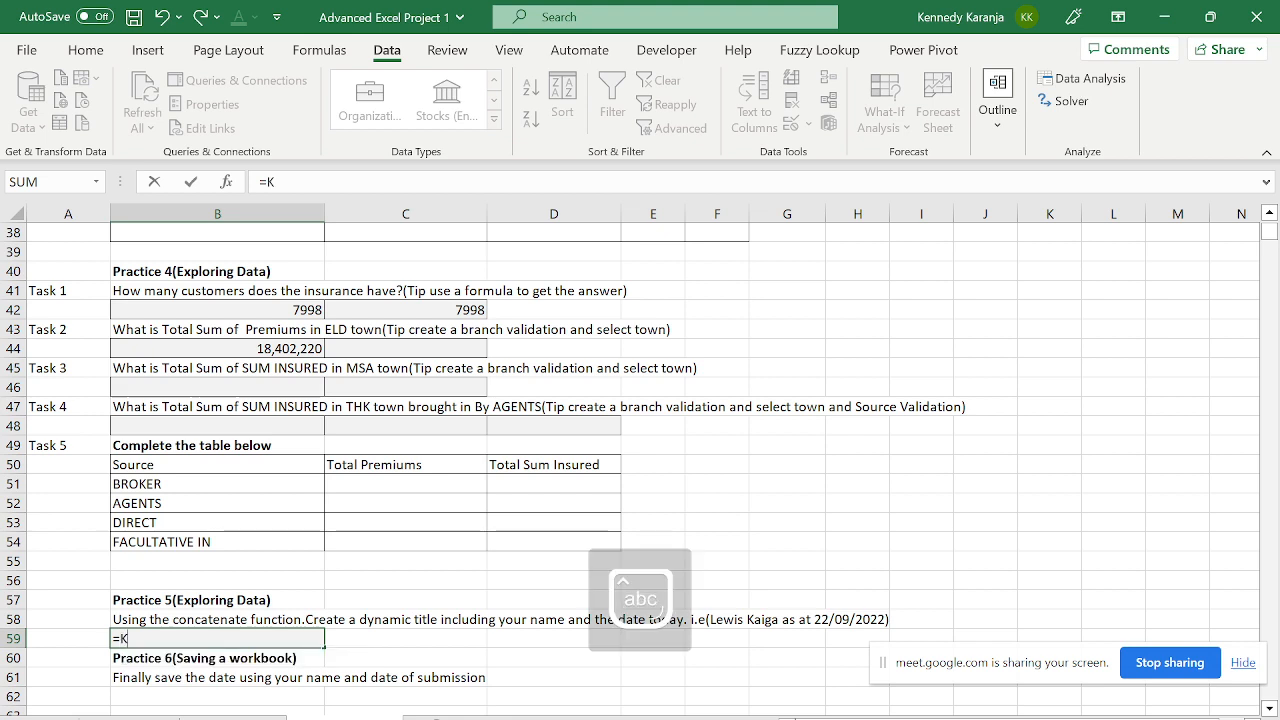
- Start the B59 title formula with the author's name followed by " as at "
key("BackSpace")
key("BackSpace")
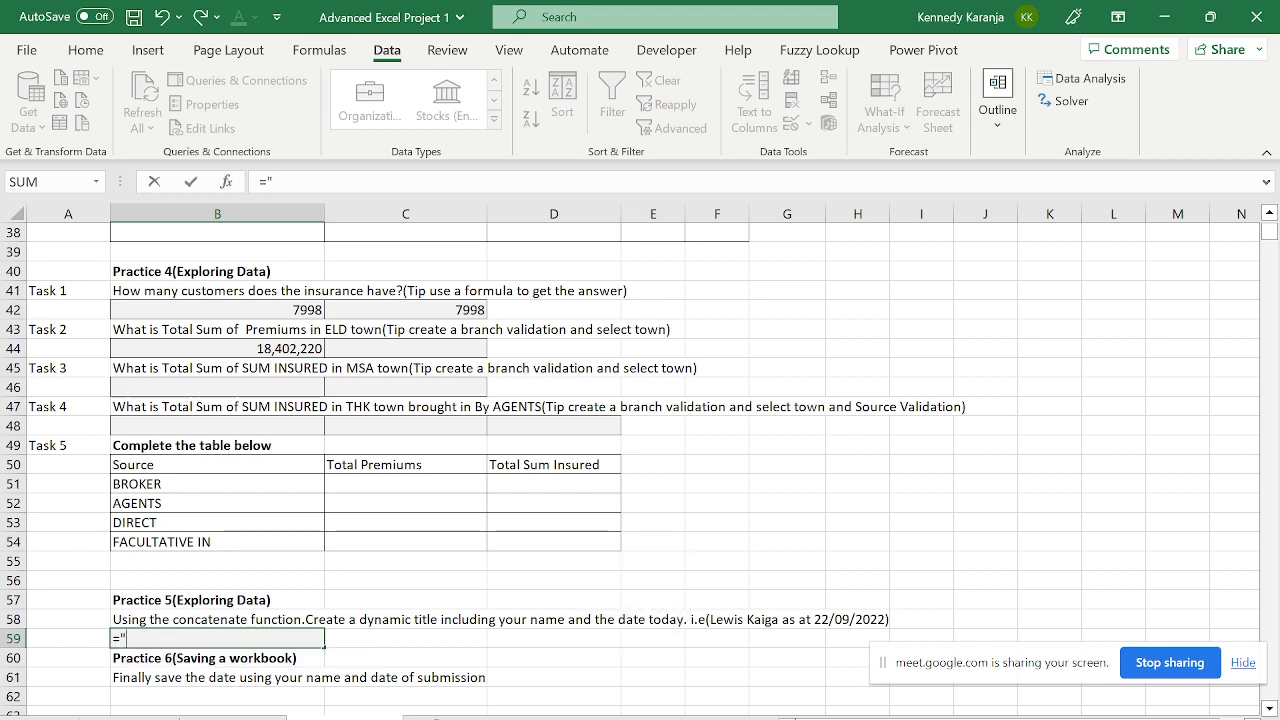
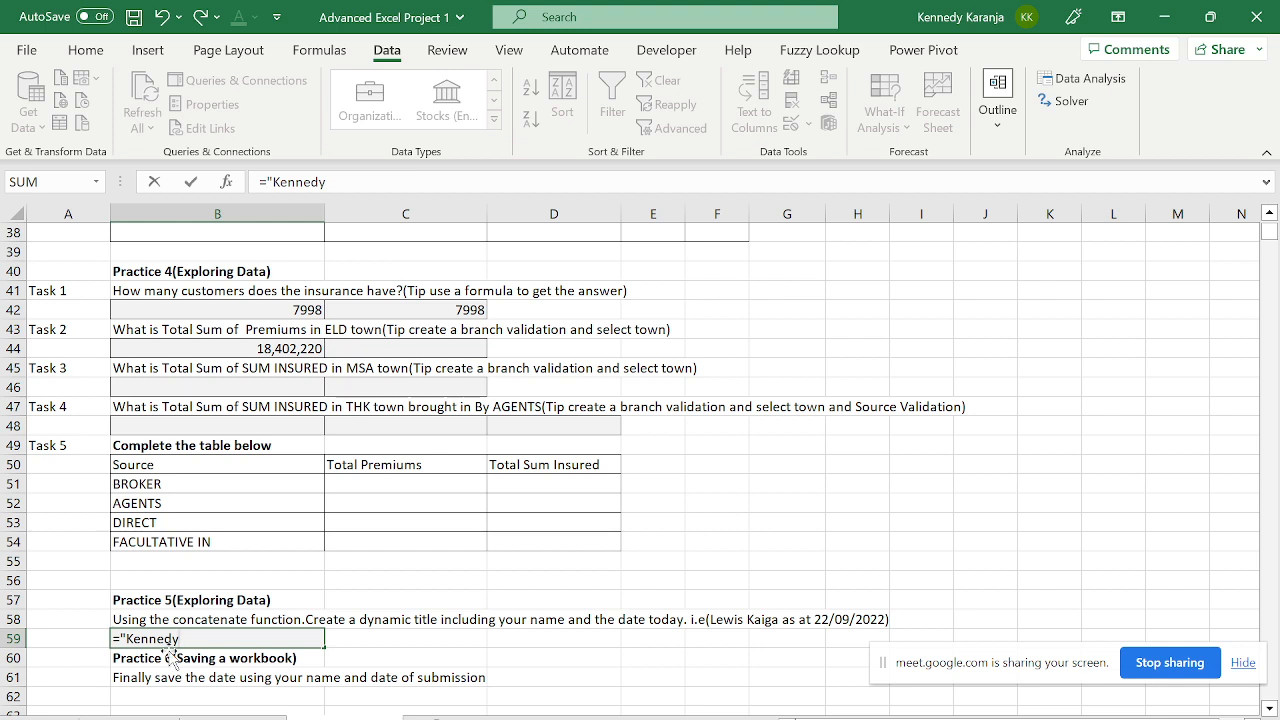
key("Caps_Lock")
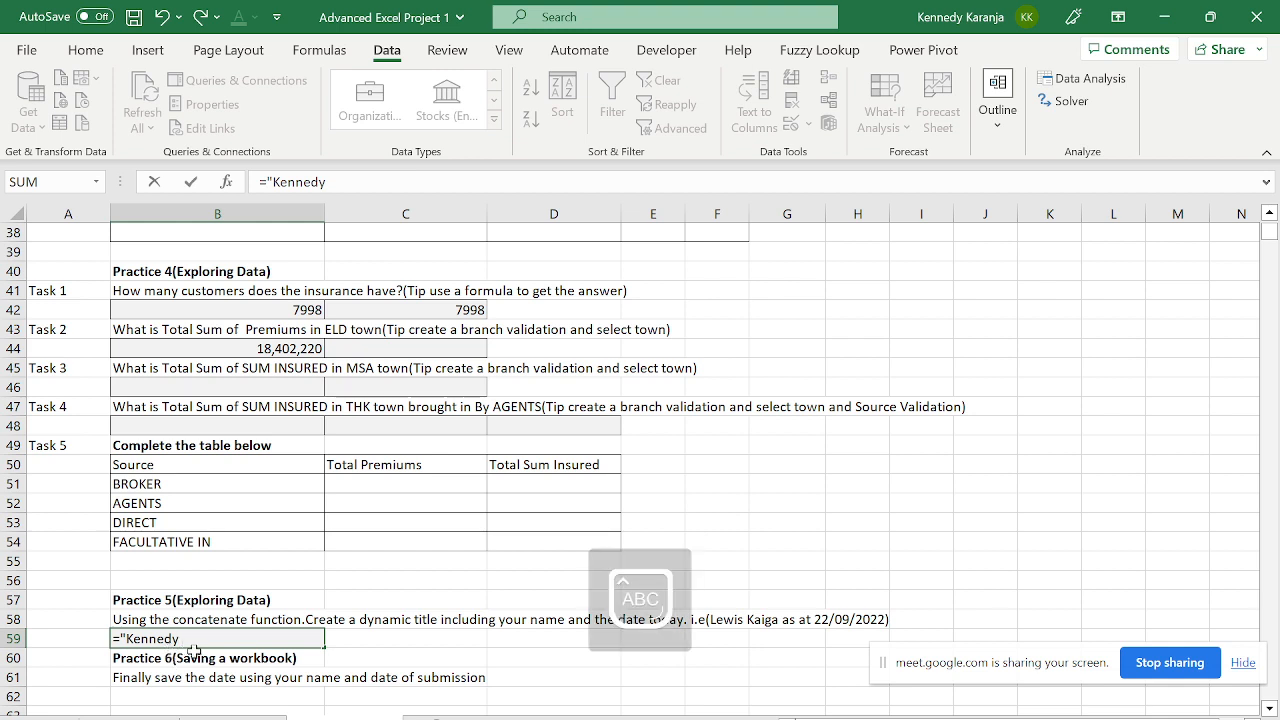
key("Caps_Lock")
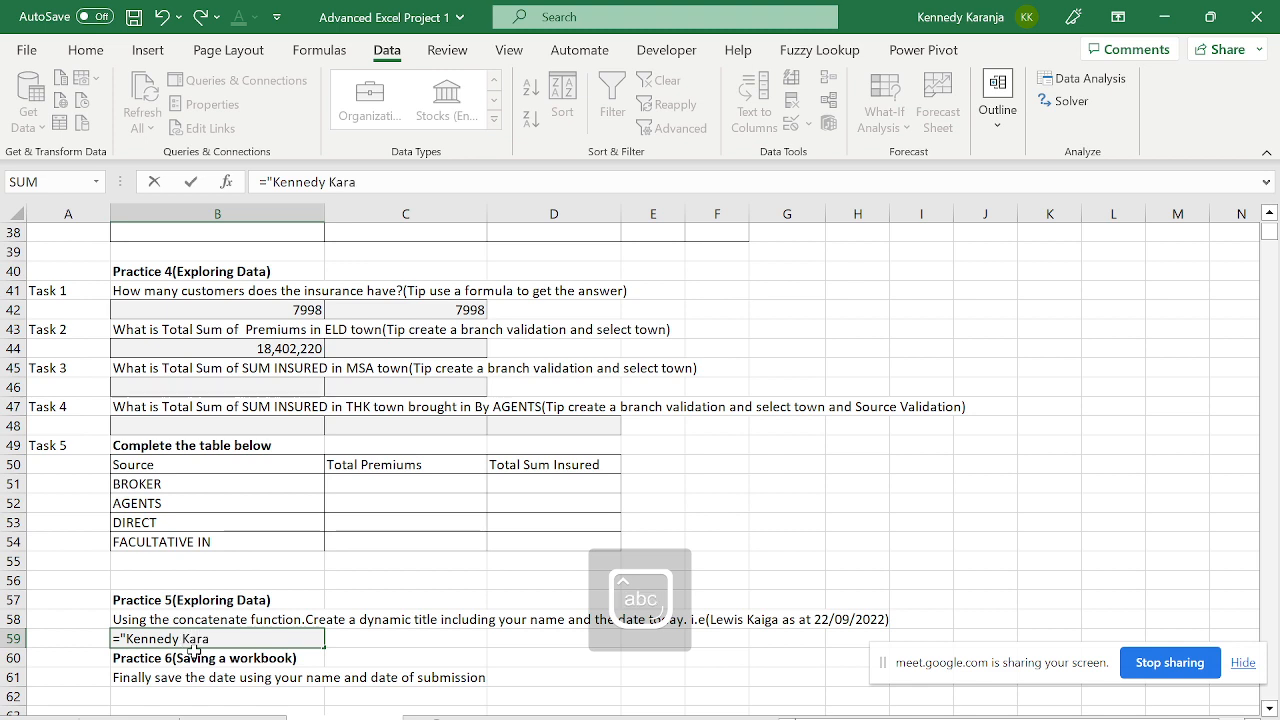
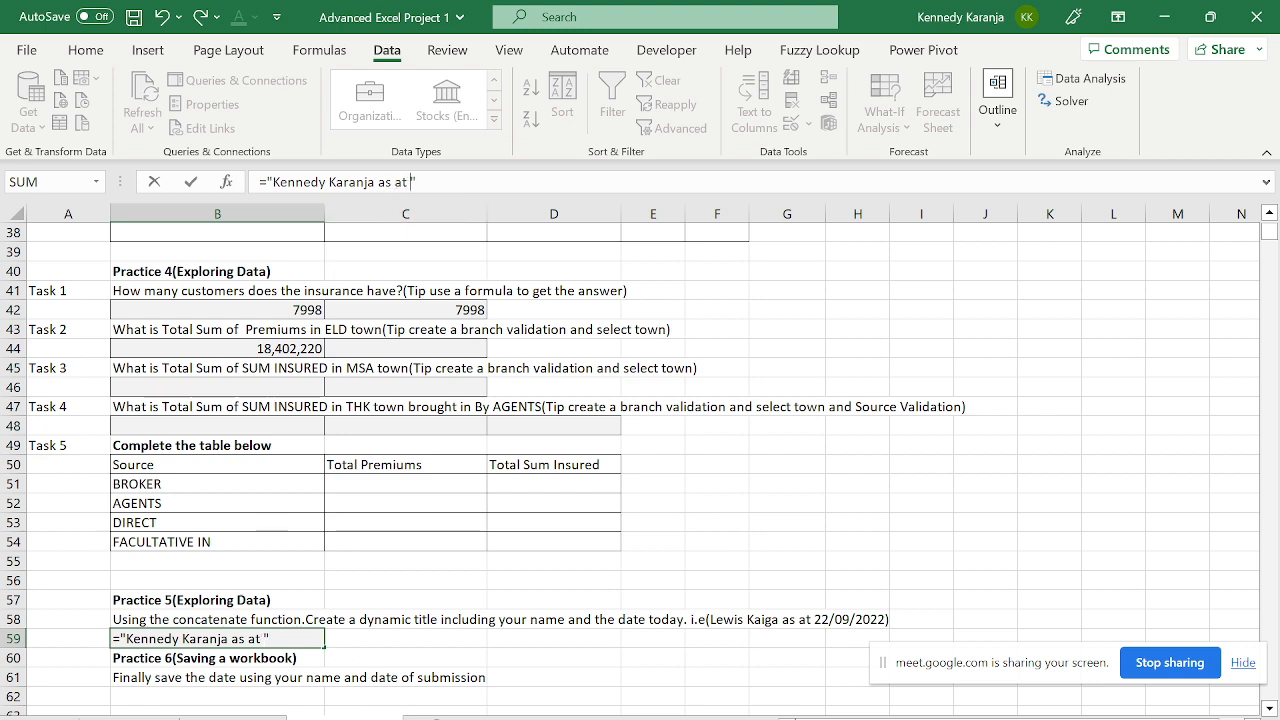
- Join TODAY() onto the B59 title and enter it, so the date shows as 44956
type("&to")
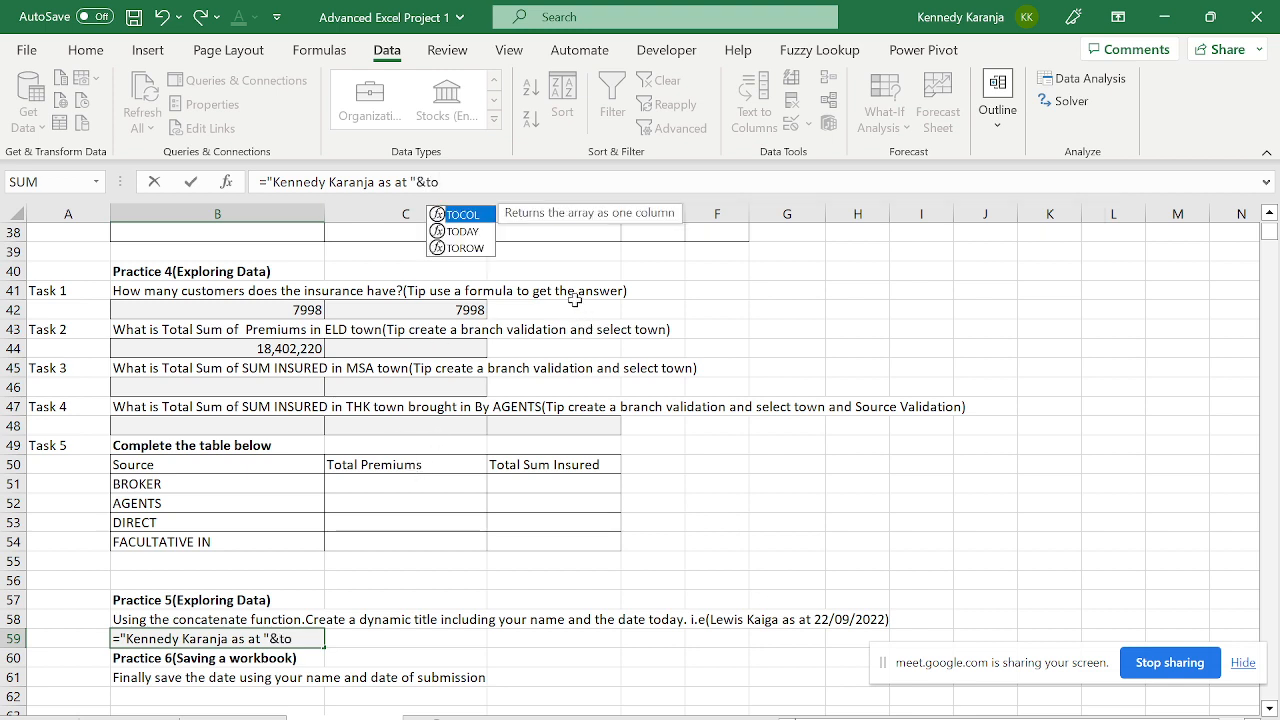
type("da")
key("Tab")
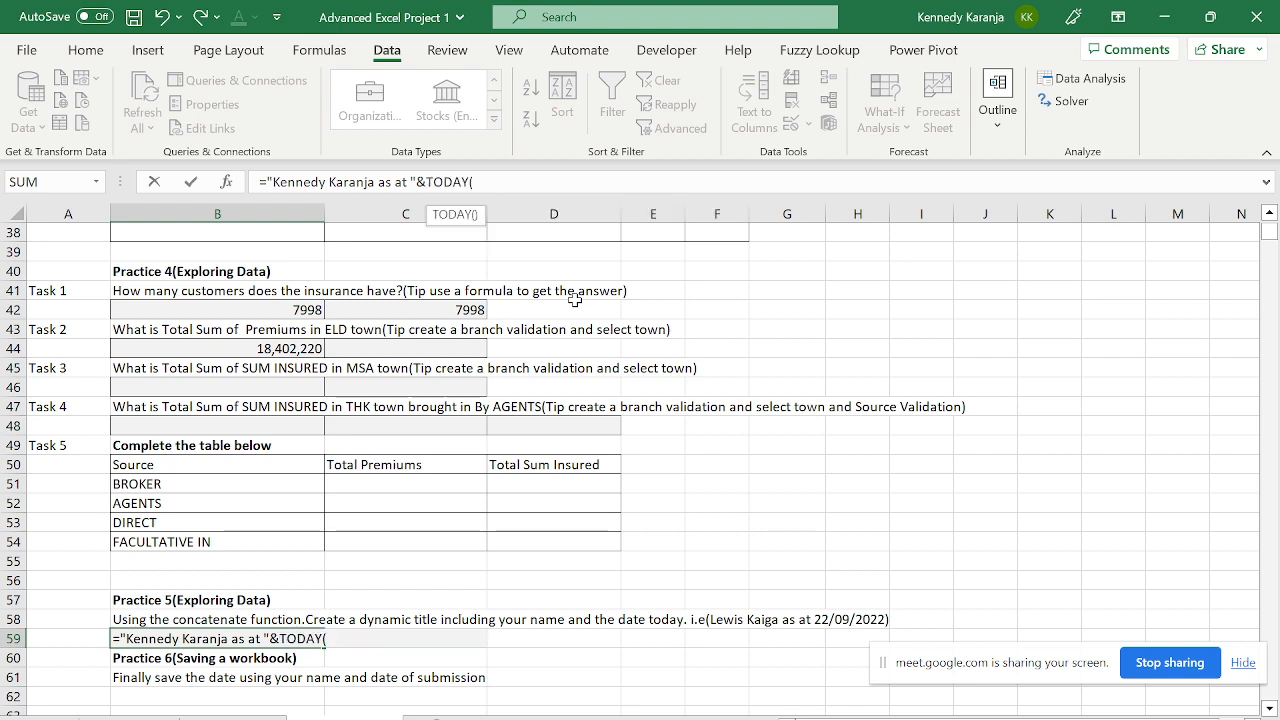
type(")")
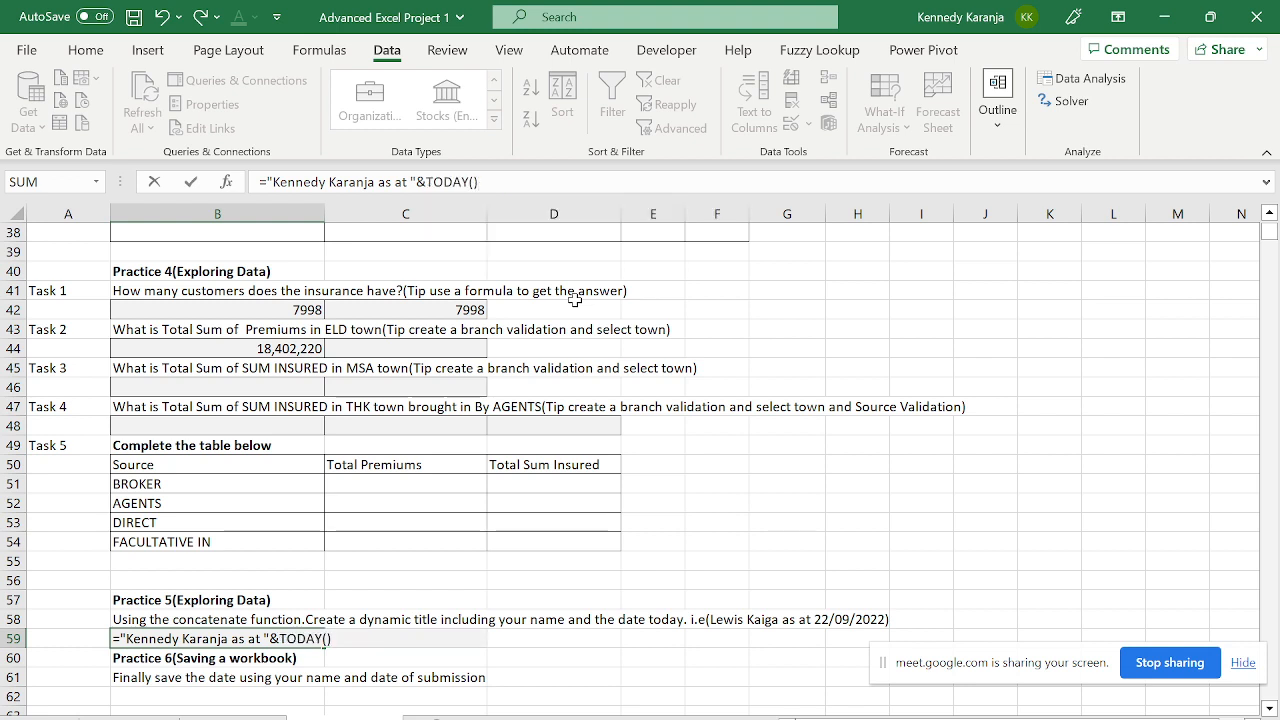
key("Return")
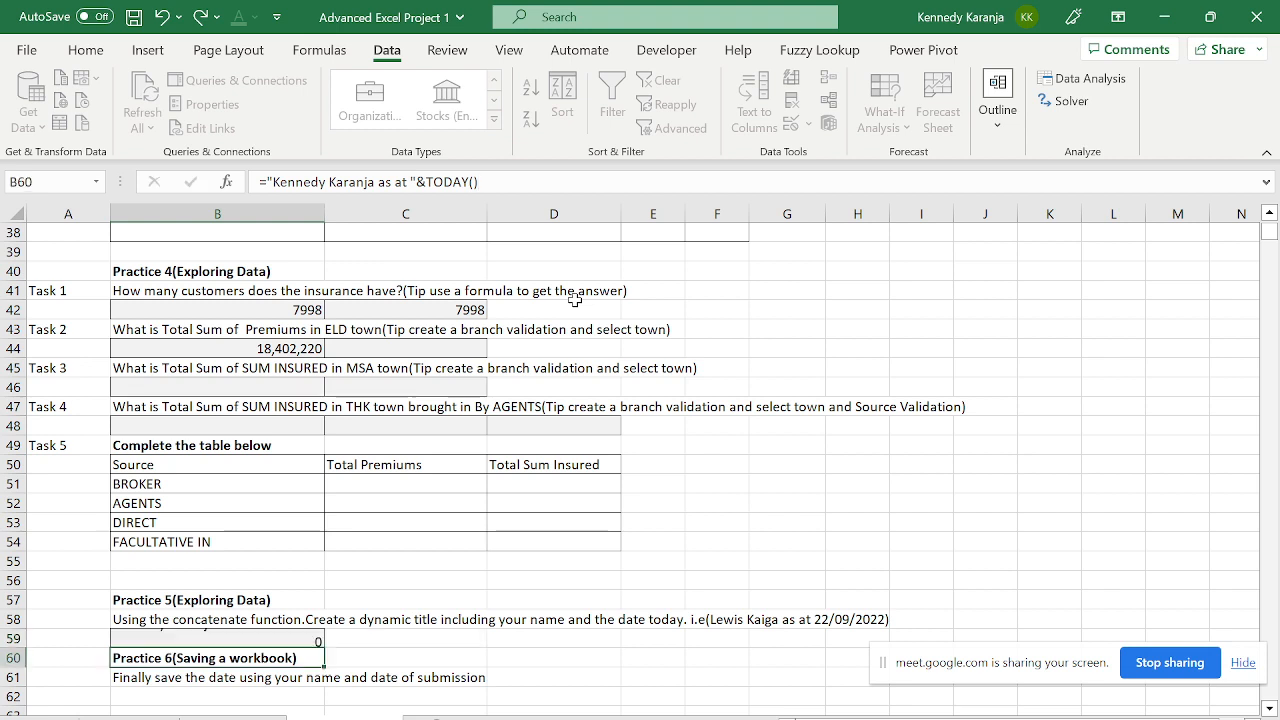
key("Up")
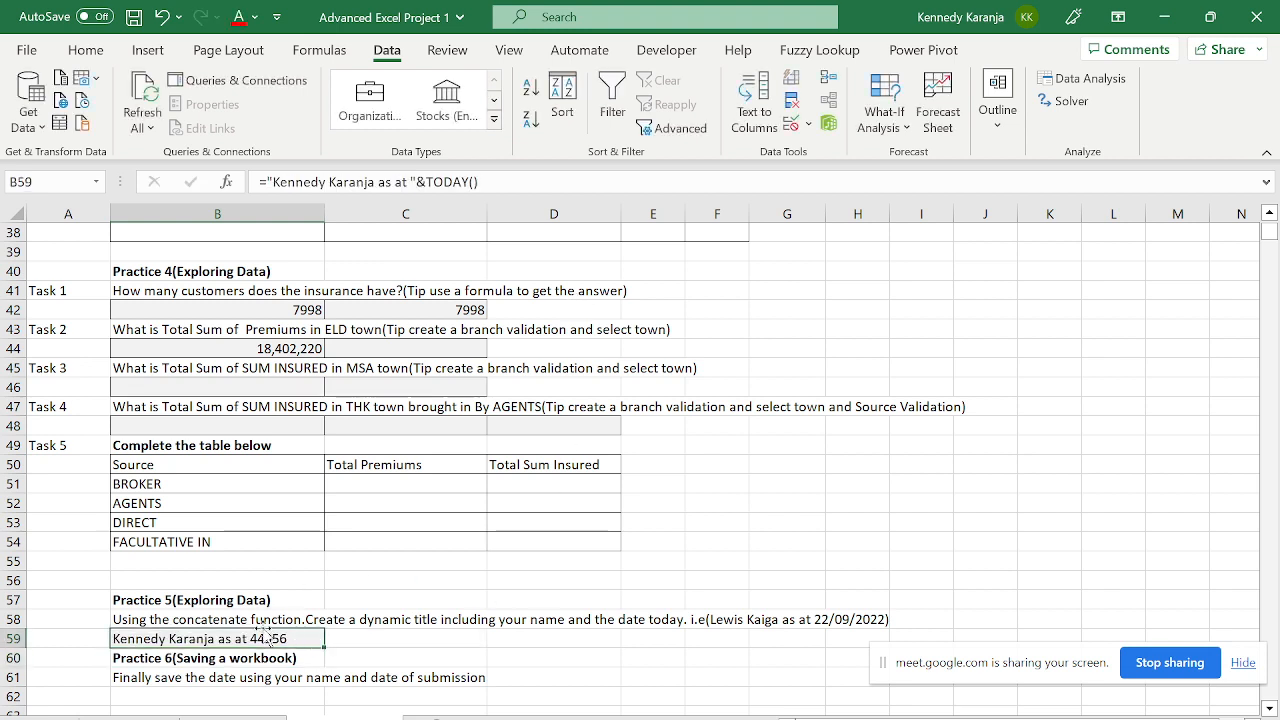
left_click(428, 194)
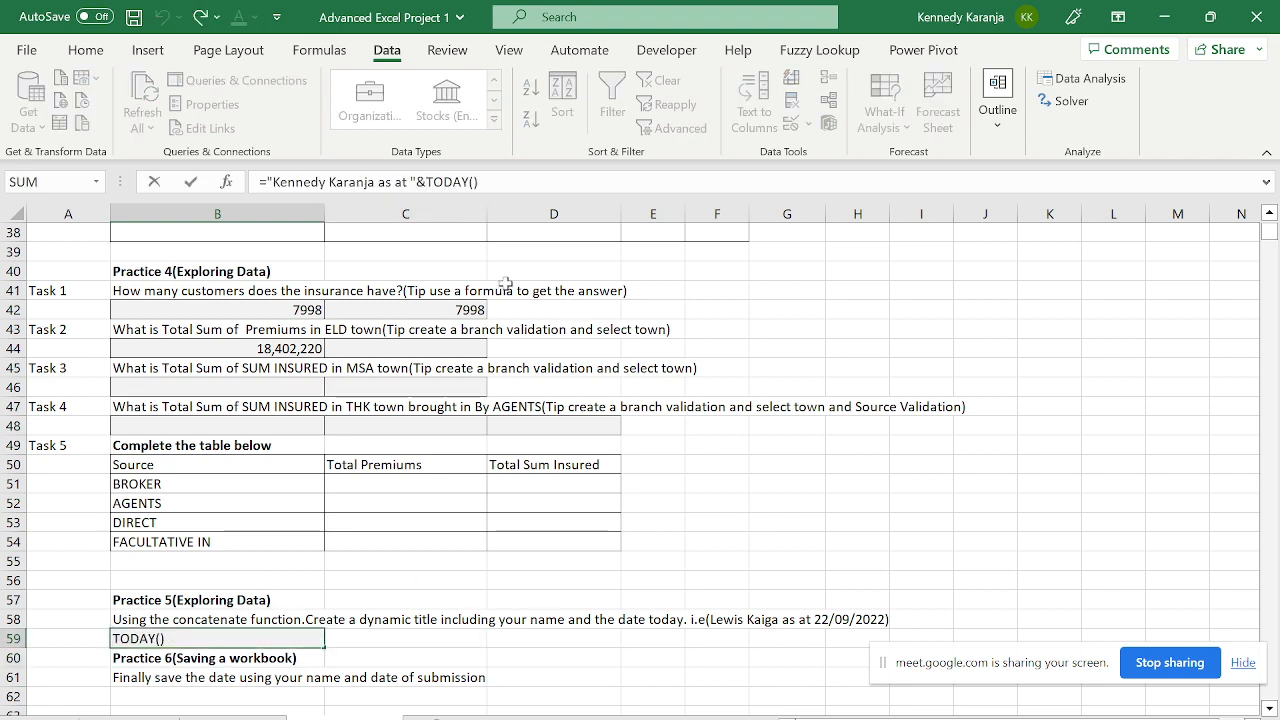
- Wrap TODAY() in TEXT with "dd/mm/yyyy" so B59 ends "as at 30/01/2023"
type("TEXT(T")
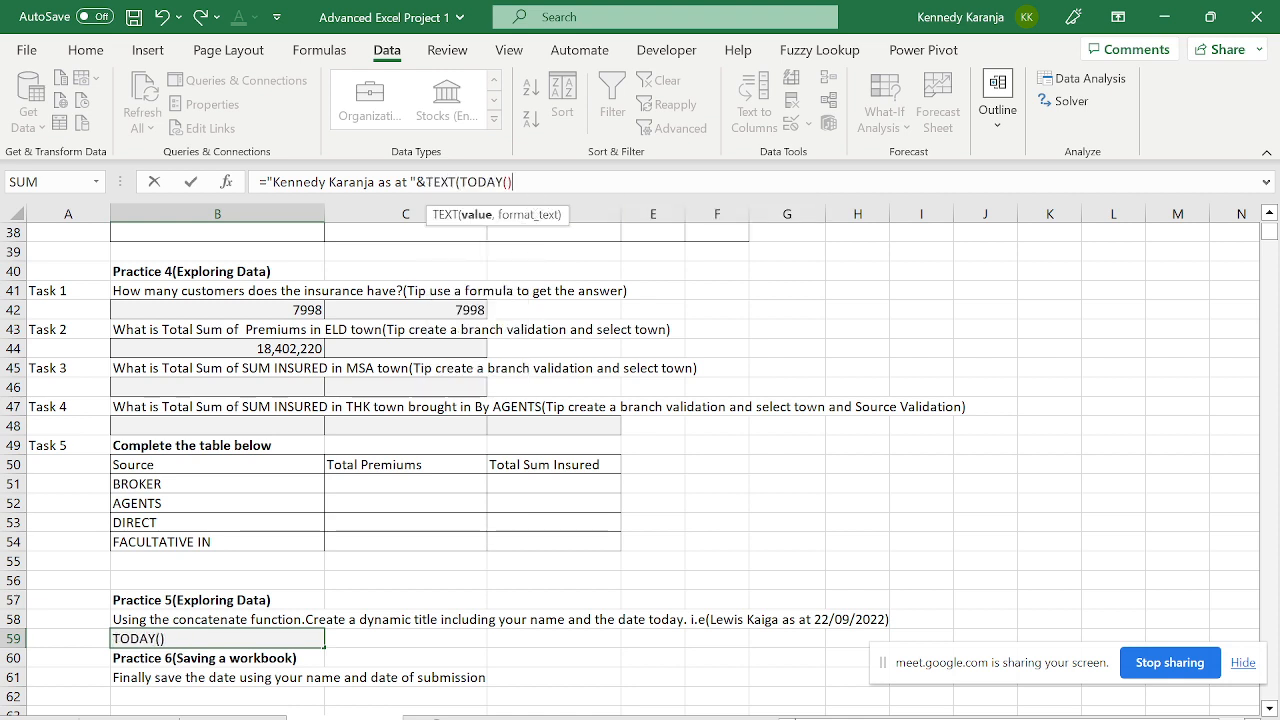
type(",")
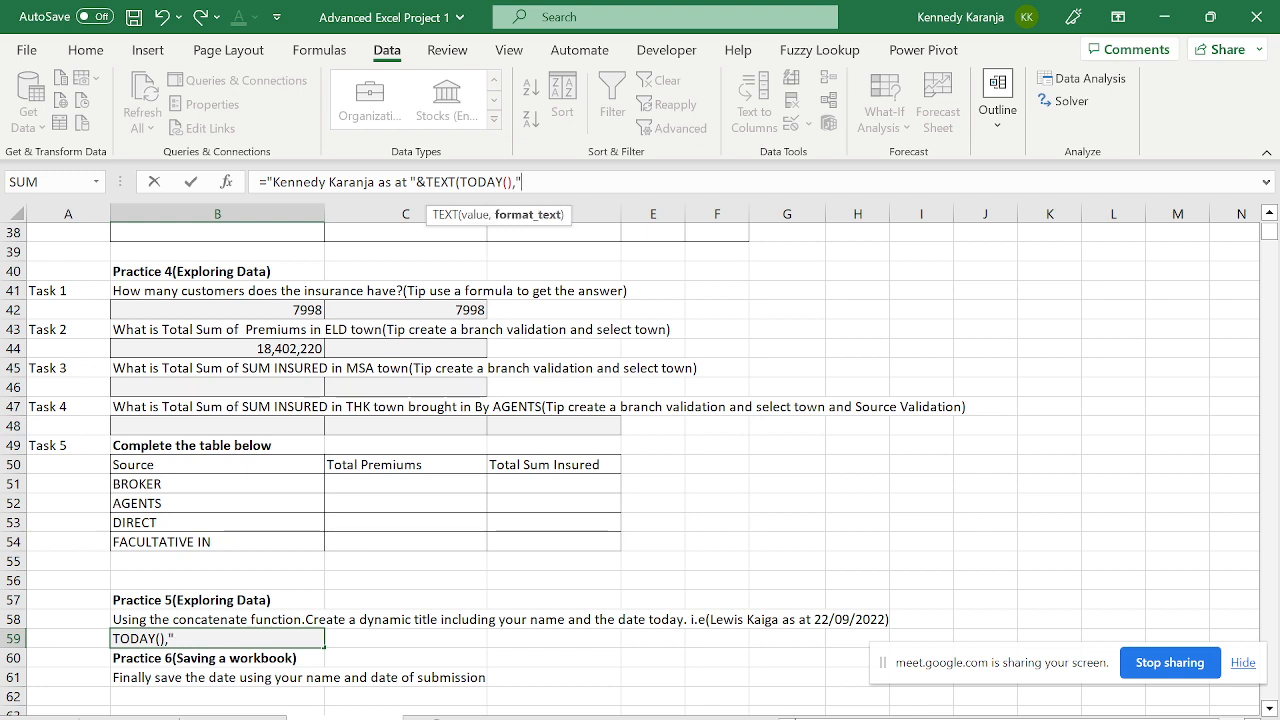
type("\"dd")
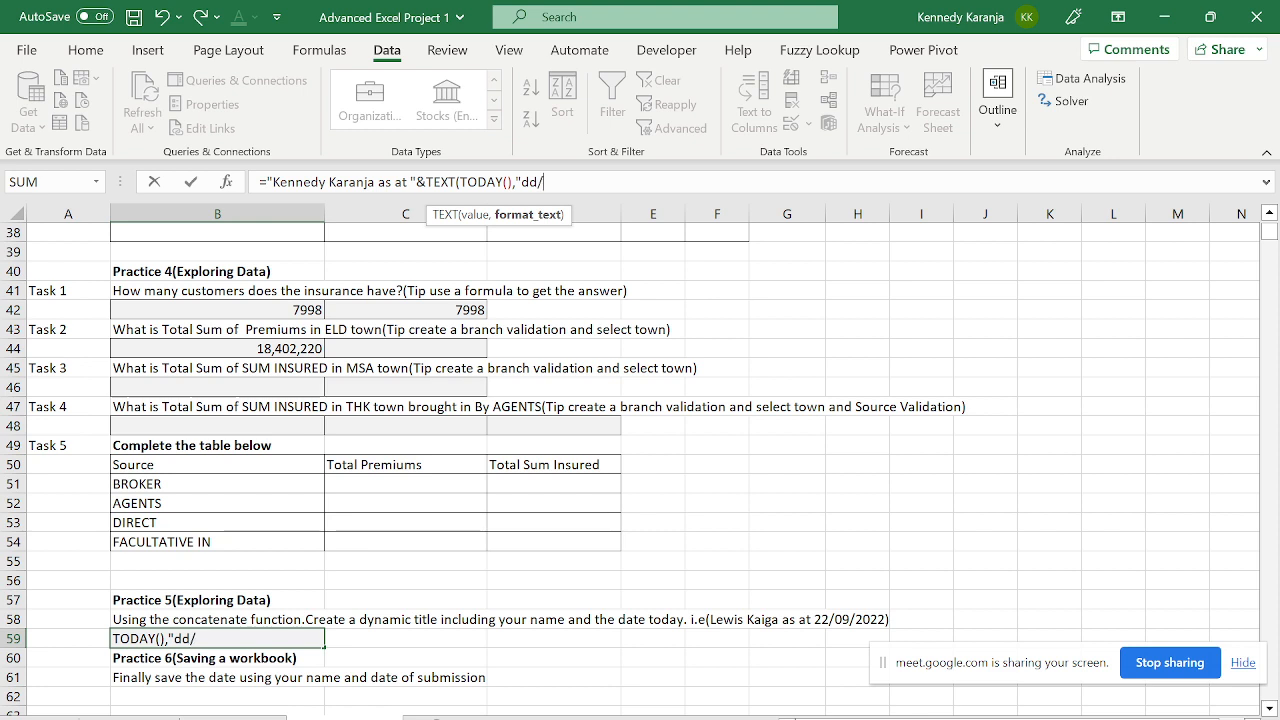
type("/mm/yyyy\"")
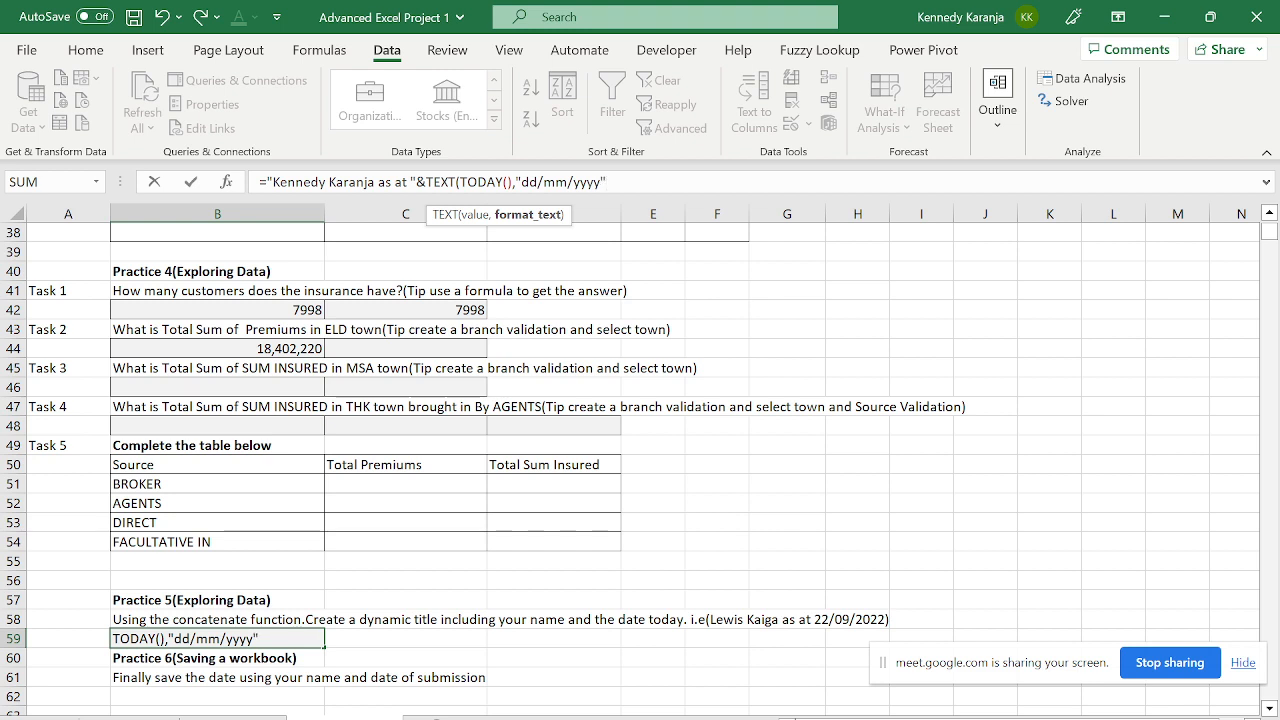
type(")")
key("Return")
key("Up")
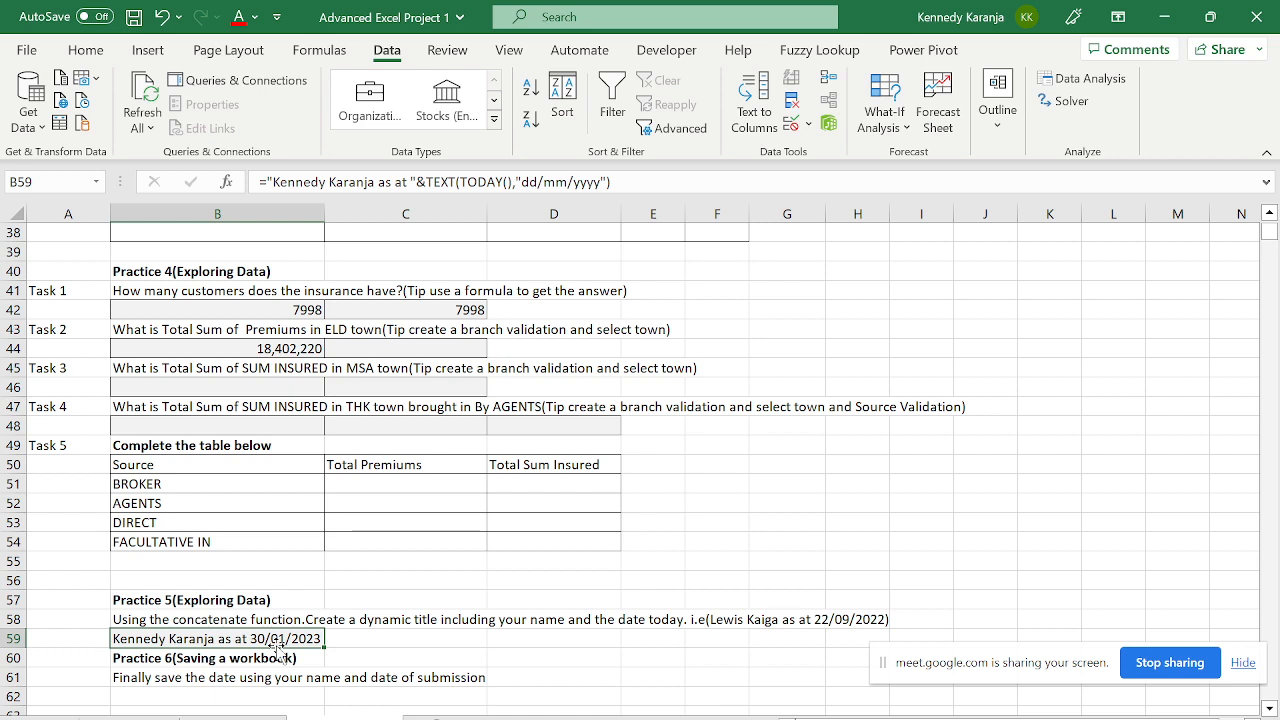
- Review the rows below the title, then save the Advanced Excel Project 1 workbook in place
key("Down")
key("Down")
key("Down")
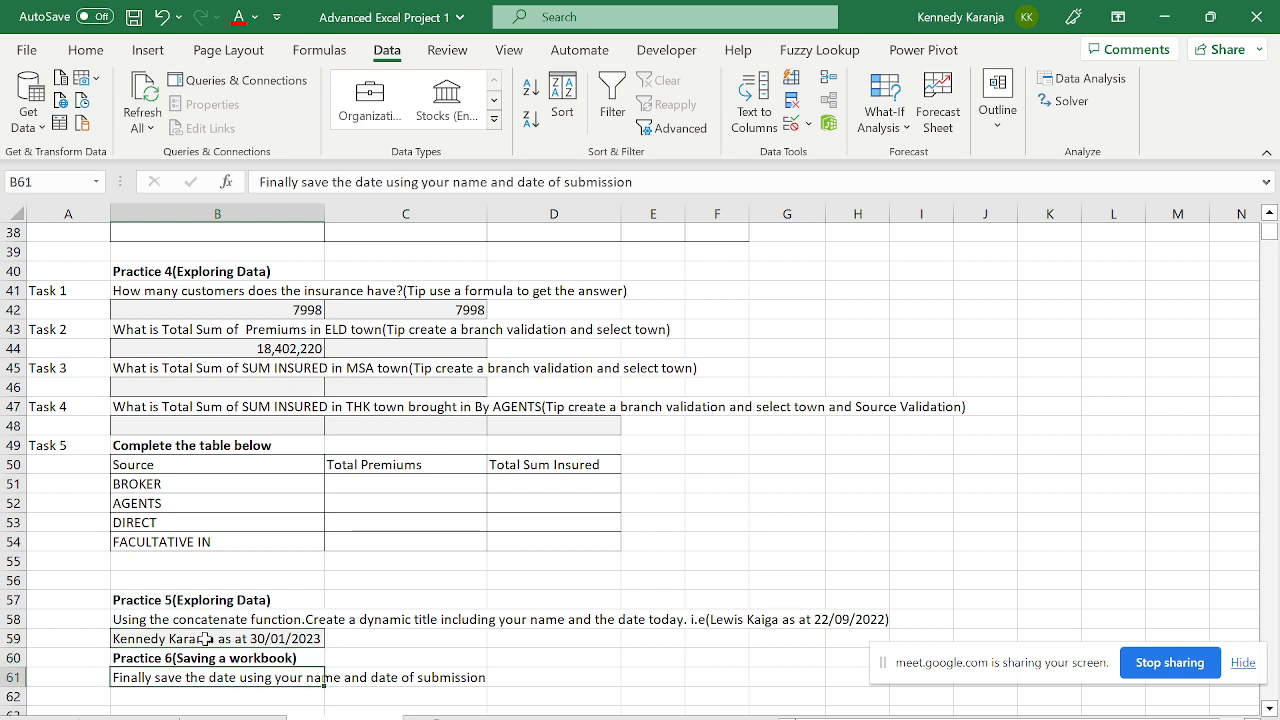
key("Up")
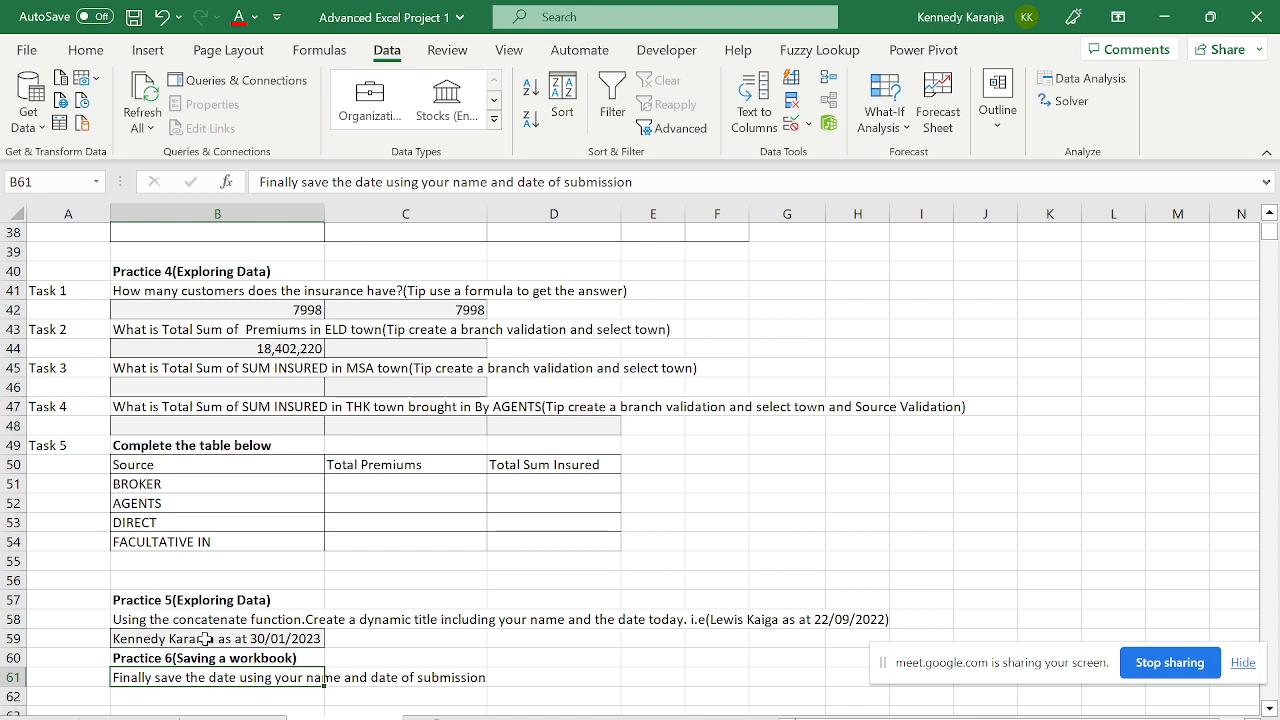
key("Down")
key("Up")
key("Down")
key("Down")
key("Down")
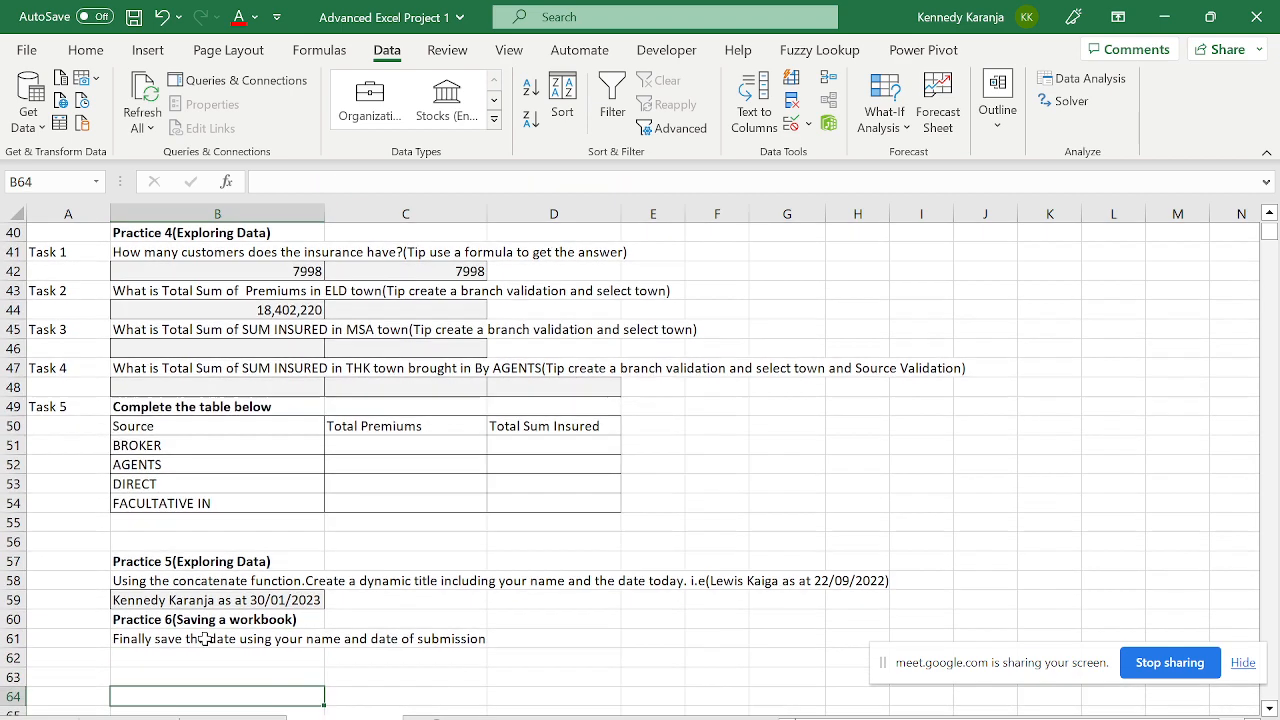
key("Up")
key("Up")
key("Up")
key("Up")
key("Up")
key("Up")
key("Up")
key("Up")
key("Up")
key("Up")
key("Up")
key("Up")
key("Up")
key("Up")
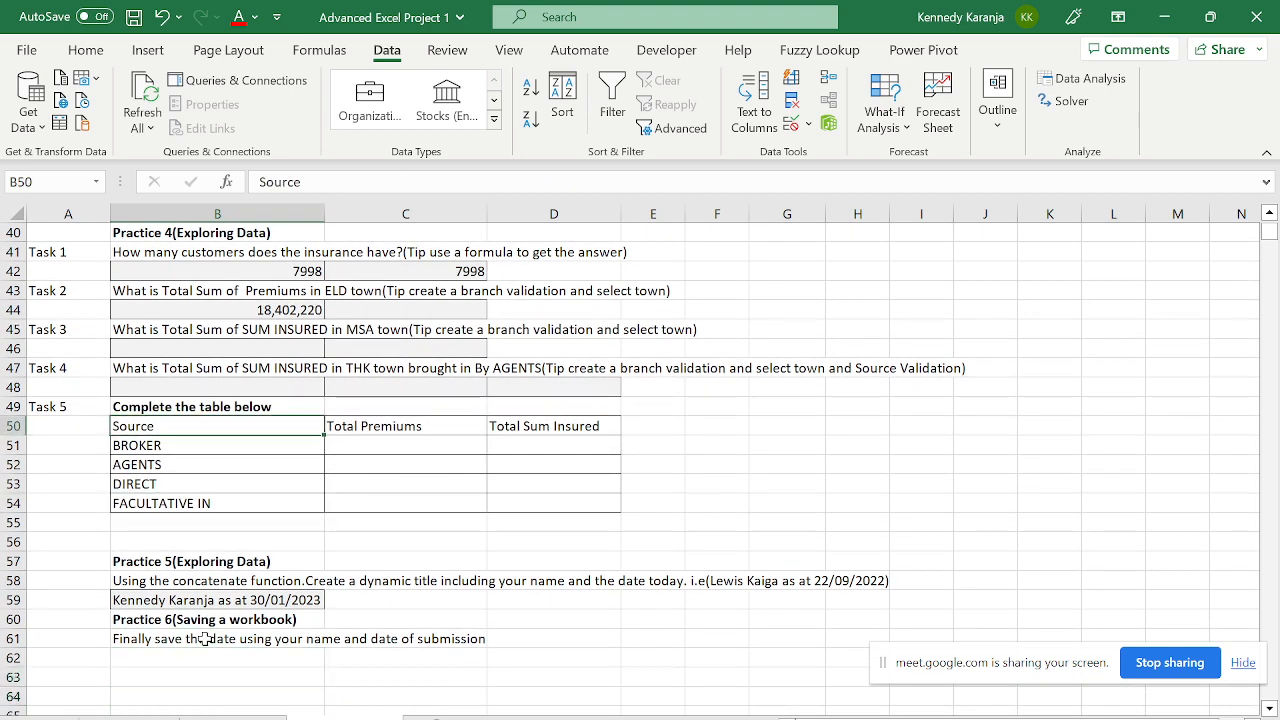
left_click(26, 52)
left_click(85, 323)
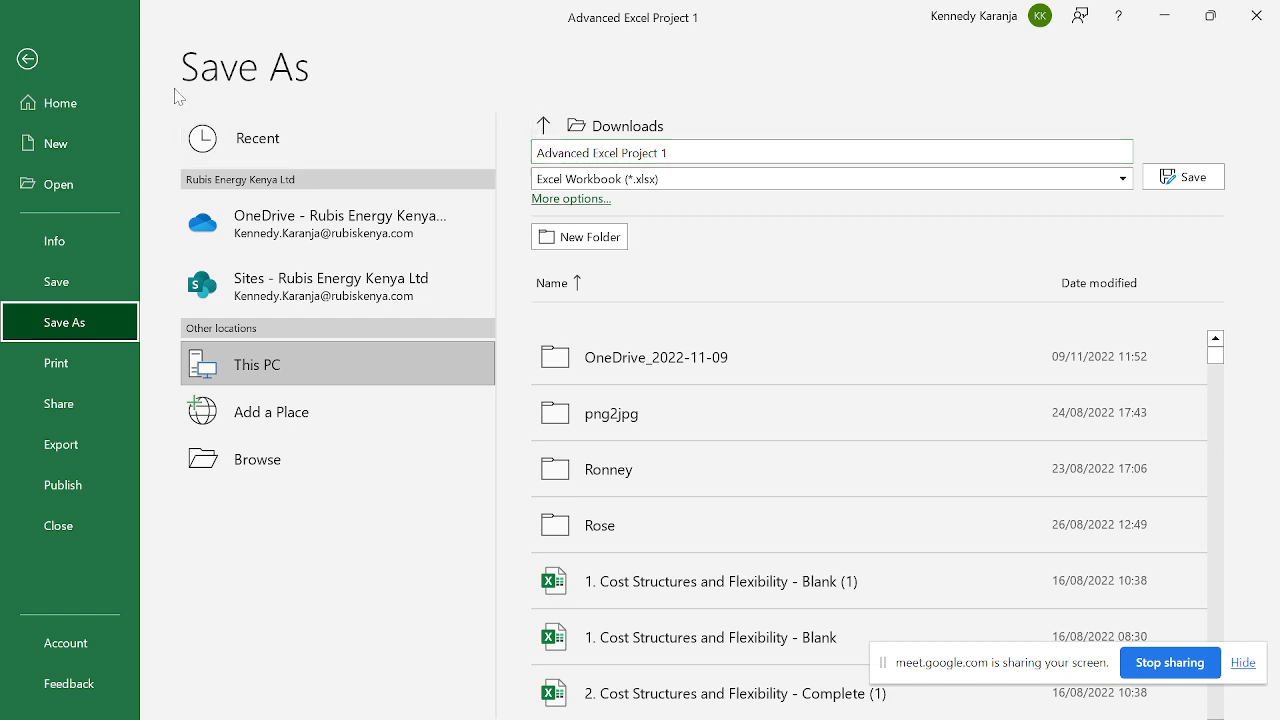
left_click(32, 60)
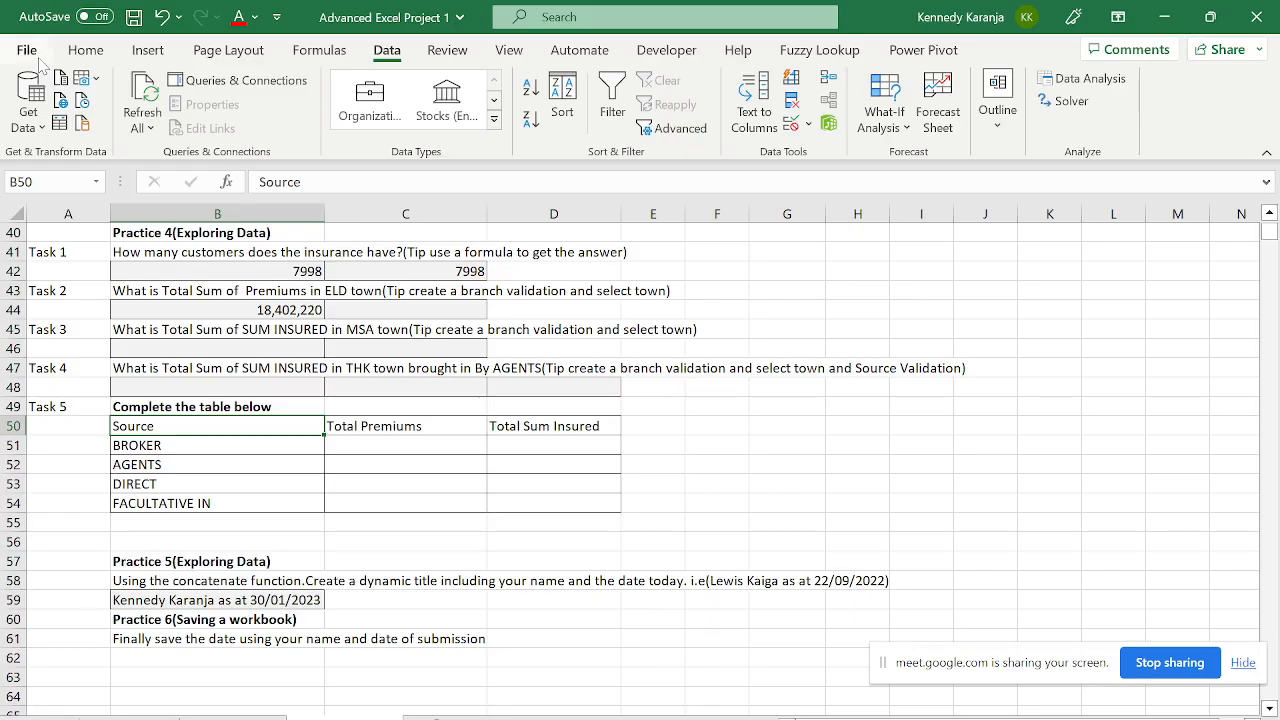
left_click(131, 14)
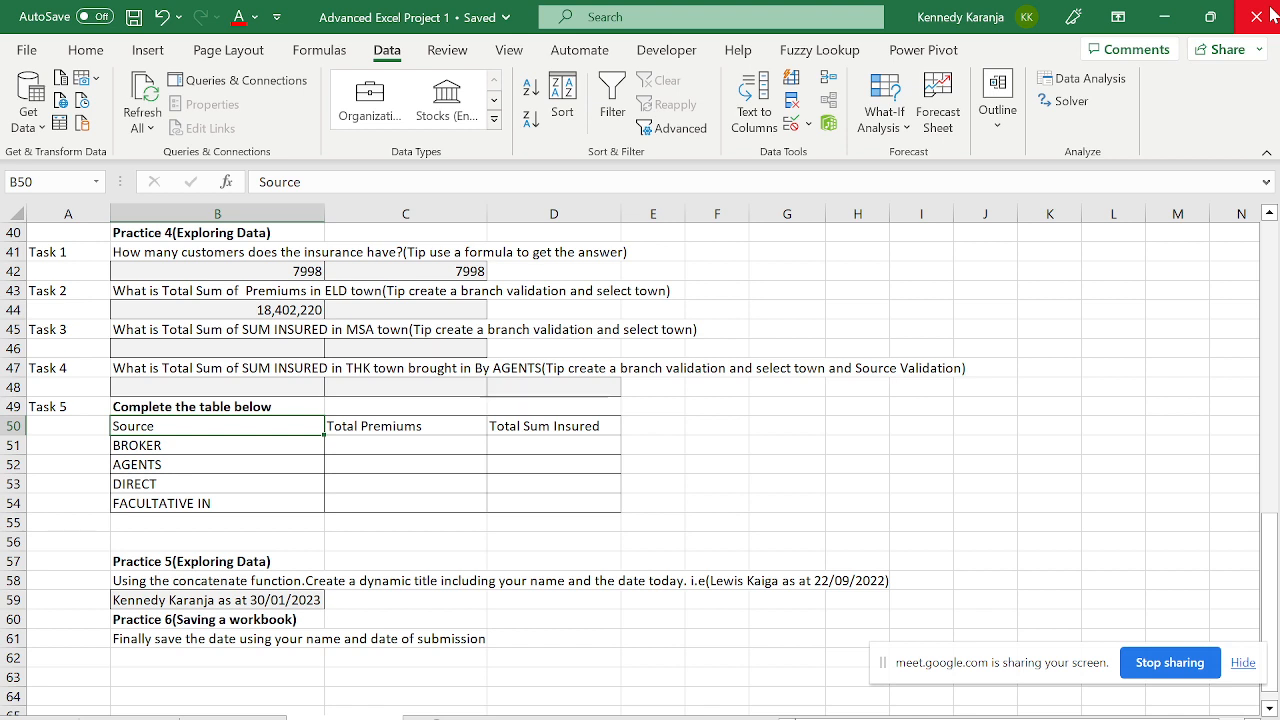
- Inspect the $C35 and D$34 parts of D35's mixed-reference formula =$C35*D$34, showing 200
left_click_drag(1266, 512, 1259, 474)
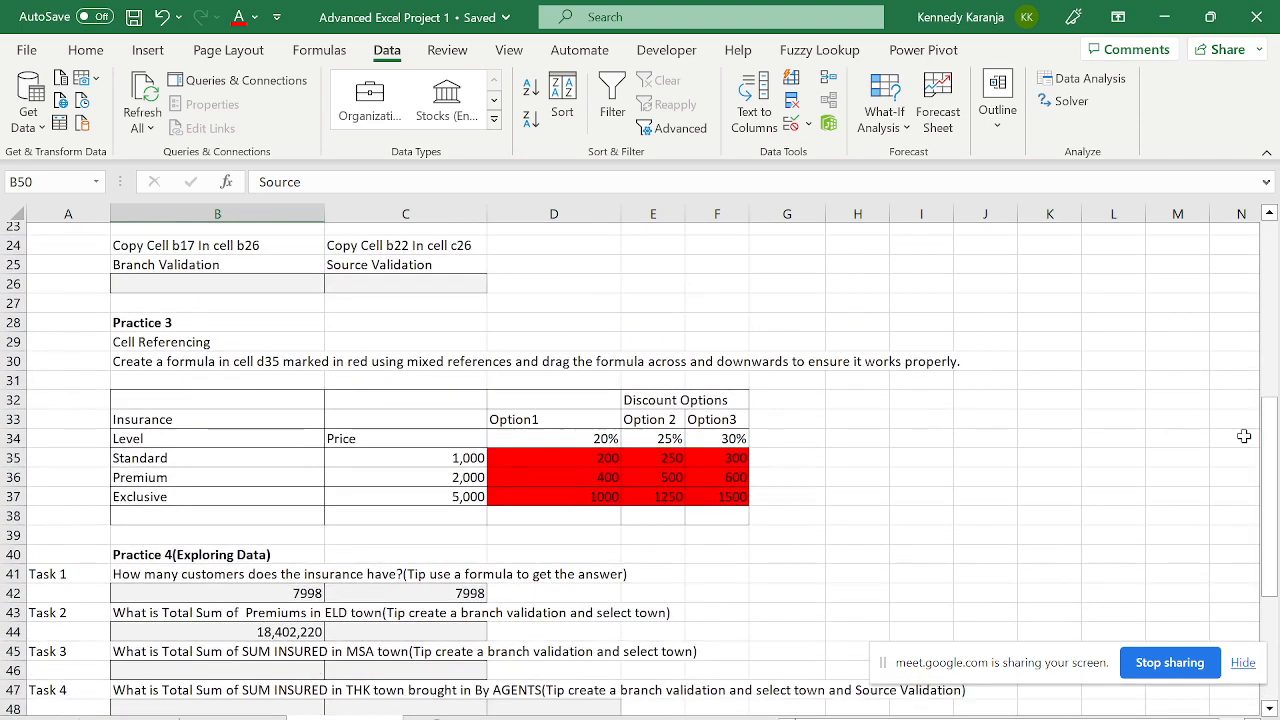
left_click(578, 455)
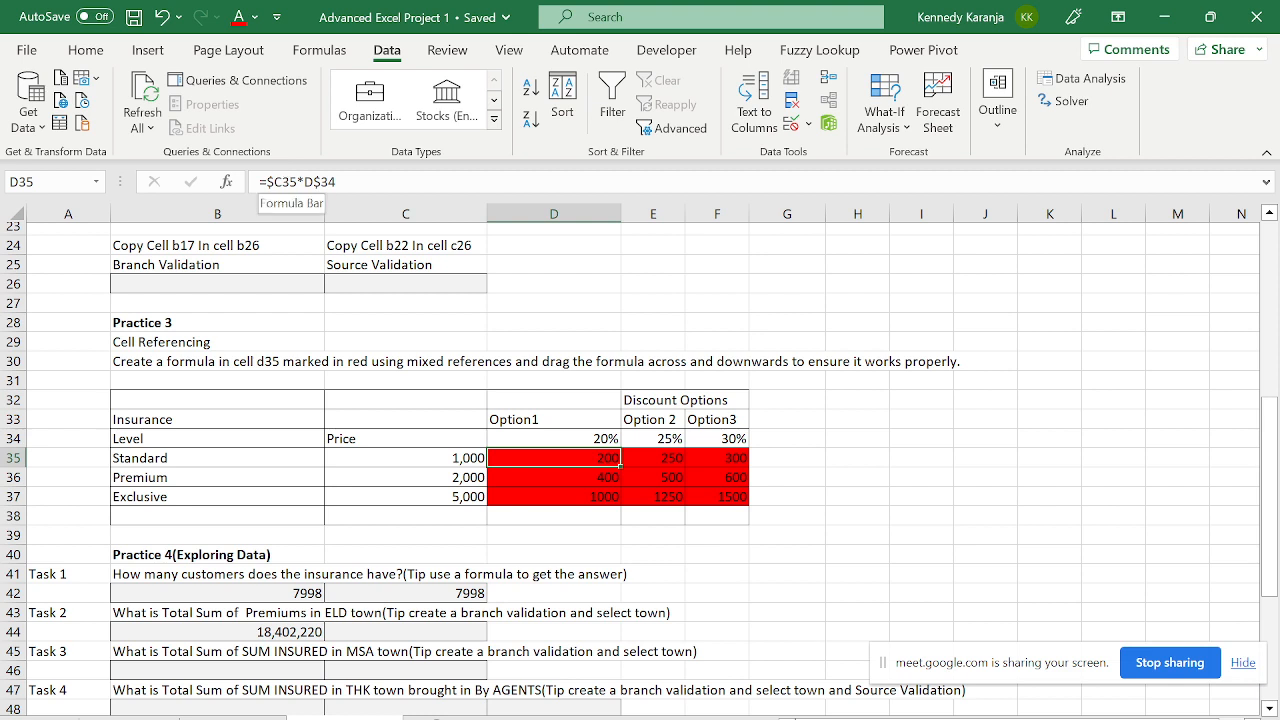
left_click_drag(297, 182, 259, 182)
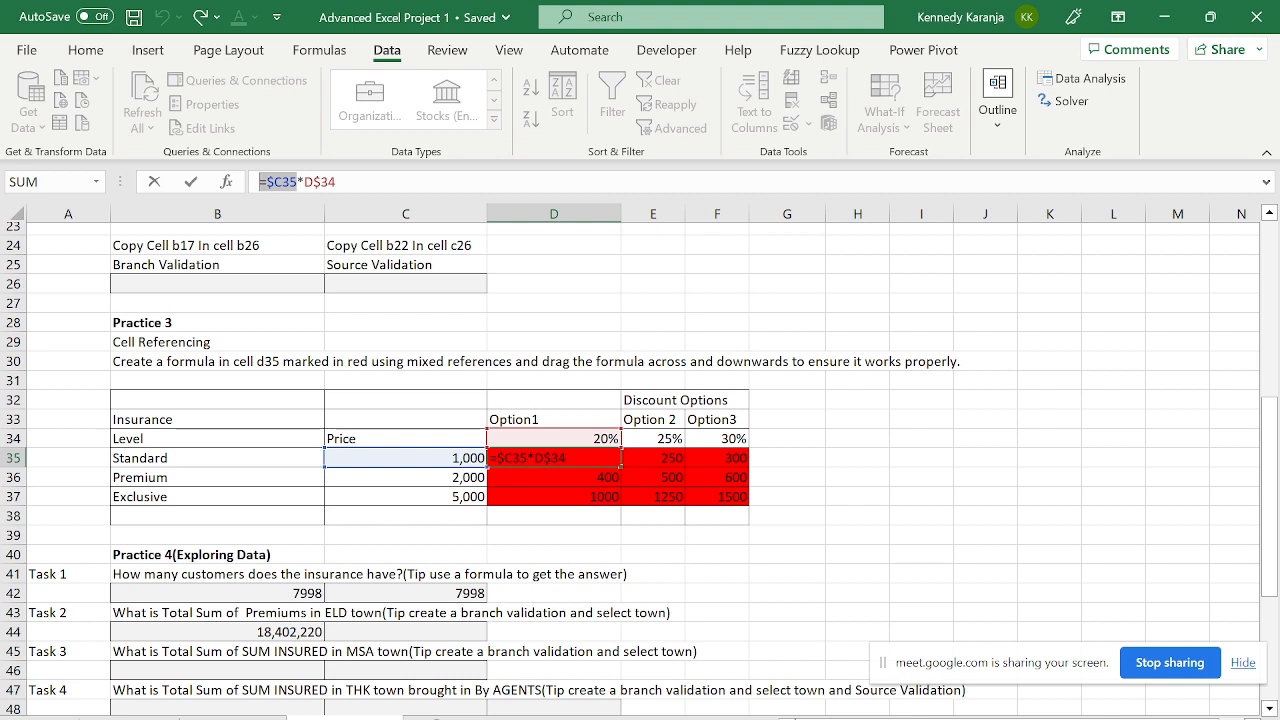
left_click_drag(313, 182, 336, 182)
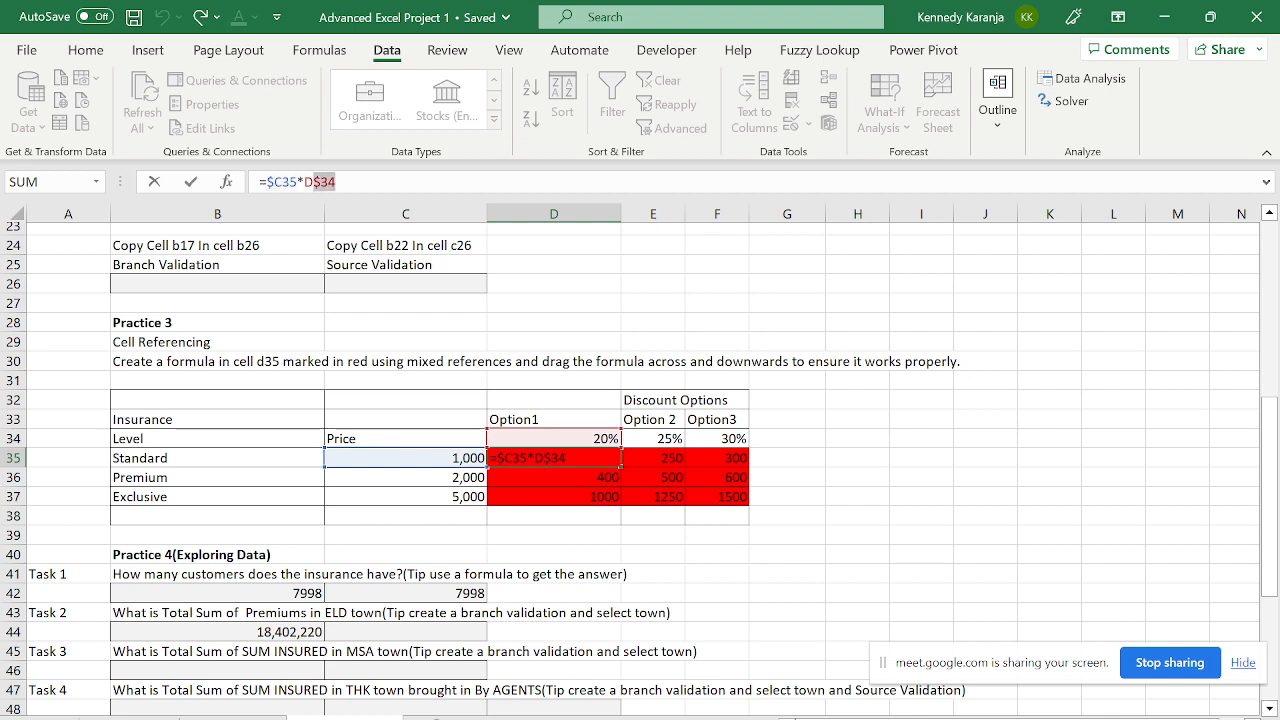
left_click(337, 182)
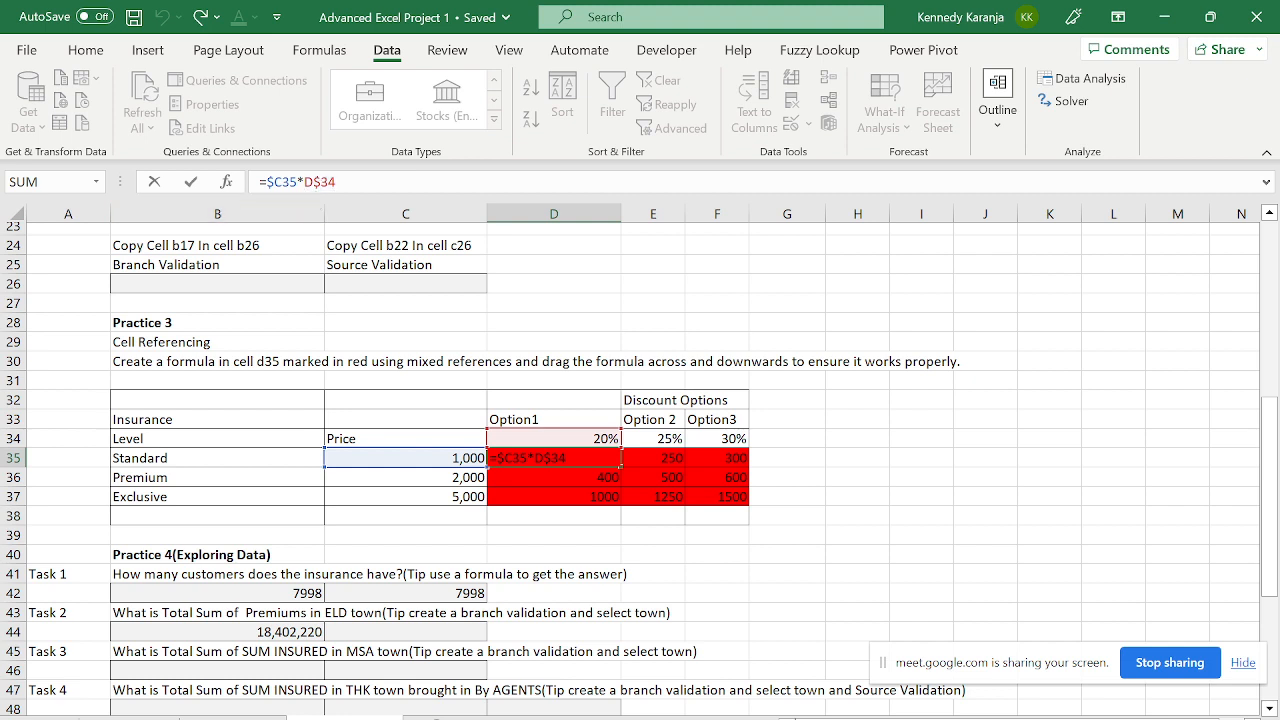
left_click_drag(321, 182, 337, 182)
left_click_drag(760, 323, 866, 320)
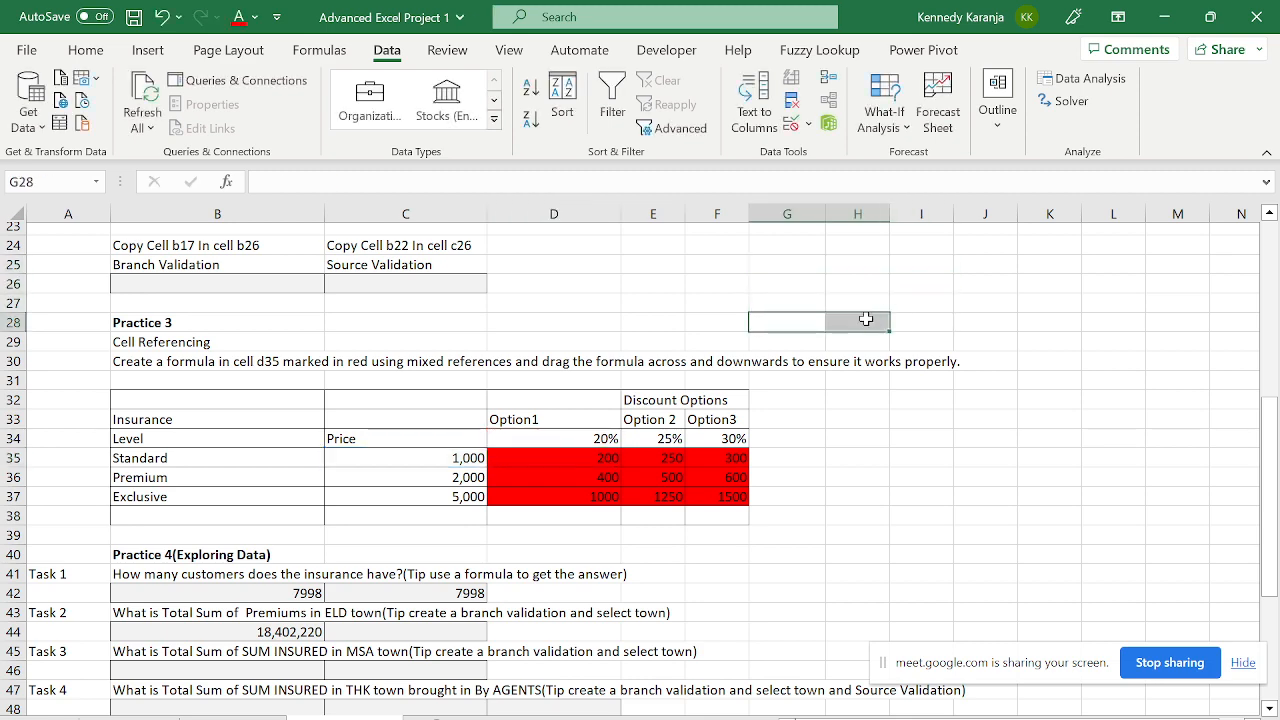
- Locate the ELD branch cell B17 and the Branch Validation cell B26
left_click(560, 331)
key("Up")
key("Up")
key("Up")
key("Up")
key("Up")
key("Up")
key("Up")
key("Up")
key("Up")
key("Up")
key("Up")
key("Up")
key("Up")
key("Up")
key("Up")
key("Up")
key("Up")
key("Up")
key("Up")
key("Up")
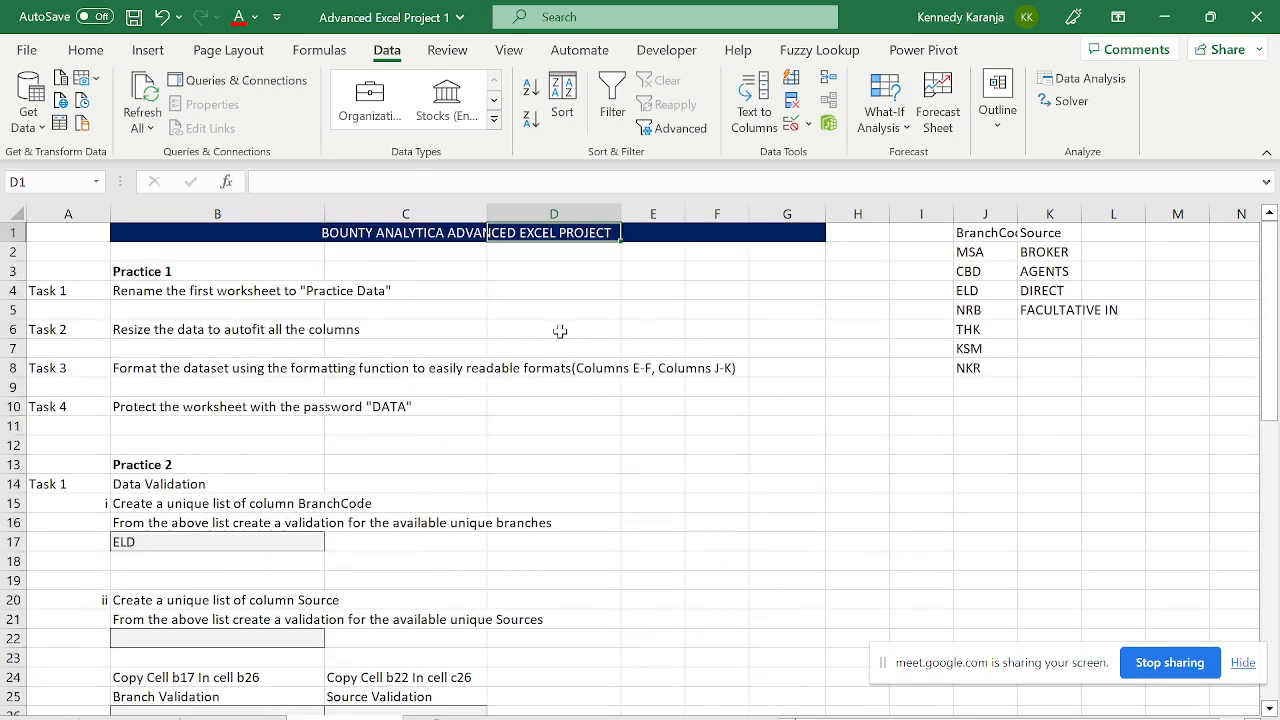
key("Left")
key("Left")
key("Left")
key("Down")
key("Down")
key("Down")
key("Down")
key("Down")
key("Down")
key("Down")
key("Down")
key("Down")
key("Down")
key("Down")
key("Down")
key("Down")
key("Down")
key("Down")
key("Down")
key("Down")
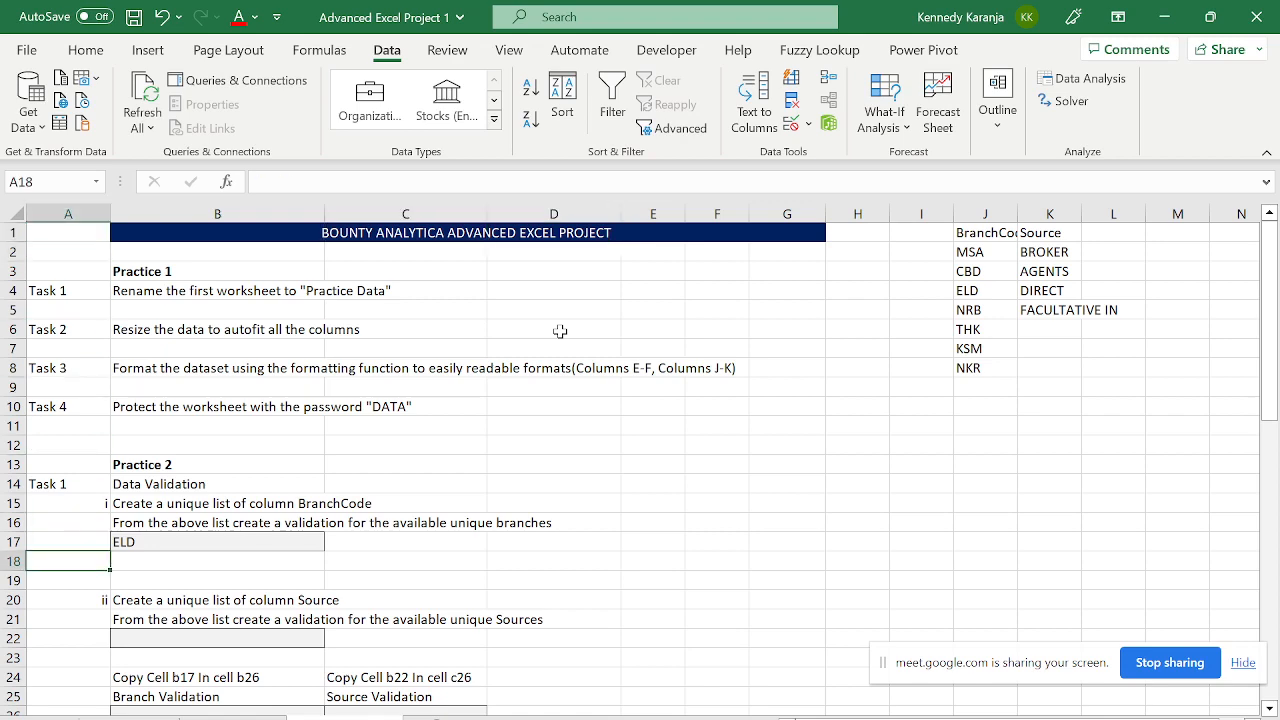
key("Right")
key("Up")
key("Down")
key("Down")
key("Down")
key("Down")
key("Down")
key("Down")
key("Down")
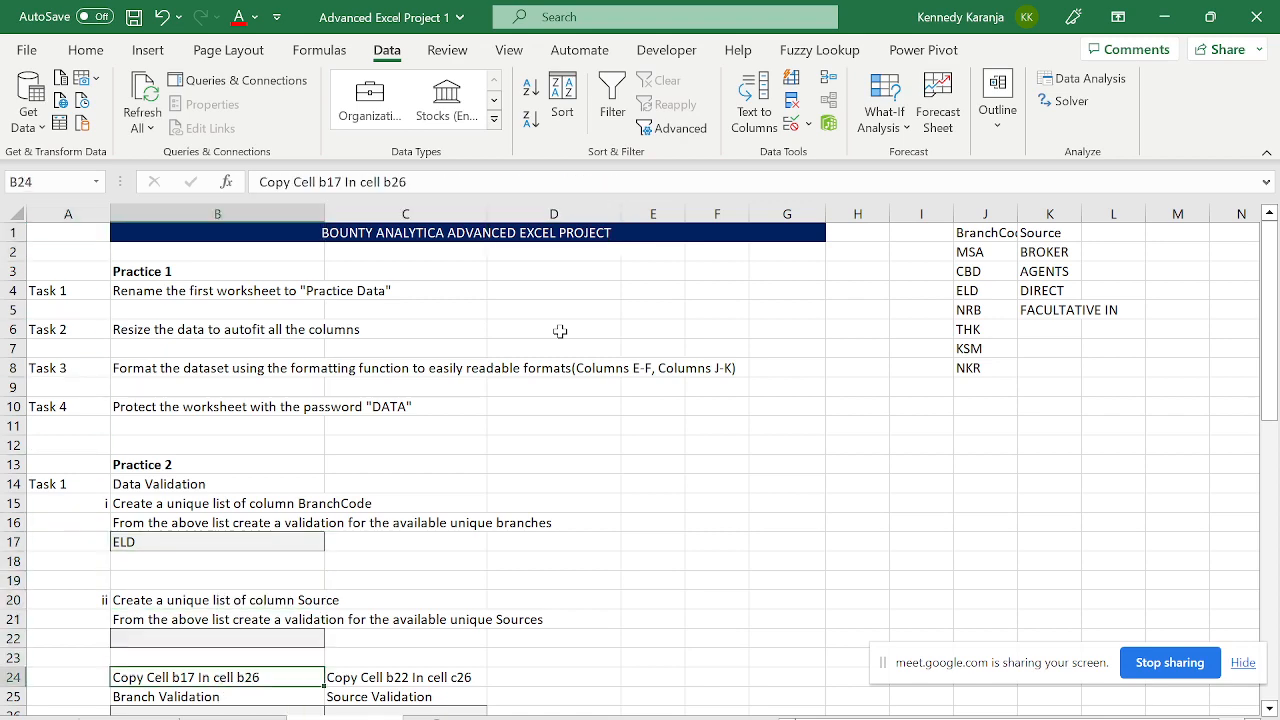
key("Down")
key("Down")
key("Down")
key("Down")
key("Down")
key("Up")
key("Up")
key("Up")
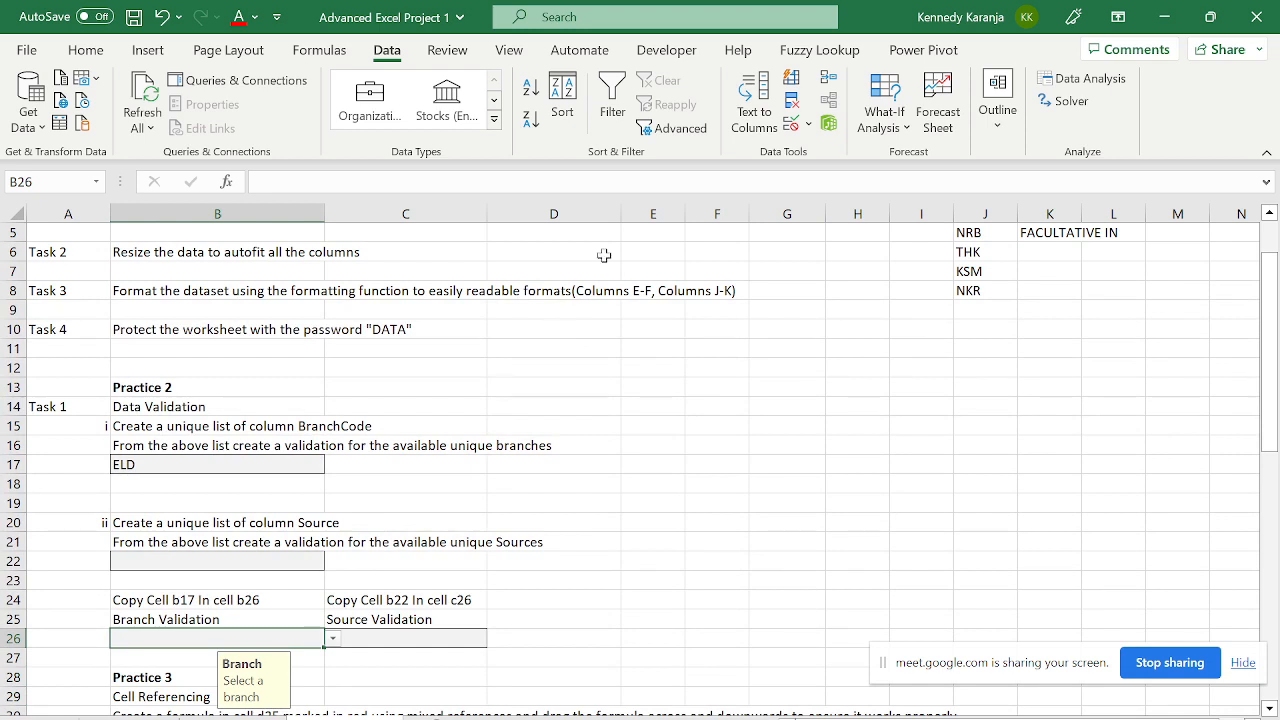
left_click(205, 469)
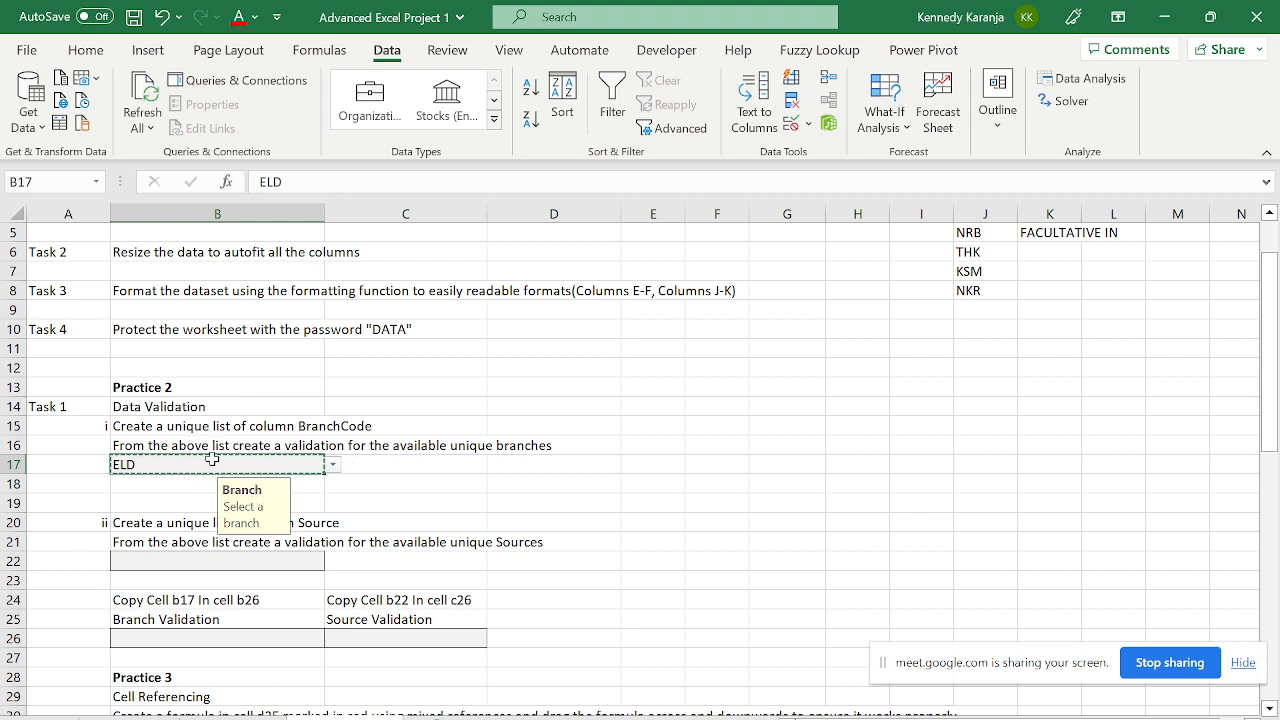
left_click(207, 638)
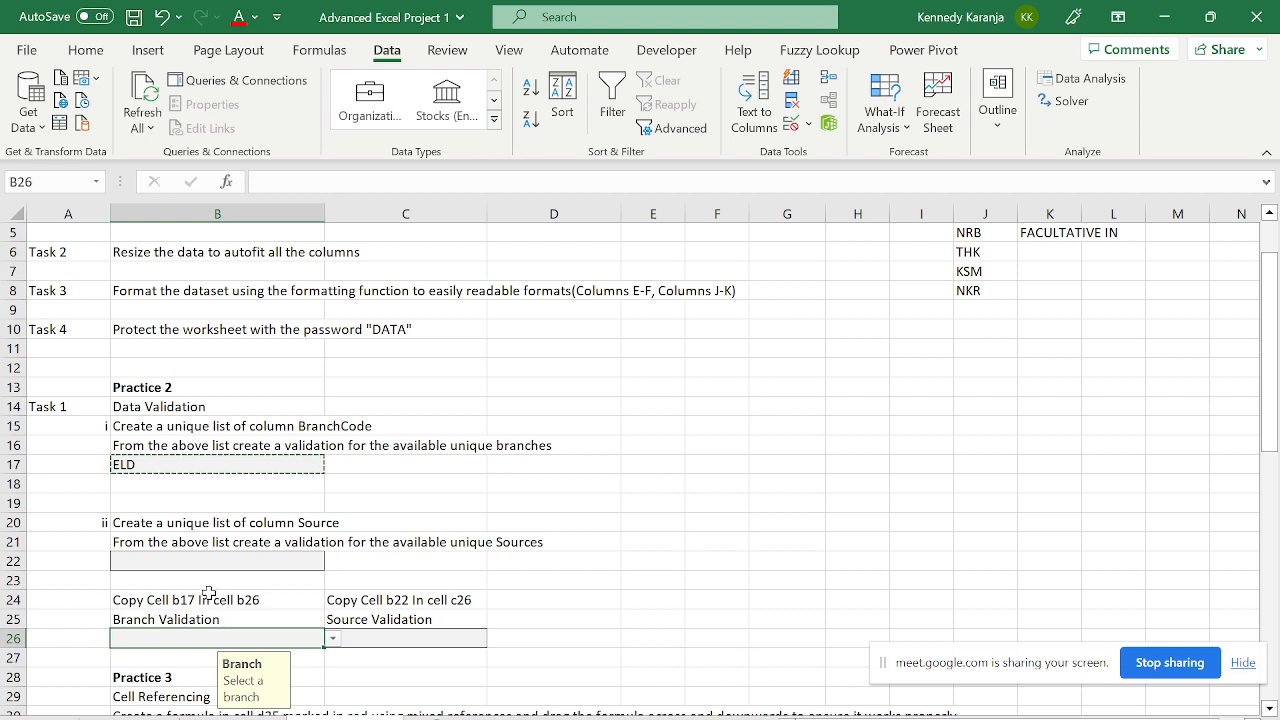
- Clear B26:D26 by pasting the blank cells E22:G22 over them
left_click(635, 564)
key("shift+Right")
key("shift+Right")
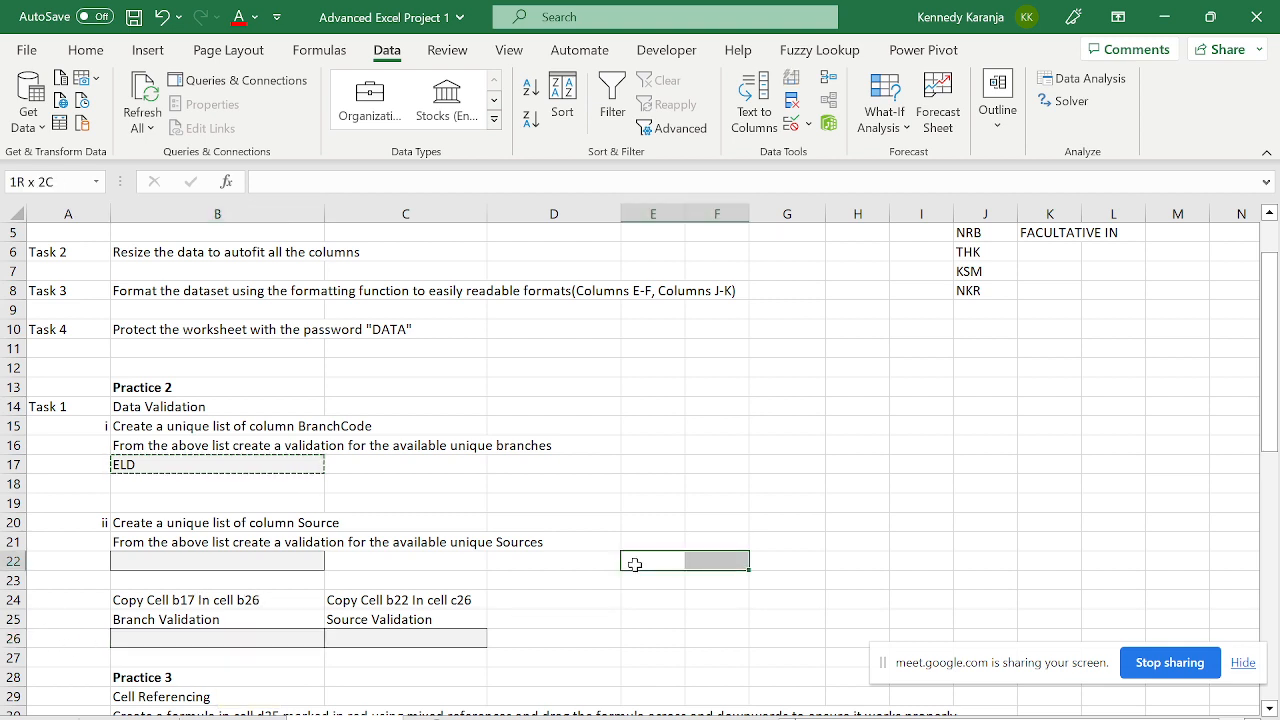
key("ctrl+c")
key("Down")
key("Down")
key("Down")
key("Left")
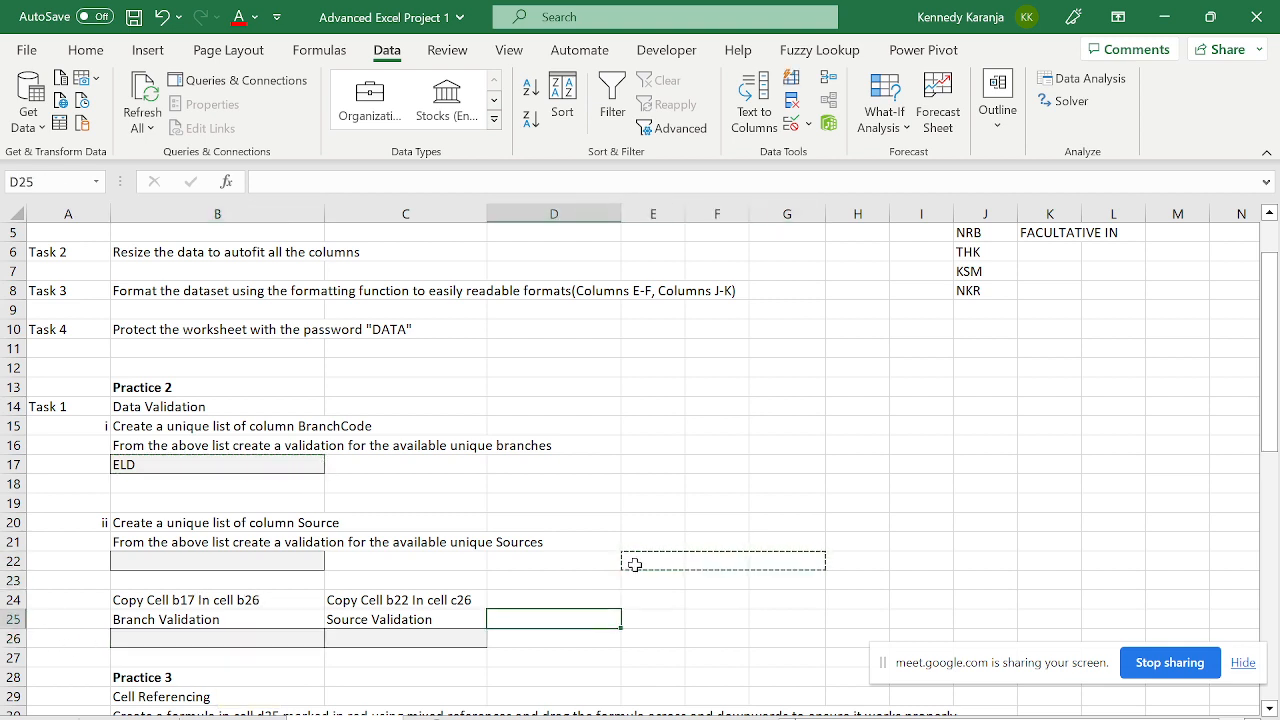
key("Left")
key("Left")
key("Down")
key("ctrl+v")
key("Down")
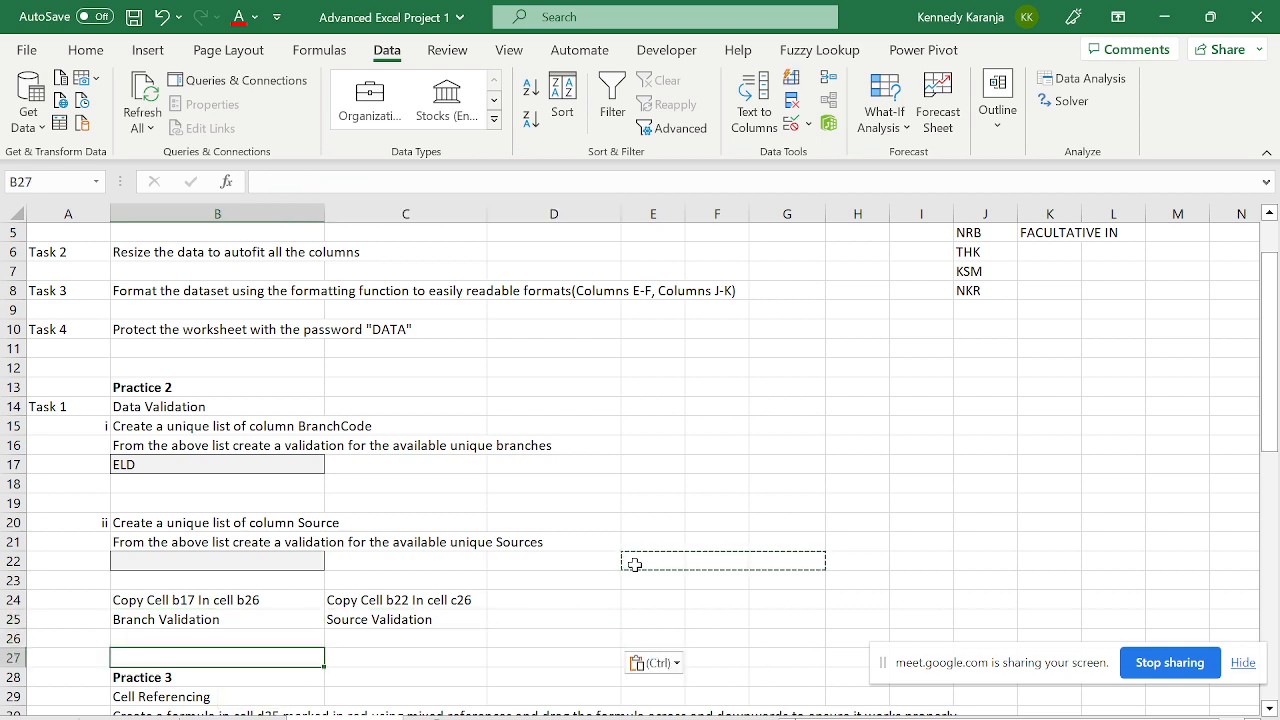
key("Up")
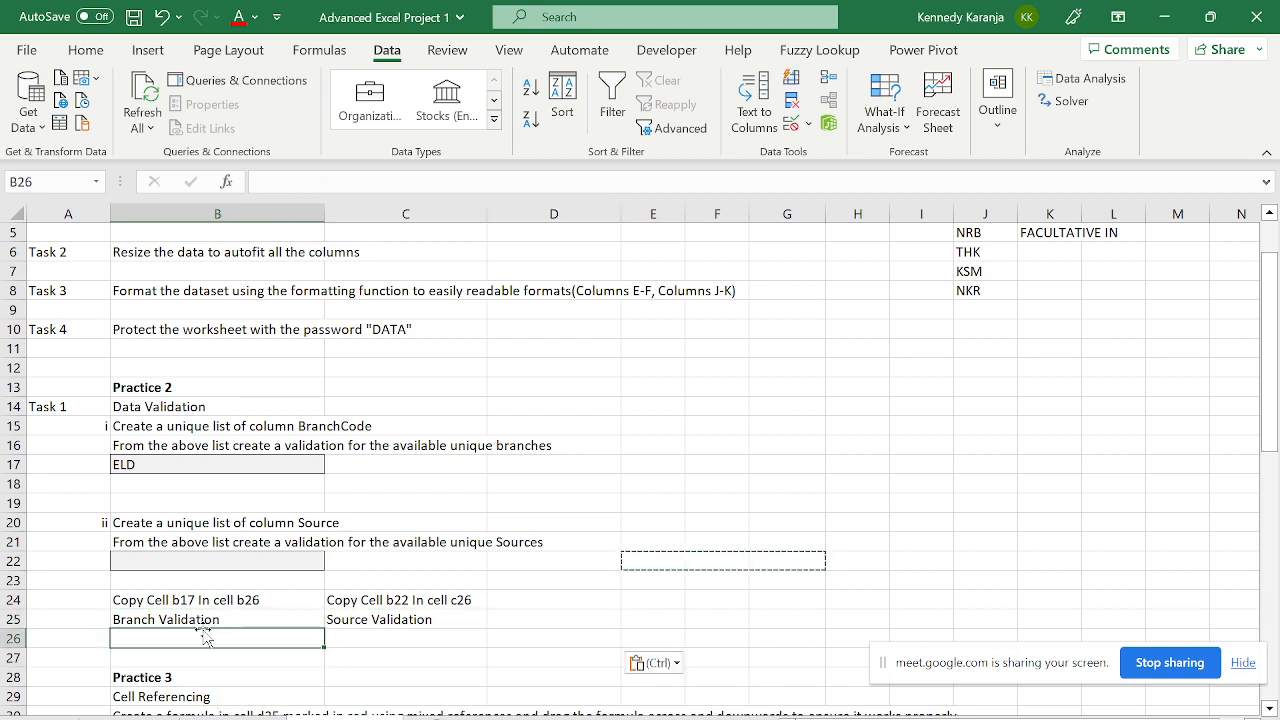
left_click(345, 638)
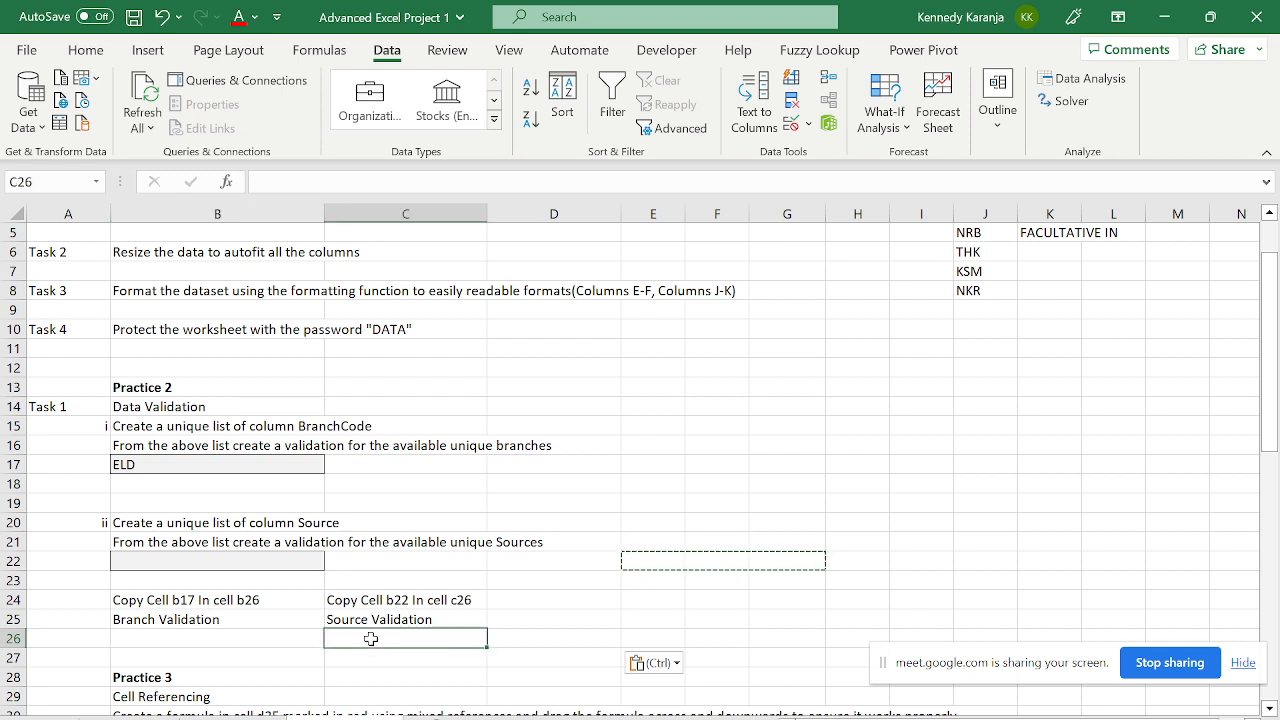
- Copy ELD from B17 into B26 with its branch dropdown and test the dropdown
left_click(150, 467)
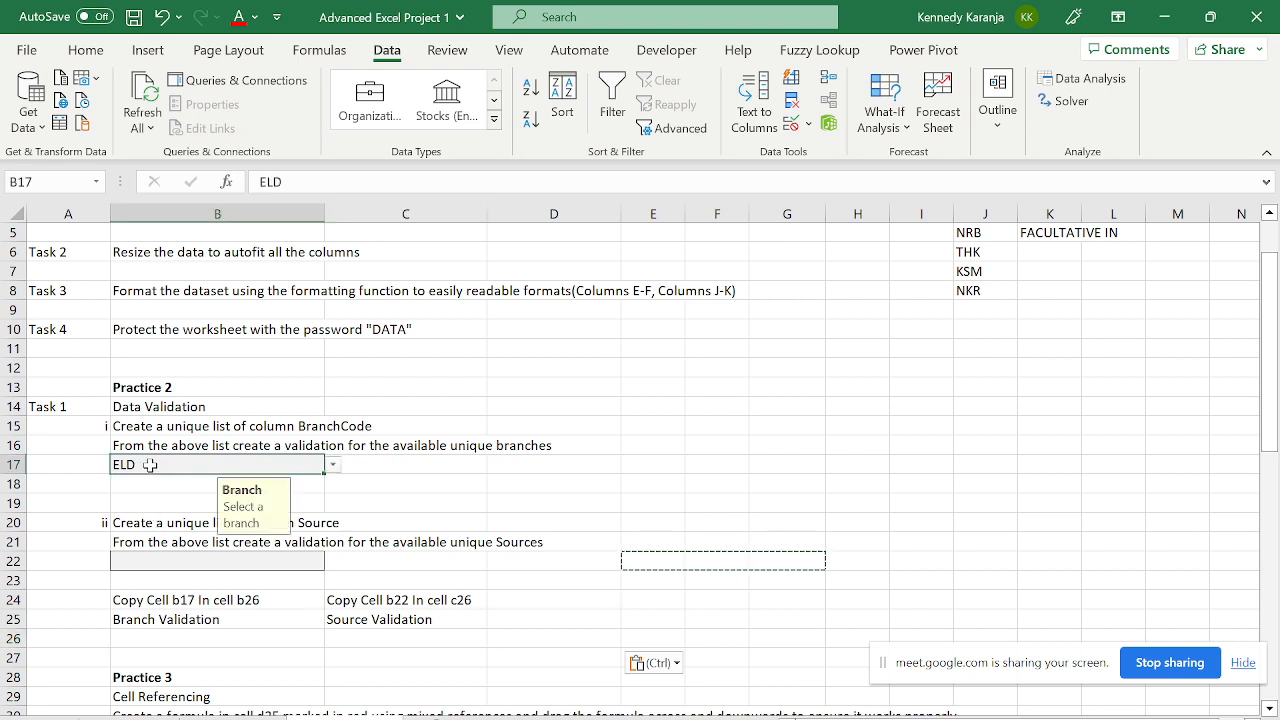
key("Escape")
key("Down")
key("Down")
key("Down")
key("Down")
key("Down")
key("Down")
key("Down")
key("Down")
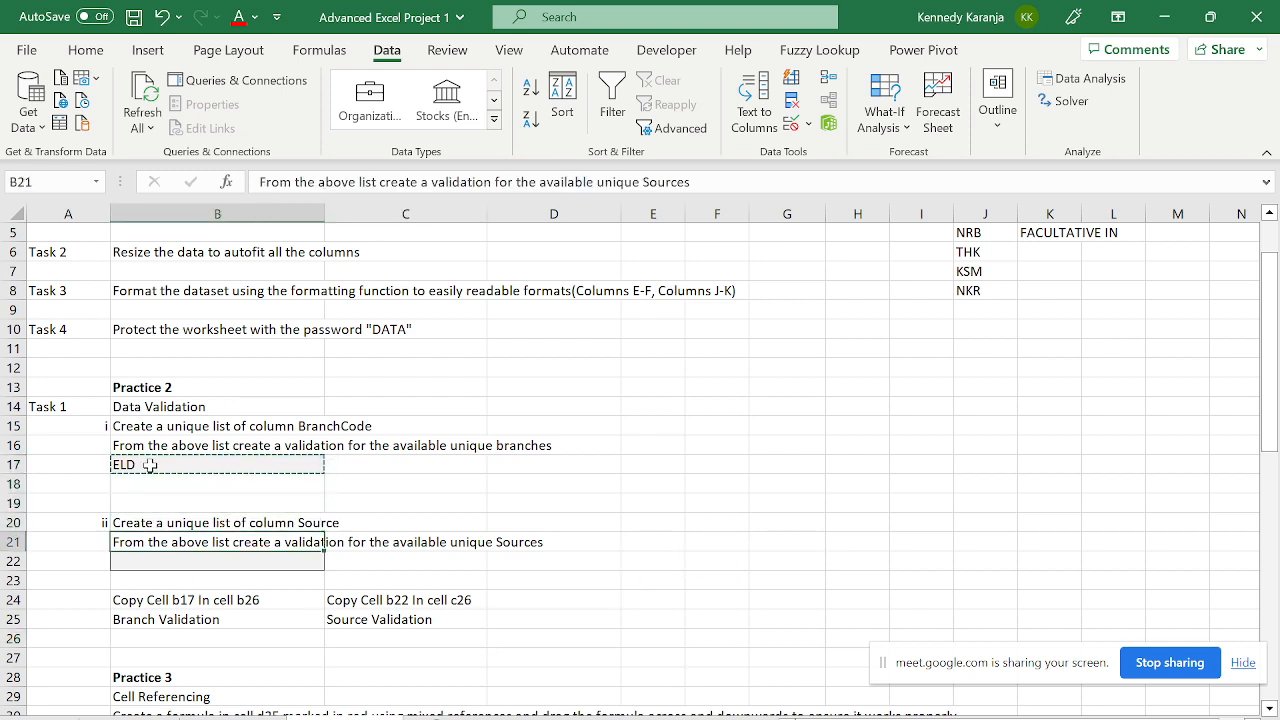
key("ctrl+v")
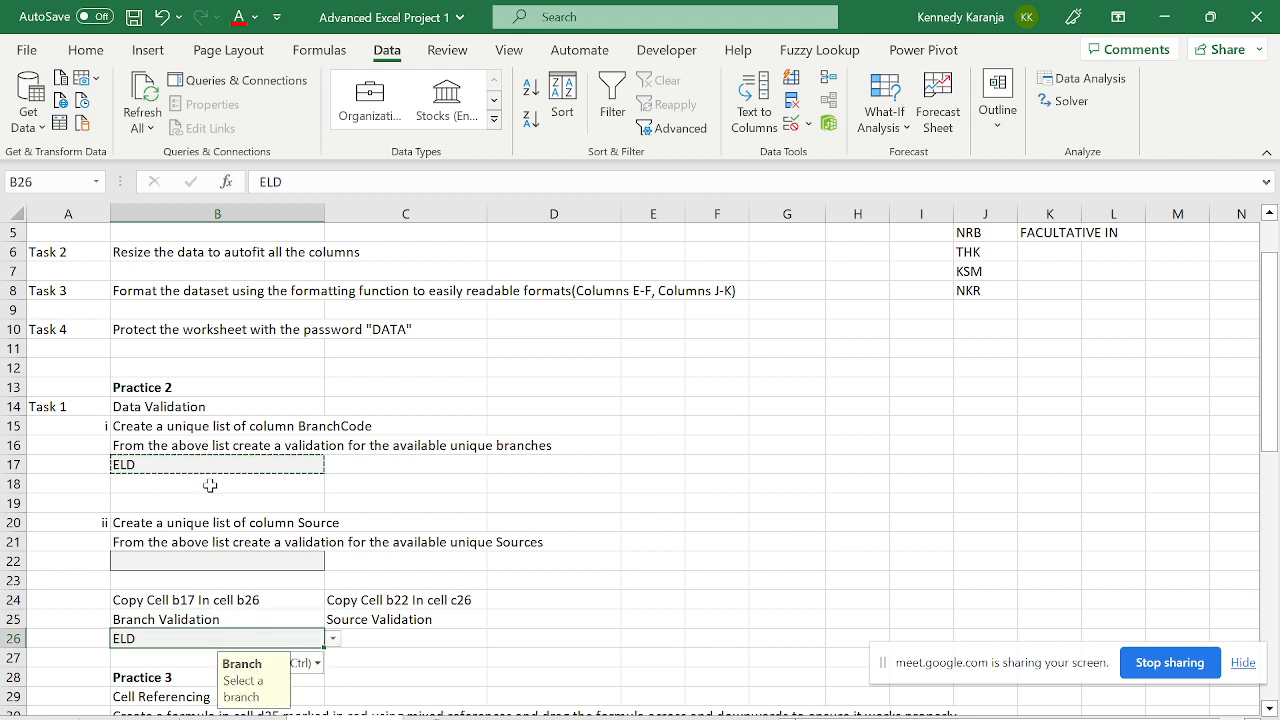
left_click(430, 684)
left_click(247, 638)
left_click(332, 639)
key("Escape")
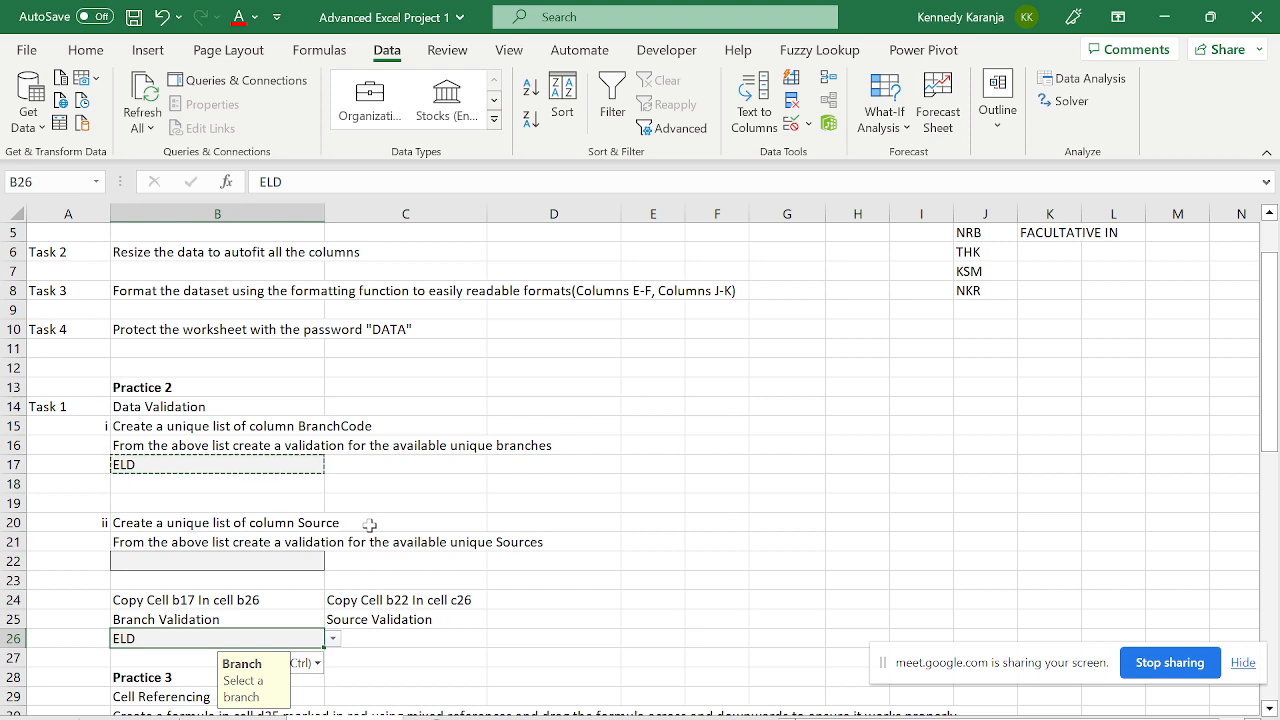
key("Down")
key("Down")
key("Down")
key("Down")
key("Down")
key("Down")
key("Down")
key("Down")
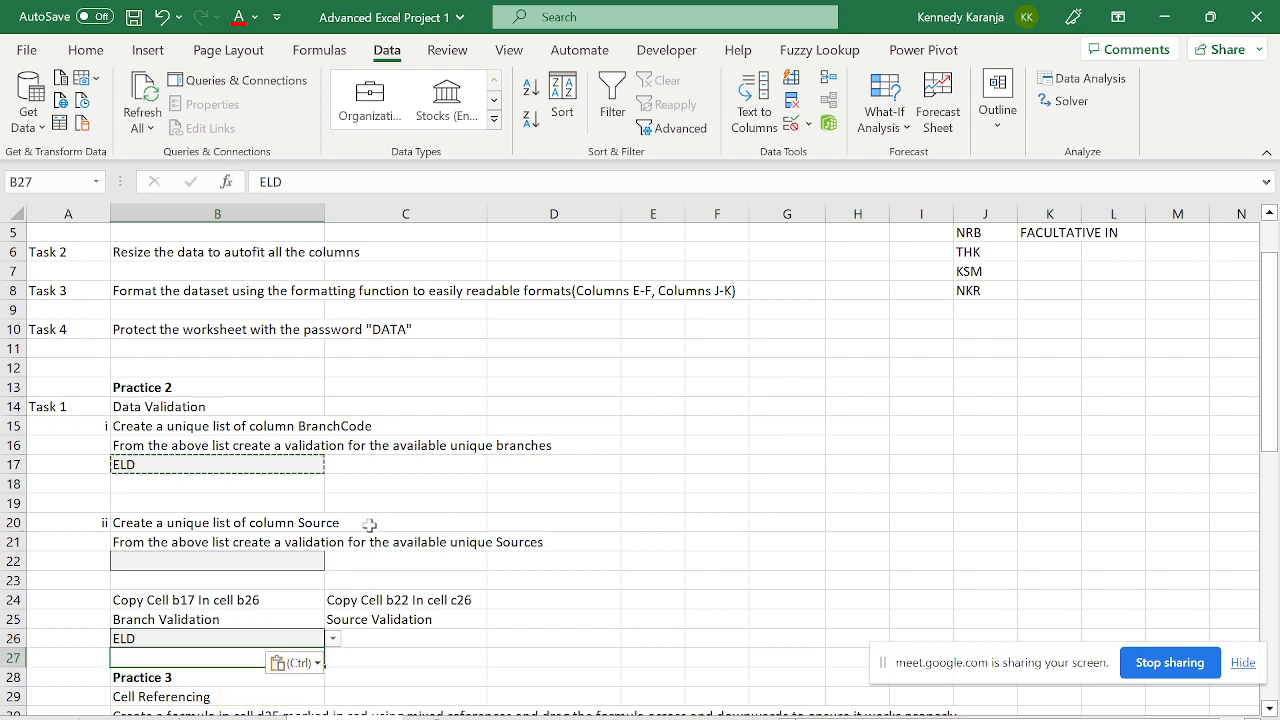
key("Down")
key("Down")
key("Down")
key("Down")
key("Down")
key("Down")
key("Down")
key("Down")
key("Down")
key("Down")
key("Down")
key("Down")
key("Down")
key("Down")
key("Down")
key("Down")
key("Down")
key("Down")
key("Down")
key("Down")
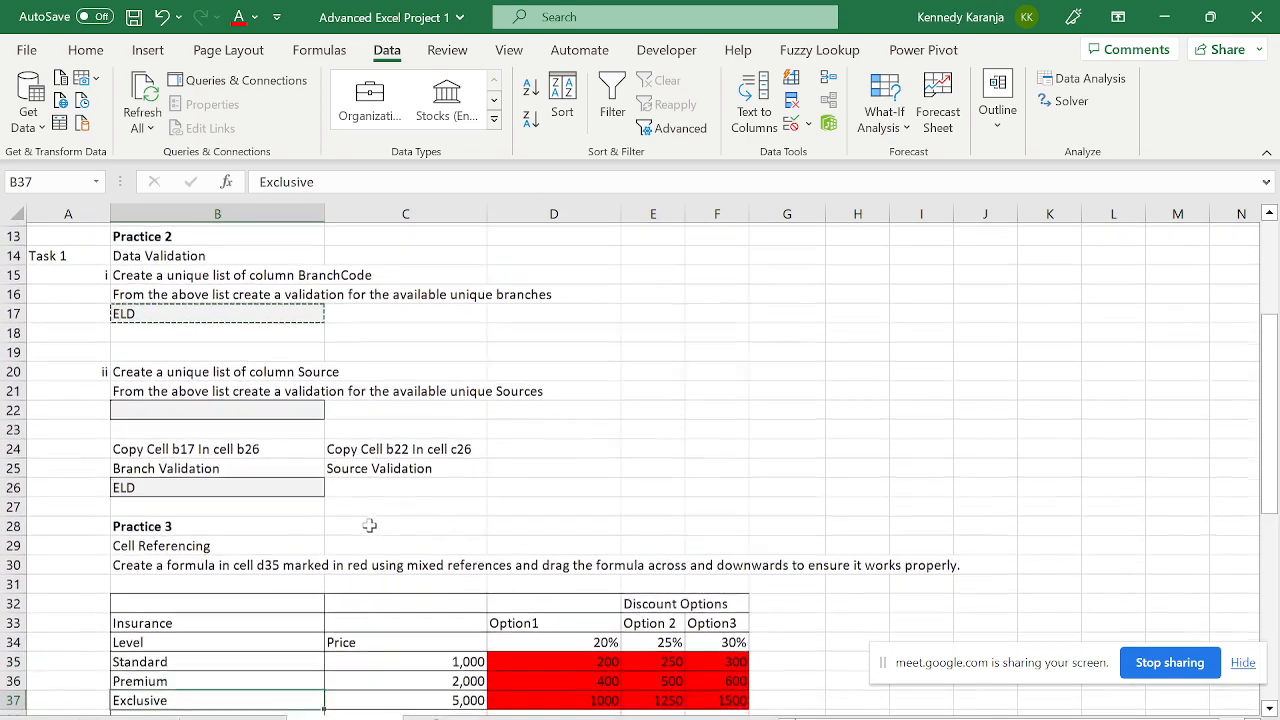
key("Down")
key("Down")
key("Down")
key("Down")
key("Down")
key("Down")
key("Down")
key("Down")
key("Down")
key("Down")
key("Down")
key("Down")
key("Down")
key("Down")
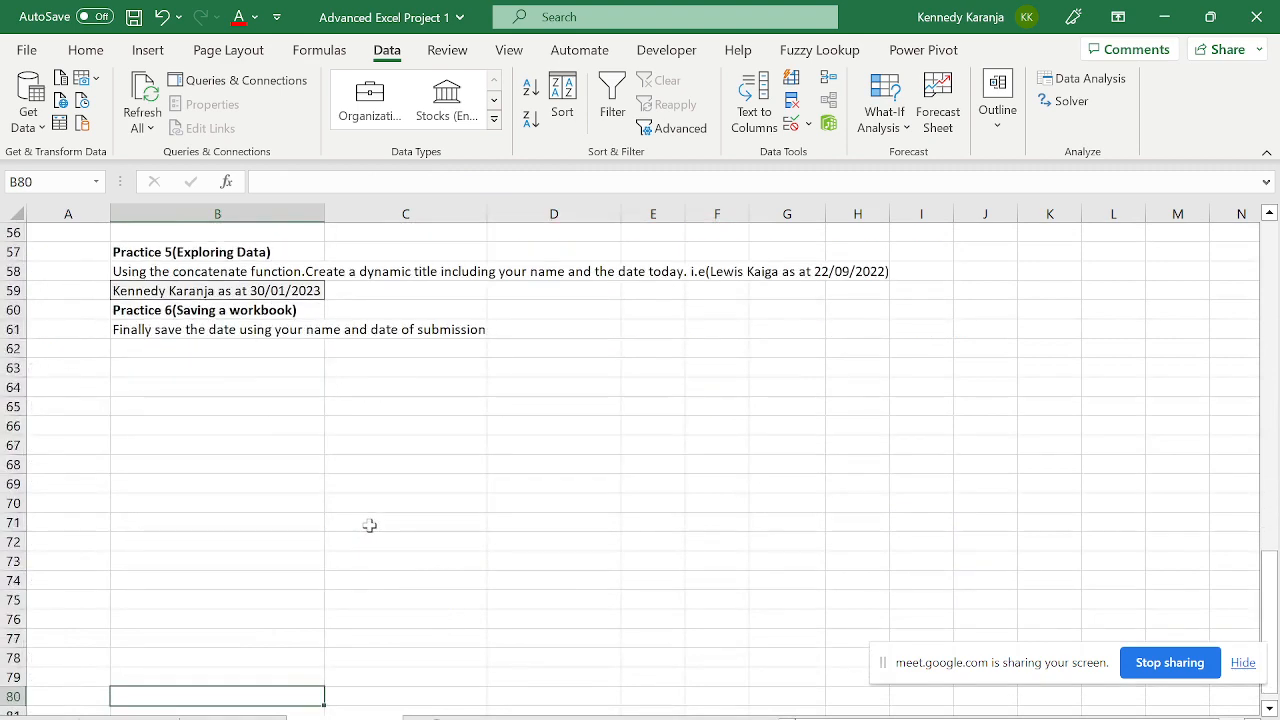
- Replace TEXT(TODAY(),"dd/mm/yyyy") in B59 with plain TODAY(), showing the date as 44956
key("Up")
key("Up")
key("Up")
key("Up")
key("Up")
key("Up")
key("Up")
key("Up")
key("Up")
key("Up")
key("Up")
key("Up")
key("Up")
key("Up")
key("Up")
key("Up")
key("Up")
key("Up")
key("Up")
key("Up")
key("Down")
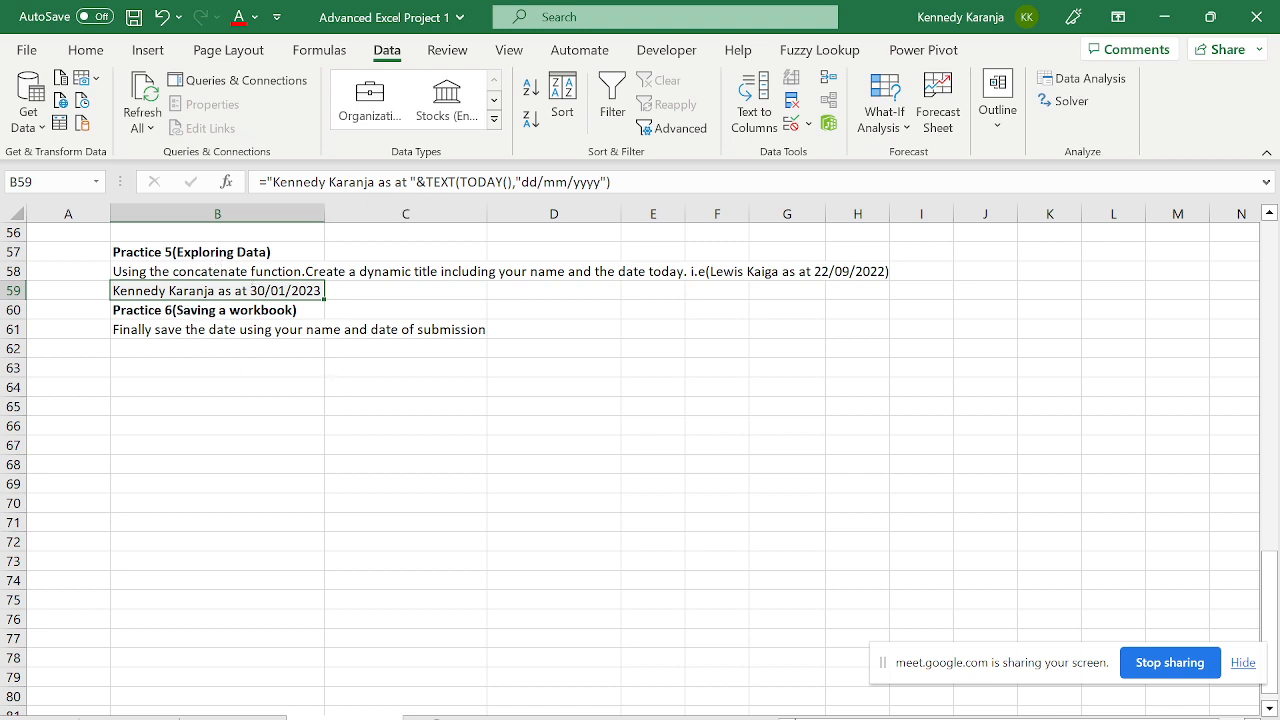
left_click(418, 182)
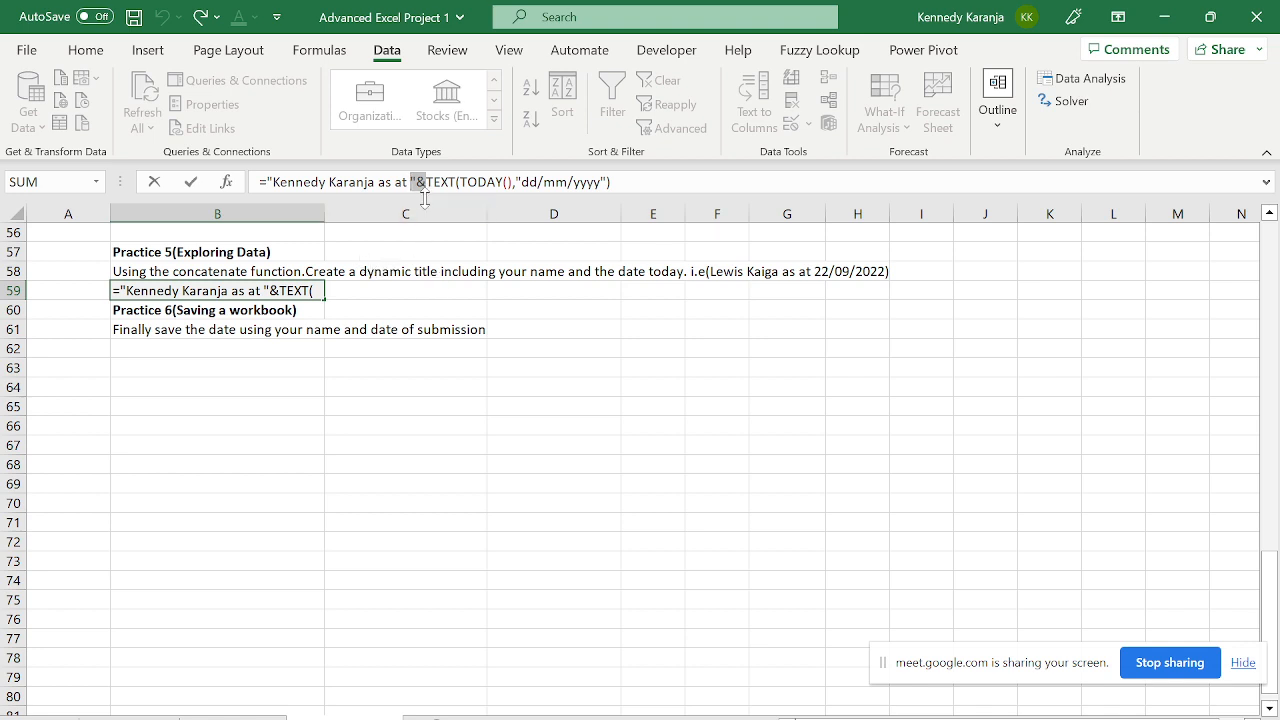
left_click_drag(426, 182, 611, 182)
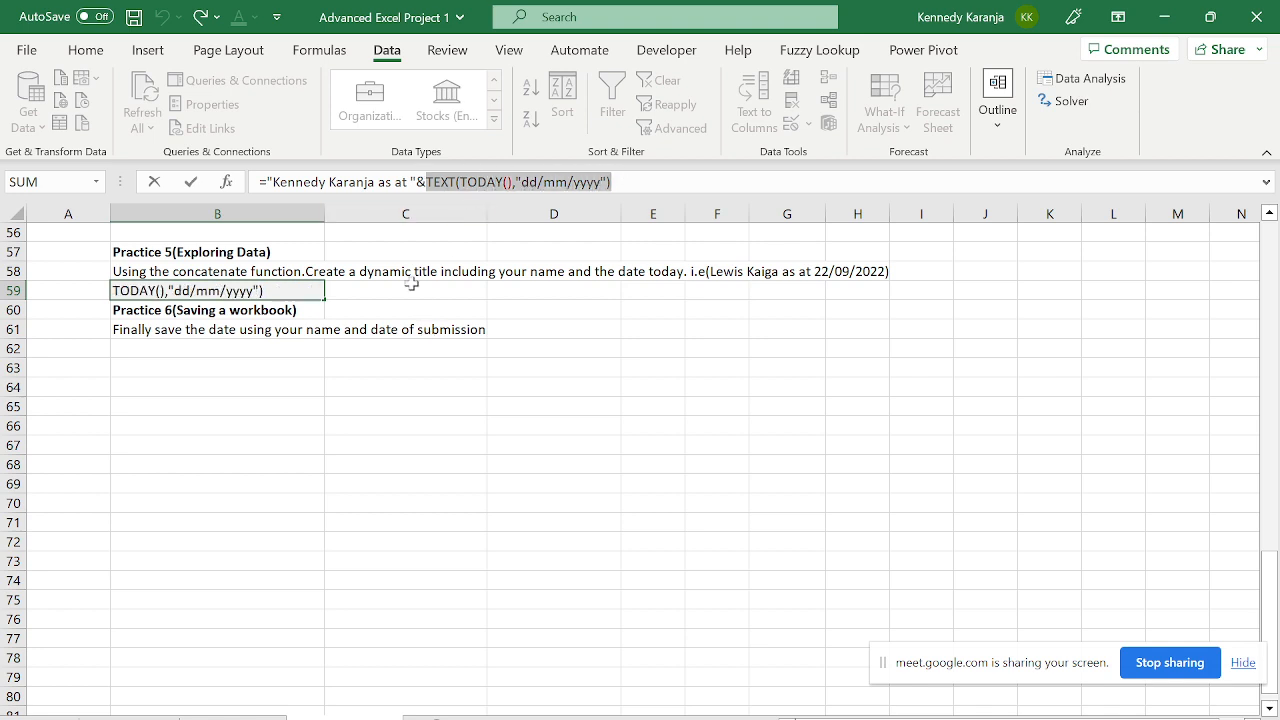
key("ctrl+Return")
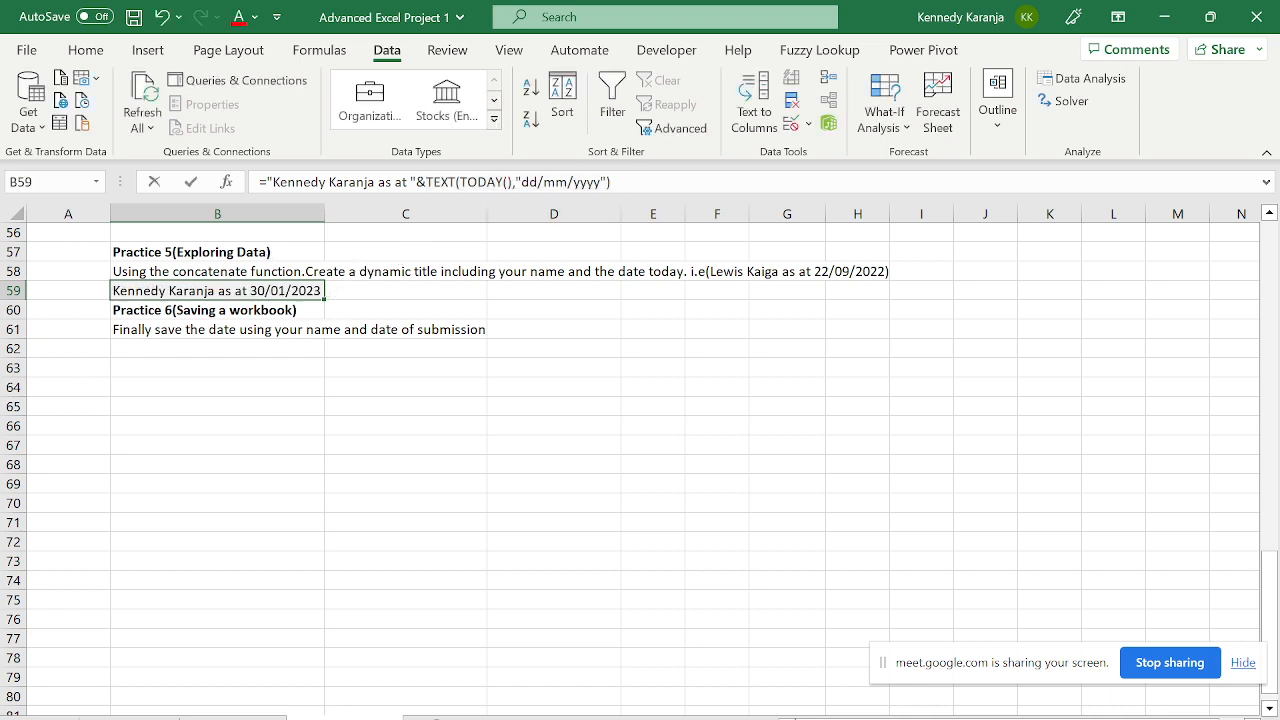
left_click_drag(612, 182, 521, 182)
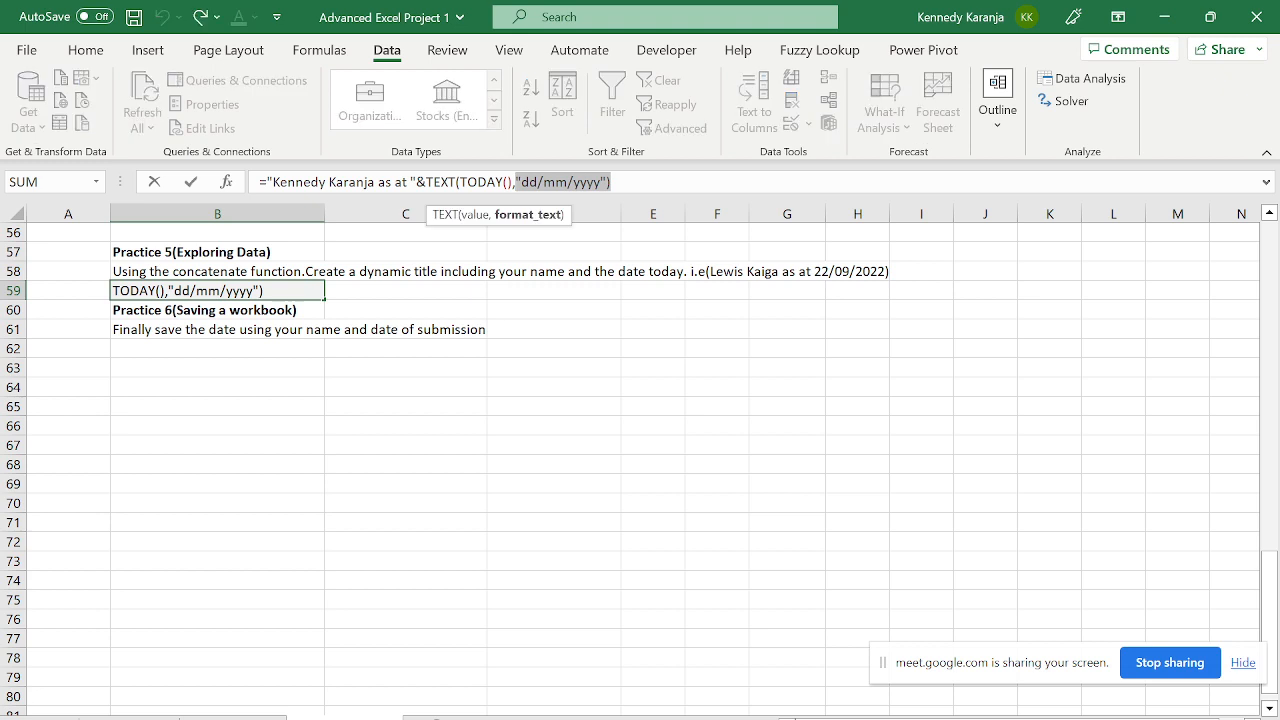
key("BackSpace")
key("BackSpace")
key("BackSpace")
key("BackSpace")
key("BackSpace")
key("BackSpace")
key("BackSpace")
key("BackSpace")
key("BackSpace")
key("BackSpace")
key("BackSpace")
key("BackSpace")
key("BackSpace")
key("BackSpace")
key("BackSpace")
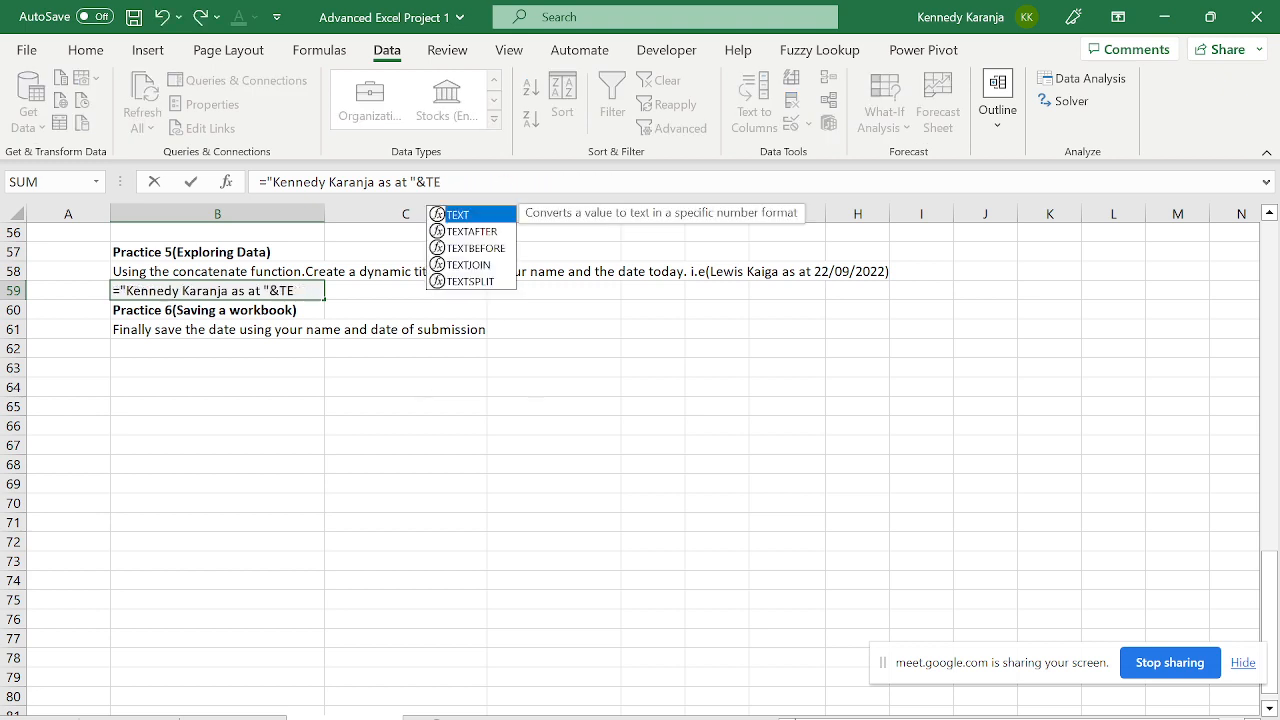
type("t")
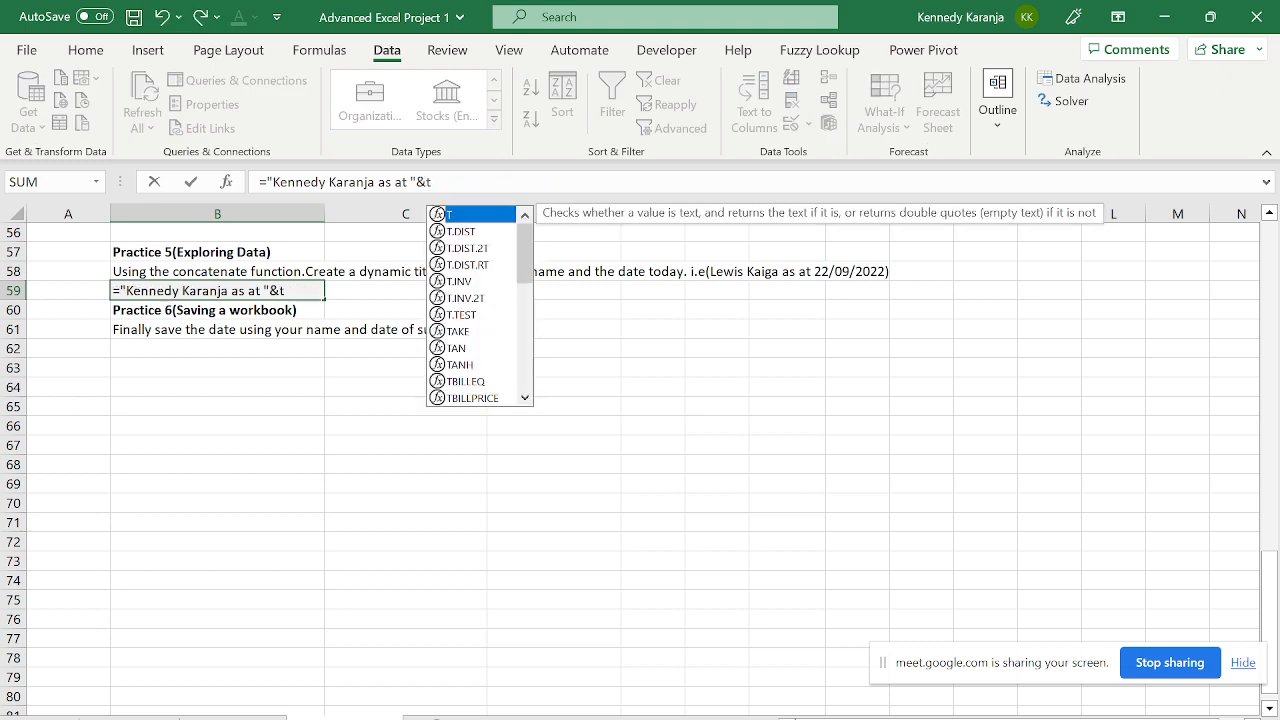
type("oda")
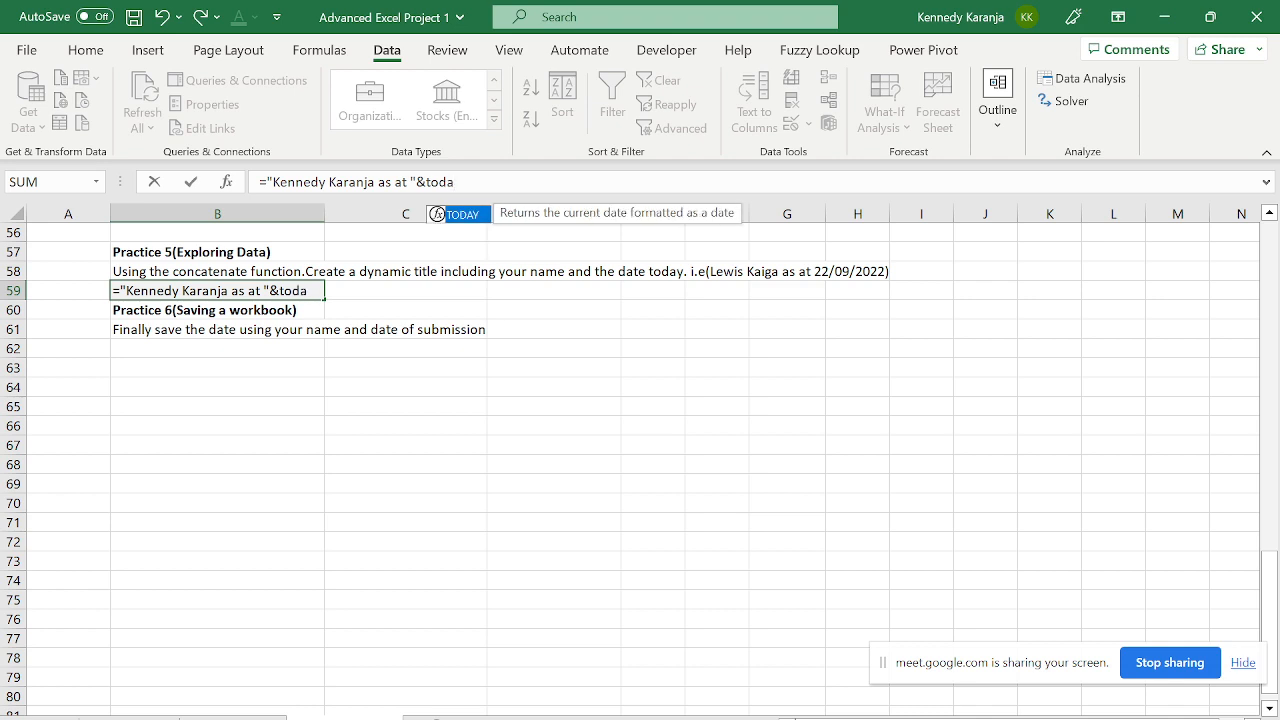
double_click(437, 214)
key("Return")
left_click(244, 290)
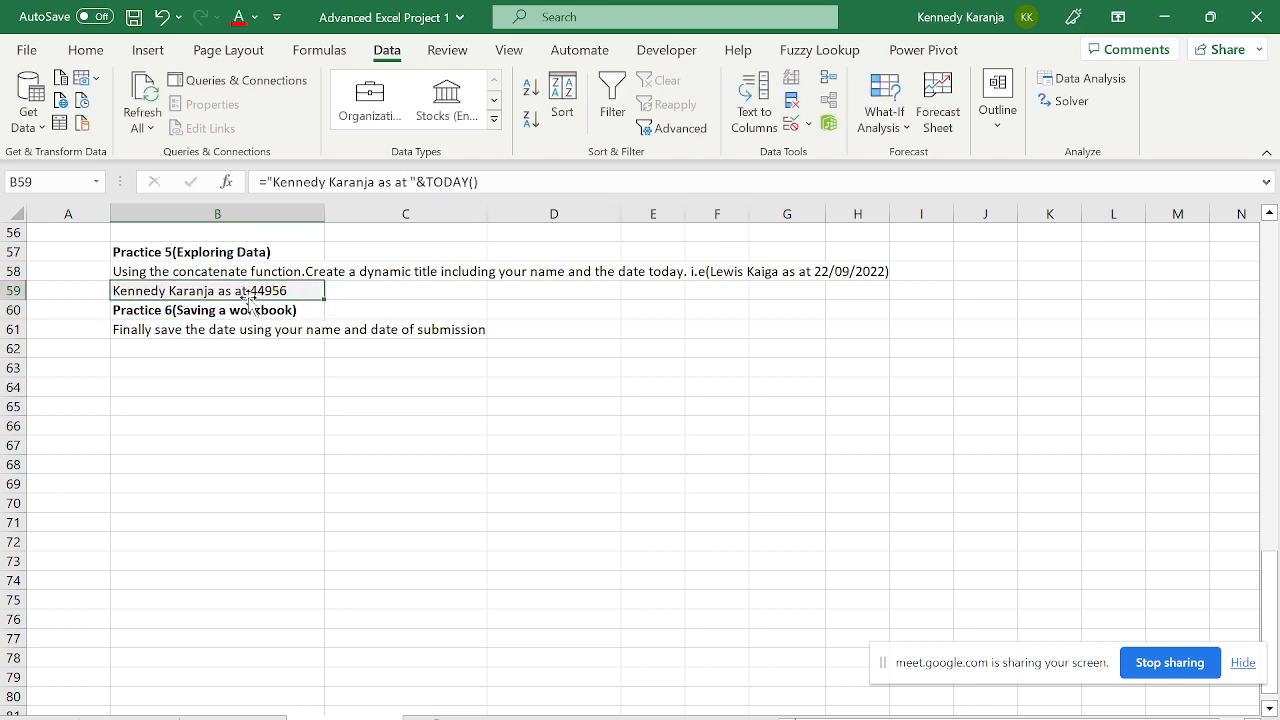
- Wrap TODAY() in B59 with TEXT using the date format "DD/MMM/YY"
left_click(432, 184)
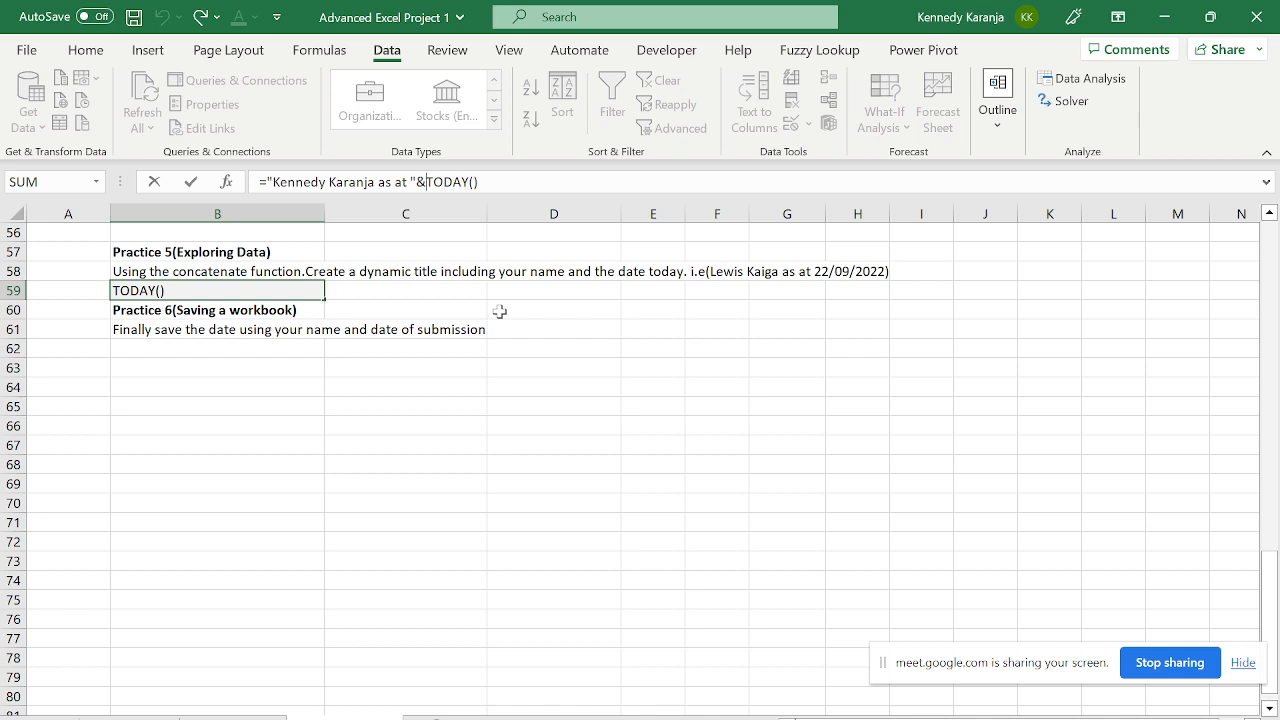
type("text")
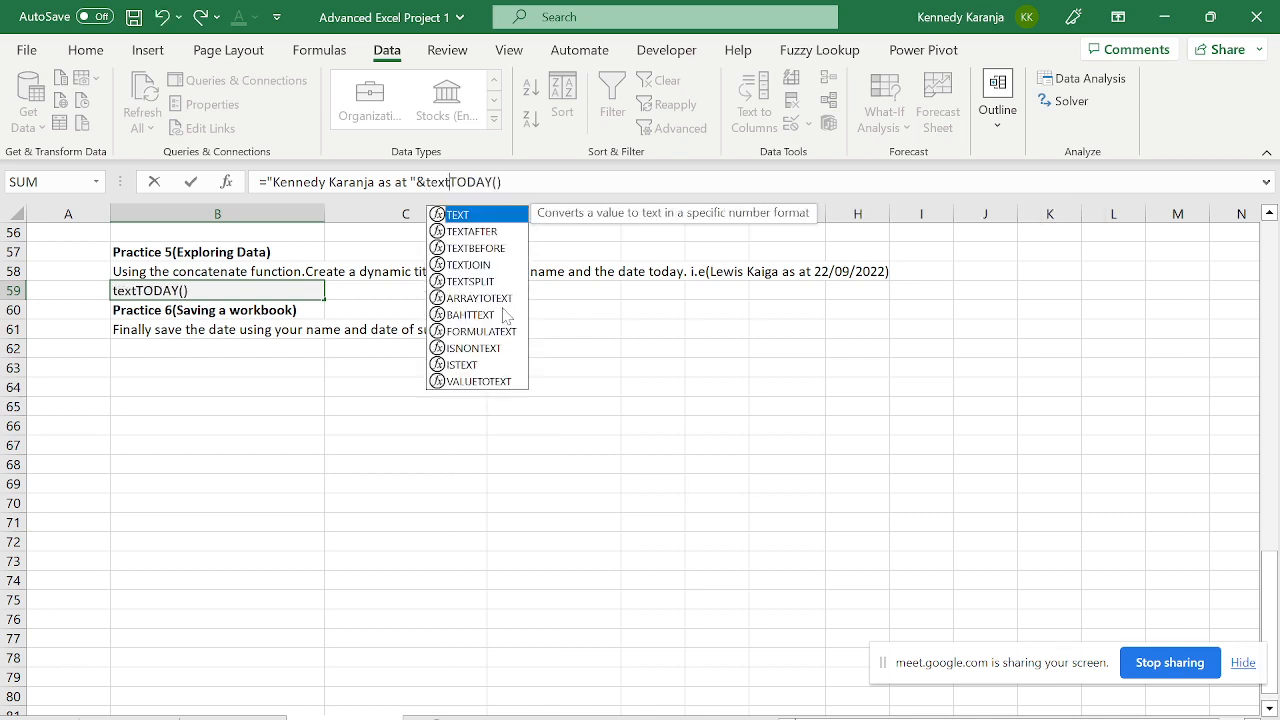
key("Tab")
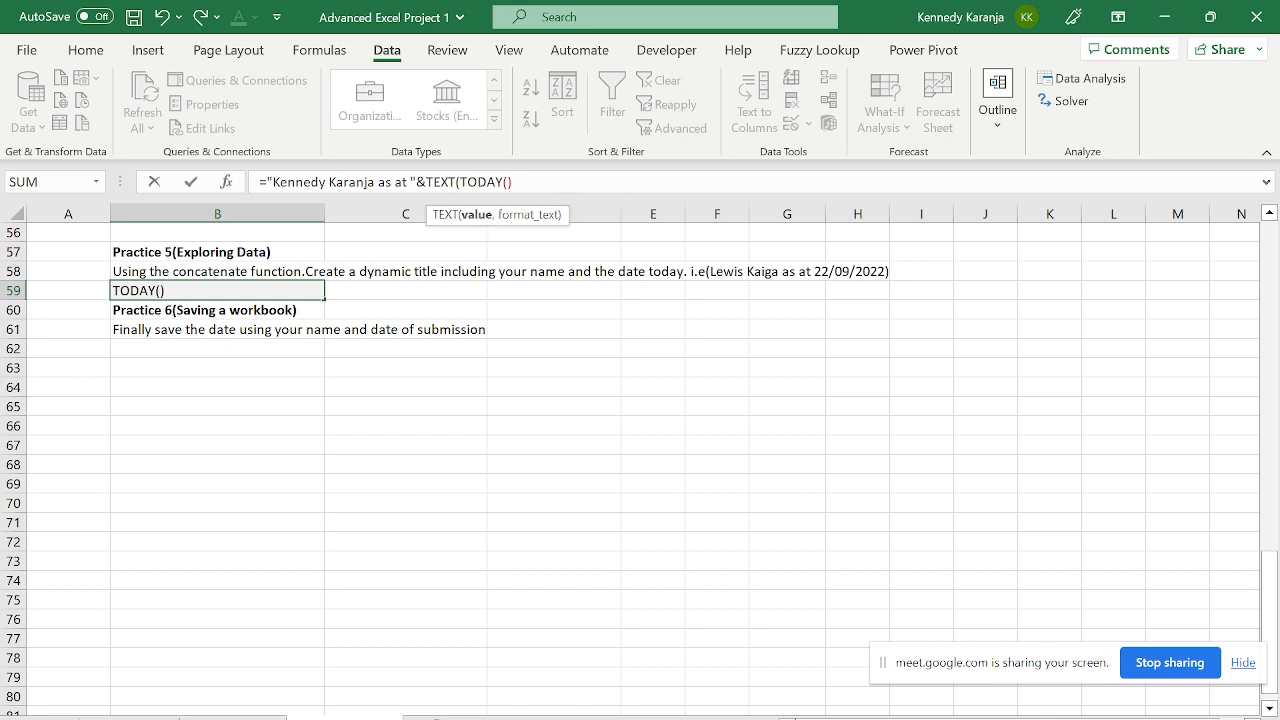
type(",\"")
key("Caps_Lock")
type("DD")
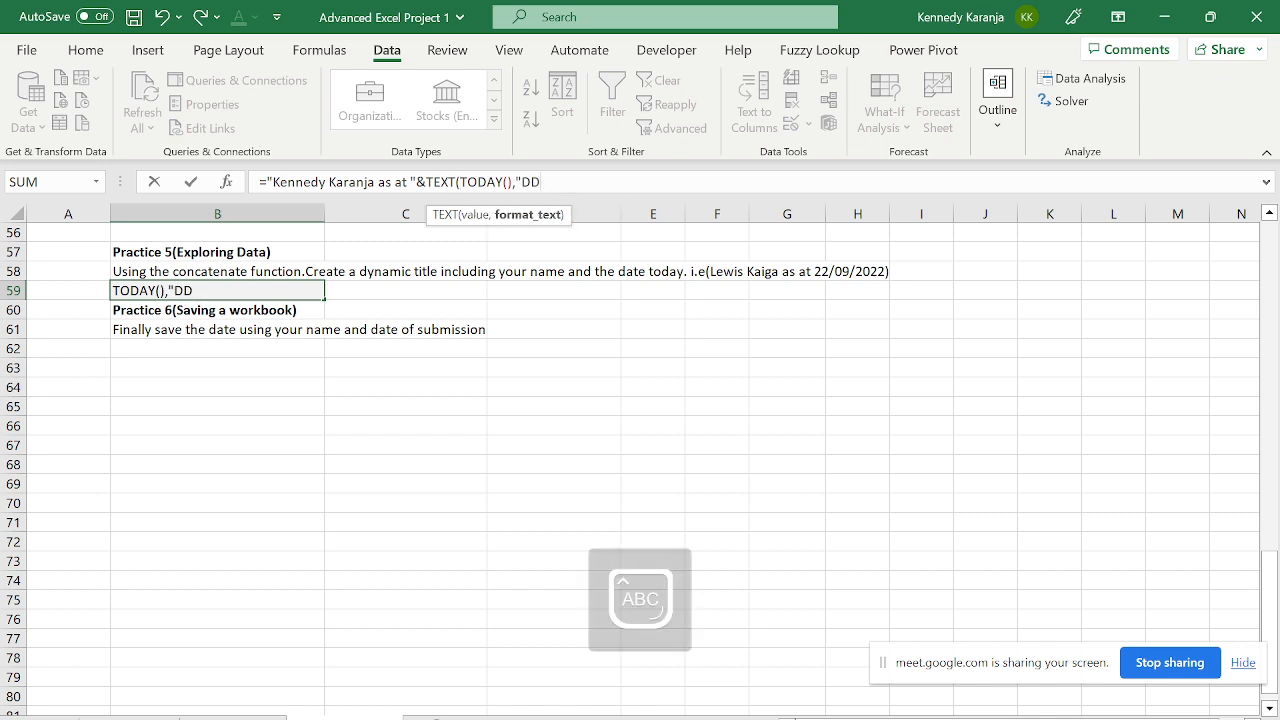
type("/MMMM")
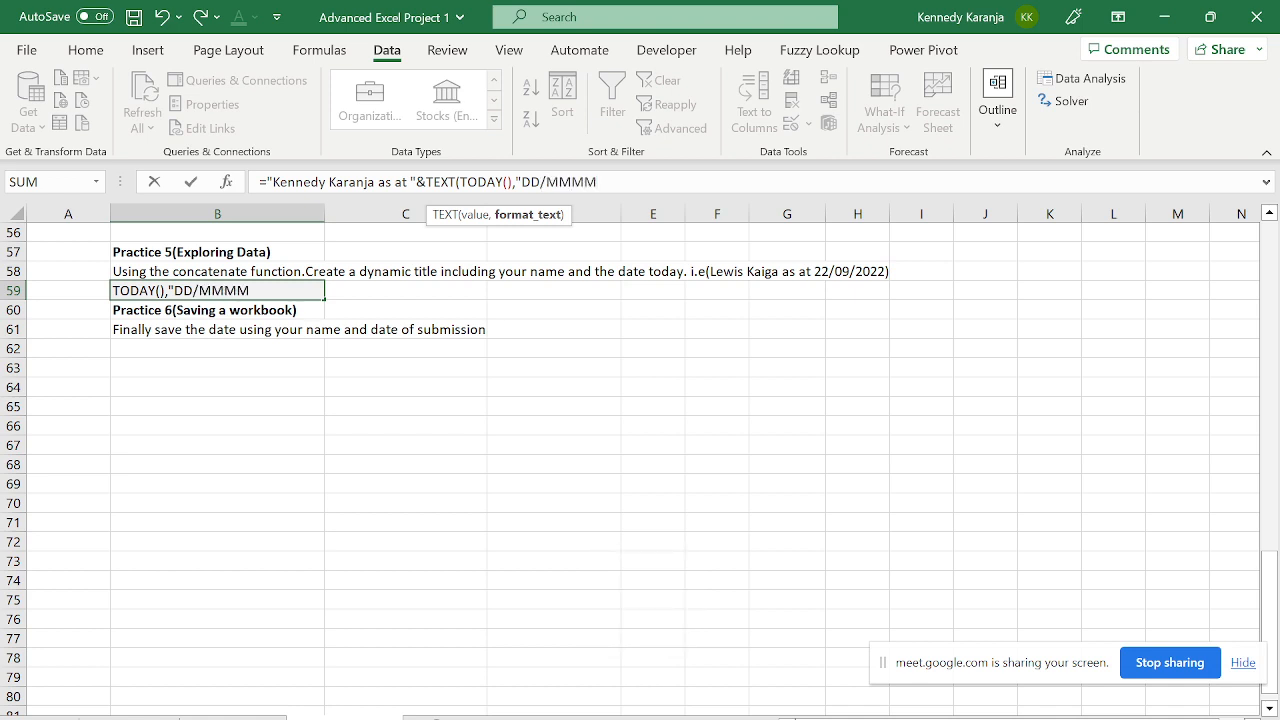
key("BackSpace")
type("/YY\")")
key("Return")
key("Up")
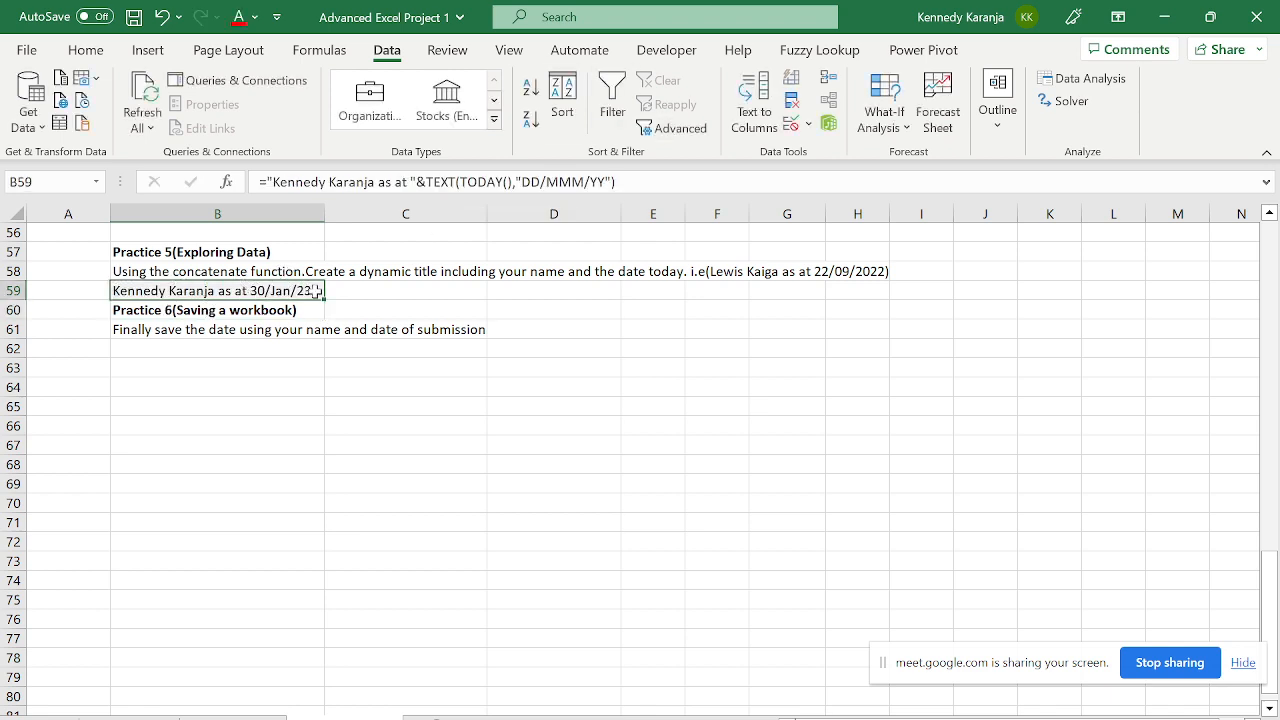
- Change the date format to "DD/MM/YY" so the title ends "as at 30/01/23"
left_click(557, 182)
key("BackSpace")
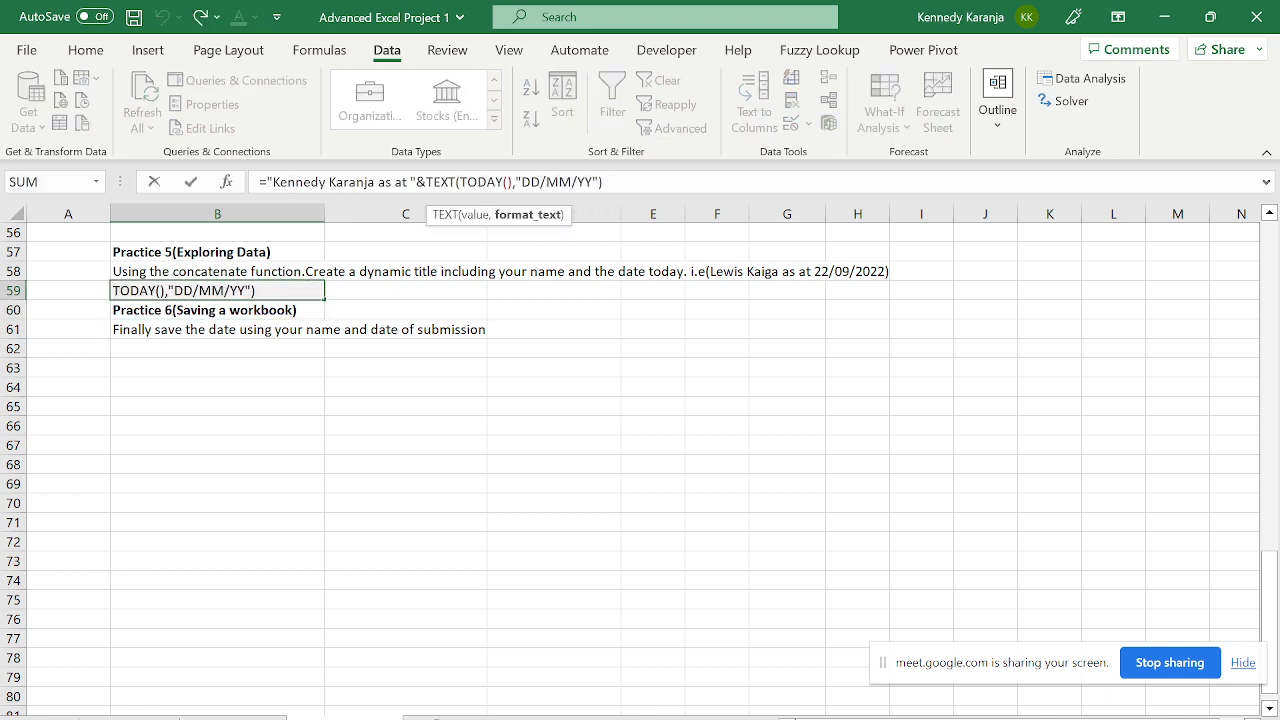
key("Return")
key("Up")
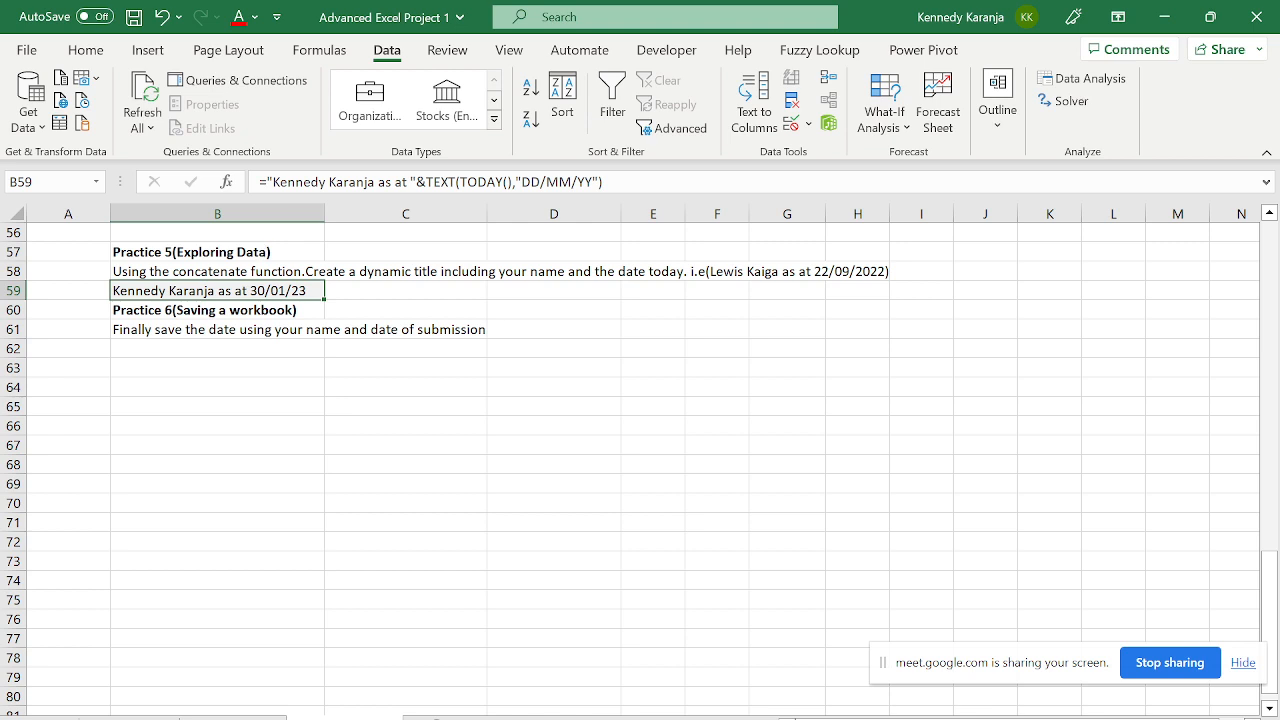
left_click_drag(279, 182, 608, 180)
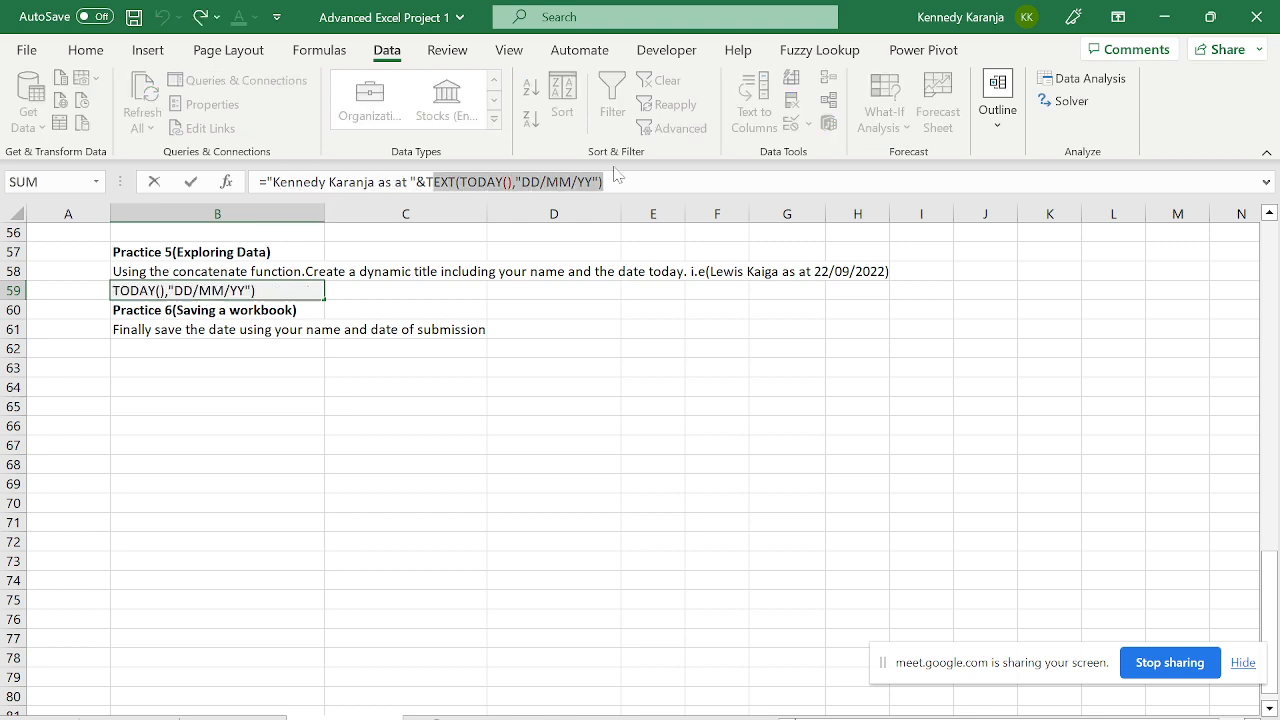
key("Escape")
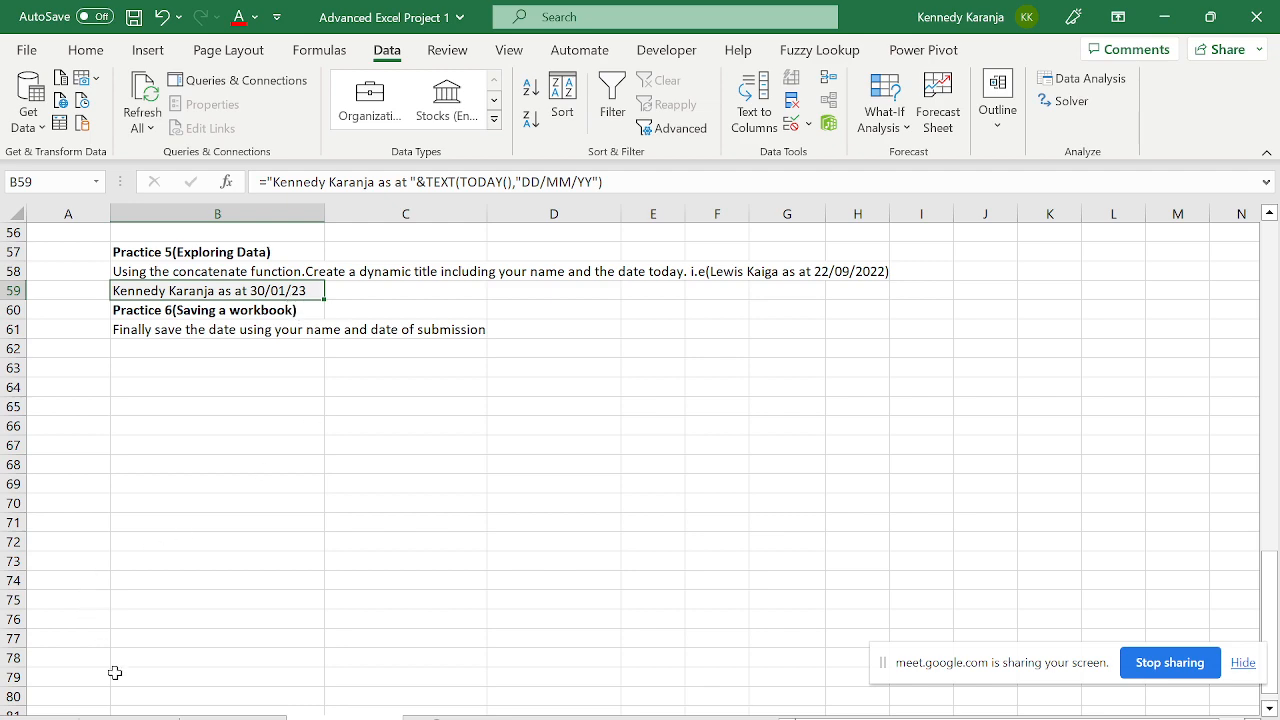
left_click(129, 717)
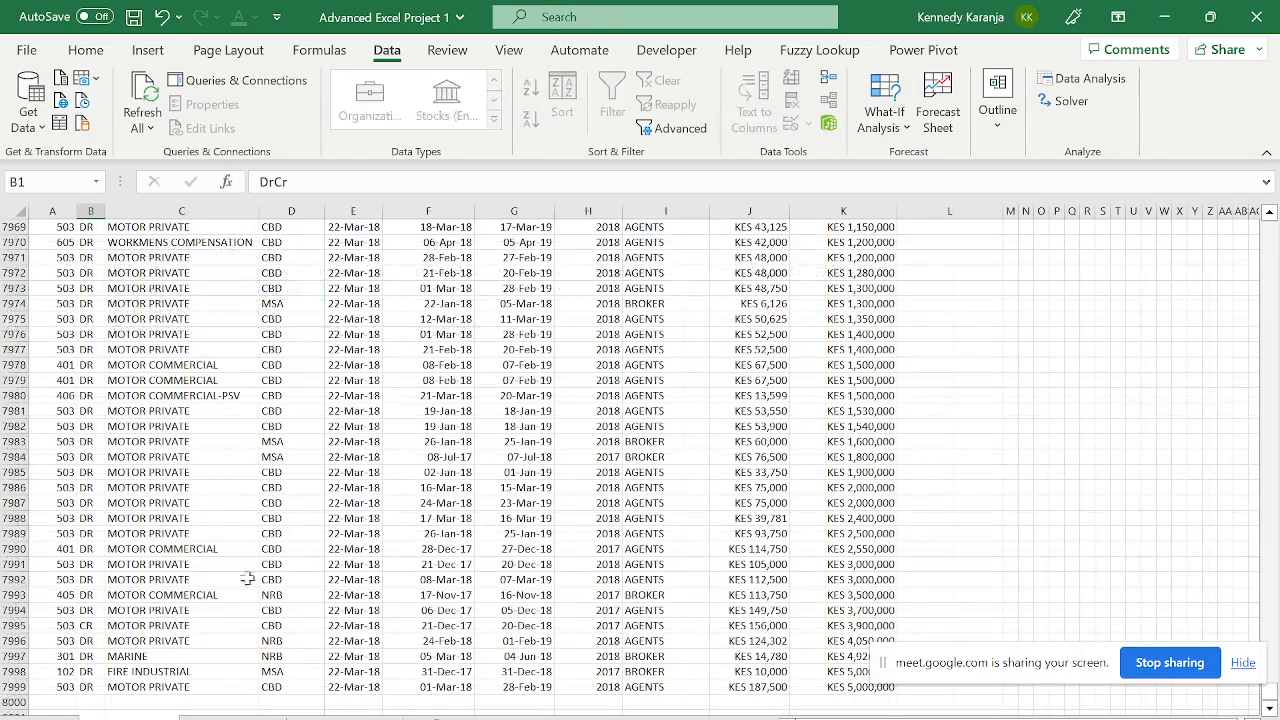
left_click(848, 325)
key("Up")
key("Up")
key("Up")
key("Up")
key("Up")
key("Up")
key("Up")
key("Up")
key("Up")
key("Up")
key("Up")
key("Up")
key("Up")
key("Up")
key("Up")
key("Up")
key("Up")
key("Up")
key("Up")
key("Up")
key("Up")
key("Up")
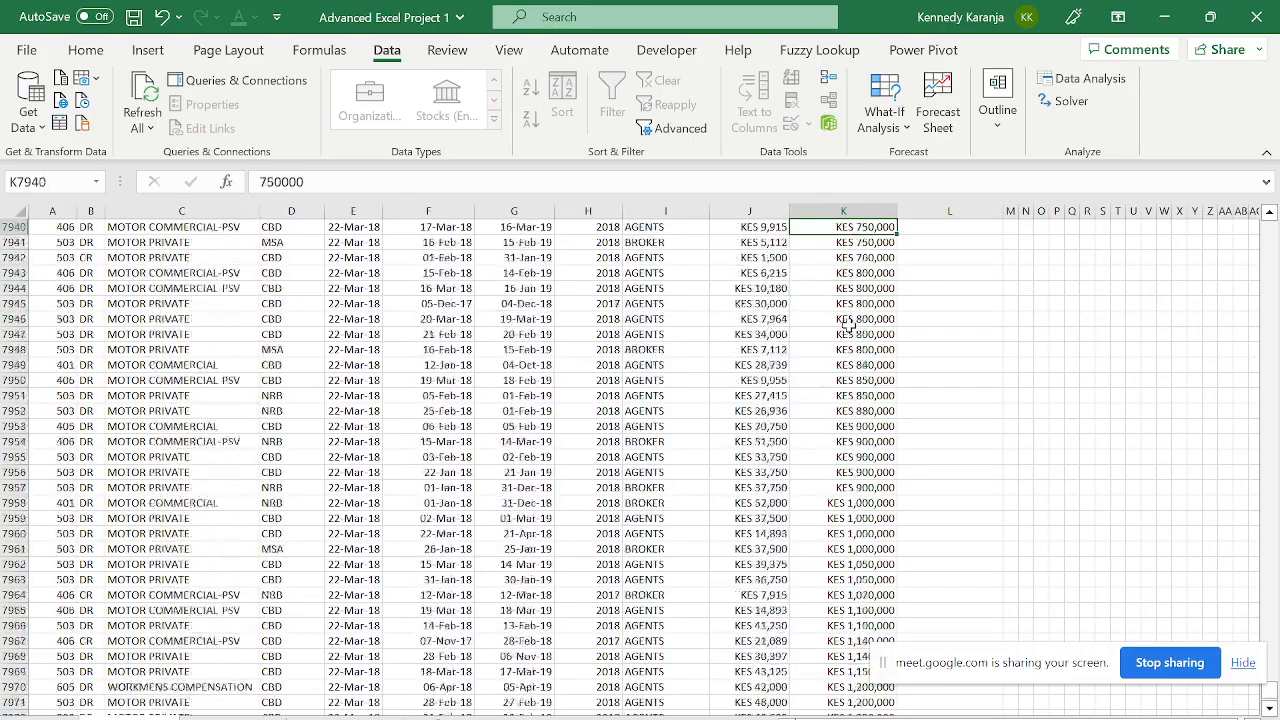
key("Up")
key("Up")
key("Up")
key("Left")
key("Up")
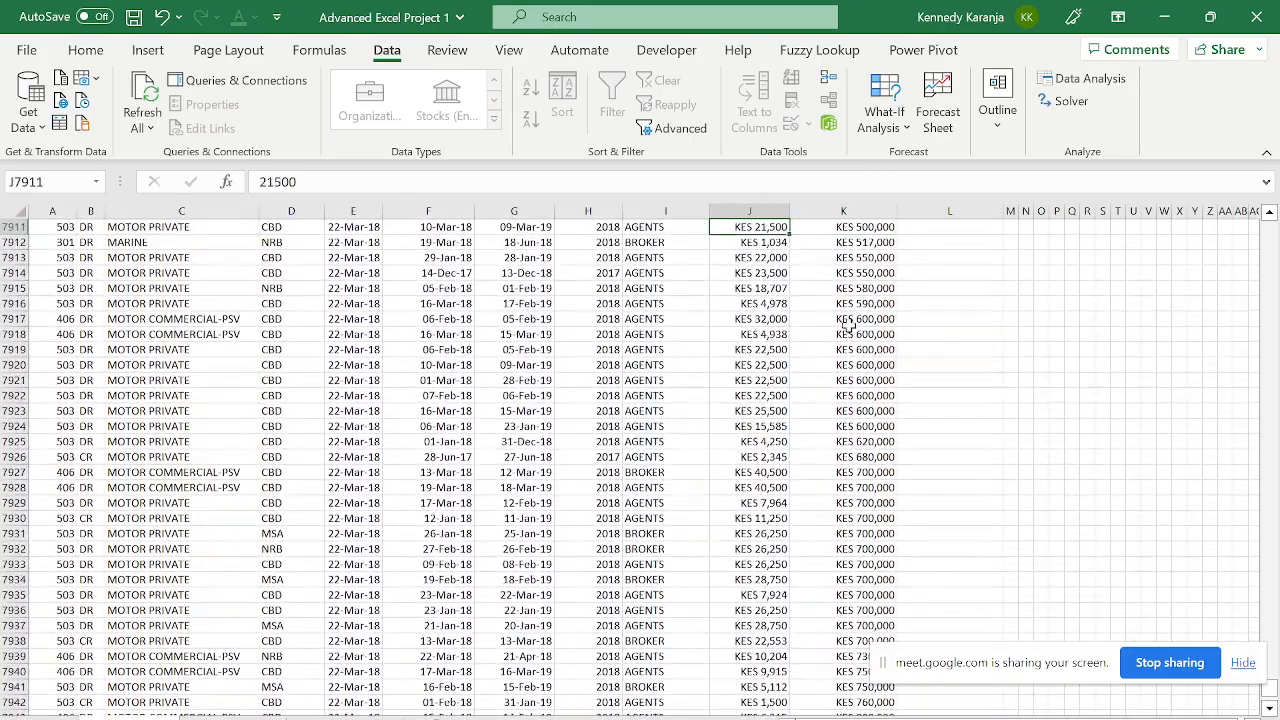
key("Up")
key("Up")
key("Up")
key("Up")
key("Up")
key("Up")
key("Up")
key("Up")
key("Up")
key("Up")
key("Up")
key("Up")
key("Up")
key("Up")
key("Up")
key("Up")
key("Up")
key("Up")
key("Up")
key("Up")
key("Up")
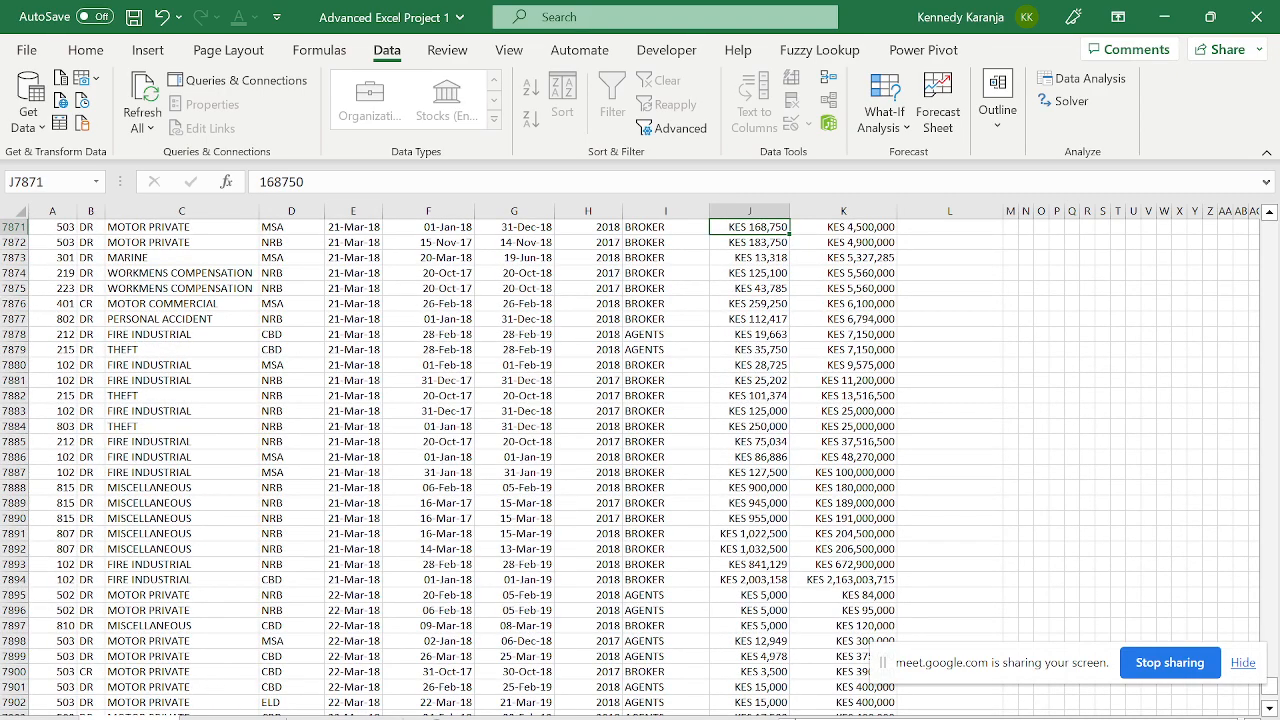
key("Up")
key("Up")
key("Up")
key("Up")
key("ctrl+Up")
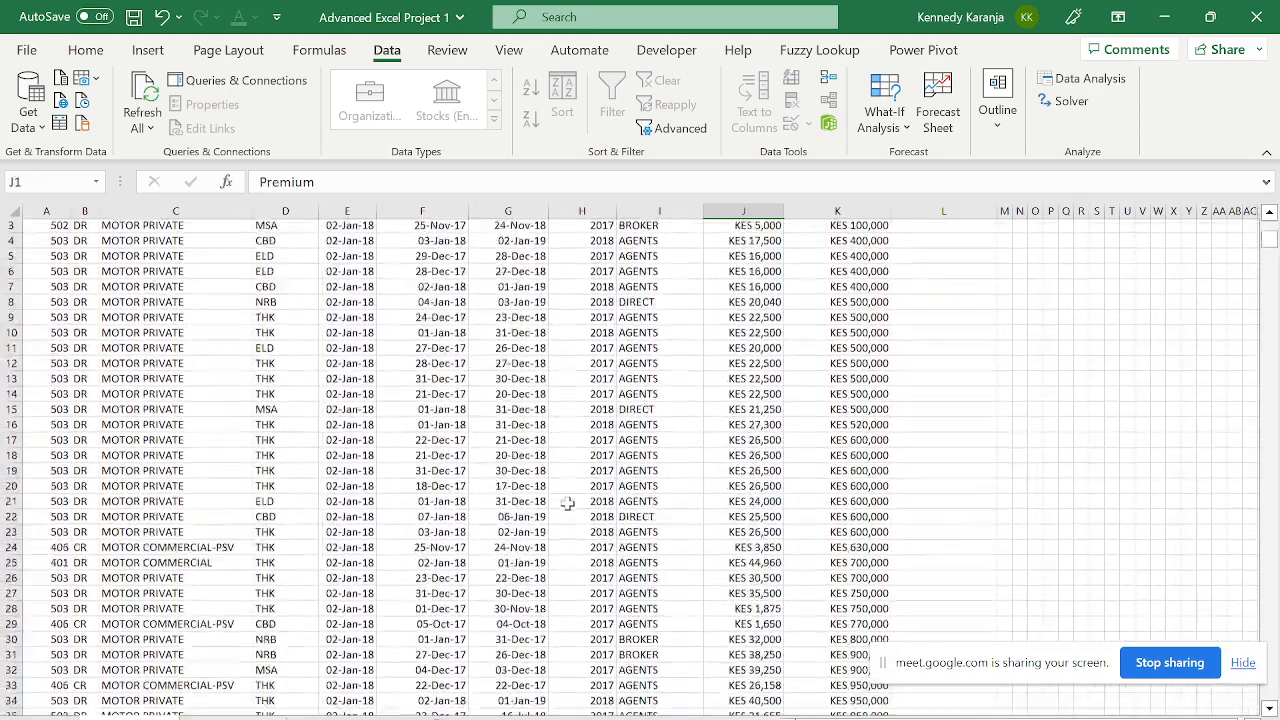
key("Down")
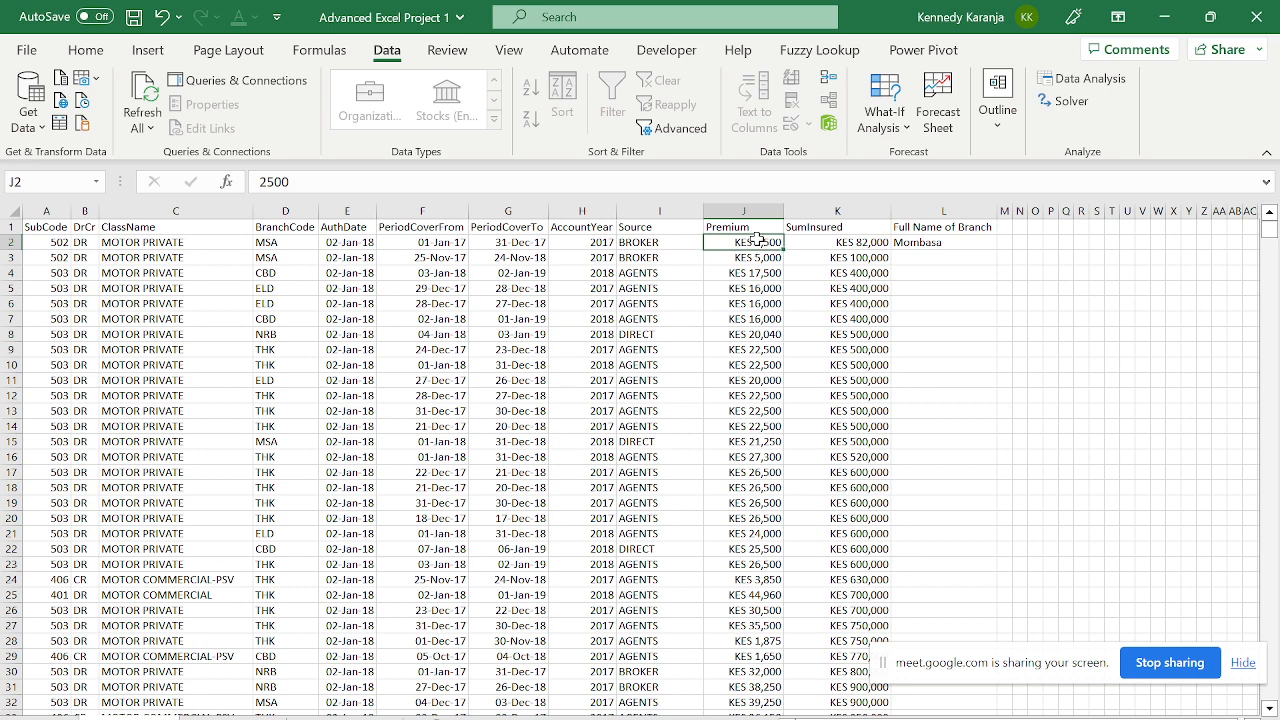
left_click(234, 712)
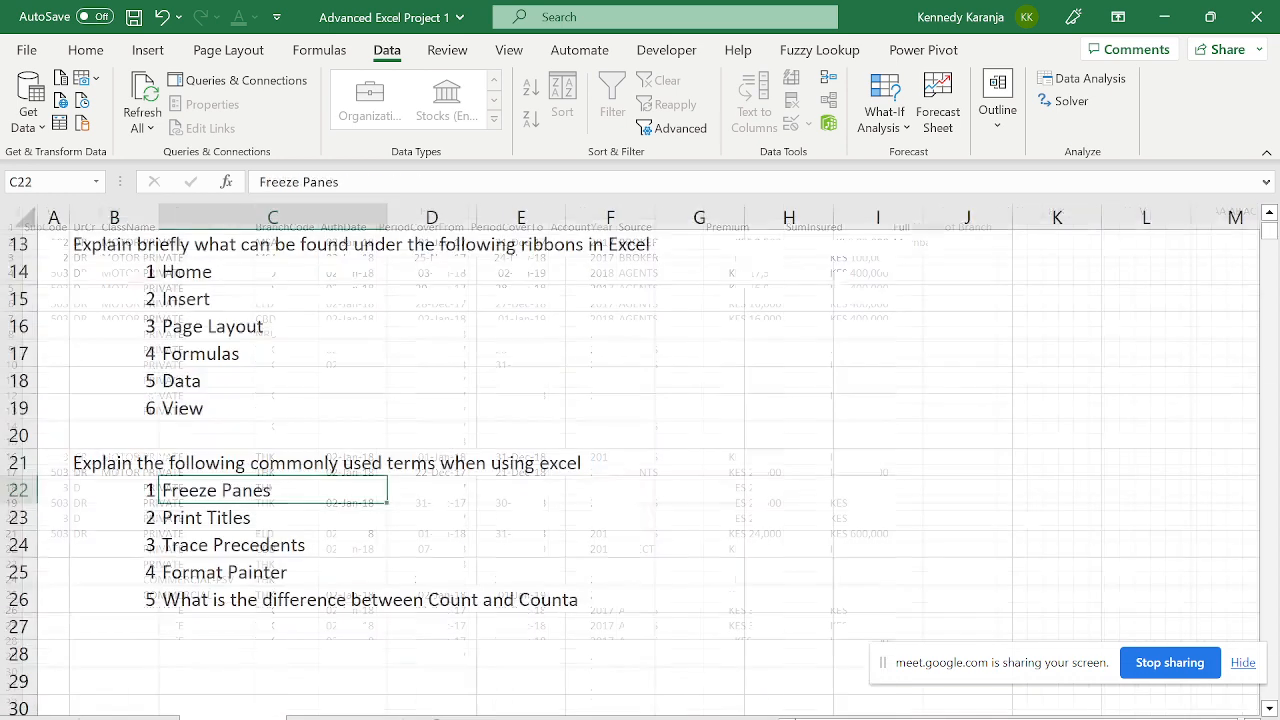
left_click(343, 710)
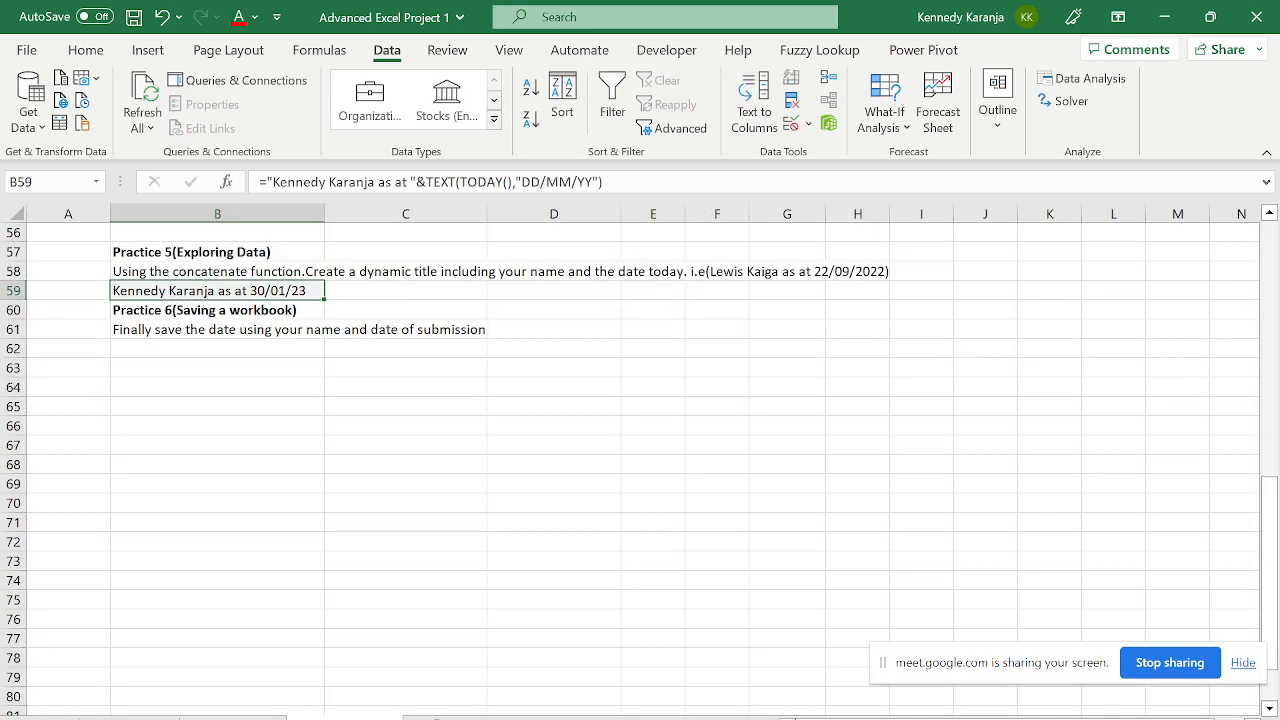
- Save the workbook and step through the task list down to branch cell B17
left_click(133, 17)
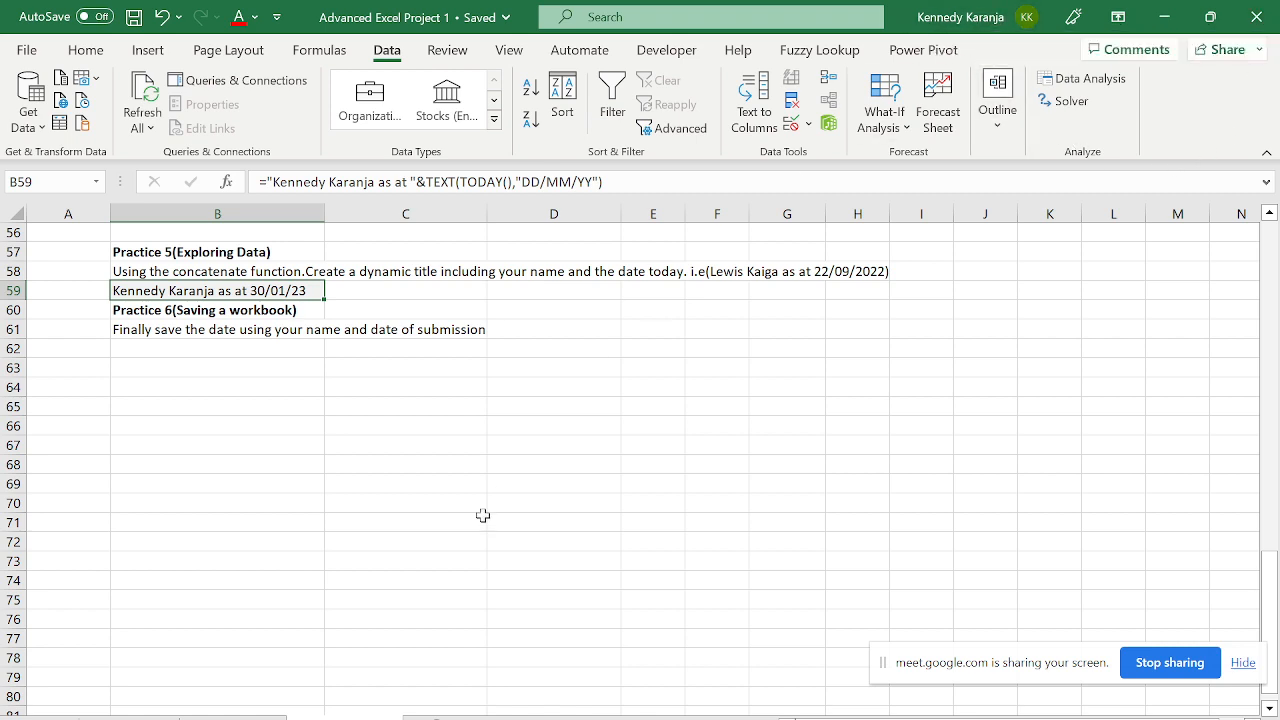
left_click(295, 596)
key("Up")
key("Up")
key("Up")
key("Up")
key("Up")
key("Up")
key("Up")
key("Up")
key("Up")
key("Up")
key("Up")
key("Up")
key("Up")
key("Up")
key("Up")
key("Up")
key("Up")
key("Up")
key("Up")
key("Up")
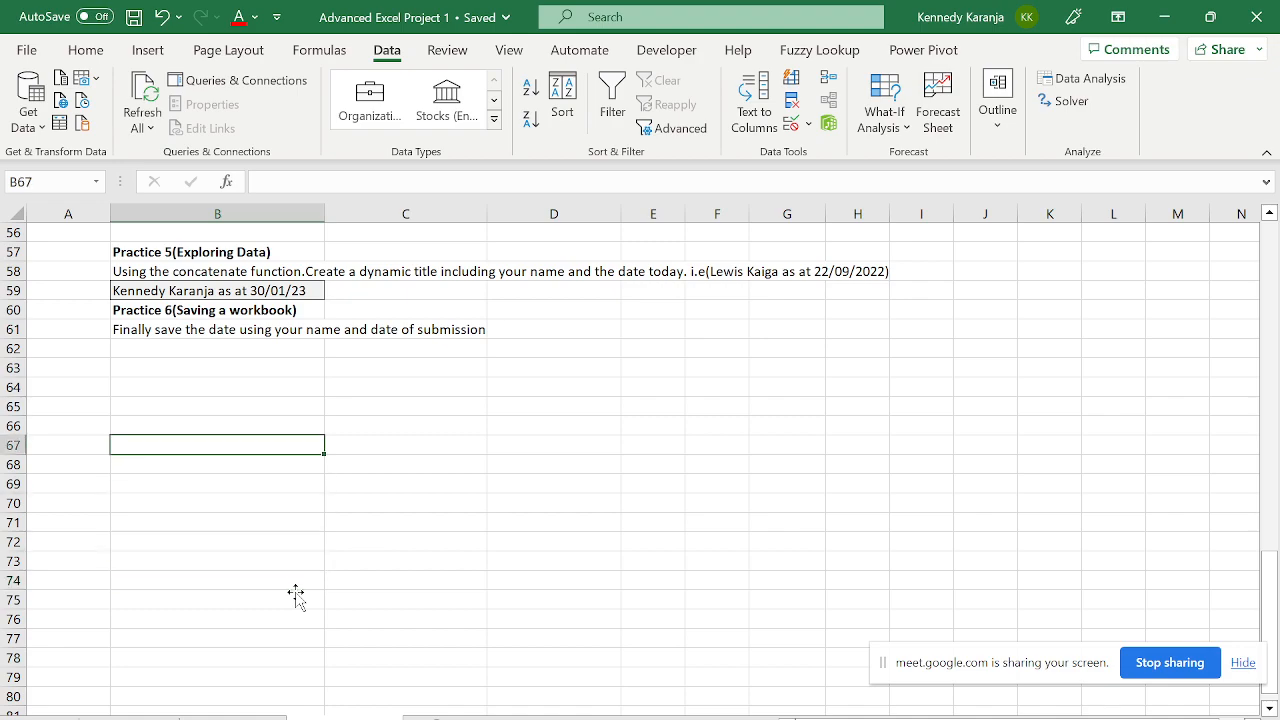
key("Up")
key("Up")
key("Up")
key("Up")
key("Up")
key("Up")
key("Up")
key("Up")
key("Up")
key("Up")
key("Up")
key("Up")
key("Up")
key("Up")
key("Up")
key("Up")
key("Up")
key("Up")
key("Up")
key("Up")
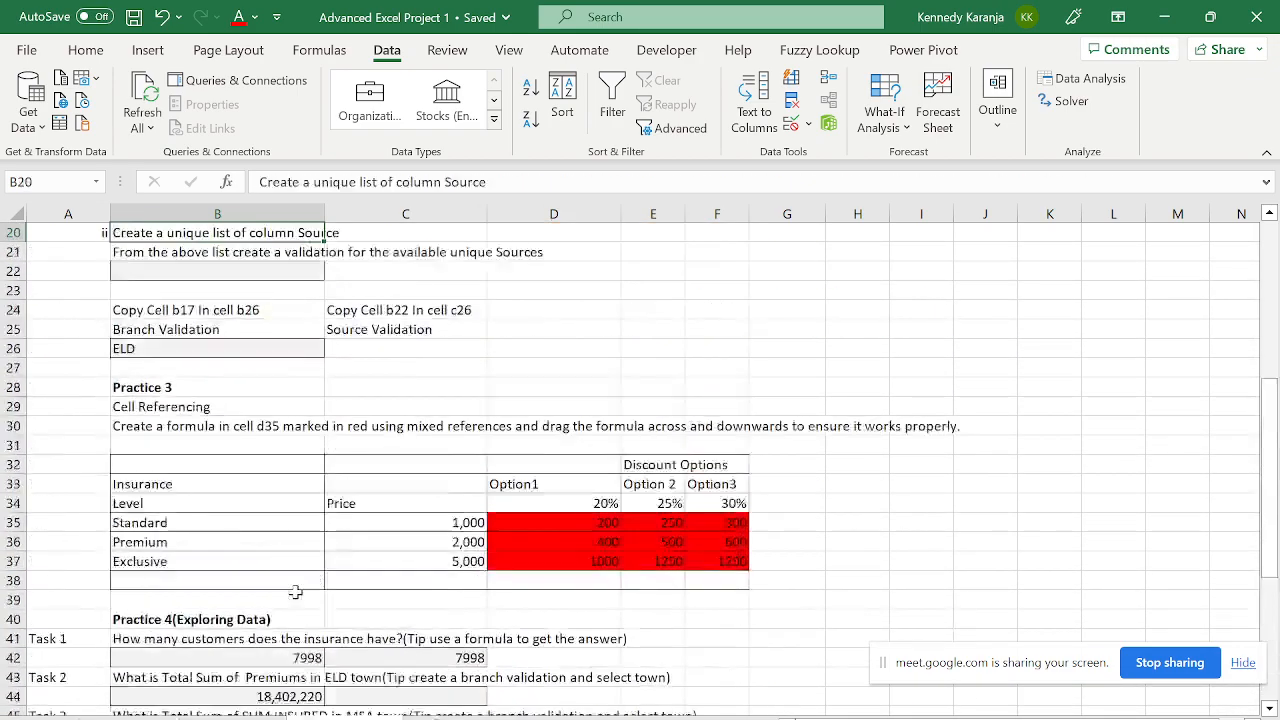
key("Down")
key("Down")
key("Down")
key("Down")
key("Down")
key("Down")
key("Down")
key("Down")
key("Down")
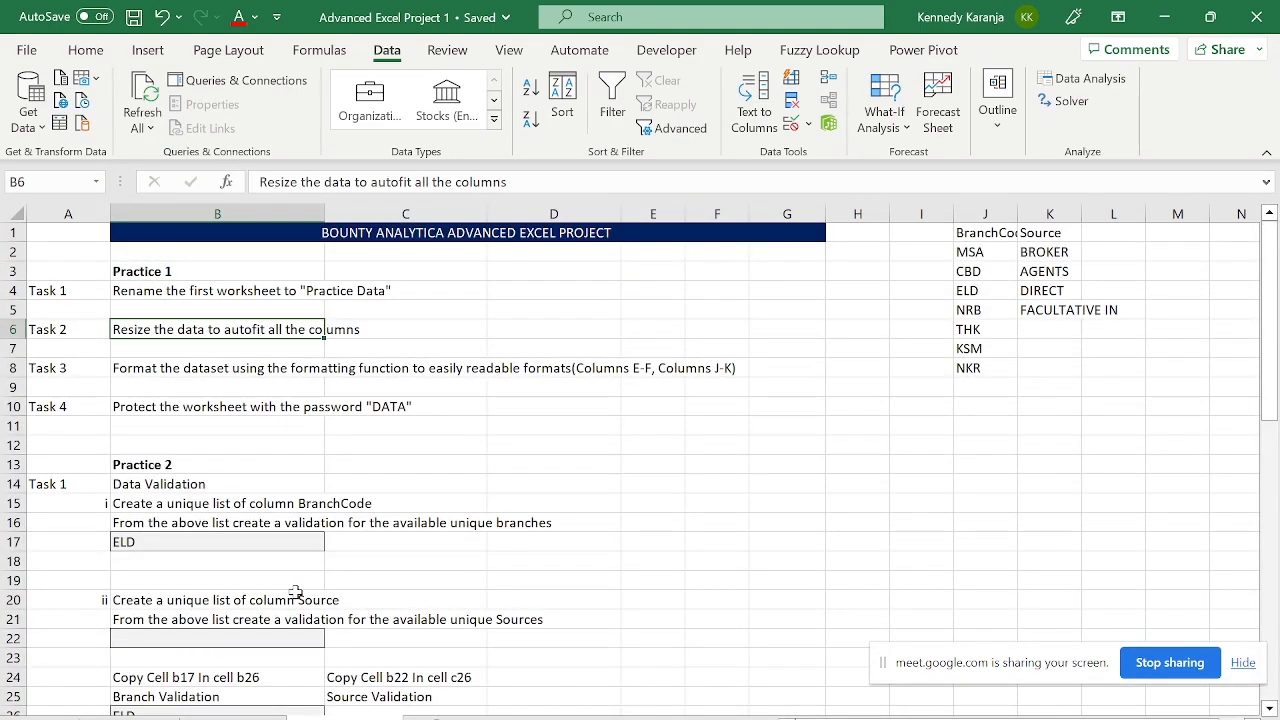
key("Down")
key("Down")
key("Down")
key("Down")
key("Down")
key("Down")
key("Down")
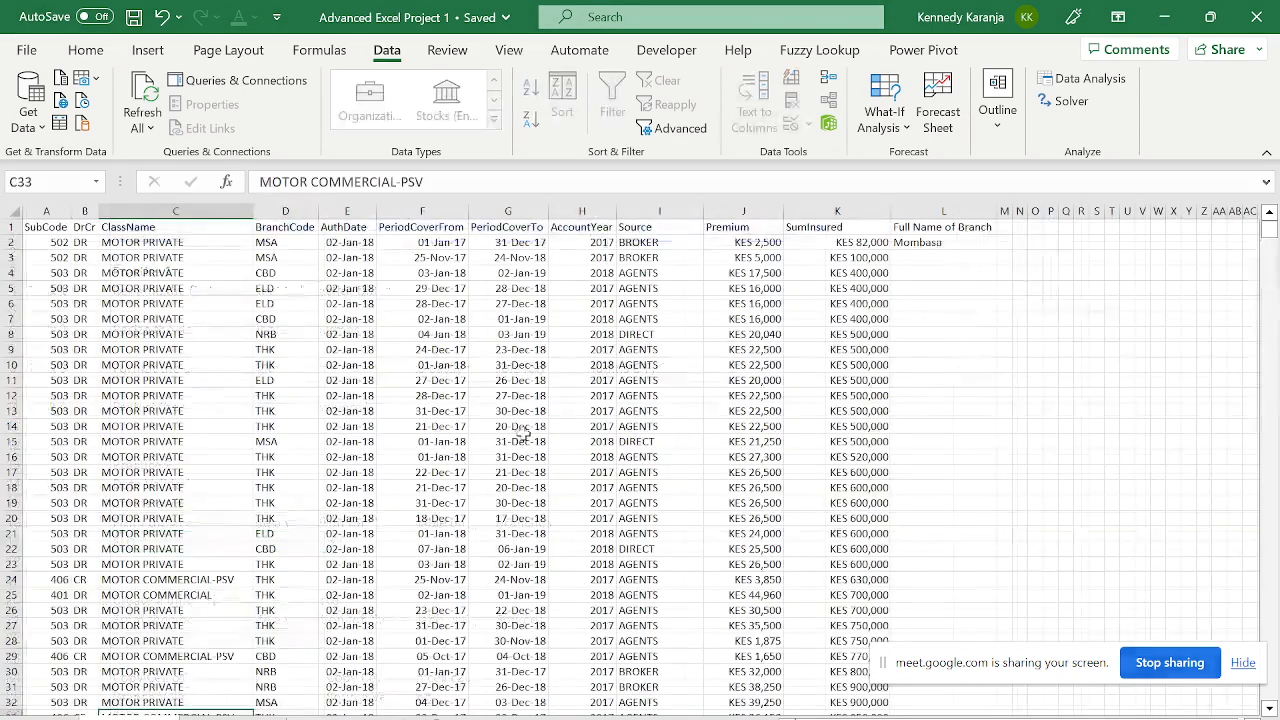
- Review the policy data sheet's first record (MSA, Mombasa) and select the BranchCode header D1
left_click(708, 318)
key("ctrl+Up")
key("Left")
key("Down")
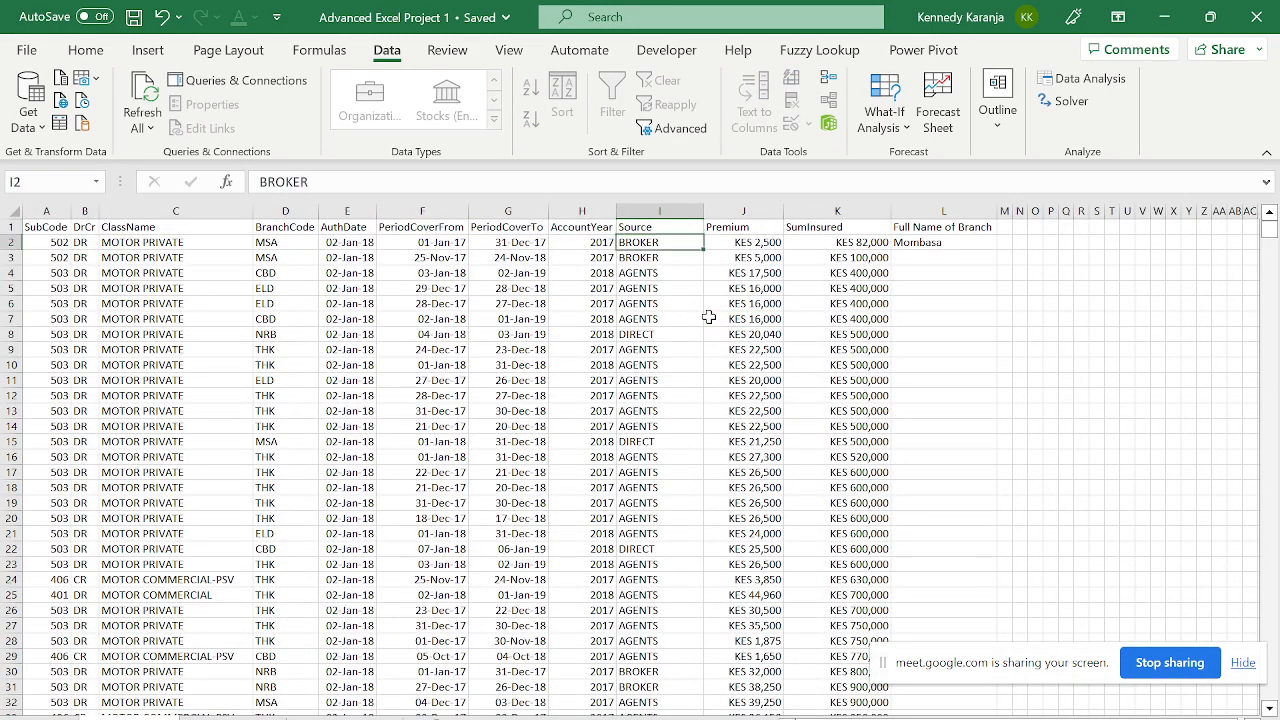
key("Left")
key("ctrl+Left")
key("Right")
key("Right")
key("Right")
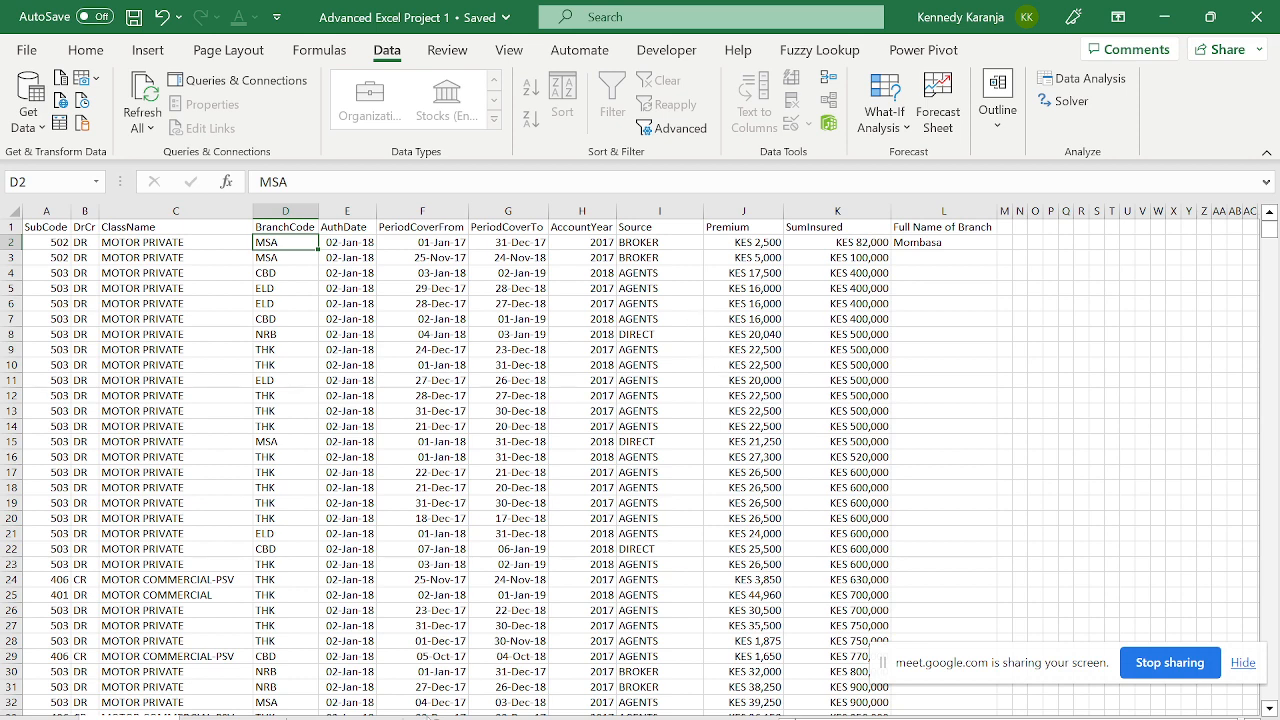
left_click(344, 717)
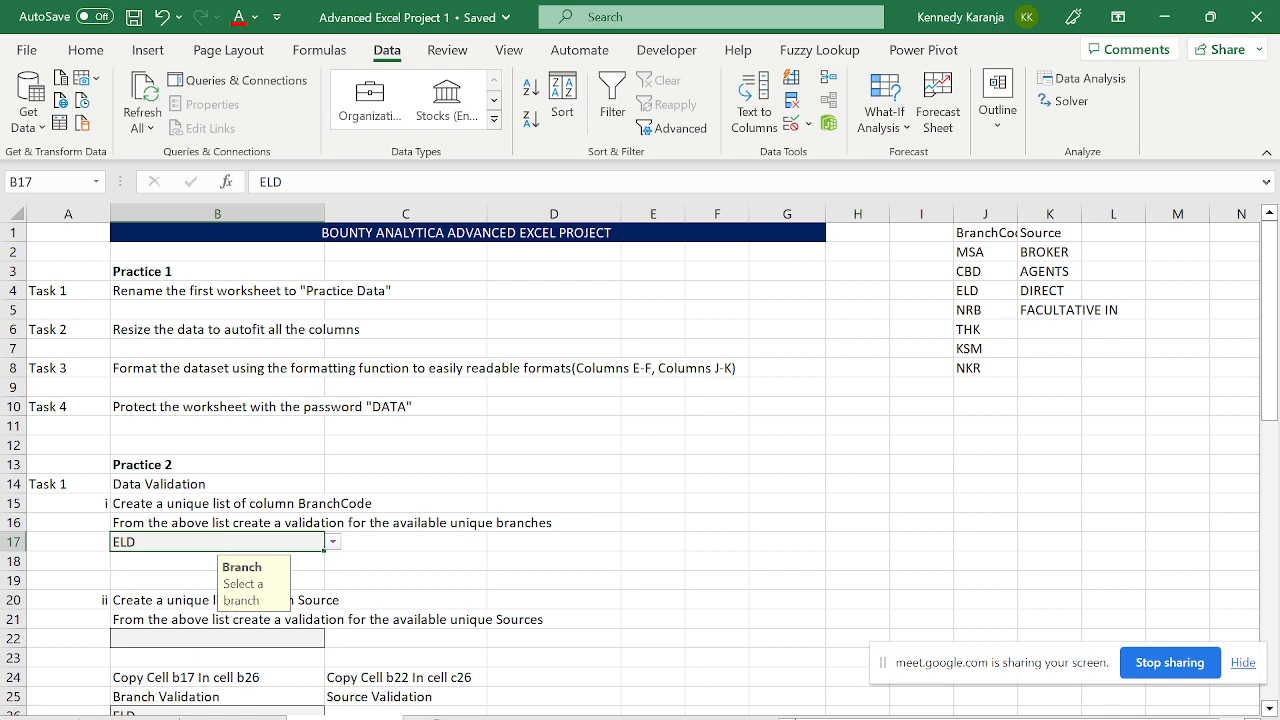
left_click(155, 705)
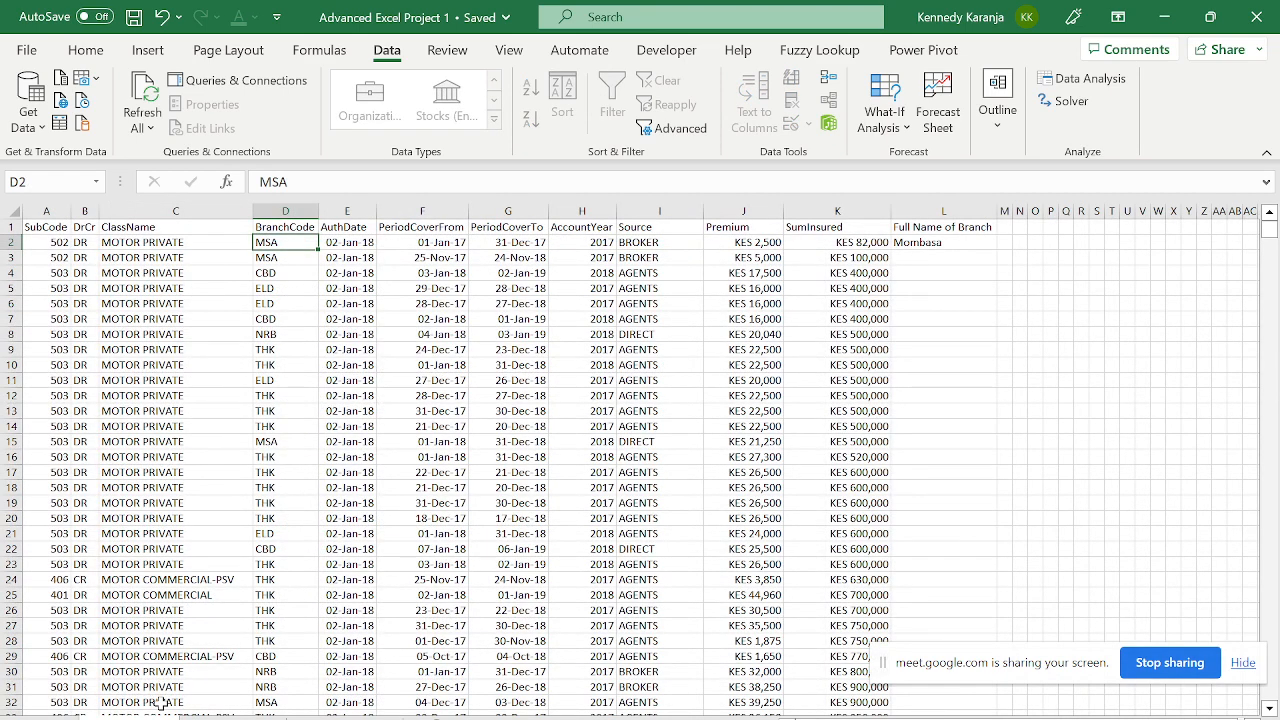
left_click(272, 229)
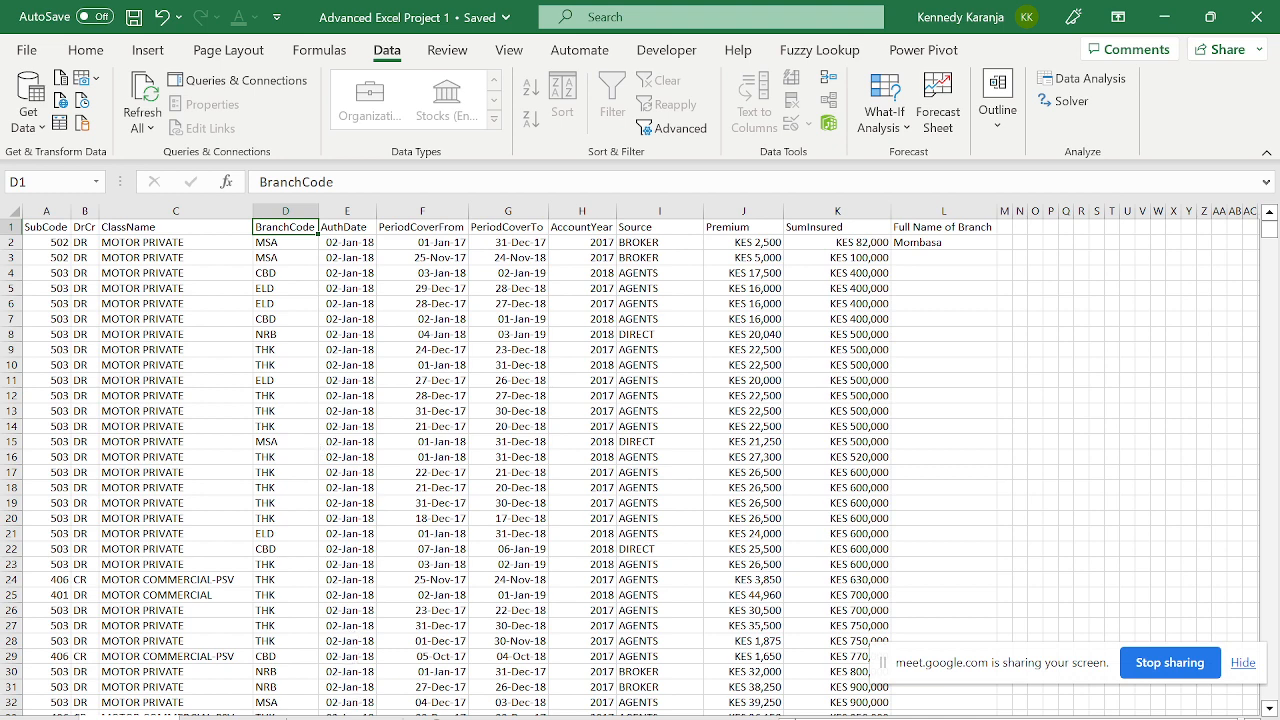
- Select the unique branch code list and the unique Source values on the tasks sheet
left_click(352, 717)
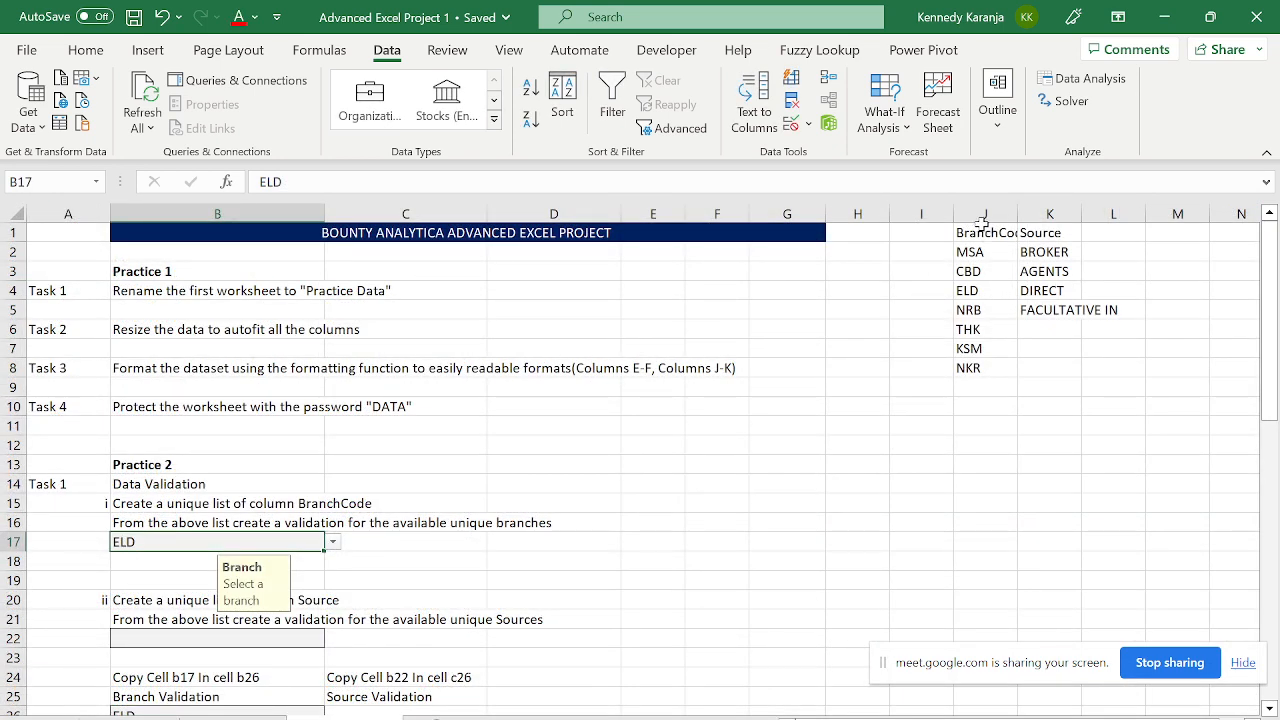
left_click_drag(985, 232, 980, 366)
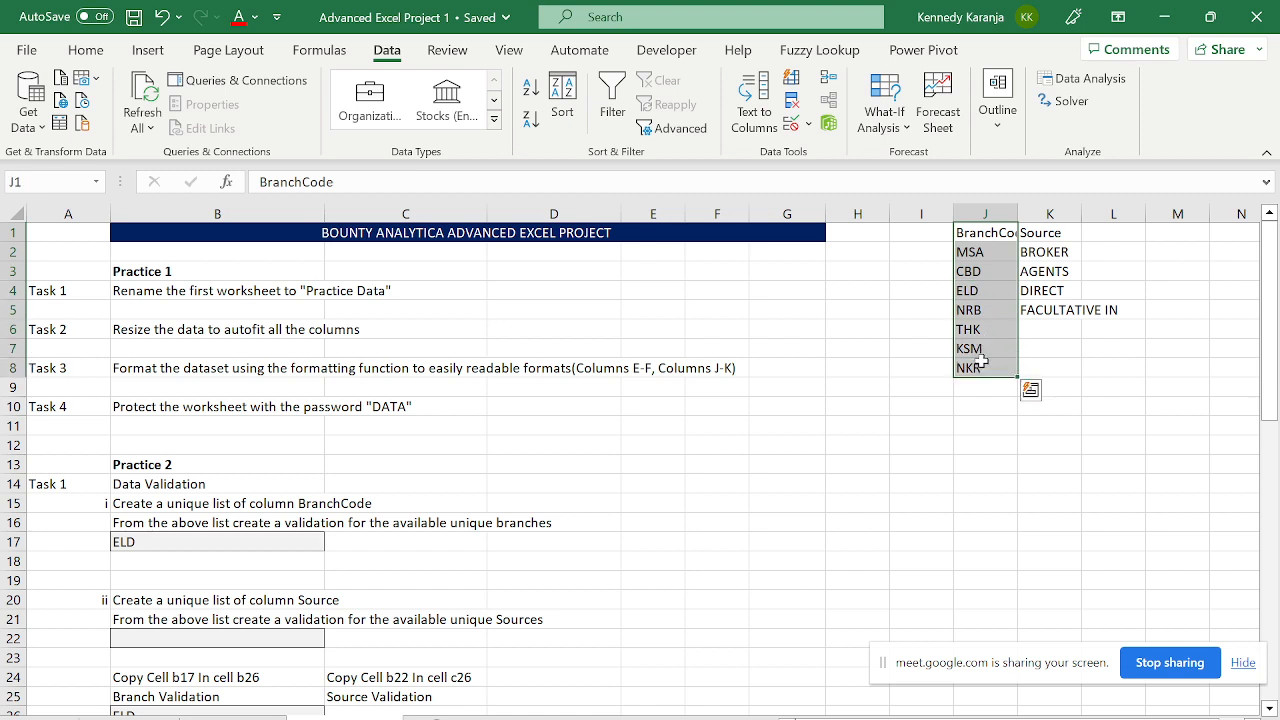
left_click(980, 252)
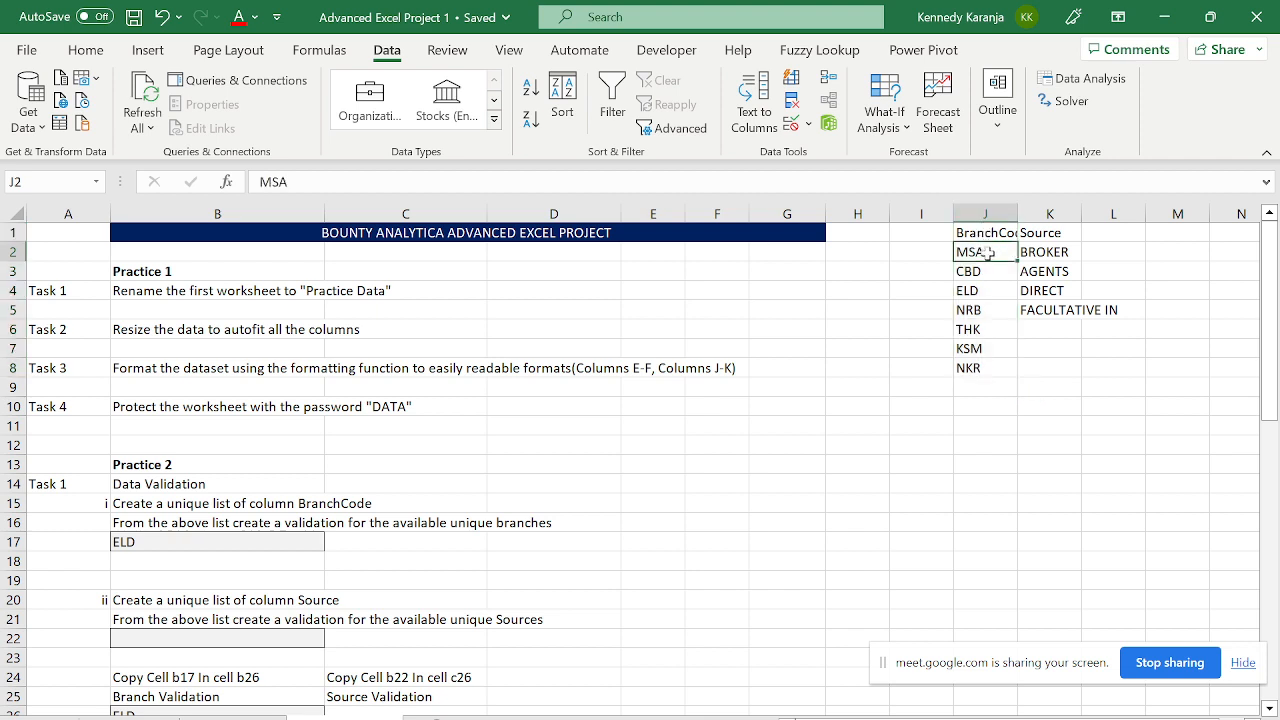
left_click_drag(977, 230, 975, 365)
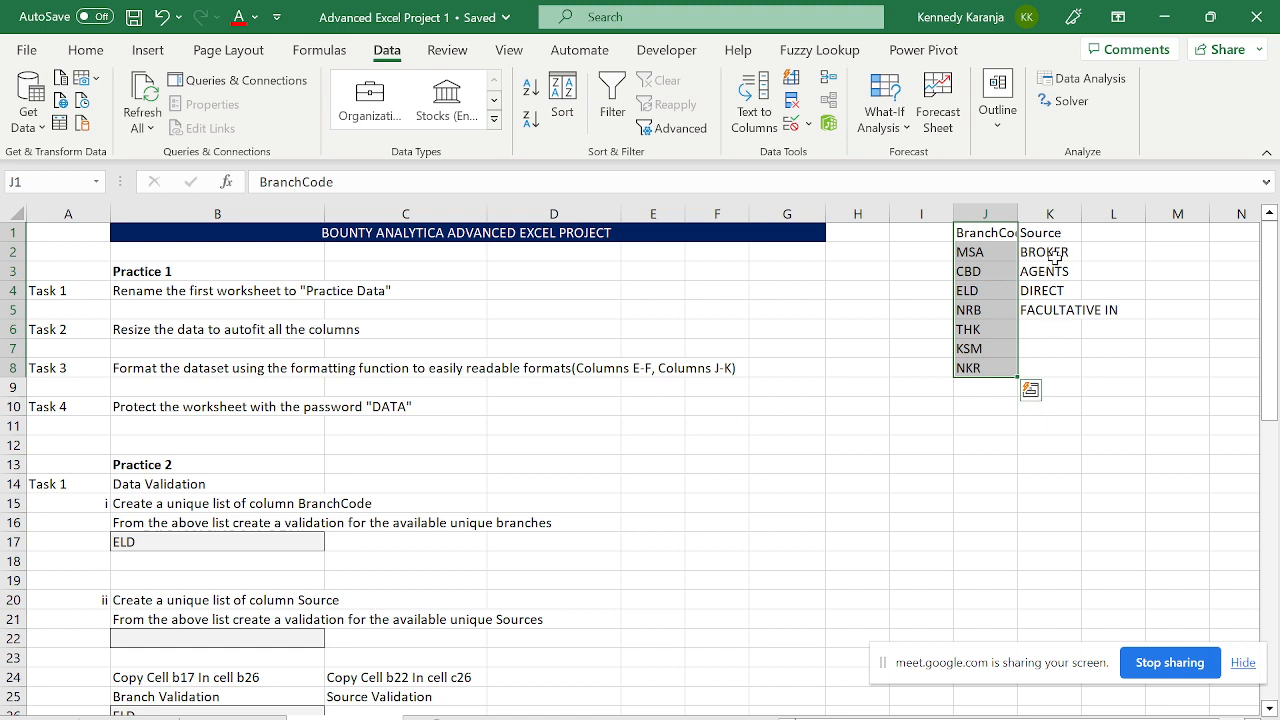
left_click_drag(1052, 257, 1050, 333)
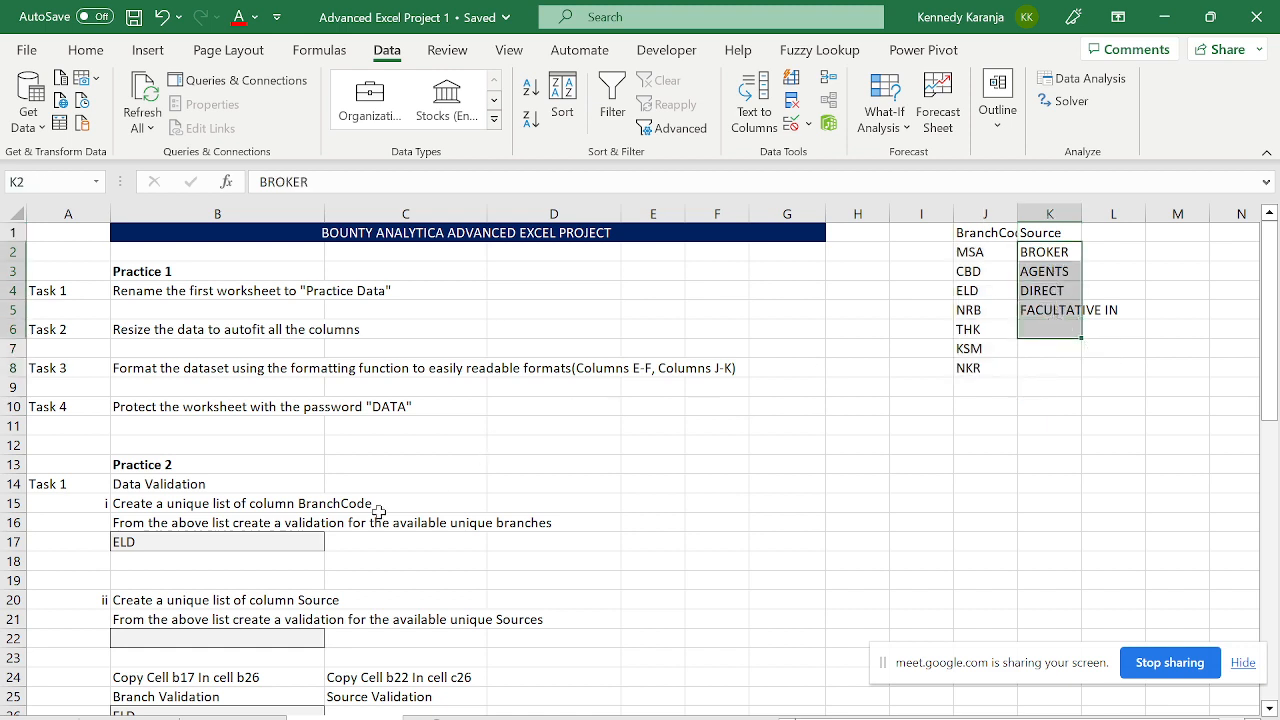
- Check B22's Source dropdown (BROKER, AGENTS, DIRECT, FACULTATIVE IN), leaving B22 empty
left_click(240, 641)
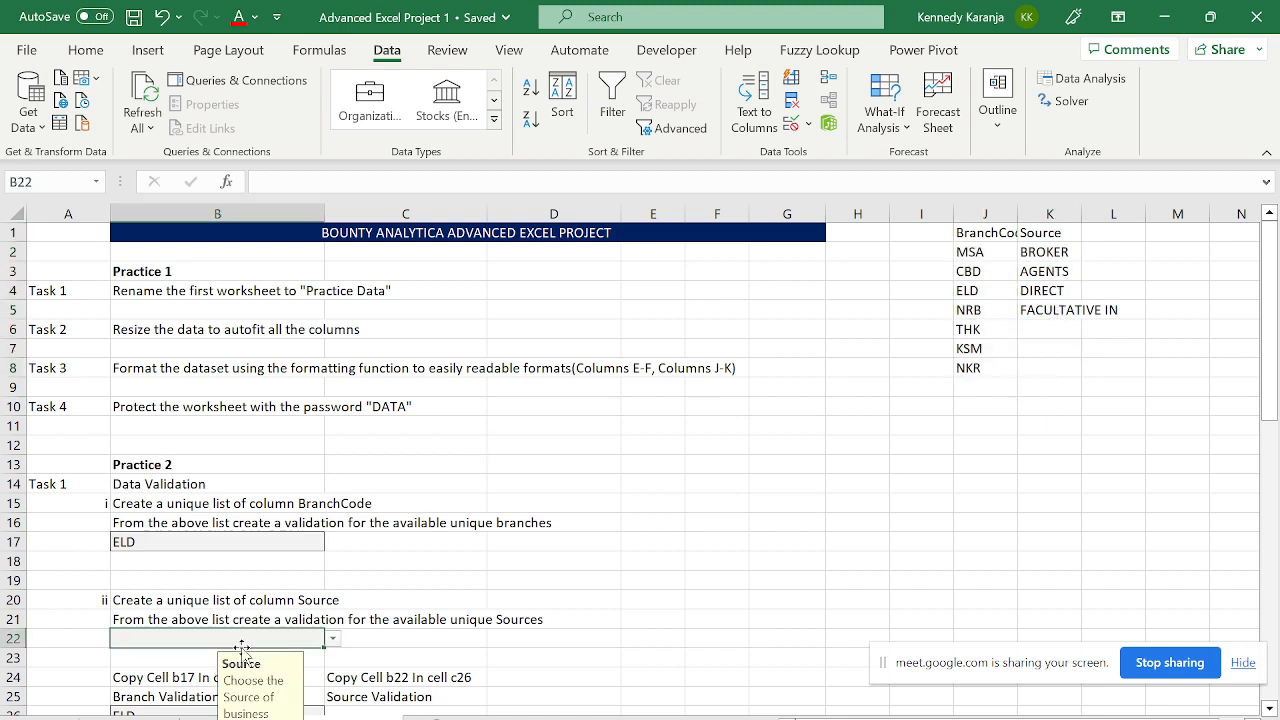
left_click(333, 639)
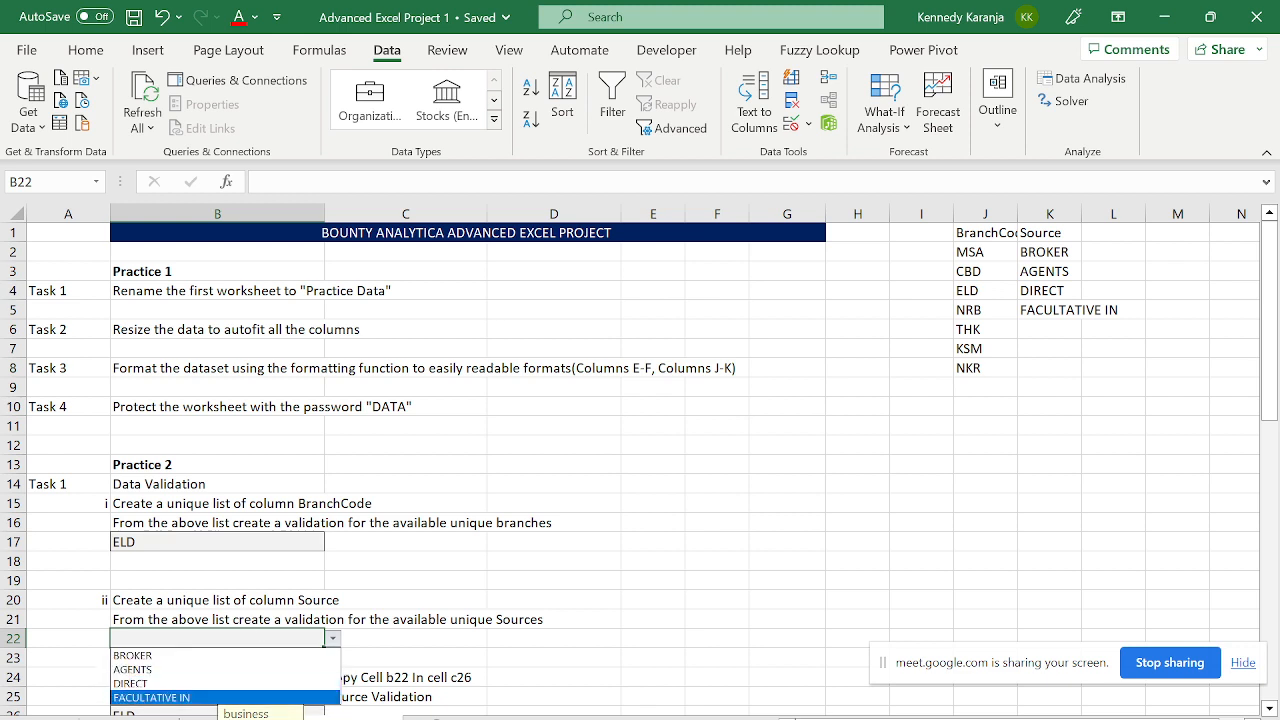
left_click(676, 469)
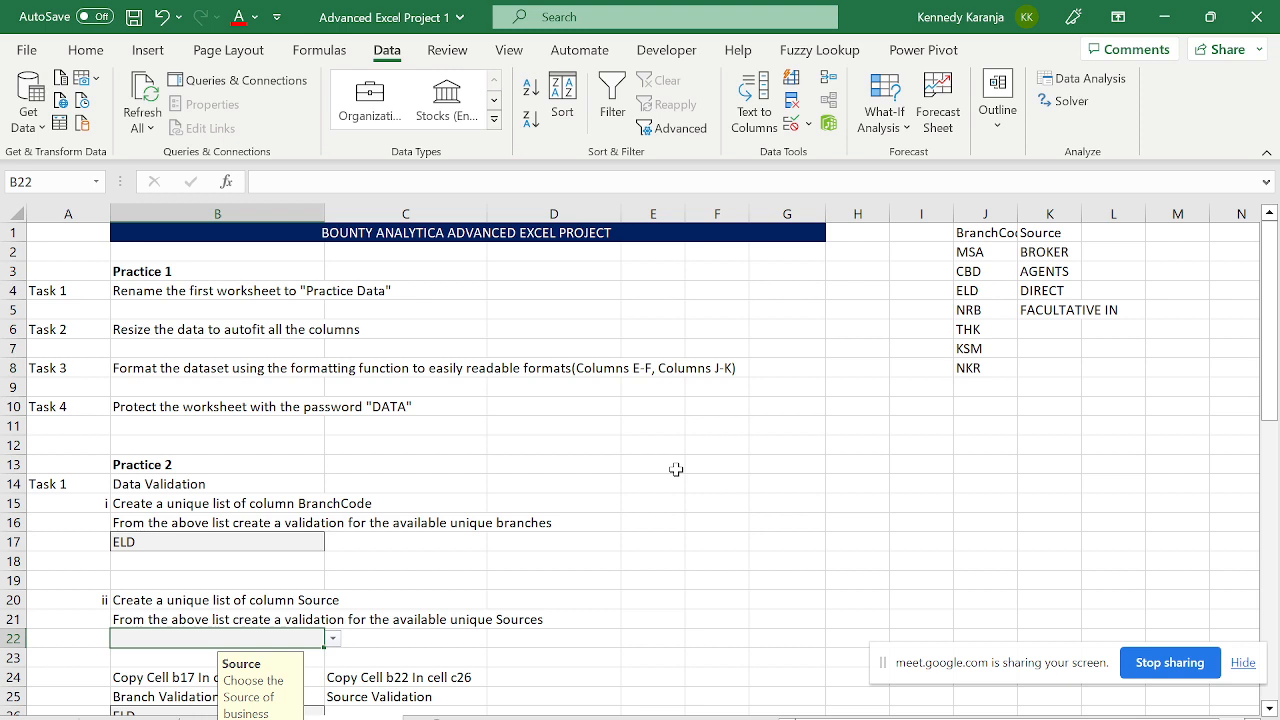
key("ctrl+s")
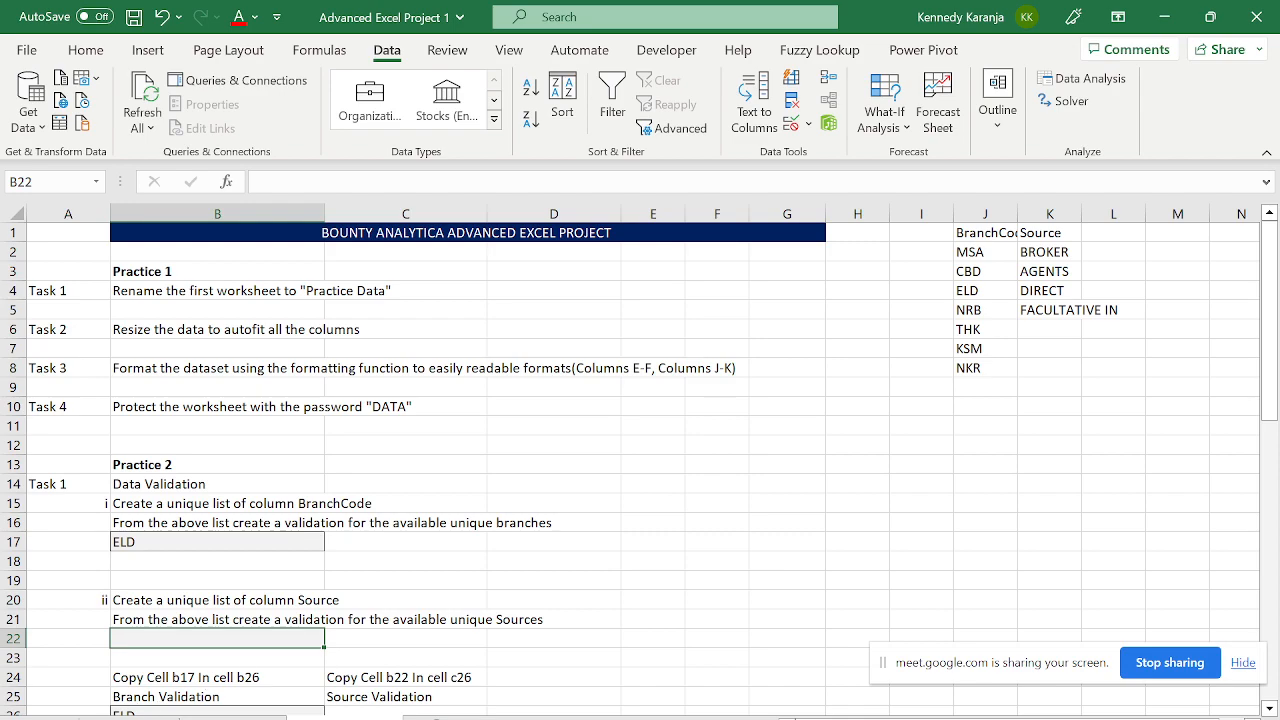
left_click(132, 718)
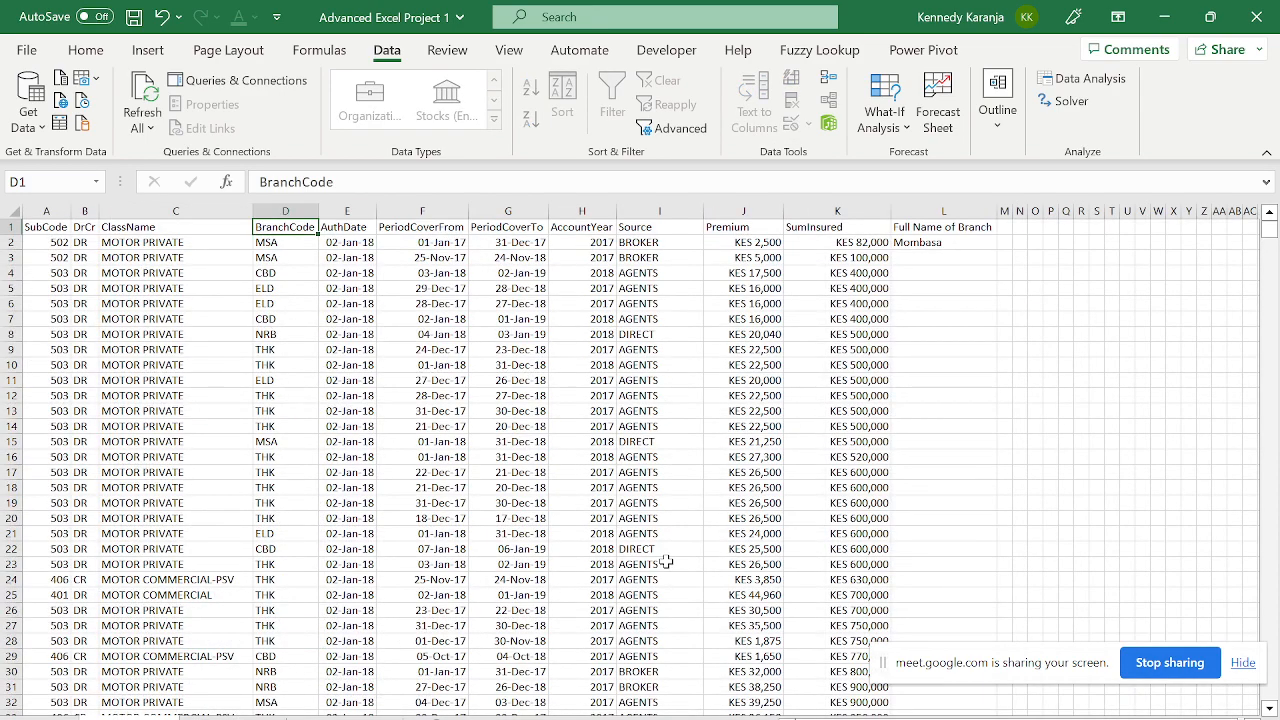
- Go to the Bounty Analytica project sheet and bring up Format Cells for cell G3
left_click(232, 718)
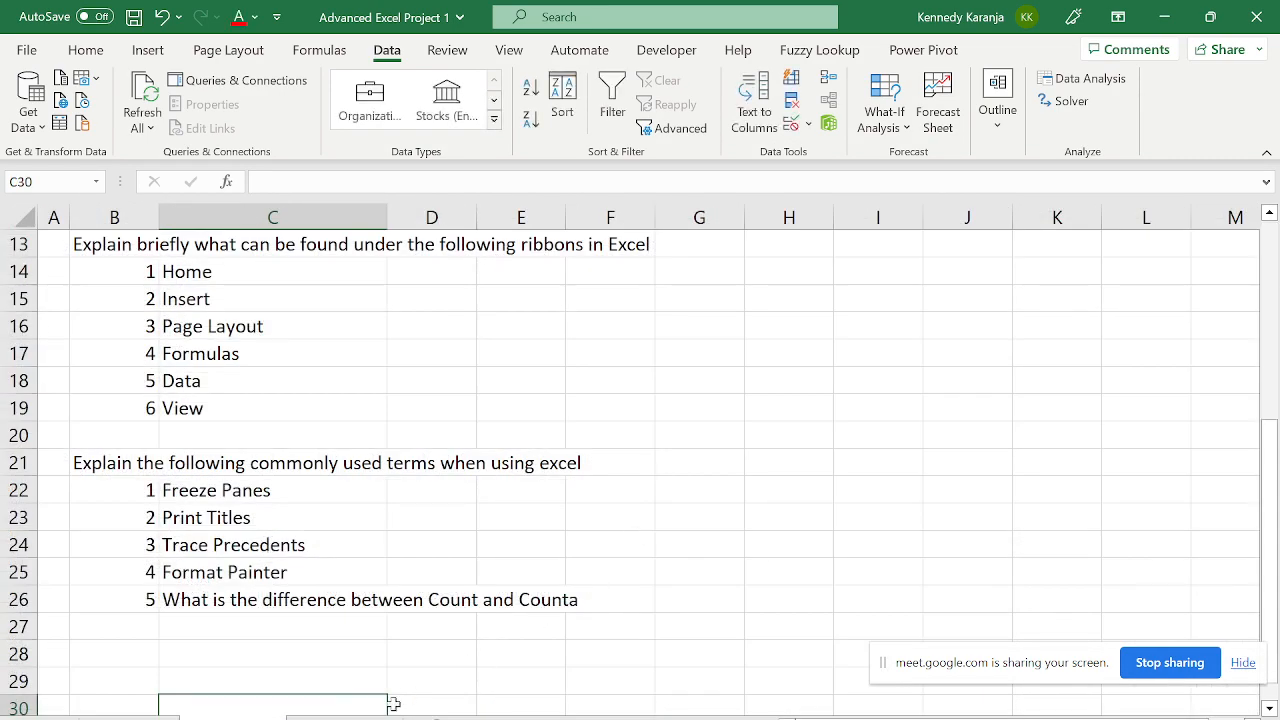
left_click(345, 718)
left_click(809, 276)
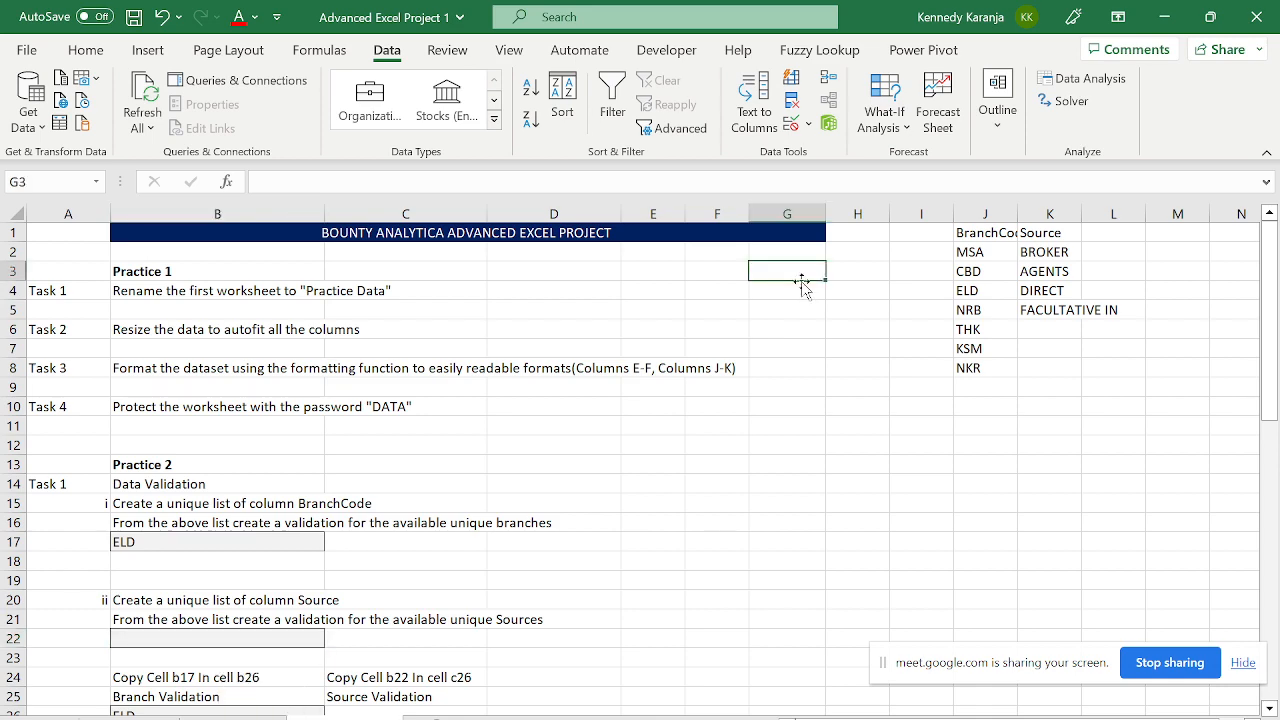
key("ctrl+1")
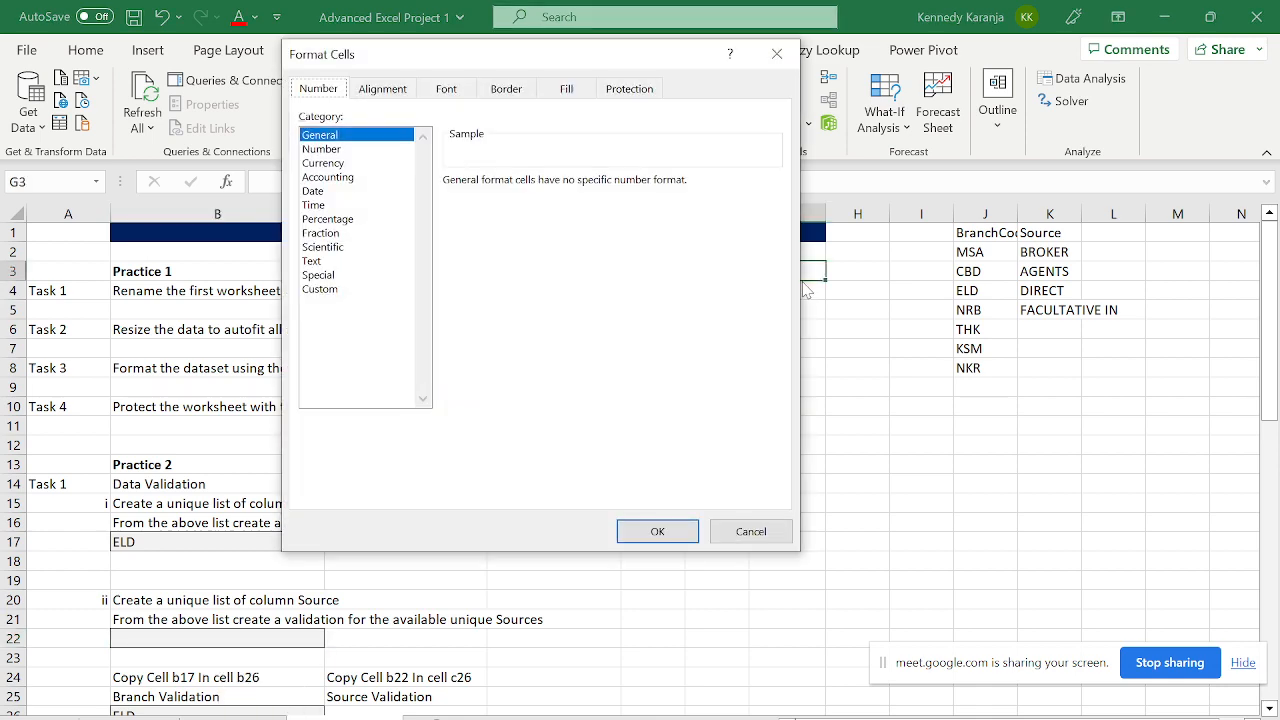
key("Escape")
key("ctrl+1")
- Turn off Locked for G3 under Protection, then lock it again
left_click(630, 89)
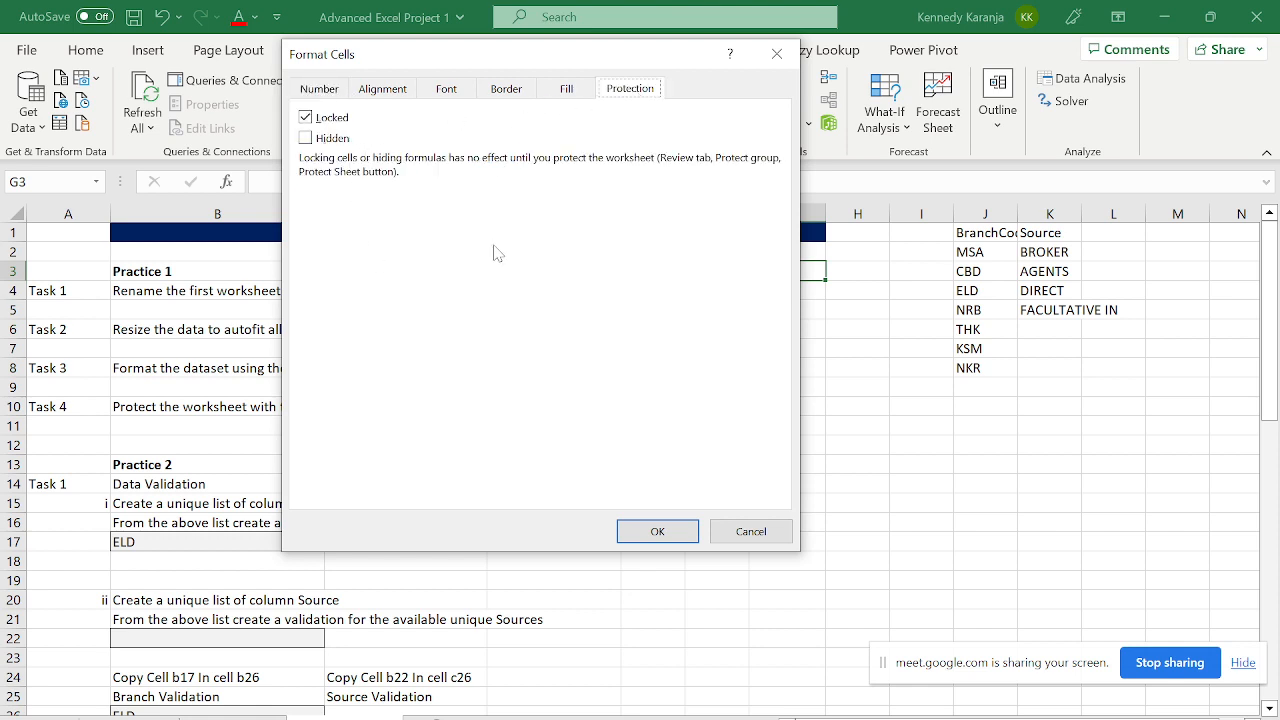
left_click(318, 89)
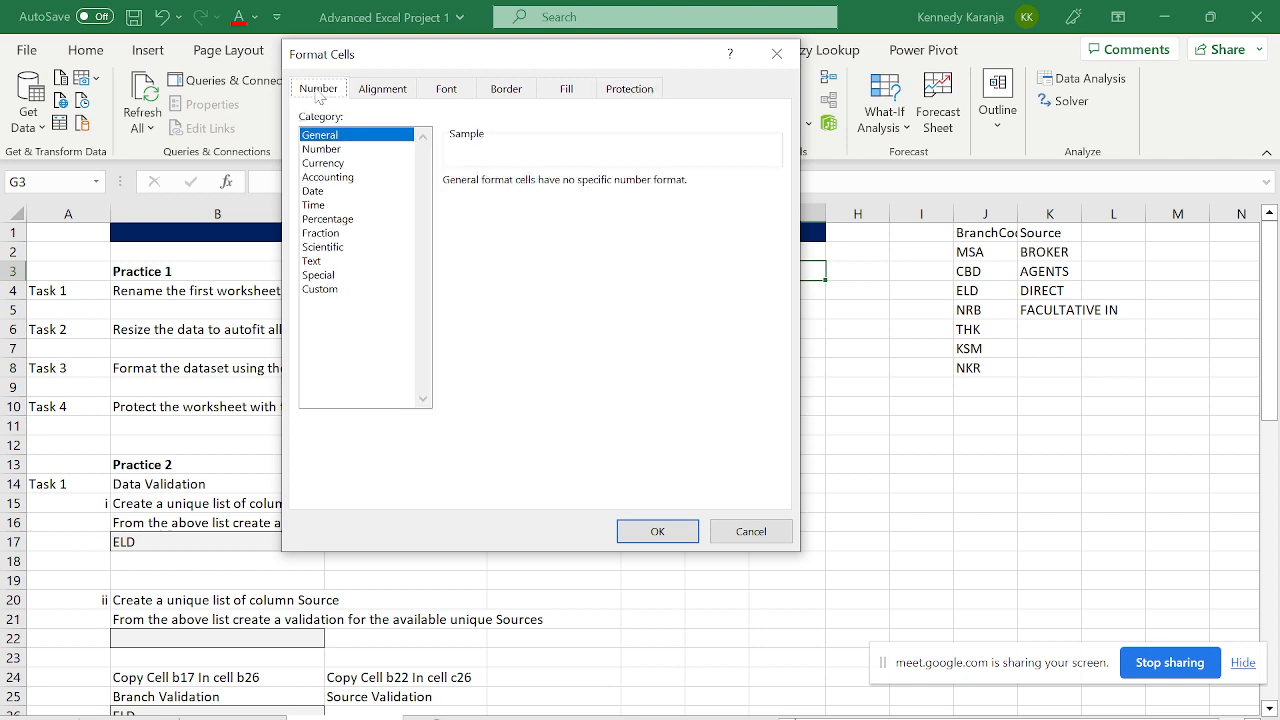
left_click(648, 89)
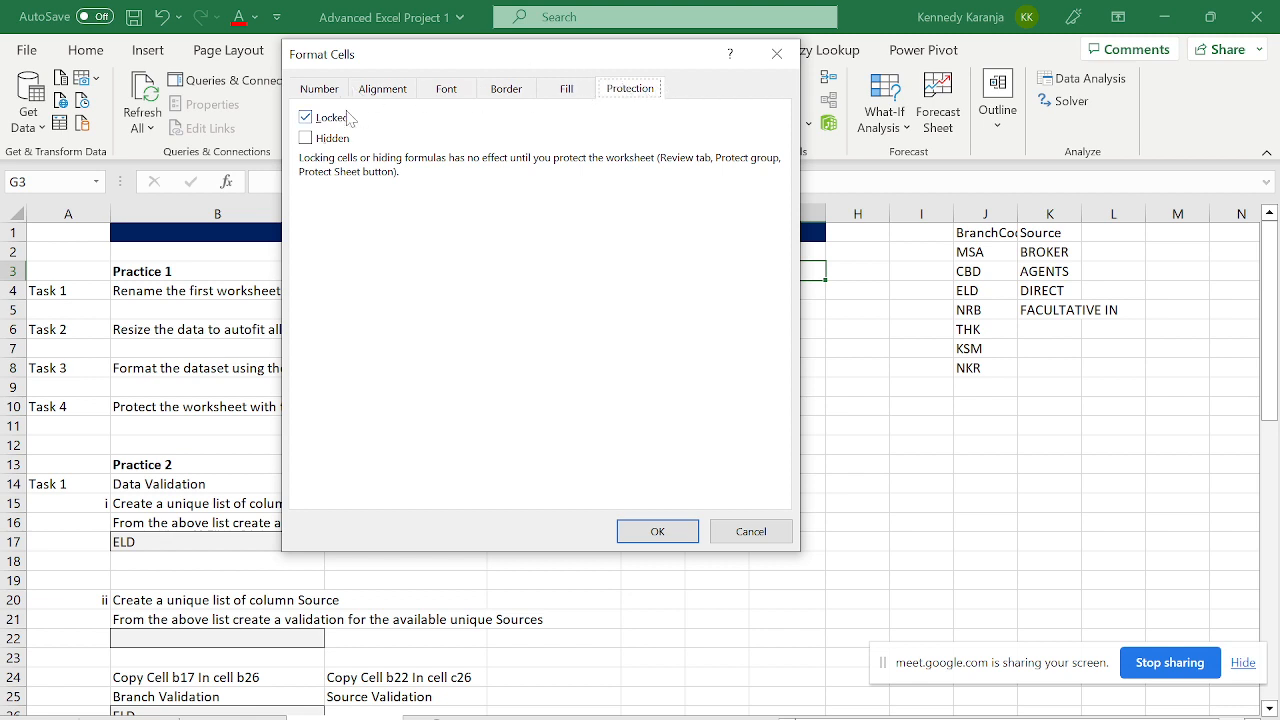
left_click(306, 118)
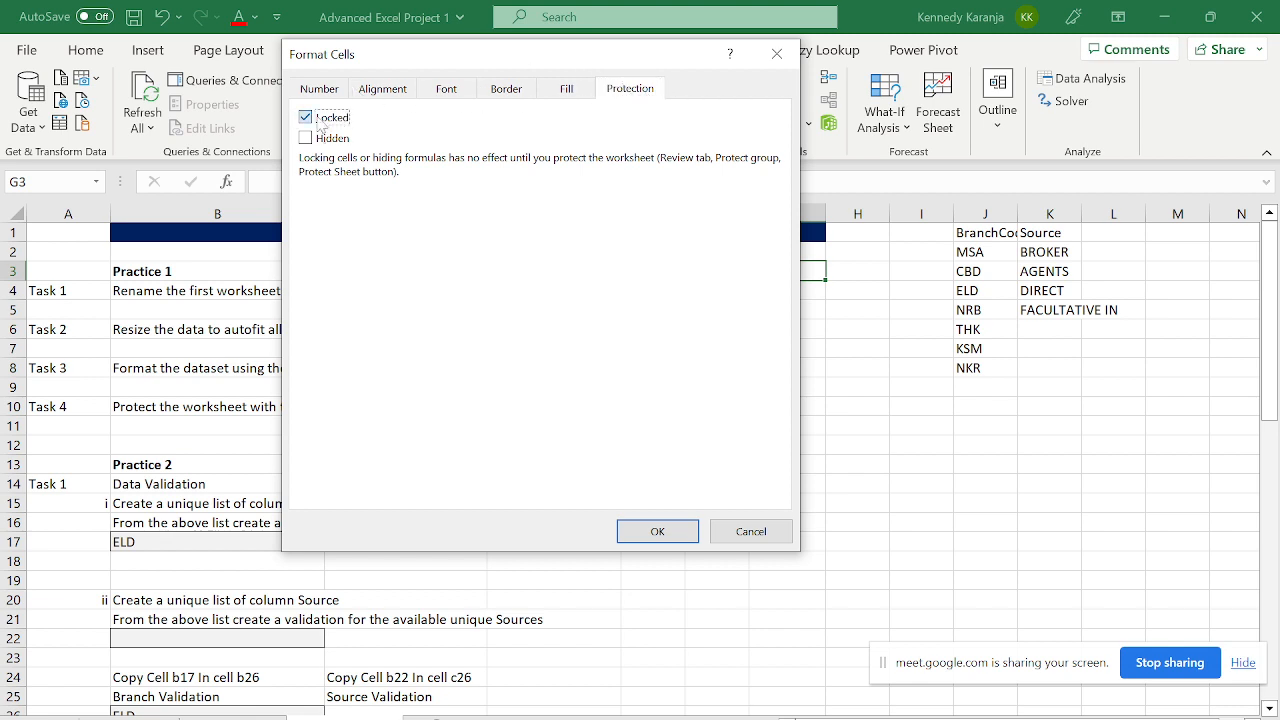
left_click(650, 538)
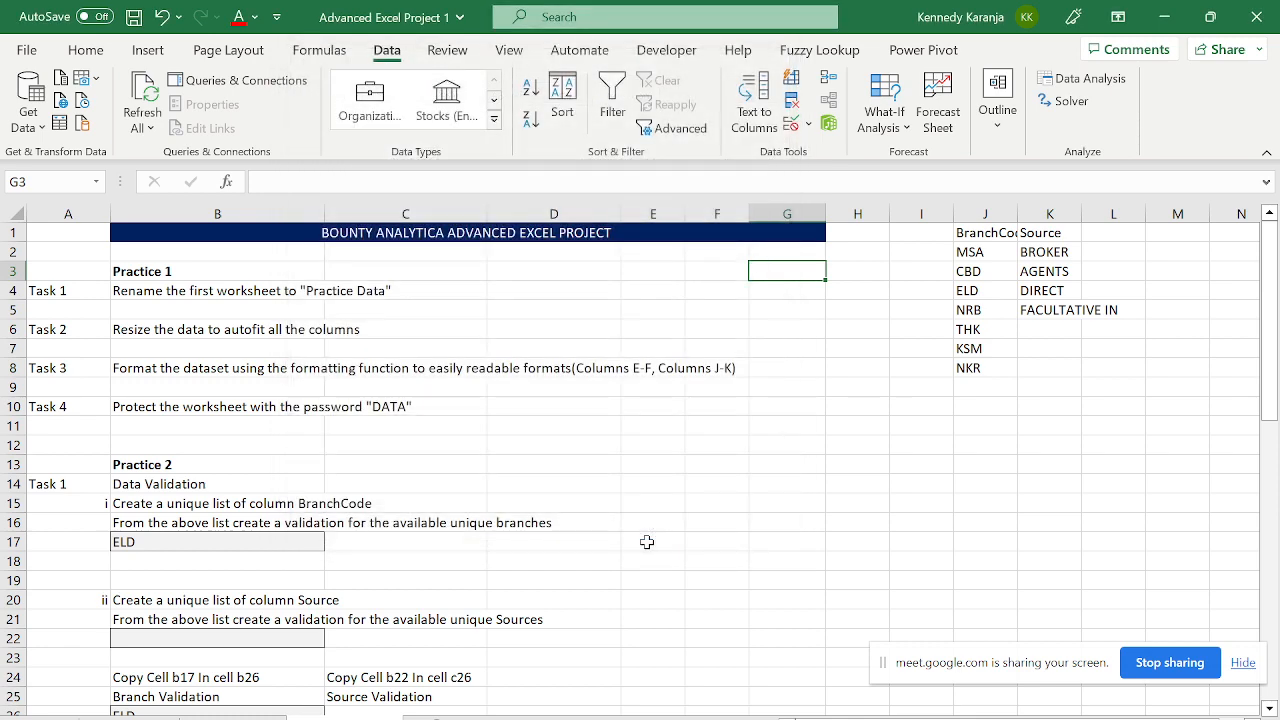
key("ctrl+1")
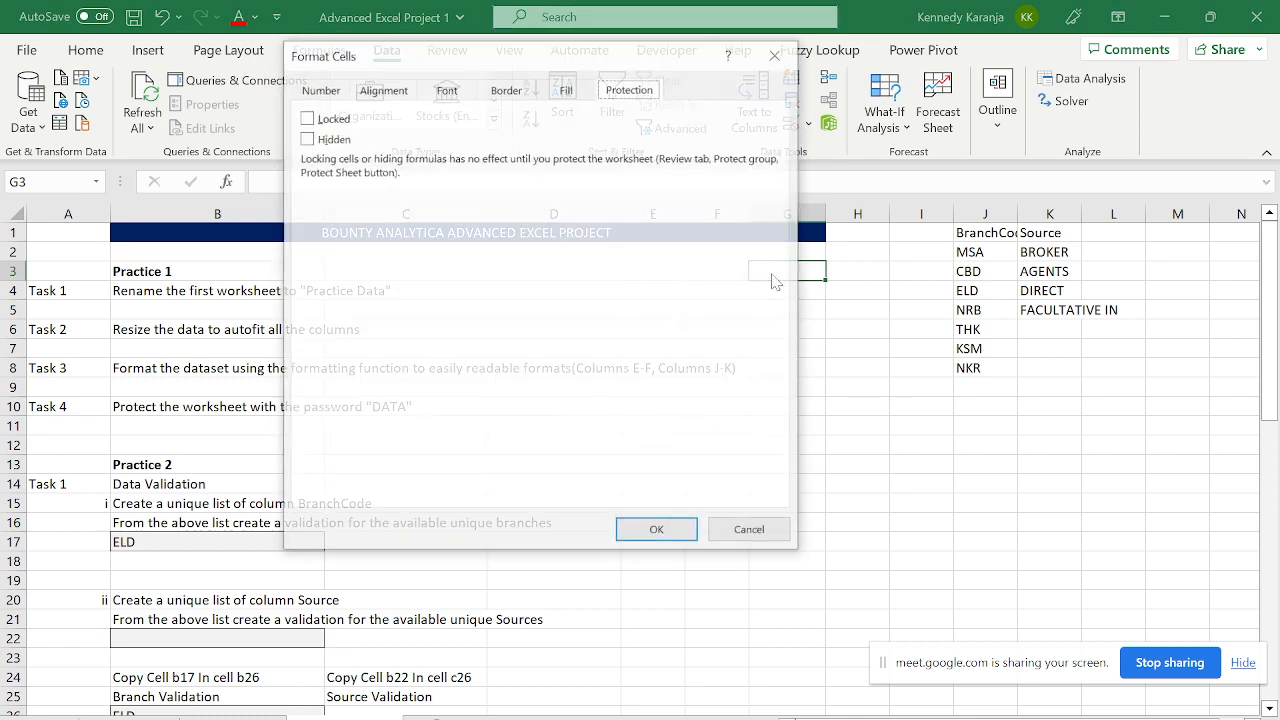
left_click(315, 119)
left_click(678, 533)
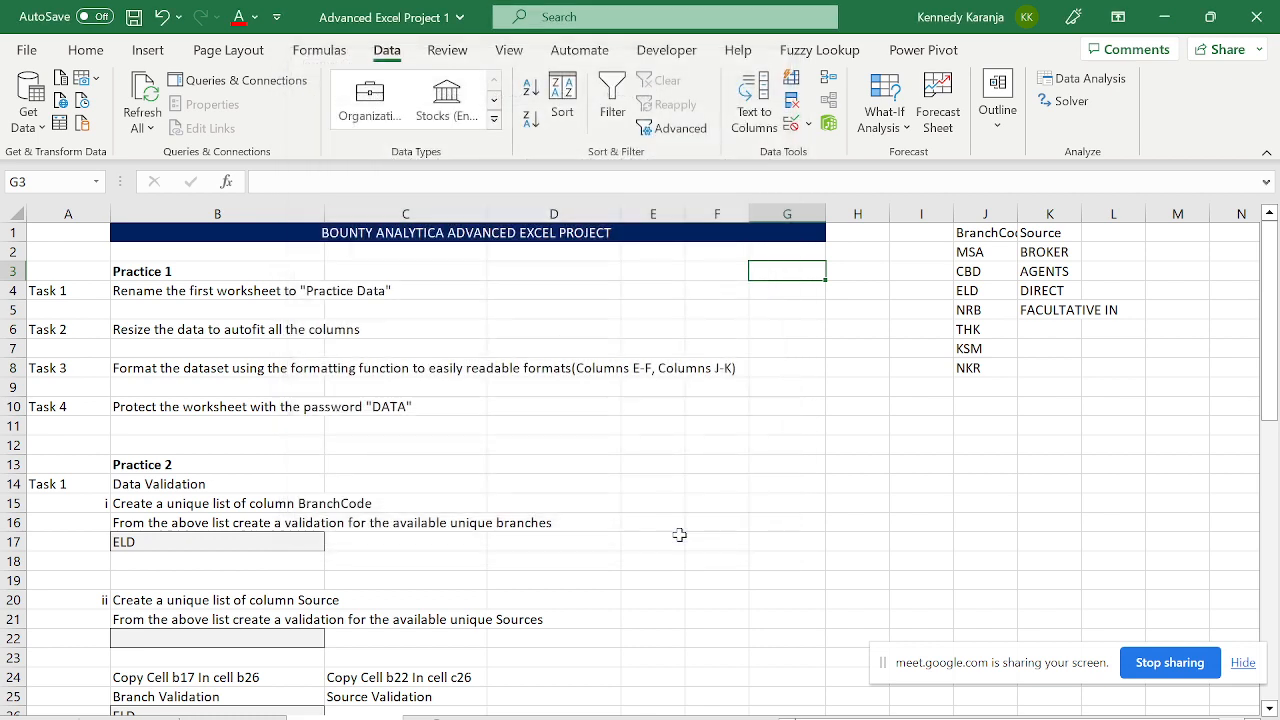
- Extend the selection to G3:G20 and clear the Locked setting for the whole range
key("shift+Down")
key("shift+Down")
key("shift+Down")
key("shift+Down")
key("shift+Down")
key("shift+Down")
key("shift+Down")
key("shift+Down")
key("shift+Down")
key("shift+Down")
key("shift+Down")
key("shift+Down")
key("shift+Down")
key("shift+Down")
key("shift+Down")
key("shift+Down")
key("shift+Down")
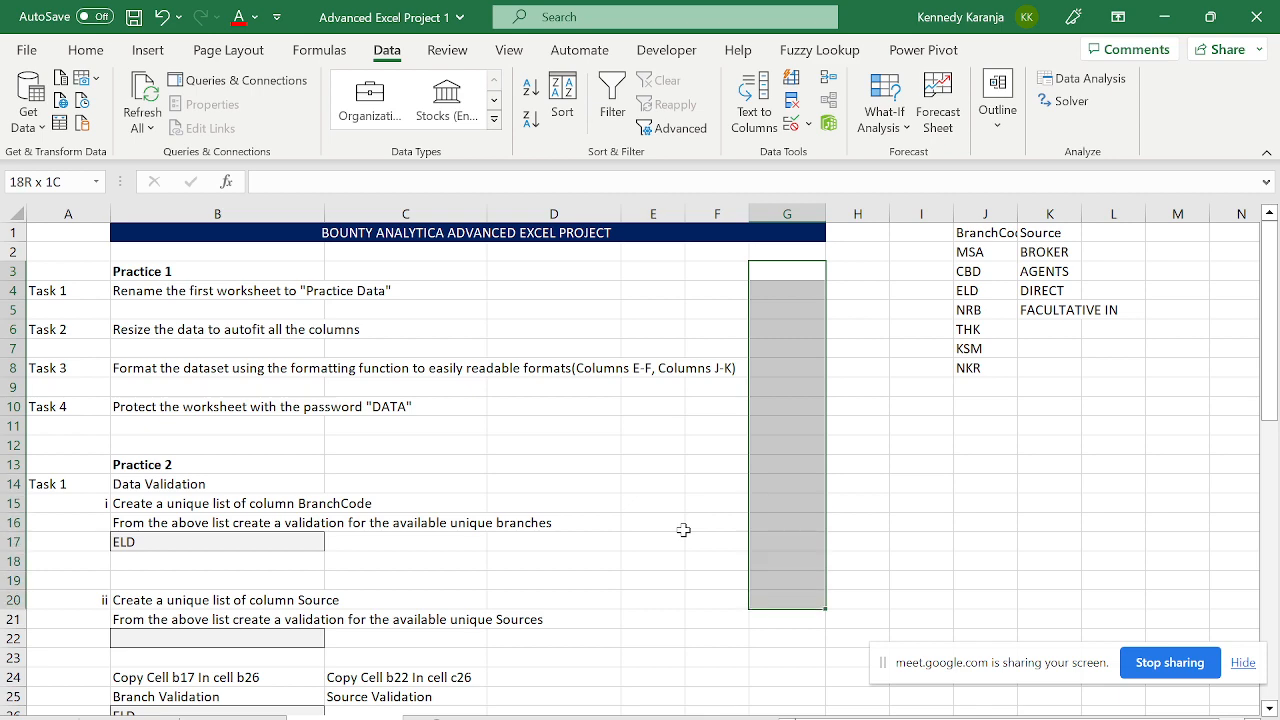
key("ctrl+1")
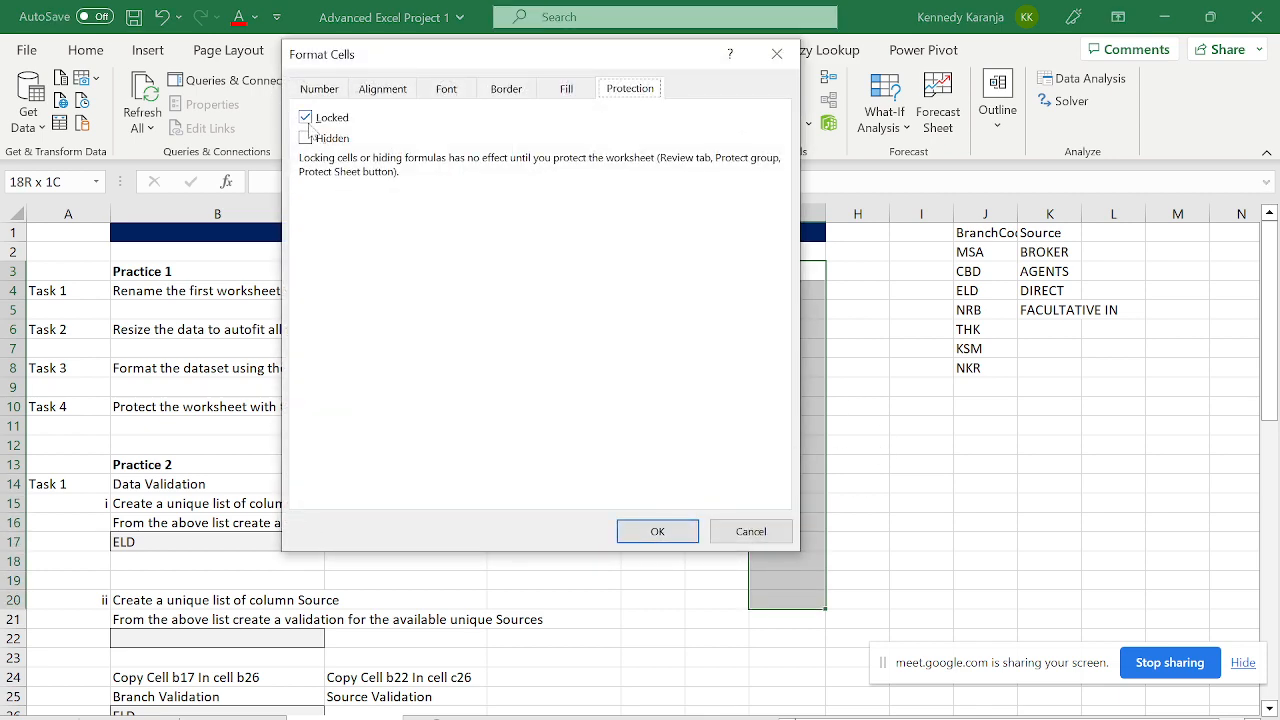
left_click(308, 121)
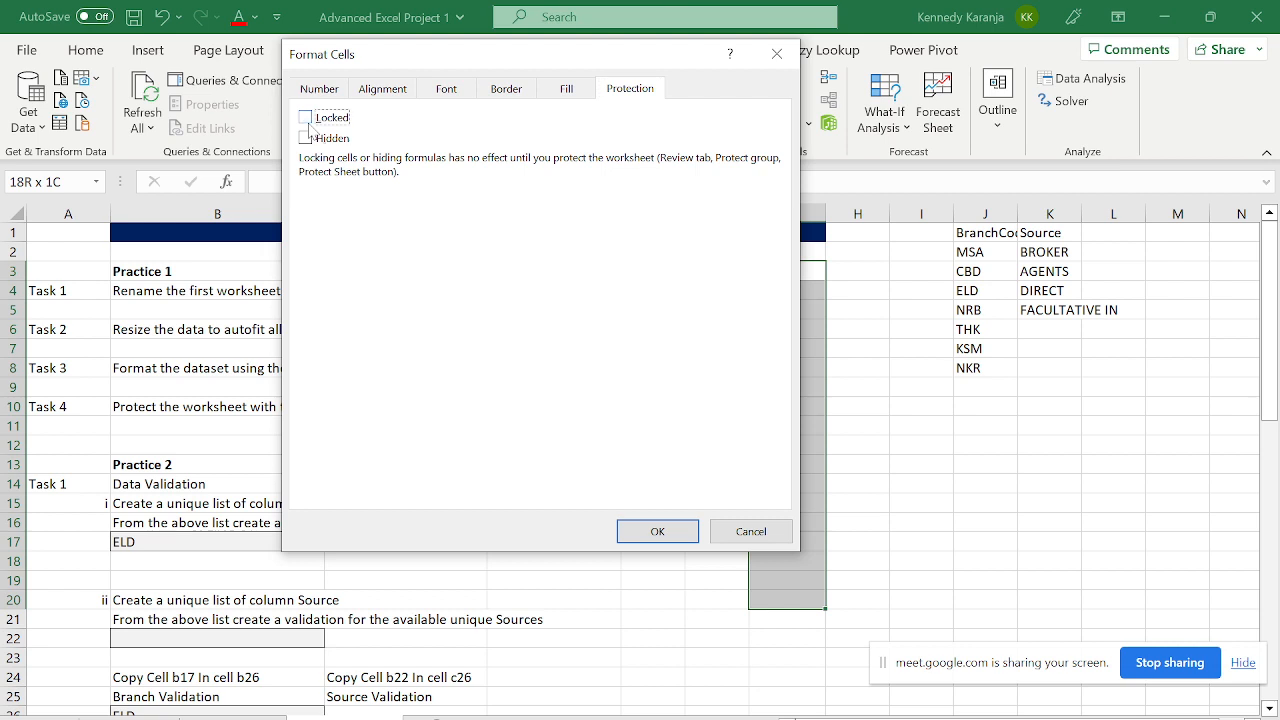
left_click(655, 529)
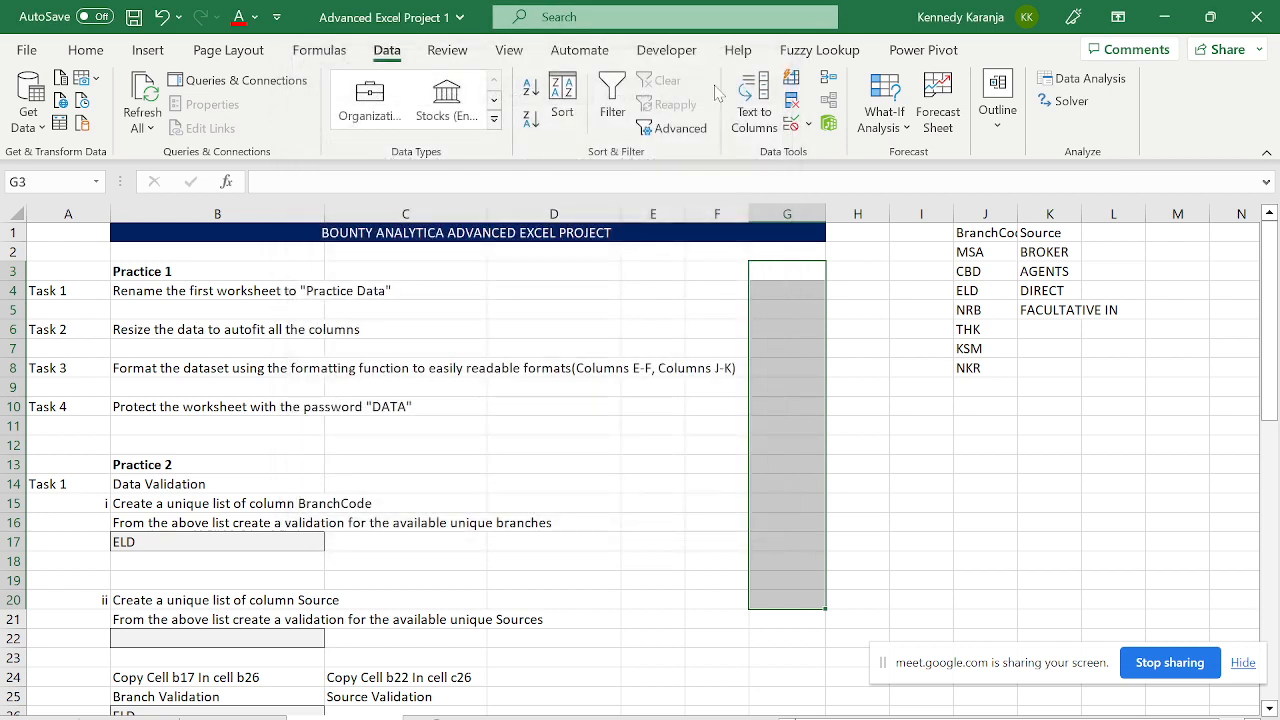
- Protect the project sheet from the Review tab with a password entered twice
left_click(447, 55)
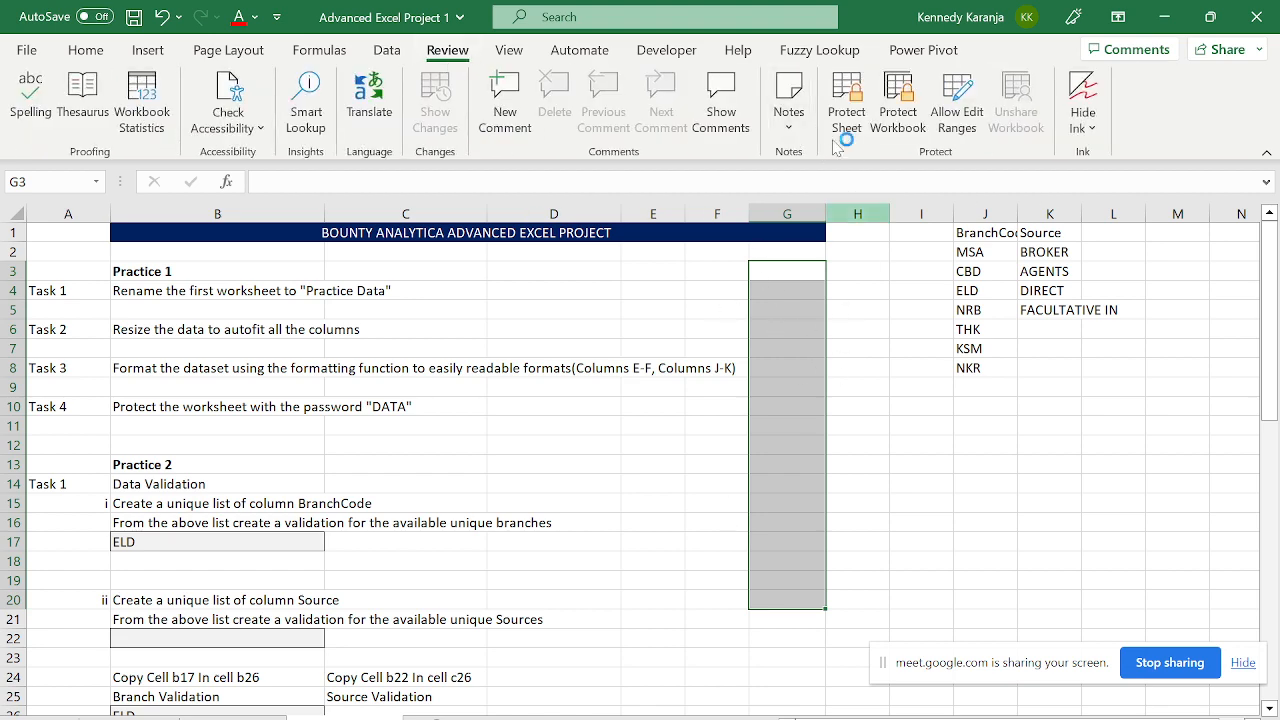
left_click(846, 105)
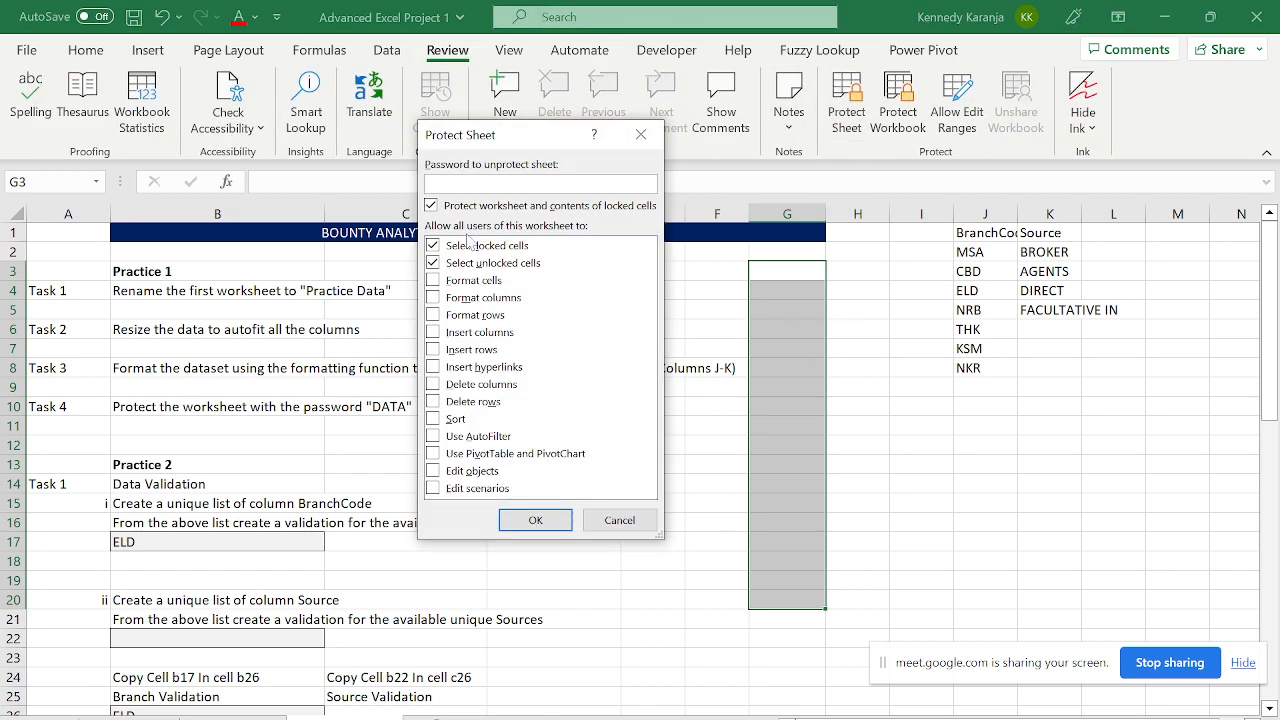
key("Caps_Lock")
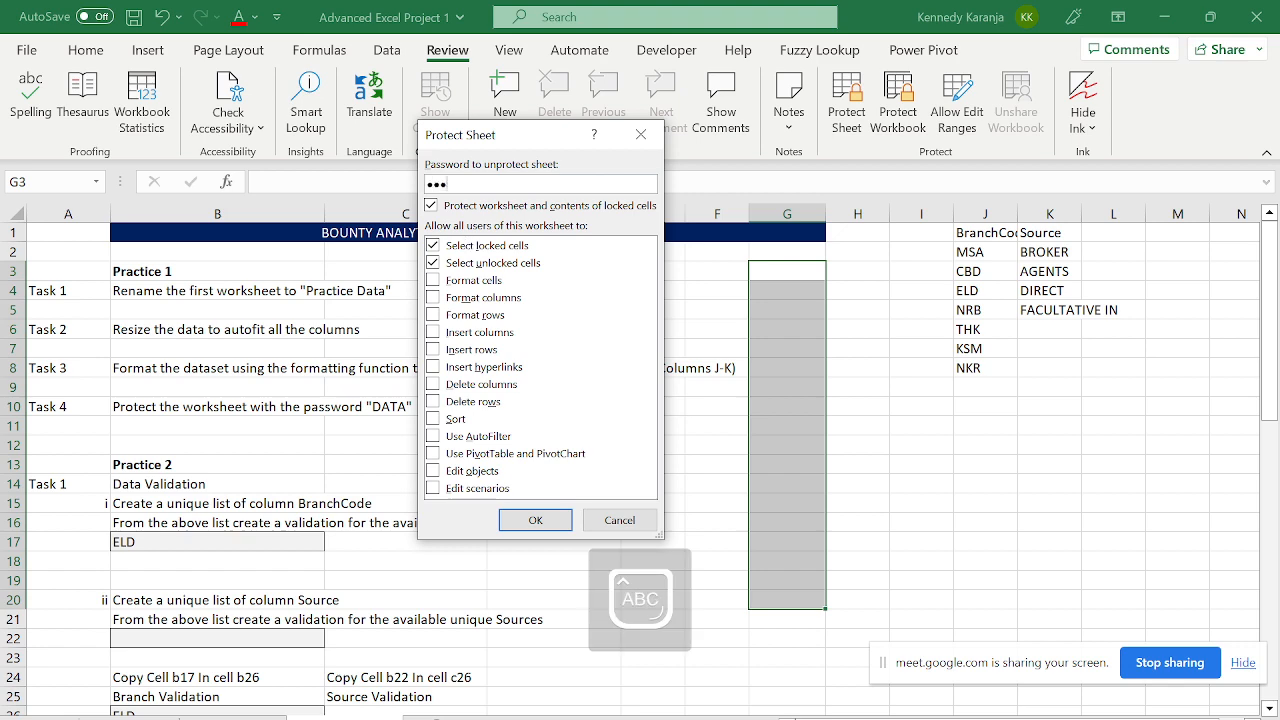
key("Return")
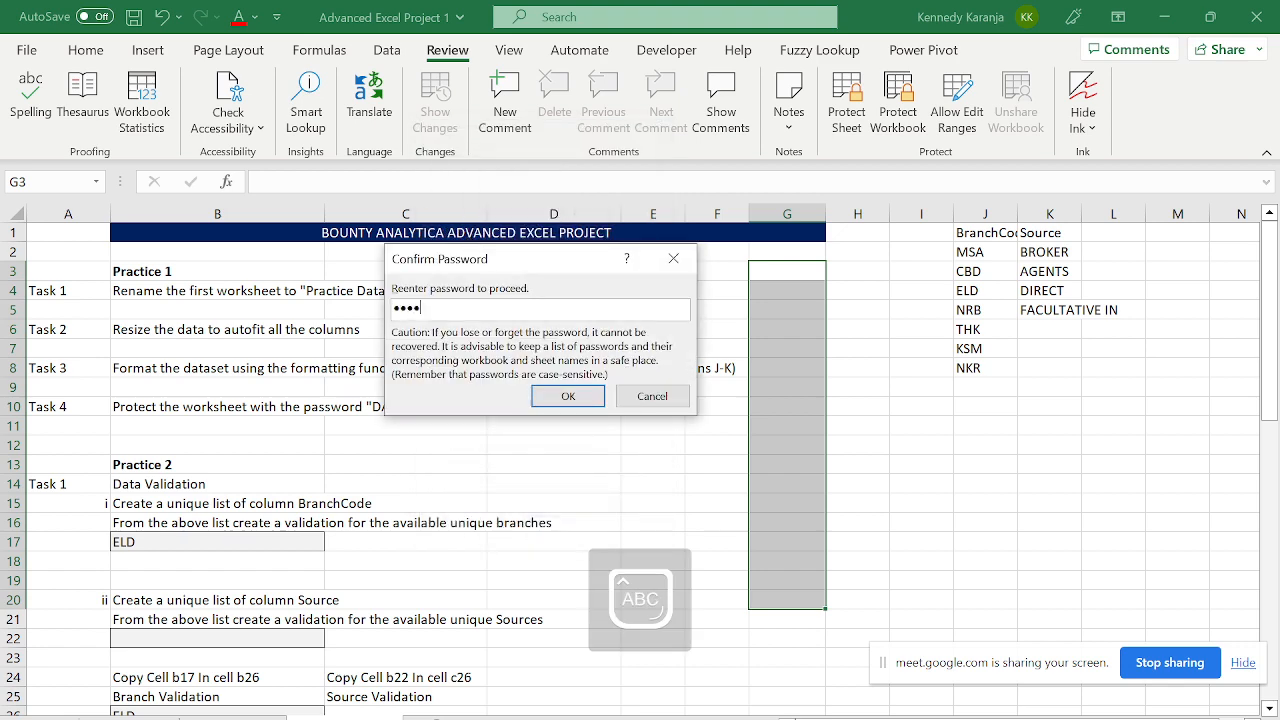
key("Return")
- Verify G8 accepts test text DYGY while locked F8 refuses edits, then clear G8 and show the questions sheet
left_click(754, 372)
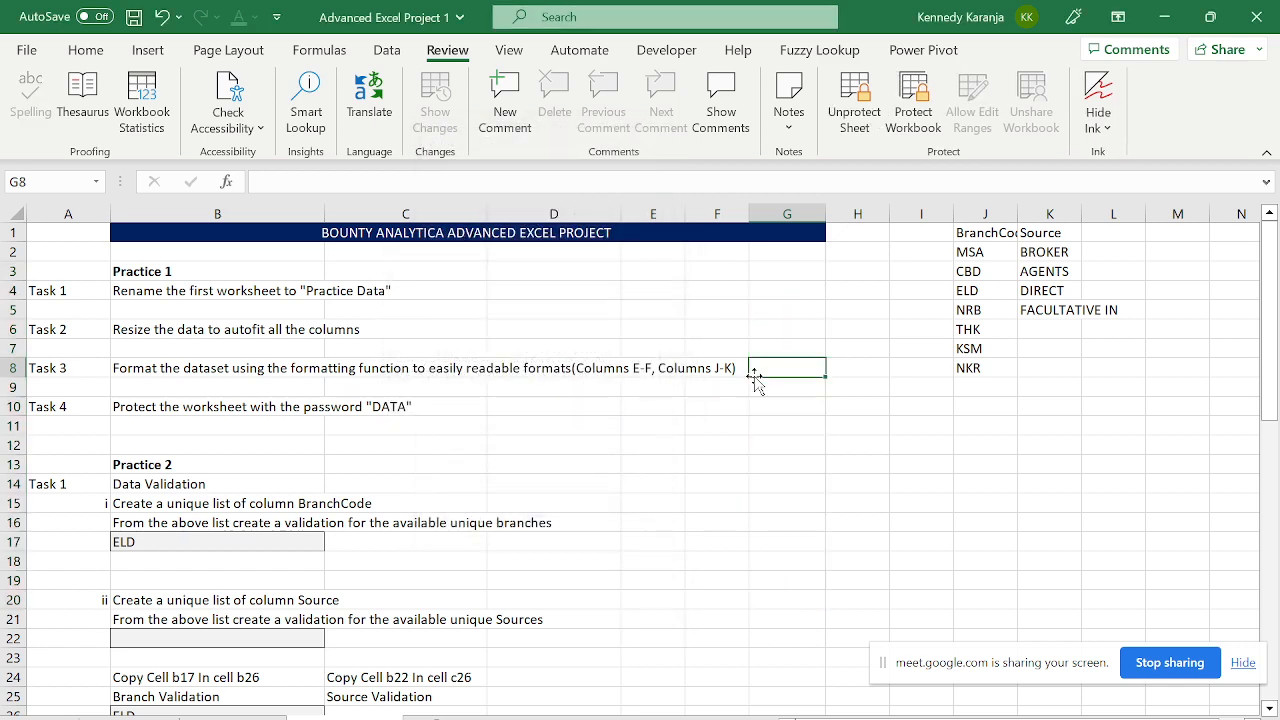
type("DYGY")
key("Return")
key("Left")
key("Up")
key("Delete")
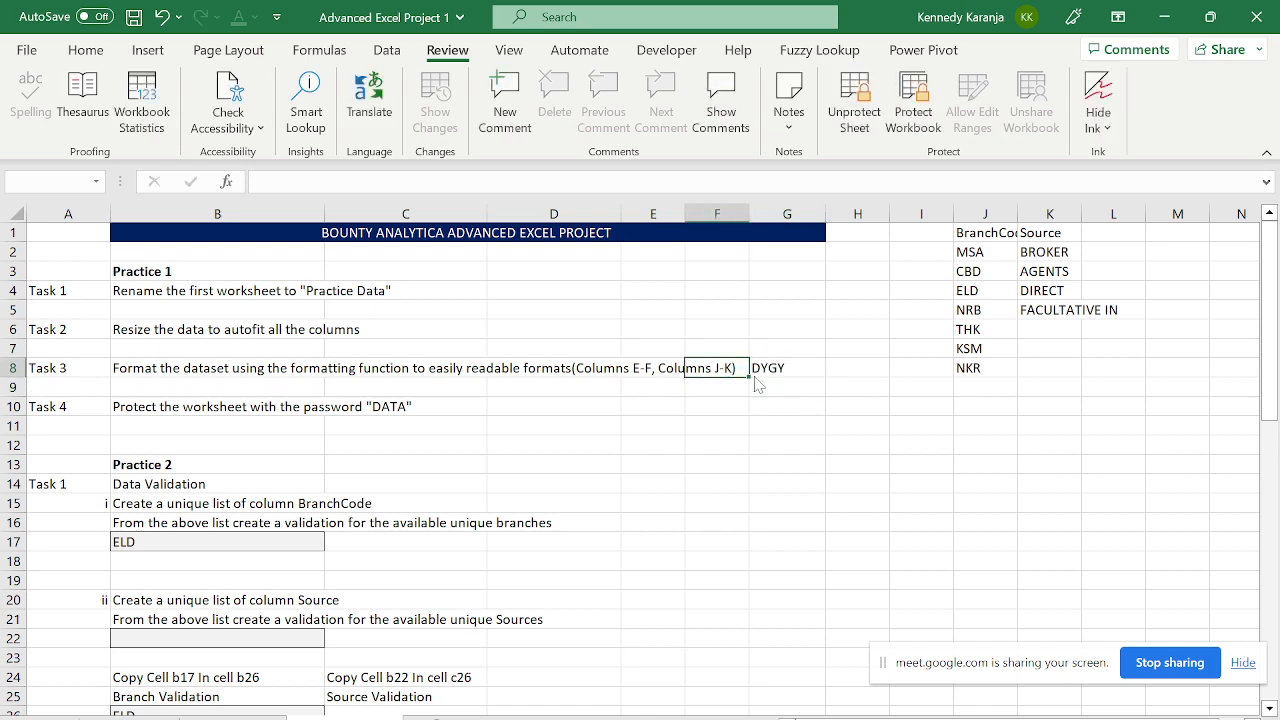
key("Return")
key("Right")
key("Delete")
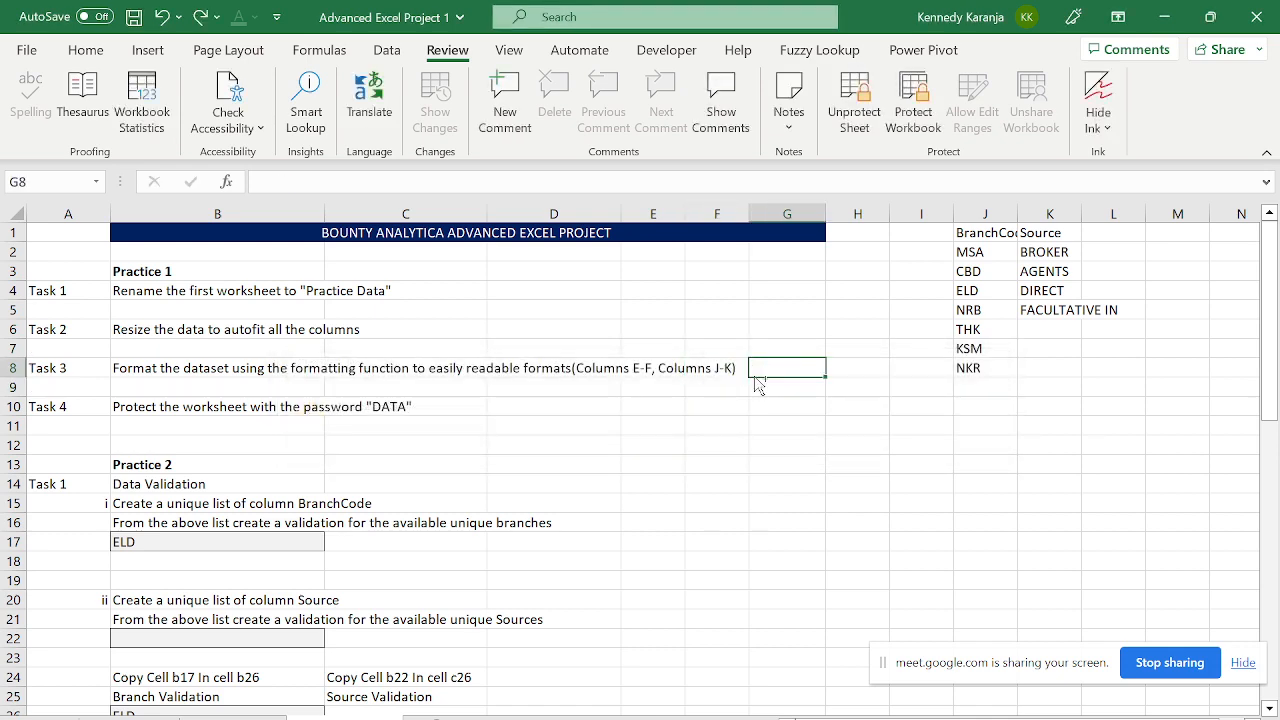
key("ctrl+Page_Down")
scroll(500, 277, "up", 1)
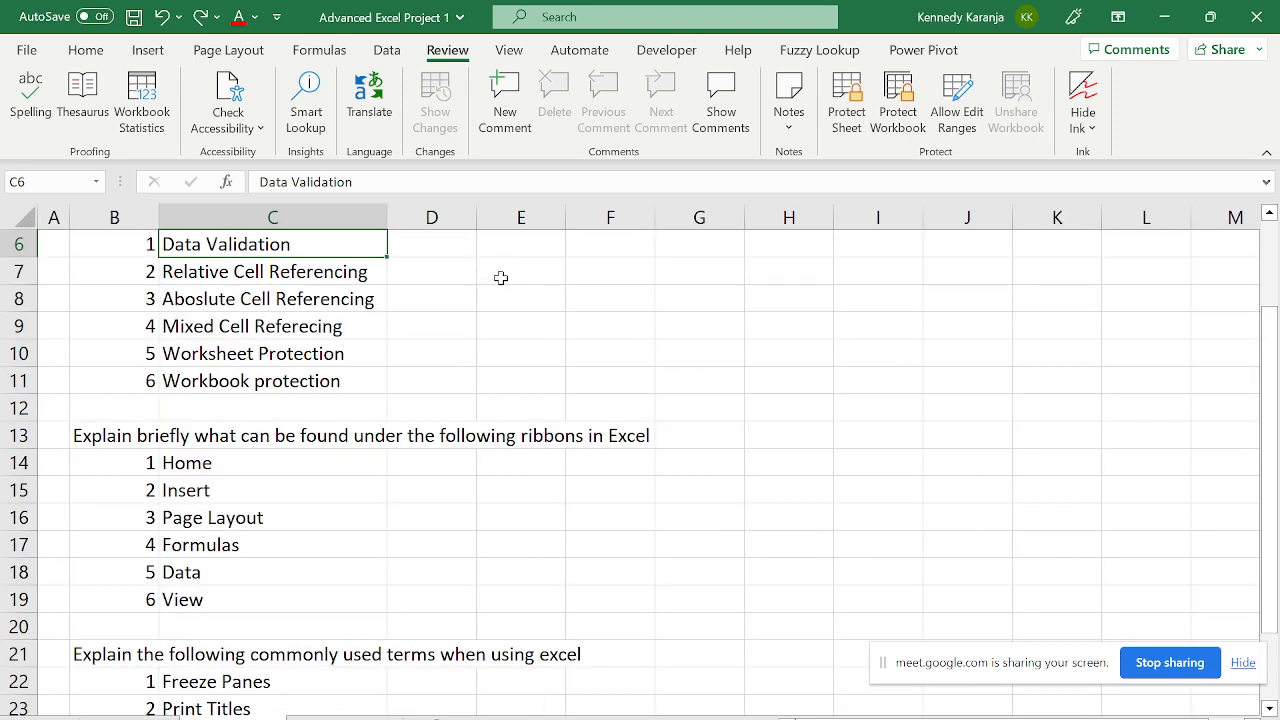
- Save and close Advanced Excel Project 1, glance at Smartphone Data column H, then reopen the project from Recent
left_click(135, 18)
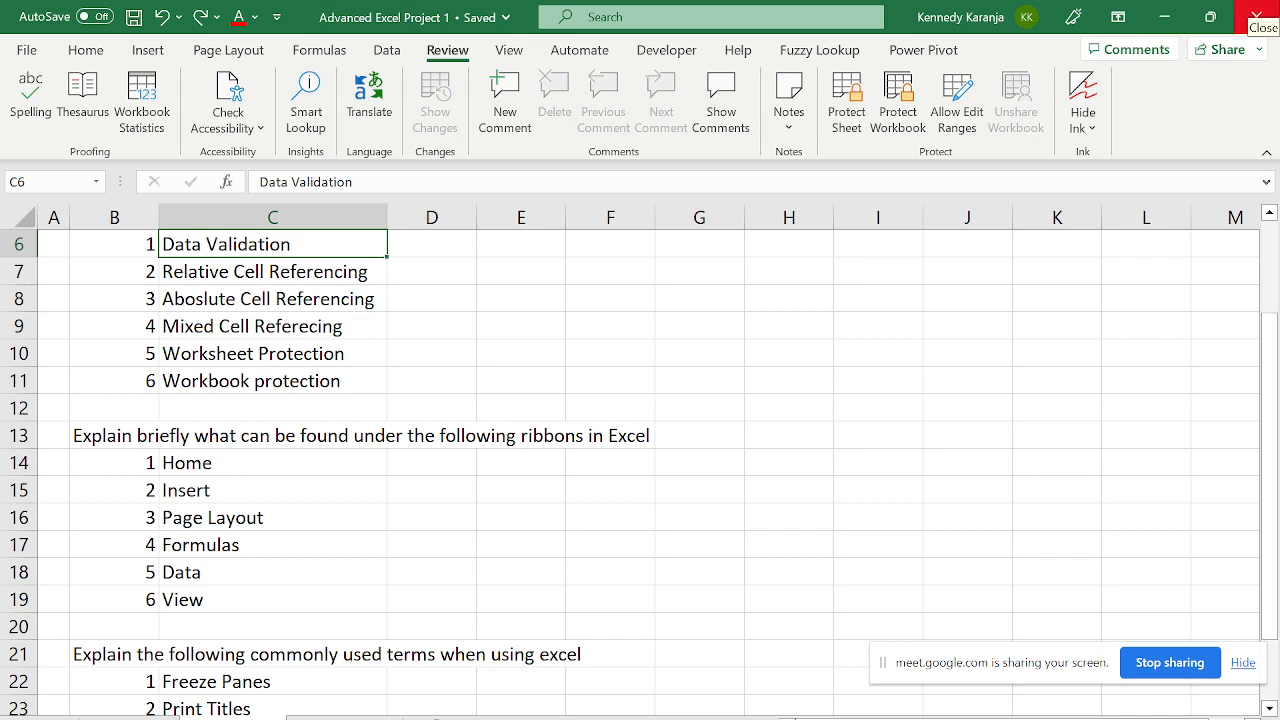
left_click(1256, 16)
left_click(901, 487)
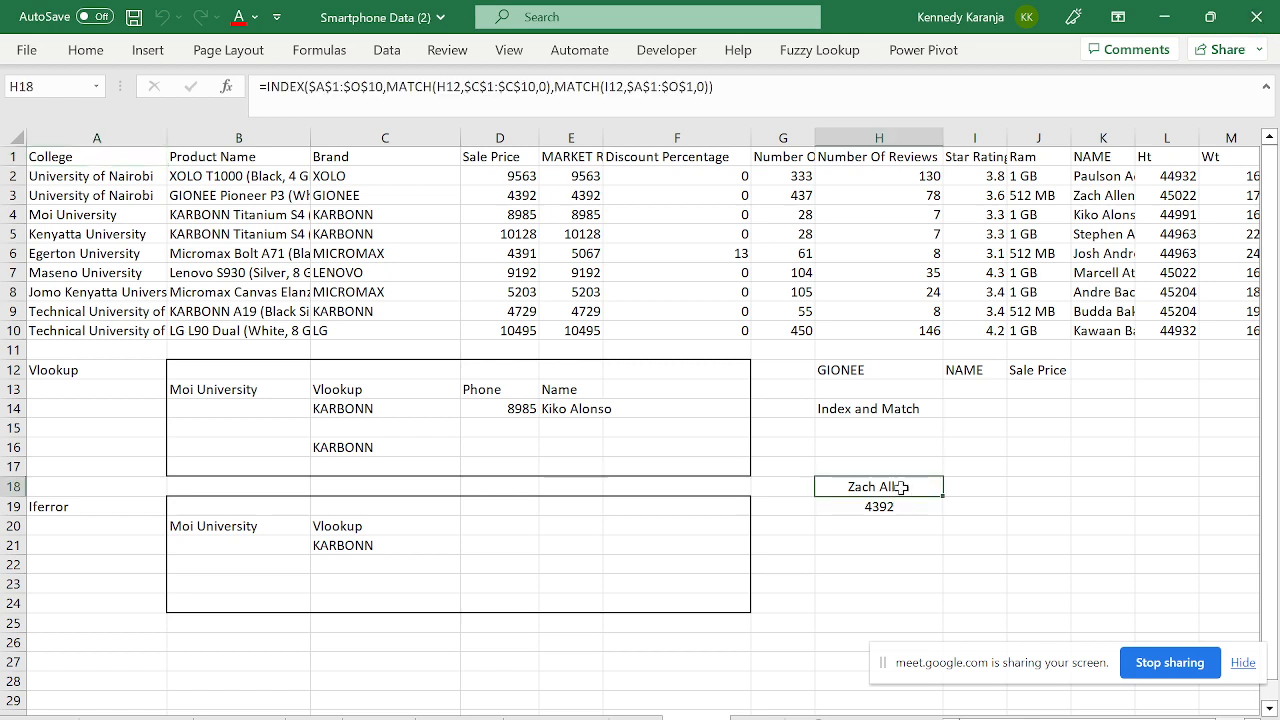
key("ctrl+Up")
key("ctrl+Up")
key("ctrl+Up")
key("ctrl+Up")
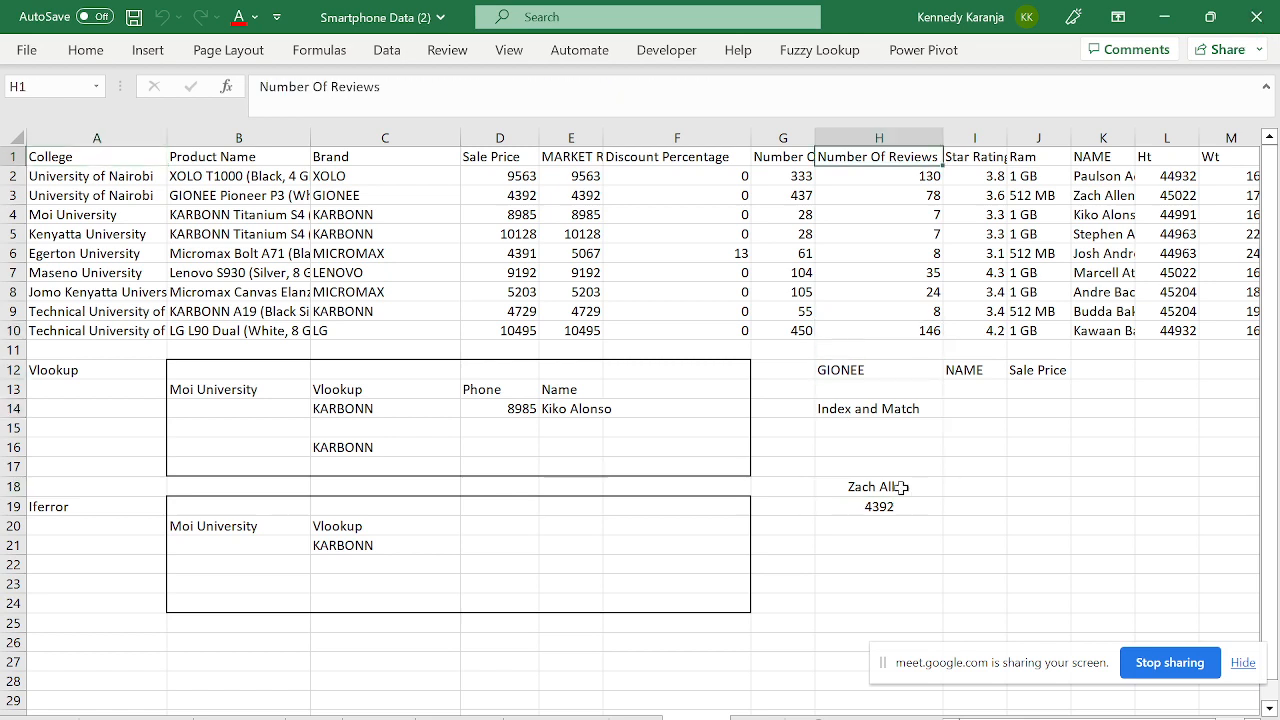
left_click(30, 51)
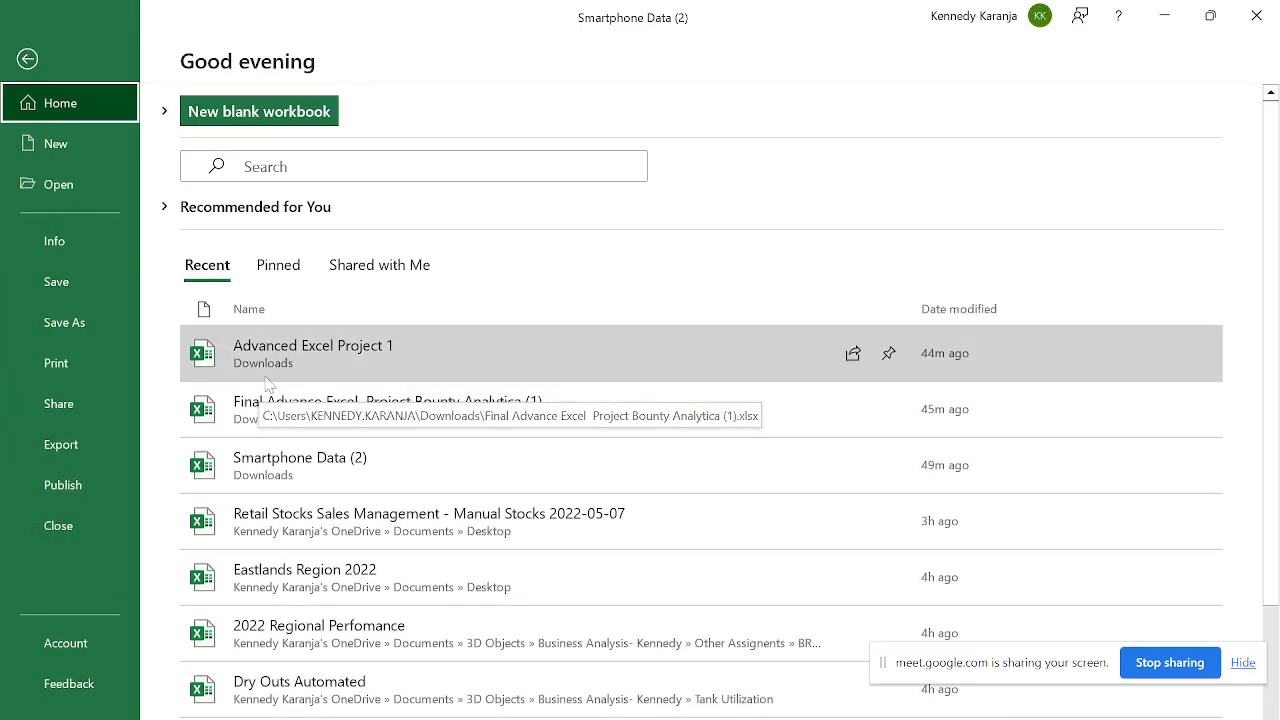
left_click(279, 365)
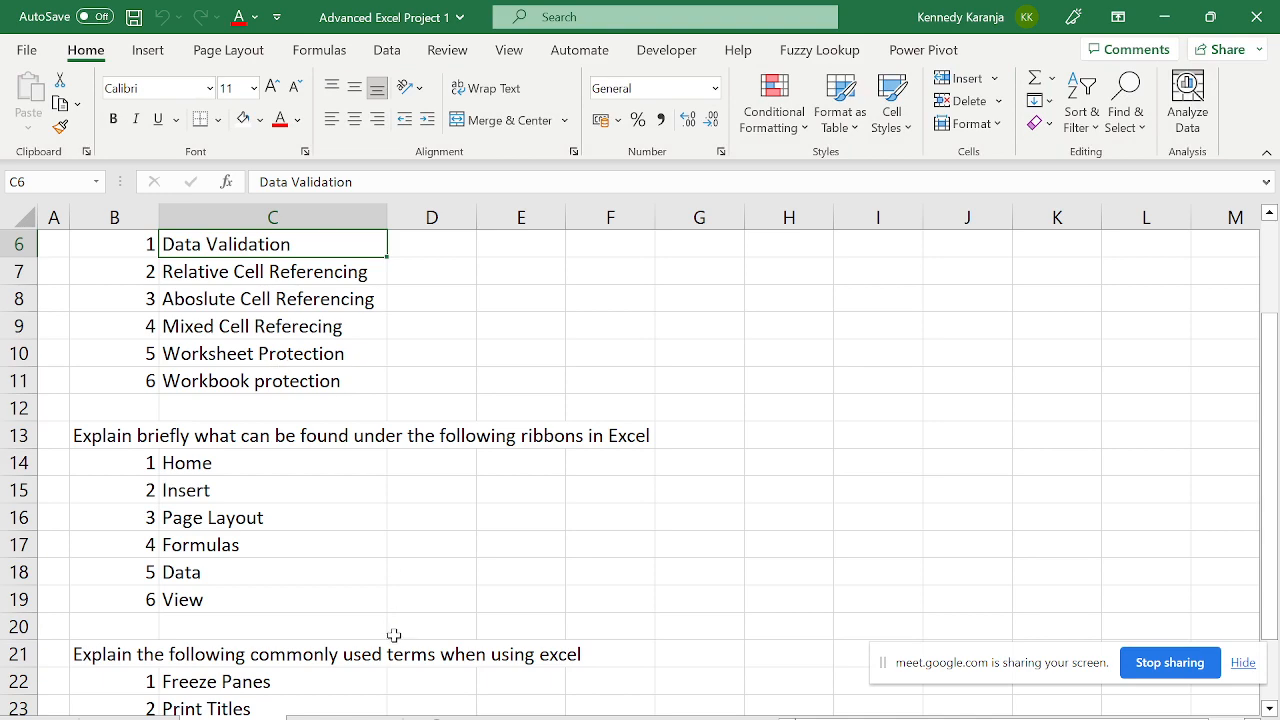
- Step through the Bounty Analytica task answers, checking the B42 customer count and the 18,402,220 SUMIF
left_click(344, 718)
left_click(346, 556)
key("Left")
key("Left")
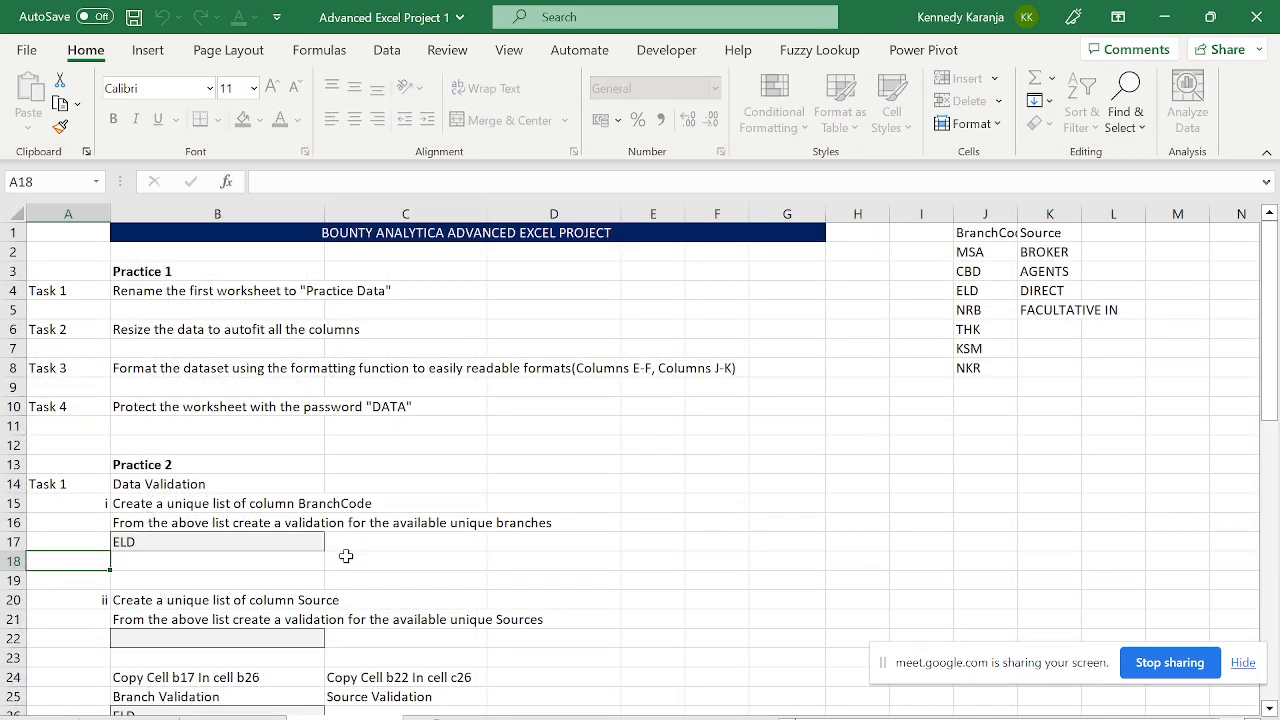
key("Up")
key("Up")
key("Right")
key("Up")
key("Up")
key("Up")
key("Up")
key("Up")
key("Up")
key("Up")
key("Up")
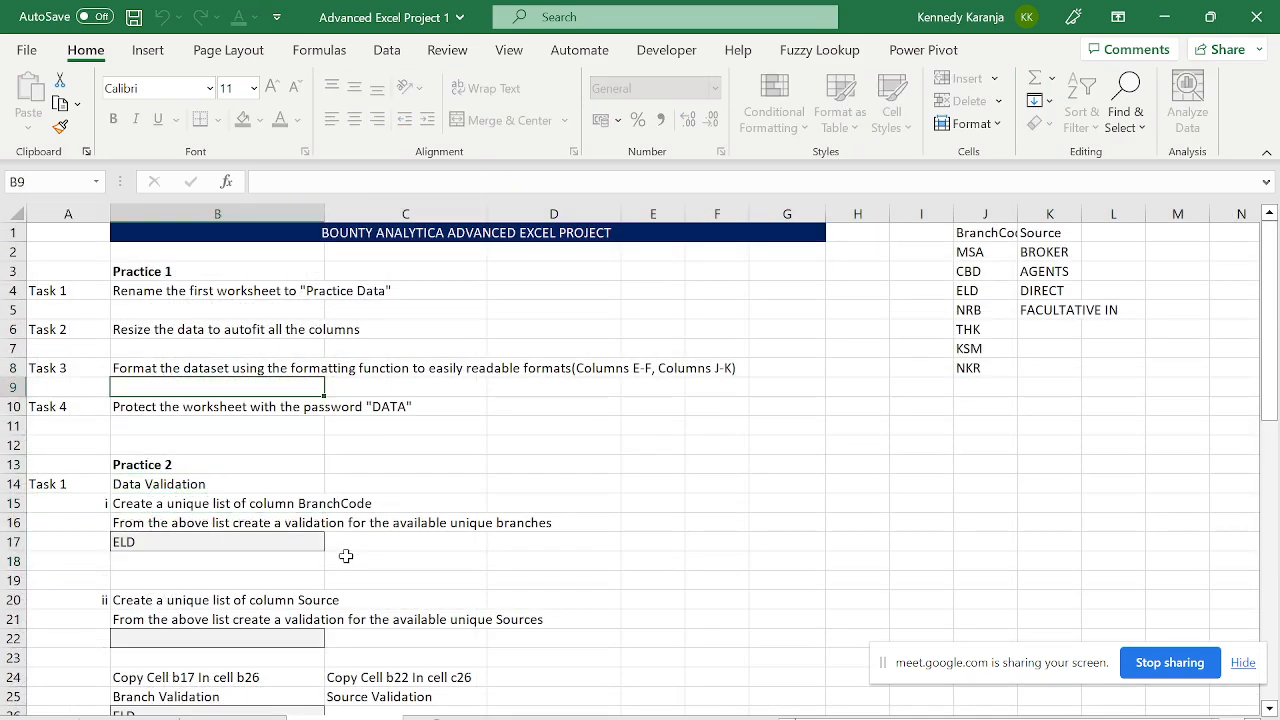
key("Down")
key("Down")
key("Down")
key("Down")
key("Down")
key("Down")
key("Down")
key("Down")
key("Down")
key("Down")
key("Down")
key("Down")
key("Down")
key("Down")
key("Down")
key("Down")
key("Down")
key("Down")
key("Down")
key("Down")
key("Down")
key("Down")
key("Down")
key("Down")
key("Down")
key("Down")
key("Down")
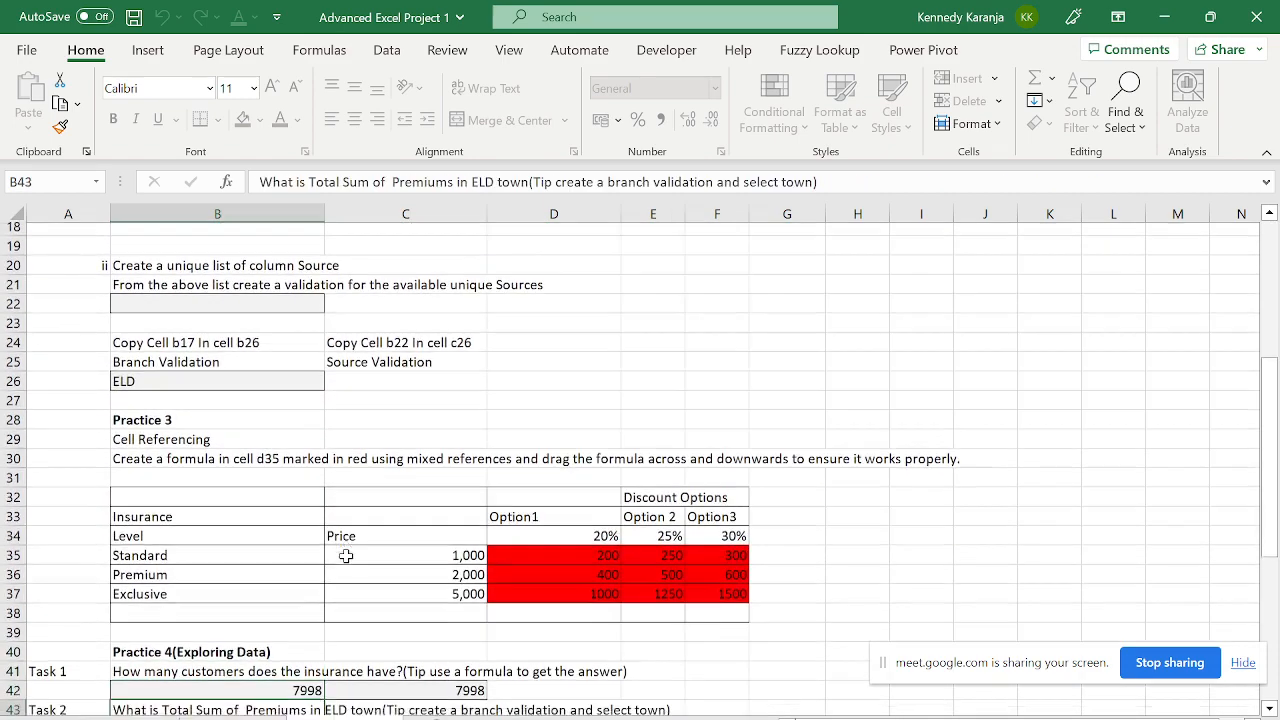
key("Up")
key("Up")
key("Up")
key("Up")
key("Up")
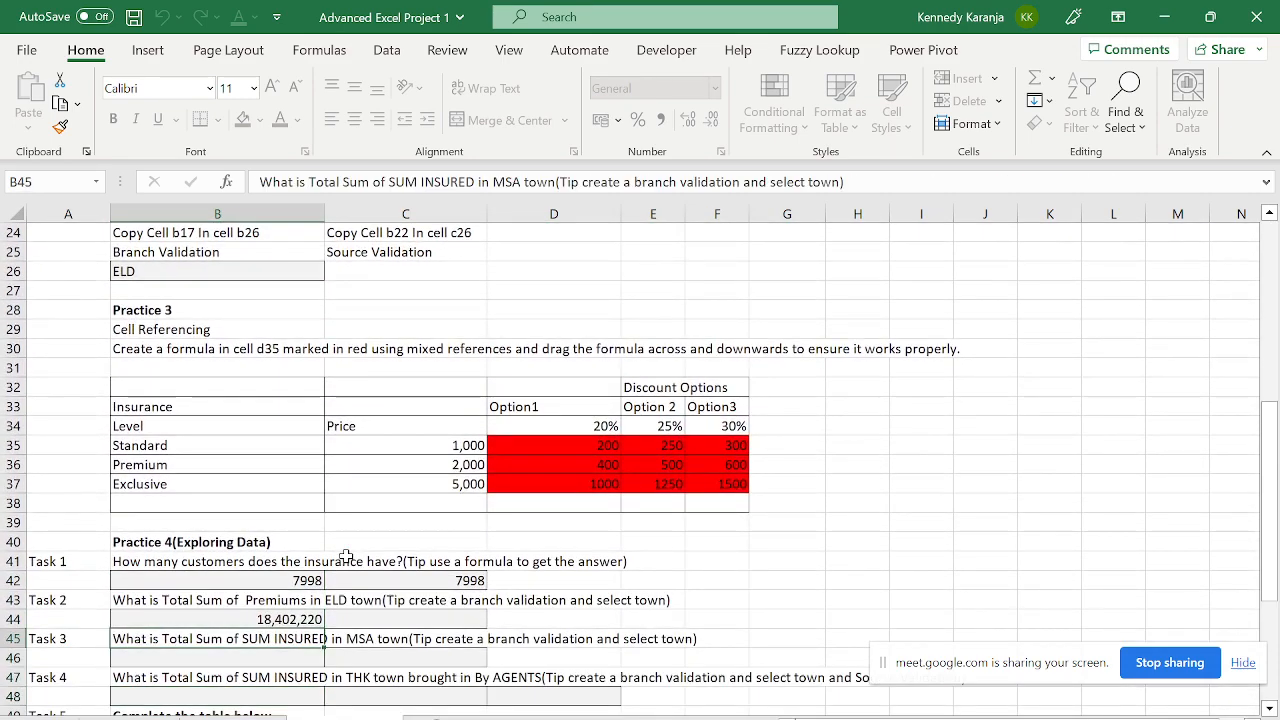
key("Down")
key("Down")
key("Down")
key("Down")
key("Down")
key("Down")
key("Down")
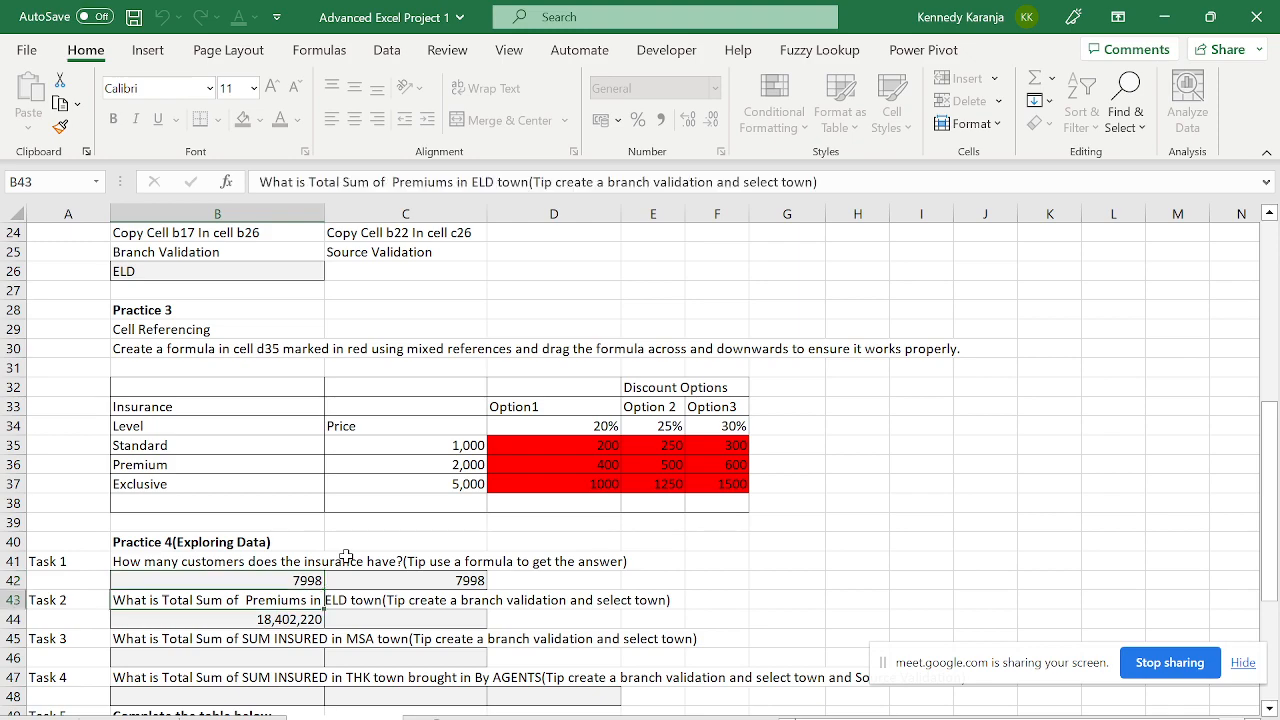
key("Down")
key("Down")
key("Down")
key("Down")
key("Down")
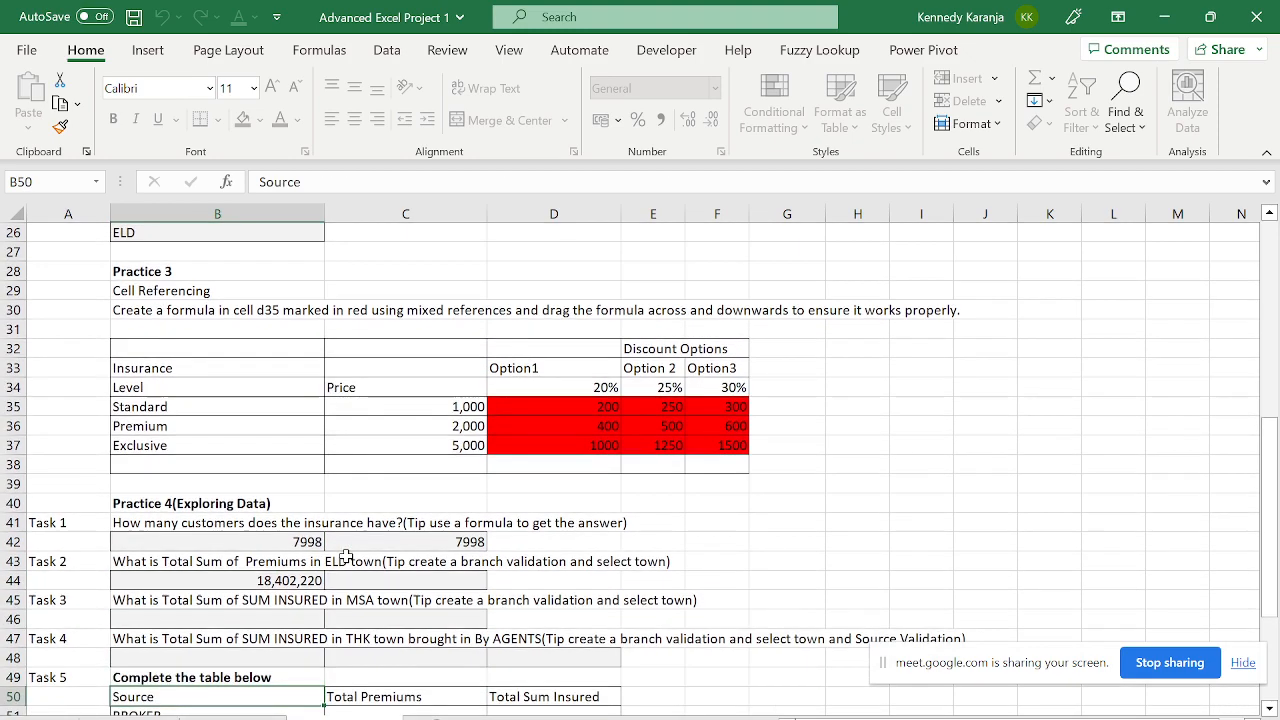
key("Up")
key("Up")
key("Up")
key("Up")
key("Up")
key("Up")
key("Up")
key("Up")
key("Up")
key("Up")
key("Up")
key("Up")
key("Up")
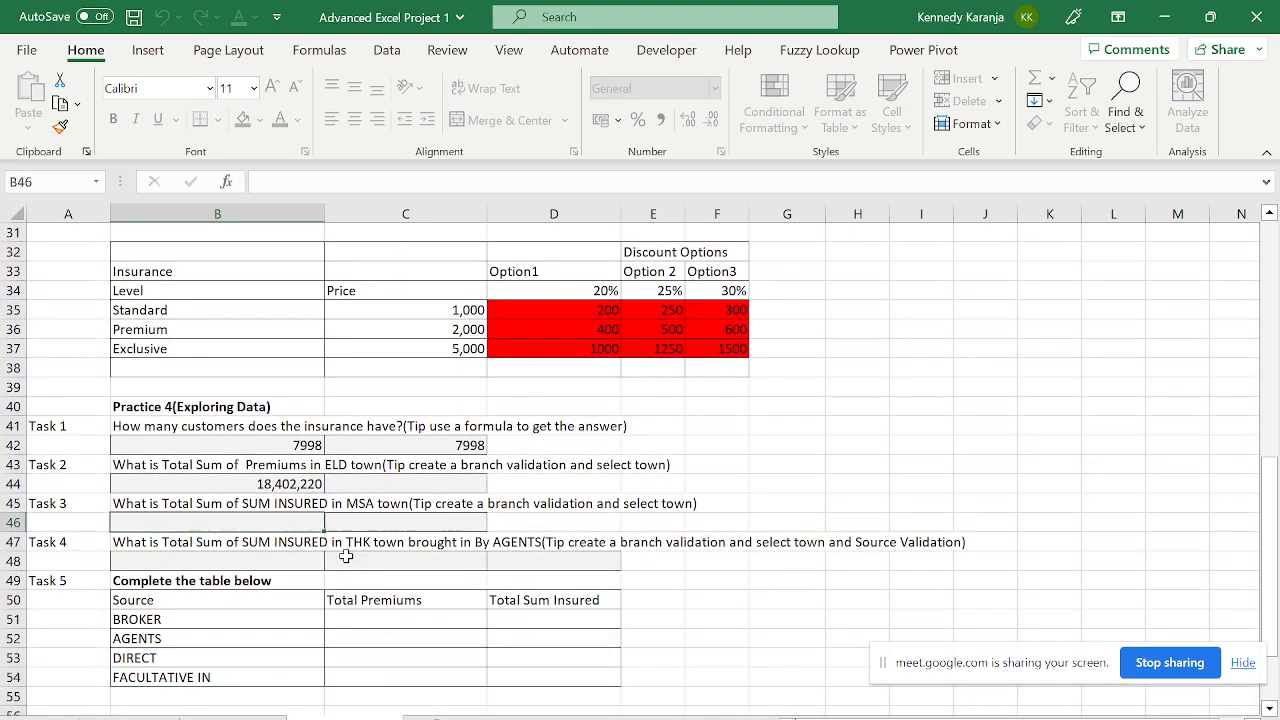
key("Down")
key("Down")
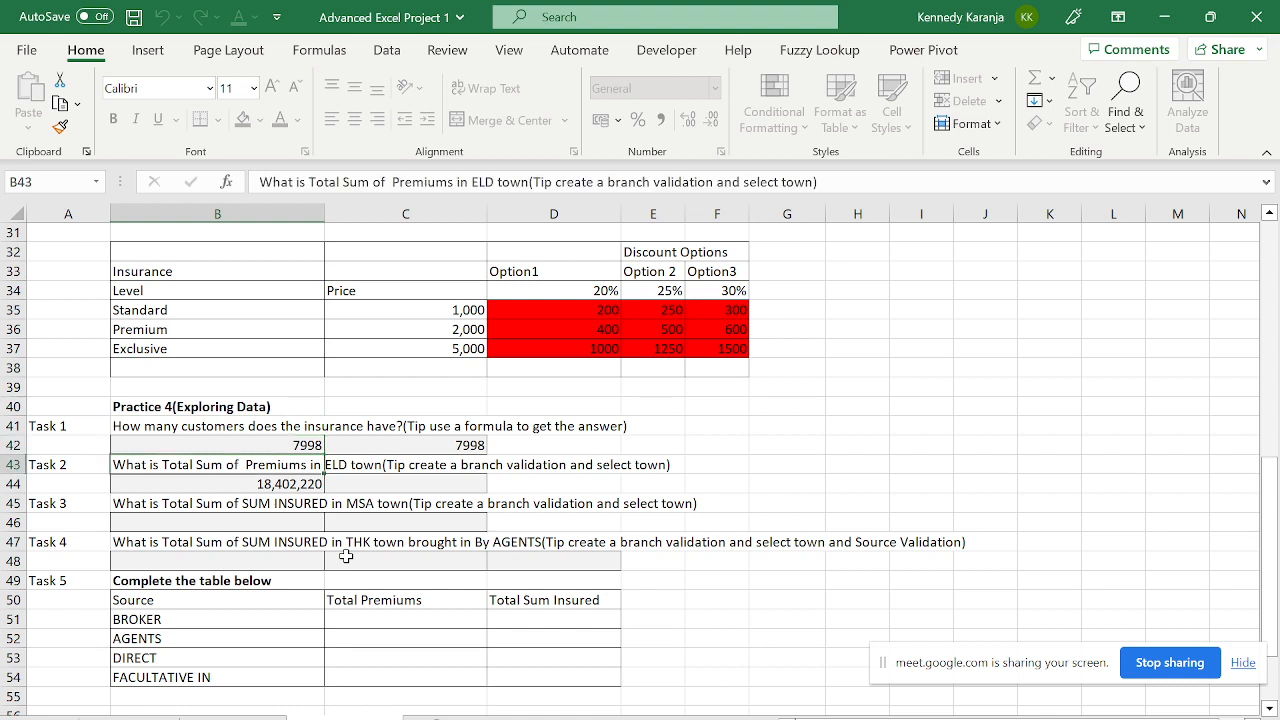
key("Down")
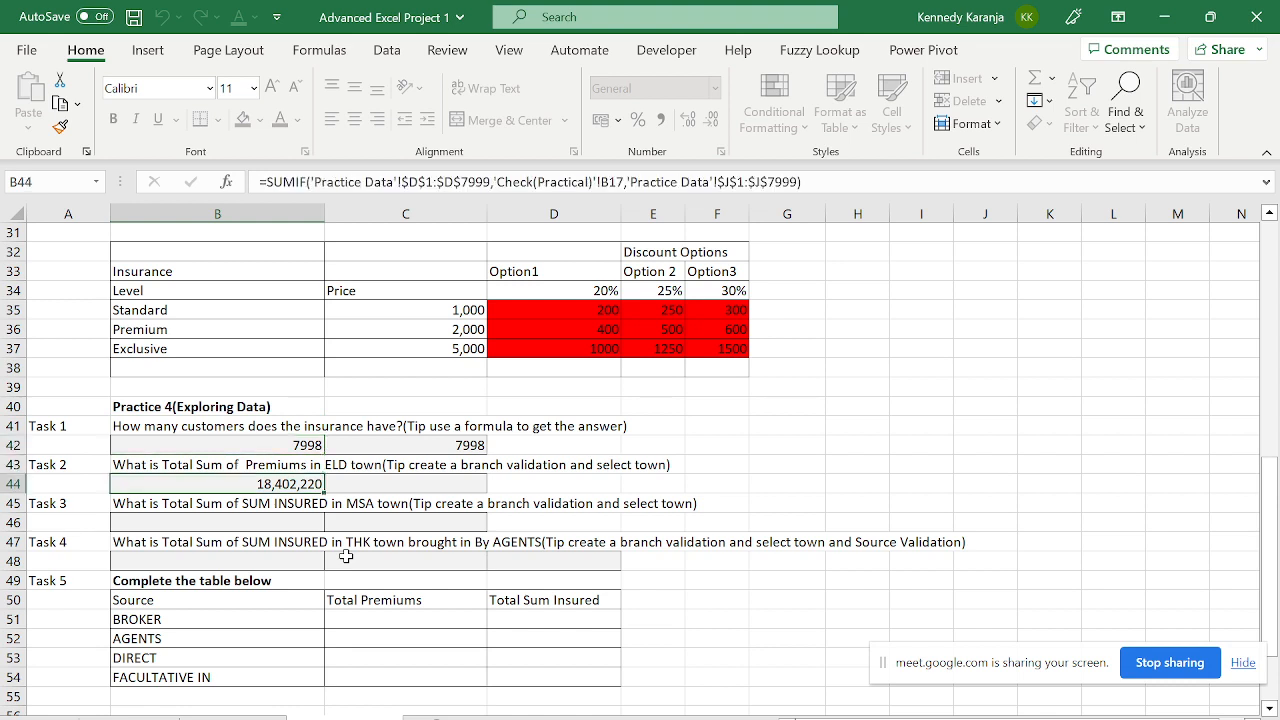
key("Up")
key("Up")
key("Up")
key("Up")
key("Up")
key("Up")
key("Up")
key("Up")
key("Up")
key("Up")
key("Up")
key("Up")
key("Up")
key("Up")
key("Up")
key("Up")
key("Up")
key("Up")
key("Up")
key("Up")
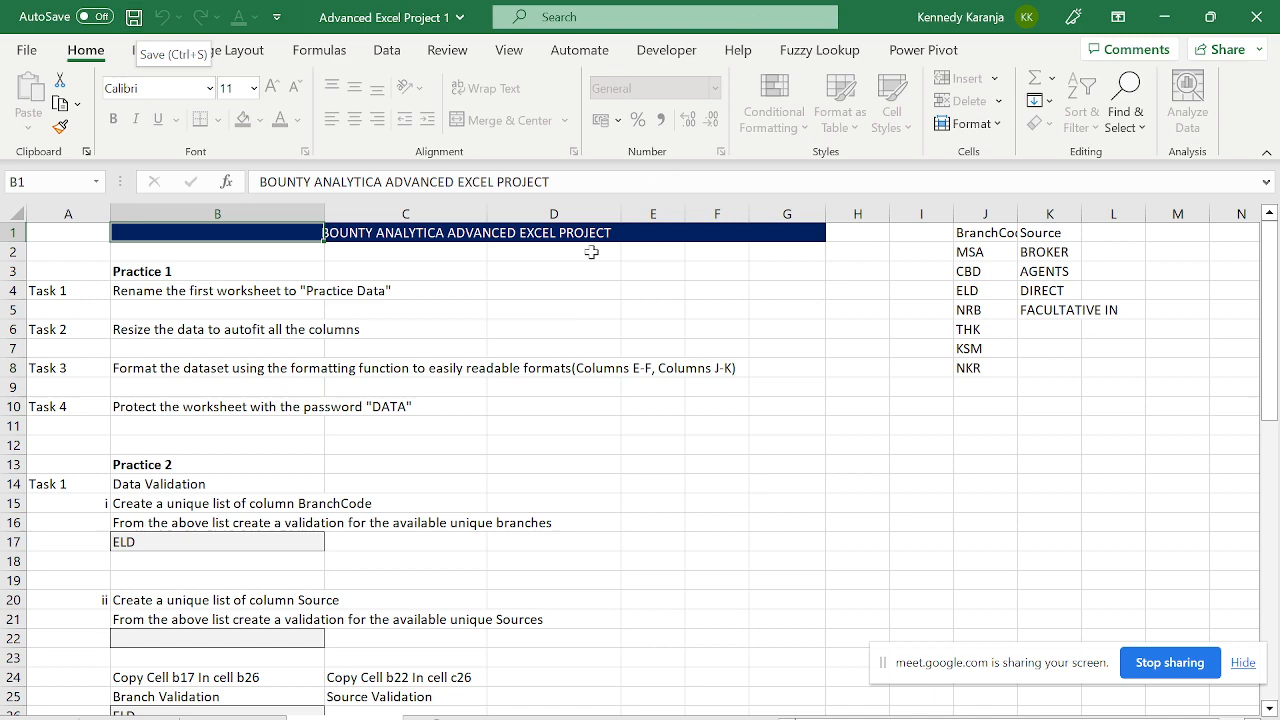
- Save and close Advanced Excel Project 1, then look over Smartphone Data (2) sheets, including J3's SUMIF total
left_click(1256, 16)
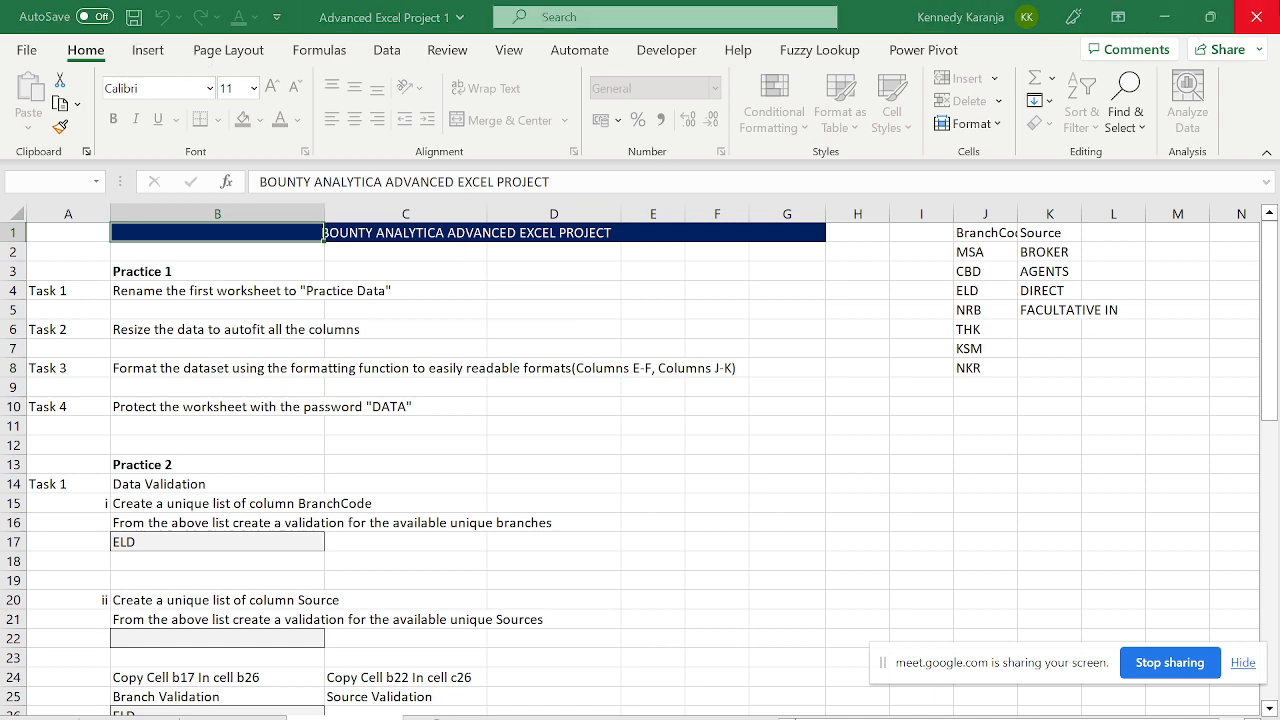
left_click(568, 422)
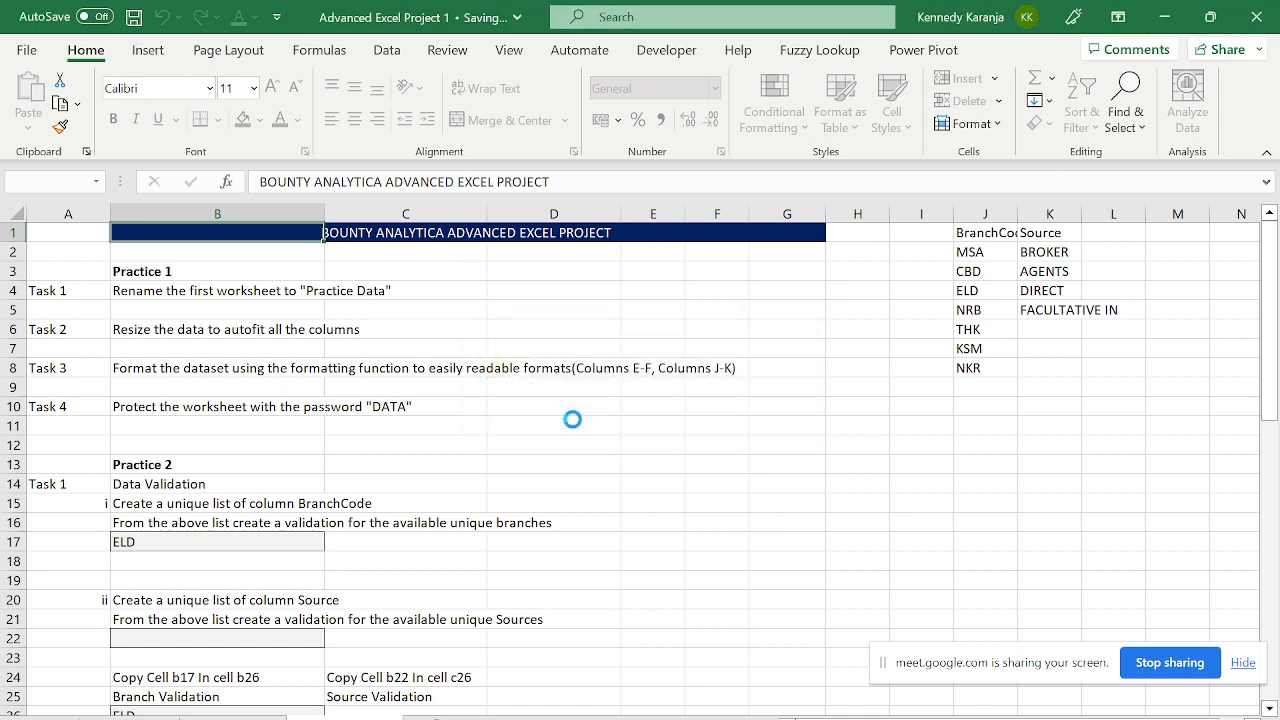
key("ctrl+Up")
key("ctrl+Up")
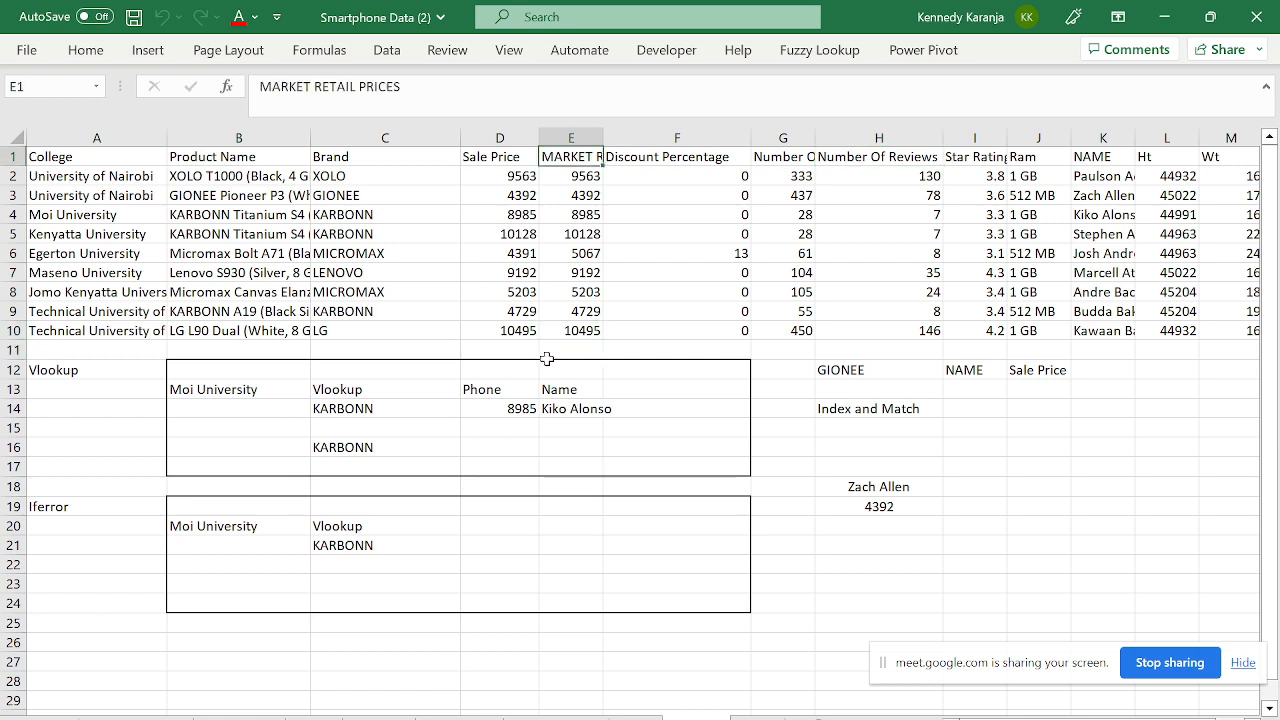
key("ctrl+Left")
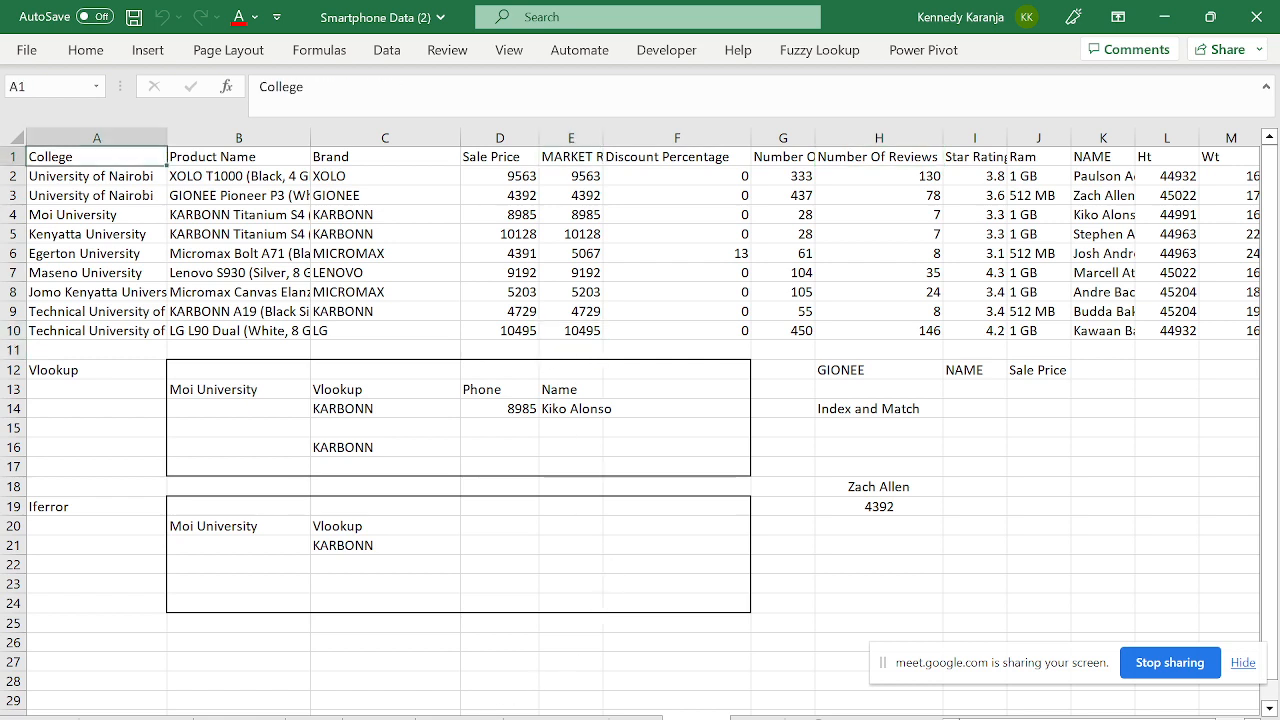
left_click(460, 718)
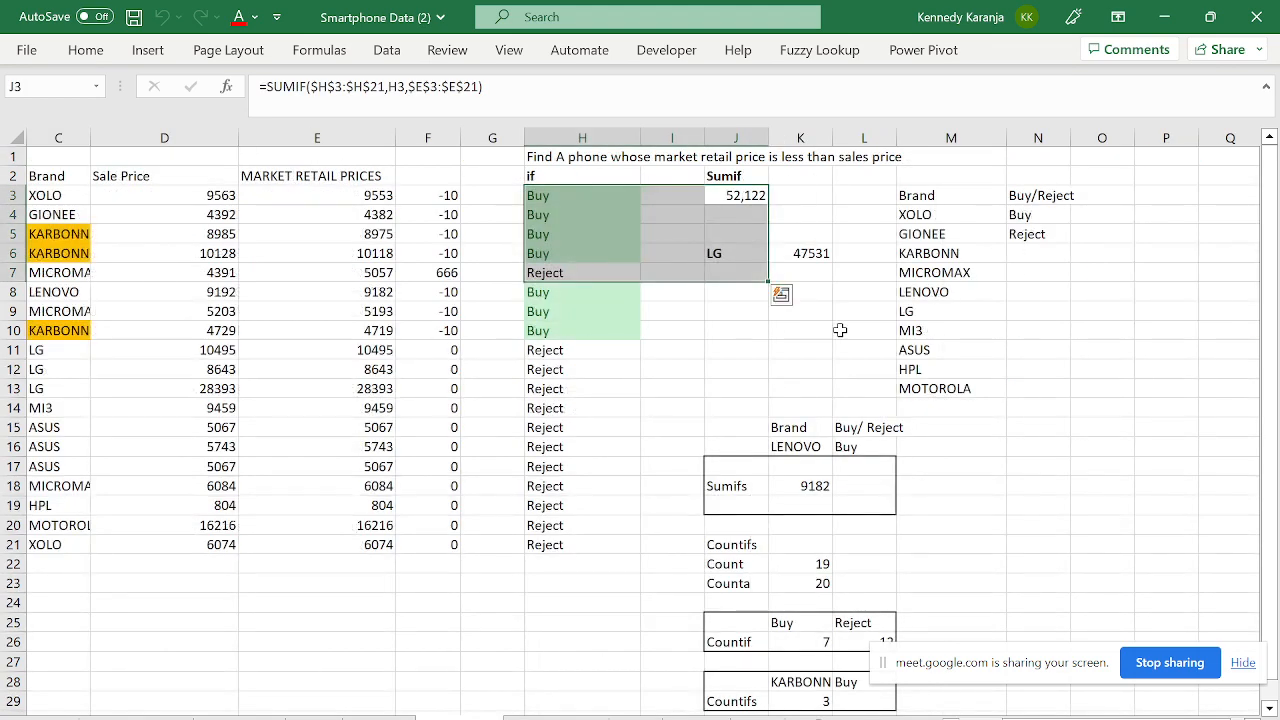
left_click(750, 200)
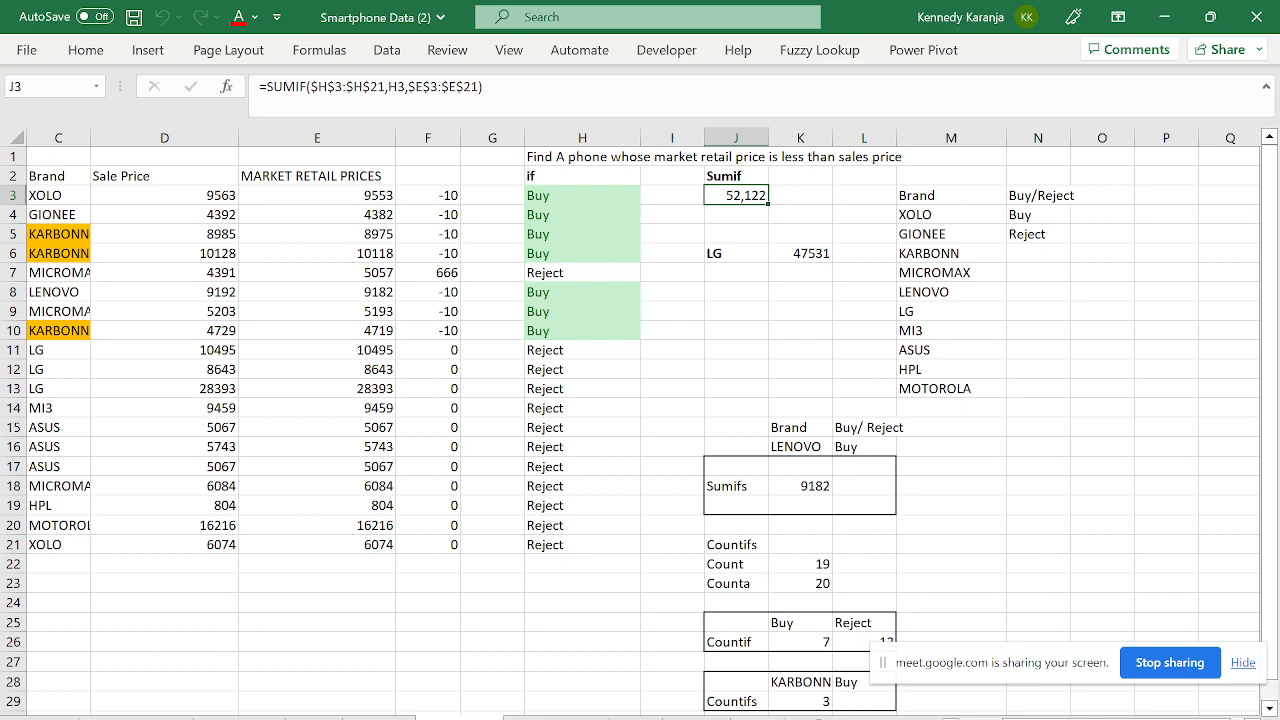
left_click(696, 718)
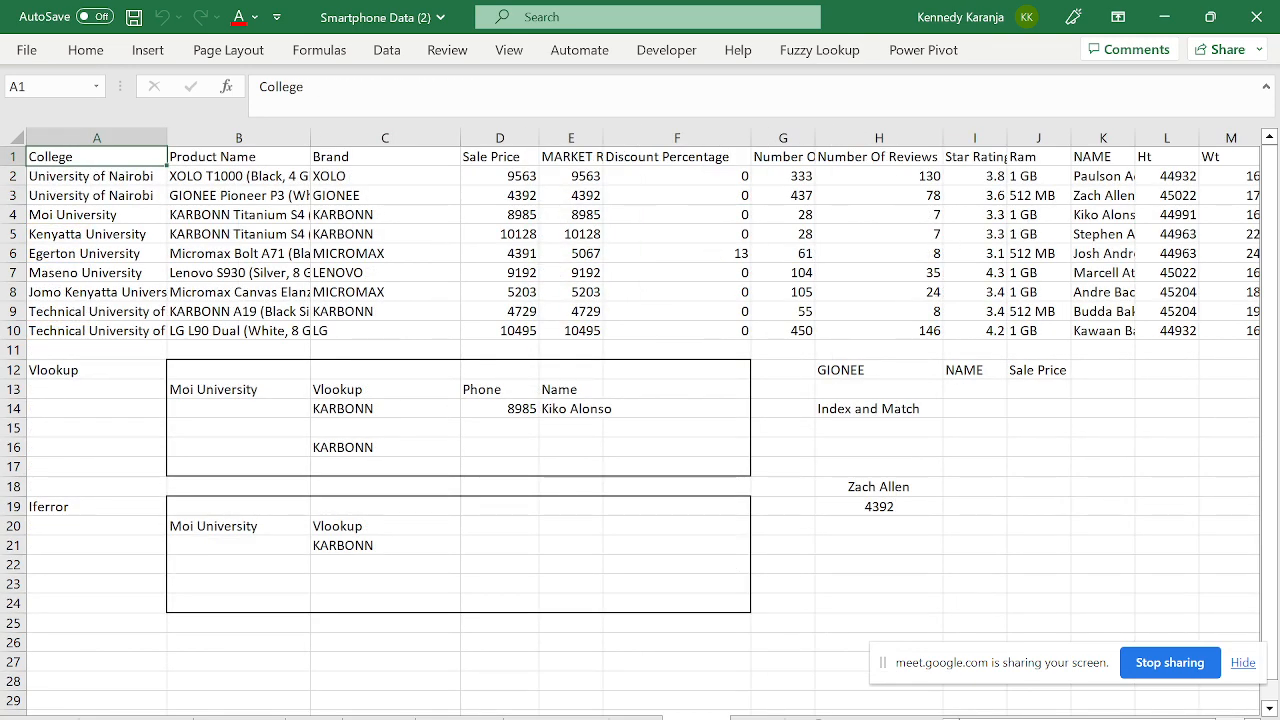
- Inspect J3's SUMIF totalling 52,122 and H3's =IF(E3<D3,"Buy","Reject") formula without changing them
left_click(460, 718)
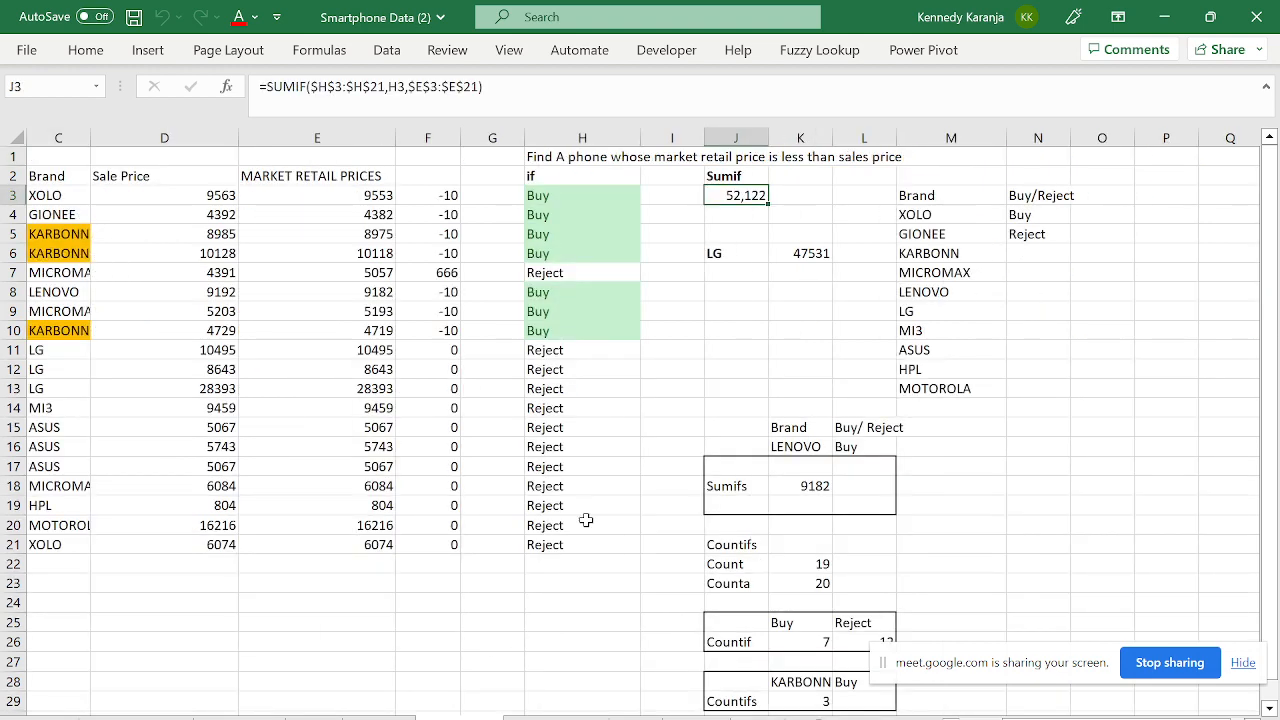
key("F2")
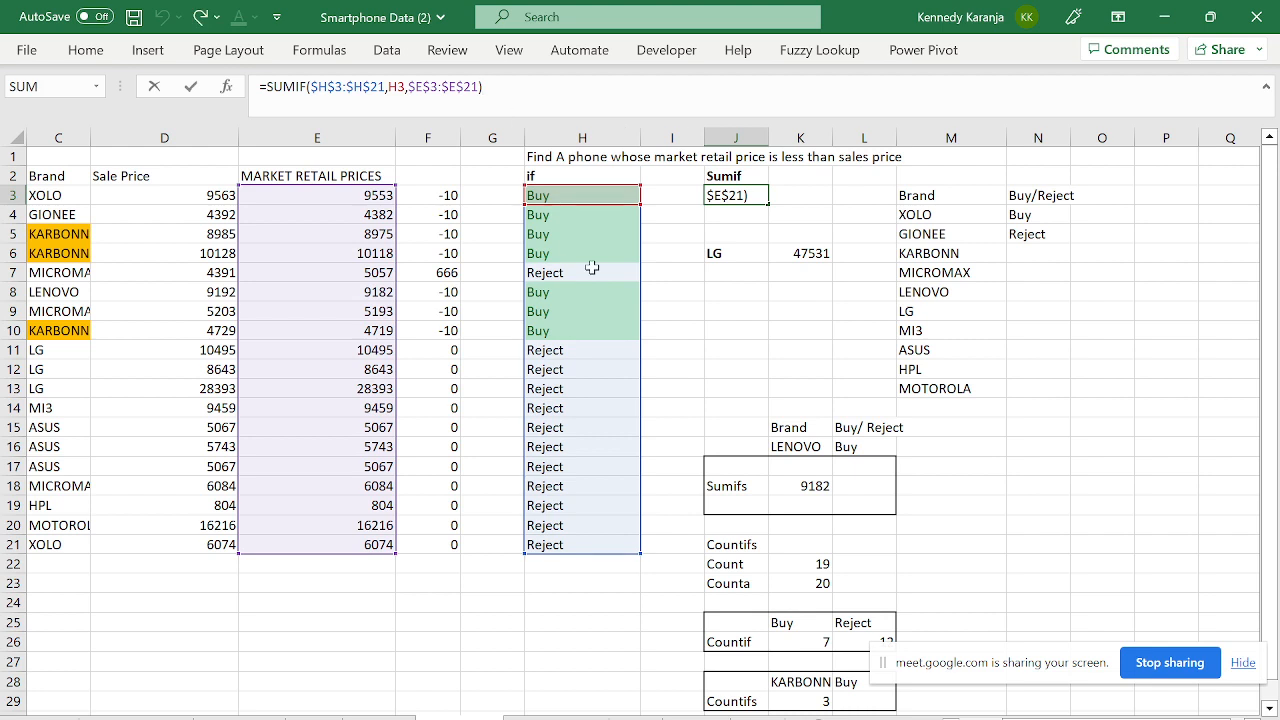
left_click(644, 297)
left_click(733, 198)
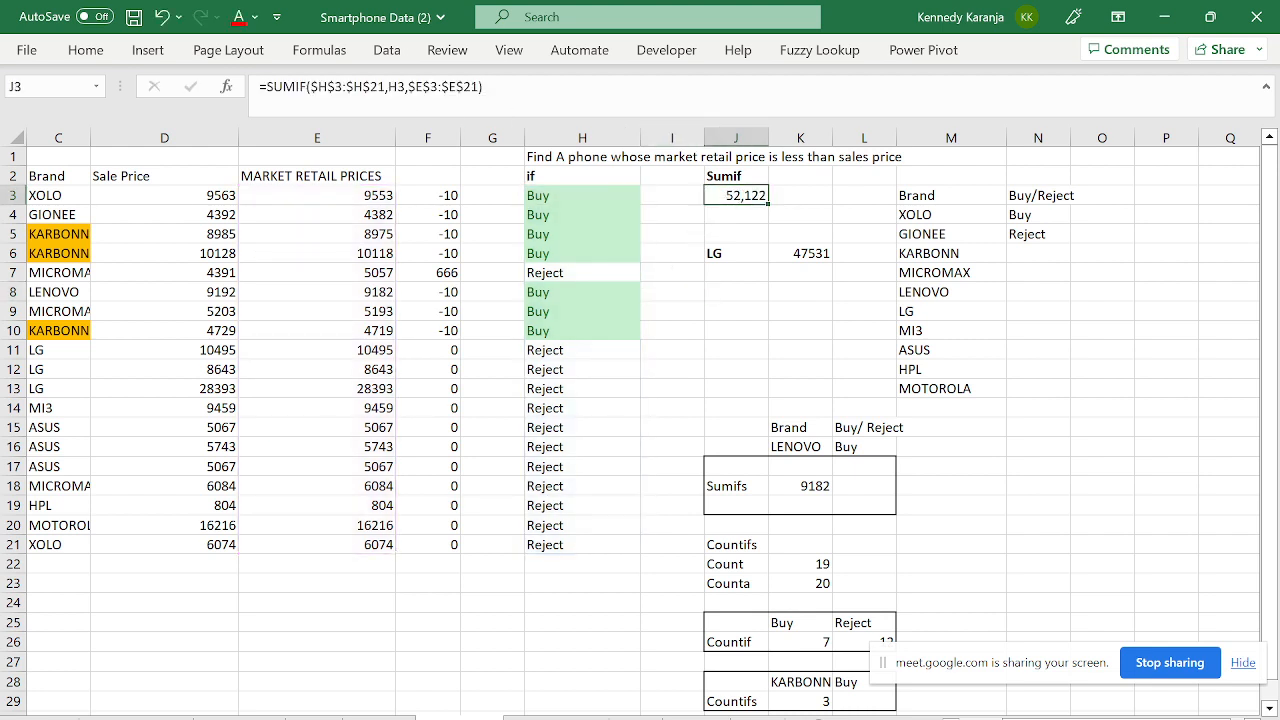
key("F2")
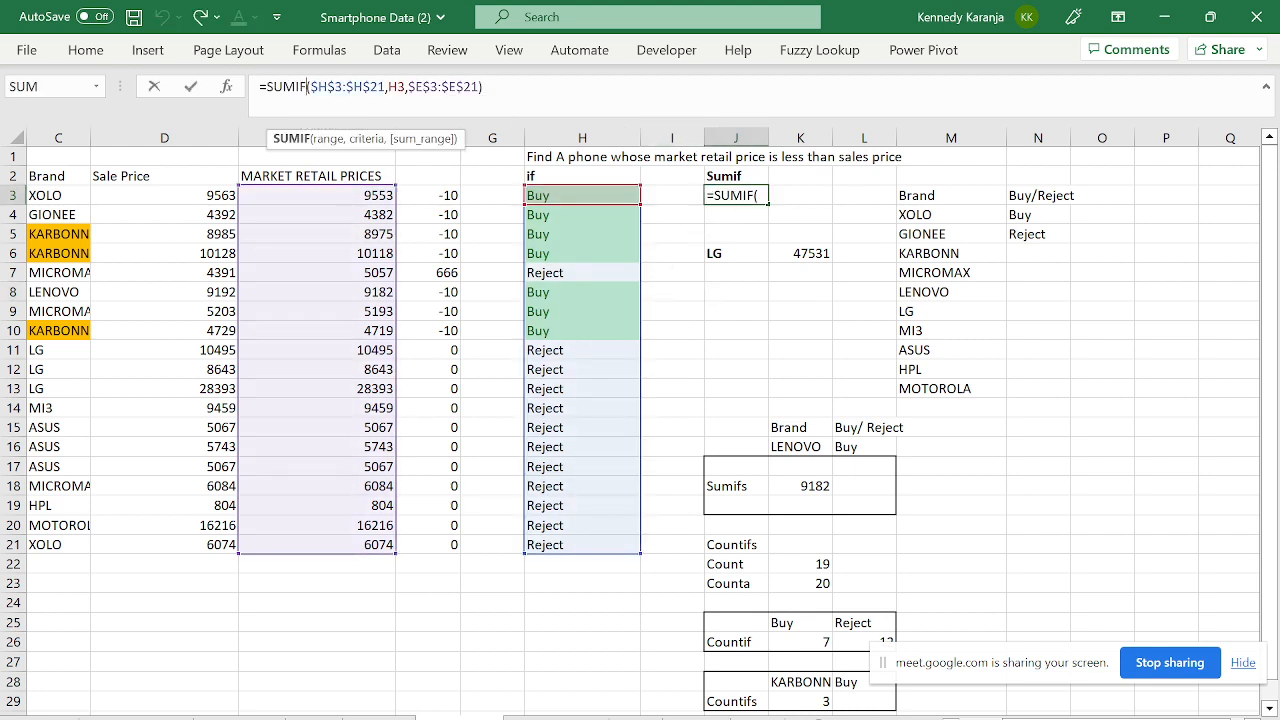
left_click(318, 87)
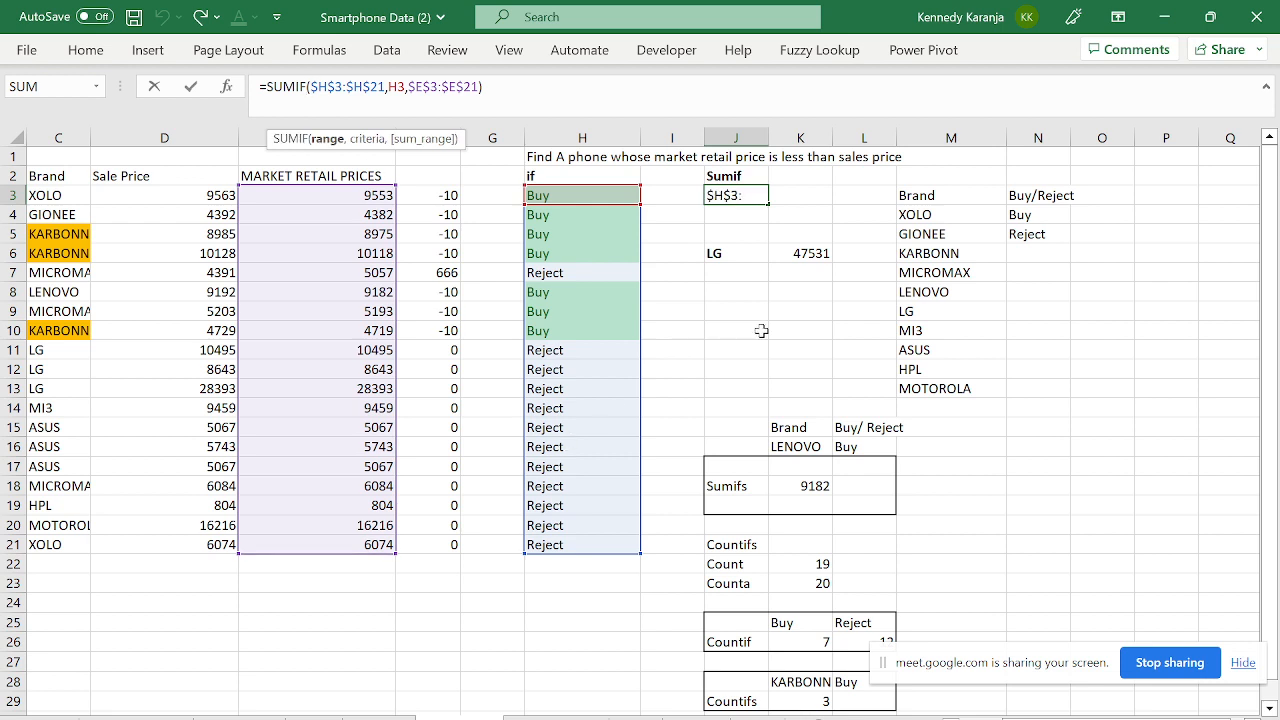
key("Escape")
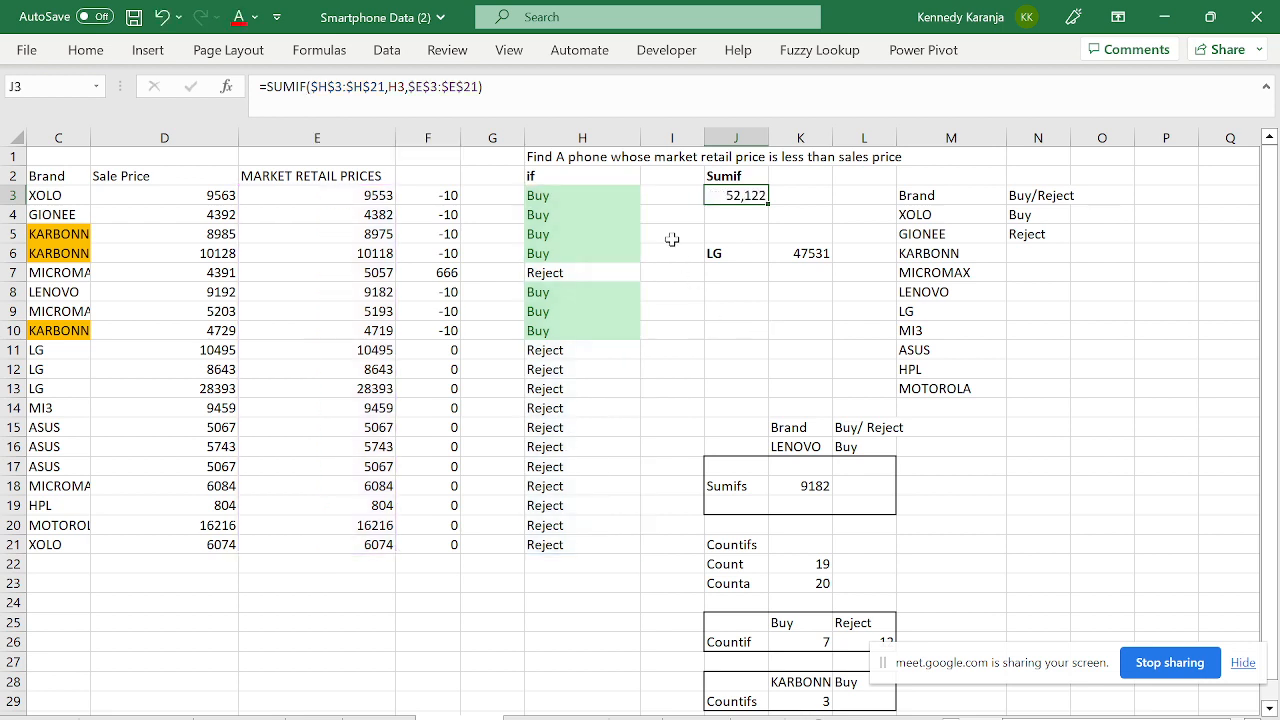
left_click(536, 200)
key("F2")
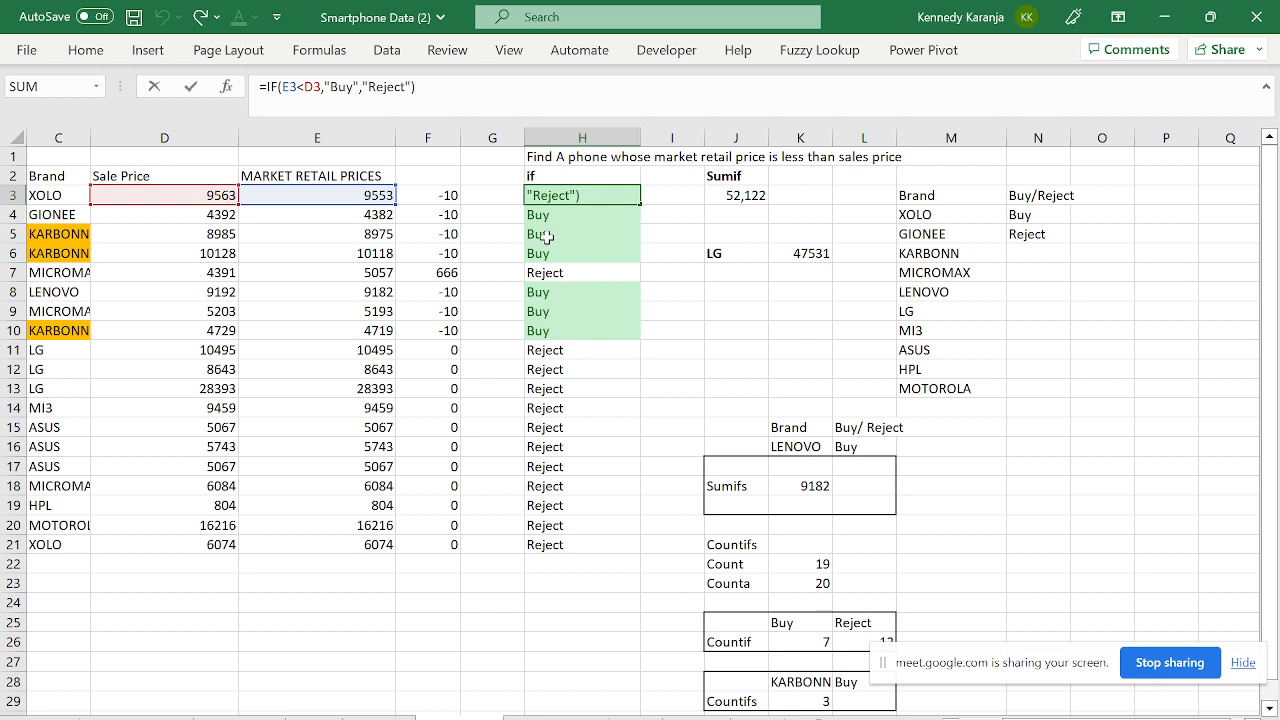
left_click(595, 331)
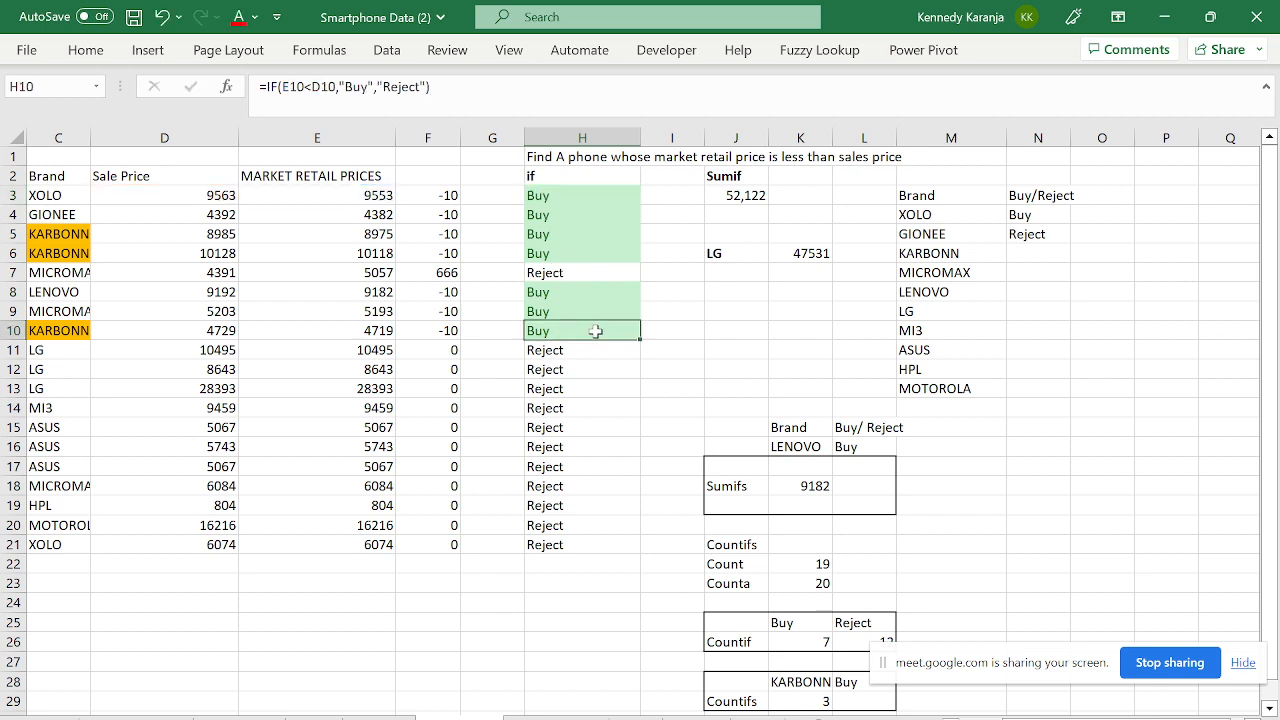
left_click(608, 193)
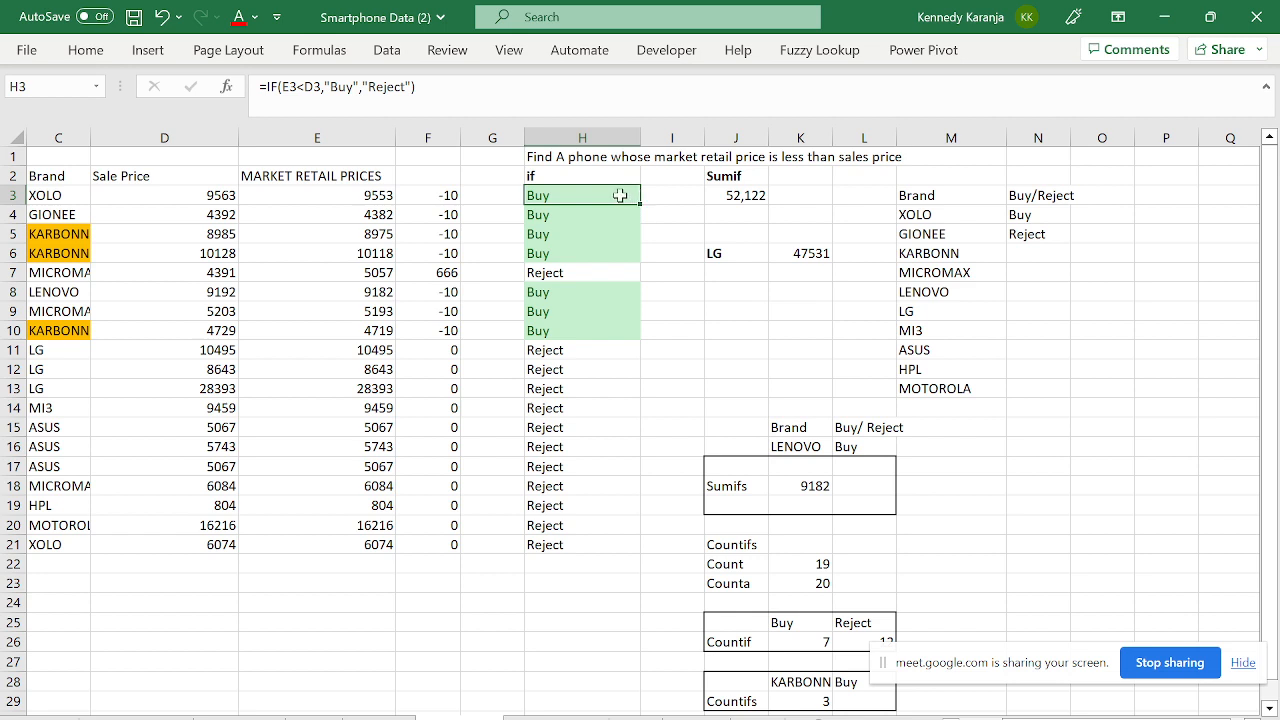
left_click(718, 234)
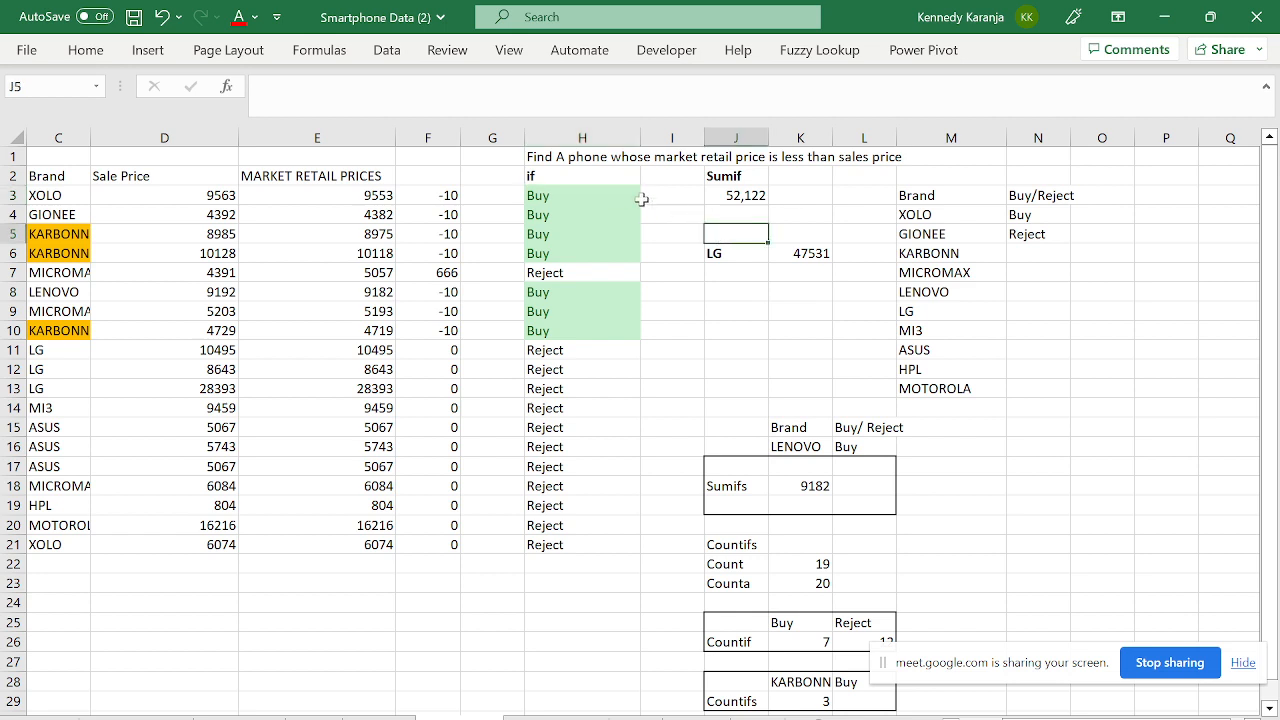
left_click(578, 196)
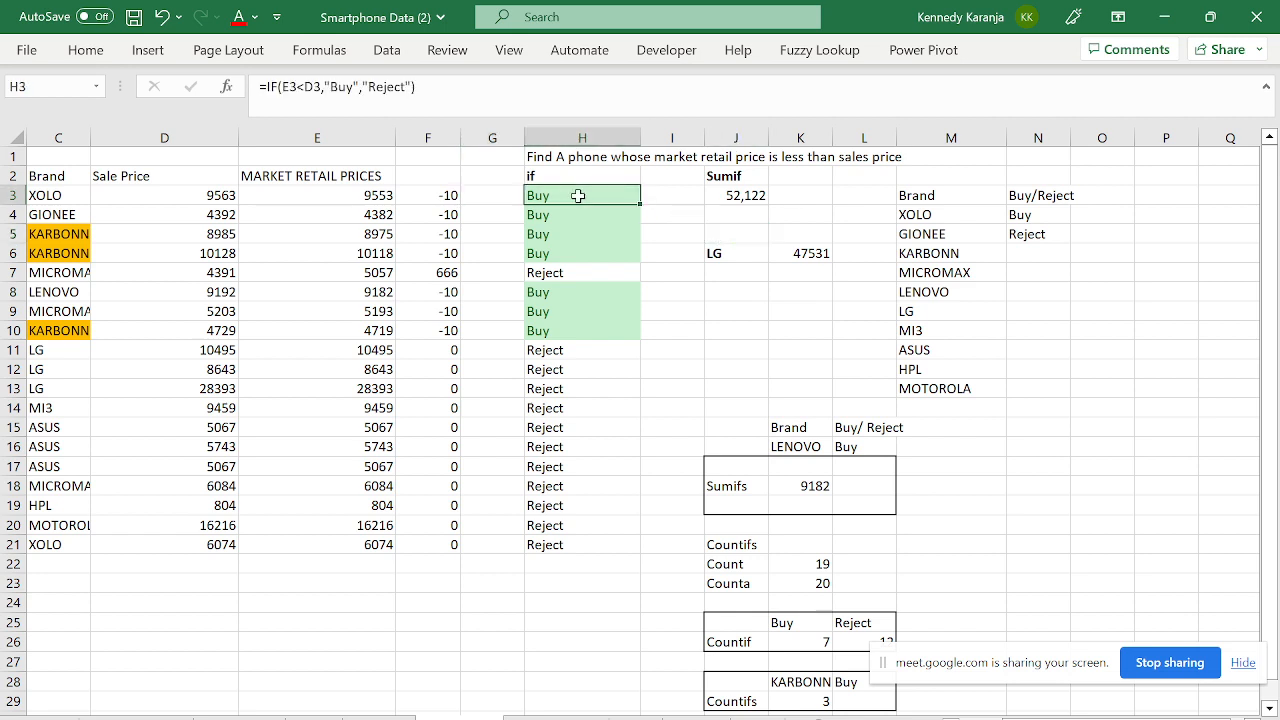
key("F2")
key("Escape")
left_click(152, 189)
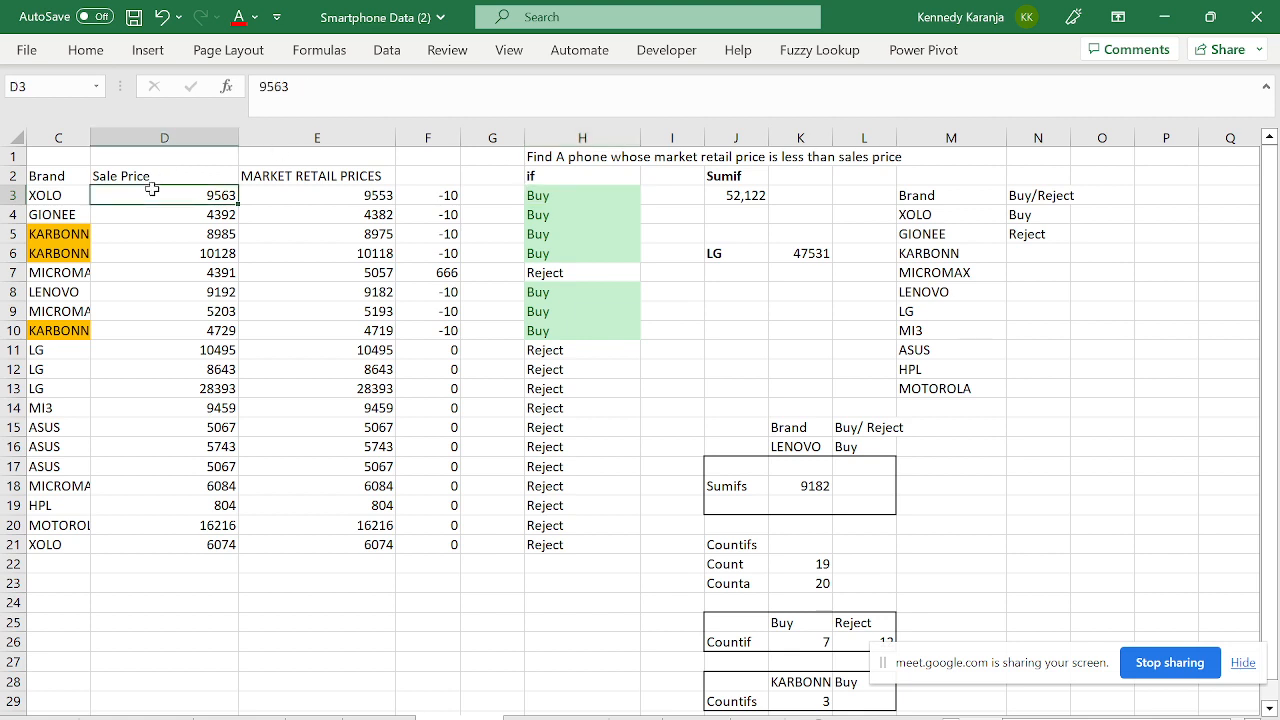
left_click(542, 196)
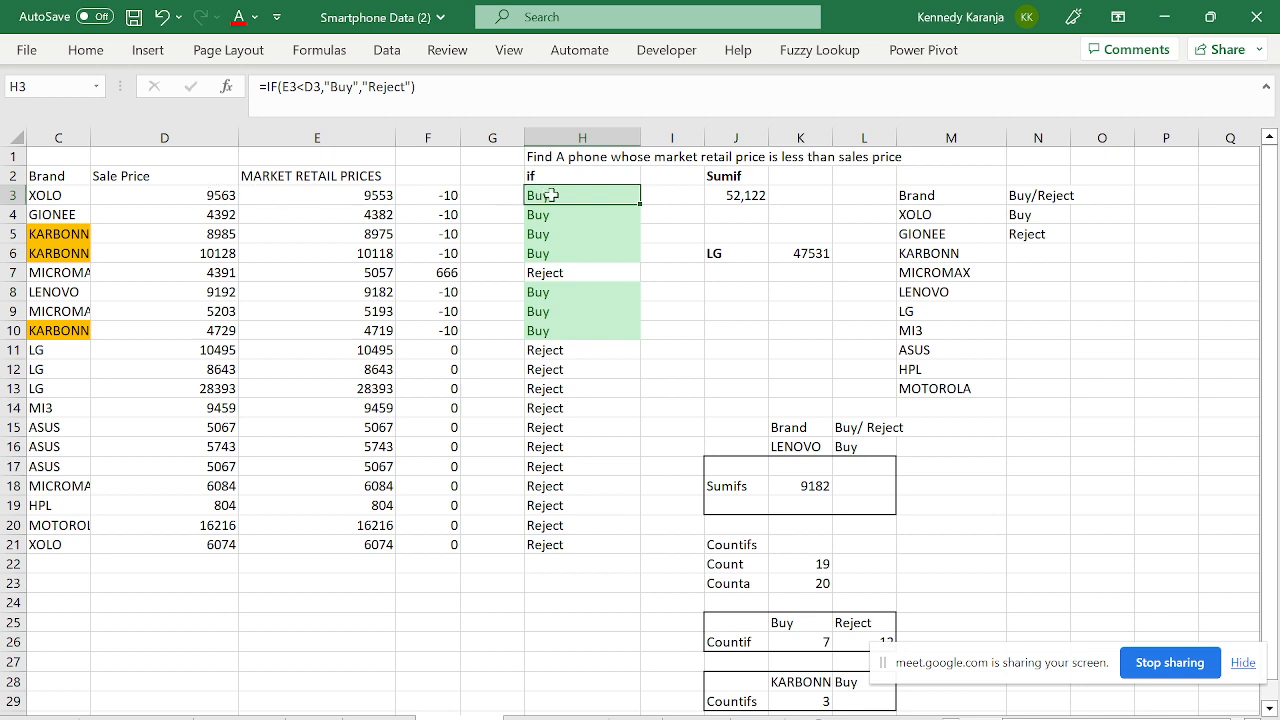
left_click(561, 270)
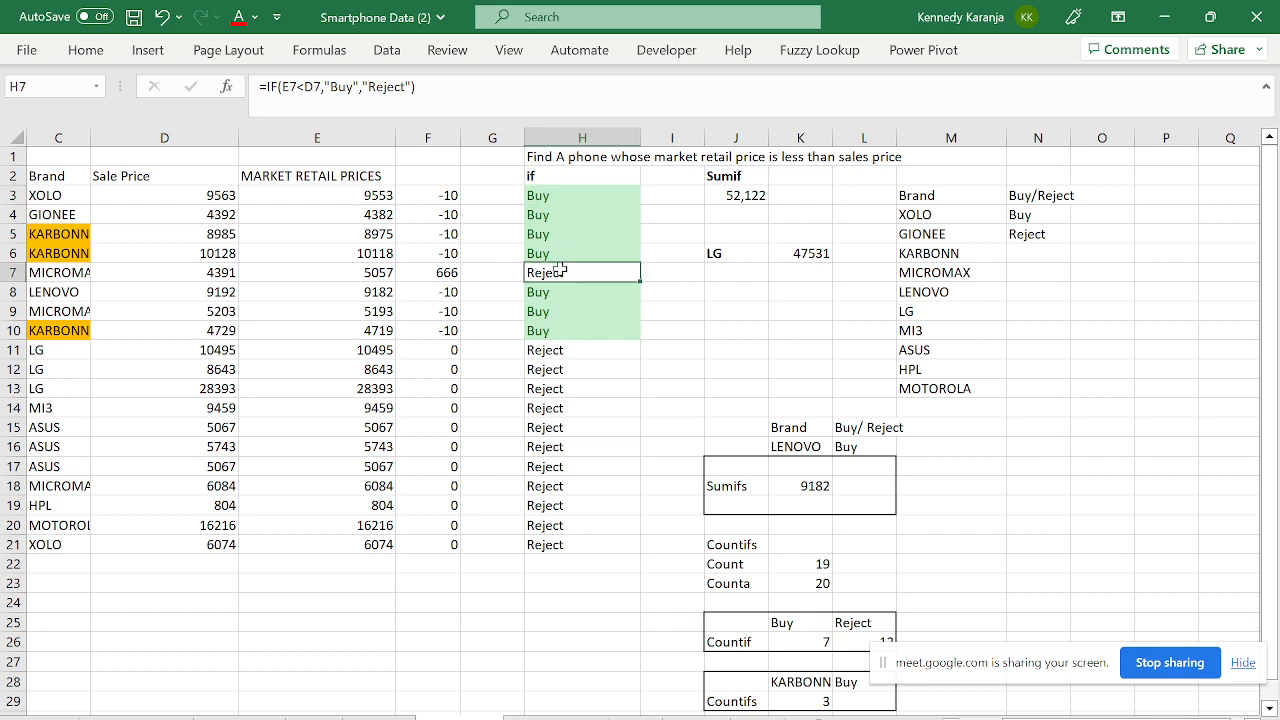
left_click(740, 193)
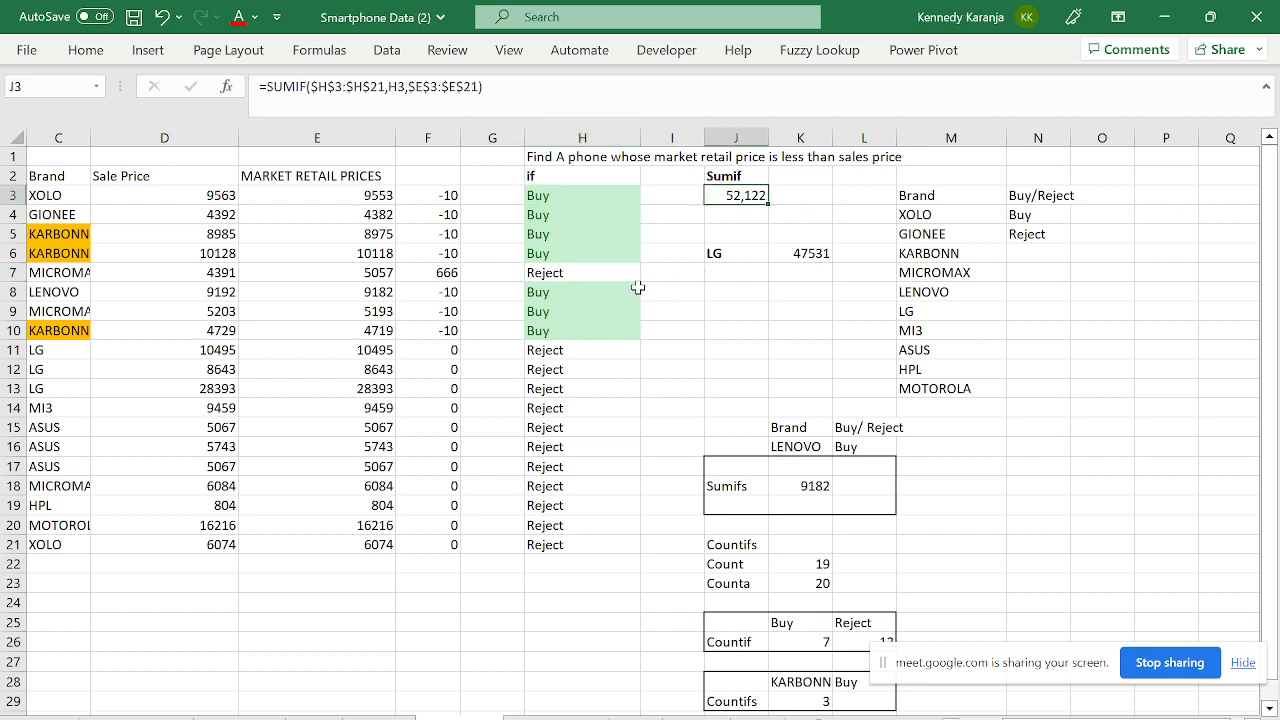
left_click(749, 213)
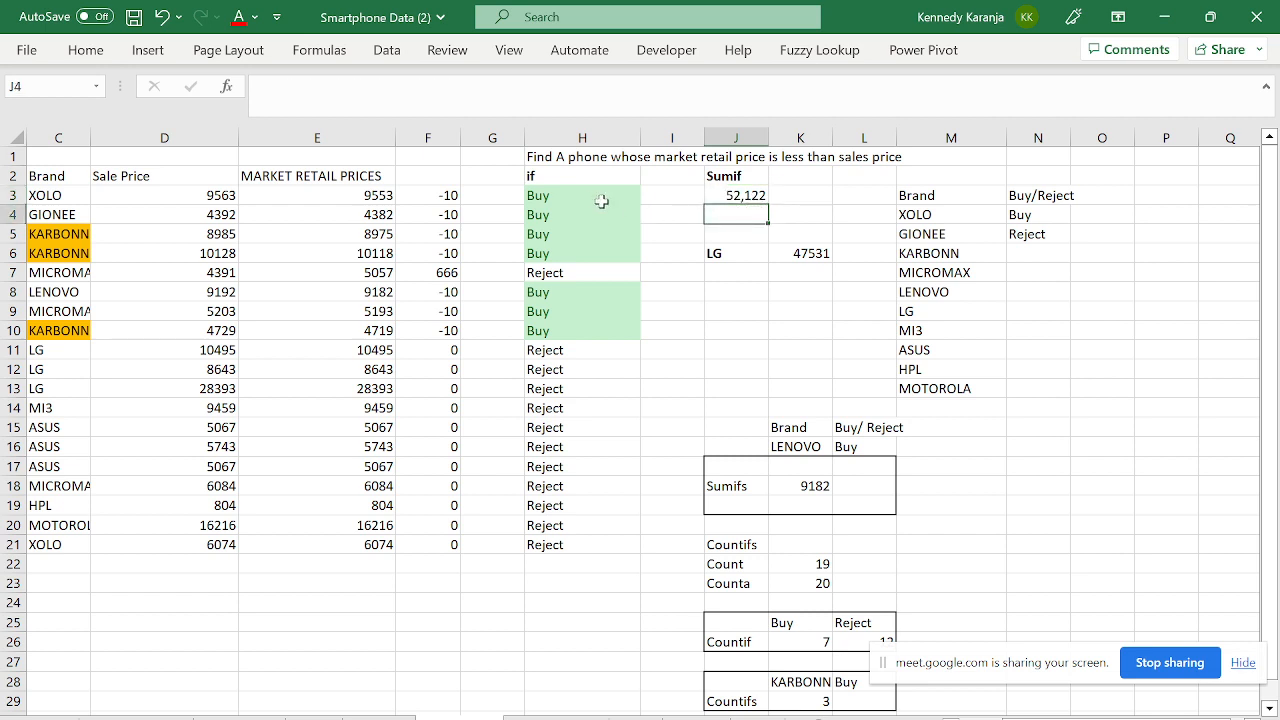
left_click_drag(580, 197, 553, 334)
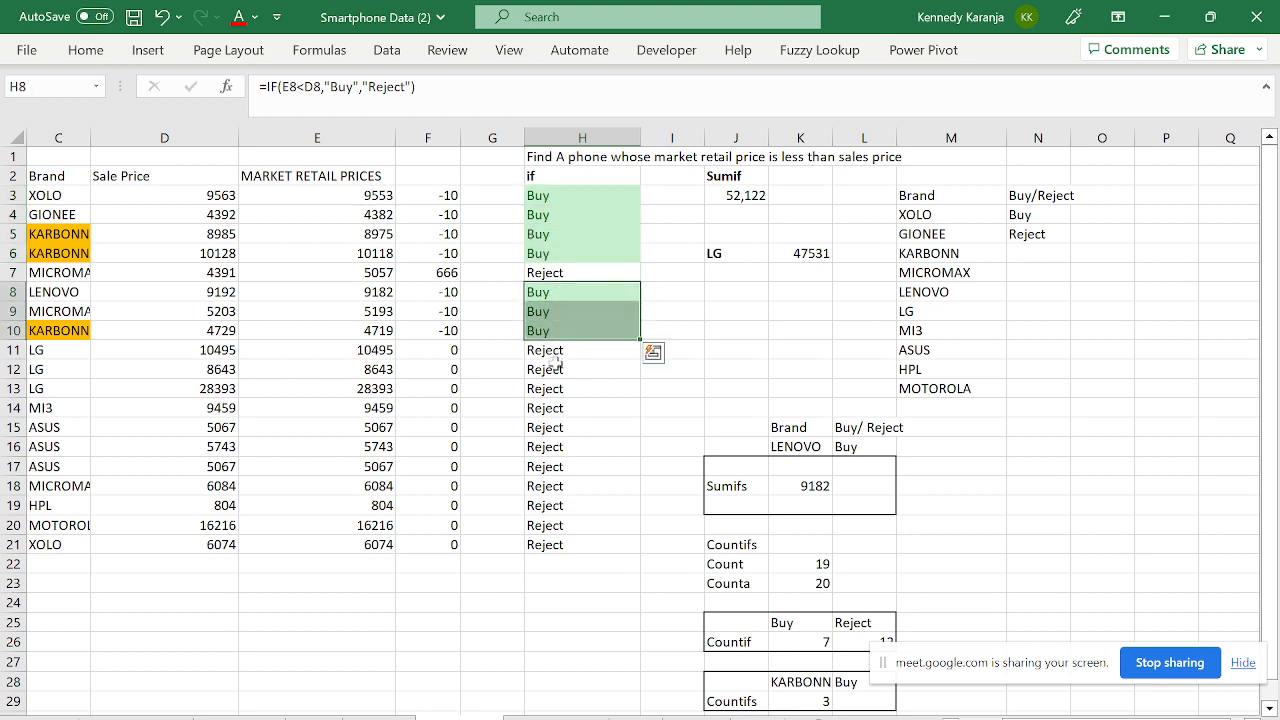
left_click(374, 177)
key("Down")
key("shift+Down")
key("shift+Down")
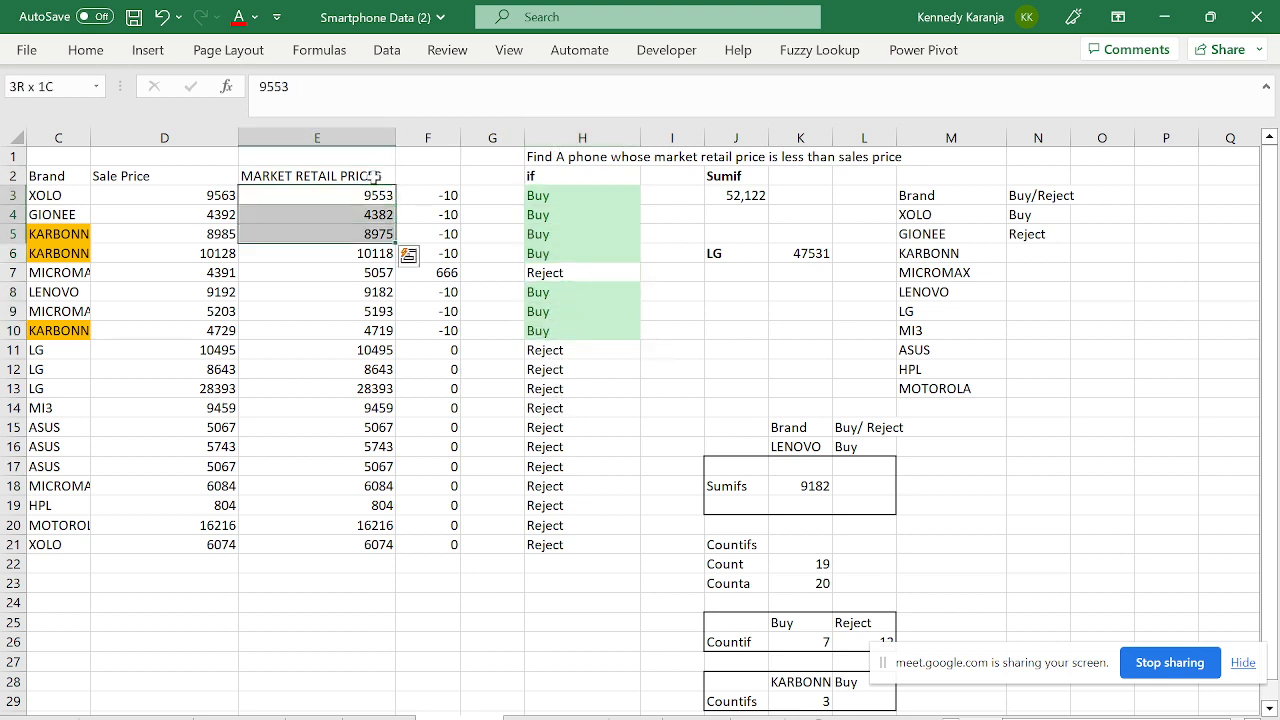
left_click(745, 213)
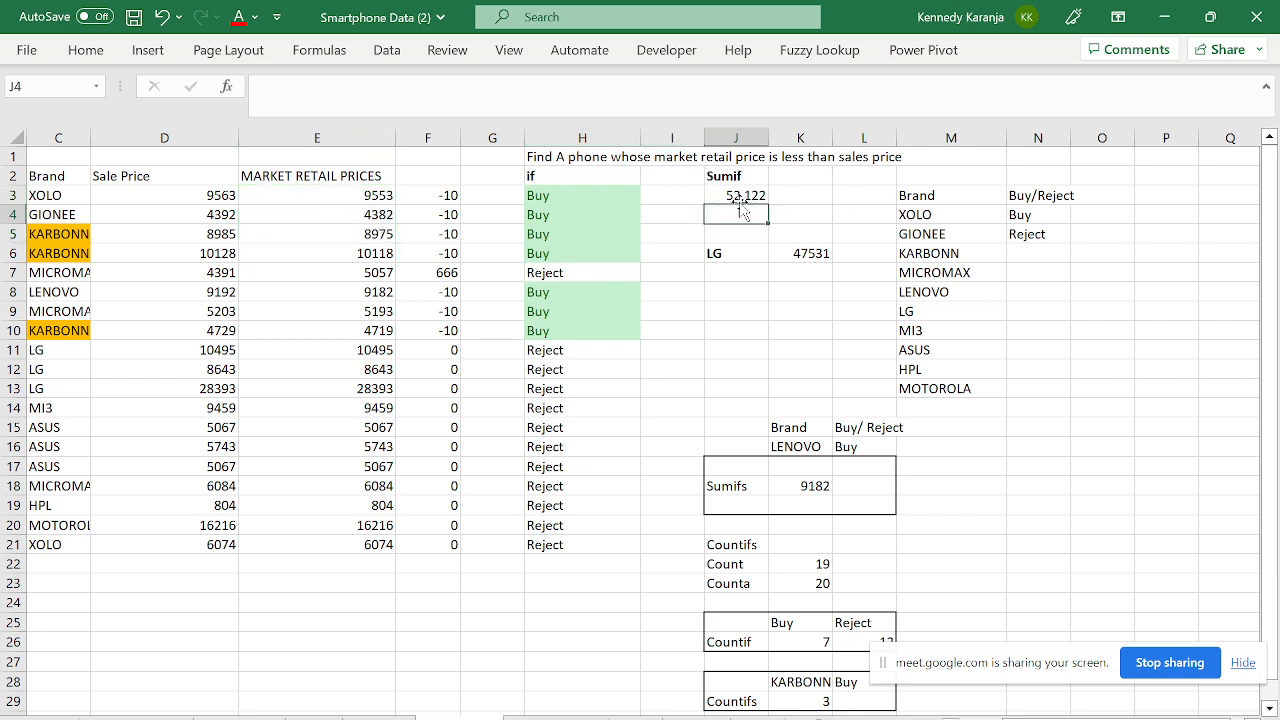
left_click(724, 196)
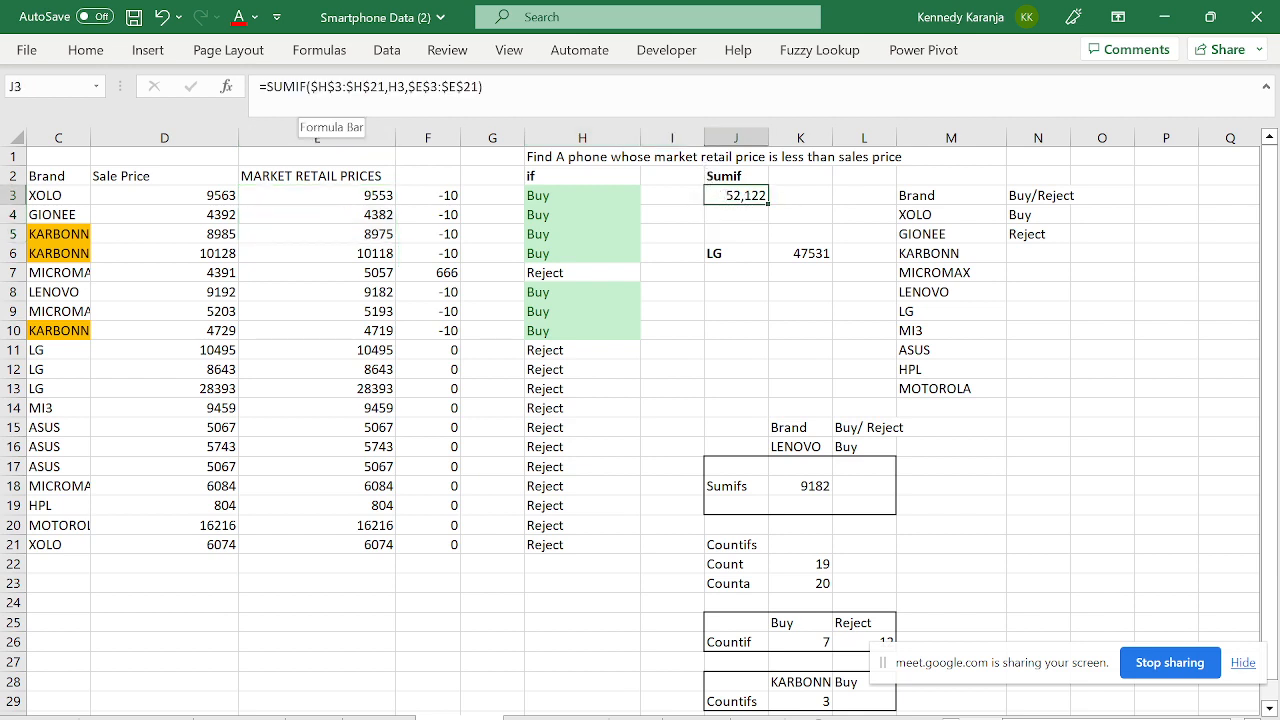
left_click(311, 87)
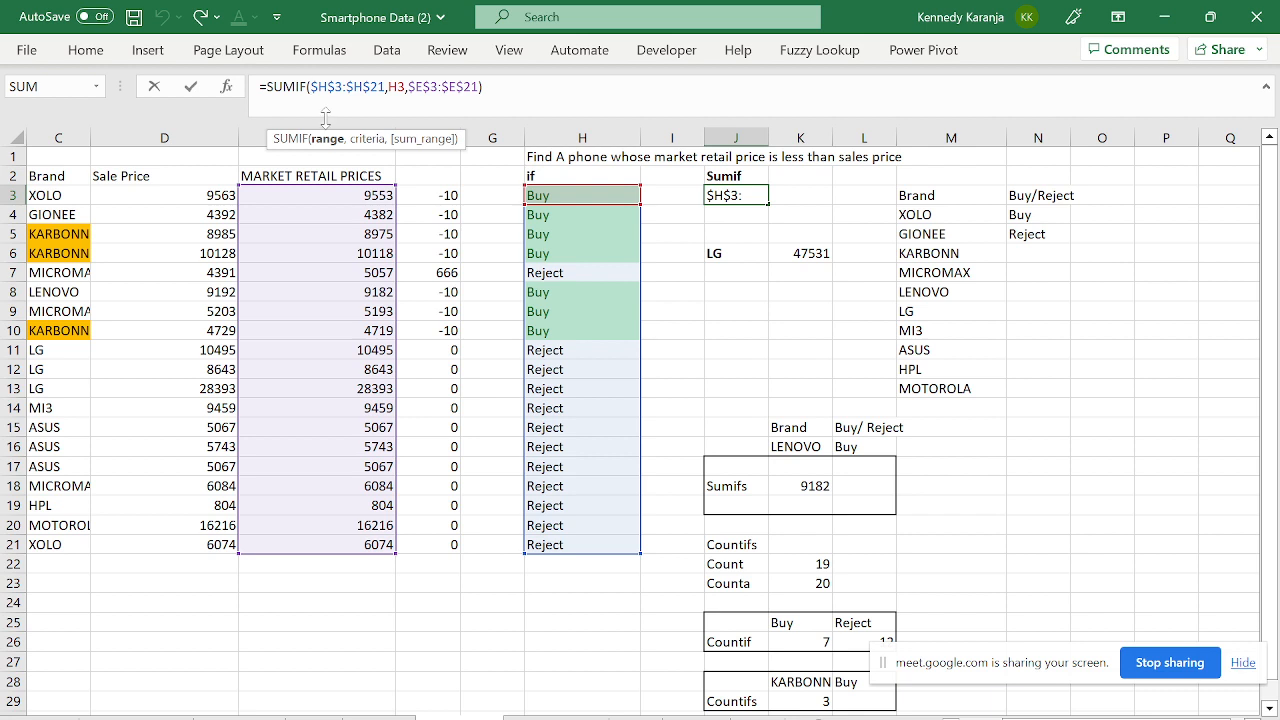
key("Return")
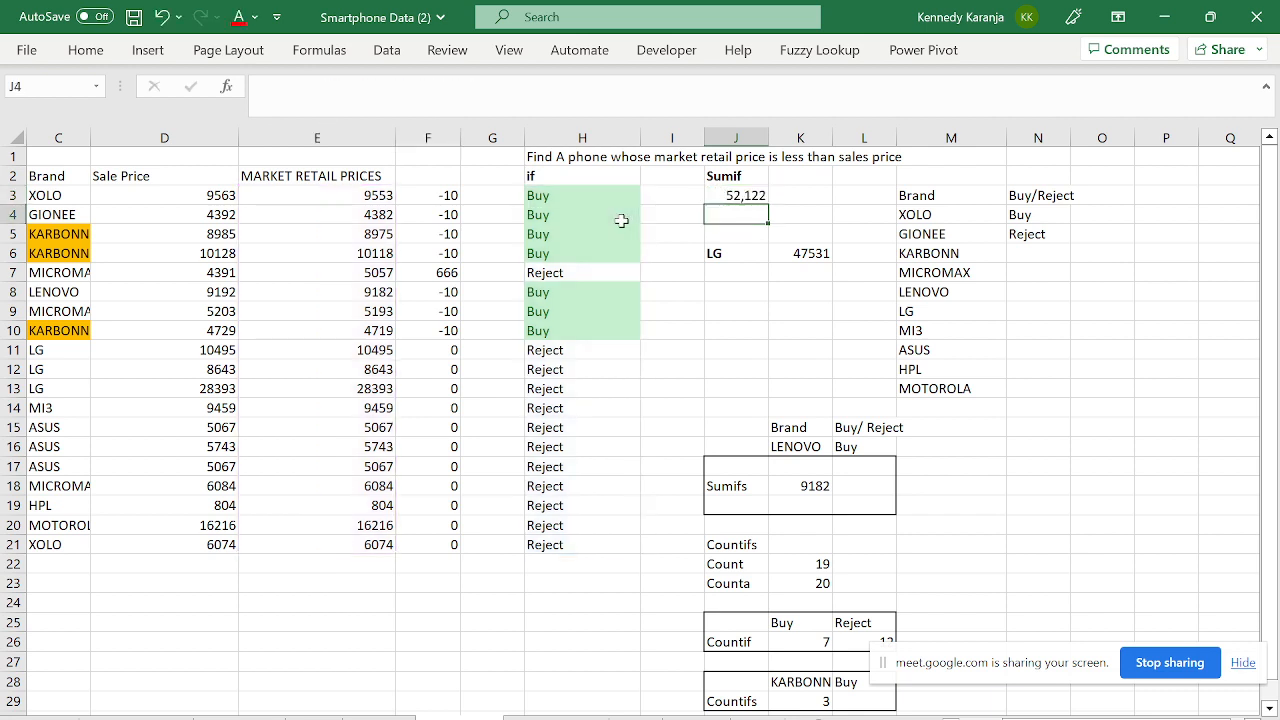
- Build =SUMIF($H$3:$H$21,H3,$E$3:$E$21) in J4, returning 52122, and check it
type("=SUMIF(")
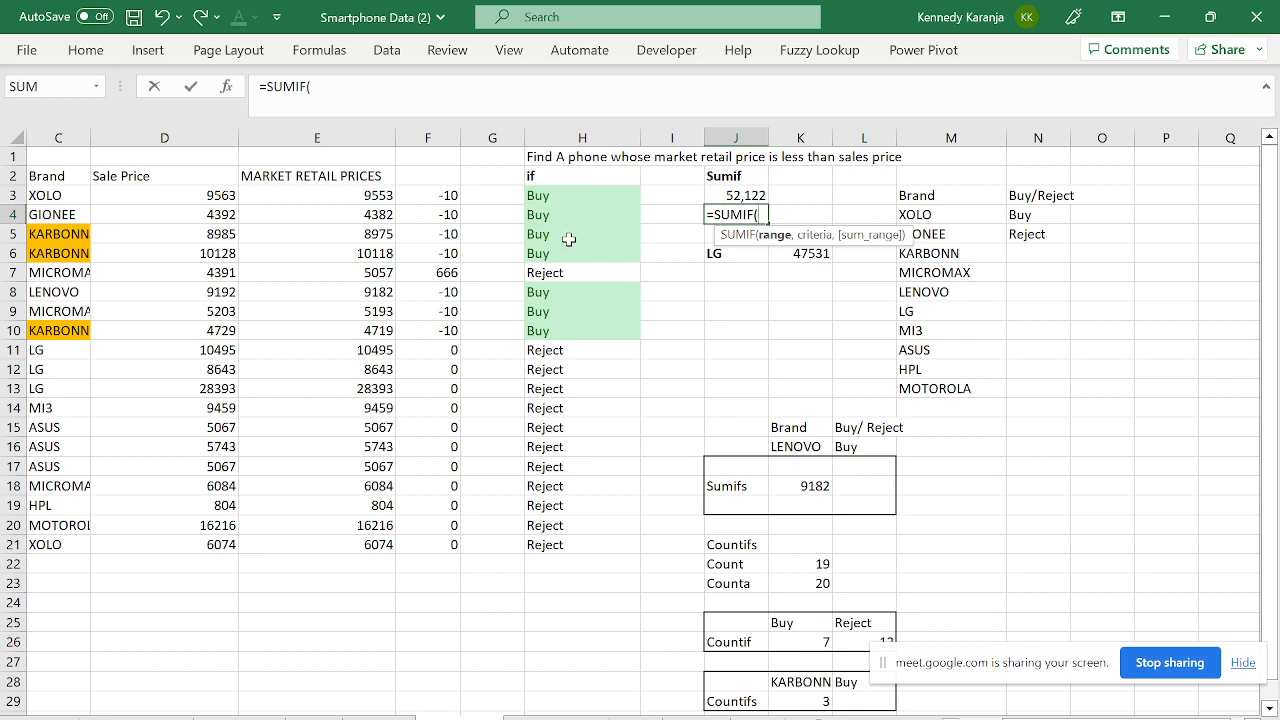
left_click_drag(541, 186, 620, 488)
key("ctrl+shift+Down")
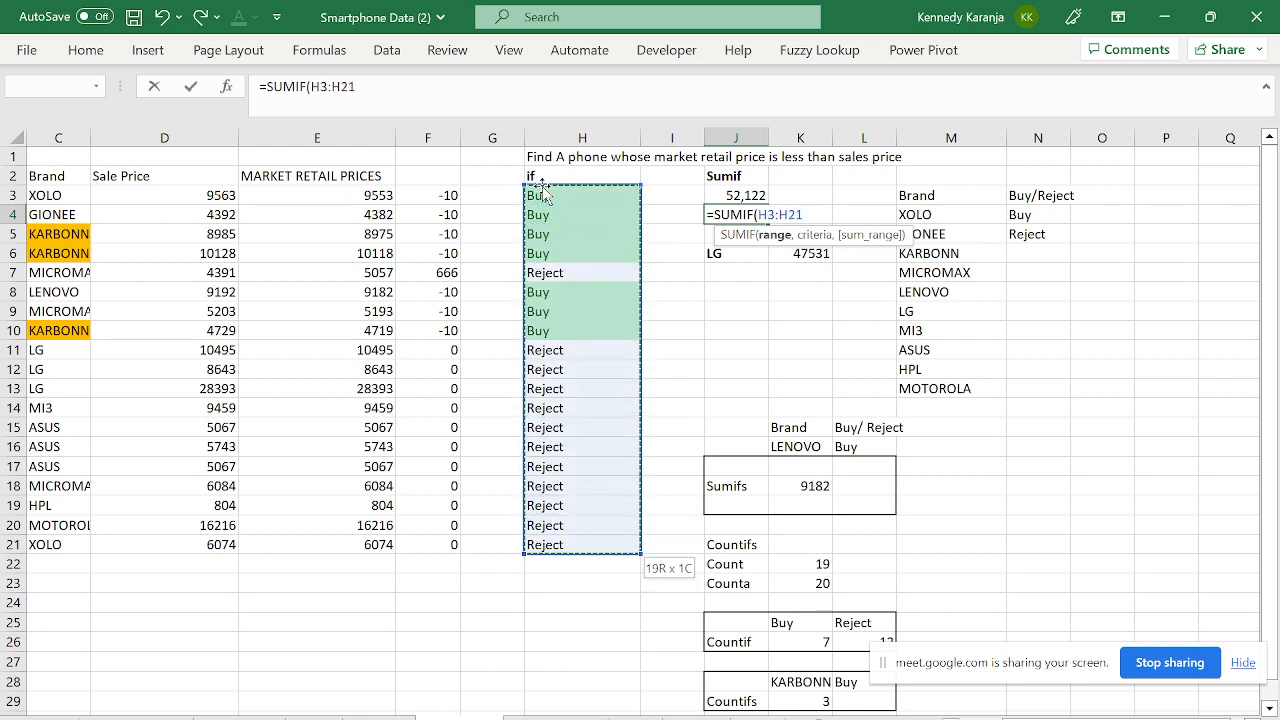
key("F4")
type(",")
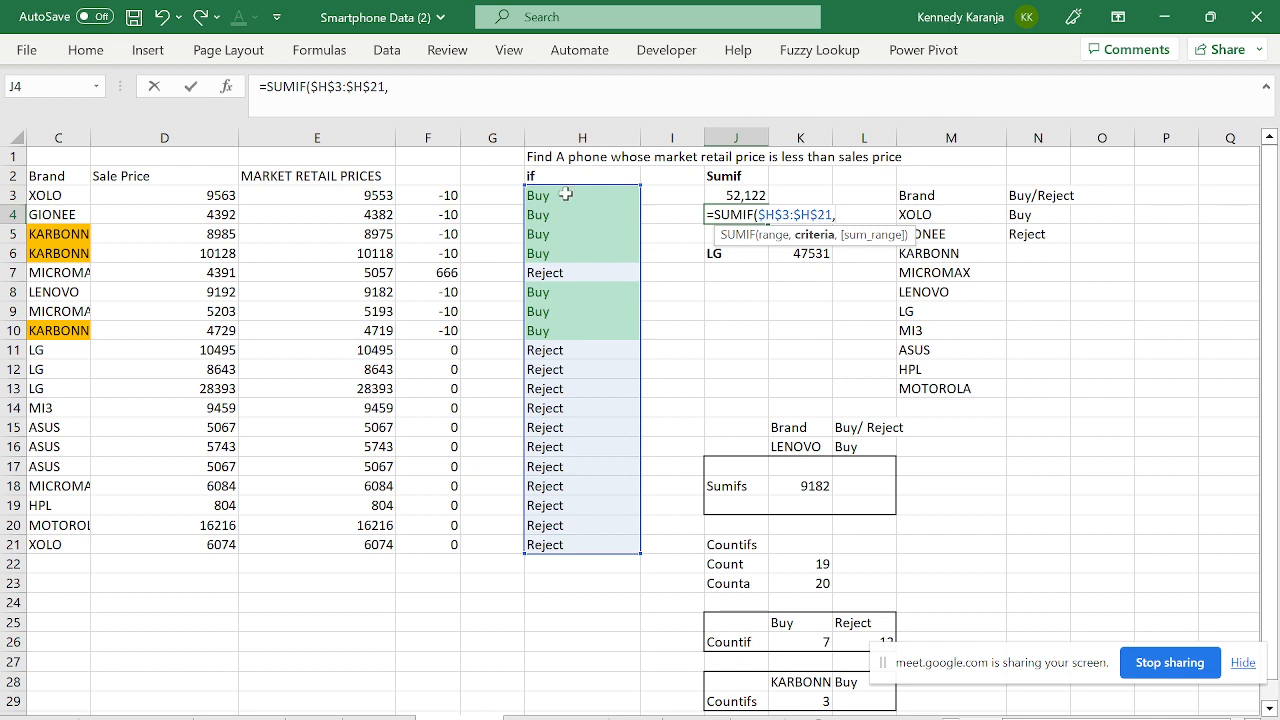
left_click(575, 195)
type(",")
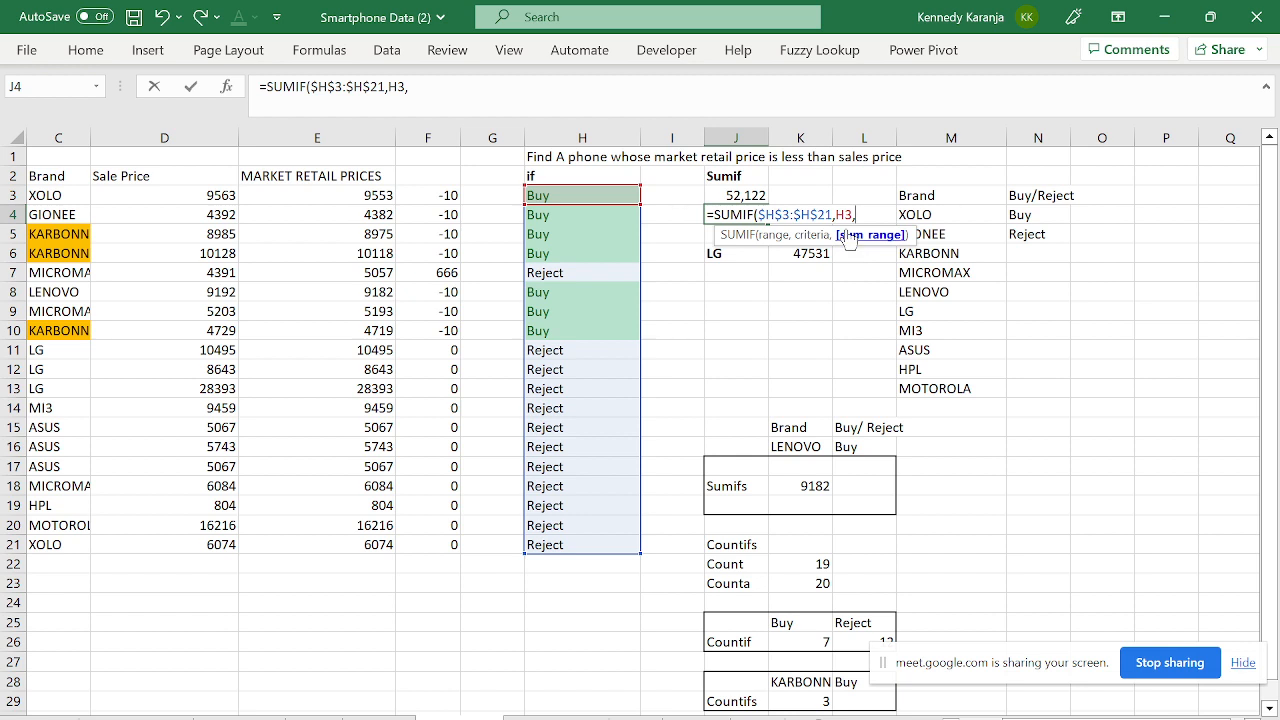
left_click(329, 195)
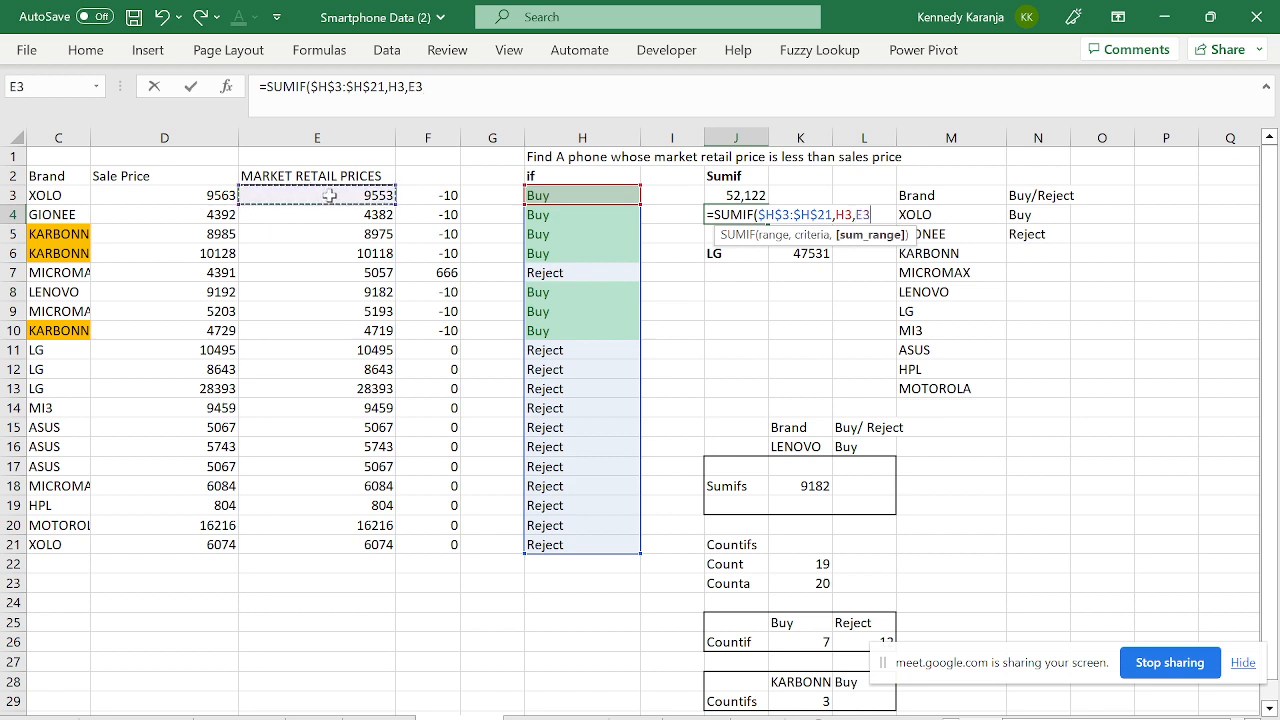
key("ctrl+shift+Down")
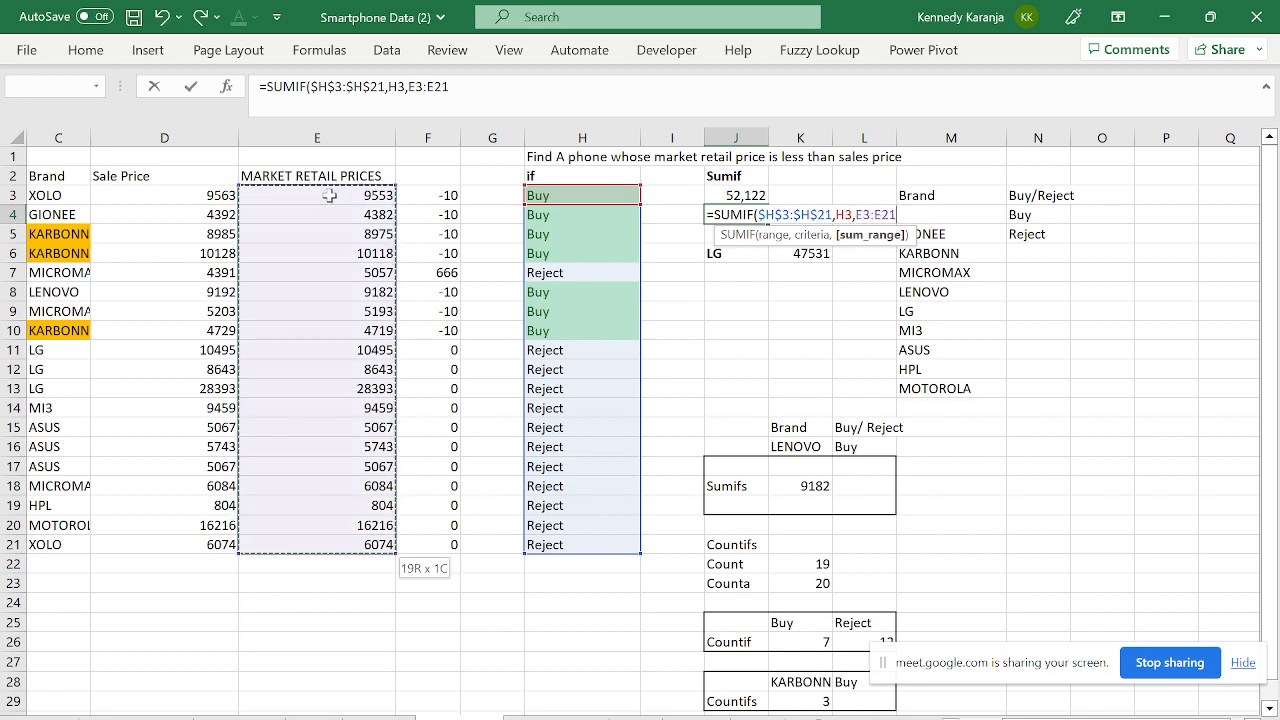
key("F4")
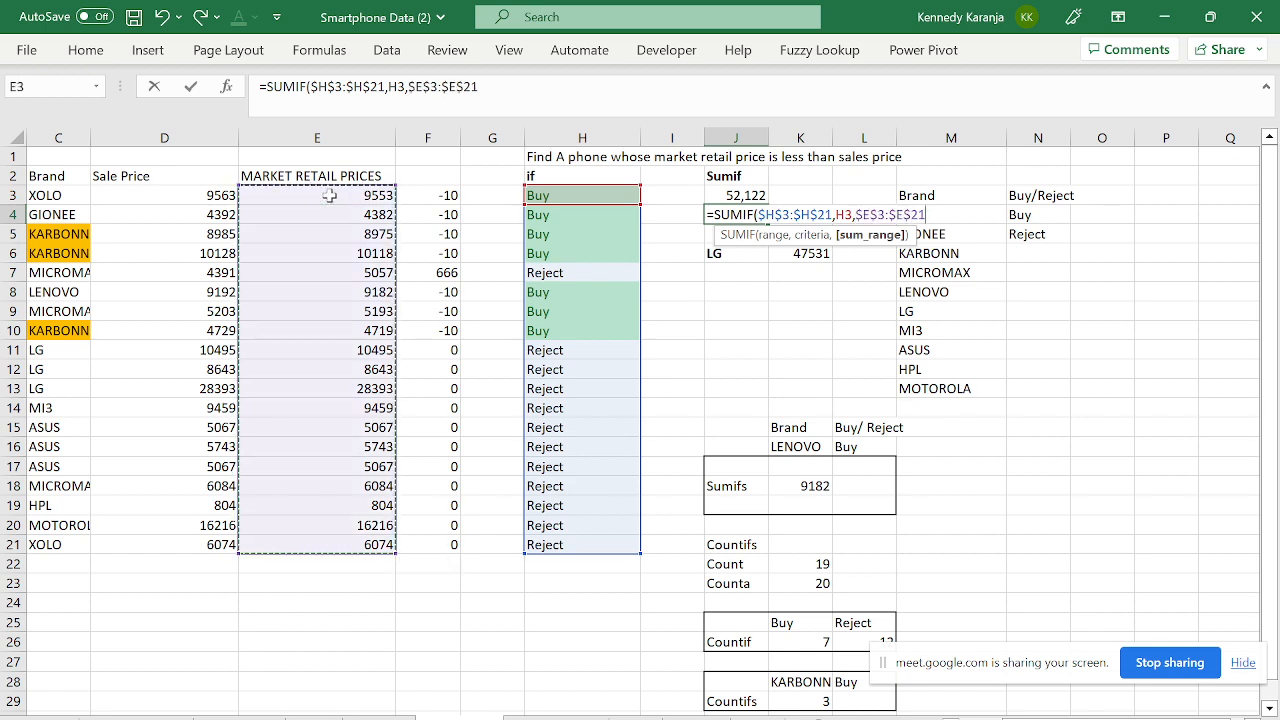
key("Return")
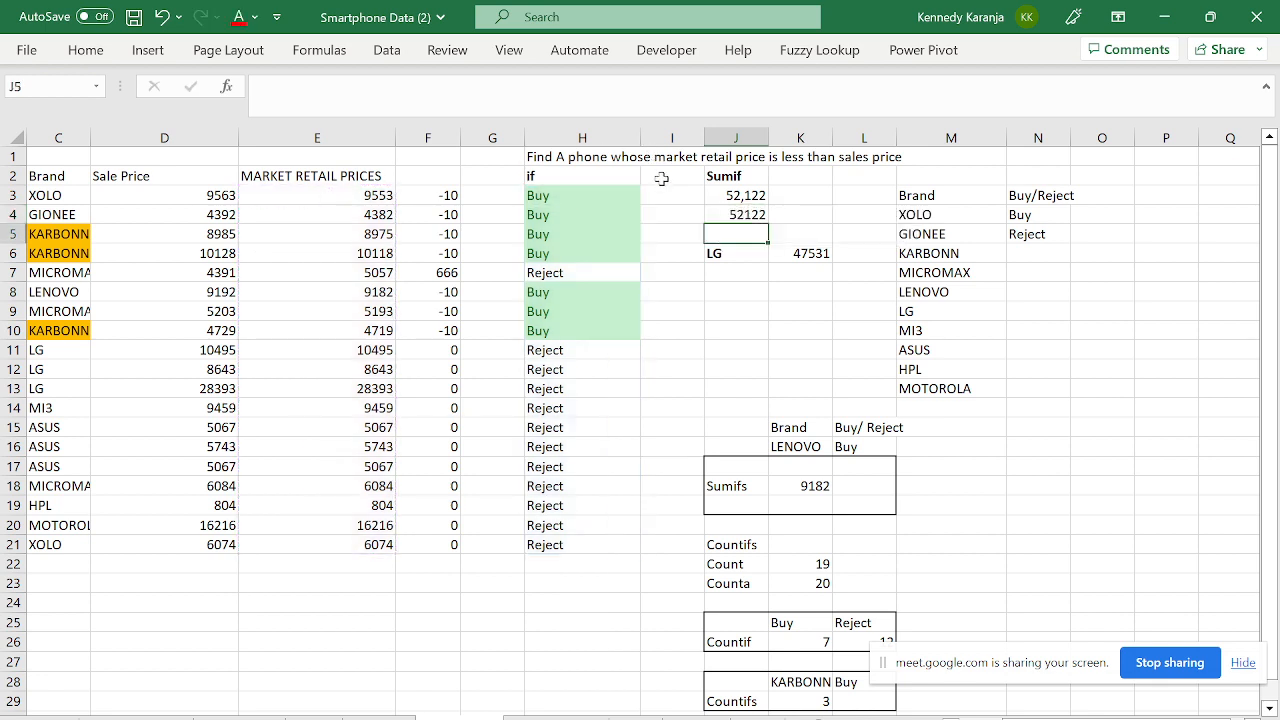
left_click(724, 212)
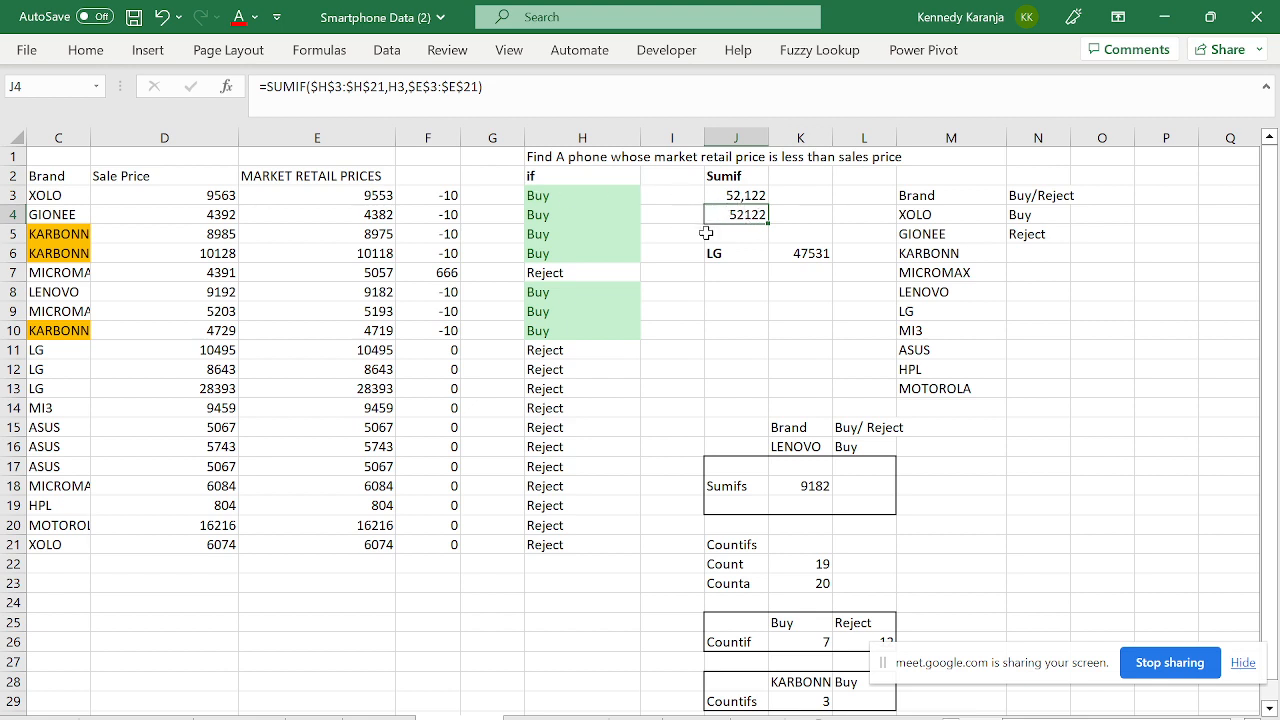
- Review K6's LG formula =SUMIF($C$2:$C$21,J6,$E$2:$E$21) and its ranges, leaving it unchanged
left_click(790, 256)
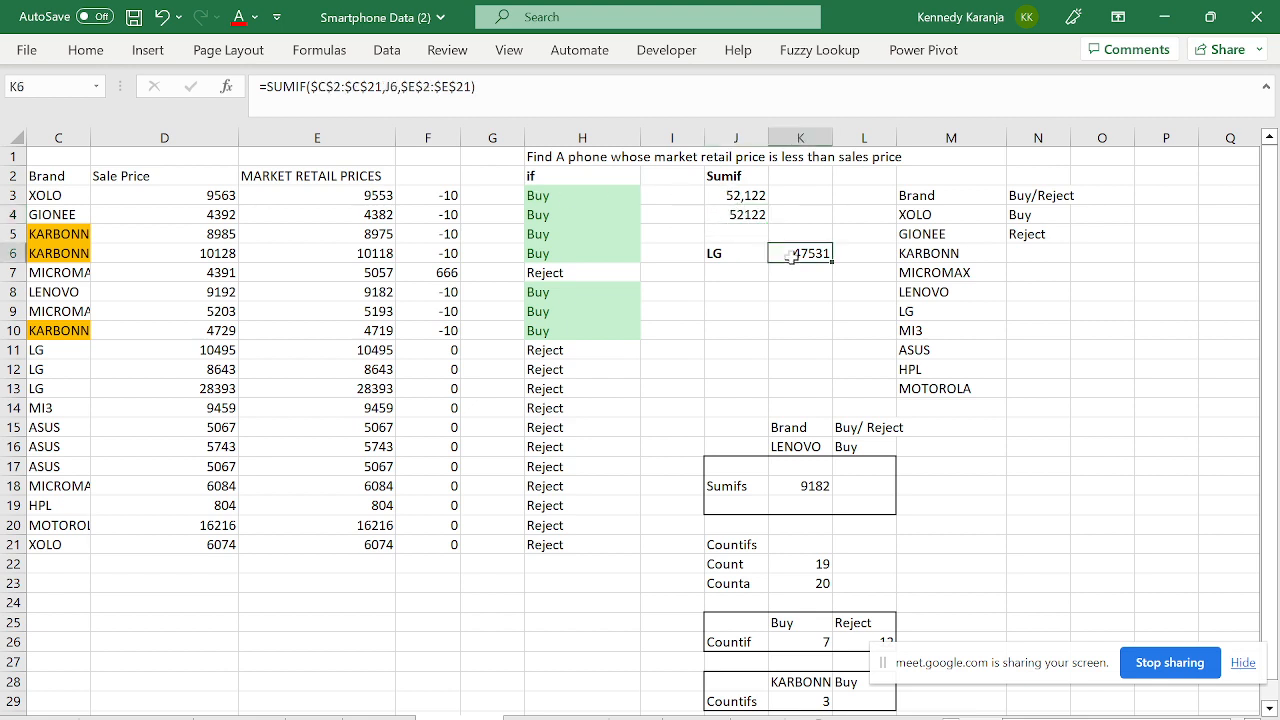
left_click(382, 305)
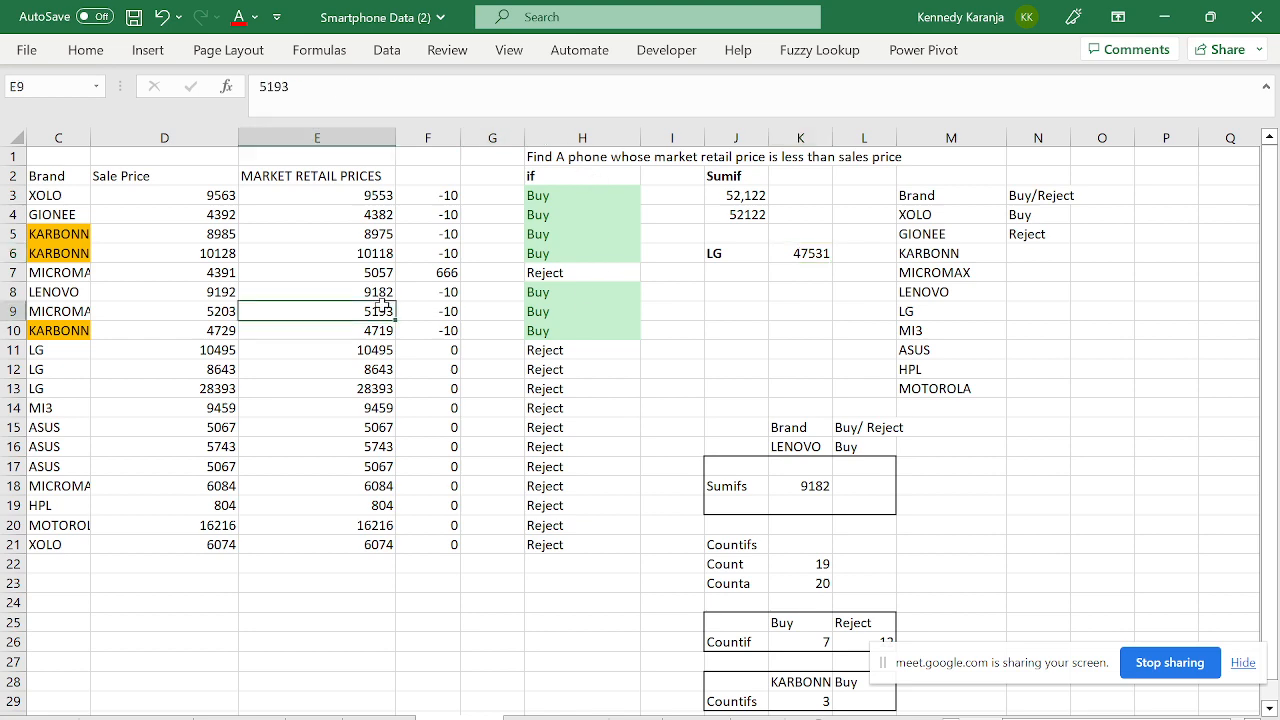
key("Left")
key("Left")
key("Left")
key("Left")
key("Right")
key("Right")
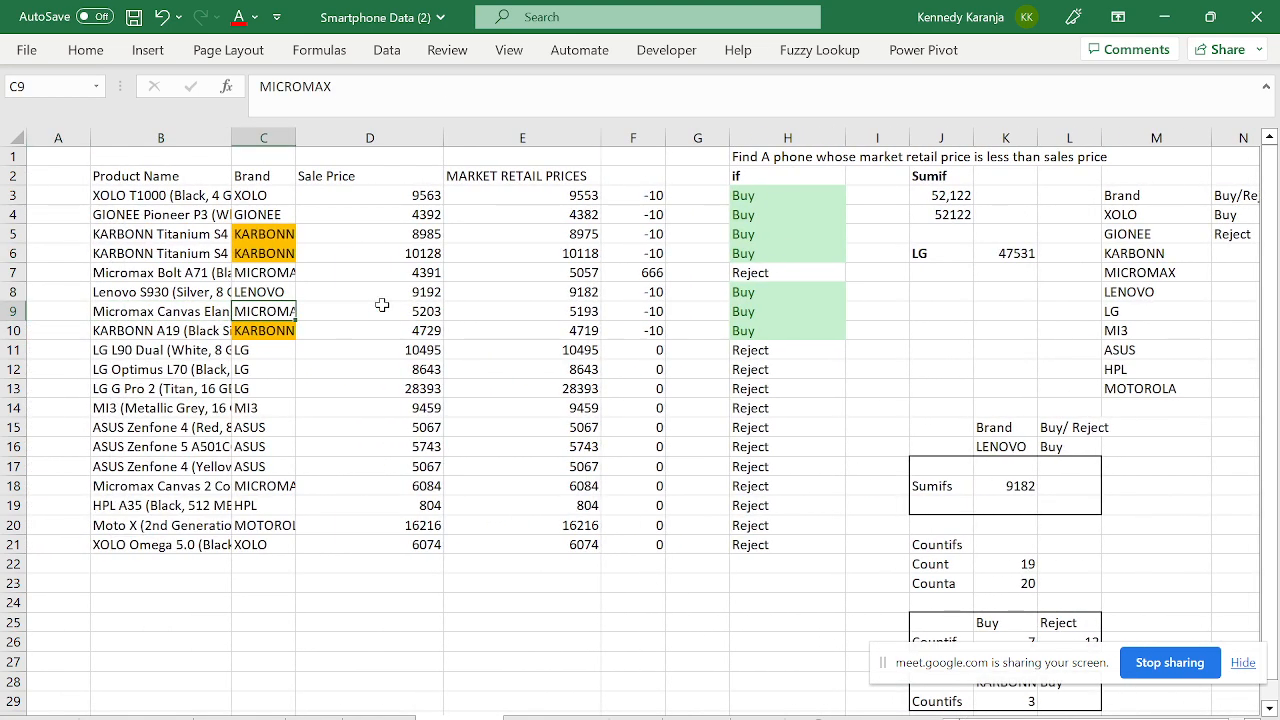
key("Right")
left_click(1014, 257)
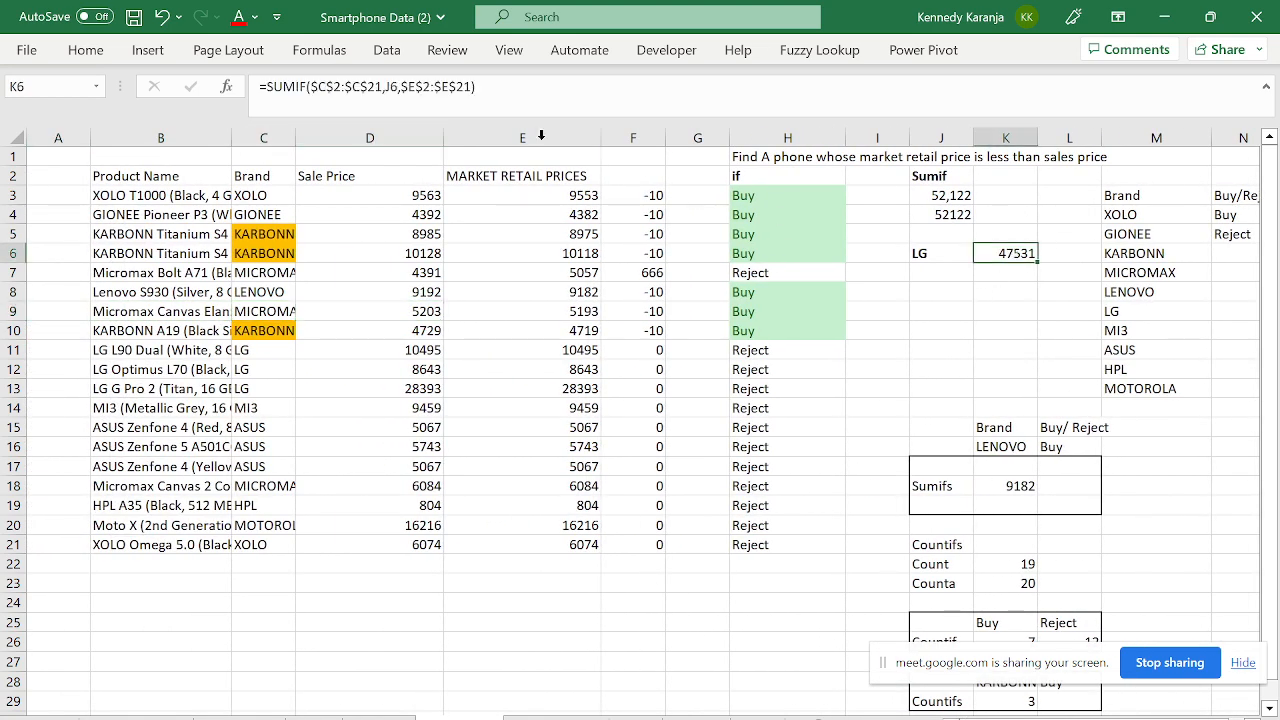
key("F2")
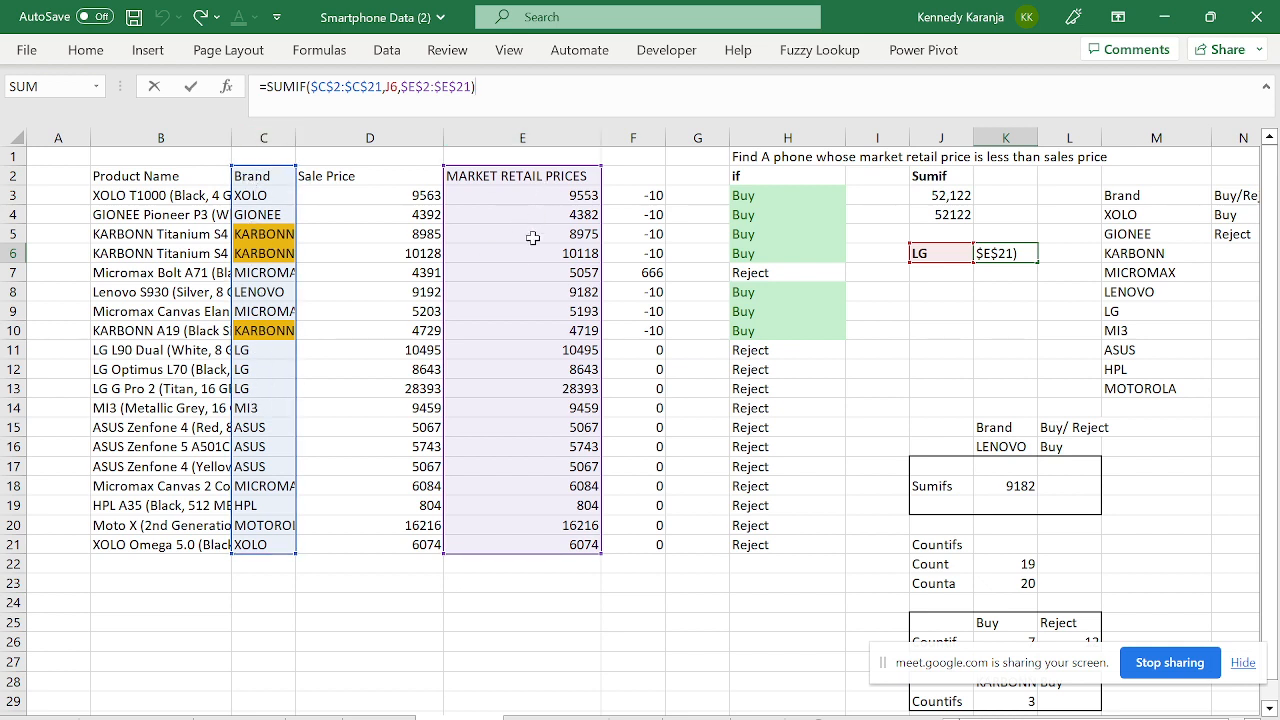
key("Escape")
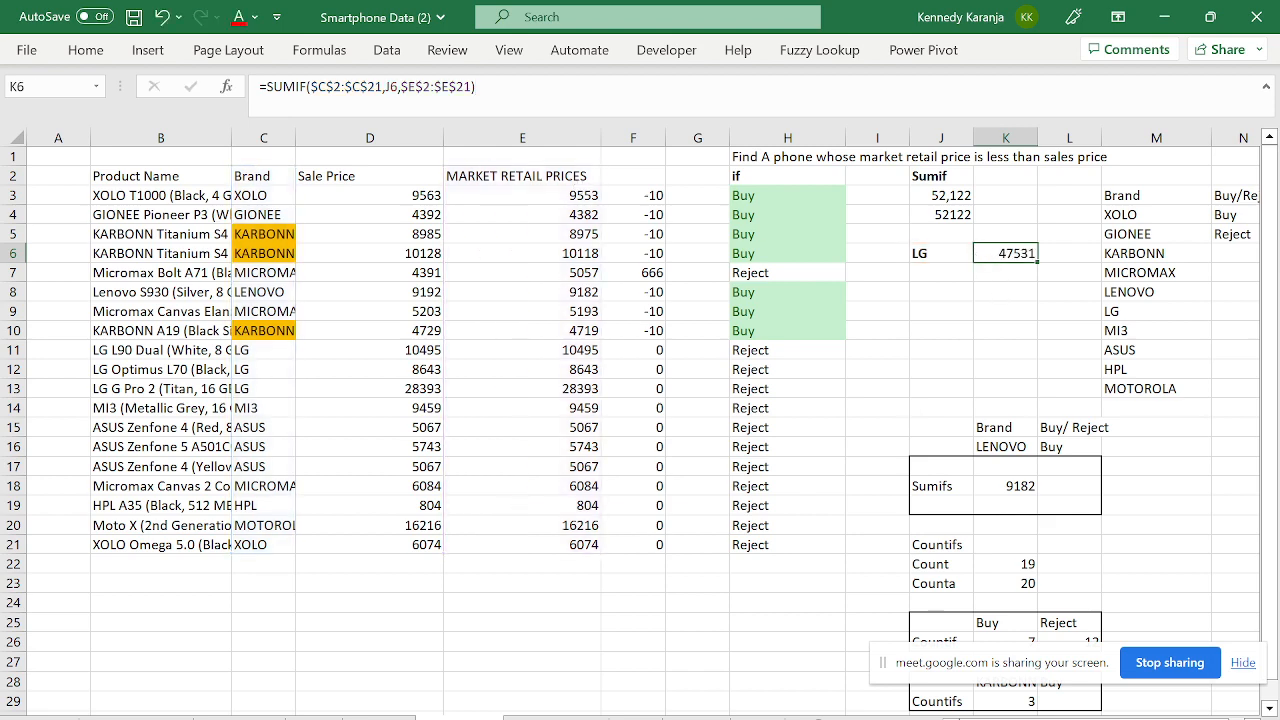
left_click(316, 88)
key("Escape")
key("F2")
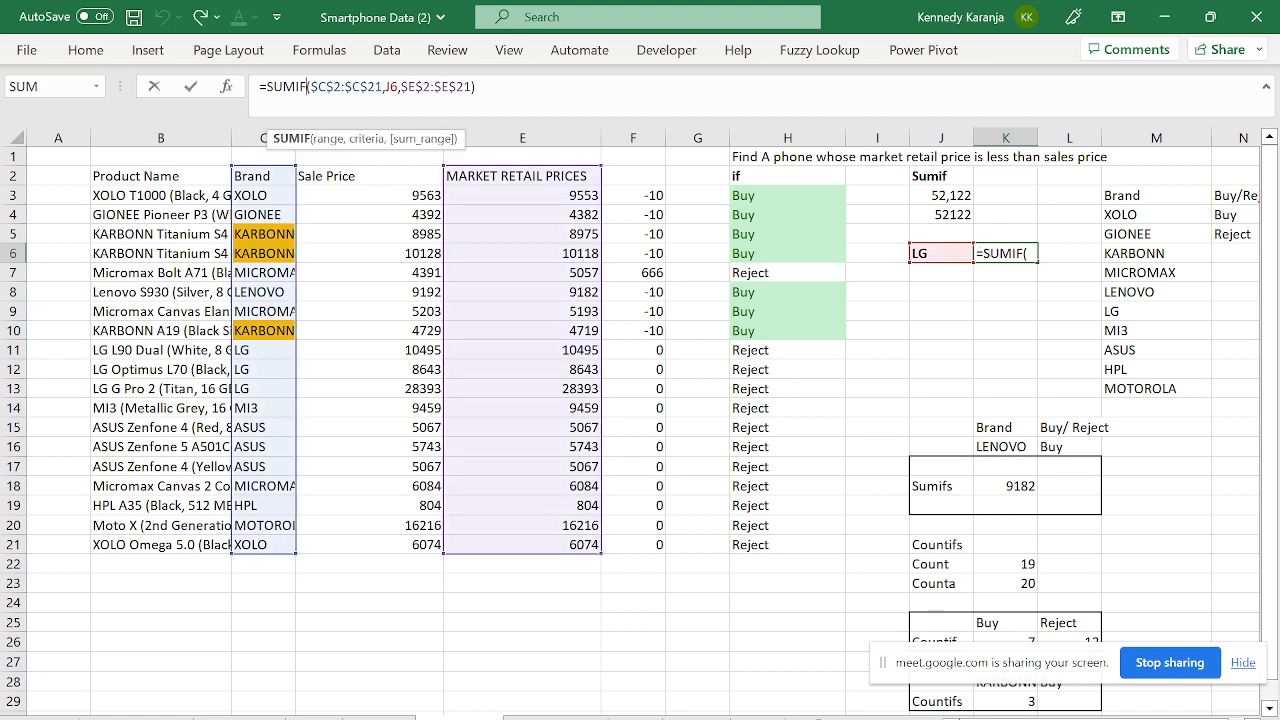
left_click(326, 142)
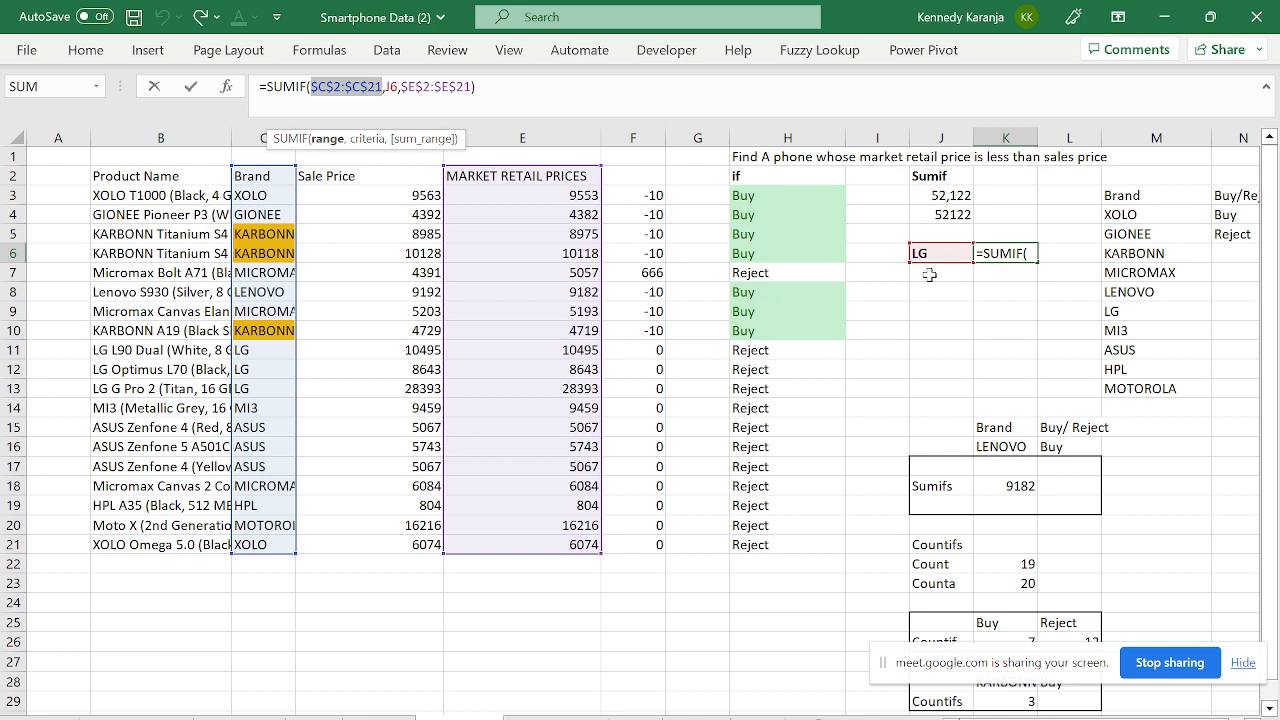
key("Right")
key("Right")
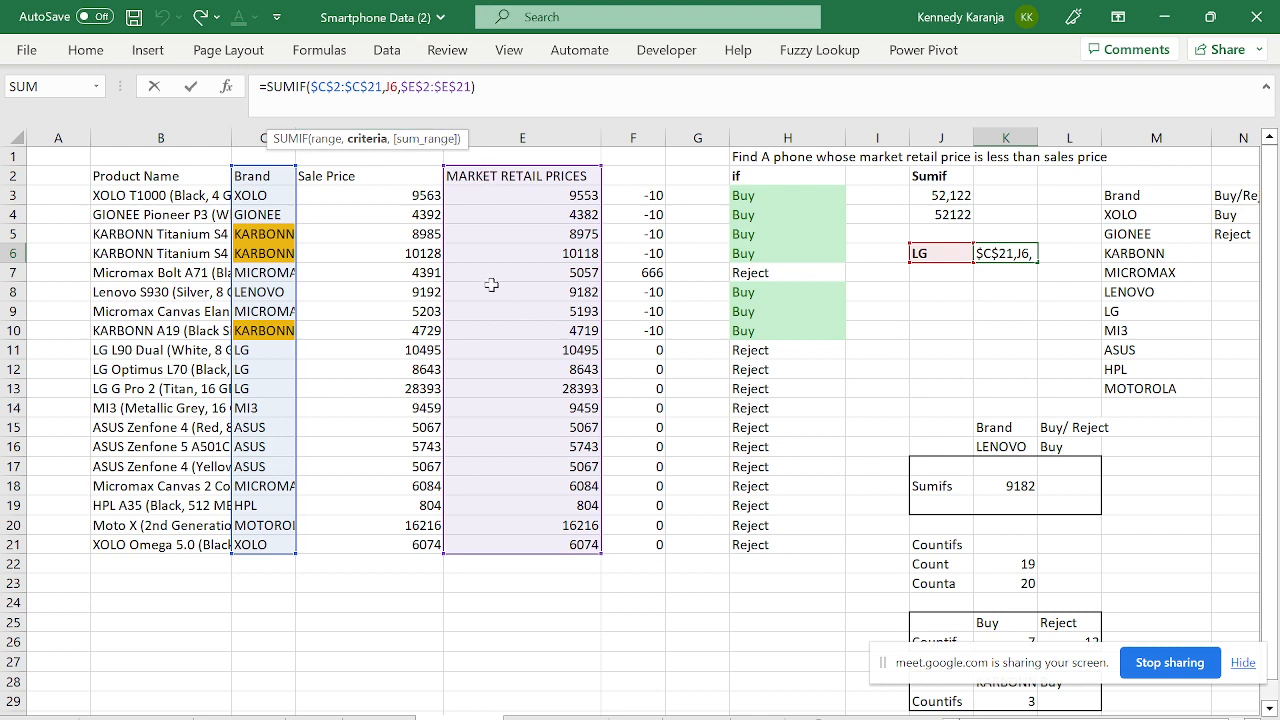
key("Return")
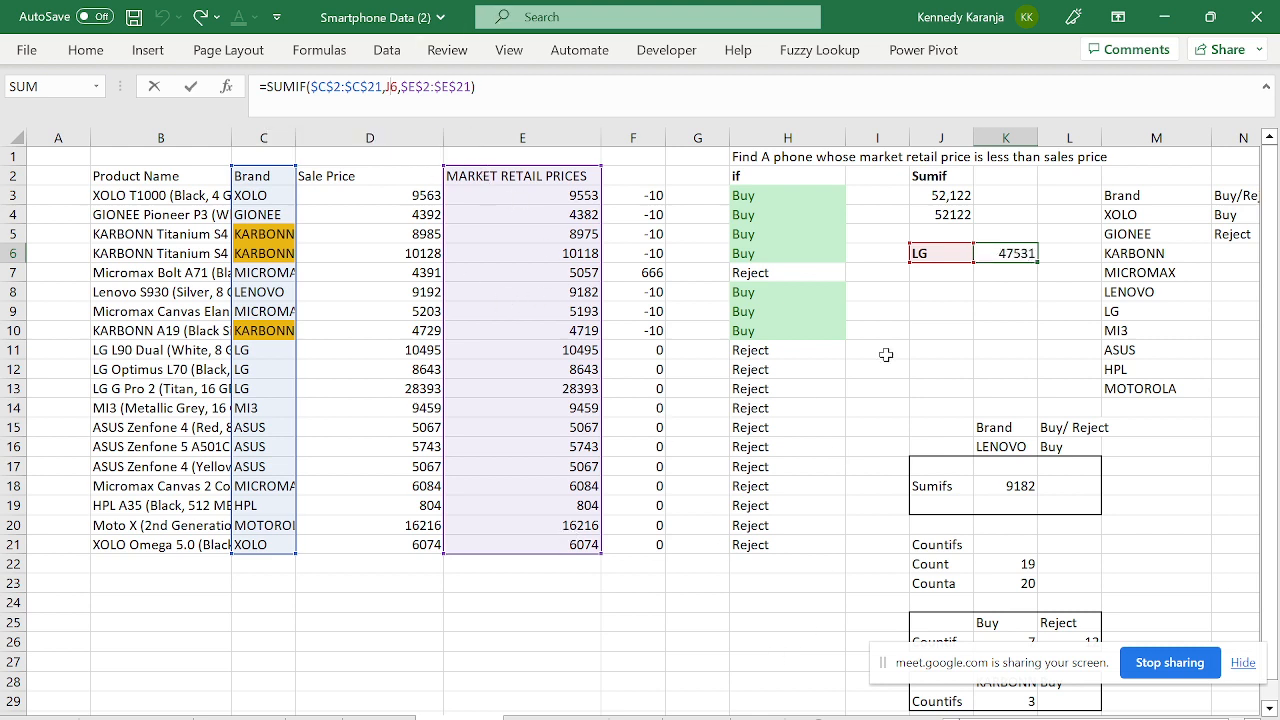
left_click(1020, 255)
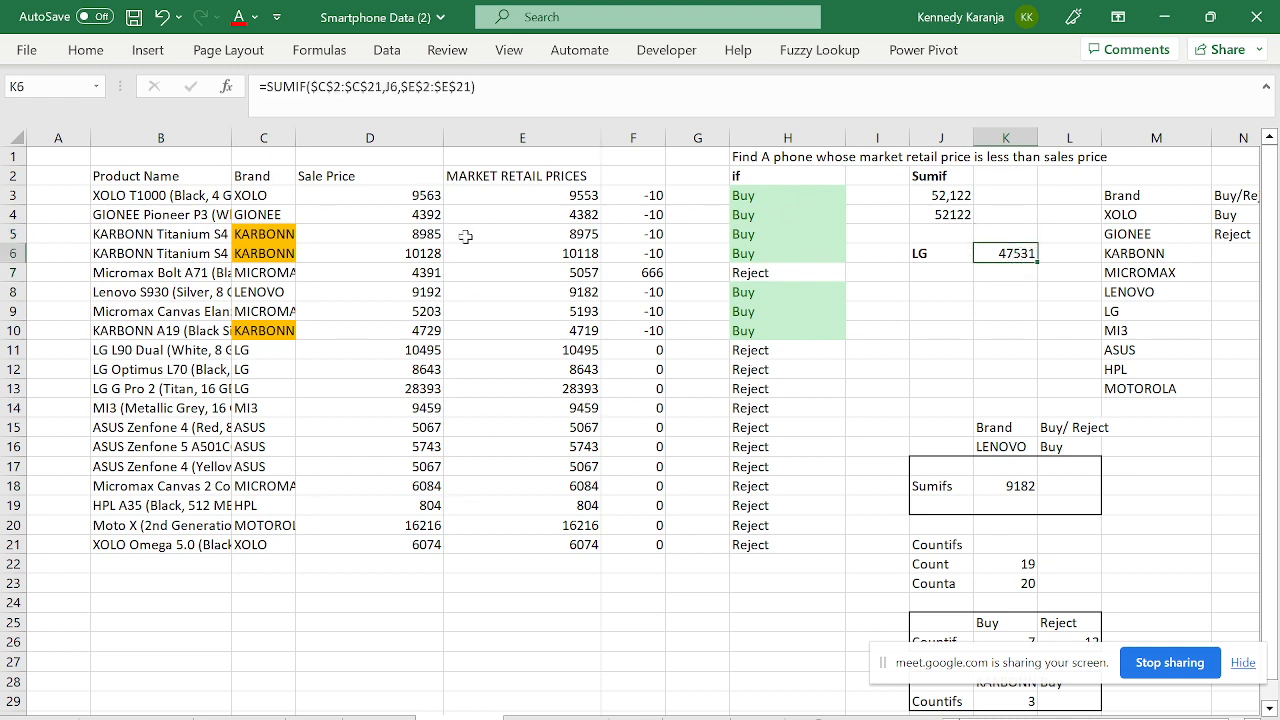
- Highlight the phone data table B2:F21, then move to the Sumifs criteria LENOVO and Buy in L16
left_click_drag(152, 178, 658, 548)
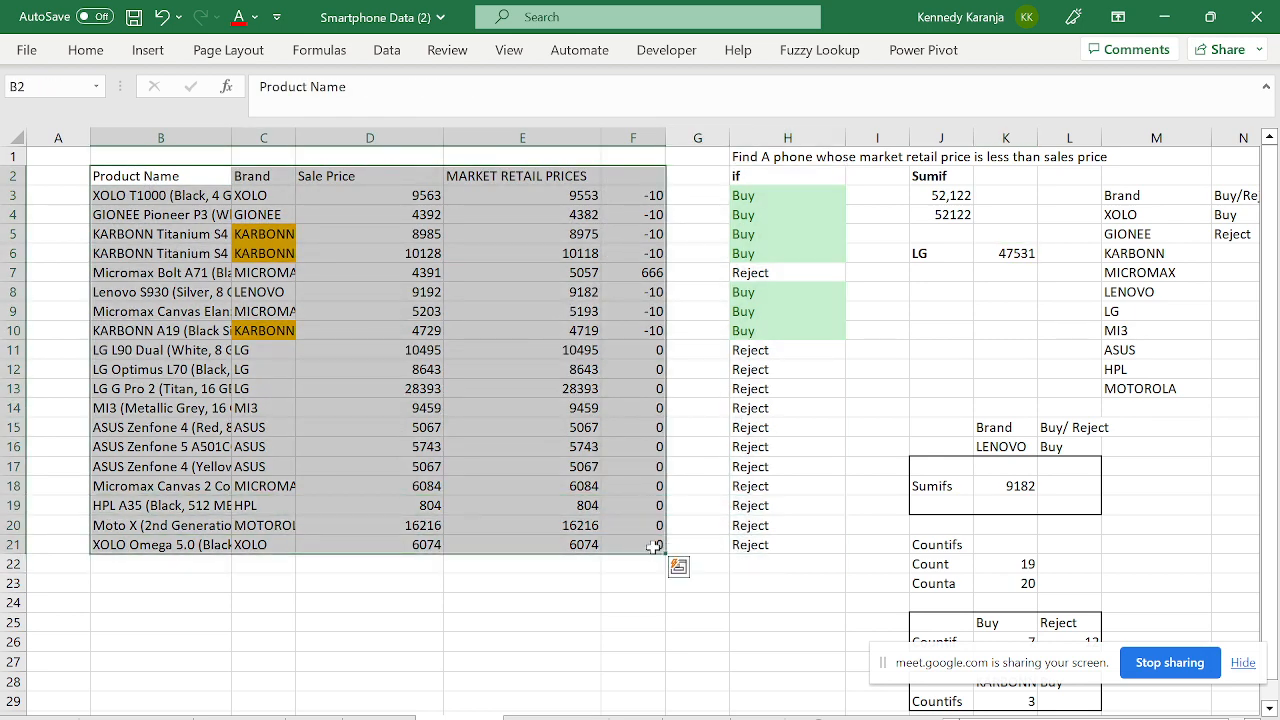
left_click(861, 446)
key("Return")
key("Down")
key("Down")
key("Down")
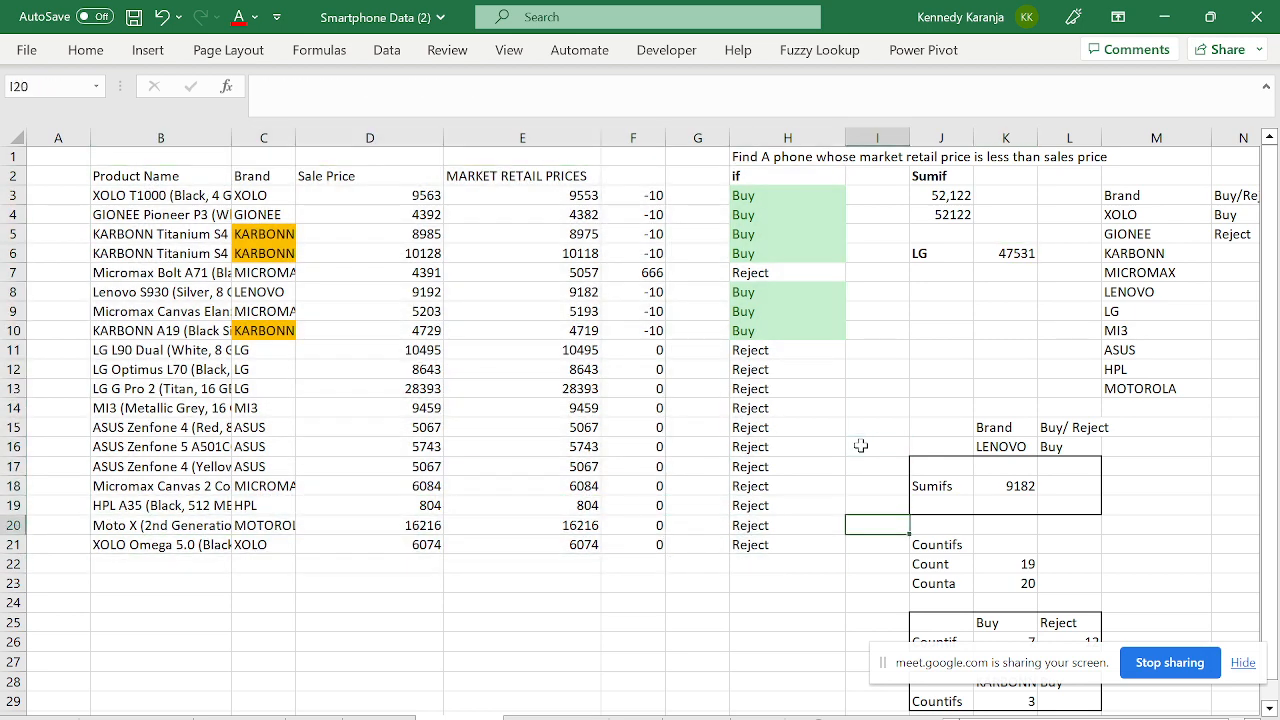
key("Right")
key("Up")
key("Up")
key("Up")
key("Up")
key("Right")
key("Down")
key("Left")
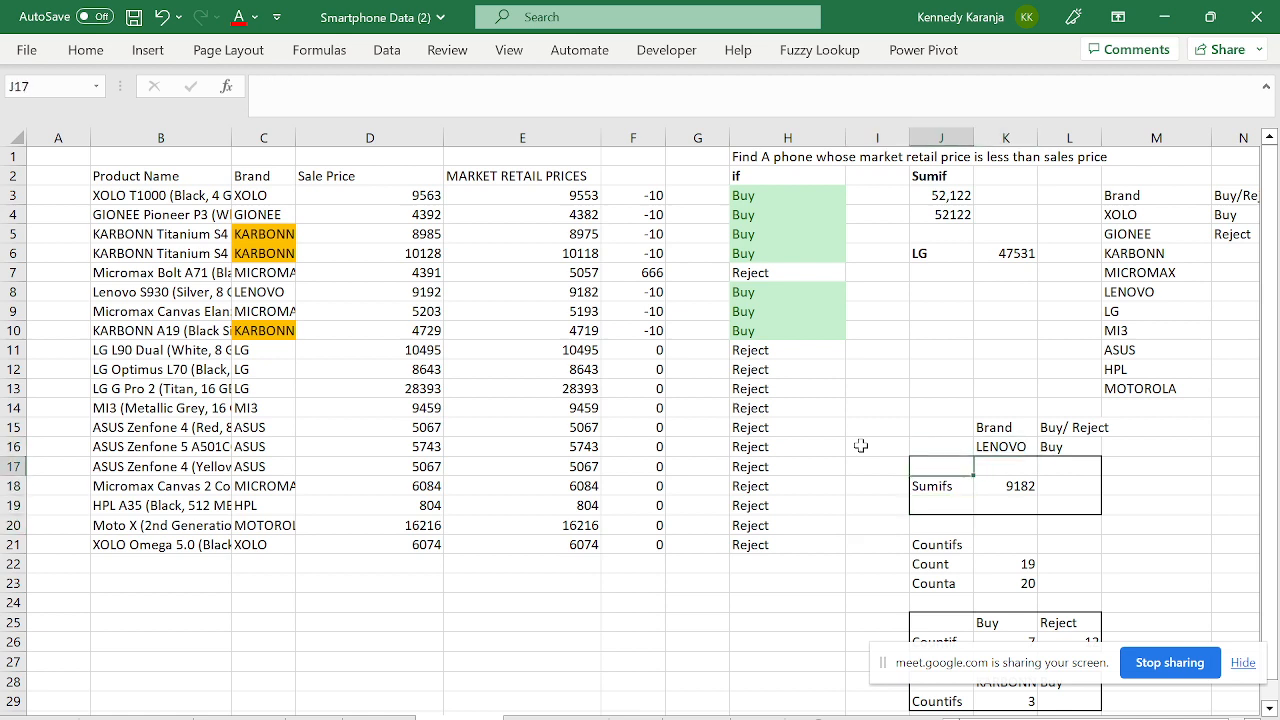
key("Up")
key("Right")
key("Right")
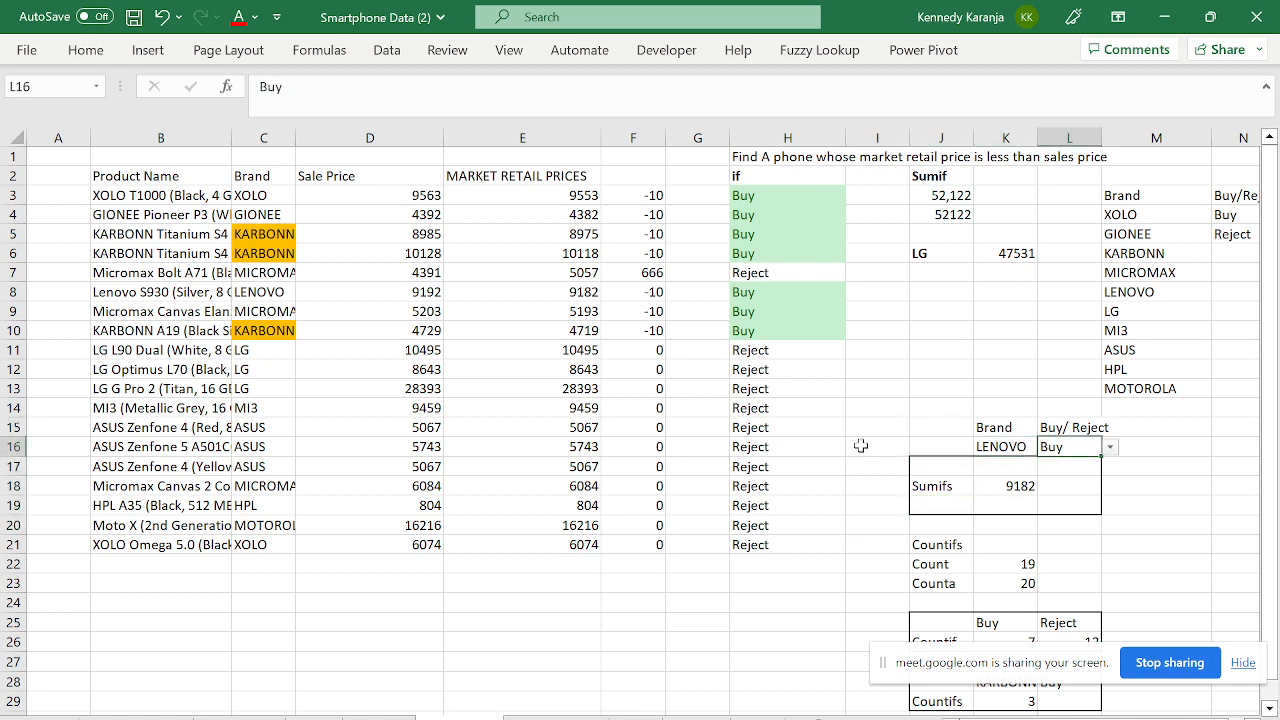
key("Left")
key("Left")
key("Right")
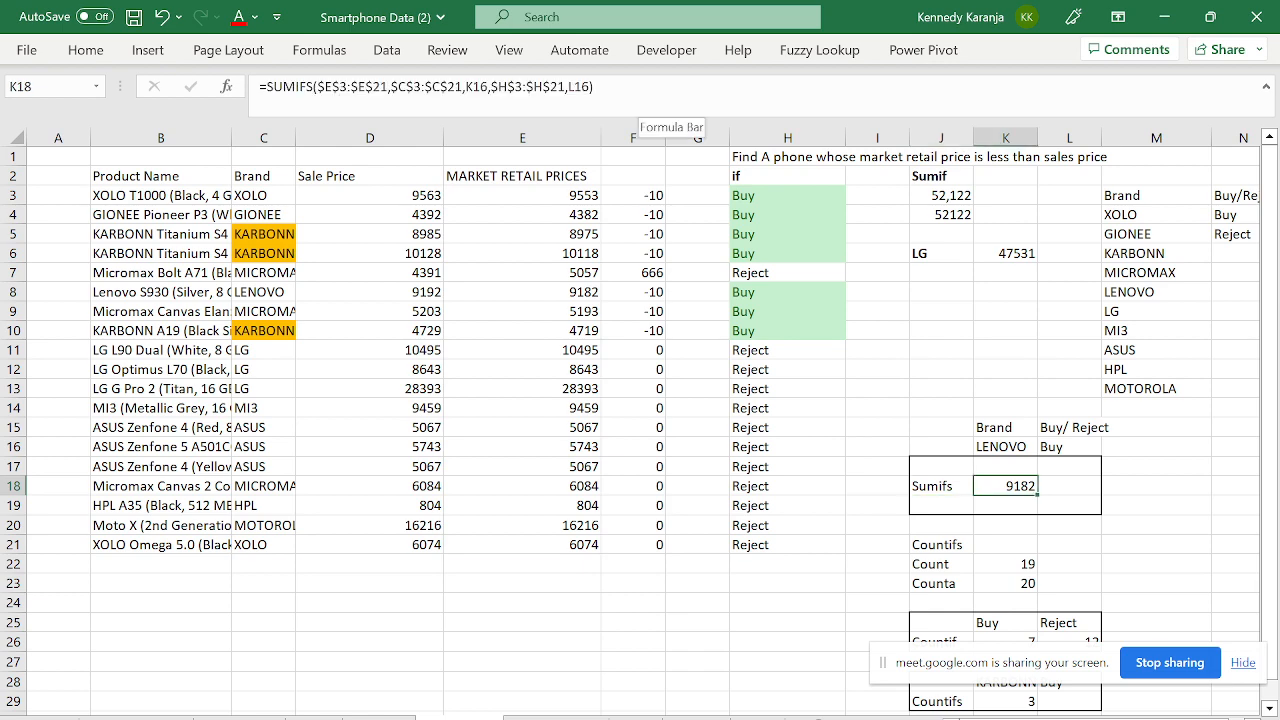
- Delete the SUMIFS formula from K18, leaving the cell empty
key("F2")
key("Escape")
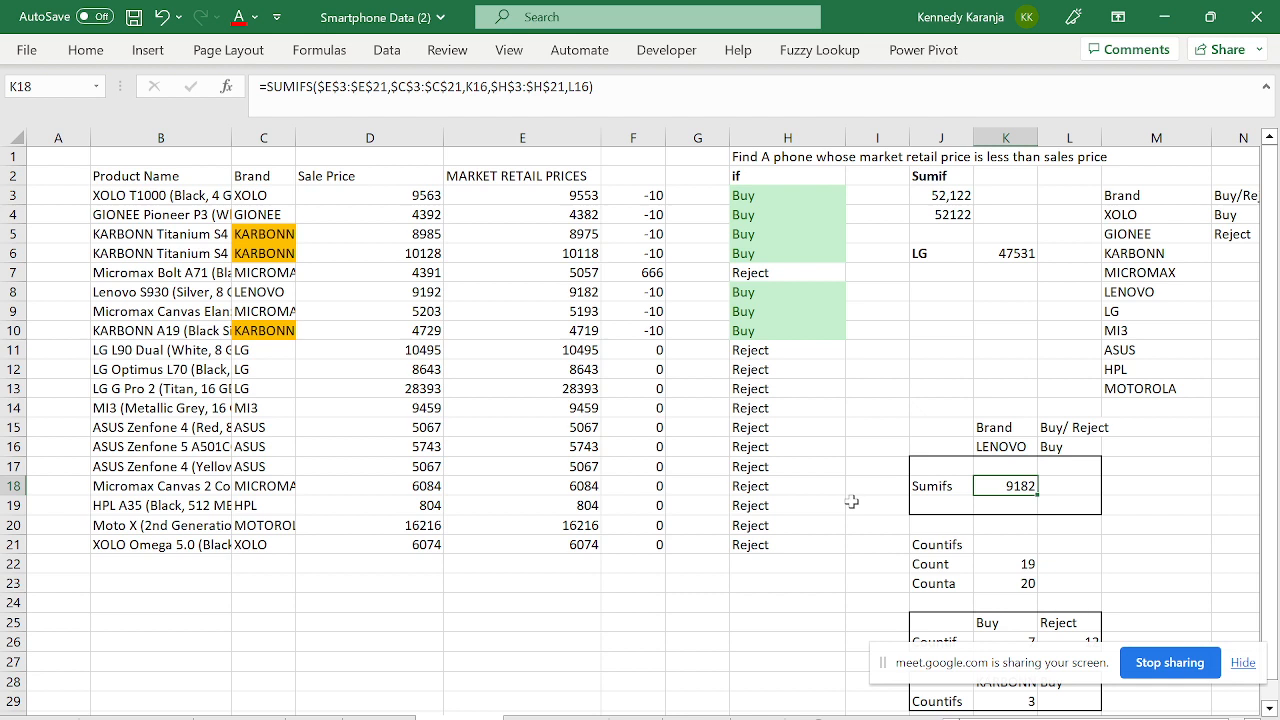
key("BackSpace")
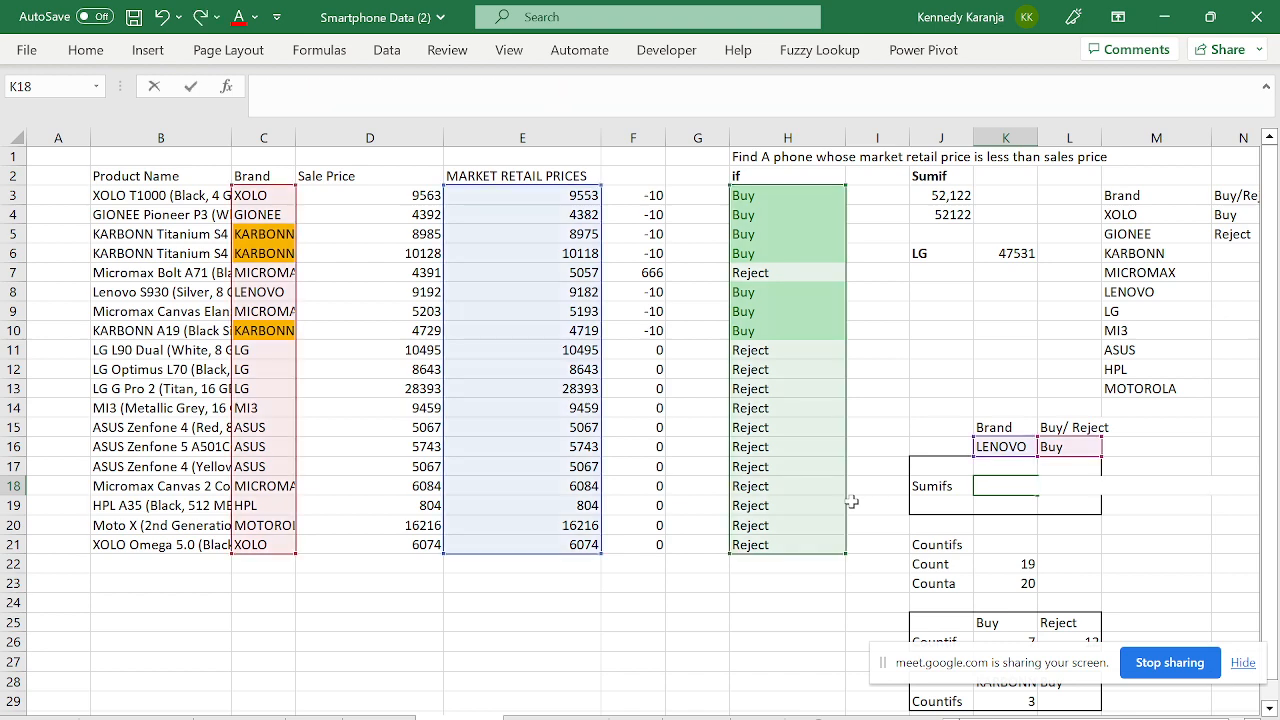
key("Return")
key("Up")
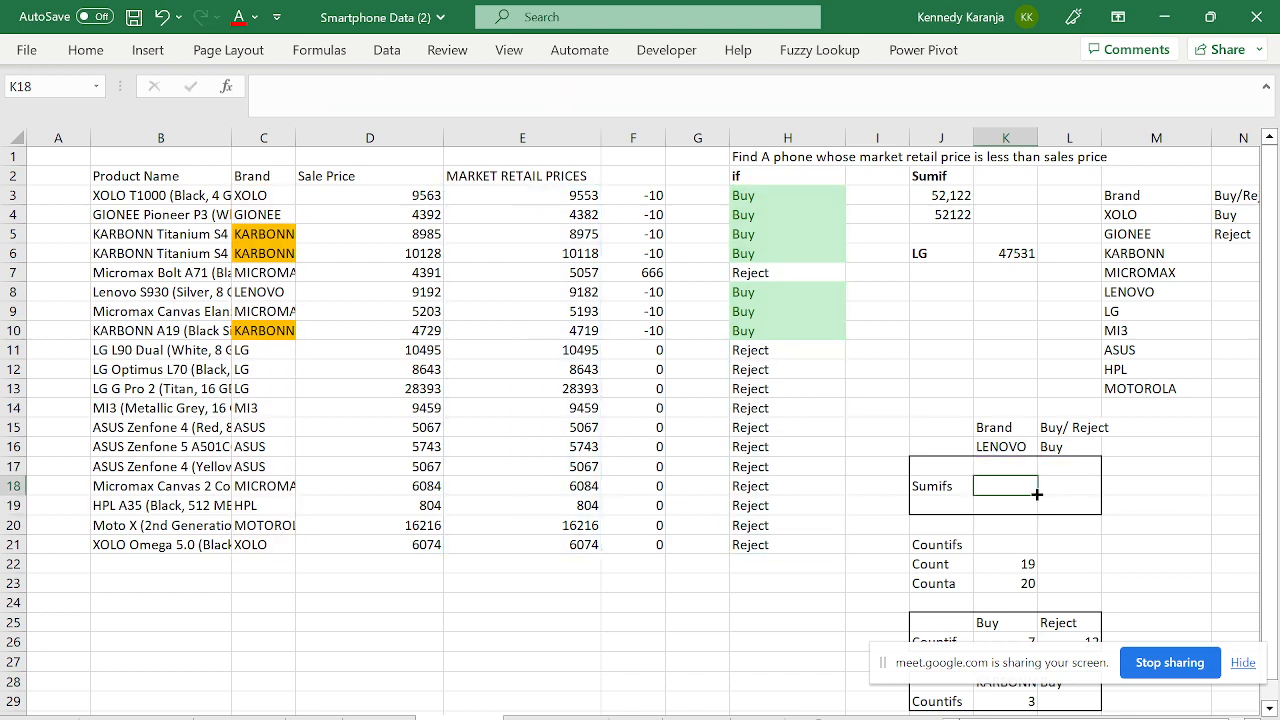
- Mark Brand column C, Buy/Reject column H and market price column E as SUMIFS ranges, then reselect K18
left_click(1005, 430)
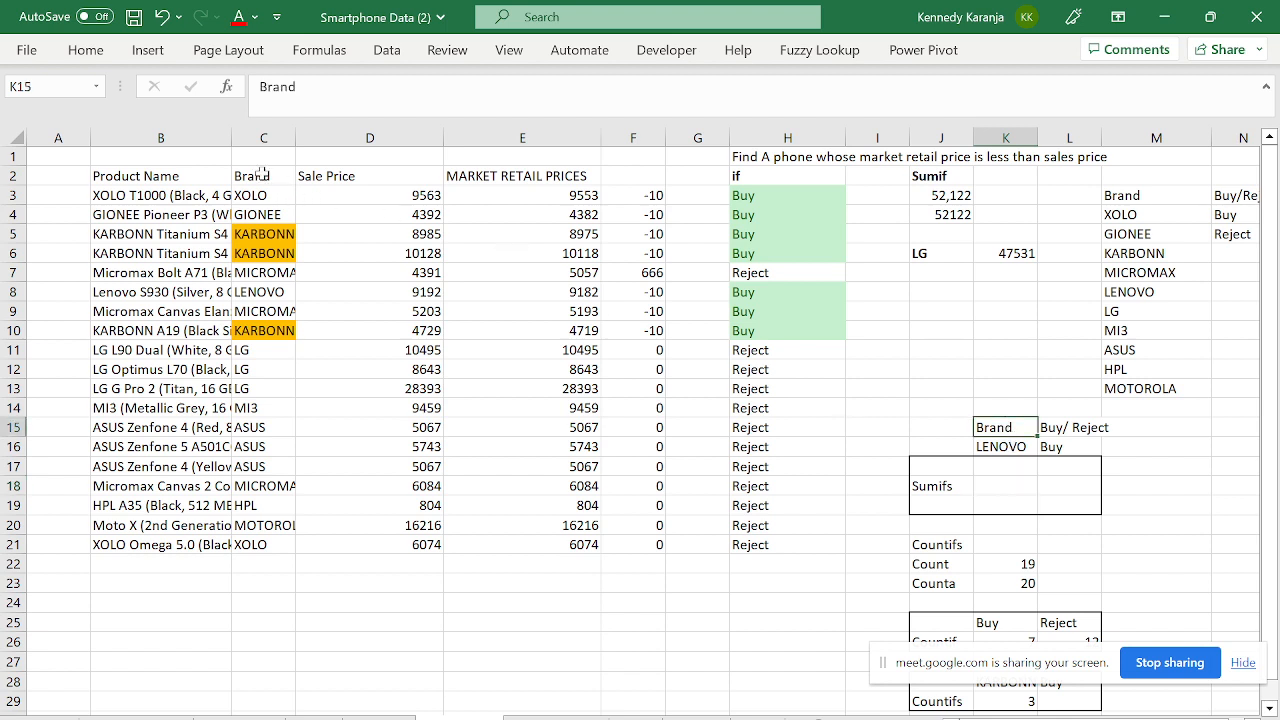
left_click_drag(262, 175, 256, 565)
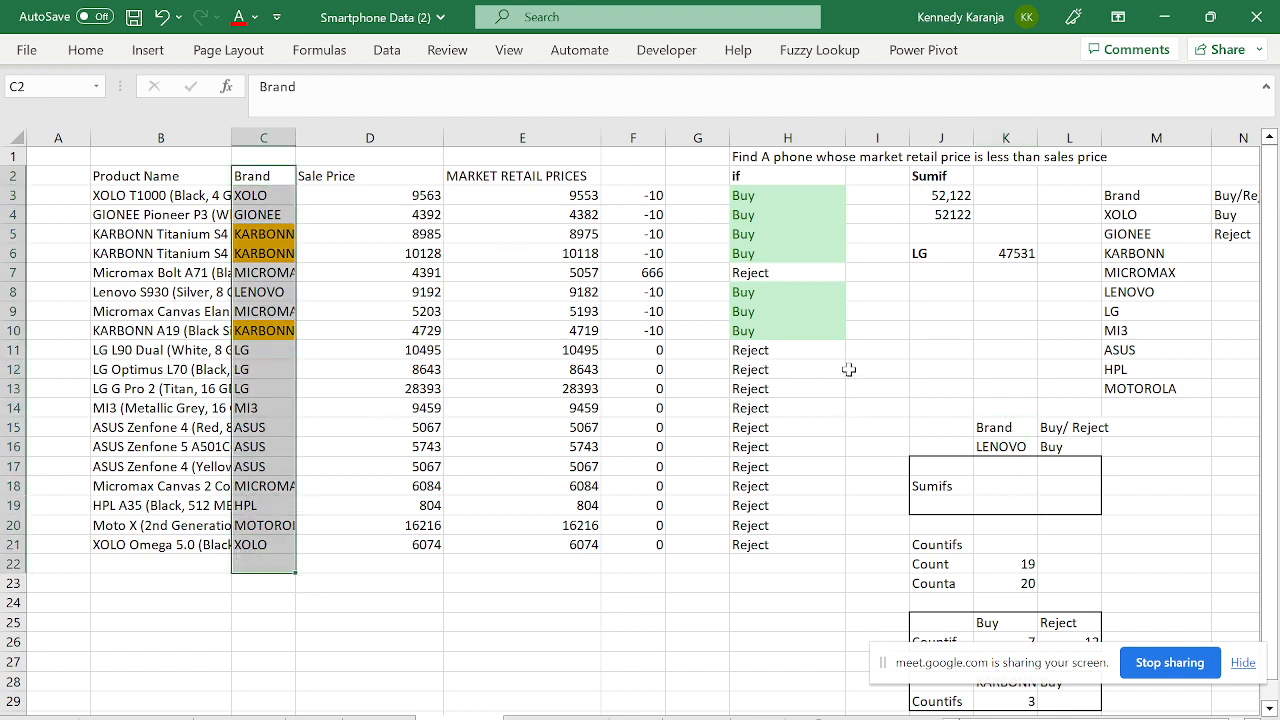
left_click(1058, 447)
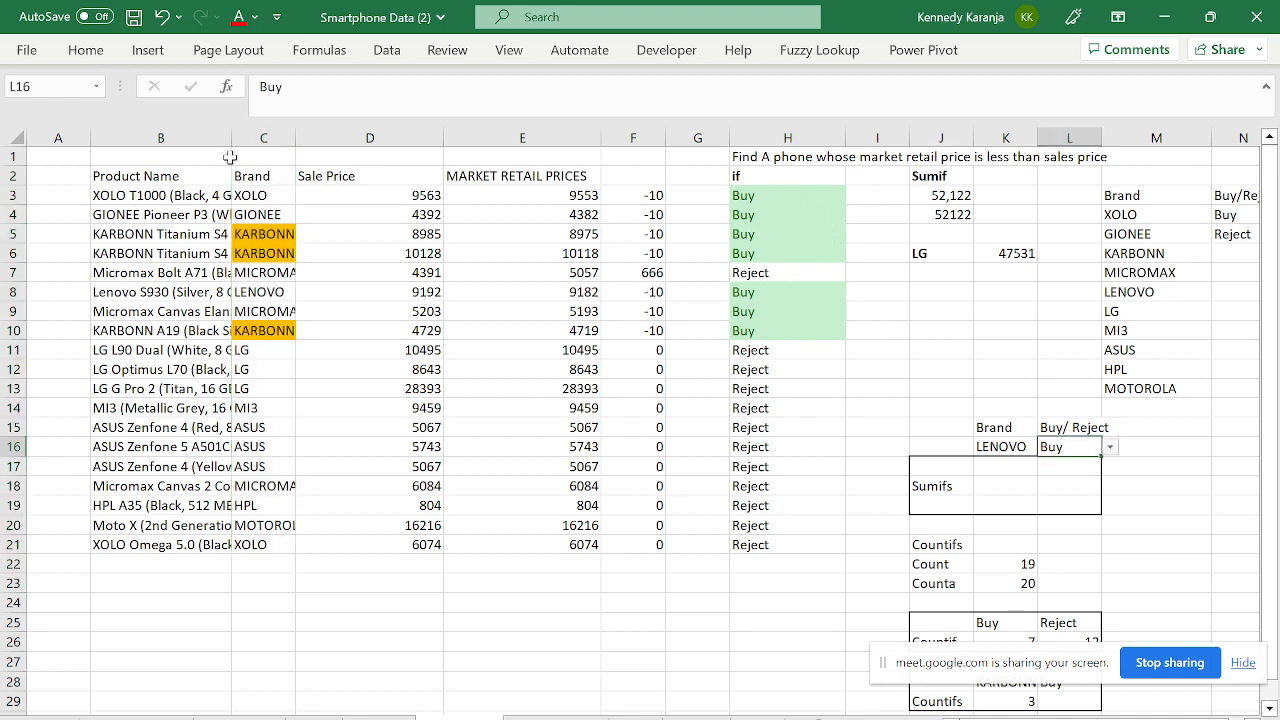
left_click_drag(252, 176, 262, 547)
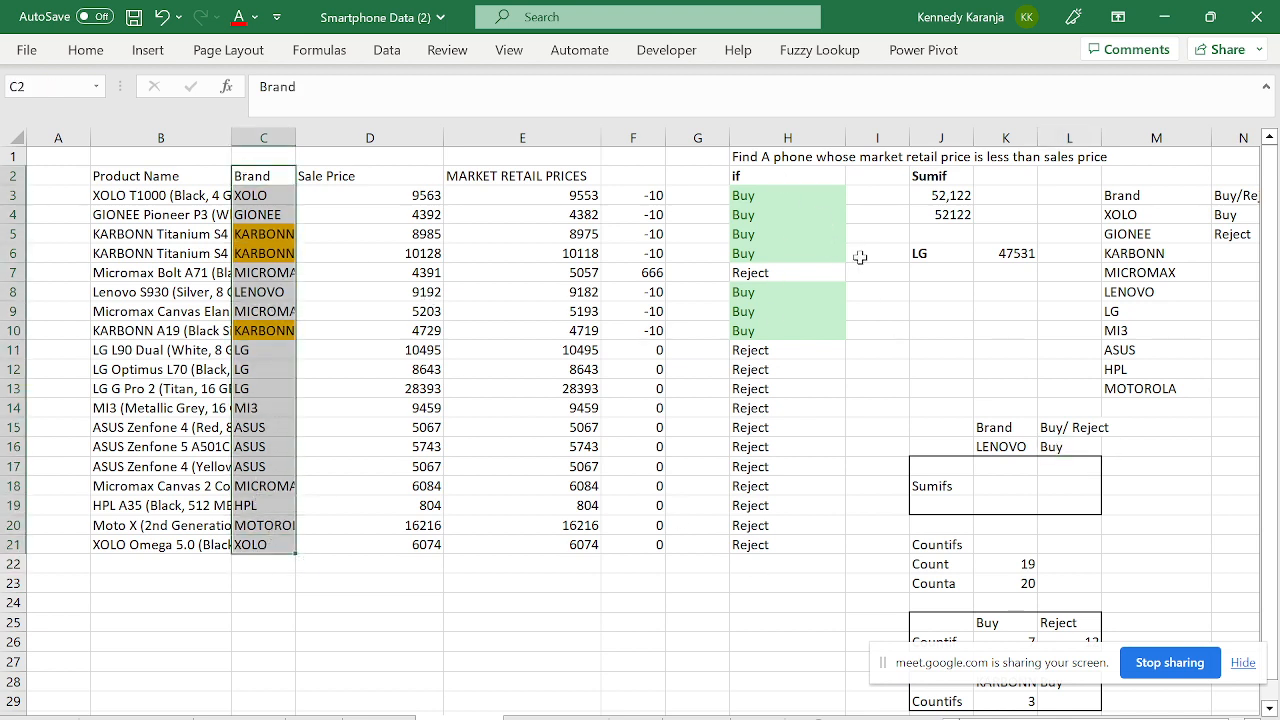
left_click_drag(790, 197, 790, 545)
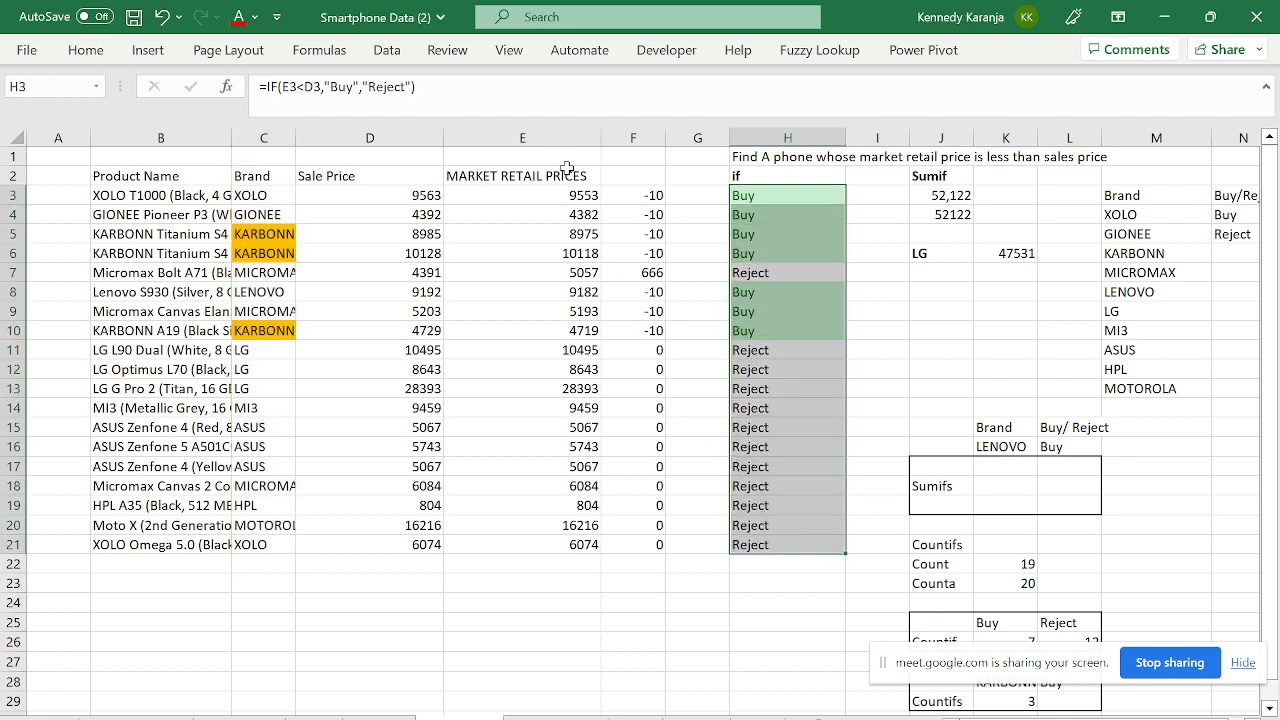
left_click_drag(528, 192, 566, 560)
left_click(1006, 486)
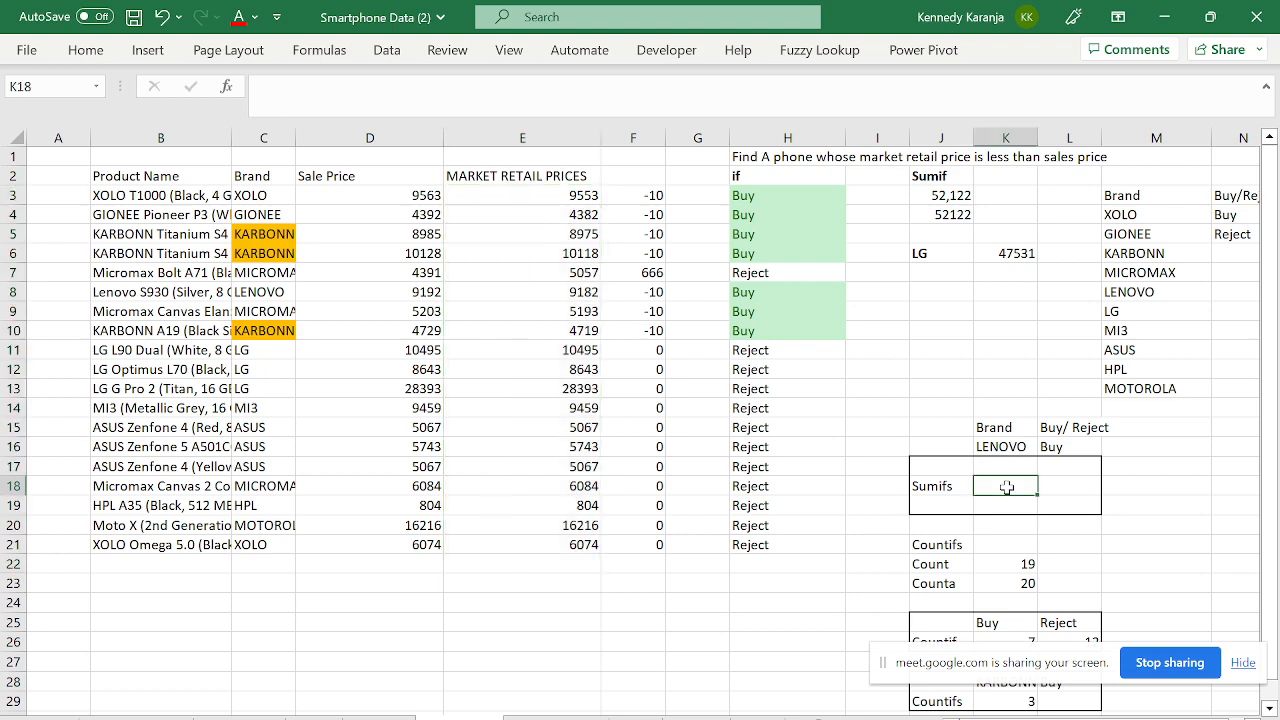
- Start a SUMIFS formula in K18 with the absolute sum range $E$3:$E$21
type("=SUI")
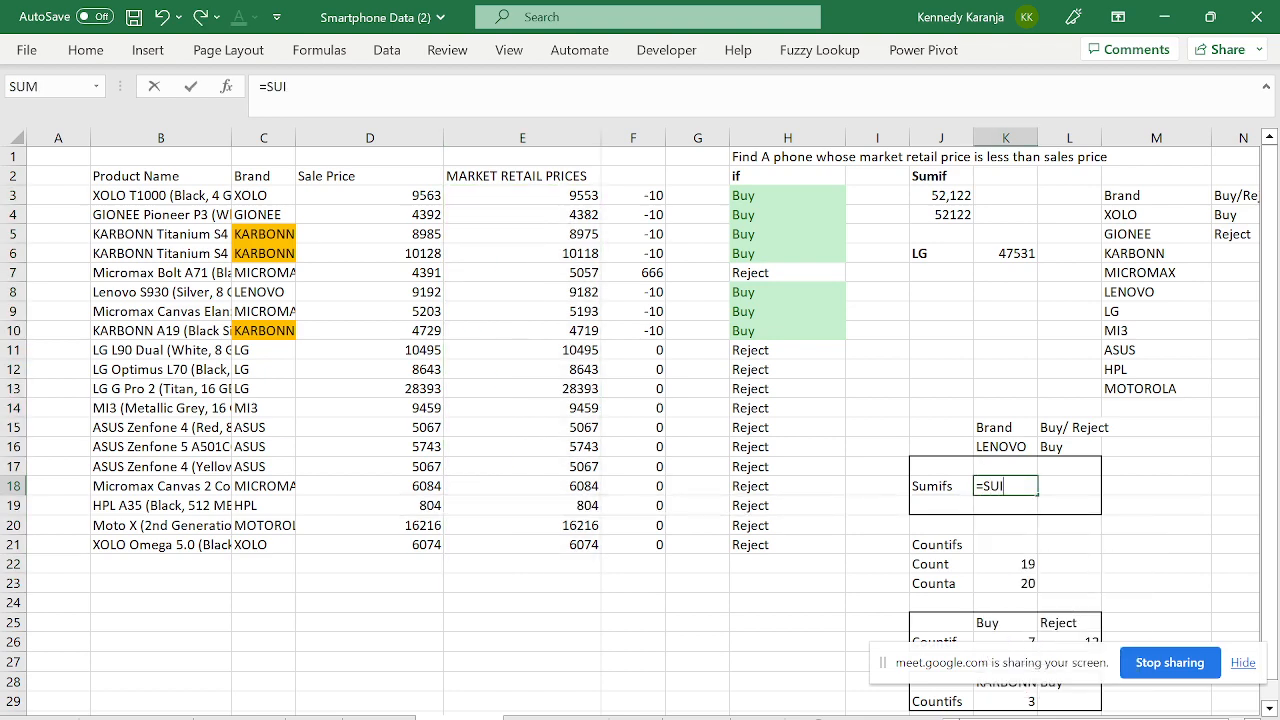
key("BackSpace")
type("MIFS(")
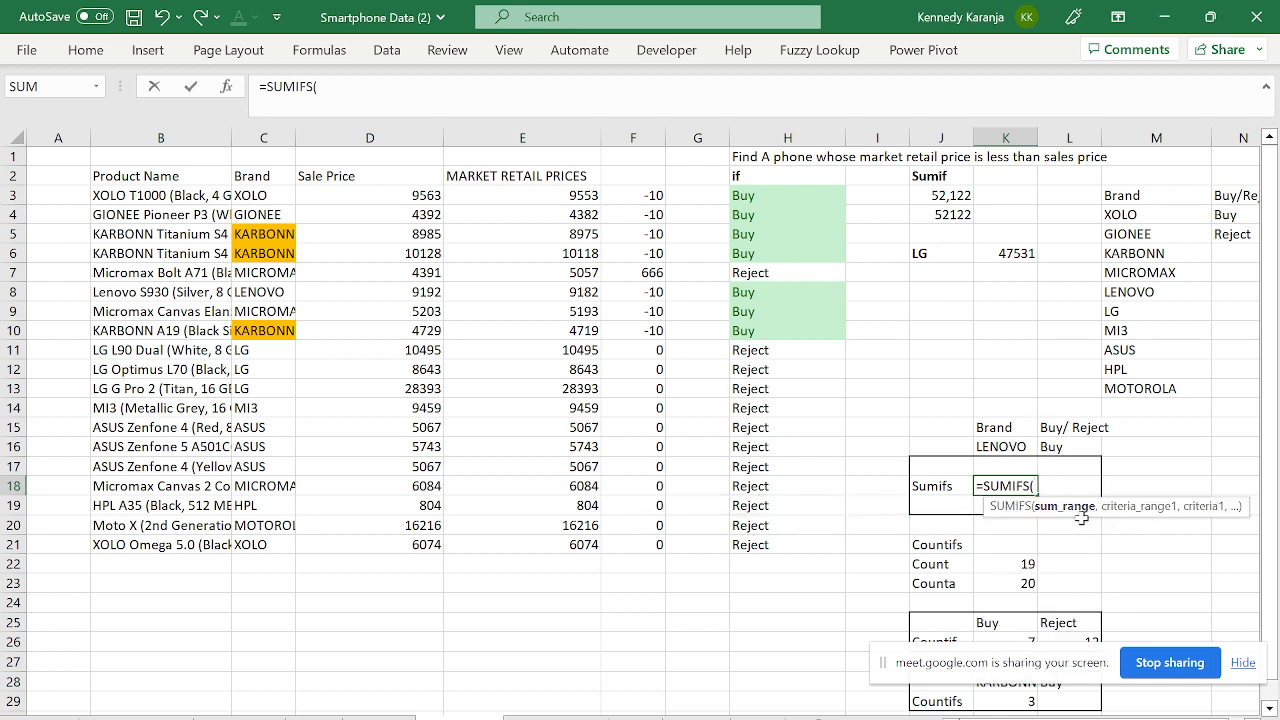
key("BackSpace")
key("BackSpace")
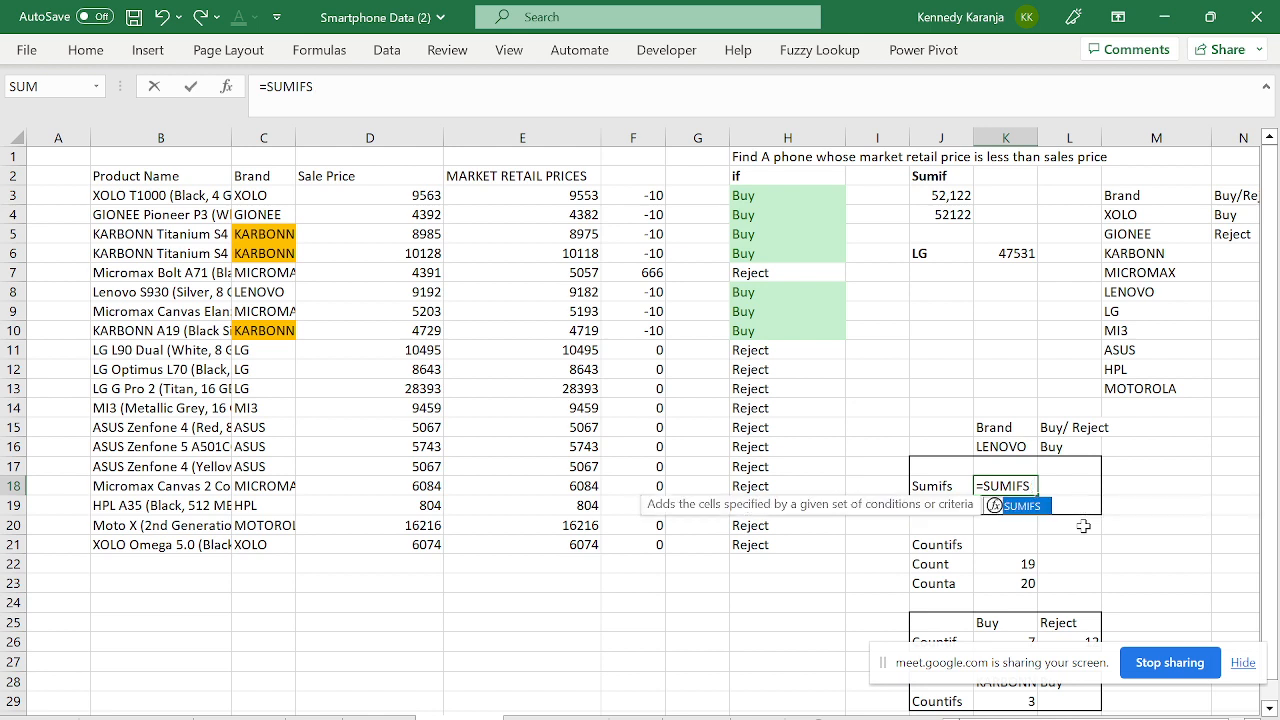
type("(")
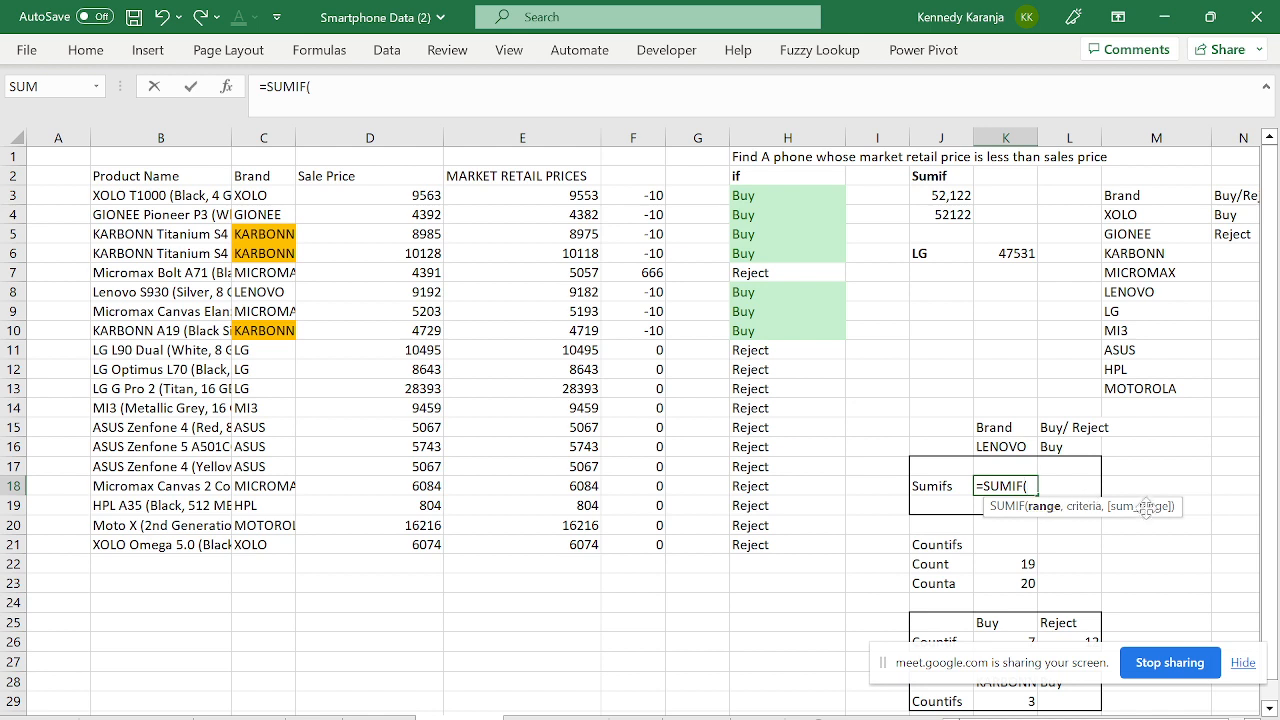
key("BackSpace")
type("S(")
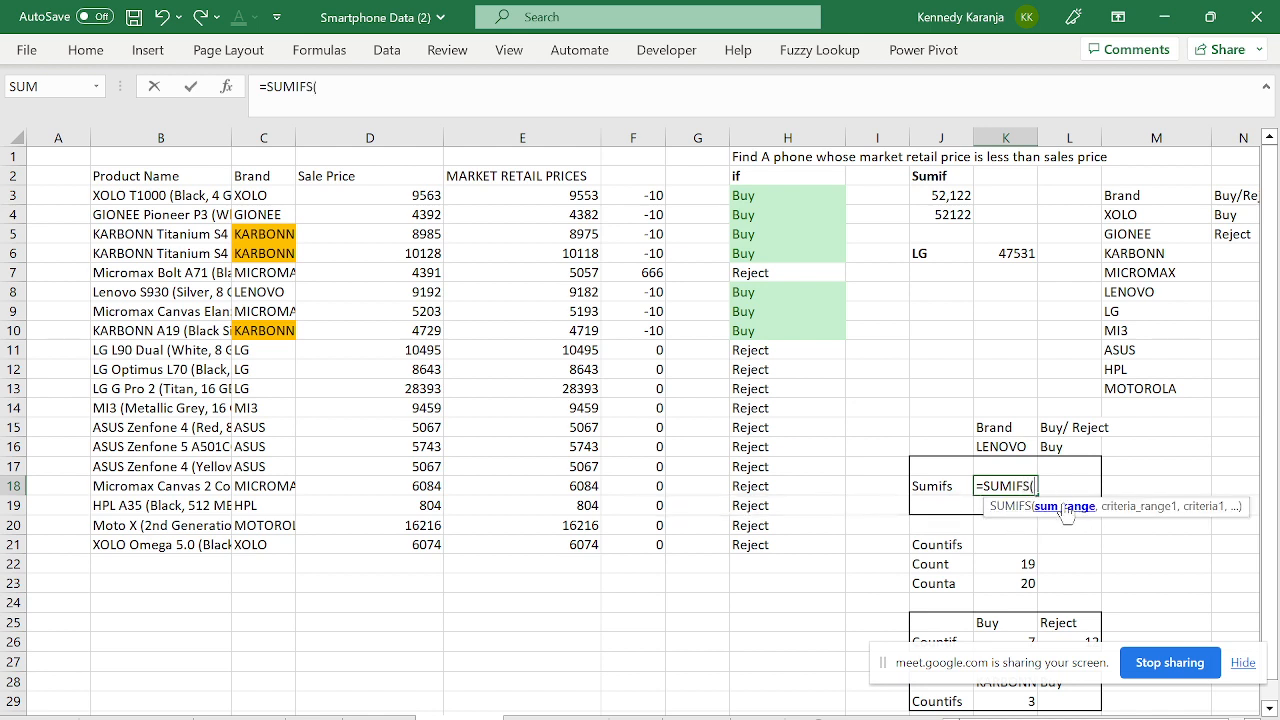
left_click(541, 177)
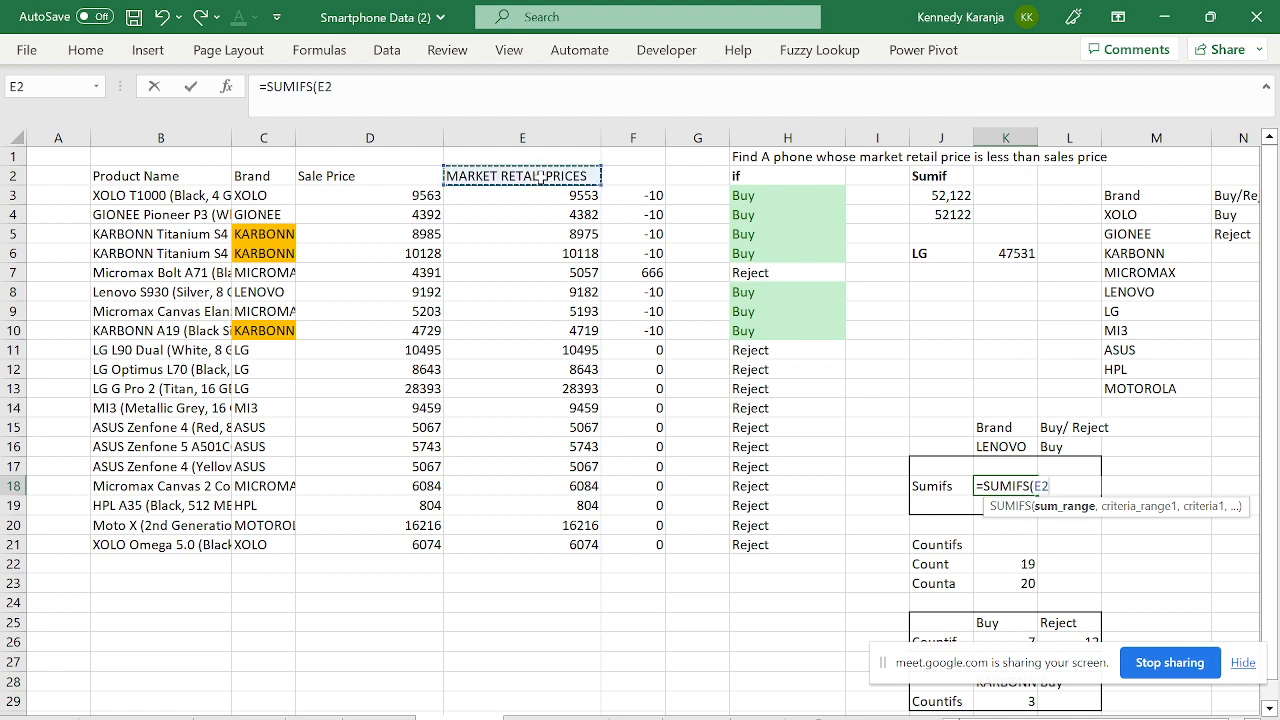
key("Down")
key("ctrl+shift+Down")
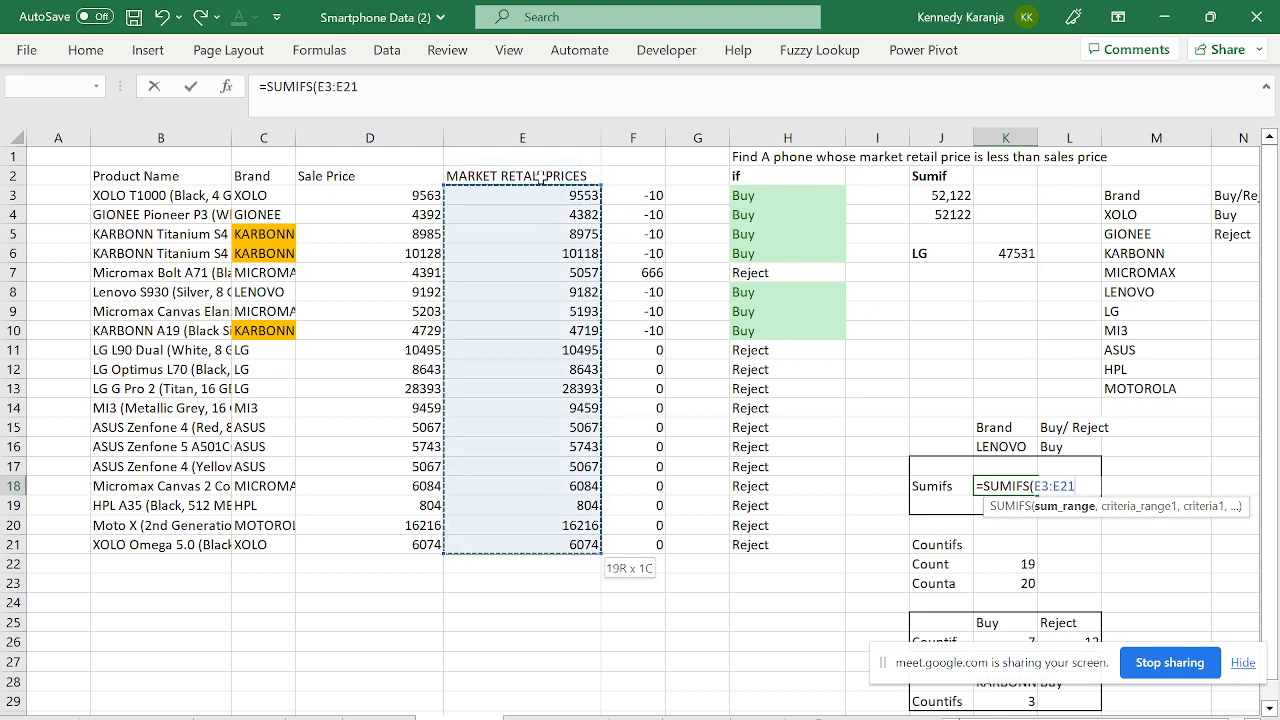
key("F4")
- Add criteria $C$3:$C$21 = K16 (LENOVO) and $H$3:$H$21 = L16 (Buy), giving 9182
type(",")
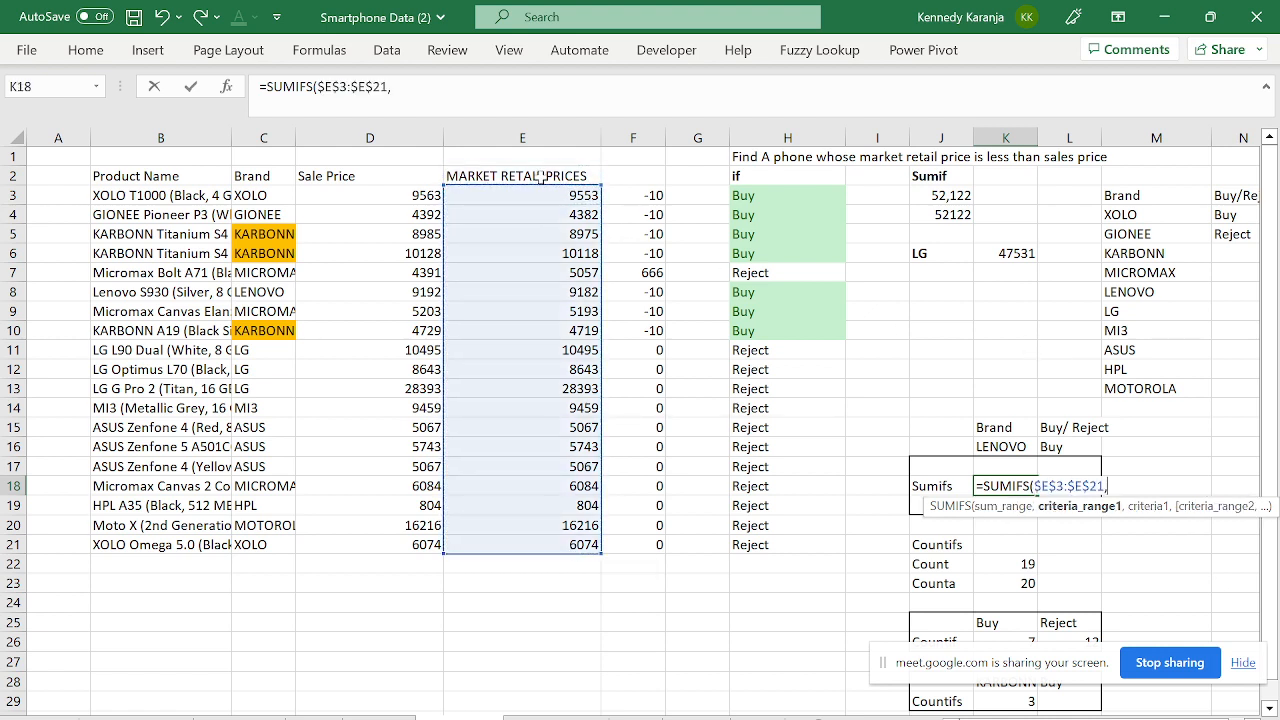
left_click(283, 196)
key("ctrl+shift+Down")
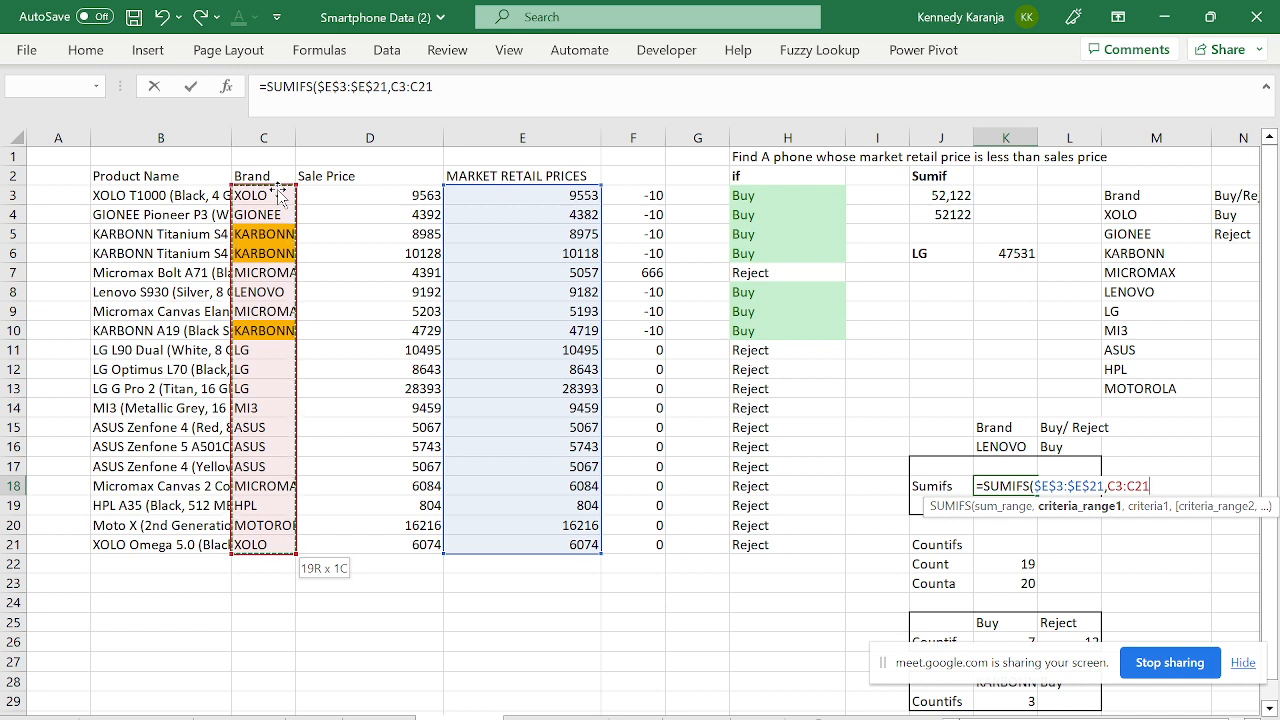
key("F4")
type(",")
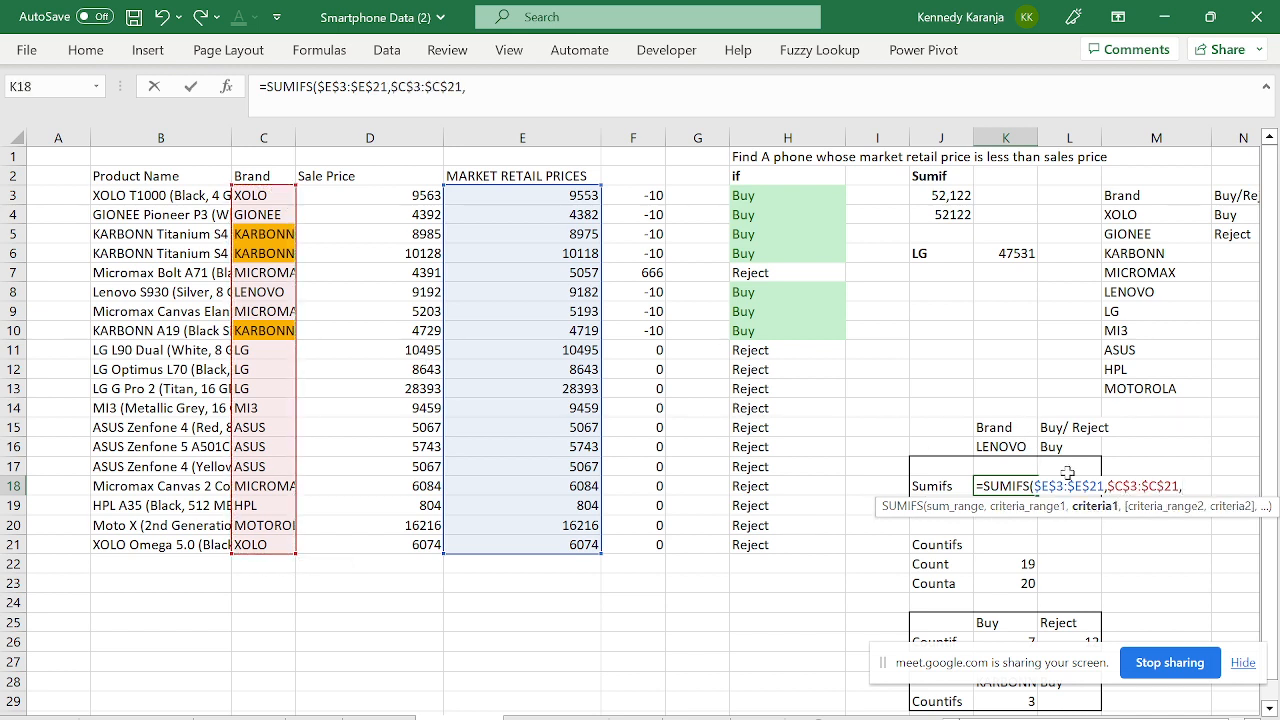
left_click(999, 443)
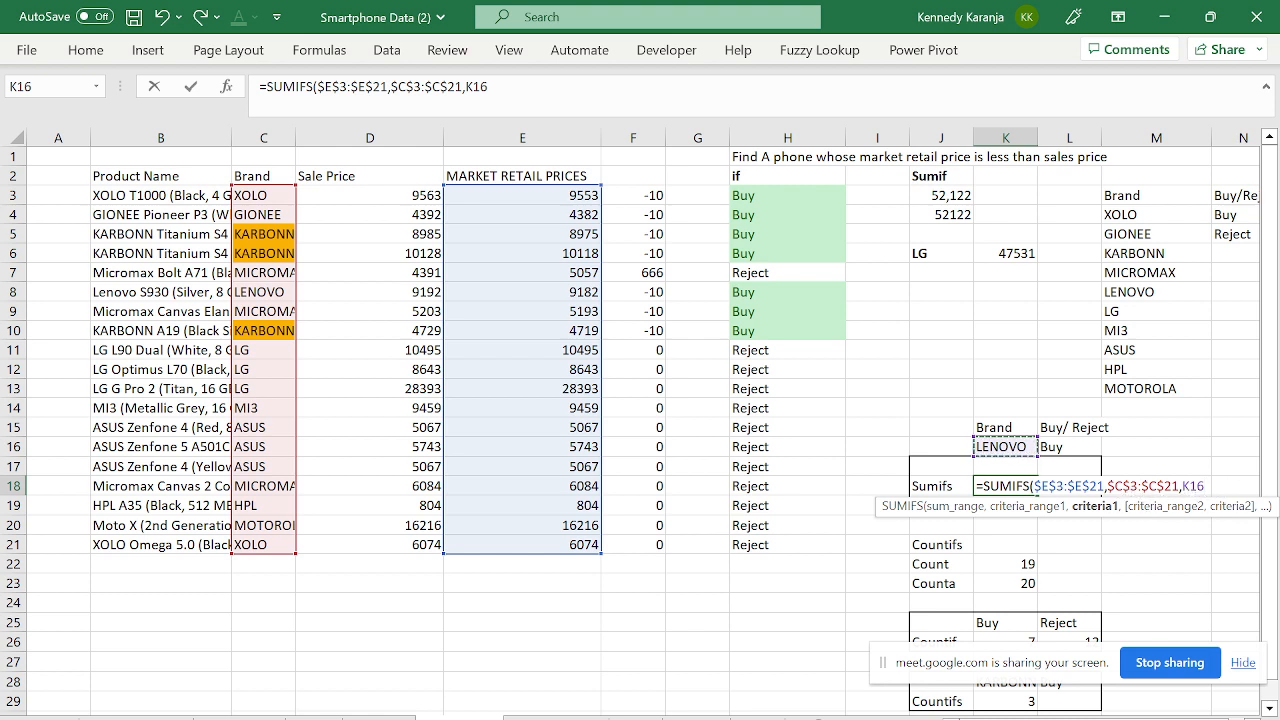
type(",")
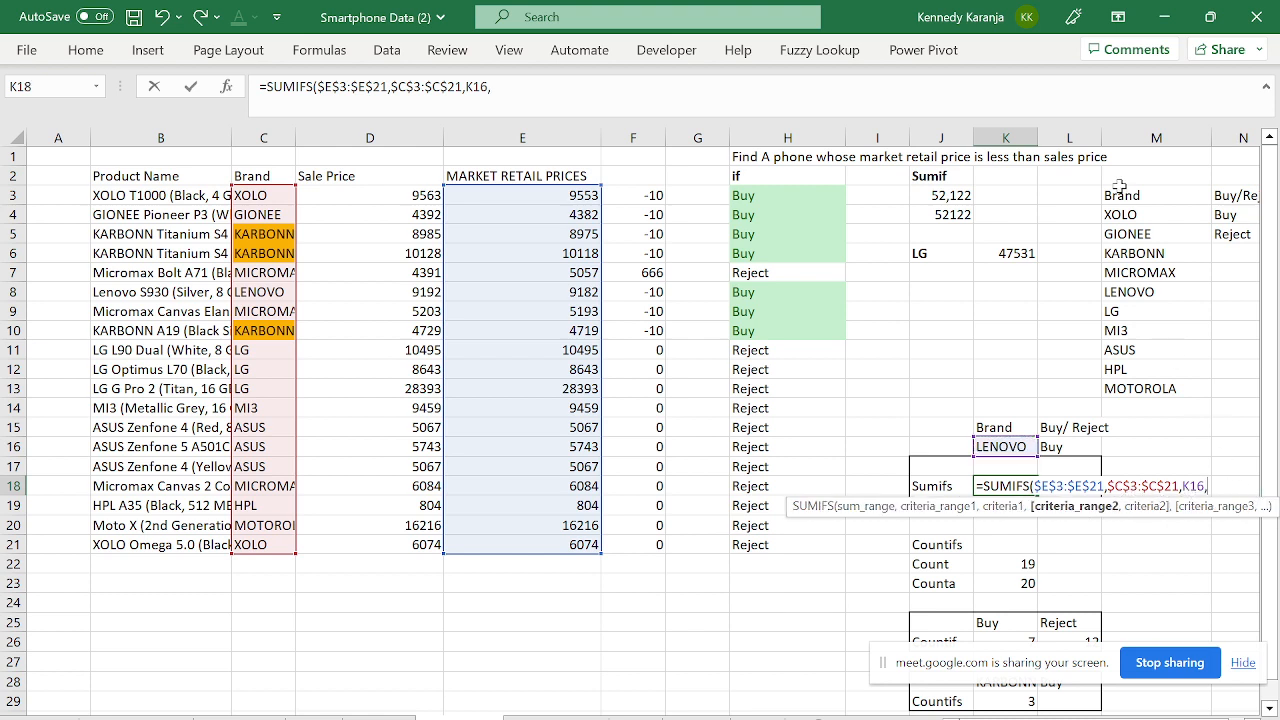
left_click(791, 189)
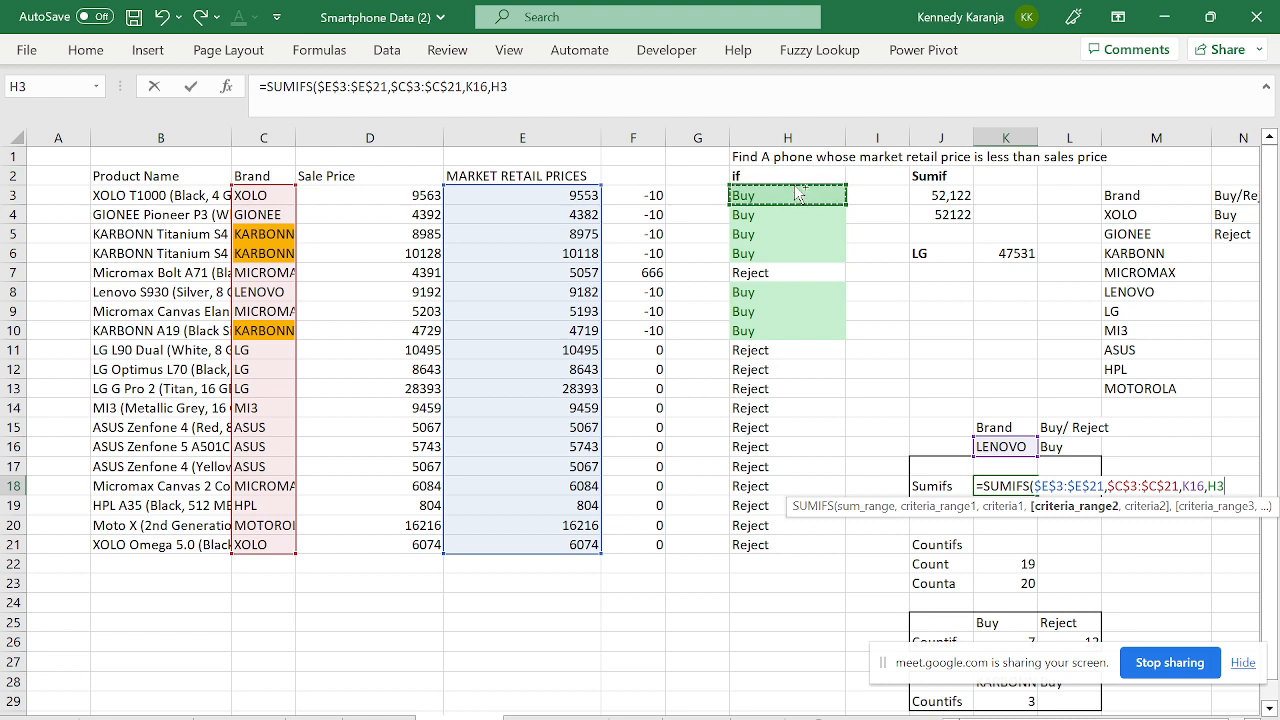
key("ctrl+shift+Down")
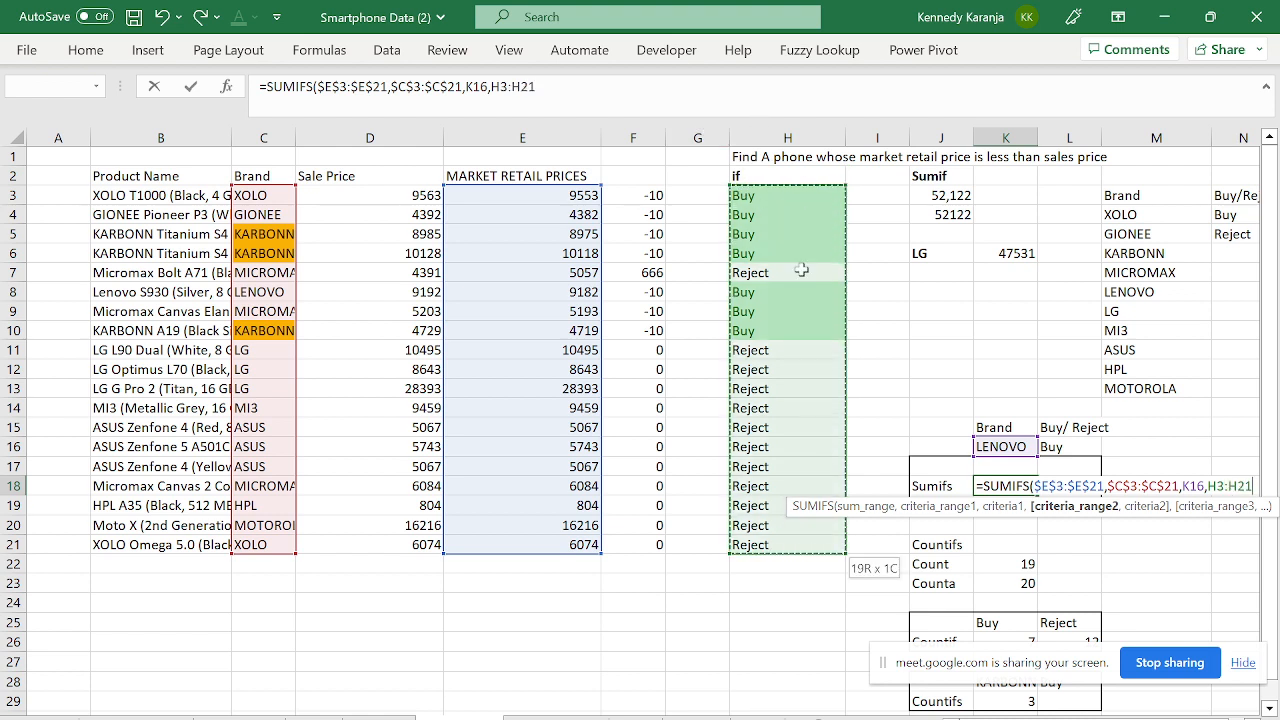
key("F4")
type(",")
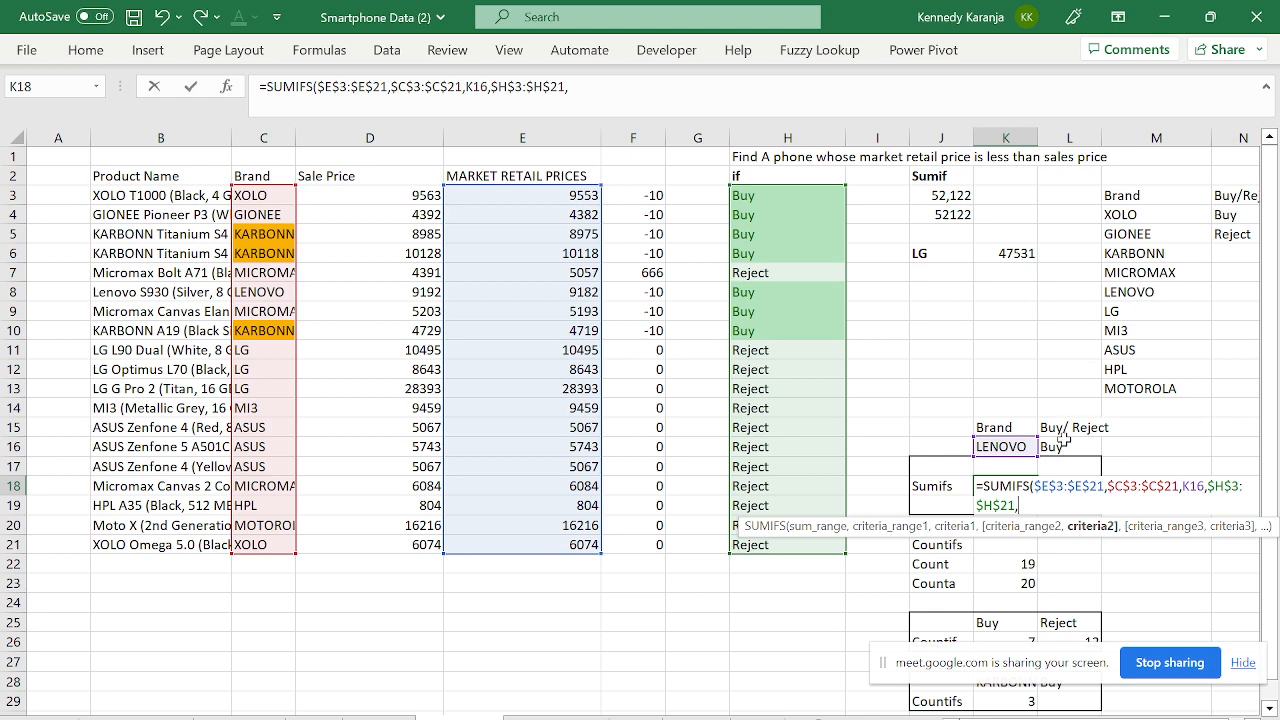
left_click(1063, 440)
key("Return")
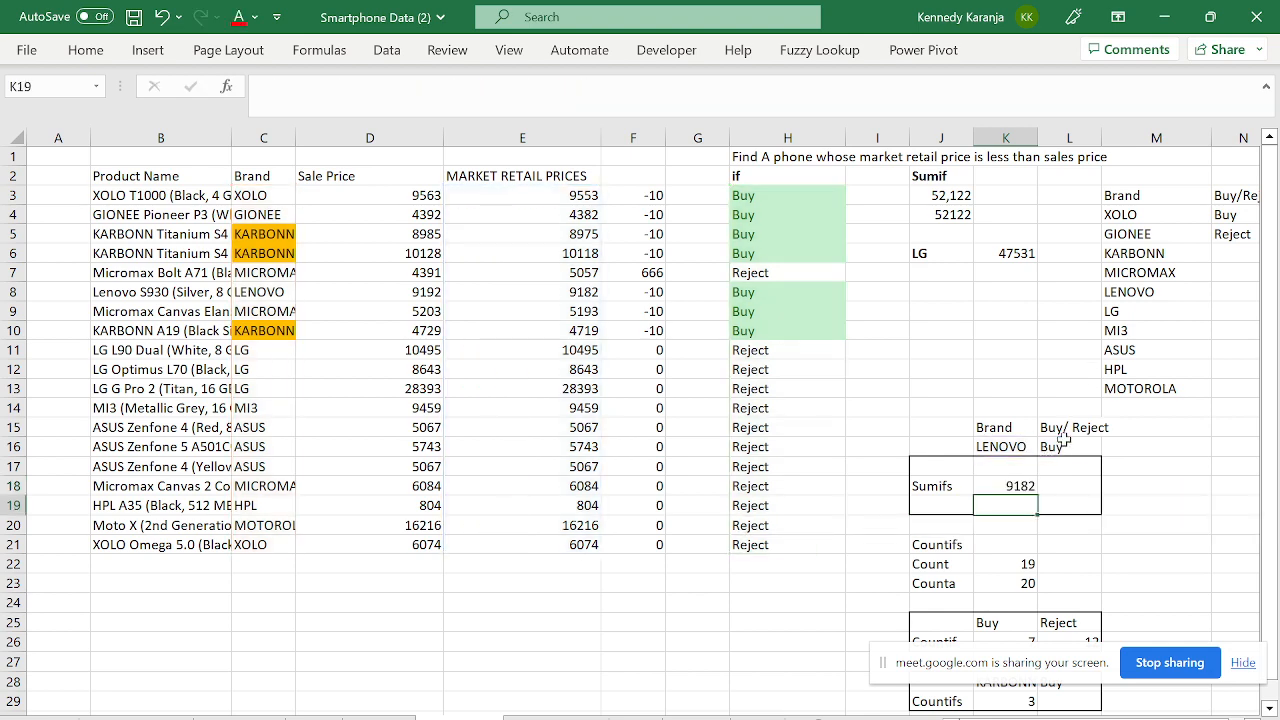
left_click(1010, 485)
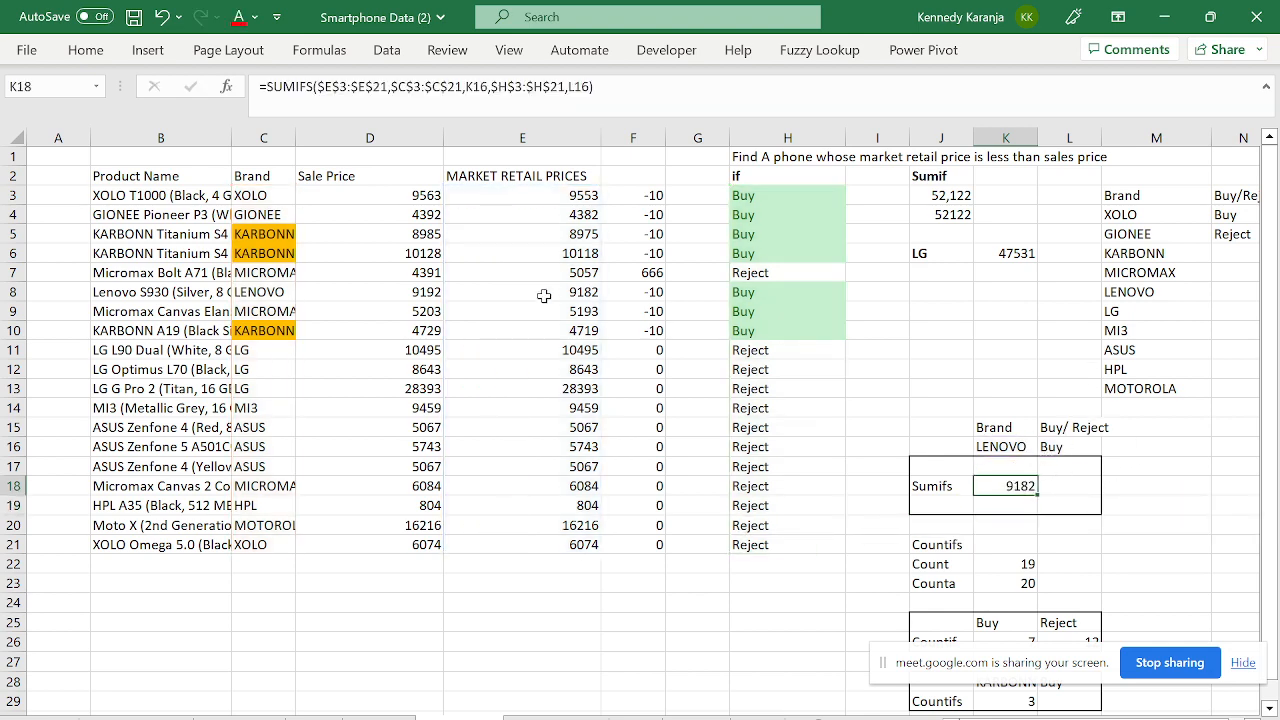
left_click(1065, 442)
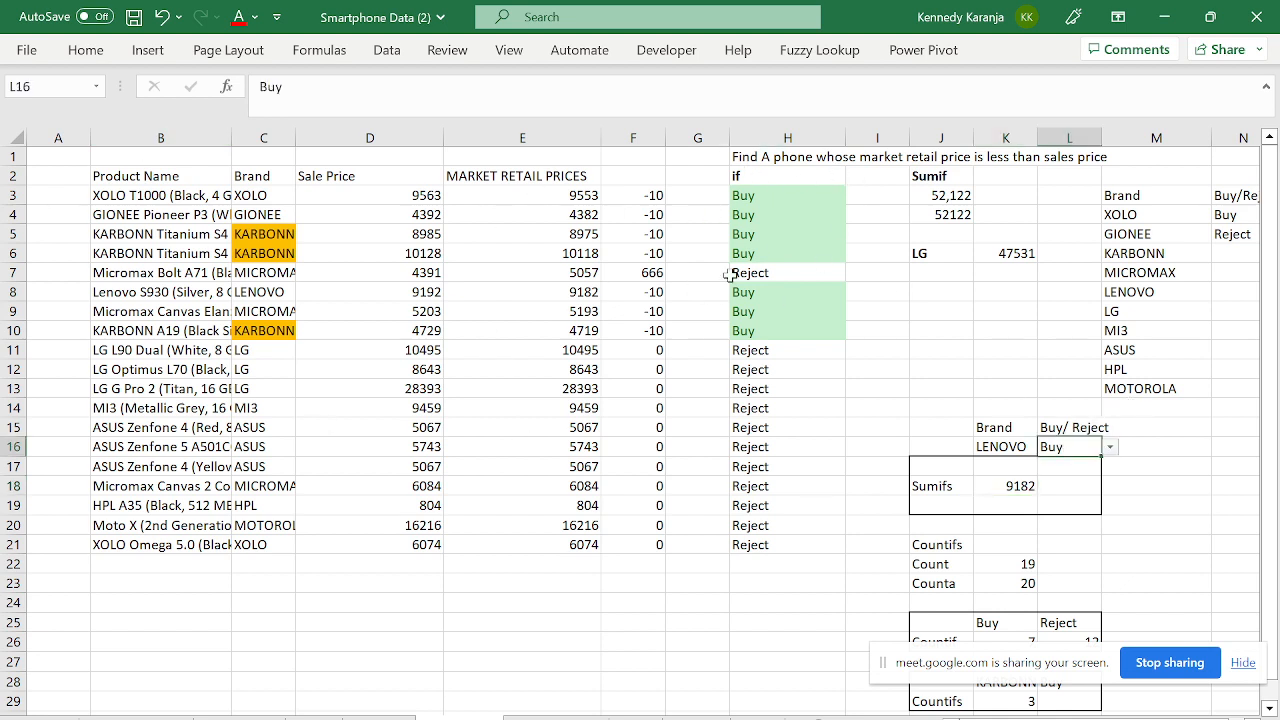
left_click(1033, 486)
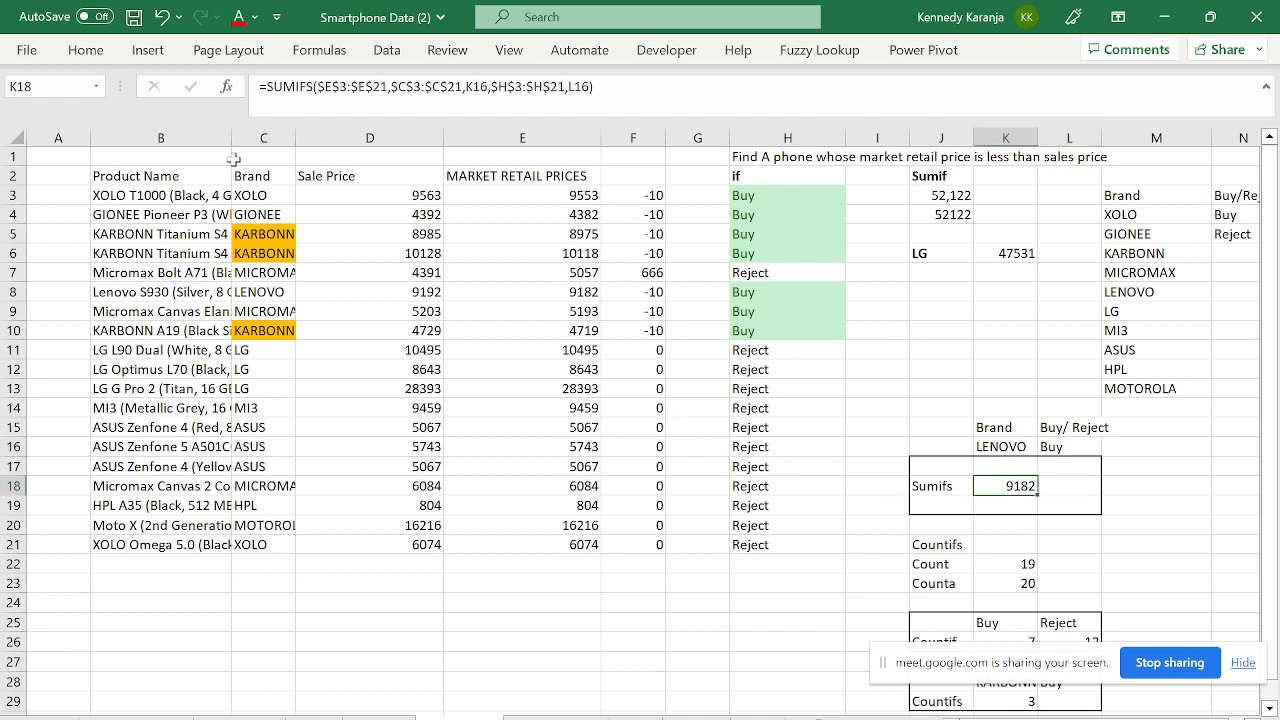
left_click(254, 198)
key("Down")
key("Down")
key("Down")
key("Down")
key("Down")
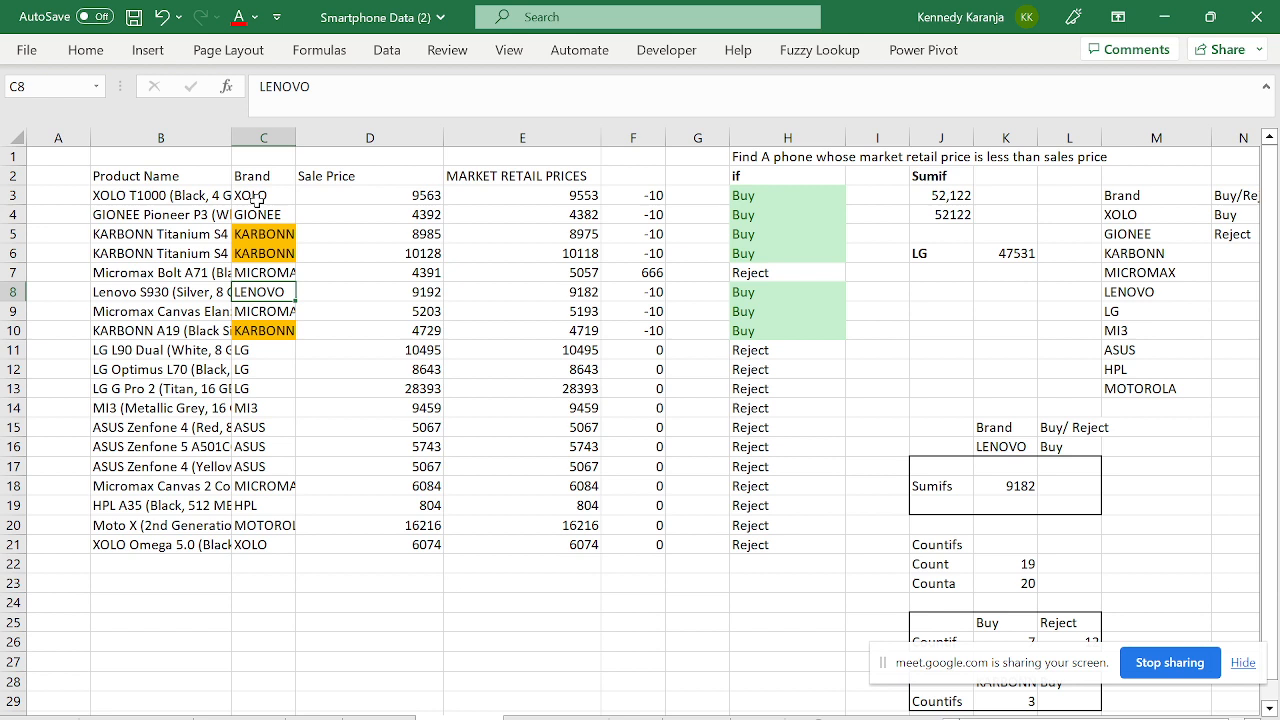
key("Left")
key("Right")
key("Right")
key("Right")
key("Right")
key("Right")
key("Right")
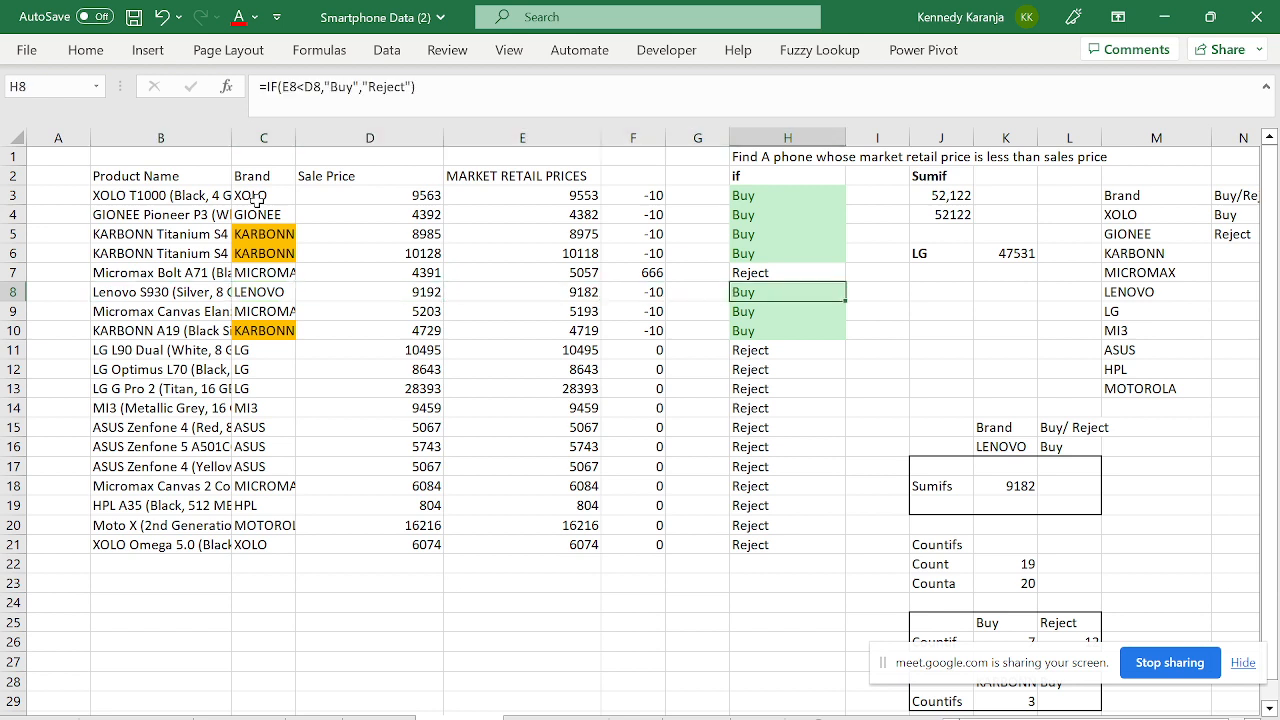
left_click(257, 199)
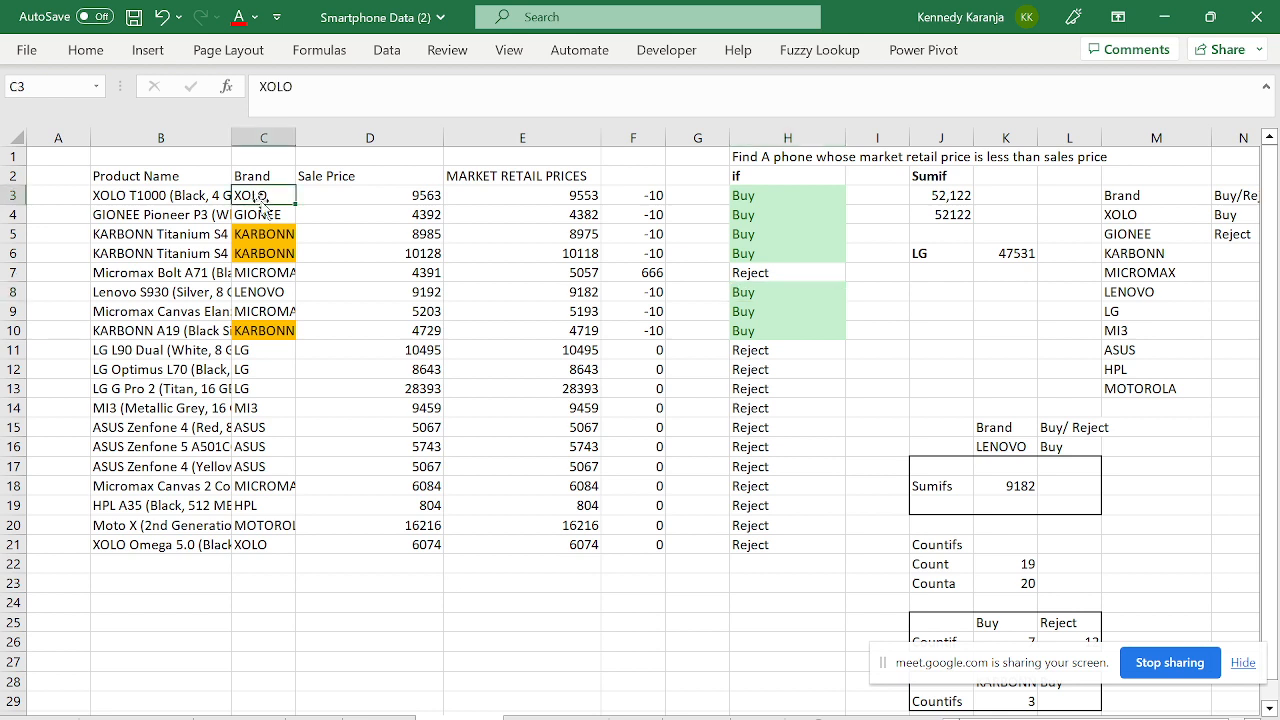
left_click(1015, 487)
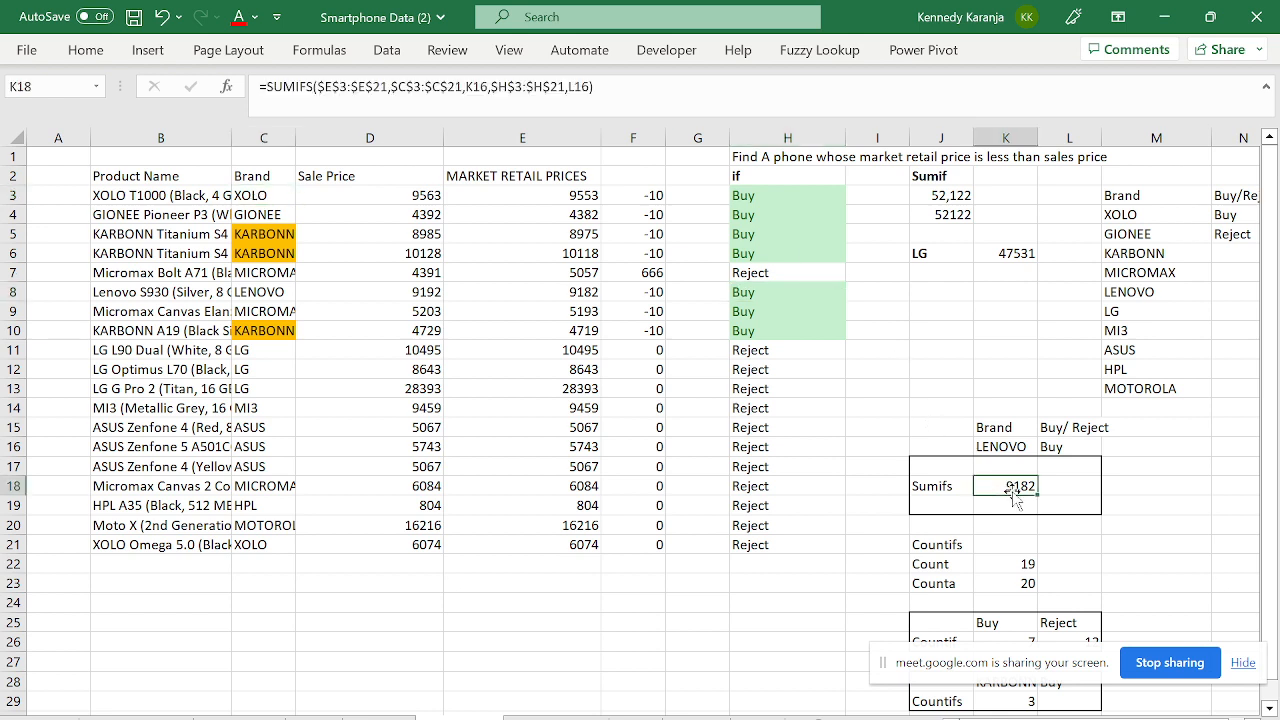
left_click(260, 290)
key("Down")
key("Down")
key("Down")
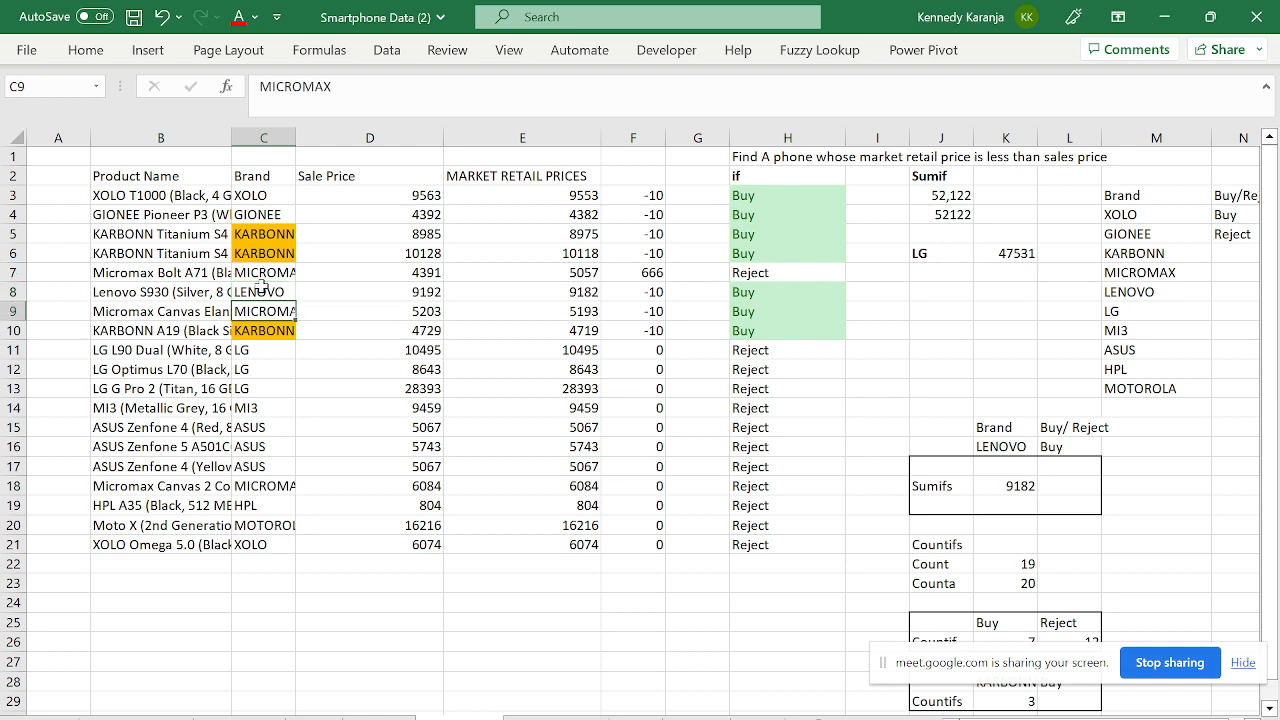
key("Down")
key("Down")
key("Down")
key("Down")
key("Down")
key("Down")
key("Down")
key("Down")
key("Down")
key("Down")
key("Down")
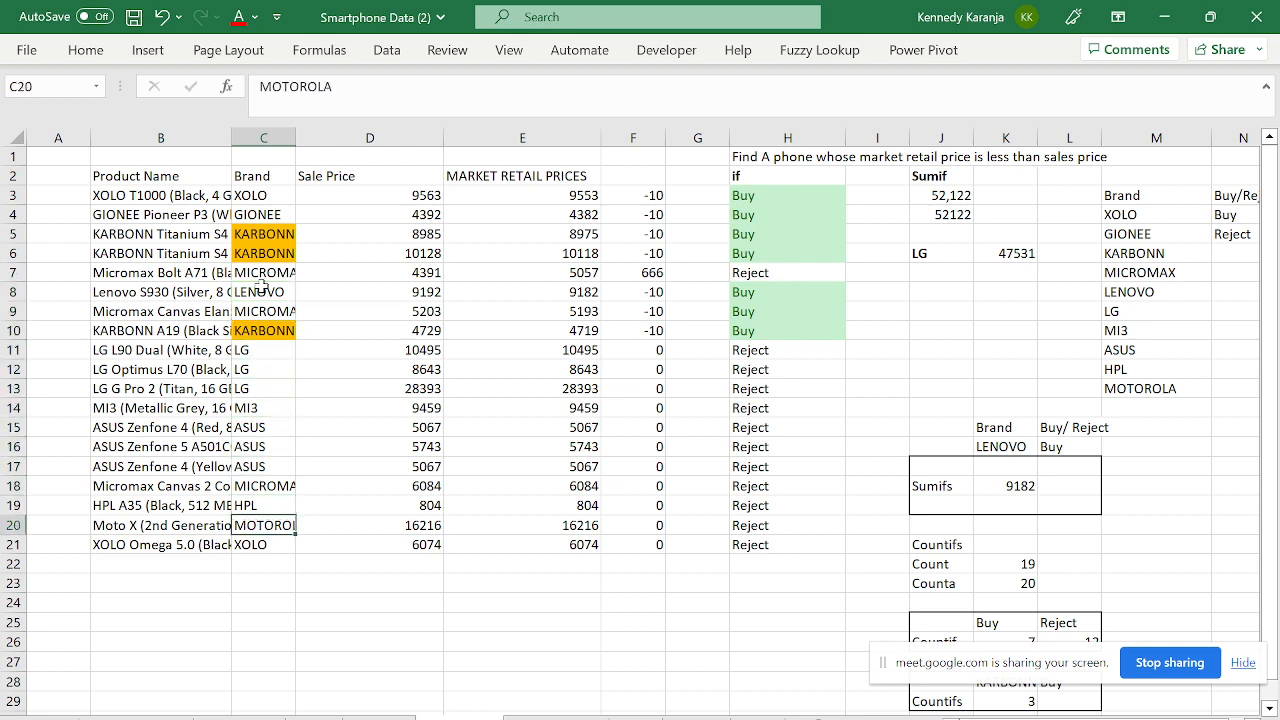
key("Up")
key("Up")
key("Up")
key("Up")
key("Up")
key("Up")
key("Up")
key("Up")
key("Up")
key("Up")
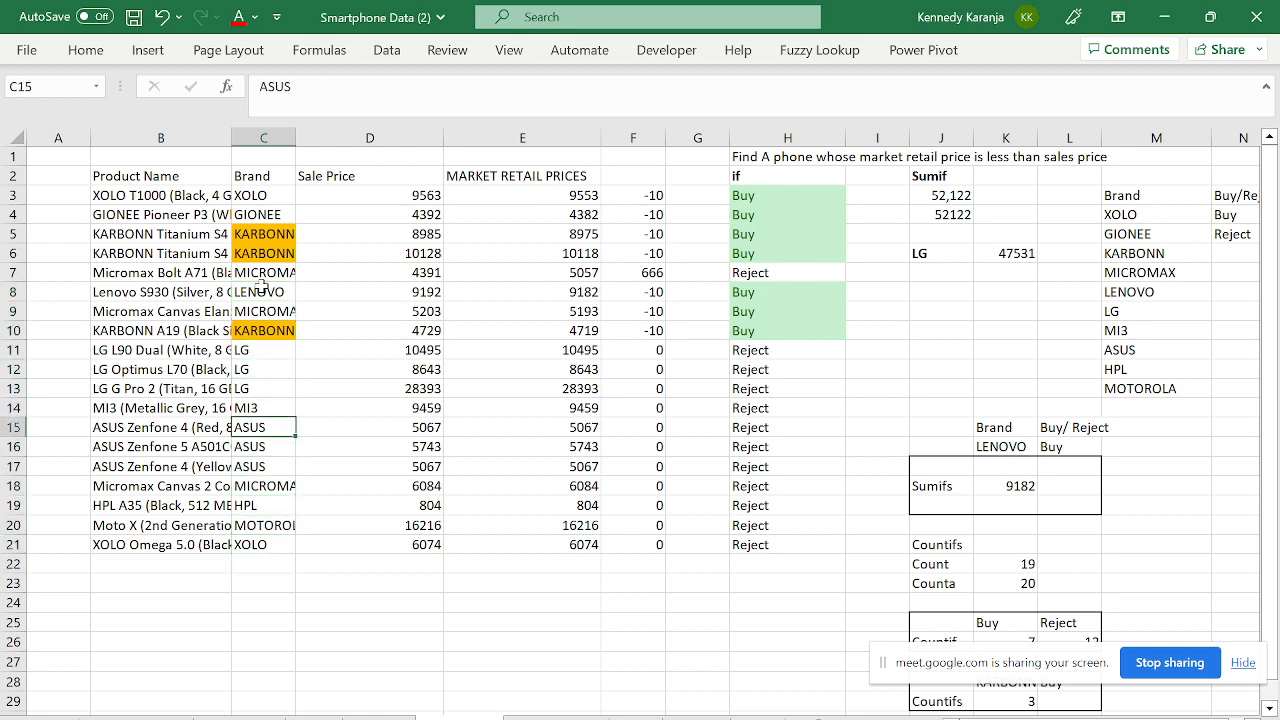
key("Up")
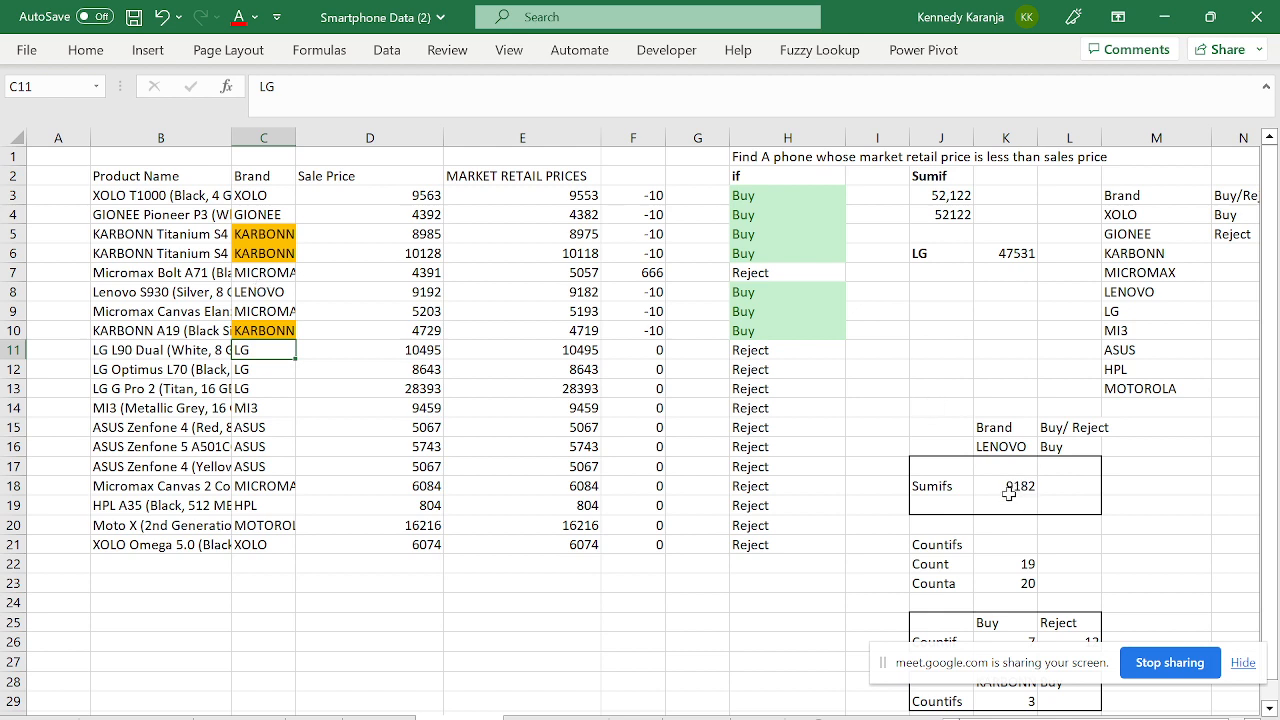
left_click(970, 615)
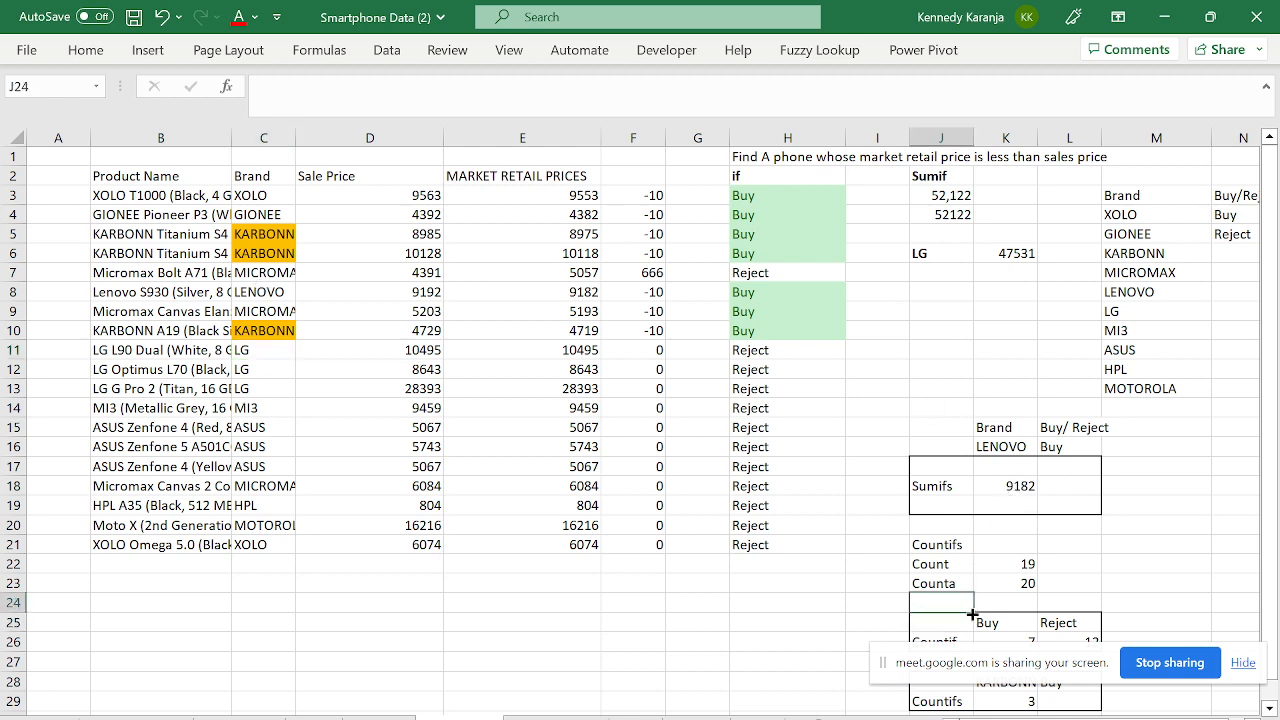
- Switch the K16 brand criterion from LENOVO to LG using its dropdown
left_click(993, 446)
left_click(1046, 447)
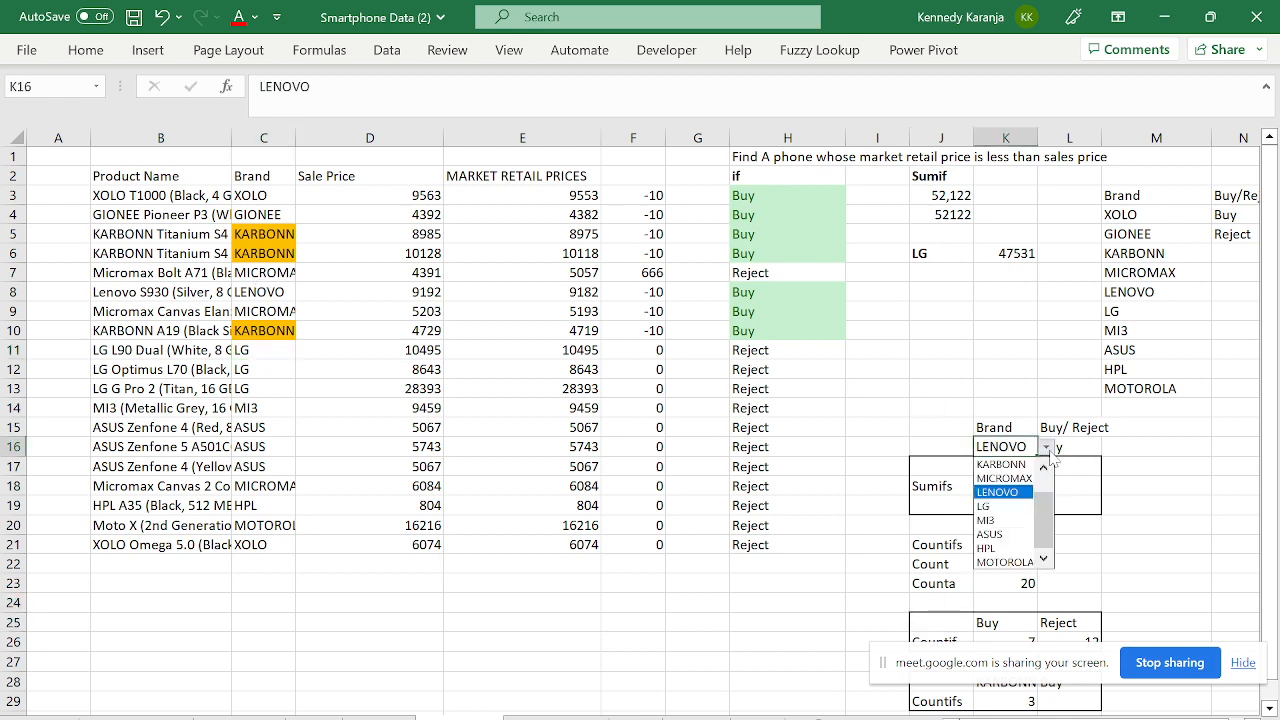
scroll(1047, 488, "down", 2)
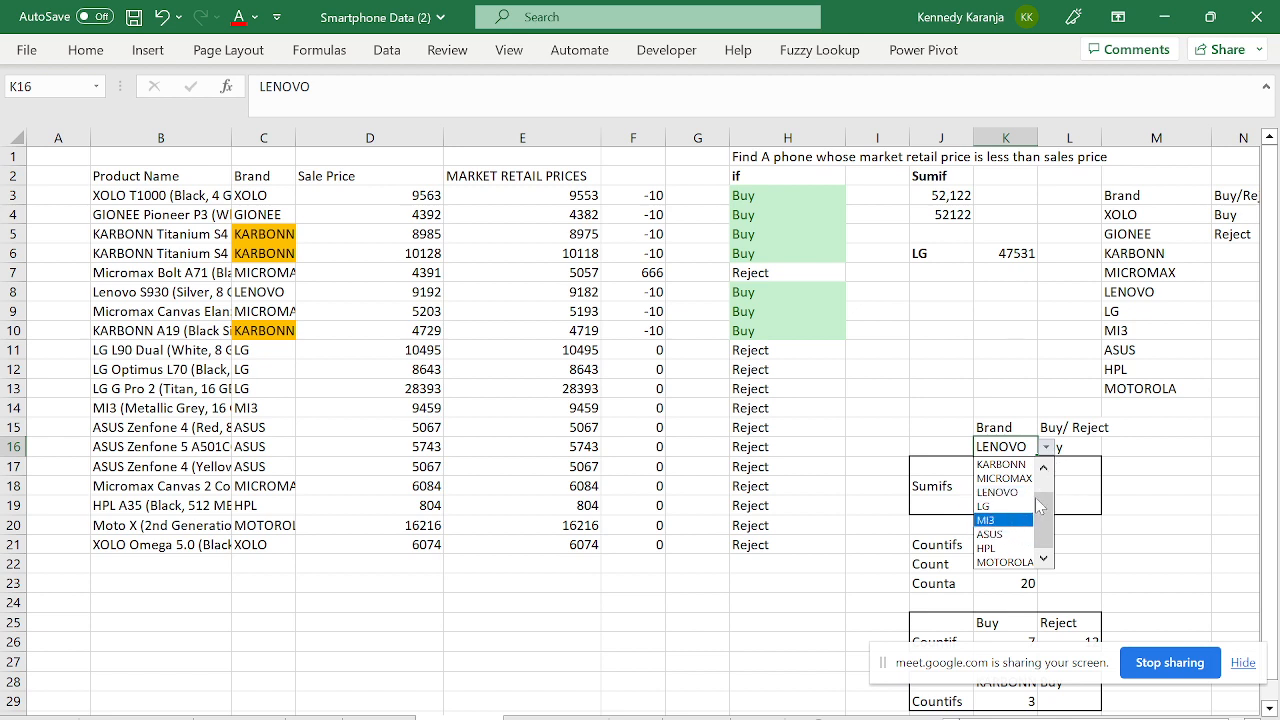
left_click(1020, 506)
- Check the K18 SUMIFS result of 0 and the IF formula in H11
left_click(998, 482)
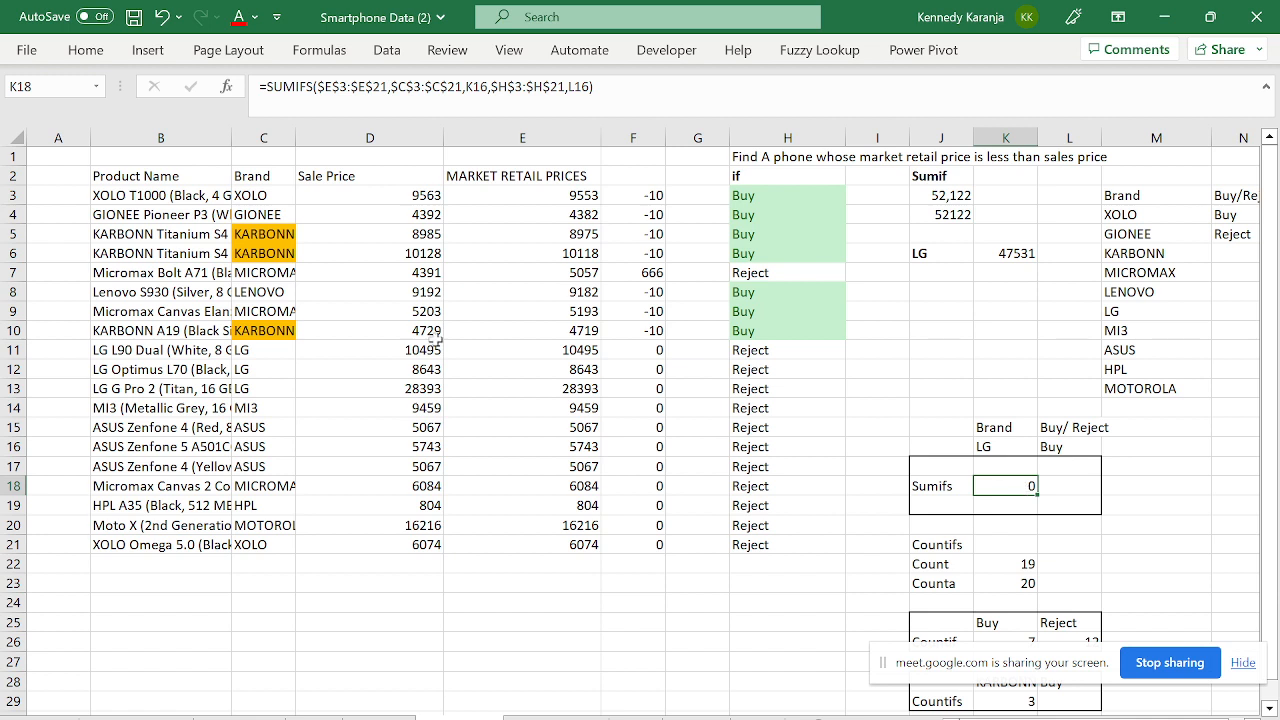
left_click(268, 361)
key("Up")
key("Right")
key("Right")
key("Right")
key("Right")
key("Right")
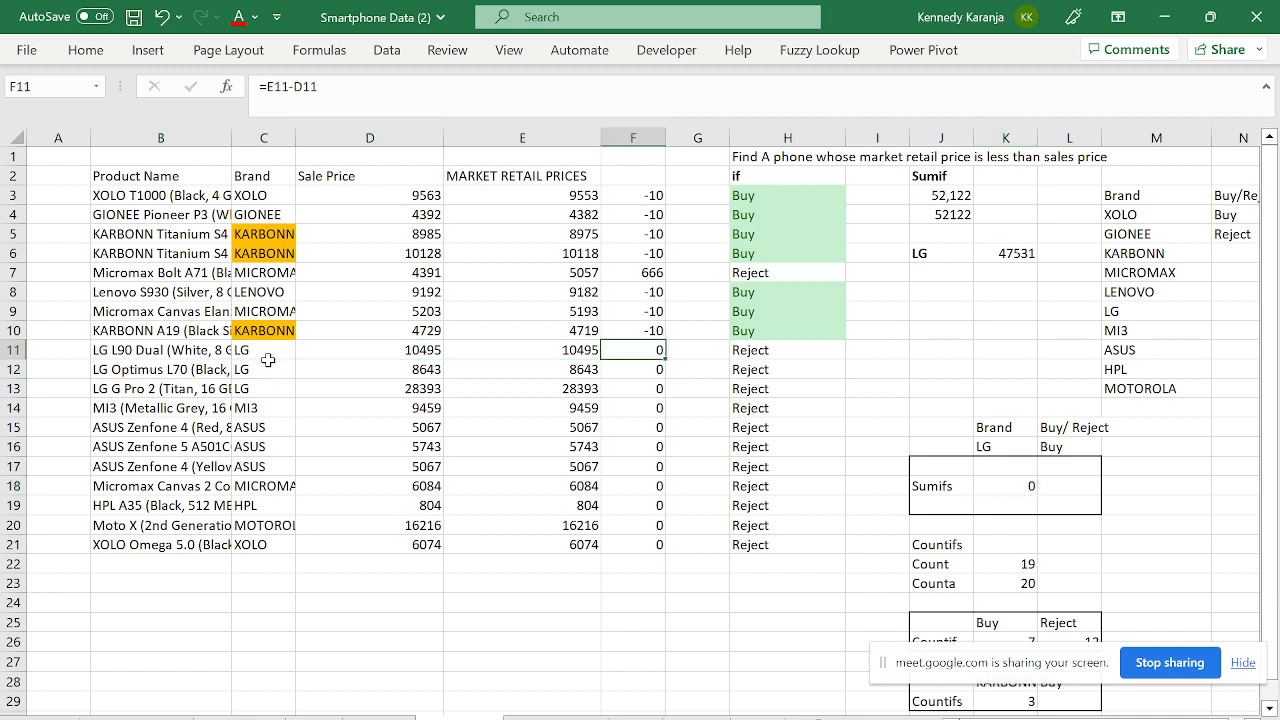
key("Down")
key("Down")
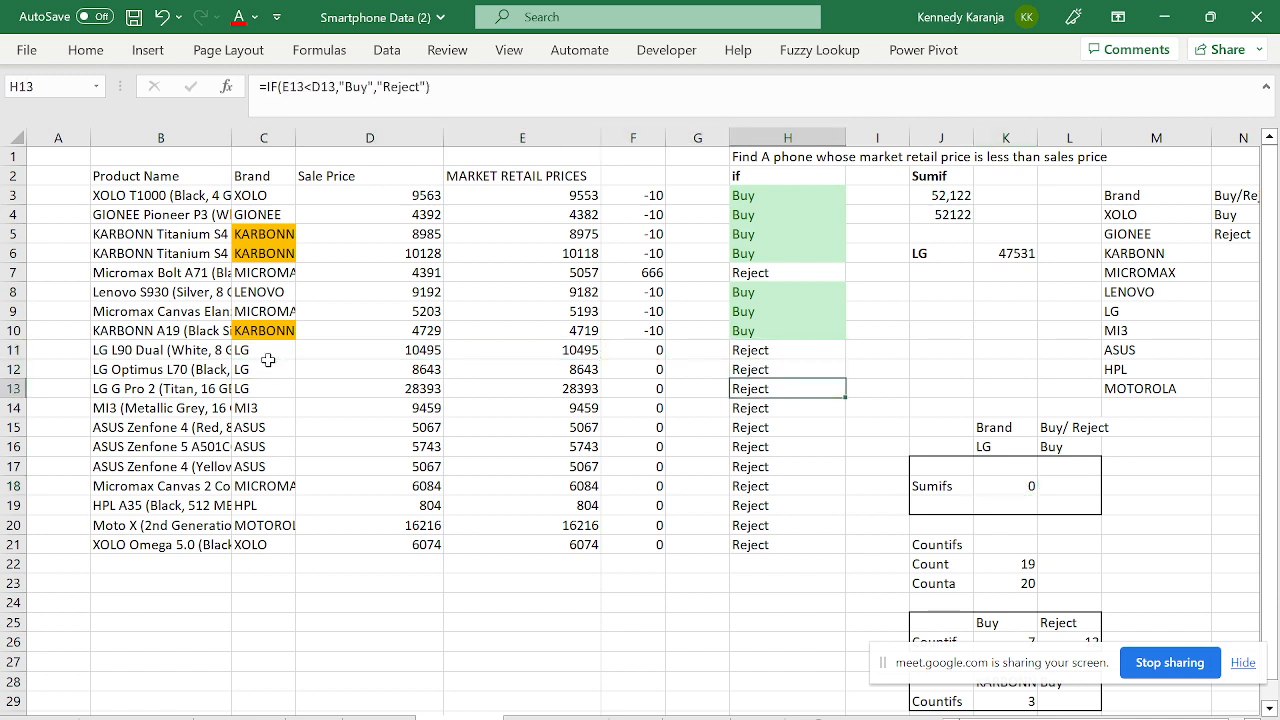
key("Up")
key("Up")
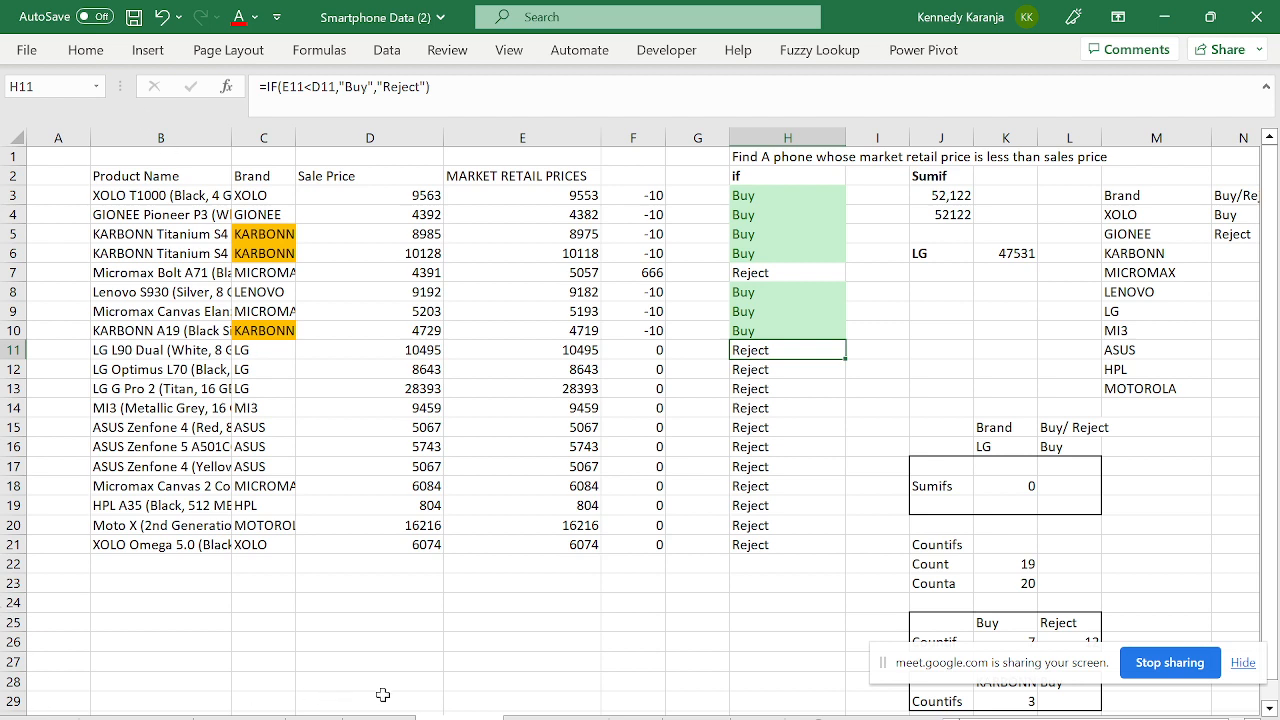
- Browse the student names sheet and the split names/phone numbers sheet, ending on the College sheet
left_click(556, 717)
left_click(316, 434)
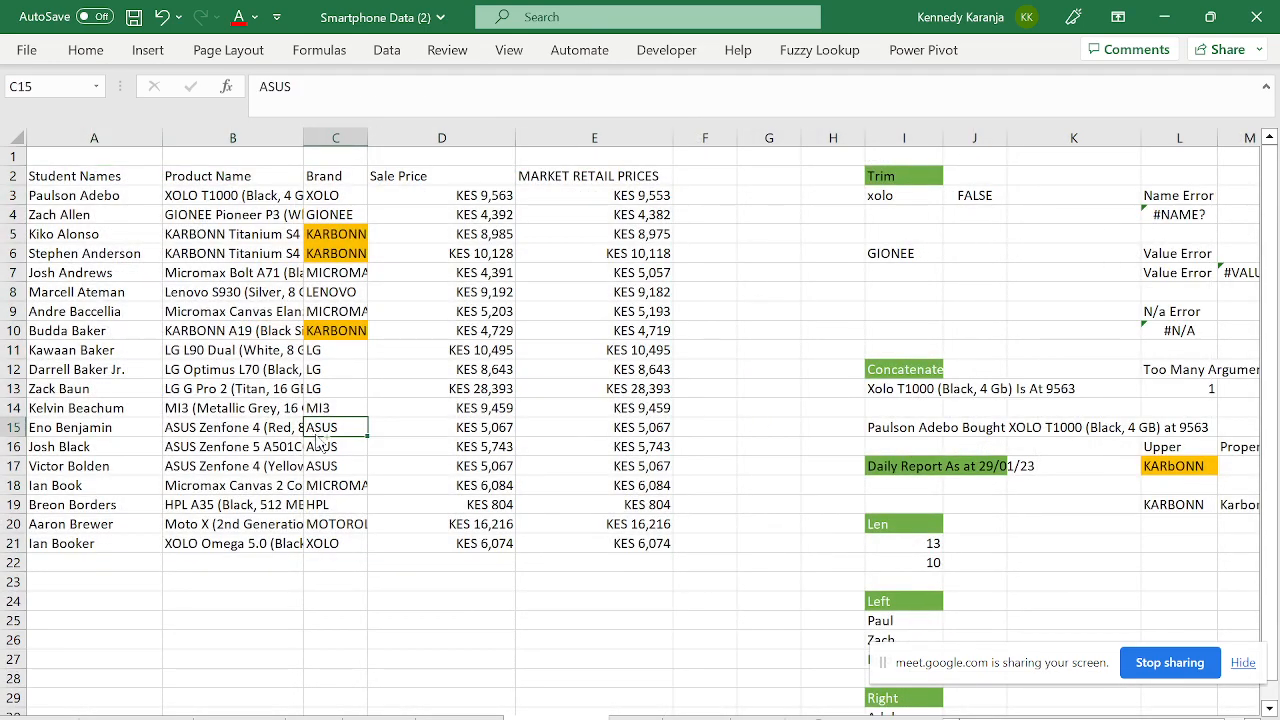
key("Left")
key("Left")
key("Up")
key("Up")
key("Up")
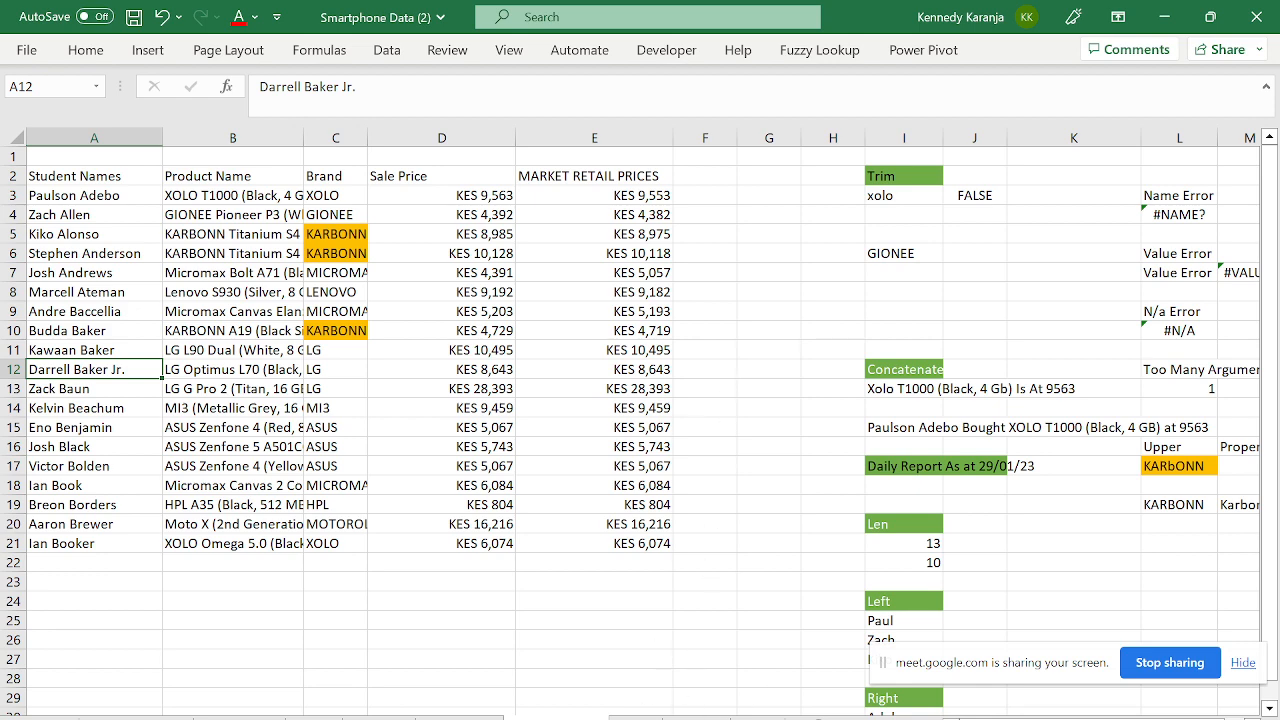
left_click(645, 716)
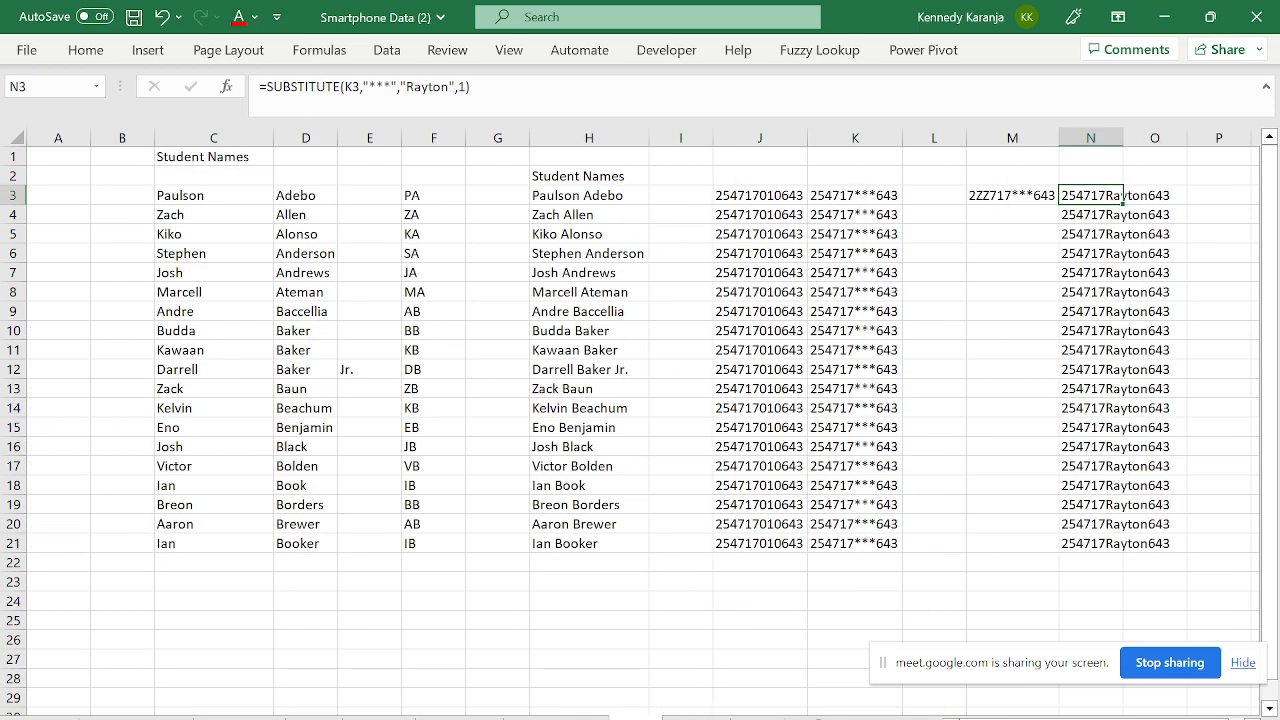
left_click(695, 716)
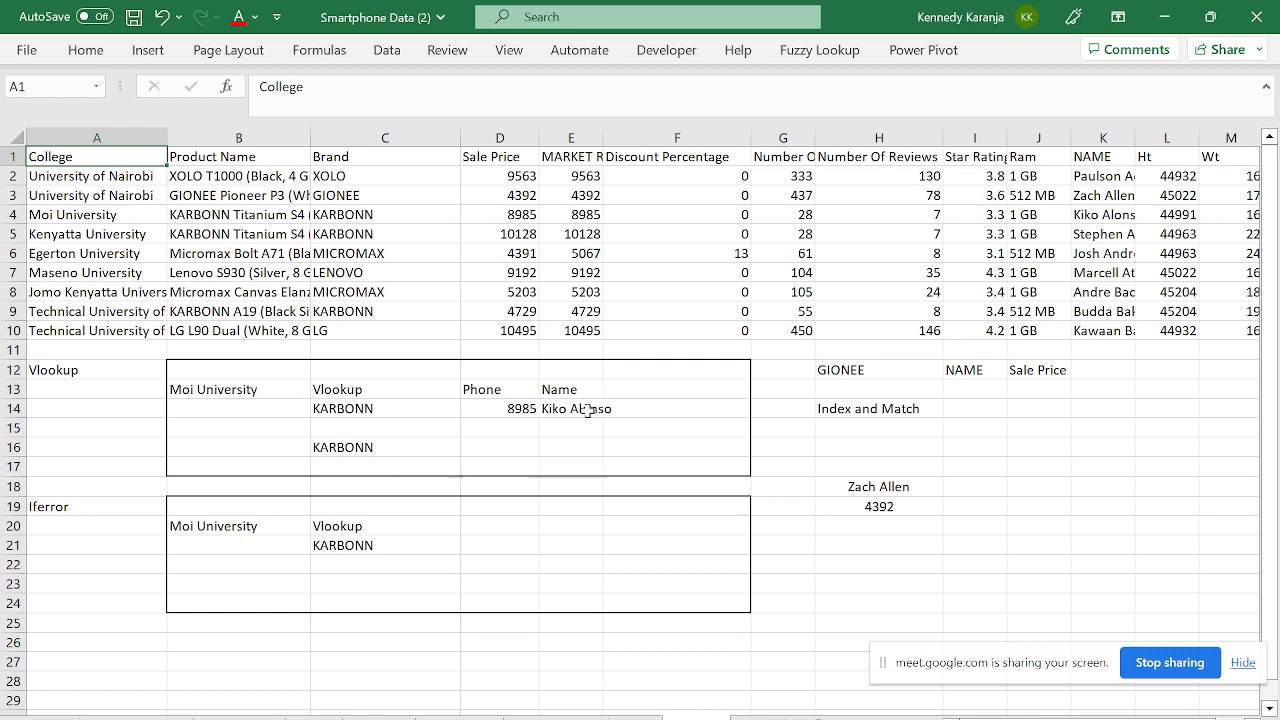
left_click(821, 429)
key("Up")
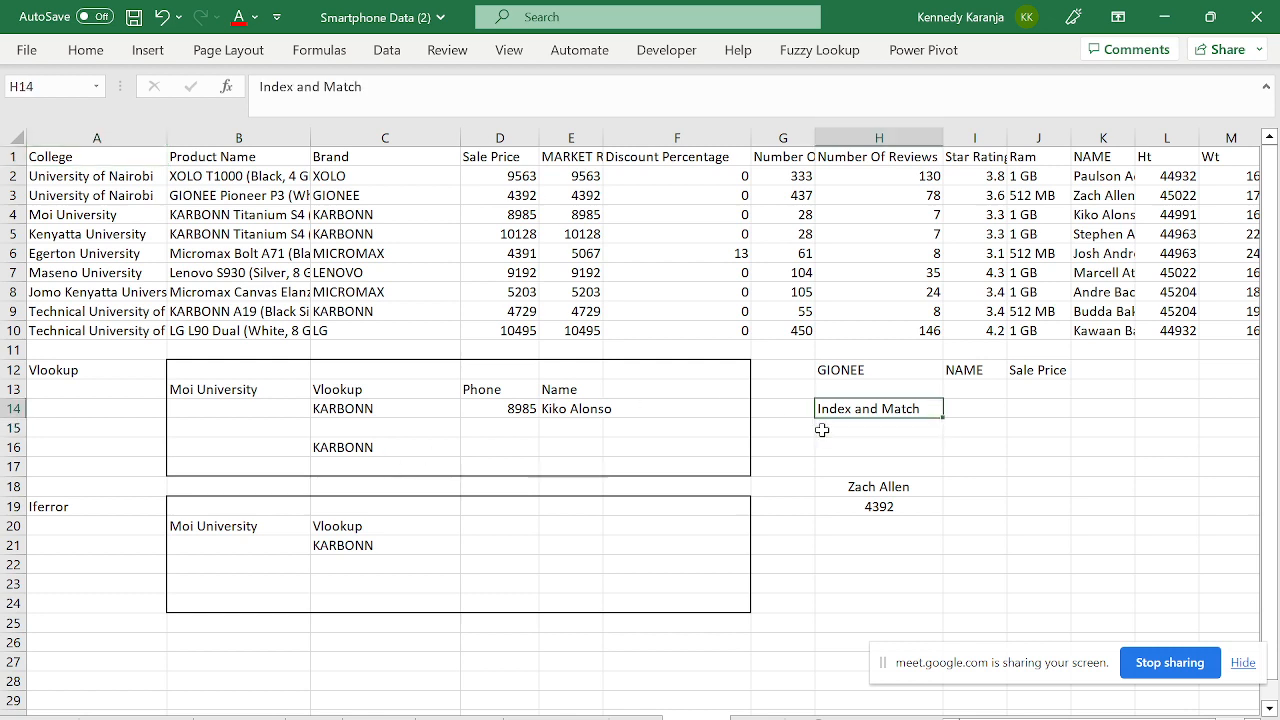
key("Down")
key("Down")
key("Down")
key("Down")
key("Down")
key("Up")
key("Down")
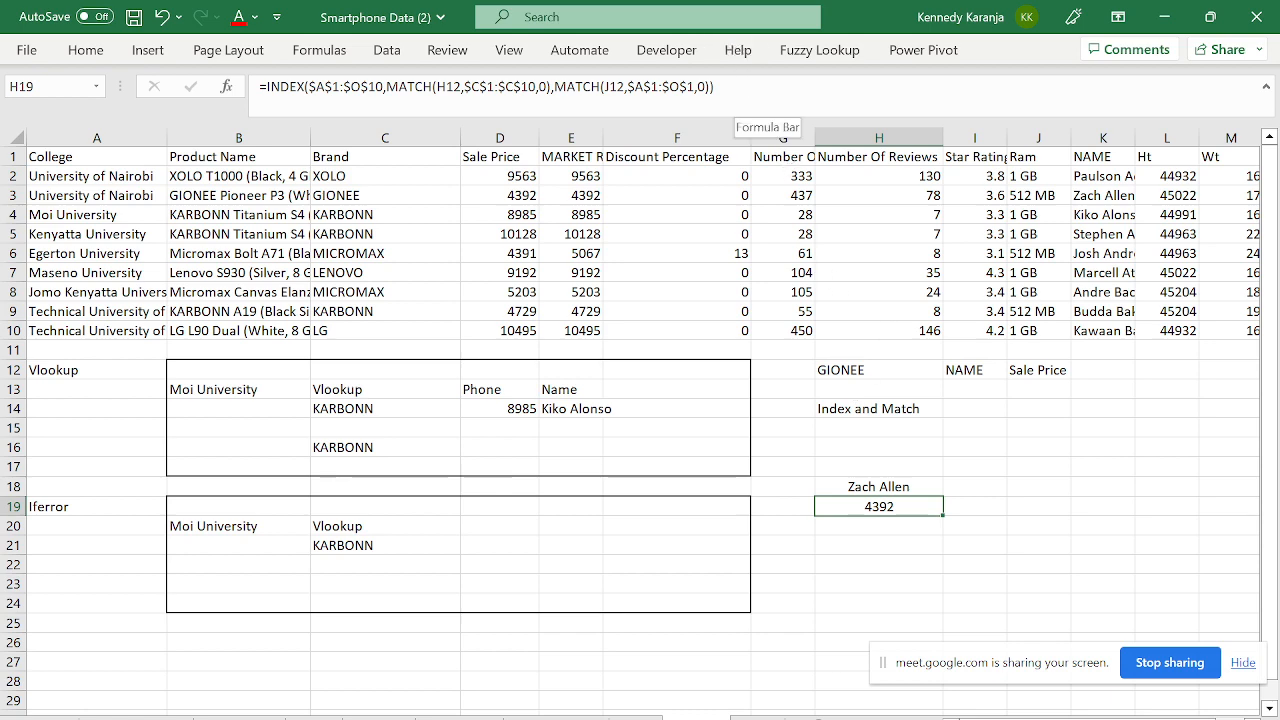
left_click(734, 94)
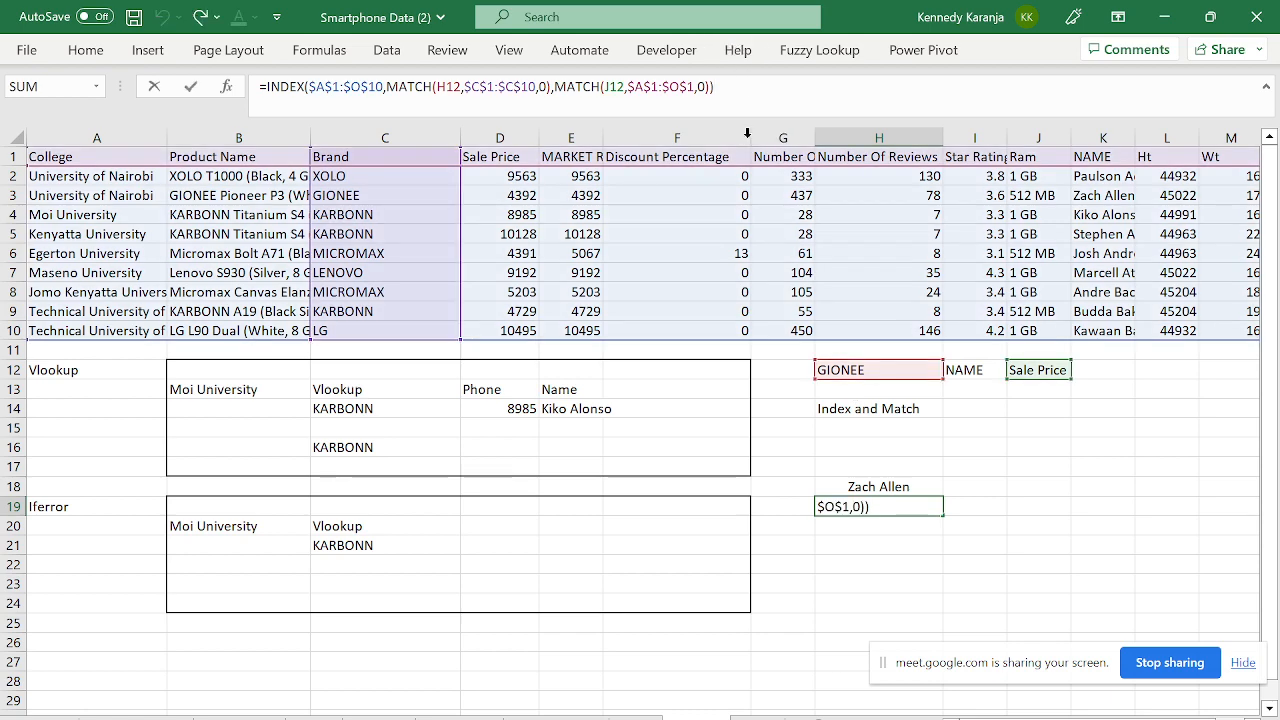
key("Escape")
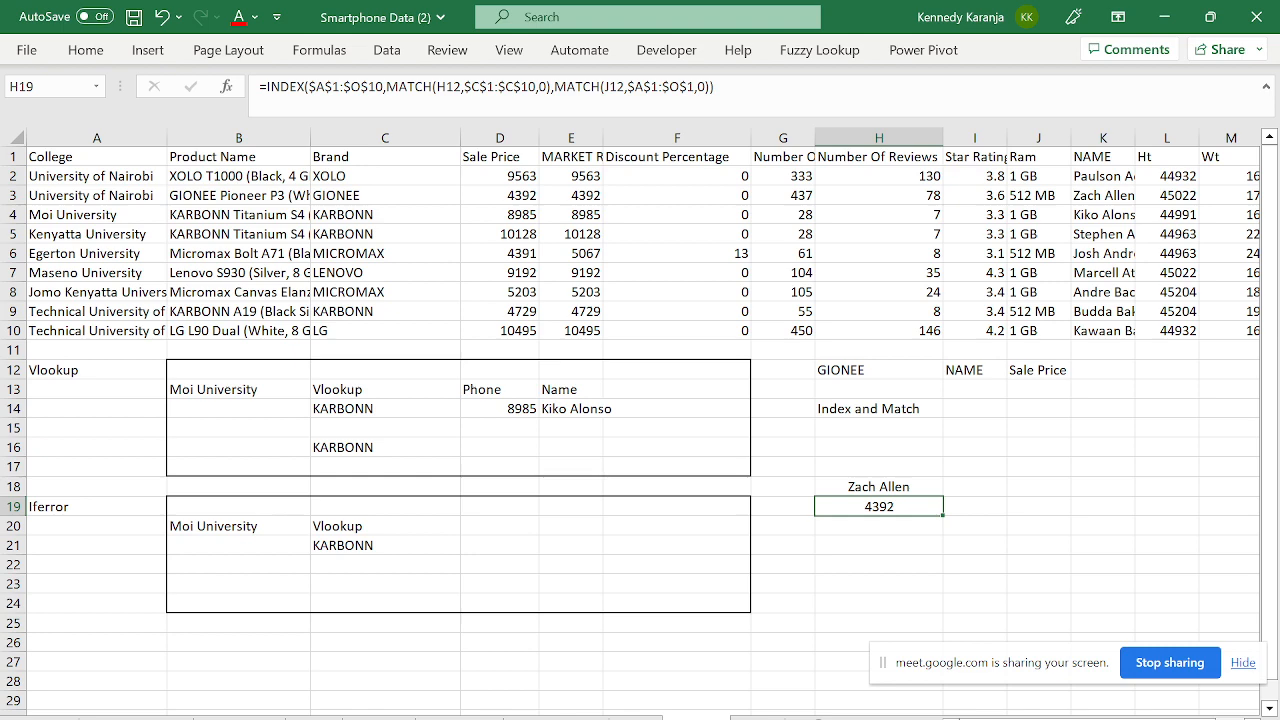
left_click(437, 87)
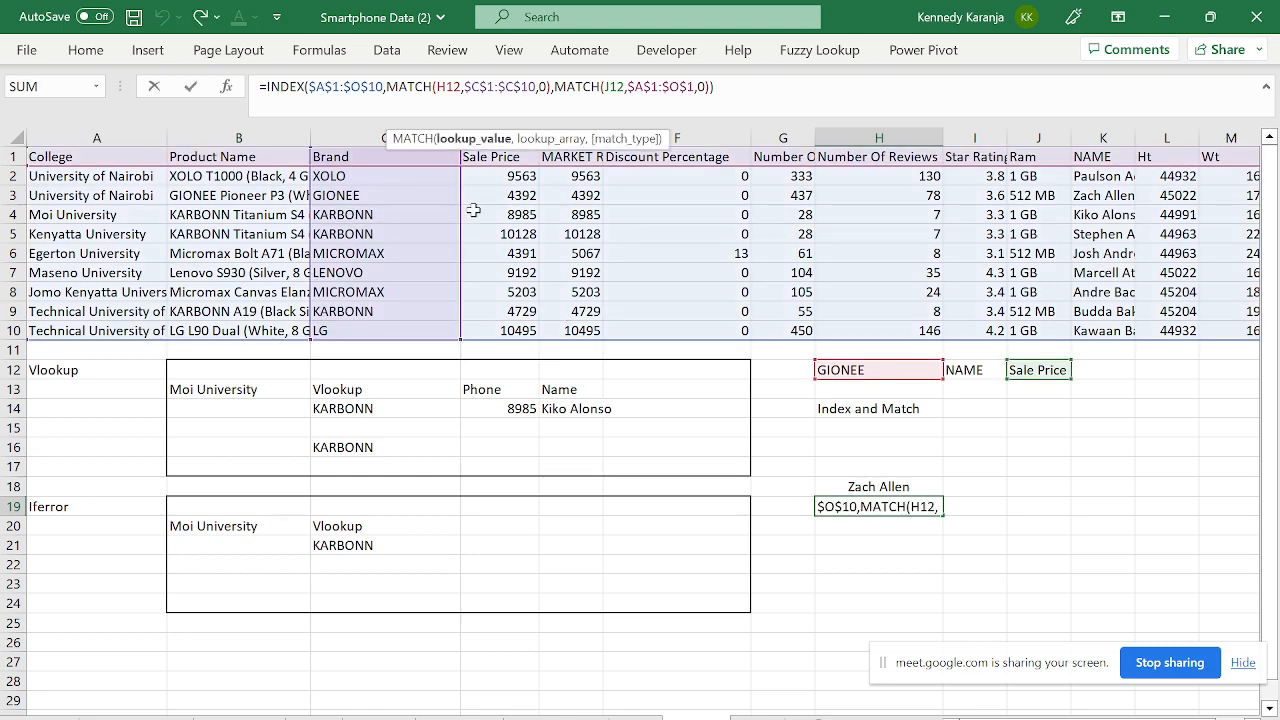
key("Escape")
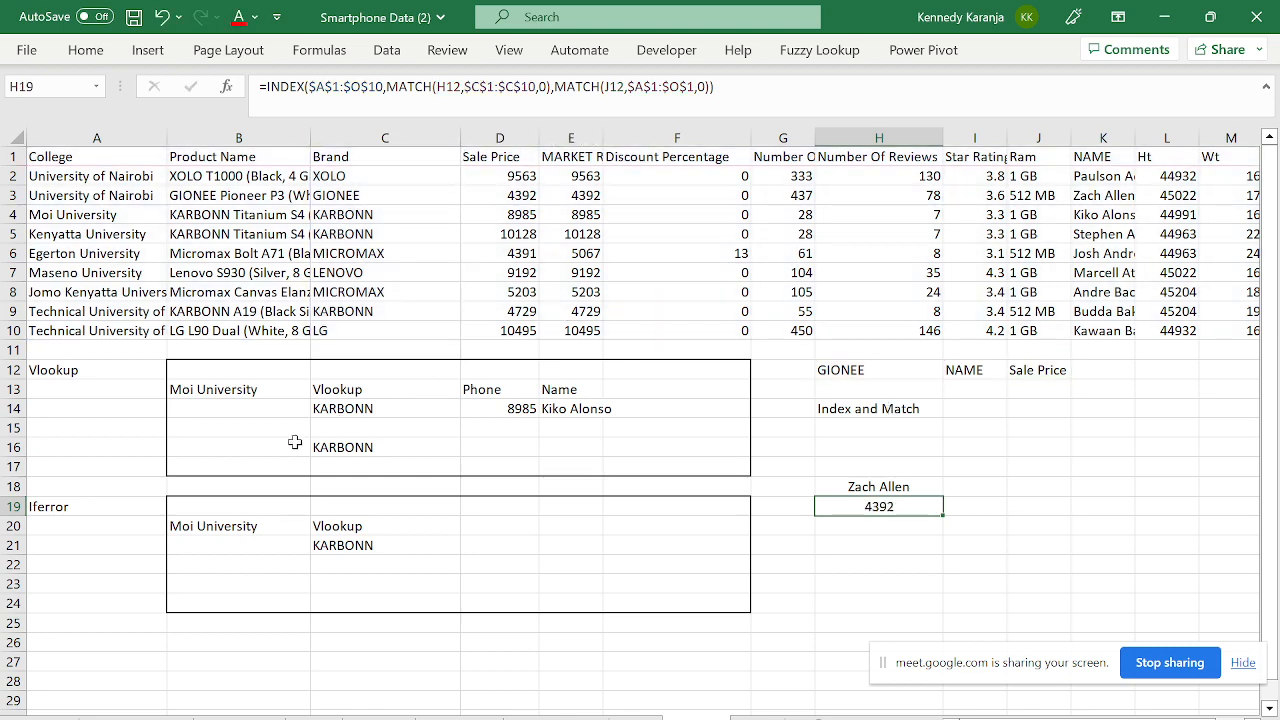
left_click(365, 409)
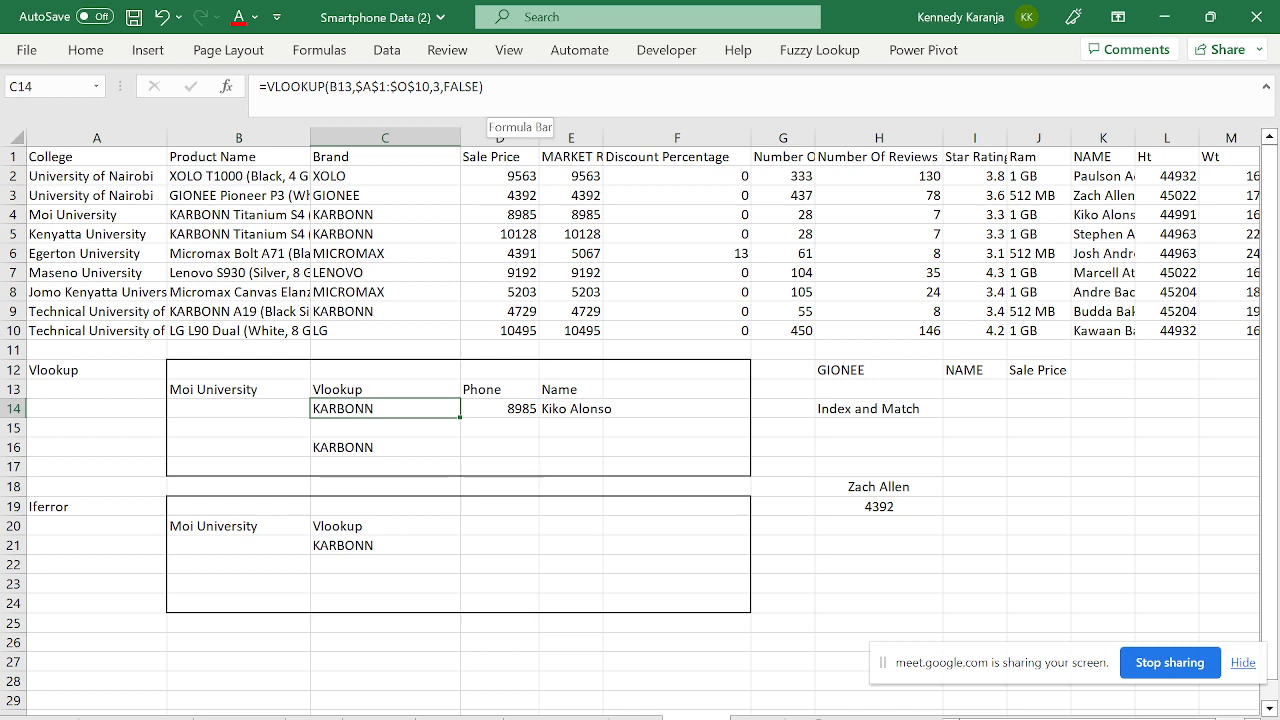
left_click(457, 90)
left_click(330, 87)
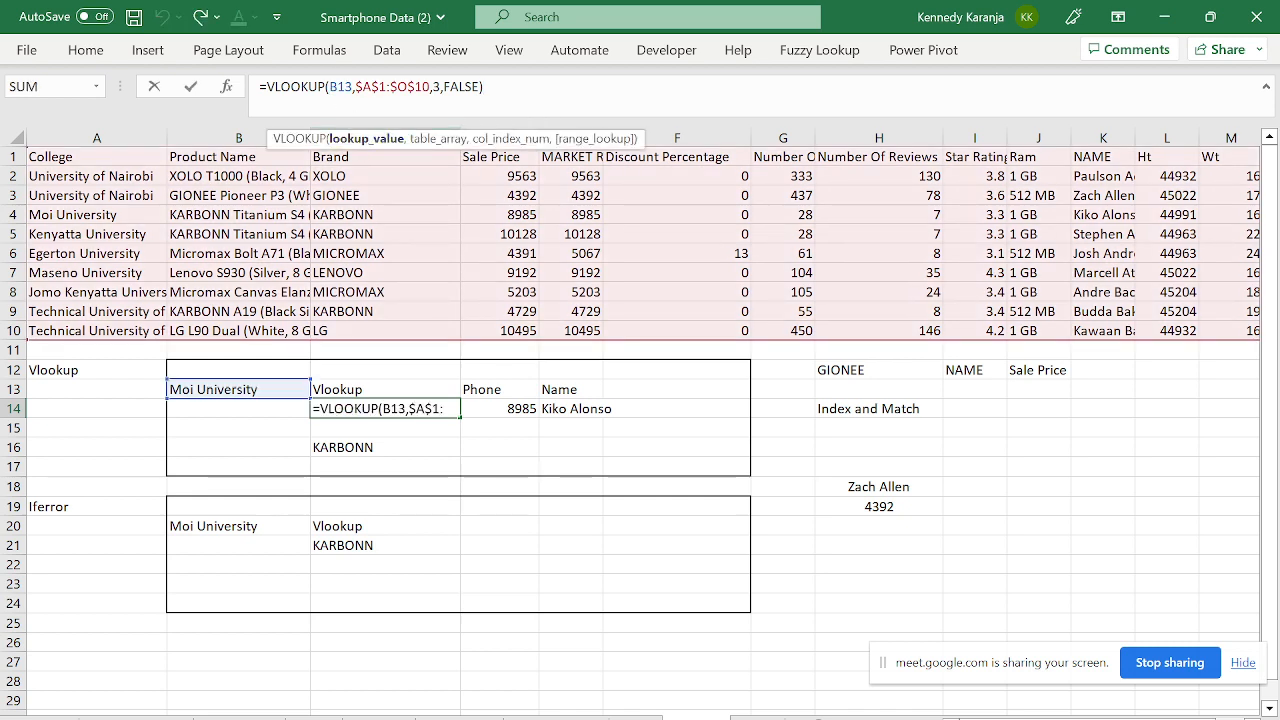
key("ctrl+Return")
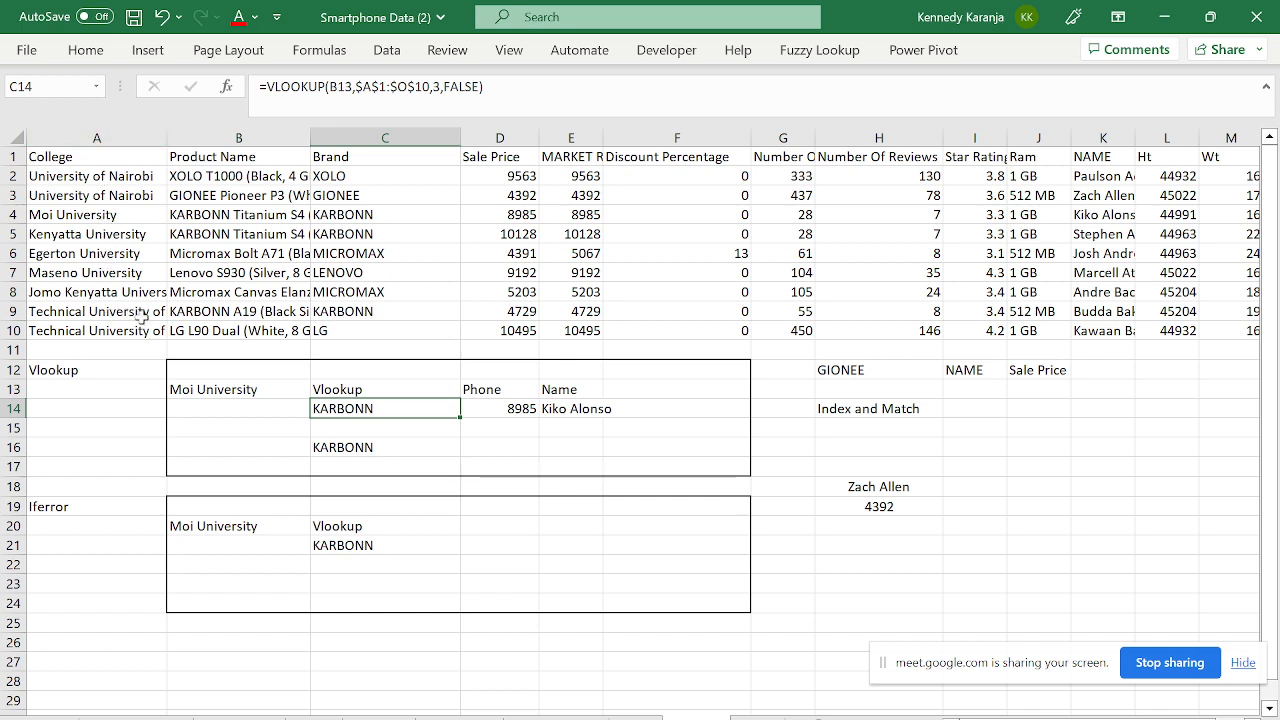
left_click(531, 420)
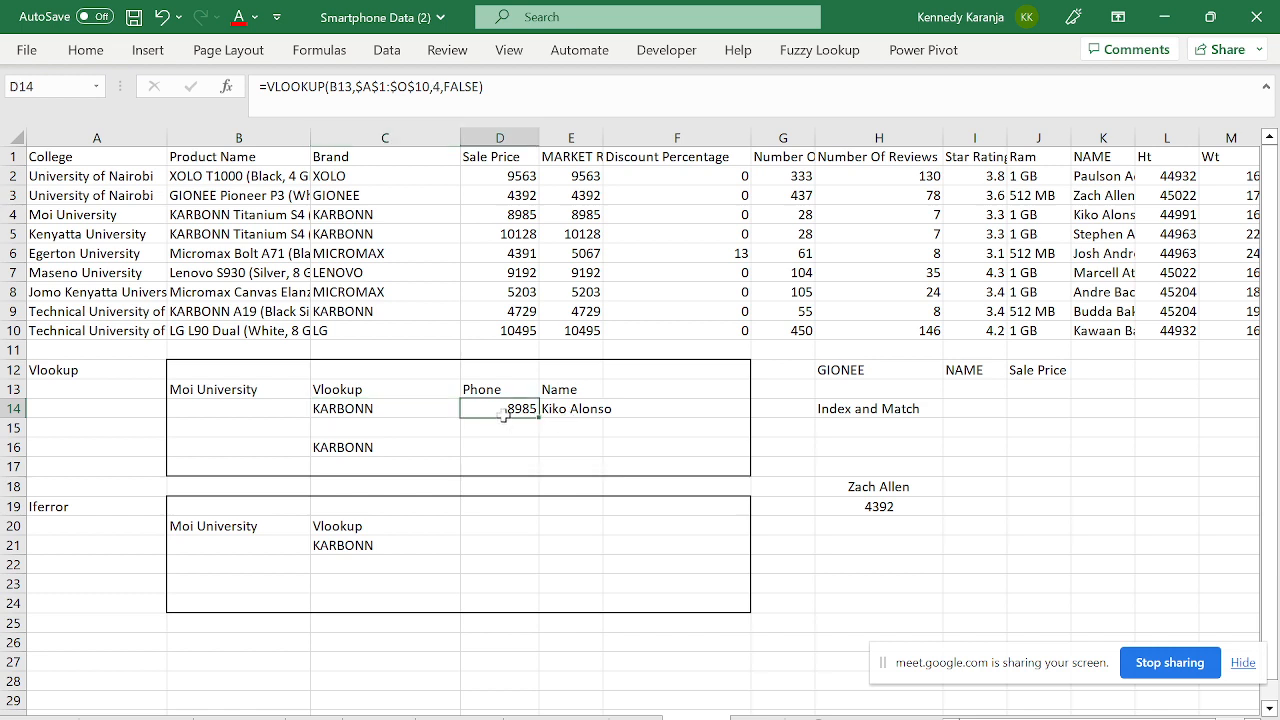
left_click(874, 492)
left_click(872, 506)
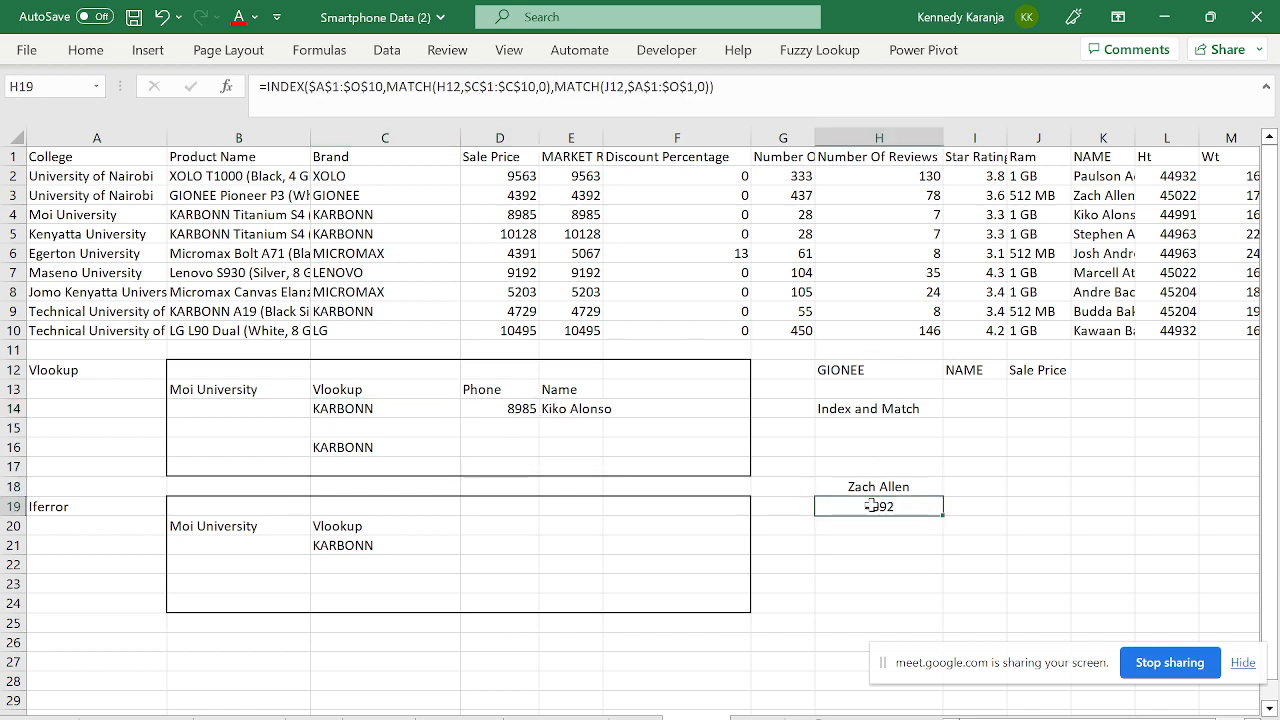
left_click(858, 487)
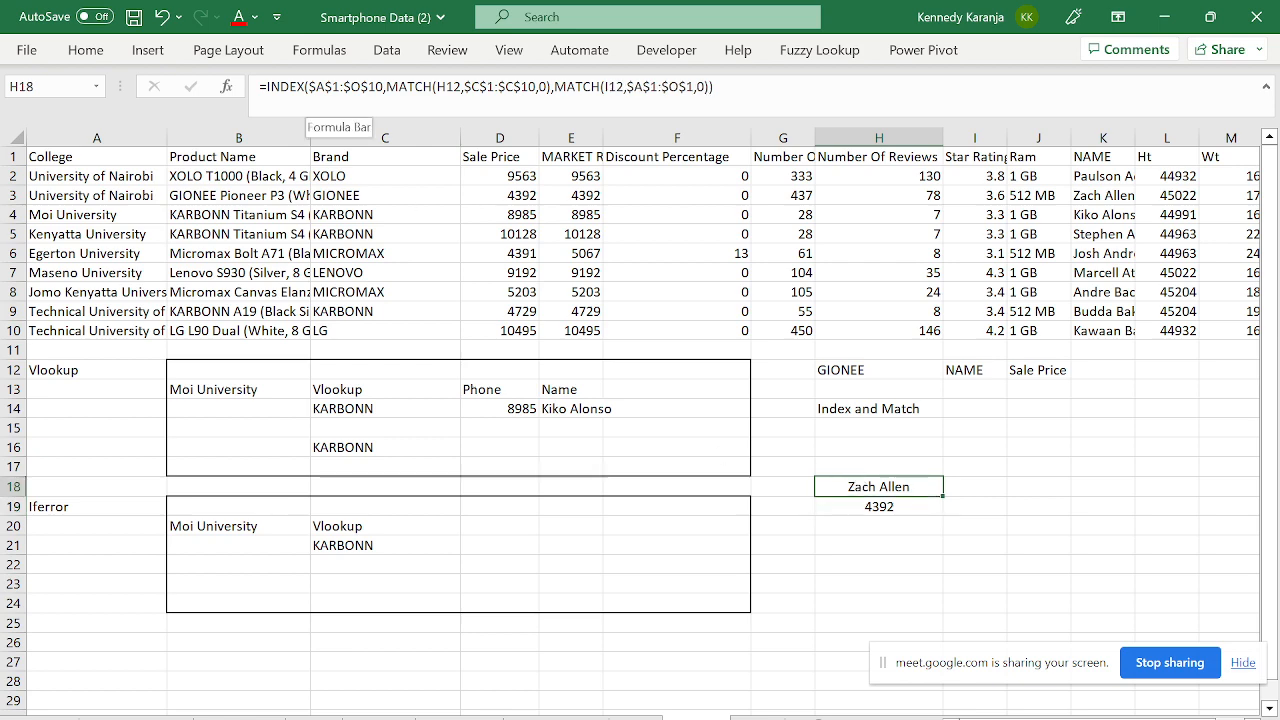
key("F2")
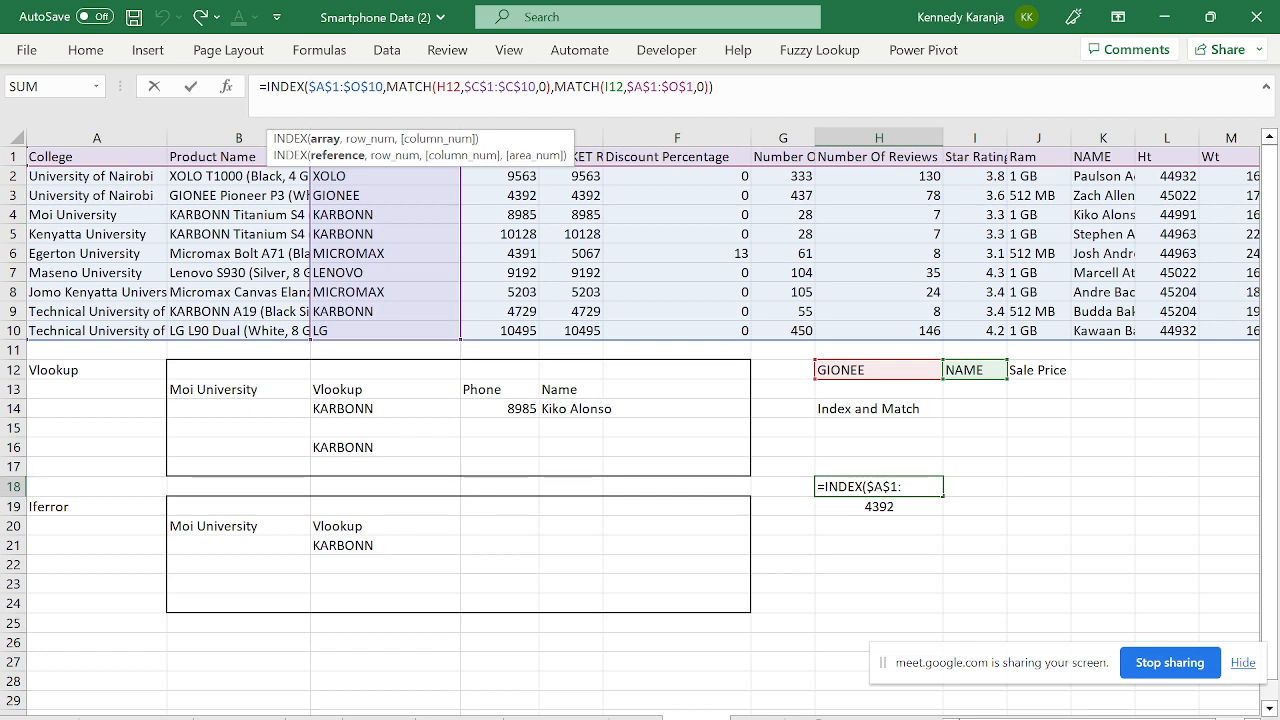
left_click(399, 87)
left_click_drag(386, 87, 710, 87)
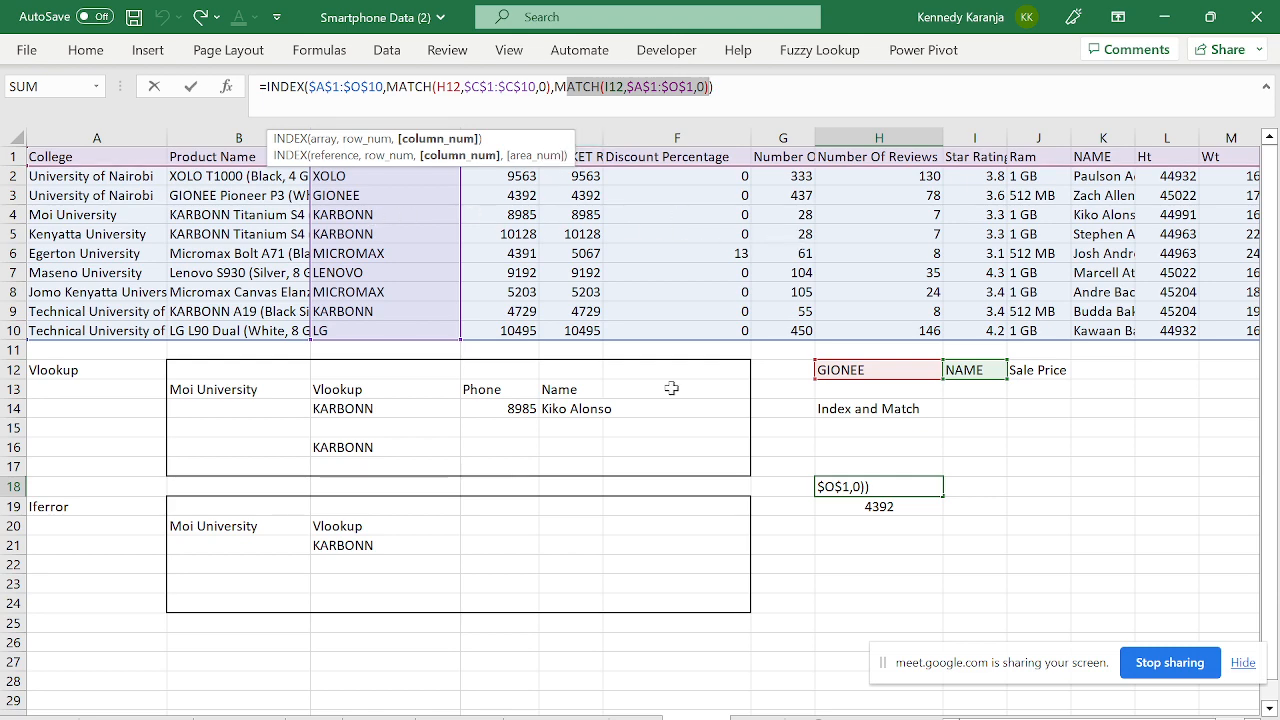
key("Escape")
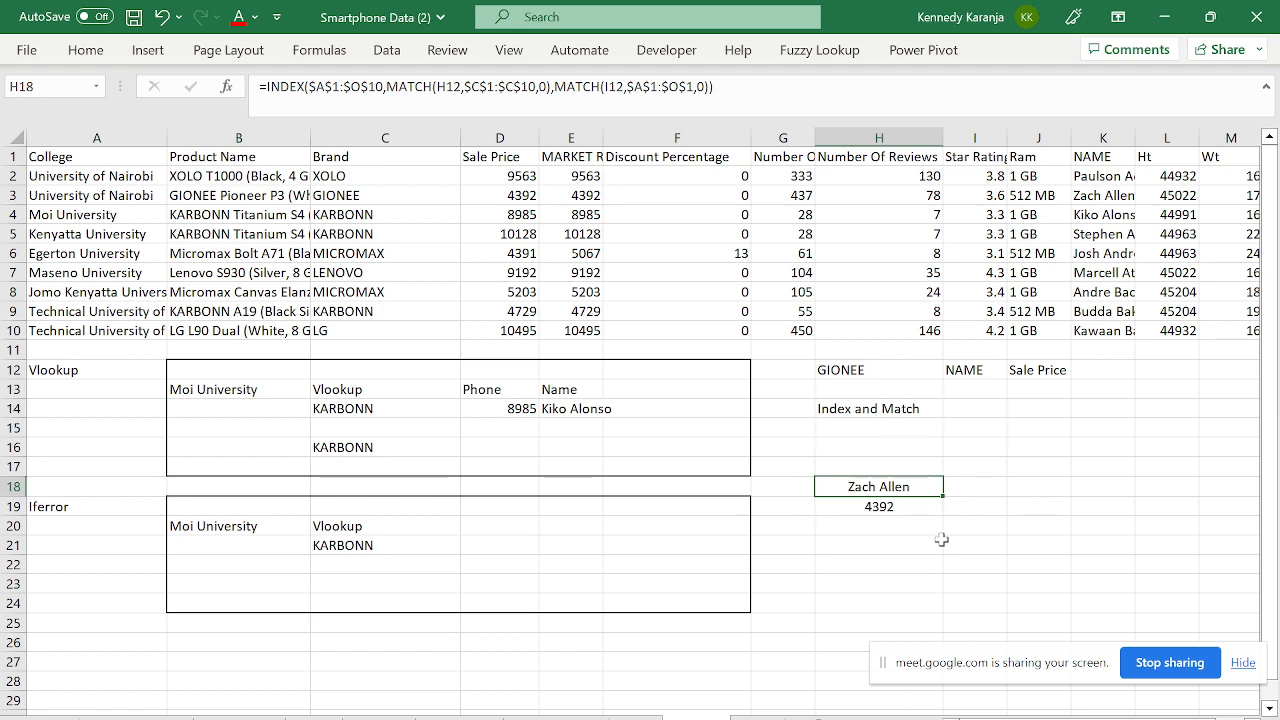
left_click(889, 507)
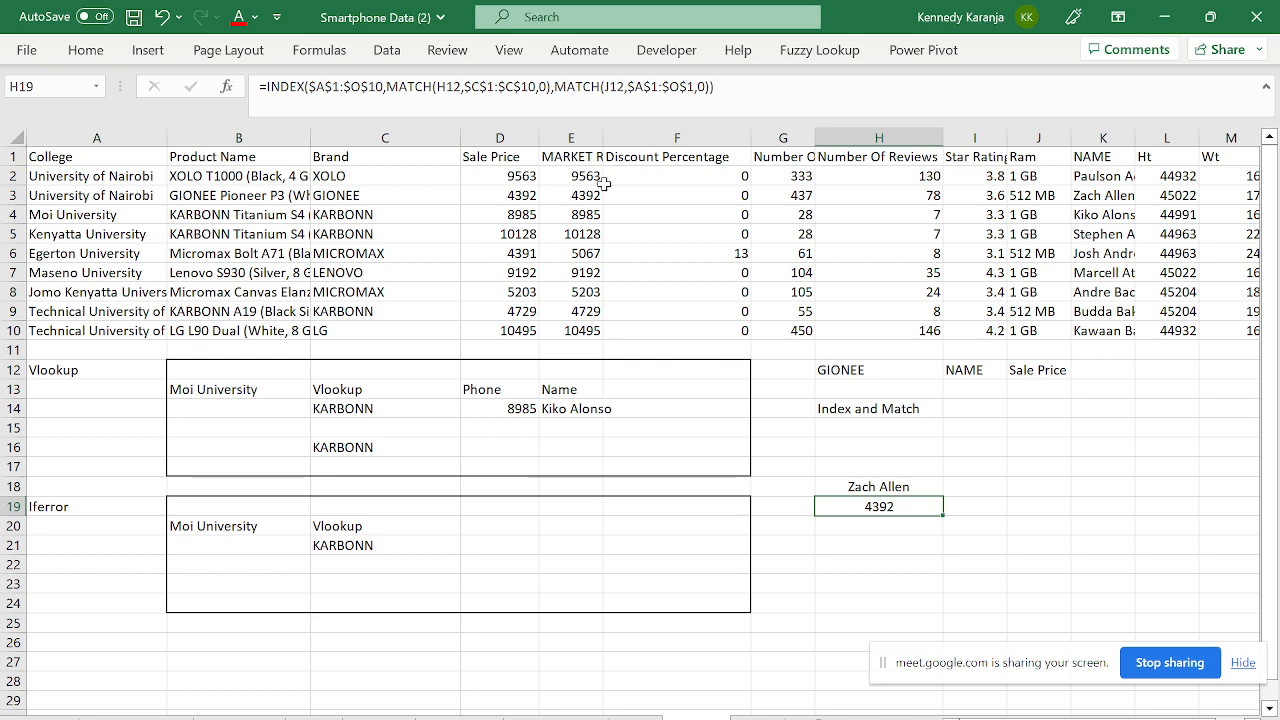
left_click(716, 87)
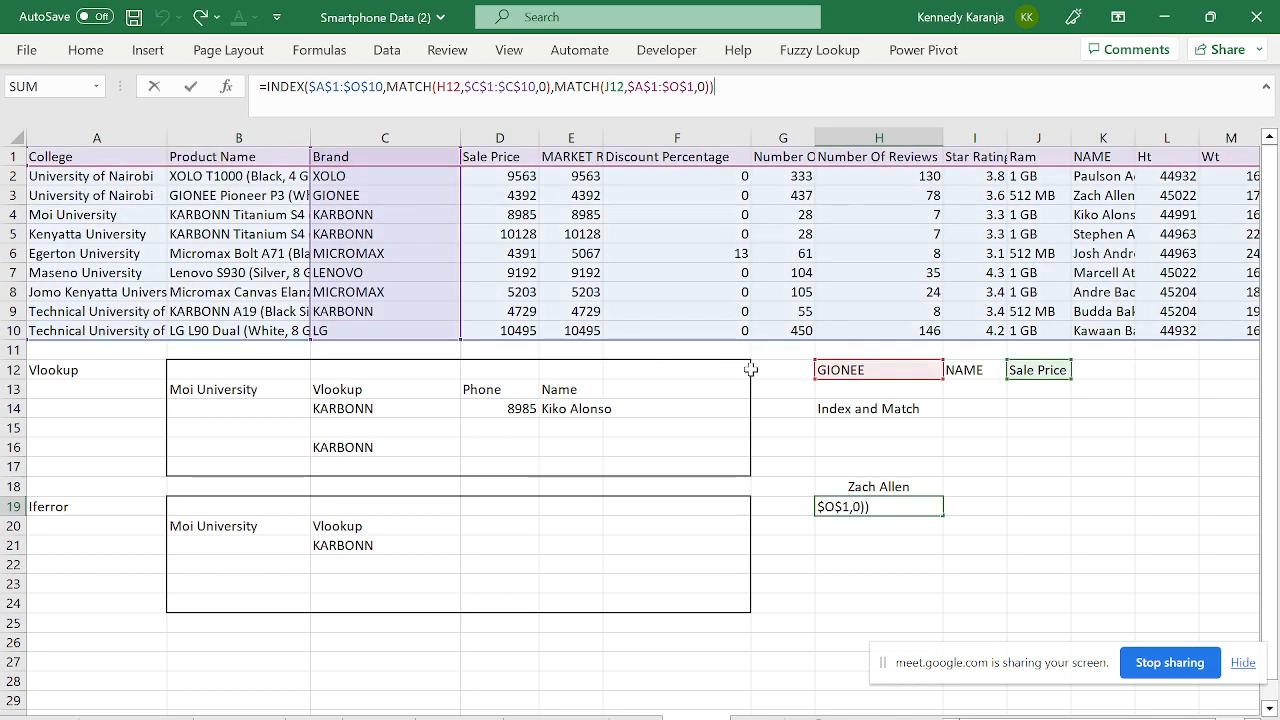
key("Escape")
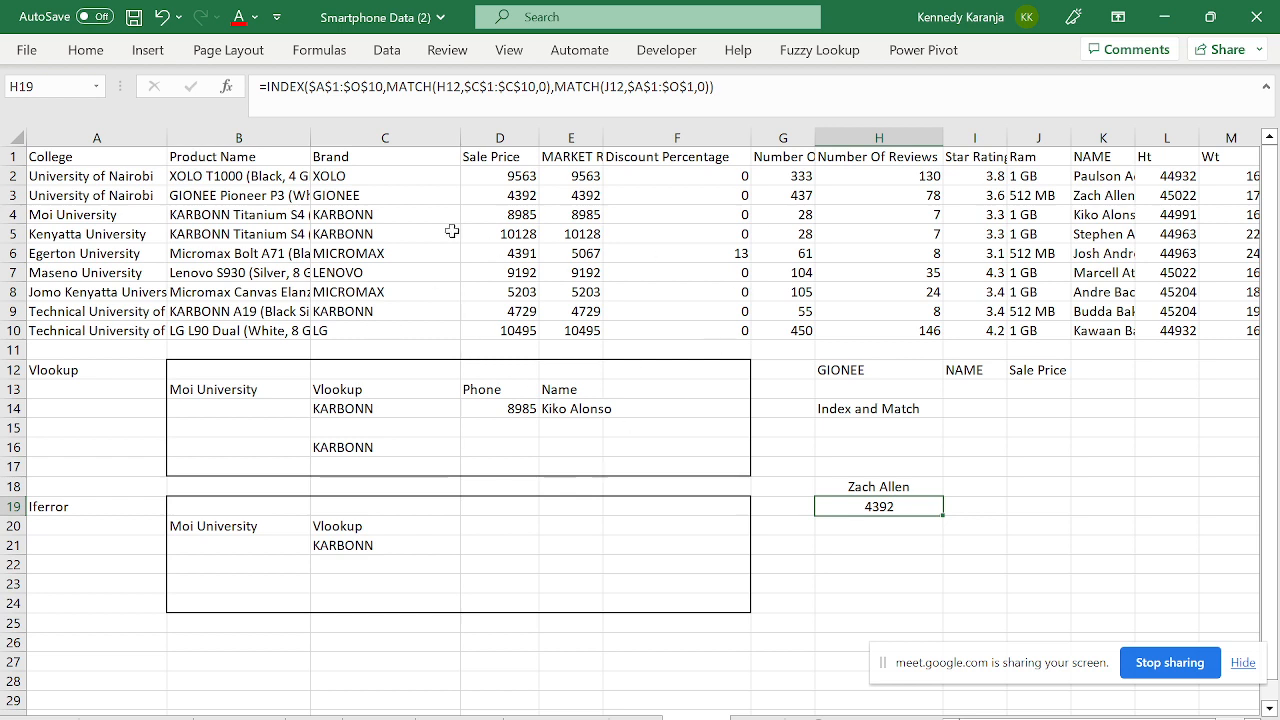
left_click(126, 178)
left_click_drag(126, 178, 186, 328)
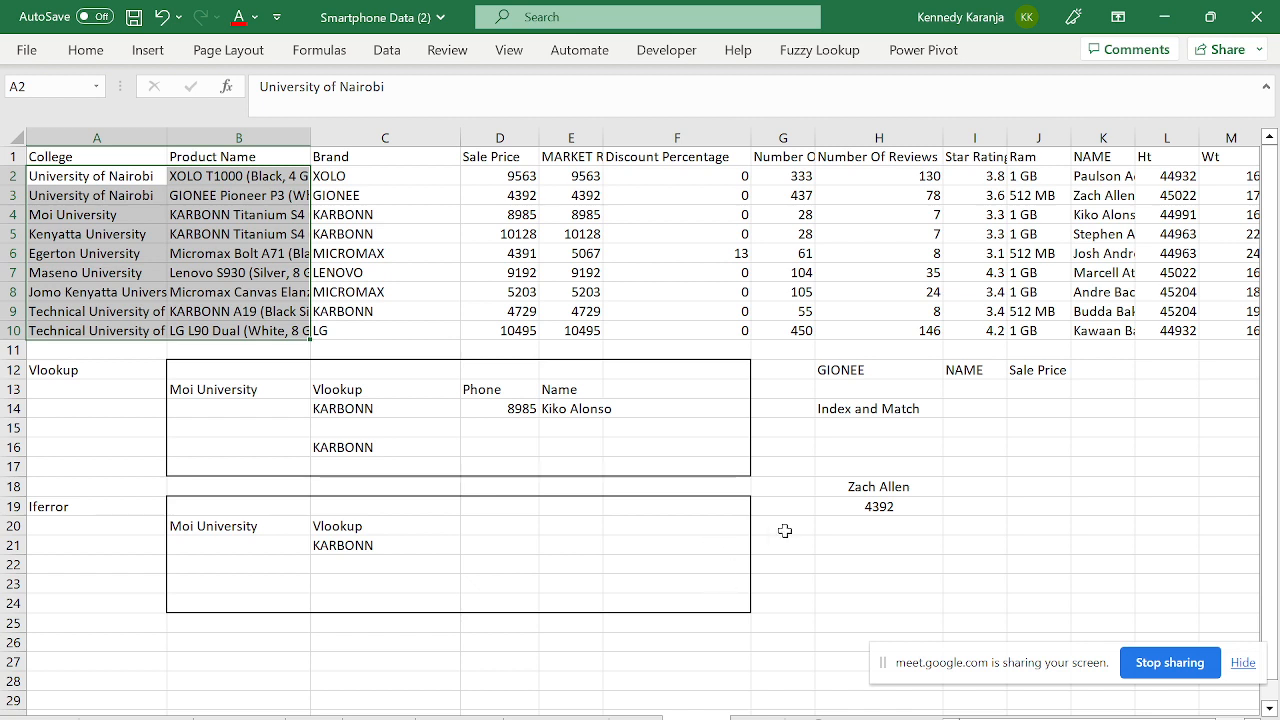
- Review the C14 VLOOKUP arguments B13, $A$1:$O$10, 3 and FALSE without changing it
left_click(866, 406)
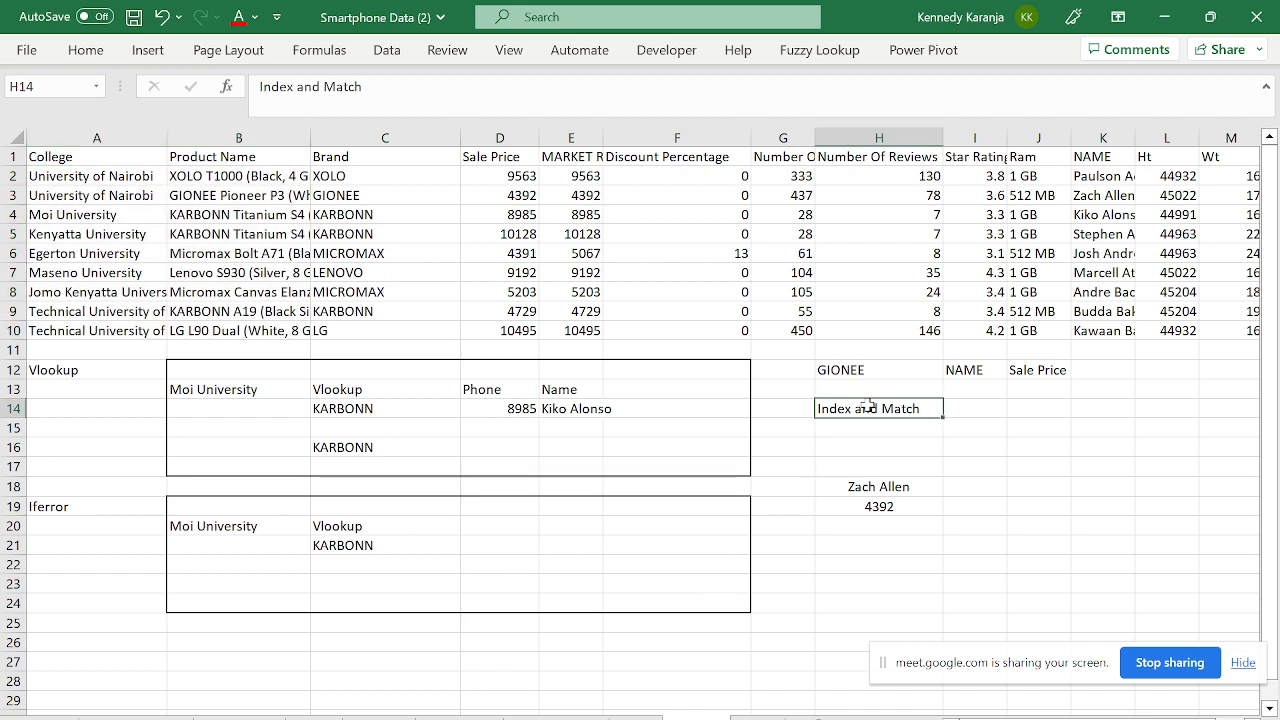
left_click(342, 408)
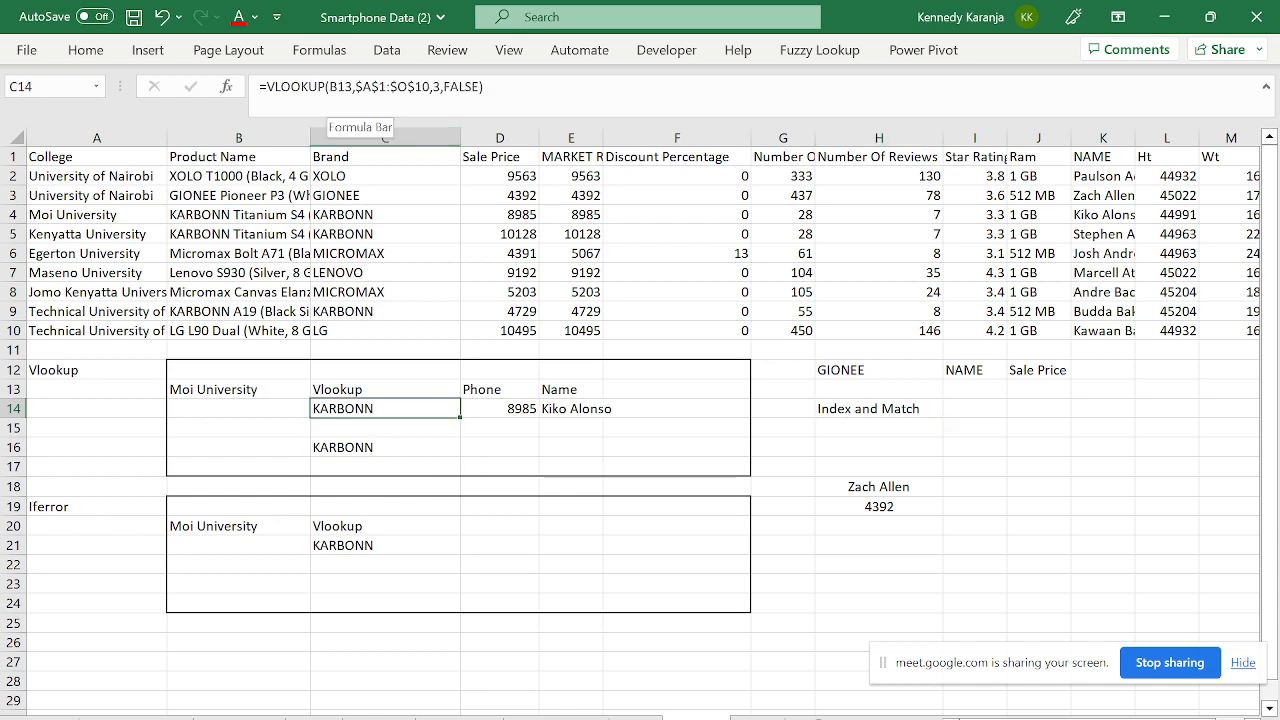
left_click(360, 88)
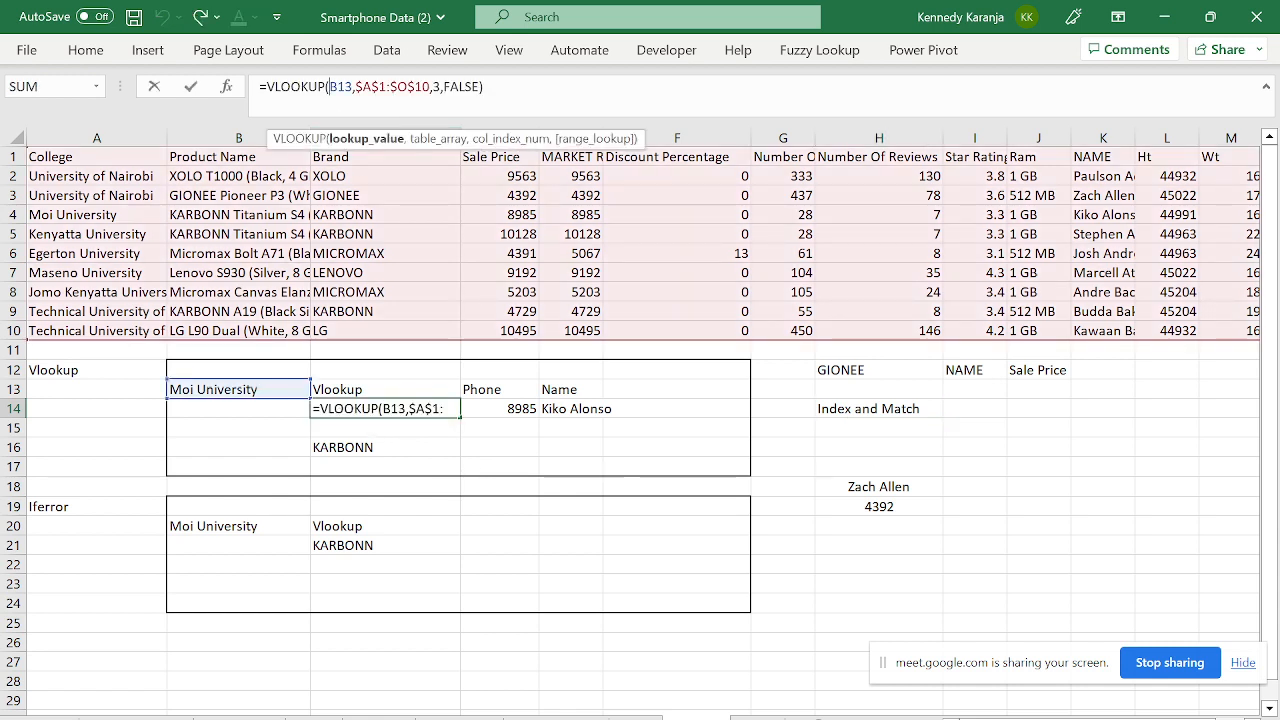
left_click(396, 139)
left_click(432, 139)
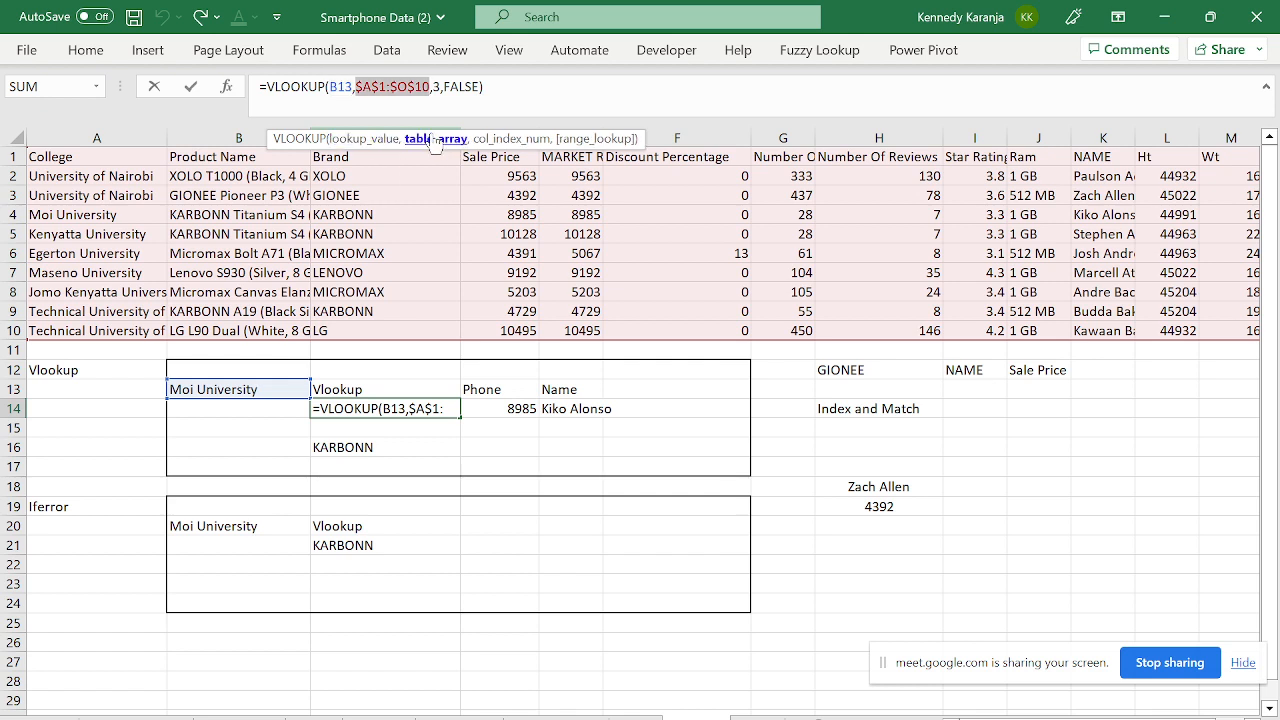
left_click(495, 140)
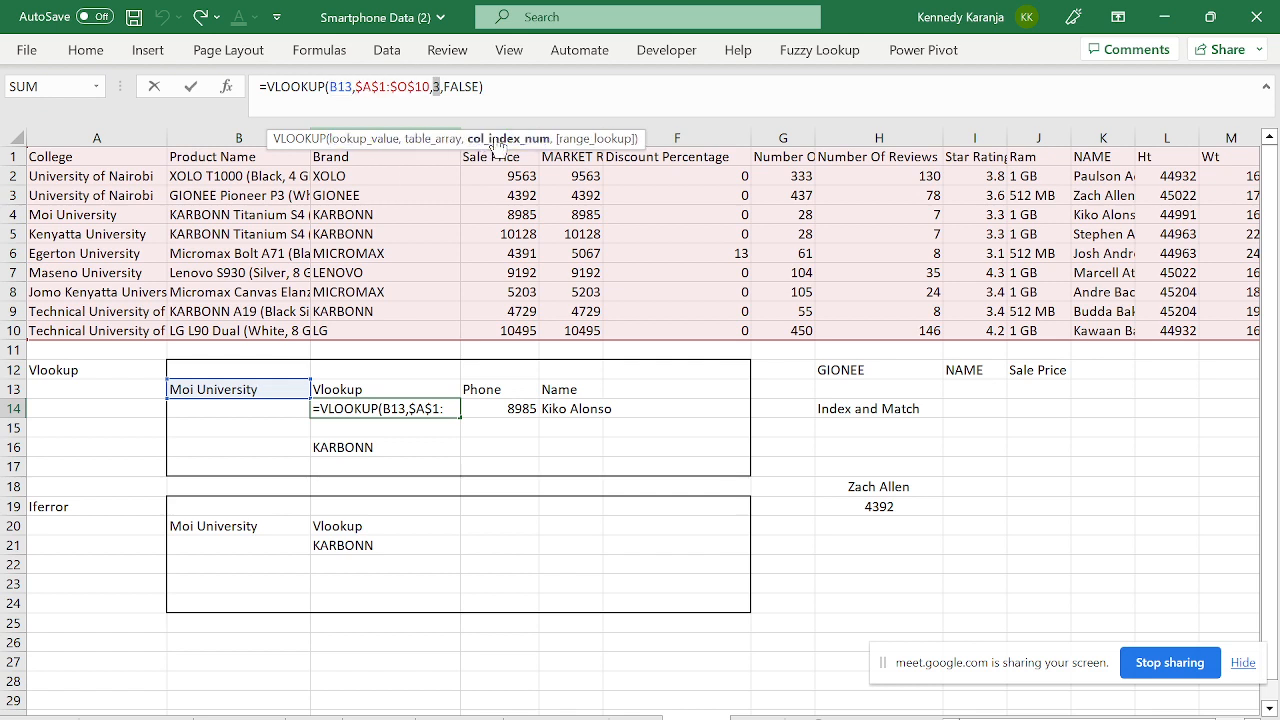
left_click(581, 139)
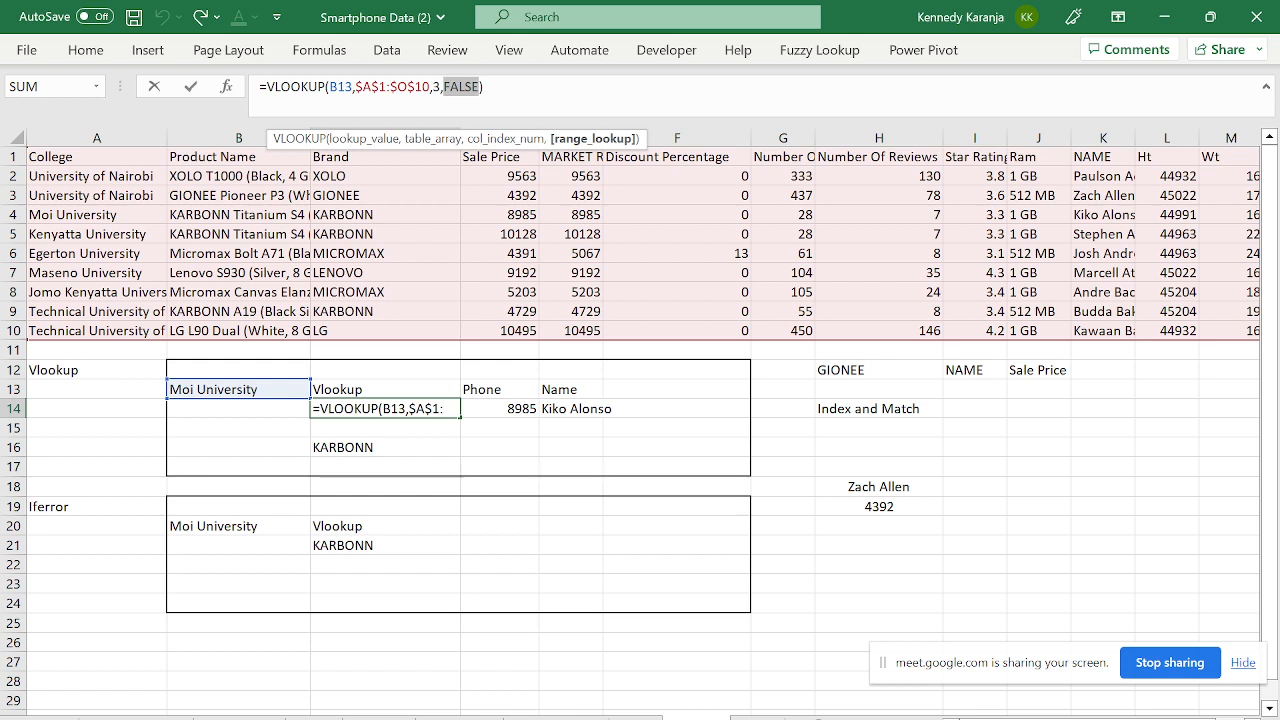
key("ctrl+Return")
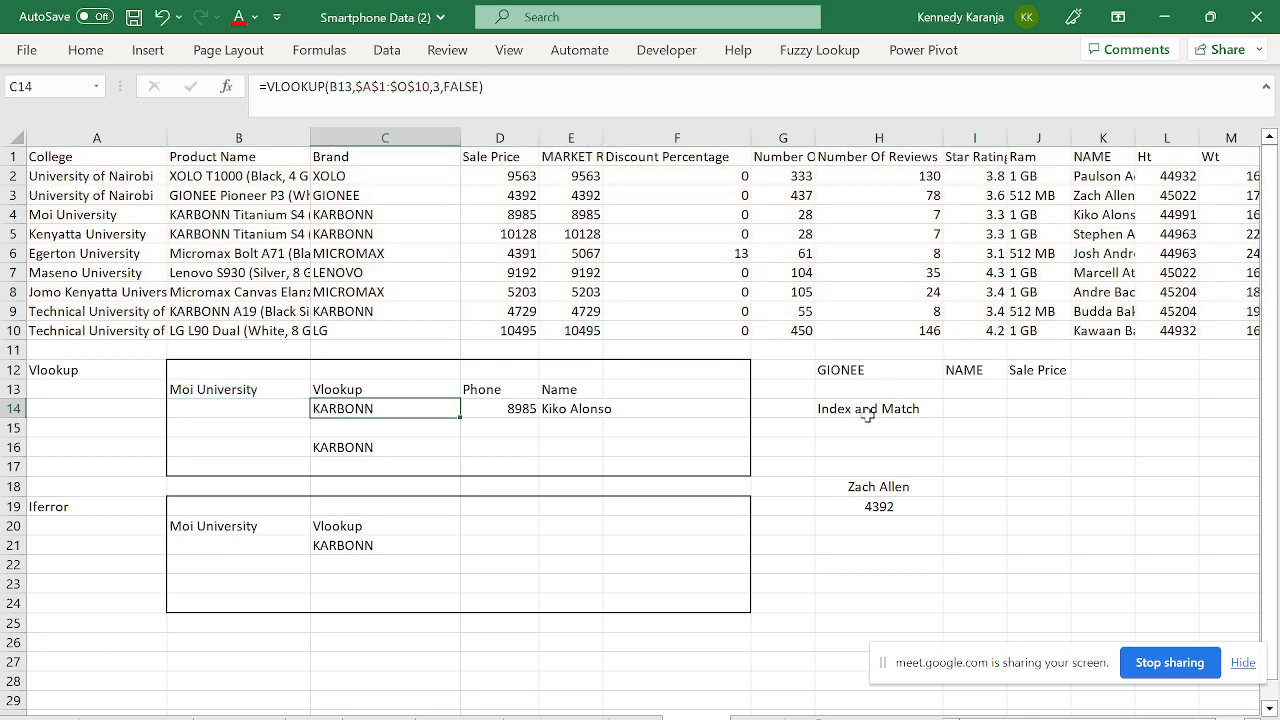
- Review the row and column MATCH arguments of H18's INDEX formula, then go to the OFFSET sheet
left_click(850, 486)
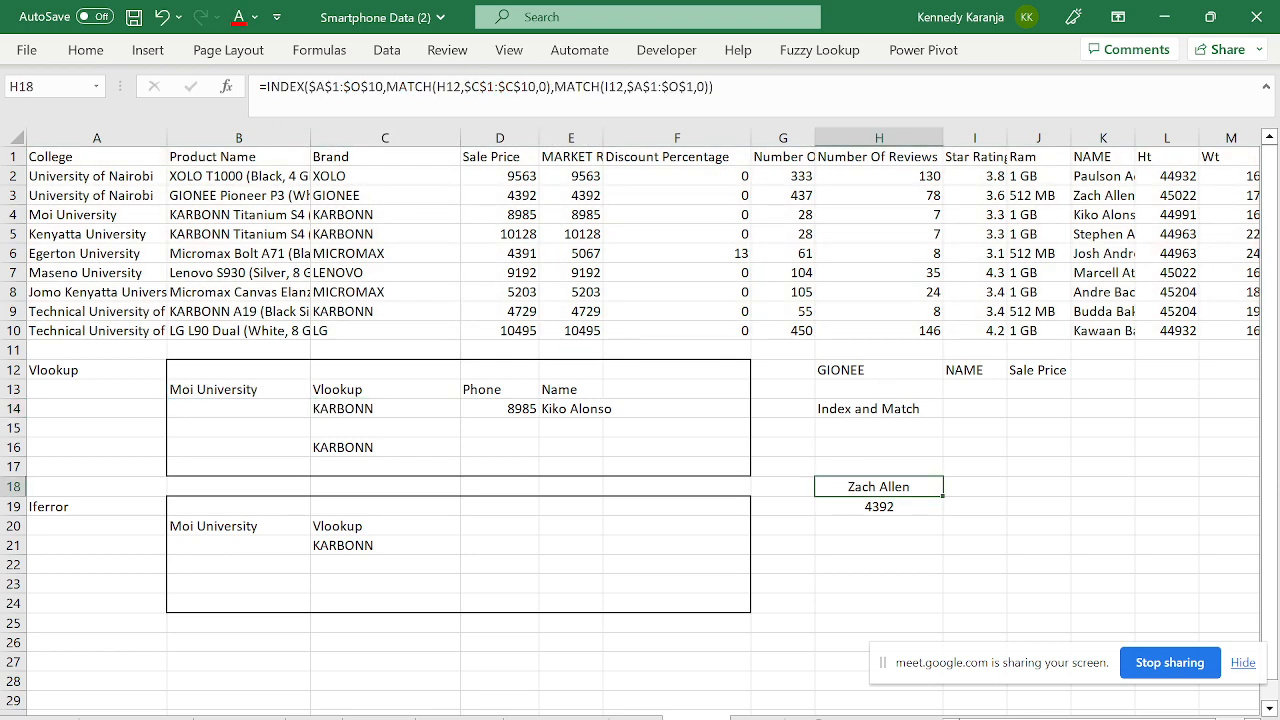
left_click(402, 86)
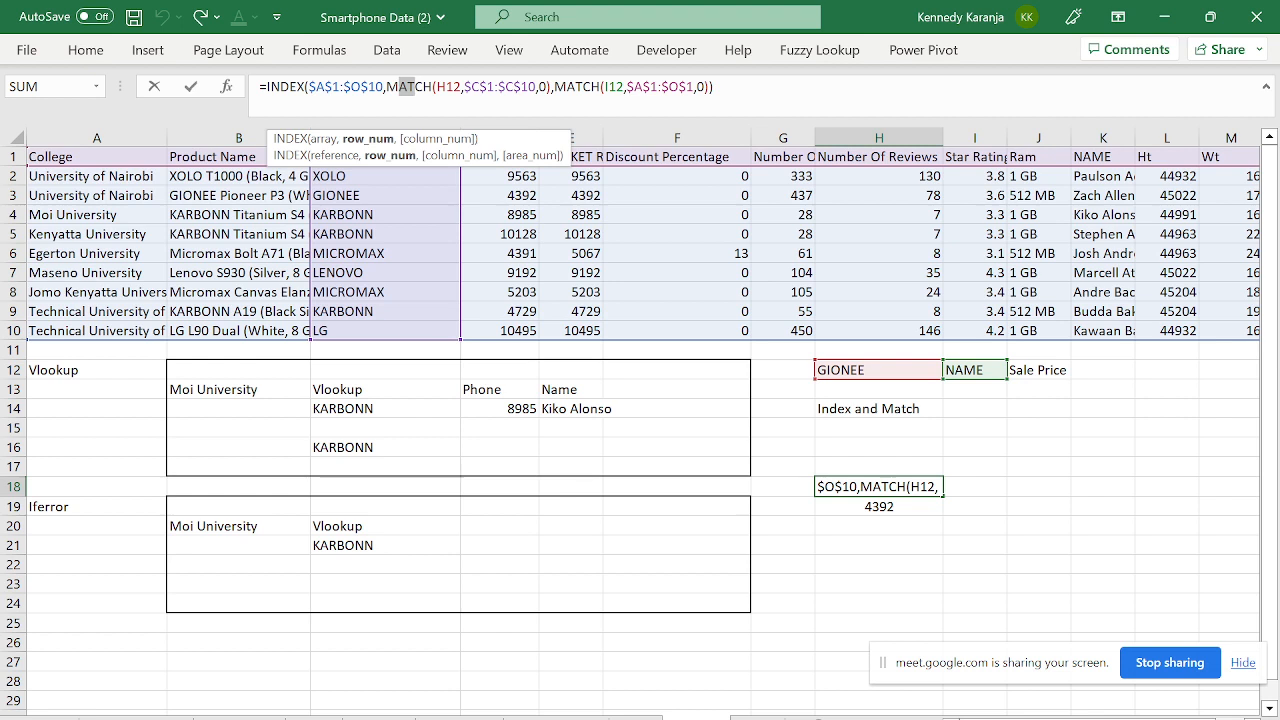
left_click(369, 139)
left_click(427, 140)
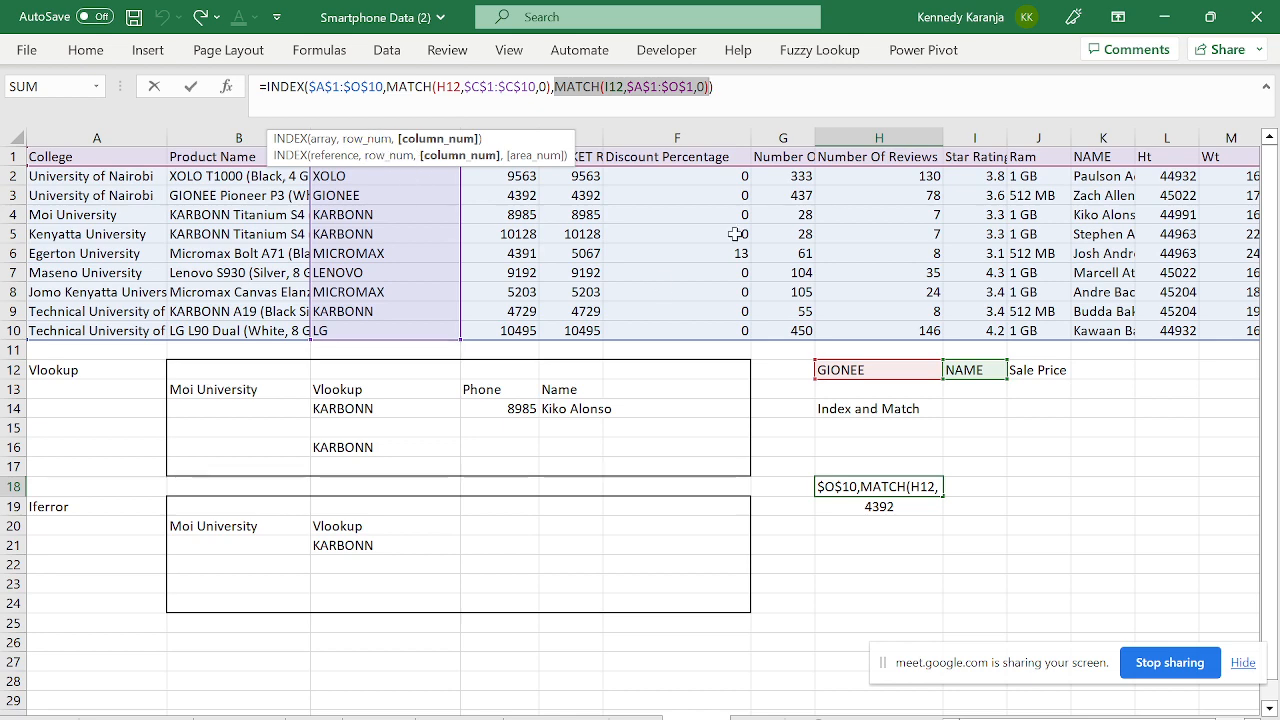
key("ctrl+Return")
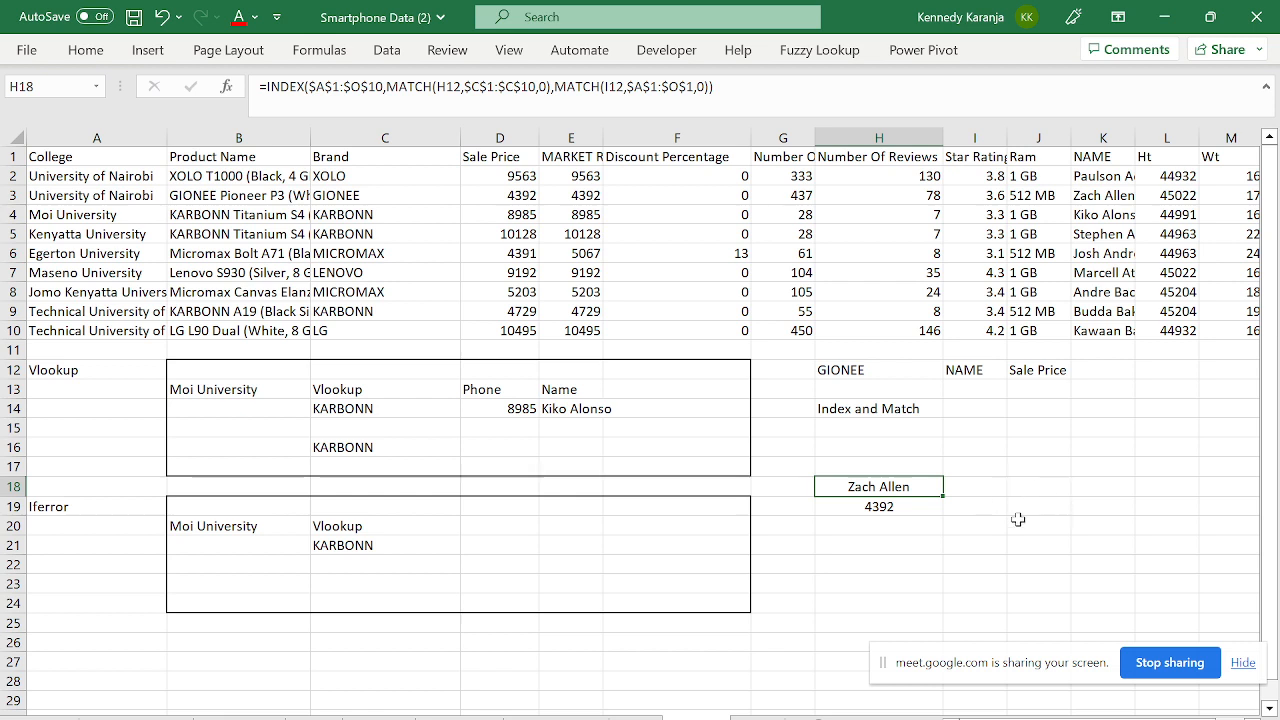
left_click(760, 717)
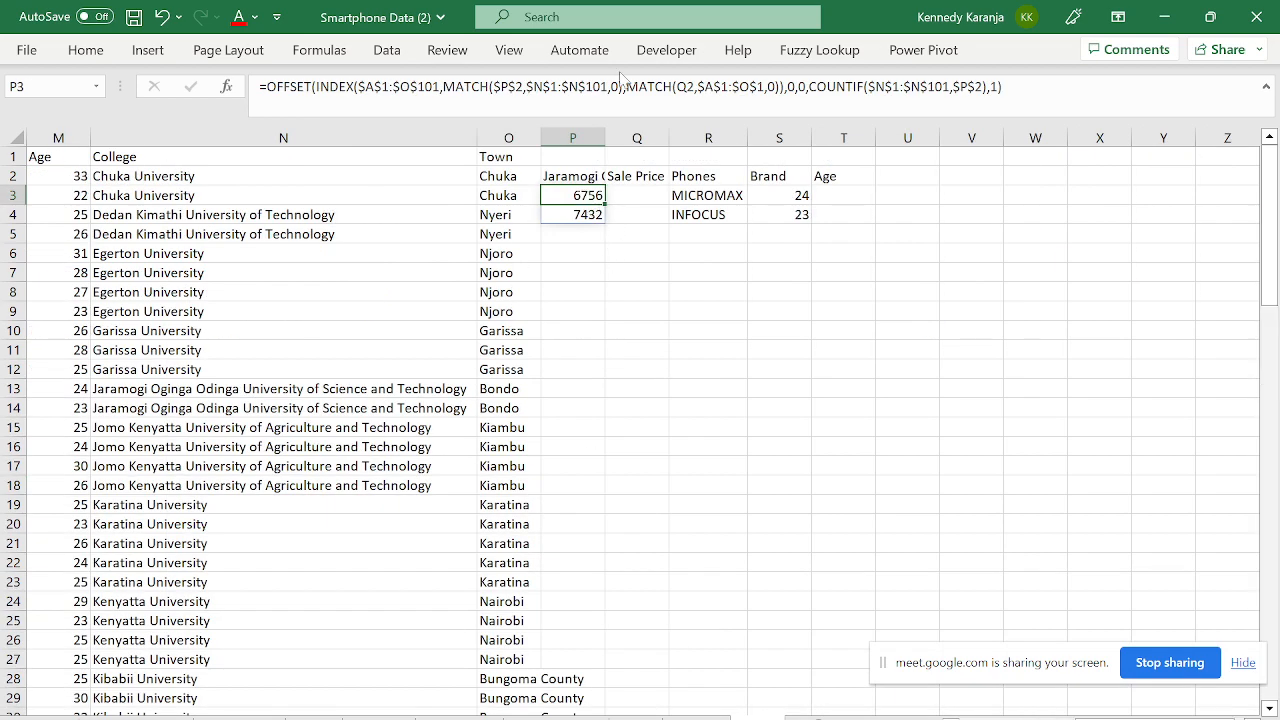
- Inspect the P3 OFFSET formula without changes and return to the Vlookup and Index and Match sheet
left_click(1030, 108)
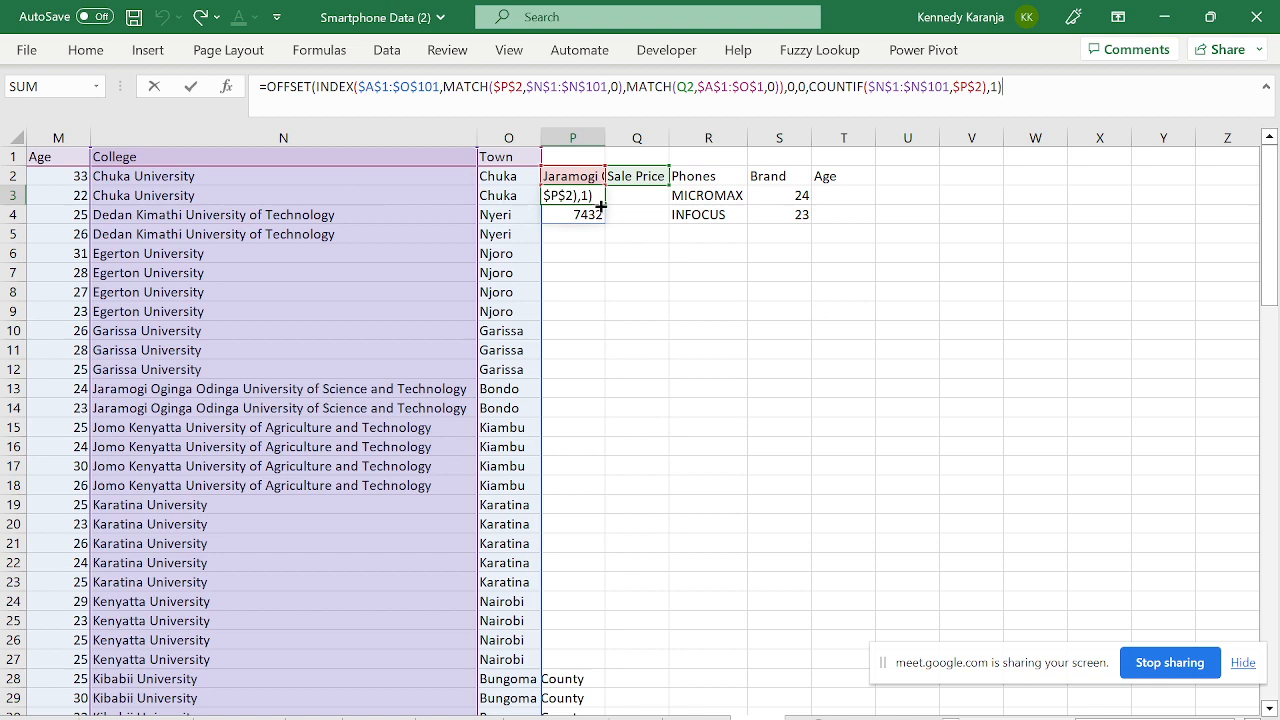
key("Escape")
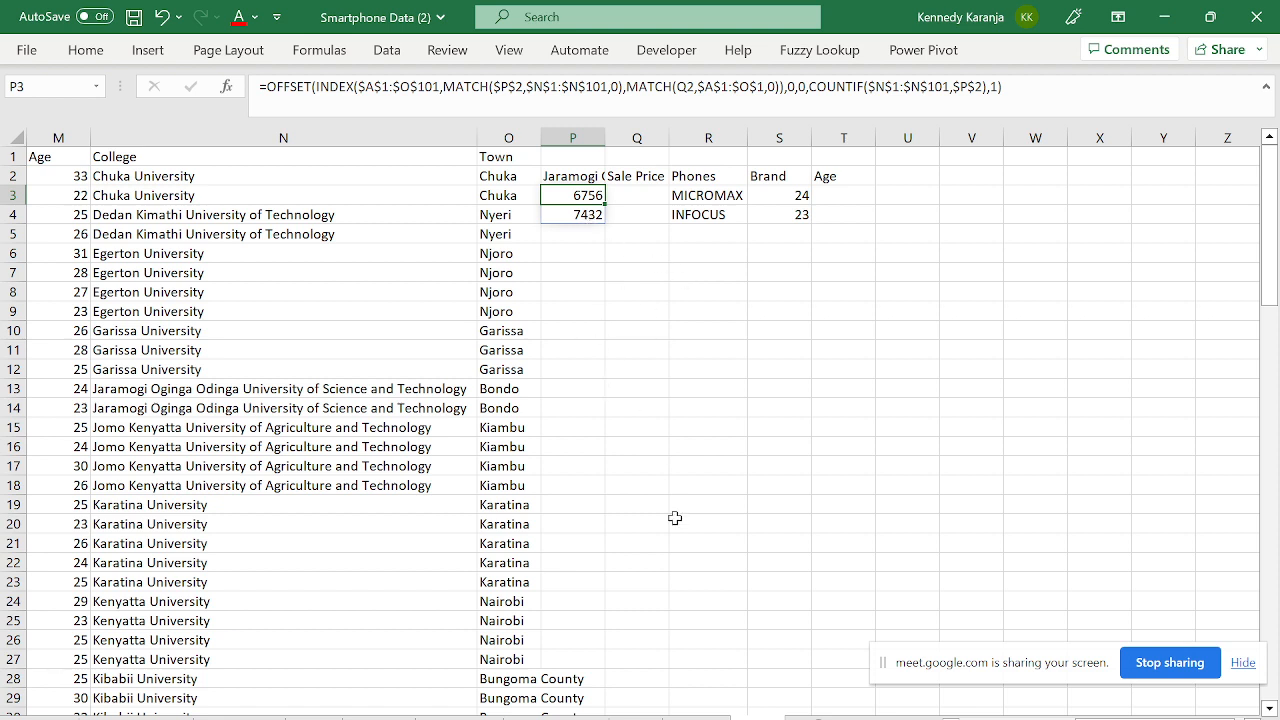
left_click(694, 717)
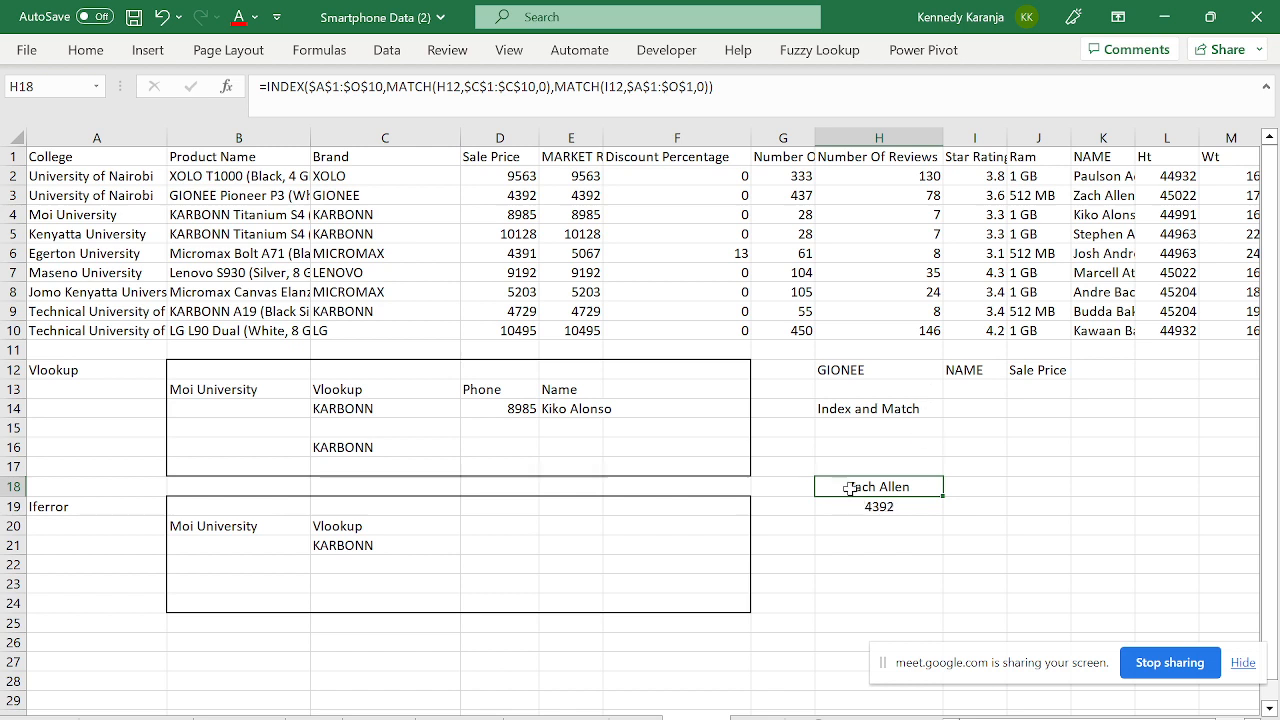
- Go to the College/Town sheet and add a new blank worksheet after it
left_click(855, 409)
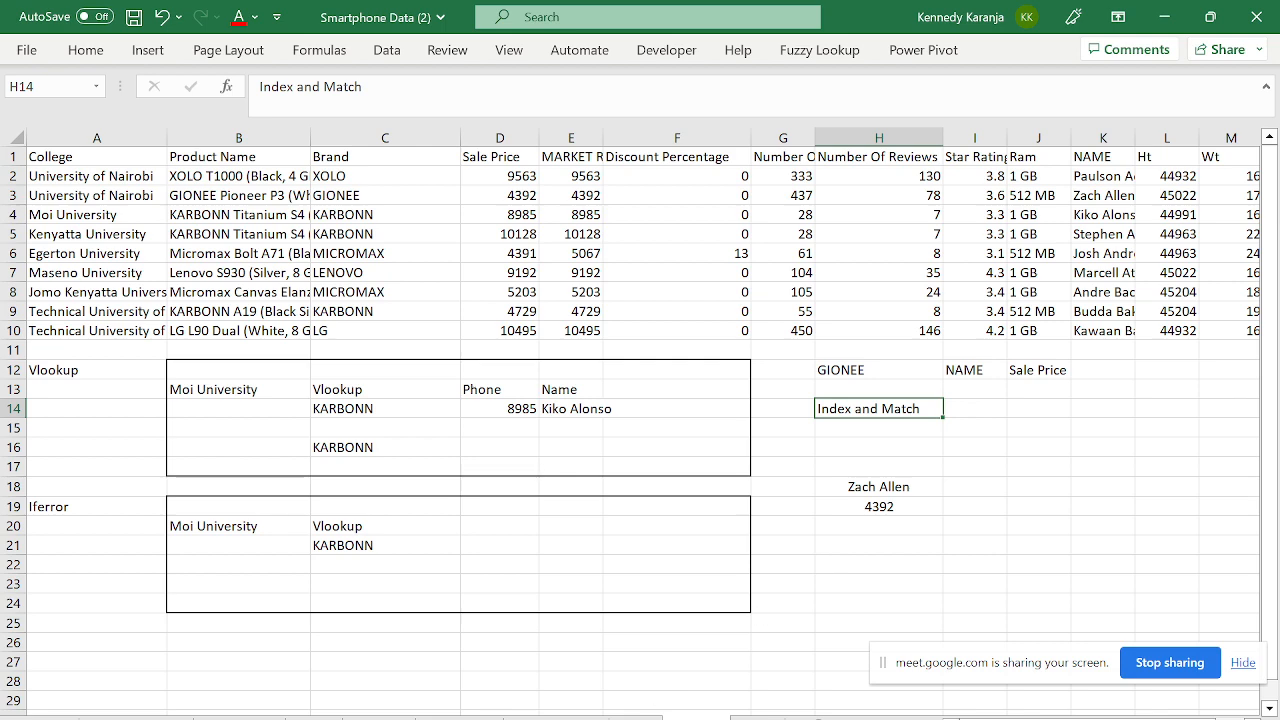
left_click(636, 717)
left_click(755, 717)
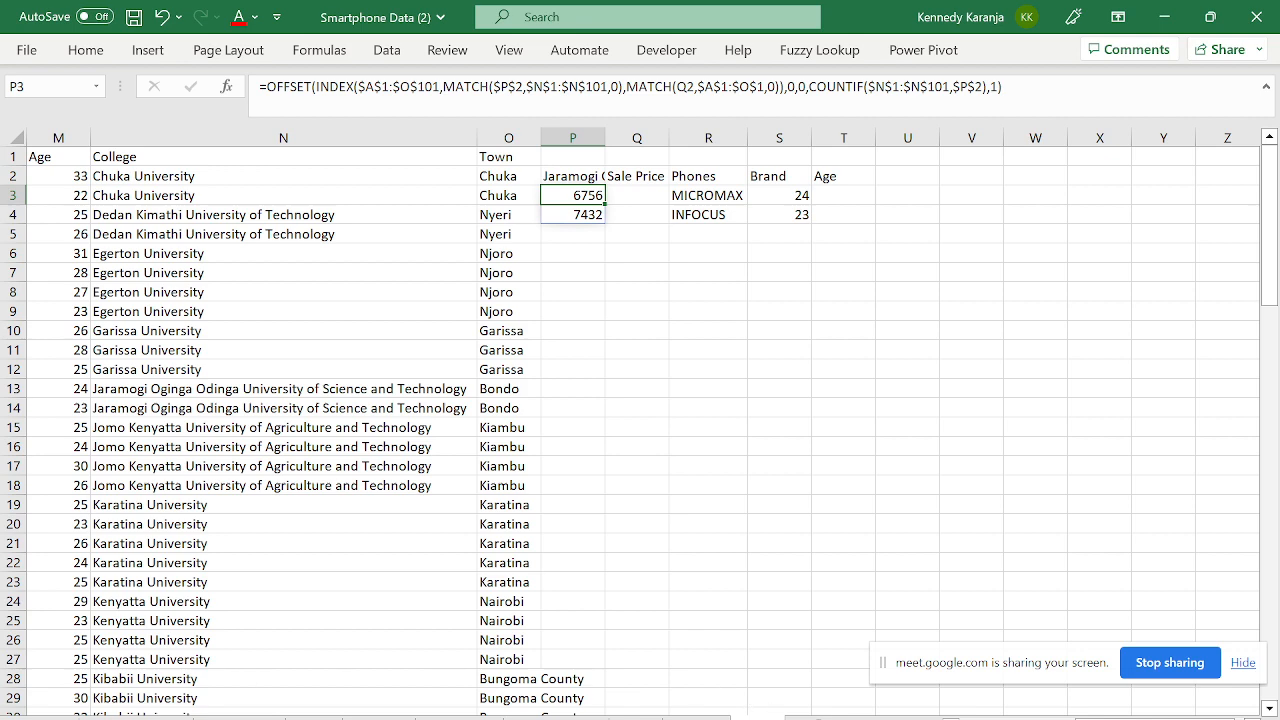
left_click(818, 718)
- Rename the new worksheet to 'MeaDa'
double_click(816, 718)
key("BackSpace")
key("Caps_Lock")
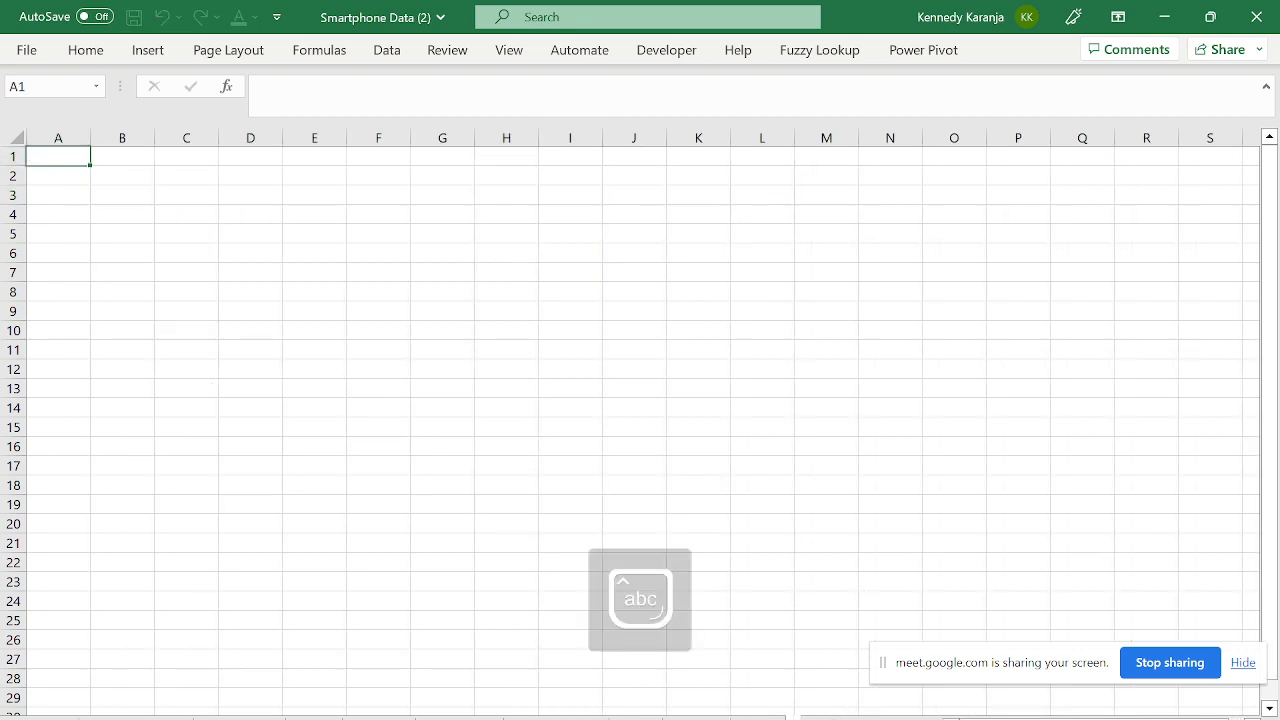
key("Caps_Lock")
key("Caps_Lock")
key("Caps_Lock")
type("M")
key("Caps_Lock")
type("ea")
key("Caps_Lock")
type("D")
key("Caps_Lock")
type("a")
key("Return")
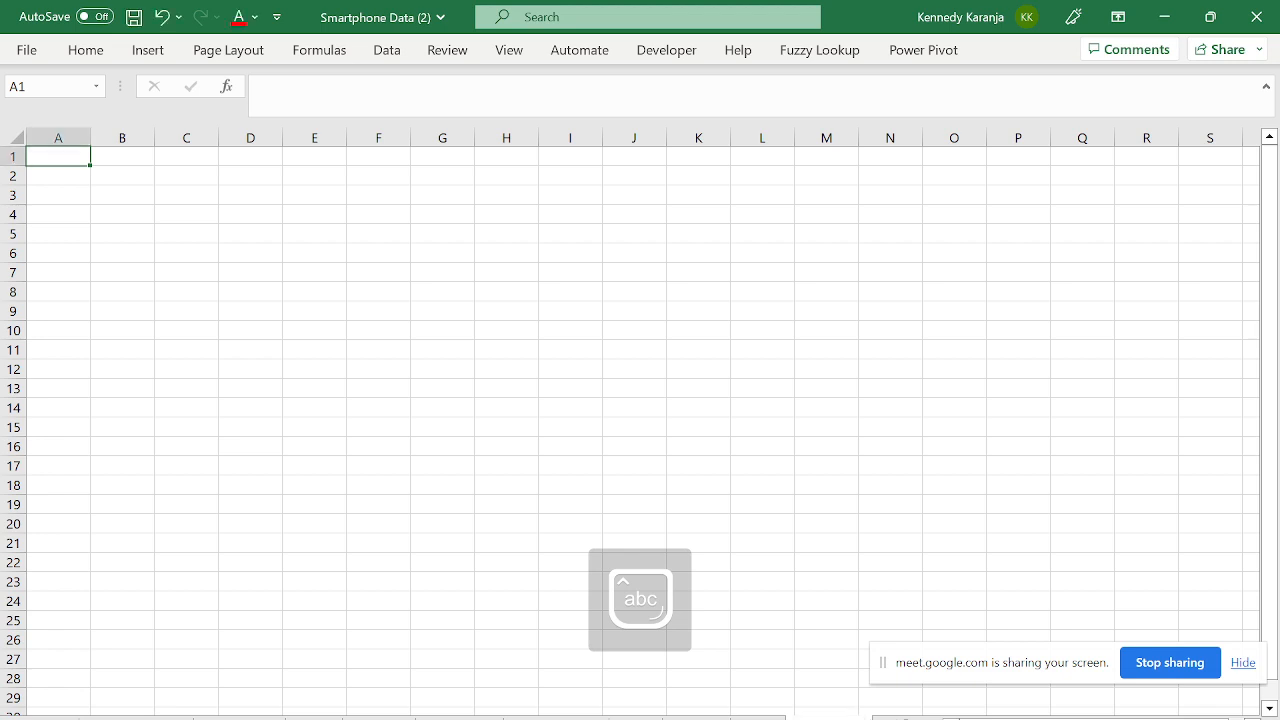
- Return to the Vlookup and Index and Match sheet after checking the new blank sheet
left_click(758, 718)
left_click(697, 718)
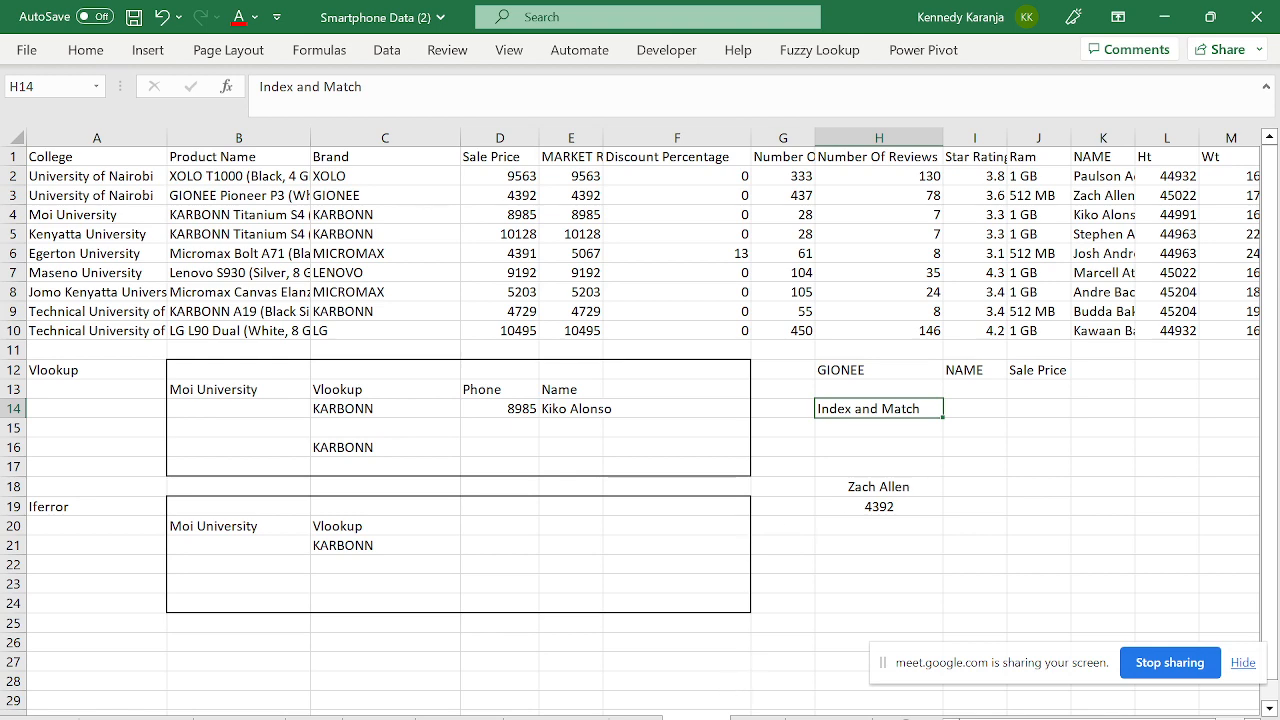
left_click(822, 718)
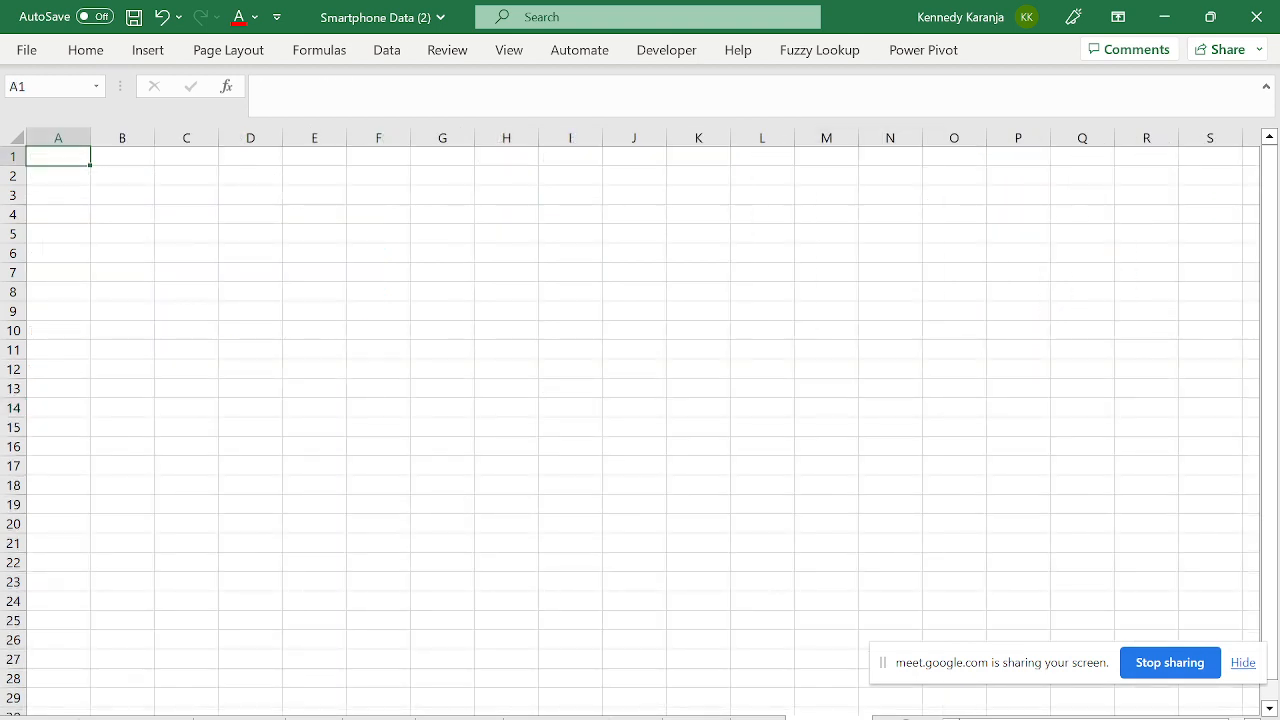
left_click(696, 718)
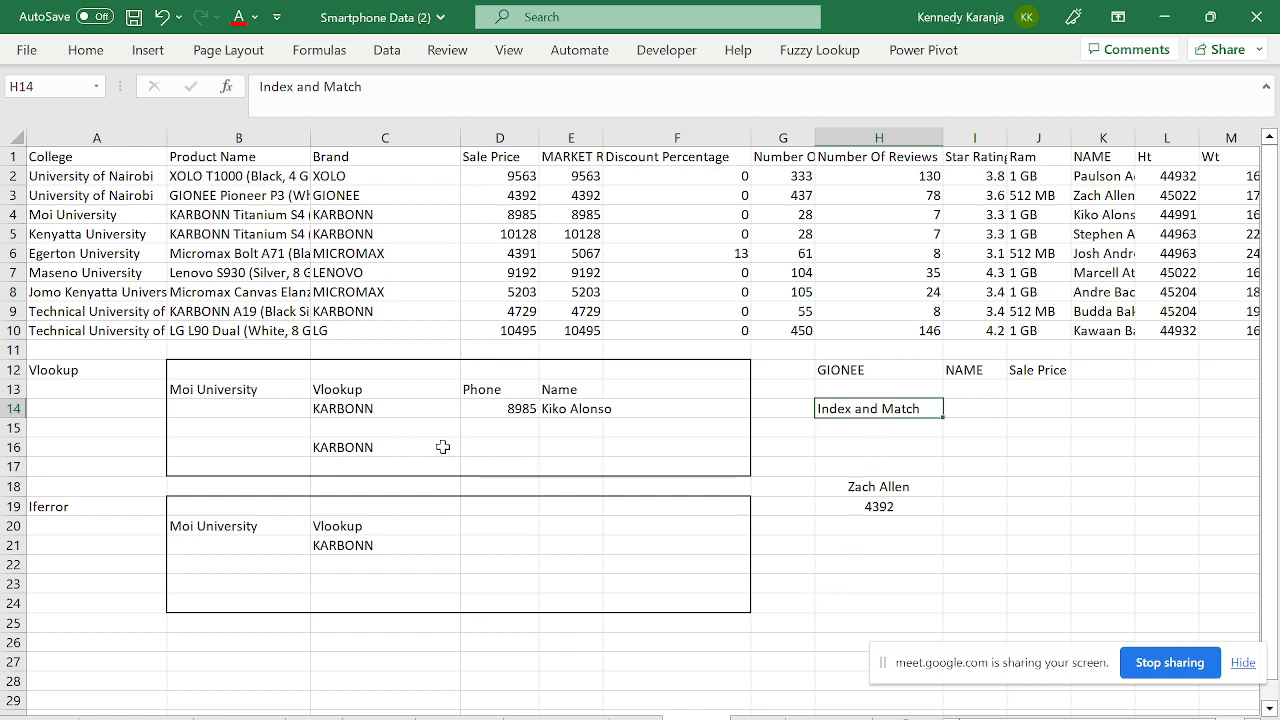
- Inspect the existing VLOOKUP formulas in C14, D14 and E14 and the College entries
left_click(386, 417)
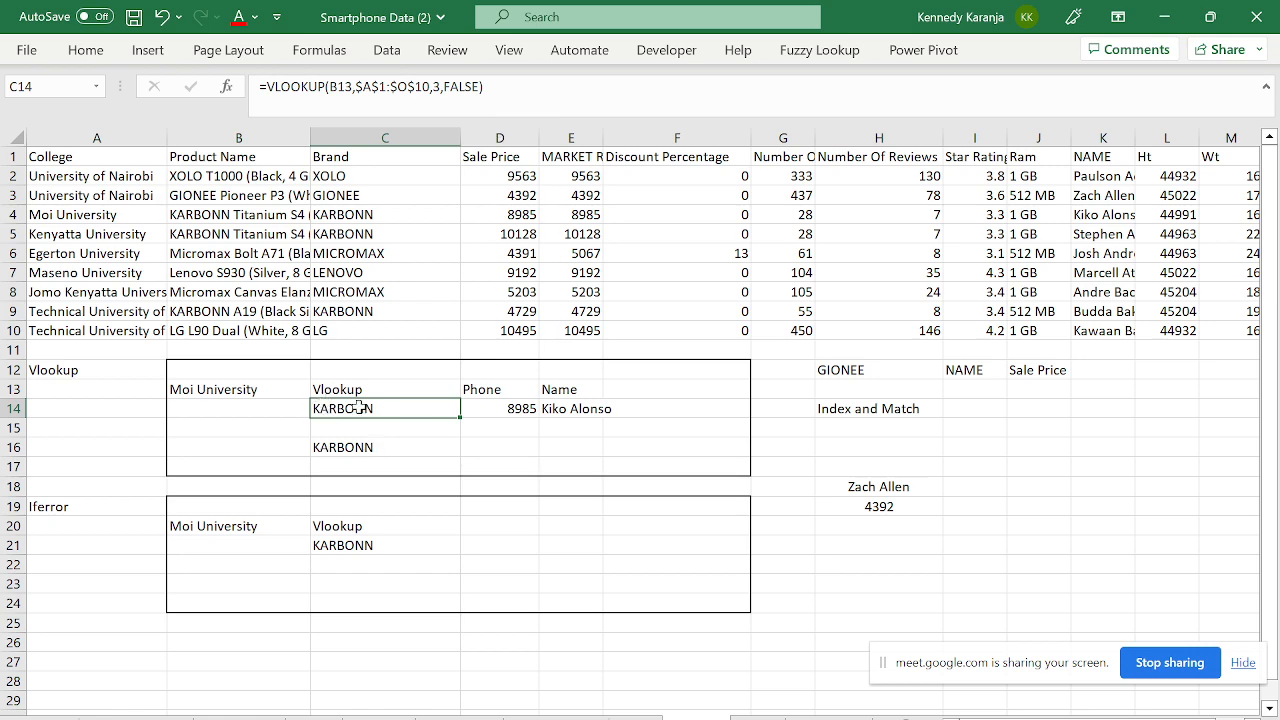
key("F2")
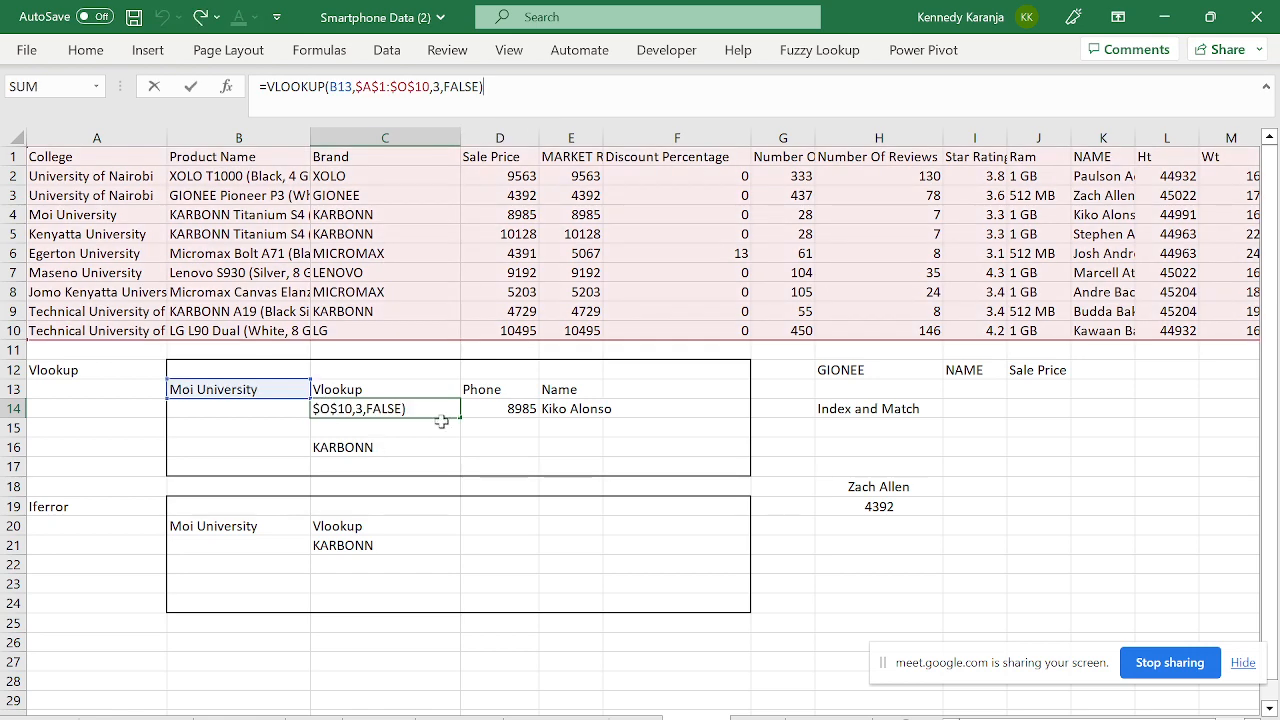
key("Return")
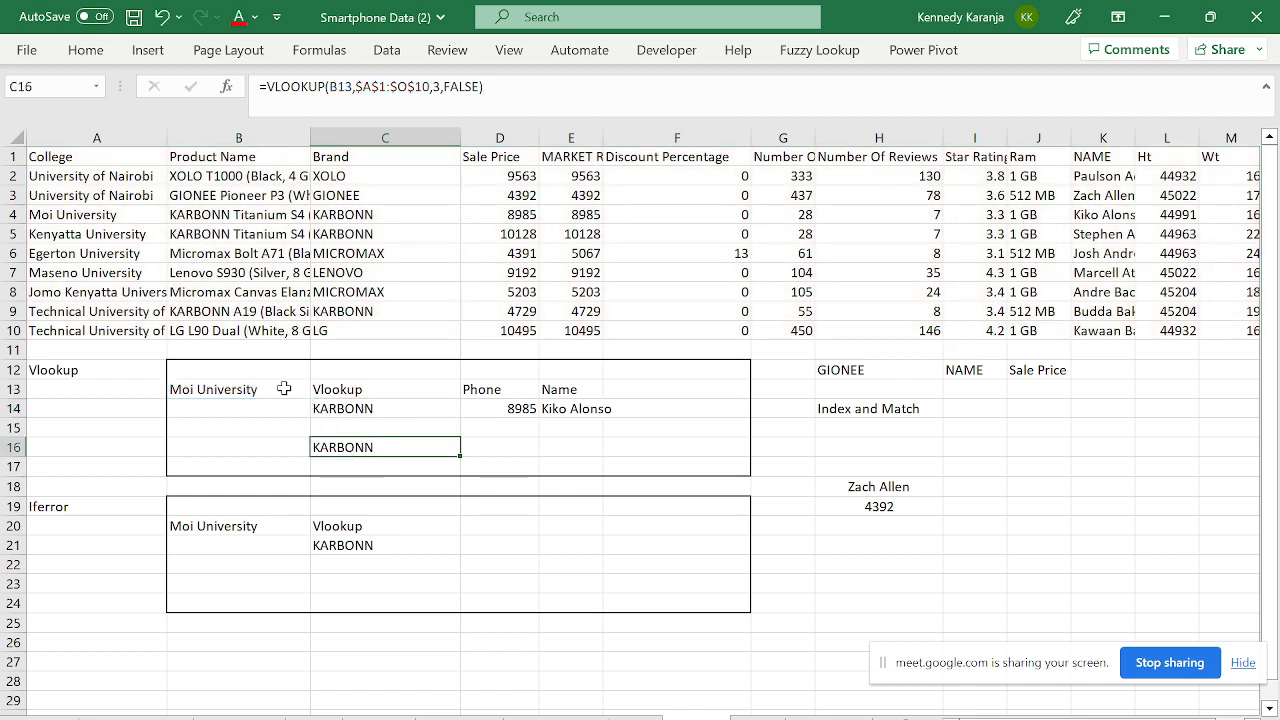
left_click(284, 389)
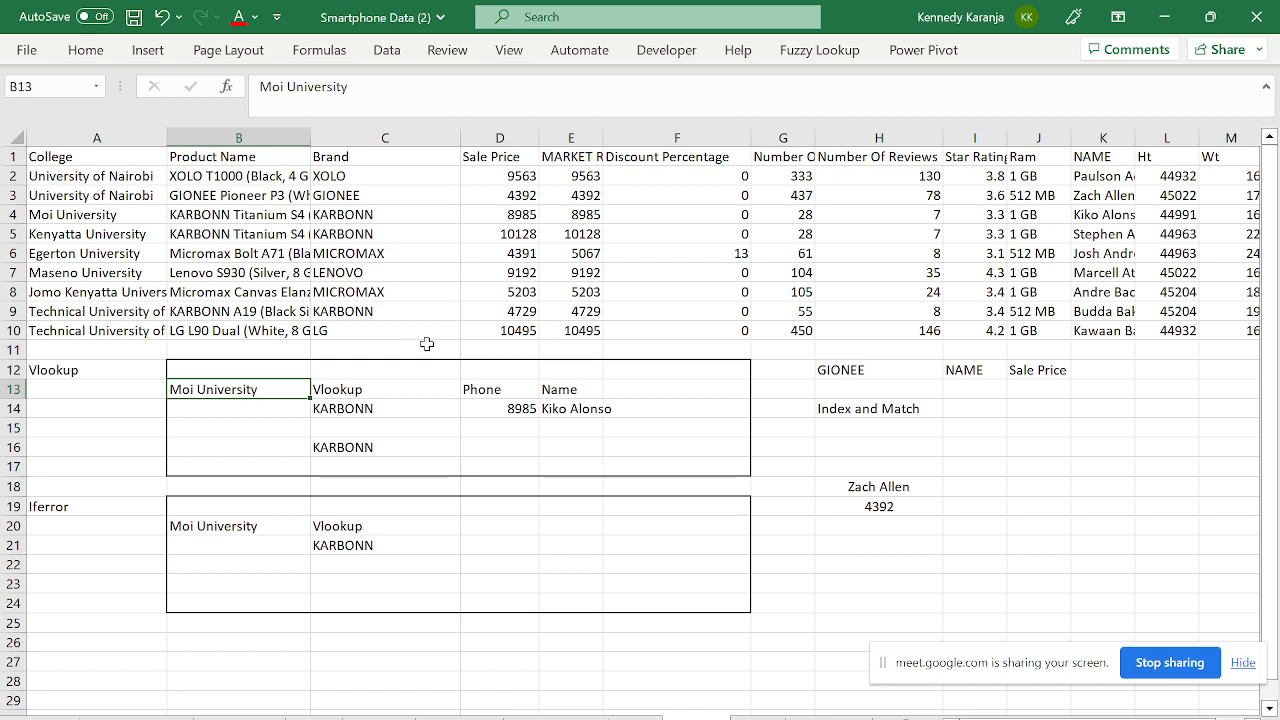
left_click(375, 422)
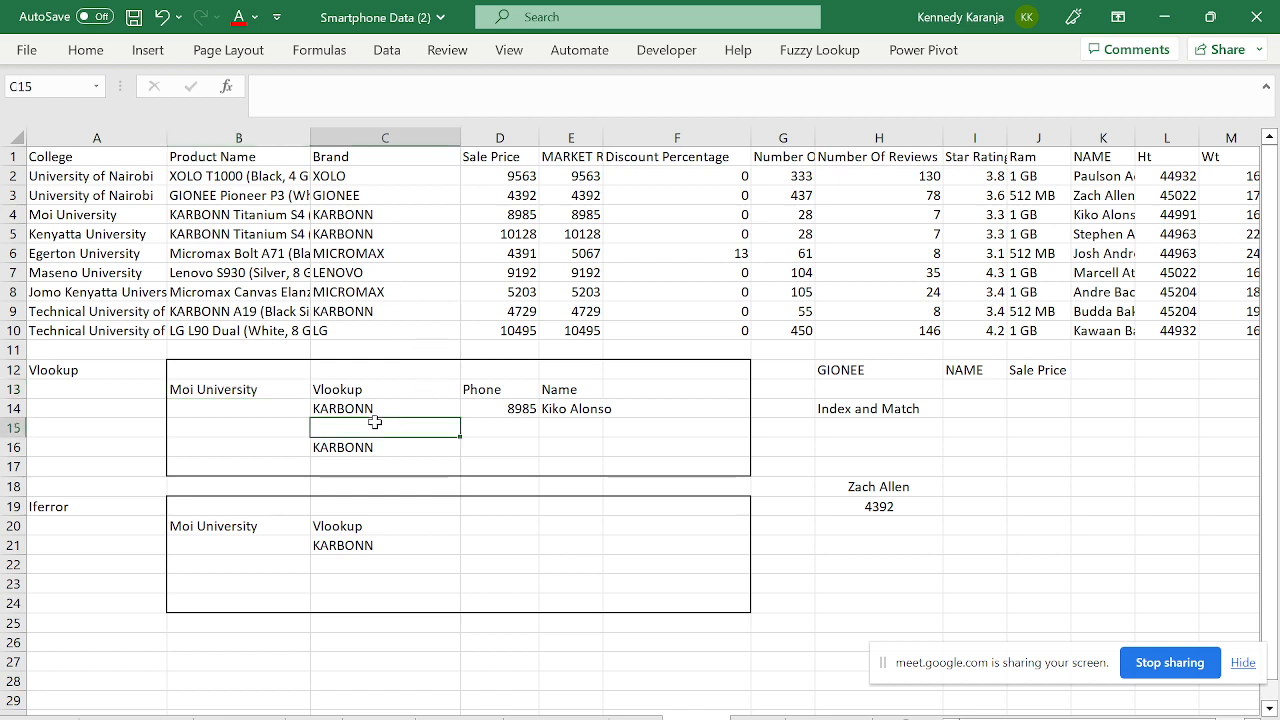
left_click(491, 414)
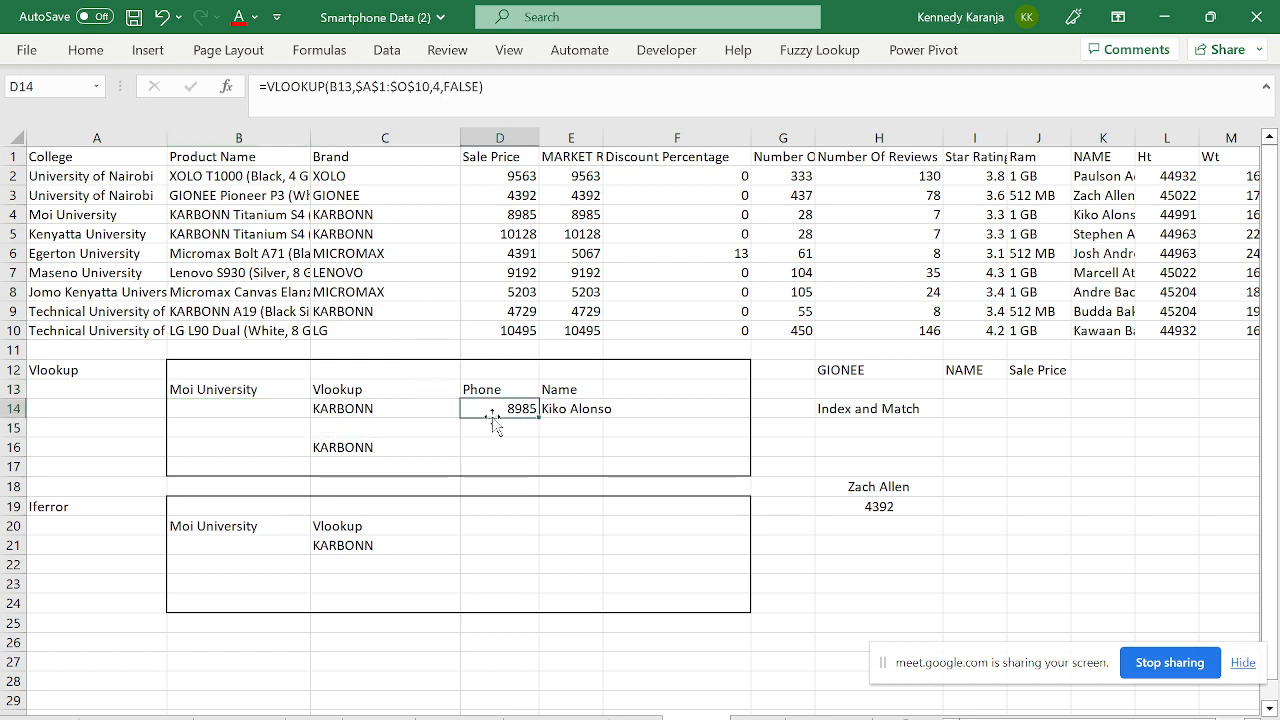
left_click(554, 410)
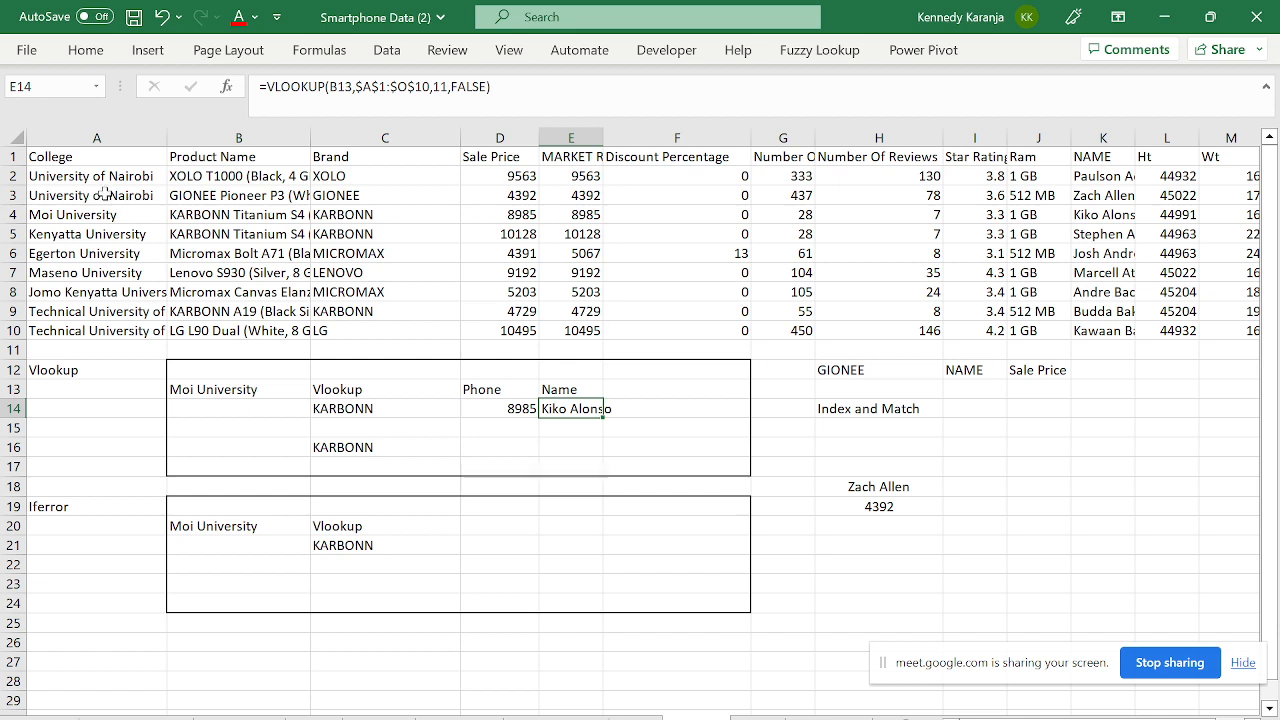
left_click_drag(88, 176, 118, 328)
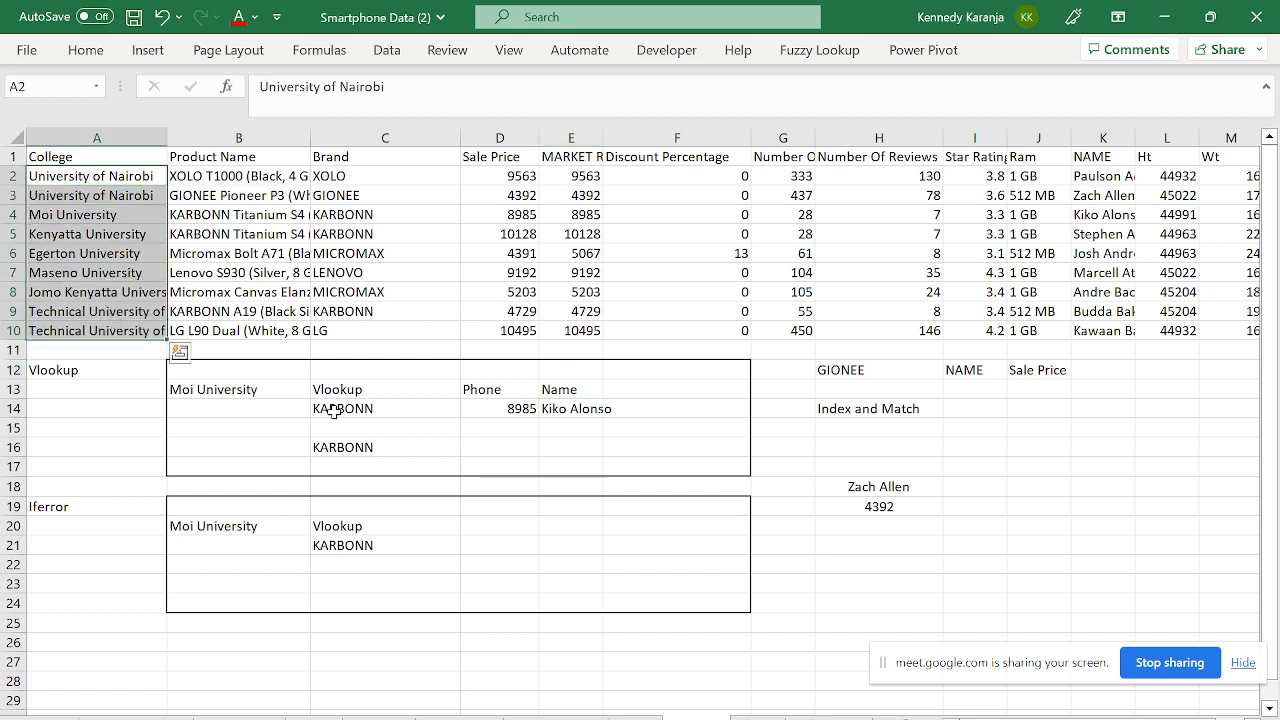
- Clear the lookup results in C14:E14 and the KARBONN result in C16
left_click_drag(334, 410, 565, 407)
key("Delete")
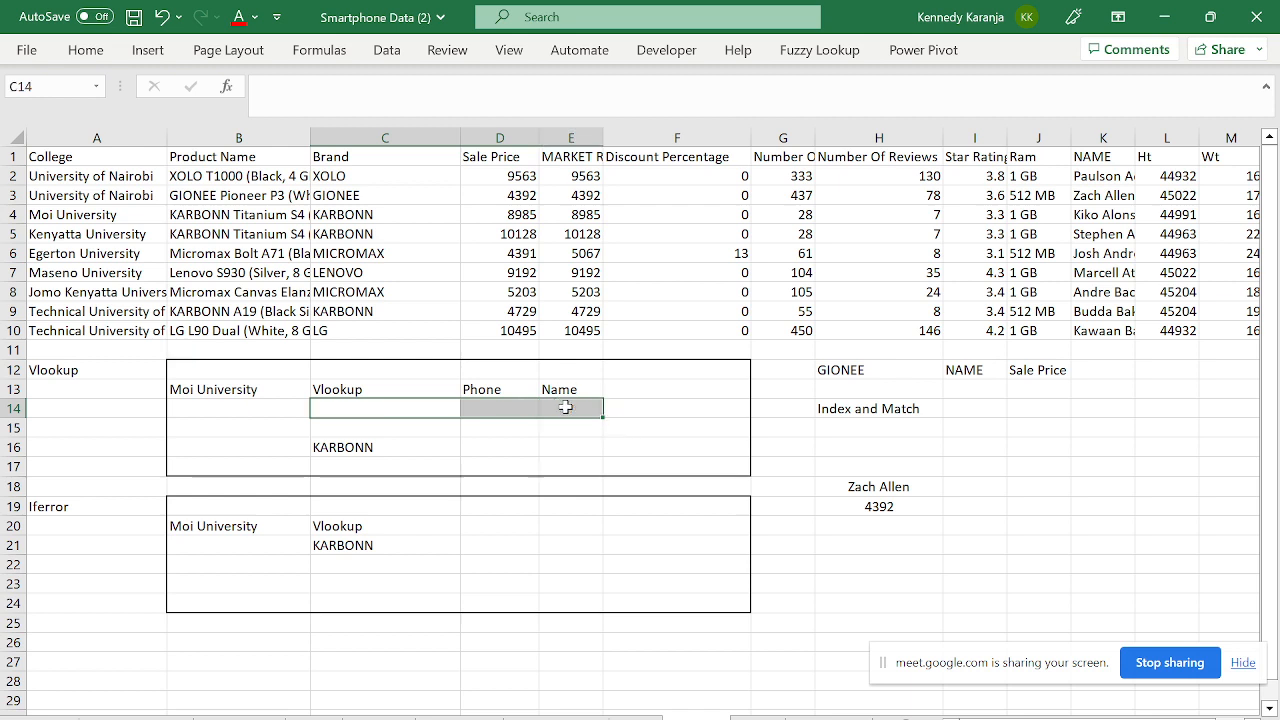
key("Down")
key("Down")
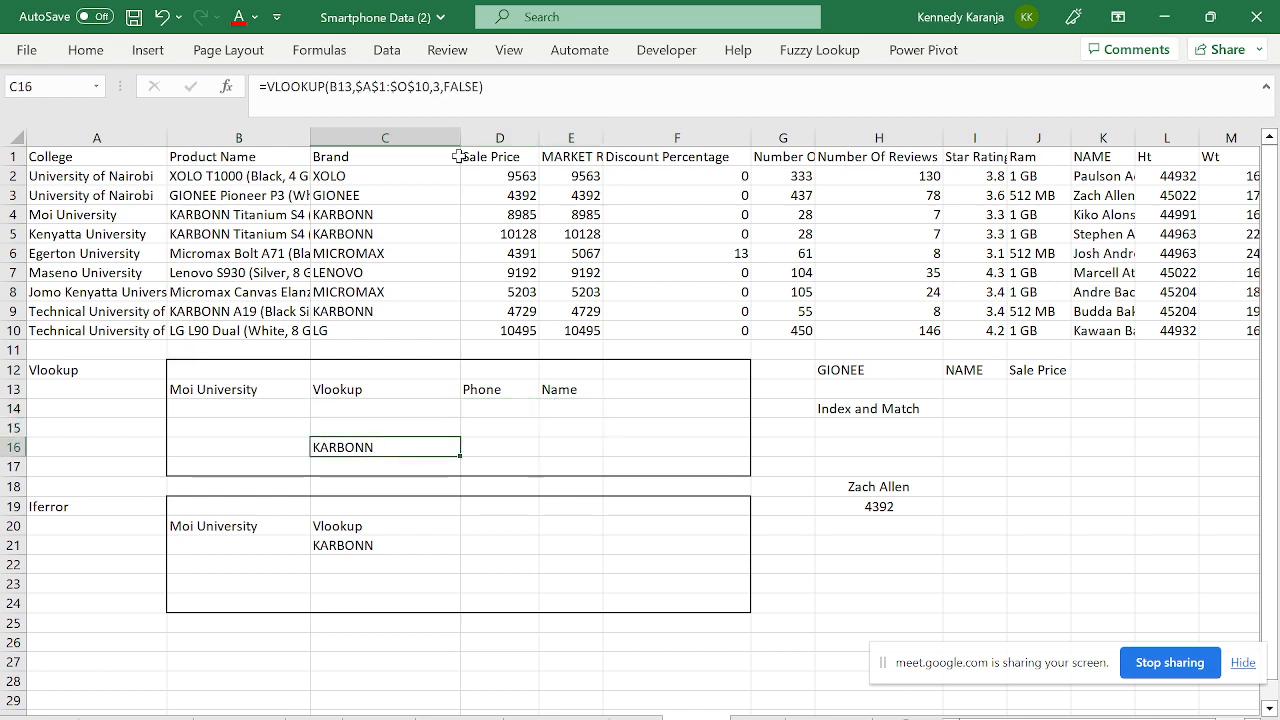
key("Delete")
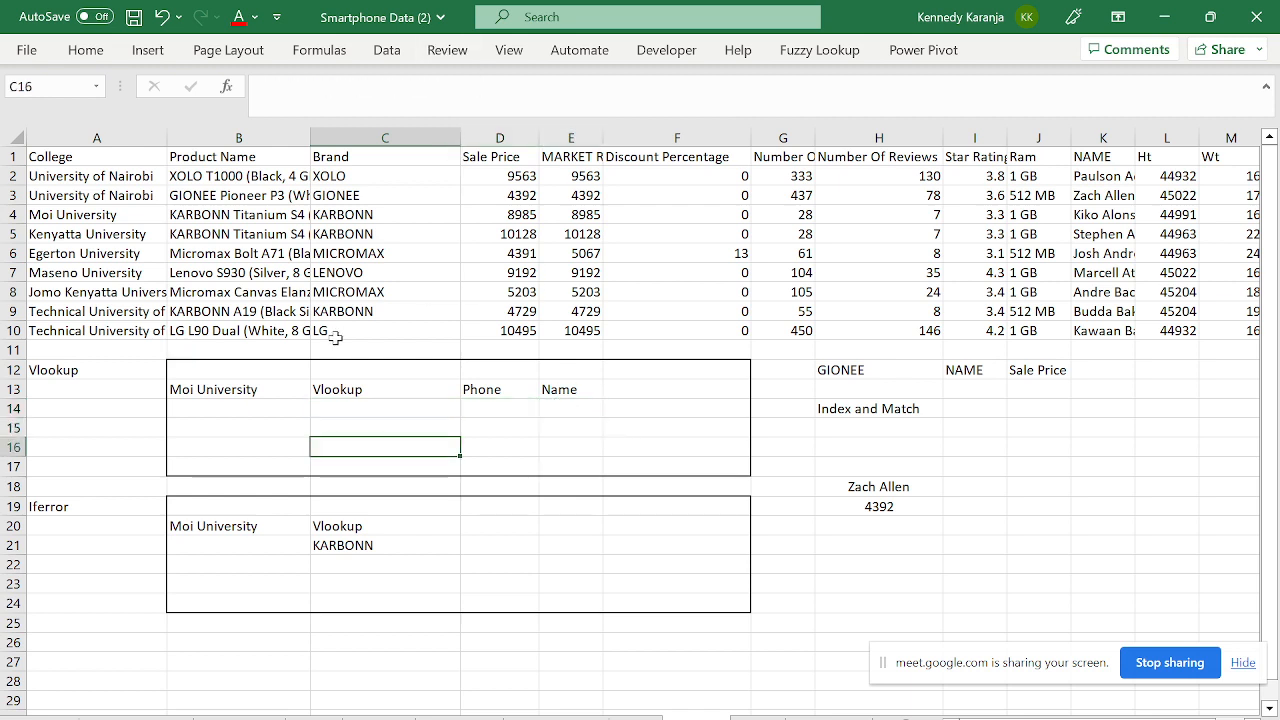
left_click(275, 390)
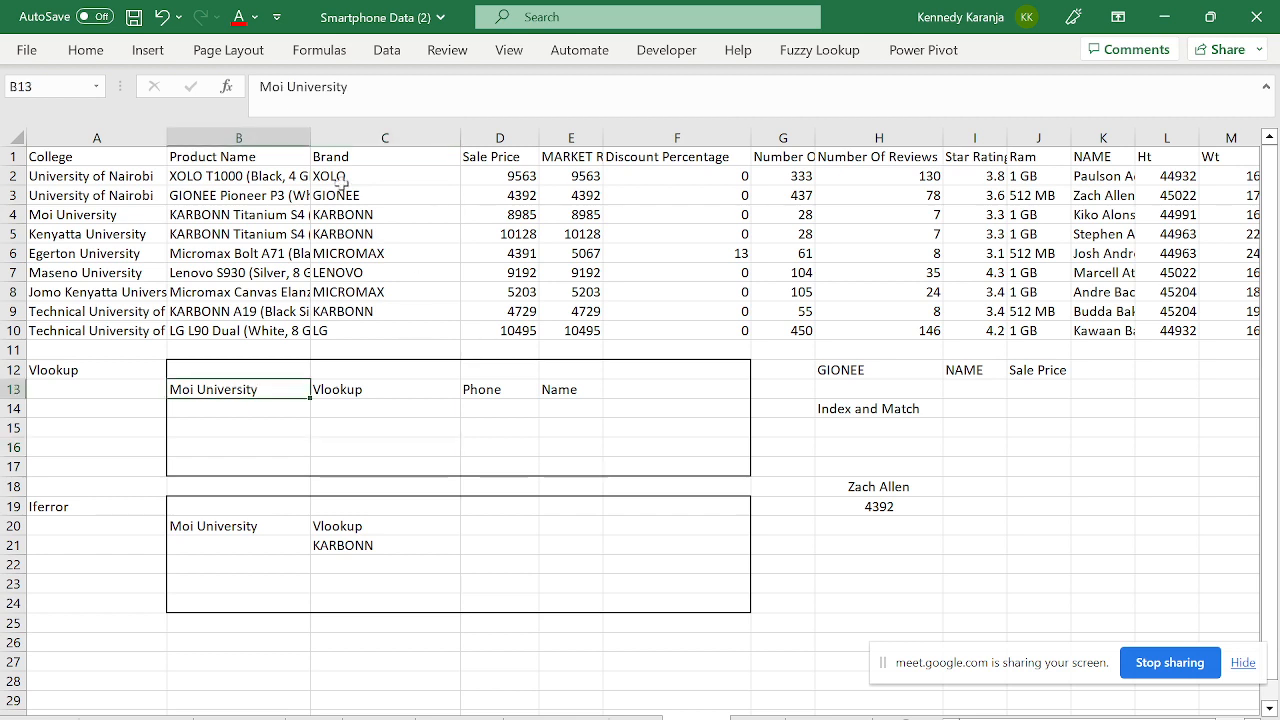
left_click(316, 414)
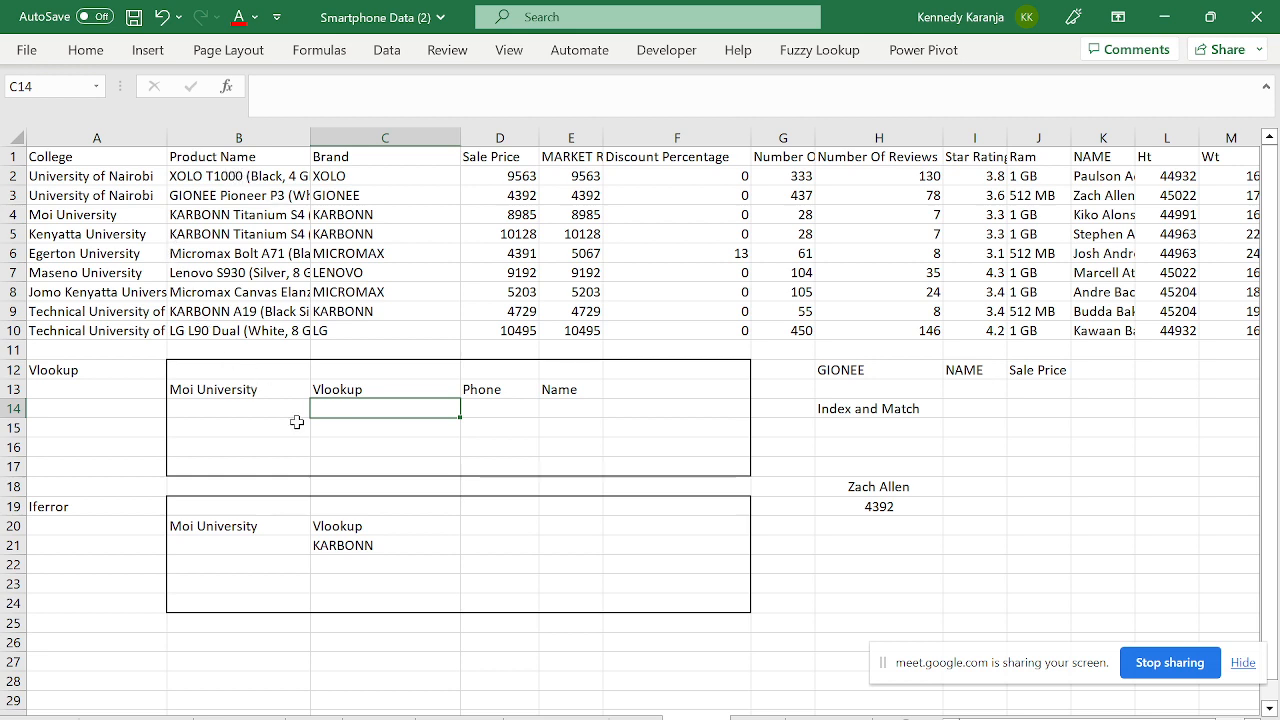
- Change the D13 header from Phone to Market Price
left_click(492, 386)
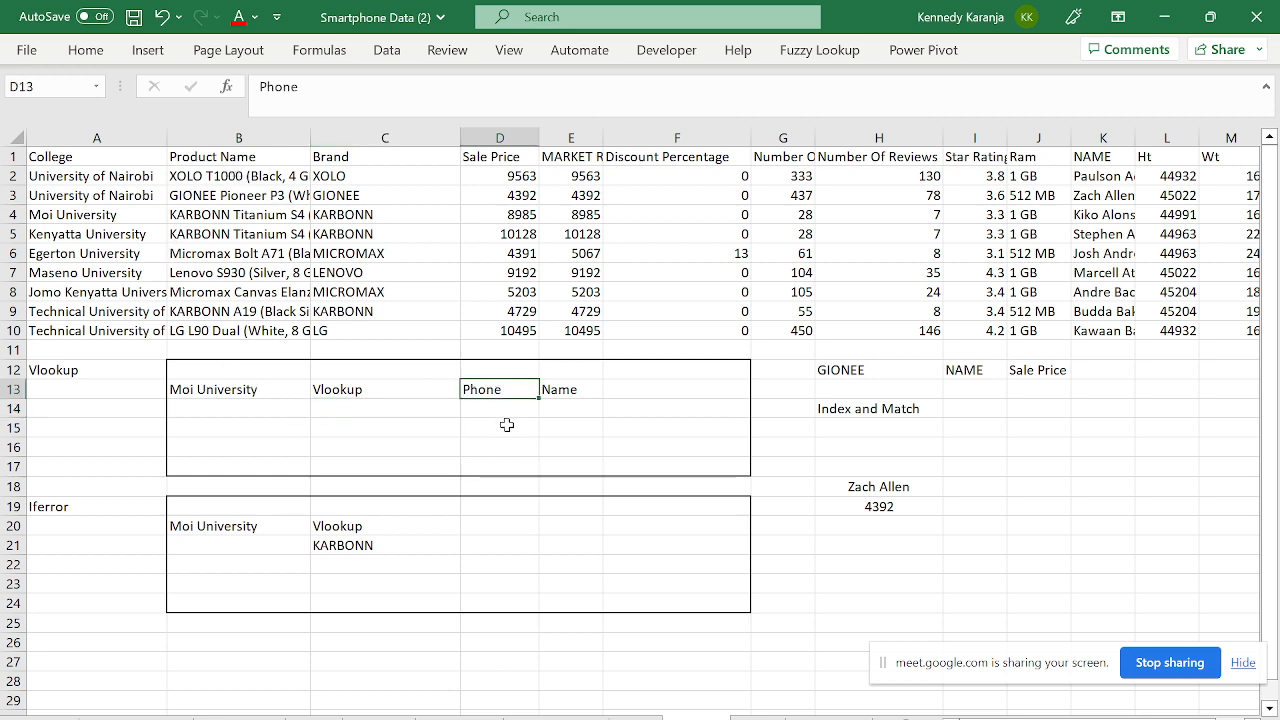
left_click(508, 411)
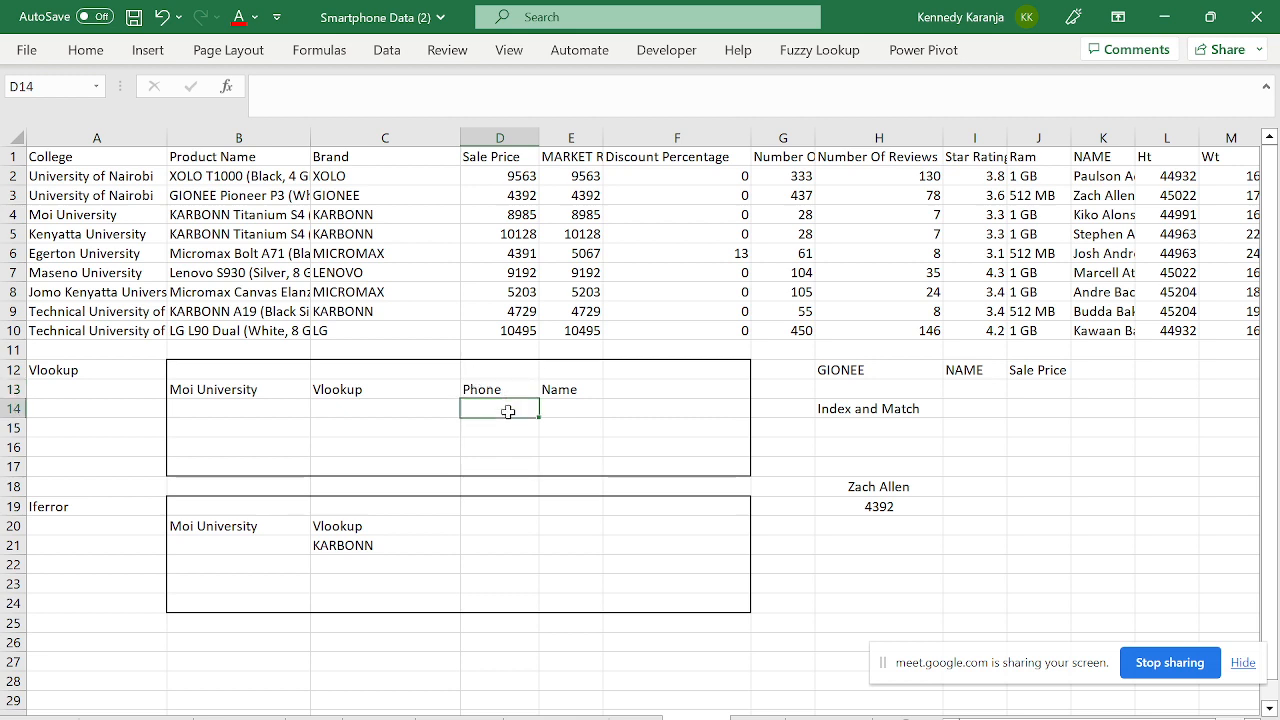
left_click(505, 389)
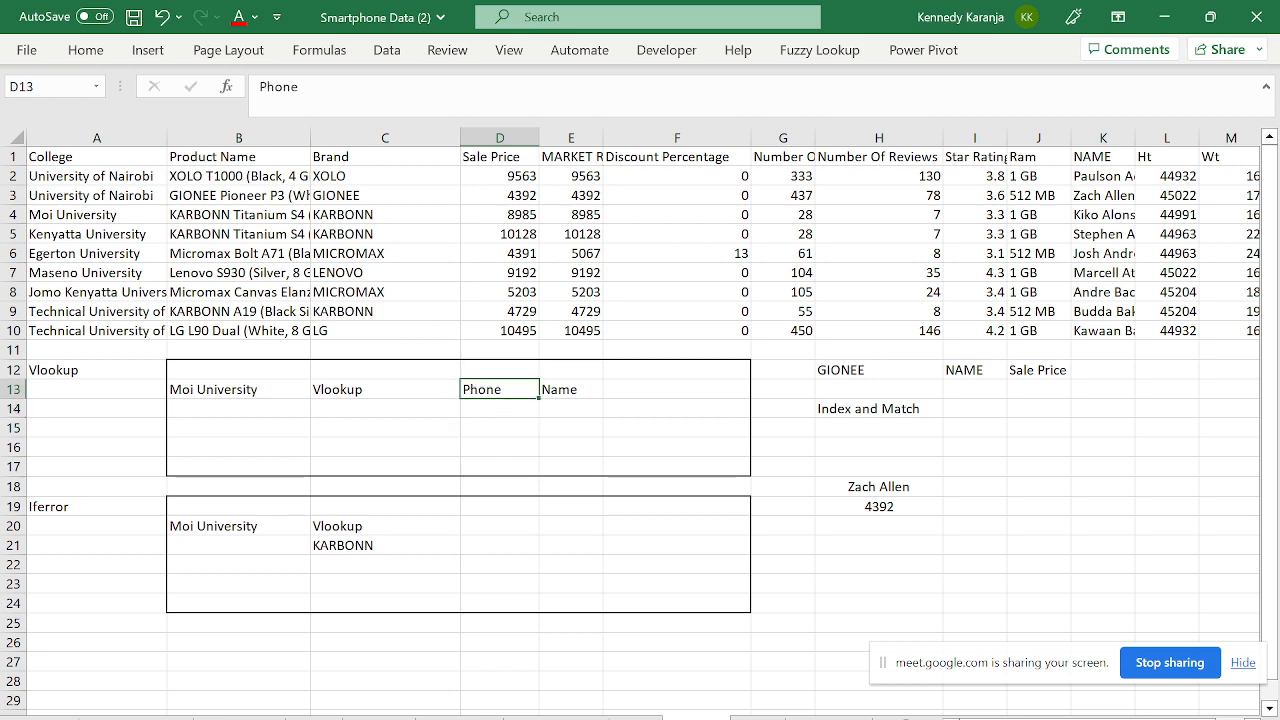
left_click(261, 87)
type("Mar")
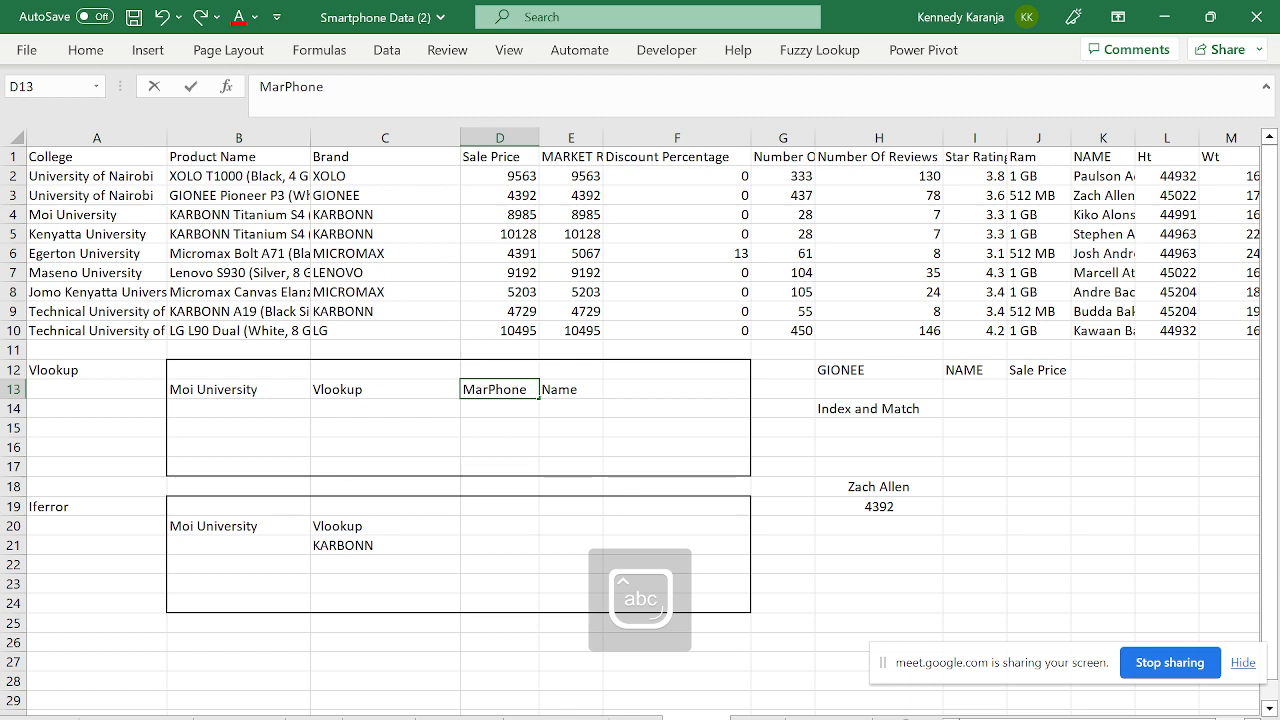
type("k")
type("et P")
type("rice")
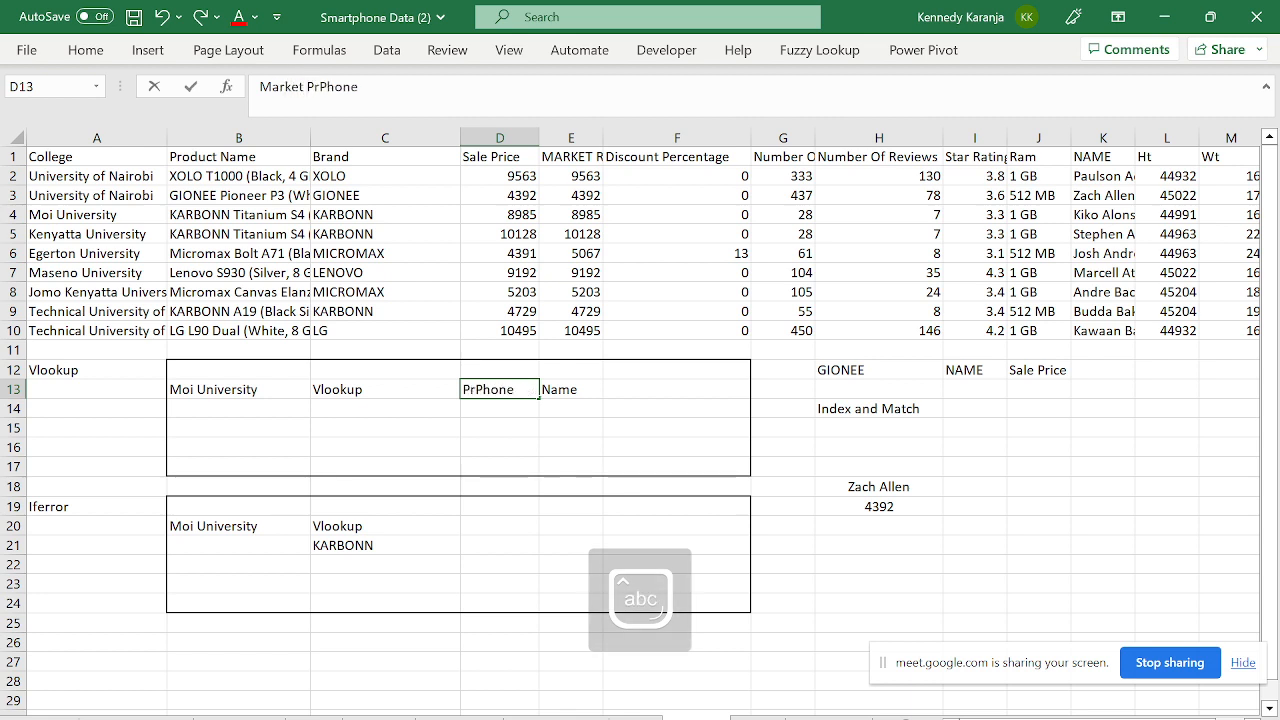
key("Delete")
key("Delete")
key("Delete")
key("Delete")
key("Delete")
key("Return")
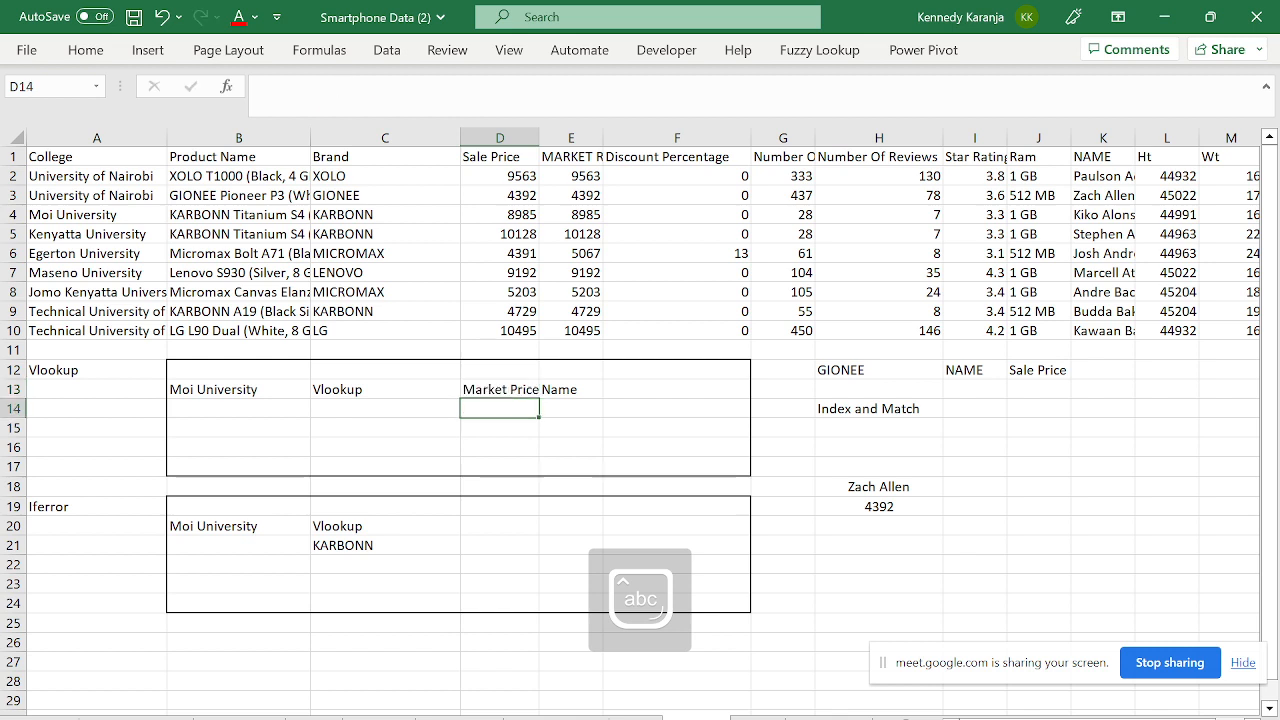
- Widen column D to fit the Market Price header
left_click(583, 389)
left_click_drag(543, 142, 555, 142)
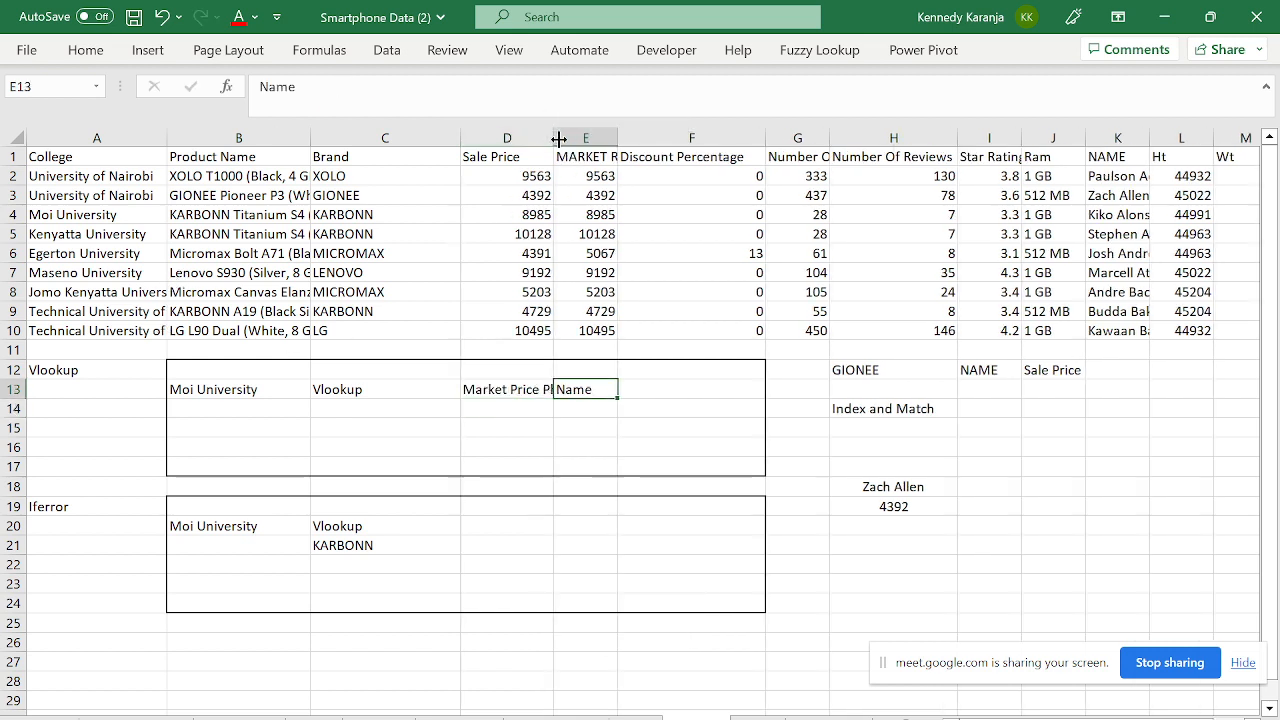
left_click(329, 410)
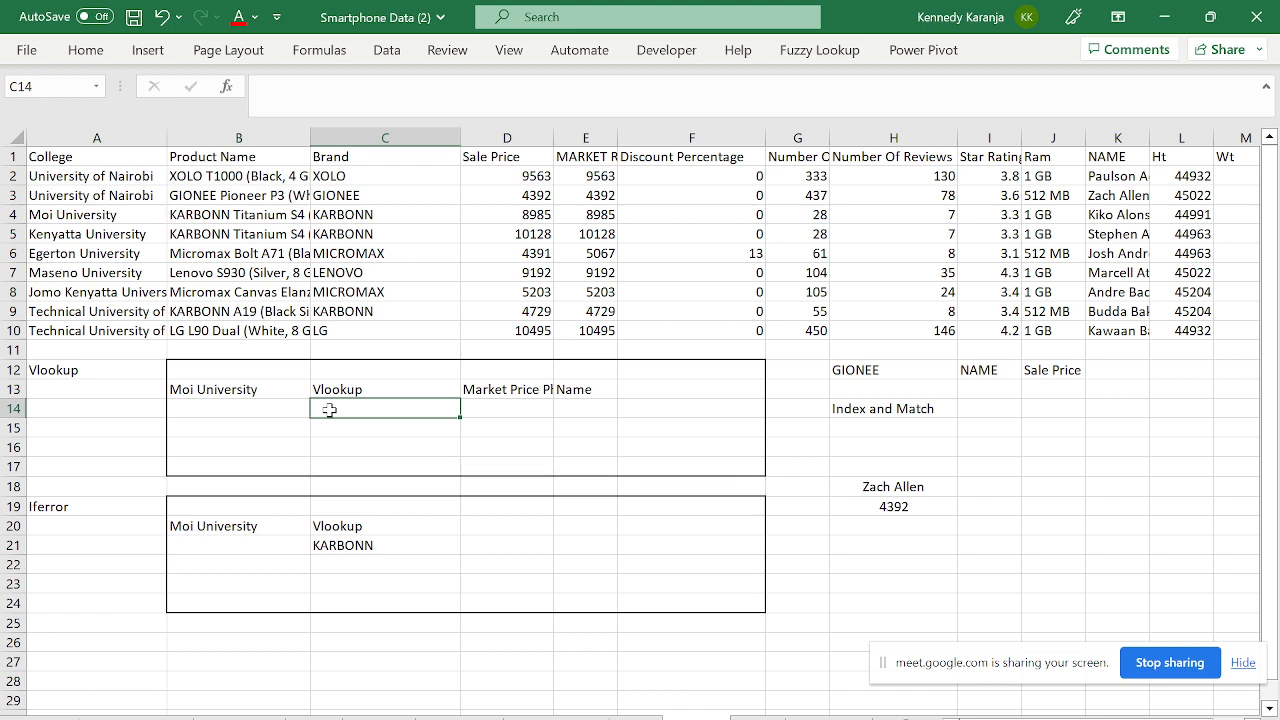
- Begin a VLOOKUP in C14 using $B13 (Moi University) as the lookup value
type("=vloo")
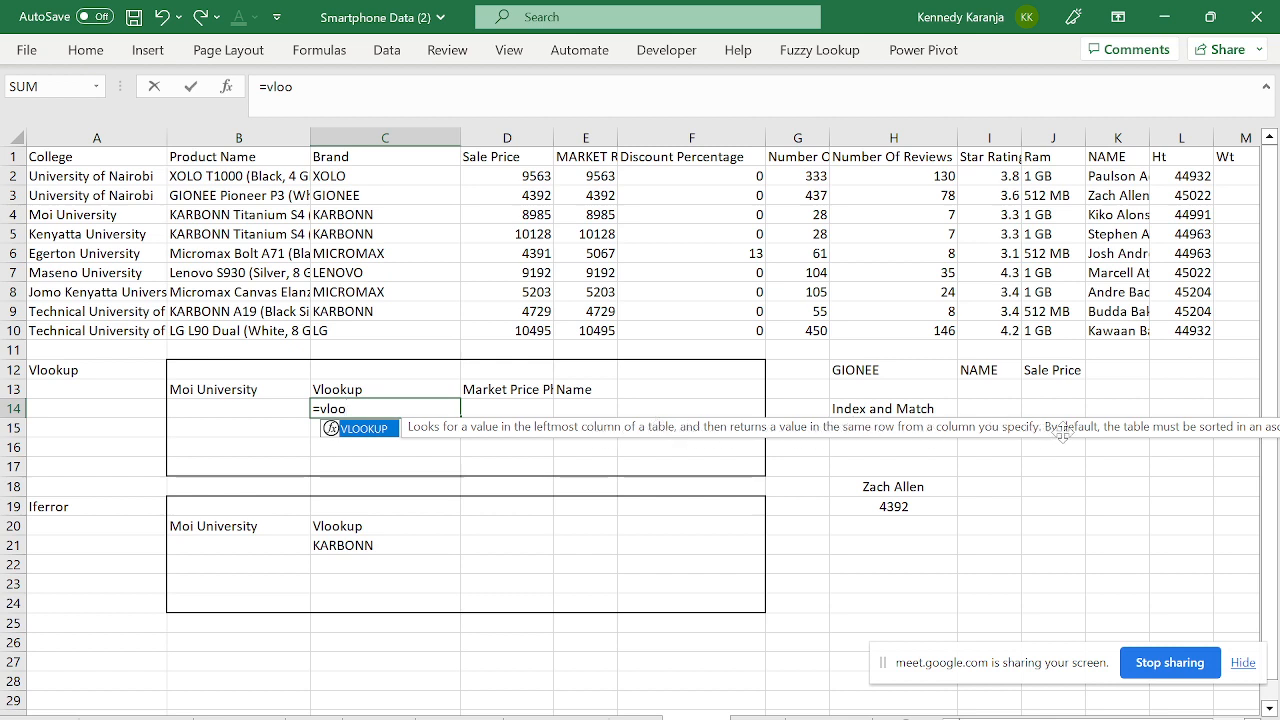
key("Tab")
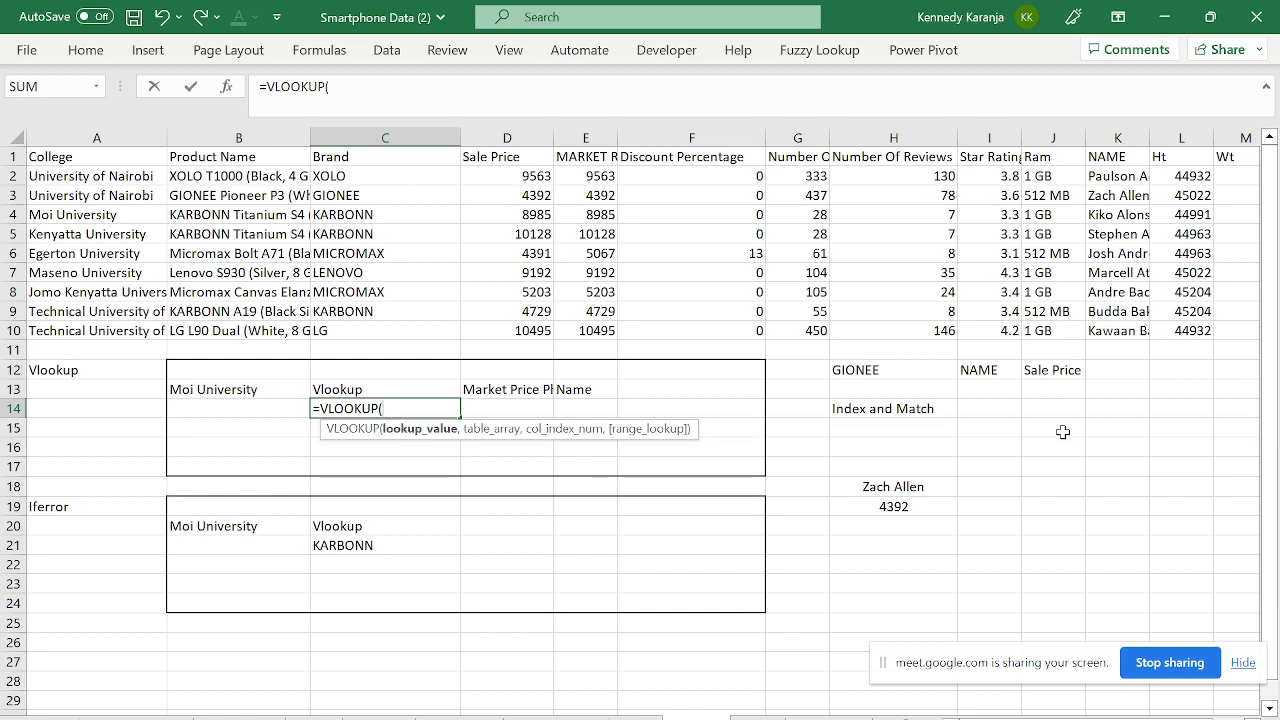
left_click(91, 192)
key("Up")
key("Up")
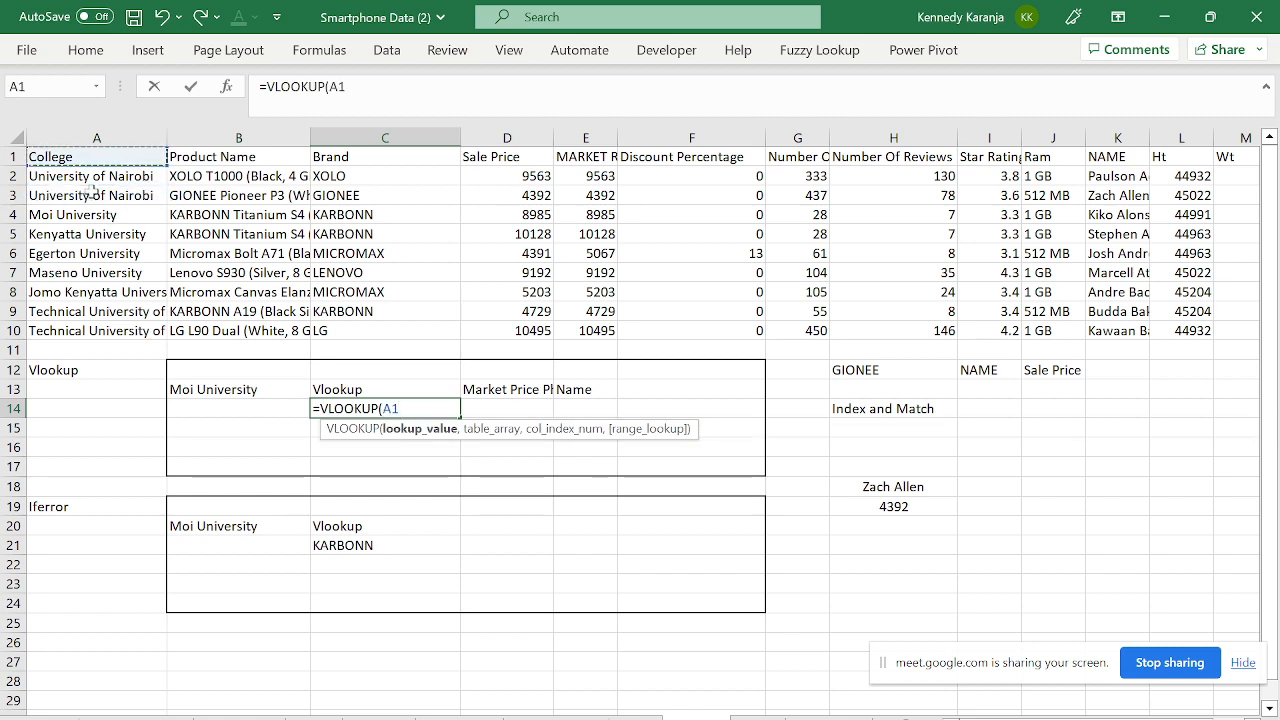
key("shift+Down")
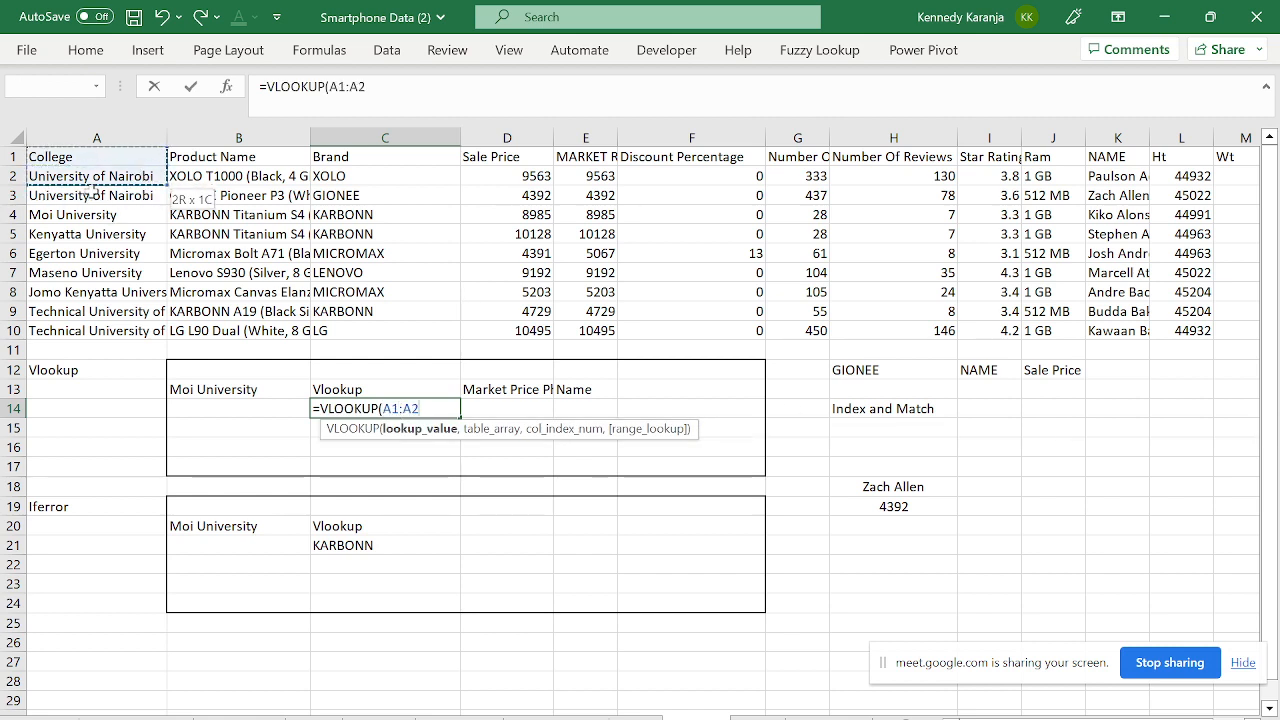
left_click(220, 390)
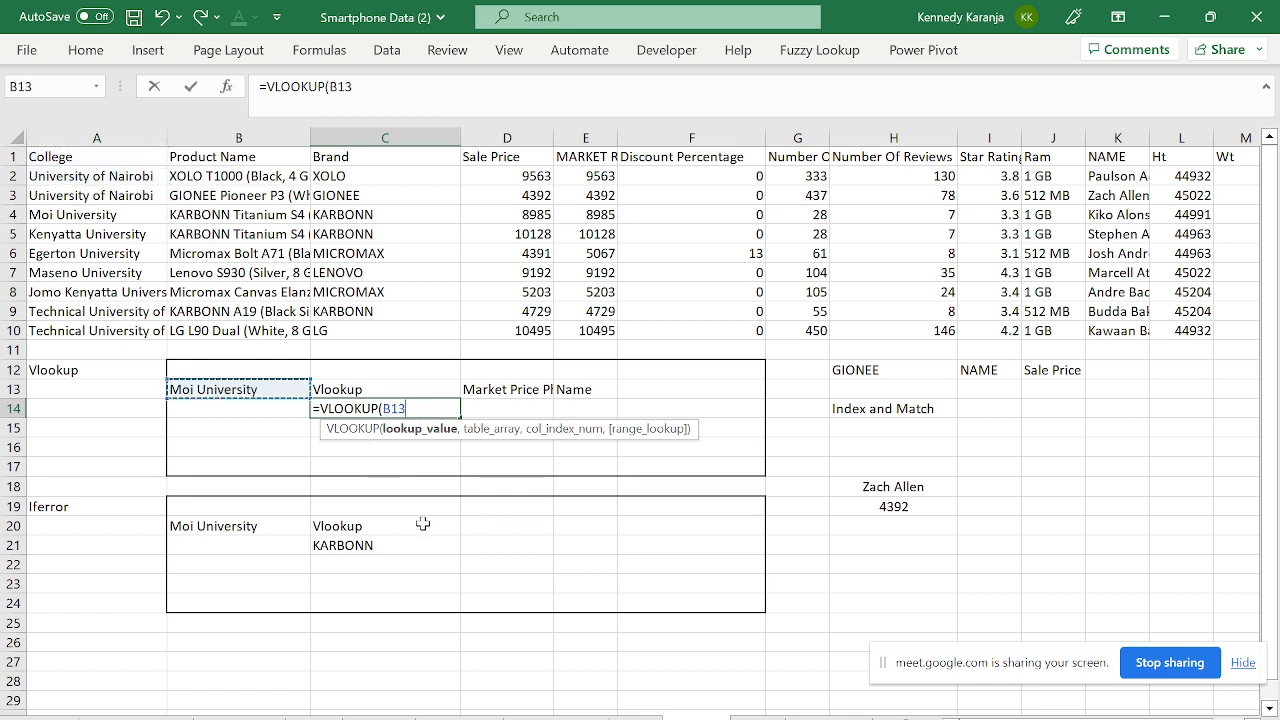
key("F4")
key("F4")
key("F4")
type(",")
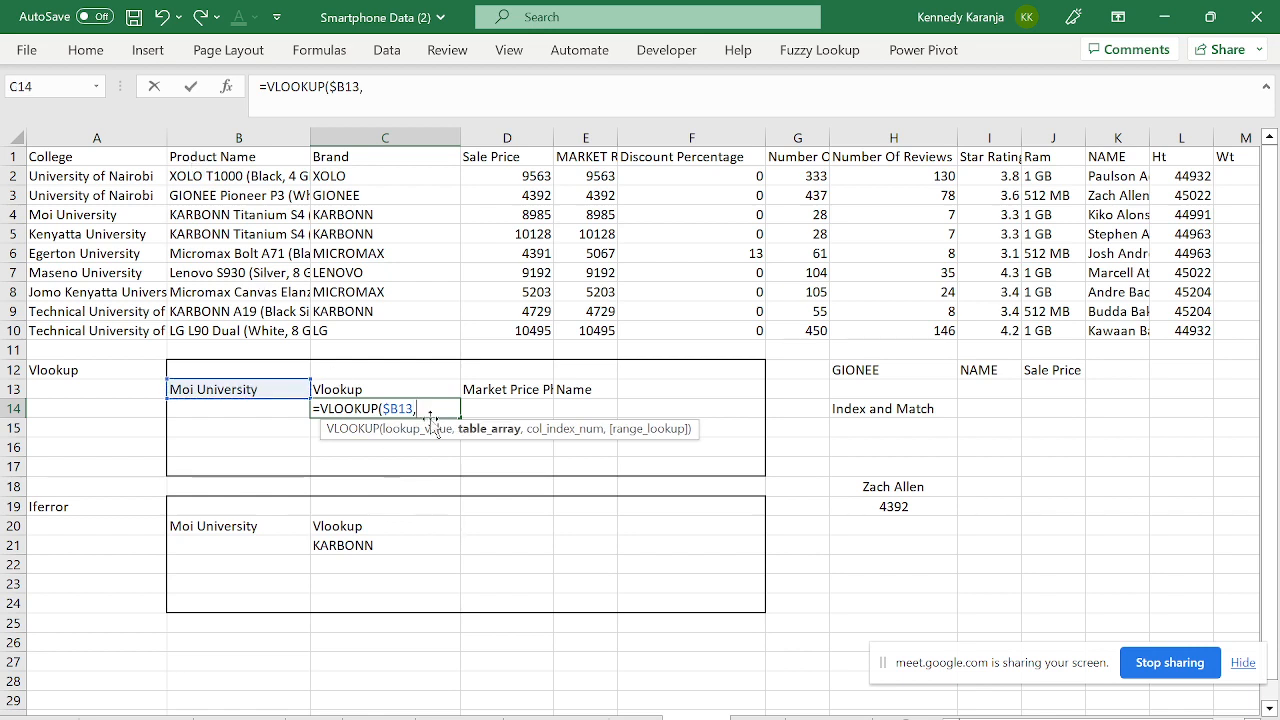
- Complete the VLOOKUP with table $A$1:$O$10, column 3 and exact match FALSE
left_click(64, 150)
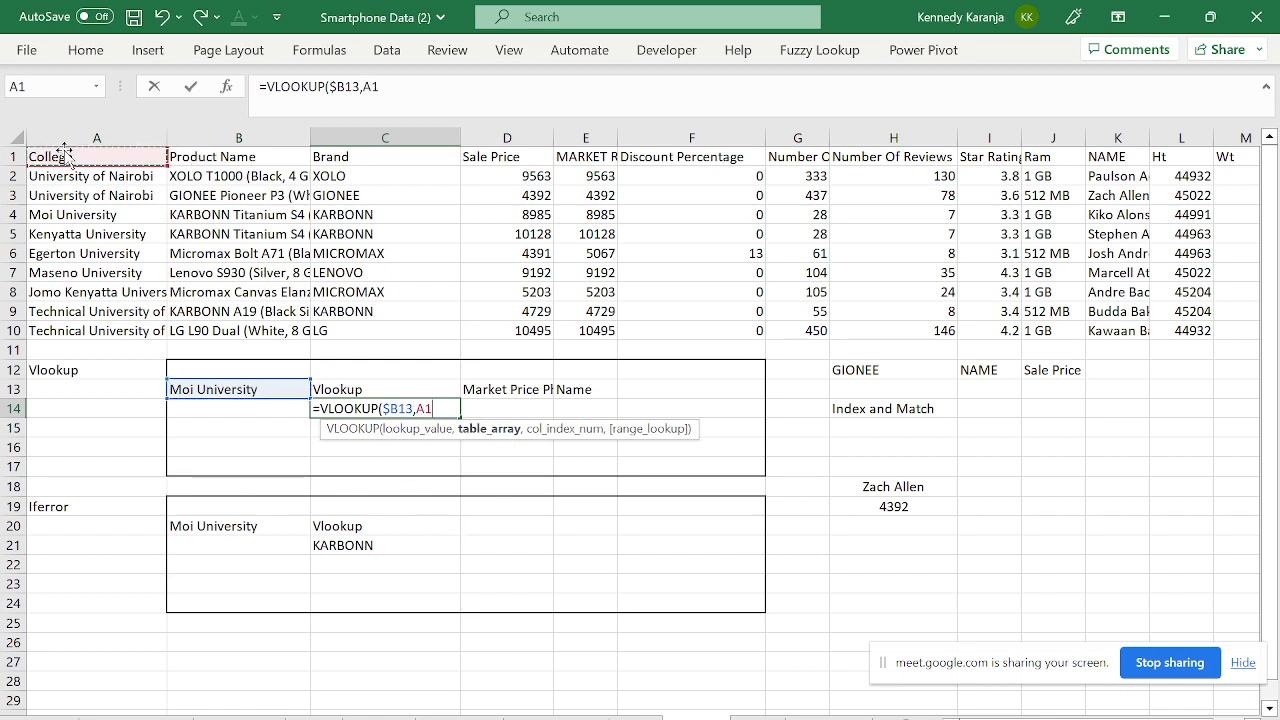
key("shift+Down")
key("shift+Down")
key("shift+Down")
key("shift+Down")
key("shift+Down")
key("shift+Down")
key("shift+Down")
key("shift+Down")
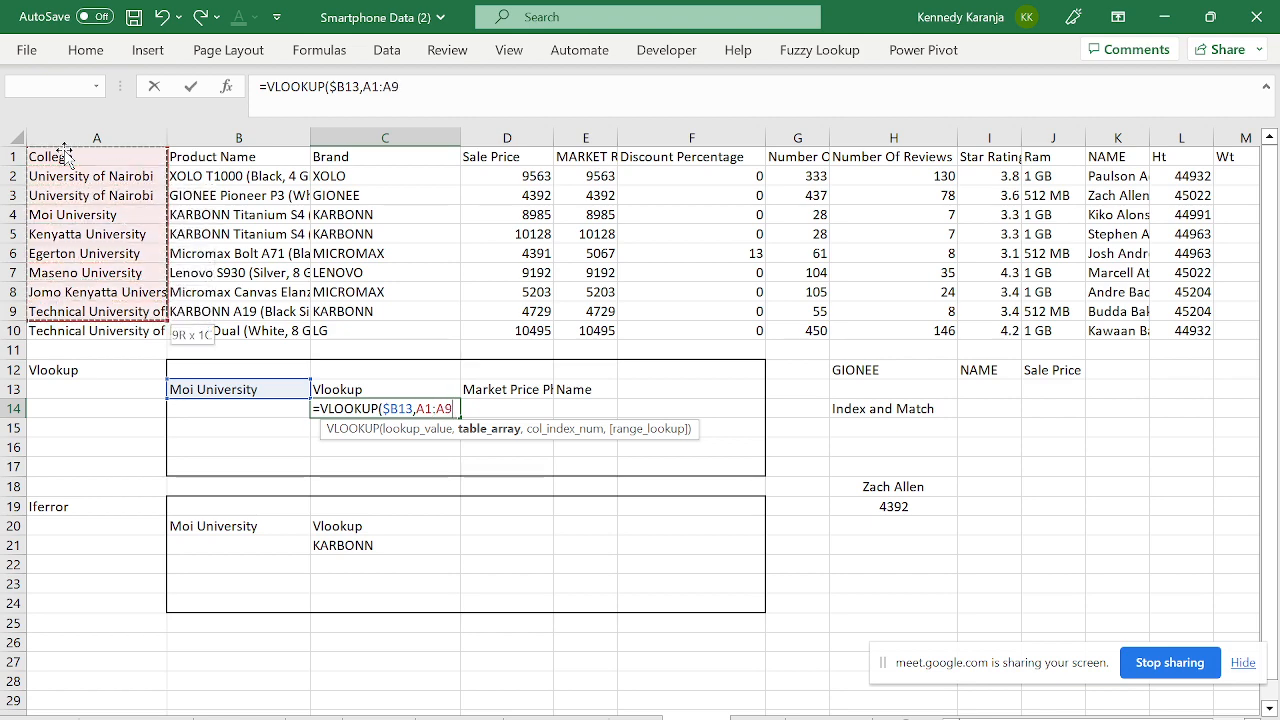
key("shift+Down")
key("shift+Right")
key("shift+Right")
key("shift+Right")
key("shift+Right")
key("shift+Right")
key("shift+Right")
key("shift+Right")
key("shift+Right")
key("shift+Right")
key("shift+Right")
key("shift+Right")
key("shift+Right")
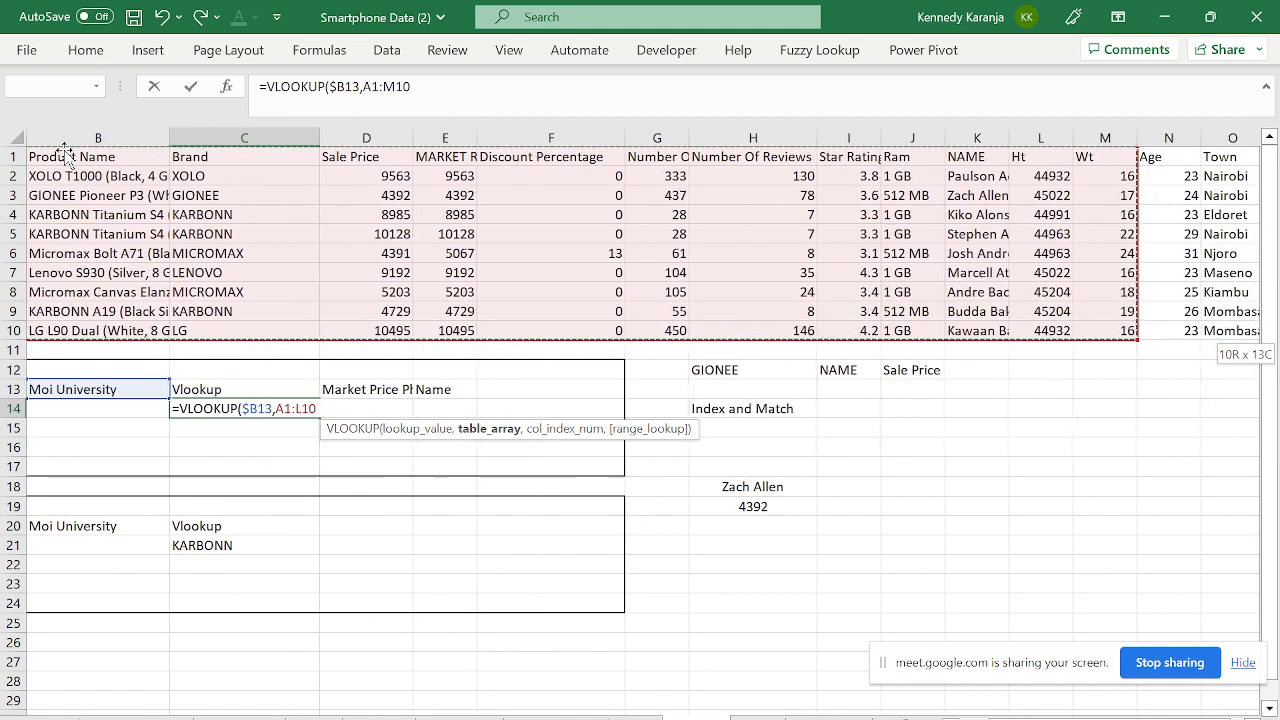
key("shift+Right")
key("shift+Right")
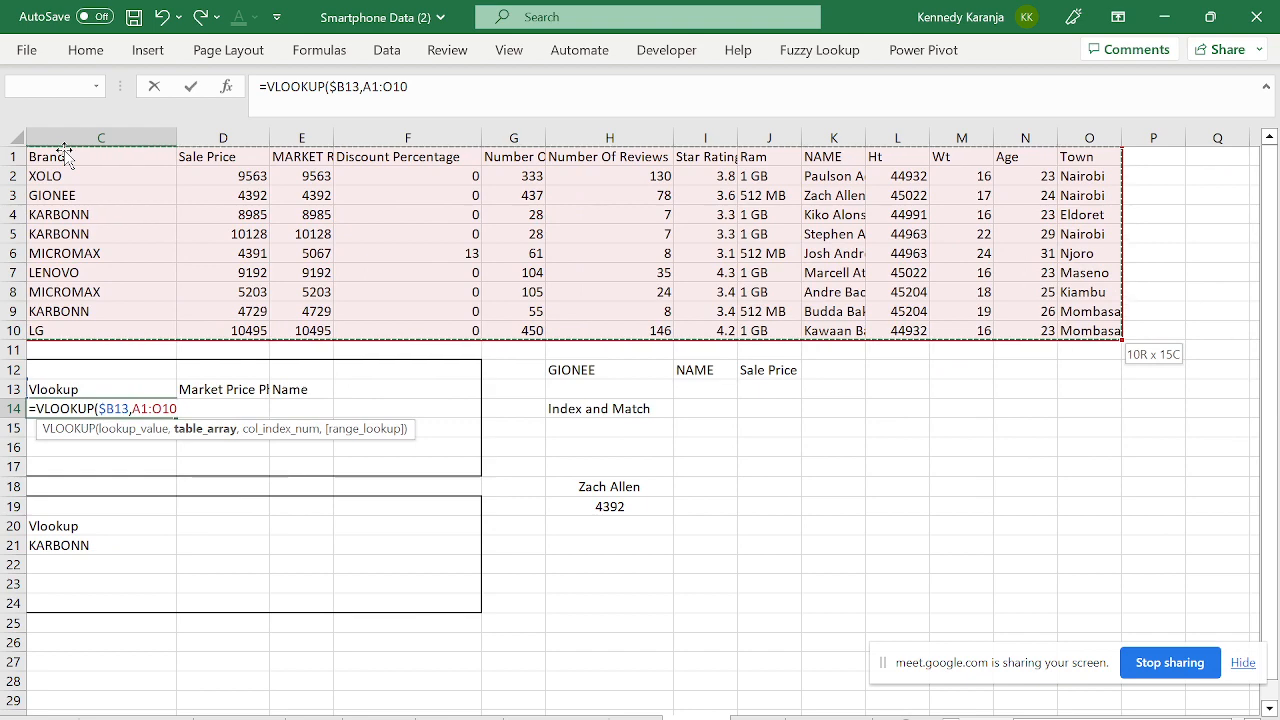
key("F4")
type(",")
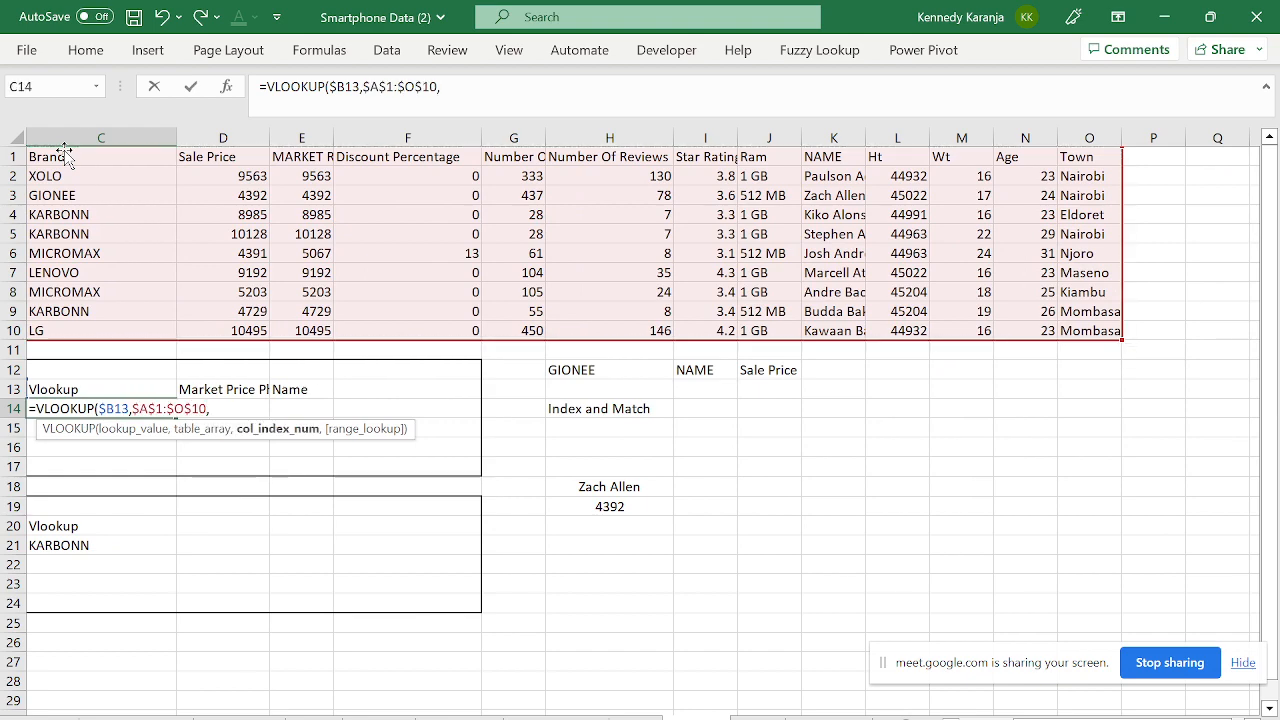
left_click_drag(1060, 718, 985, 718)
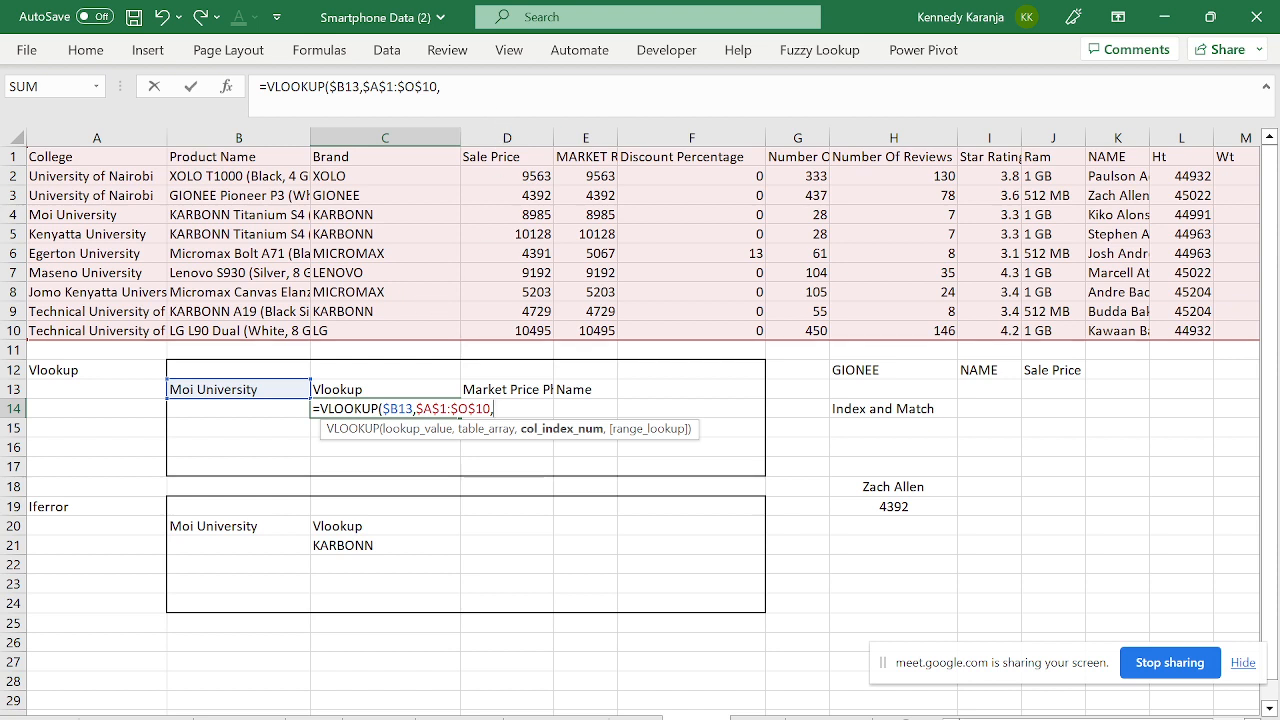
left_click(443, 87)
type("3")
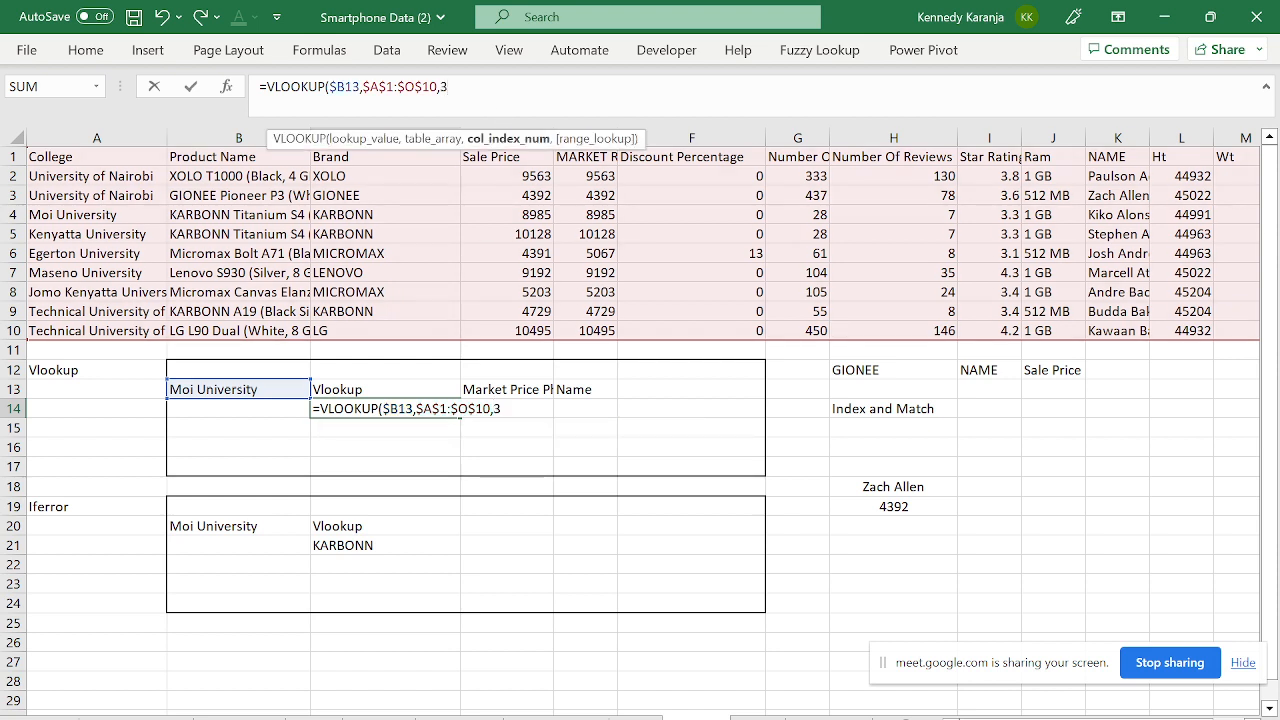
type(",")
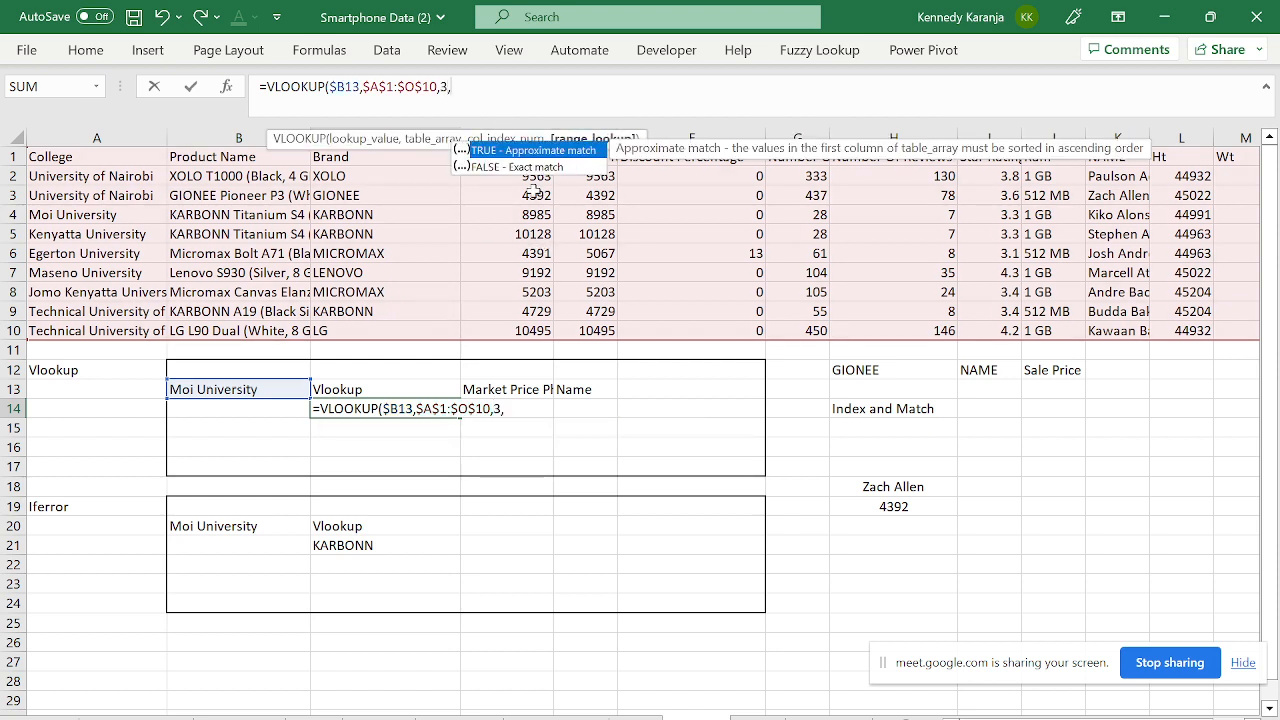
key("Down")
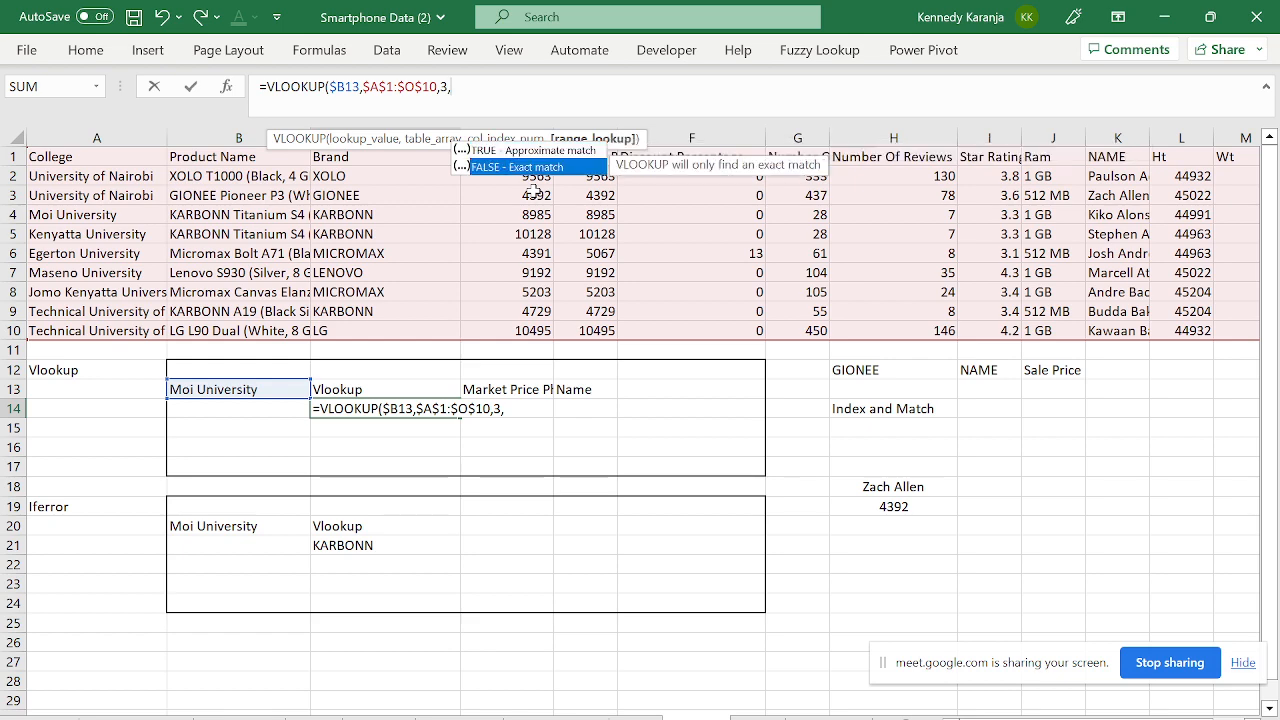
key("Tab")
key("Return")
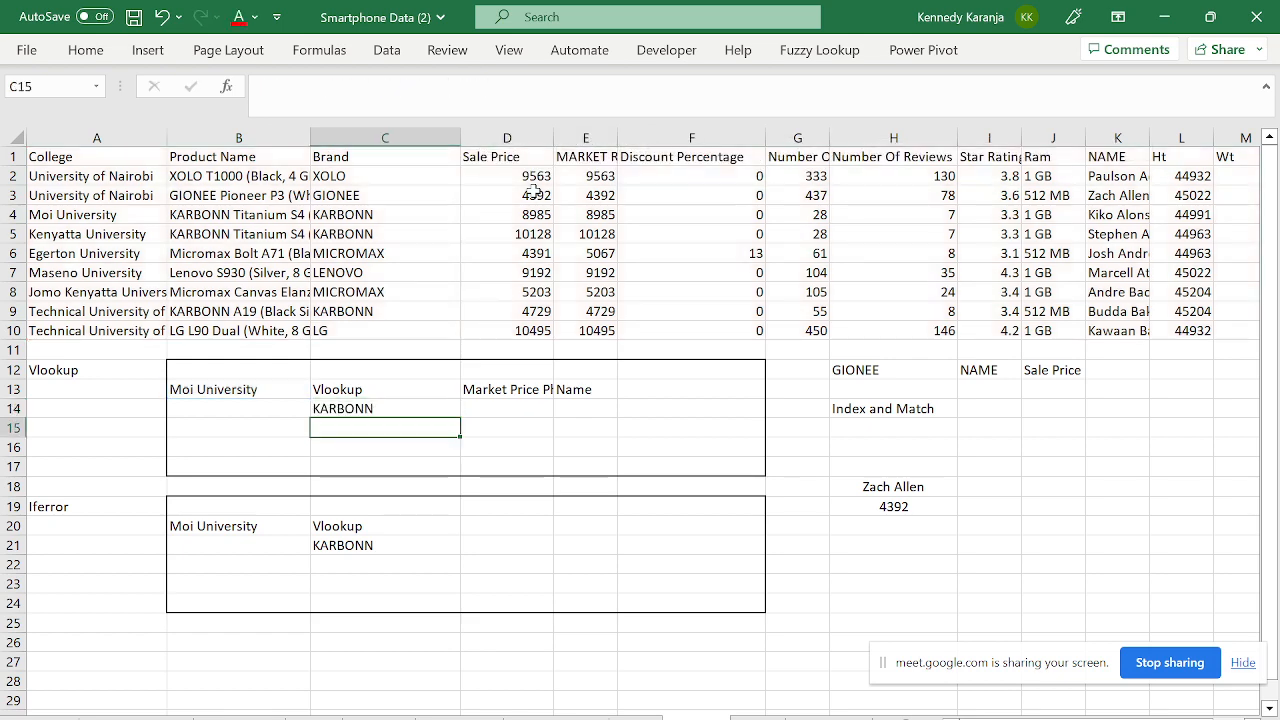
- Verify C14 returns KARBONN against the Moi University row in the data
key("Up")
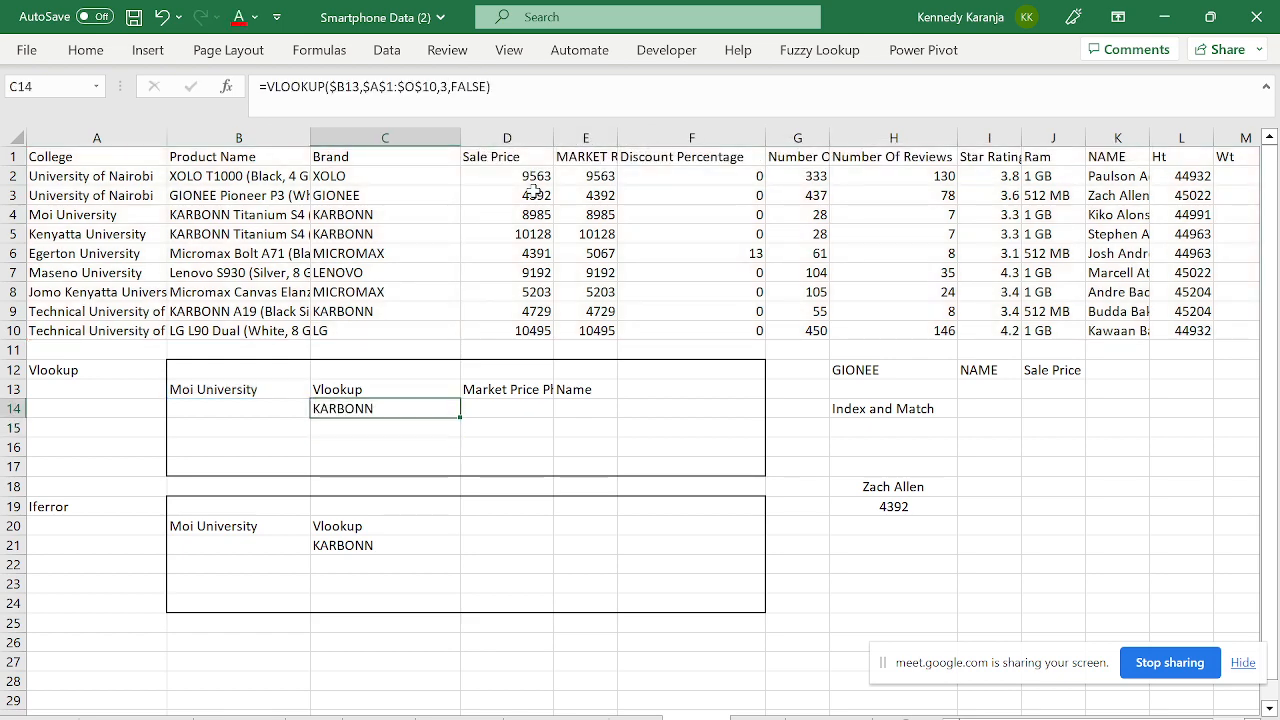
left_click(113, 218)
key("Right")
key("Right")
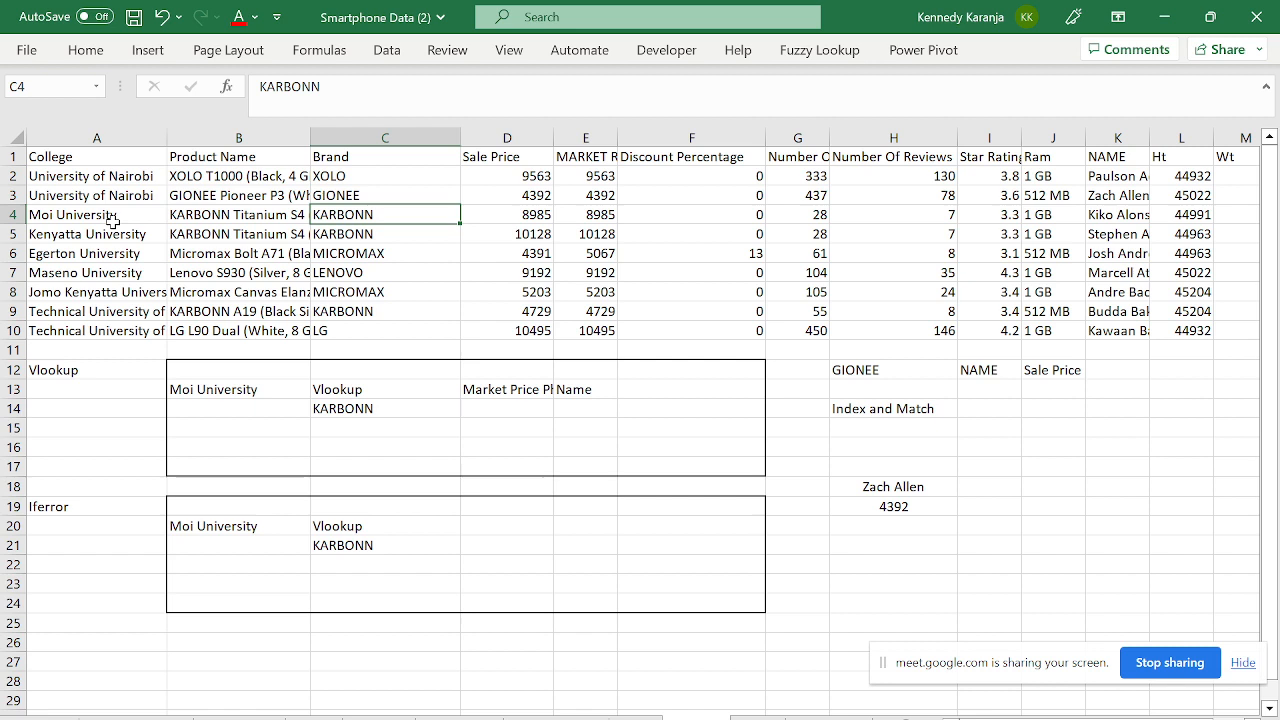
key("Down")
key("Down")
key("Down")
key("Down")
key("Down")
key("Down")
key("Down")
key("Down")
key("Down")
key("Down")
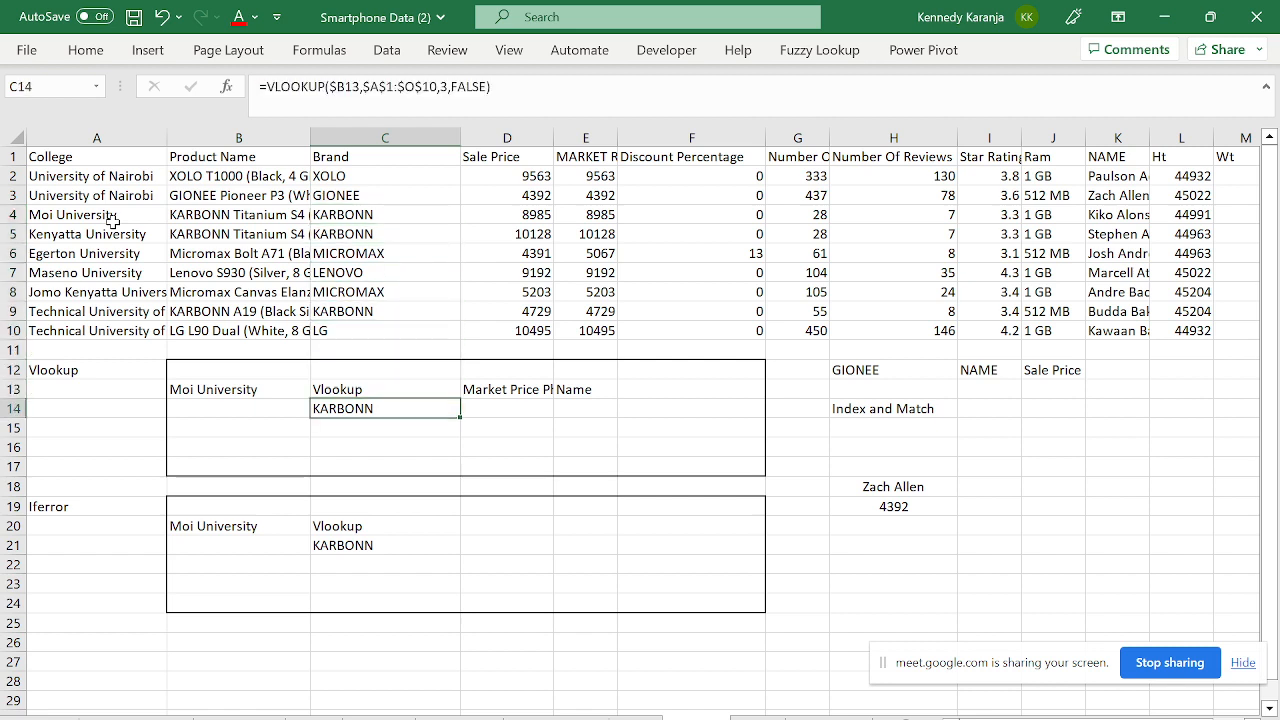
key("Up")
key("Down")
- Copy the formula to D14 and change its column index to 4, returning 8985
key("ctrl+c")
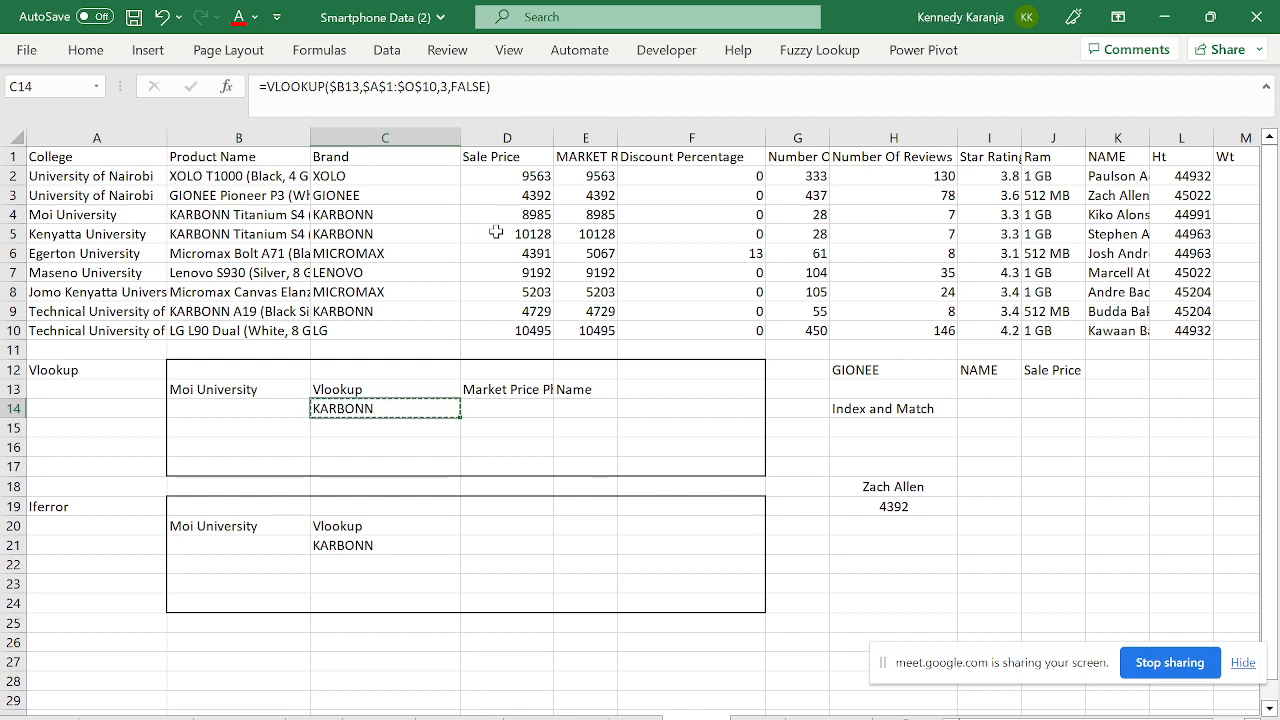
left_click(487, 408)
key("ctrl+v")
key("Escape")
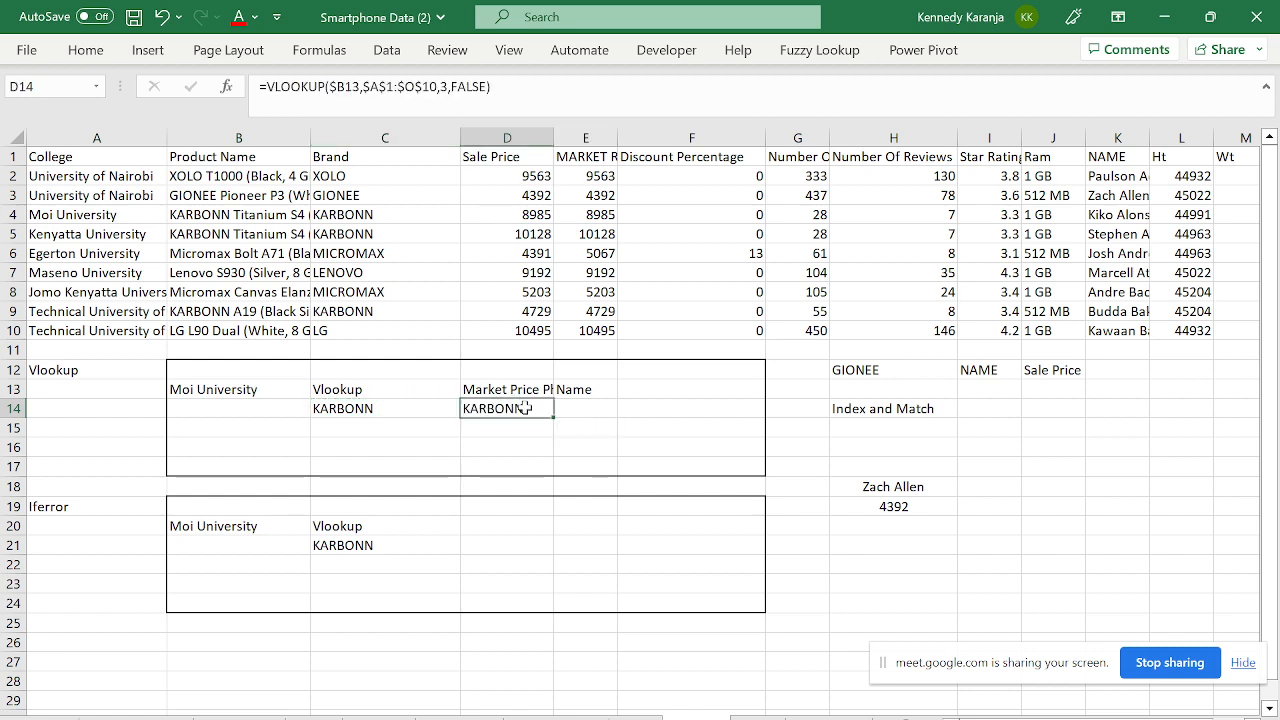
key("F2")
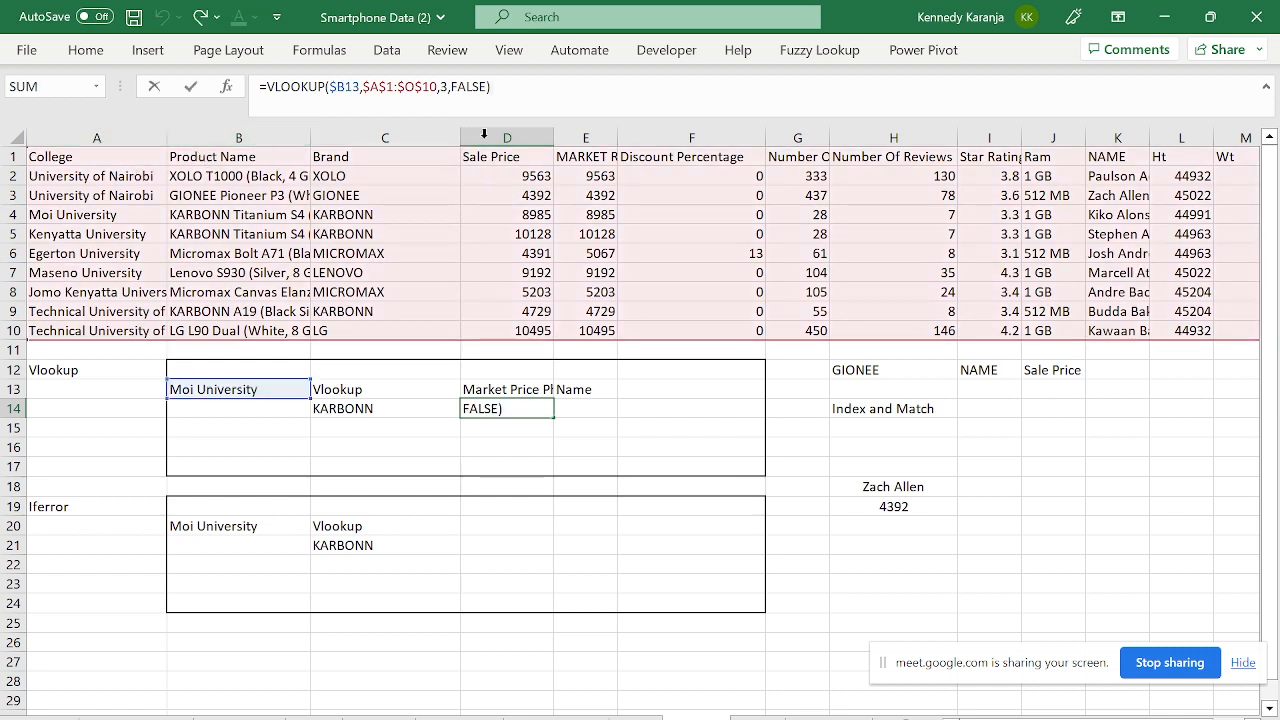
key("Left")
key("Left")
key("Left")
key("Left")
key("Left")
key("Left")
key("BackSpace")
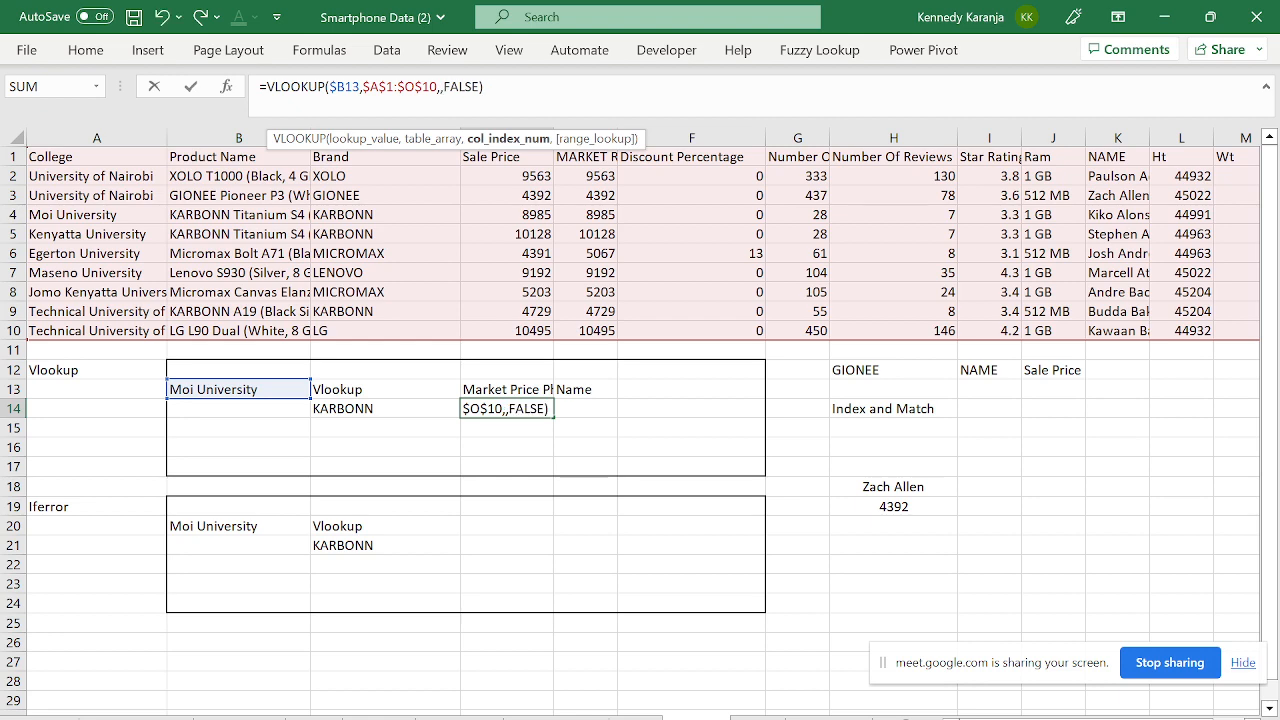
type("4")
key("ctrl+Return")
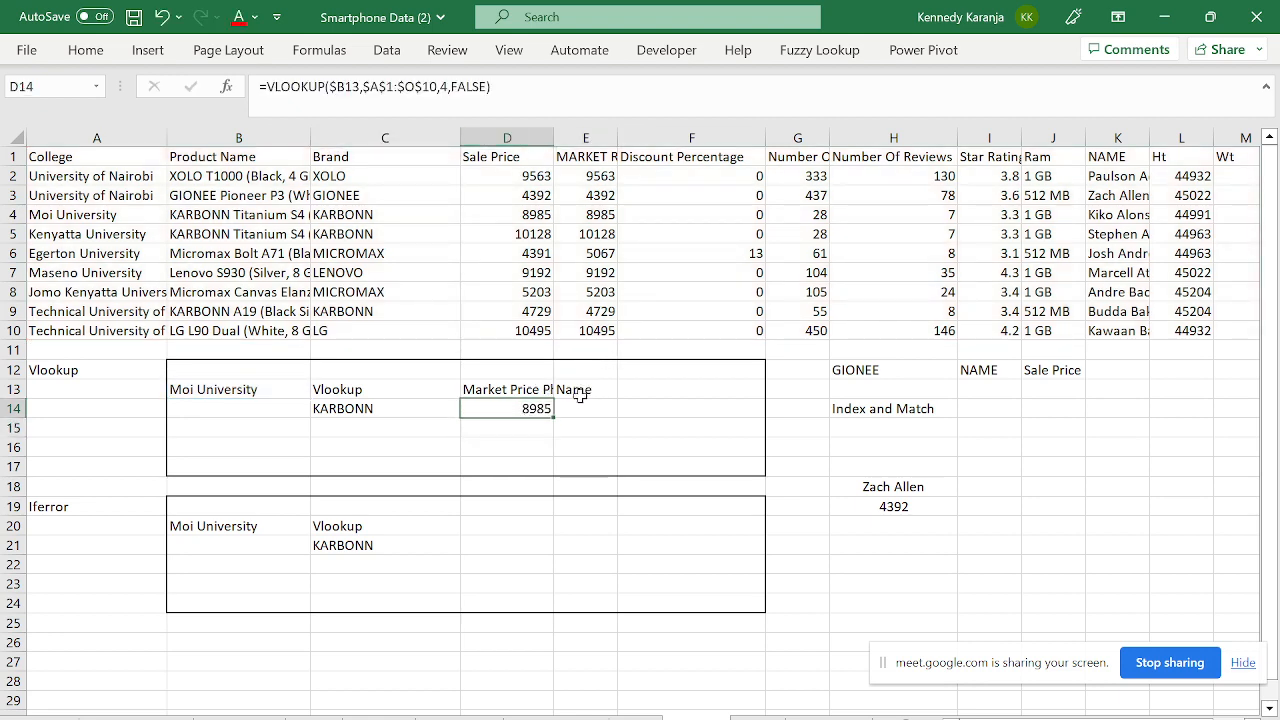
- Format D14 as KES currency with 0 decimal places, showing KES 8,985
key("ctrl+1")
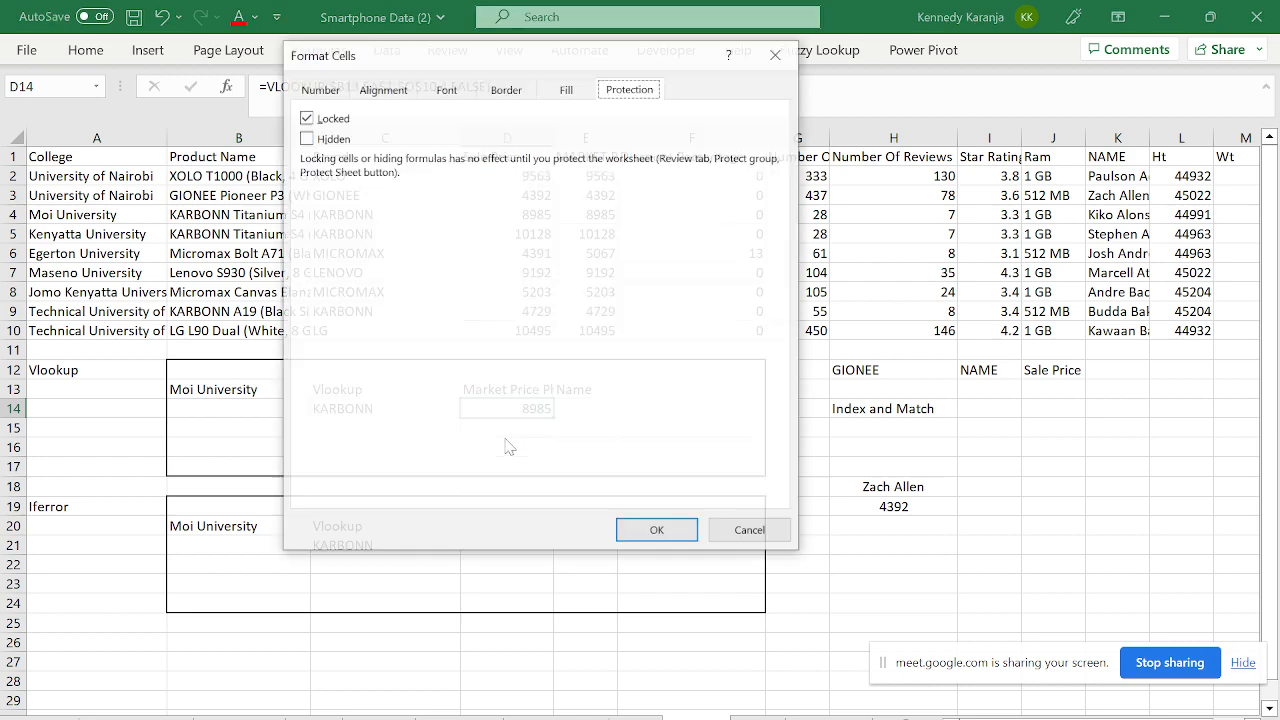
left_click(321, 90)
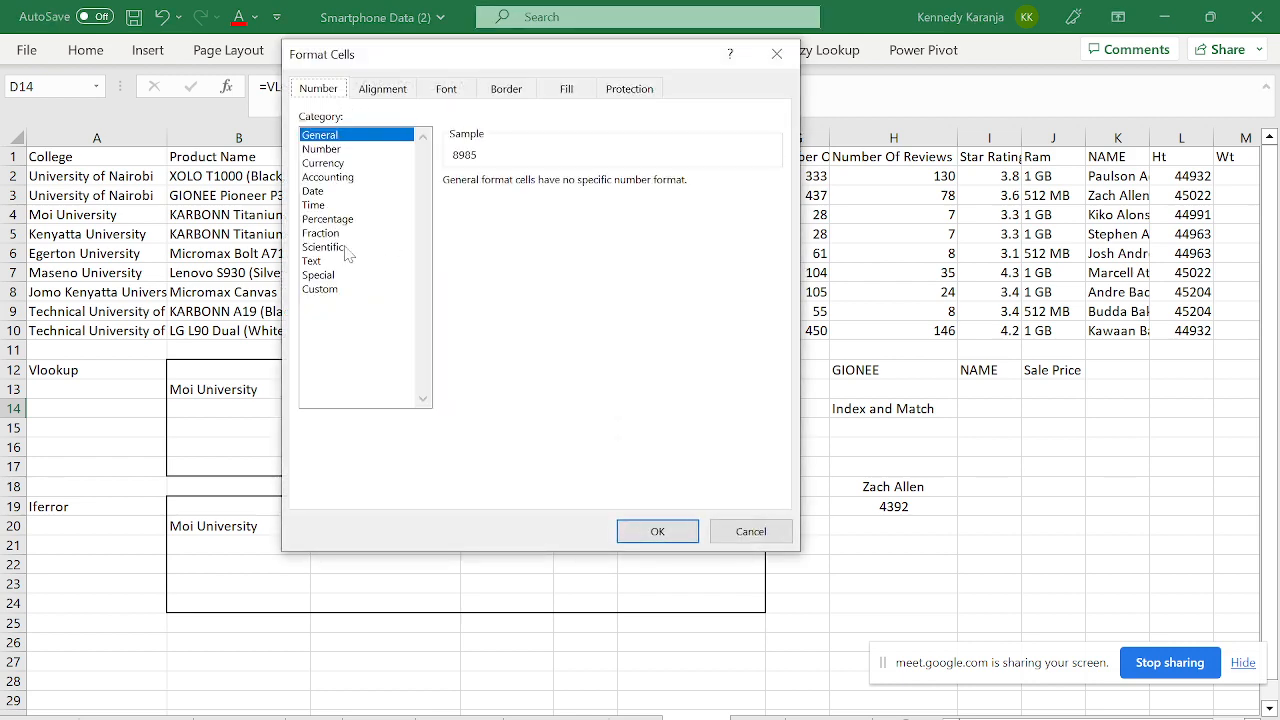
left_click(323, 163)
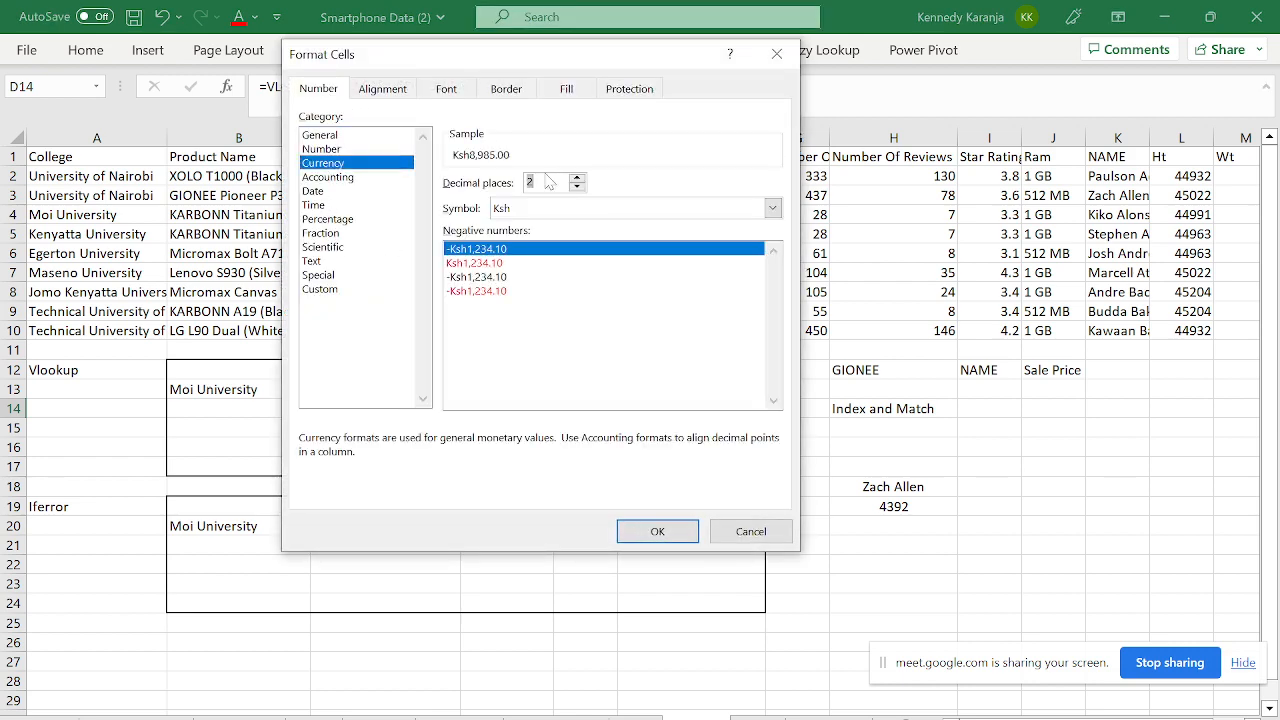
type("0")
left_click(560, 208)
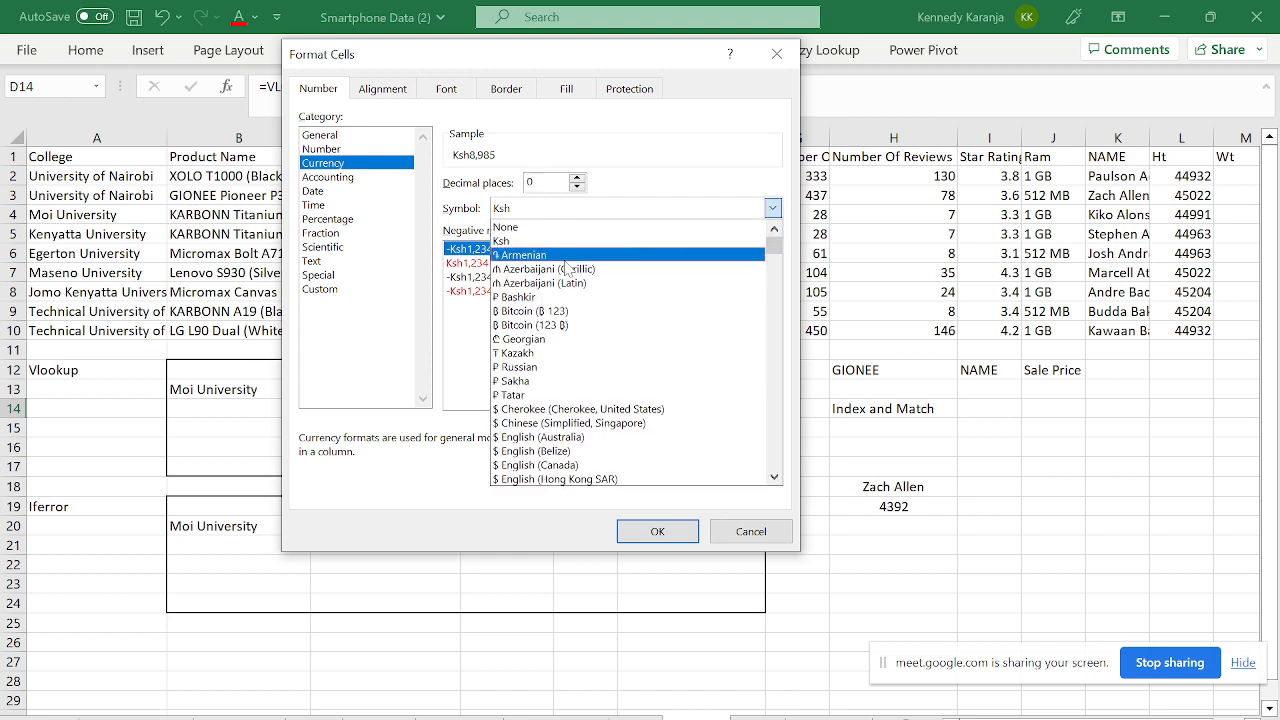
type("kes")
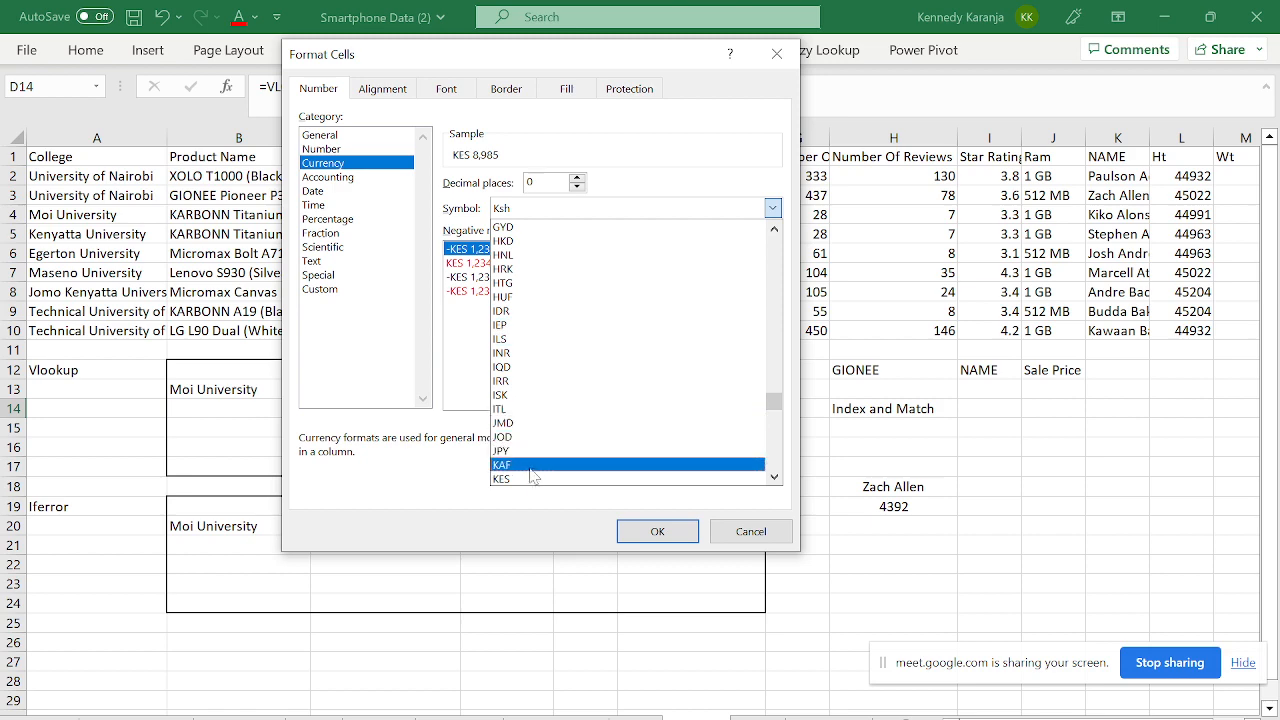
left_click(531, 479)
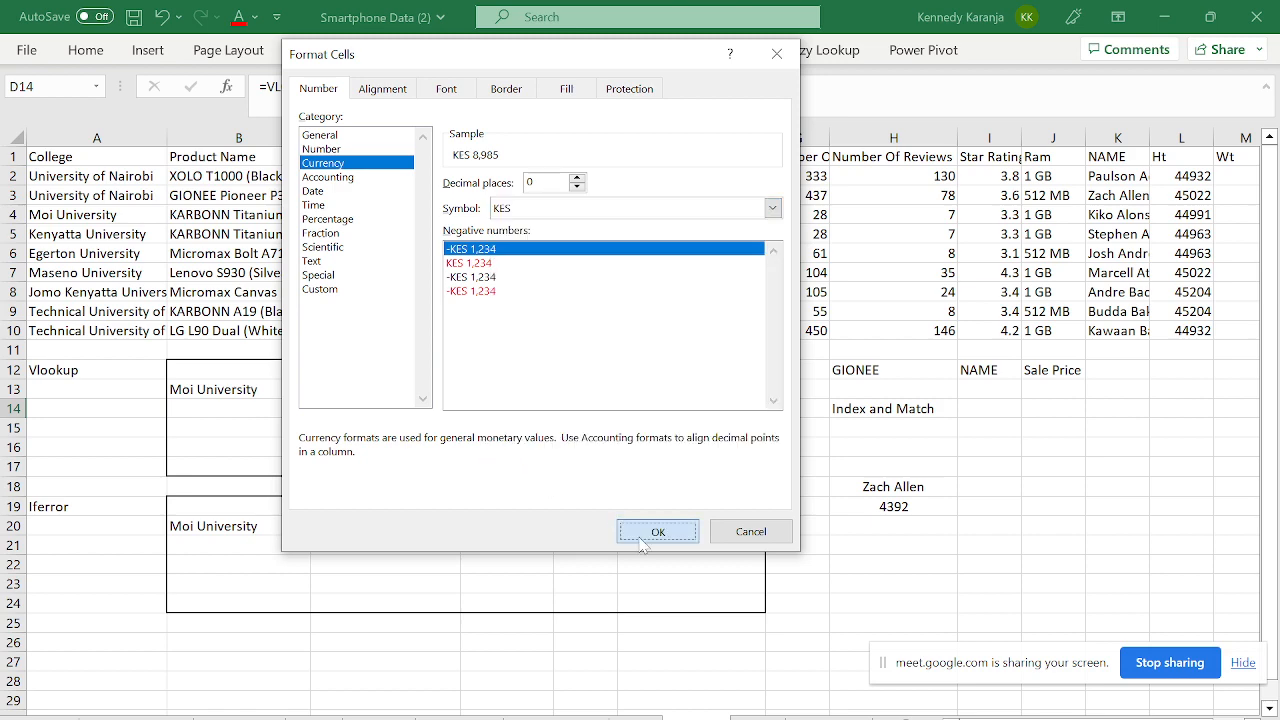
left_click(657, 531)
left_click(358, 433)
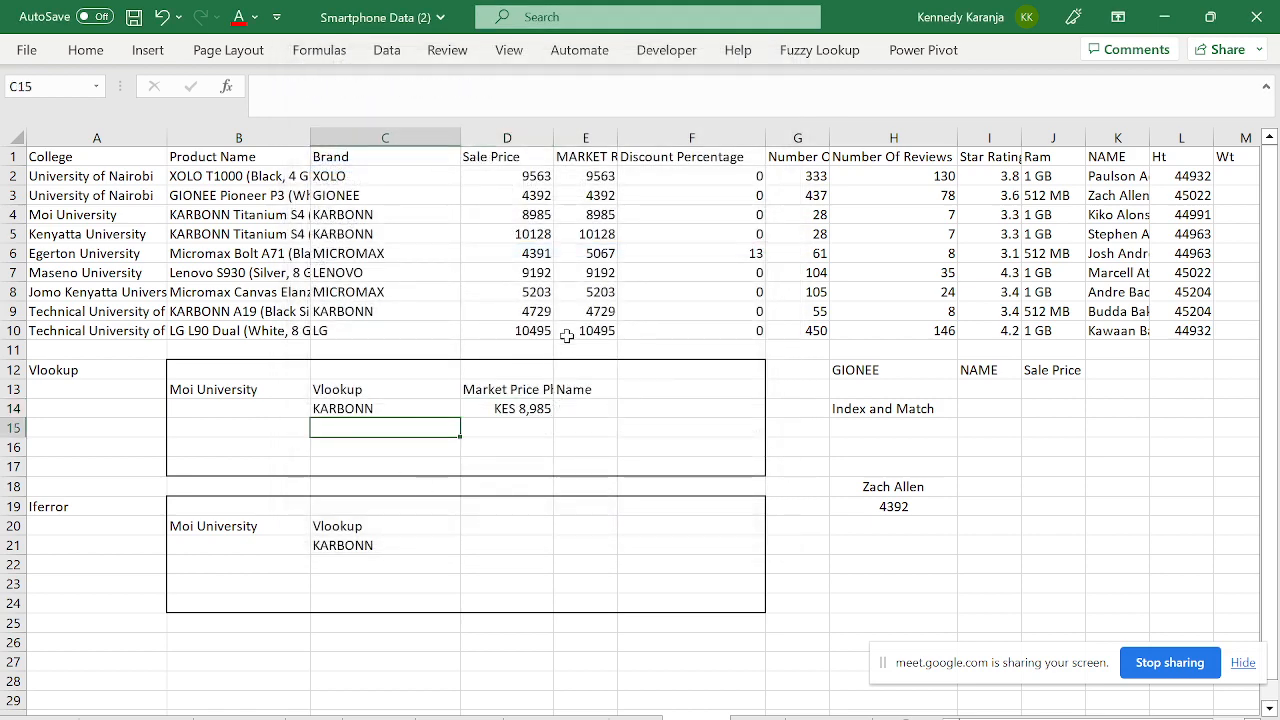
- Widen column D further and copy D14's lookup formula into E14
left_click_drag(553, 138, 580, 138)
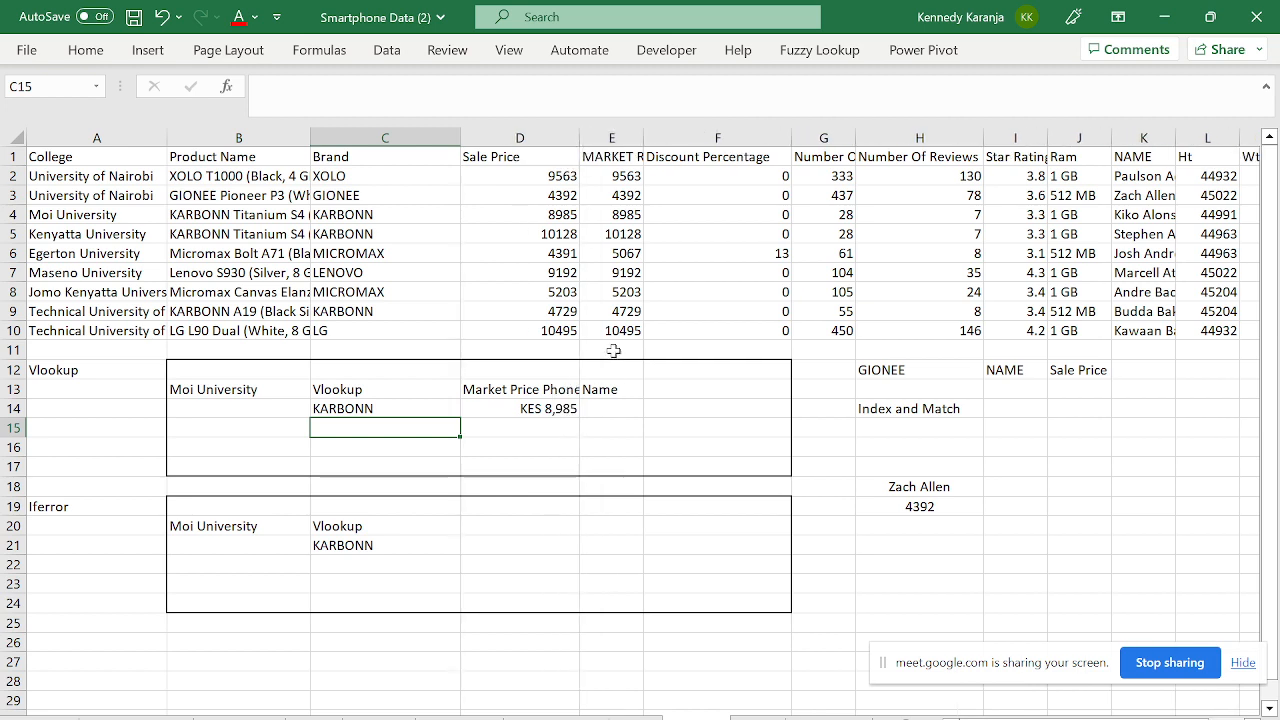
left_click(555, 405)
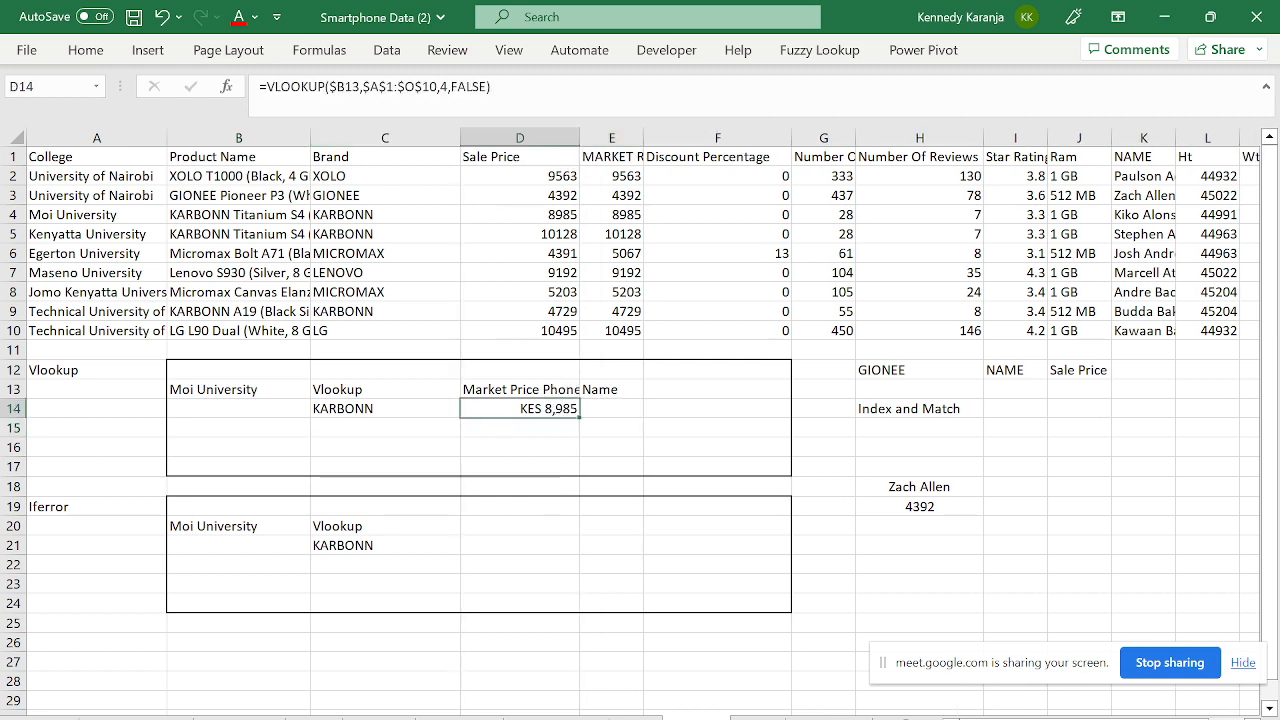
key("F2")
left_click_drag(491, 87, 258, 86)
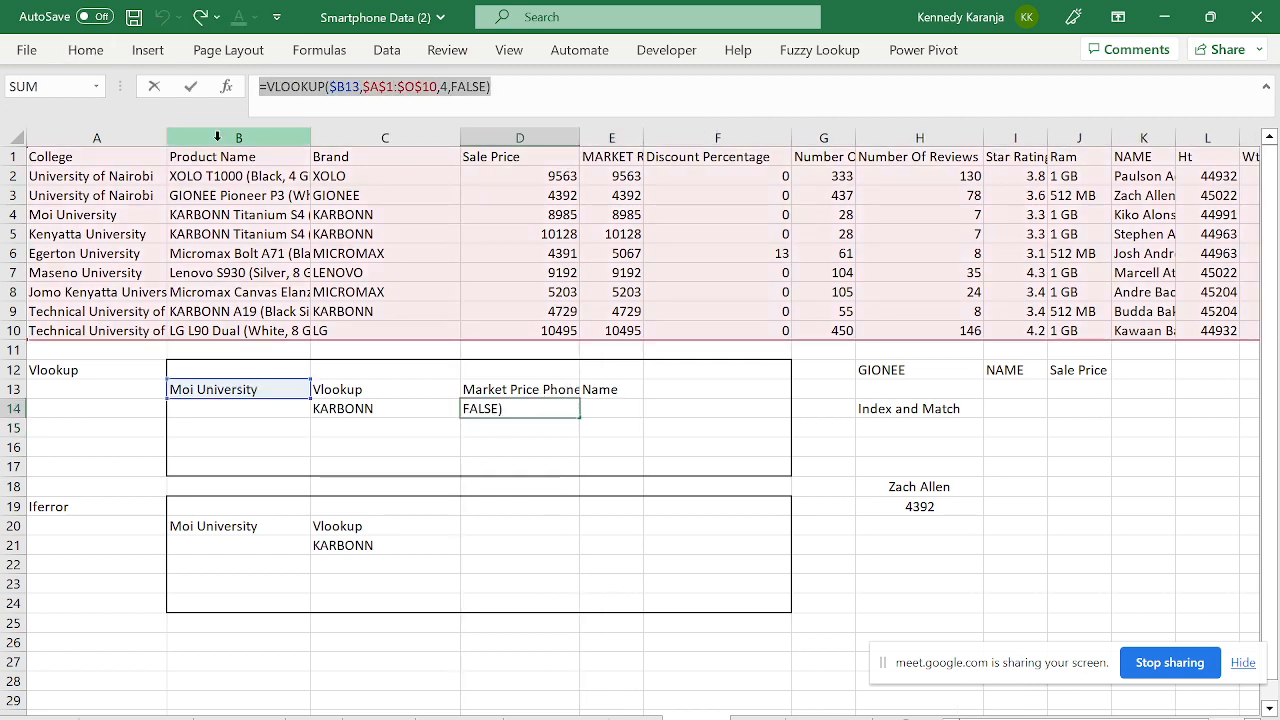
key("Escape")
left_click(612, 403)
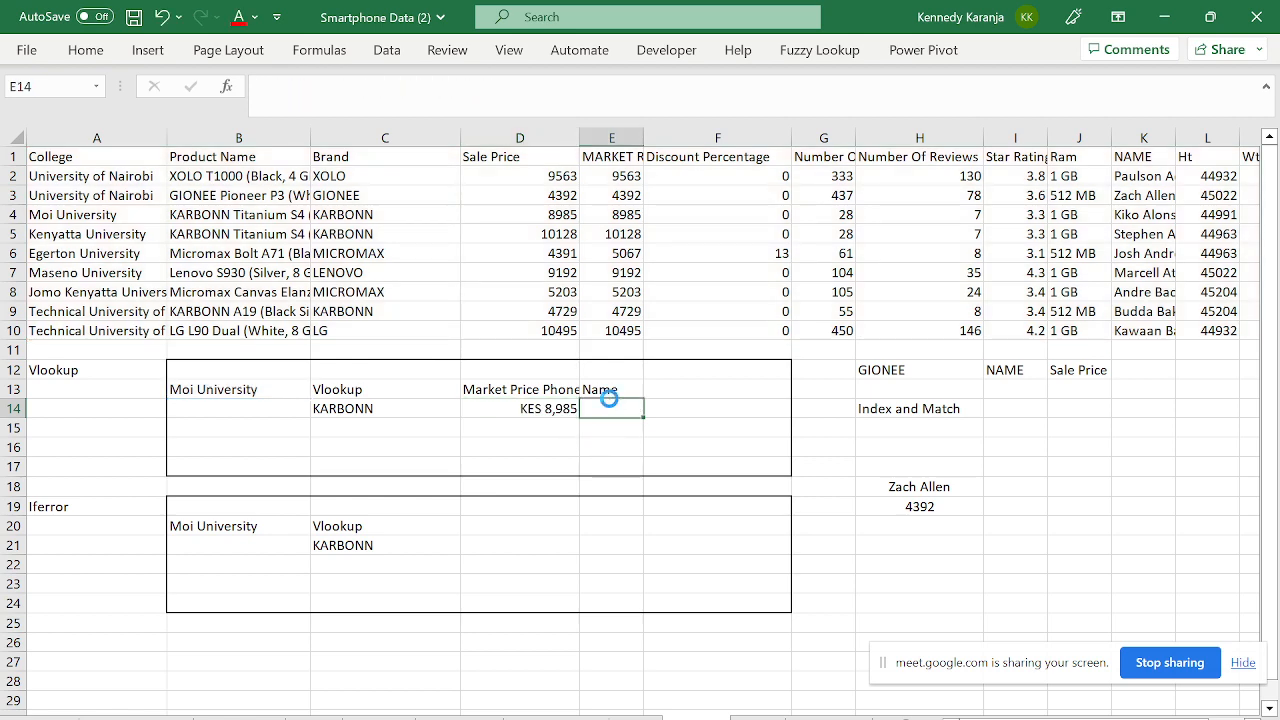
key("ctrl+v")
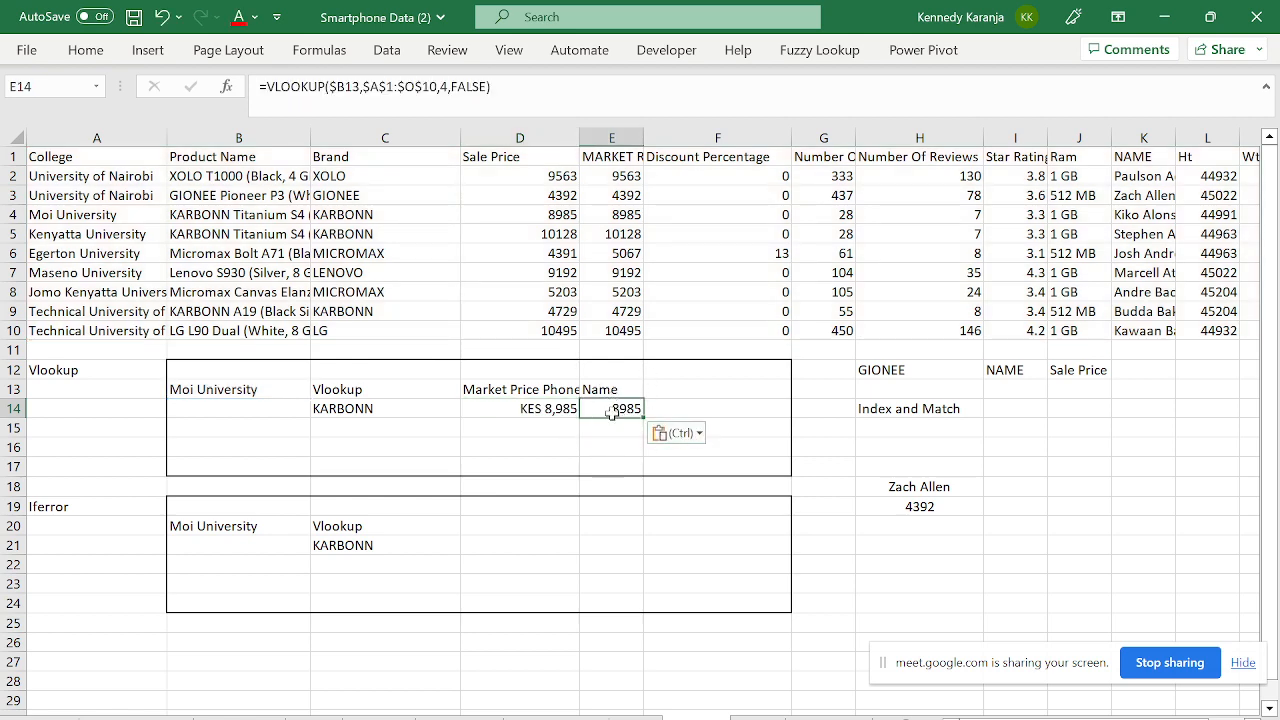
key("F2")
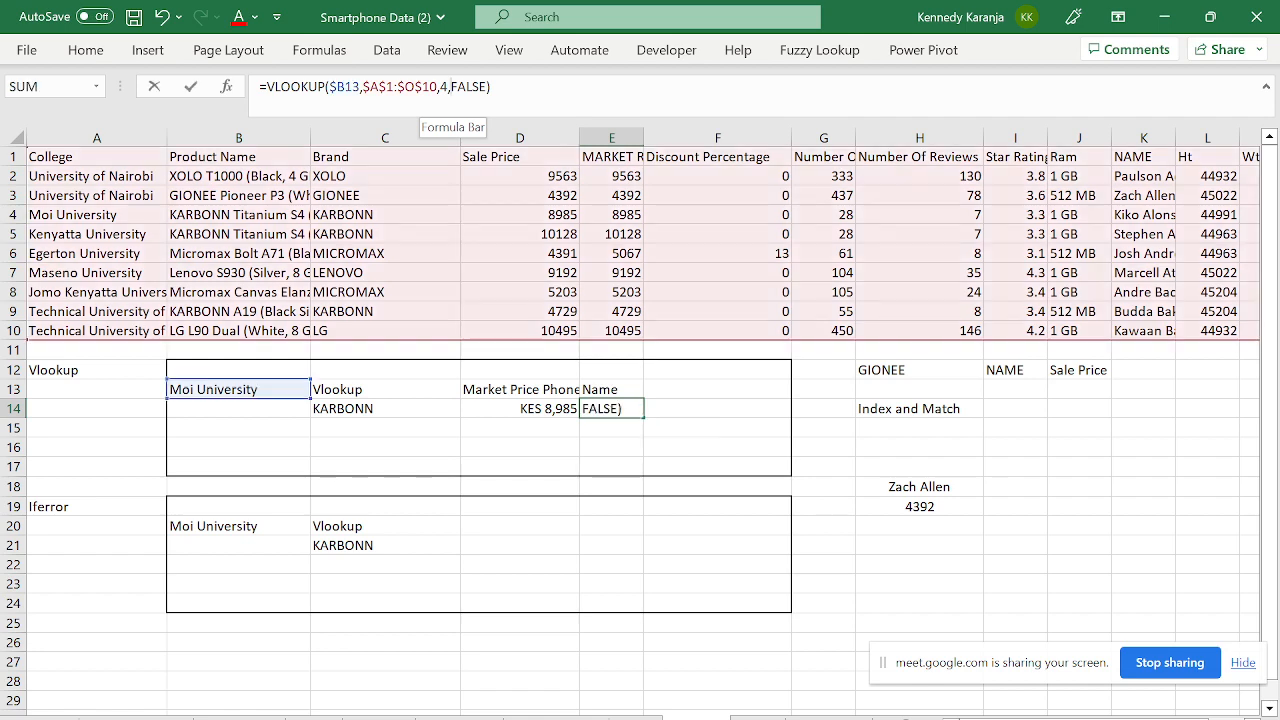
key("Escape")
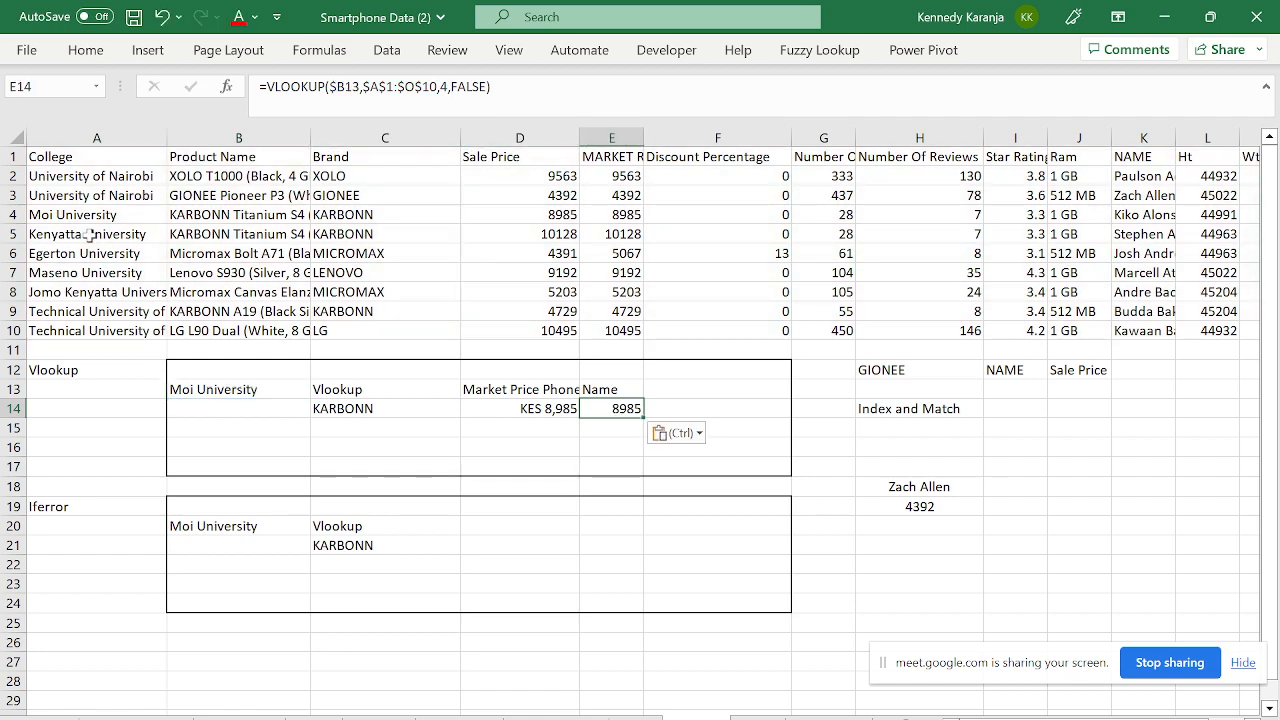
- Change E14's VLOOKUP column index from 4 to 11 so it returns the name
left_click(90, 235)
key("Up")
key("Up")
key("Up")
key("Up")
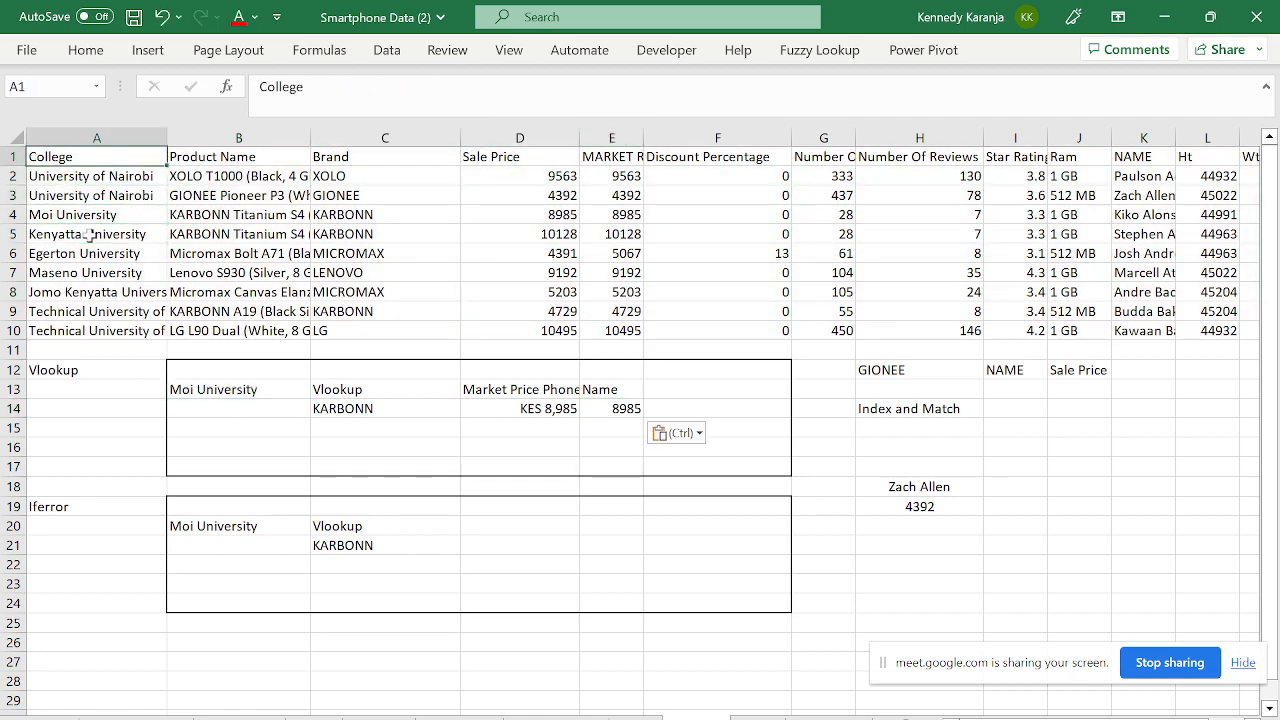
key("shift+Right")
key("shift+Right")
key("shift+Right")
key("shift+Right")
key("shift+Right")
key("shift+Right")
key("shift+Right")
key("shift+Right")
key("shift+Right")
key("shift+Right")
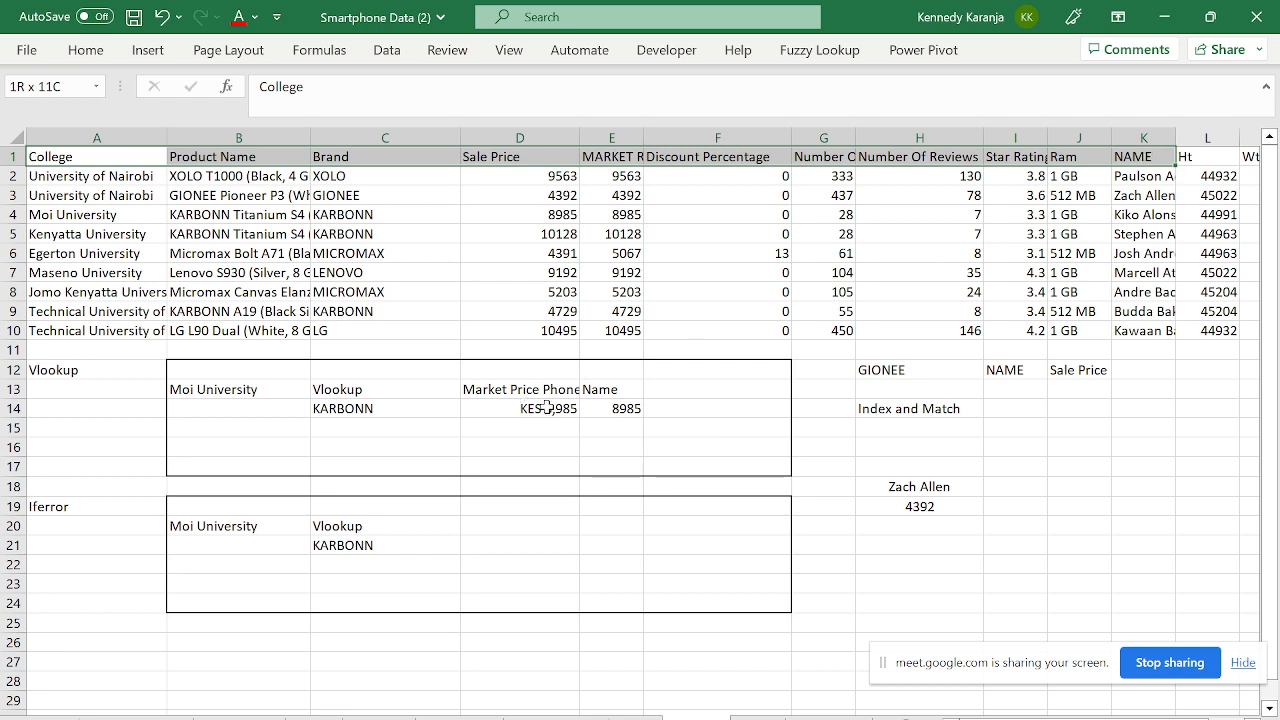
left_click(652, 408)
left_click(626, 409)
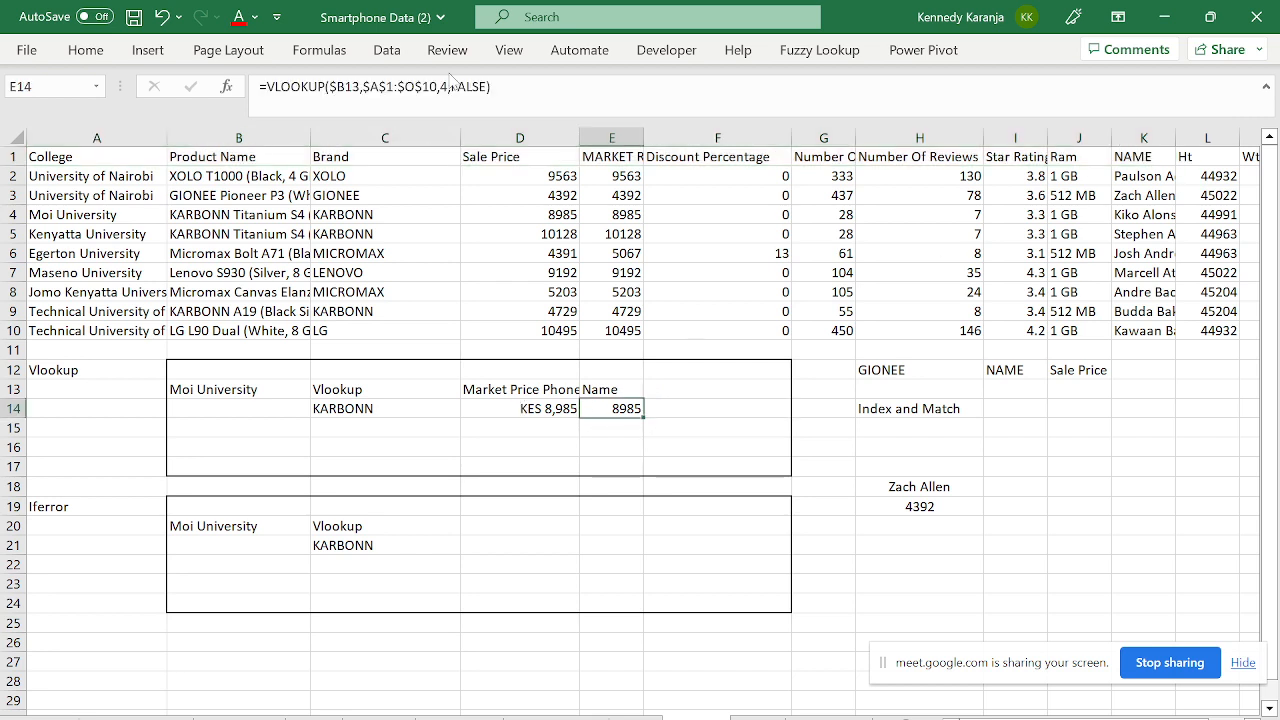
left_click(447, 87)
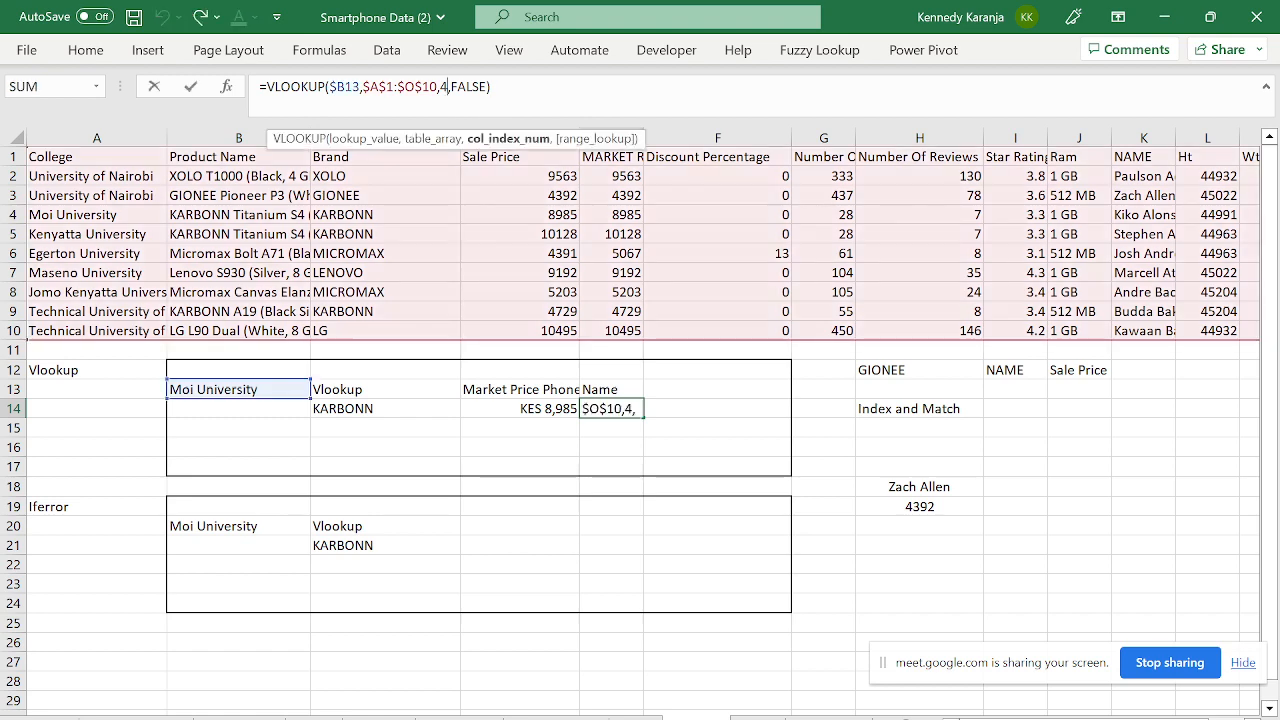
key("BackSpace")
type("11")
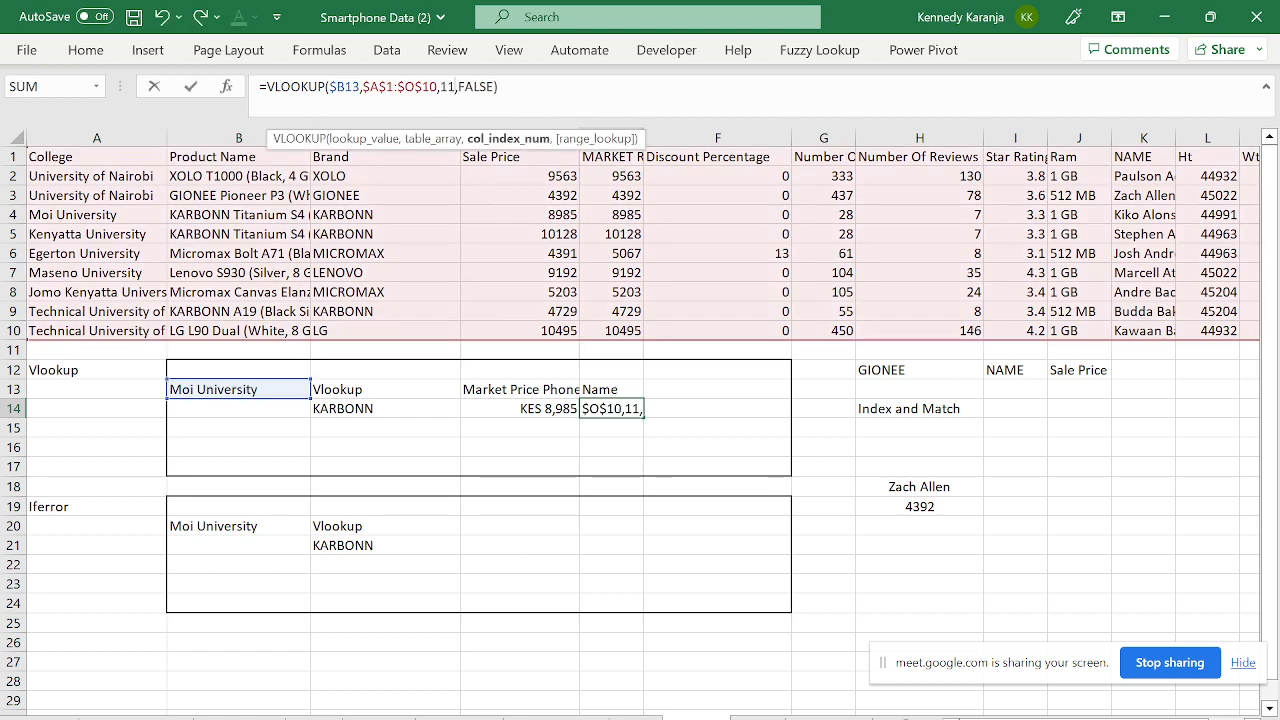
key("Return")
key("Left")
key("Right")
key("Up")
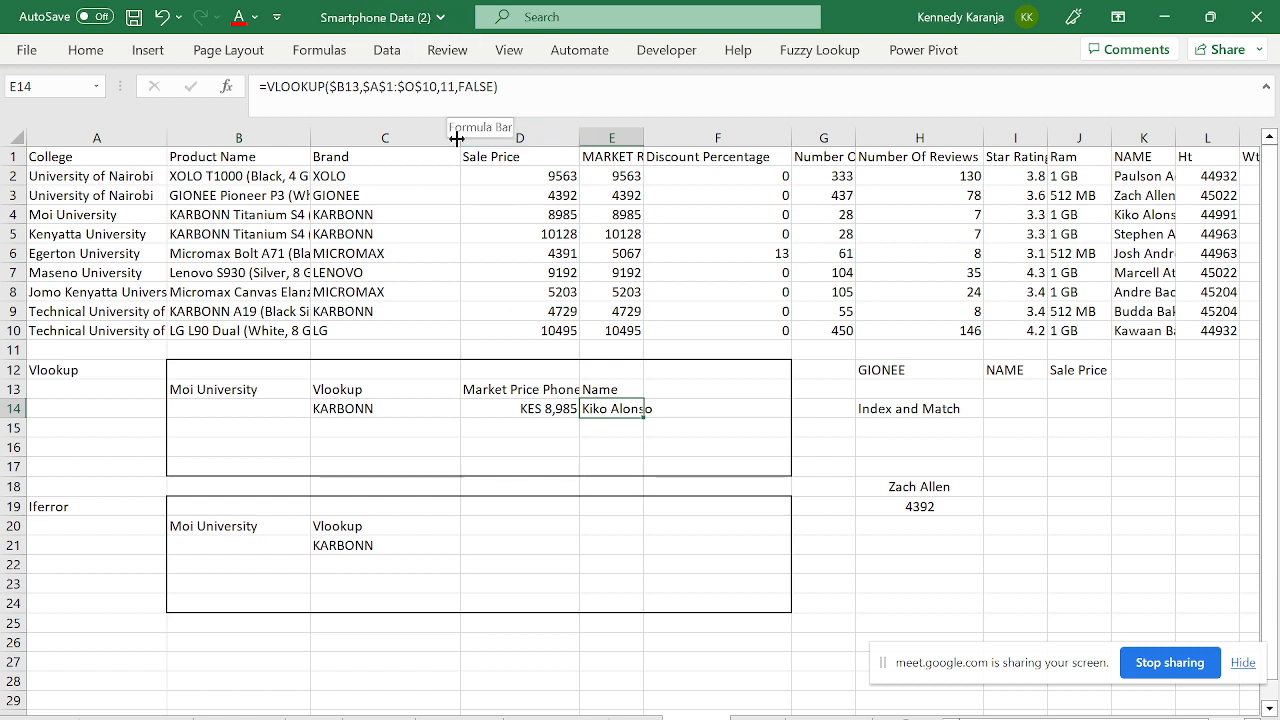
- Select the header row from College across to the NAME column
left_click(129, 176)
key("Up")
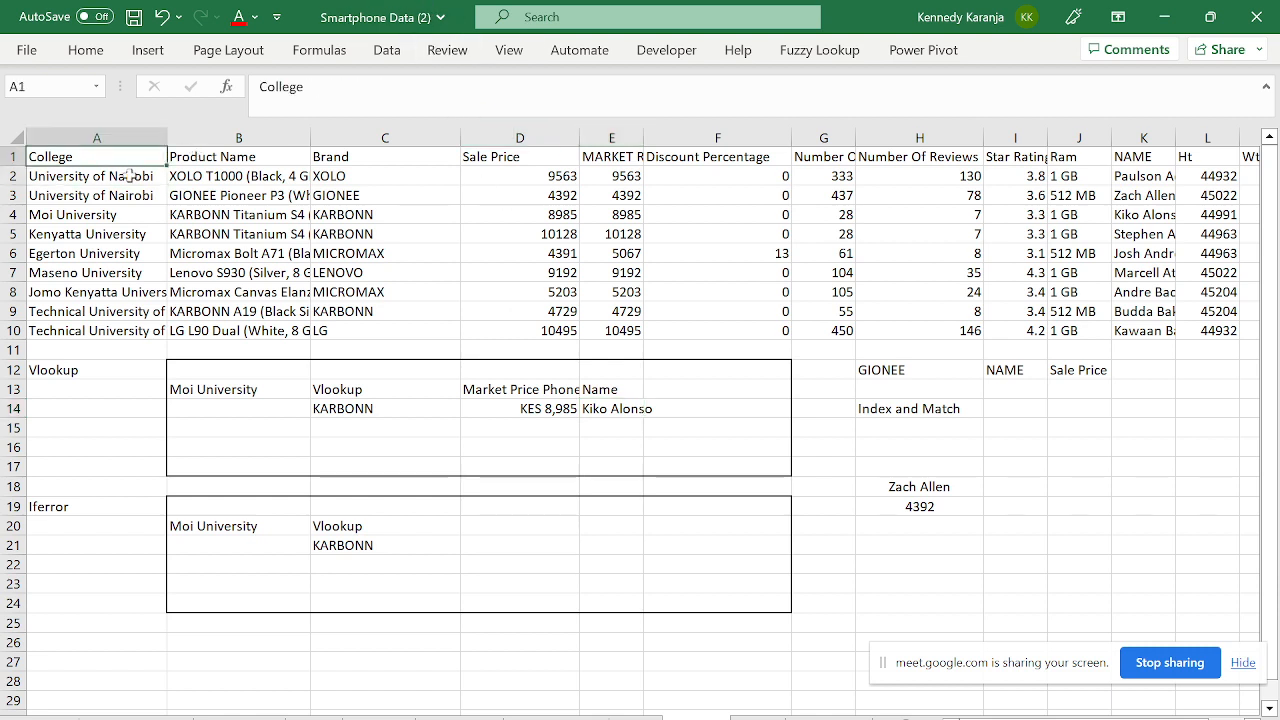
key("shift+Right")
key("shift+Right")
key("shift+Right")
key("shift+Right")
key("shift+Right")
key("shift+Right")
key("shift+Right")
key("shift+Right")
key("shift+Right")
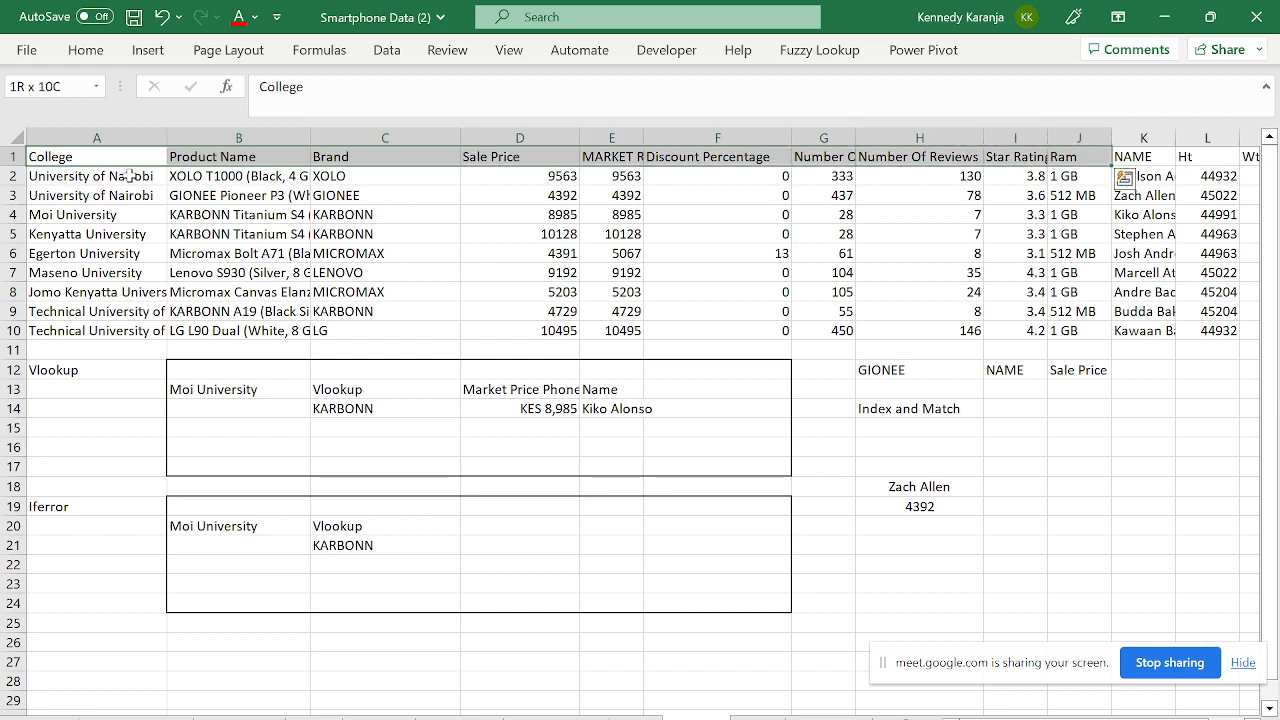
key("shift+Right")
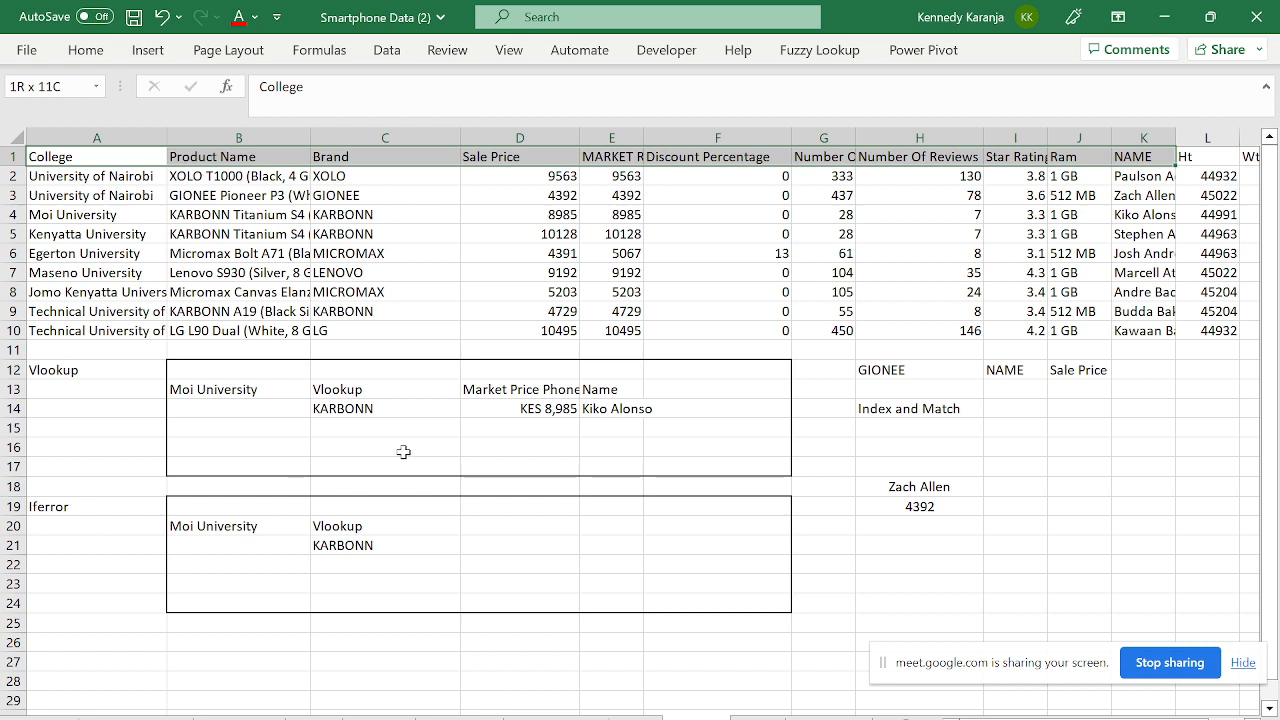
- Type the label Name in D16
left_click(465, 443)
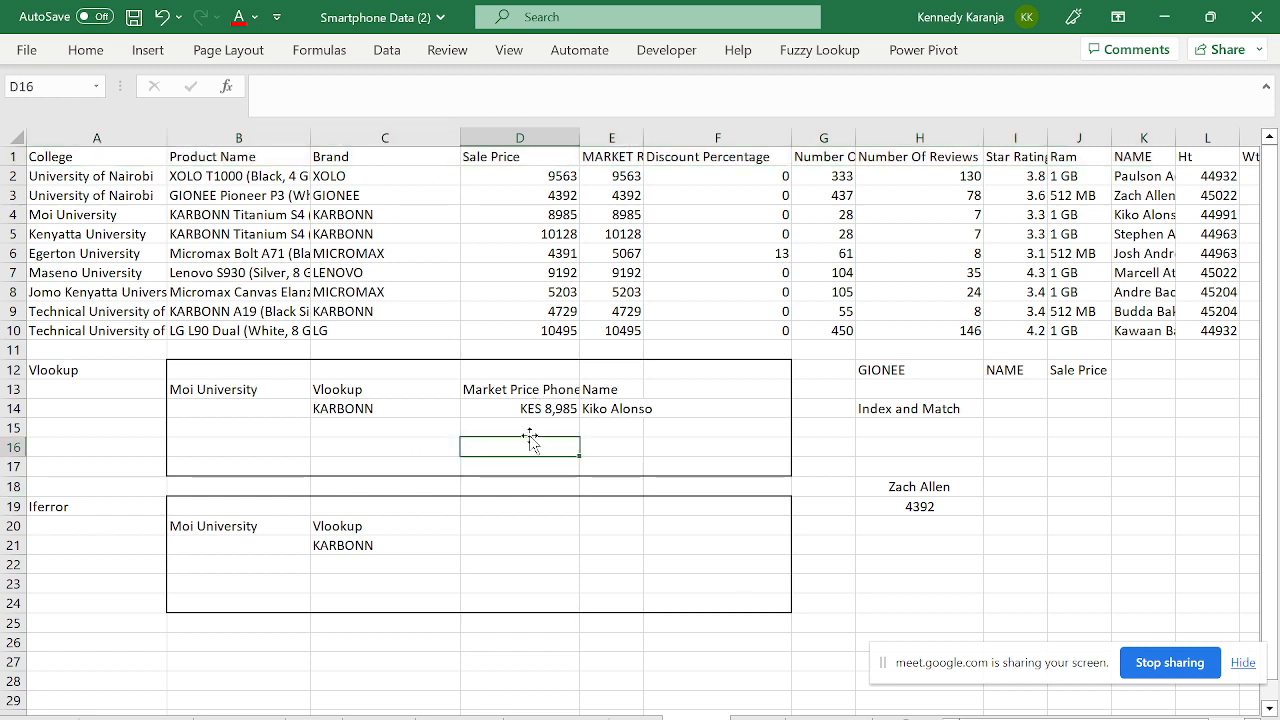
type("Name")
key("Return")
key("Up")
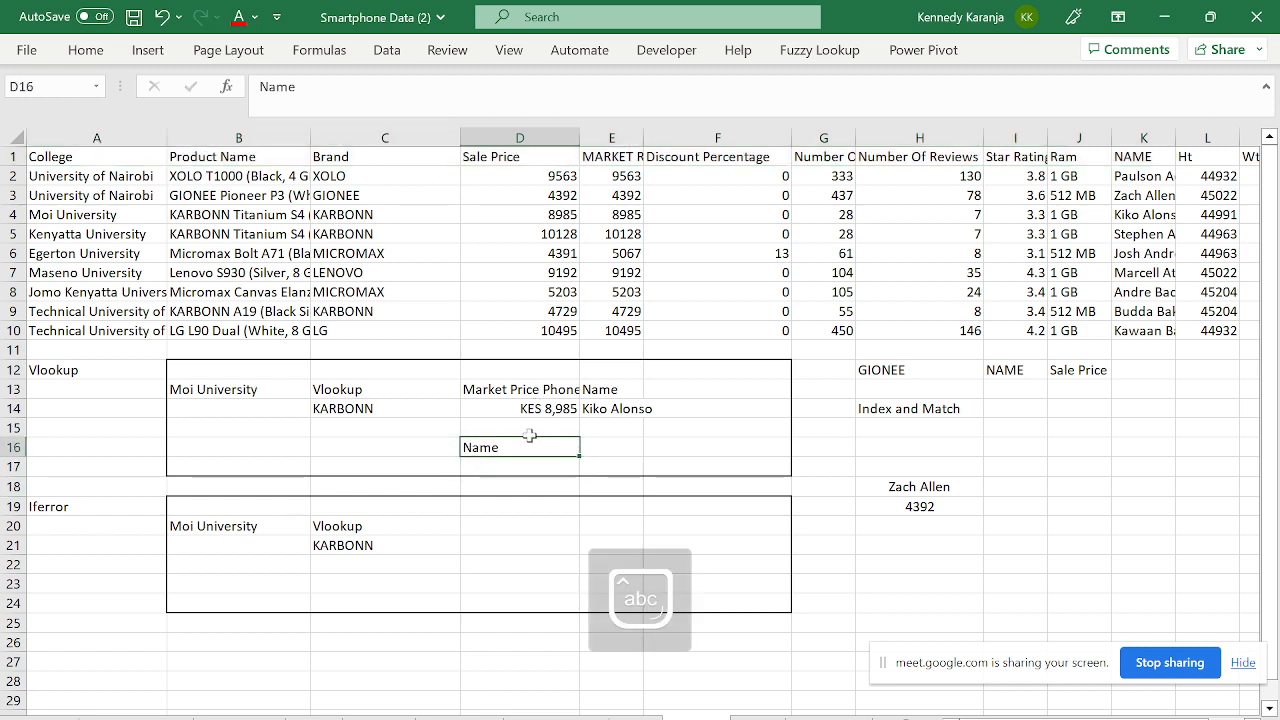
key("Right")
- Start a MATCH formula in E16 with D16 as the lookup value
type("=matc")
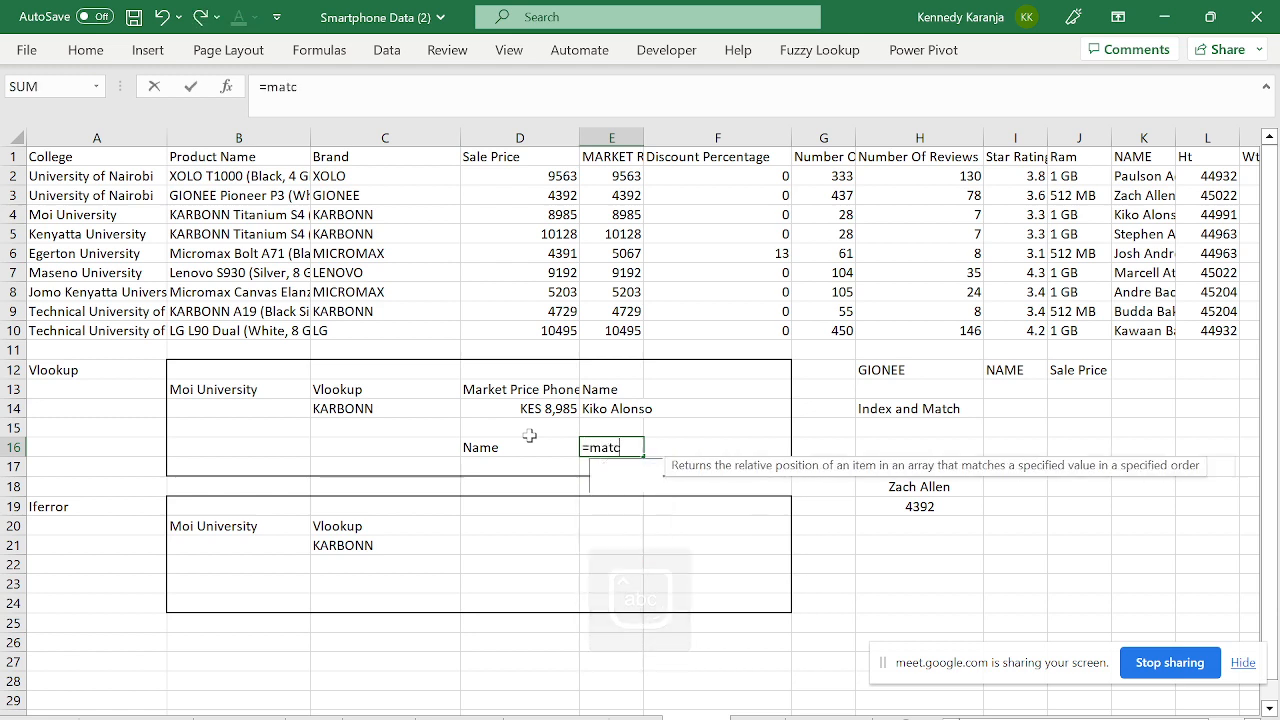
type("h")
key("Tab")
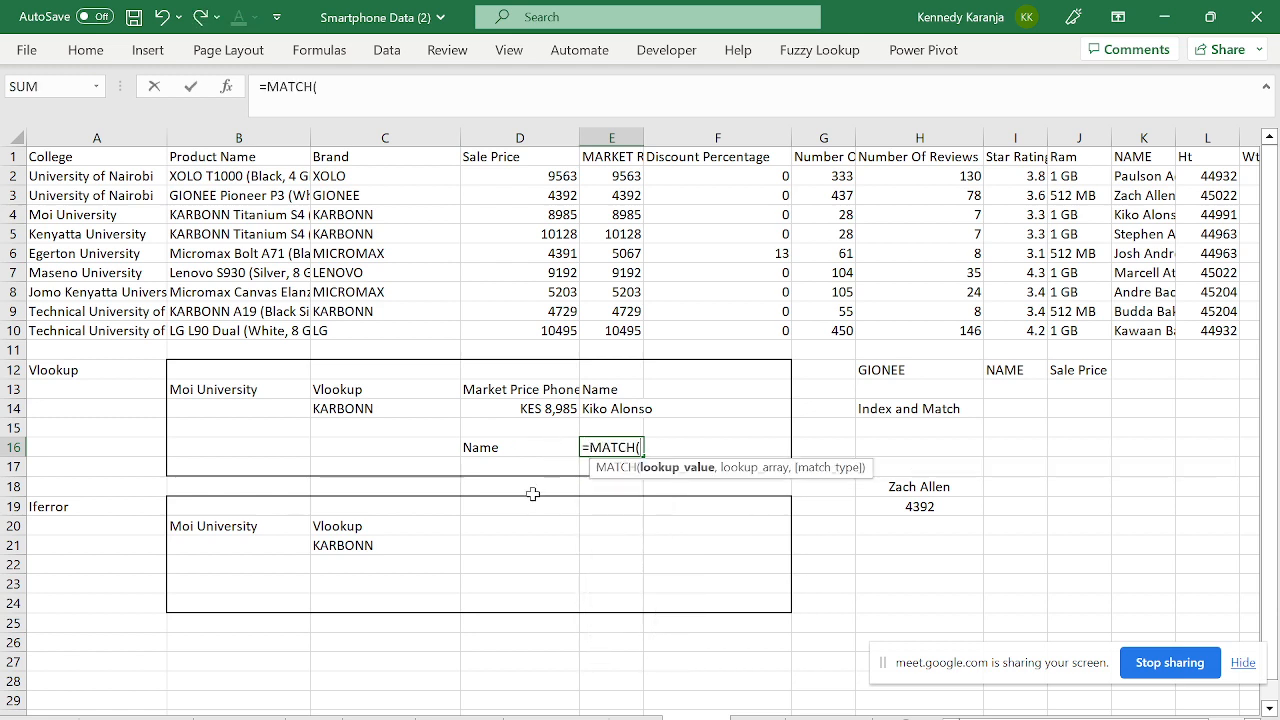
left_click(507, 448)
type(",")
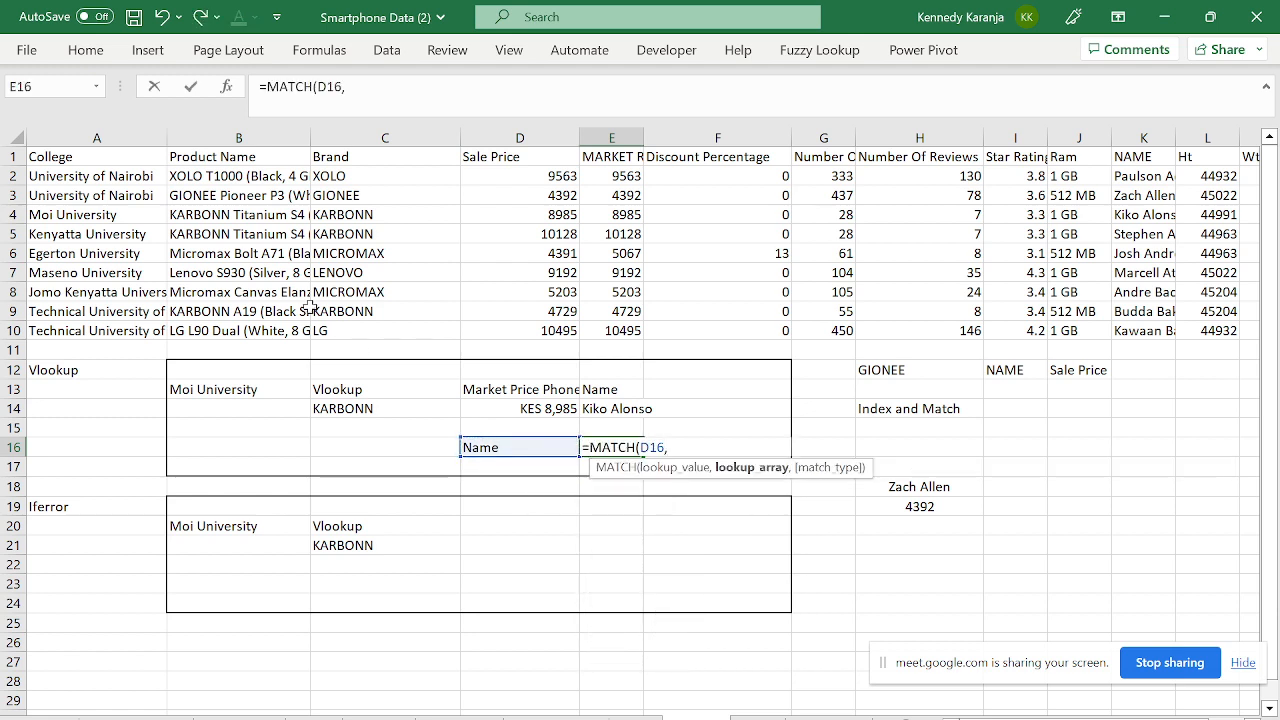
- Set the MATCH lookup array to $A$1:$O$1 with match type 0
left_click_drag(109, 157, 1150, 160)
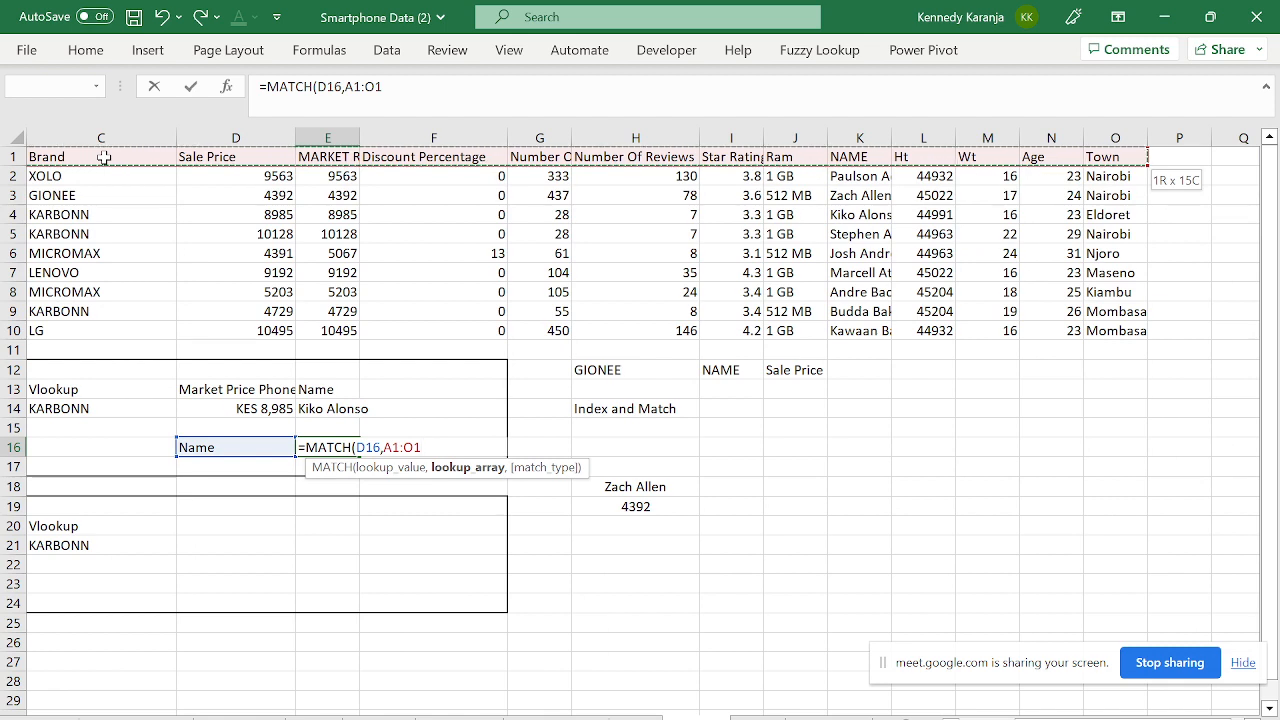
left_click(103, 157)
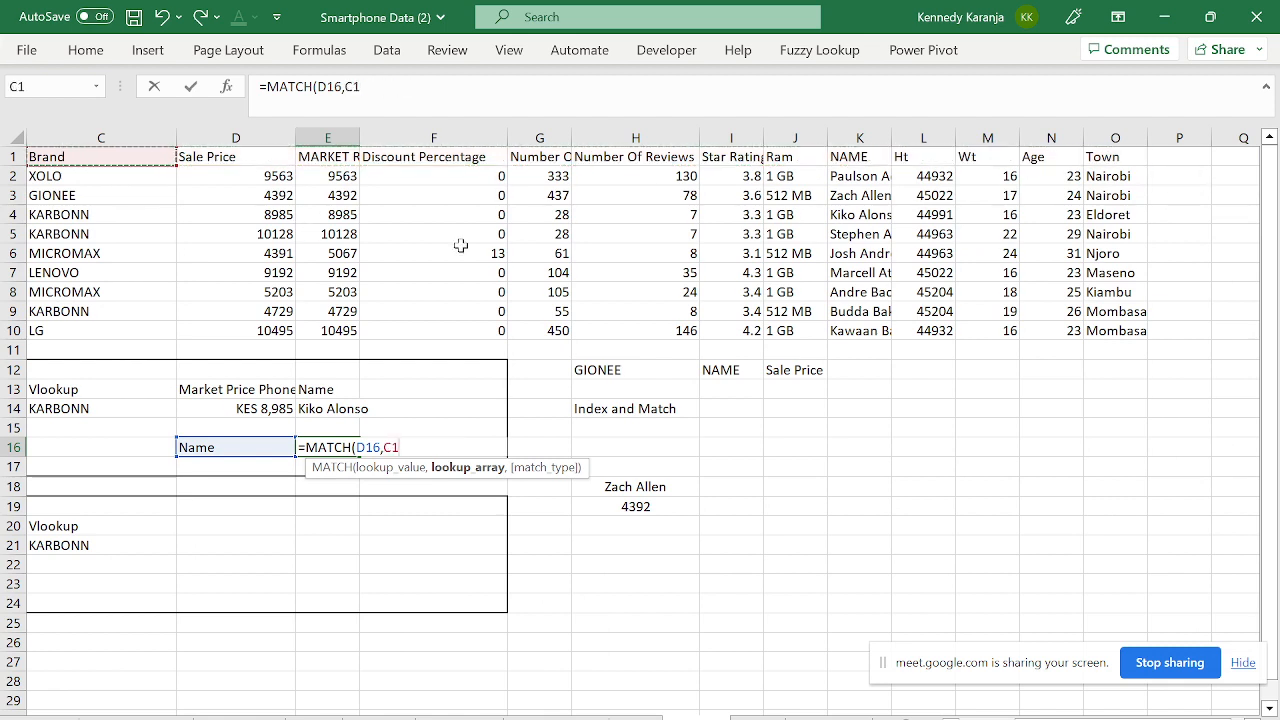
left_click(297, 200)
key("ctrl+Up")
key("ctrl+Left")
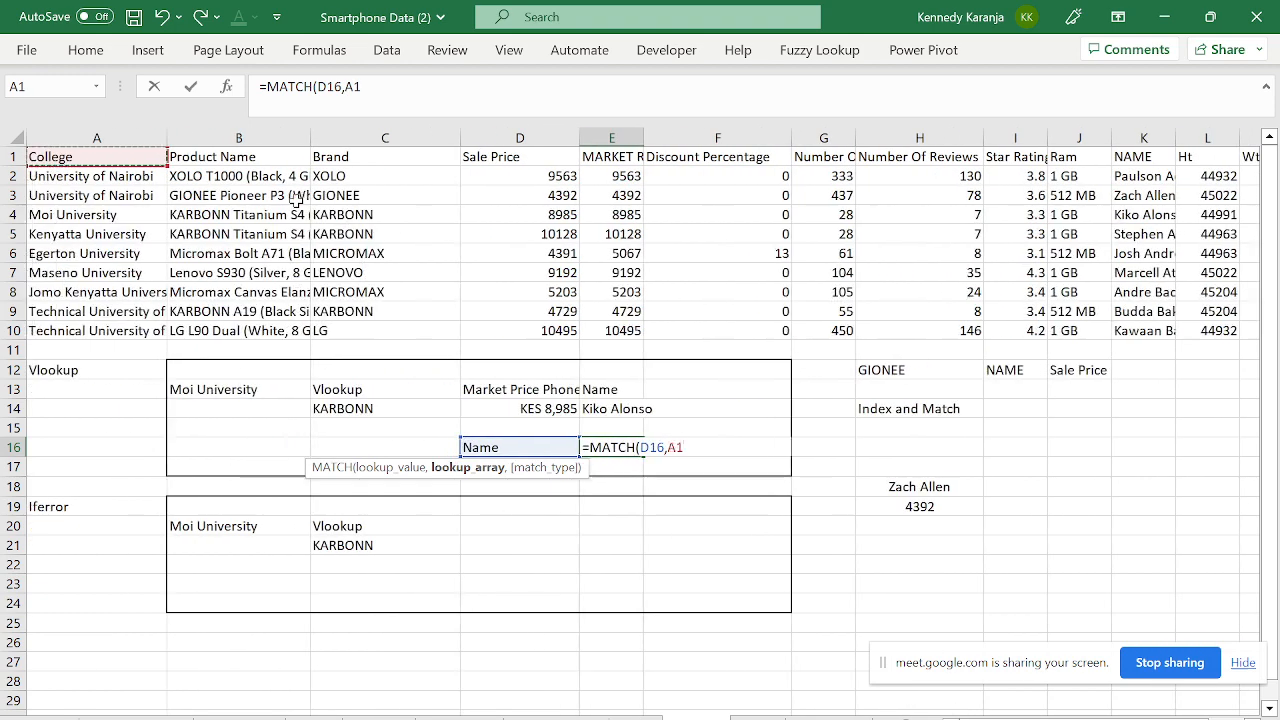
key("ctrl+shift+Right")
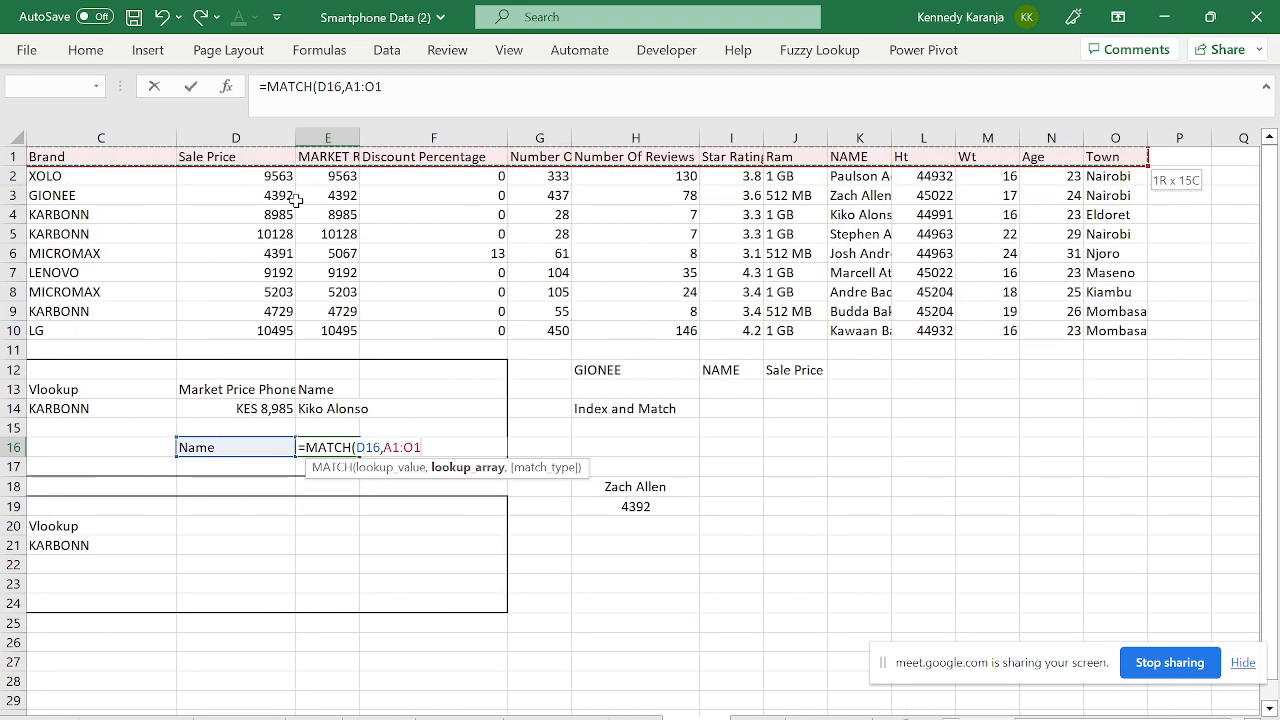
key("F4")
type(",00")
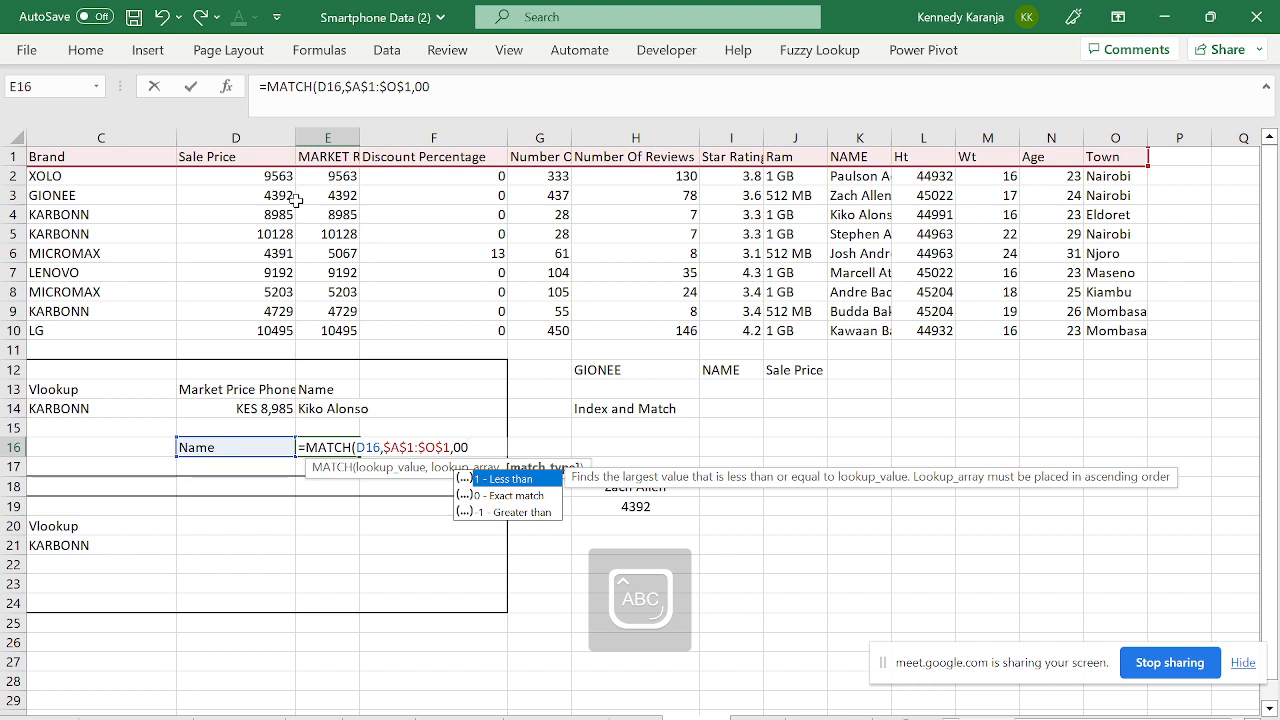
key("Return")
key("Up")
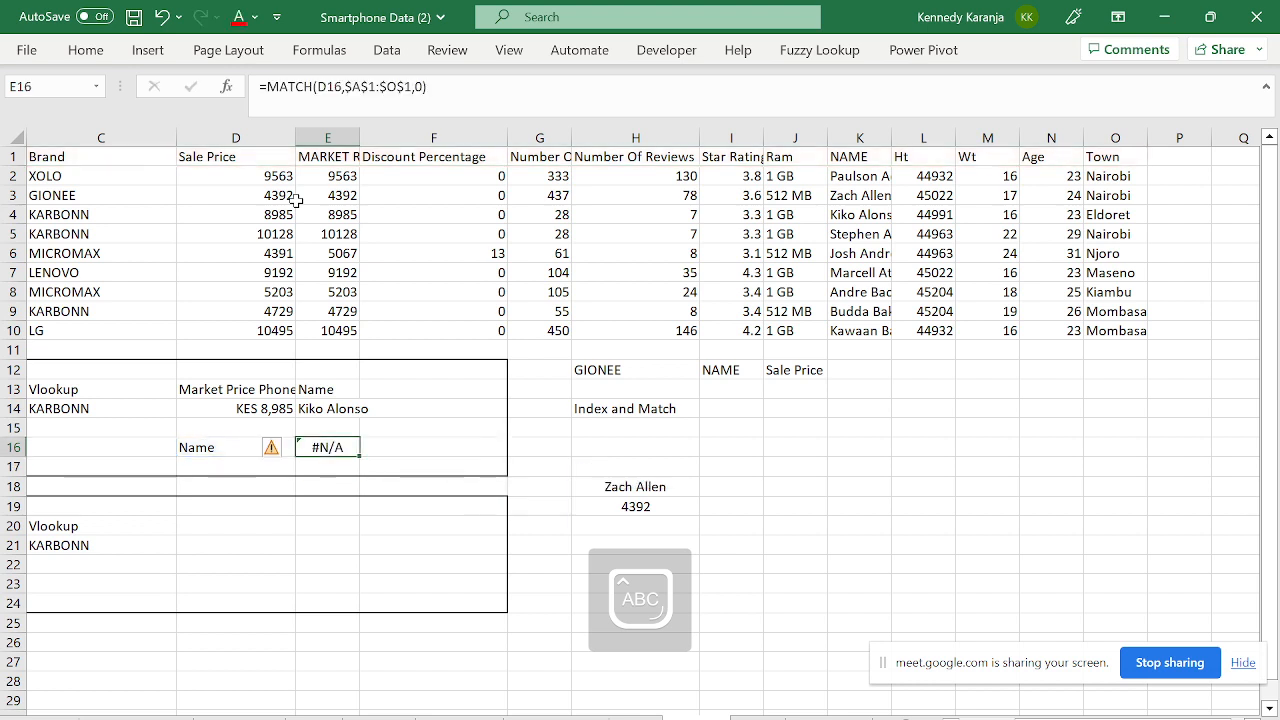
key("F2")
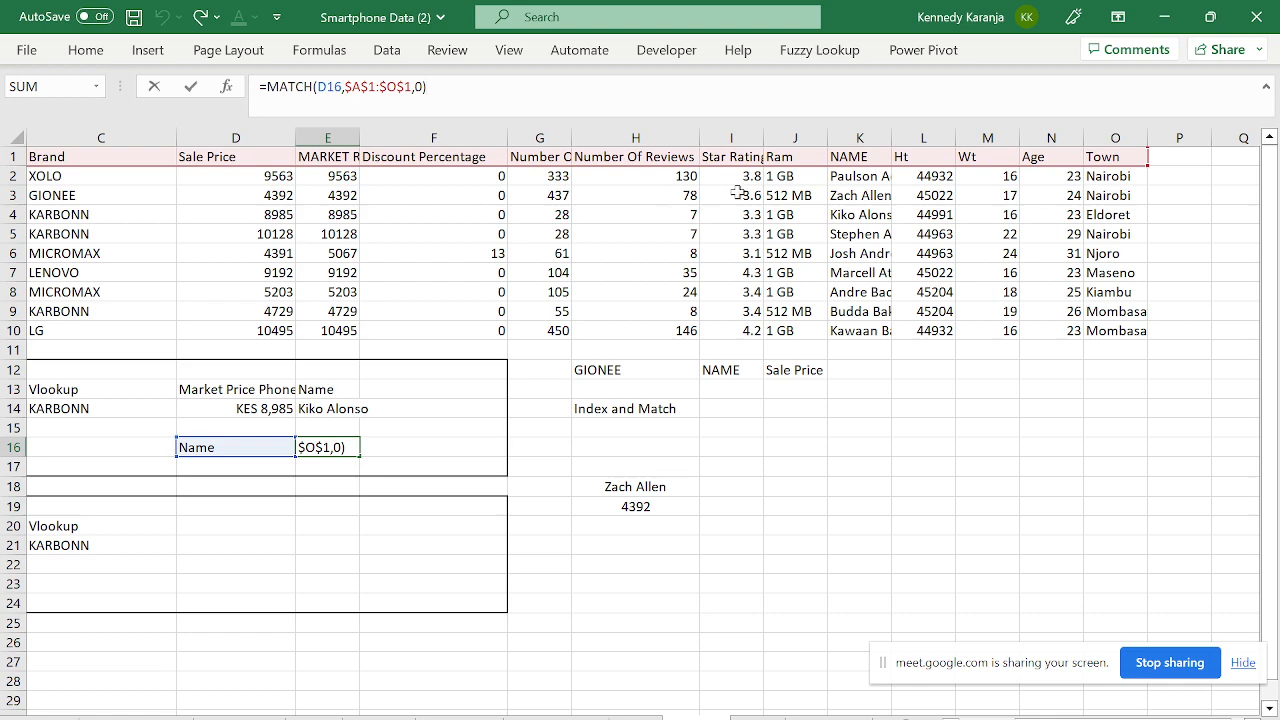
- Paste the NAME header from row 1 into D16 as a value
left_click(866, 156)
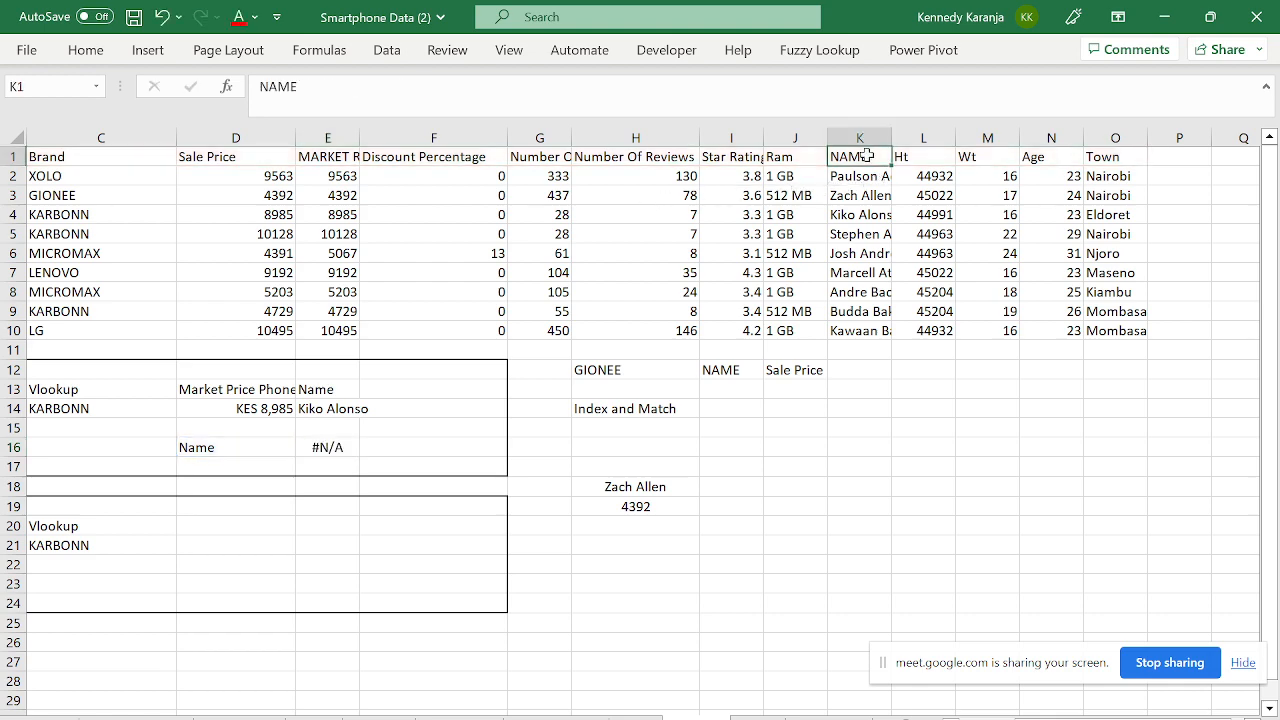
key("ctrl+c")
key("Left")
key("Left")
key("Left")
key("Left")
key("Left")
key("Left")
key("Left")
key("Left")
key("Left")
key("Left")
key("Down")
key("Down")
key("Down")
key("Down")
key("Down")
key("Down")
key("Down")
key("Down")
key("Down")
key("Down")
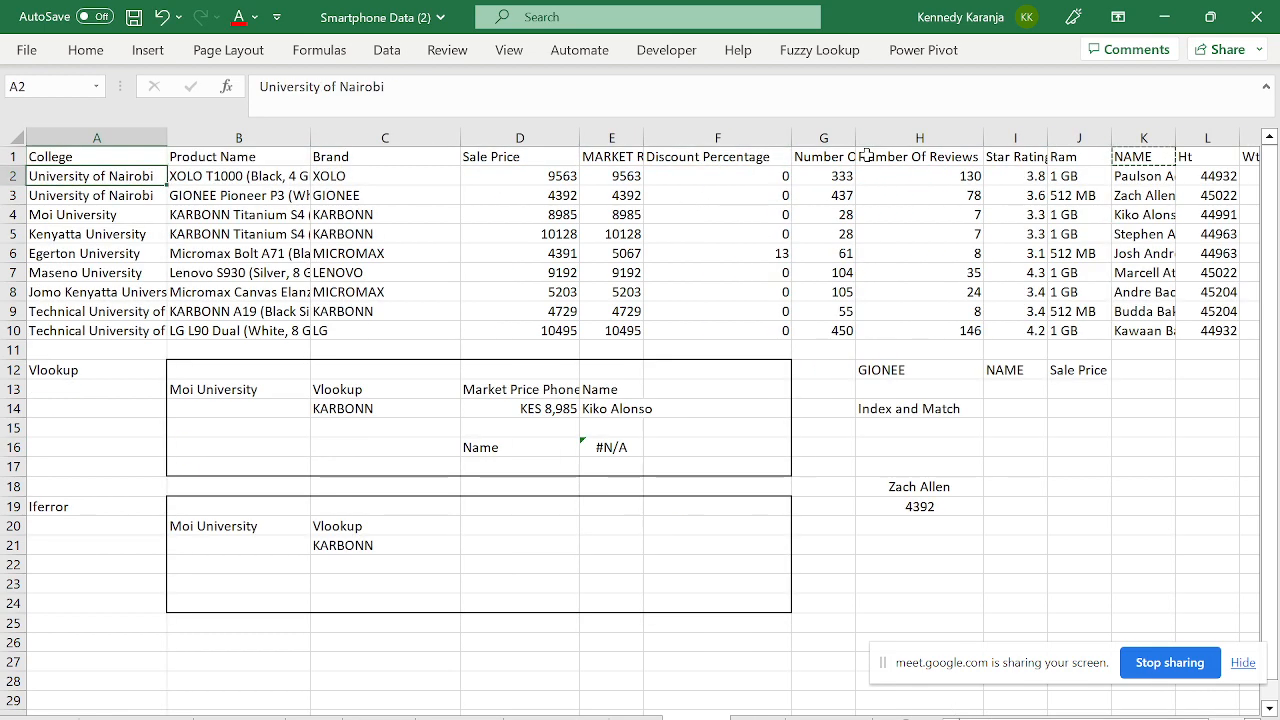
key("Down")
key("Down")
key("Down")
key("Down")
key("Down")
key("Right")
key("Right")
key("Right")
key("ctrl+alt+v")
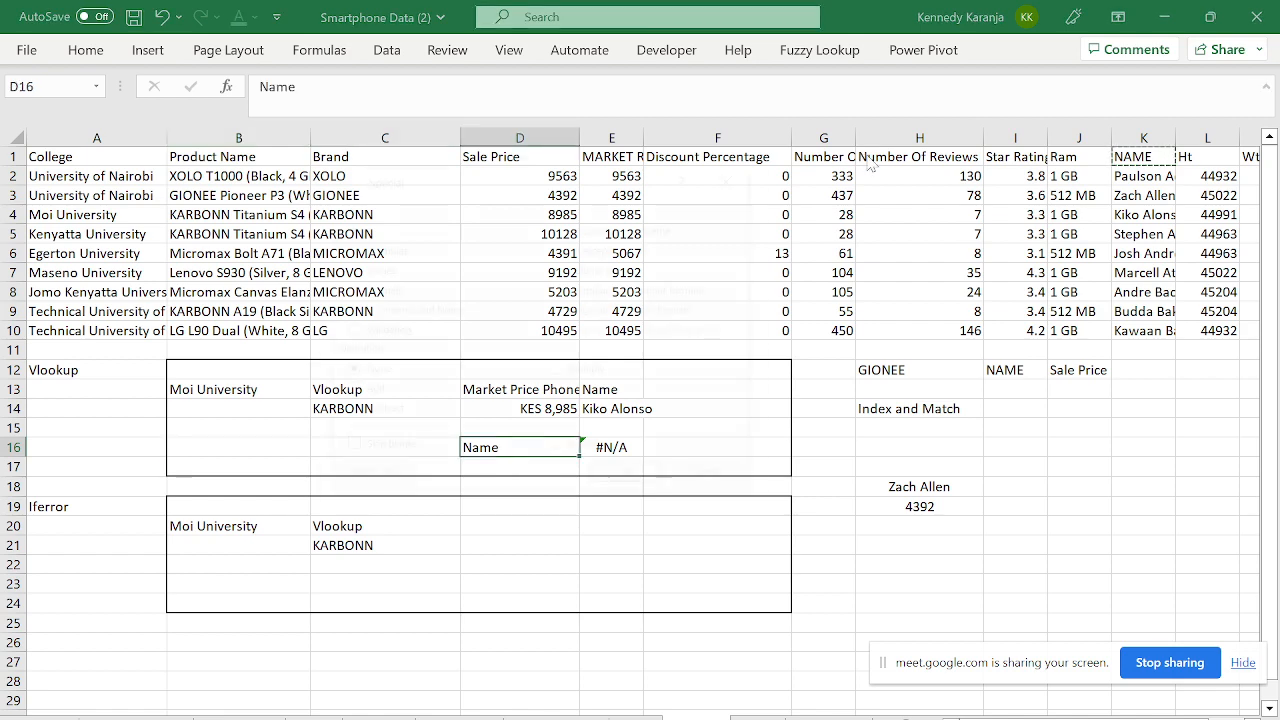
key("v")
key("Return")
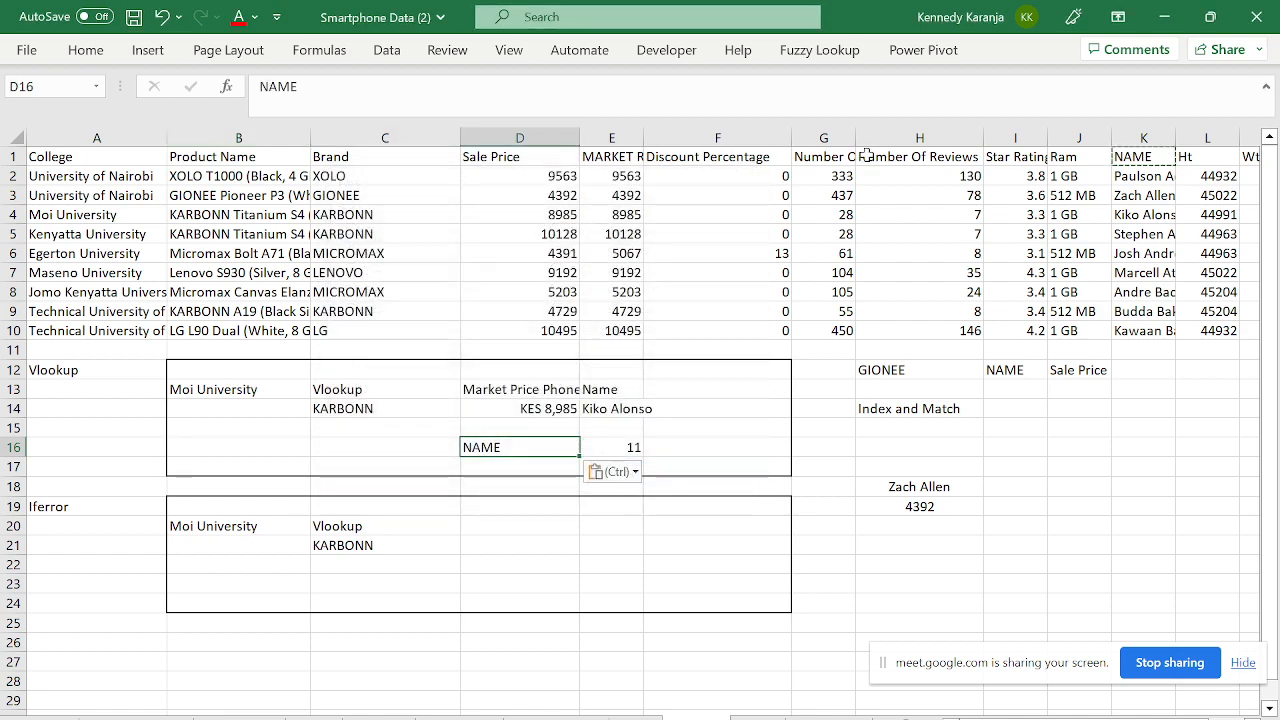
key("Right")
key("Left")
key("F2")
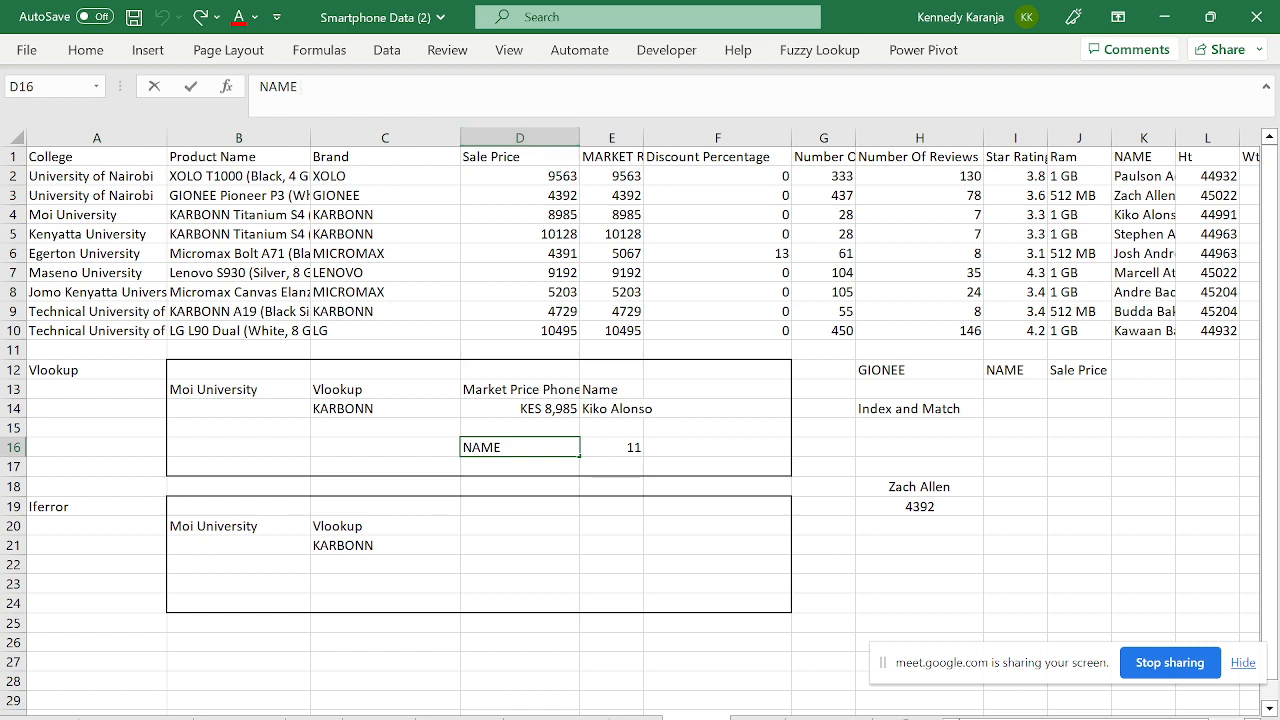
- Recommit the MATCH formula in E16, returning 11
left_click(622, 448)
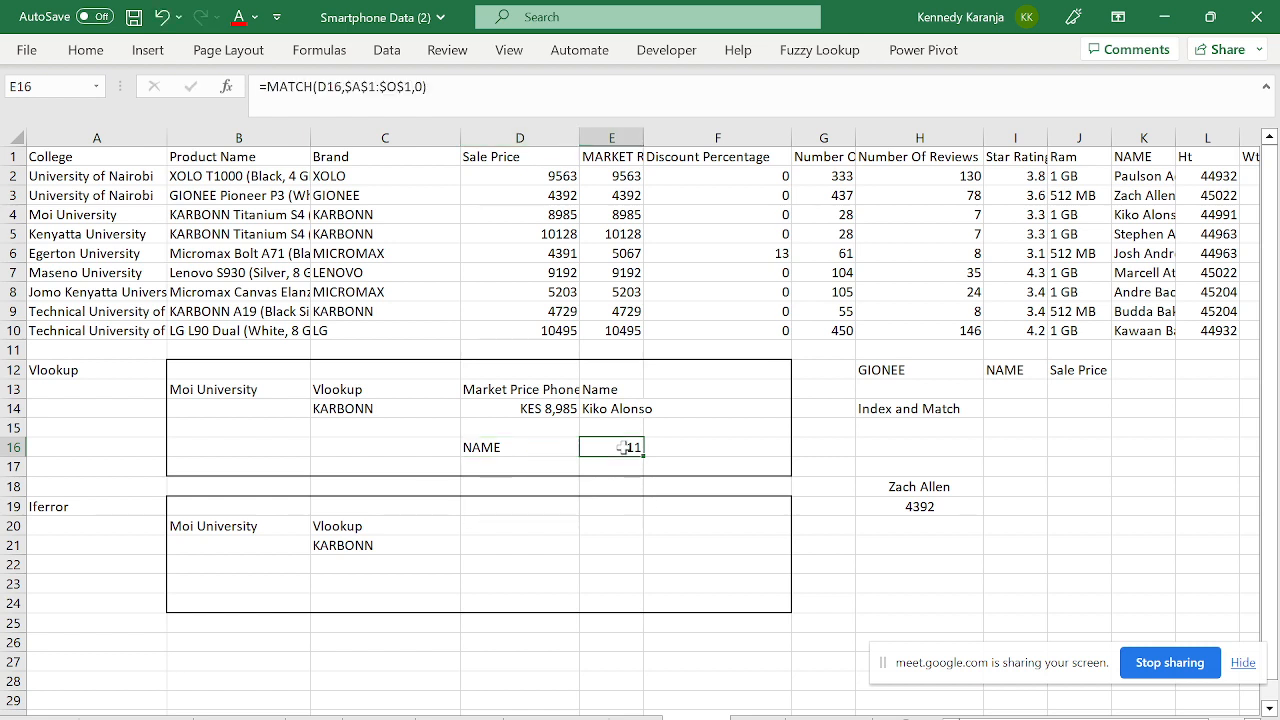
left_click_drag(430, 87, 175, 90)
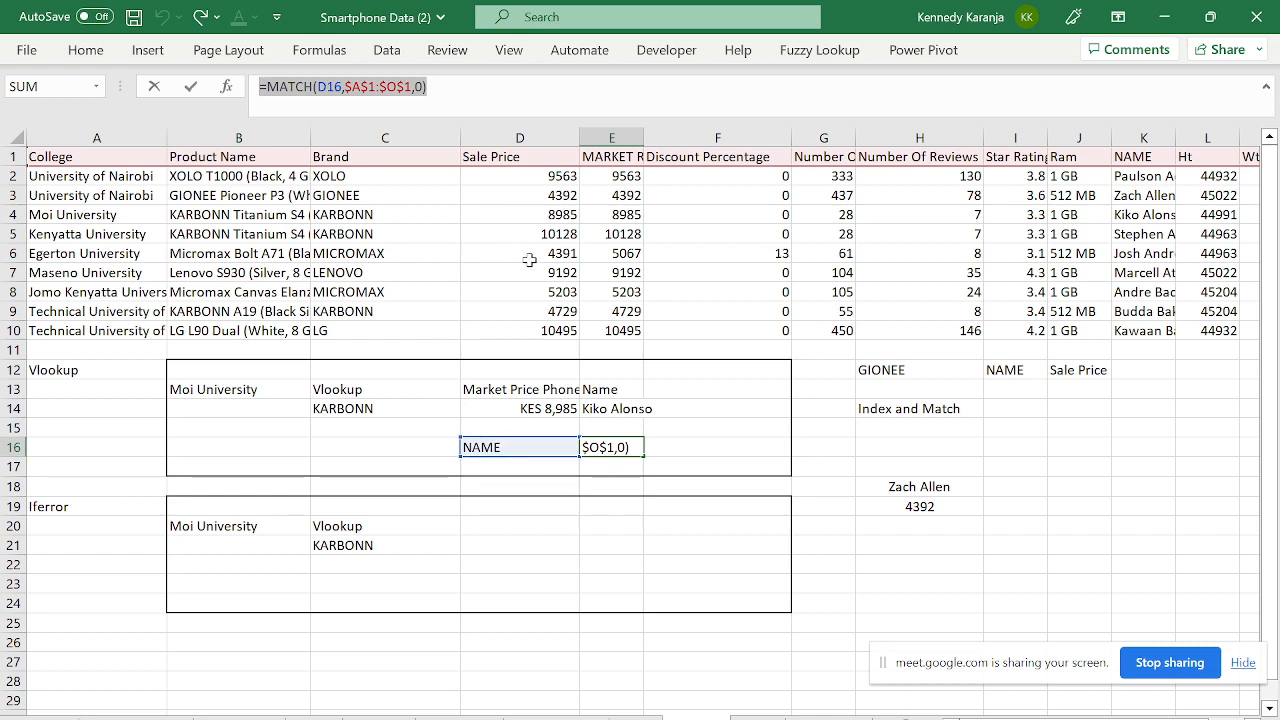
key("Return")
left_click(643, 412)
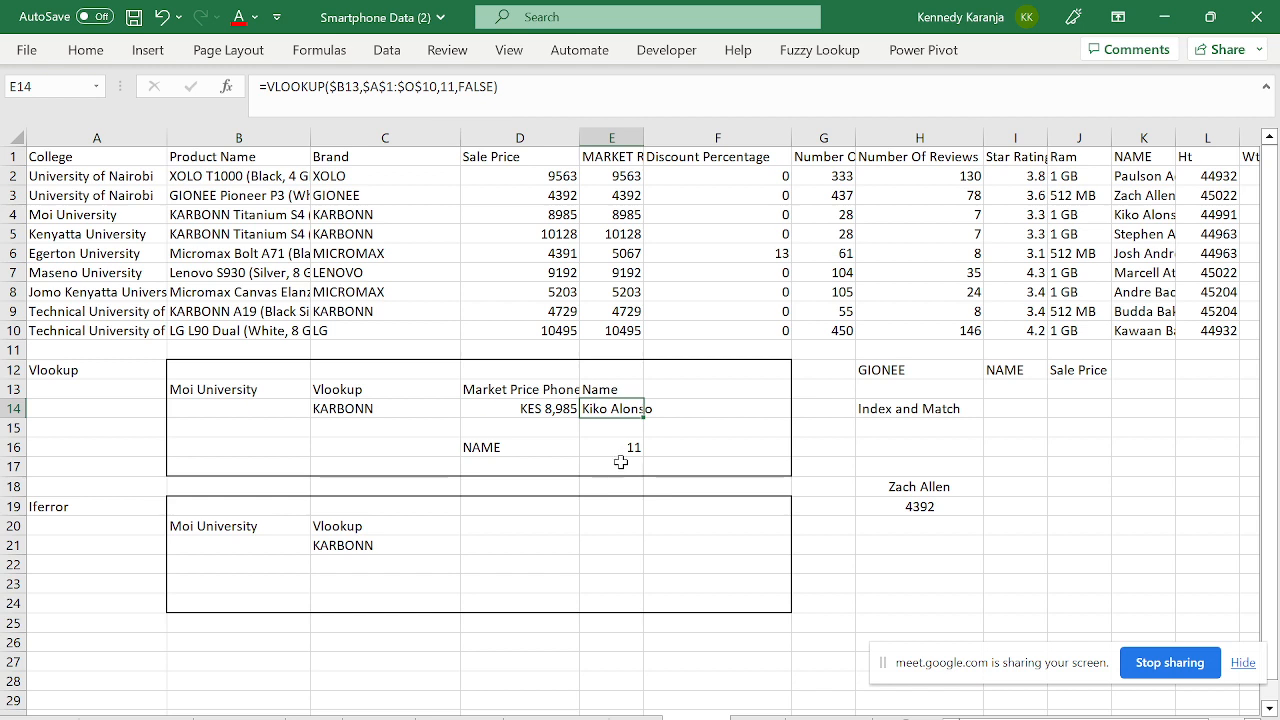
left_click(618, 454)
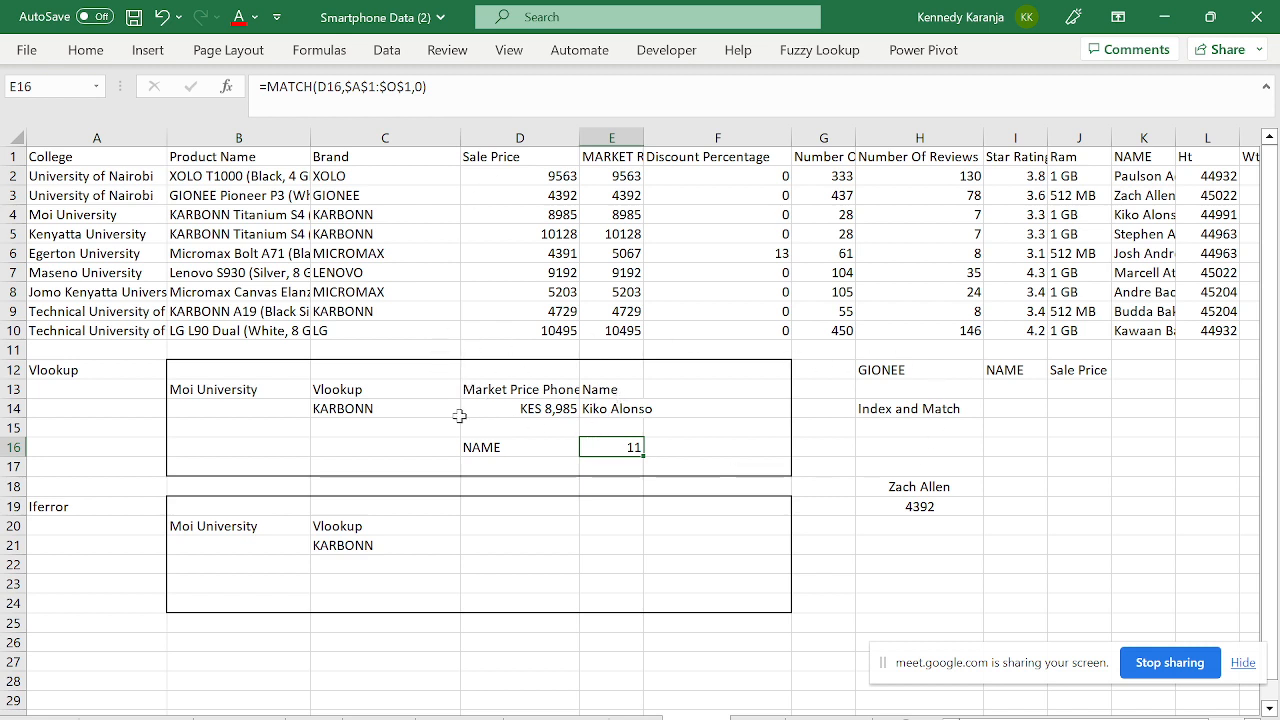
left_click(406, 413)
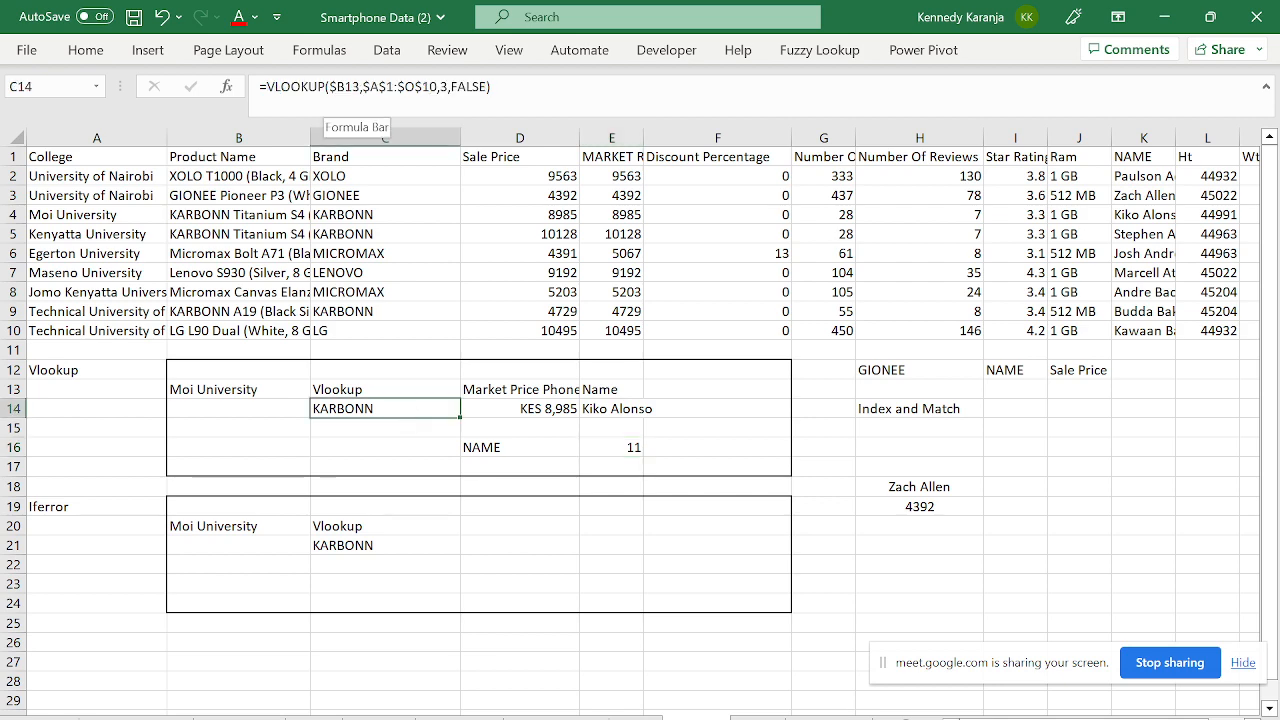
left_click(329, 87)
left_click(362, 140)
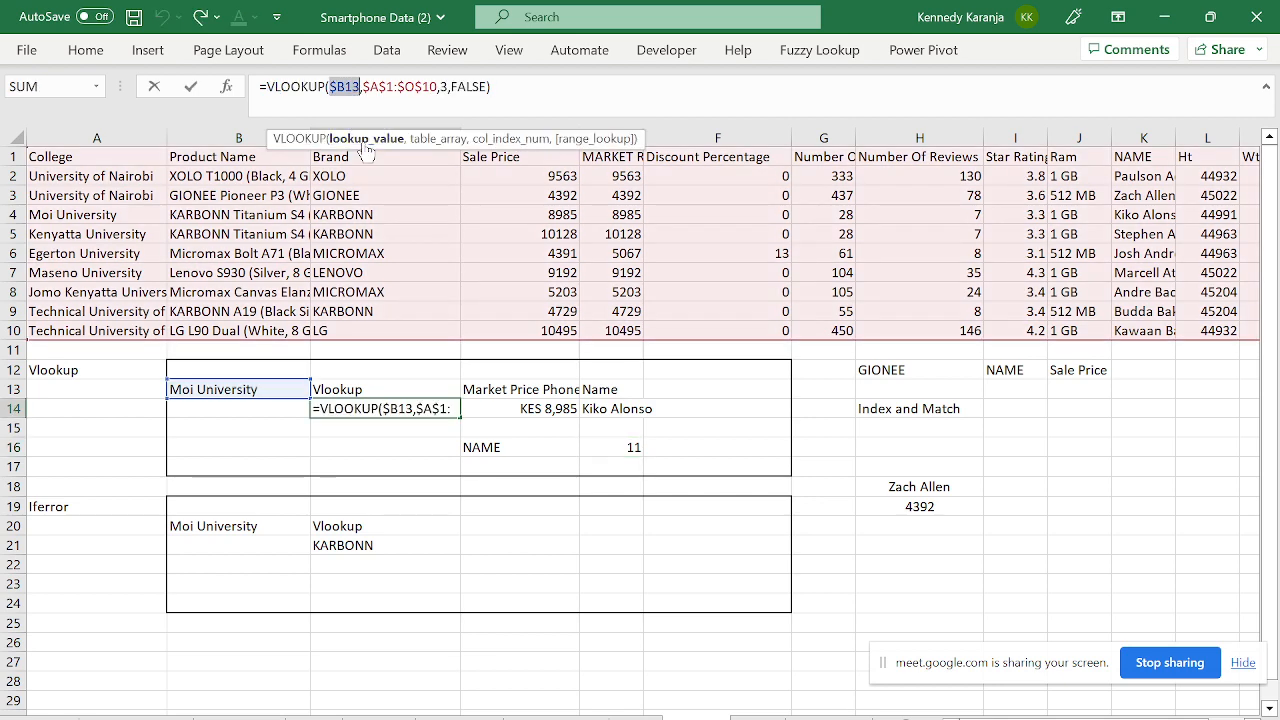
left_click(430, 140)
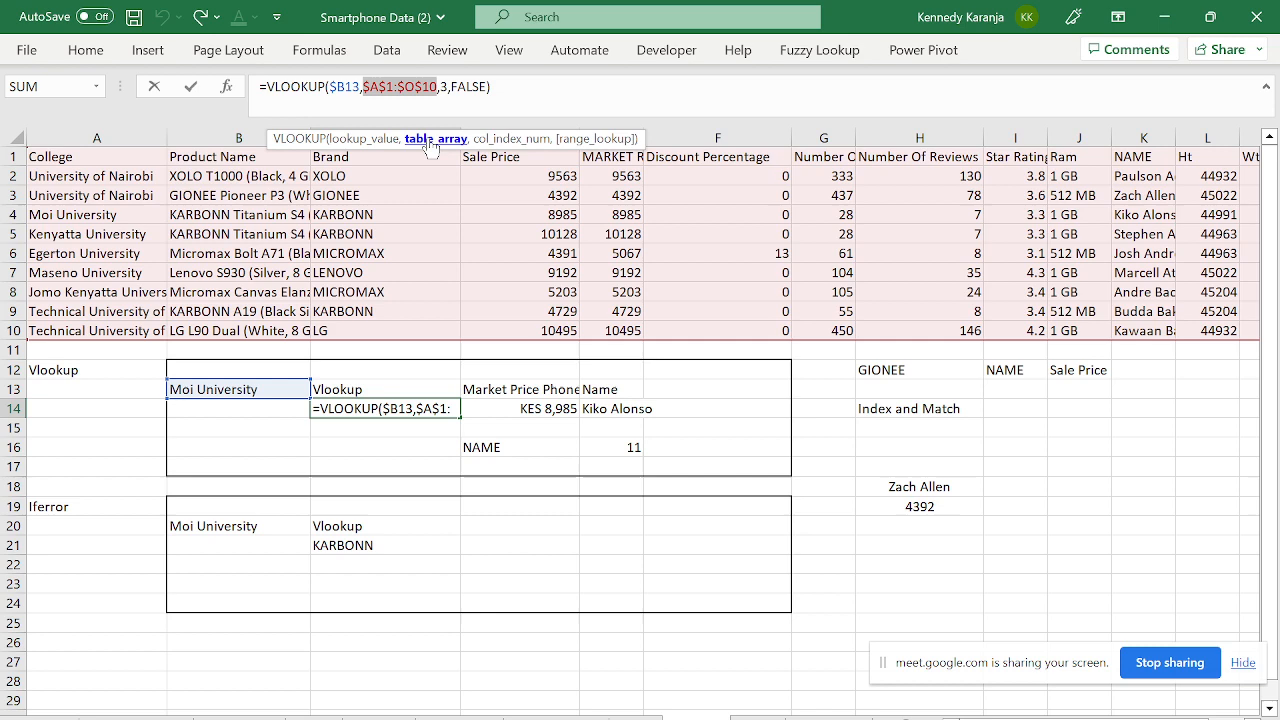
left_click(510, 139)
left_click(598, 139)
key("Escape")
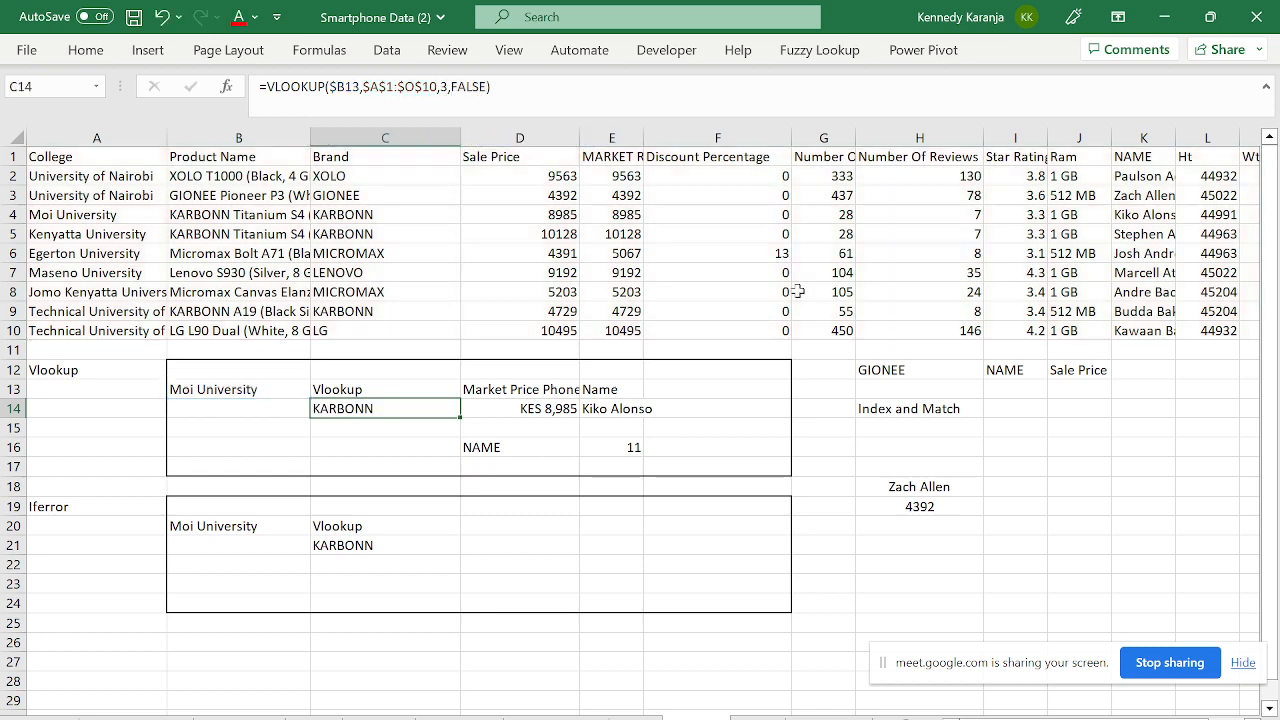
left_click(914, 503)
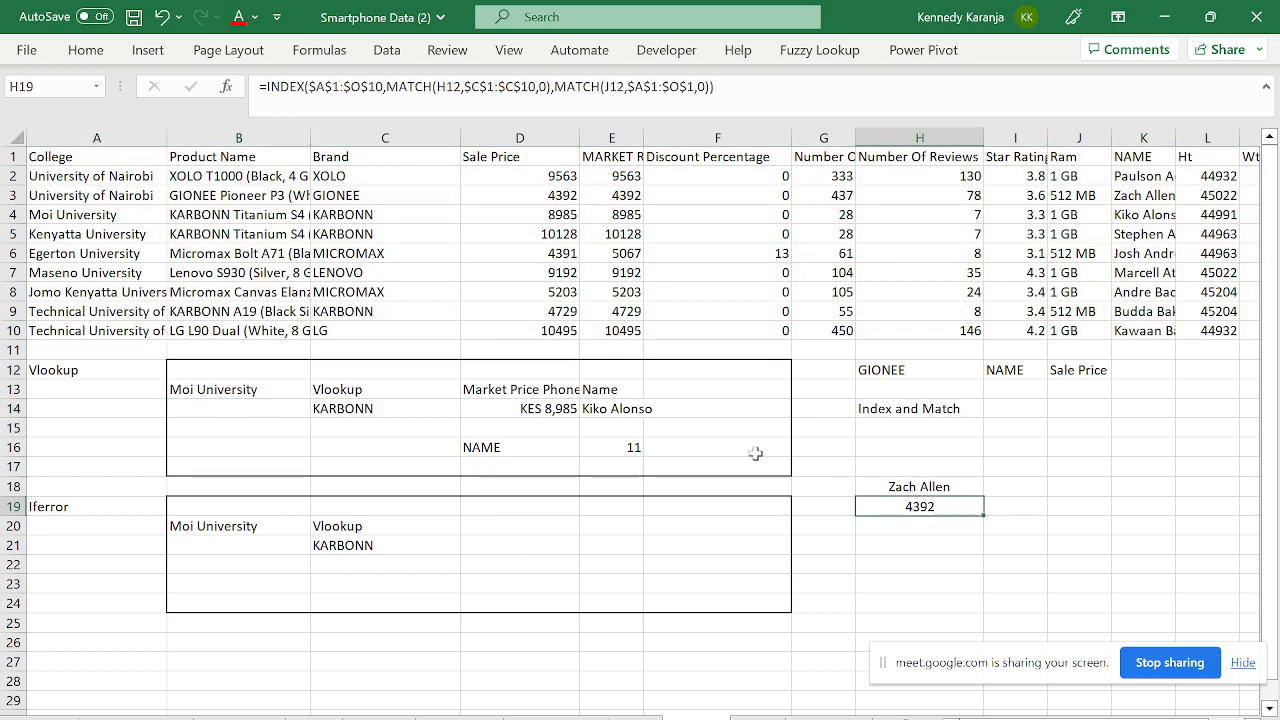
key("F2")
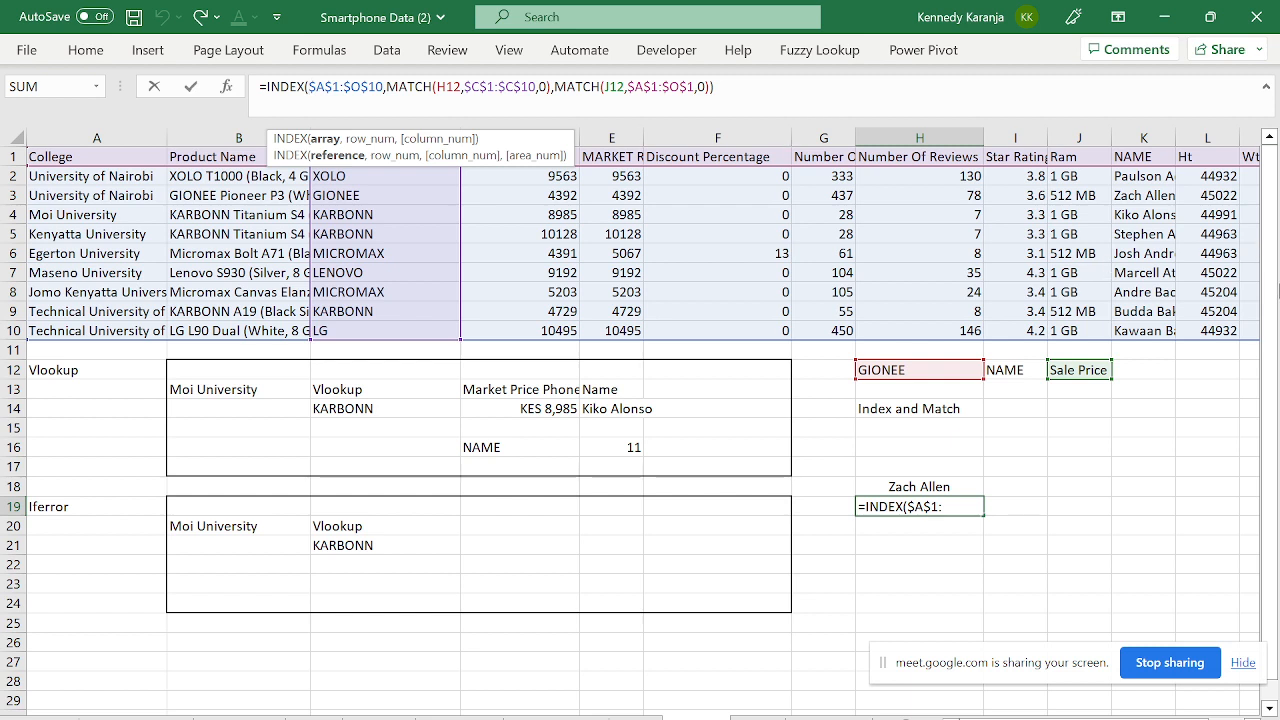
scroll(1243, 494, "right", 2)
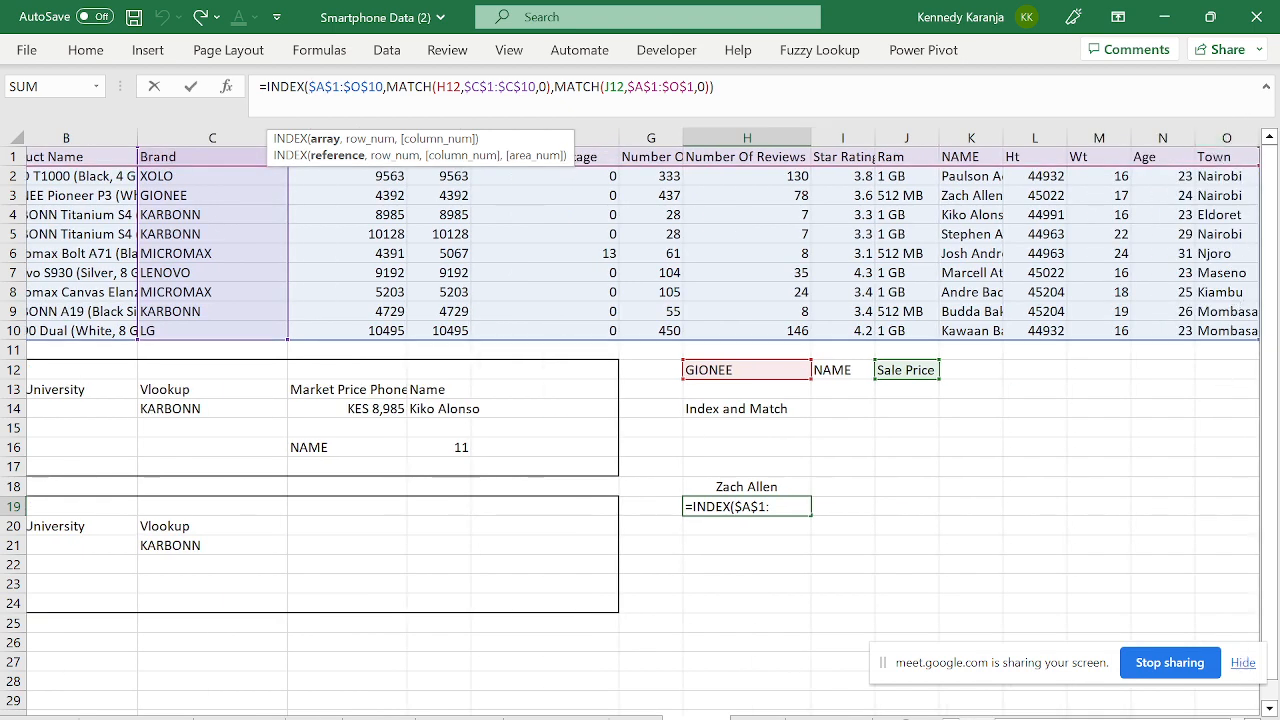
scroll(314, 494, "left", 2)
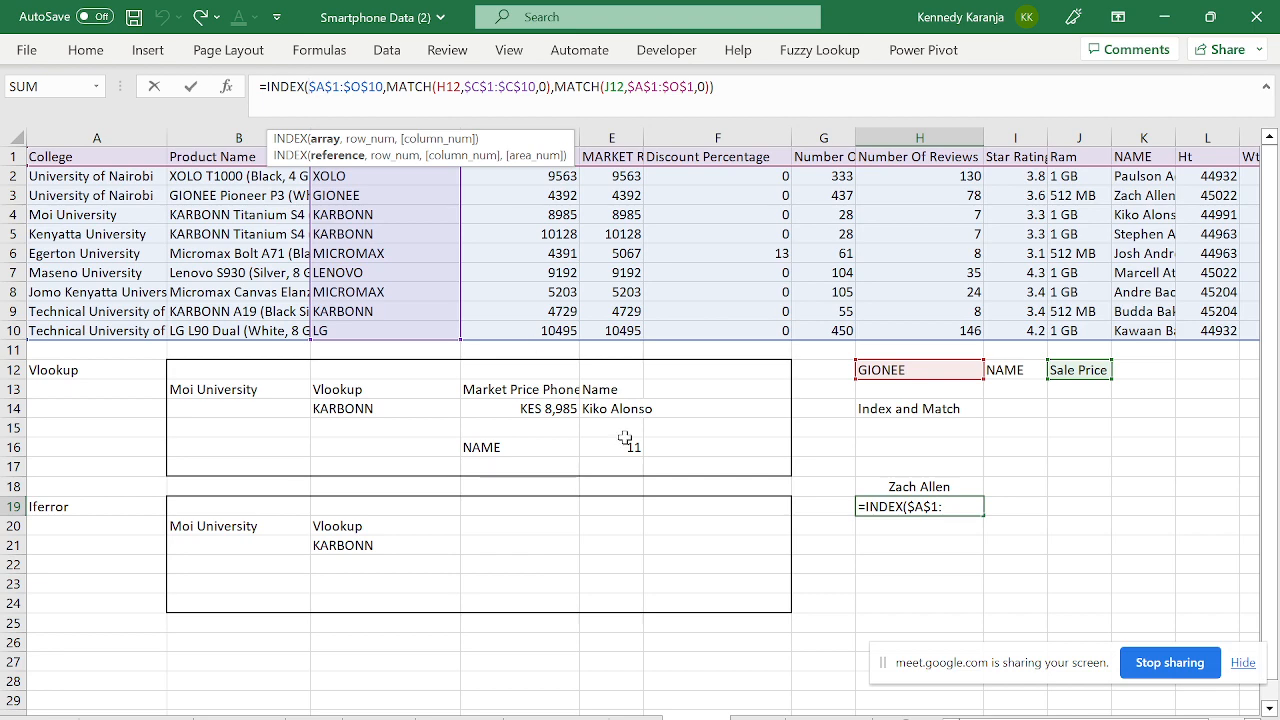
key("ctrl+Return")
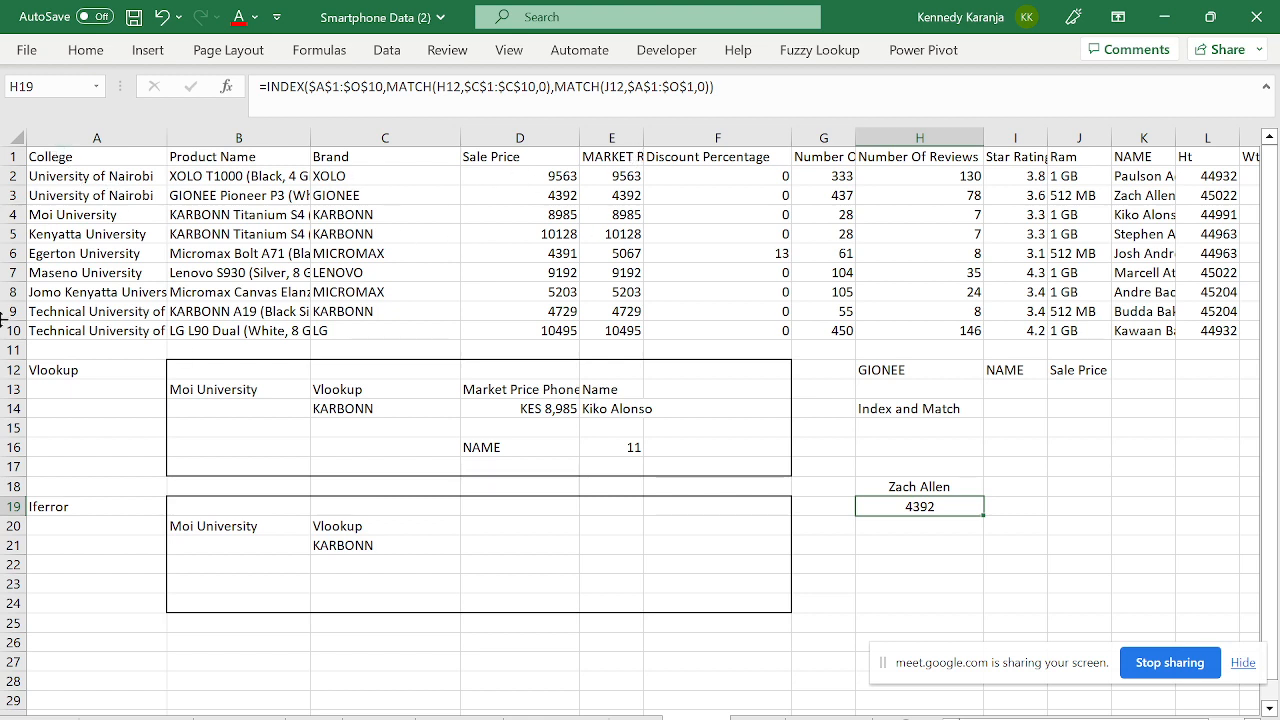
left_click(628, 290)
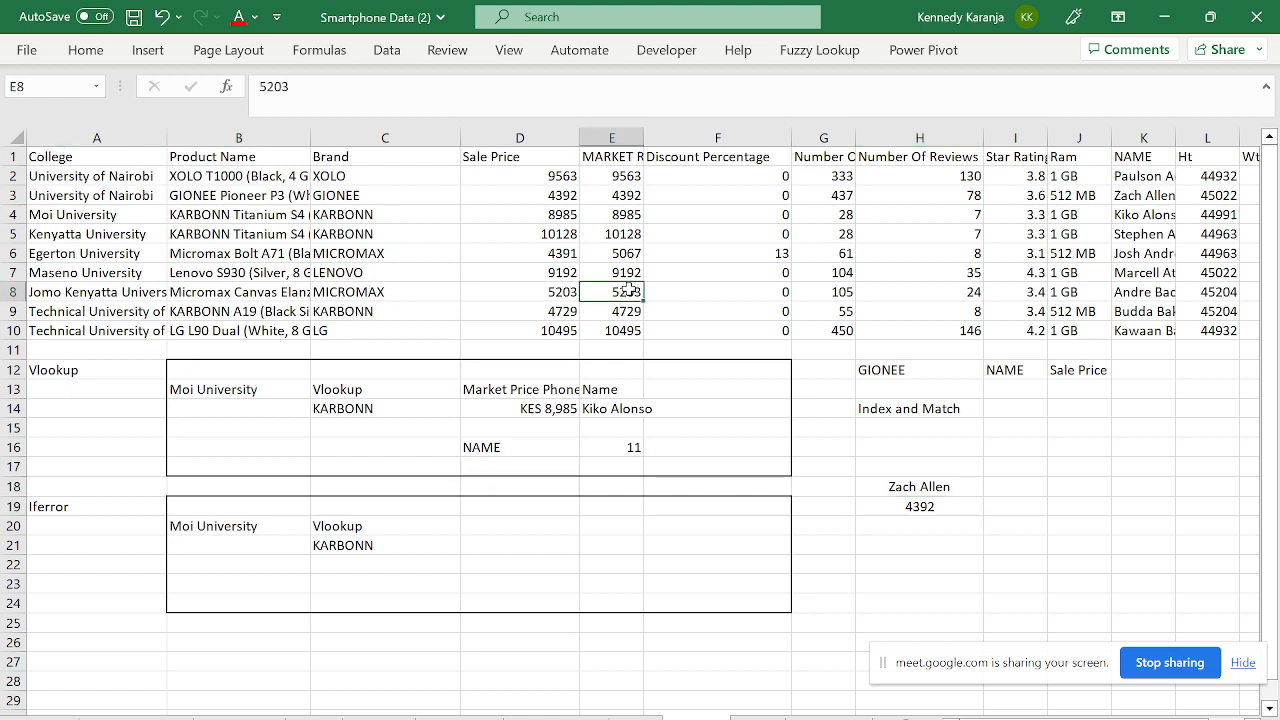
left_click(904, 500)
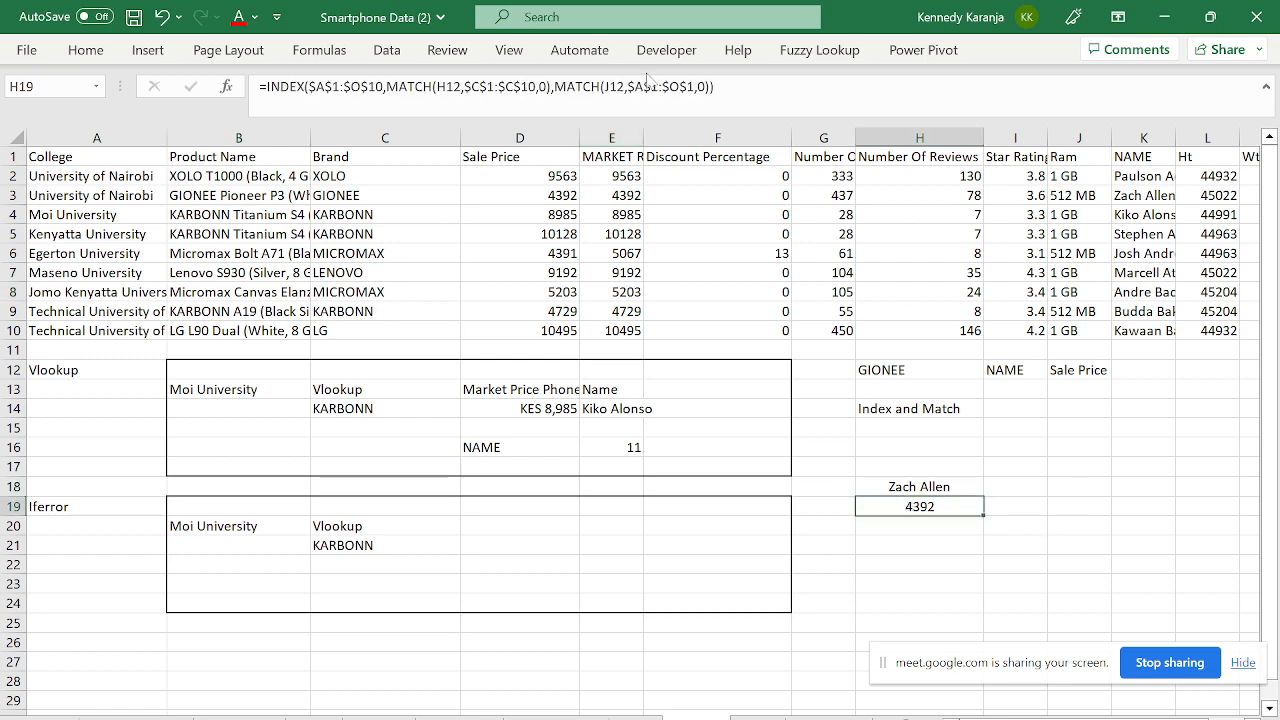
left_click(722, 90)
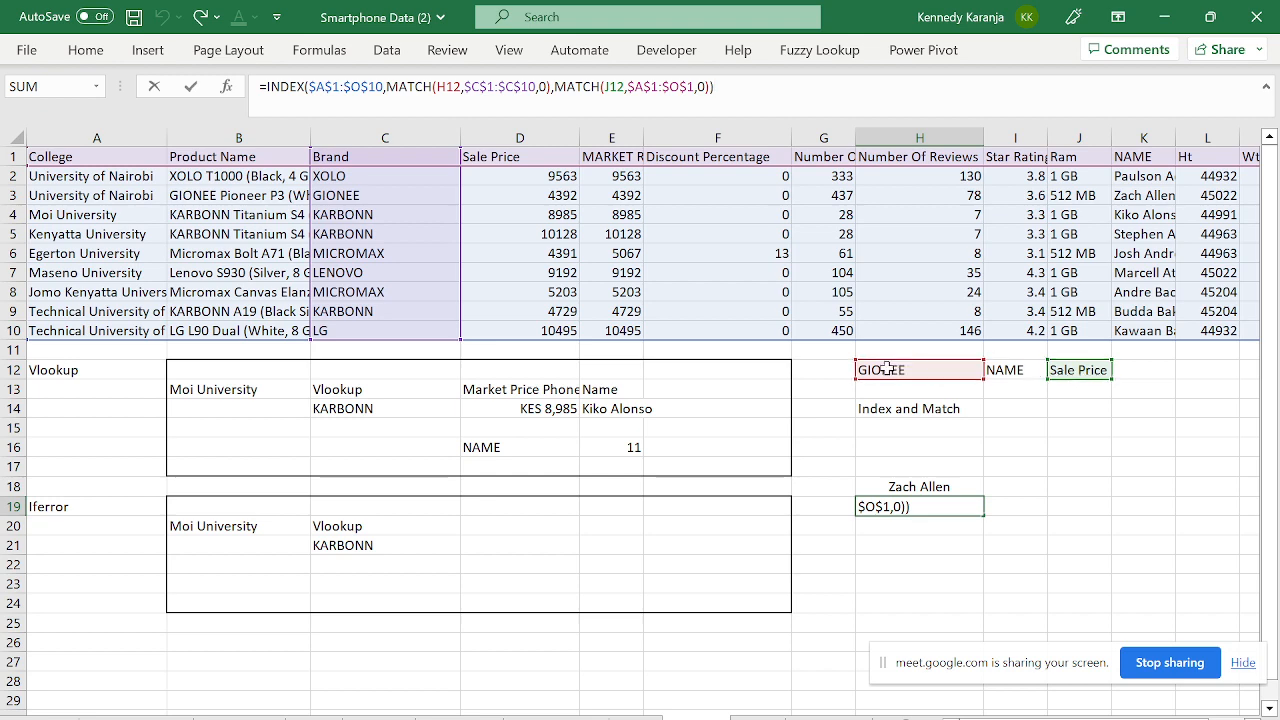
key("ctrl+Return")
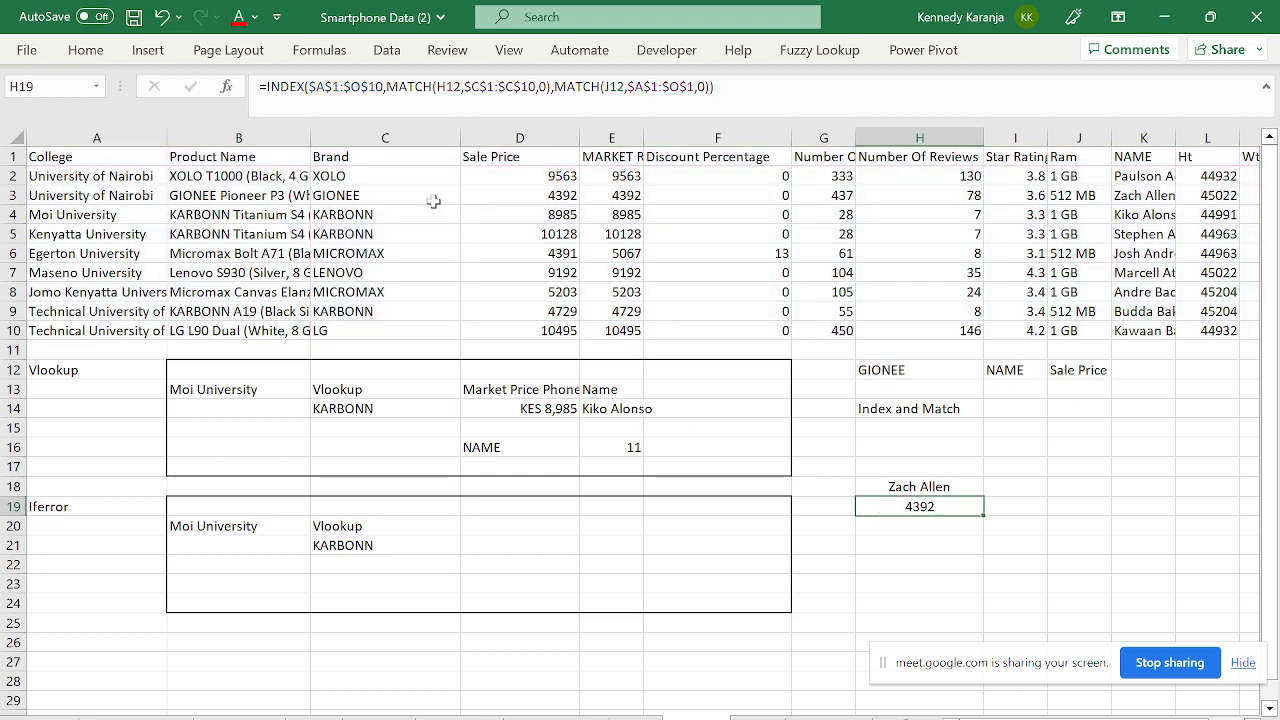
left_click(341, 196)
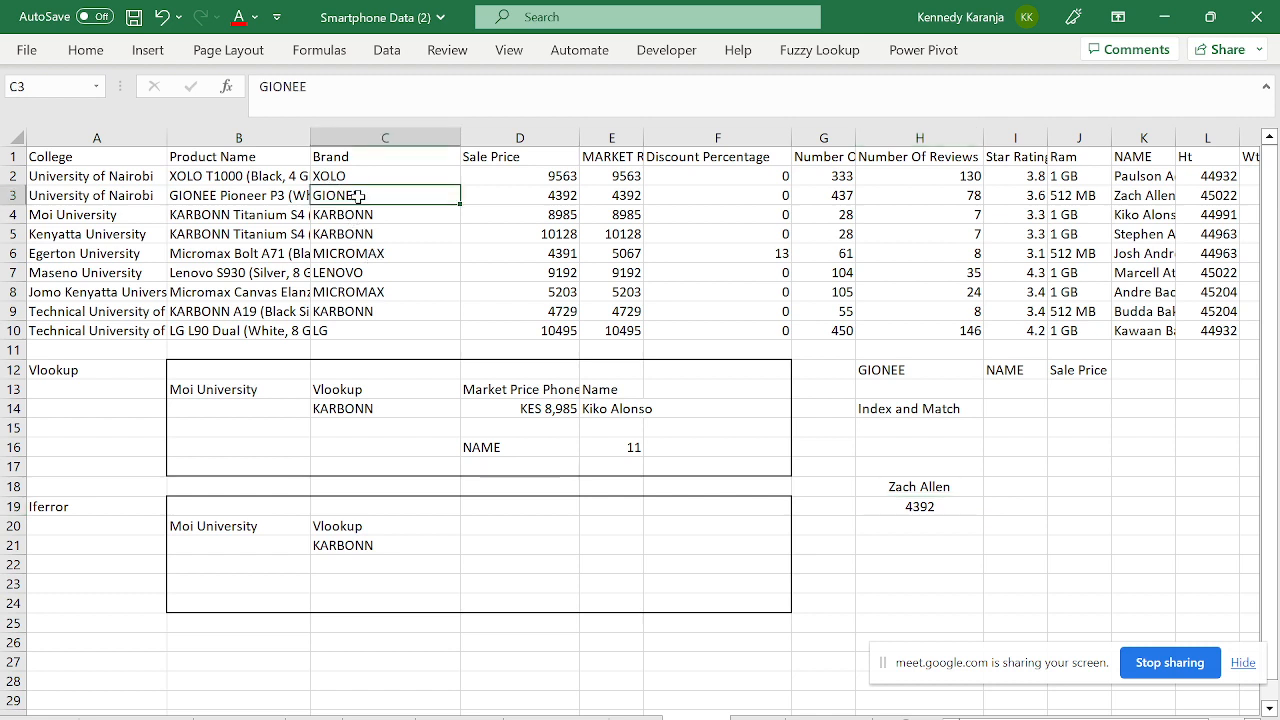
left_click(526, 152)
left_click(543, 194)
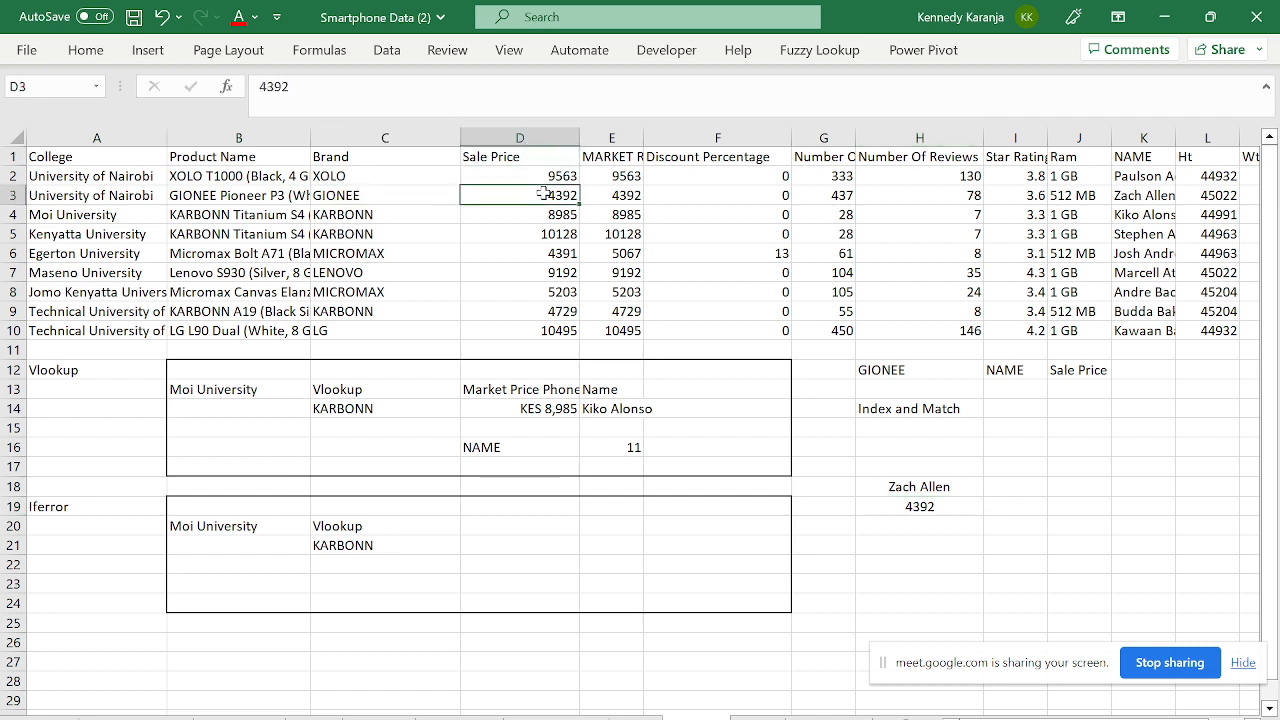
left_click(906, 506)
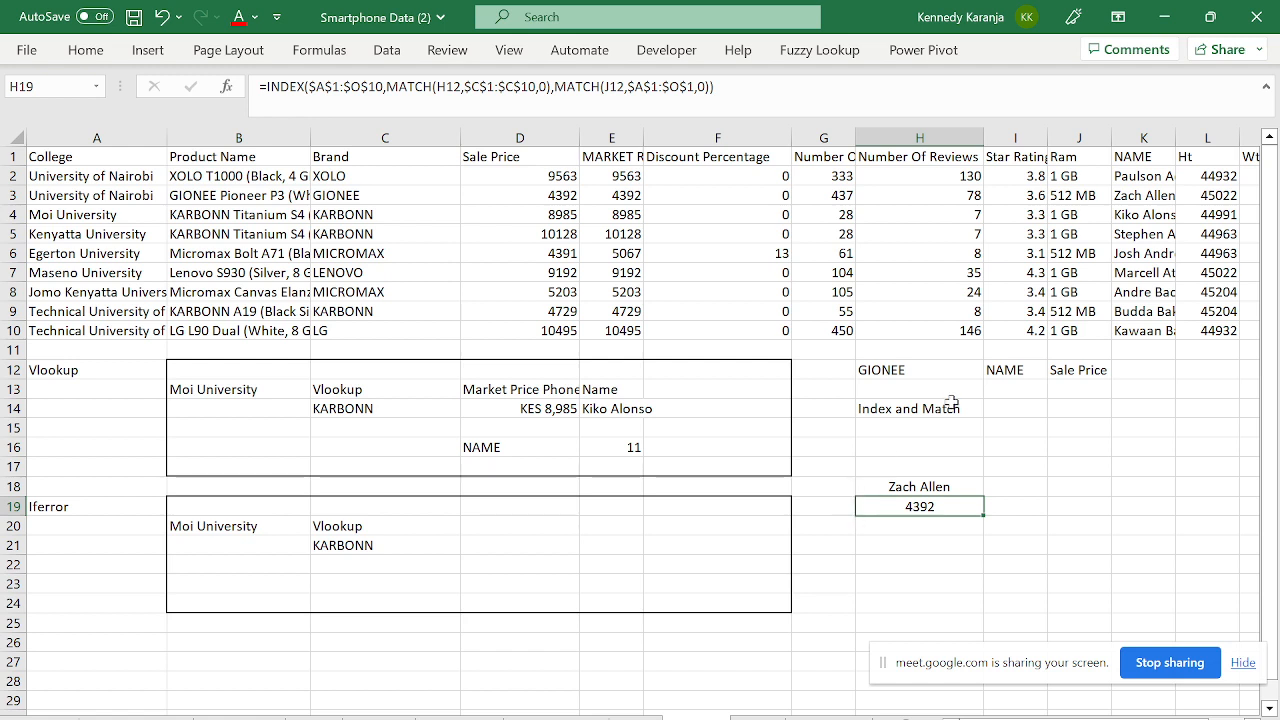
left_click(1100, 376)
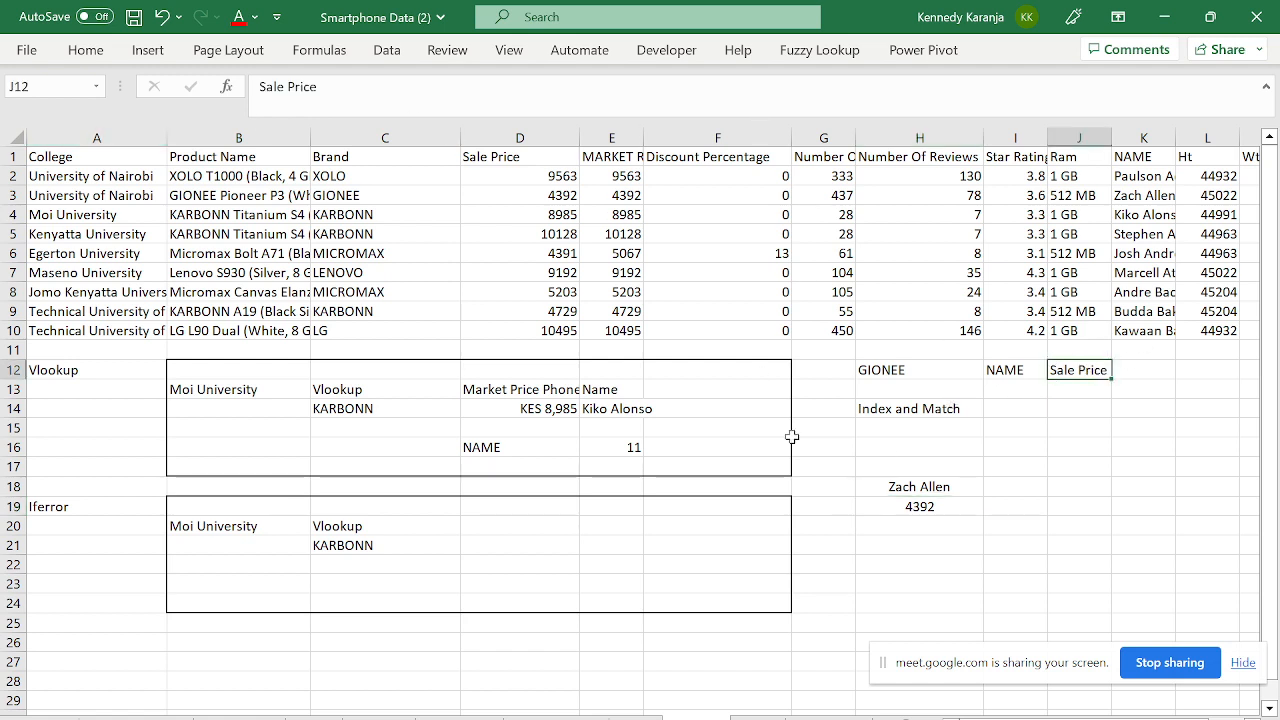
left_click(926, 512)
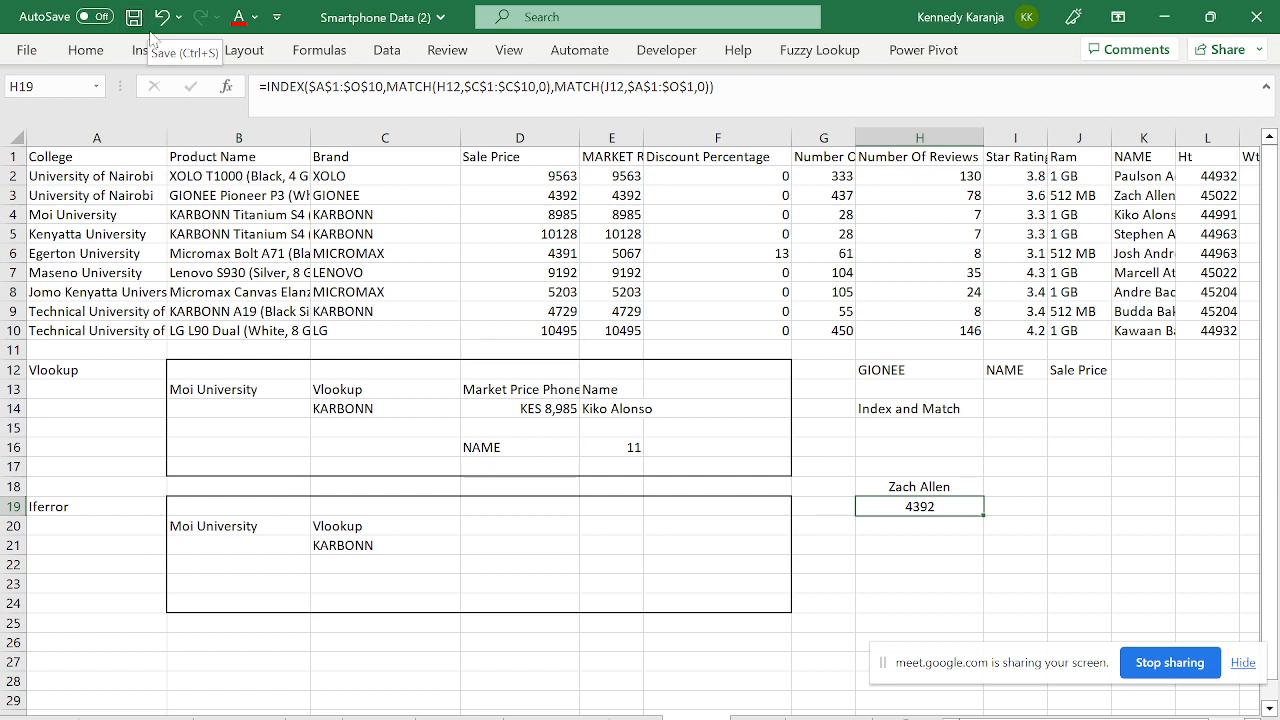
left_click(390, 404)
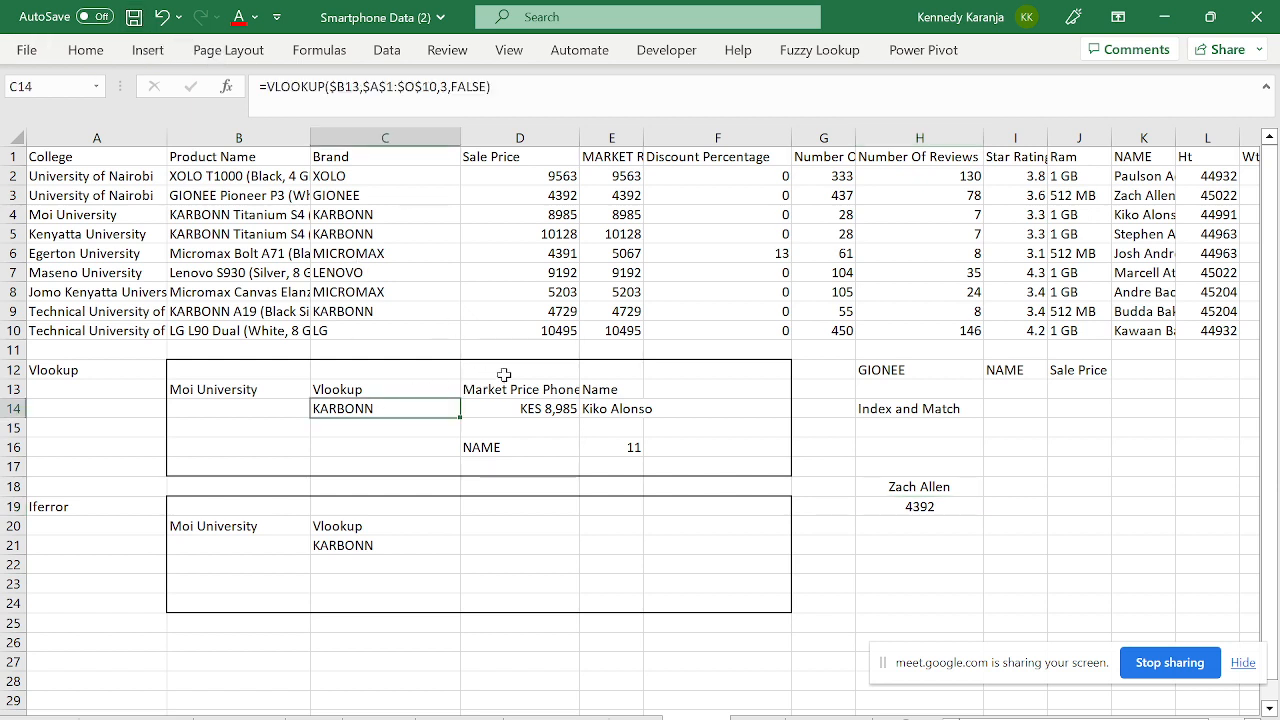
left_click(922, 510)
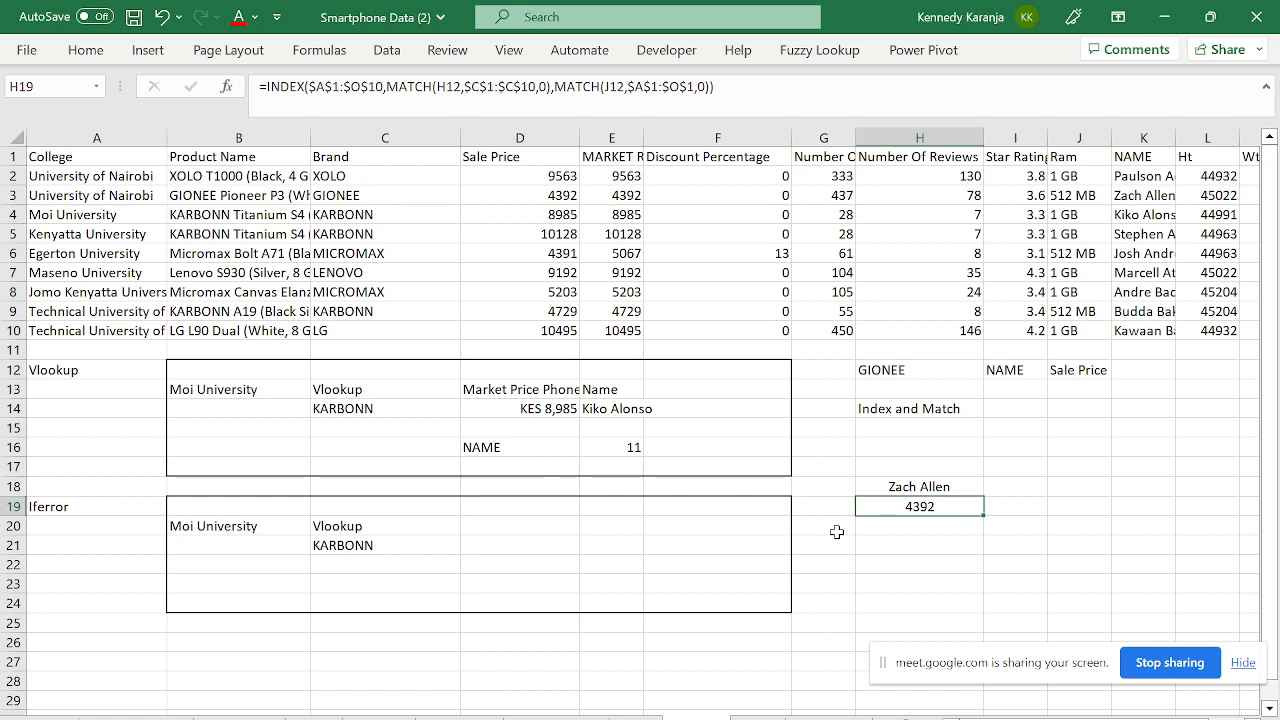
key("Down")
key("Down")
type("=")
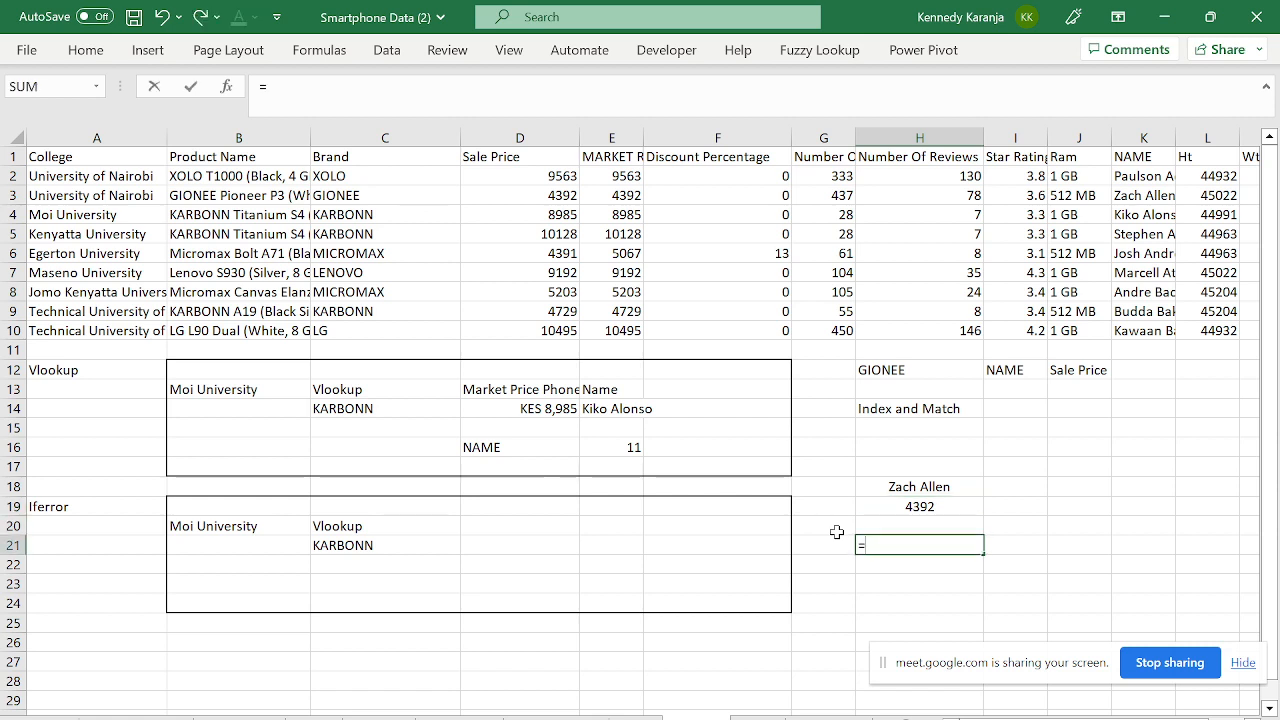
type("XLO")
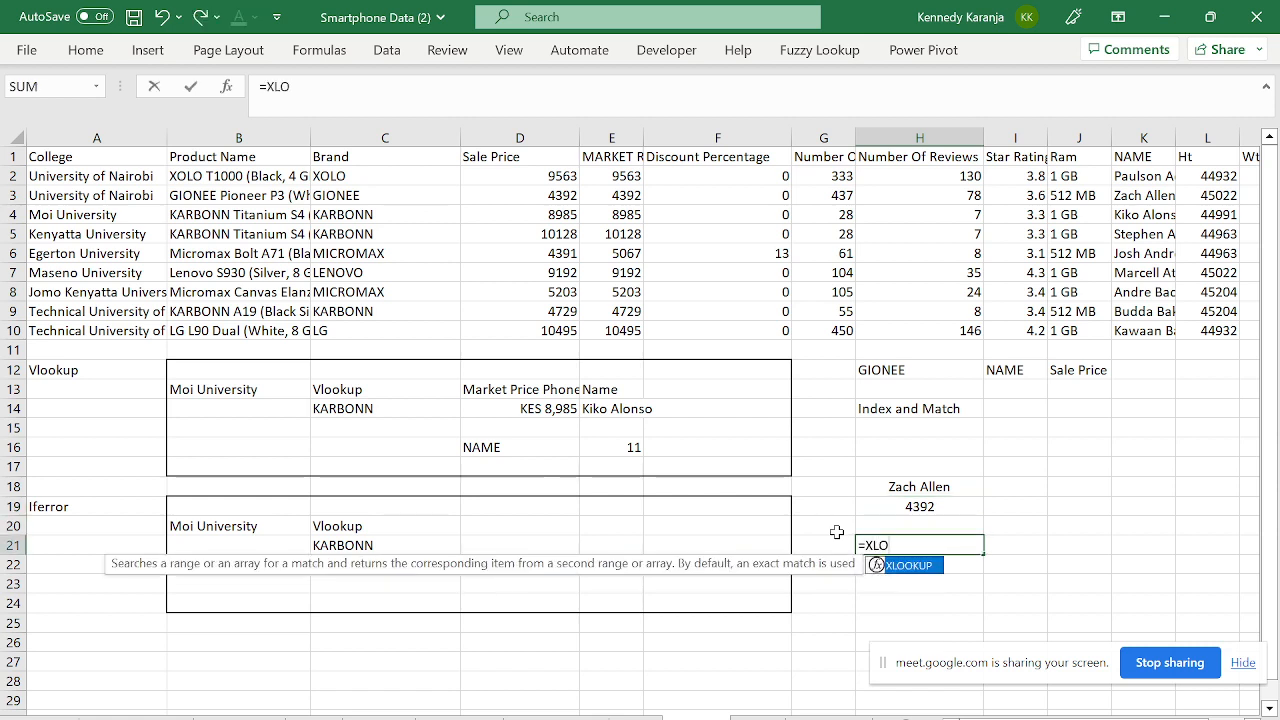
key("Tab")
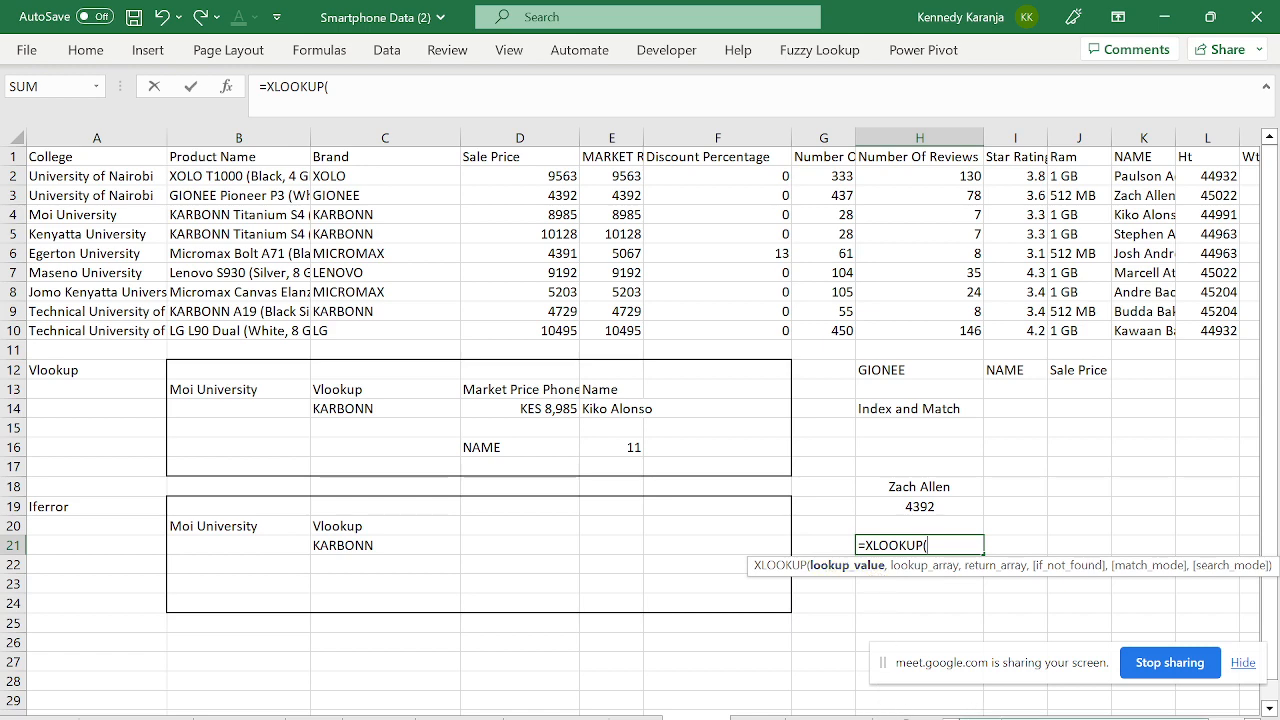
left_click_drag(1062, 714, 1070, 714)
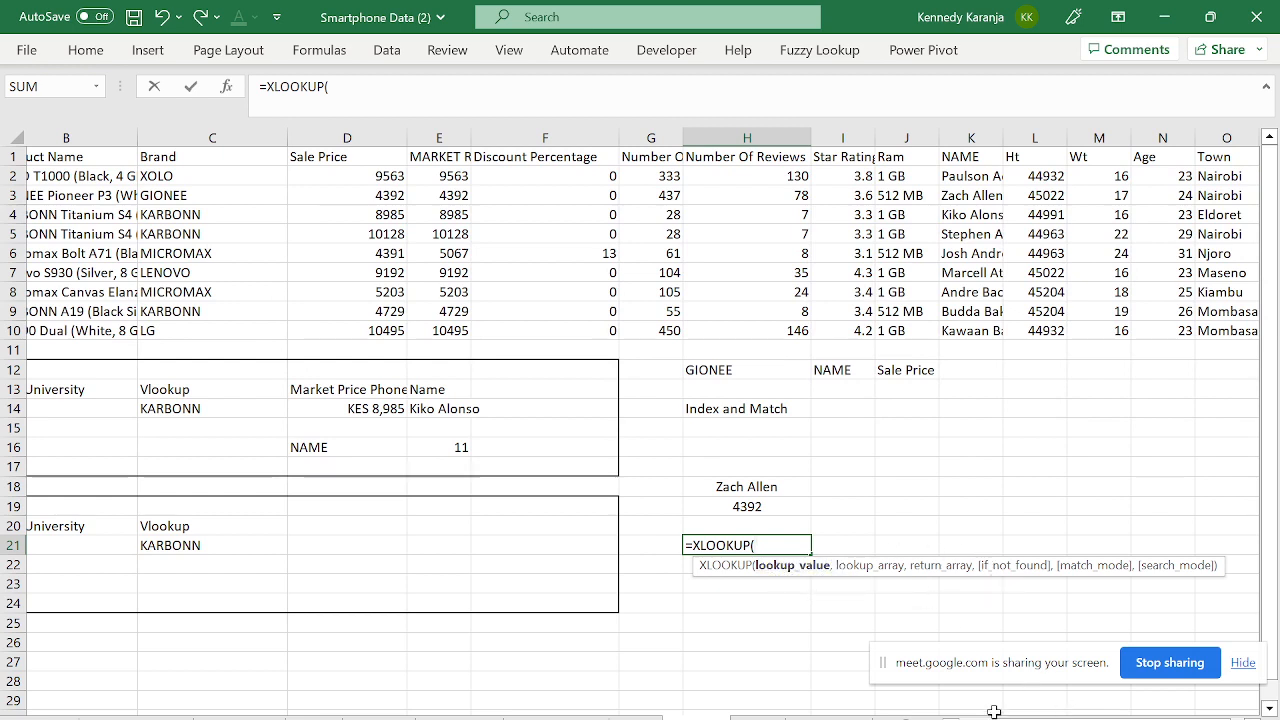
key("BackSpace")
key("BackSpace")
key("BackSpace")
key("BackSpace")
key("BackSpace")
key("BackSpace")
key("BackSpace")
key("BackSpace")
key("BackSpace")
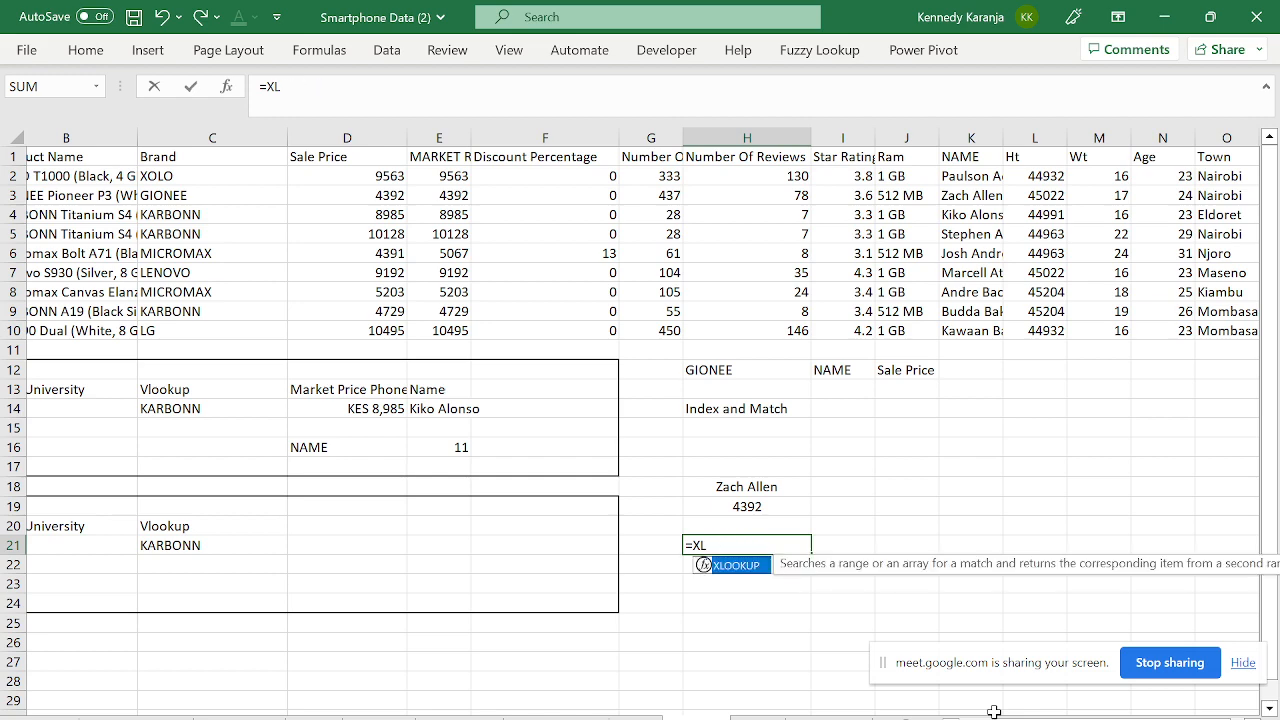
key("Return")
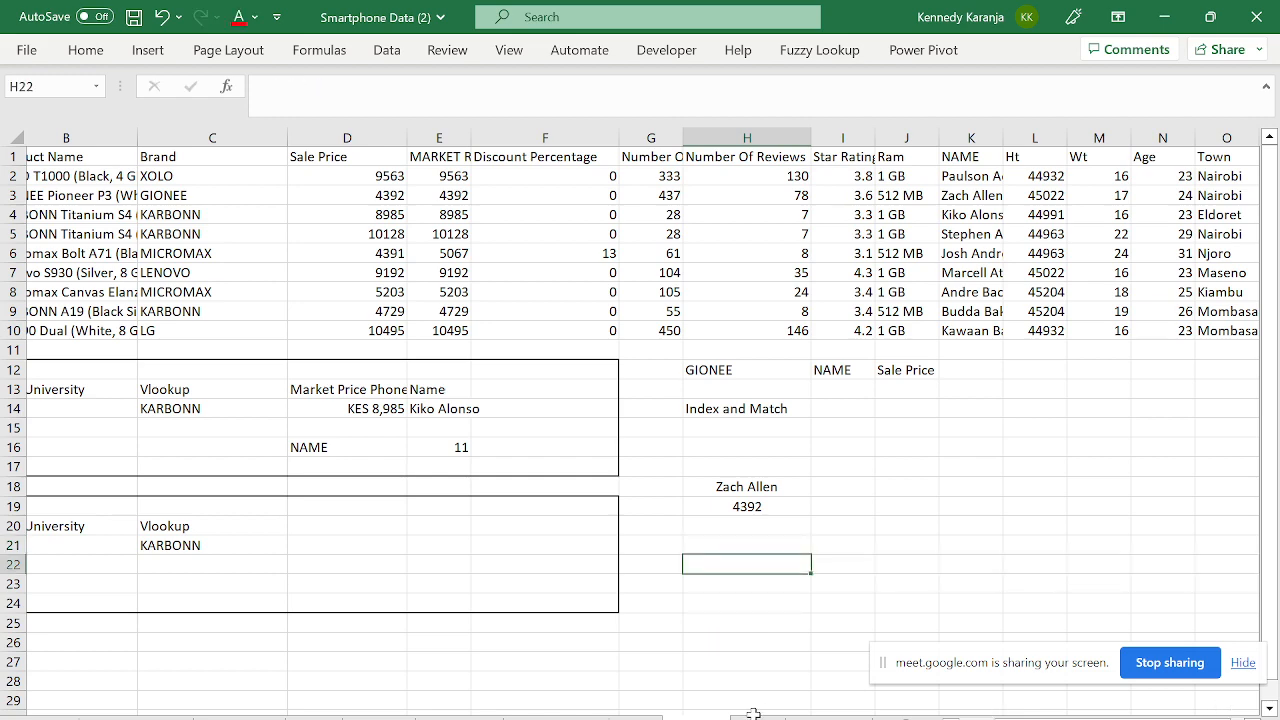
left_click(829, 717)
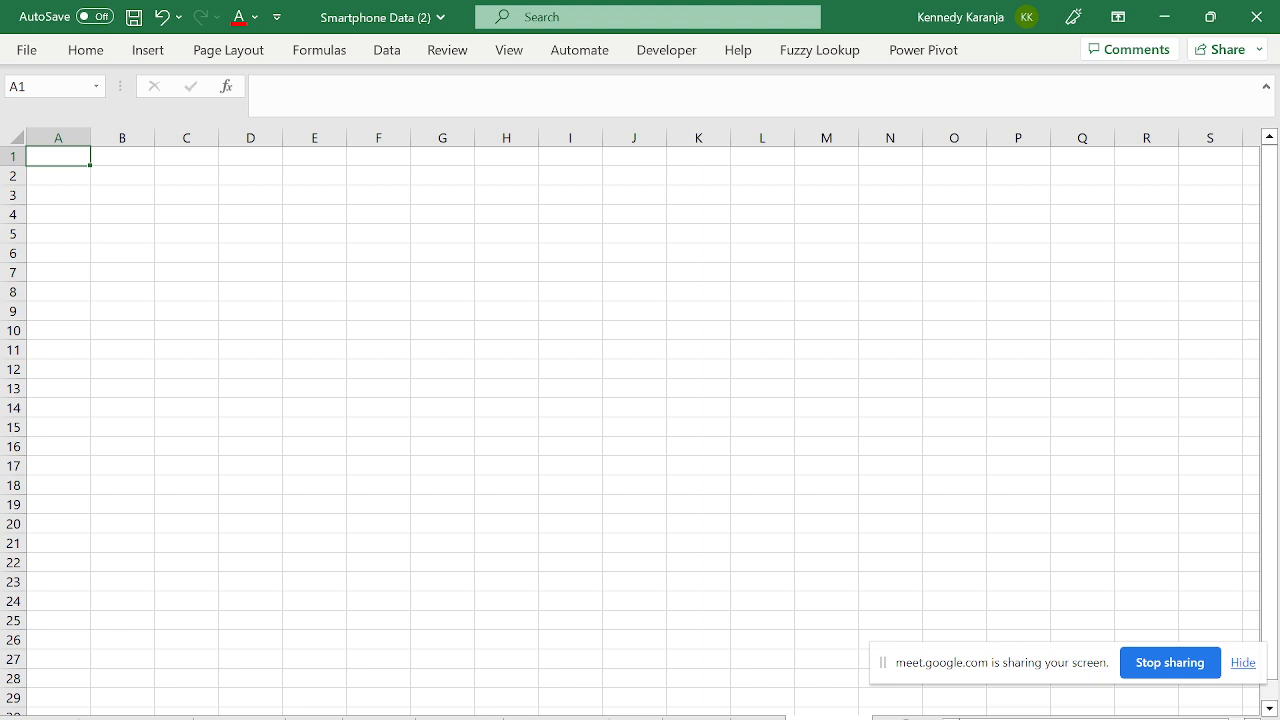
key("ctrl+Page_Up")
left_click(737, 487)
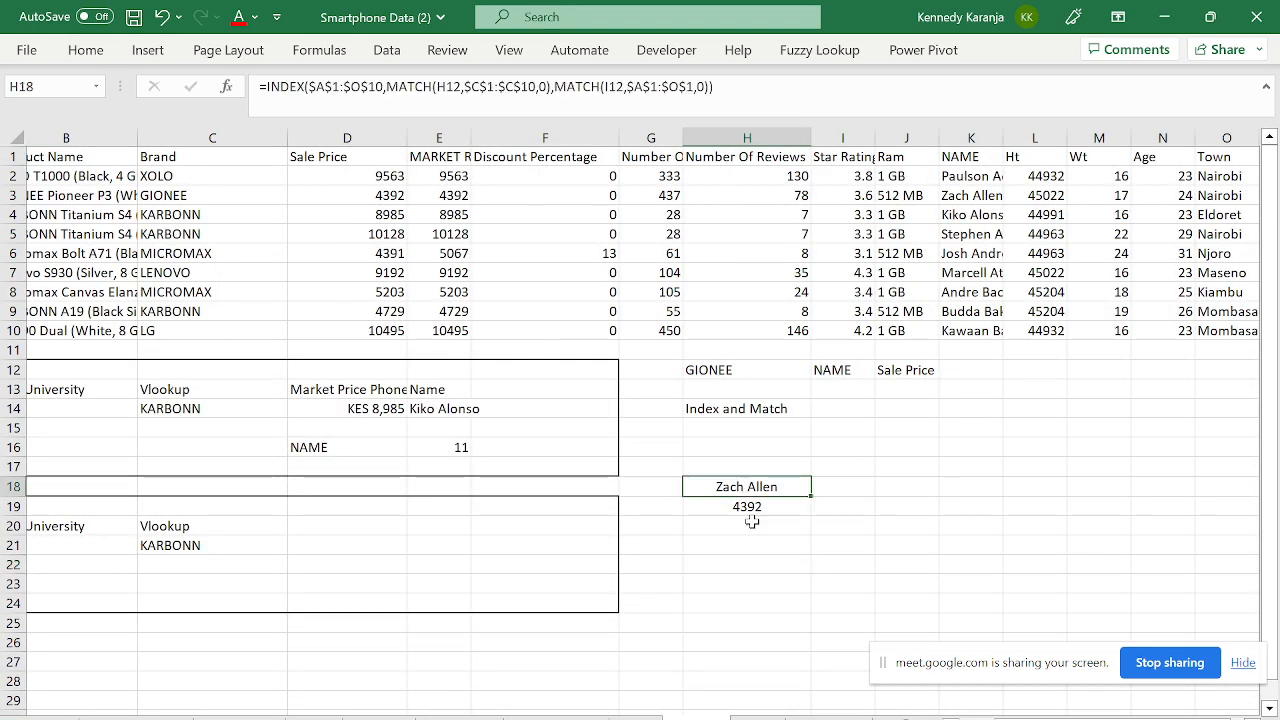
left_click(751, 521)
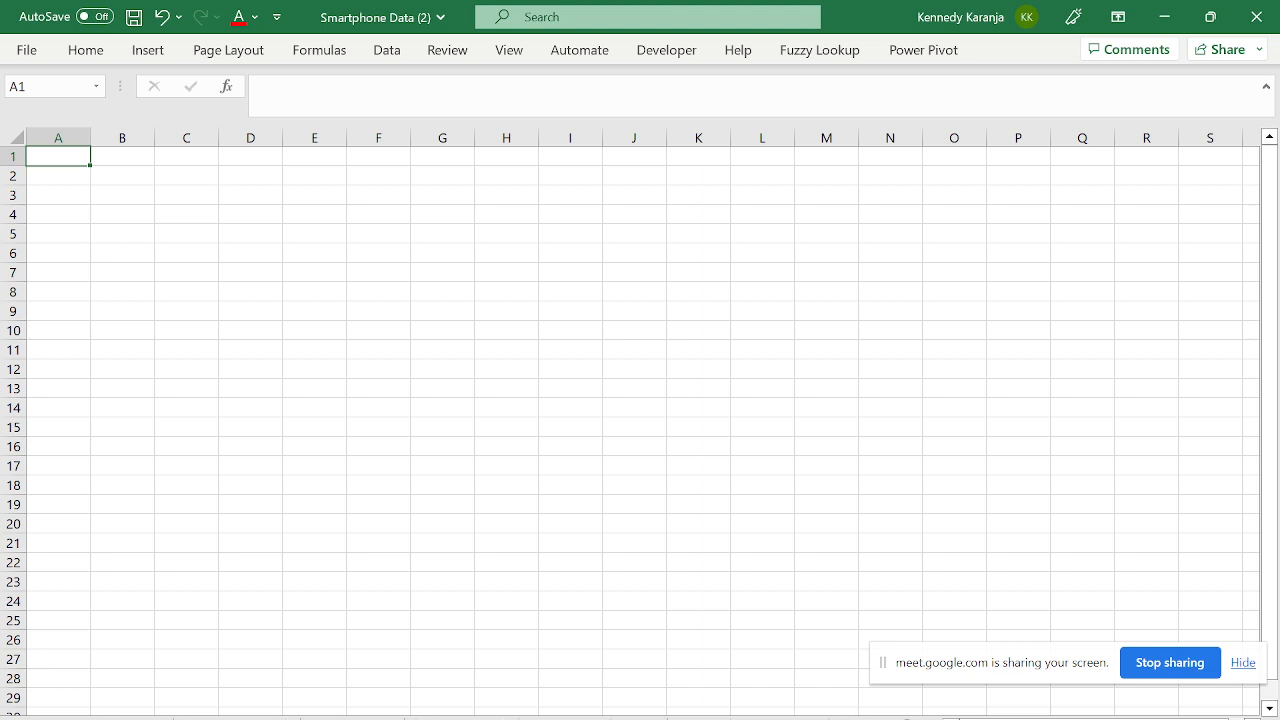
- Paste the smartphone data into A1 of the blank sheet and return to the Product Name header
key("ctrl+v")
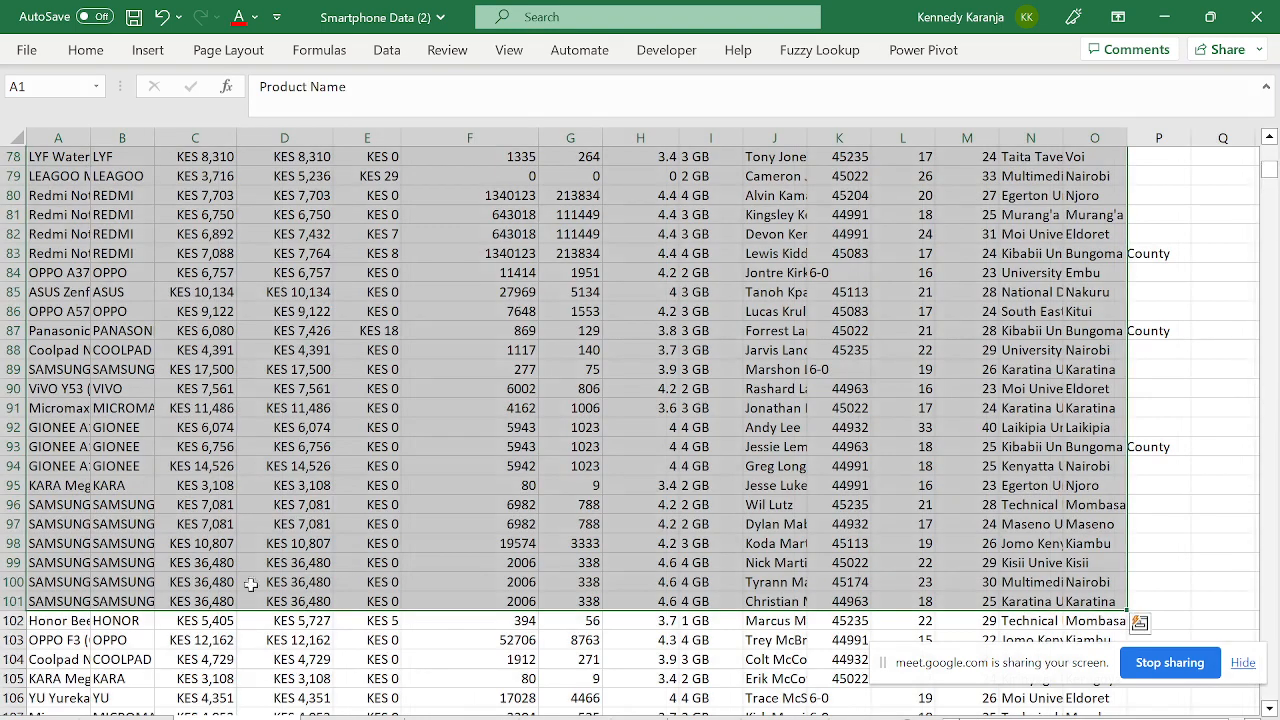
left_click(419, 272)
key("Up")
key("Up")
key("Up")
key("Up")
key("Up")
key("Up")
key("Up")
key("Up")
key("Up")
key("Up")
key("Up")
key("Up")
key("Up")
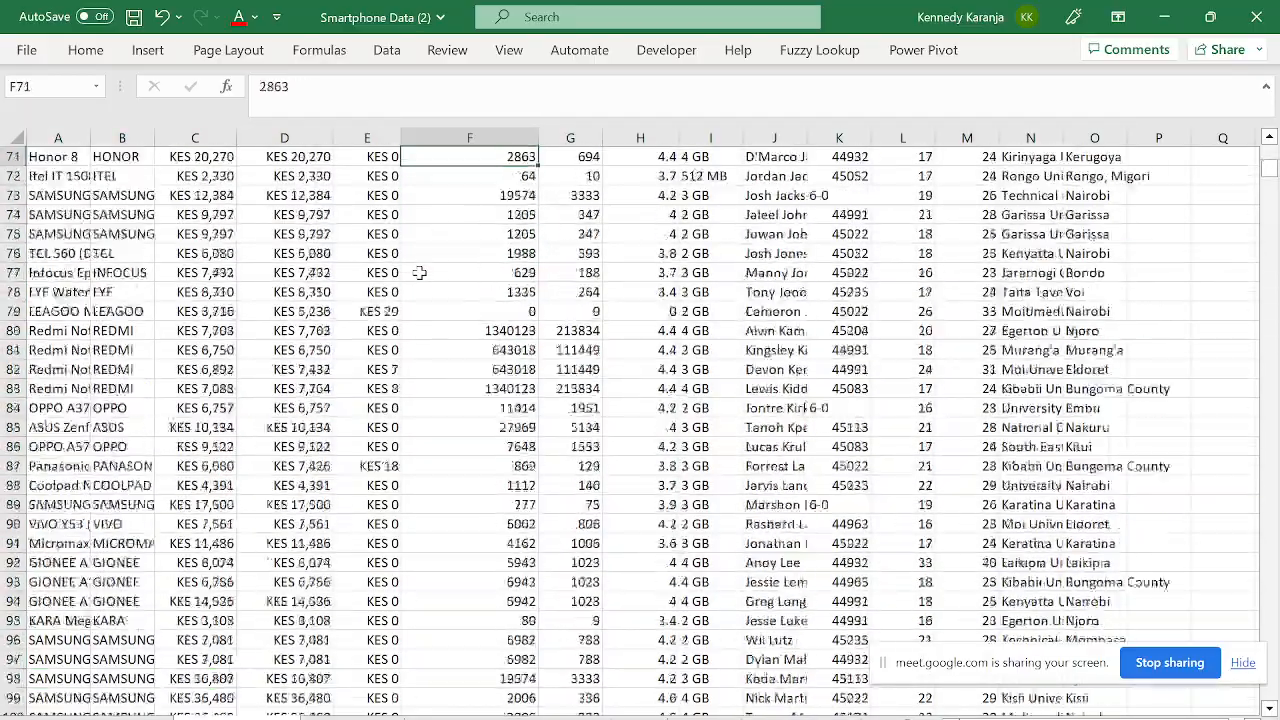
key("Up")
key("Up")
key("Up")
key("Up")
key("Up")
key("Up")
key("Up")
key("Up")
key("Up")
key("Up")
key("Up")
key("Up")
key("Up")
key("Up")
key("Up")
key("Up")
key("Up")
key("Up")
key("Up")
key("Up")
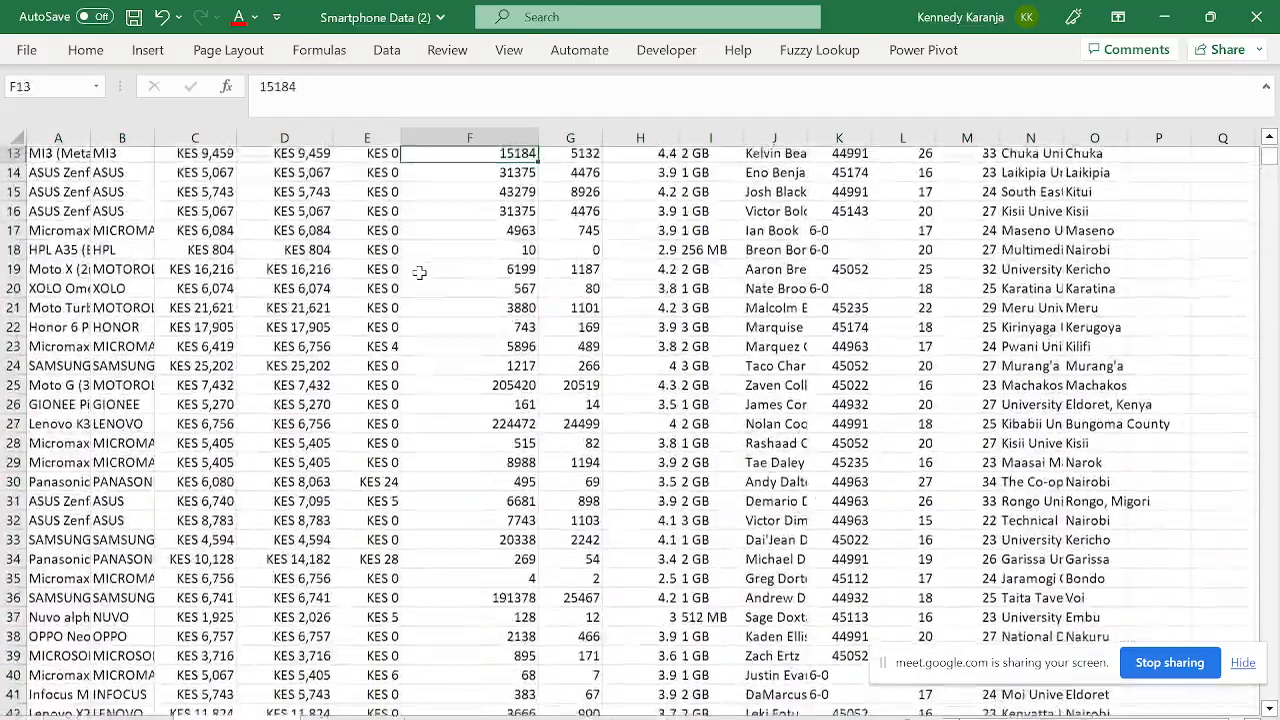
key("Up")
key("Up")
key("Up")
key("Up")
key("Up")
key("Up")
key("Up")
key("Up")
key("Up")
key("Up")
key("Up")
key("Up")
key("Left")
key("Left")
key("Left")
key("Left")
key("Left")
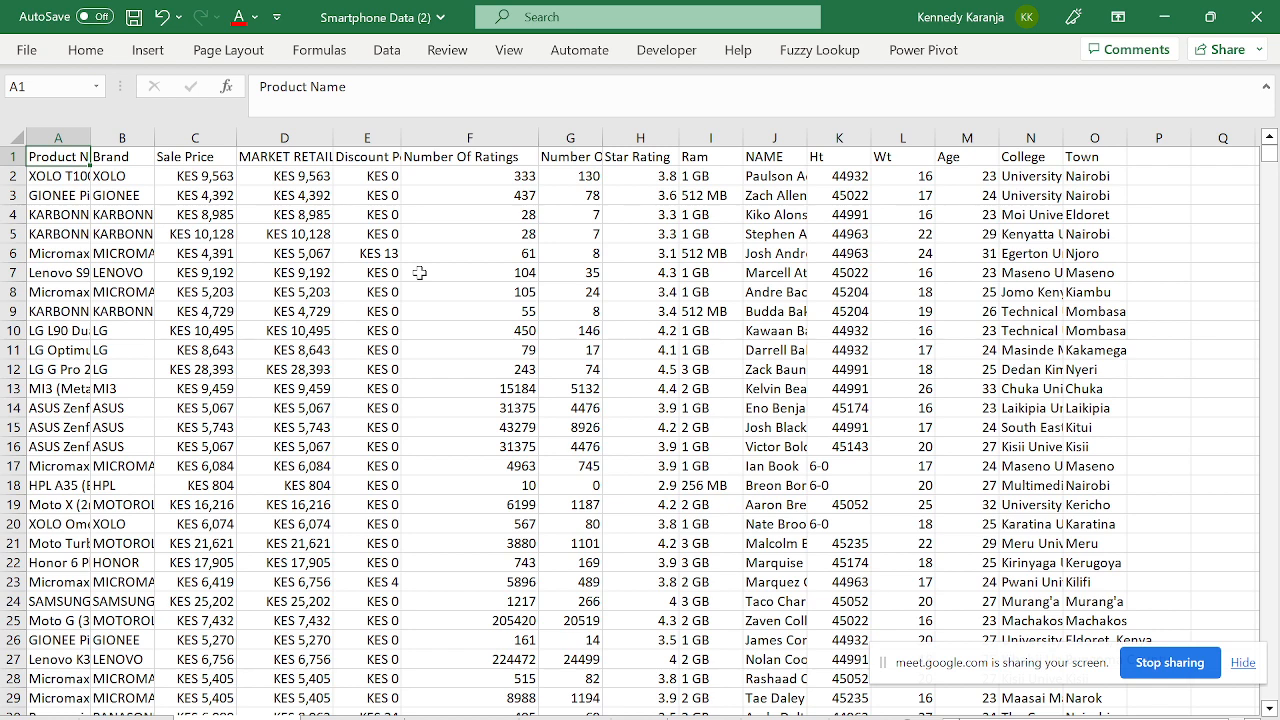
left_click(157, 53)
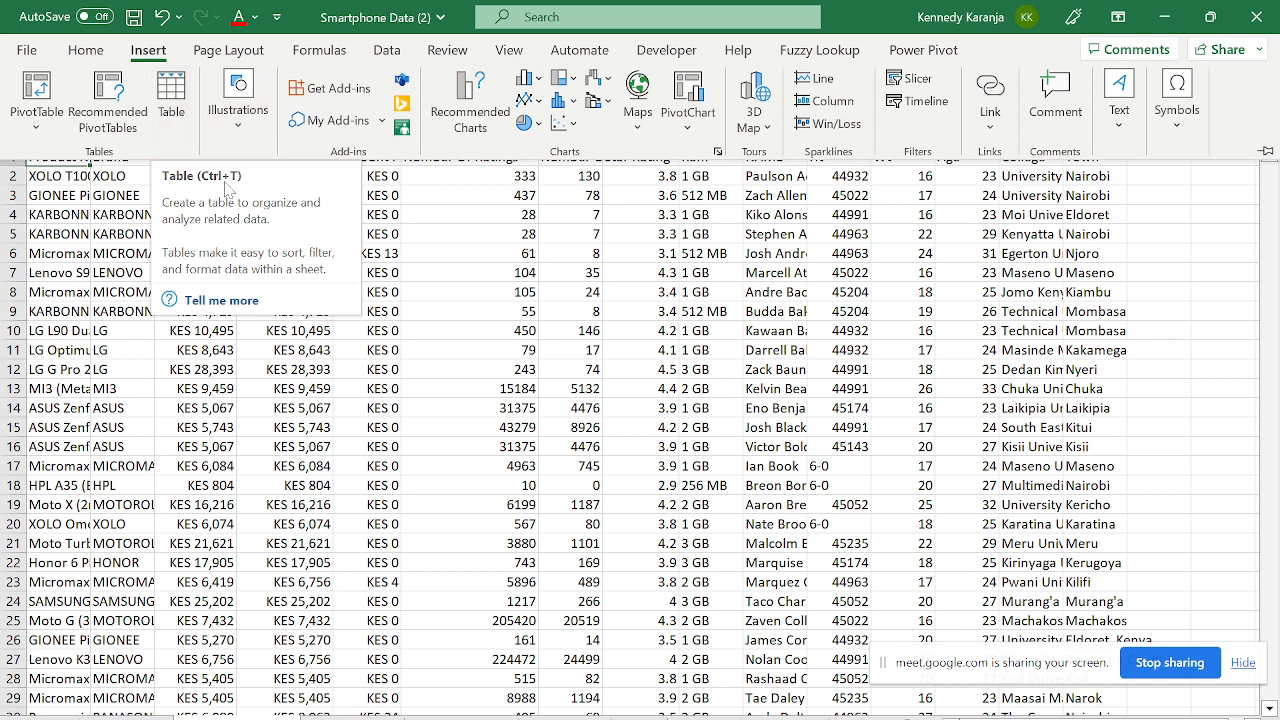
left_click(258, 409)
key("ctrl+t")
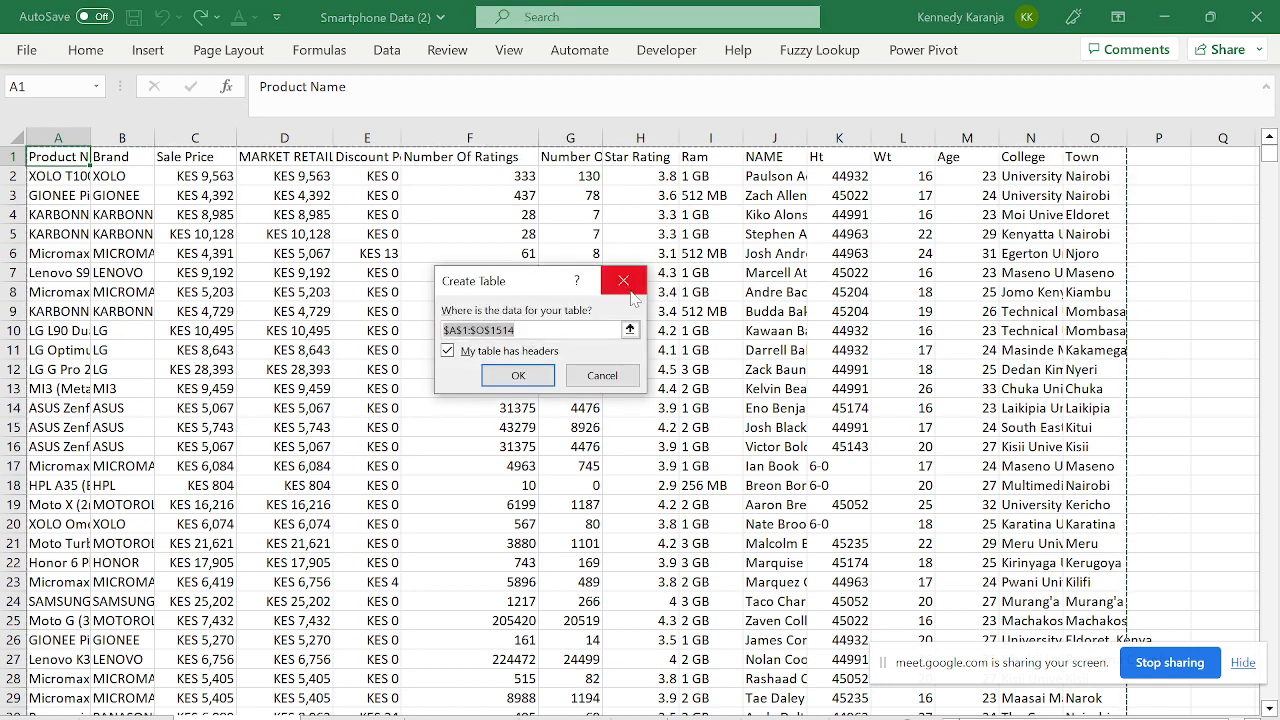
left_click(622, 293)
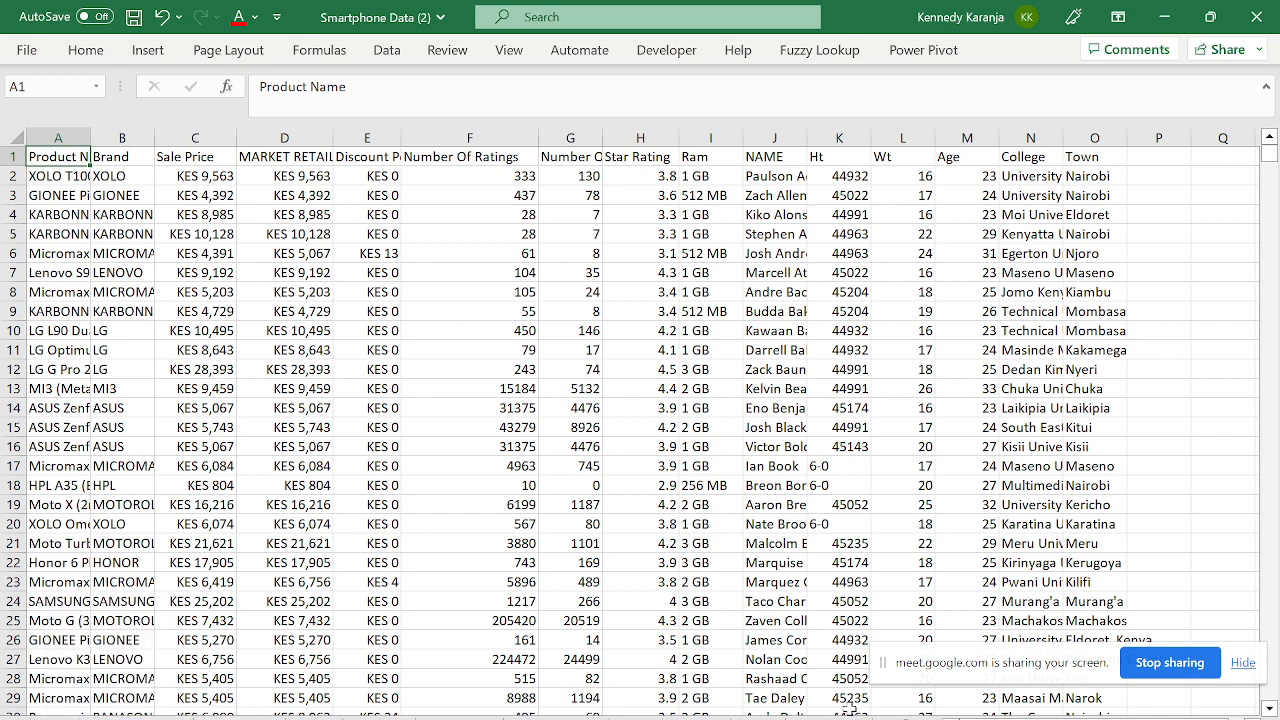
left_click(829, 718)
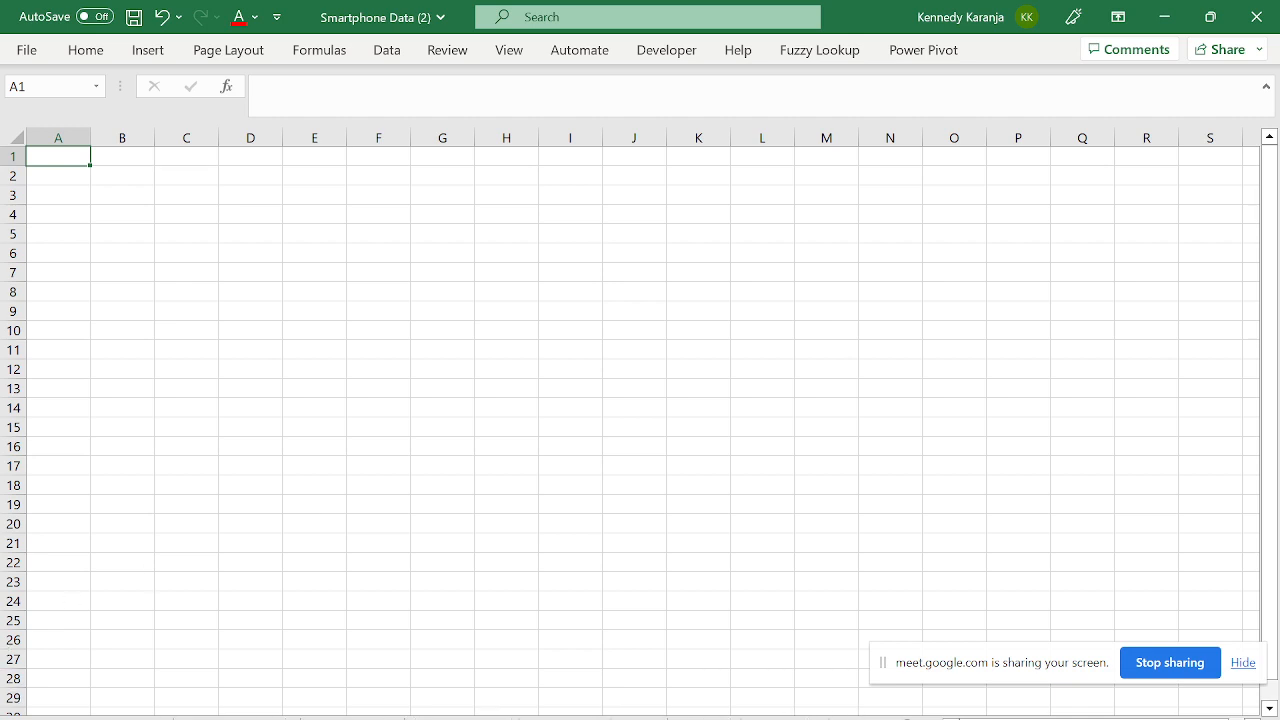
left_click(122, 718)
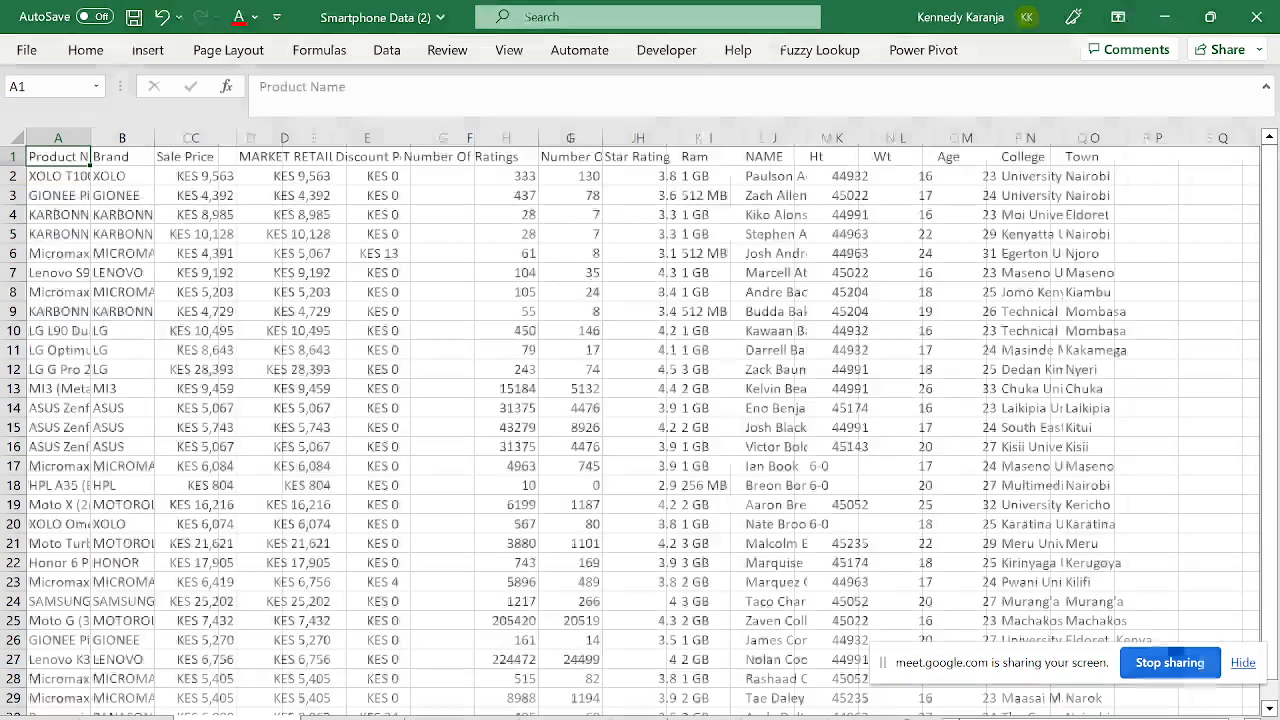
- Rename the Ht header in K1 to Height
left_click(350, 139)
key("Right")
key("Right")
key("Right")
key("Right")
key("Right")
key("Right")
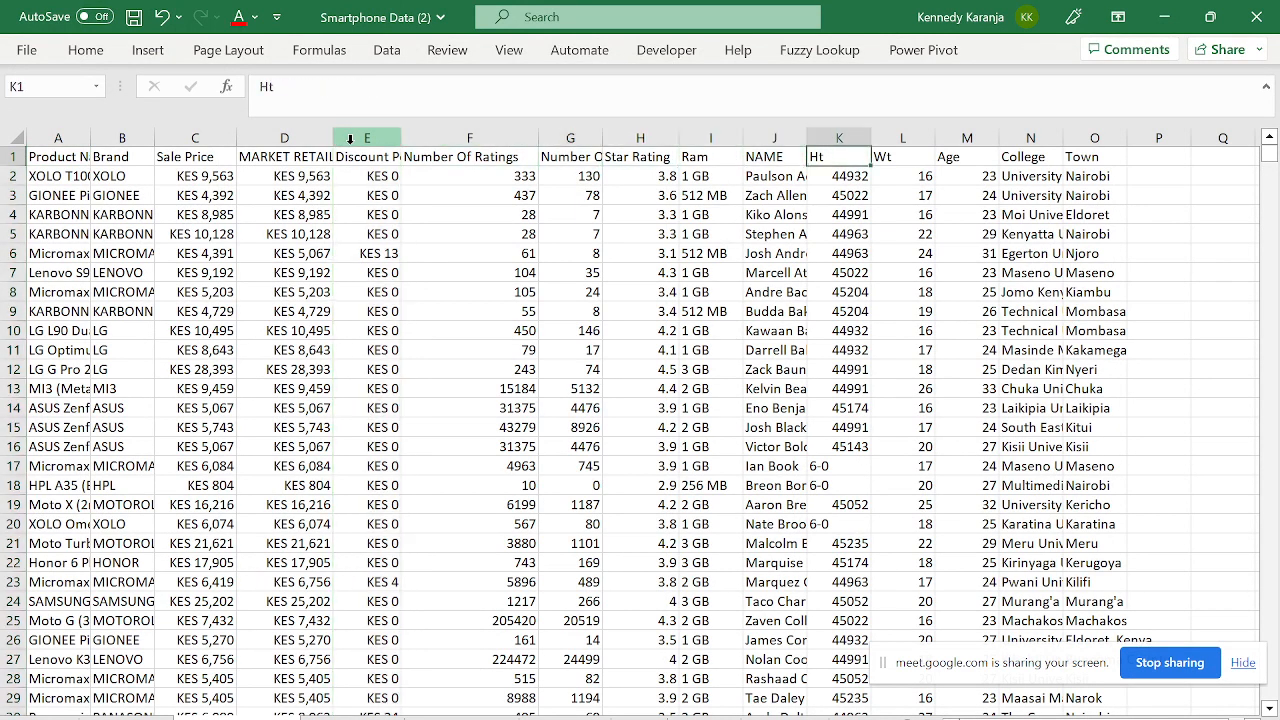
key("Right")
key("Right")
key("Right")
key("Right")
key("Down")
key("Left")
key("Left")
key("Left")
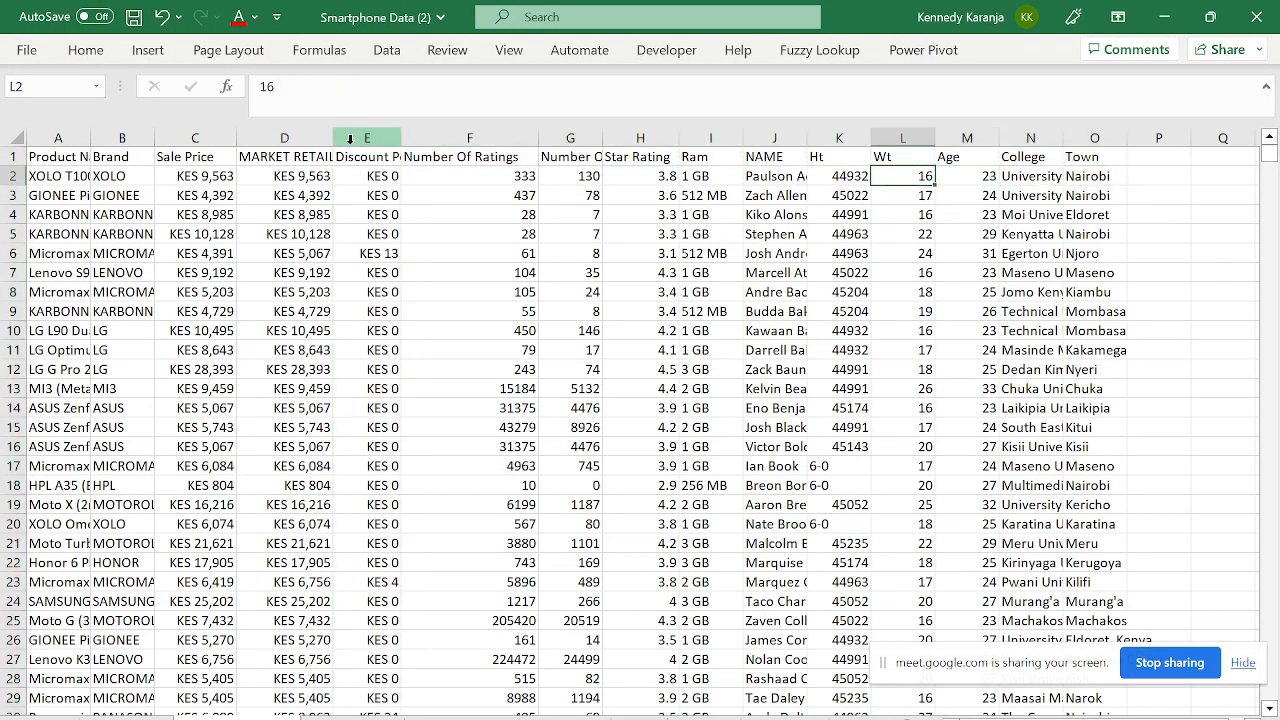
key("Left")
key("Up")
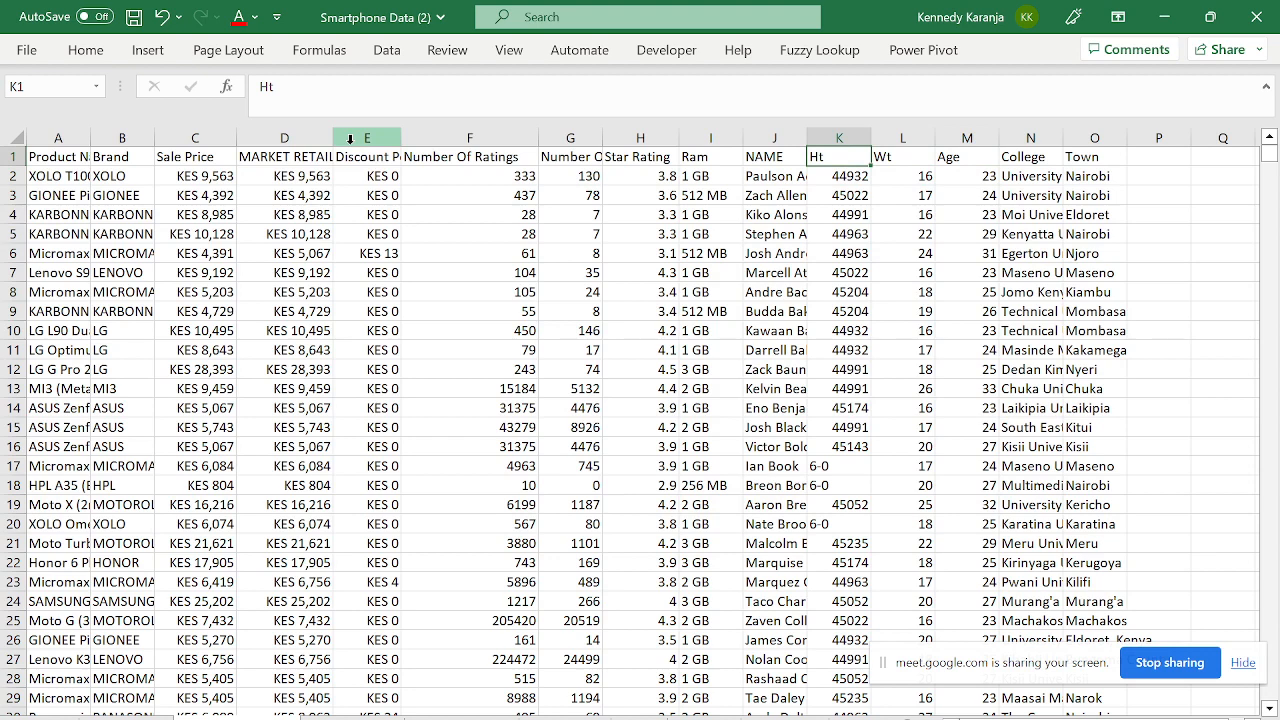
key("Caps_Lock")
type("hEIG")
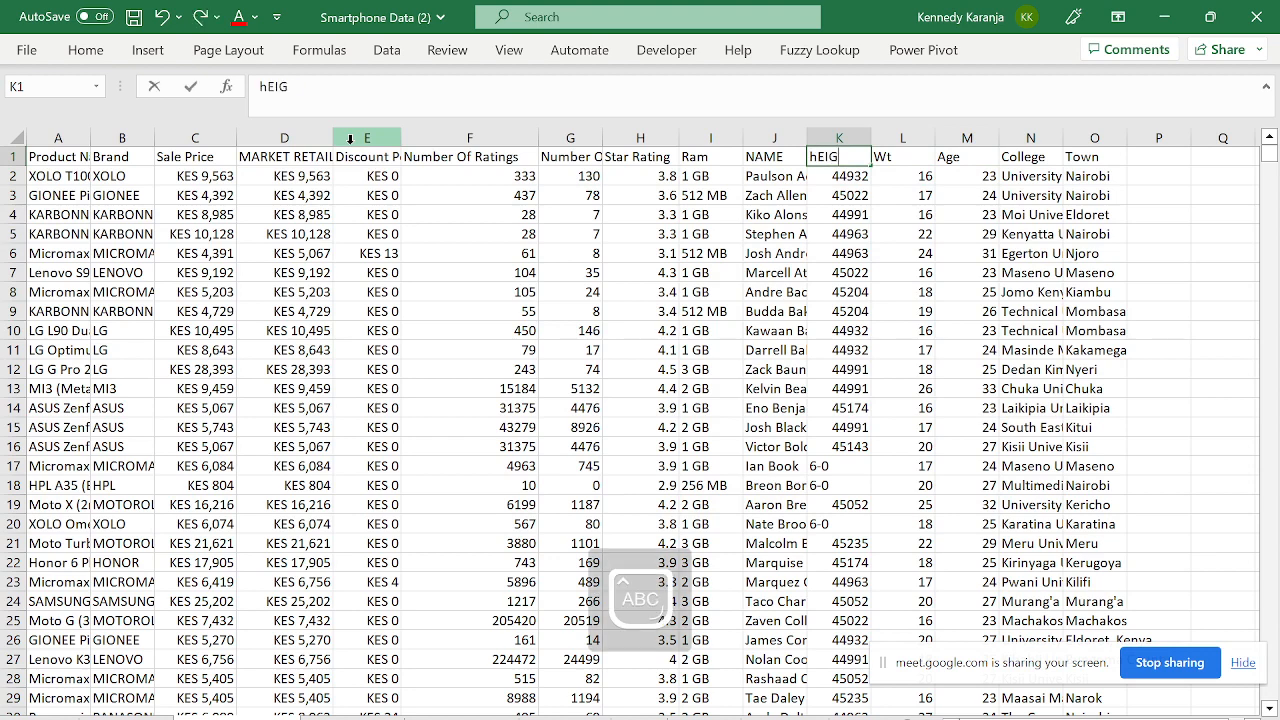
type("HT")
key("Return")
key("Up")
- Rename the Wt header in L1 to Weight
key("Right")
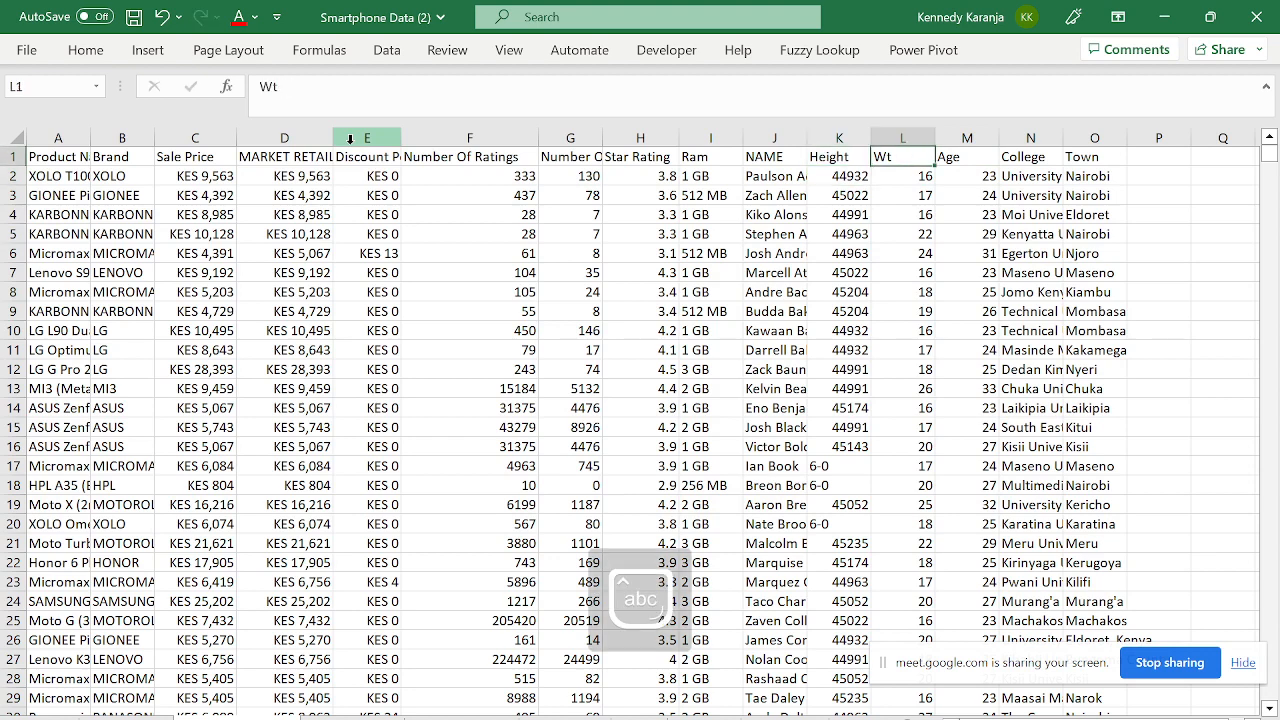
type("Weight")
key("Return")
key("Up")
key("Left")
key("Left")
key("Left")
key("Left")
key("Left")
key("Left")
key("Left")
key("Left")
key("Left")
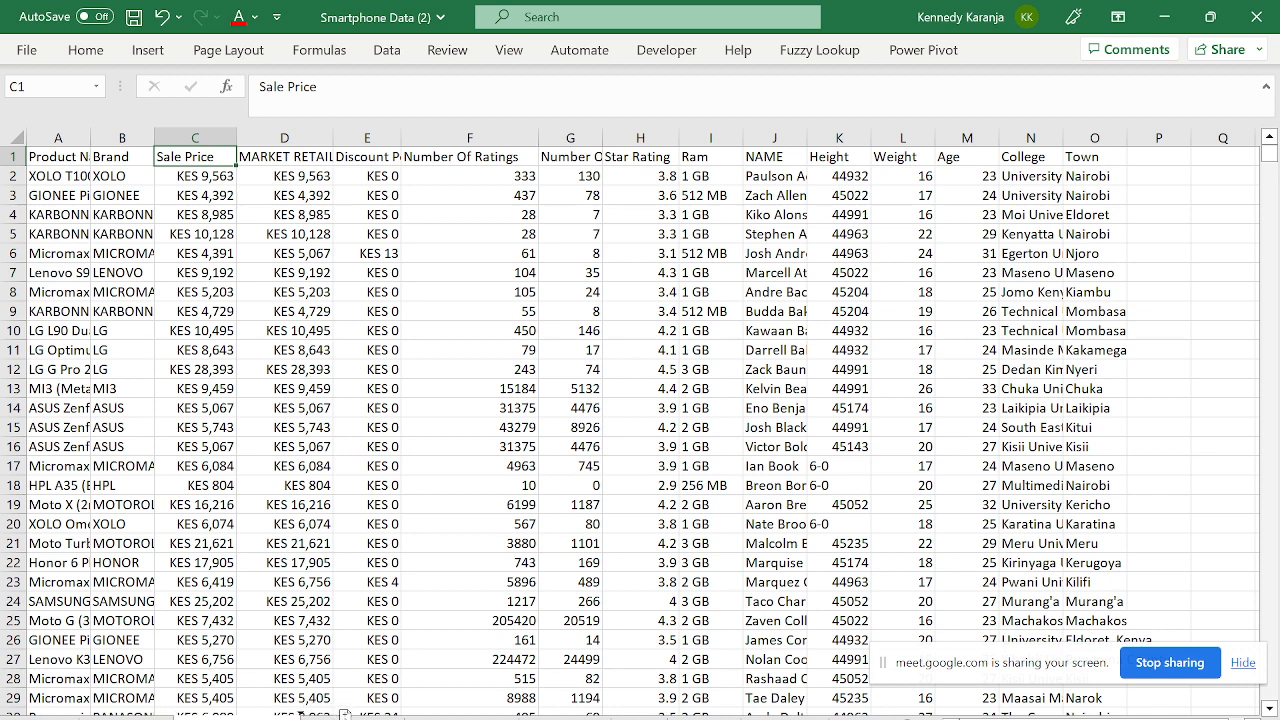
- Permanently delete an unneeded worksheet
right_click(348, 712)
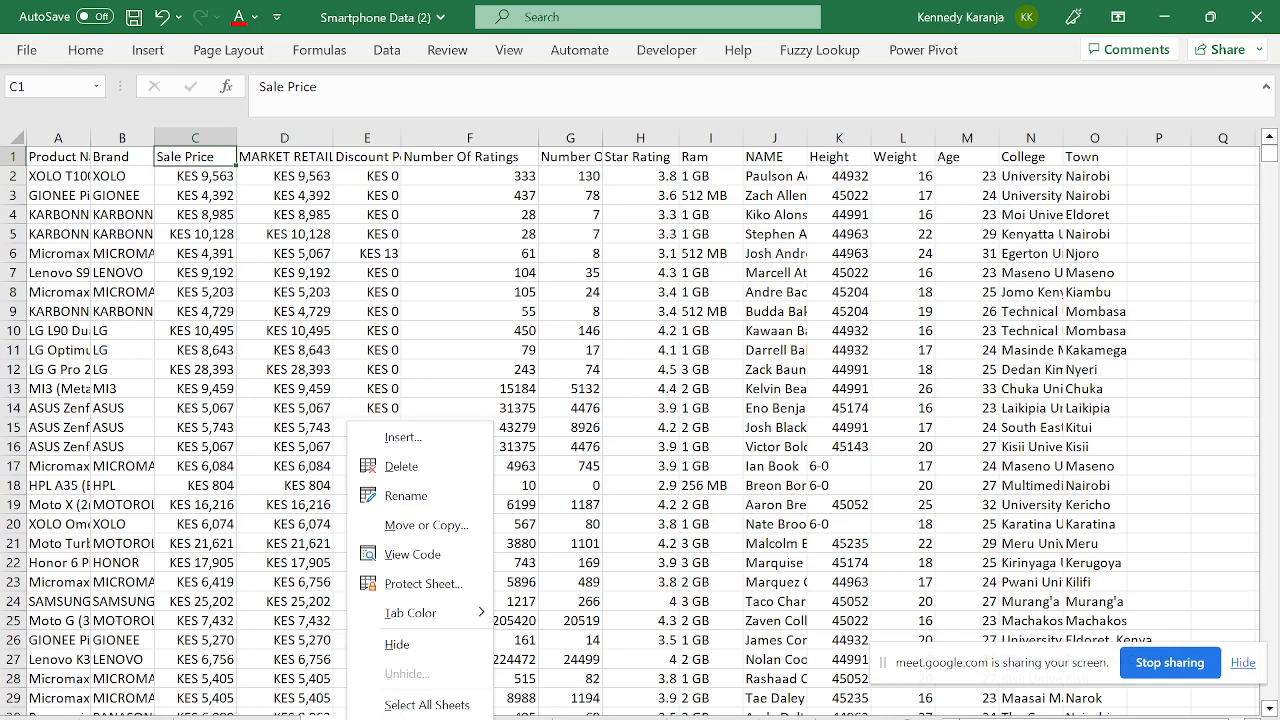
left_click(405, 465)
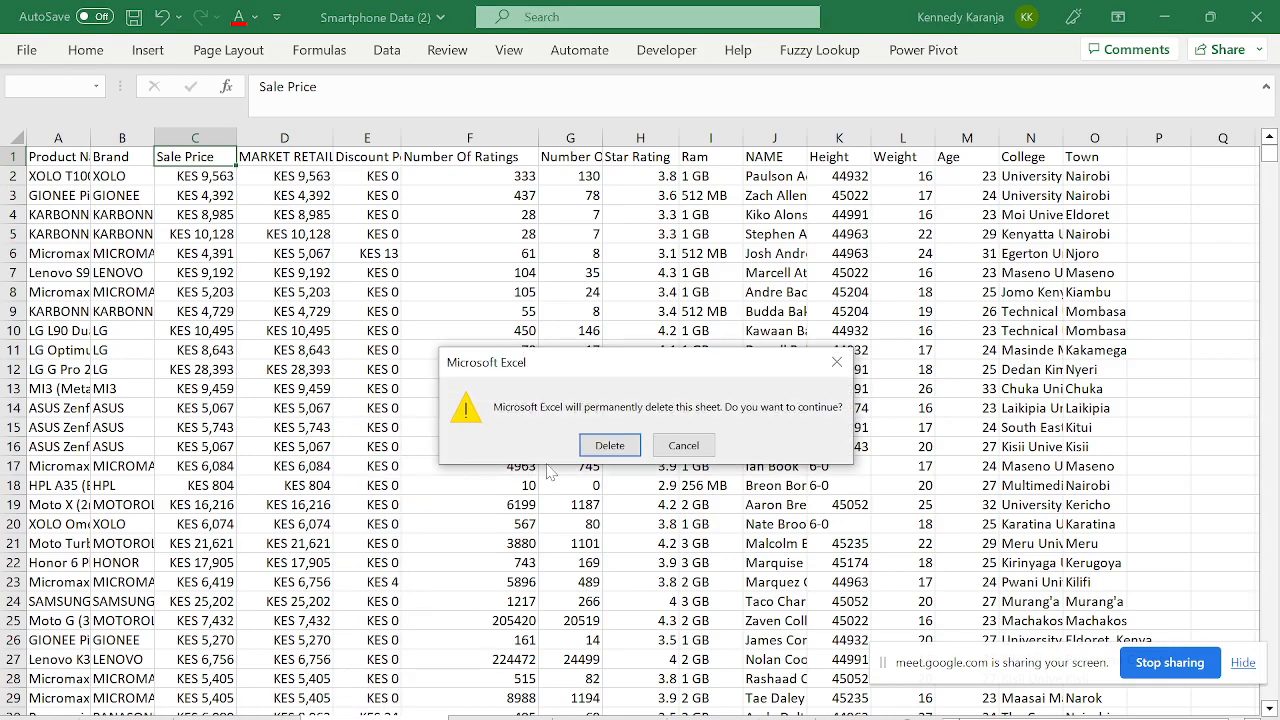
left_click(609, 445)
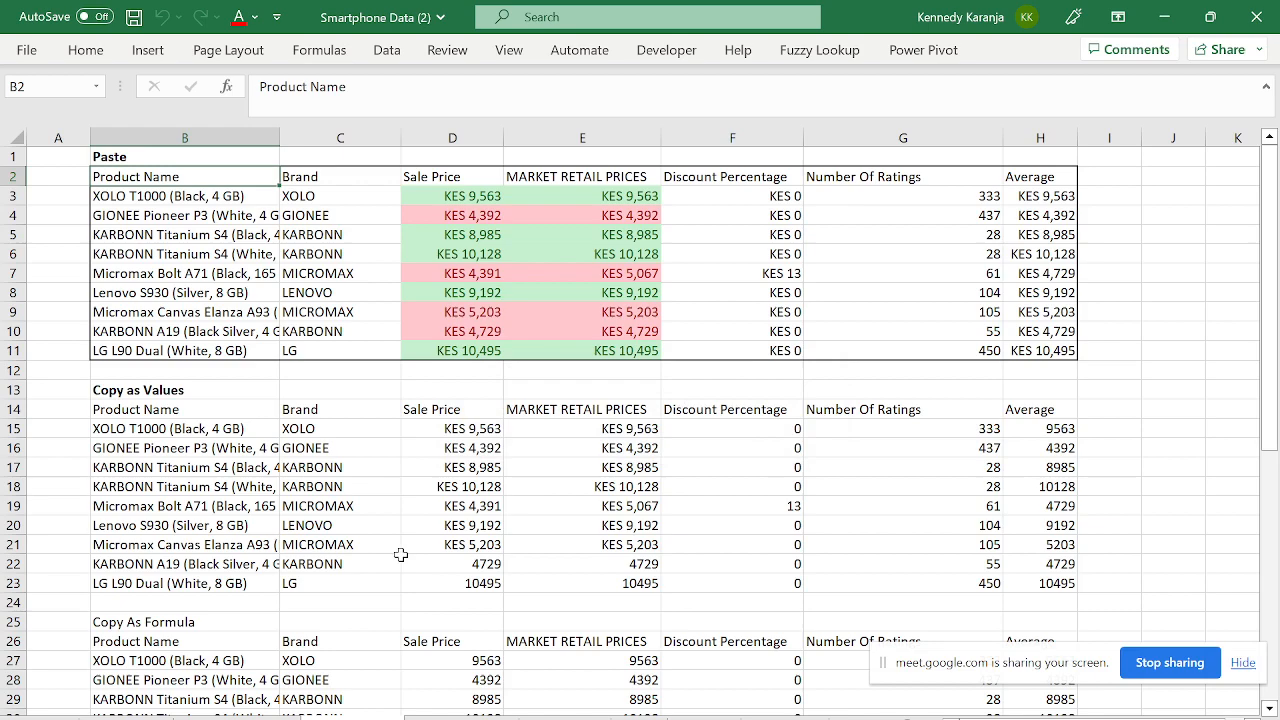
- Copy the smartphone data sheet to the end of Smartphone Data (2).xlsx
left_click(226, 712)
right_click(226, 712)
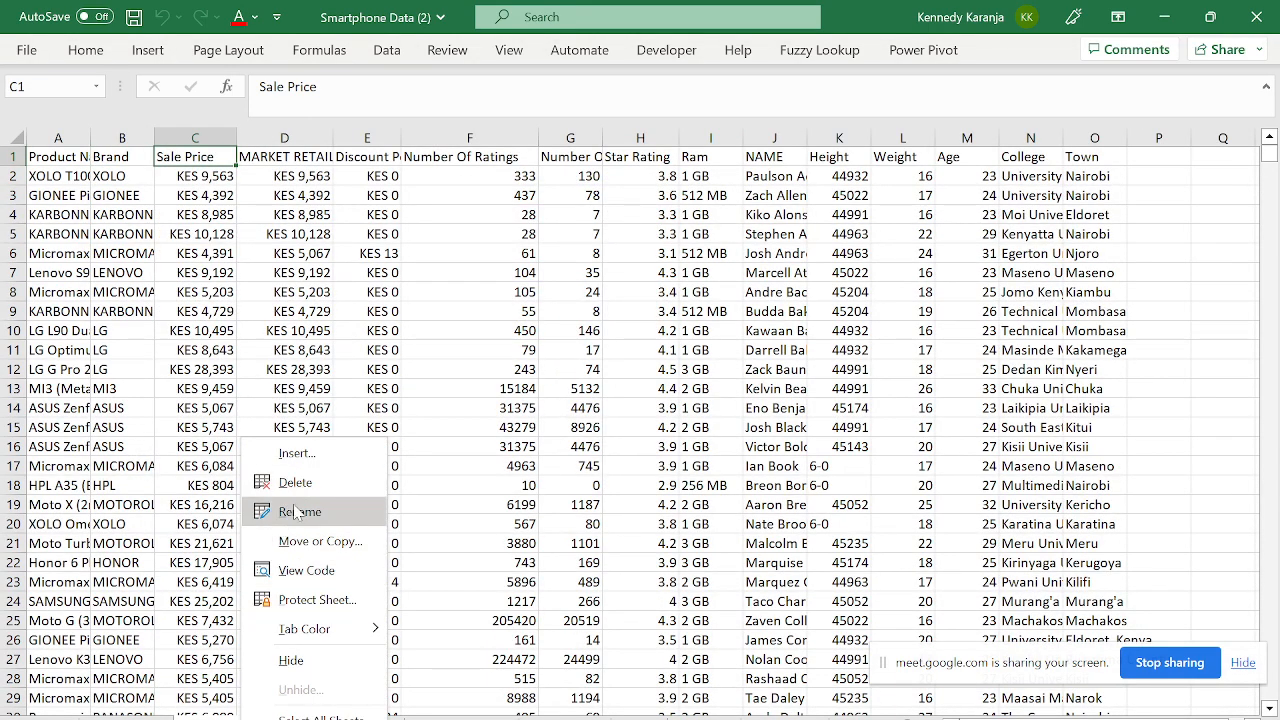
left_click(309, 540)
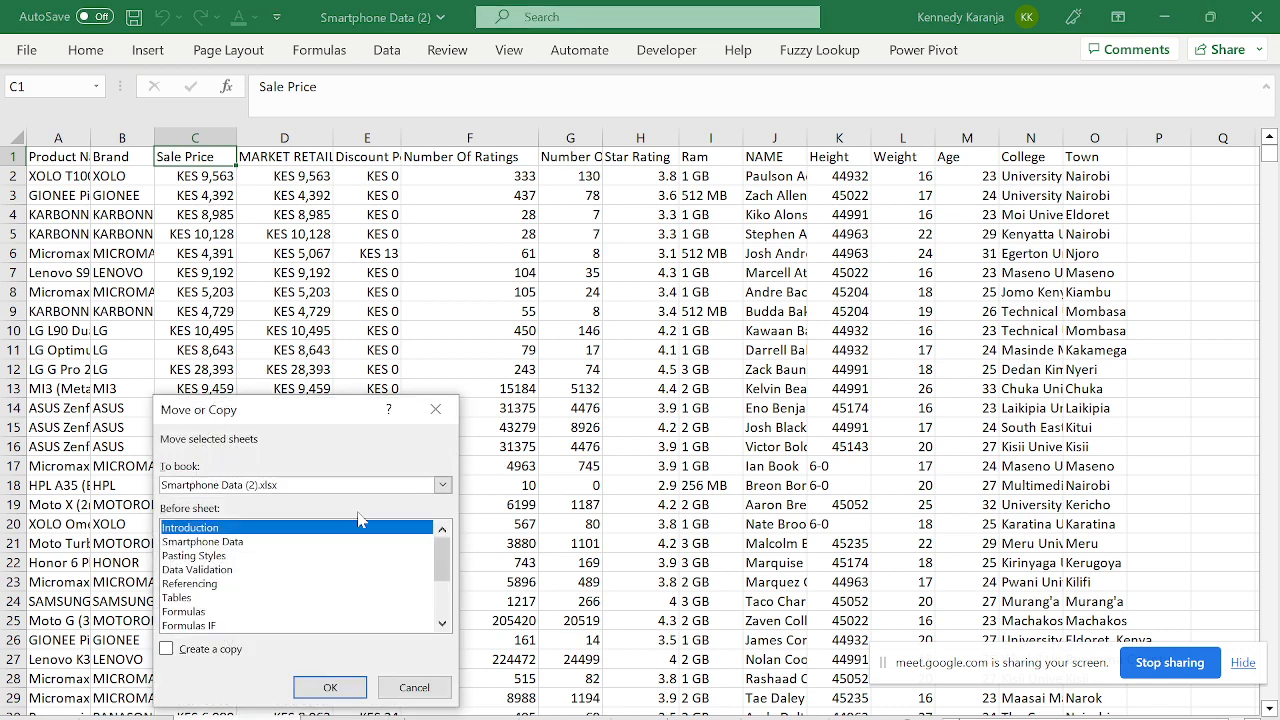
left_click(442, 484)
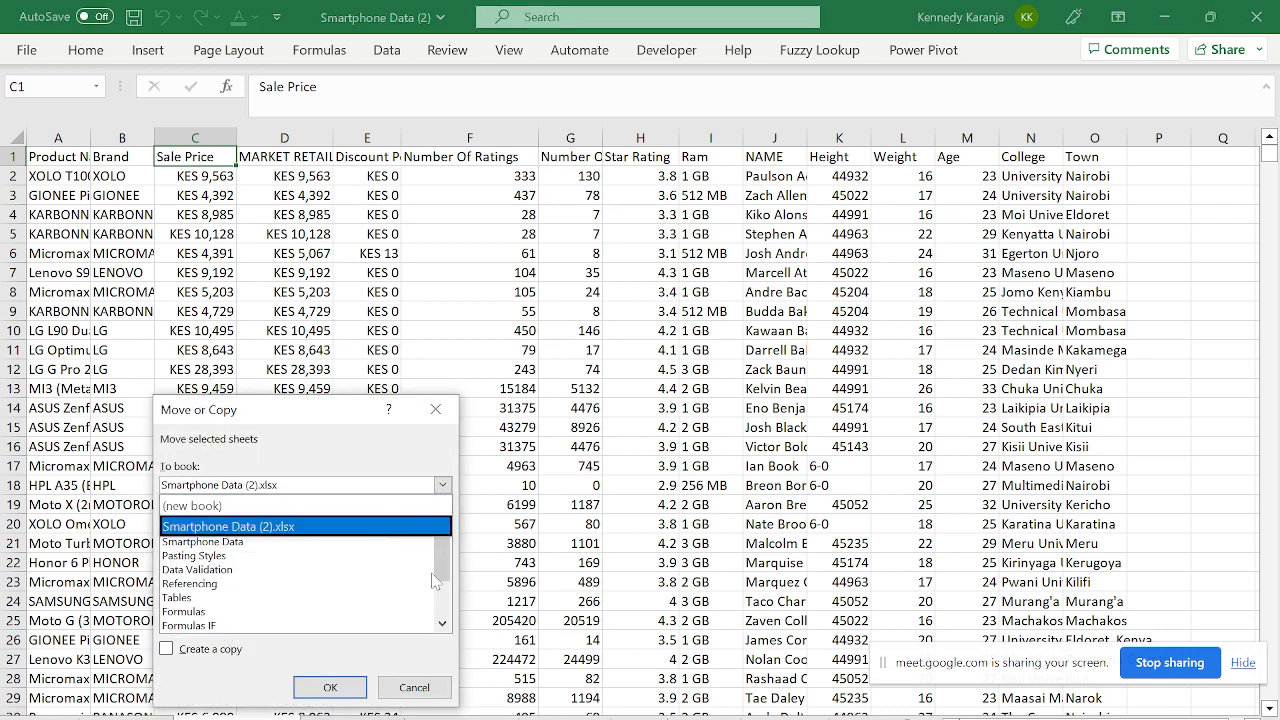
left_click(404, 526)
left_click(442, 623)
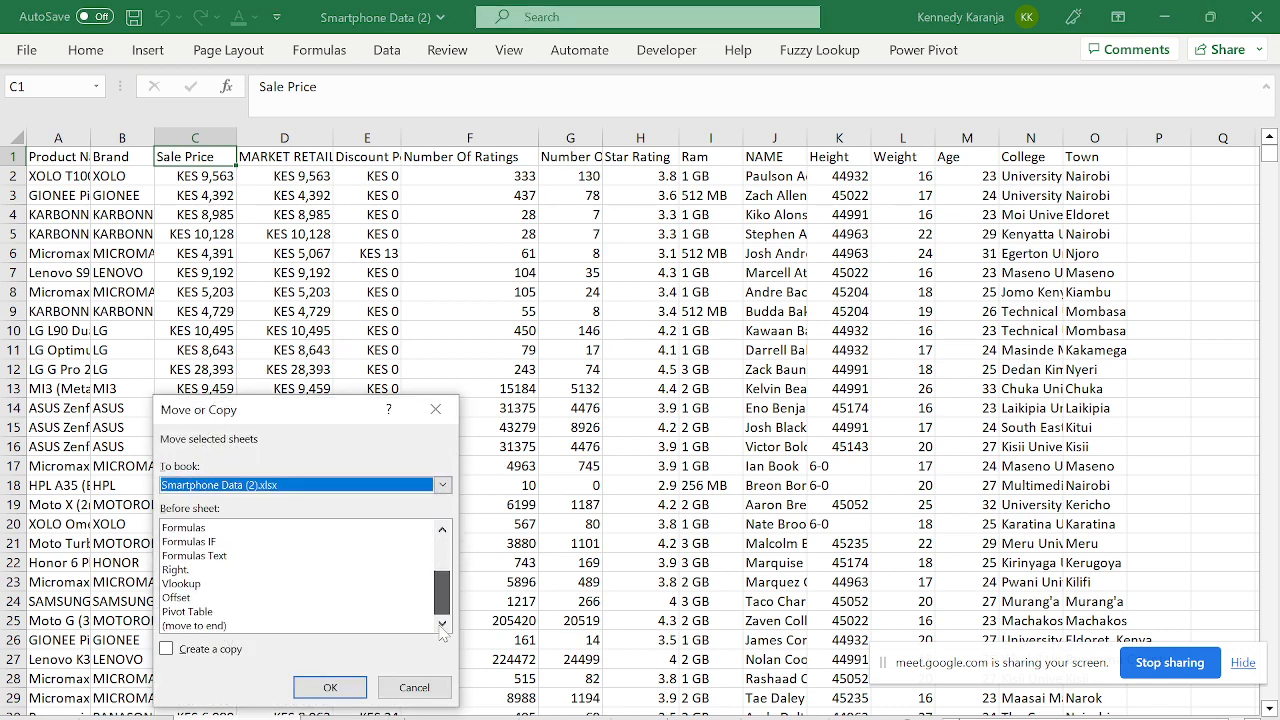
left_click(217, 627)
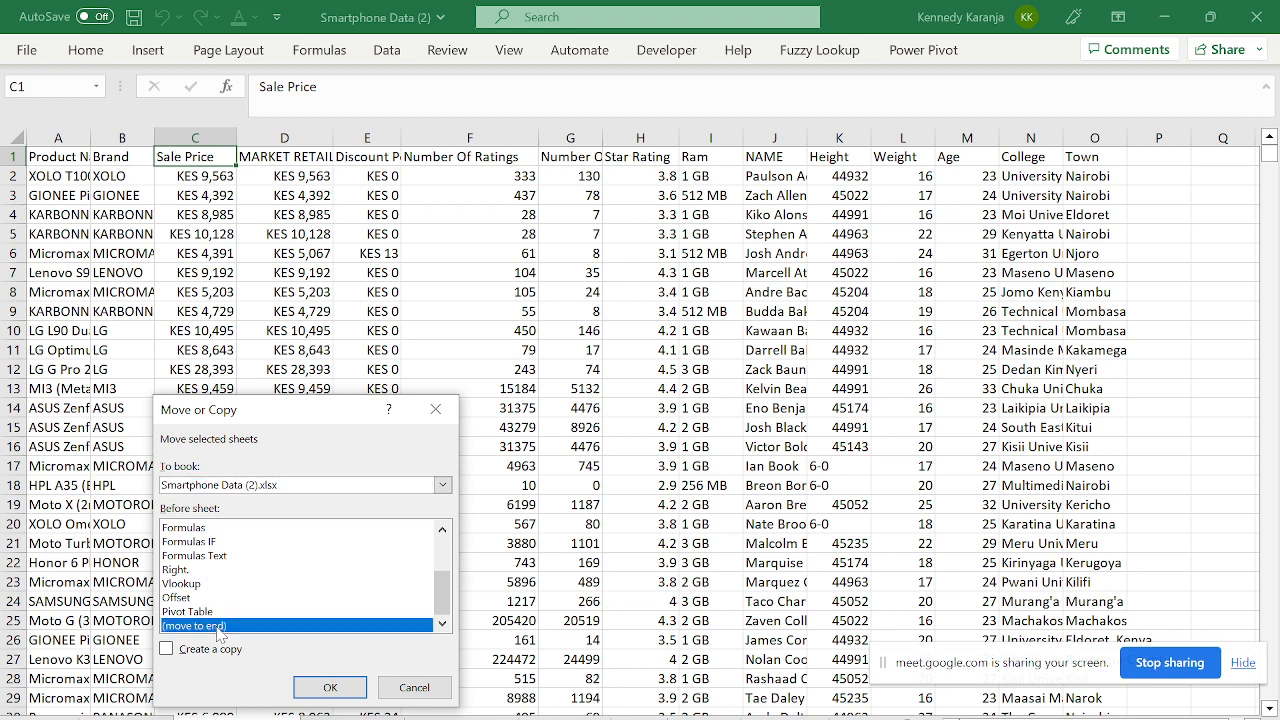
left_click(167, 649)
left_click(325, 687)
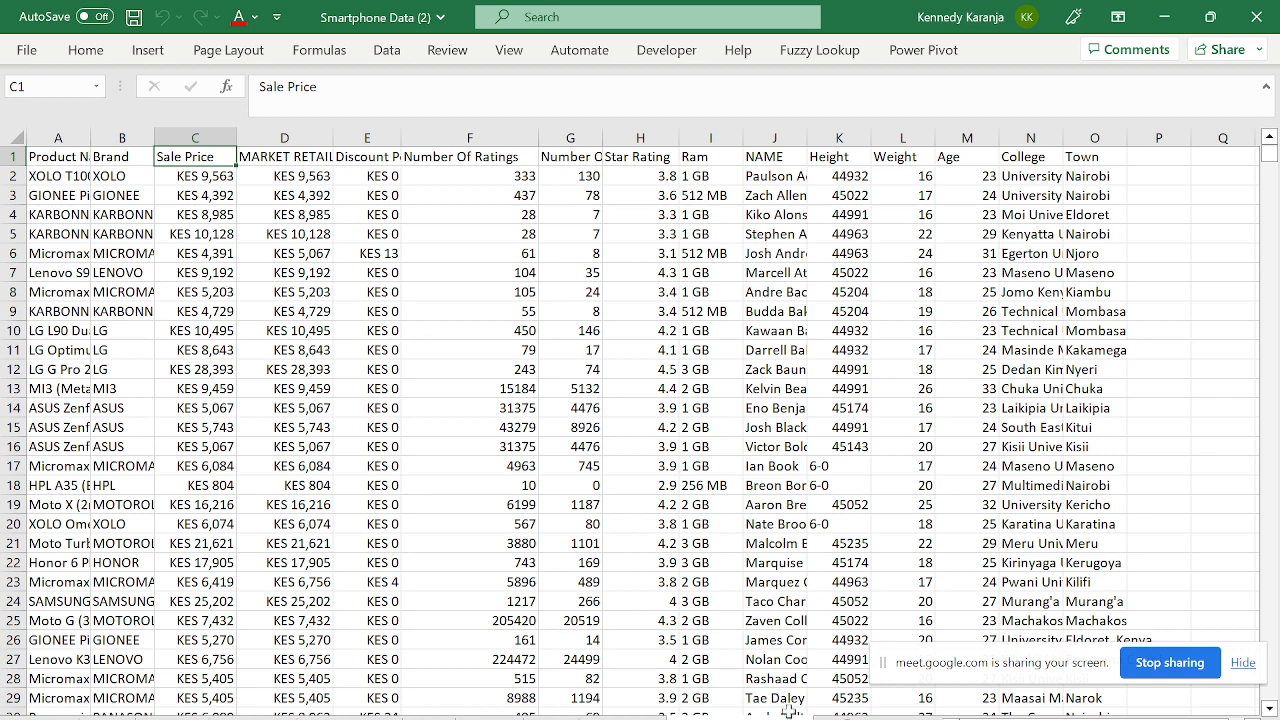
- Start editing the copied sheet's tab name, then return to the data
double_click(741, 717)
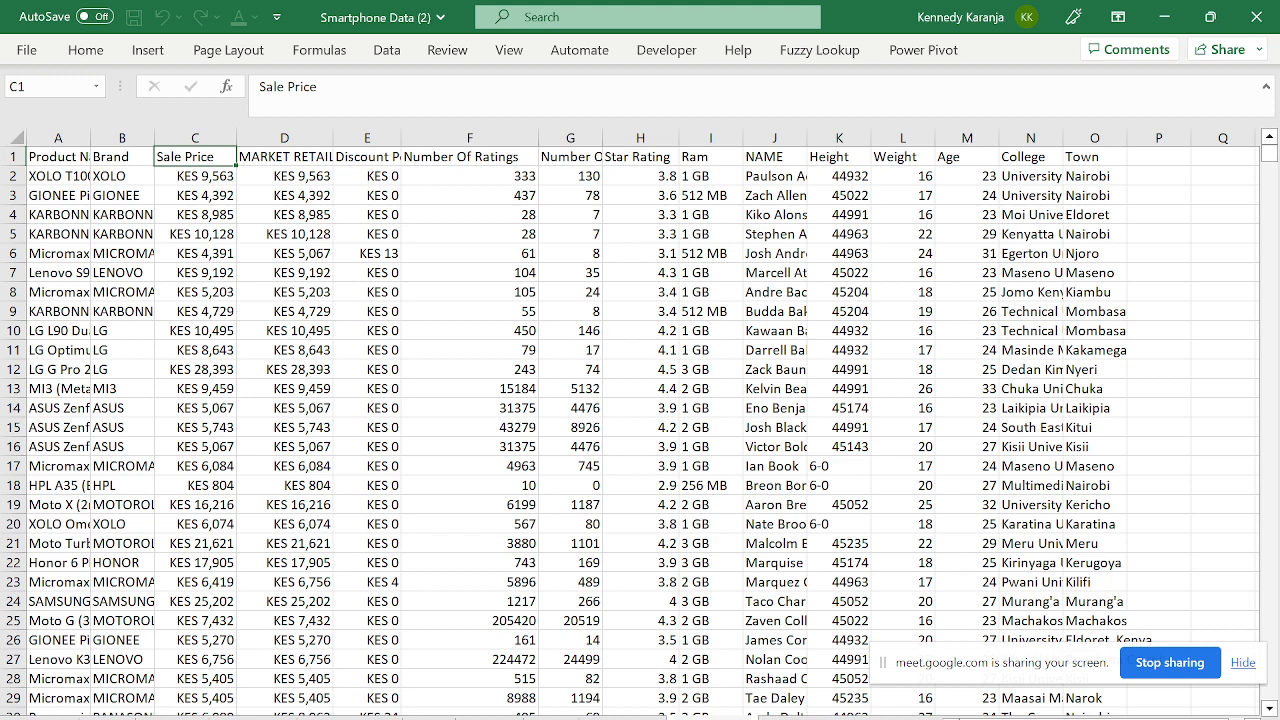
key("Caps_Lock")
key("Caps_Lock")
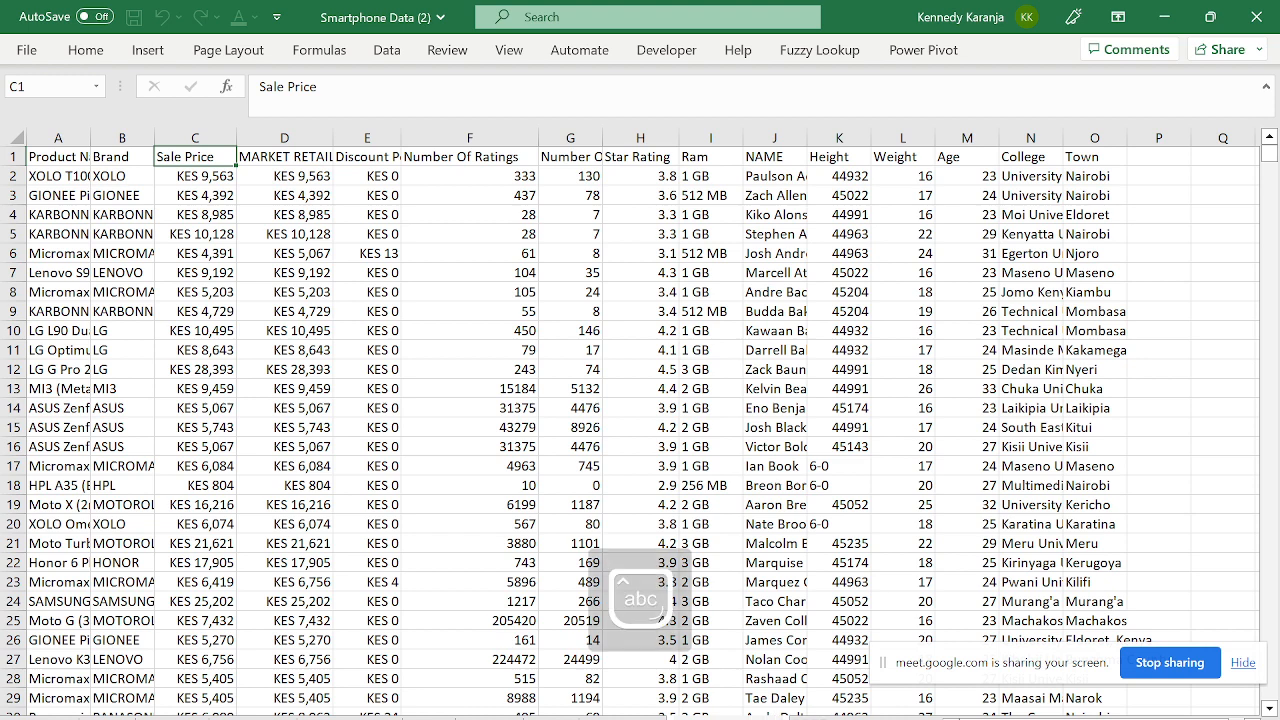
key("Caps_Lock")
key("Caps_Lock")
left_click(311, 290)
- Navigate down column A to cell A101
key("Left")
key("Left")
key("Down")
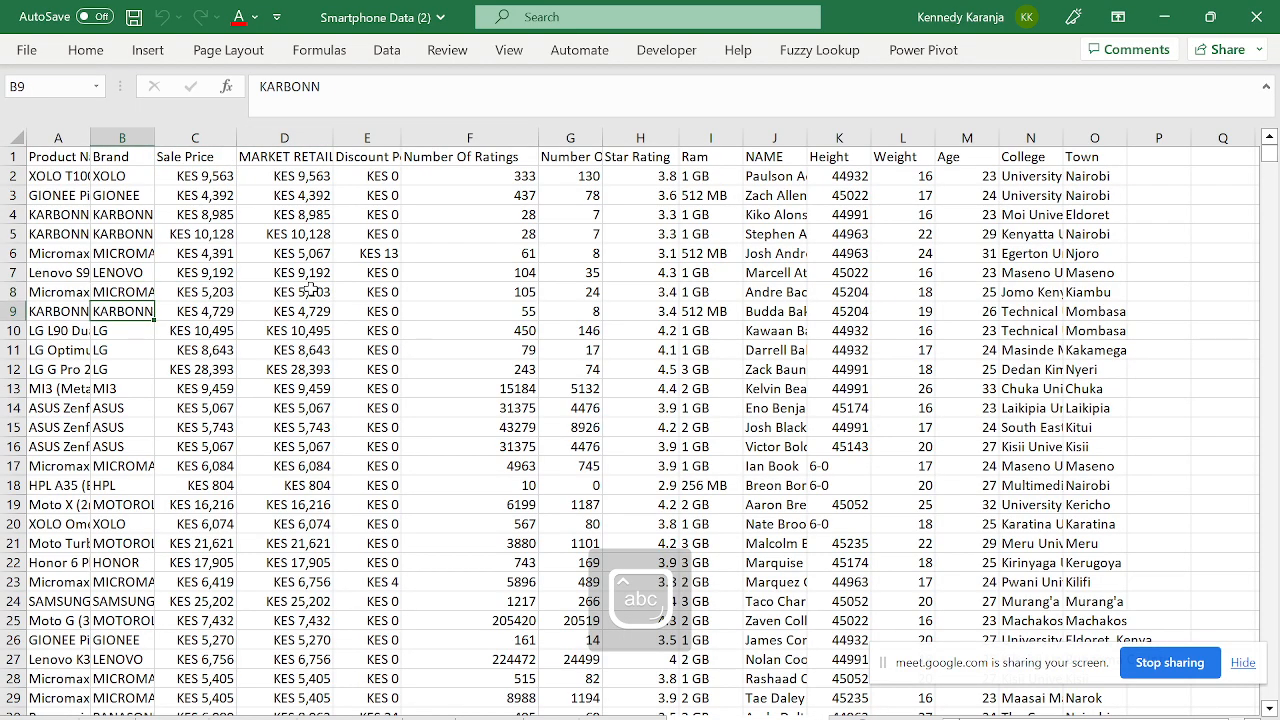
key("Down")
key("Down")
key("Down")
key("Down")
key("Down")
key("Down")
key("Down")
key("Down")
key("Down")
key("Down")
key("Down")
key("Down")
key("Down")
key("Down")
key("Down")
key("Down")
key("Down")
key("Down")
key("Down")
key("Down")
key("Down")
key("Down")
key("Down")
key("Down")
key("Down")
key("Down")
key("Down")
key("Down")
key("Down")
key("Down")
key("Down")
key("Down")
key("Down")
key("Down")
key("Down")
key("Down")
key("Down")
key("Down")
key("Down")
key("Down")
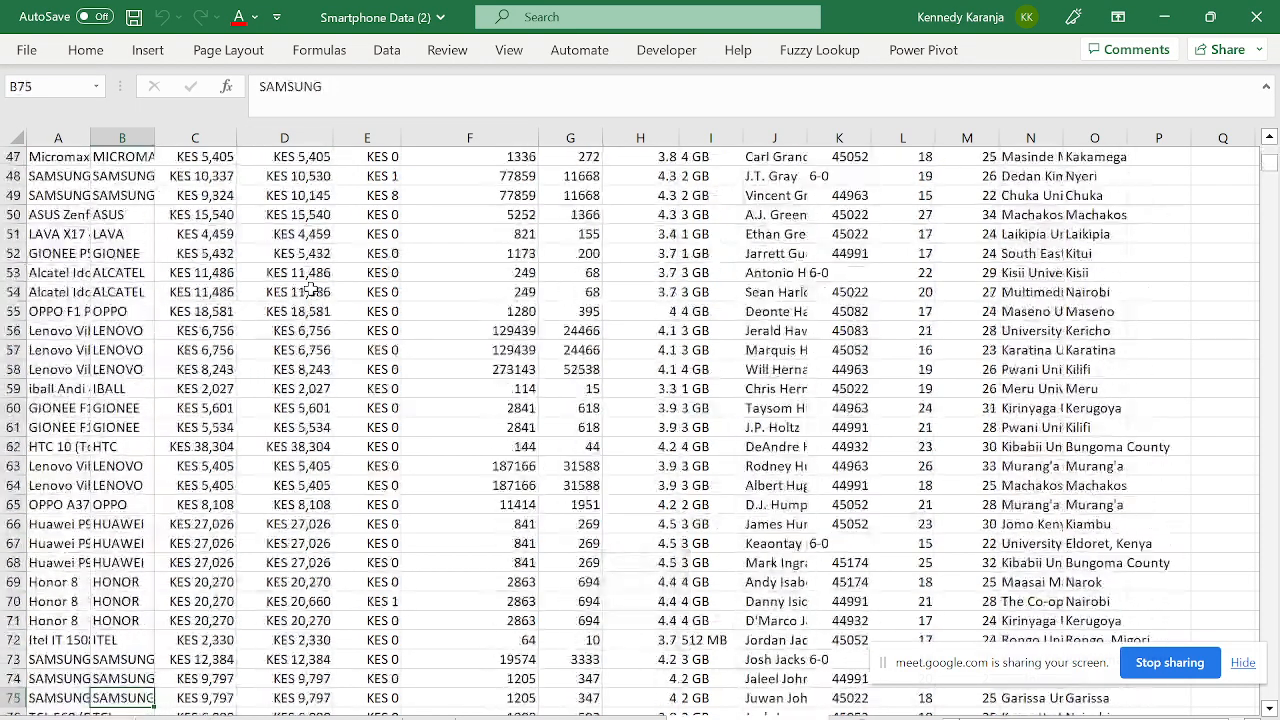
key("Left")
key("Down")
key("Down")
key("Down")
key("Down")
key("Down")
key("Down")
key("Down")
key("Down")
key("Down")
key("Down")
key("Down")
key("Down")
key("Down")
key("Down")
key("Down")
key("Down")
key("Down")
key("Down")
key("Down")
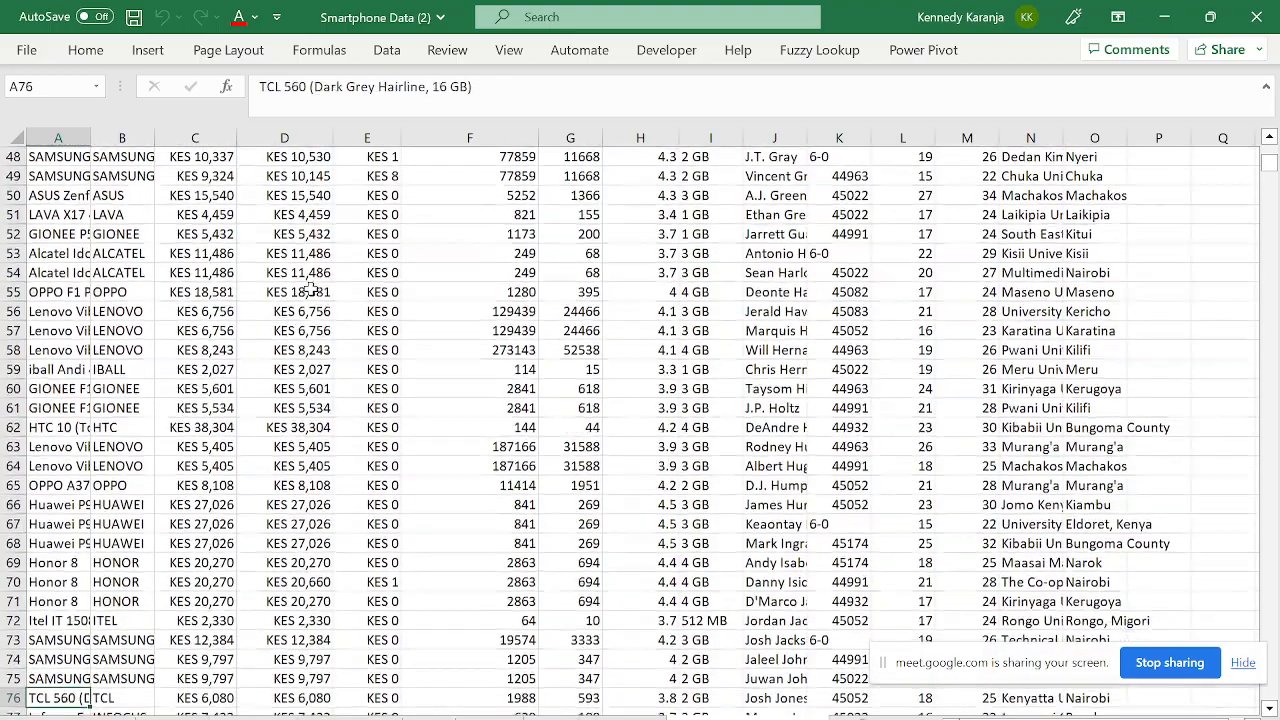
key("Up")
key("Up")
key("Up")
key("Up")
key("Up")
key("Up")
key("Up")
key("Up")
key("Up")
key("Down")
key("Down")
key("Down")
key("Down")
key("Down")
key("Down")
key("Down")
key("Down")
key("Down")
key("Down")
key("Down")
key("Down")
key("Down")
key("Down")
key("Down")
key("Down")
key("Down")
key("Down")
key("Down")
key("Down")
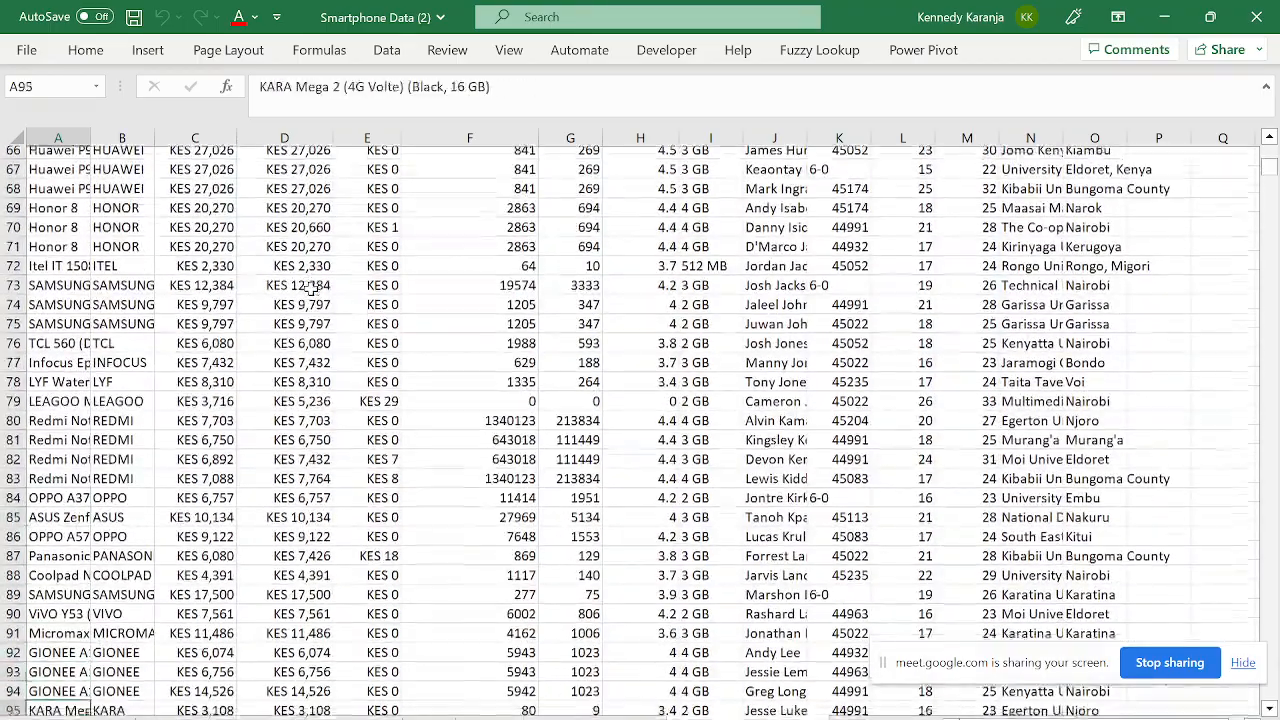
key("Up")
key("Up")
key("Up")
key("Up")
key("Up")
key("Up")
key("Up")
key("Up")
key("Up")
key("Up")
key("Up")
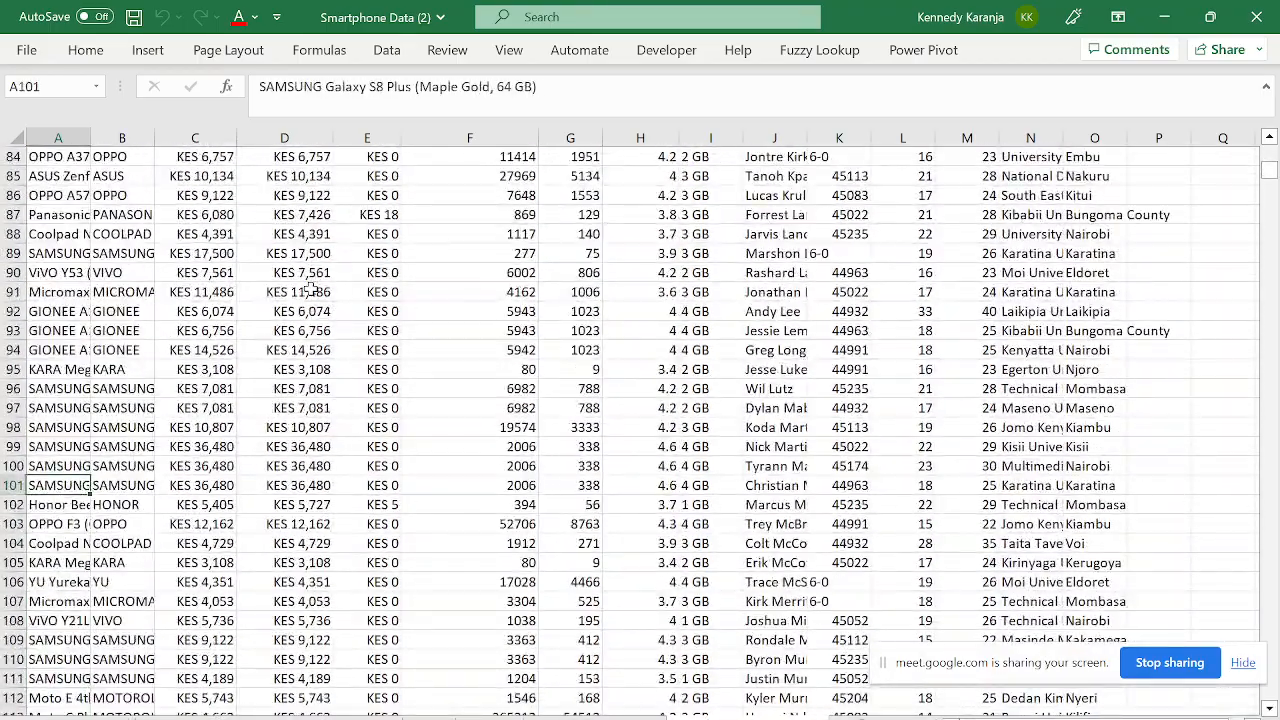
- Select A101:O1514, clear its contents, and return to the top of the sheet
key("shift+Right")
key("shift+Right")
key("shift+Right")
key("shift+Right")
key("ctrl+shift+Right")
key("shift+Right")
key("shift+Left")
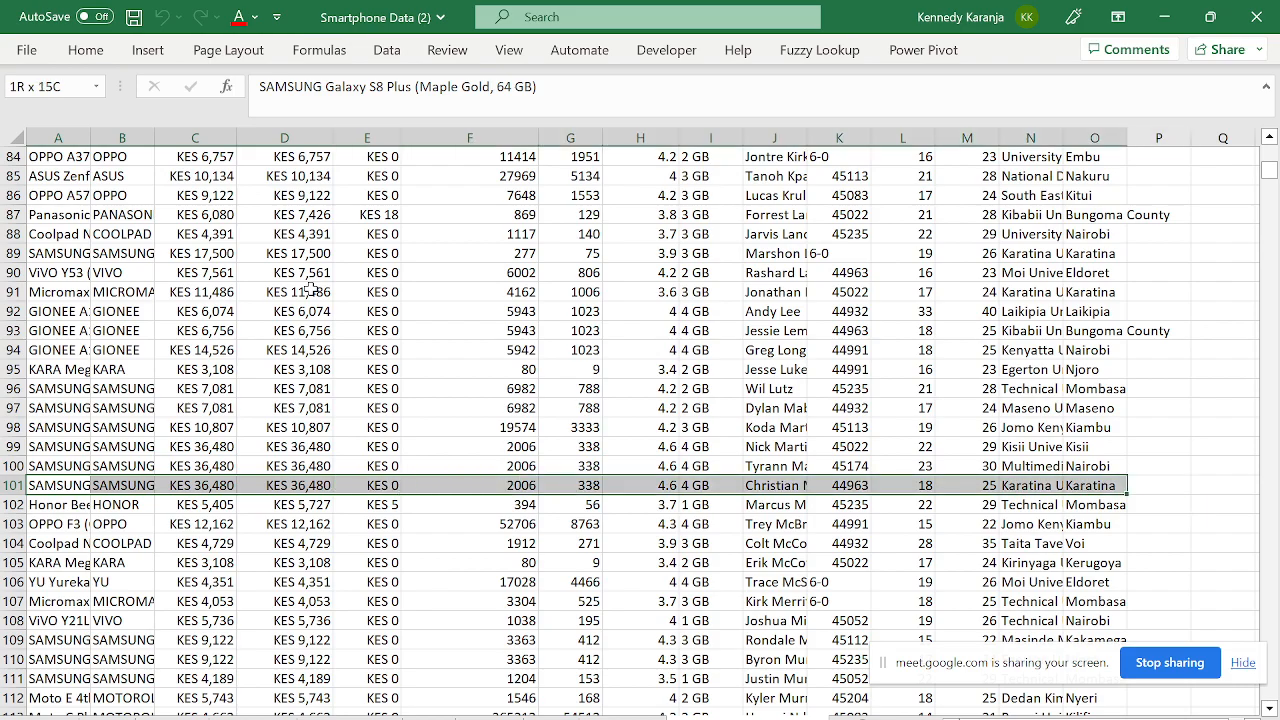
key("ctrl+shift+Down")
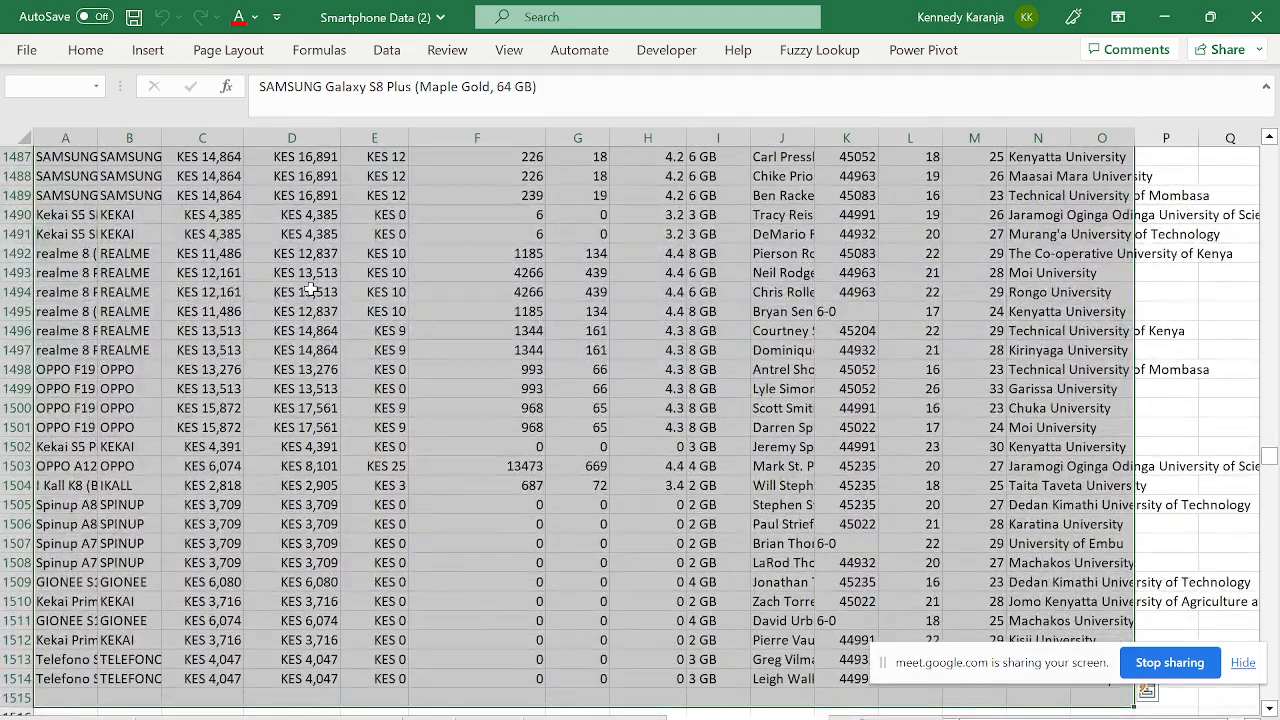
key("Delete")
key("Up")
key("Up")
key("Up")
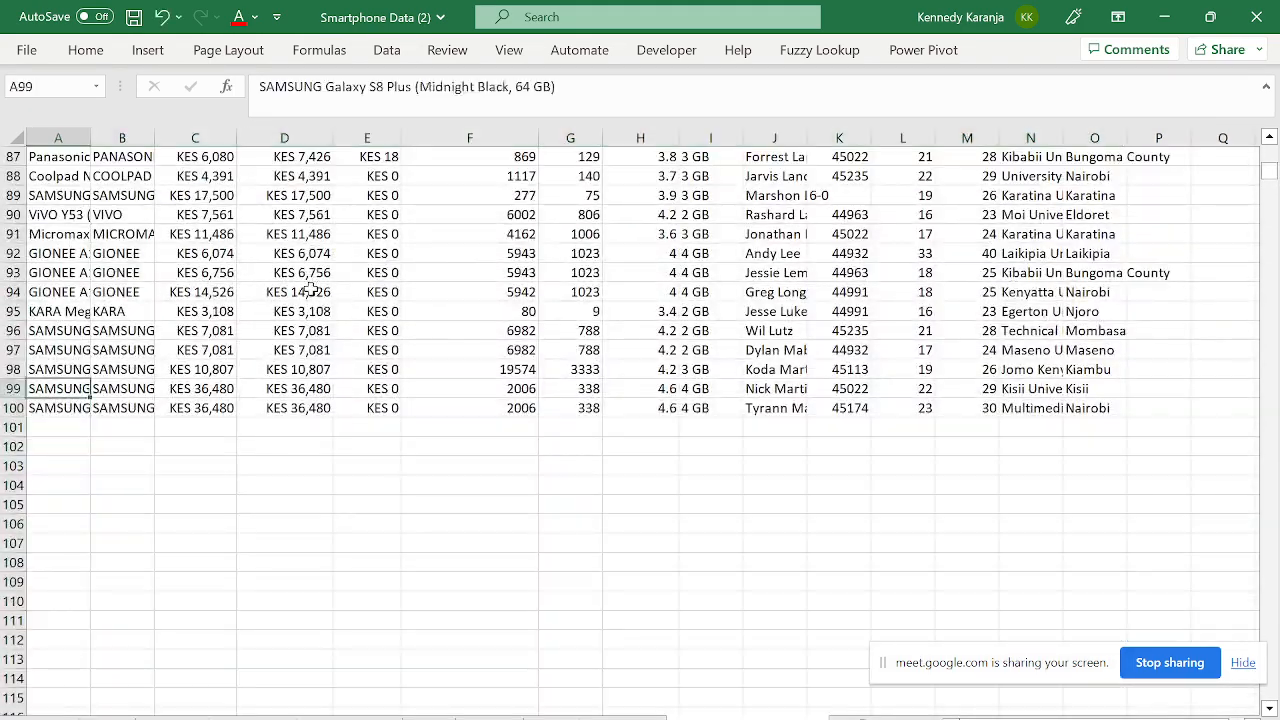
key("ctrl+Home")
key("Down")
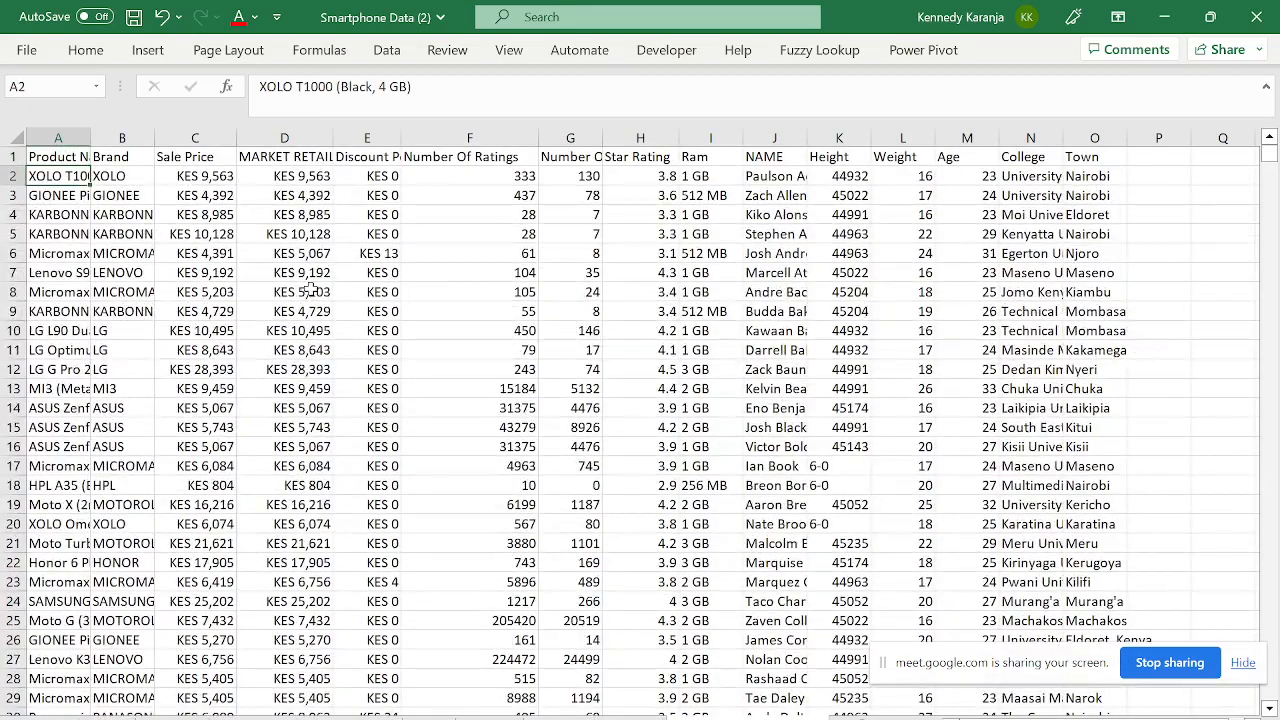
key("Up")
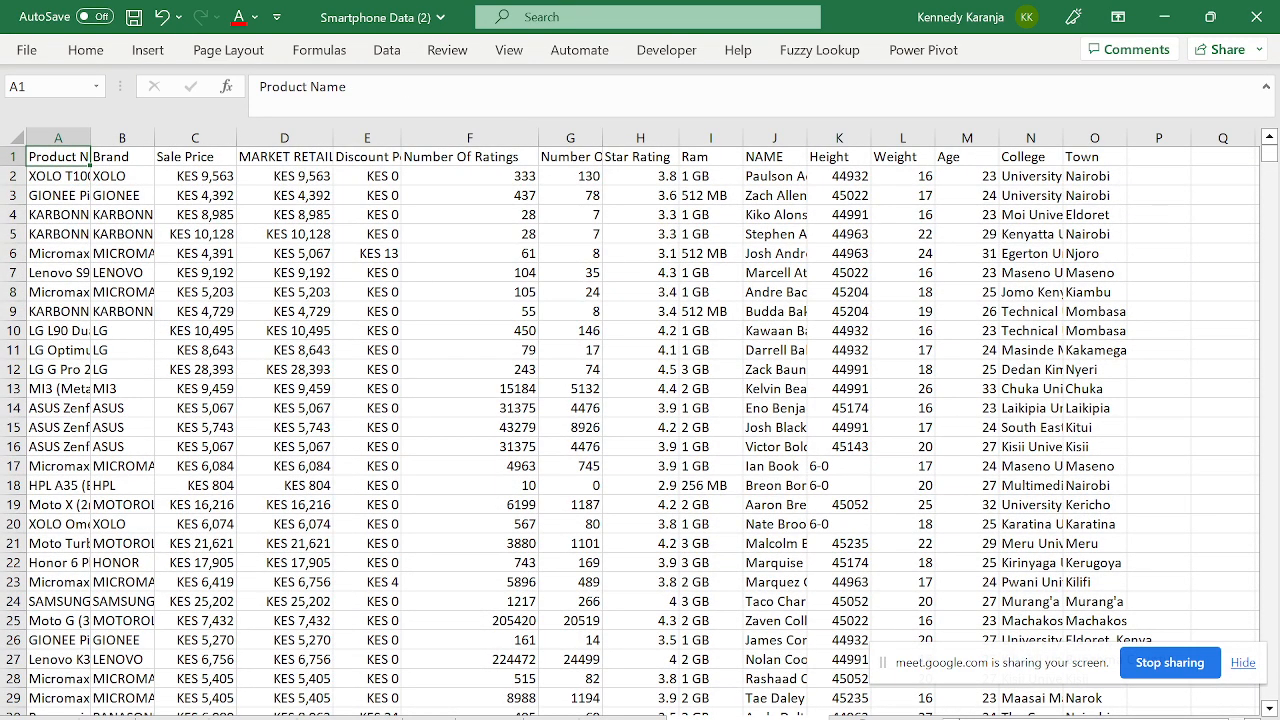
left_click(622, 717)
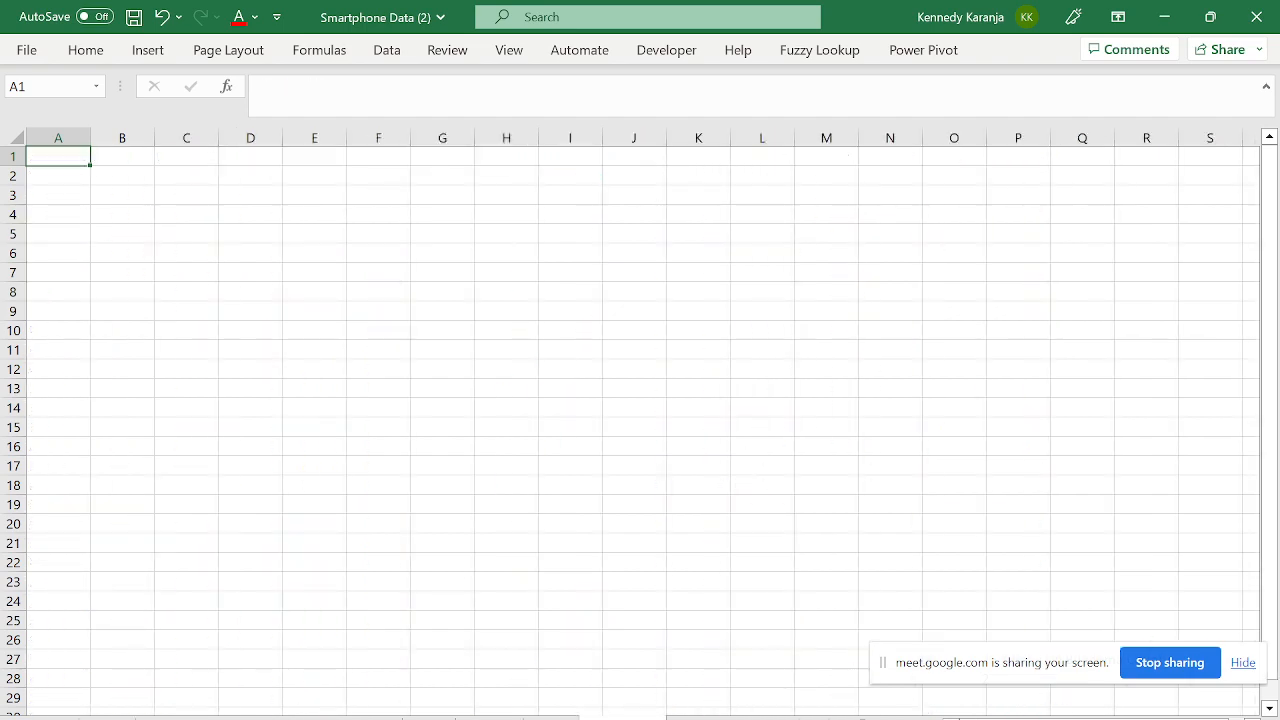
left_click(625, 715)
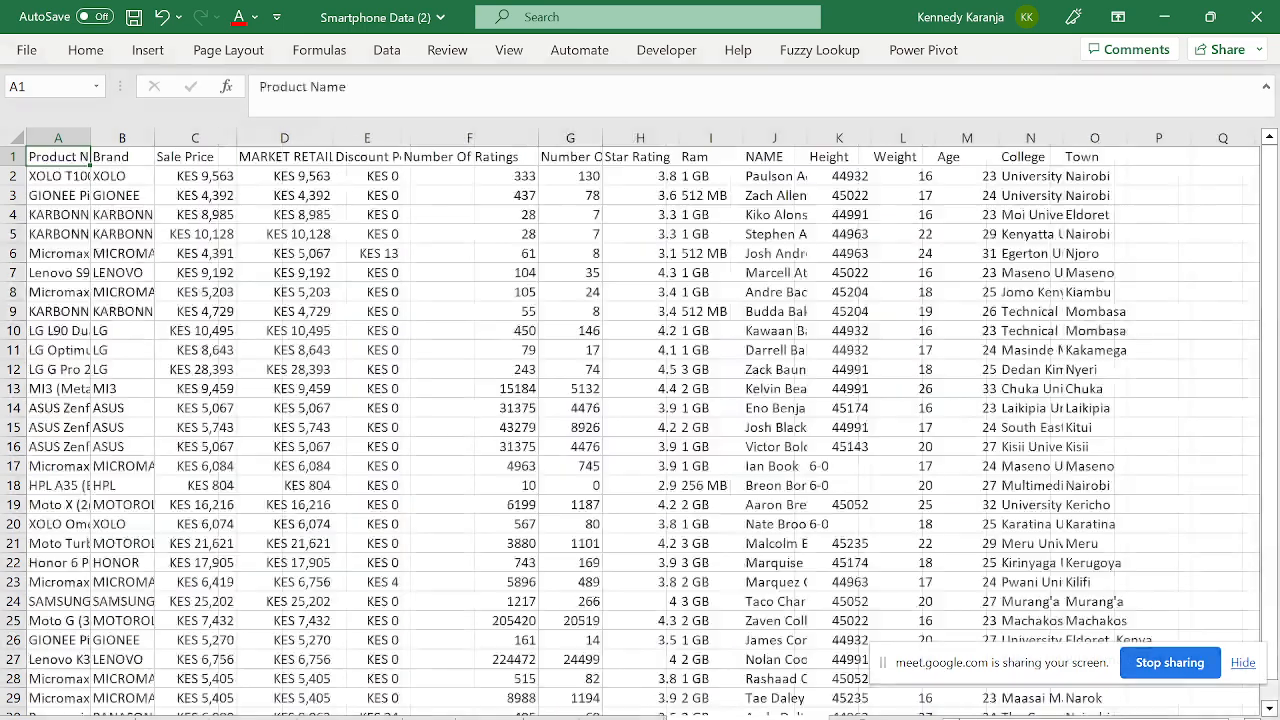
left_click(622, 717)
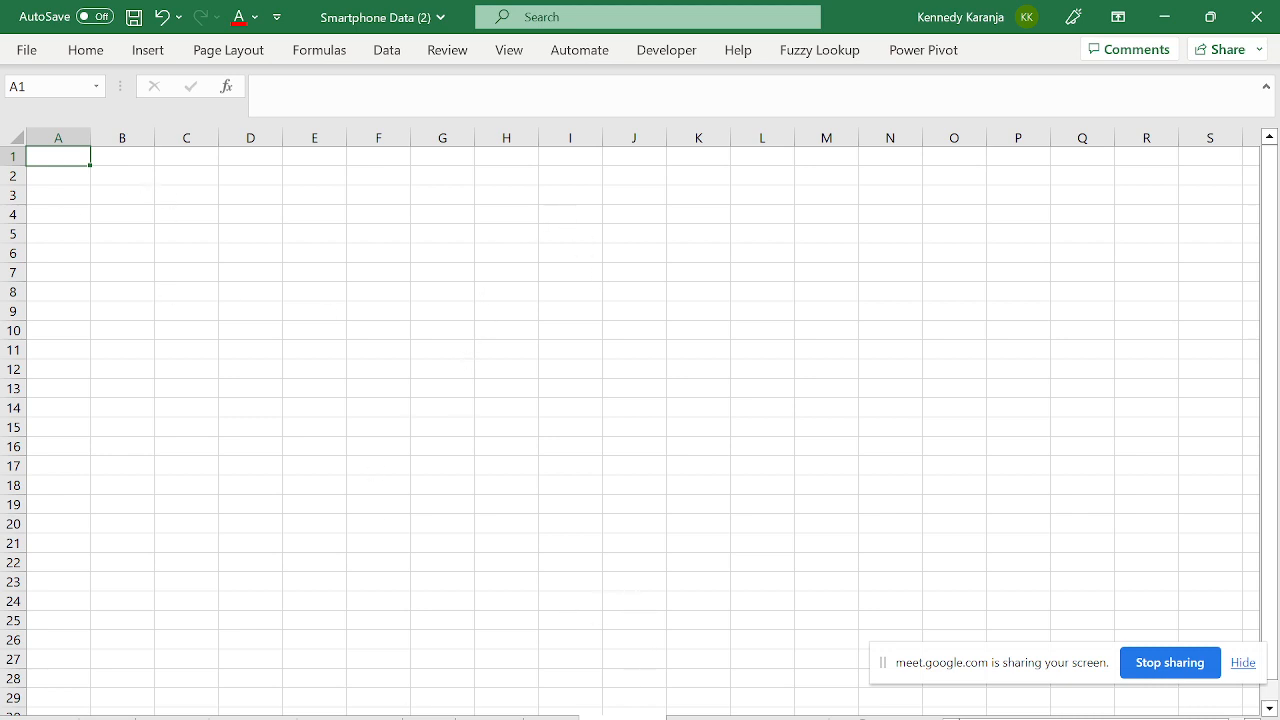
left_click(700, 717)
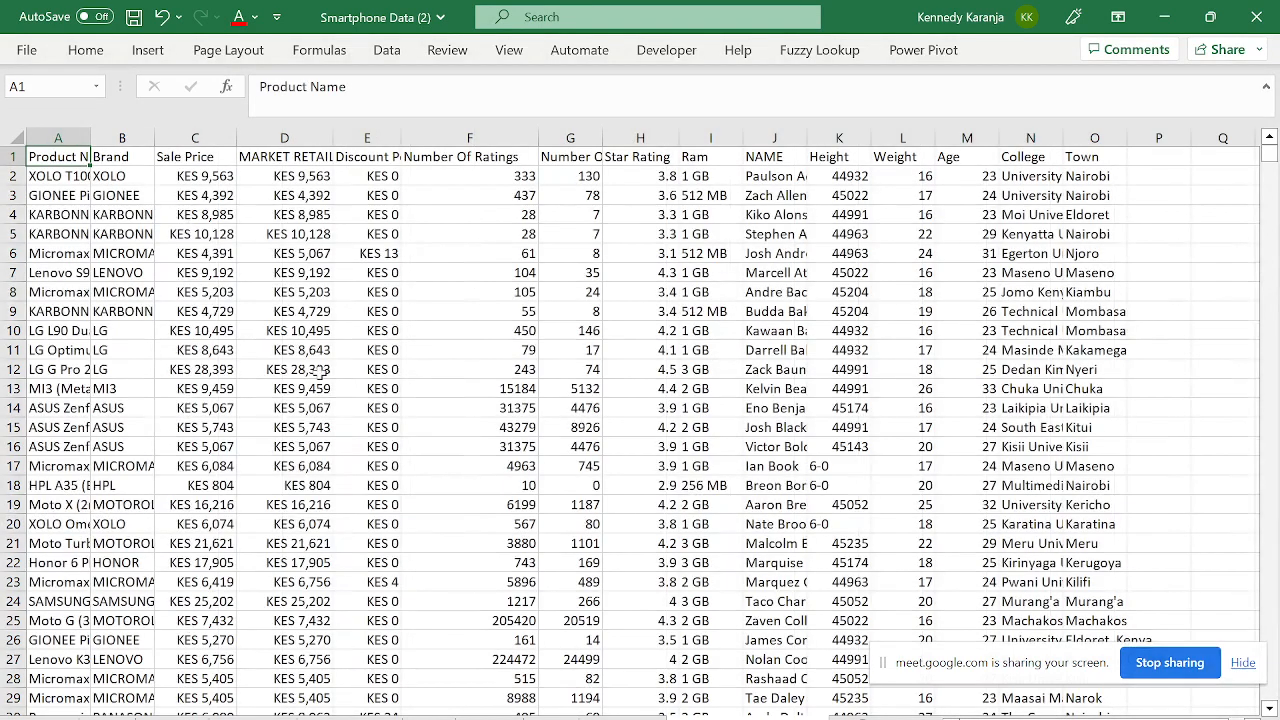
left_click(147, 52)
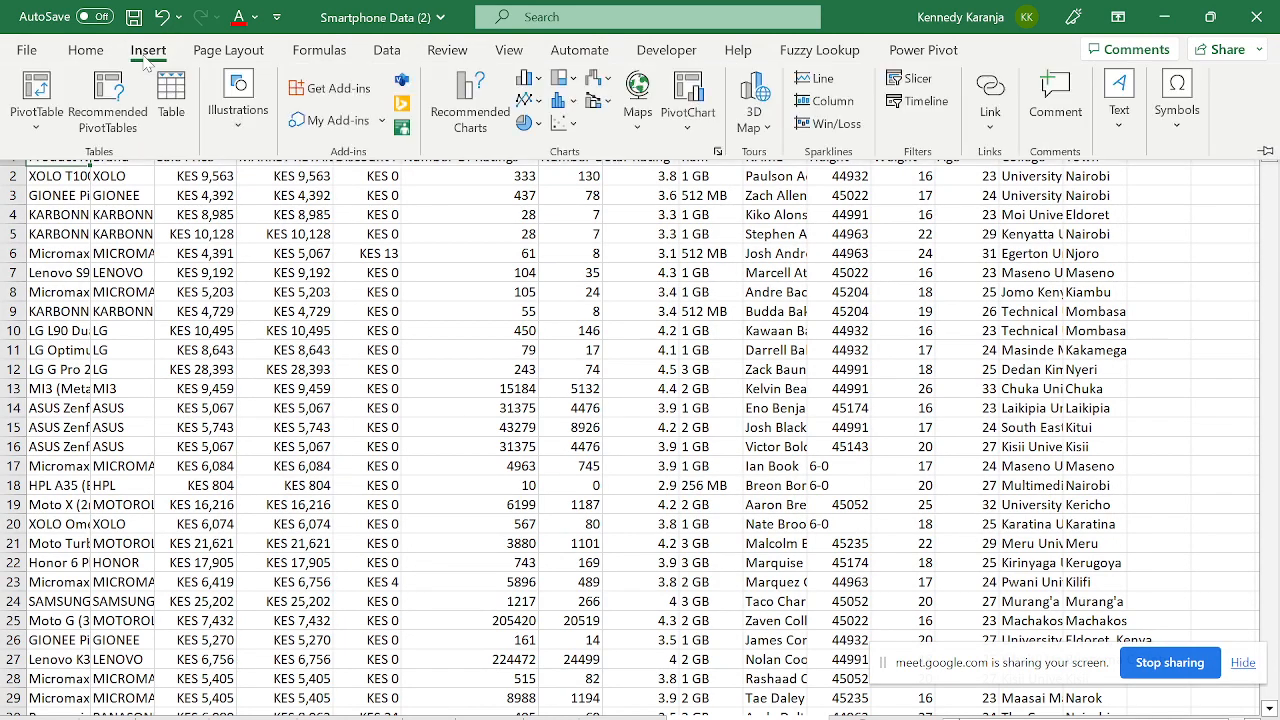
left_click(45, 120)
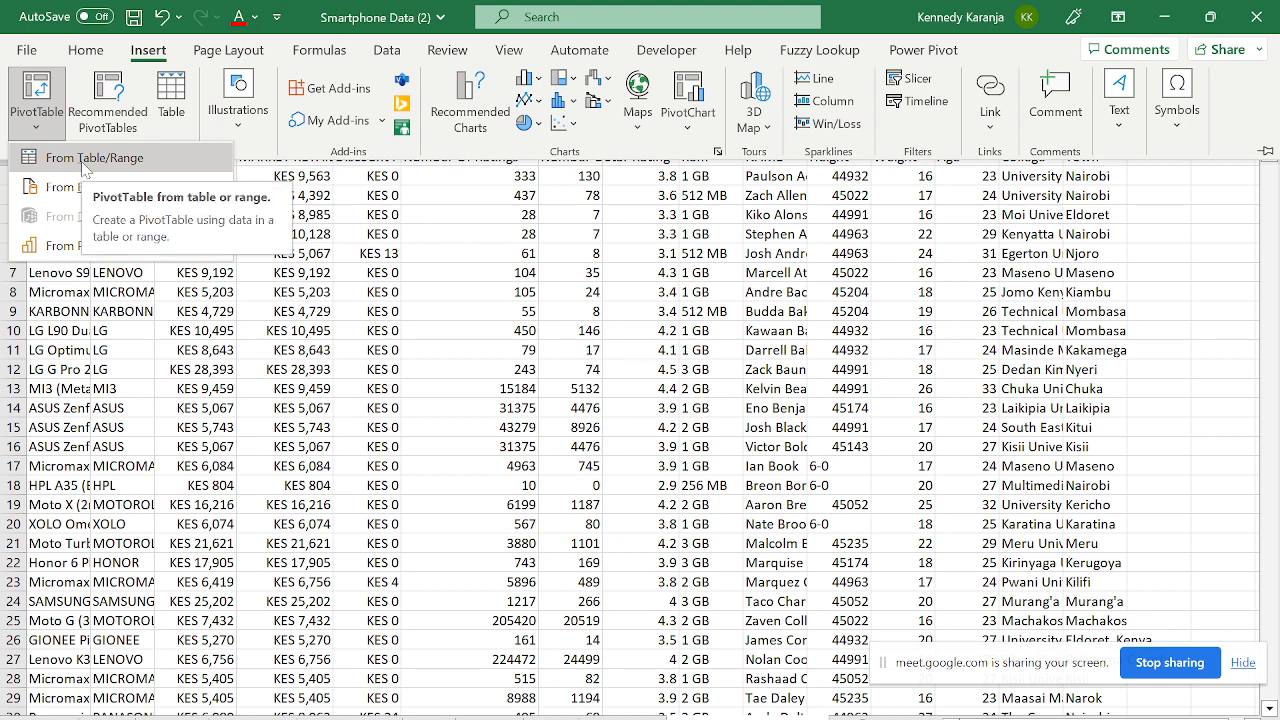
key("Escape")
key("Escape")
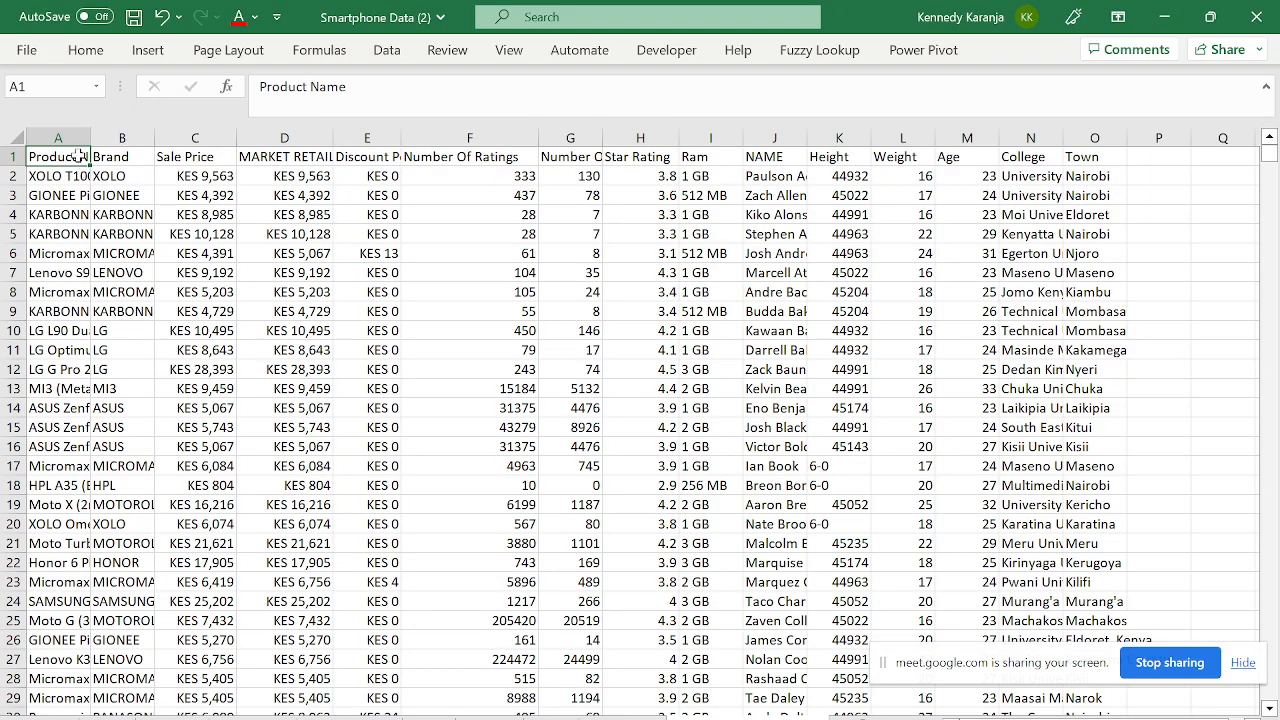
key("ctrl+Down")
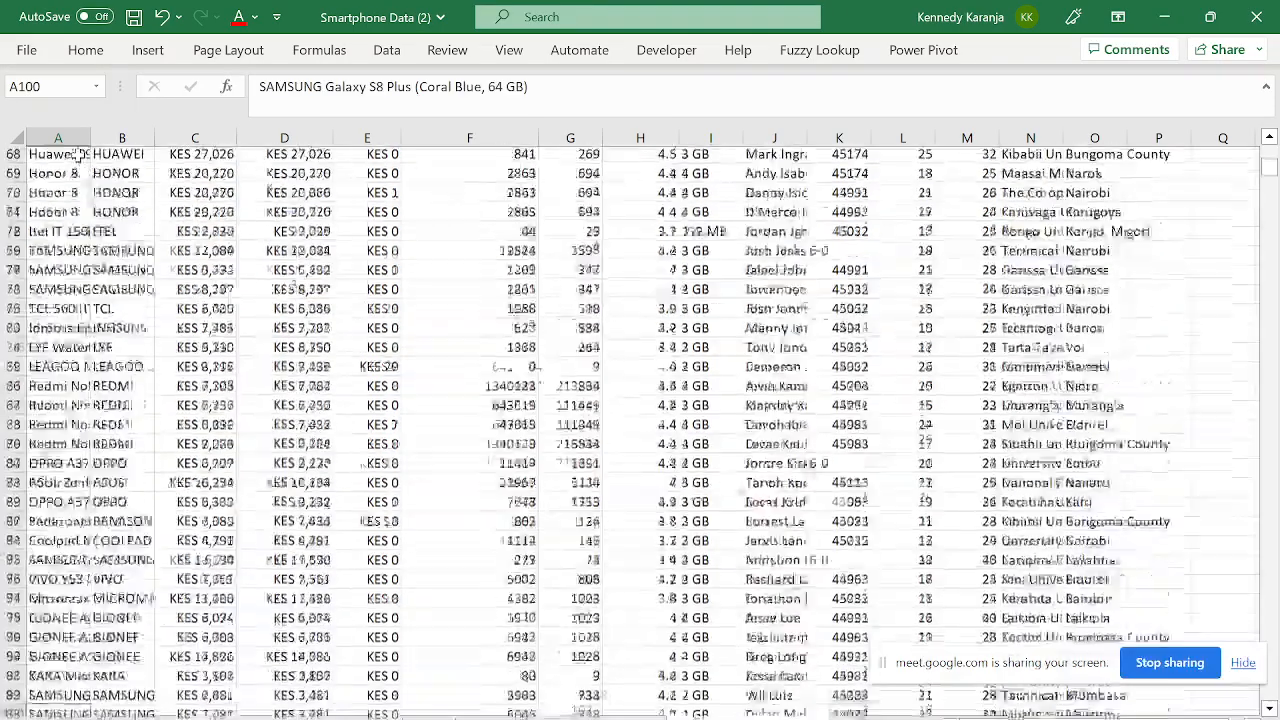
key("Down")
key("Down")
key("ctrl+Up")
key("ctrl+Up")
key("Down")
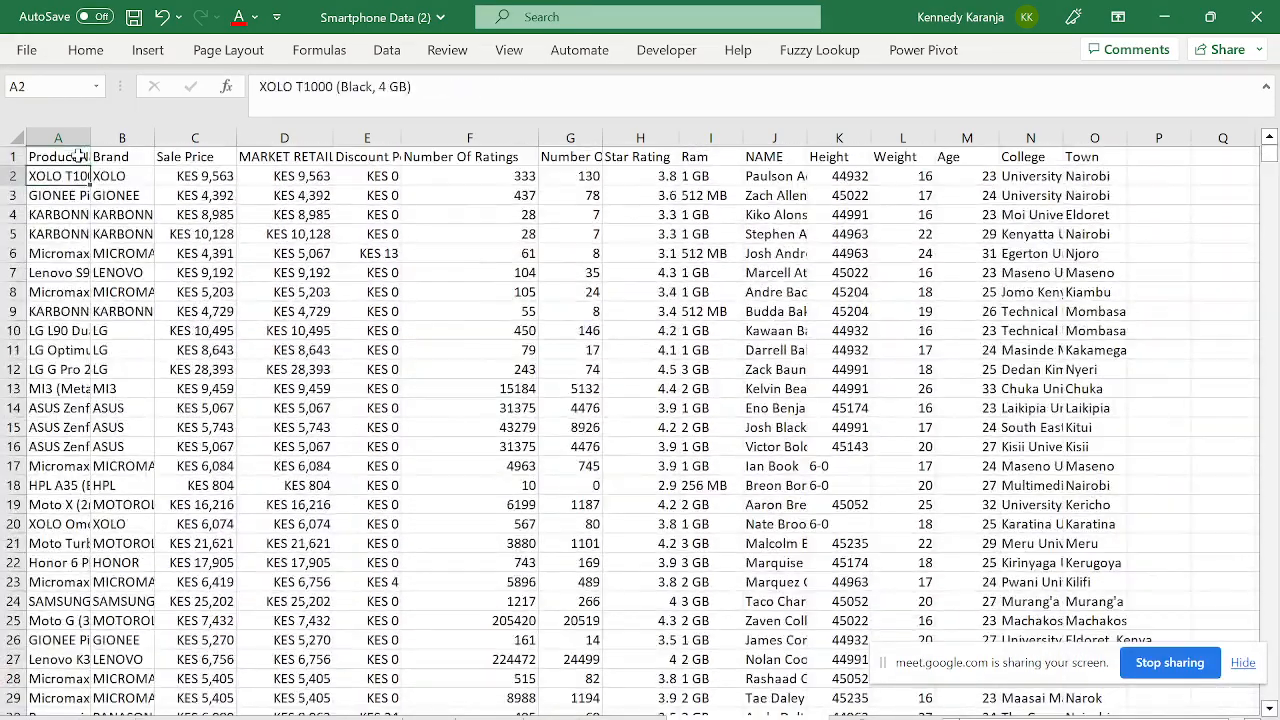
key("ctrl+Down")
key("Up")
key("Up")
key("Up")
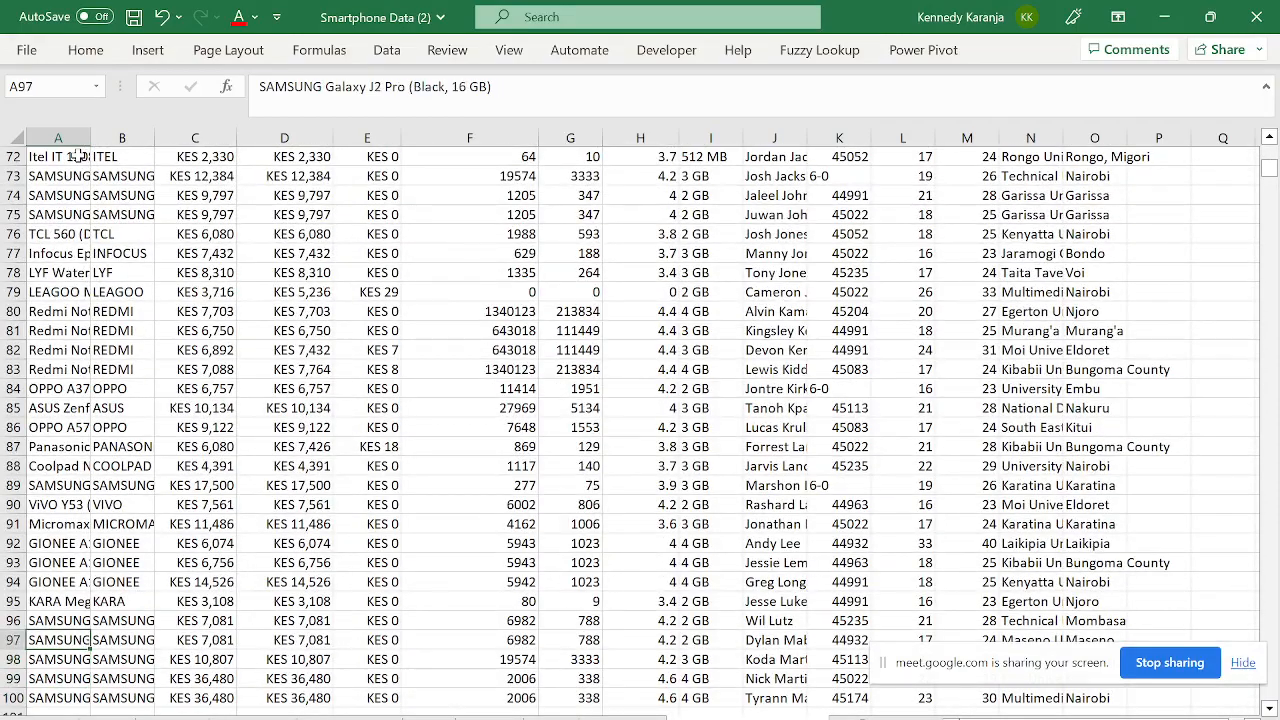
key("ctrl+Up")
key("Down")
key("Down")
key("Down")
key("Down")
key("Down")
key("Down")
key("Down")
key("Down")
key("Down")
key("Down")
key("Down")
key("Down")
key("Down")
key("Down")
key("Down")
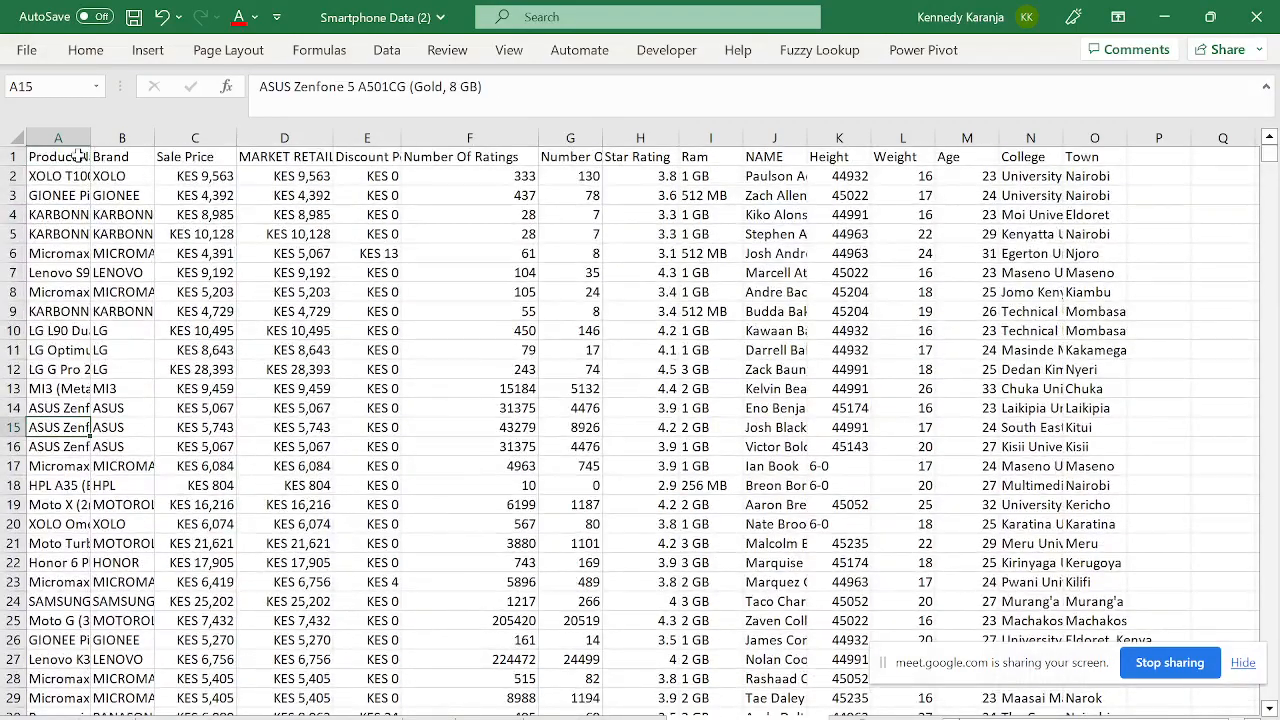
left_click(8, 446)
key("ctrl+shift+plus")
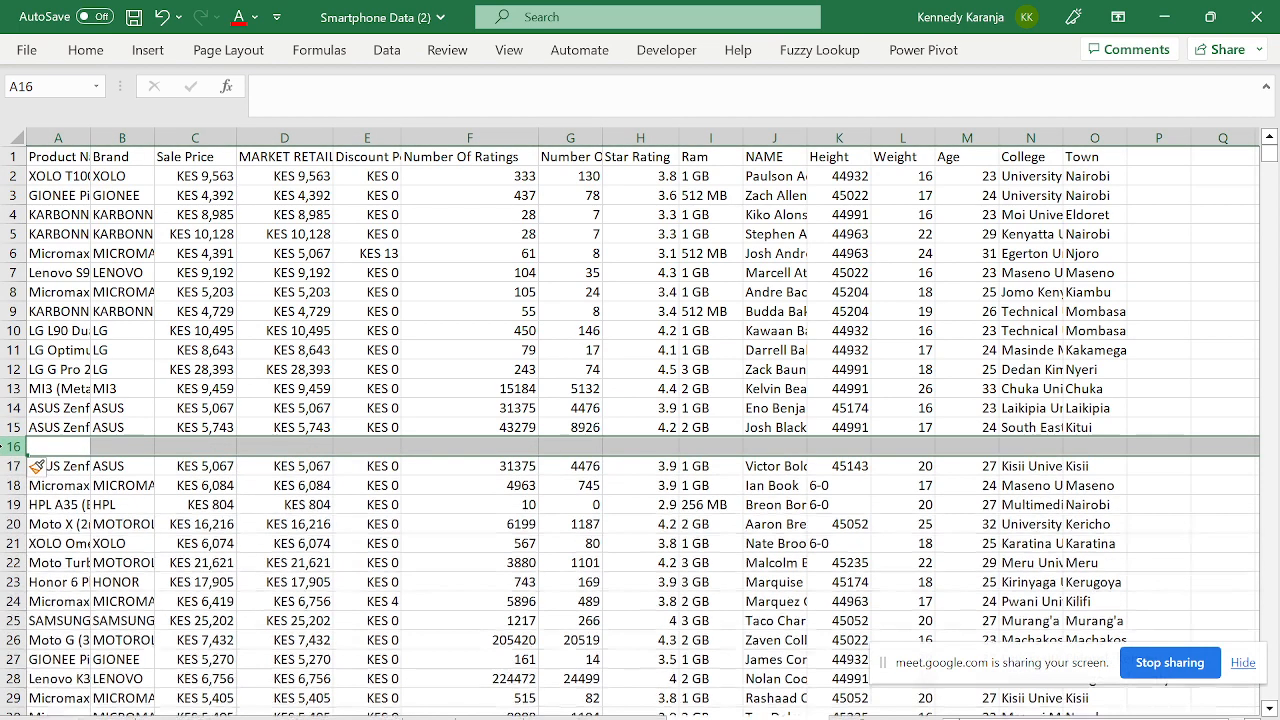
left_click(43, 161)
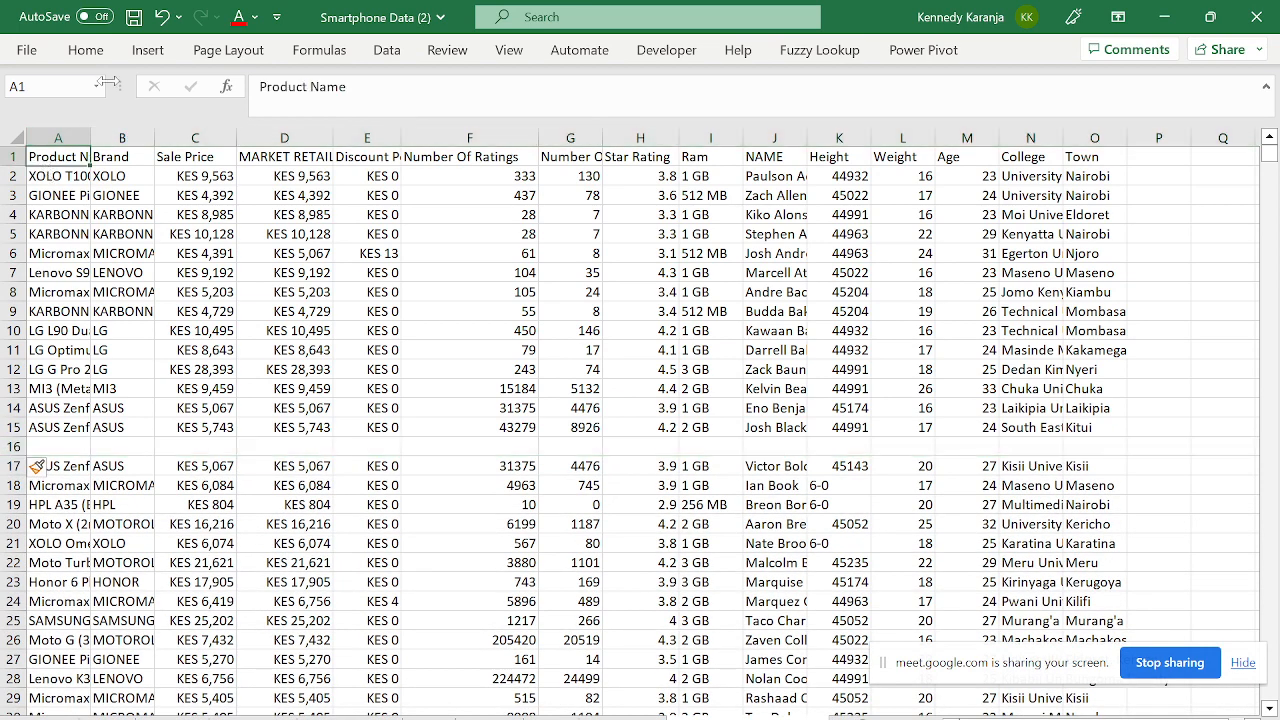
left_click(148, 50)
left_click(36, 118)
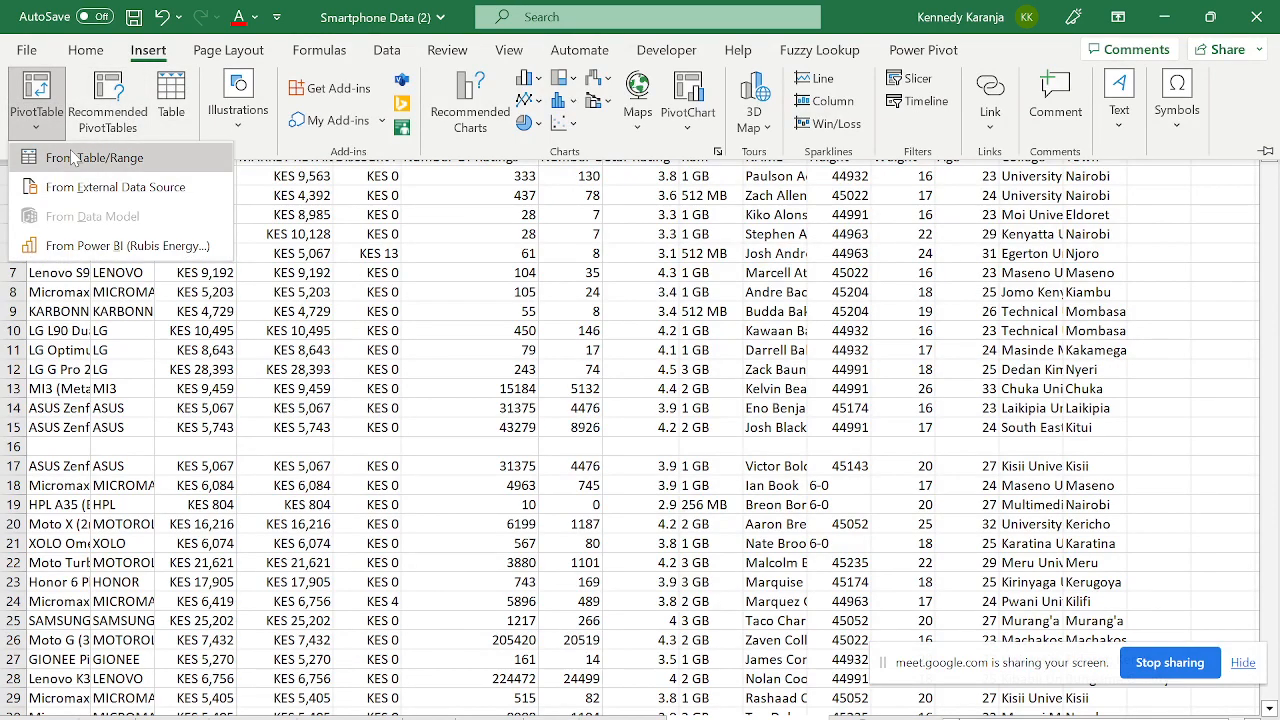
left_click(90, 177)
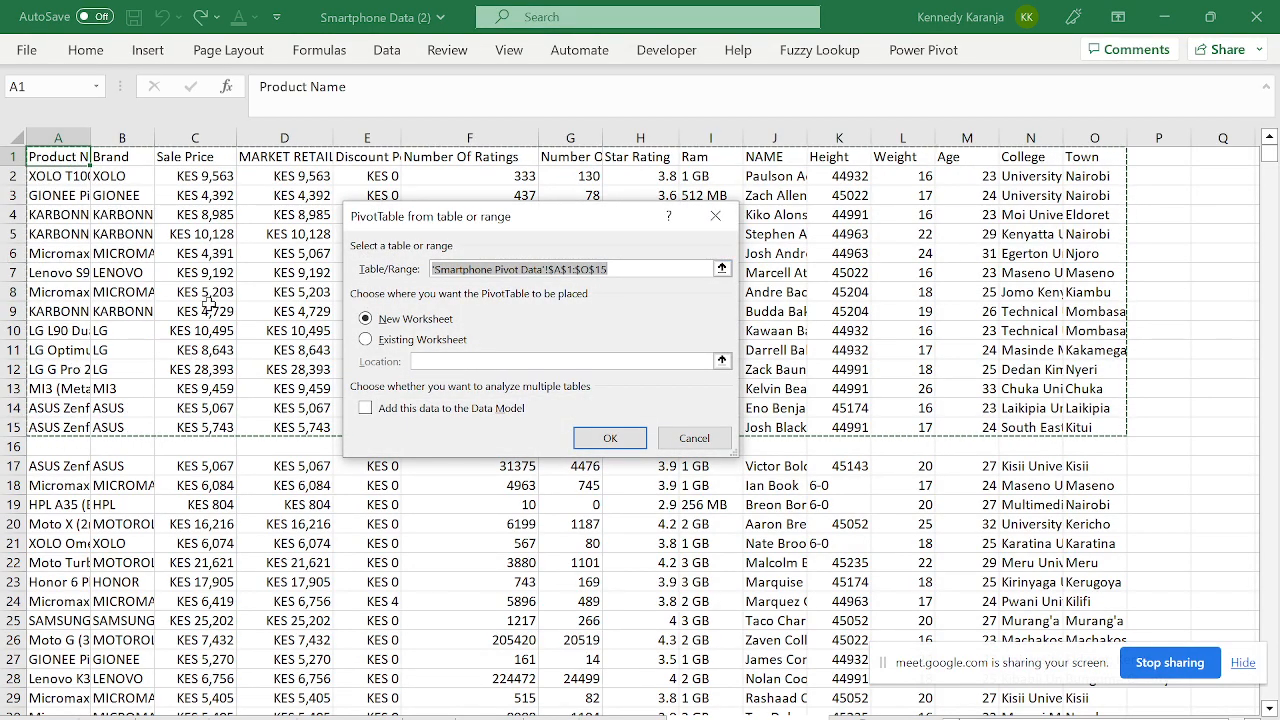
key("Escape")
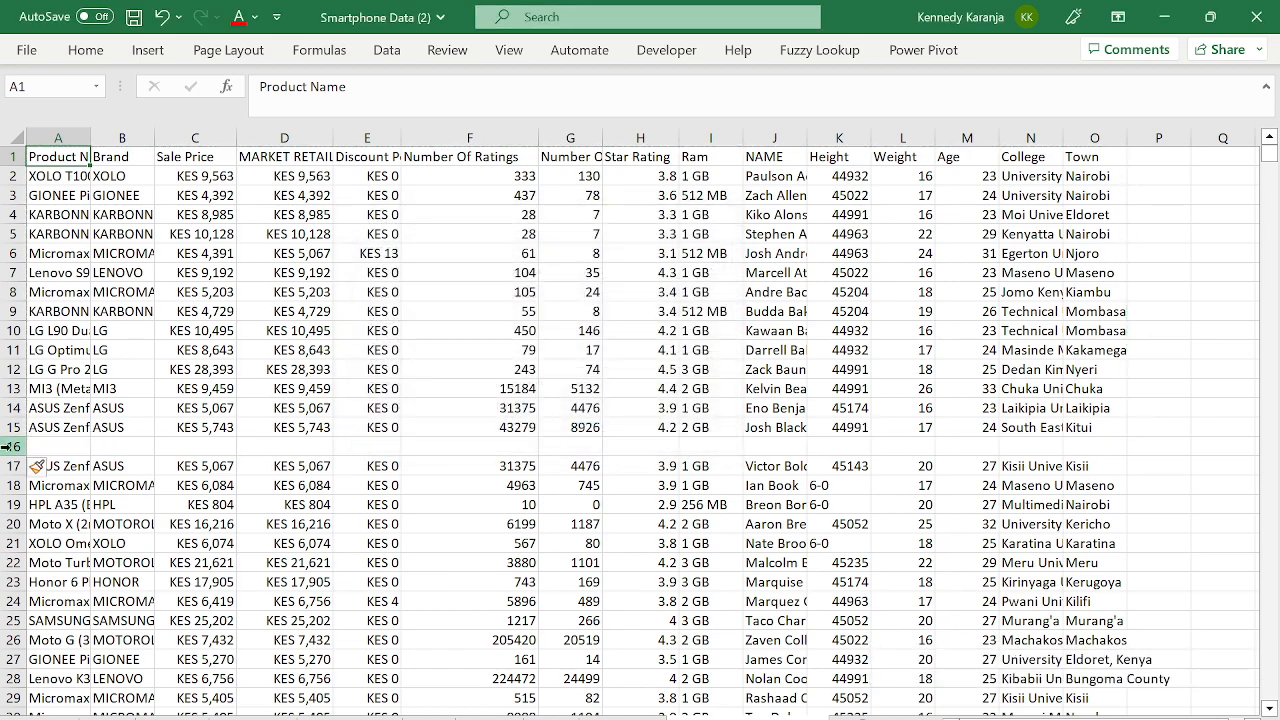
left_click(12, 447)
key("ctrl+minus")
left_click(70, 256)
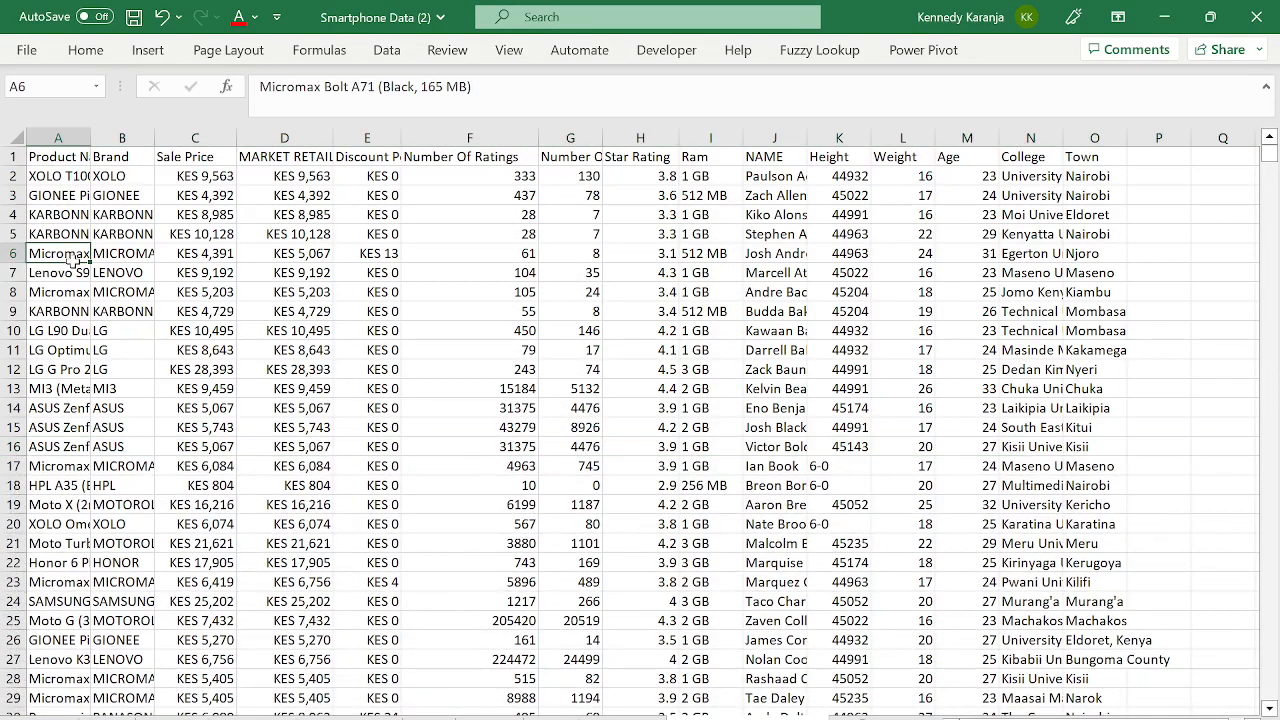
key("ctrl+Home")
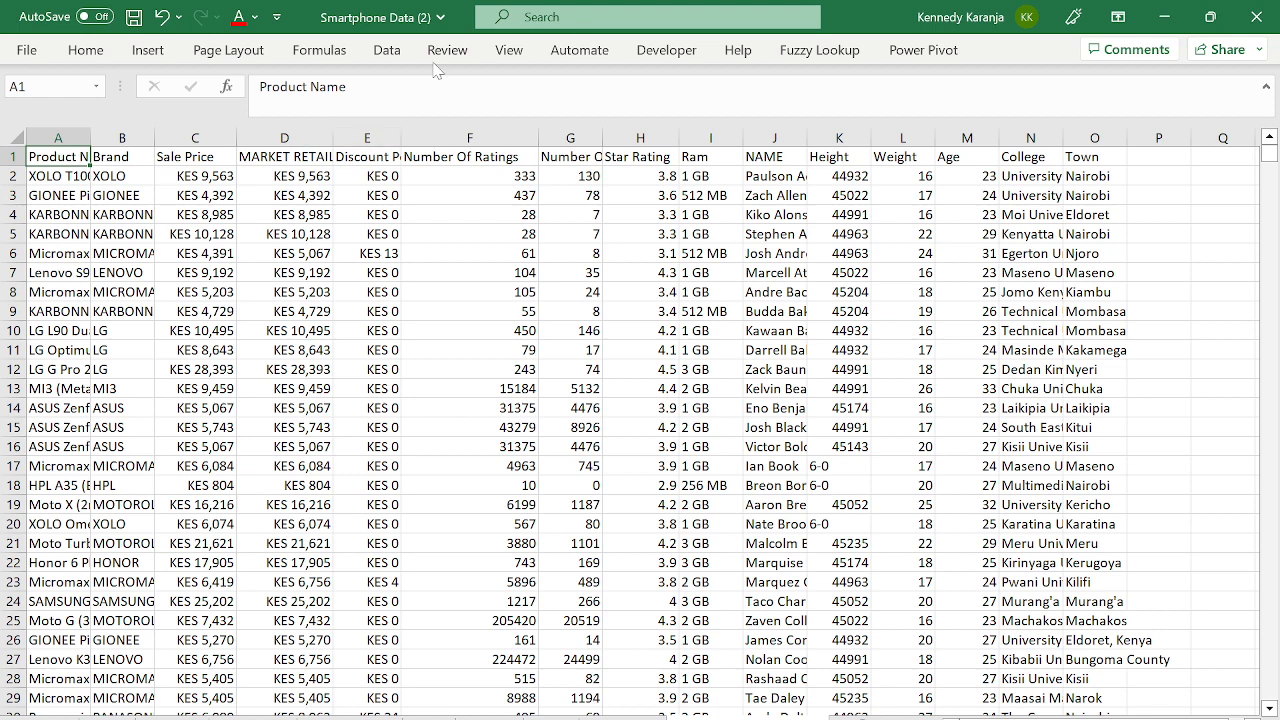
- Insert a PivotTable from the data range A1:O100 at cell A1 of the Pivot Table sheet
left_click(130, 50)
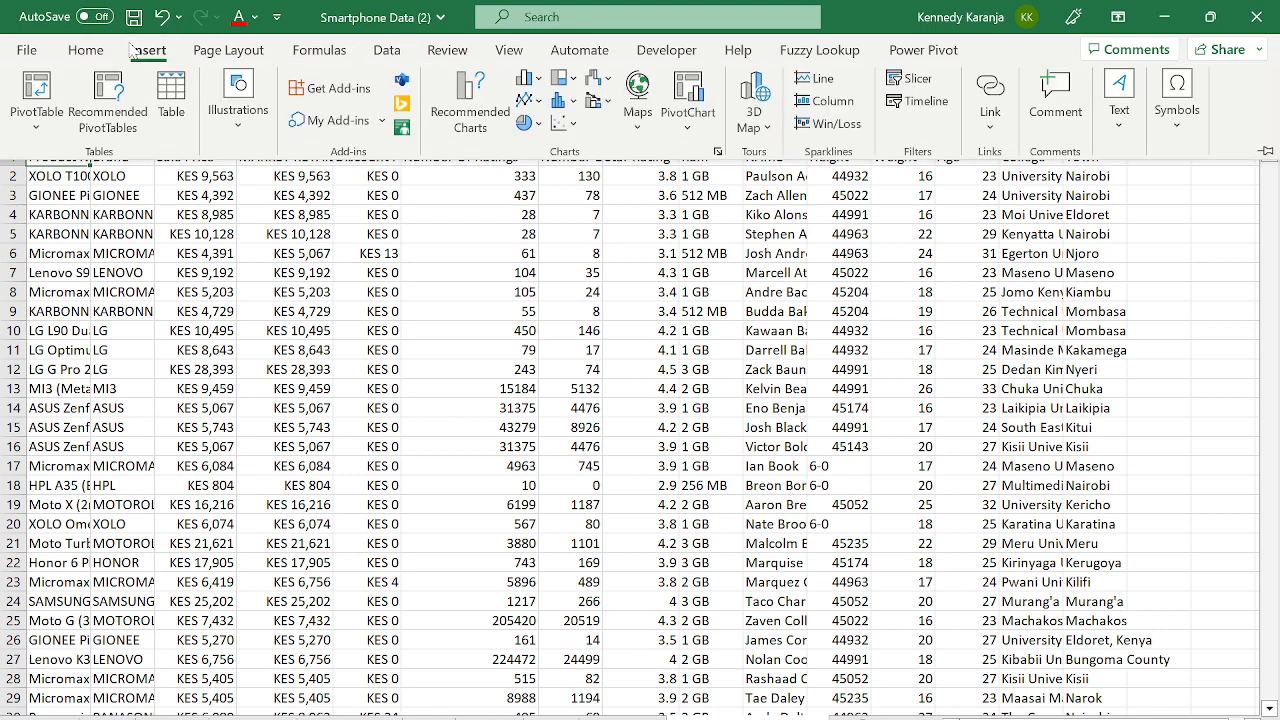
left_click(63, 118)
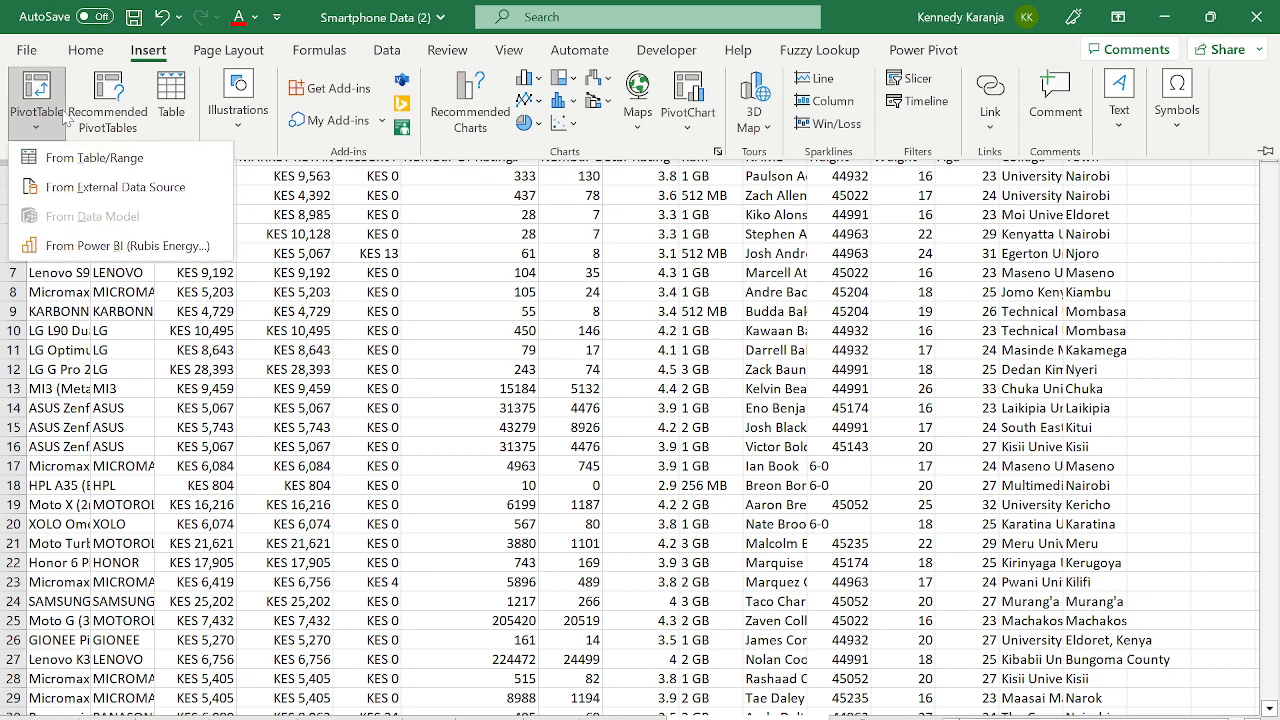
left_click(115, 160)
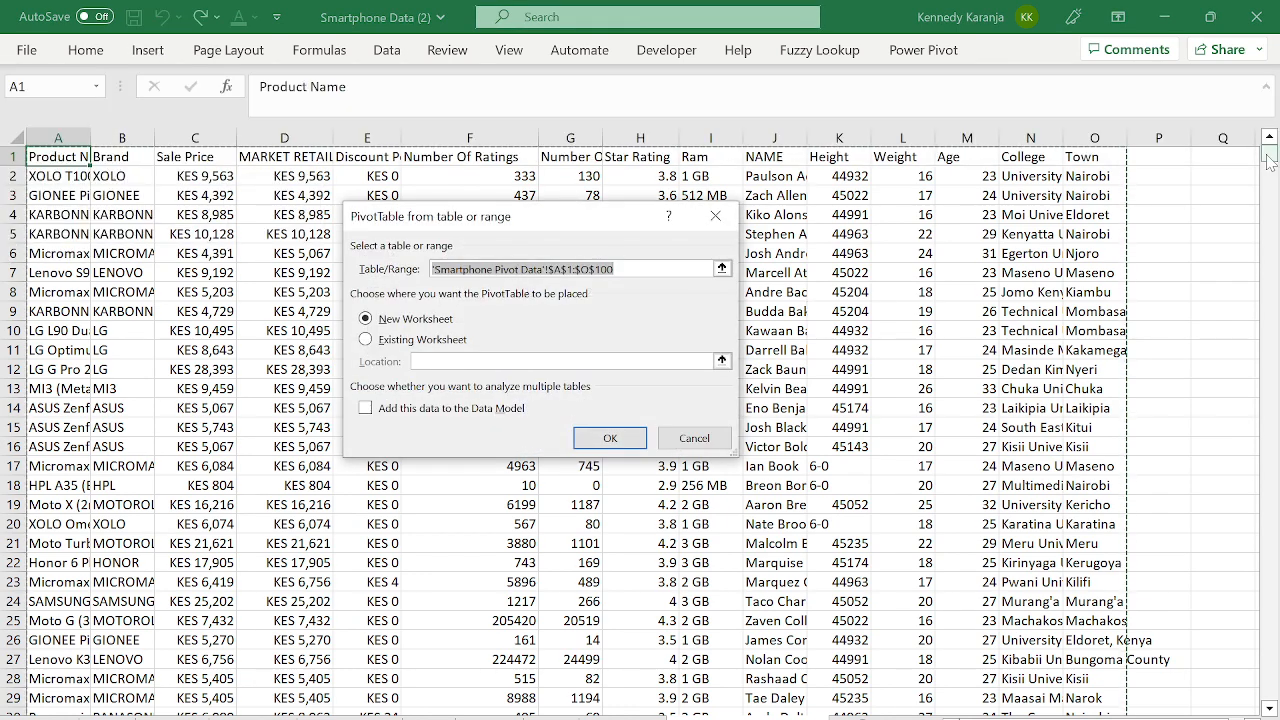
left_click_drag(1269, 157, 1271, 171)
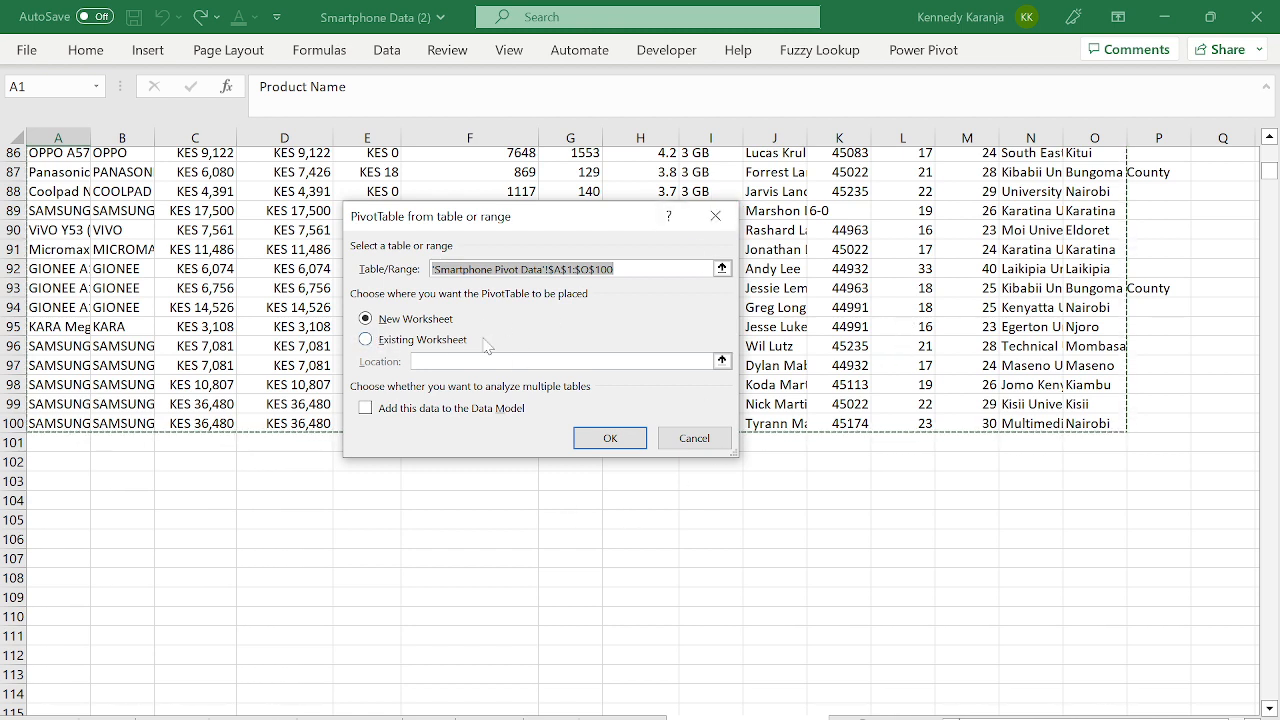
left_click(368, 341)
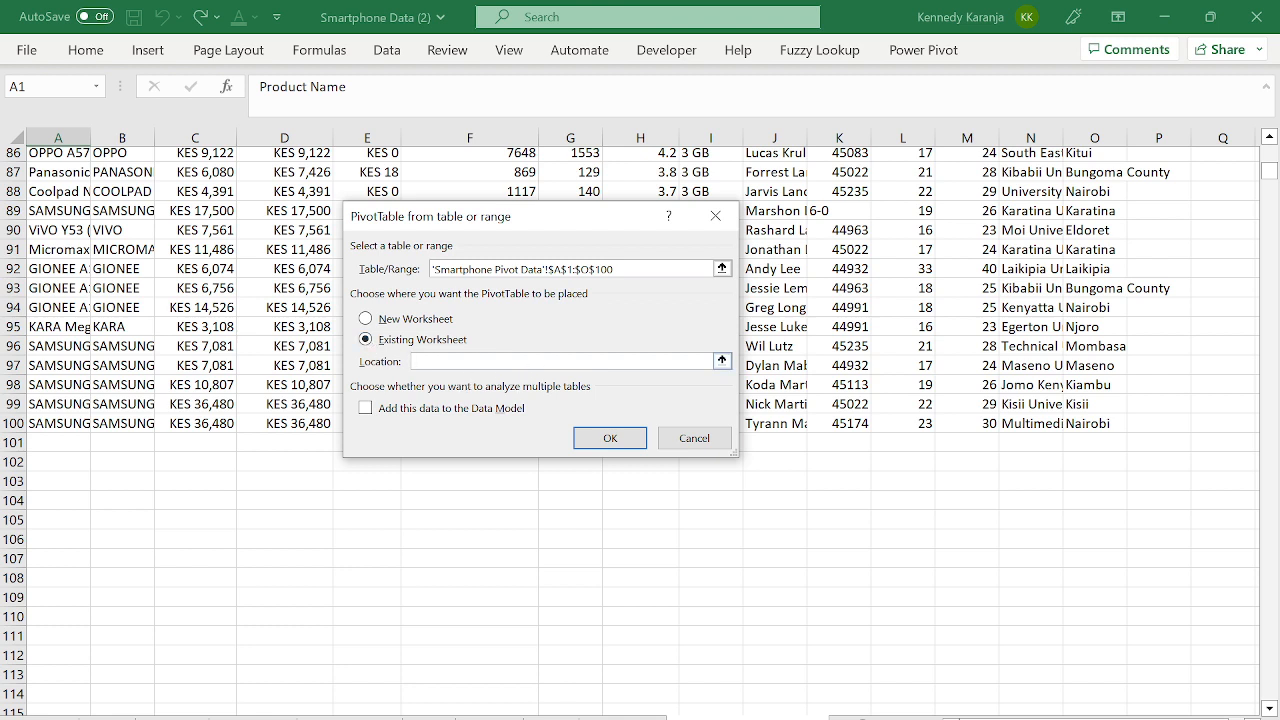
left_click(568, 705)
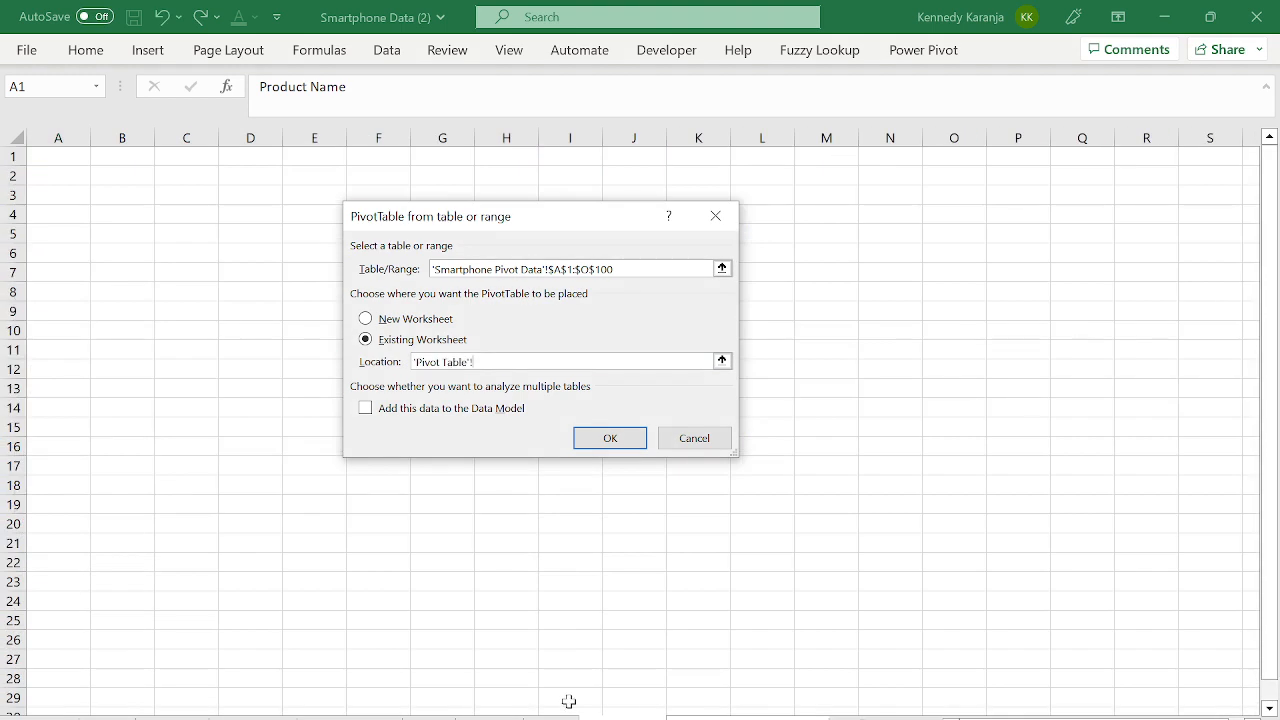
left_click(70, 156)
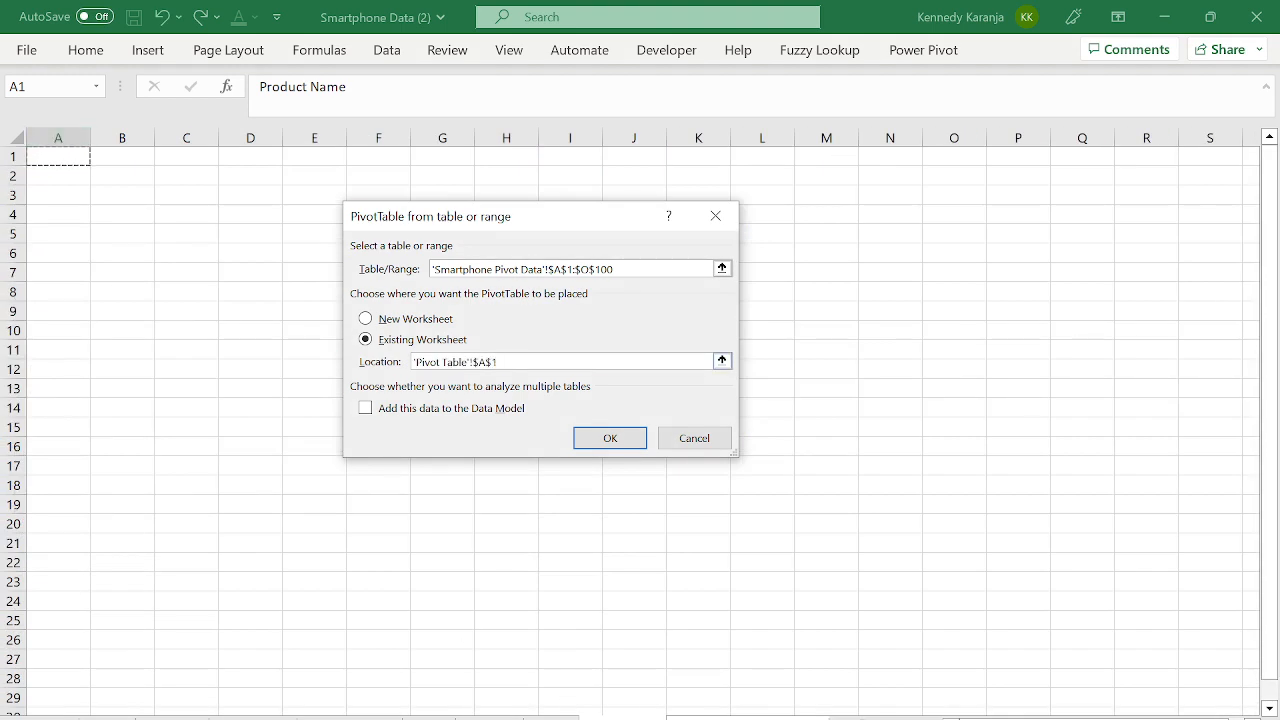
left_click(609, 438)
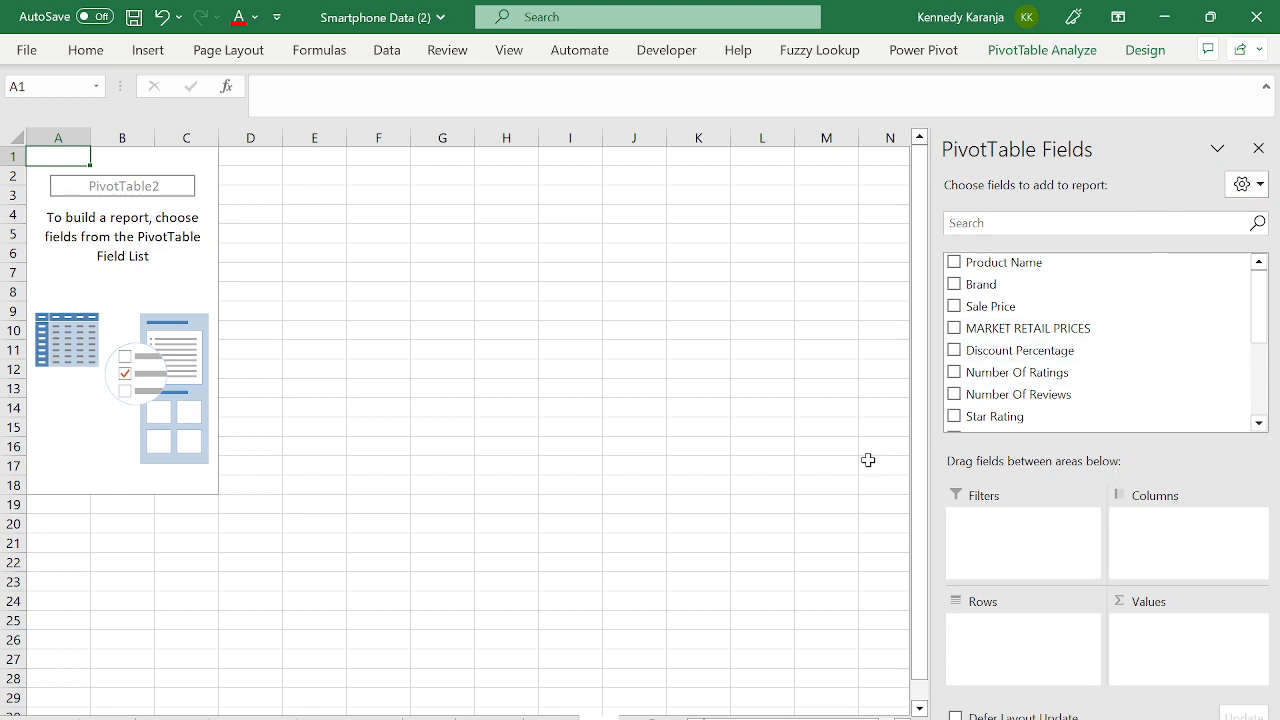
- Scroll the sheet tabs and switch back to the smartphone data sheet
left_click(44, 718)
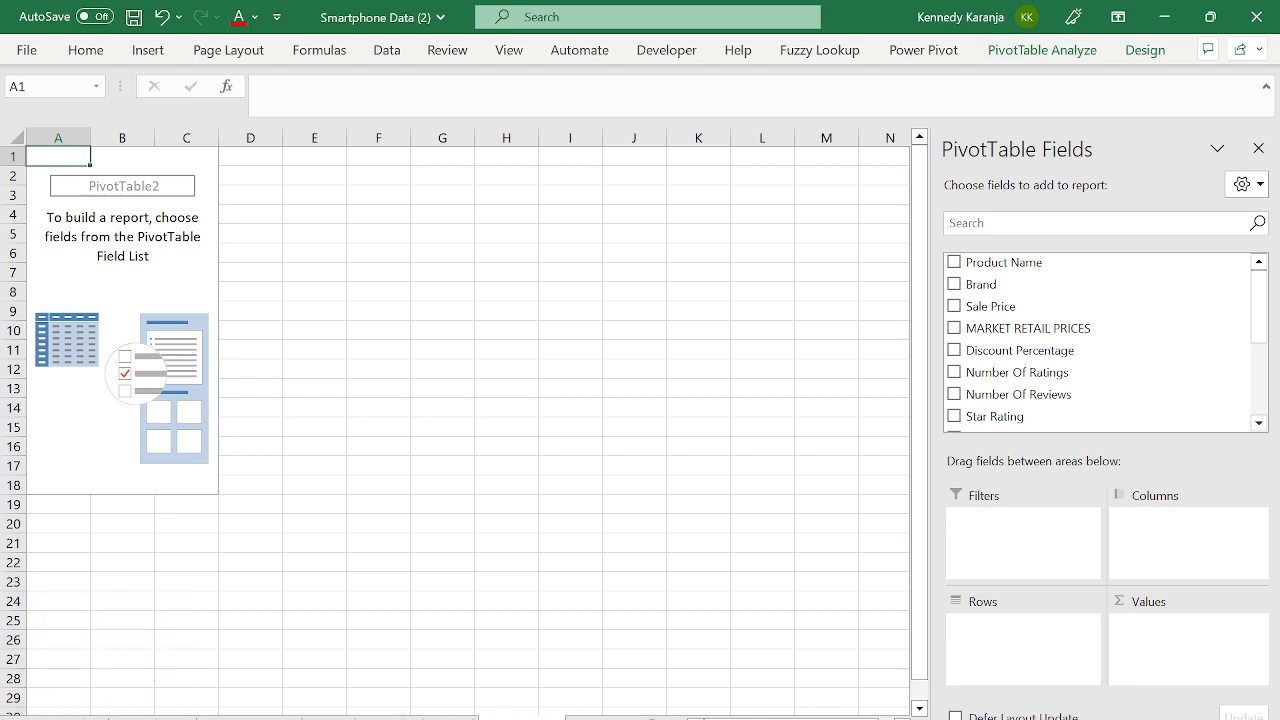
left_click(560, 718)
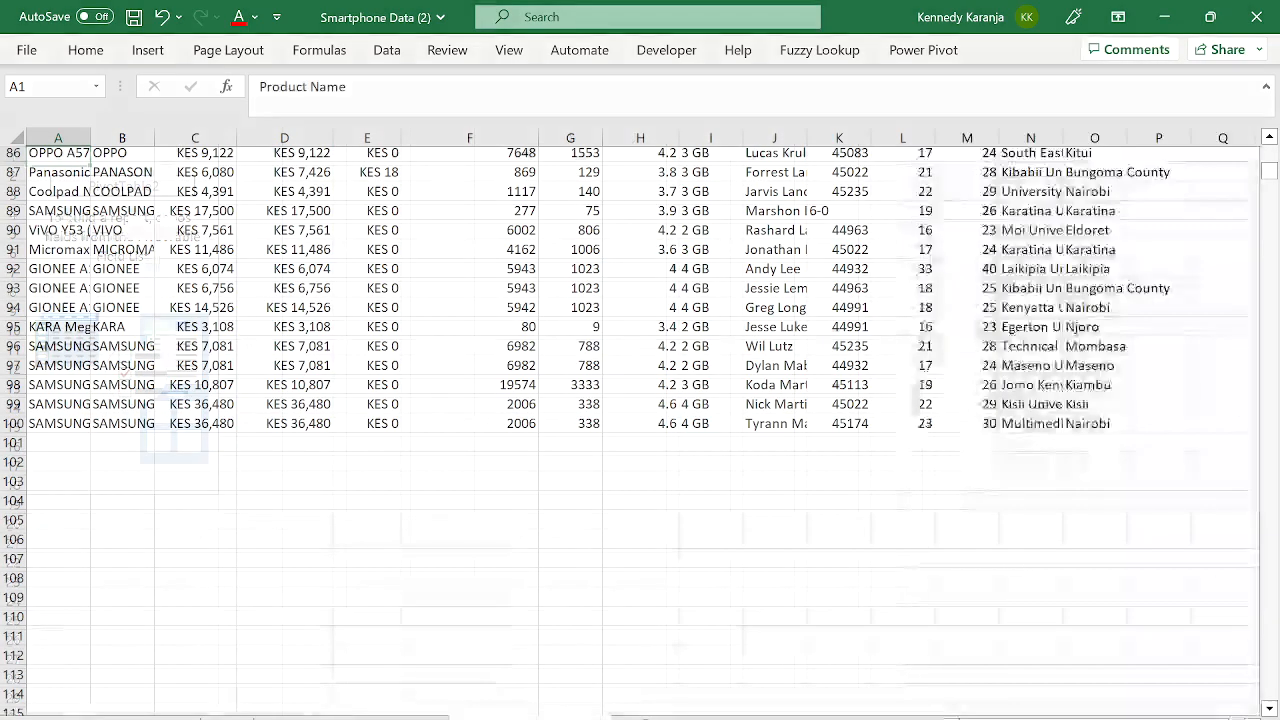
- Check the data's first and last rows with Ctrl+arrow jumps
left_click(377, 326)
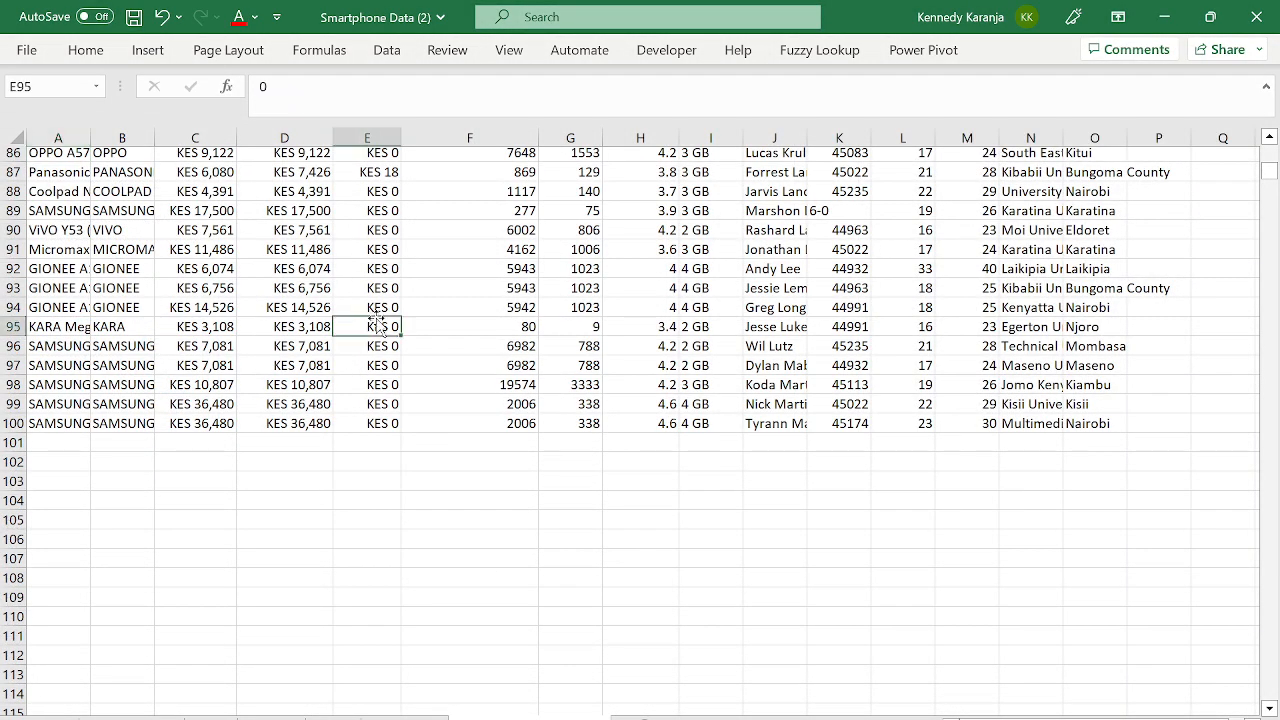
key("ctrl+Up")
key("Left")
key("Left")
key("Left")
key("Left")
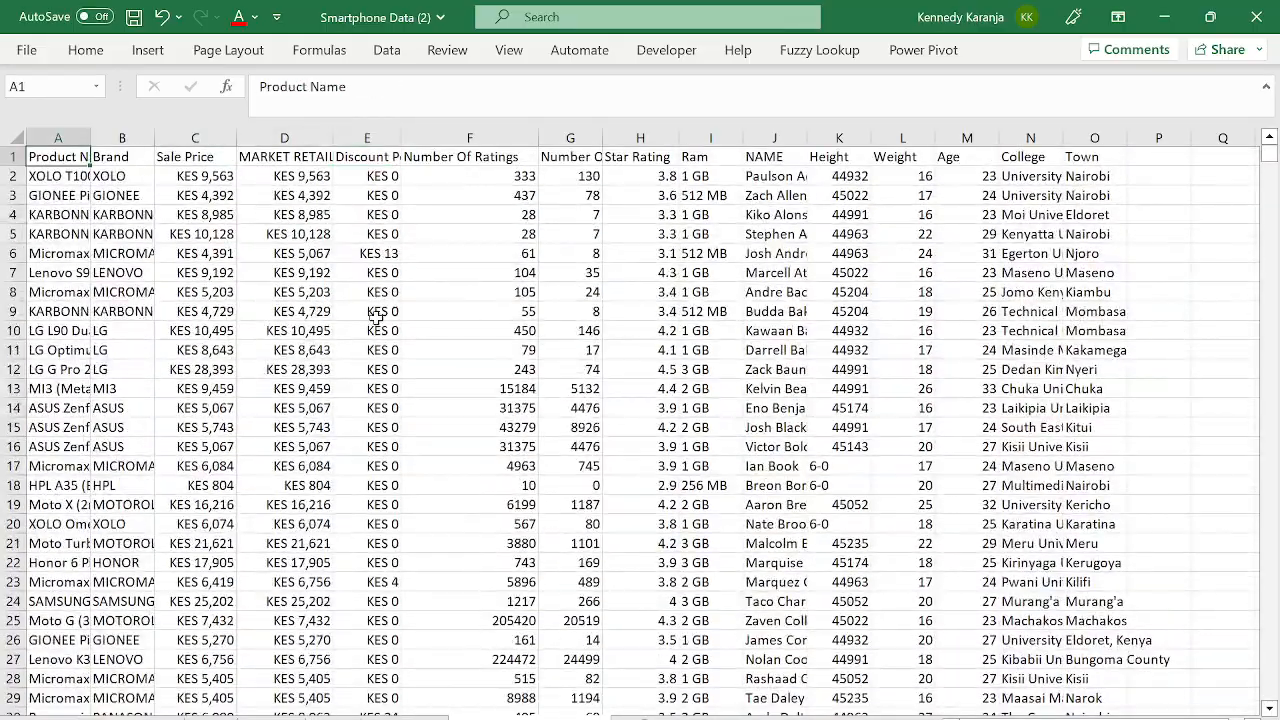
key("ctrl+Down")
key("ctrl+Up")
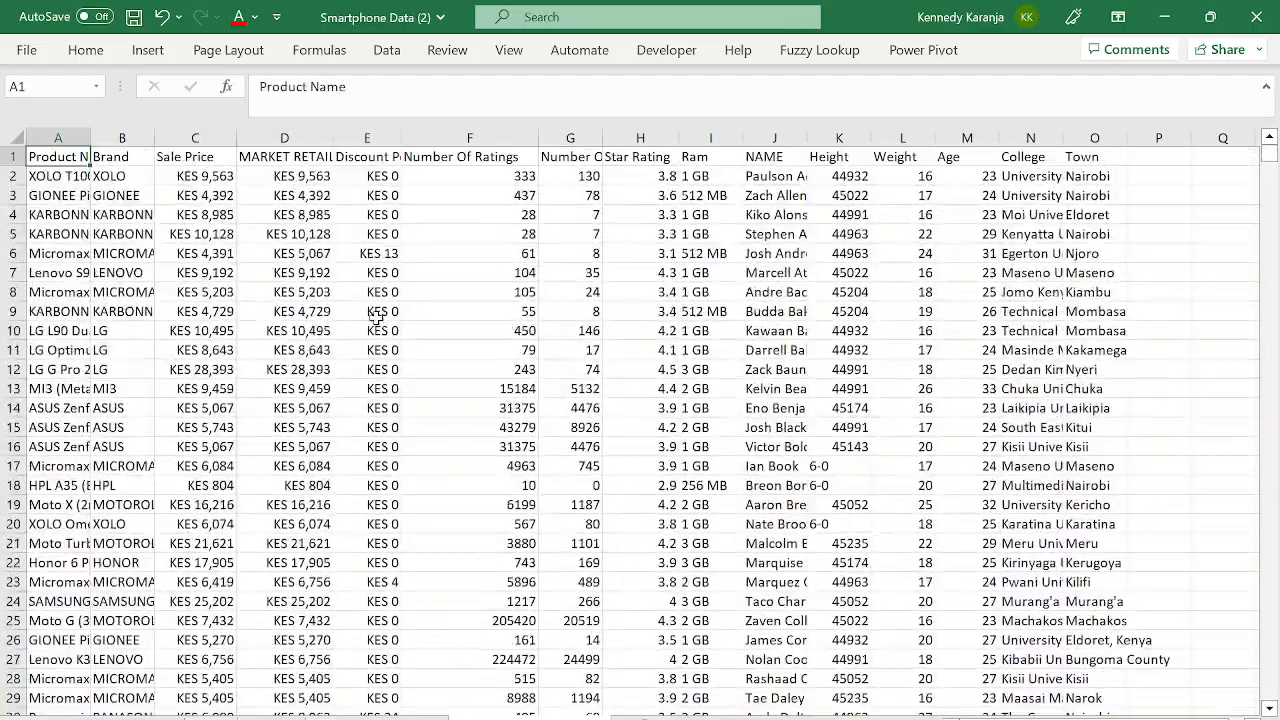
key("Down")
key("Down")
key("Down")
key("ctrl+Down")
key("ctrl+Up")
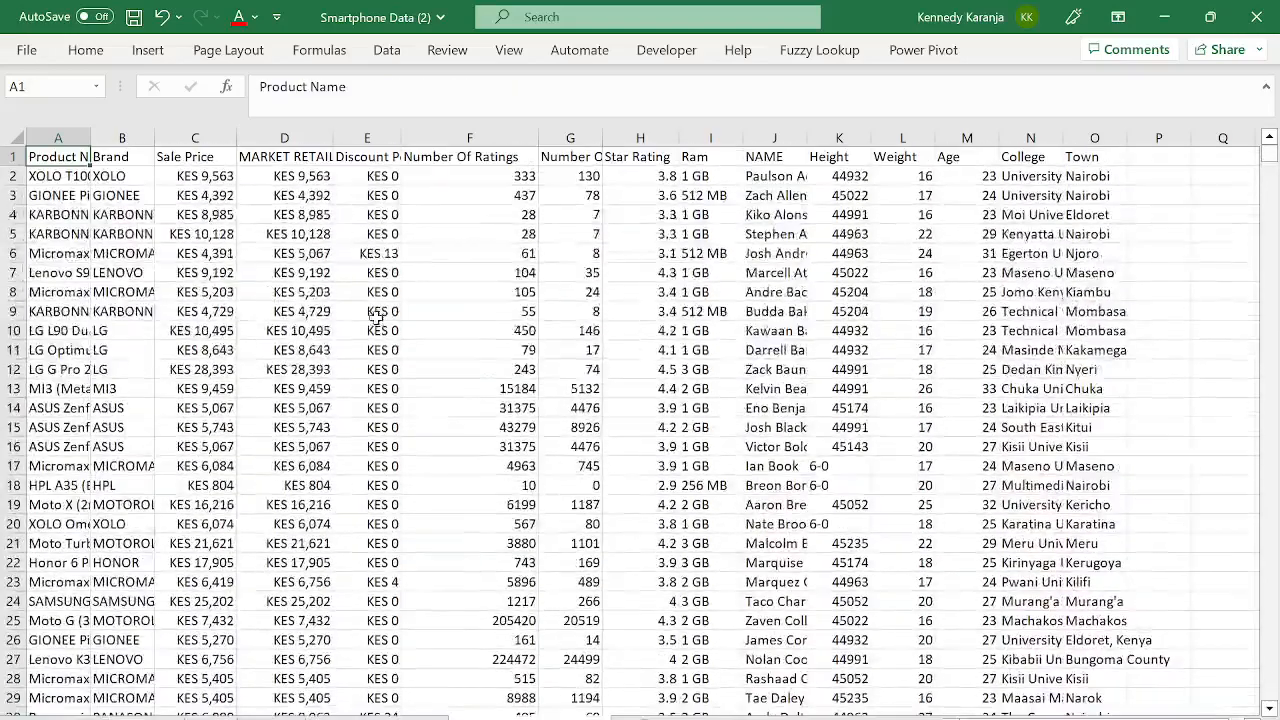
key("Down")
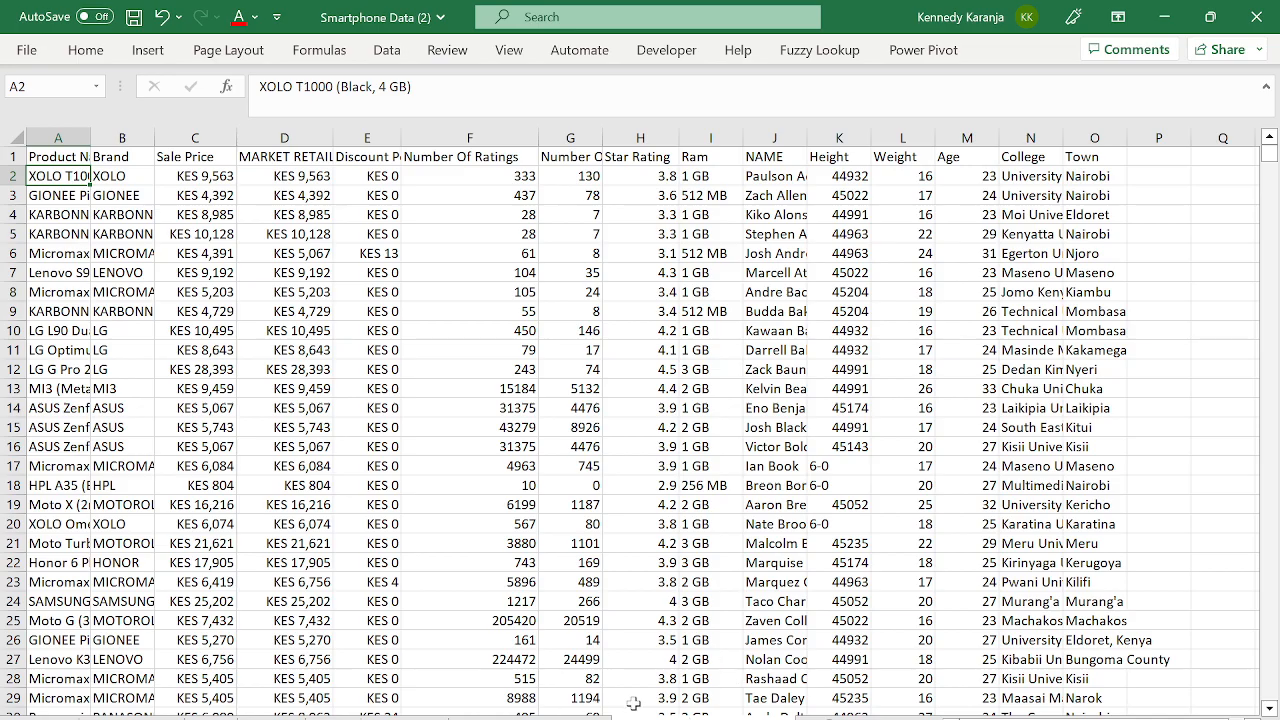
- Confirm nothing lies below the last Product Name entry, then return to A1
left_click(343, 461)
key("Home")
key("ctrl+Down")
key("Down")
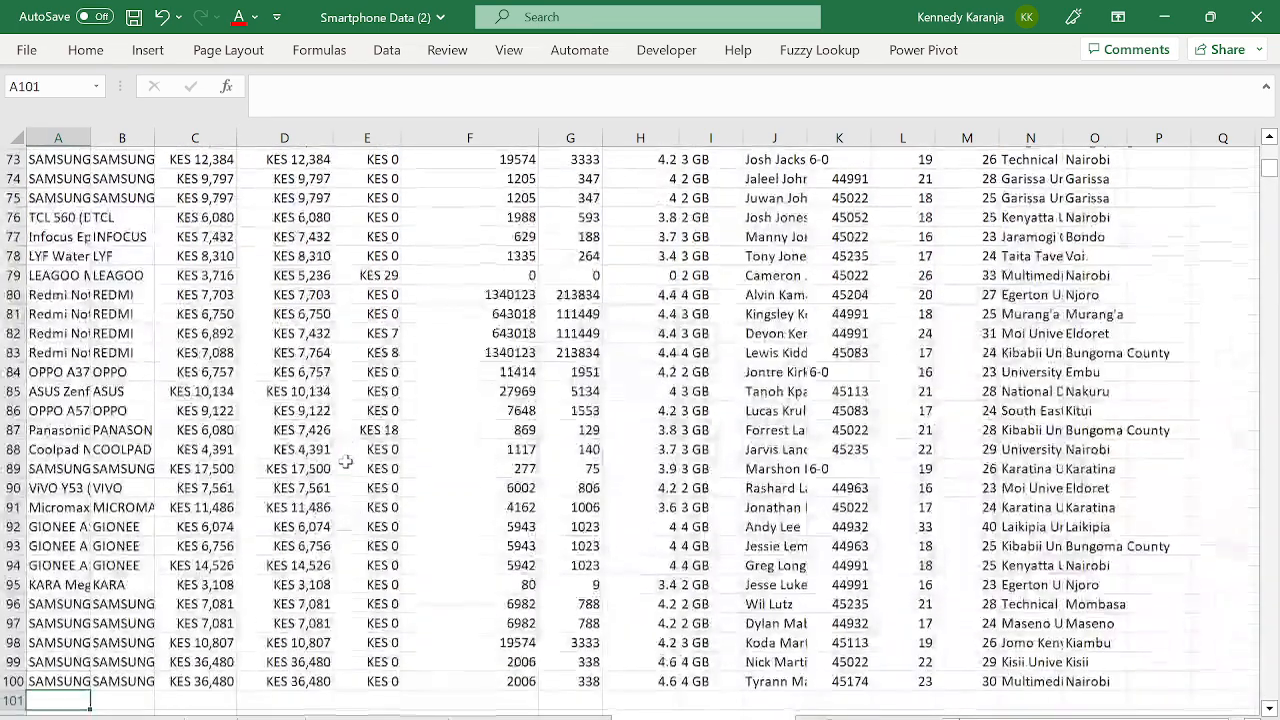
key("ctrl+Home")
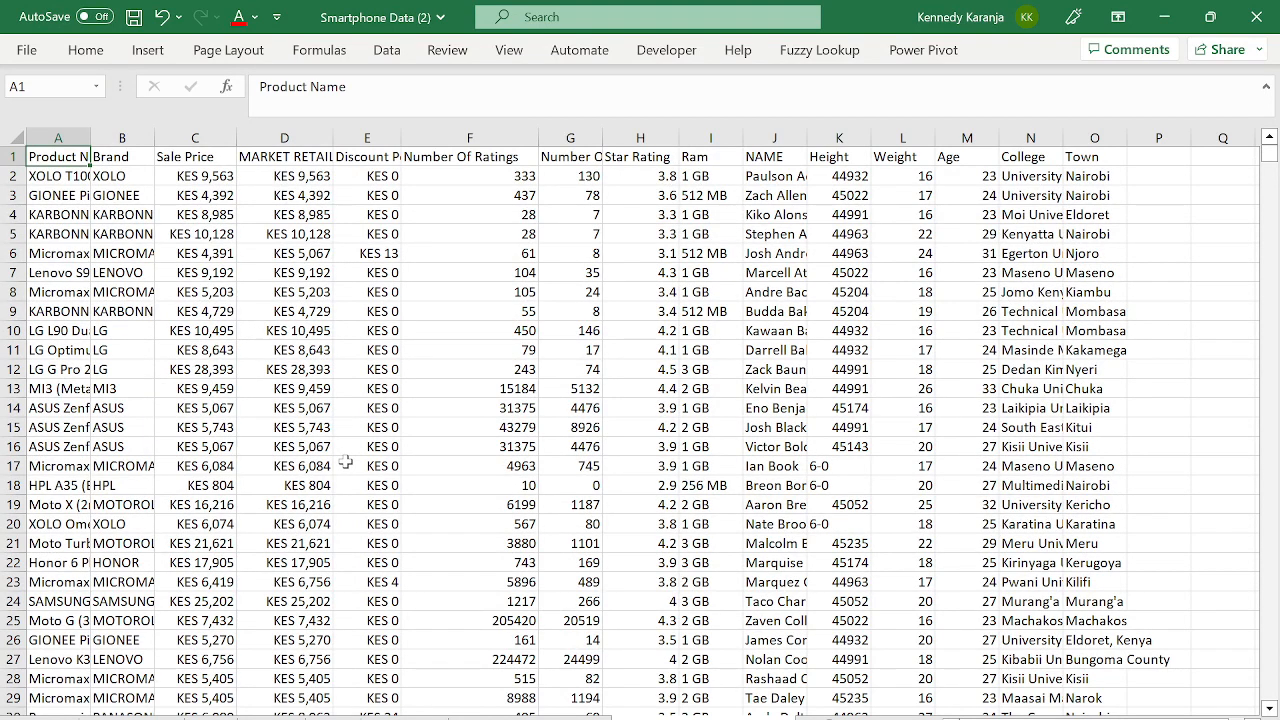
- Rename a worksheet tab, then return to cell A1 of the data sheet
double_click(704, 717)
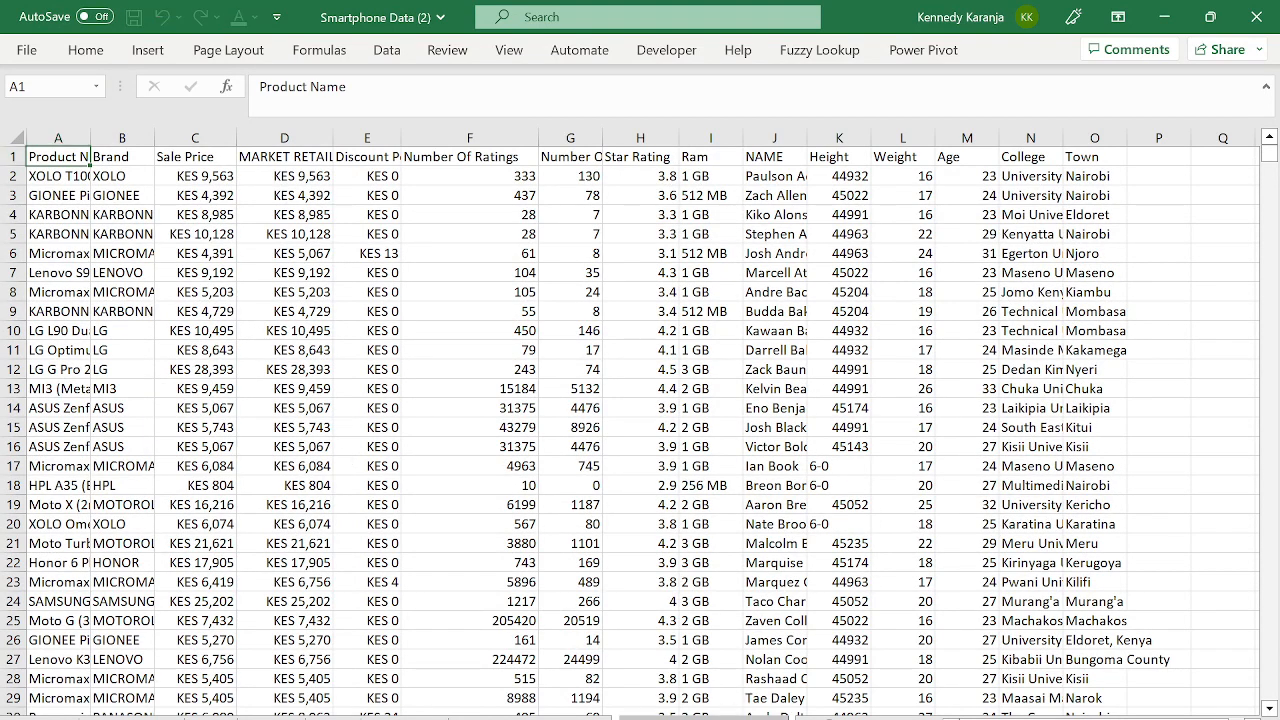
left_click(784, 717)
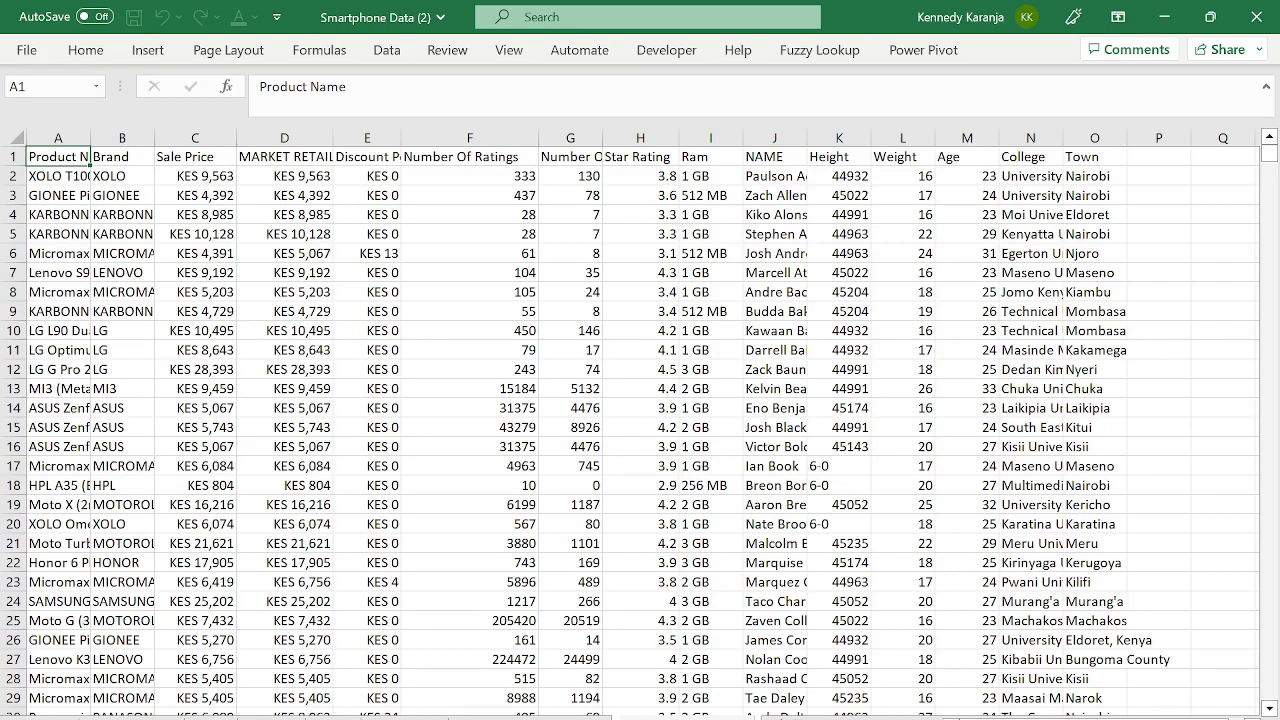
key("Caps_Lock")
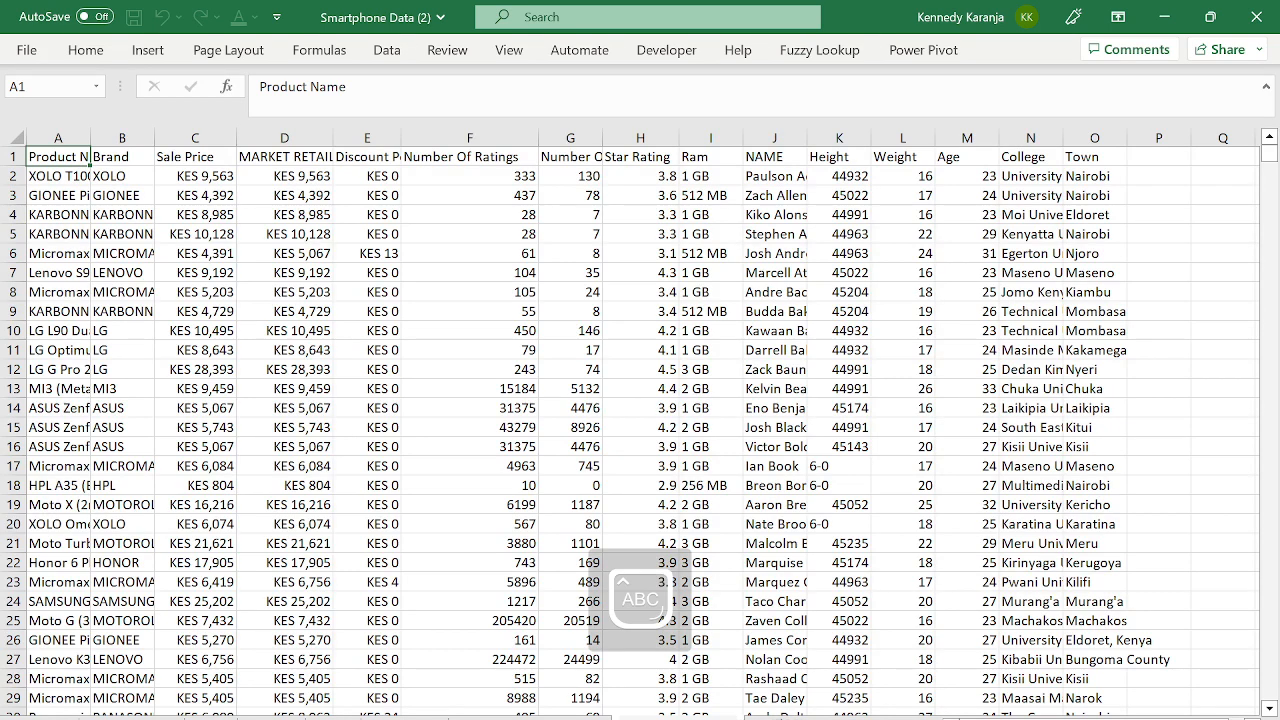
key("Caps_Lock")
key("Return")
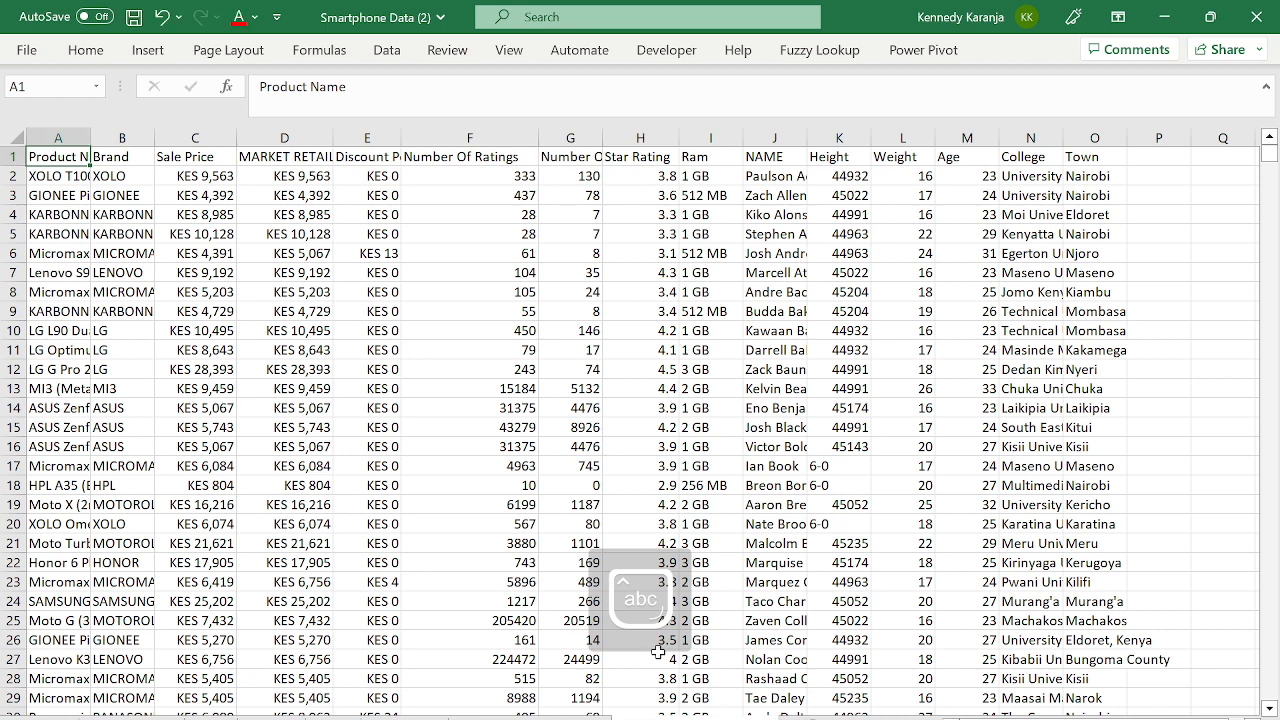
left_click(530, 718)
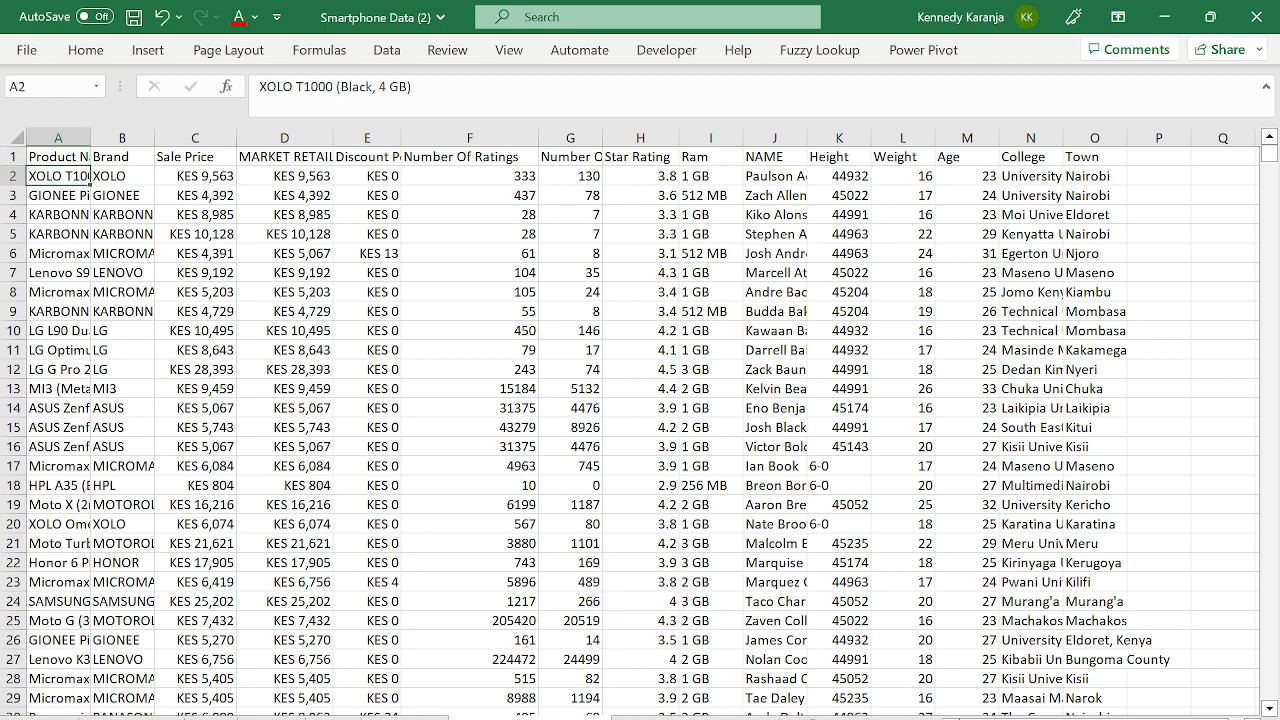
left_click(55, 157)
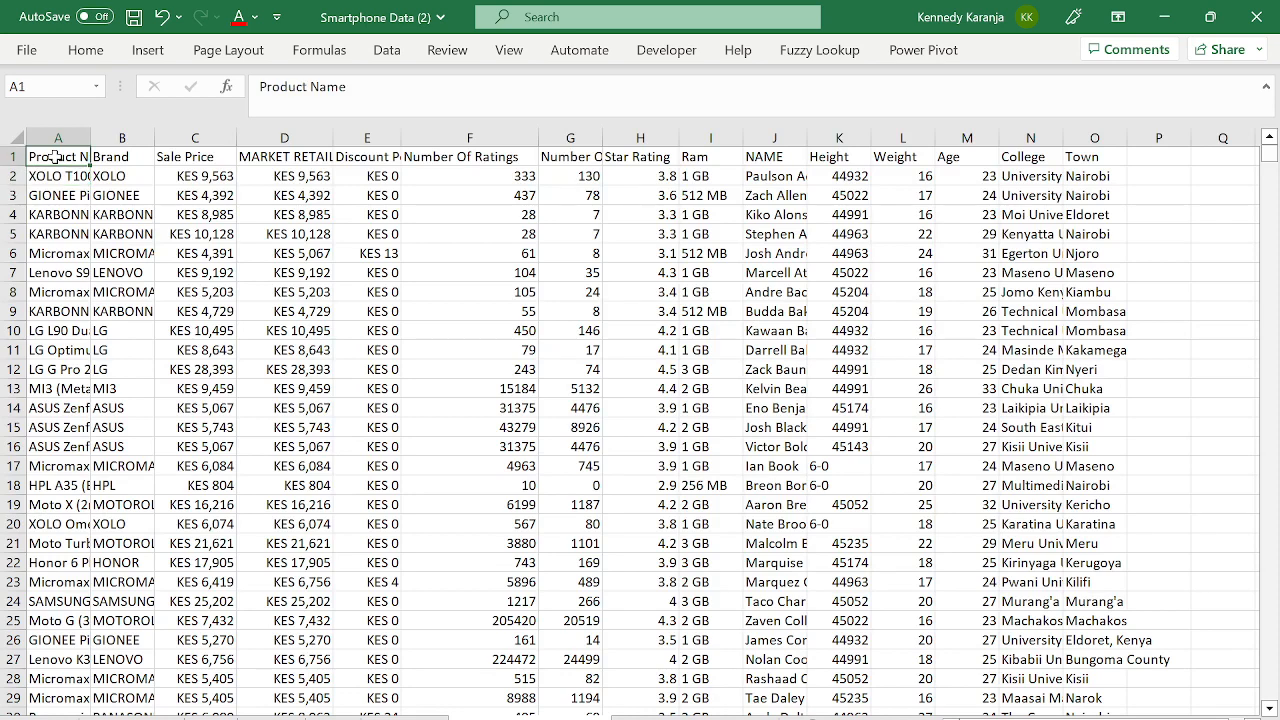
- Insert a PivotTable from the data range onto the Smartphone Pivot Table sheet
left_click(148, 50)
left_click(36, 126)
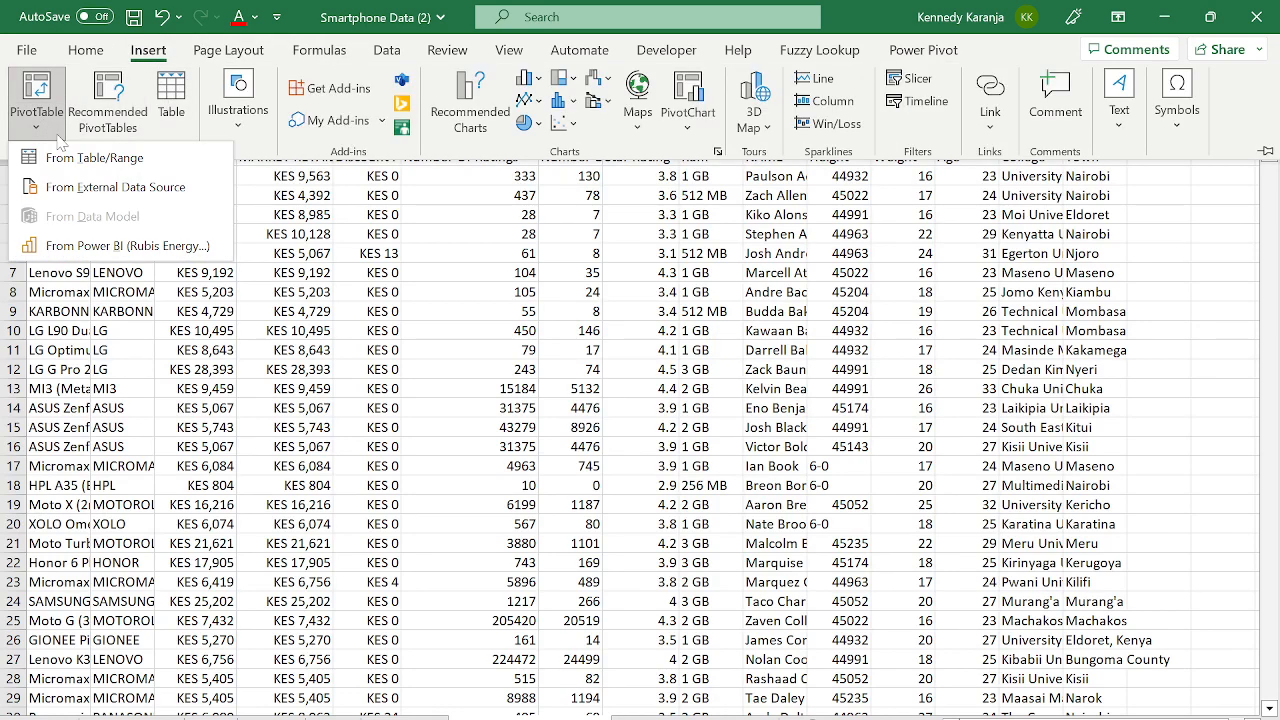
left_click(67, 152)
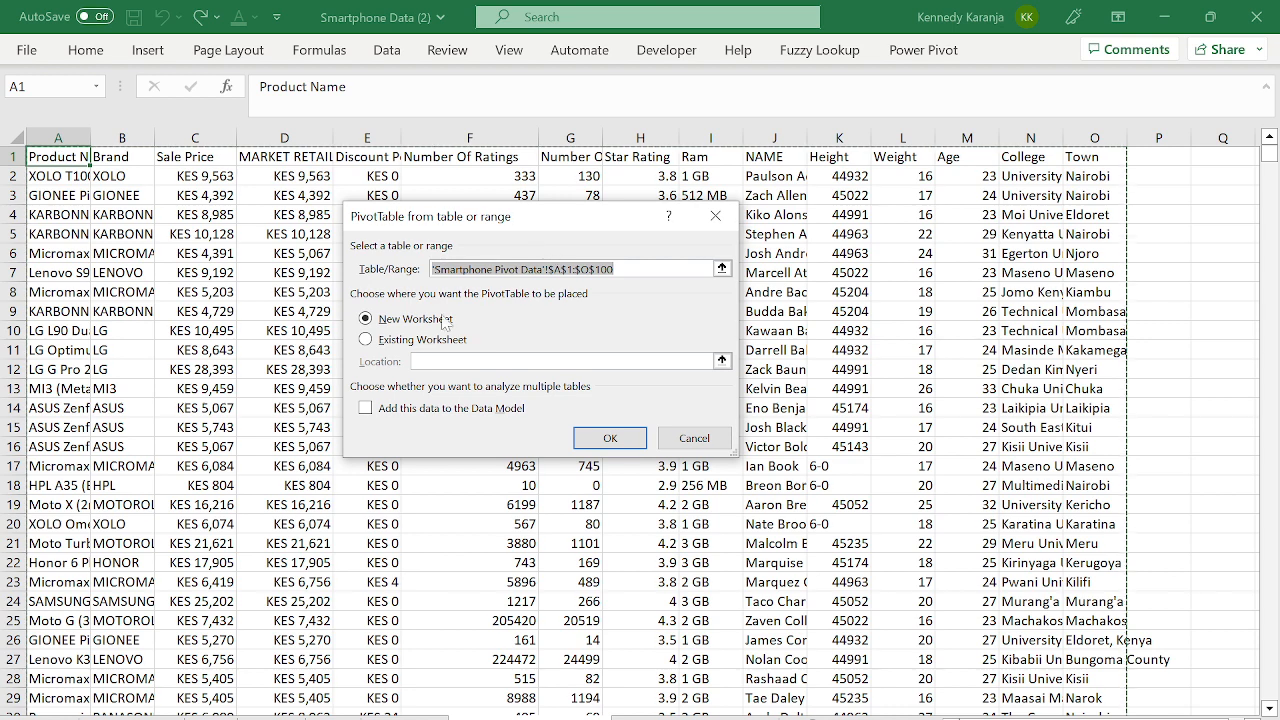
left_click(382, 339)
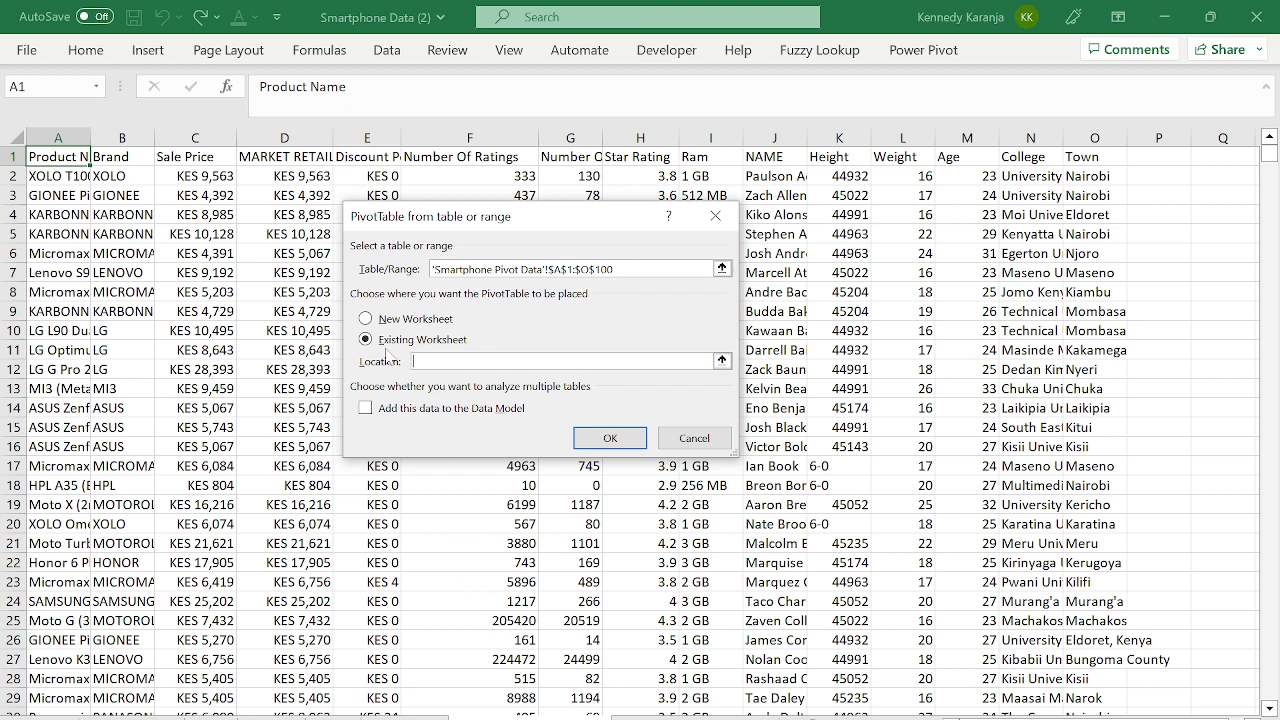
left_click(441, 361)
left_click(670, 718)
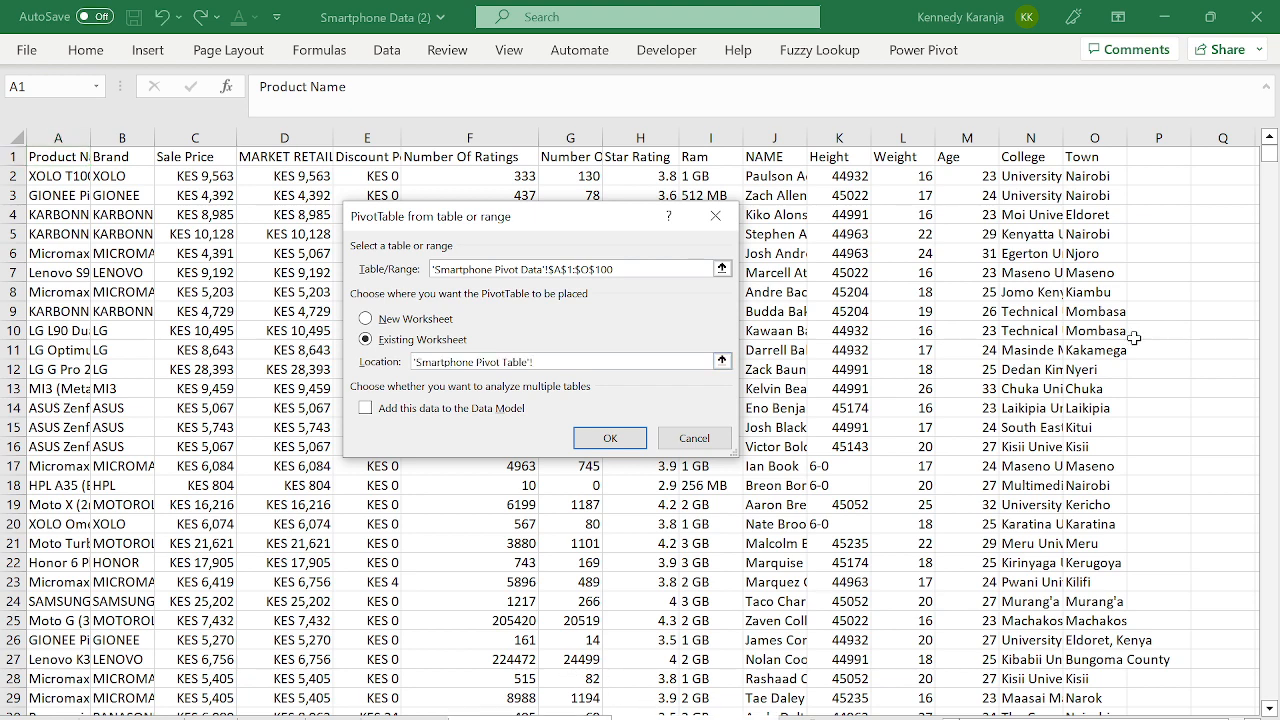
left_click(638, 436)
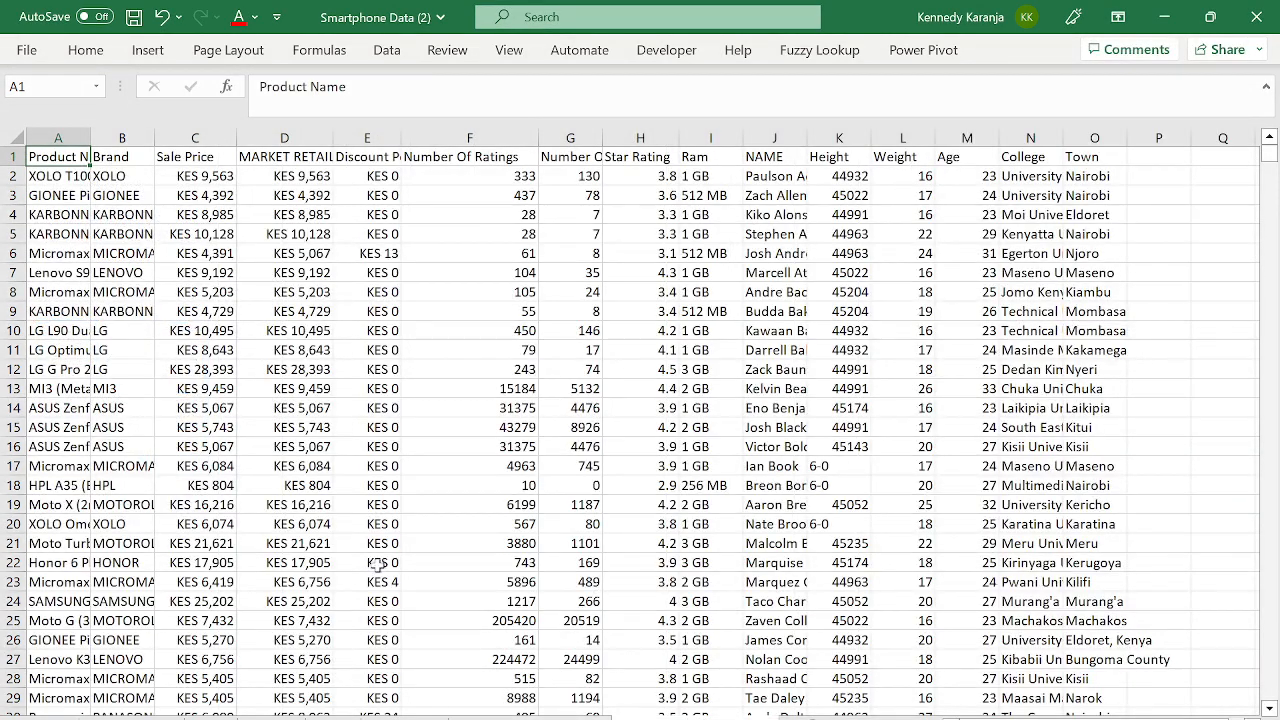
- Check the data extent, then start converting A1:O100 into a table with Ctrl+T
left_click(288, 499)
key("ctrl+Up")
key("ctrl+Left")
key("ctrl+Down")
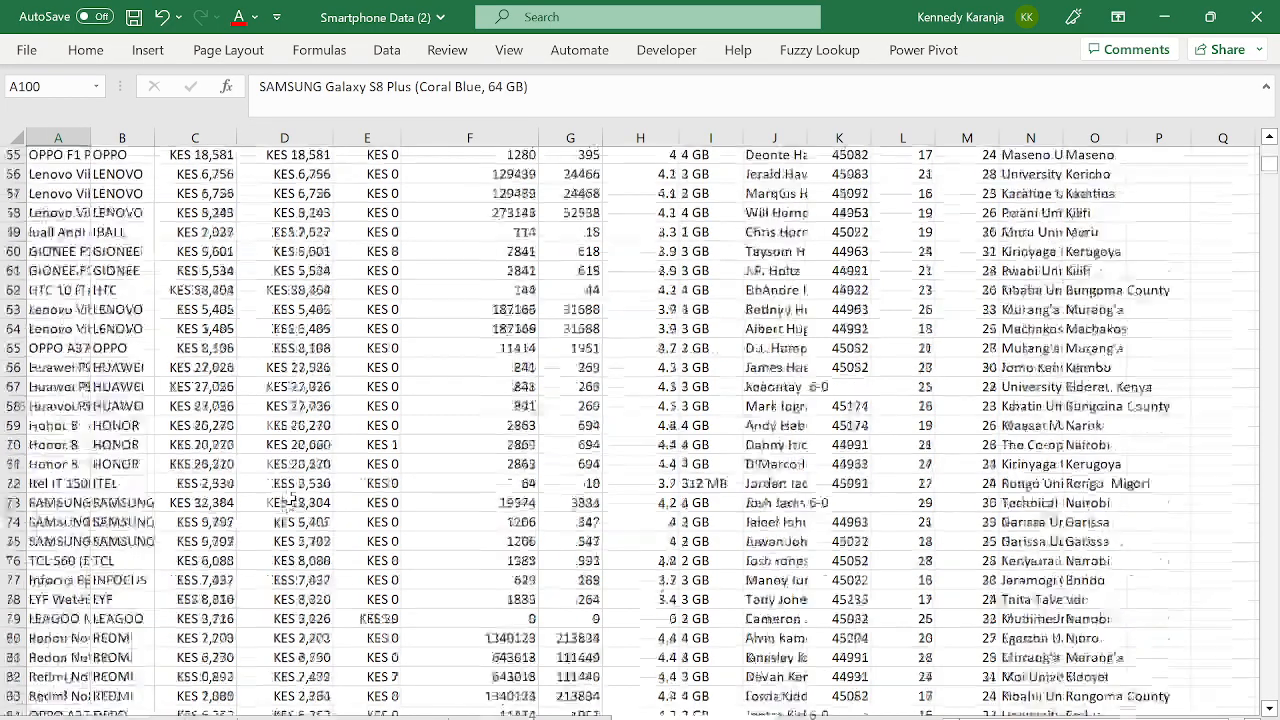
key("ctrl+Up")
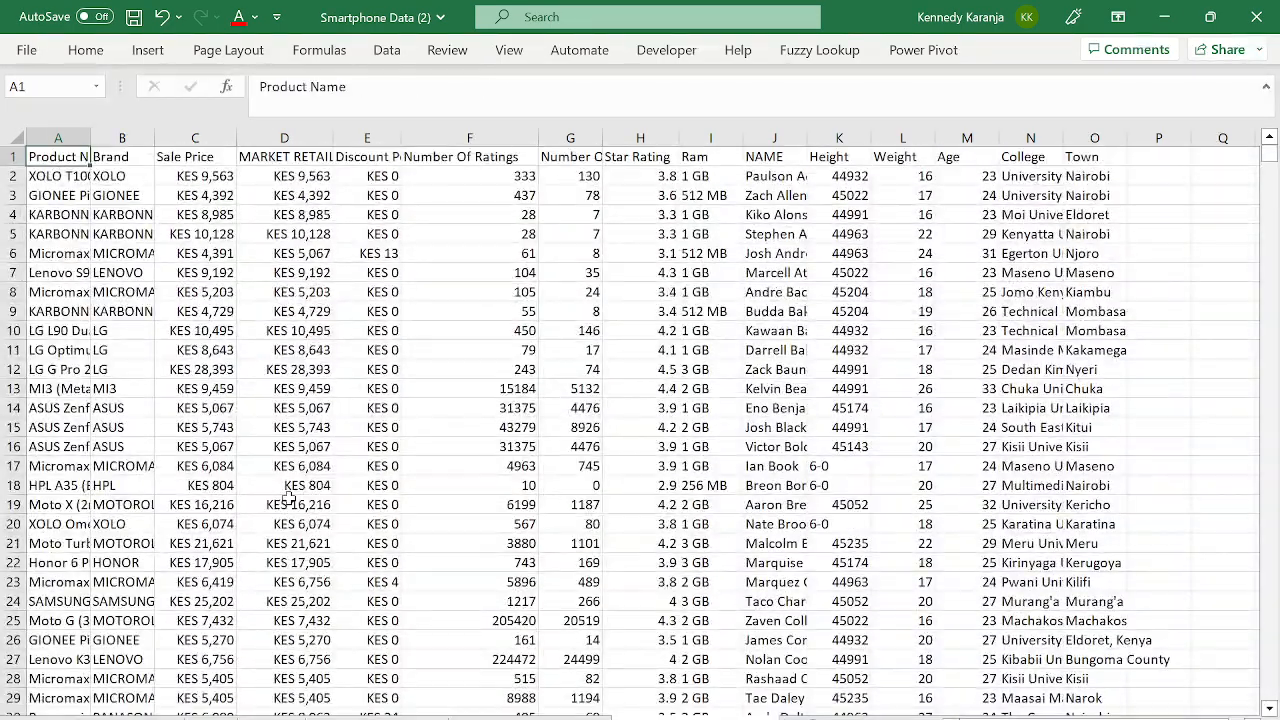
key("ctrl+t")
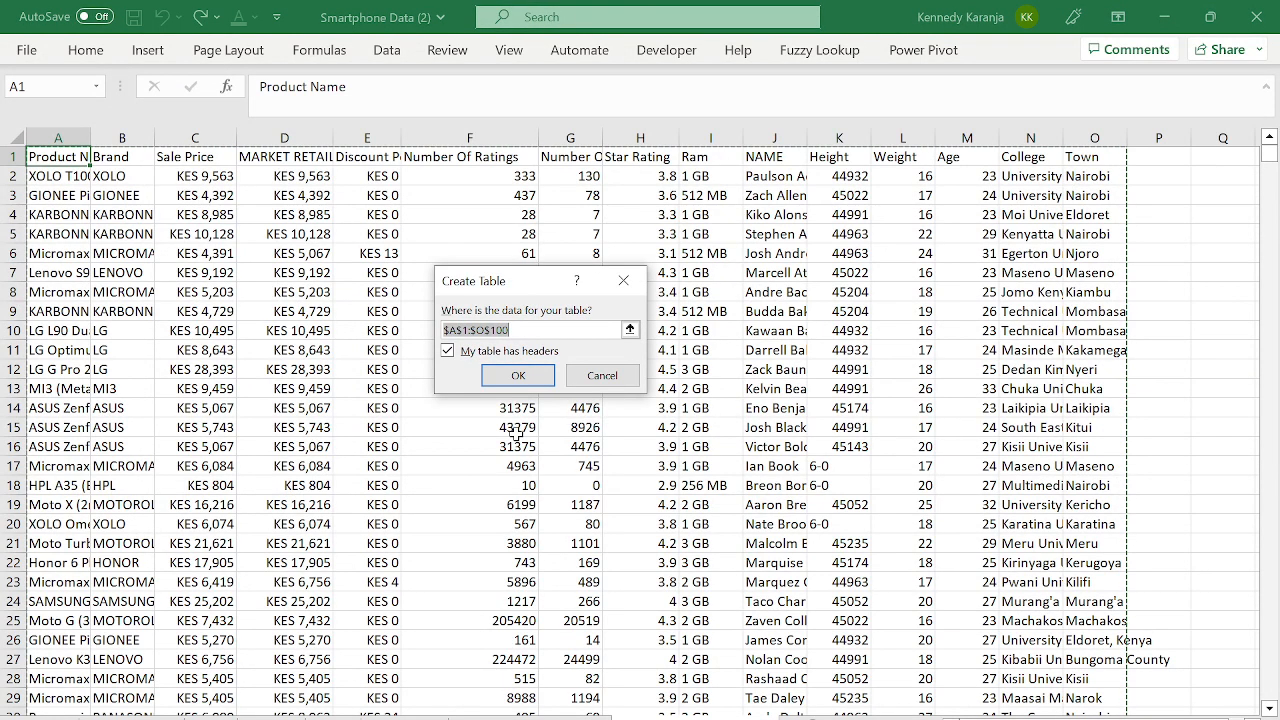
- Confirm creating the table and select a cell inside it
left_click(516, 376)
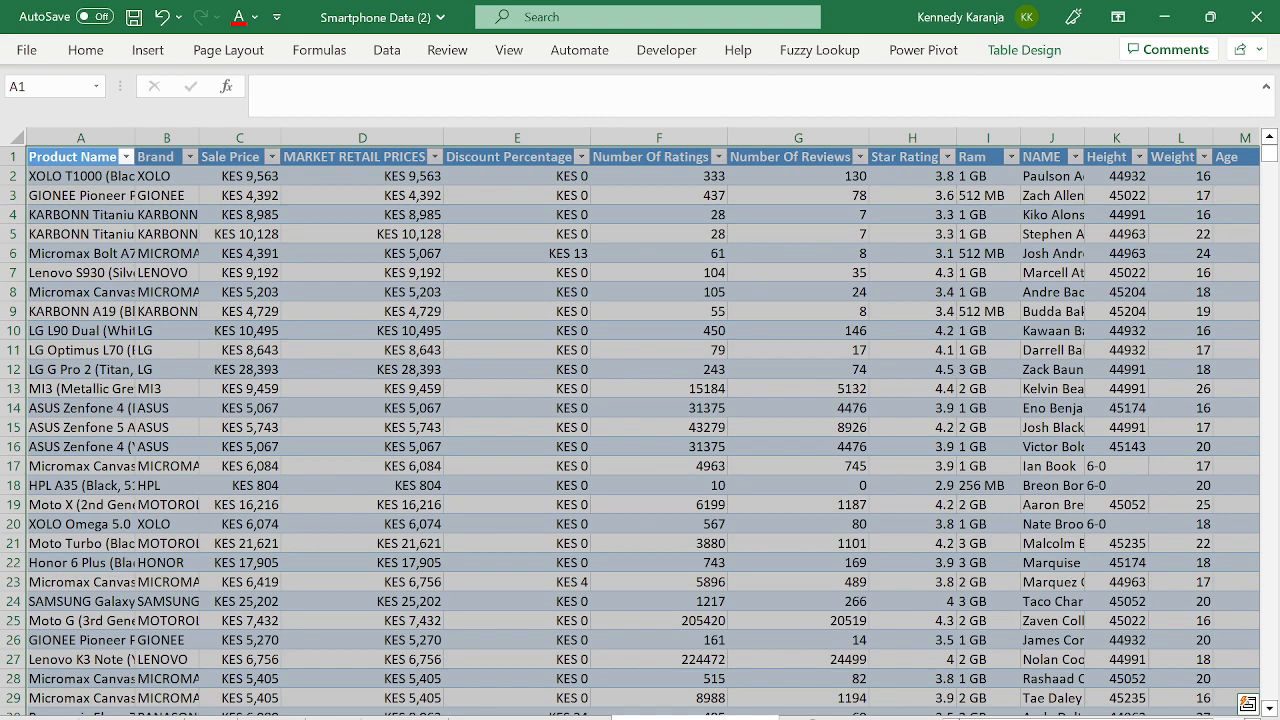
scroll(557, 412, "down", 2)
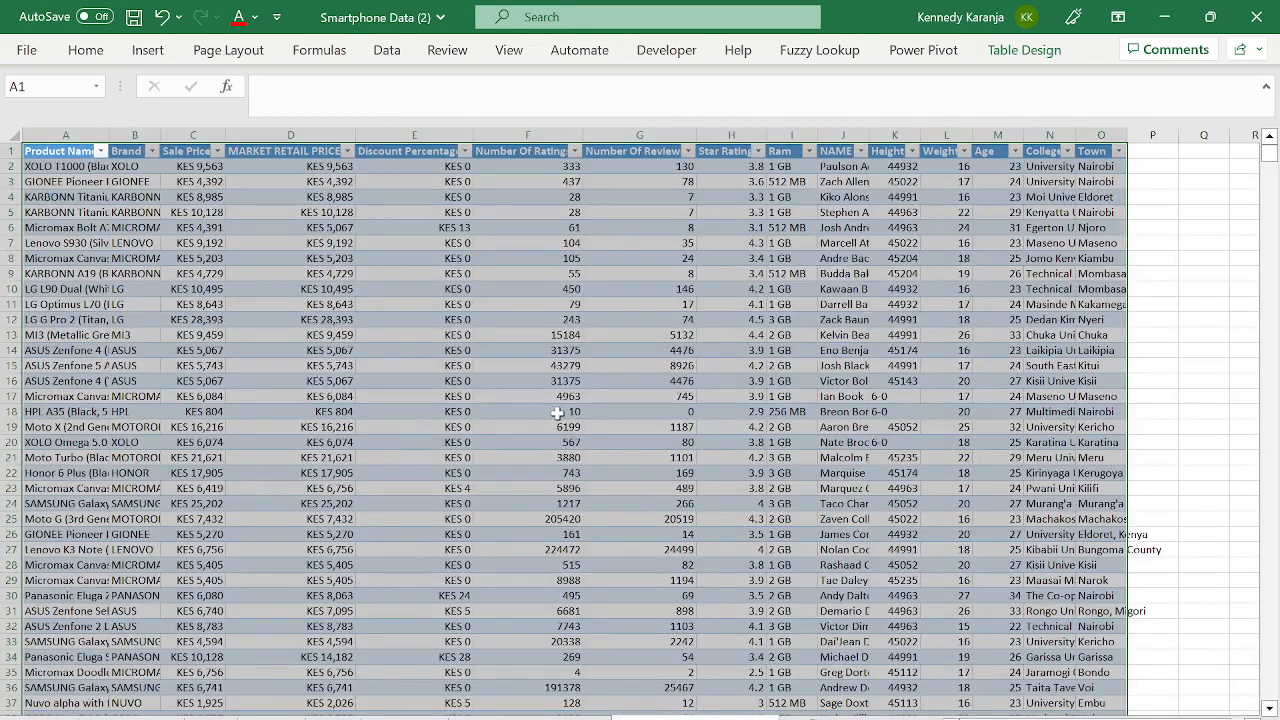
left_click(242, 212)
left_click(132, 166)
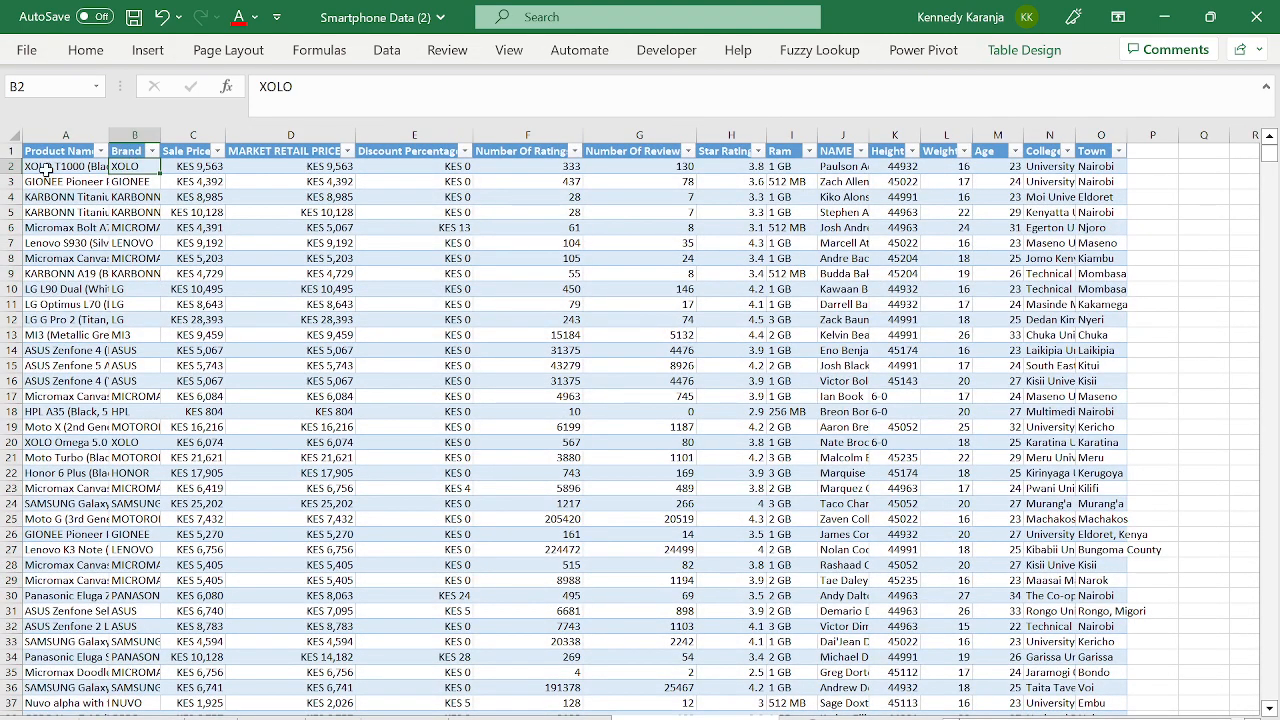
- Explore Table Design and cancel the Summarize with PivotTable dialog
left_click(1019, 50)
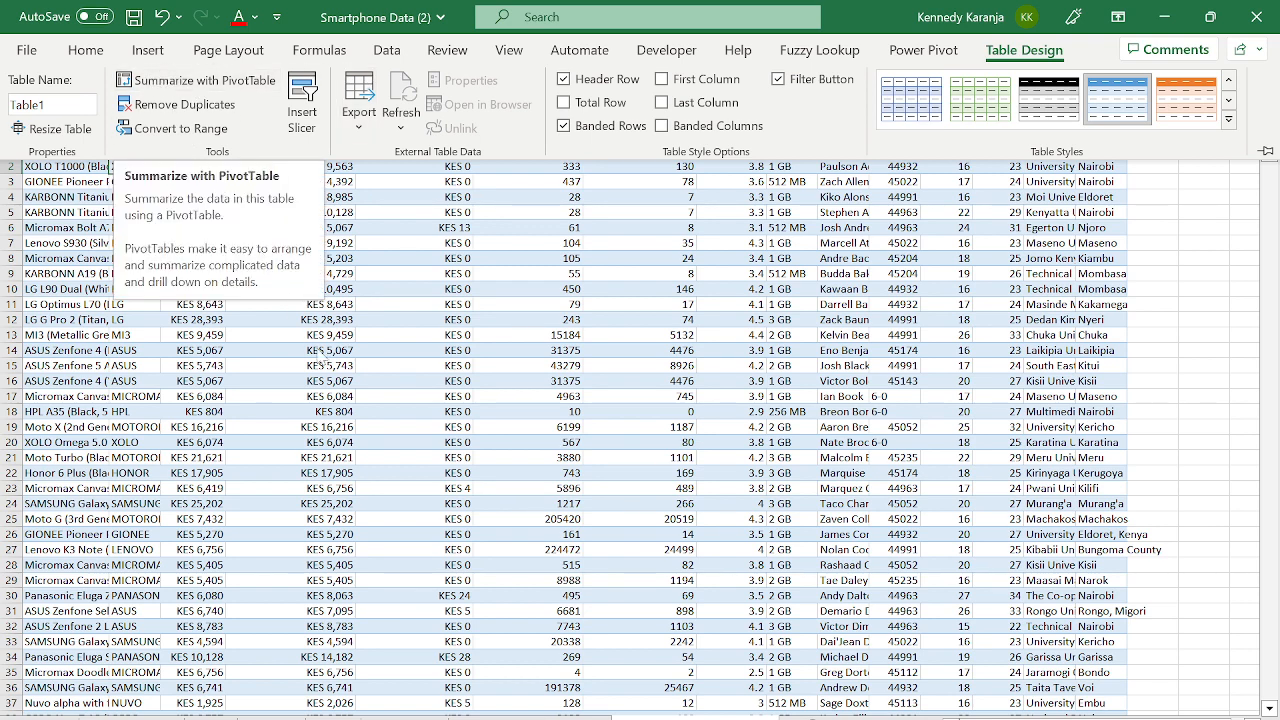
left_click(318, 349)
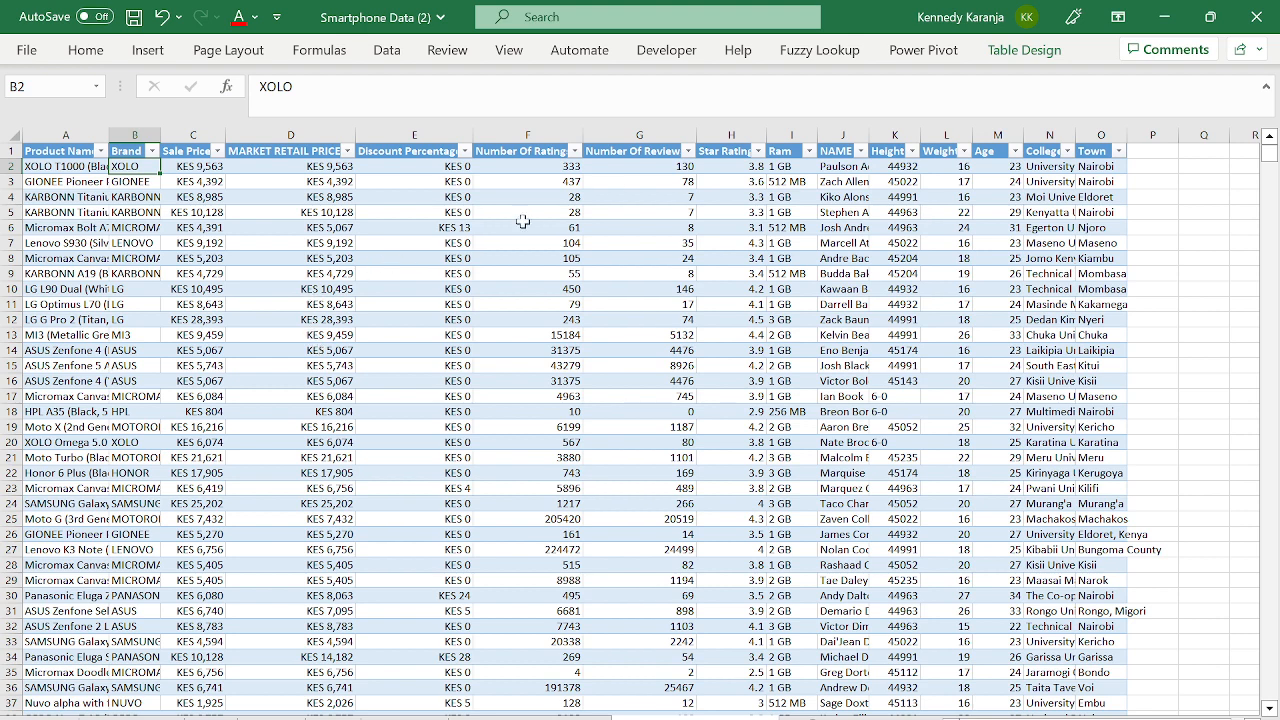
left_click(997, 58)
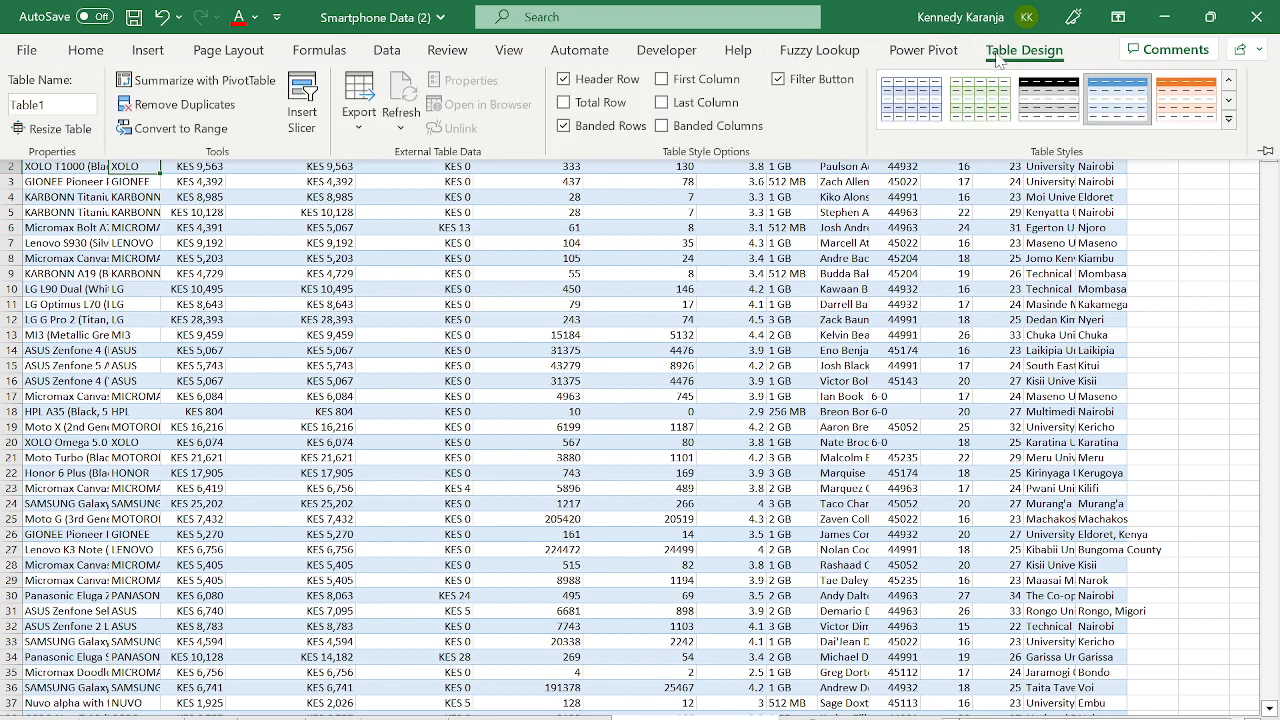
left_click(195, 82)
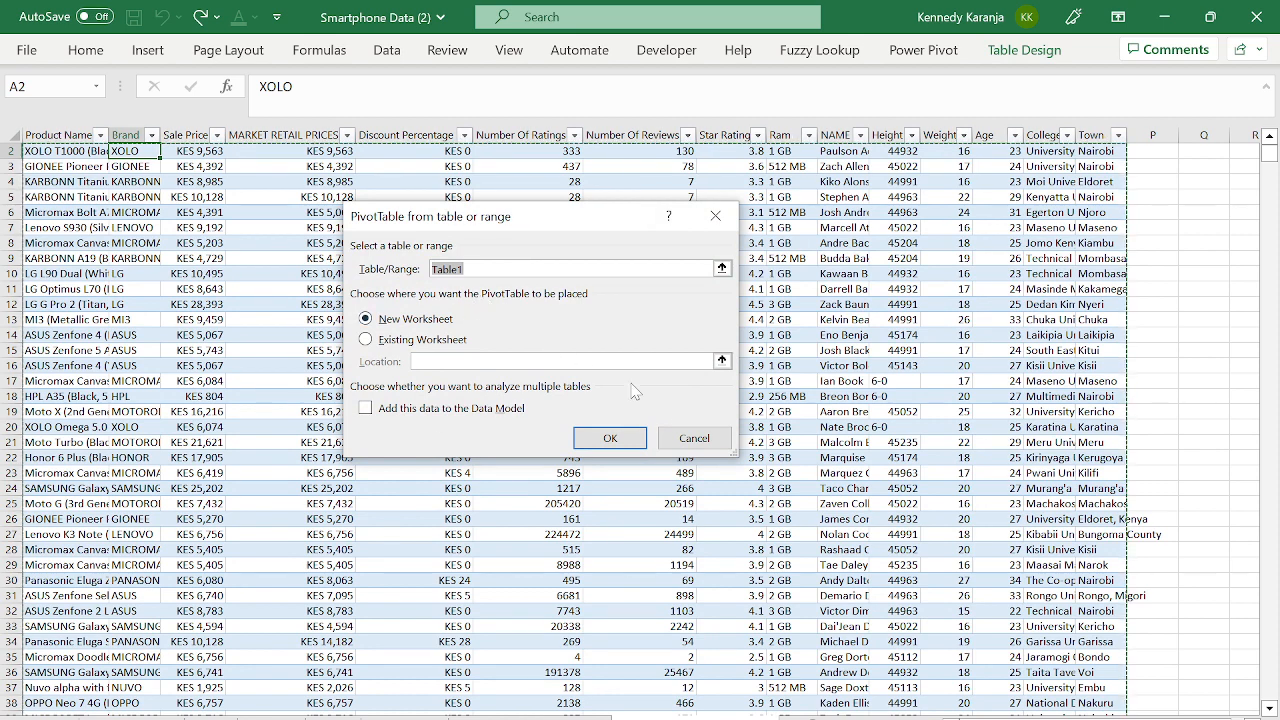
left_click(715, 215)
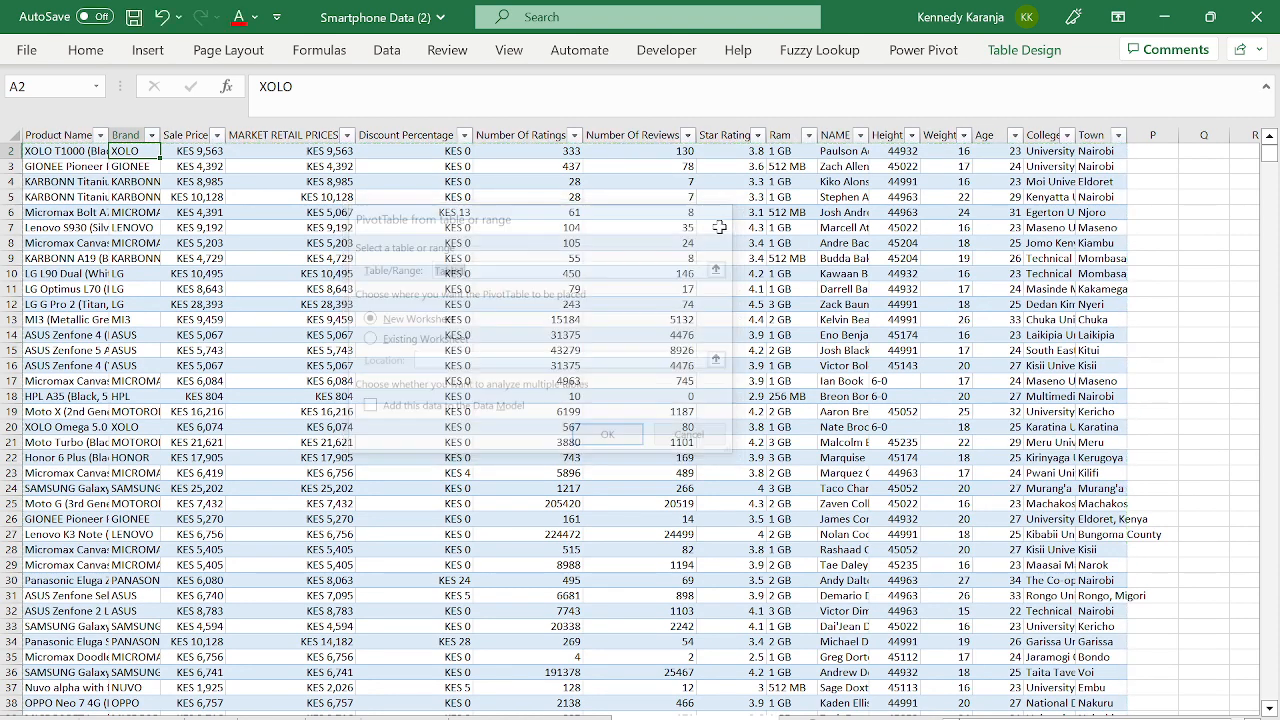
left_click(527, 253)
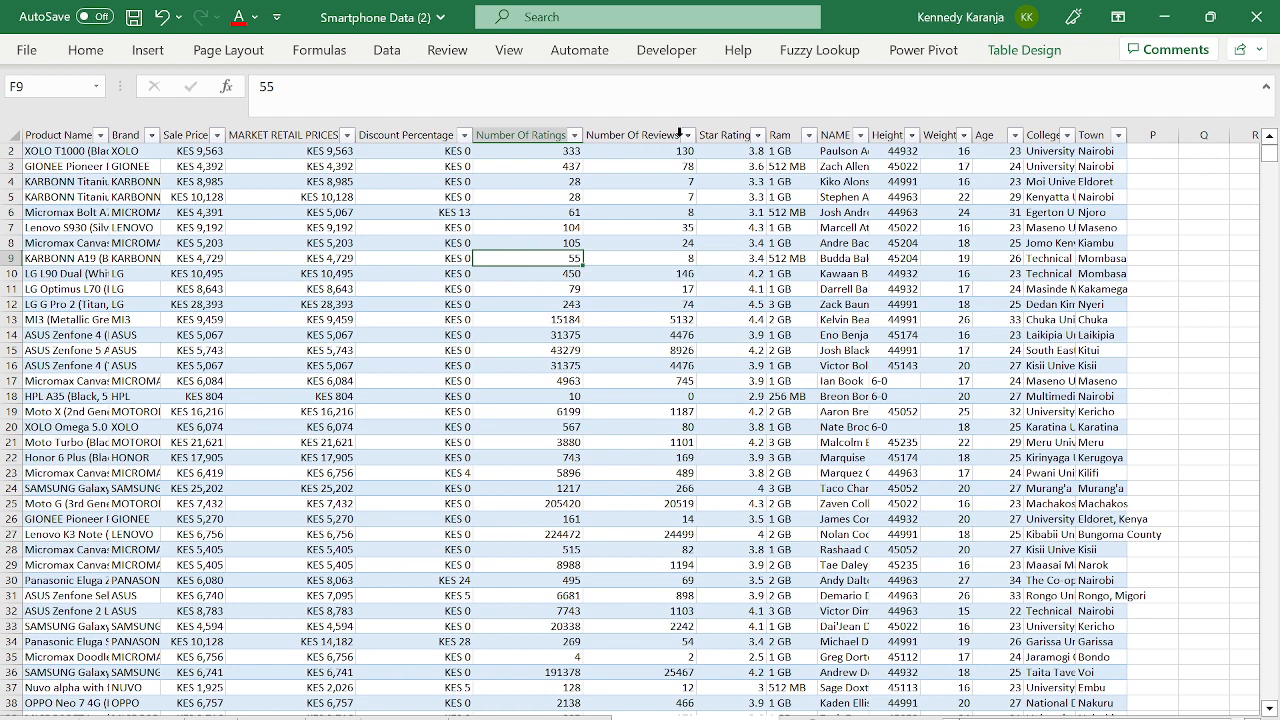
- Rename the table from Table1 to TableFirst100
left_click(1024, 50)
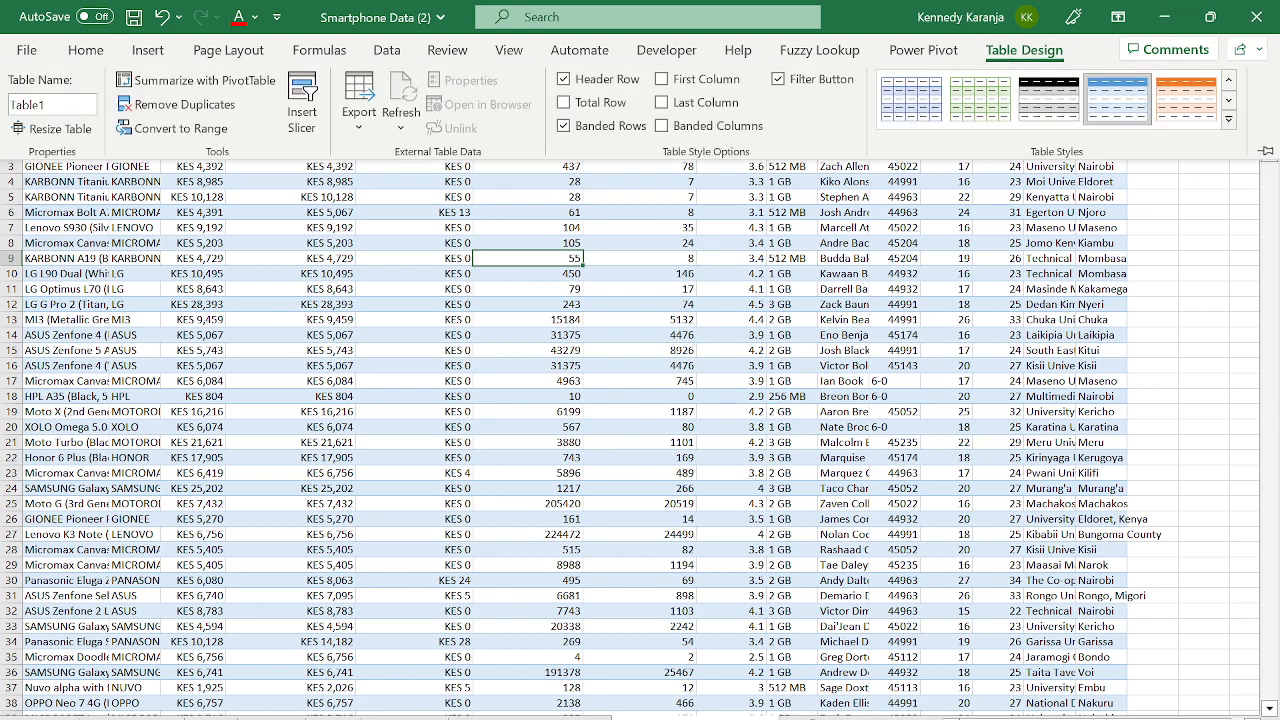
left_click(50, 104)
key("BackSpace")
type("First")
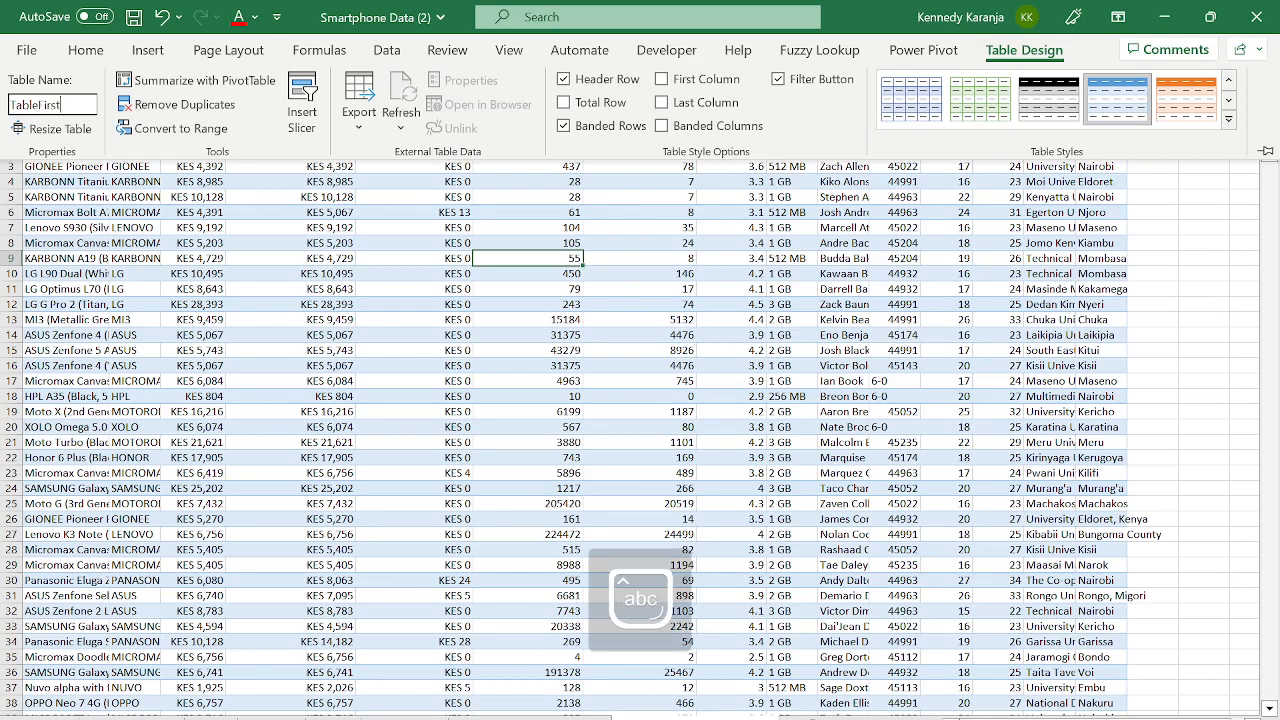
type("100")
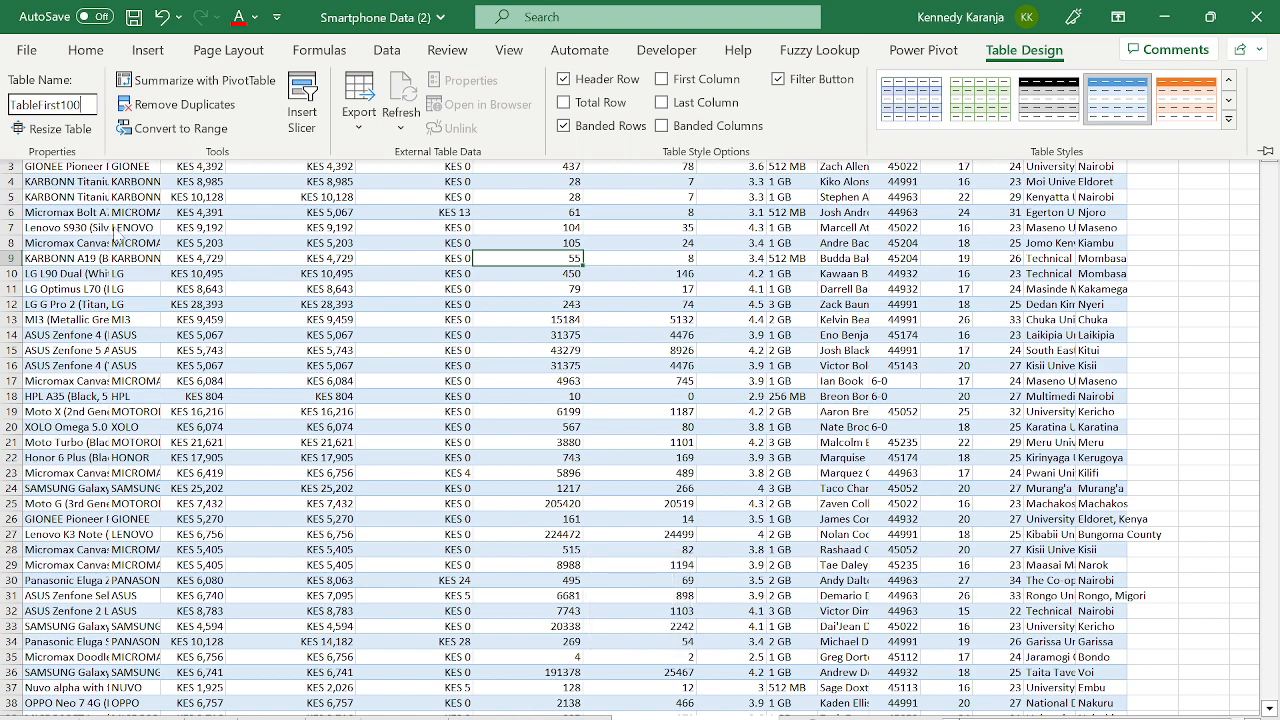
key("Return")
- Verify the new table name in Table Design and return to cell A1
left_click(381, 176)
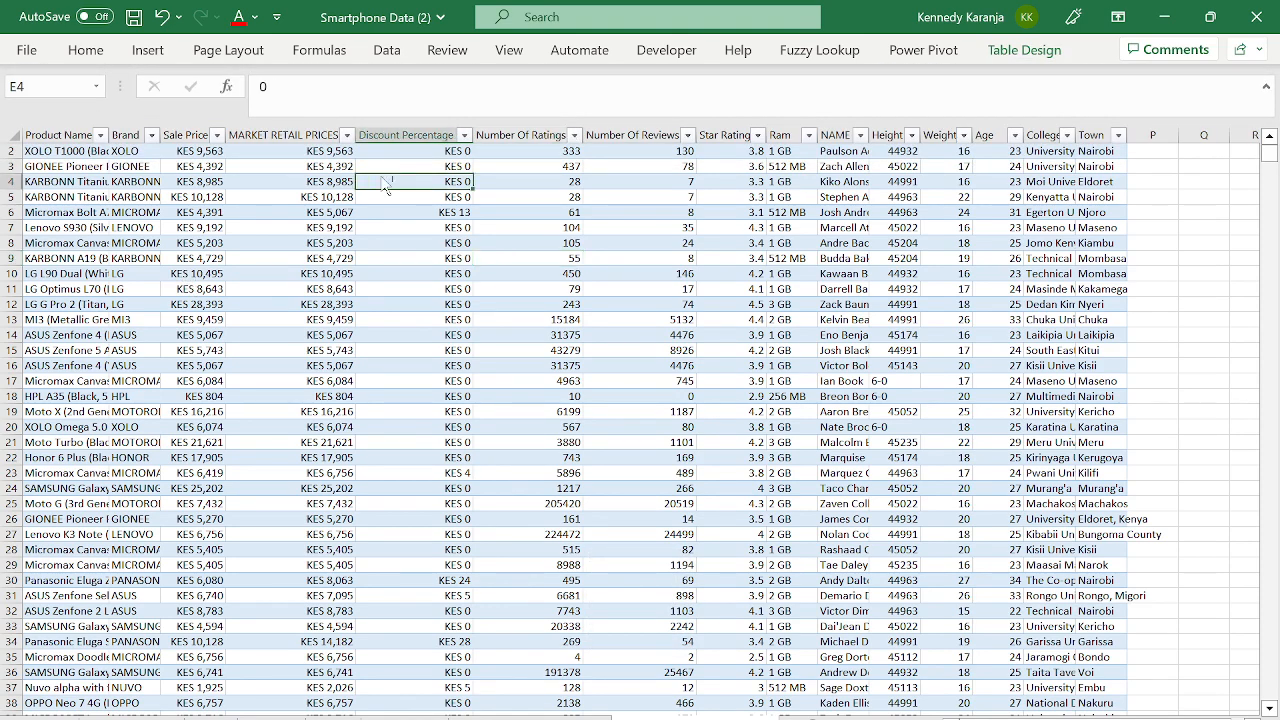
key("ctrl+Up")
left_click(1022, 52)
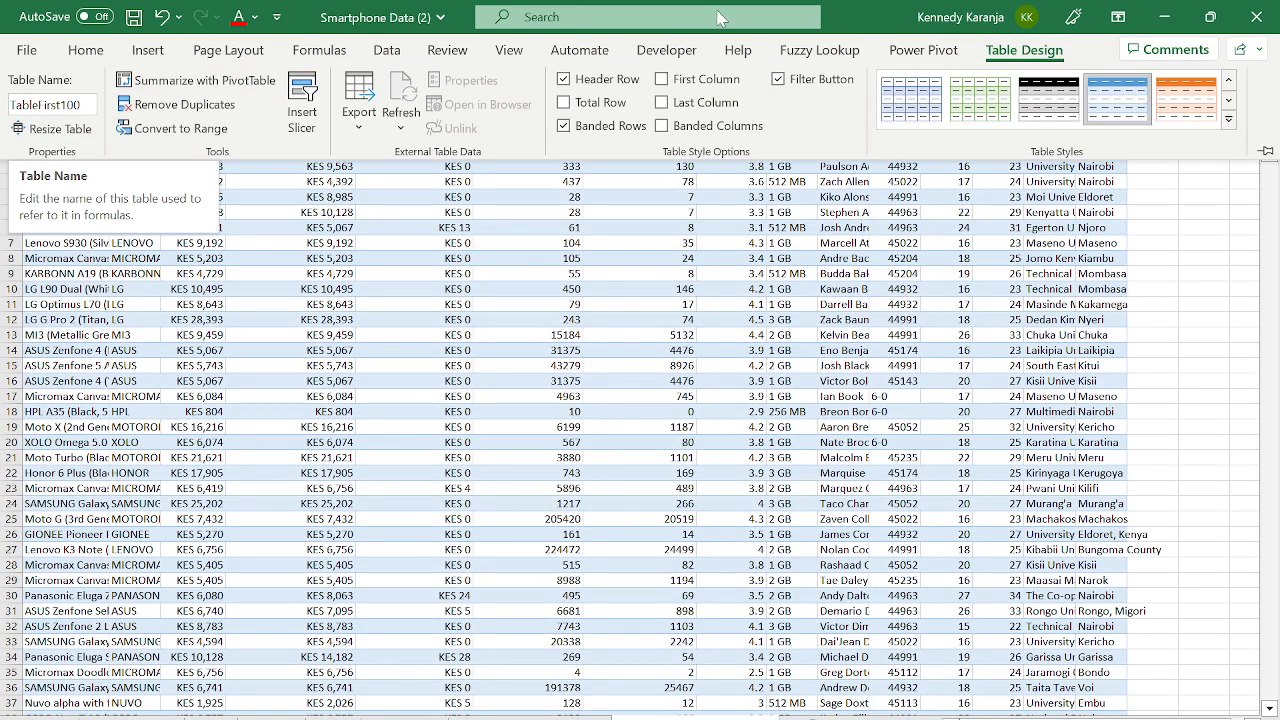
left_click(916, 422)
key("ctrl+Home")
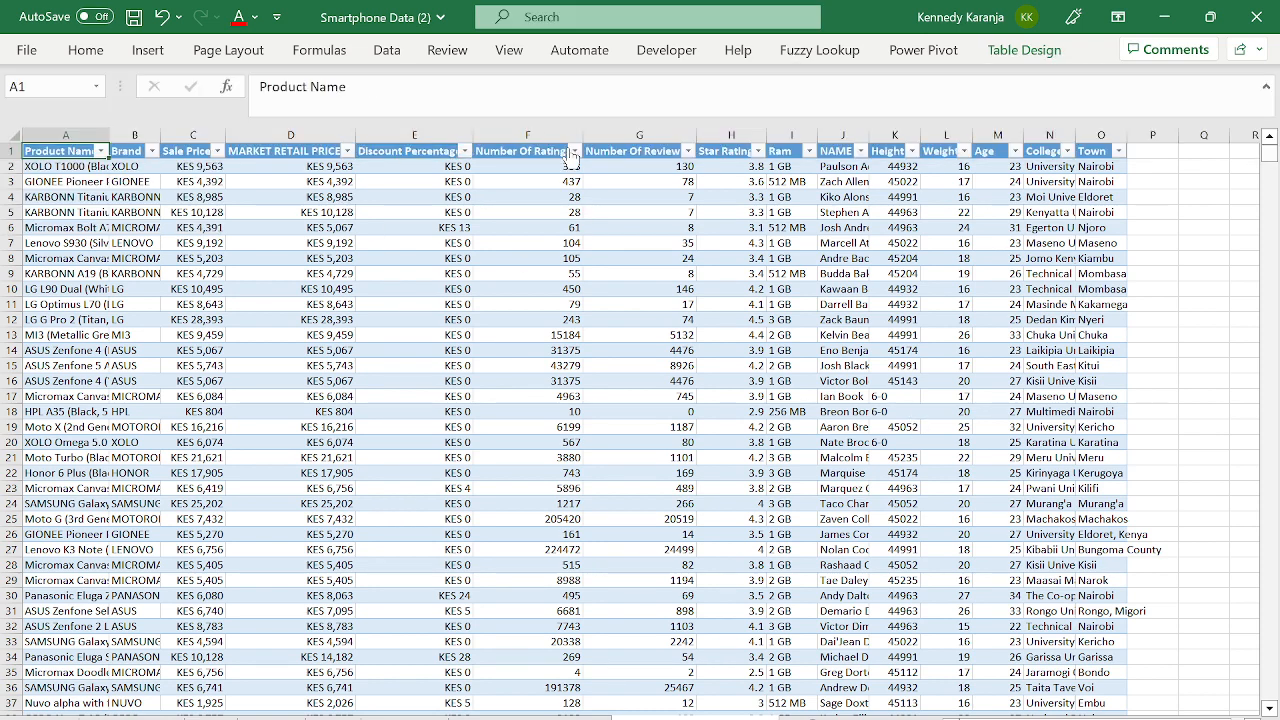
left_click(1000, 55)
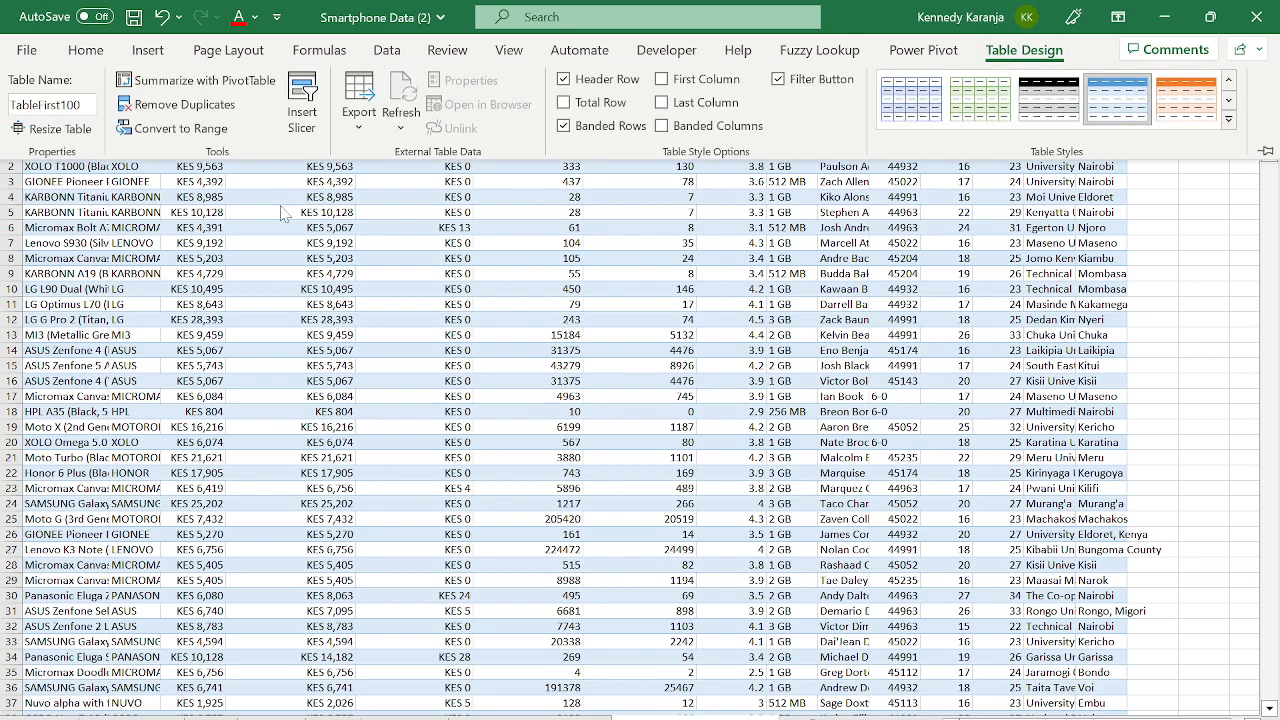
- Summarize TableFirst100 as a PivotTable placed on a new worksheet
left_click(226, 86)
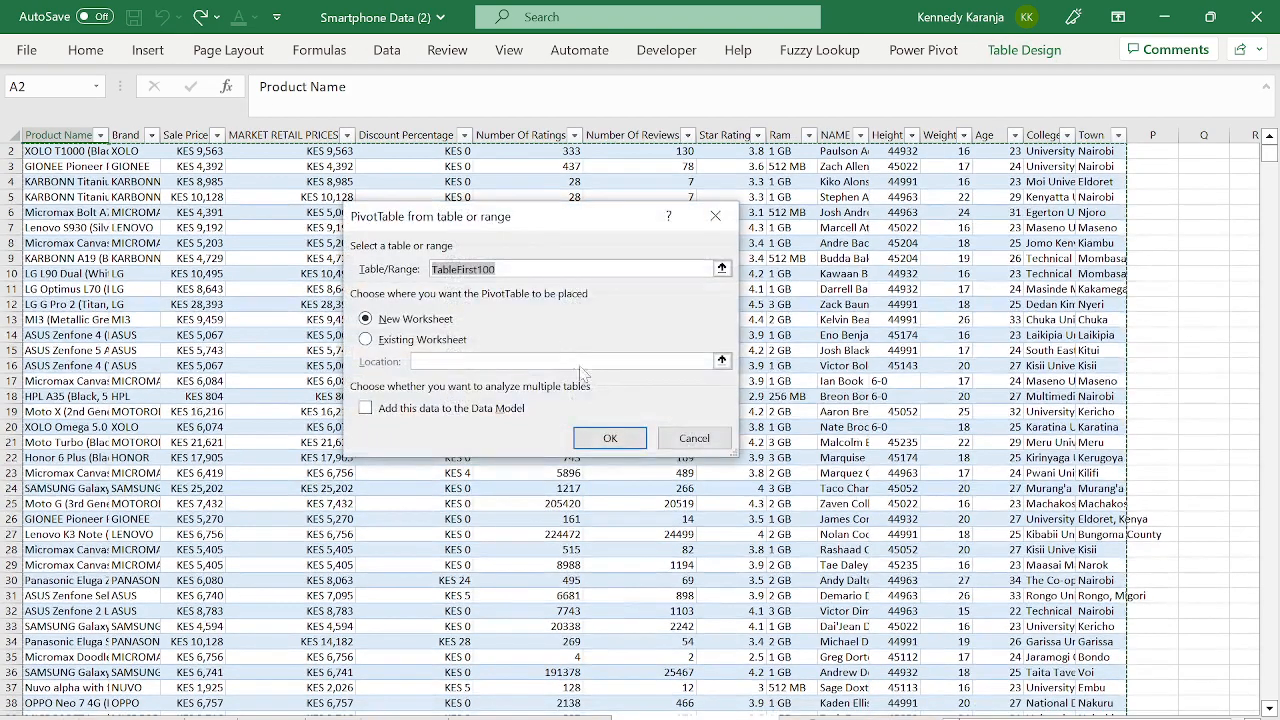
left_click(381, 344)
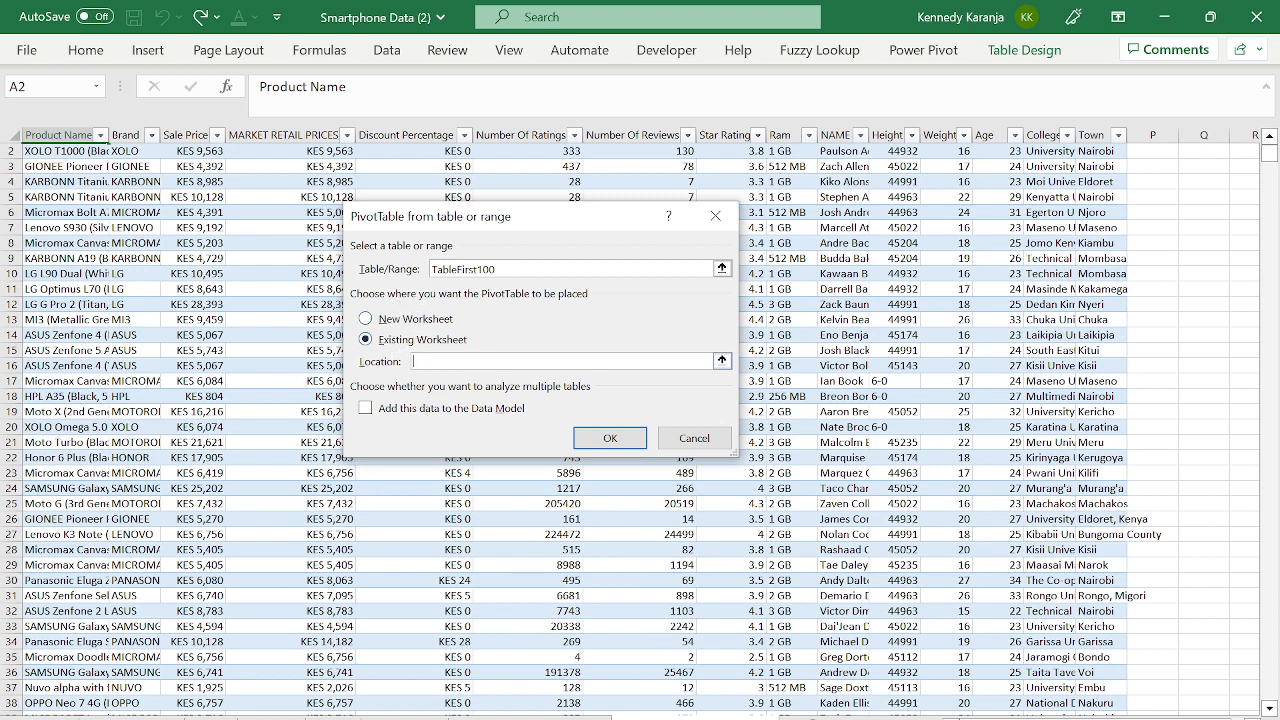
left_click(366, 319)
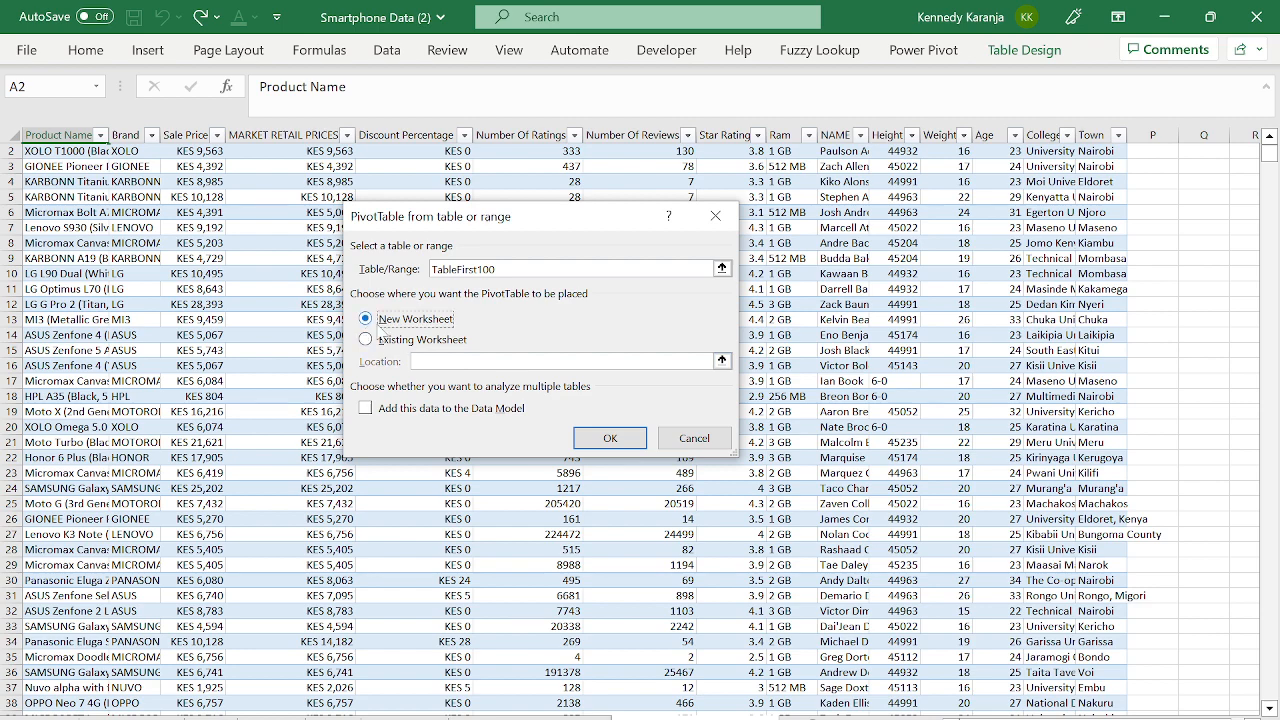
left_click(610, 438)
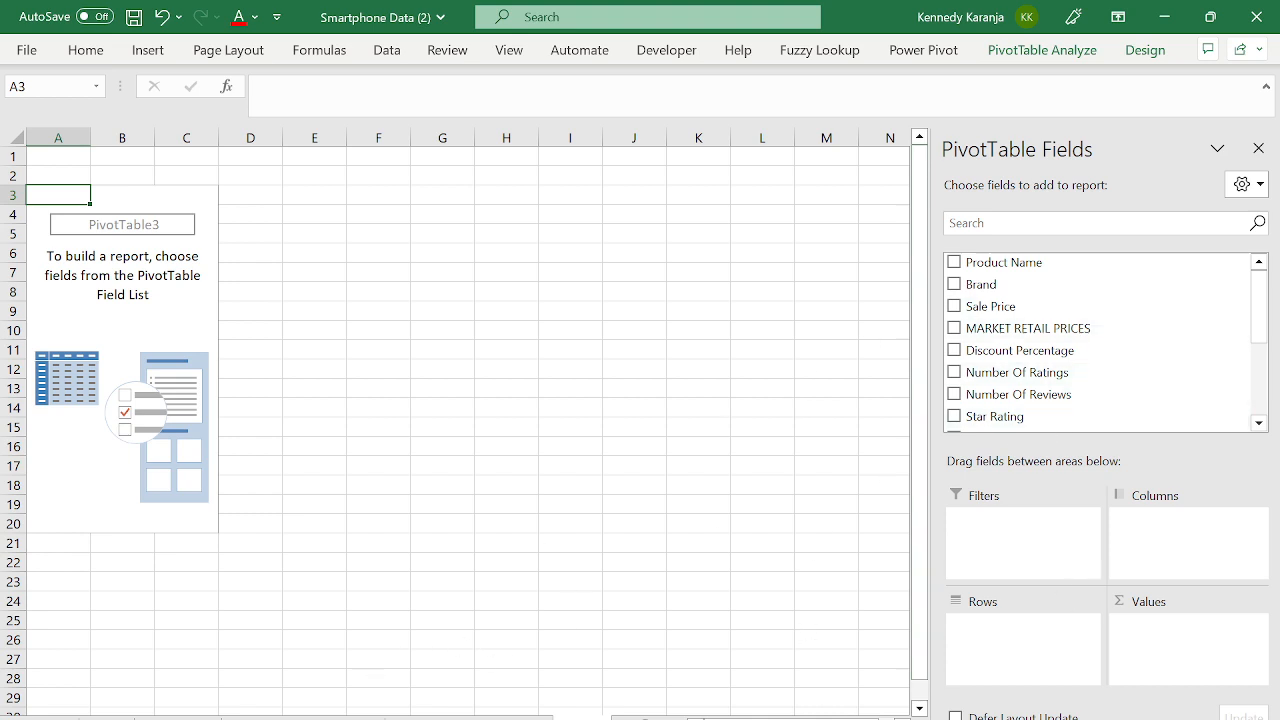
- Look over the data, PivotTable2 and PivotTable3 sheets, and shrink the formula bar to one line
left_click(505, 717)
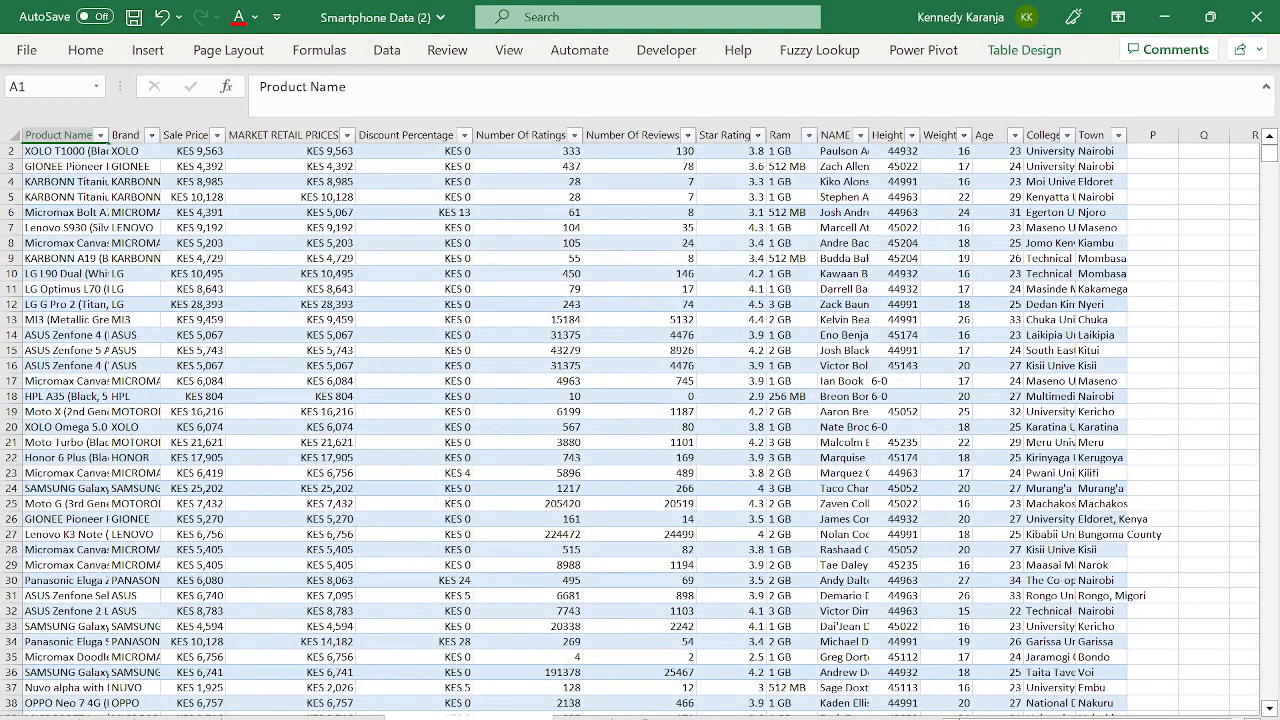
left_click(205, 717)
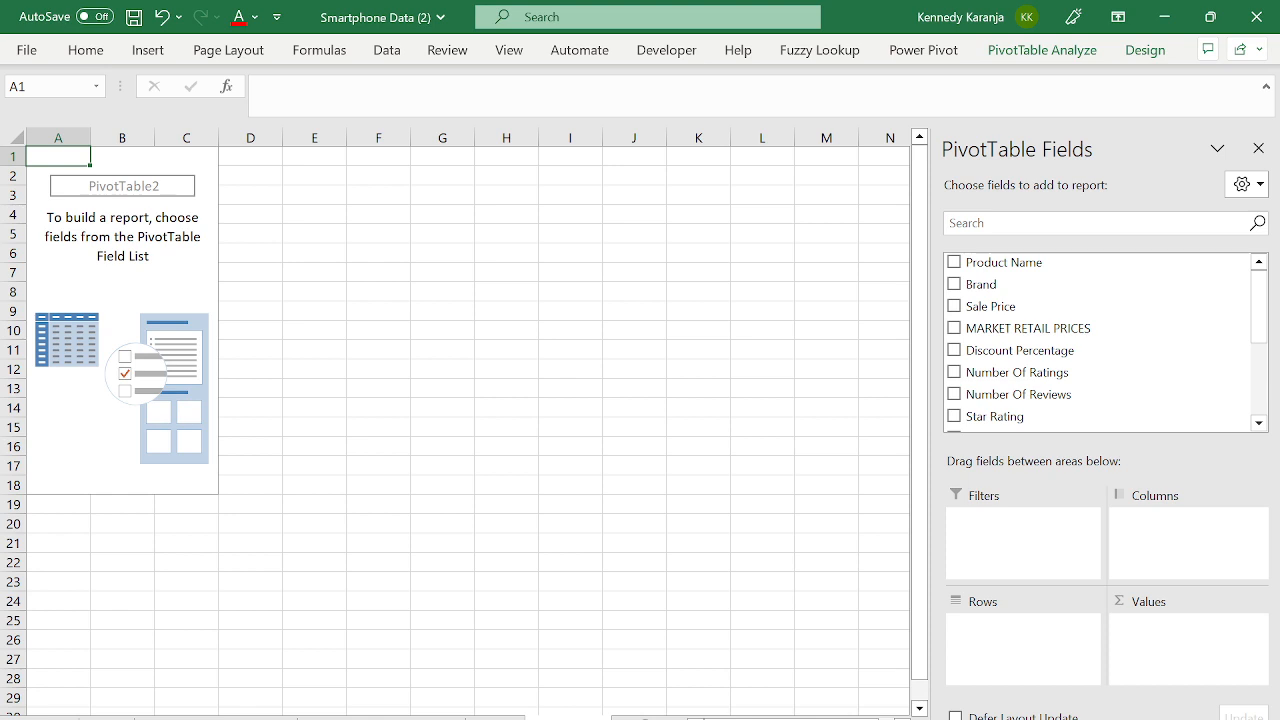
left_click(494, 717)
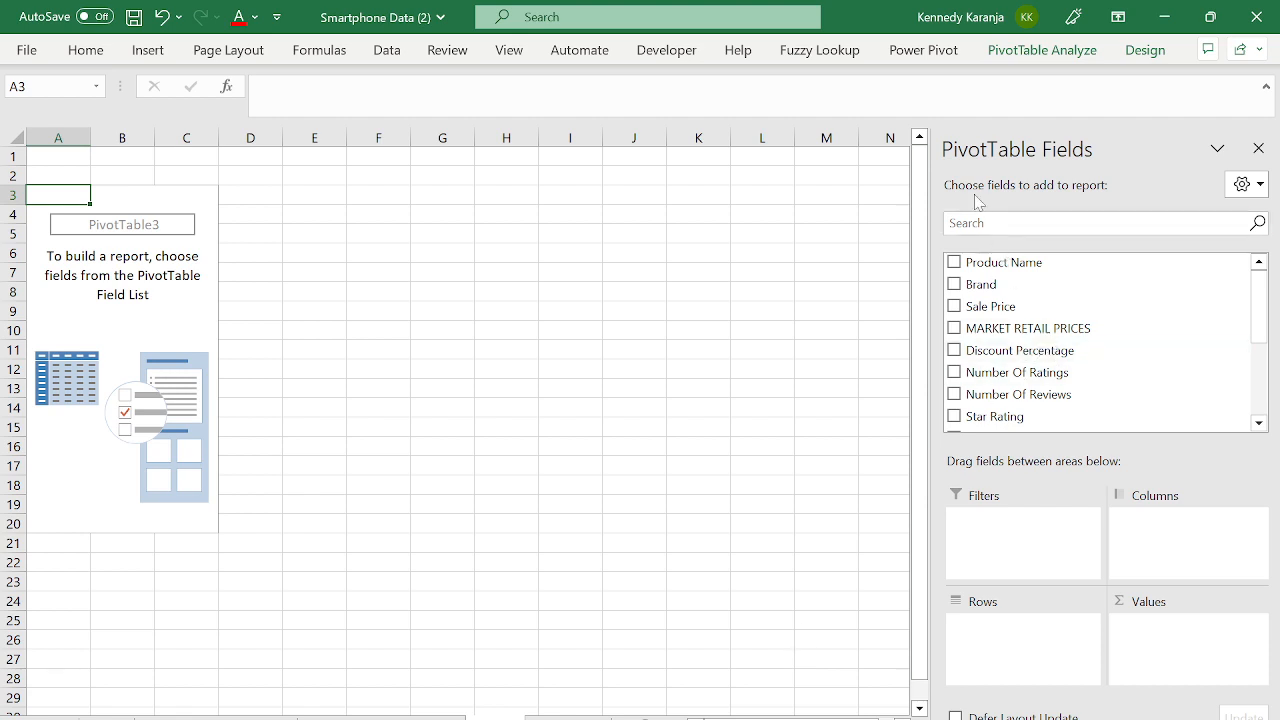
left_click_drag(879, 118, 866, 60)
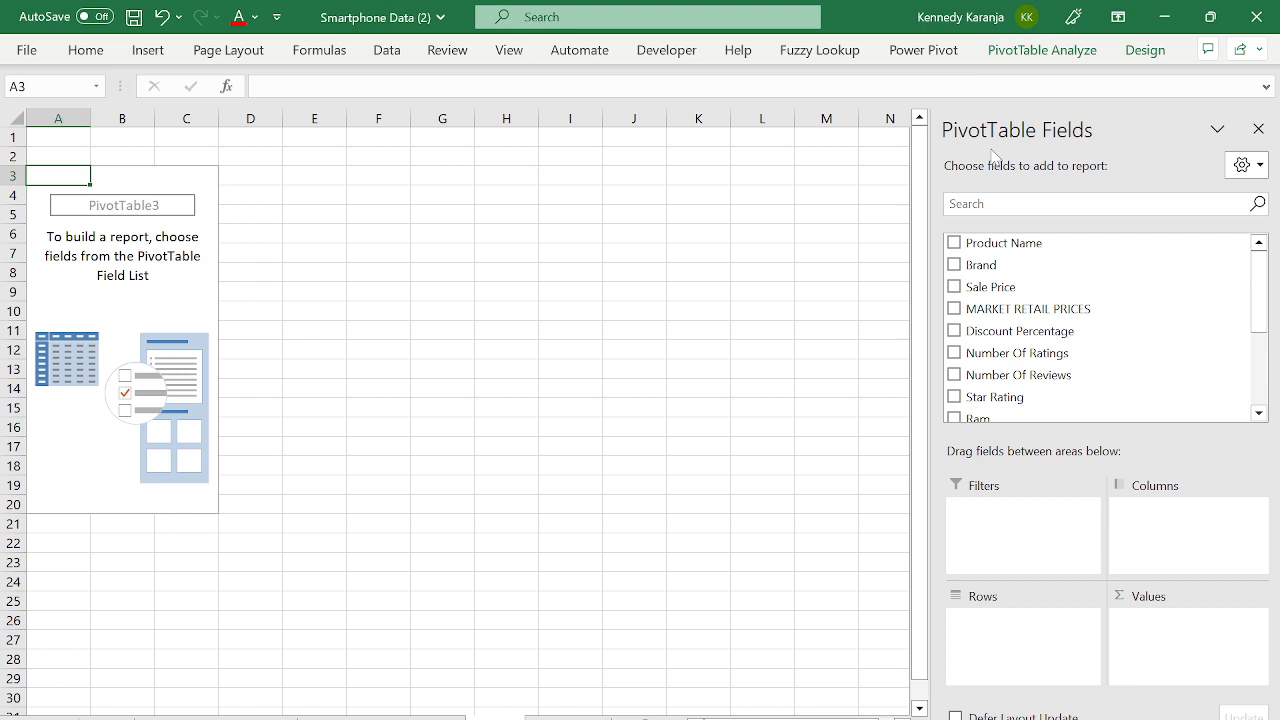
- Hide the PivotTable field list and permanently delete the PivotTable2 sheet
left_click(1258, 129)
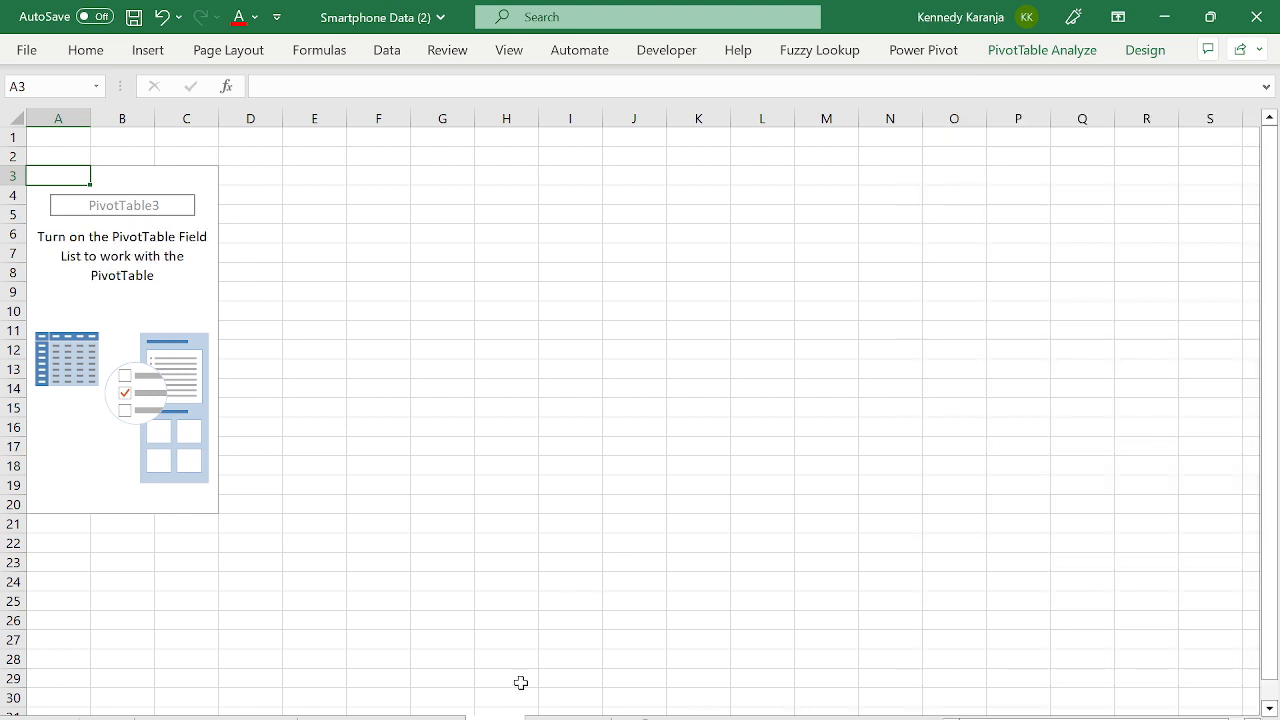
left_click(565, 718)
right_click(565, 718)
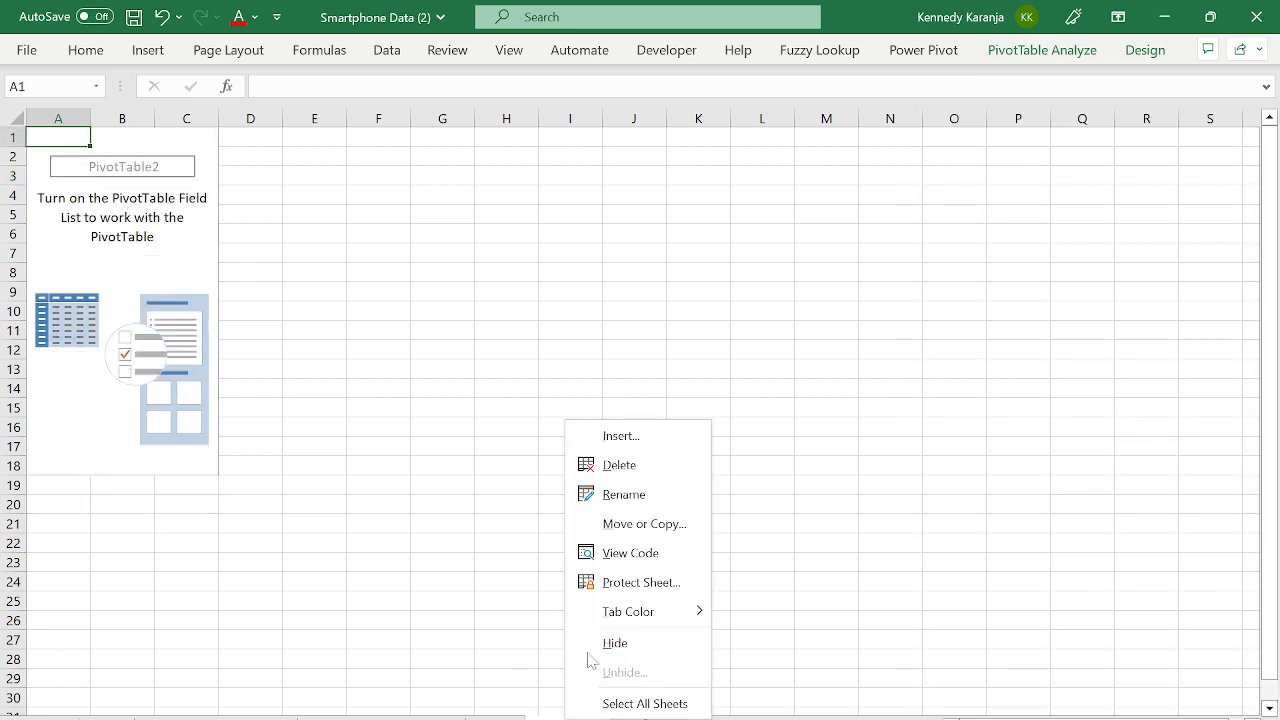
left_click(606, 465)
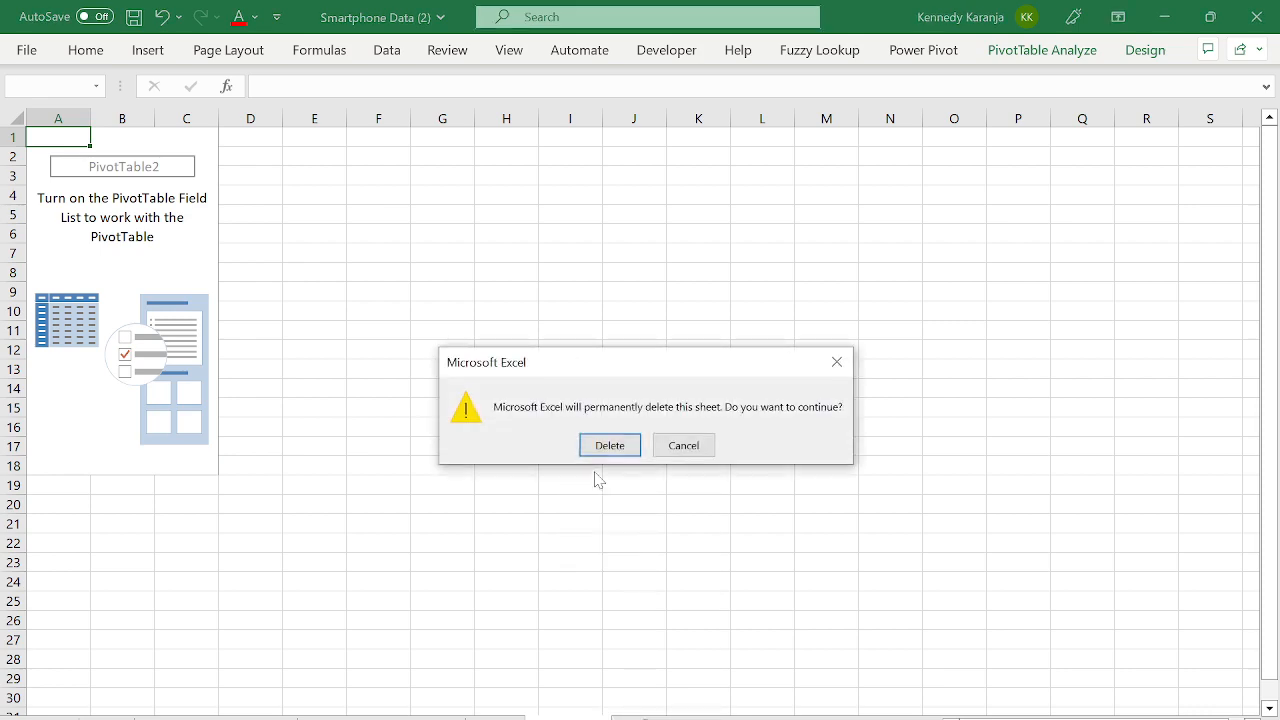
key("Return")
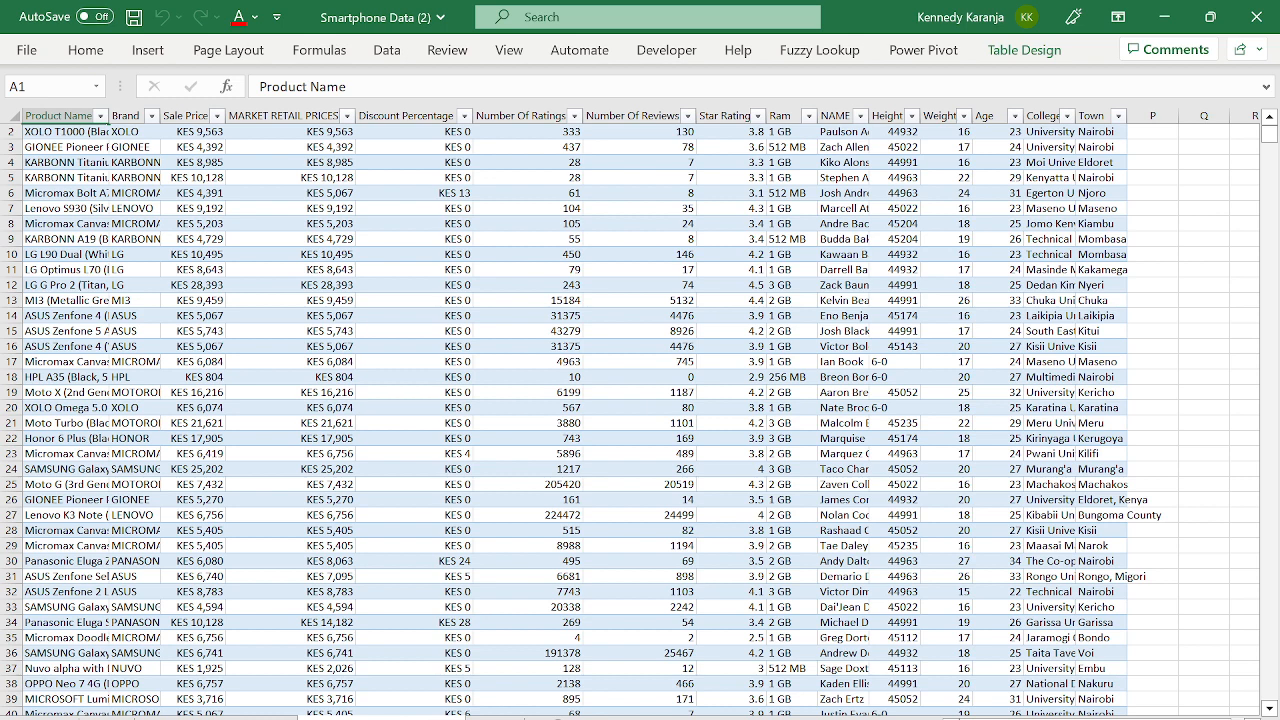
left_click(248, 453)
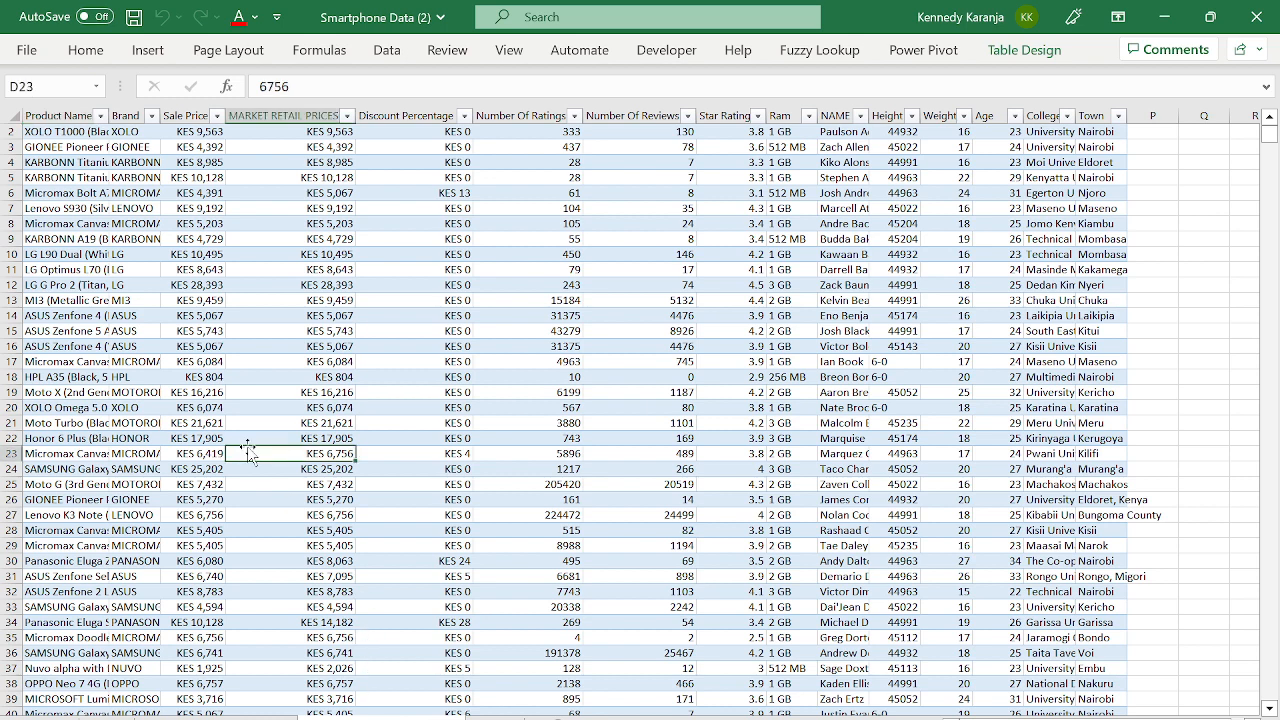
key("ctrl+Up")
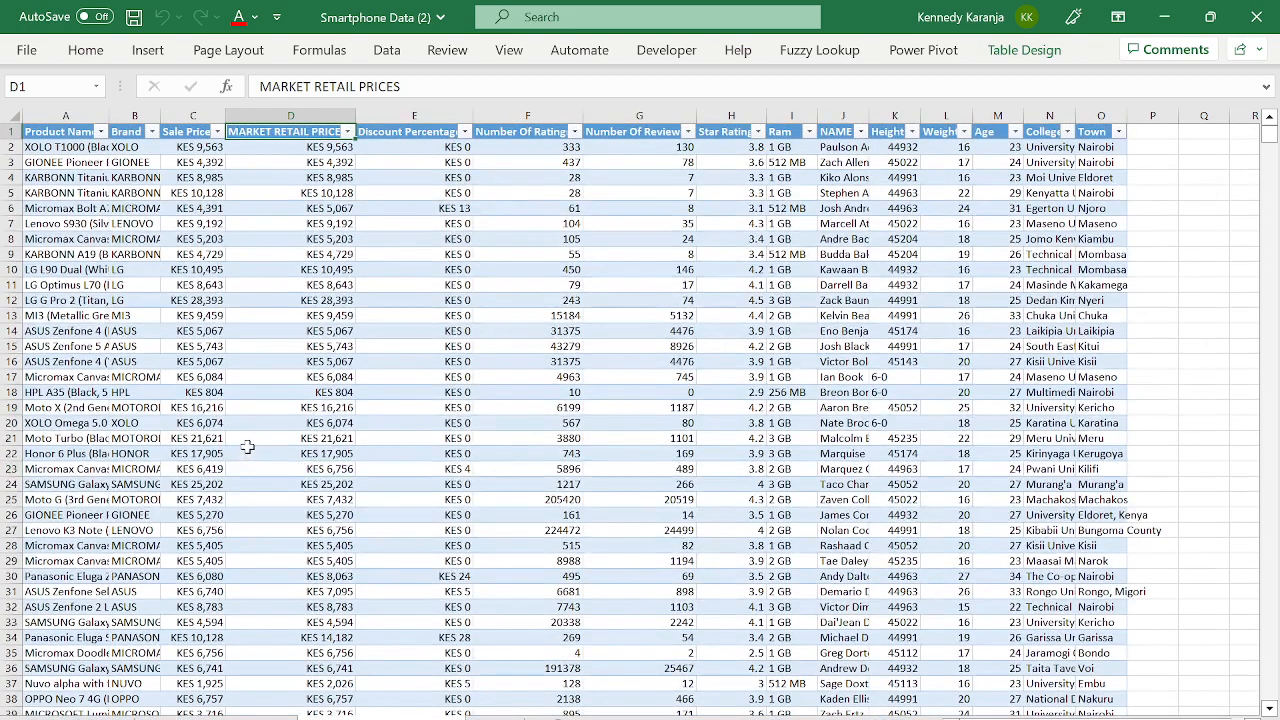
key("Left")
key("Left")
key("Down")
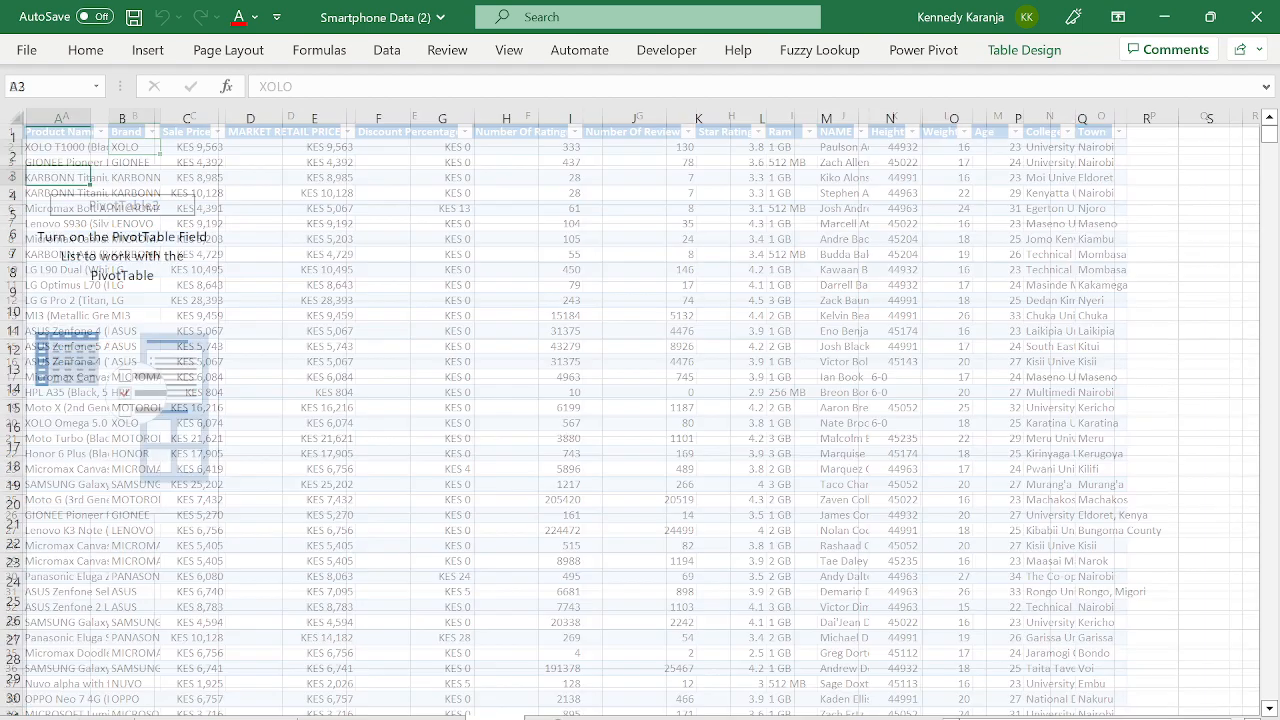
left_click(142, 277)
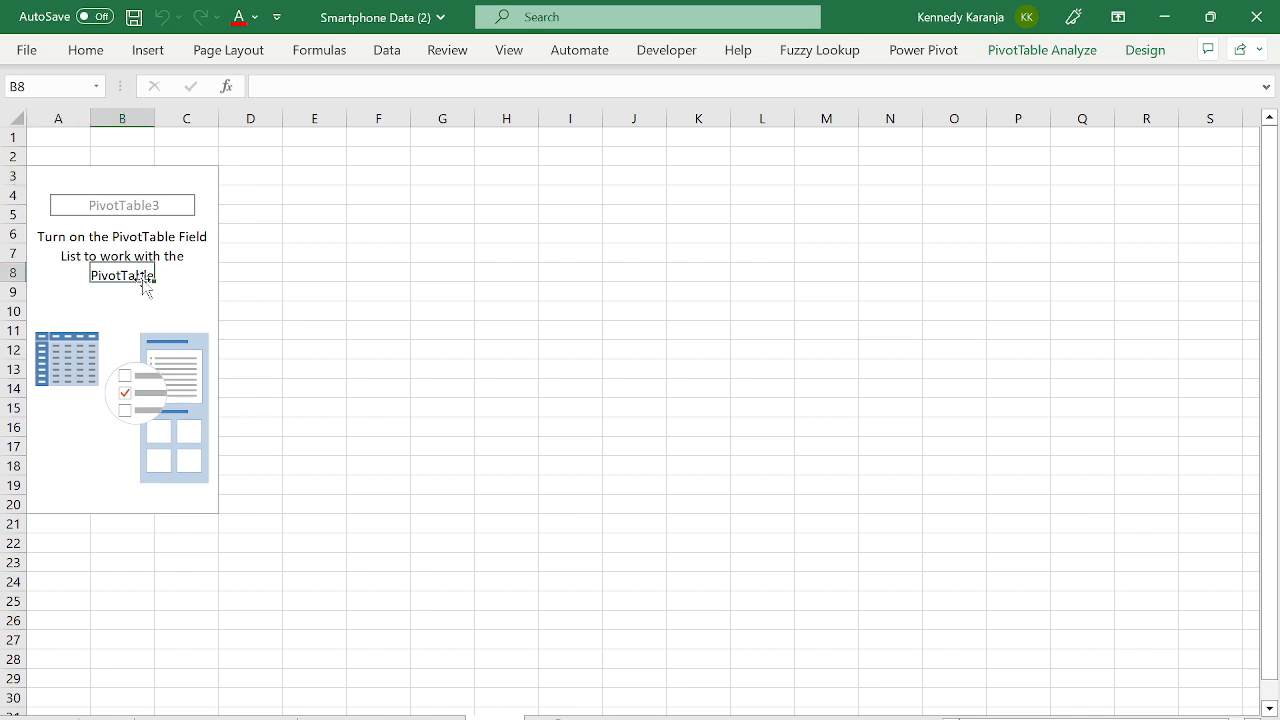
left_click(1040, 52)
left_click(1112, 84)
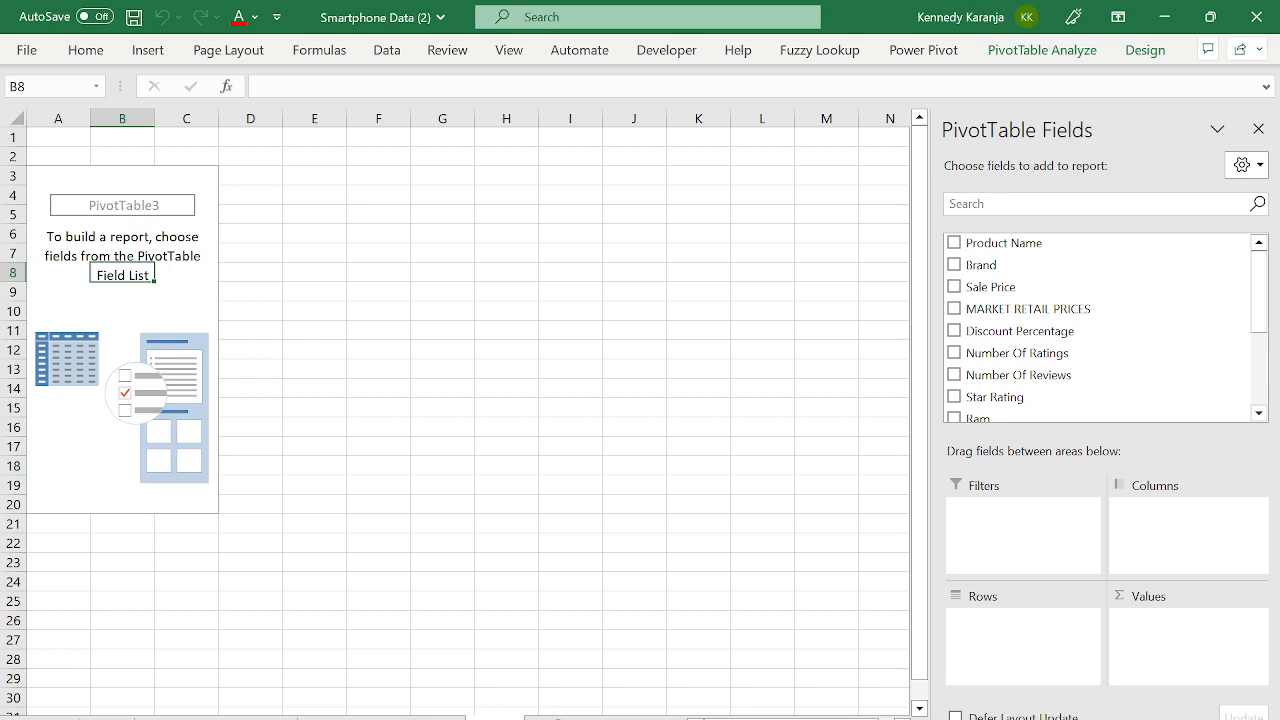
left_click(381, 718)
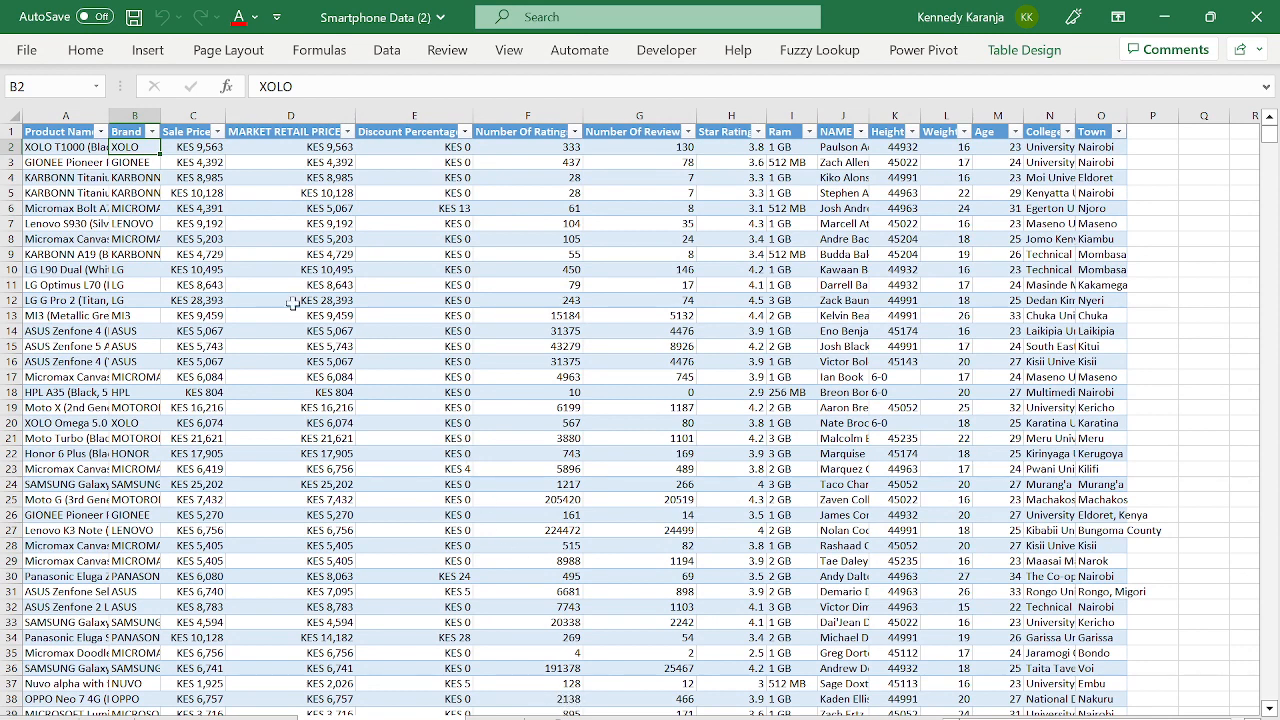
left_click(63, 146)
key("Down")
key("Down")
key("Down")
key("Down")
key("Down")
key("Down")
key("Down")
key("Down")
key("Down")
key("Down")
key("Down")
key("Down")
key("Down")
key("Down")
key("Down")
key("Down")
key("Down")
key("Down")
key("Down")
key("Down")
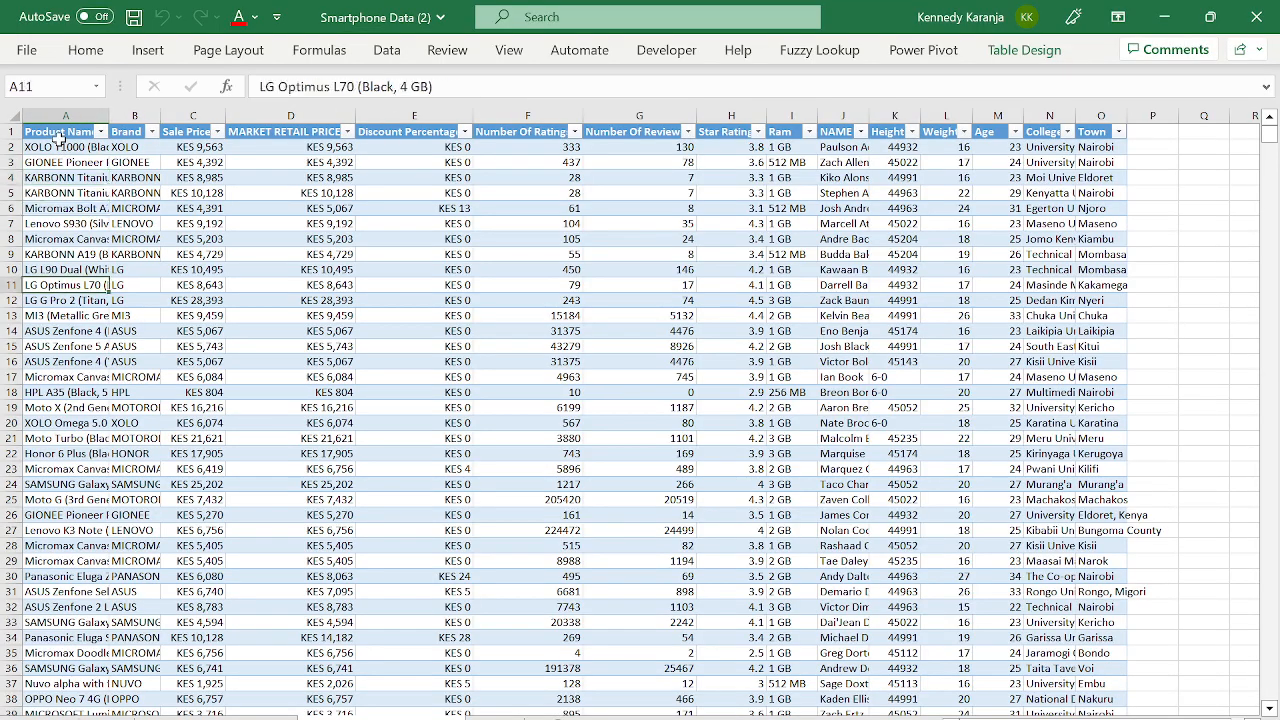
key("Down")
key("Down")
key("Down")
key("Down")
key("Down")
key("Down")
key("Down")
key("Down")
key("Down")
key("Down")
key("Down")
key("Down")
key("Down")
key("Down")
key("Down")
key("Down")
key("Down")
key("Down")
key("Down")
key("Down")
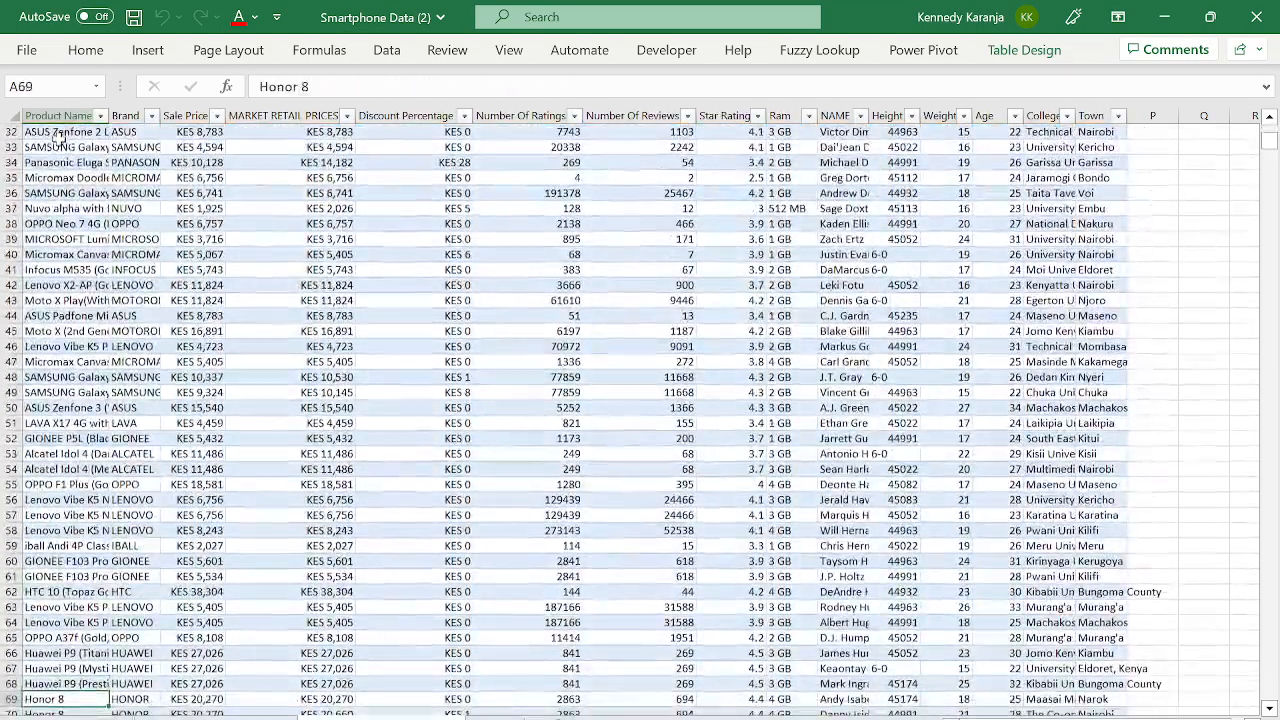
key("Down")
key("Down")
key("Down")
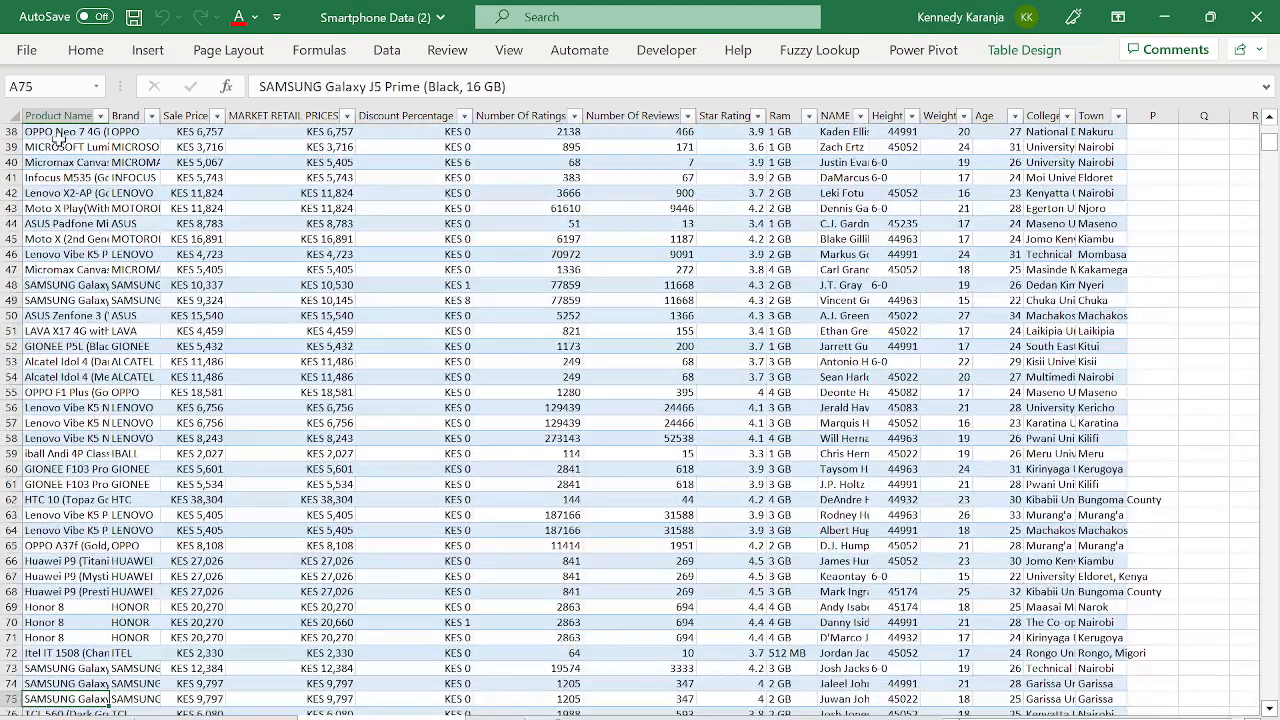
key("ctrl+Up")
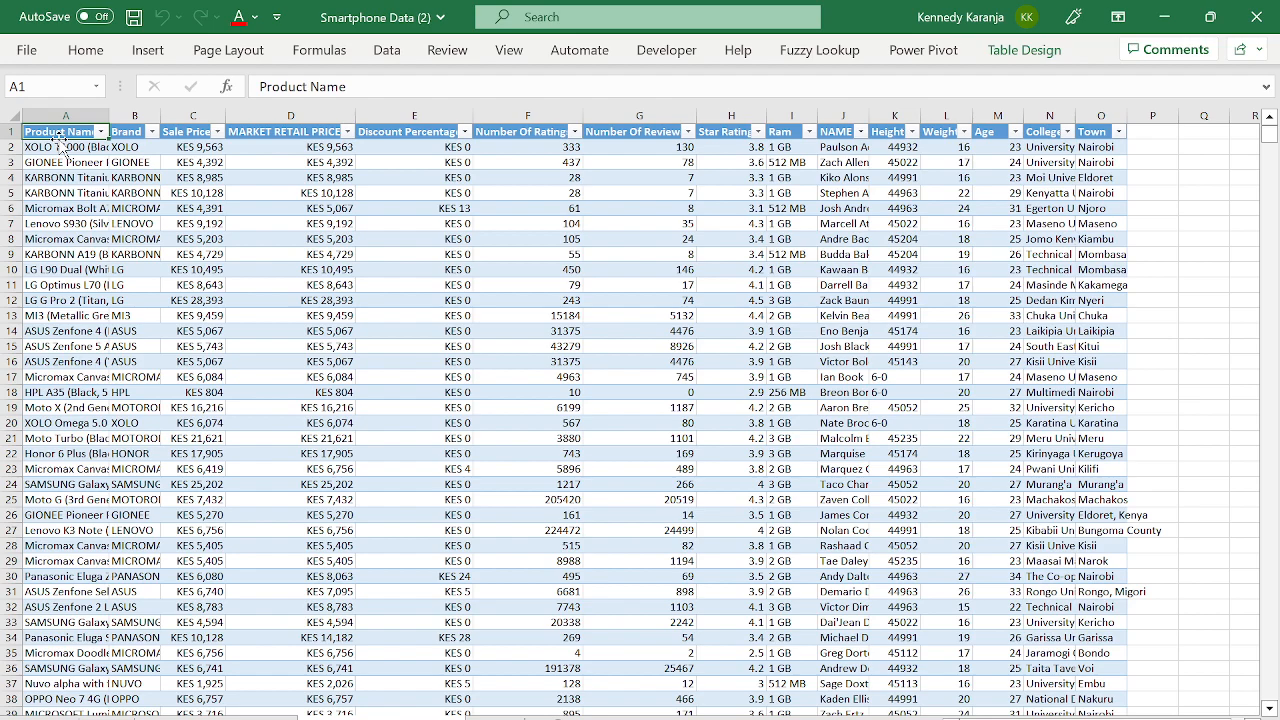
key("Down")
key("Down")
key("Down")
key("Down")
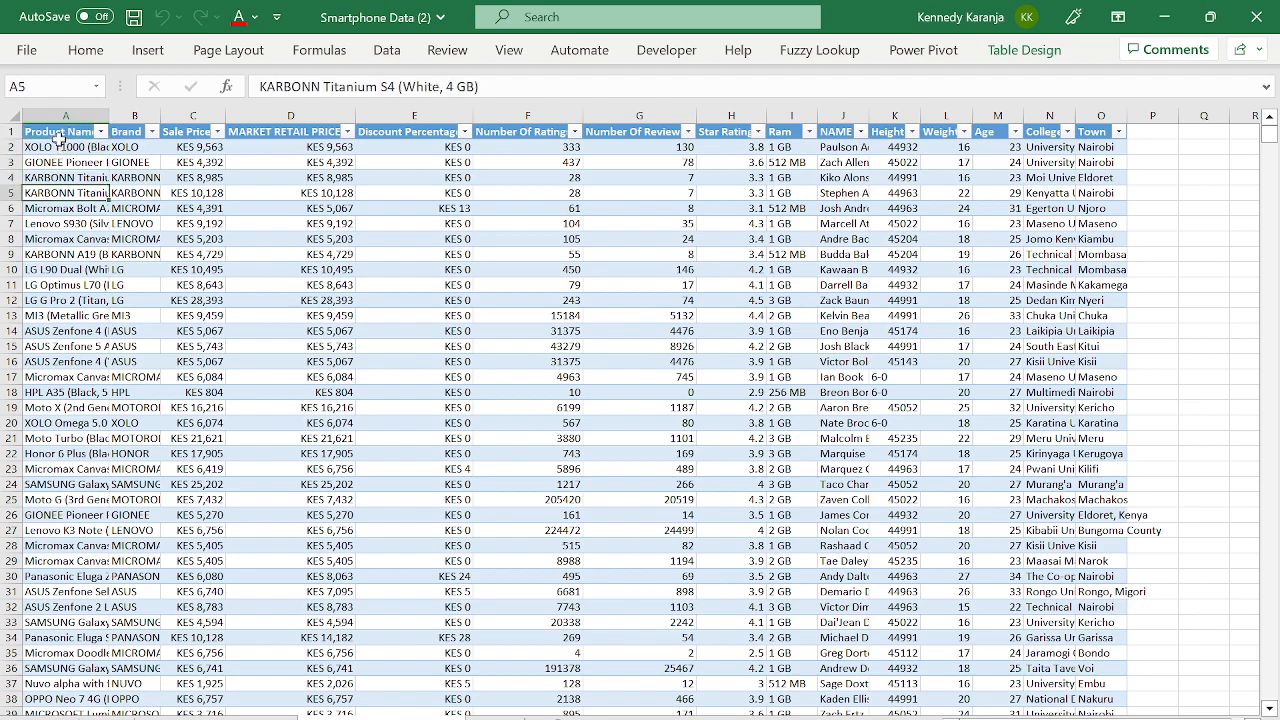
key("ctrl+Up")
key("ctrl+shift+Right")
key("ctrl+shift+Down")
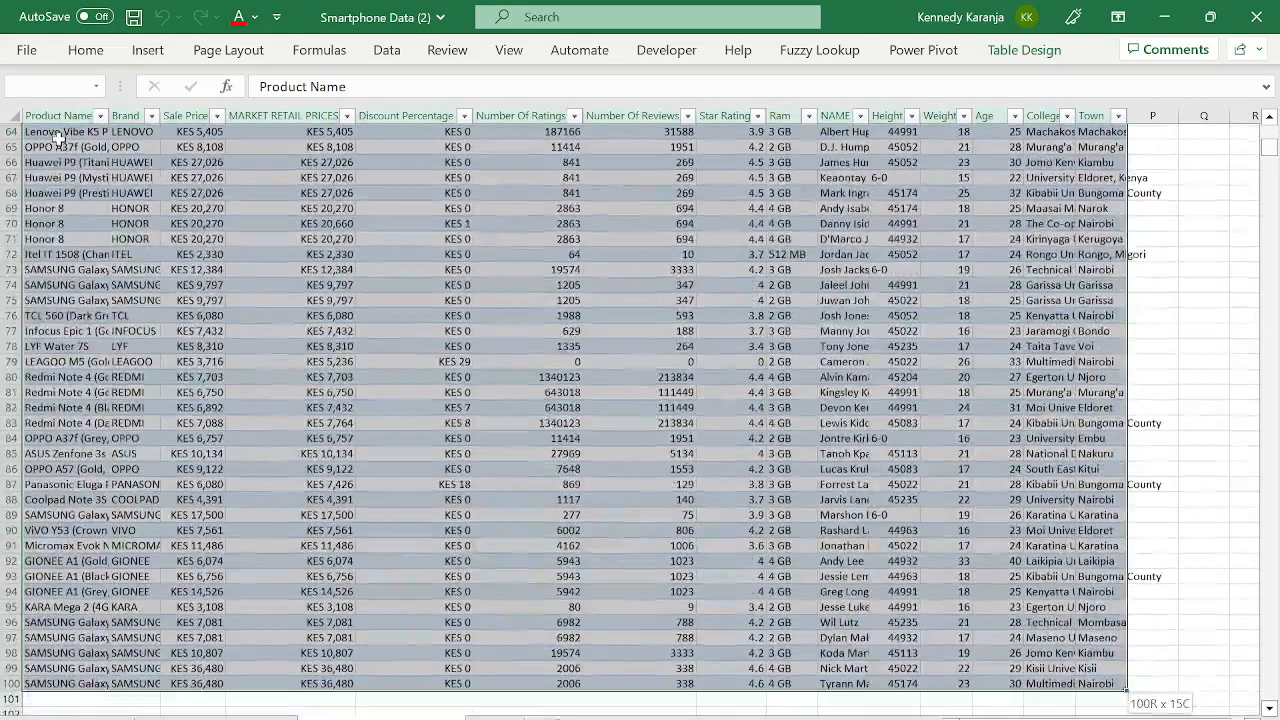
- Convert the existing smartphone table back to a normal range
left_click(321, 219)
right_click(321, 219)
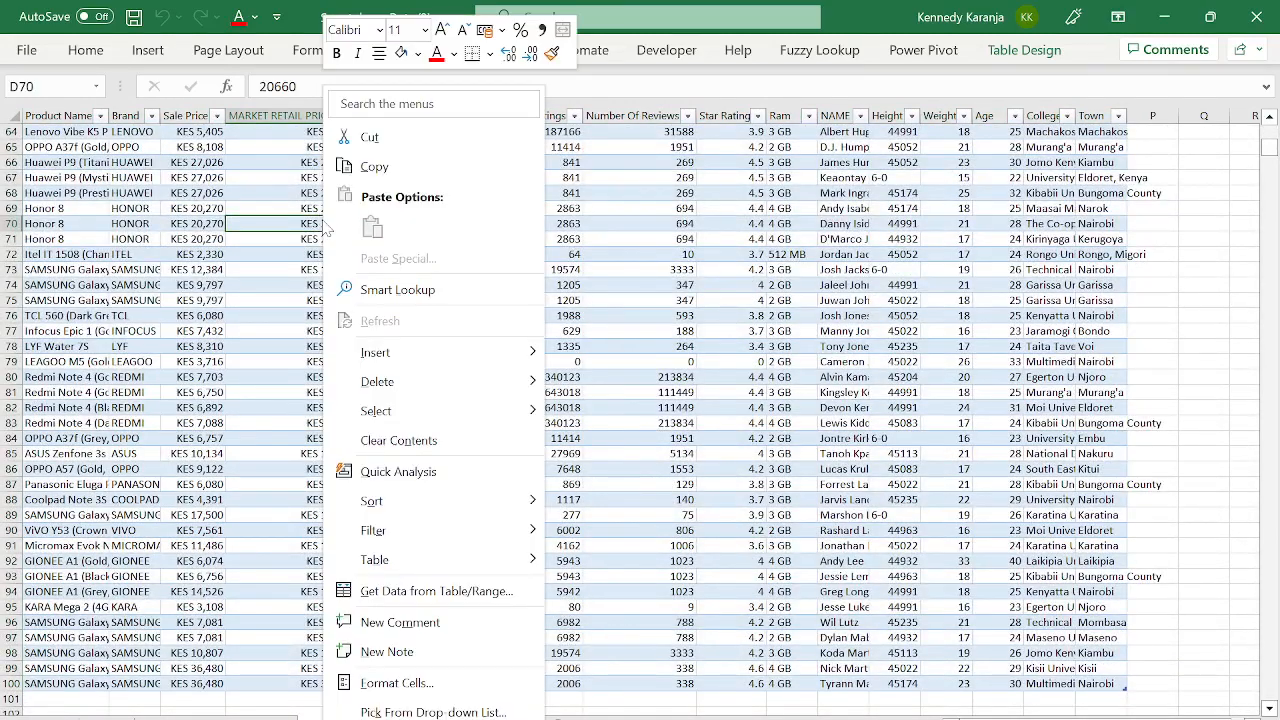
mouse_move(472, 557)
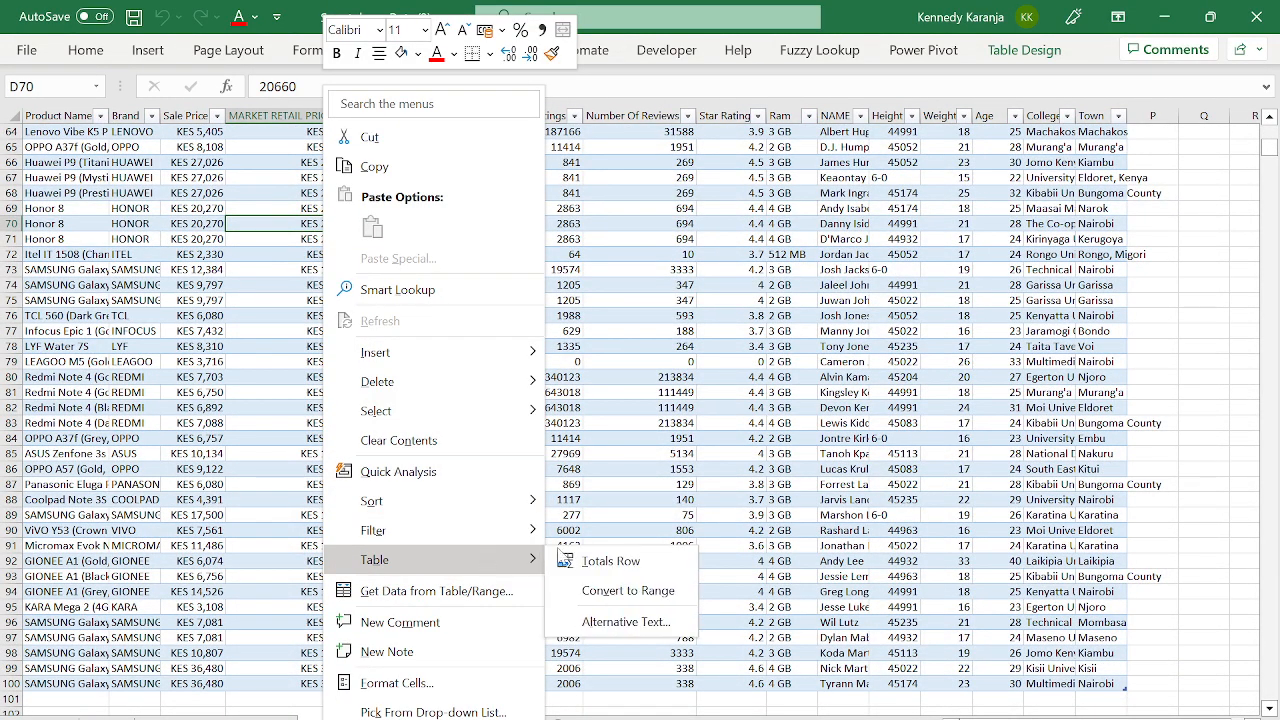
left_click(628, 590)
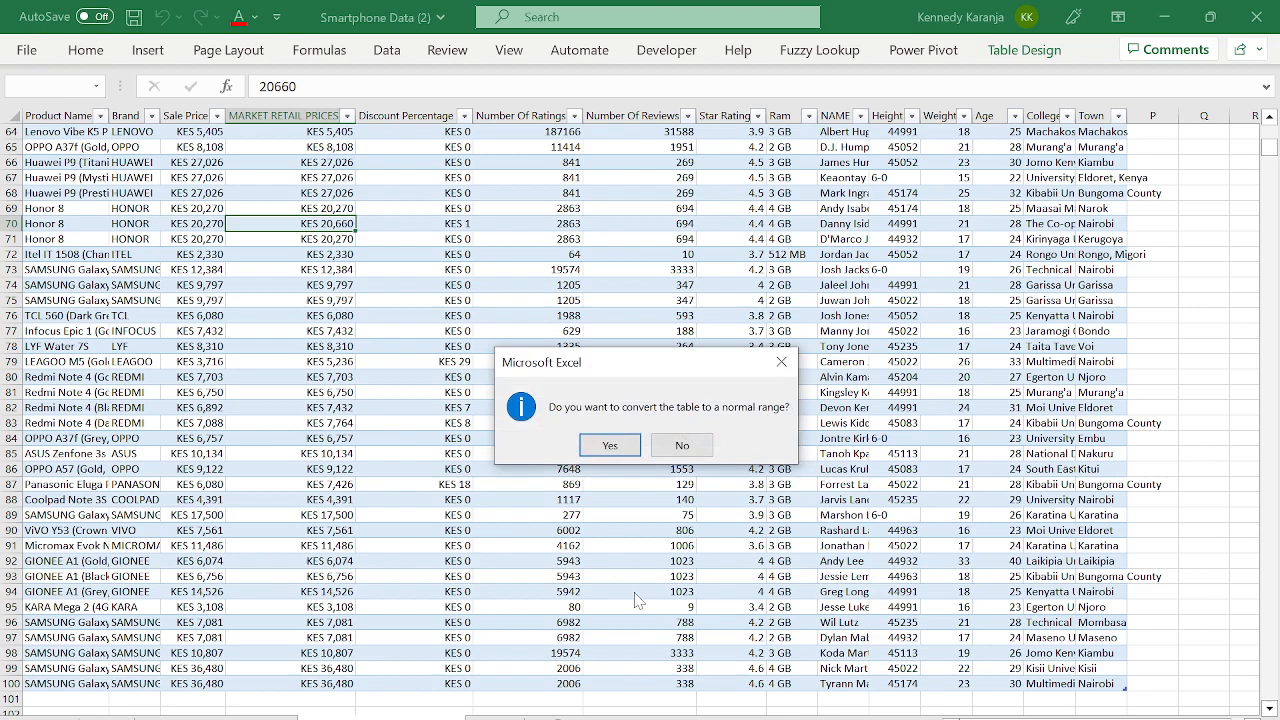
left_click(610, 452)
- Rebuild the data A1:O100 with headers as table Table3 and summarize it with a PivotTable
left_click(514, 366)
key("ctrl+Up")
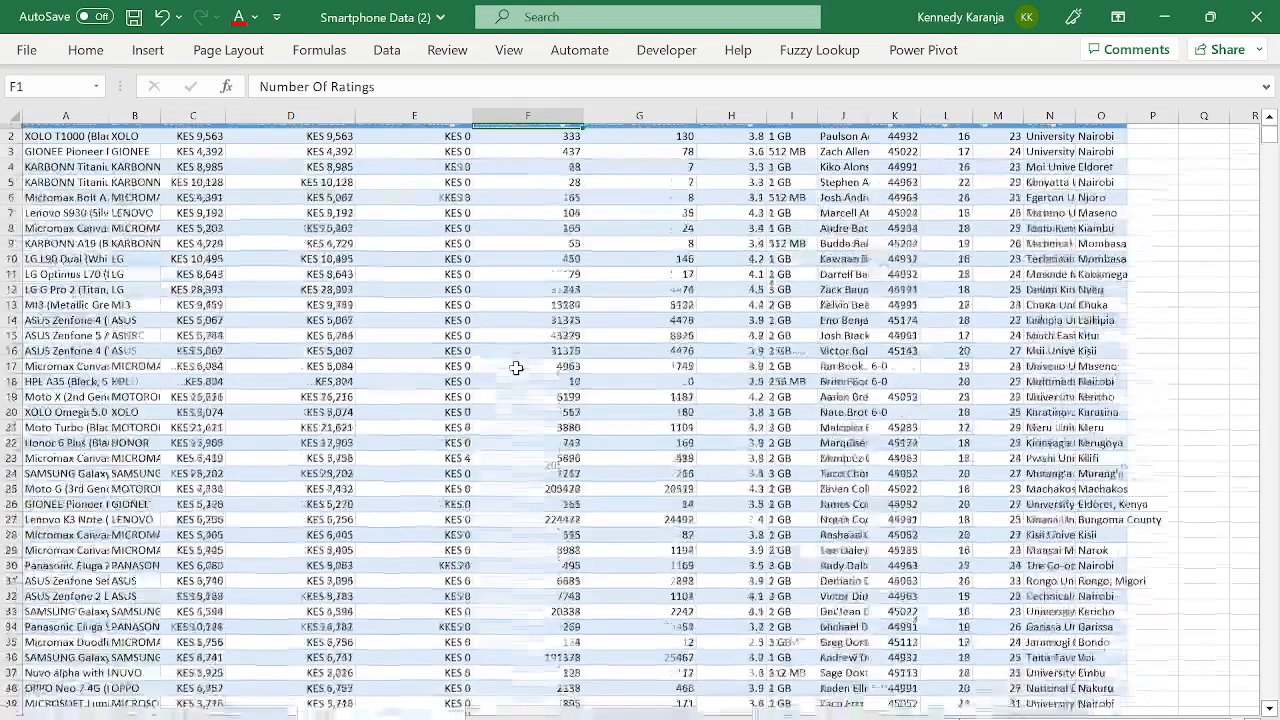
key("ctrl+Left")
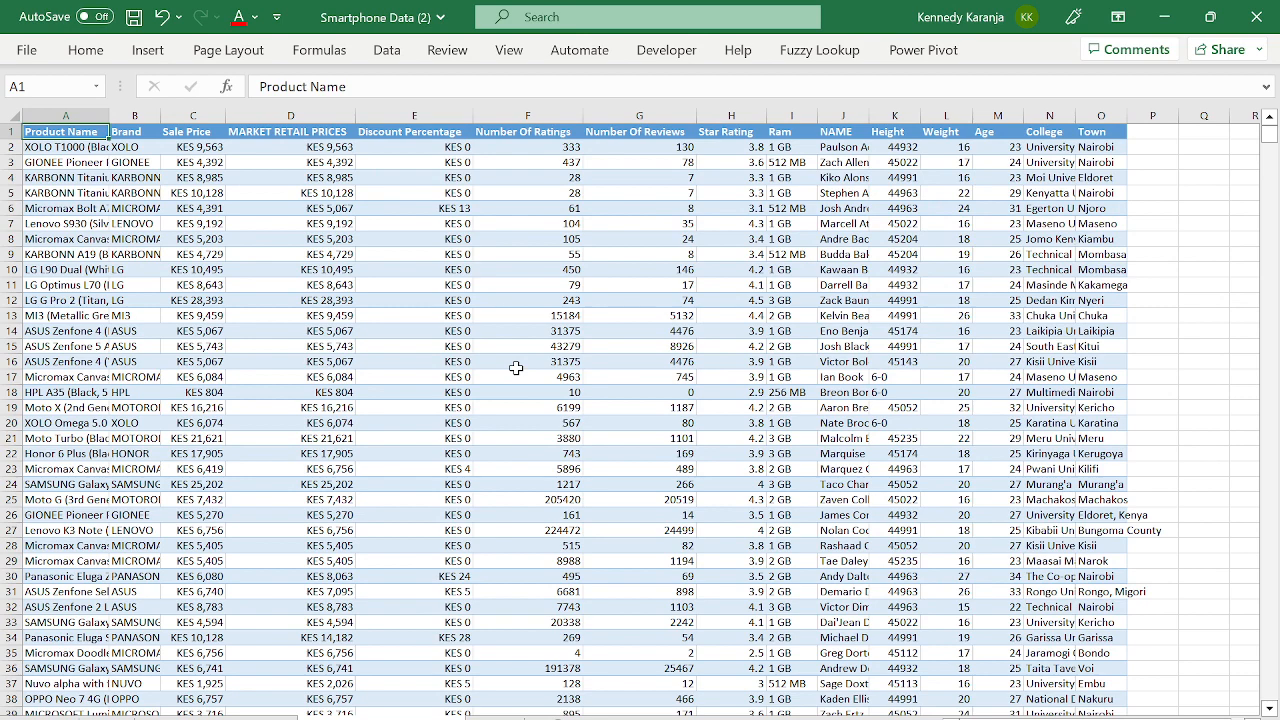
key("ctrl+t")
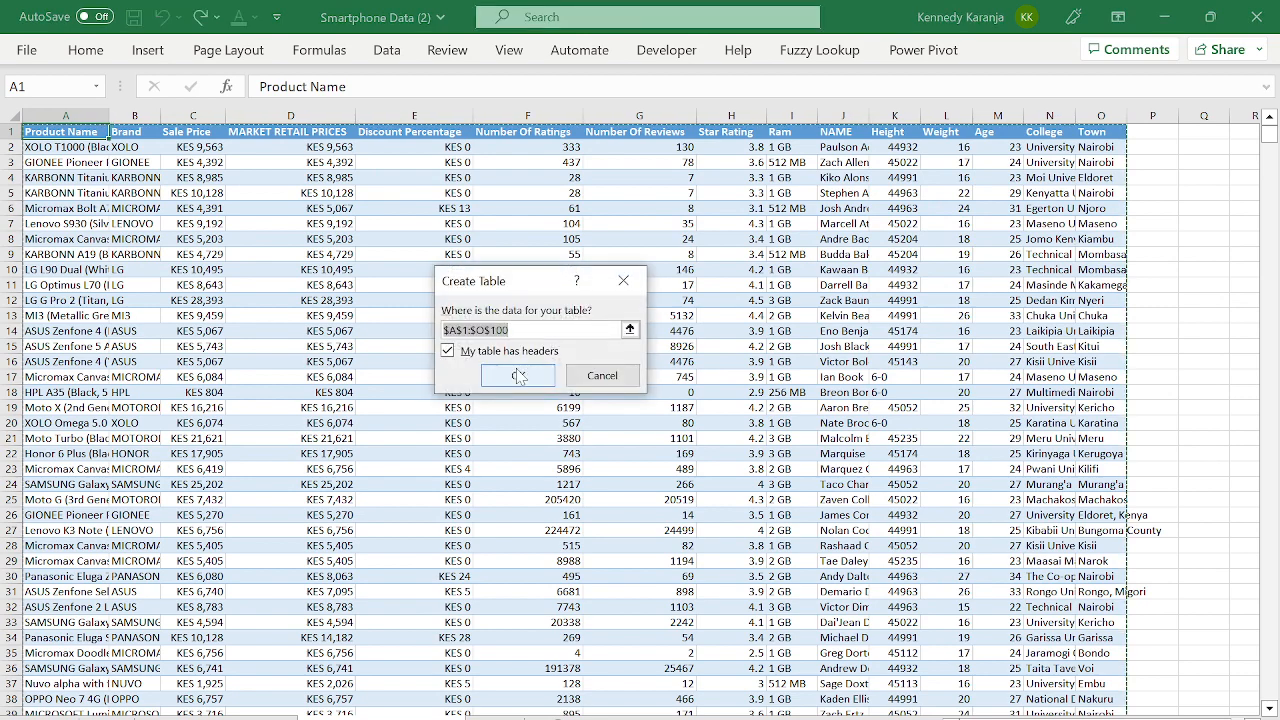
left_click(520, 375)
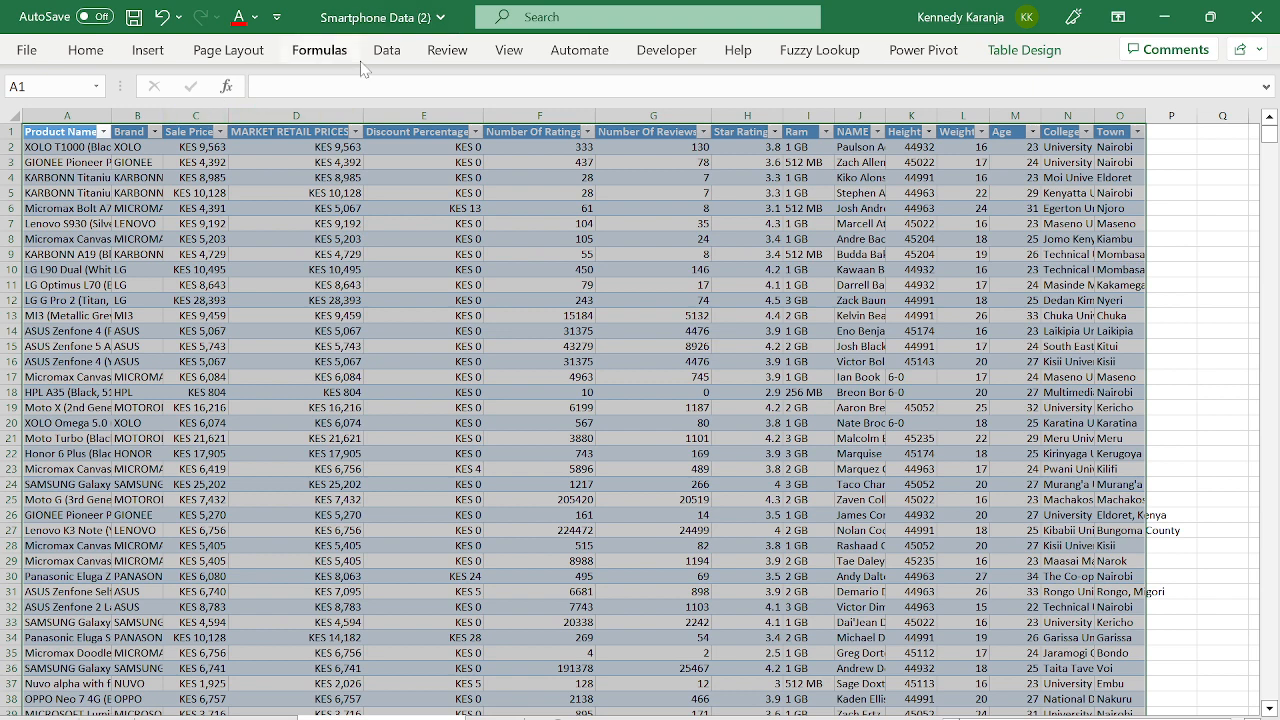
left_click(1024, 55)
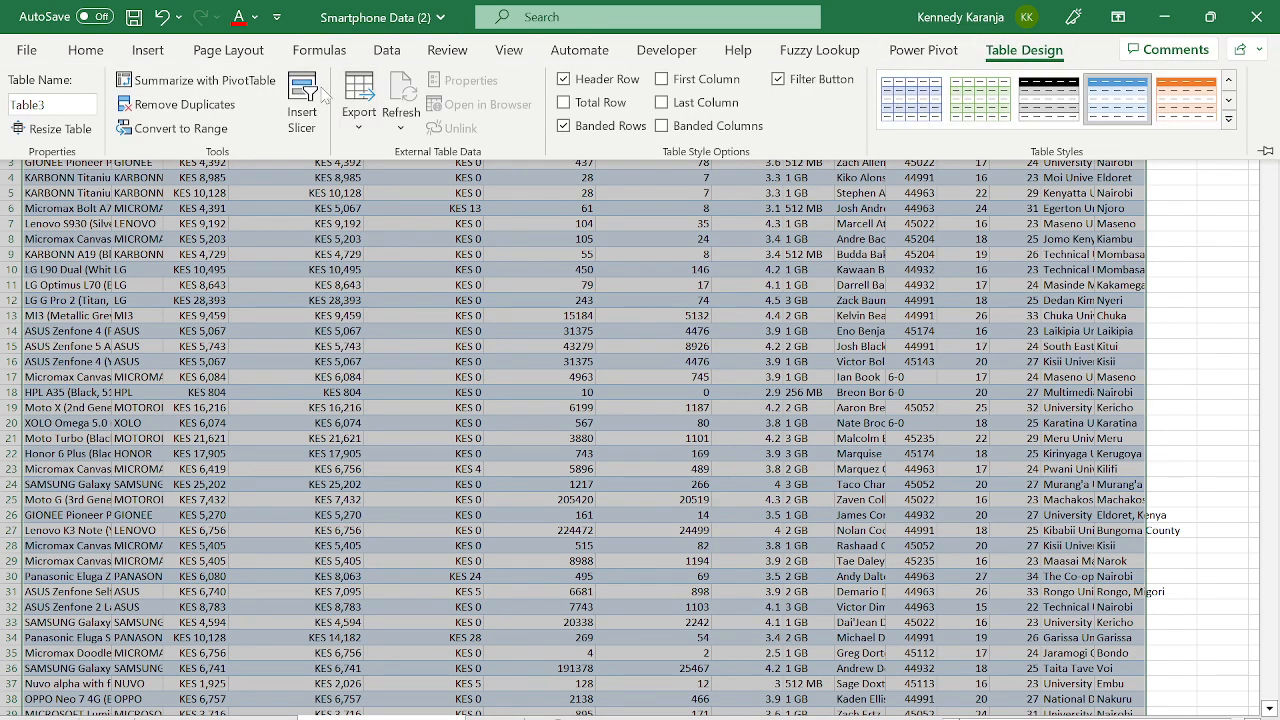
left_click(175, 82)
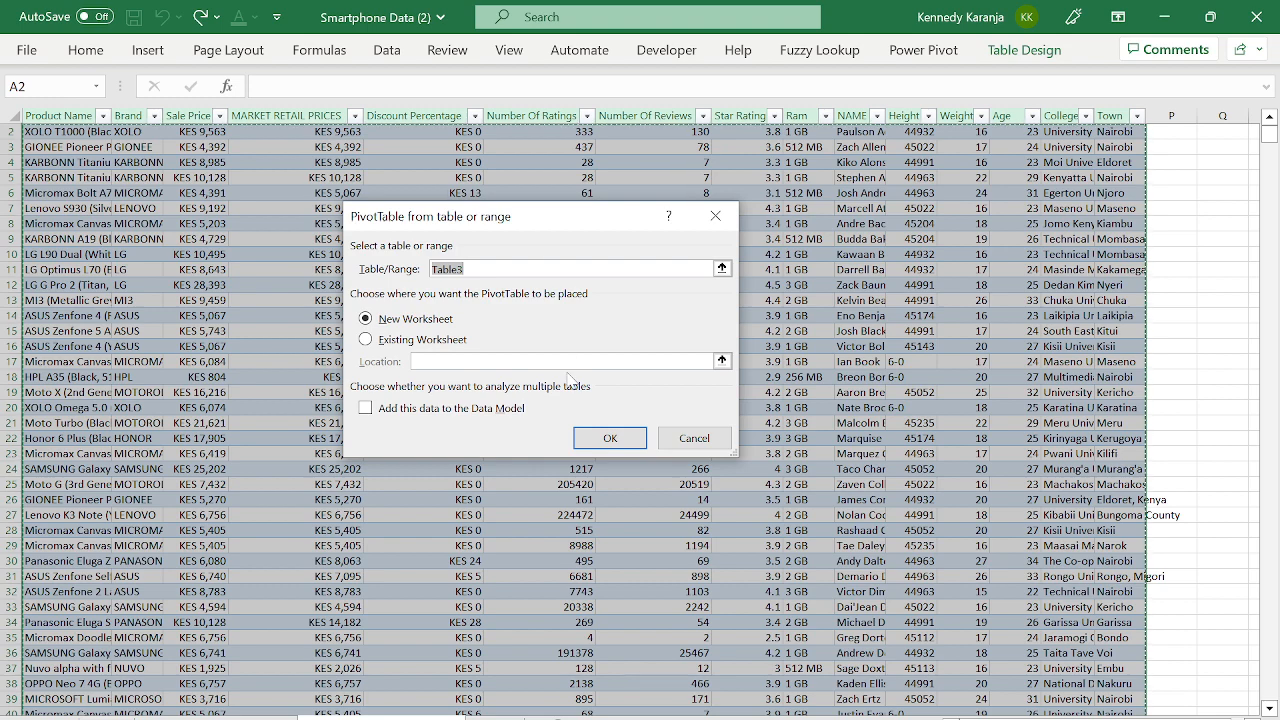
- Place empty PivotTable4 on a new worksheet and reposition its sheet tab
left_click(590, 431)
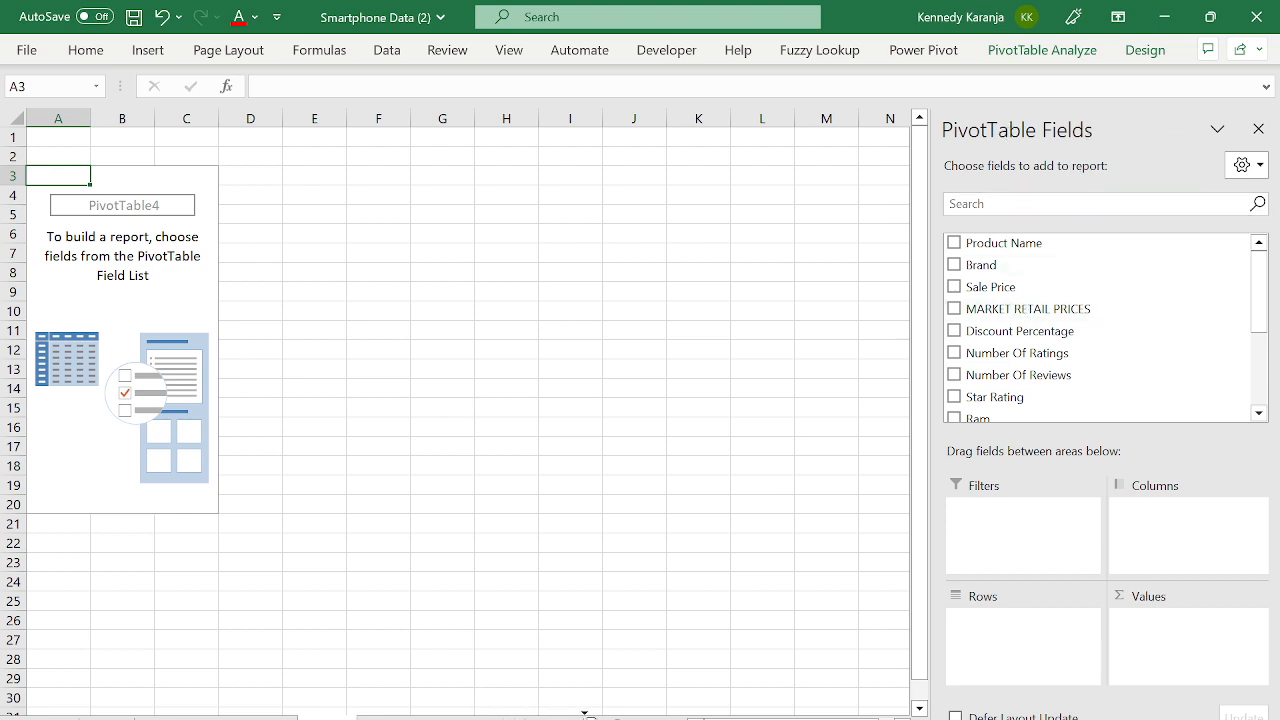
left_click_drag(327, 717, 588, 718)
left_click(496, 718)
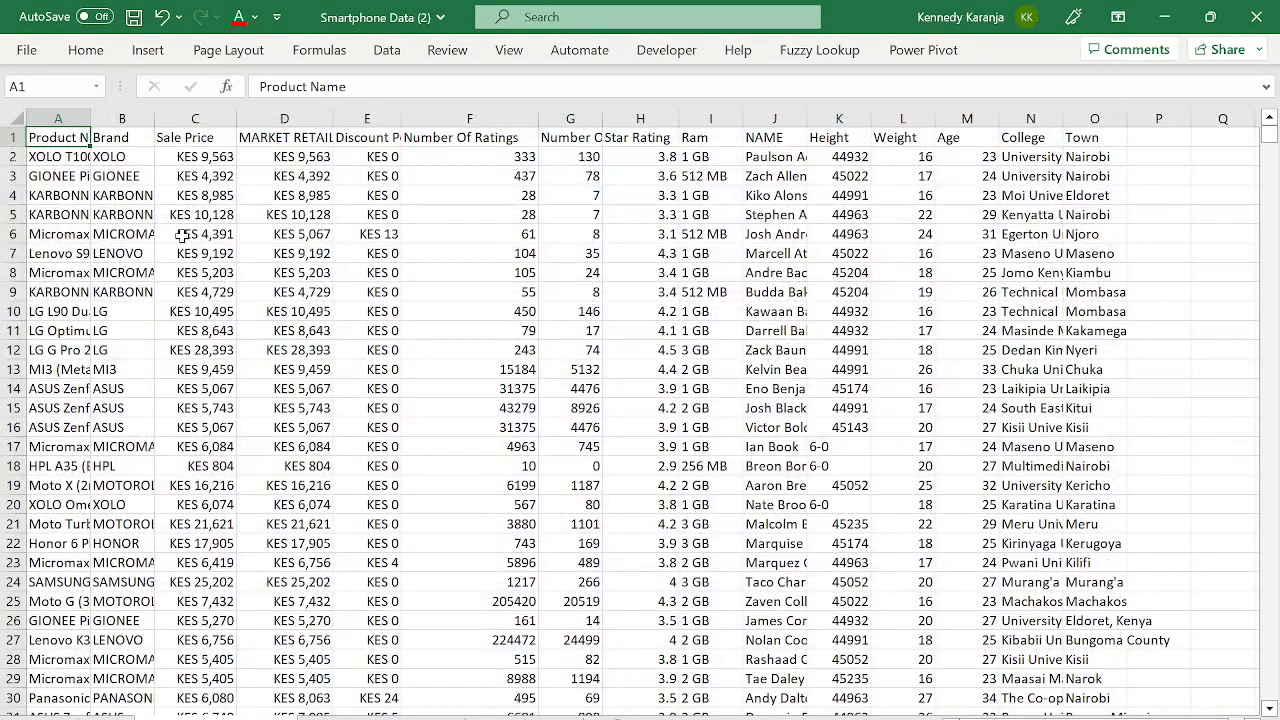
- Check the data, PivotTable3 and PivotTable4 sheets, ending on the smartphone data table deselected
left_click(182, 235)
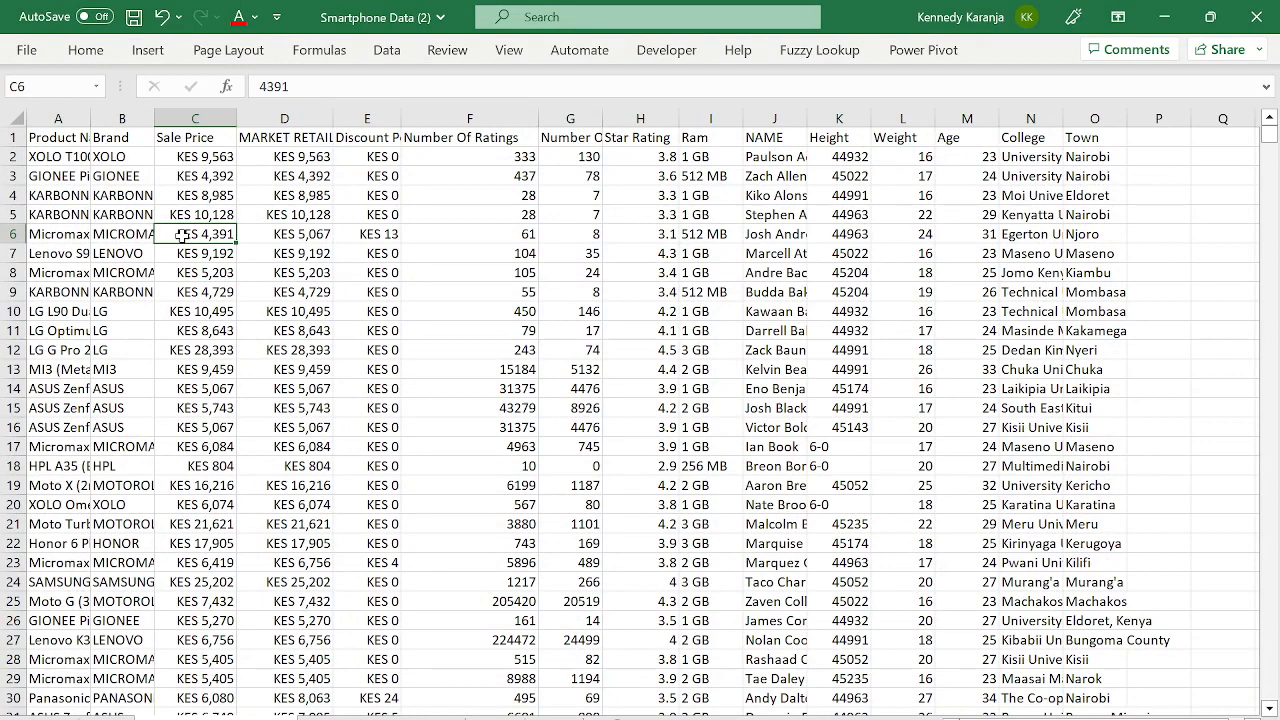
left_click(55, 136)
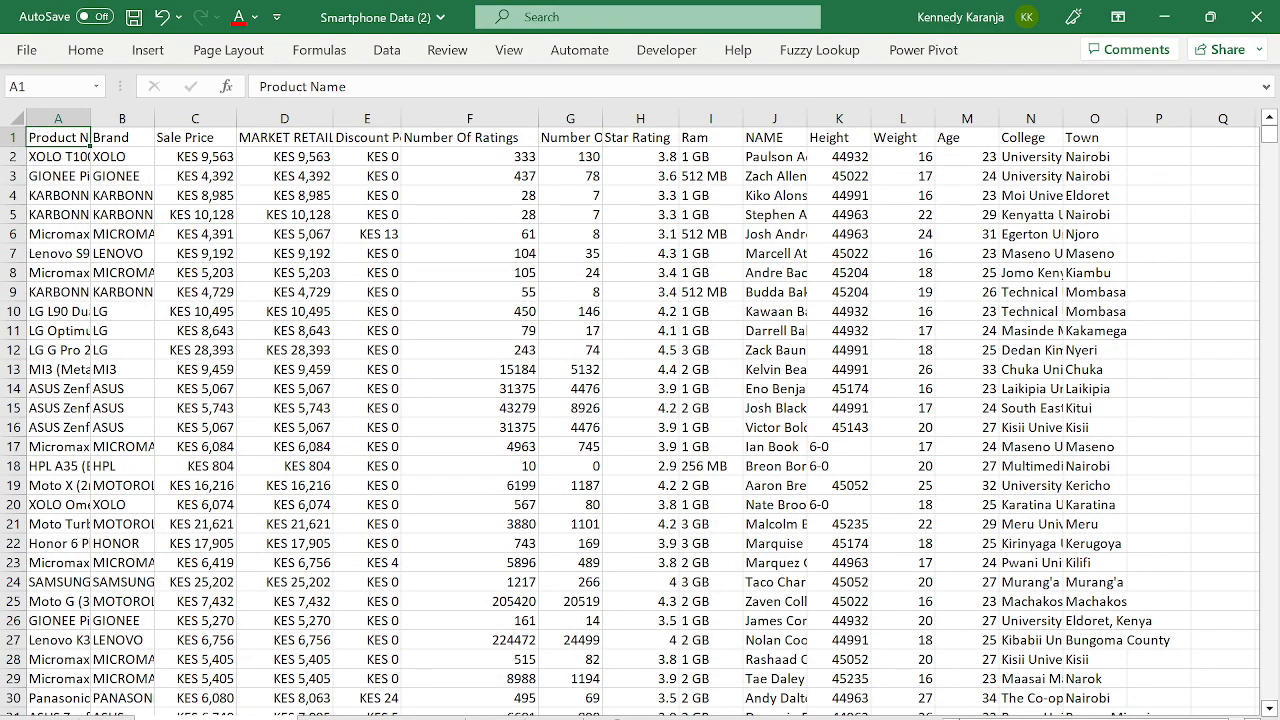
left_click(559, 711)
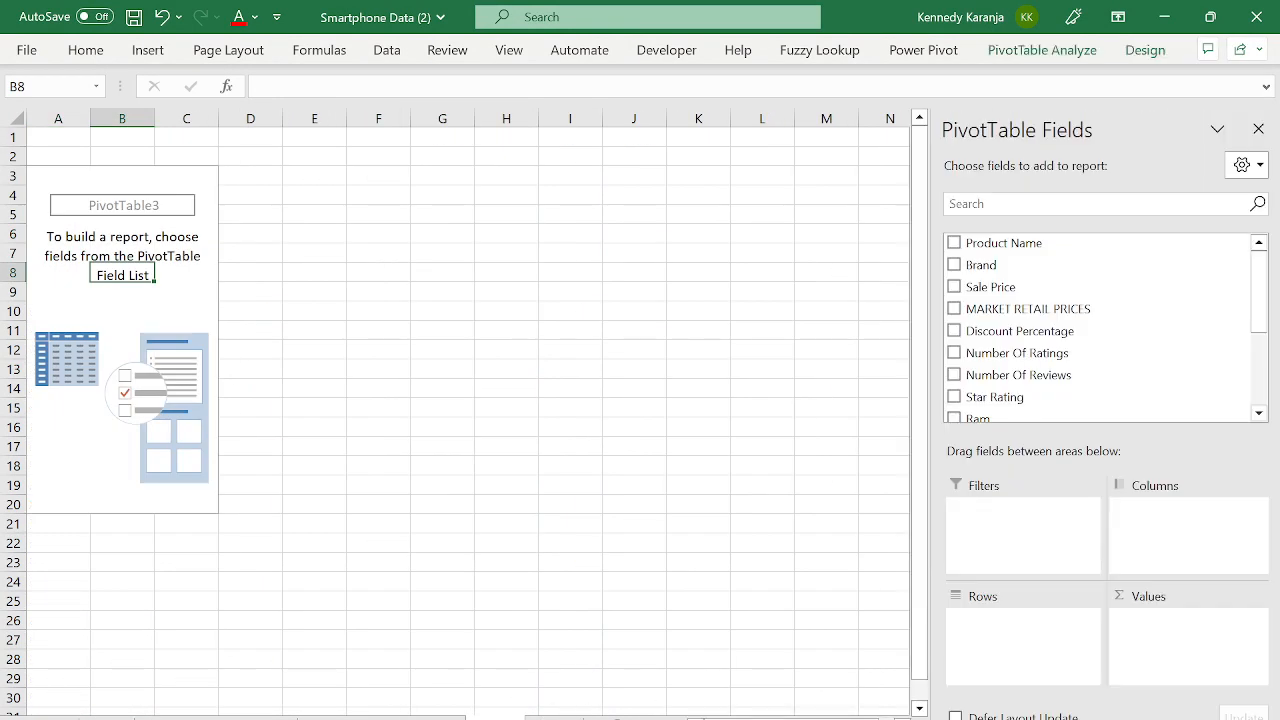
left_click(554, 717)
left_click(496, 717)
left_click(240, 717)
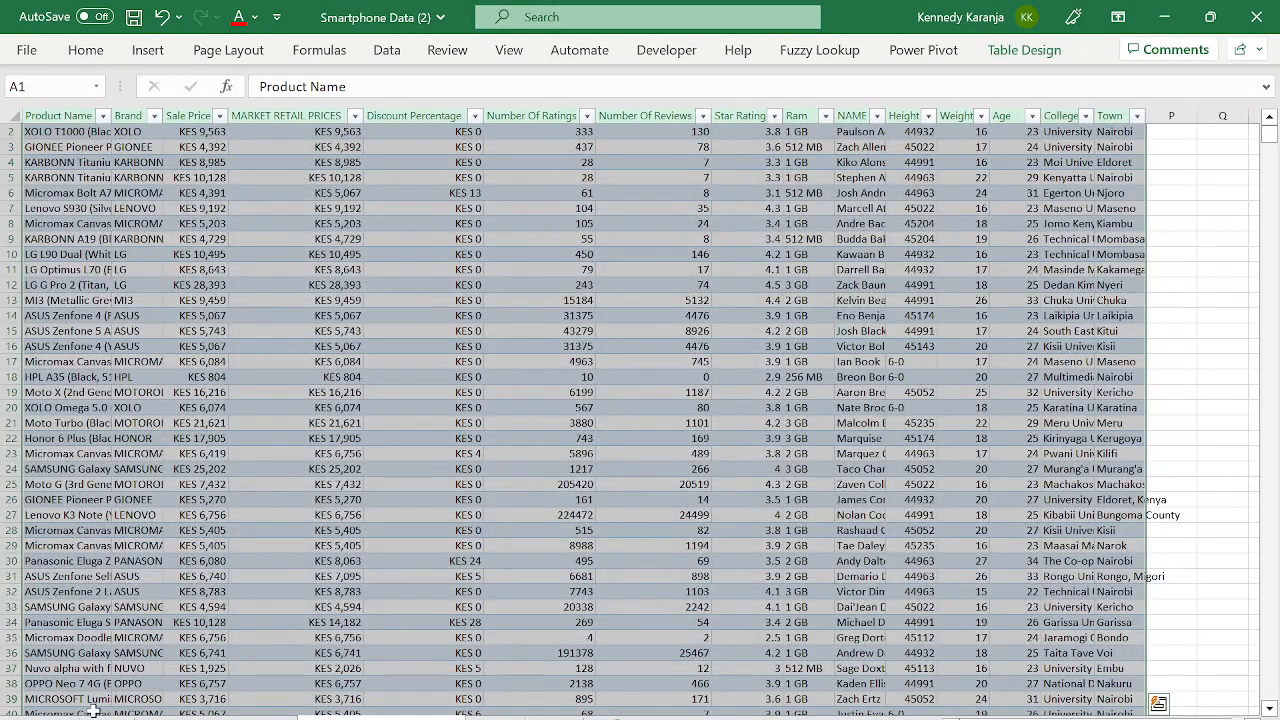
left_click(92, 711)
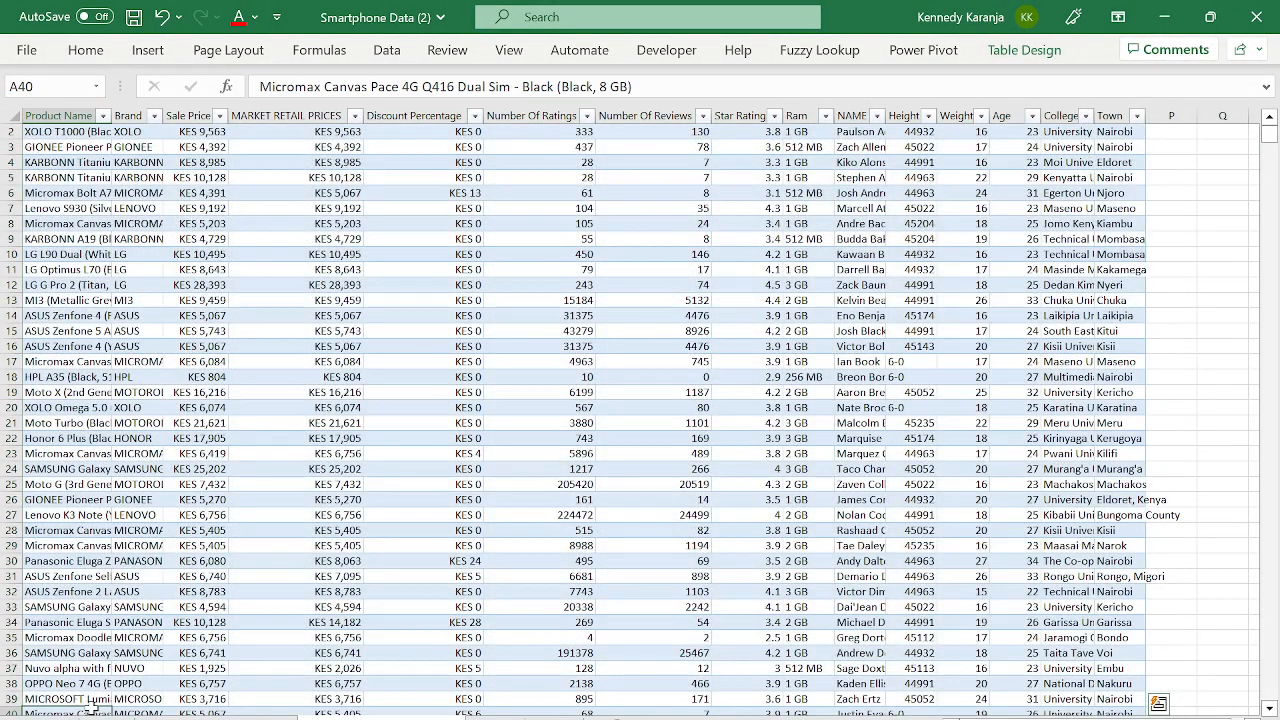
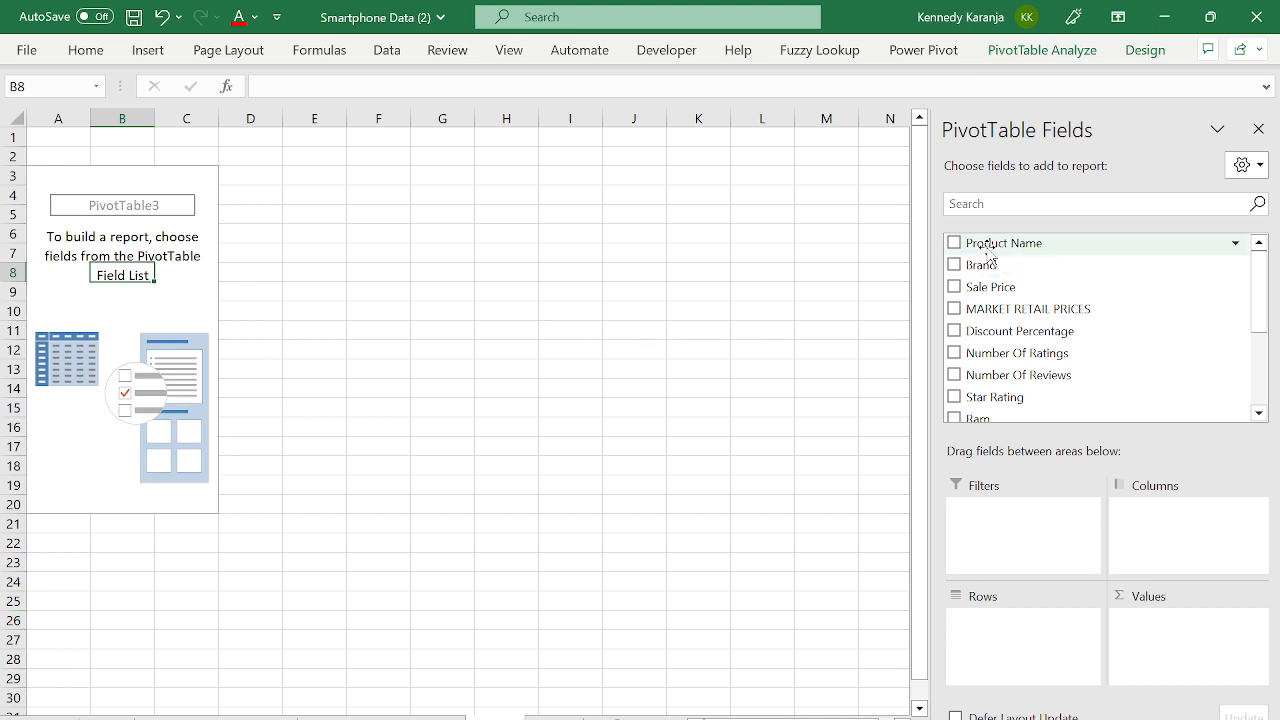
- Put Brand in Rows and MARKET RETAIL PRICES in Values, summed per brand
left_click_drag(987, 250, 1022, 630)
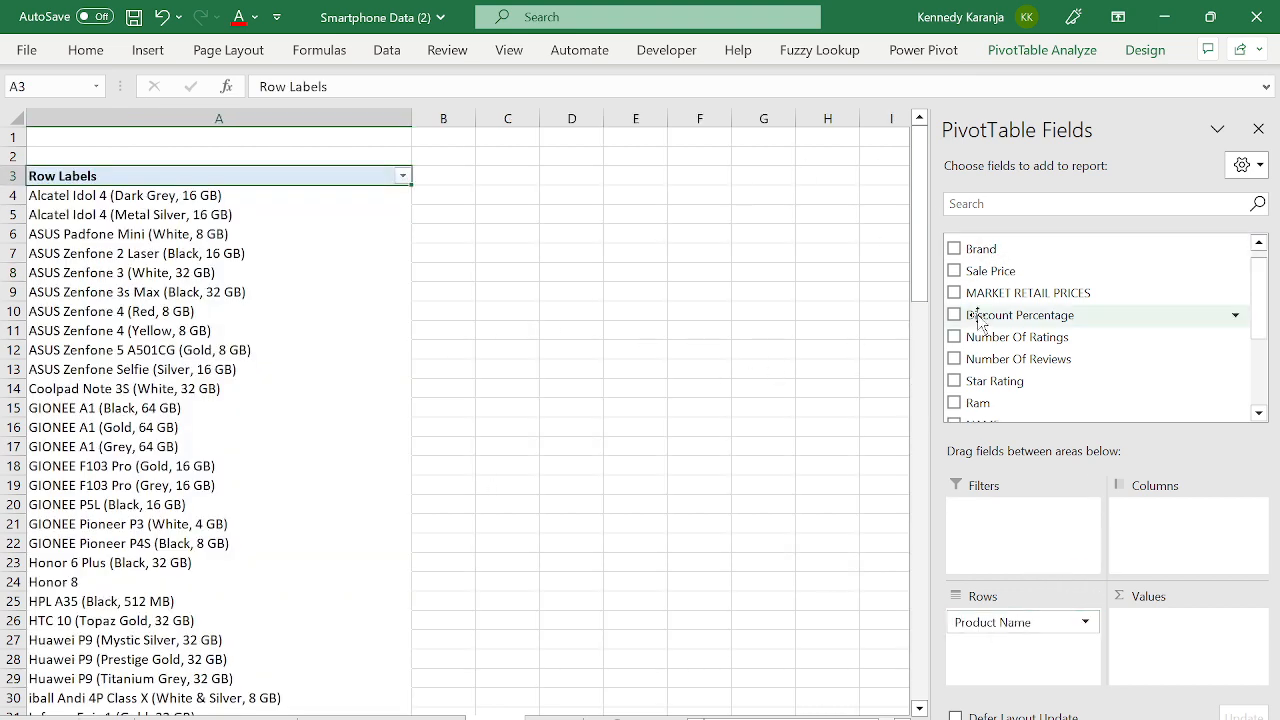
left_click_drag(1008, 622, 1028, 667)
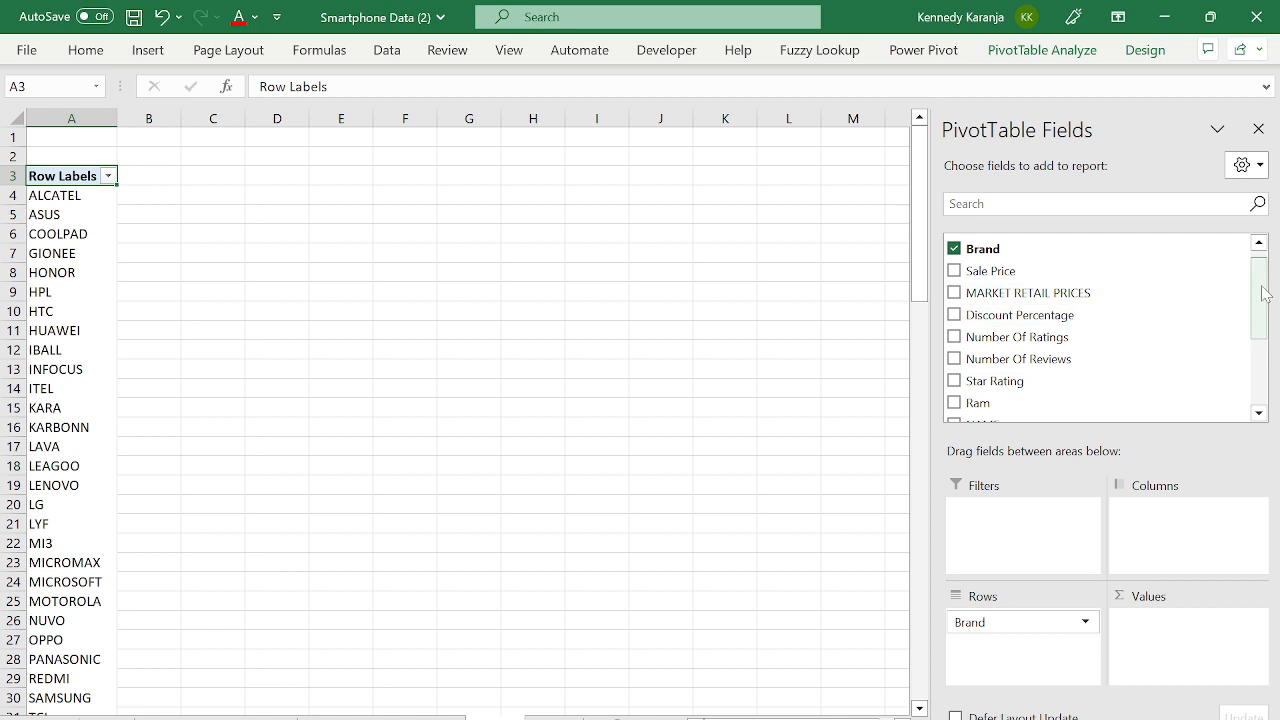
left_click_drag(1265, 296, 1234, 286)
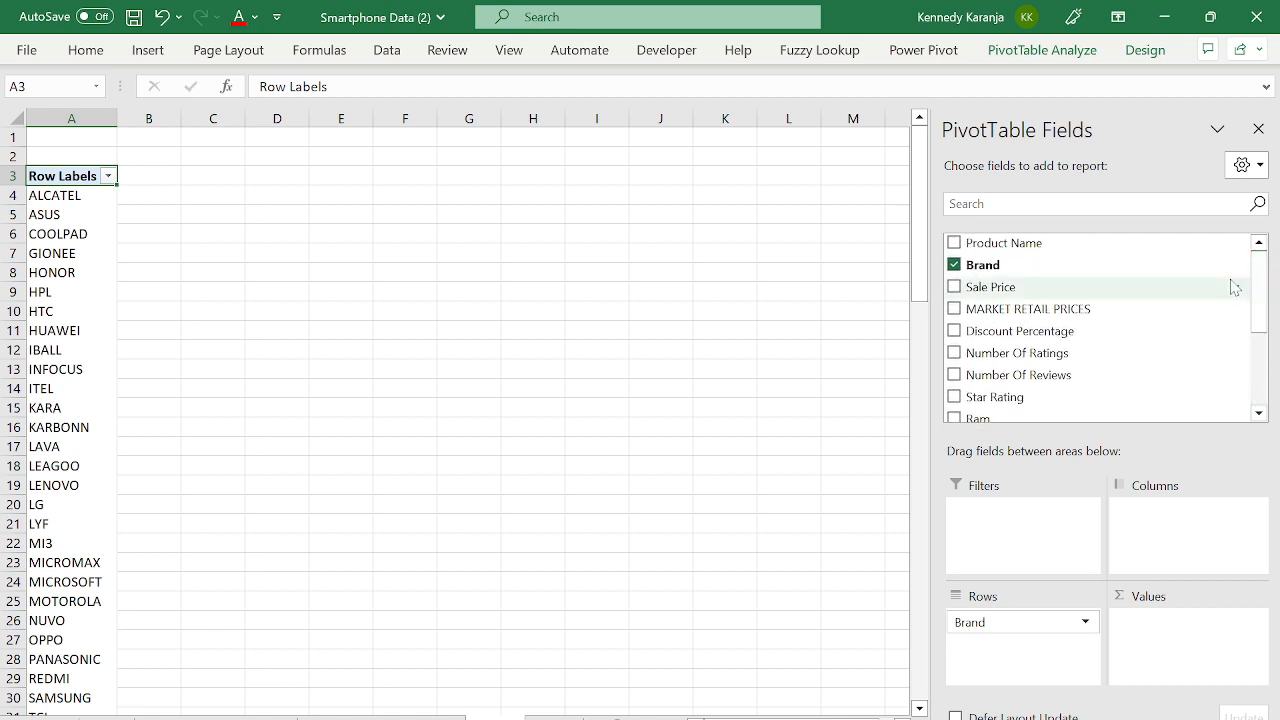
left_click_drag(1108, 311, 1212, 668)
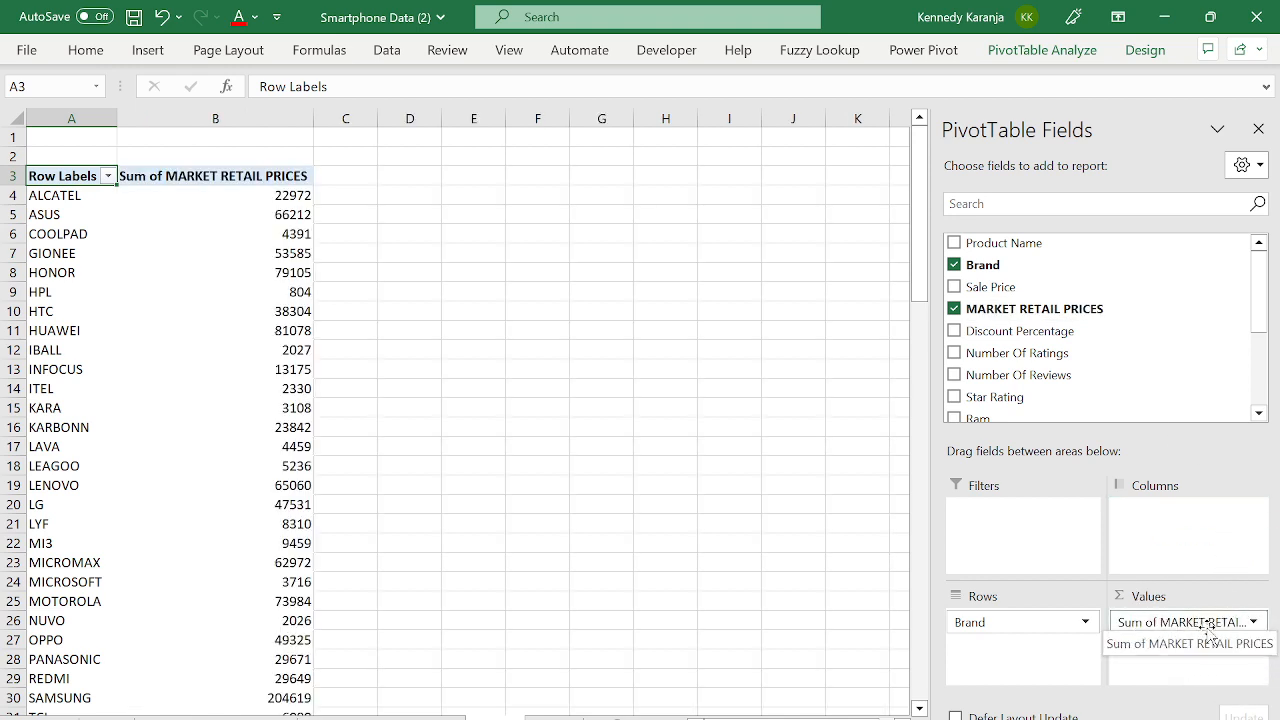
- Summarize the MARKET RETAIL PRICES value field by Average instead of Sum
left_click(1190, 625)
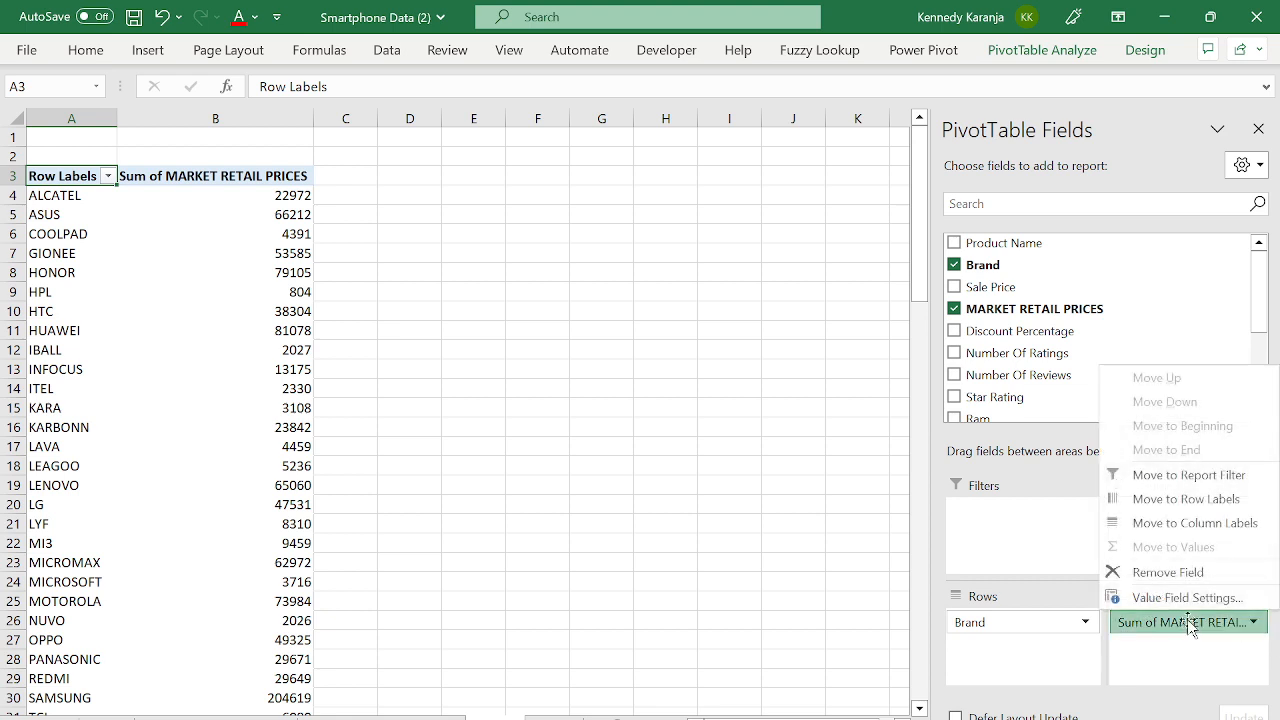
left_click(1188, 598)
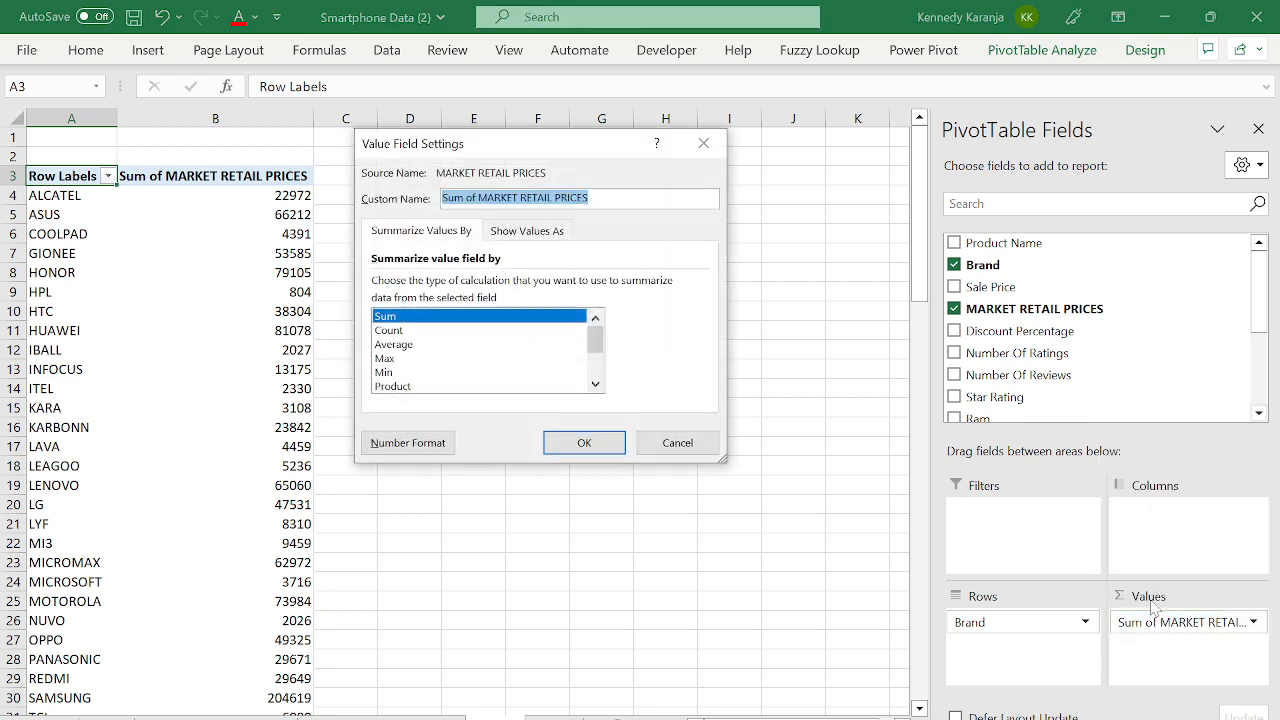
key("Escape")
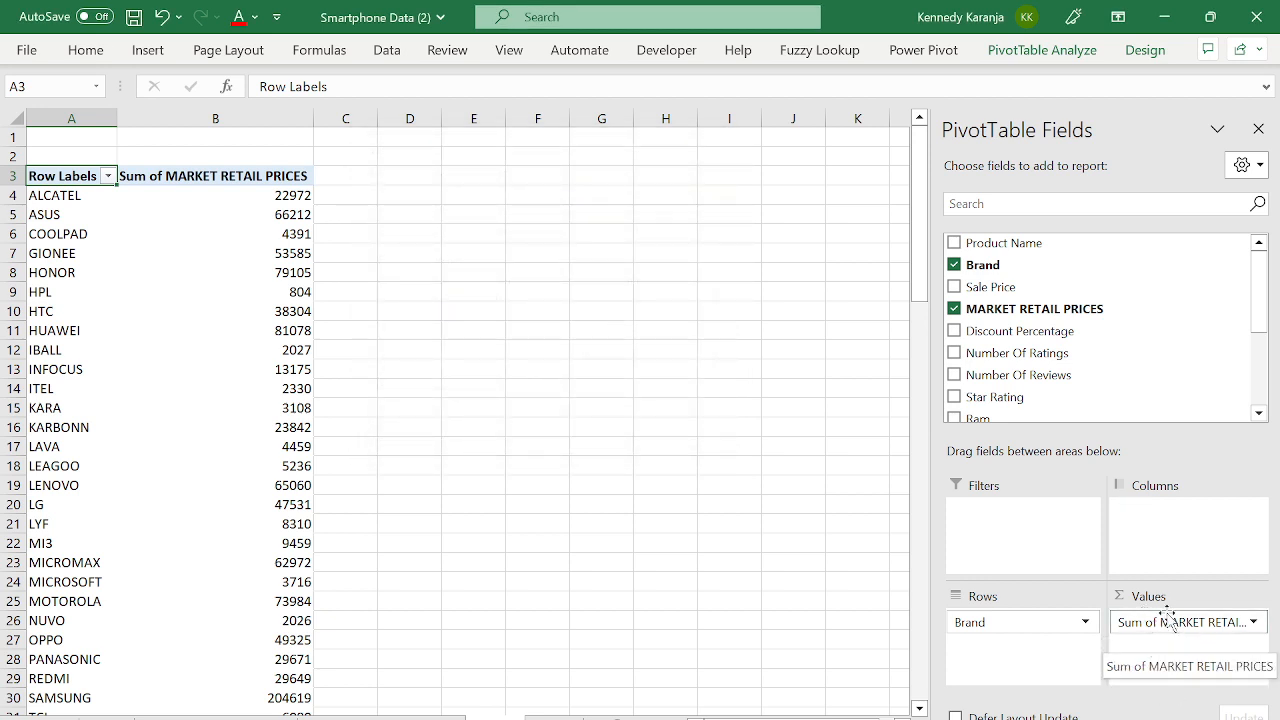
left_click(1158, 620)
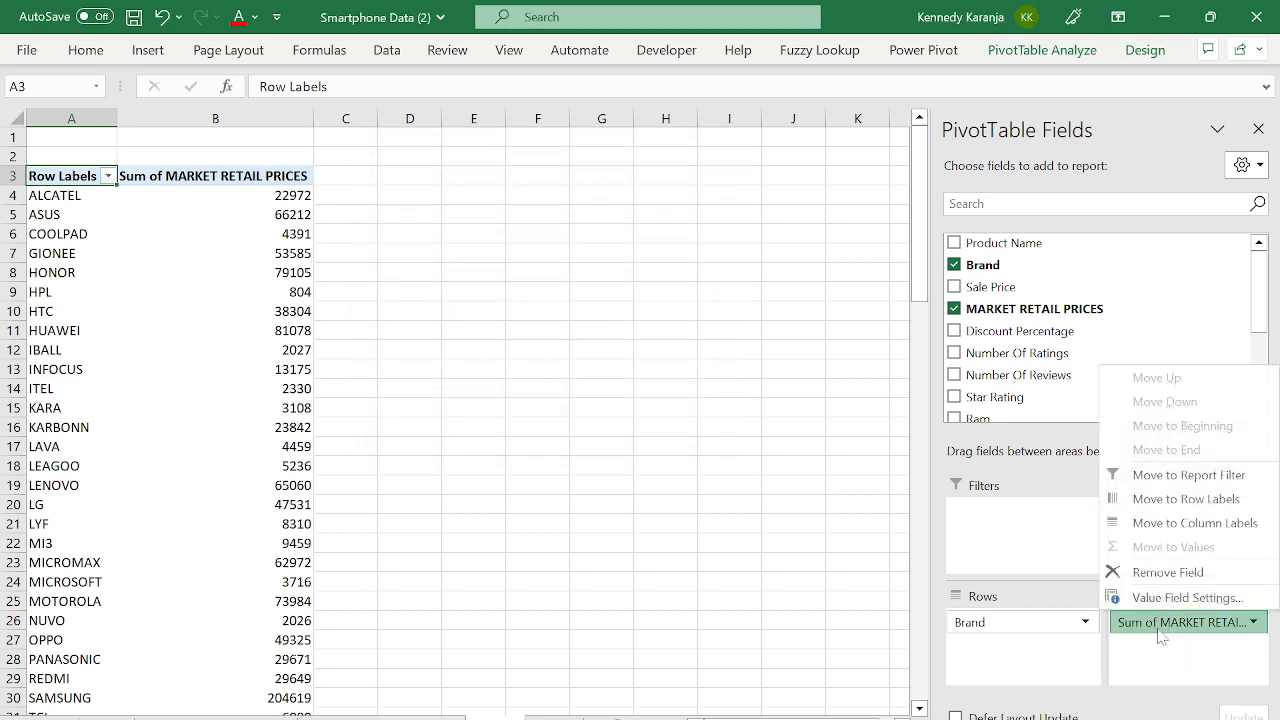
left_click(1160, 628)
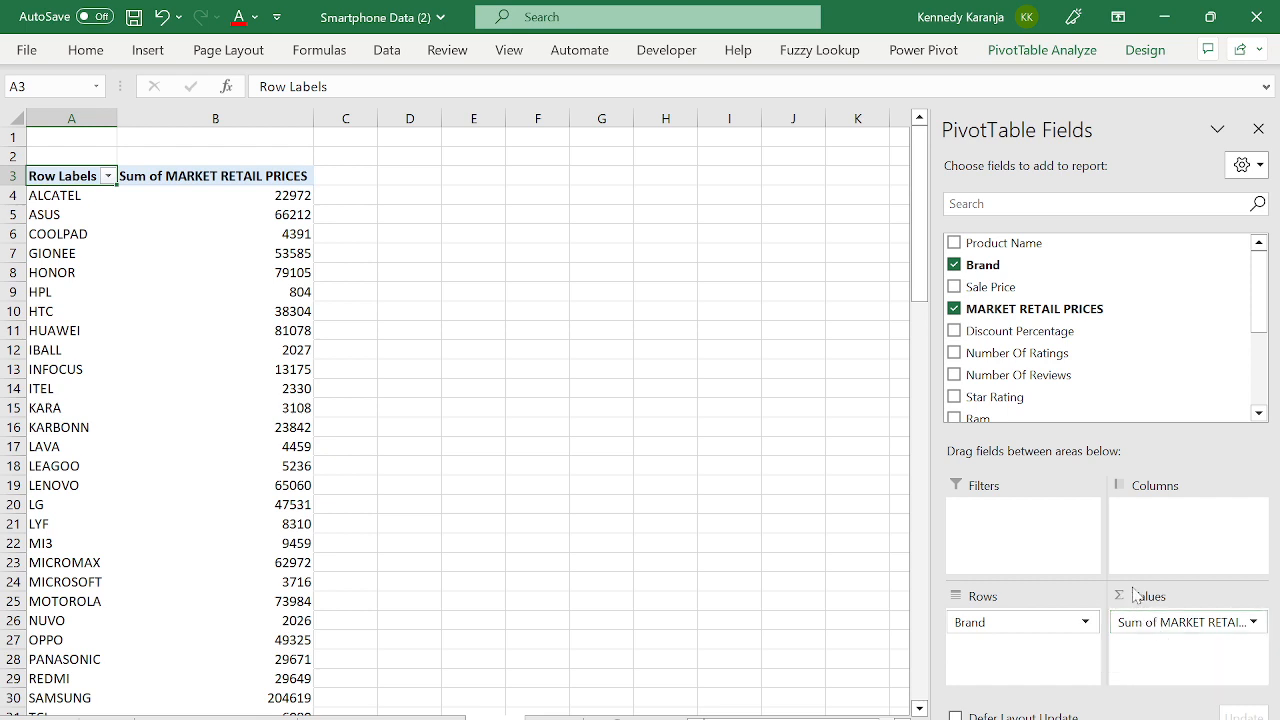
left_click(1186, 624)
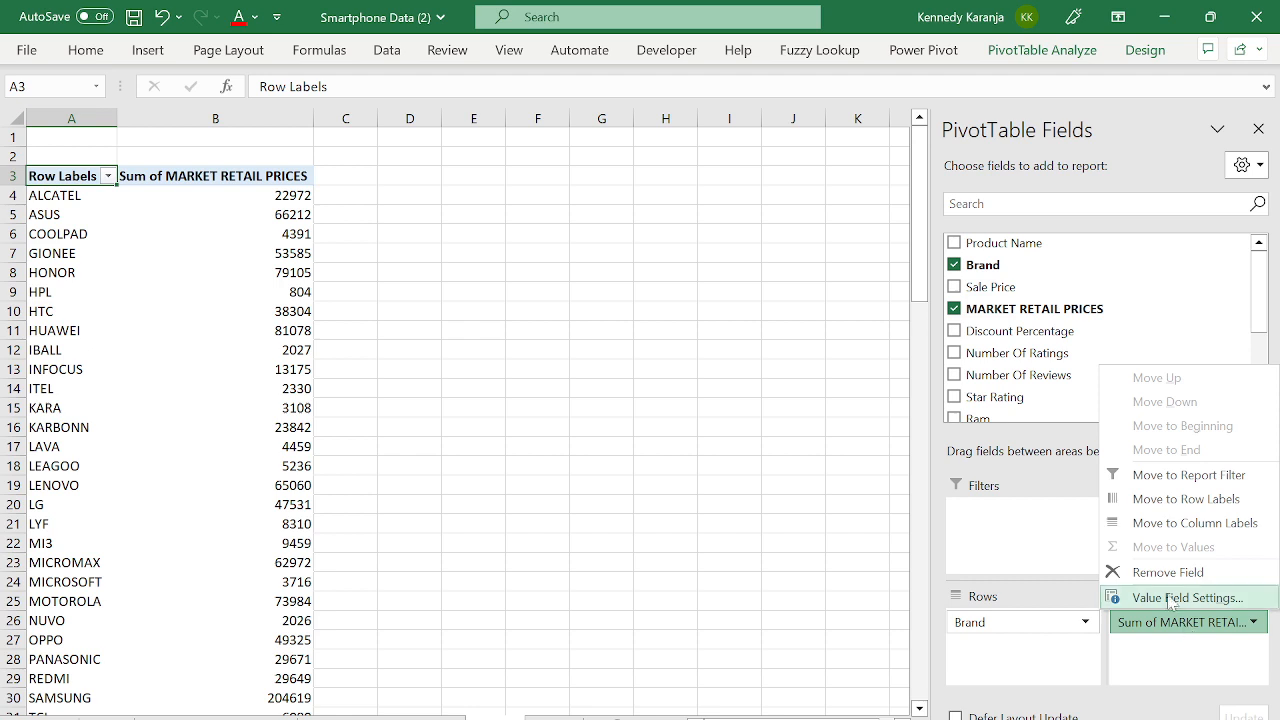
left_click(1168, 598)
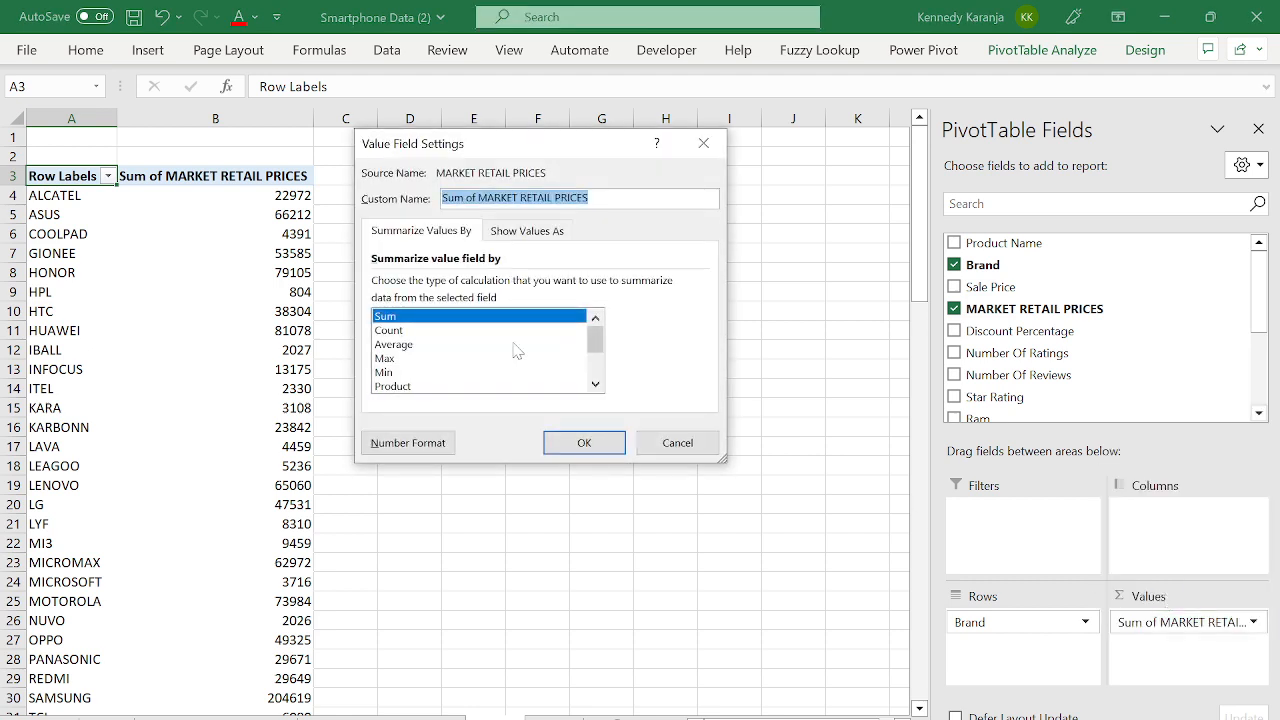
left_click_drag(441, 360, 410, 344)
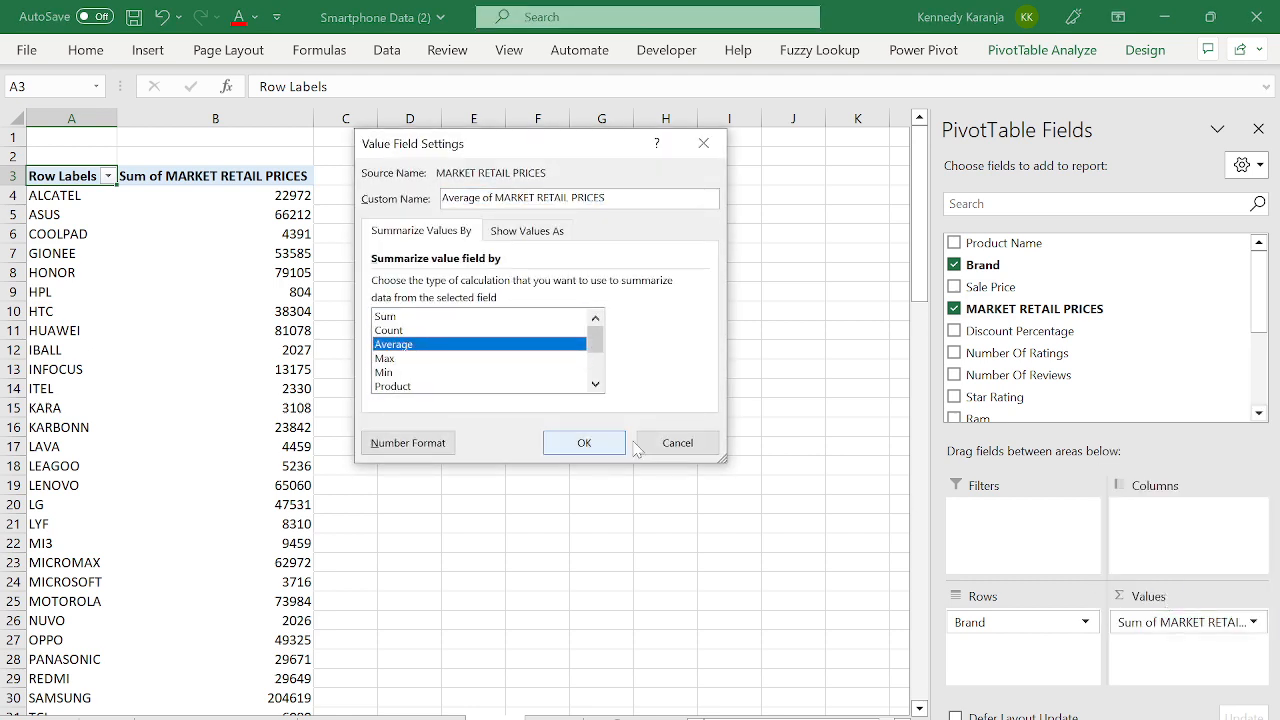
left_click(584, 444)
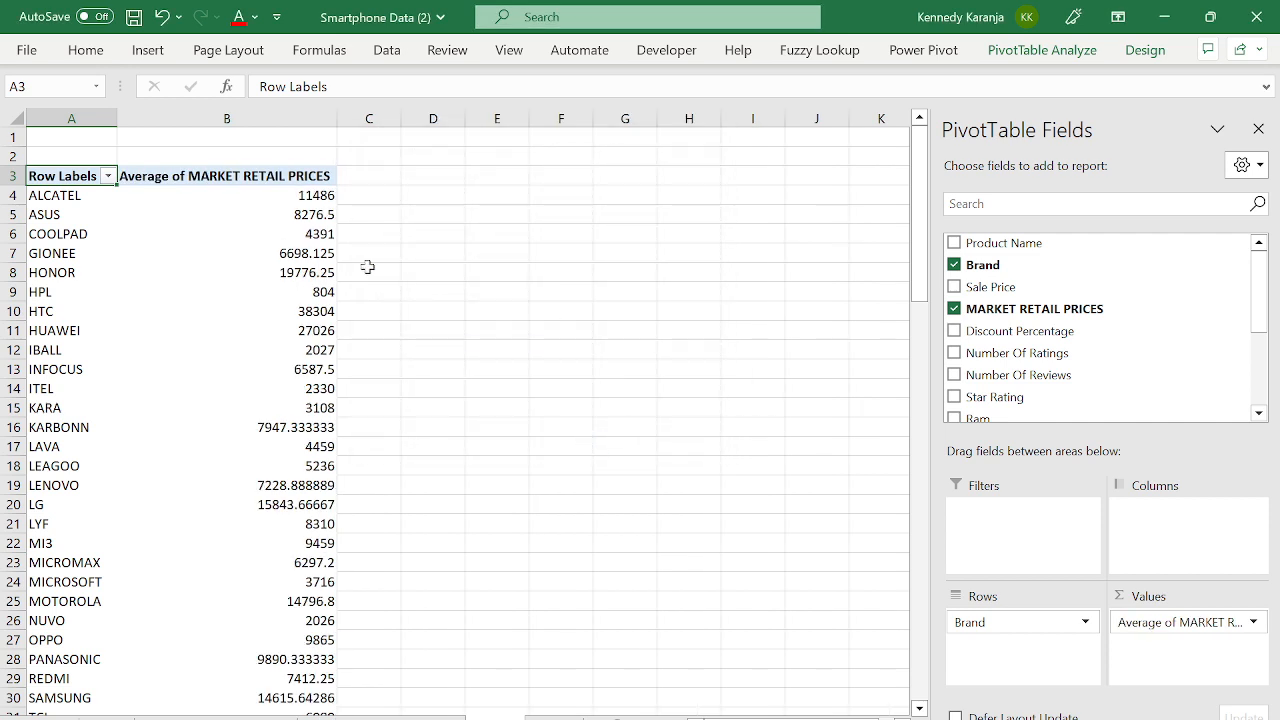
- Select the brand average prices from the first brand down to the Grand Total
left_click(275, 218)
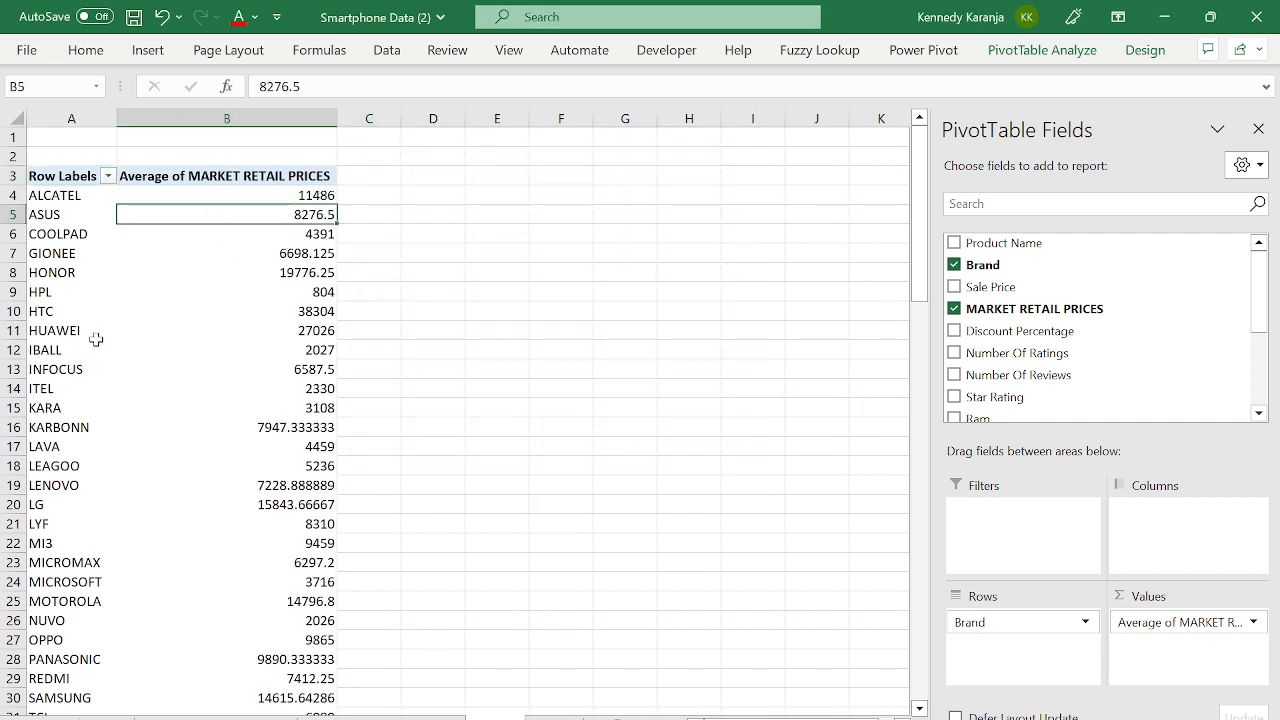
left_click(295, 275)
key("ctrl+Up")
key("ctrl+Up")
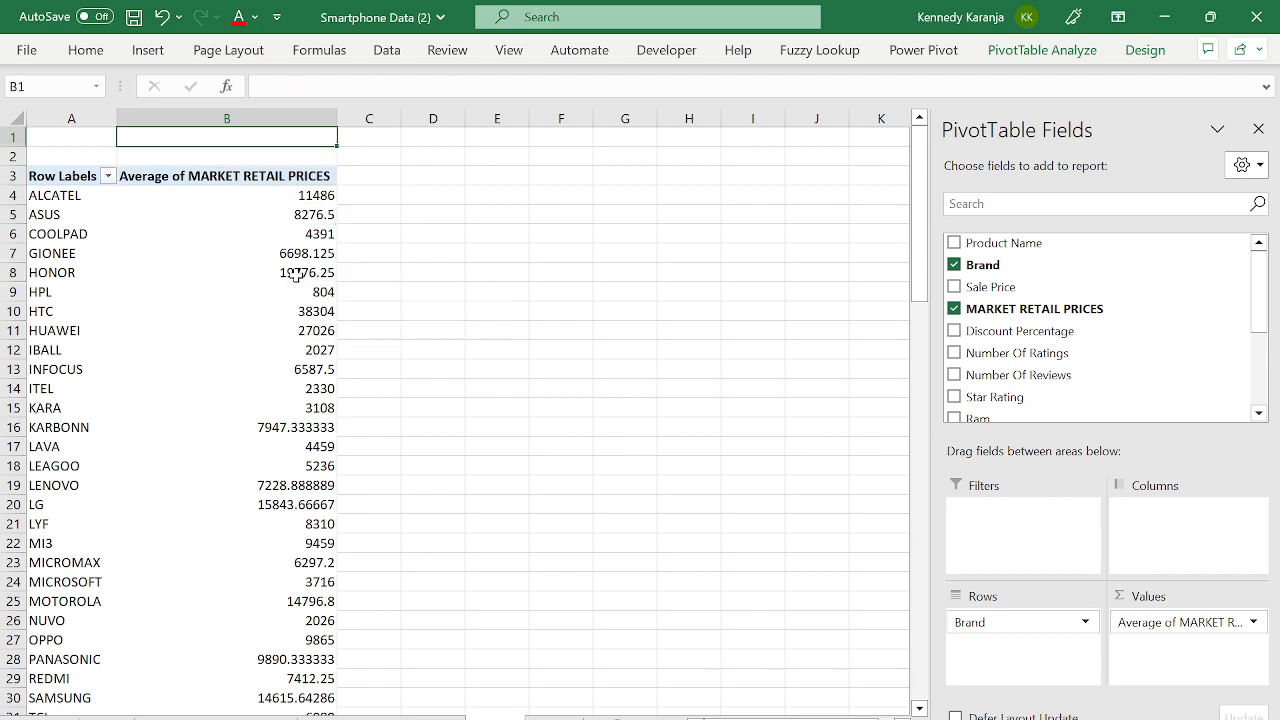
key("Down")
key("Down")
key("Down")
key("Down")
key("Up")
key("Up")
key("Up")
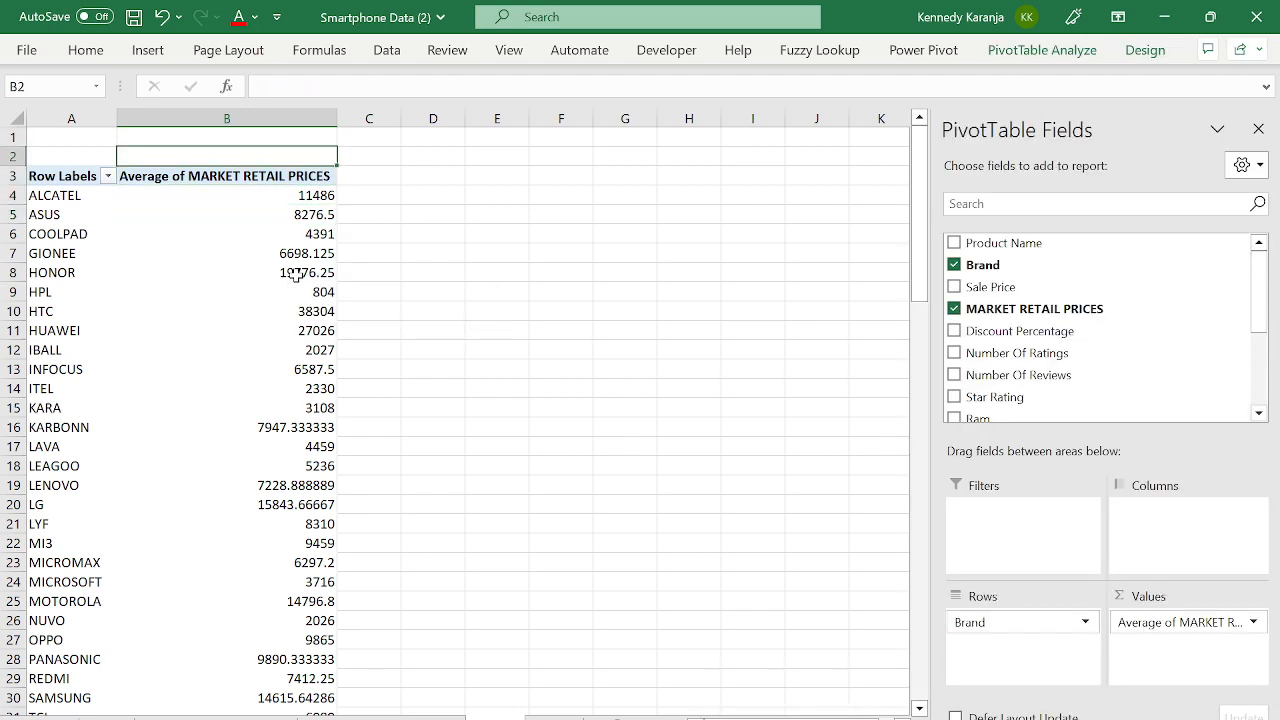
key("Down")
key("ctrl+Down")
key("Down")
key("Up")
key("ctrl+Up")
key("ctrl+Up")
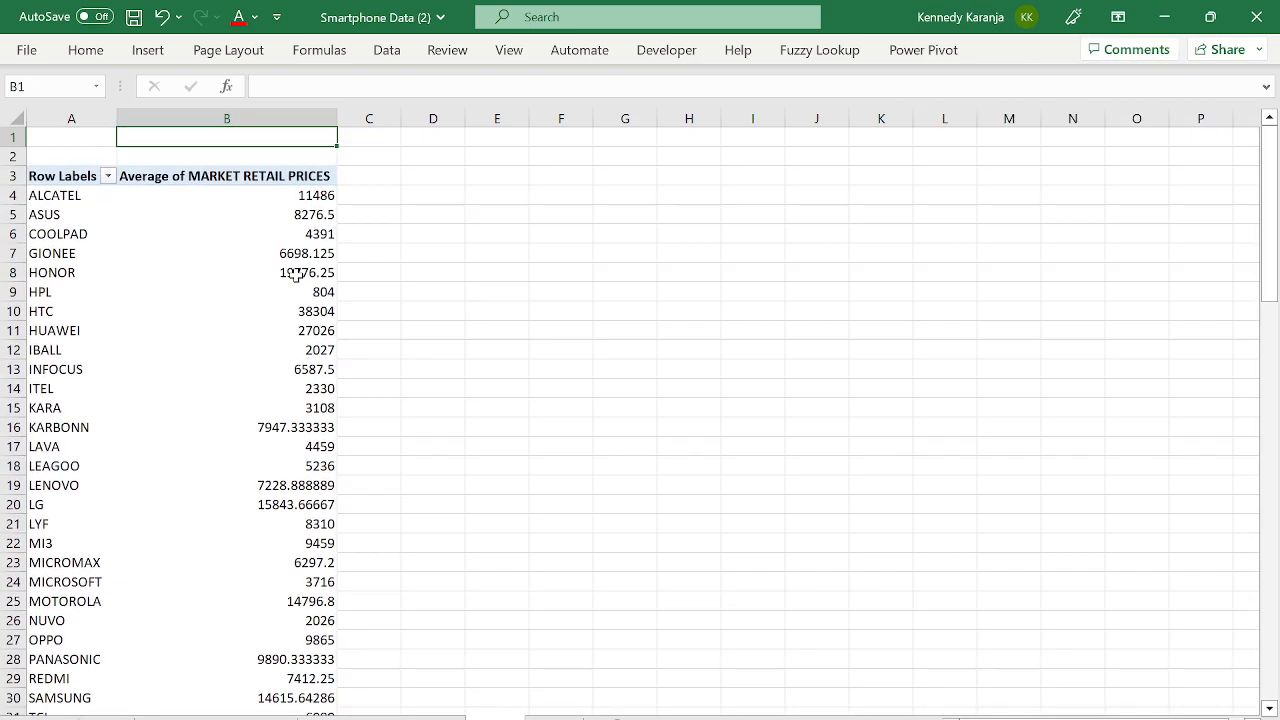
key("Down")
key("Down")
key("Down")
key("ctrl+shift+Down")
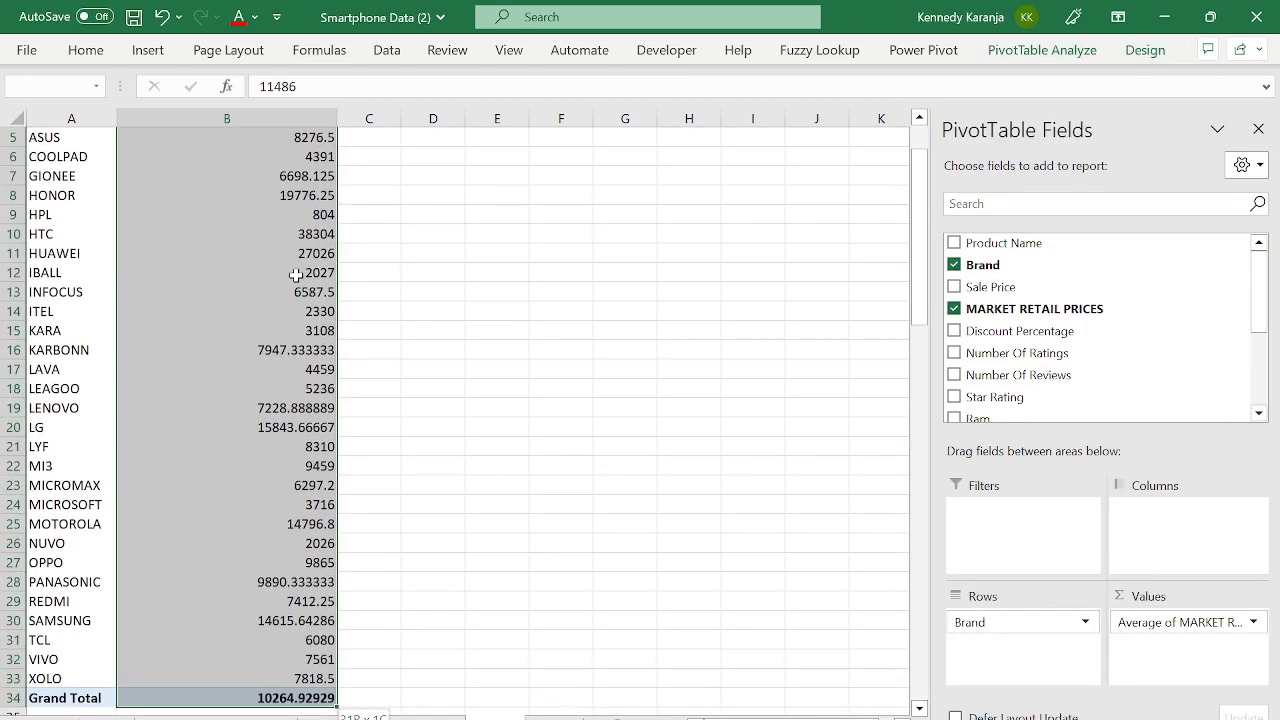
- Format the selected prices as KES currency with 0 decimal places
key("ctrl+1")
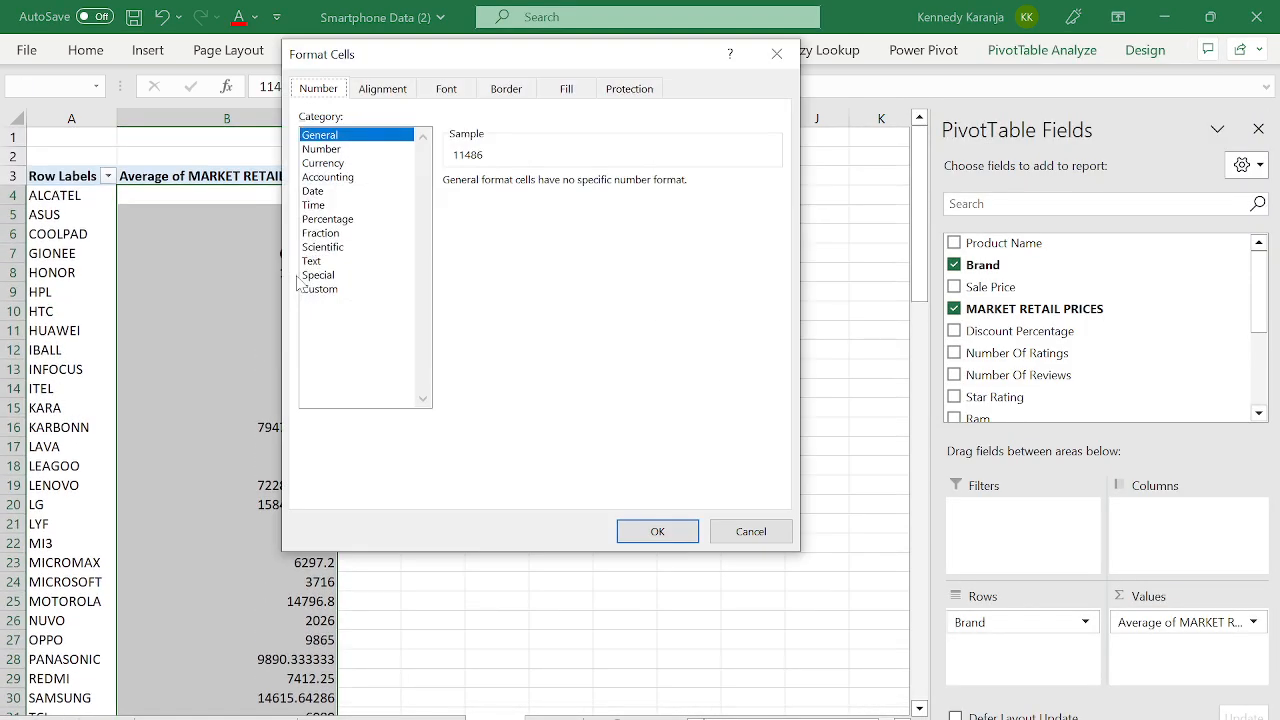
left_click(329, 165)
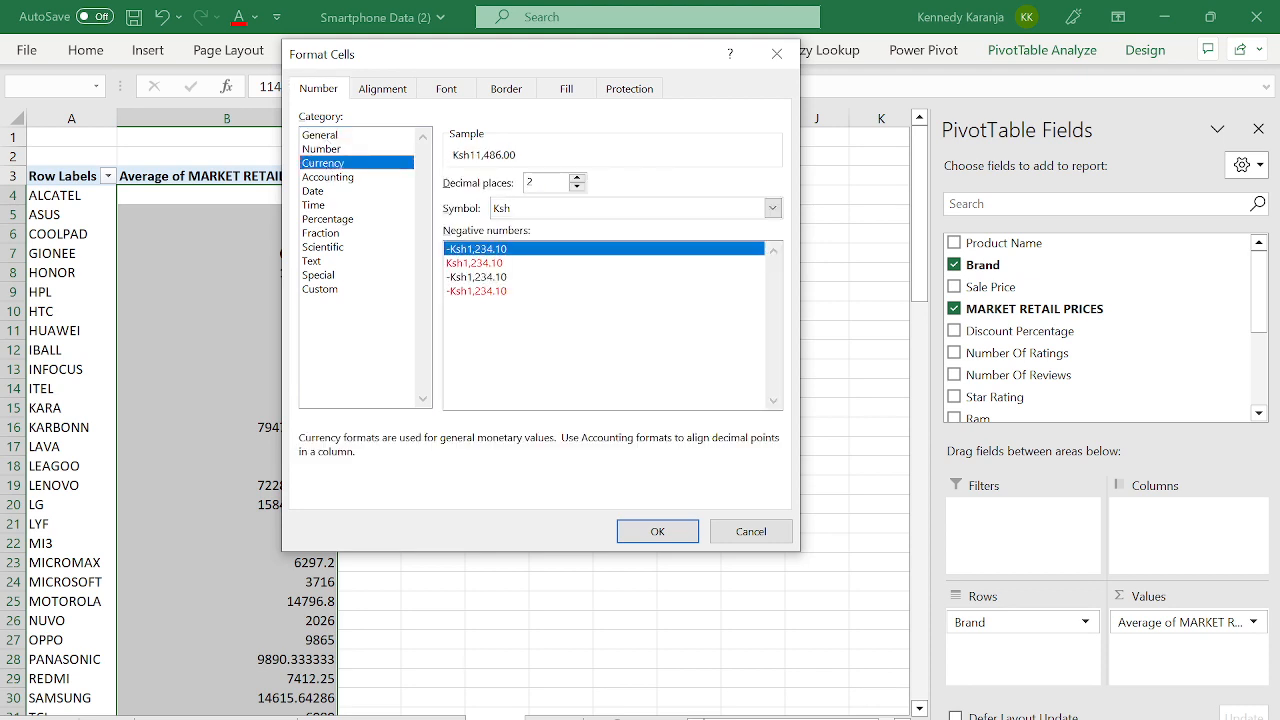
key("BackSpace")
left_click(540, 208)
type("ke")
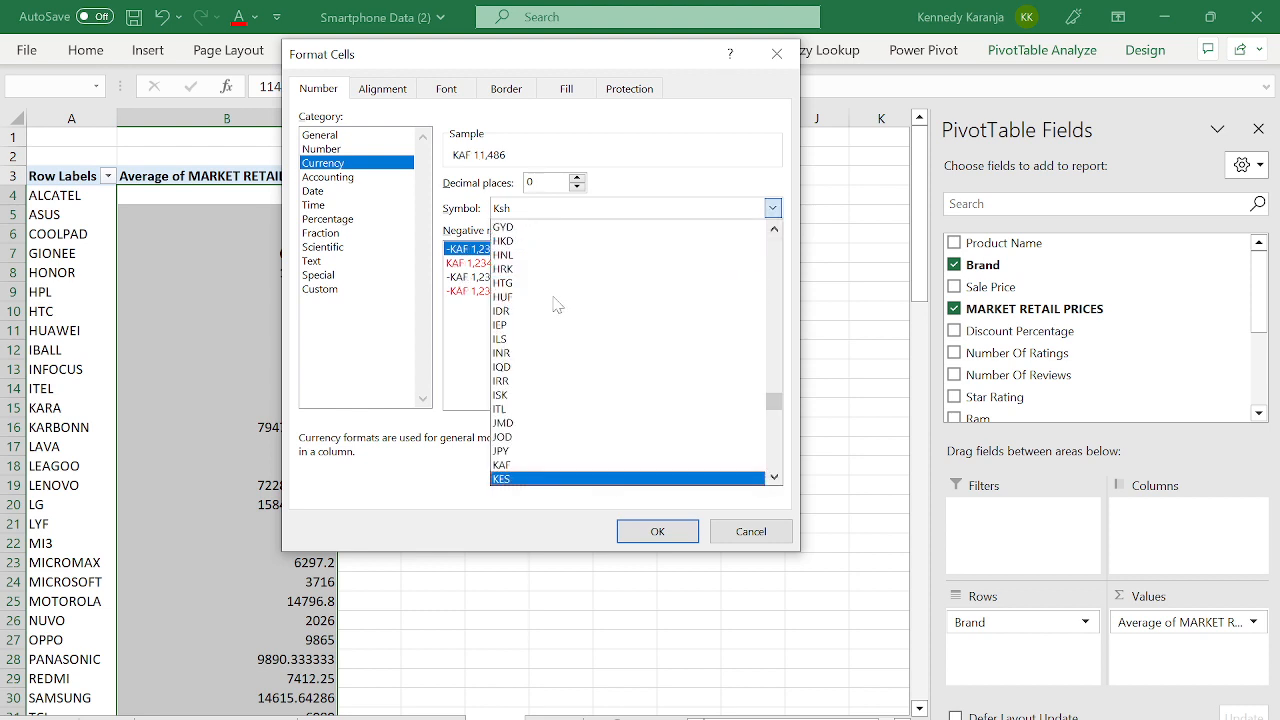
left_click(537, 480)
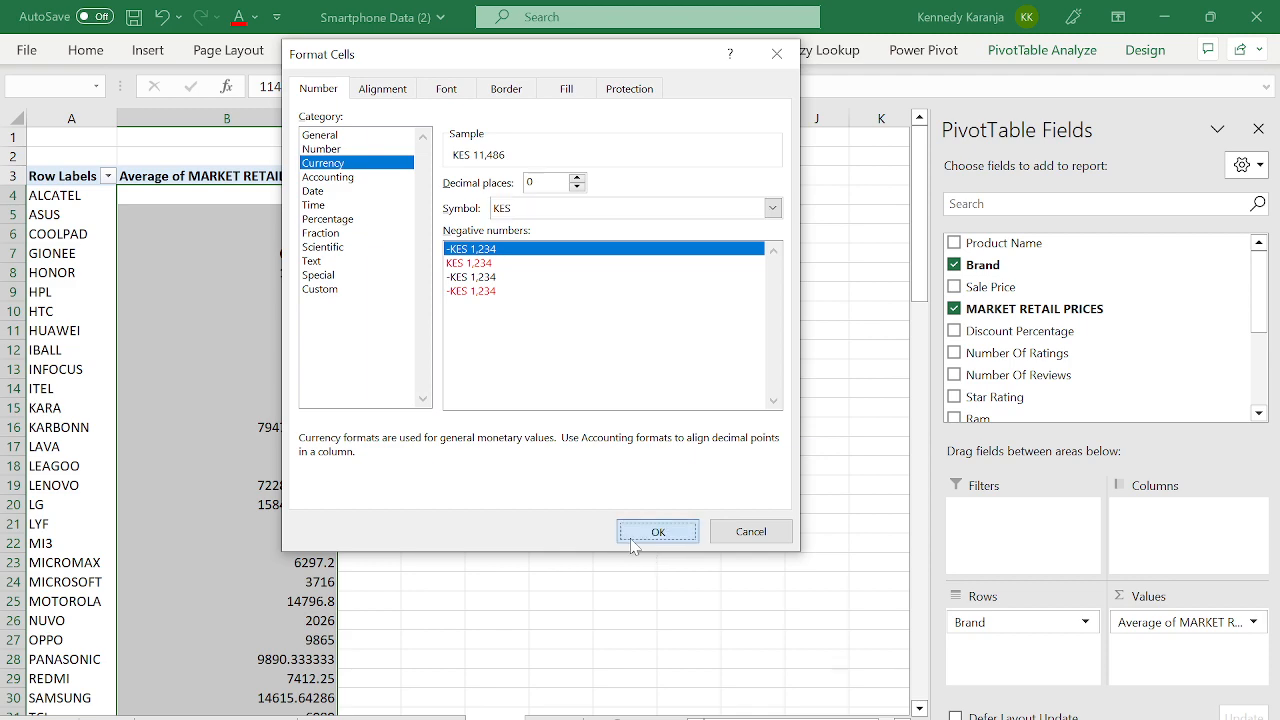
left_click(657, 531)
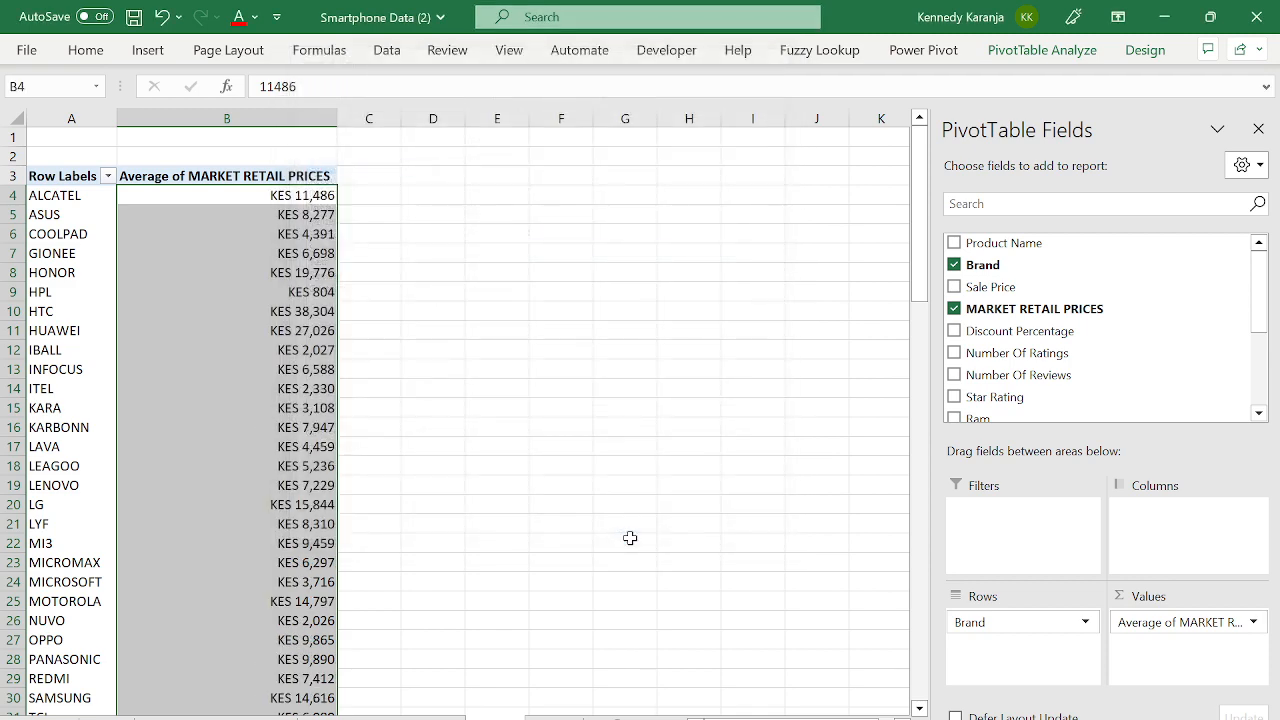
left_click(1258, 129)
- Sort the brands by average price from largest to smallest
left_click(185, 272)
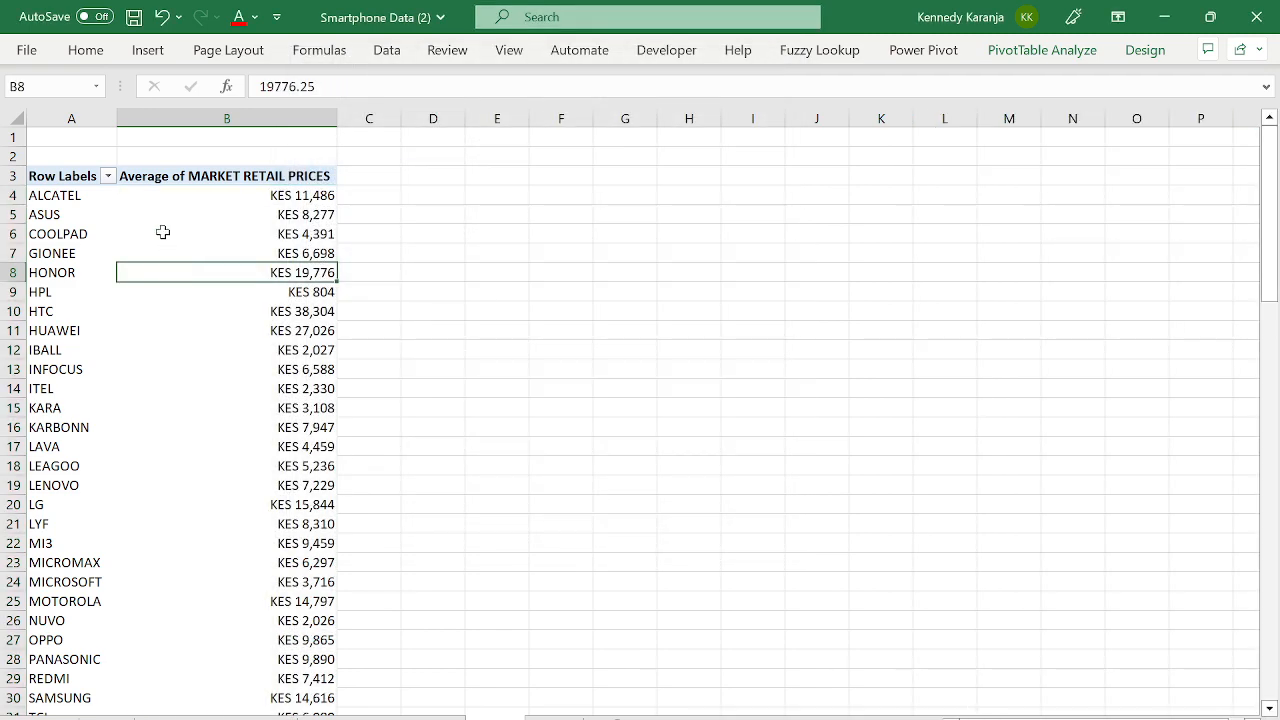
left_click(162, 232)
right_click(163, 232)
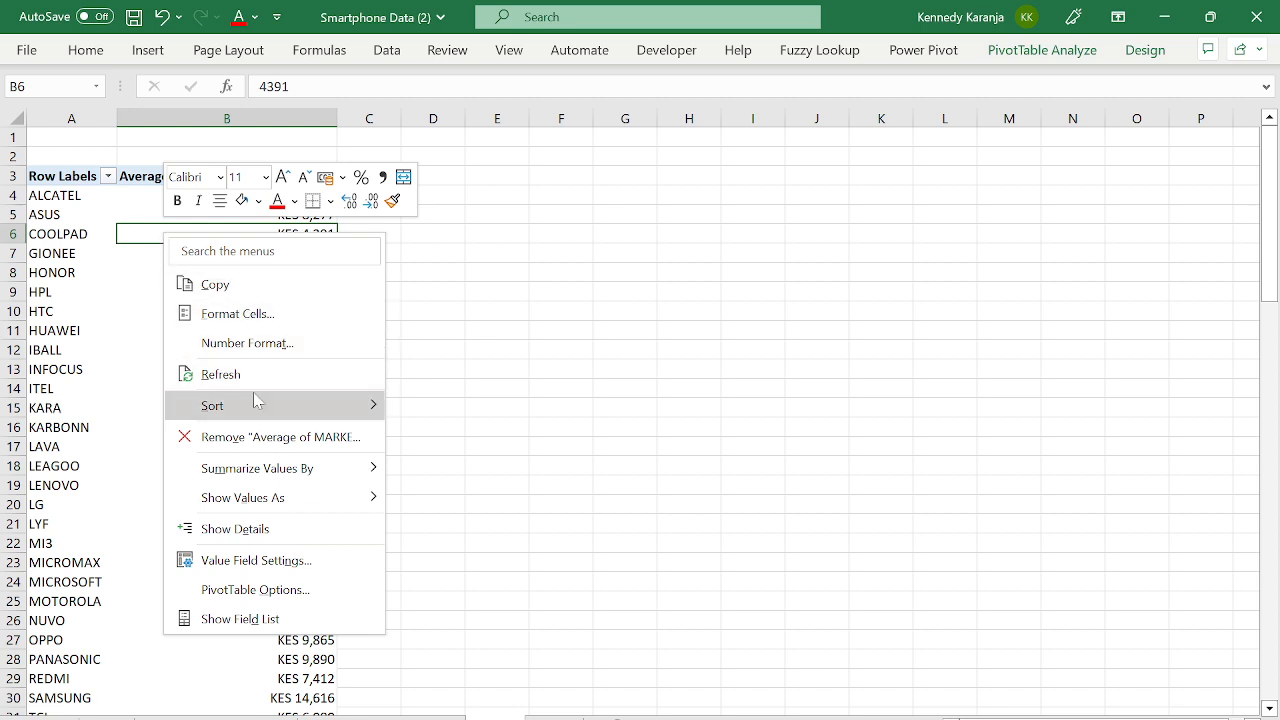
mouse_move(256, 400)
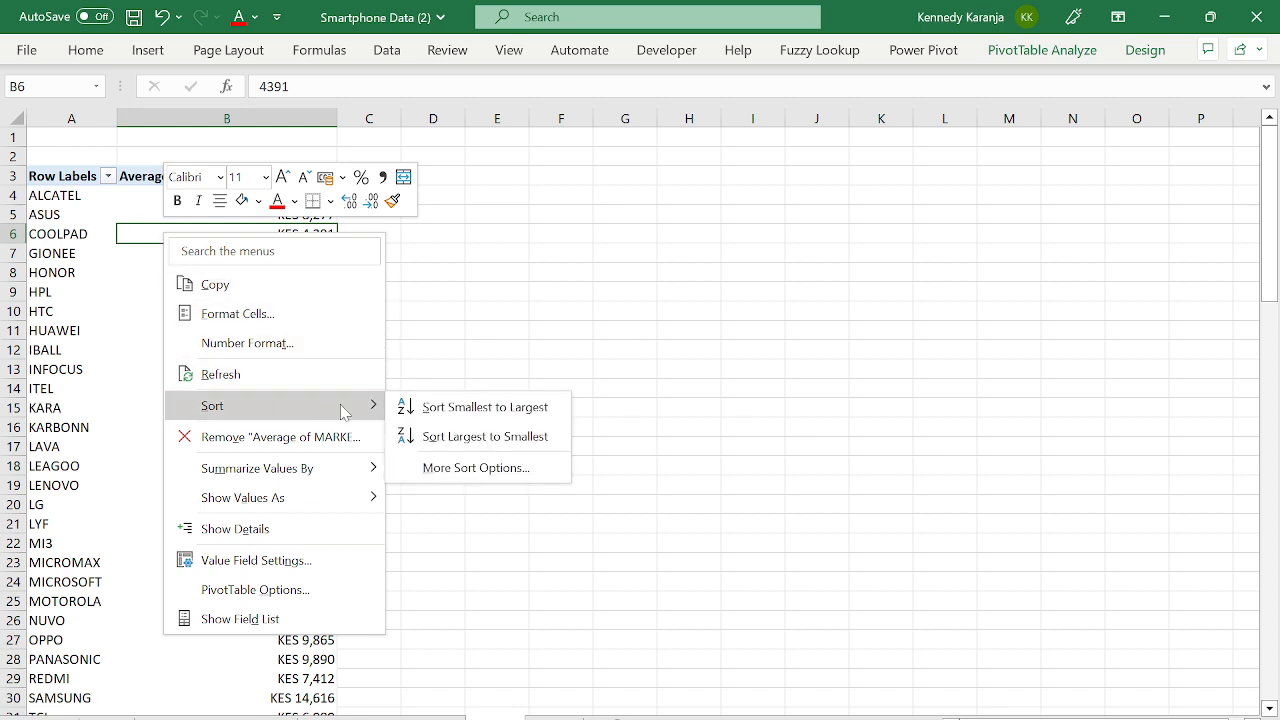
left_click(492, 437)
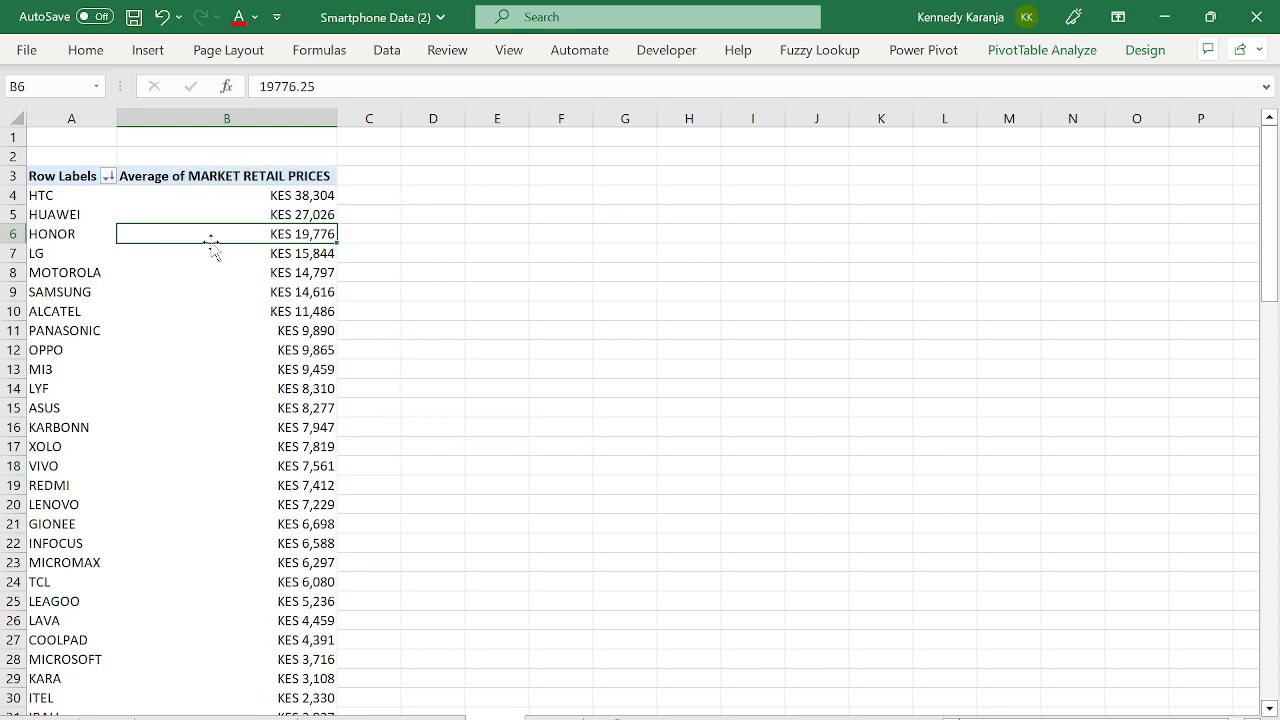
- Review the sorted rows, from HTC's top average price down to the Grand Total
key("Left")
key("Right")
key("Left")
key("Right")
key("Left")
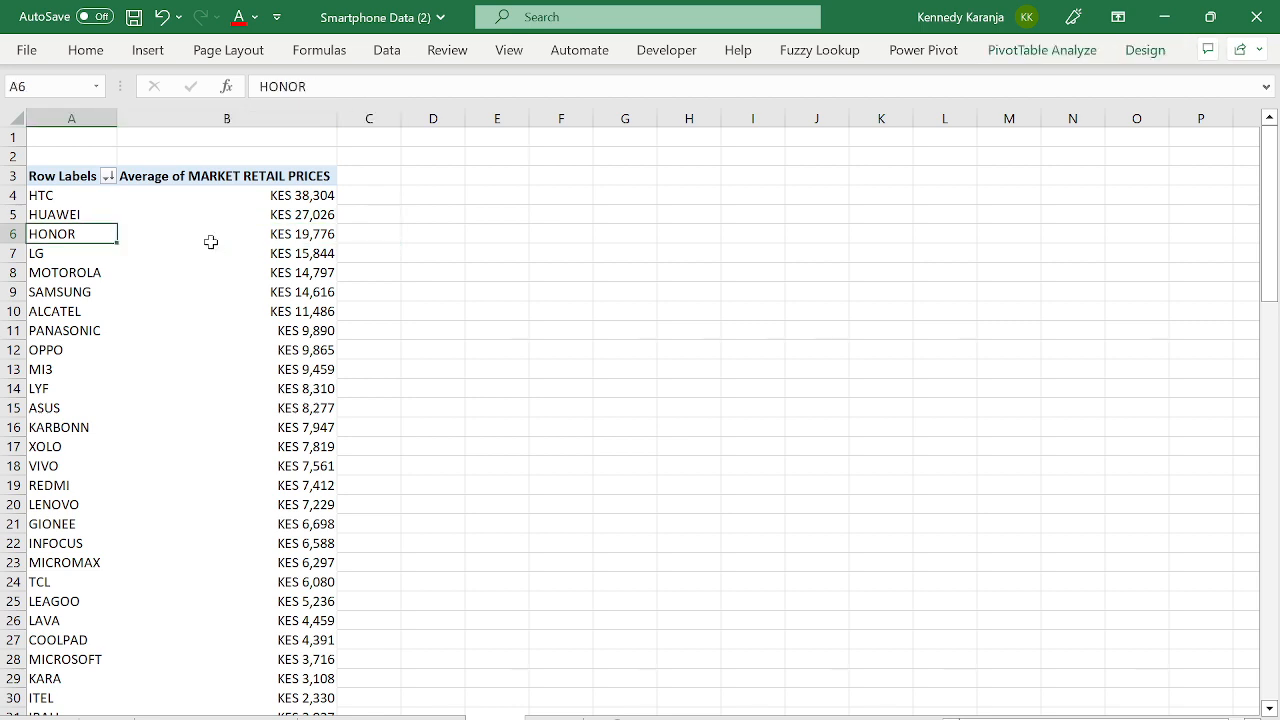
key("Down")
key("Down")
key("Right")
key("Up")
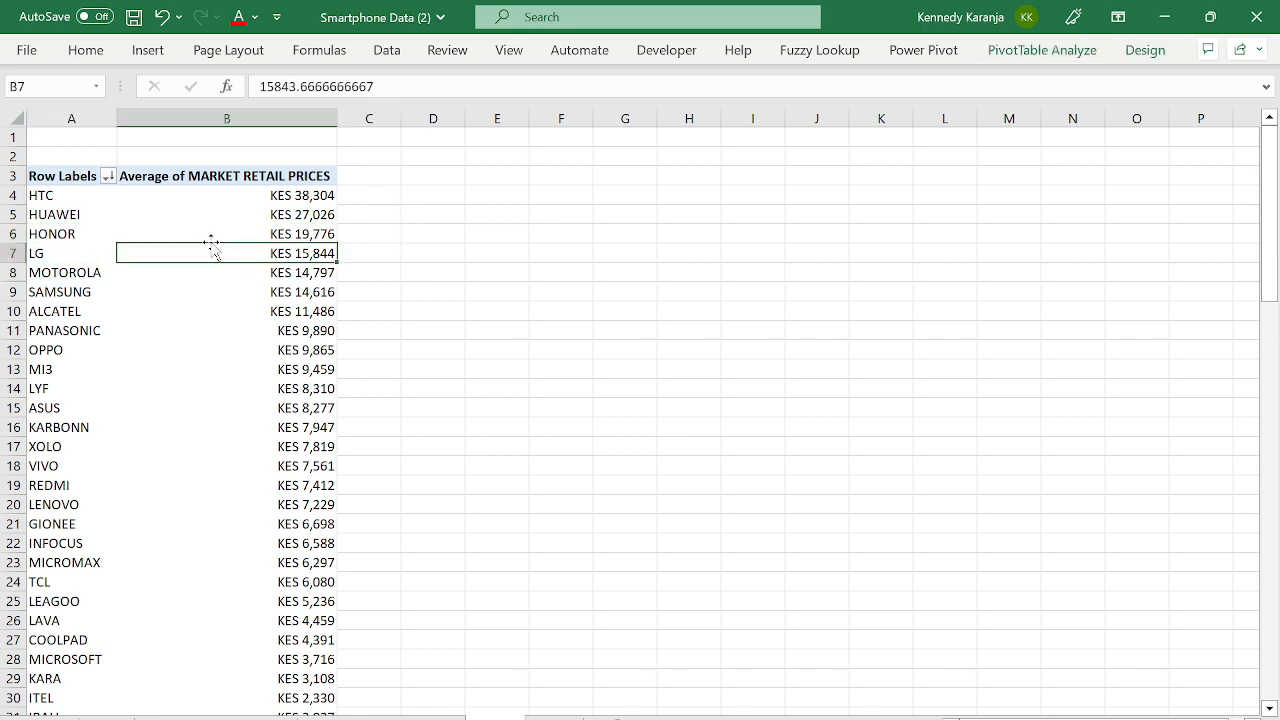
key("Up")
key("Up")
key("Up")
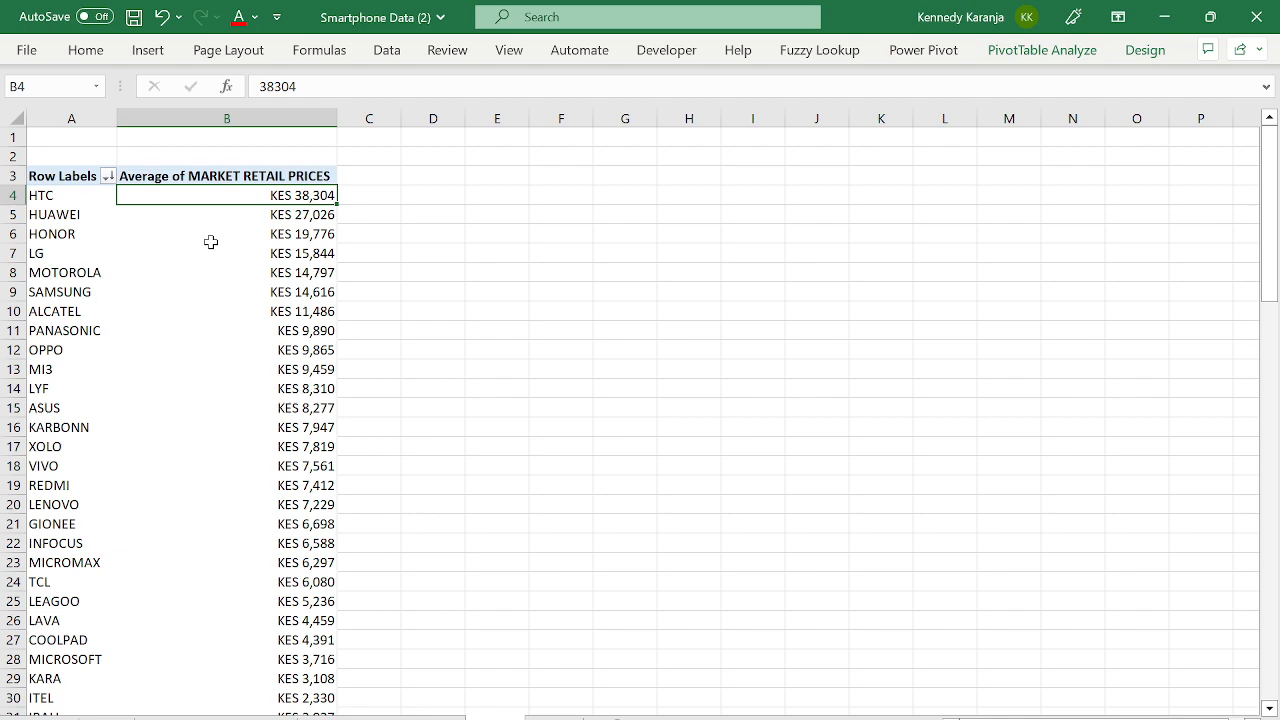
key("Left")
key("Down")
key("Down")
key("Down")
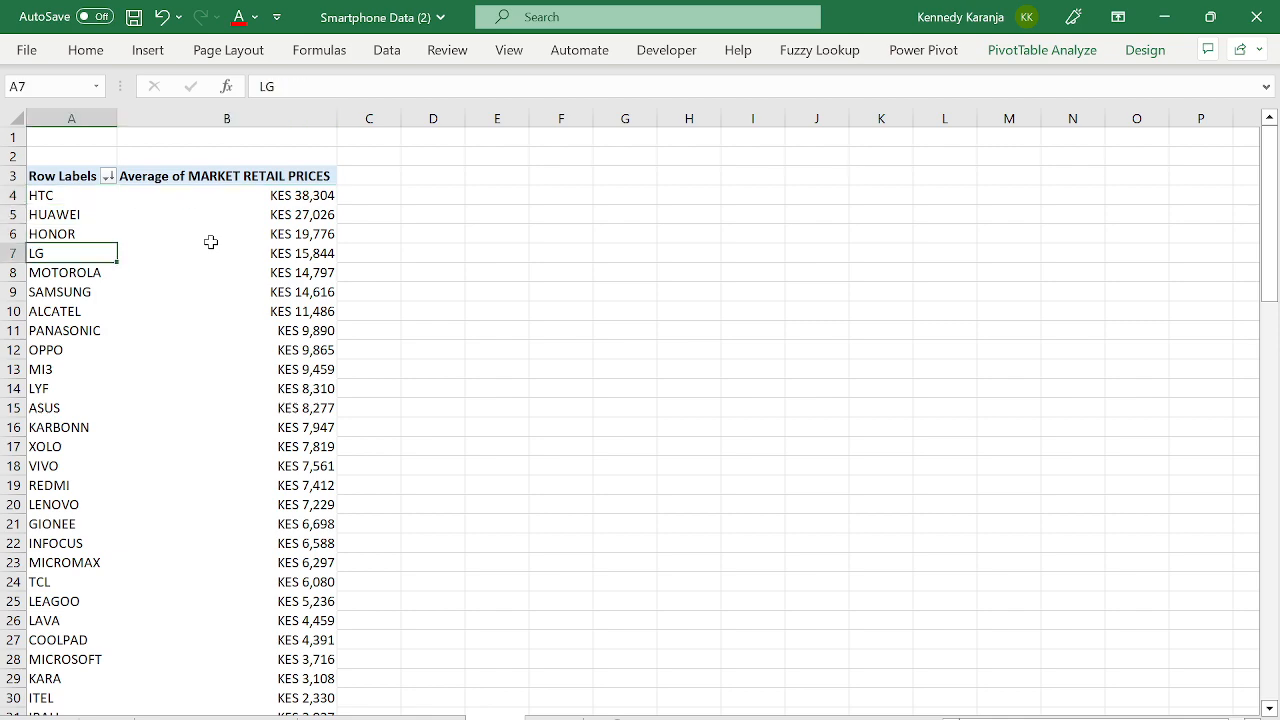
key("ctrl+Down")
key("ctrl+Up")
key("Up")
key("Up")
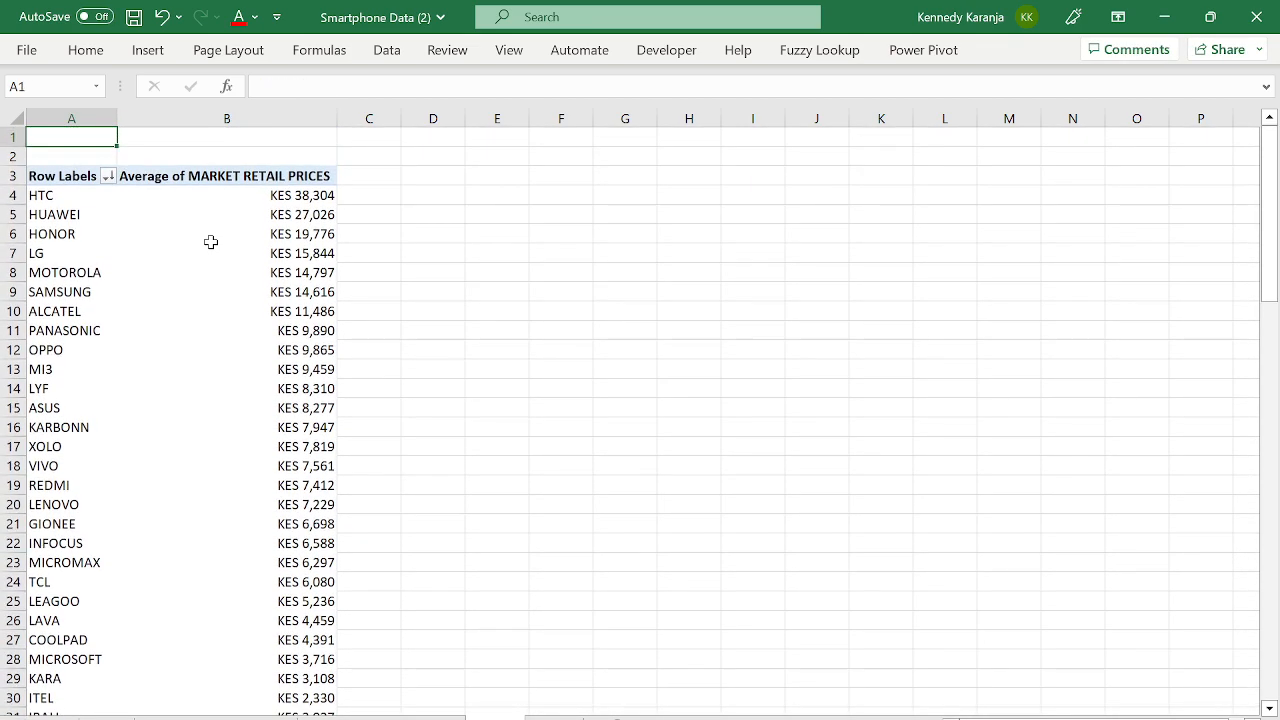
key("Down")
key("Down")
- Recheck the HTC, HUAWEI and HONOR averages, then show the PivotTable Analyze commands
key("Down")
key("Right")
key("Down")
key("Down")
key("Down")
key("Down")
key("Down")
key("Down")
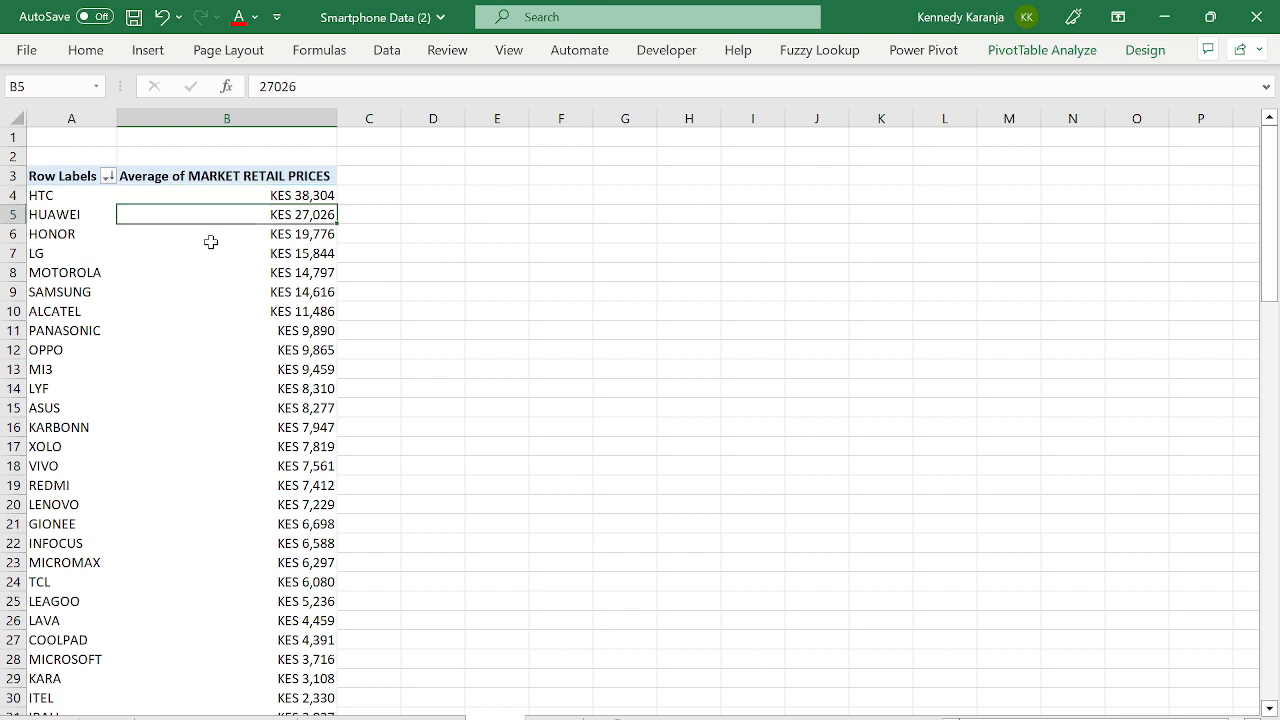
key("Down")
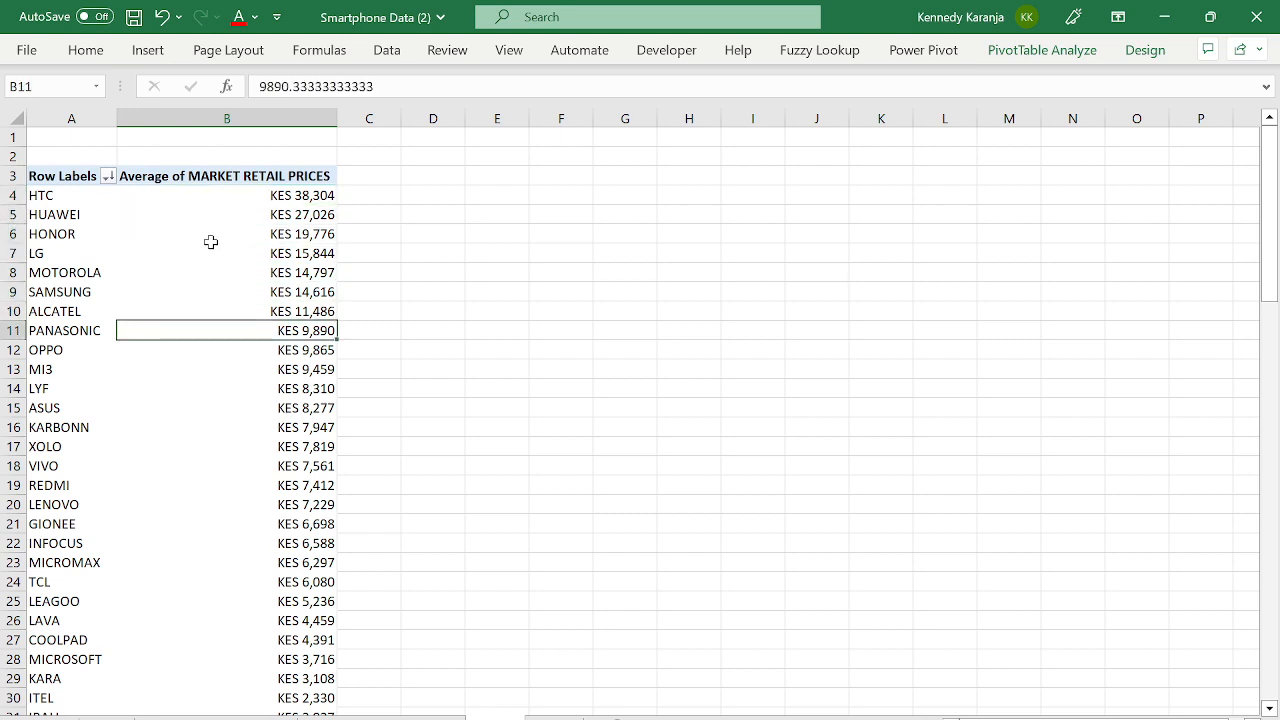
key("Up")
key("Up")
key("Up")
key("Up")
key("Up")
key("Up")
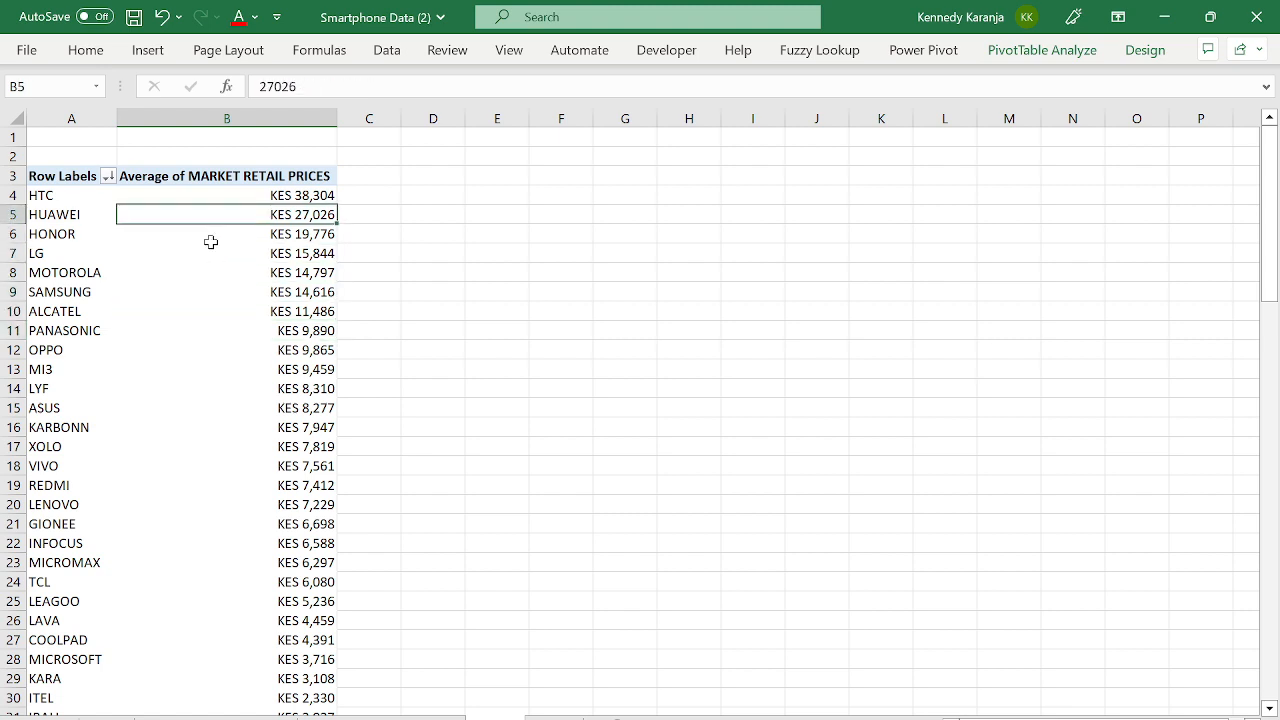
key("Up")
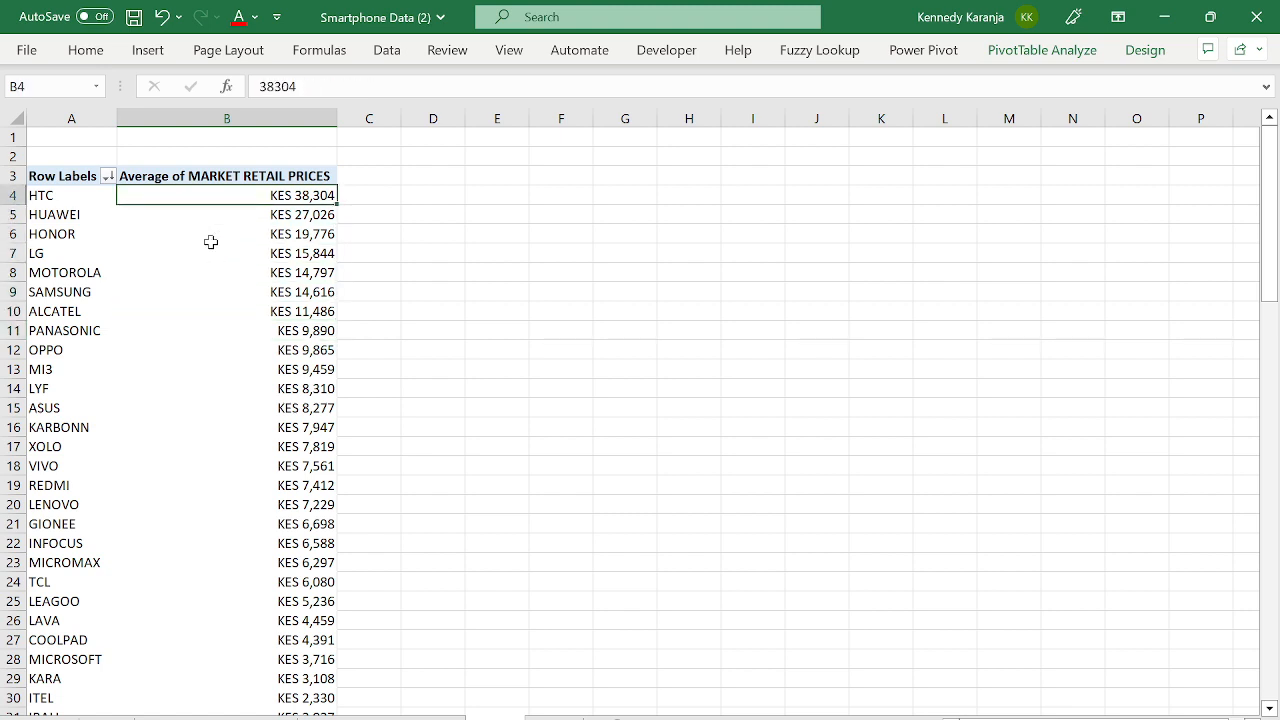
key("Left")
key("Right")
key("Down")
key("Down")
key("Down")
key("Down")
key("Down")
key("Down")
key("Down")
key("Down")
key("Down")
key("Down")
key("Down")
key("Down")
key("Down")
key("Down")
key("Down")
key("Down")
key("Down")
key("Down")
key("Down")
key("Down")
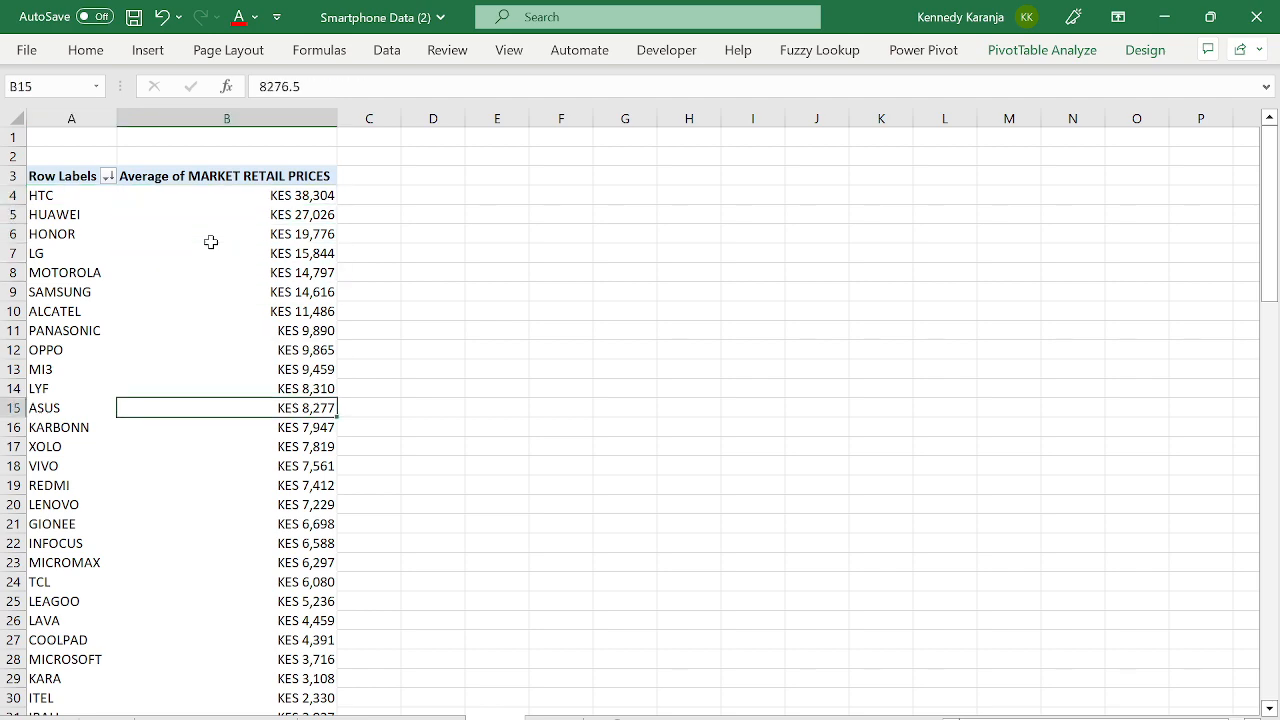
key("Down")
key("Down")
key("Down")
key("Up")
key("Up")
key("Up")
key("Up")
key("Up")
key("Up")
key("Up")
key("Up")
key("Up")
key("Up")
key("Up")
key("Up")
key("Up")
key("Up")
key("Up")
key("Up")
key("Up")
key("Up")
key("Up")
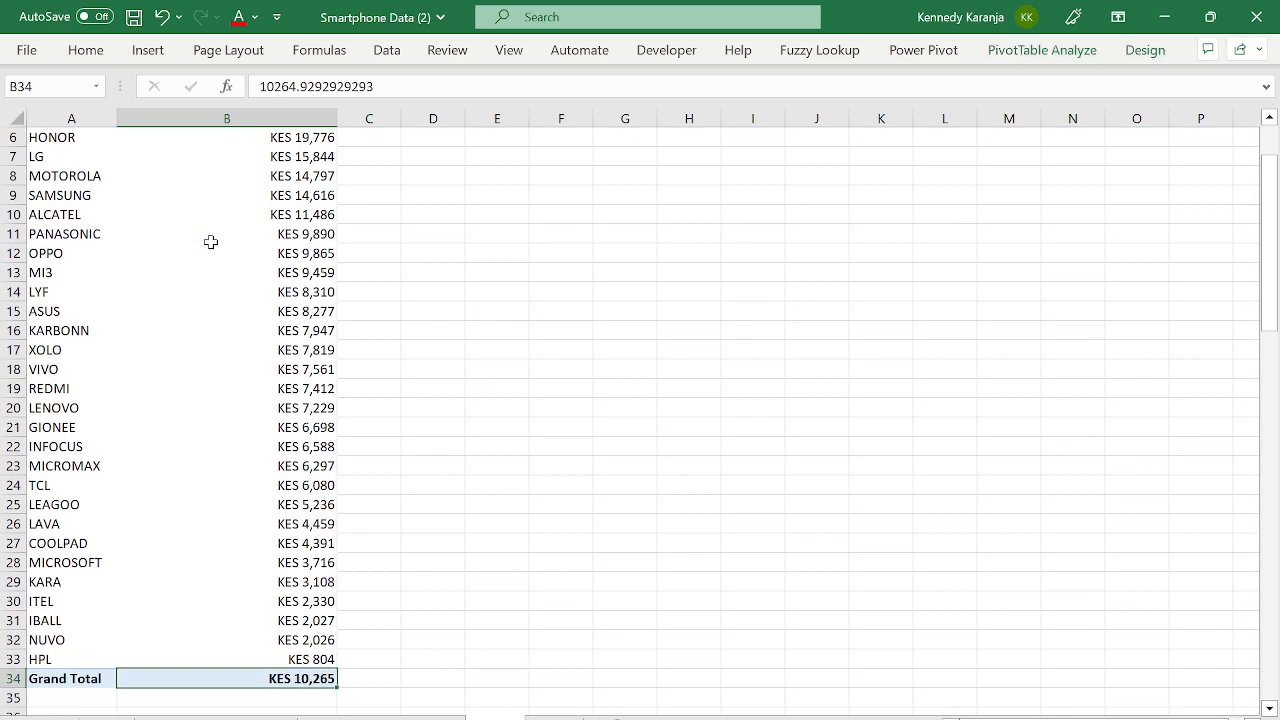
key("Up")
key("Up")
key("Up")
key("Up")
key("Up")
key("Up")
key("Up")
key("Up")
key("Up")
key("Up")
key("Up")
key("Up")
key("Up")
key("Up")
key("Up")
key("Down")
key("Down")
key("Down")
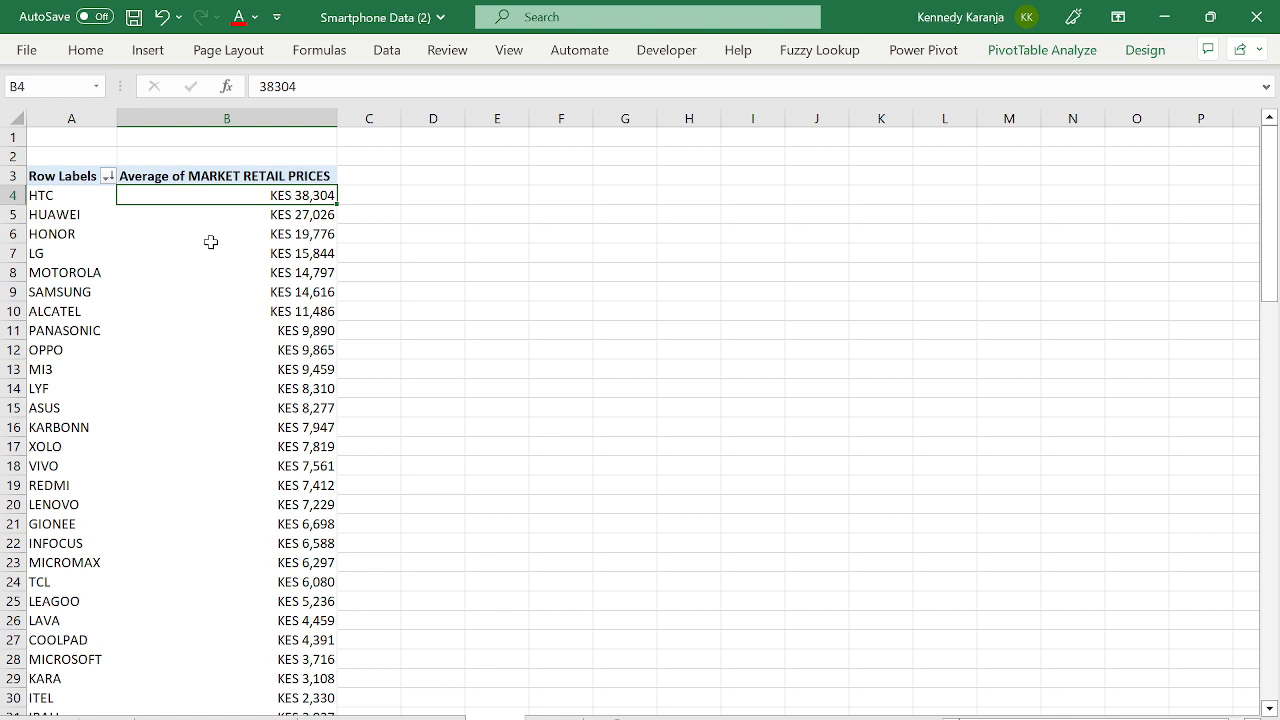
left_click(231, 228)
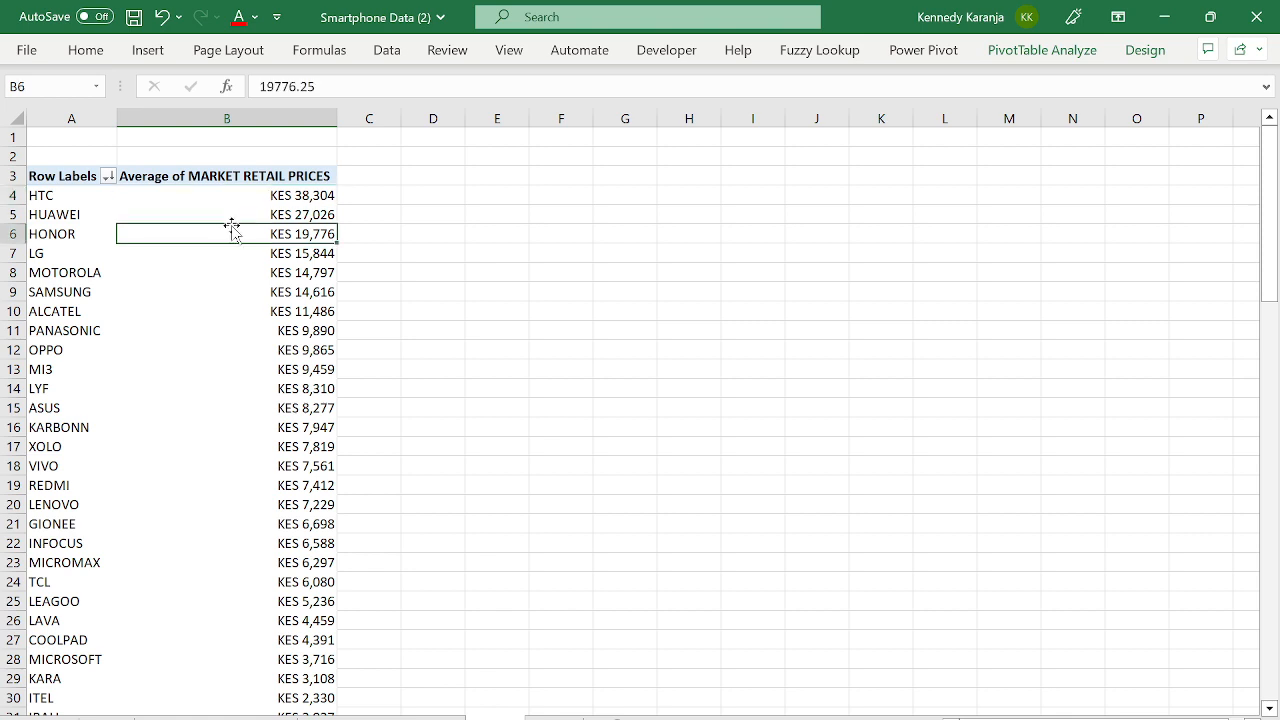
left_click(183, 211)
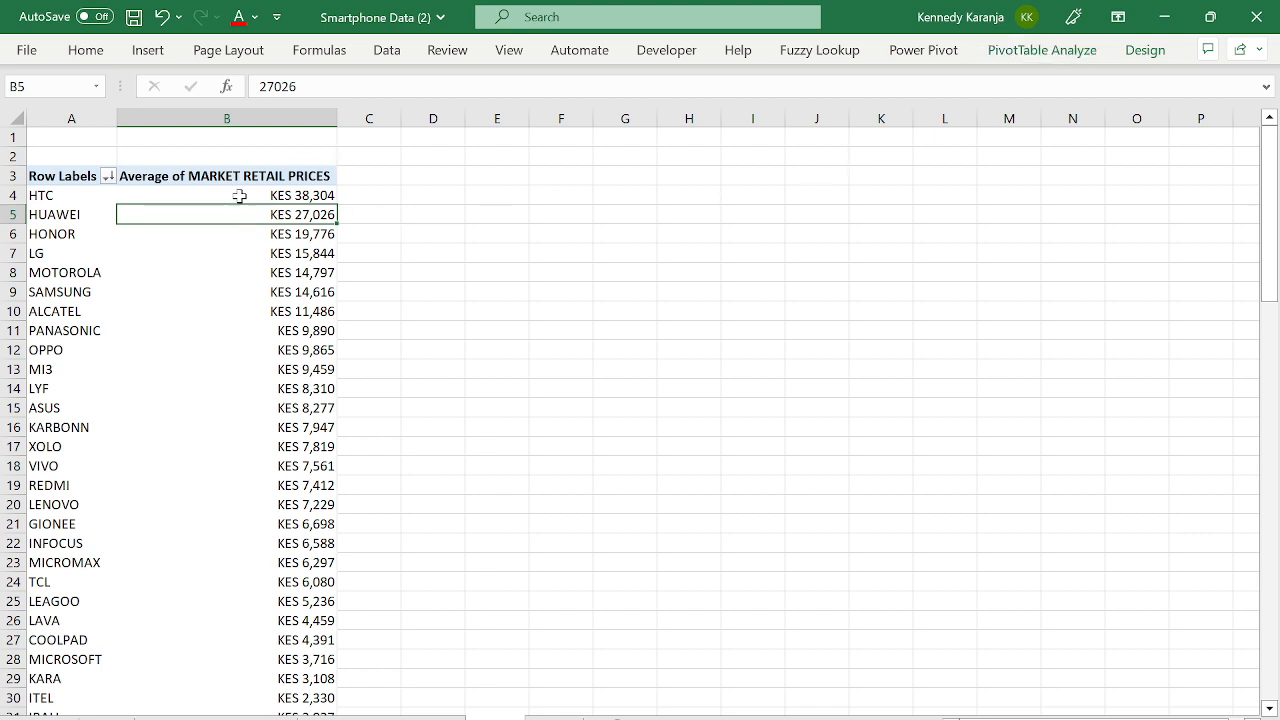
left_click(1002, 57)
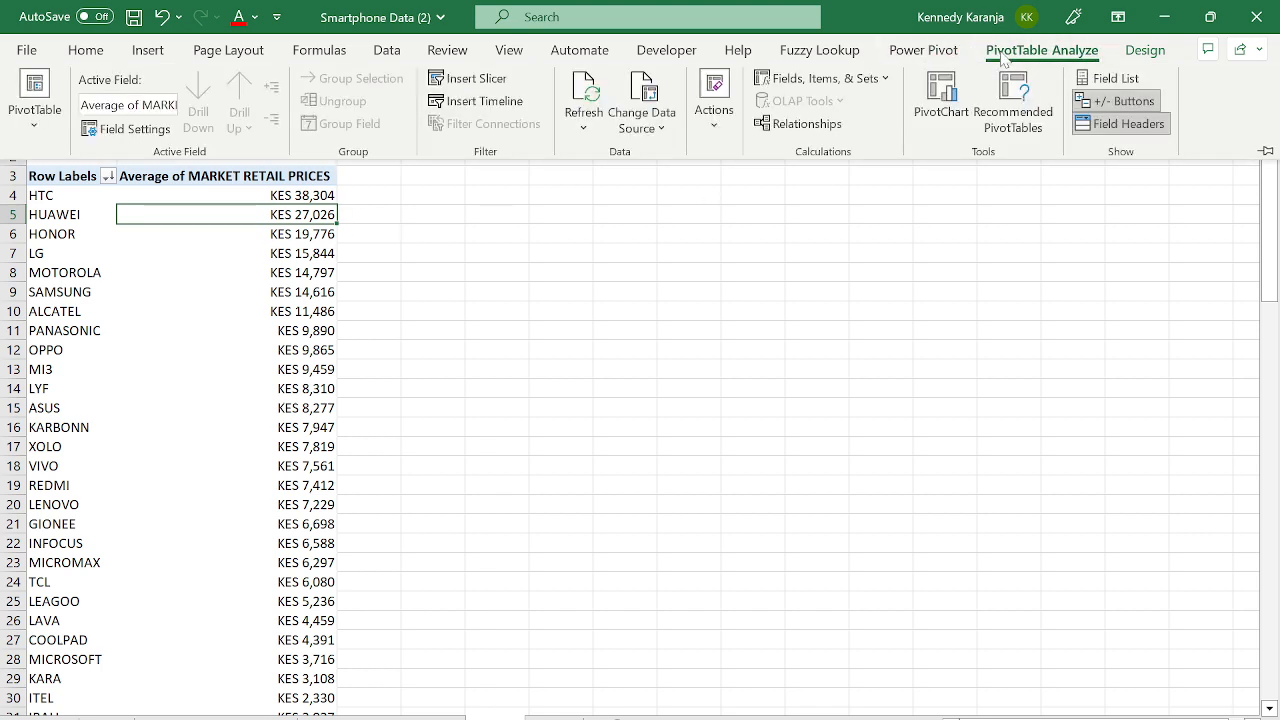
- Add College to Rows above Brand so brands nest under each university
left_click(1108, 78)
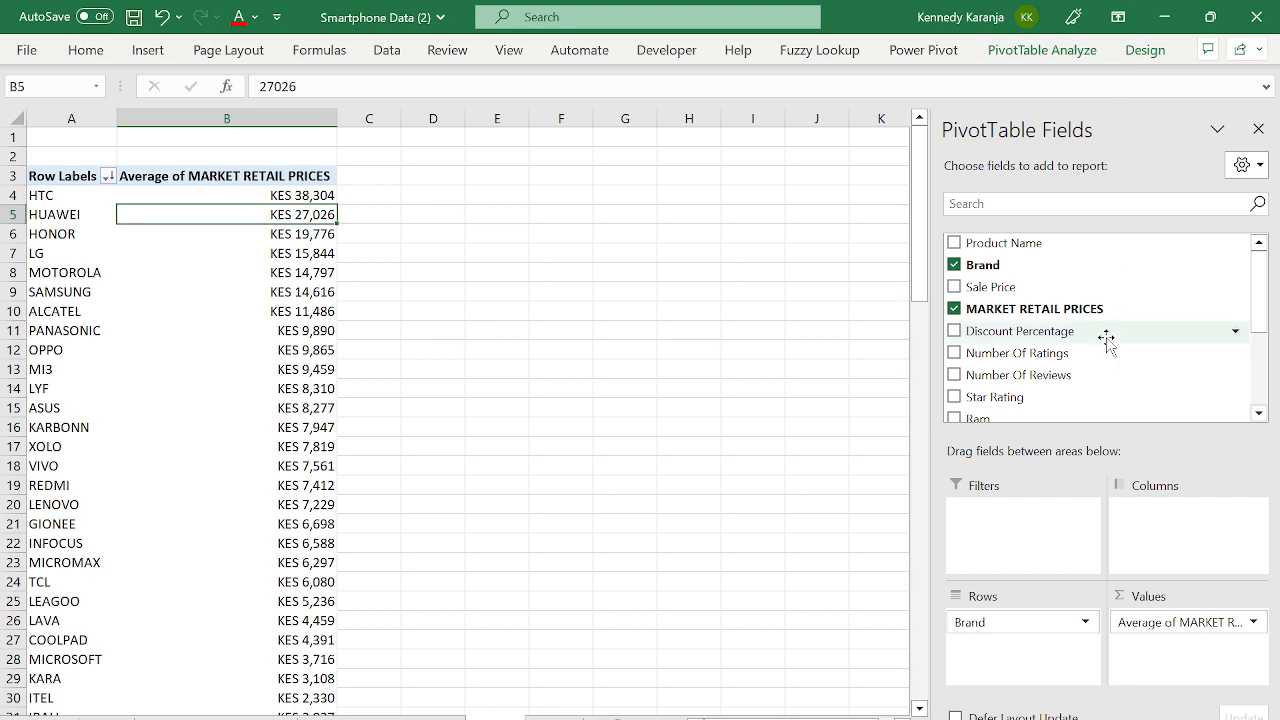
left_click_drag(1257, 322, 1262, 392)
left_click_drag(995, 373, 1008, 618)
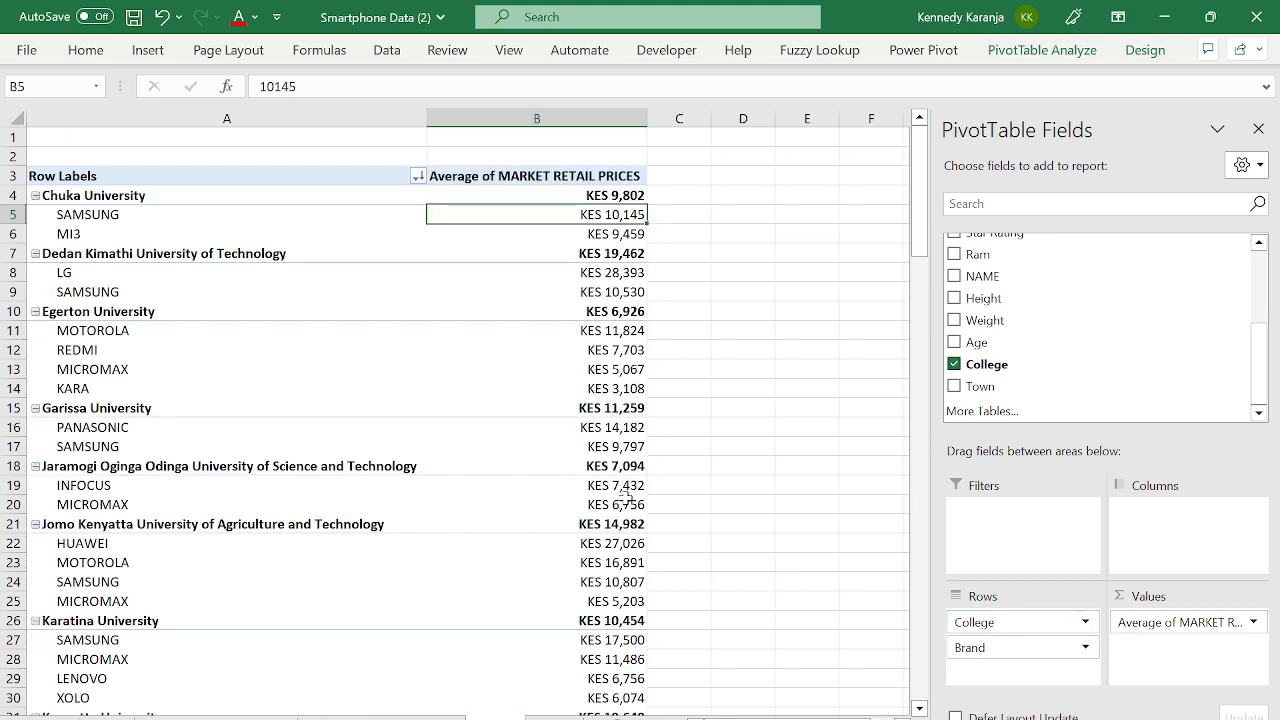
left_click(1258, 130)
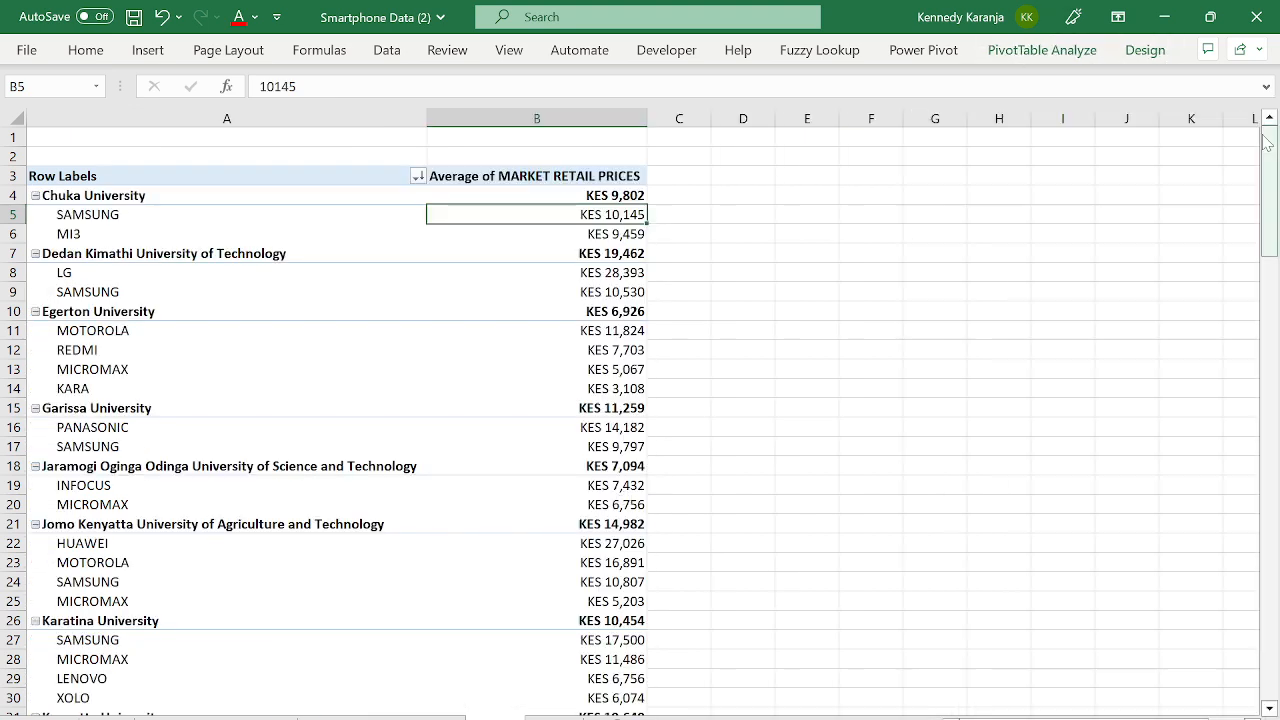
left_click(344, 378)
key("Down")
key("Down")
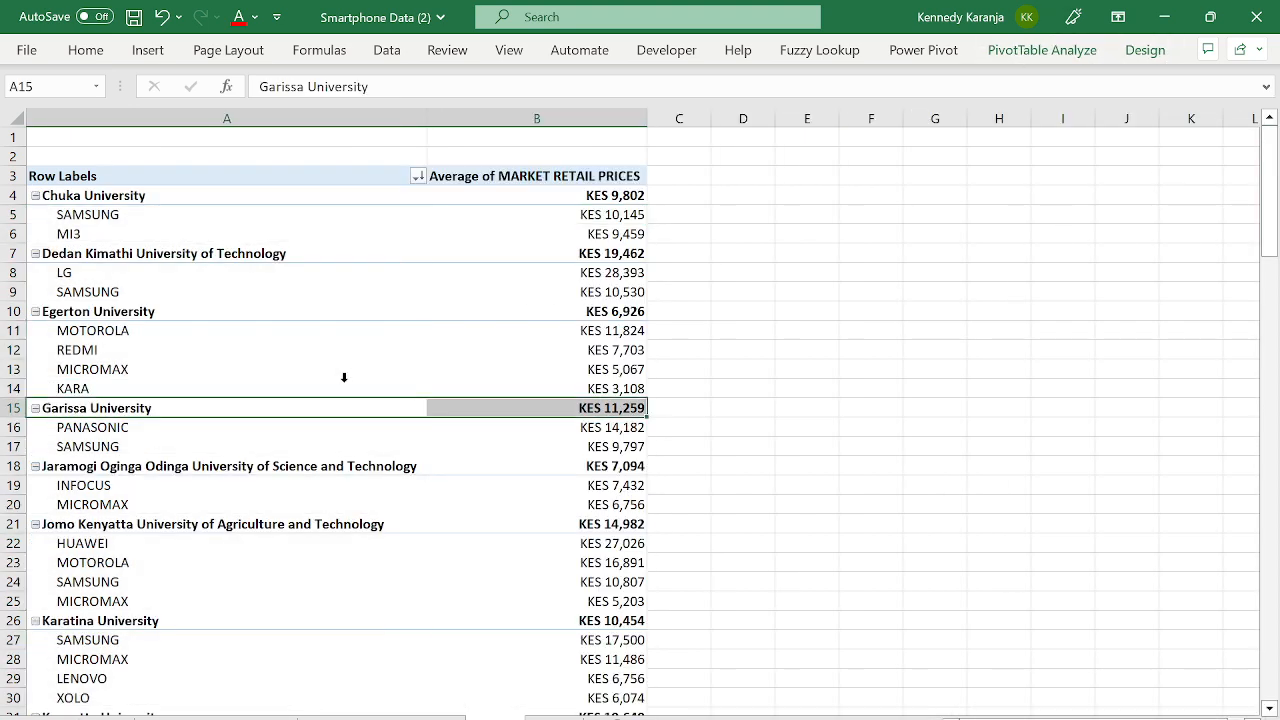
key("Up")
key("Up")
key("Up")
key("Up")
key("Up")
key("Up")
key("Up")
key("Up")
key("Up")
key("Up")
key("Up")
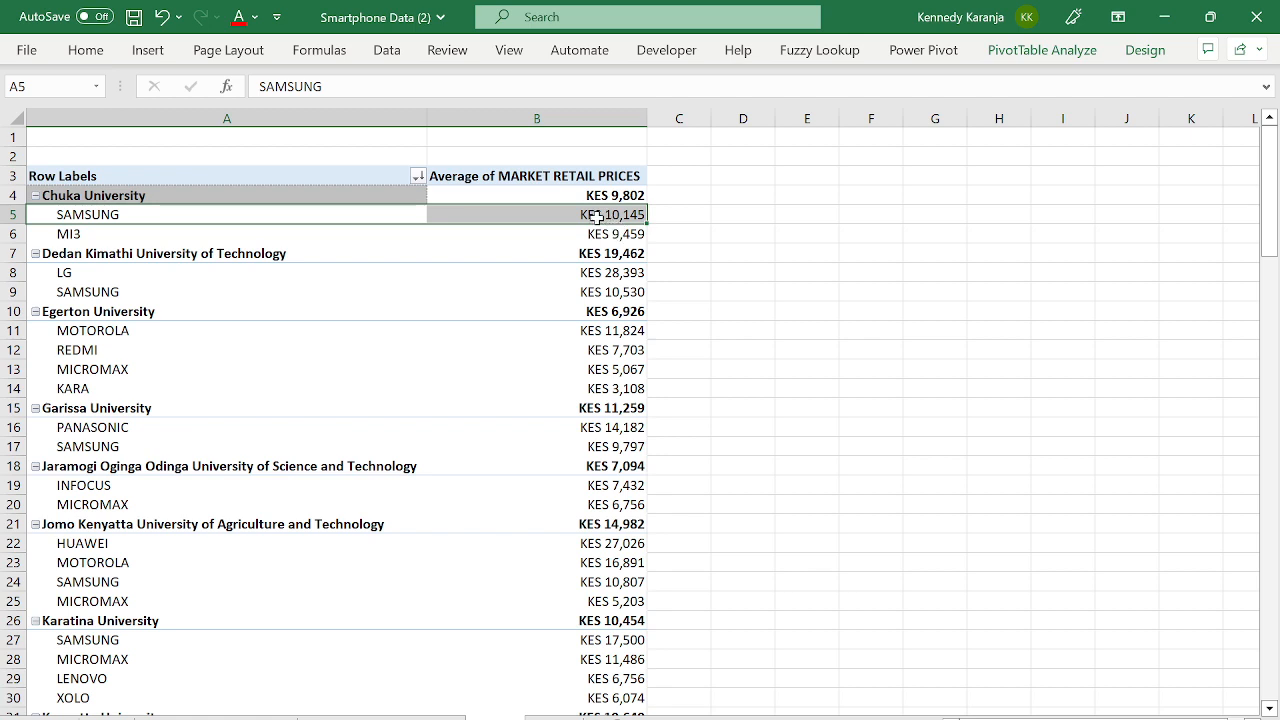
left_click(570, 195)
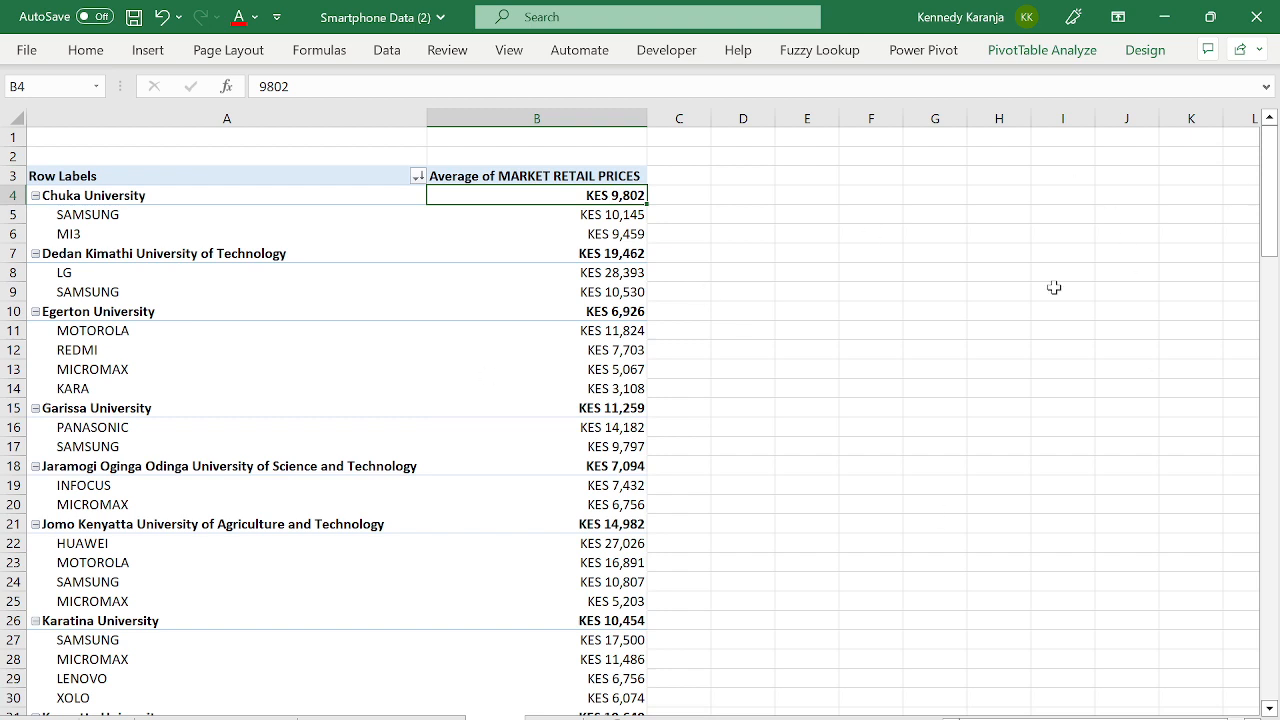
- Switch the price value field from Average back to Sum
left_click(1042, 52)
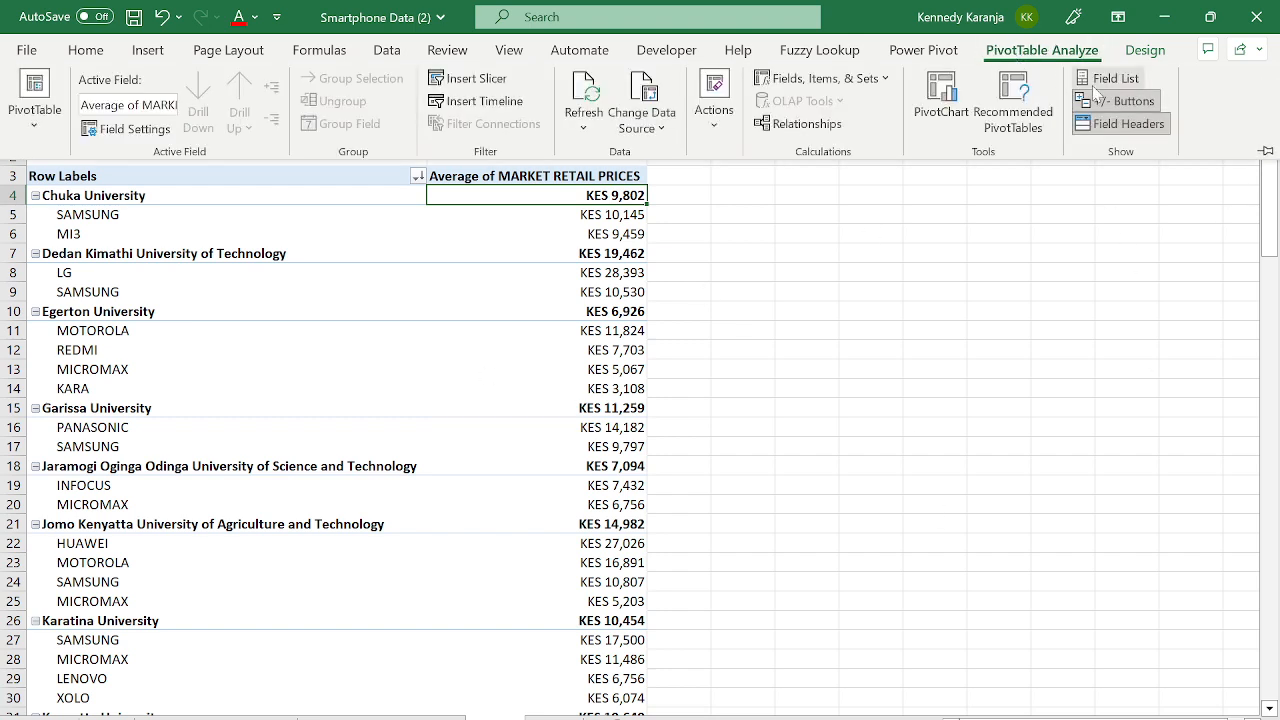
left_click(1110, 78)
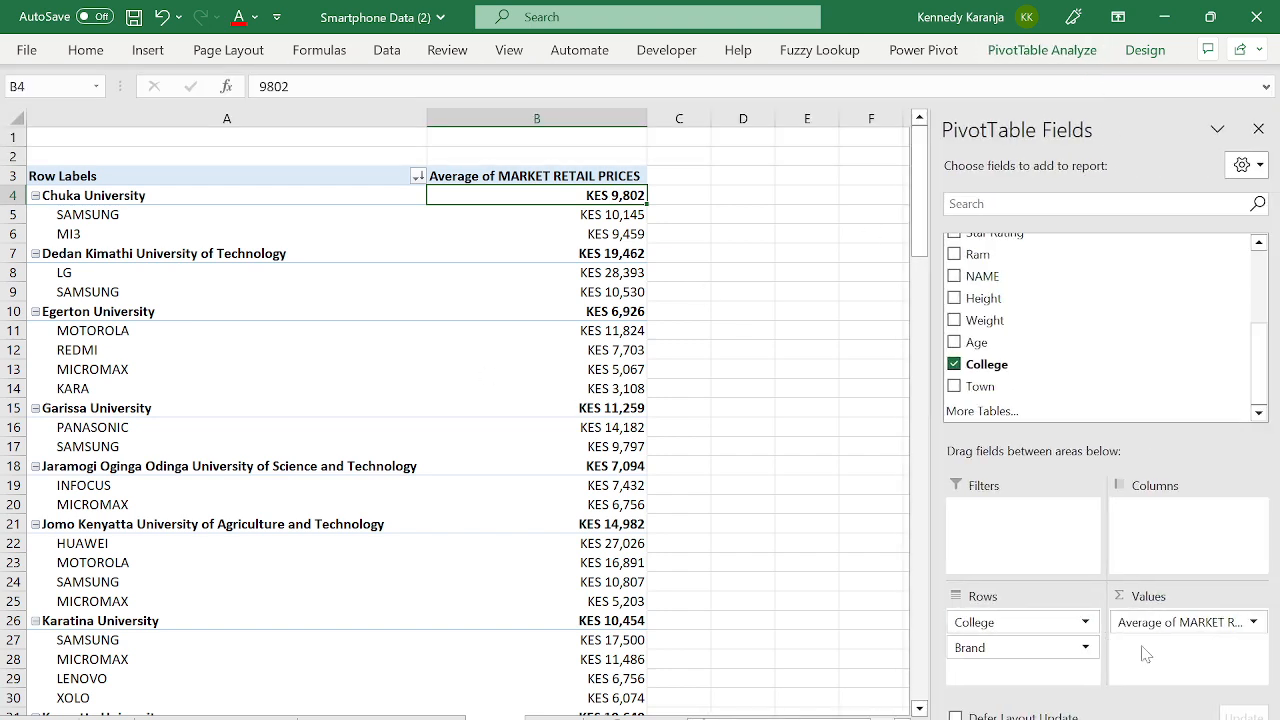
left_click(1181, 622)
left_click(1181, 622)
left_click(1164, 618)
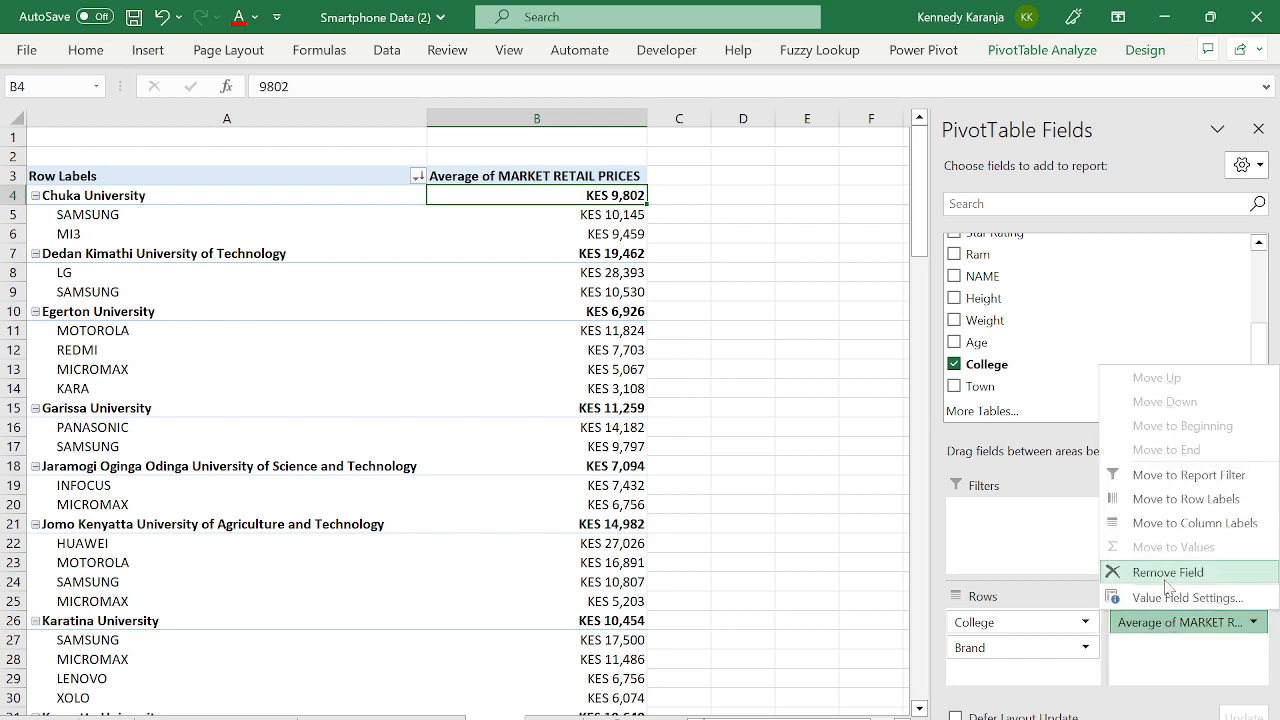
left_click(1170, 597)
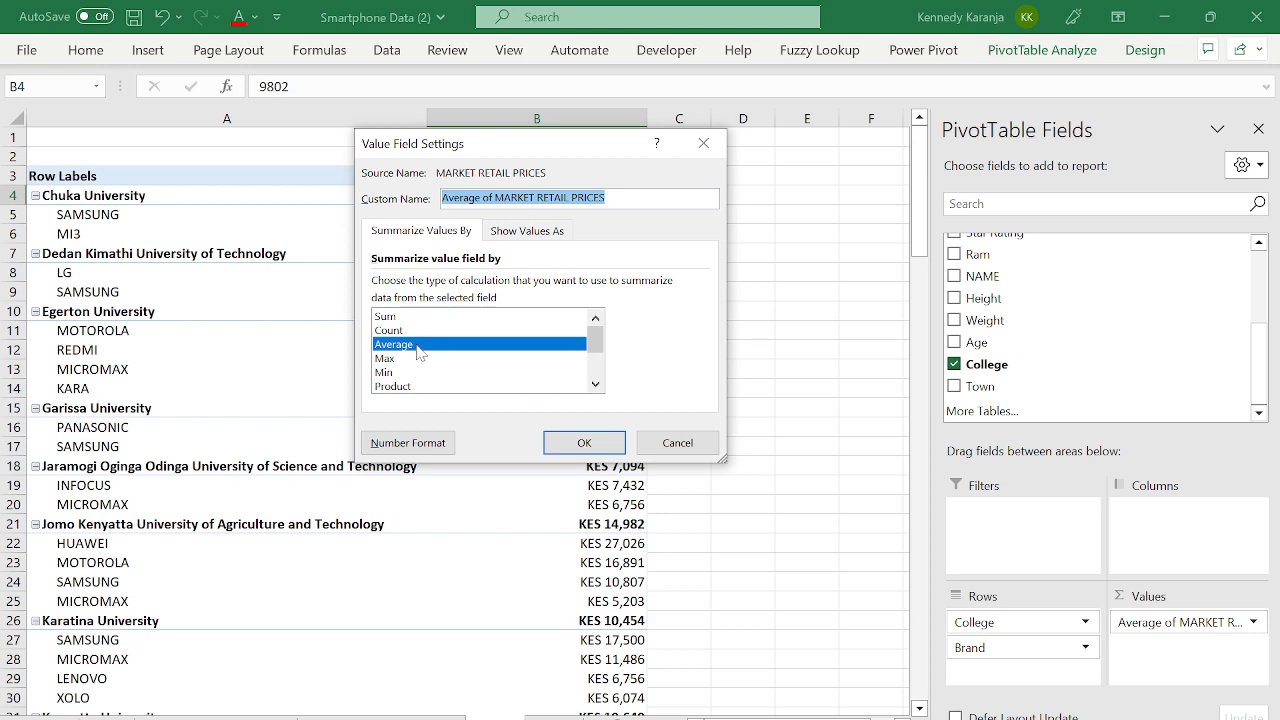
left_click(400, 316)
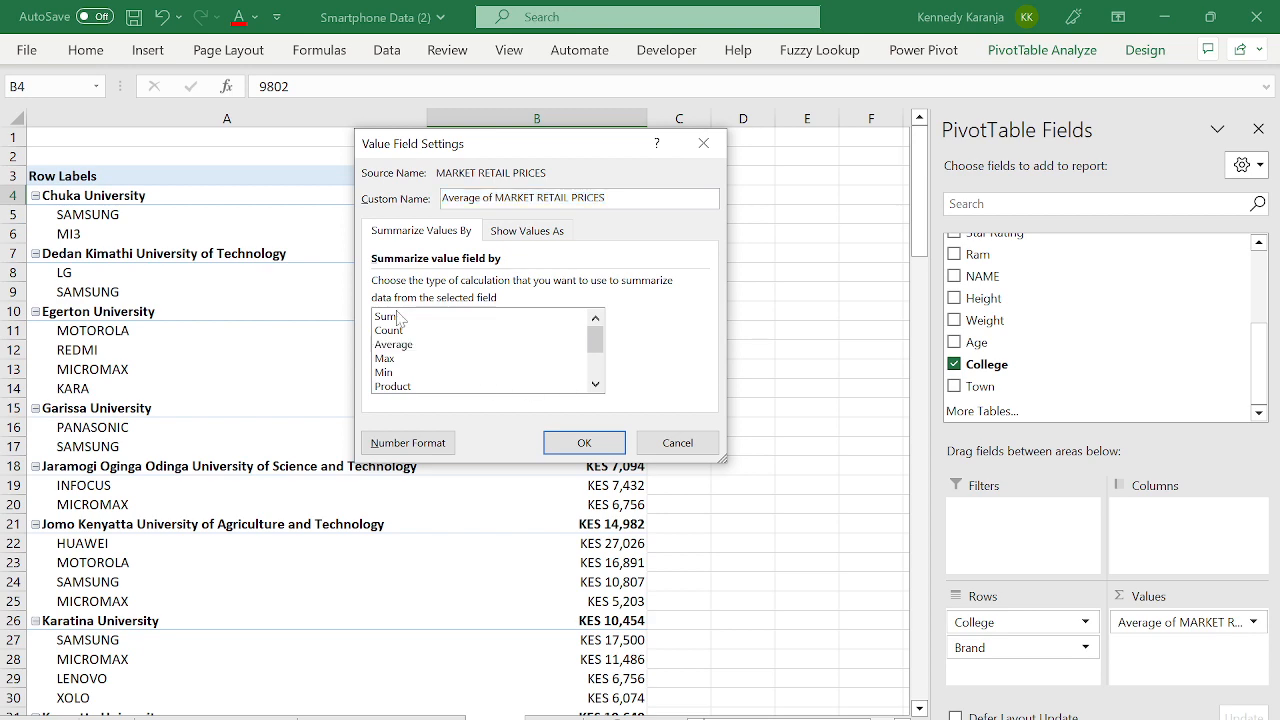
left_click(593, 451)
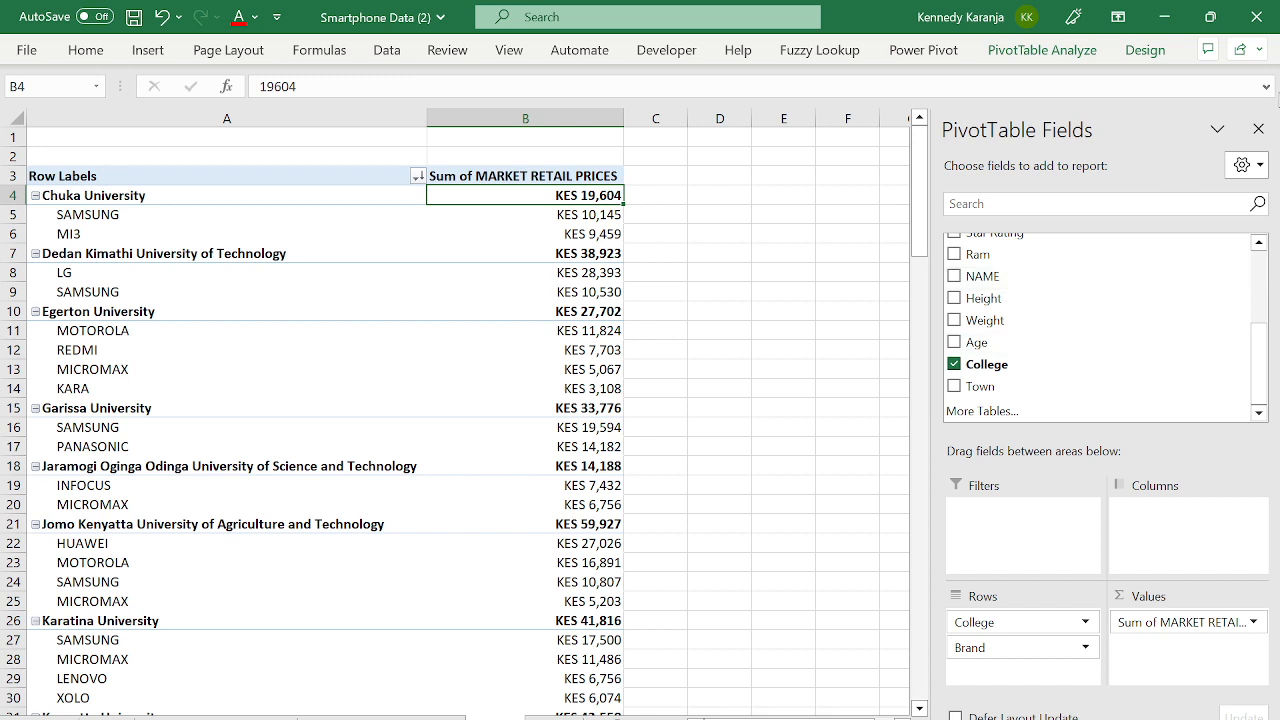
left_click(1258, 129)
- Review summed brand prices under Chuka, Egerton and Garissa, then reopen the field list
left_click(68, 234)
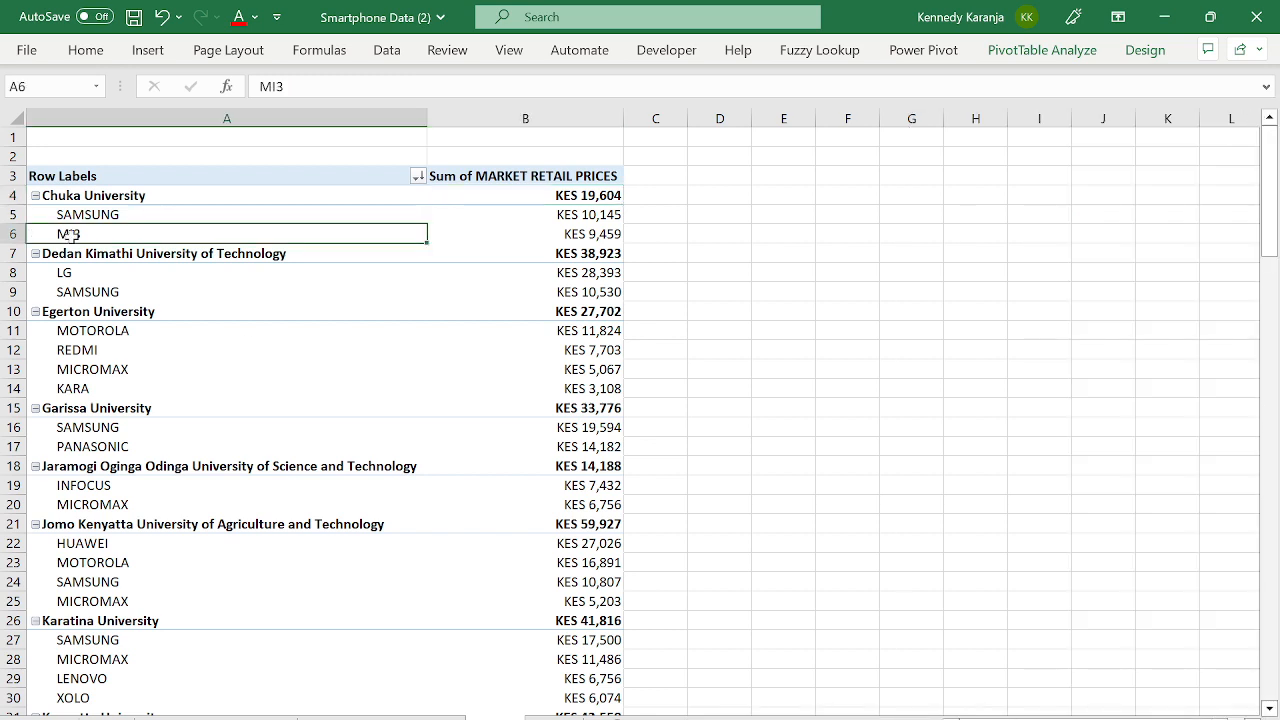
key("Down")
key("Down")
key("Down")
key("Right")
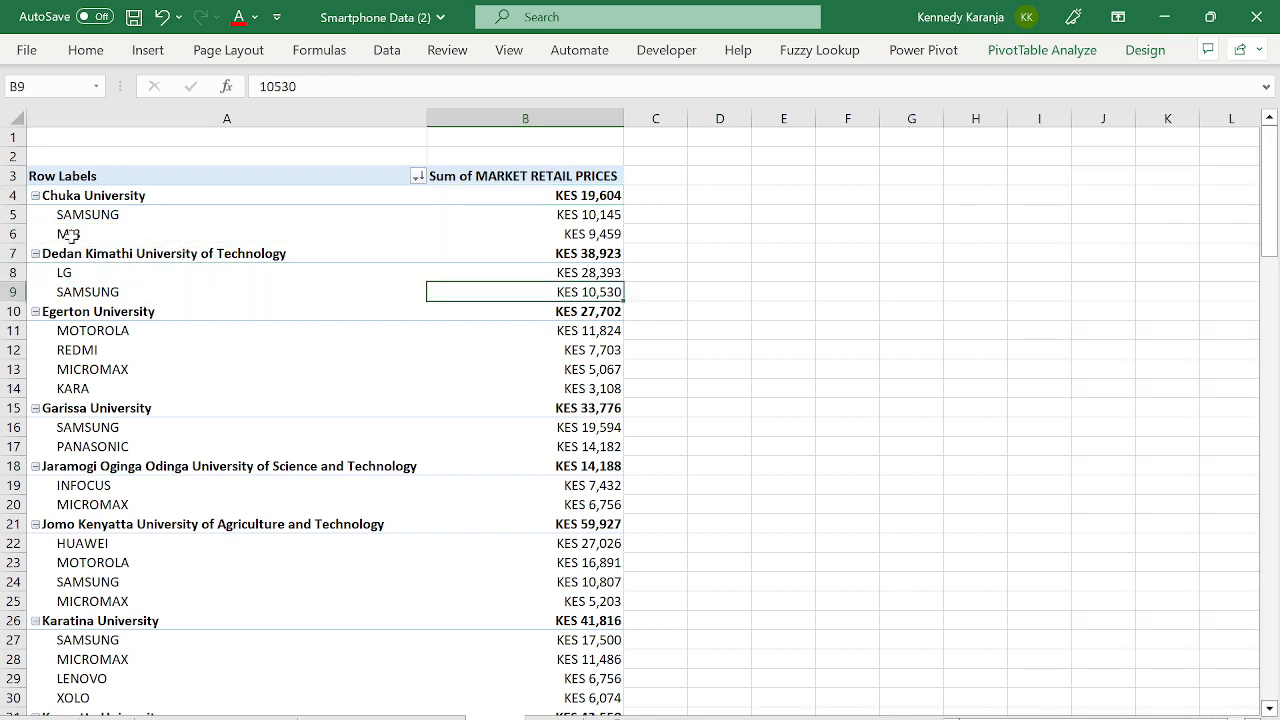
key("Left")
key("Right")
key("Left")
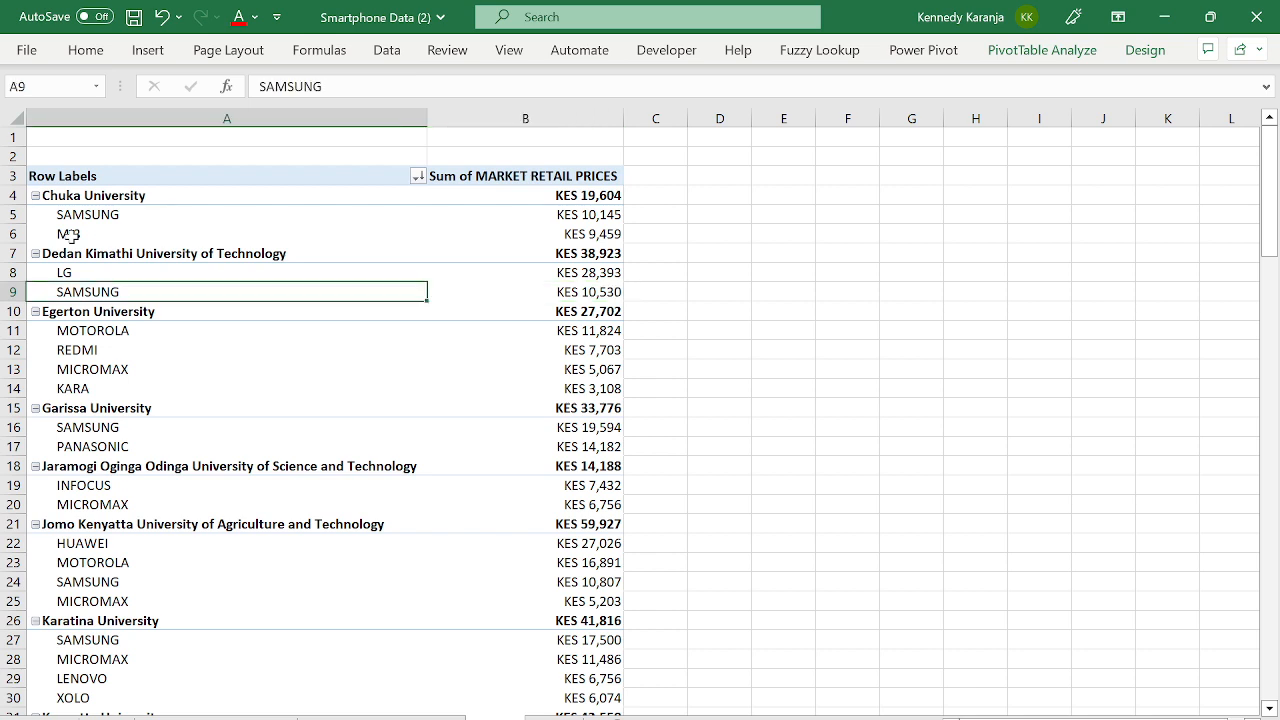
key("Down")
key("Down")
key("Down")
key("Down")
key("Down")
key("Down")
key("Down")
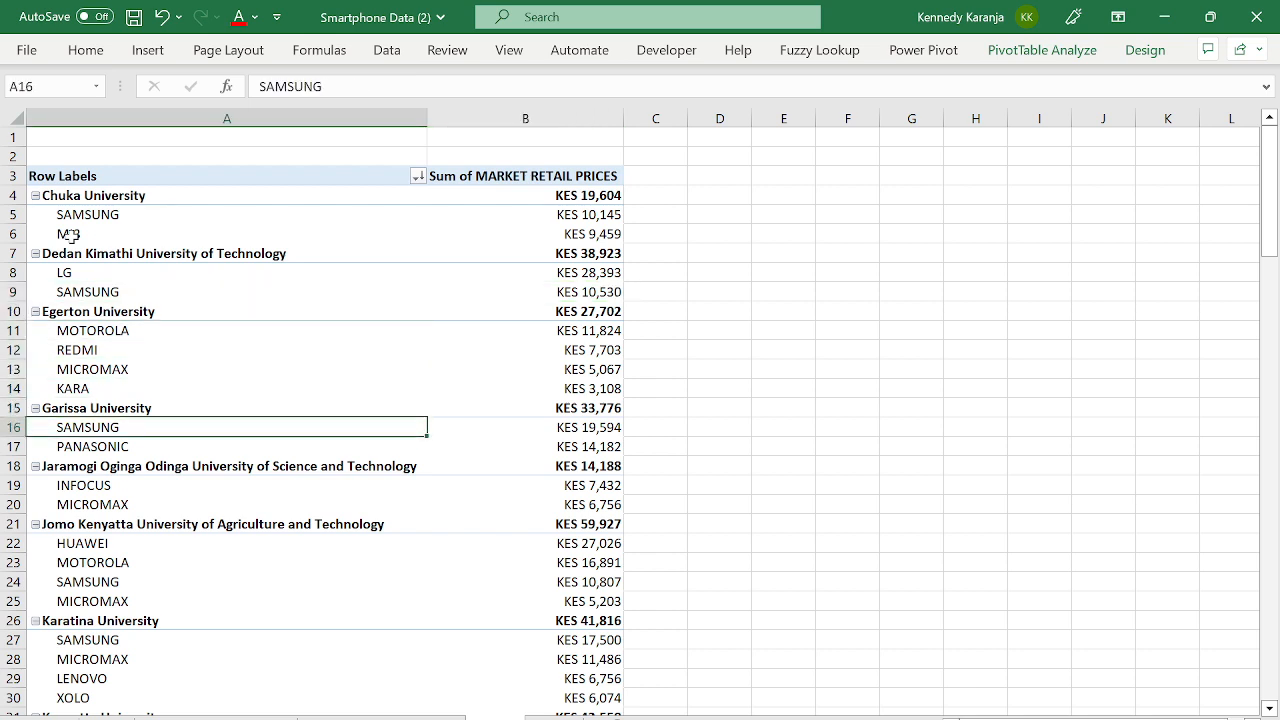
key("Up")
key("Up")
key("Up")
key("Up")
key("Up")
key("Up")
key("Up")
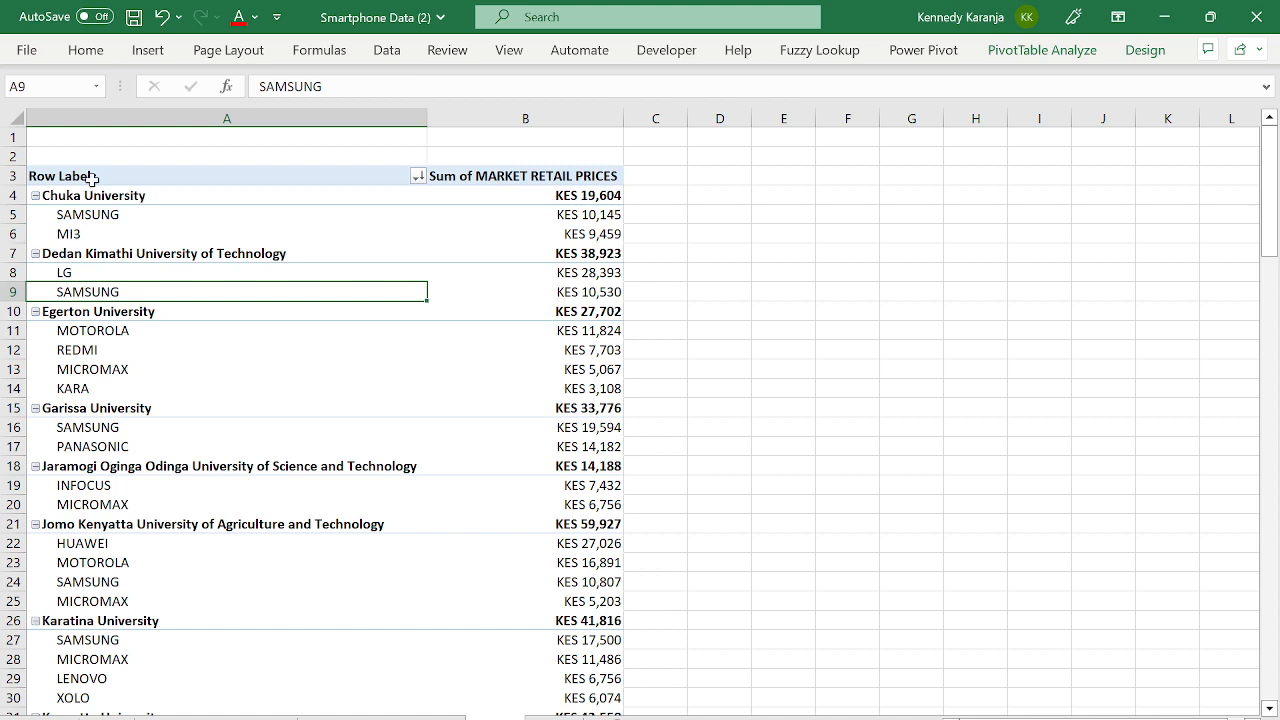
key("Up")
key("Up")
key("Up")
key("Up")
key("Up")
key("Up")
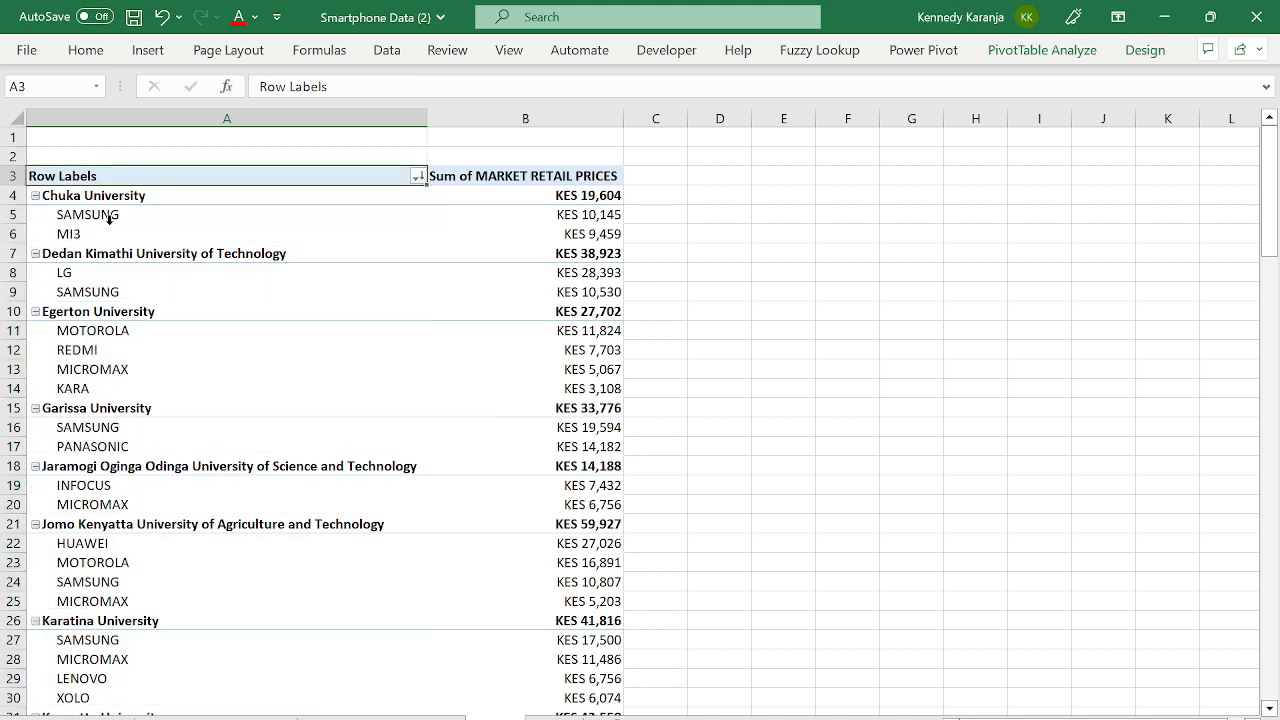
left_click(109, 218)
left_click(110, 214)
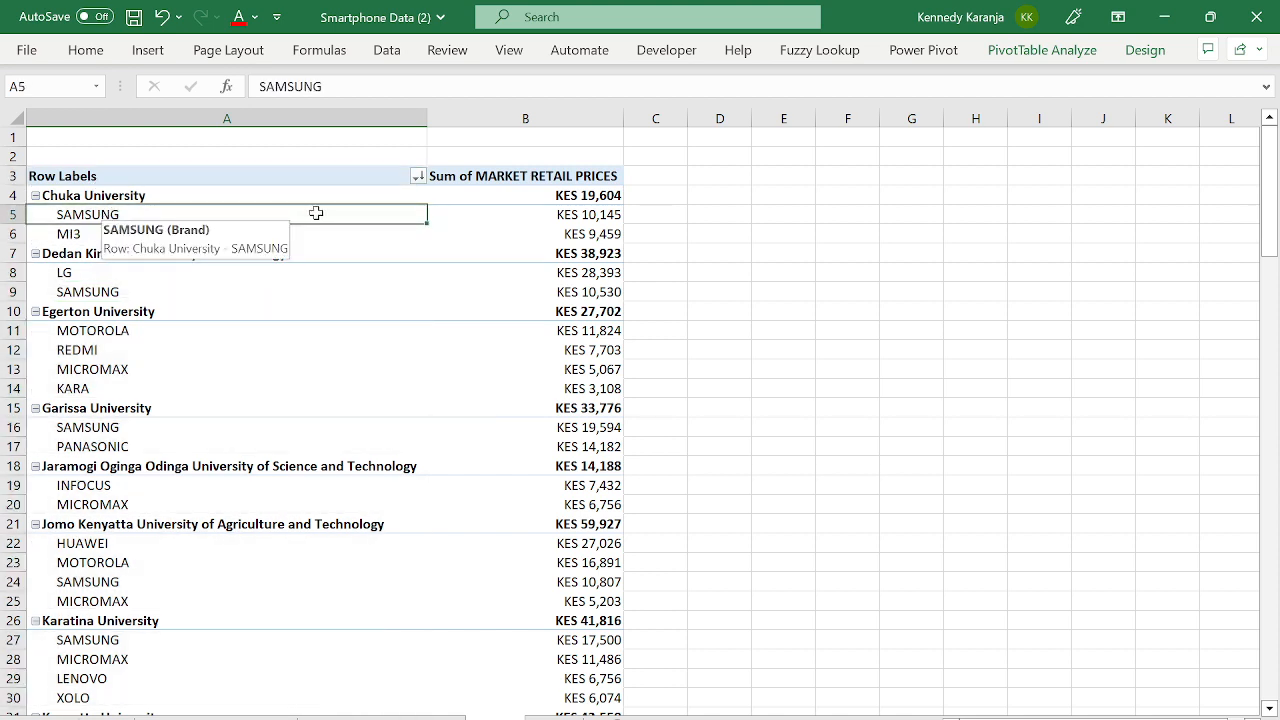
left_click(1042, 50)
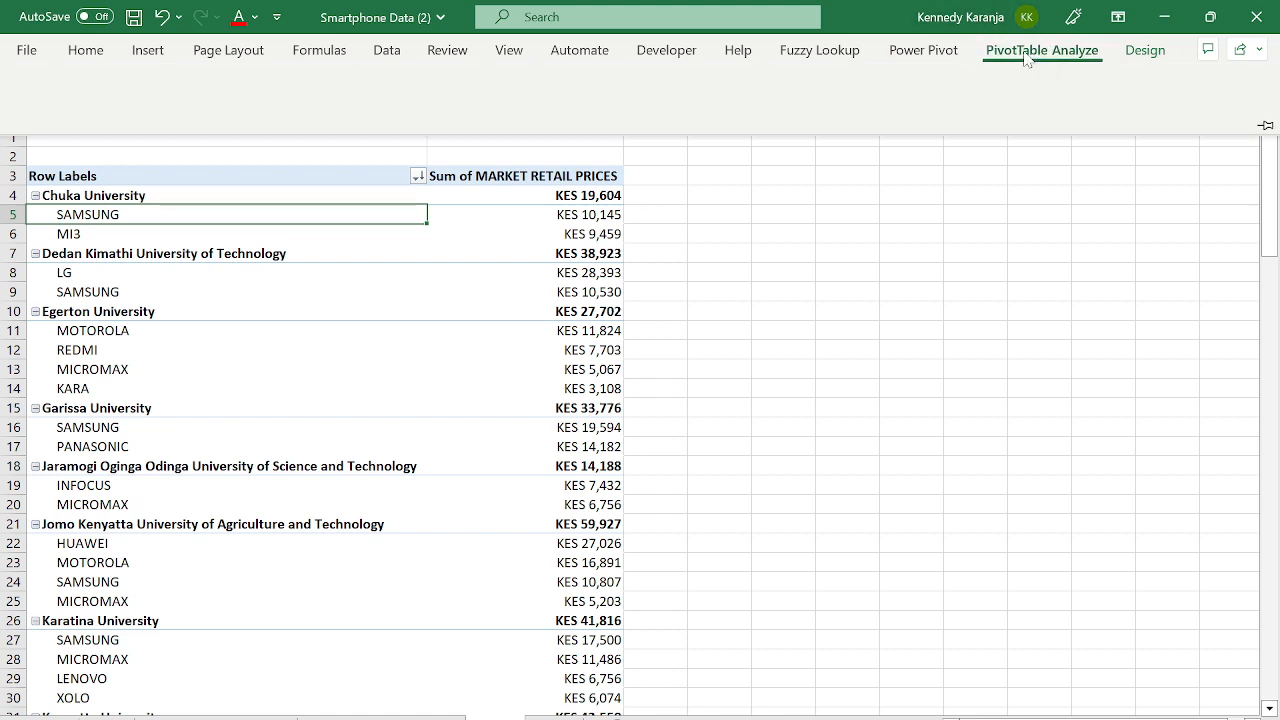
left_click(1112, 78)
left_click_drag(1006, 646, 1045, 300)
scroll(1085, 375, "up", 3)
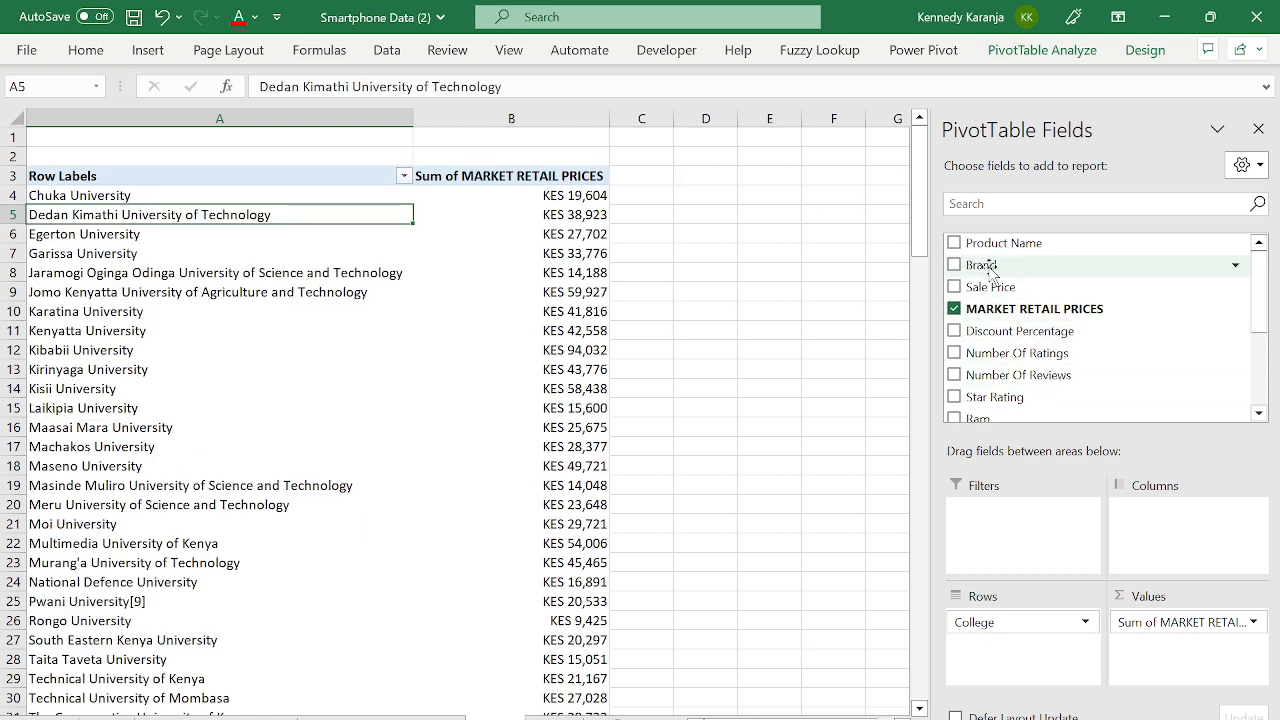
left_click_drag(982, 252, 1040, 650)
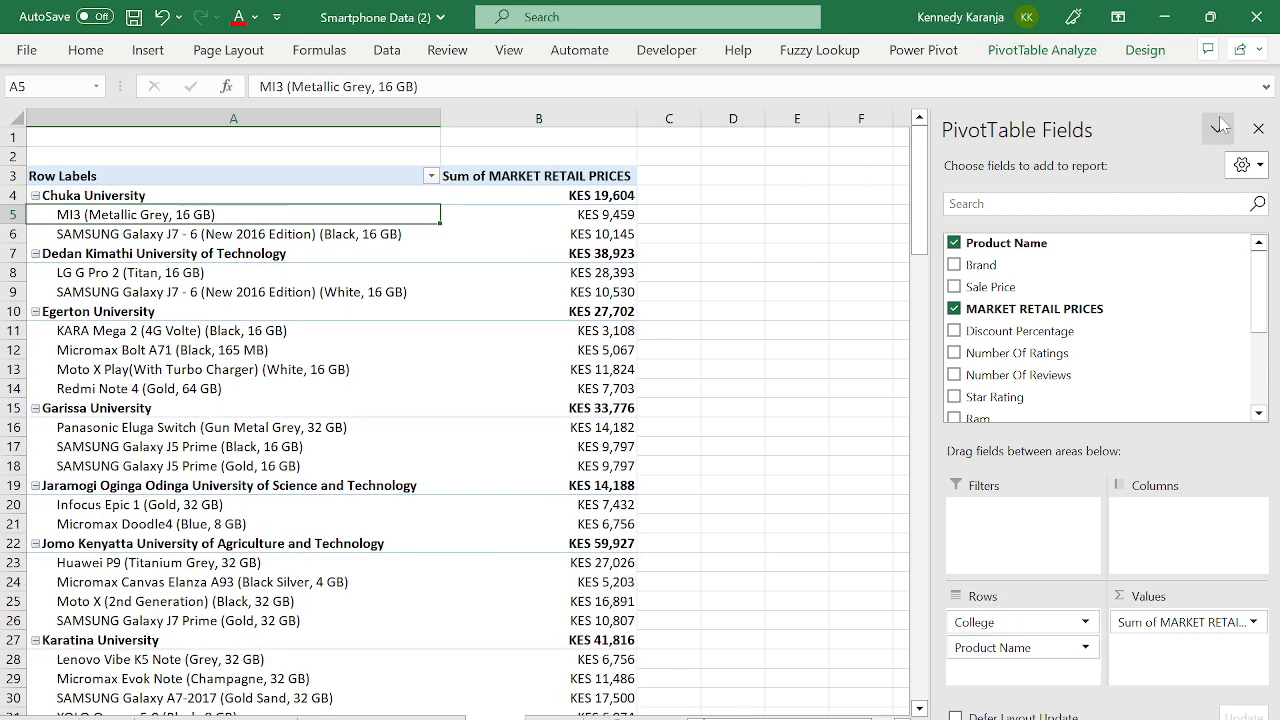
left_click(1258, 129)
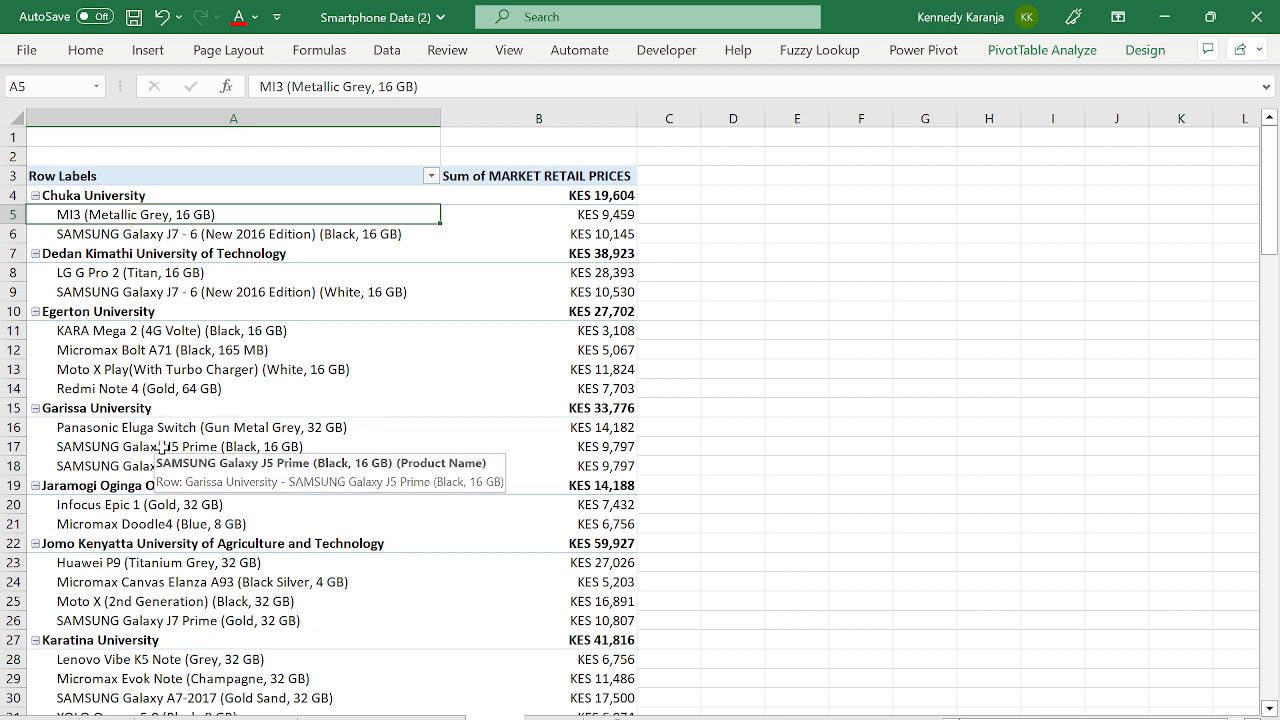
left_click(121, 293)
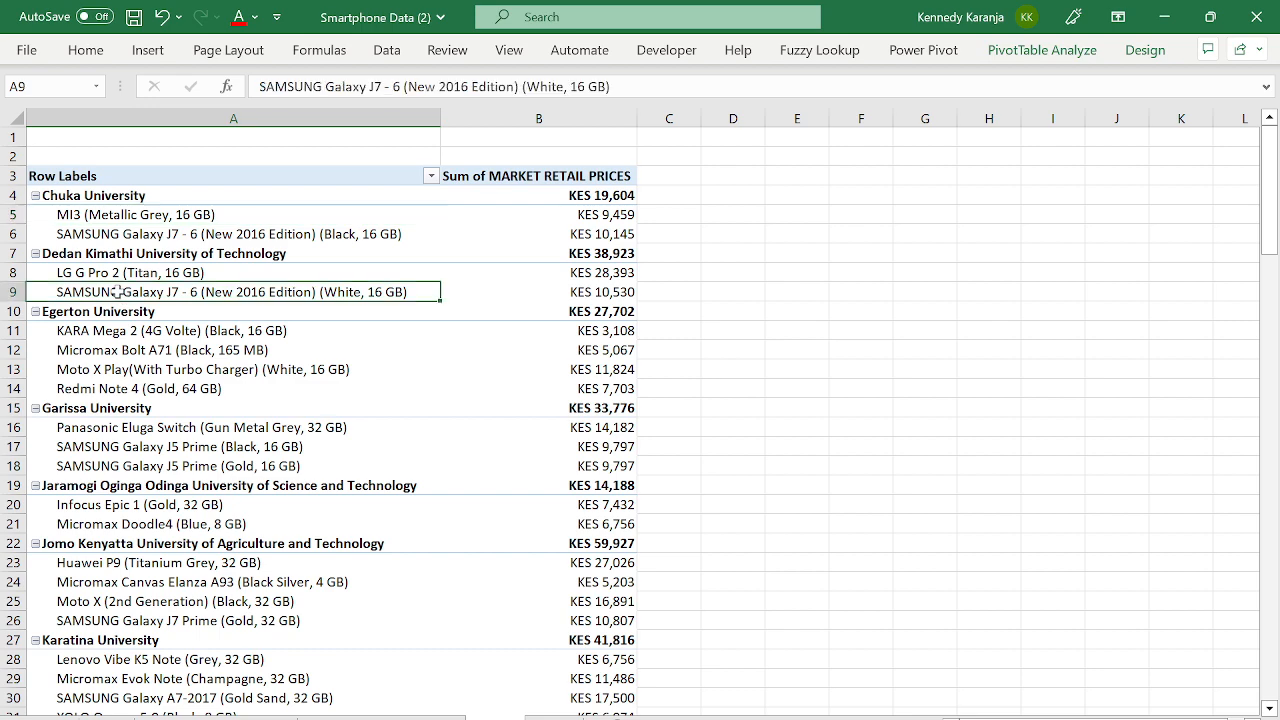
left_click(1030, 53)
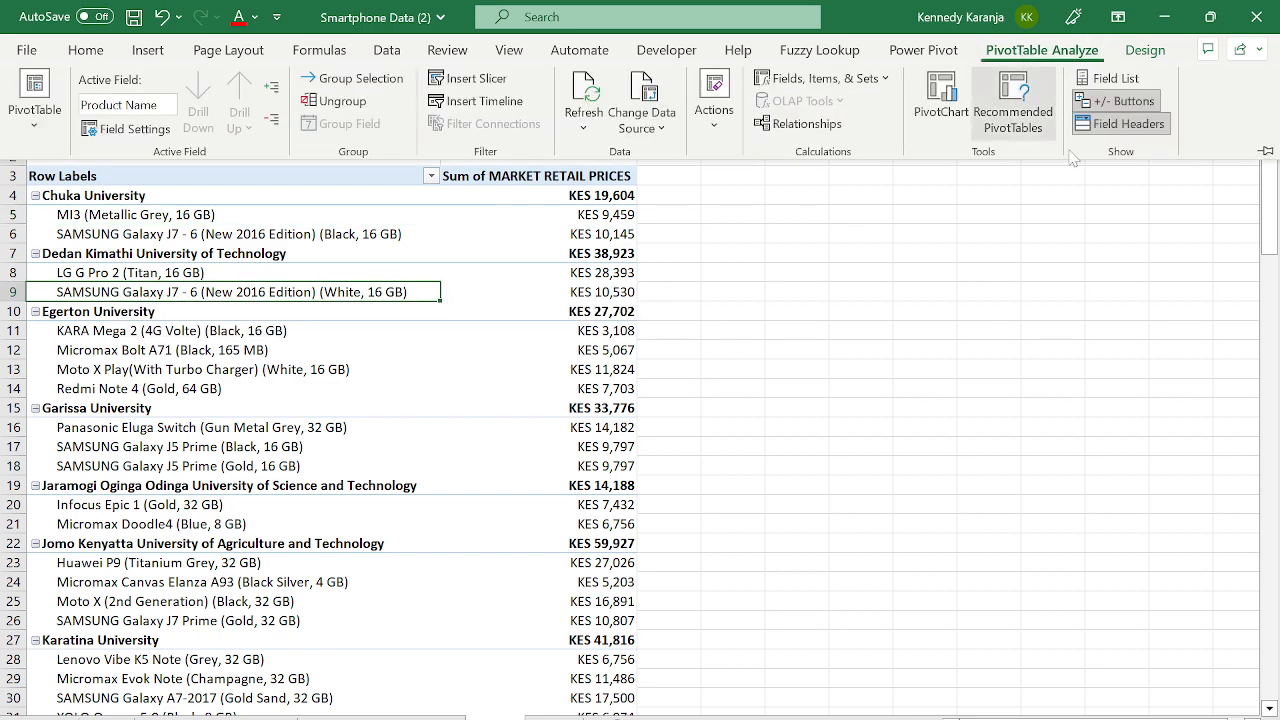
left_click(1105, 80)
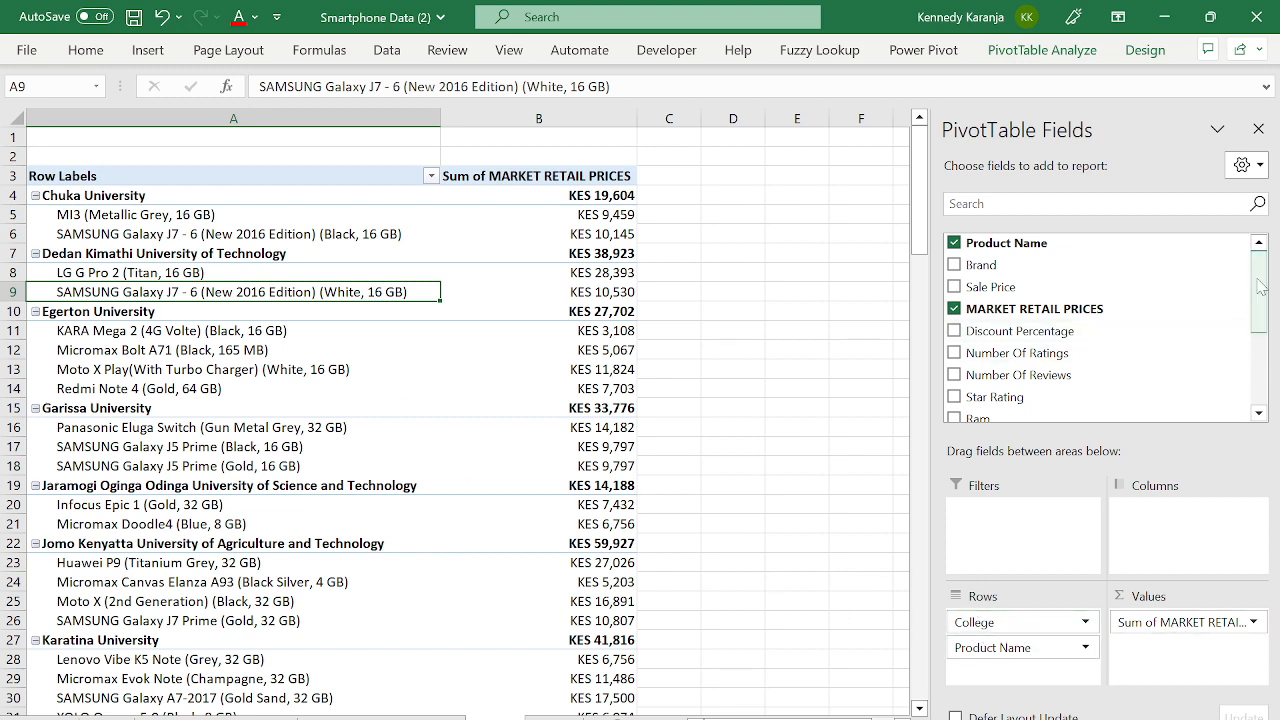
scroll(1261, 284, "down", 1)
scroll(1261, 284, "down", 2)
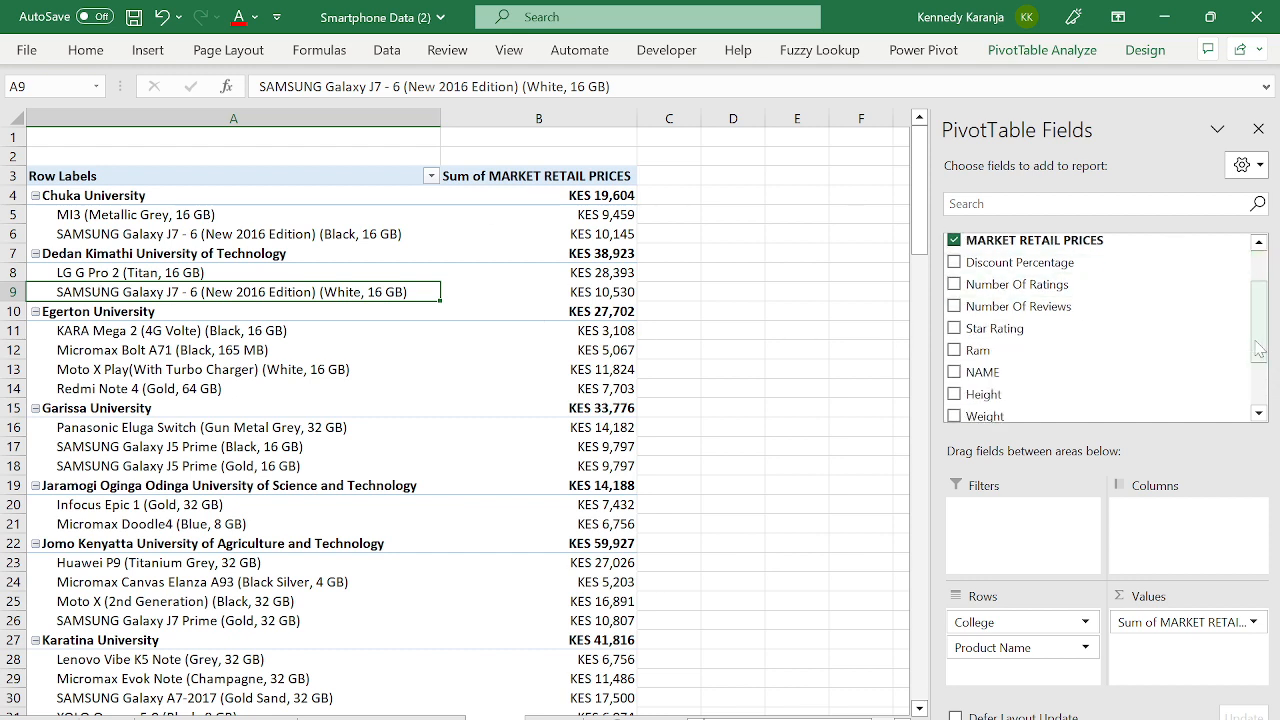
scroll(1258, 330, "down", 4)
- Add Town as a report filter and restrict it to Nairobi only
left_click_drag(1012, 388, 1010, 570)
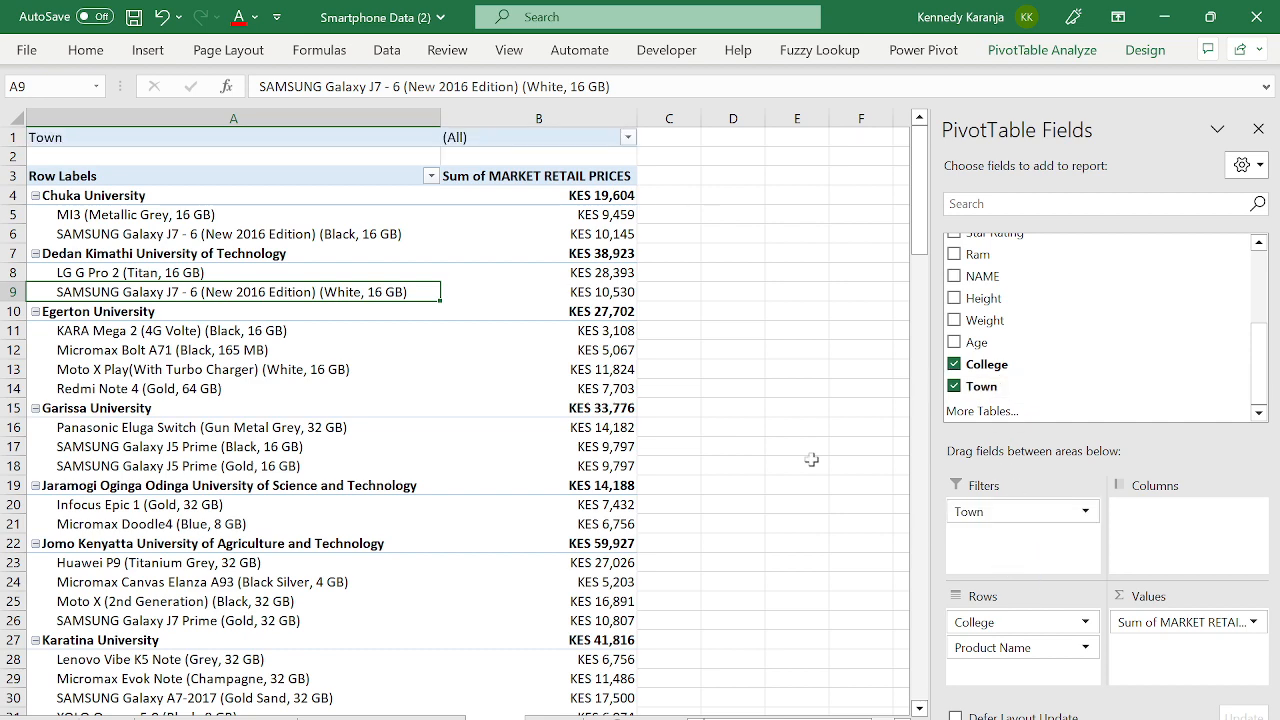
left_click(628, 137)
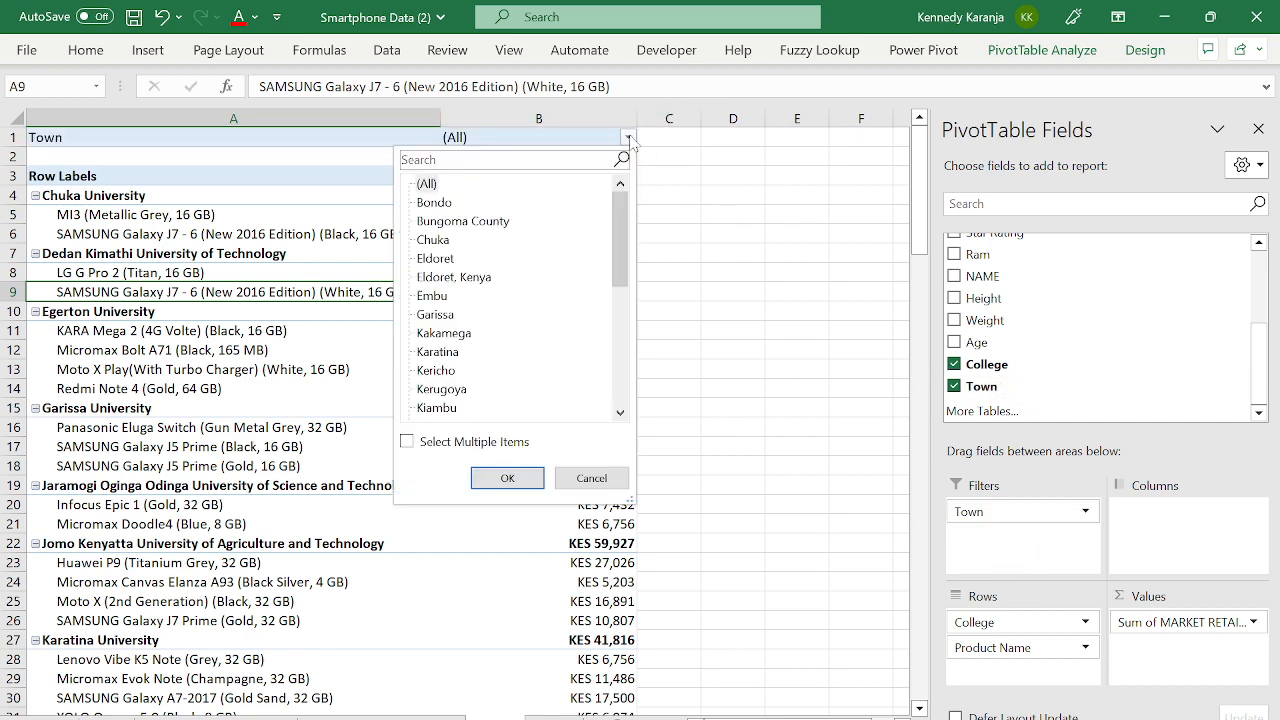
mouse_move(622, 222)
left_mouse_down()
mouse_move(623, 335)
mouse_move(619, 203)
left_mouse_up()
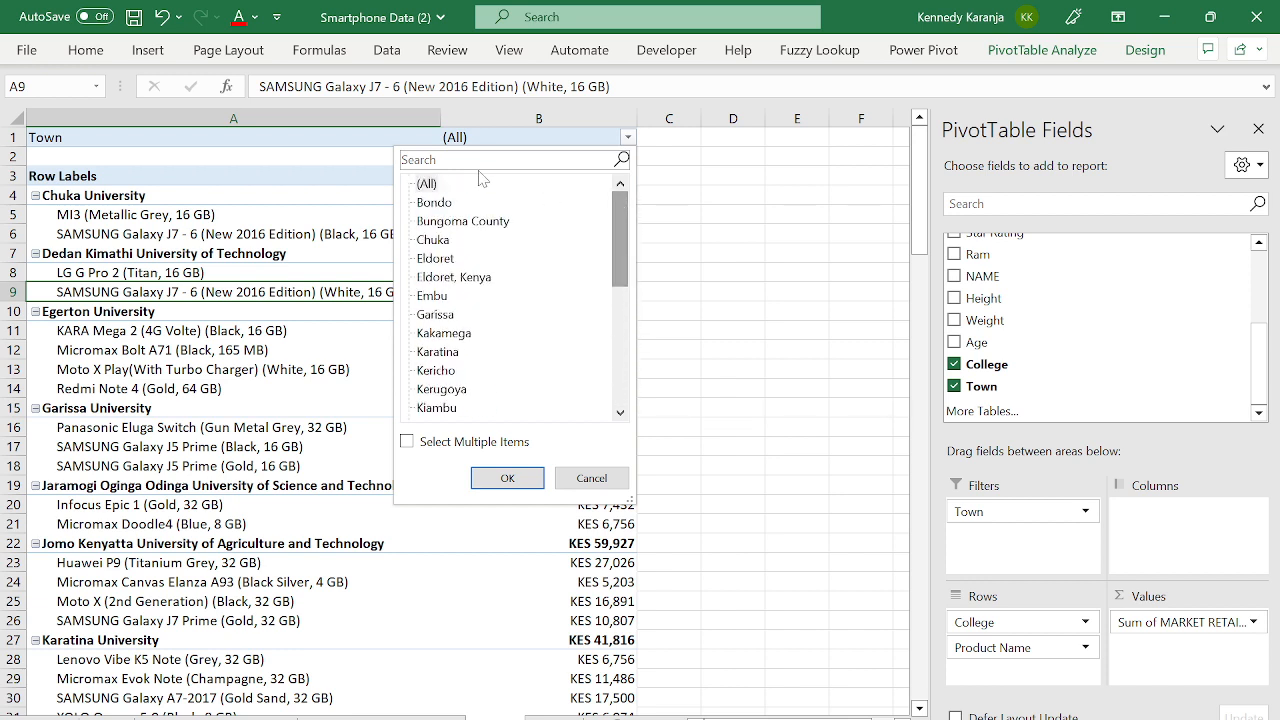
type("na")
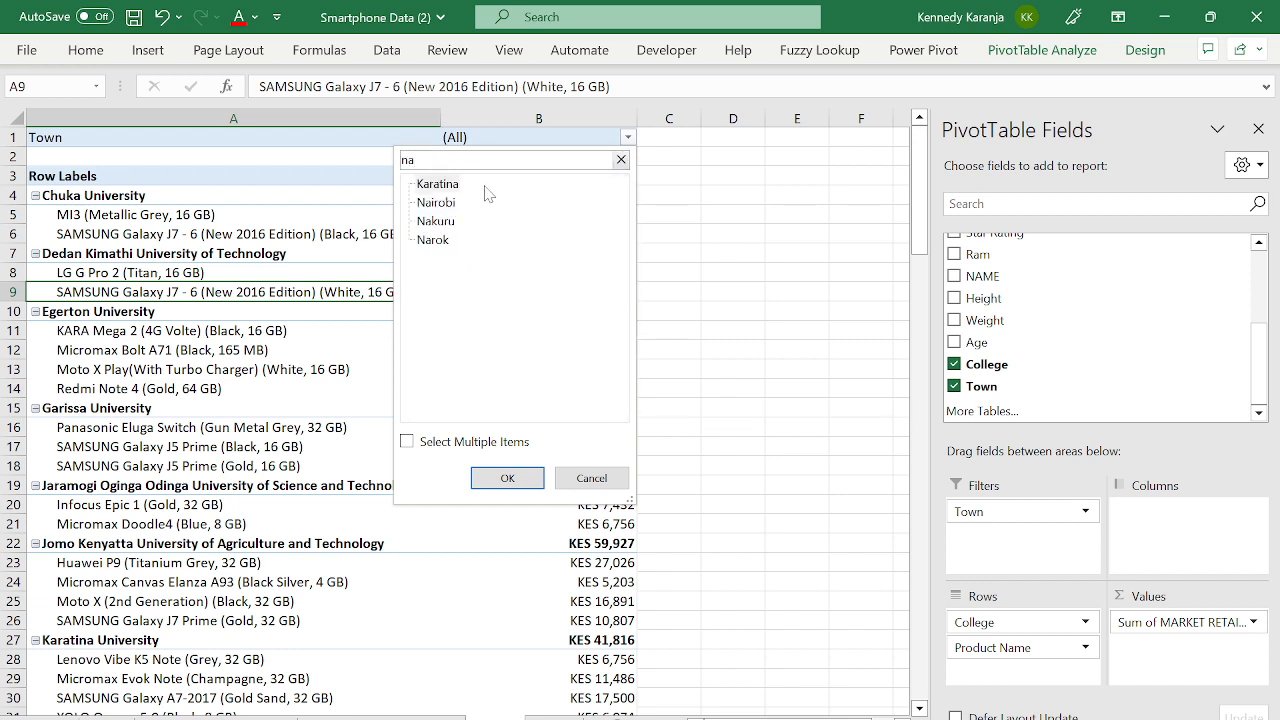
left_click(427, 204)
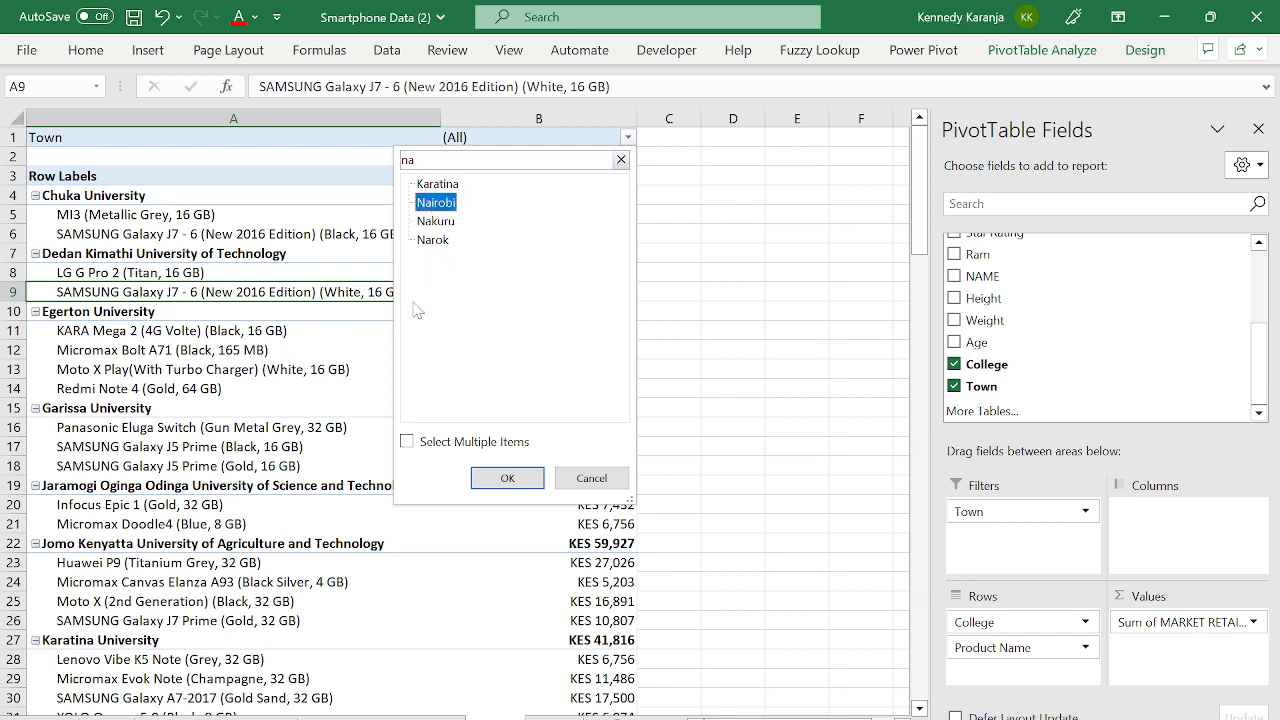
left_click(407, 441)
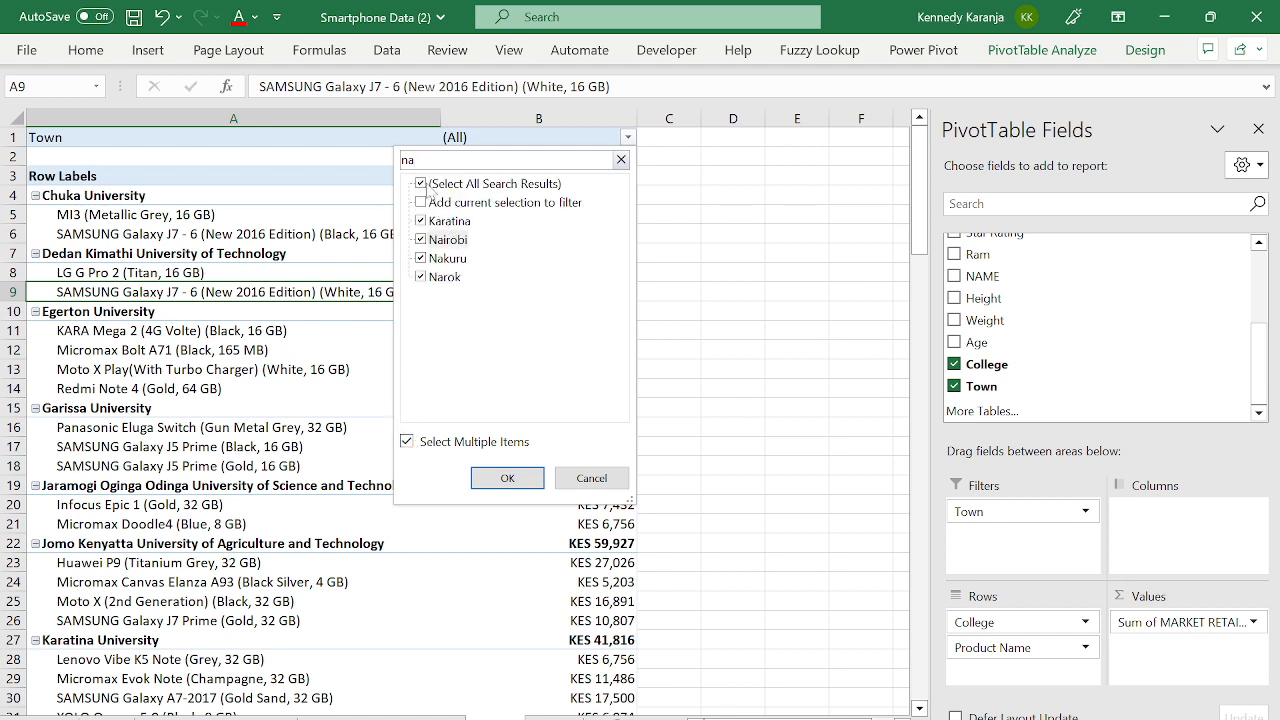
left_click(430, 186)
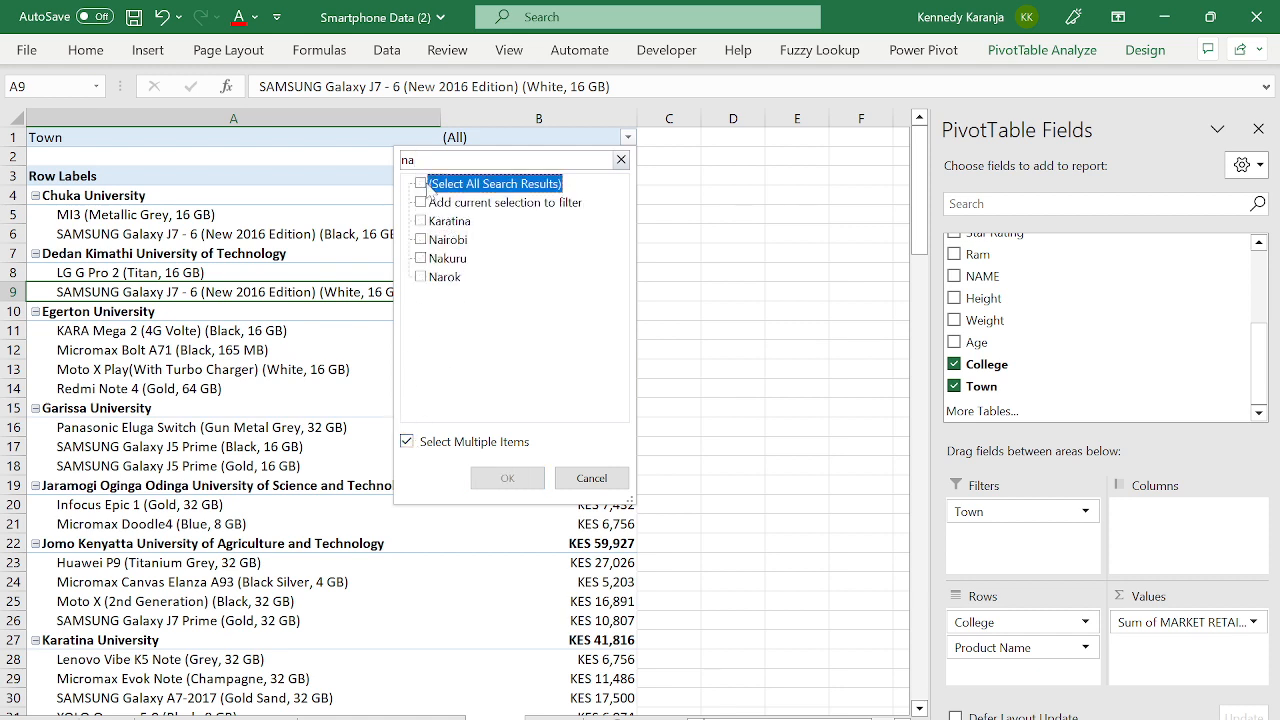
left_click(433, 243)
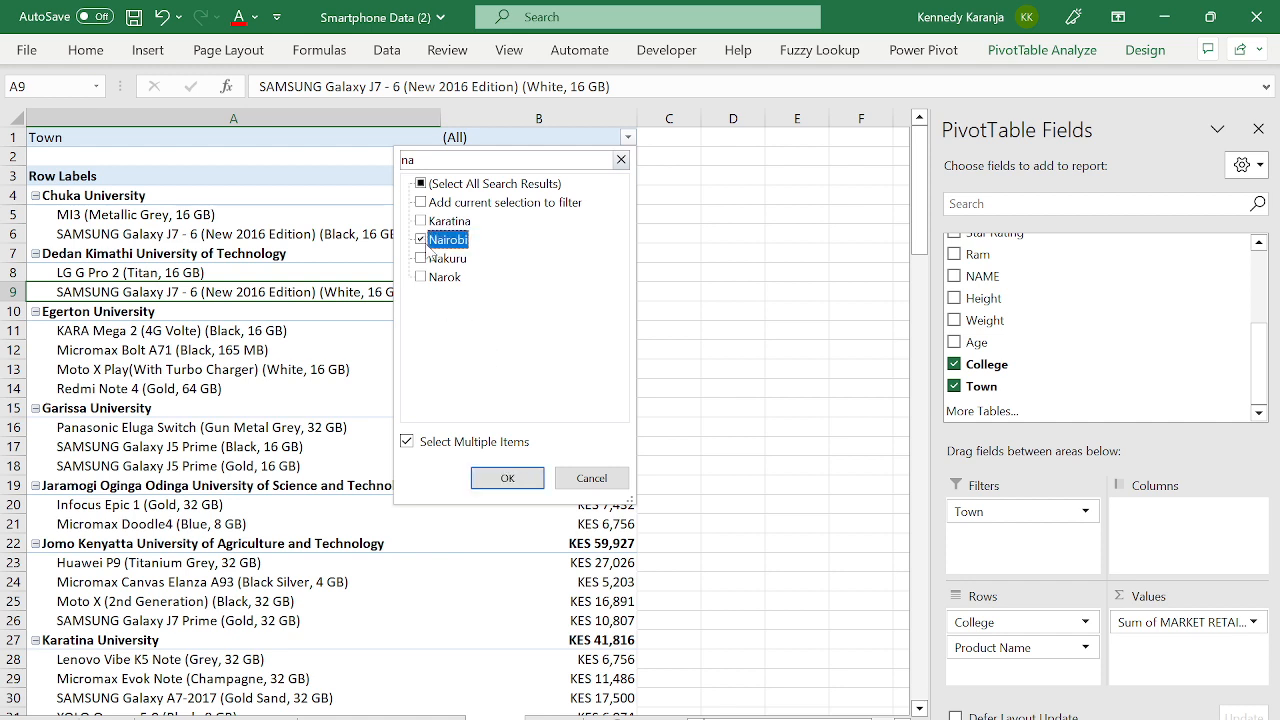
left_click(508, 479)
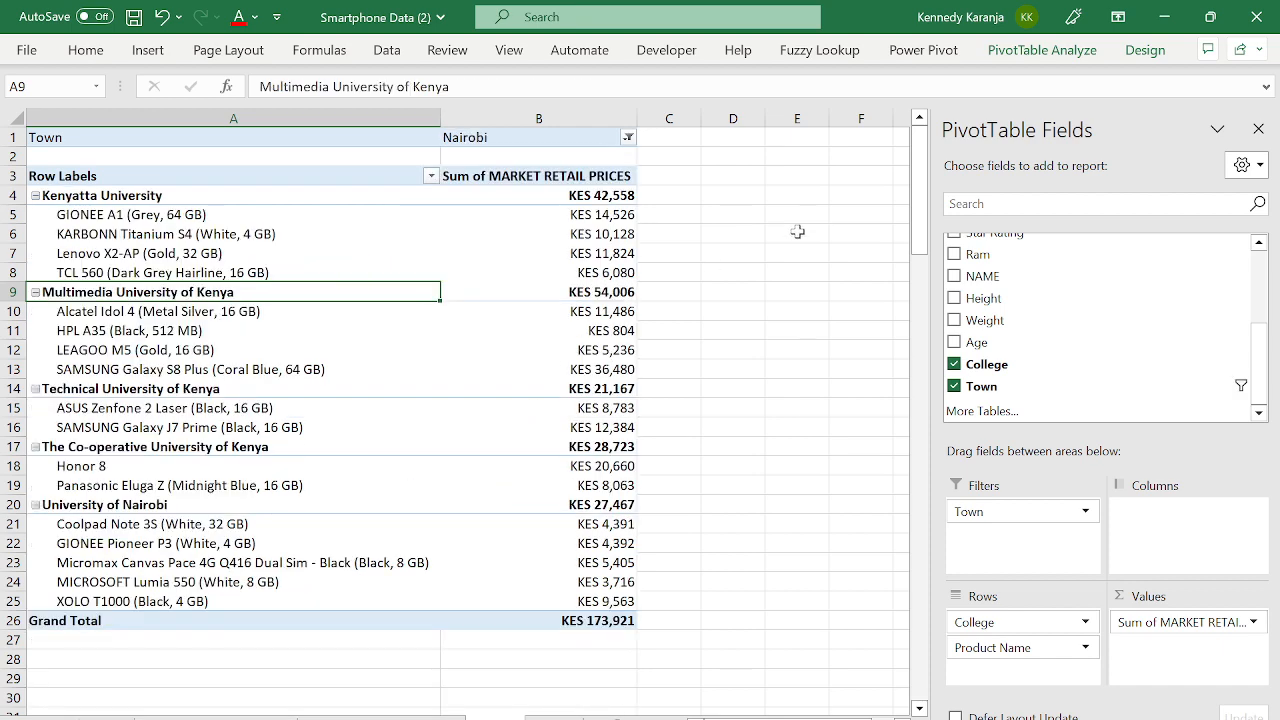
left_click(1258, 129)
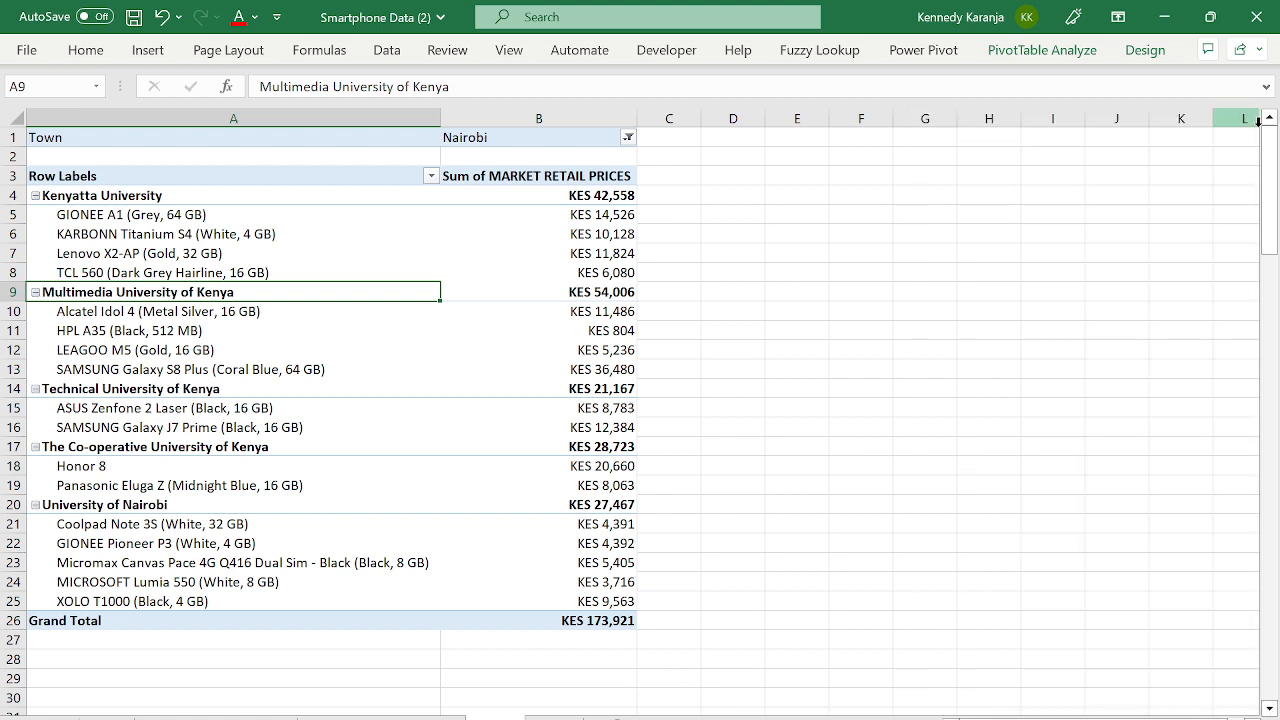
left_click(115, 185)
left_click(140, 216)
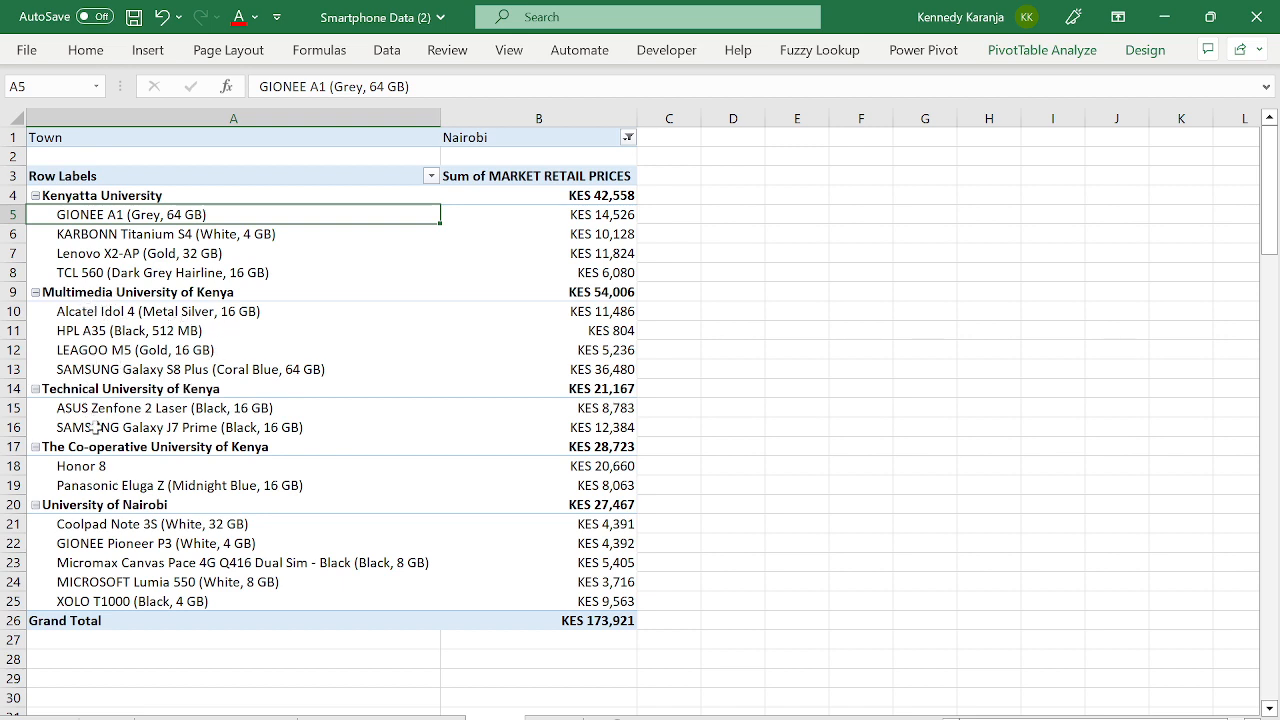
left_click(470, 135)
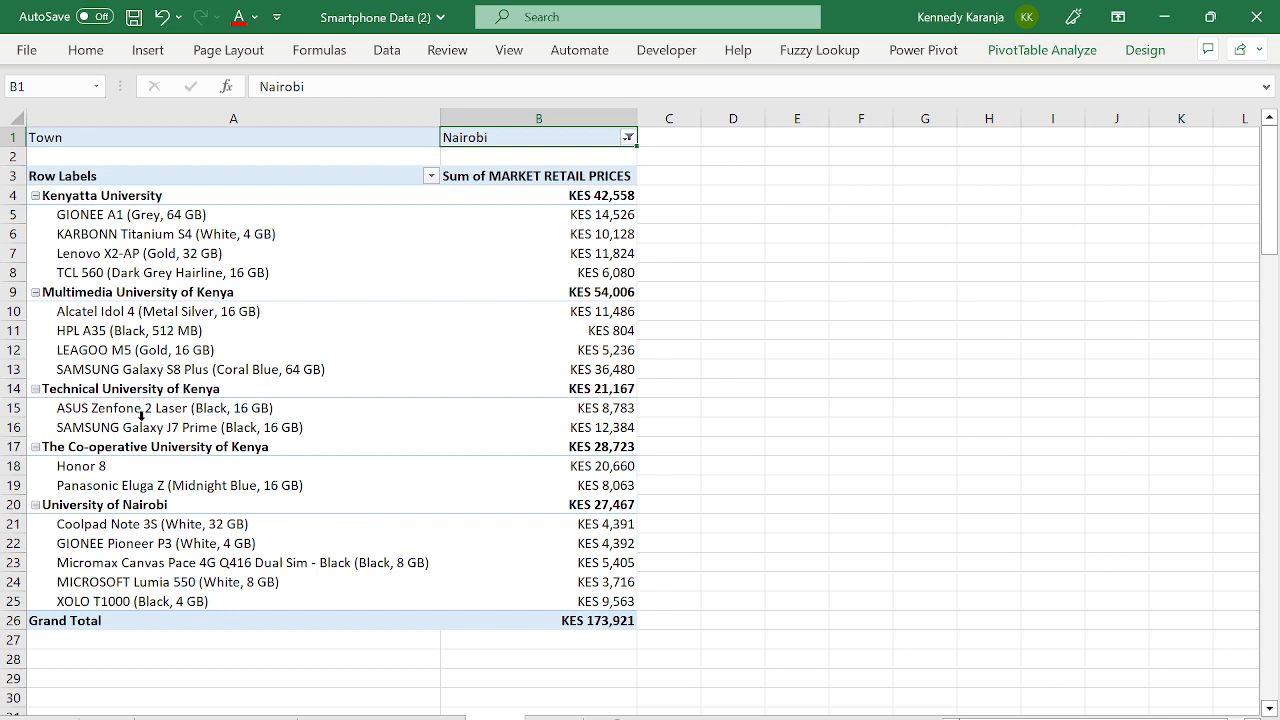
left_click(80, 527)
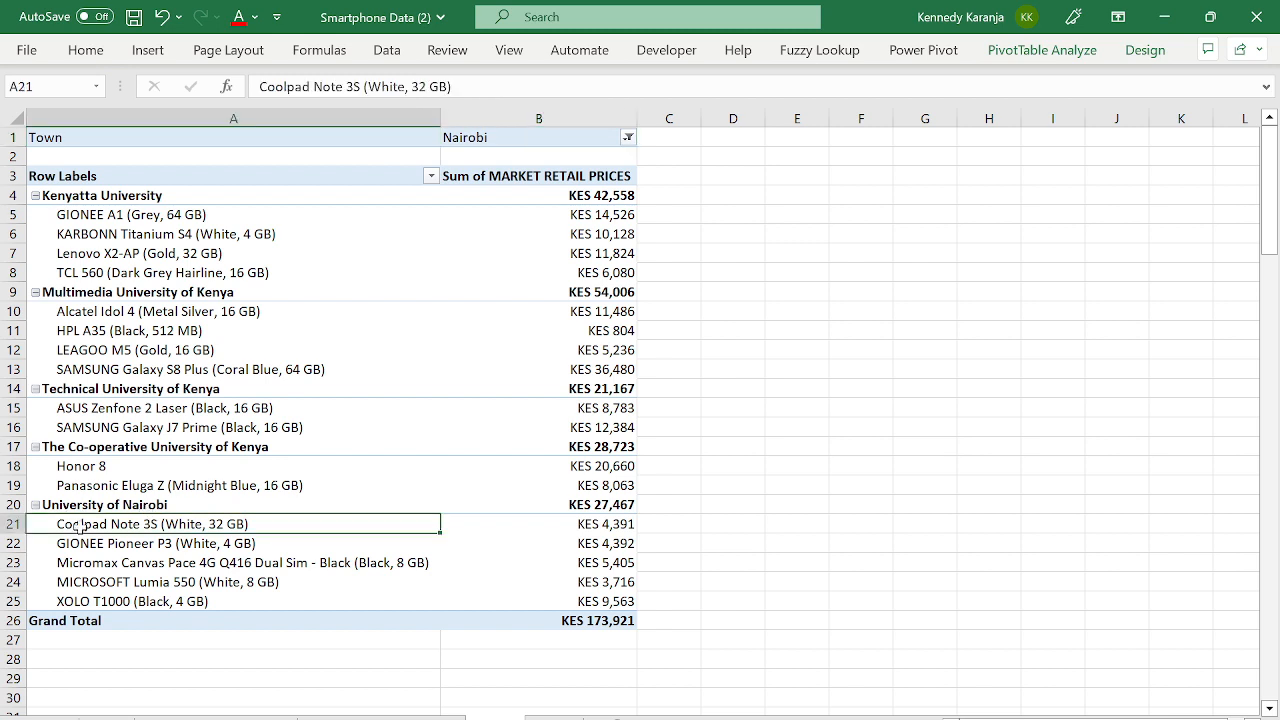
left_click(104, 537)
left_click(106, 541)
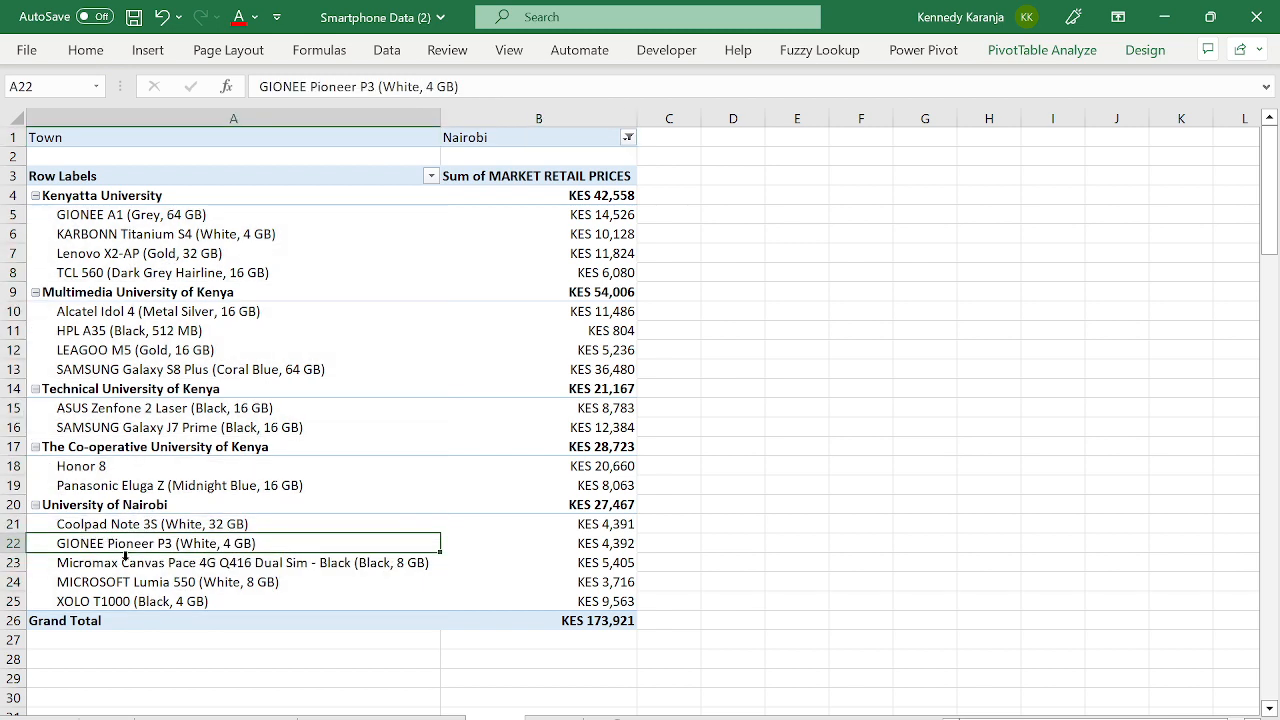
left_click(317, 592)
left_click(317, 592)
key("ctrl+Home")
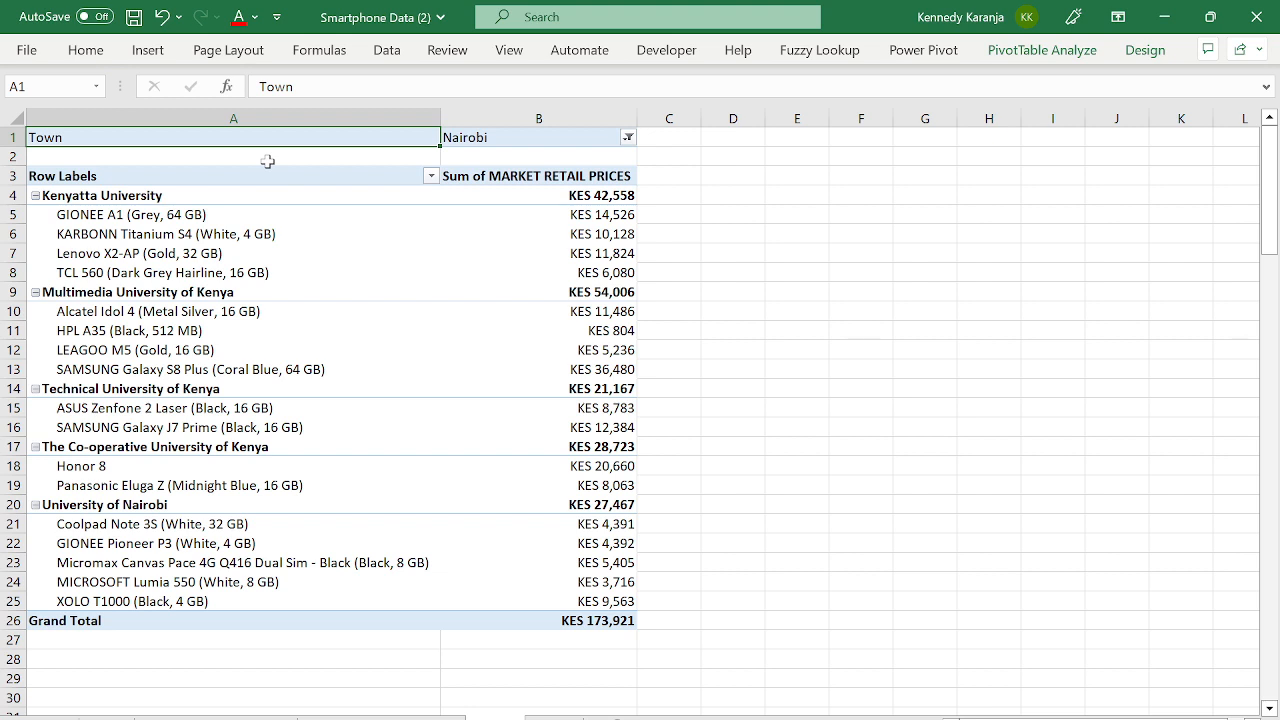
left_click(232, 242)
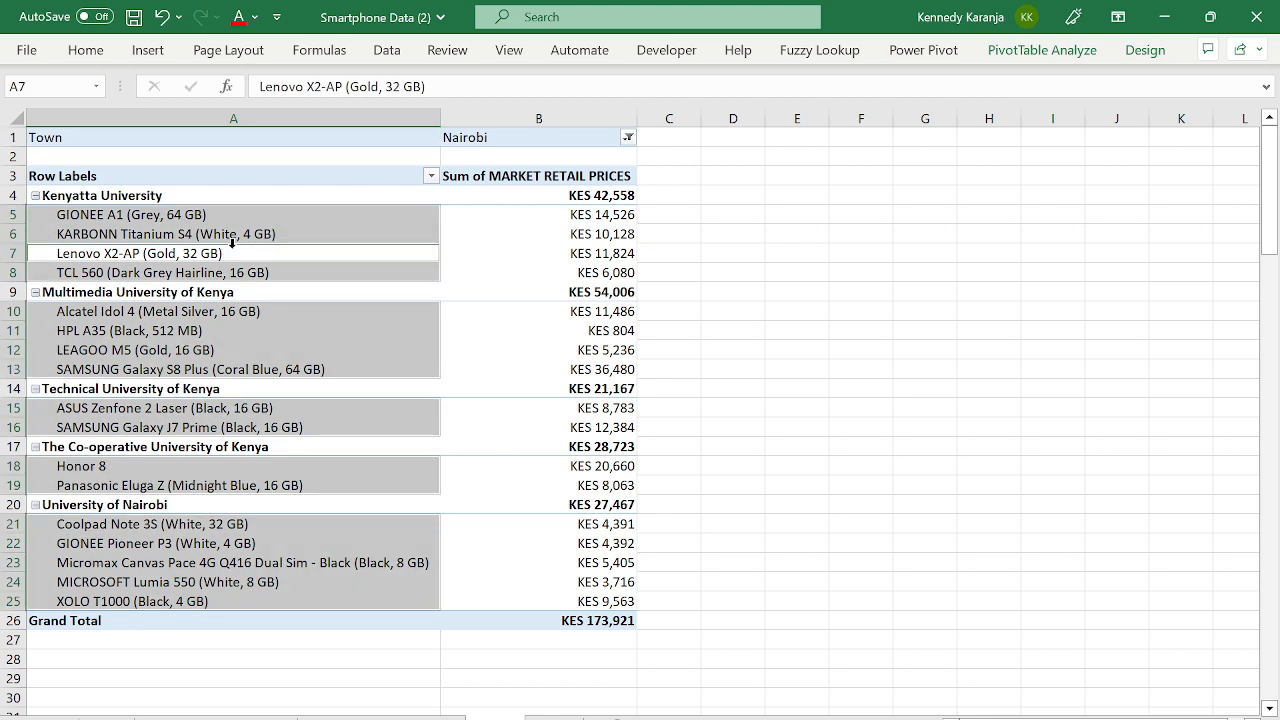
left_click(313, 317)
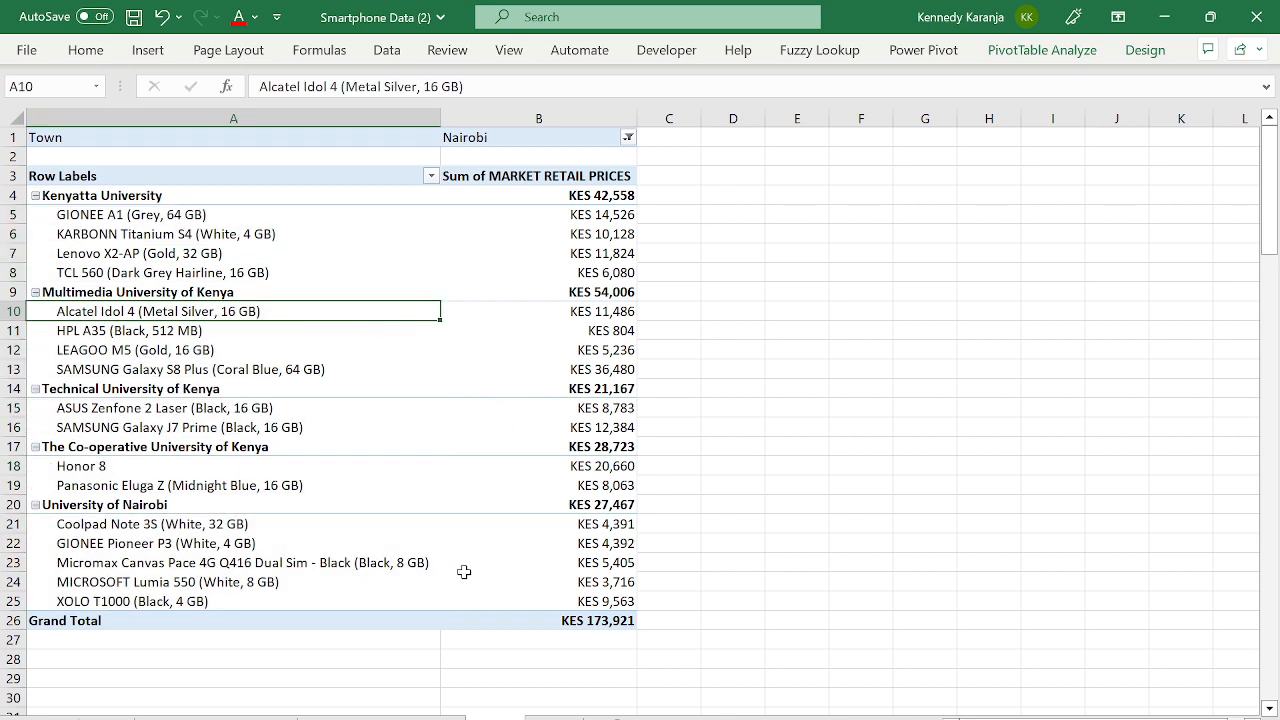
left_click(500, 407)
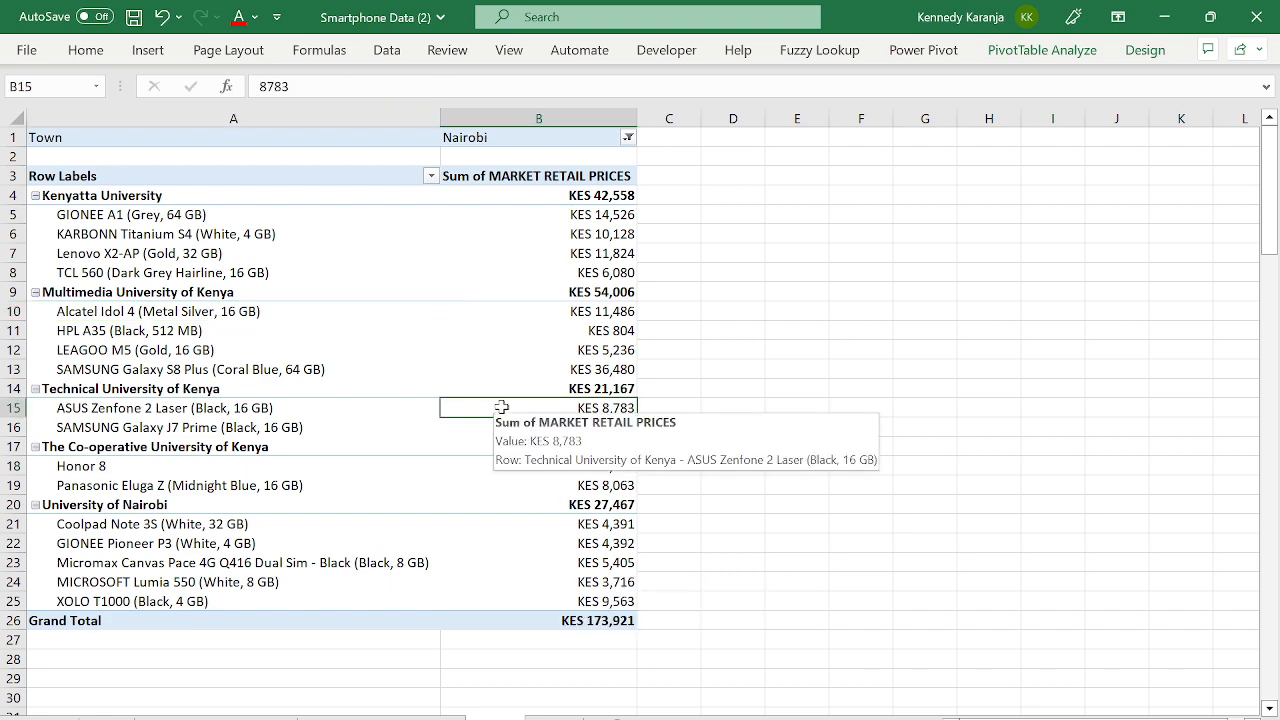
left_click(403, 312)
left_click(337, 254)
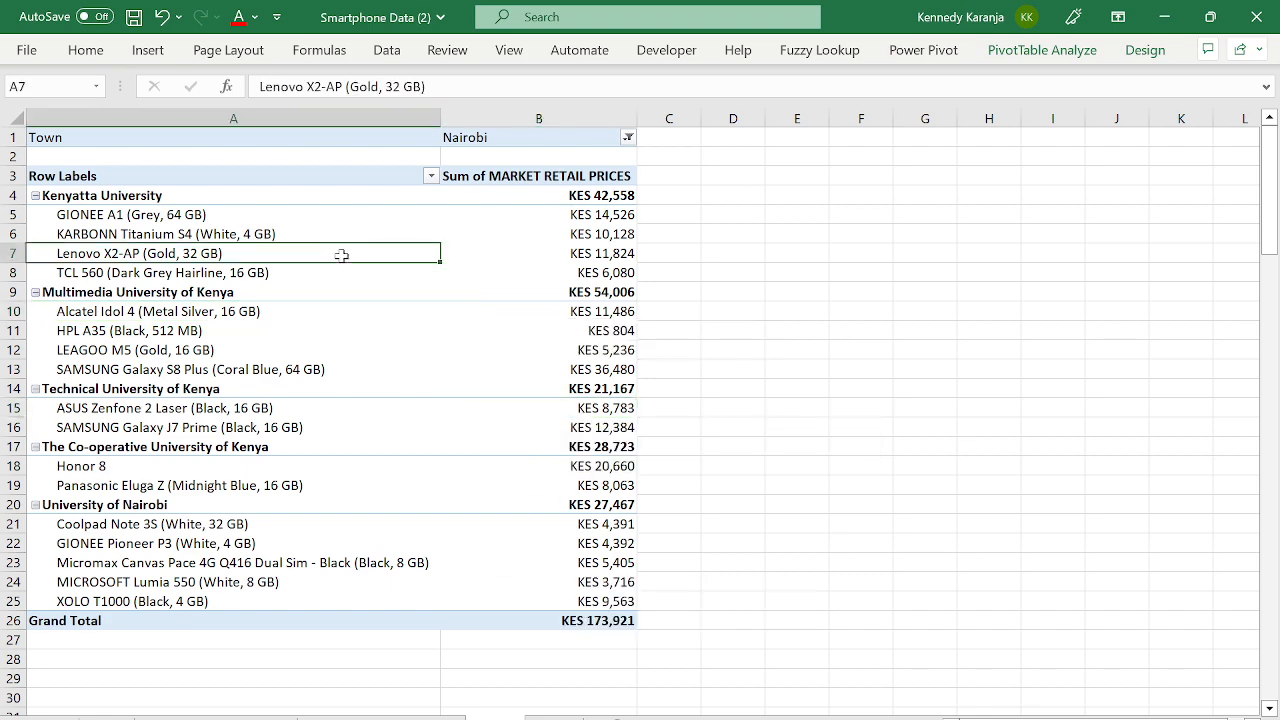
left_click(287, 222)
left_click(329, 199)
left_click(332, 224)
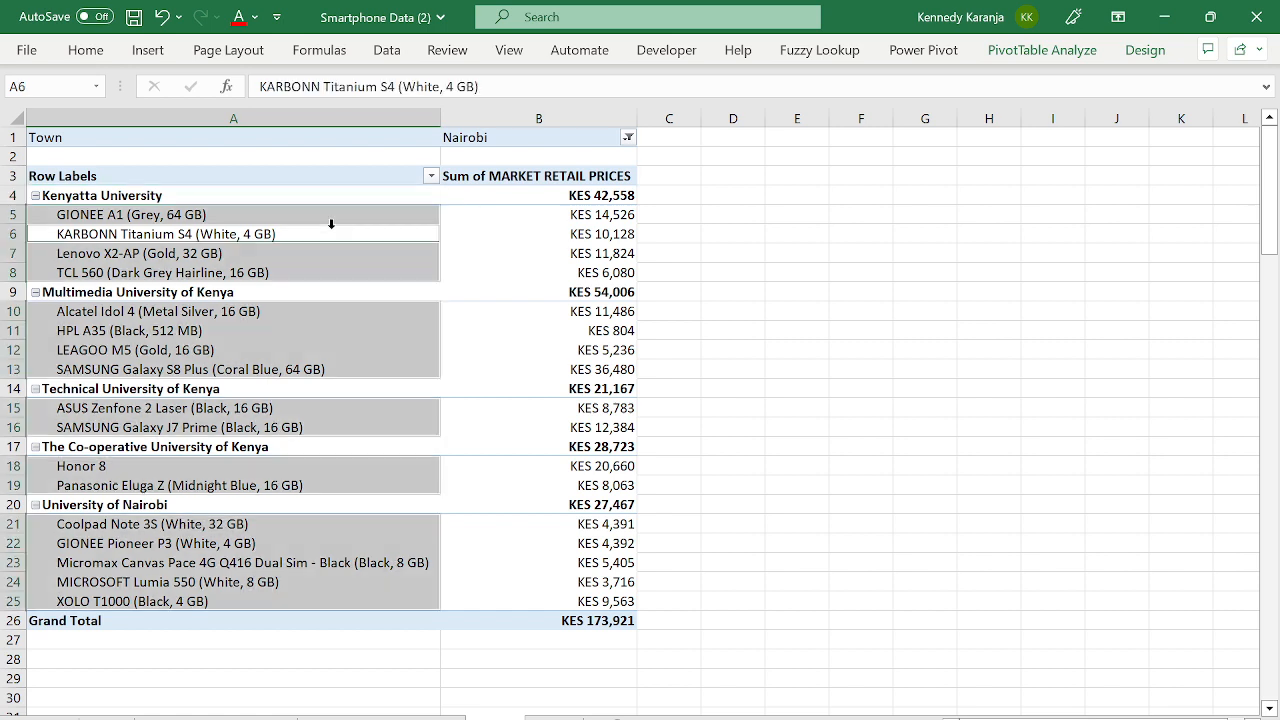
left_click(356, 245)
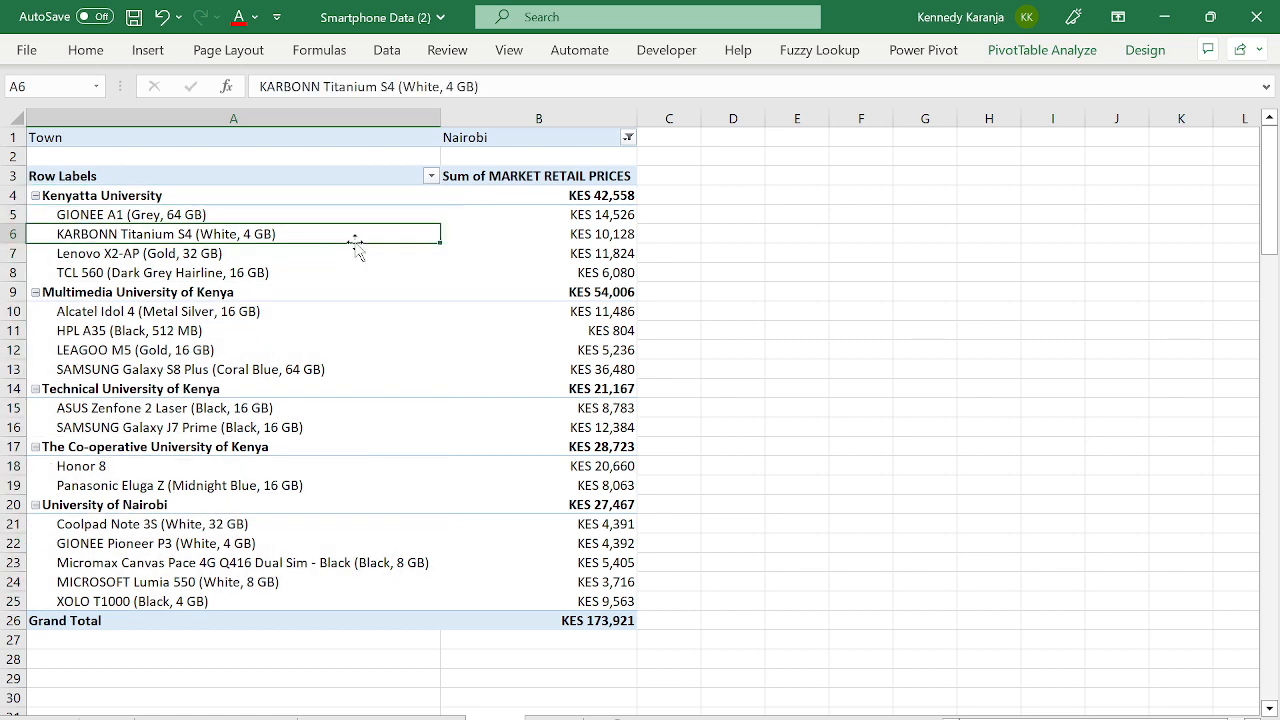
left_click(349, 330)
left_click(353, 431)
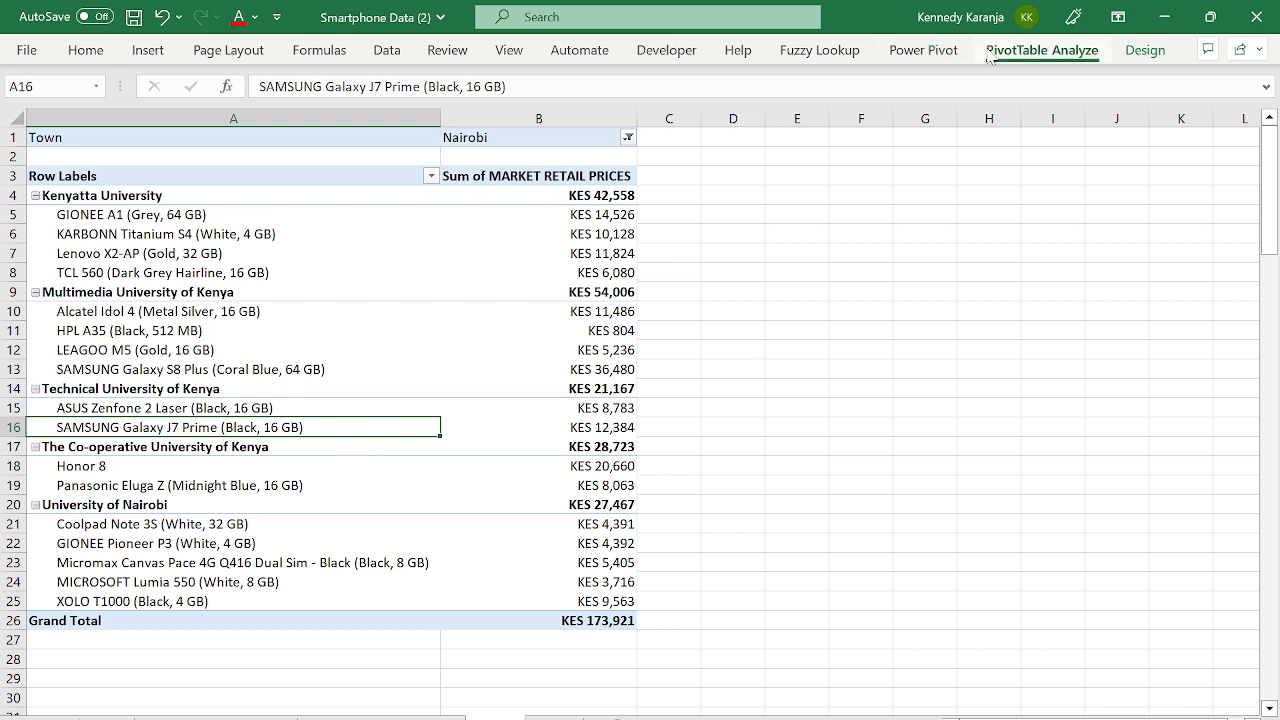
- Show the field list, then go to the sheet holding the empty PivotTable4
left_click(1043, 52)
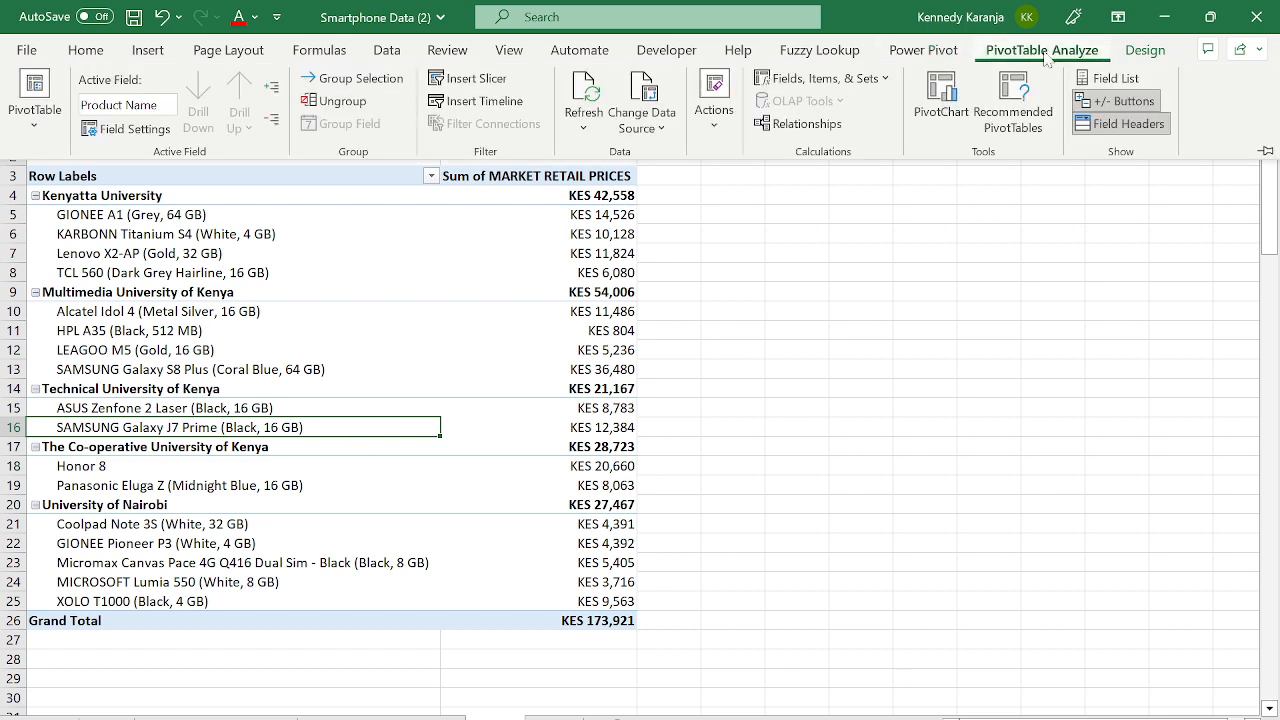
left_click(1110, 78)
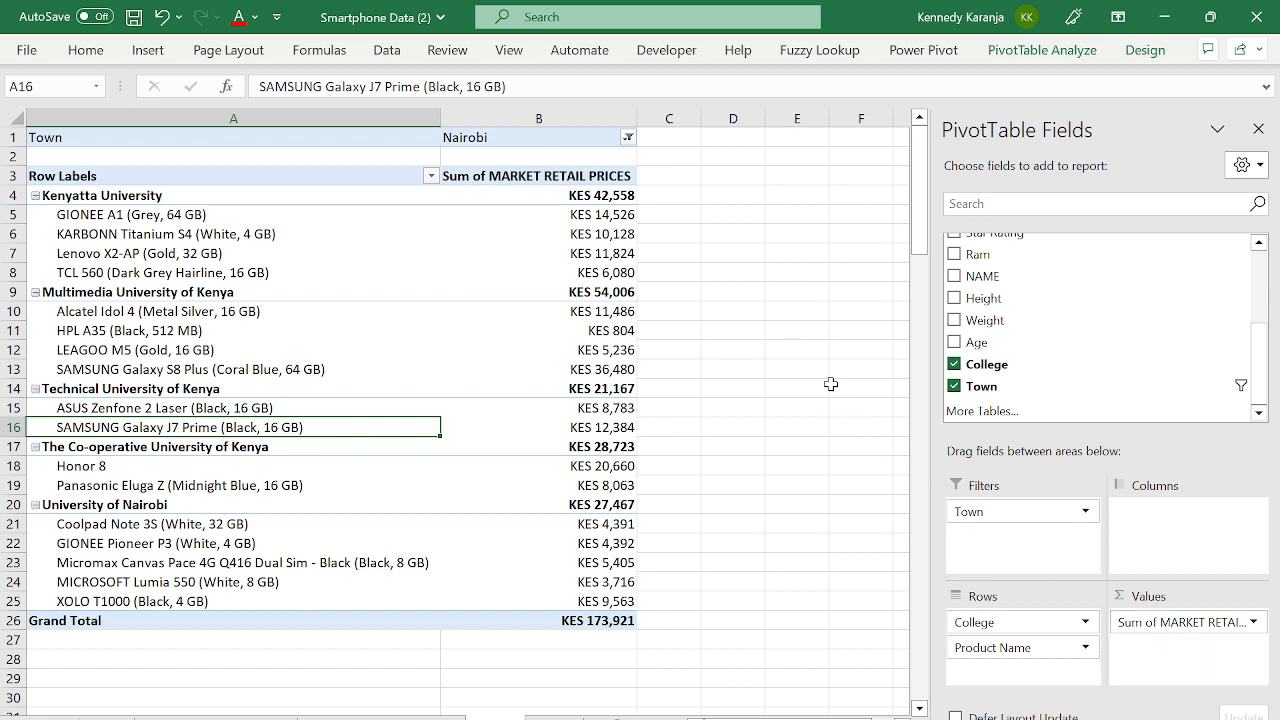
mouse_move(468, 256)
left_click(554, 718)
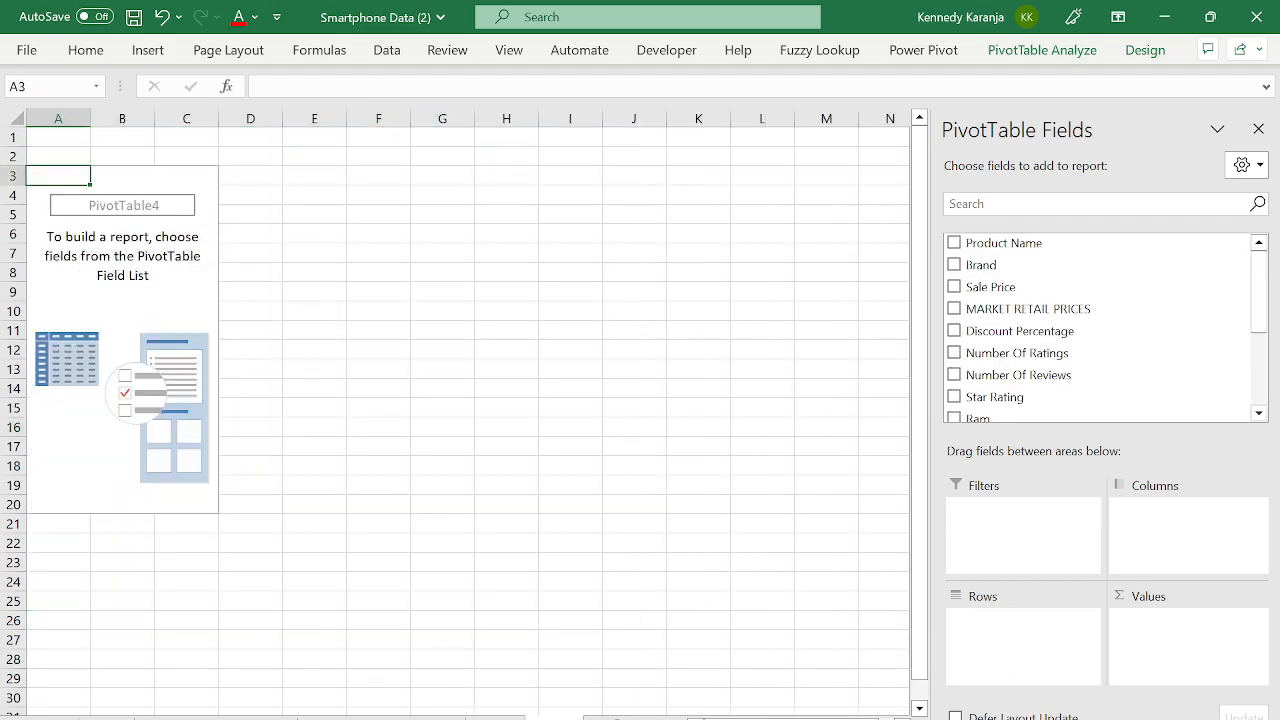
- Jump to the last data row on the smartphone data sheet
left_click(330, 718)
left_click(205, 468)
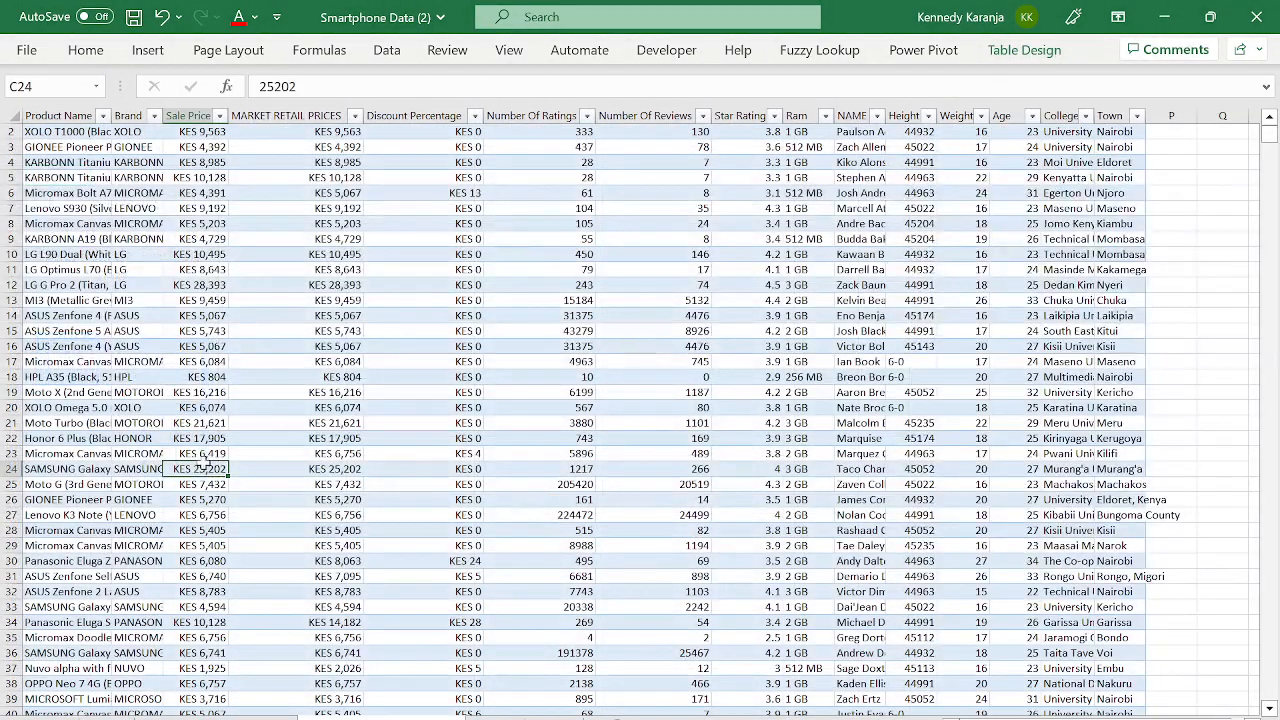
key("ctrl+Left")
key("ctrl+Down")
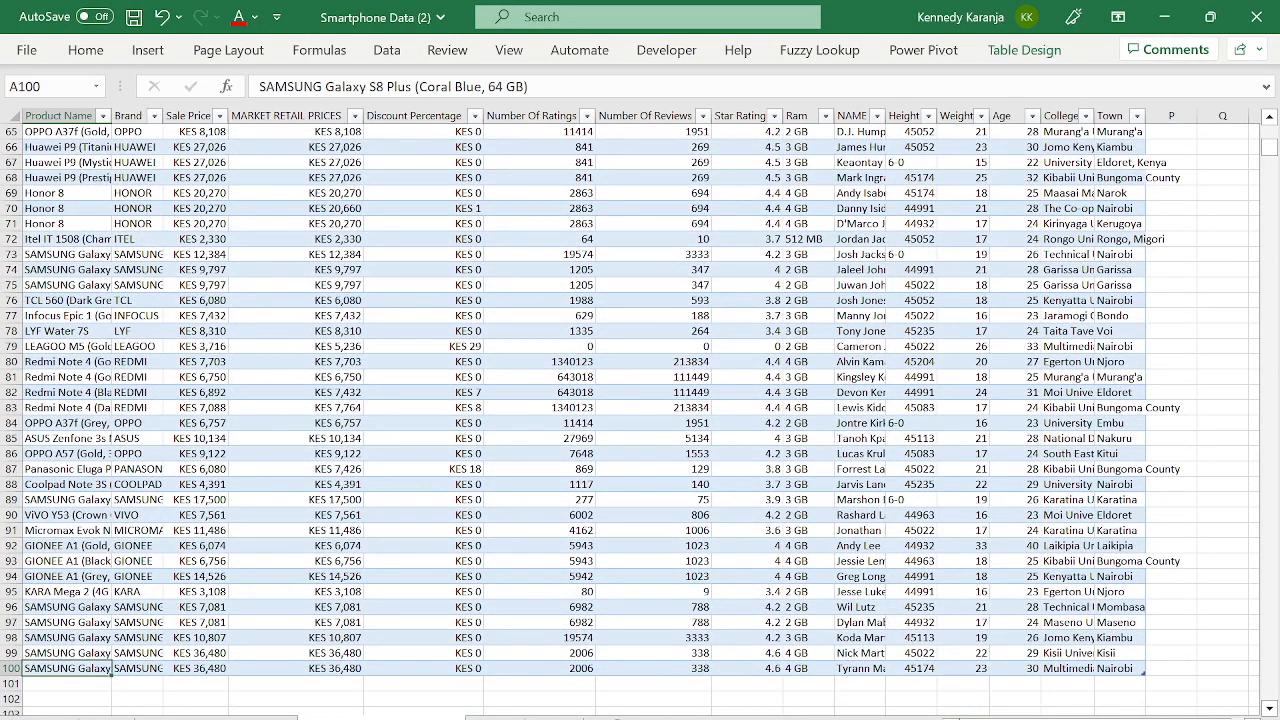
- Delete the empty PivotTable4 sheet
left_click(554, 718)
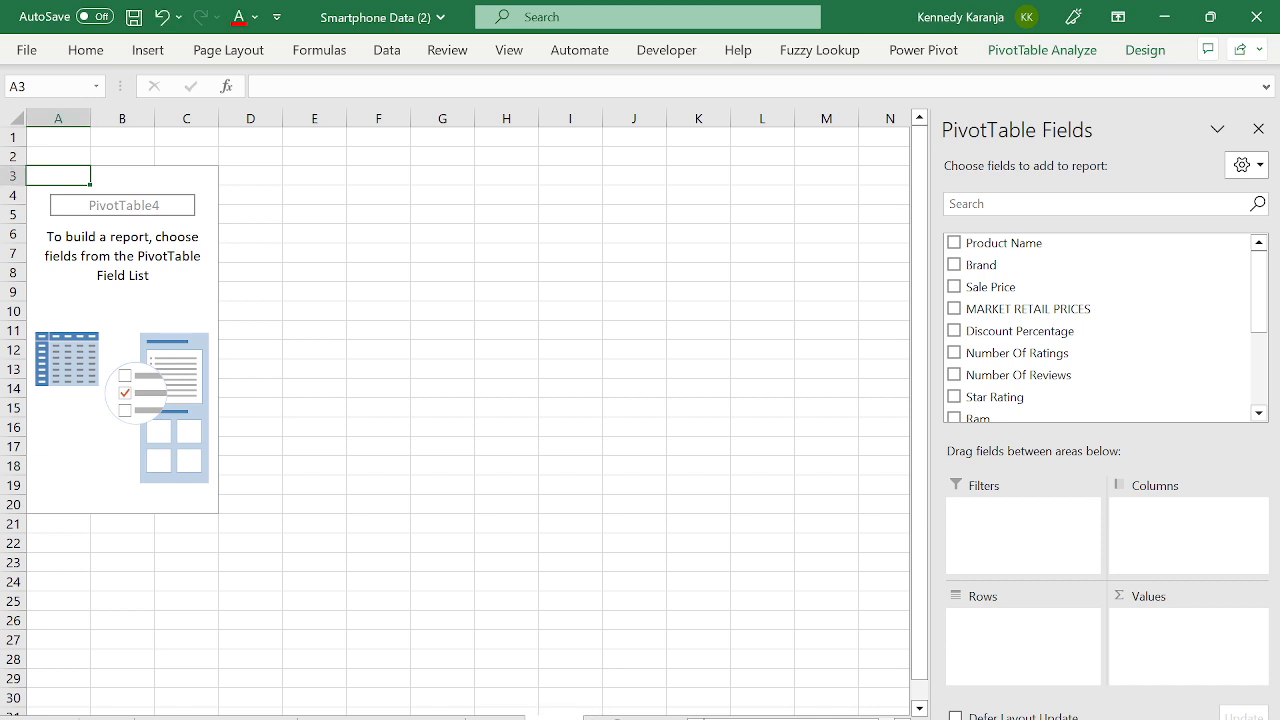
right_click(598, 714)
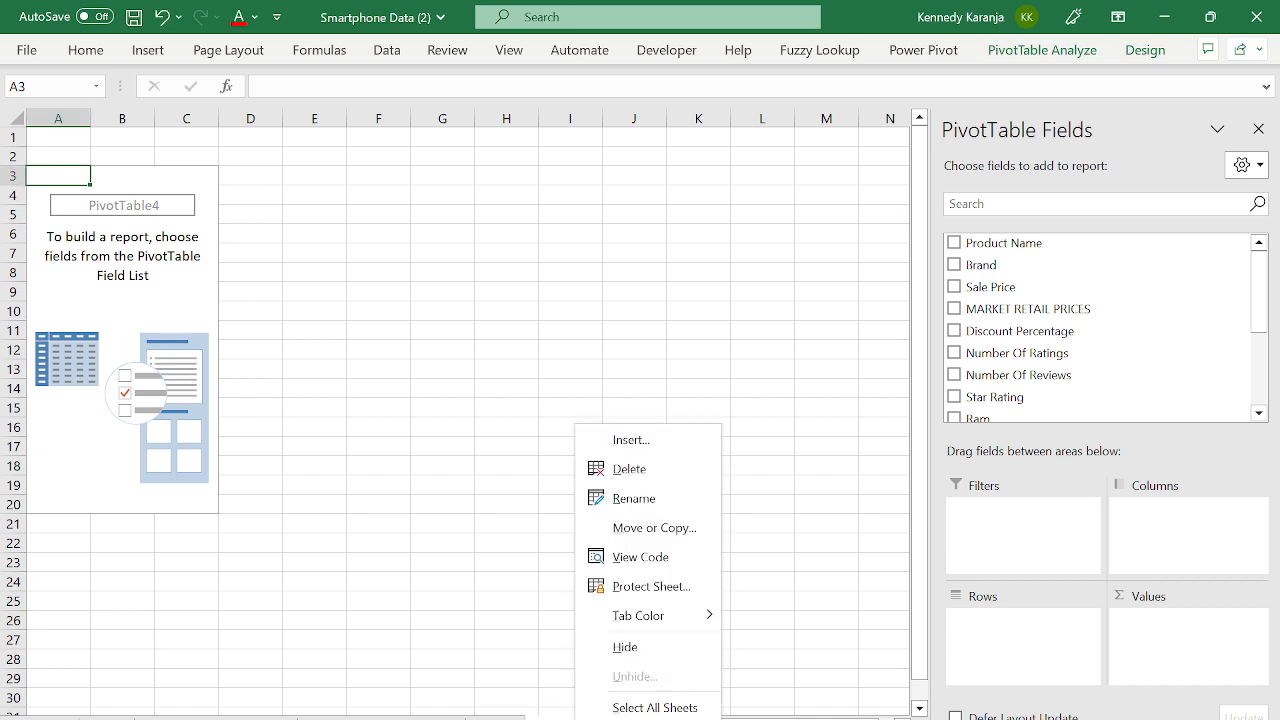
left_click(628, 468)
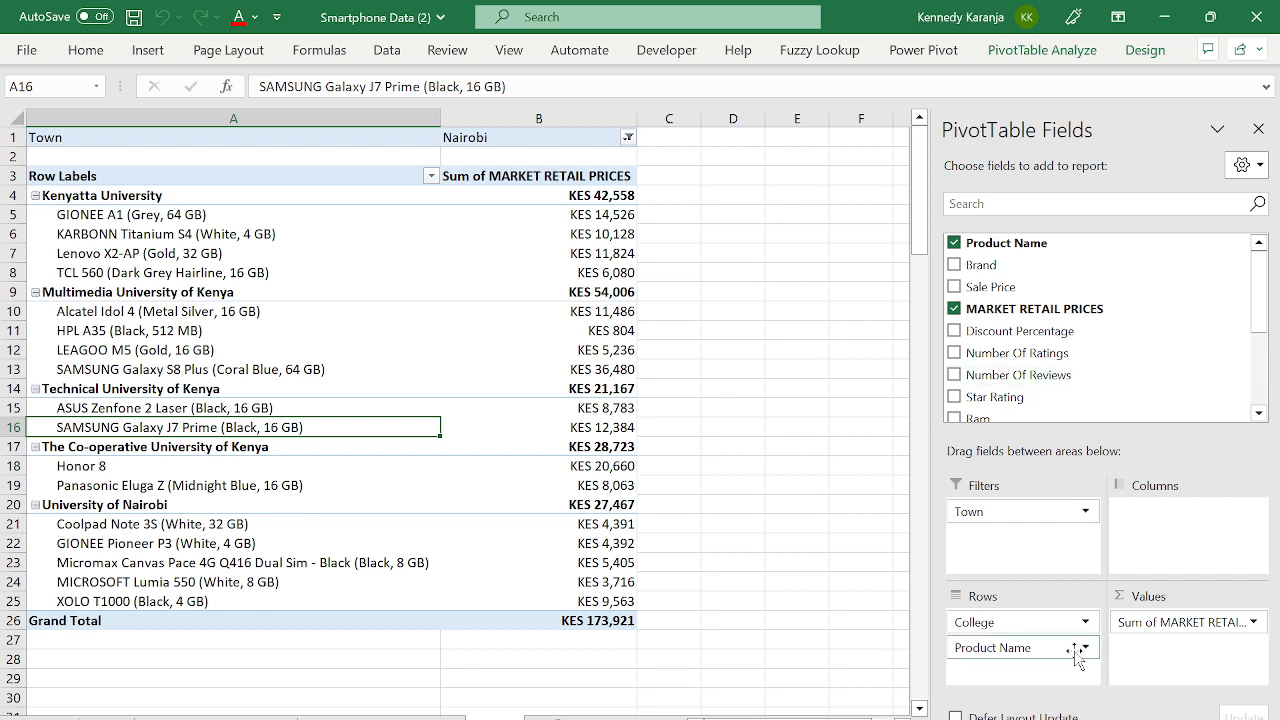
- Inspect the Sum of MARKET RETAIL PRICES settings without changes and close the field list
left_click(1214, 618)
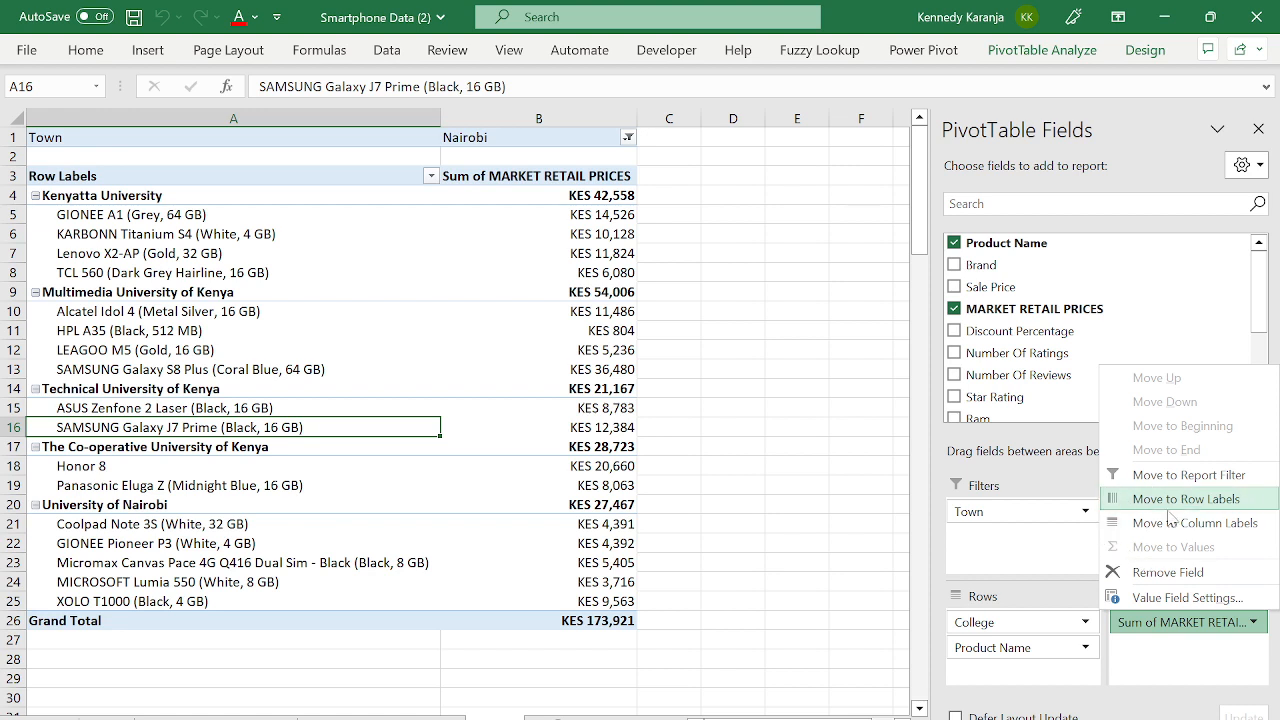
left_click(1168, 598)
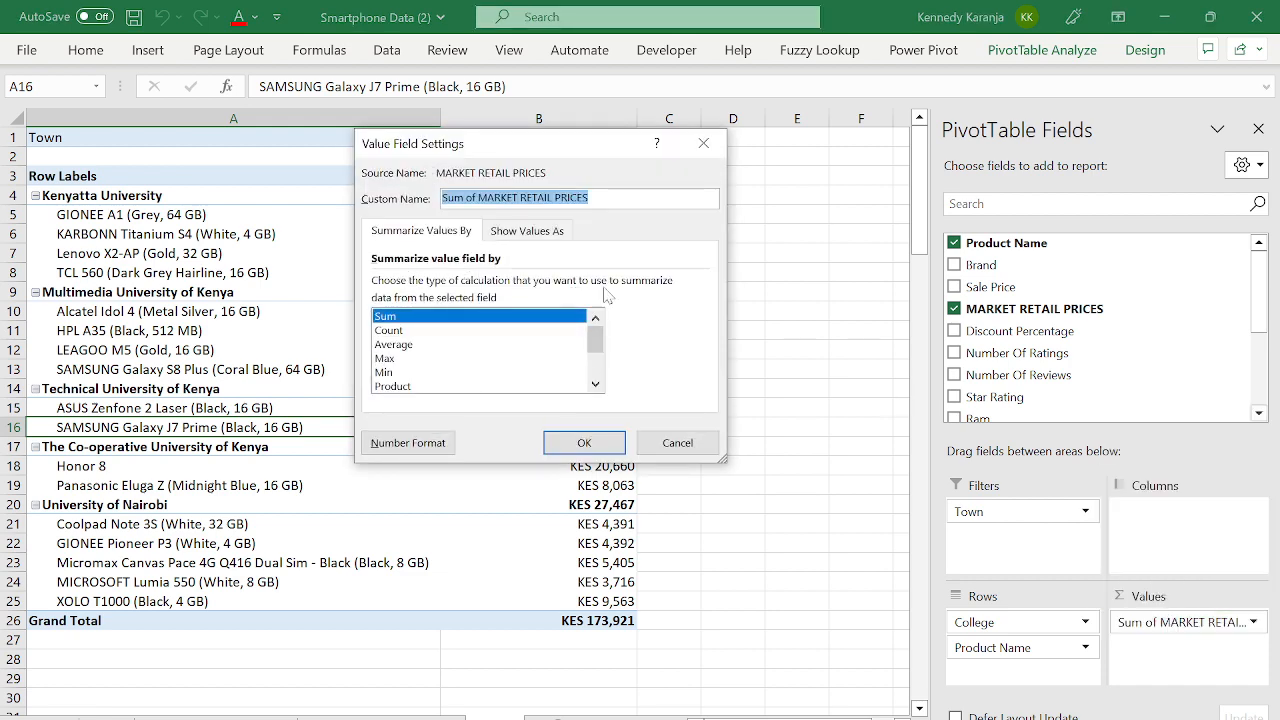
left_click(678, 443)
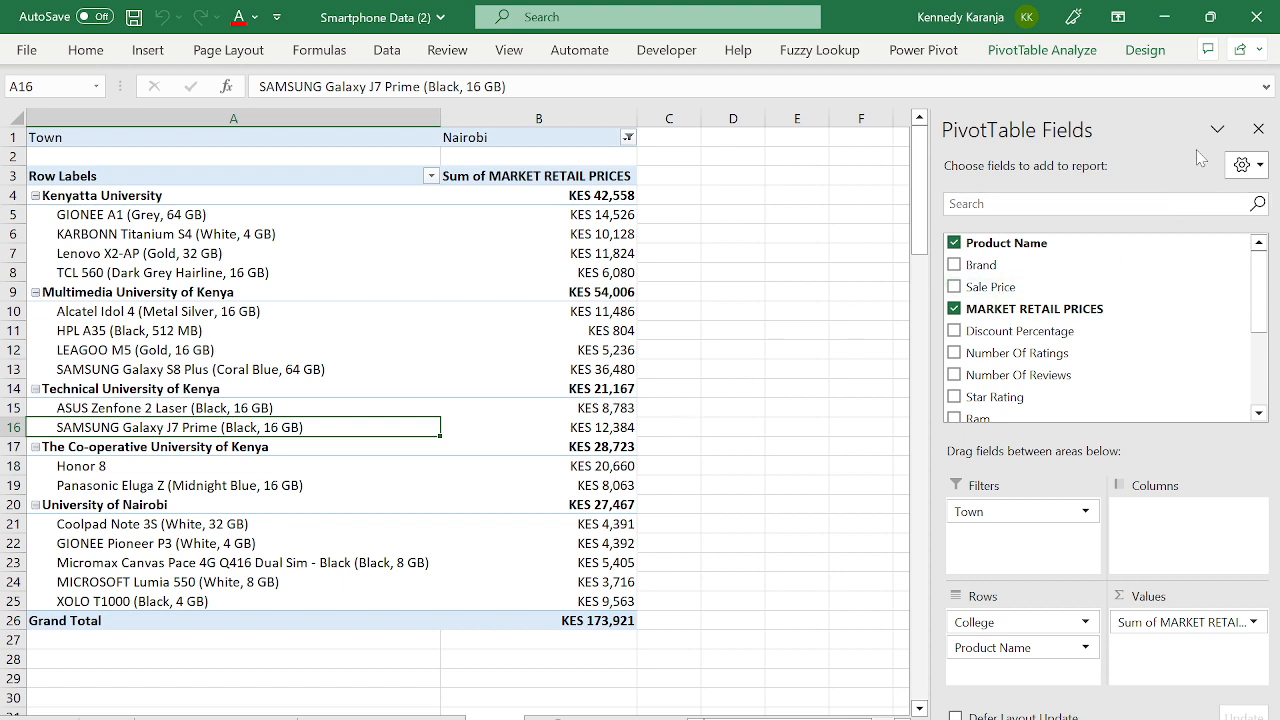
left_click(1257, 130)
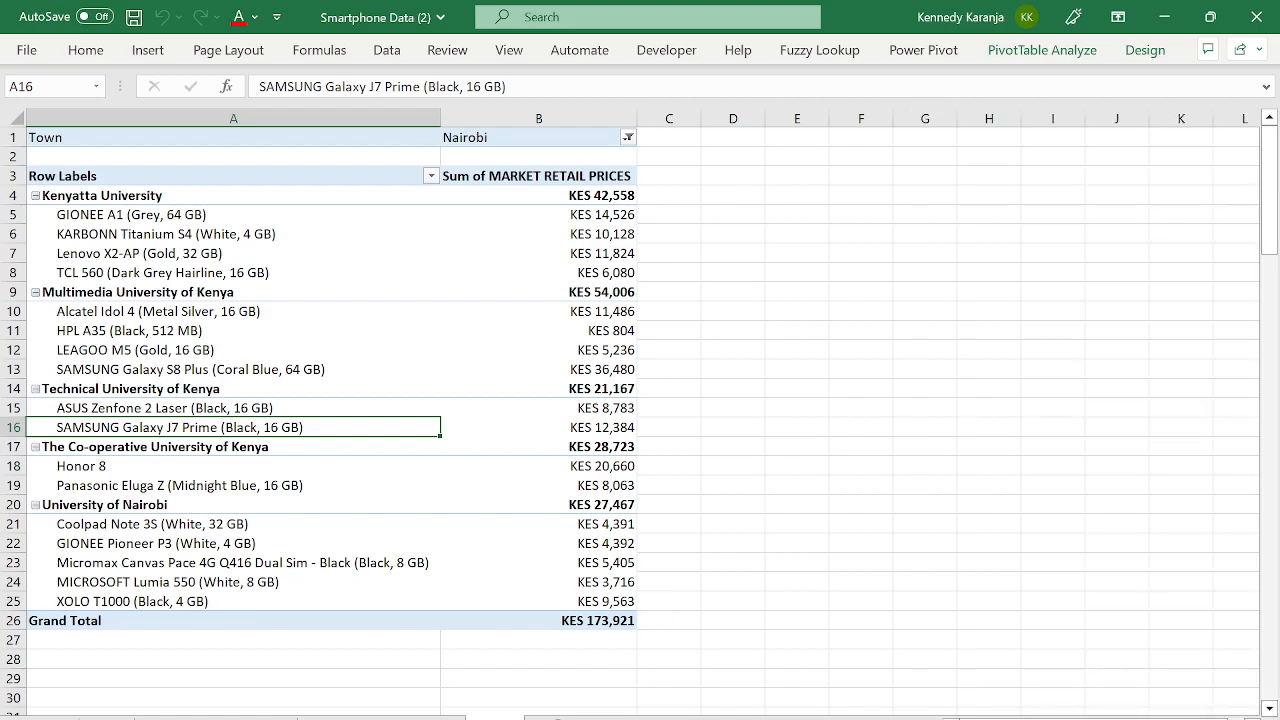
- Return to the smartphone data sheet and locate the Product Name header cell
left_click(380, 718)
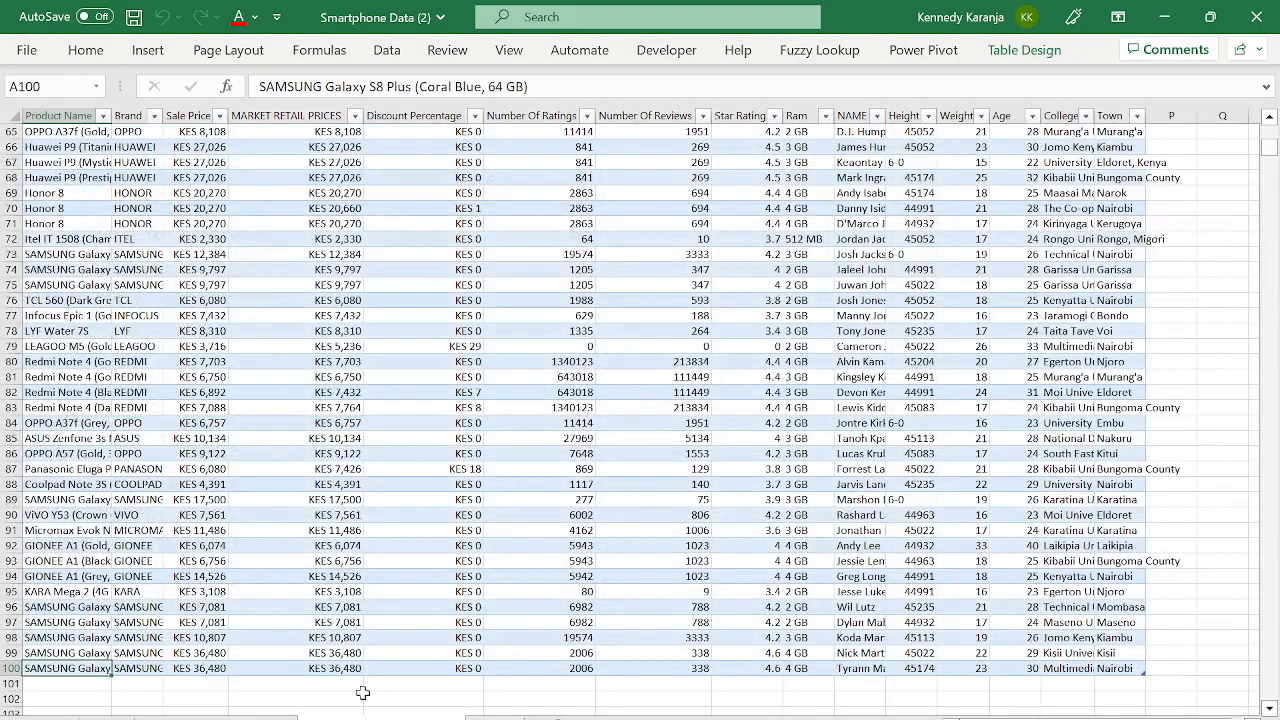
left_click(334, 606)
key("Up")
key("ctrl+Up")
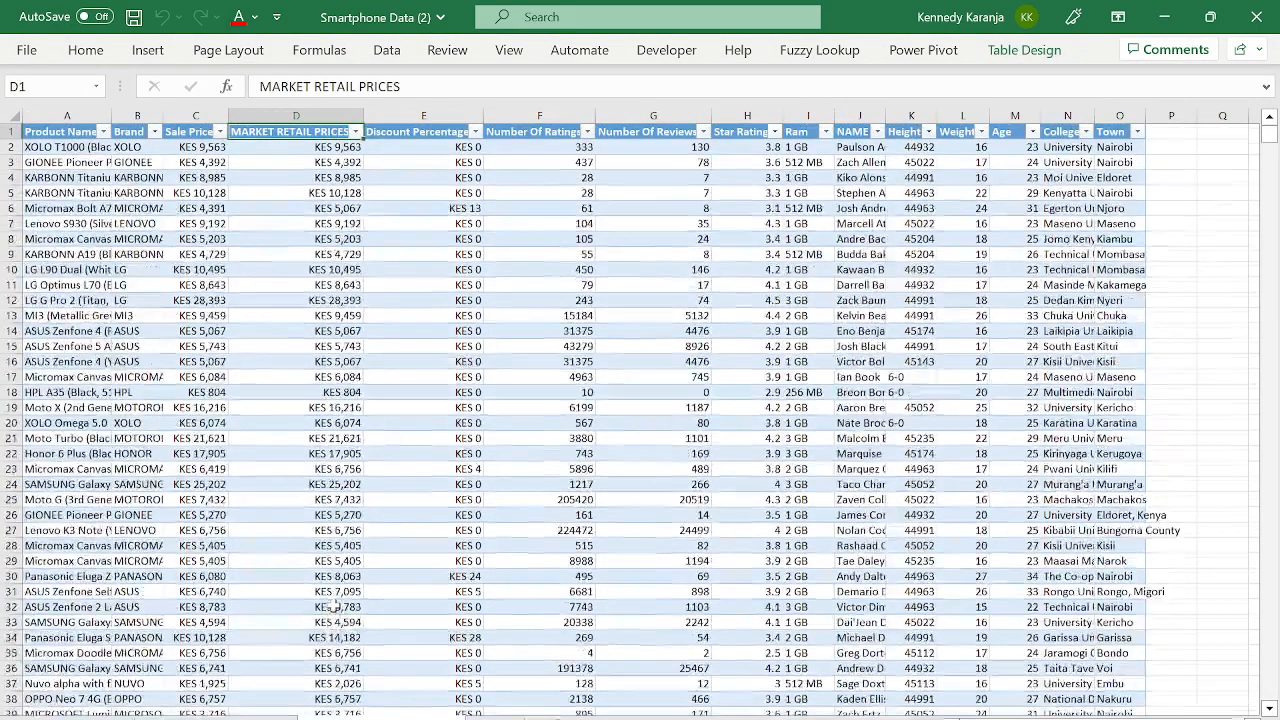
key("ctrl+Left")
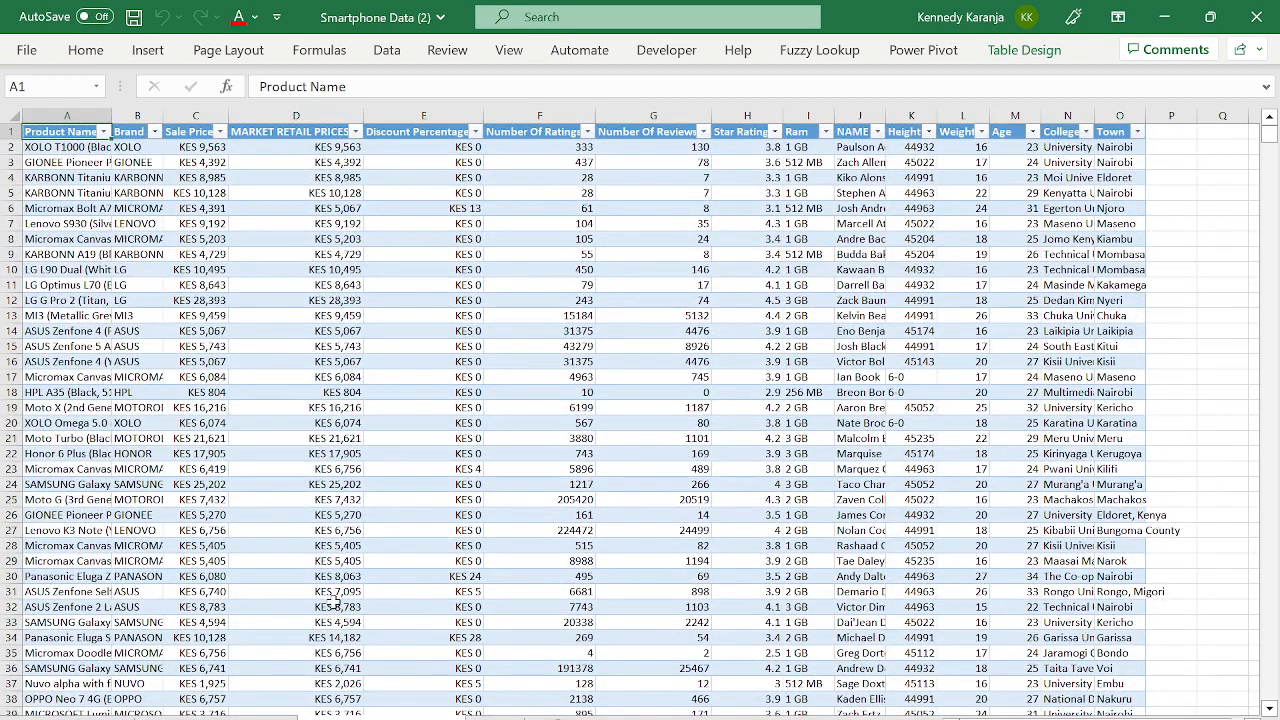
left_click(102, 237)
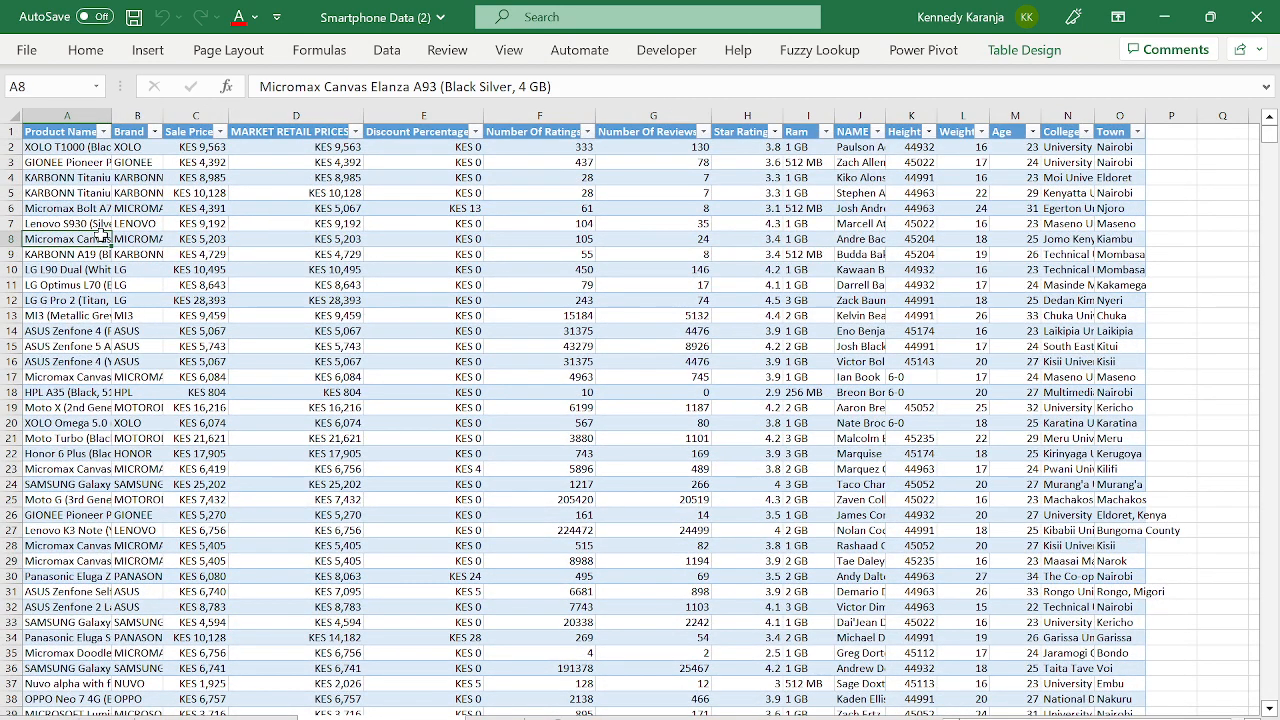
key("ctrl+Up")
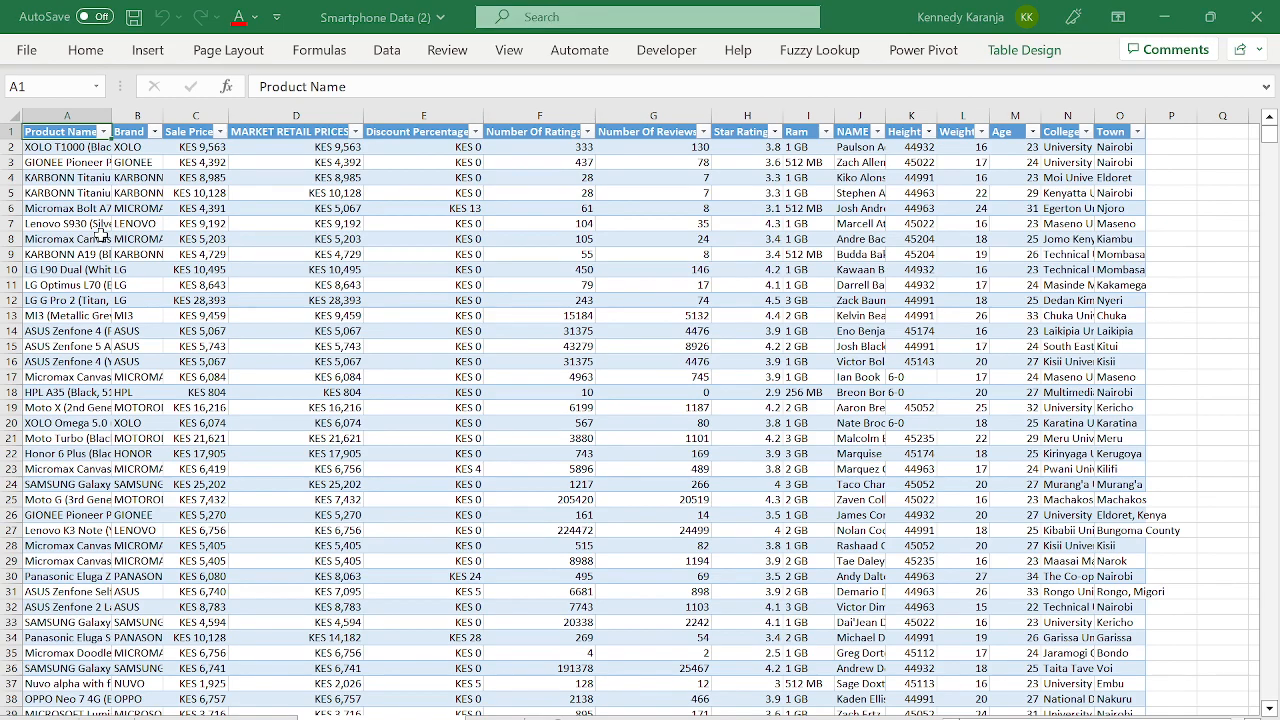
left_click(272, 268)
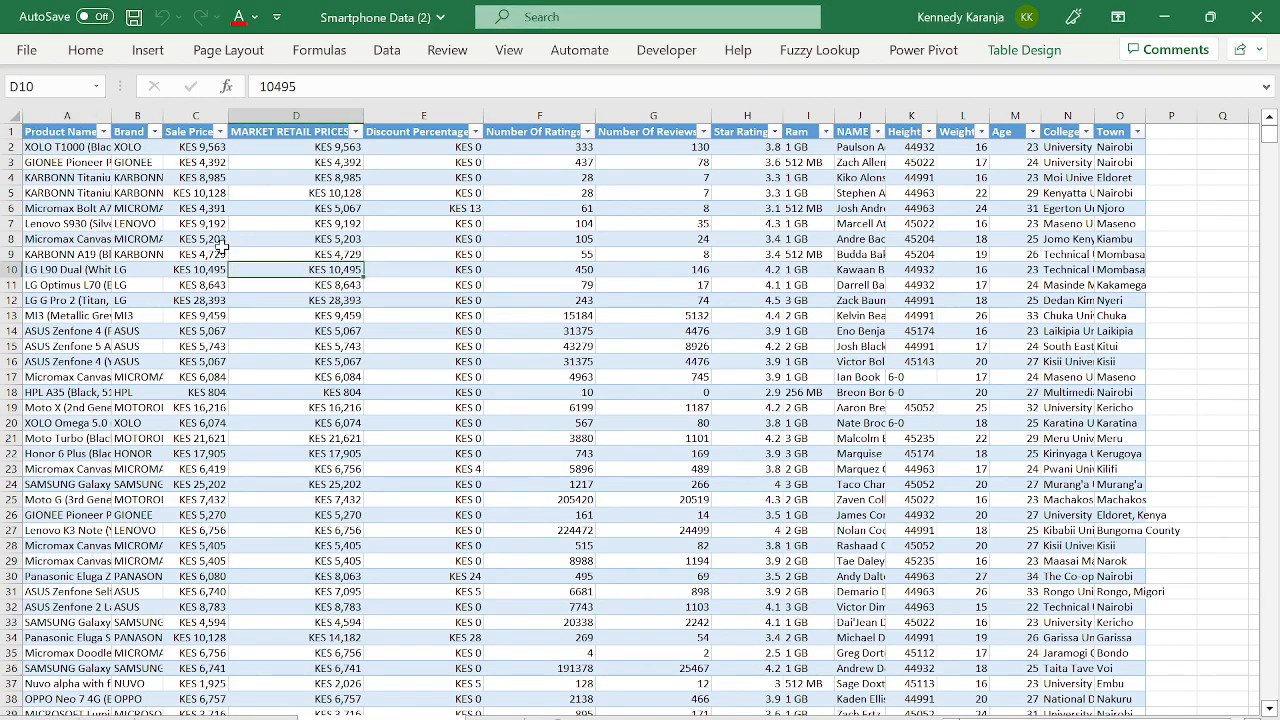
- Select the entire smartphone data table, including the headers
left_click(66, 121)
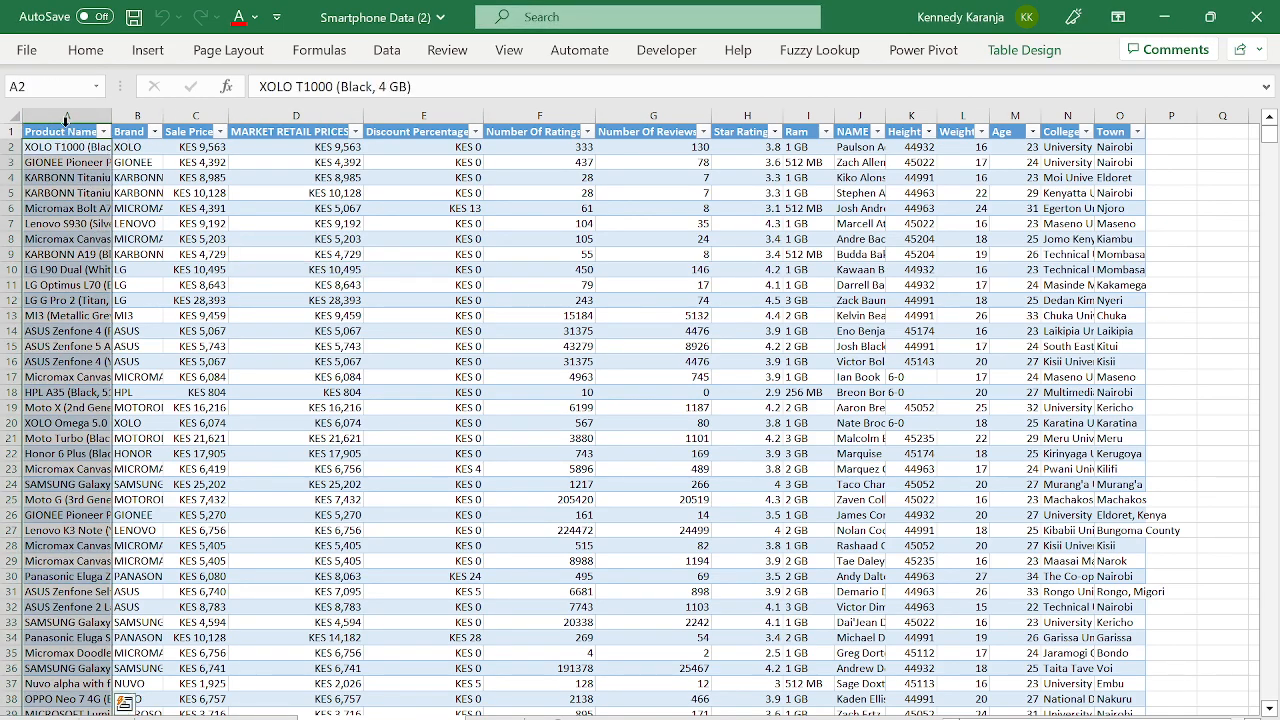
key("ctrl+shift+Right")
key("ctrl+Down")
key("ctrl+Up")
key("ctrl+Up")
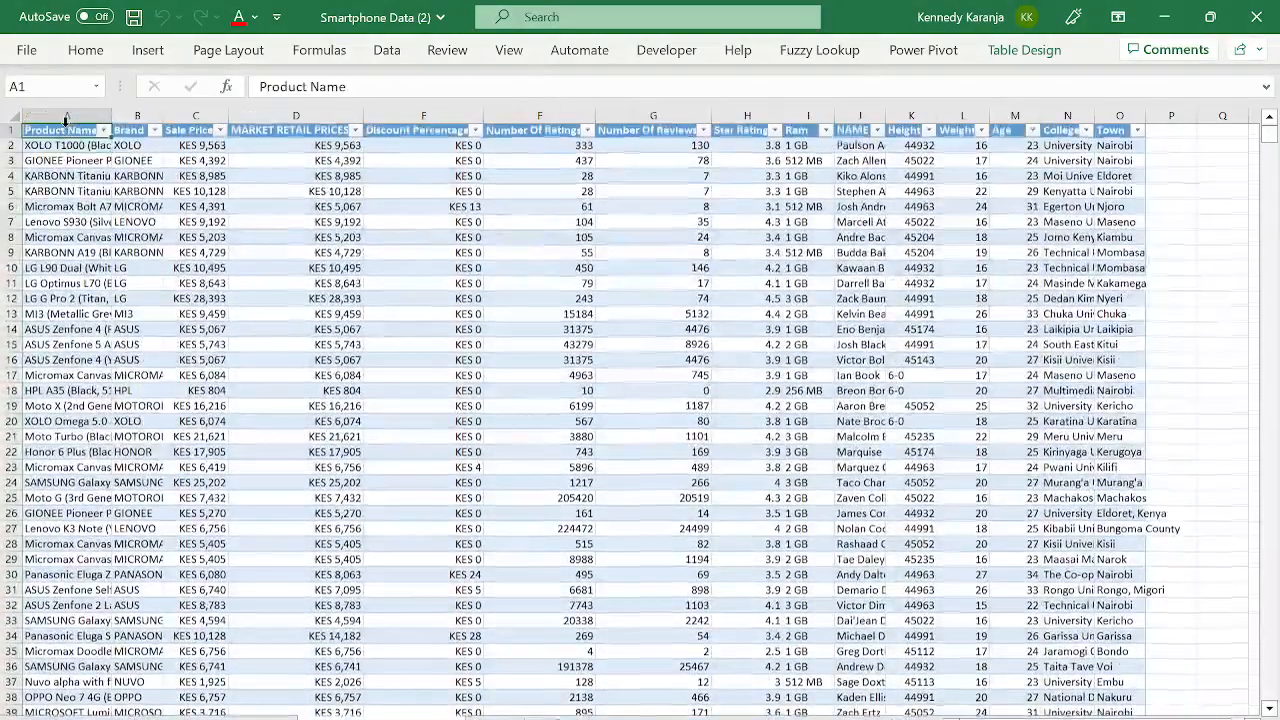
key("ctrl+shift+Right")
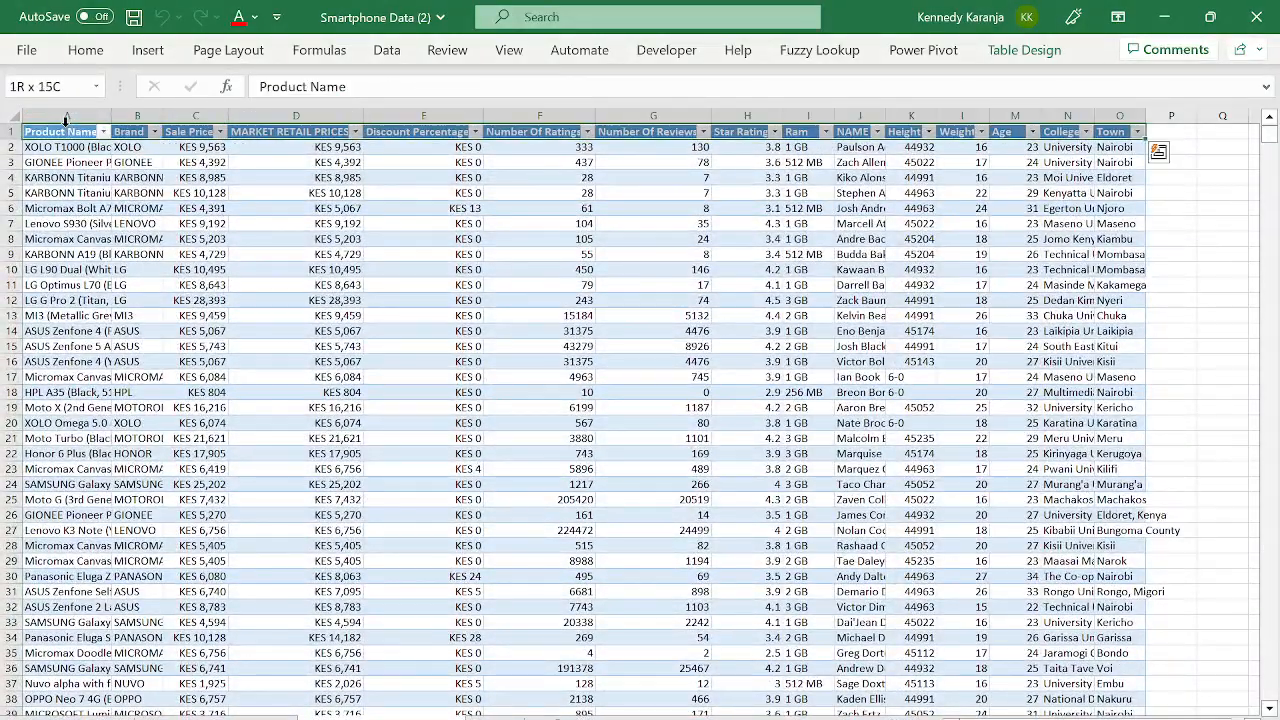
key("ctrl+shift+Down")
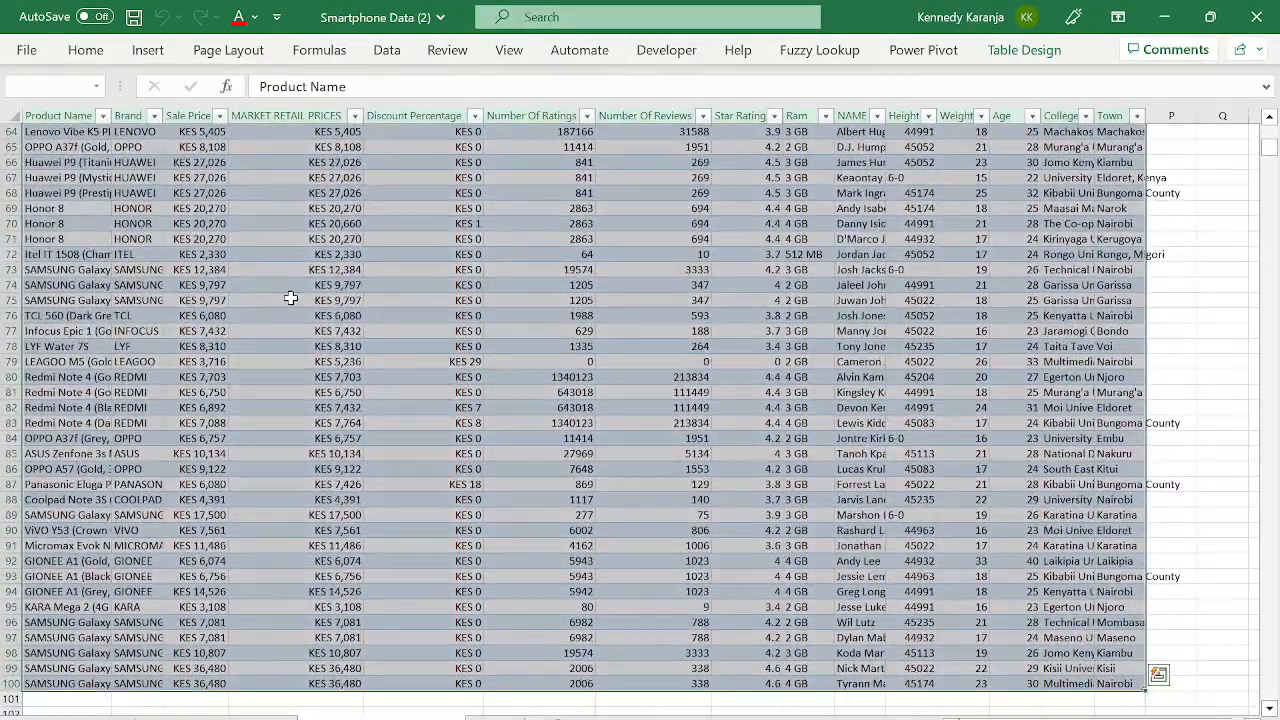
- Convert the table to a normal range, then recreate it with Ctrl+T
right_click(287, 297)
mouse_move(395, 556)
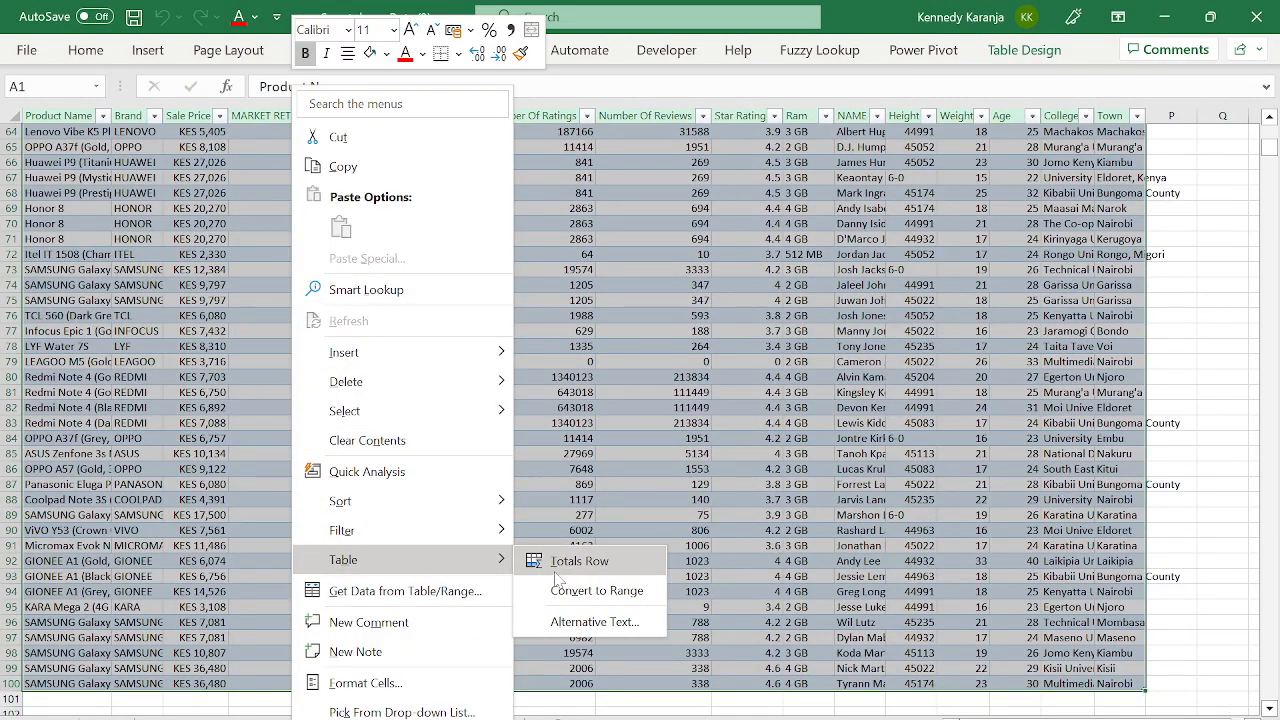
left_click(609, 591)
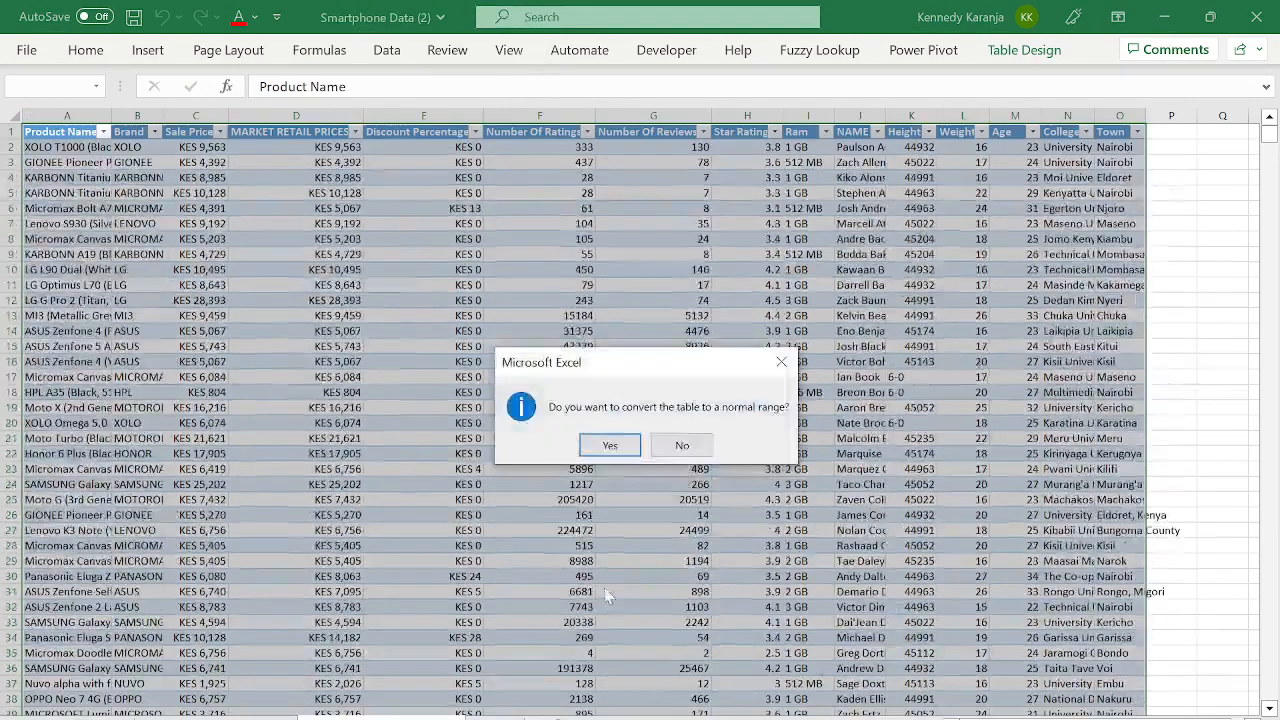
left_click(608, 449)
left_click(390, 302)
key("ctrl+Home")
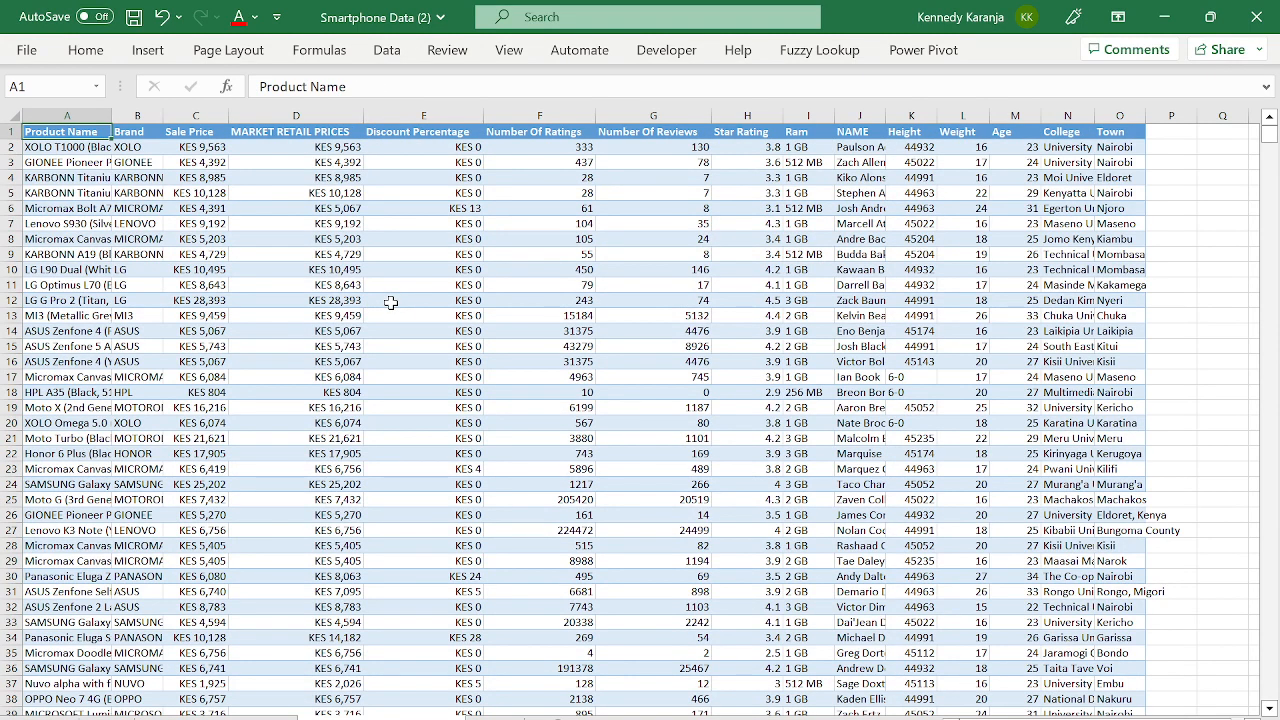
key("ctrl+t")
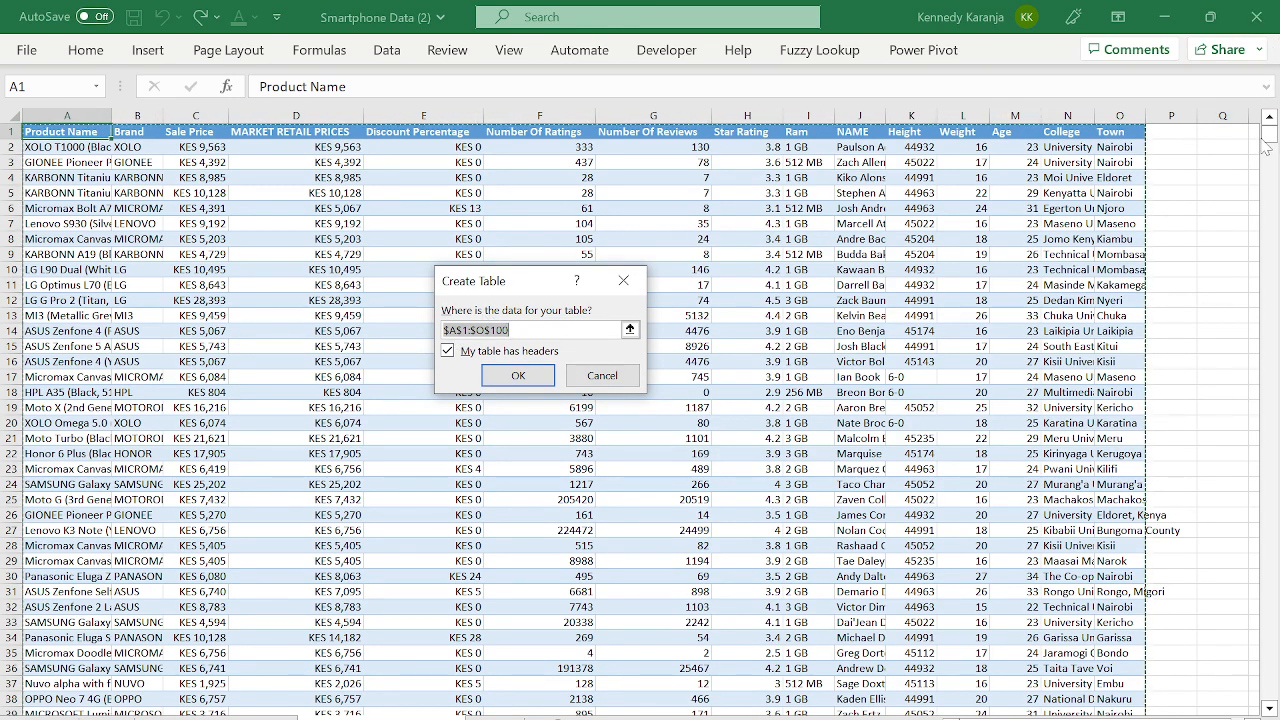
- Create the table over A1:O100 with headers as Table4, and show its Table Design options
left_click_drag(1266, 145, 1271, 152)
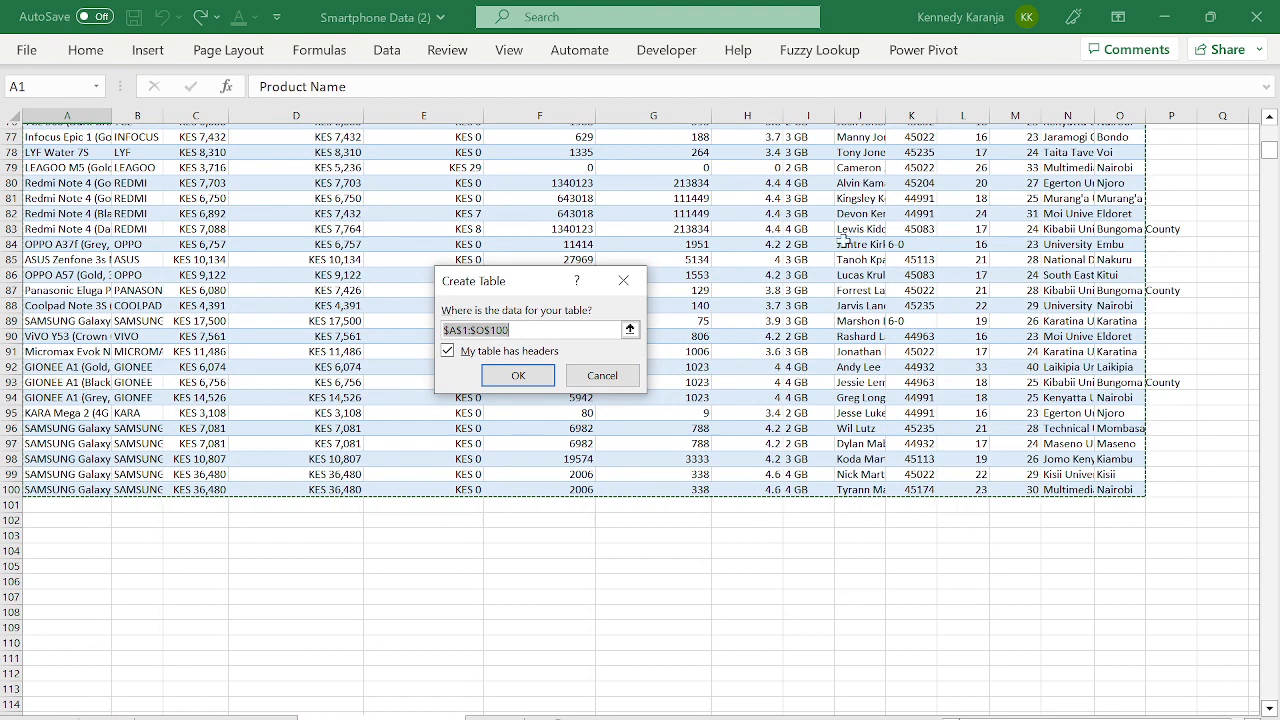
left_click_drag(1268, 150, 1268, 130)
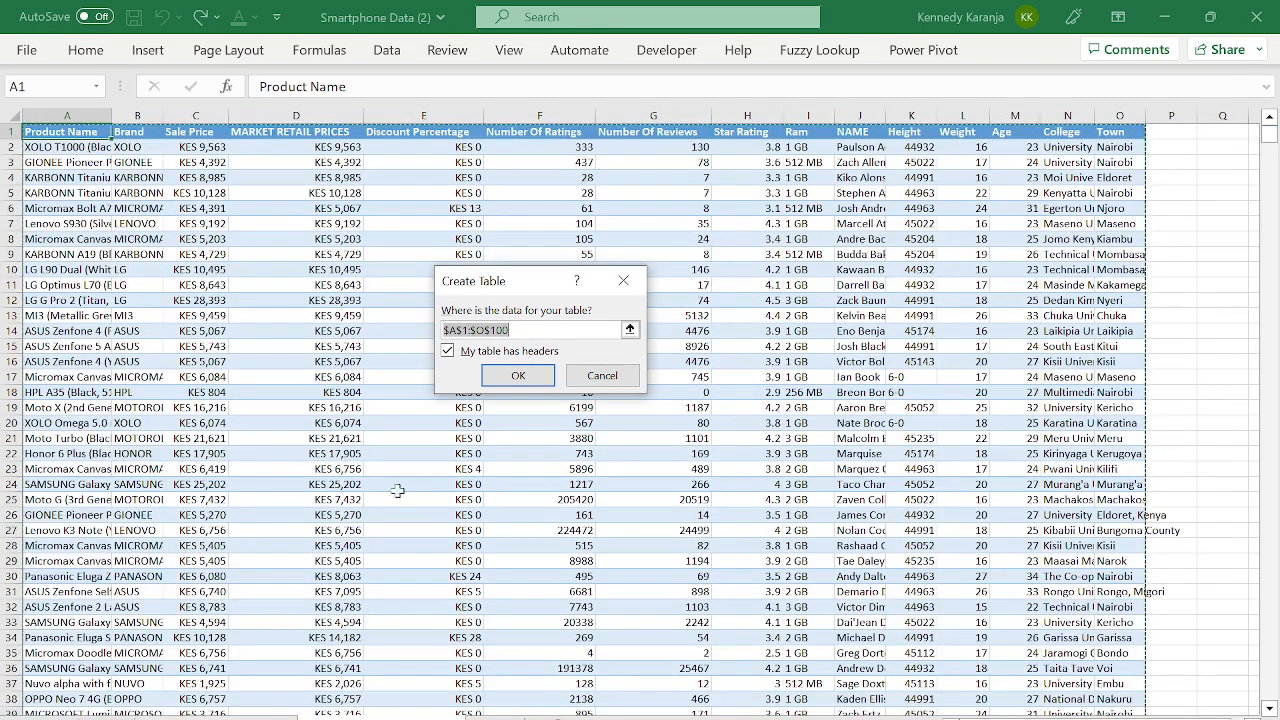
left_click(519, 381)
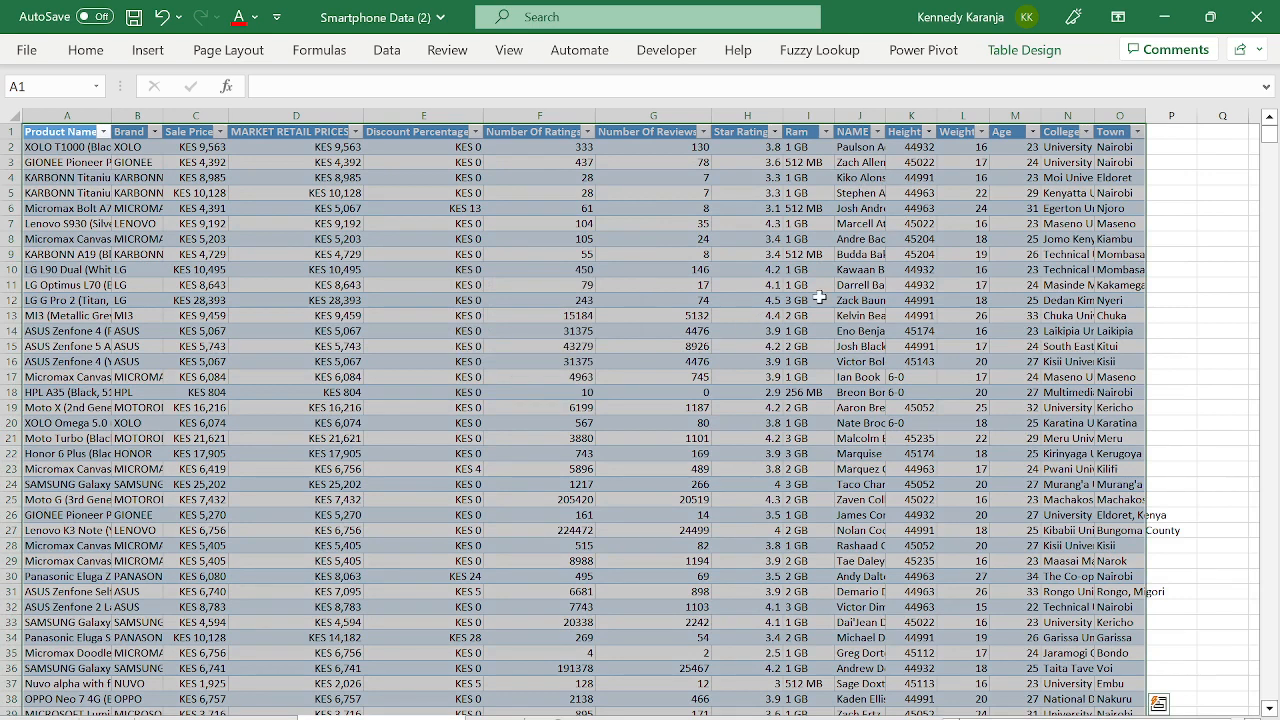
left_click(1050, 55)
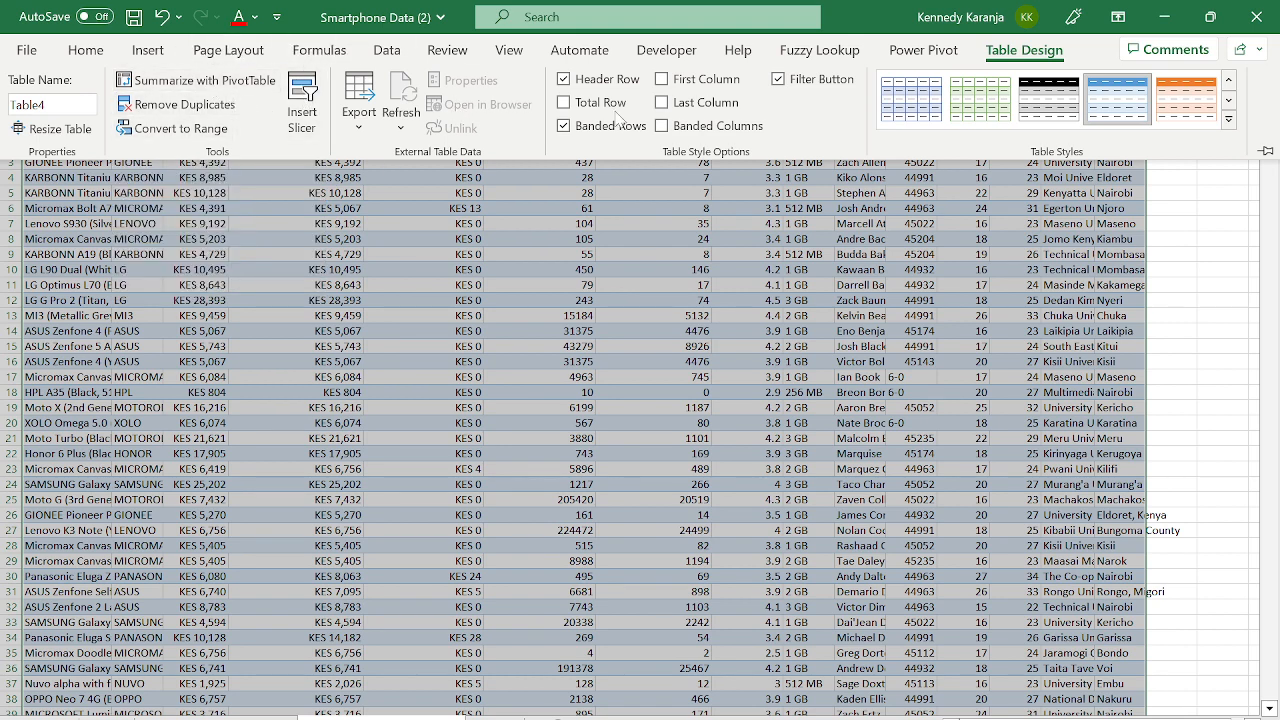
- Summarize Table4 with a PivotTable placed on a new worksheet
left_click(247, 89)
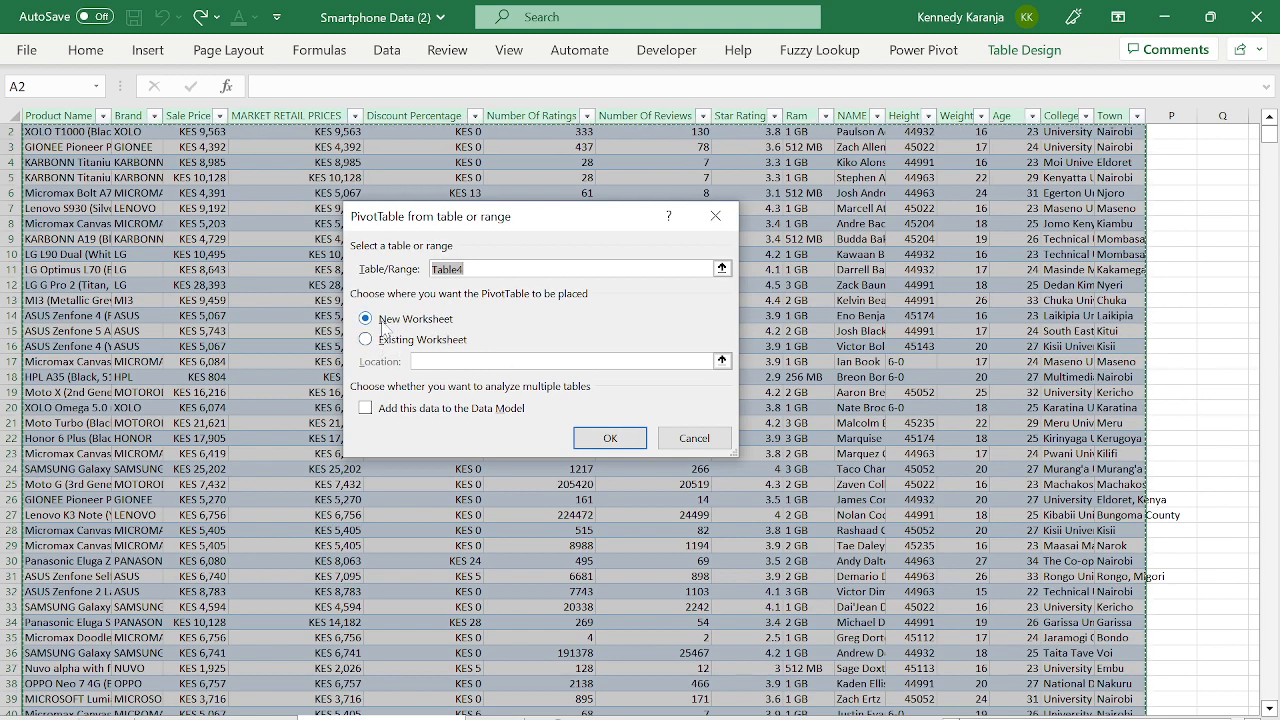
left_click(606, 439)
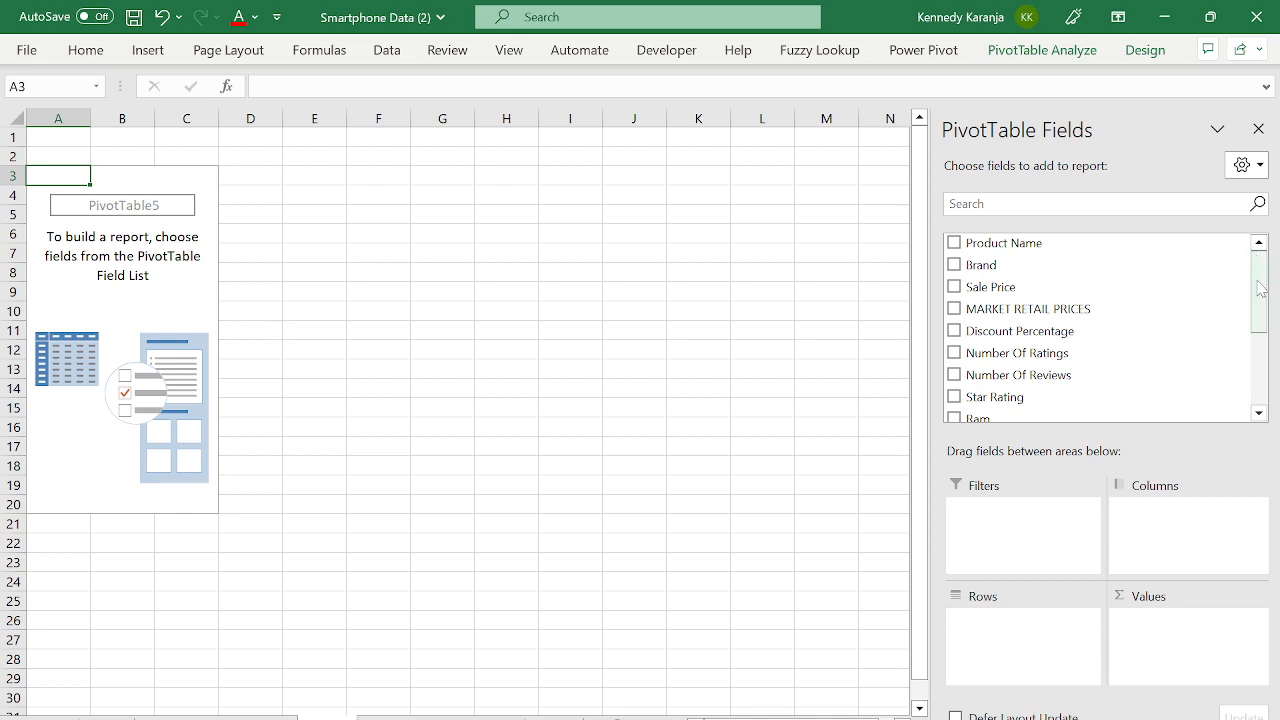
- Hide the PivotTable field list, then bring it back from PivotTable Analyze
left_click_drag(1259, 318, 1266, 400)
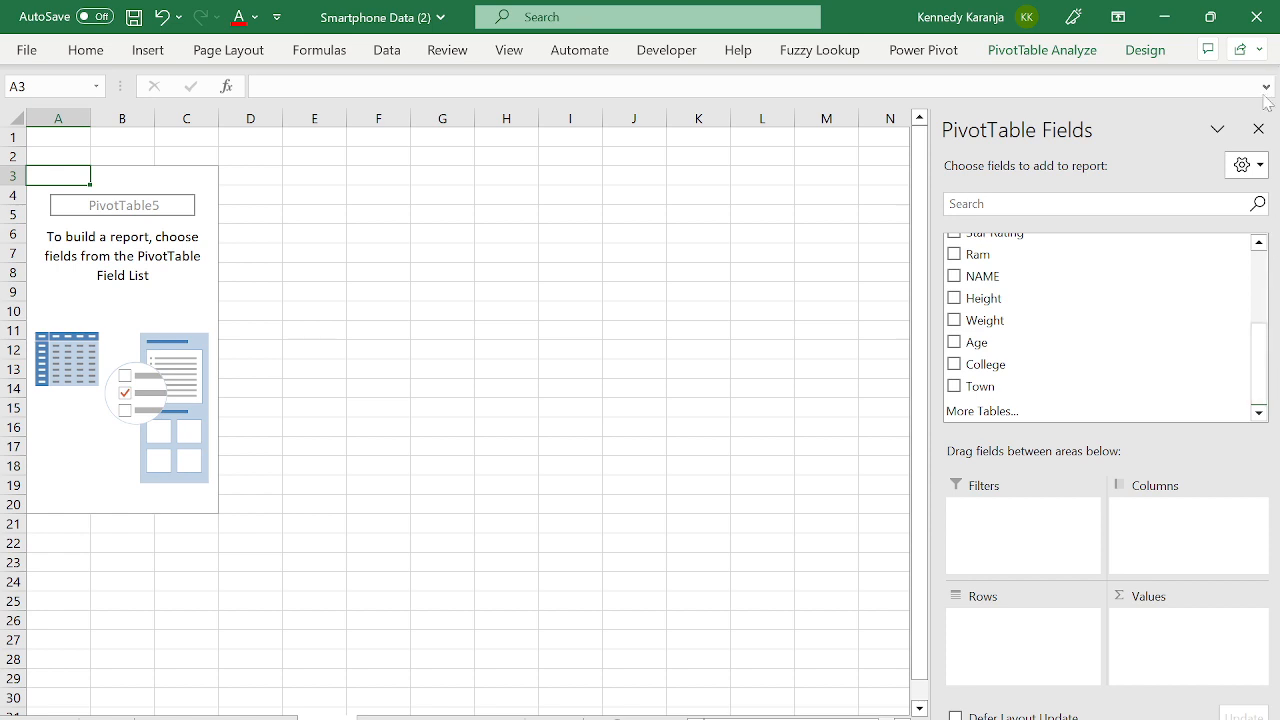
left_click(1258, 129)
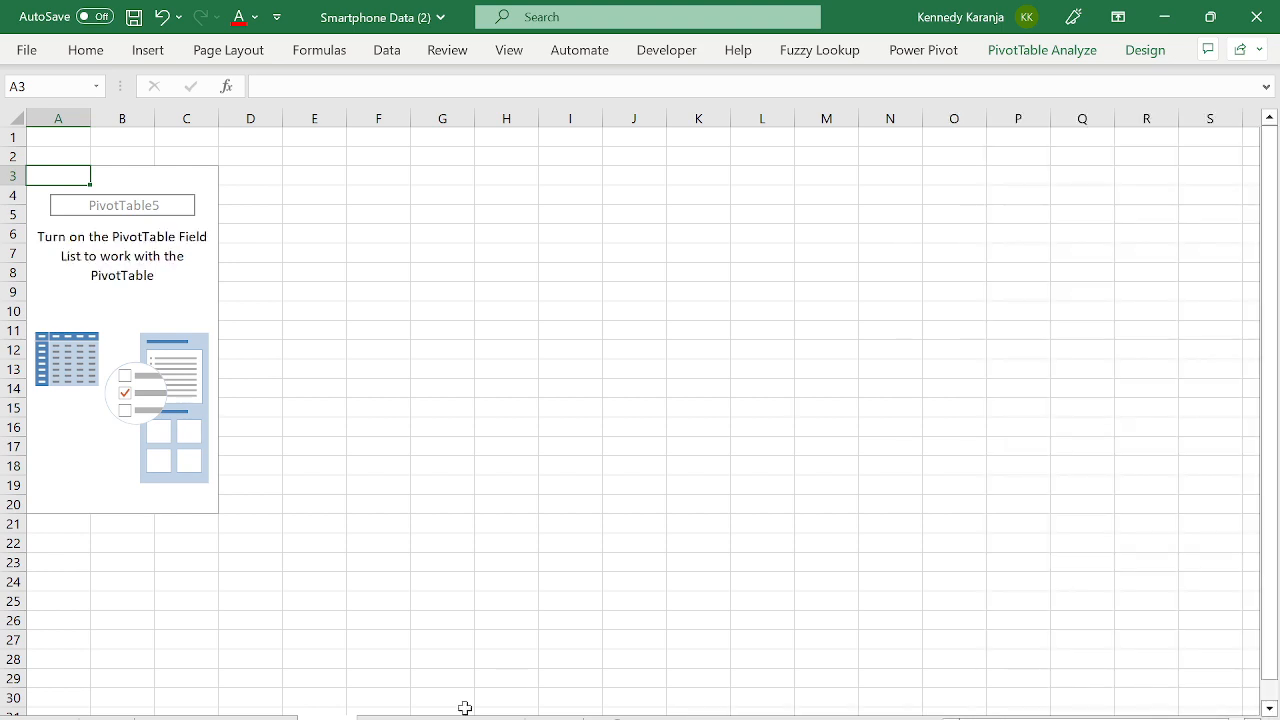
left_click(158, 296)
left_click(1042, 50)
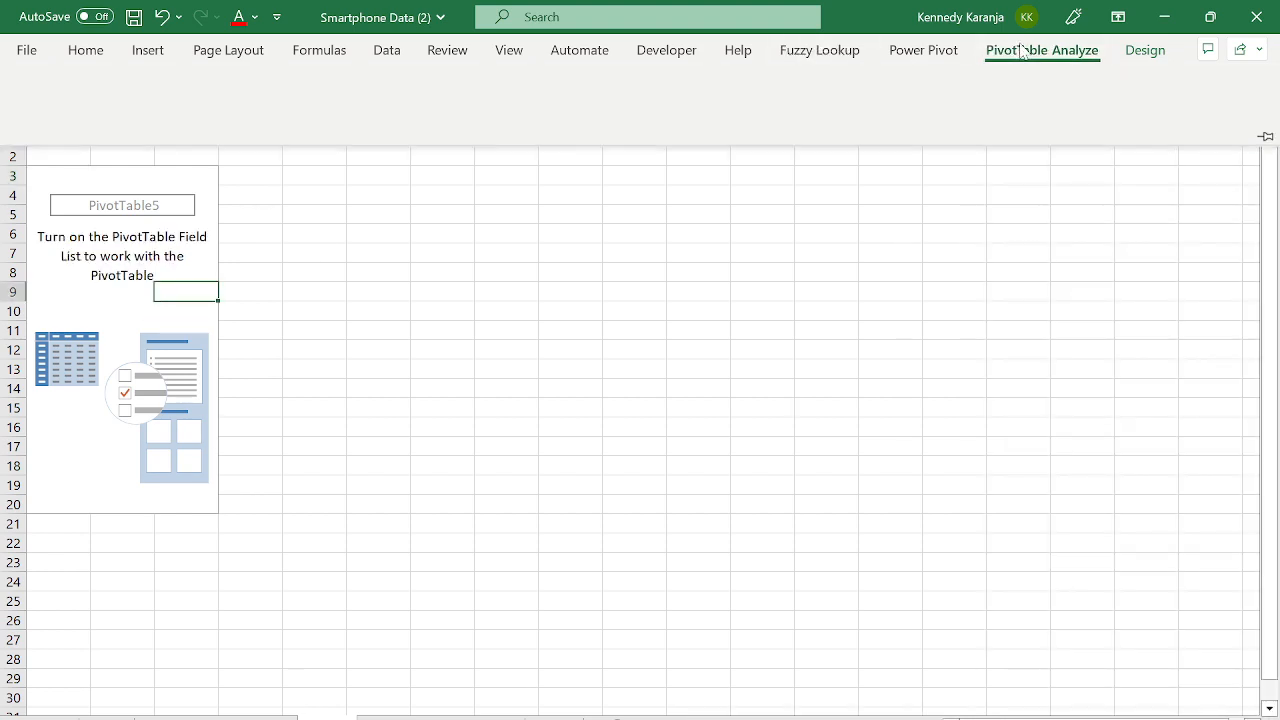
left_click(1103, 79)
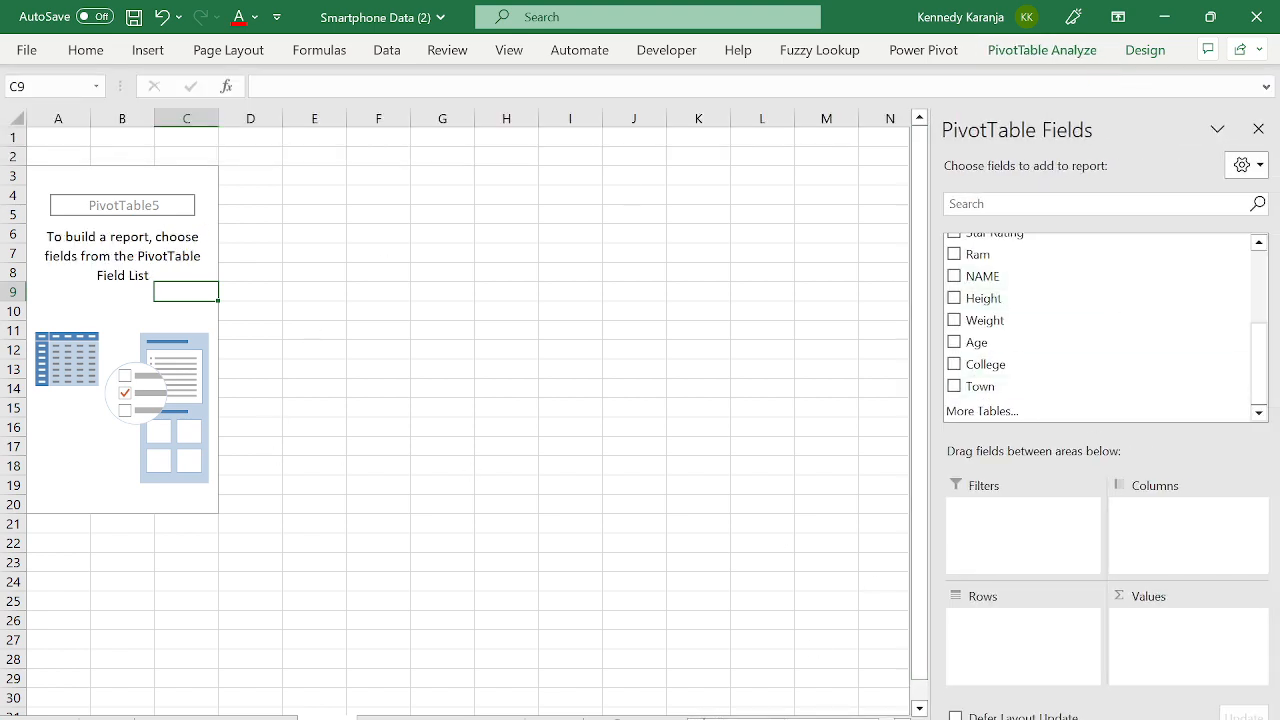
- Go to the empty PivotTable5 sheet and add Brand to the rows
left_click(442, 718)
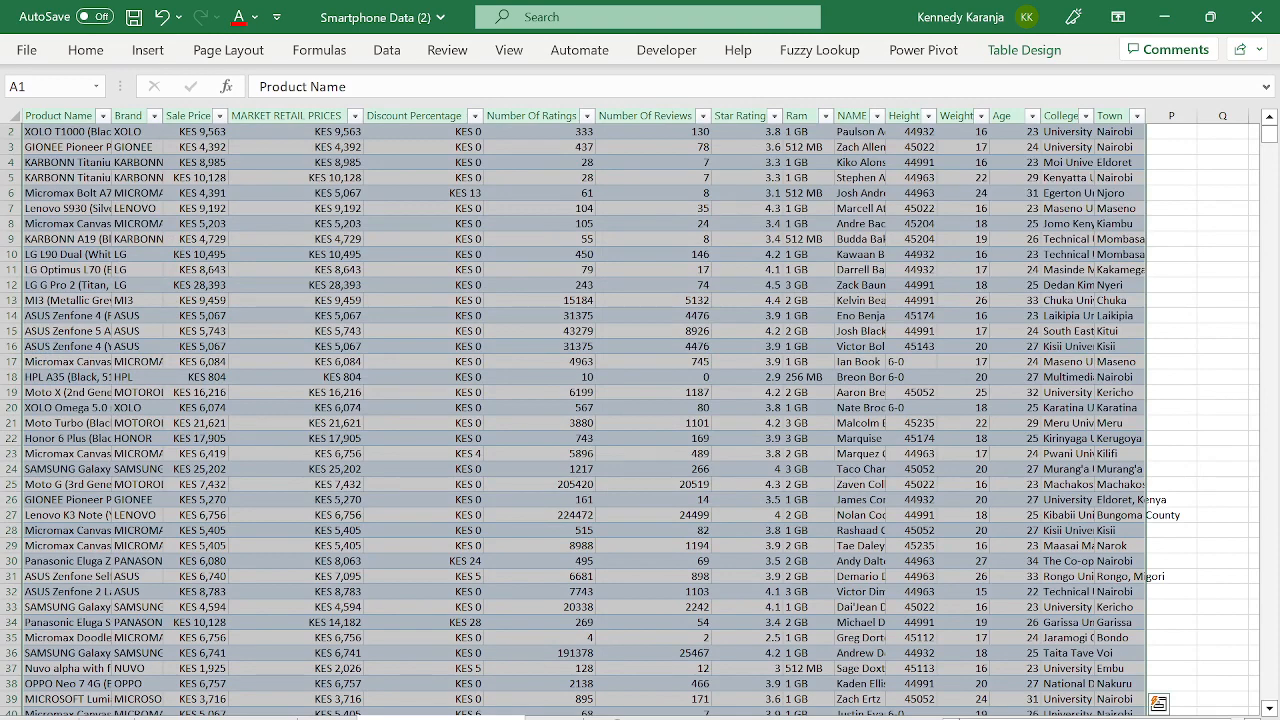
left_click(554, 718)
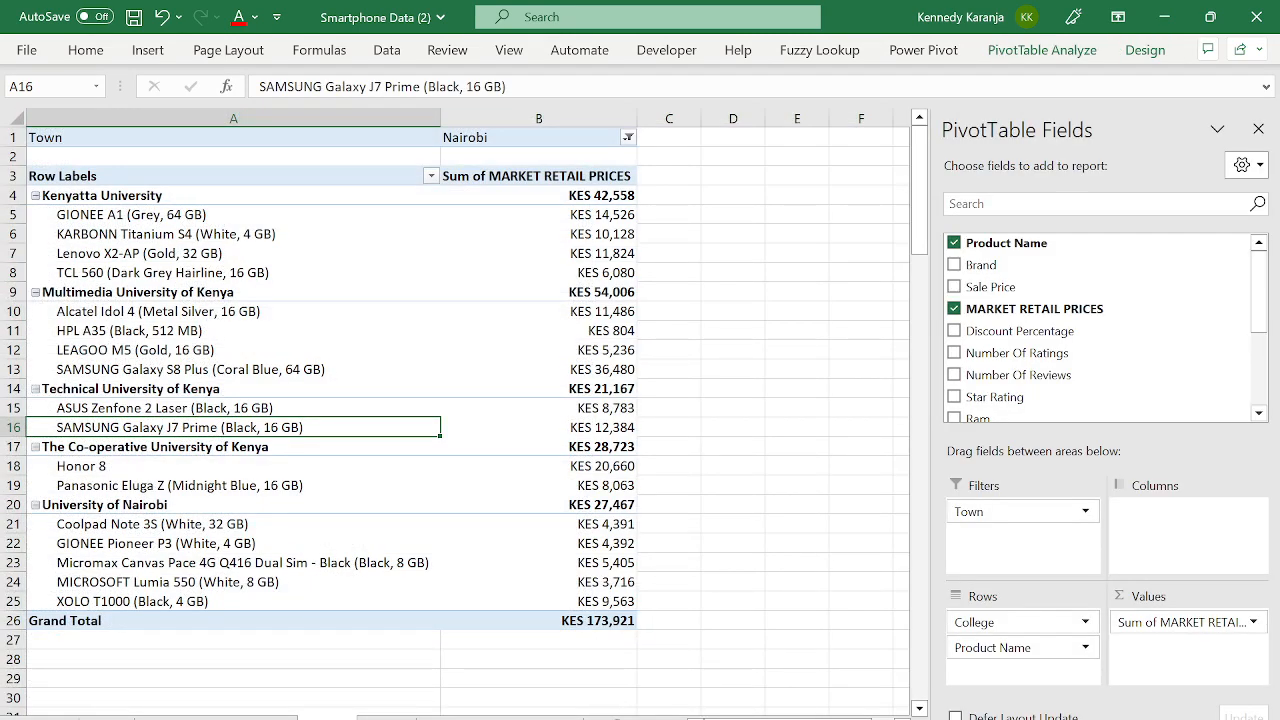
left_click(387, 718)
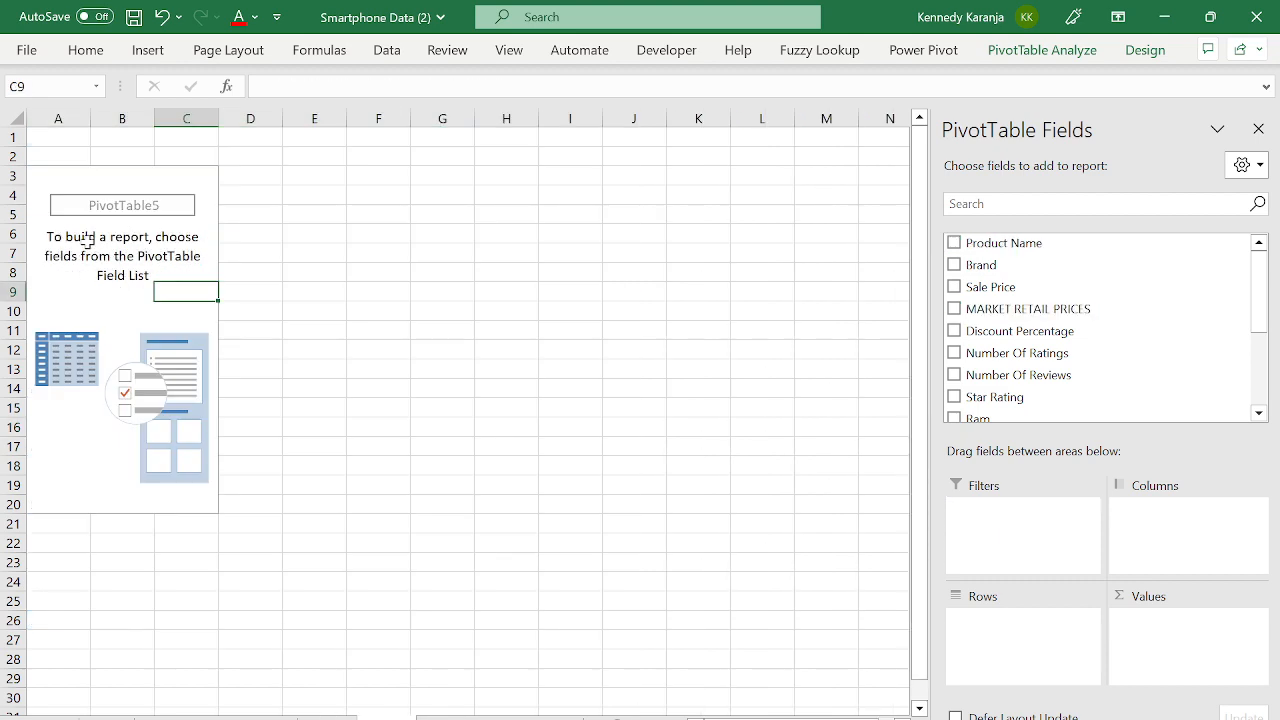
left_click(107, 297)
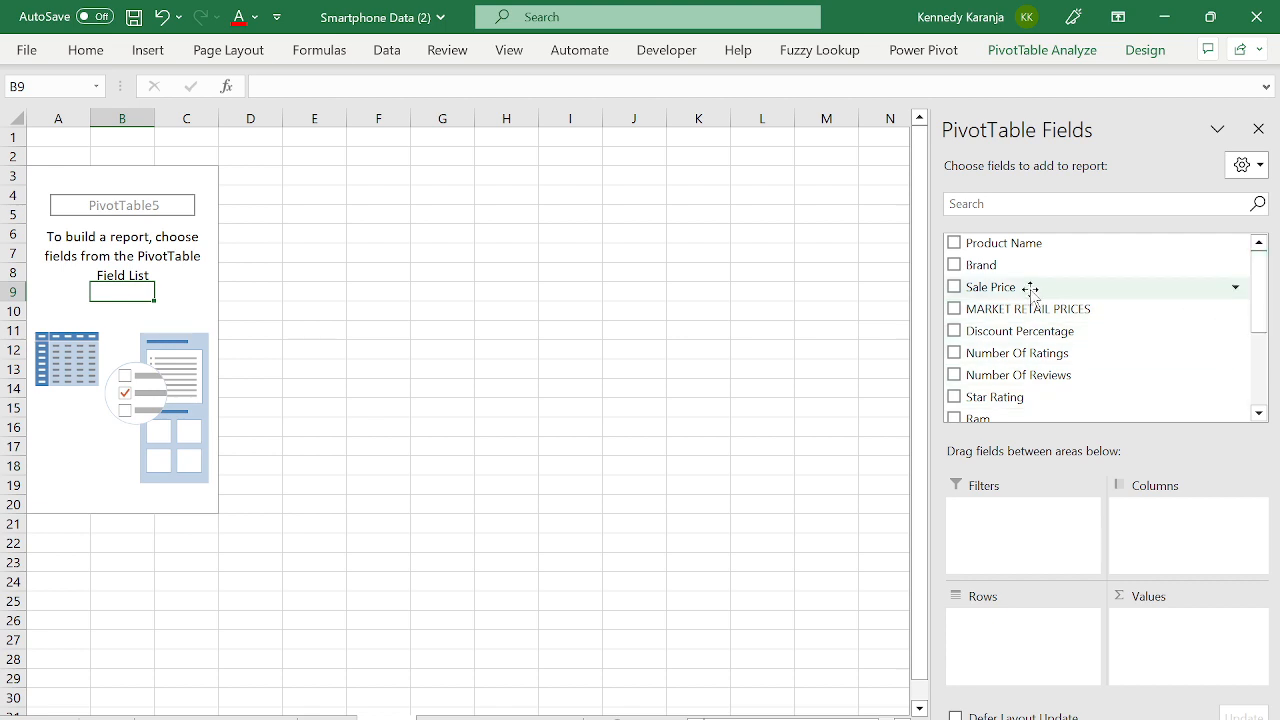
left_click_drag(980, 264, 1040, 643)
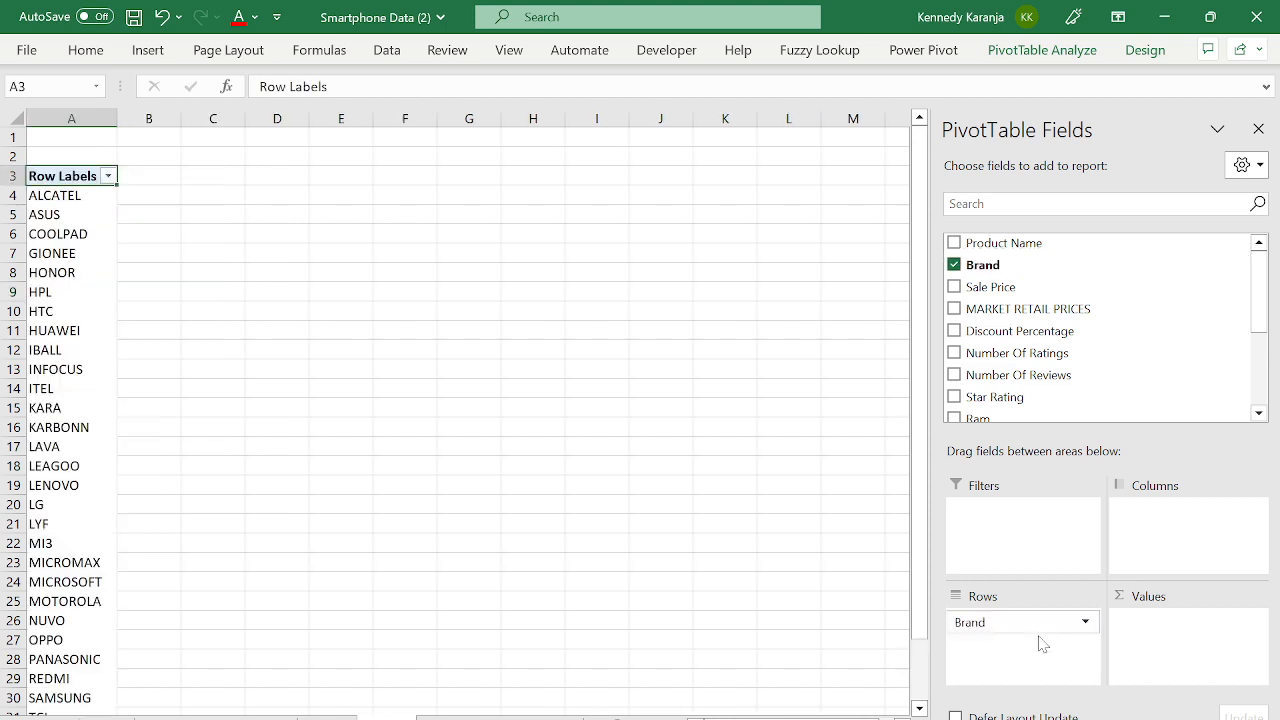
- Review the brand list, then add MARKET RETAIL PRICES to the pivot's Values
key("Down")
key("Down")
key("Down")
key("Down")
key("Down")
key("Down")
key("Down")
key("Down")
key("Down")
key("Down")
key("Down")
key("Down")
key("Down")
key("Down")
key("Down")
key("Down")
key("Down")
key("Down")
key("Down")
key("Down")
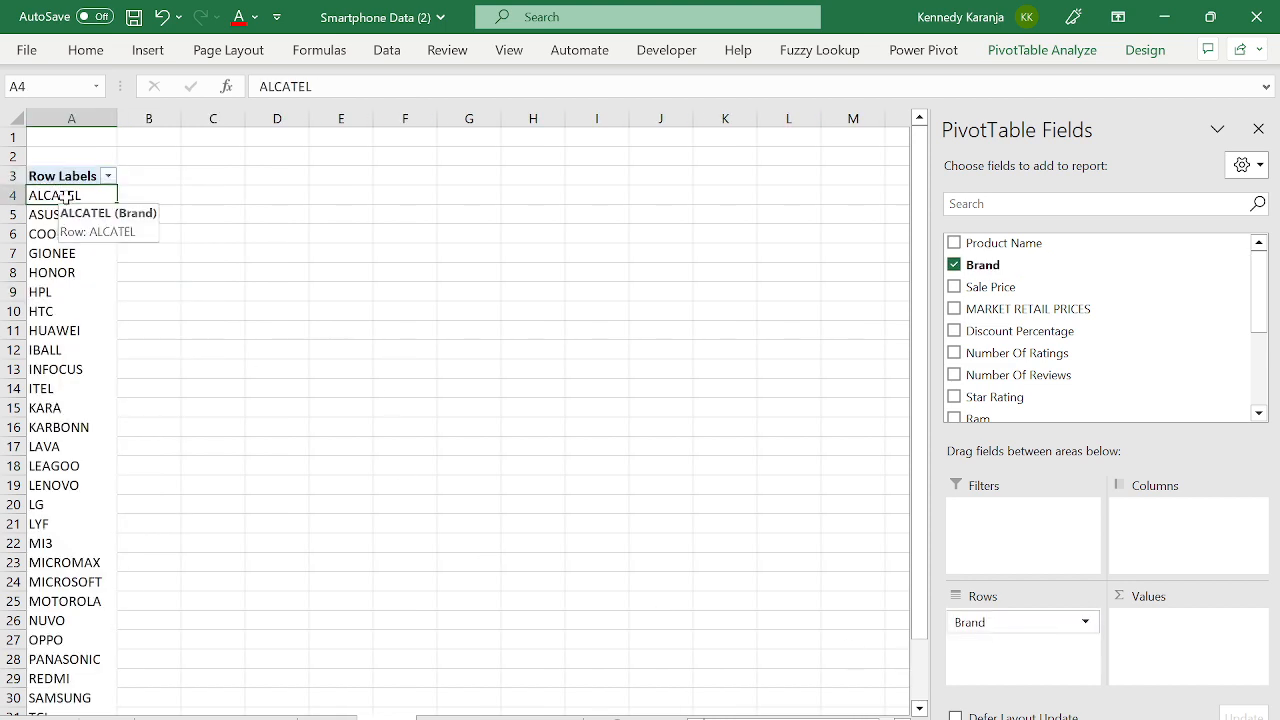
key("Down")
key("Down")
key("Down")
key("Down")
key("Down")
key("Down")
key("Down")
key("Down")
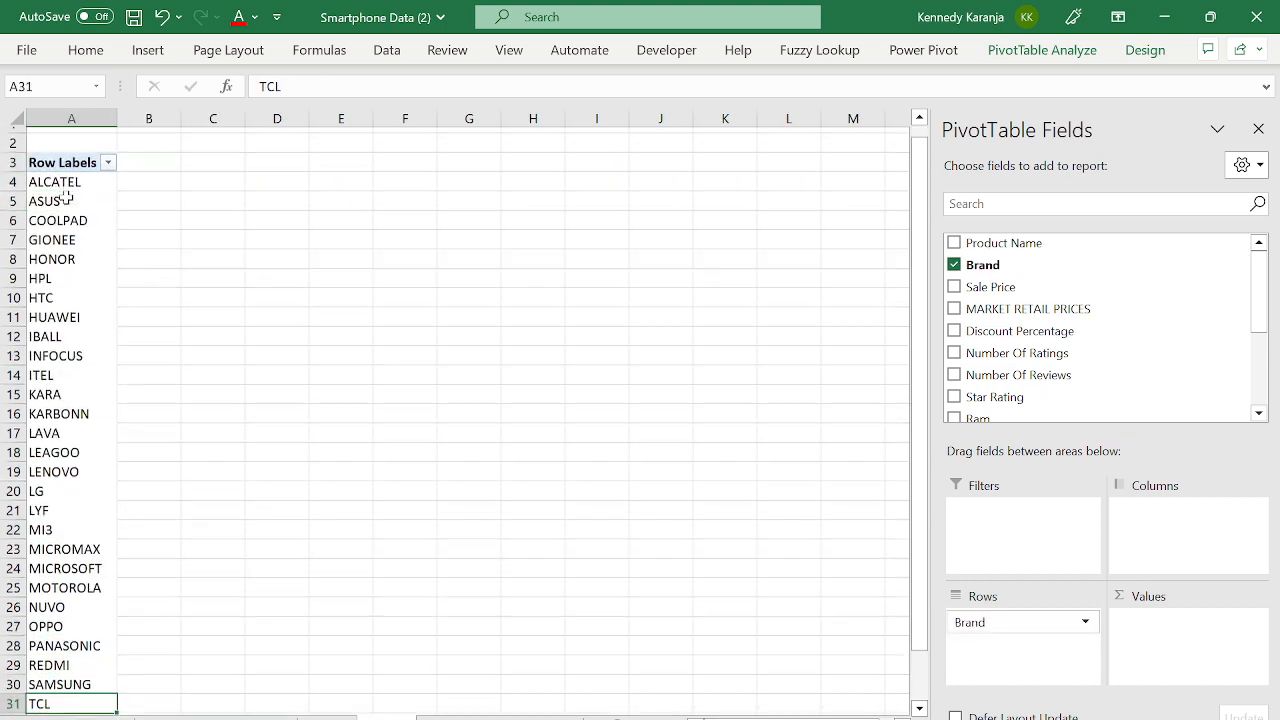
key("Up")
key("Up")
key("Up")
key("Up")
key("Up")
key("Up")
key("Up")
key("Up")
key("Up")
key("Up")
key("Up")
key("Up")
key("Up")
key("Up")
key("Up")
key("Up")
key("Up")
key("Up")
key("Up")
key("Up")
key("Up")
key("Up")
key("Up")
key("Up")
key("Up")
key("Up")
key("Up")
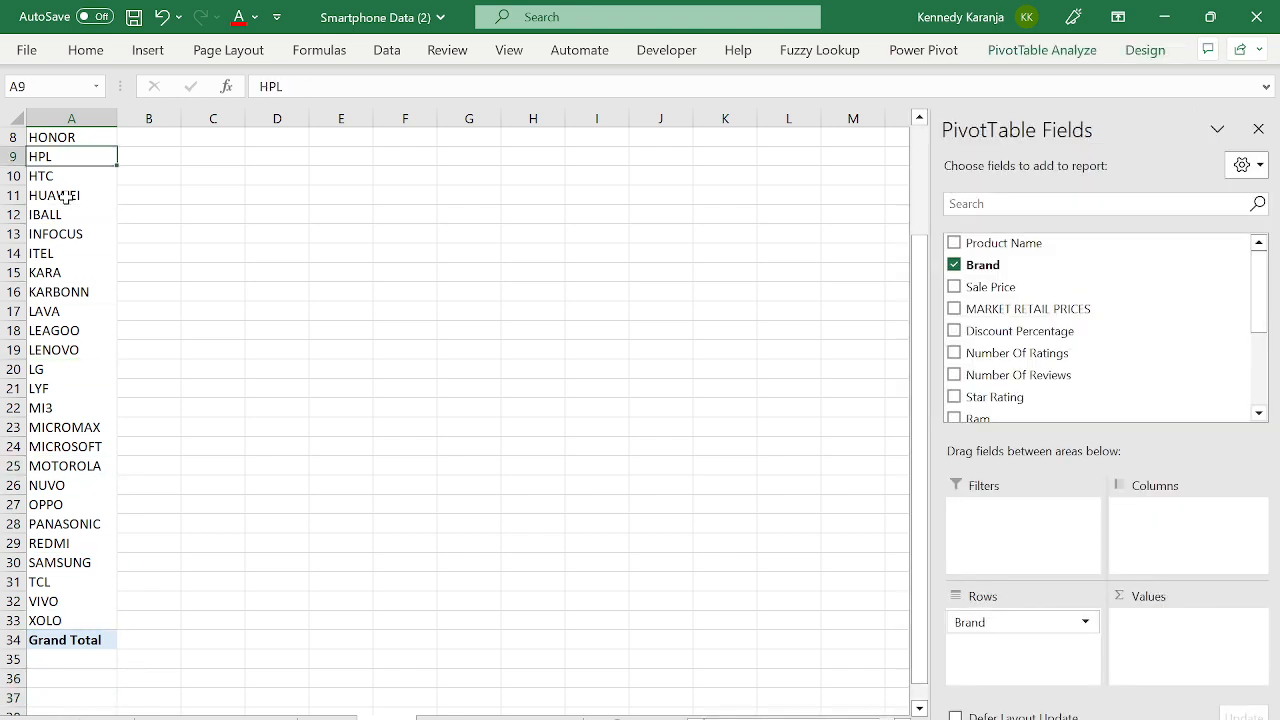
left_click(86, 283)
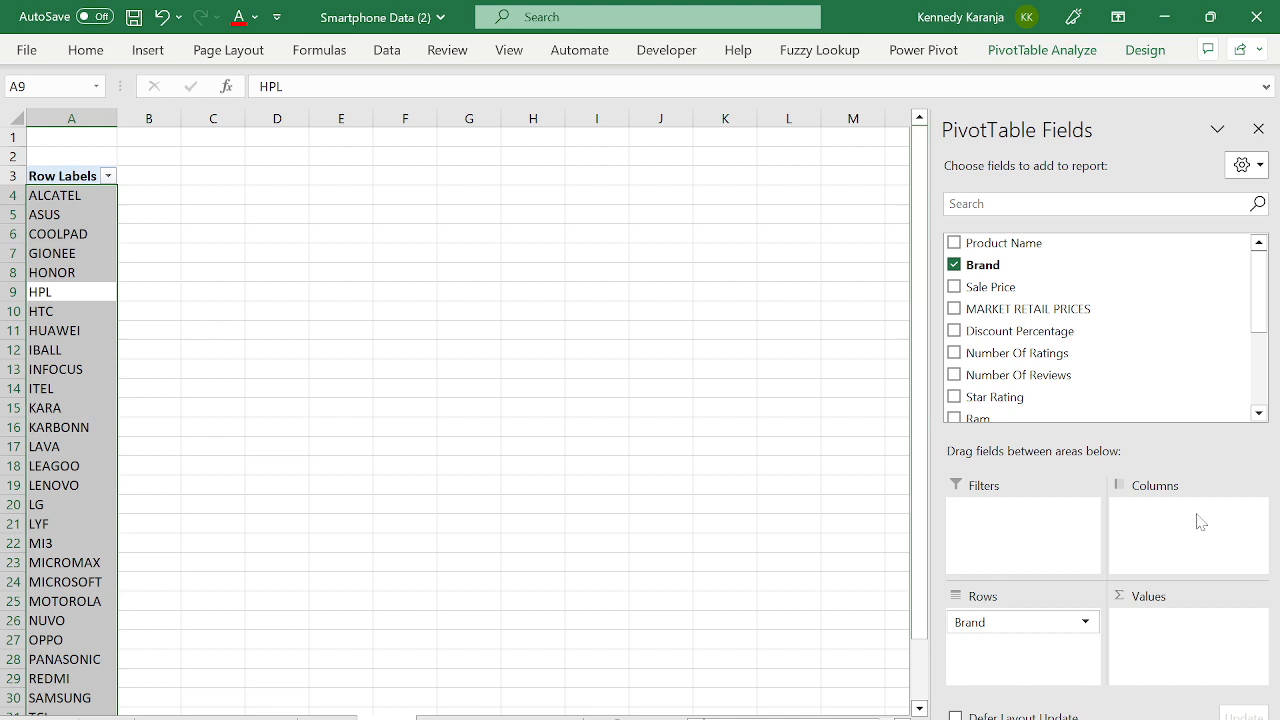
left_click_drag(1268, 327, 1228, 325)
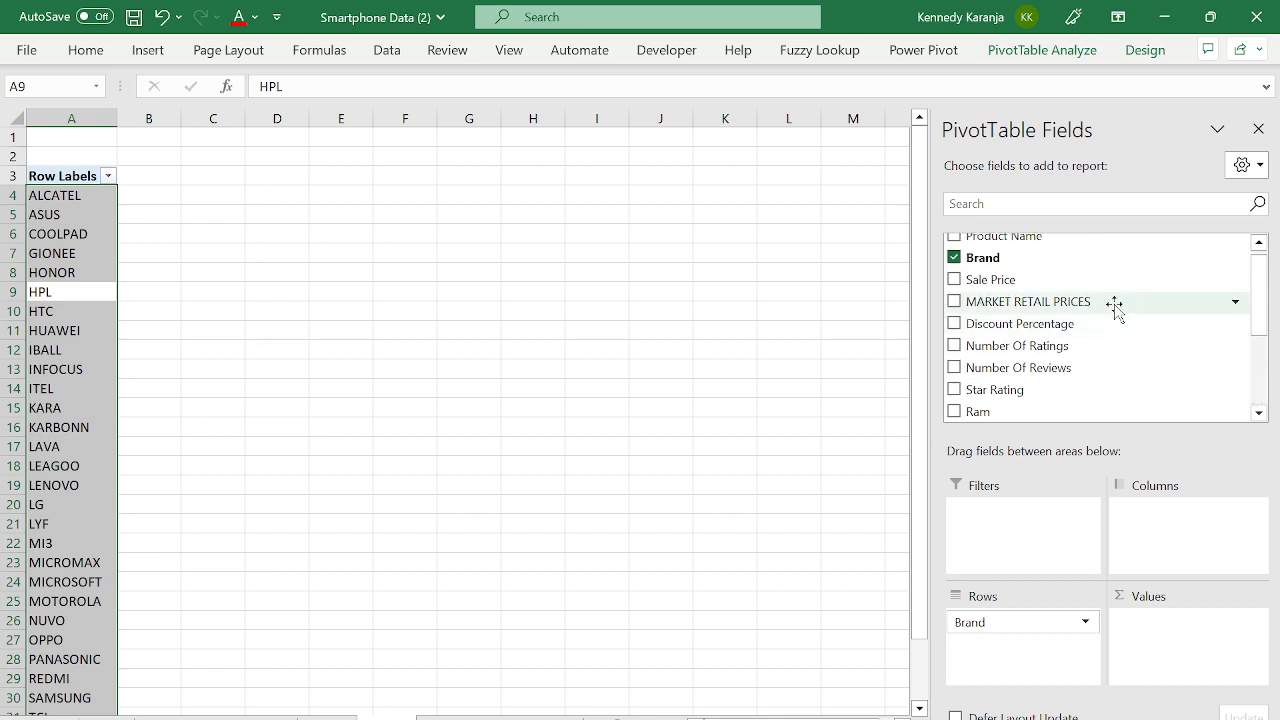
left_click_drag(1110, 302, 1196, 676)
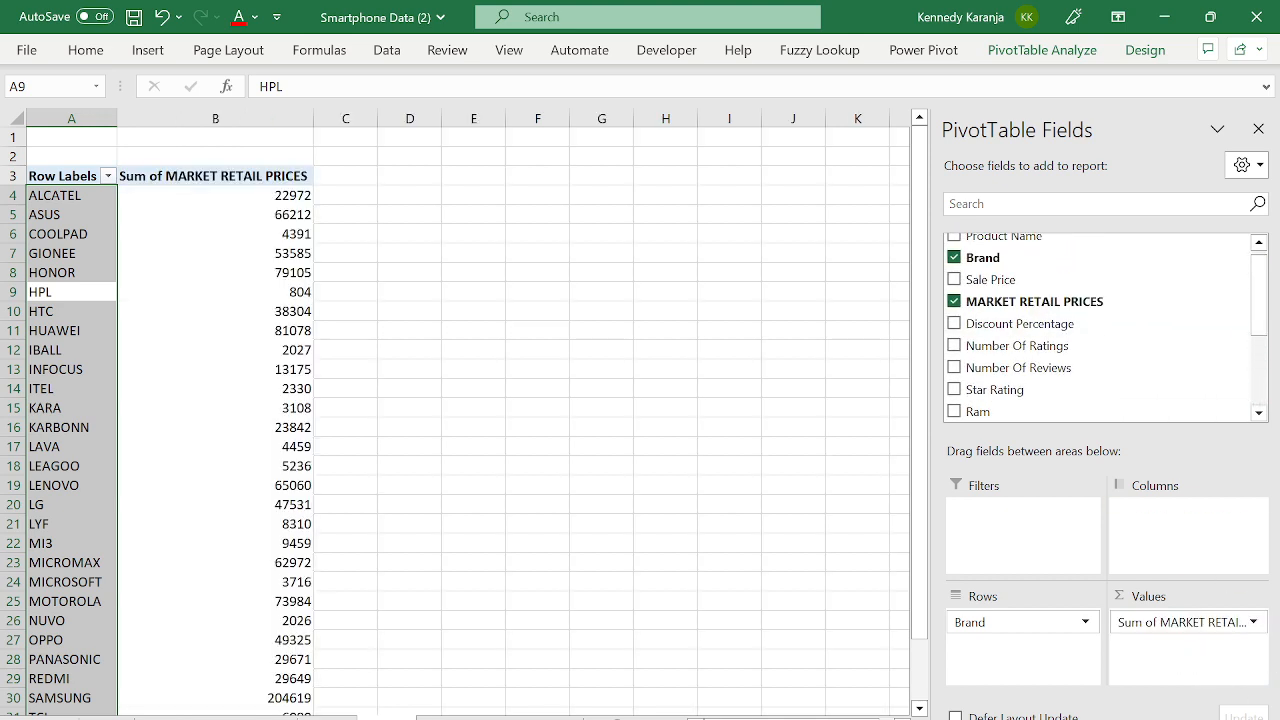
- Summarize MARKET RETAIL PRICES by Average and select the averages down to Grand Total
left_click(1148, 621)
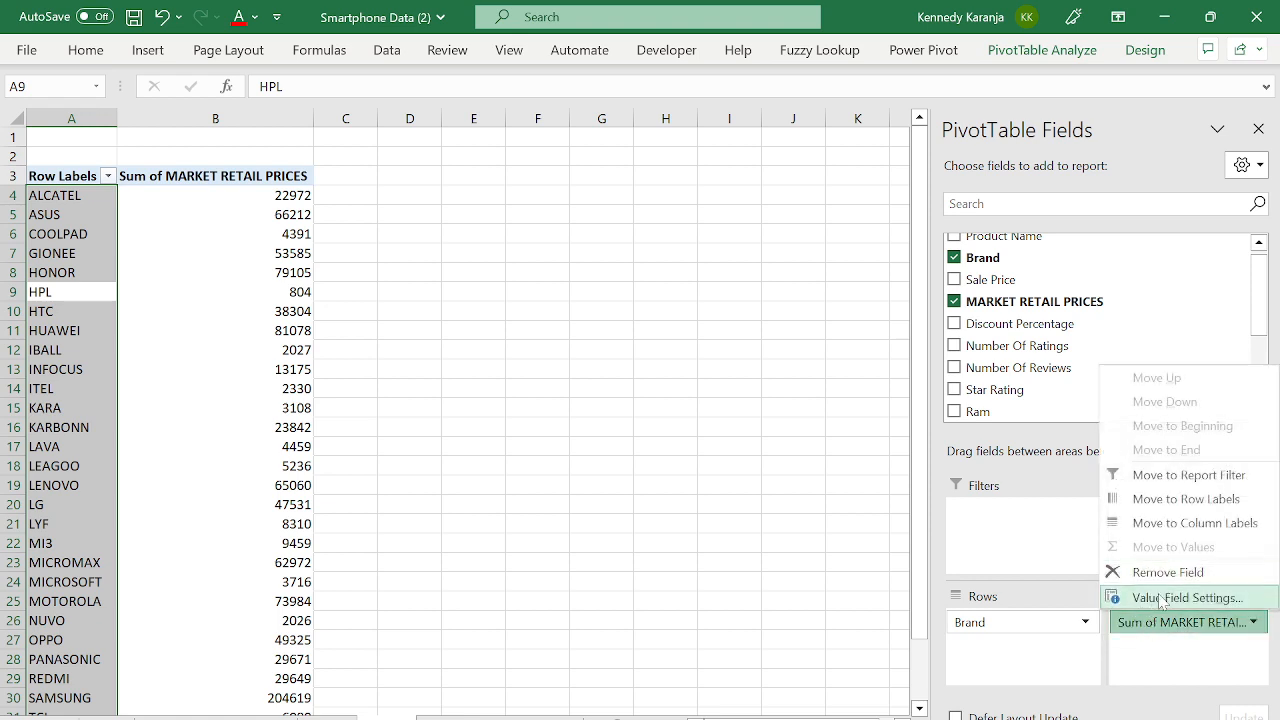
left_click(1160, 598)
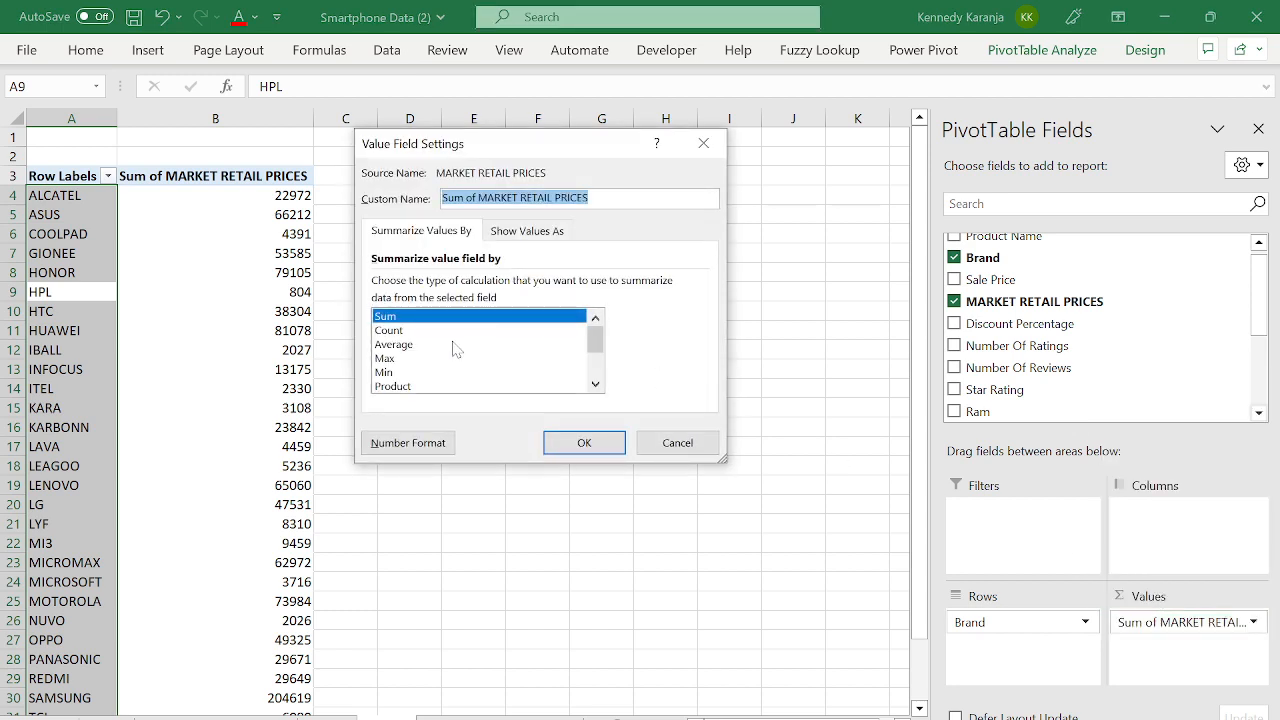
left_click(421, 345)
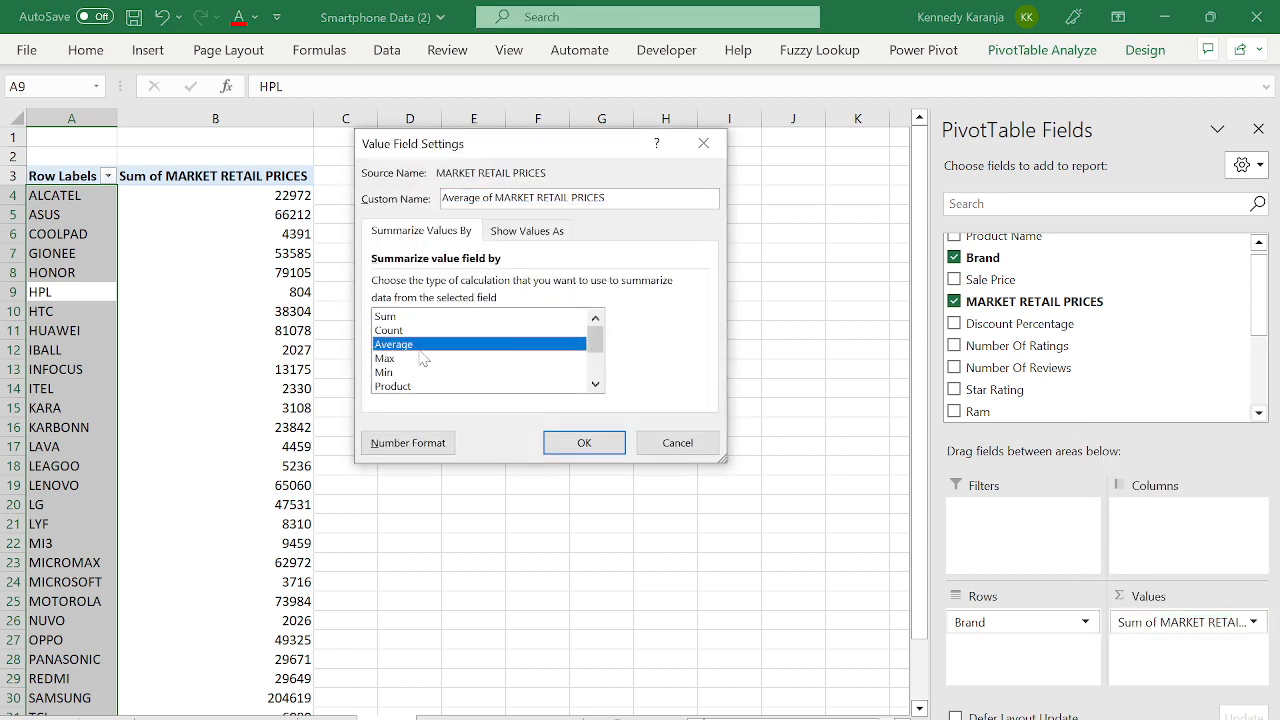
left_click(584, 443)
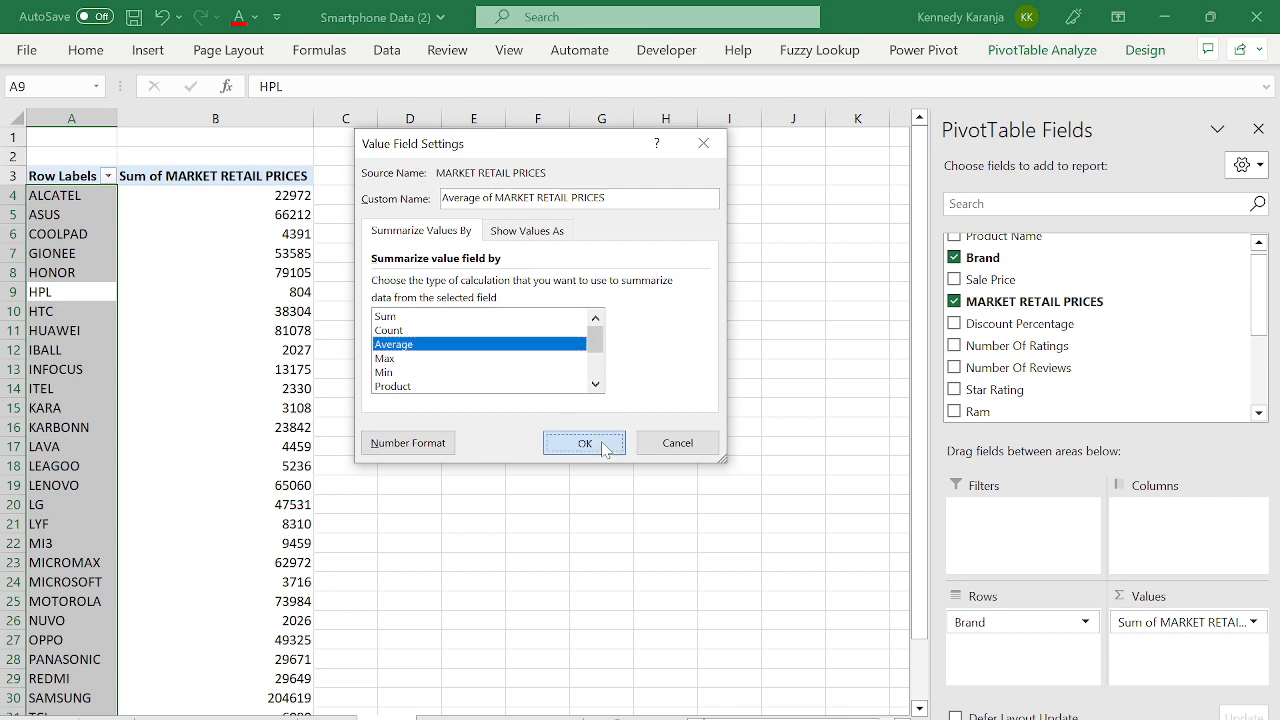
left_click(269, 195)
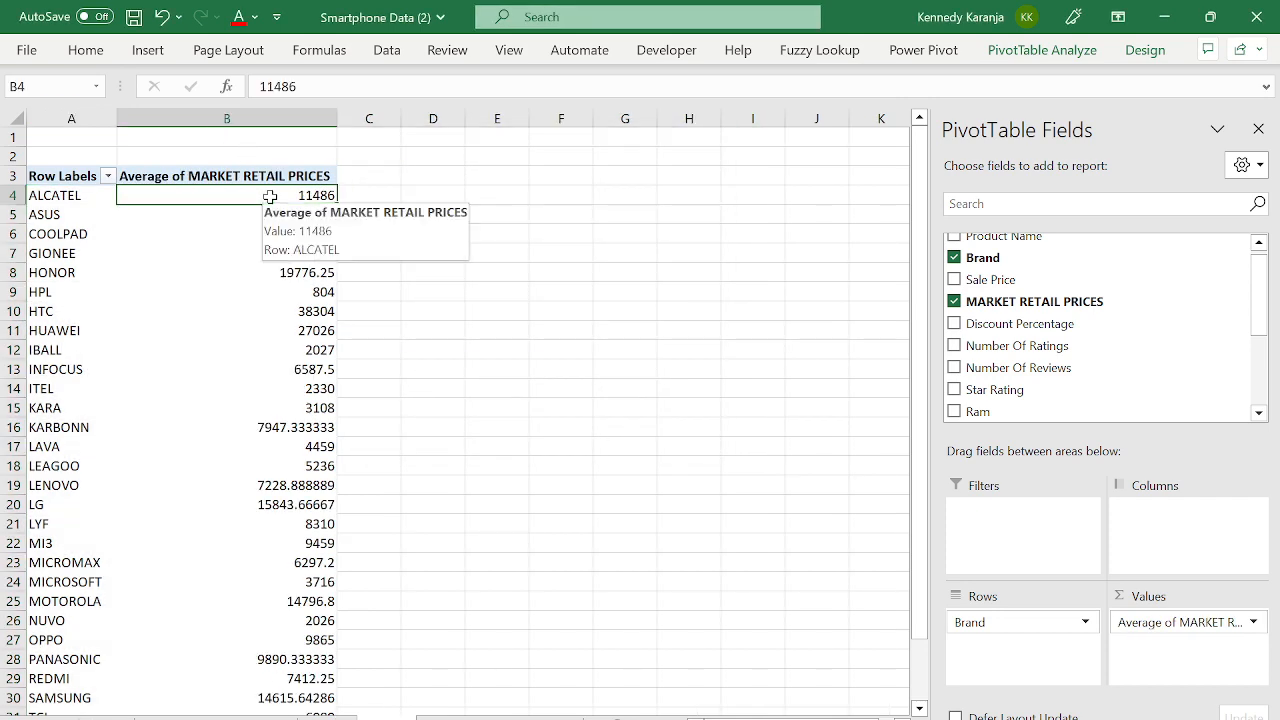
key("ctrl+shift+Down")
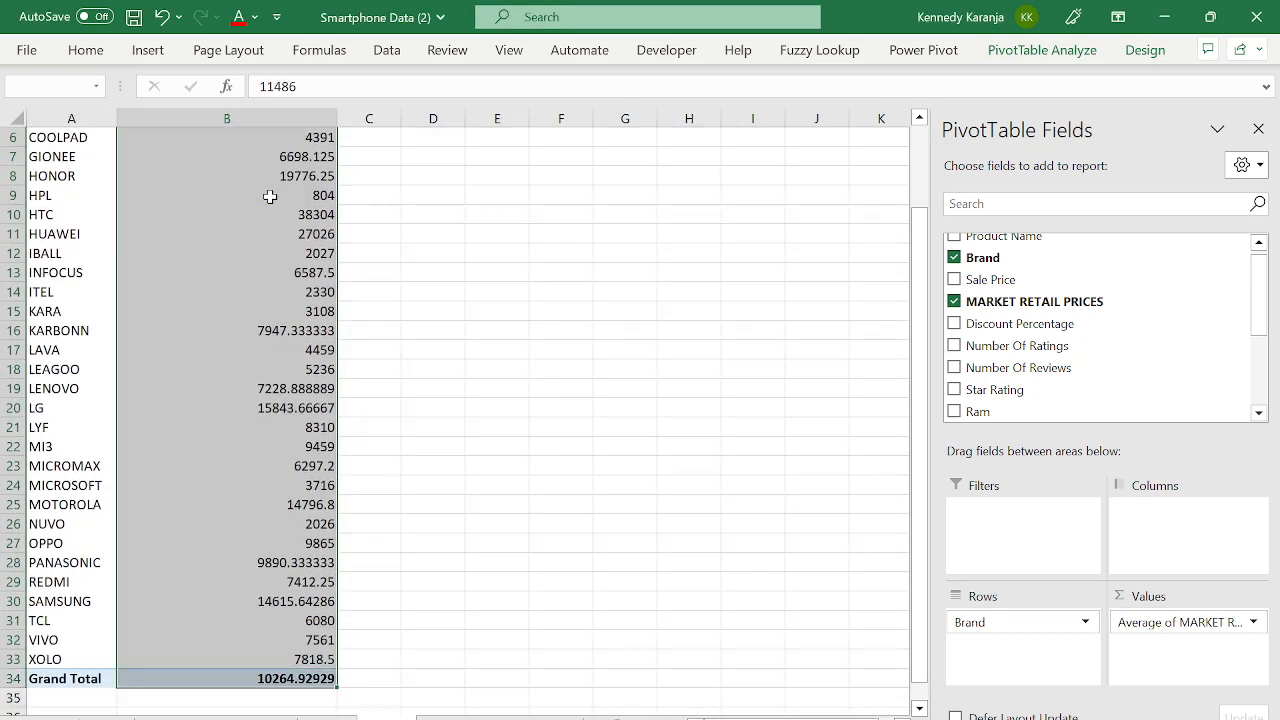
- Format the brand averages as Ksh currency with 0 decimals, then close the field list
scroll(269, 195, "up", 2)
key("ctrl+1")
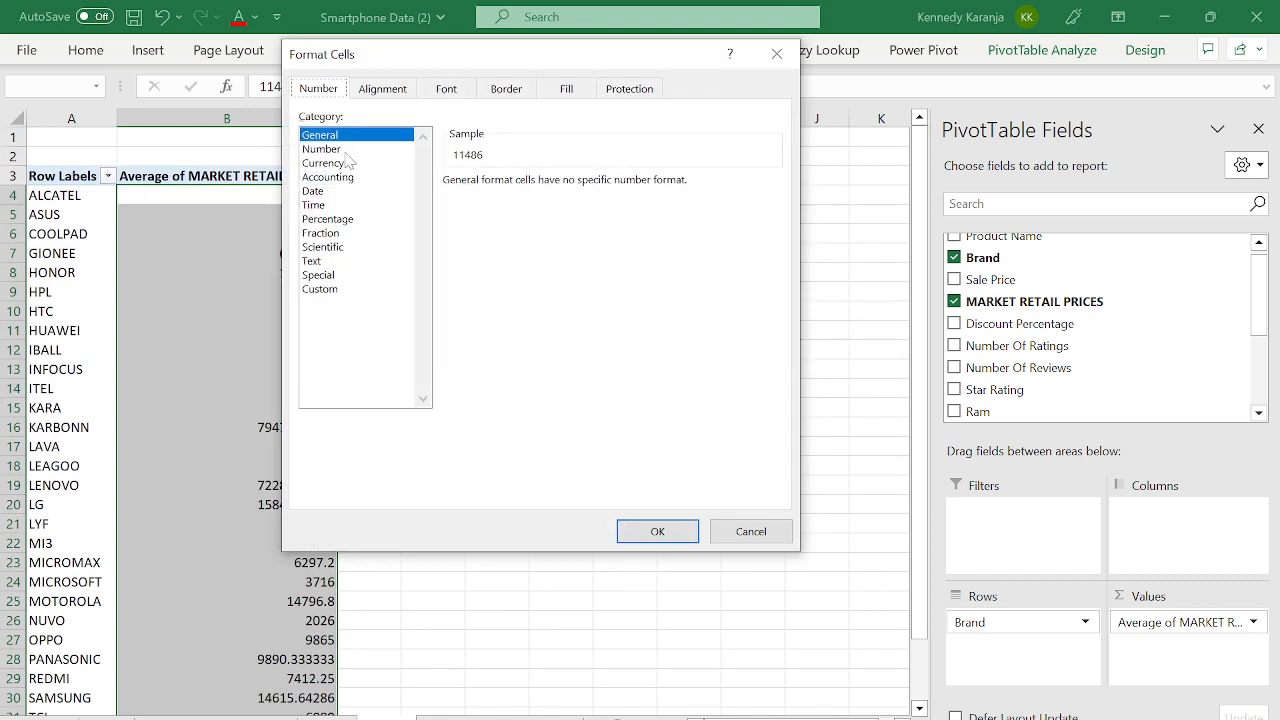
left_click(329, 163)
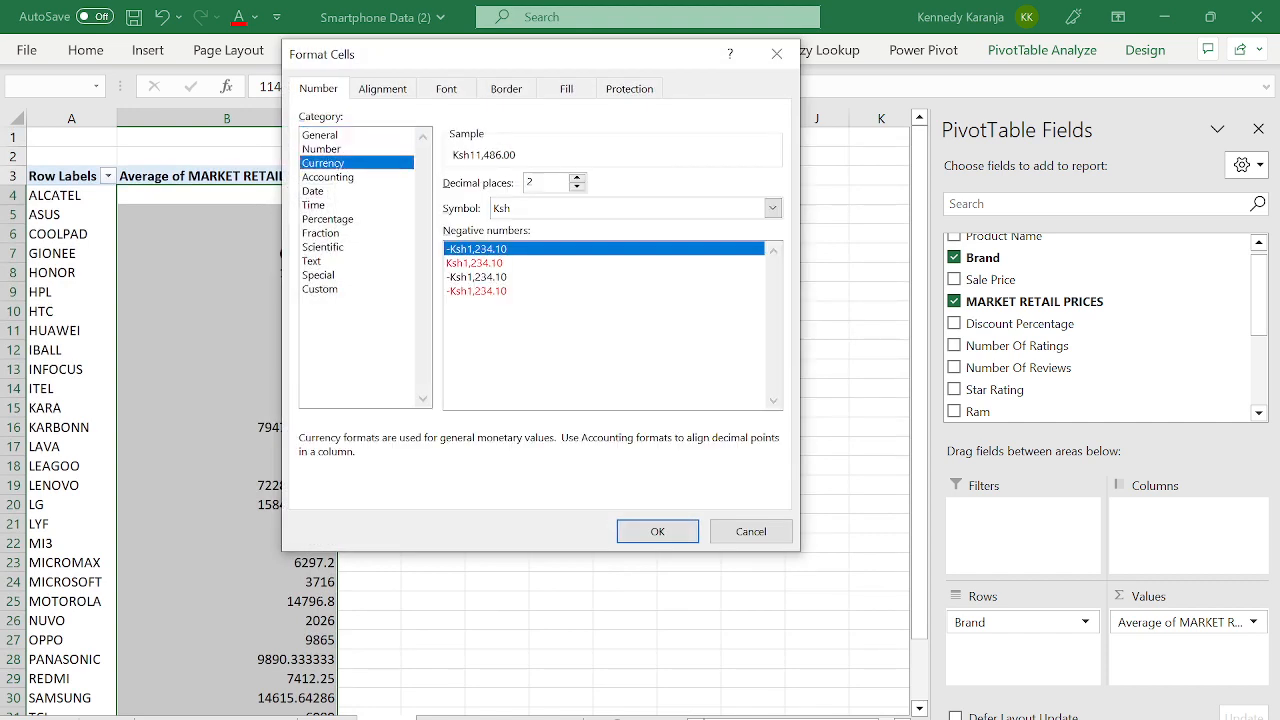
key("Tab")
key("BackSpace")
type("0")
left_click(523, 214)
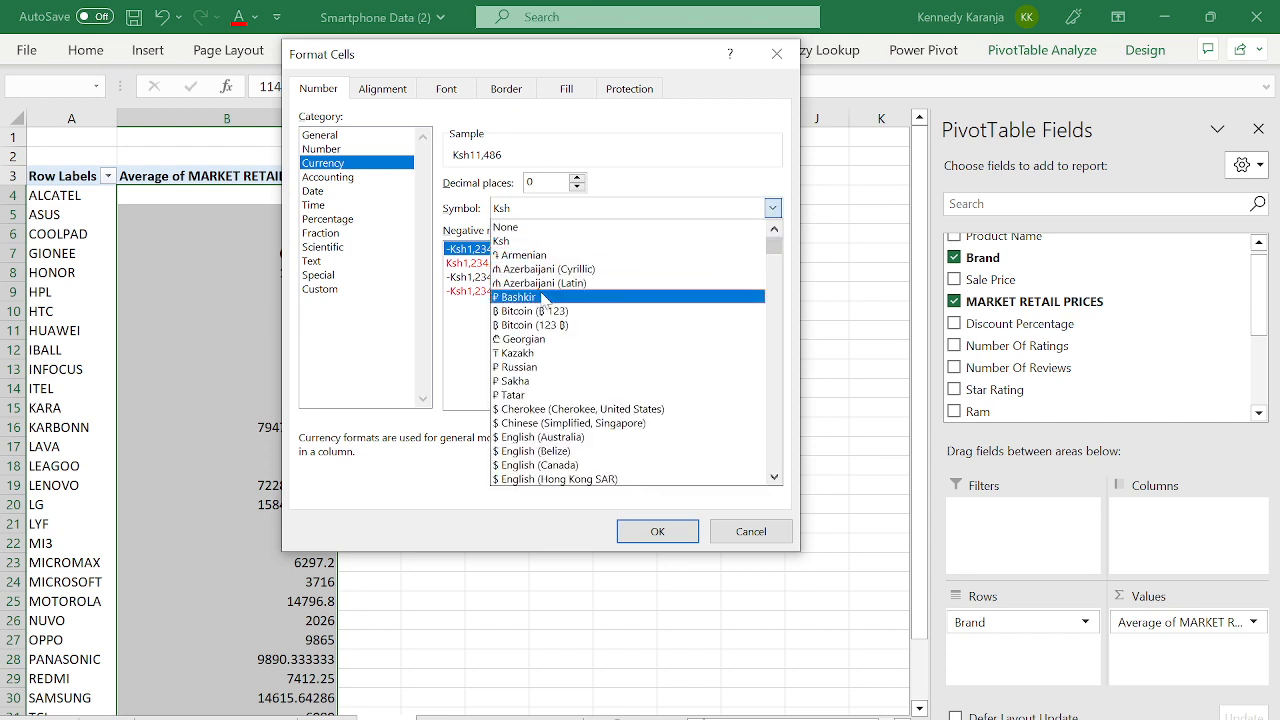
type("ke")
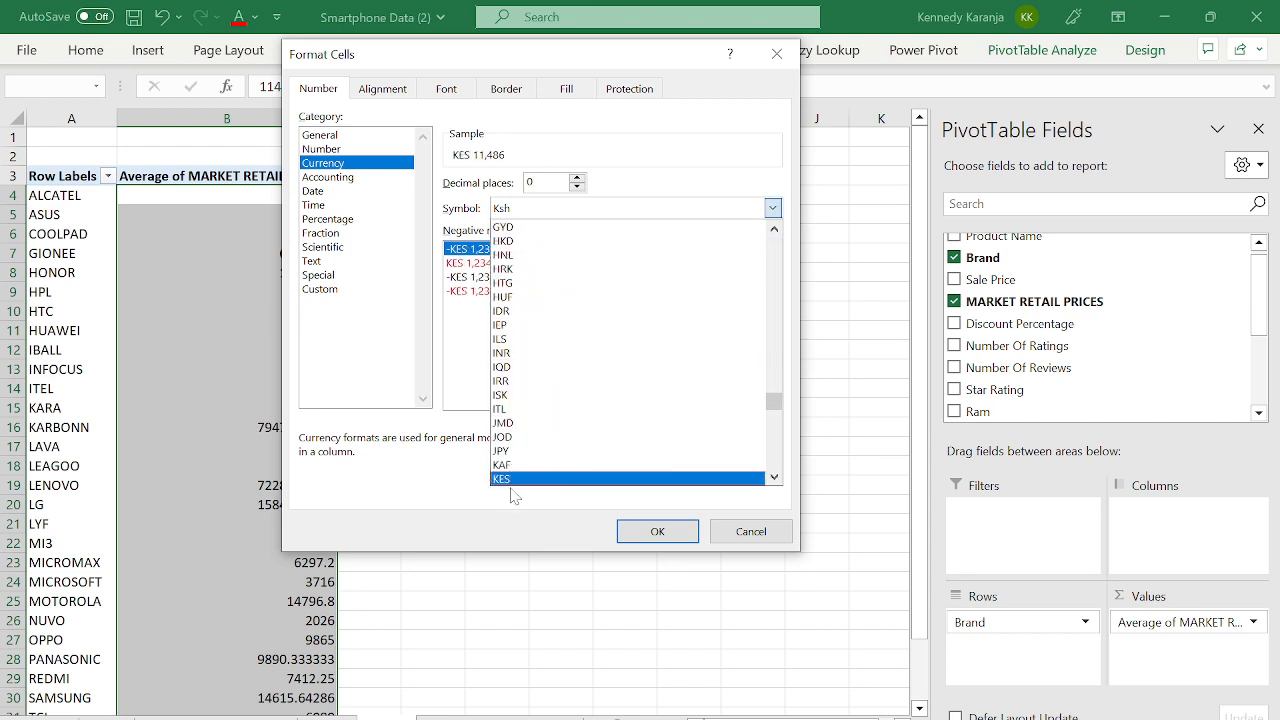
left_click(511, 489)
left_click(655, 528)
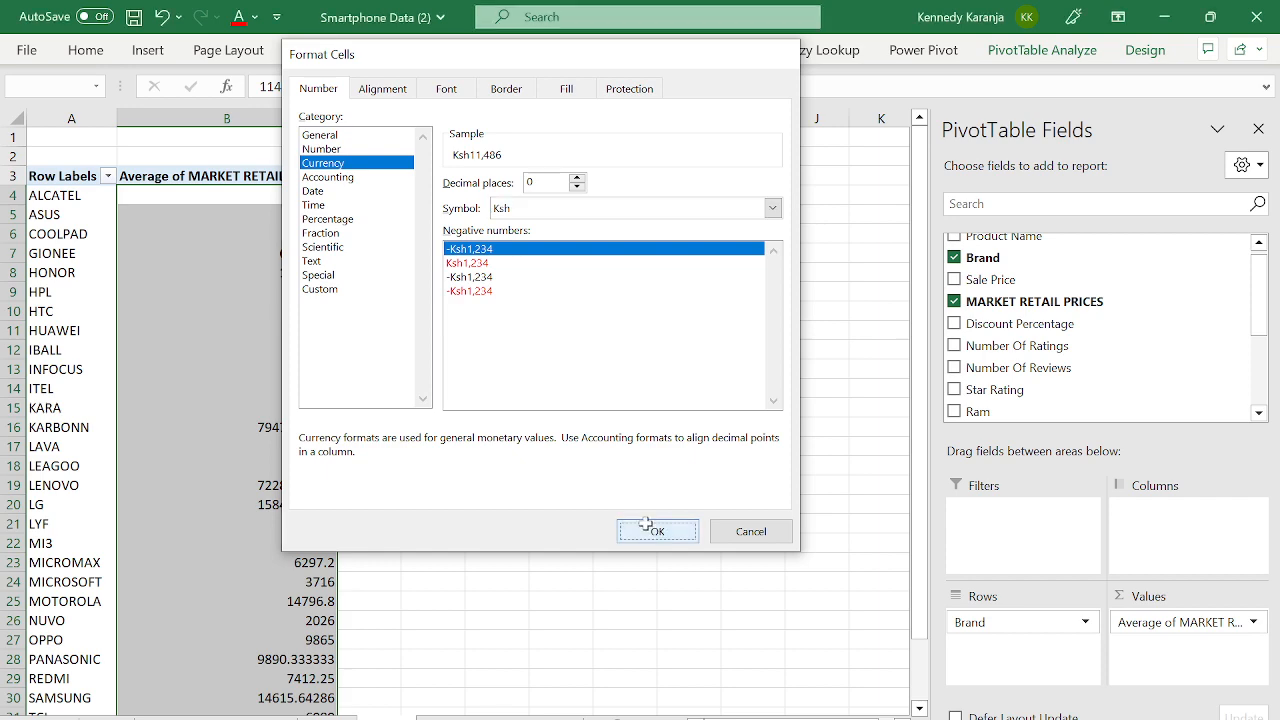
left_click(1258, 128)
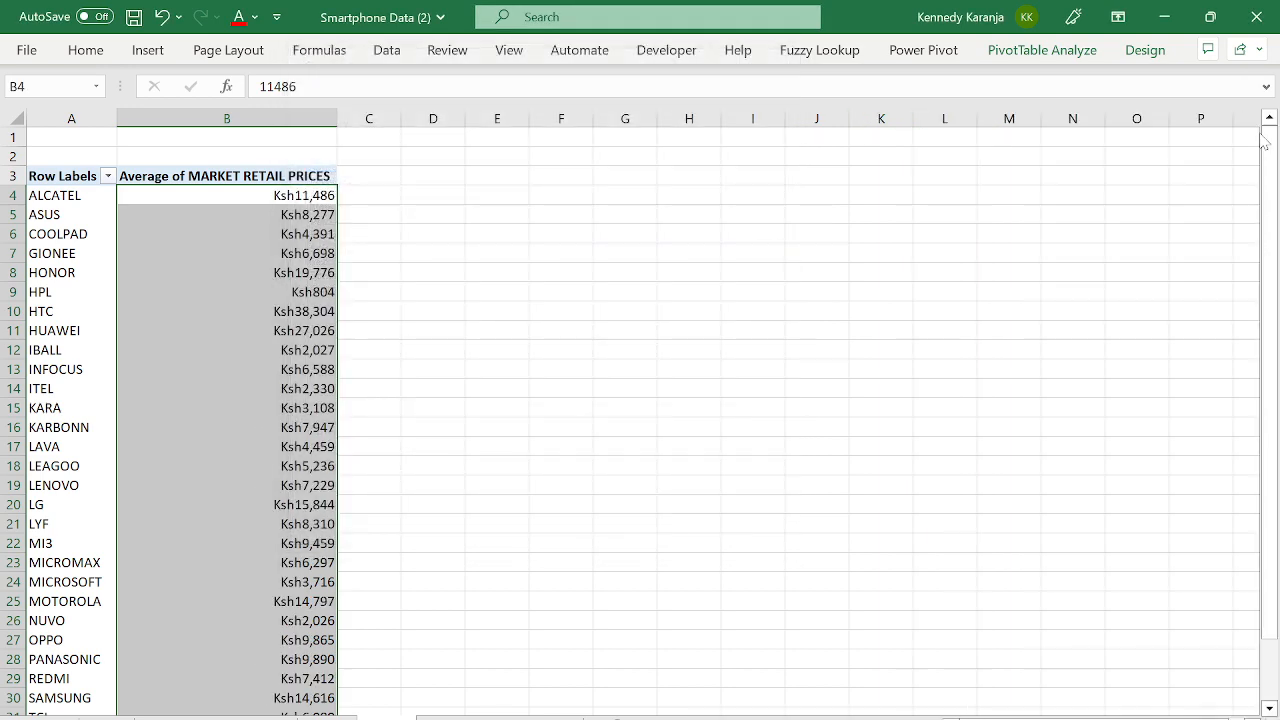
left_click(193, 219)
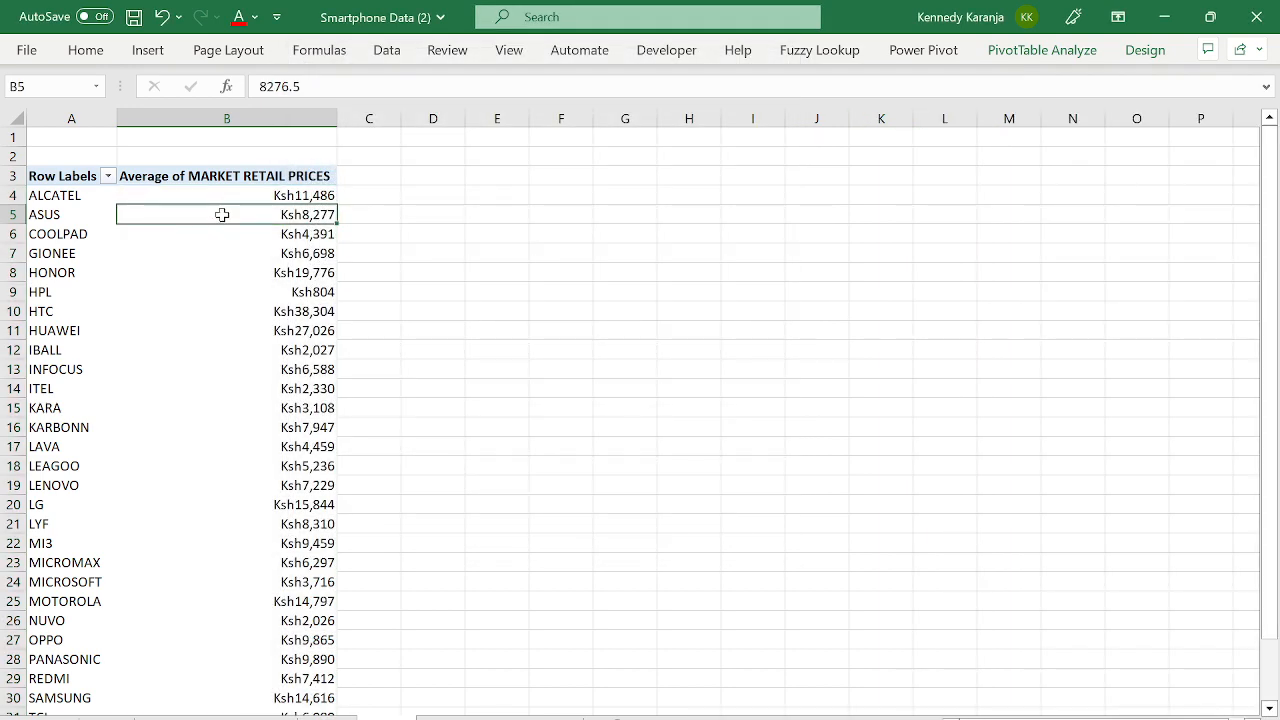
- Sort the brands by average price, largest first
right_click(222, 214)
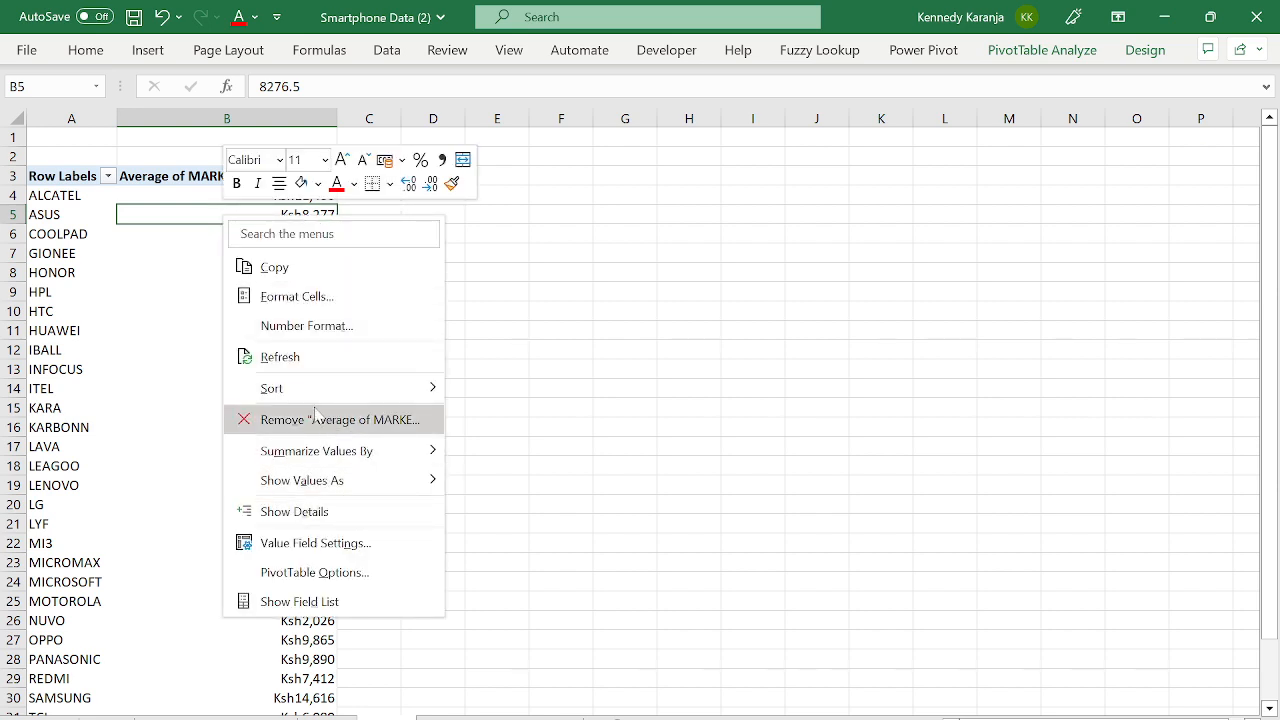
left_click(120, 218)
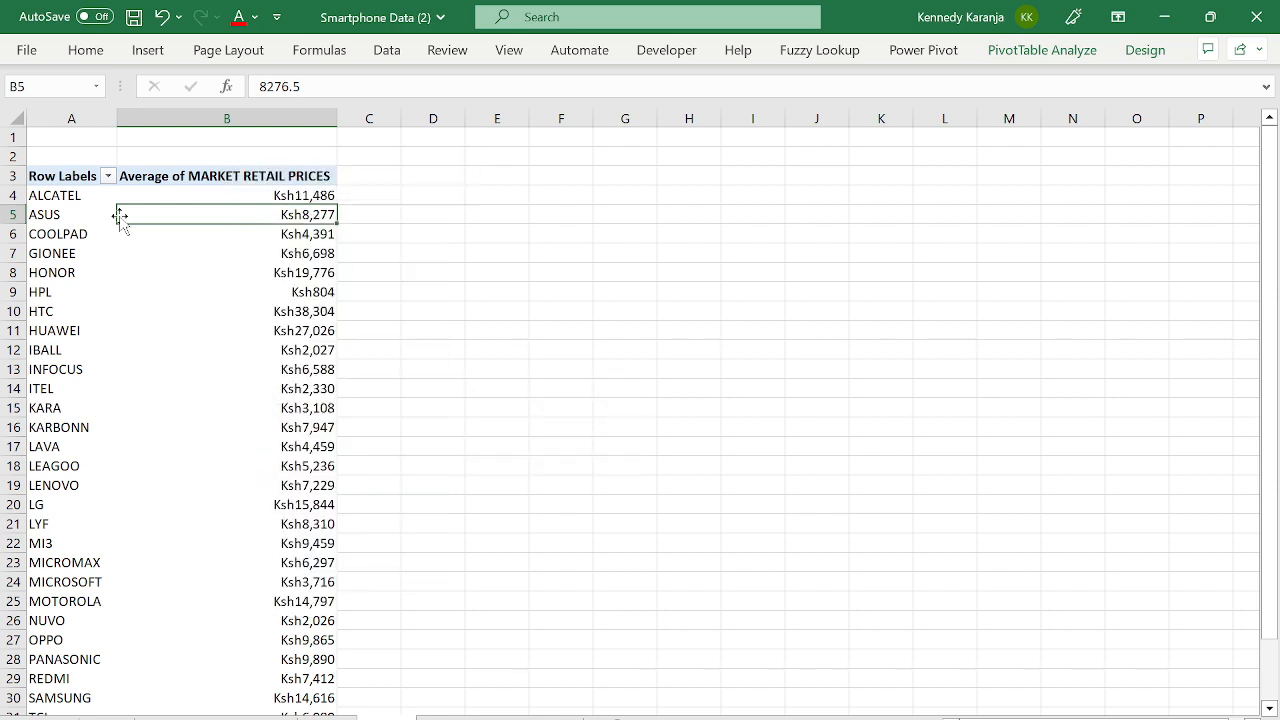
left_click(296, 250)
right_click(298, 250)
mouse_move(440, 422)
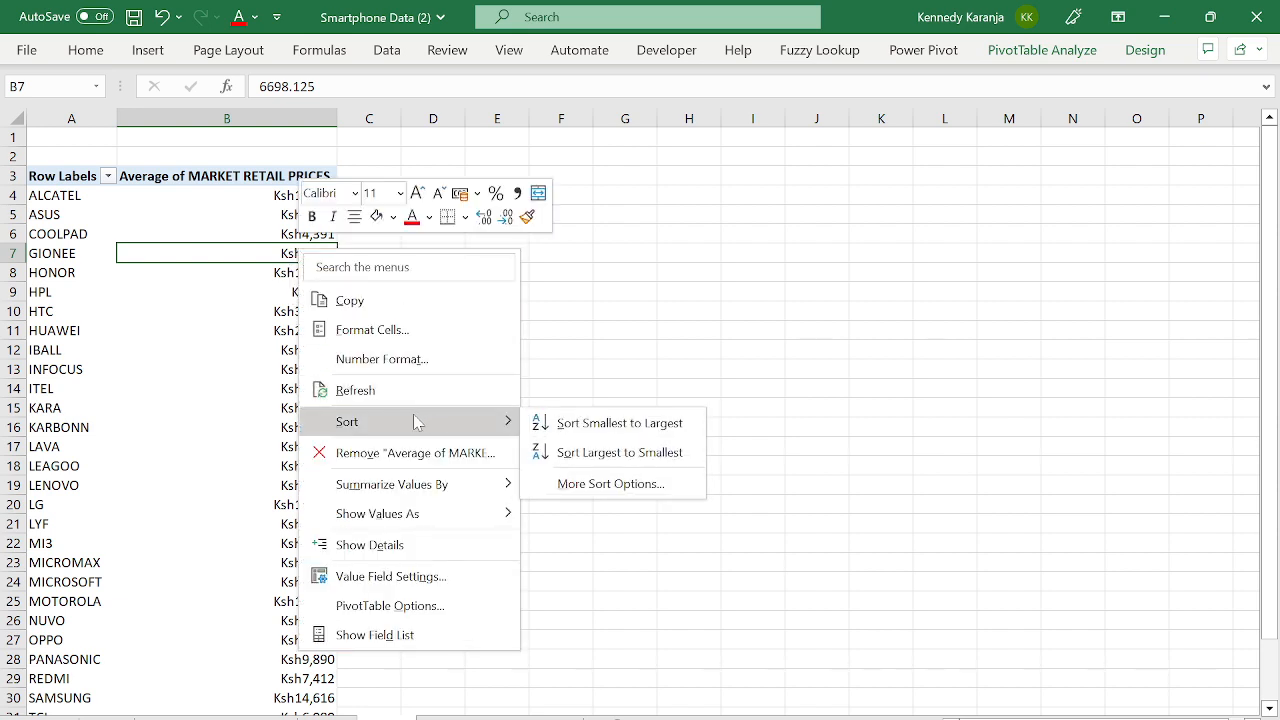
left_click(583, 465)
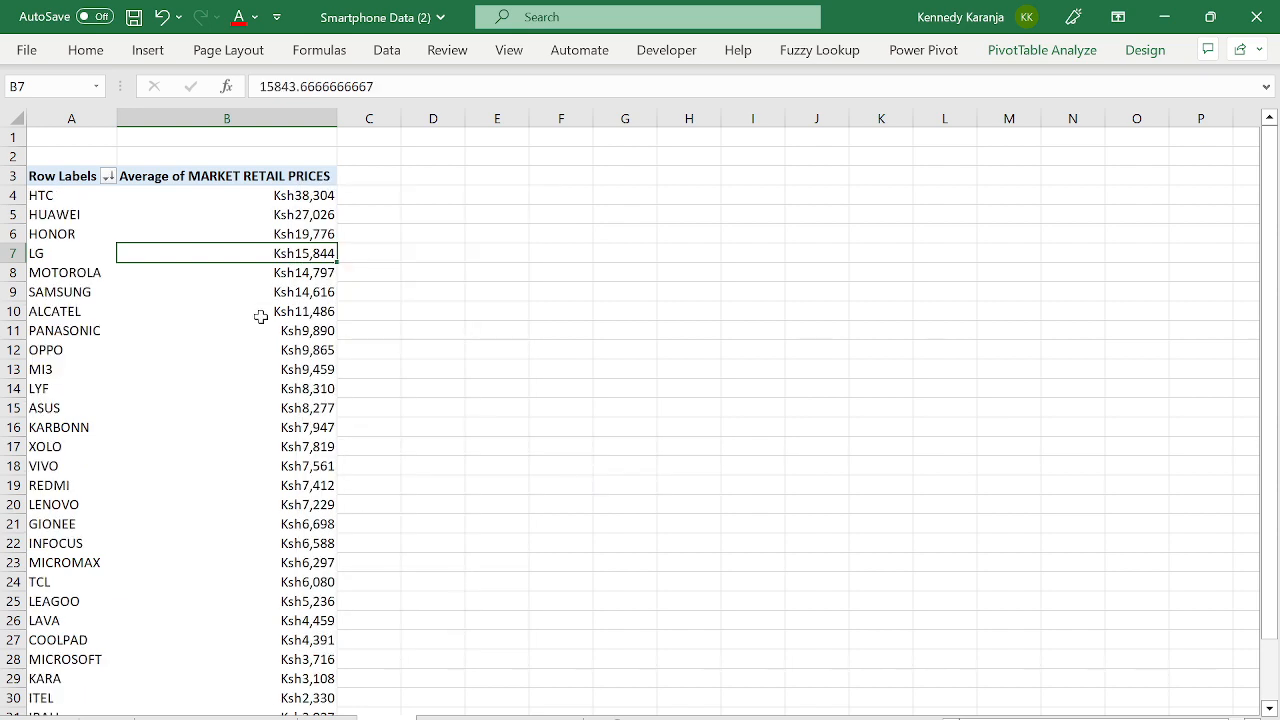
- Inspect the top-ranked brands HTC and HUAWEI and their average prices
left_click(171, 231)
key("ctrl+Up")
key("Left")
key("Down")
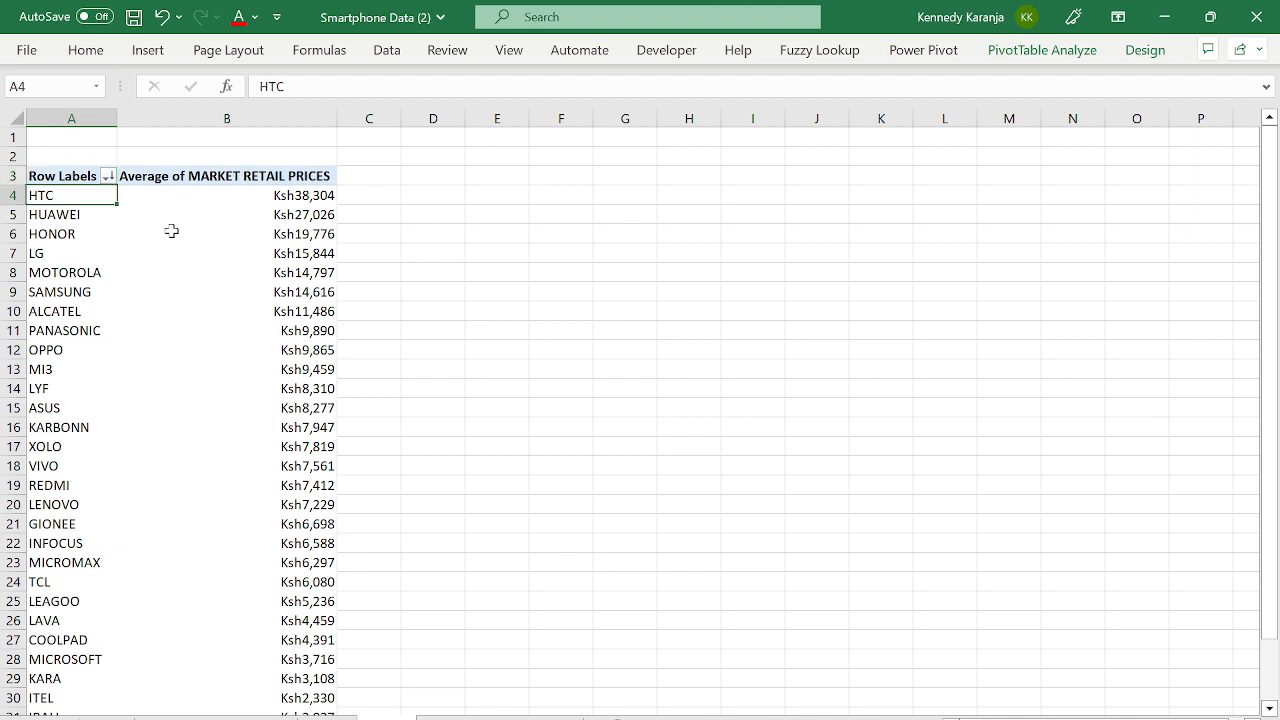
key("Right")
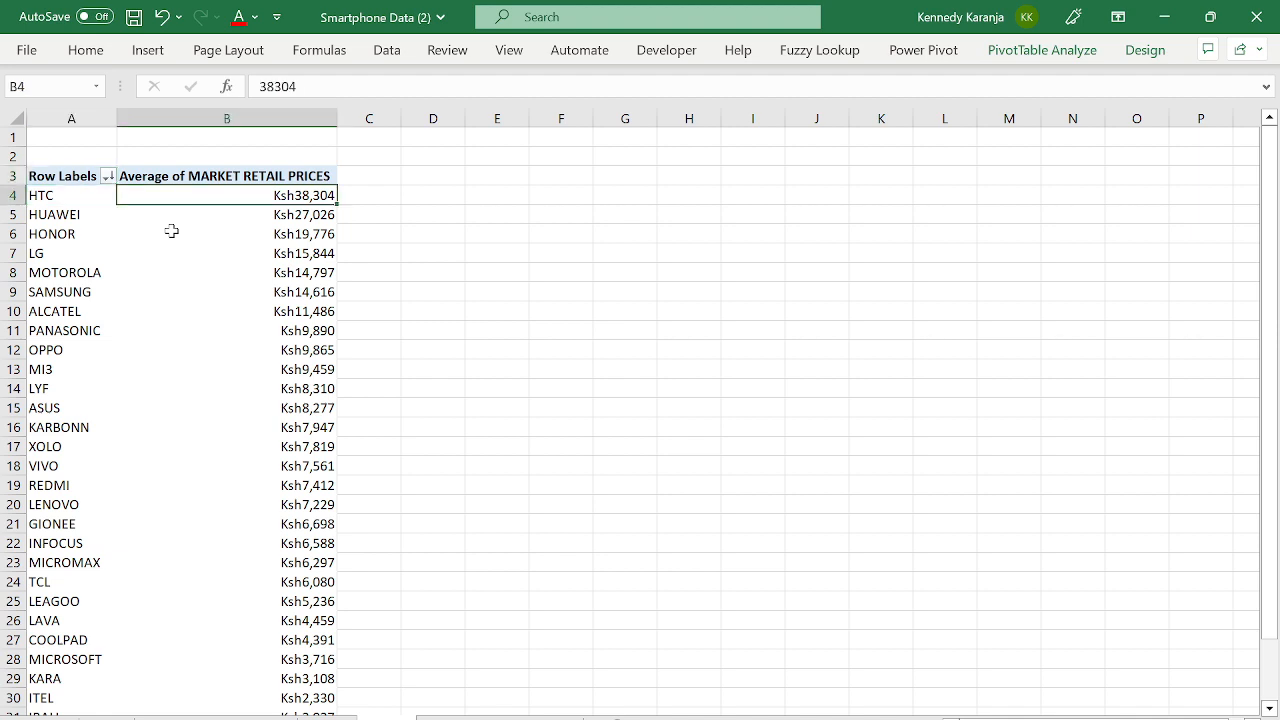
key("Left")
key("Right")
key("Right")
key("Left")
key("Left")
key("Down")
key("Right")
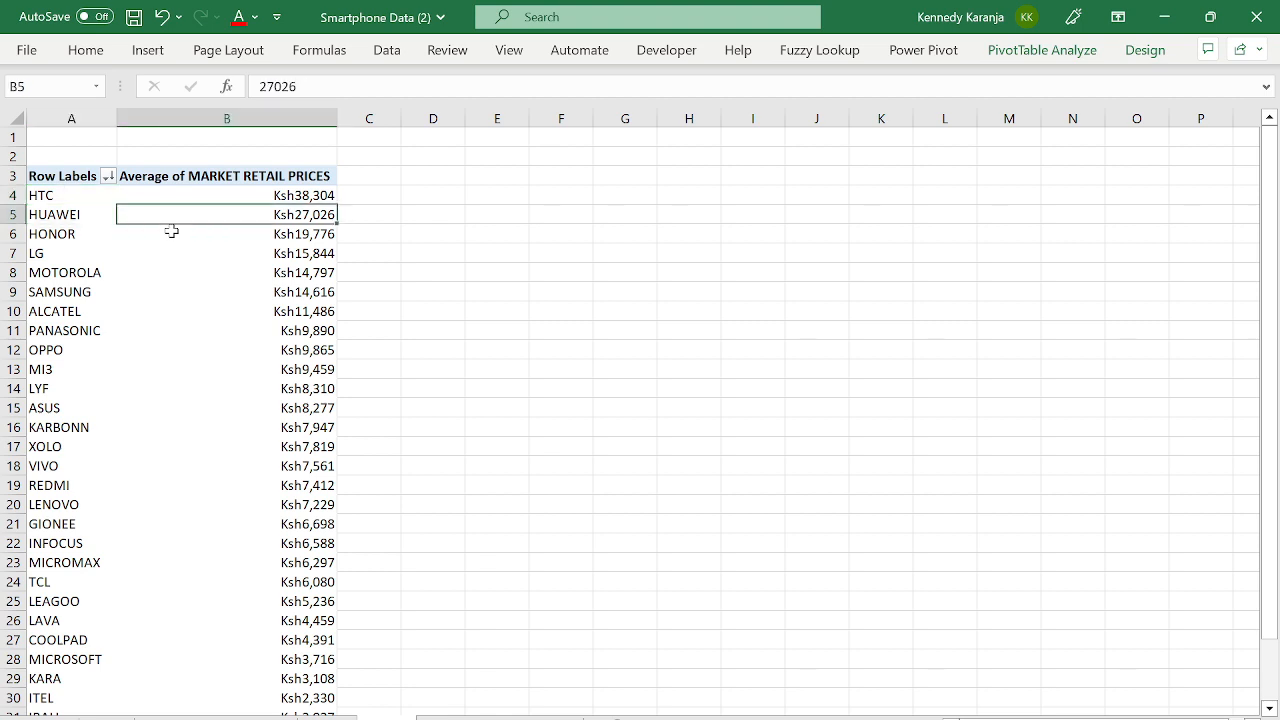
key("Left")
key("Up")
key("Down")
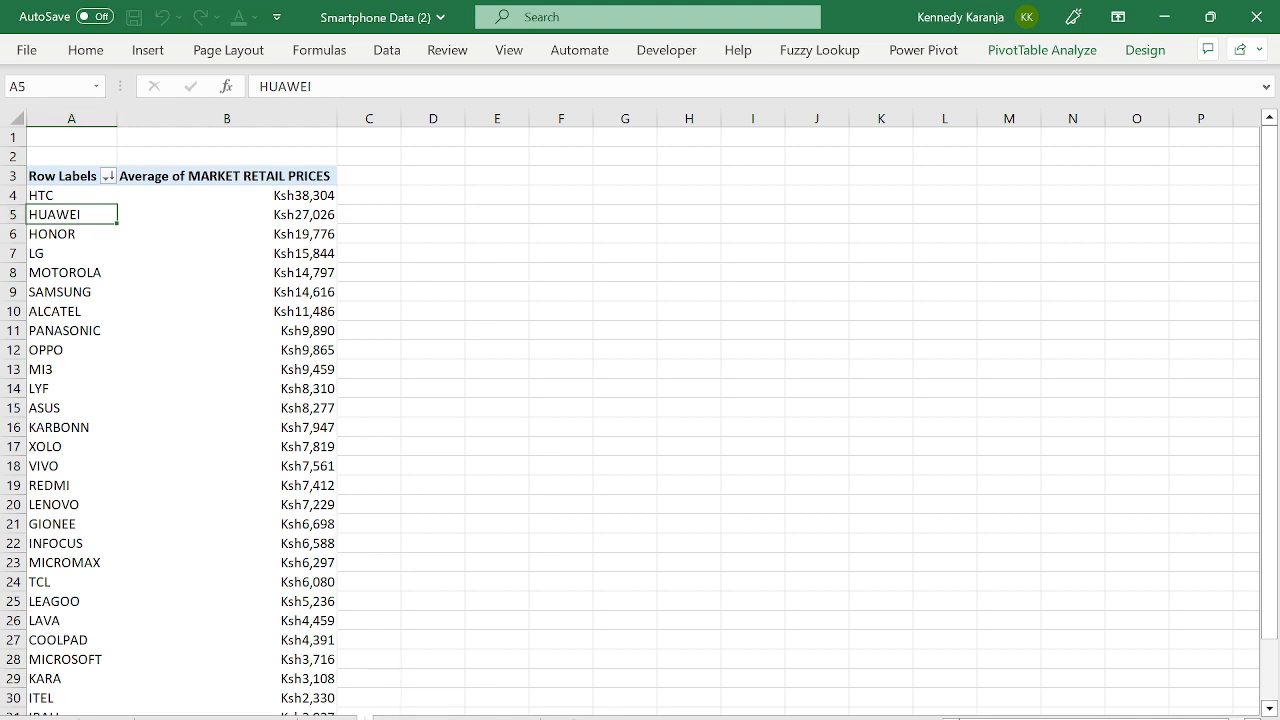
key("Caps_Lock")
key("Caps_Lock")
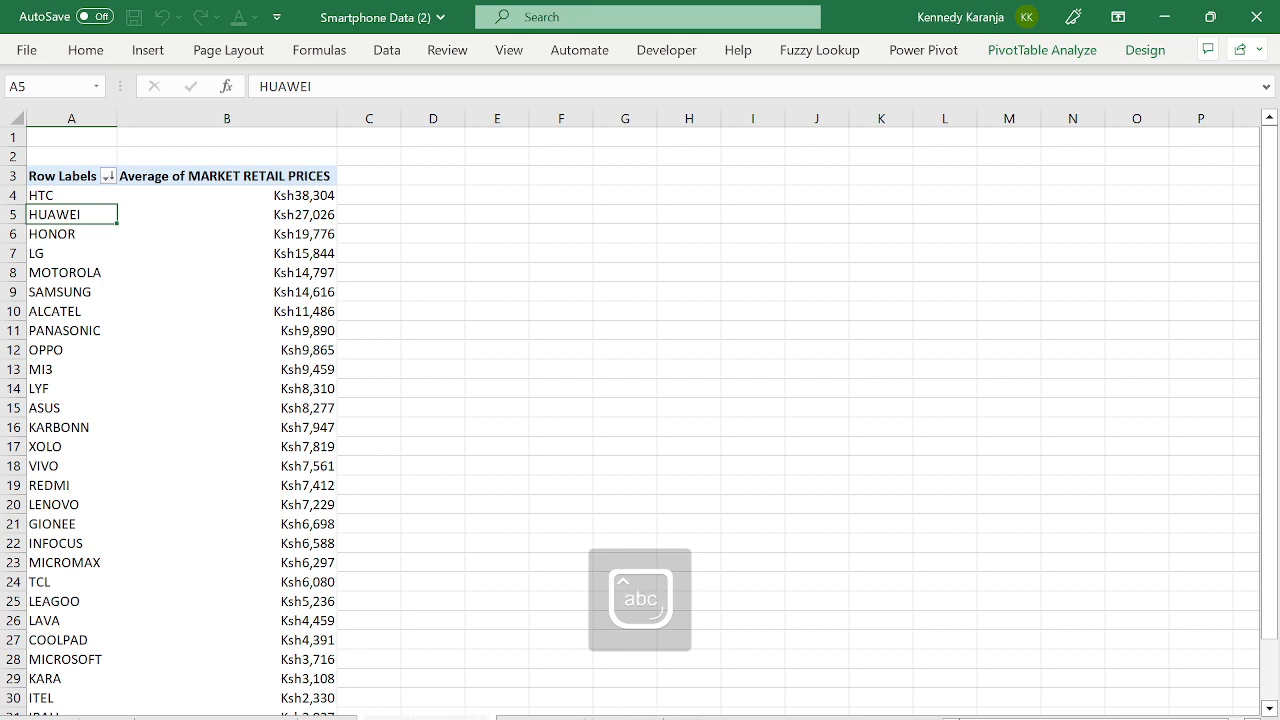
key("Return")
- Check a few brand averages, then reopen the PivotTable Fields list
left_click(145, 278)
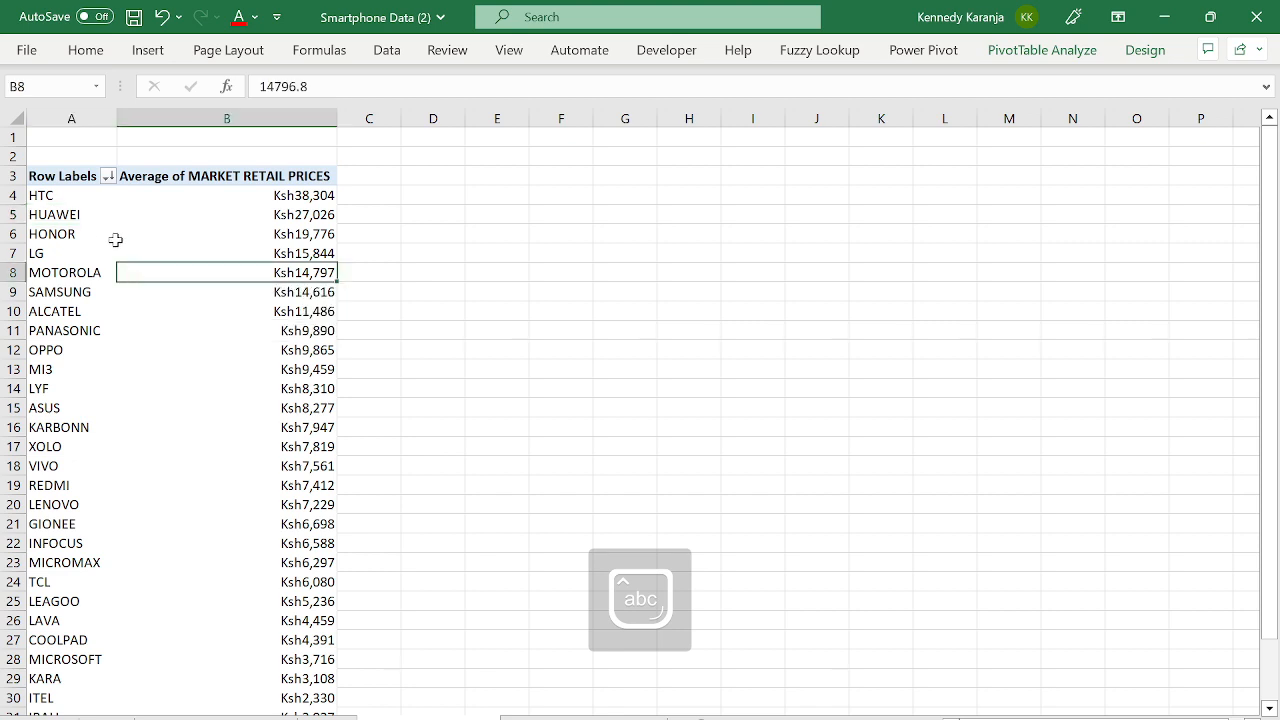
left_click(115, 240)
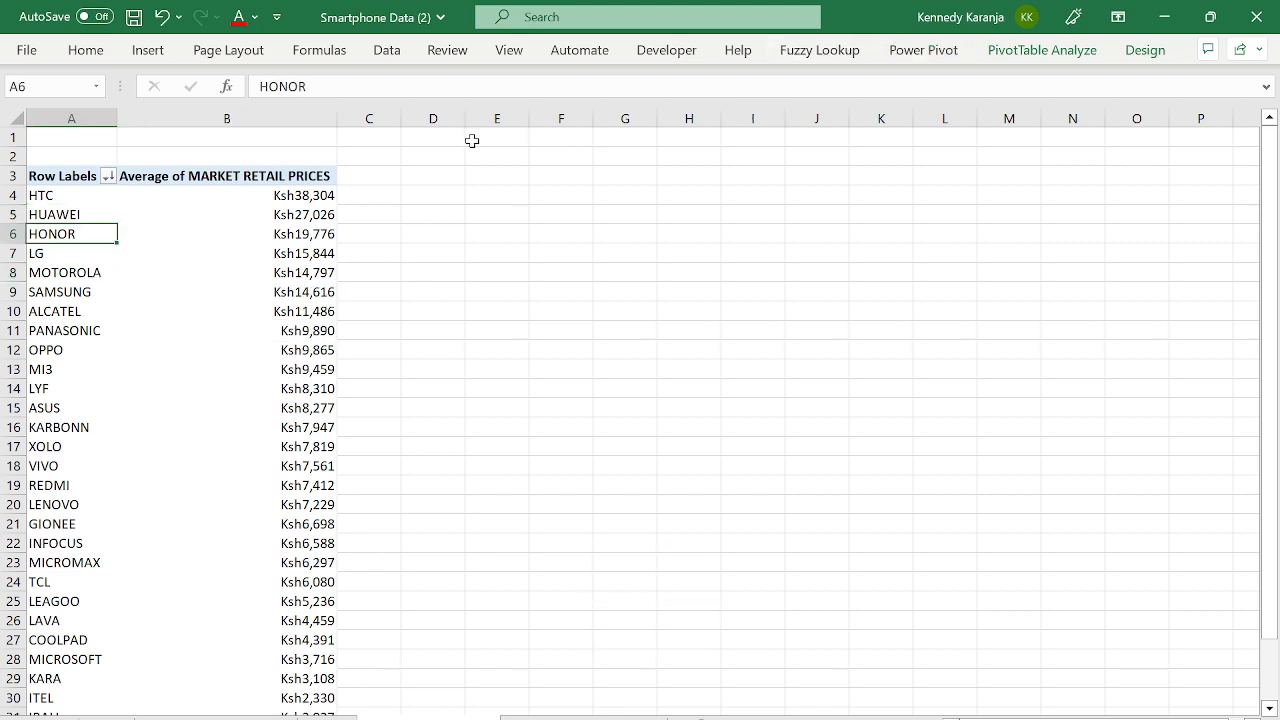
left_click(144, 214)
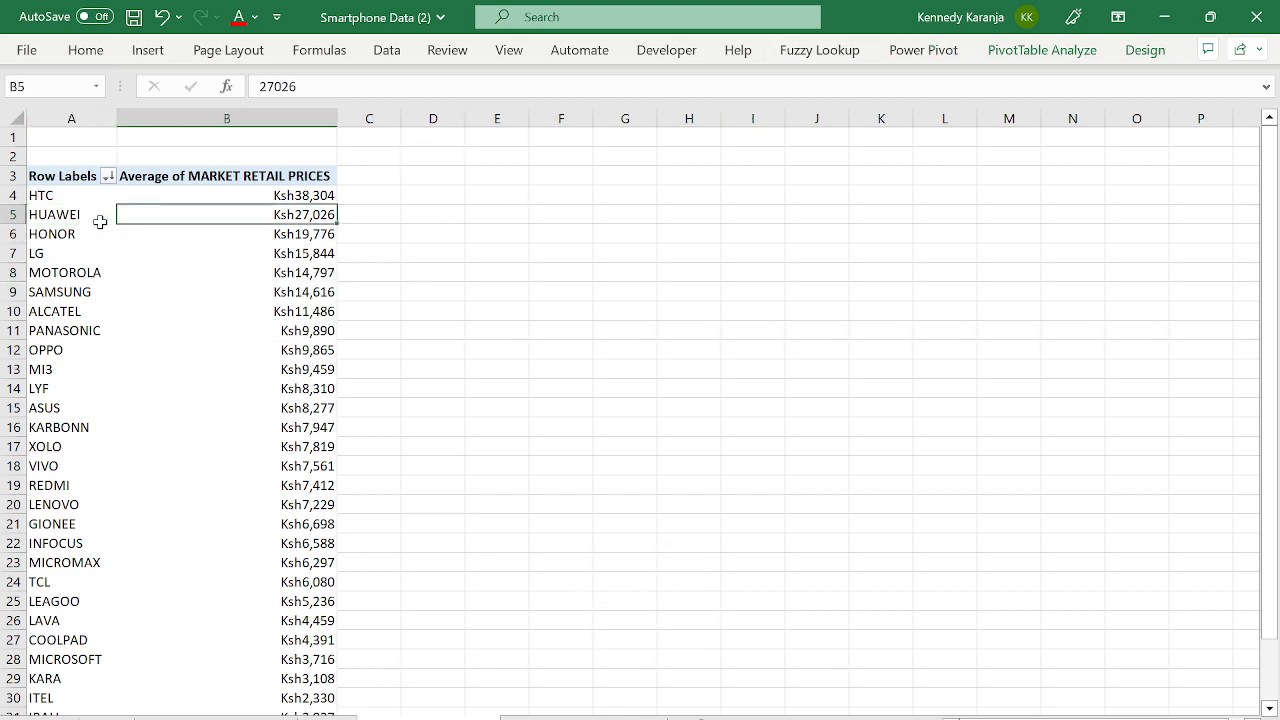
left_click(100, 221)
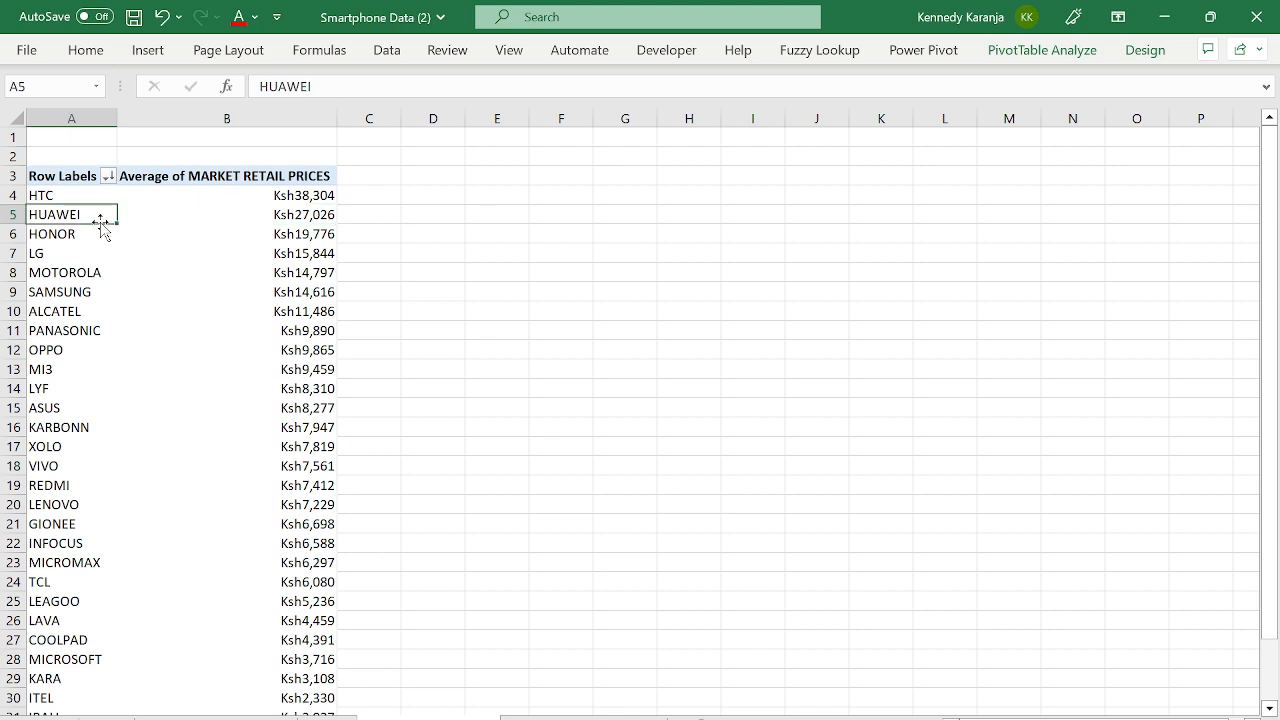
left_click(1040, 50)
left_click(1120, 132)
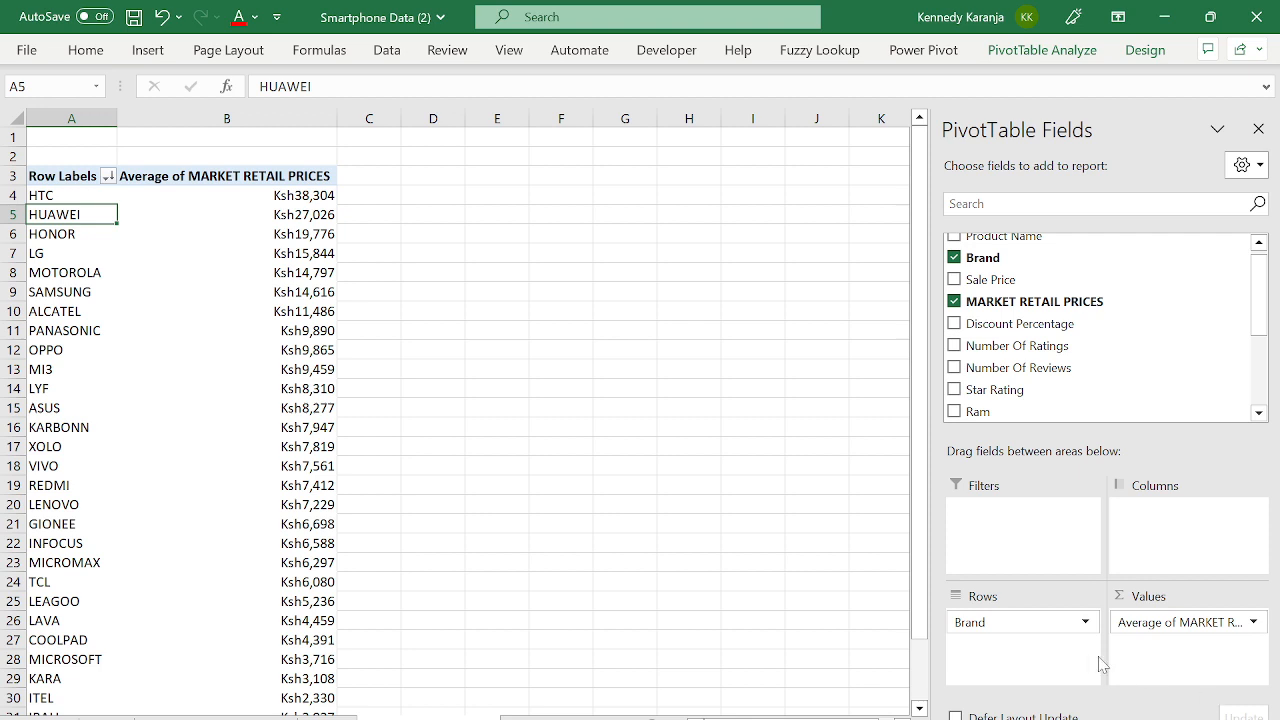
- Switch the price field's summary from Average back to Sum
left_click(1145, 620)
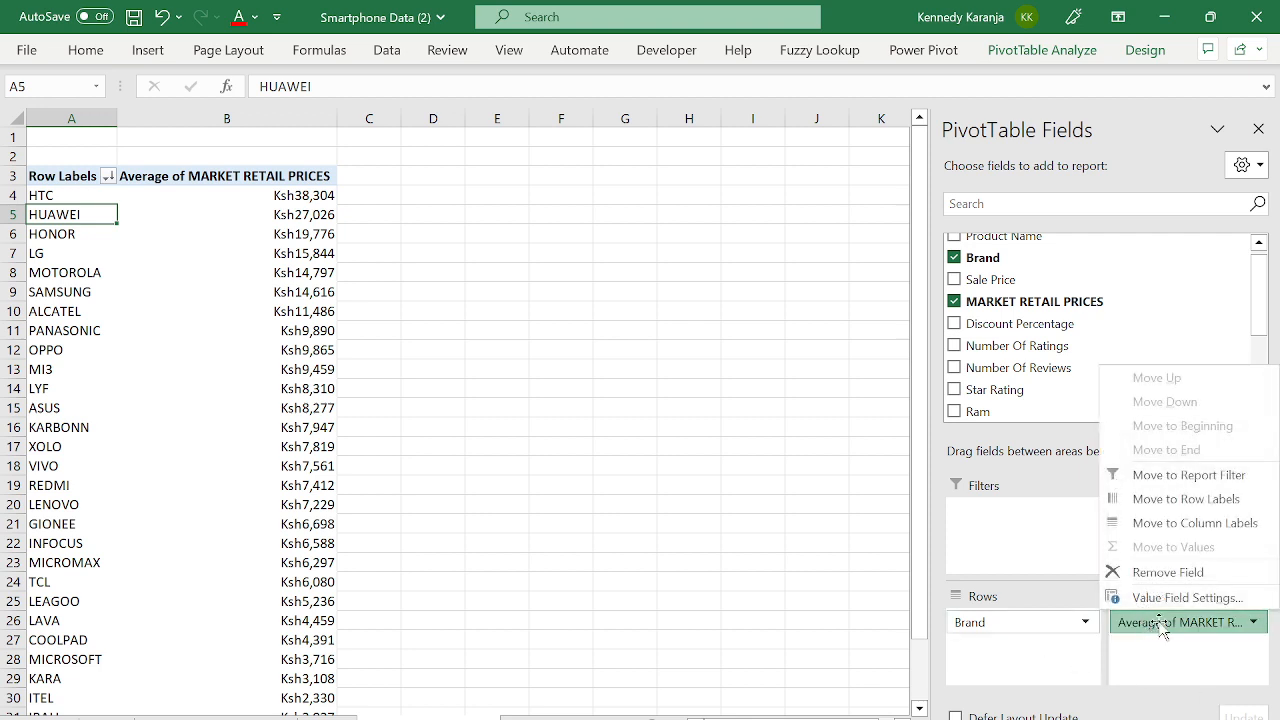
left_click(1164, 598)
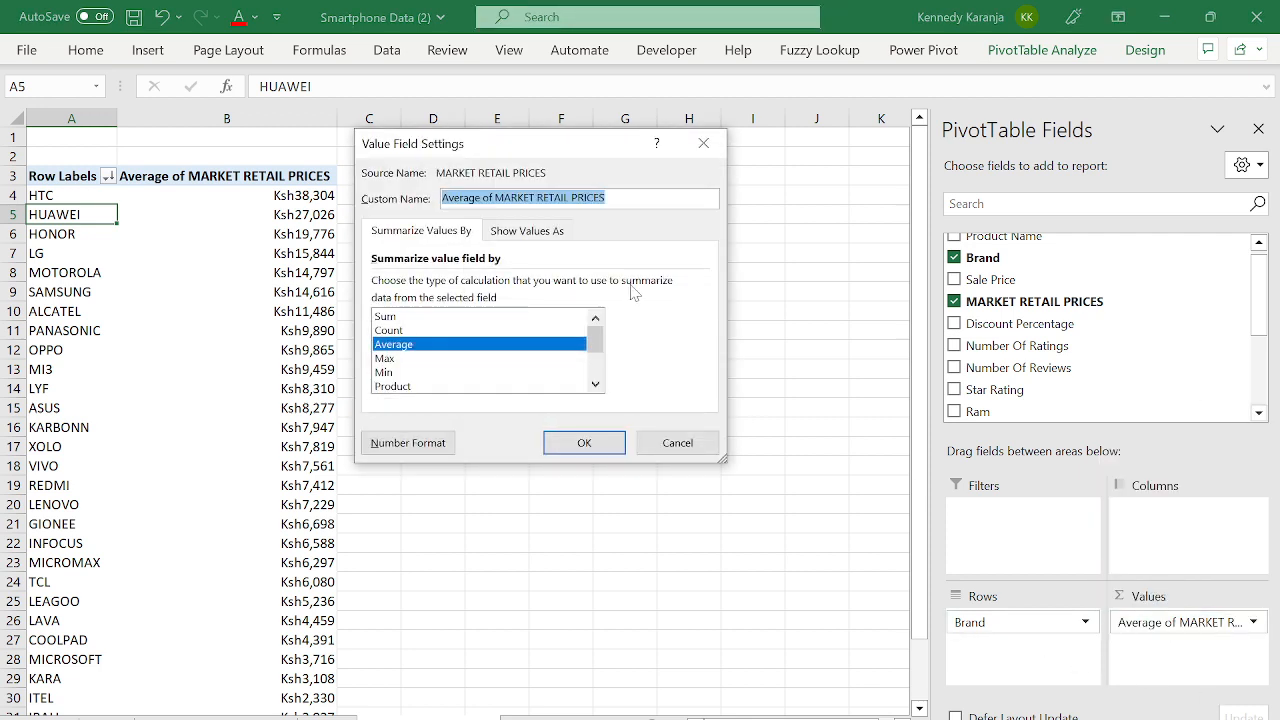
left_click(435, 316)
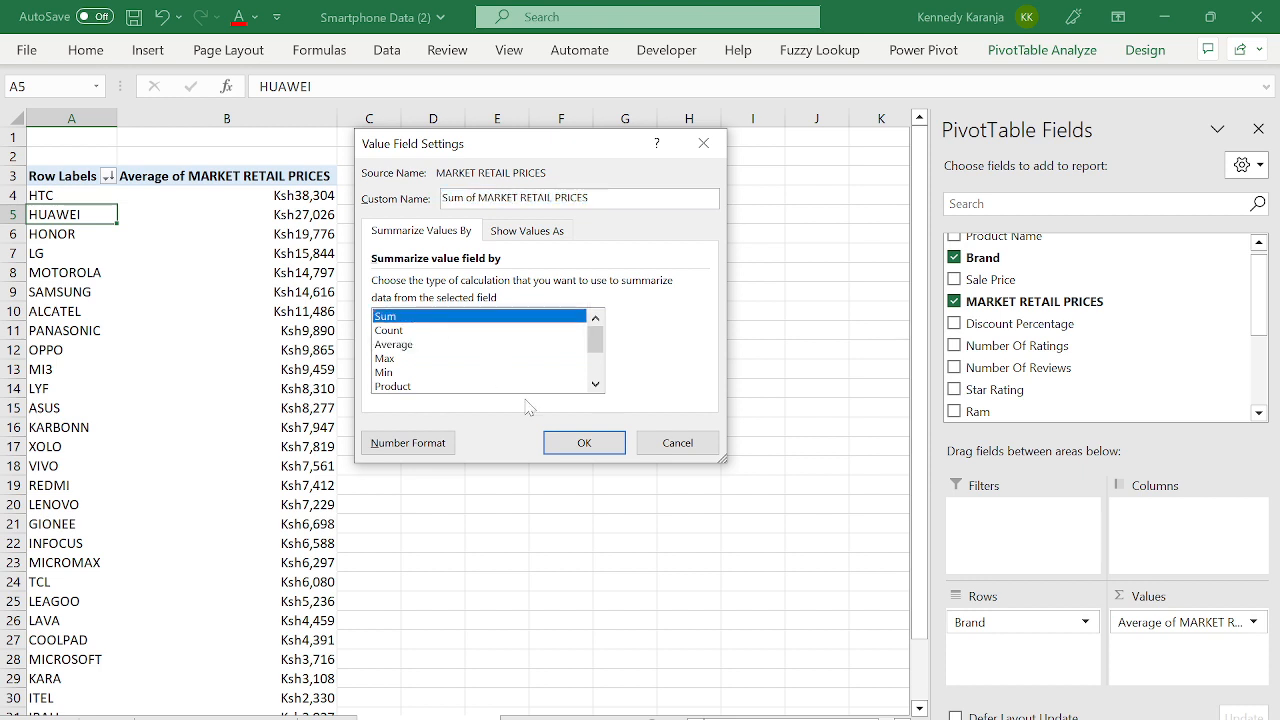
left_click(584, 446)
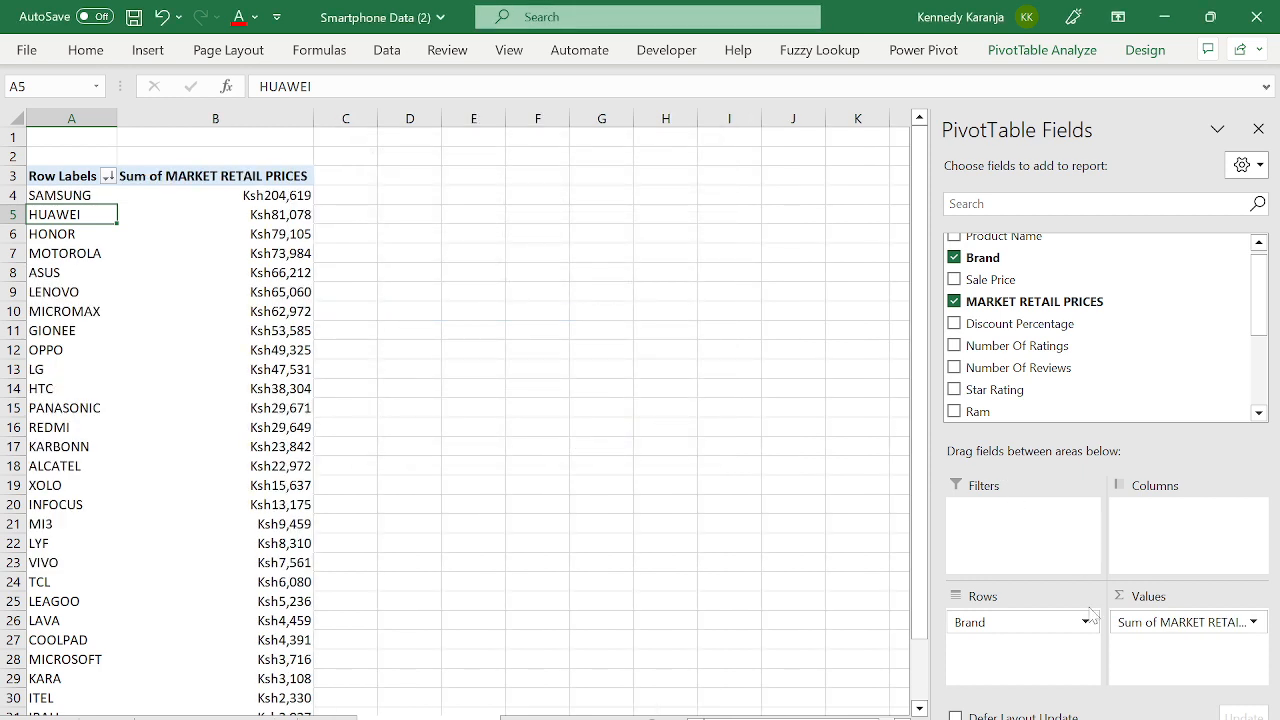
- Replace Brand in Rows with College above Product Name, then check MI3's total
left_click_drag(1060, 625, 986, 300)
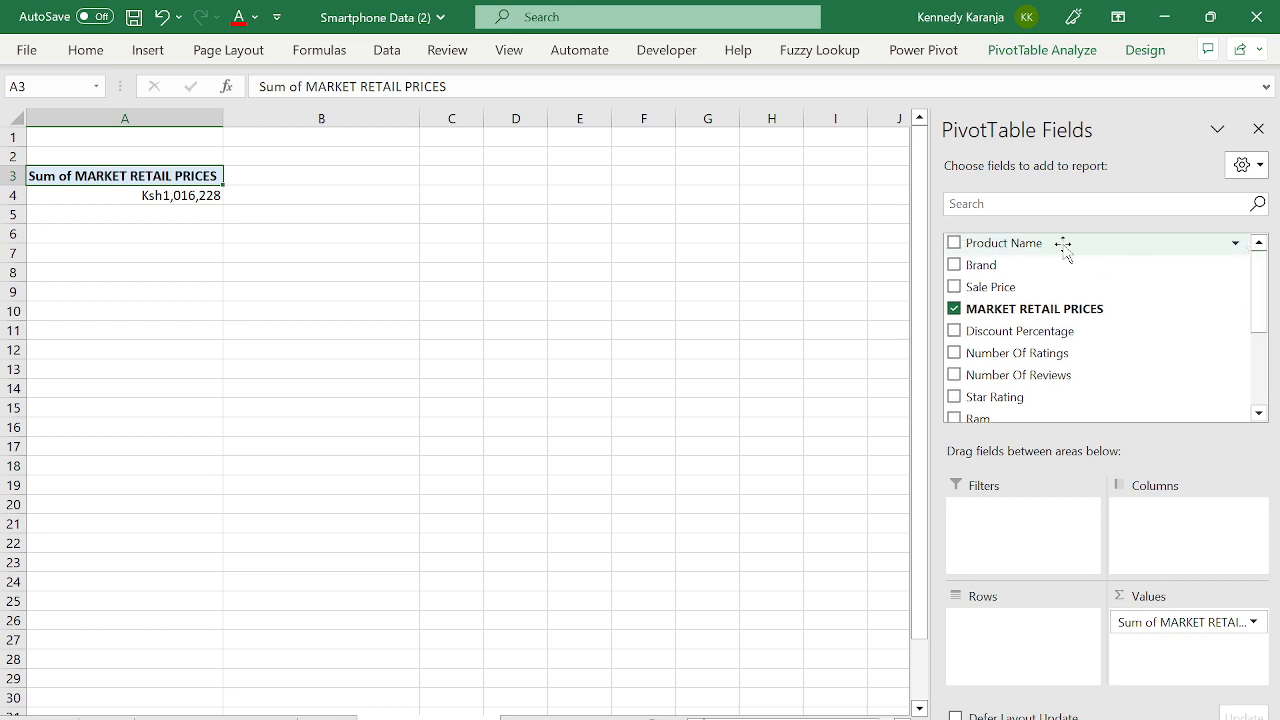
left_click_drag(1063, 243, 1050, 660)
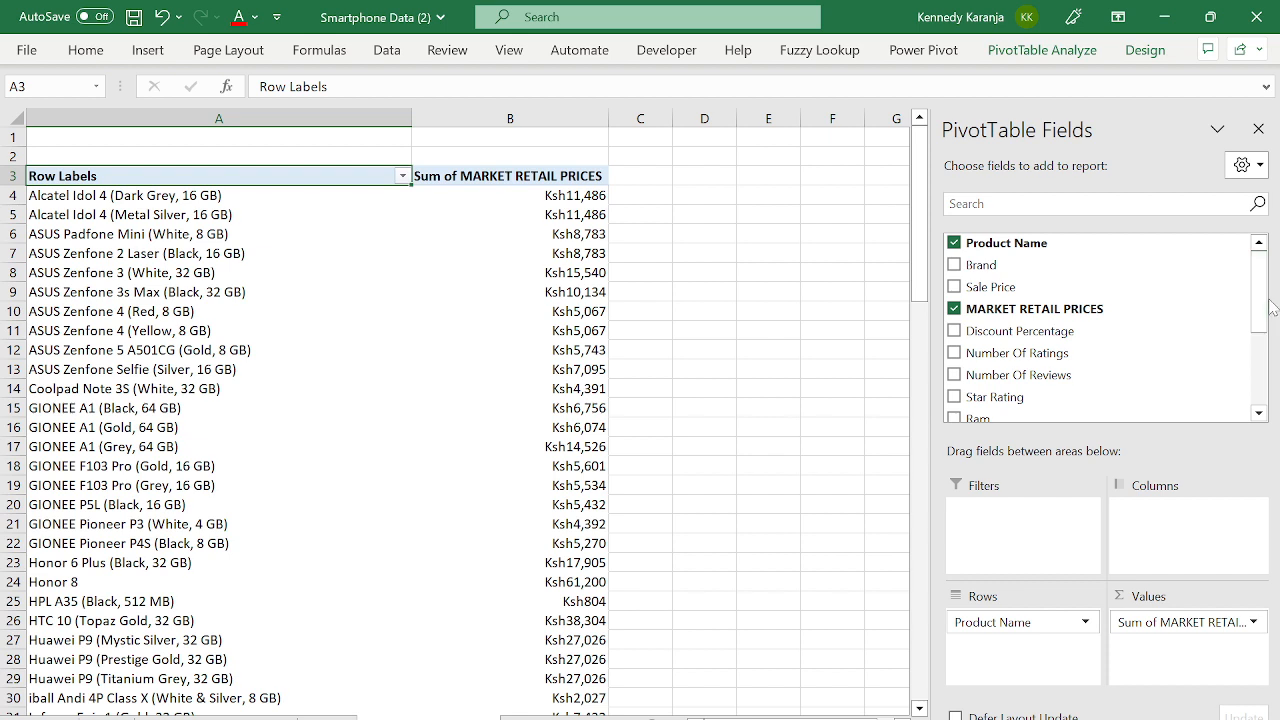
left_click_drag(1264, 322, 1274, 403)
left_click_drag(990, 366, 1038, 622)
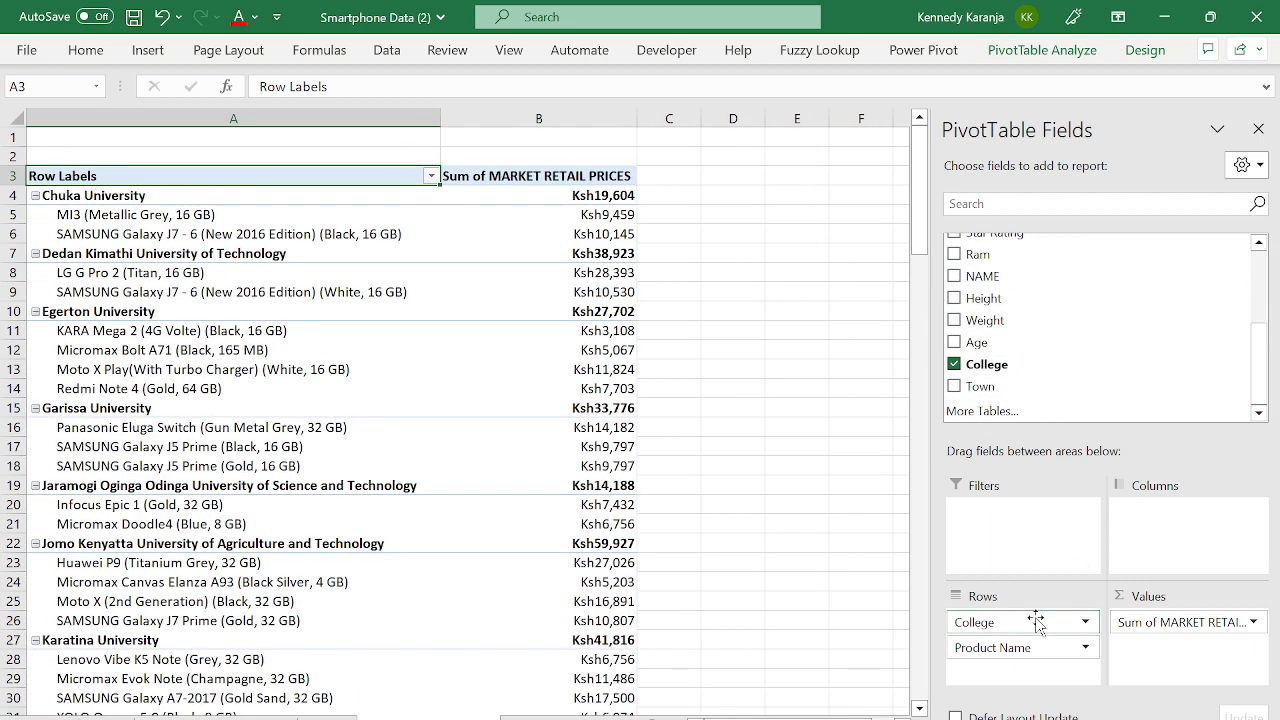
left_click(73, 220)
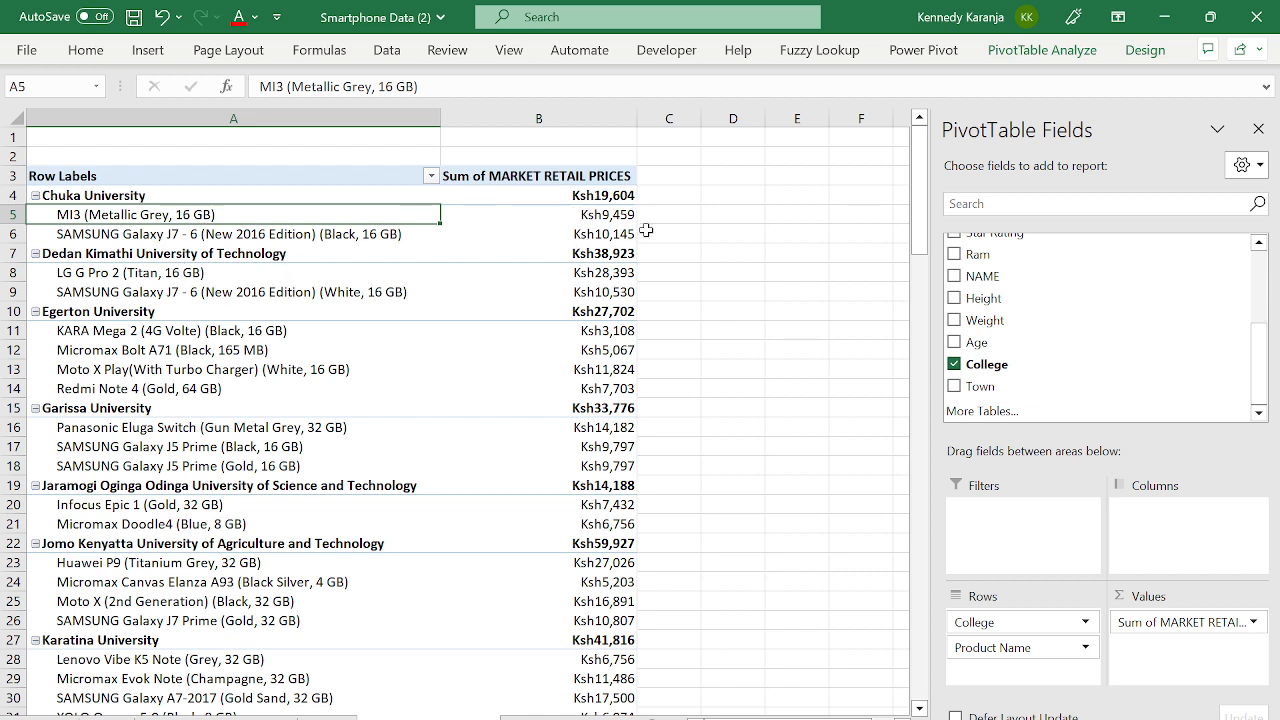
left_click(595, 214)
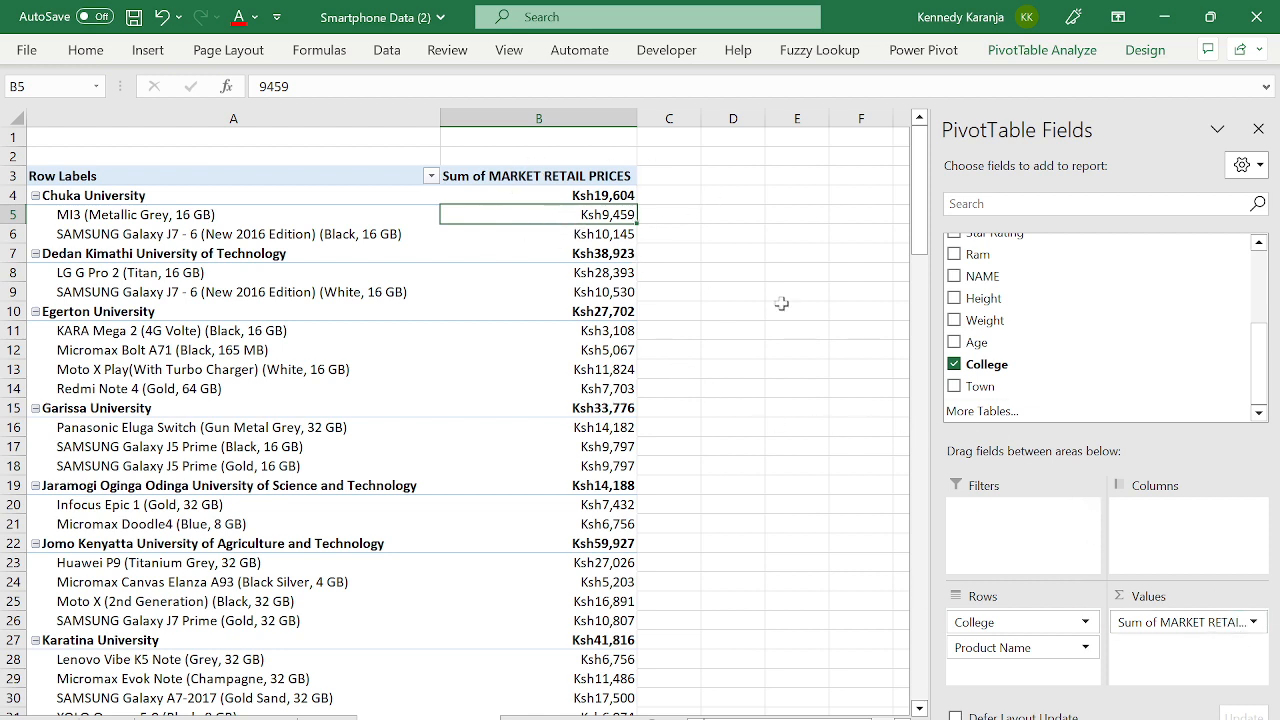
- Change the value summary to Count of MARKET RETAIL PRICES
left_click(1198, 628)
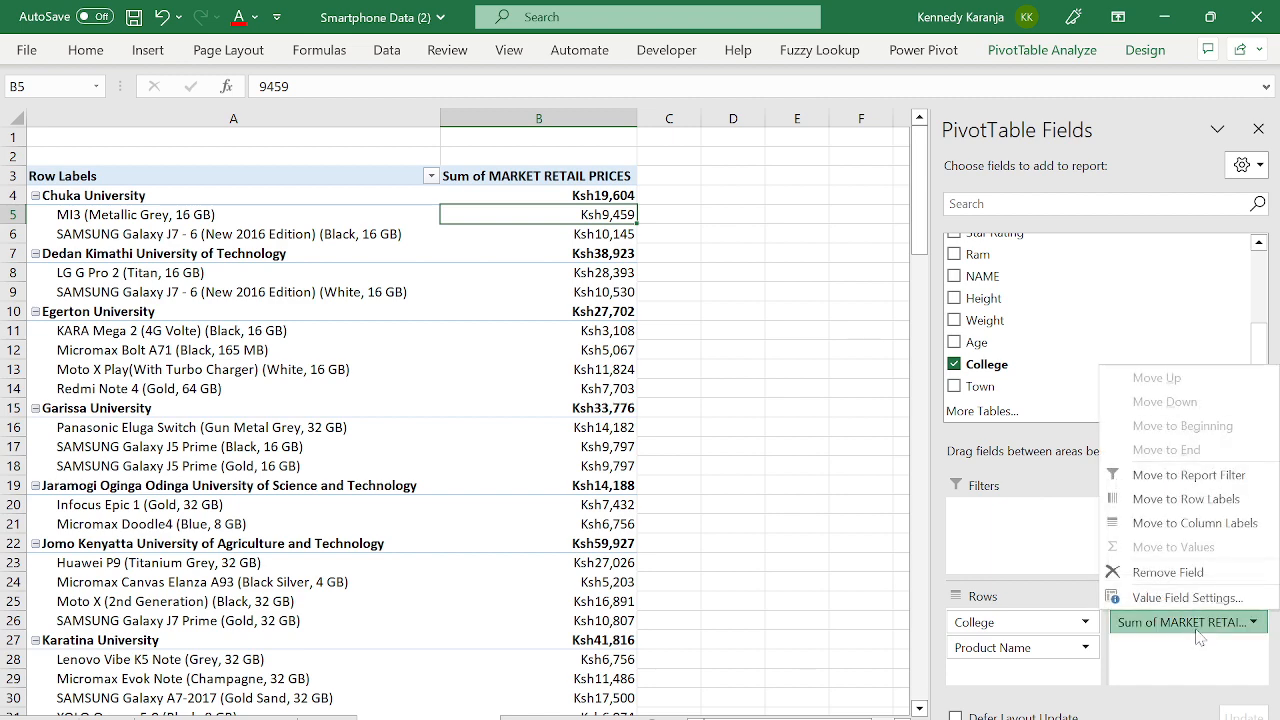
left_click(1189, 598)
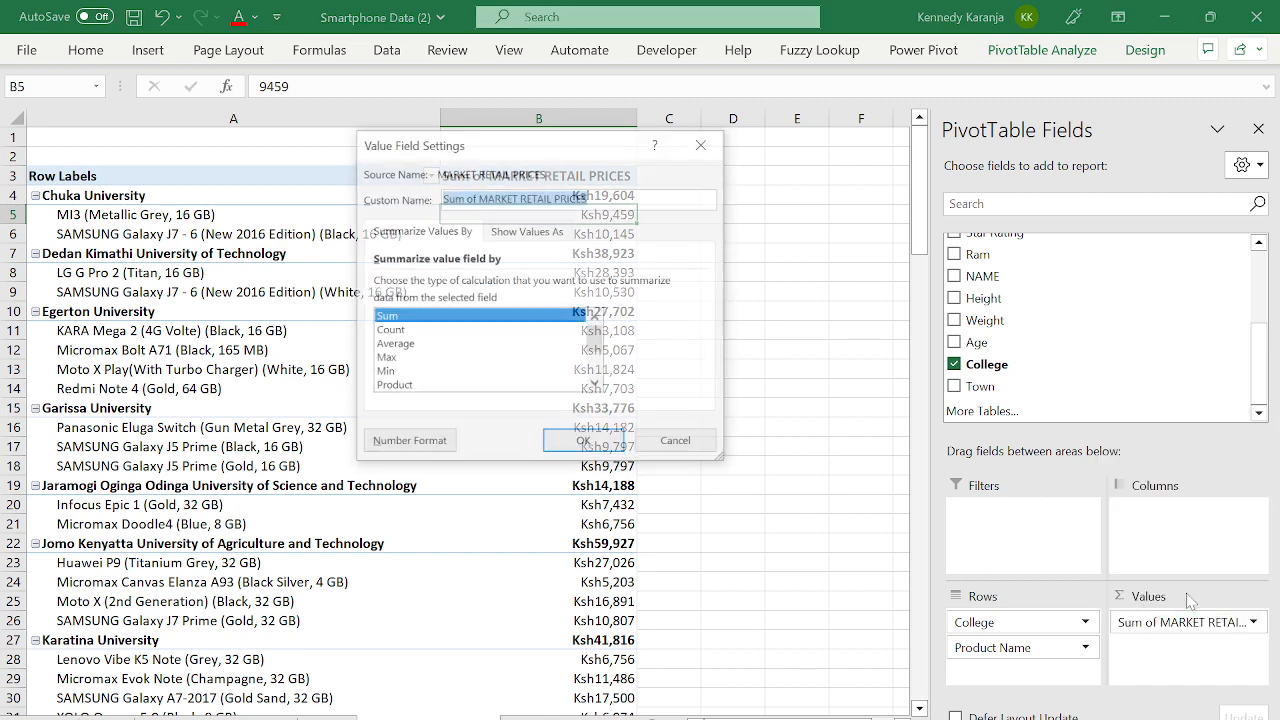
left_click(401, 331)
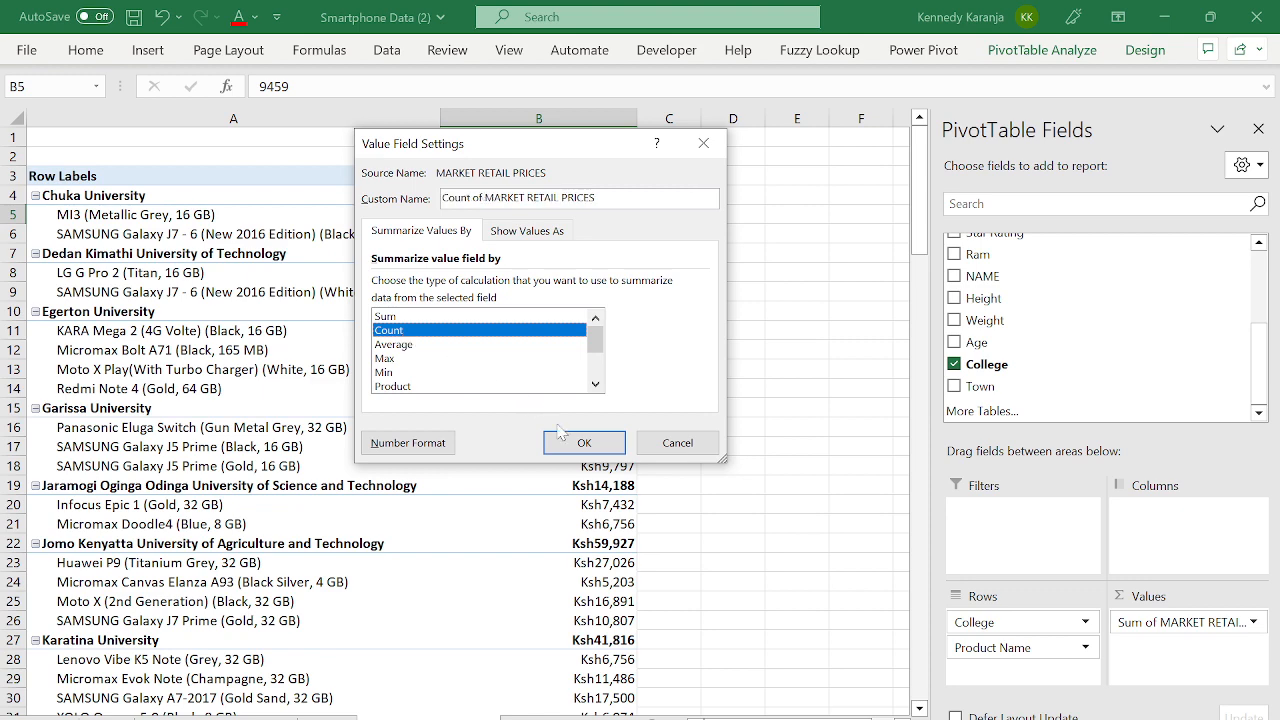
left_click(589, 443)
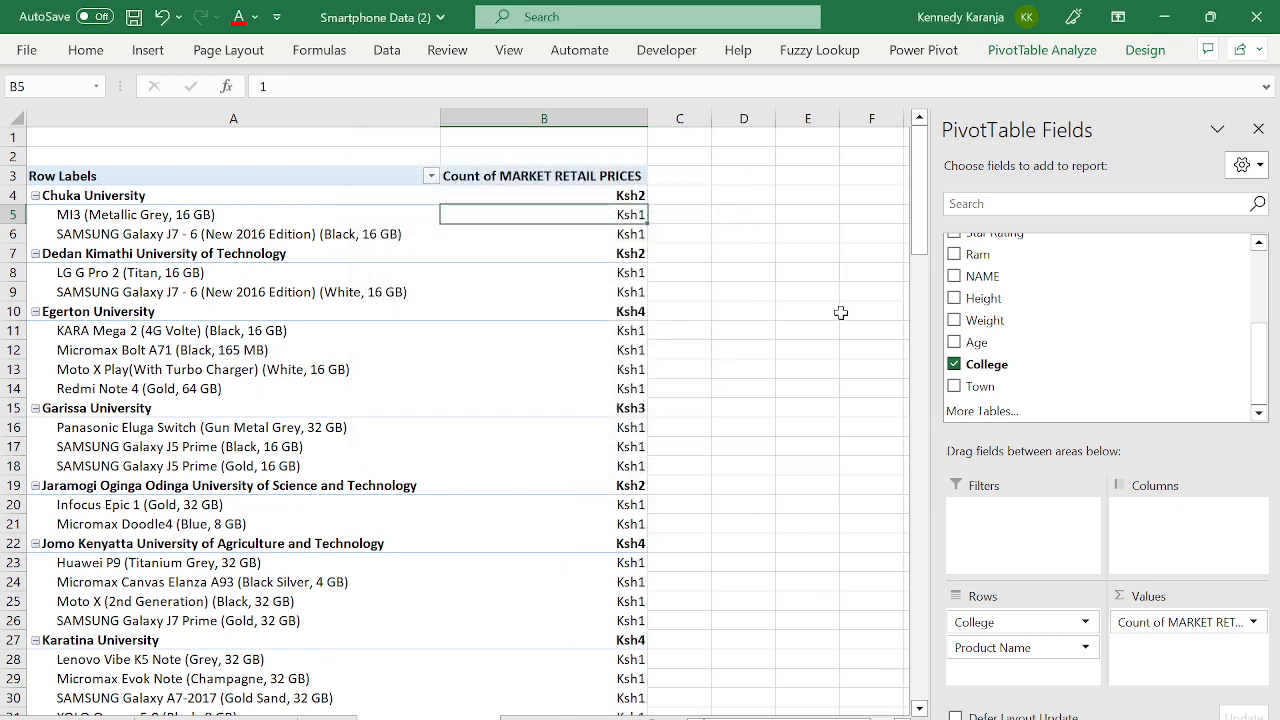
- Format the counts as plain numbers instead of Ksh currency and check MI3's count
left_click(607, 192)
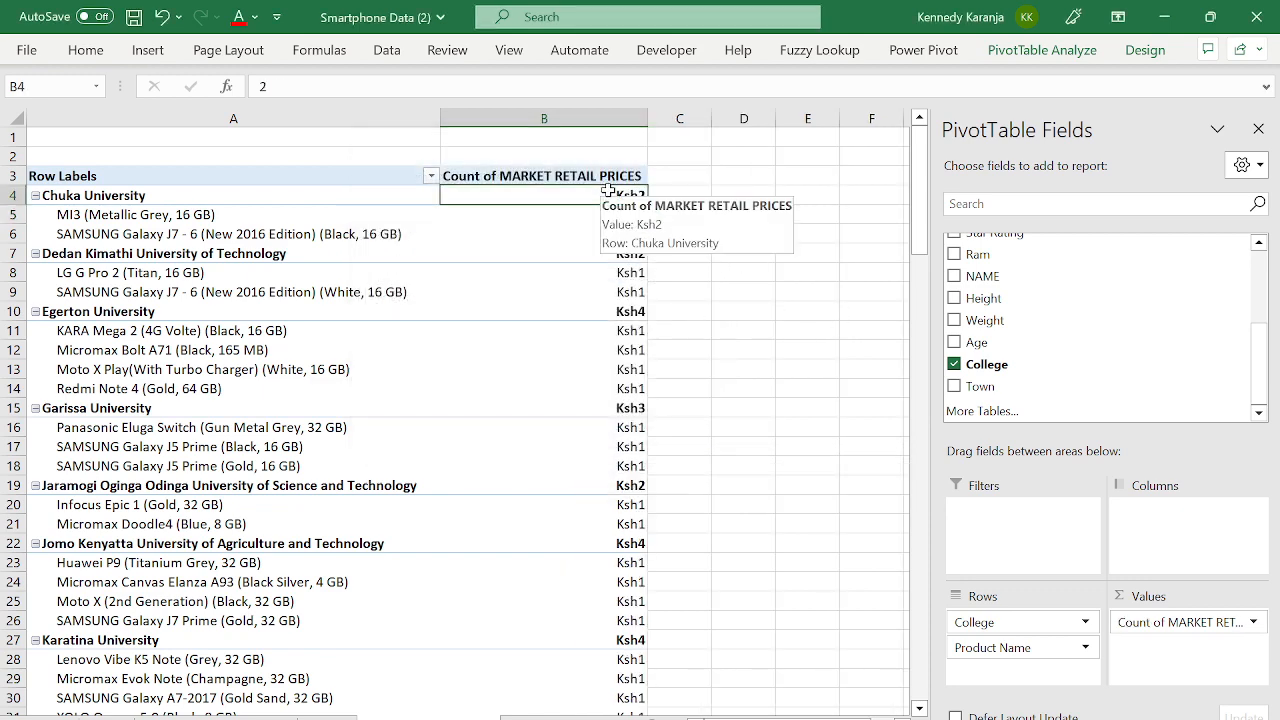
key("ctrl+shift+Down")
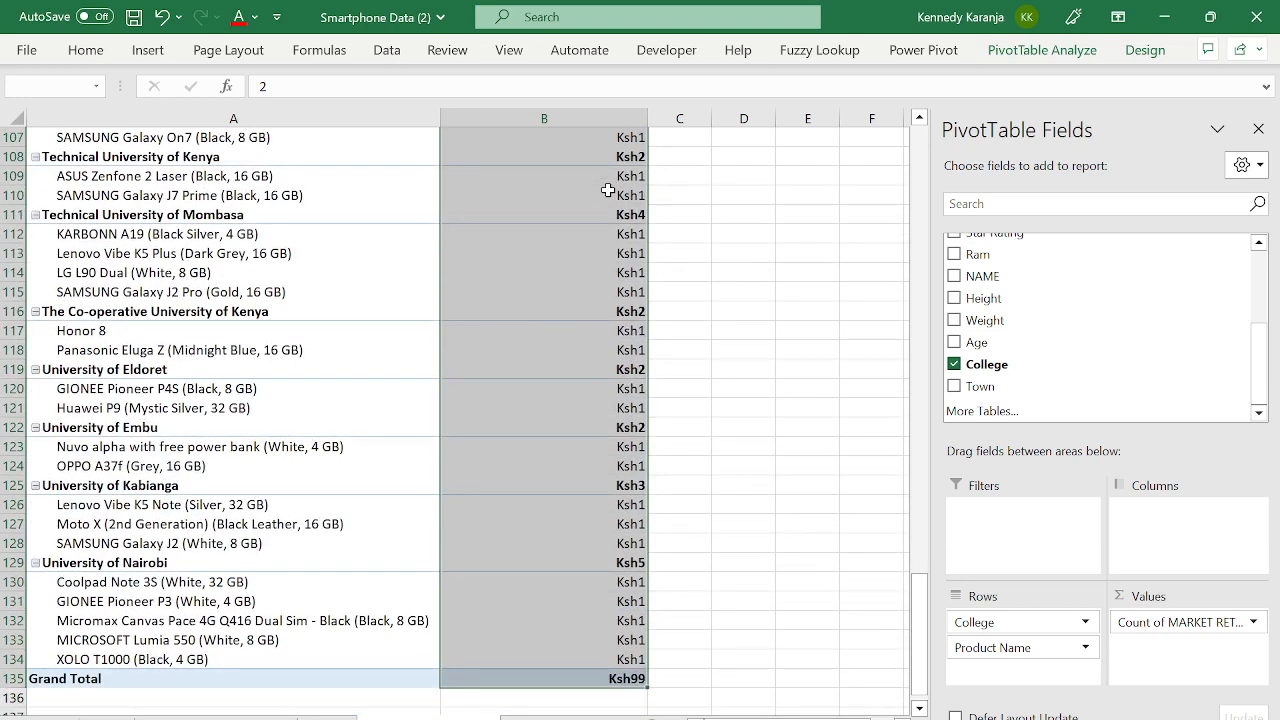
key("ctrl+BackSpace")
key("ctrl+1")
left_click(322, 149)
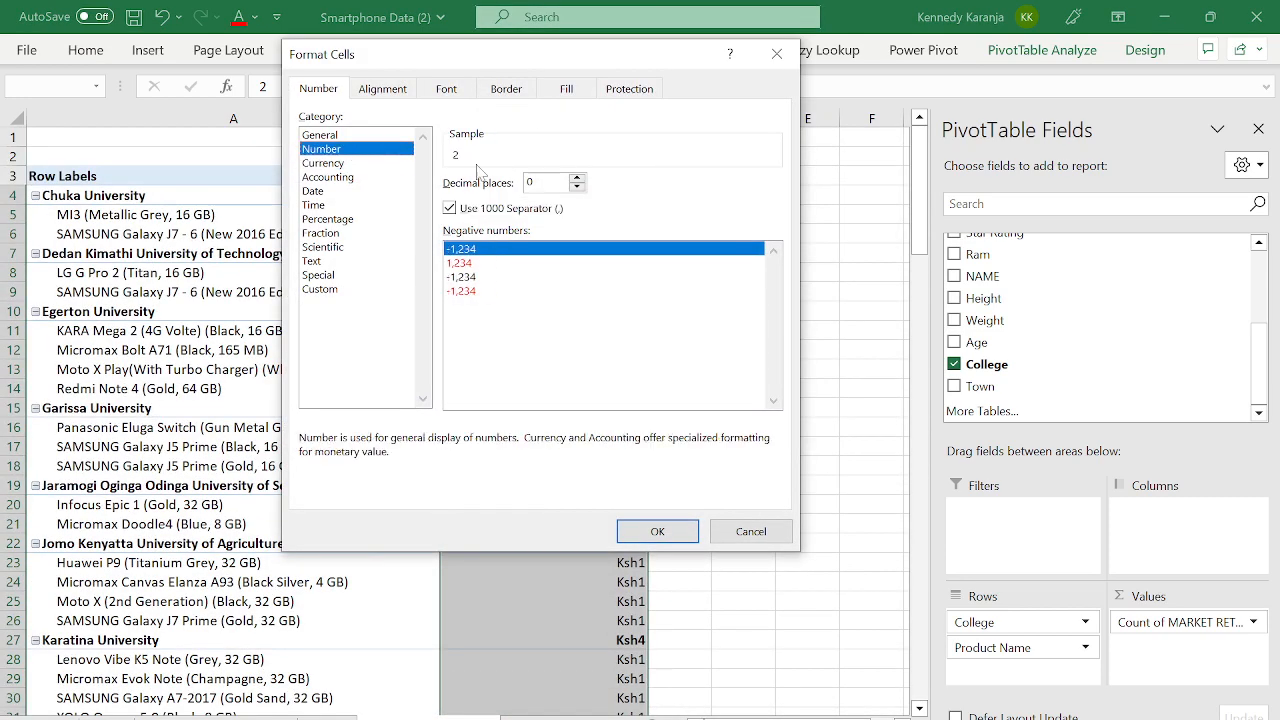
left_click(656, 531)
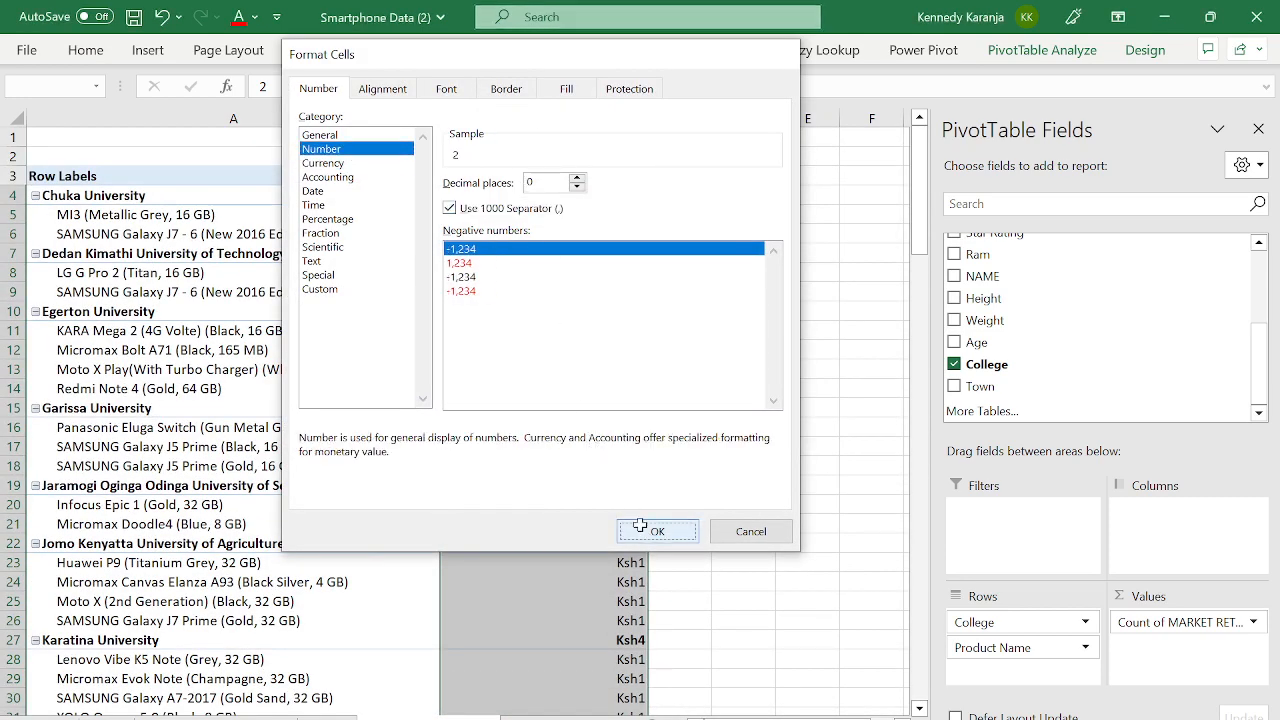
left_click(539, 319)
key("ctrl+Up")
key("ctrl+Up")
key("Left")
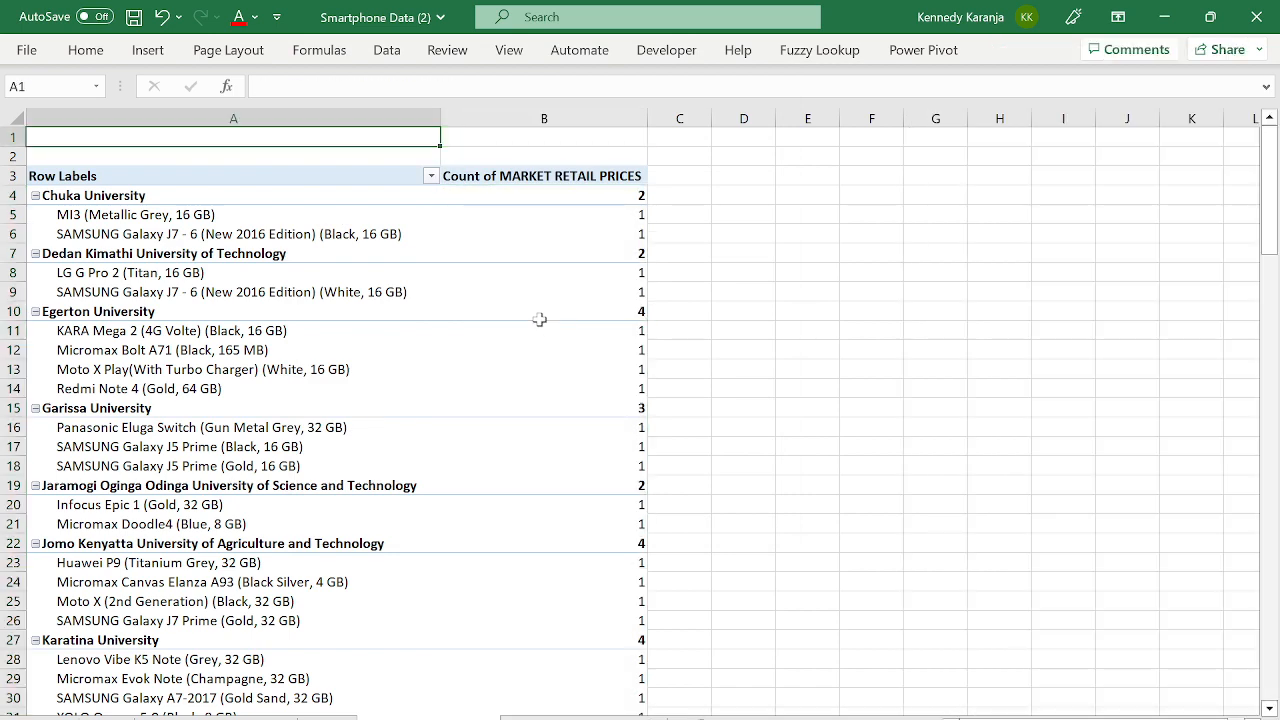
key("Down")
key("Down")
key("Down")
key("Down")
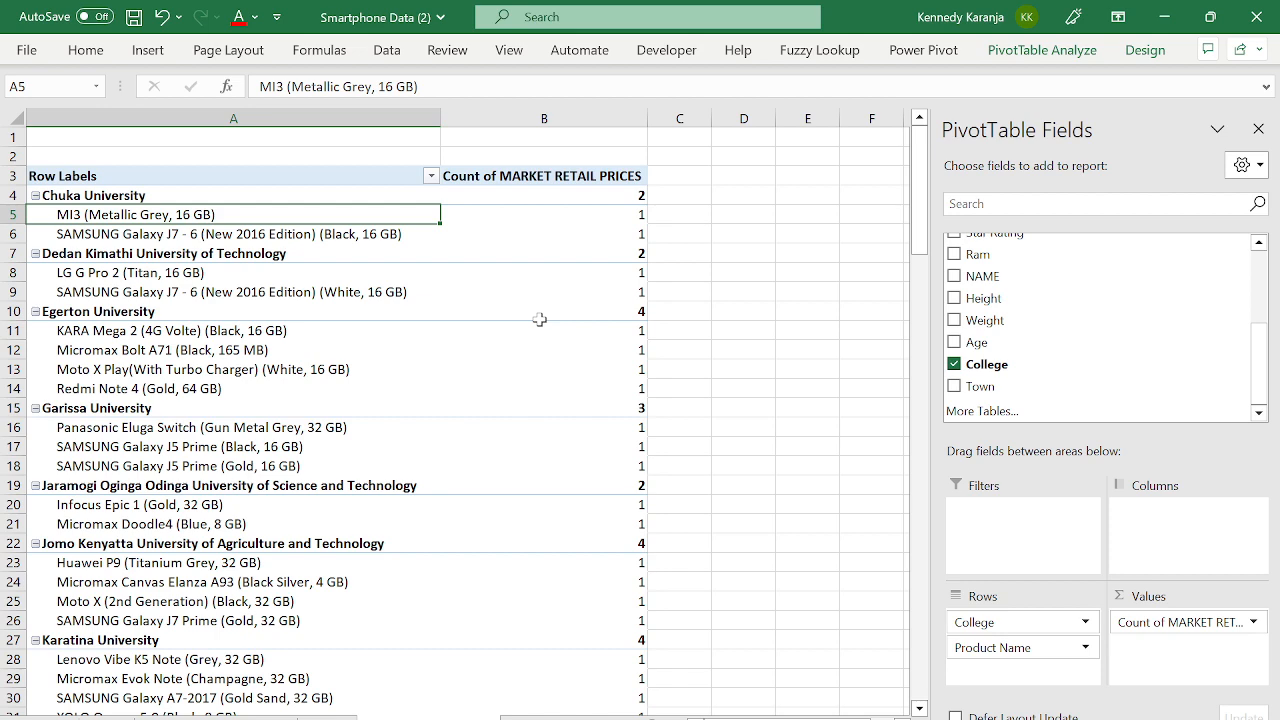
key("Right")
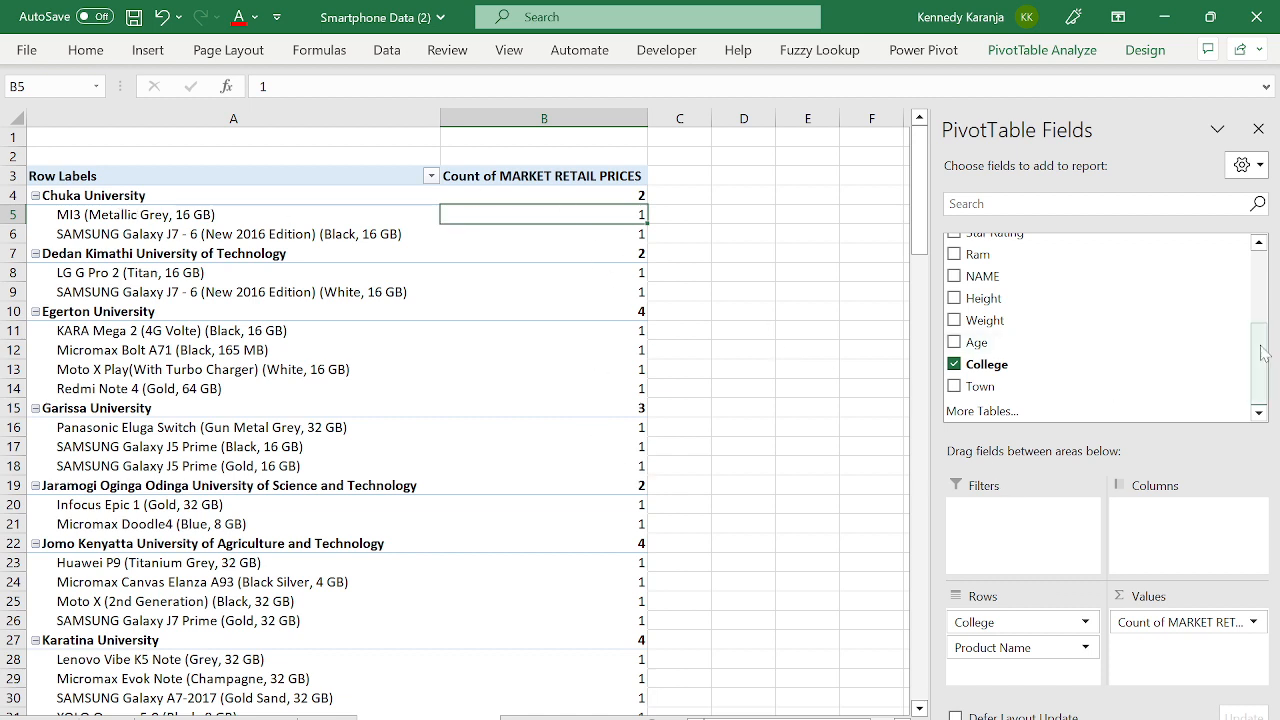
left_click_drag(1267, 370, 1265, 292)
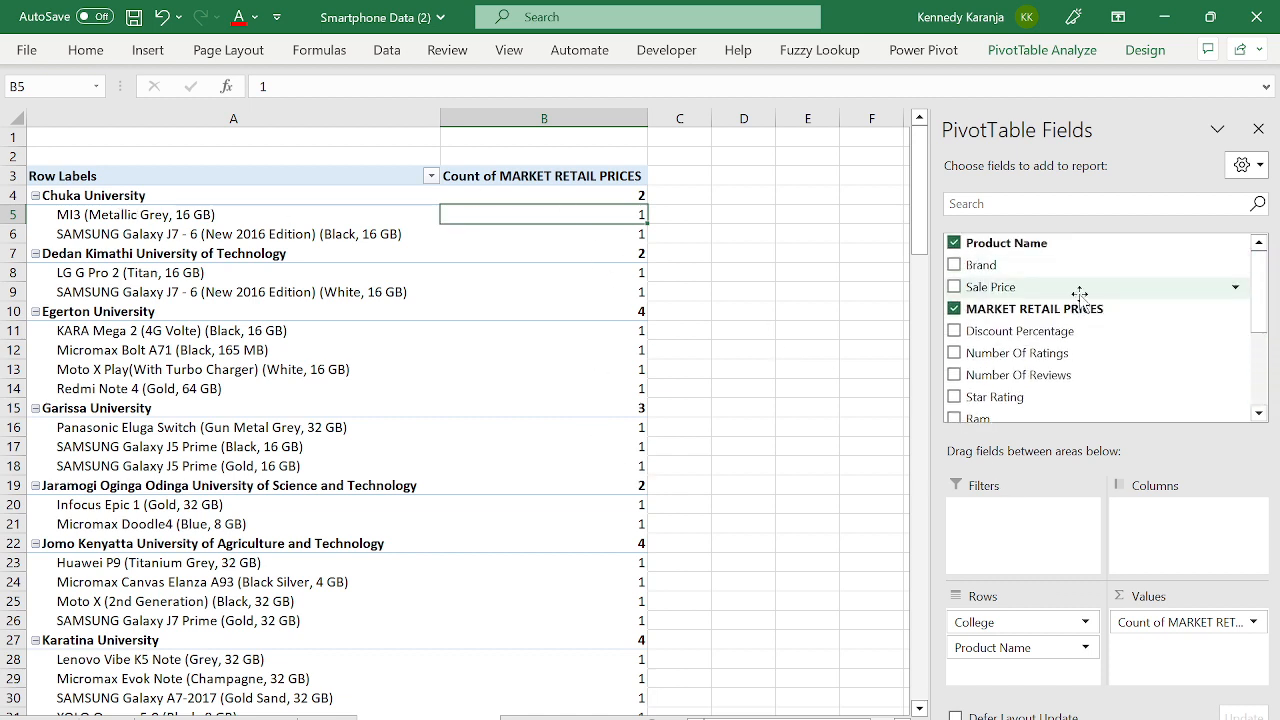
scroll(1040, 330, "down", 3)
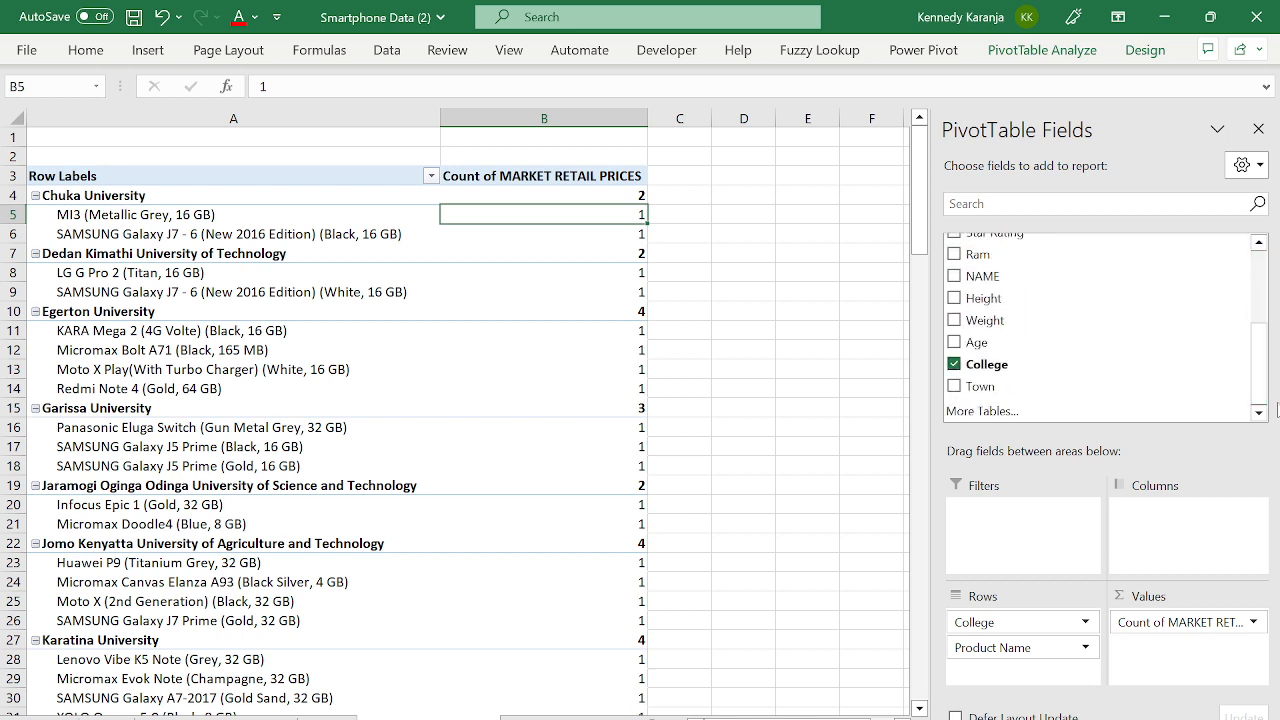
left_click_drag(1027, 388, 1045, 572)
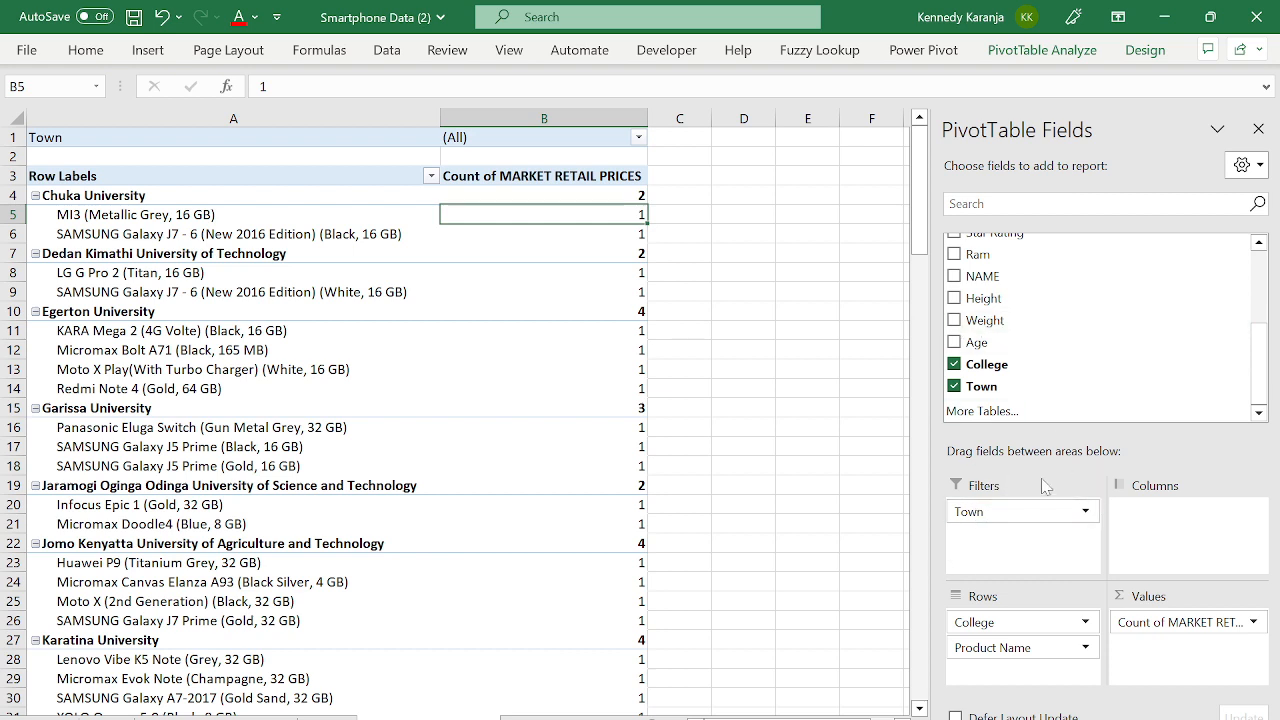
left_click(638, 138)
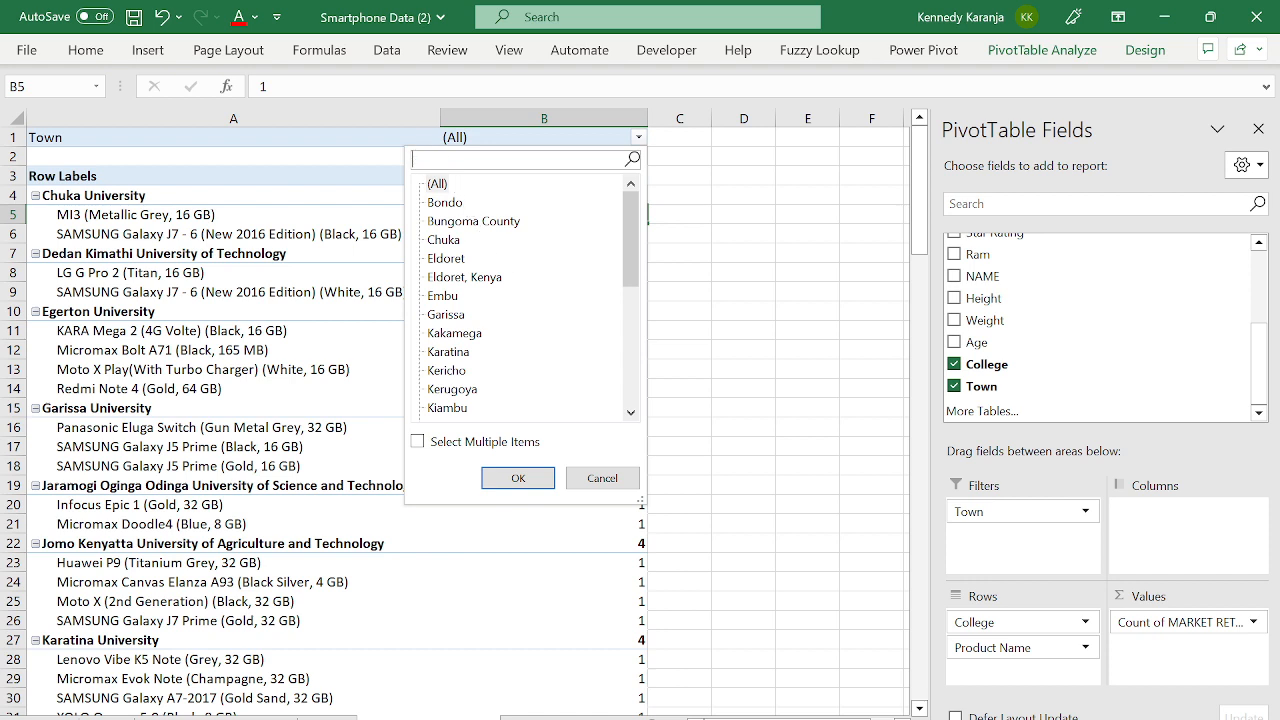
type("nairo")
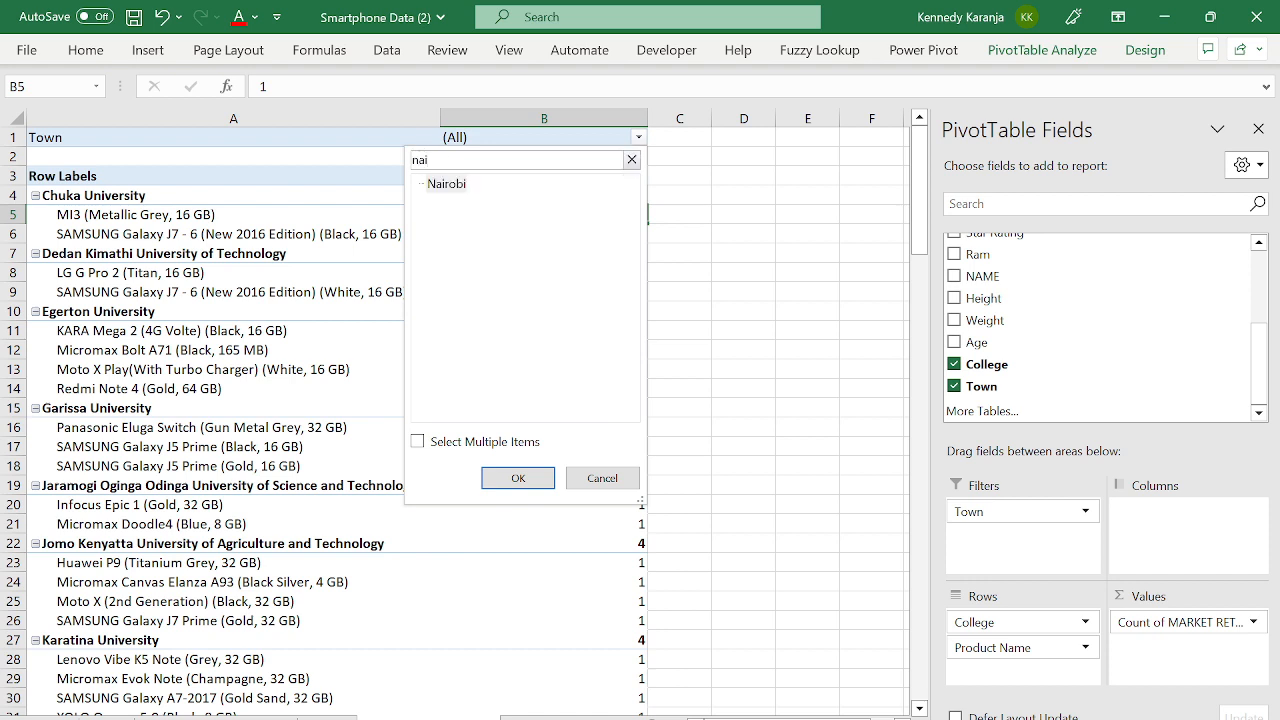
left_click(418, 443)
left_click(520, 478)
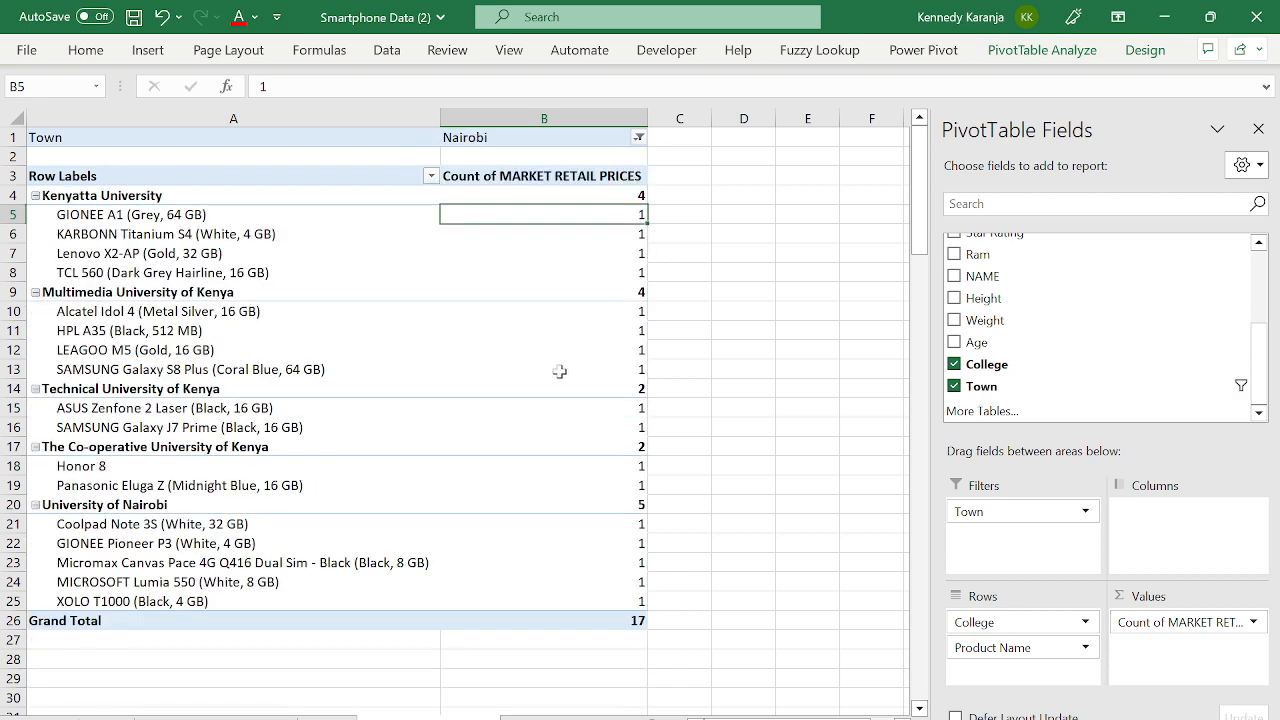
left_click(398, 300)
left_click(112, 230)
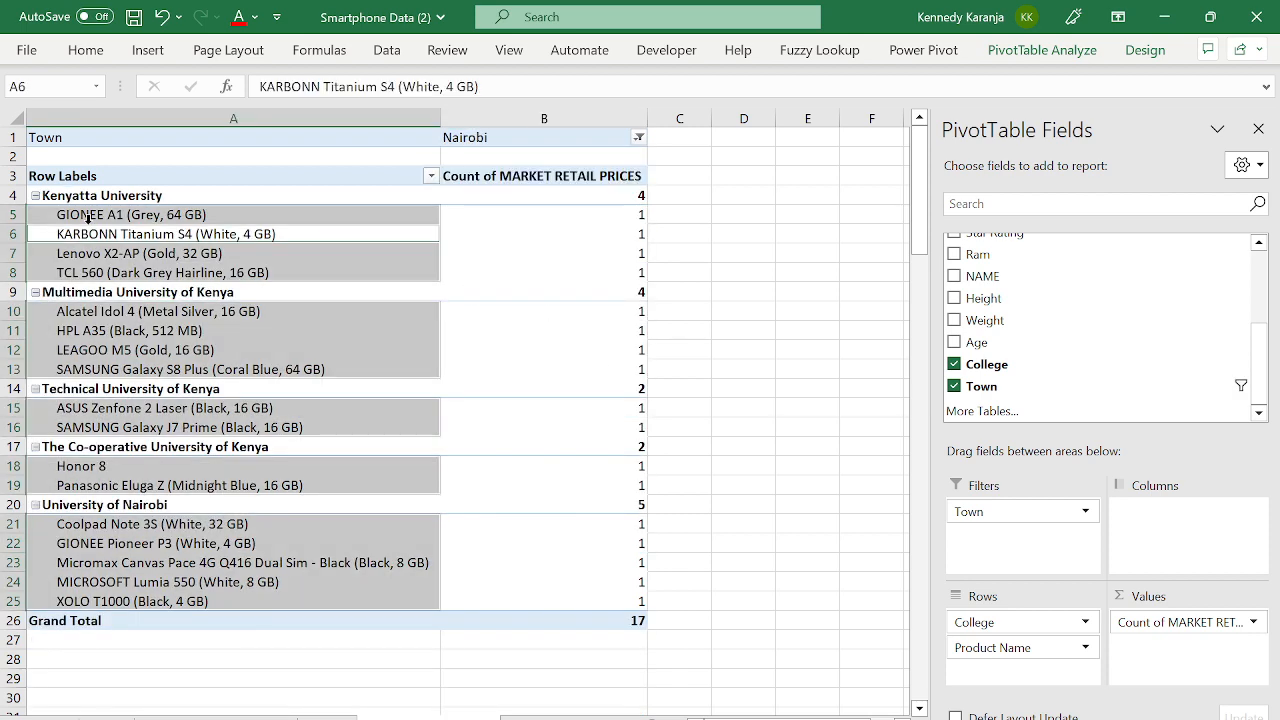
left_click(155, 218)
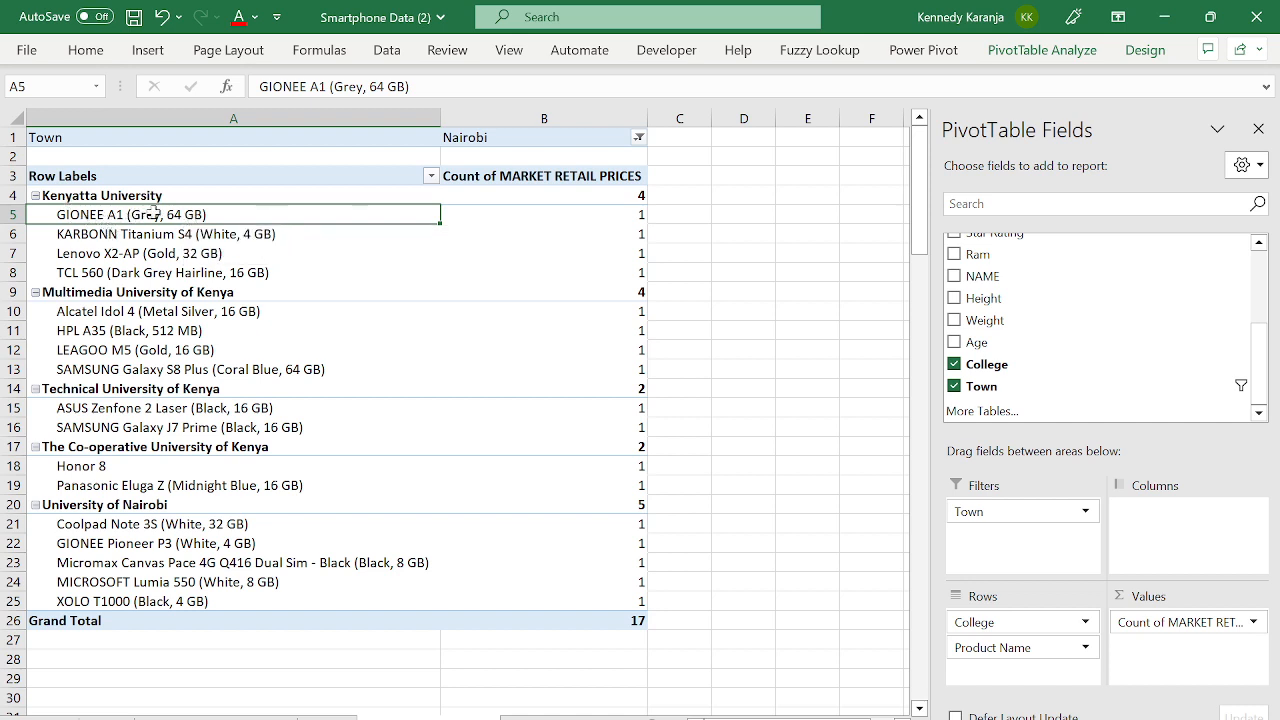
left_click(625, 197)
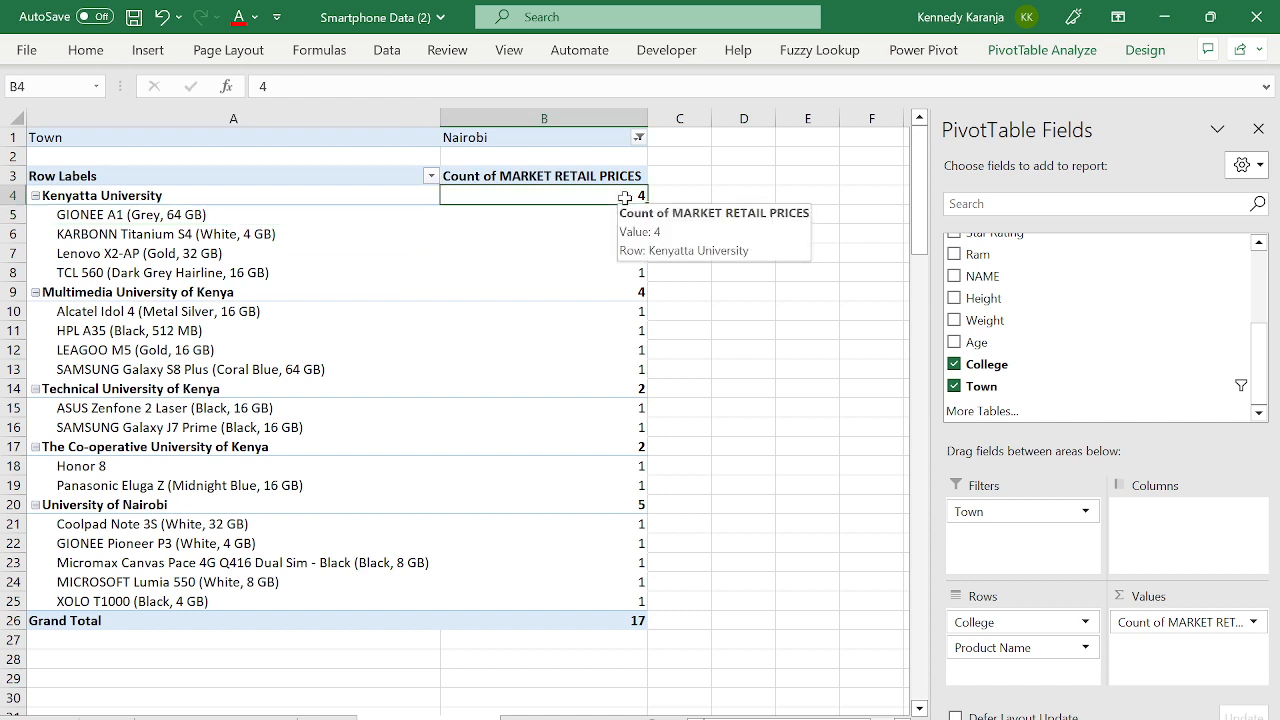
left_click(554, 236)
key("Left")
key("Down")
key("Down")
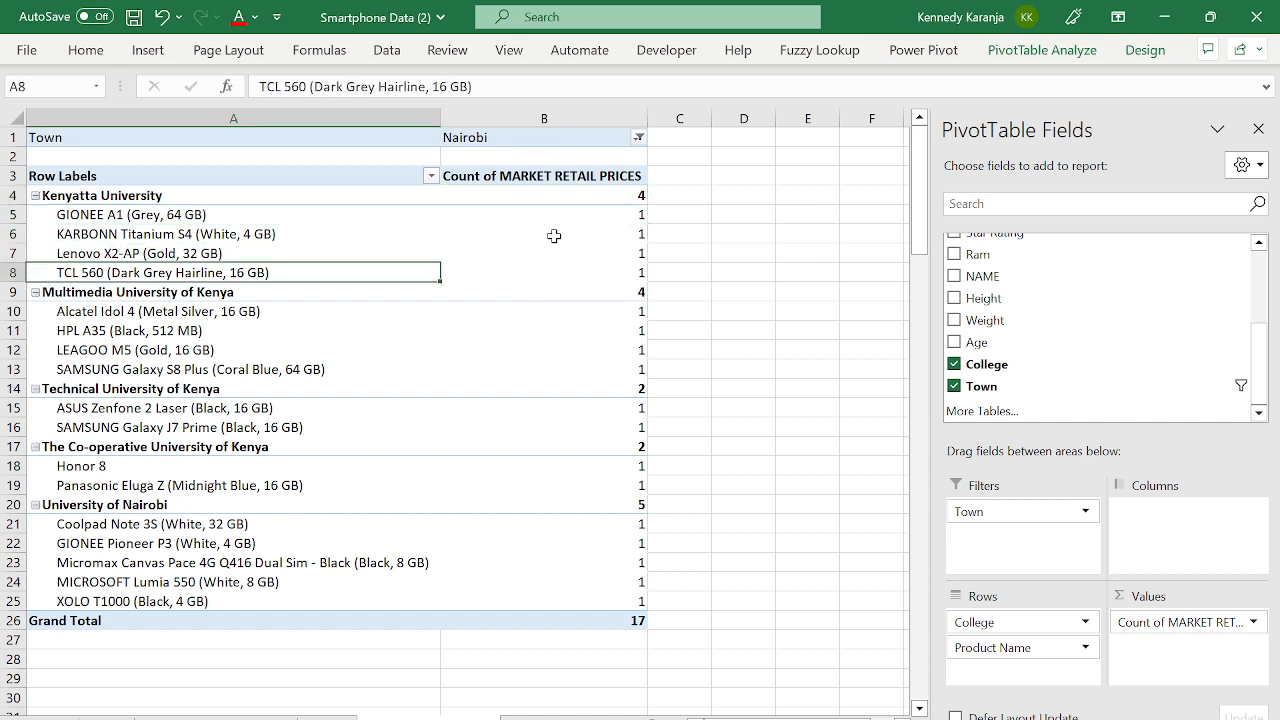
key("Up")
key("Down")
key("Down")
key("Down")
key("Down")
key("Down")
key("Down")
key("Down")
key("Down")
key("Down")
key("Down")
key("Down")
key("Down")
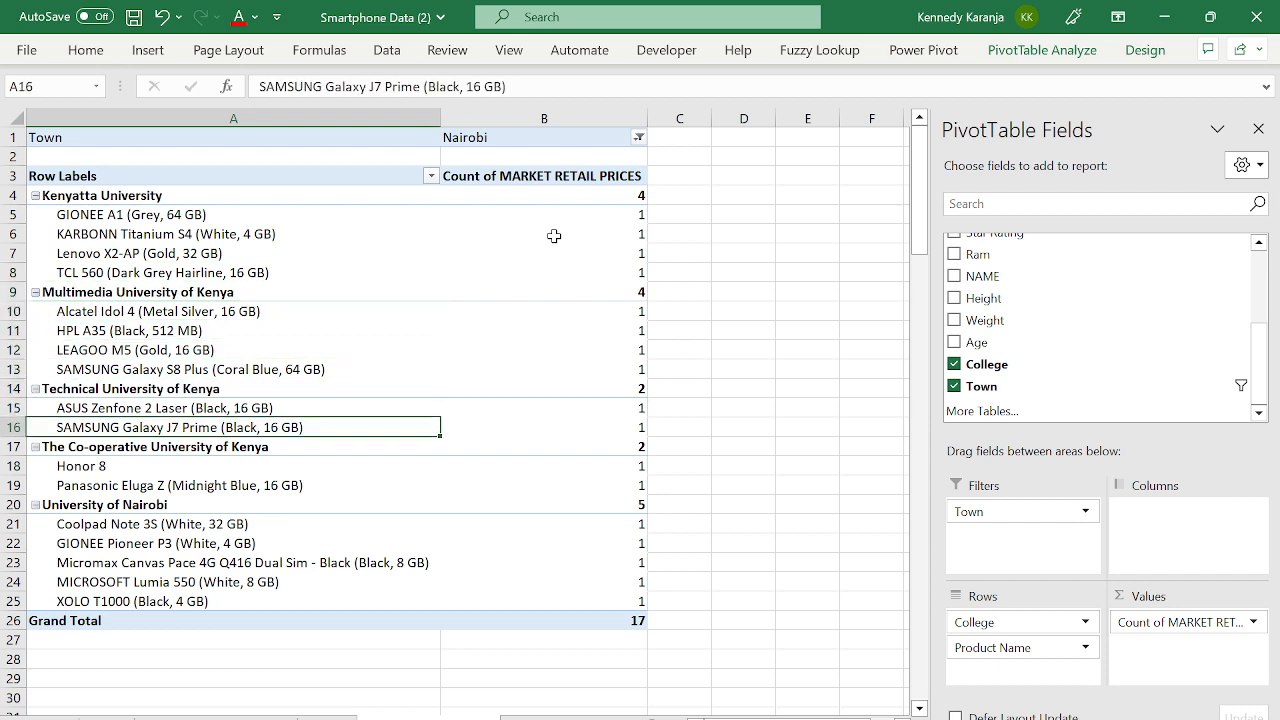
key("Down")
key("Down")
key("Down")
key("Down")
key("Down")
key("Down")
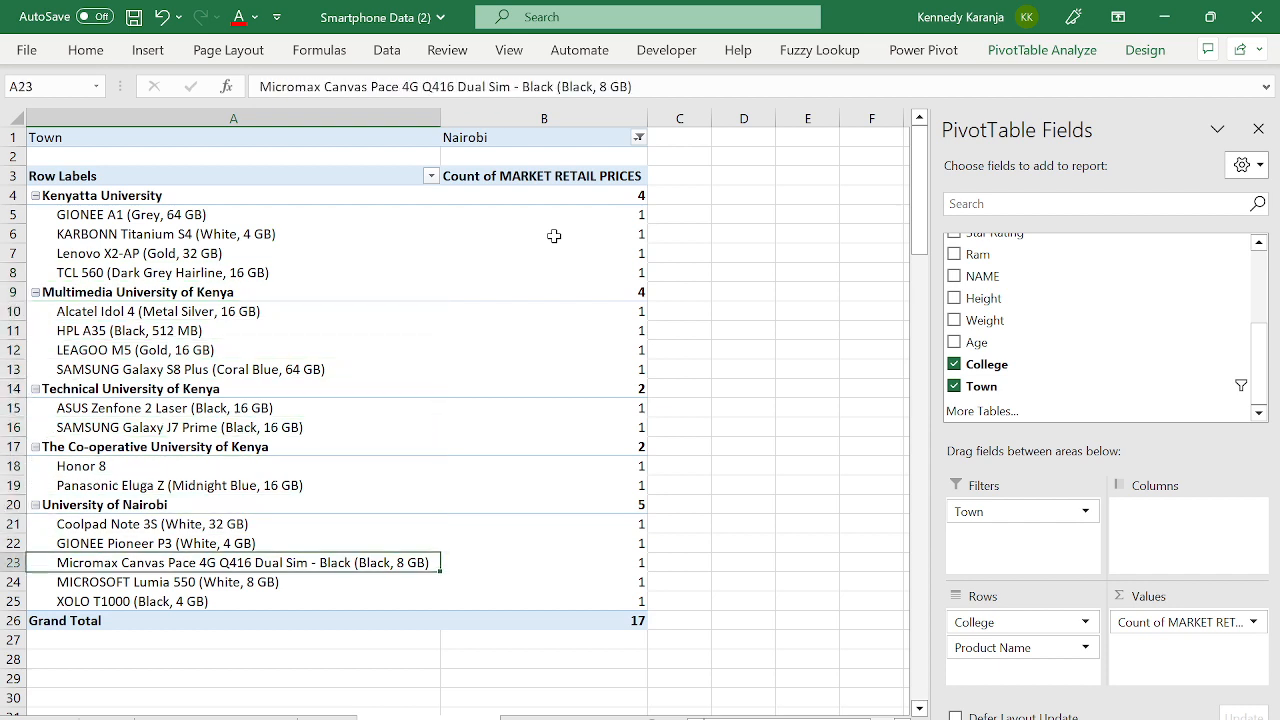
key("Right")
key("Left")
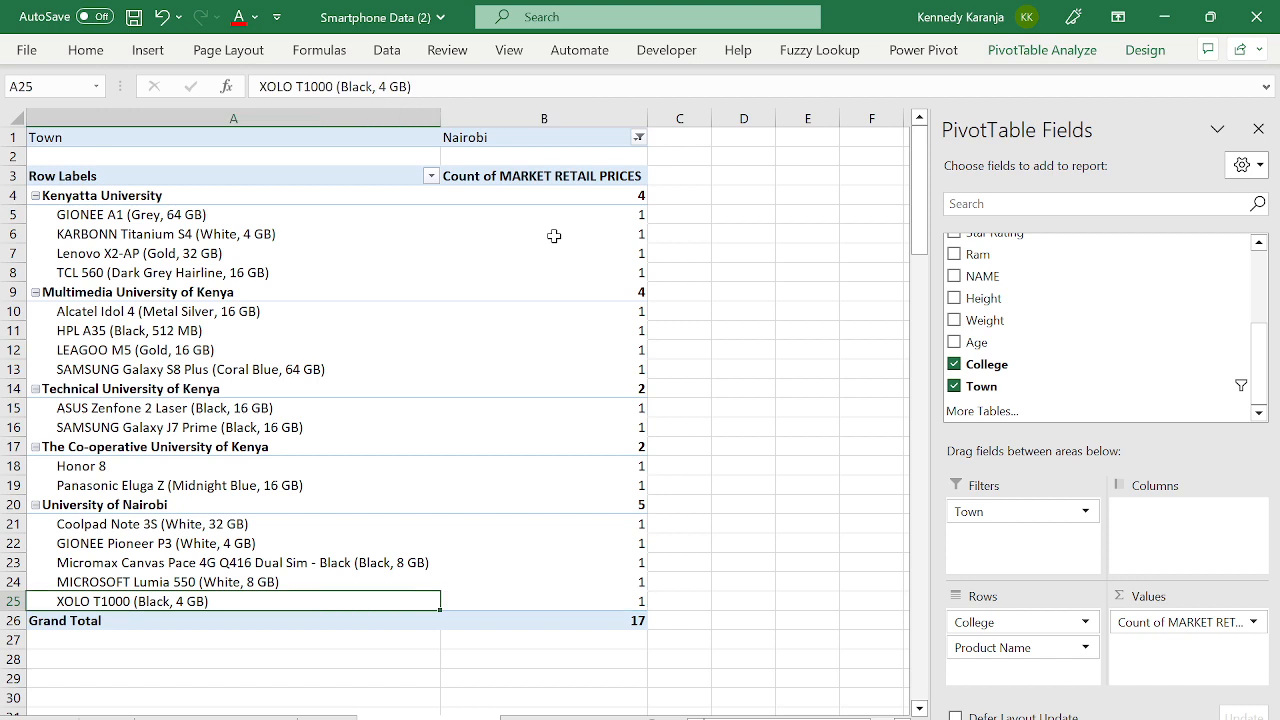
key("Right")
key("Up")
key("Up")
key("Up")
key("Up")
key("Up")
key("Up")
key("Up")
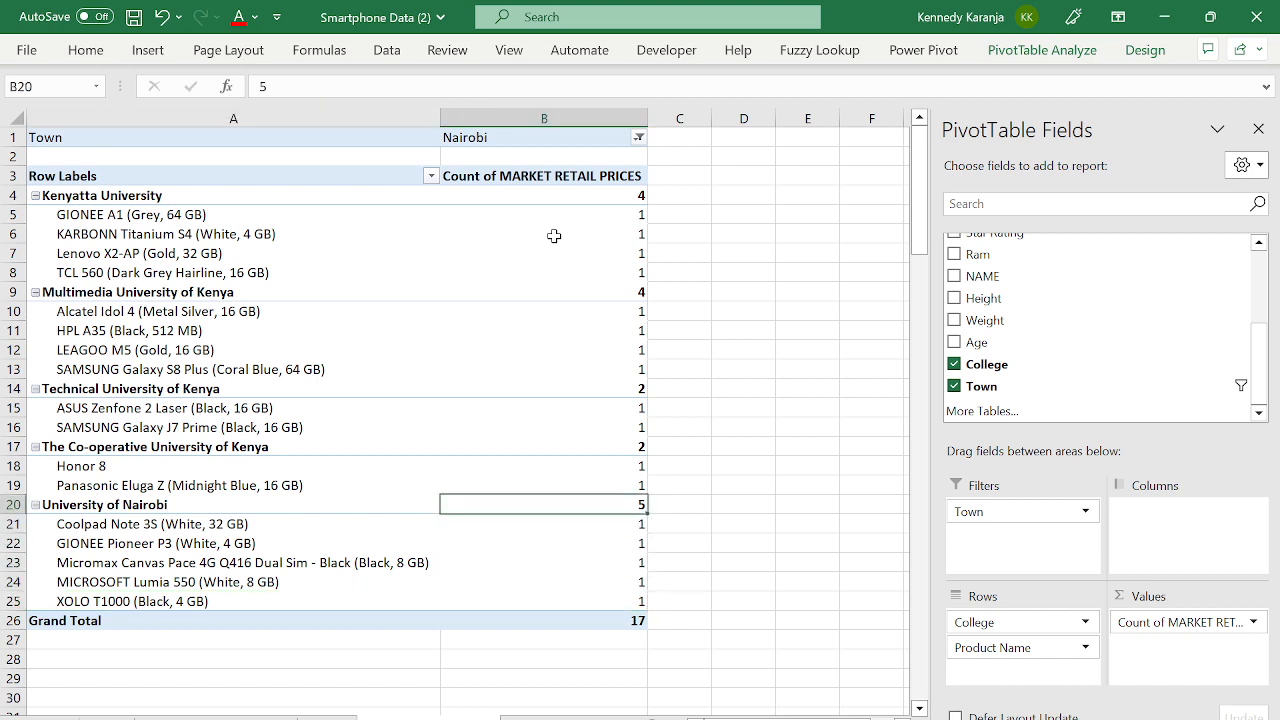
key("Up")
key("Up")
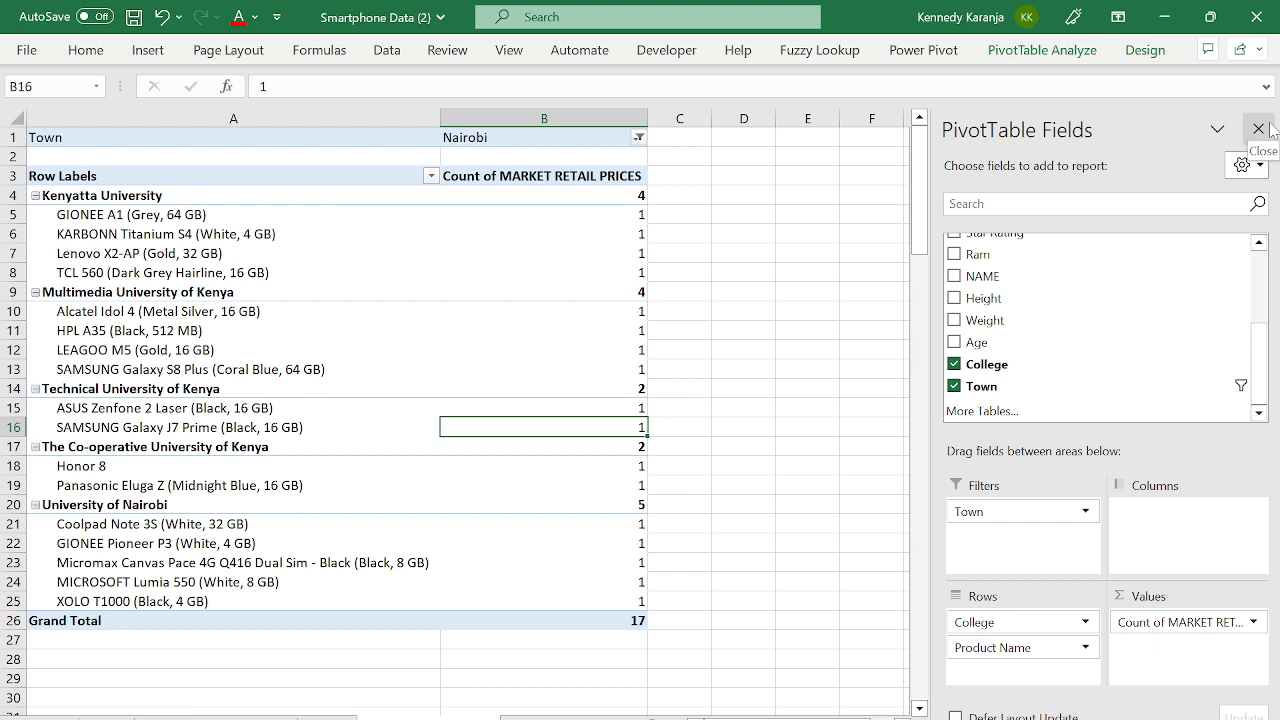
- Nest Brand in the PivotTable rows between College and Product Name
left_click_drag(1257, 362, 1257, 286)
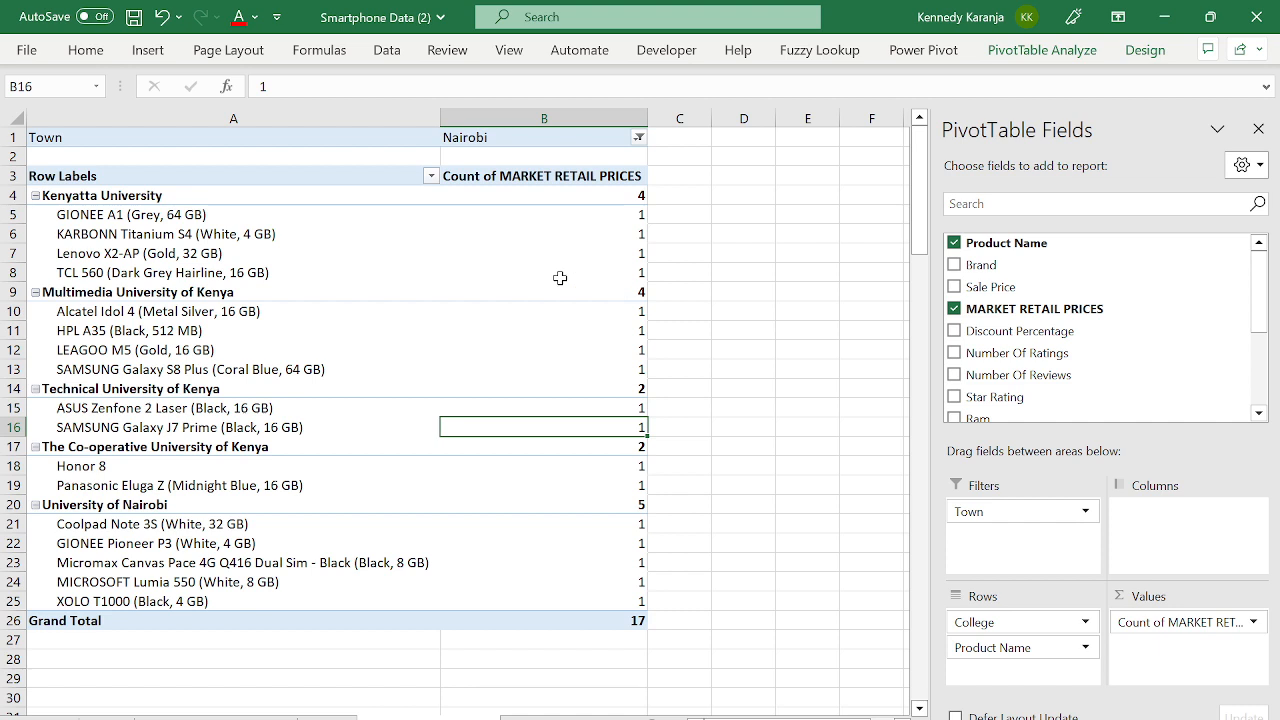
mouse_move(560, 278)
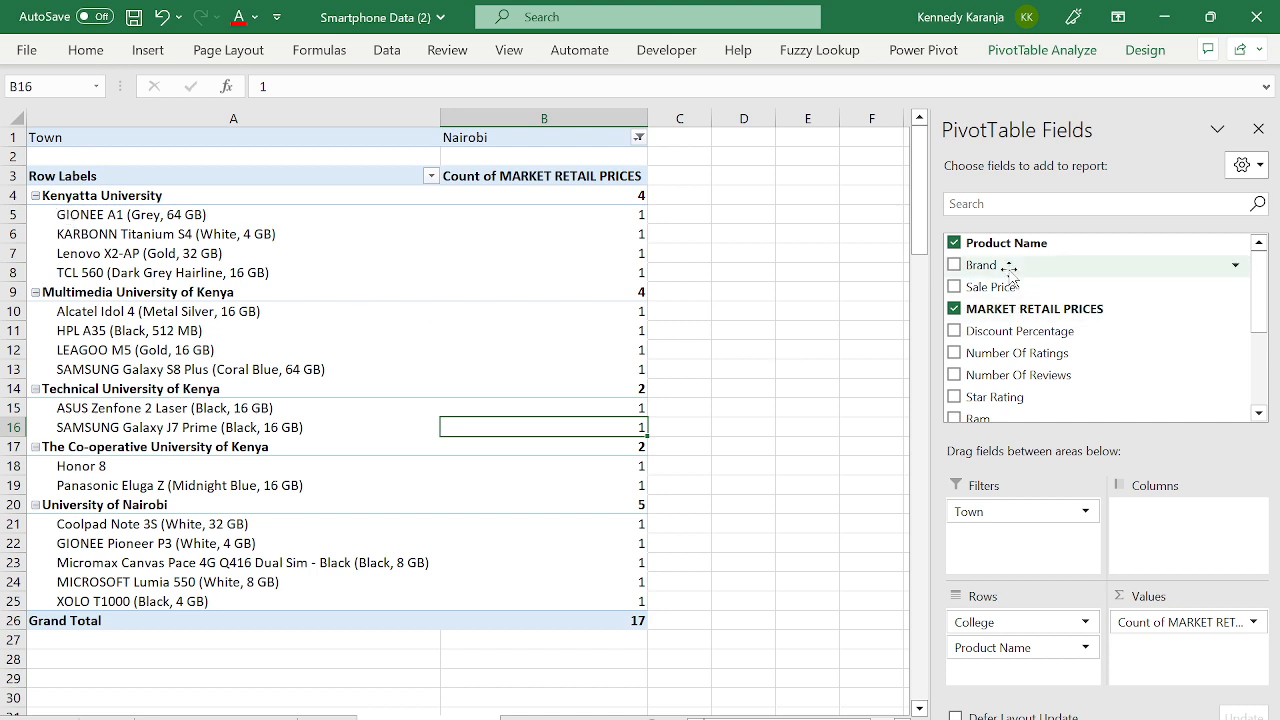
left_click_drag(1000, 266, 1038, 646)
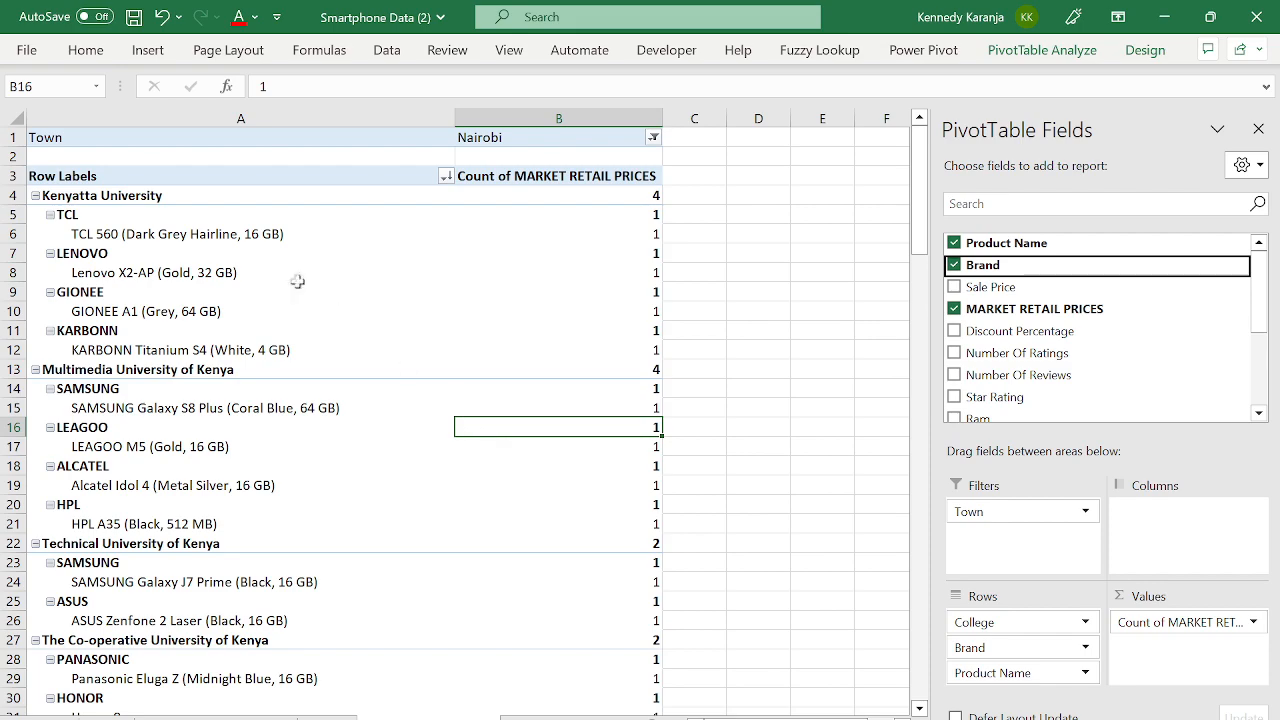
scroll(164, 261, "down", 10)
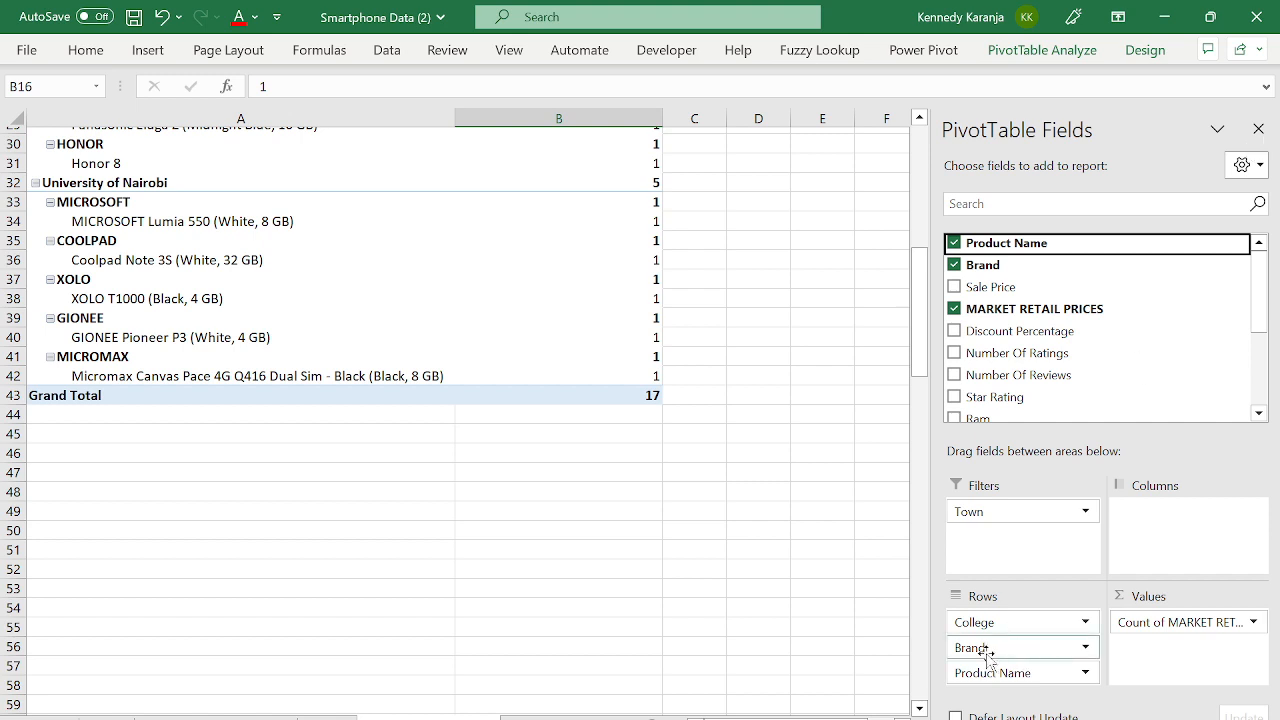
left_click(592, 448)
key("ctrl+Up")
key("ctrl+Up")
key("ctrl+Up")
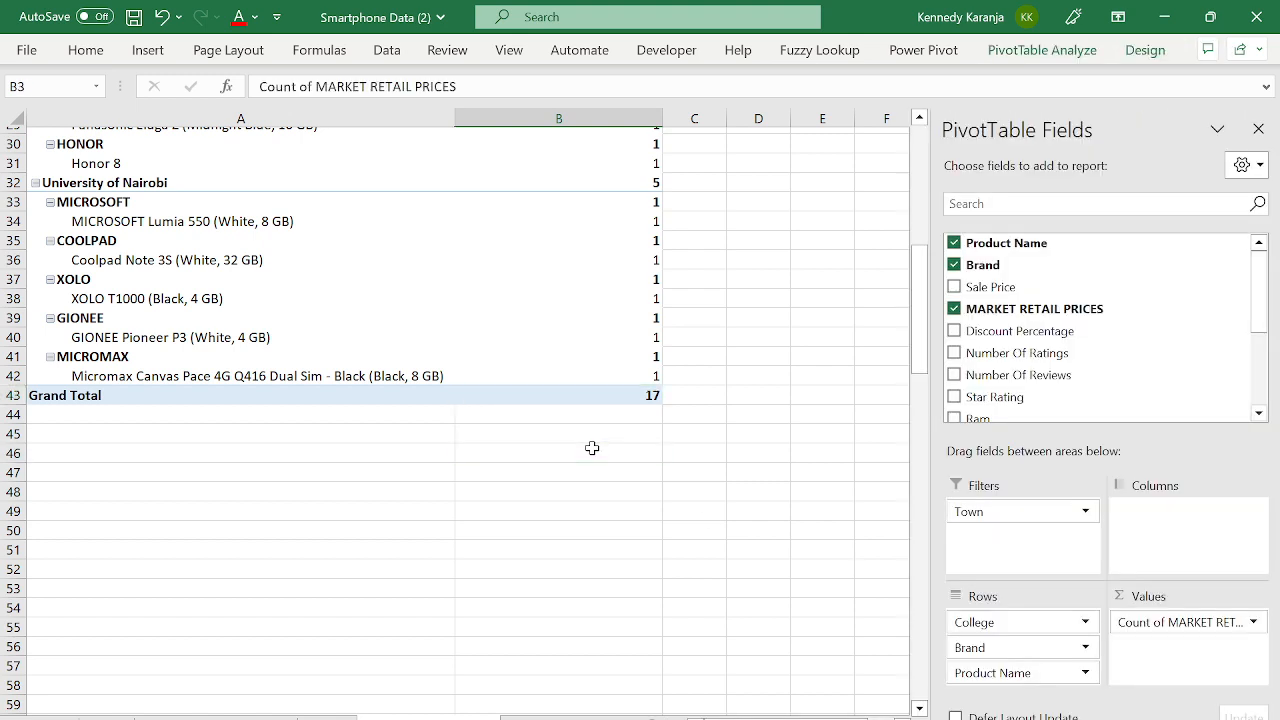
key("ctrl+Left")
key("Down")
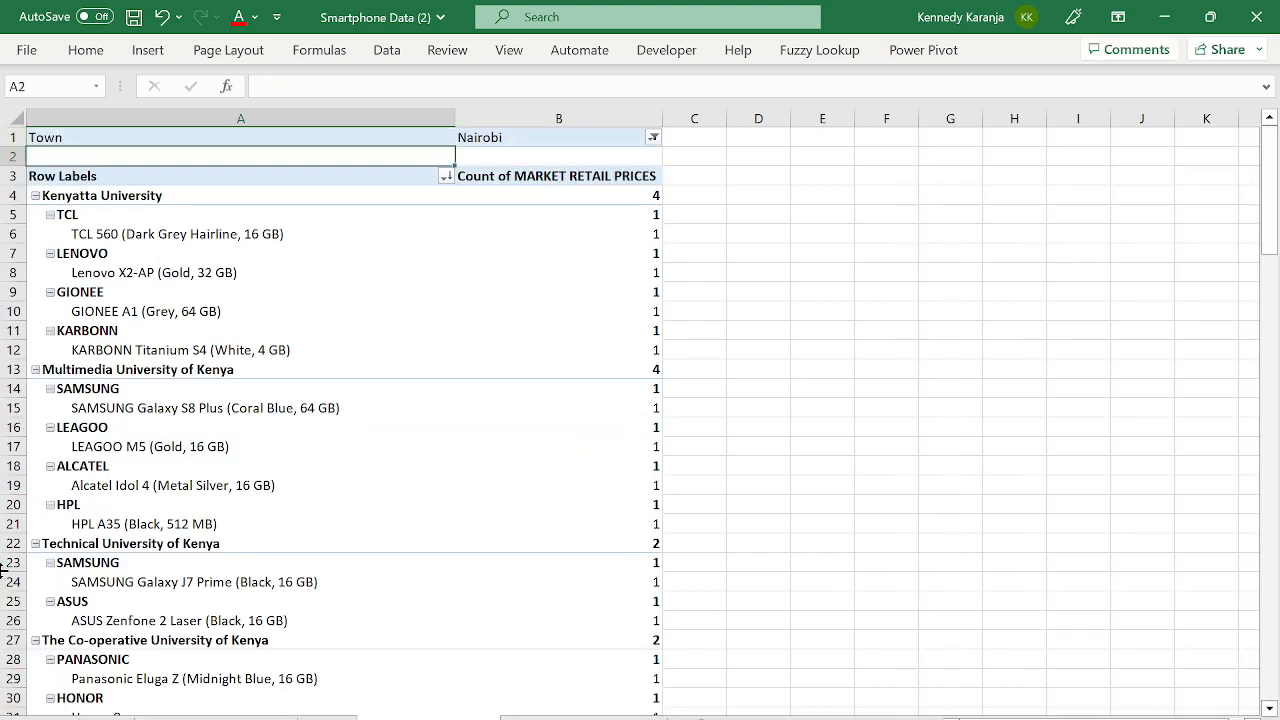
- Check the TCL and SAMSUNG brand groupings and their phone rows under each college
left_click(70, 215)
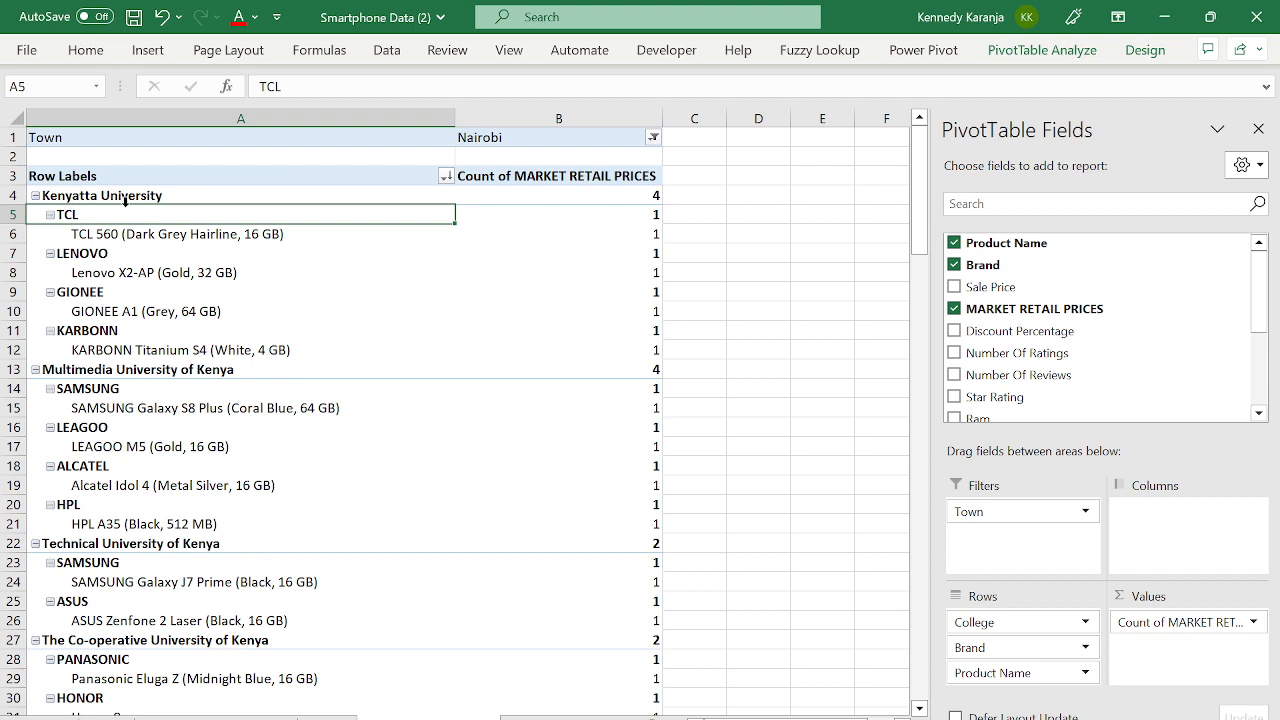
left_click(130, 233)
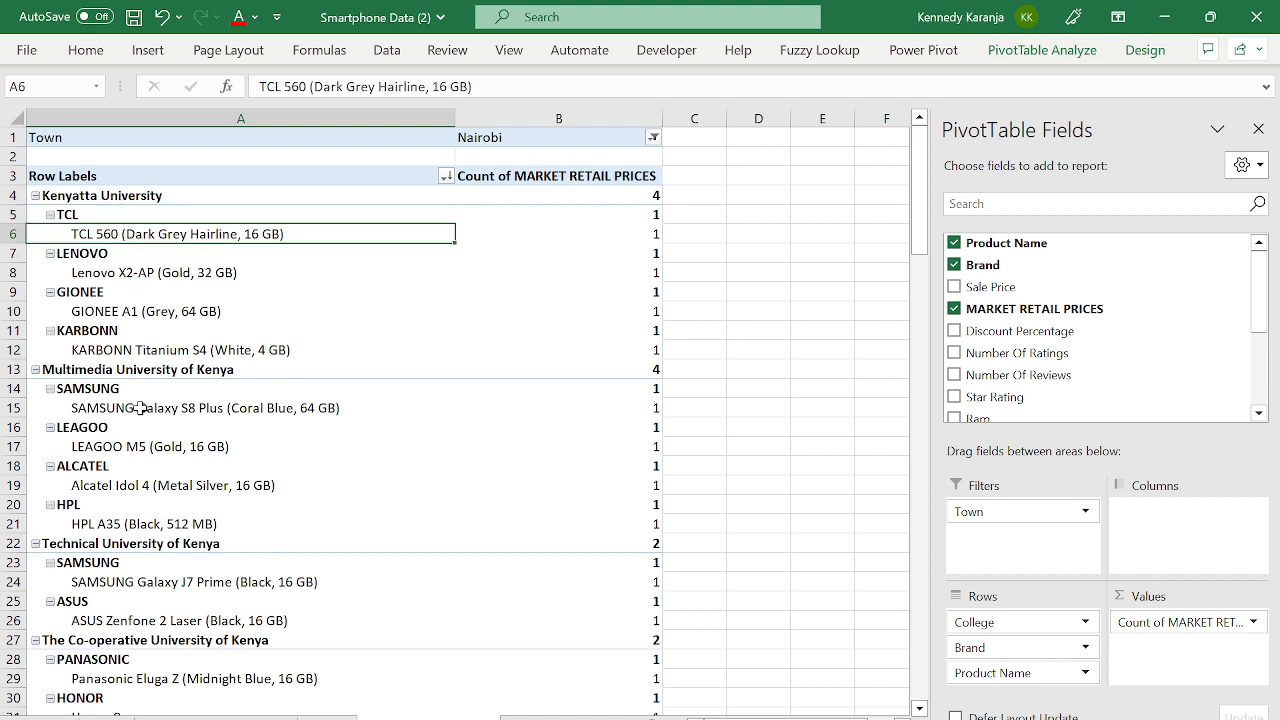
left_click(107, 373)
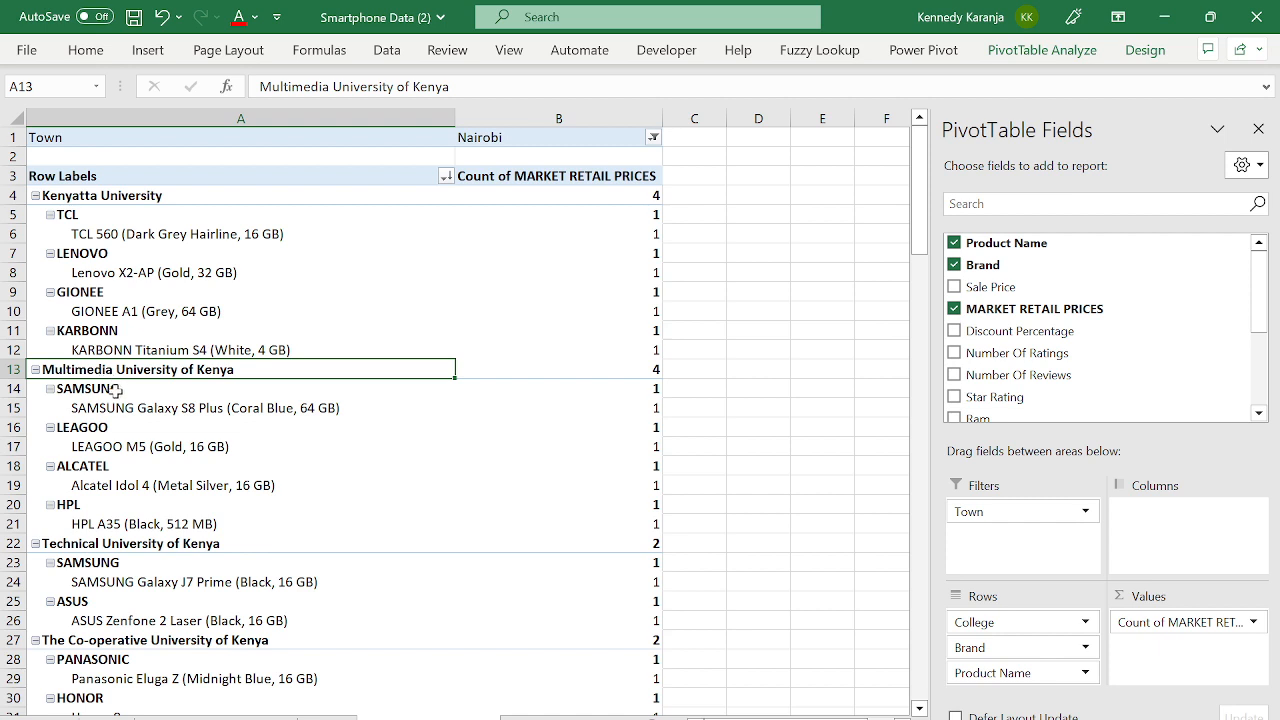
left_click(115, 389)
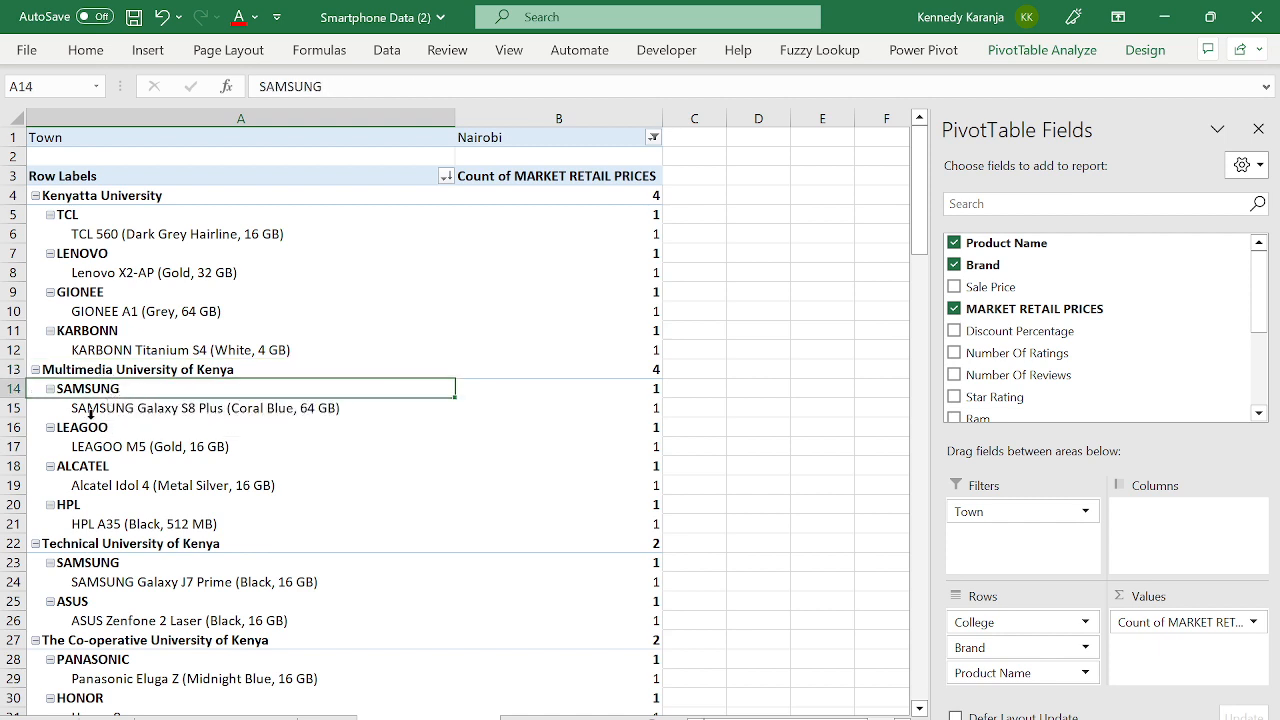
left_click(91, 413)
left_click(124, 410)
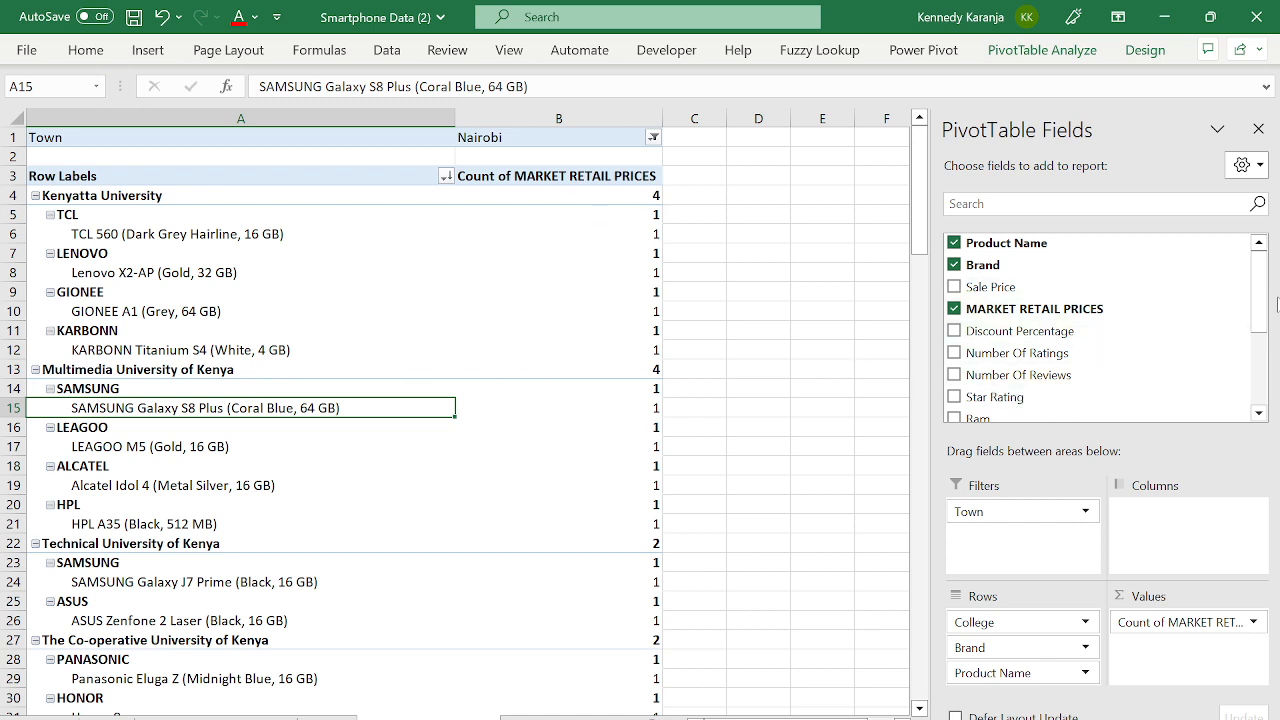
- Add MARKET RETAIL PRICES to Values as a Sum column beside the count
left_click_drag(1259, 292, 1259, 327)
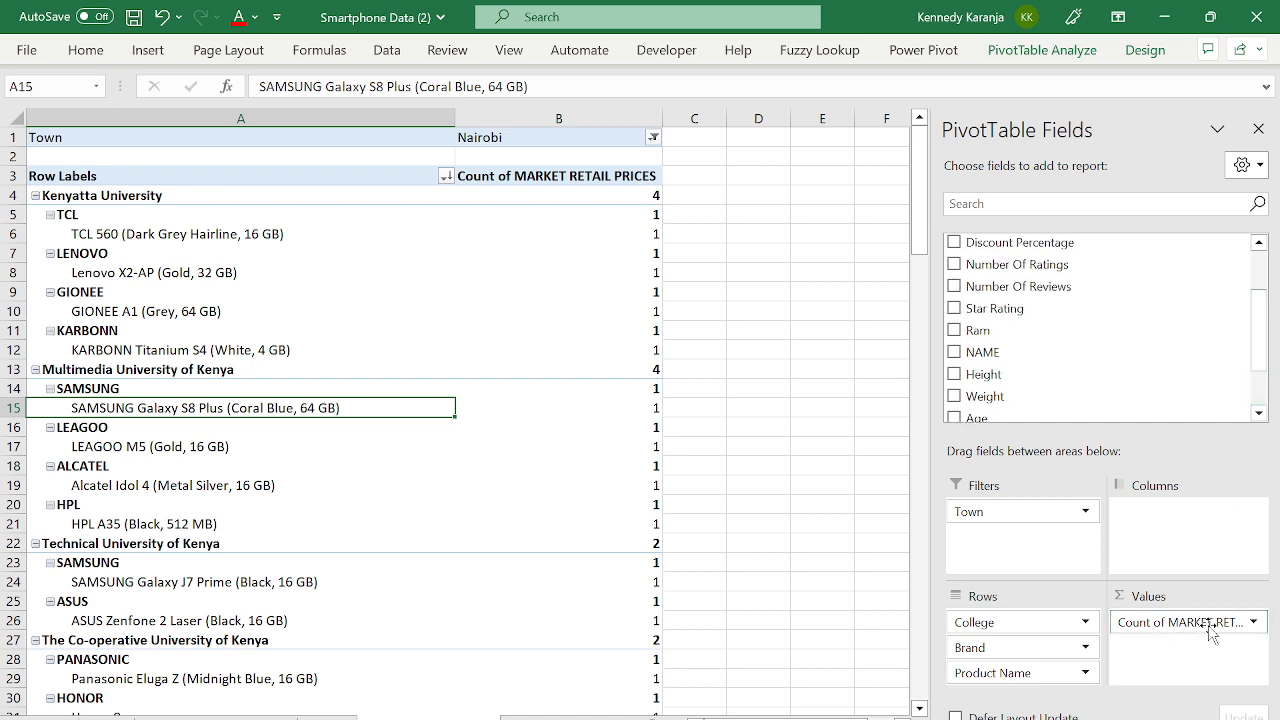
scroll(1230, 302, "up", 2)
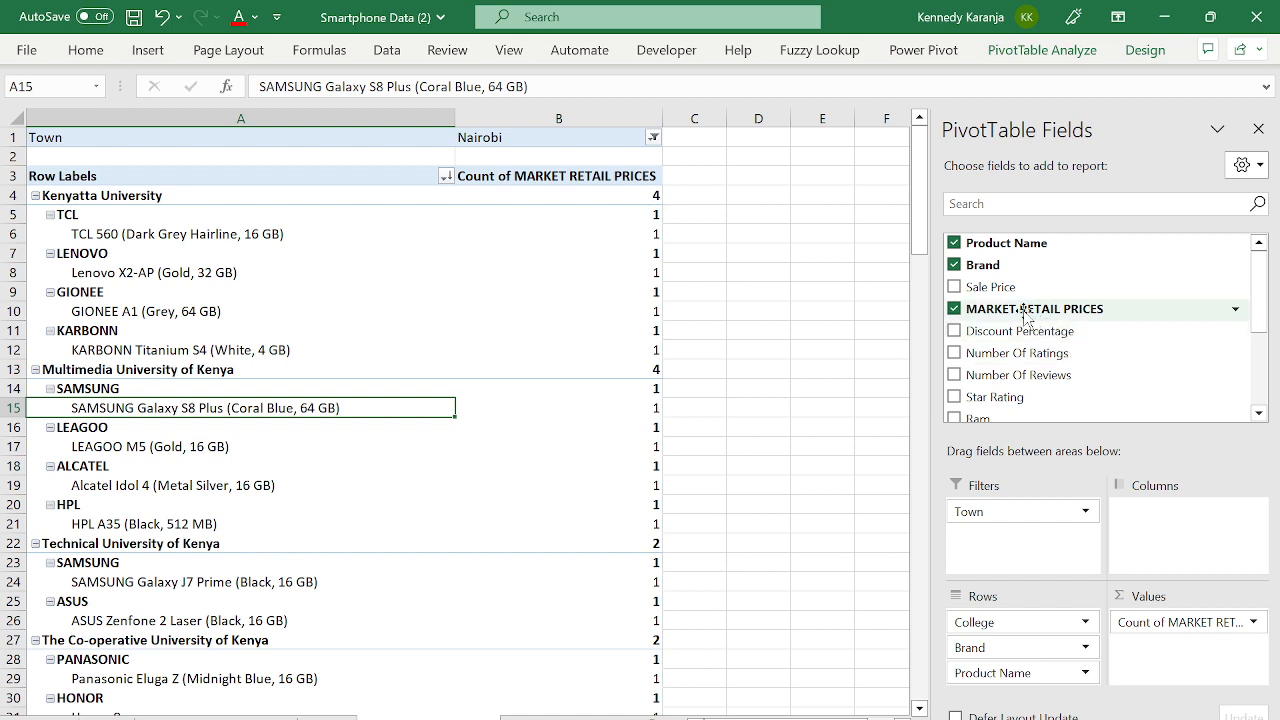
left_click_drag(1027, 318, 1186, 668)
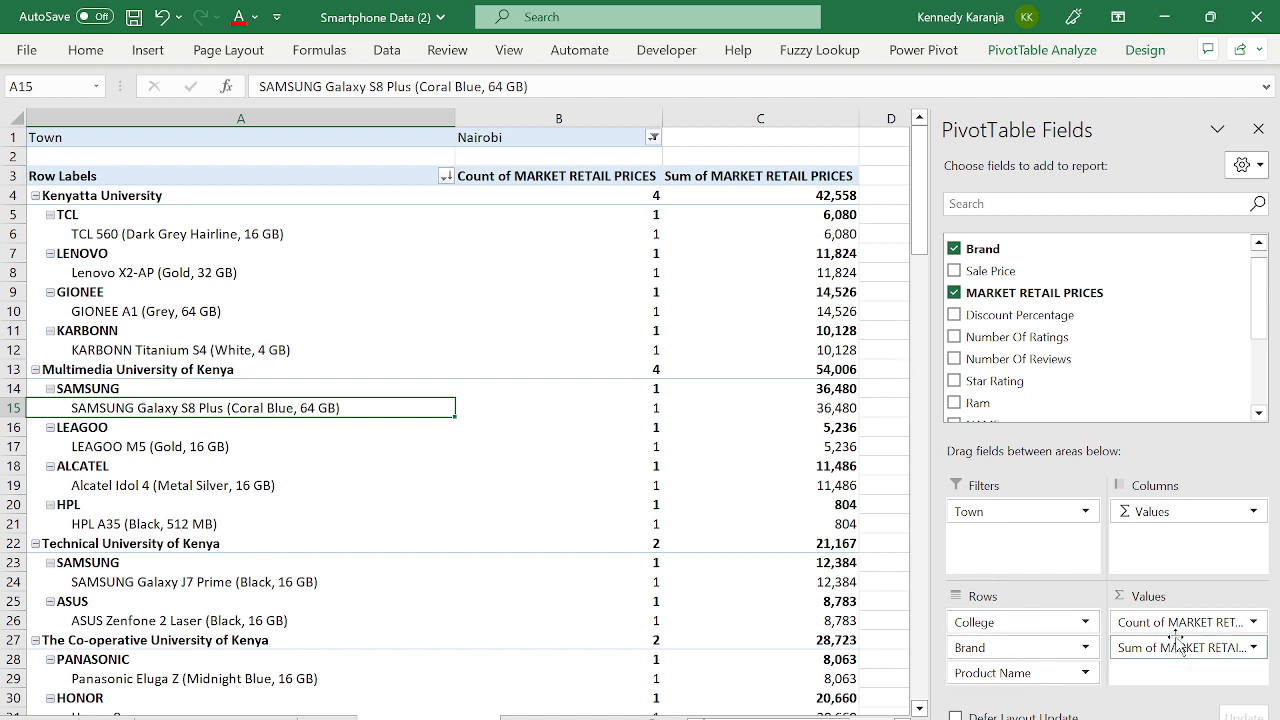
left_click(524, 175)
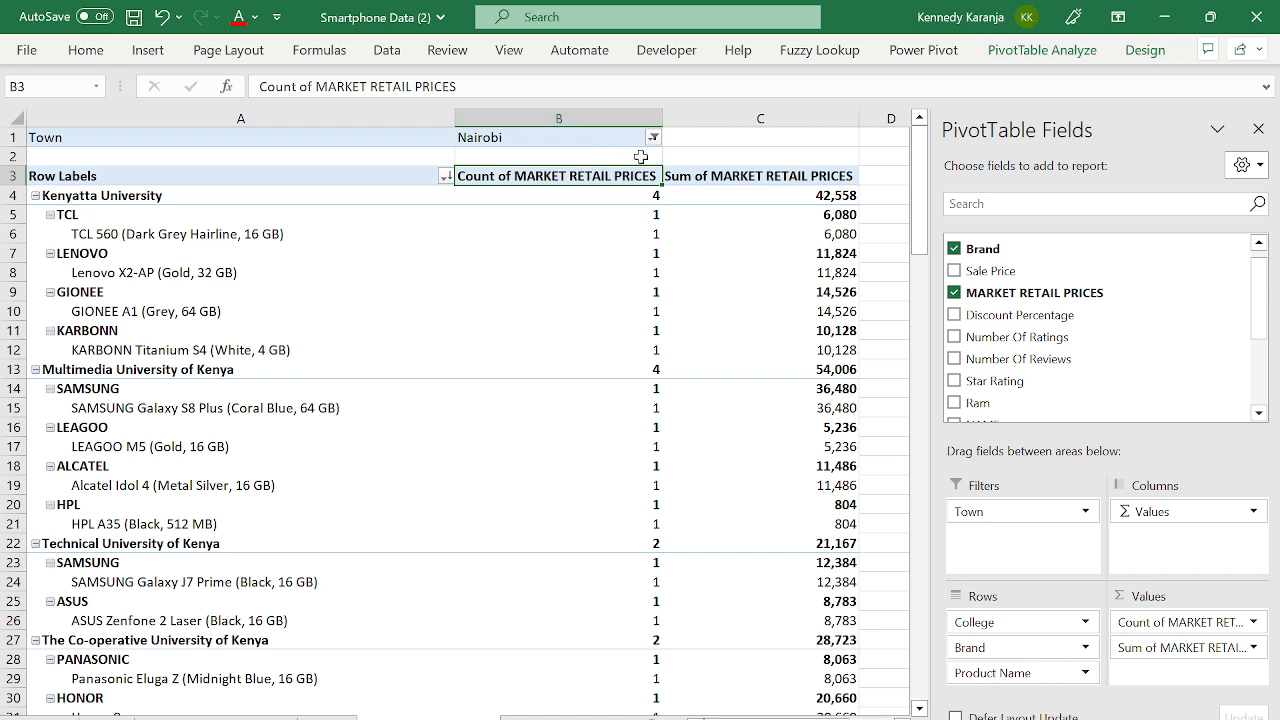
- Rename the count header to Count of Phones and autofit column B
left_click(516, 88)
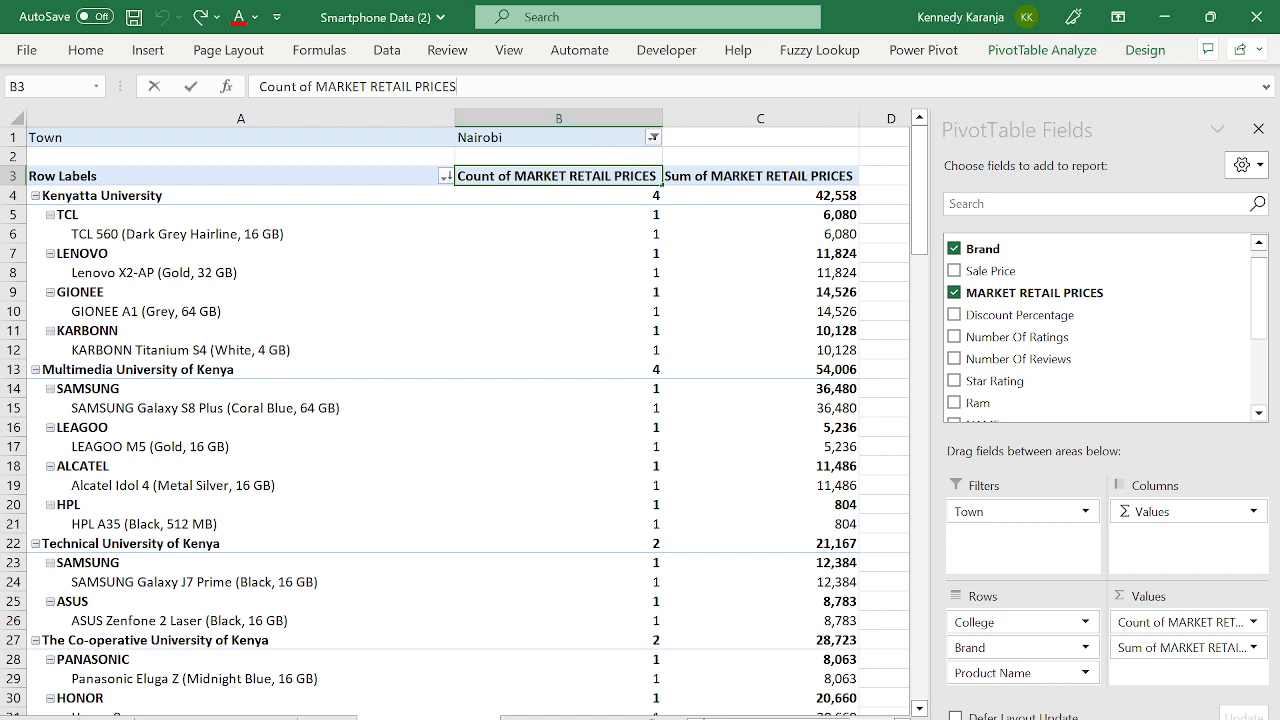
key("BackSpace")
key("BackSpace")
key("BackSpace")
key("BackSpace")
key("BackSpace")
key("BackSpace")
key("BackSpace")
key("BackSpace")
key("BackSpace")
key("BackSpace")
key("BackSpace")
key("BackSpace")
key("BackSpace")
key("BackSpace")
key("BackSpace")
key("BackSpace")
key("BackSpace")
key("BackSpace")
key("BackSpace")
key("BackSpace")
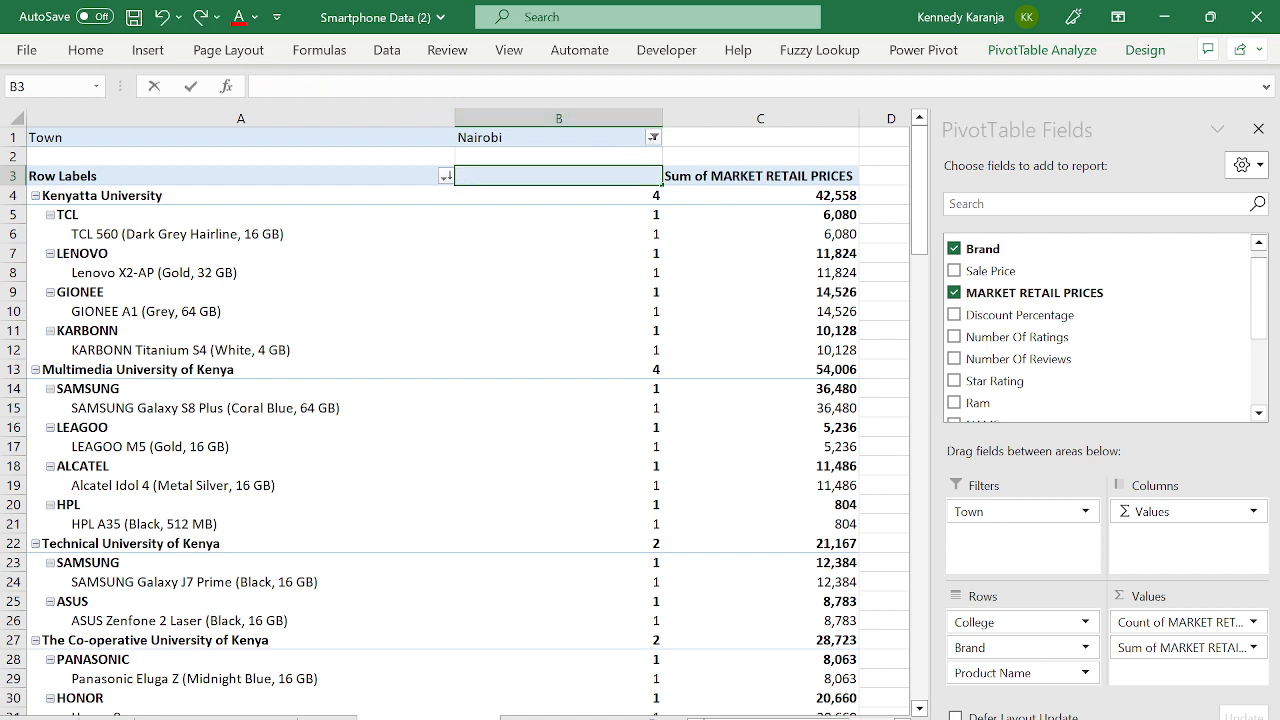
key("Caps_Lock")
key("Caps_Lock")
type("Count")
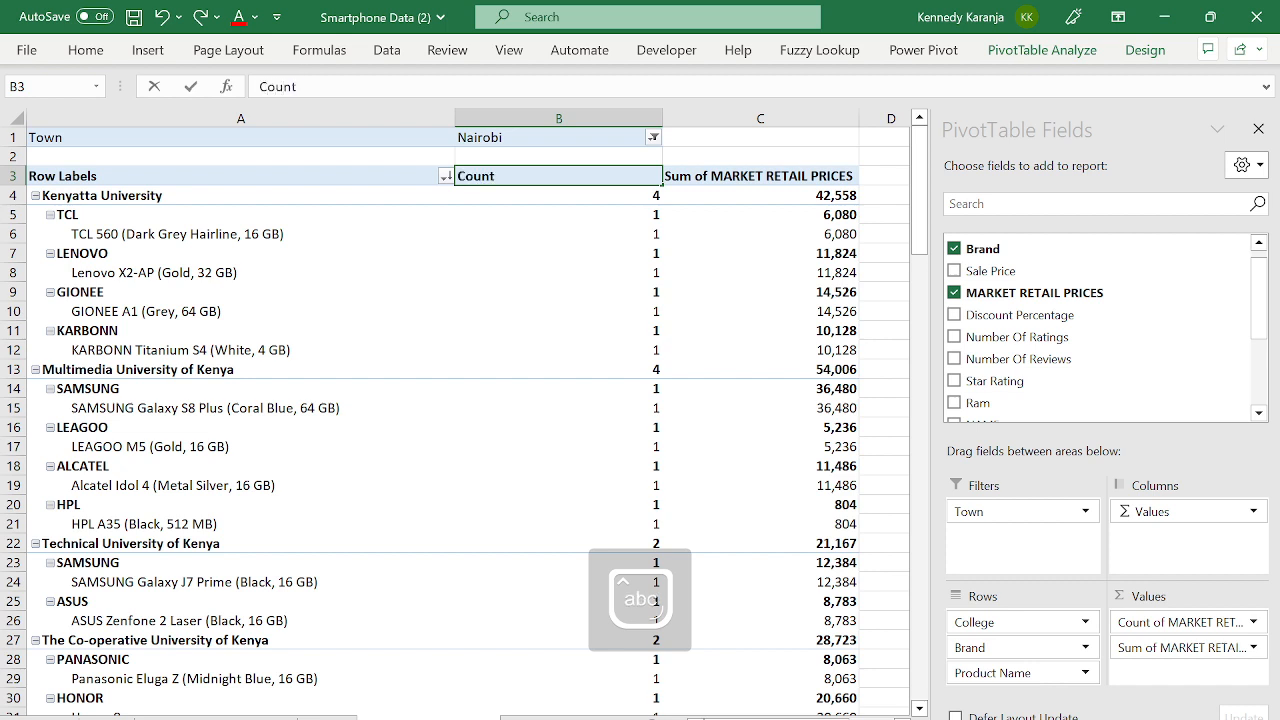
type("of Phones")
key("Return")
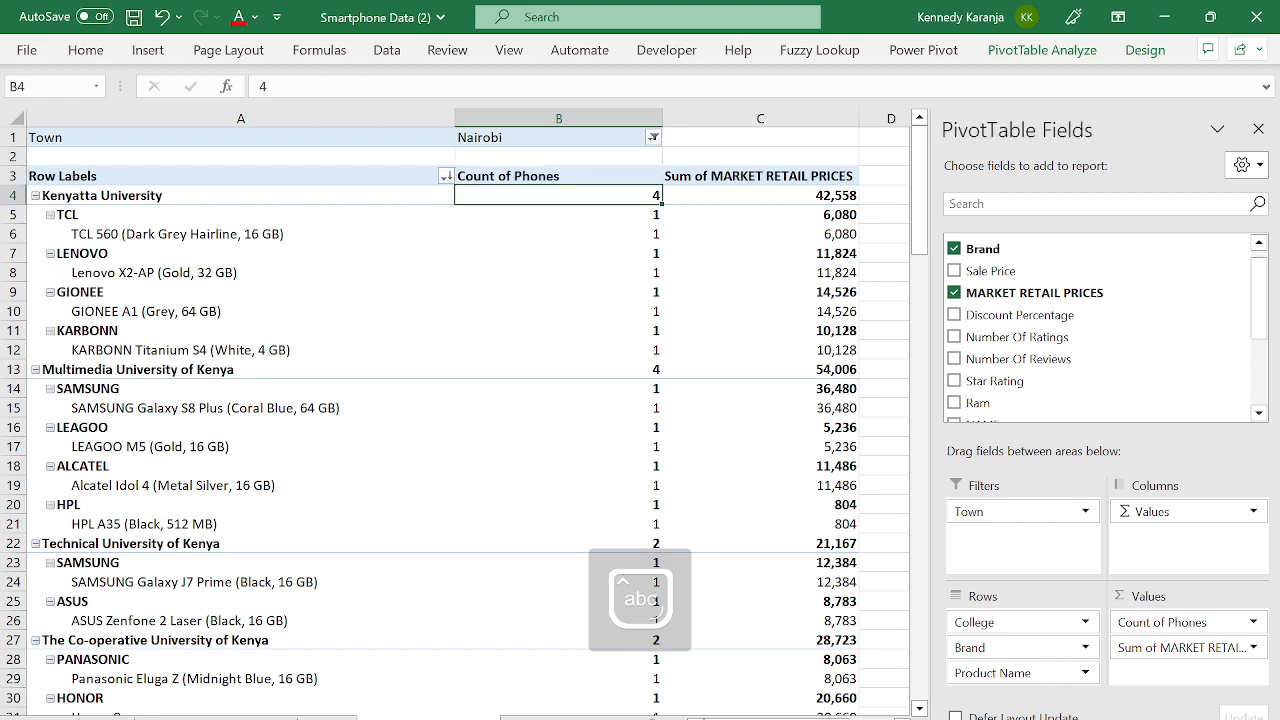
double_click(662, 118)
left_click(619, 177)
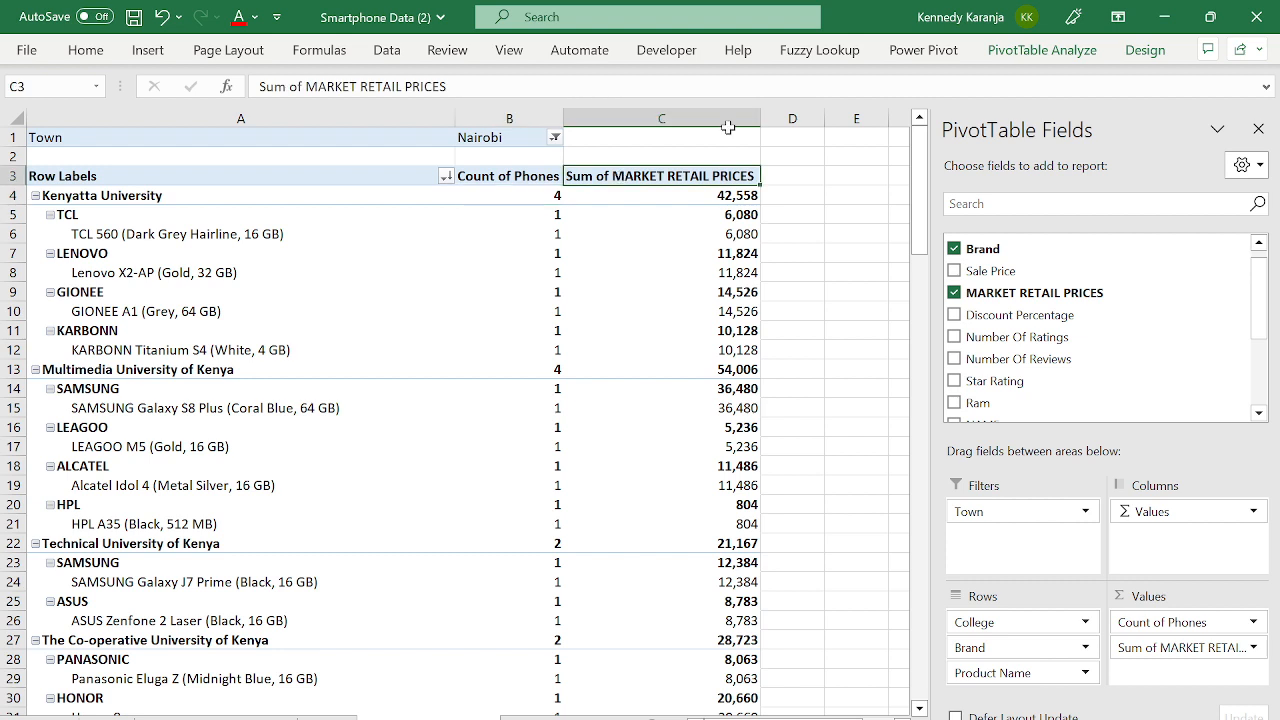
left_click(694, 200)
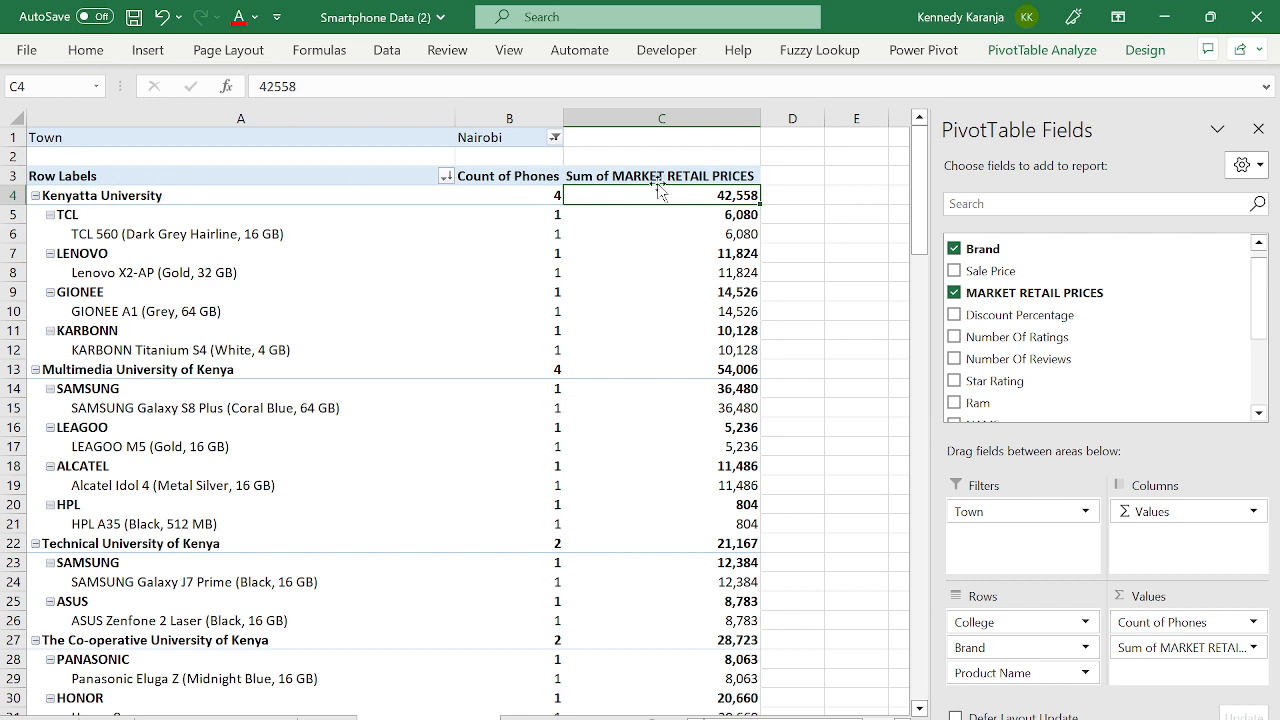
left_click(482, 192)
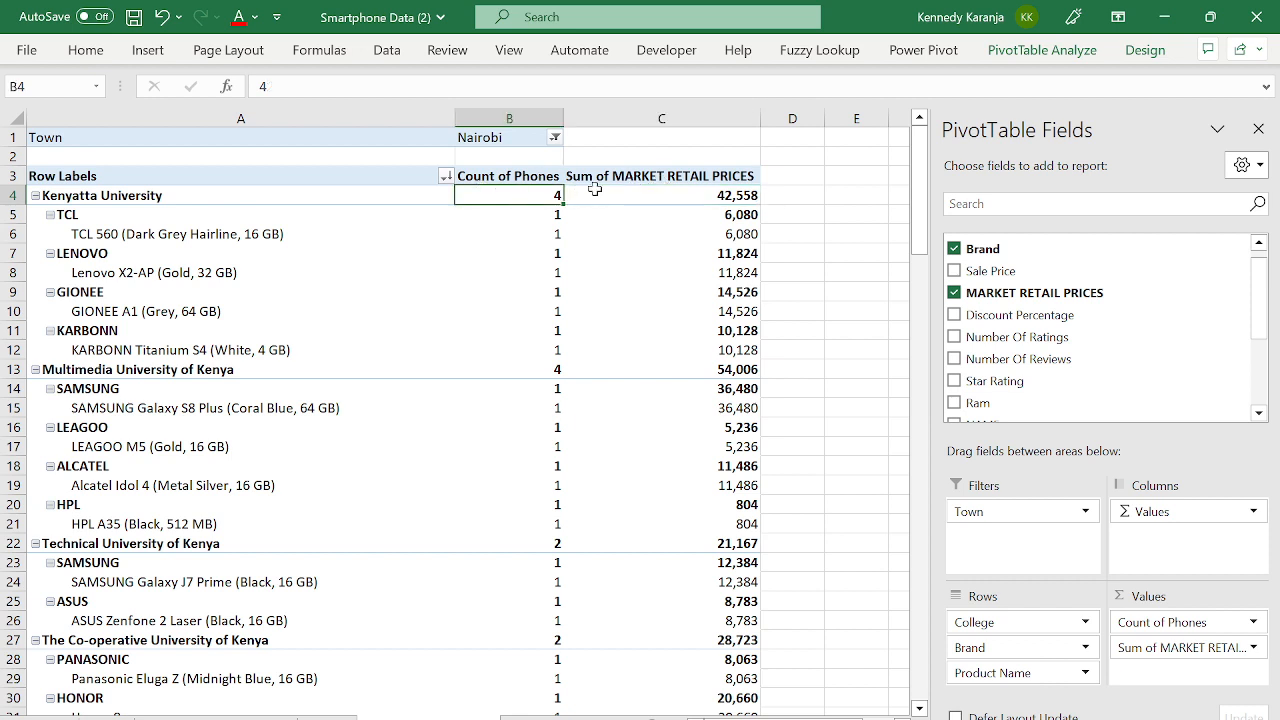
left_click(666, 199)
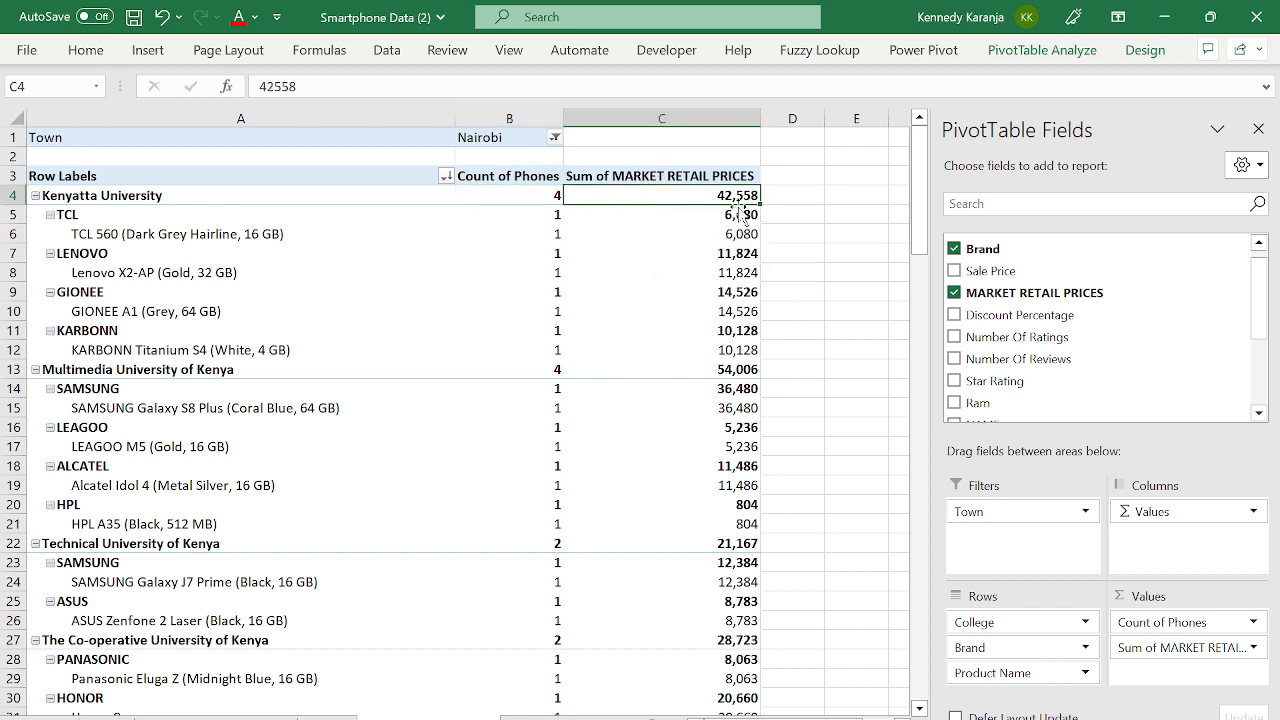
- Expand every college to show all its brands and phones
left_click(58, 196)
right_click(62, 197)
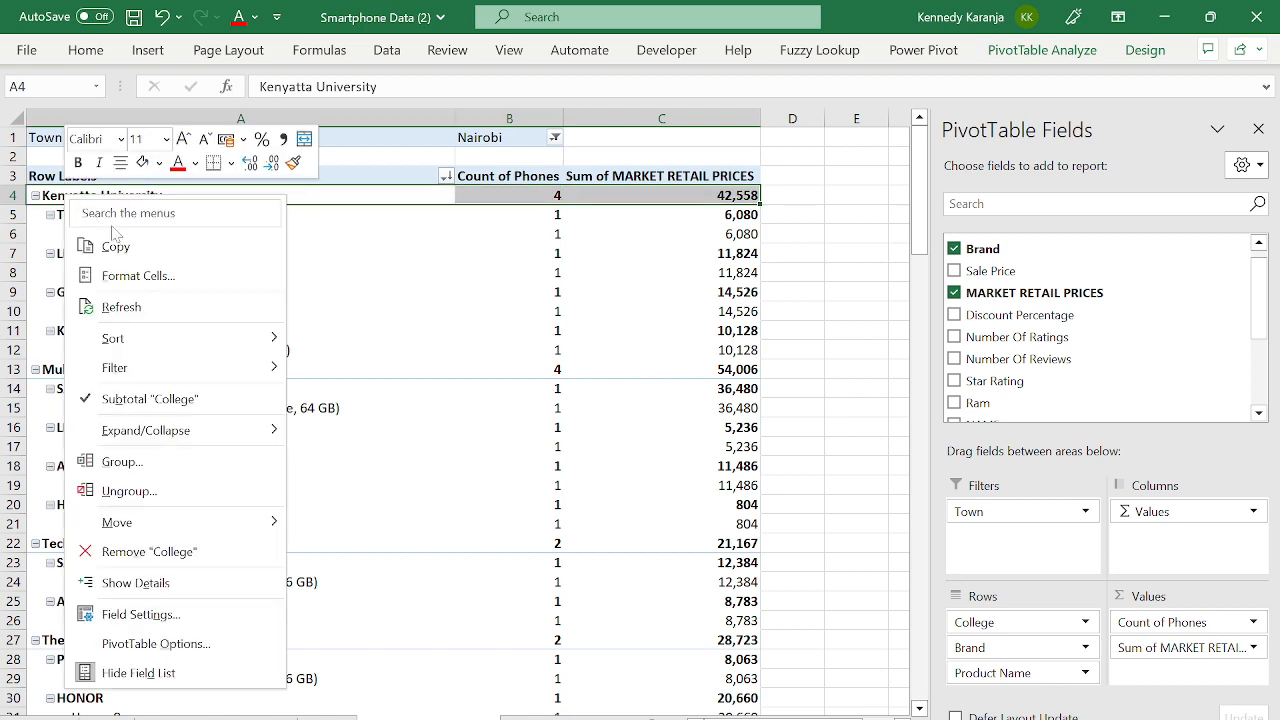
key("Escape")
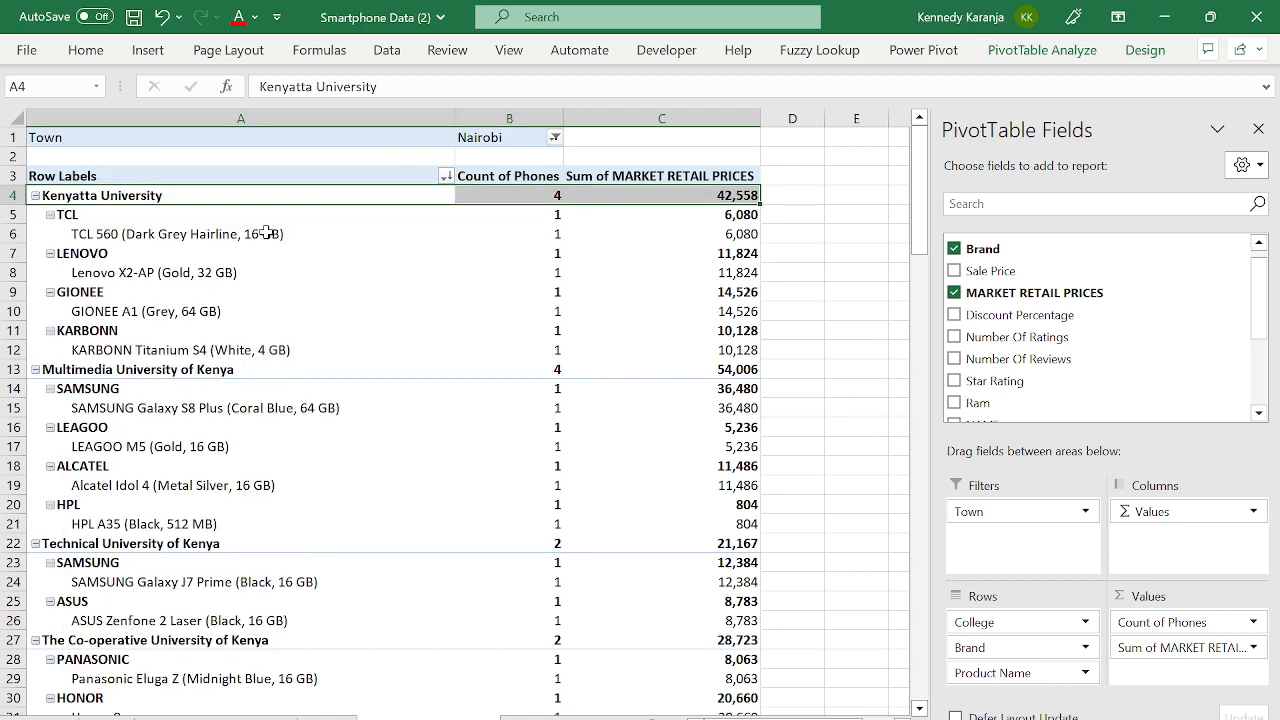
right_click(44, 195)
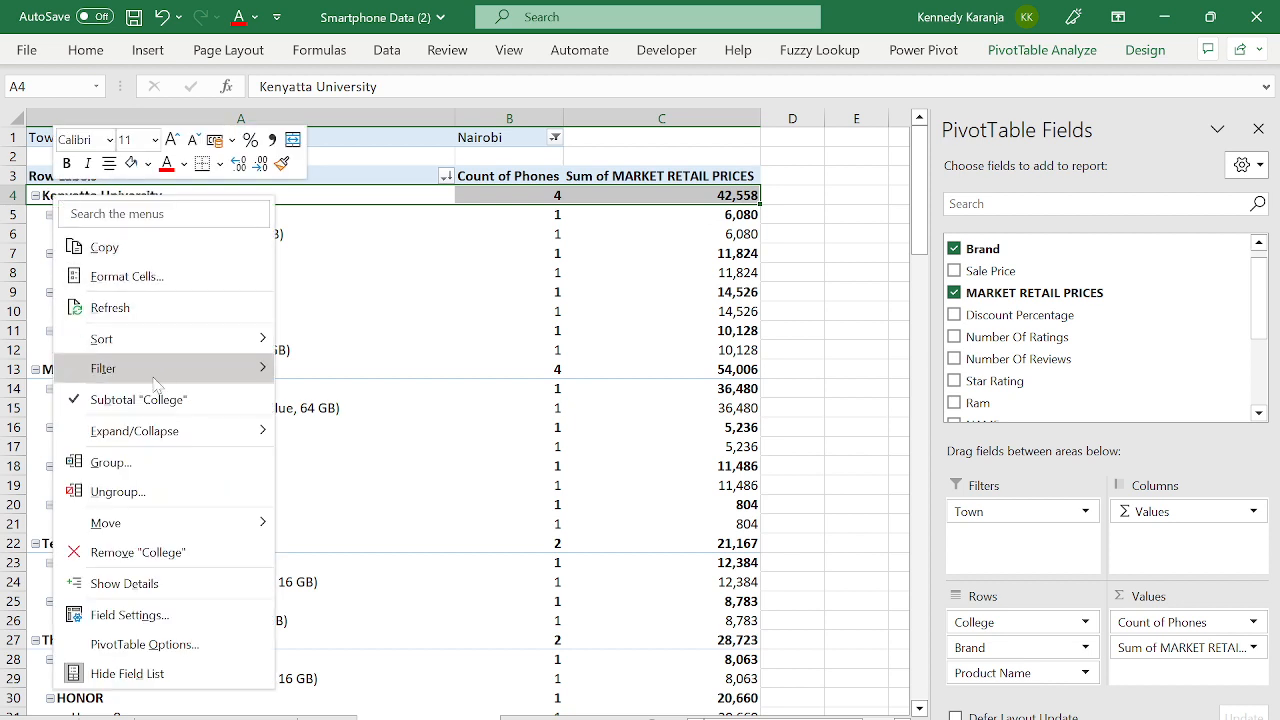
mouse_move(230, 434)
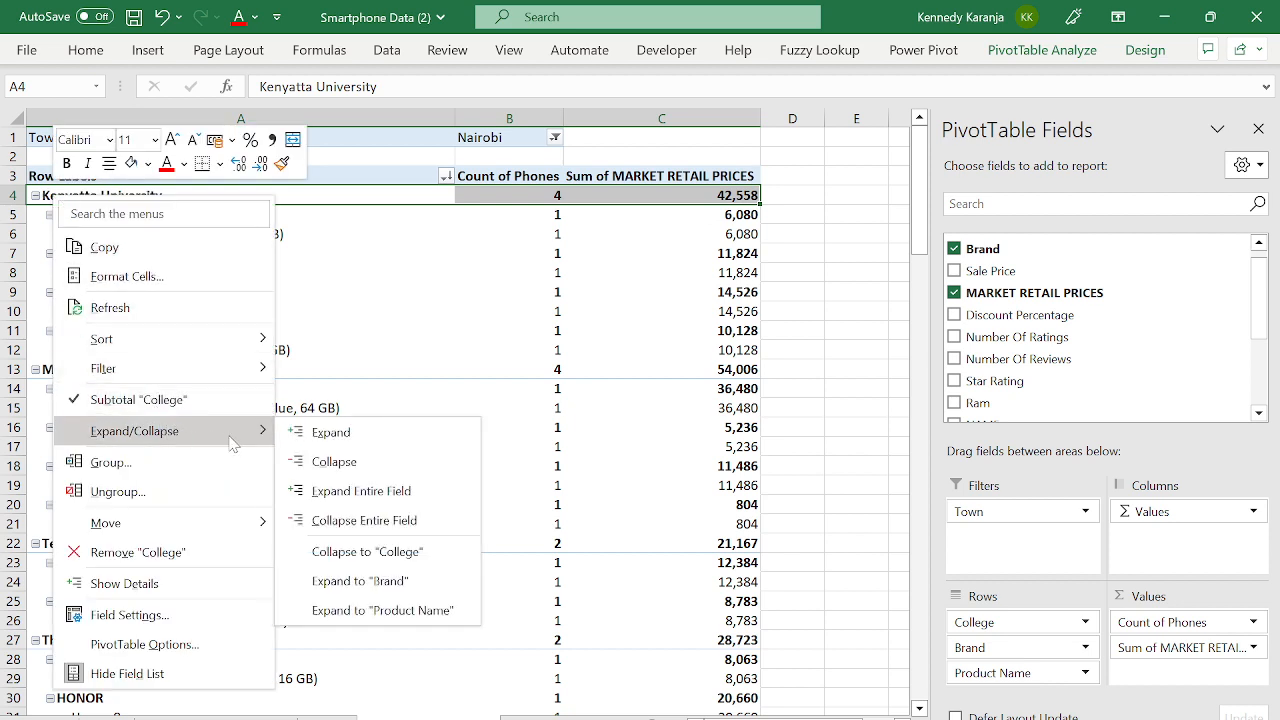
left_click(355, 491)
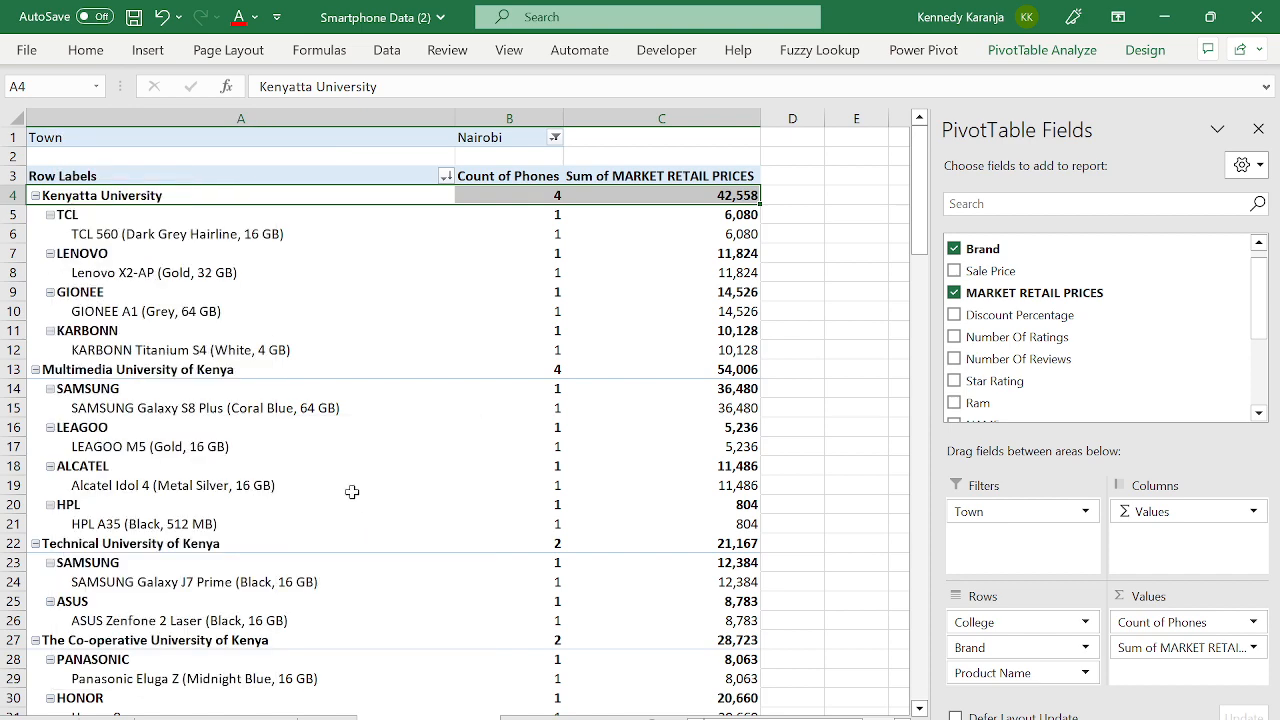
- Collapse the entire college field so only the five college summary rows remain
right_click(48, 195)
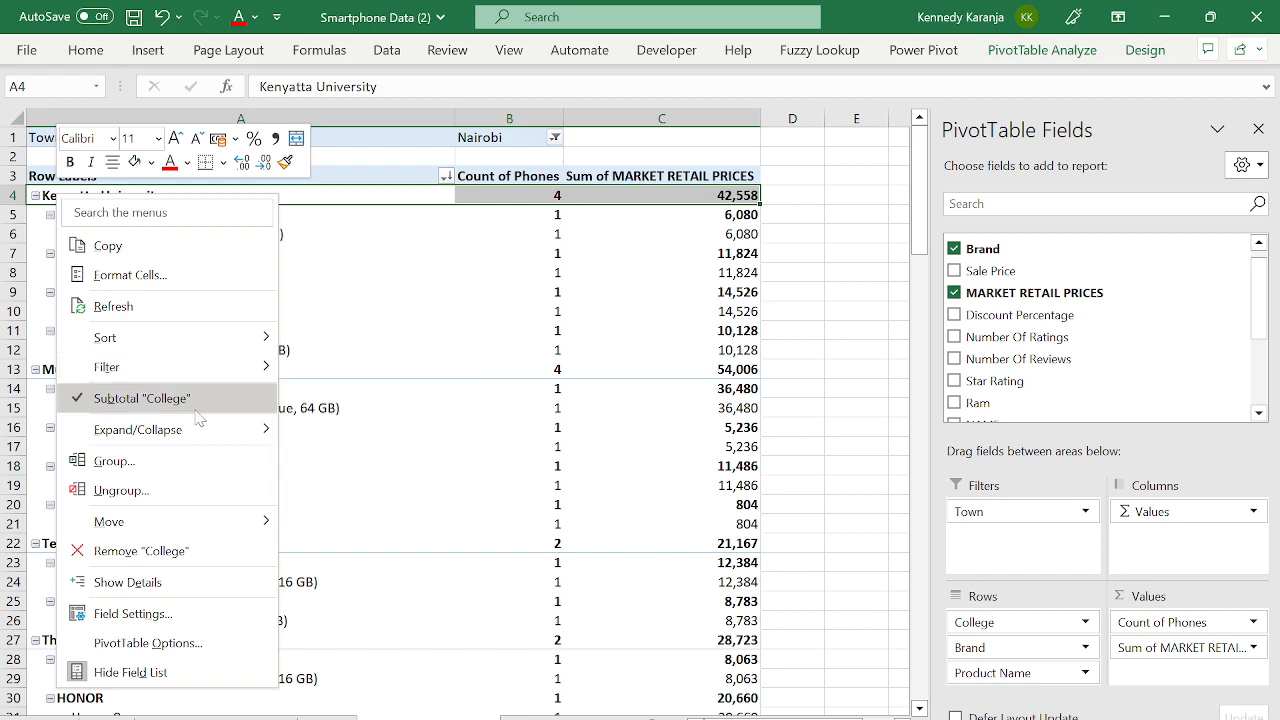
mouse_move(252, 430)
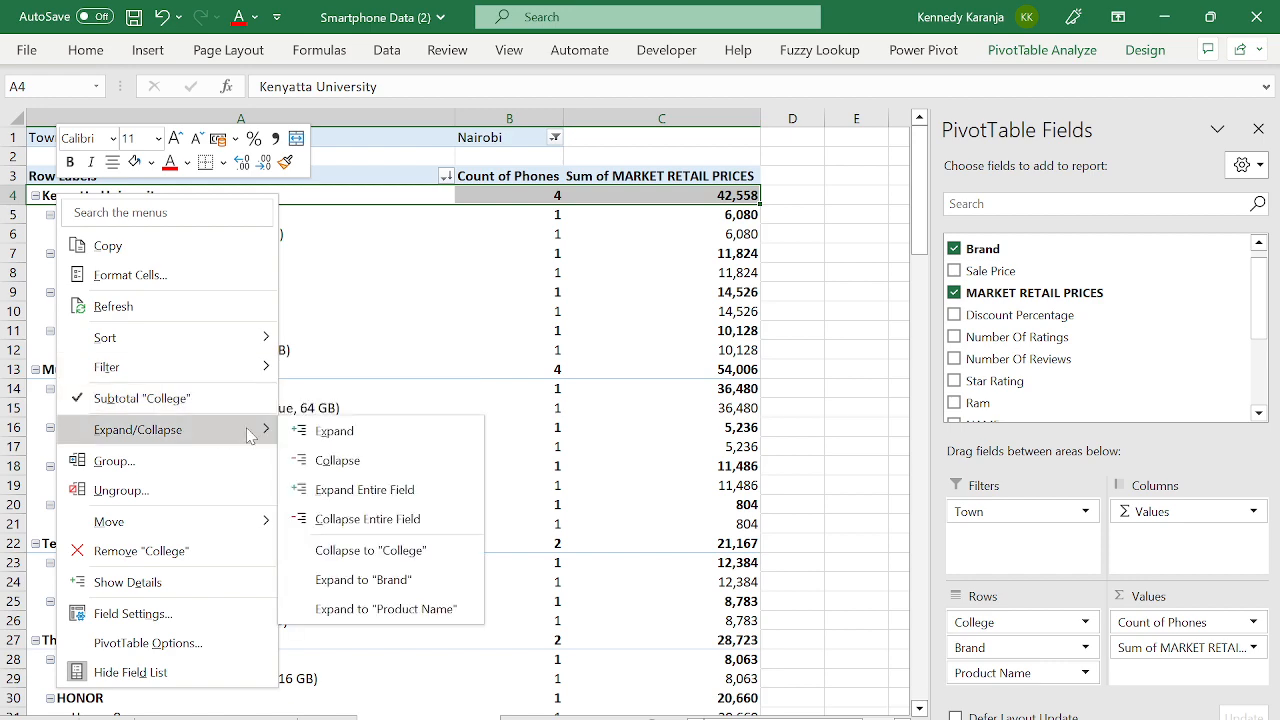
left_click(335, 466)
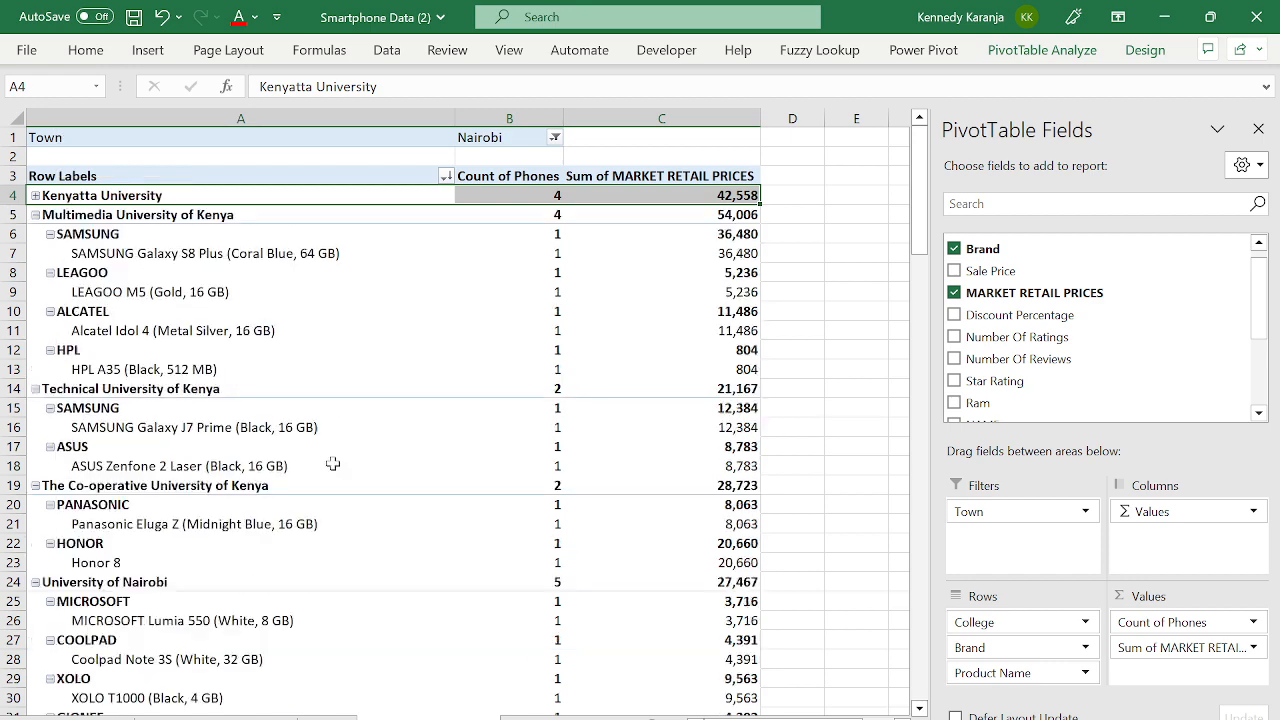
right_click(55, 193)
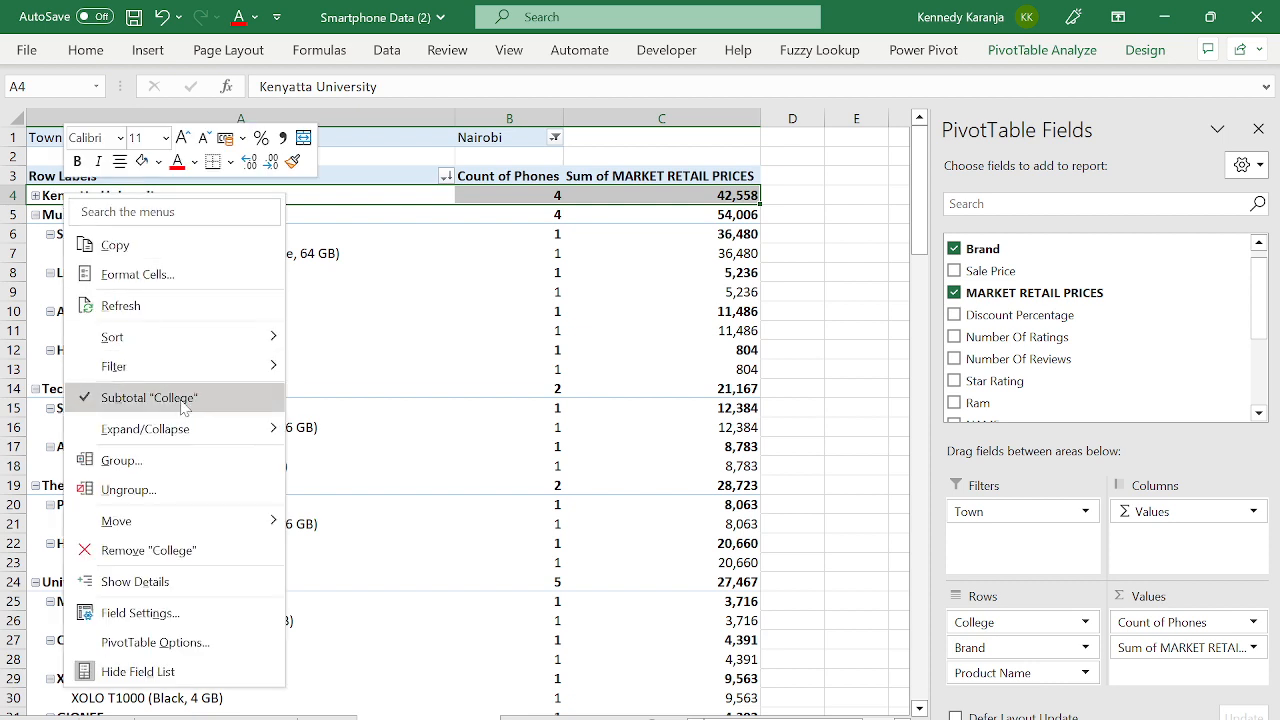
mouse_move(260, 434)
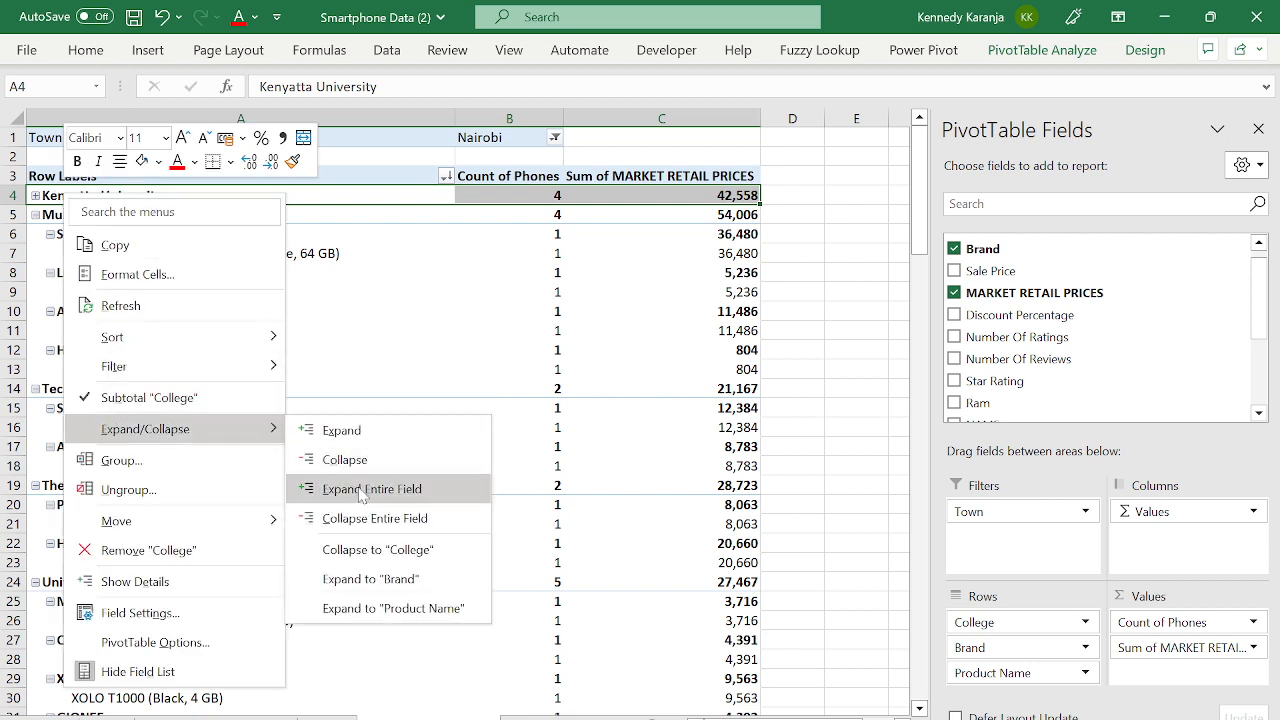
left_click(350, 520)
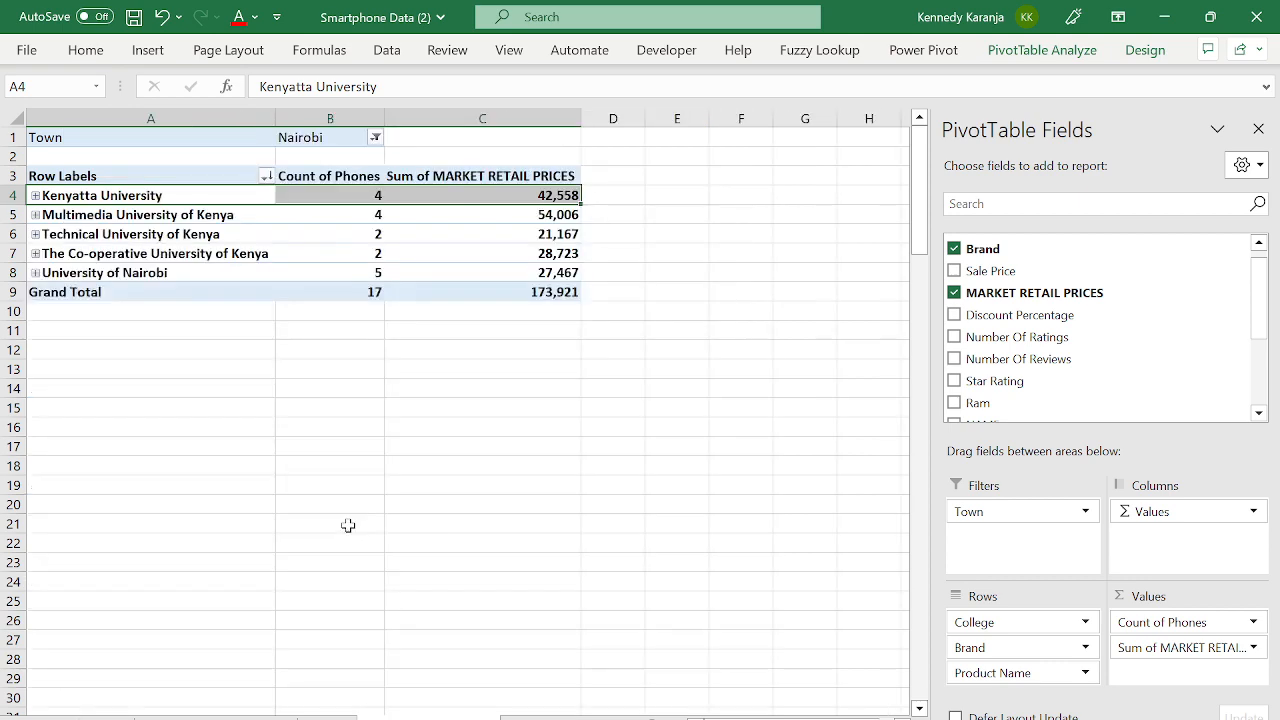
left_click(208, 310)
left_click(138, 232)
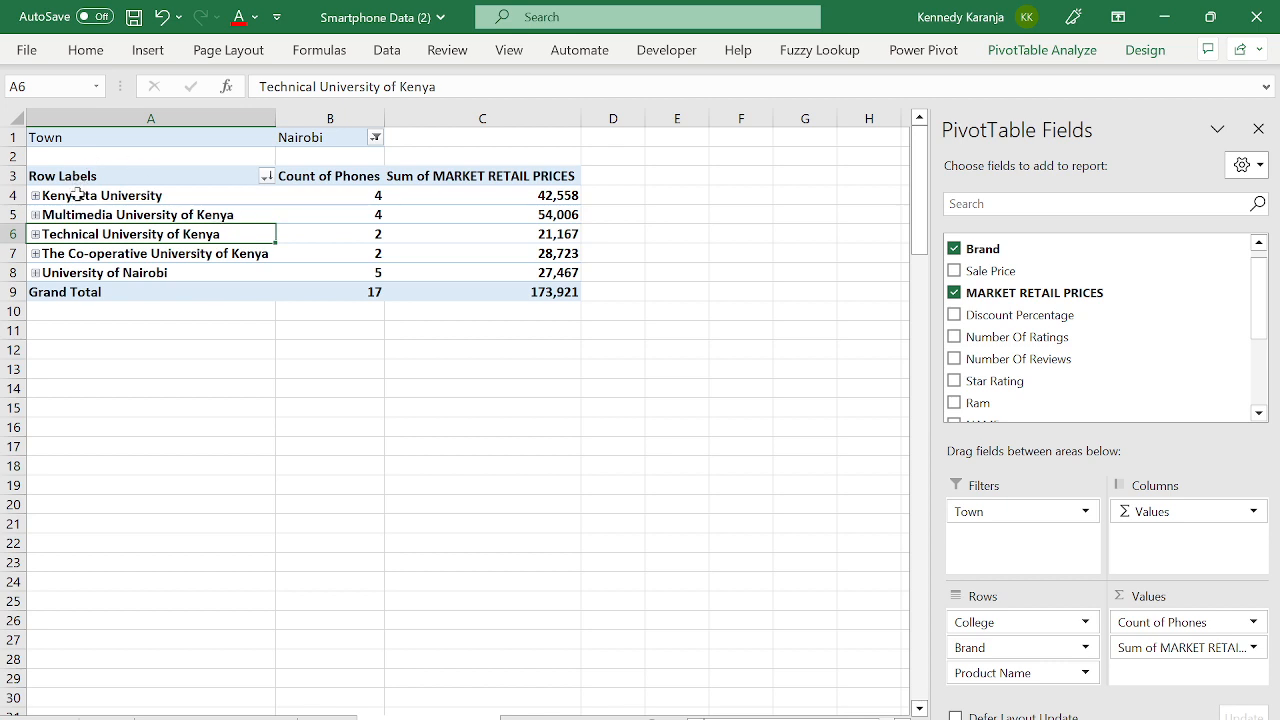
- Select the Sum of MARKET RETAIL PRICES header cell
left_click(163, 188)
key("Right")
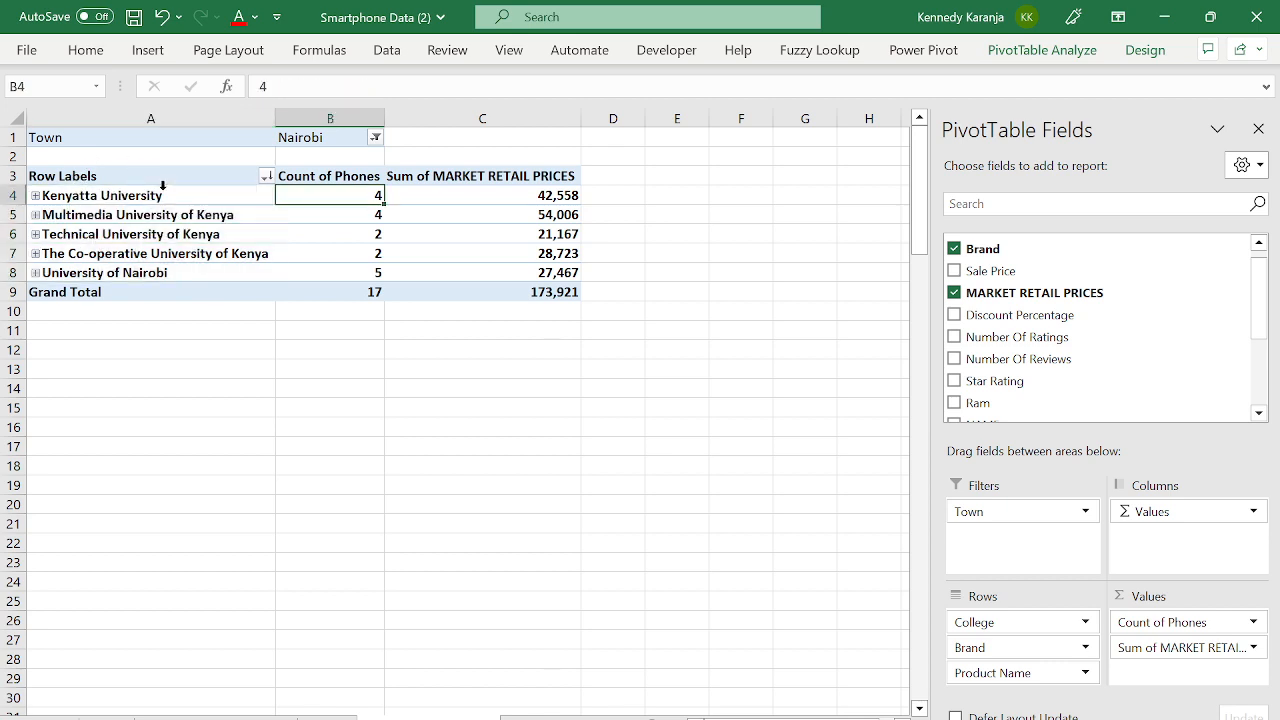
key("Right")
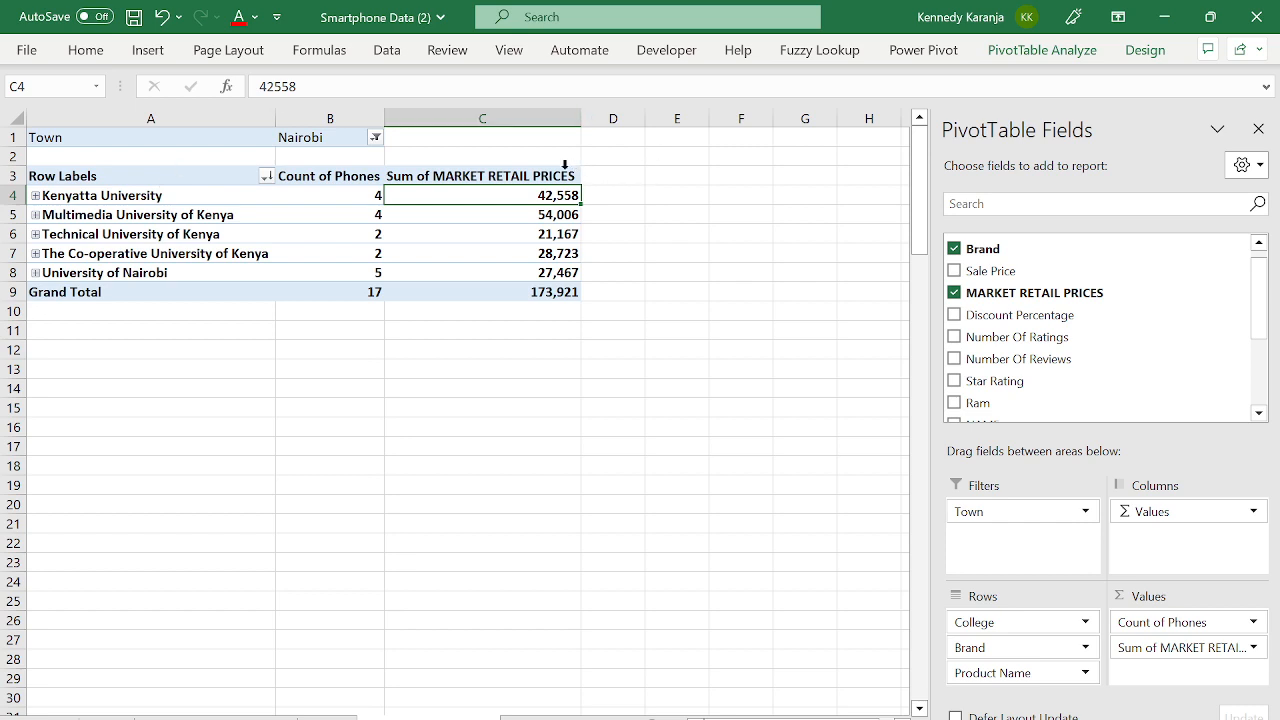
left_click(447, 179)
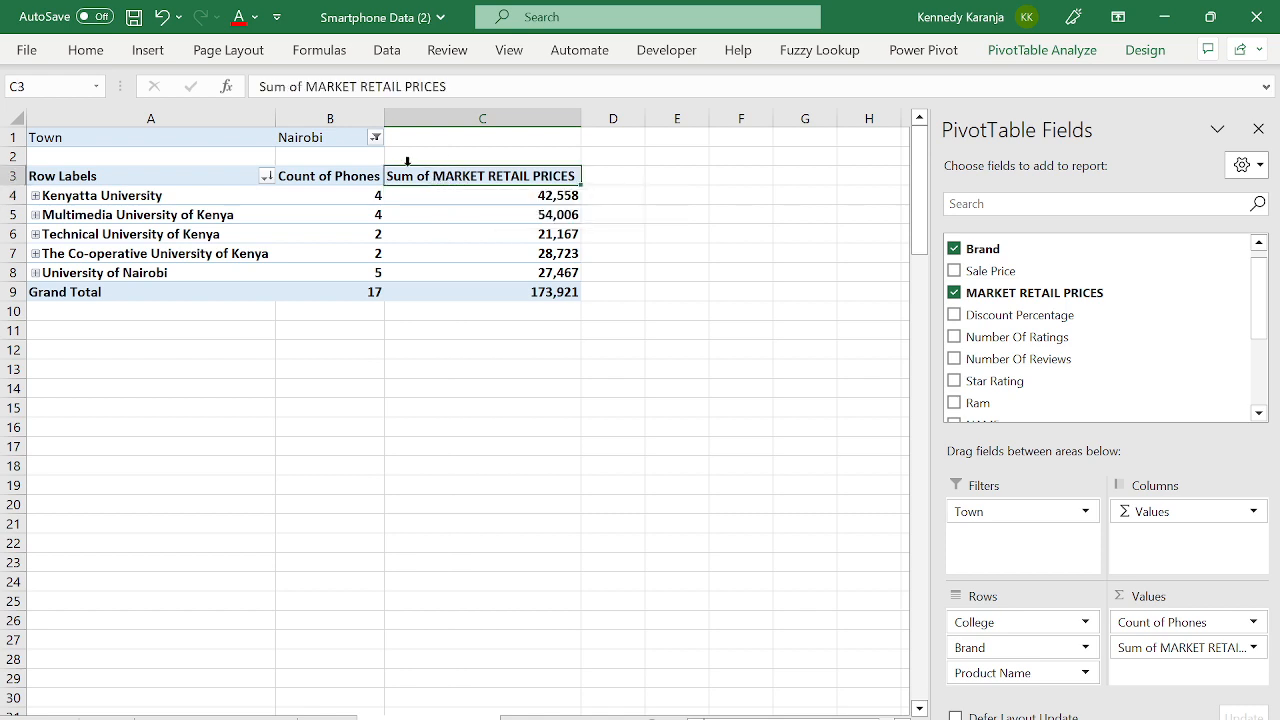
- Retype the price column header as Total Expenditure On Phone
left_click(460, 86)
key("BackSpace")
key("BackSpace")
key("BackSpace")
key("BackSpace")
key("BackSpace")
key("BackSpace")
key("BackSpace")
key("BackSpace")
key("BackSpace")
key("BackSpace")
key("BackSpace")
key("BackSpace")
key("BackSpace")
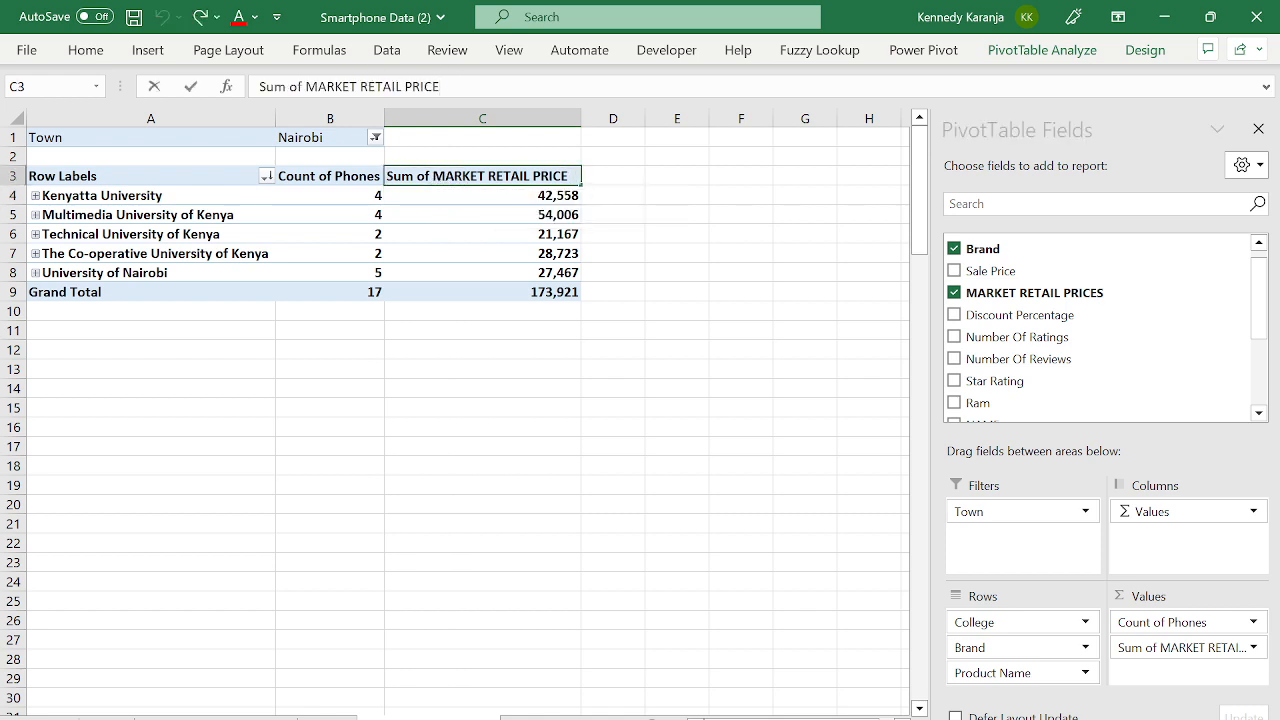
key("BackSpace")
key("BackSpace")
key("BackSpace")
key("BackSpace")
key("BackSpace")
key("BackSpace")
key("BackSpace")
key("BackSpace")
key("BackSpace")
key("BackSpace")
key("BackSpace")
key("BackSpace")
key("BackSpace")
key("BackSpace")
key("Caps_Lock")
type("Total")
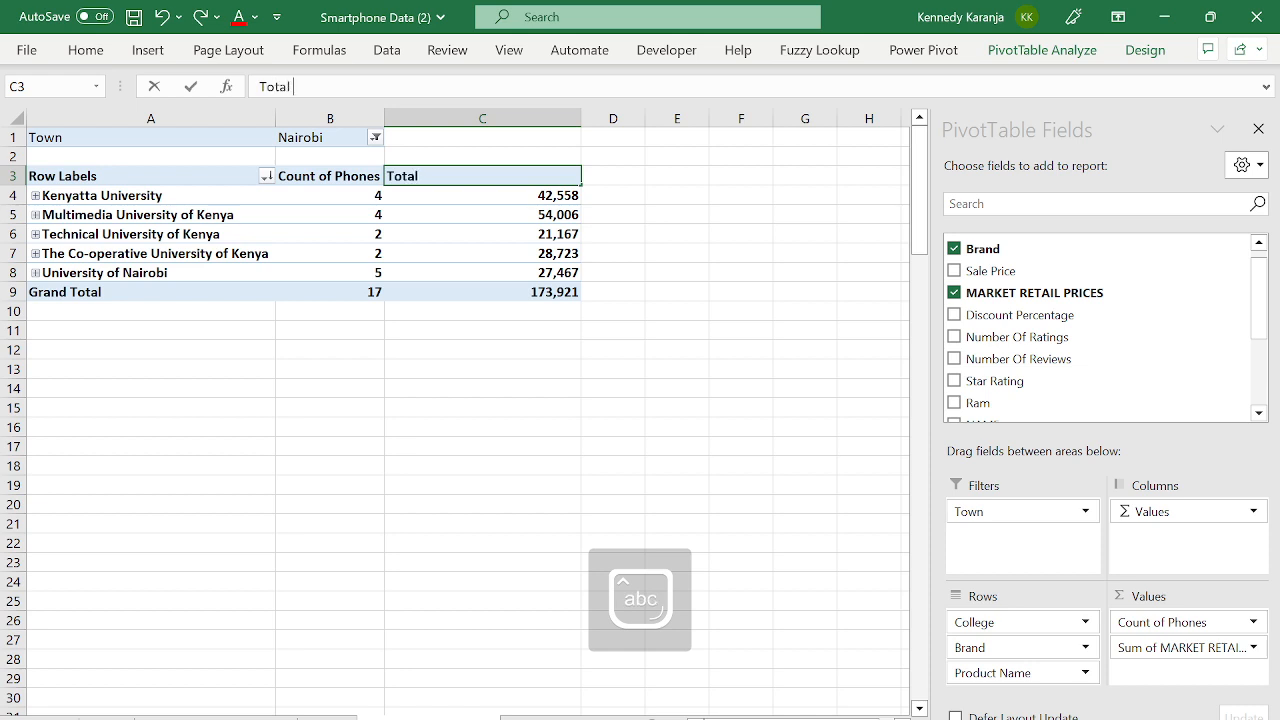
key("Caps_Lock")
type("otal E")
key("Caps_Lock")
type("xpenditur")
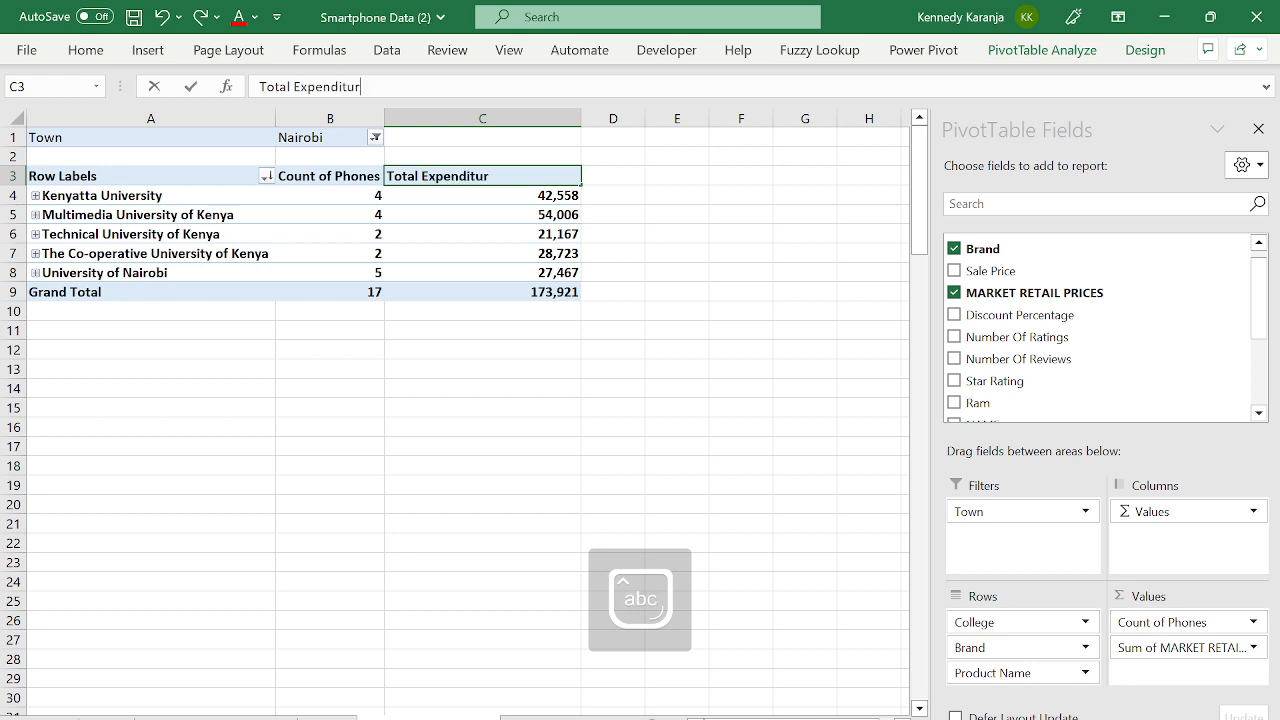
type("e")
key("Caps_Lock")
type("O")
key("Caps_Lock")
type("n")
key("Caps_Lock")
type("P")
key("Caps_Lock")
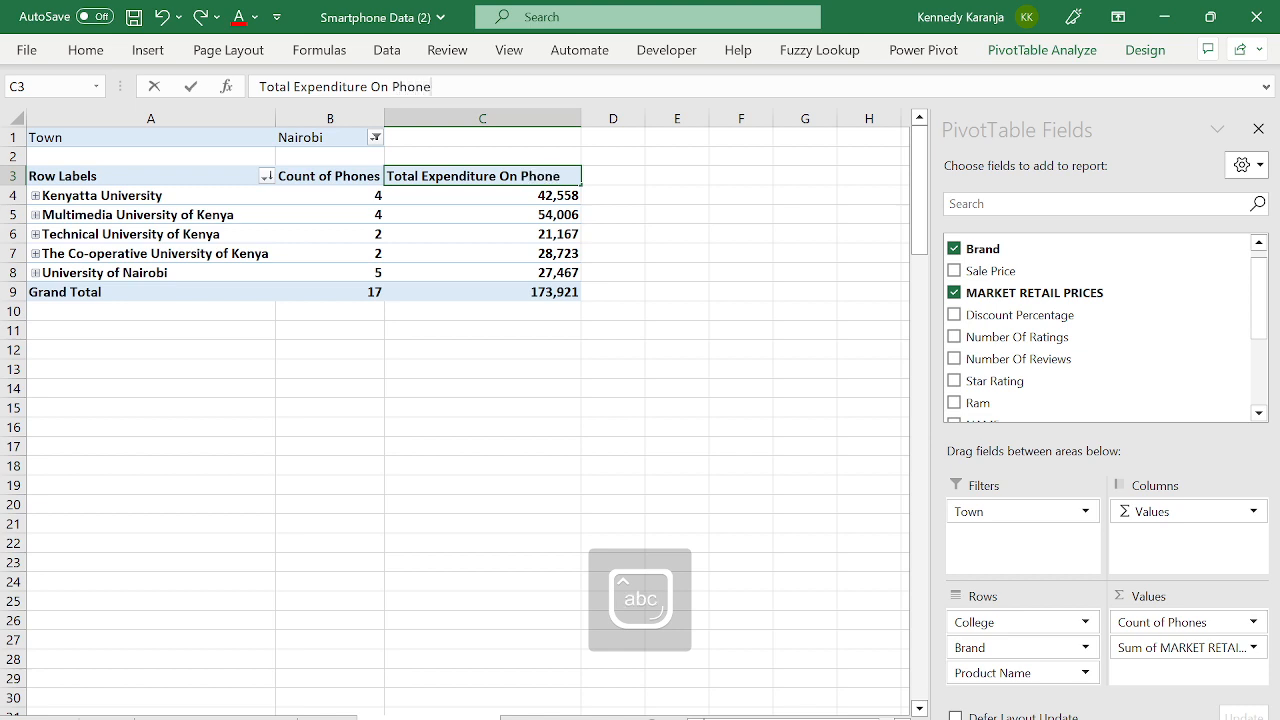
key("Return")
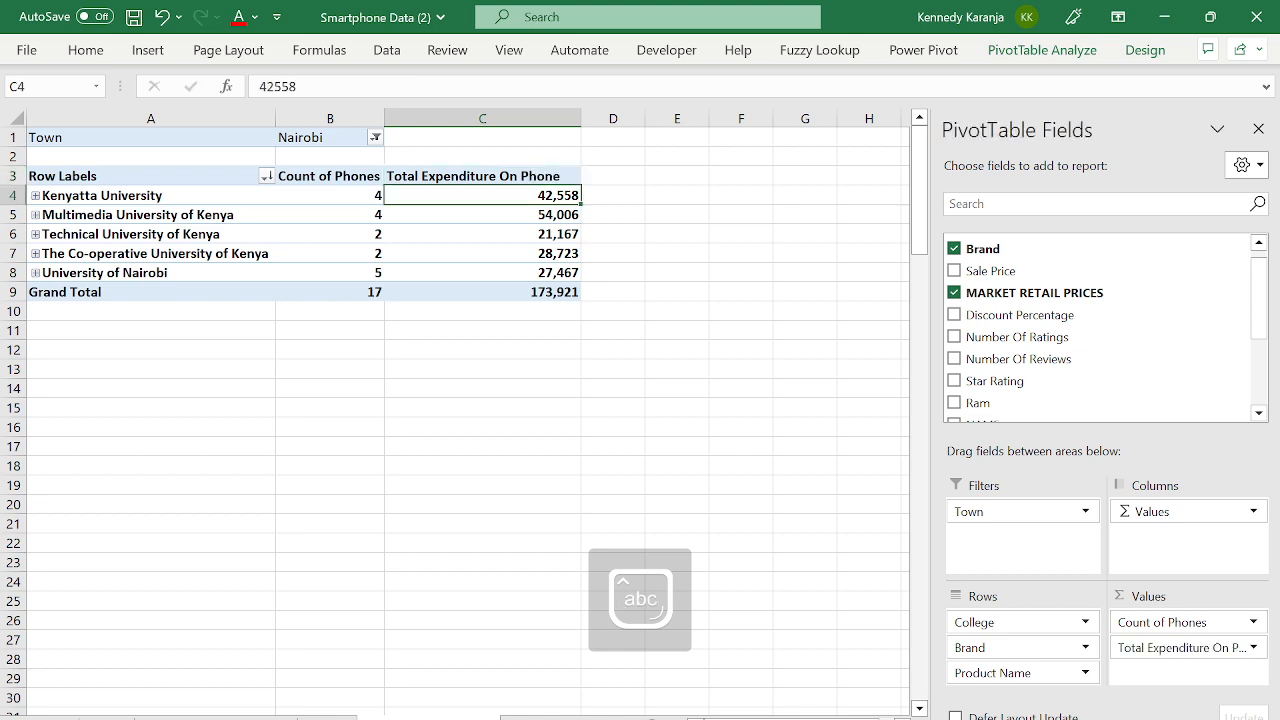
- Correct the header to read Total Expenditure On Phones
left_click(491, 177)
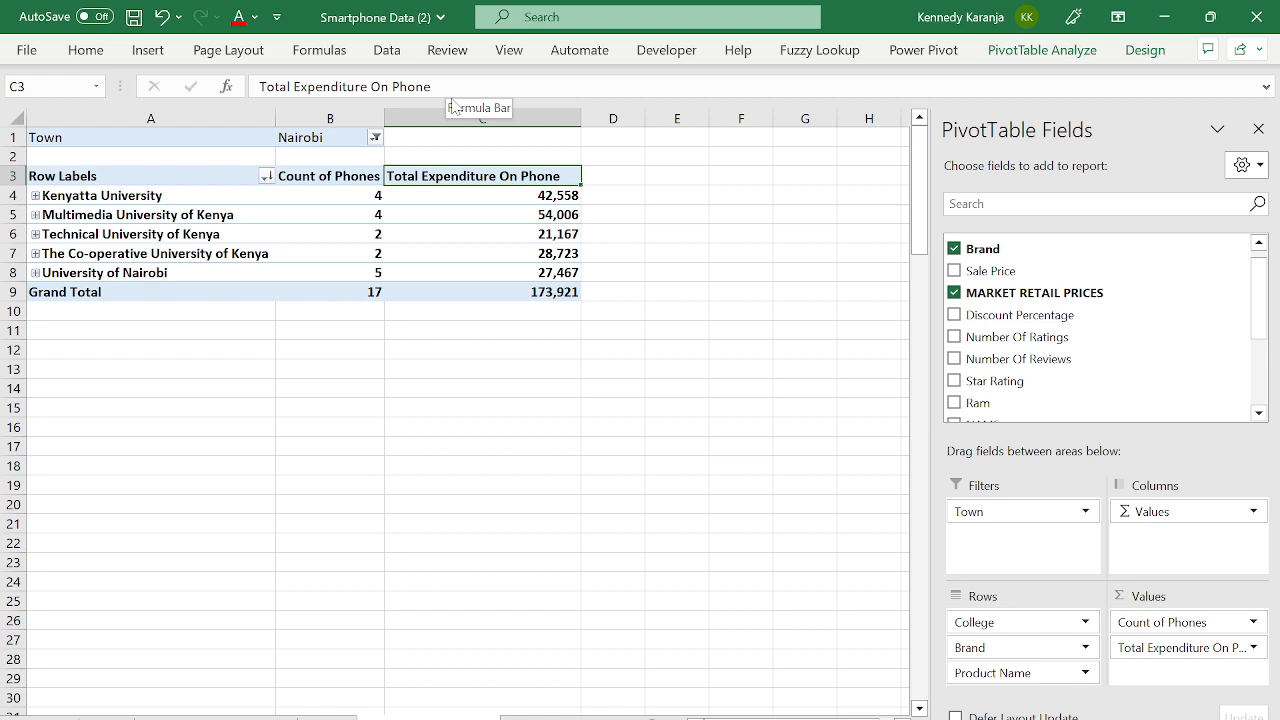
left_click(451, 88)
type("s")
key("Return")
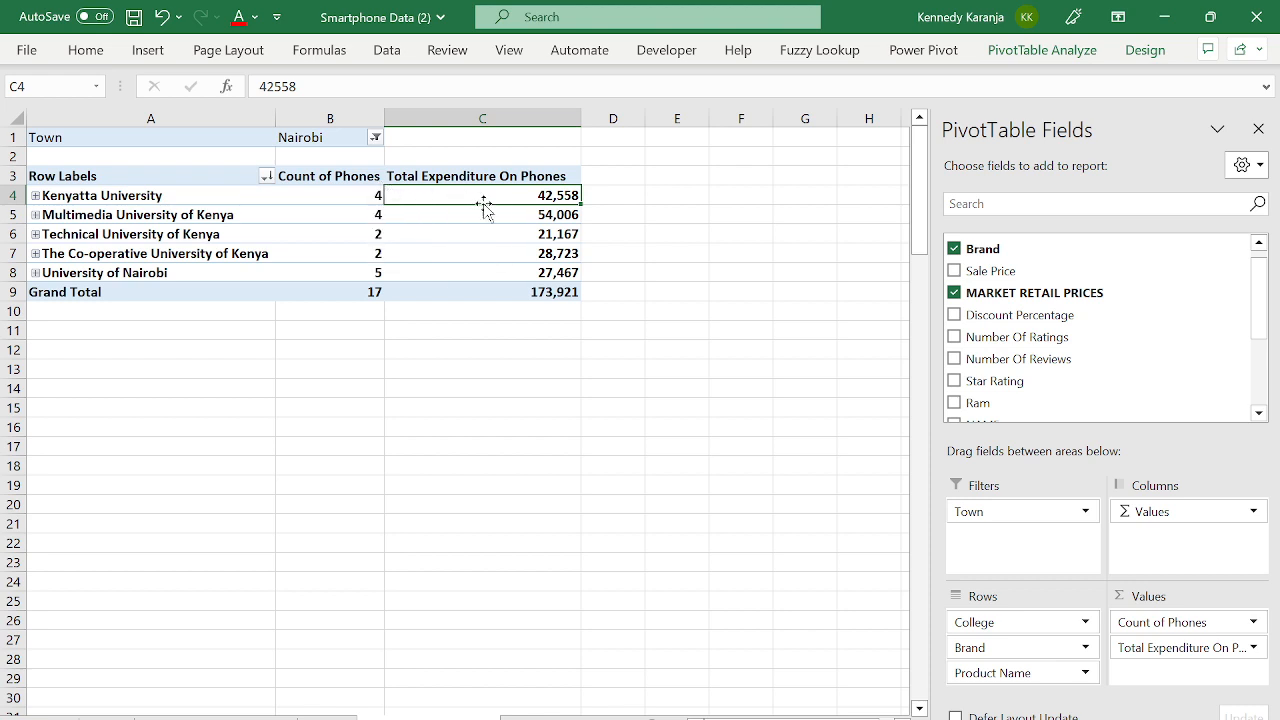
- Expand Kenyatta University to show its TCL, LENOVO, GIONEE and KARBONN phones
left_click(35, 196)
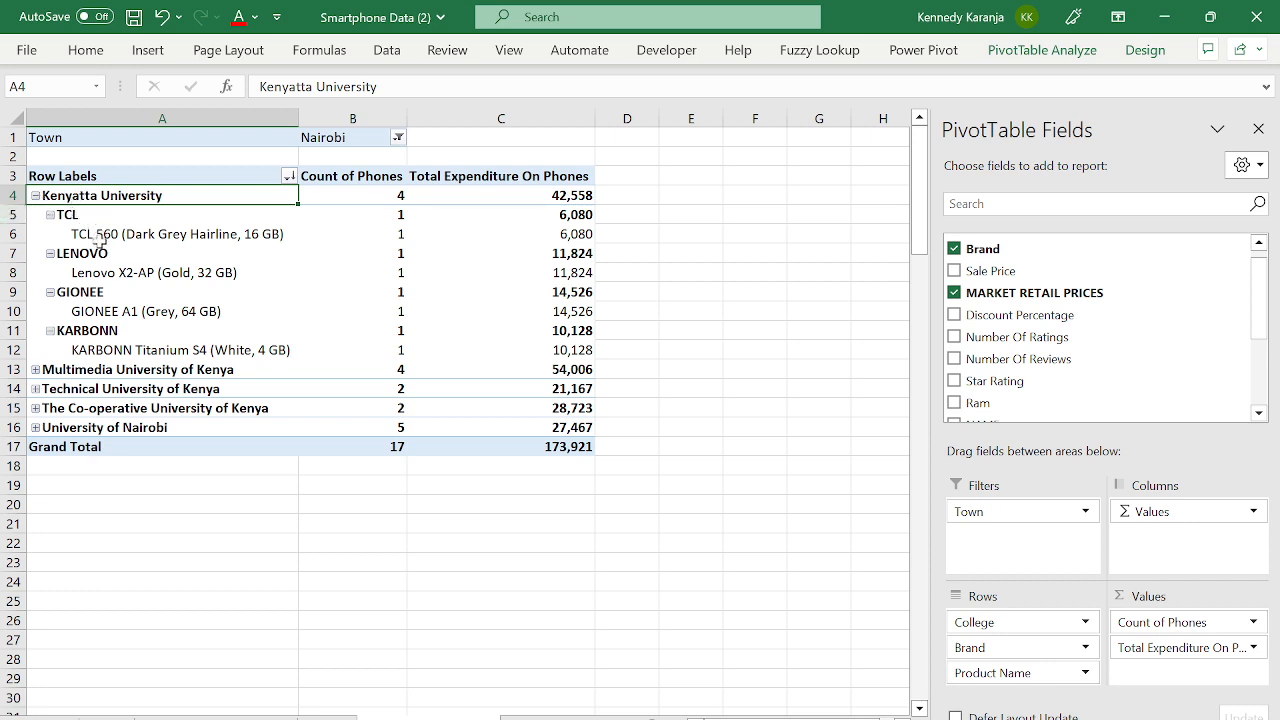
left_click(574, 214)
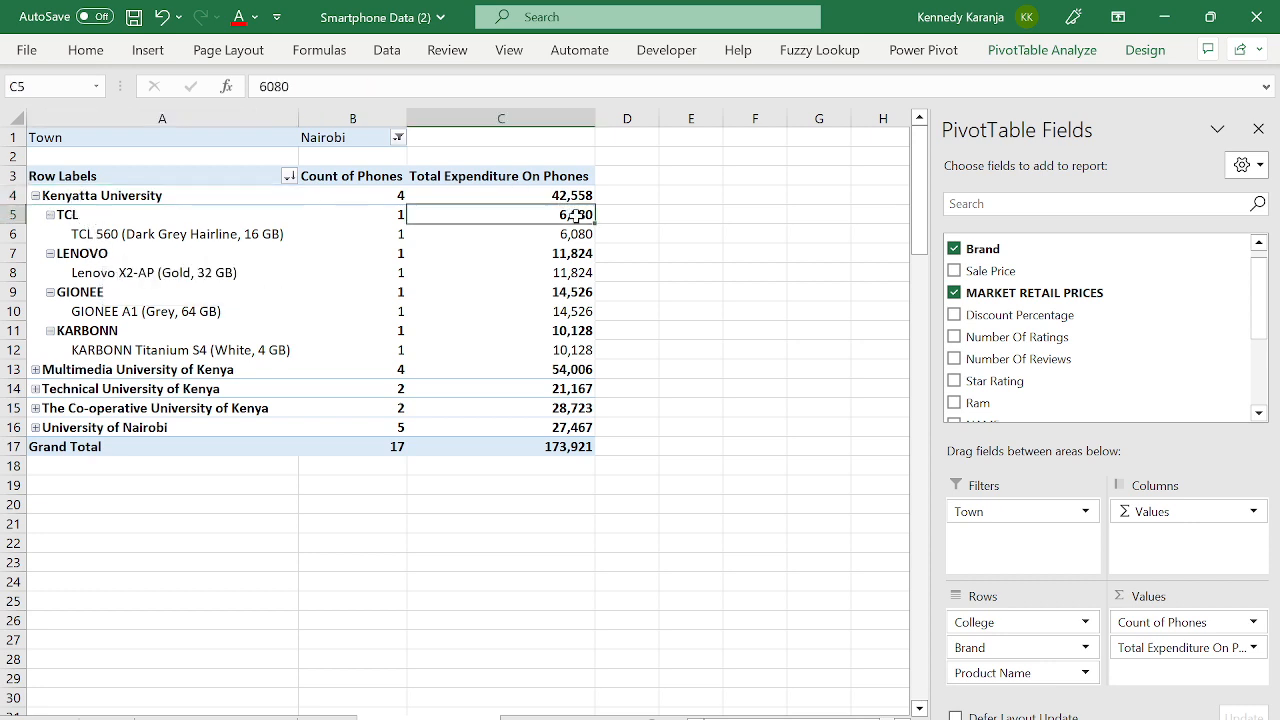
left_click(116, 233)
right_click(116, 233)
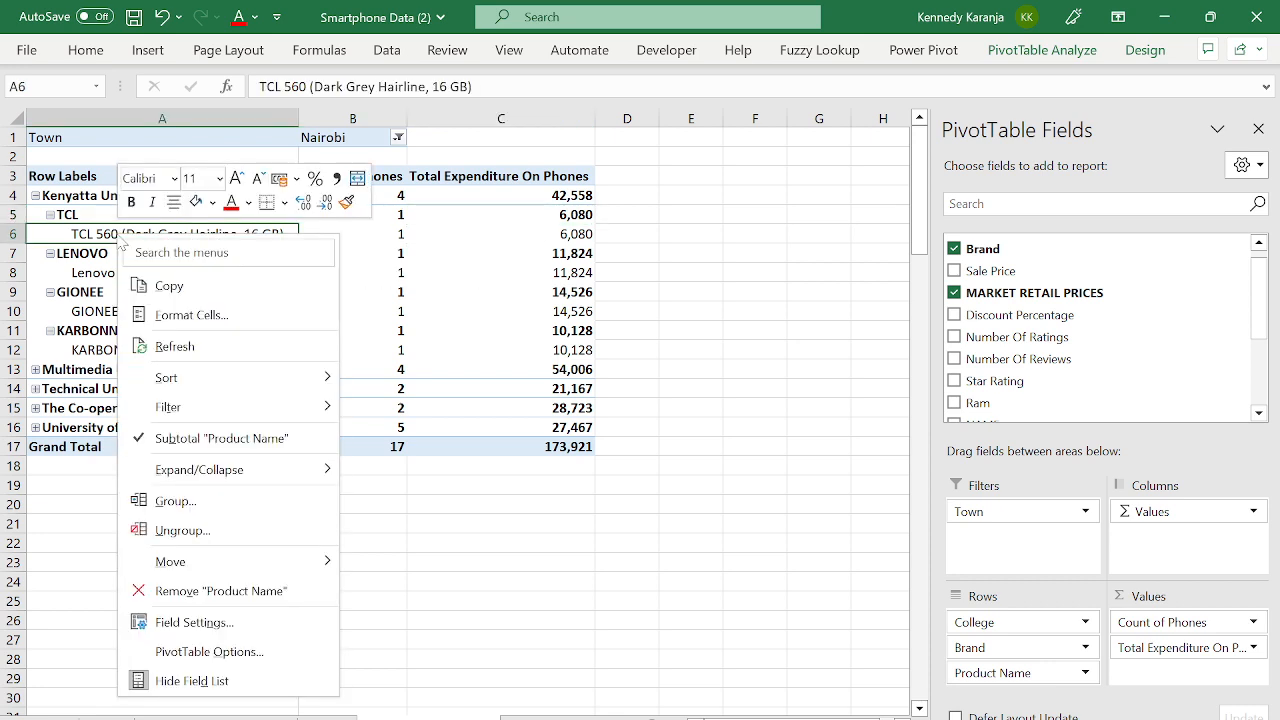
key("Escape")
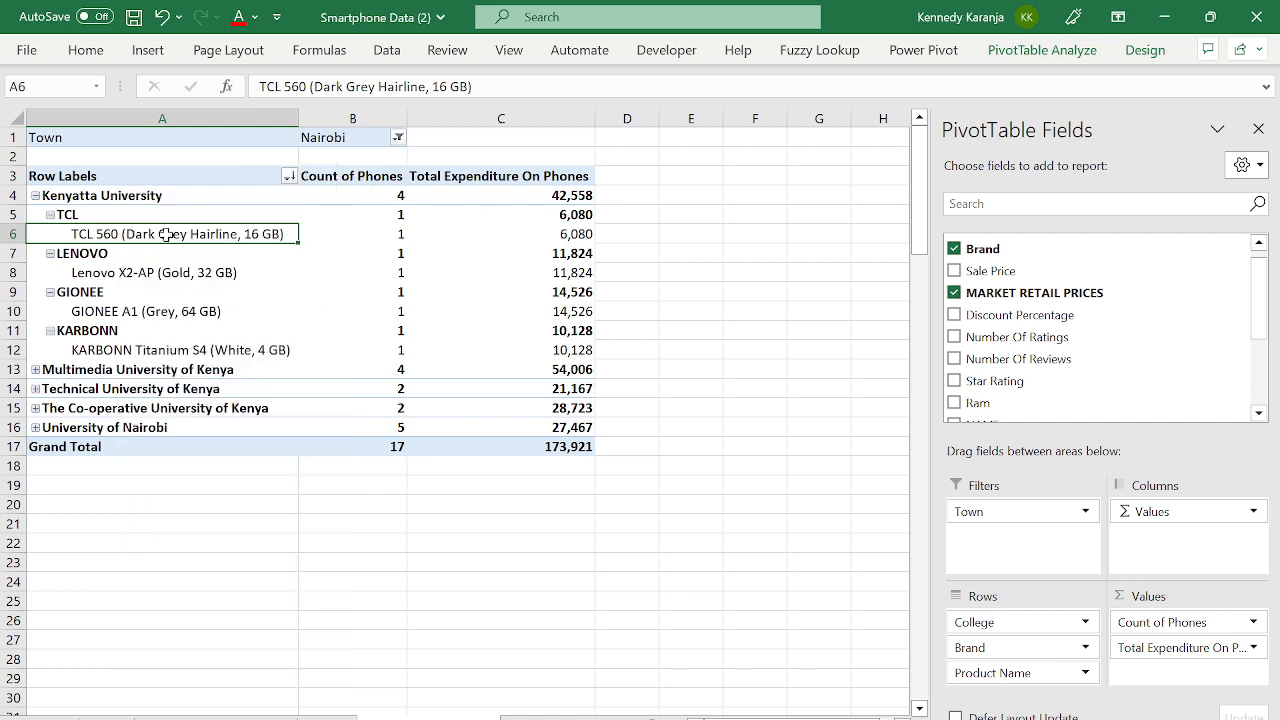
left_click(1019, 52)
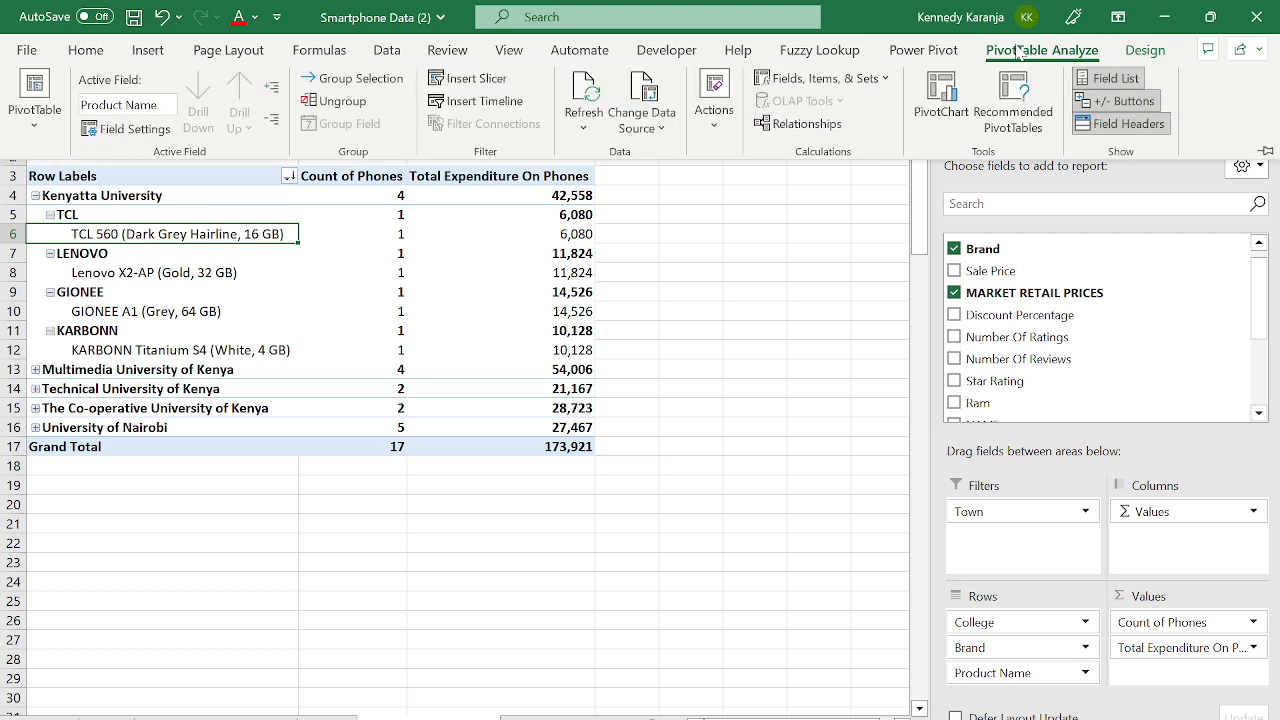
- On the PivotTable Design ribbon, view the Blank Rows and Subtotals placement choices
left_click(1138, 54)
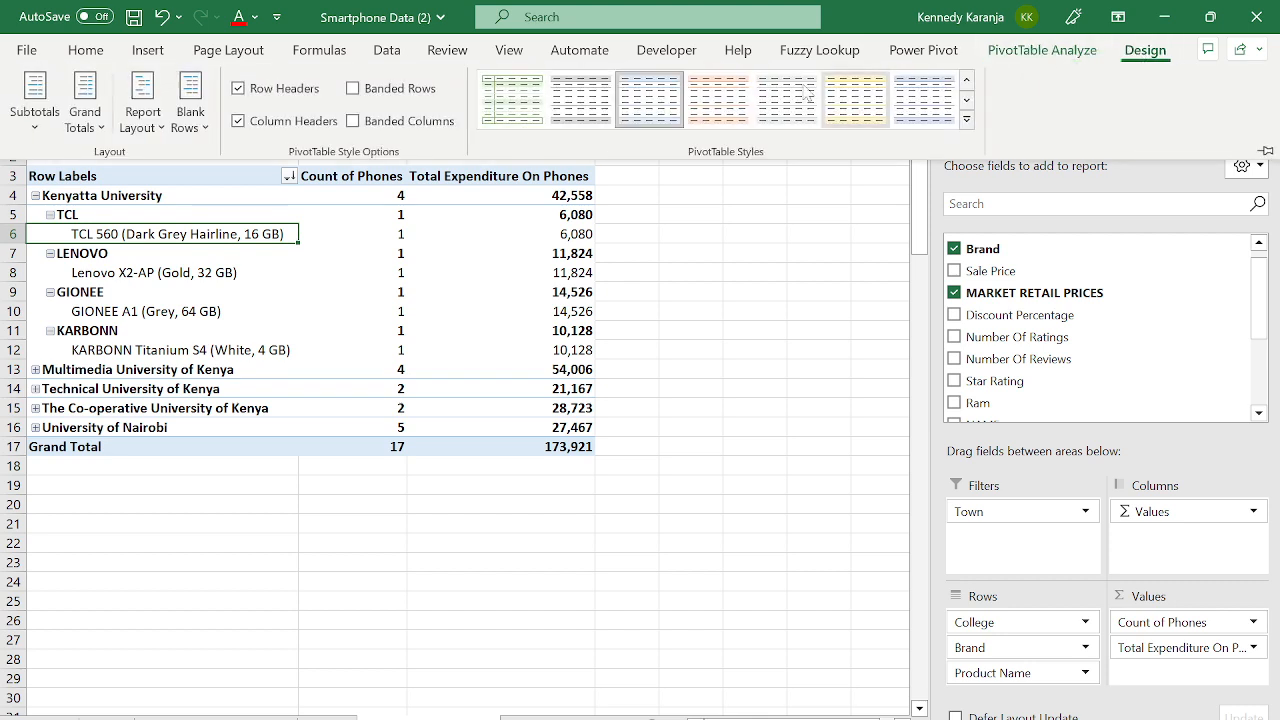
left_click(204, 128)
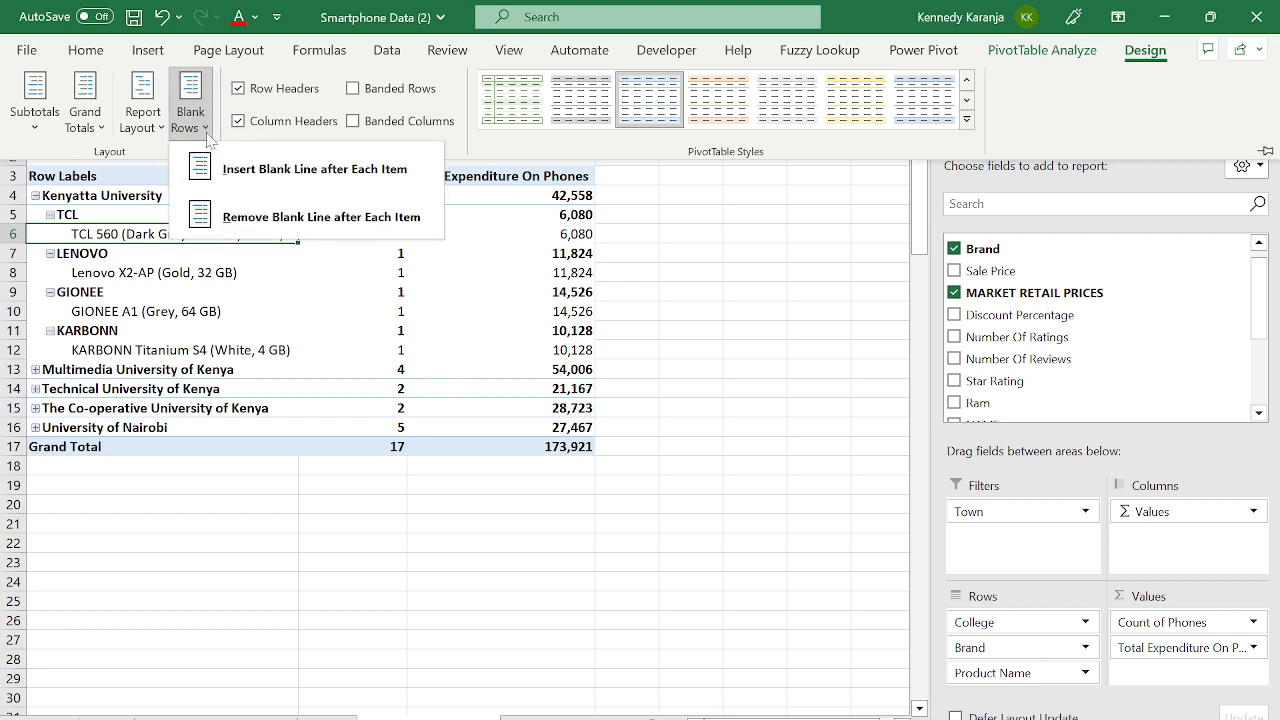
left_click(46, 128)
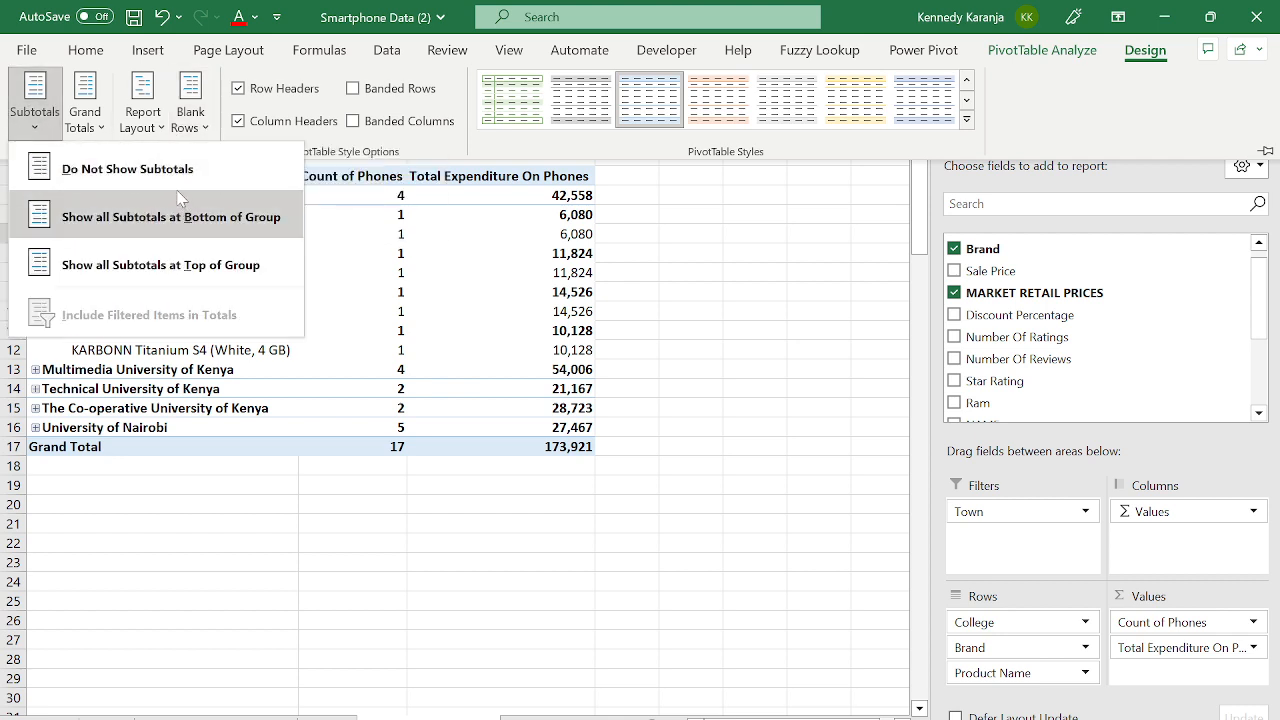
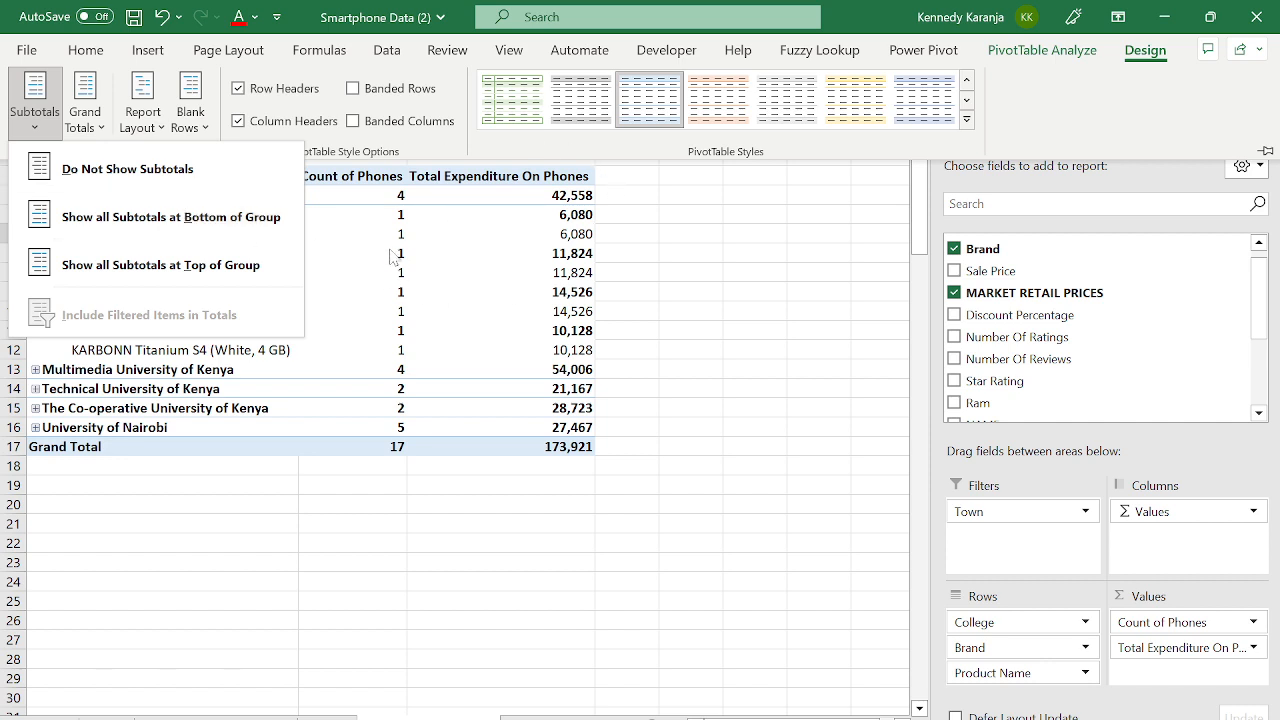
- Collapse the TCL, LENOVO, GIONEE and KARBONN brand groups under Kenyatta University
key("Escape")
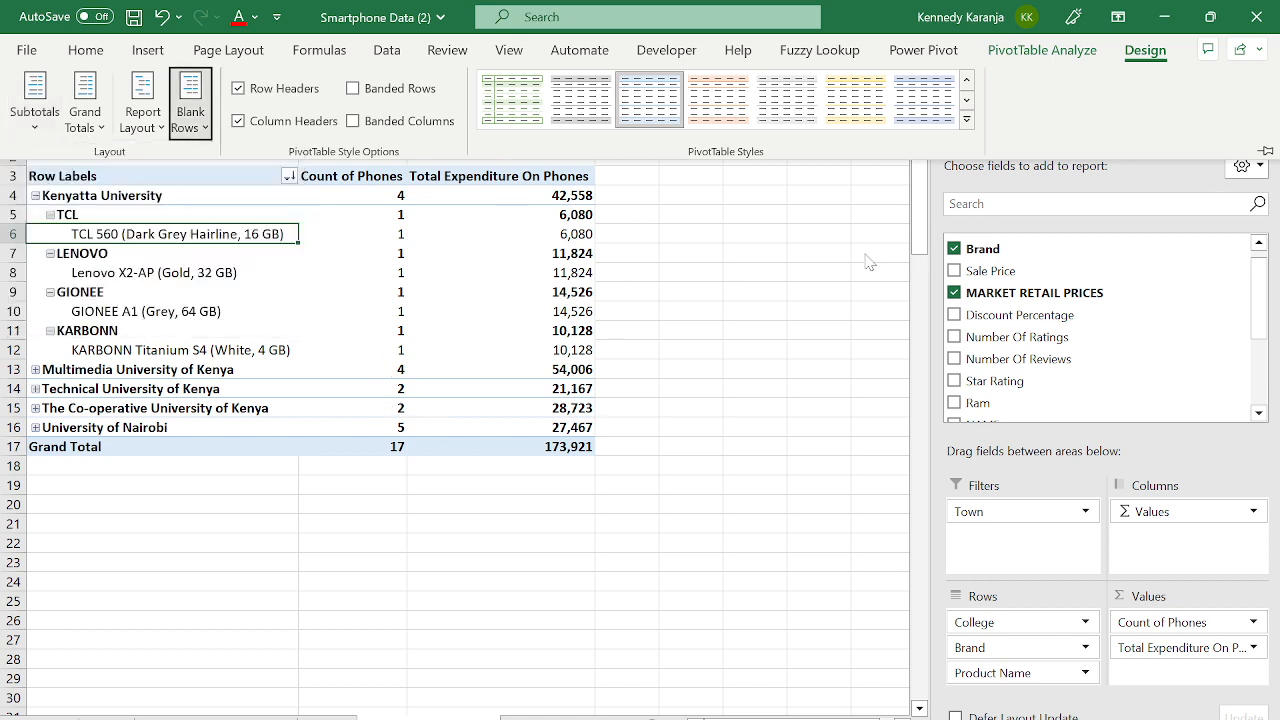
key("Escape")
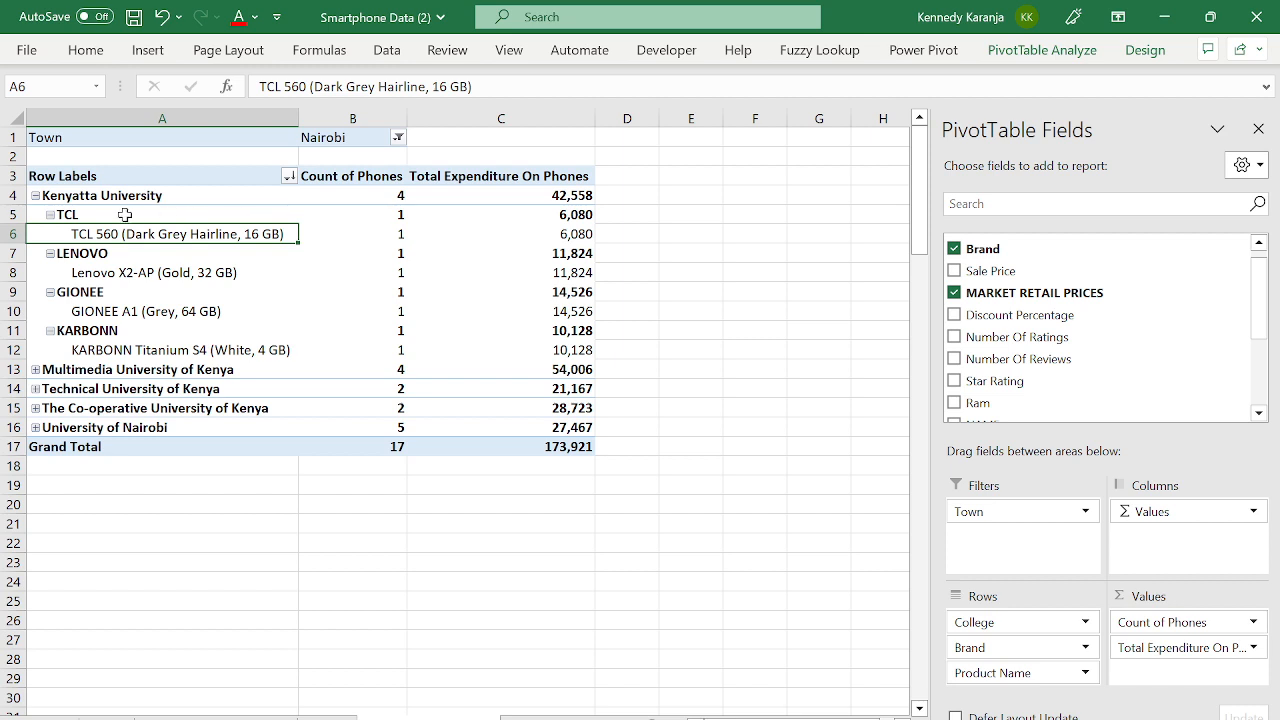
left_click(50, 215)
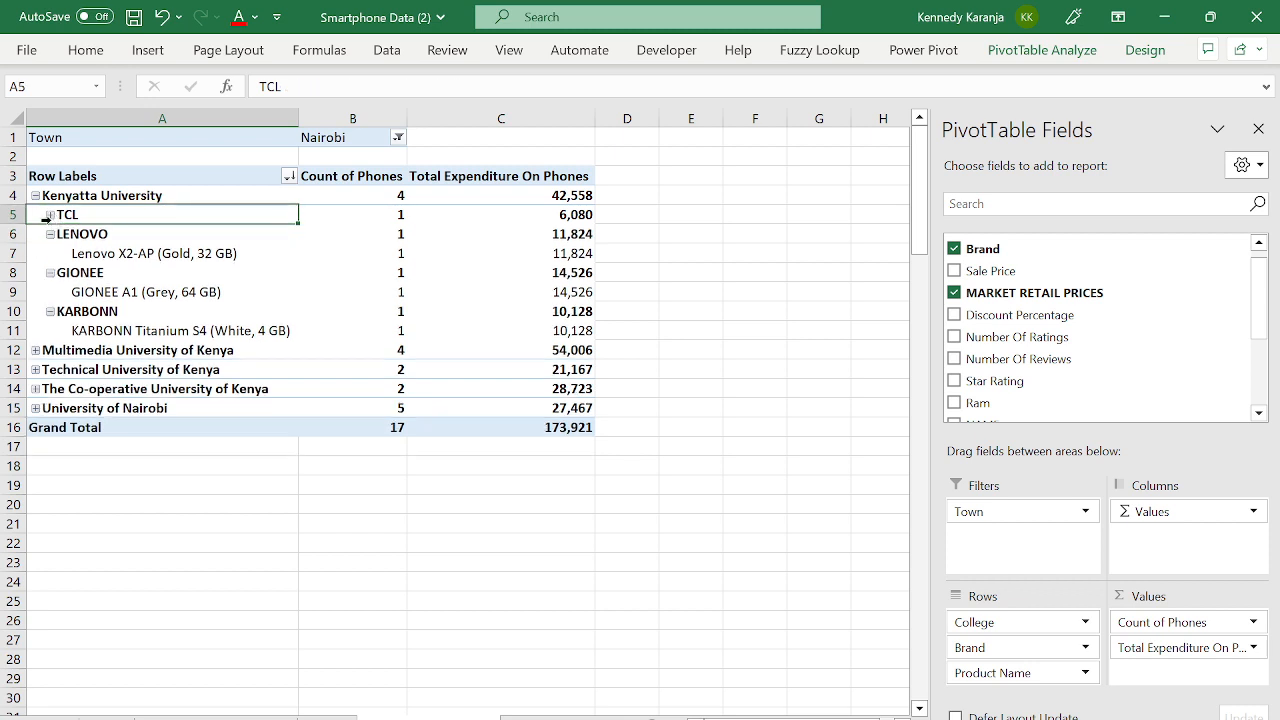
left_click(50, 234)
left_click(50, 253)
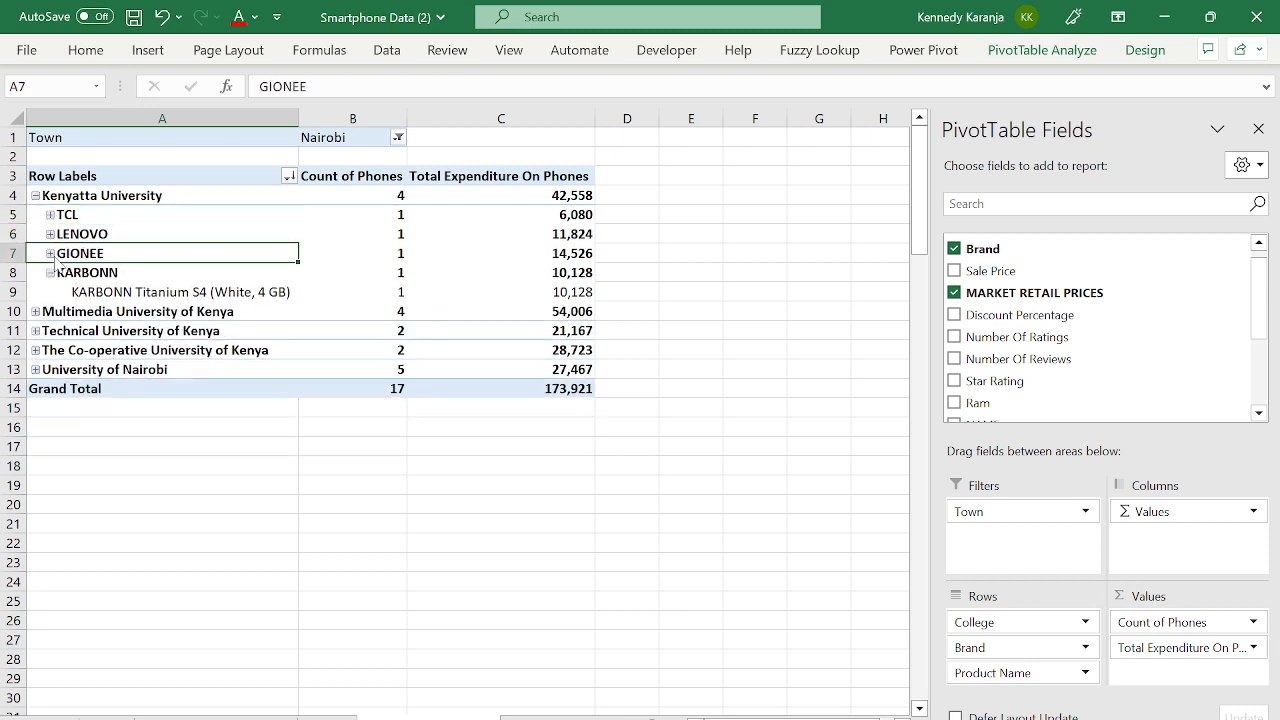
left_click(50, 272)
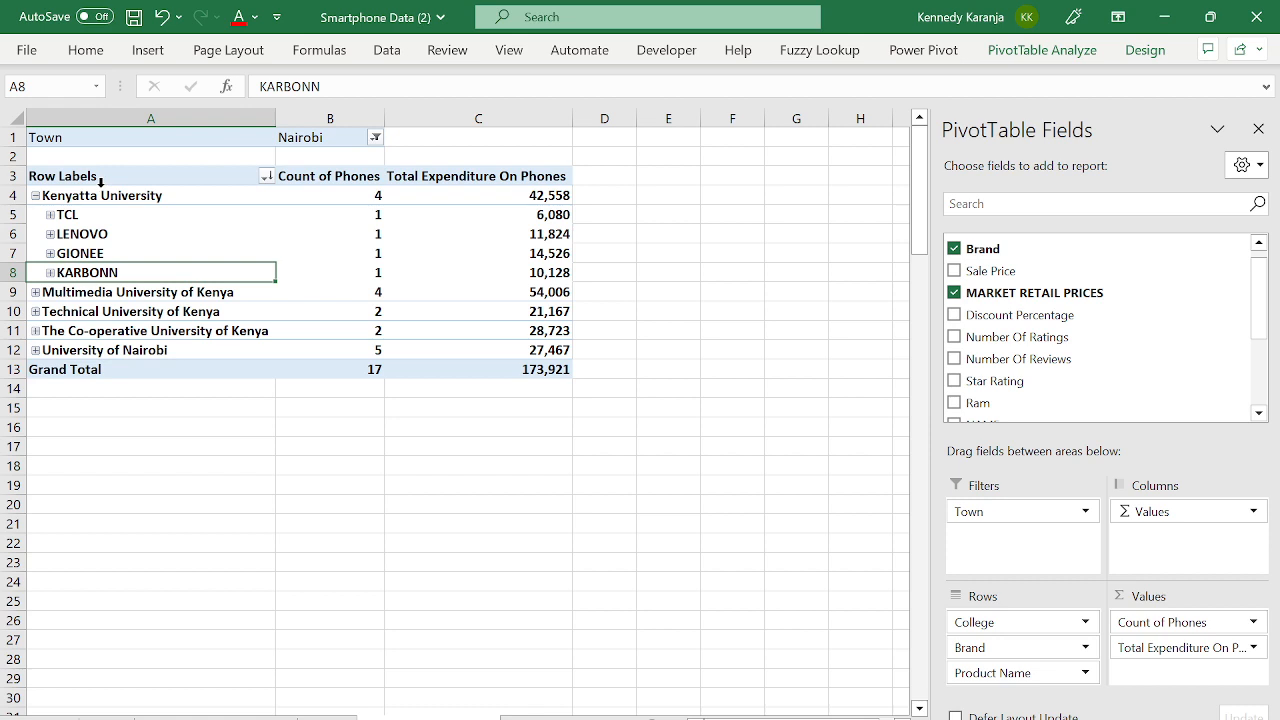
- Insert three blank rows above the PivotTable at row 1
left_click(376, 138)
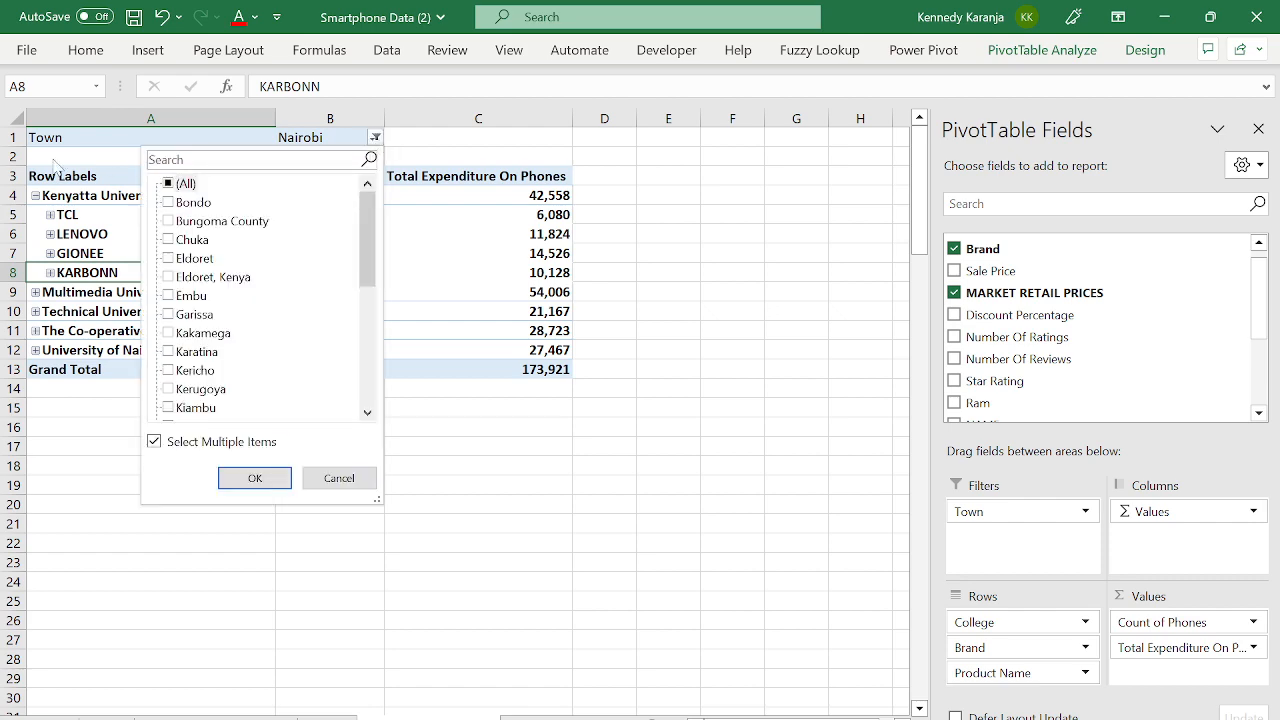
left_click(17, 139)
left_click(19, 140)
key("ctrl+shift+plus")
key("ctrl+shift+plus")
key("ctrl+shift+plus")
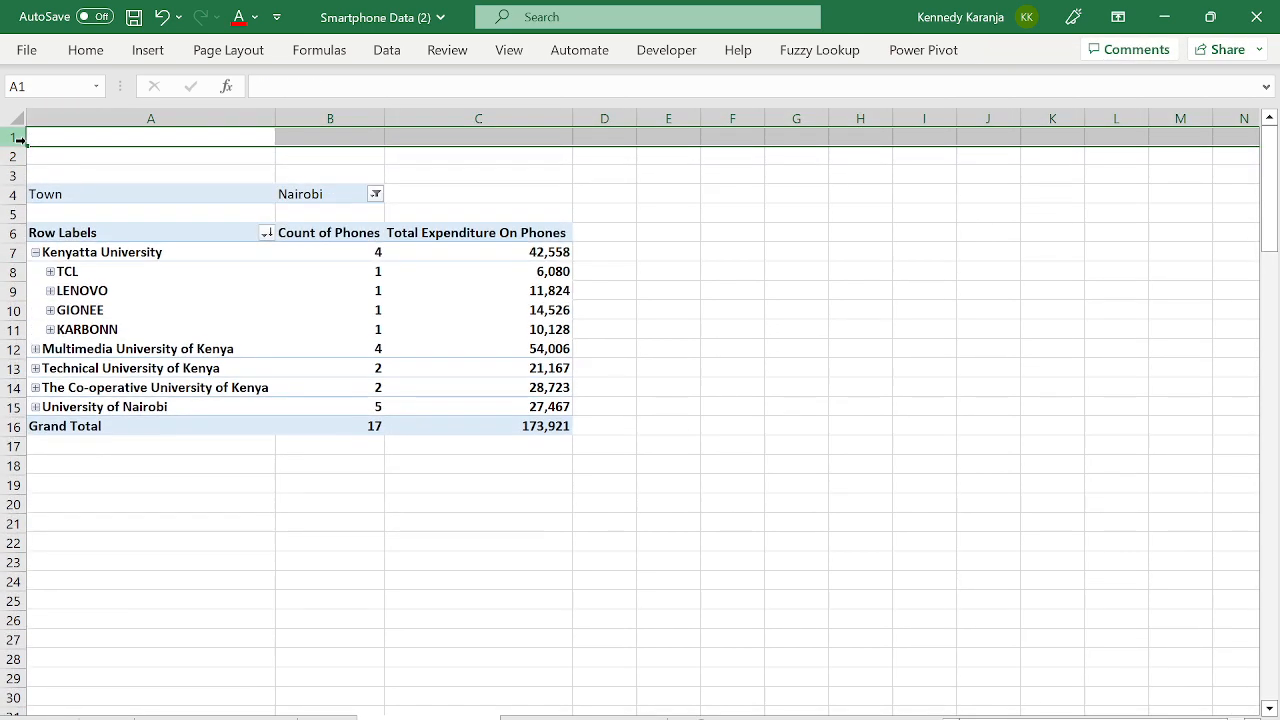
- Collapse the Kenyatta University group to a single row
left_click(355, 190)
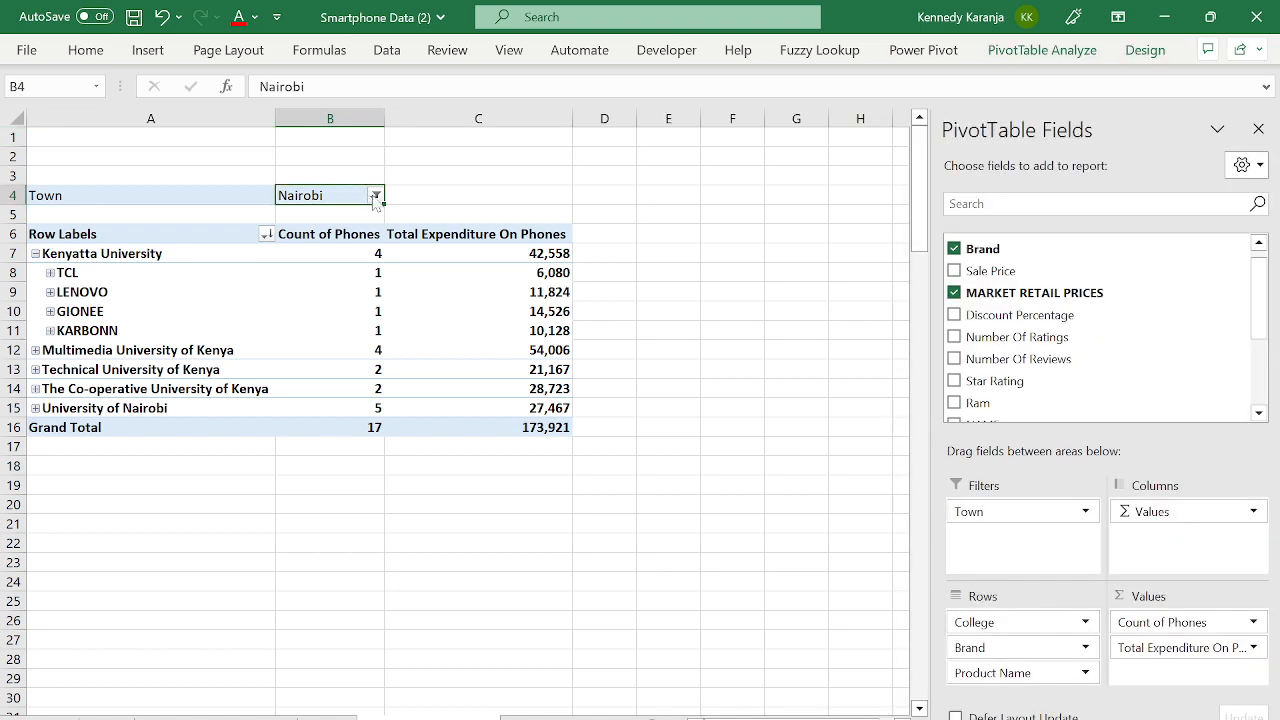
left_click(375, 195)
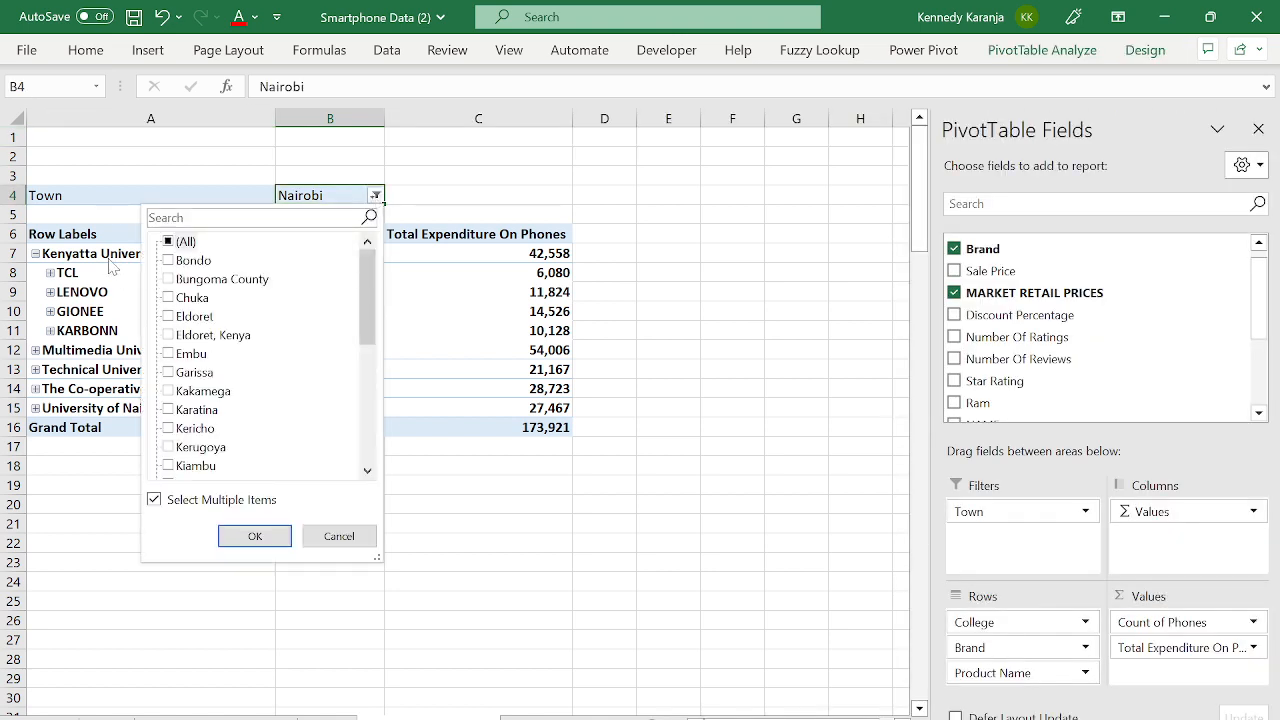
left_click(38, 258)
left_click(35, 254)
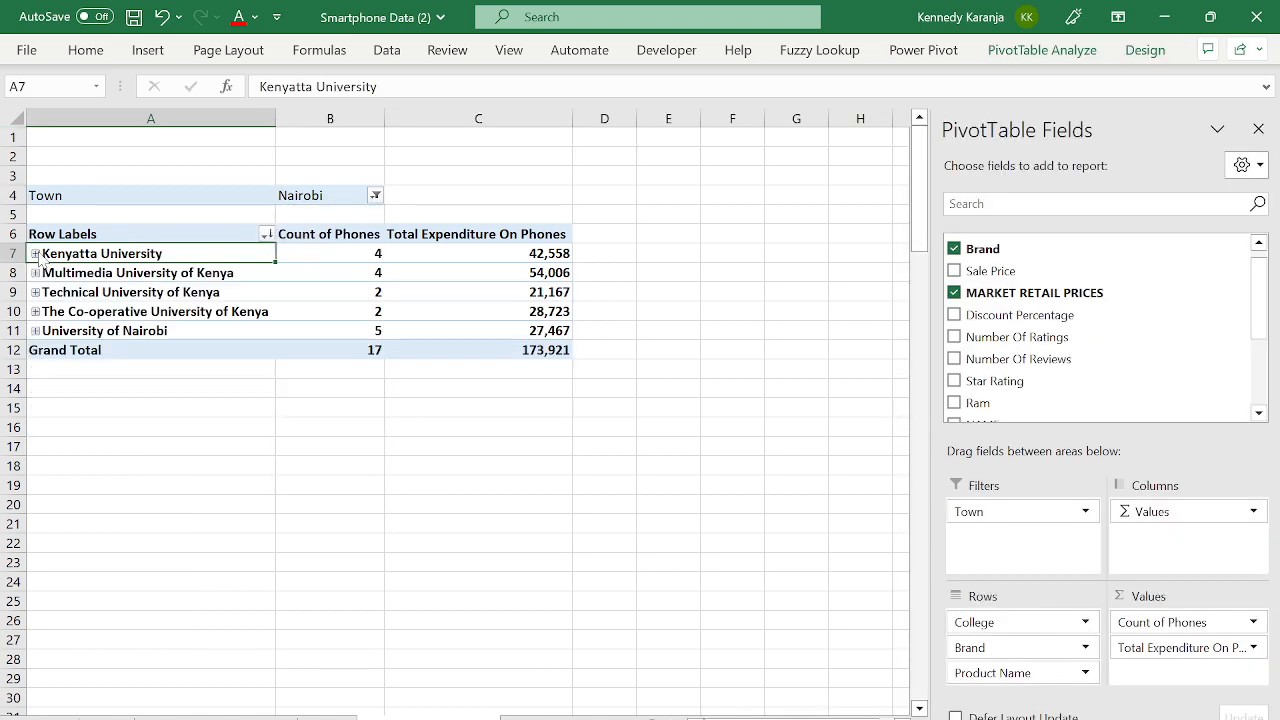
- Filter Town to Eldoret only, excluding Nairobi
left_click(387, 193)
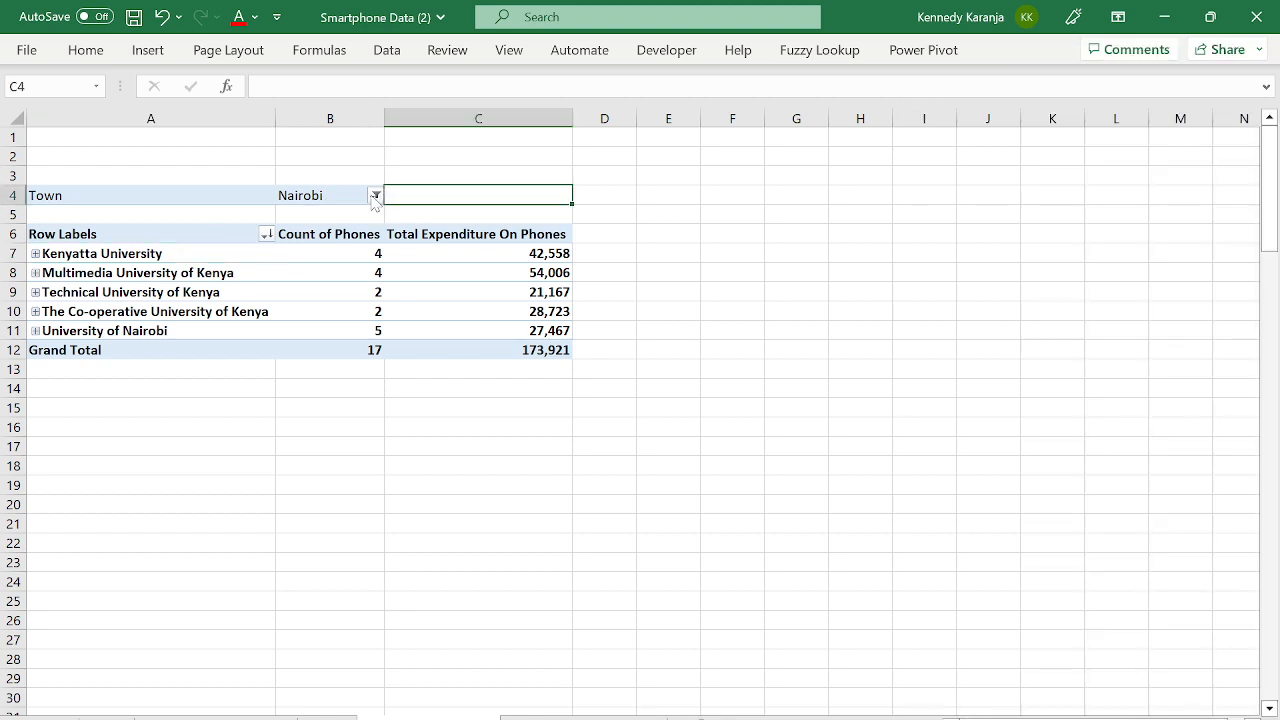
left_click(375, 195)
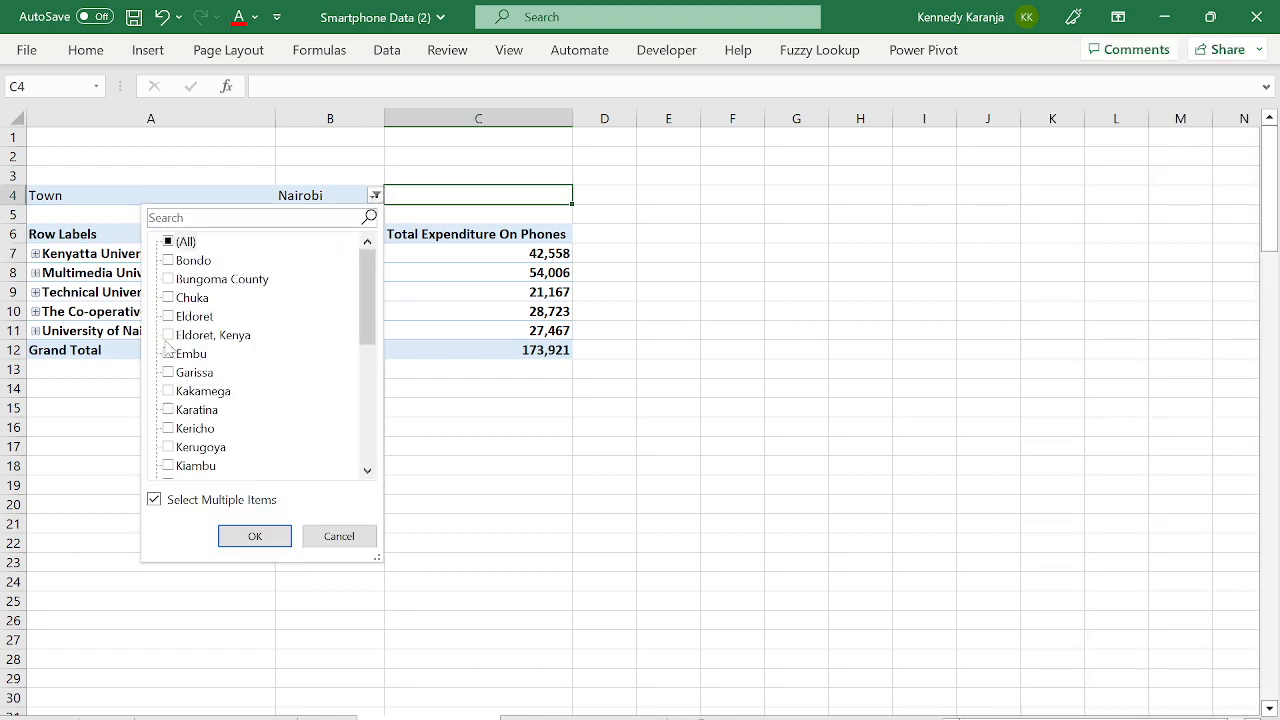
left_click(168, 316)
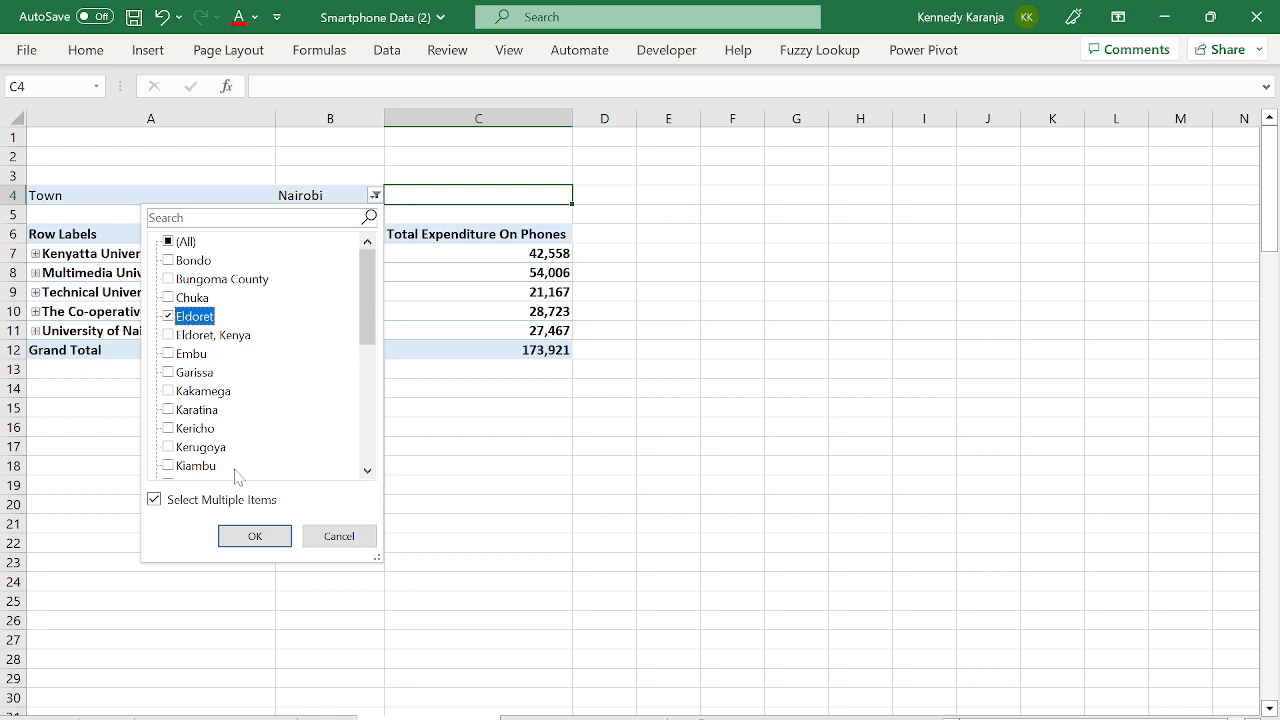
left_click(255, 536)
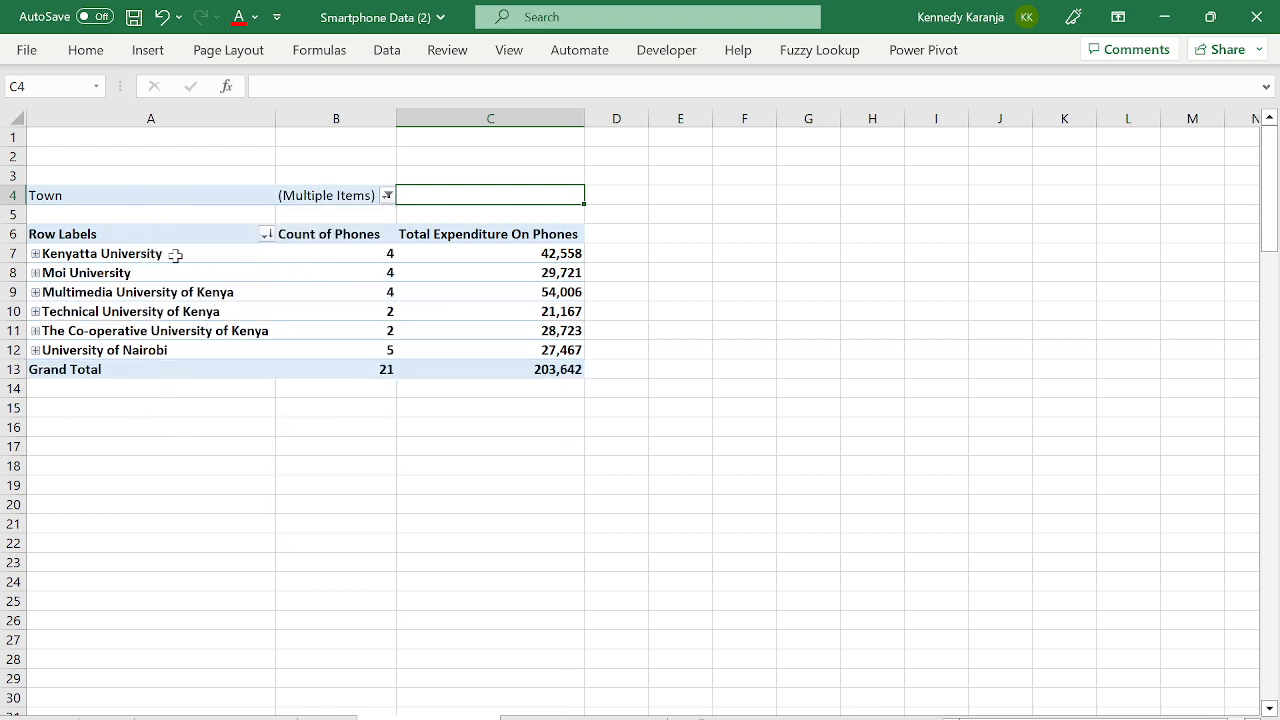
left_click(117, 277)
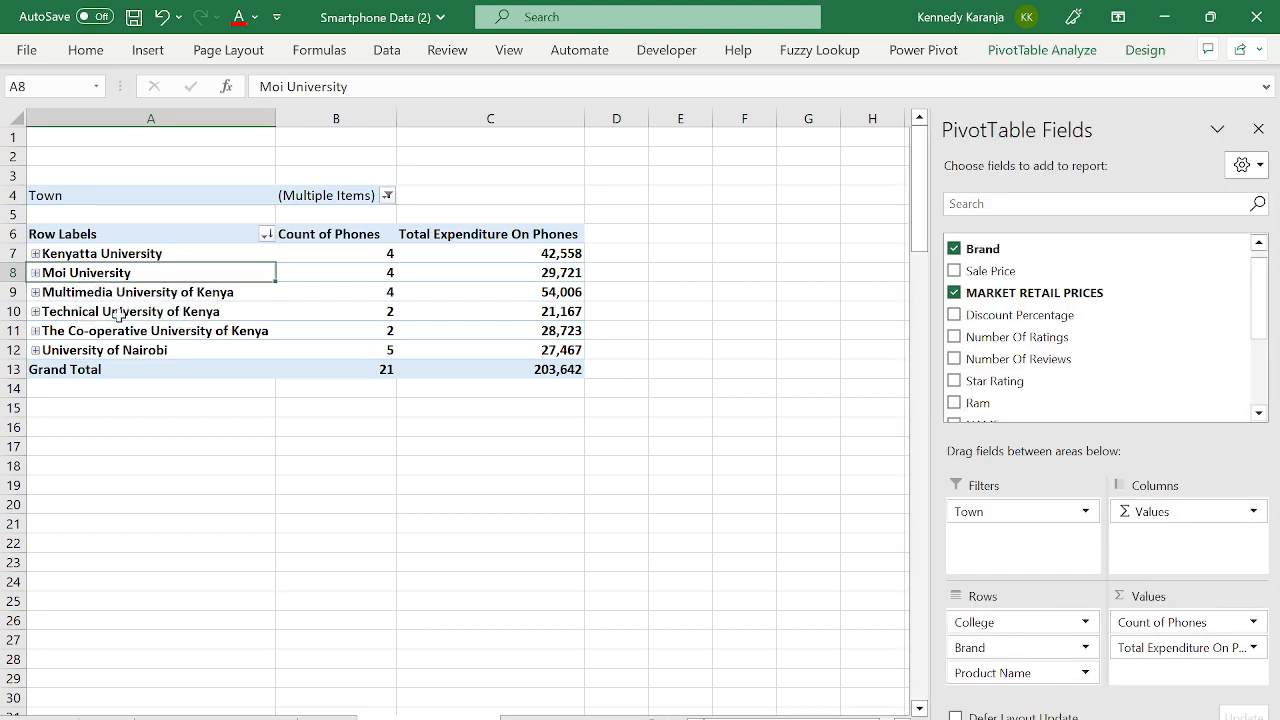
left_click(387, 195)
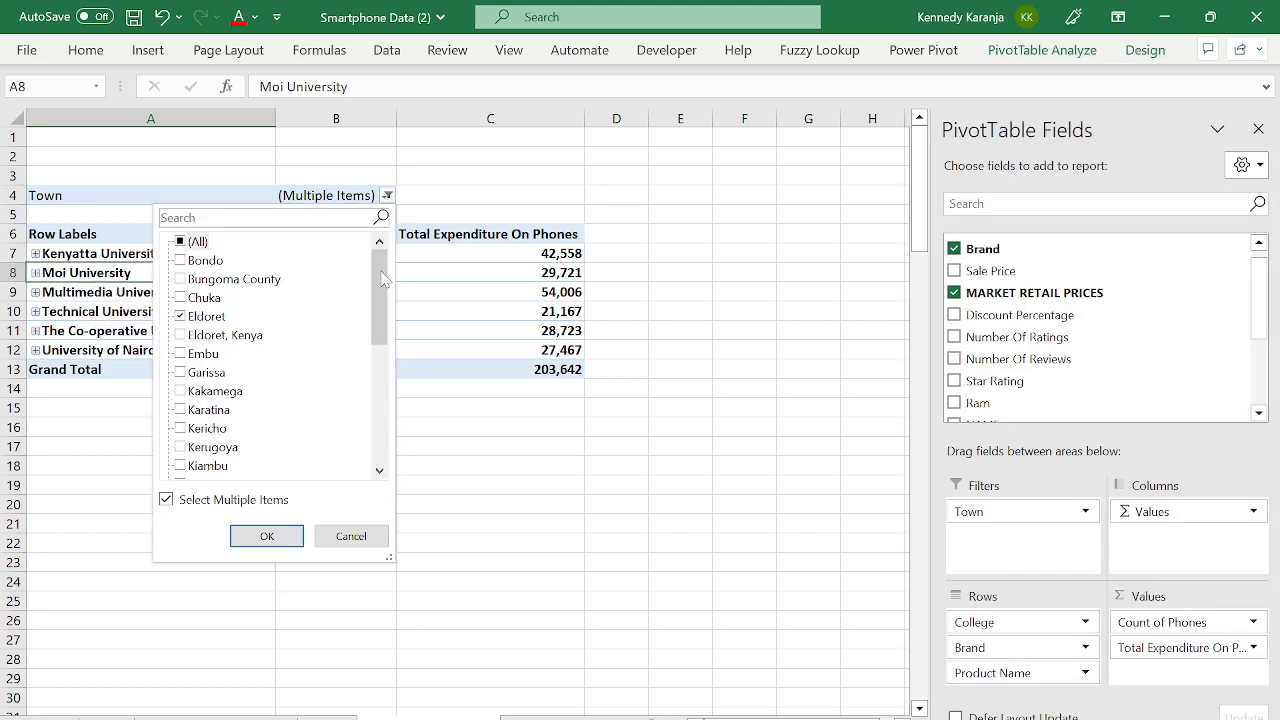
left_click_drag(383, 280, 390, 405)
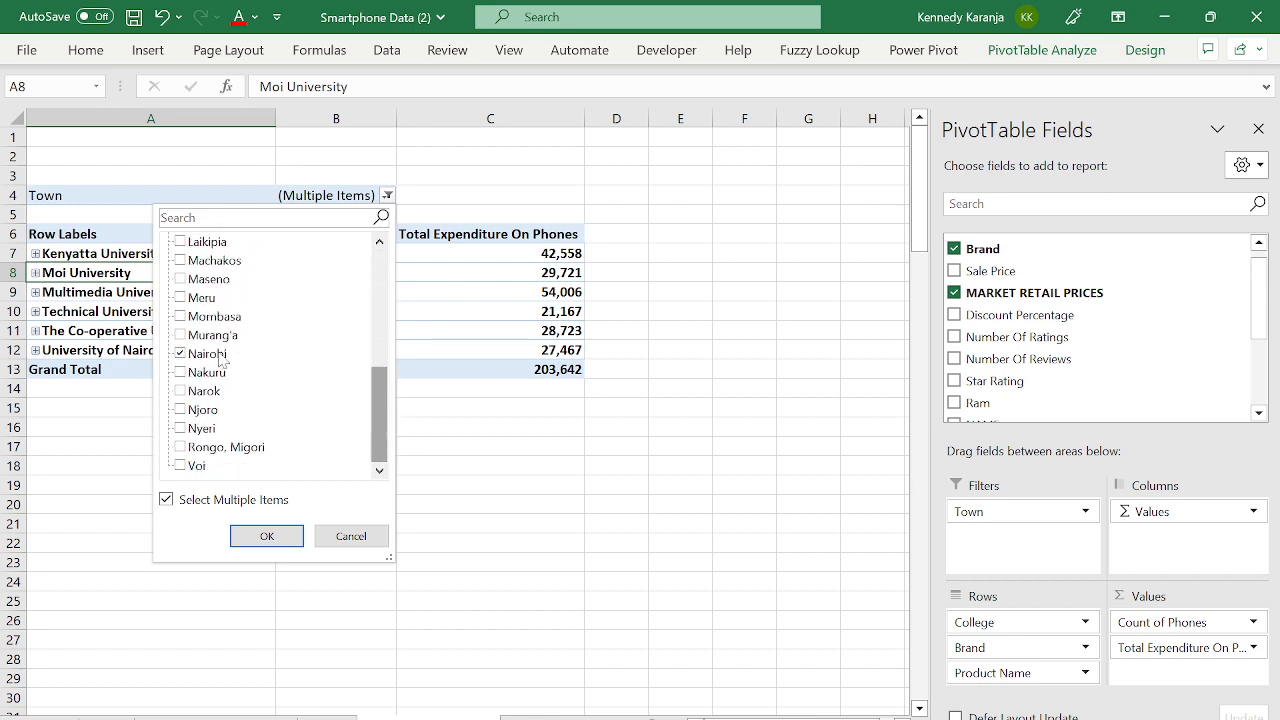
left_click(188, 355)
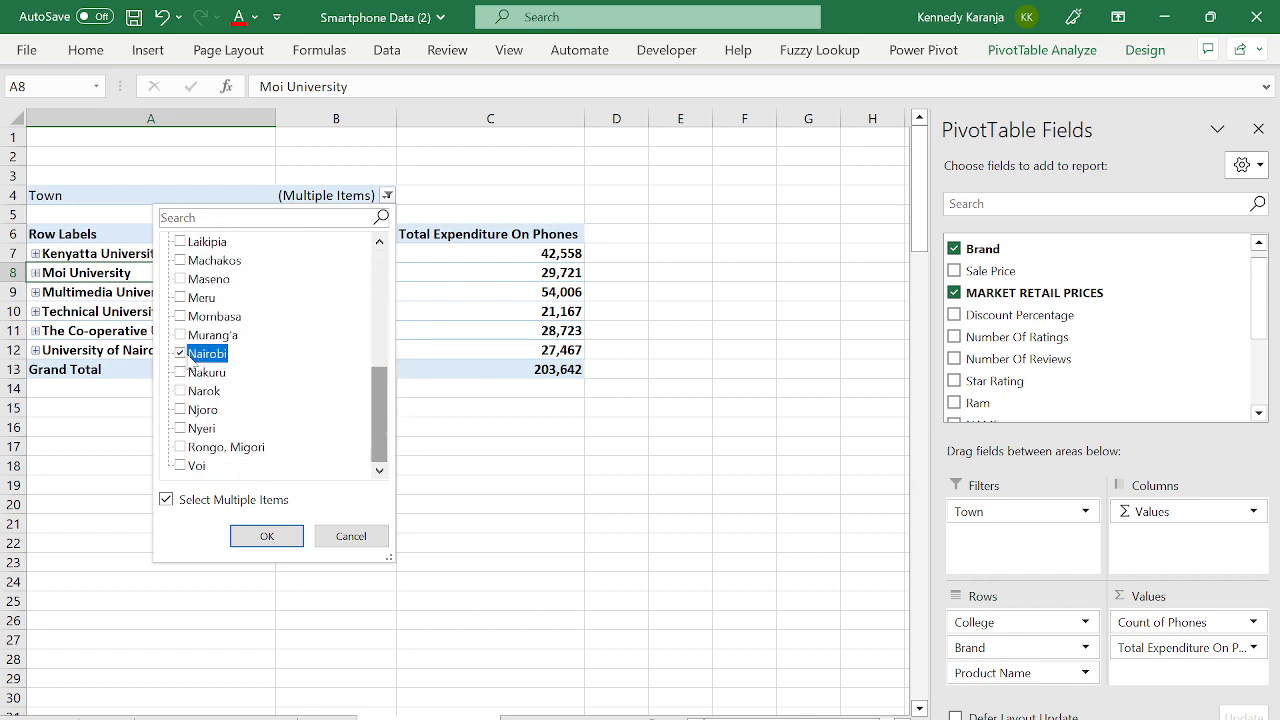
left_click(181, 356)
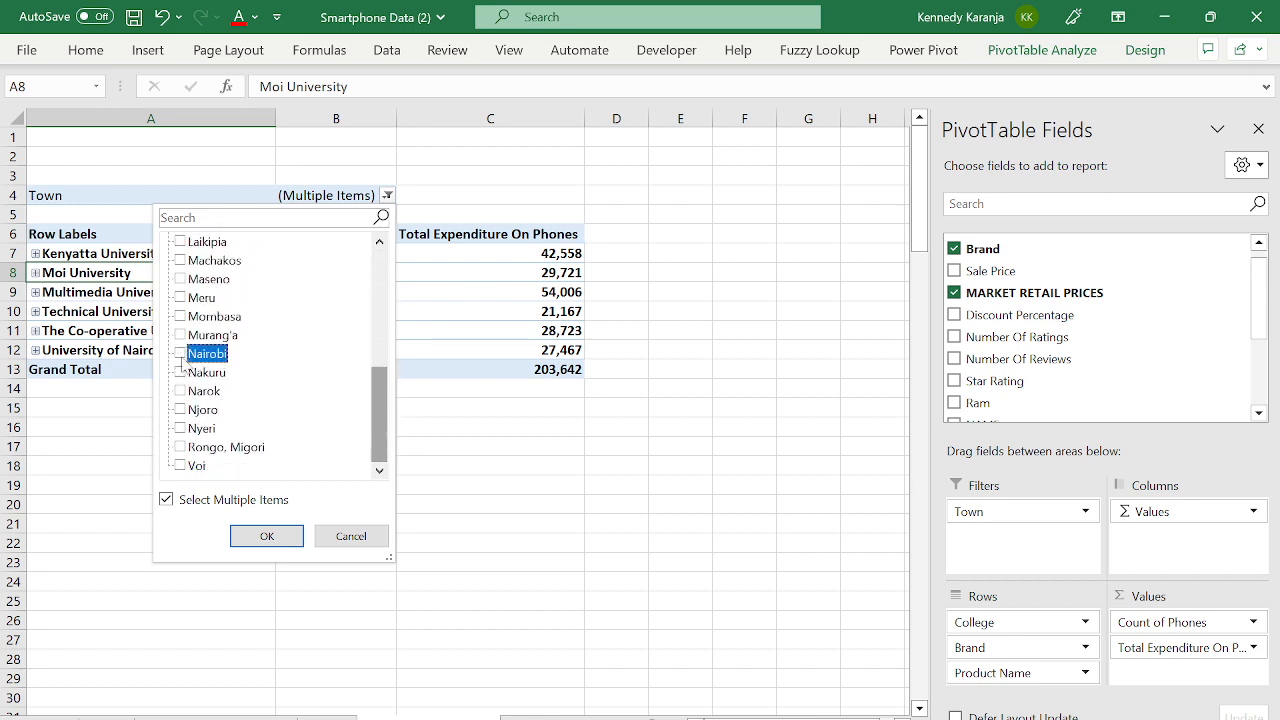
left_click(266, 536)
left_click(189, 253)
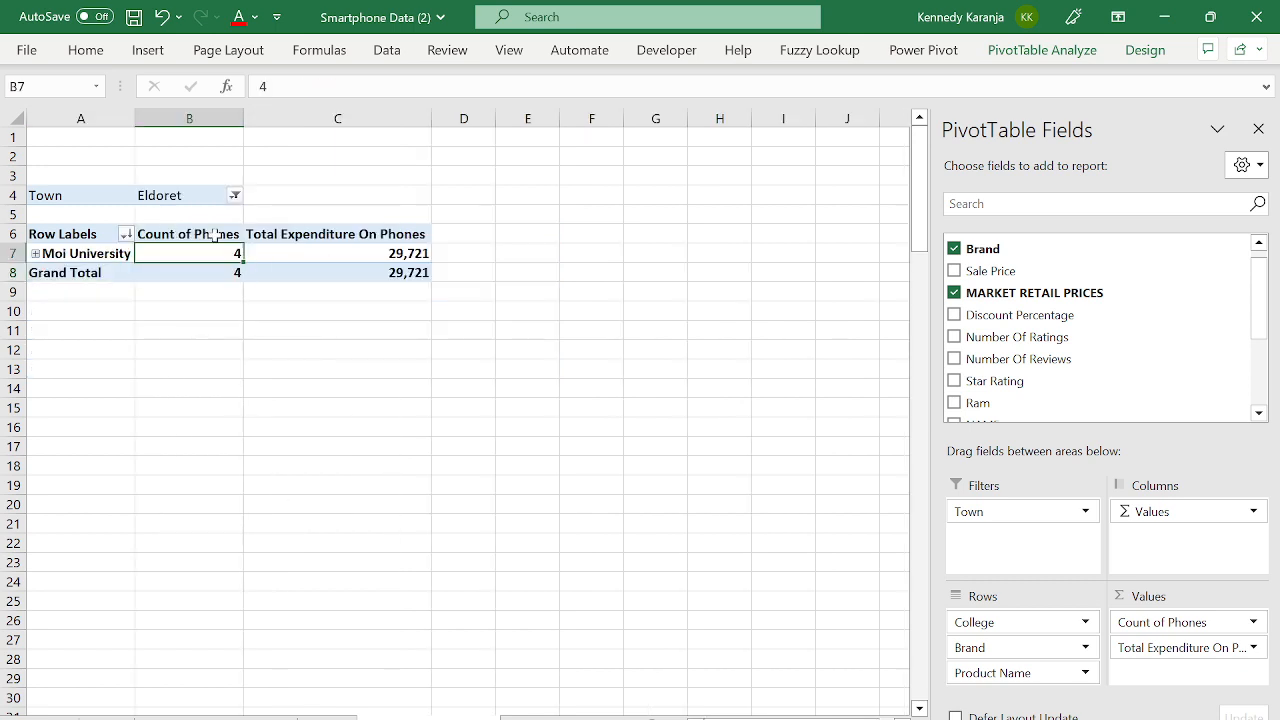
left_click(338, 250)
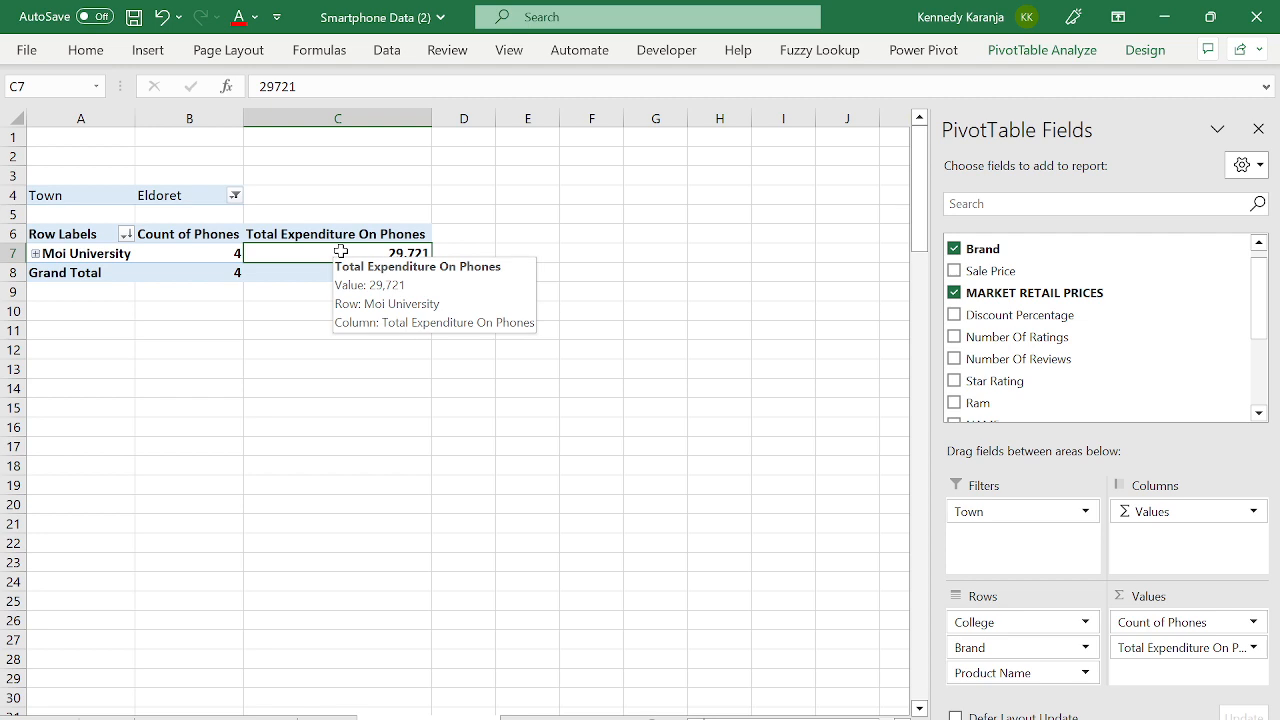
left_click(35, 253)
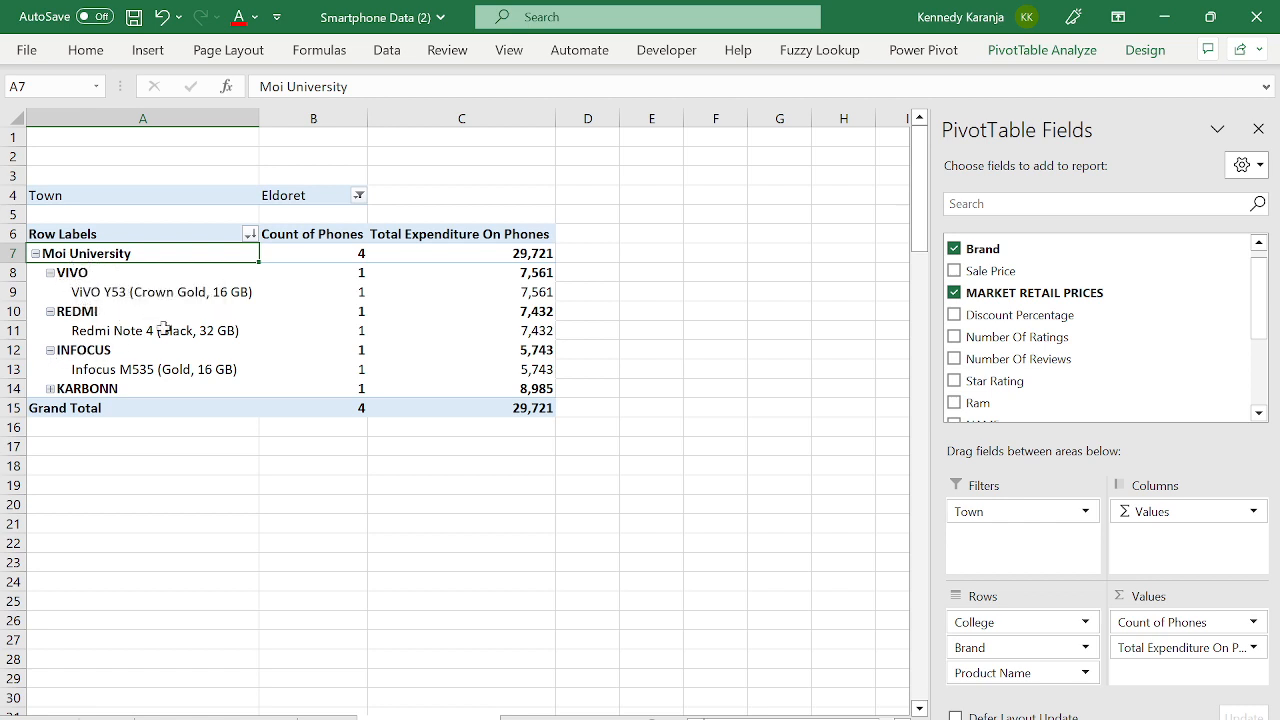
left_click(35, 253)
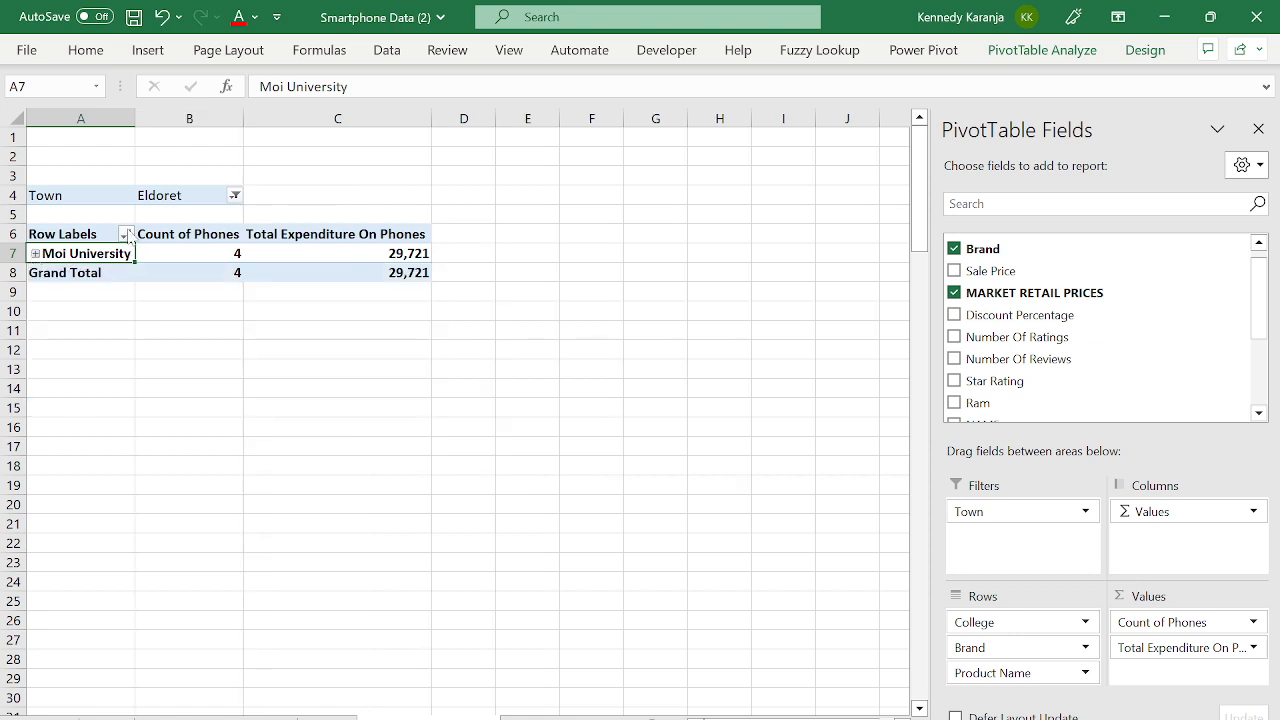
- Set the Town filter back to (All) to list every college
left_click(234, 195)
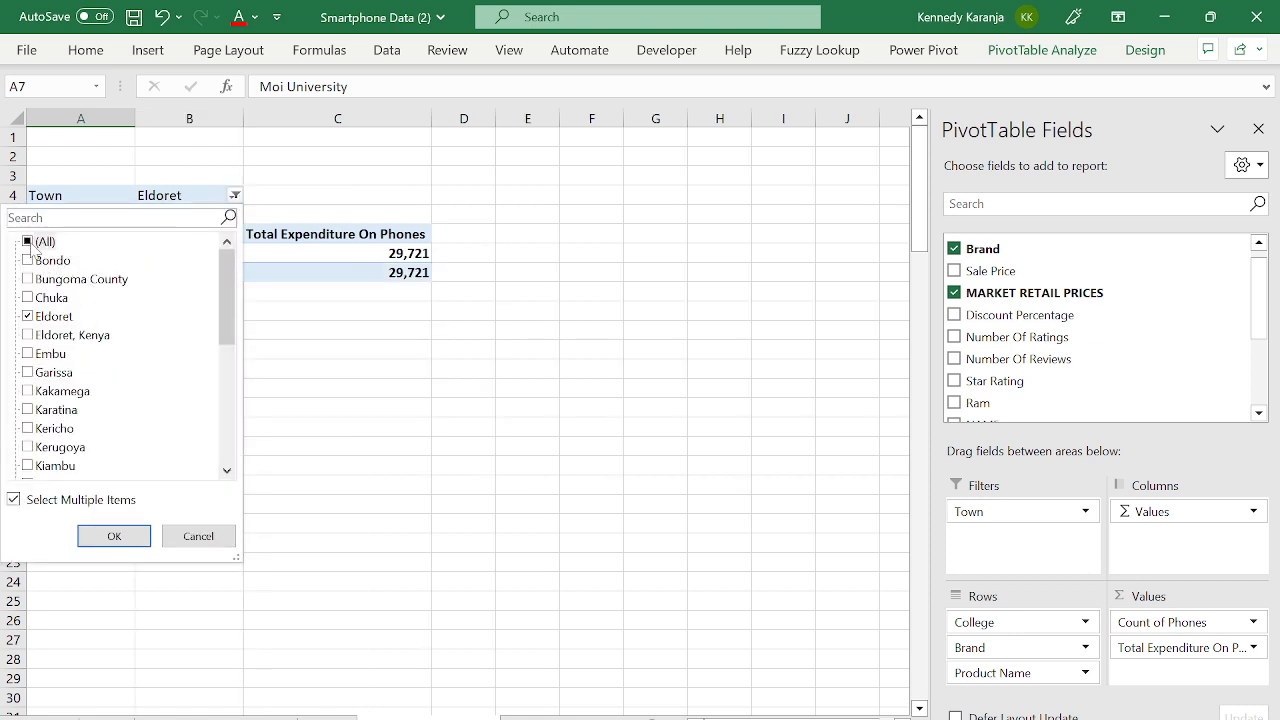
left_click(28, 242)
left_click(118, 537)
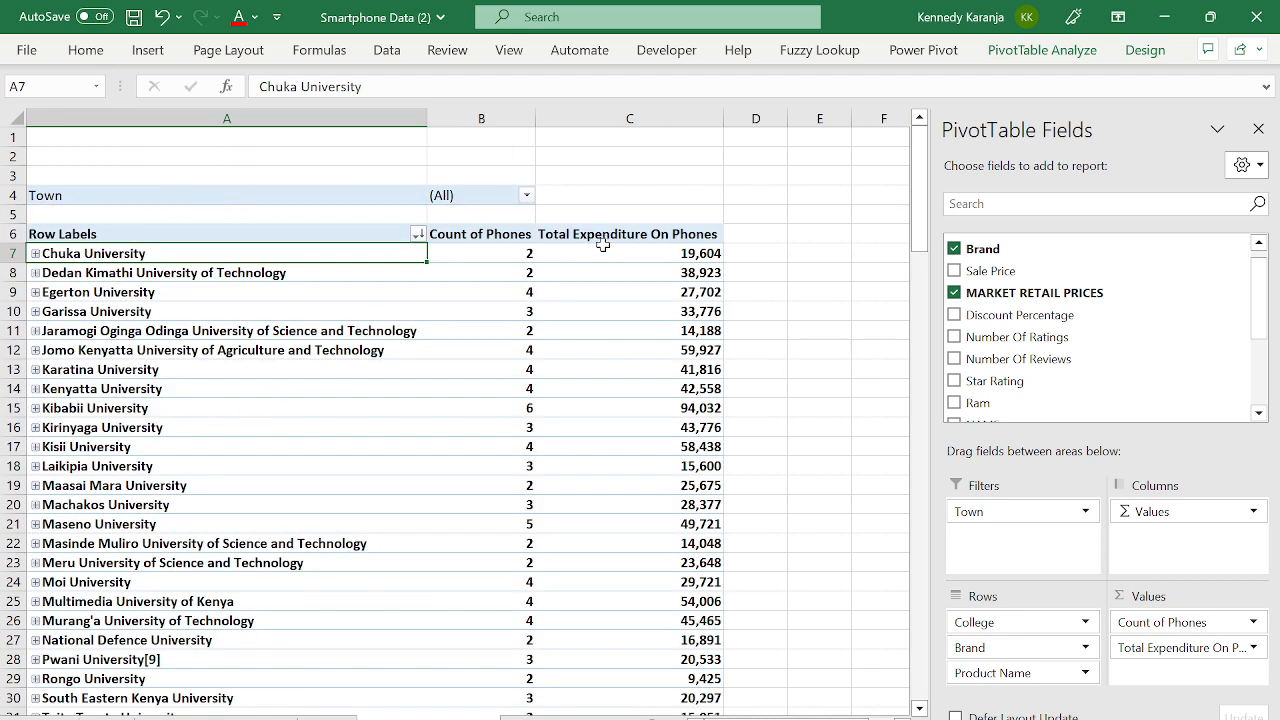
left_click(678, 256)
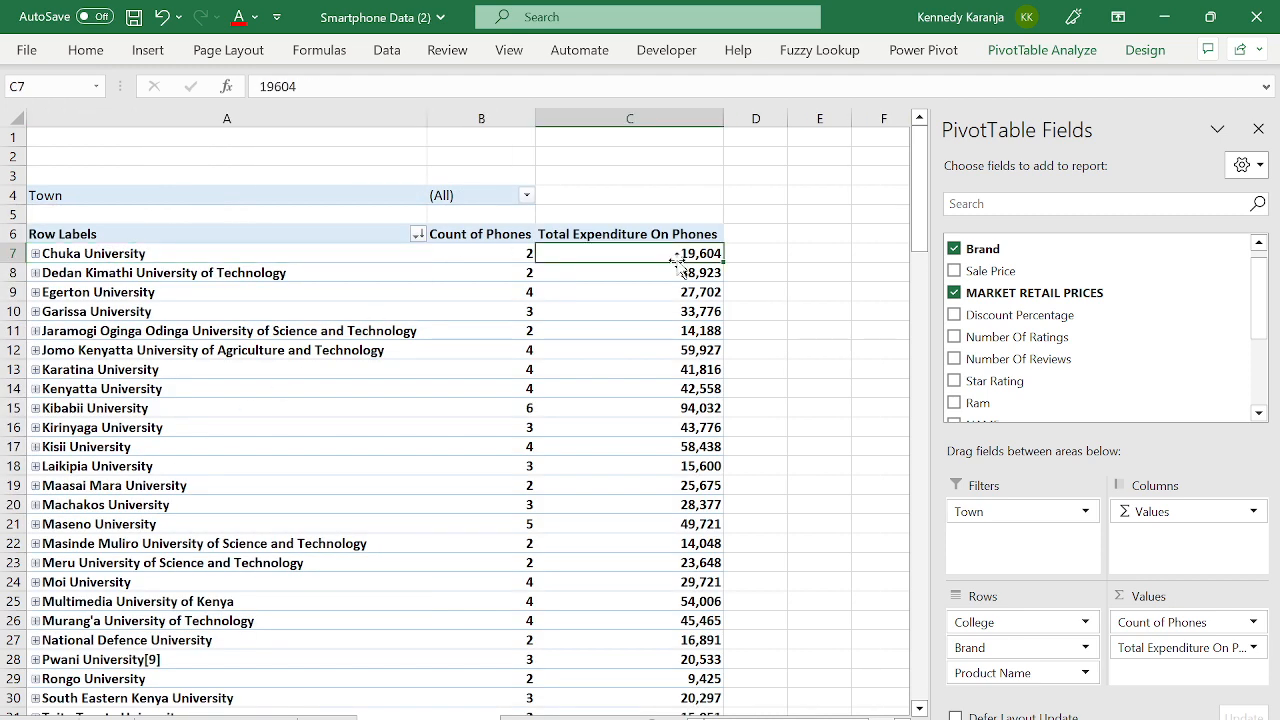
right_click(664, 255)
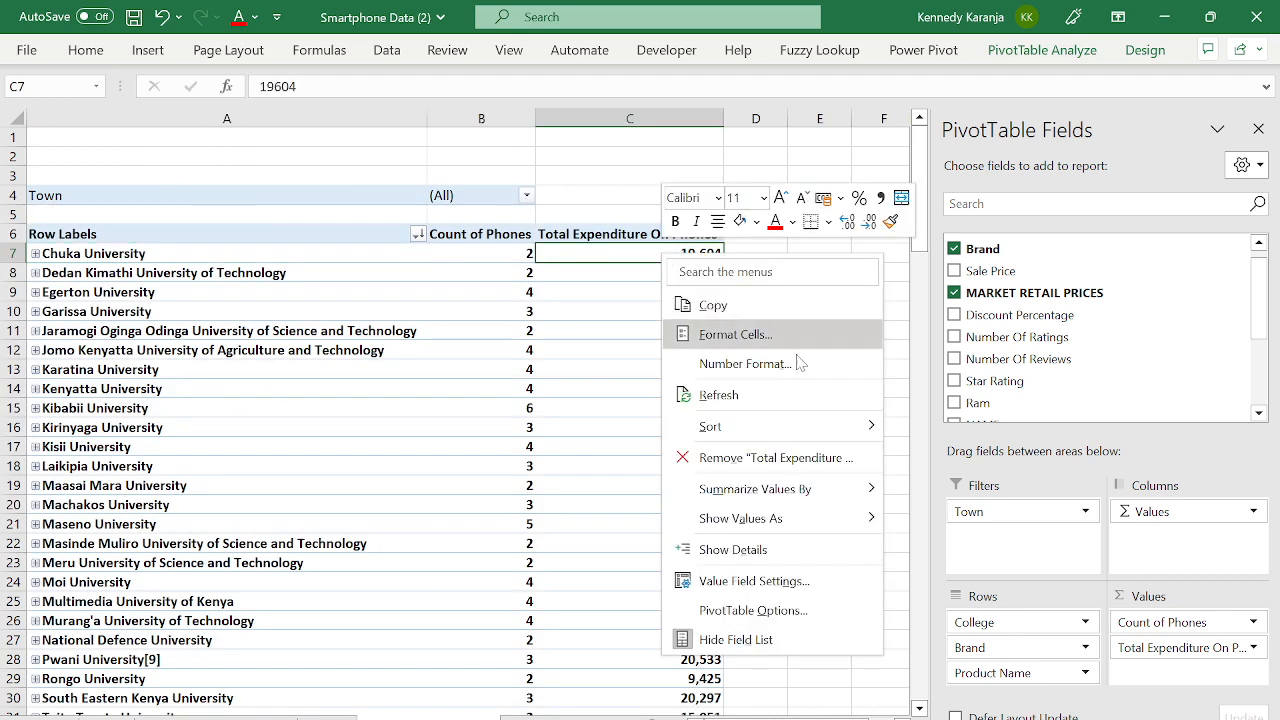
mouse_move(772, 430)
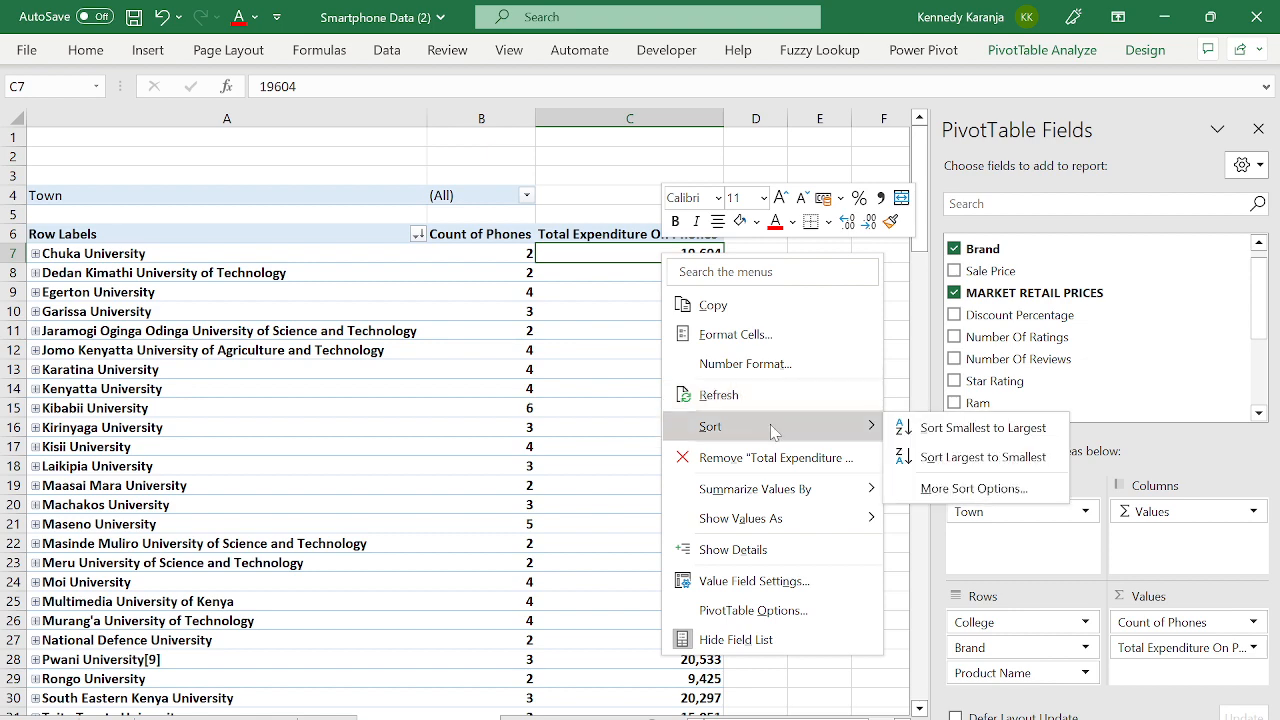
left_click(988, 457)
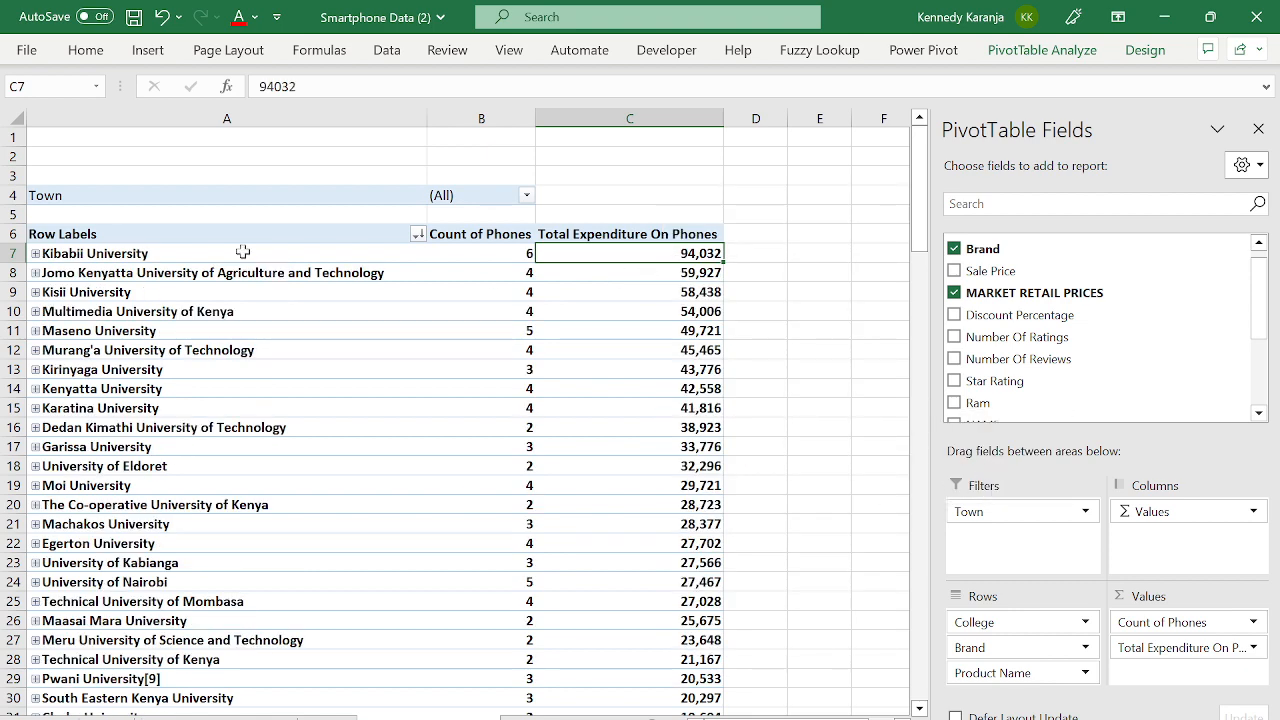
left_click(101, 246)
left_click(108, 254)
key("Right")
key("Right")
key("Right")
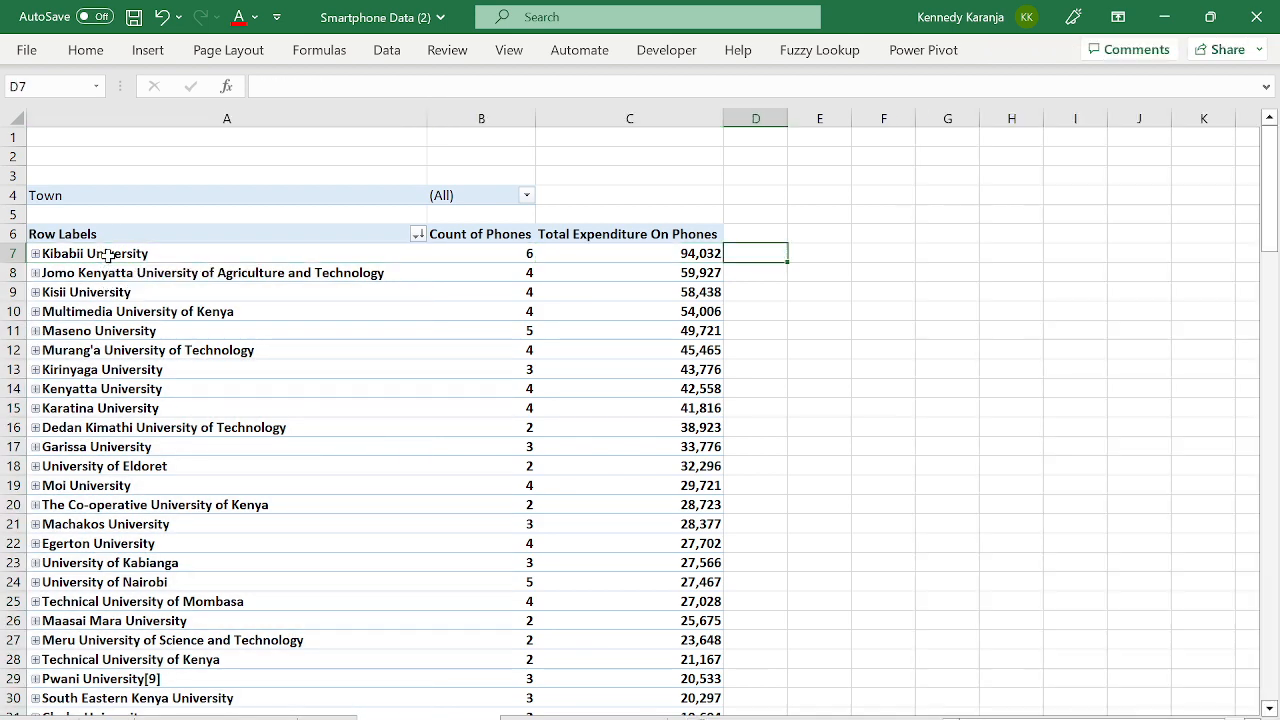
key("Left")
key("Left")
key("Left")
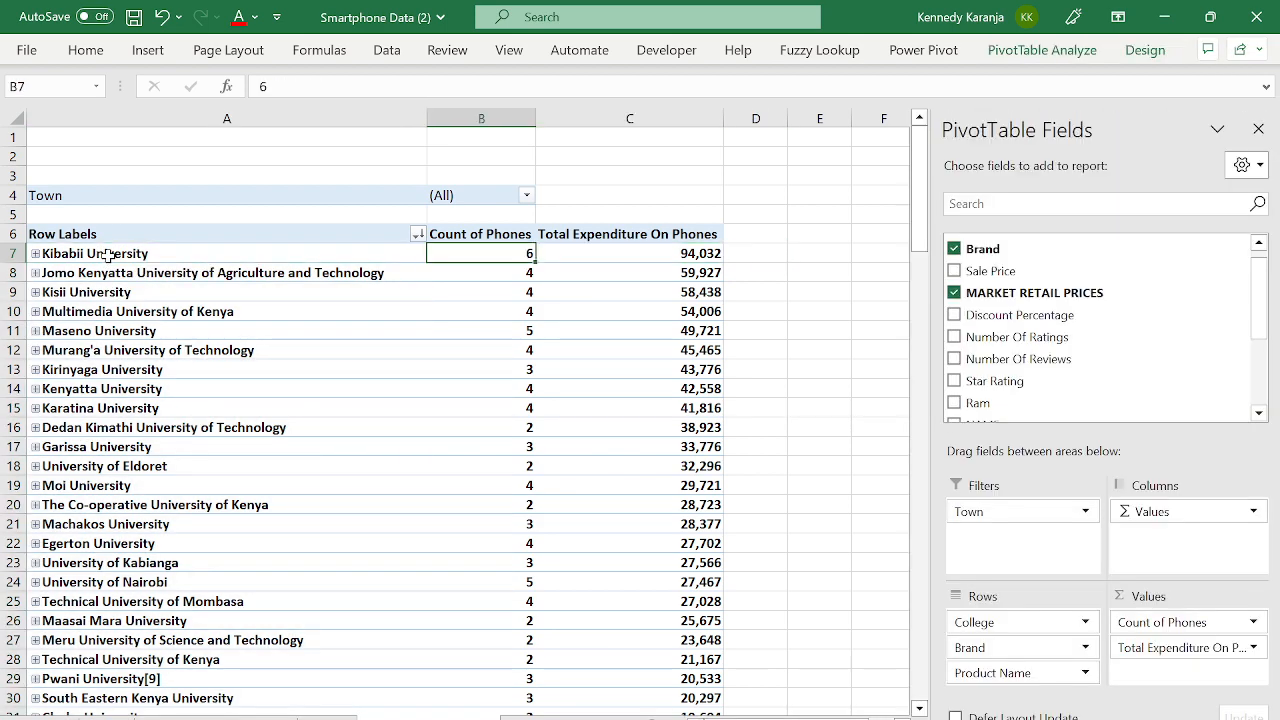
key("Right")
key("Right")
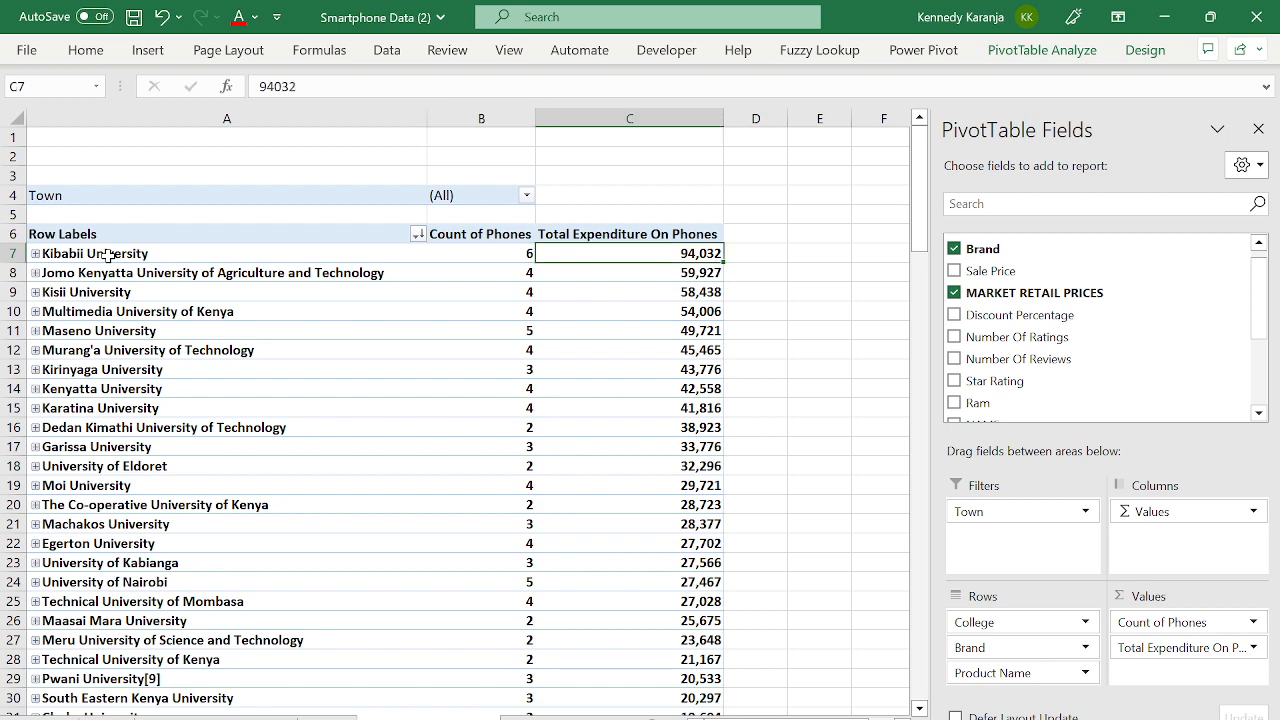
key("Down")
key("Down")
key("Down")
key("Down")
key("Down")
key("Down")
key("Down")
key("Down")
key("Down")
key("Down")
key("Down")
key("Down")
key("Down")
key("Down")
key("Down")
key("Down")
key("Down")
key("Down")
key("Down")
key("Down")
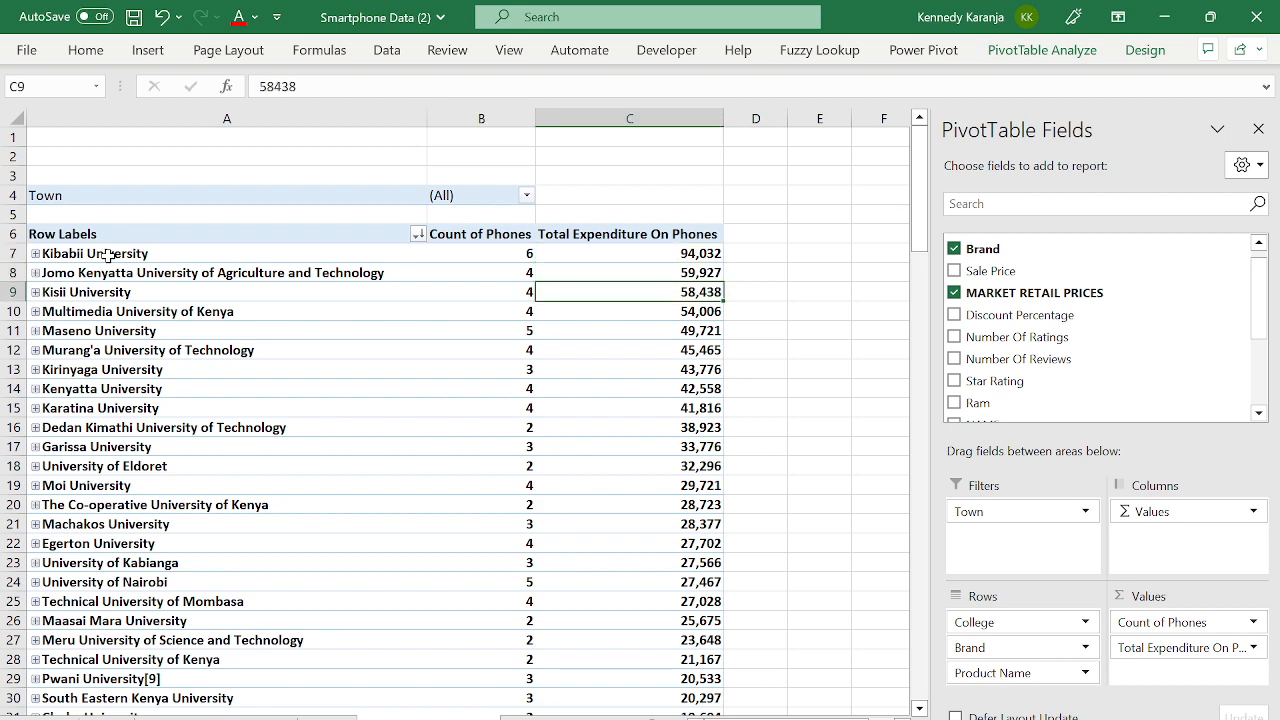
key("Up")
key("Up")
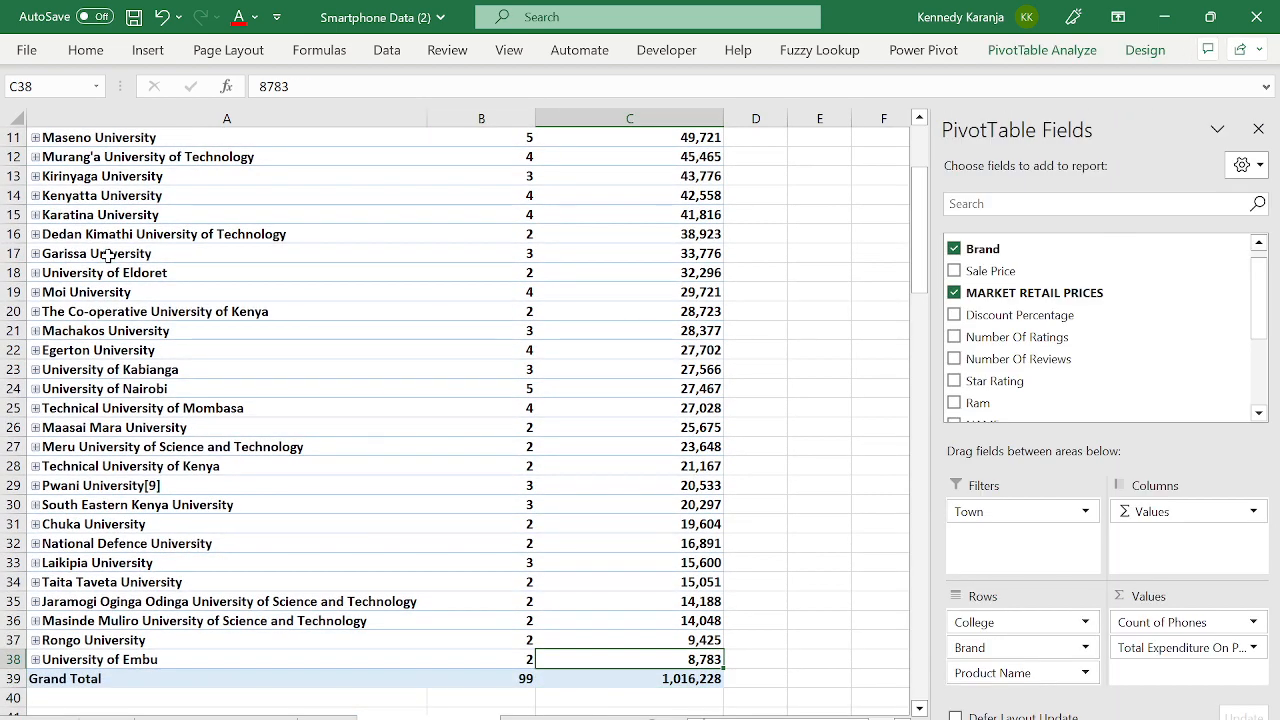
key("Left")
key("Left")
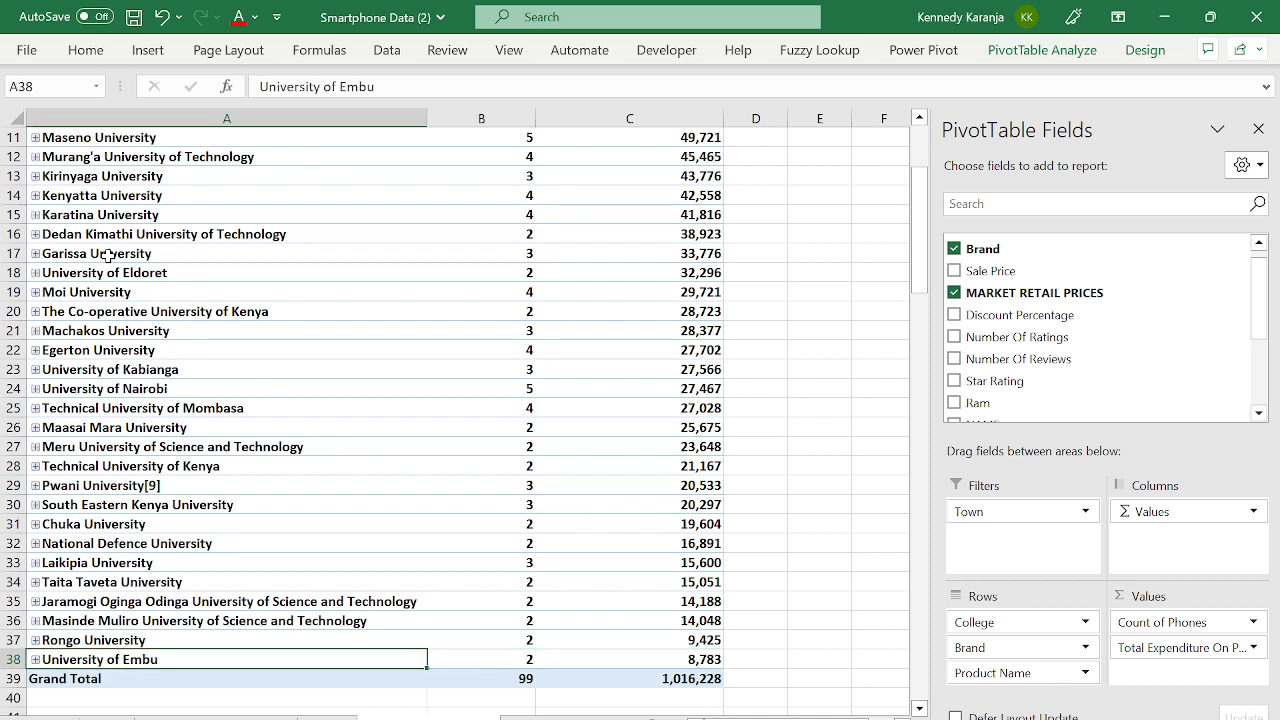
key("Right")
key("Right")
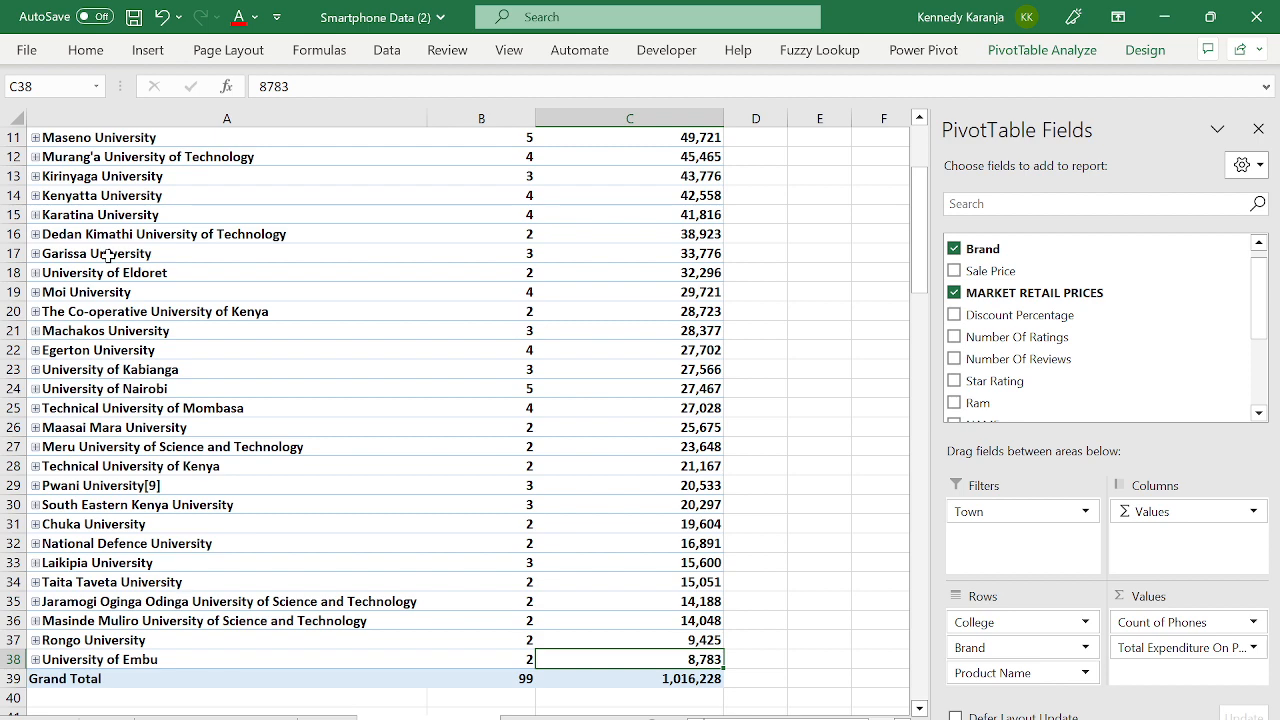
key("Down")
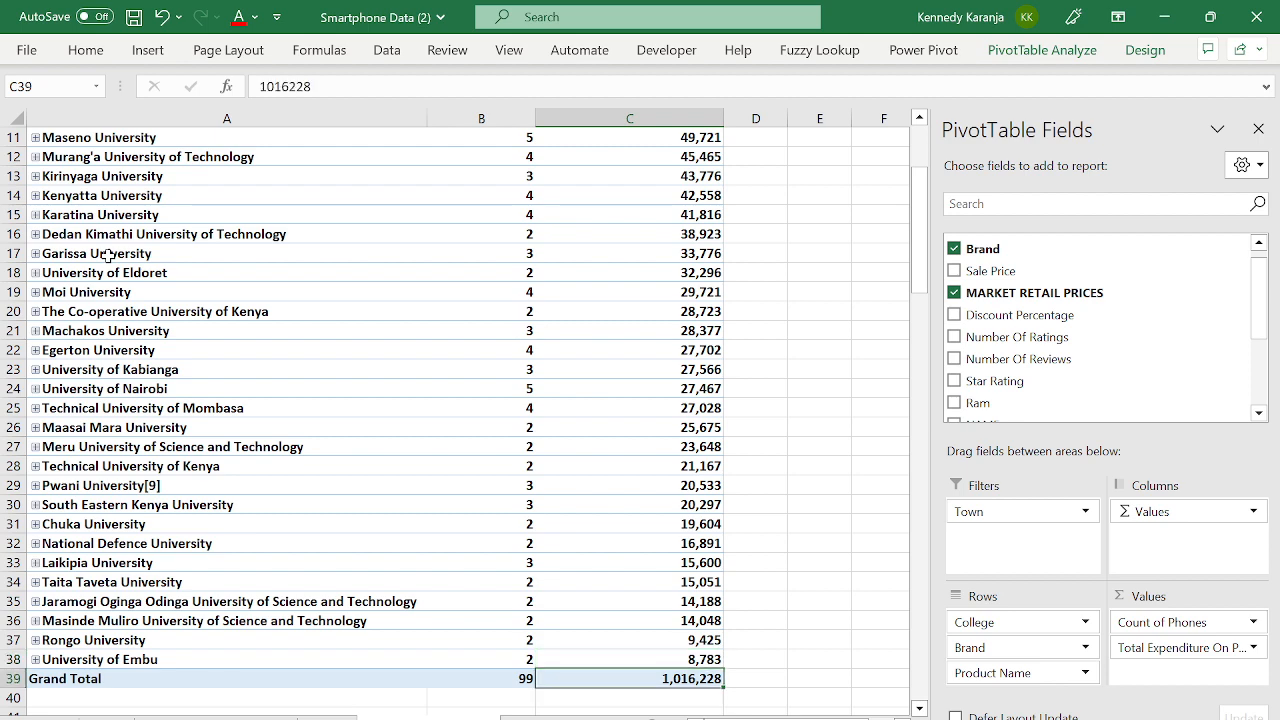
key("Left")
key("Right")
key("ctrl+Up")
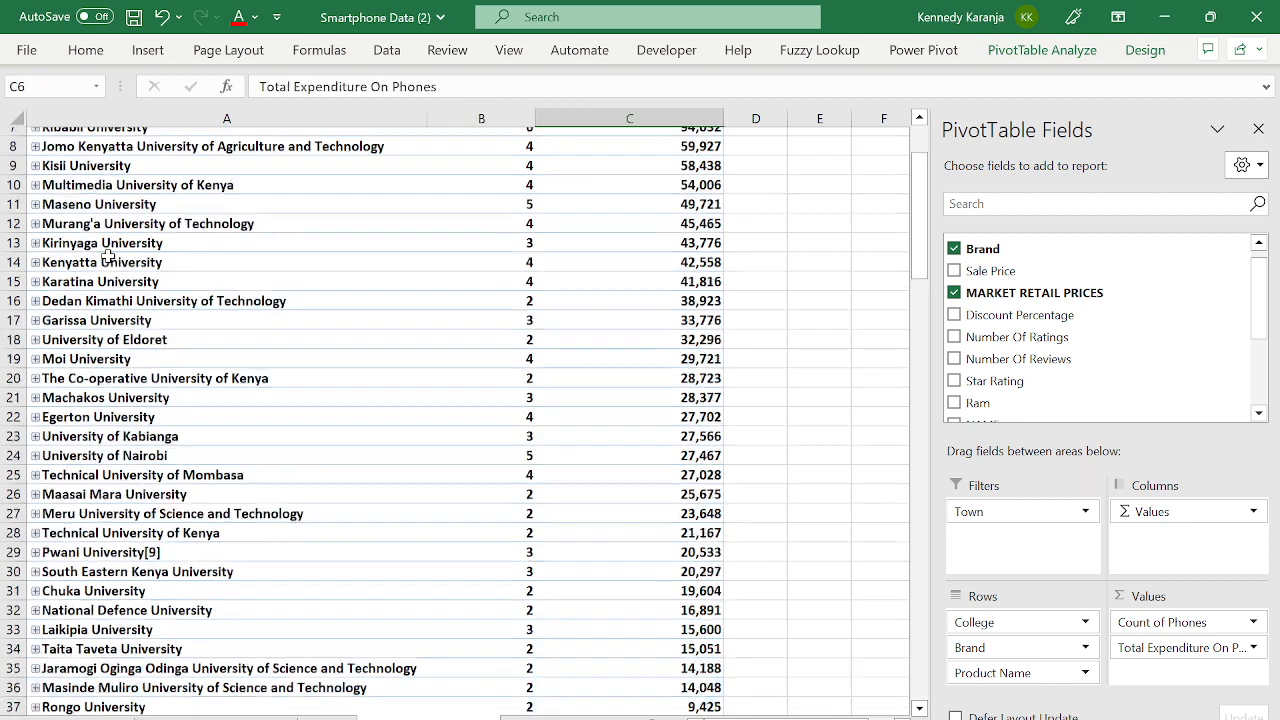
key("ctrl+Up")
key("Down")
key("Down")
key("Down")
key("Down")
key("Down")
key("Down")
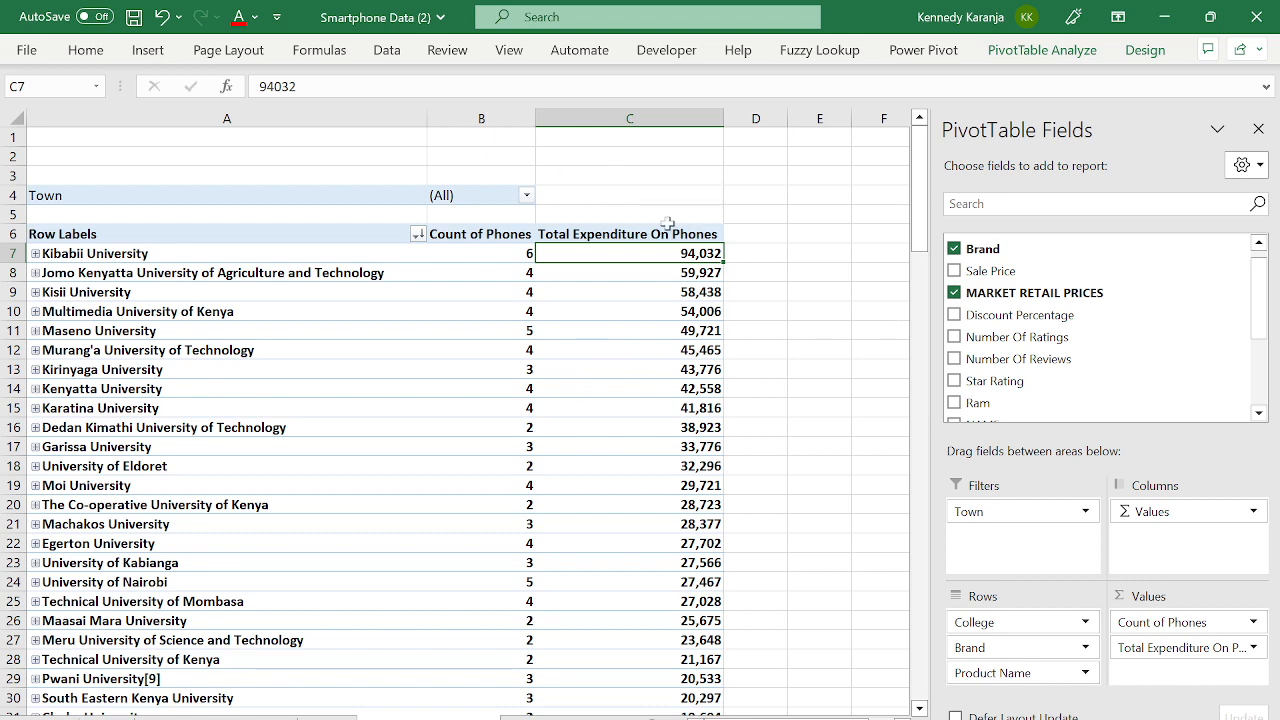
left_click(408, 291)
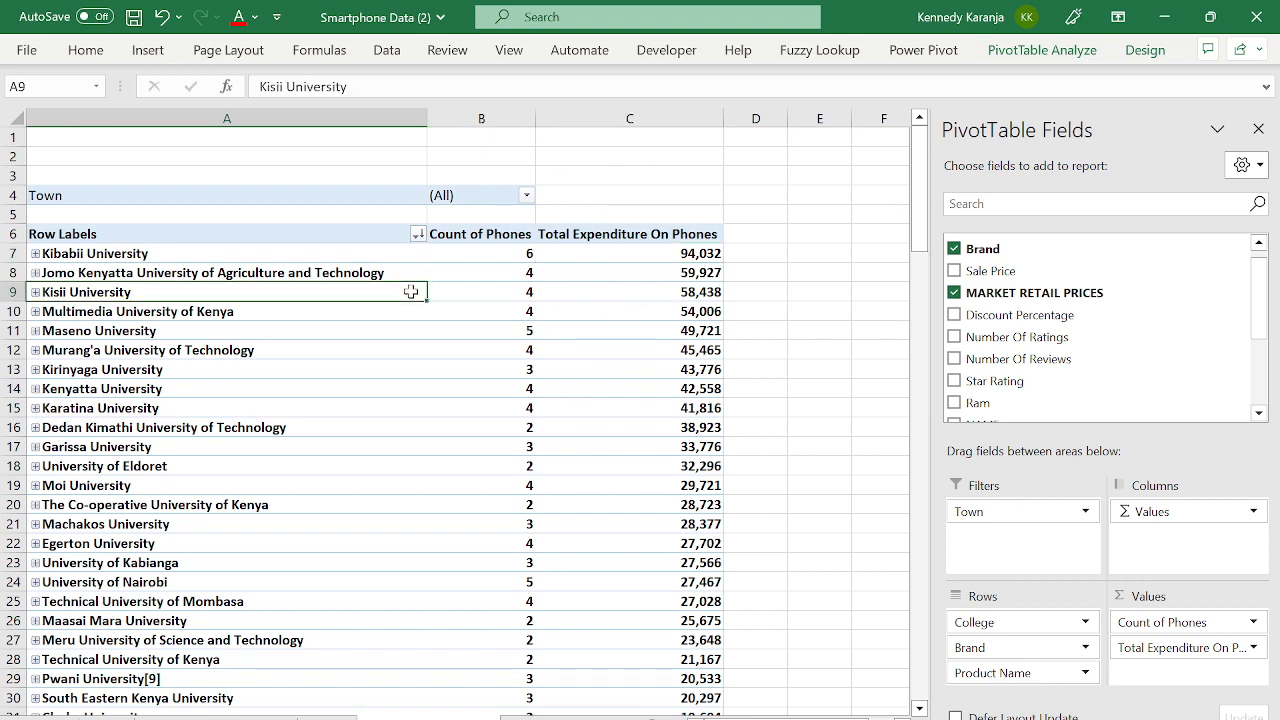
left_click(291, 258)
left_click(230, 272)
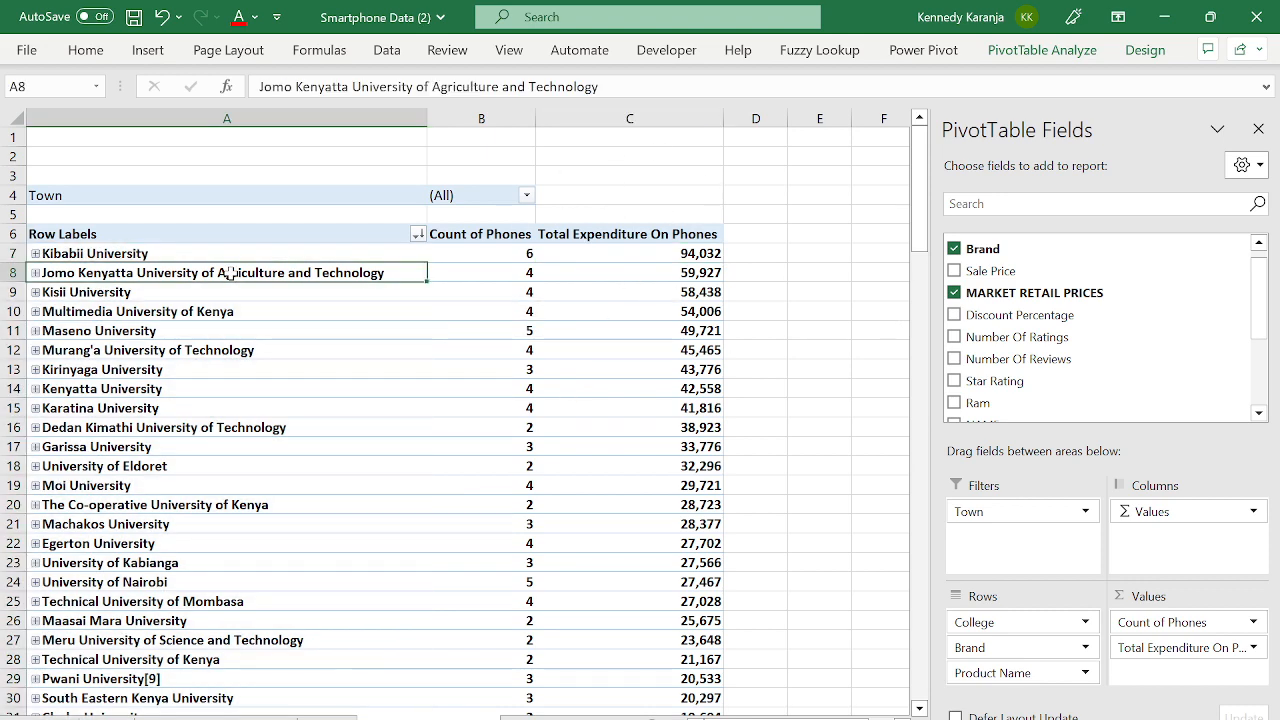
left_click(345, 313)
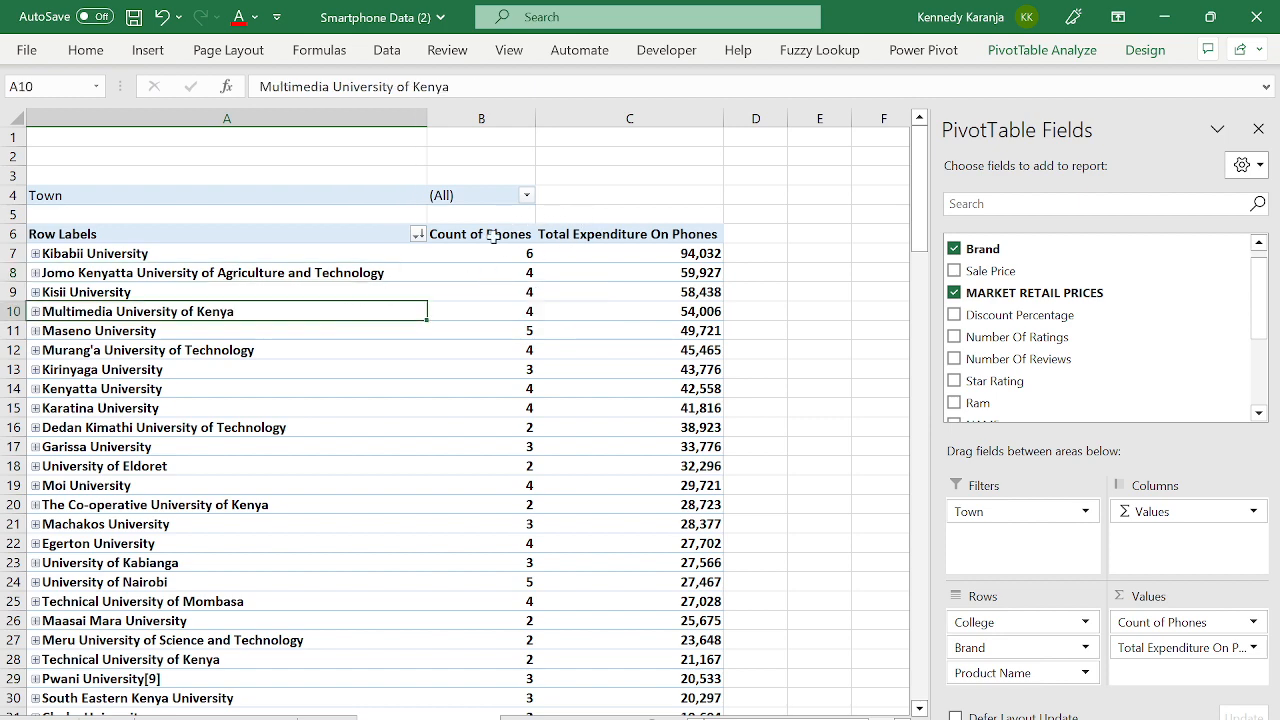
left_click(347, 262)
left_click(466, 254)
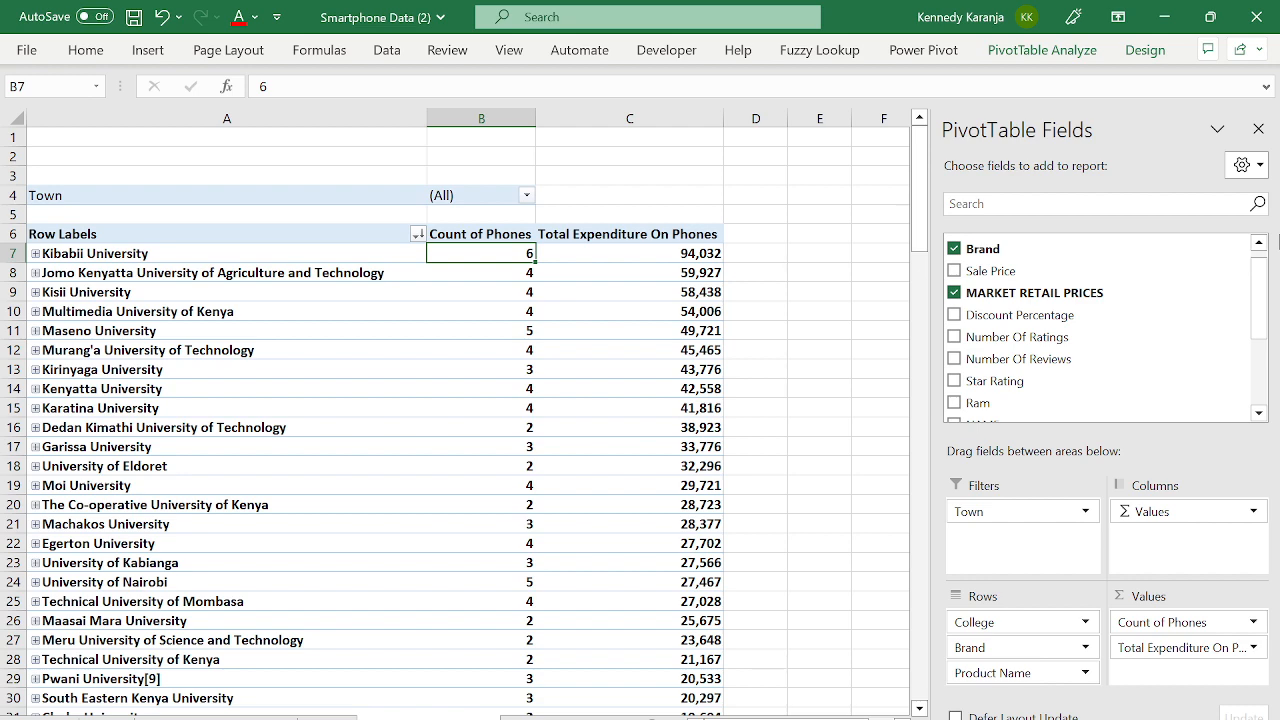
left_click(231, 340)
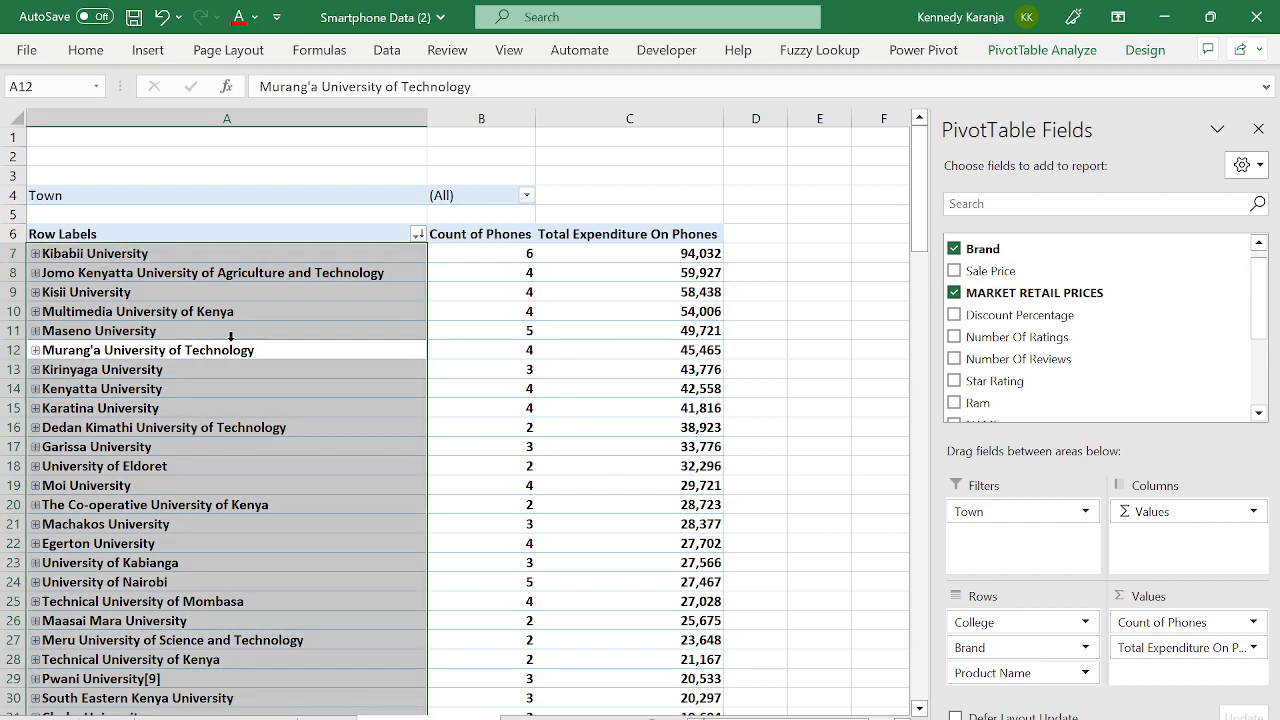
left_click(231, 337)
key("ctrl+Down")
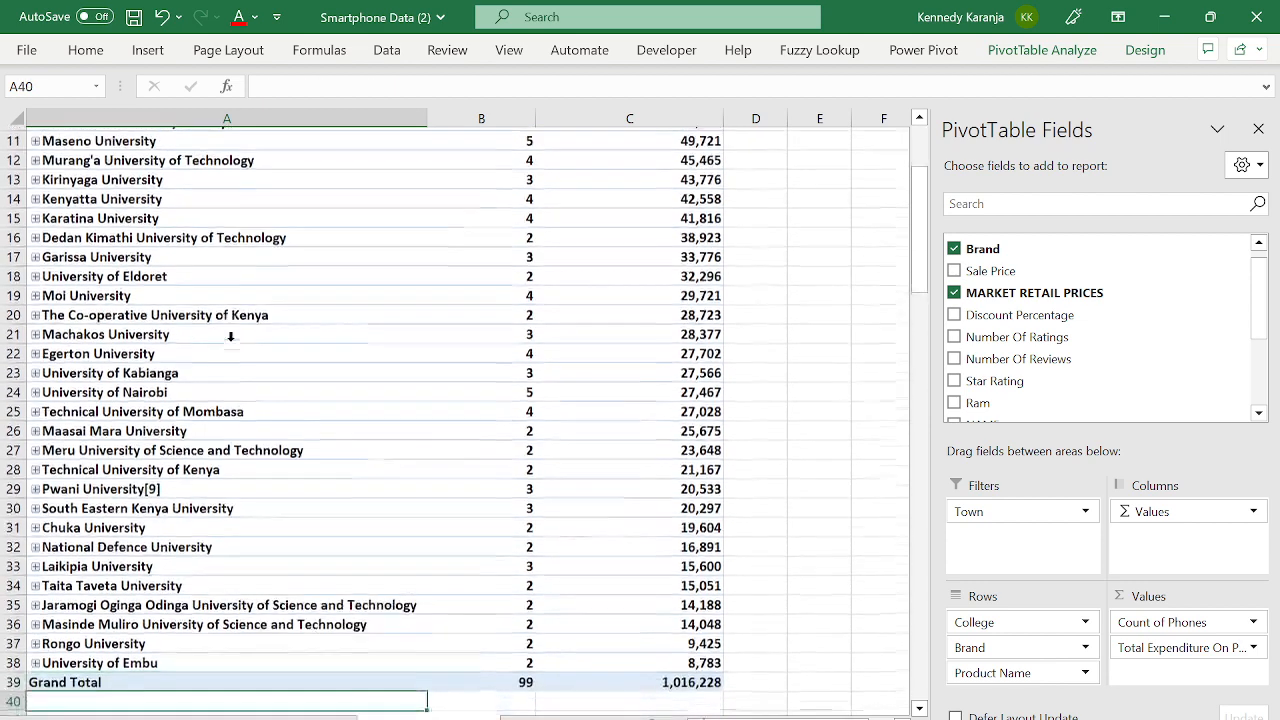
key("Down")
key("Down")
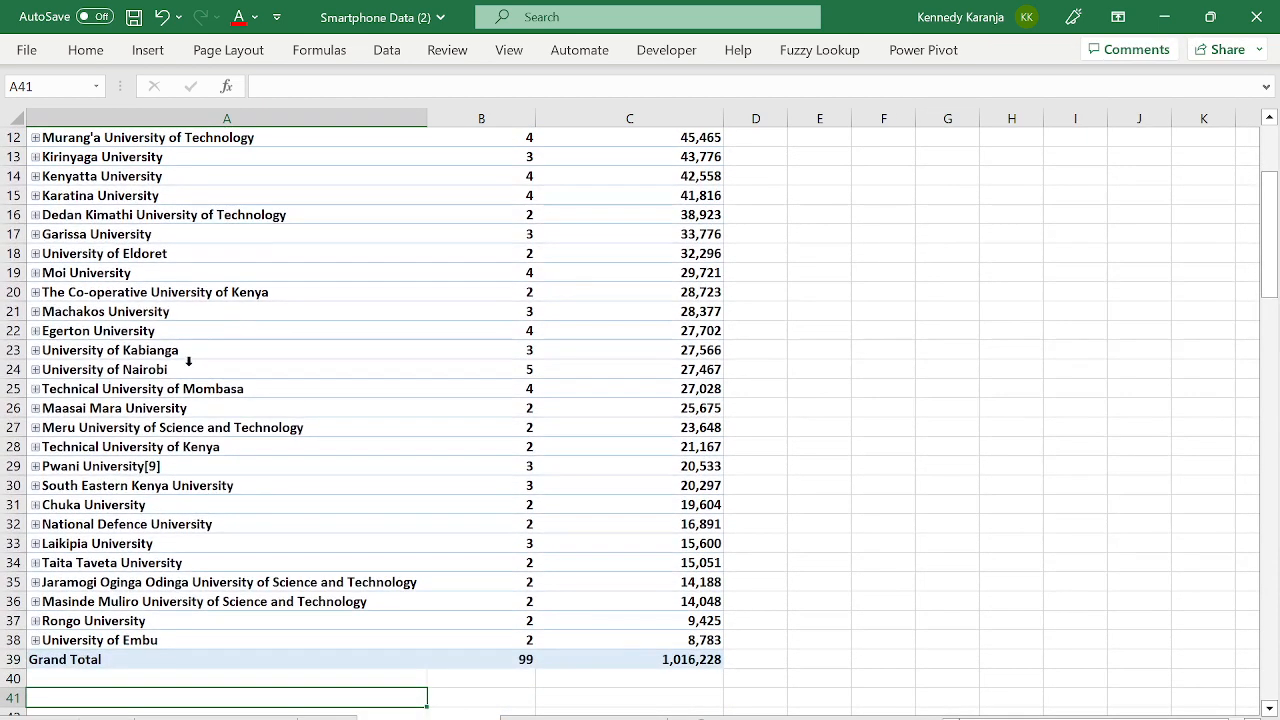
left_click(36, 640)
left_click(95, 668)
left_click(95, 668)
key("Down")
key("Down")
key("Down")
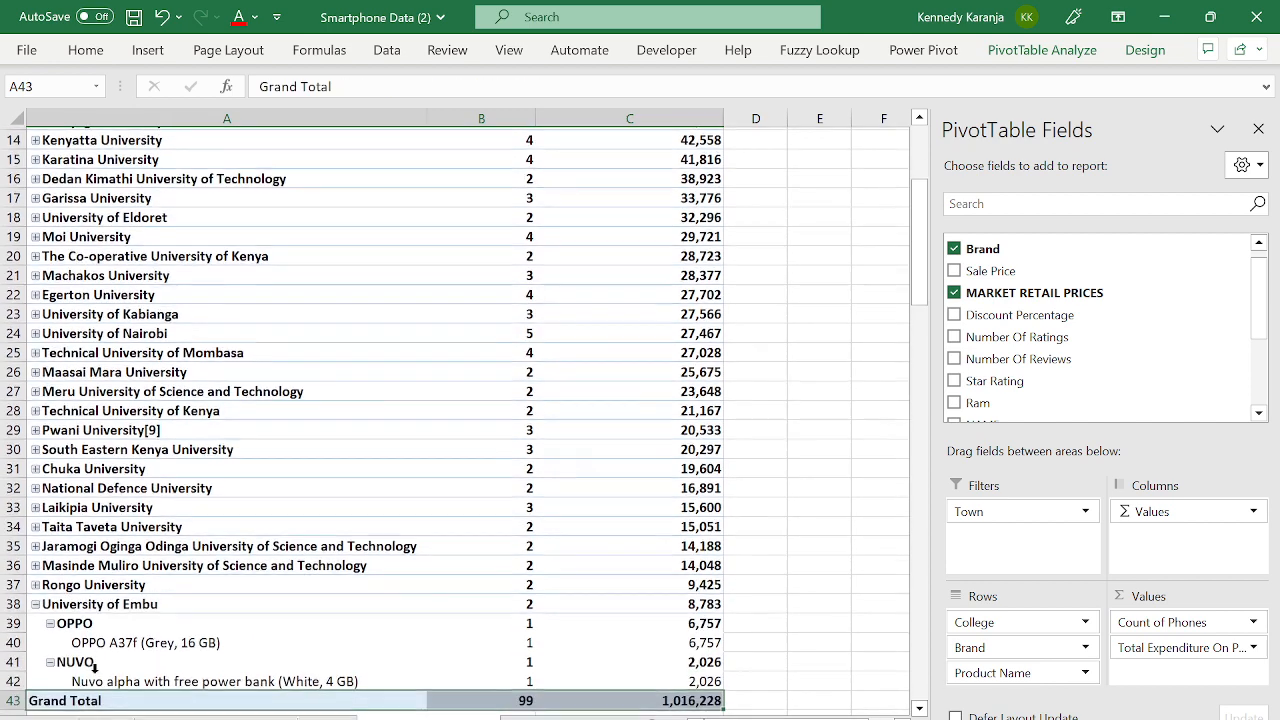
key("Up")
key("Up")
key("Up")
key("Up")
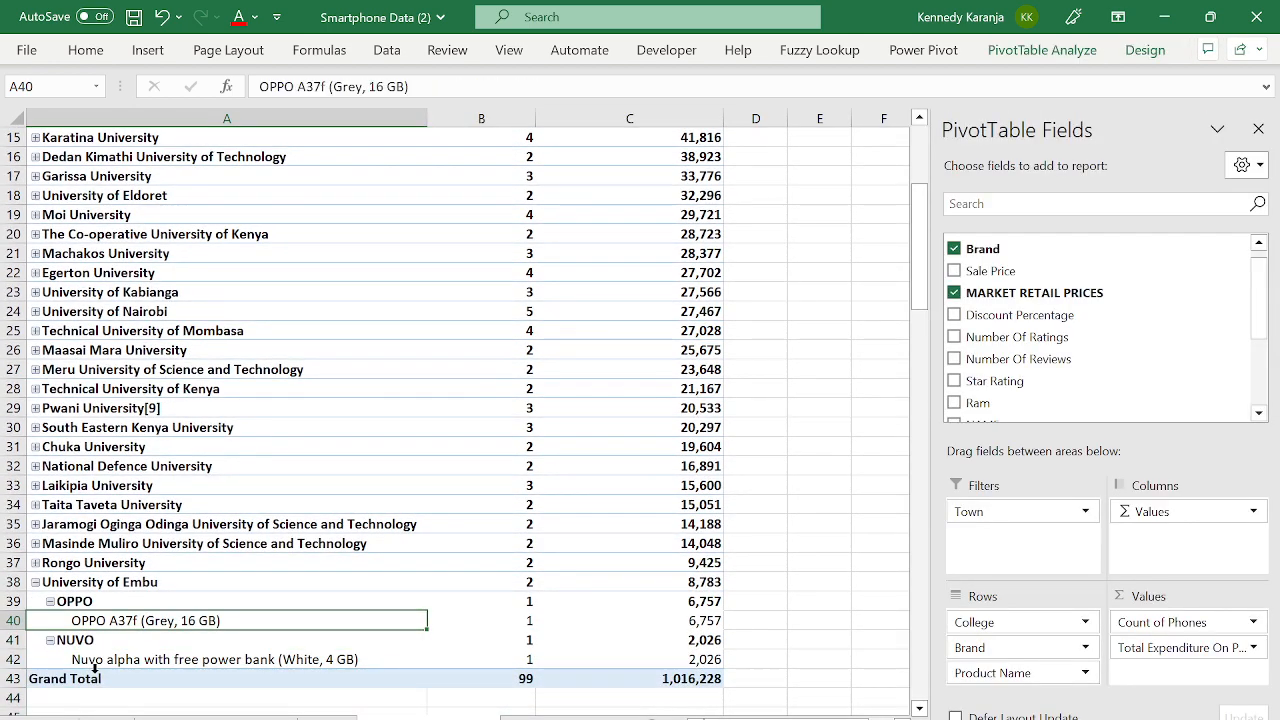
key("Right")
key("Left")
key("Right")
key("Right")
key("Right")
key("Left")
key("Left")
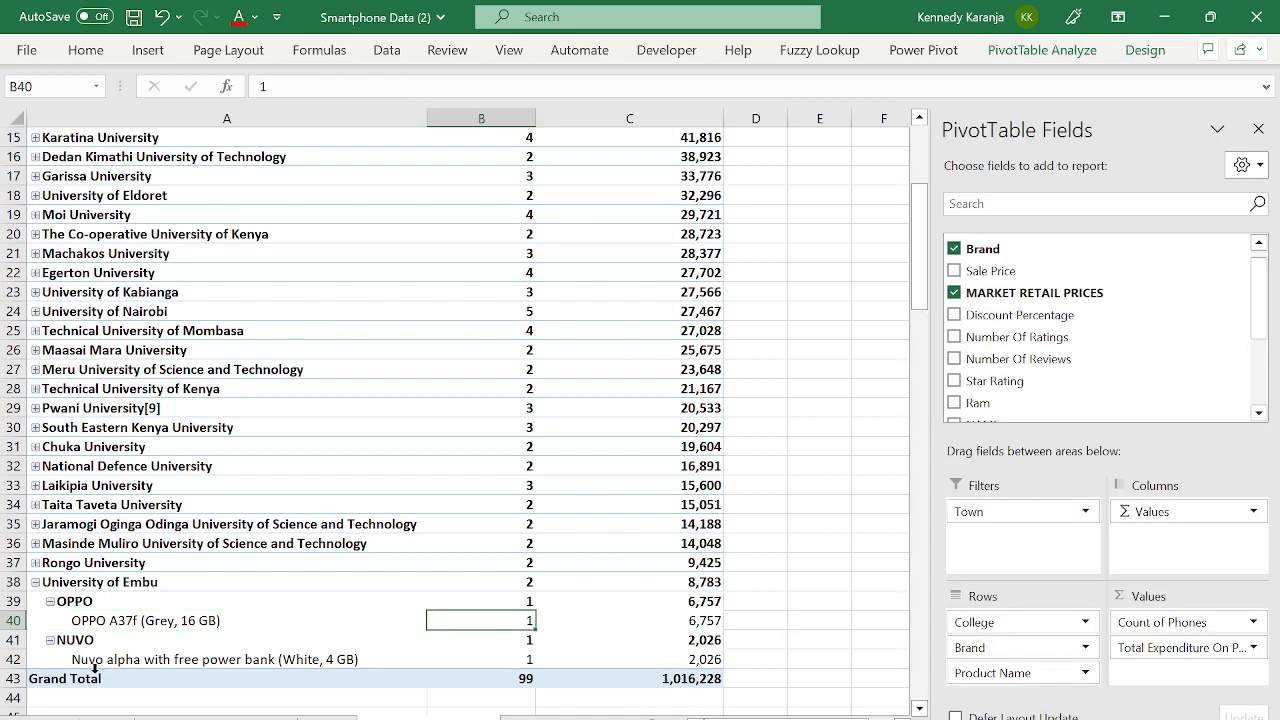
key("Left")
key("Down")
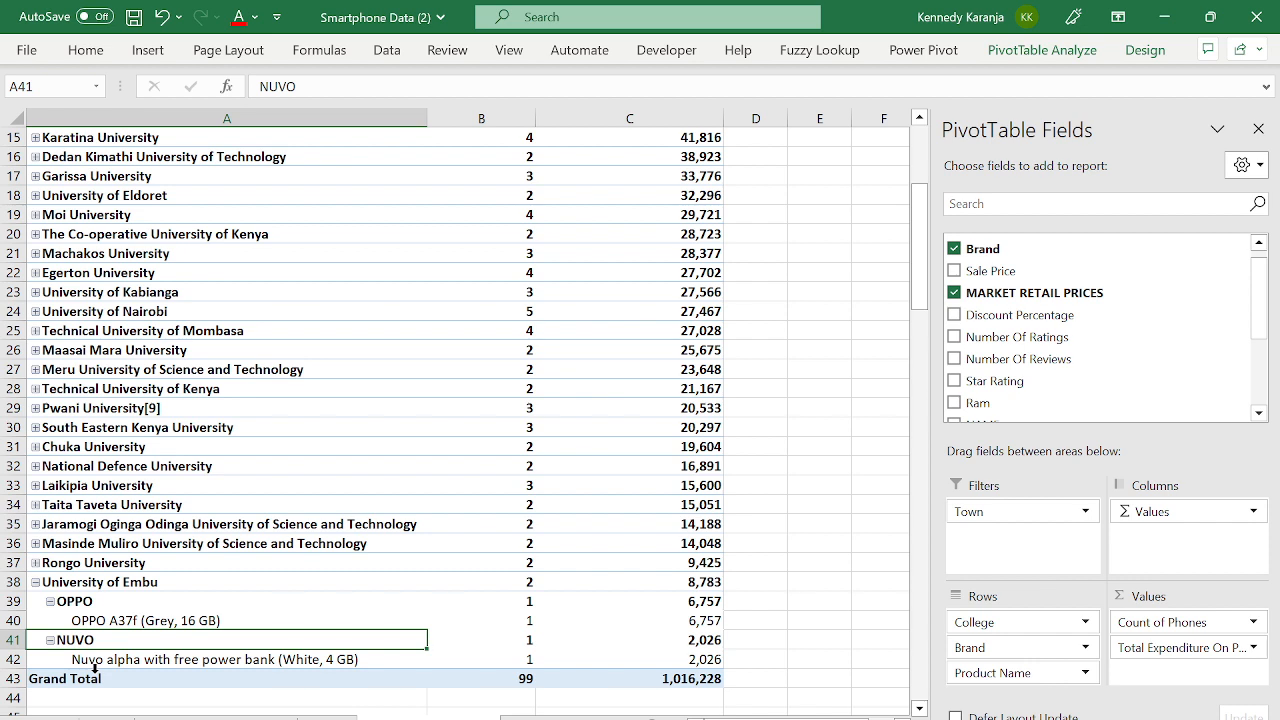
key("Down")
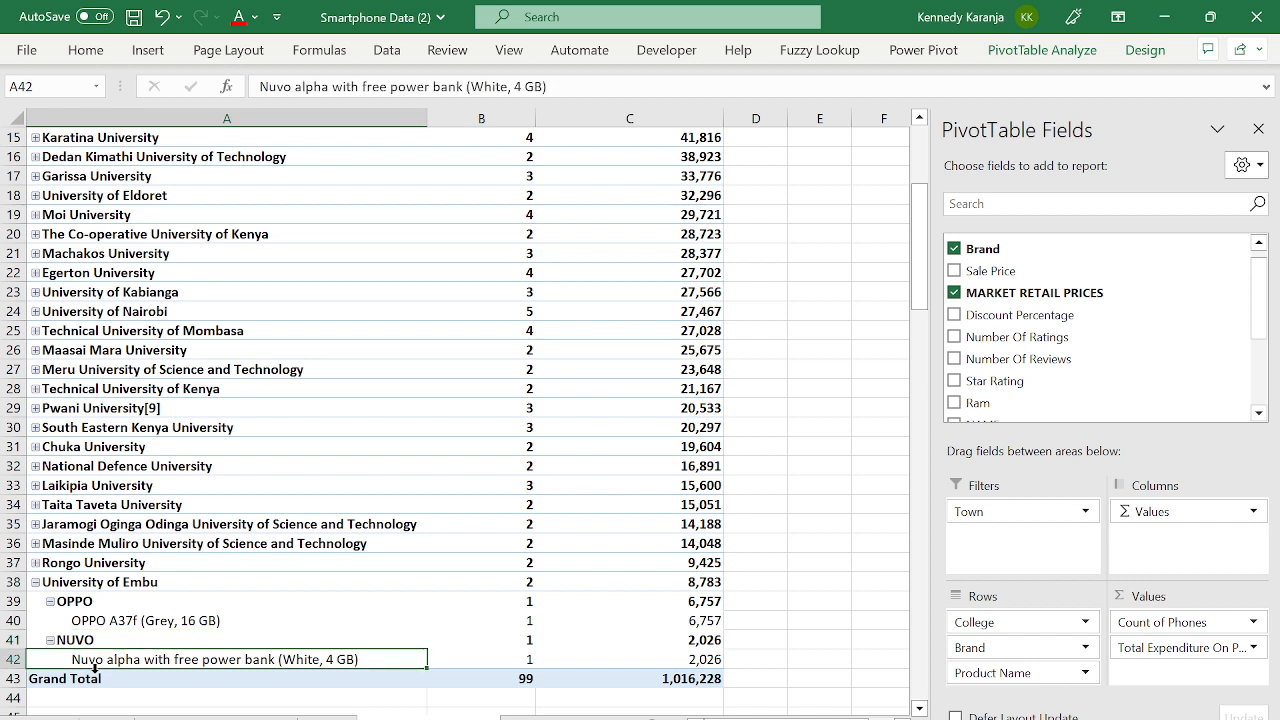
key("Right")
key("Right")
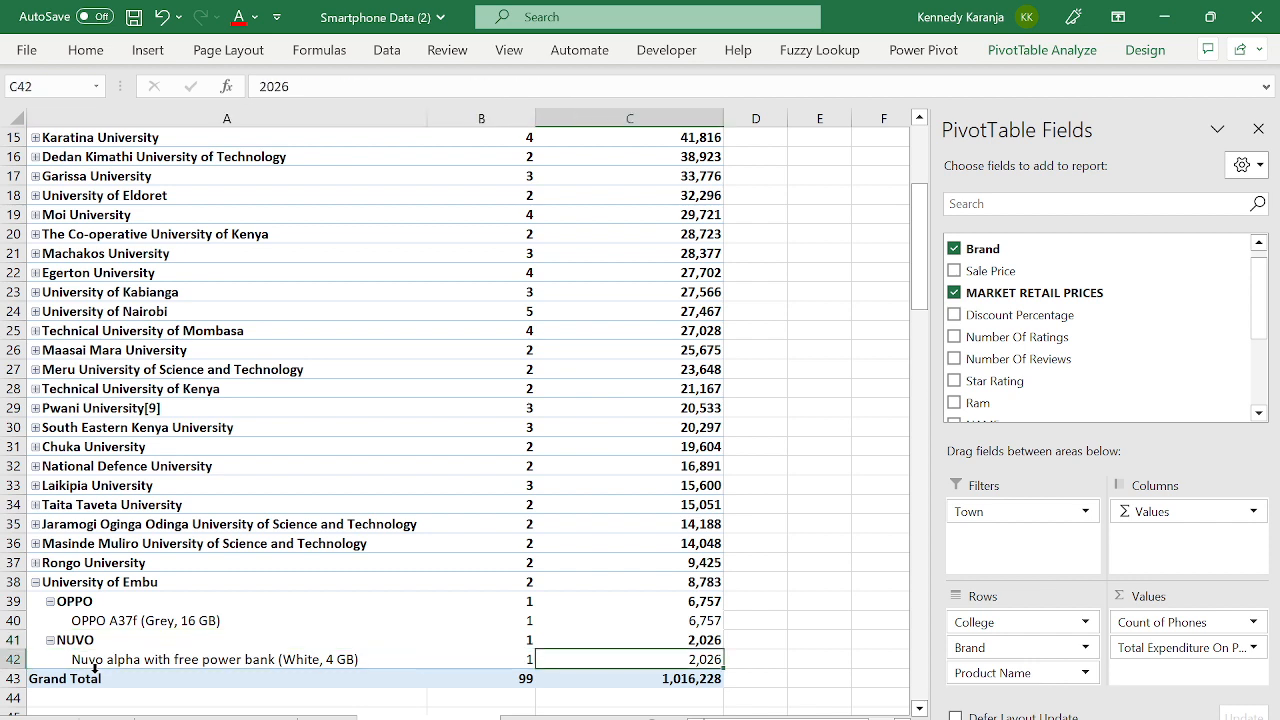
left_click(35, 582)
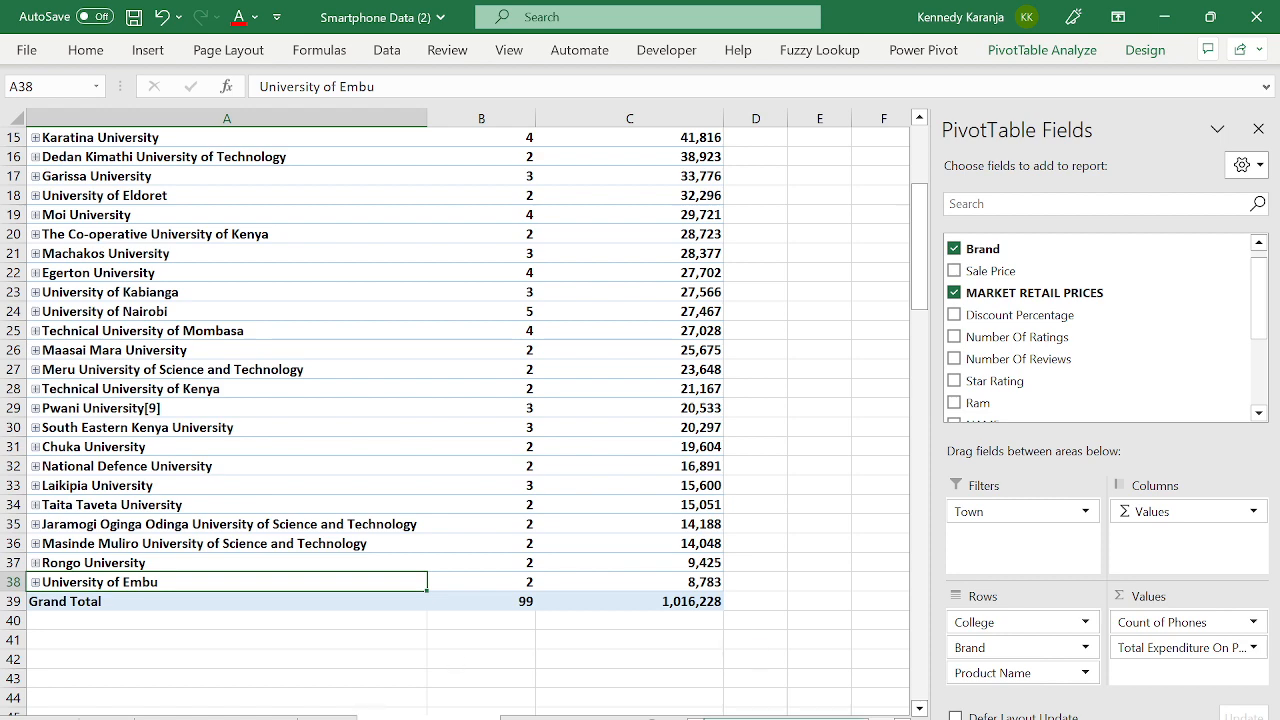
- Move through the PivotTable's expenditure column and college list, Kibabii to Rongo University
left_click(692, 431)
key("ctrl+Up")
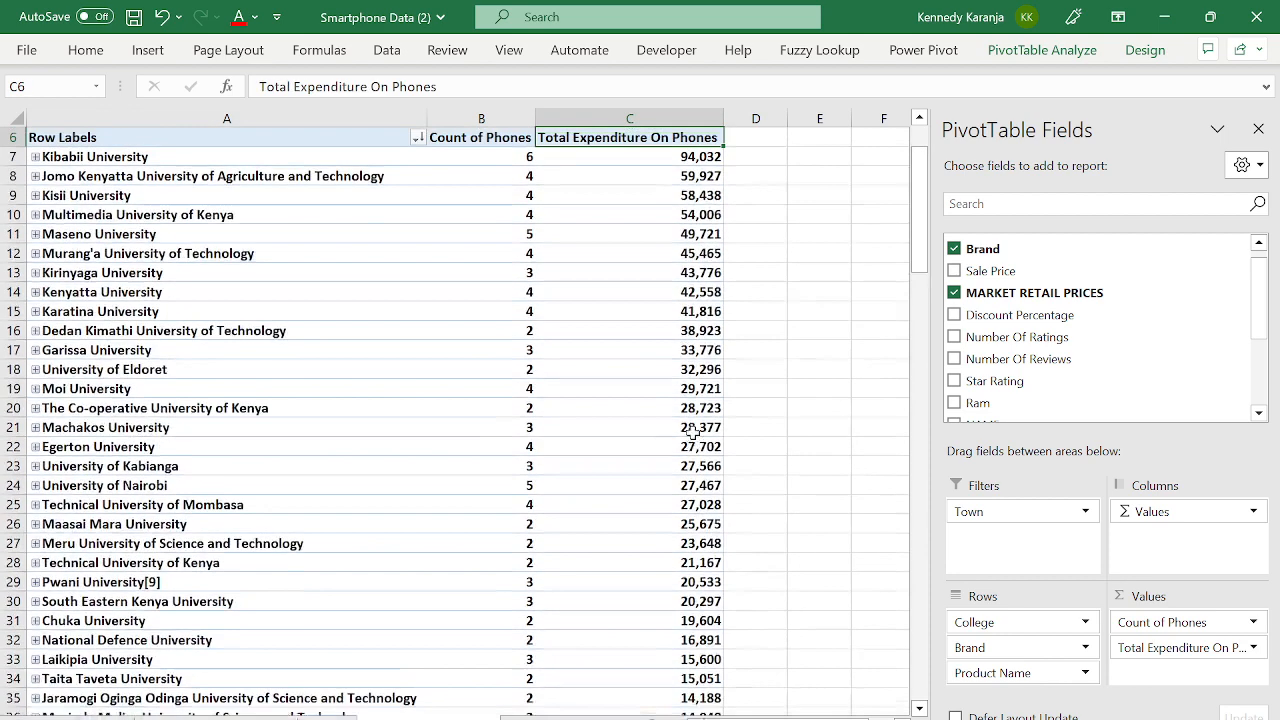
key("Up")
key("Left")
key("Left")
key("Down")
key("Down")
key("Down")
key("ctrl+Down")
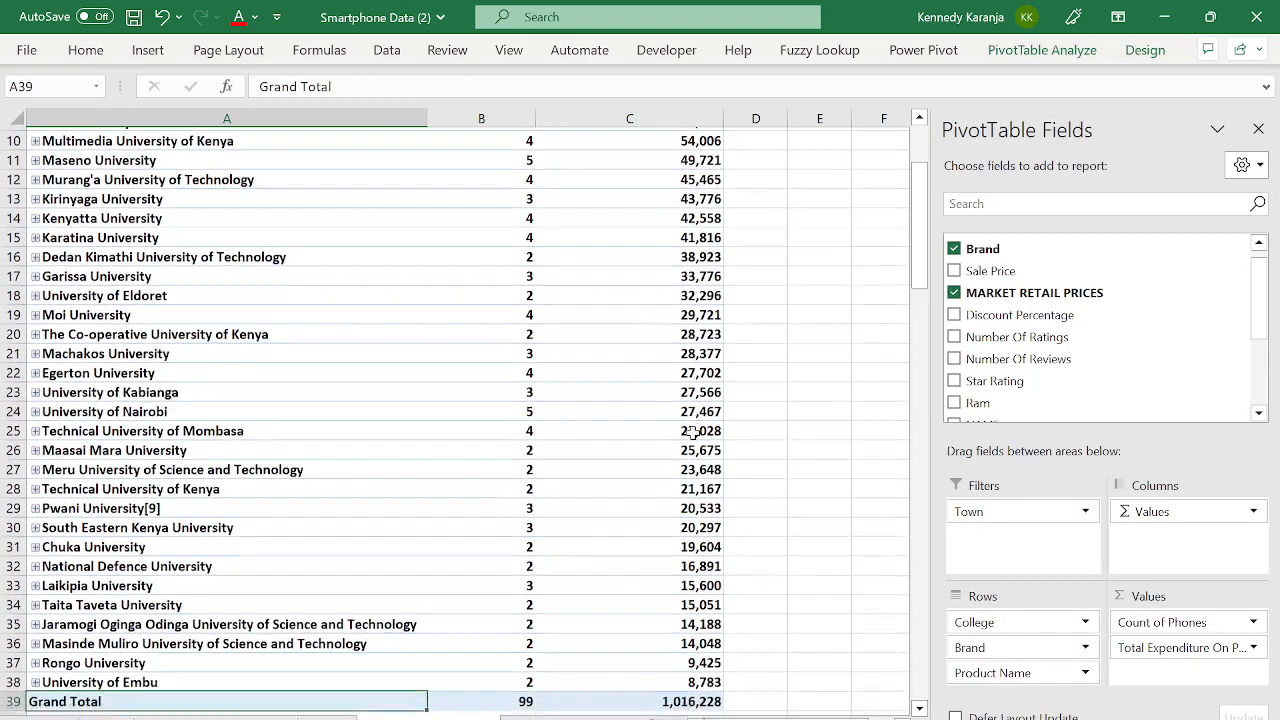
key("Up")
key("ctrl+Up")
key("Up")
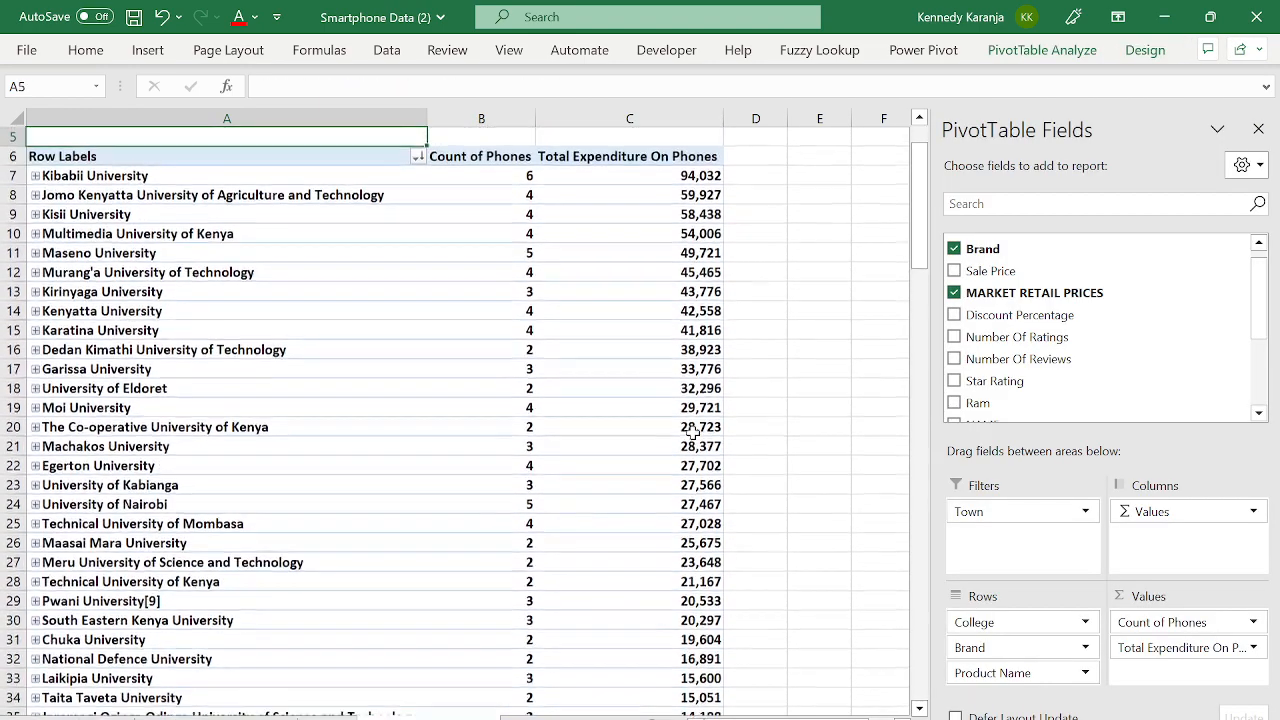
key("Down")
key("Down")
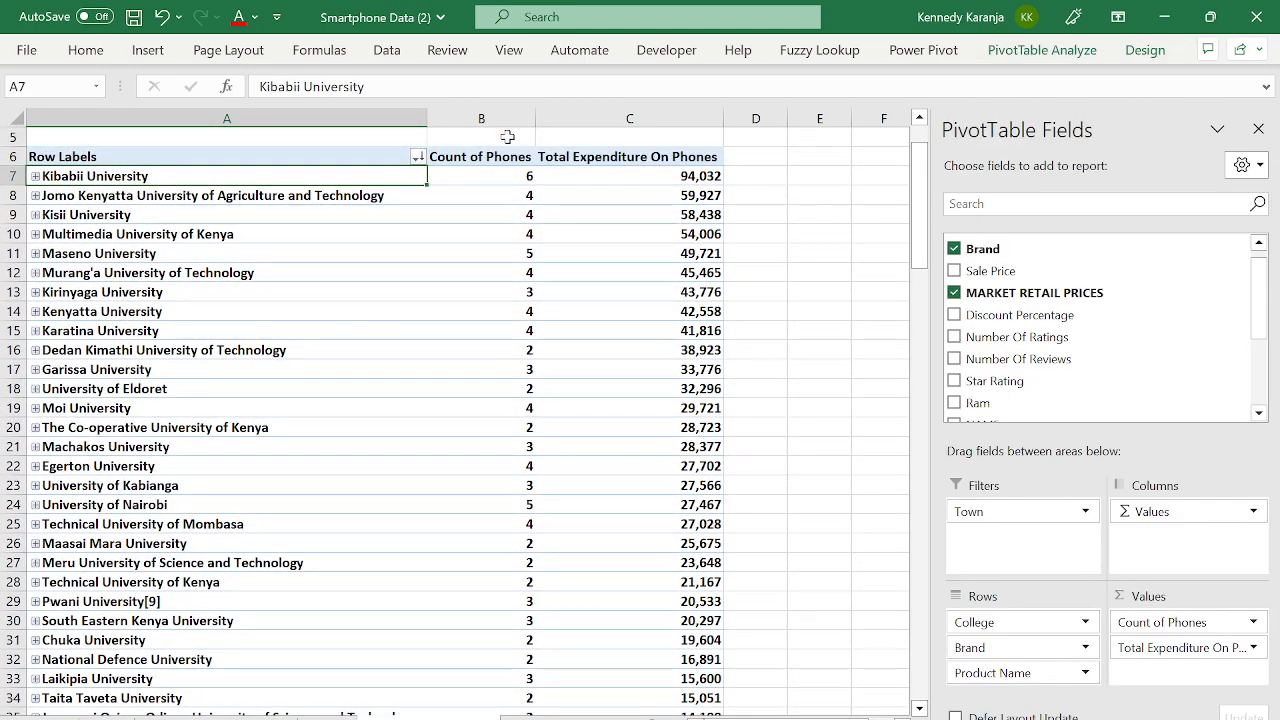
- Check Maseno University's count of 5 and the Town filter, then hide the PivotTable Fields list
left_click(514, 258)
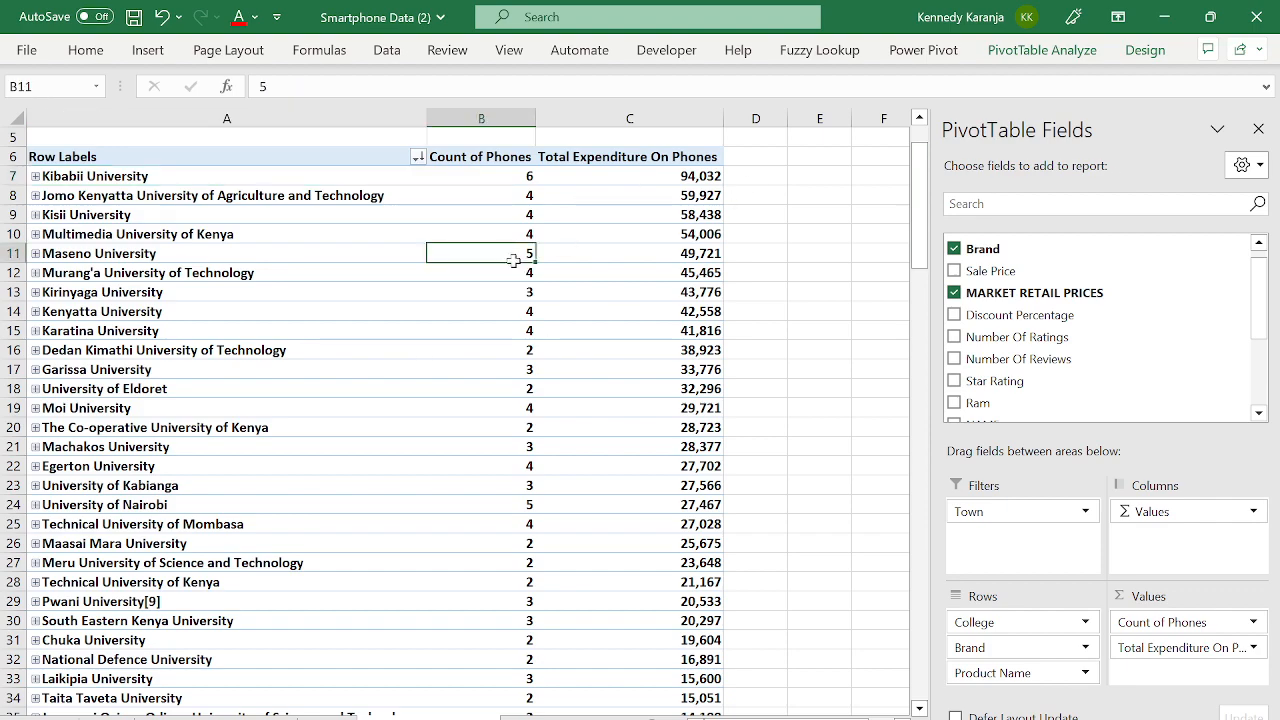
key("ctrl+Down")
key("Down")
key("ctrl+Up")
key("ctrl+Up")
key("ctrl+Up")
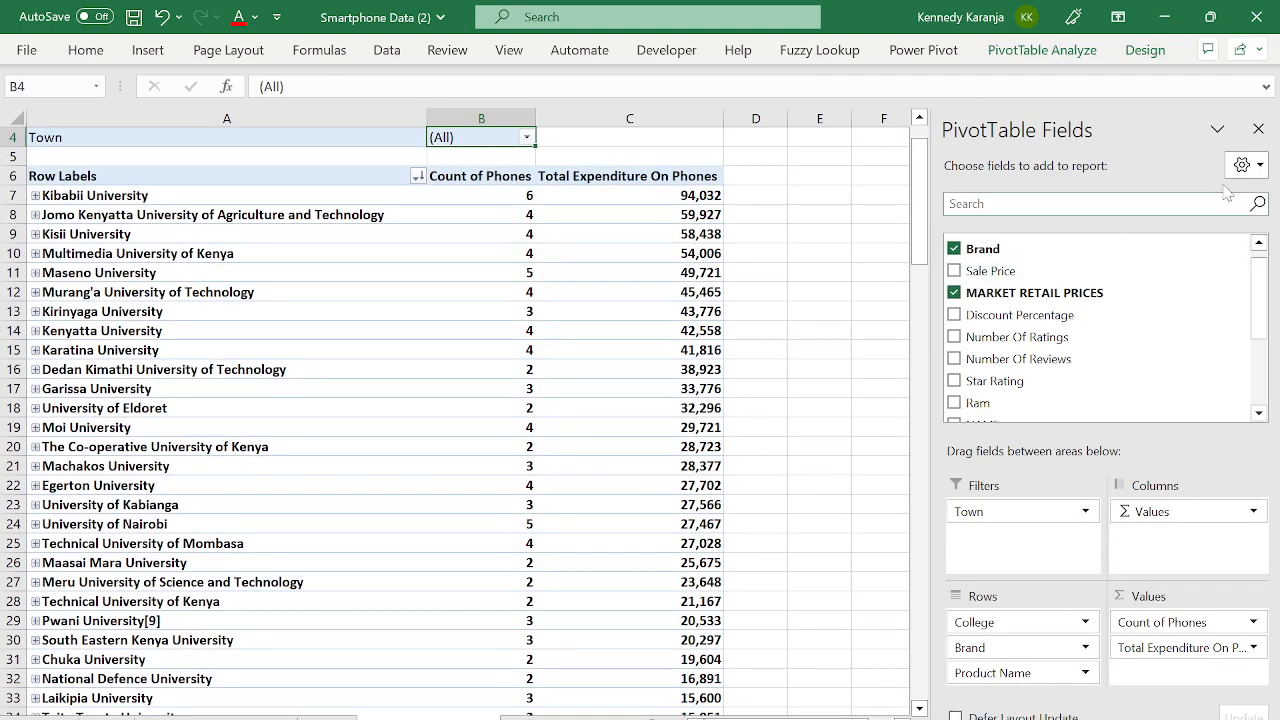
left_click(1258, 129)
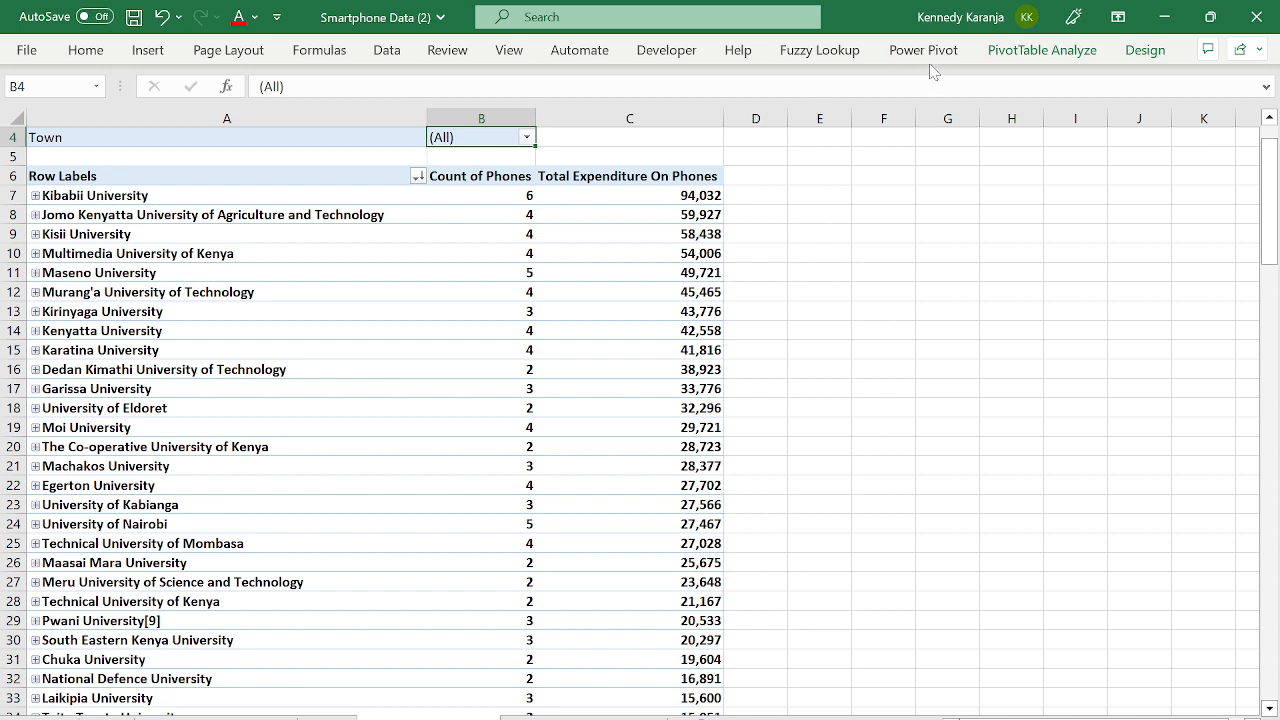
- Confirm the PivotTable's data source is Table4, then switch to the smartphone data sheet
left_click(1028, 52)
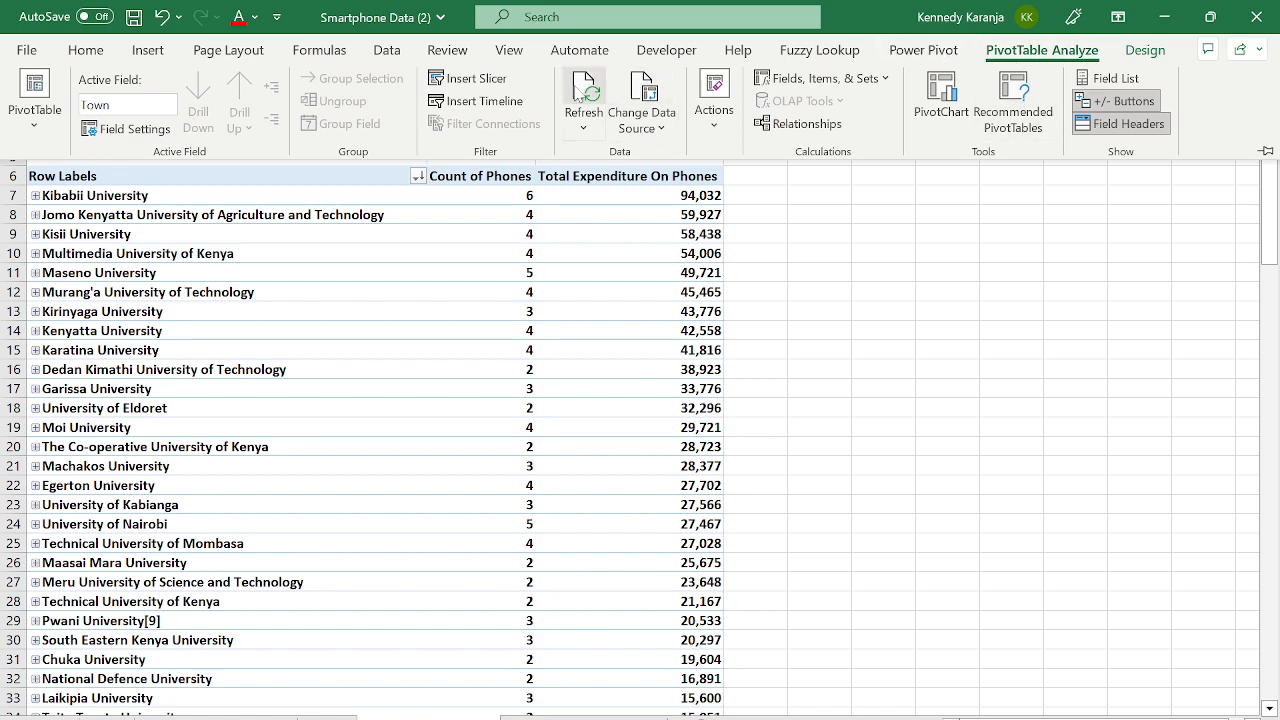
left_click(625, 130)
left_click(662, 160)
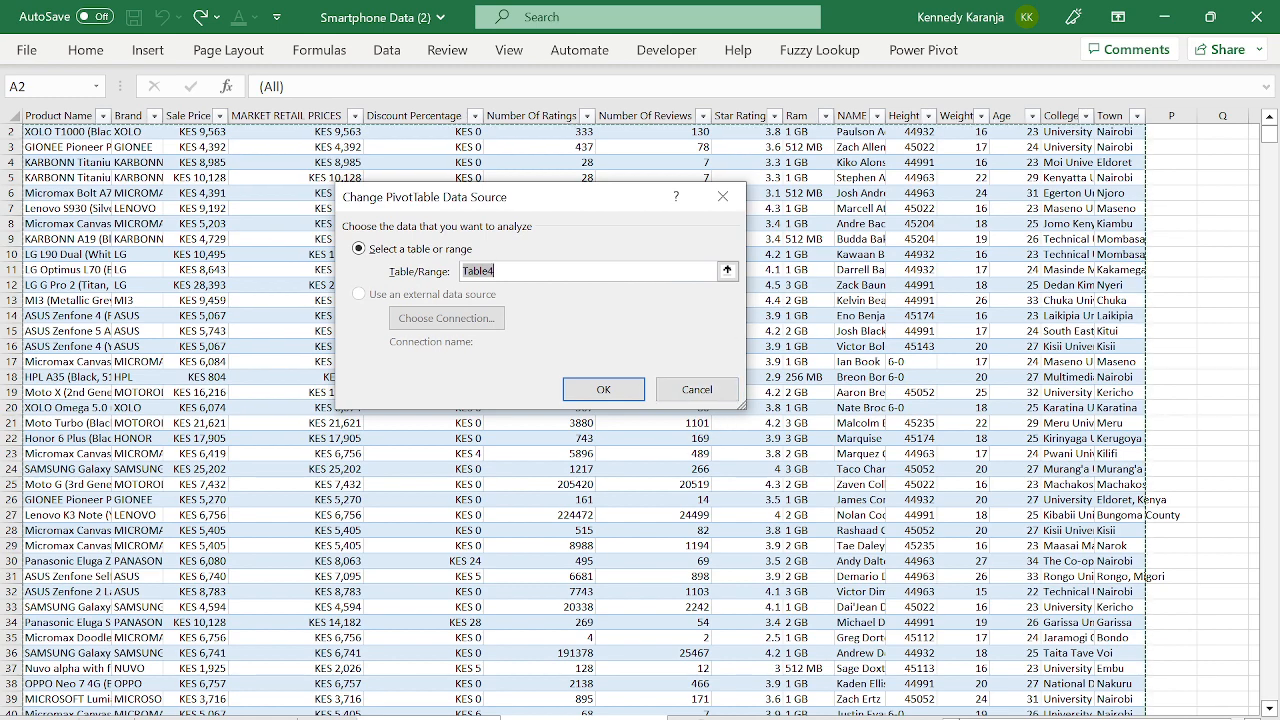
key("Return")
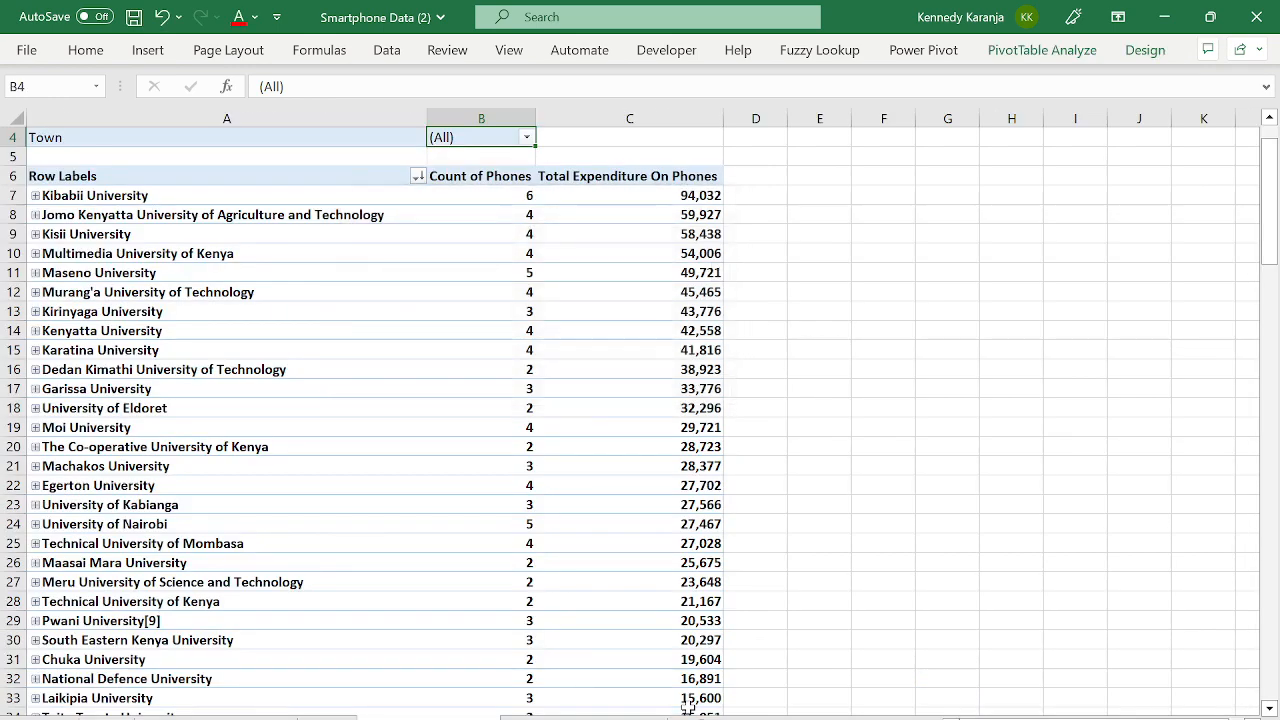
key("ctrl+Page_Down")
- Find the smartphone table's last row, row 100
left_click(247, 491)
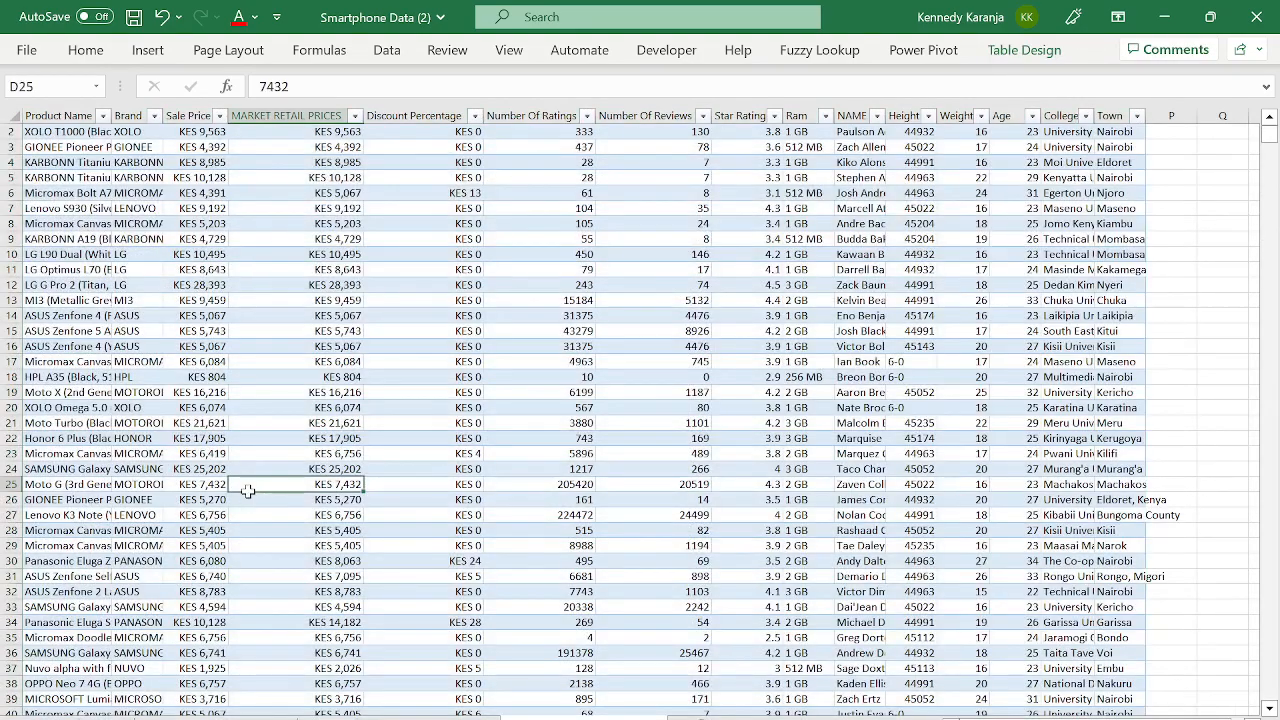
key("ctrl+Left")
key("ctrl+Down")
key("Down")
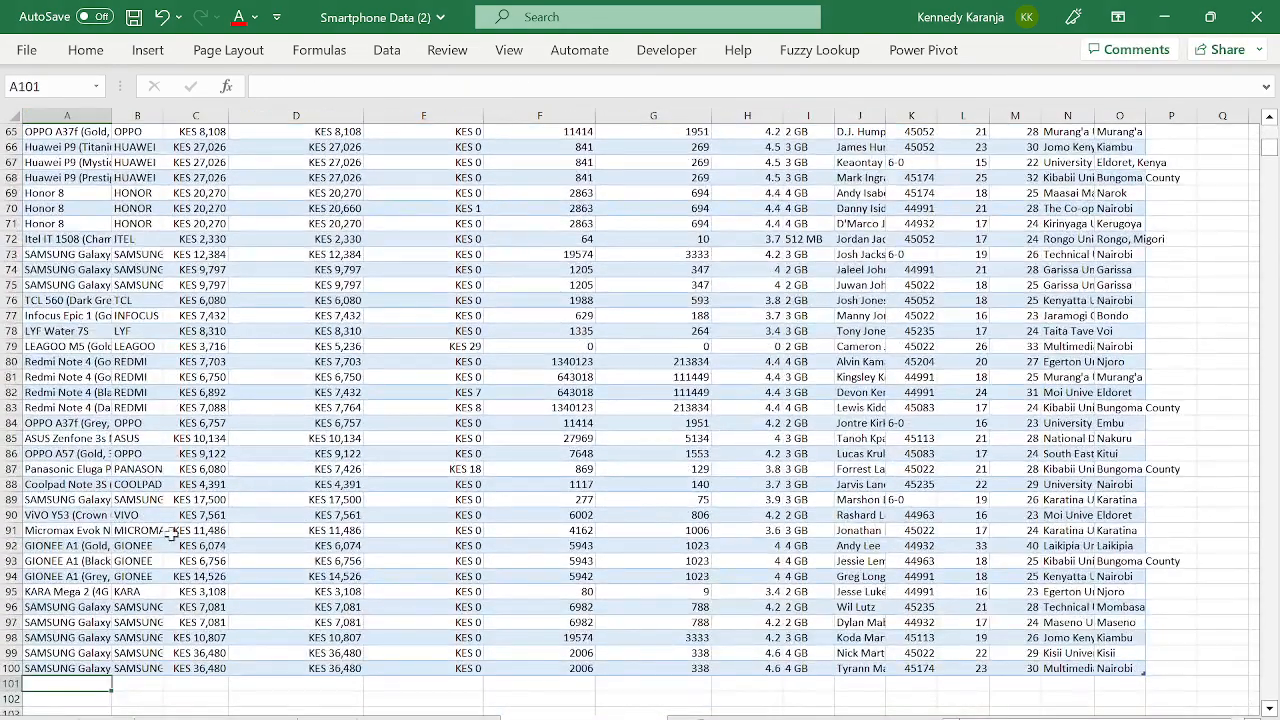
left_click(8, 668)
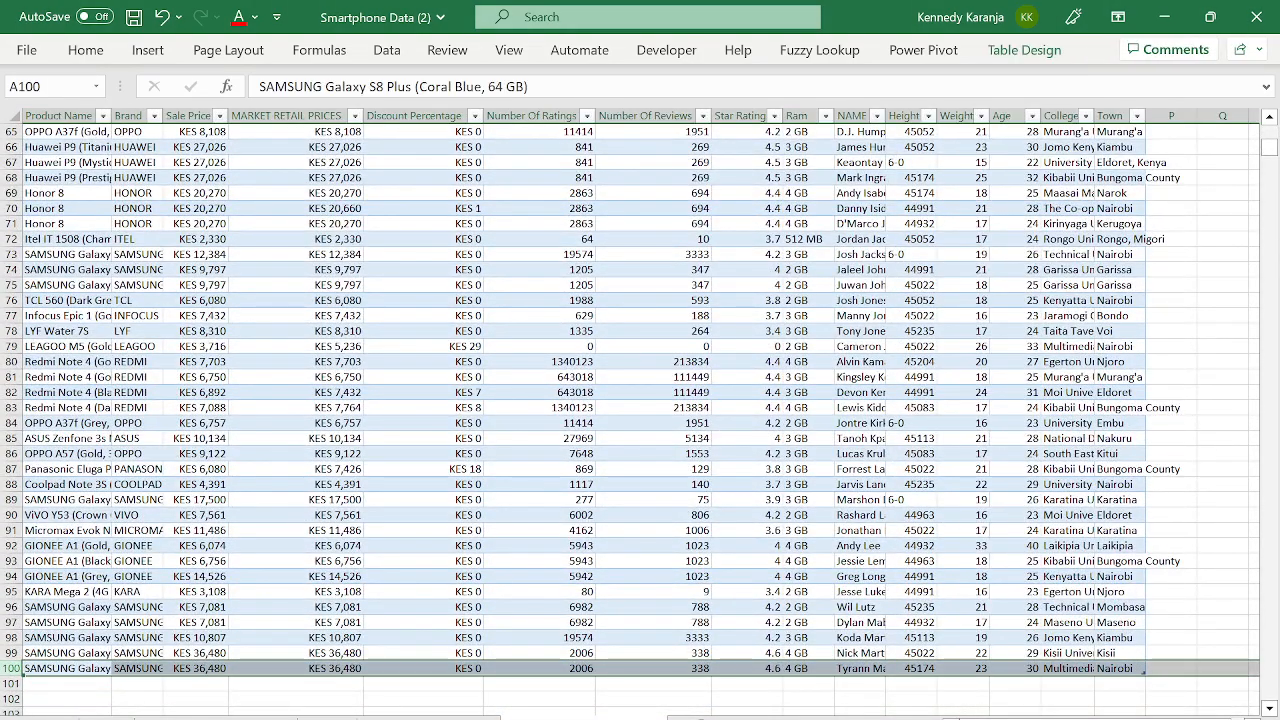
- On the full data sheet, locate row 101, the first row beyond the table's data
key("ctrl+Home")
left_click(120, 563)
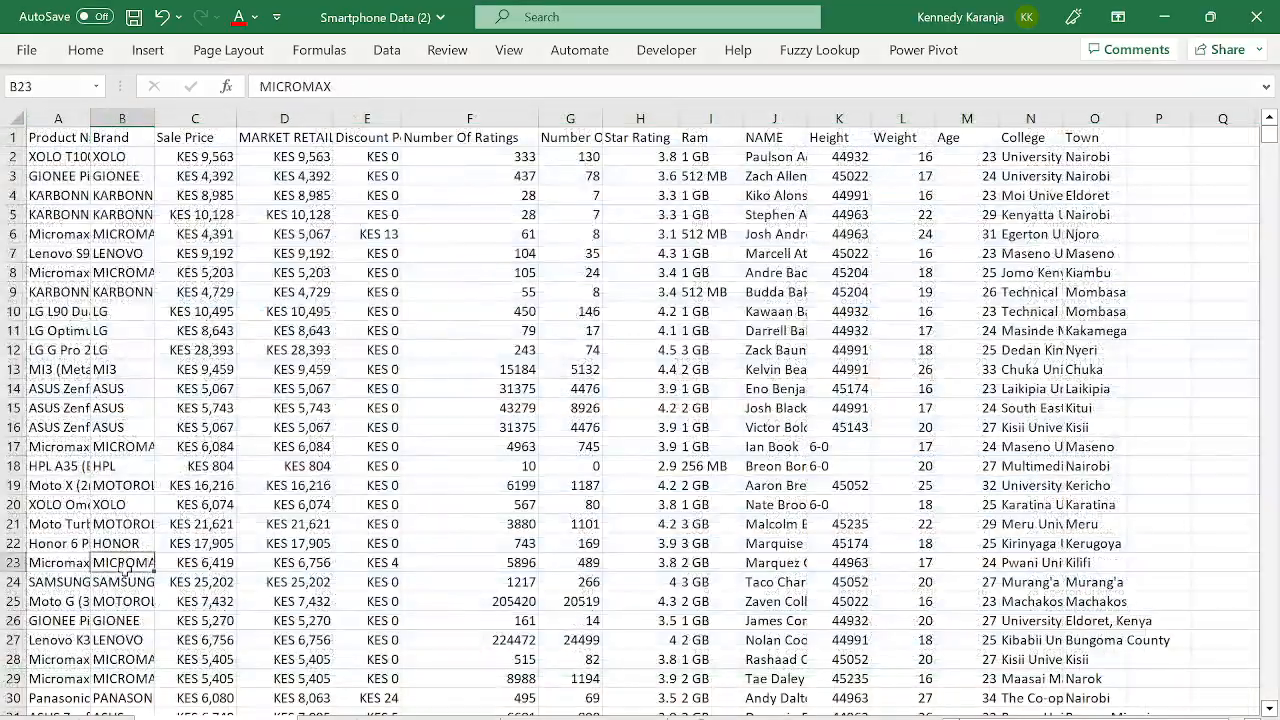
key("Left")
key("Down")
key("Down")
key("Down")
key("Down")
key("Down")
key("Down")
key("Down")
key("Down")
key("Down")
key("Down")
key("Down")
key("Down")
key("Down")
key("Down")
key("Down")
key("Down")
key("Down")
key("Down")
key("Down")
key("Down")
key("Down")
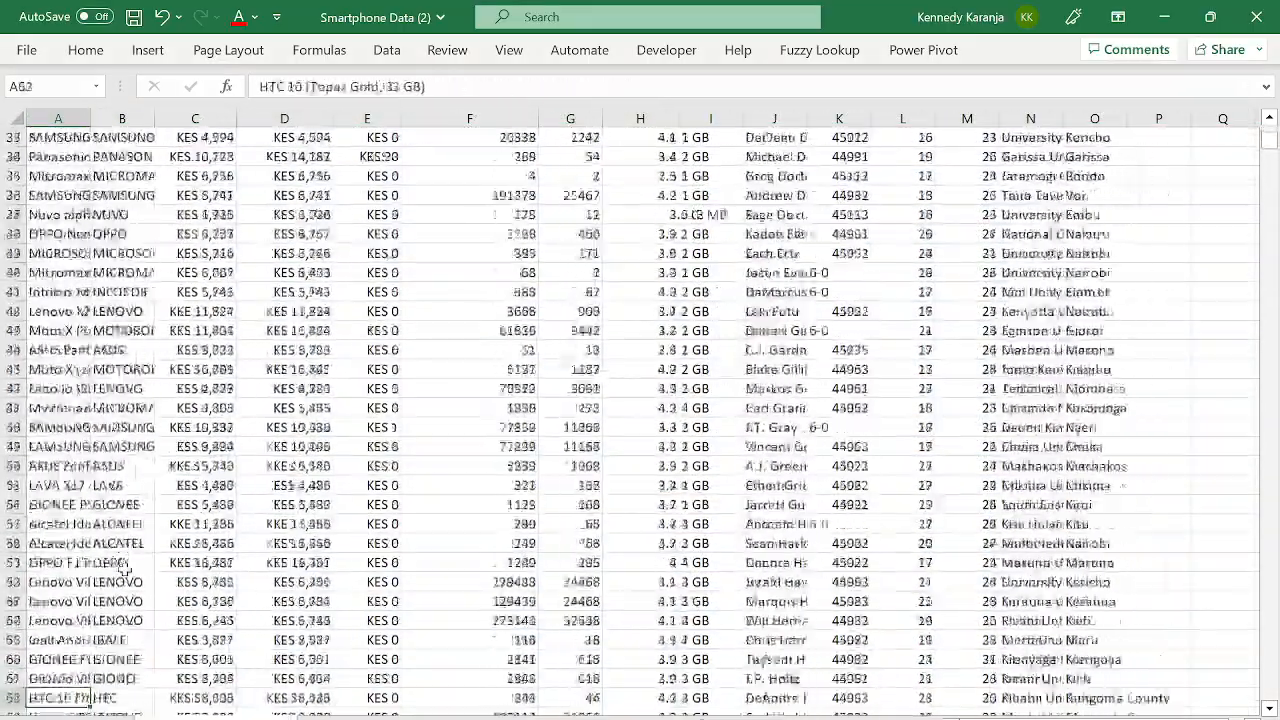
key("Down")
key("Down")
key("Down")
key("Down")
key("Down")
key("Down")
key("Down")
key("Down")
key("Down")
key("Down")
key("Down")
key("Down")
key("Down")
key("Down")
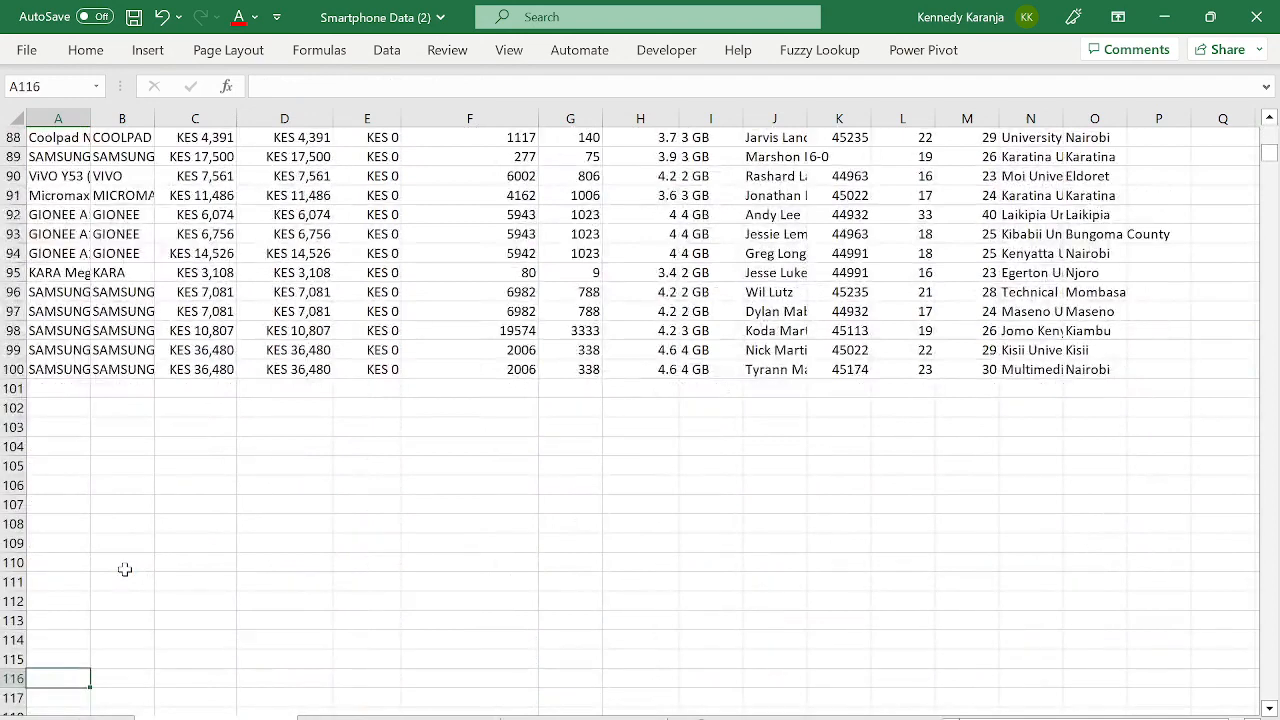
key("Up")
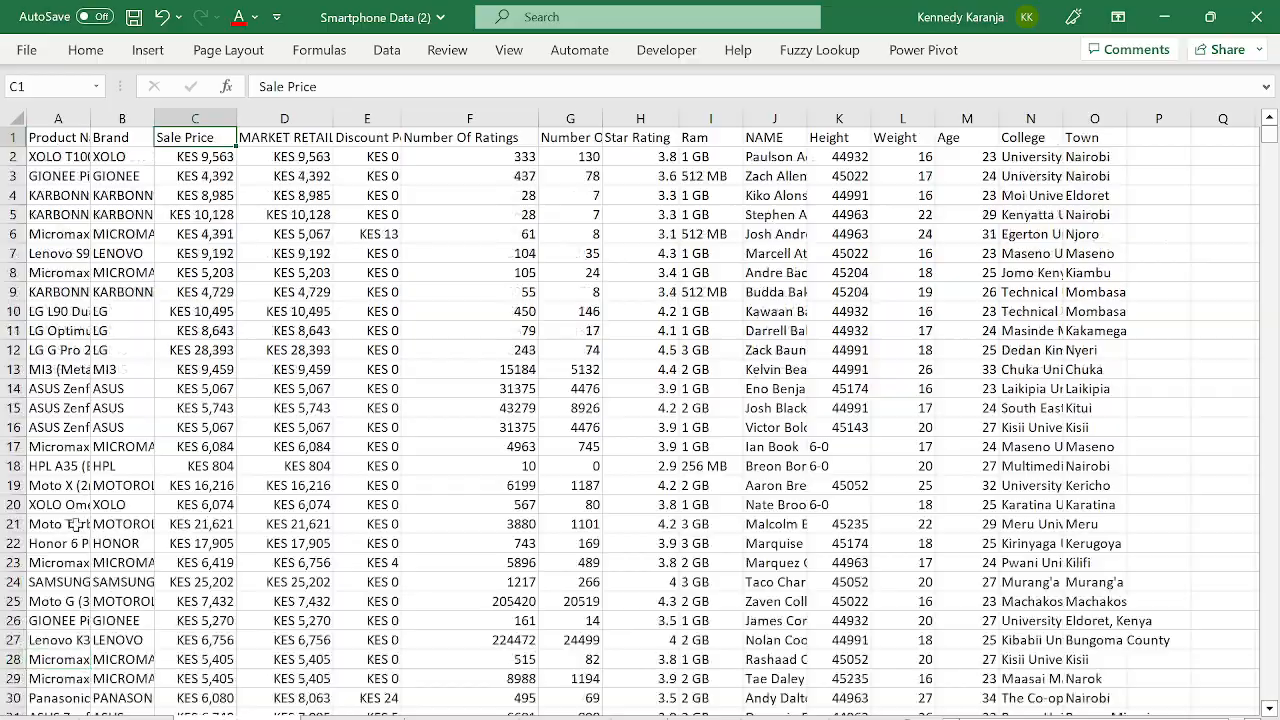
left_click(76, 528)
key("Down")
key("Down")
key("Down")
key("Down")
key("Down")
key("Down")
key("Down")
key("Down")
key("Down")
key("Down")
key("Down")
key("Down")
key("Down")
key("Down")
key("Down")
key("Down")
key("Down")
key("Down")
key("Down")
key("Down")
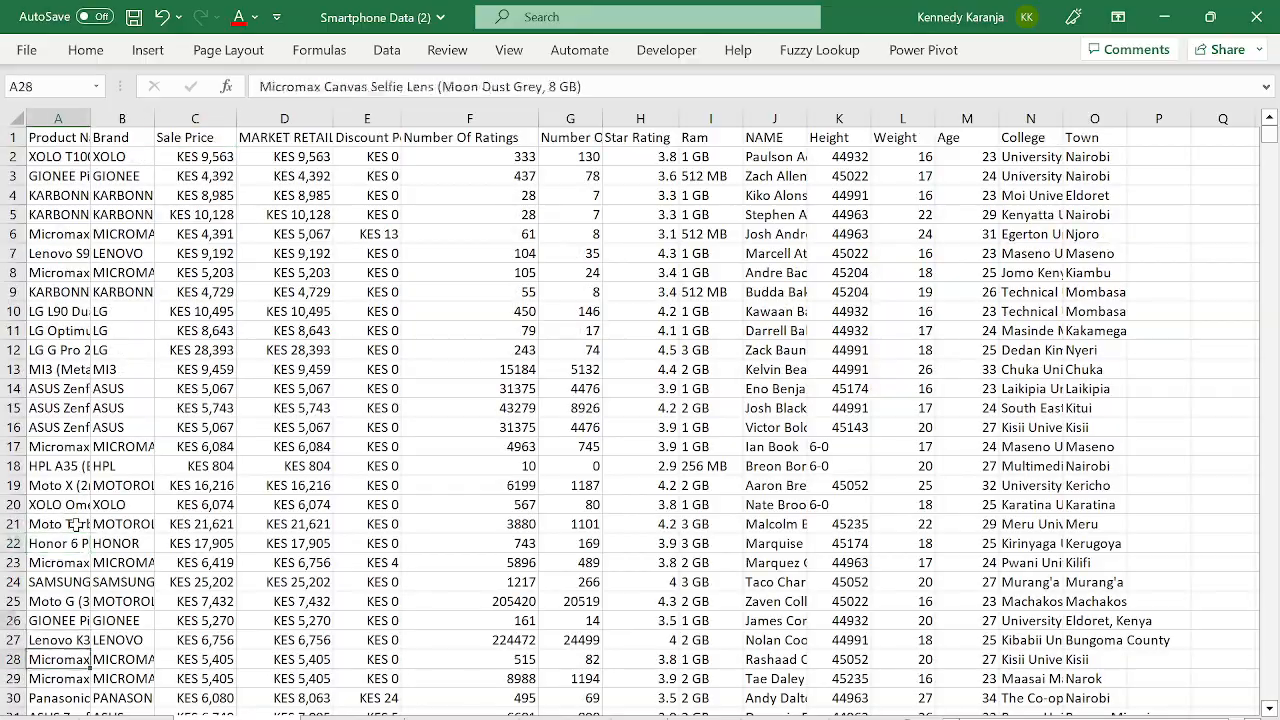
key("Down")
key("Down")
key("Down")
key("Down")
key("Down")
key("Down")
key("Down")
key("Down")
key("Down")
key("Down")
key("Down")
key("Down")
key("Down")
key("Down")
key("Down")
key("Down")
key("Down")
key("Down")
key("Down")
key("Down")
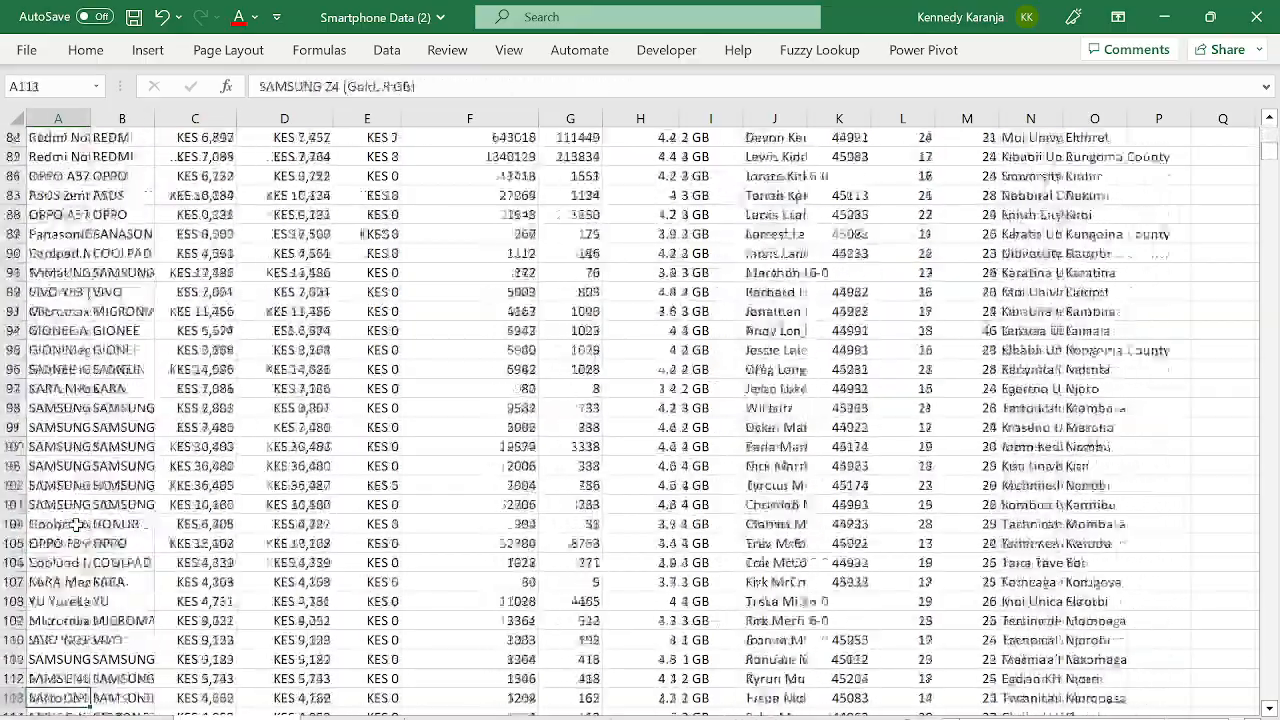
key("Up")
key("Up")
key("Up")
key("Up")
key("Up")
key("Up")
key("Up")
key("Up")
key("Up")
key("Up")
key("Up")
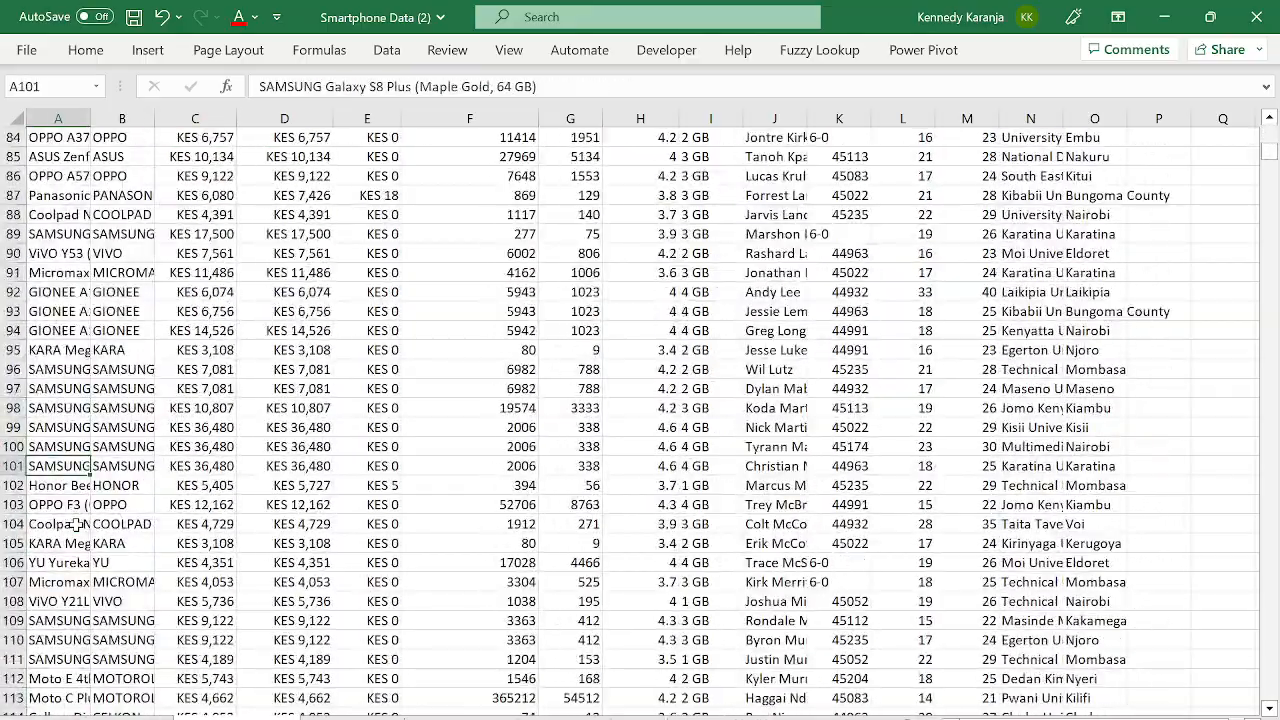
- Select rows 101 to 1514 on the full data sheet and copy them
key("shift+space")
key("ctrl+shift+Down")
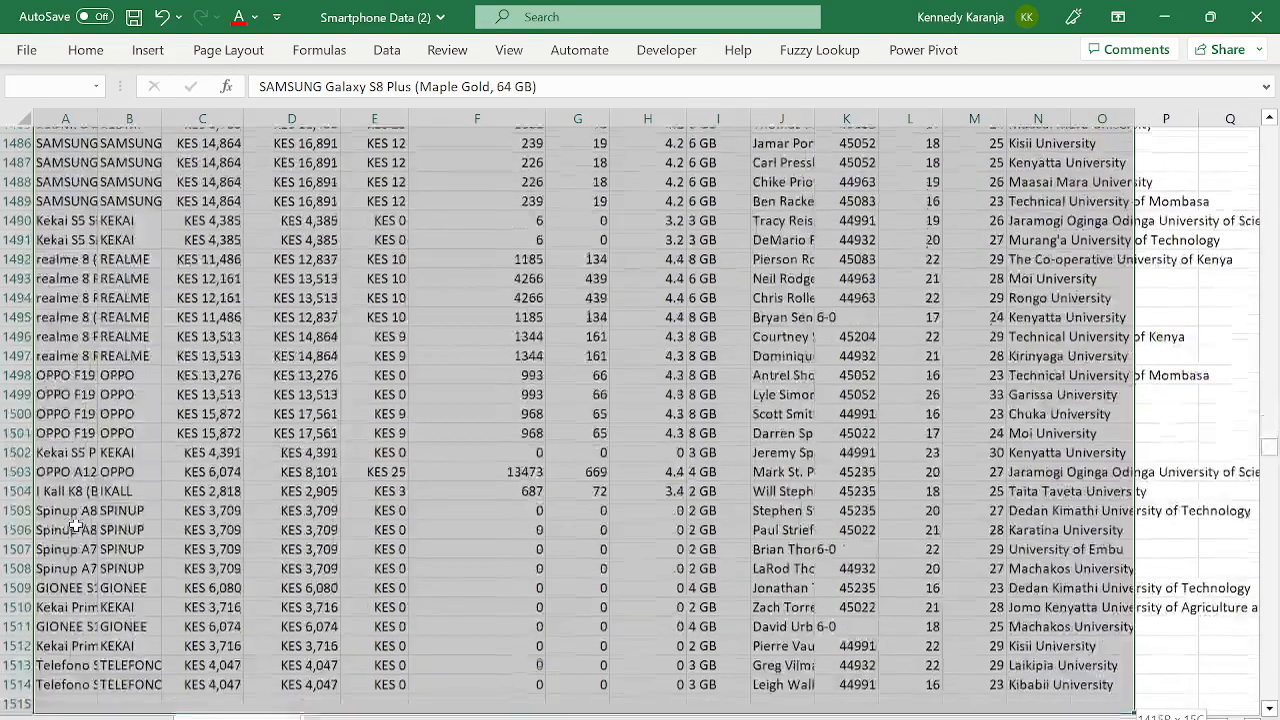
key("ctrl+c")
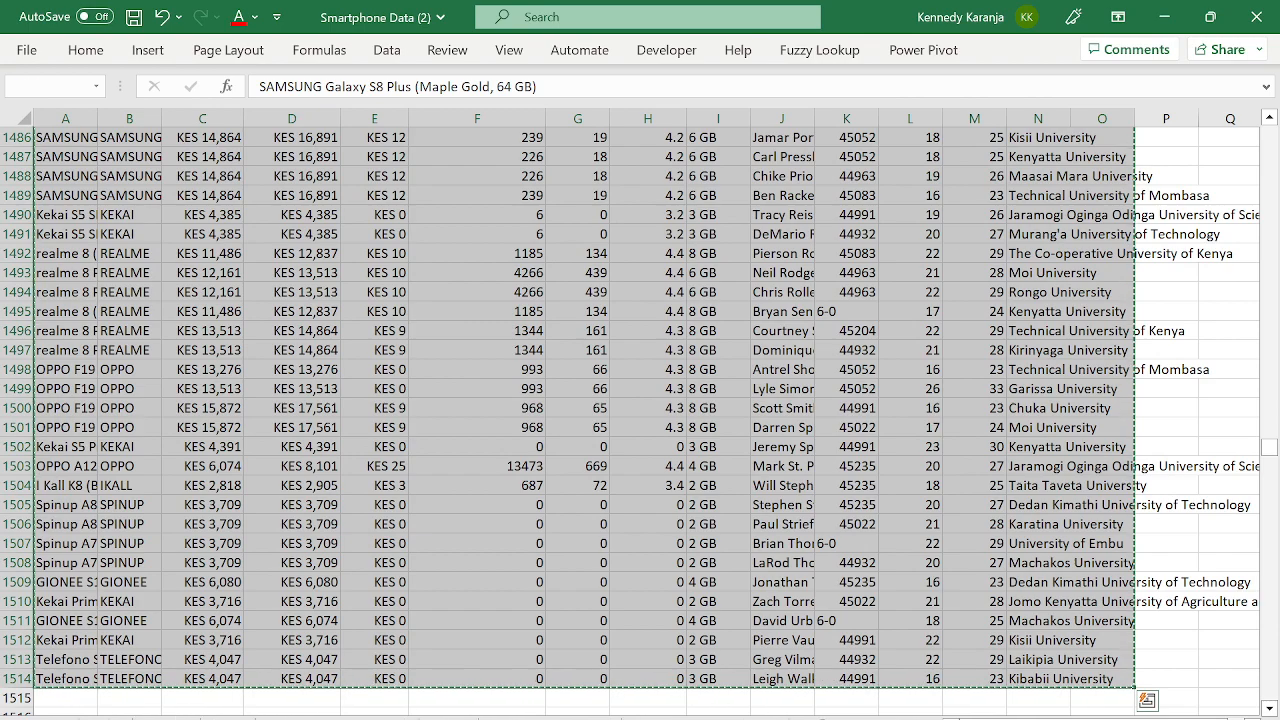
key("ctrl+q")
- Paste the copied rows as values into cell A101 of the smartphone table sheet
key("ctrl+Page_Down")
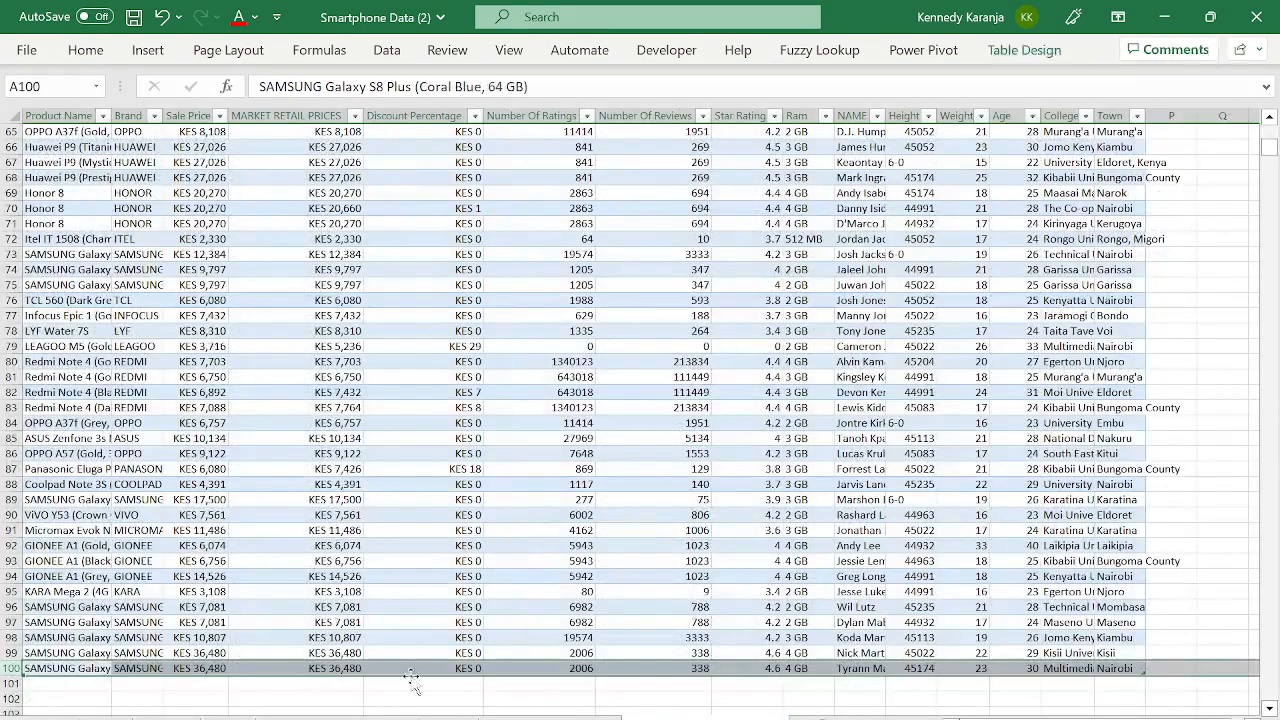
left_click(64, 686)
key("ctrl+alt+v")
key("v")
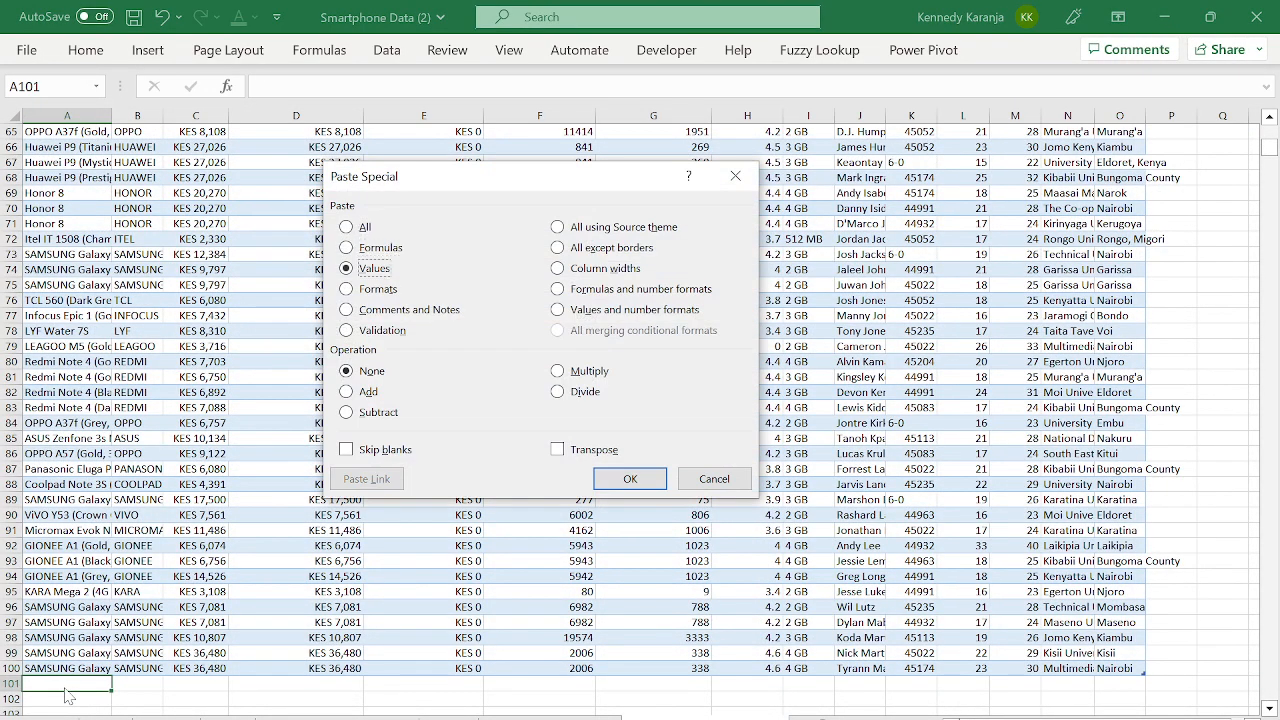
key("Return")
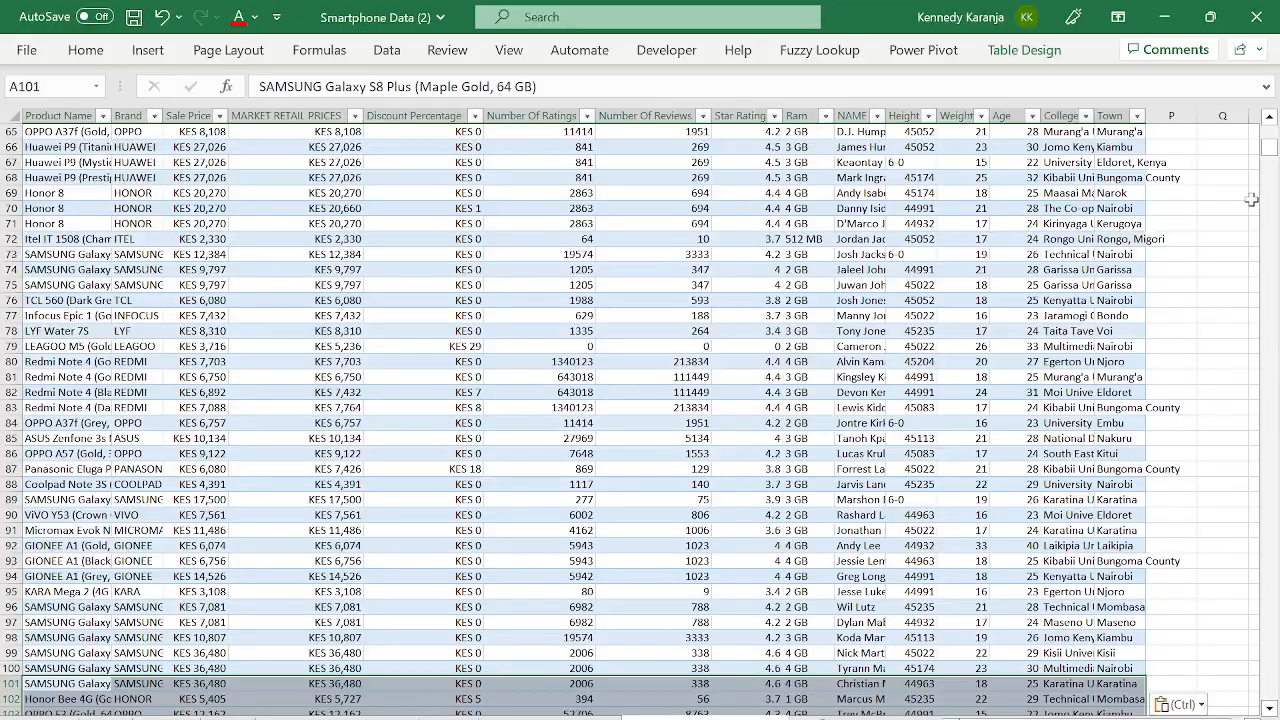
- Clear the stray data block in columns K to O down to row 2673
left_click_drag(1268, 150, 1269, 462)
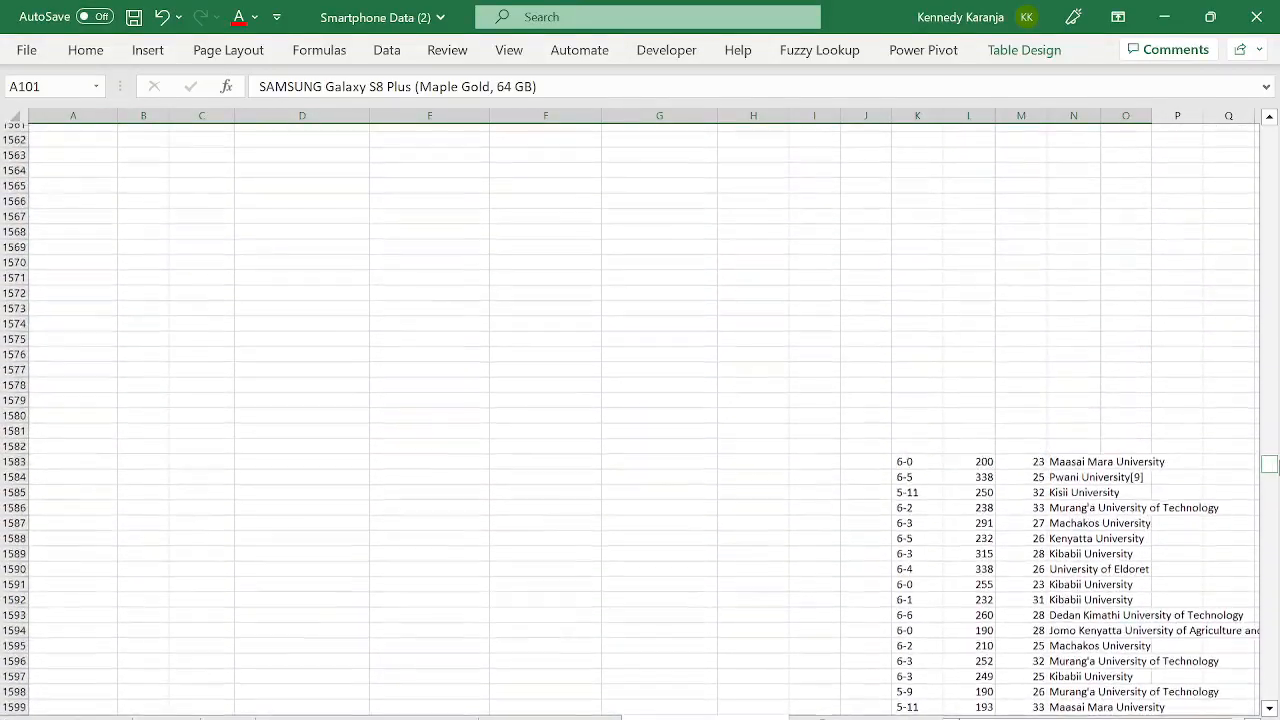
left_click(885, 340)
key("shift+Down")
key("shift+Down")
key("shift+Down")
key("shift+Down")
key("shift+Down")
key("shift+Down")
key("shift+Down")
key("shift+Down")
key("shift+Down")
key("shift+Down")
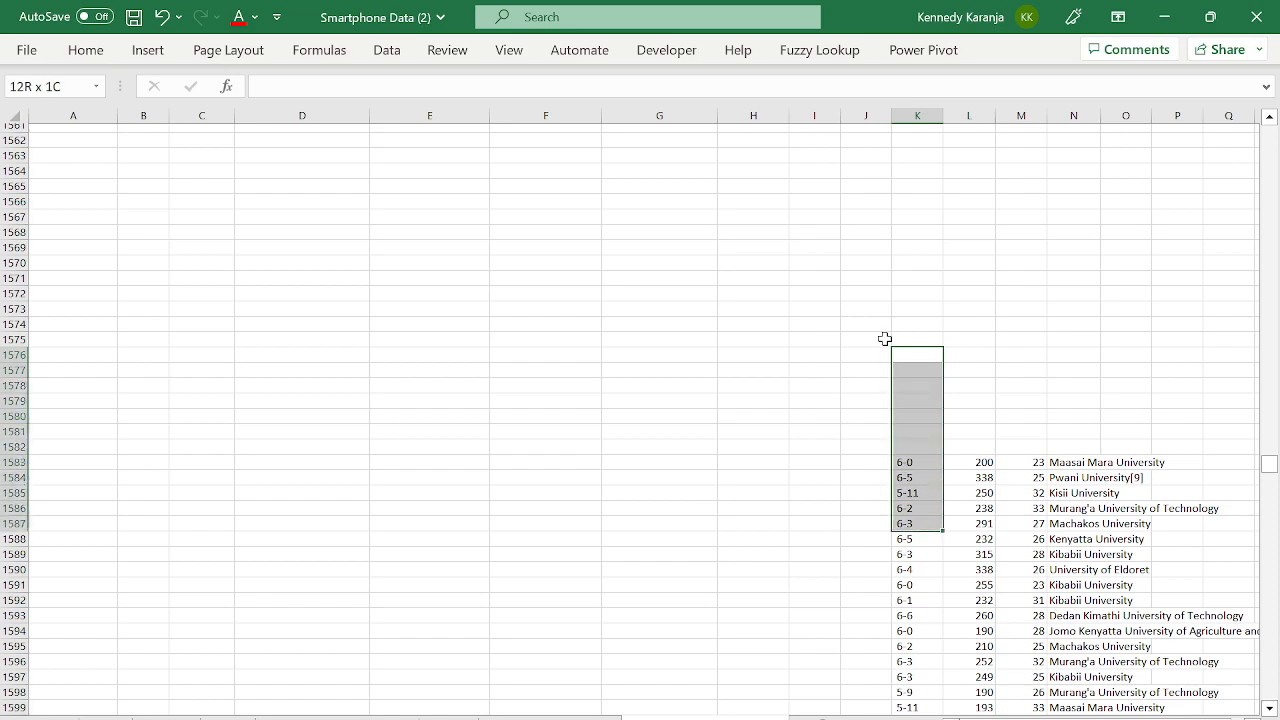
key("shift+Right")
key("ctrl+shift+Down")
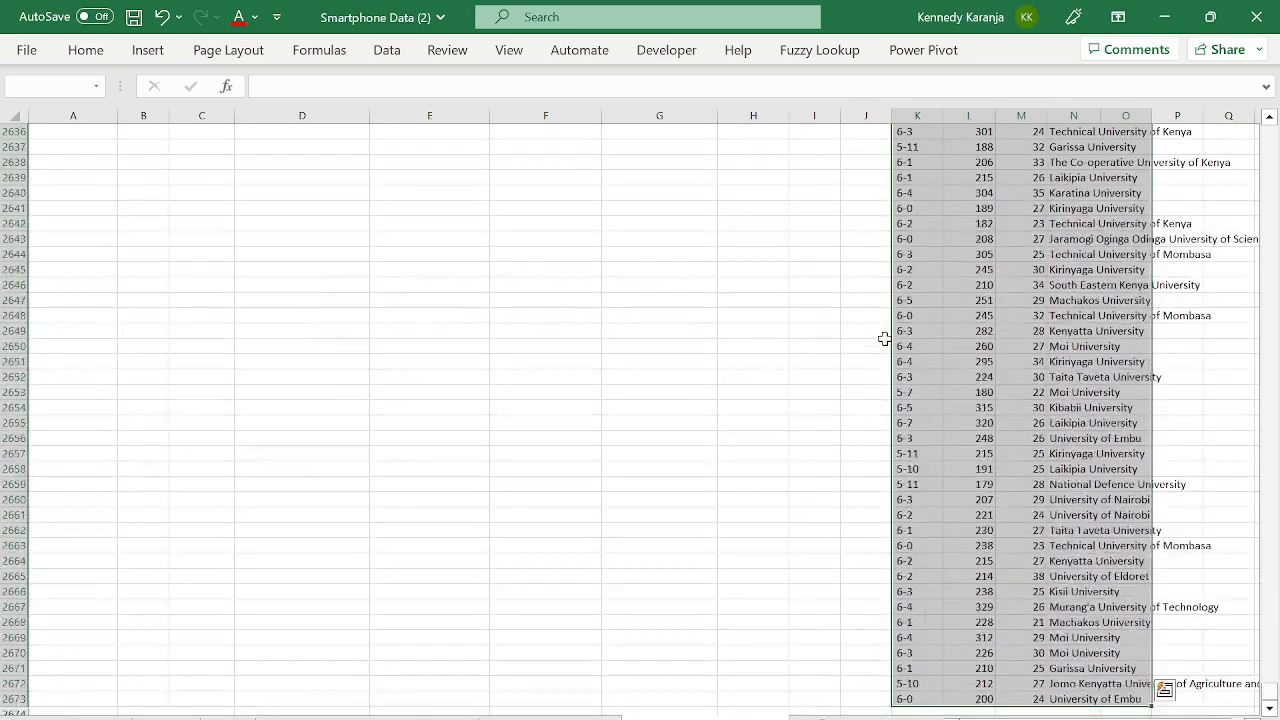
key("Delete")
- Scan column Q to see where the table data ends around row 100
key("ctrl+Up")
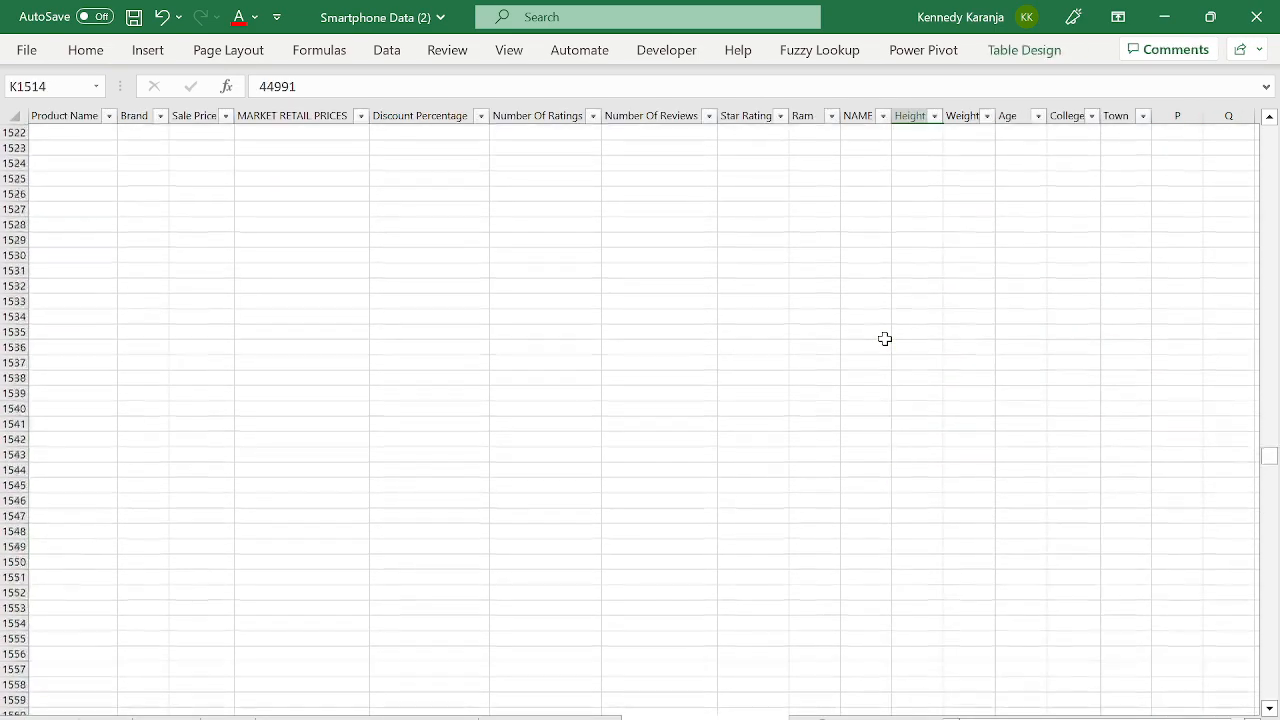
key("Up")
key("Up")
key("Up")
key("Up")
key("Up")
key("Up")
key("Up")
key("Up")
key("Up")
key("Up")
key("Up")
key("Up")
key("Up")
key("Up")
key("Up")
key("Up")
key("Up")
key("Up")
key("Up")
key("Up")
key("Up")
key("Up")
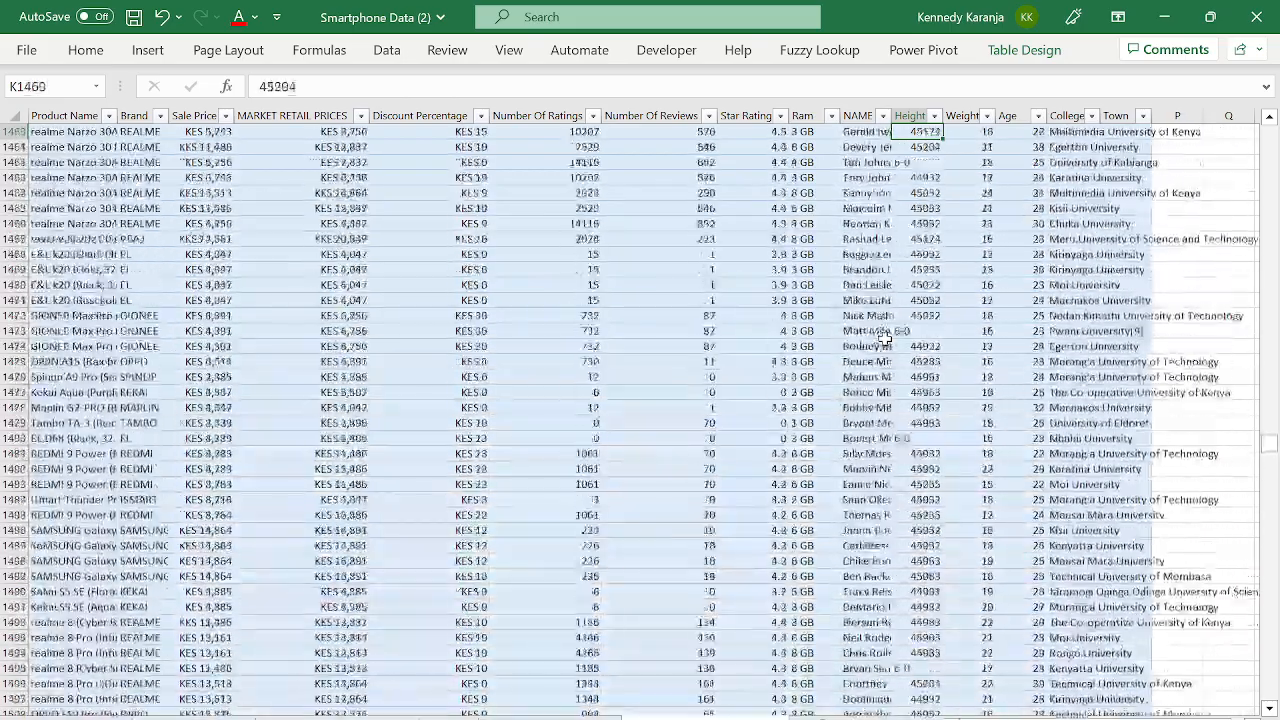
key("Right")
key("Right")
key("Right")
key("Right")
key("Right")
key("Right")
key("Up")
key("Up")
key("Up")
key("Up")
key("Up")
key("Up")
key("Up")
key("Up")
key("Up")
key("Up")
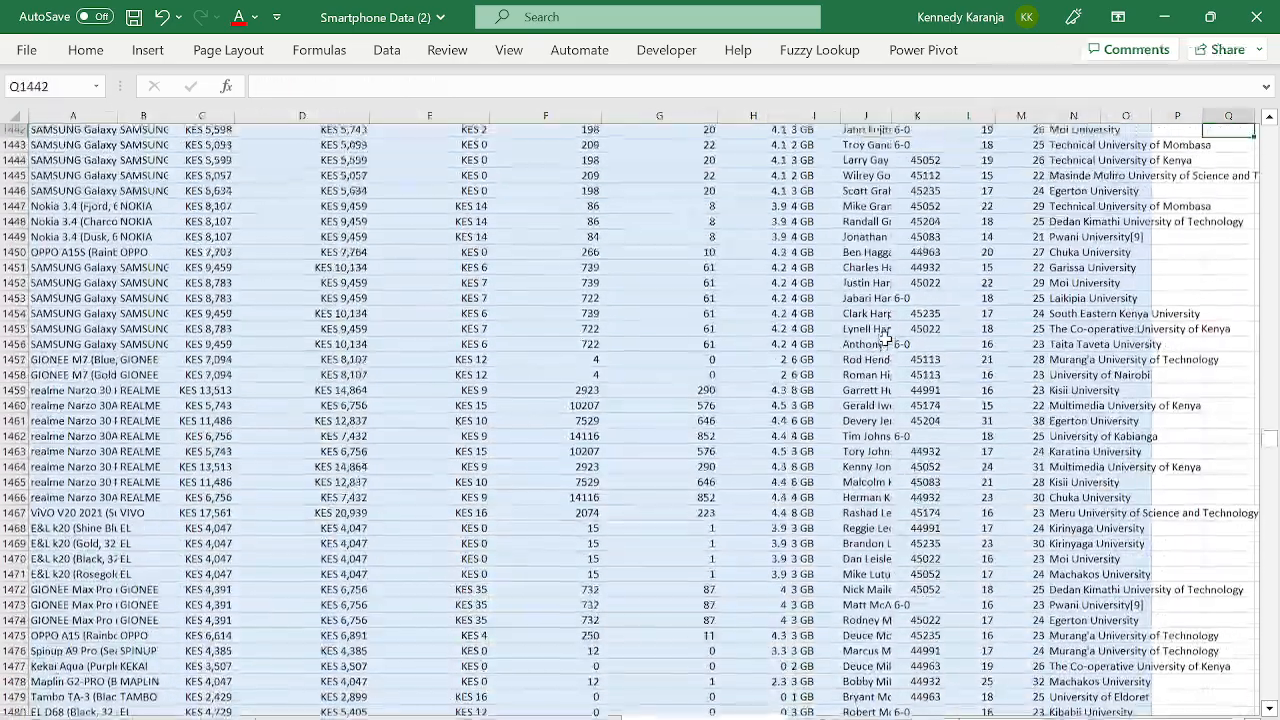
key("Up")
key("Up")
key("Up")
key("Up")
key("Up")
key("Up")
key("Up")
key("Up")
key("Up")
key("Up")
key("Up")
key("Up")
key("Up")
key("Up")
key("Up")
key("Up")
key("Up")
key("Up")
key("Up")
key("Up")
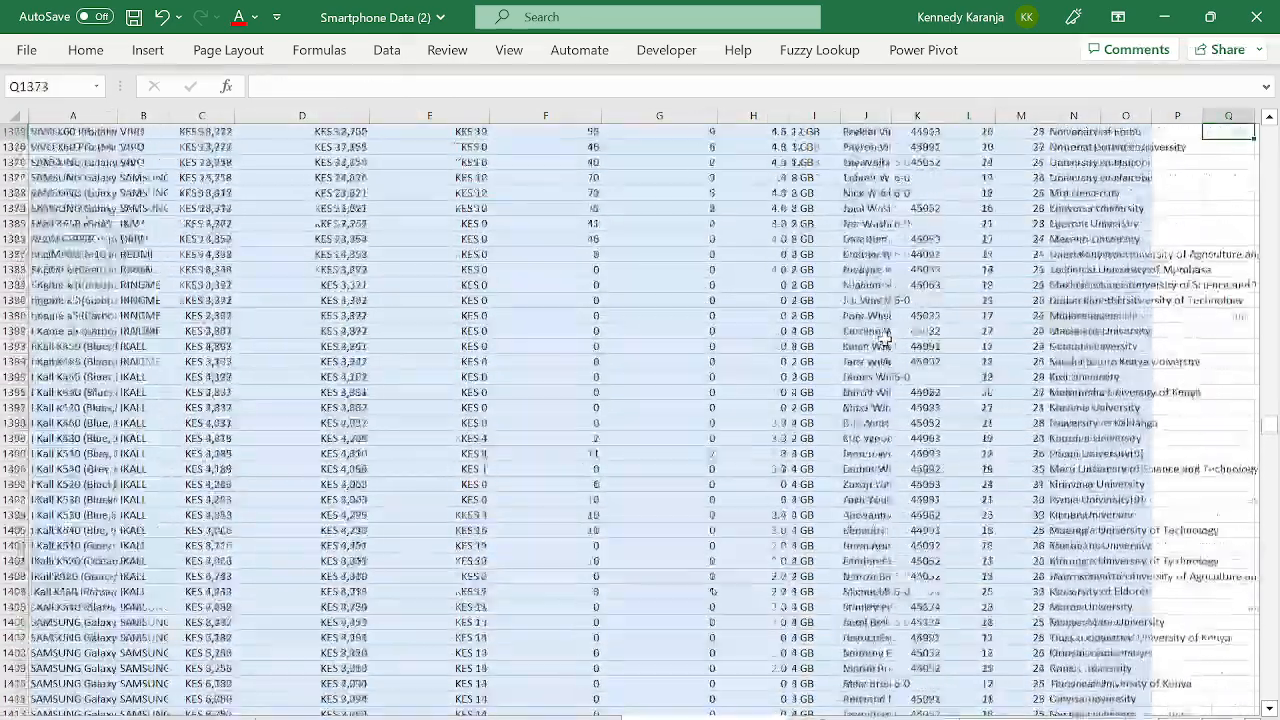
key("Up")
key("Up")
key("Up")
key("Up")
key("Up")
key("Up")
key("Up")
key("Up")
key("Up")
key("Up")
key("Up")
key("Up")
key("Up")
key("Up")
key("Up")
key("Up")
key("Up")
key("Up")
key("Up")
key("Up")
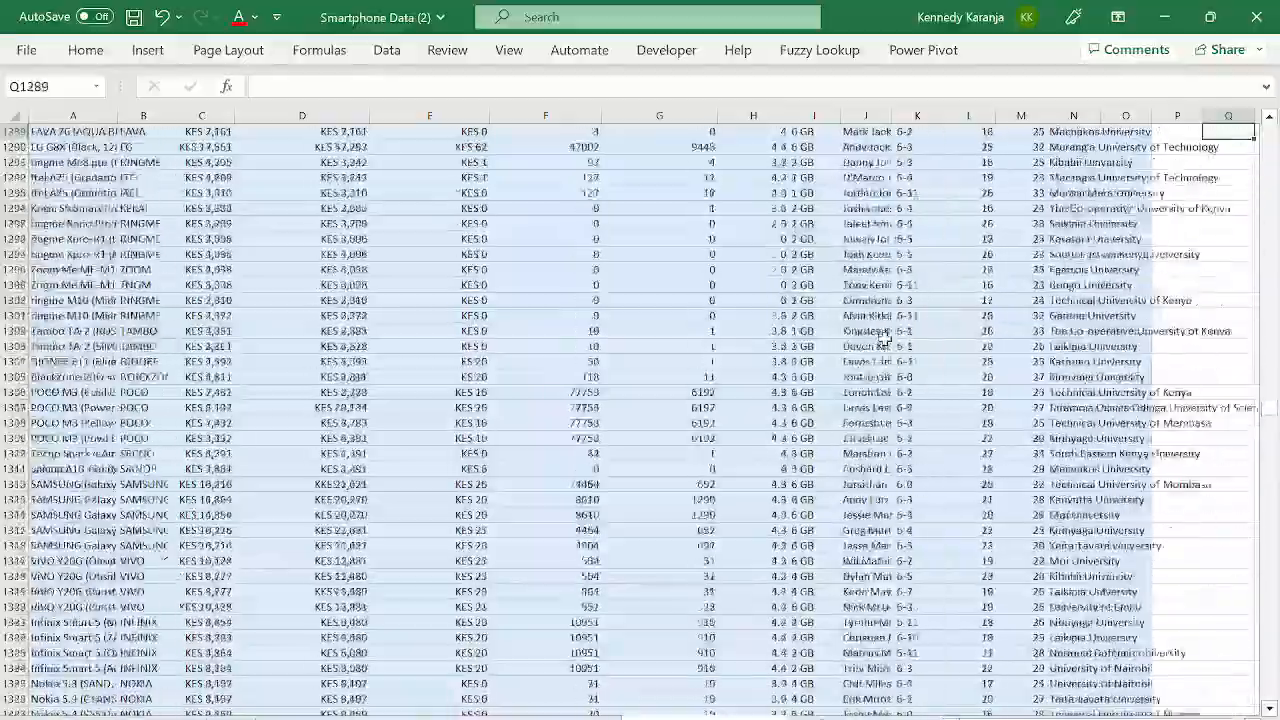
key("Up")
key("Up")
key("Up")
key("Up")
key("Up")
key("Up")
key("Up")
key("Up")
key("Up")
key("Up")
key("Up")
key("Up")
key("Up")
key("ctrl+Up")
key("Down")
key("Down")
key("Down")
key("Down")
key("Down")
key("Down")
key("Down")
key("Down")
key("Down")
key("Down")
key("Down")
key("Down")
key("Down")
key("Down")
key("Down")
key("Down")
key("Down")
key("Down")
key("Down")
key("Down")
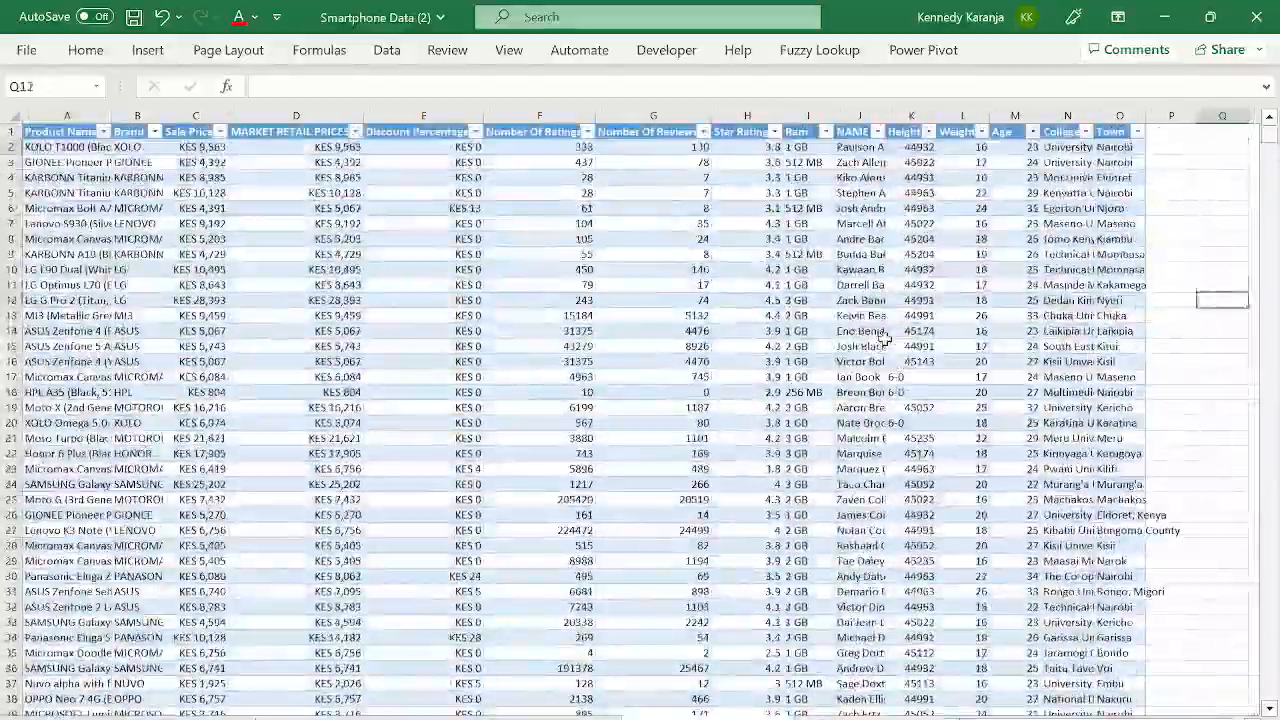
key("Down")
key("Down")
key("Down")
key("Down")
key("Down")
key("Down")
key("Down")
key("Down")
key("Down")
key("Down")
key("Down")
key("Down")
key("Down")
key("Down")
key("Down")
key("Down")
key("Down")
key("Down")
key("Down")
key("Down")
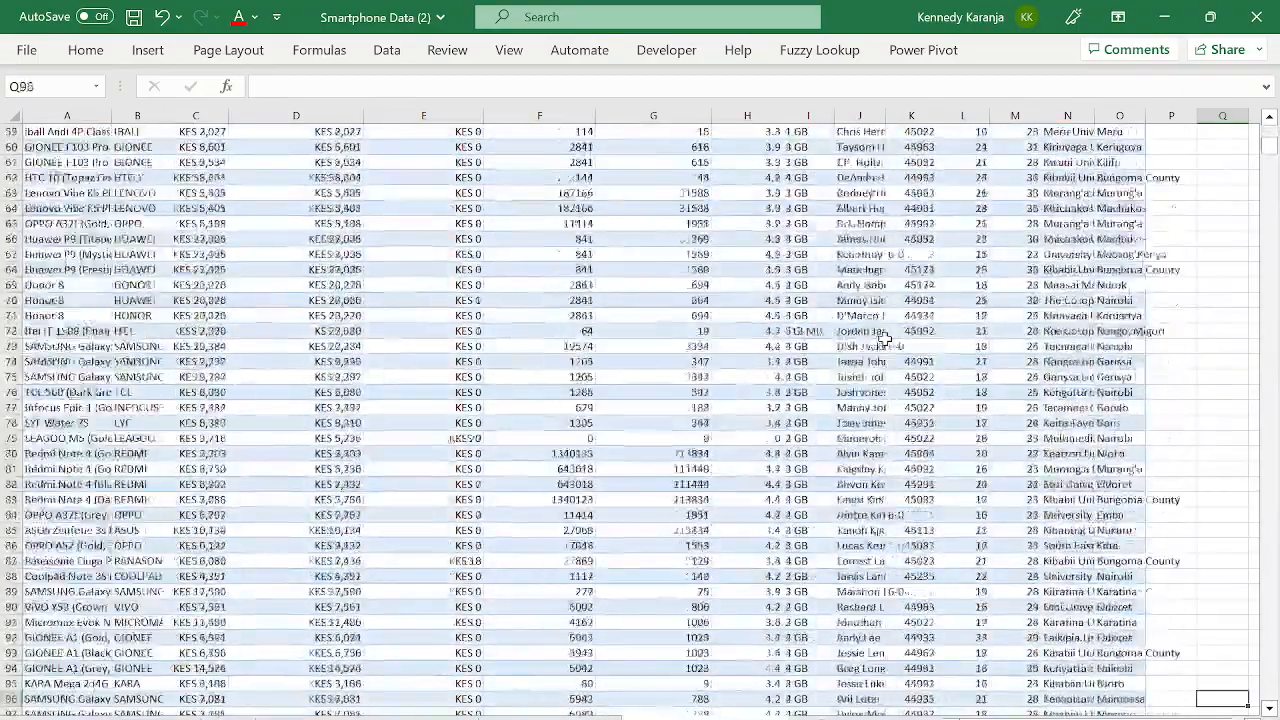
key("Down")
key("Down")
key("Down")
key("Down")
key("Down")
key("Down")
key("Down")
key("Down")
key("Down")
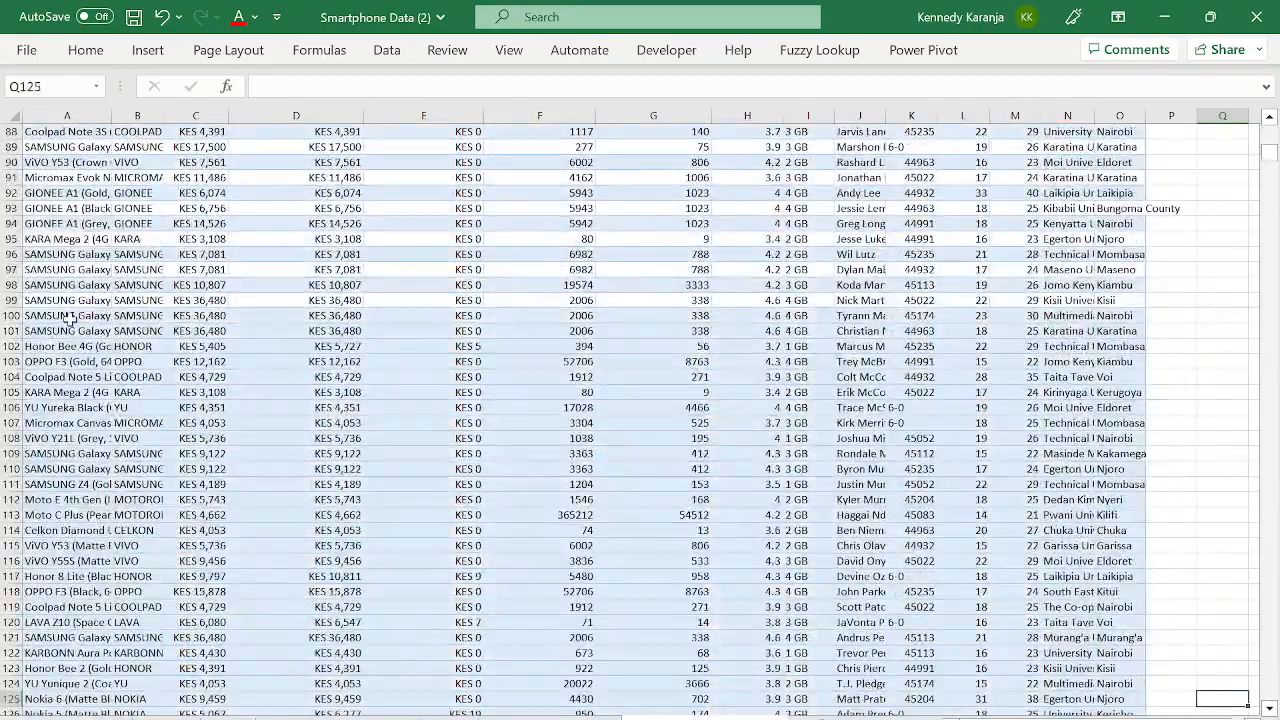
- Locate cell A100, the first row beyond the original product data
left_click(70, 317)
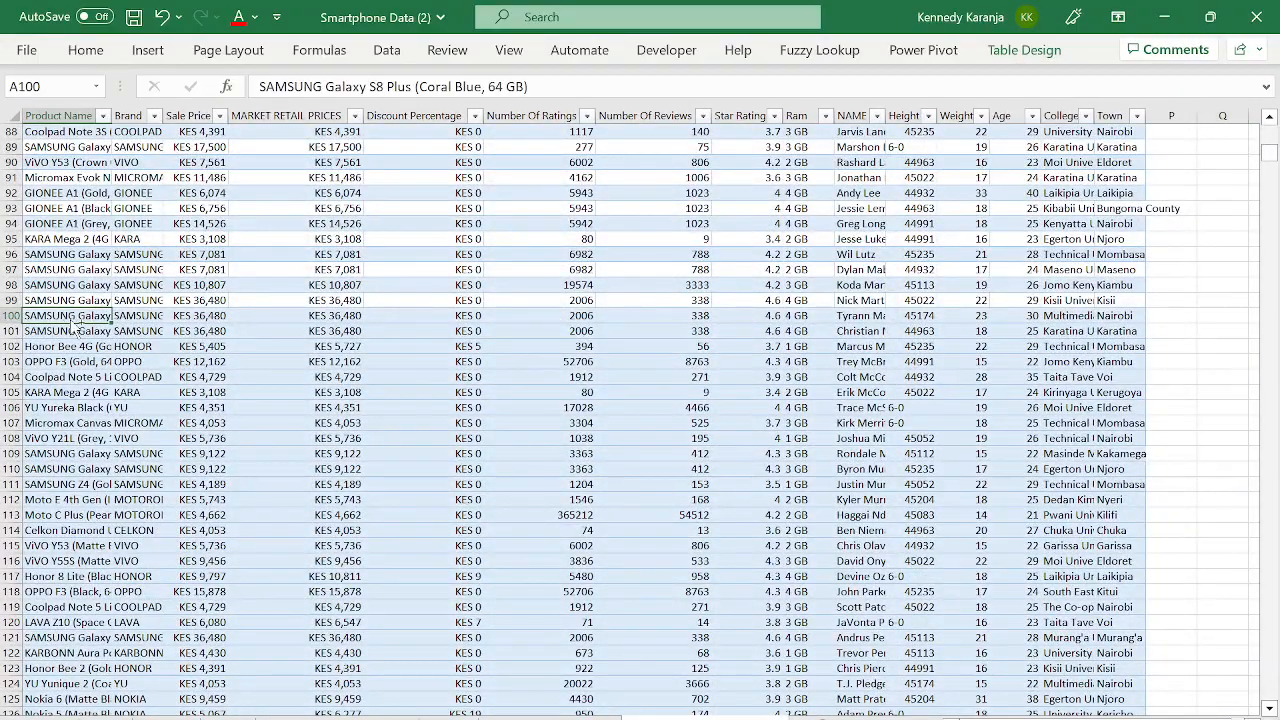
key("ctrl+Down")
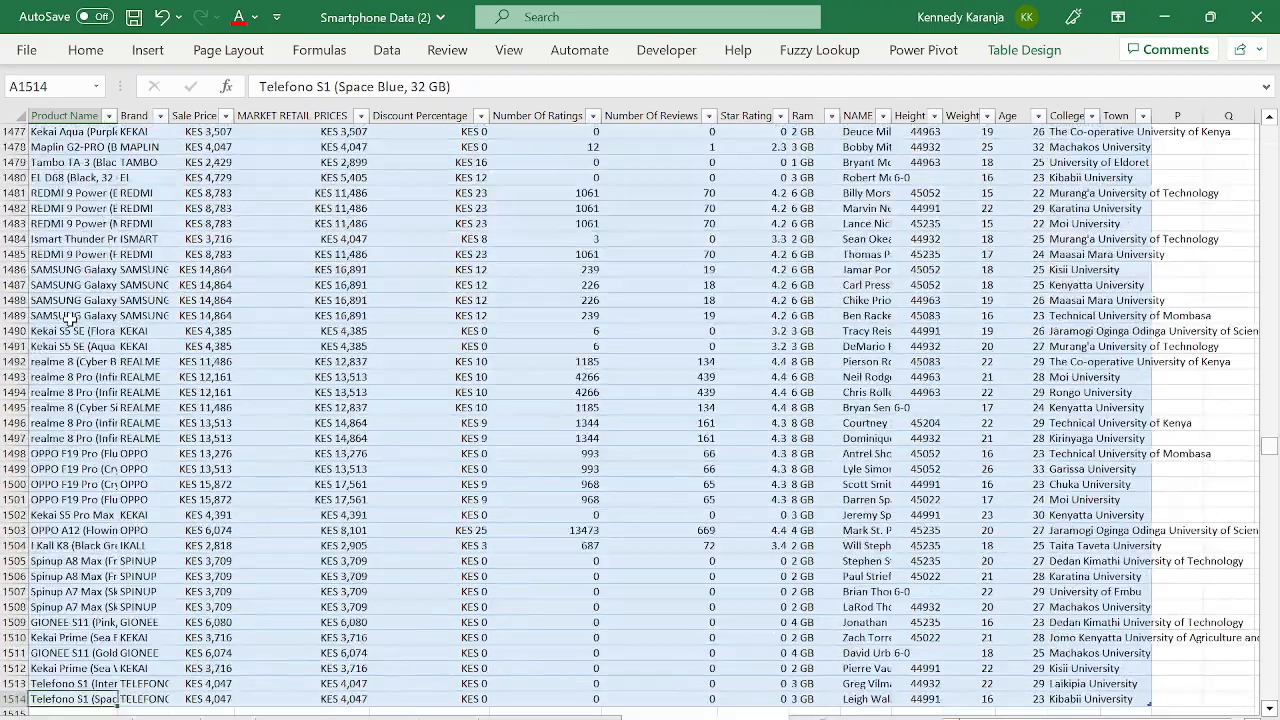
key("Up")
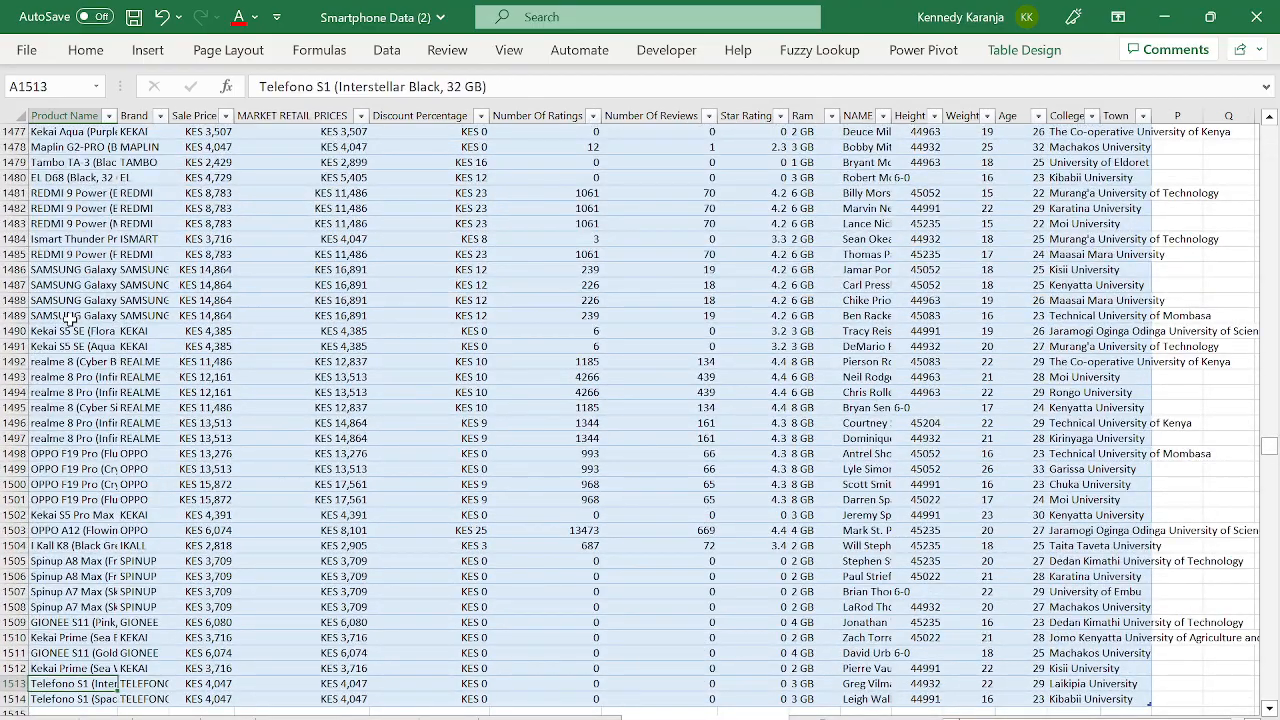
key("Right")
key("ctrl+Up")
key("Down")
key("Down")
key("Left")
key("Down")
key("Down")
key("Down")
key("Down")
key("Down")
key("Down")
key("Down")
key("Down")
key("Down")
key("Down")
key("Down")
key("Down")
key("Down")
key("Down")
key("Down")
key("Down")
key("Down")
key("Down")
key("Down")
key("Down")
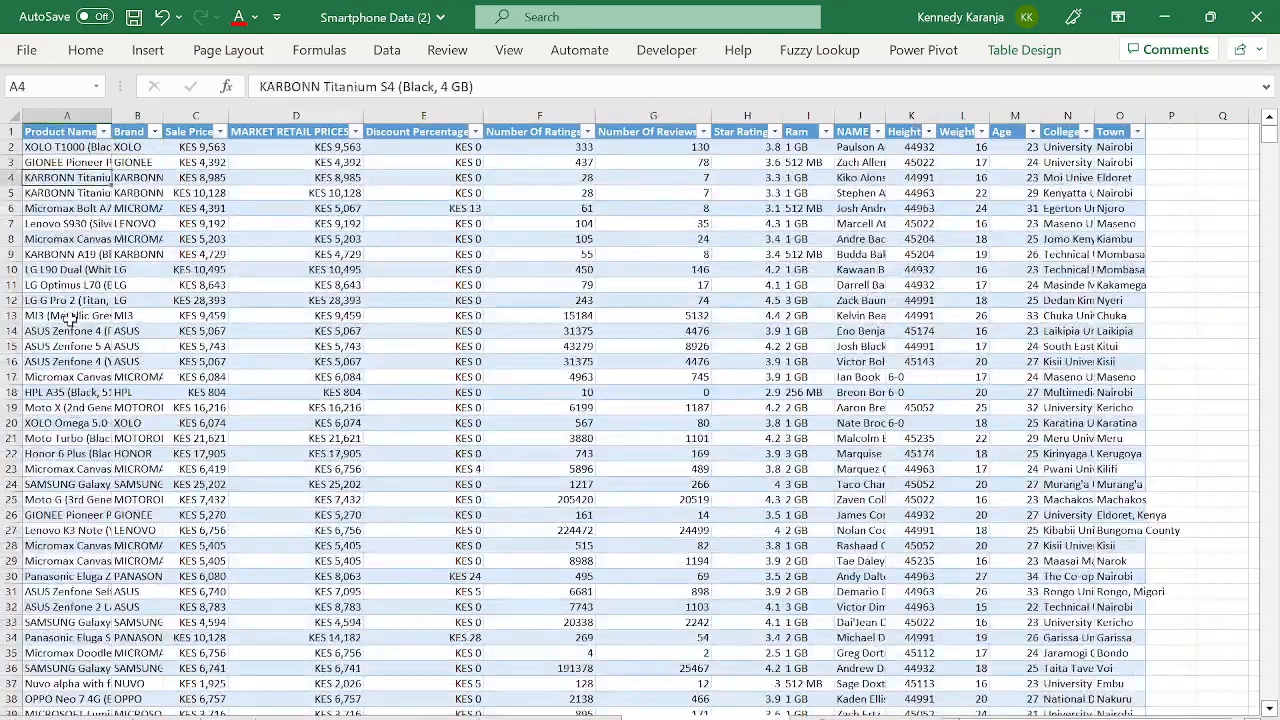
key("Down")
key("Down")
key("Down")
key("Down")
key("Down")
key("Down")
key("Down")
key("Down")
key("Down")
key("Down")
key("Down")
key("Down")
key("Down")
key("Down")
key("Down")
key("Down")
key("Down")
key("Down")
key("Down")
key("Down")
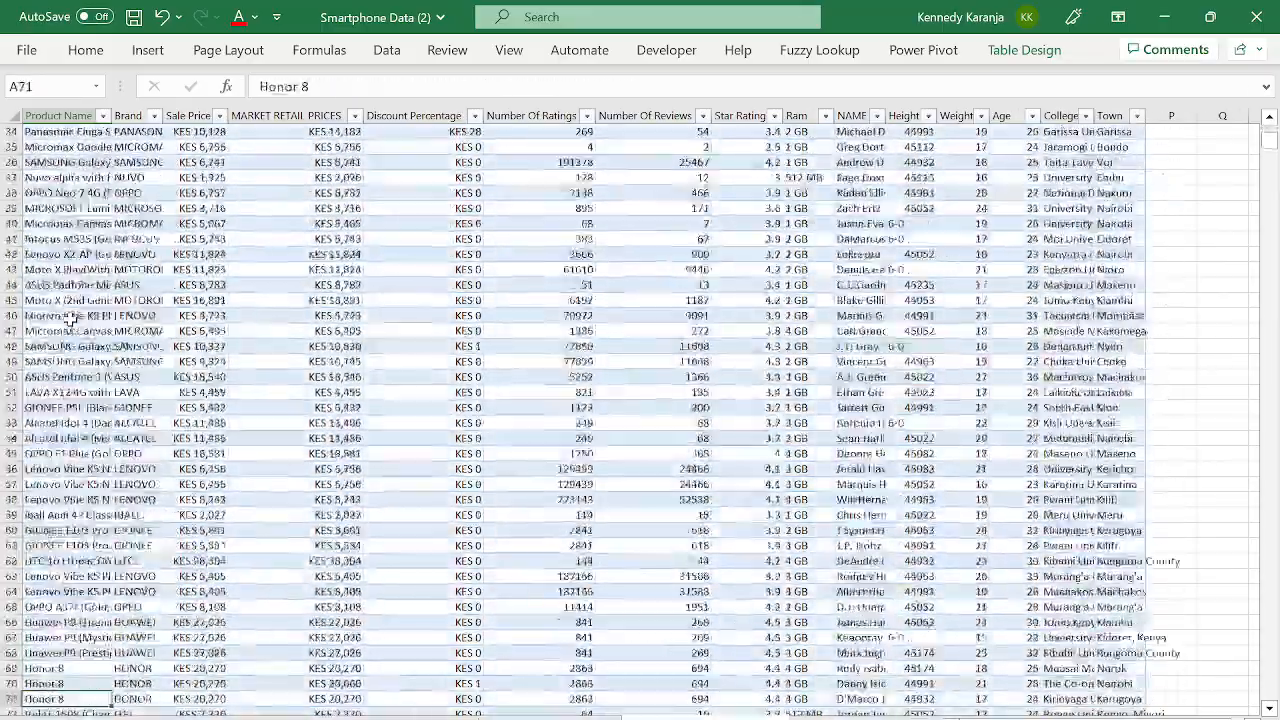
- Select entire rows 100 through 1514 and delete them from the table
key("Up")
key("Up")
key("Up")
key("Up")
key("Up")
key("Up")
key("Up")
key("Up")
key("Up")
key("Up")
key("Up")
key("Up")
key("Up")
key("Up")
key("Up")
key("Up")
key("Up")
key("Up")
key("Up")
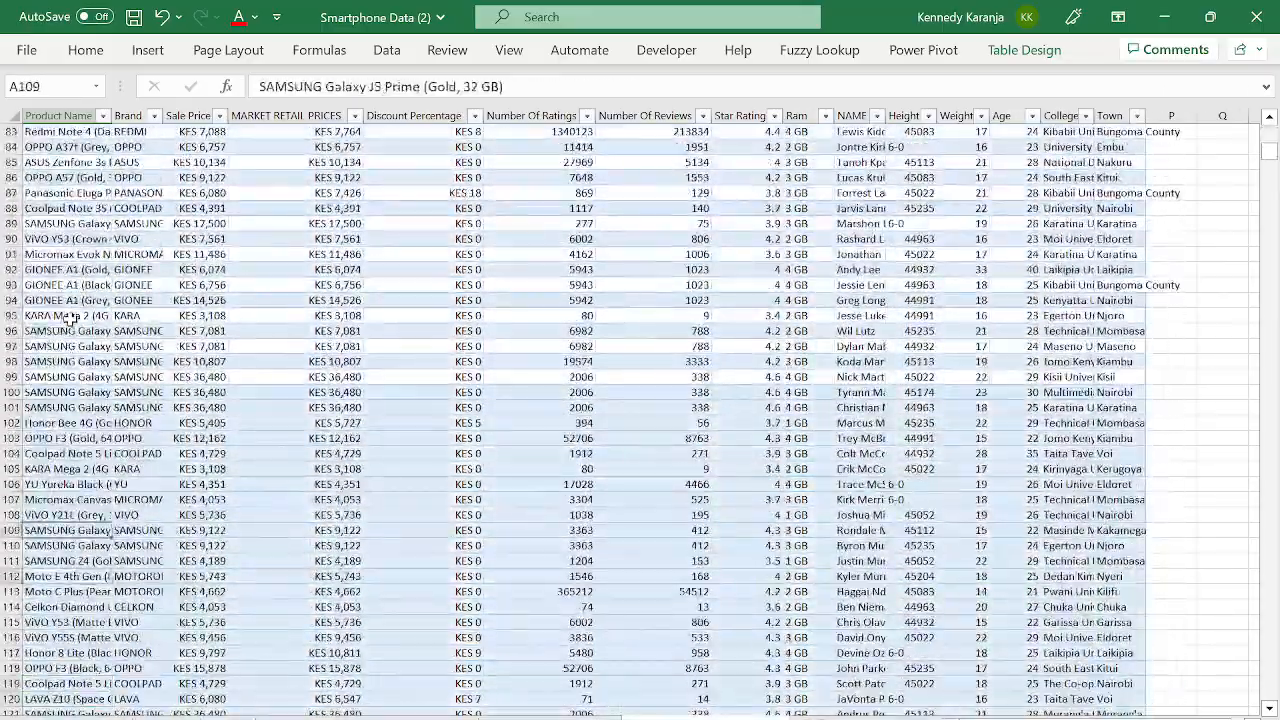
key("shift+Right")
key("shift+Right")
key("shift+Right")
key("shift+Right")
key("shift+Right")
key("shift+Right")
key("shift+Right")
key("shift+Right")
key("shift+Right")
key("shift+Right")
key("shift+Right")
key("shift+Right")
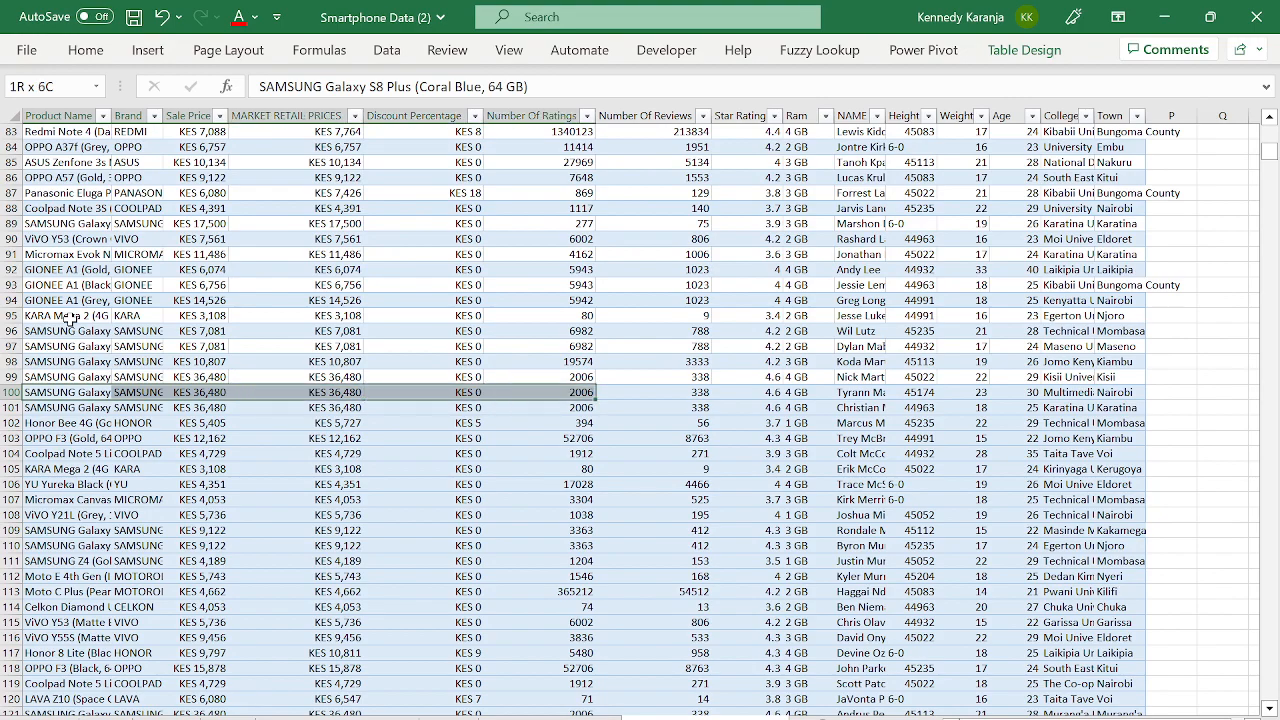
key("shift+Right")
key("shift+Right")
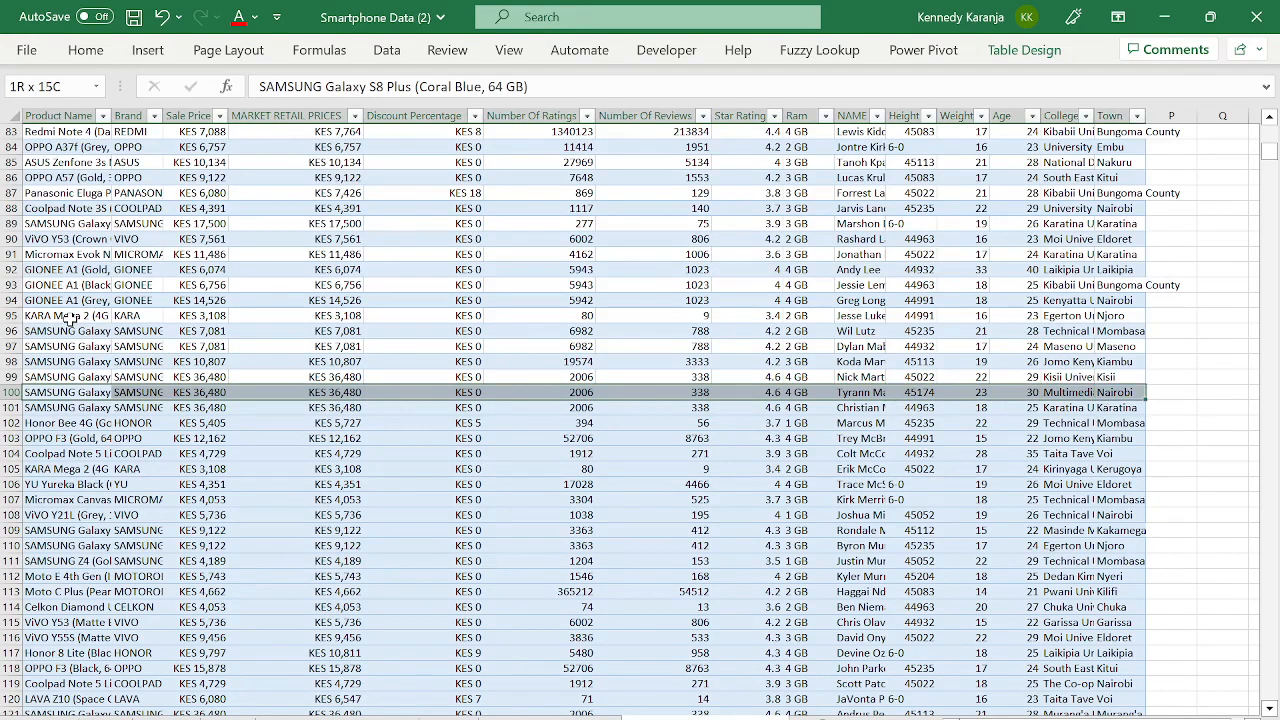
key("ctrl+shift+Down")
key("ctrl+BackSpace")
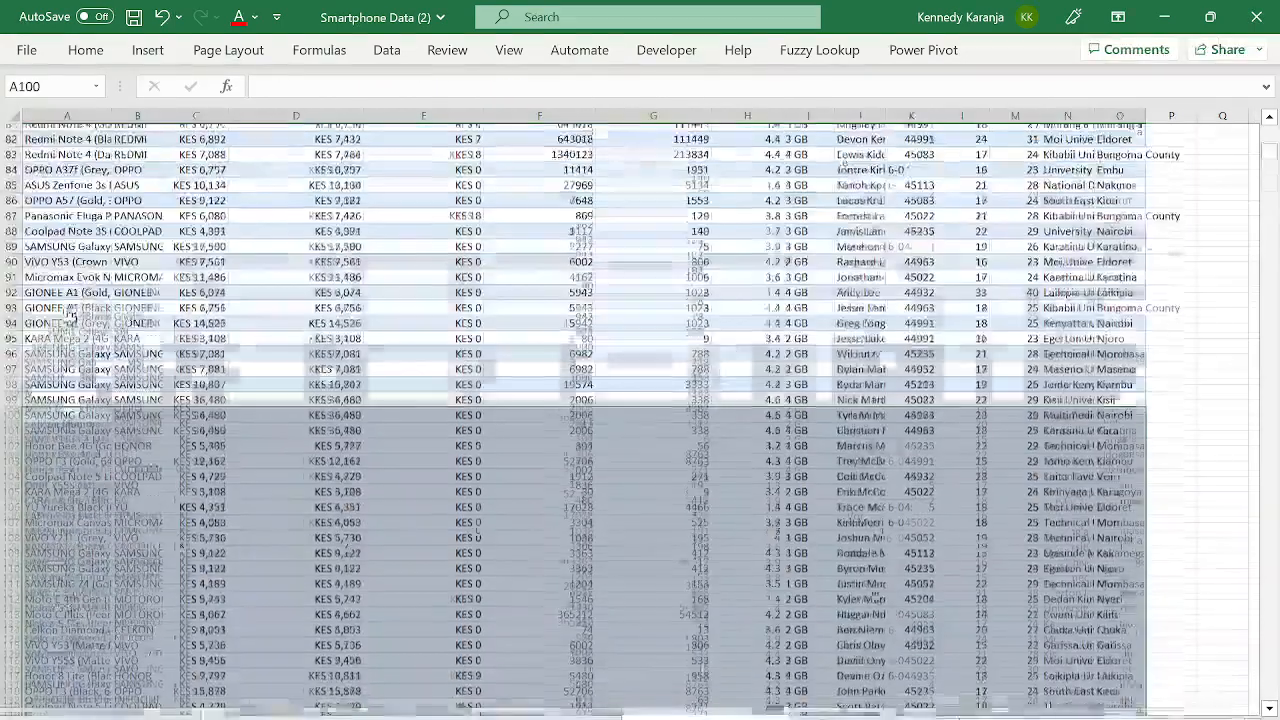
key("shift+Return")
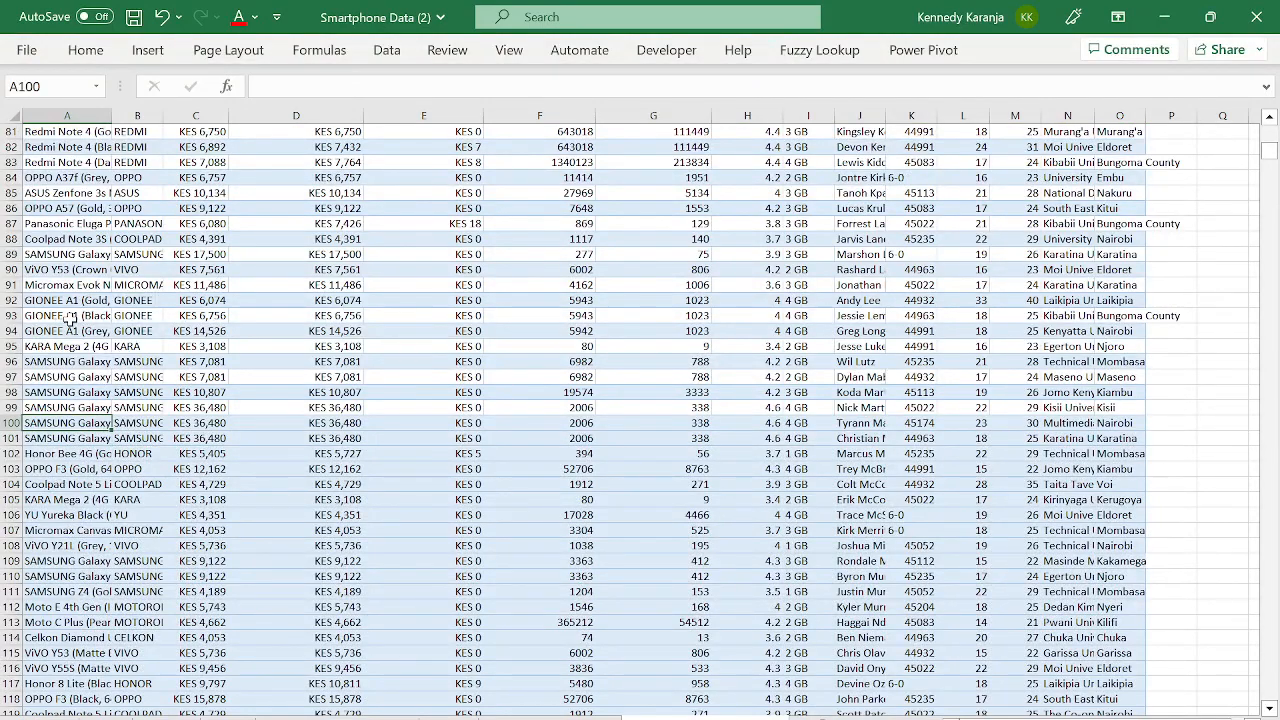
key("shift+space")
key("ctrl+minus")
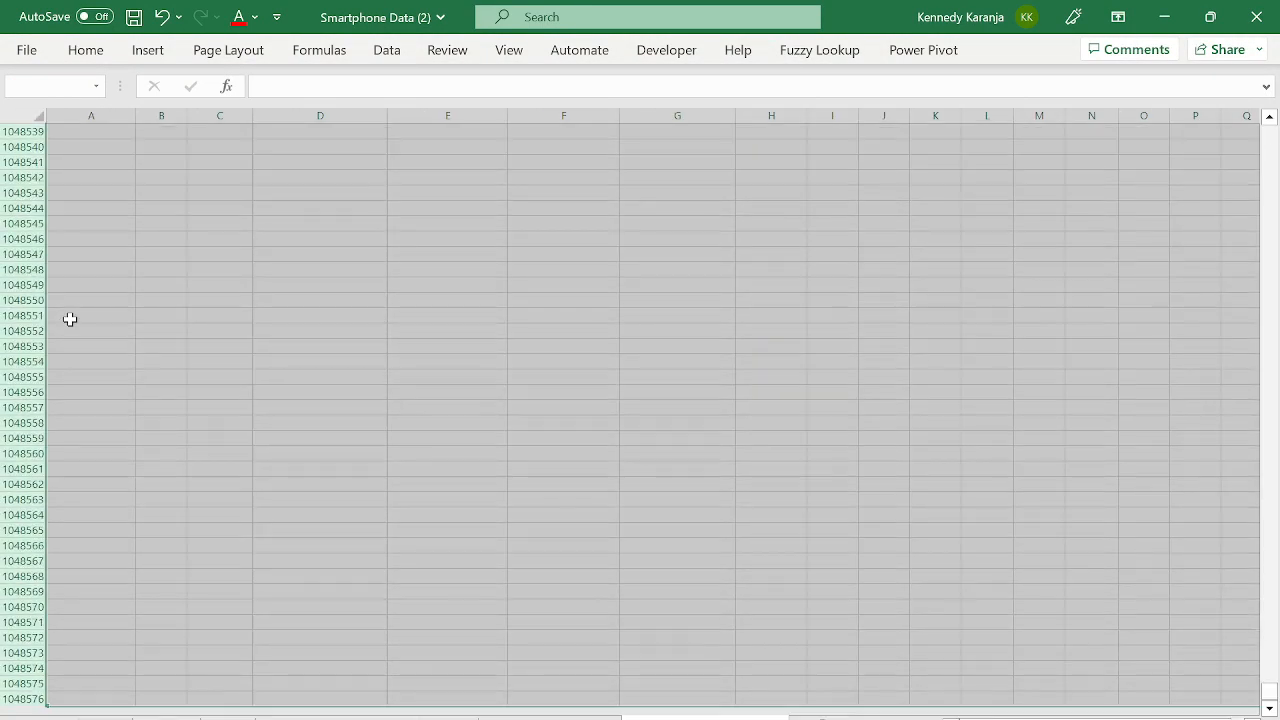
- Confirm the trimmed table now ends at row 99
key("Up")
key("Up")
key("Up")
key("Up")
key("Up")
key("Up")
key("Up")
key("Up")
key("Up")
key("Up")
key("Up")
key("Up")
key("Up")
key("Up")
key("Up")
key("Up")
key("Up")
key("Up")
key("Up")
key("Up")
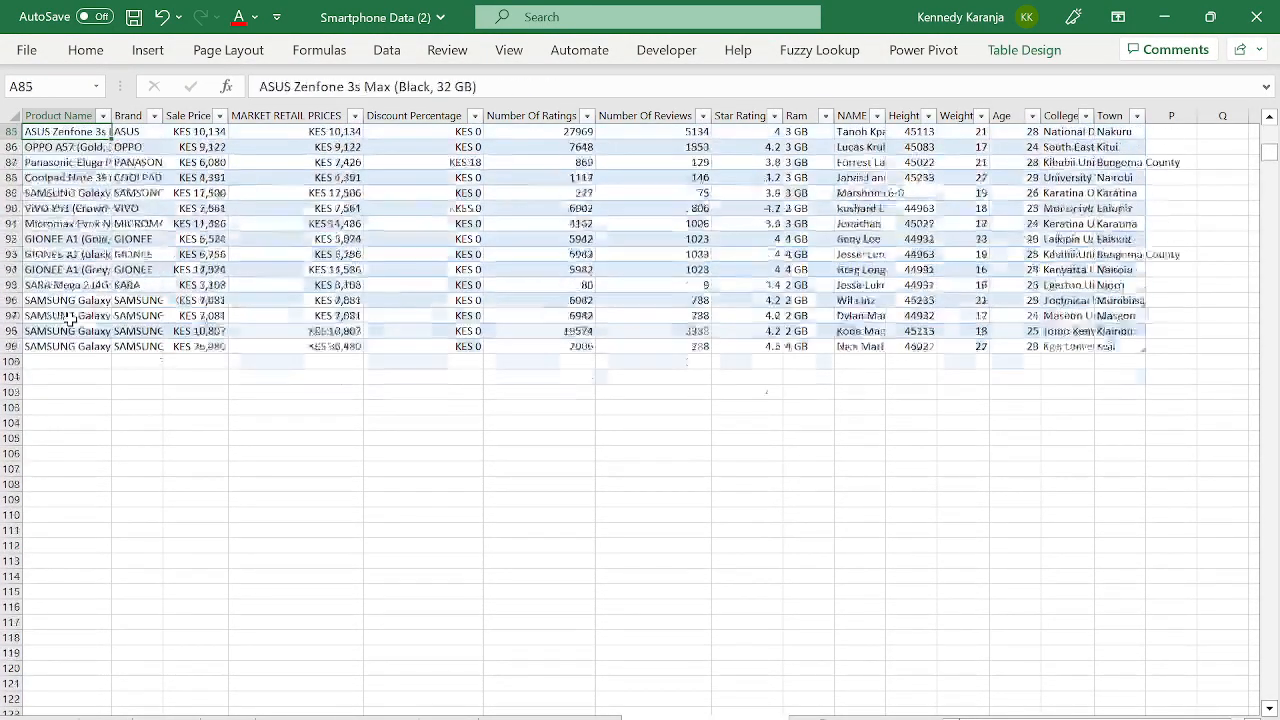
key("ctrl+Up")
key("Down")
key("ctrl+Down")
key("Down")
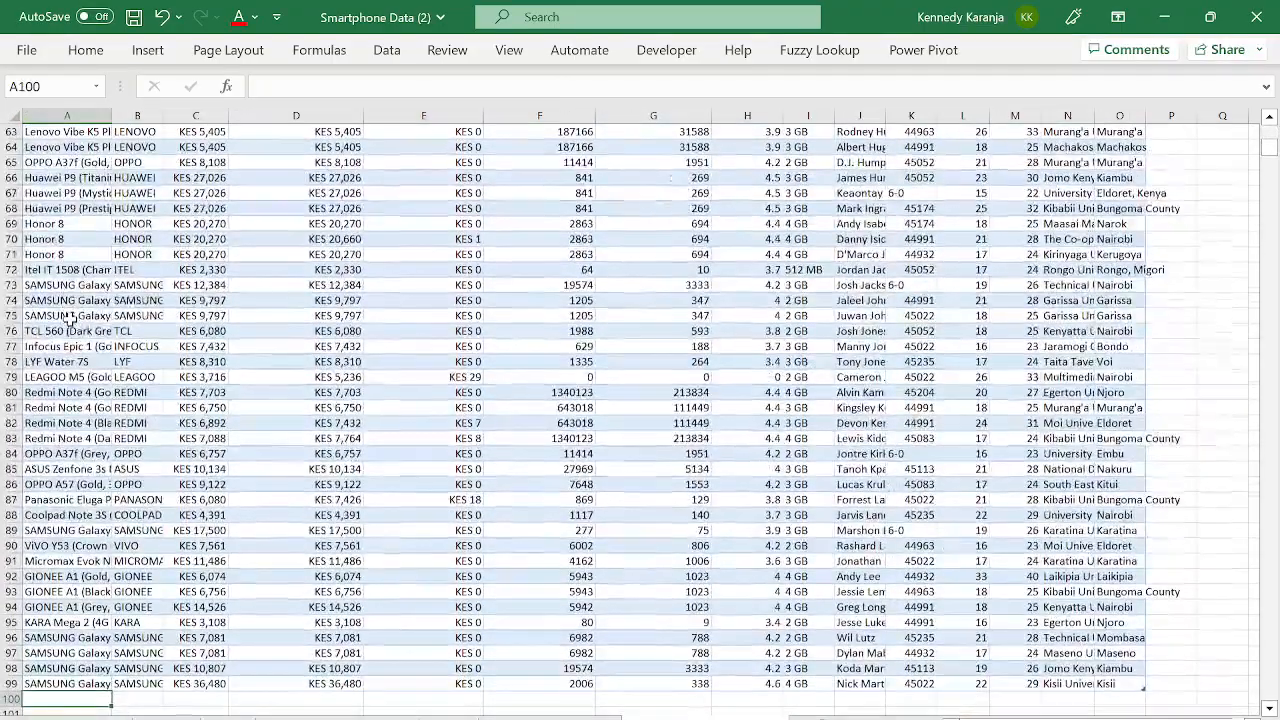
key("Down")
key("Down")
key("Down")
key("Down")
key("Down")
key("Down")
key("Up")
key("Up")
key("Up")
key("Up")
key("Up")
key("Up")
key("Up")
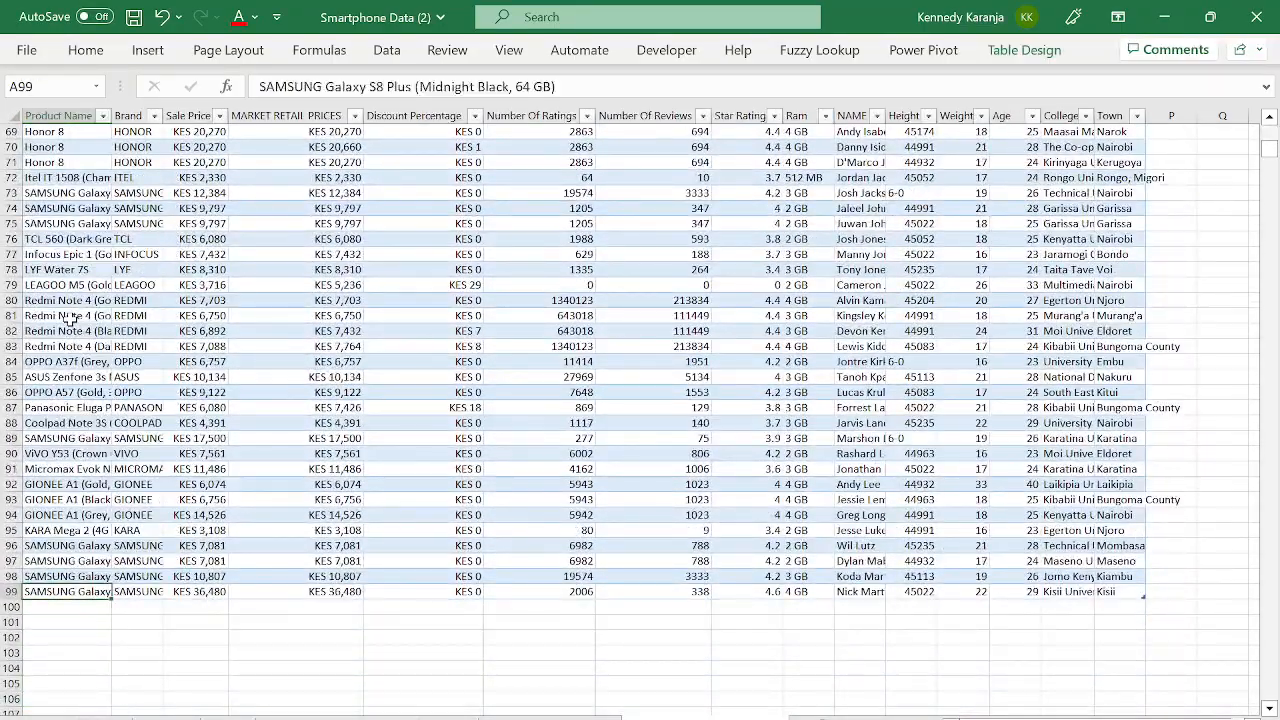
key("Up")
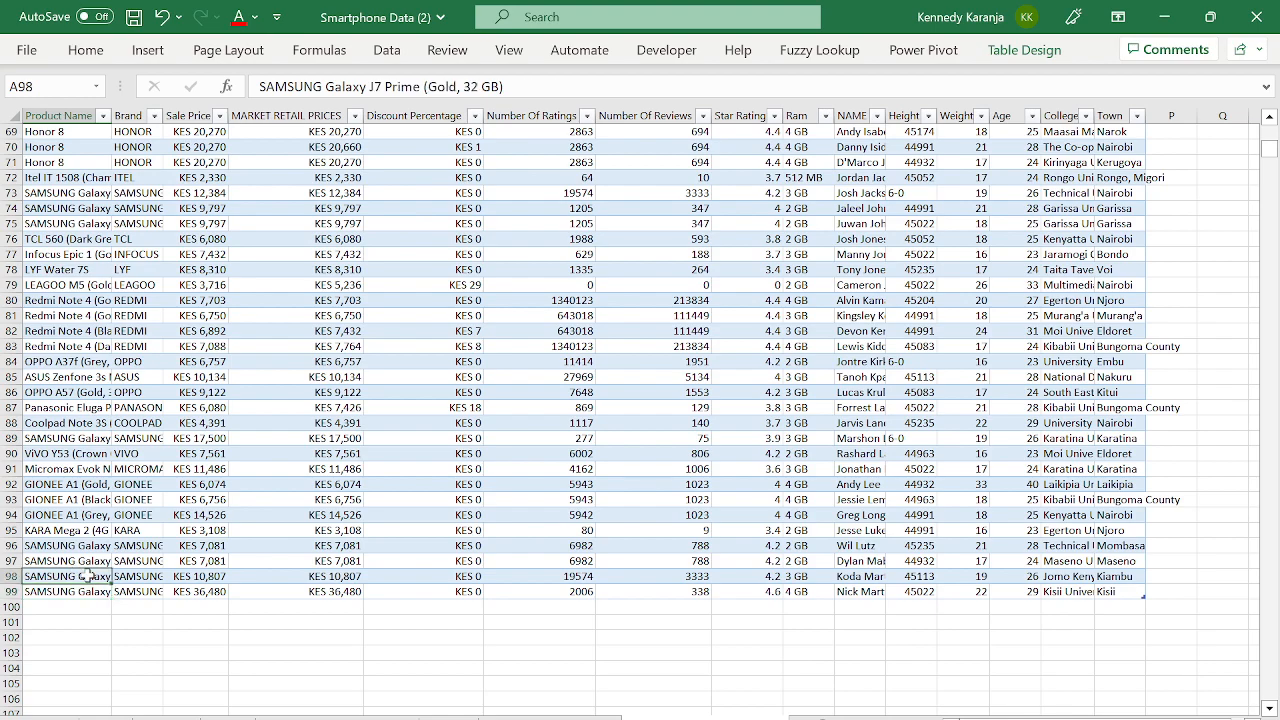
key("ctrl+Up")
key("Down")
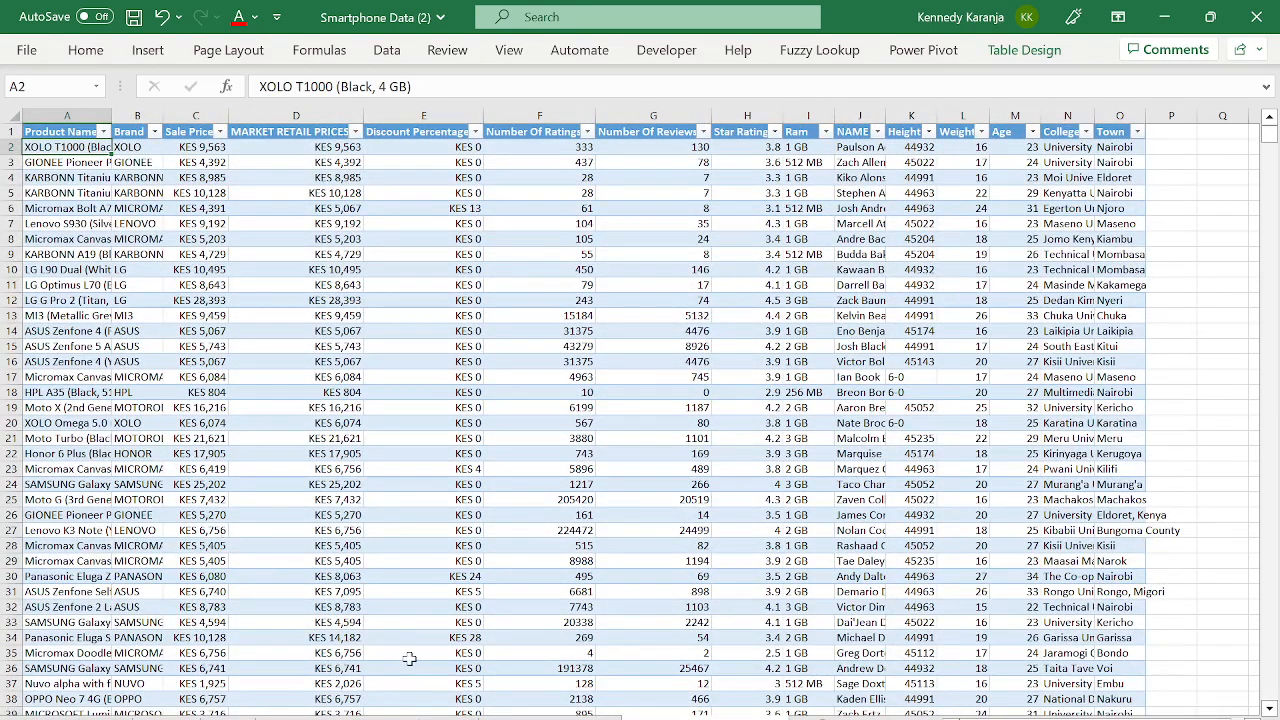
- Check the trimmed table's end and the PivotTable's Grand Total of 99 phones
left_click(195, 562)
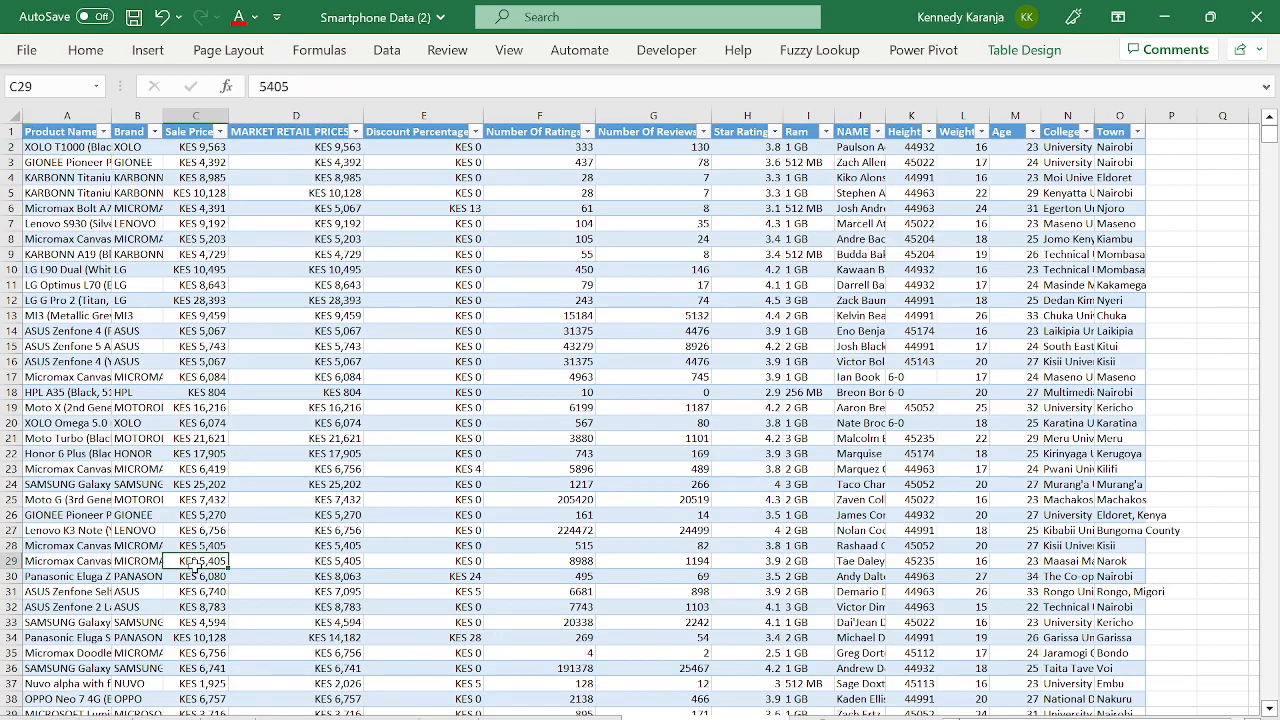
key("ctrl+Left")
key("ctrl+Down")
key("Down")
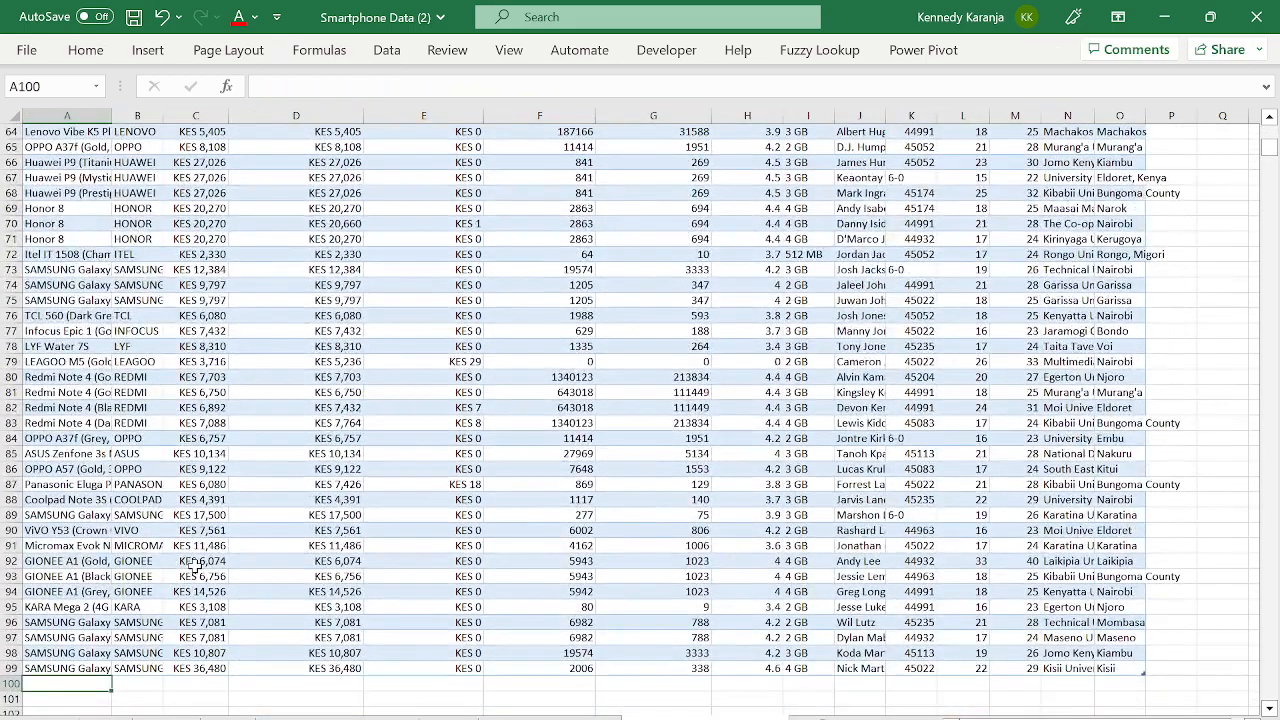
key("ctrl+Page_Up")
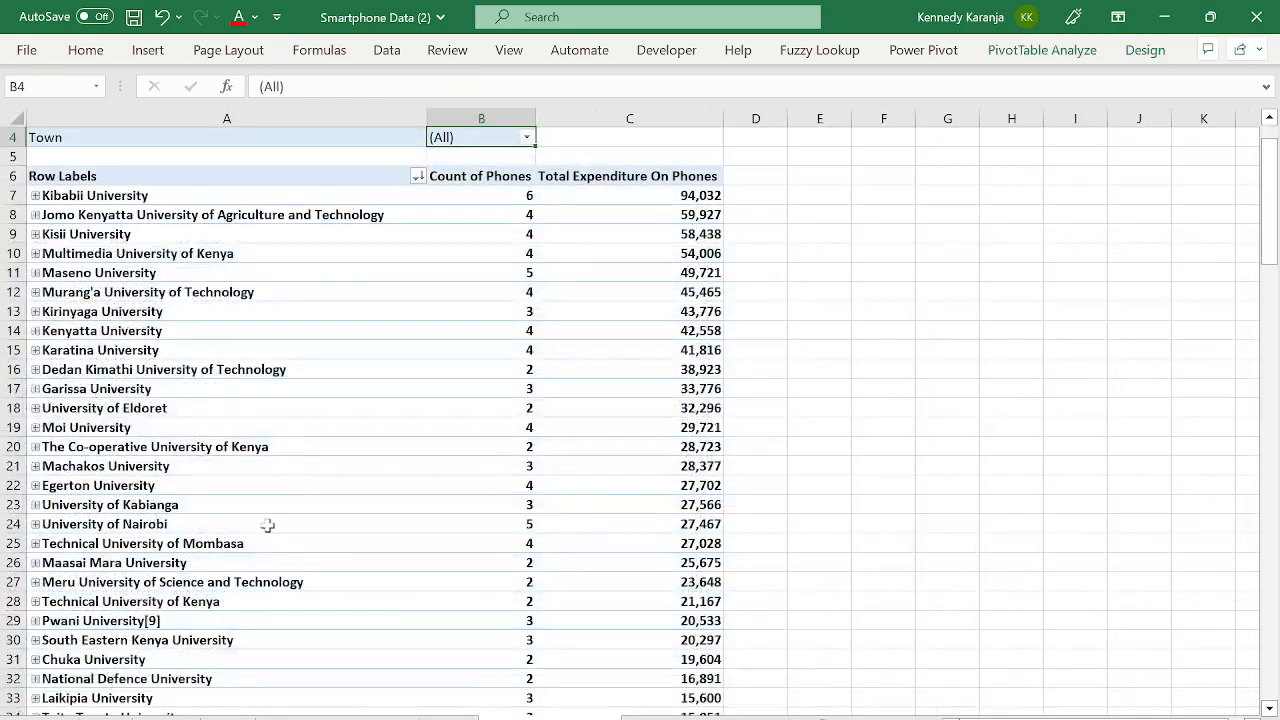
key("ctrl+Down")
key("Right")
key("Up")
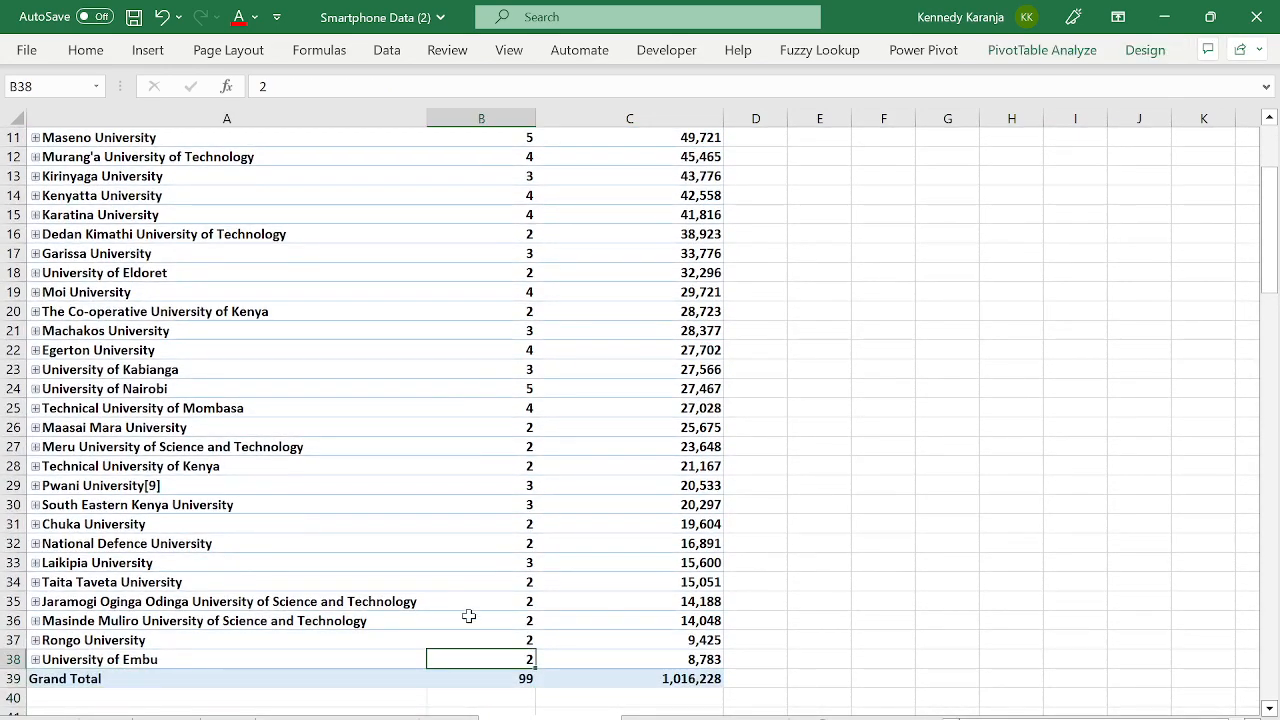
- Return to the data table's last row, then go to the other data sheet
key("ctrl+Page_Down")
left_click(205, 561)
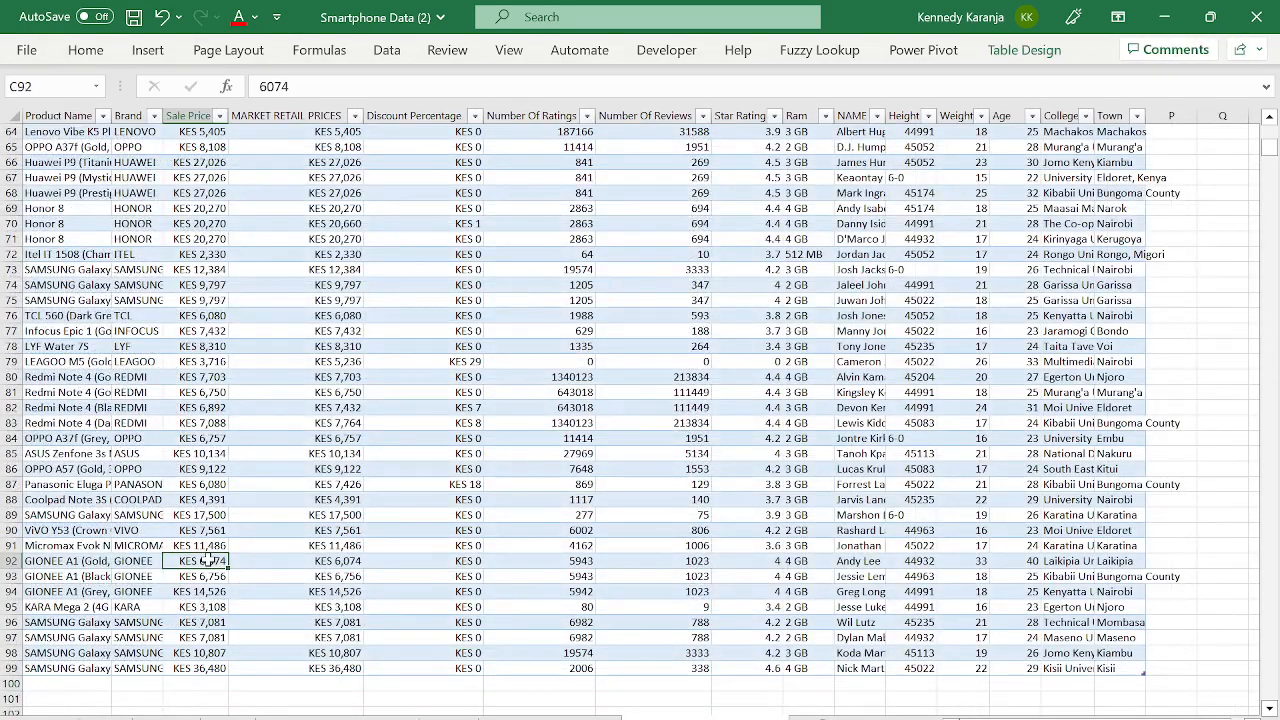
key("ctrl+Left")
key("Down")
key("ctrl+Down")
key("Down")
key("Down")
key("Down")
key("Down")
key("Down")
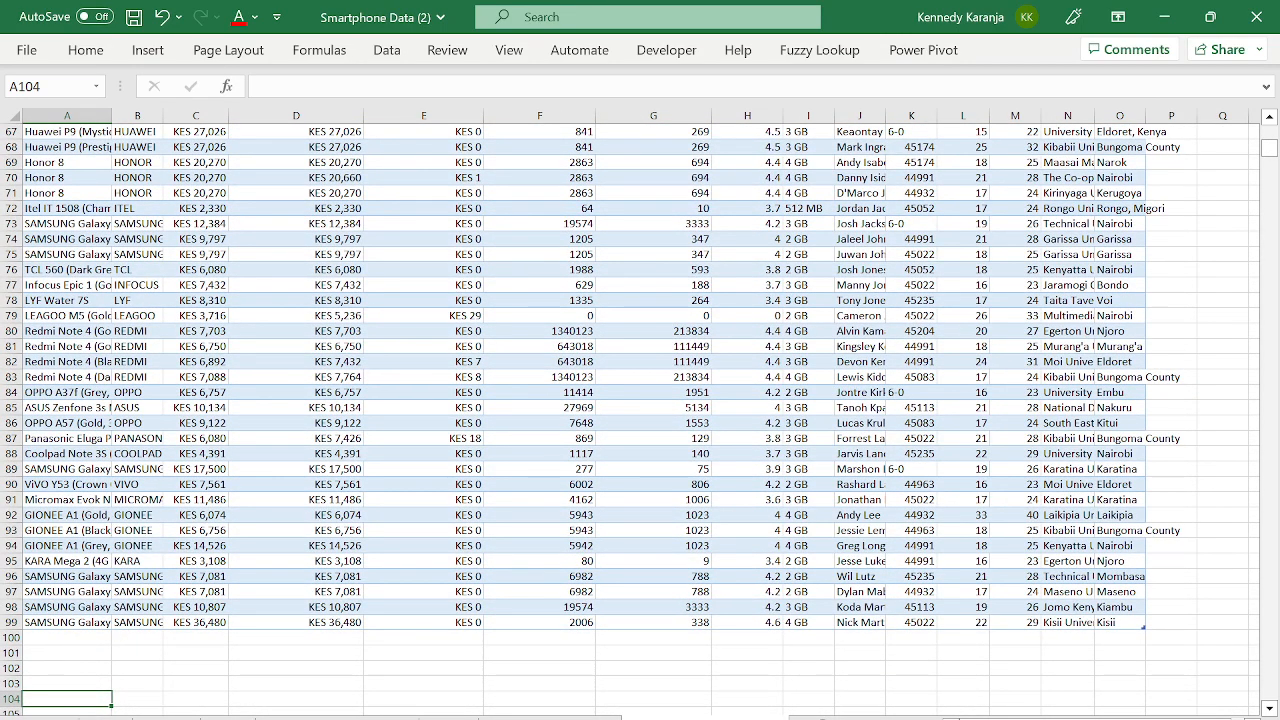
left_click(236, 717)
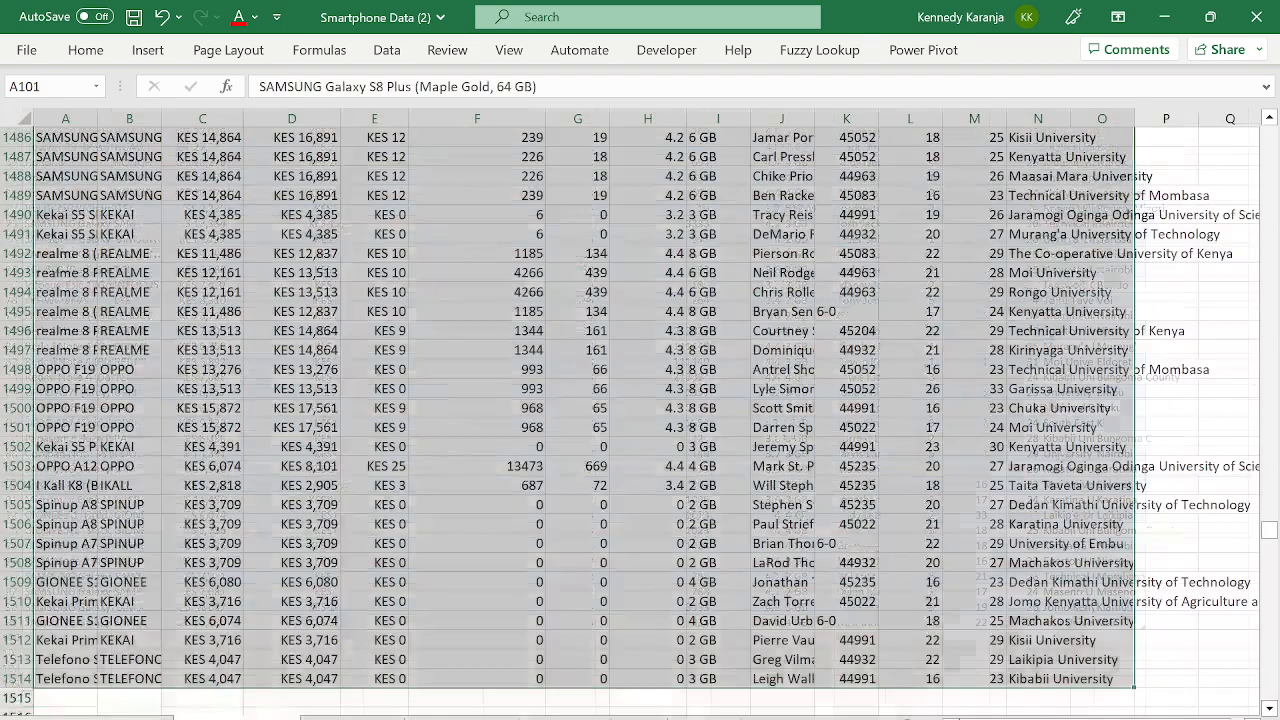
- Copy A101:O1514 from the other data sheet, select A100:O1514, and return to the banded table sheet
key("ctrl+c")
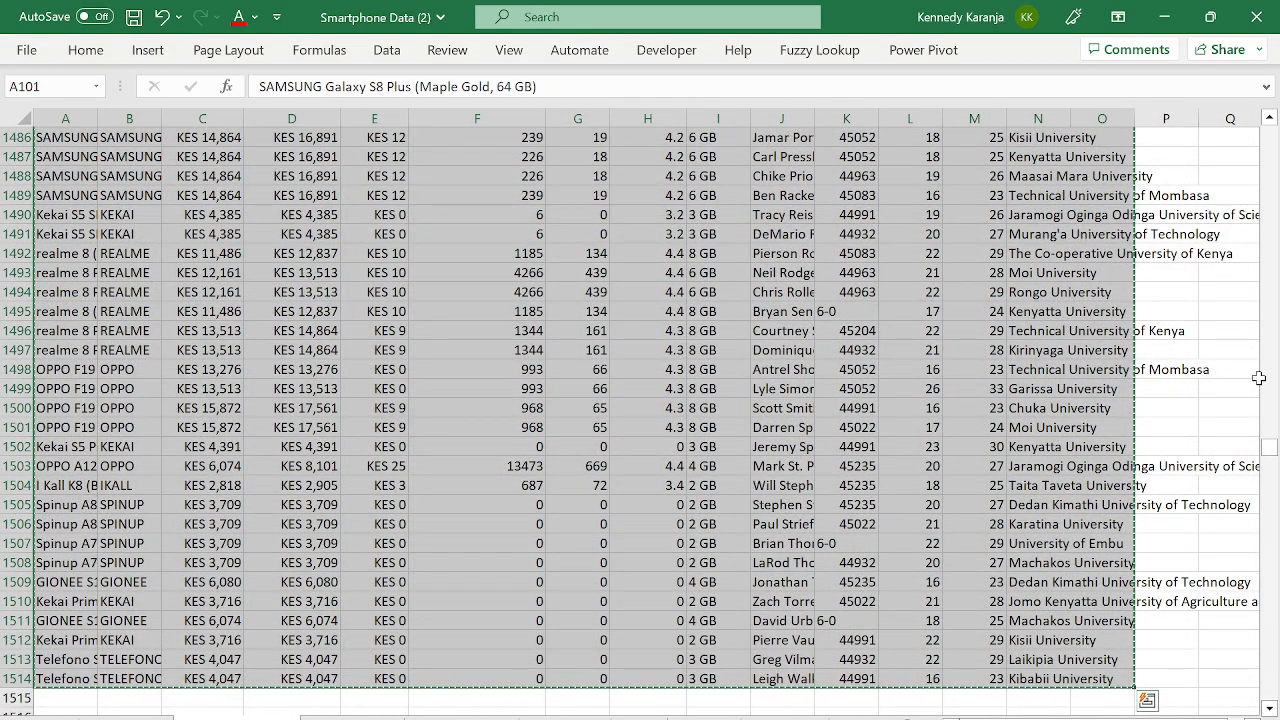
left_click_drag(1265, 460, 1262, 182)
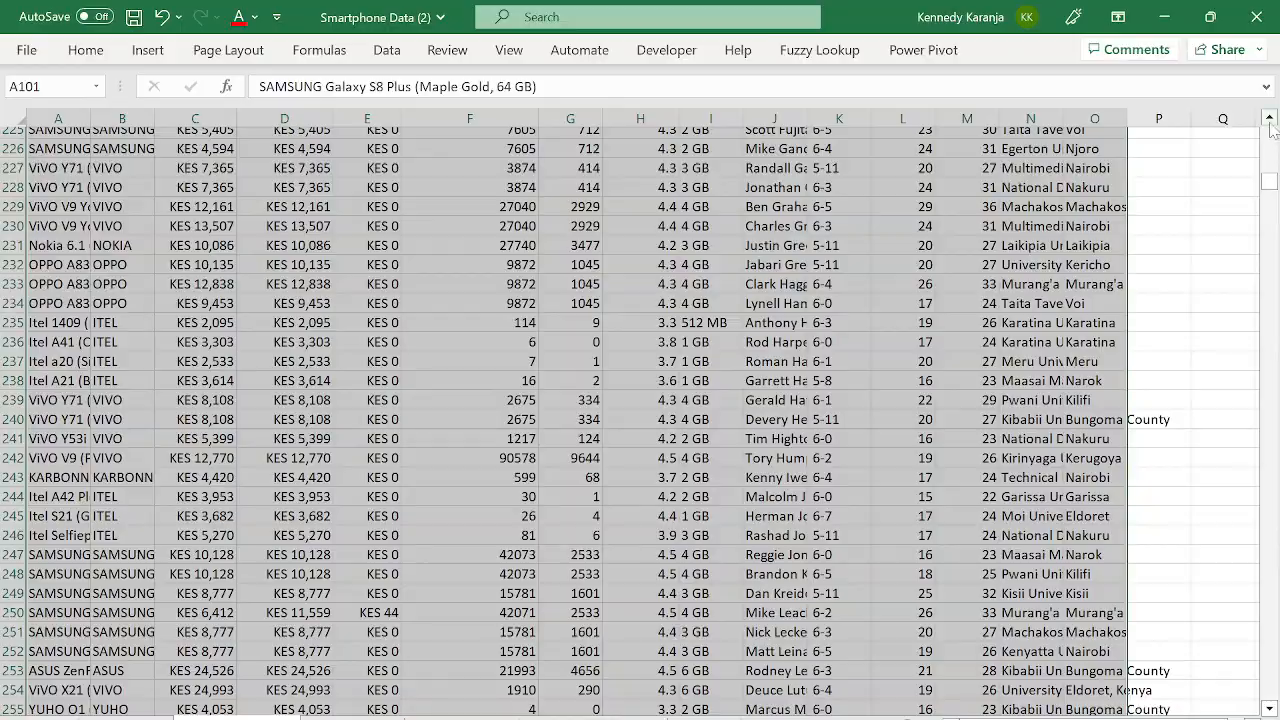
left_click_drag(1269, 119, 1269, 119)
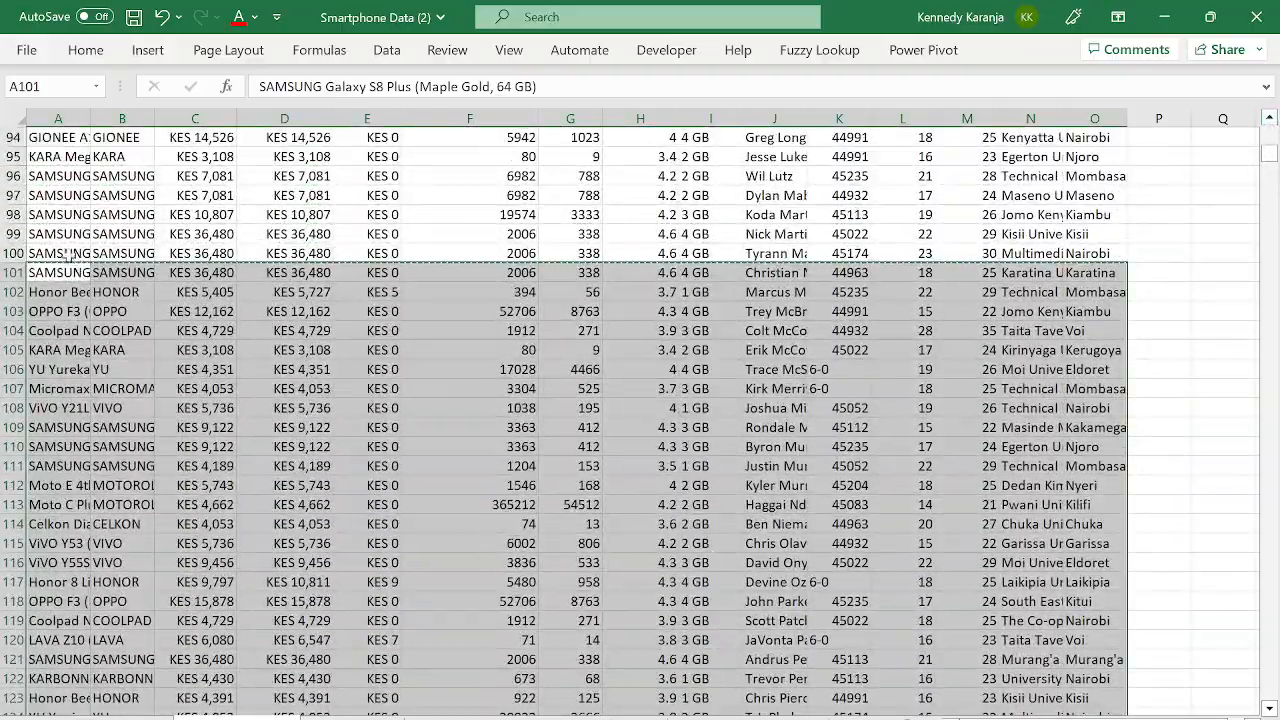
left_click(62, 253)
key("shift+Right")
key("shift+Right")
key("shift+Right")
key("shift+Right")
key("shift+Right")
key("shift+Right")
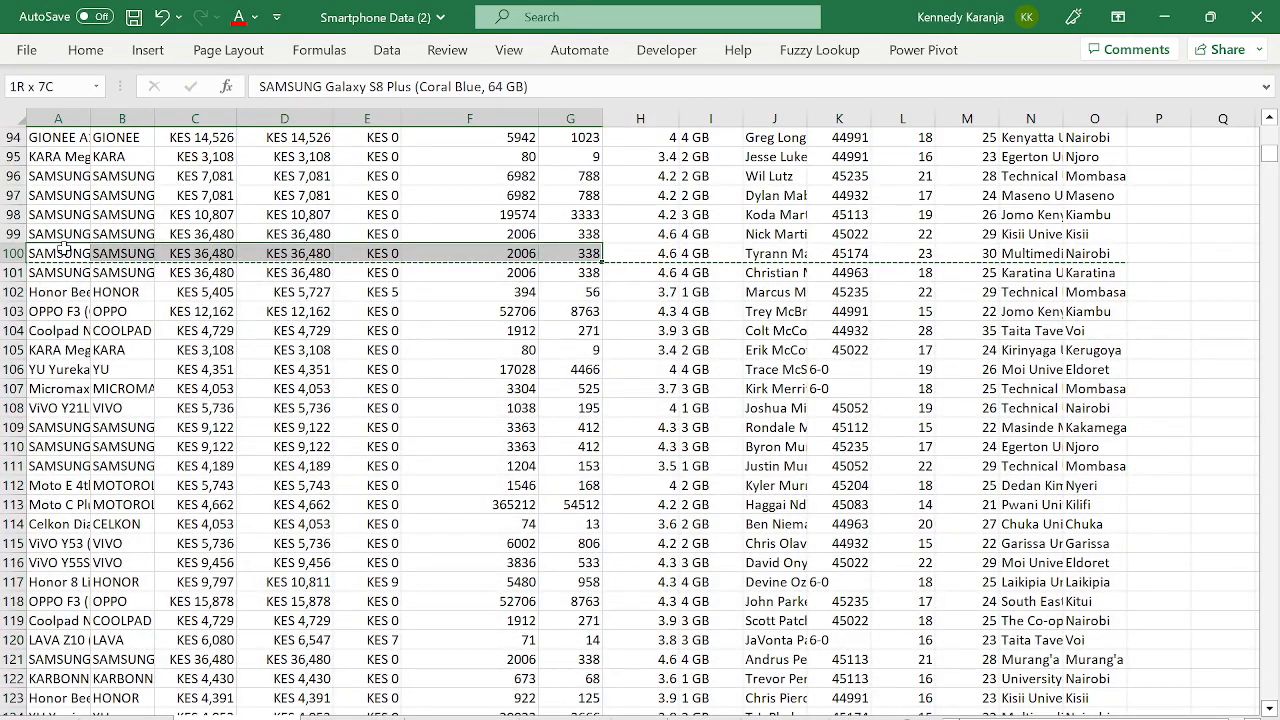
key("shift+Right")
key("shift+Right")
key("shift+Right")
key("shift+Right")
key("shift+Right")
key("shift+Right")
key("shift+Right")
key("shift+Right")
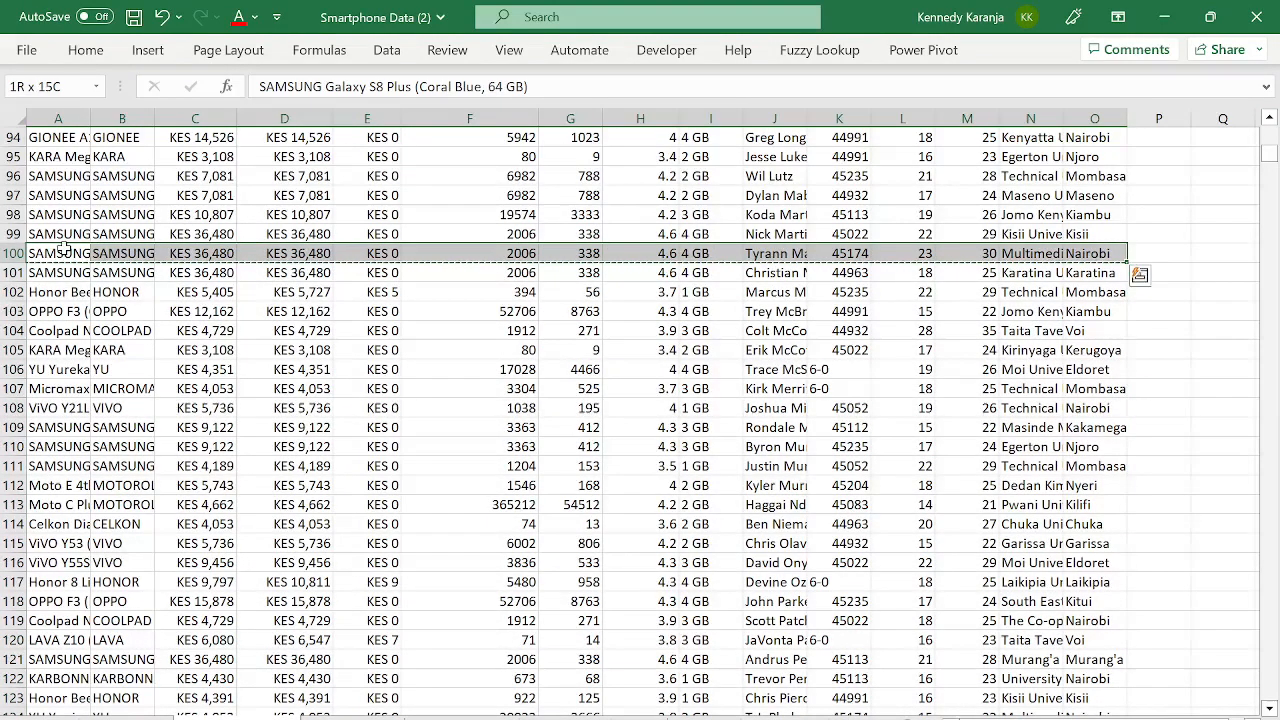
key("ctrl+shift+Down")
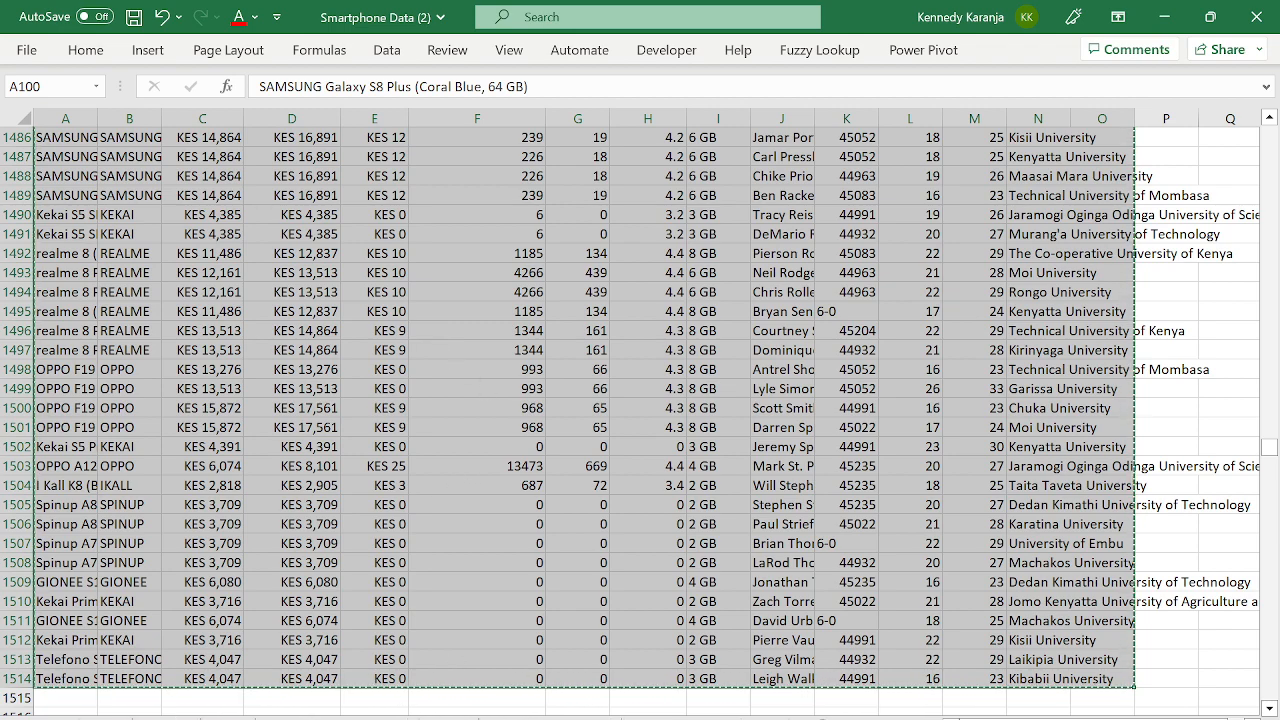
left_click(705, 718)
left_click(59, 649)
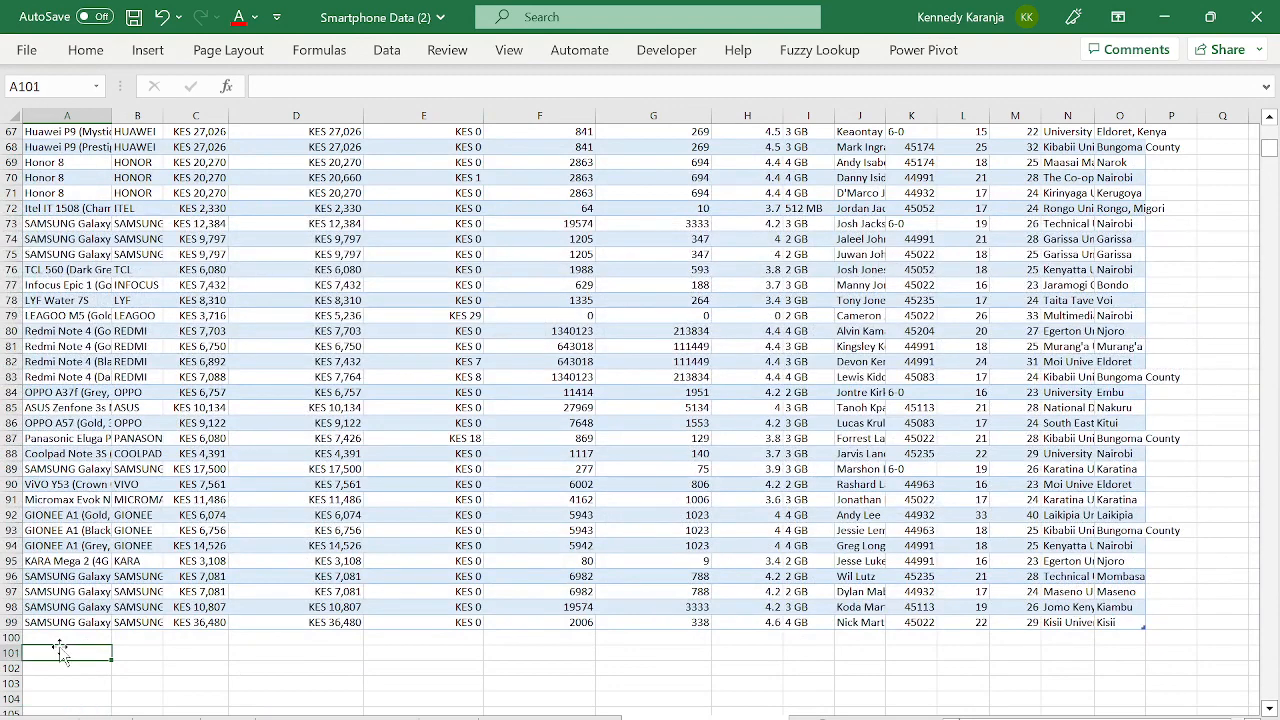
- Paste Special the copied phone rows as formulas from row 100 down, starting with SAMSUNG Galaxy S8 Plus
key("Up")
key("ctrl+alt+v")
key("f")
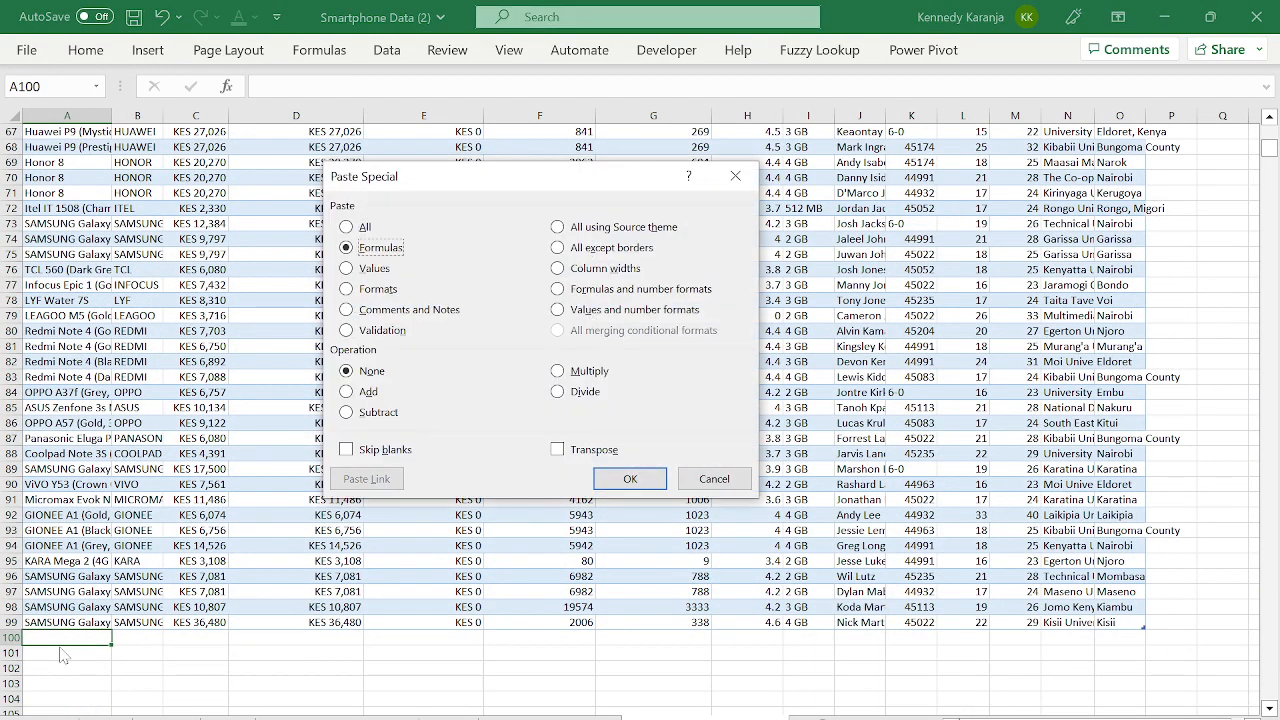
key("Return")
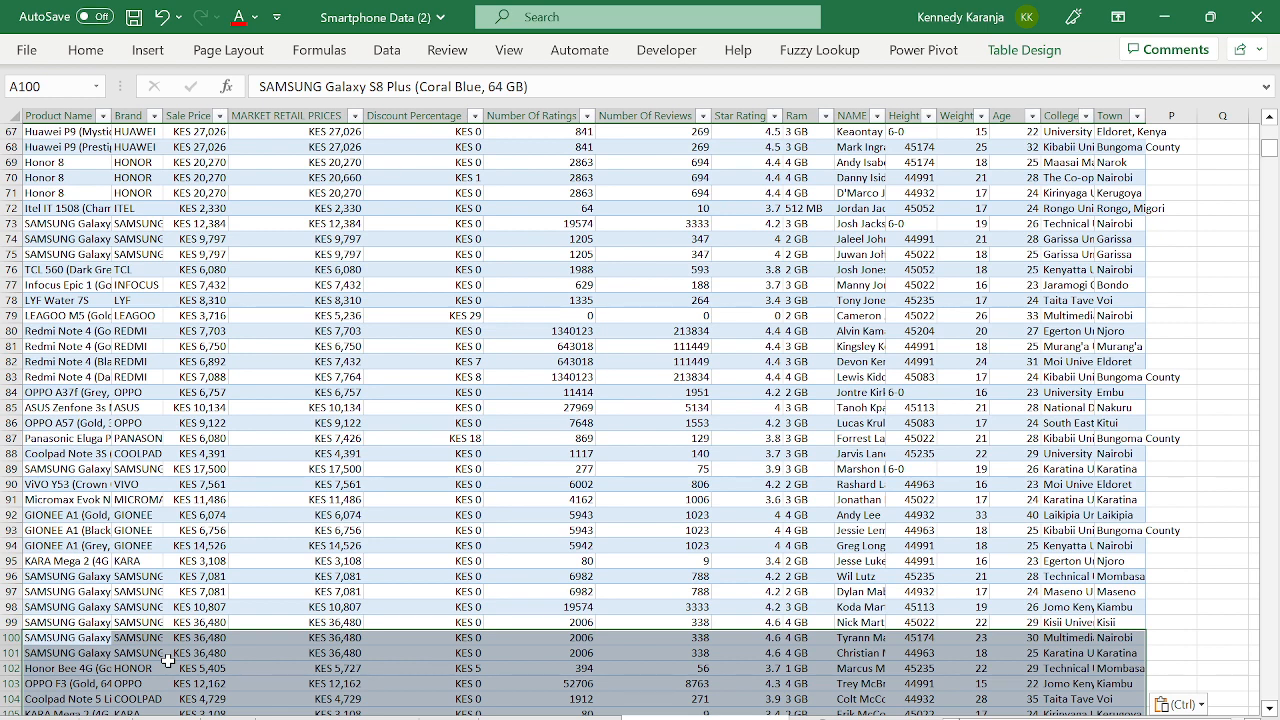
left_click(162, 497)
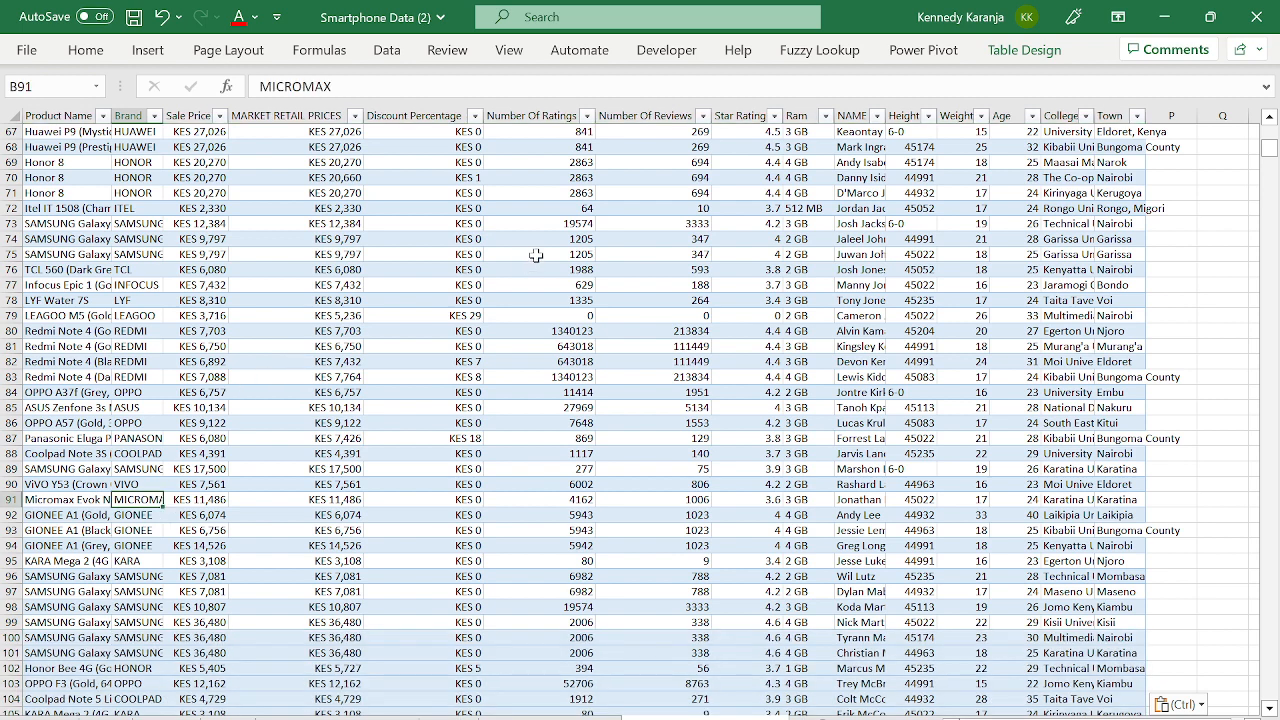
- Resize the smartphone table to $A$1:$O$1514, then go to the PivotTable sheet
left_click(1024, 50)
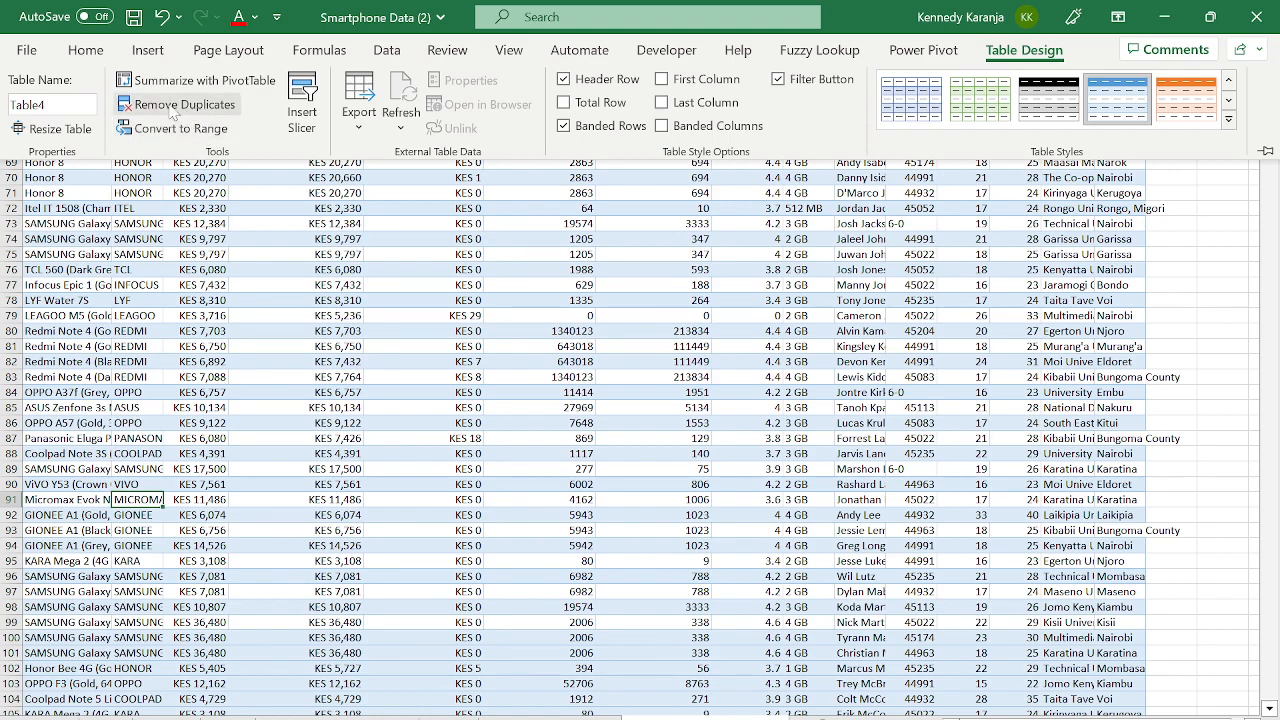
left_click(27, 135)
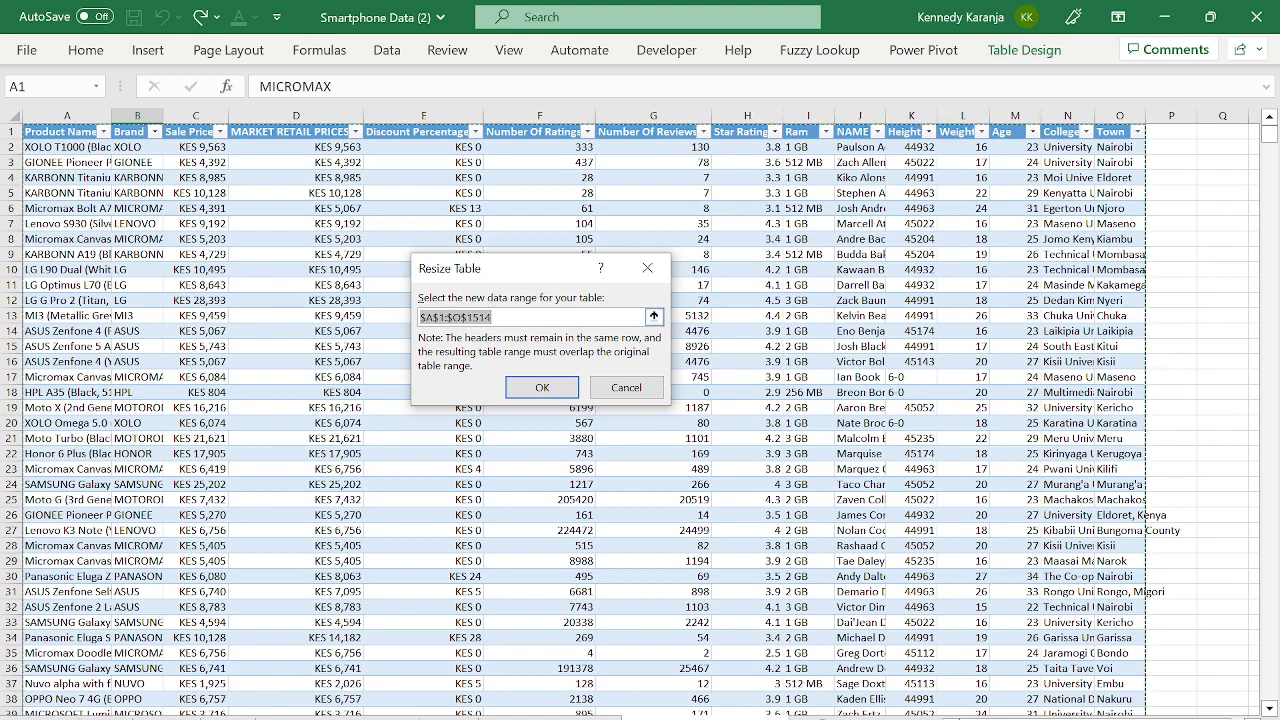
left_click(1268, 140)
left_click_drag(1268, 140, 1270, 455)
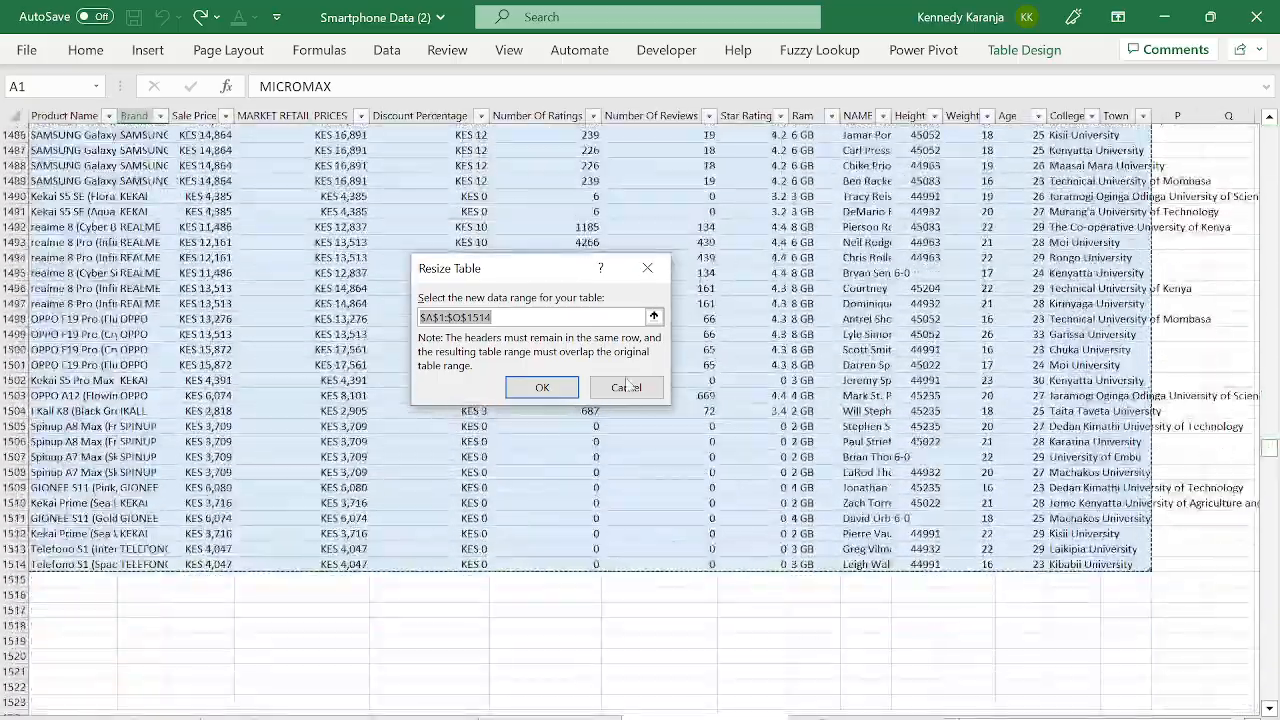
left_click(558, 386)
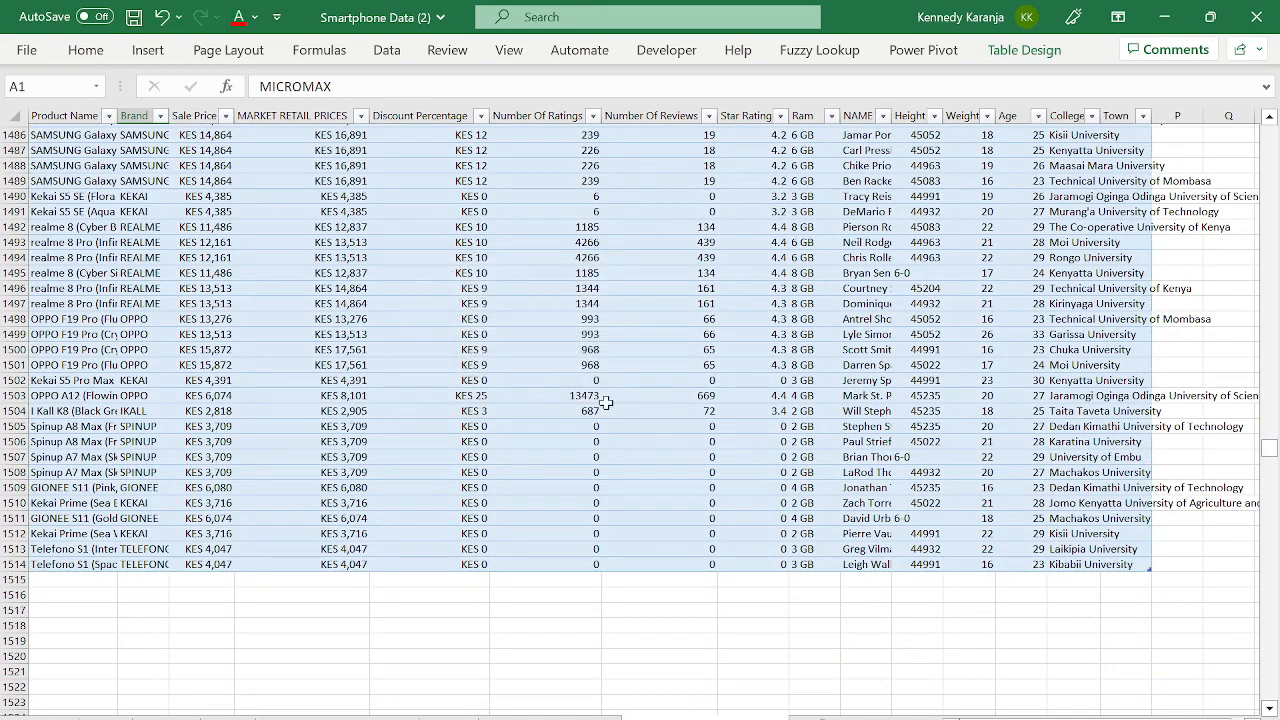
left_click(550, 718)
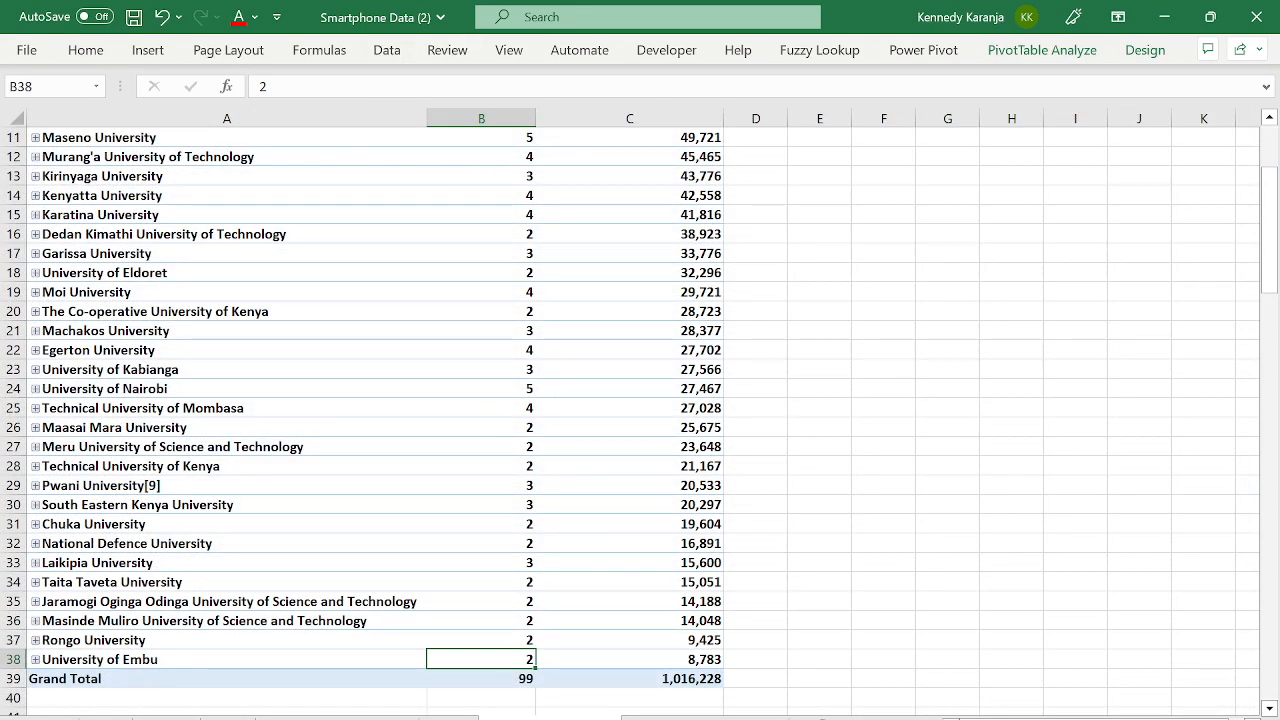
- Refresh All so the PivotTable picks up the new rows
left_click(387, 50)
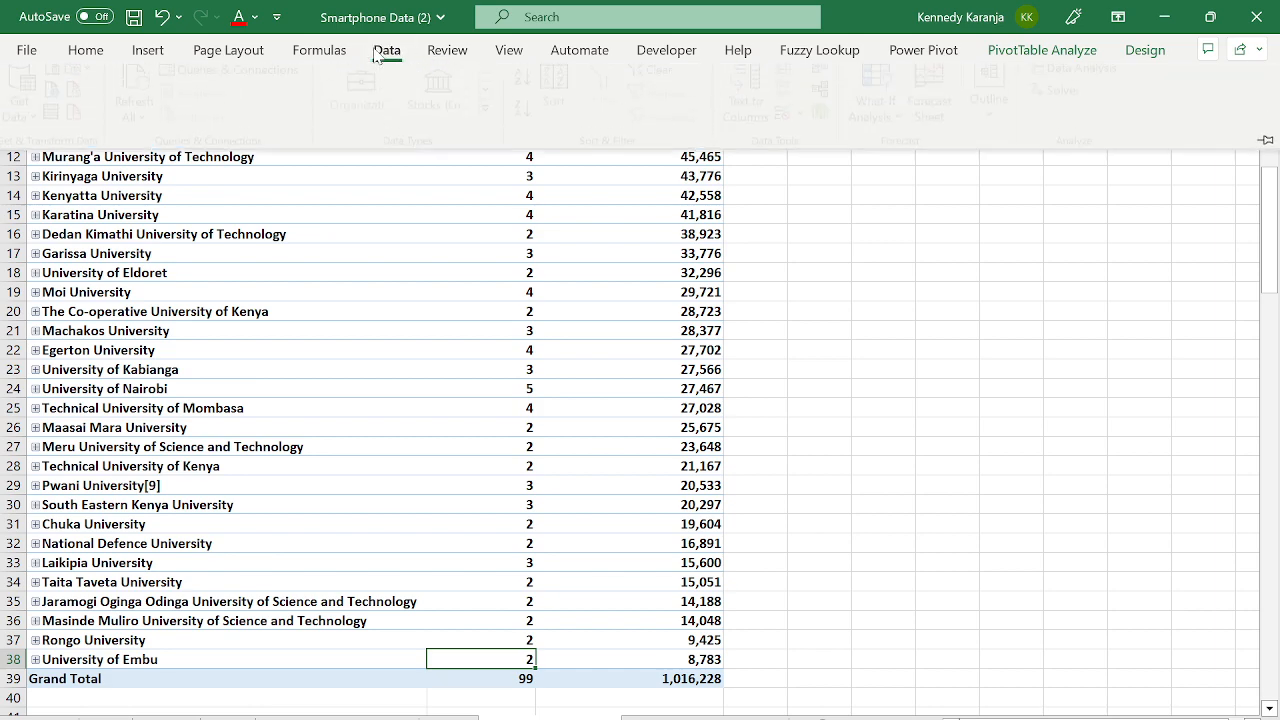
left_click(133, 133)
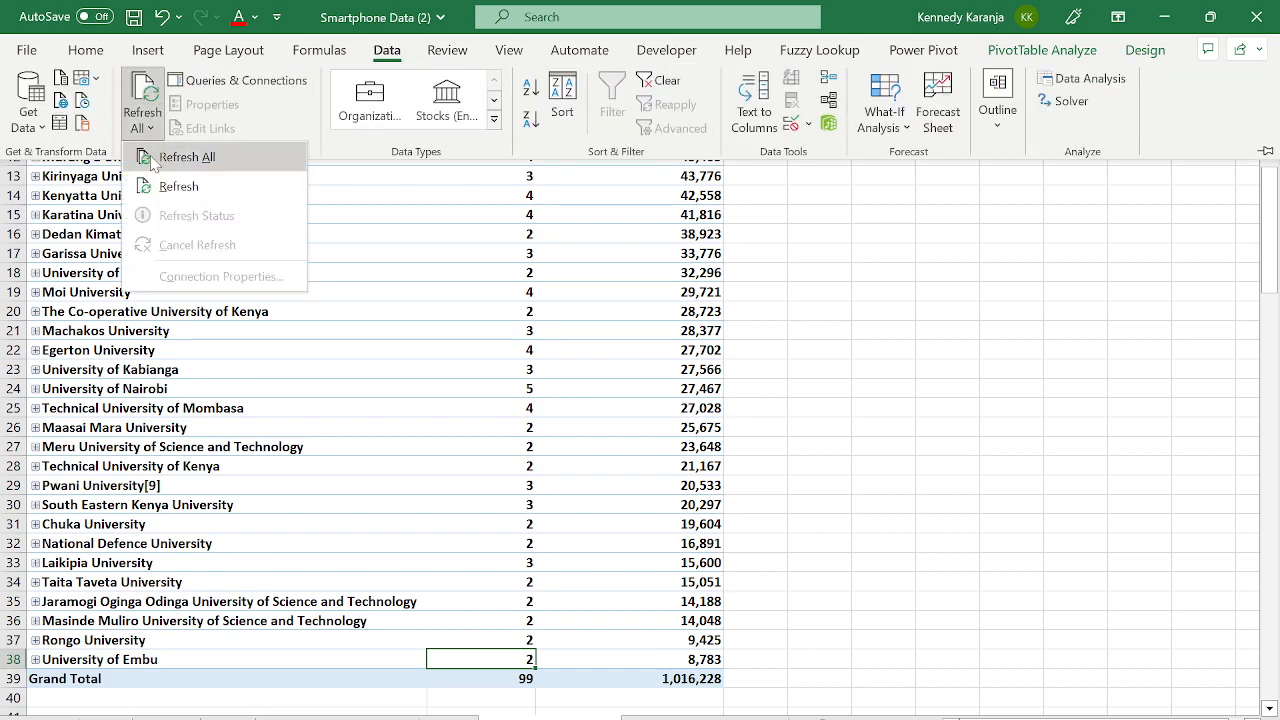
left_click(150, 156)
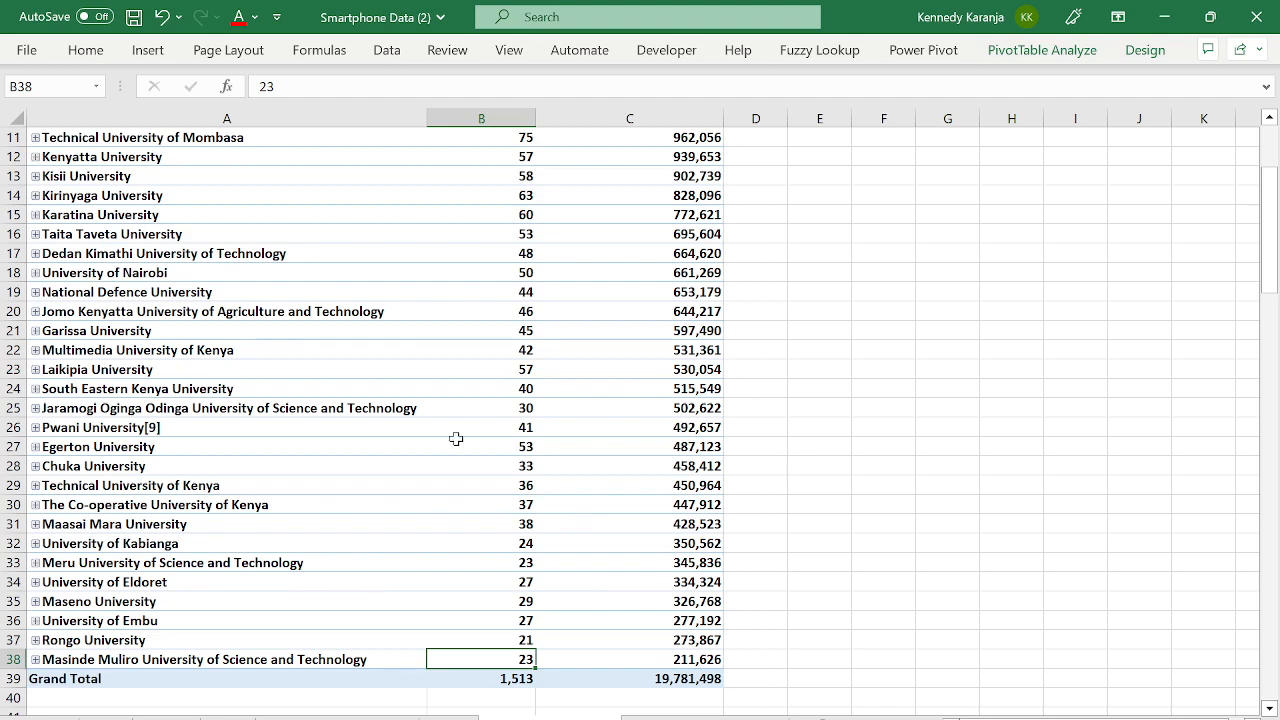
- Drill into the Grand Total phone count to check the underlying records
left_click(517, 679)
double_click(517, 679)
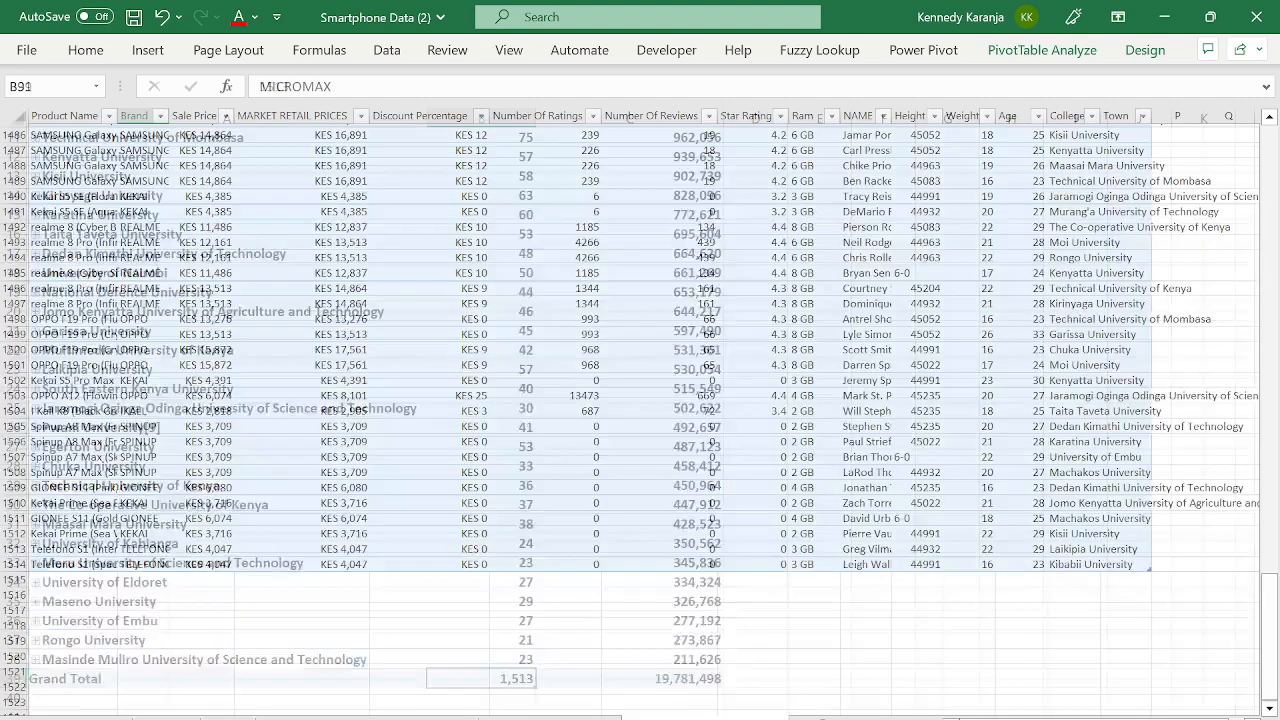
left_click(92, 549)
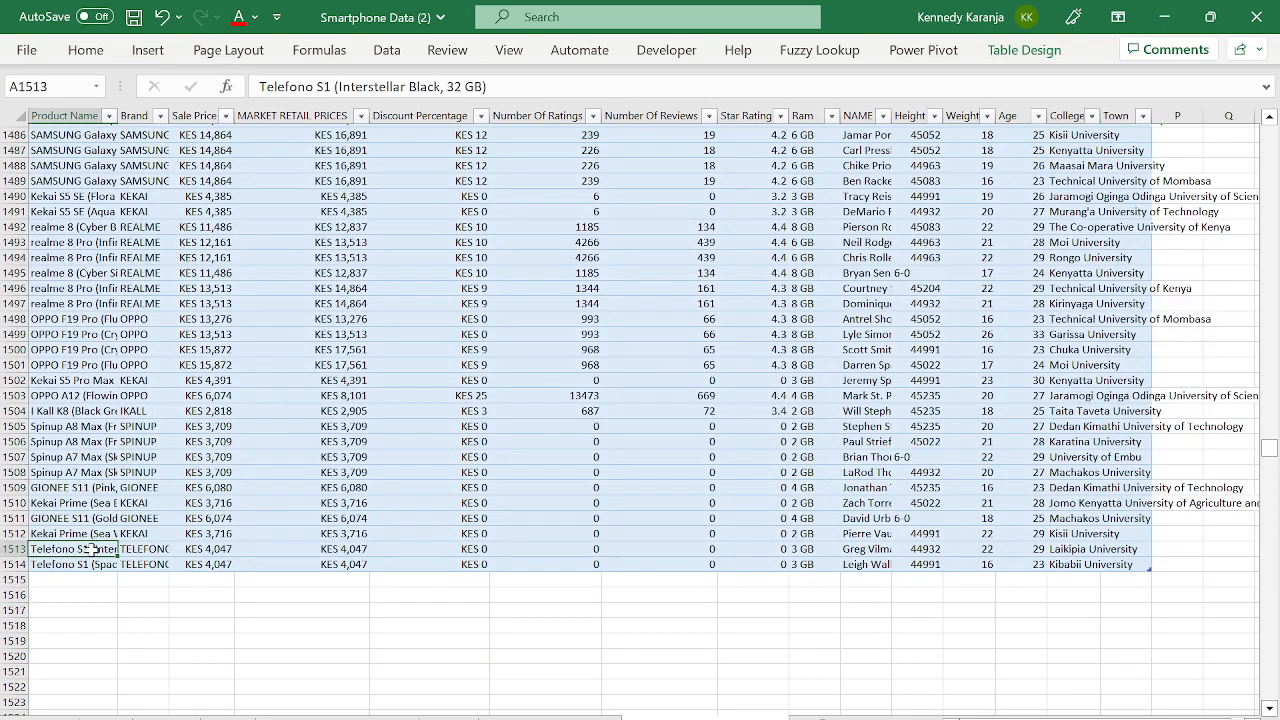
key("Down")
key("ctrl+shift+Up")
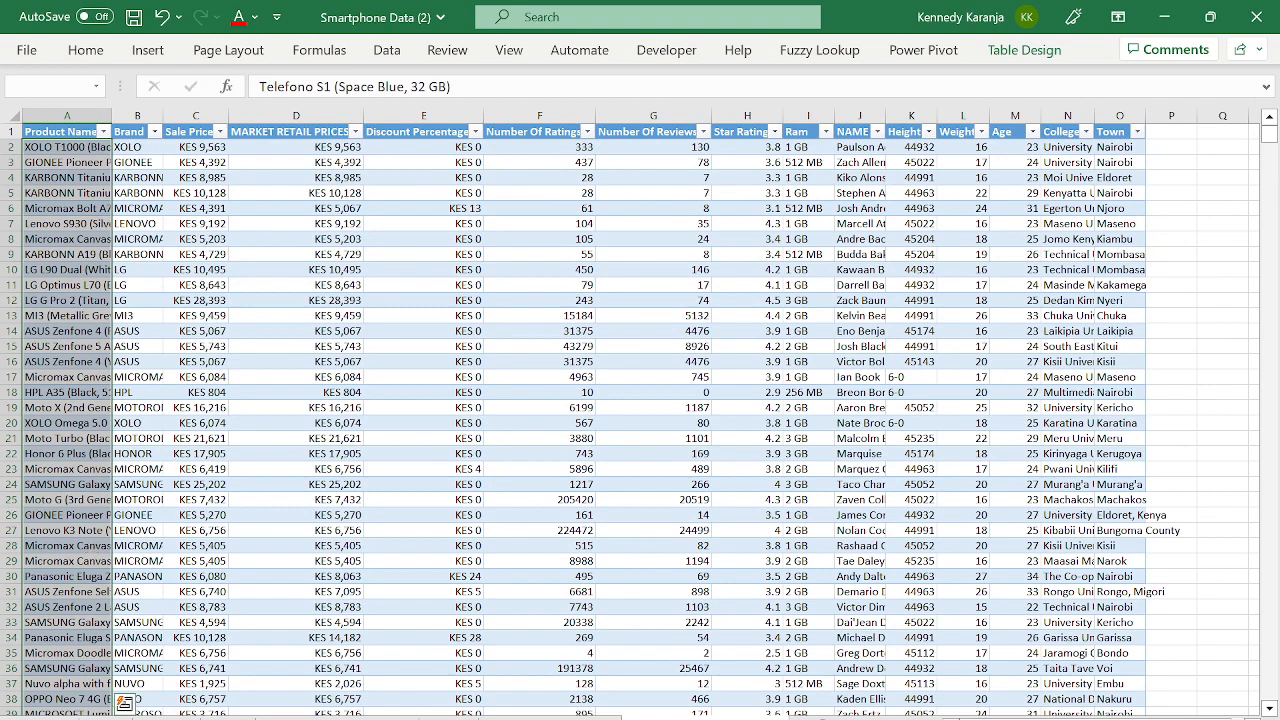
- Review the refreshed totals: 1,513 phones, 19,781,498 expenditure, Moi University first with 90 phones
left_click(540, 718)
left_click(565, 659)
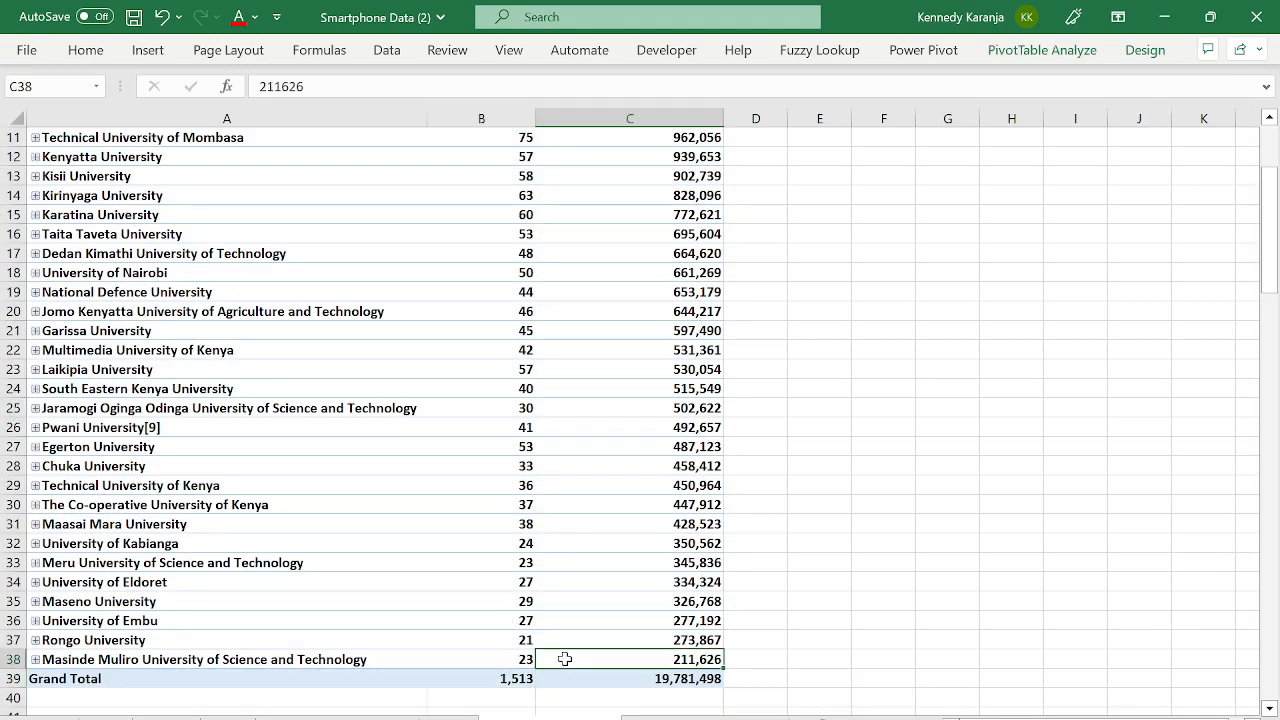
key("Down")
key("ctrl+Up")
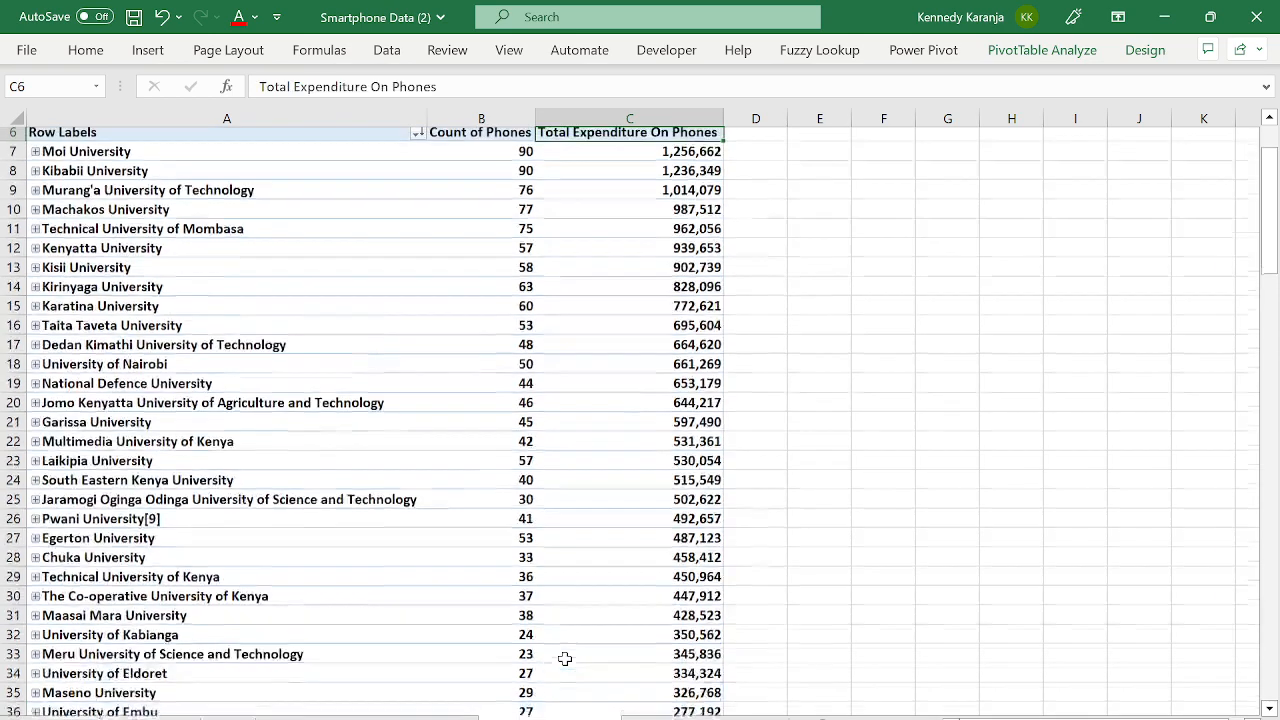
key("Up")
key("Down")
key("Down")
key("Left")
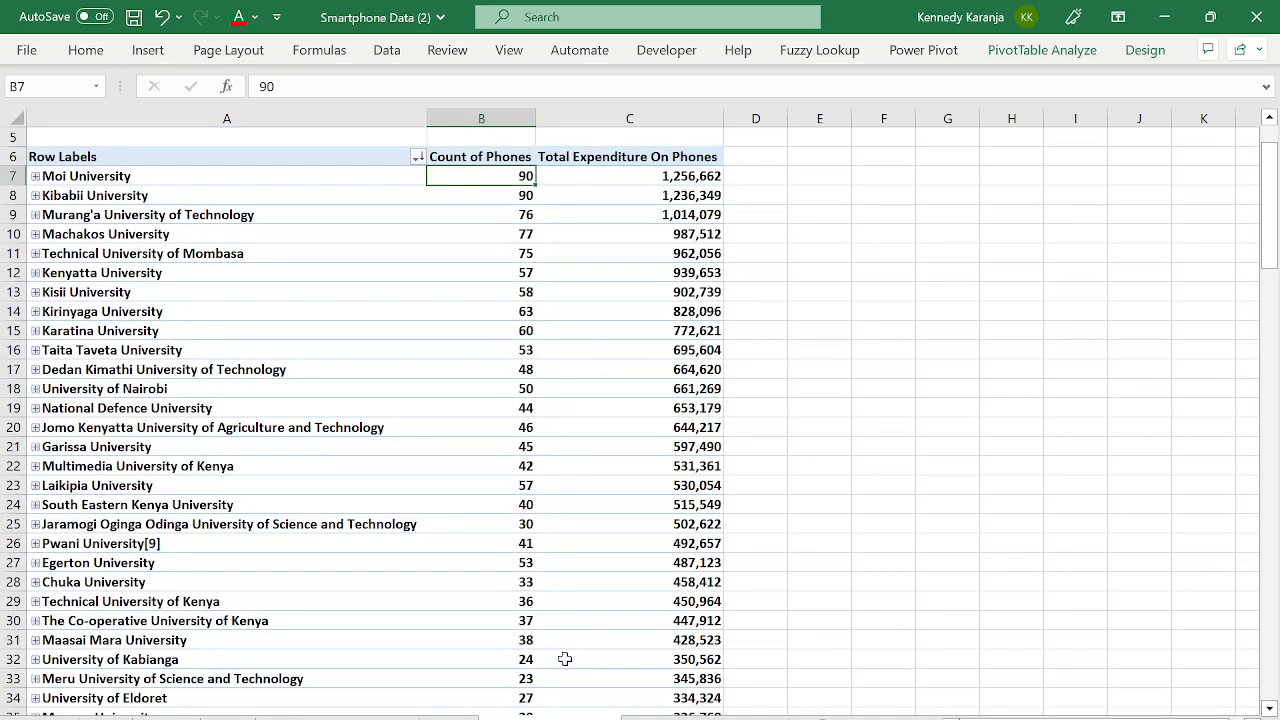
key("Right")
key("Left")
key("Left")
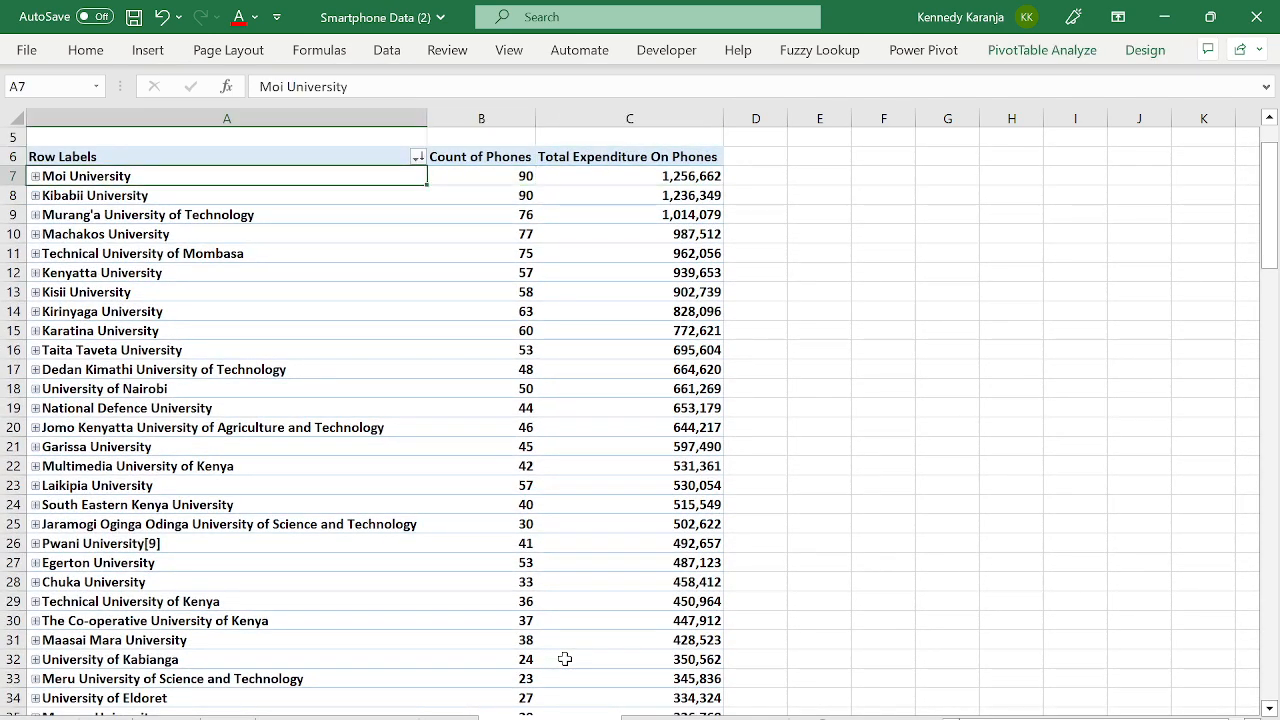
key("Right")
key("Right")
key("Right")
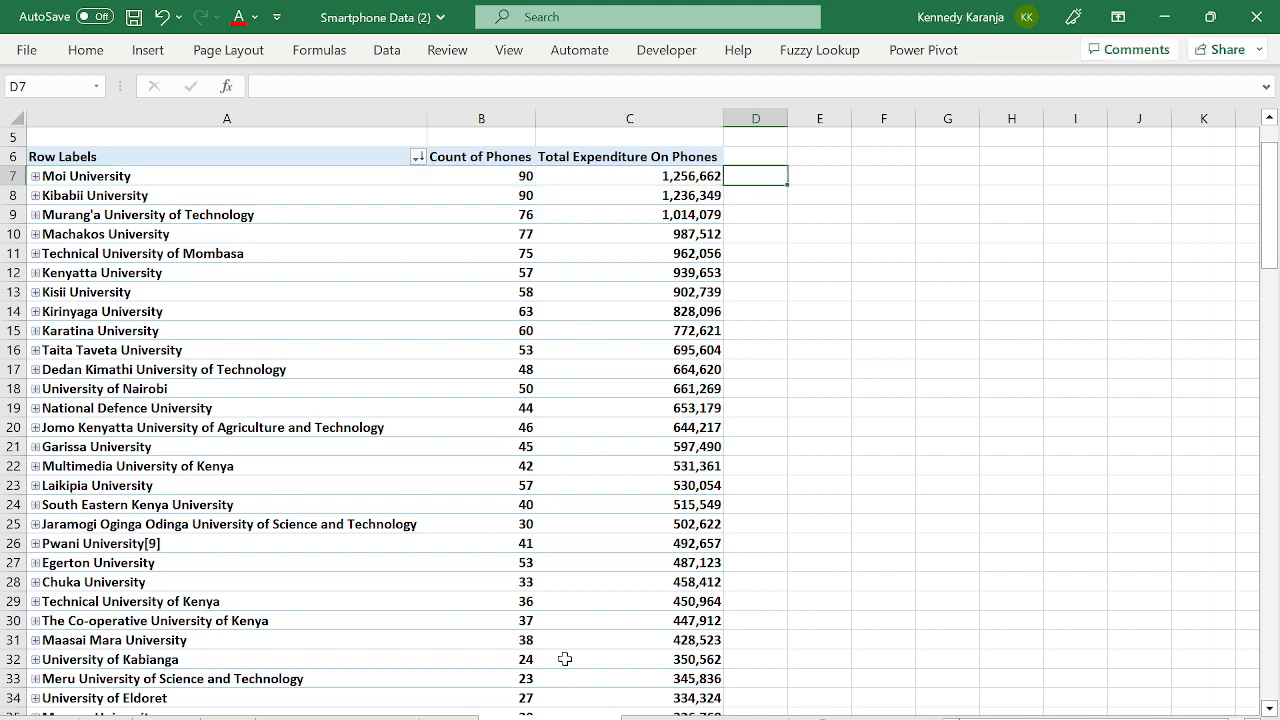
key("ctrl+Down")
key("Left")
key("ctrl+Up")
key("Up")
key("Up")
key("Up")
key("Up")
key("Up")
key("Up")
key("Up")
key("Up")
key("Up")
key("Up")
key("Up")
key("Up")
key("Up")
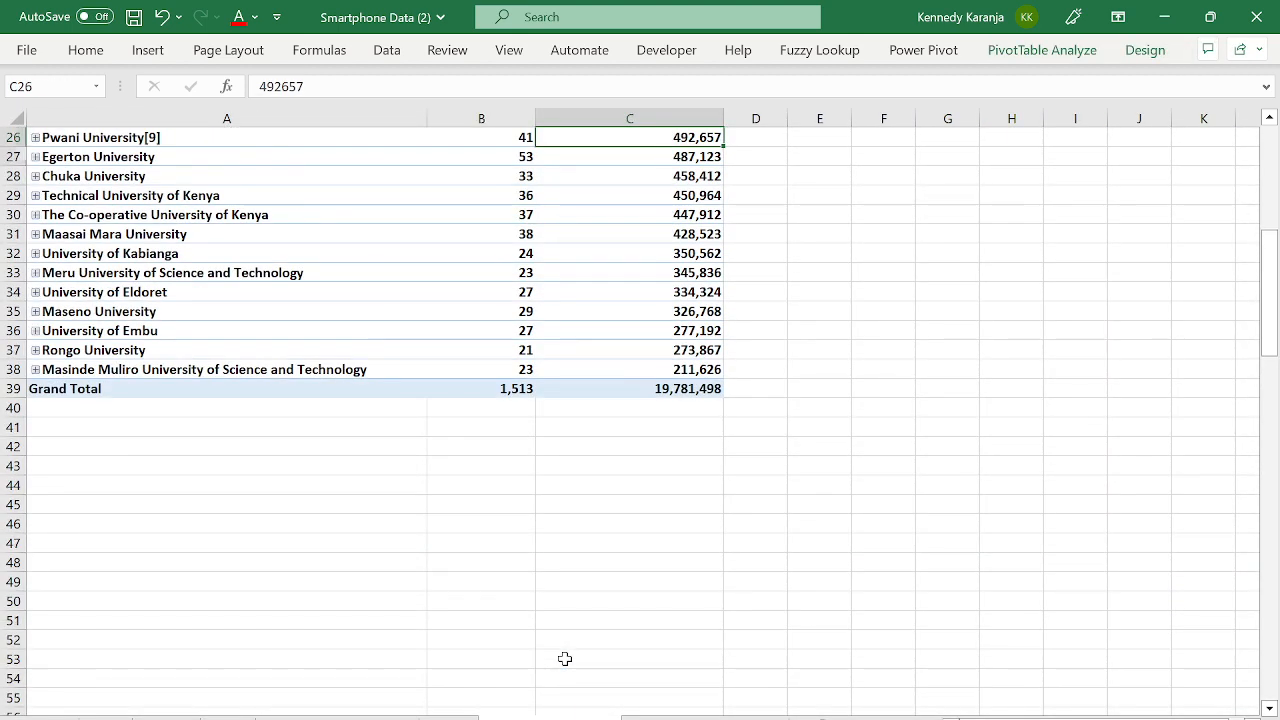
key("Down")
key("Down")
key("Down")
key("Down")
key("Down")
key("Down")
key("Down")
key("Down")
key("Down")
key("Down")
key("Down")
key("Down")
key("Left")
key("Left")
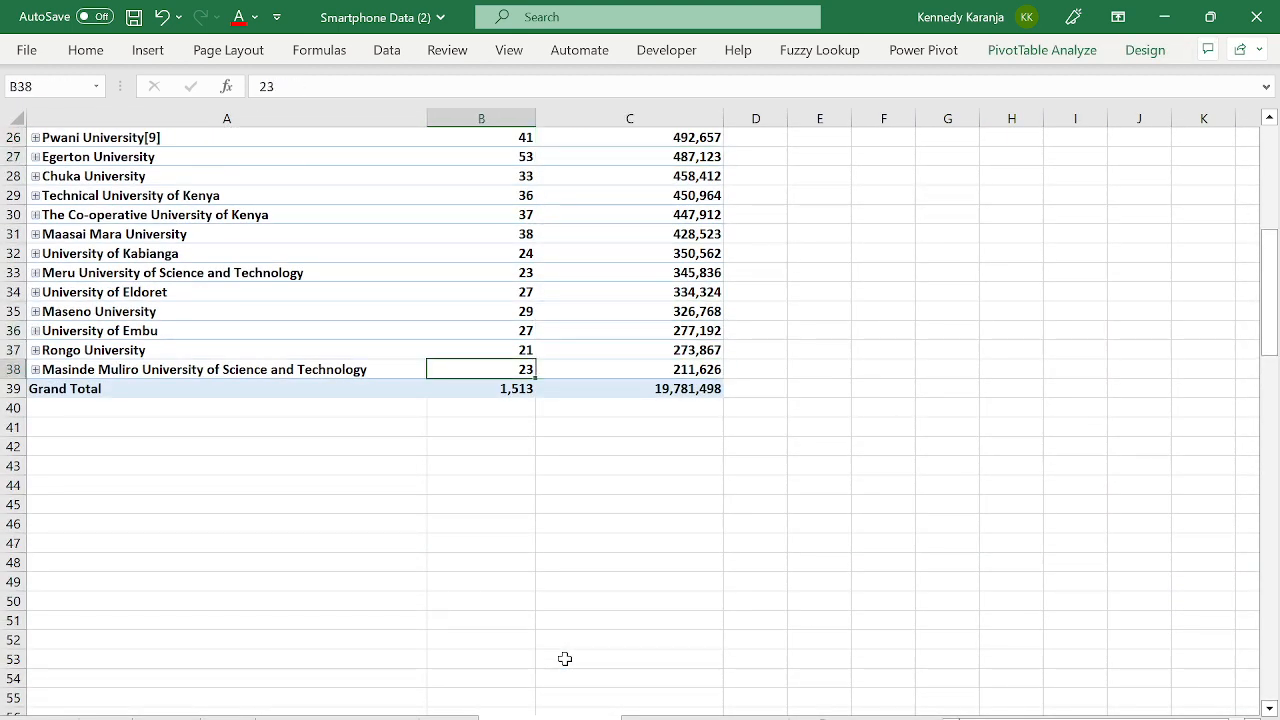
key("Right")
key("Right")
key("Right")
key("Left")
key("ctrl+Up")
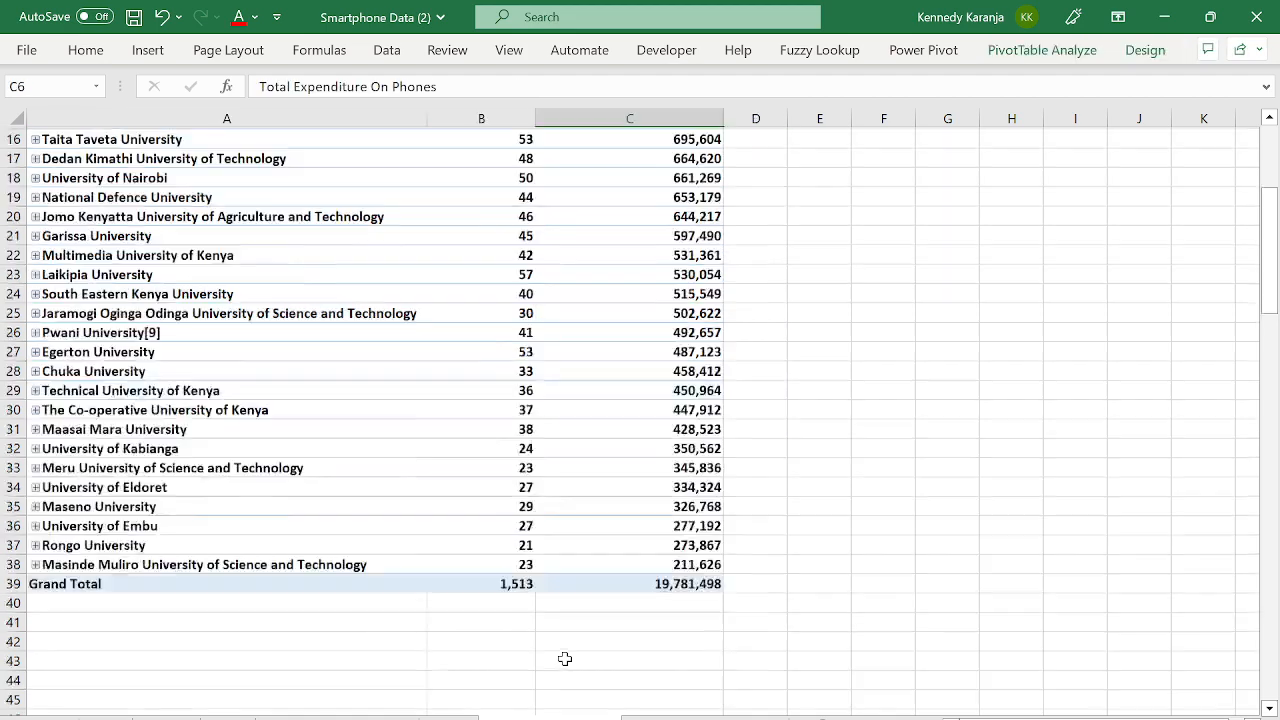
key("ctrl+Up")
key("Down")
key("Down")
key("Down")
key("Down")
key("Down")
key("Down")
key("Down")
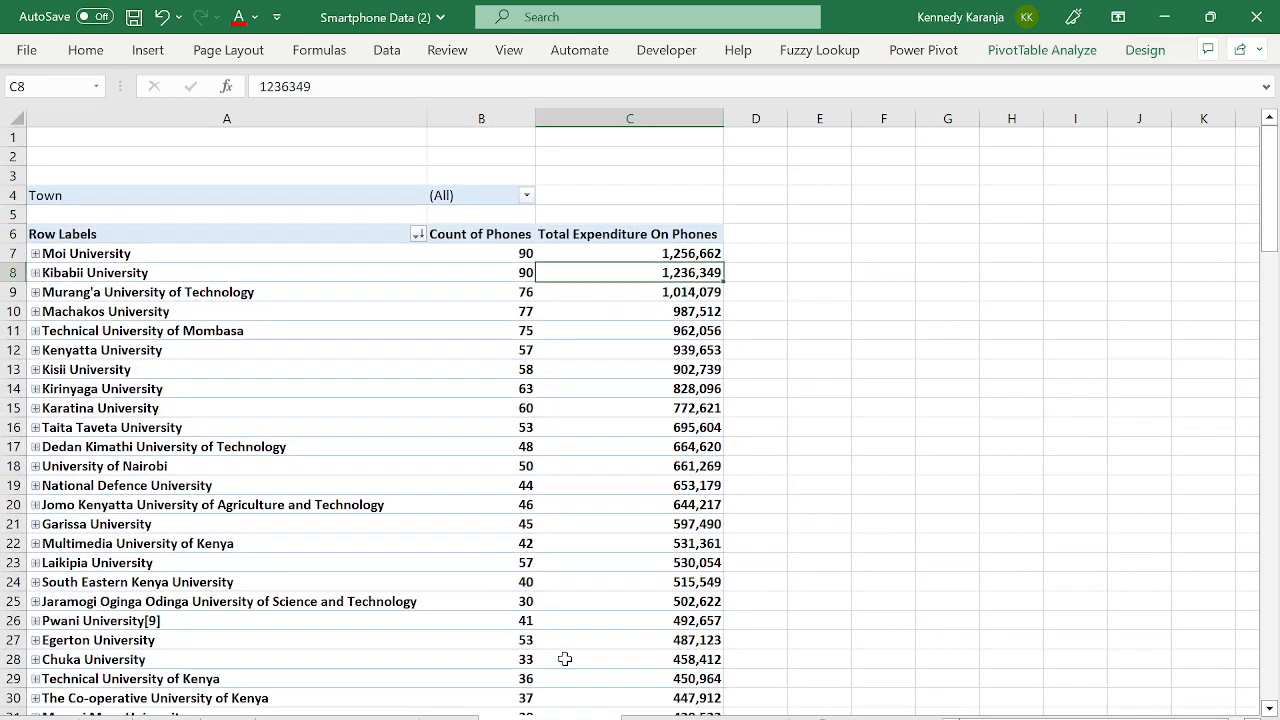
key("Left")
key("Left")
key("Right")
key("Right")
key("Right")
key("Left")
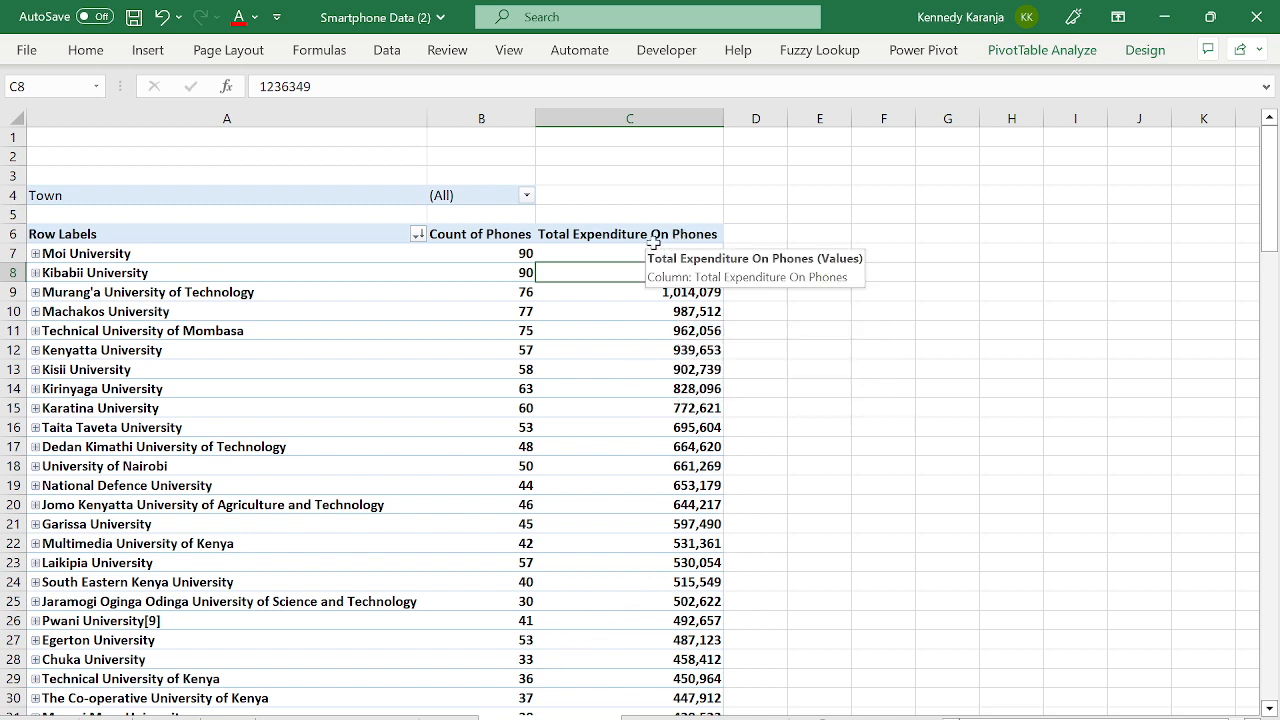
left_click(434, 256)
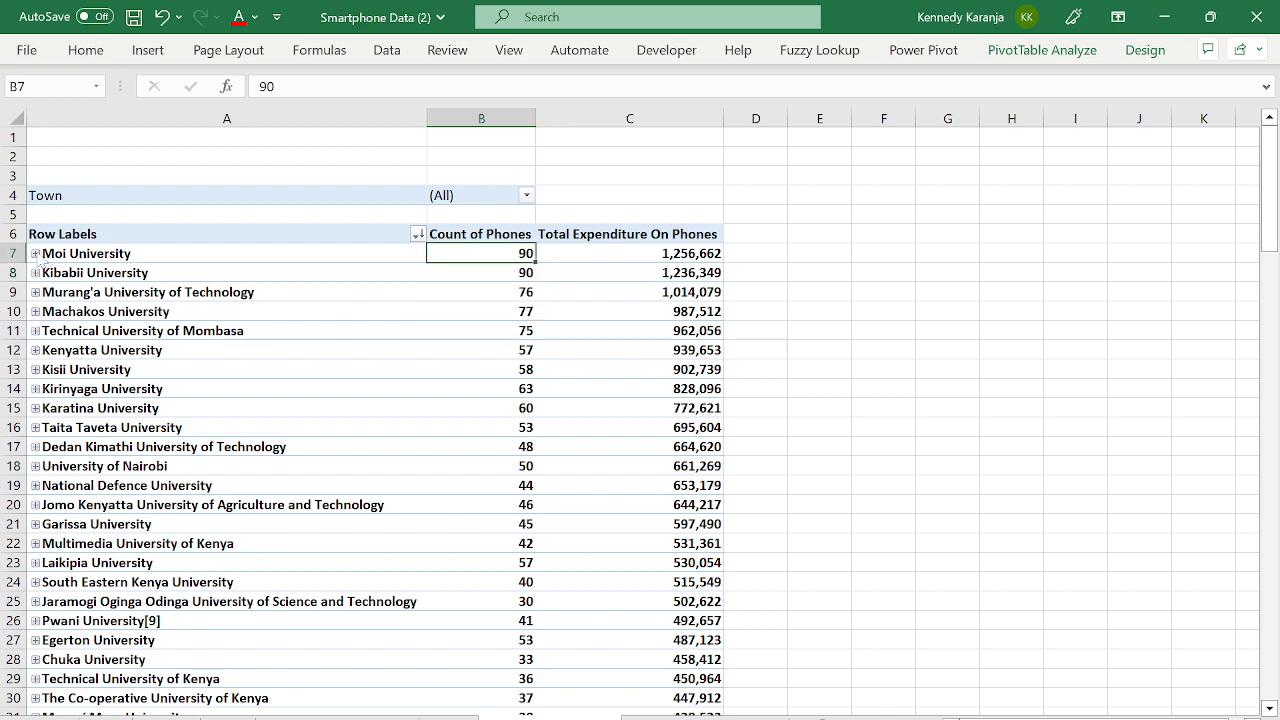
- Expand Moi University to show its brands and SAMSUNG models with their expenditures
left_click(35, 254)
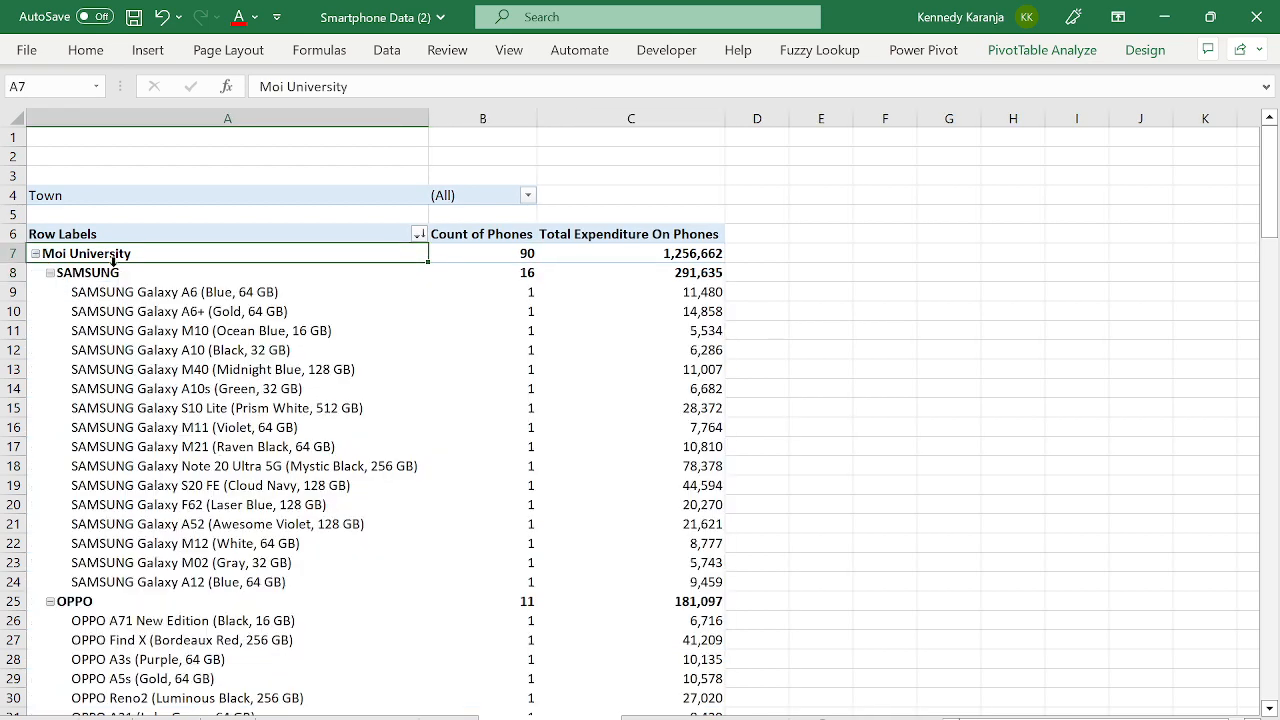
left_click(131, 333)
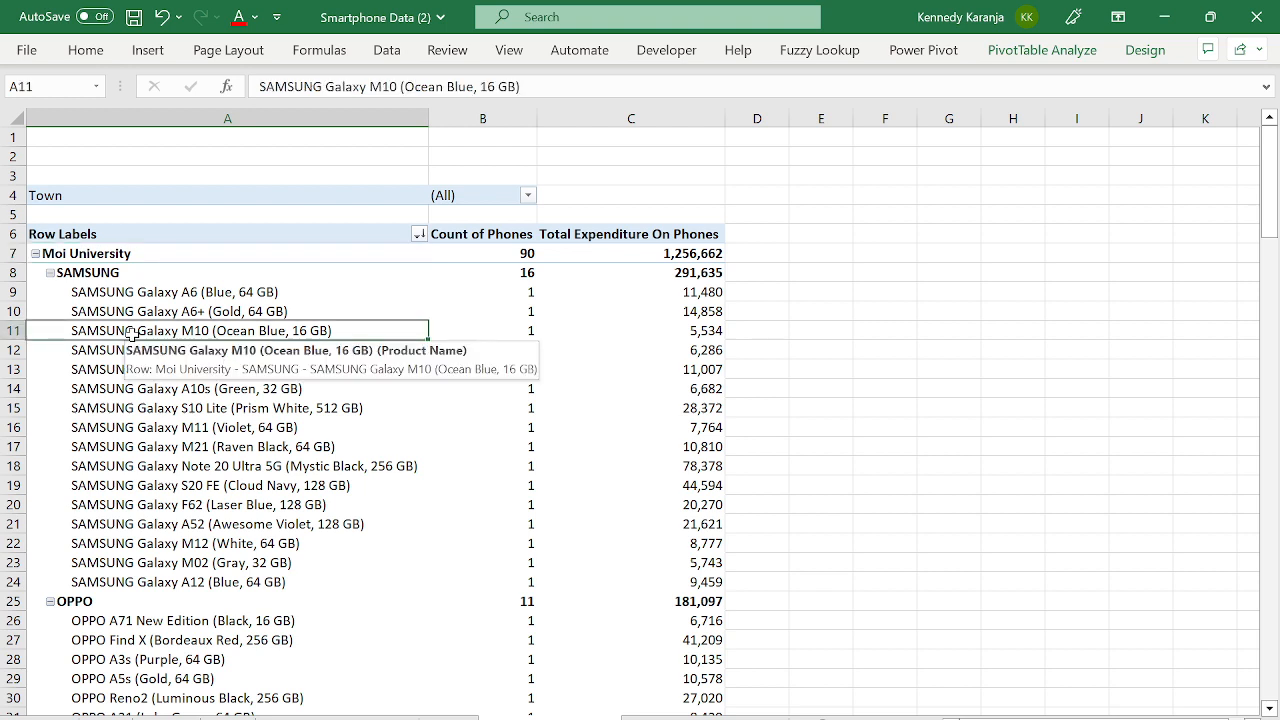
key("Down")
key("Down")
key("Down")
key("Down")
key("Down")
key("Down")
key("Down")
key("Down")
key("Down")
key("Down")
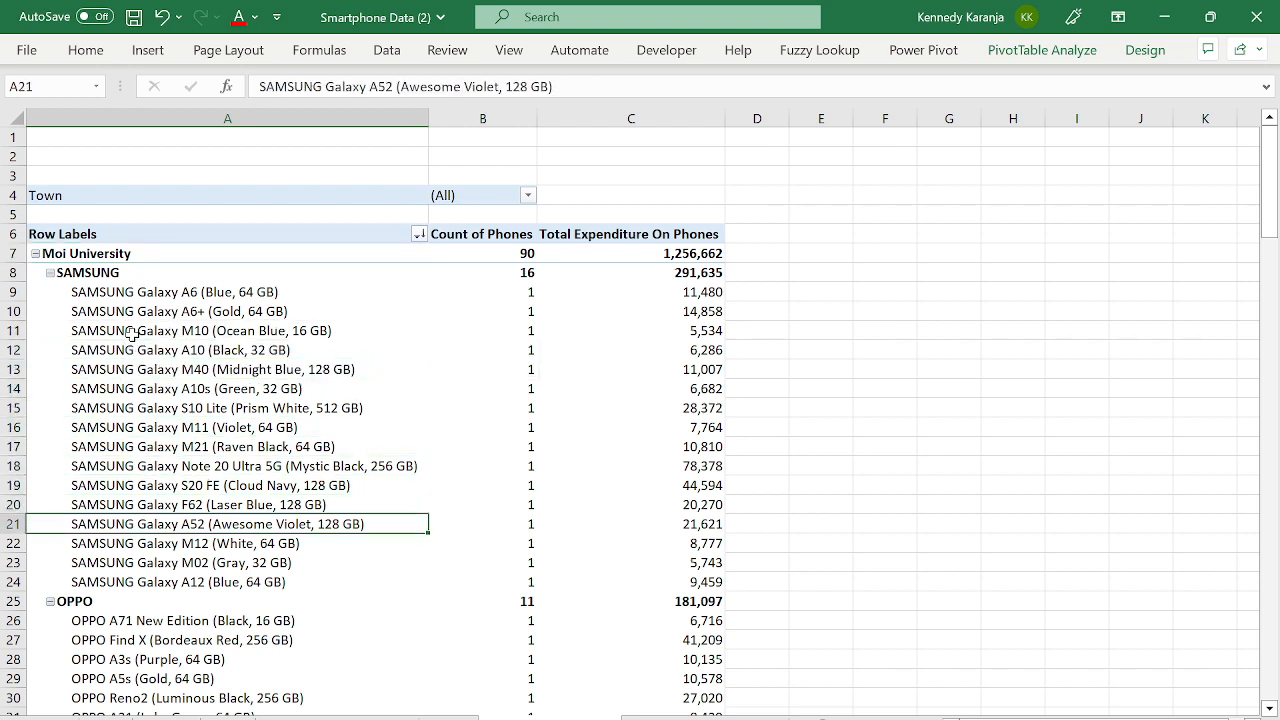
key("Down")
key("Down")
key("Down")
key("Up")
key("Up")
key("Up")
key("Up")
key("Up")
key("Up")
key("Up")
key("Up")
key("Up")
key("Up")
key("Up")
key("Up")
key("Up")
key("Up")
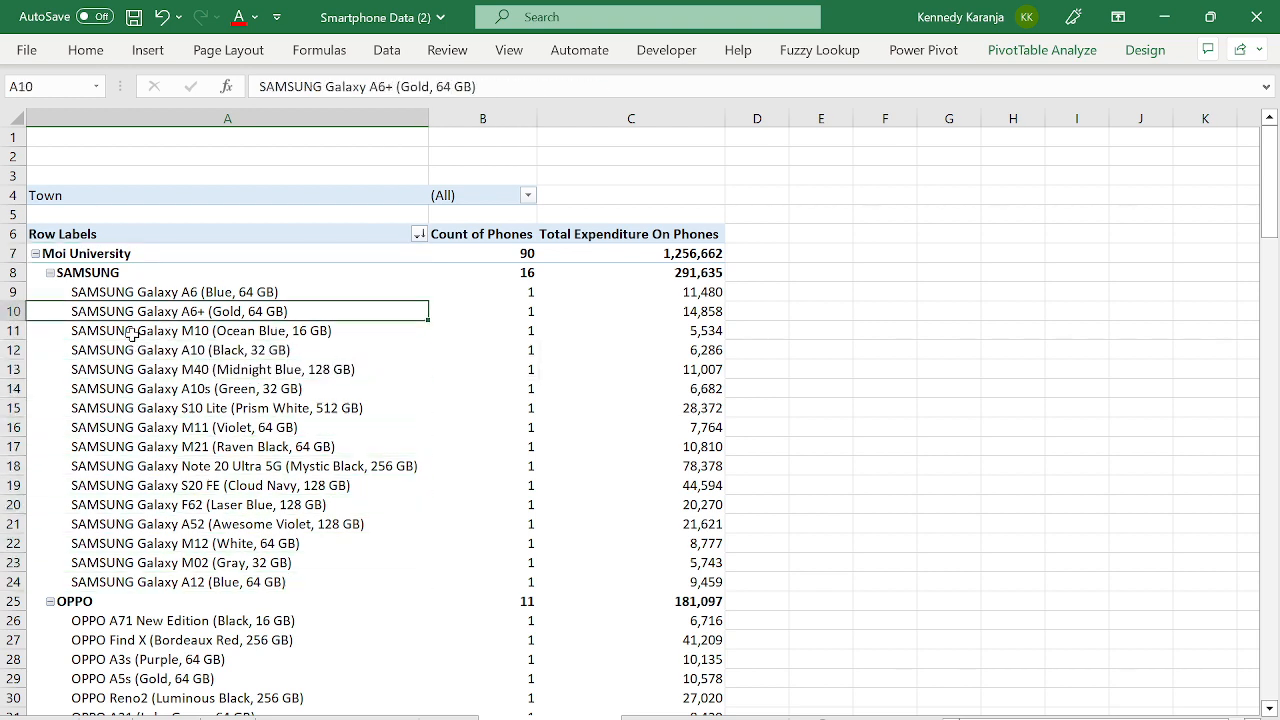
key("Right")
key("Right")
key("Up")
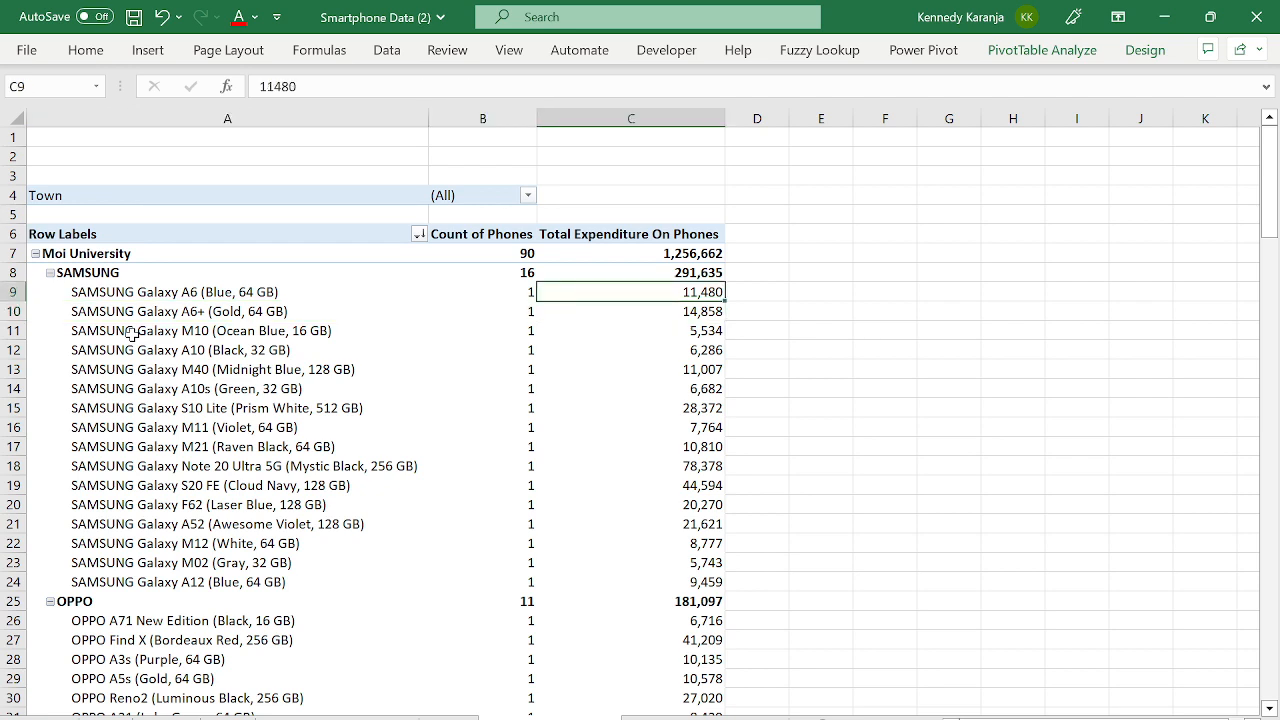
- Sort models by Total Expenditure largest to smallest; Galaxy Note 20 Ultra 5G leads at 78,378
right_click(686, 294)
mouse_move(787, 466)
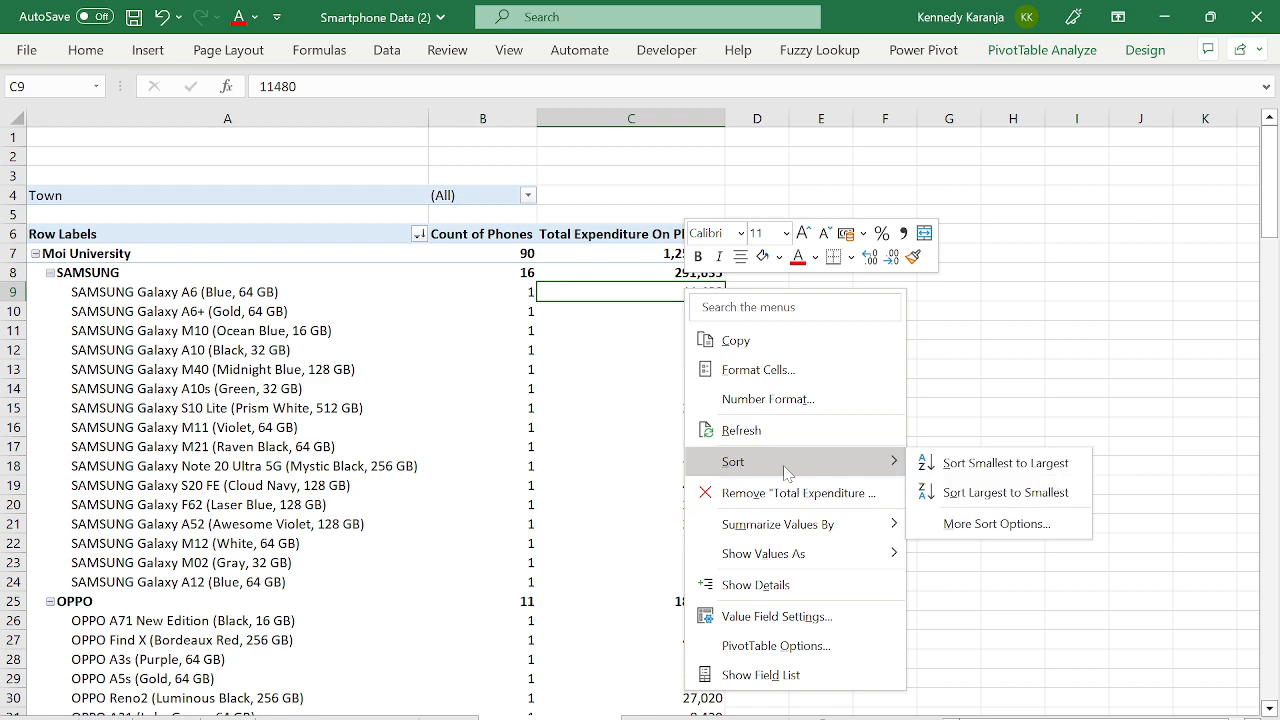
left_click(990, 491)
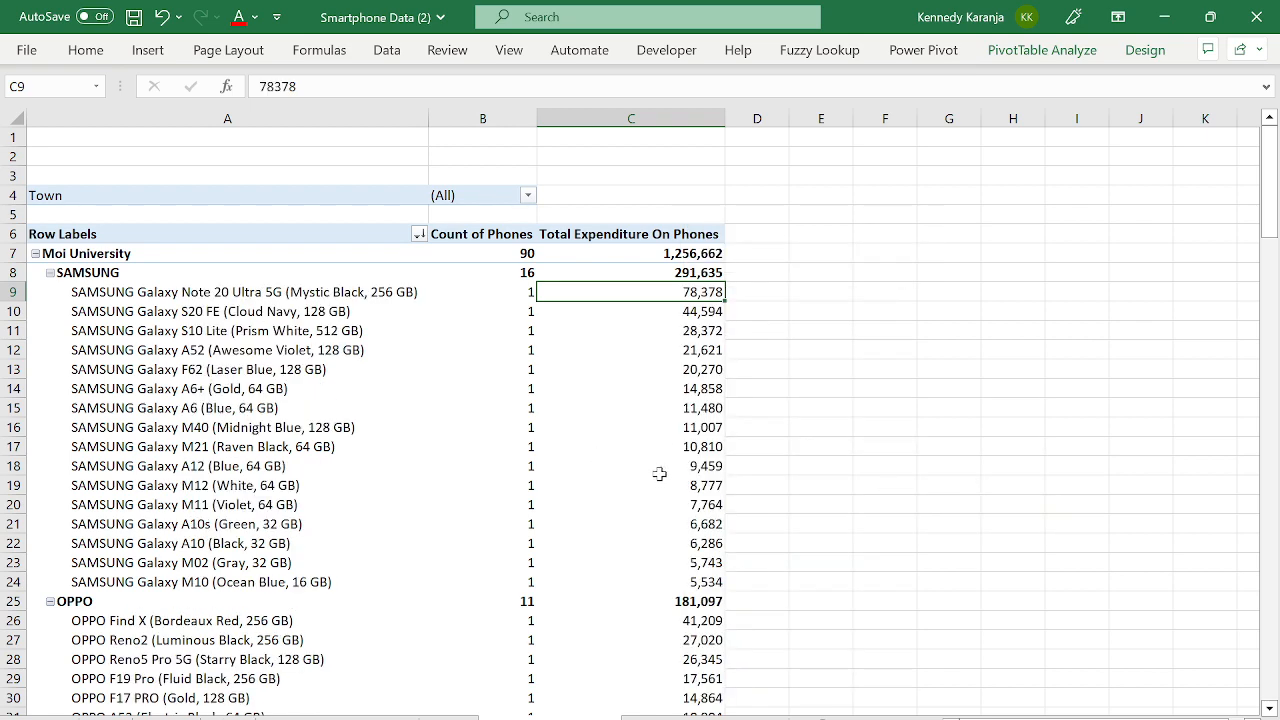
left_click(660, 406)
left_click(660, 396)
key("Left")
key("Left")
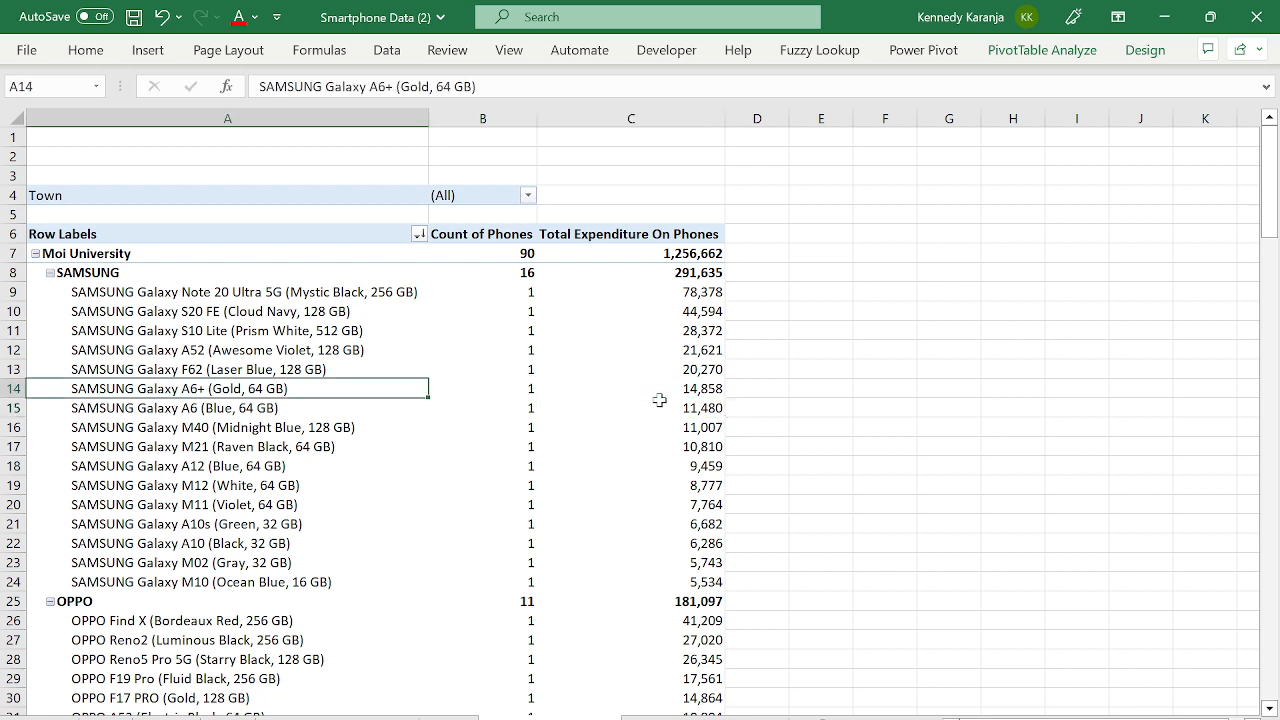
key("Up")
key("Up")
key("Up")
key("Up")
key("Up")
key("Right")
key("Right")
key("Right")
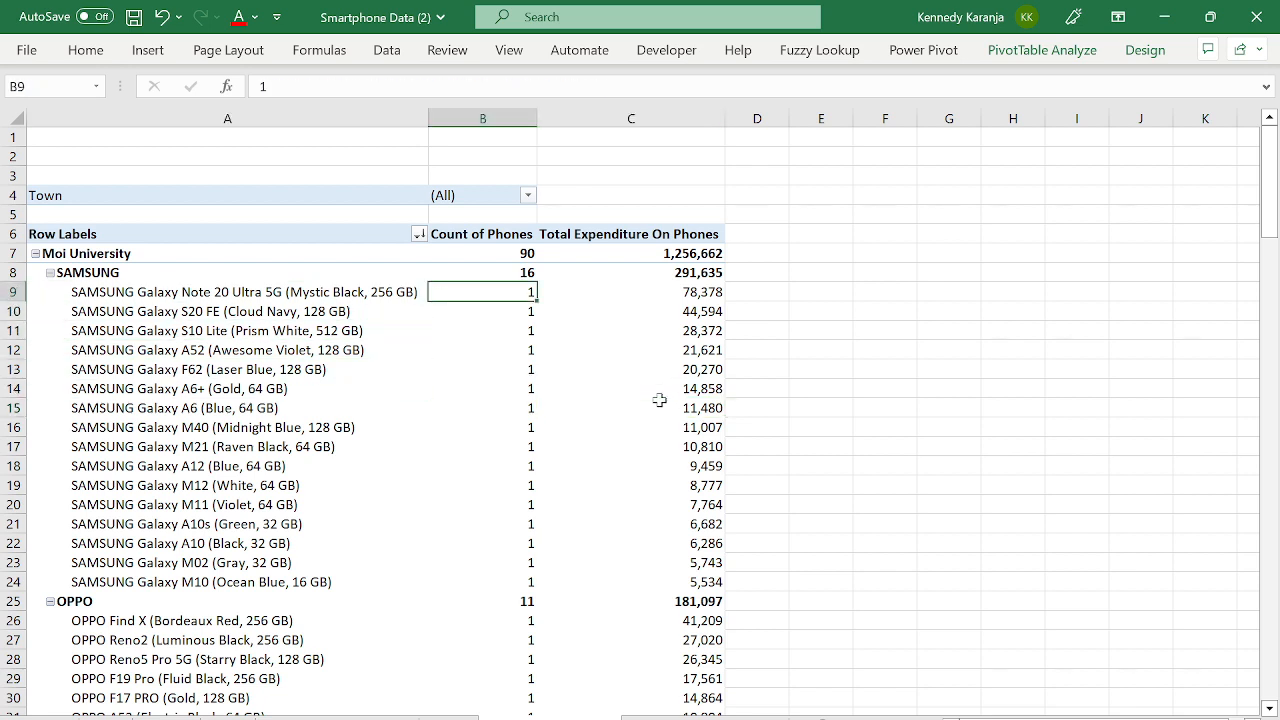
key("Left")
key("Left")
key("Left")
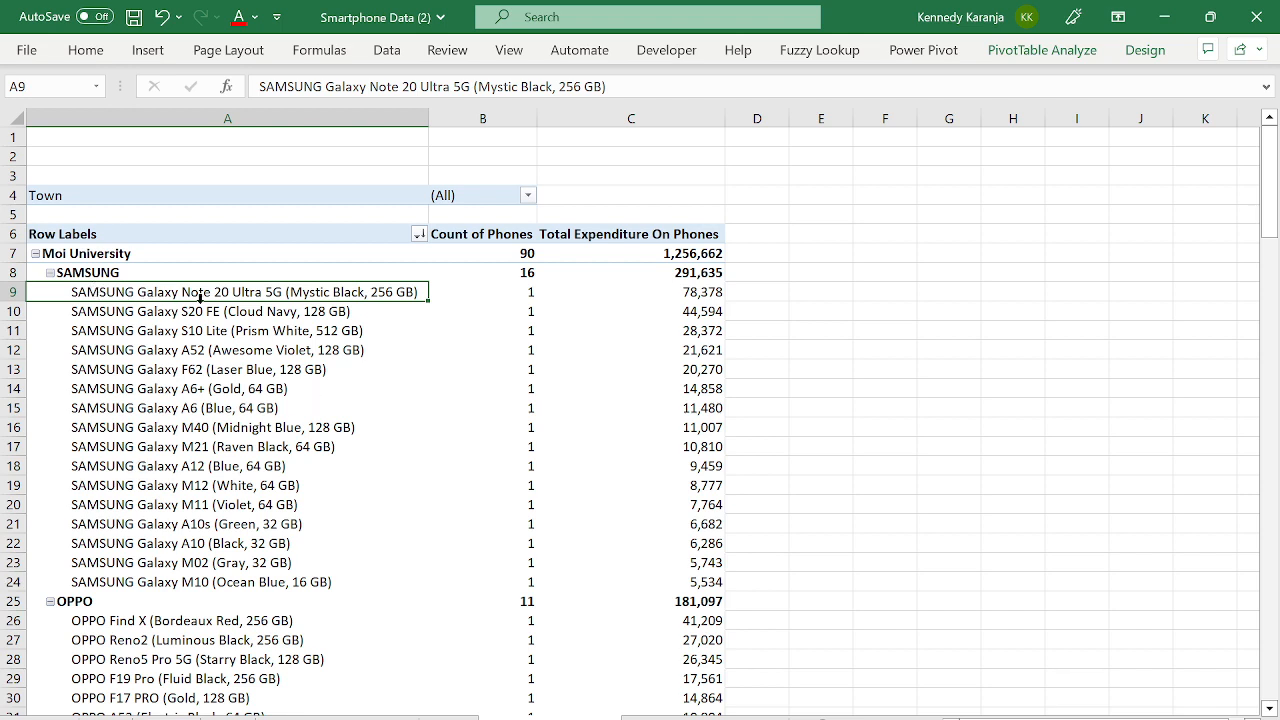
left_click(672, 304)
left_click(705, 289)
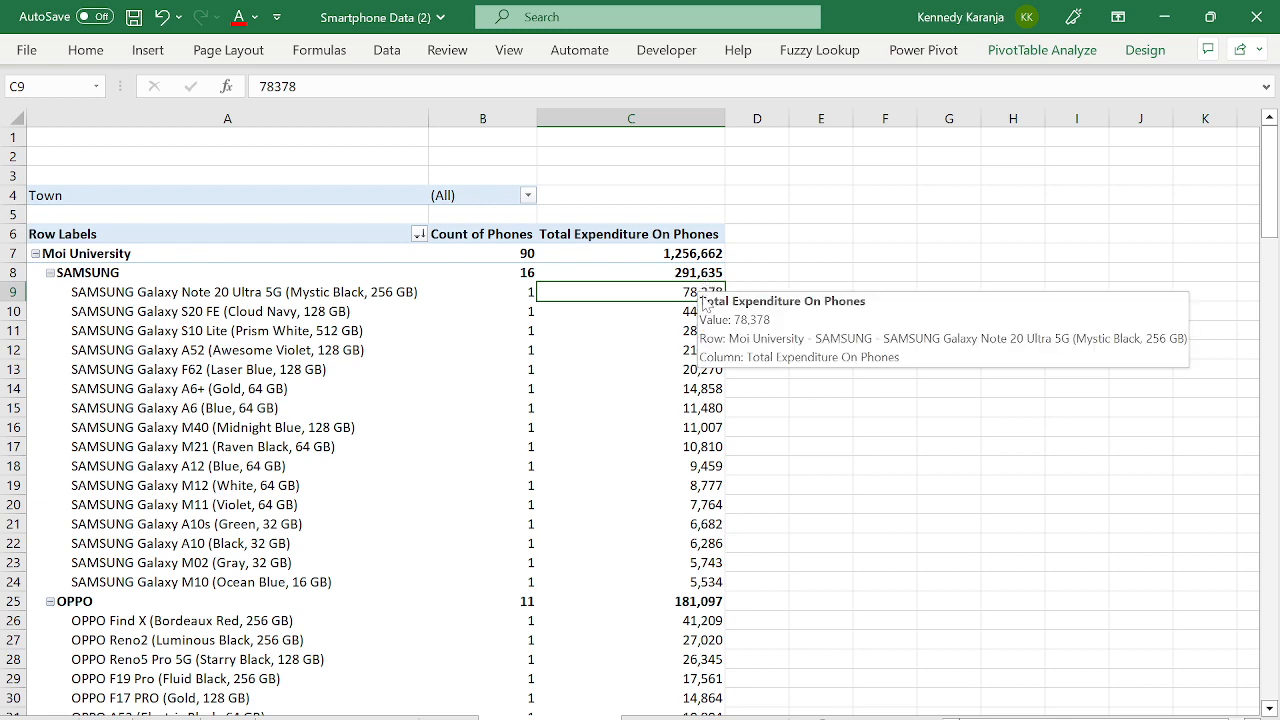
- Collapse the SAMSUNG, OPPO and Moi University groups so each college shows one row
left_click(50, 273)
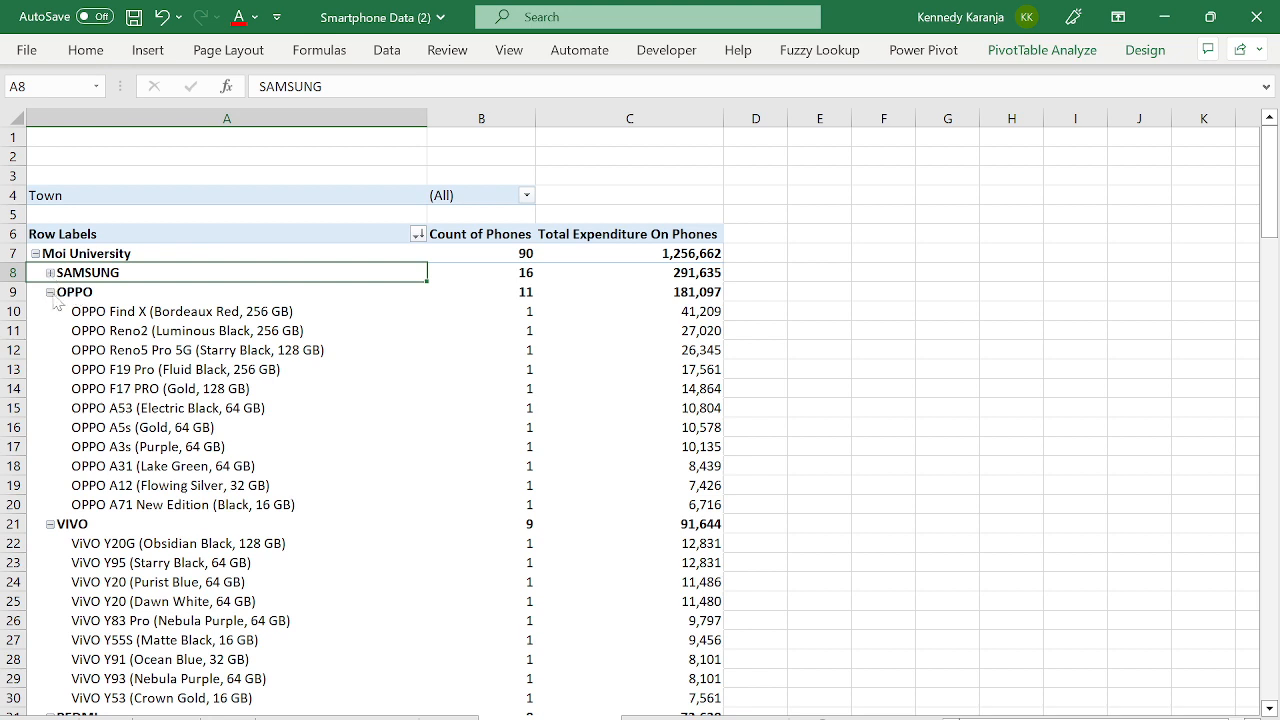
left_click(50, 292)
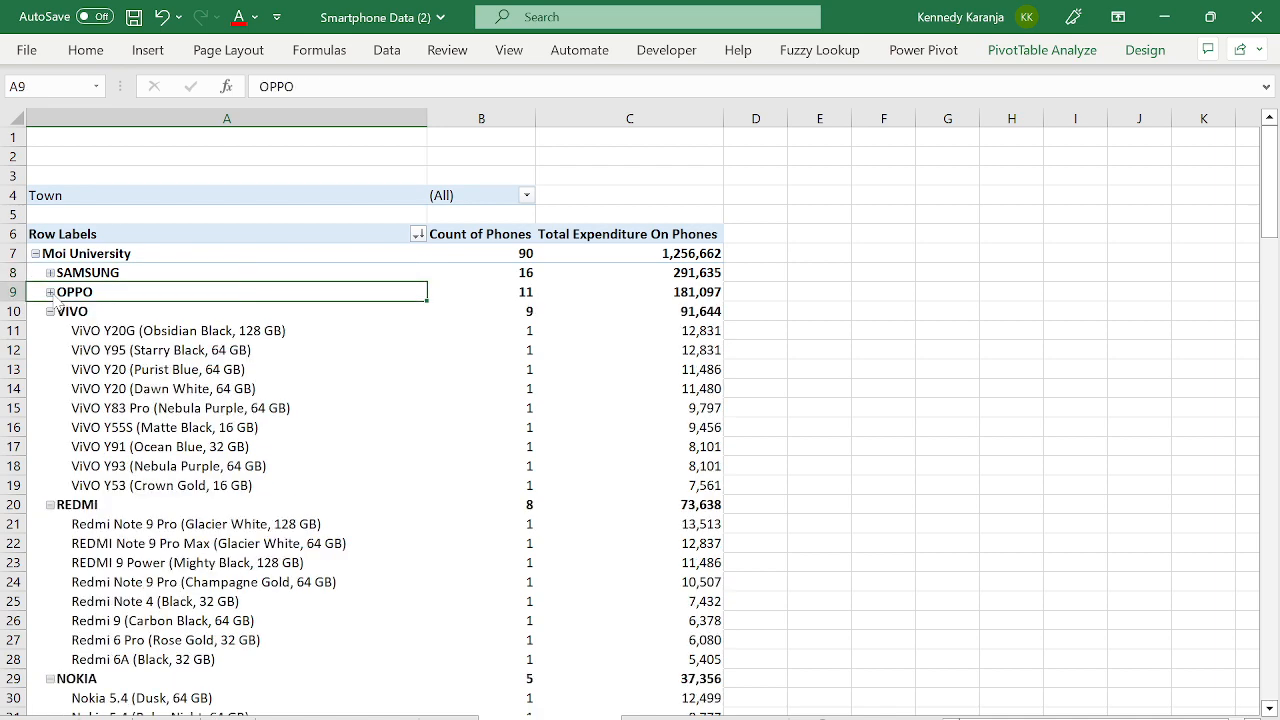
left_click(35, 253)
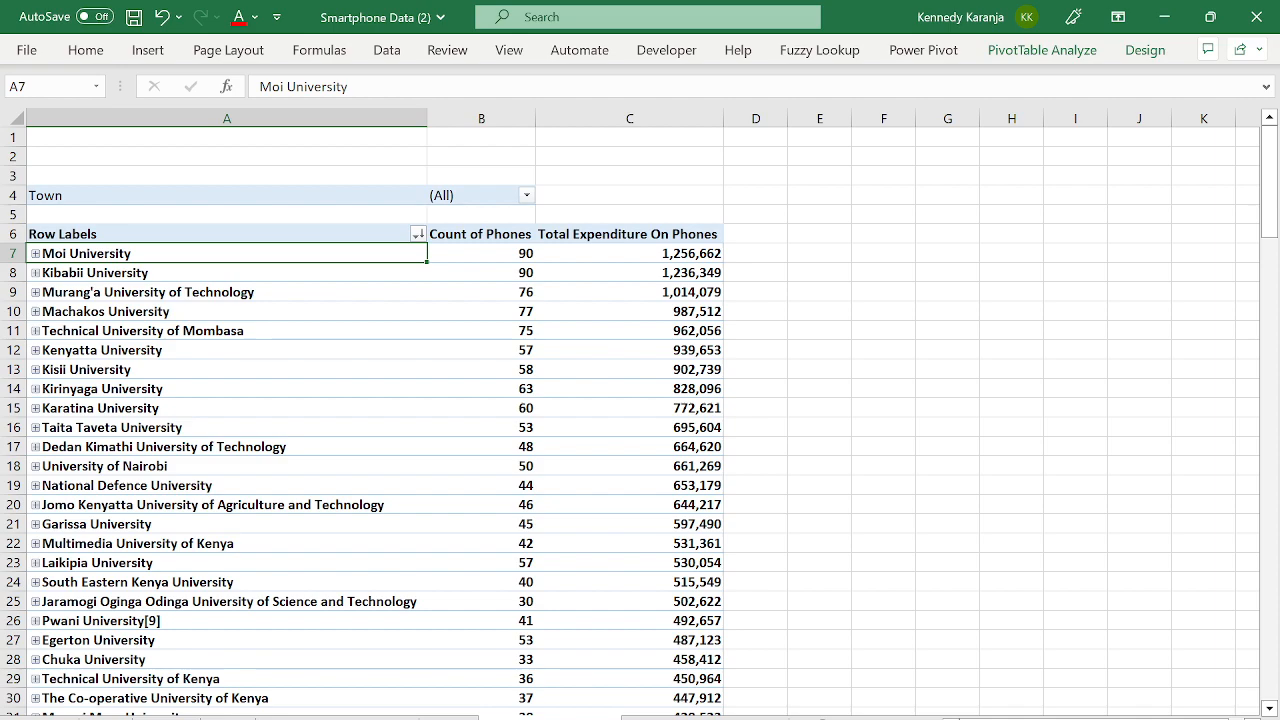
- Check on the data sheet that the smartphone table now ends at row 1514
key("ctrl+Page_Down")
left_click(313, 469)
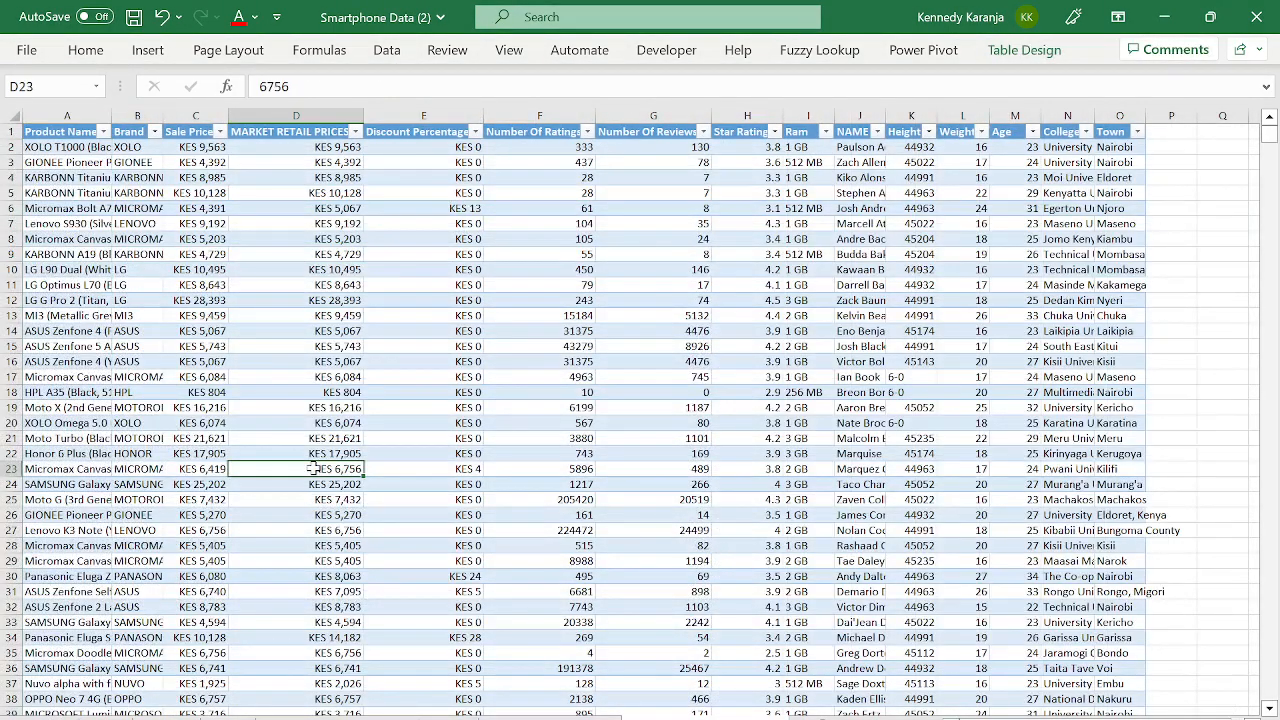
key("ctrl+Left")
key("ctrl+Down")
key("Down")
key("Down")
key("Down")
key("Down")
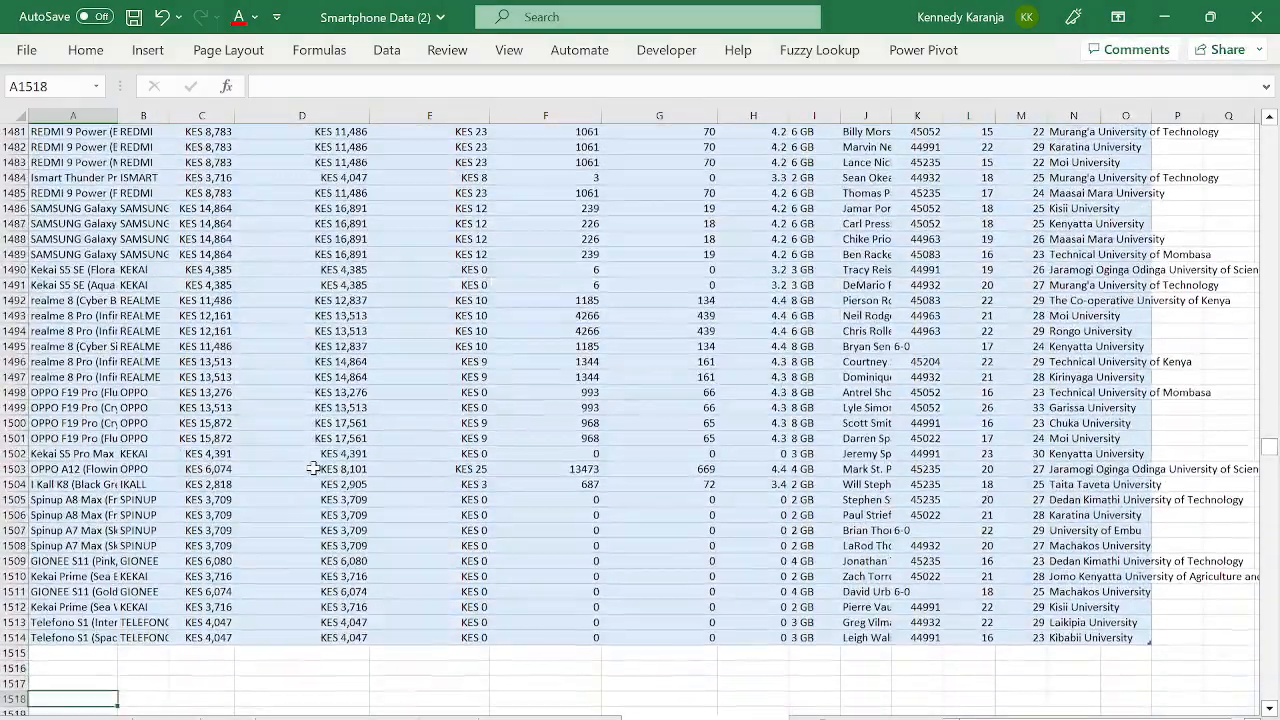
key("Up")
key("Up")
key("Up")
key("Up")
key("ctrl+Up")
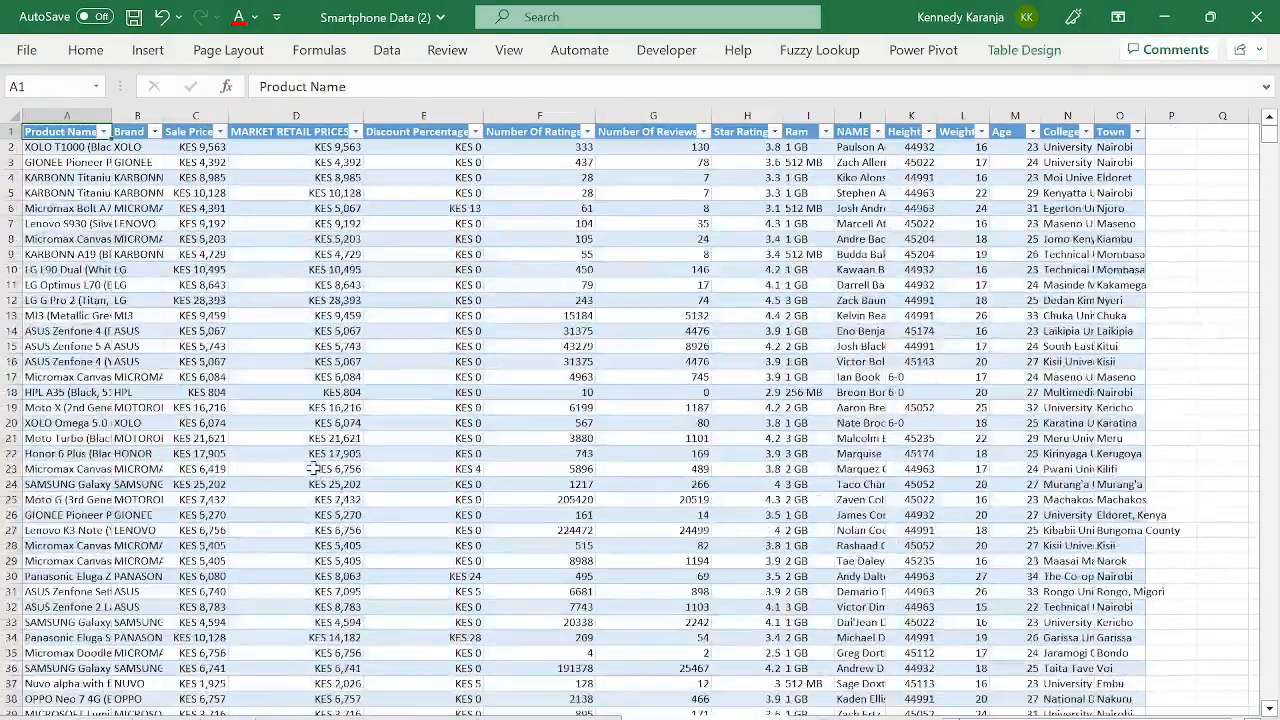
key("ctrl+Down")
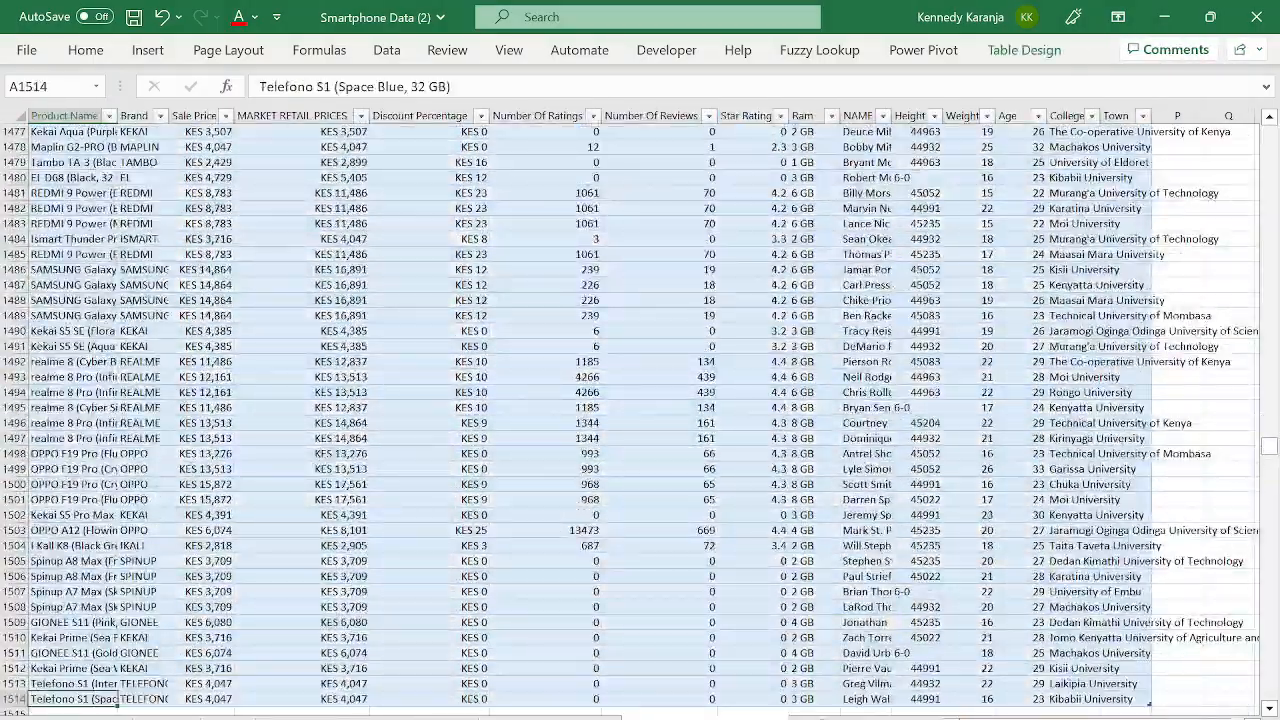
left_click(600, 718)
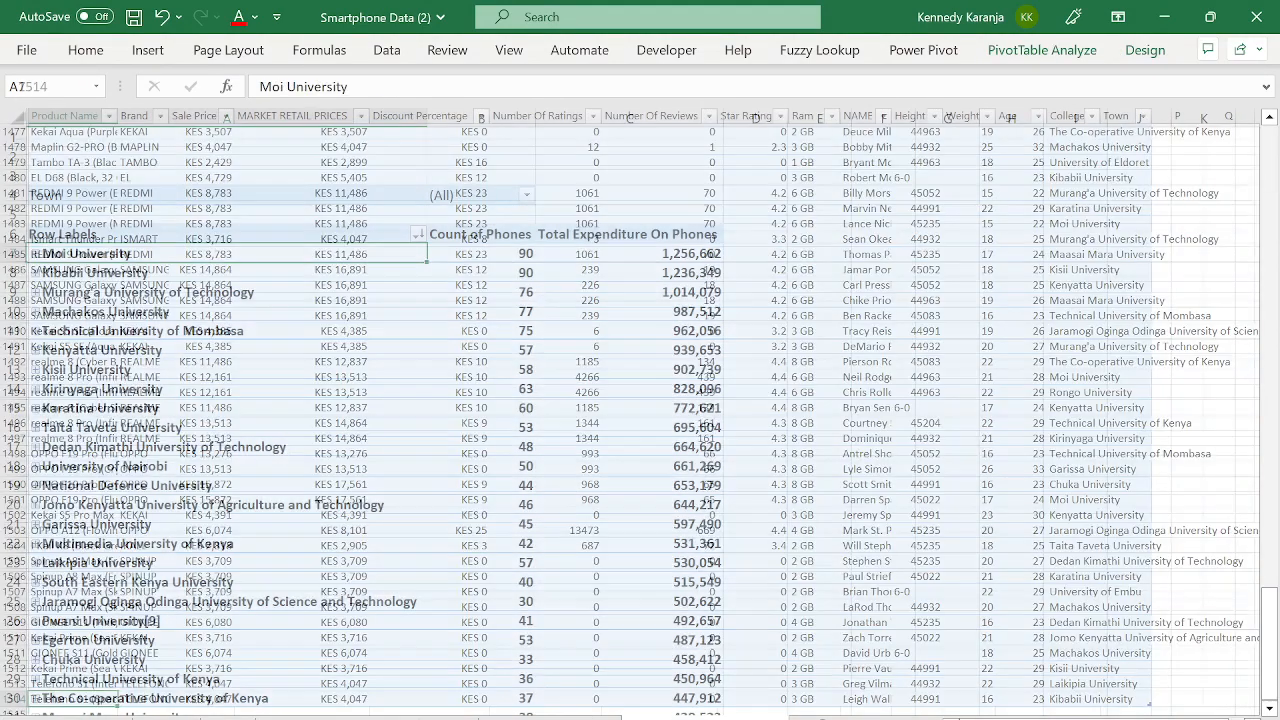
- Land on empty row 1515, just below the last two Telefono S1 records
left_click(636, 712)
left_click(401, 446)
key("Home")
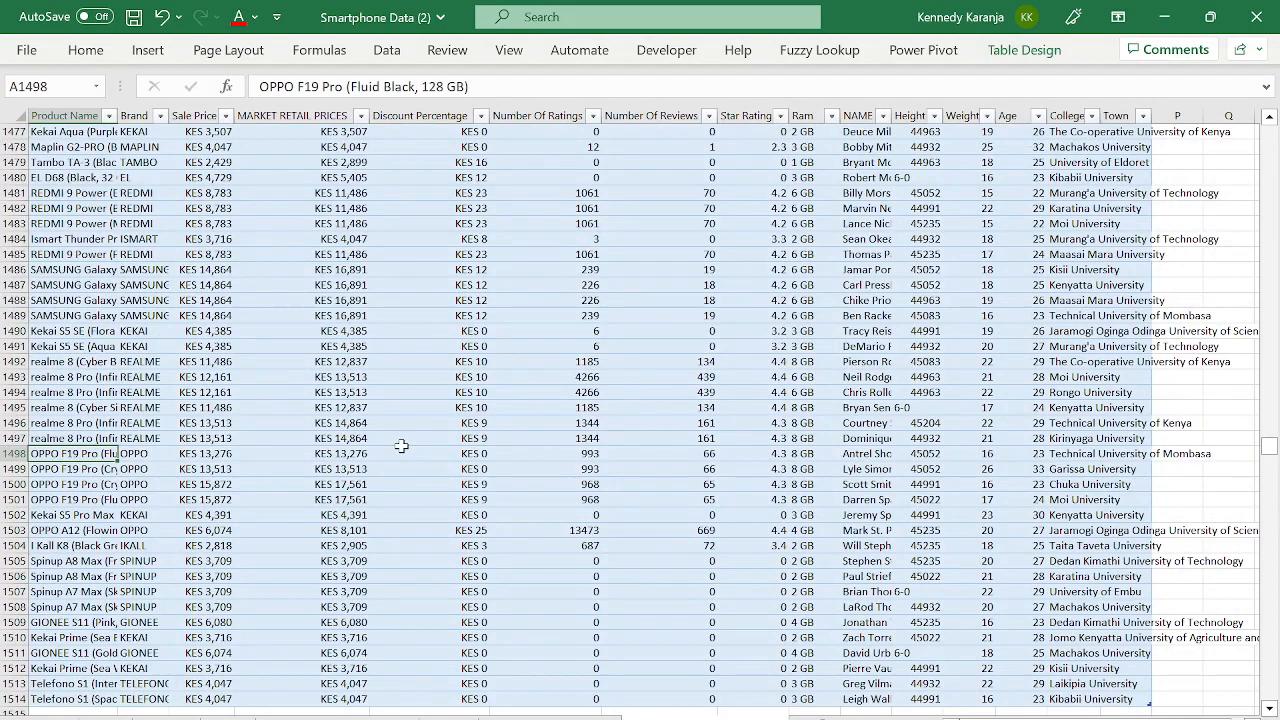
key("ctrl+Down")
key("Down")
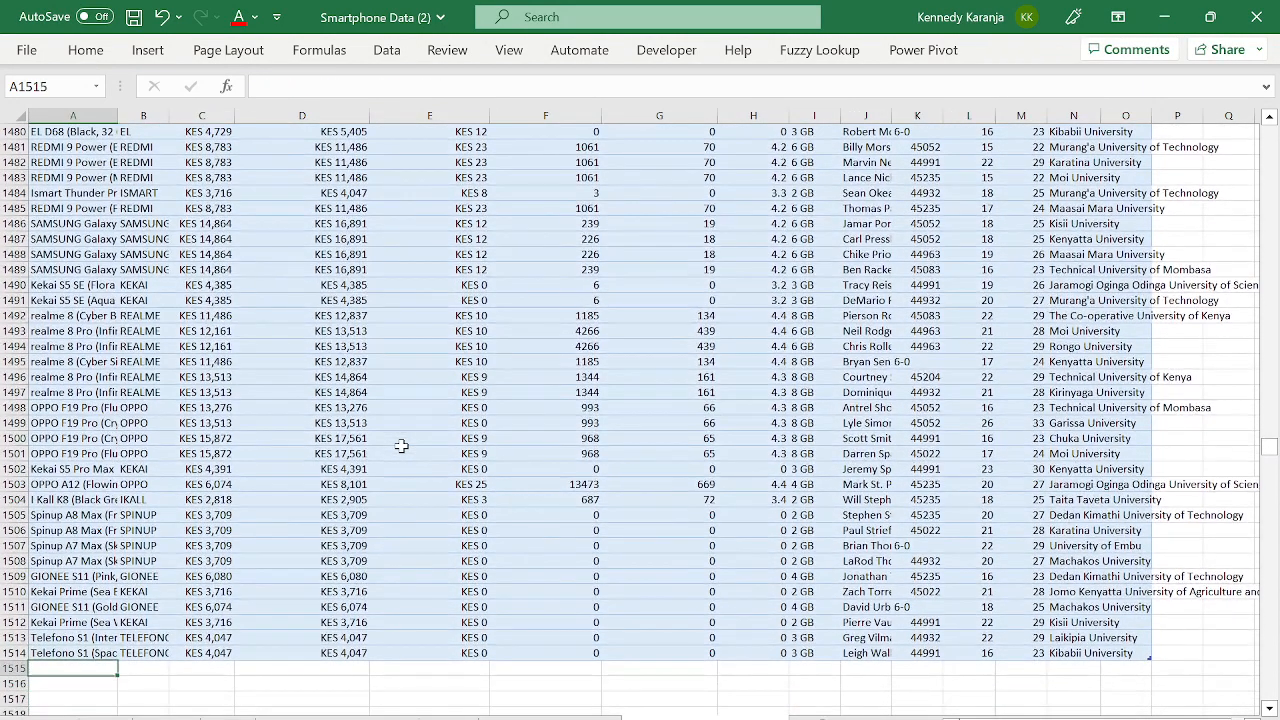
key("Up")
key("Down")
key("Down")
key("Up")
key("Up")
key("Up")
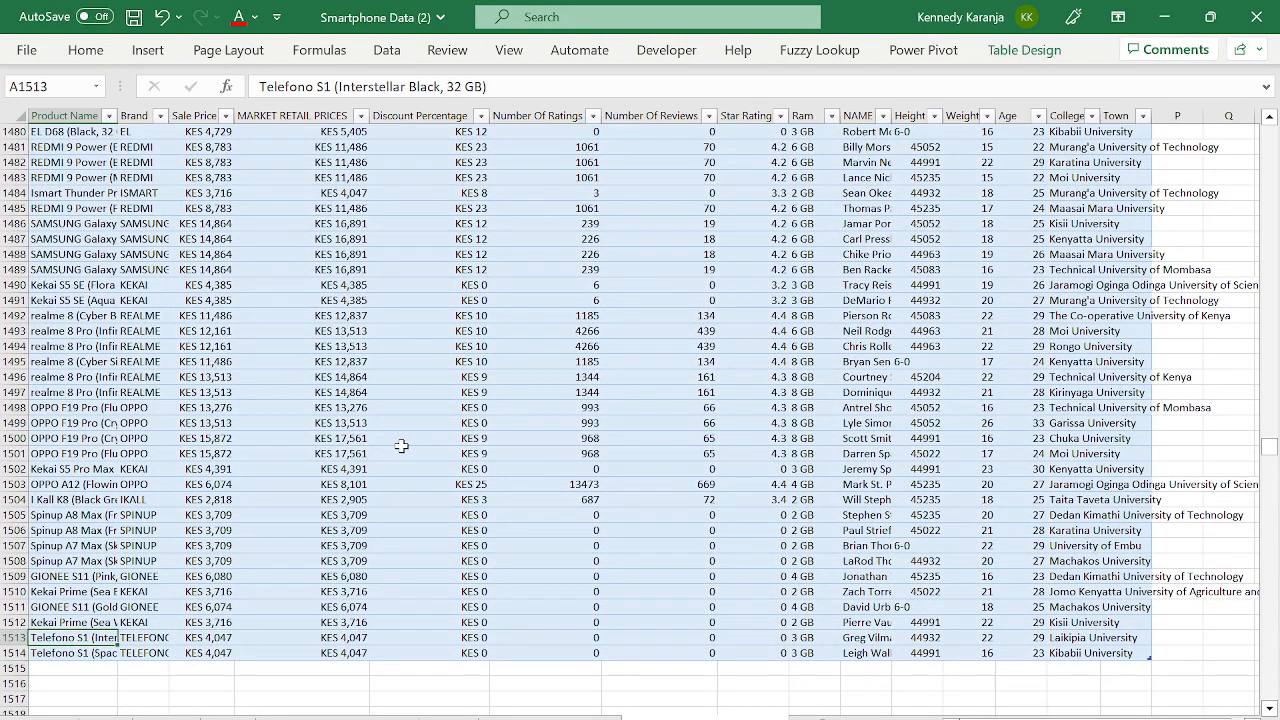
key("Down")
key("Up")
key("Down")
key("Down")
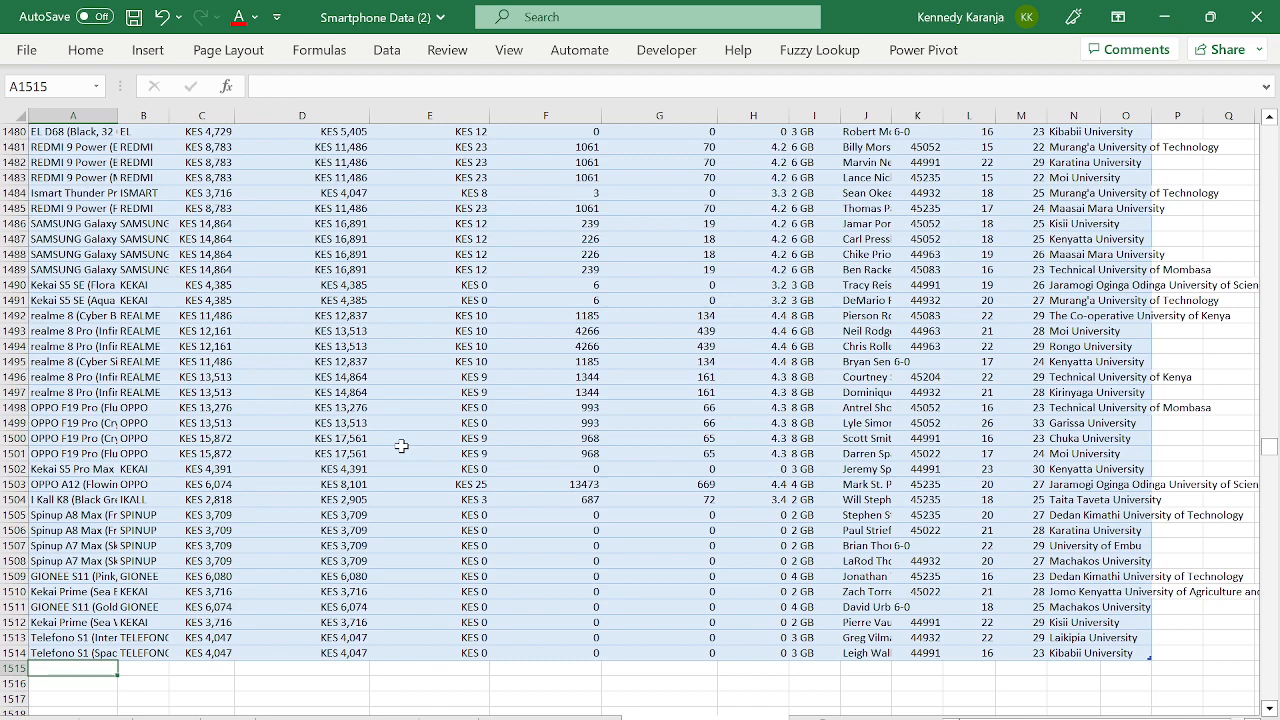
- Enter 'Google Pixel 7 pro' as the product name in empty row 1515
key("Up")
key("Down")
type("goog")
key("BackSpace")
key("BackSpace")
key("BackSpace")
key("BackSpace")
key("Caps_Lock")
type("Googl")
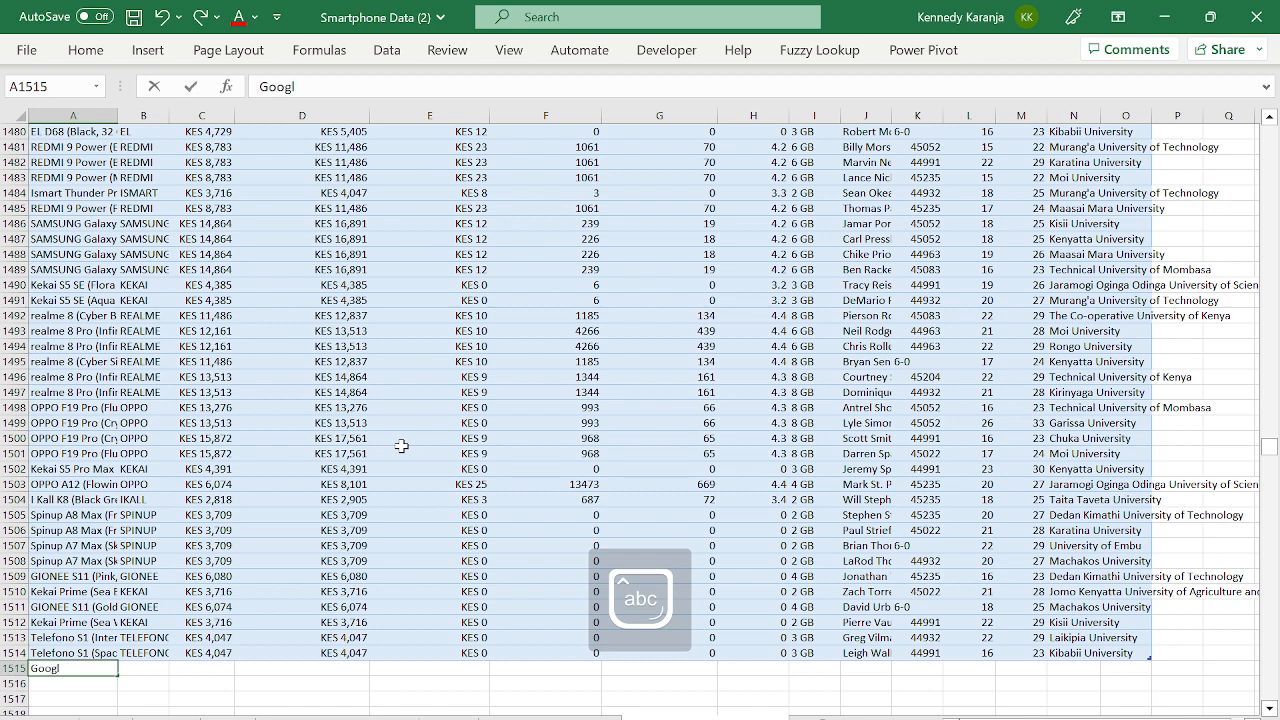
type("e Pixel")
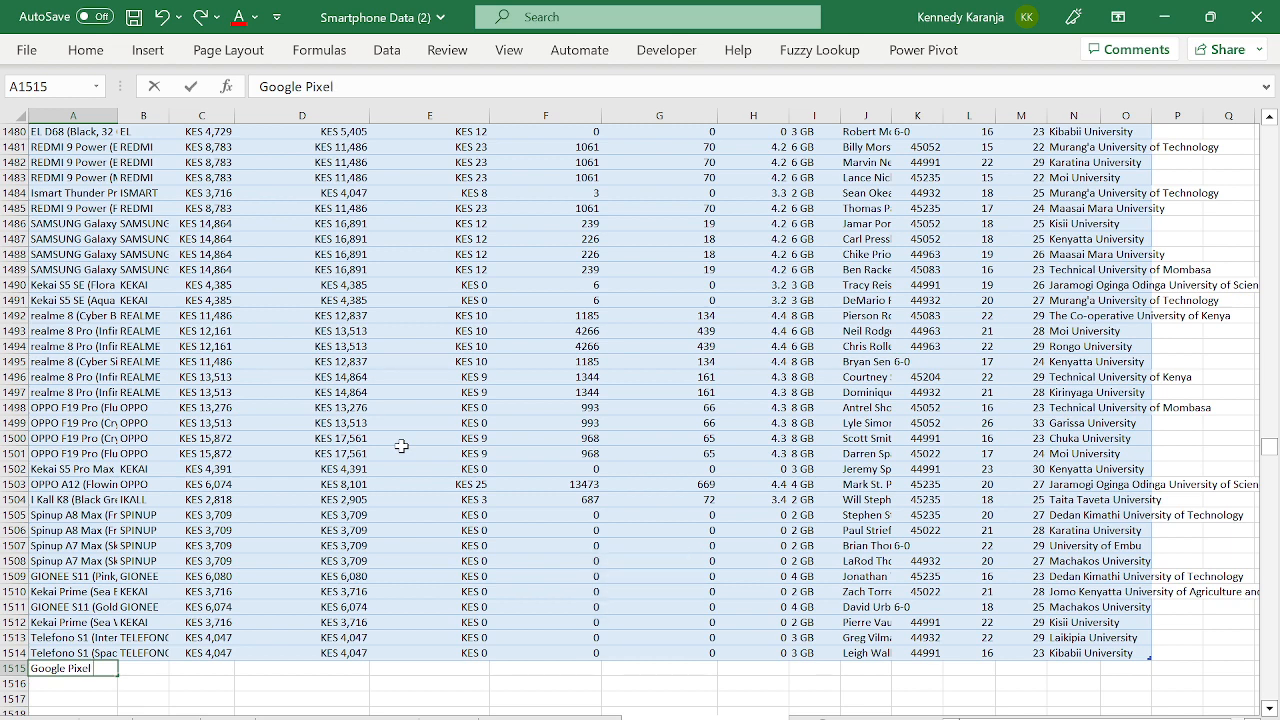
type("7")
key("Caps_Lock")
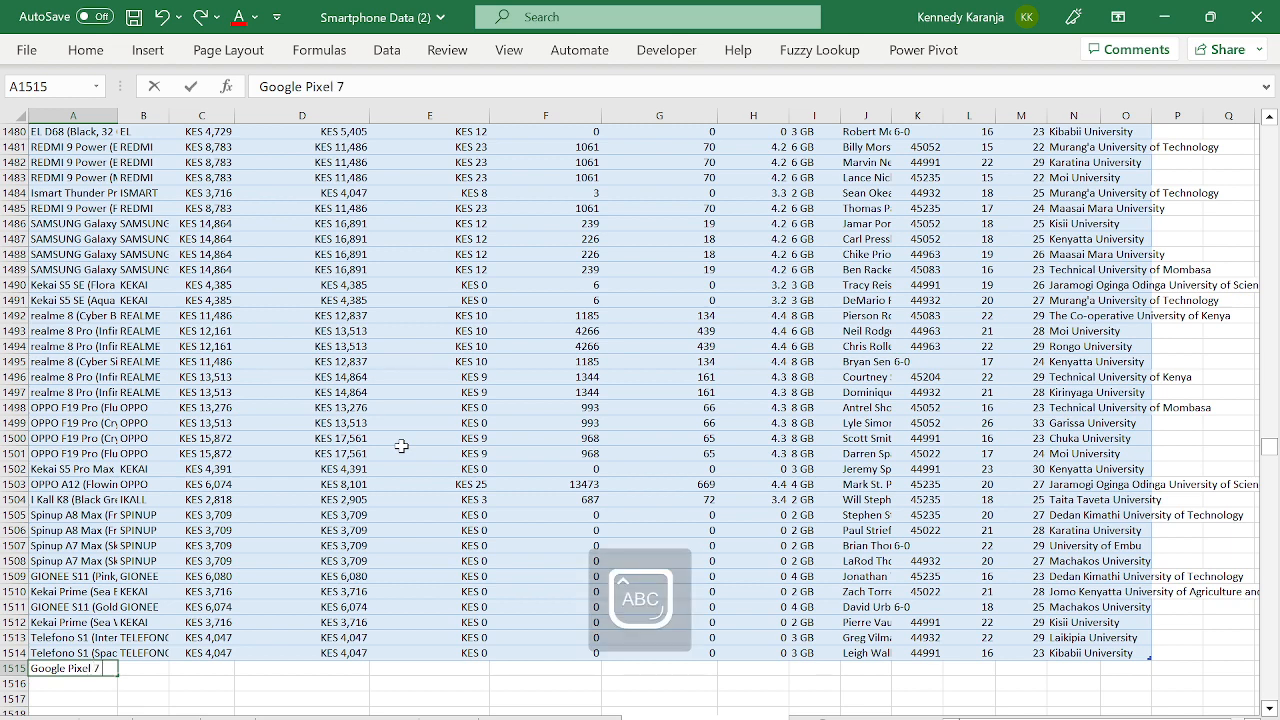
type("pro")
key("Return")
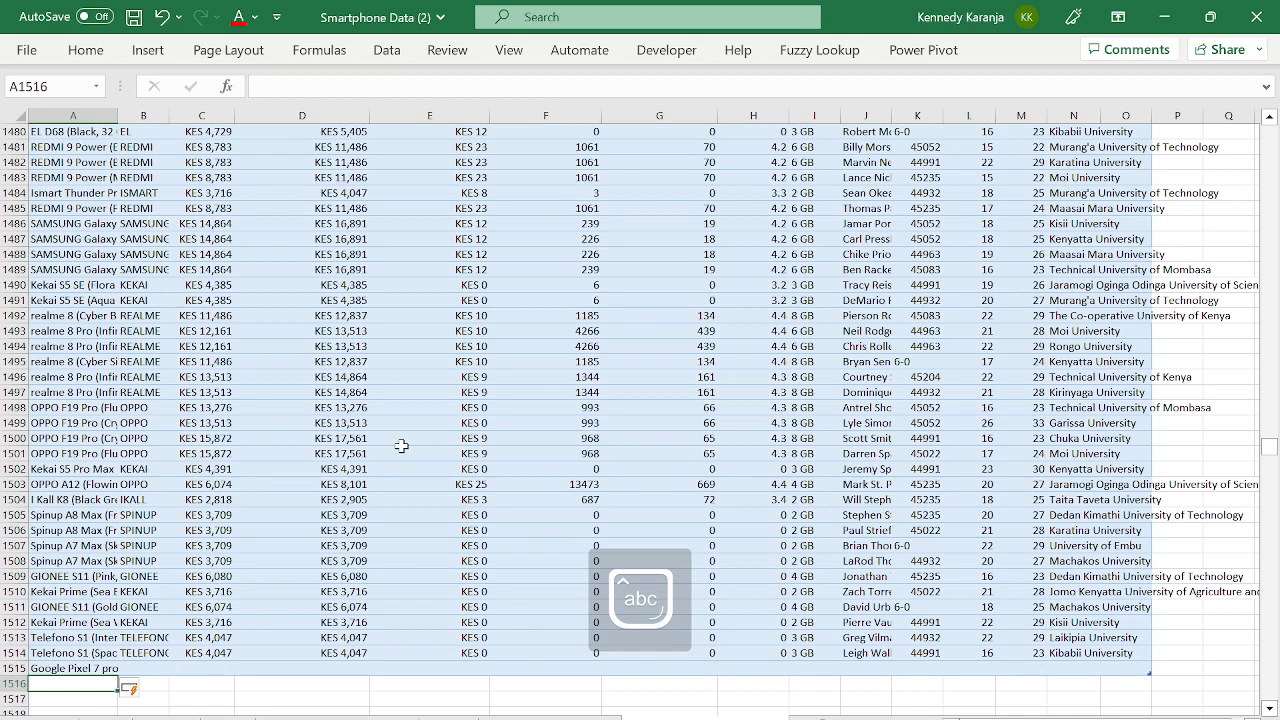
key("Up")
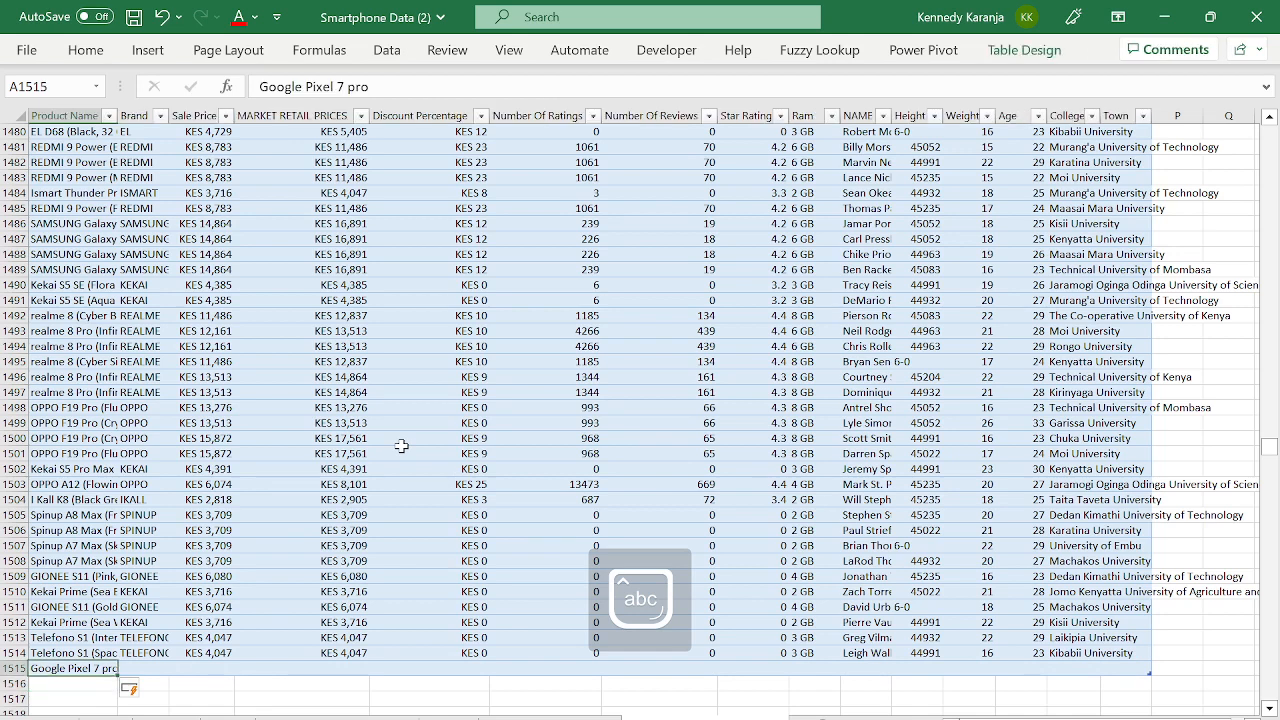
- Enter GOOGLE as the brand of the new row
left_click(127, 667)
key("Left")
key("Right")
key("Caps_Lock")
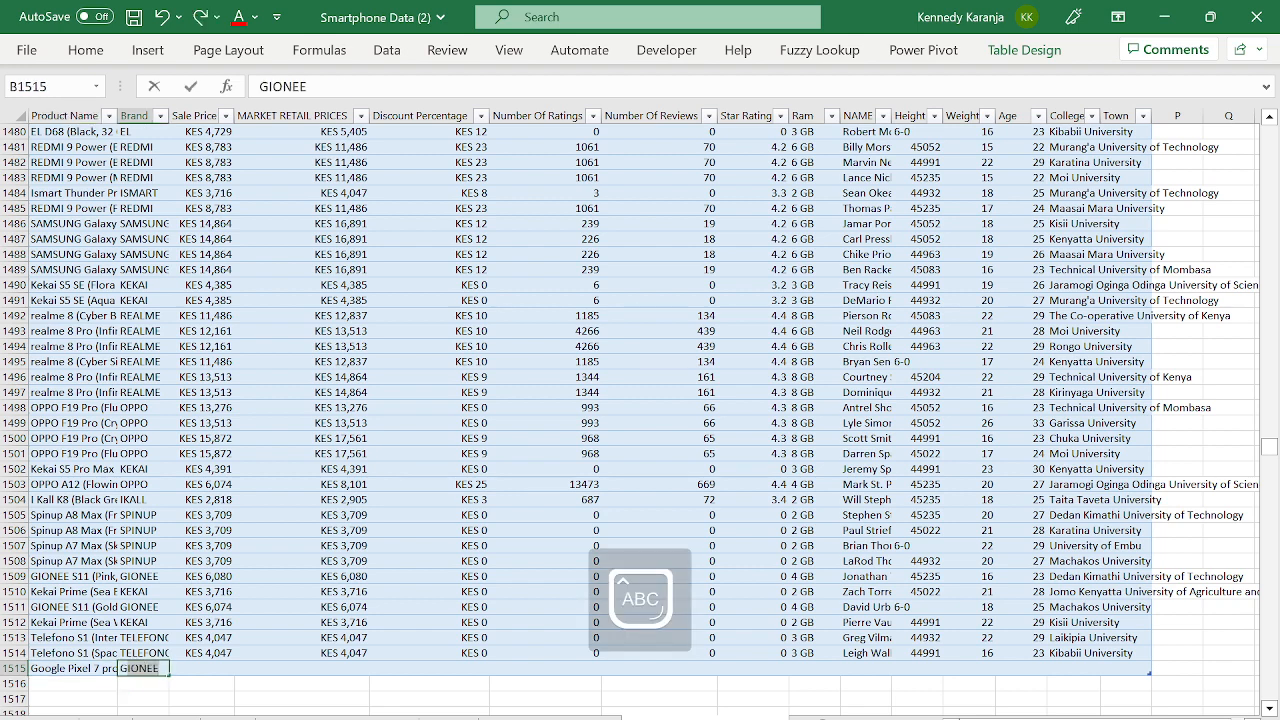
type("OOO")
key("BackSpace")
type("oogl")
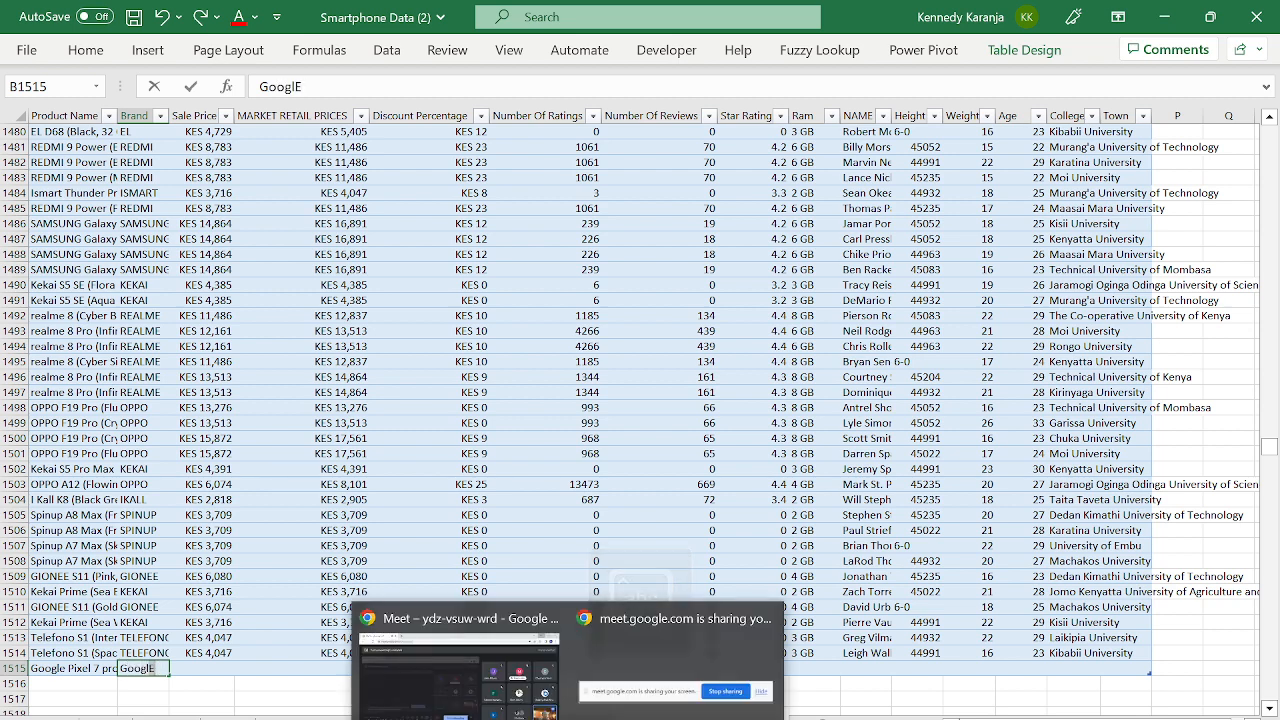
key("Tab")
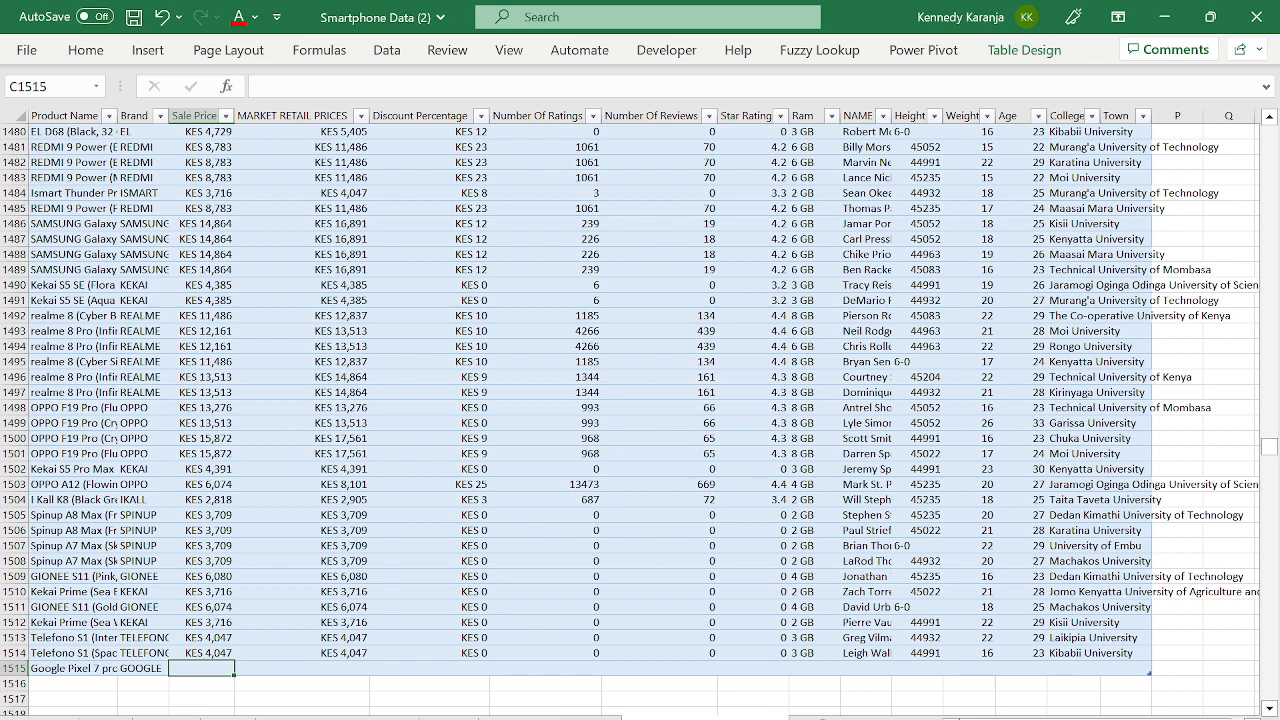
- Enter sale price 105,000, market retail price 99000 and discount 0
type("105000")
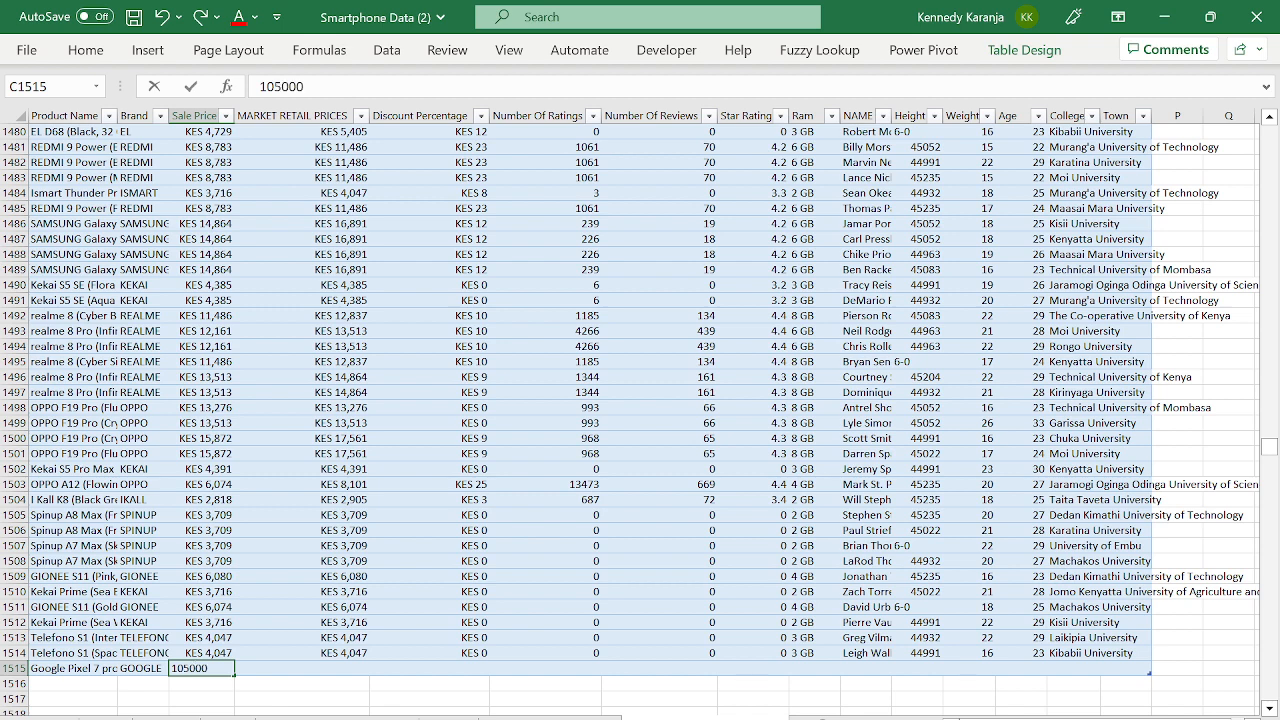
type("5,000")
key("Tab")
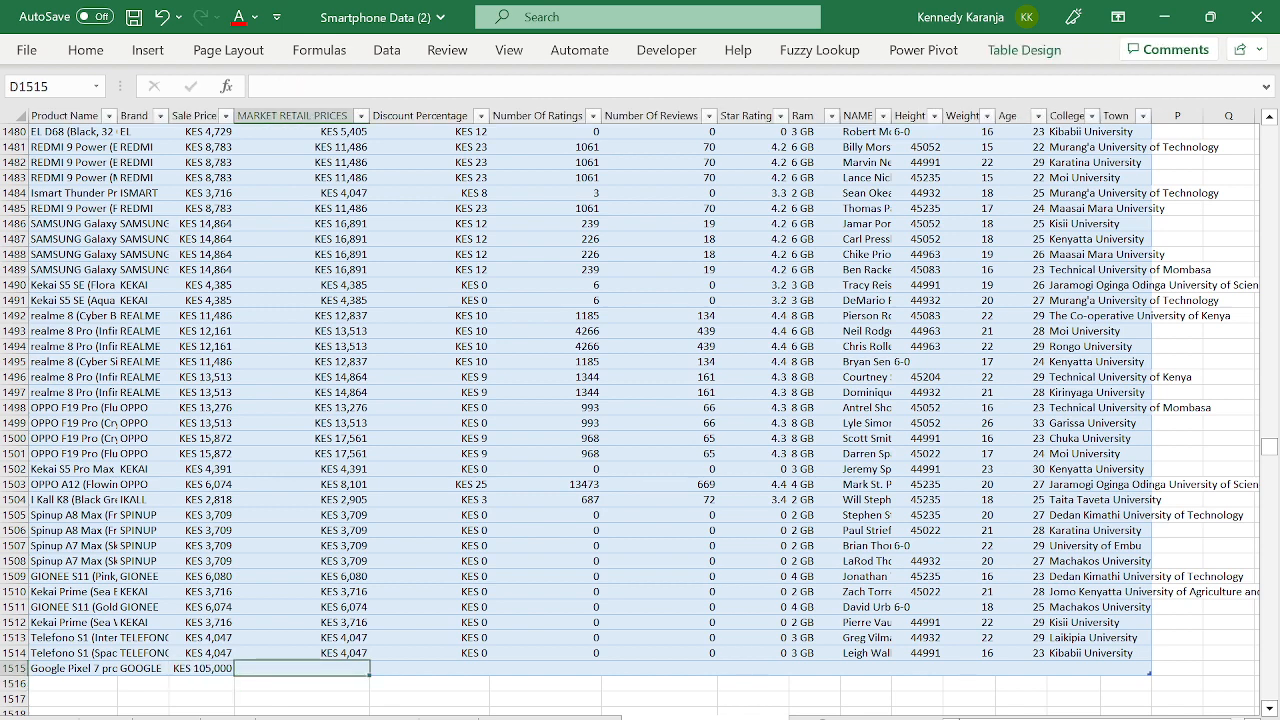
type("99000")
key("Tab")
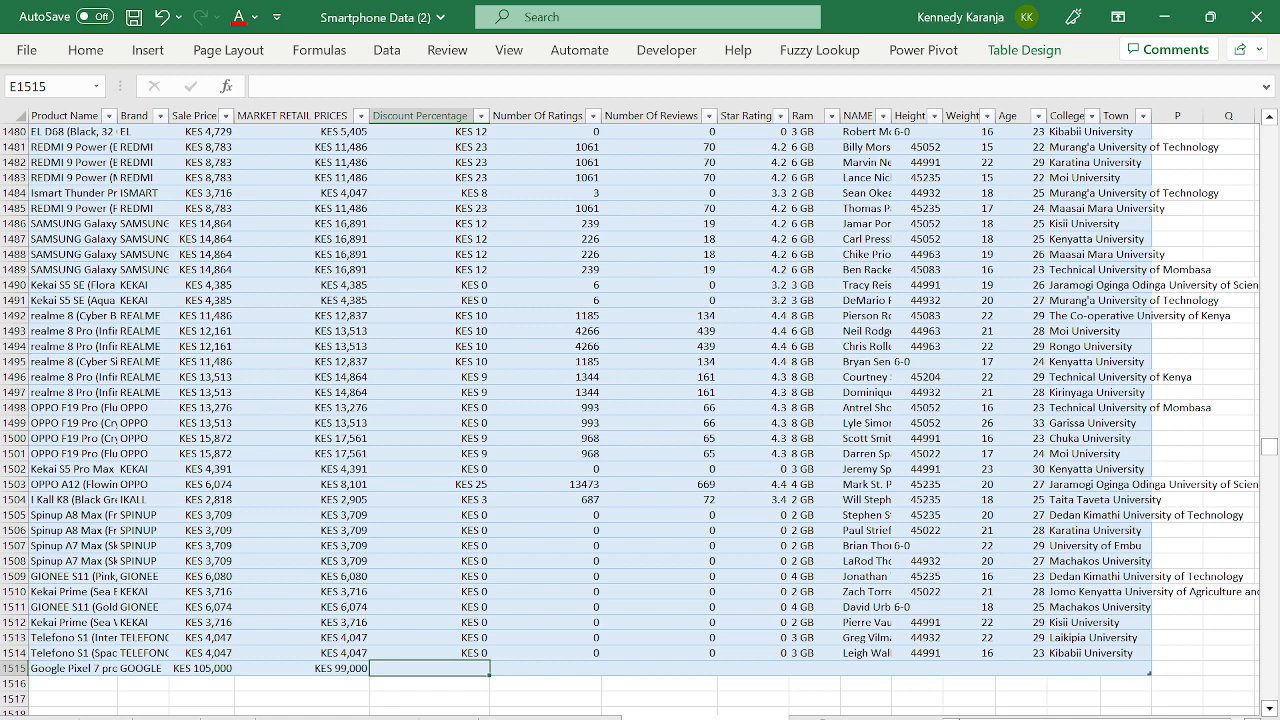
type("0")
key("Tab")
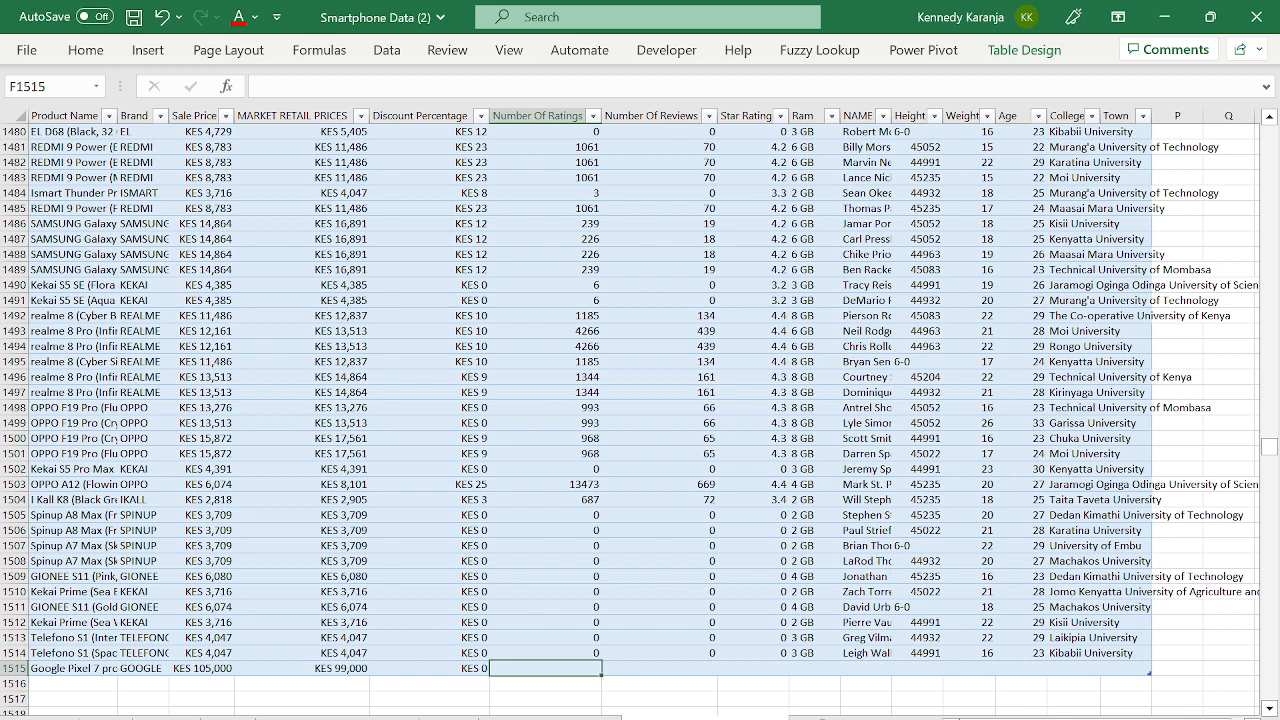
- Enter 23 ratings, 12 reviews, a 4.5 star rating and 8gb RAM
type("23")
key("Tab")
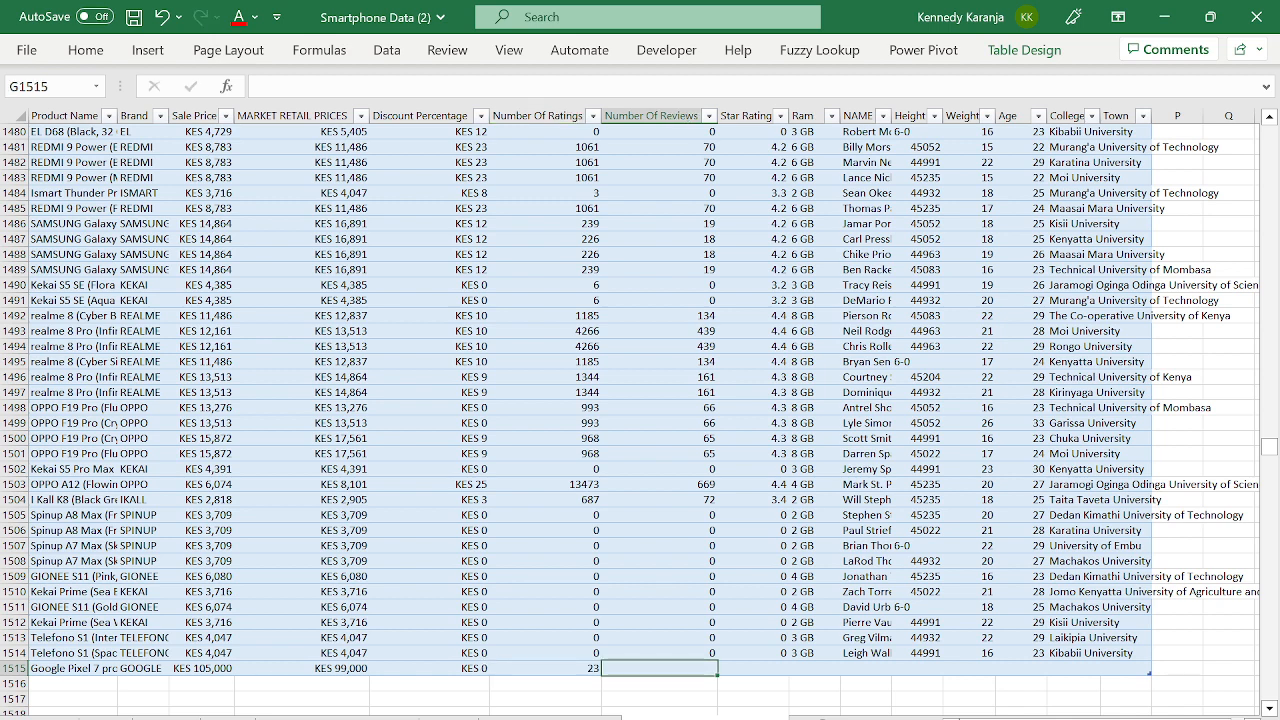
type("12")
key("Tab")
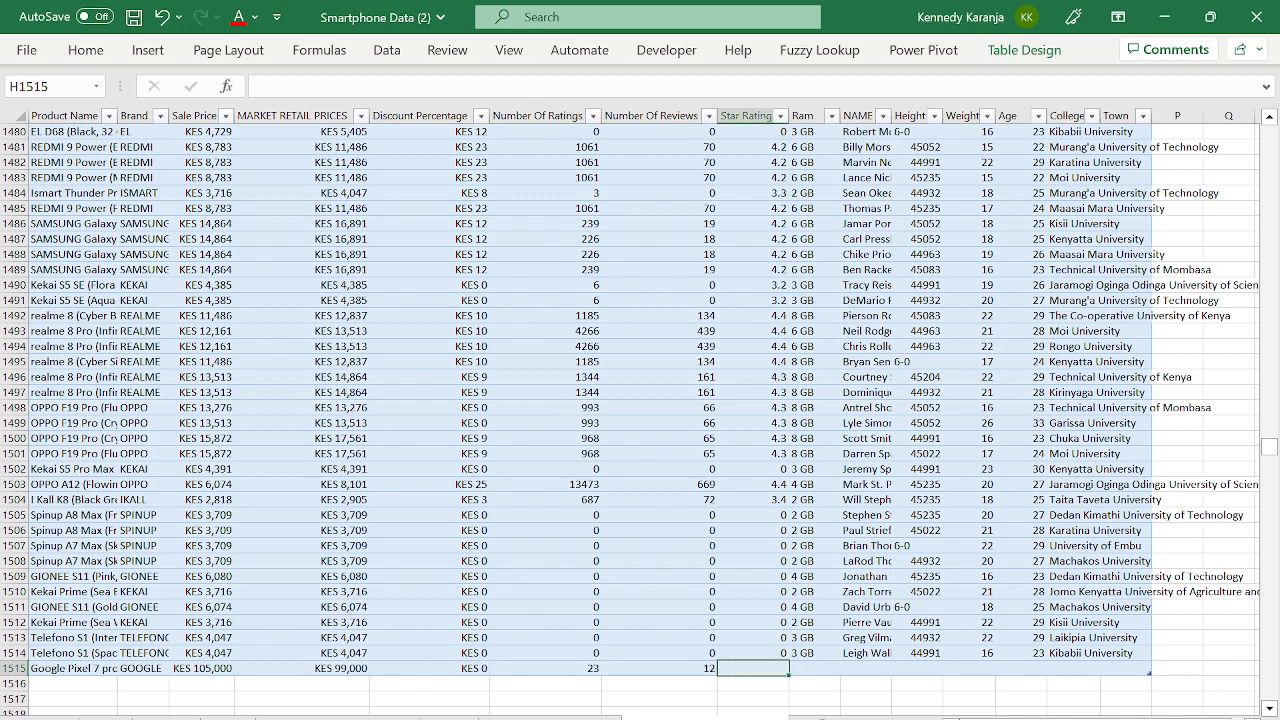
type("4.5")
key("Tab")
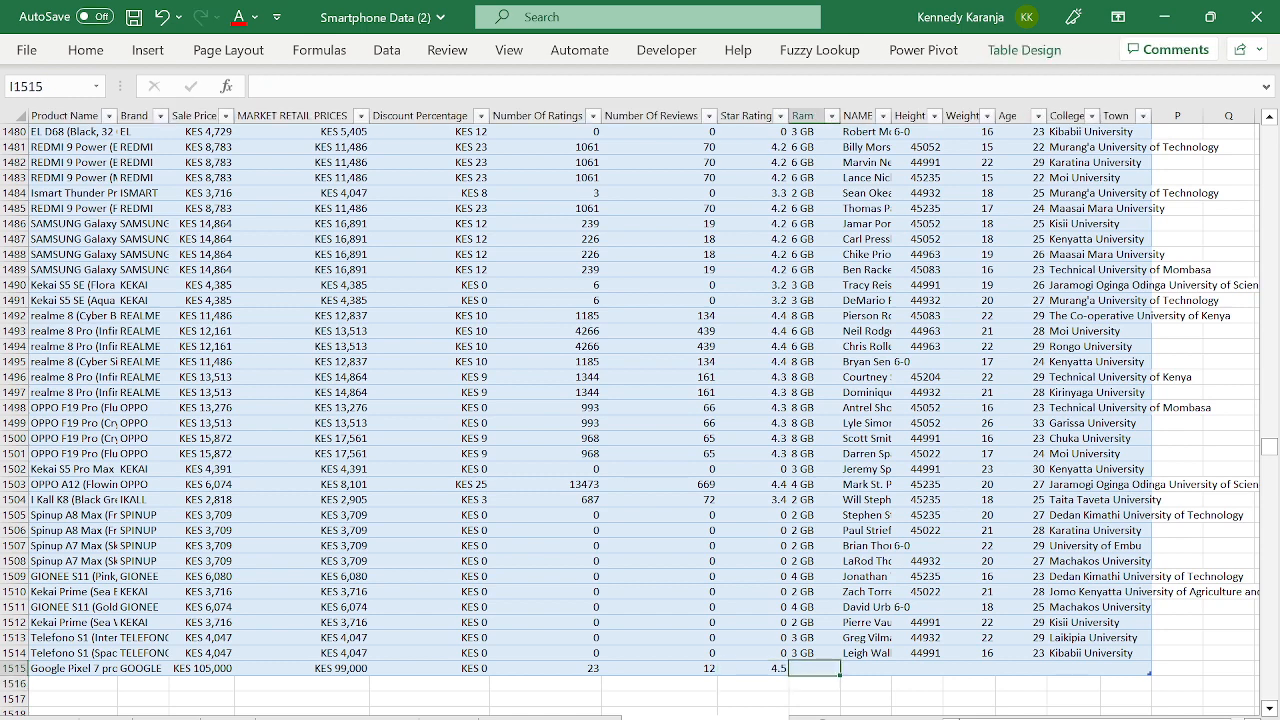
type("8gb")
key("Tab")
- Fill in the buyer's name, height 123, weight 67 and age 22
key("Up")
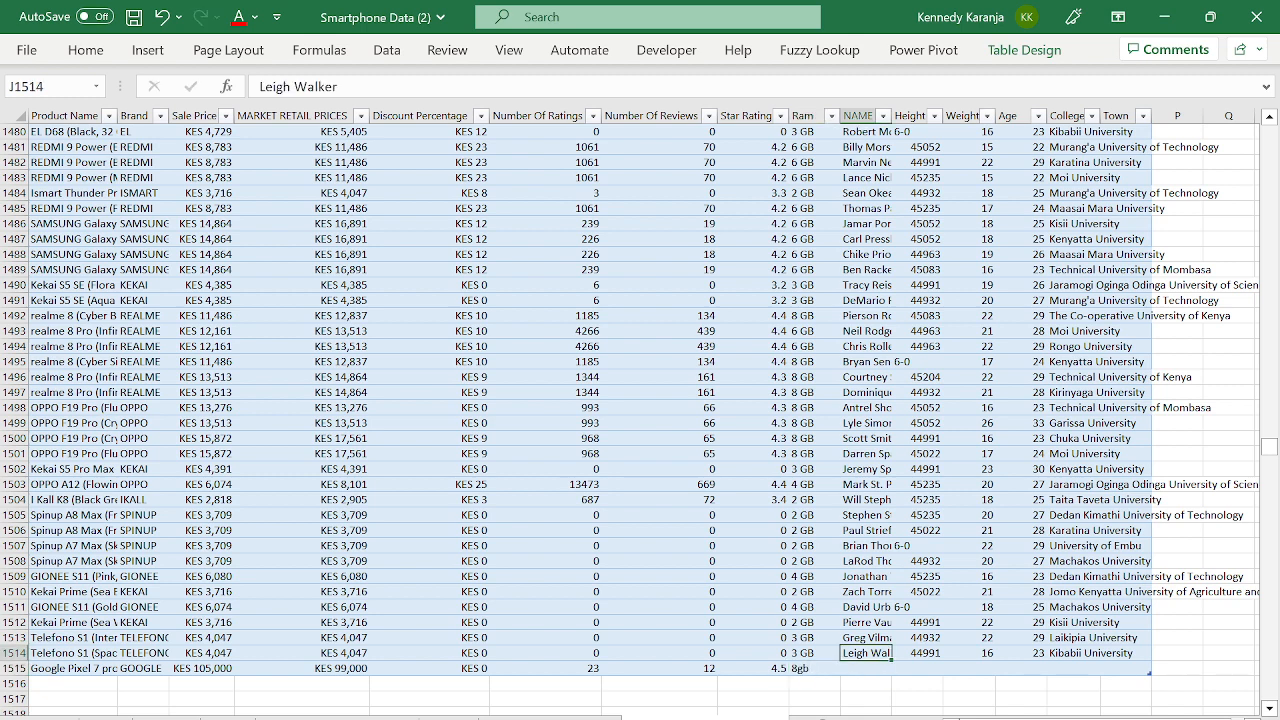
key("Down")
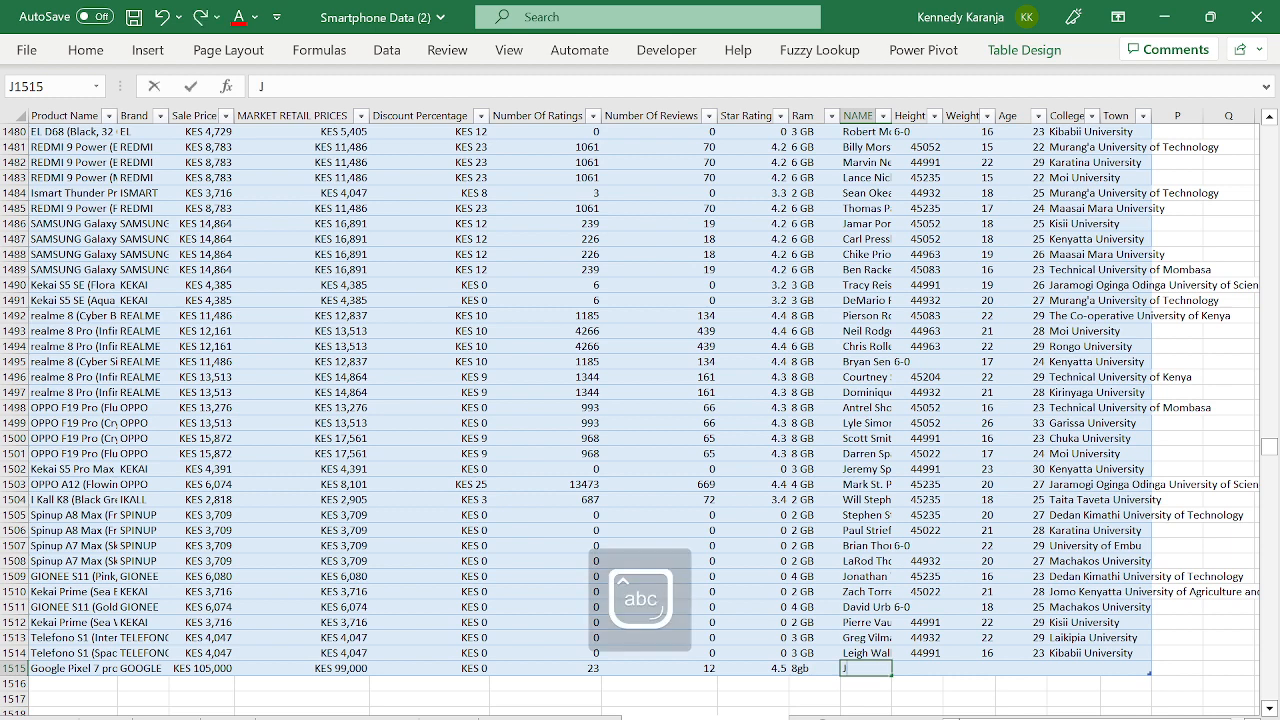
type("Joel O")
key("Tab")
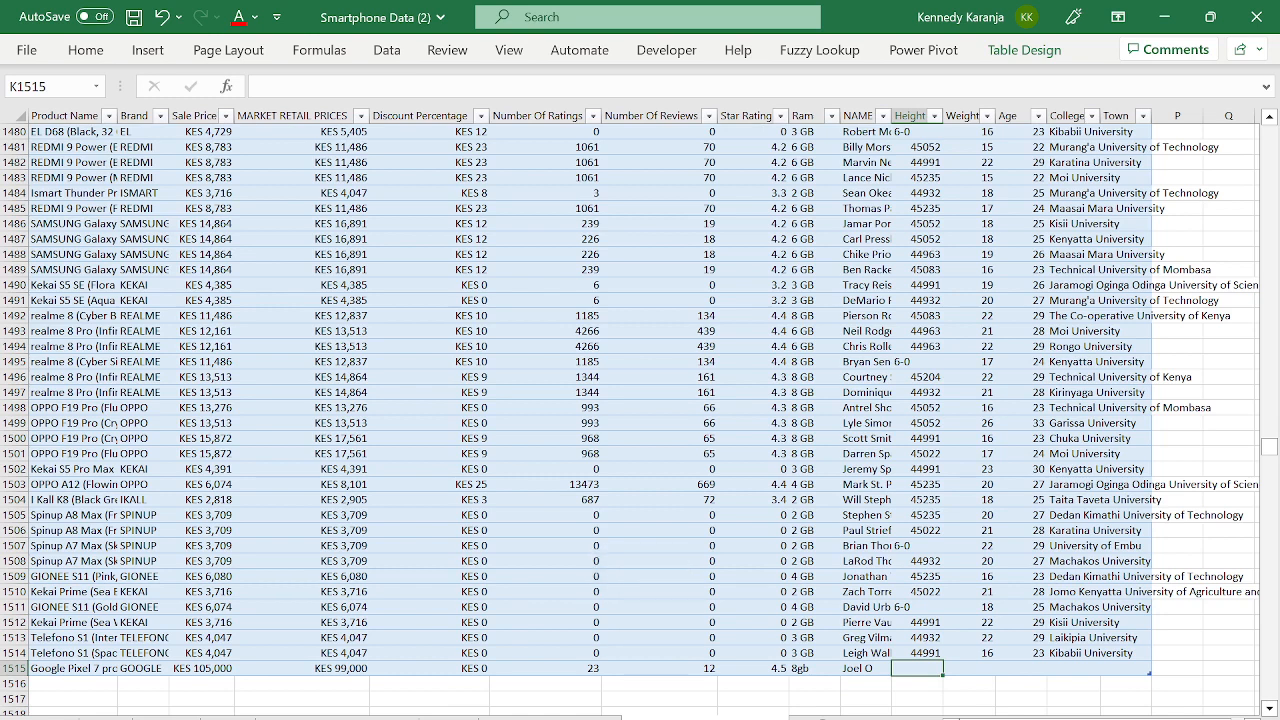
type("123")
key("Tab")
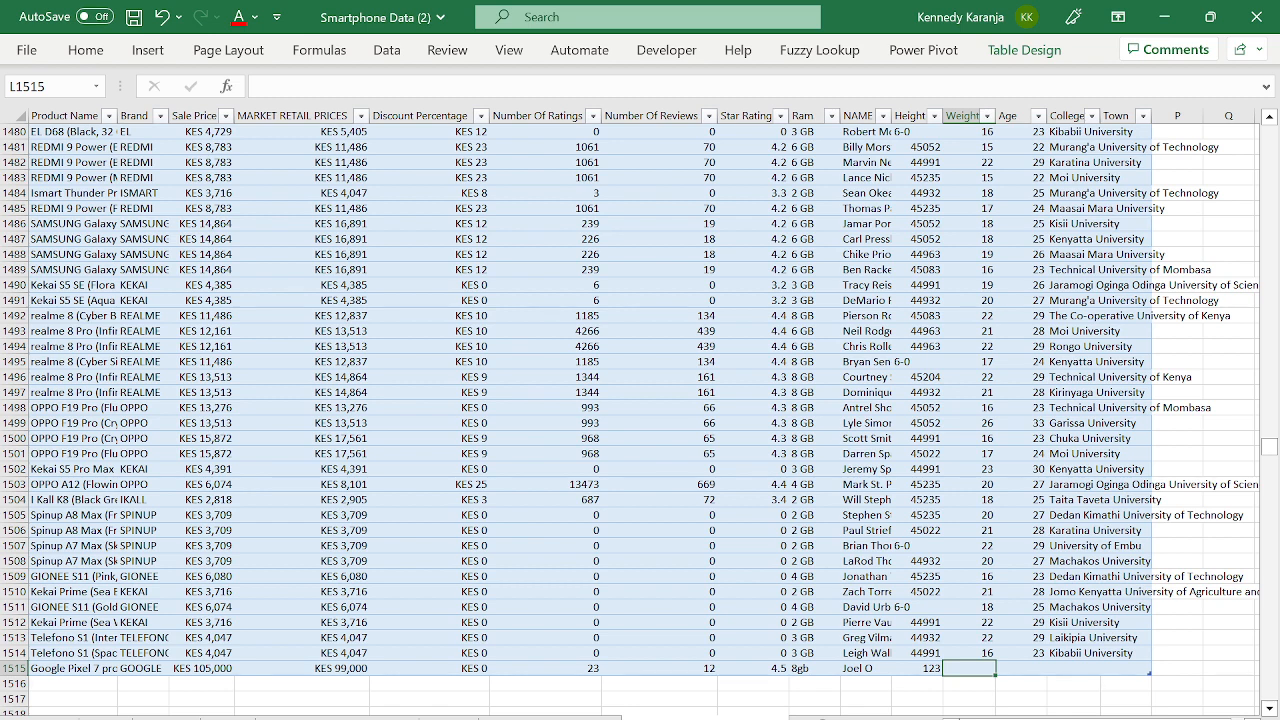
type("6")
key("Down")
key("Down")
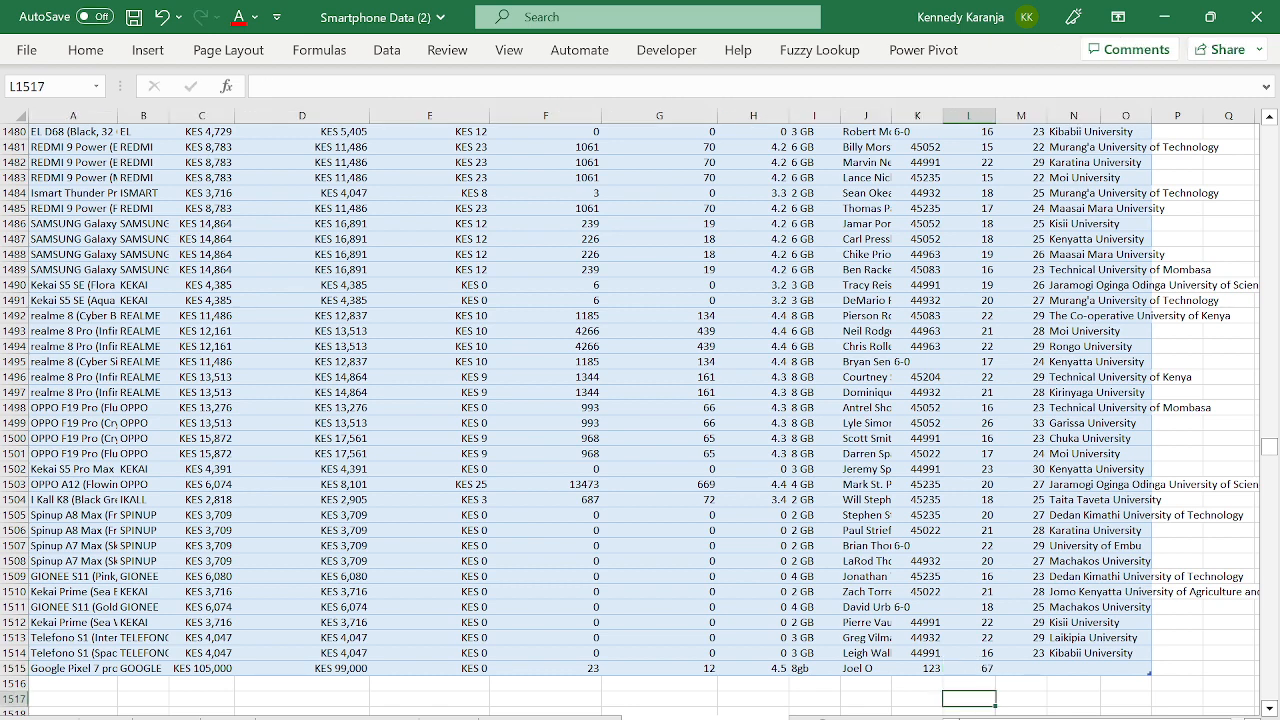
key("Up")
key("Up")
key("Right")
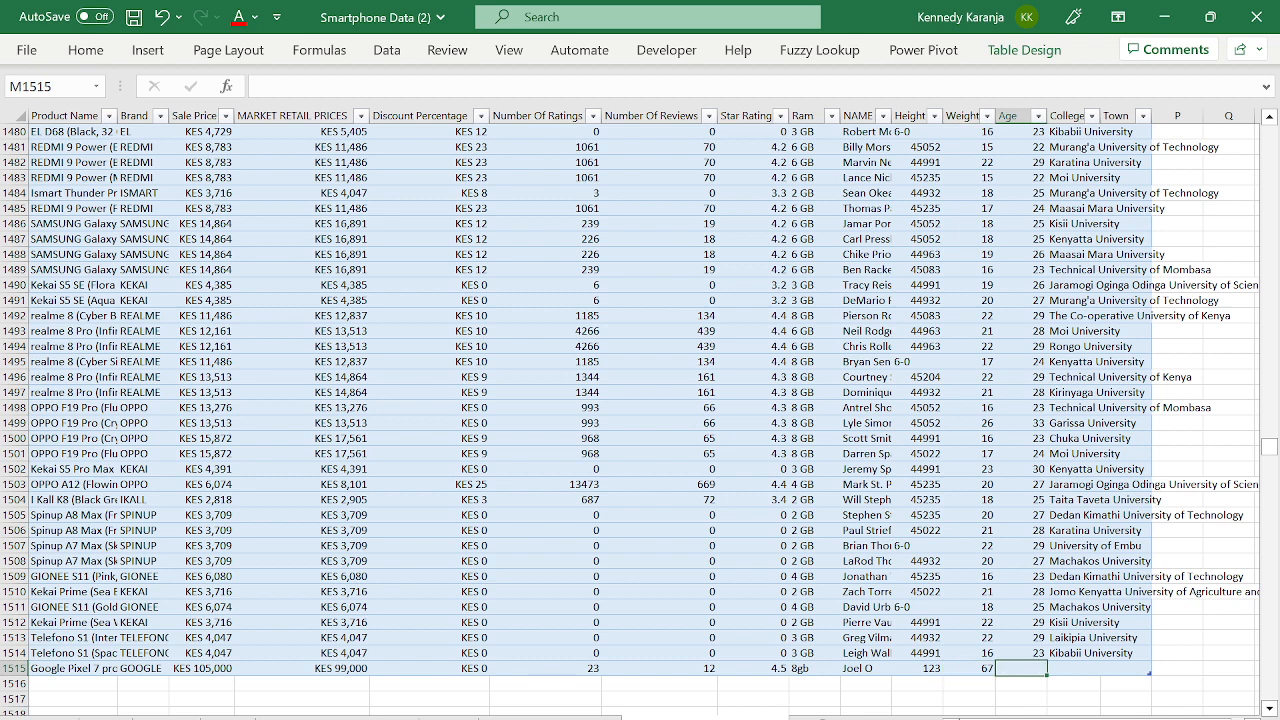
type("22")
key("Tab")
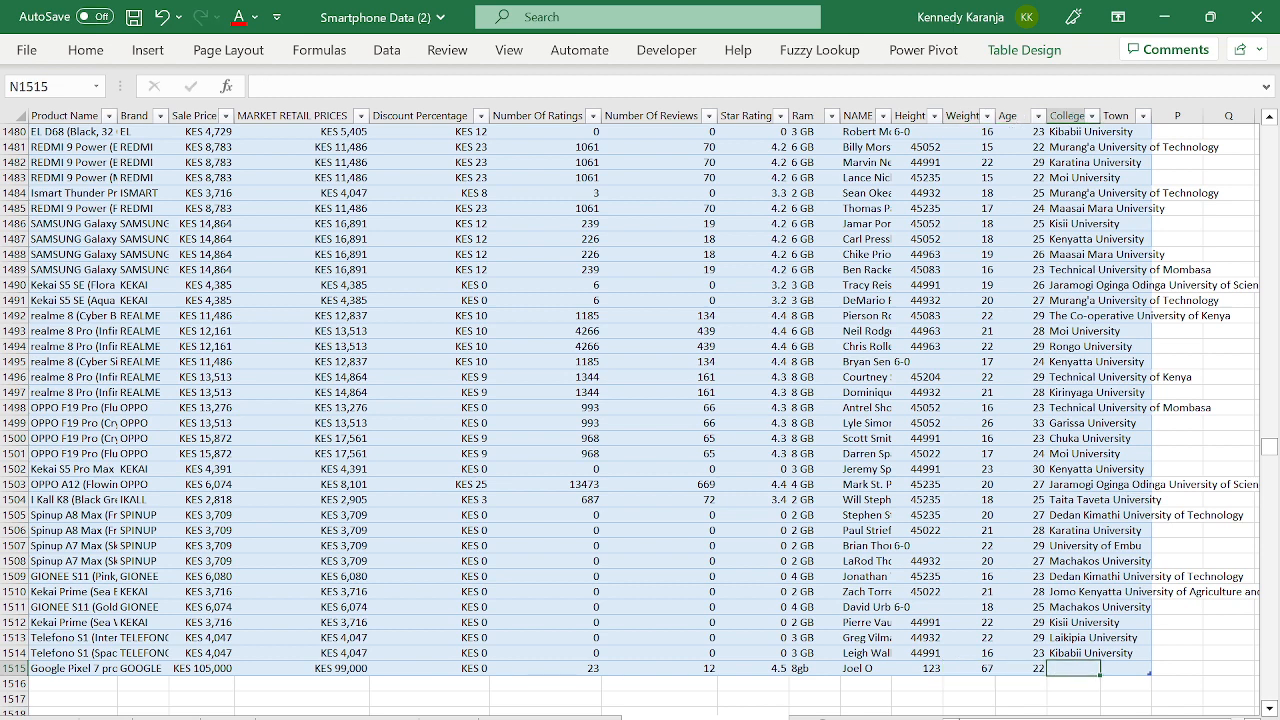
- Enter USIU as the college and recheck the Google Pixel 7 pro entry
type("U")
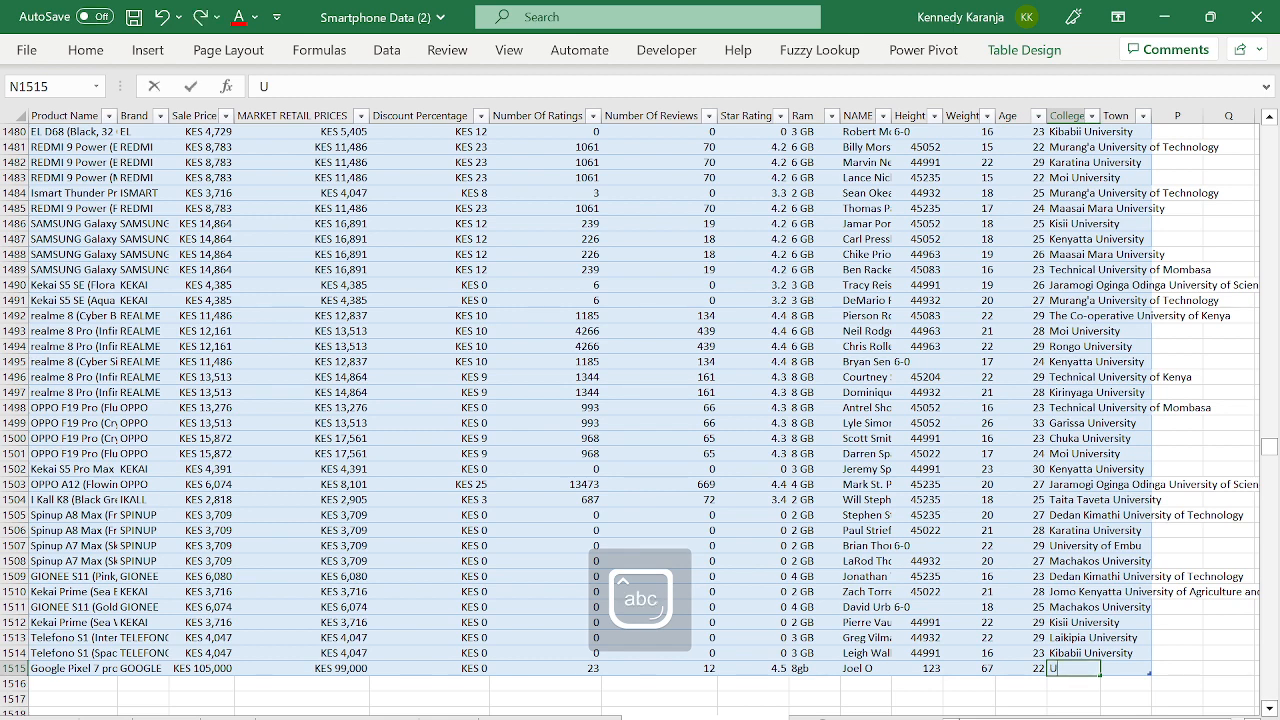
key("BackSpace")
key("BackSpace")
key("BackSpace")
key("Caps_Lock")
key("Return")
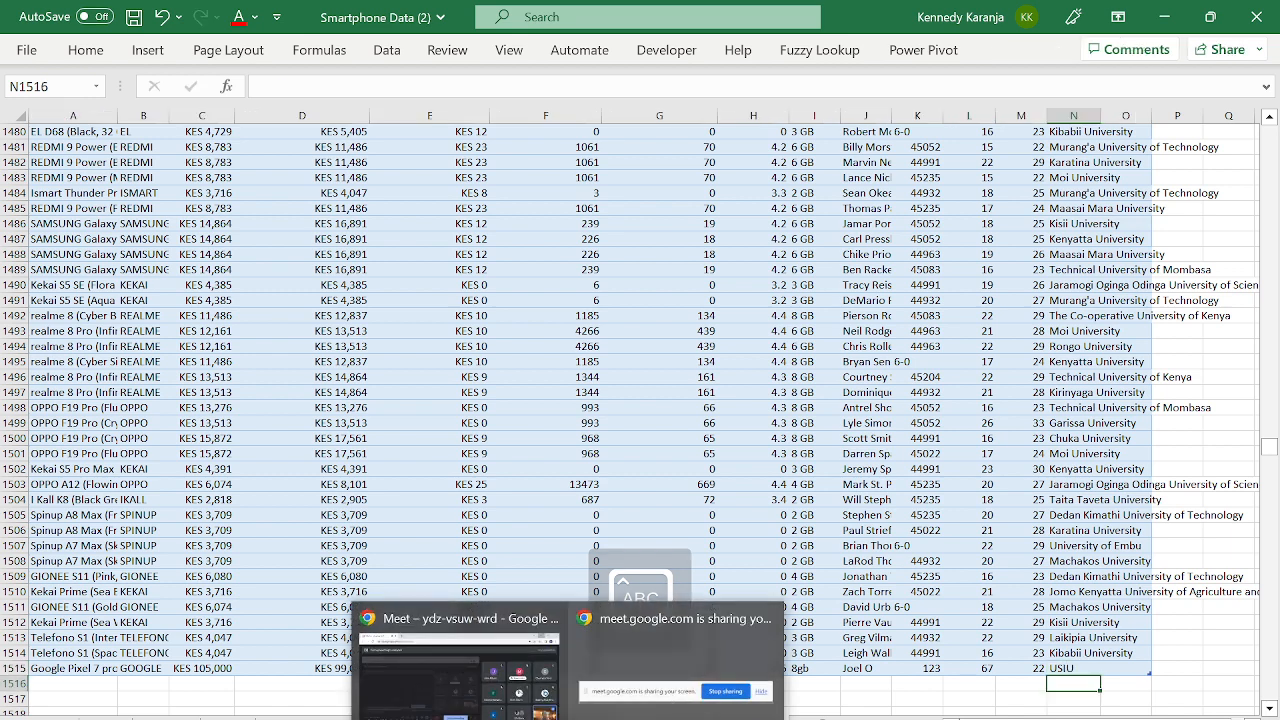
left_click(924, 592)
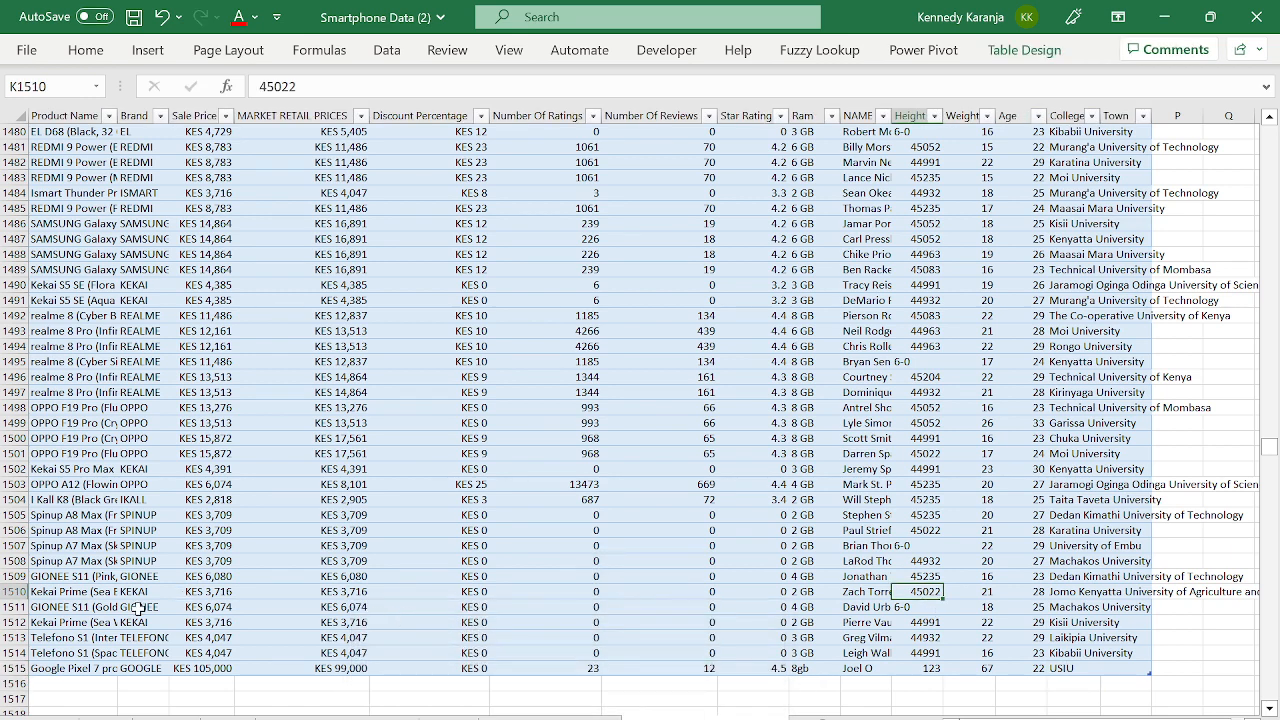
left_click(114, 668)
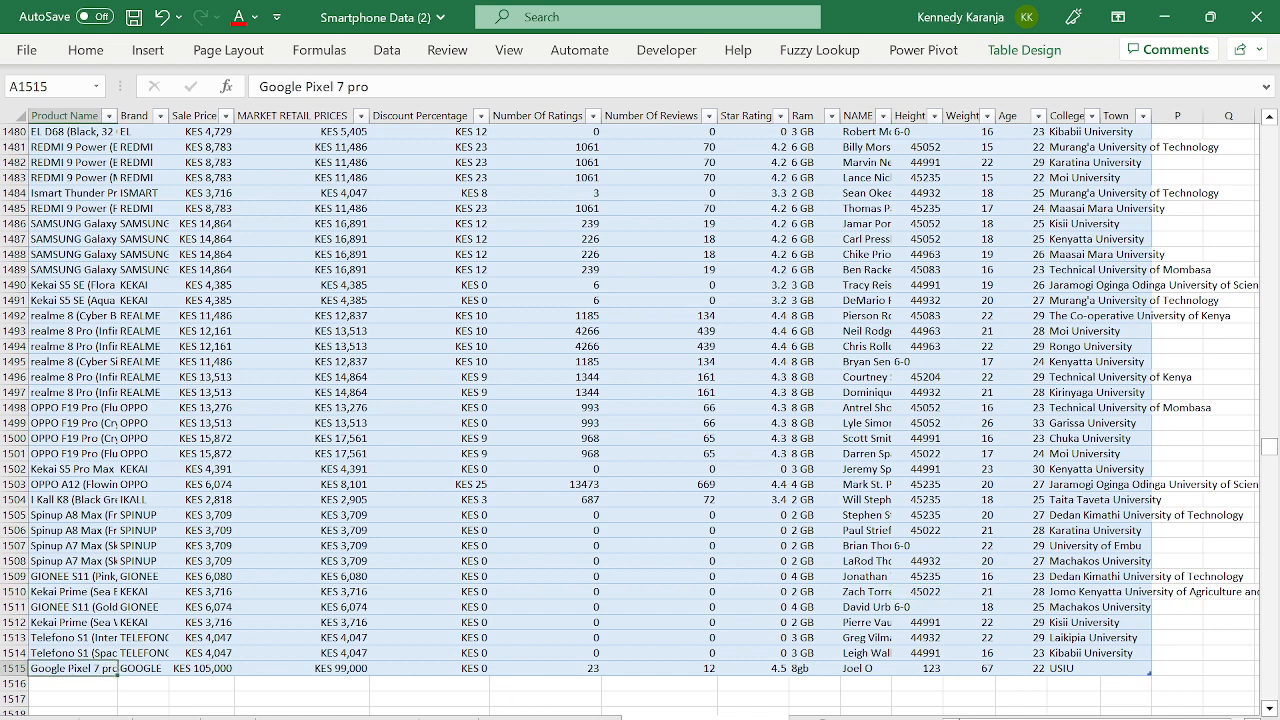
- Resize the phone data table to span $A$1:$O$1515
left_click(549, 718)
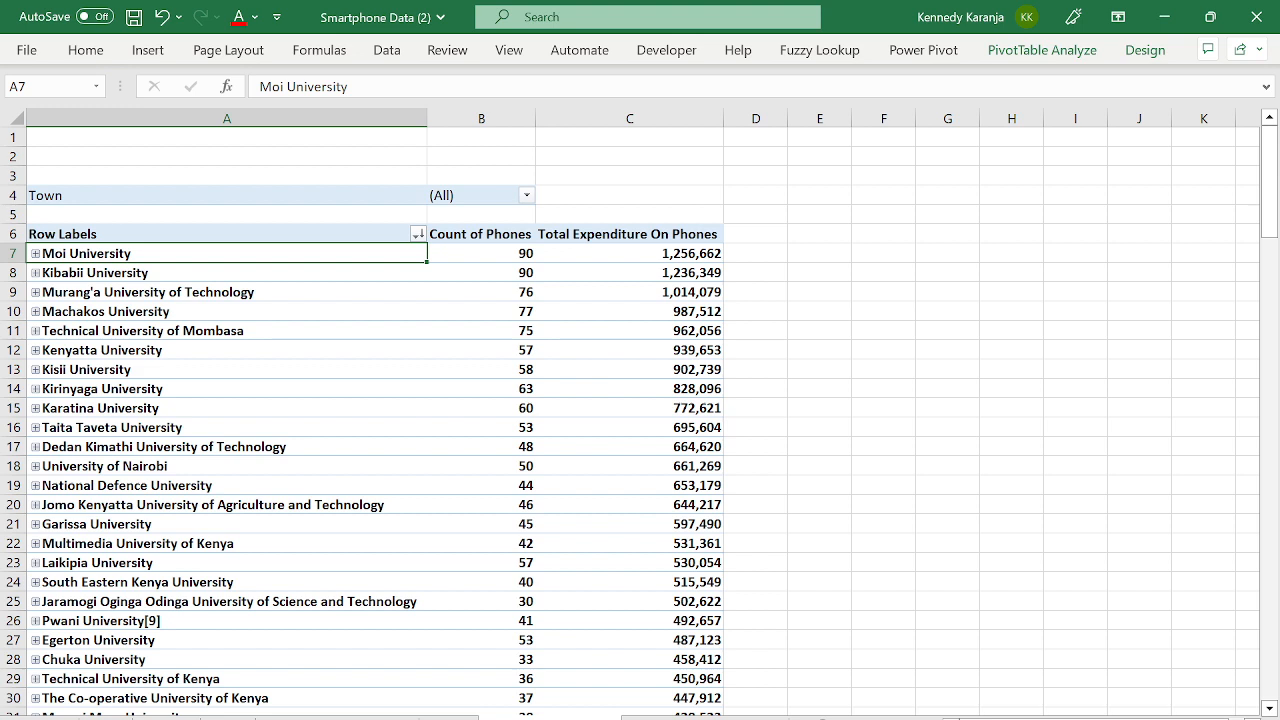
left_click(462, 51)
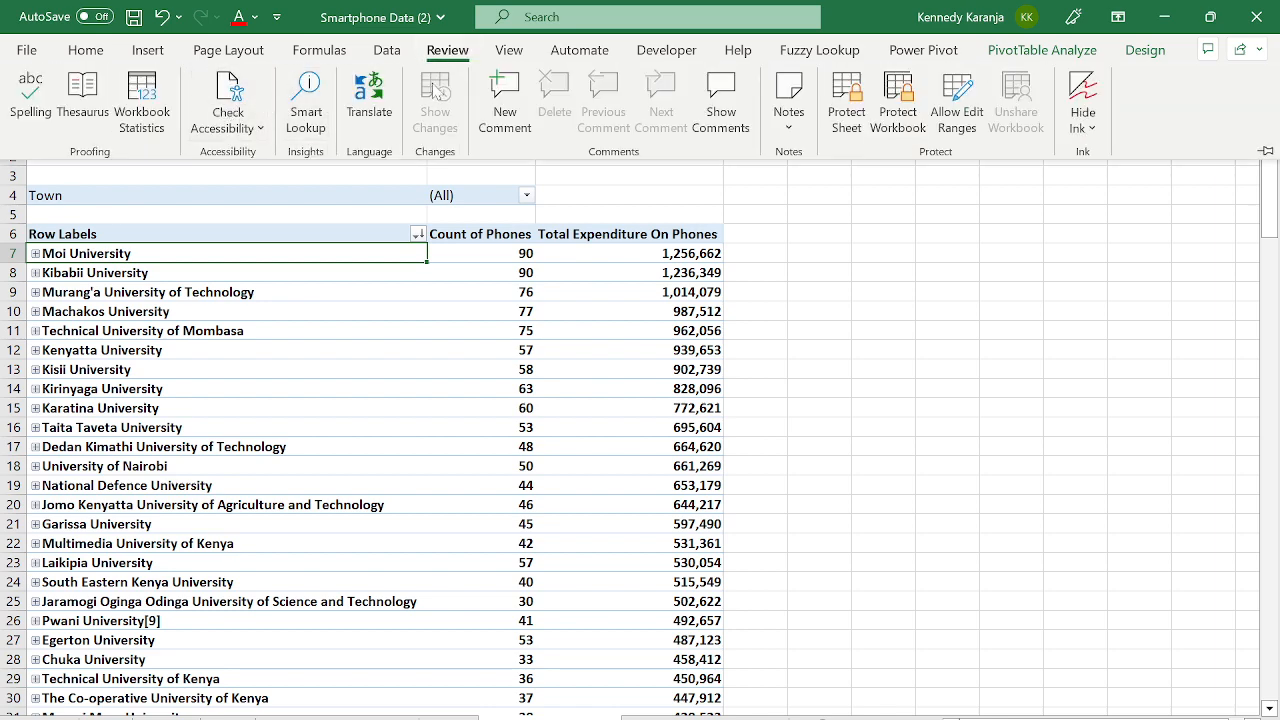
left_click(386, 51)
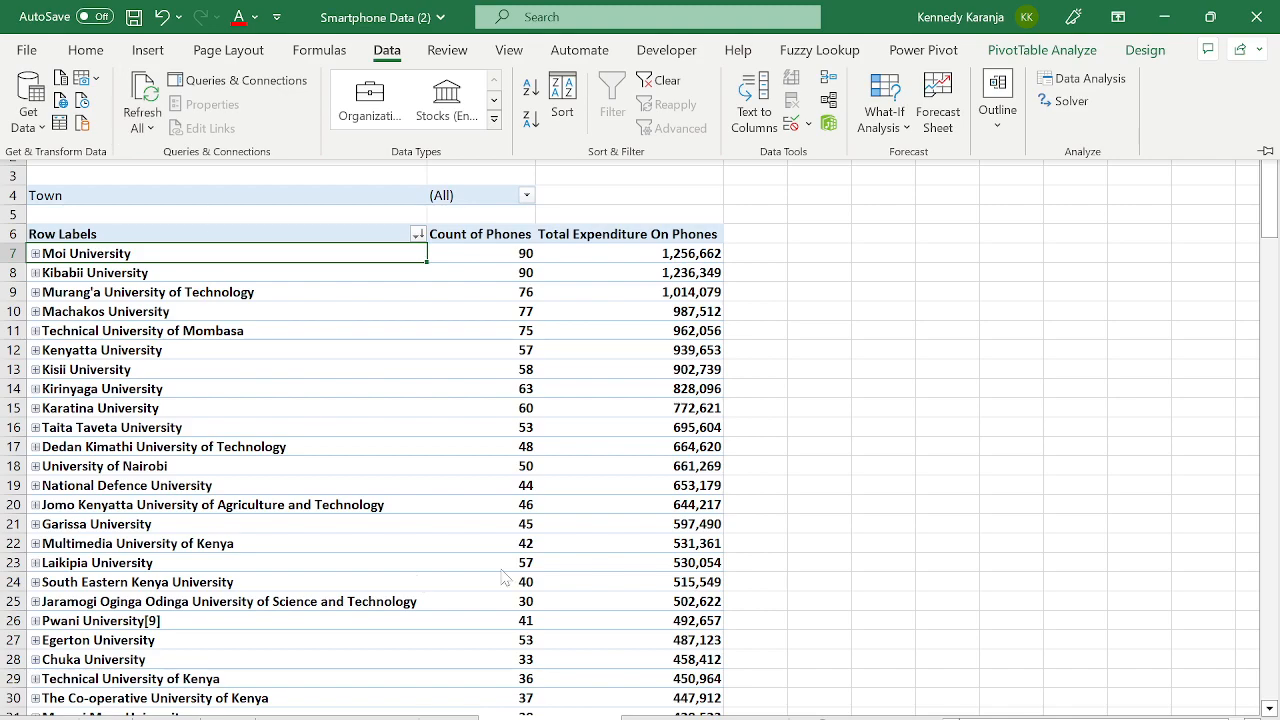
left_click(575, 718)
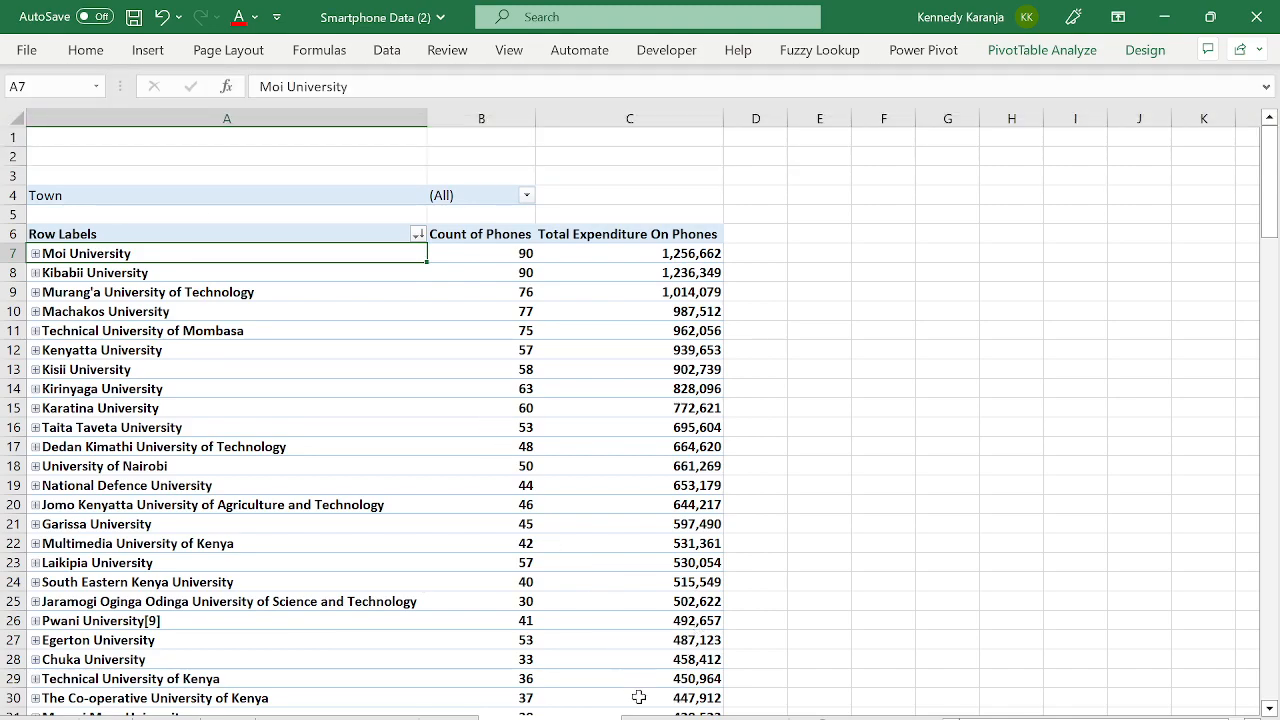
left_click(645, 718)
left_click(476, 359)
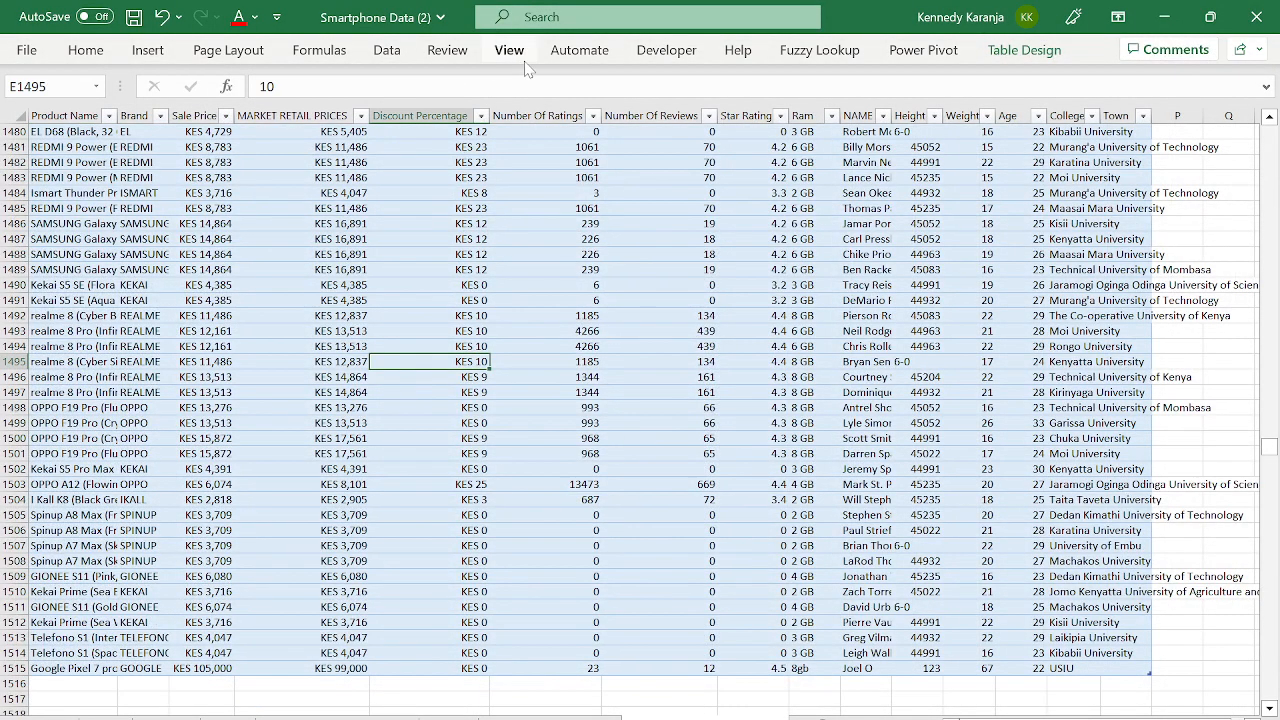
left_click(1010, 55)
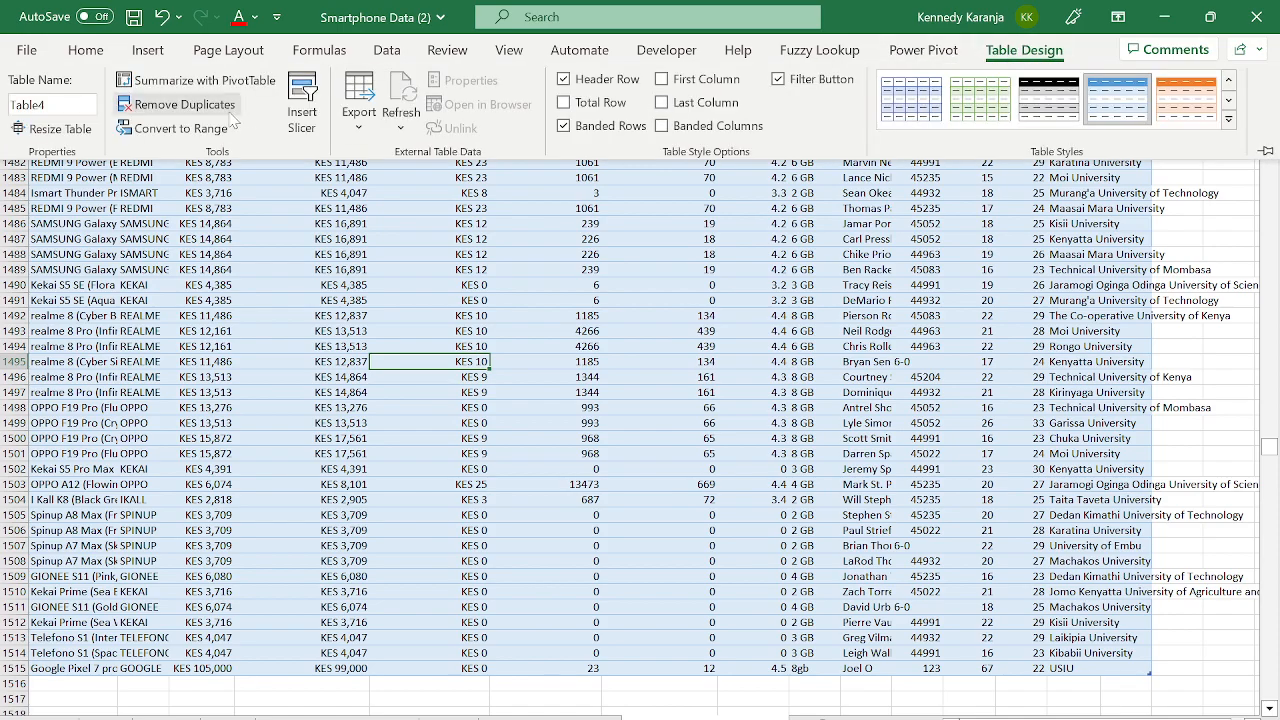
left_click(58, 128)
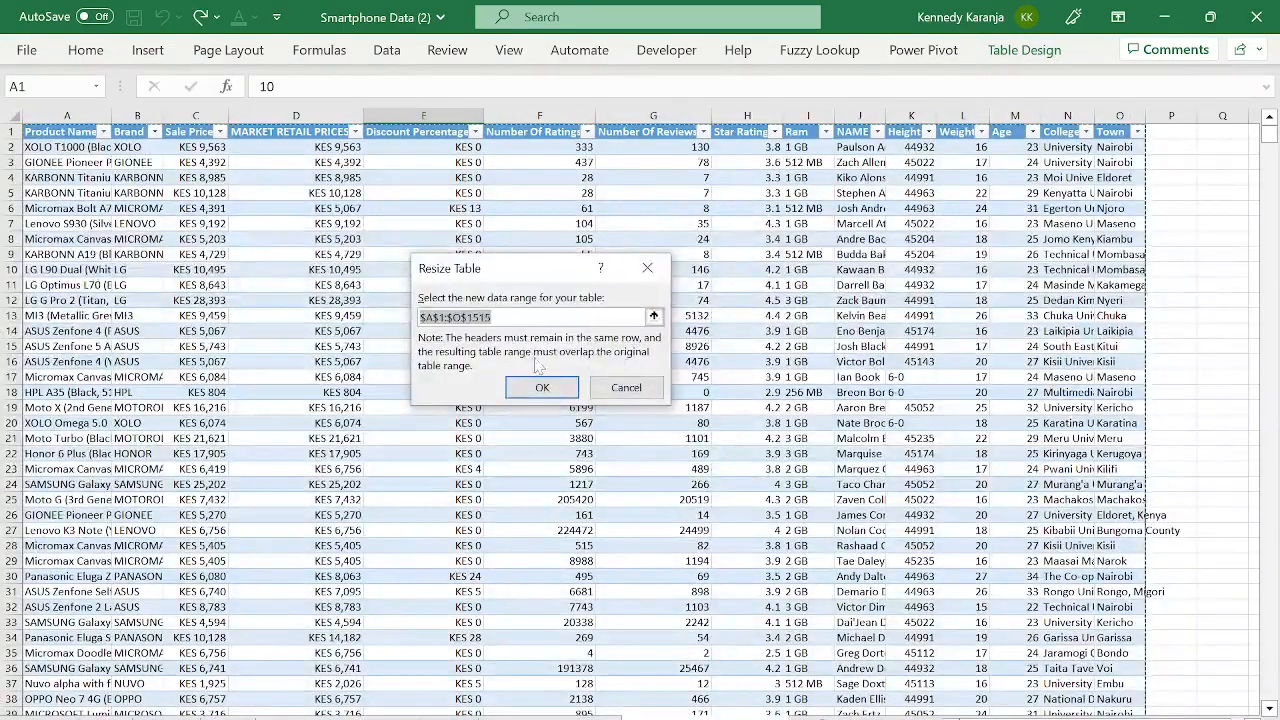
left_click(542, 387)
- Refresh All on the pivot sheet so the PivotTable includes the new row
left_click(685, 716)
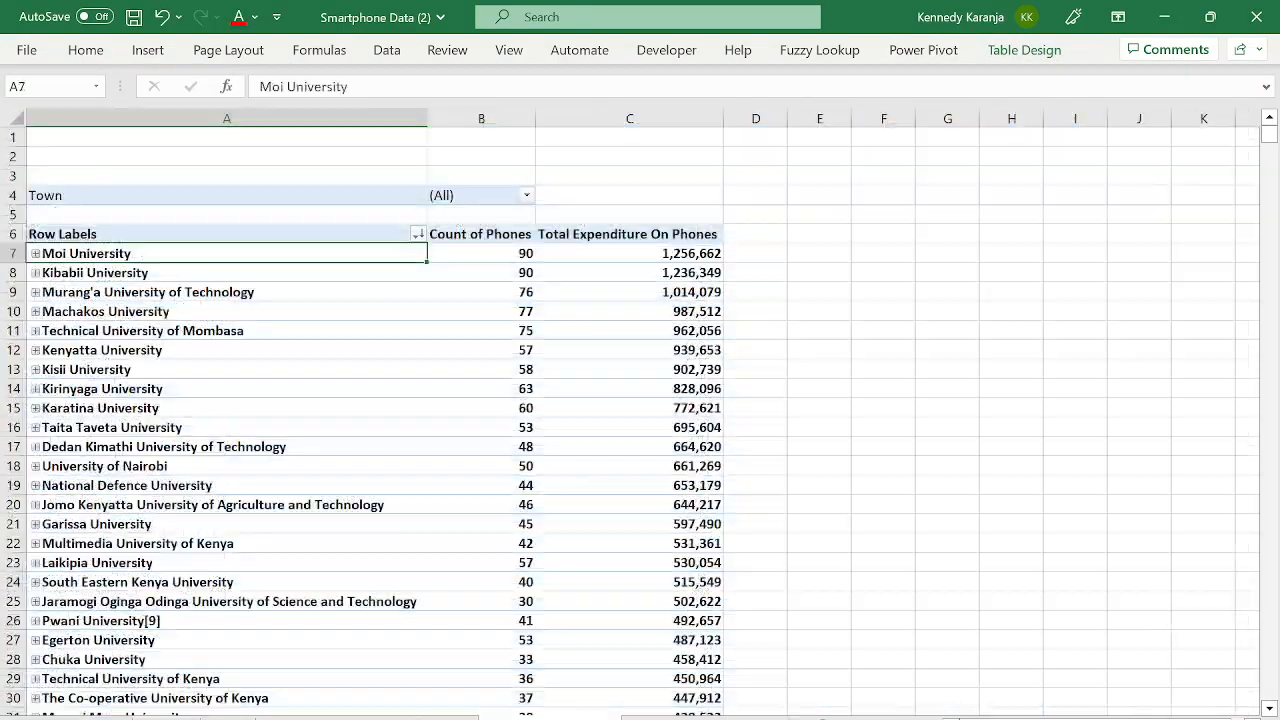
left_click(387, 52)
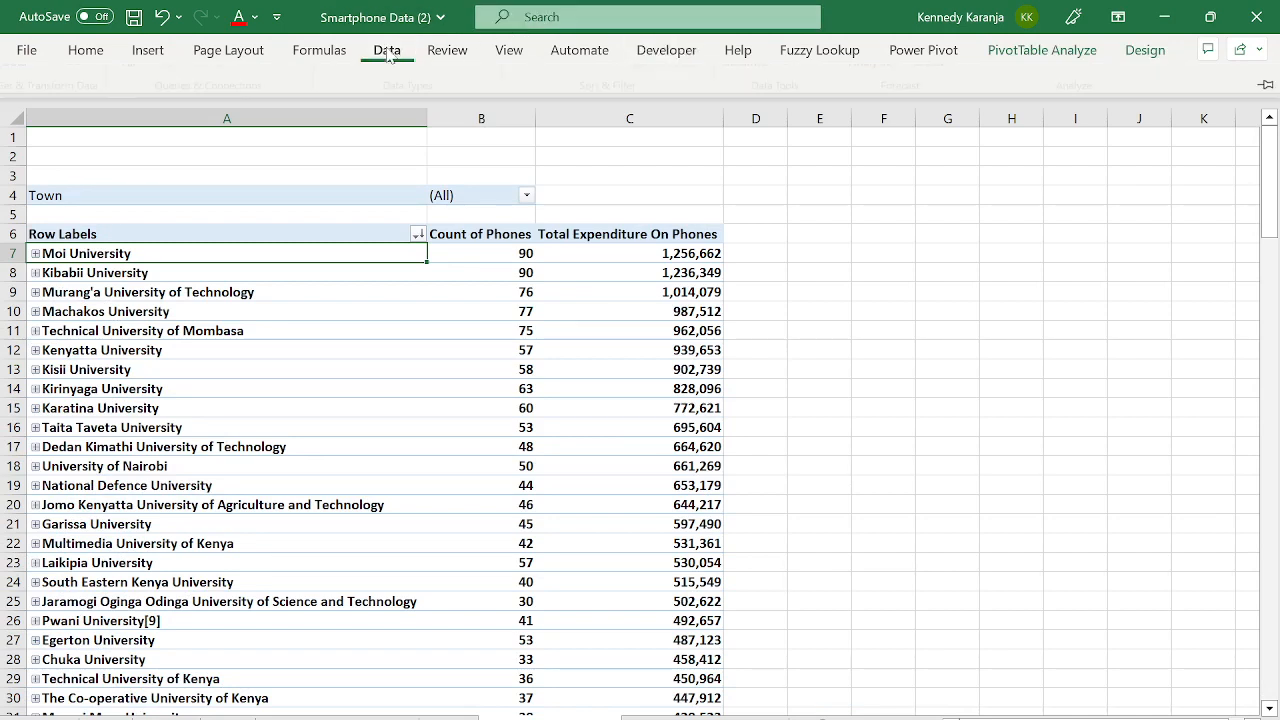
left_click(142, 122)
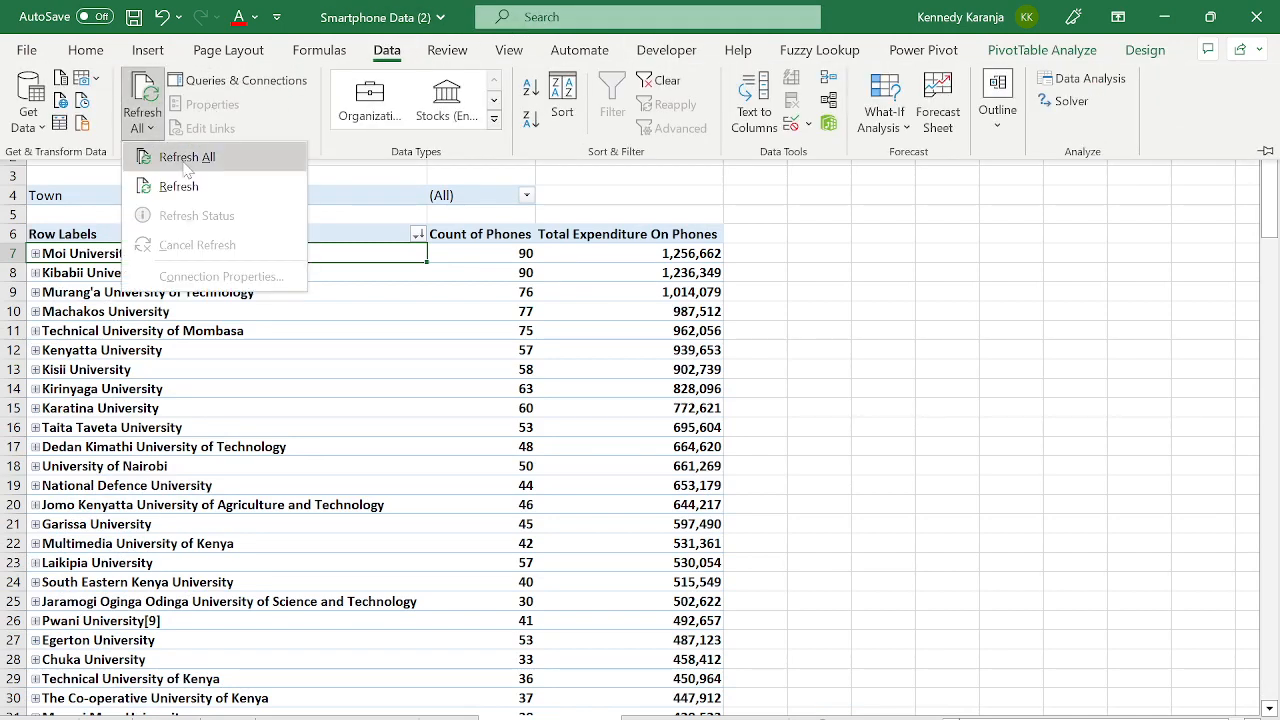
left_click(184, 160)
left_click(452, 483)
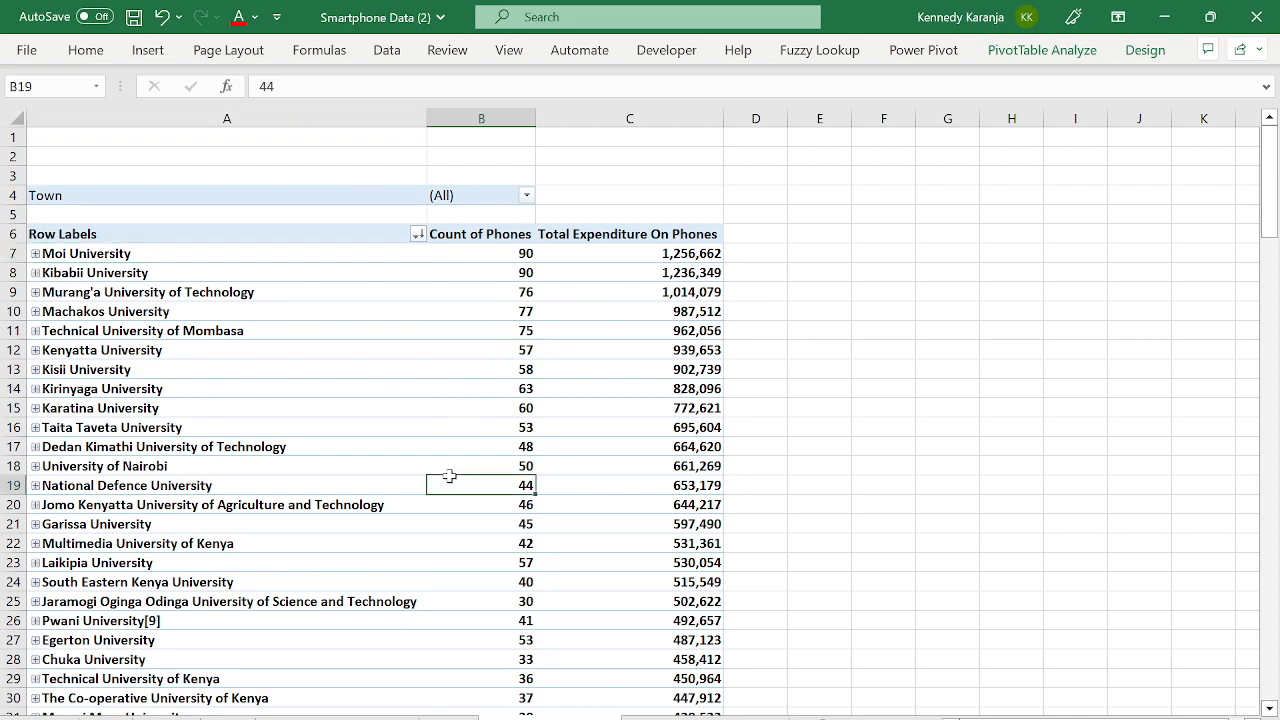
key("ctrl+Down")
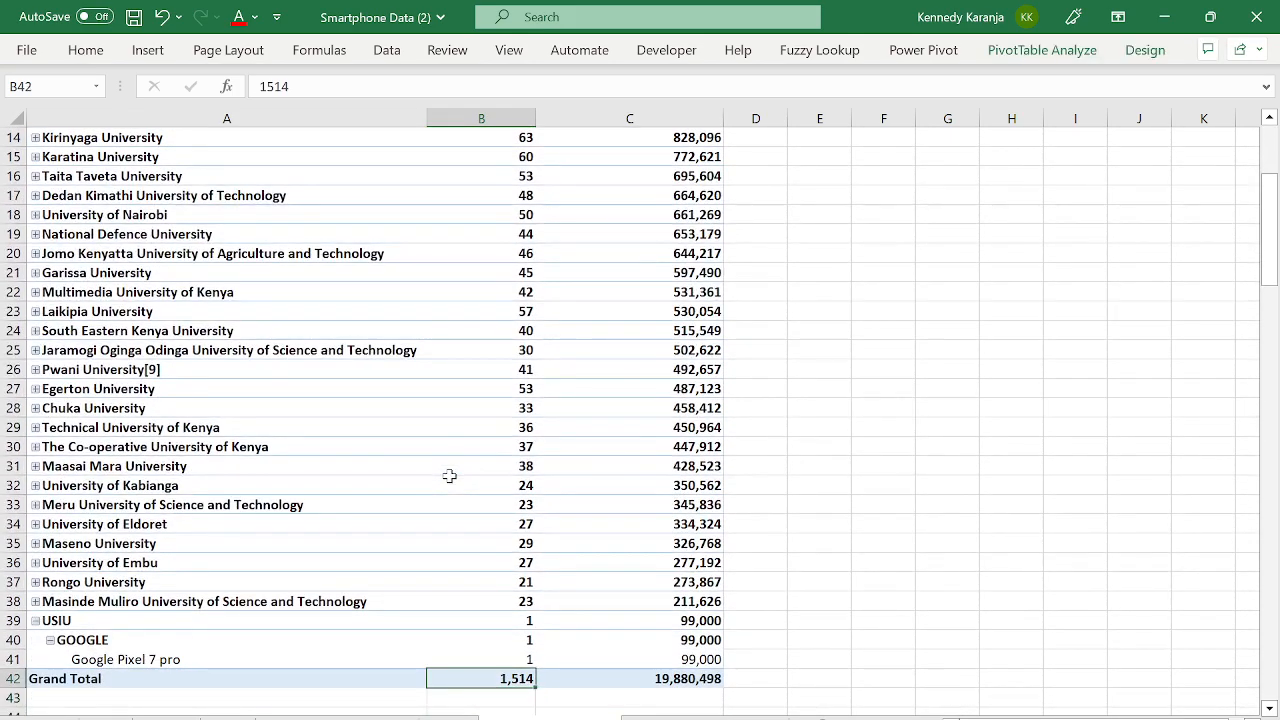
key("Left")
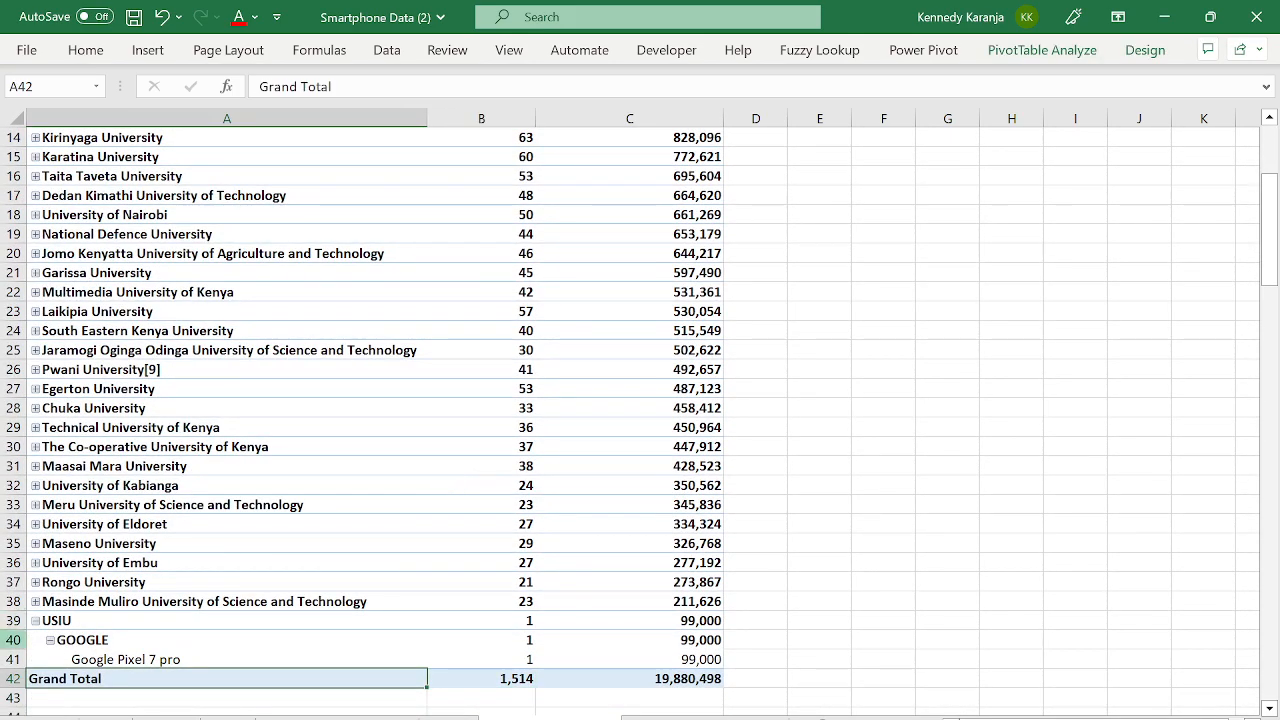
left_click(80, 660)
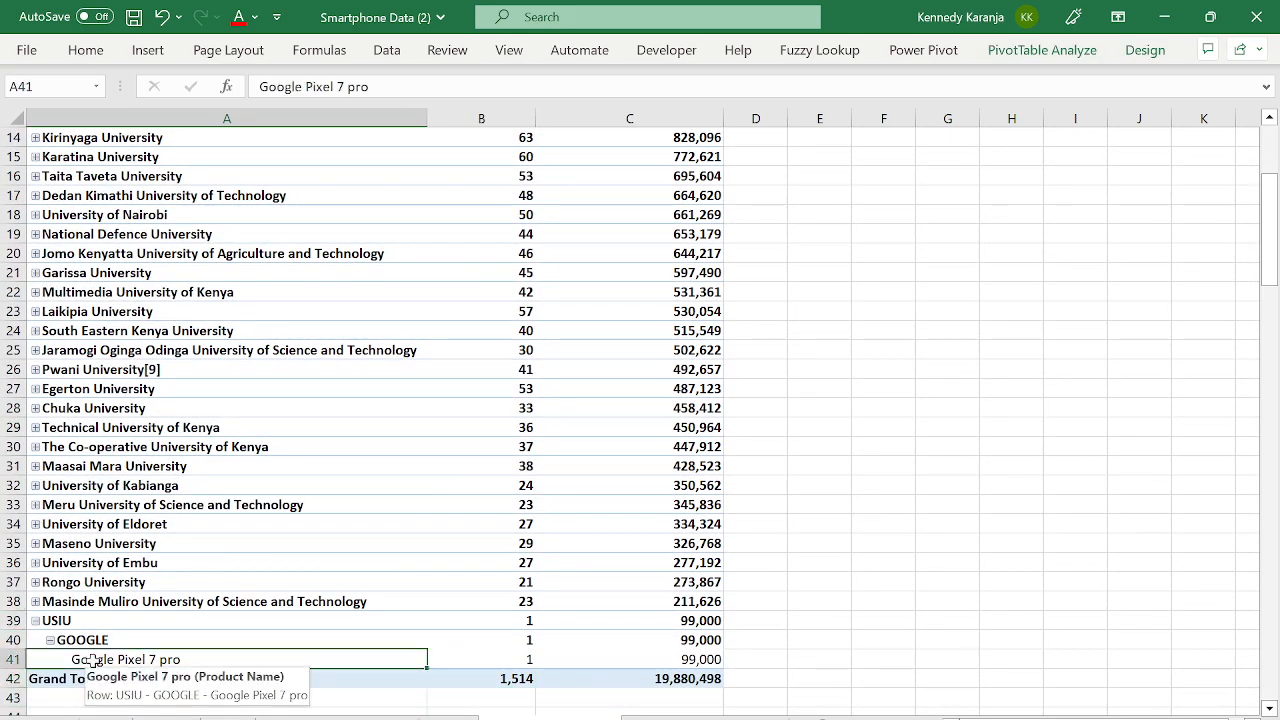
left_click(62, 621)
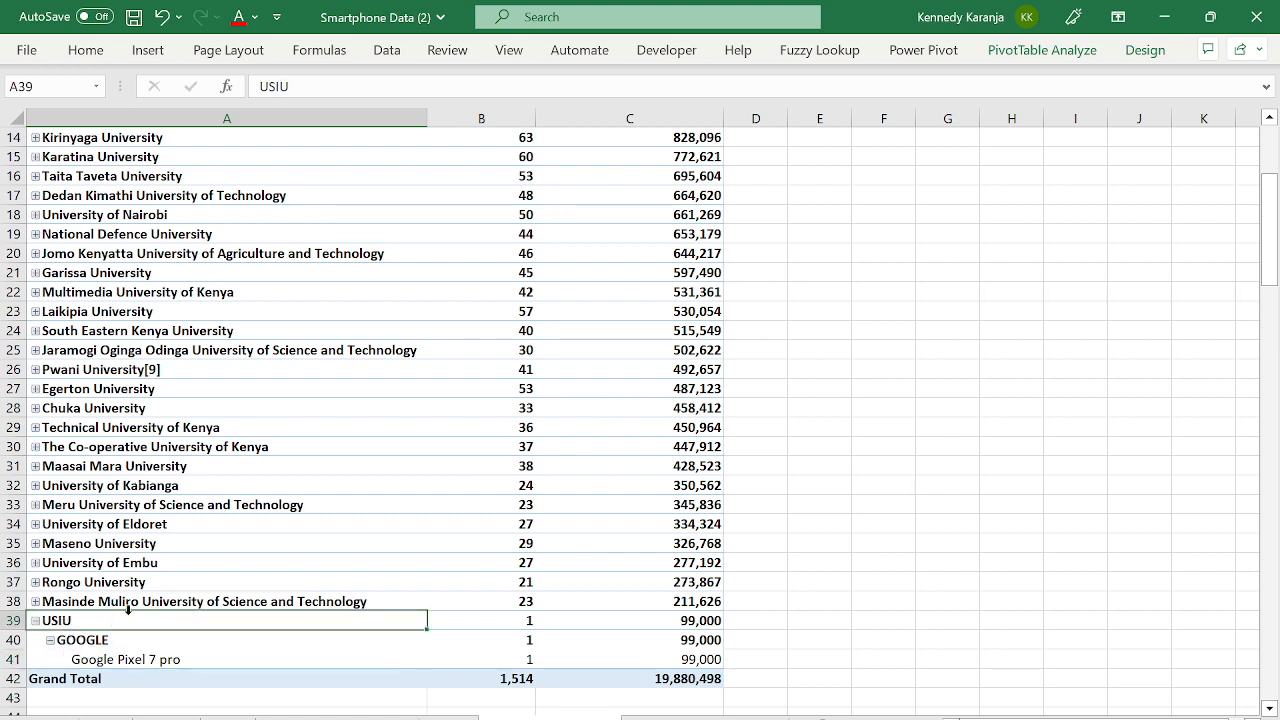
left_click(73, 644)
left_click(132, 651)
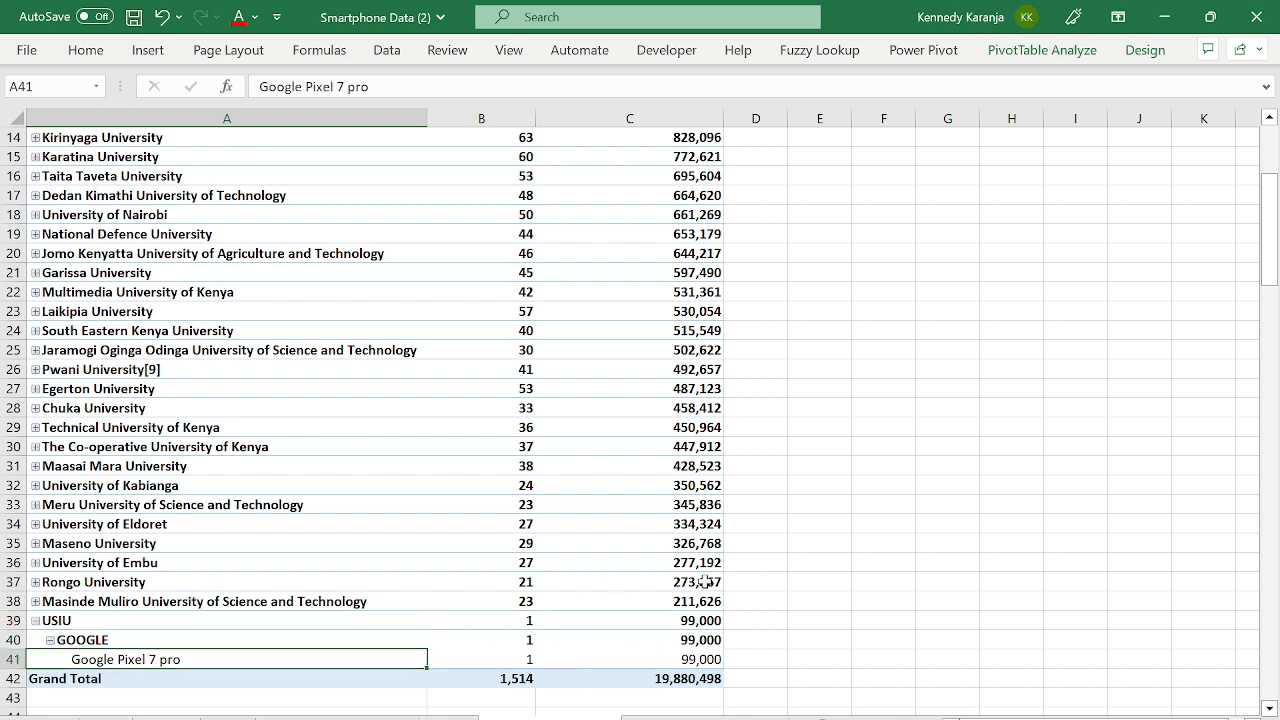
left_click(50, 641)
left_click(710, 622)
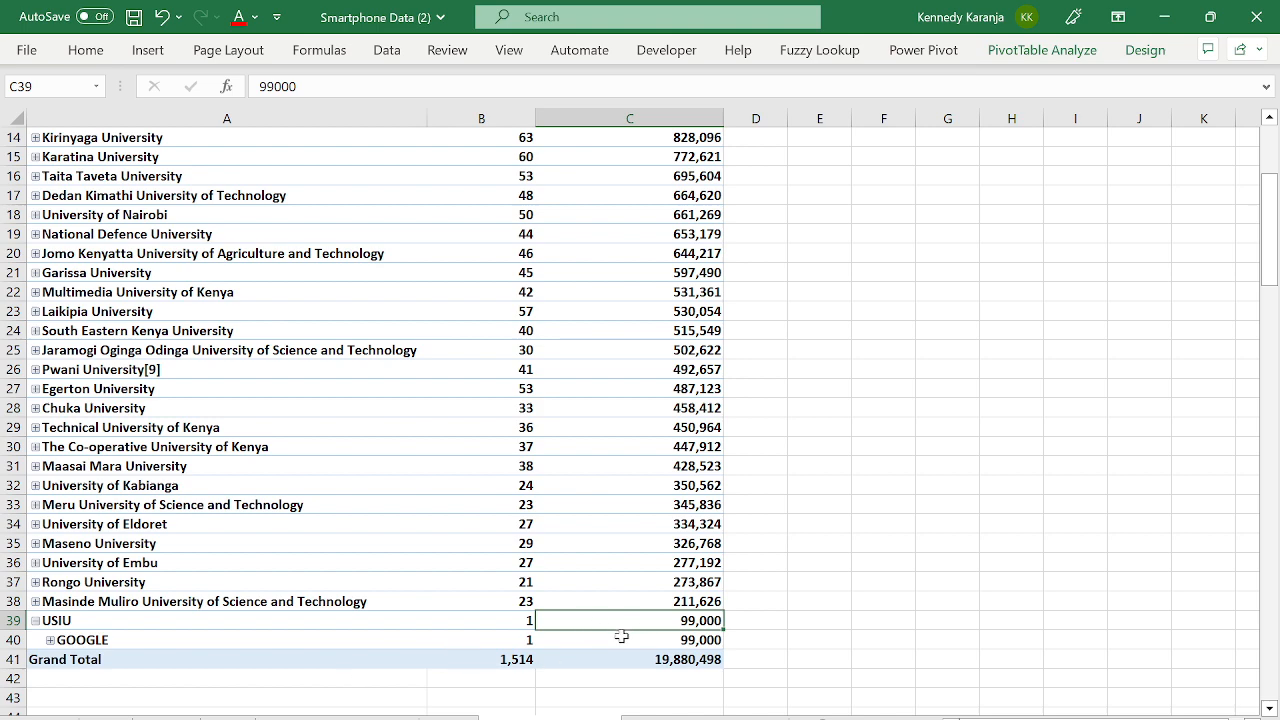
left_click(144, 547)
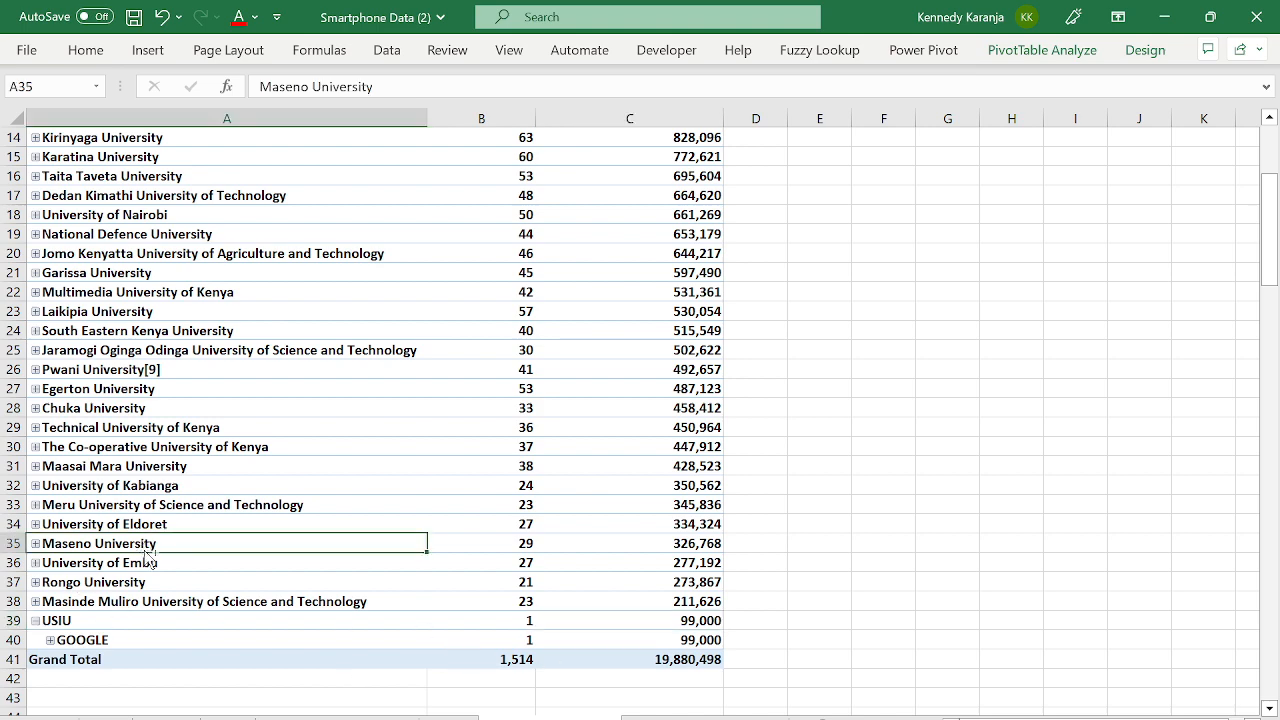
key("ctrl+Up")
key("Down")
key("Down")
key("ctrl+Up")
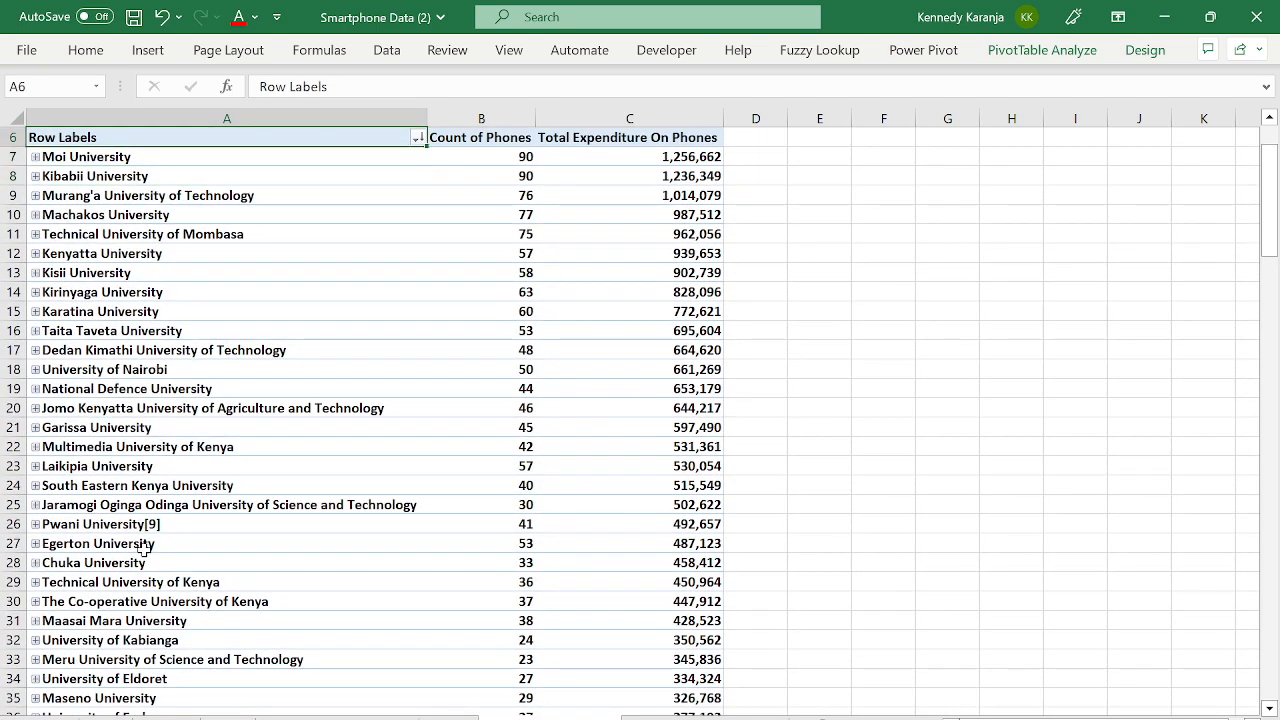
key("ctrl+Up")
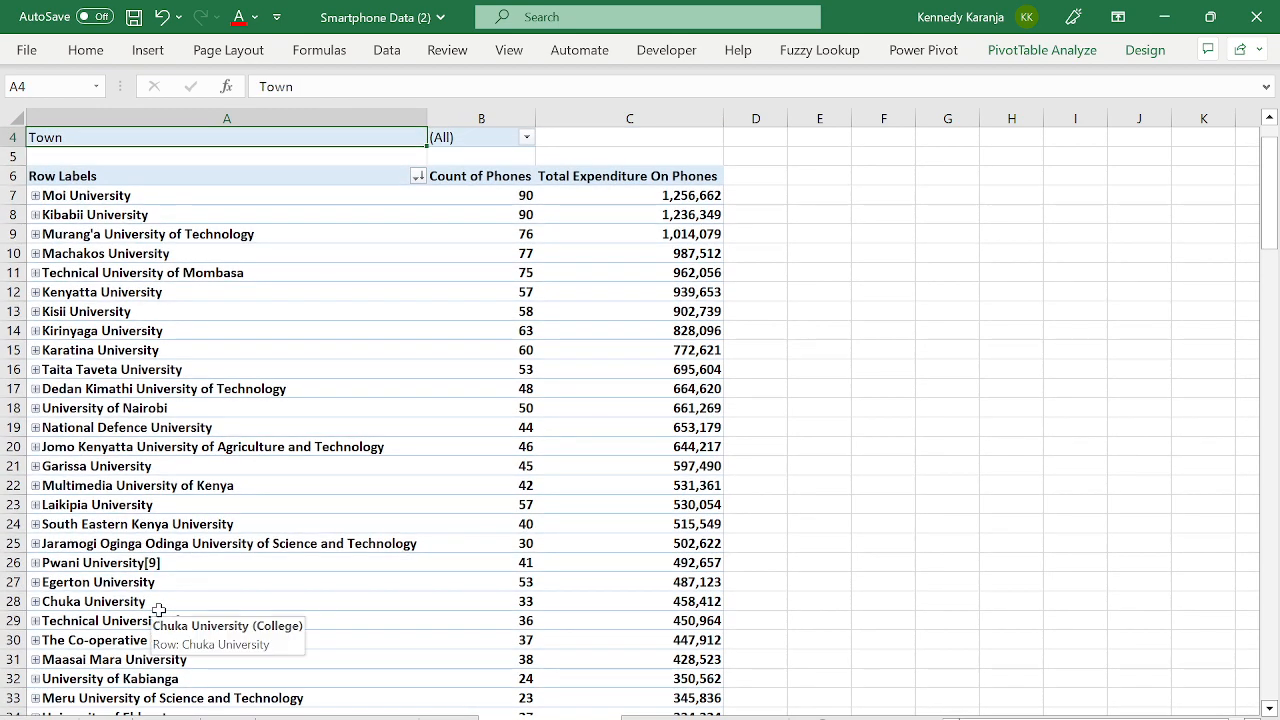
left_click(412, 516)
left_click(358, 388)
key("ctrl+Up")
key("ctrl+Up")
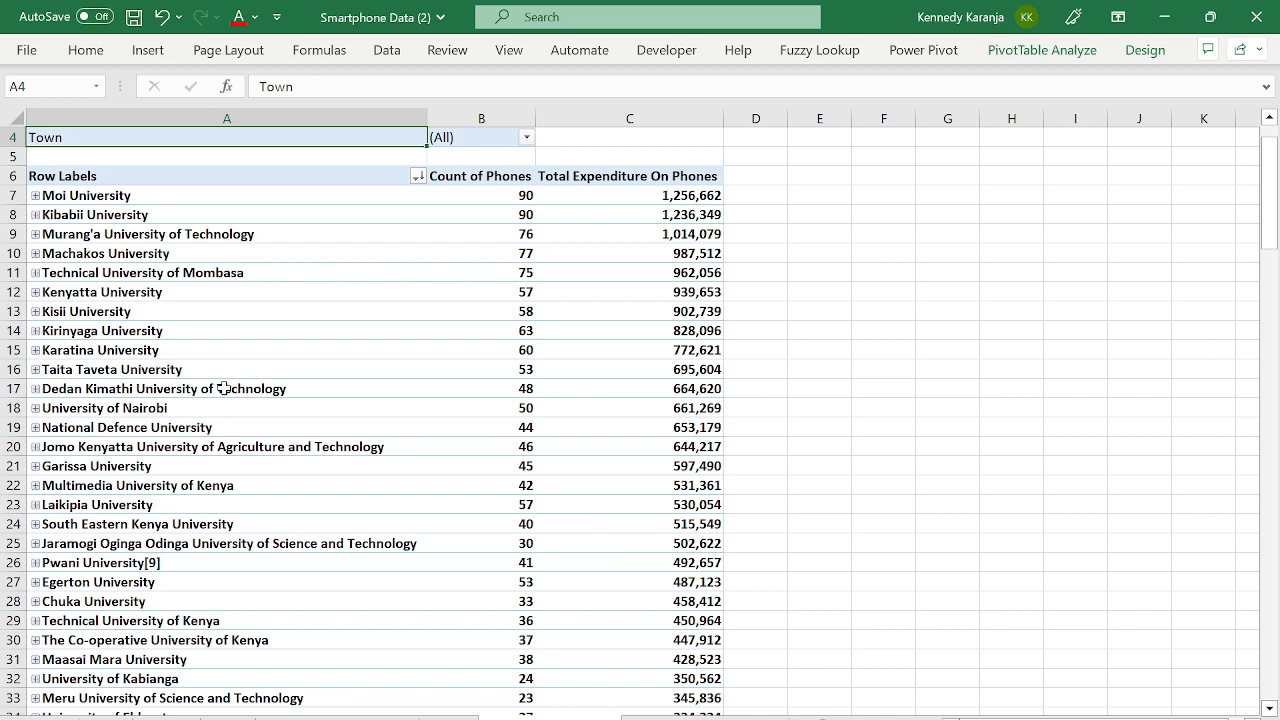
left_click(400, 195)
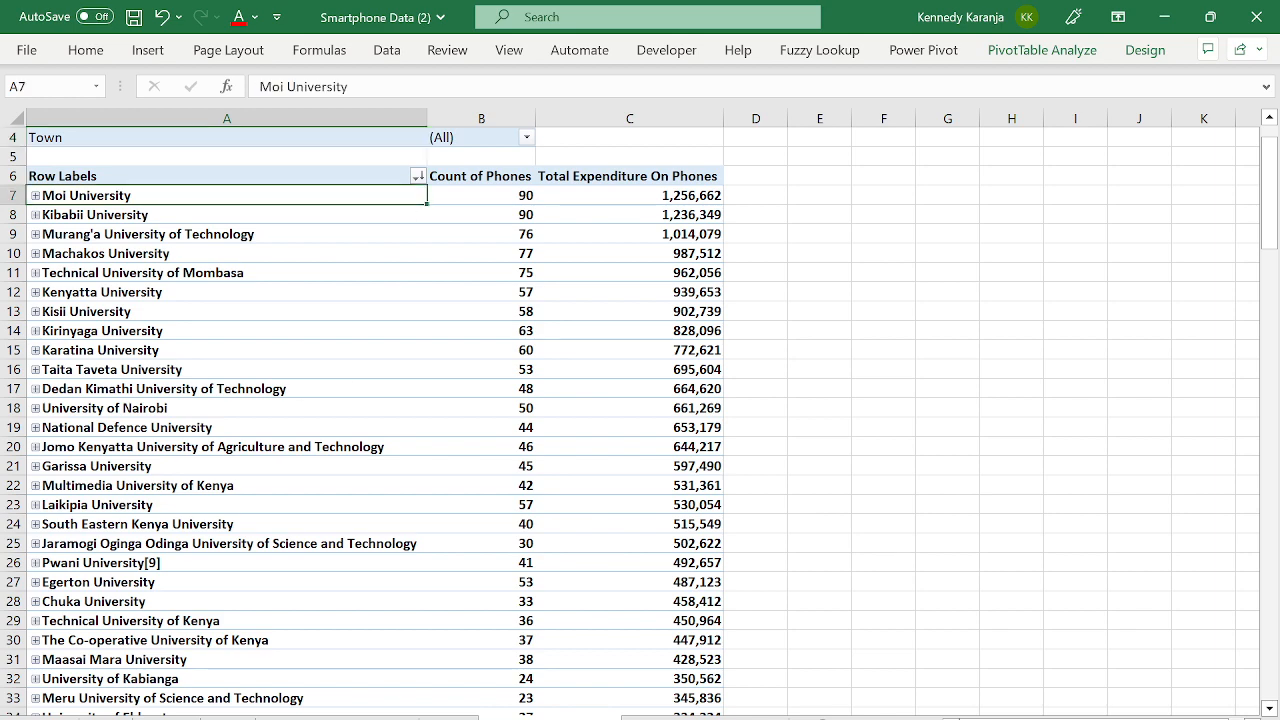
- In the PivotTable Fields list, move Town into Rows and College into Filters
left_click(1055, 50)
left_click(1097, 79)
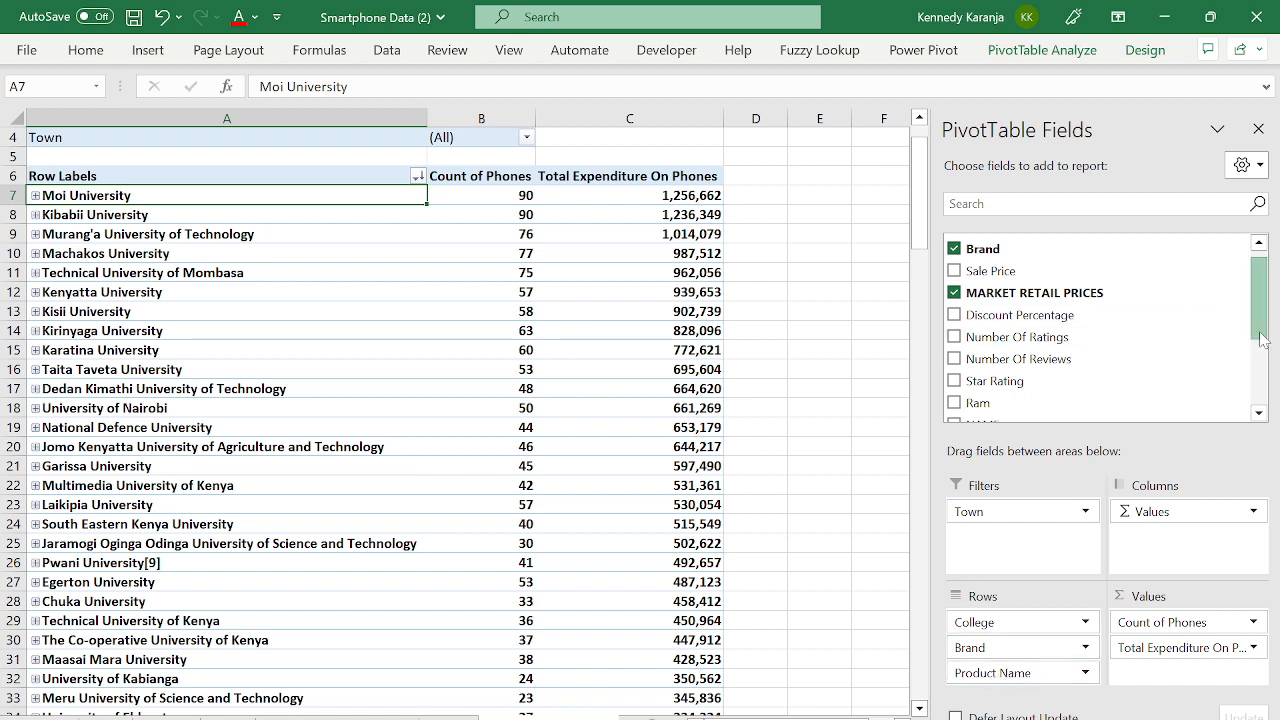
scroll(1255, 310, "up", 1)
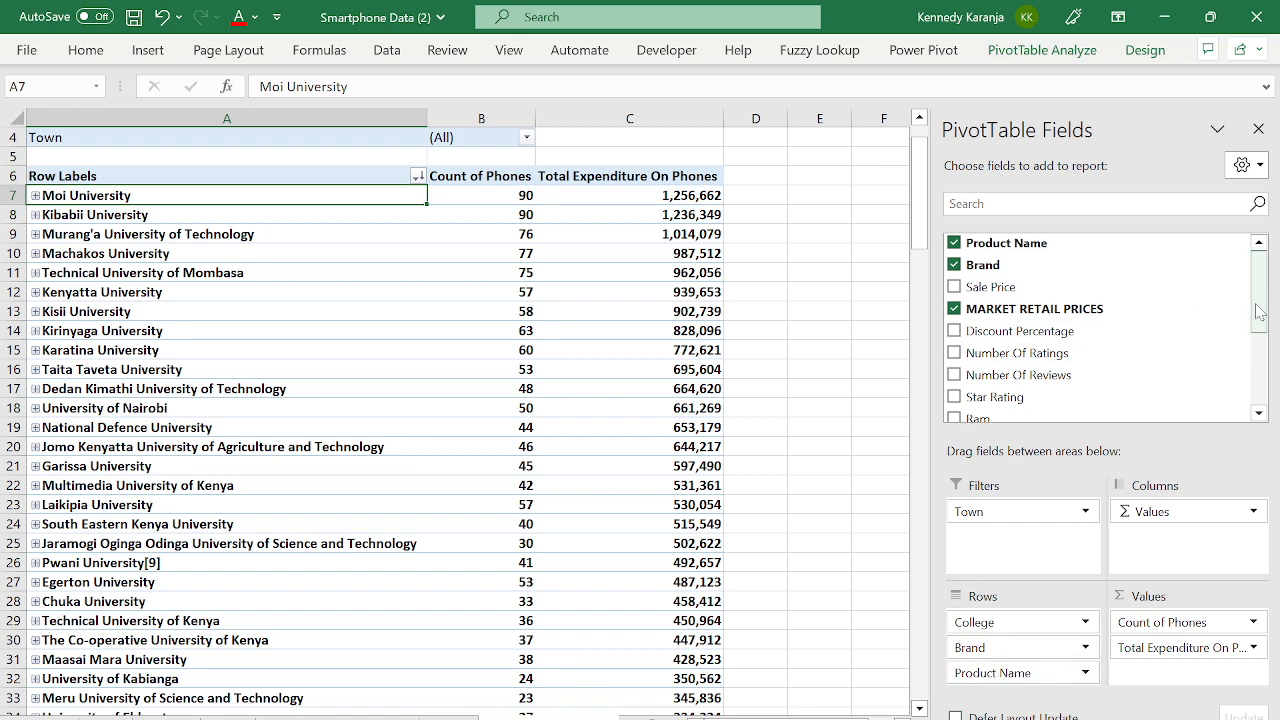
left_click_drag(1260, 305, 1277, 258)
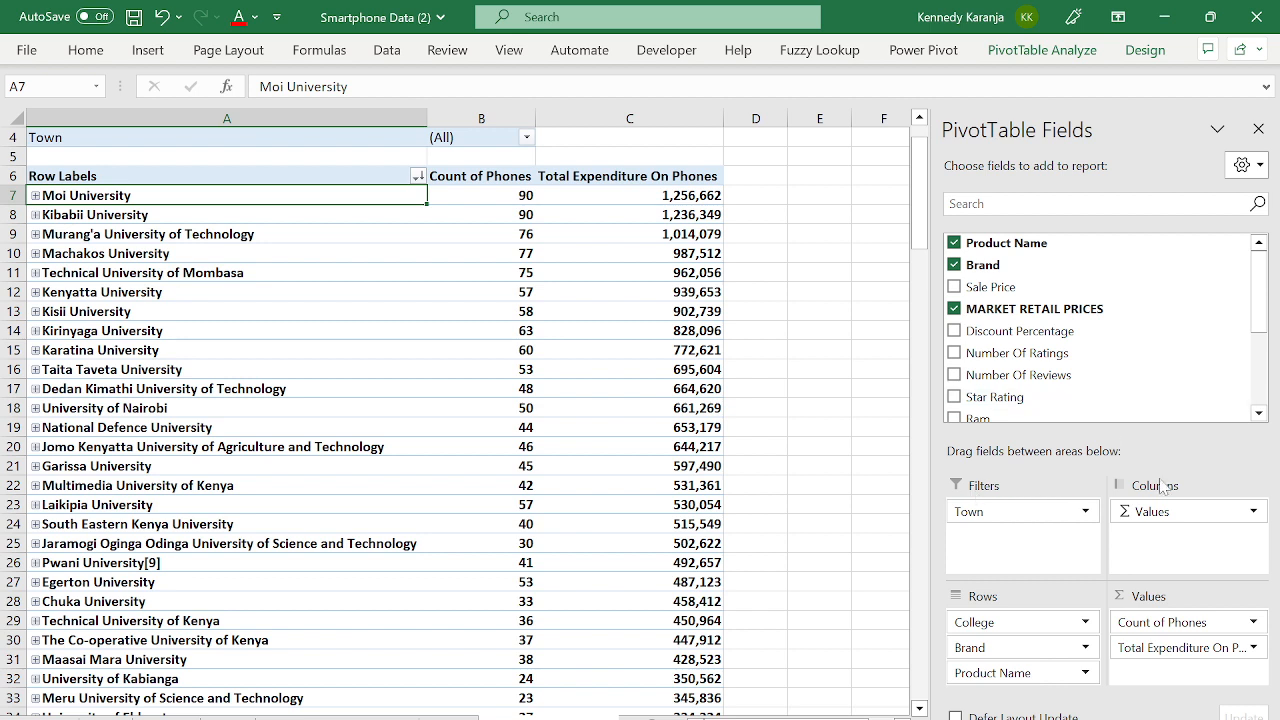
left_click_drag(985, 510, 1025, 688)
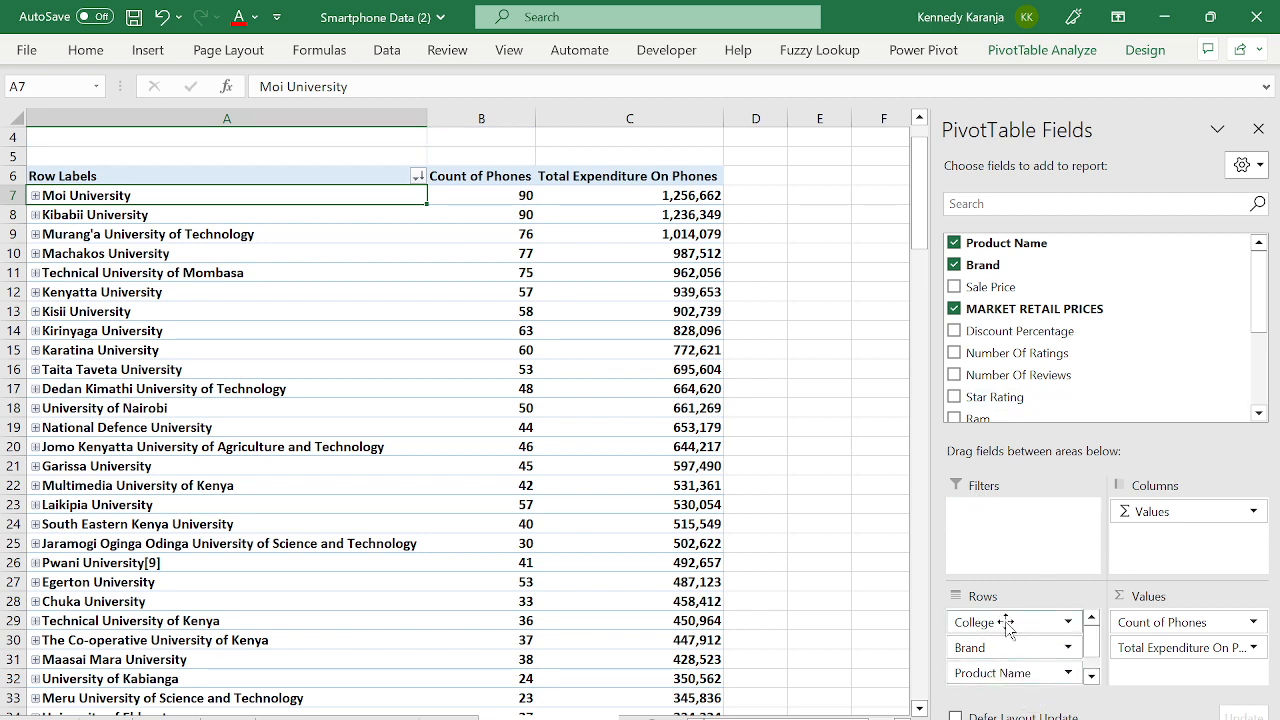
left_click_drag(975, 621, 1006, 507)
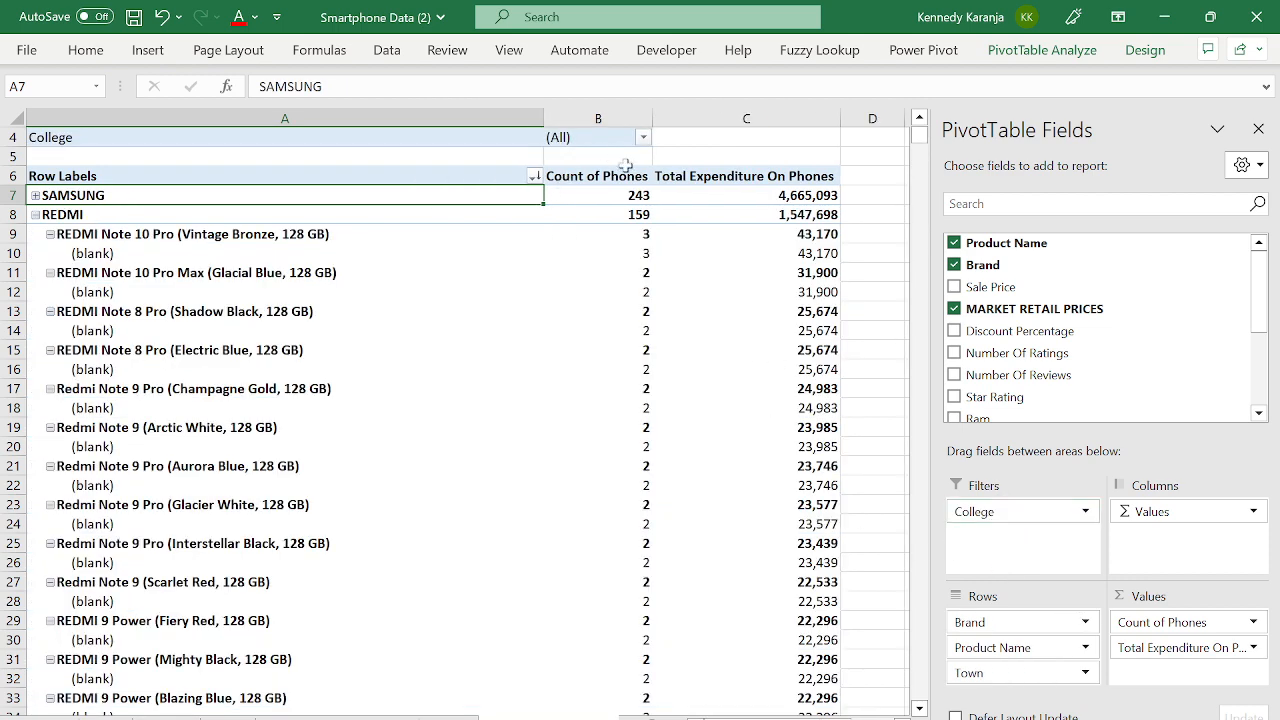
left_click(40, 195)
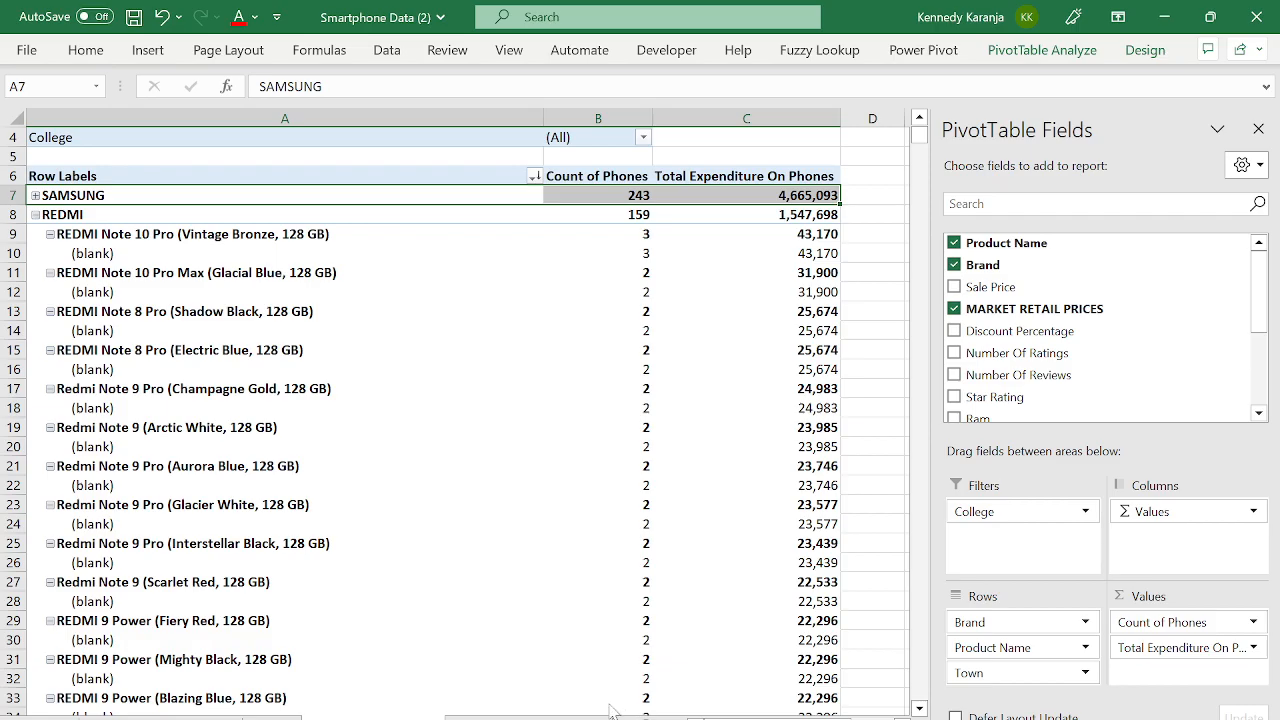
- Jump to the last row of the Brand column on the smartphone data sheet
left_click(598, 718)
left_click(141, 530)
key("ctrl+Down")
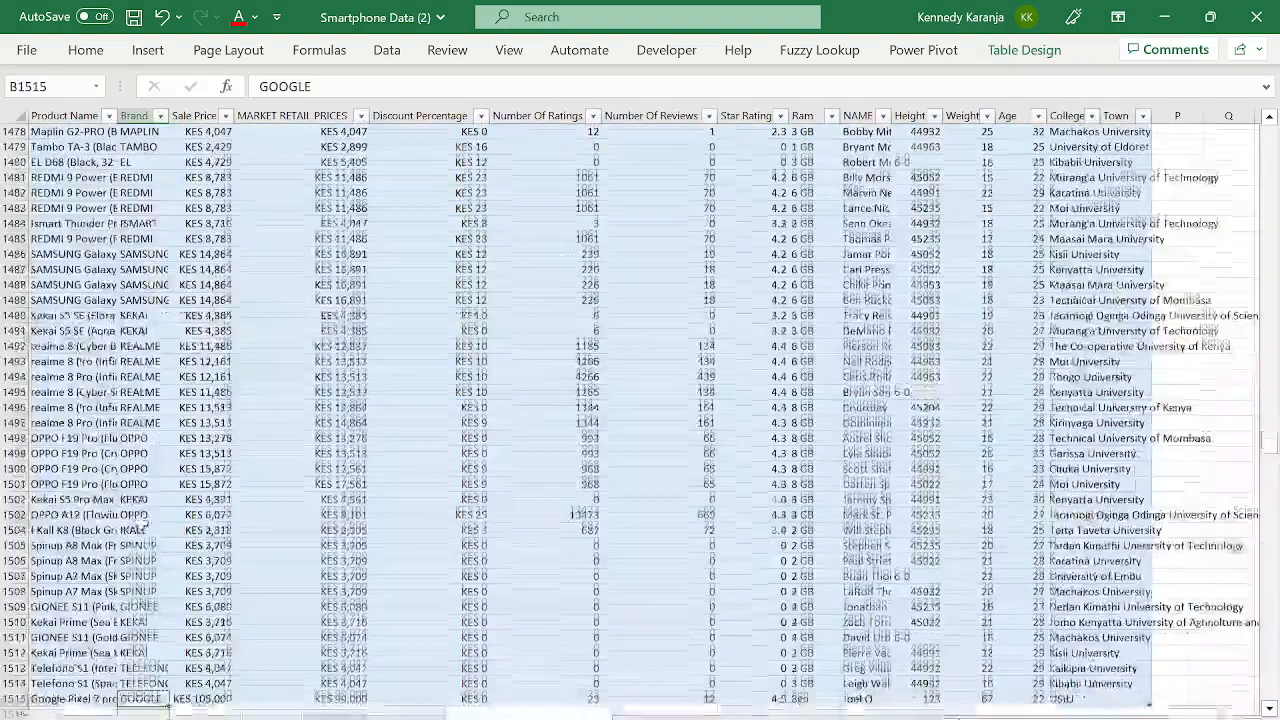
- Delete the Google Pixel 7 pro row 1515 from the data
key("Down")
left_click(14, 683)
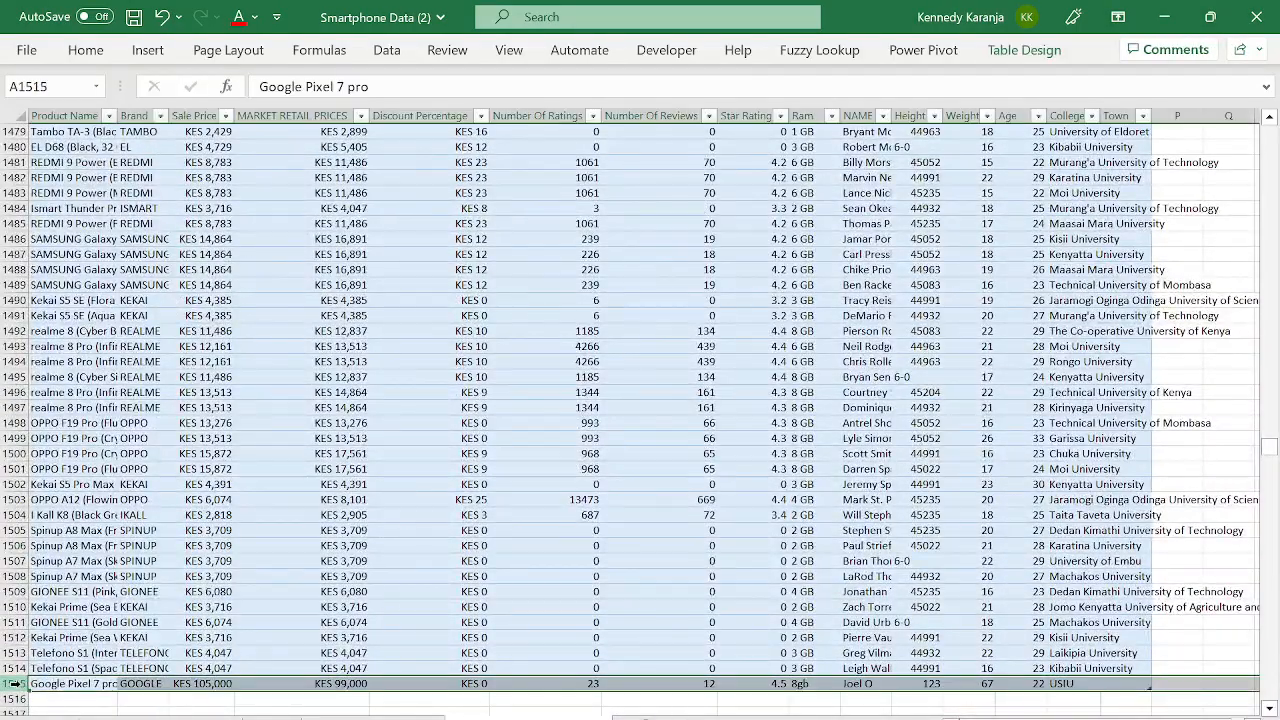
key("ctrl+minus")
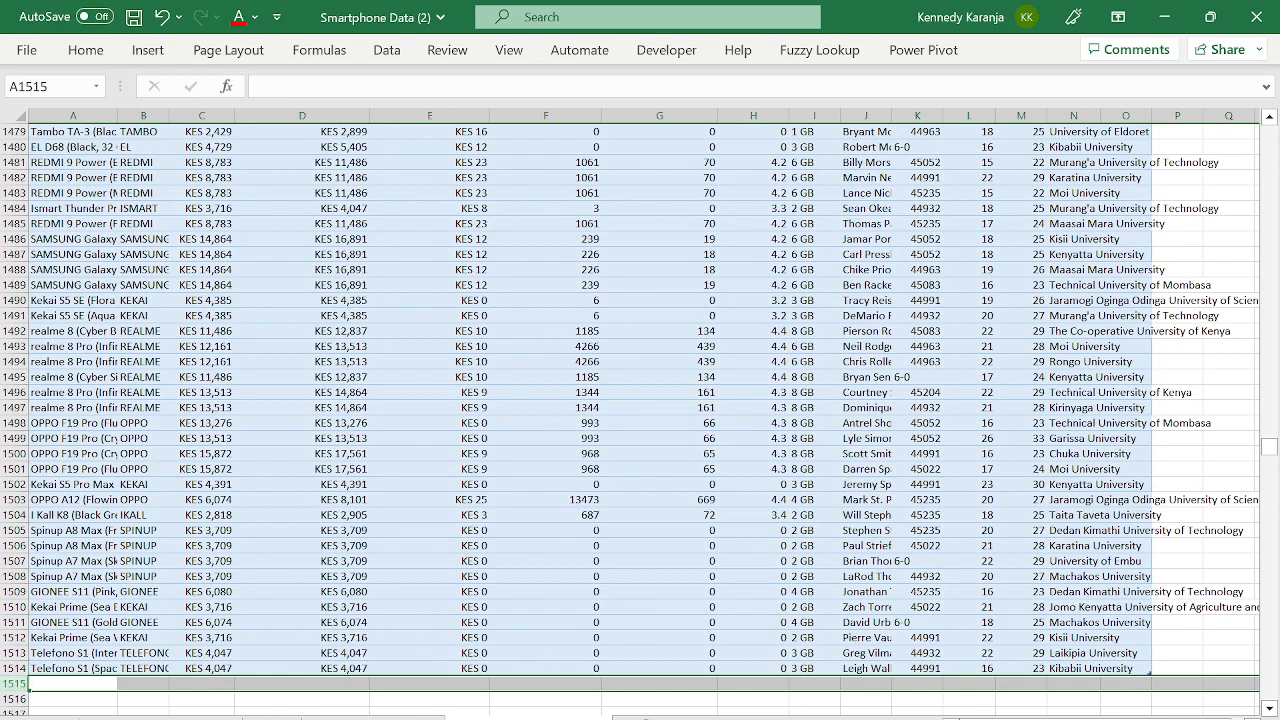
- Collapse the entire product field in the pivot to hide the Town rows
left_click(525, 712)
left_click(341, 433)
right_click(161, 288)
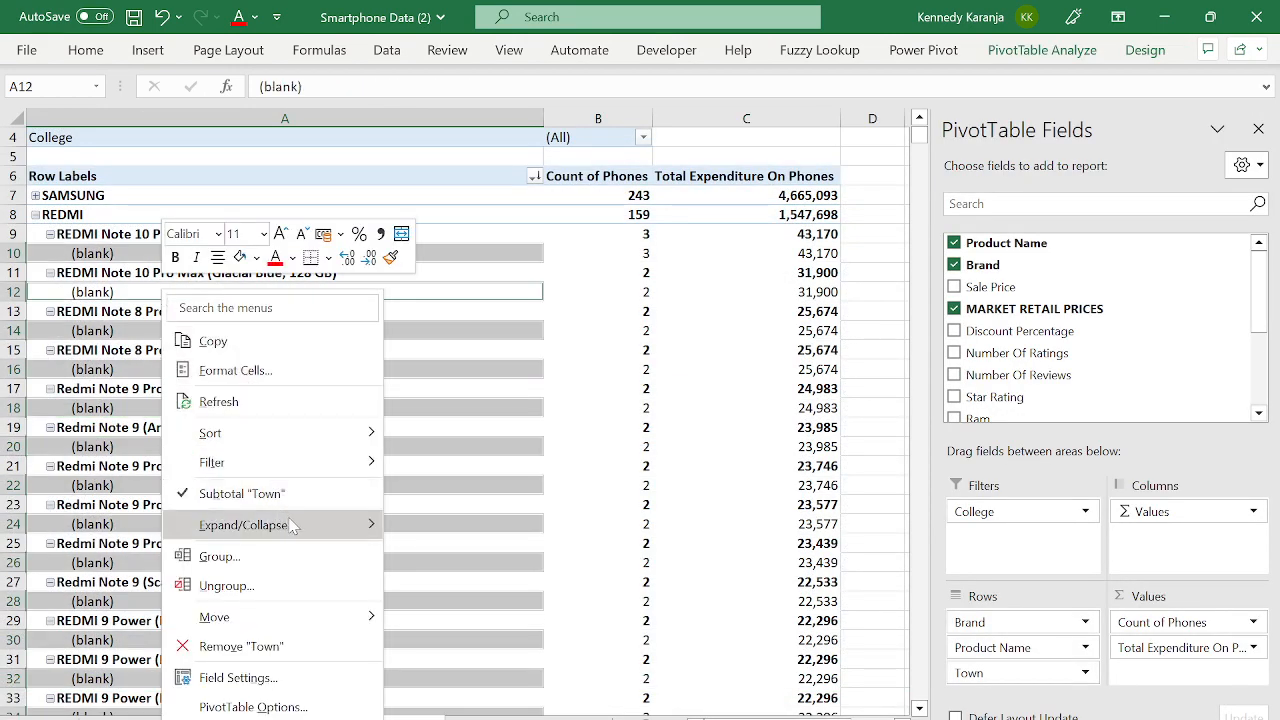
mouse_move(316, 530)
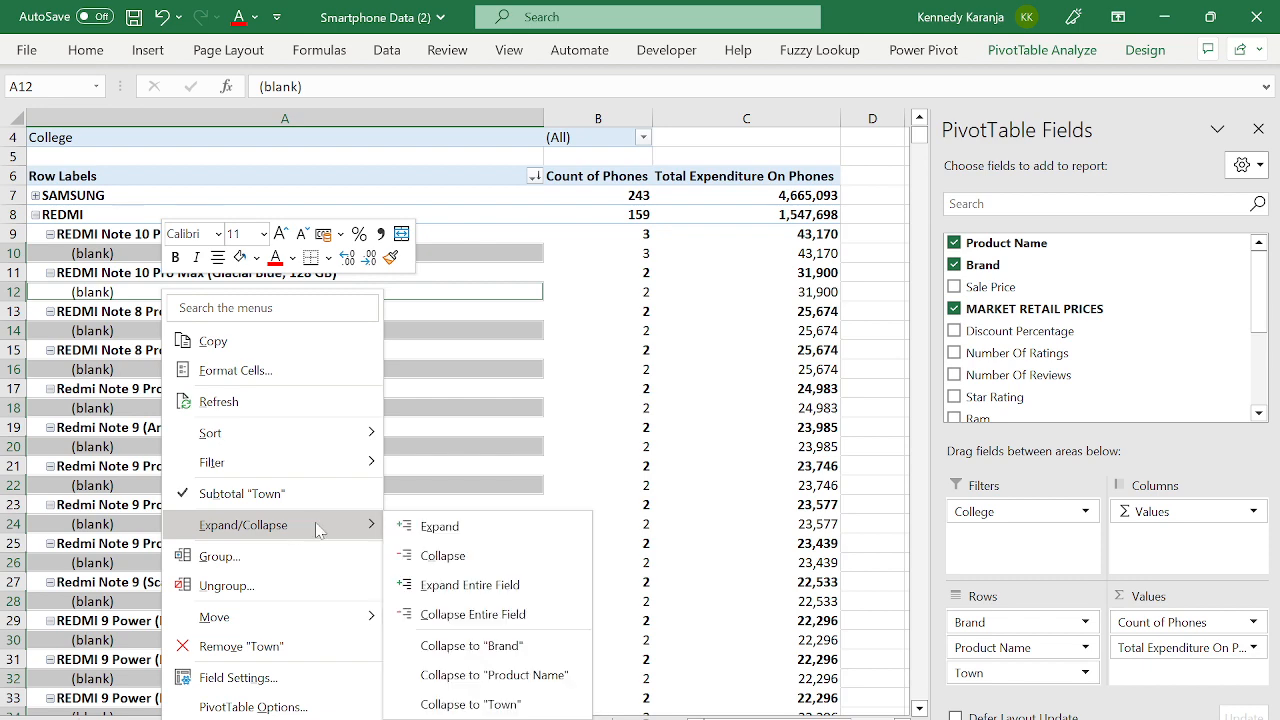
left_click(452, 614)
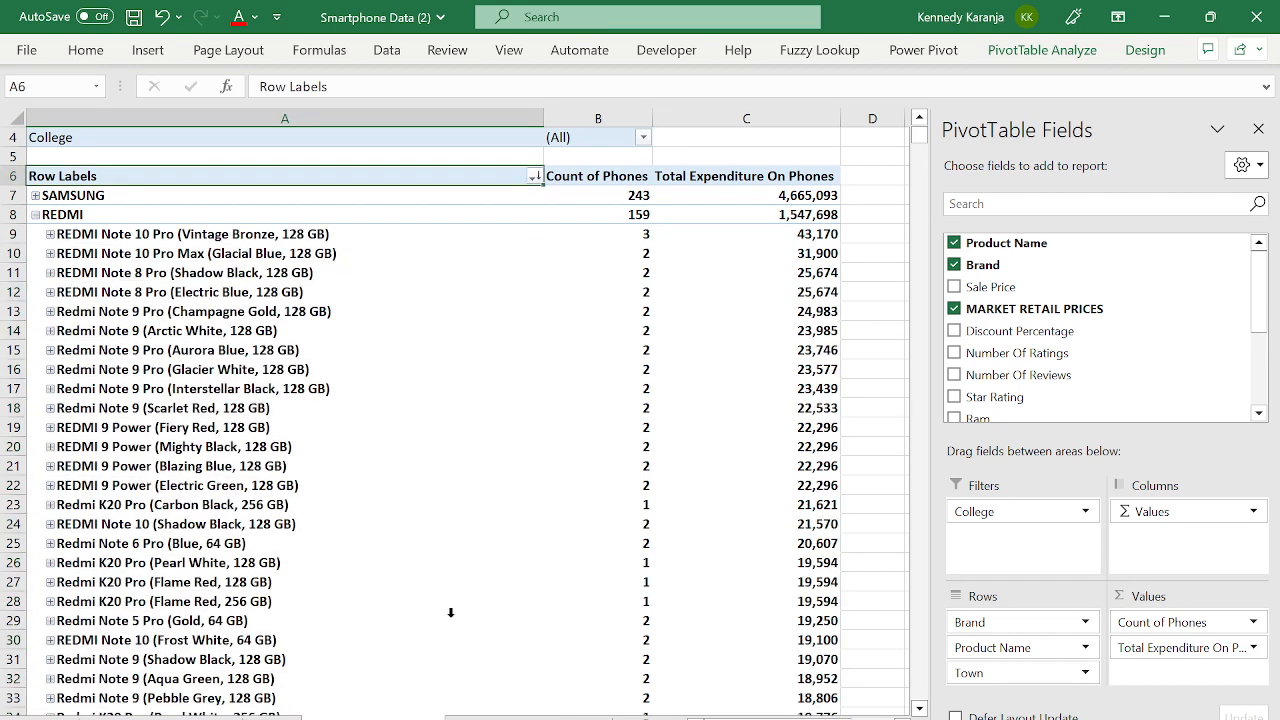
- Expand the entire brand field so every brand lists its products
left_click(58, 215)
right_click(60, 216)
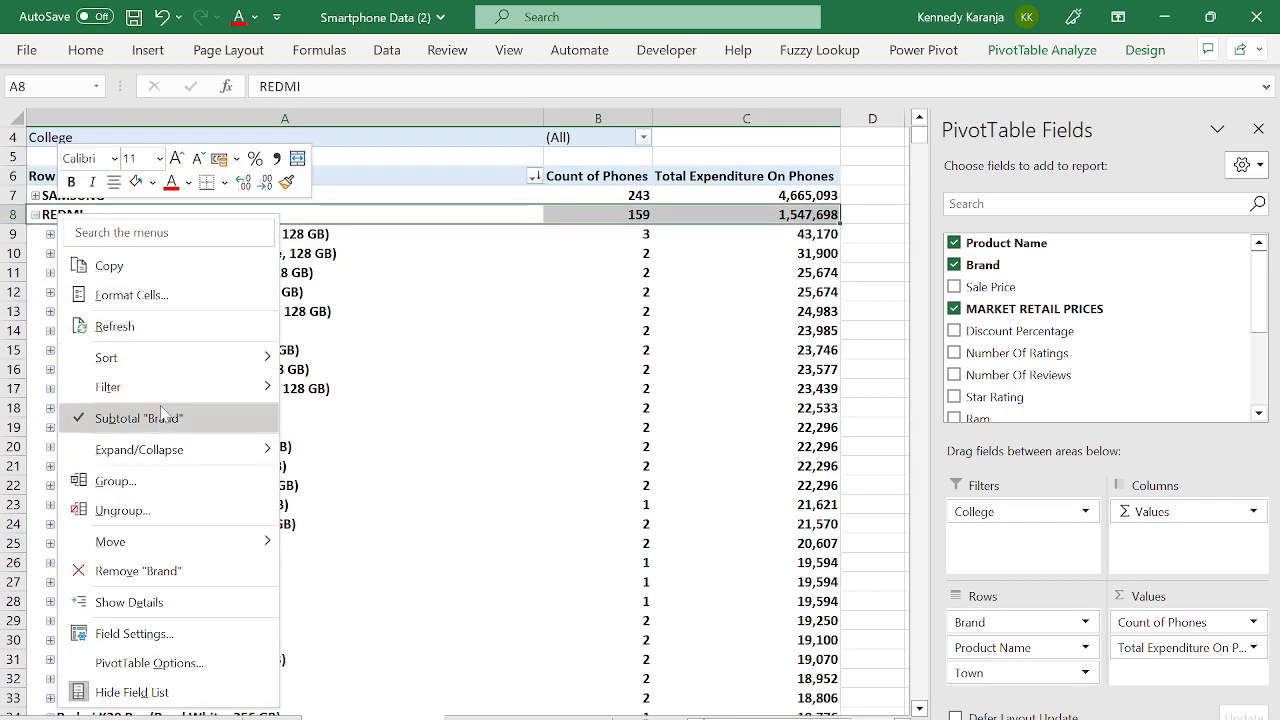
mouse_move(218, 462)
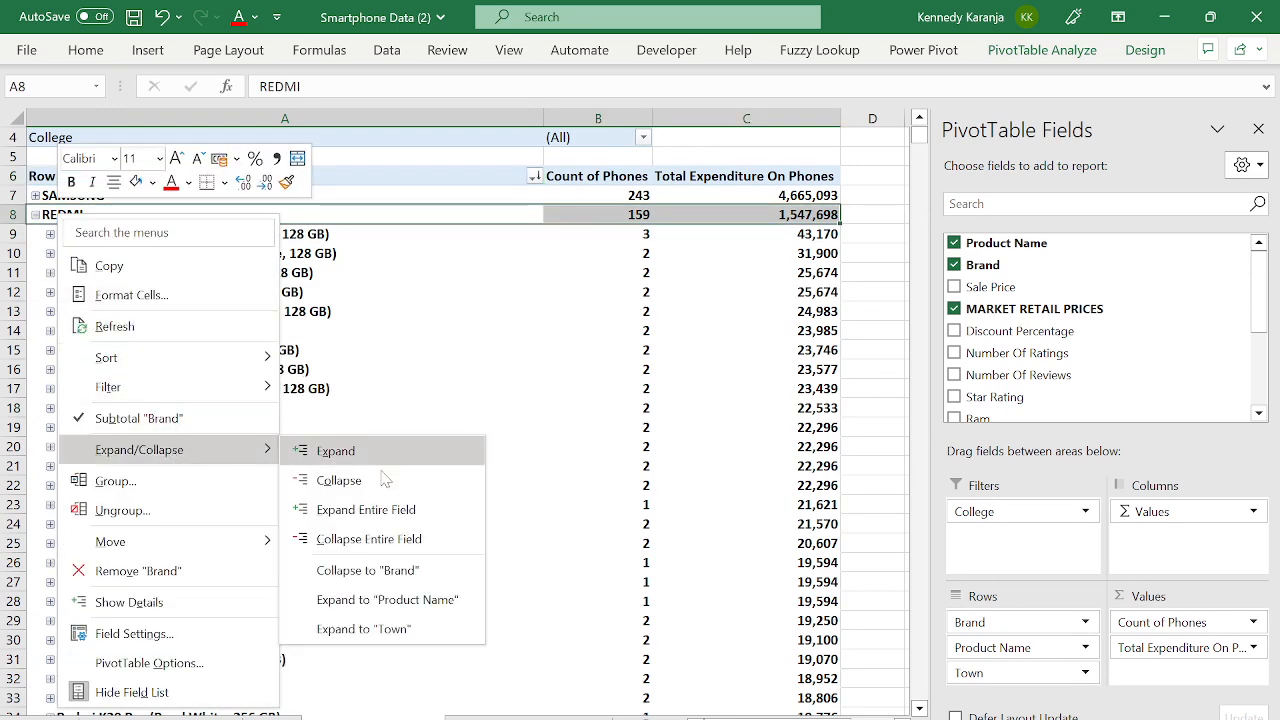
left_click(366, 510)
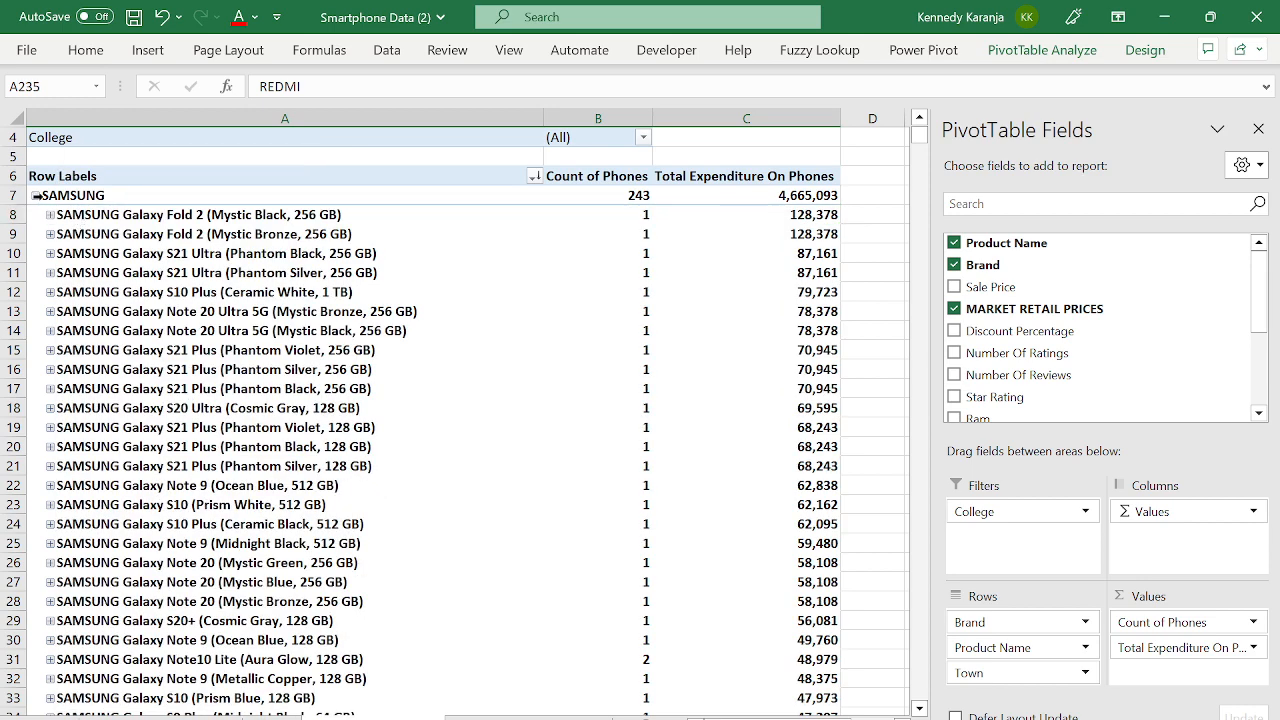
left_click(35, 196)
right_click(39, 203)
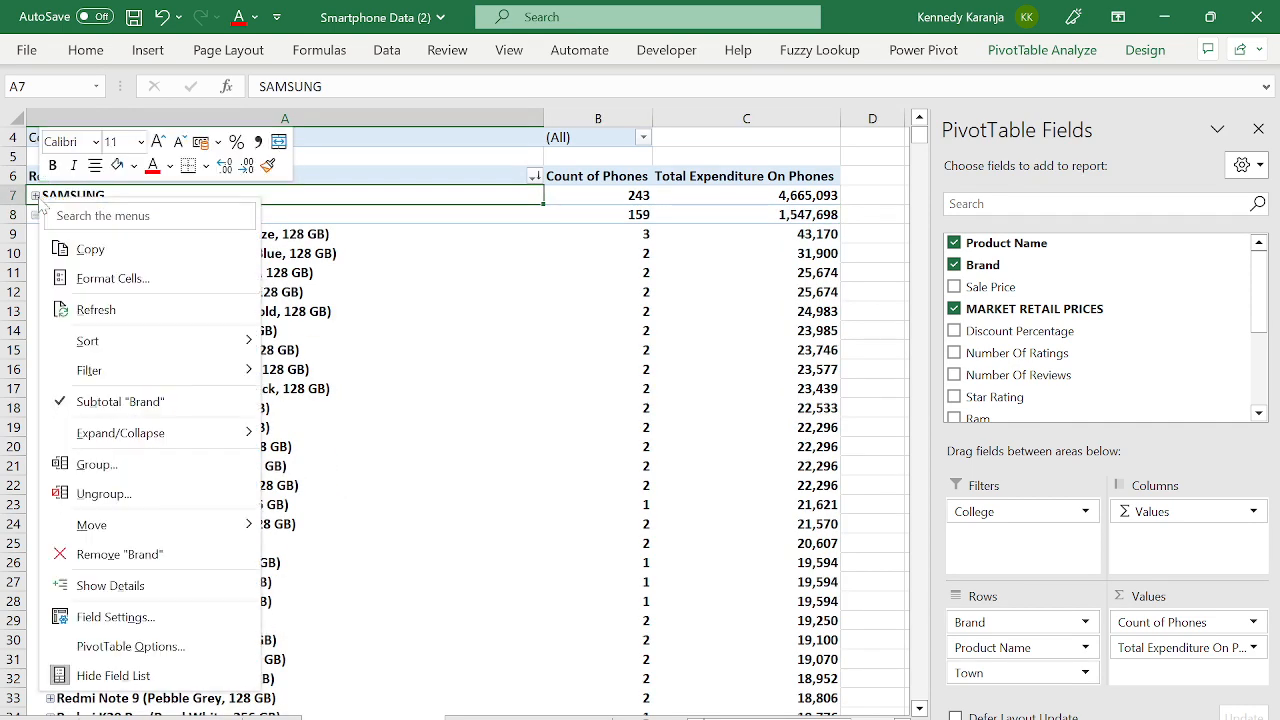
mouse_move(161, 444)
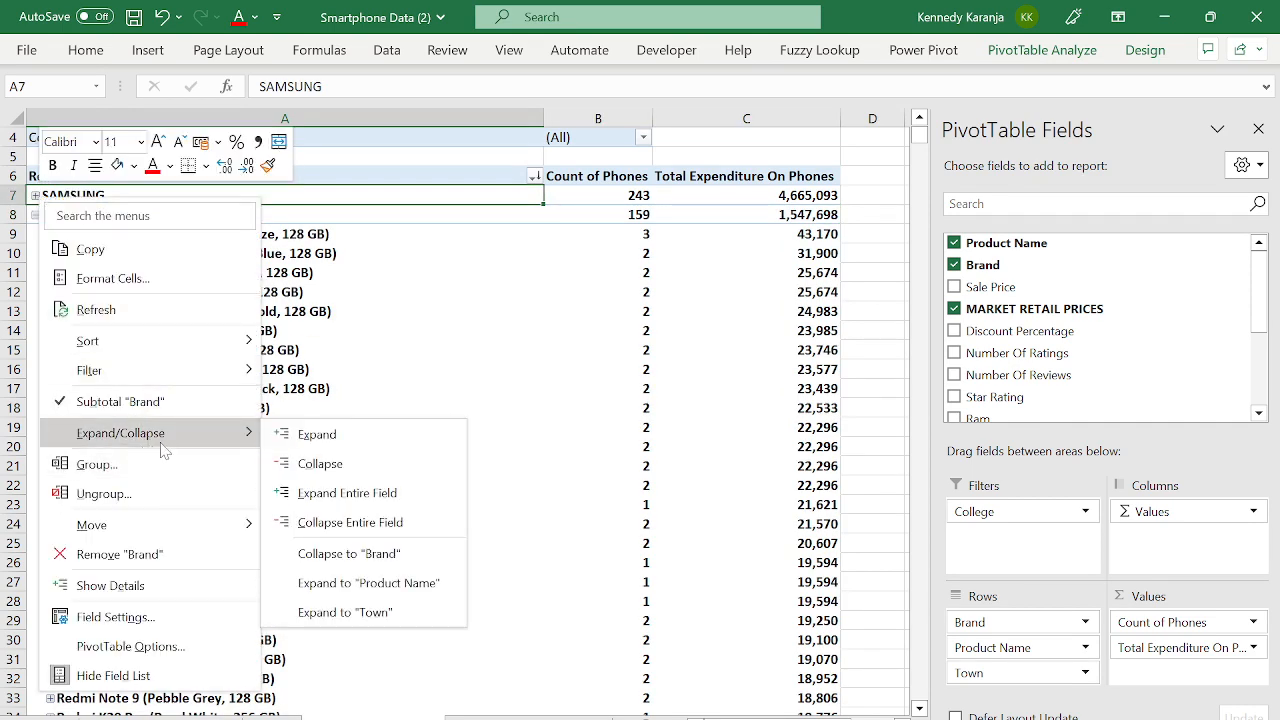
left_click(330, 493)
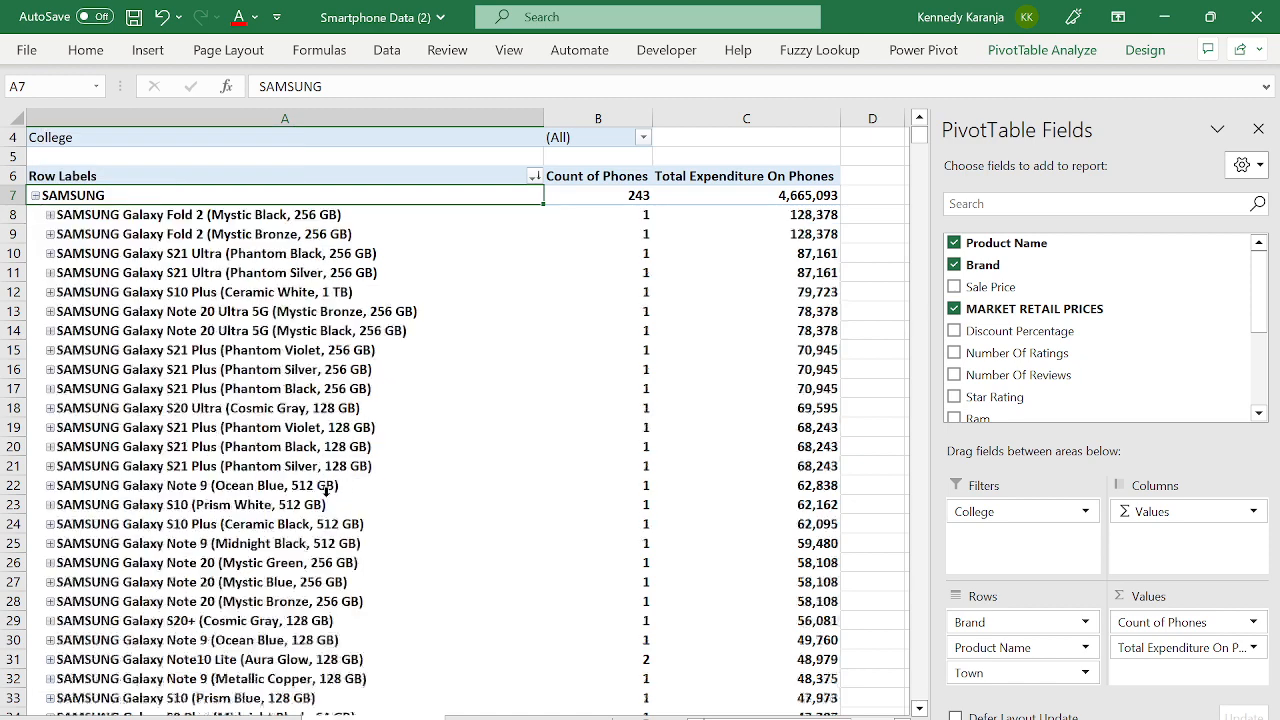
- Collapse SAMSUNG and REDMI, then expand the whole brand field again
left_click(35, 196)
left_click(35, 215)
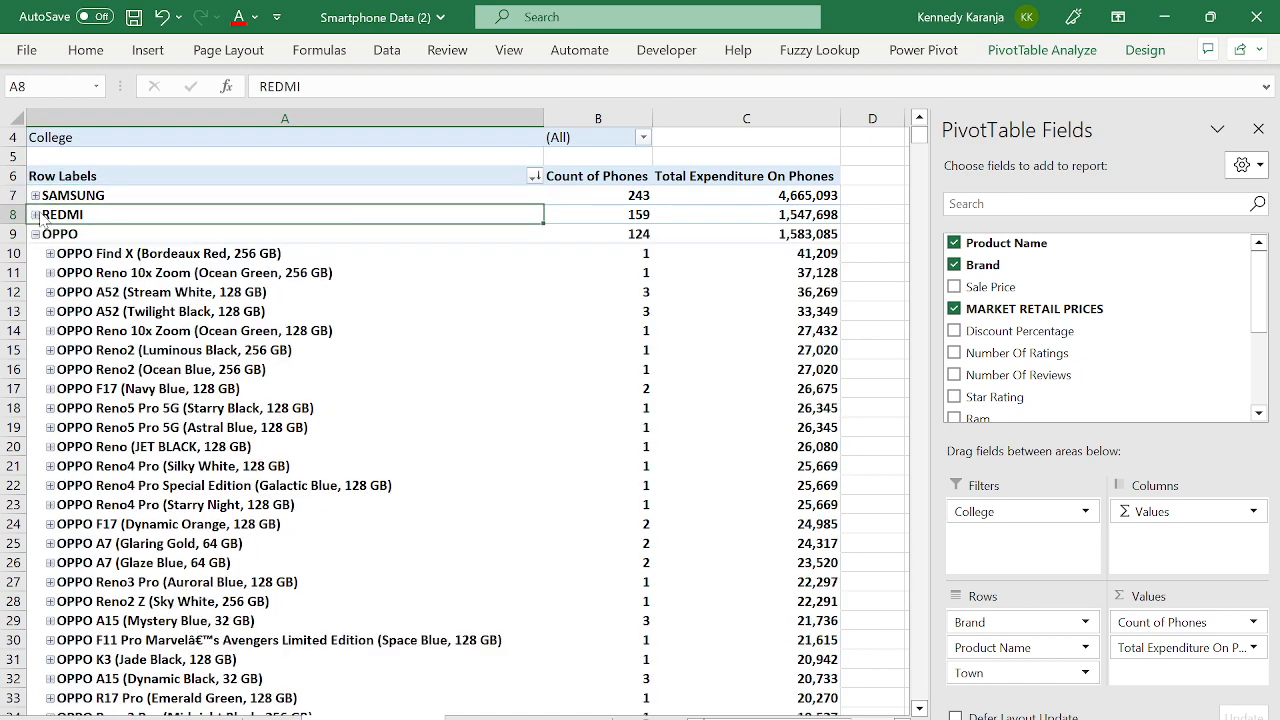
right_click(41, 217)
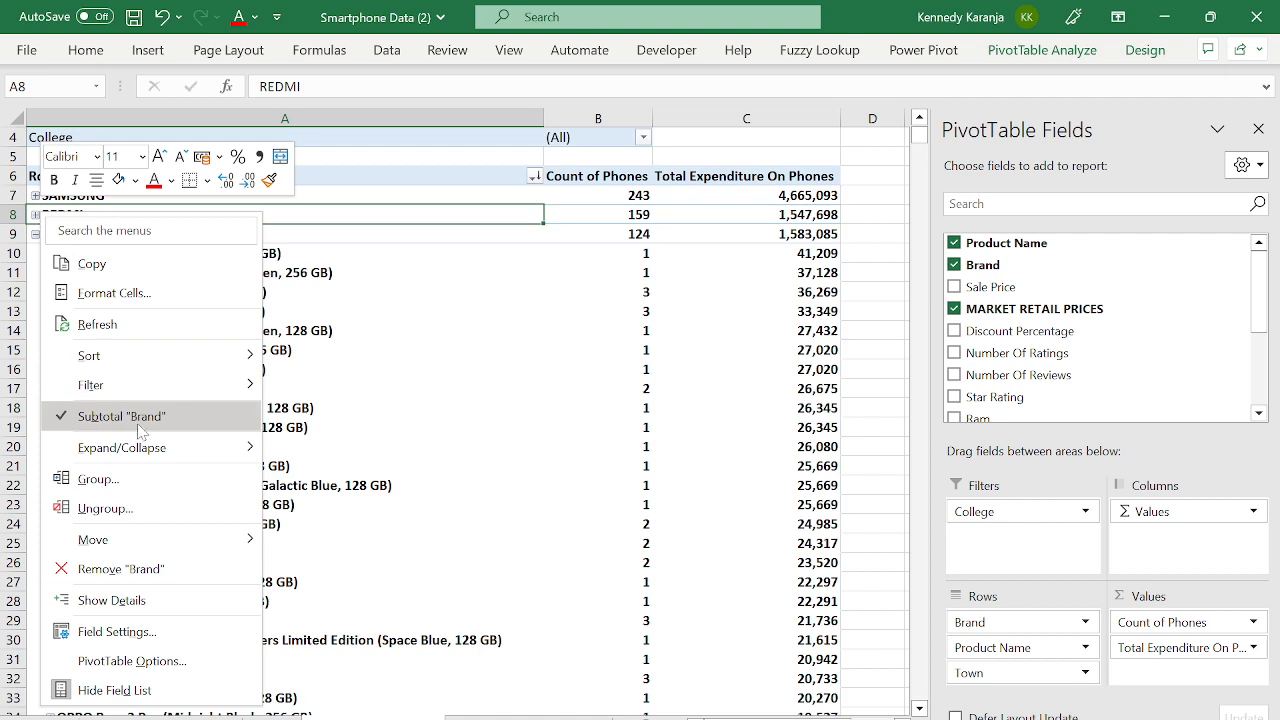
mouse_move(150, 450)
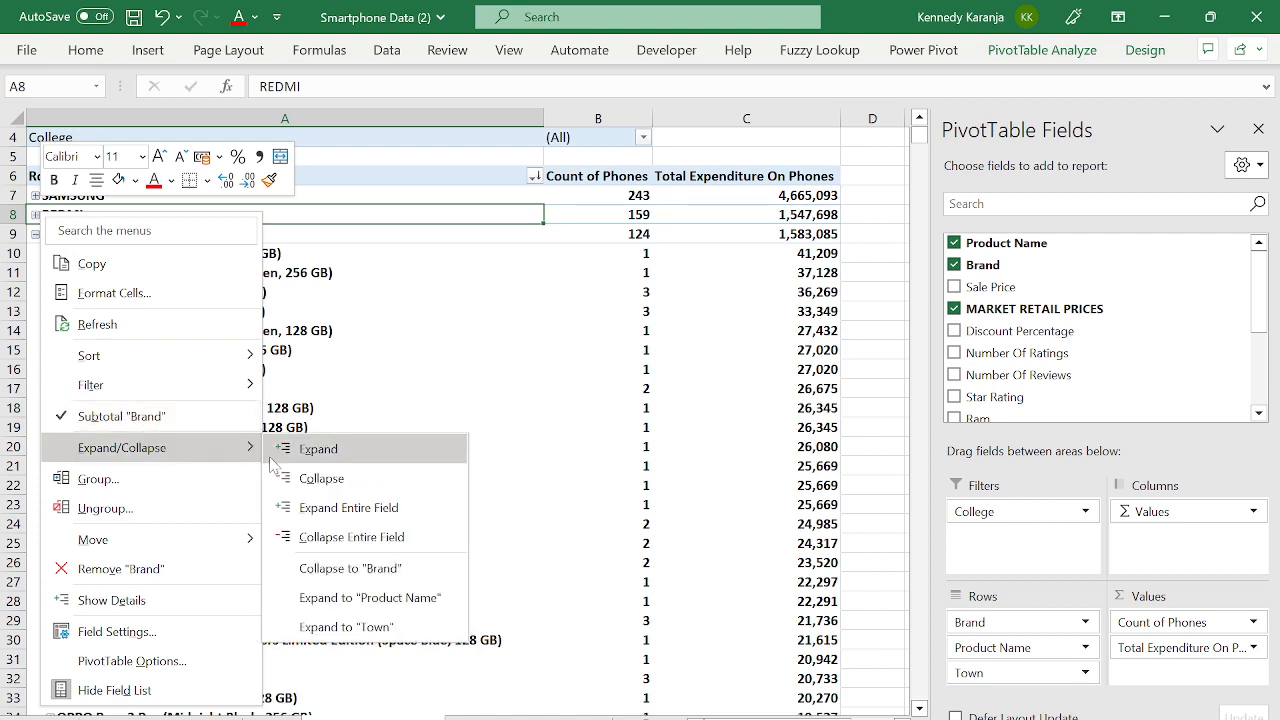
left_click(320, 478)
right_click(95, 218)
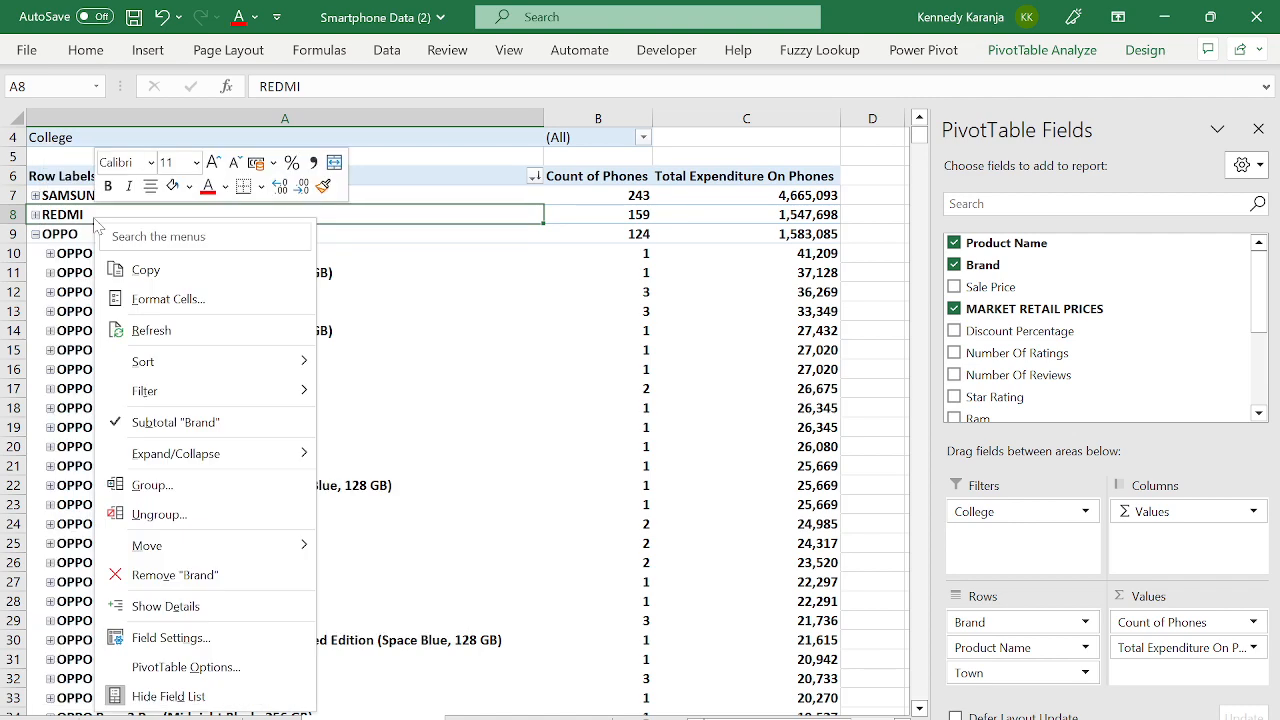
mouse_move(203, 455)
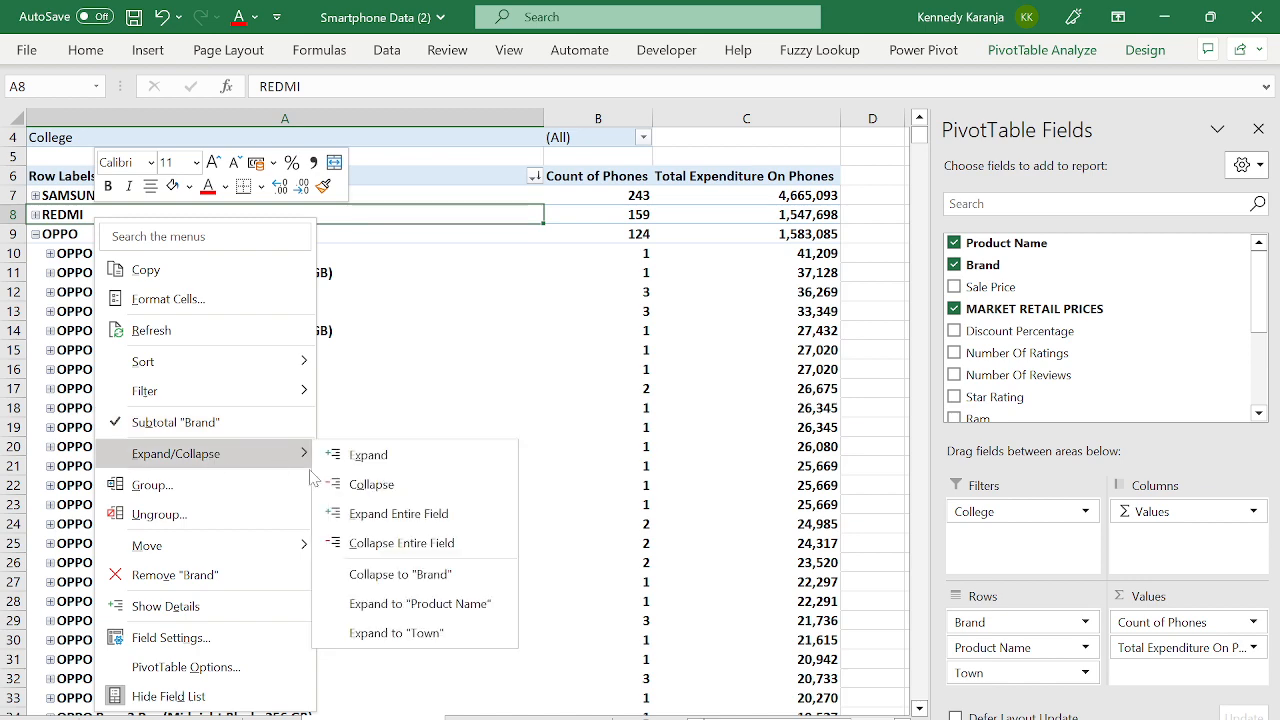
left_click(388, 514)
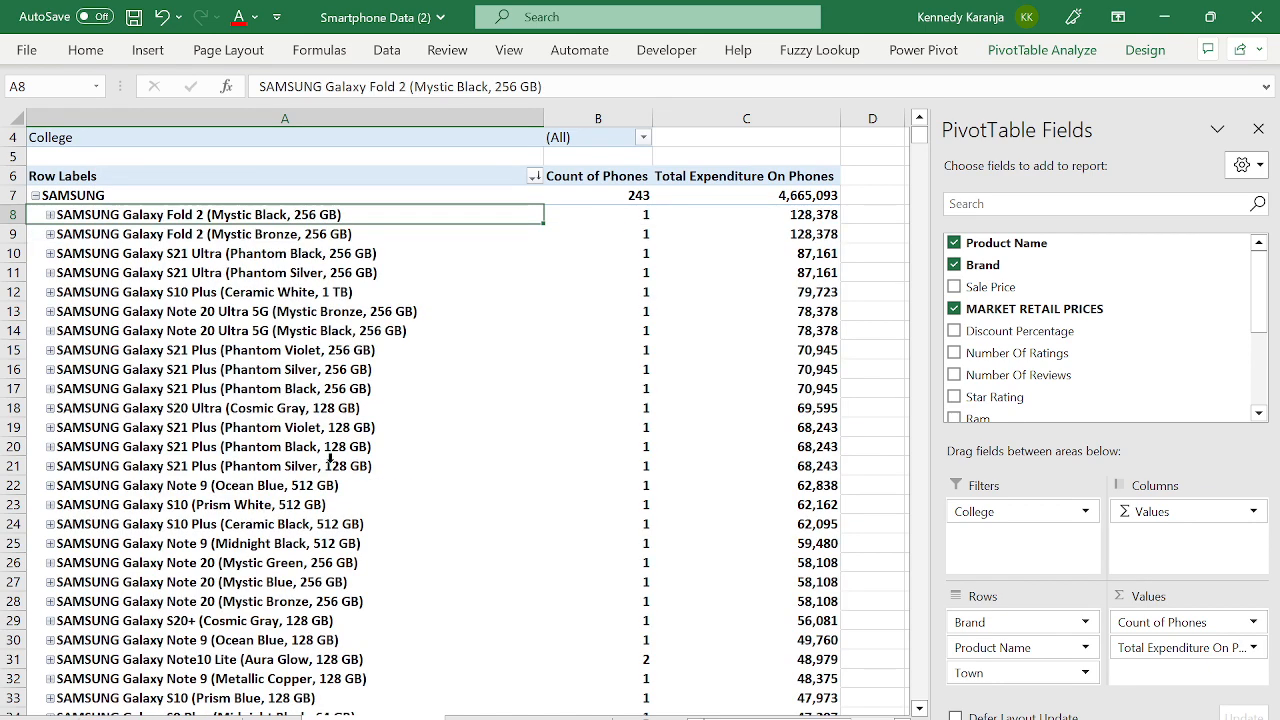
- Move down the pivot to its Grand Total row and back to the top
key("Down")
key("Down")
key("Down")
key("ctrl+Down")
key("Down")
key("Down")
key("Down")
key("Down")
key("Down")
key("Down")
key("Down")
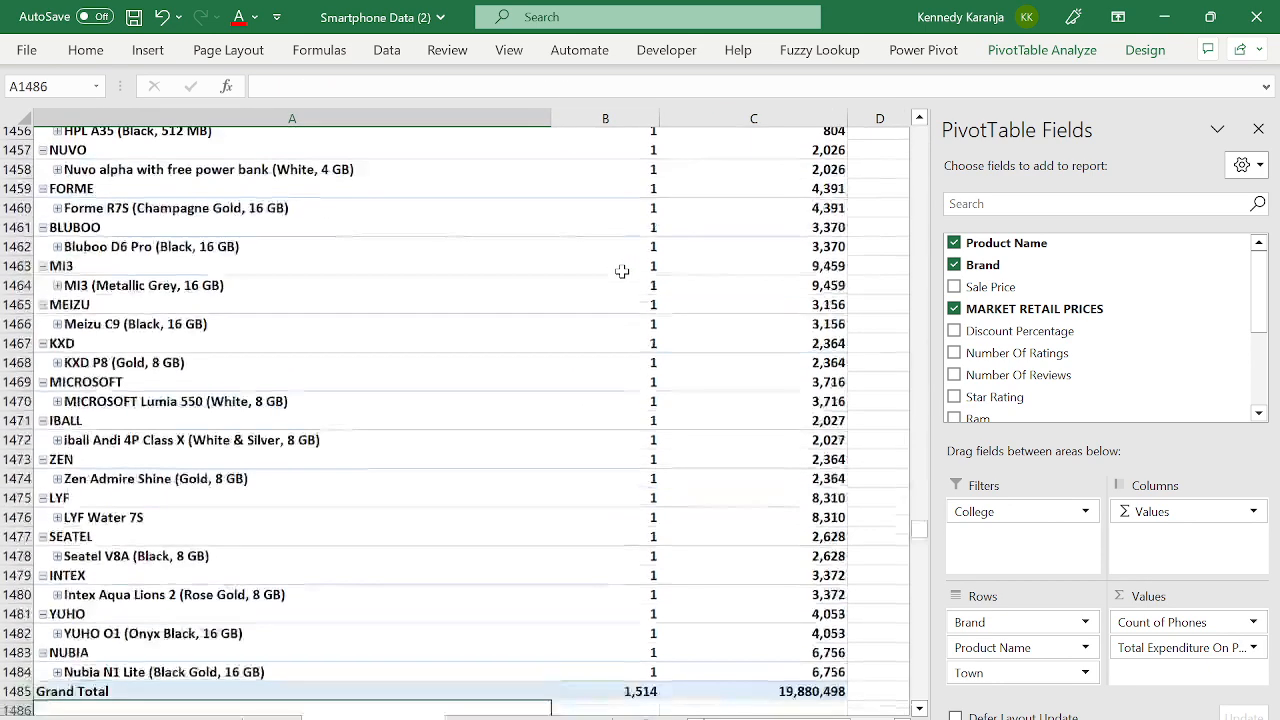
key("ctrl+Up")
key("ctrl+Home")
key("Down")
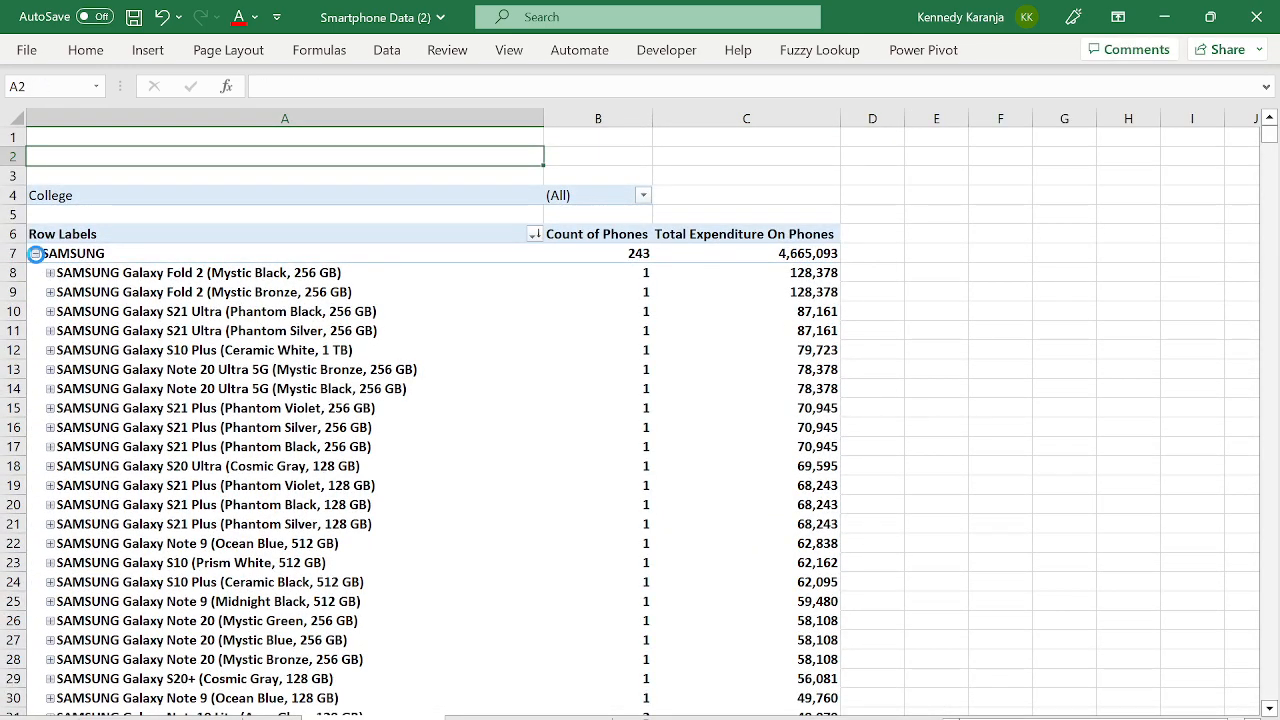
- Collapse SAMSUNG and filter College to USIU with Select Multiple Items
left_click(35, 254)
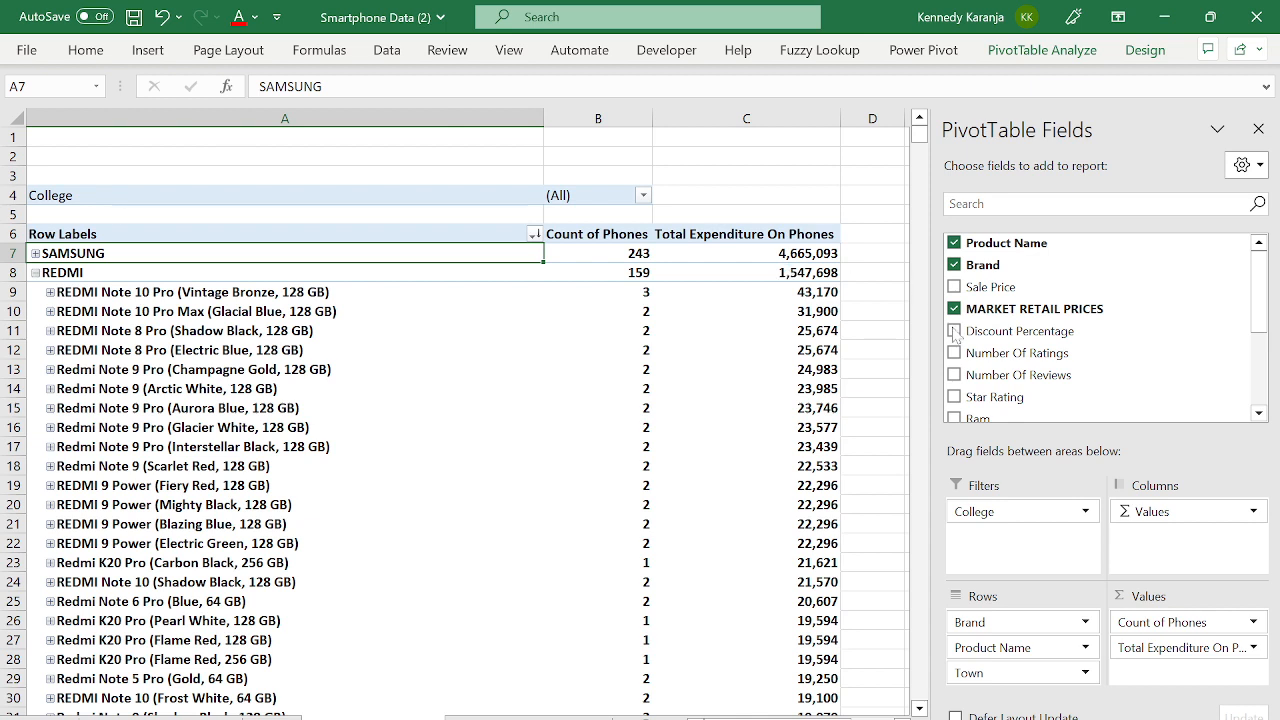
left_click(643, 195)
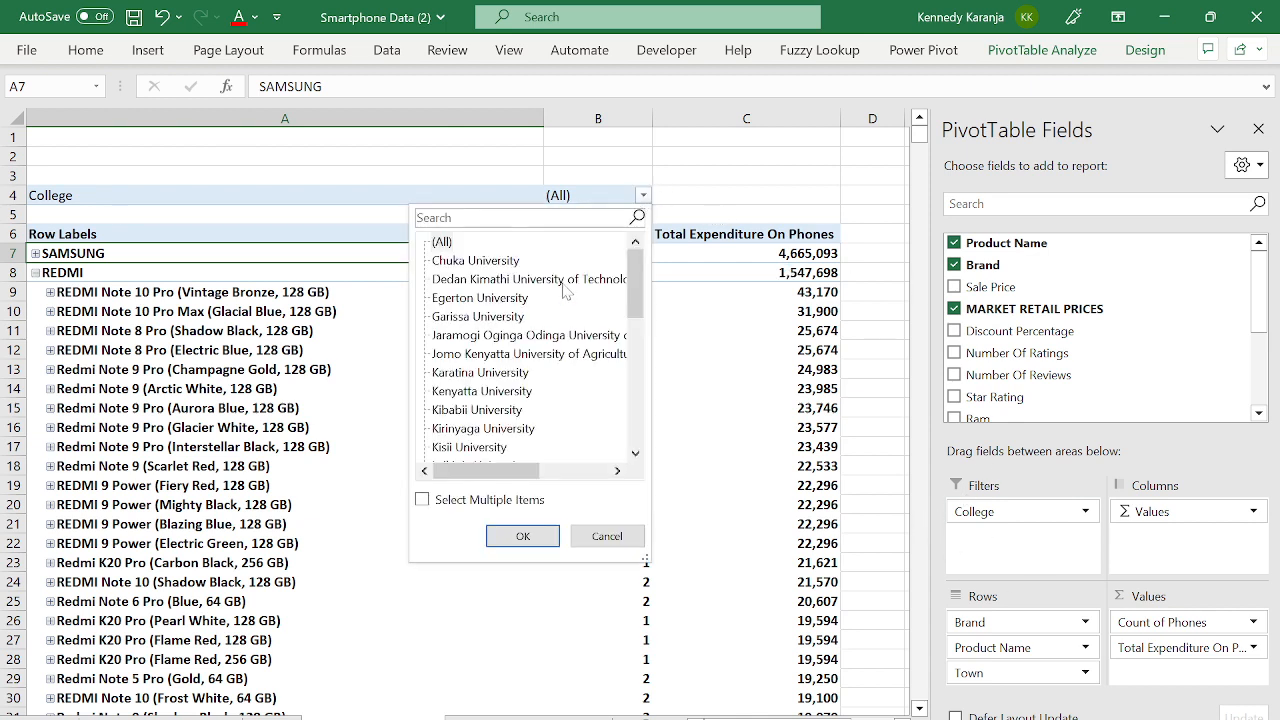
left_click_drag(640, 262, 628, 412)
left_click(448, 448)
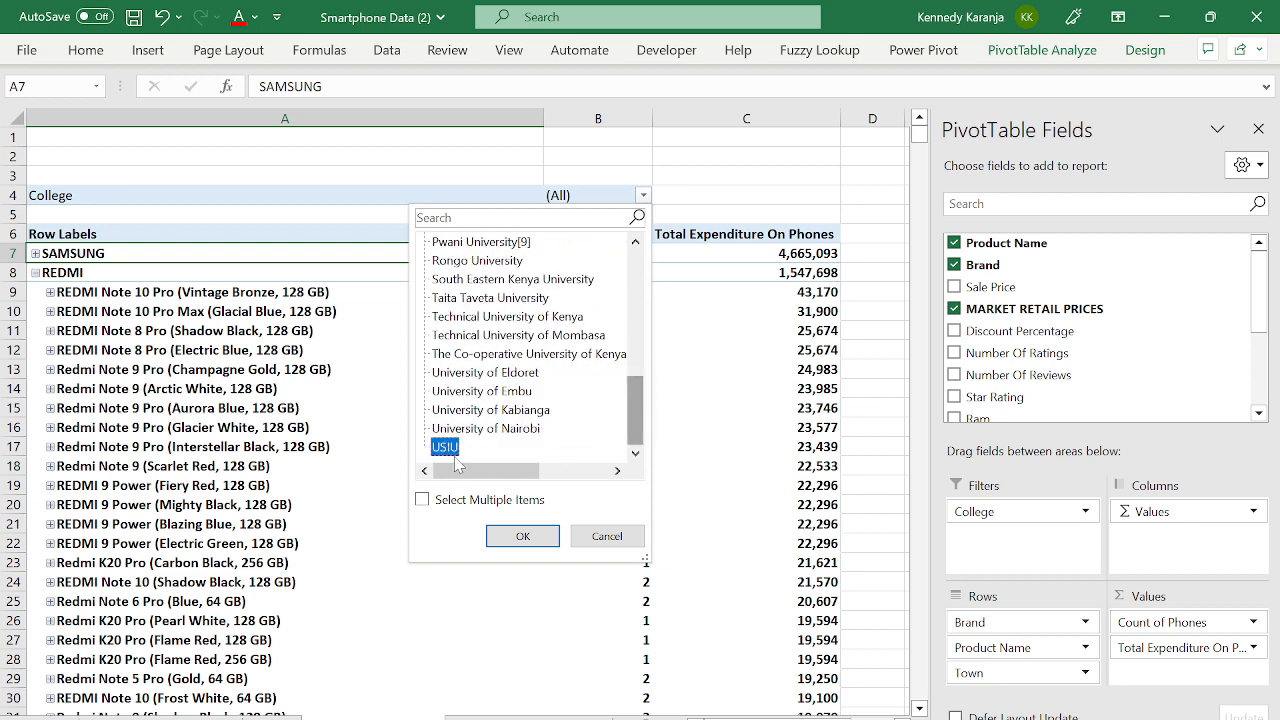
left_click(422, 500)
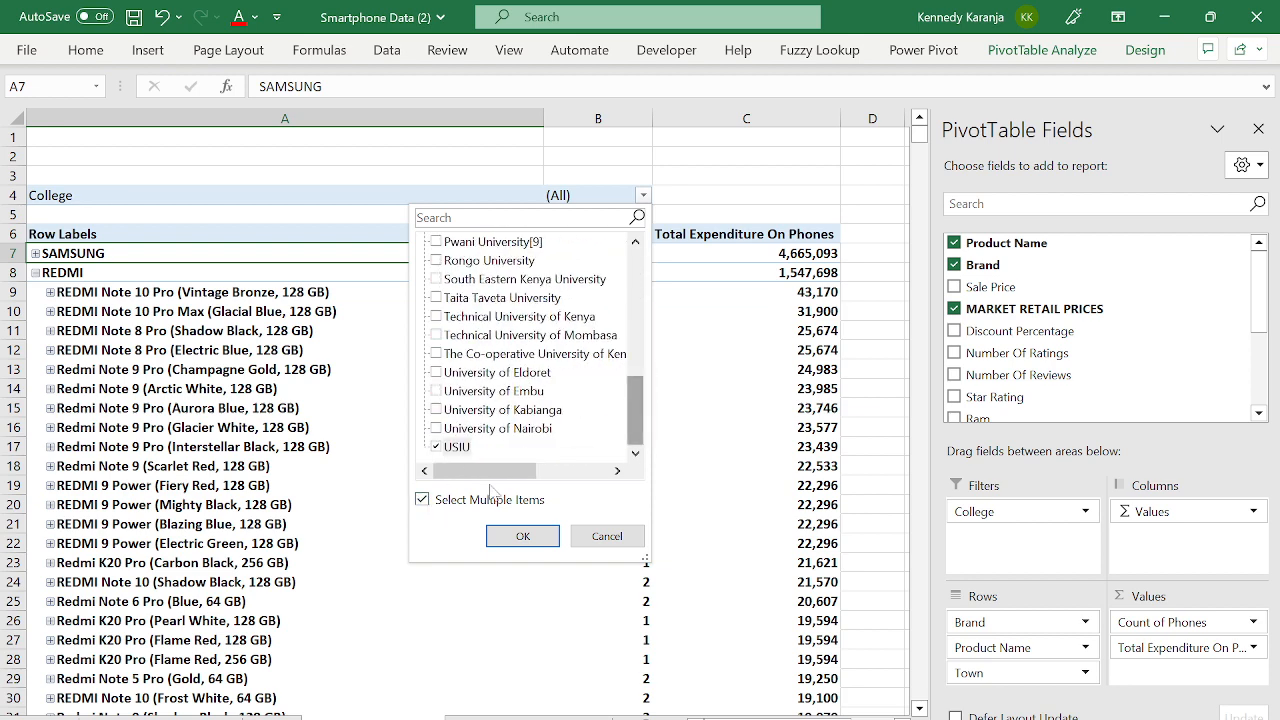
left_click(522, 537)
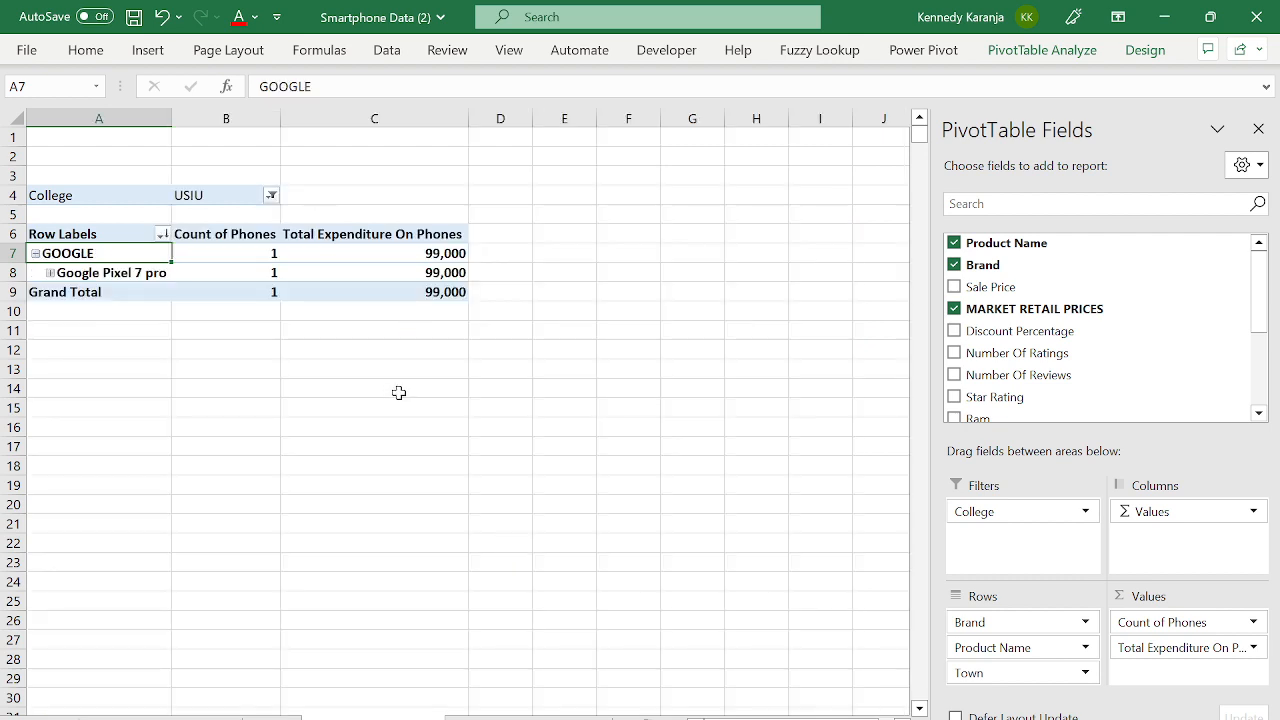
- Check the data's last record, then Refresh All and reopen the College filter
left_click(528, 718)
left_click(200, 512)
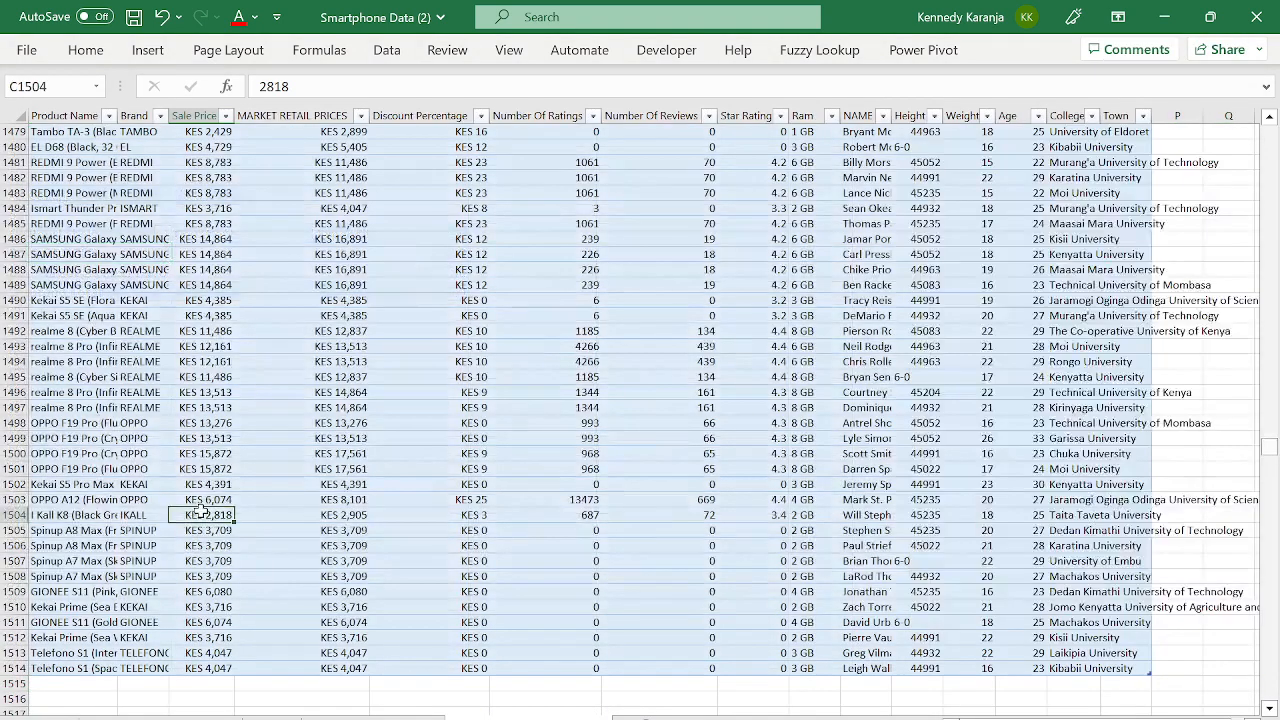
key("Left")
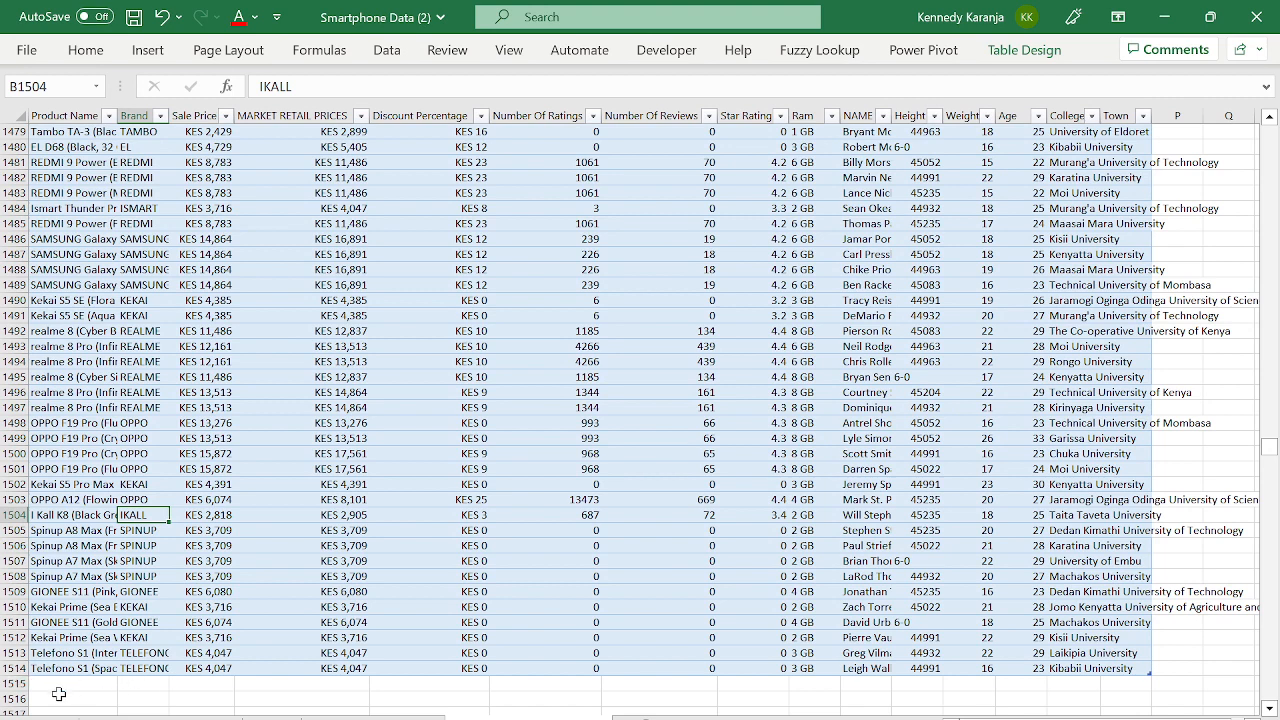
left_click(373, 718)
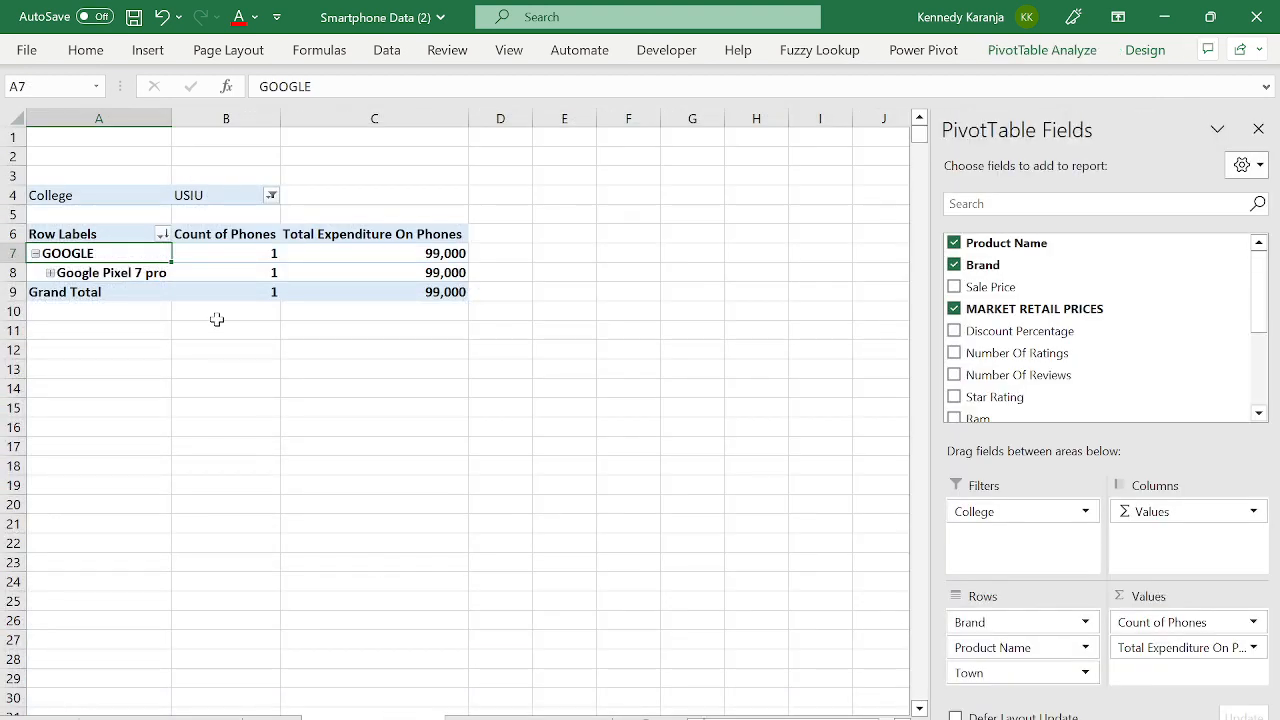
left_click(387, 50)
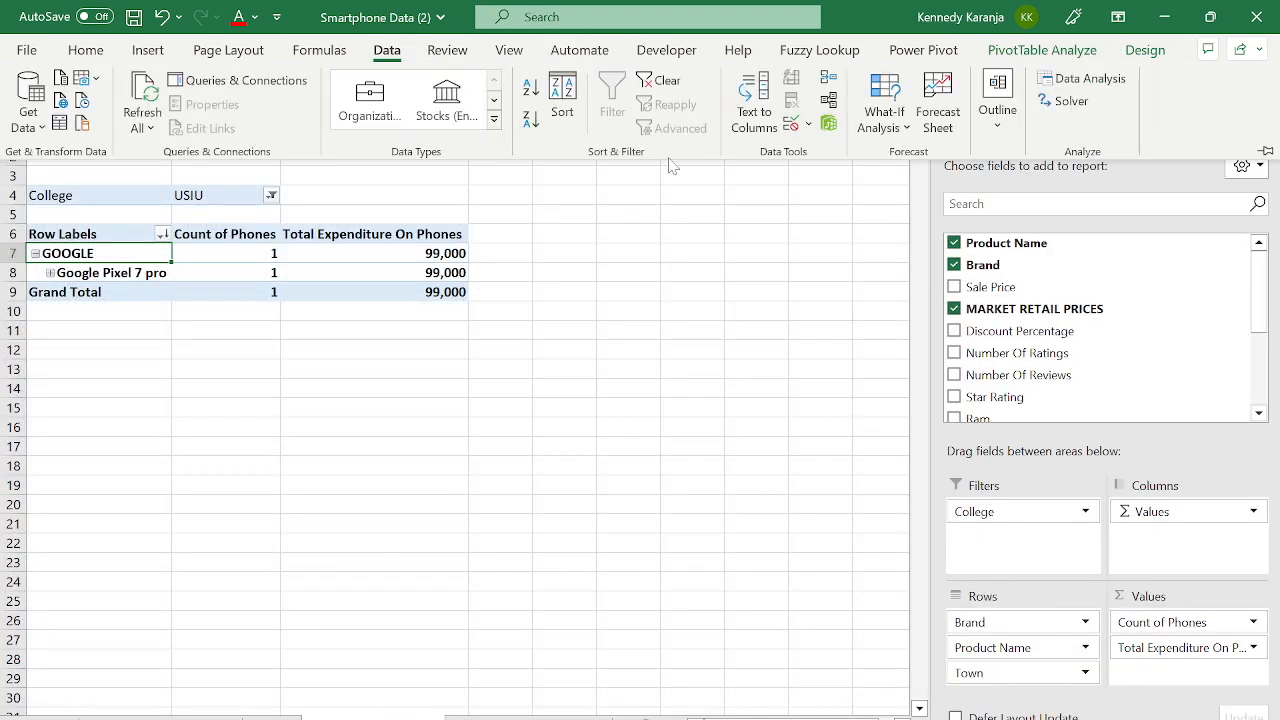
left_click(144, 127)
left_click(173, 172)
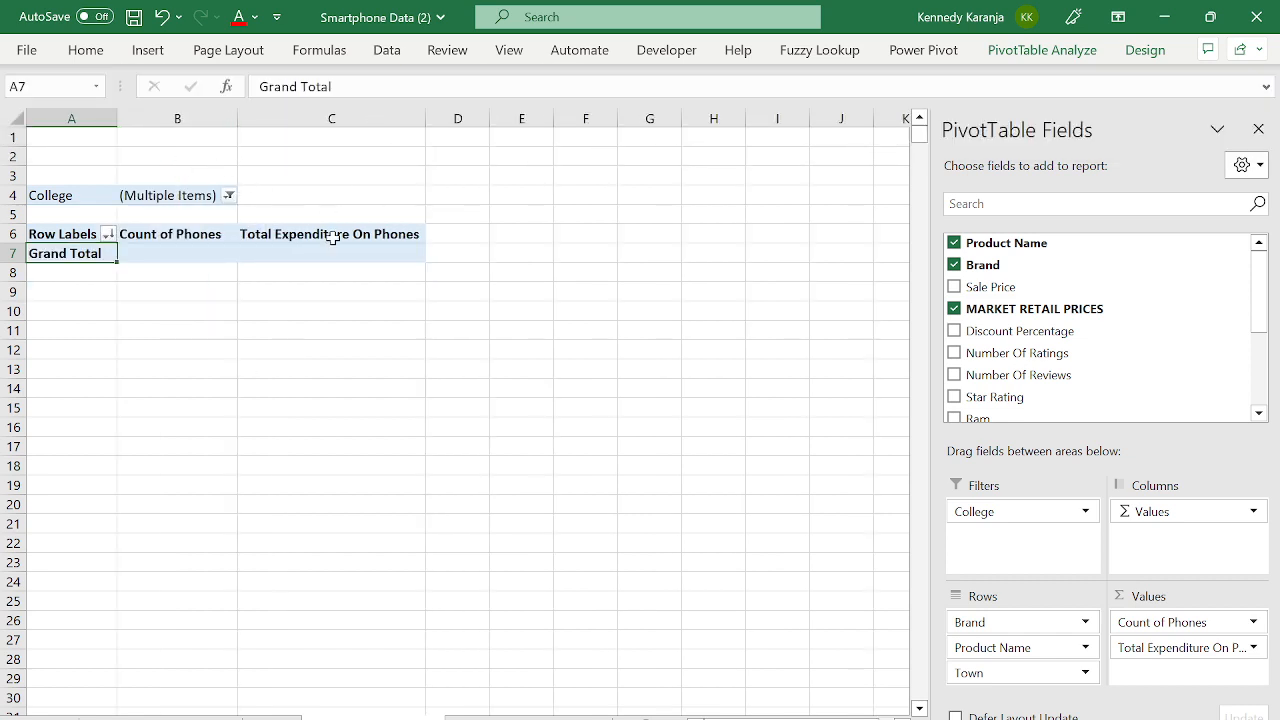
left_click(229, 196)
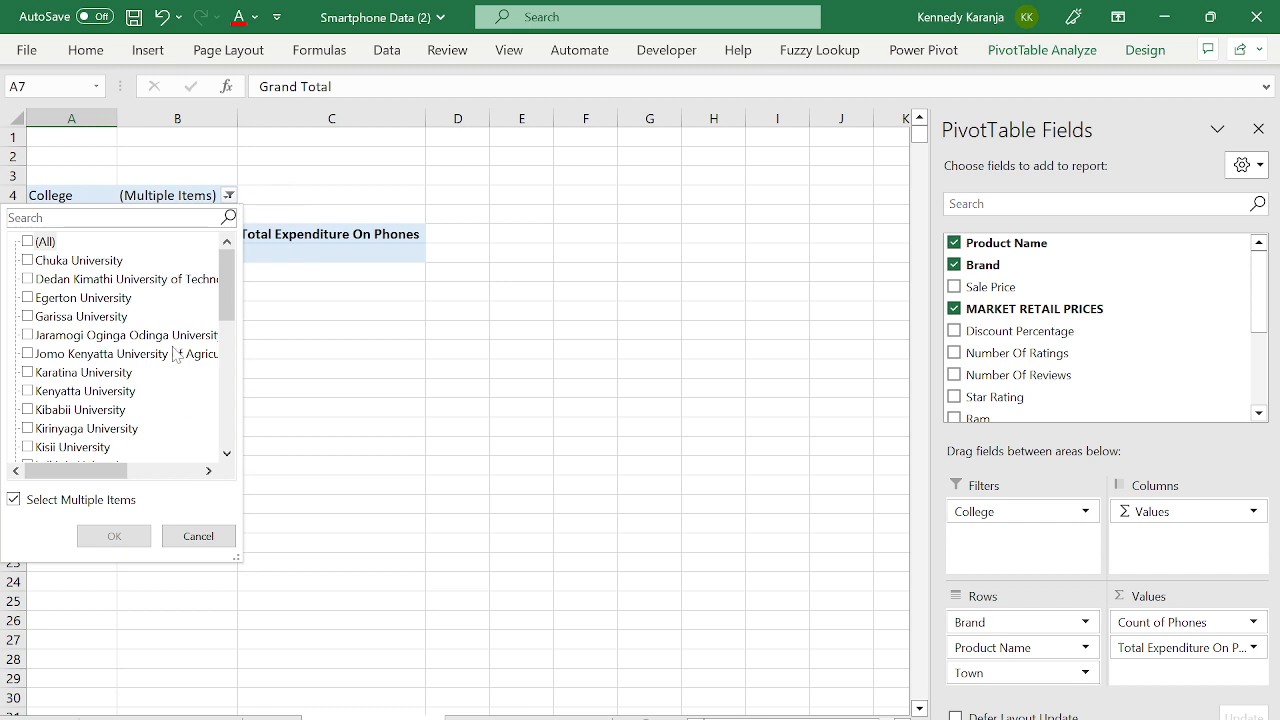
- Filter College to Jaramogi Oginga Odinga University of Science and Technology
left_click(74, 336)
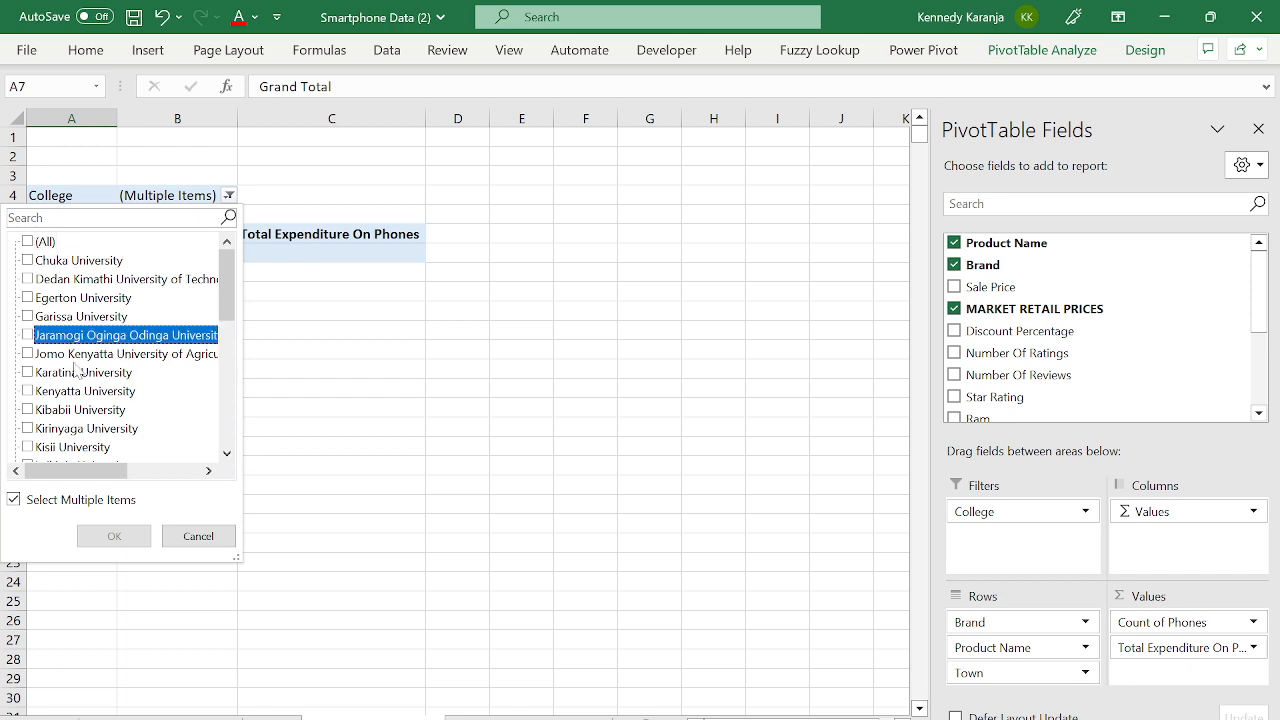
left_click(29, 336)
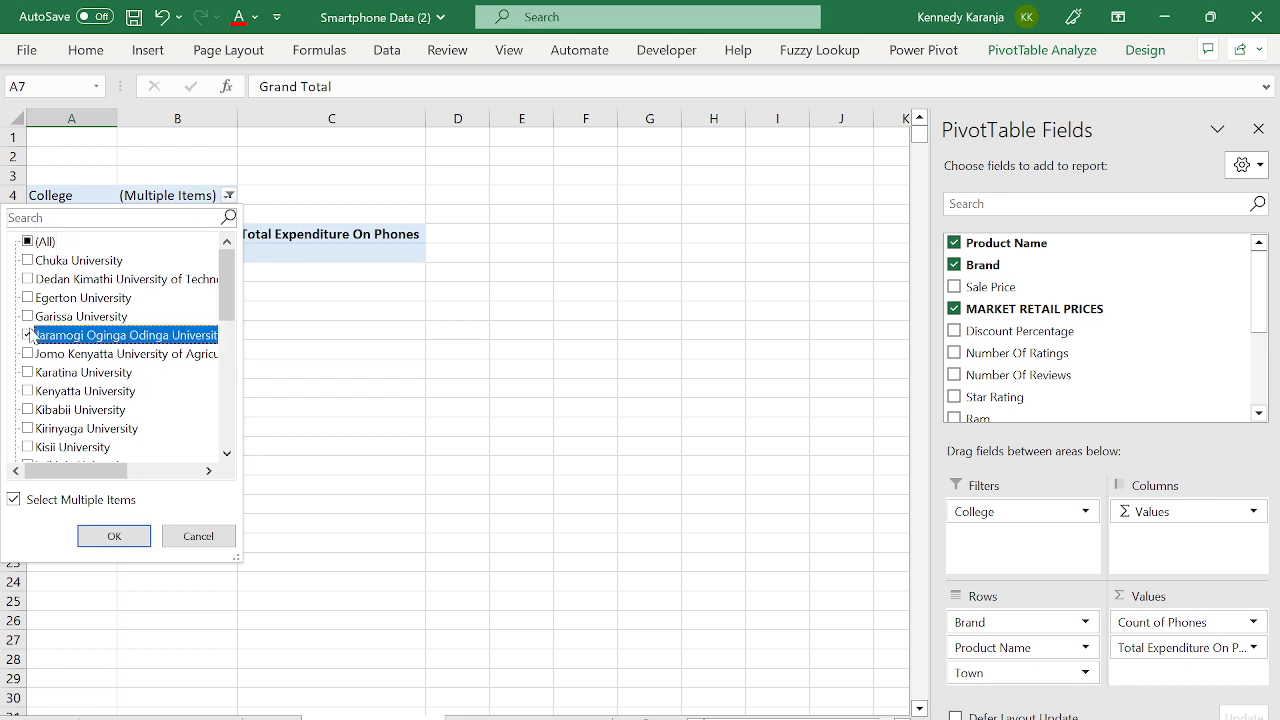
left_click(115, 537)
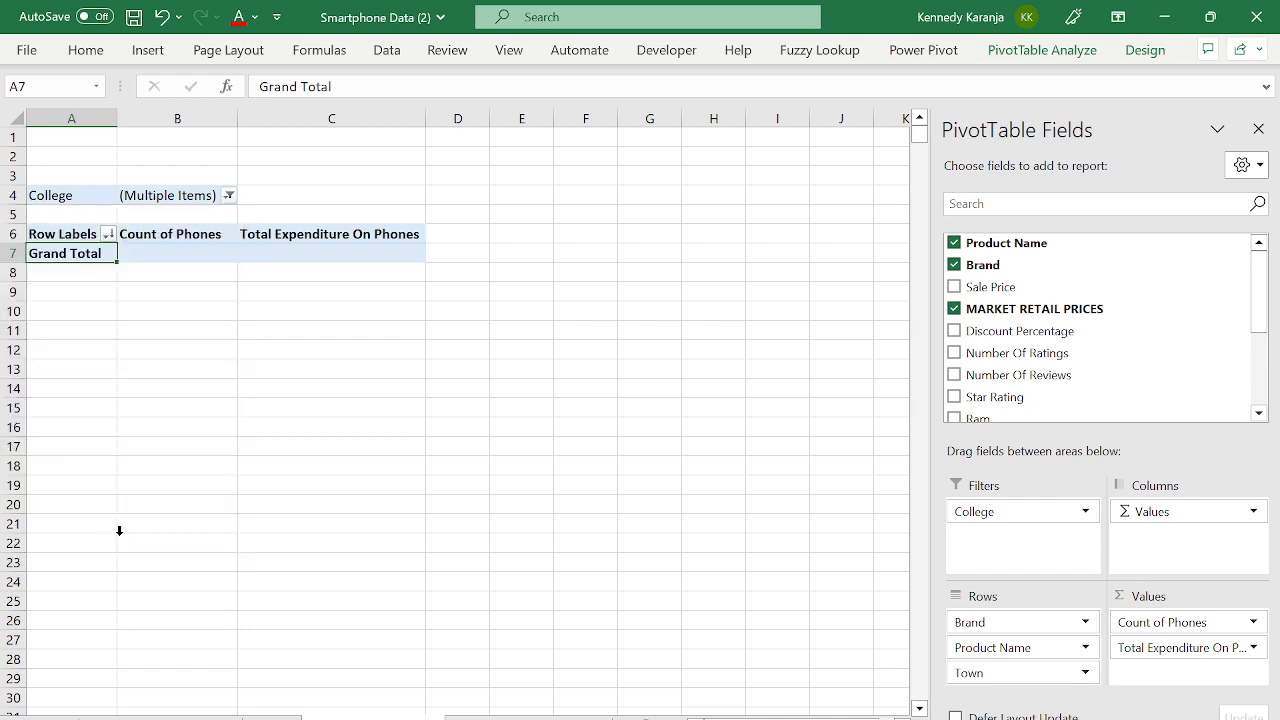
- Review the APPLE product rows, then collapse the APPLE and OPPO groups
left_click(572, 336)
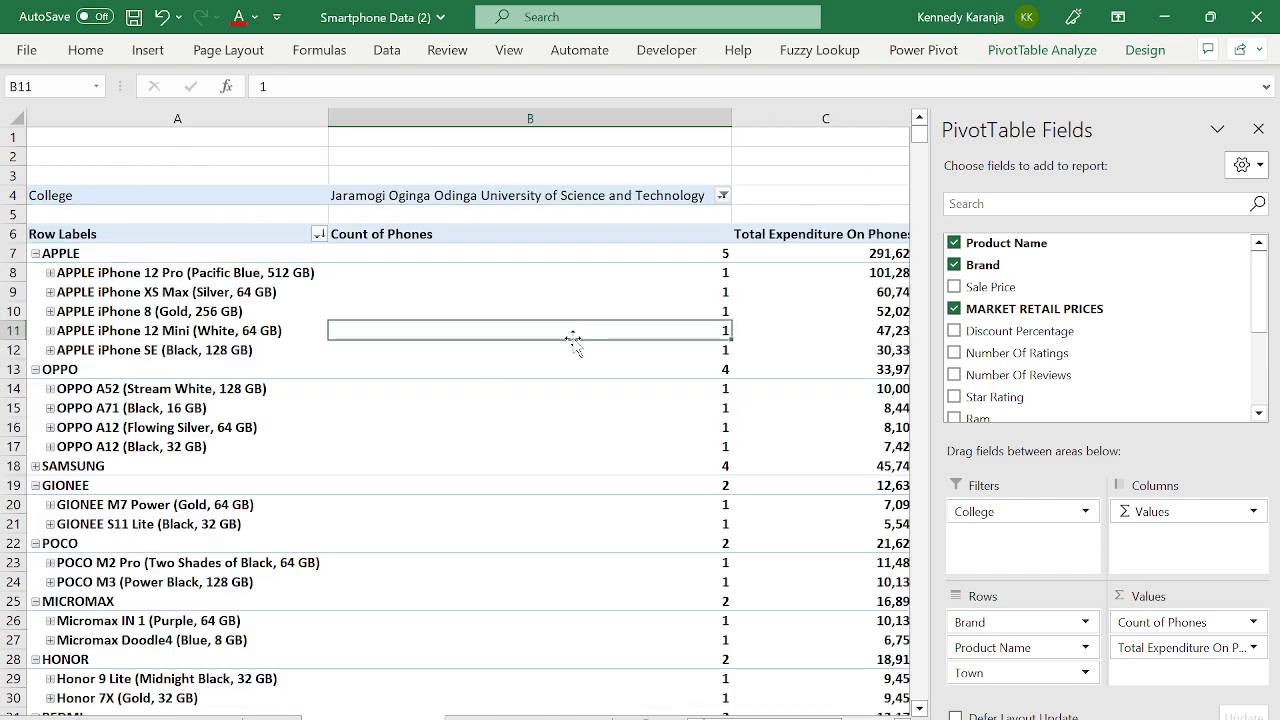
key("Right")
key("Left")
key("Left")
key("Up")
key("Up")
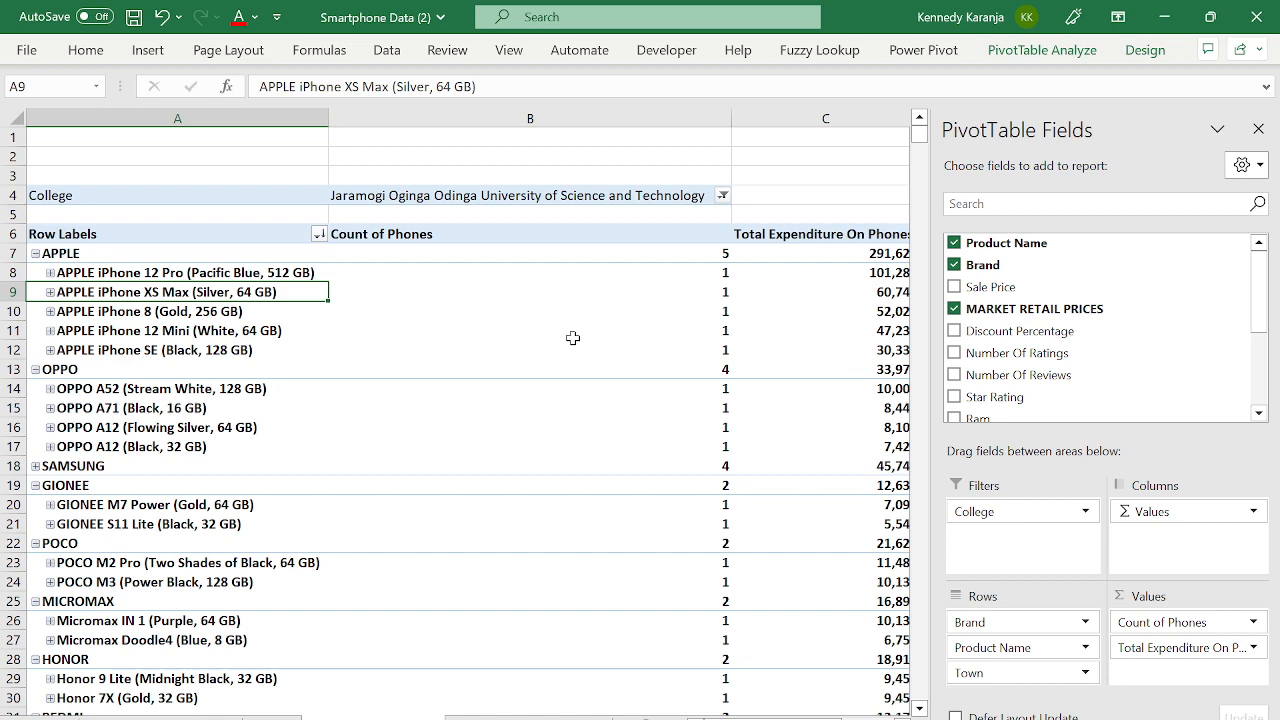
key("Up")
key("Right")
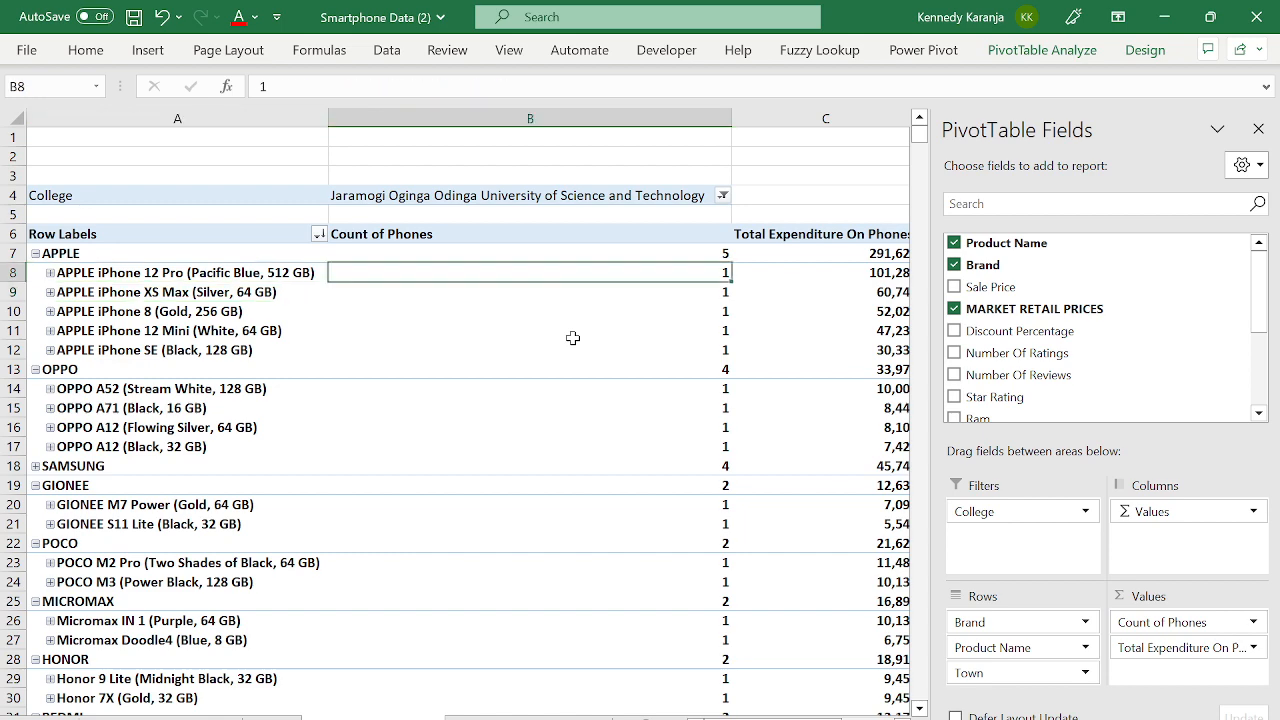
key("Right")
key("Right")
key("Left")
key("Left")
key("Left")
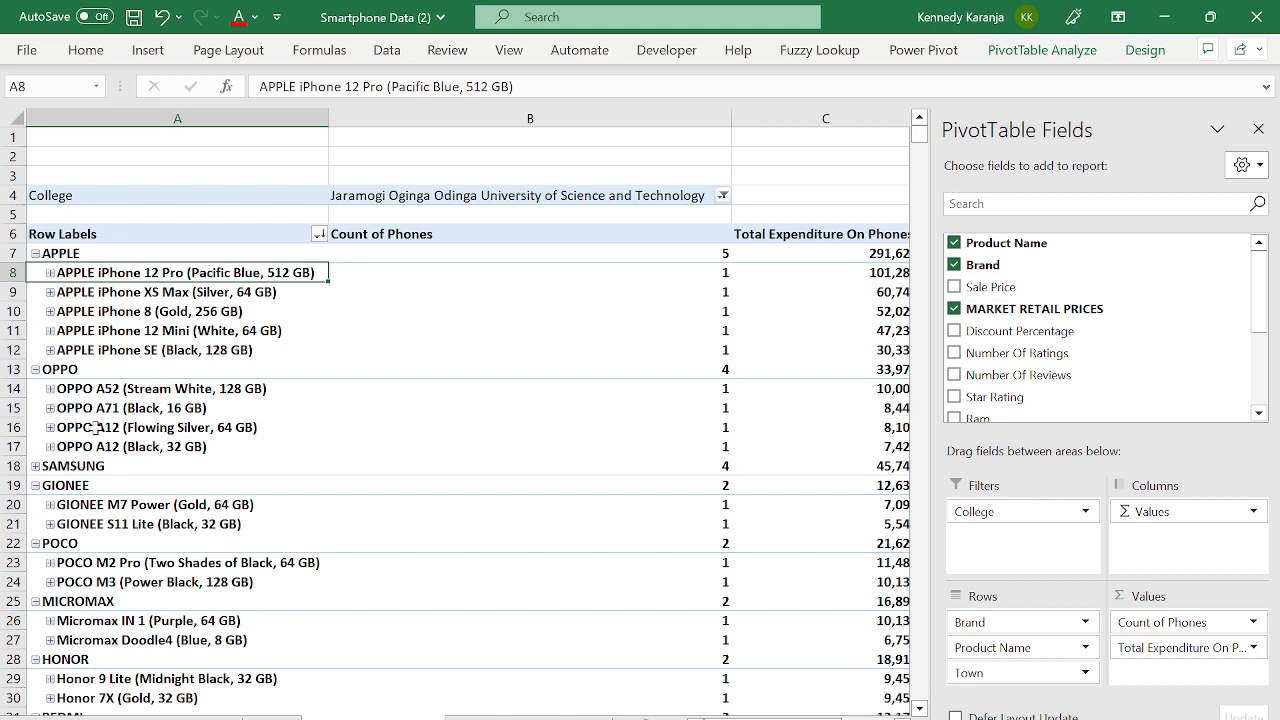
left_click(35, 254)
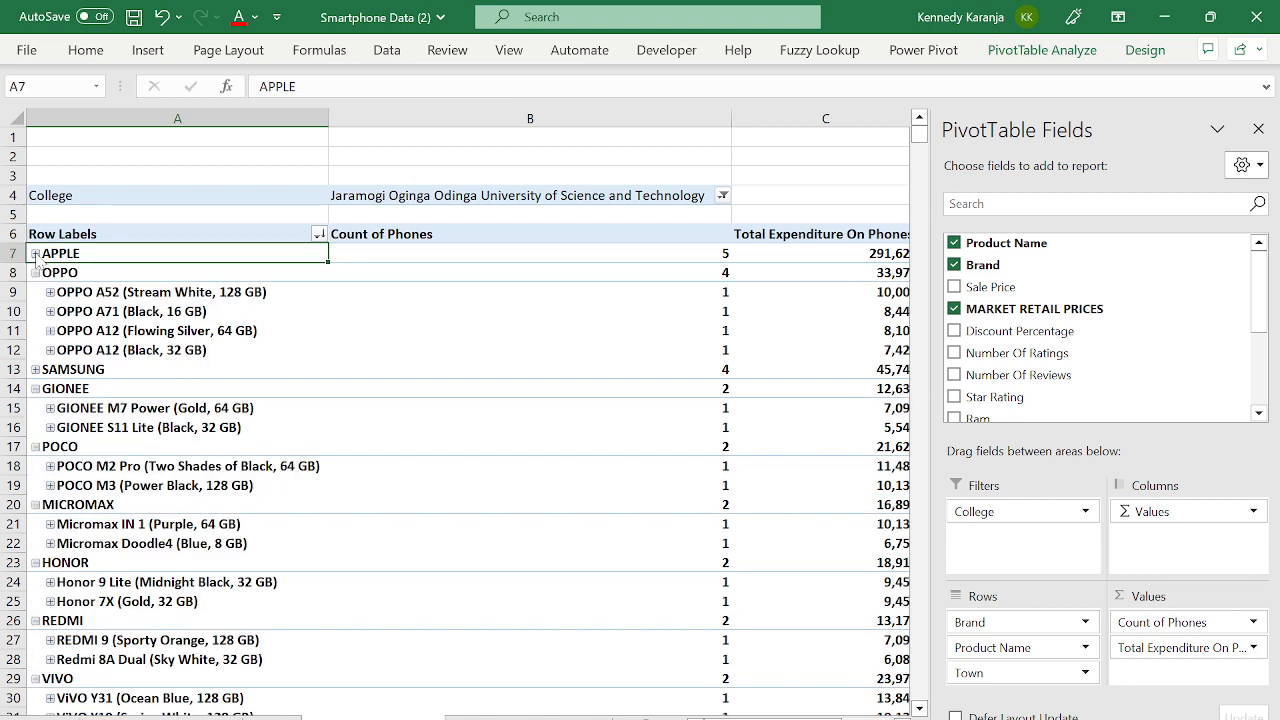
left_click(33, 273)
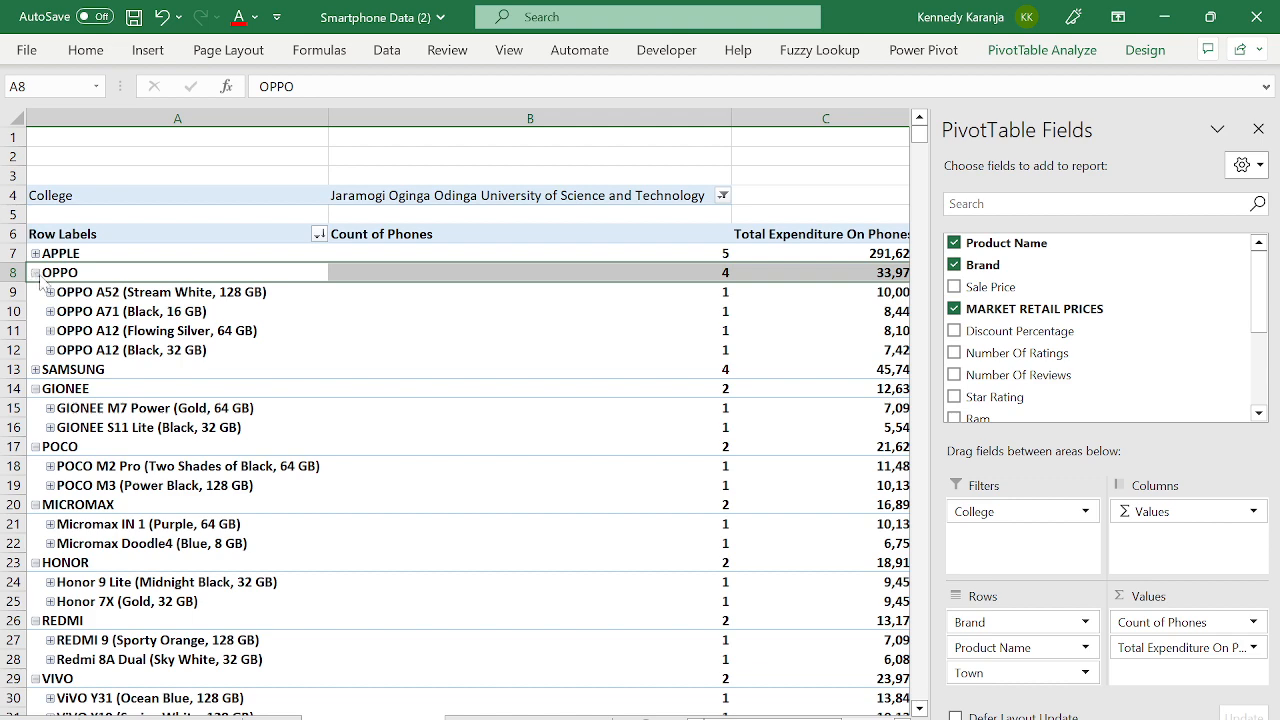
left_click(36, 273)
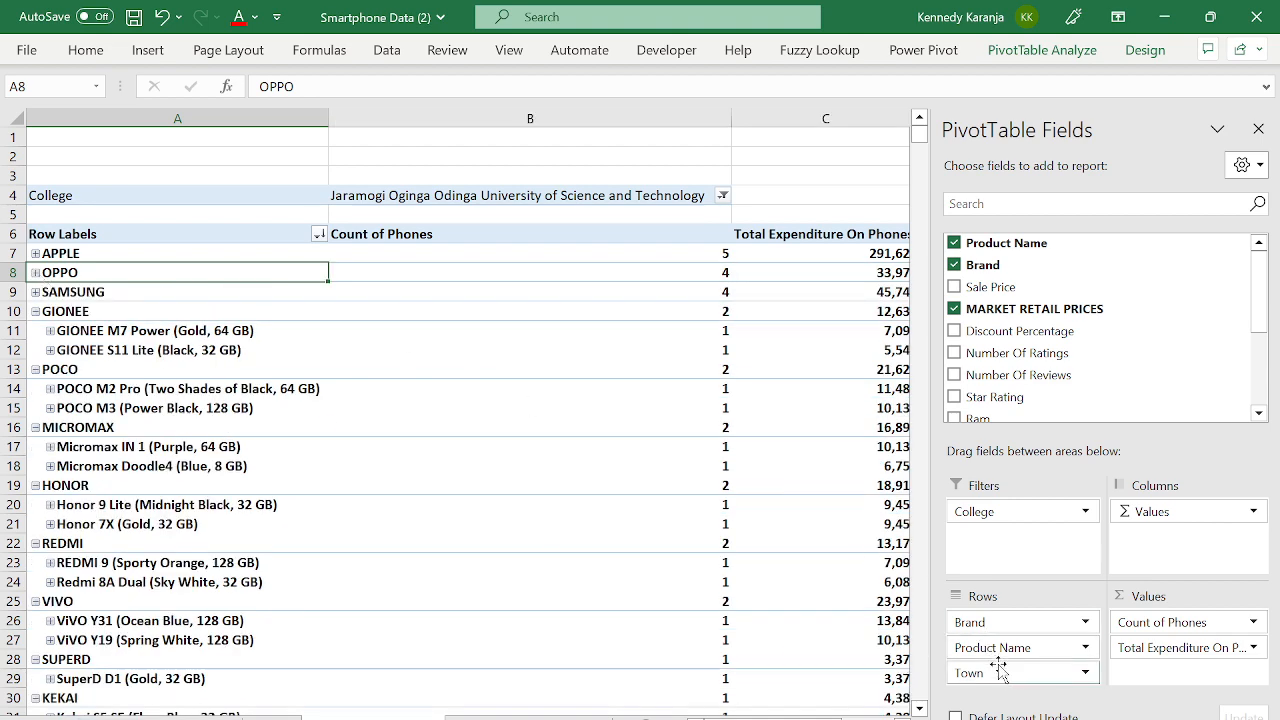
- Move Town into the report filters, close the field list, and try deleting the GIONEE S11 Lite row
left_click_drag(1002, 674, 1018, 533)
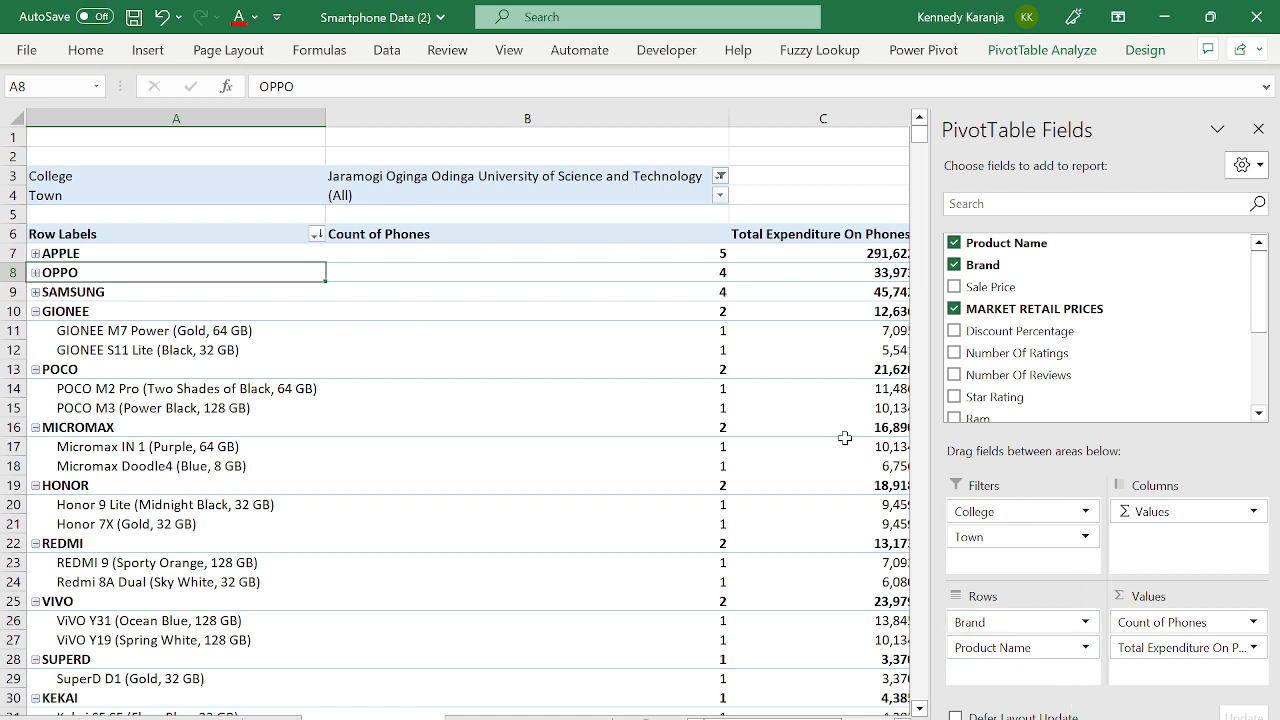
left_click(1258, 129)
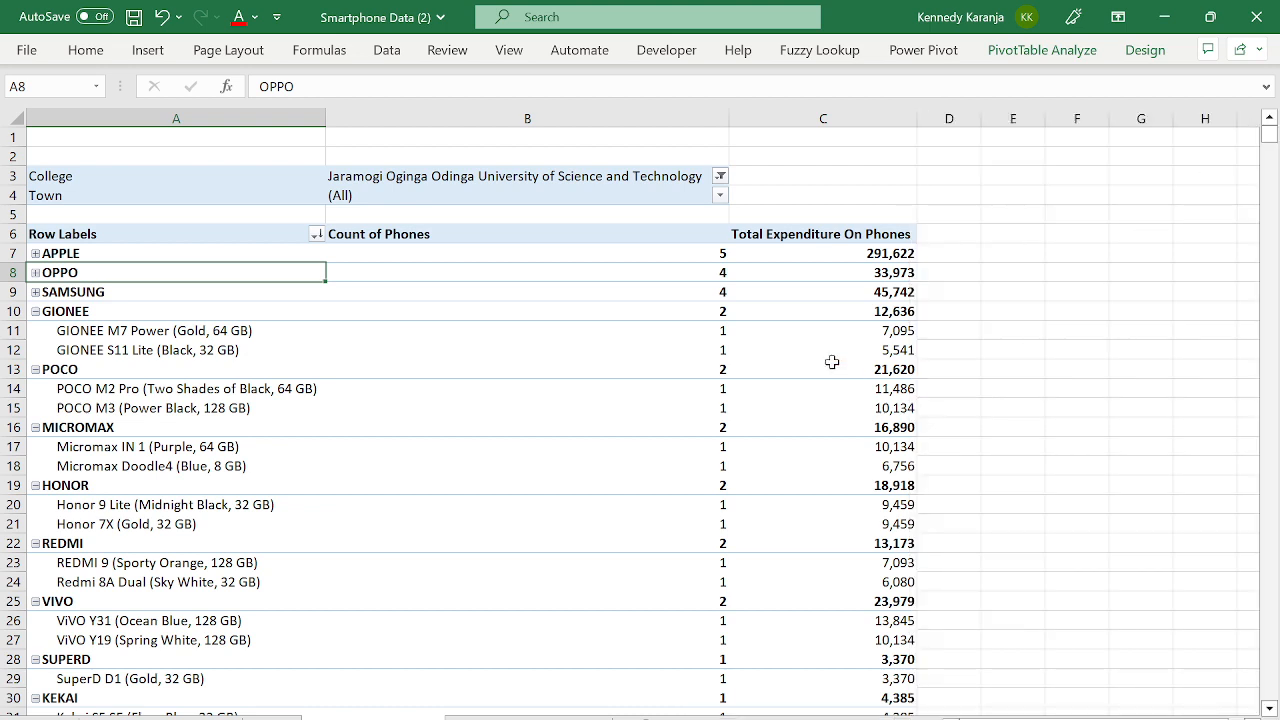
mouse_move(832, 362)
left_click(211, 352)
key("Delete")
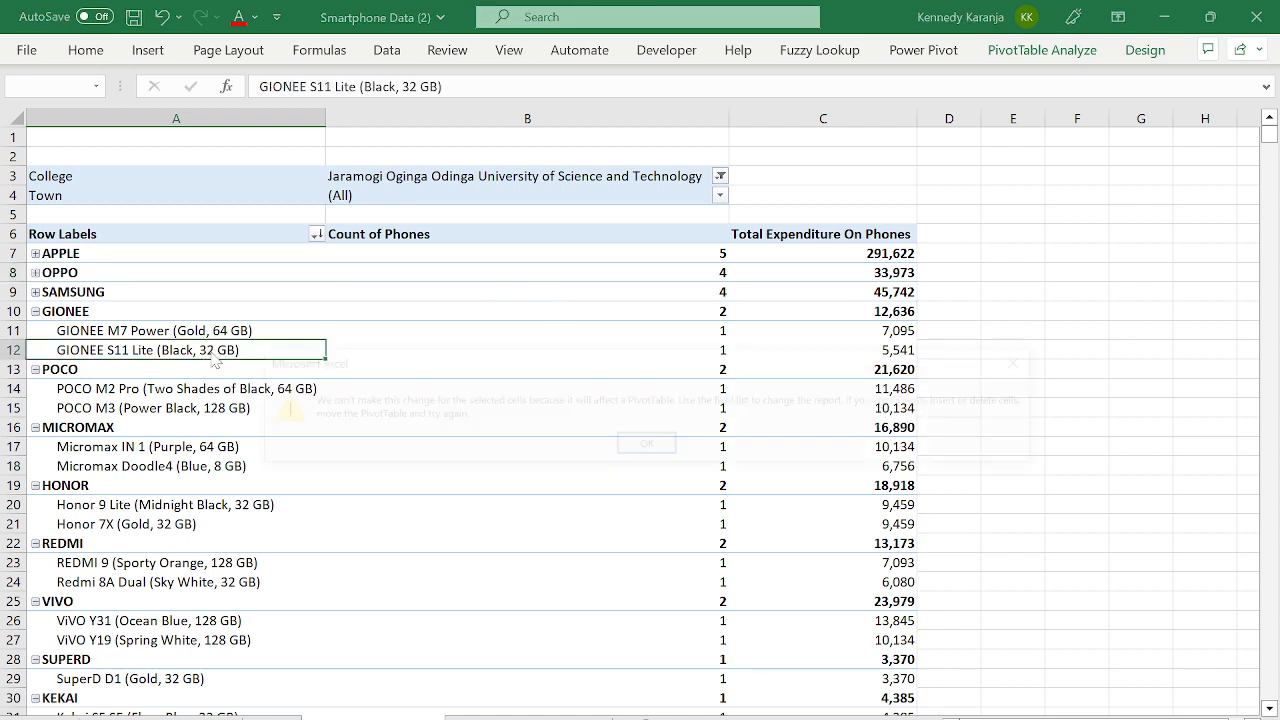
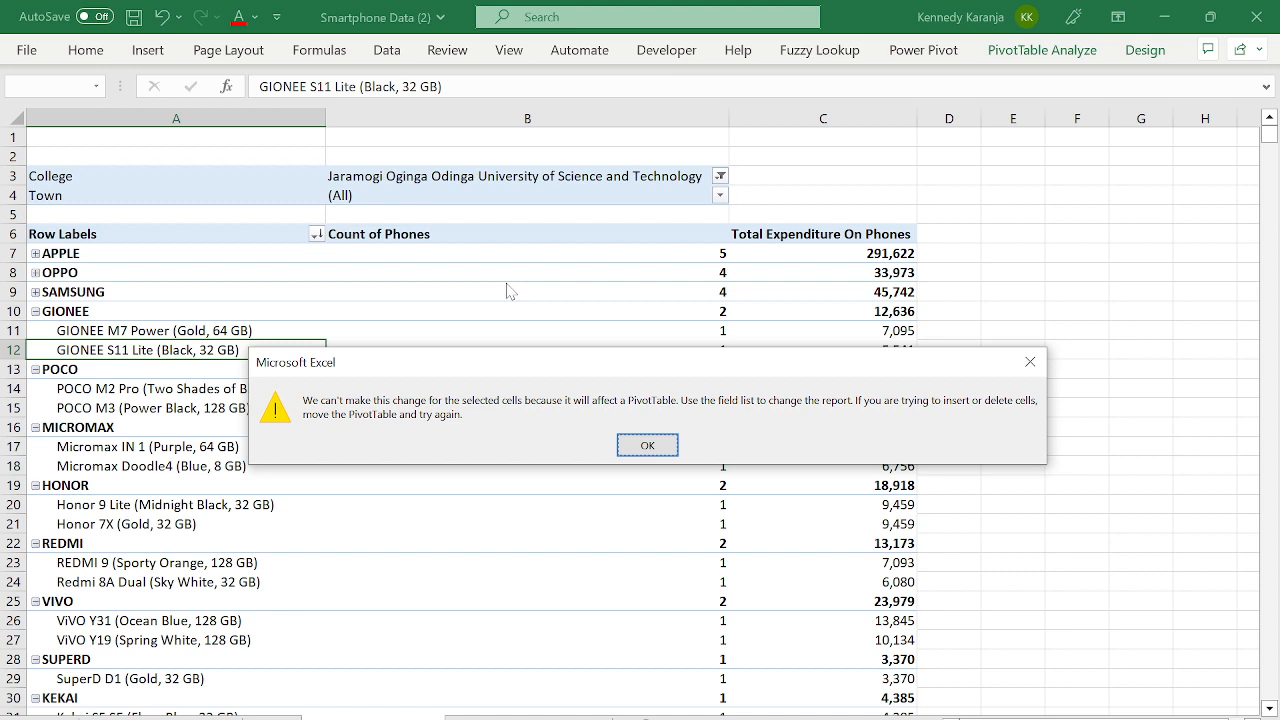
- Dismiss the PivotTable warning and open the College filter's list of universities
key("Return")
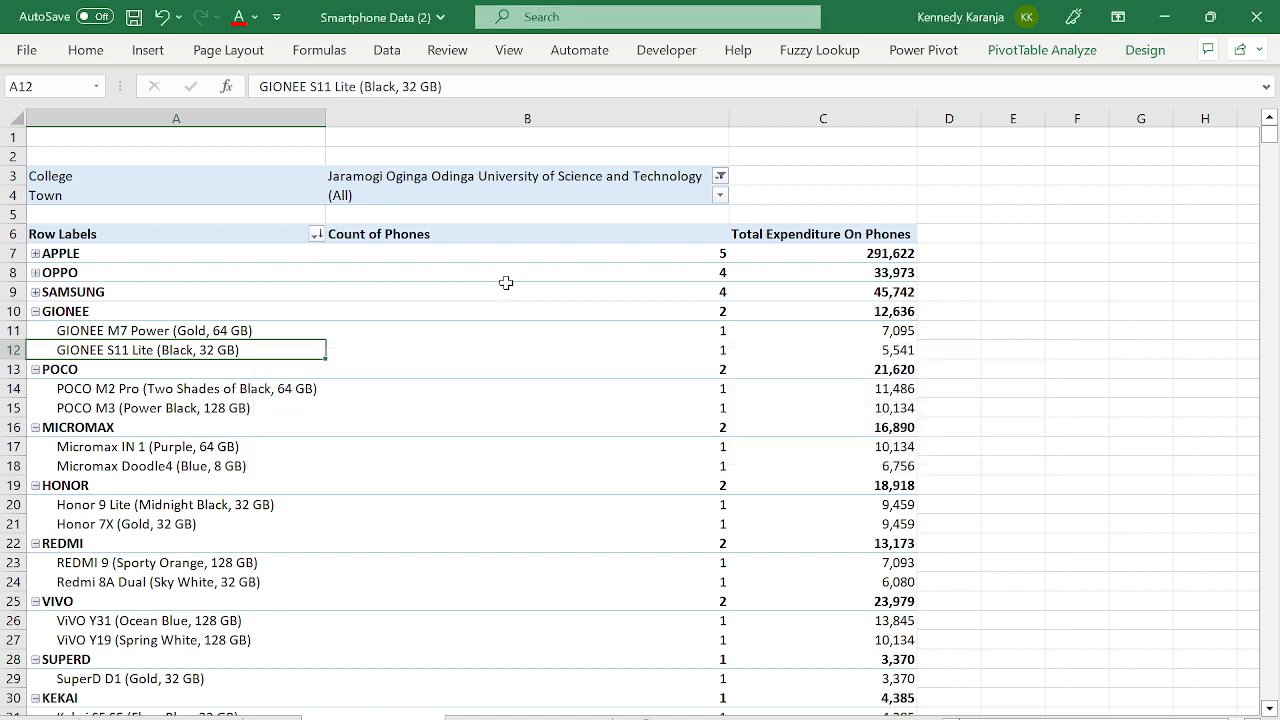
left_click(645, 289)
left_click(1016, 55)
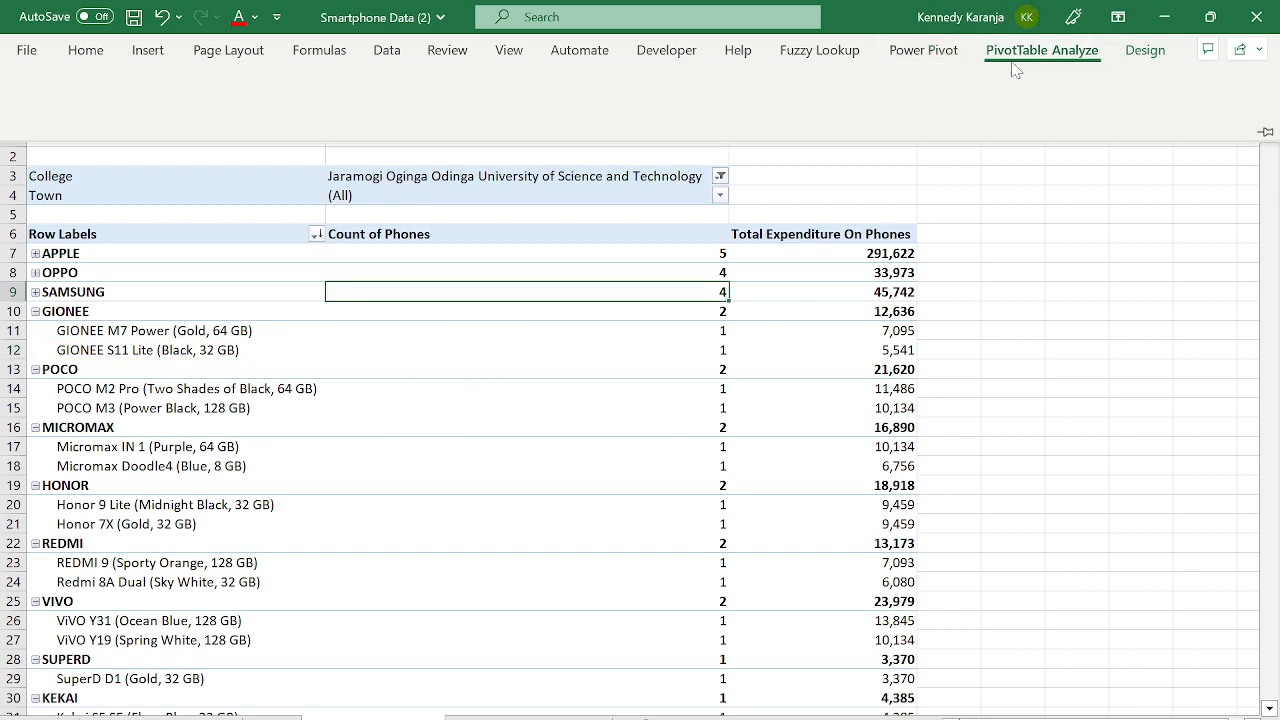
left_click(417, 437)
left_click(417, 440)
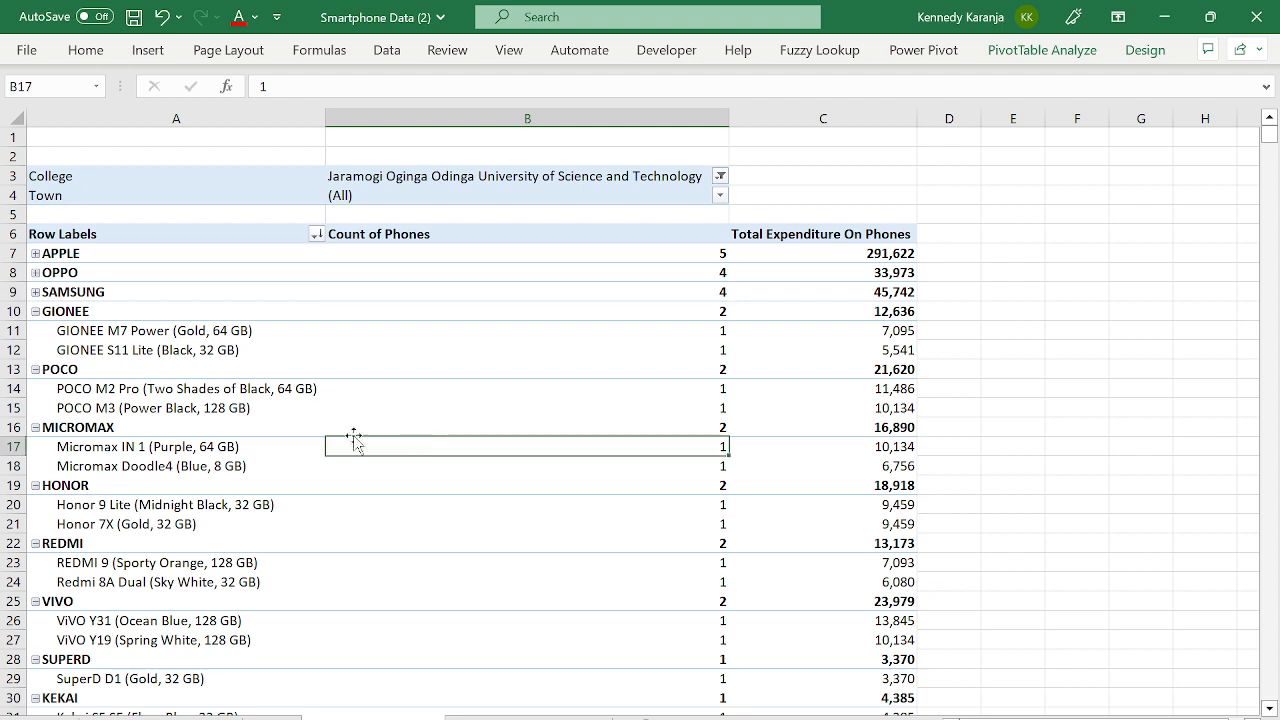
left_click(286, 408)
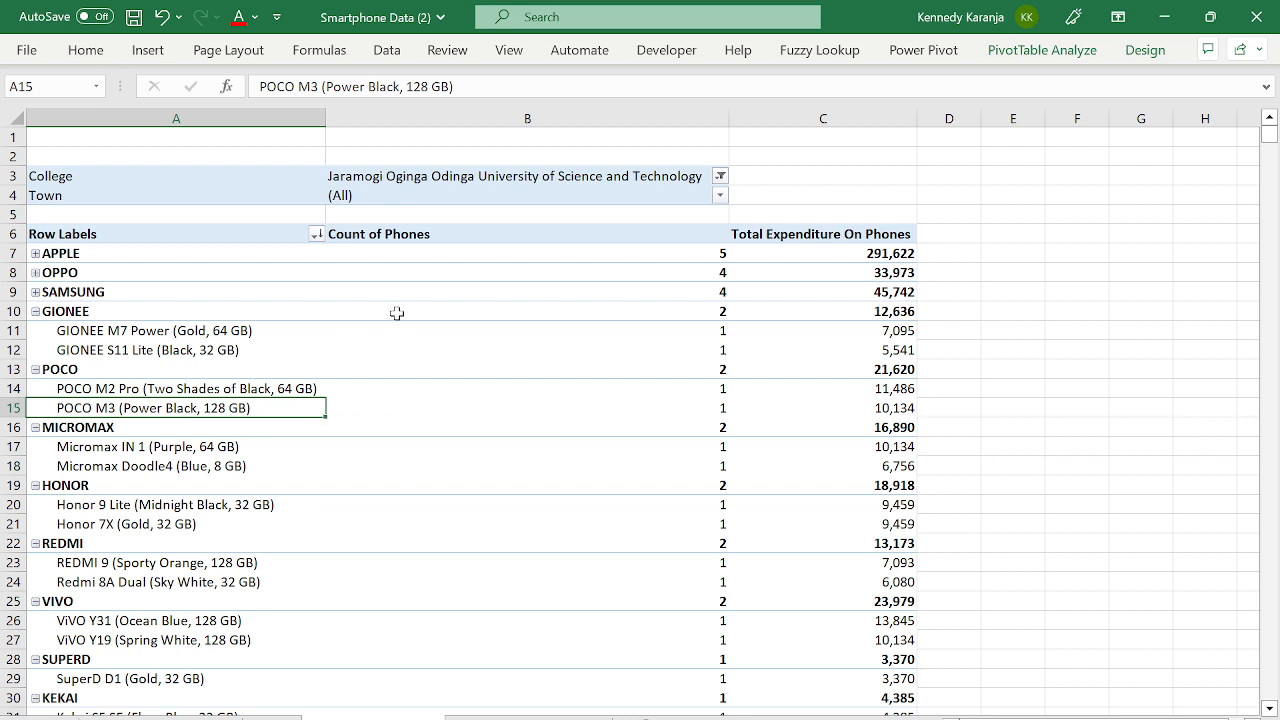
left_click(719, 177)
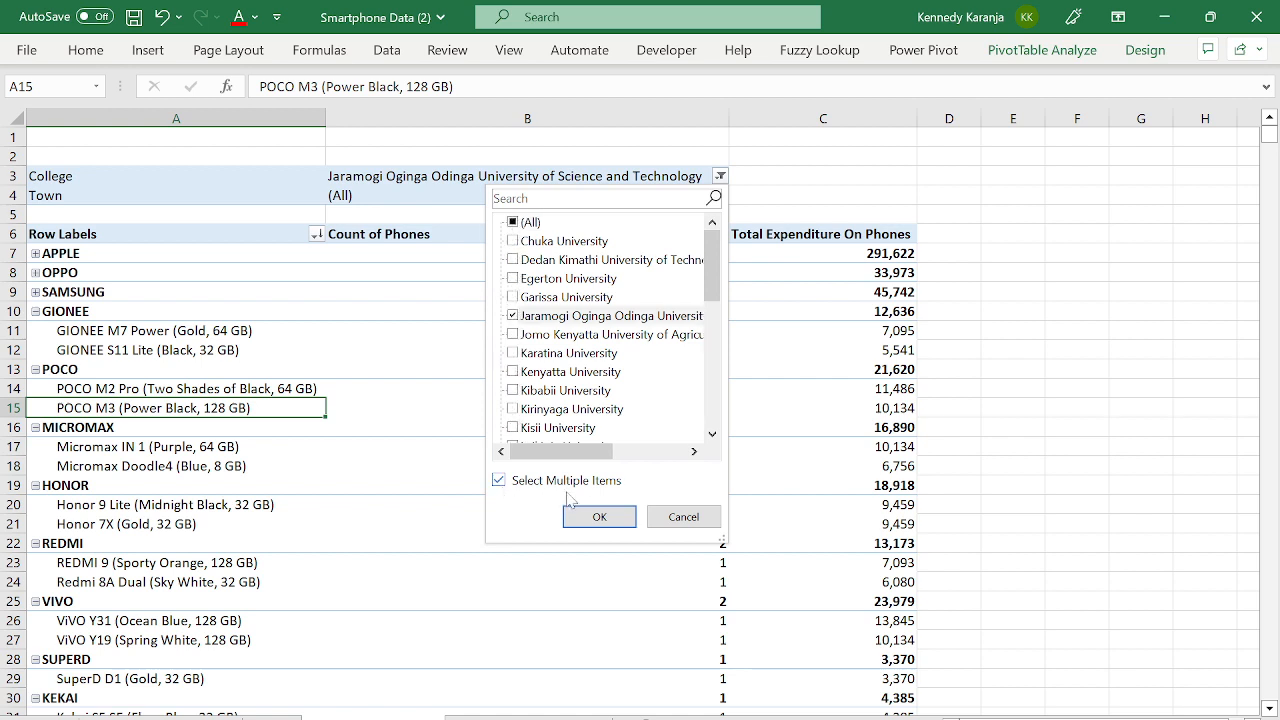
- Reset the College filter to include all colleges
left_click(513, 222)
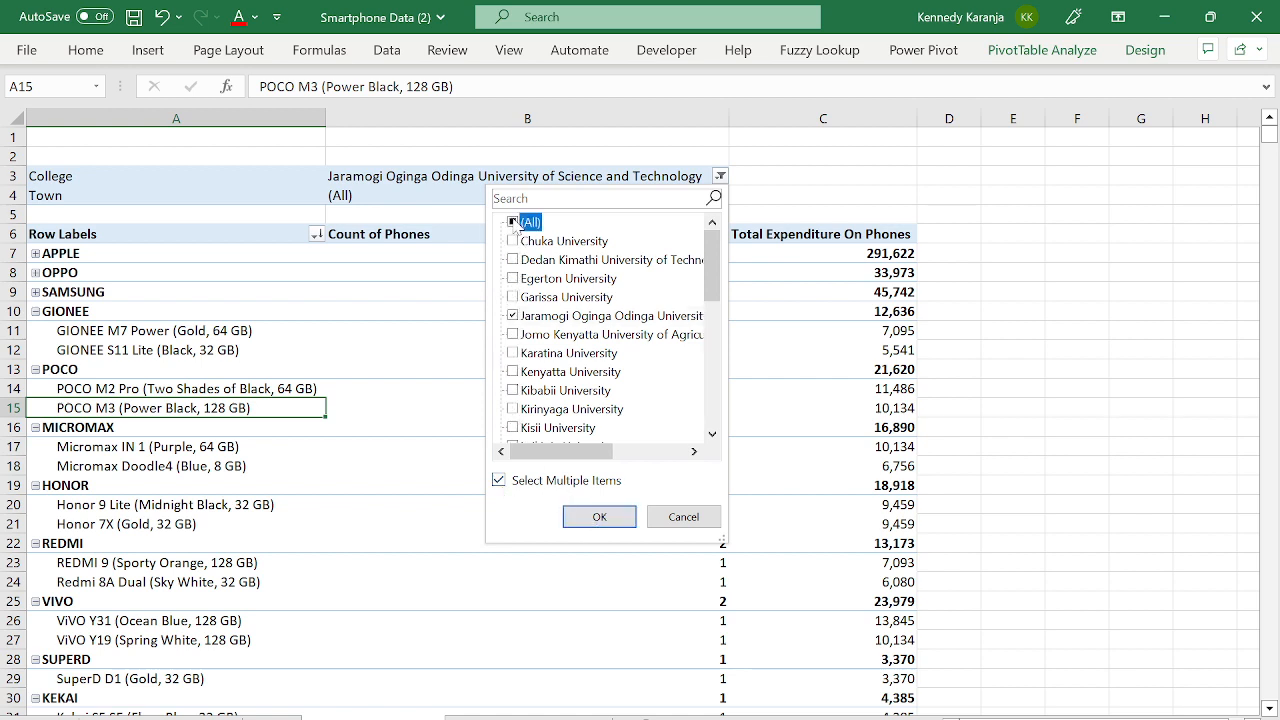
left_click(598, 515)
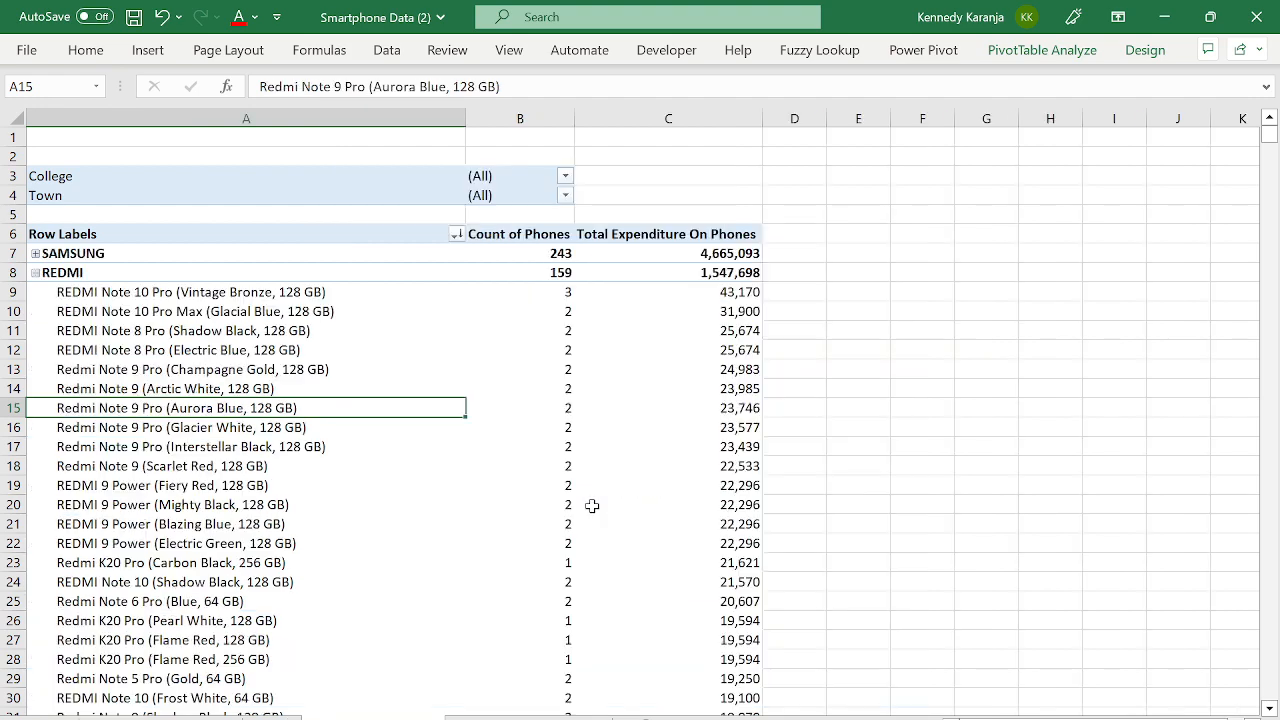
left_click(441, 315)
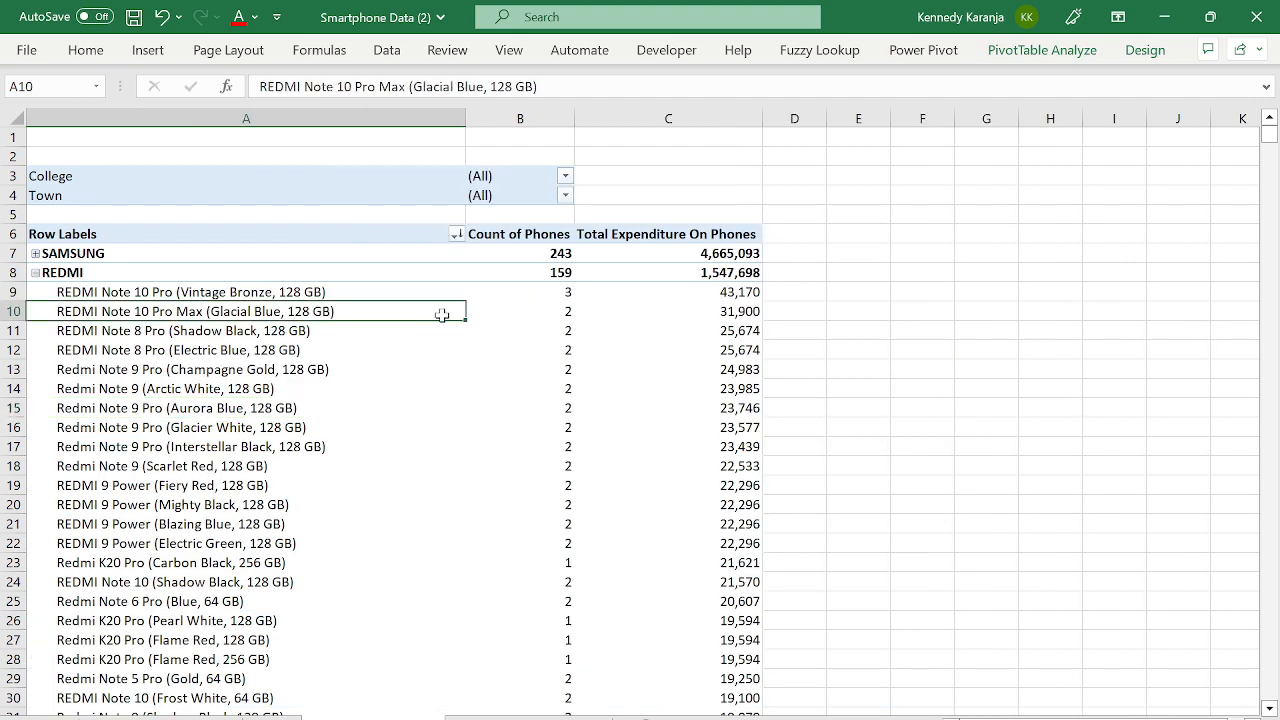
left_click(35, 273)
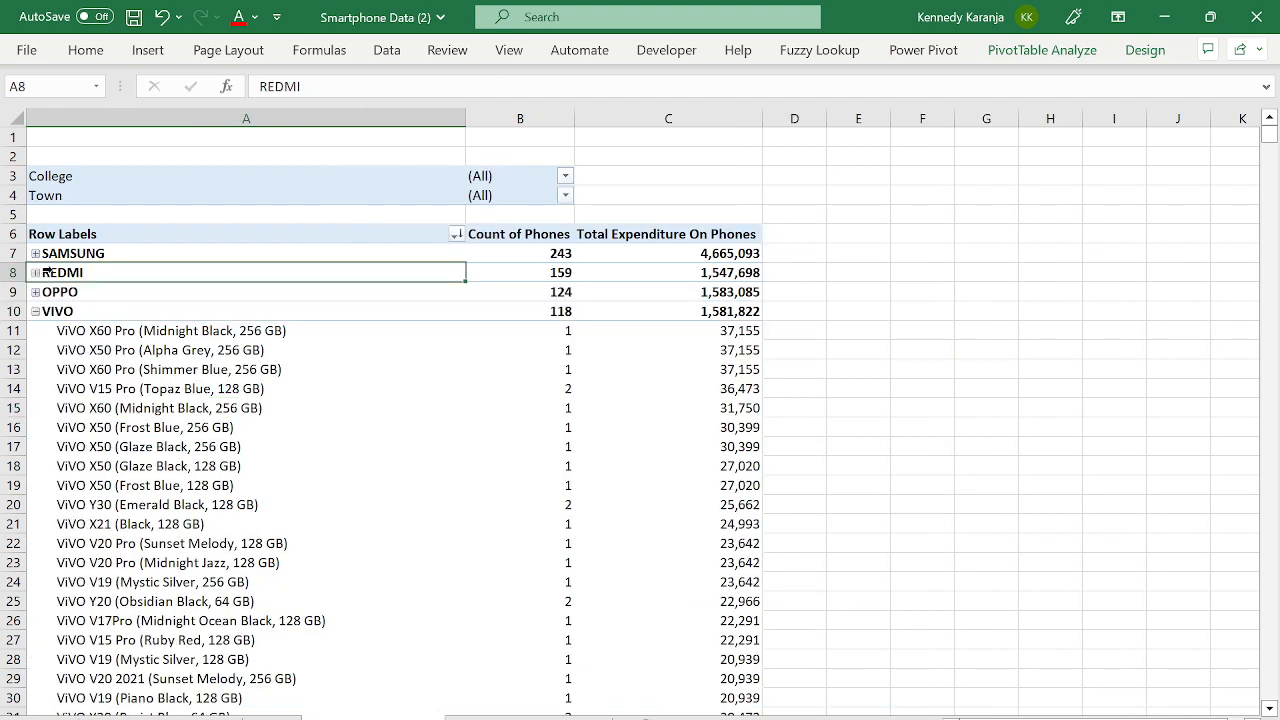
- Expand the entire brand field so every brand shows its product rows
right_click(45, 271)
mouse_move(128, 415)
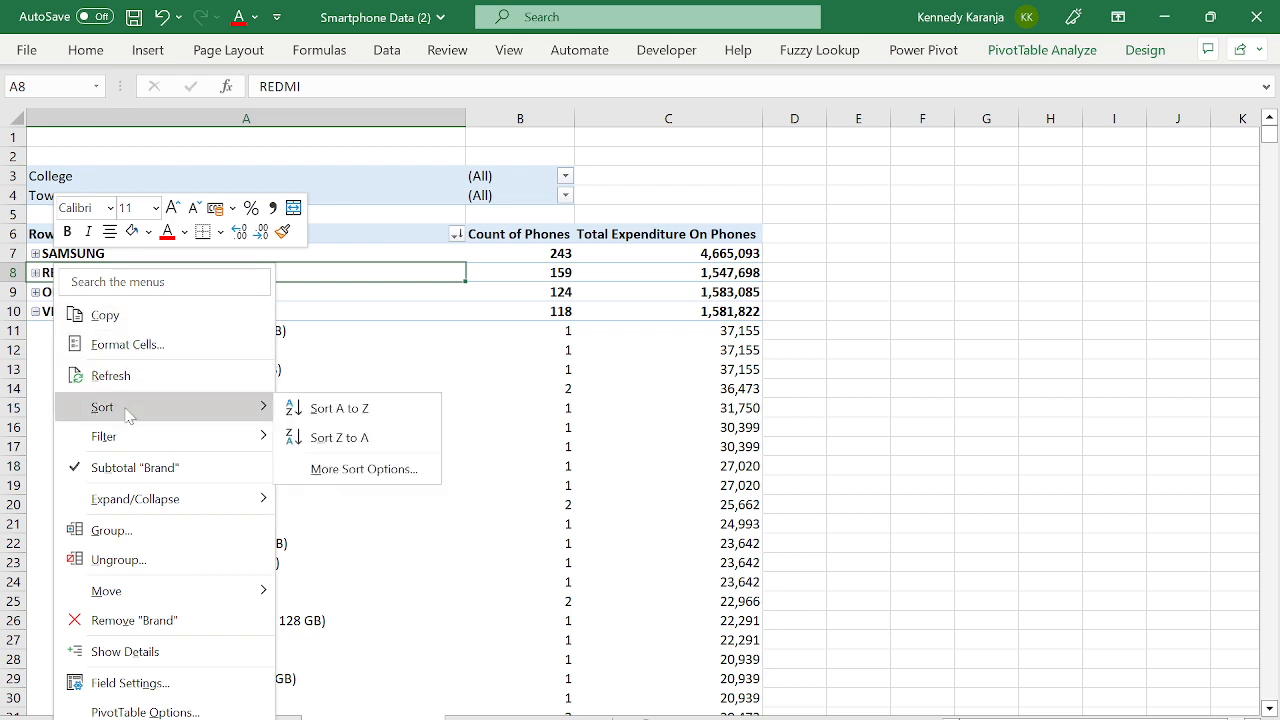
mouse_move(158, 500)
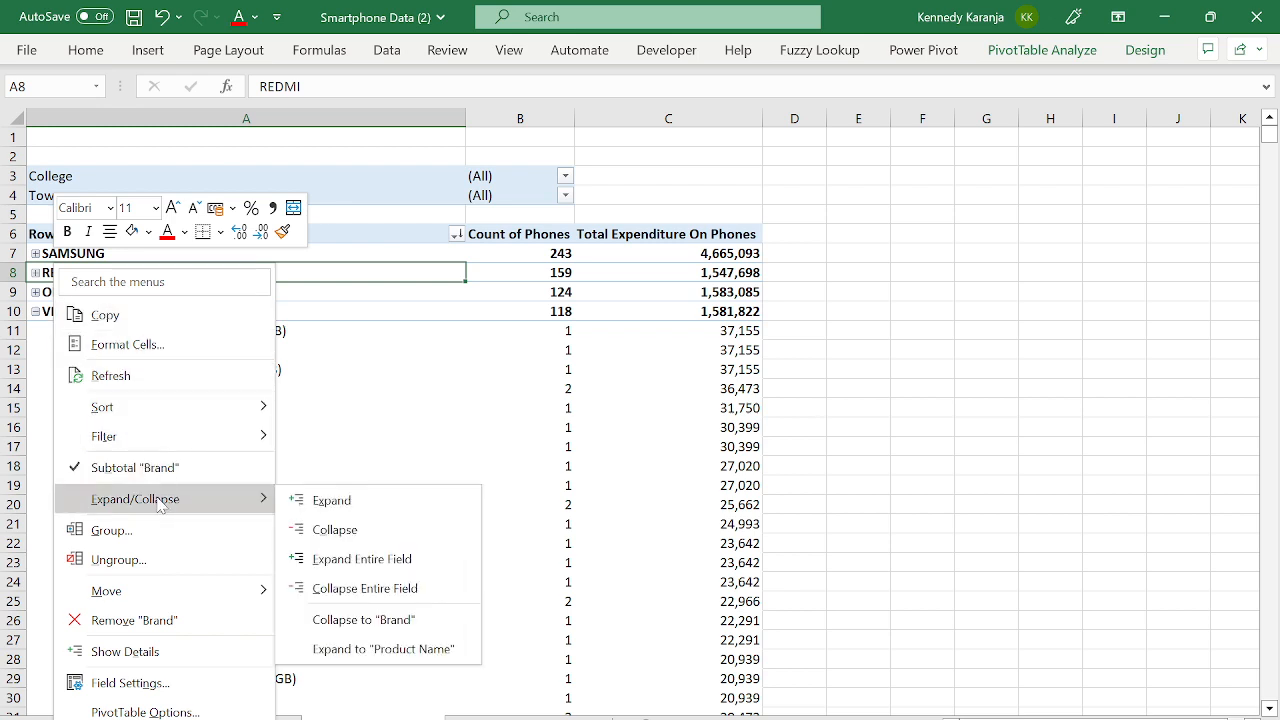
left_click(345, 562)
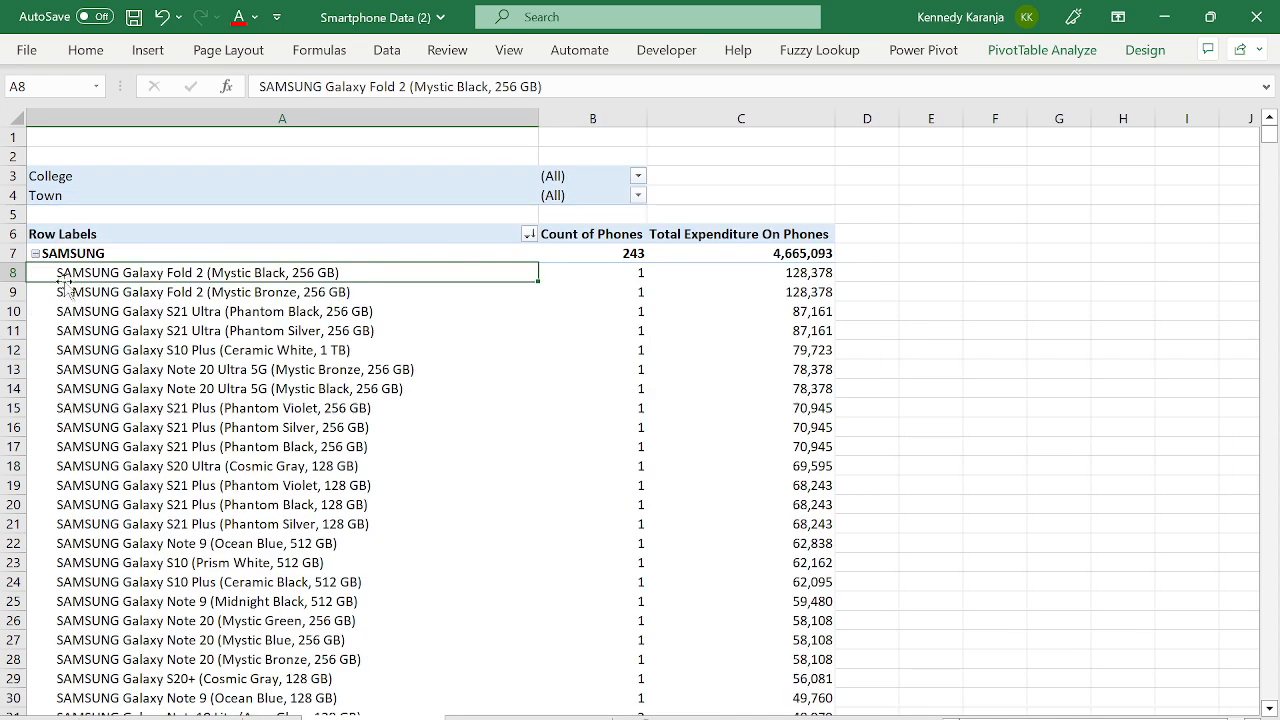
- Select the SAMSUNG brand and its product rows, then bring up SAMSUNG's item options
left_click(45, 256)
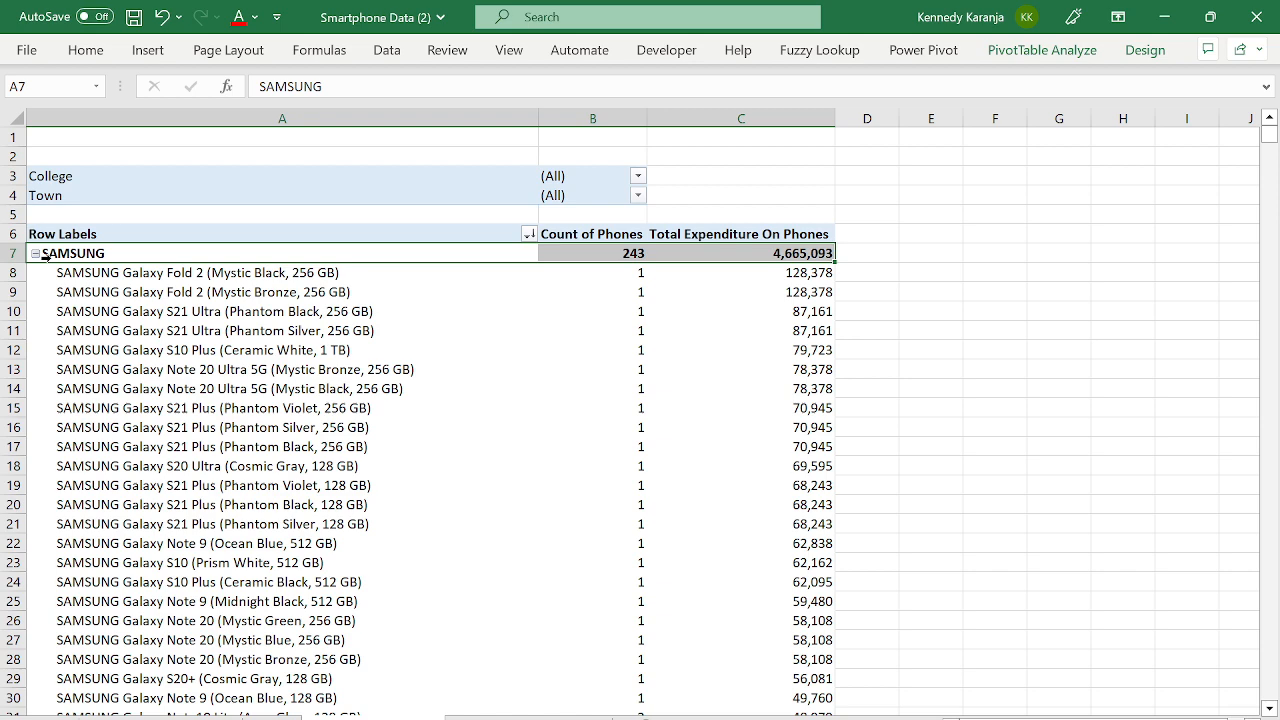
left_click(107, 318)
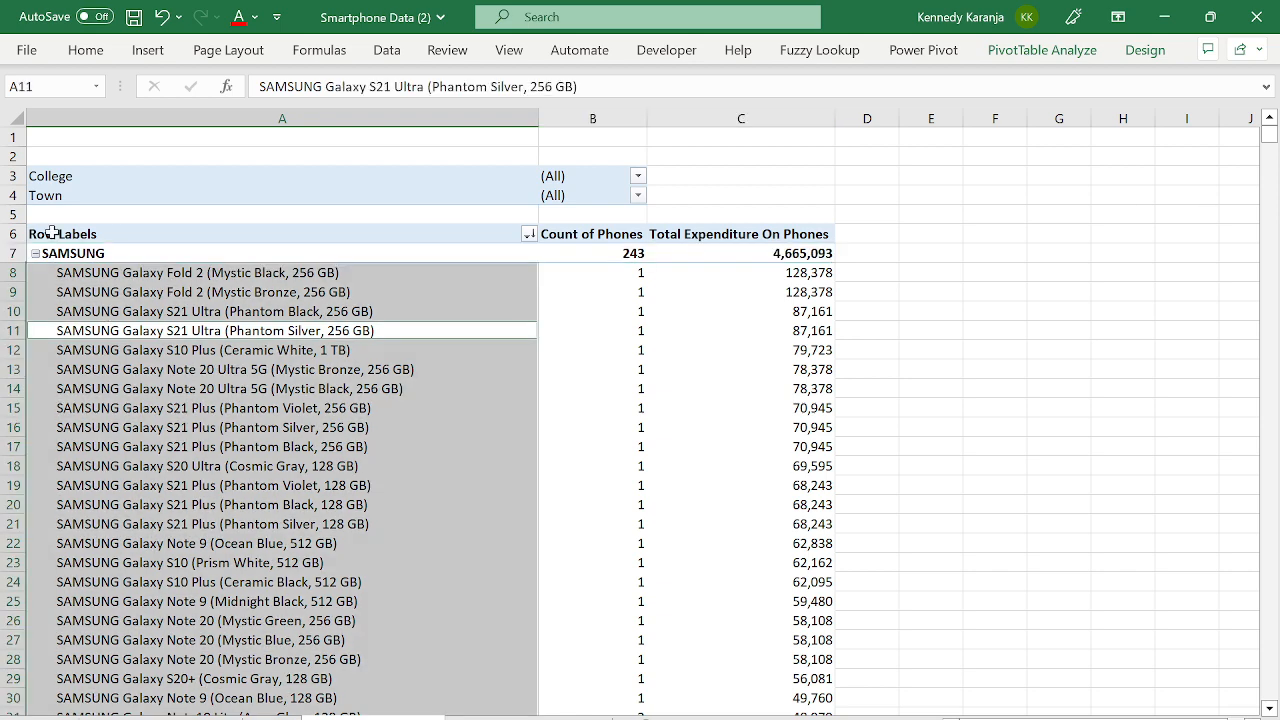
left_click(72, 256)
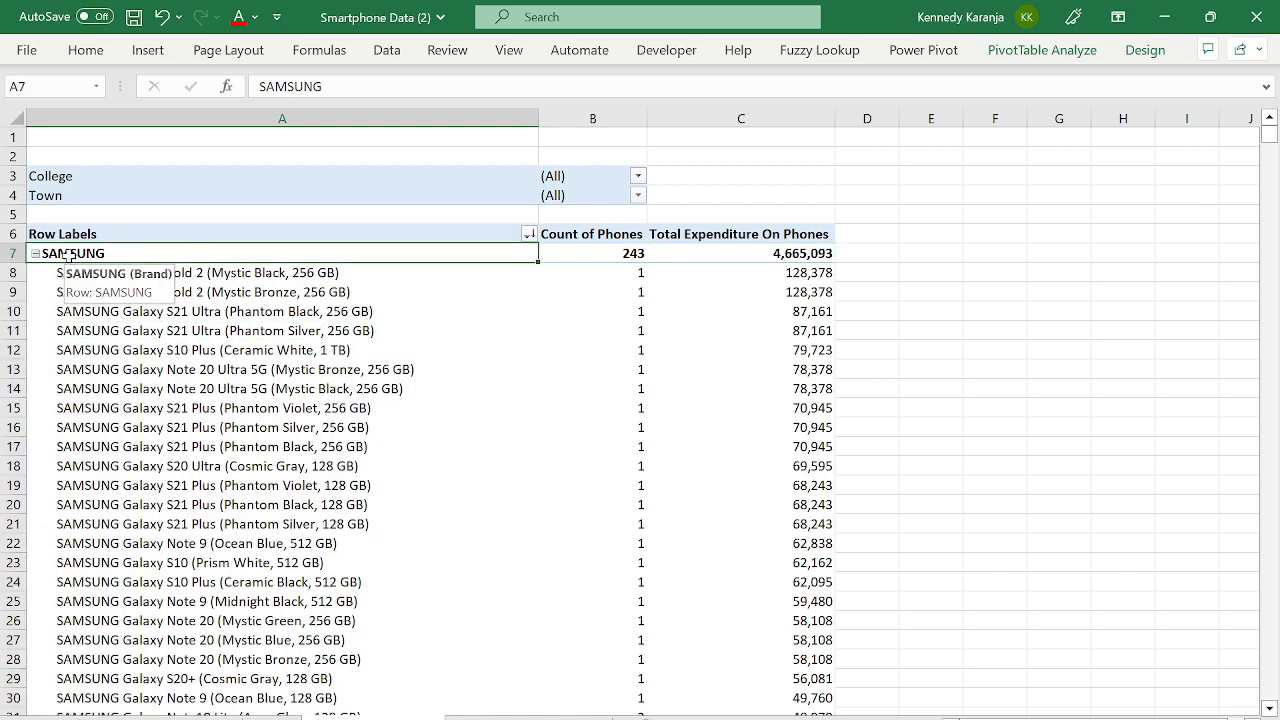
left_click(54, 254)
left_click(158, 333)
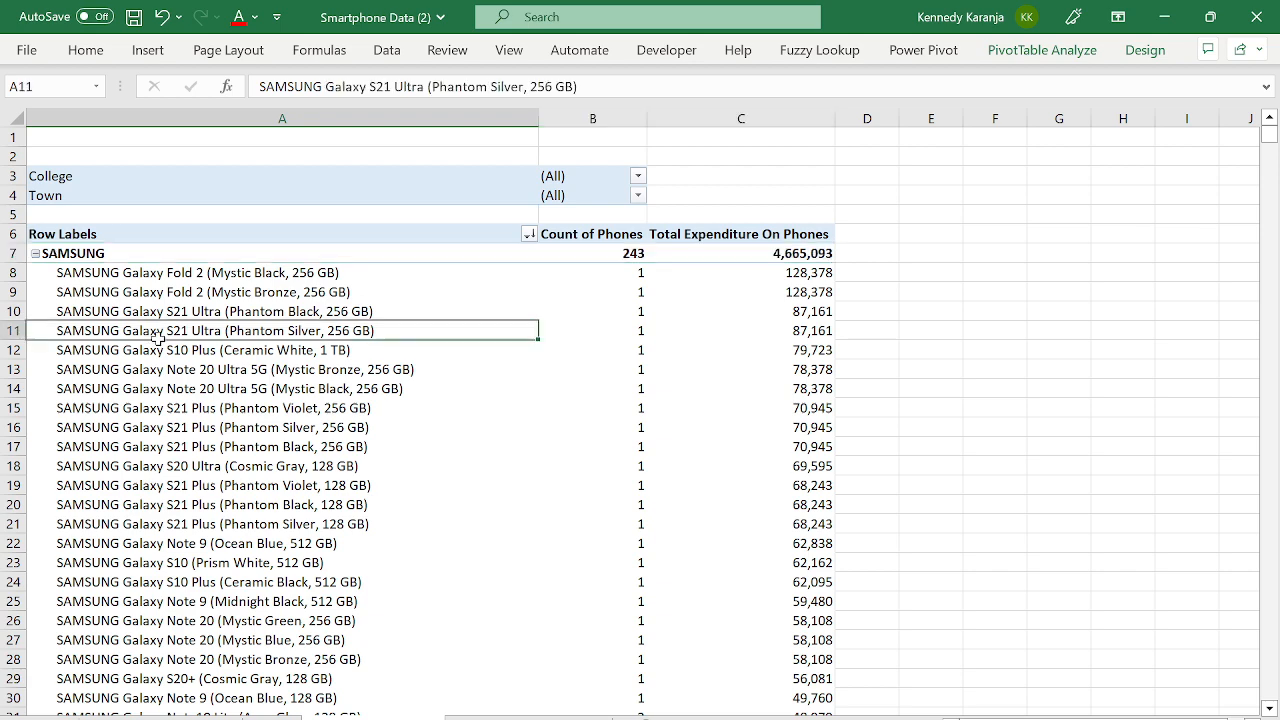
right_click(58, 258)
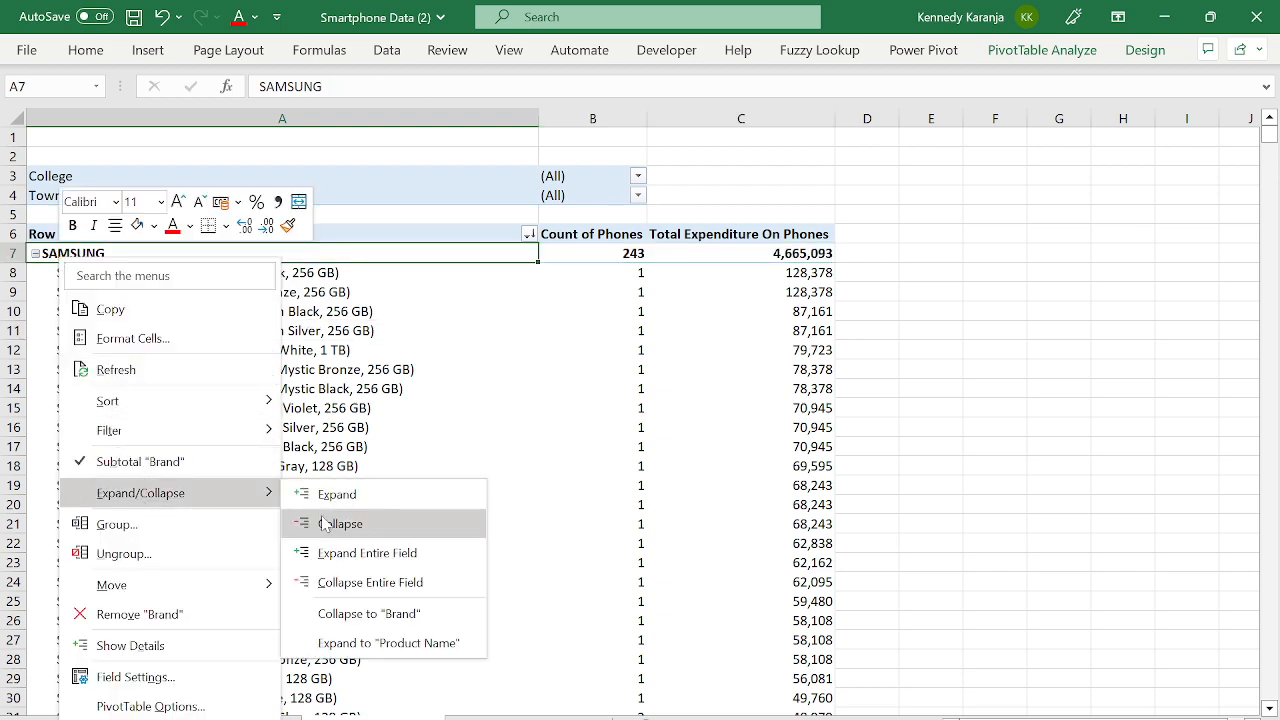
- Collapse every brand to one row, then jump to the grand total and back up
left_click(348, 583)
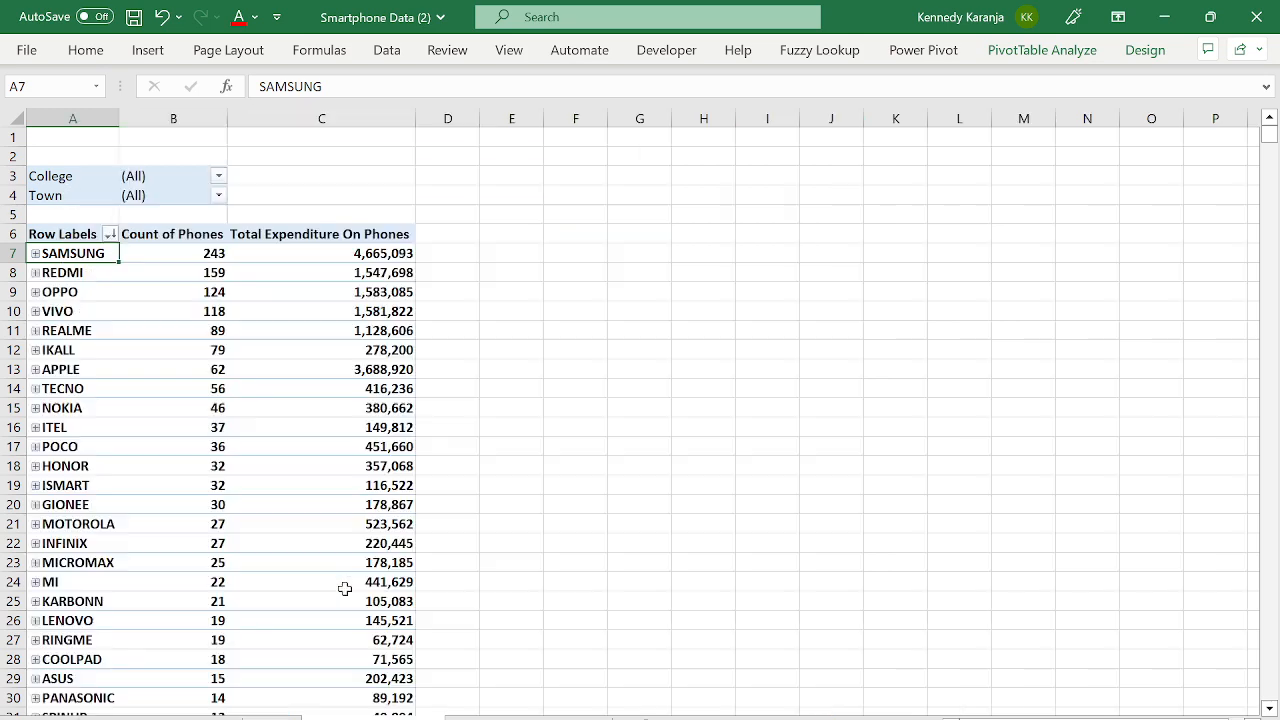
left_click(160, 402)
key("ctrl+Down")
key("Down")
key("ctrl+Up")
key("ctrl+Up")
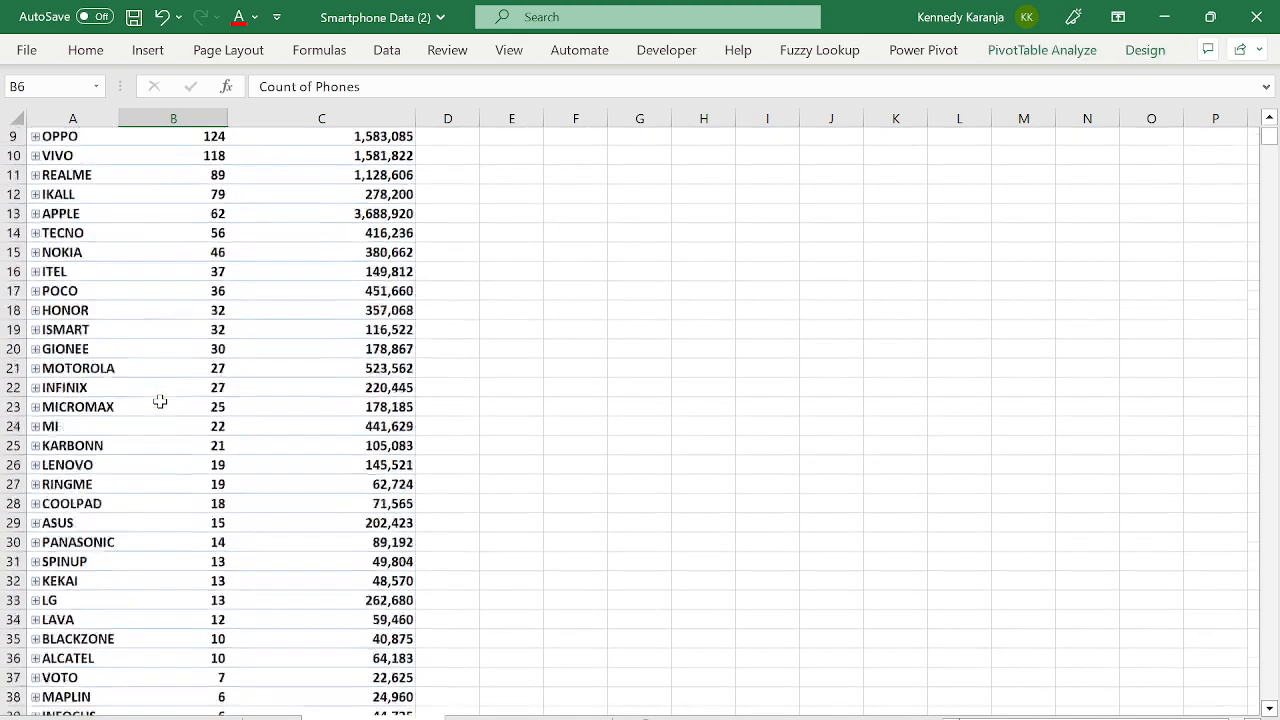
key("ctrl+Up")
key("Down")
key("Down")
key("Up")
key("Up")
key("Up")
key("Up")
key("Up")
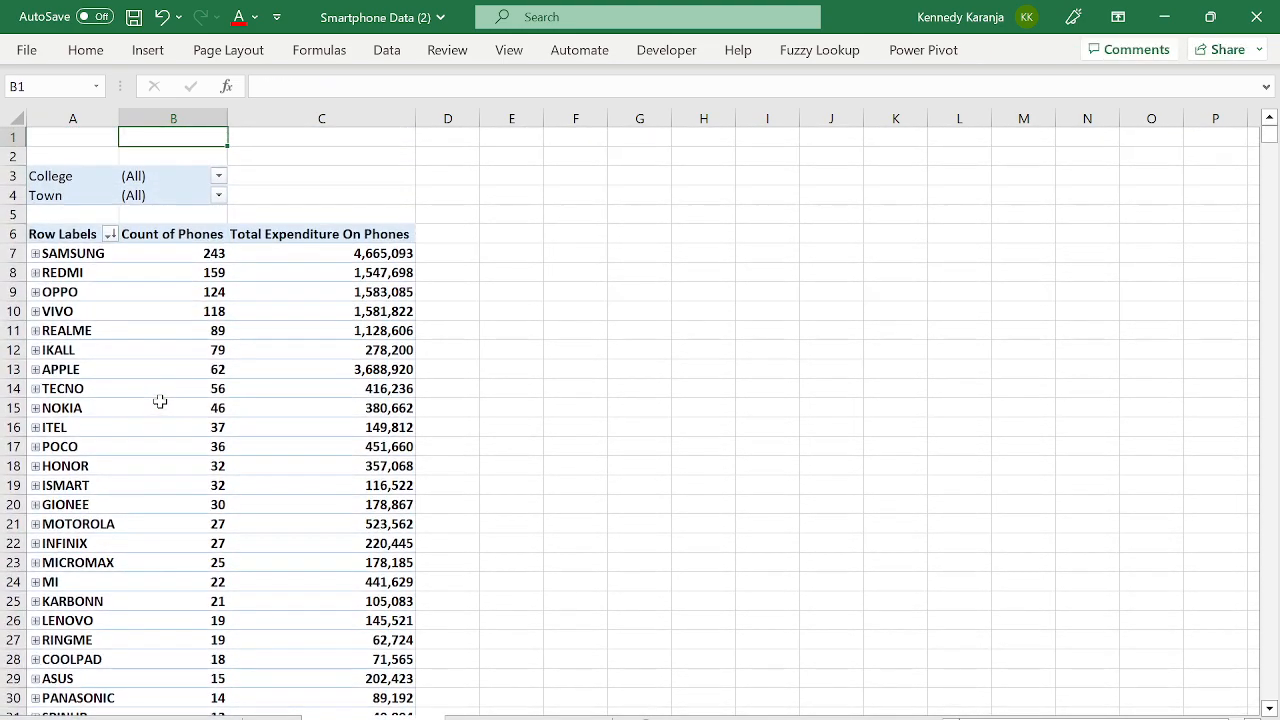
key("Left")
- Review SAMSUNG's 243 phones and 4,665,093 expenditure along with the table headers
key("Down")
key("Down")
key("Down")
key("Down")
key("Down")
key("Down")
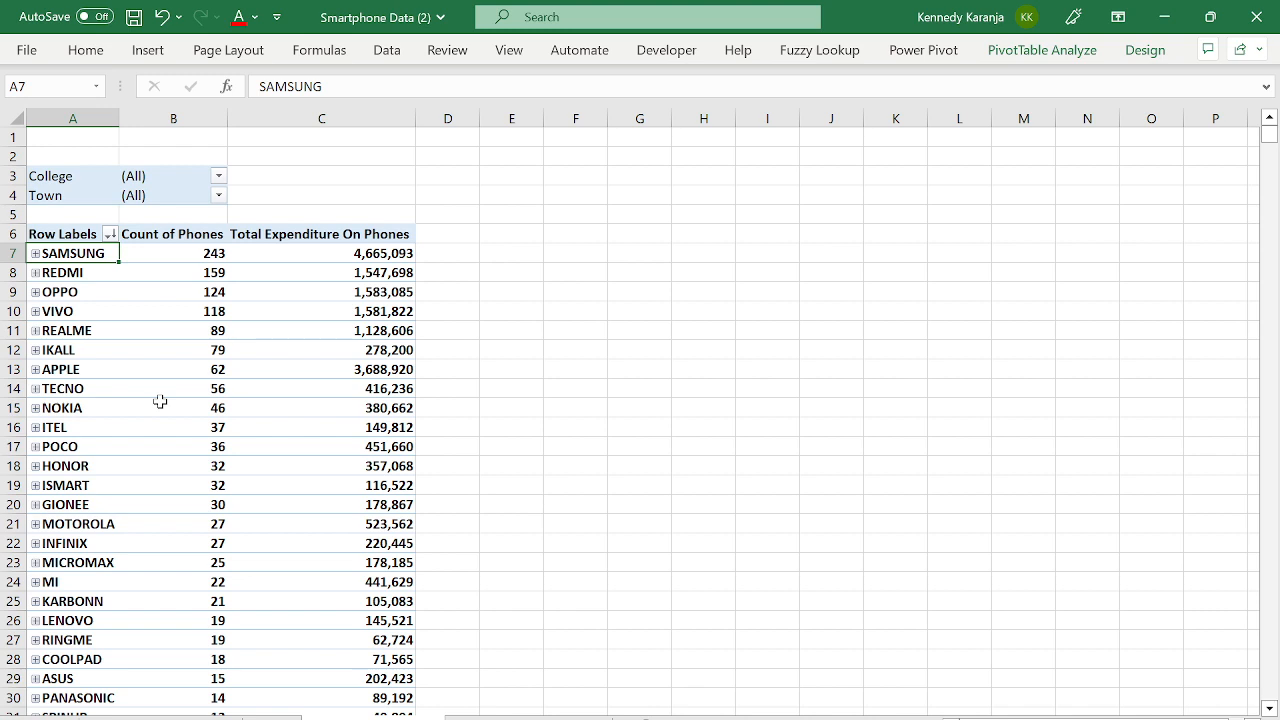
key("Right")
key("Right")
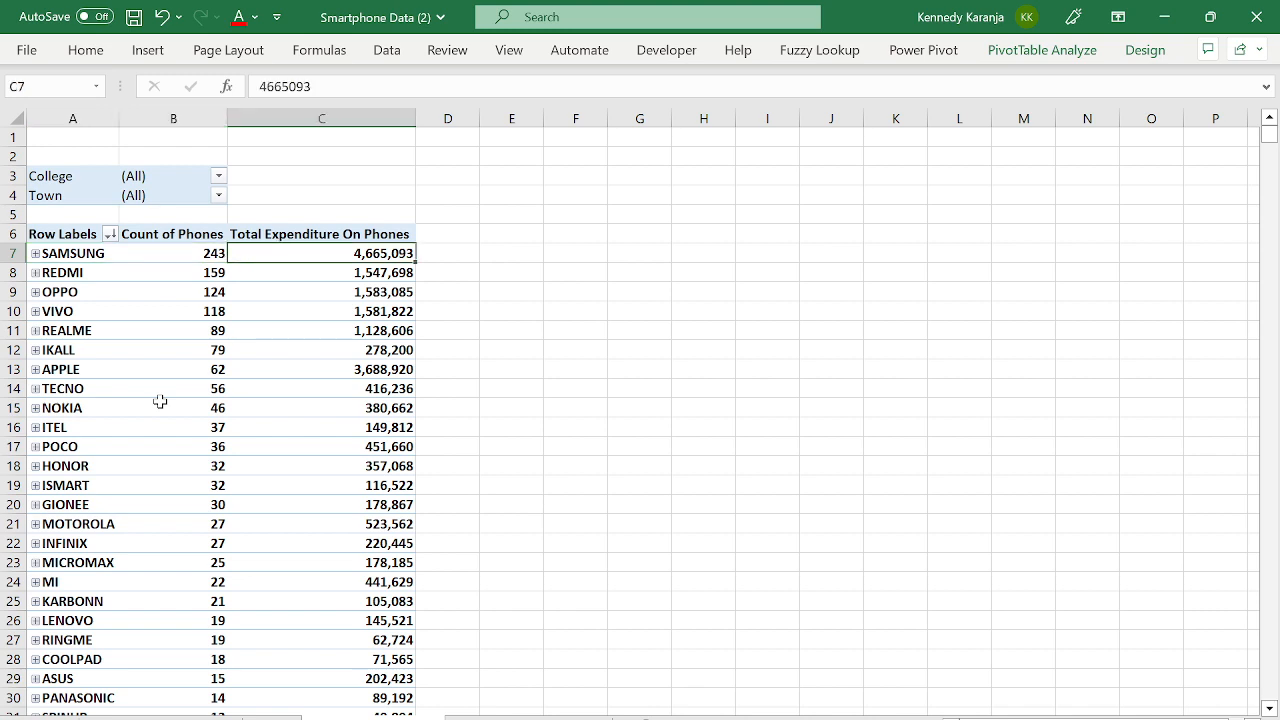
key("Right")
key("Left")
key("Left")
key("Right")
key("Right")
key("Left")
key("Left")
key("Left")
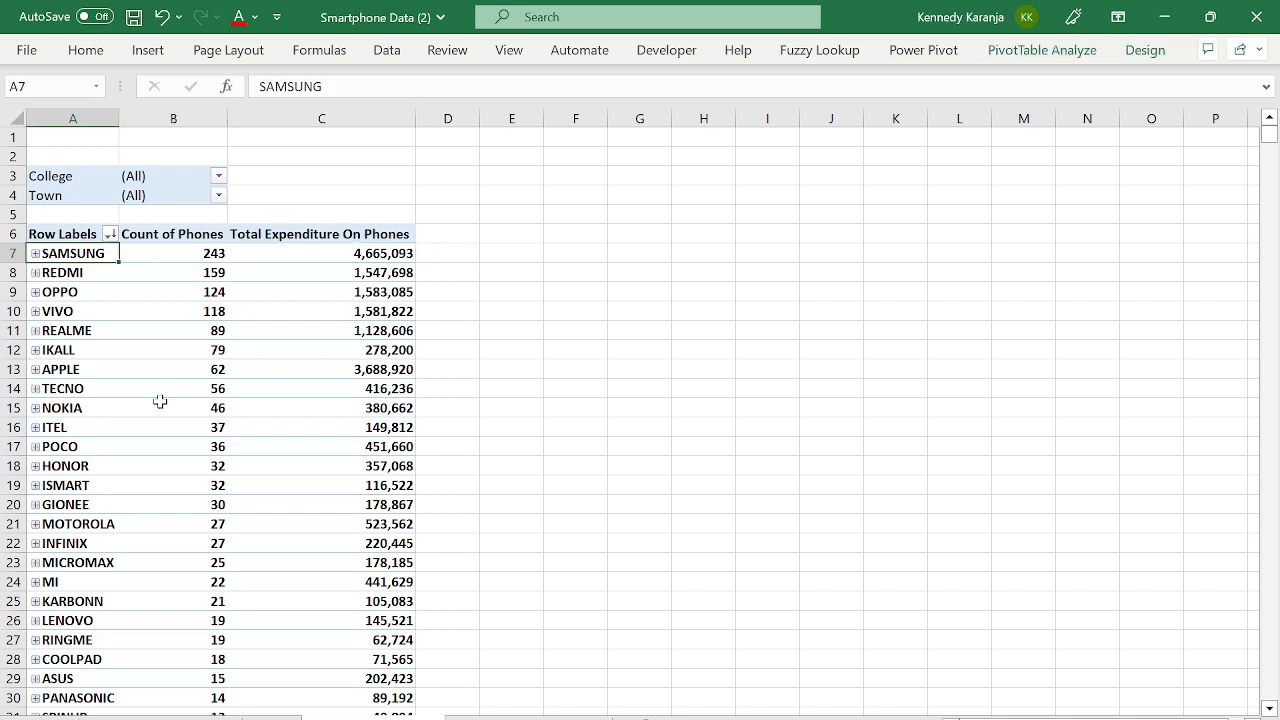
key("Up")
key("Up")
key("Down")
key("Right")
key("Right")
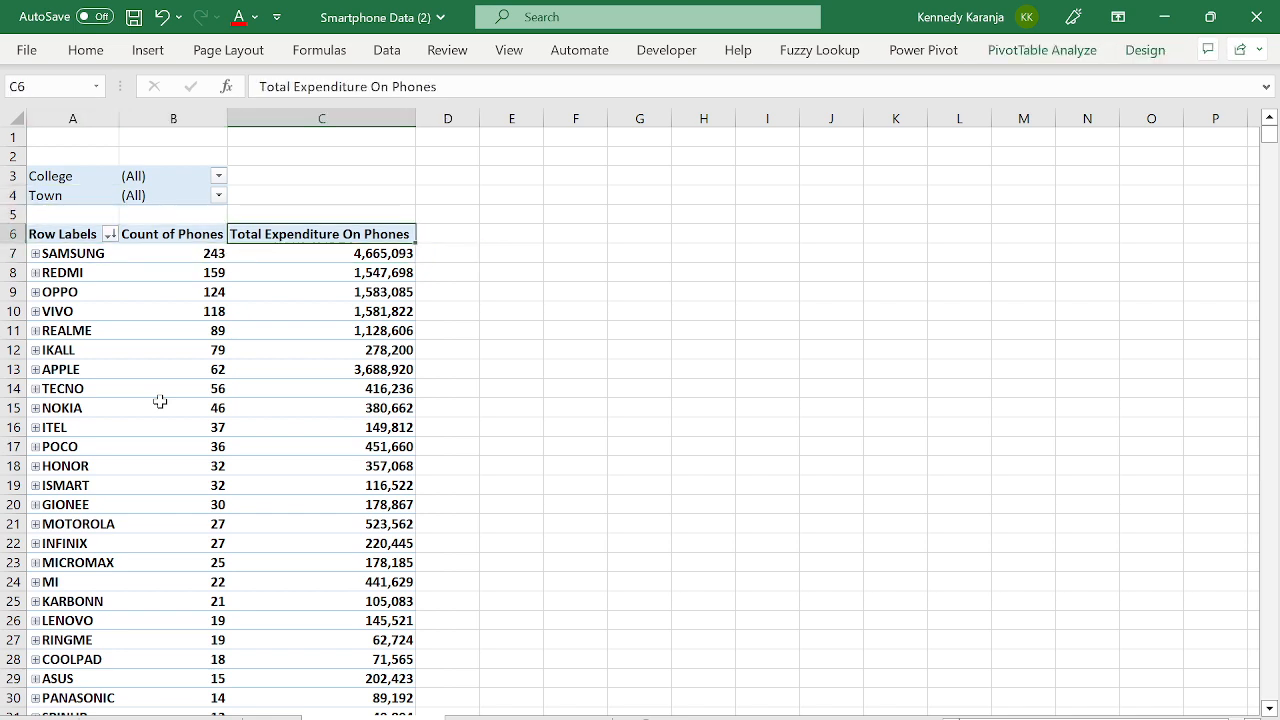
key("Down")
key("Up")
key("Left")
key("Left")
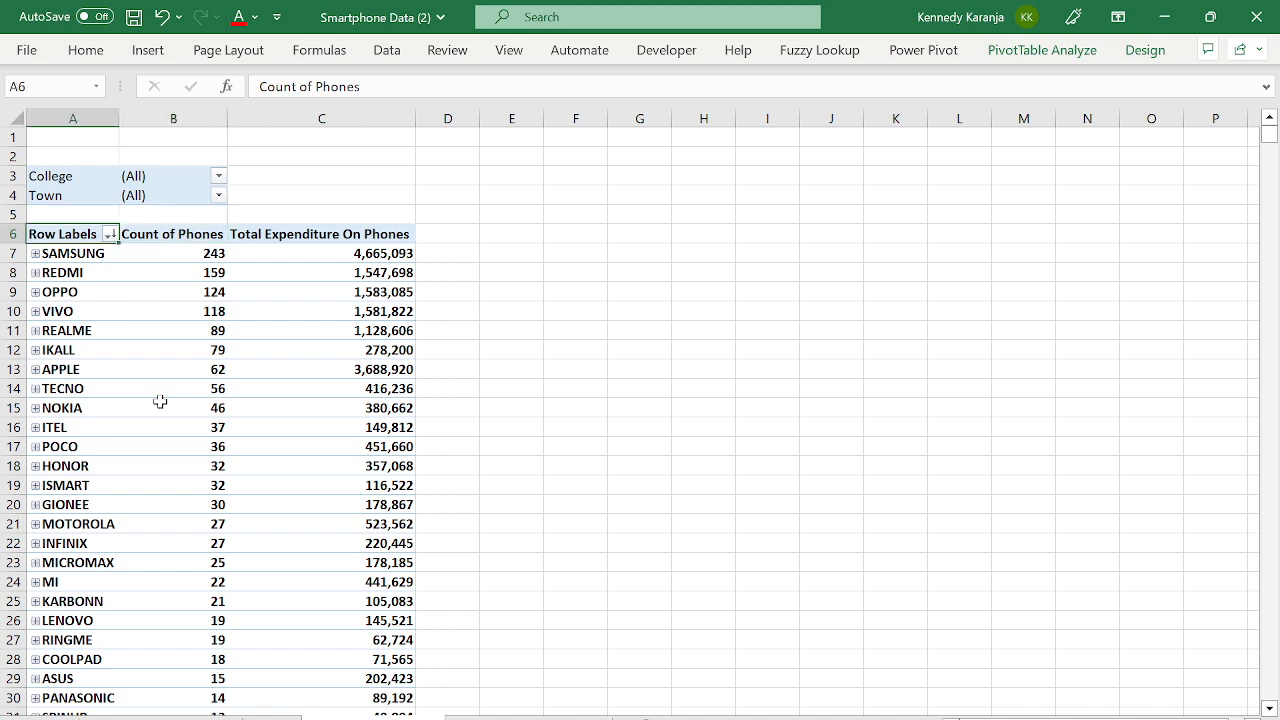
key("Right")
key("Right")
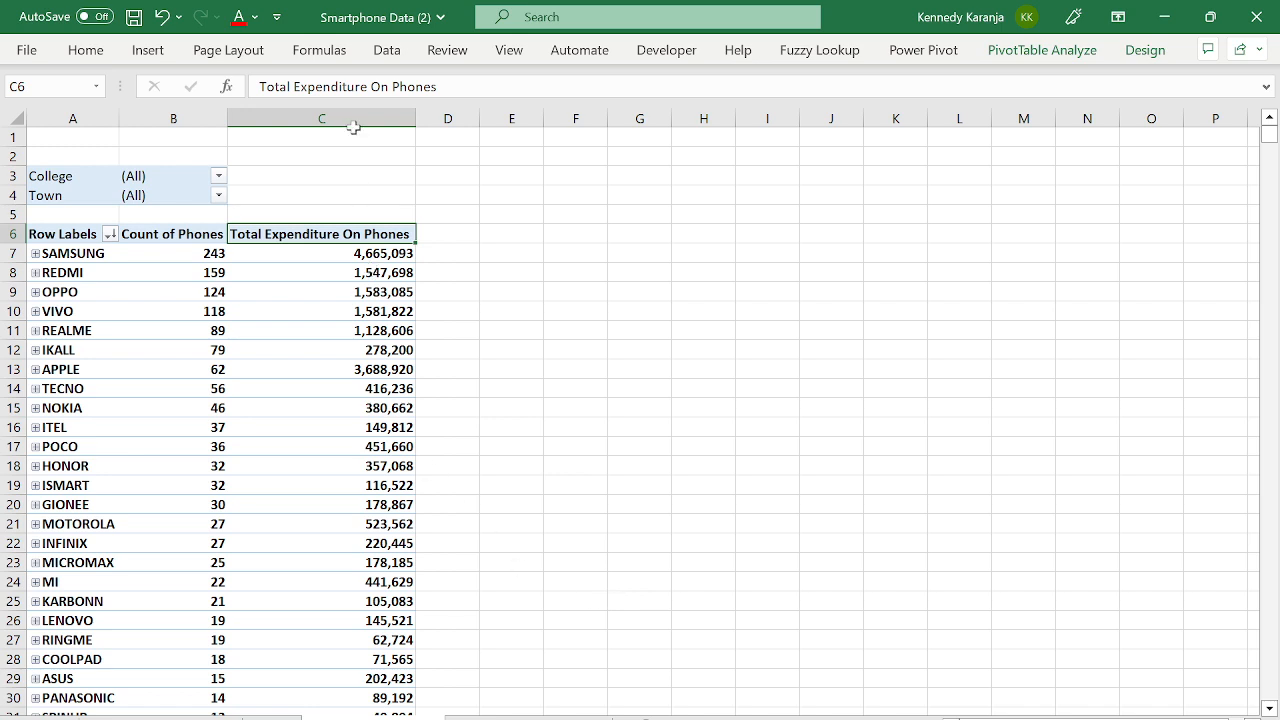
left_click(384, 250)
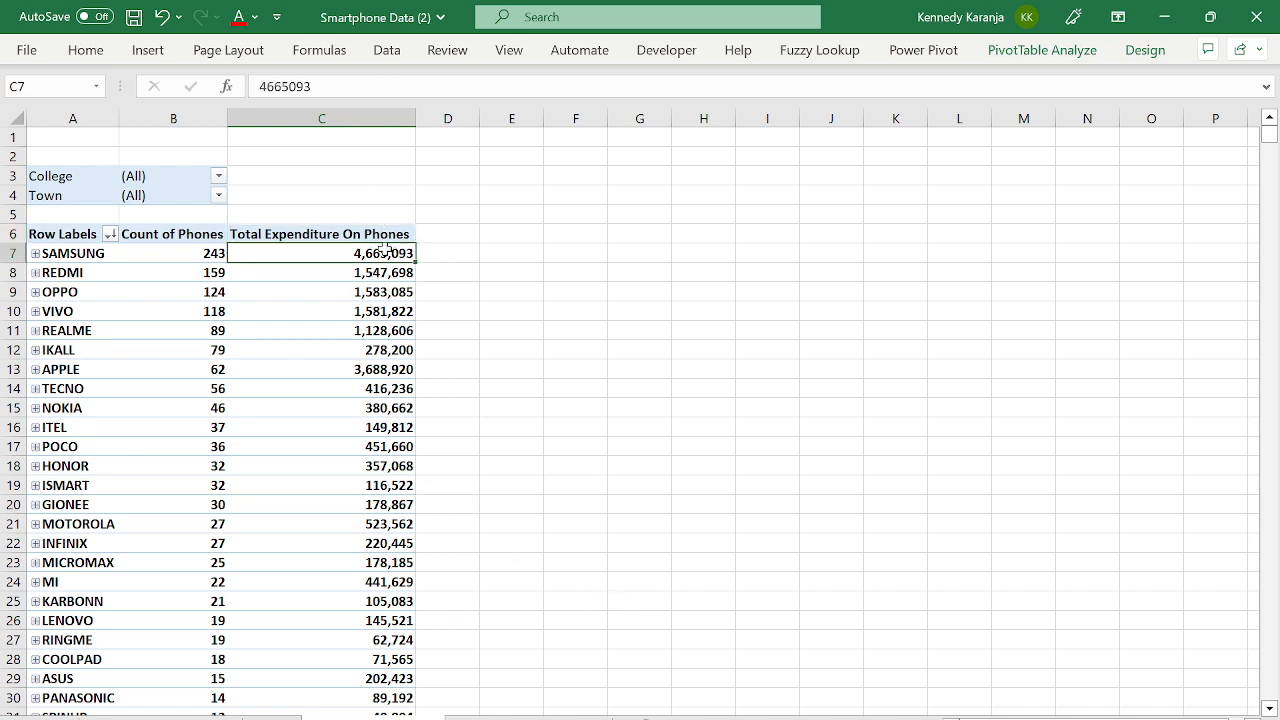
- Browse the PivotTable Analyze calculated field options without choosing any
left_click(1069, 62)
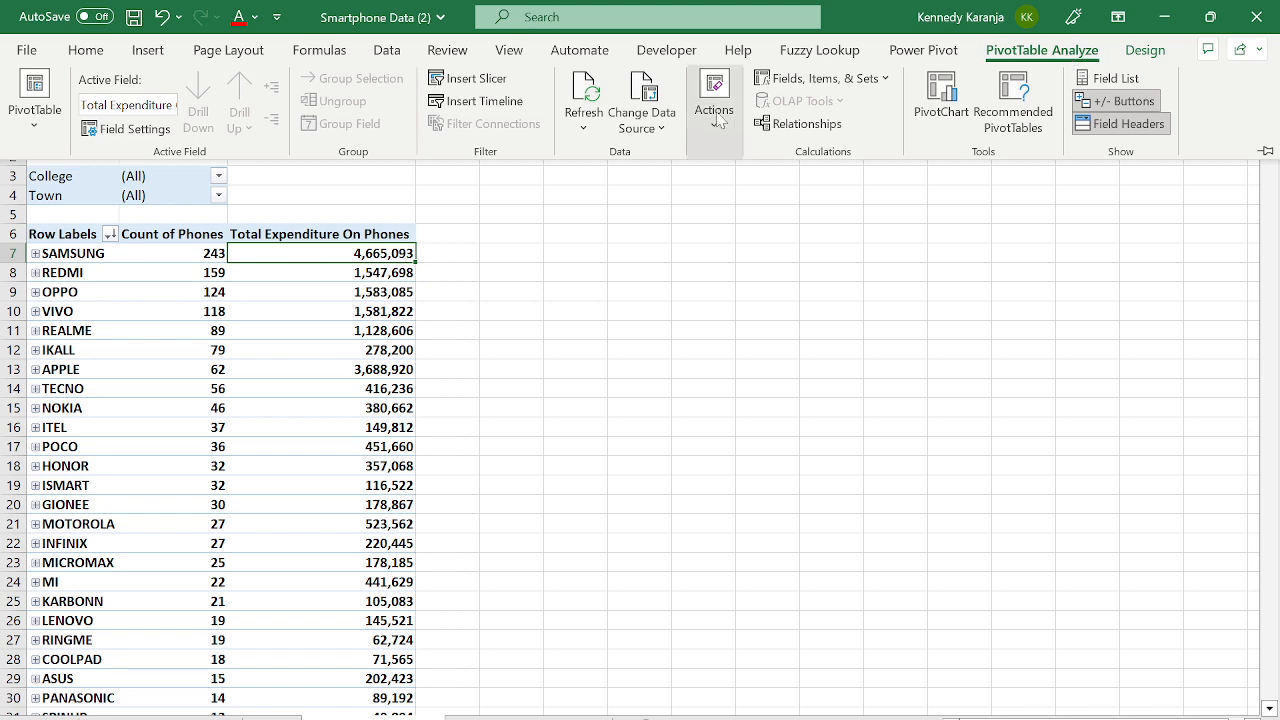
left_click(886, 80)
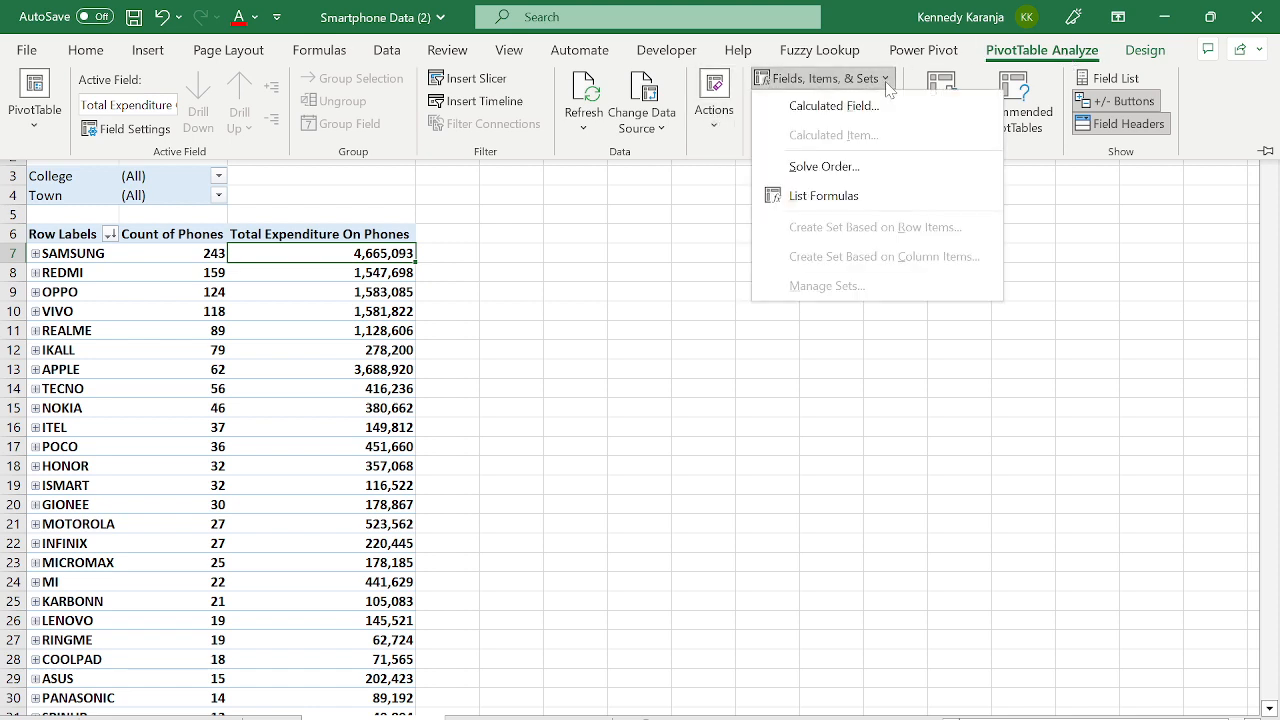
left_click(812, 102)
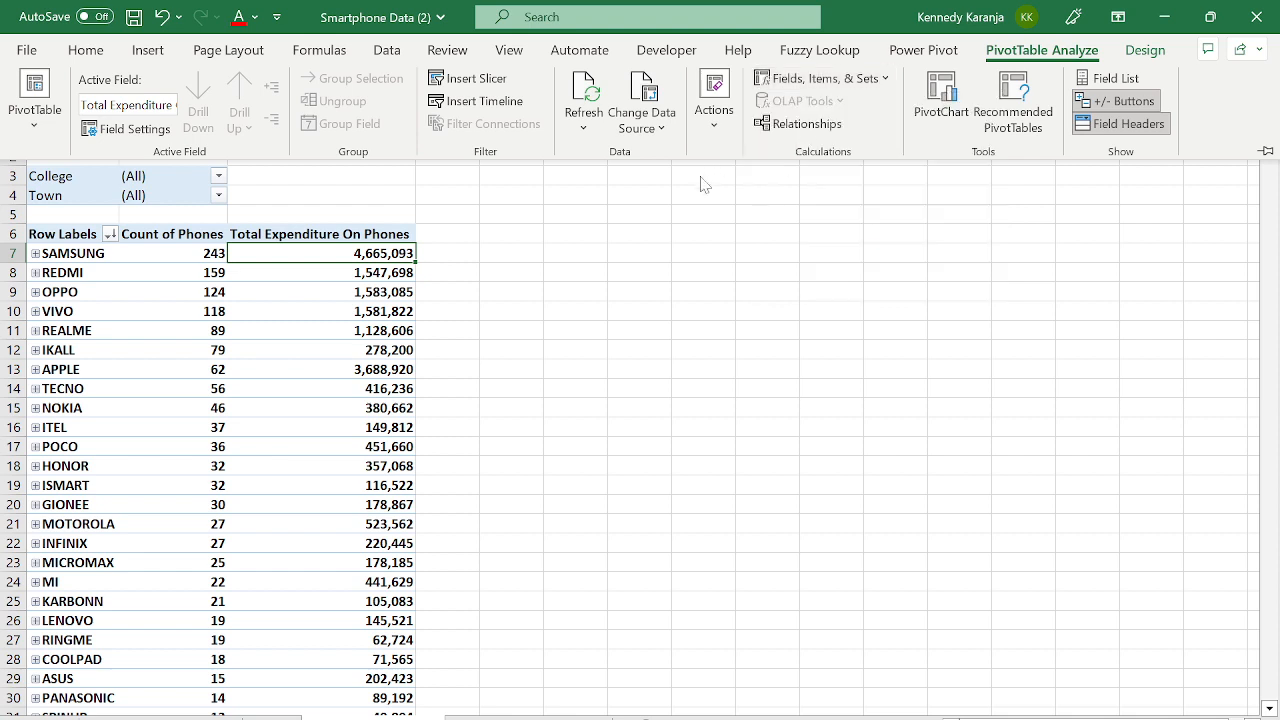
left_click(284, 250)
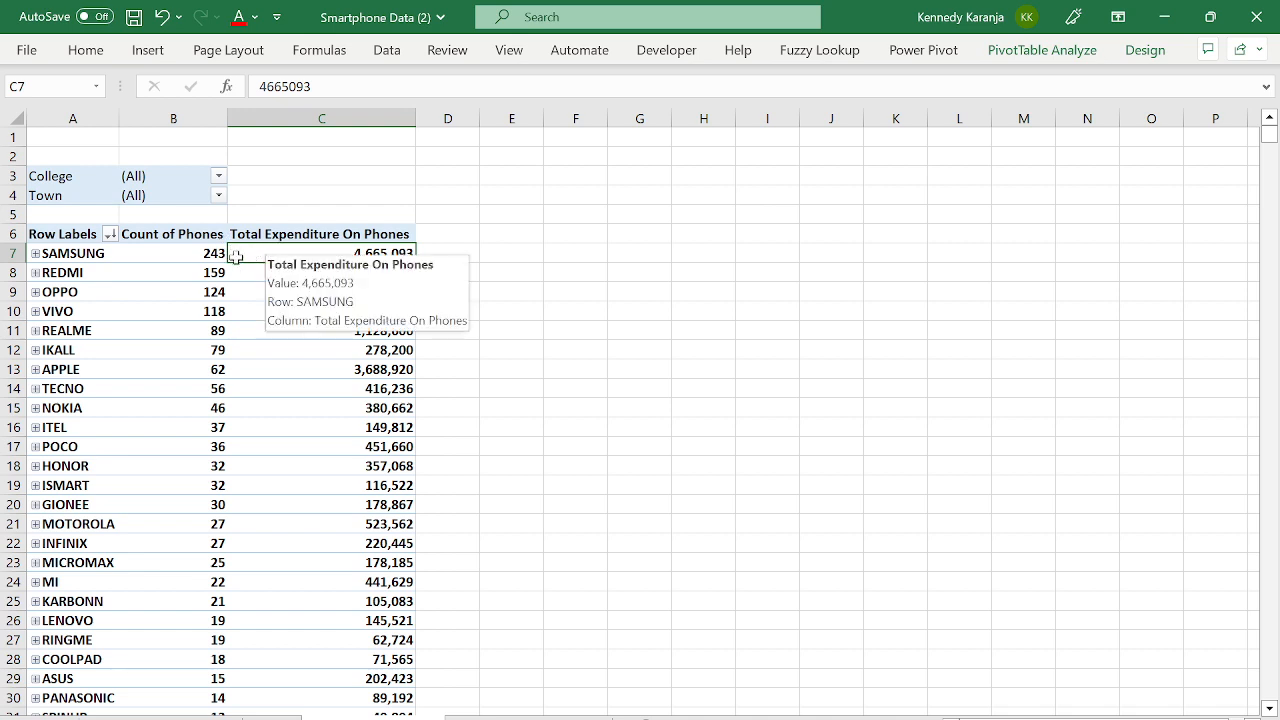
- Check SAMSUNG's total expenditure value and the REDMI and OPPO brand labels
left_click(88, 252)
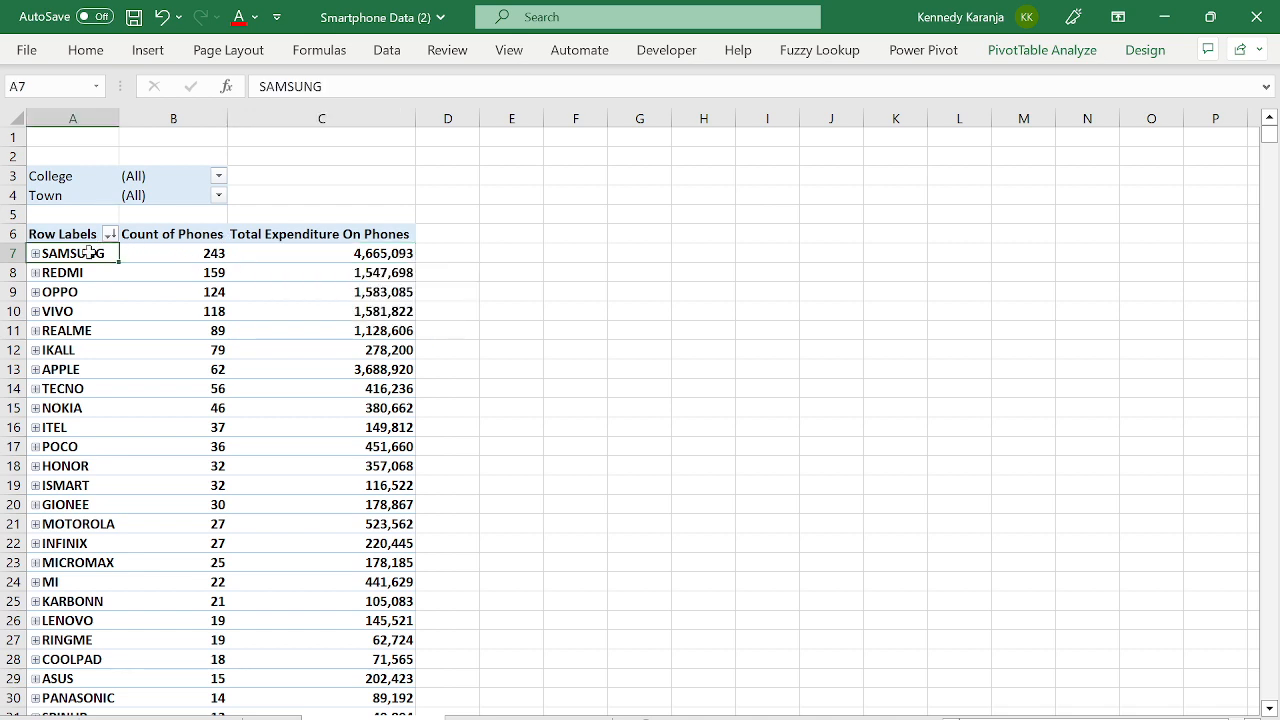
left_click(340, 253)
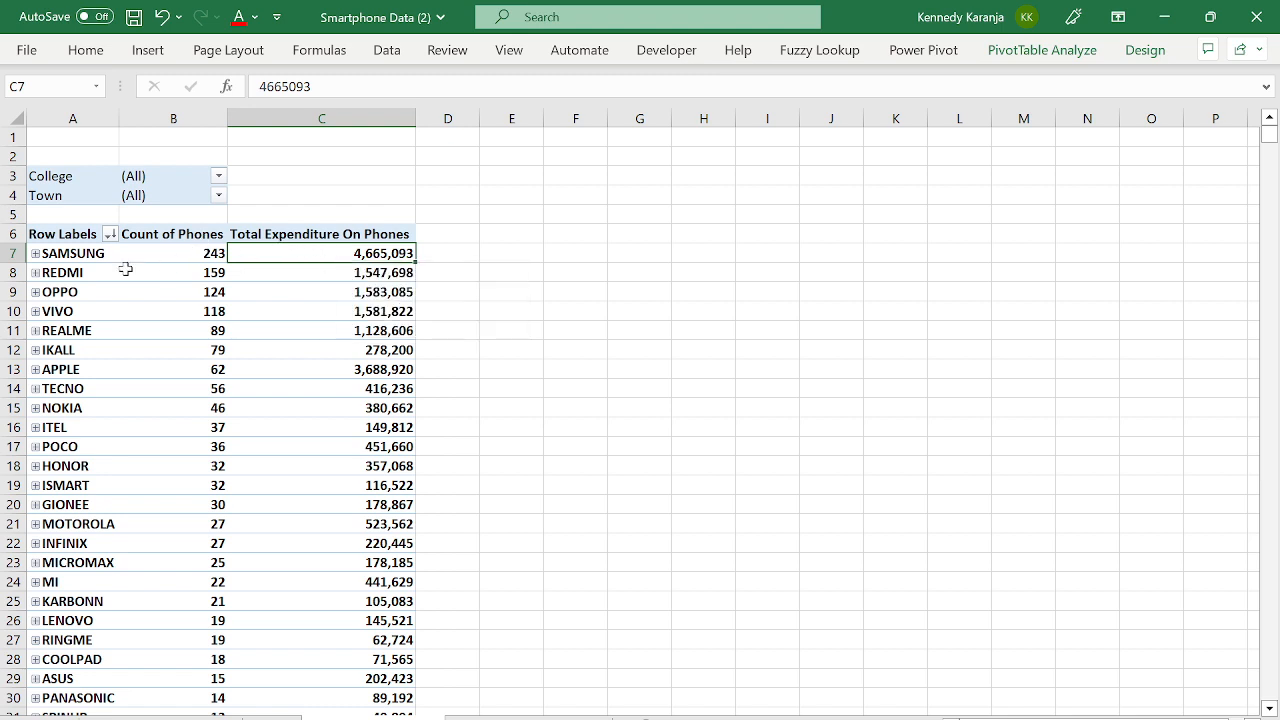
mouse_move(285, 279)
left_click(291, 232)
left_click(277, 256)
mouse_move(362, 257)
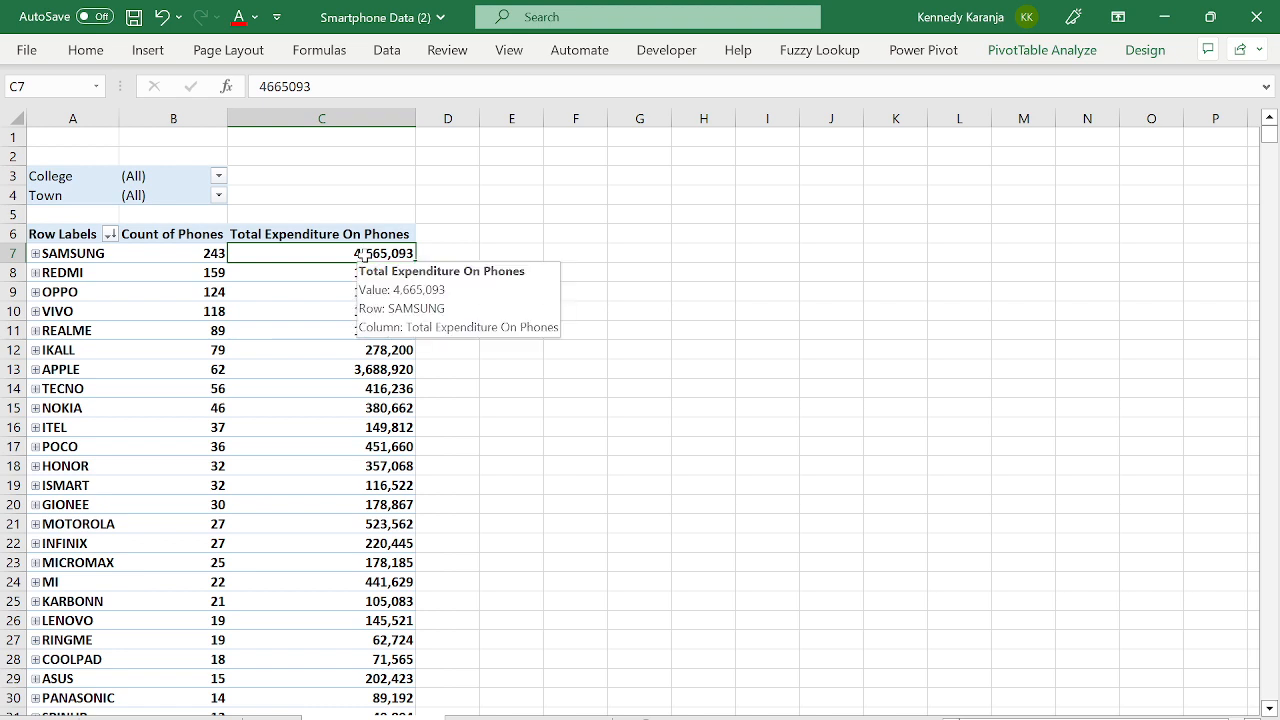
left_click(112, 253)
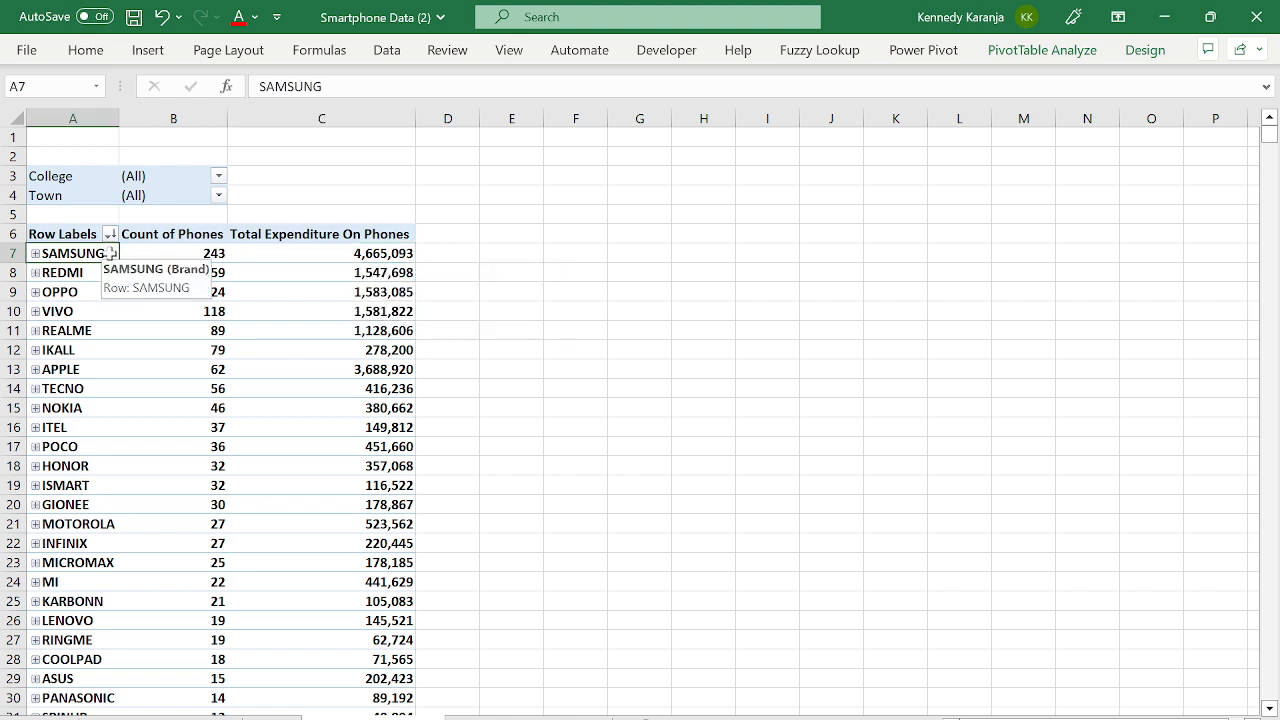
left_click(273, 279)
left_click(99, 277)
left_click(114, 292)
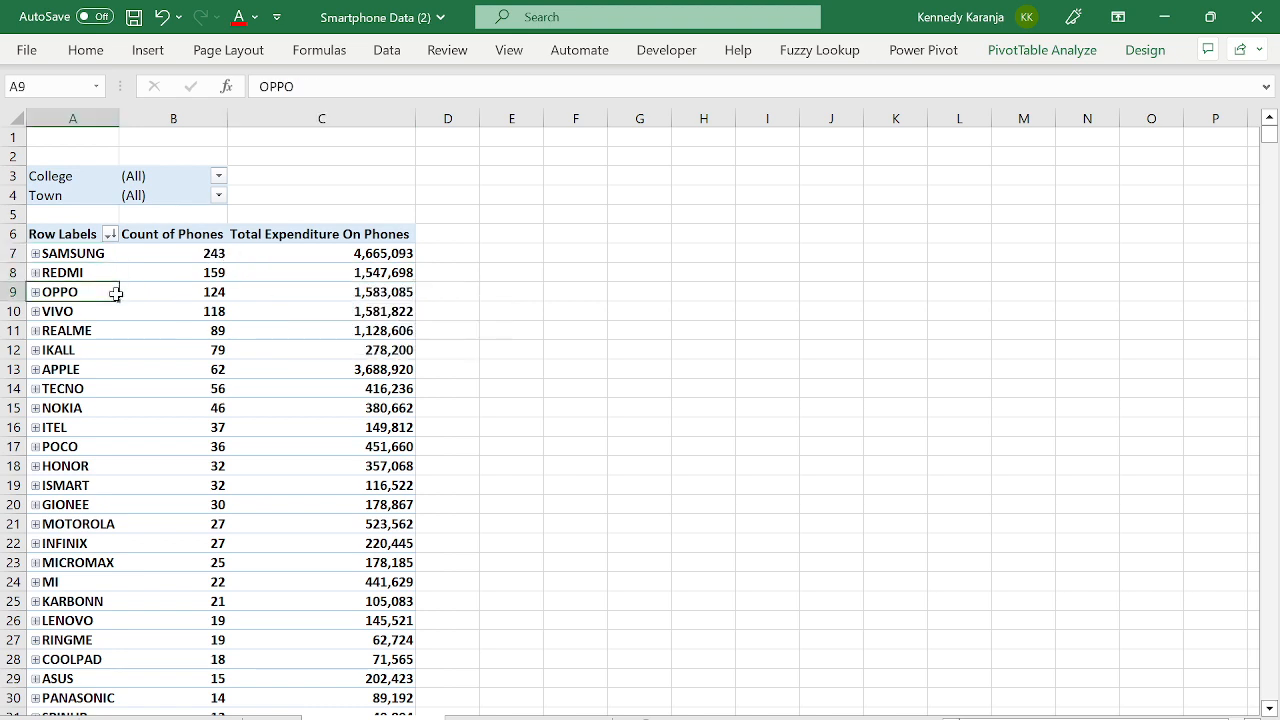
- Move through the brand list and headers, then display the PivotTable Analyze commands
key("Down")
key("Down")
key("Down")
key("Down")
key("Down")
key("Down")
key("Down")
key("Down")
key("Down")
key("Down")
key("Down")
key("Down")
key("Down")
key("Down")
key("Down")
key("Down")
key("Down")
key("Down")
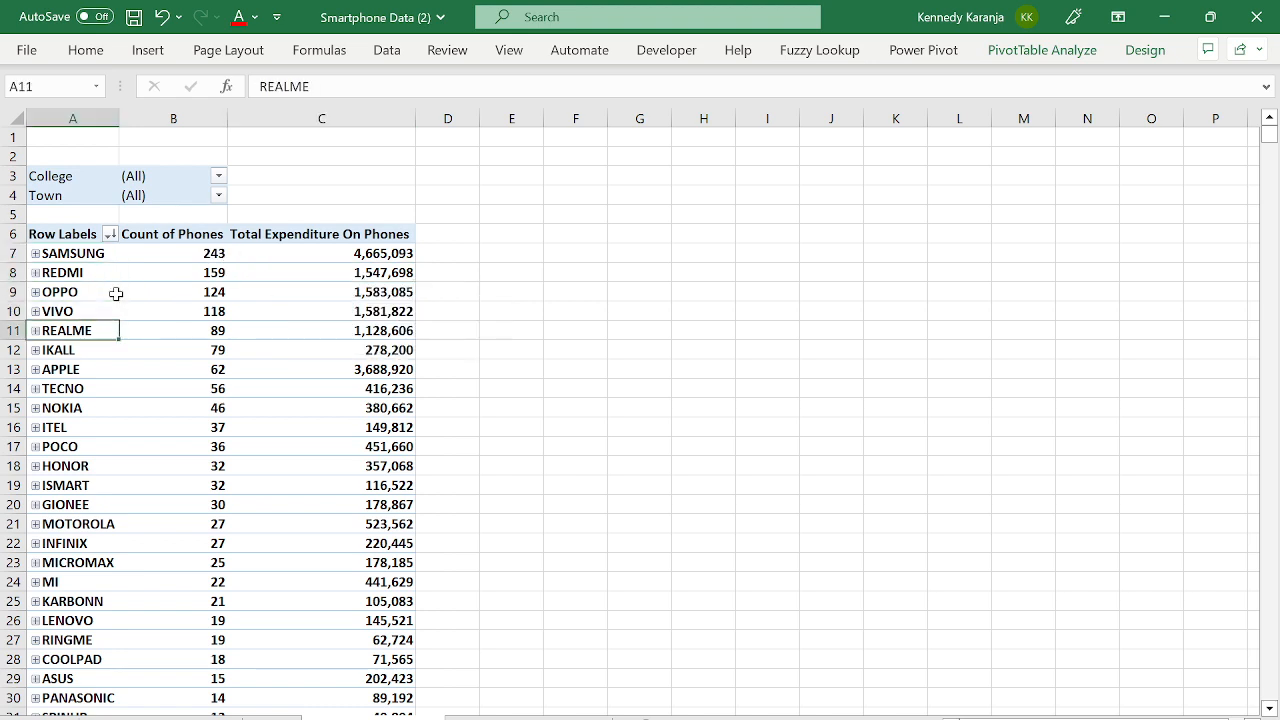
key("Down")
key("Down")
key("Down")
key("Down")
key("Down")
key("Down")
key("Down")
key("Down")
key("Down")
key("Down")
key("Down")
key("Down")
key("Down")
key("Down")
key("Down")
key("Down")
key("Down")
key("Down")
key("Down")
key("Down")
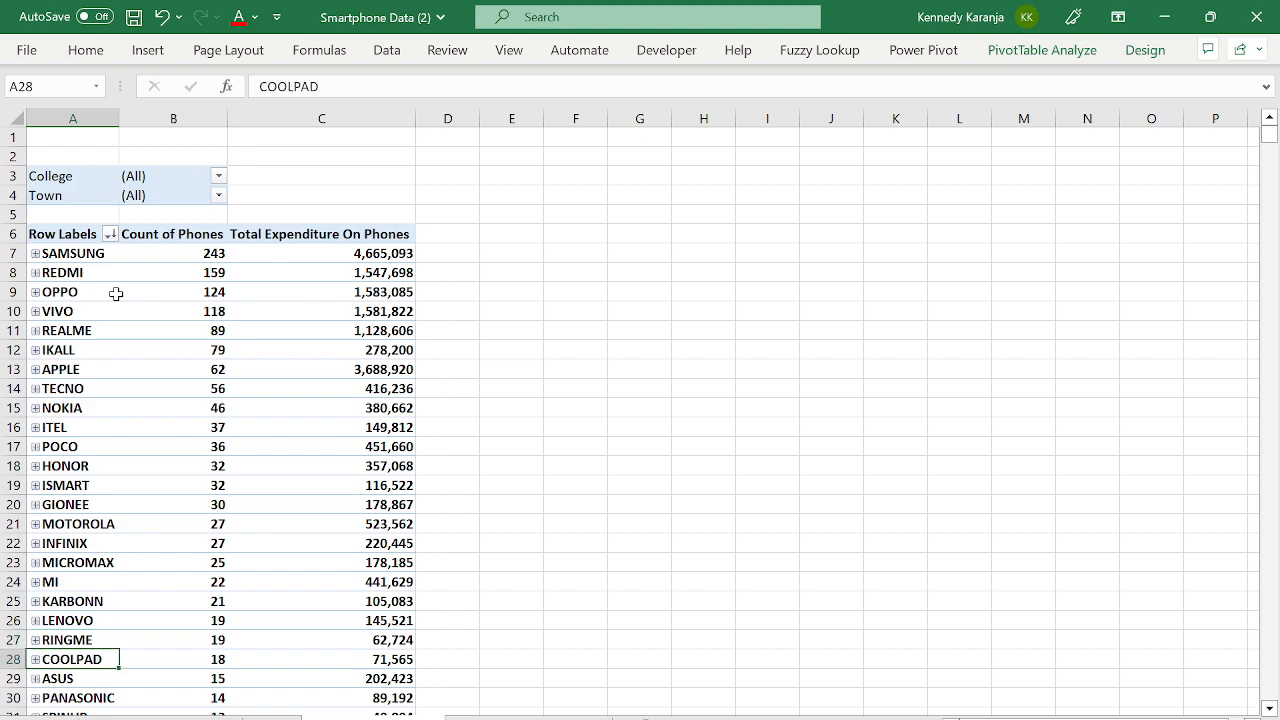
key("ctrl+Up")
key("ctrl+Up")
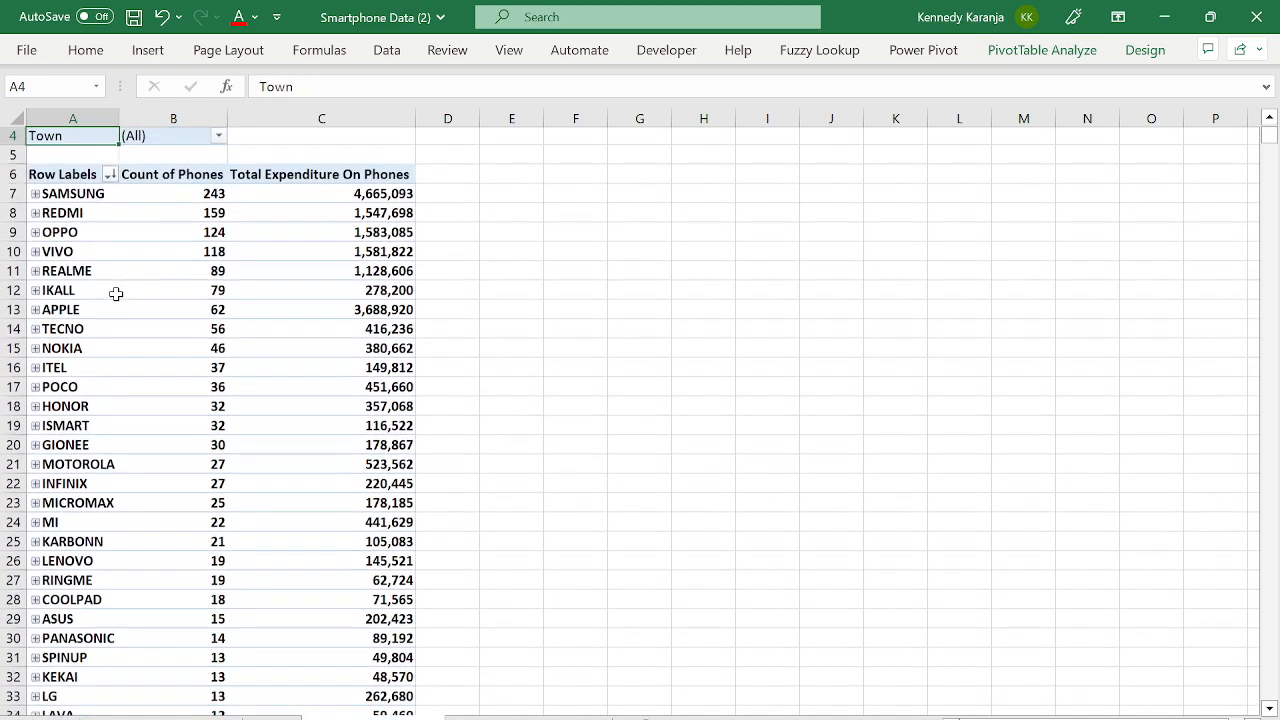
key("Down")
key("Down")
key("Down")
key("Up")
key("Right")
key("Right")
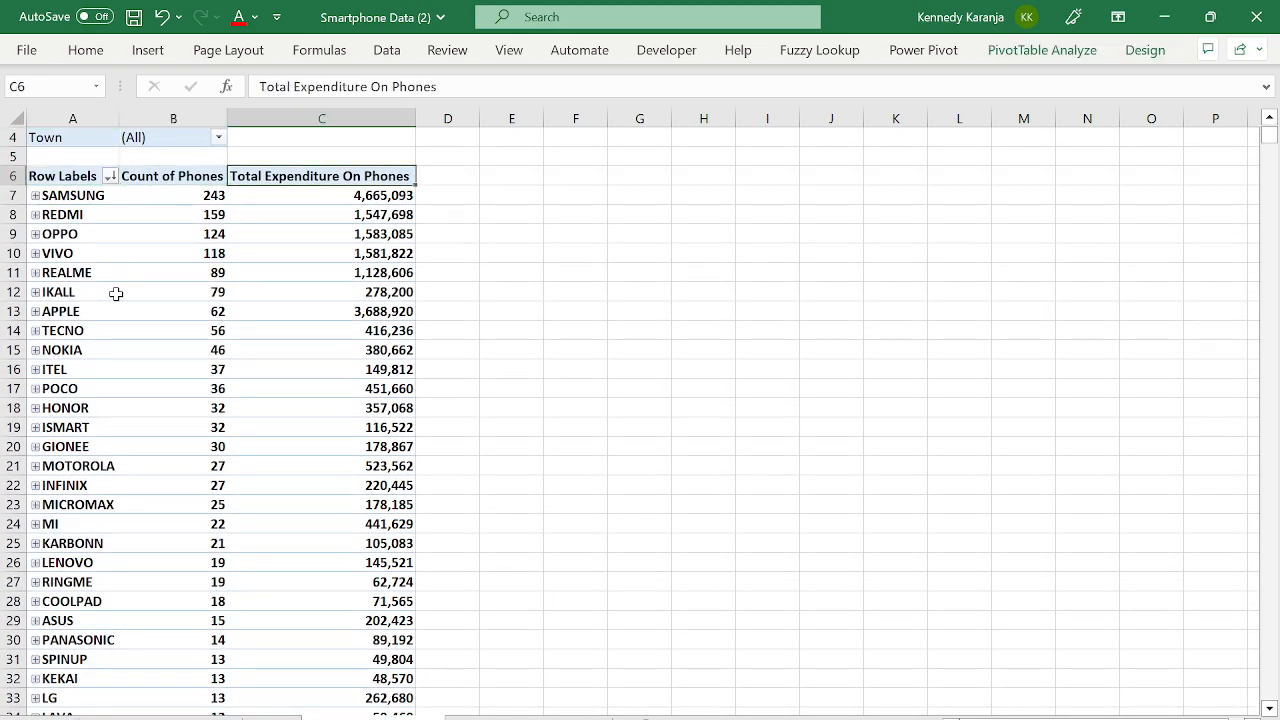
key("Right")
key("Down")
key("Left")
key("Up")
left_click(1042, 50)
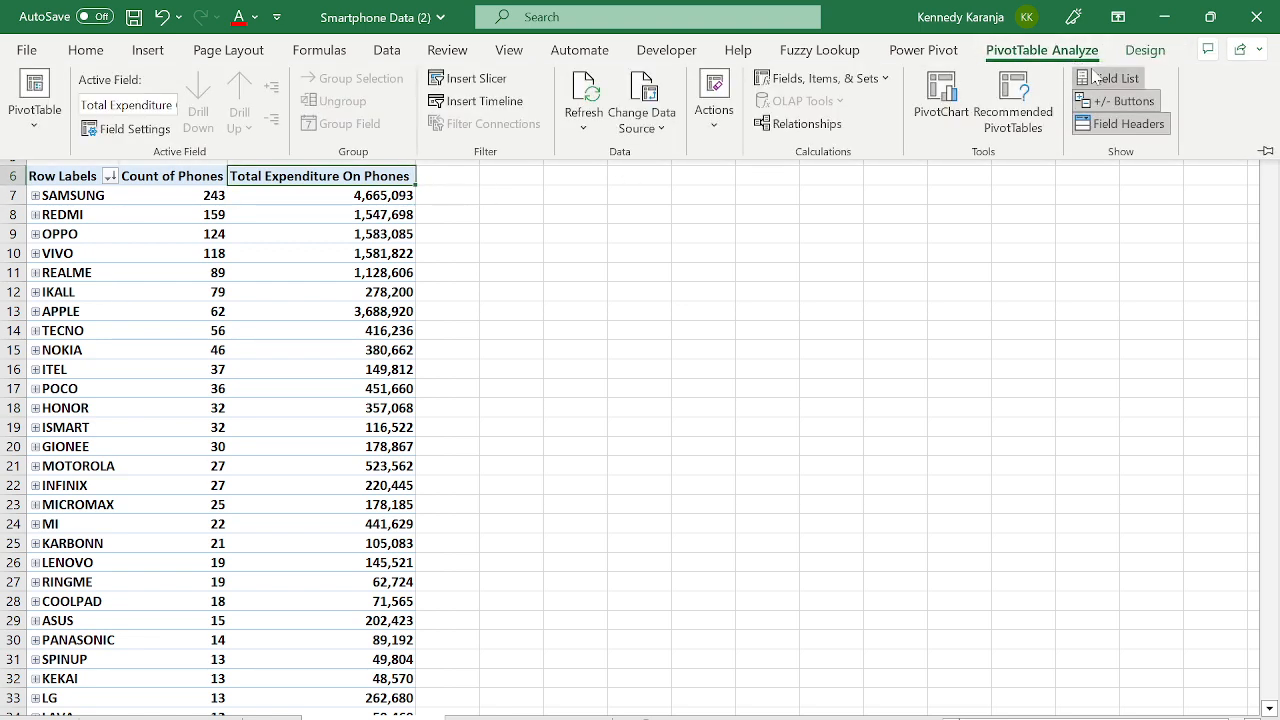
- Add MARKET RETAIL PRICES to the Values area as a summed column
left_click(1102, 78)
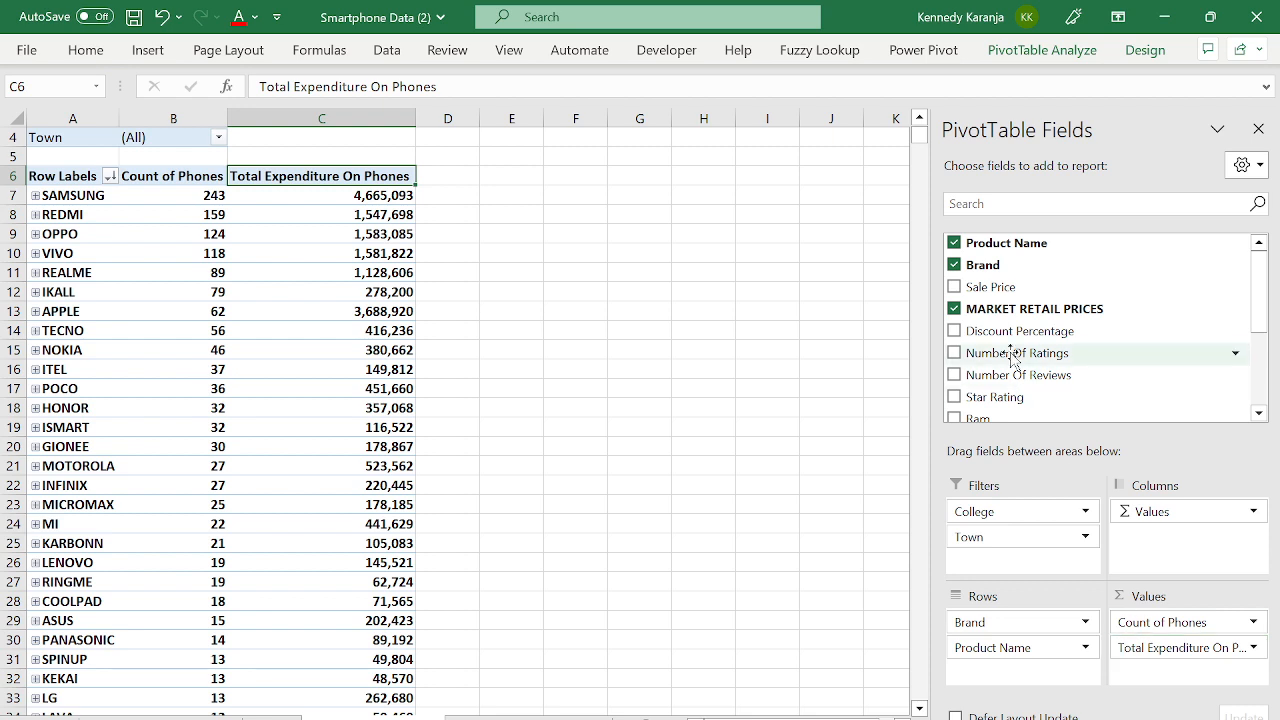
left_click_drag(1000, 310, 1186, 680)
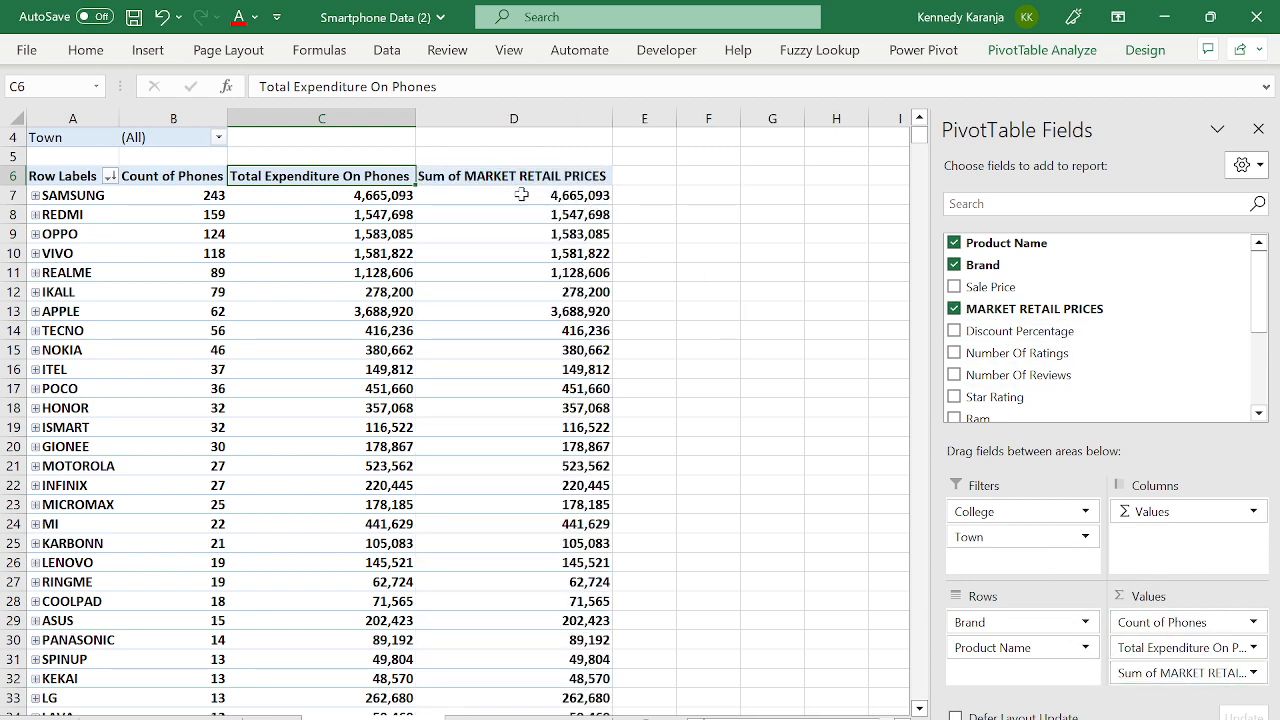
double_click(1160, 675)
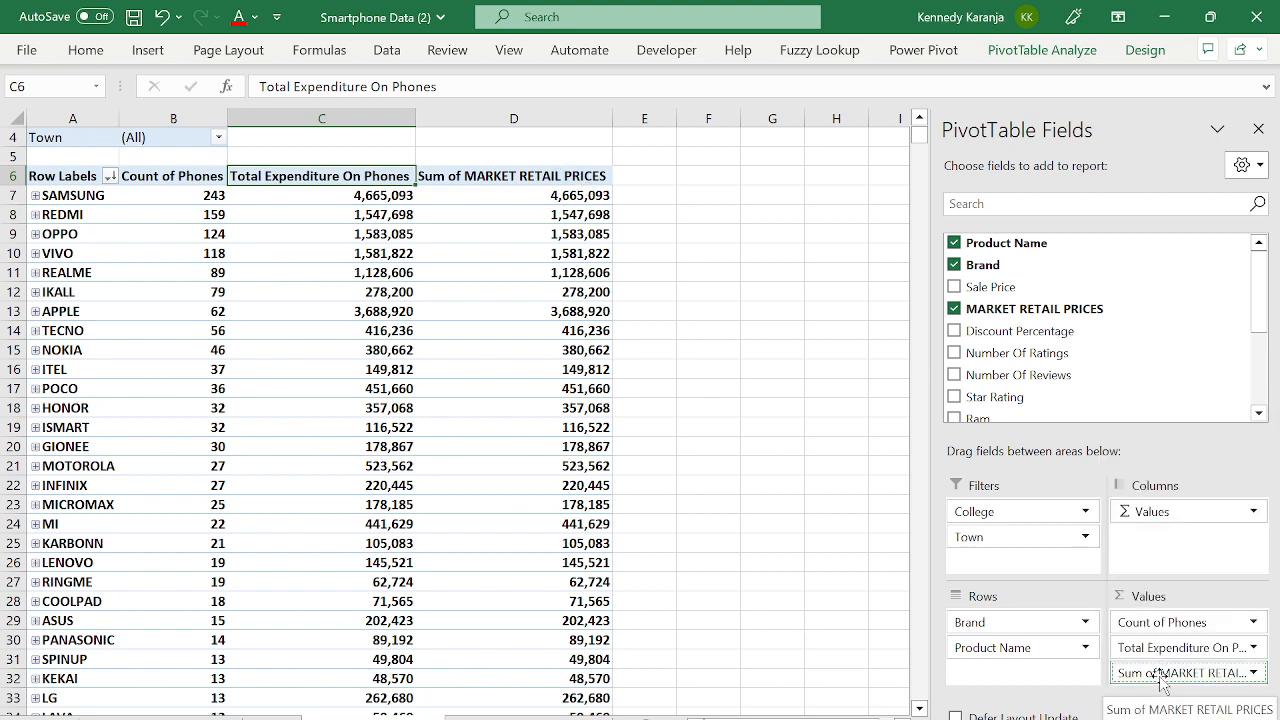
left_click(1162, 674)
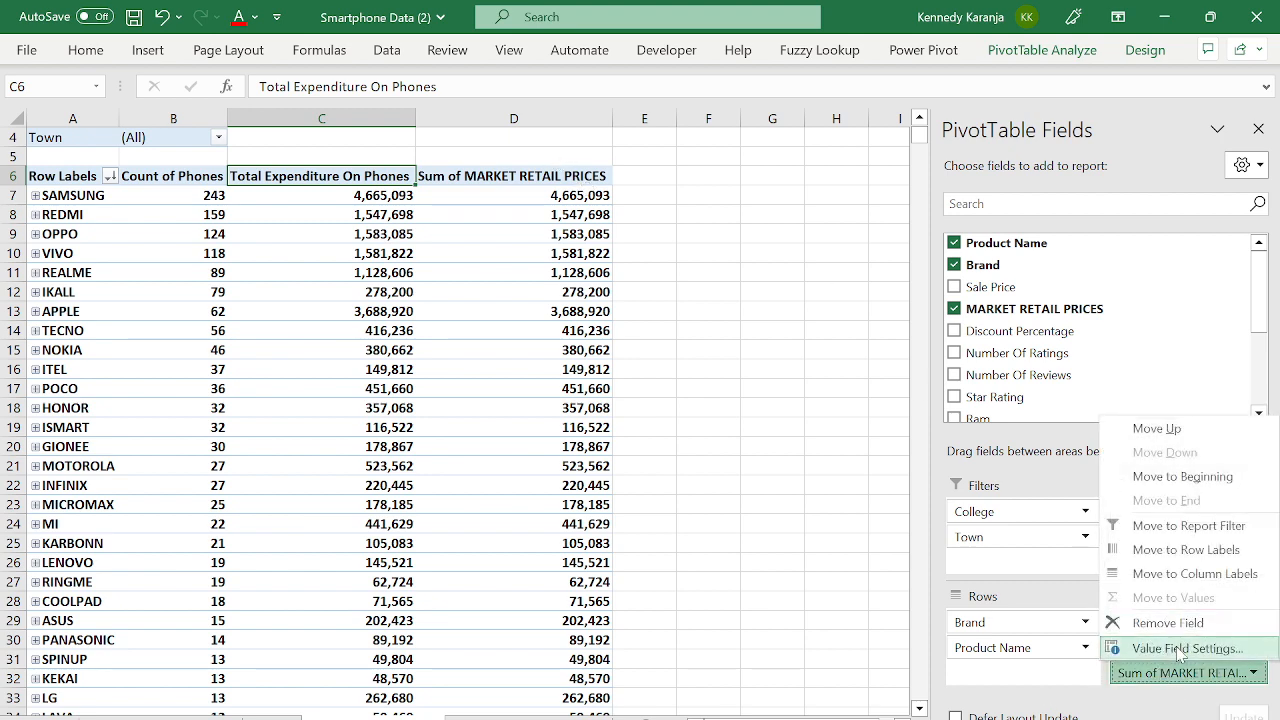
- Summarize the retail prices field by Average, giving SAMSUNG 19,198
left_click(1178, 648)
left_click(420, 344)
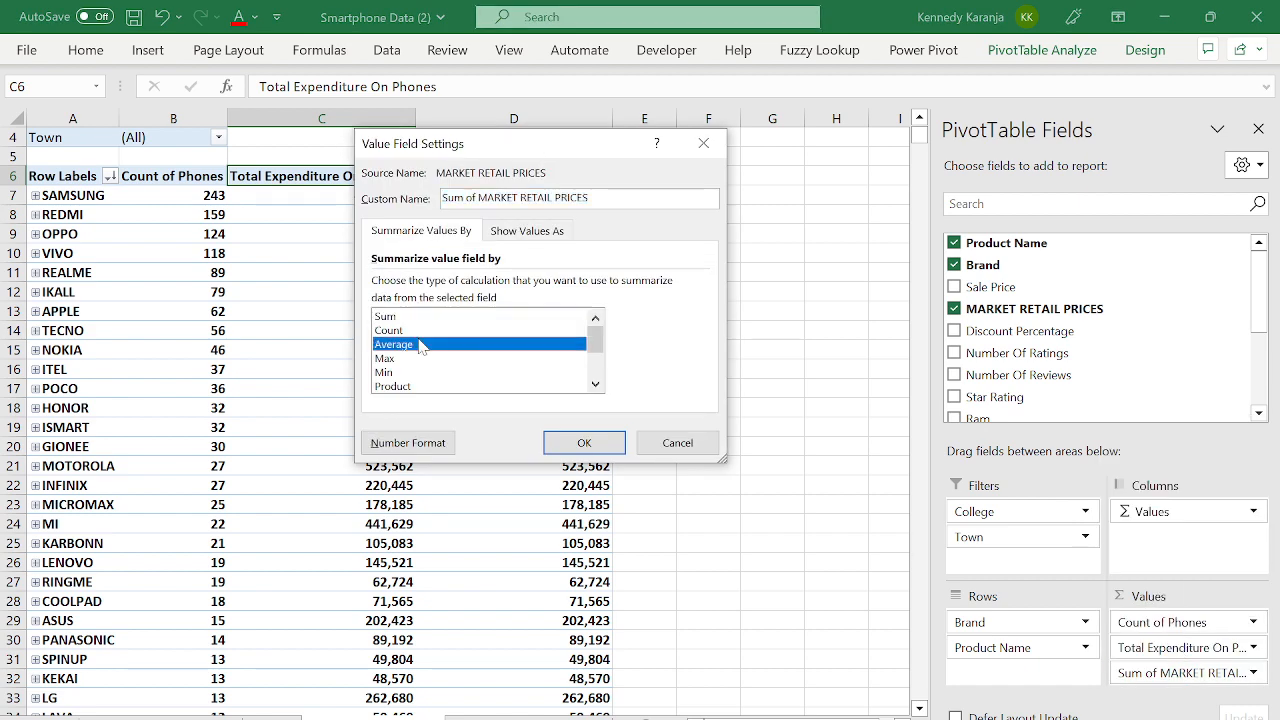
left_click(612, 443)
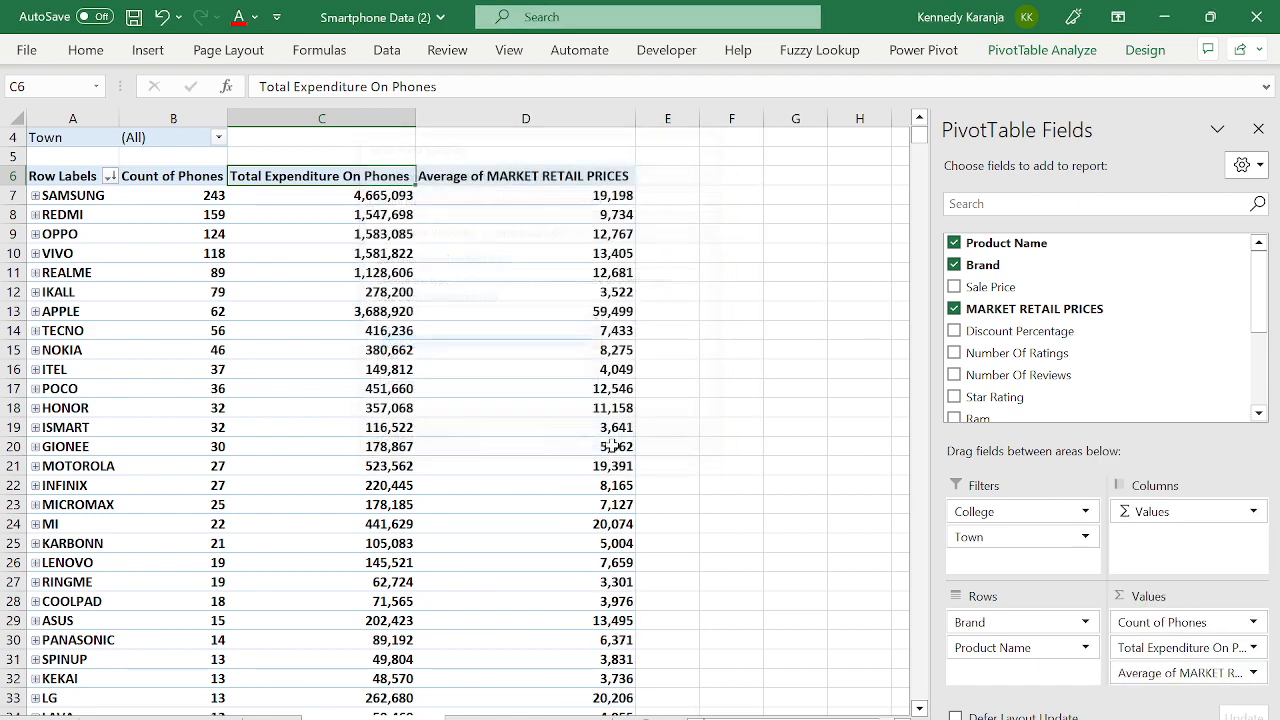
left_click(563, 194)
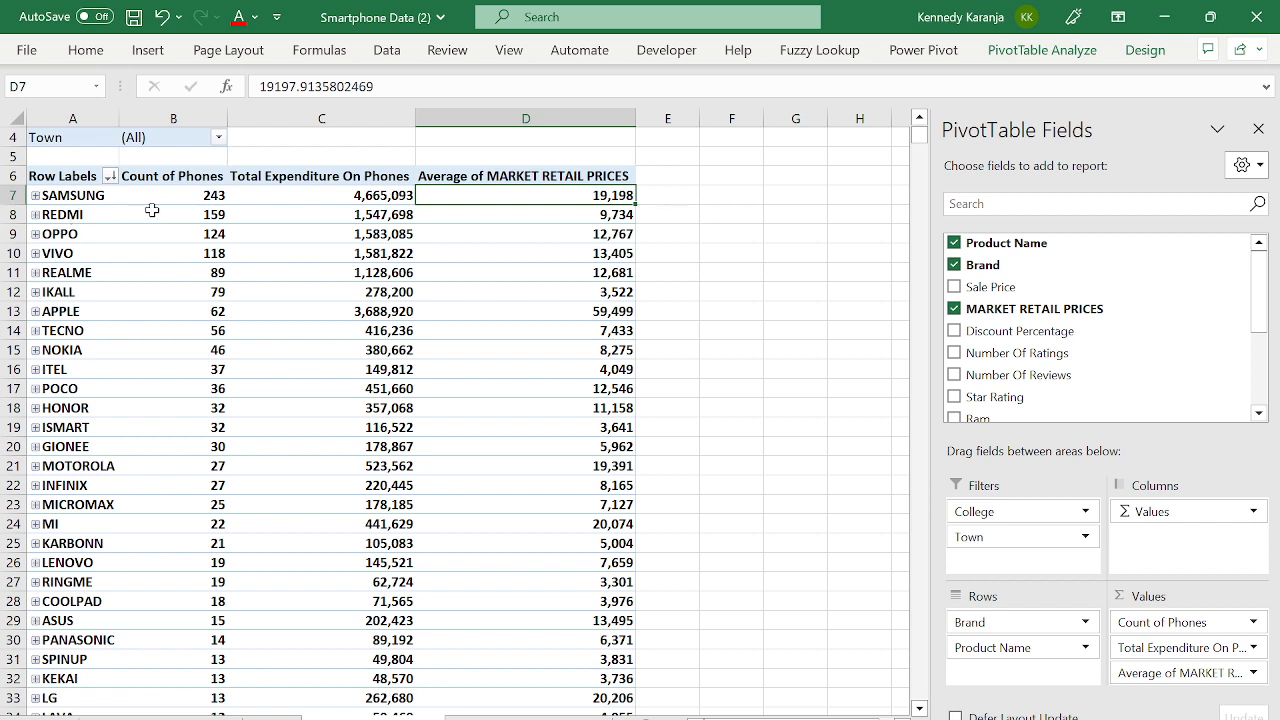
- Sort brands by average retail price largest to smallest, putting APPLE first at 59,499
right_click(506, 191)
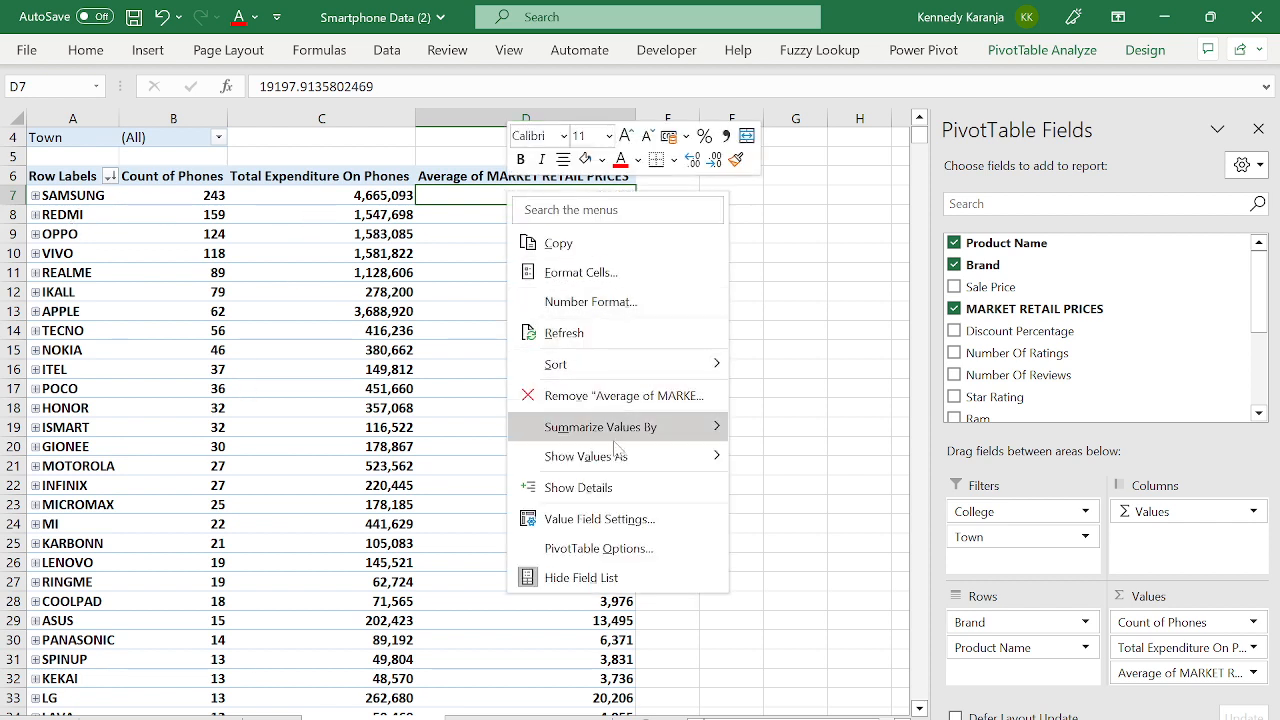
mouse_move(620, 364)
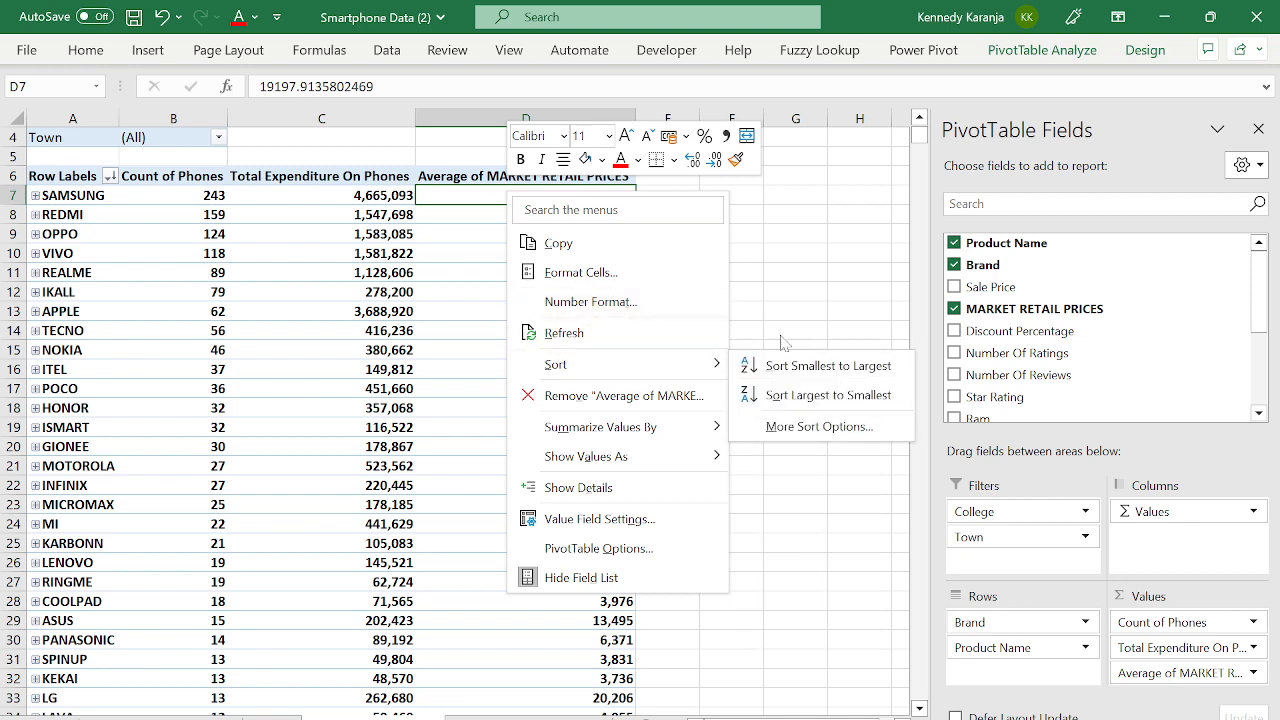
left_click(820, 396)
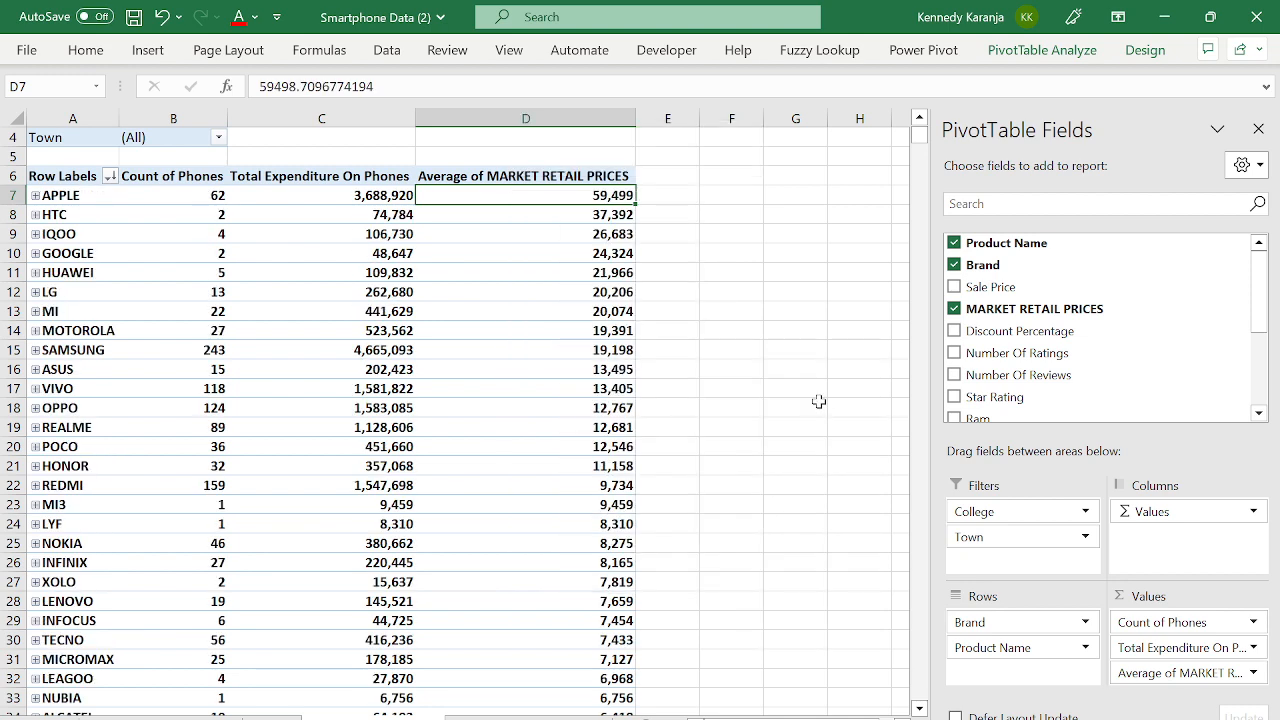
left_click(71, 204)
left_click(71, 205)
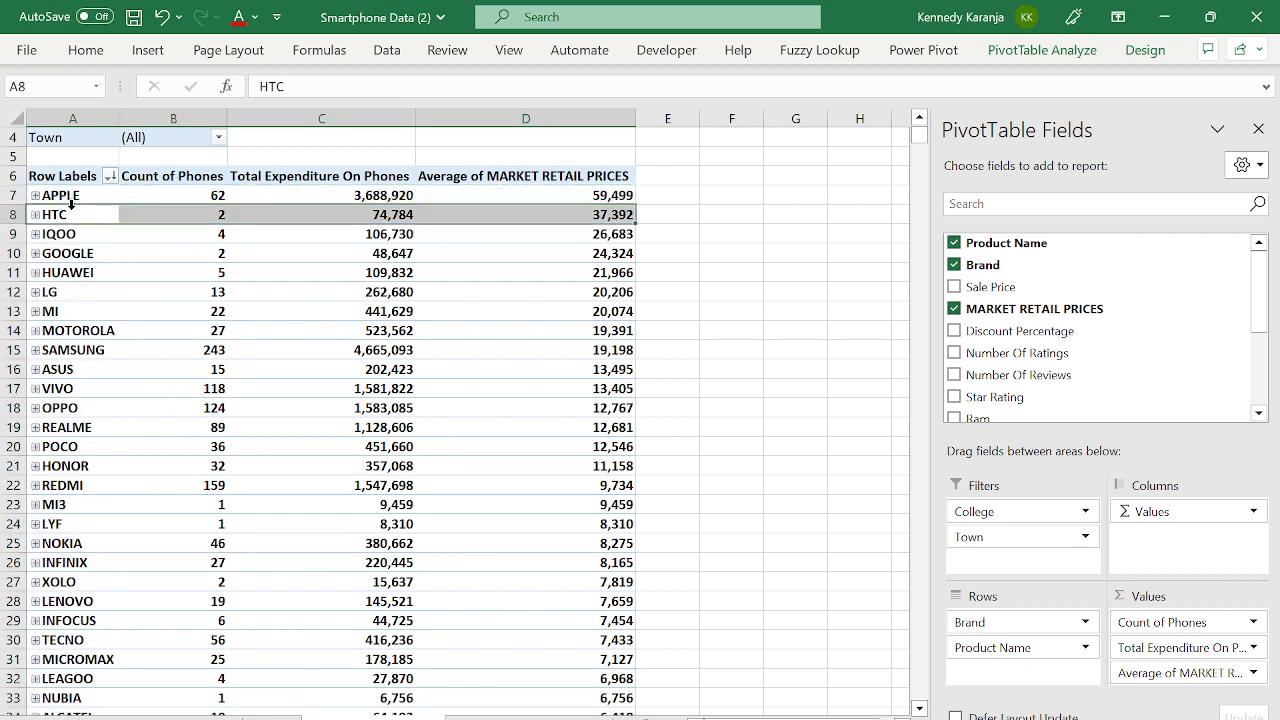
left_click(71, 203)
key("Right")
key("Right")
key("Right")
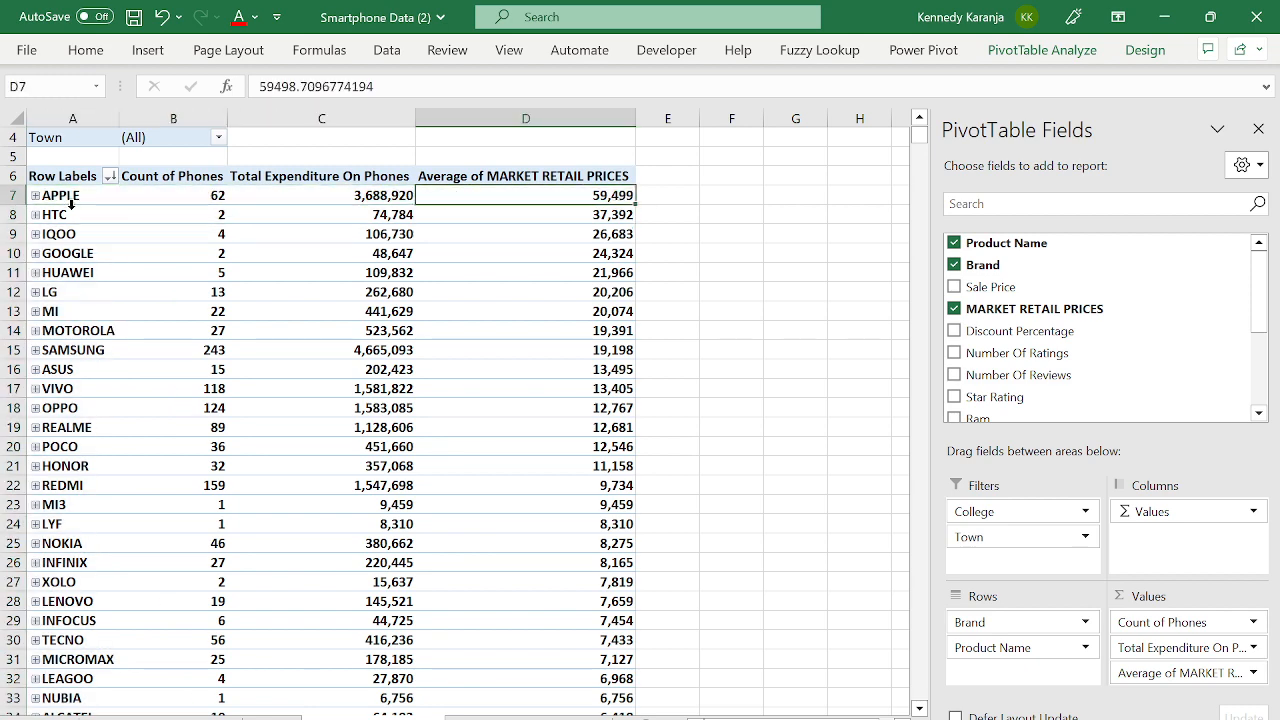
key("Left")
key("Left")
key("Left")
key("Right")
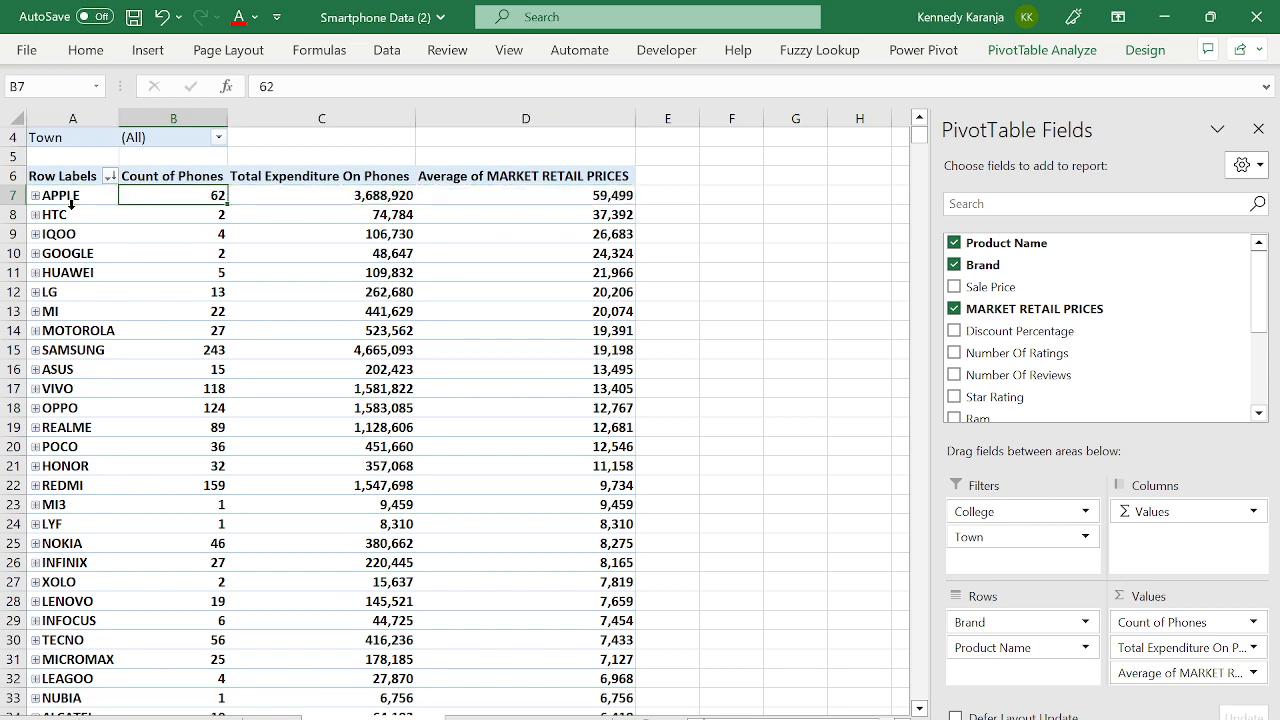
key("Right")
key("Right")
key("Right")
key("Left")
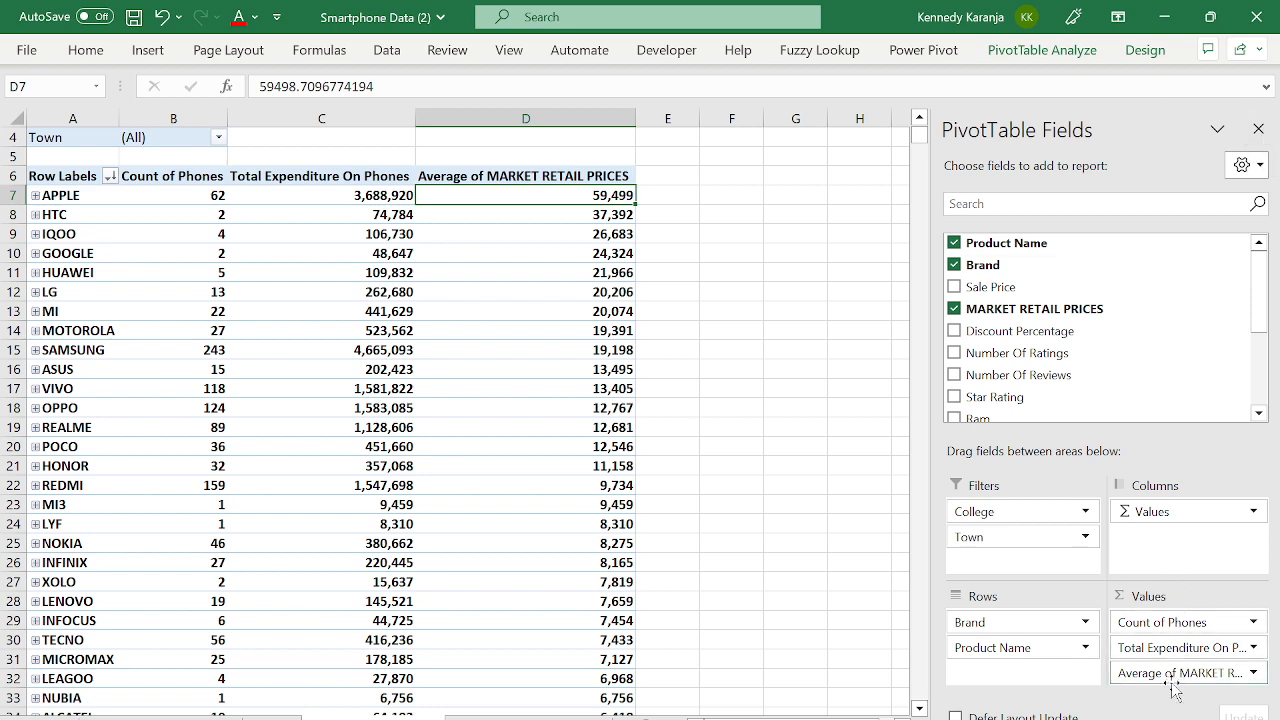
left_click_drag(1175, 673, 1062, 380)
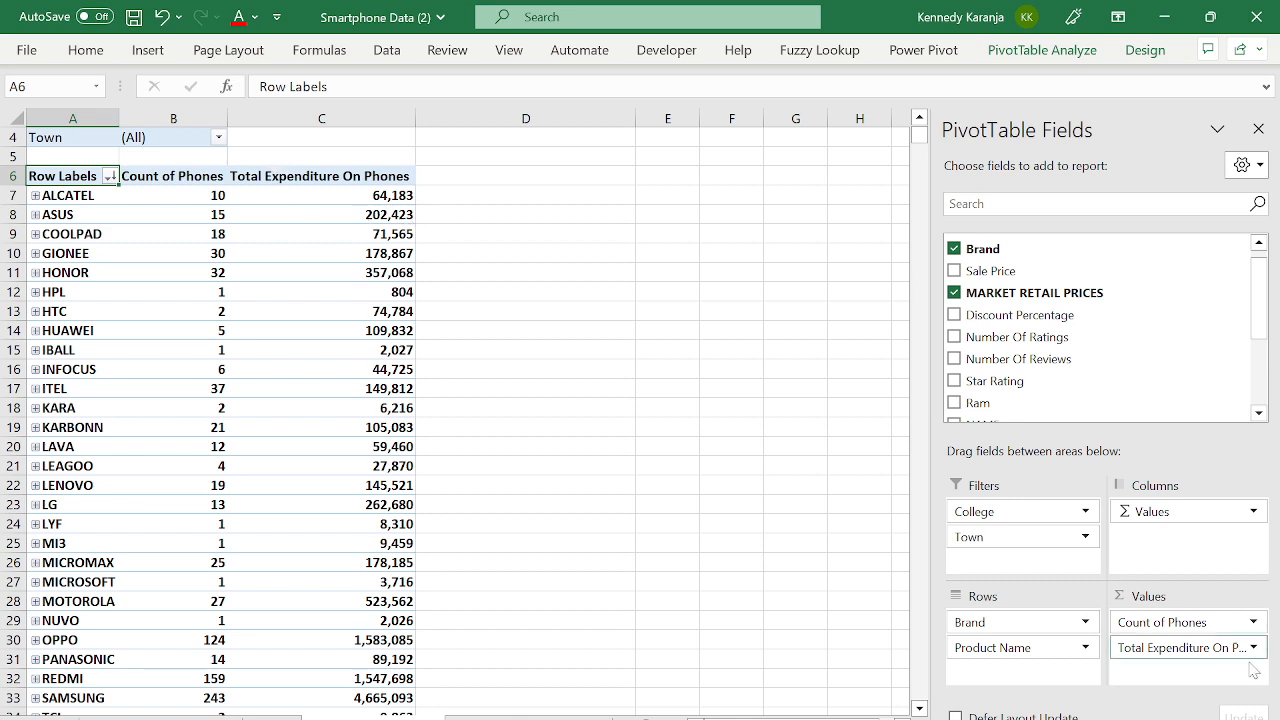
left_click(1167, 648)
left_click(1167, 648)
left_click(872, 640)
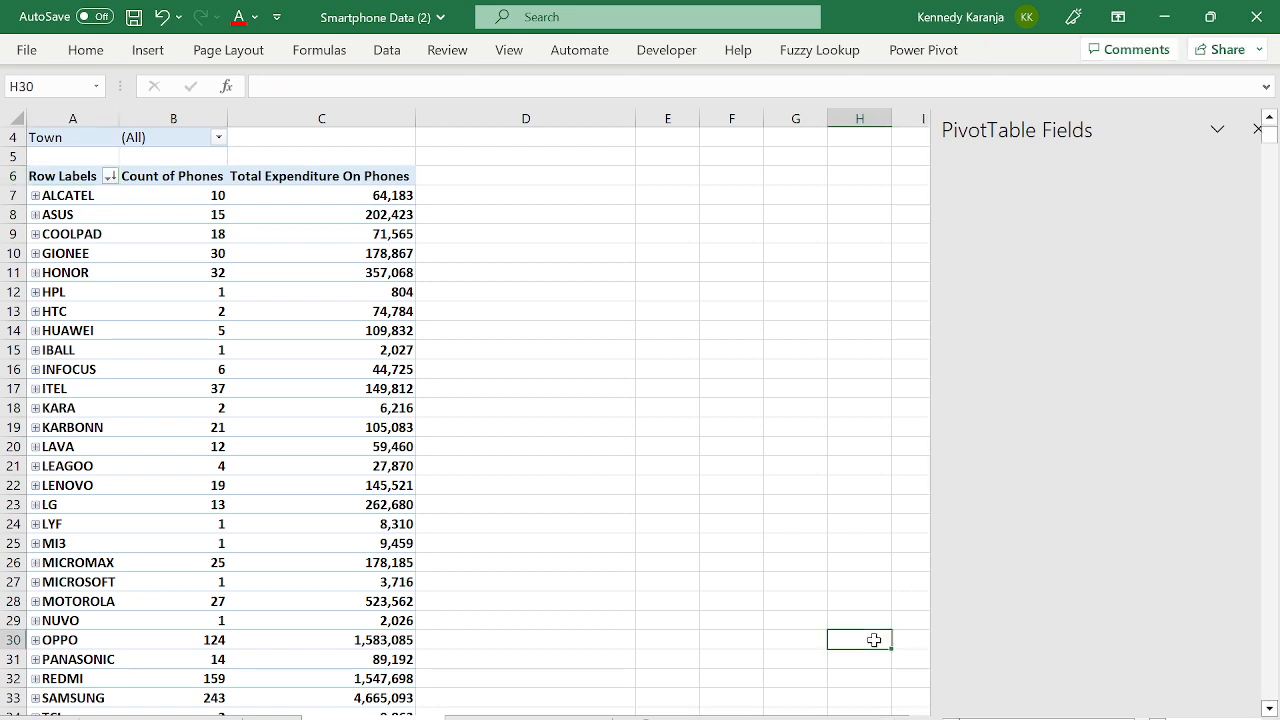
left_click(223, 426)
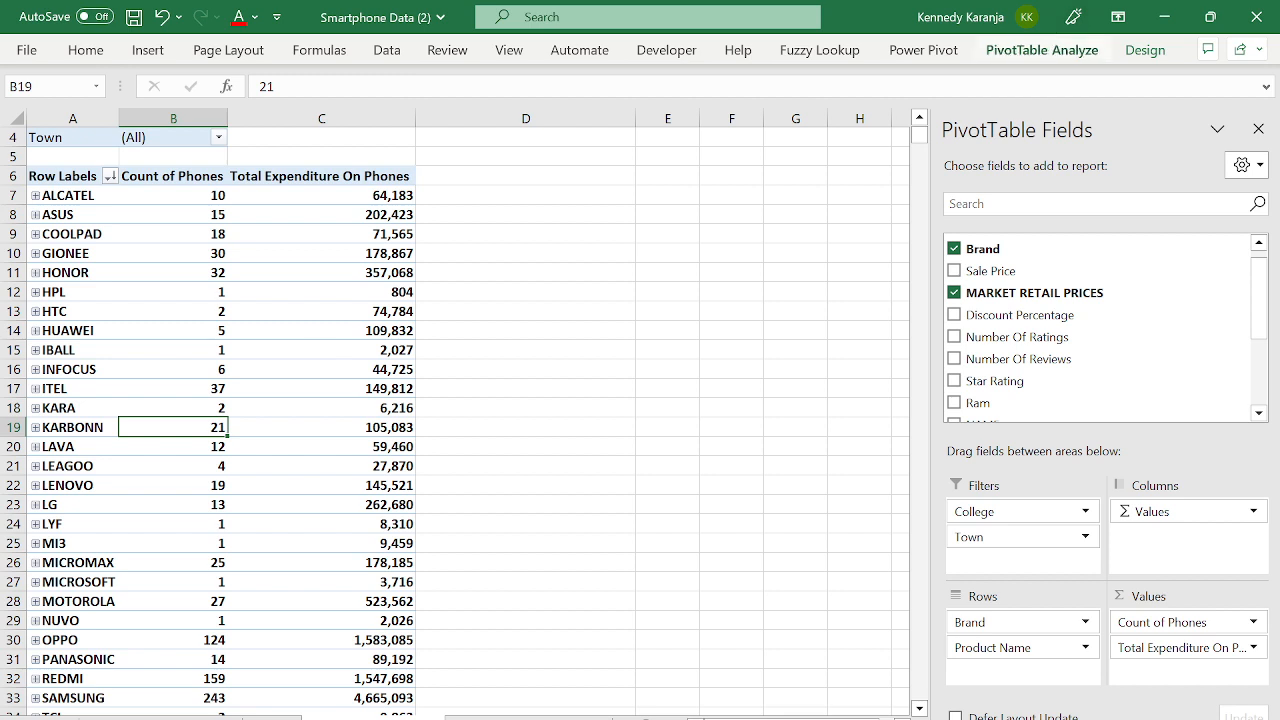
left_click(1157, 649)
left_click(1157, 649)
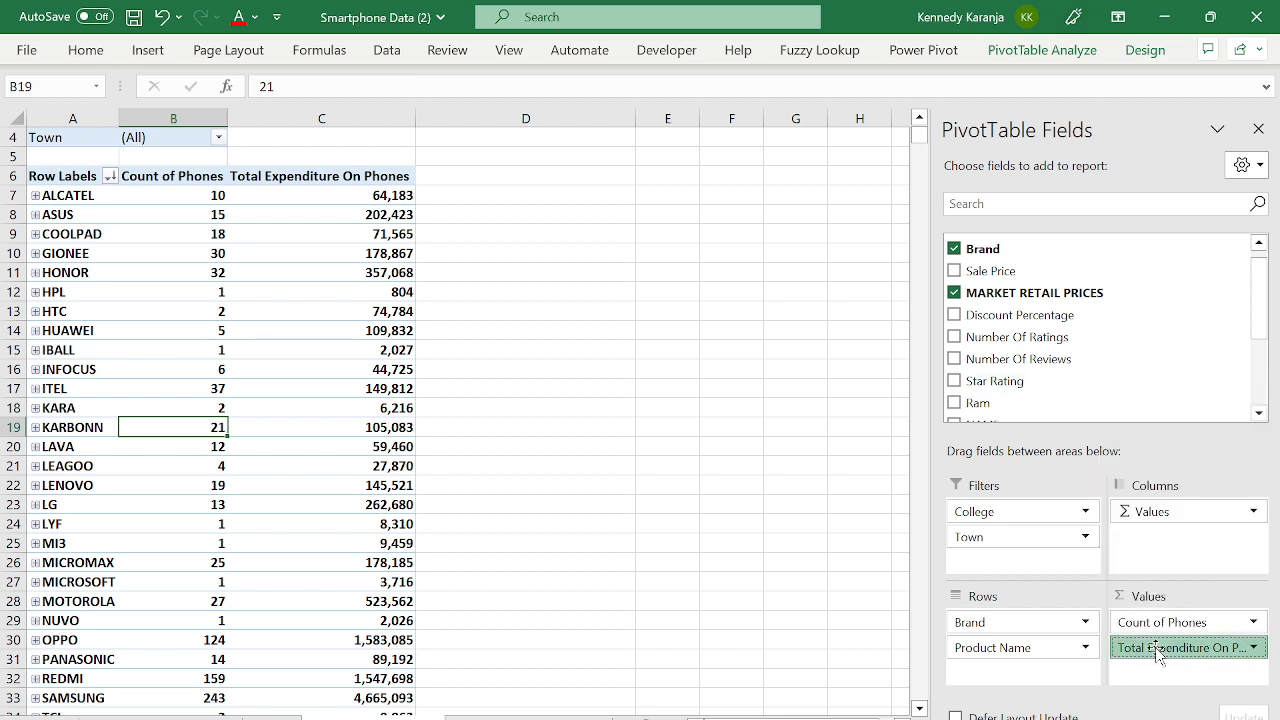
left_click(1157, 649)
left_click(1155, 623)
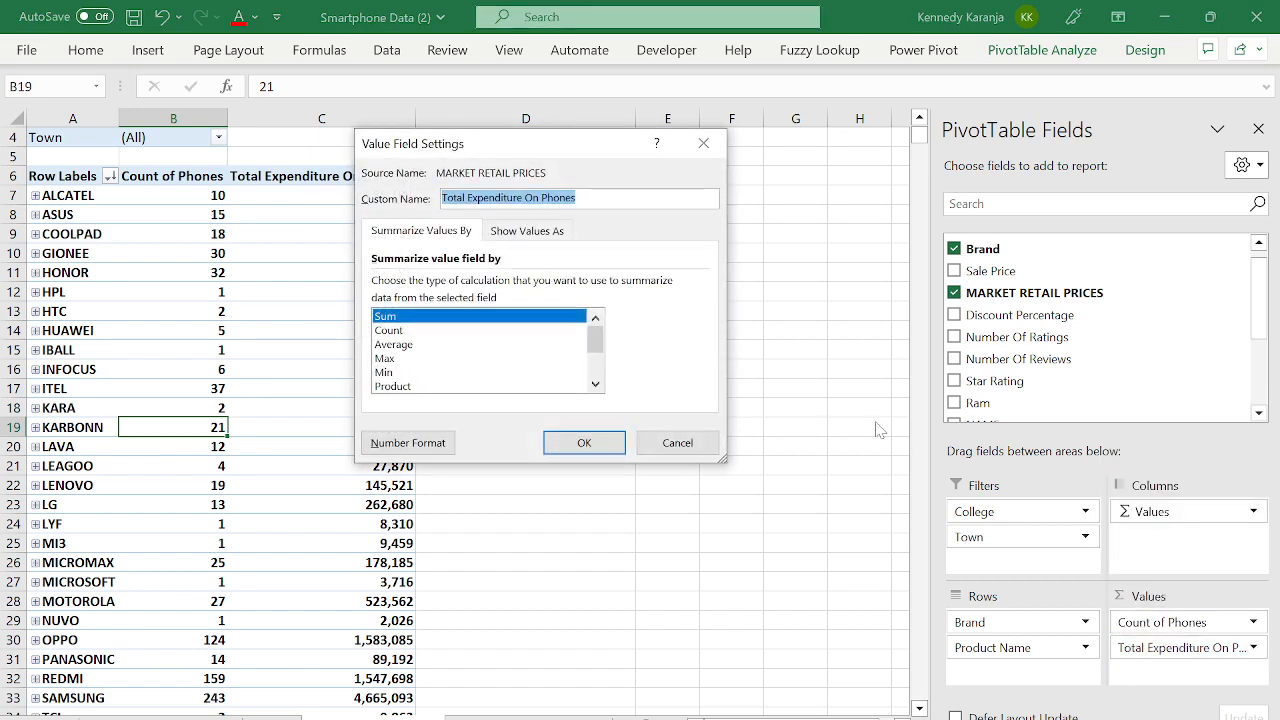
left_click_drag(597, 340, 597, 364)
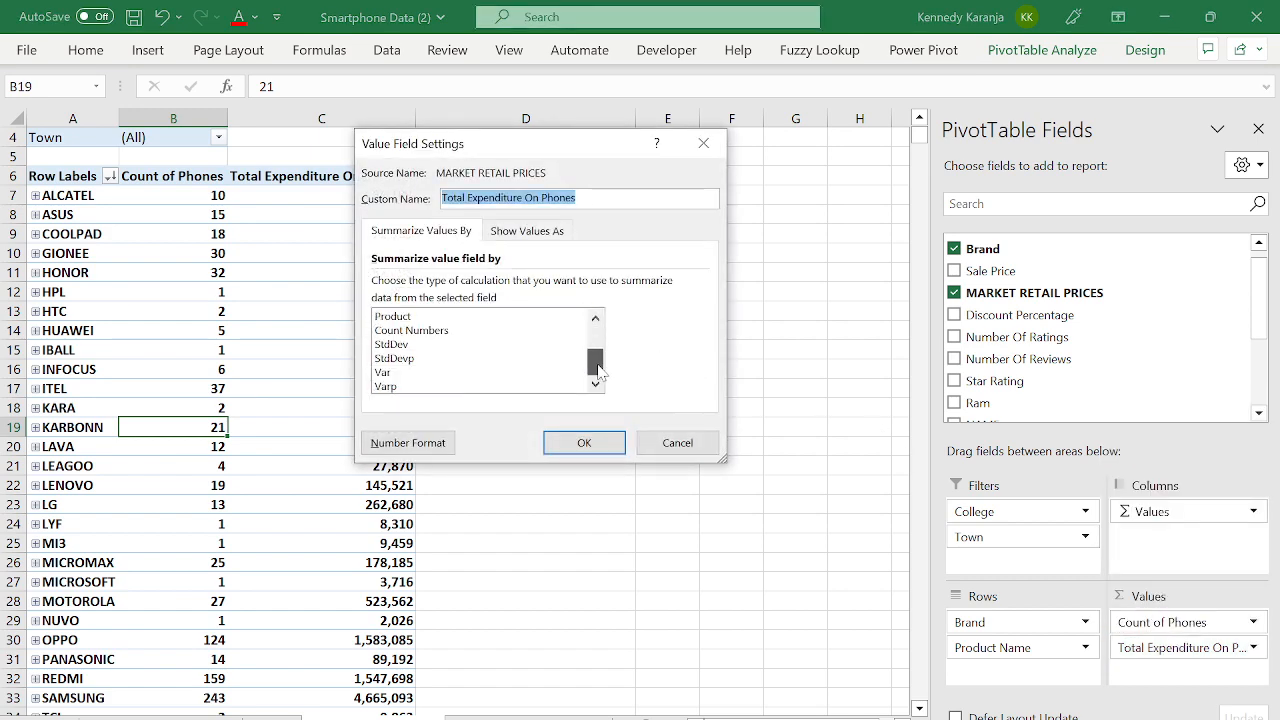
scroll(594, 348, "up", 2)
scroll(594, 348, "down", 2)
scroll(594, 350, "up", 3)
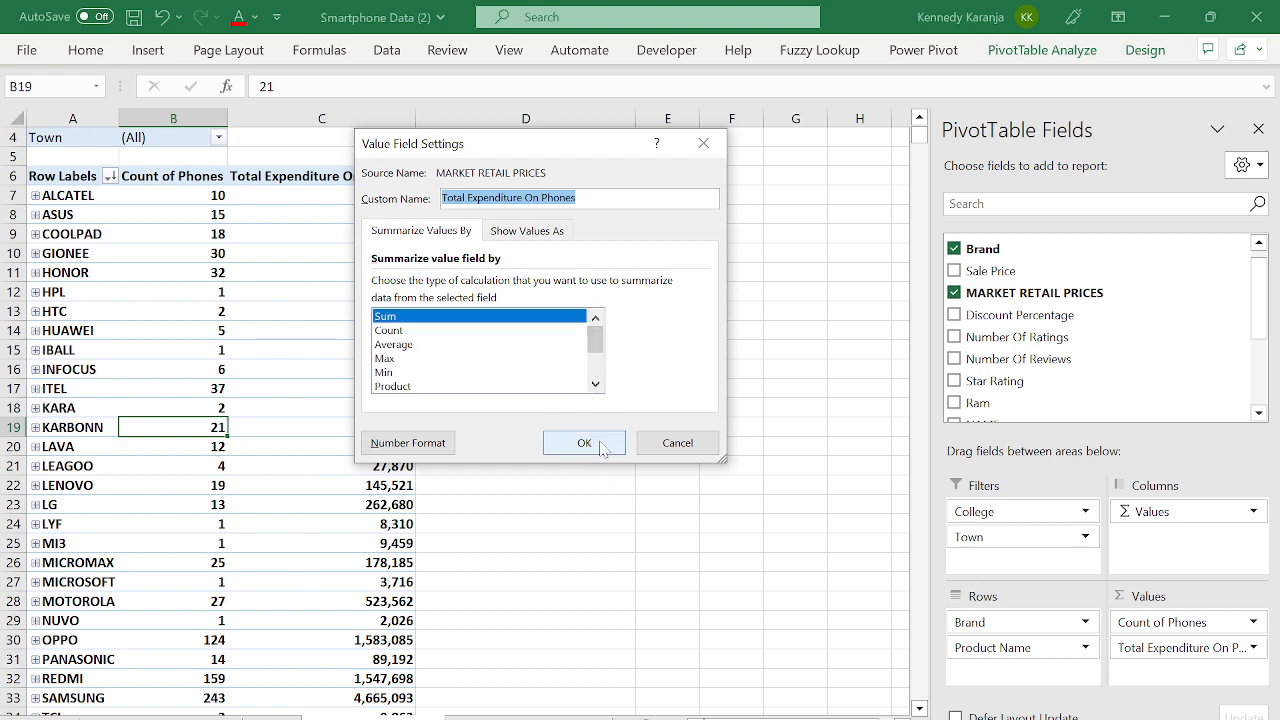
left_click(600, 445)
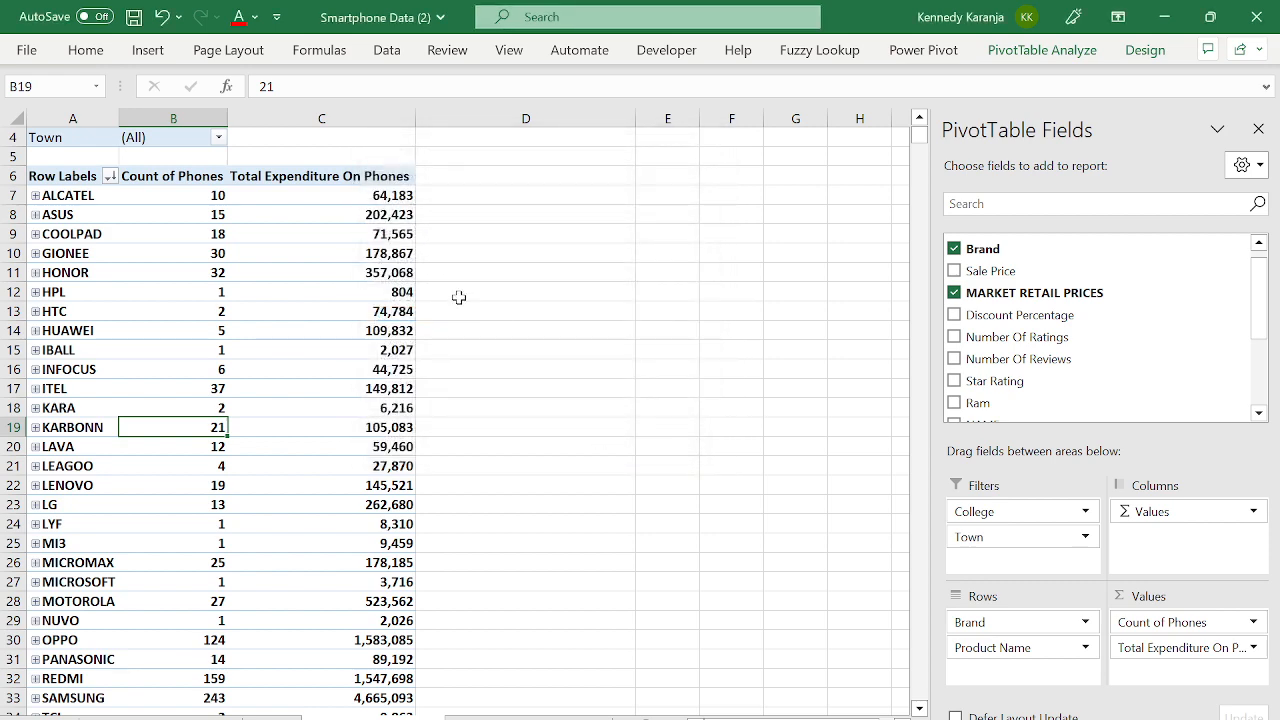
left_click(265, 197)
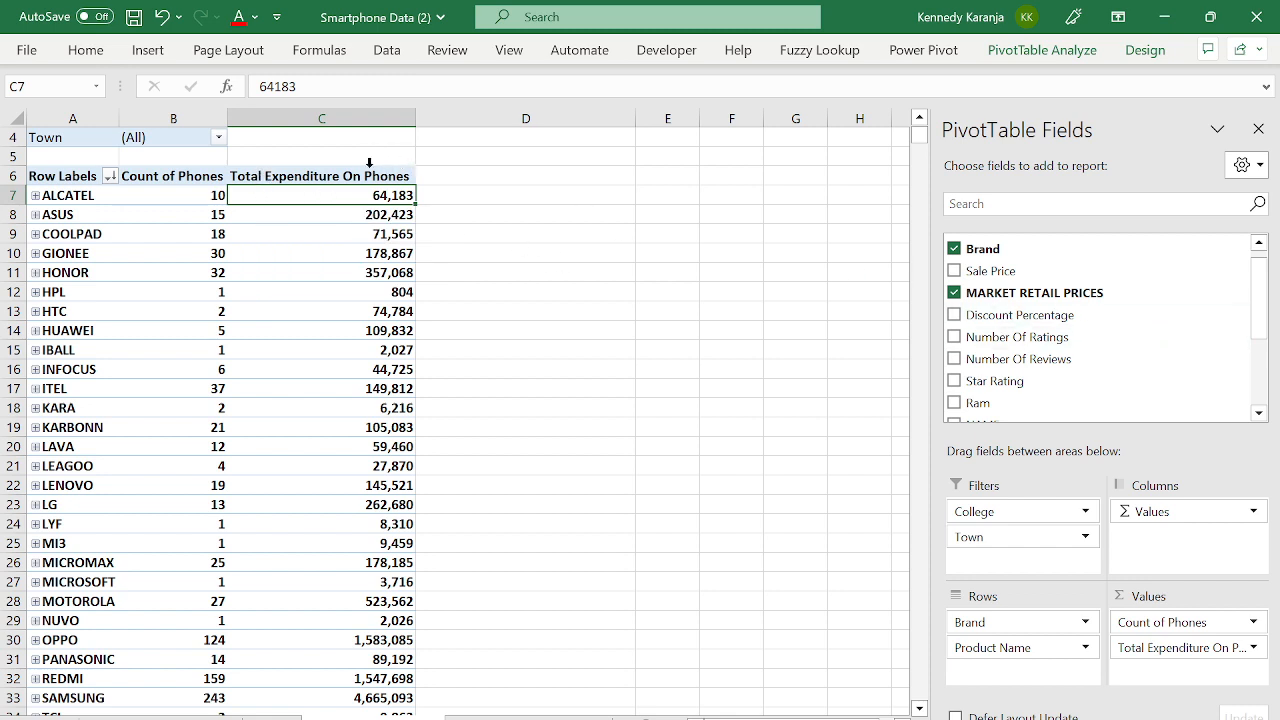
left_click(320, 178)
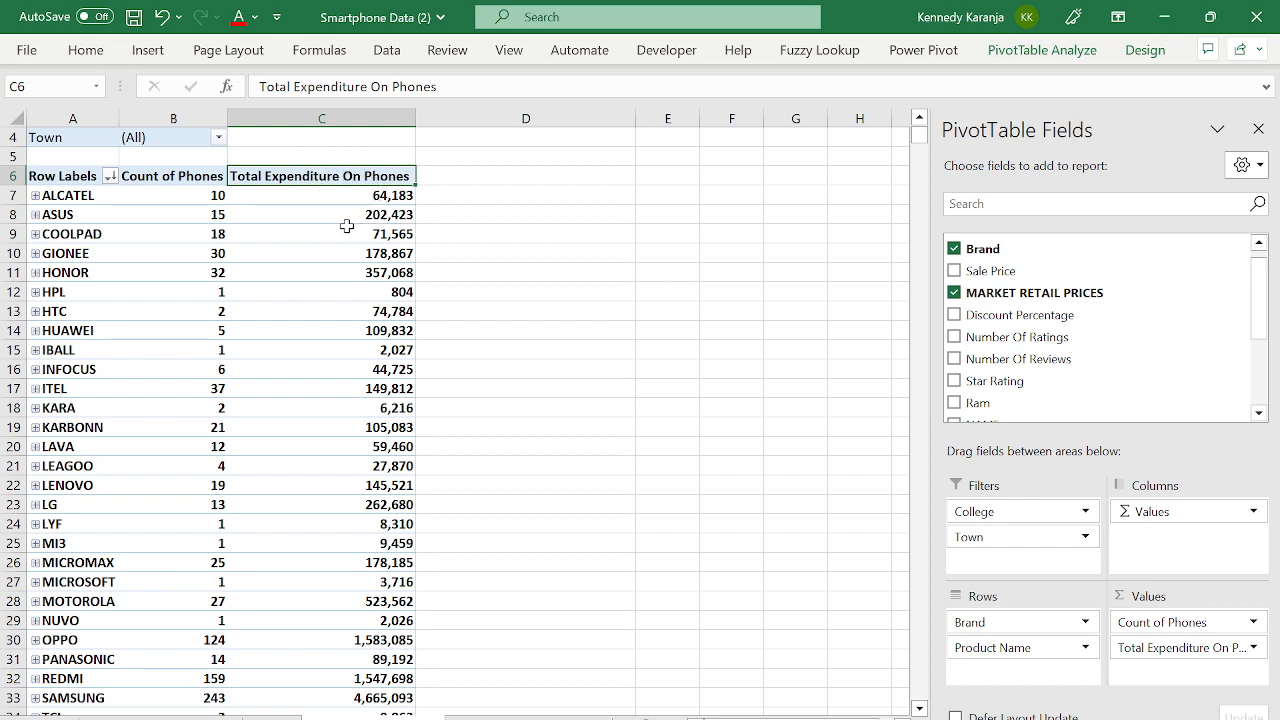
- Add Sale Price as a summed value and compare ALCATEL's 64,177 with 64,183 expenditure
mouse_move(341, 214)
left_click(343, 199)
left_click(341, 166)
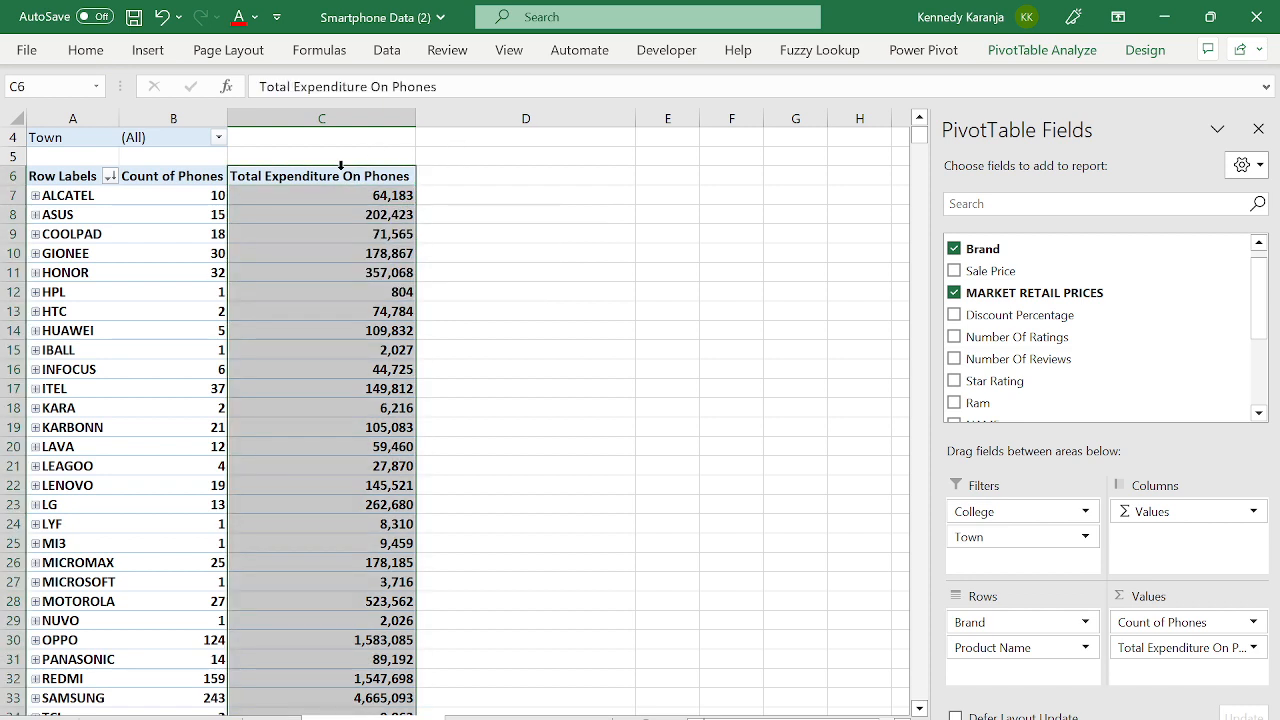
left_click_drag(1012, 268, 1207, 676)
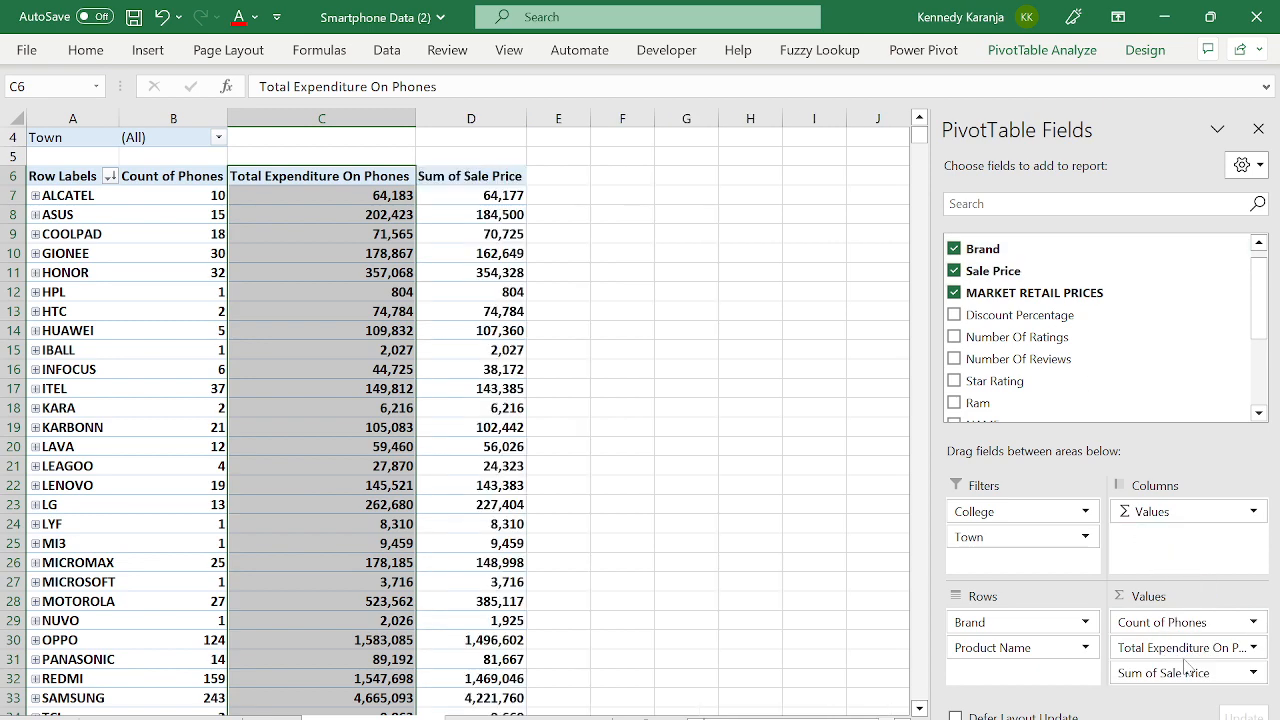
left_click(368, 218)
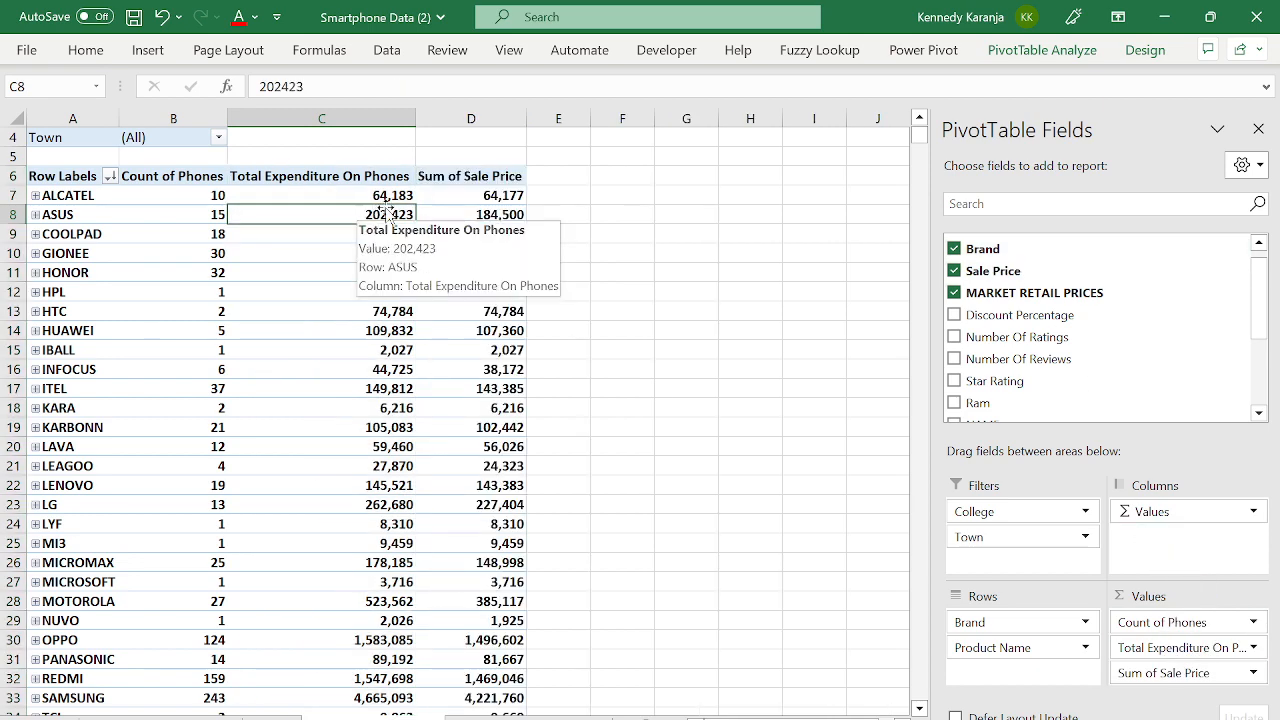
left_click(477, 197)
left_click(202, 197)
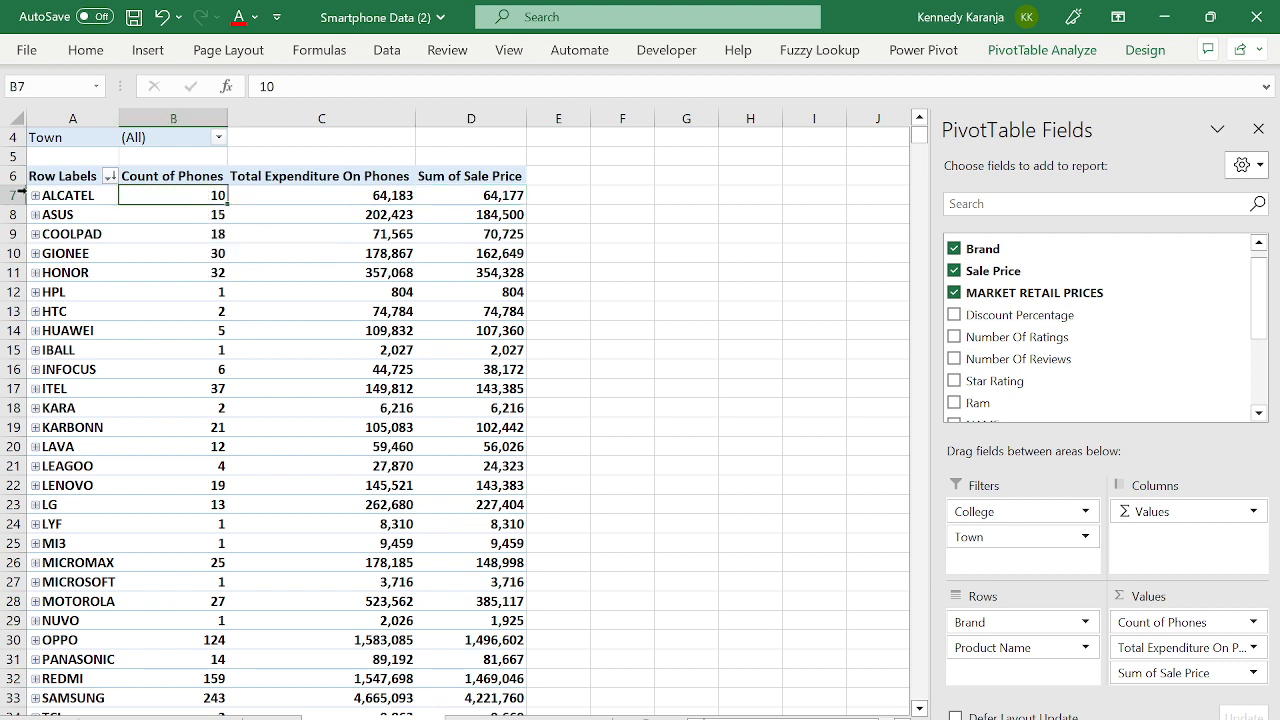
left_click(512, 195)
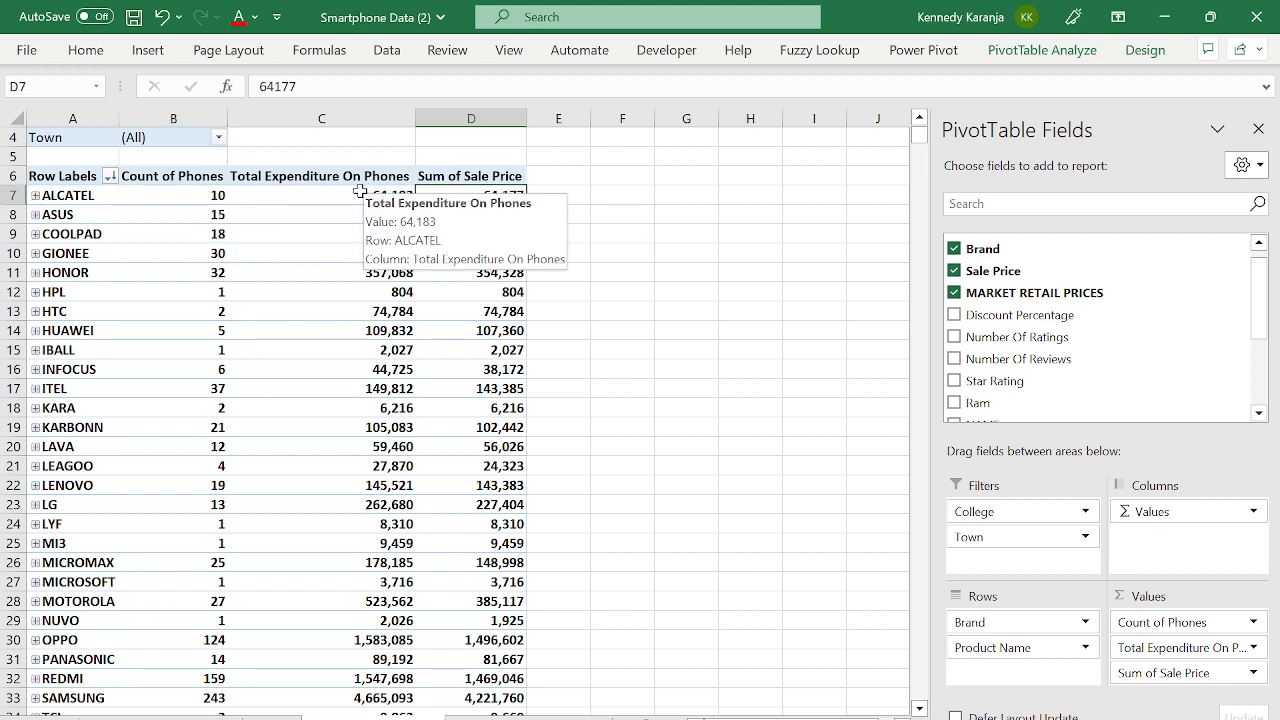
left_click(256, 193)
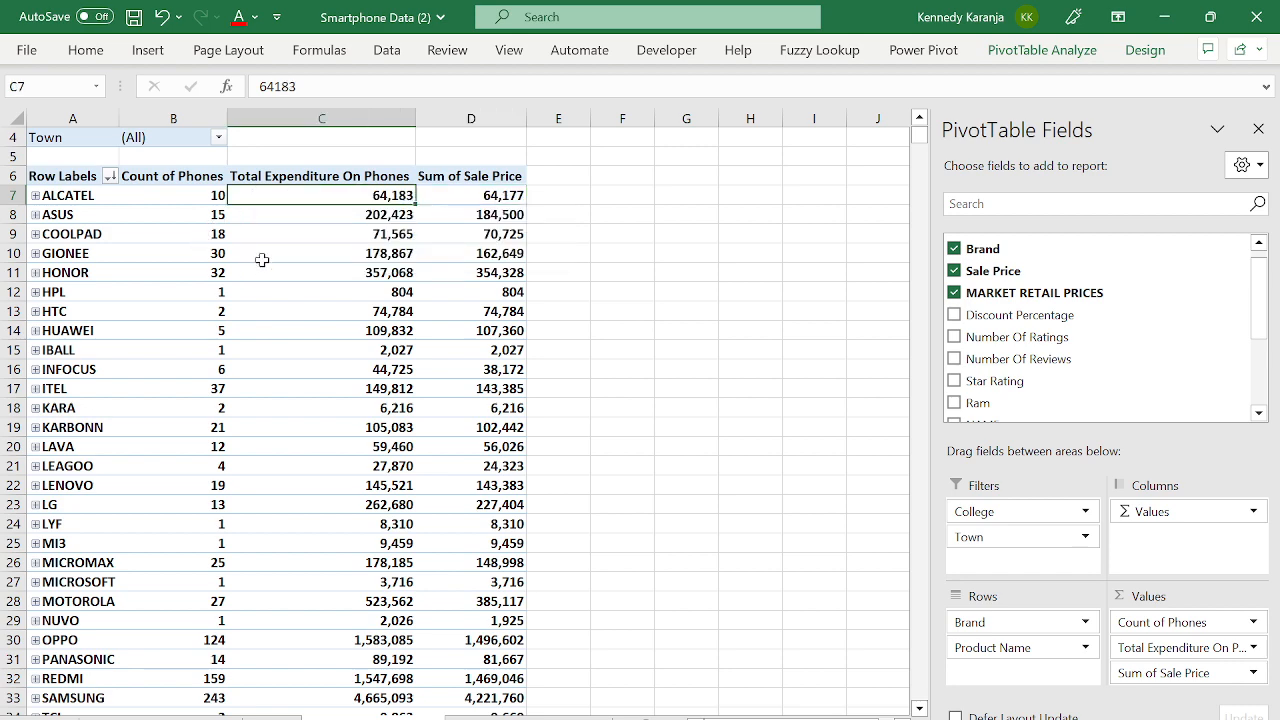
left_click(475, 167)
left_click(342, 167)
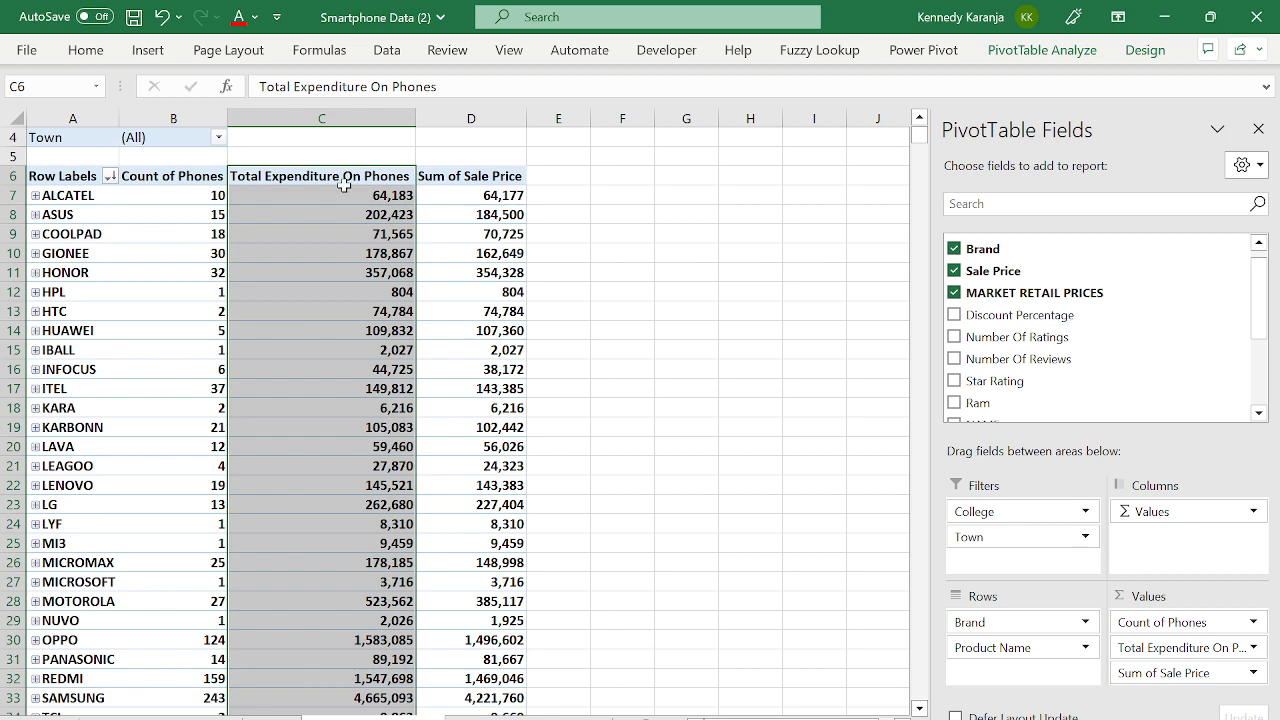
- Rename header C6 to 'Total Expenditure Market Retail Price'
double_click(342, 181)
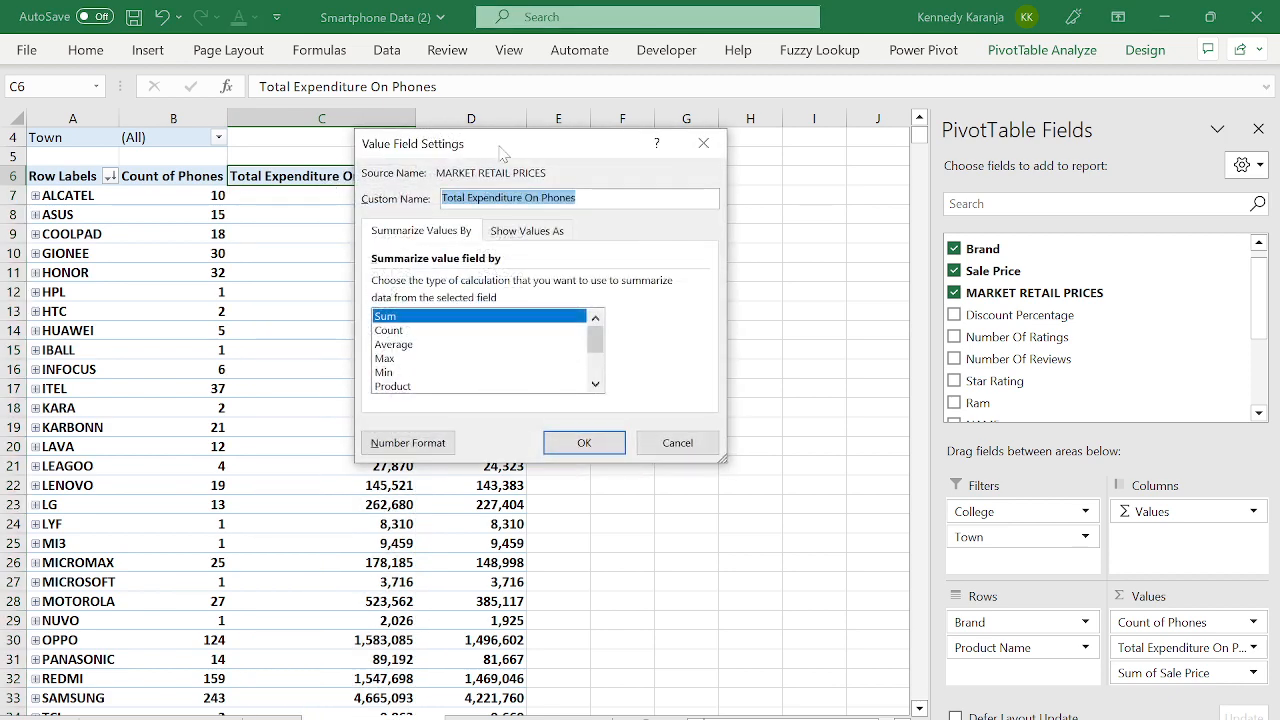
key("BackSpace")
key("Escape")
left_click(424, 87)
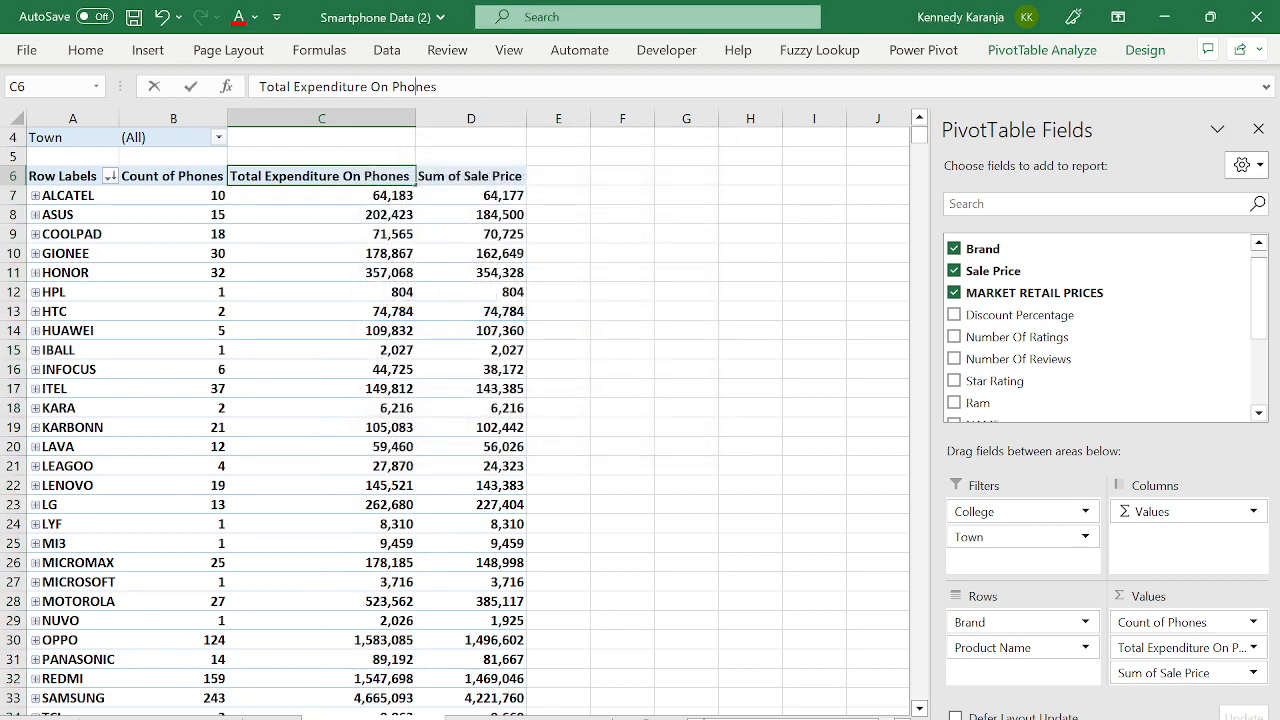
key("BackSpace")
key("BackSpace")
key("BackSpace")
key("BackSpace")
key("BackSpace")
key("BackSpace")
key("BackSpace")
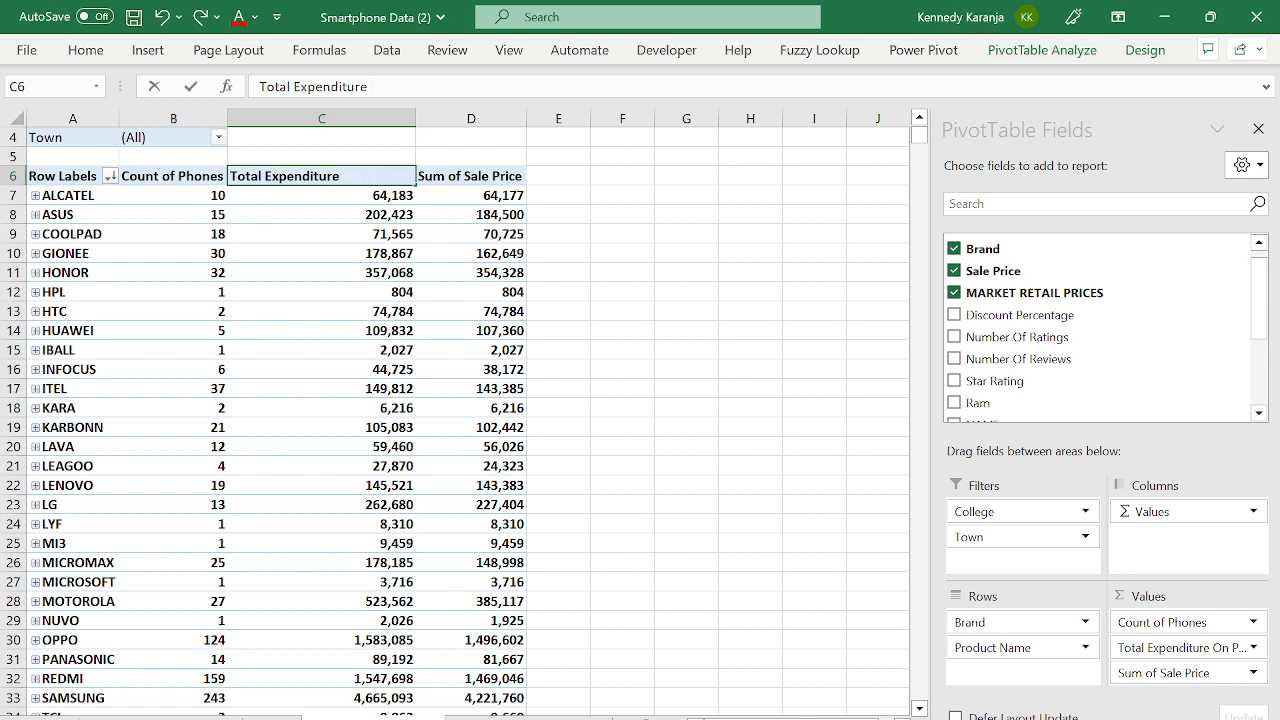
type("Mar")
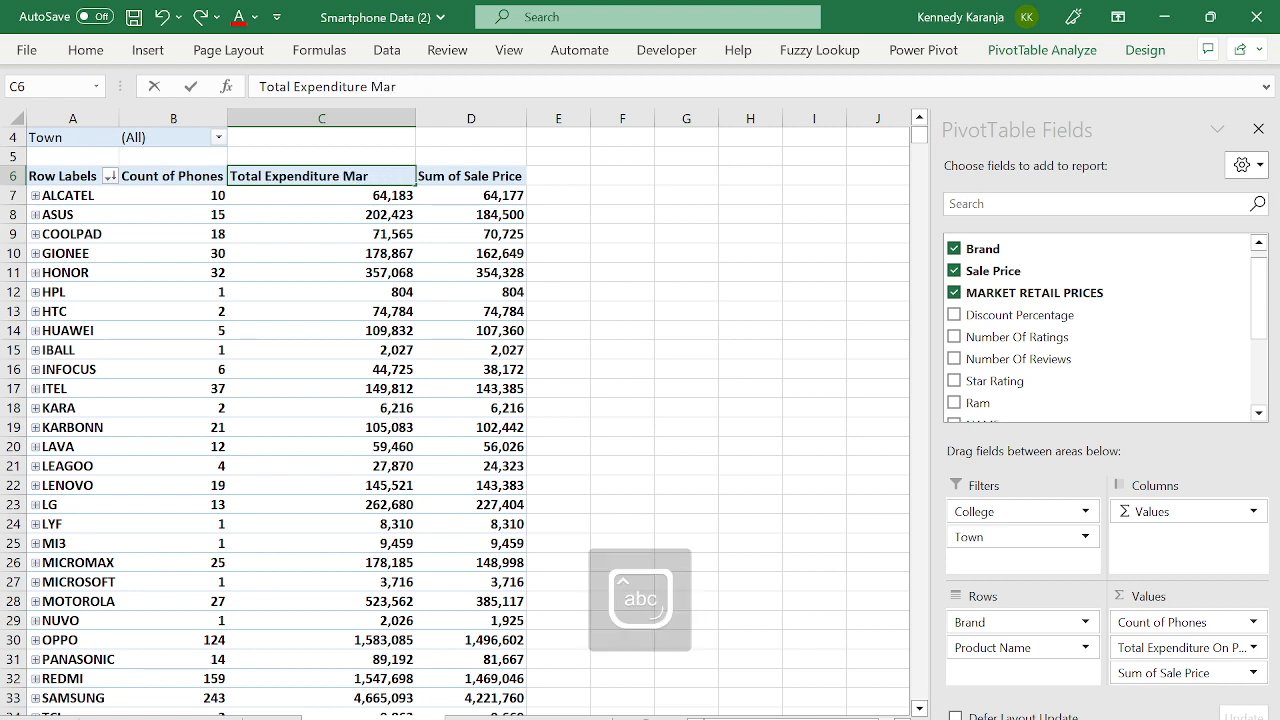
type("ket Retail Pr")
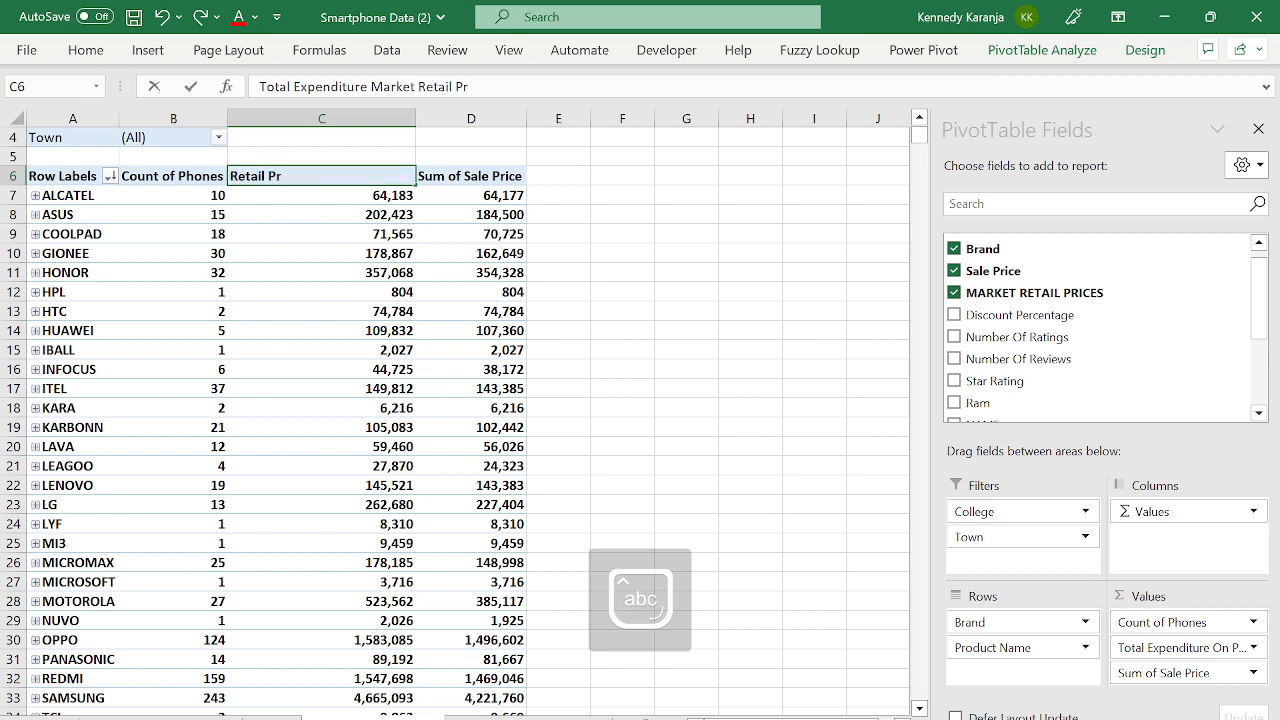
type("ice")
key("Return")
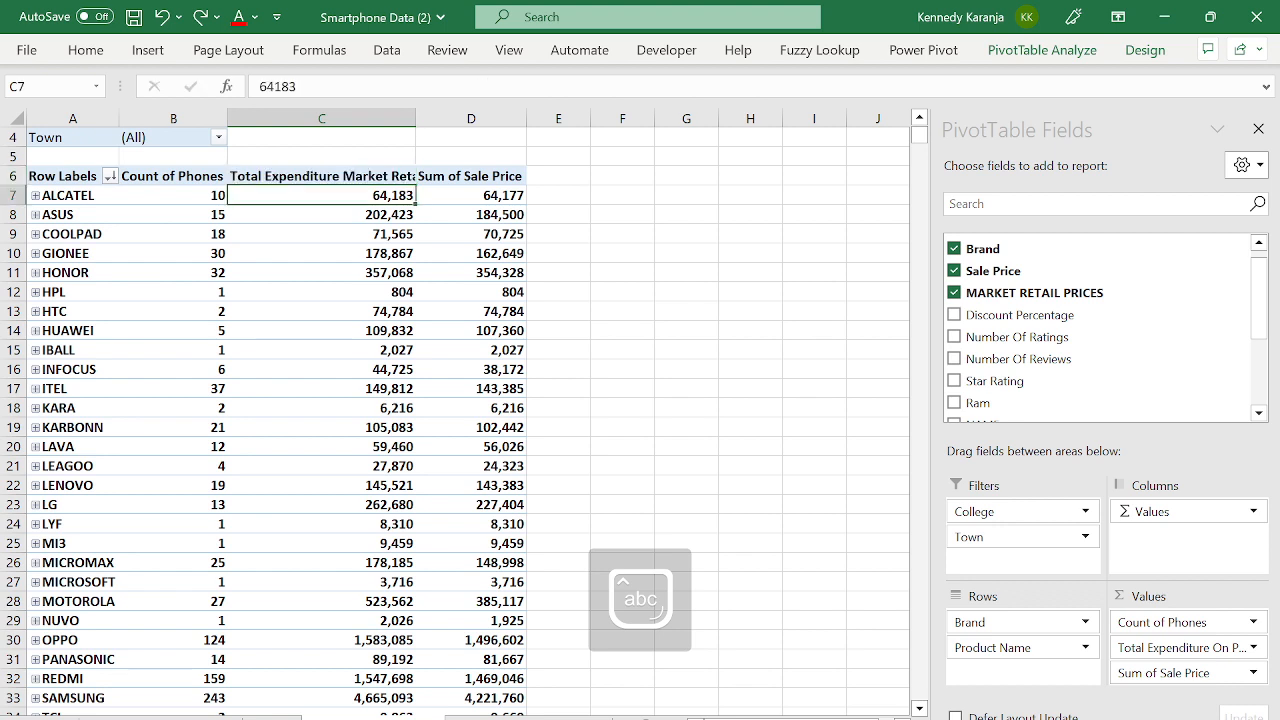
- Autofit column C and widen column D to fit their headers
double_click(415, 116)
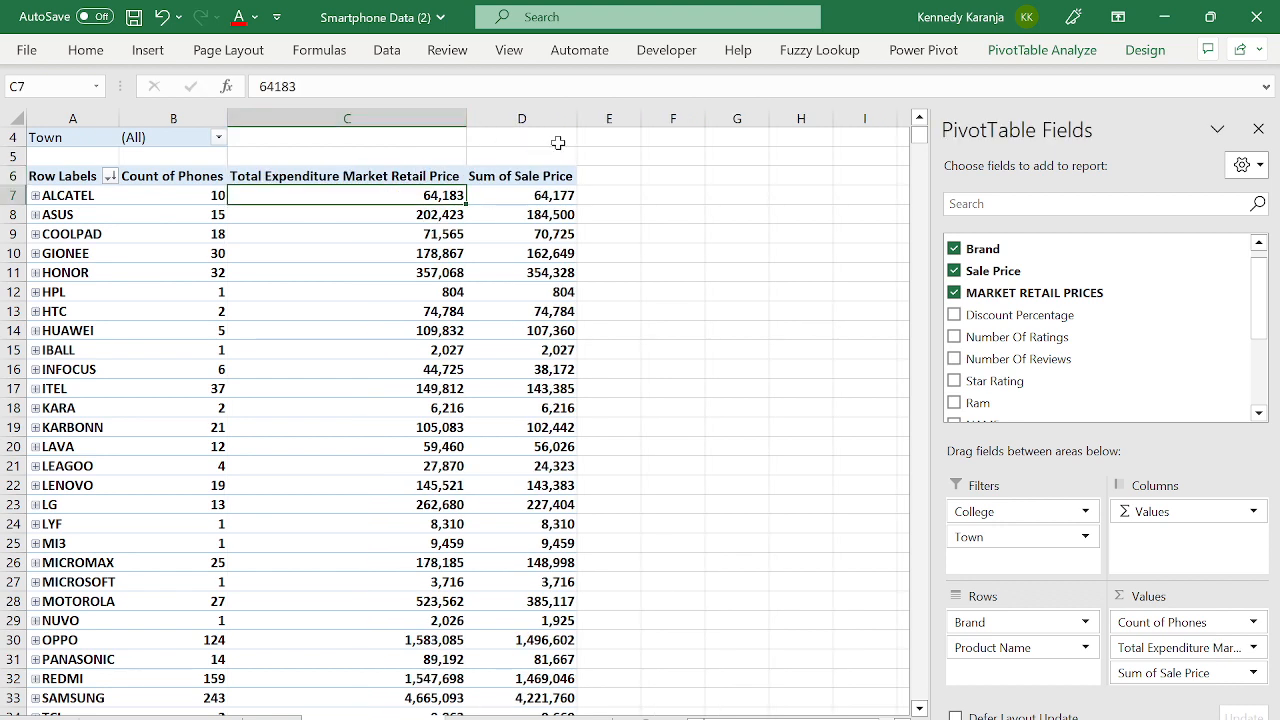
left_click_drag(576, 120, 602, 120)
left_click(578, 216)
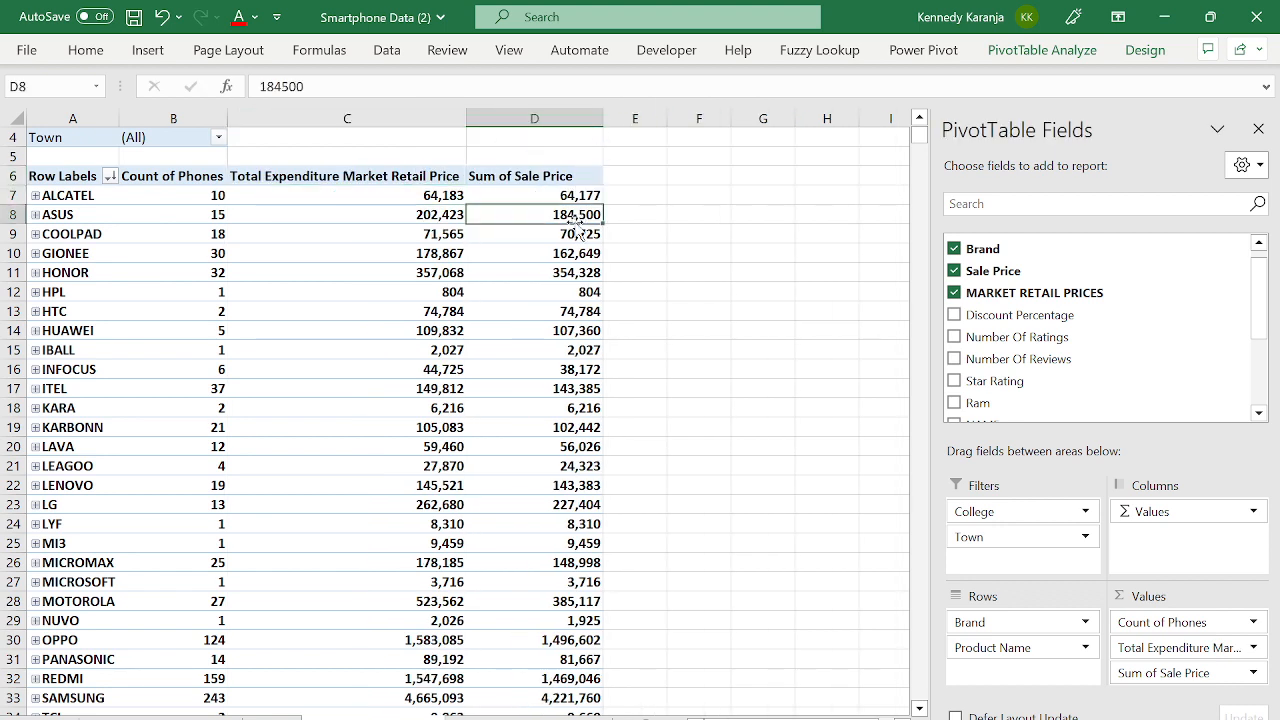
left_click(524, 160)
left_click(530, 193)
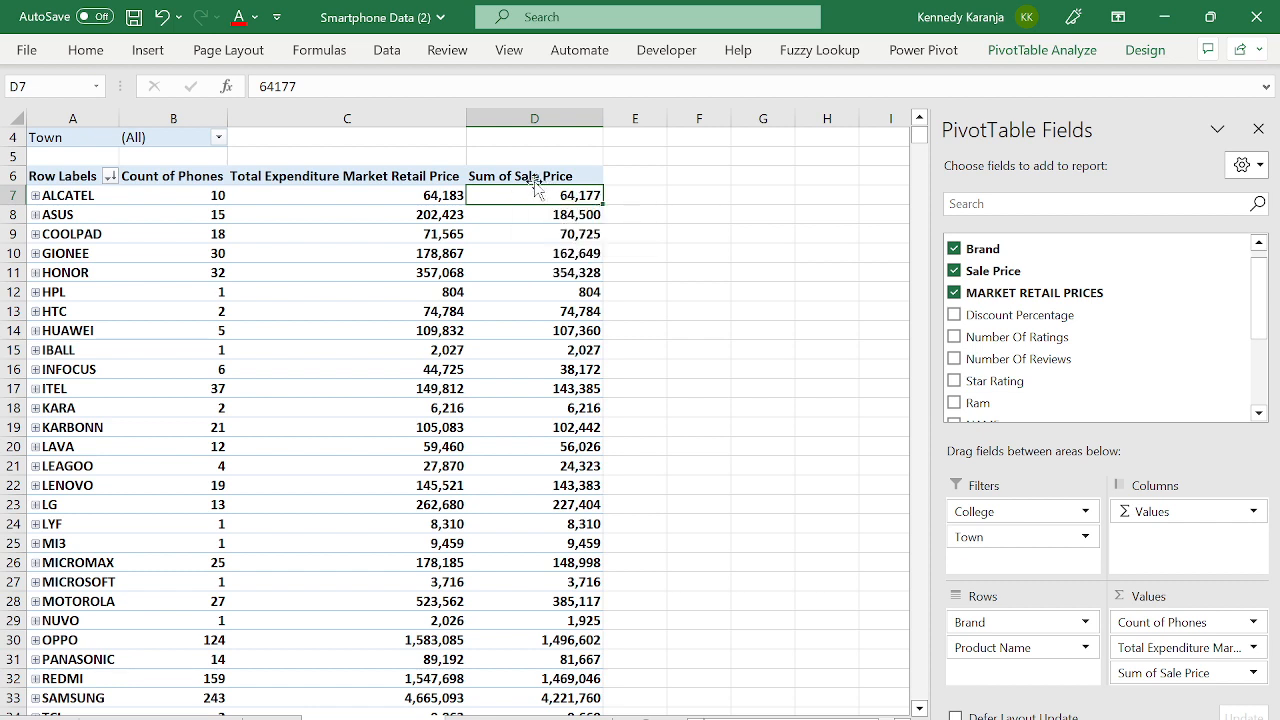
- Enter the sale-minus-retail formula =D7-C7 in E7 and fill it down the table
left_click(615, 196)
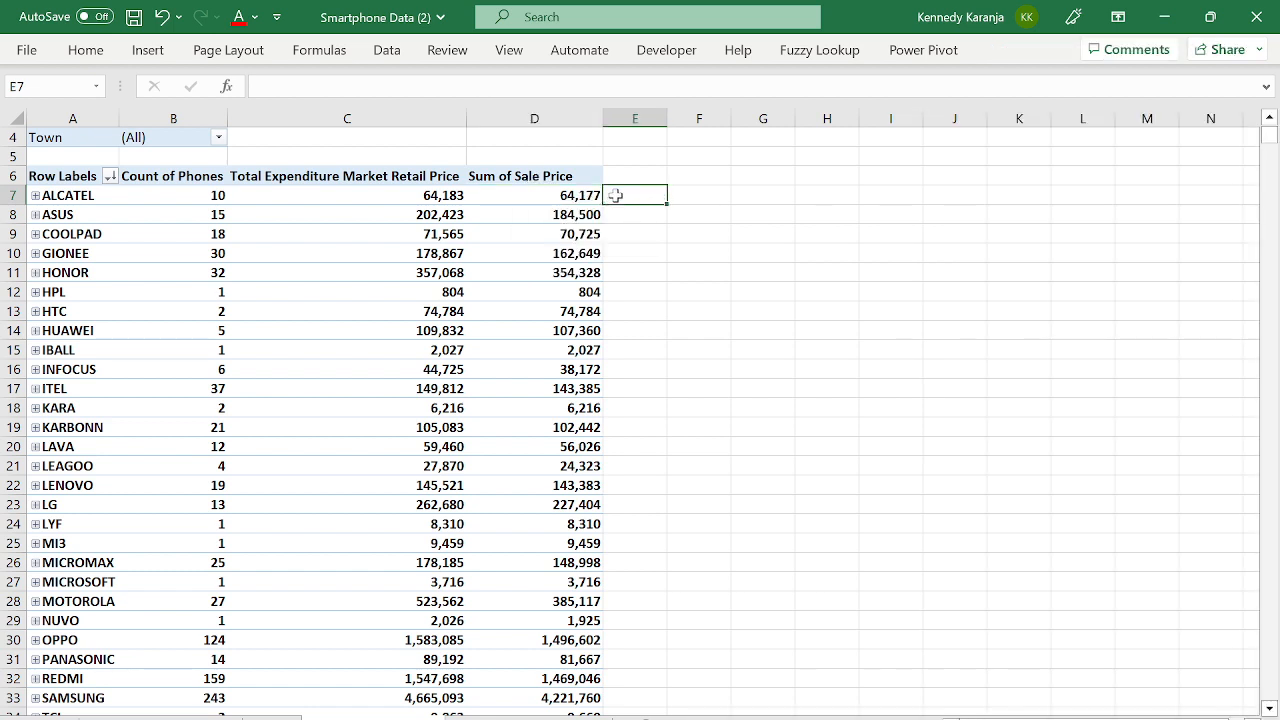
type("=")
left_click(560, 195)
type("-")
left_click(560, 195)
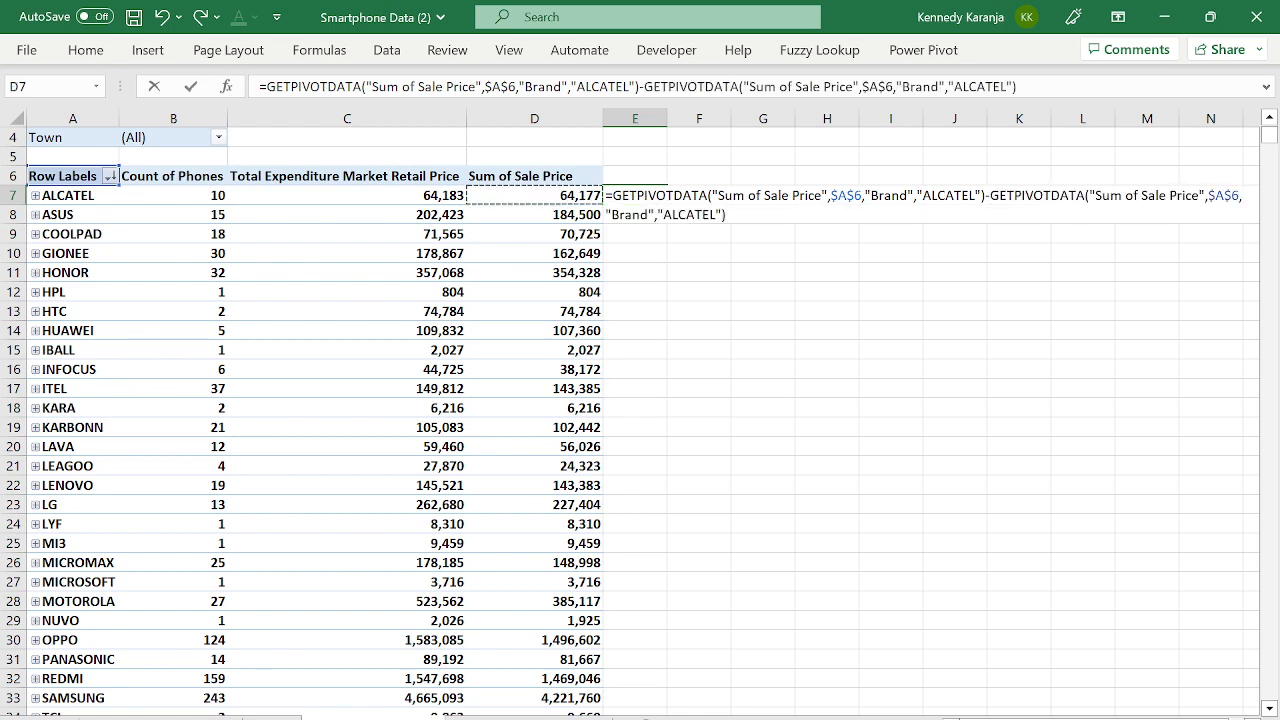
key("Left")
key("Return")
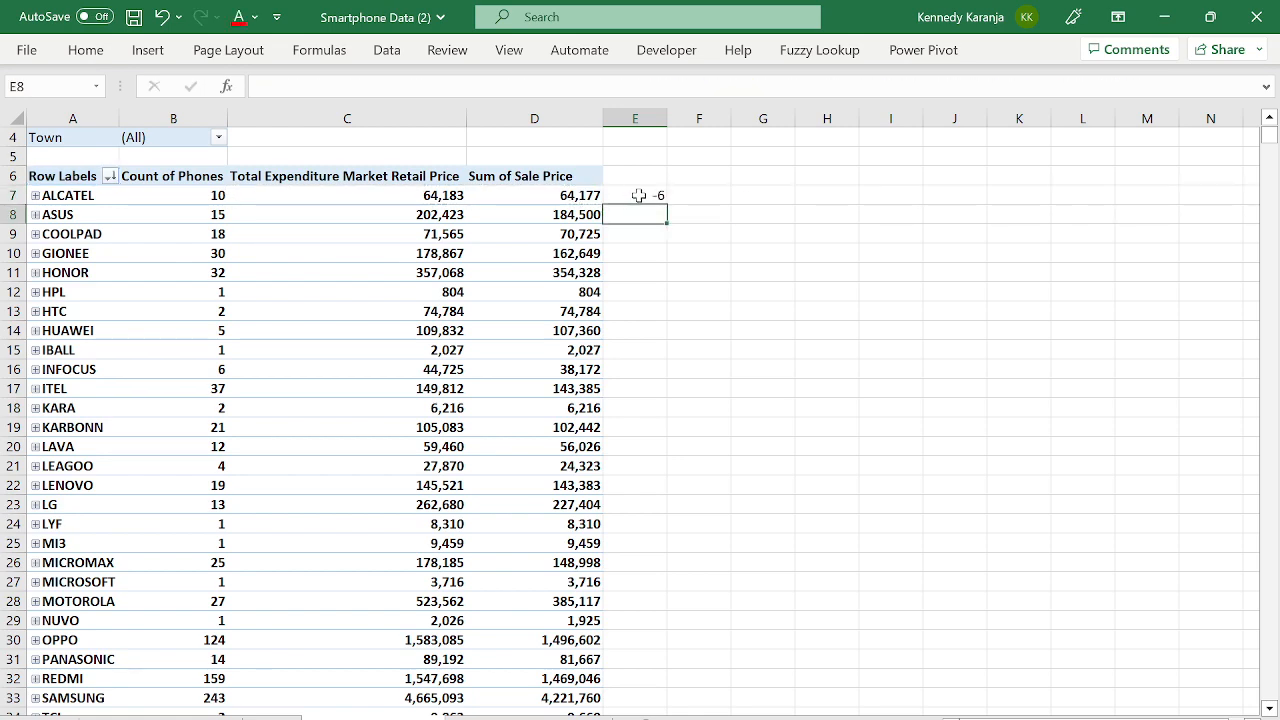
left_click(640, 196)
double_click(669, 204)
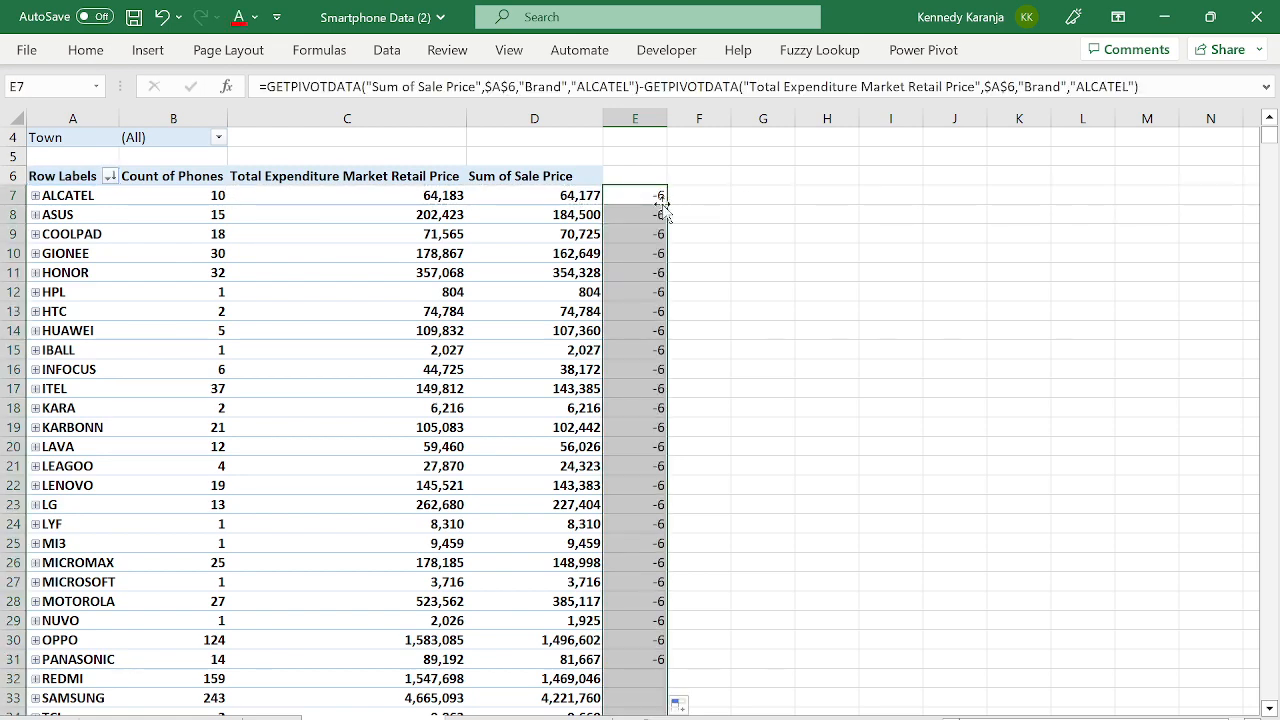
- Inspect the ASUS difference formula, then clear column E's values and undo the deletion
left_click(497, 182)
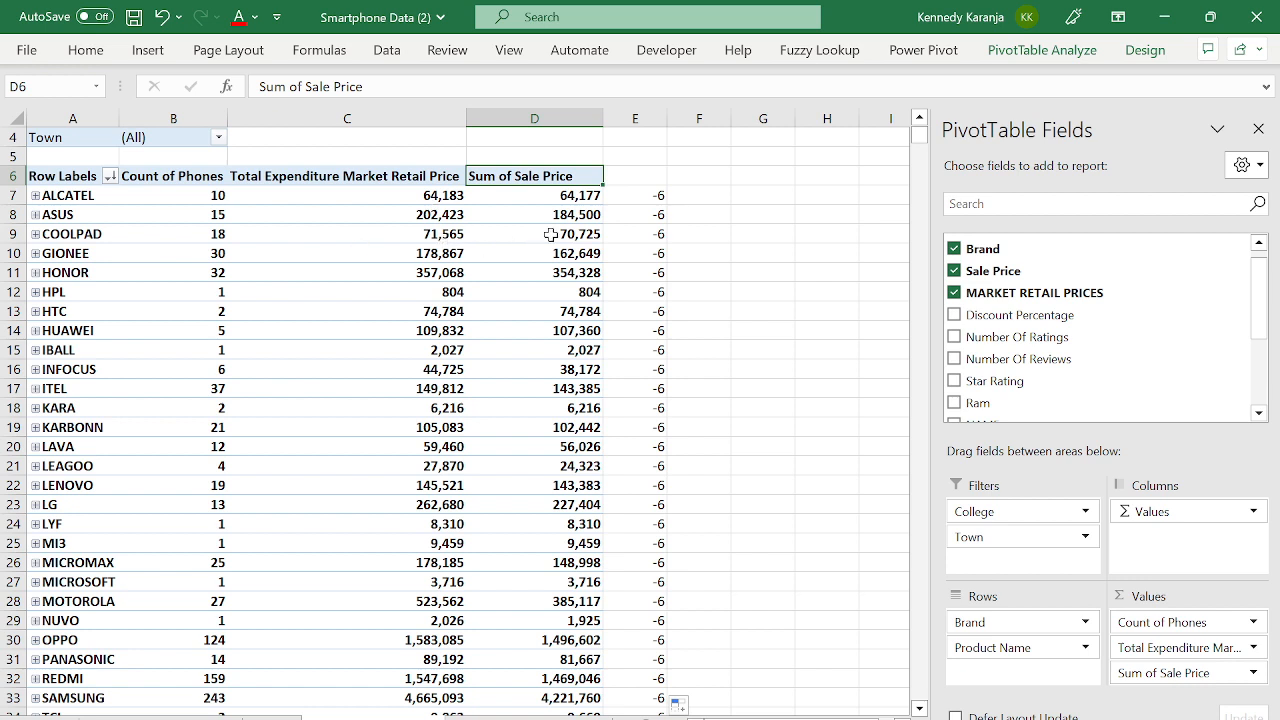
left_click(628, 212)
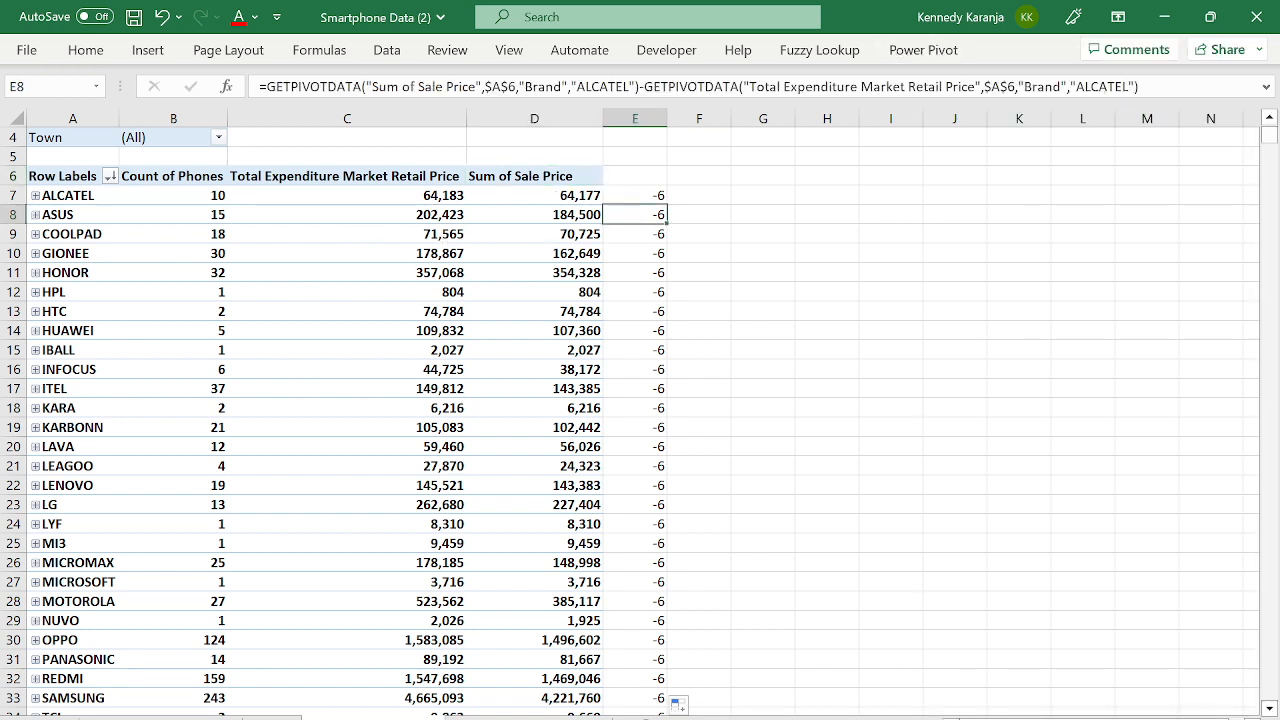
left_click(1141, 88)
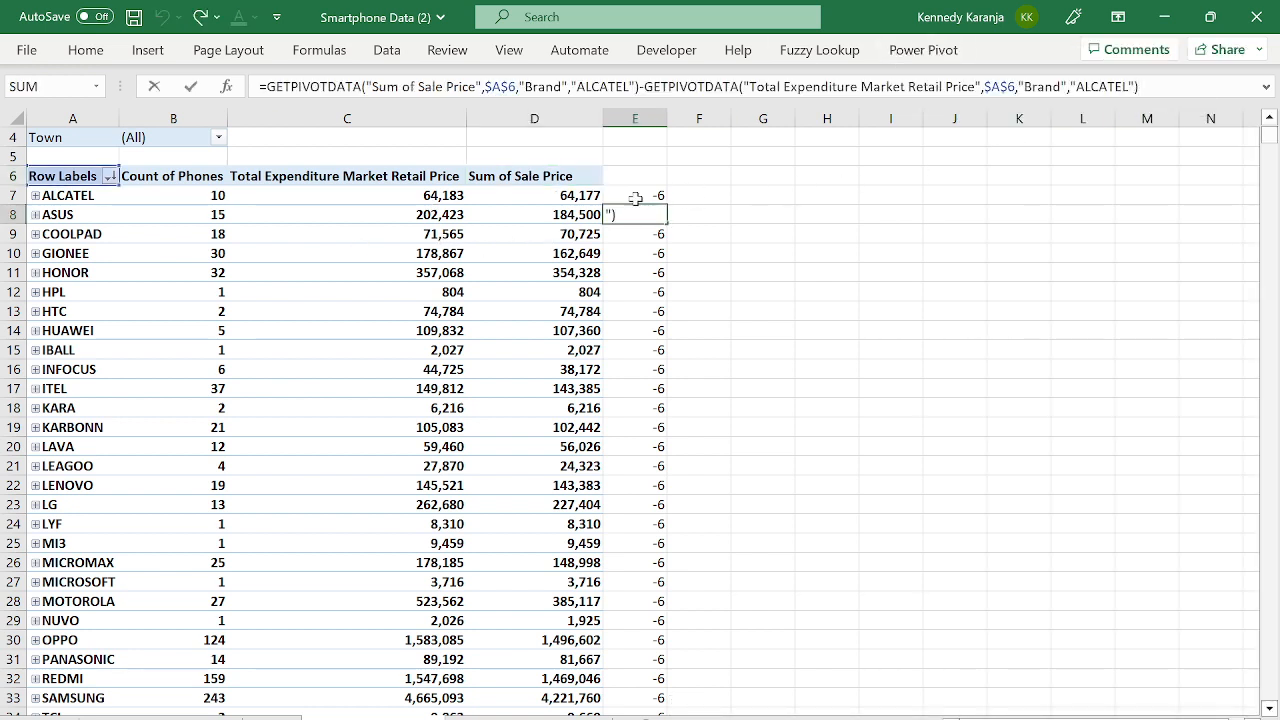
key("Escape")
left_click_drag(646, 191, 654, 229)
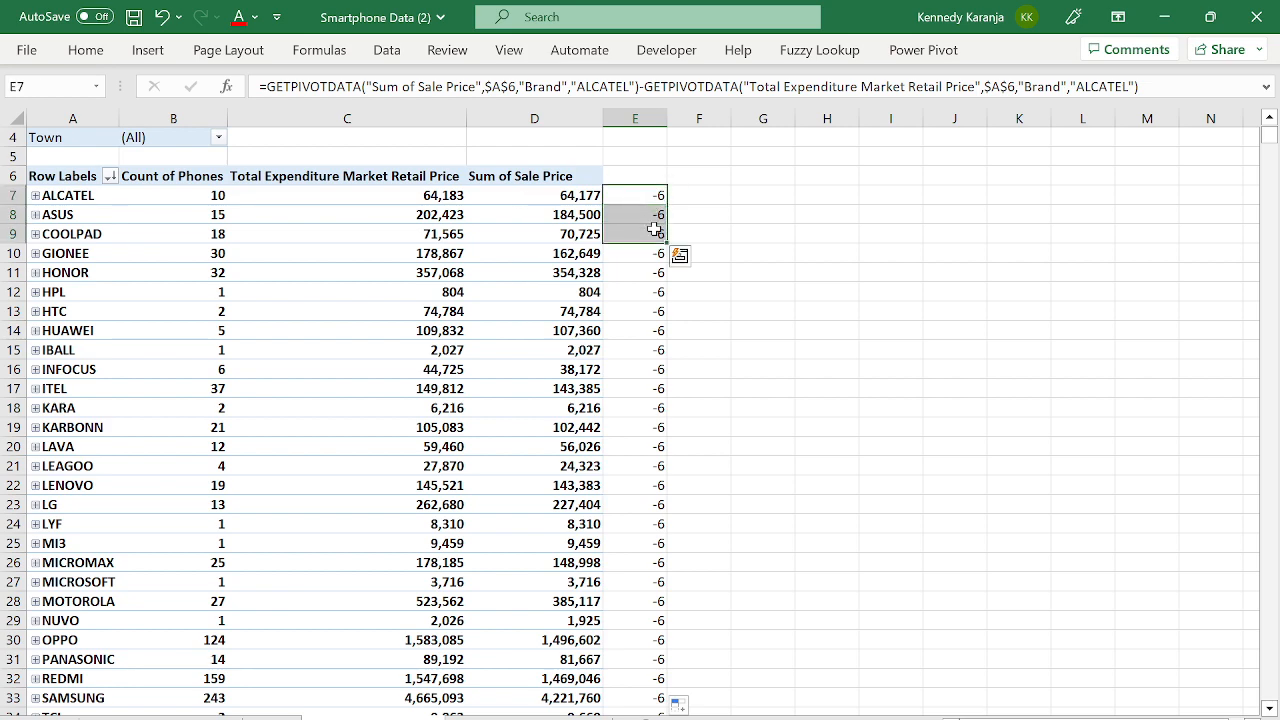
key("ctrl+shift+Down")
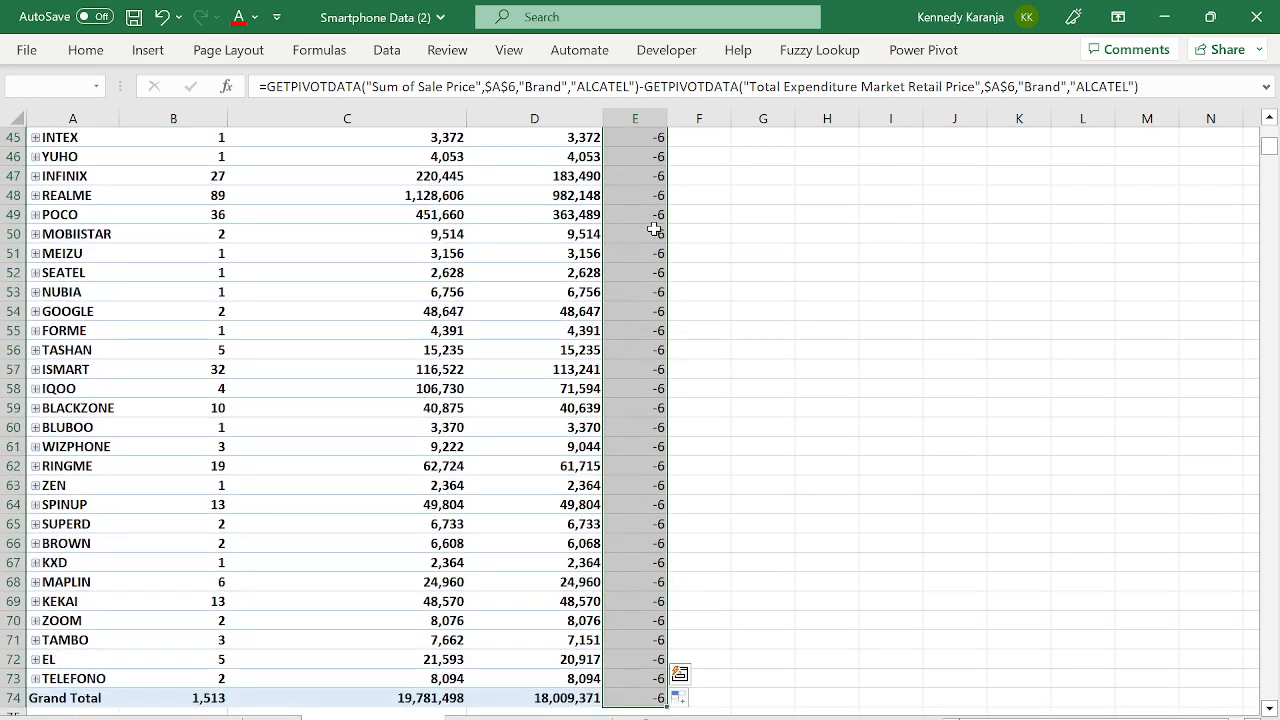
key("Delete")
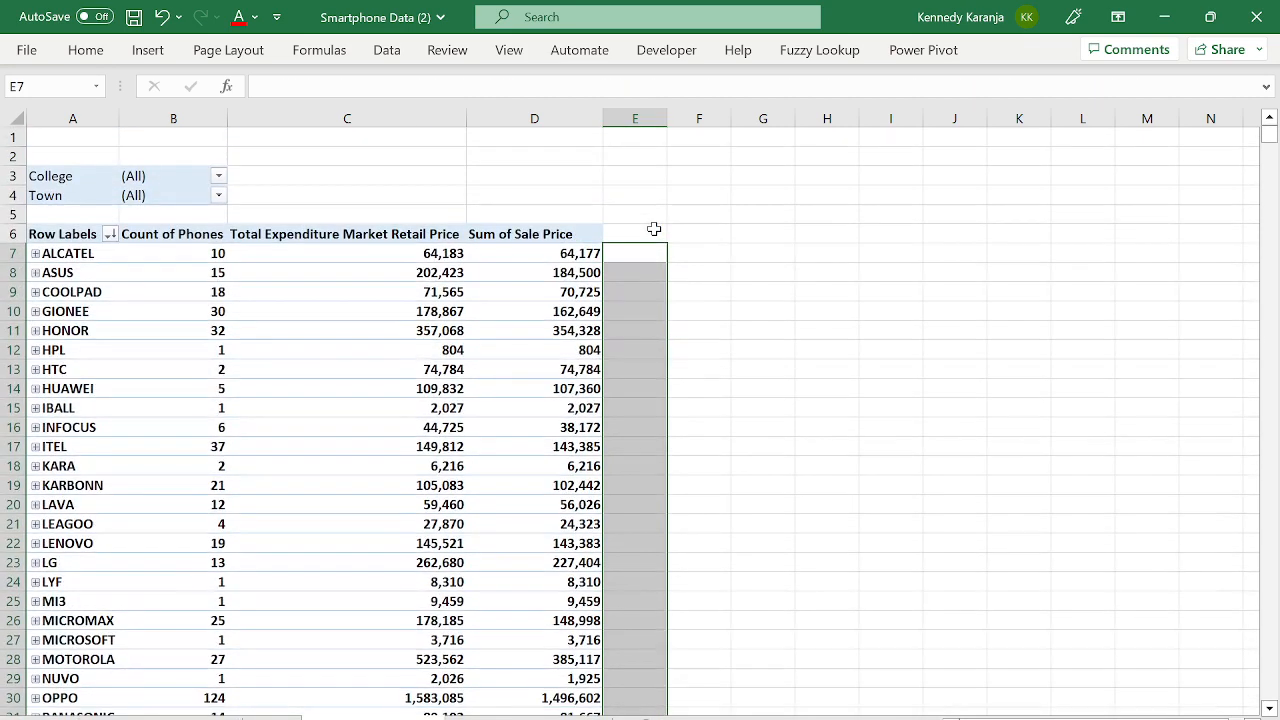
key("ctrl+z")
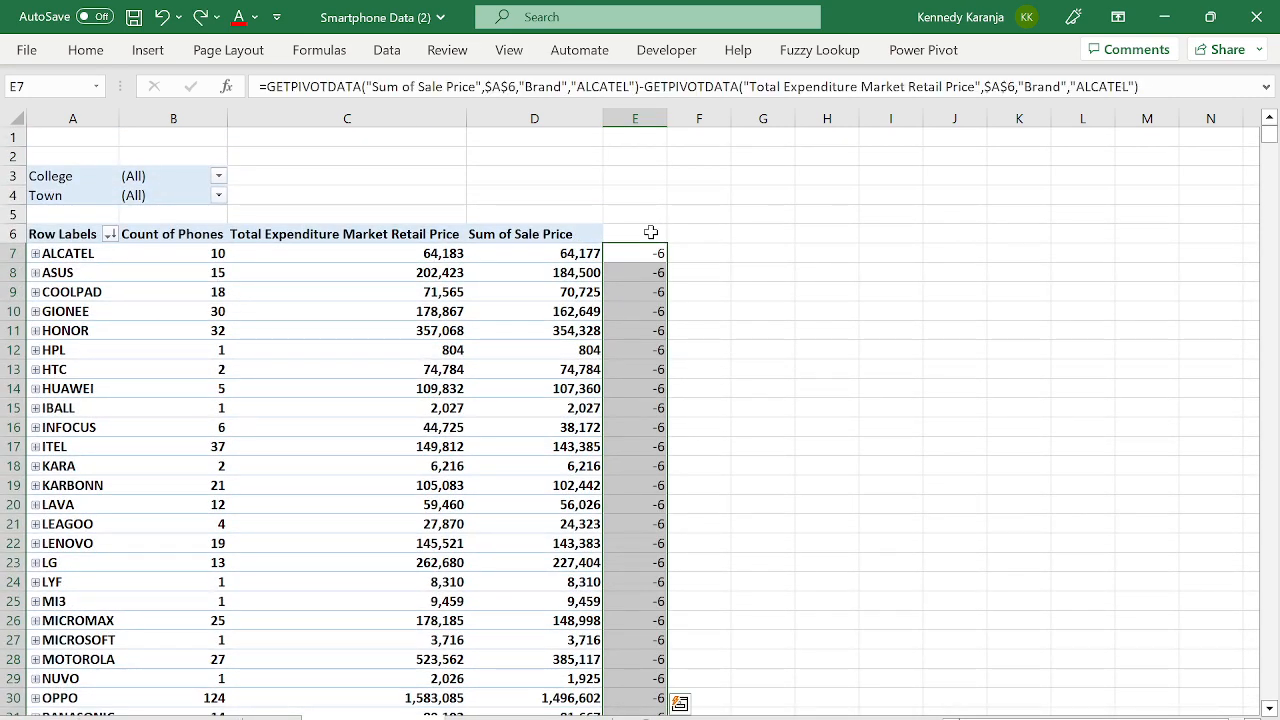
- Undo the Brand removal so the pivot lists brands with Product Name beneath them again
left_click(300, 273)
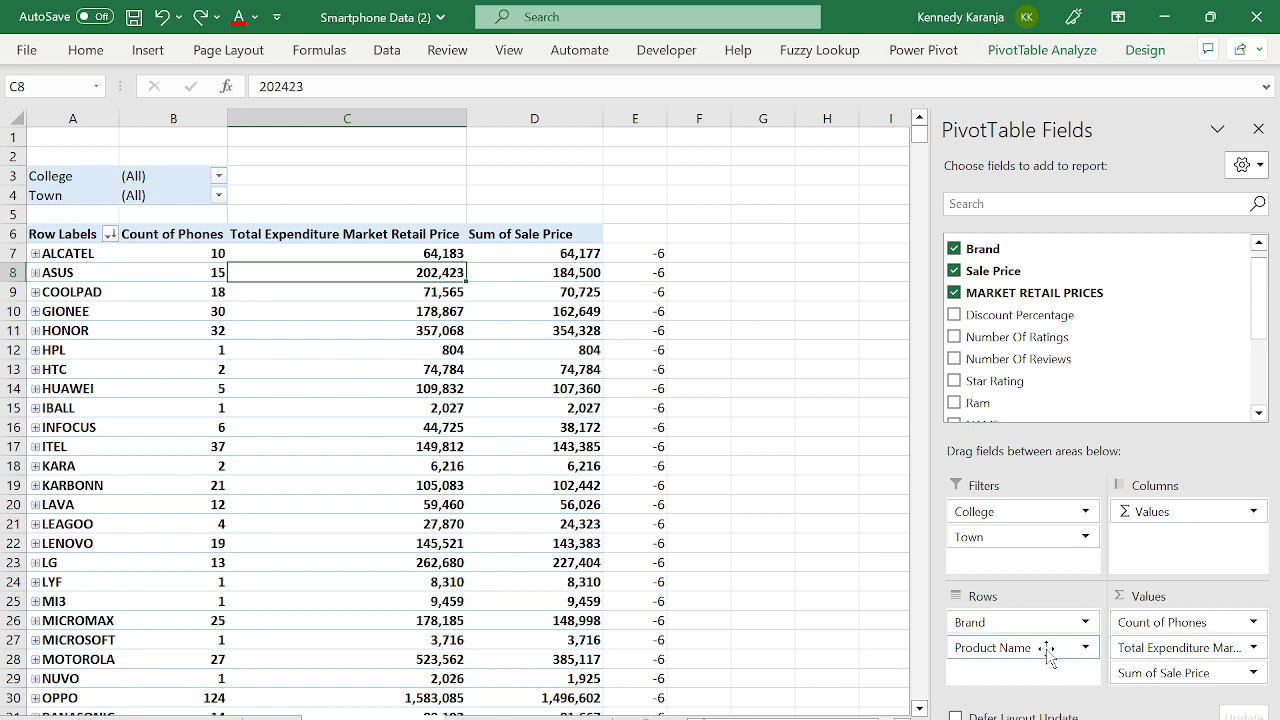
left_click_drag(1047, 650, 1044, 420)
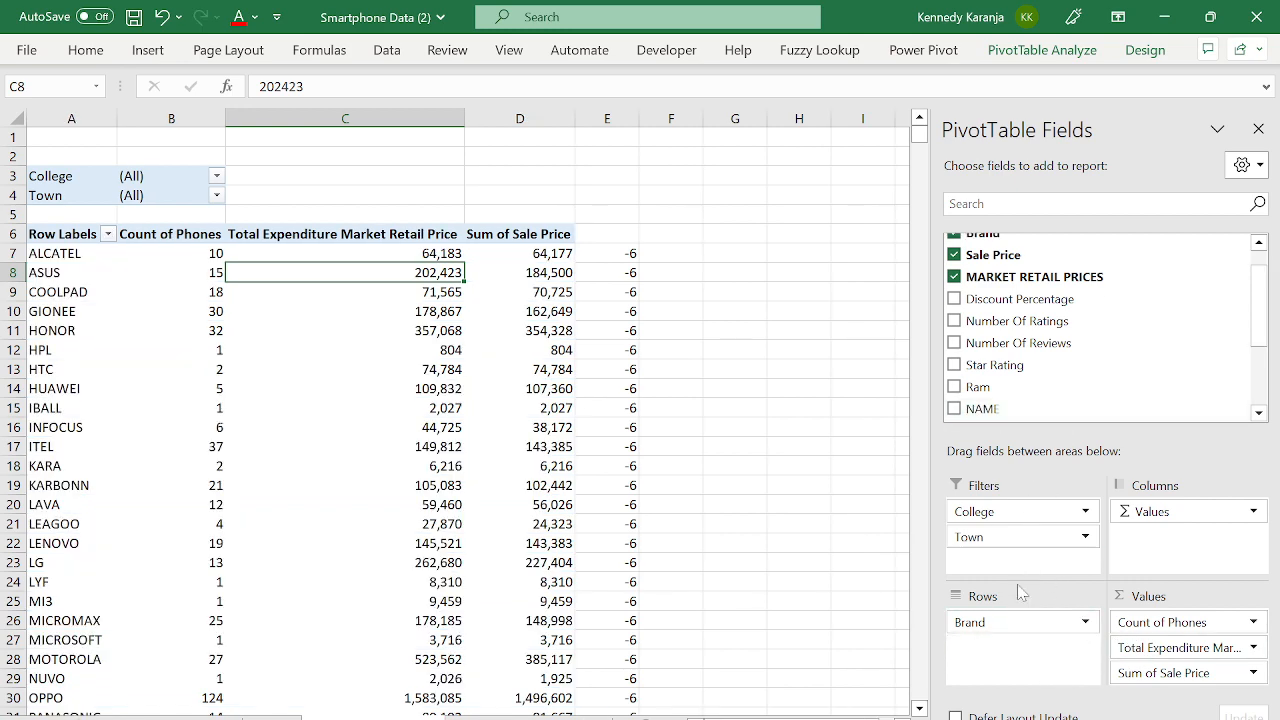
left_click_drag(1016, 620, 1025, 323)
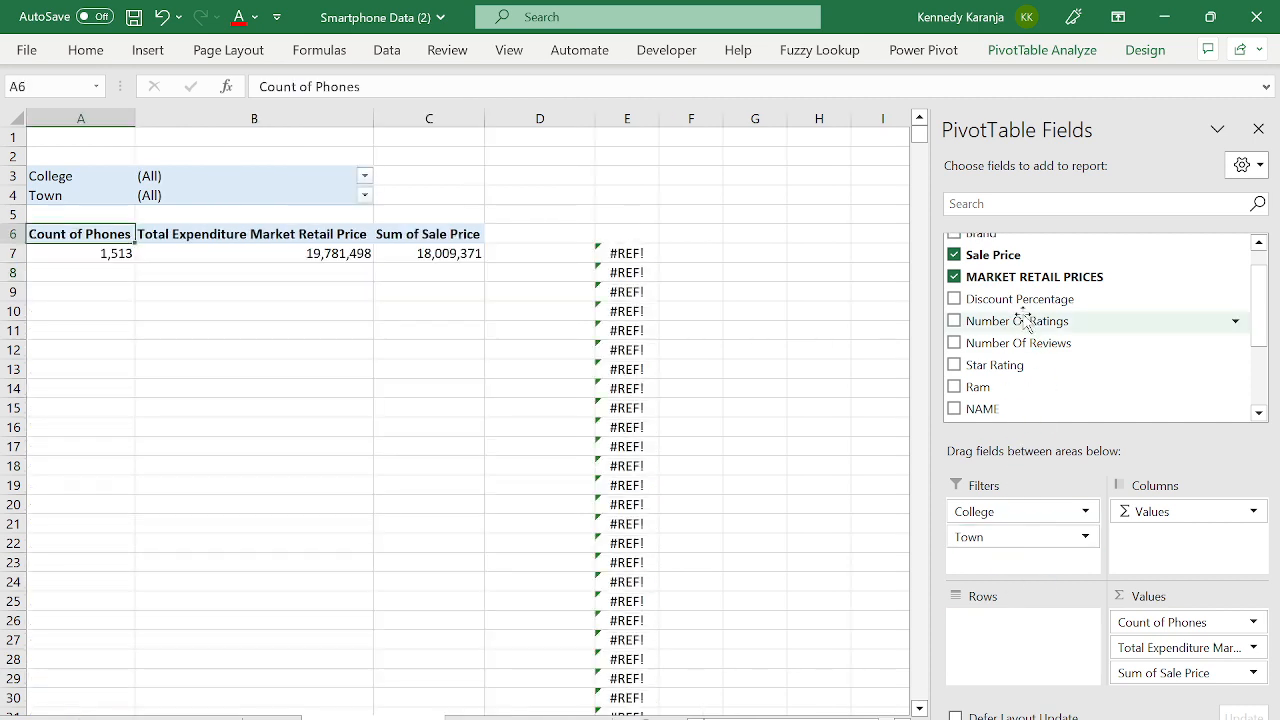
left_click(625, 272)
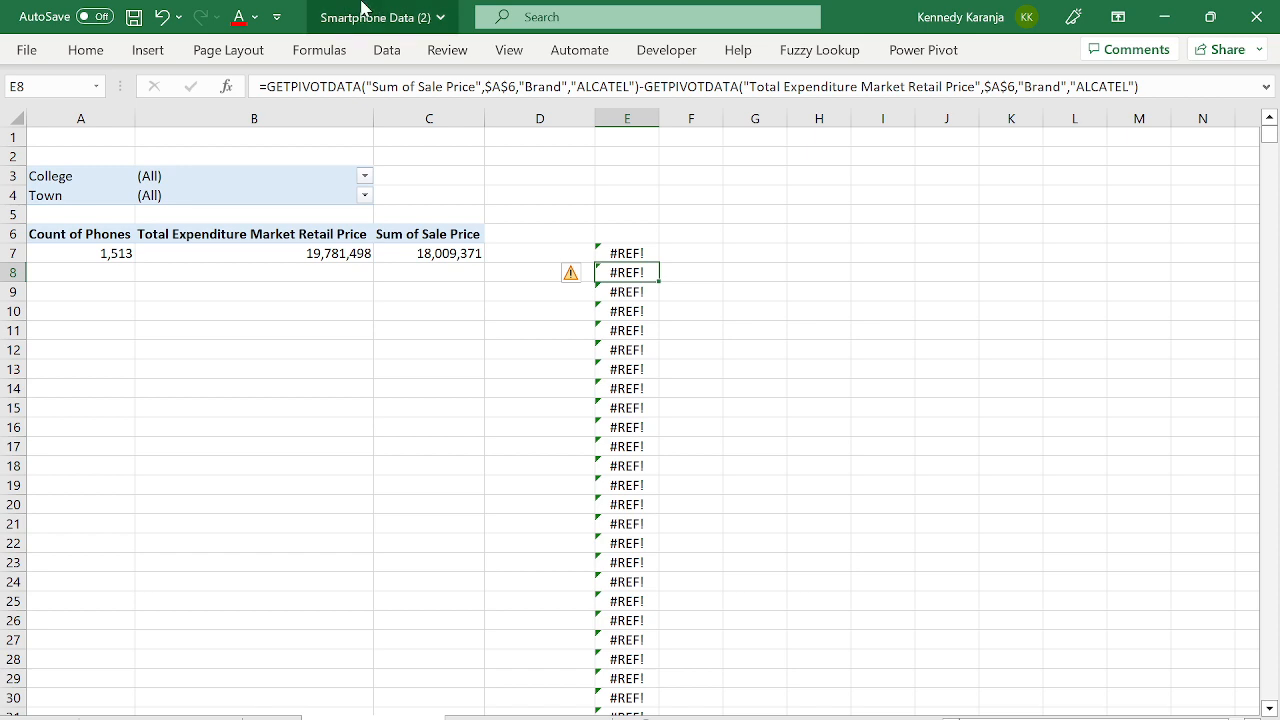
left_click(162, 17)
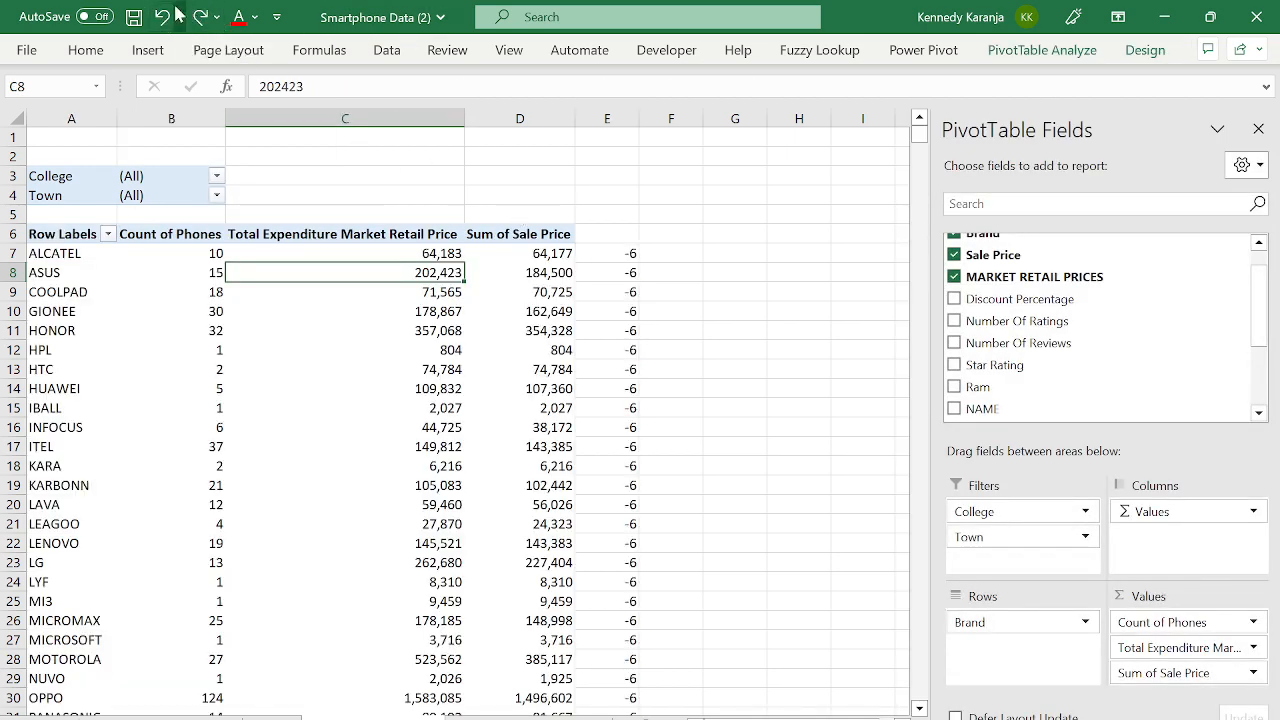
left_click(162, 17)
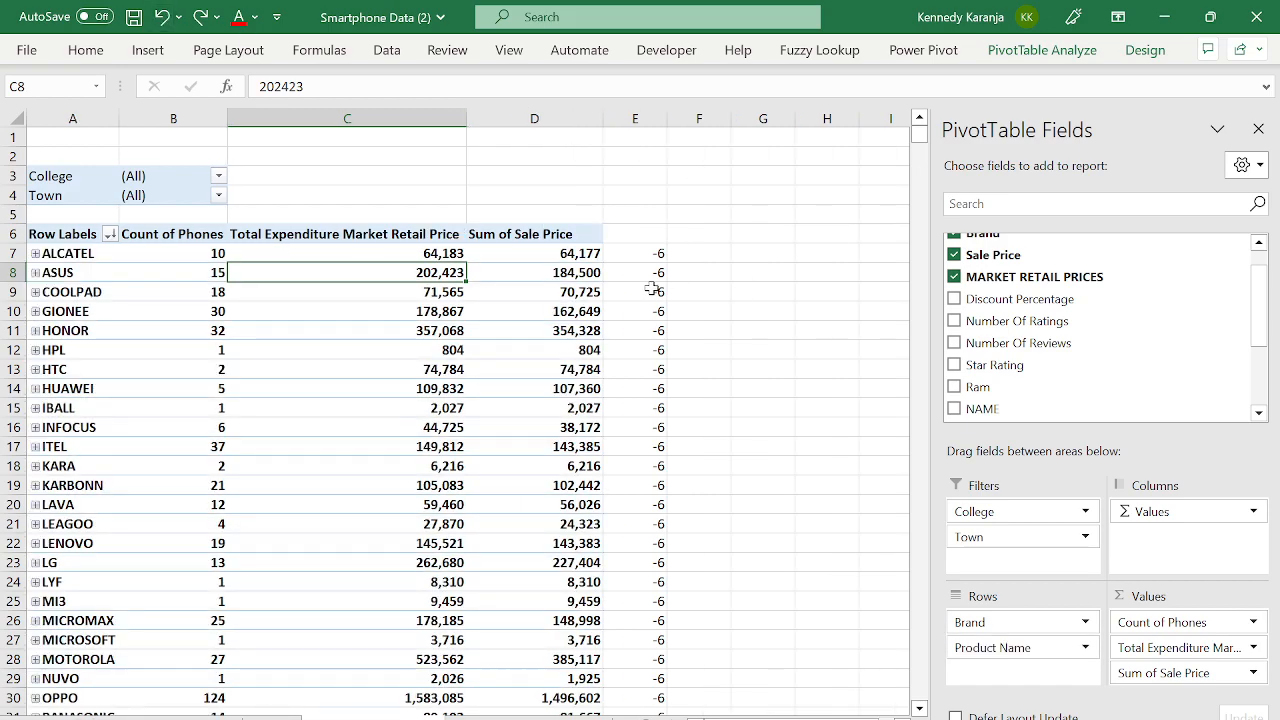
- Clear the -6 helper formulas in column E from E7 down to the Grand Total row
key("Right")
key("Right")
key("Up")
key("ctrl+shift+Down")
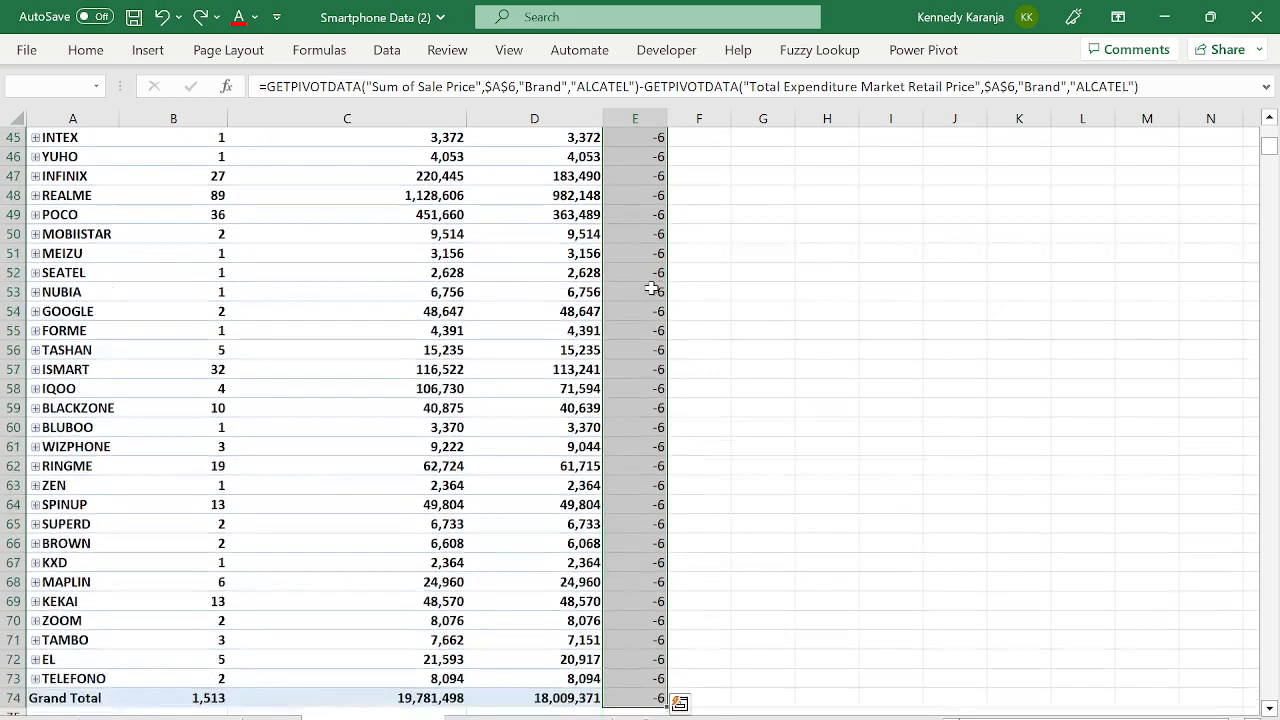
key("Delete")
key("Up")
key("Up")
key("Left")
key("Left")
key("Down")
key("Down")
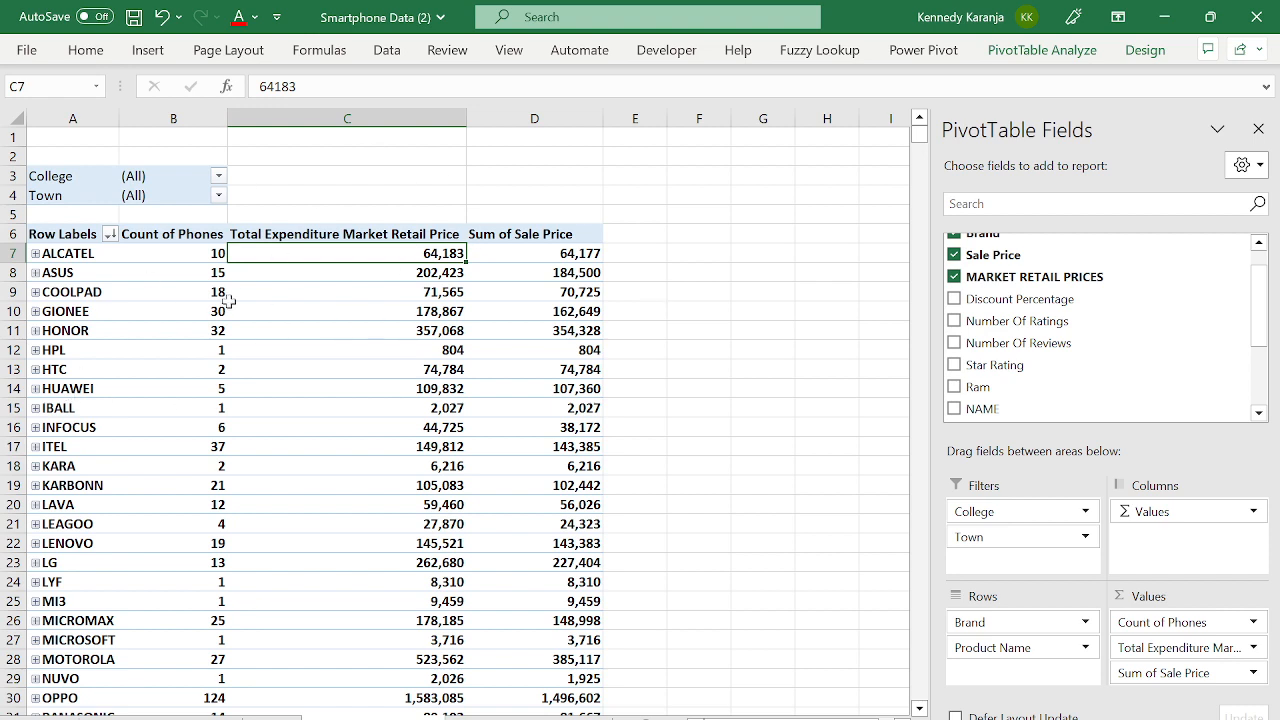
- With ALCATEL's Sale Price cell D7 selected, bring up PivotTable Analyze's Fields, Items, & Sets options
mouse_move(381, 288)
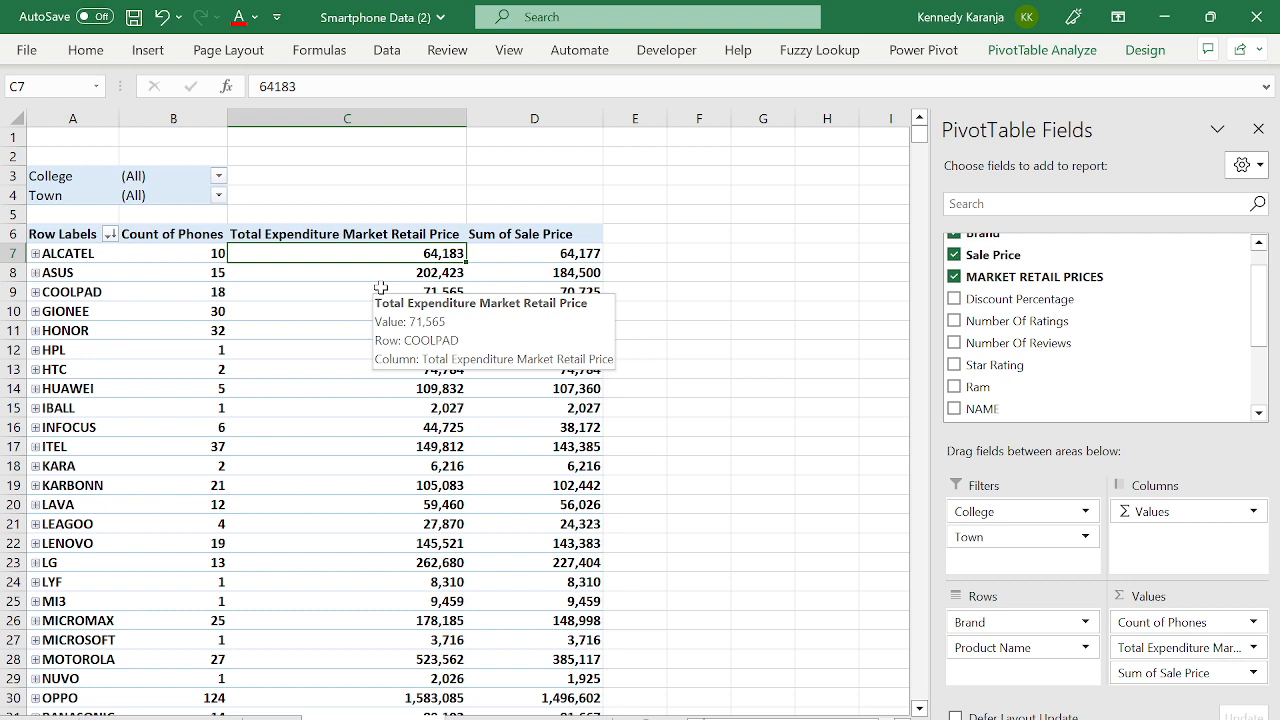
left_click(561, 273)
left_click(525, 253)
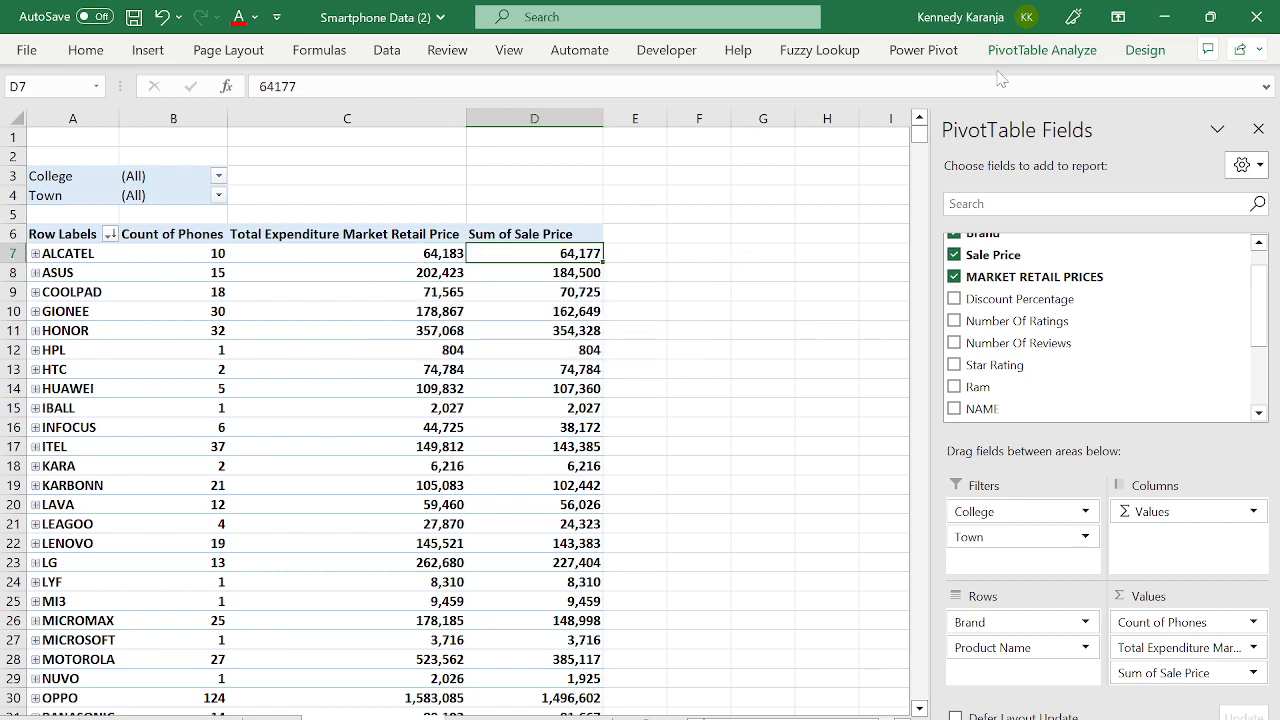
left_click(1057, 58)
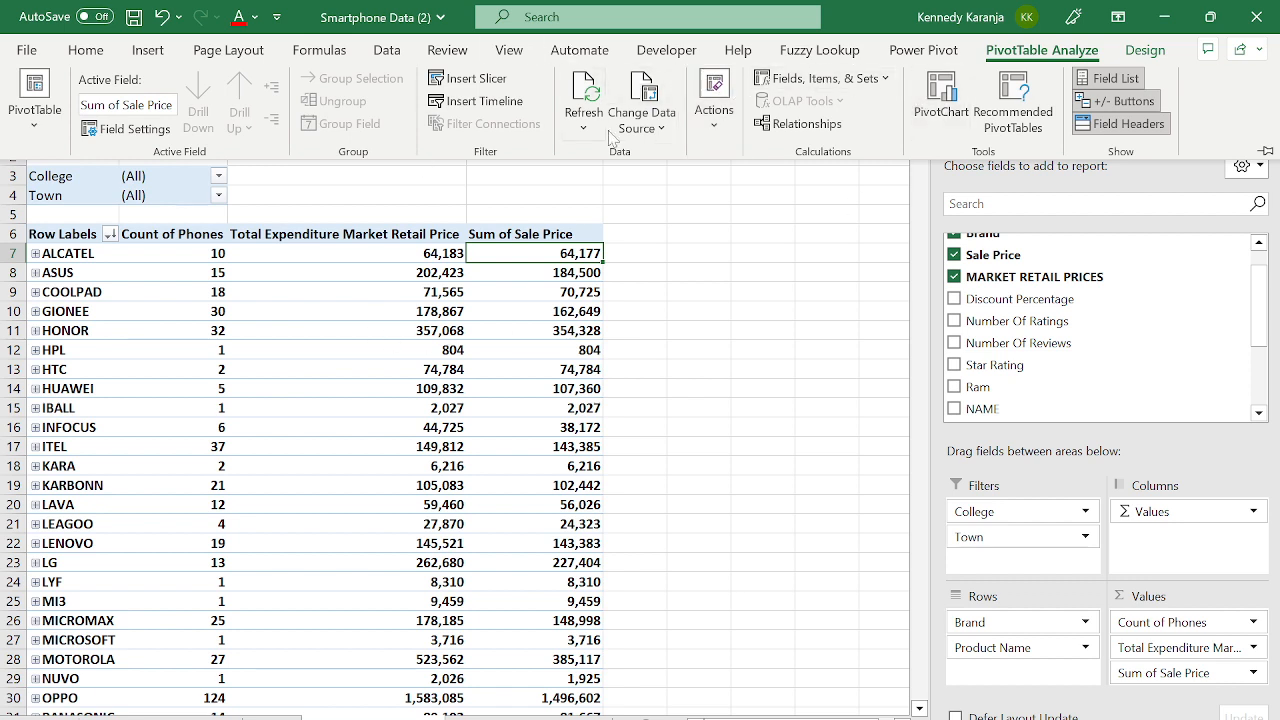
left_click(737, 260)
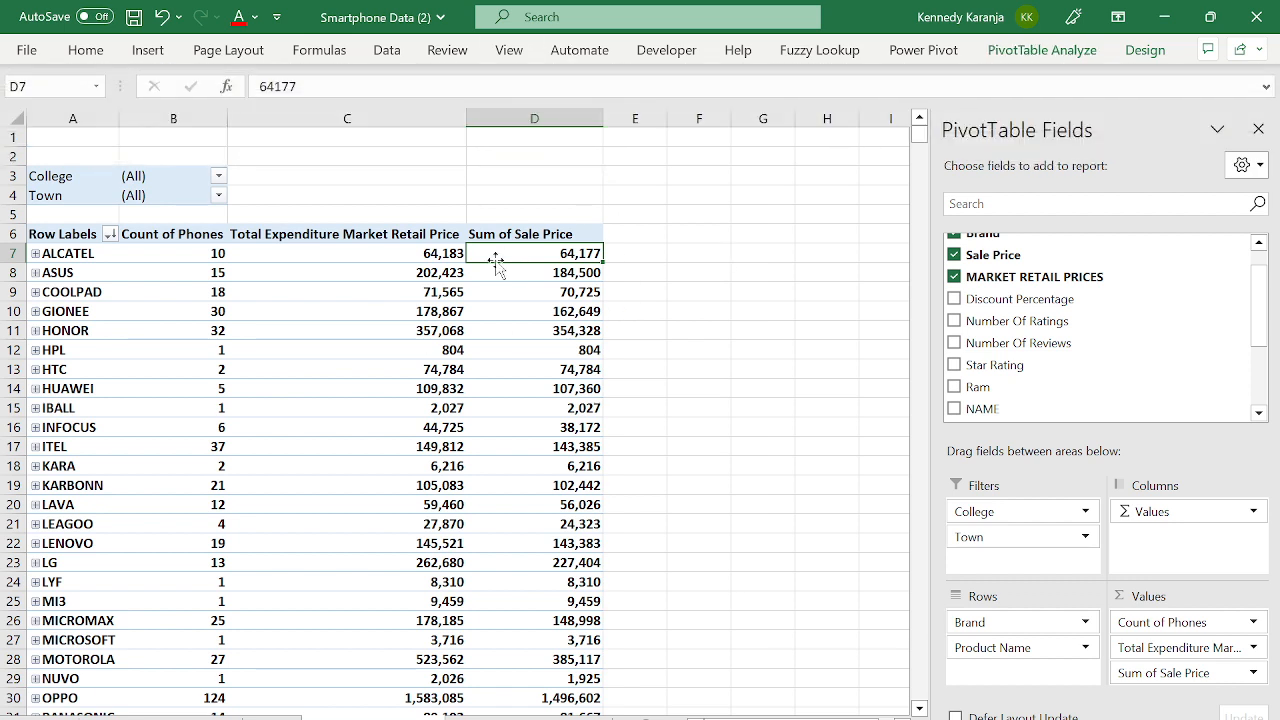
left_click(1040, 58)
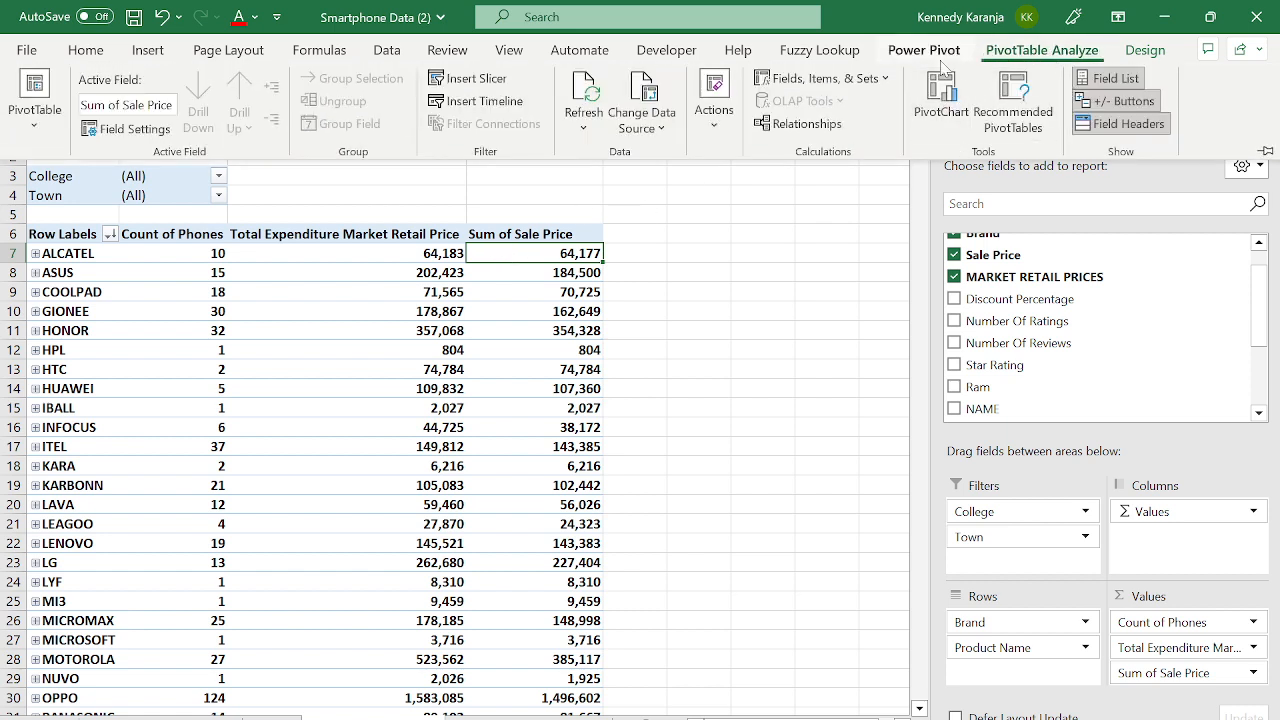
left_click(822, 80)
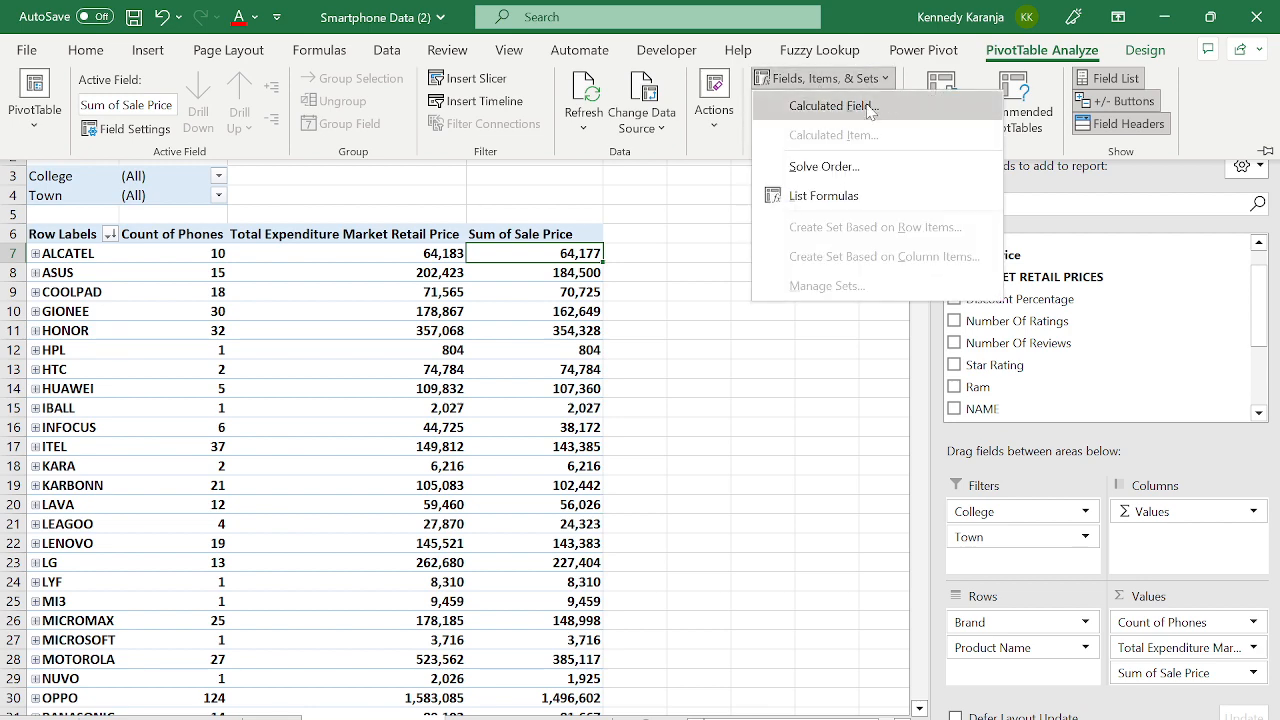
- Start a new calculated field named 'Difference Btwn MRP & Sales Price'
left_click(831, 105)
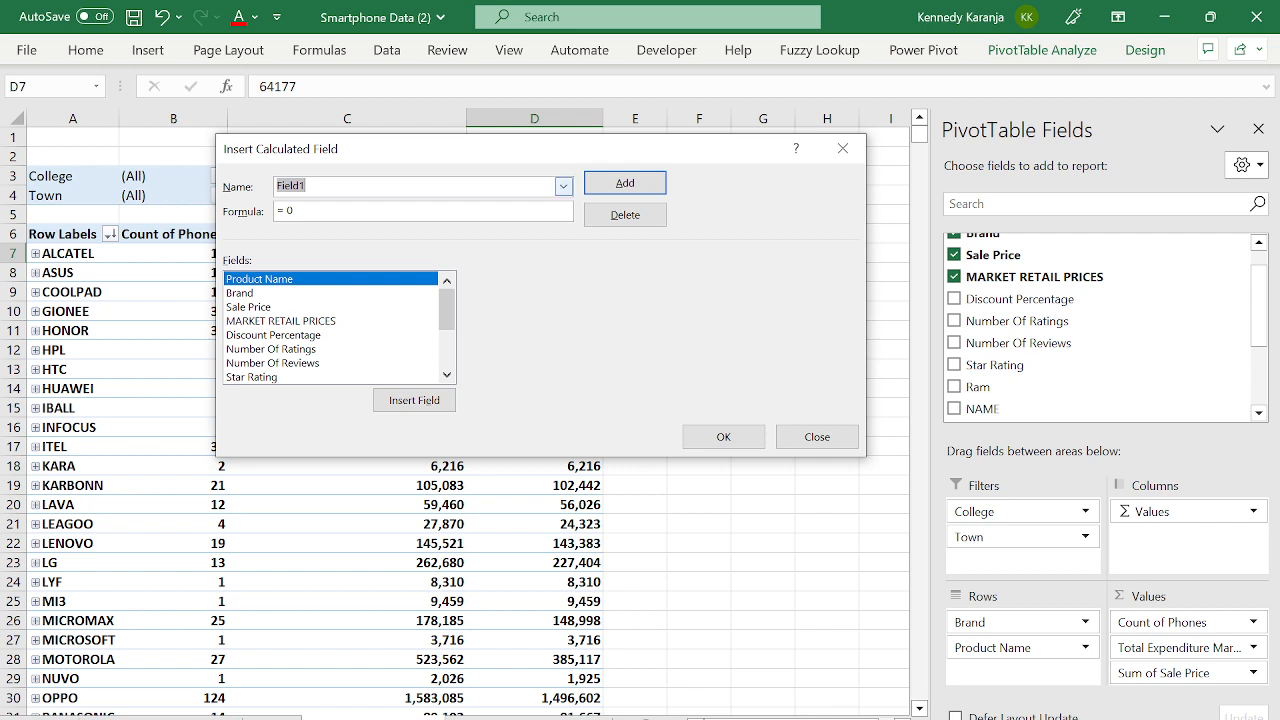
left_click(308, 186)
key("BackSpace")
key("BackSpace")
type("Diff")
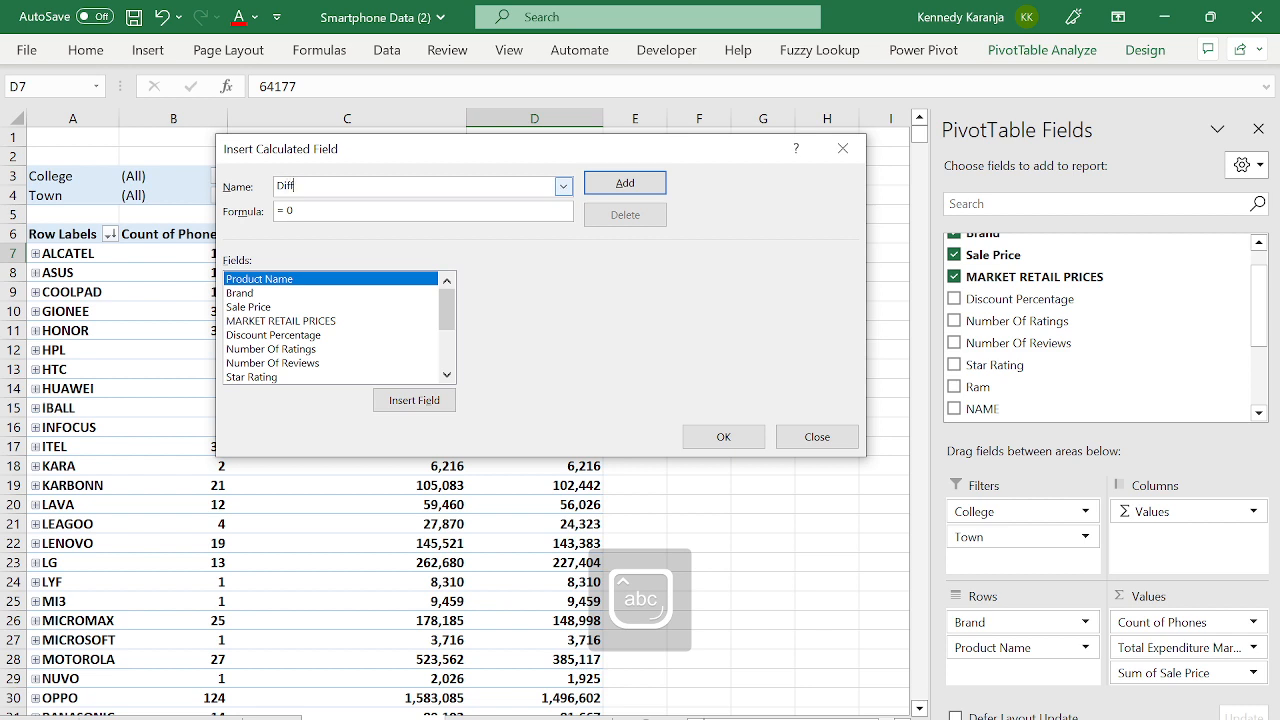
type("eren")
type("ce")
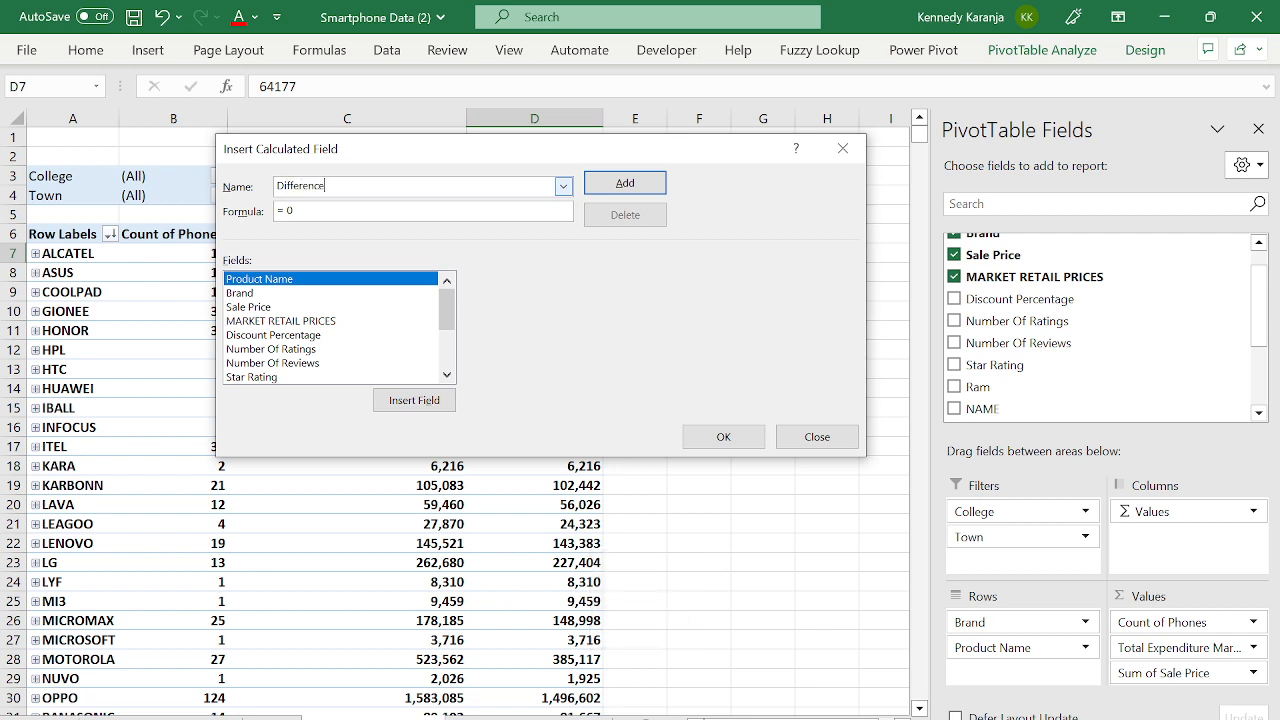
type(" B")
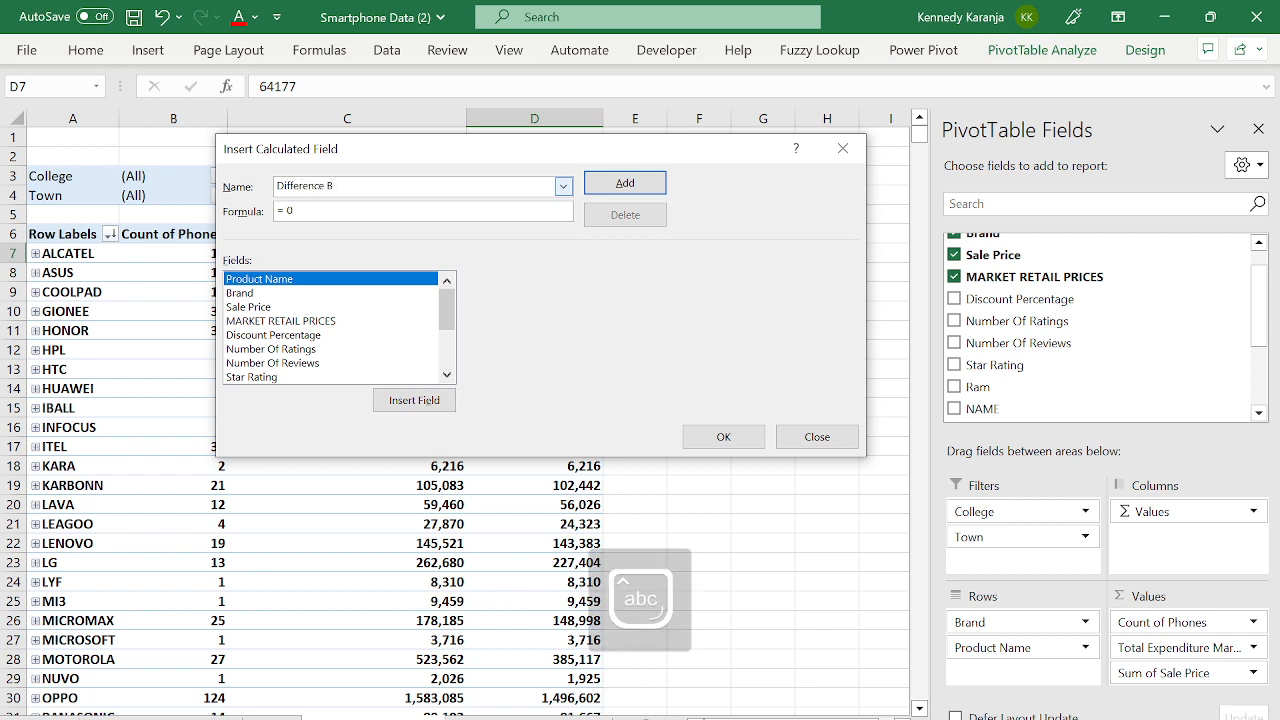
type("Bt")
key("Caps_Lock")
type("wn M")
key("Caps_Lock")
key("BackSpace")
key("Caps_Lock")
type("RP &")
key("Caps_Lock")
key("Caps_Lock")
type("S")
key("Caps_Lock")
type("ales P")
- Set its formula to ='MARKET RETAIL PRICES'-'Sale Price' and add it to the pivot
key("BackSpace")
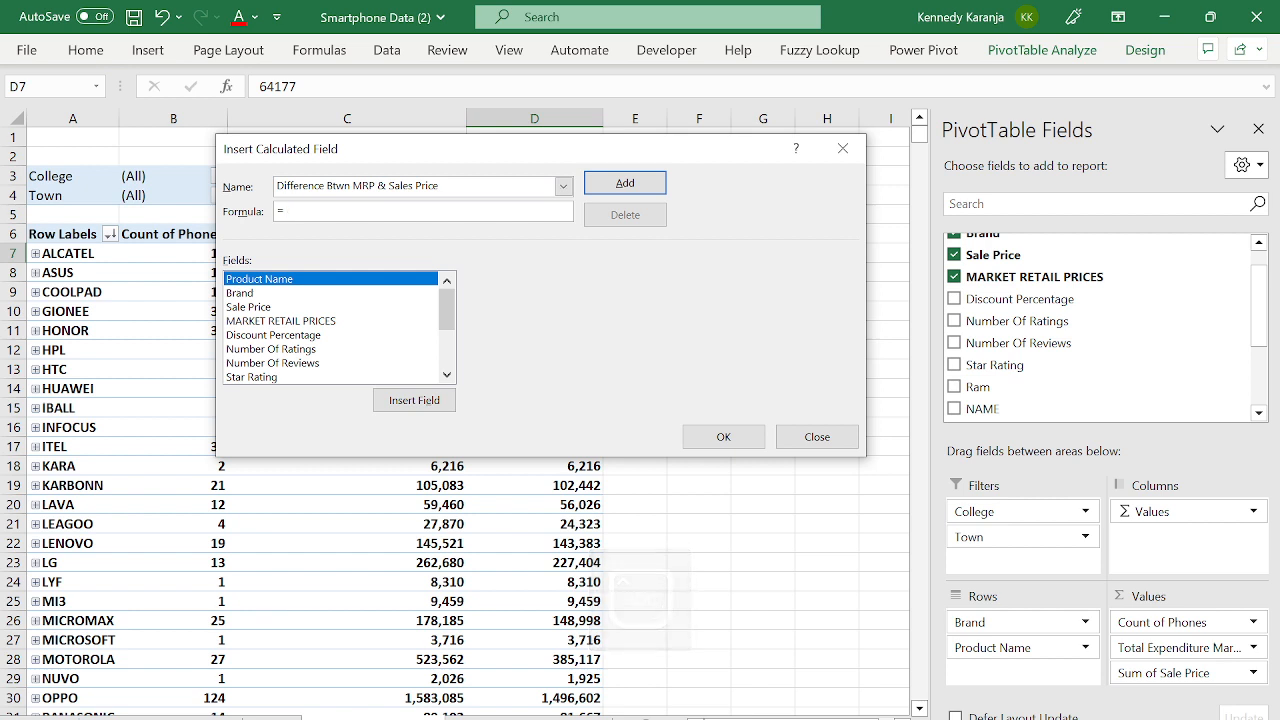
left_click(370, 349)
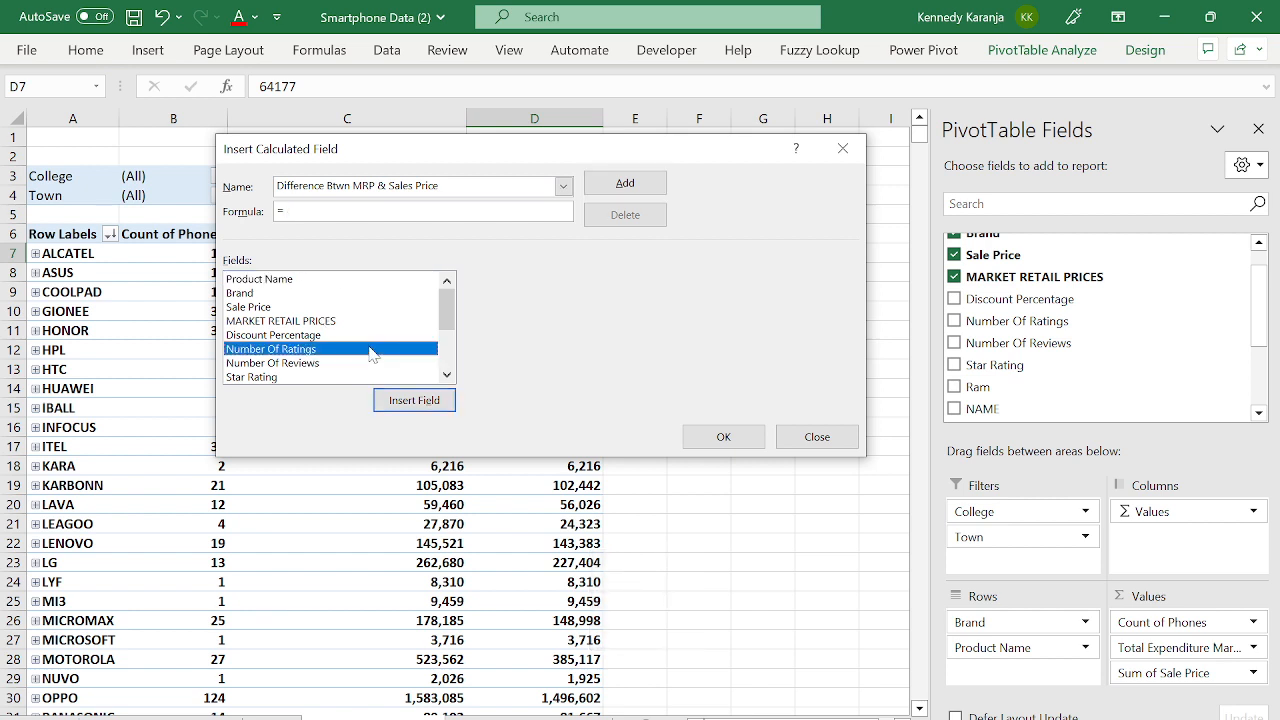
key("Down")
key("Down")
key("Down")
key("Down")
key("Down")
key("Down")
key("Down")
key("Down")
key("Down")
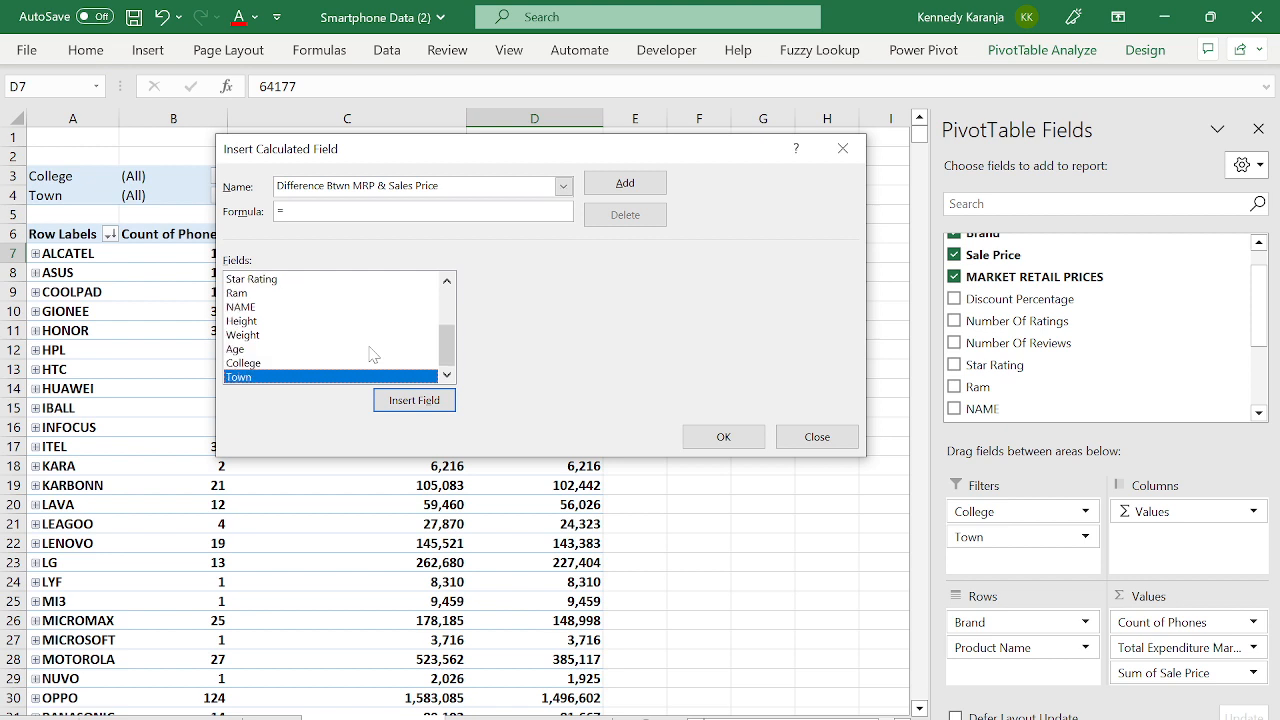
key("Up")
key("Up")
key("Up")
key("Up")
key("Up")
key("Up")
key("Up")
key("Up")
key("Up")
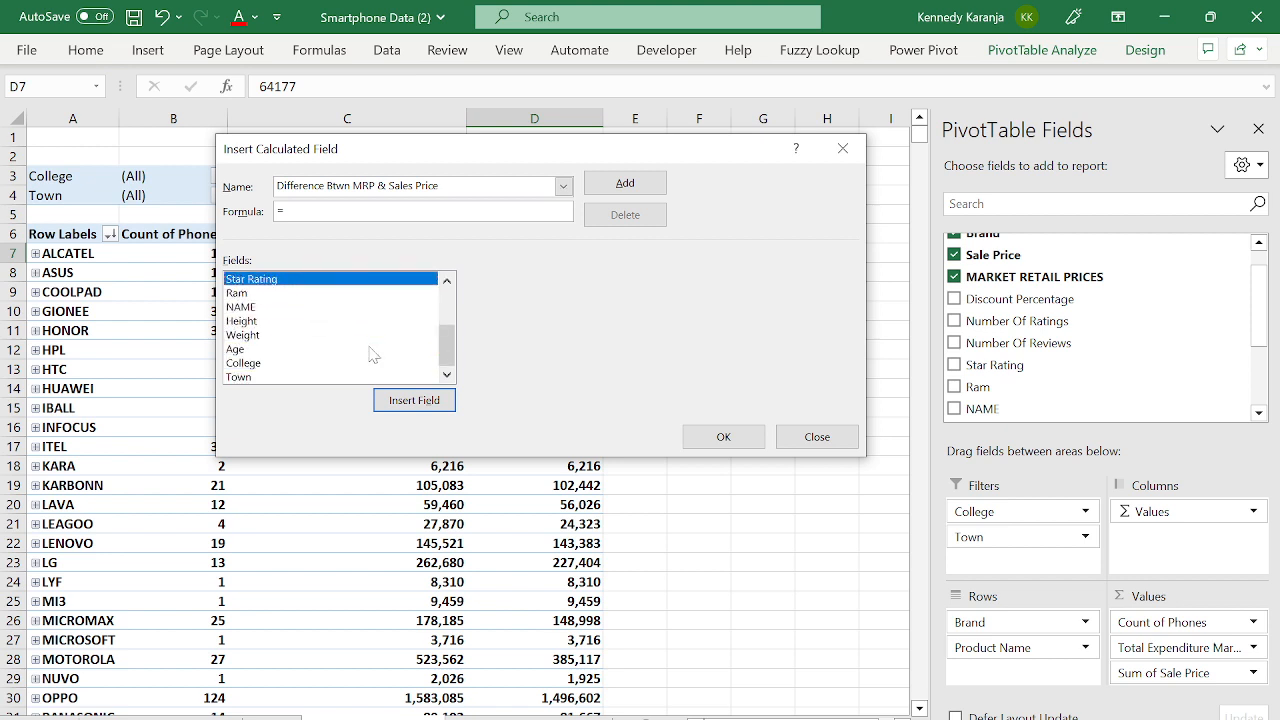
key("Up")
key("Up")
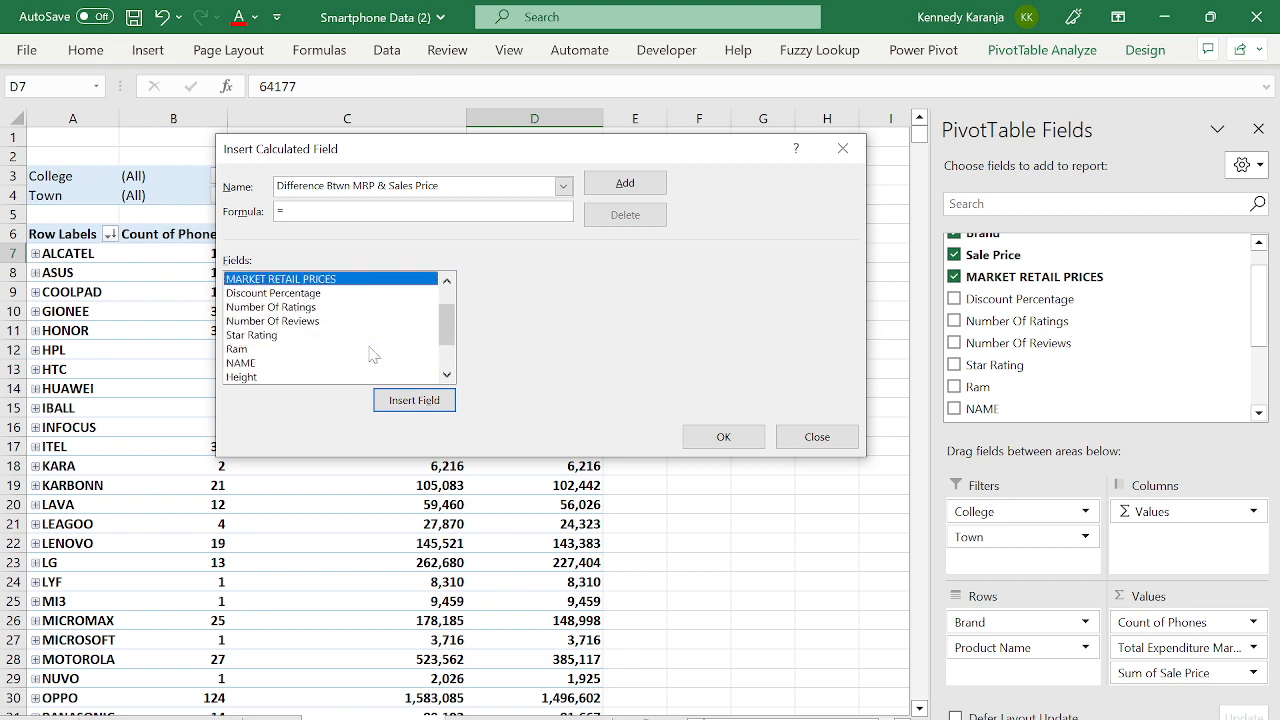
double_click(318, 283)
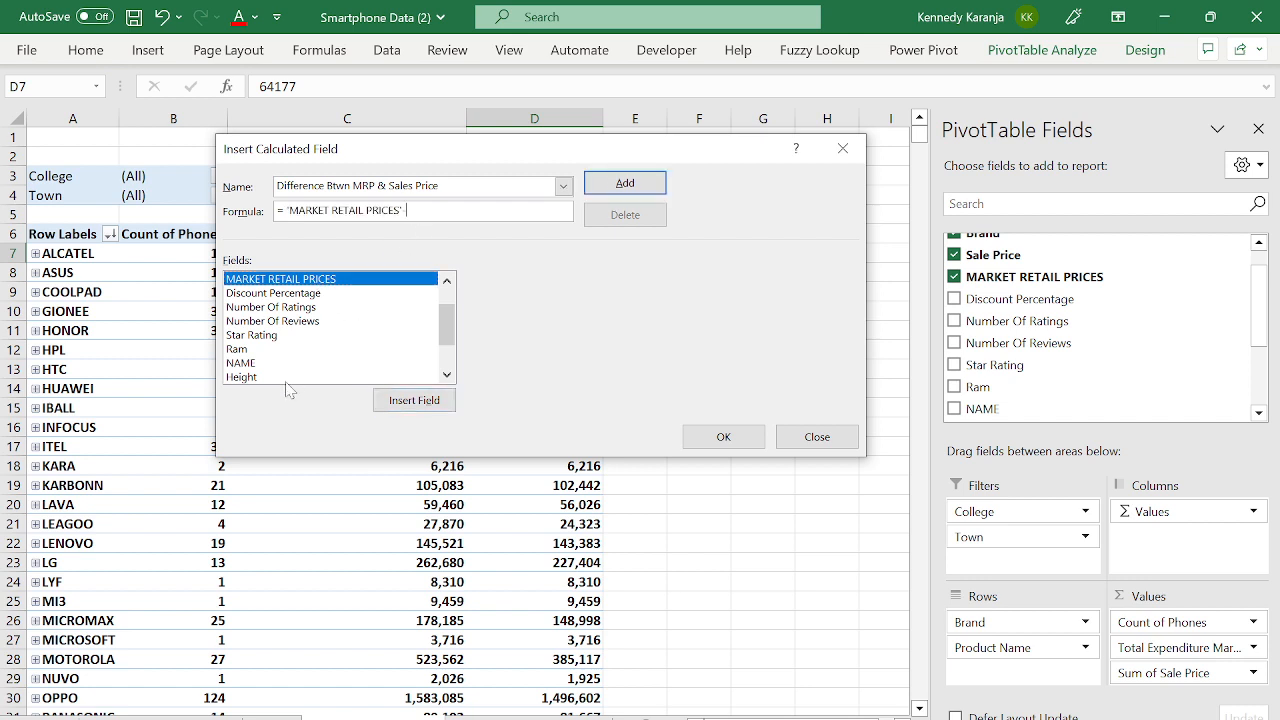
left_click(256, 337)
key("Up")
key("Up")
key("Up")
key("Up")
key("Up")
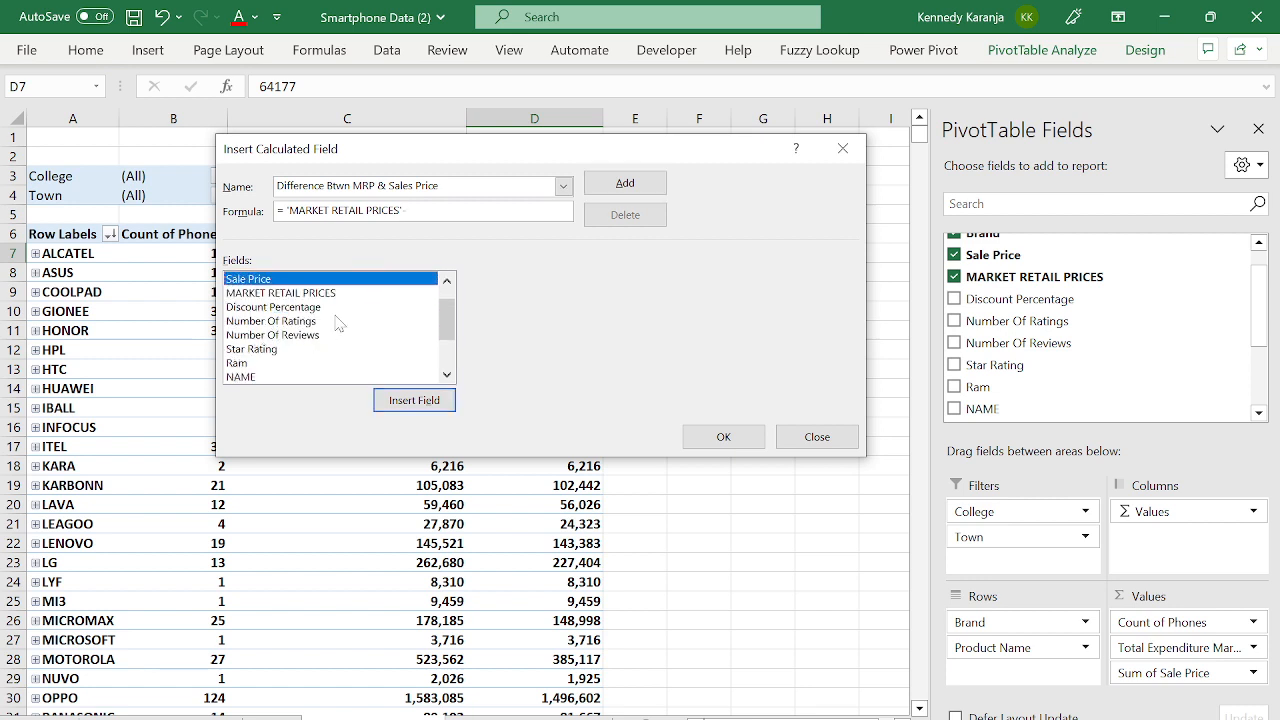
double_click(310, 282)
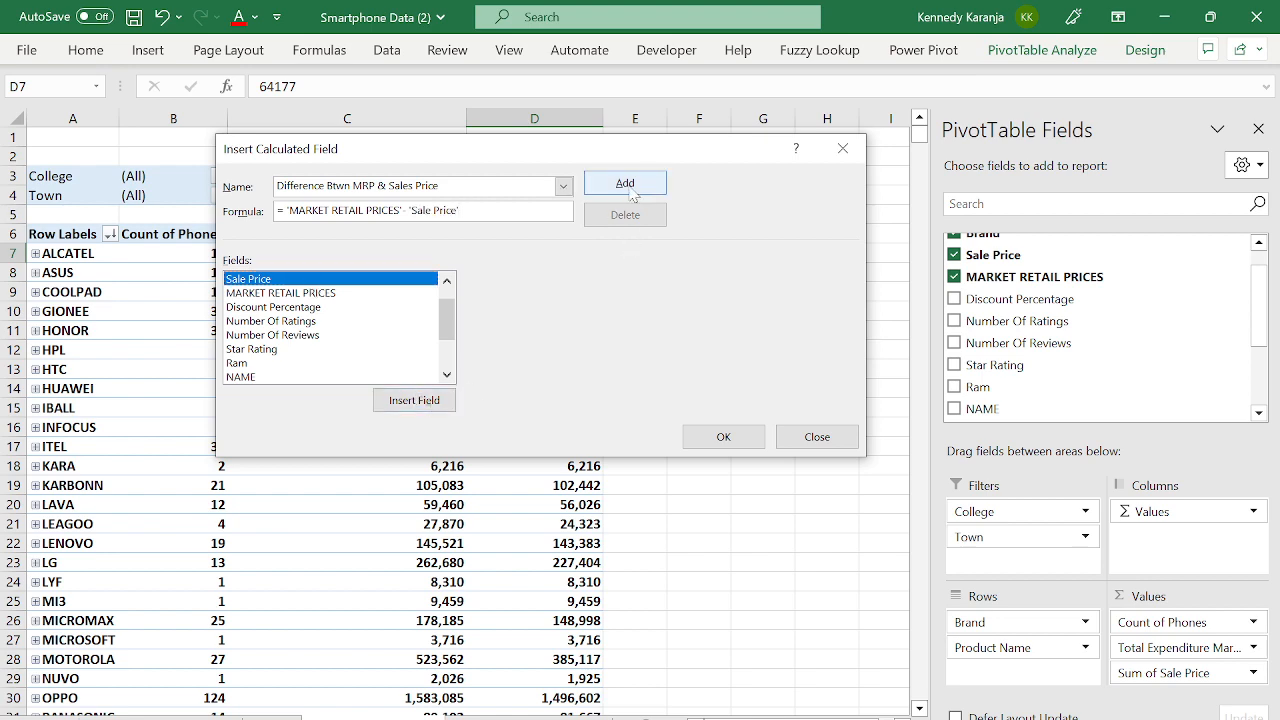
left_click(723, 436)
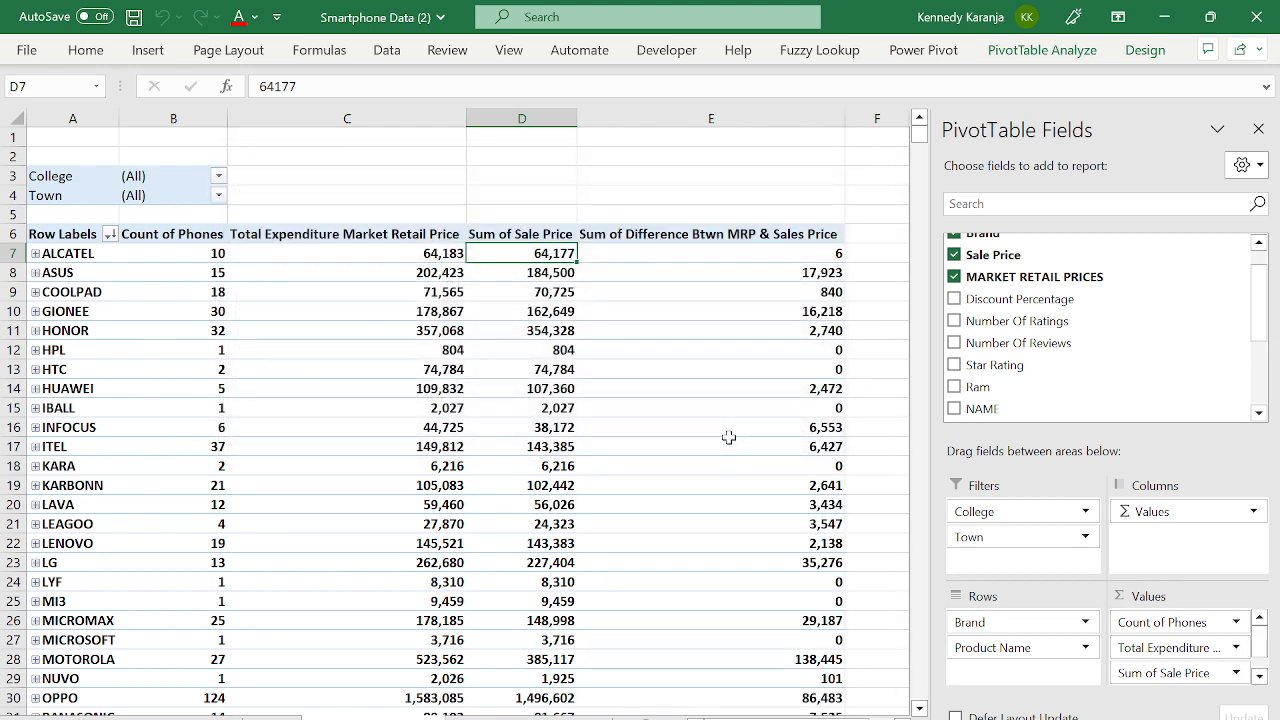
left_click(634, 255)
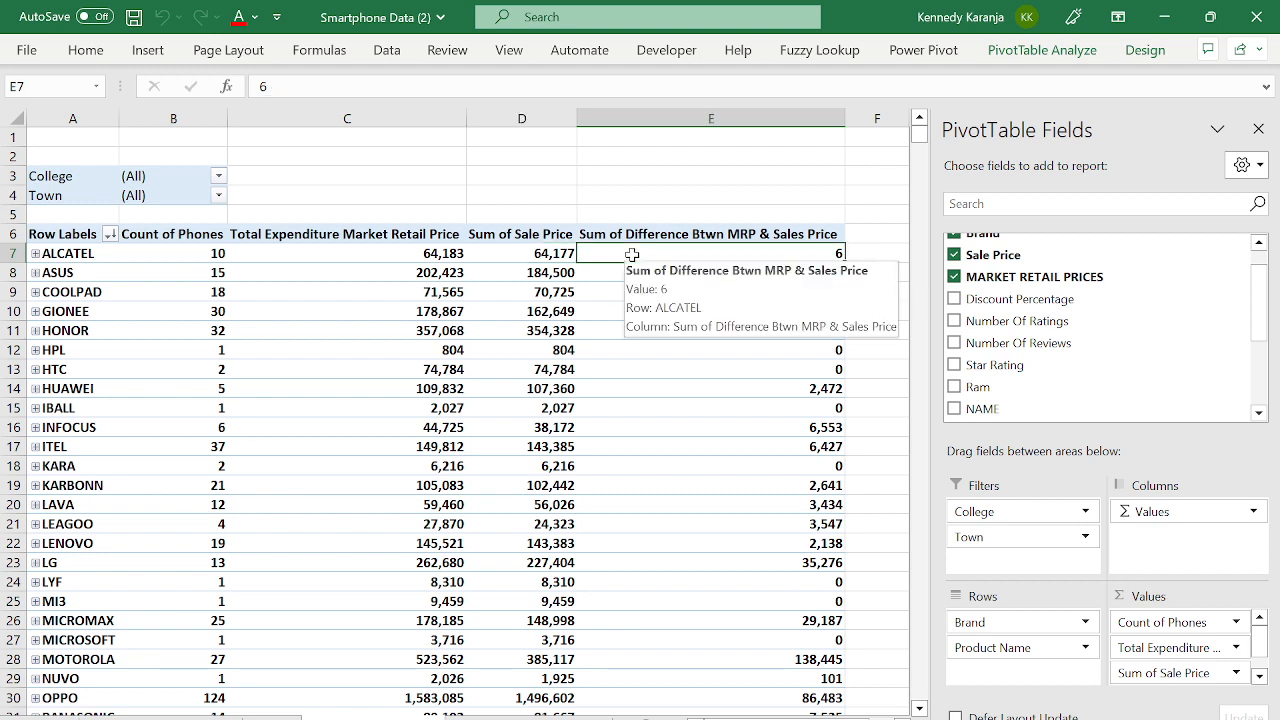
left_click(433, 256)
left_click(737, 252)
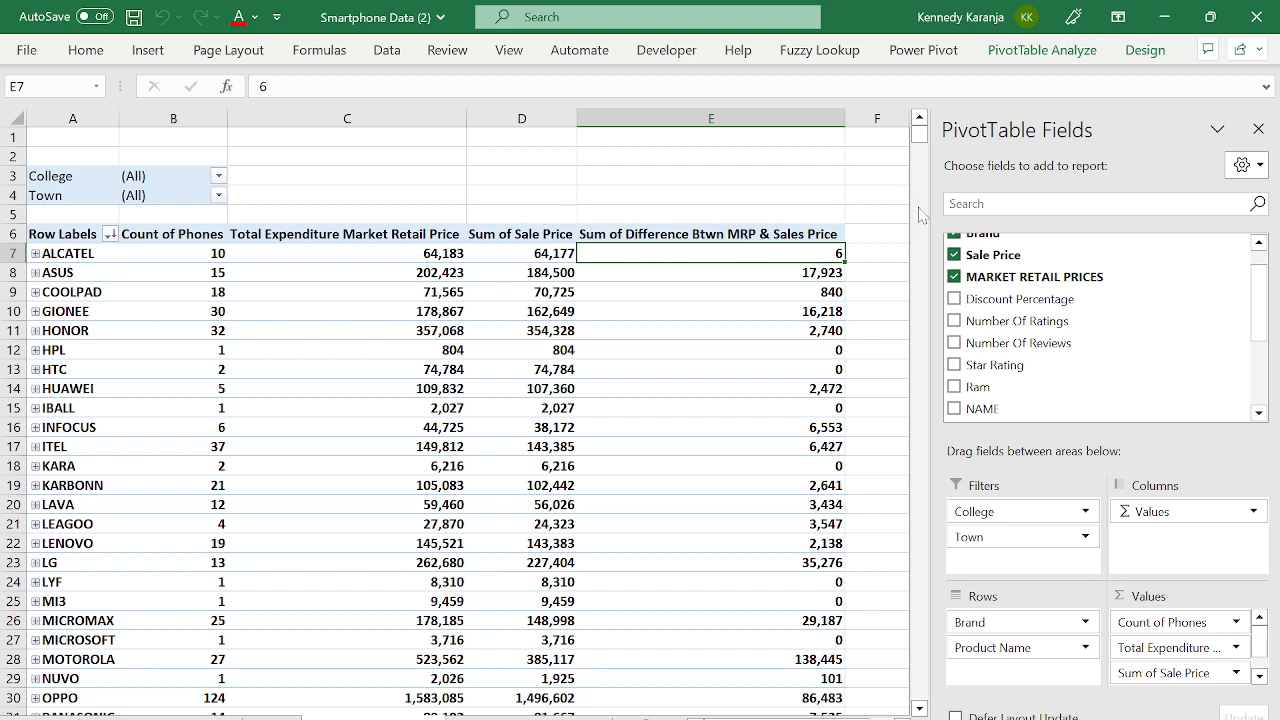
left_click_drag(845, 118, 820, 152)
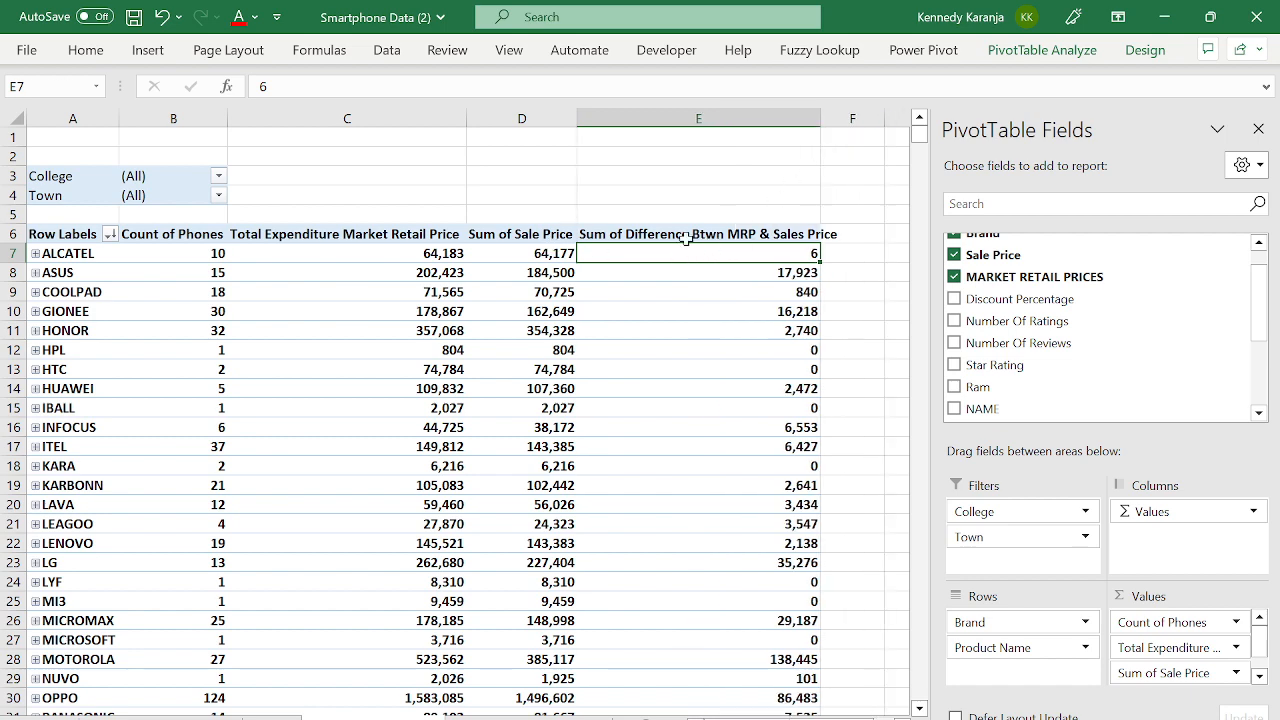
left_click(726, 224)
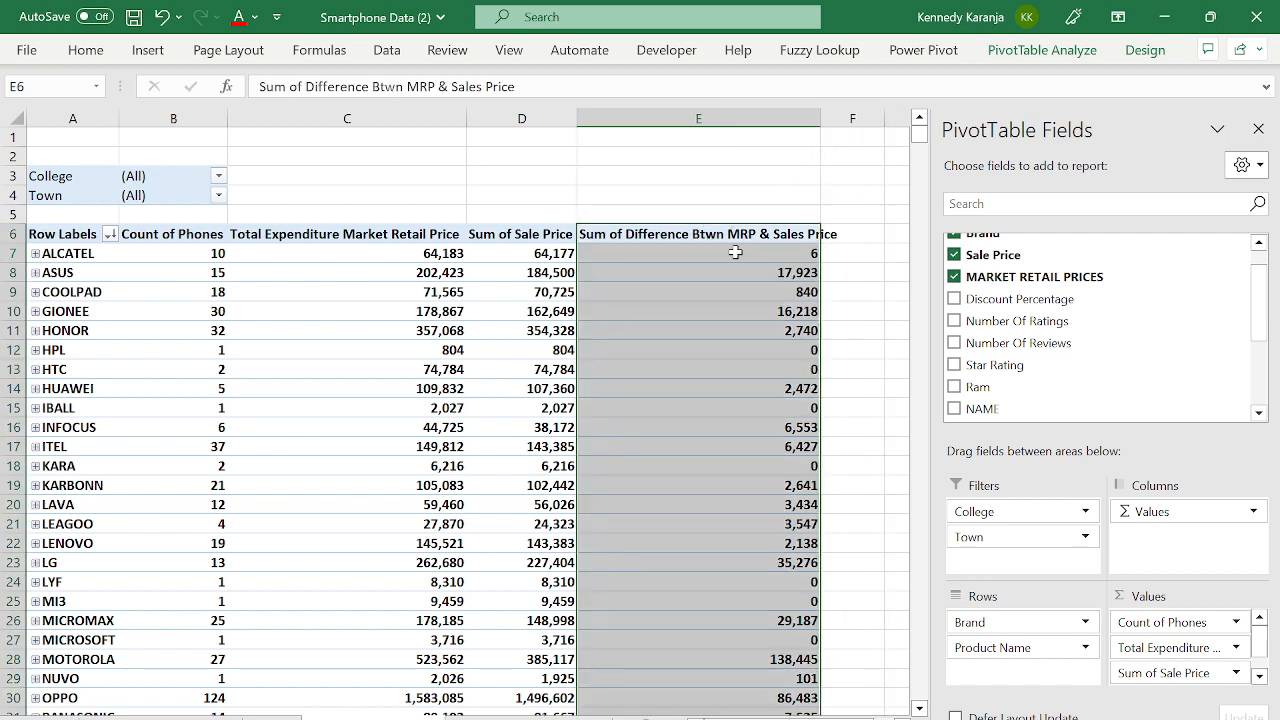
left_click(814, 253)
right_click(737, 254)
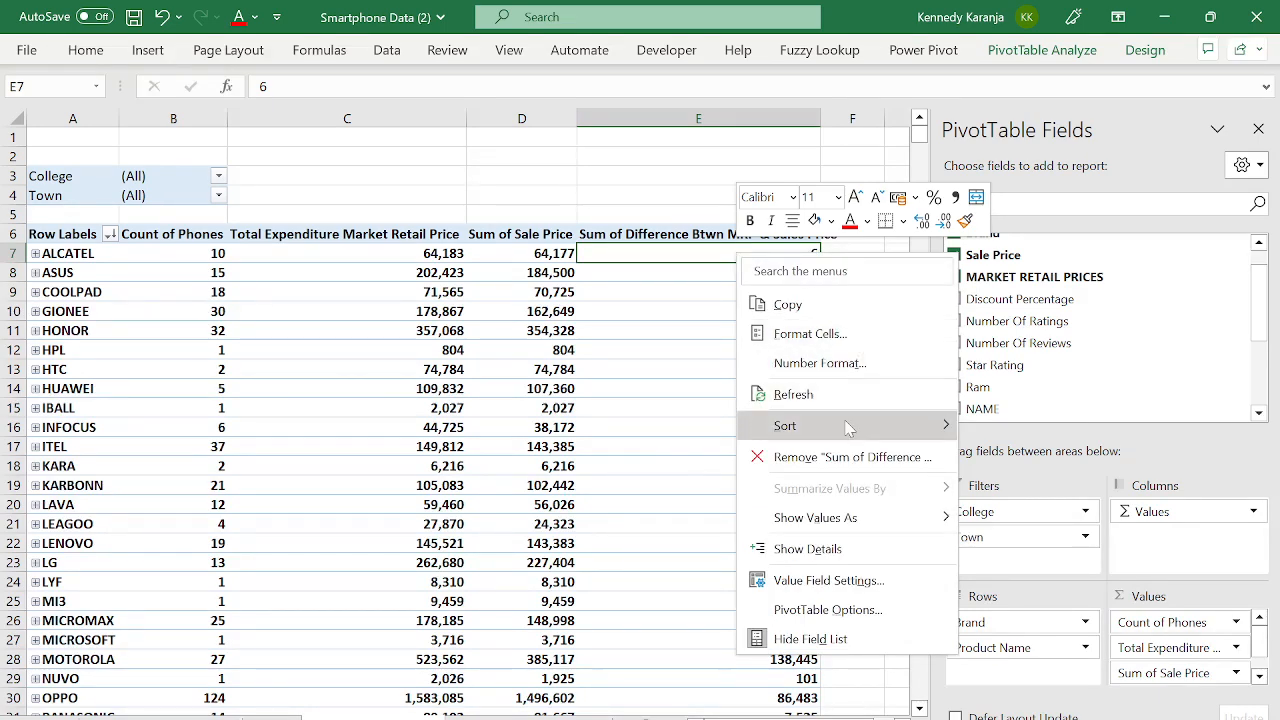
mouse_move(850, 427)
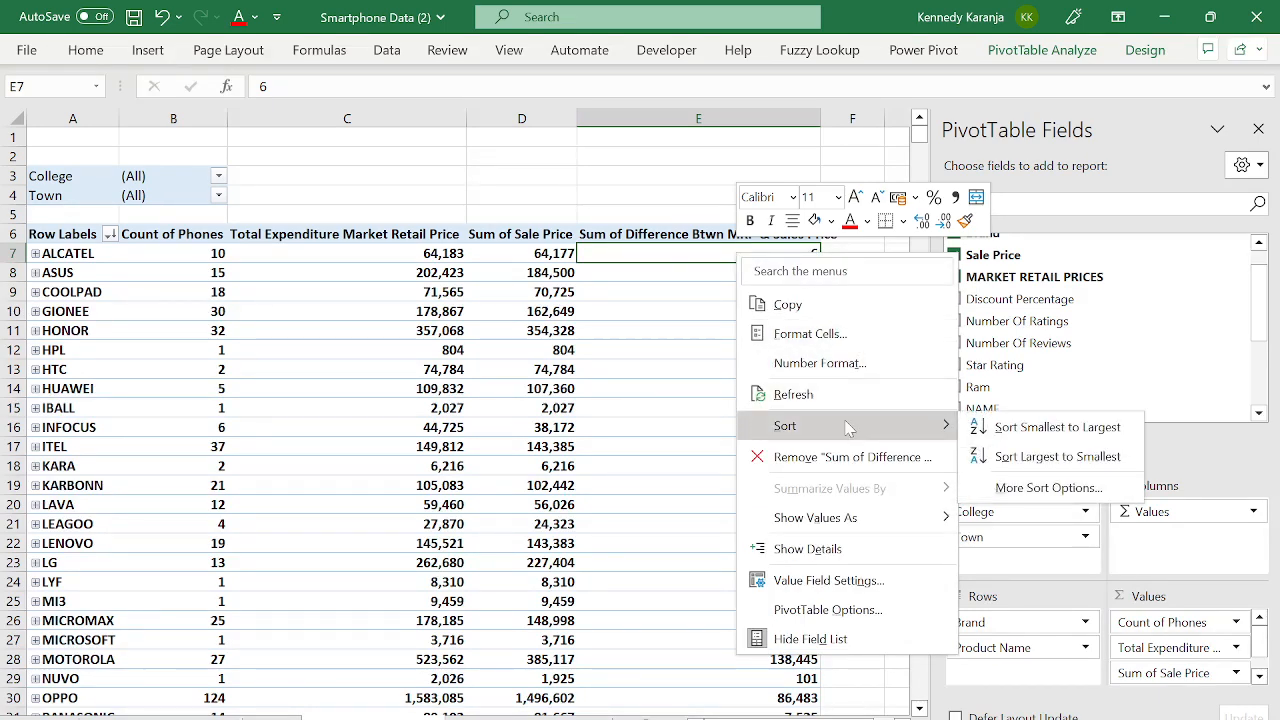
left_click(1073, 462)
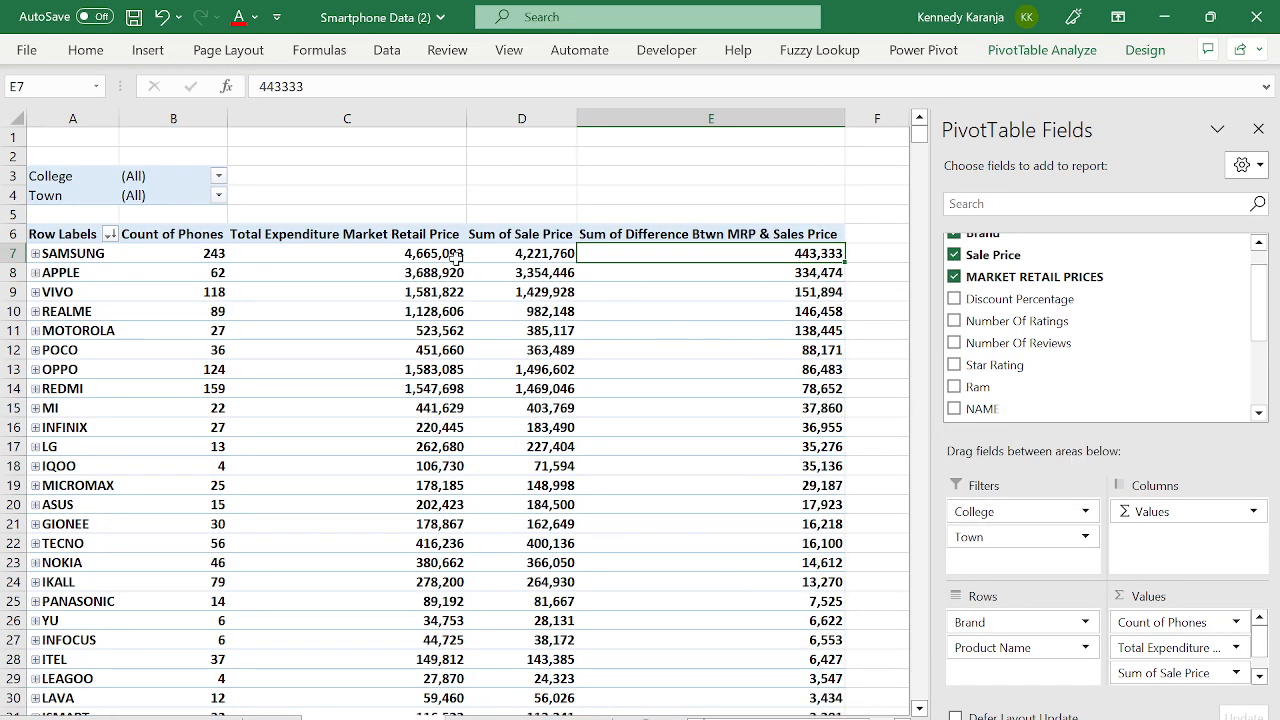
left_click(212, 258)
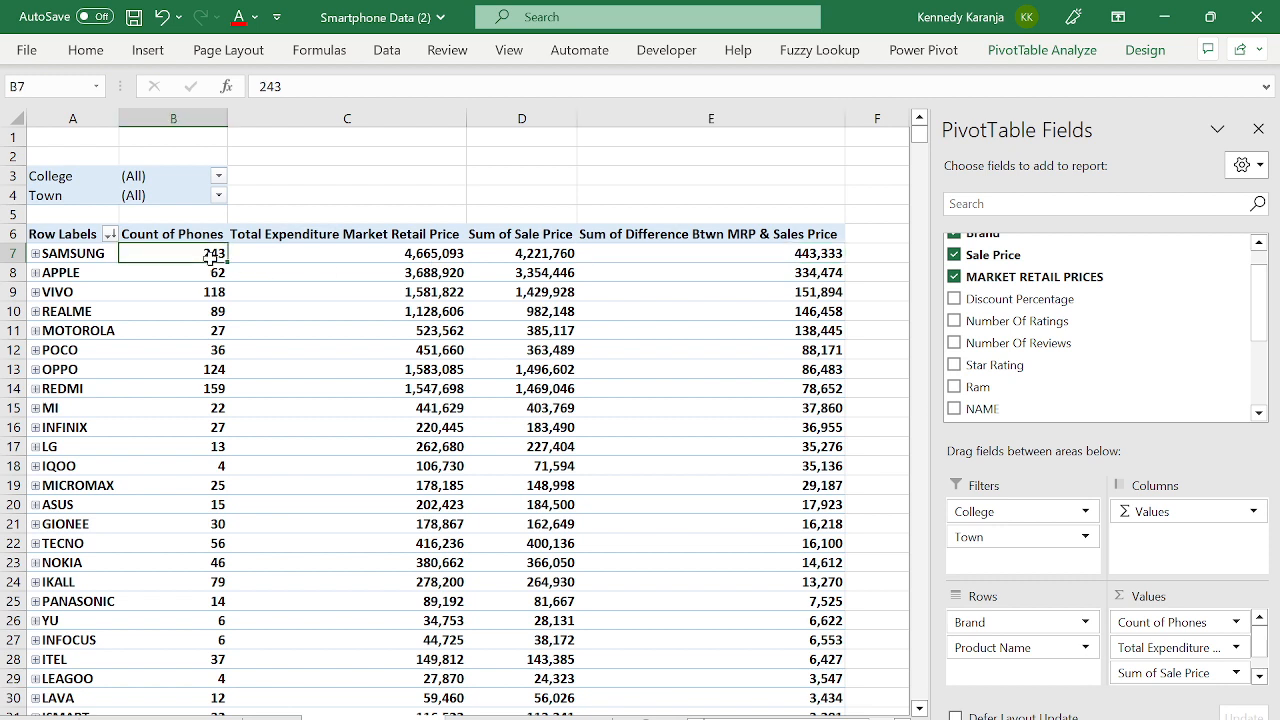
left_click(727, 253)
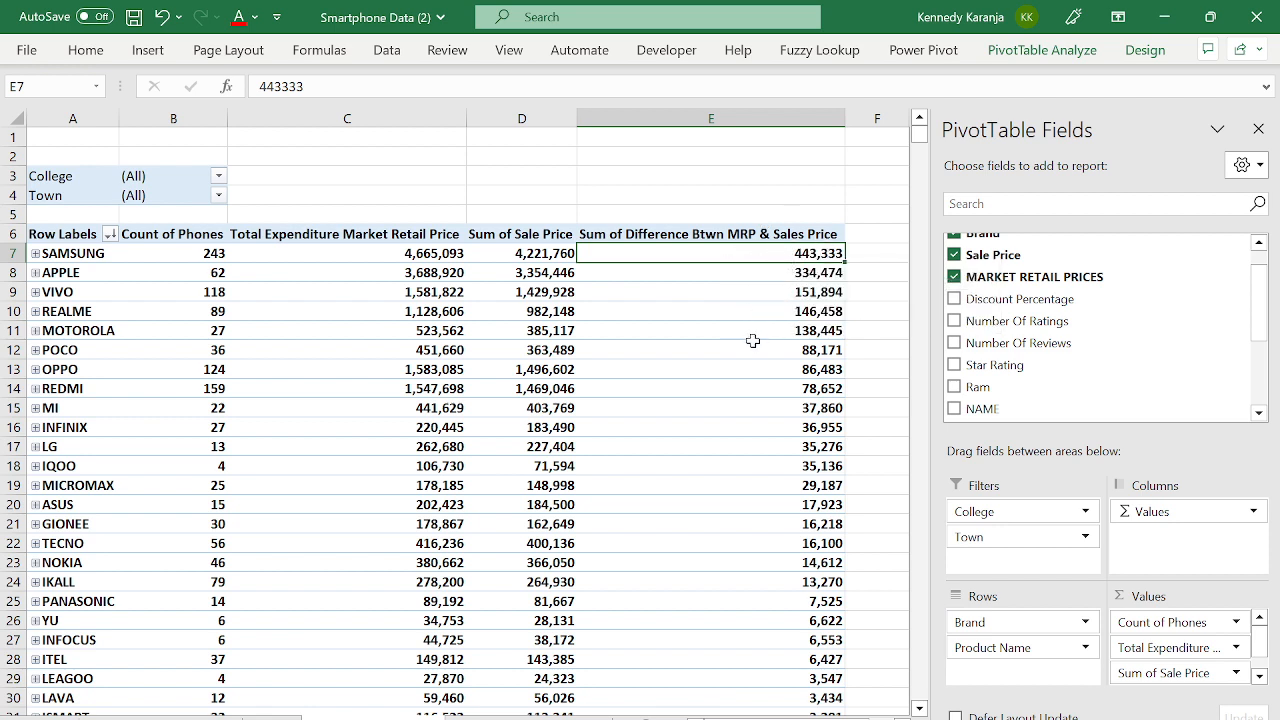
- Hide the PivotTable Fields pane and review the VIVO, APPLE and SAMSUNG brand values
mouse_move(740, 385)
left_click(1258, 129)
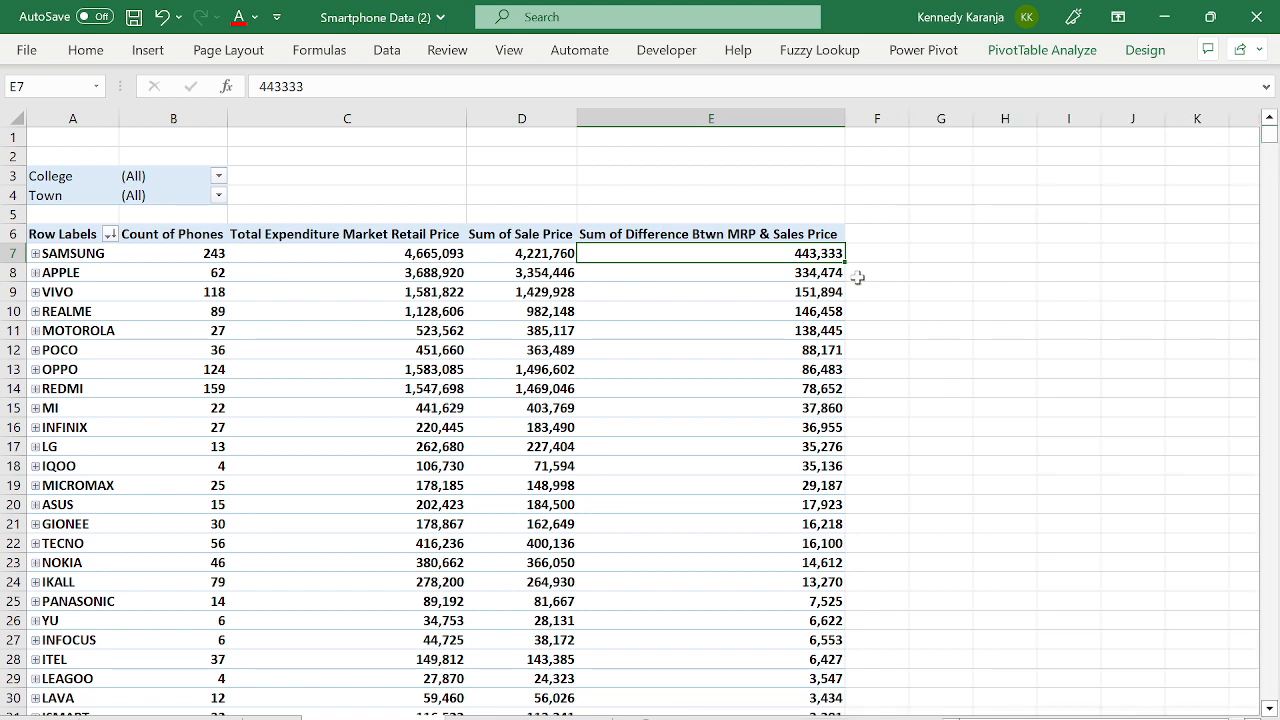
left_click(711, 289)
key("Left")
key("Left")
key("Left")
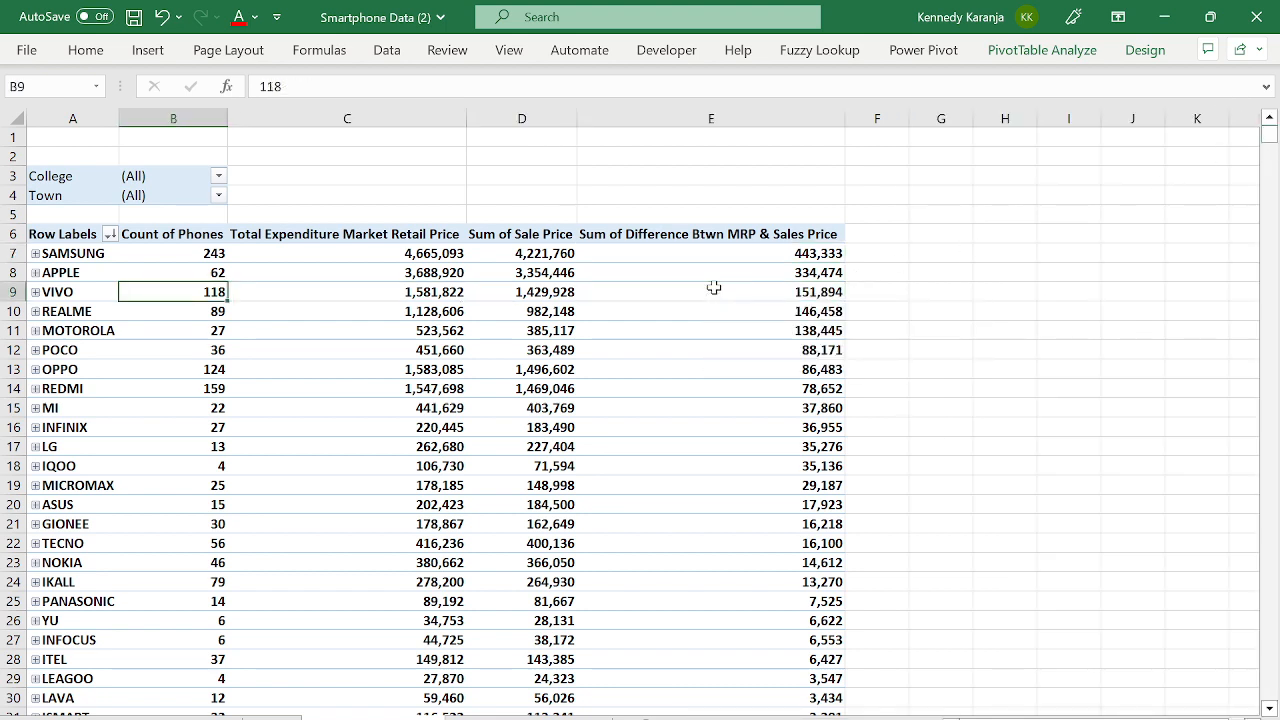
key("Up")
key("Left")
key("Up")
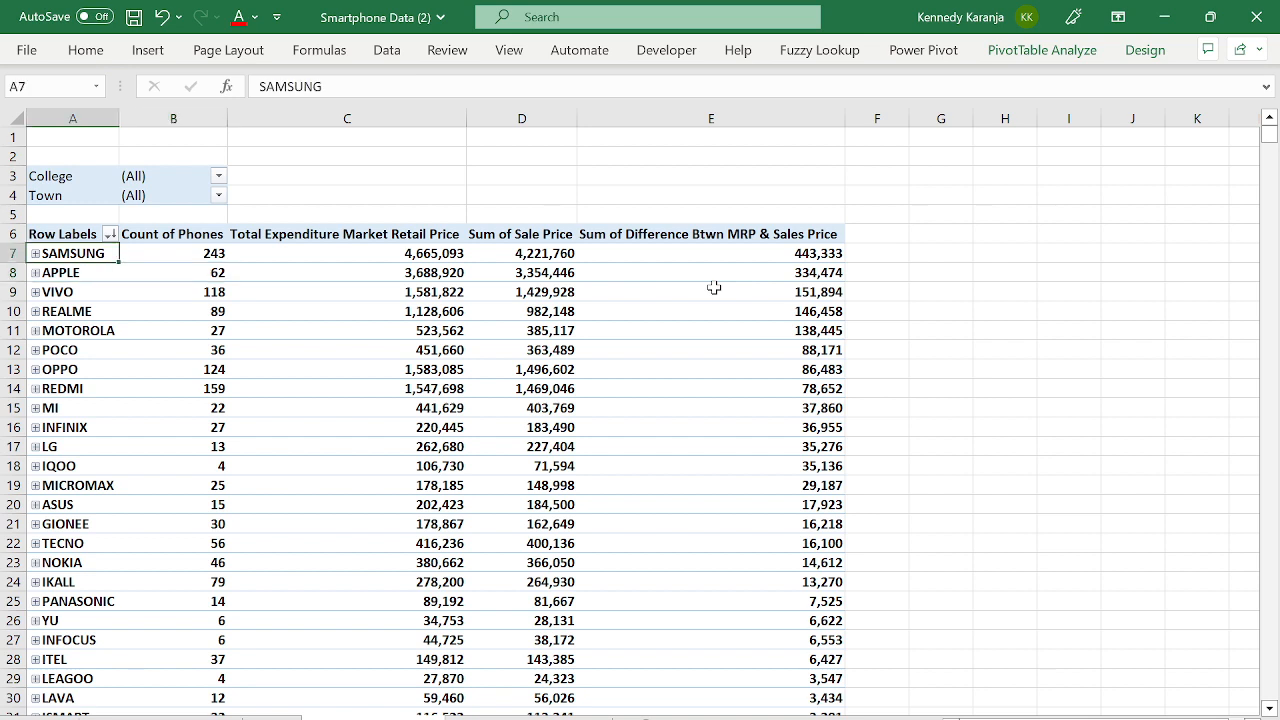
key("Up")
key("Down")
left_click(300, 285)
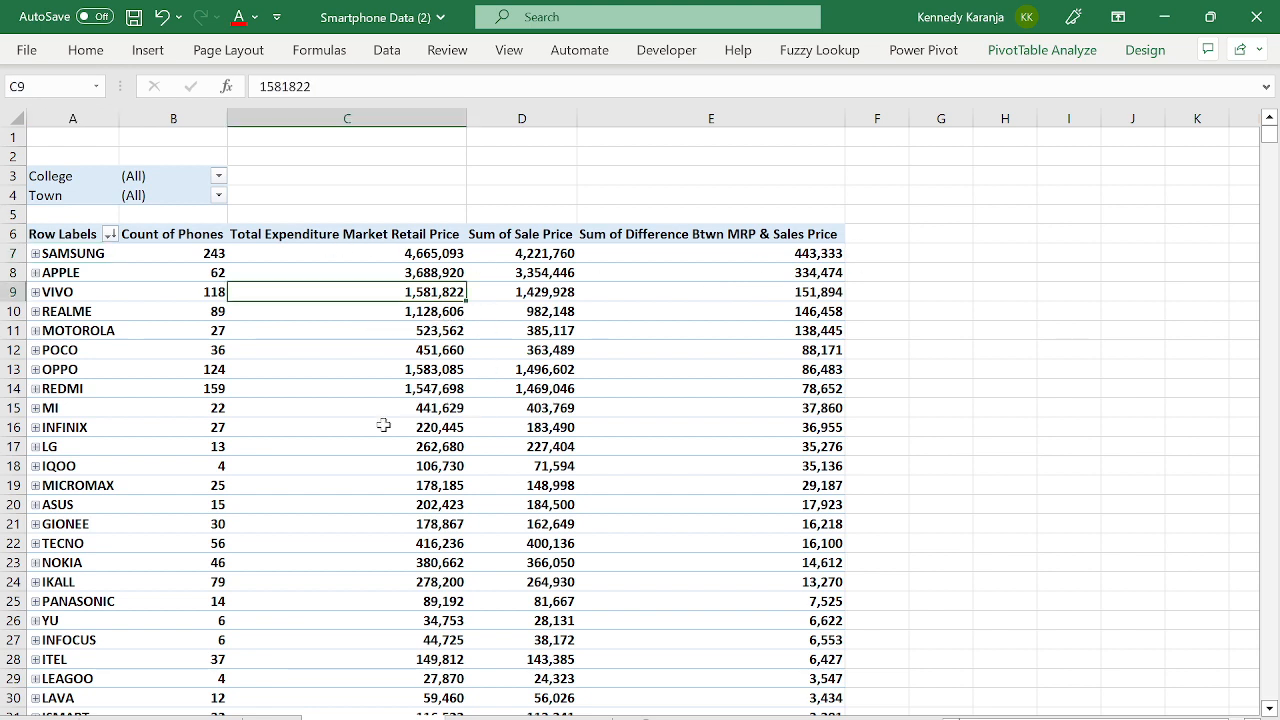
- Expand SAMSUNG to show its phone models, then collapse it back to the brand total
left_click(35, 254)
left_click(35, 254)
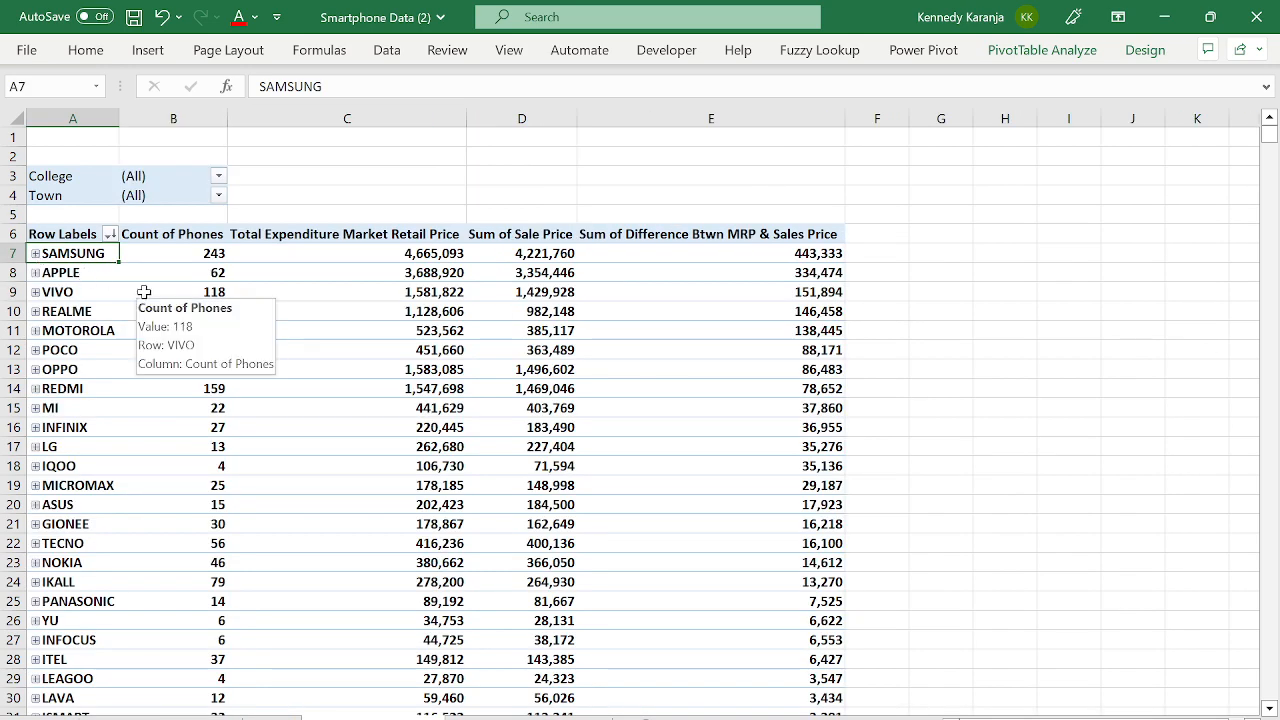
left_click(570, 393)
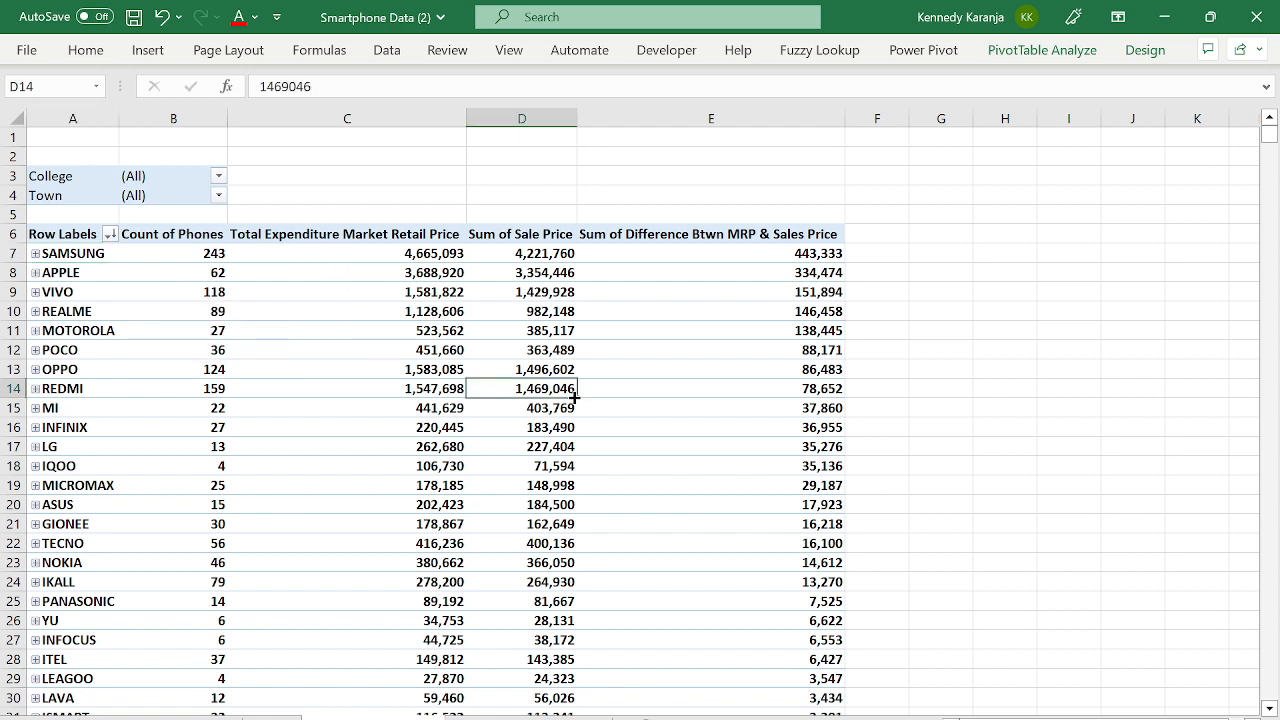
left_click(680, 300)
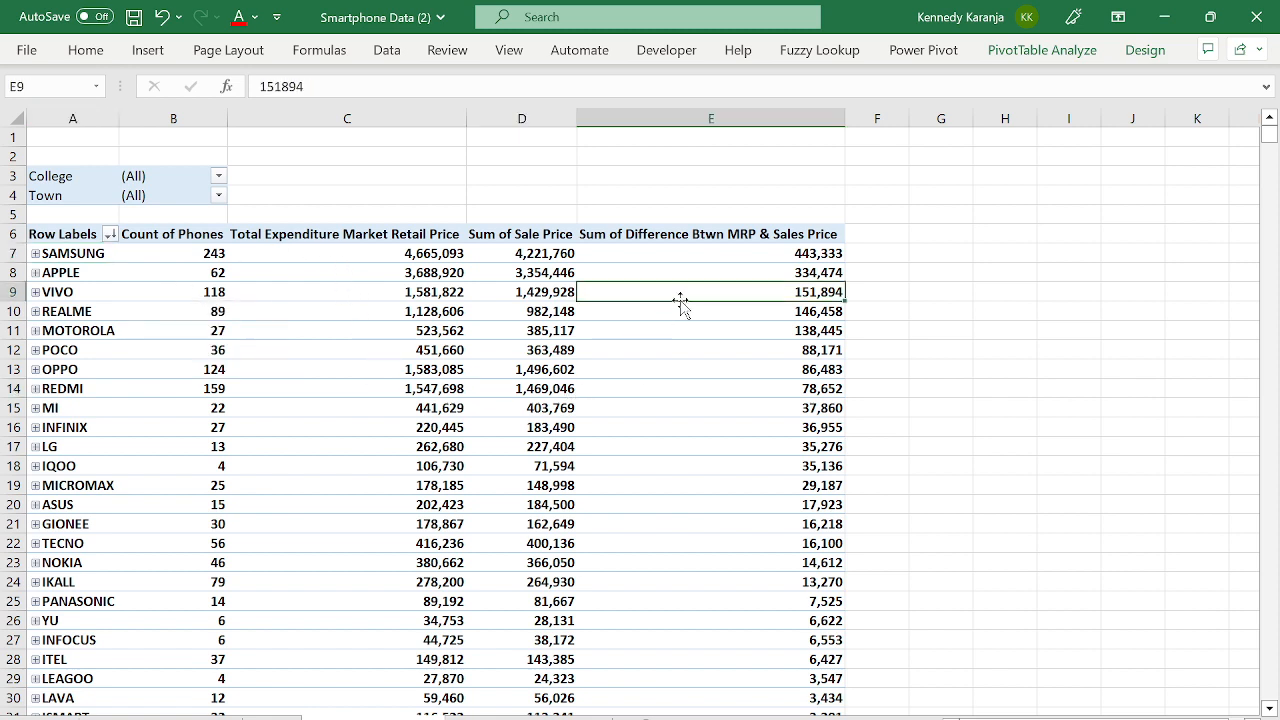
- With SAMSUNG's difference selected, show the Fields, Items & Sets calculated-field options
left_click(1005, 57)
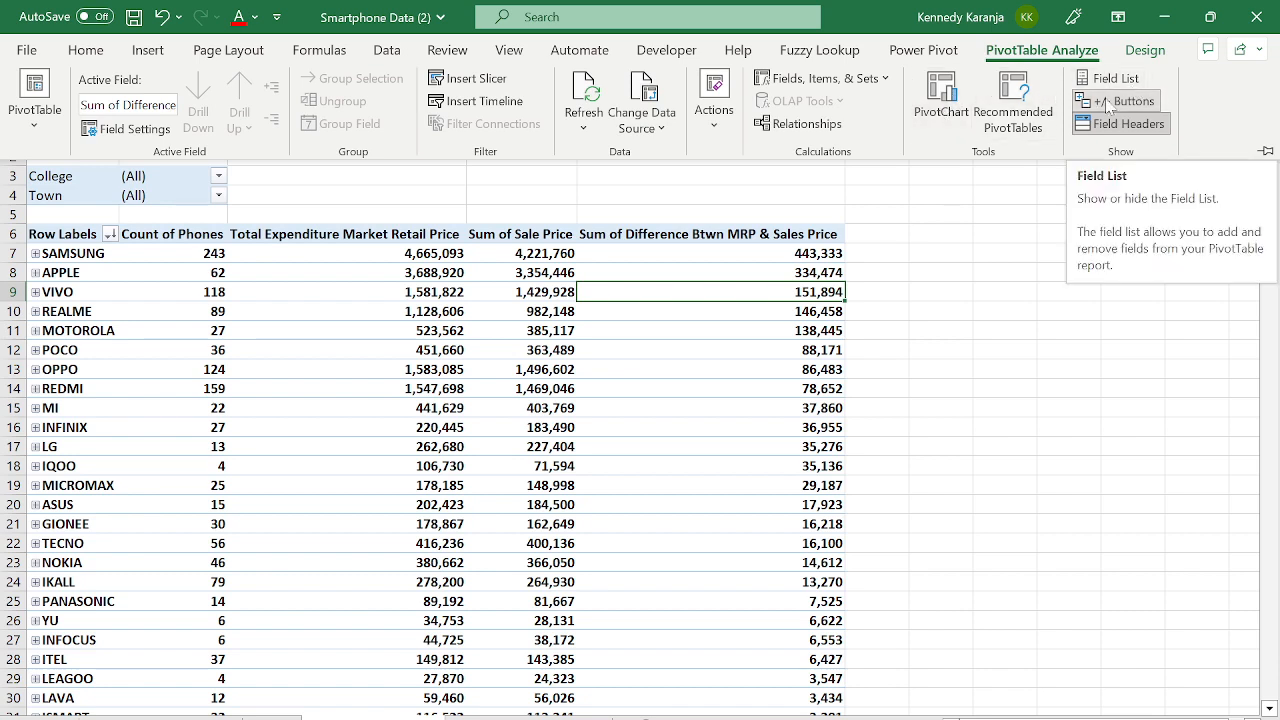
left_click(720, 280)
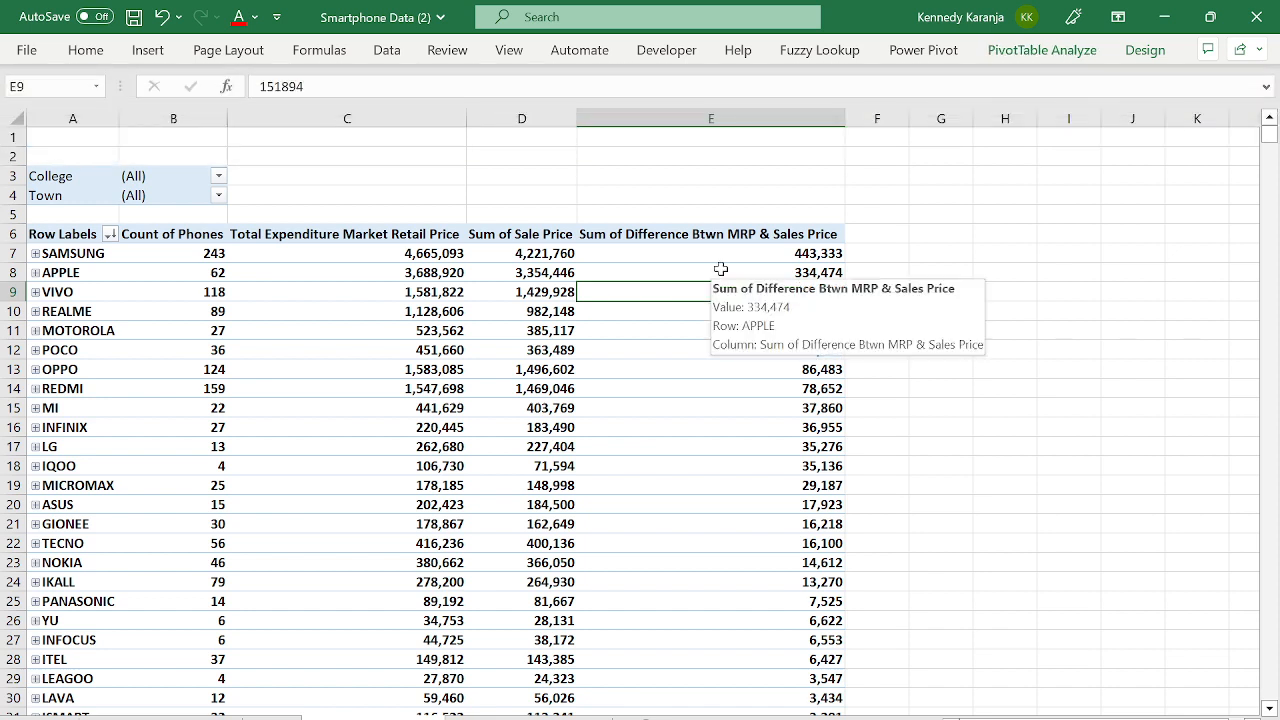
left_click(722, 273)
left_click(745, 253)
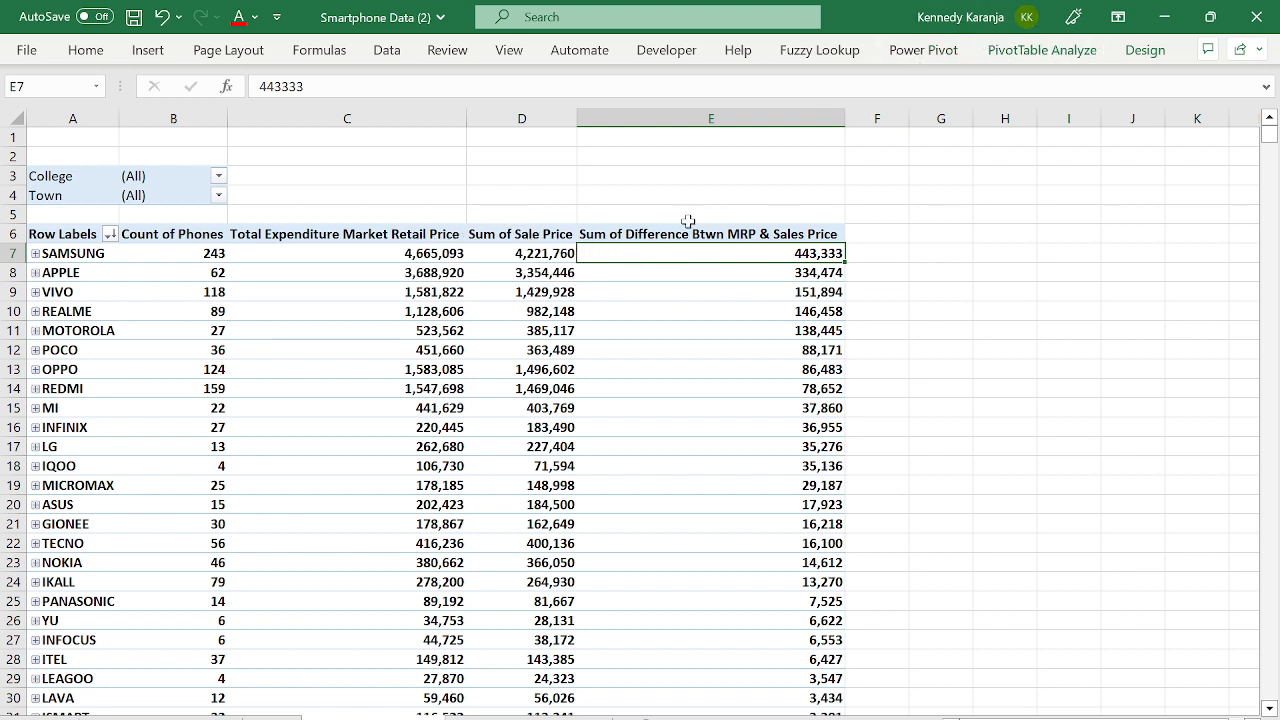
left_click(1040, 58)
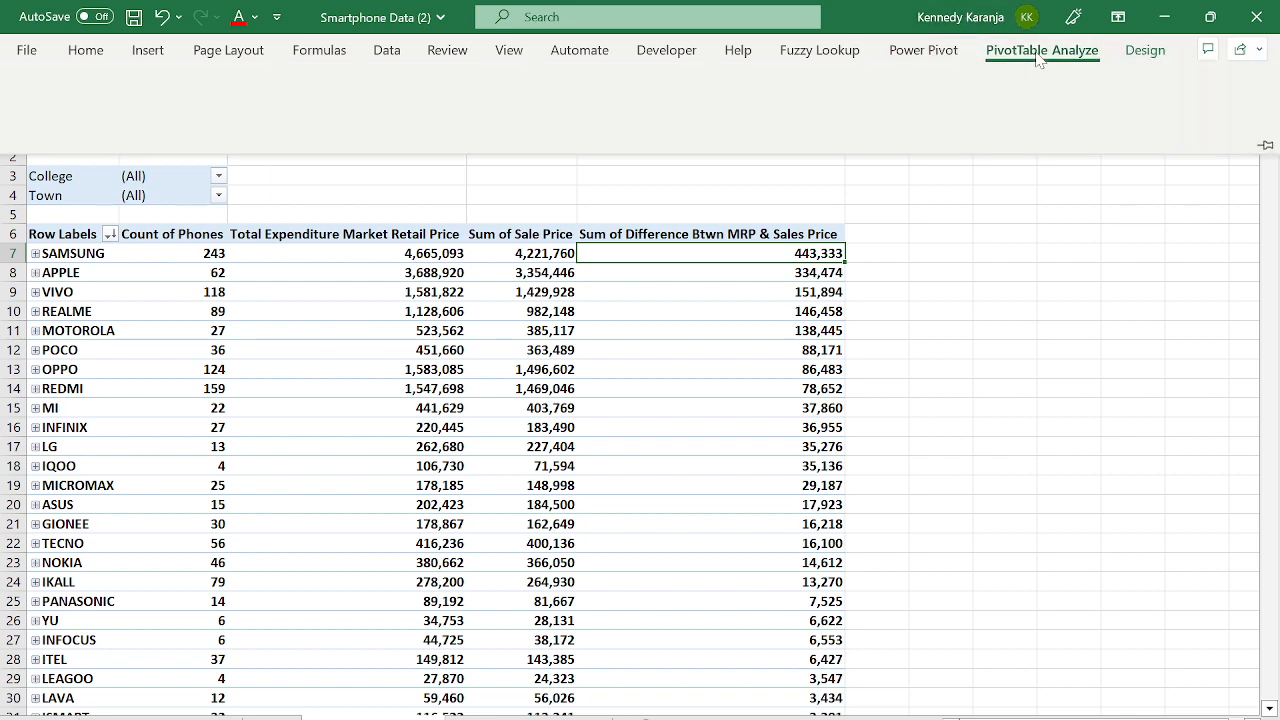
left_click(798, 82)
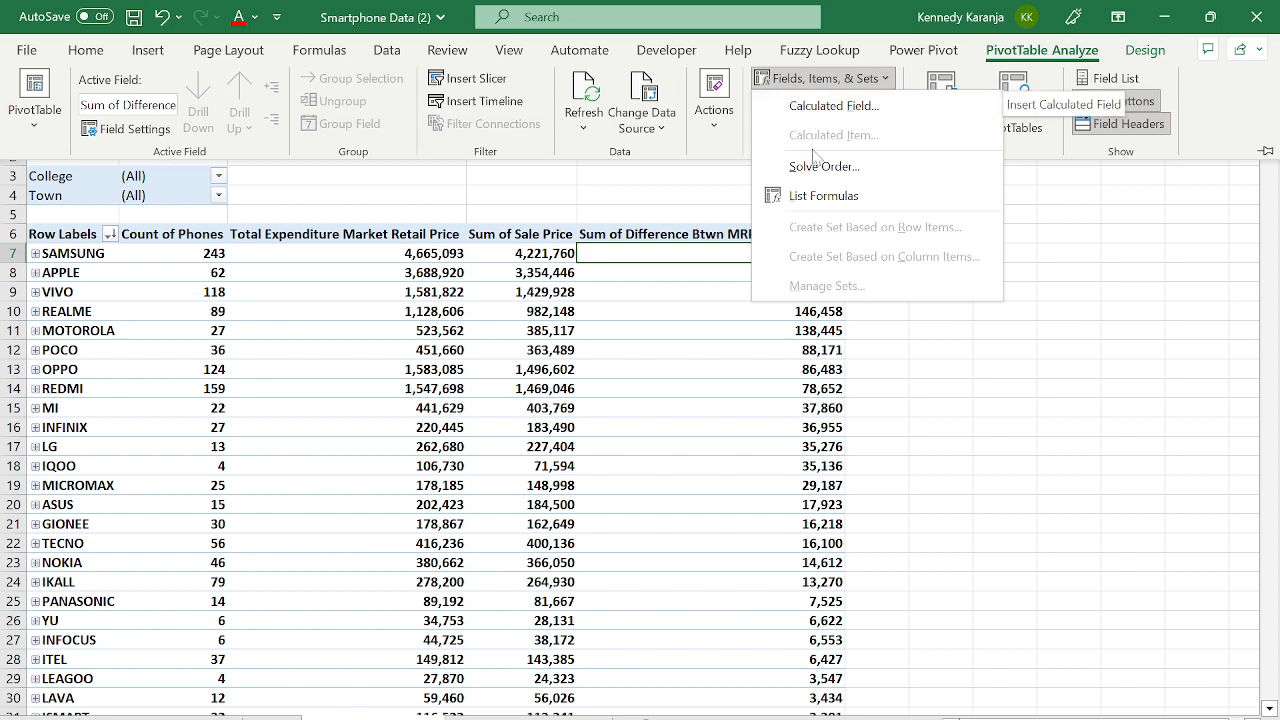
- Generate the List Formulas sheet for 'Difference Btwn MRP & Sales Price', then return to the PivotTable sheet
left_click(814, 194)
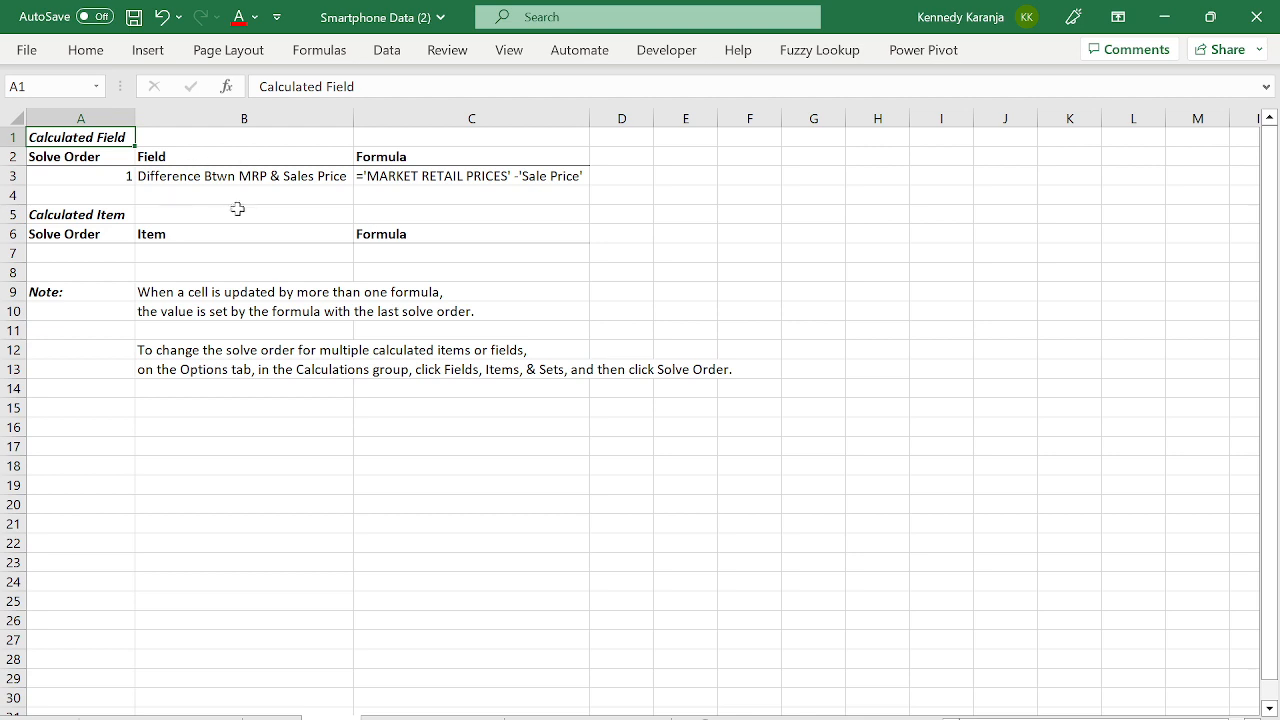
left_click(184, 179)
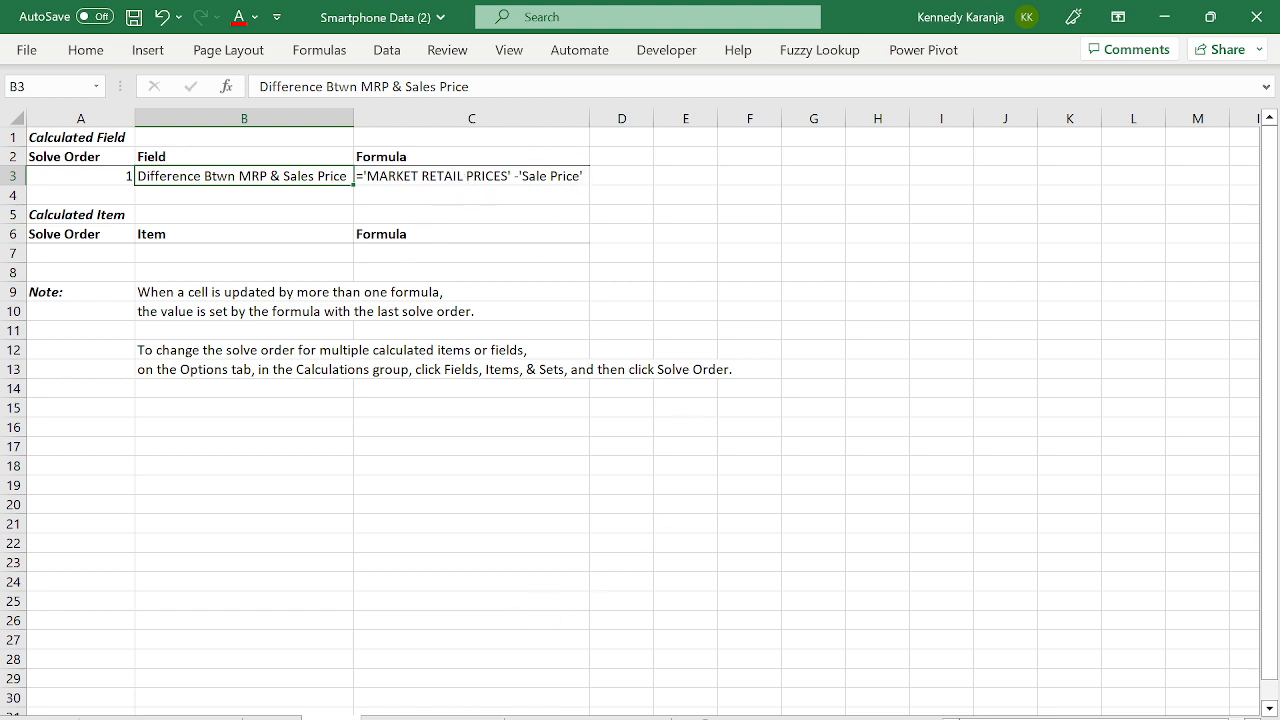
left_click(458, 707)
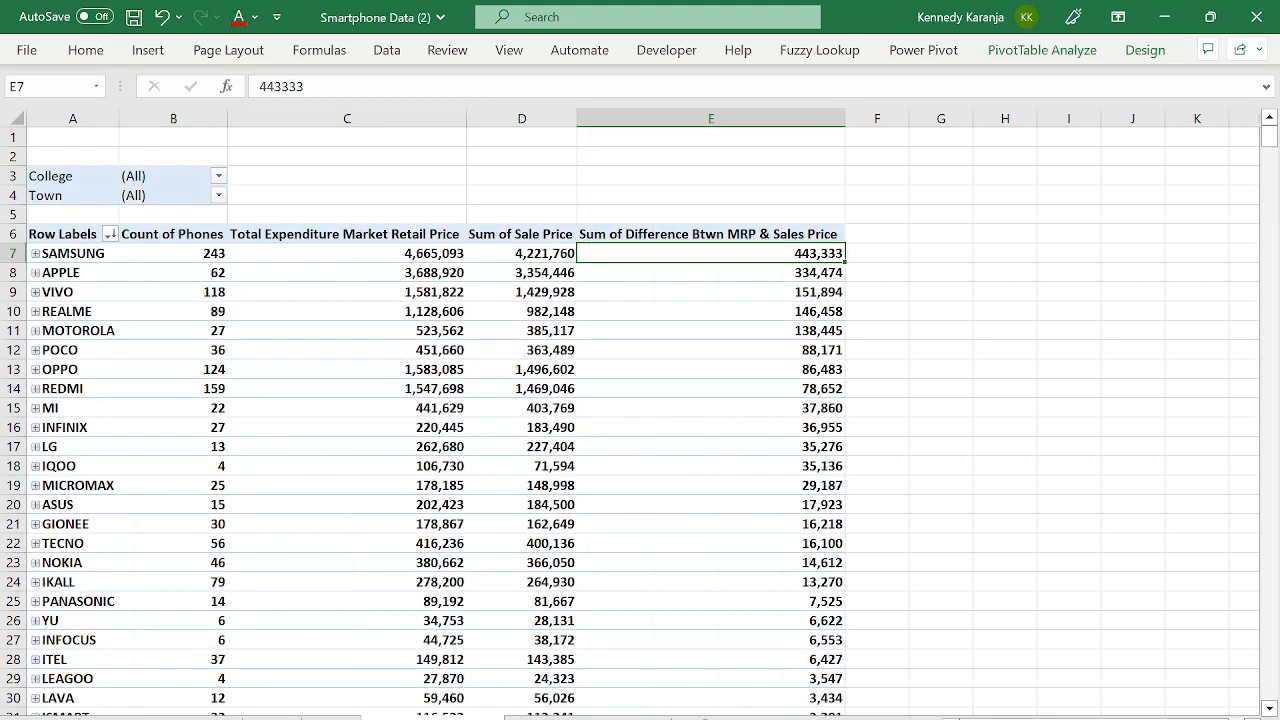
left_click(1042, 50)
- Start a new calculated field named '%Difference'
left_click(772, 80)
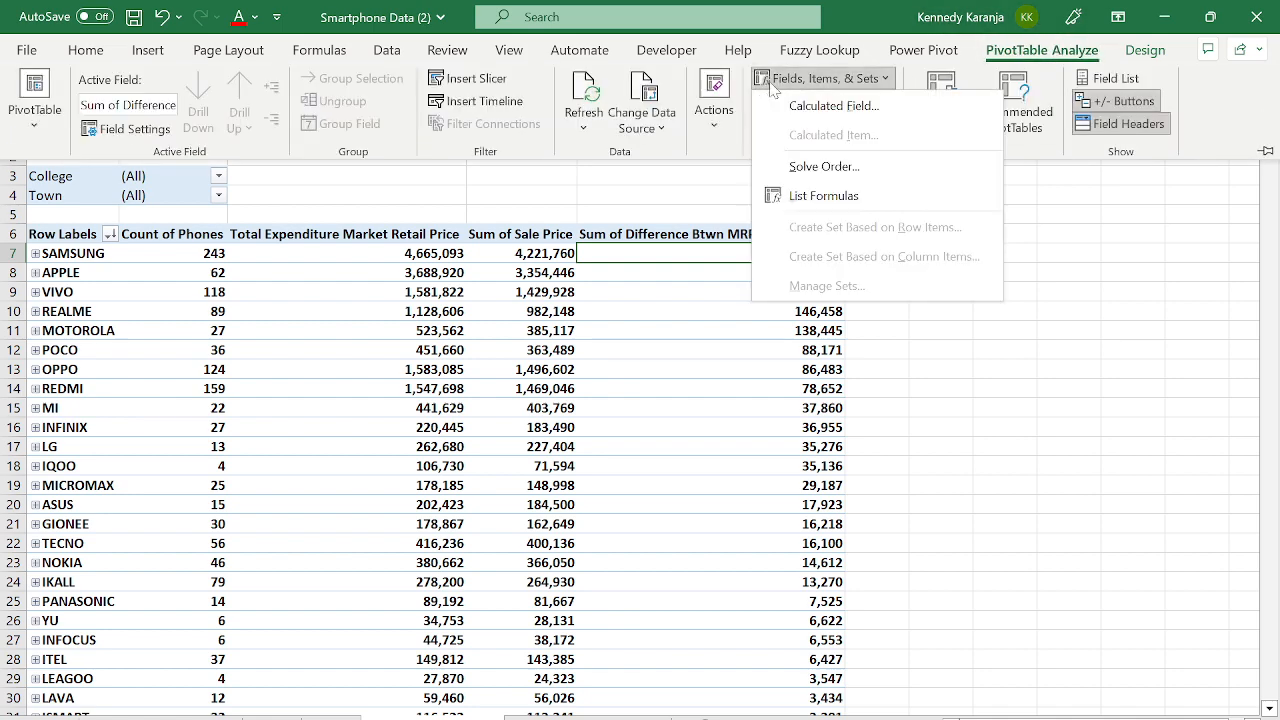
left_click(818, 110)
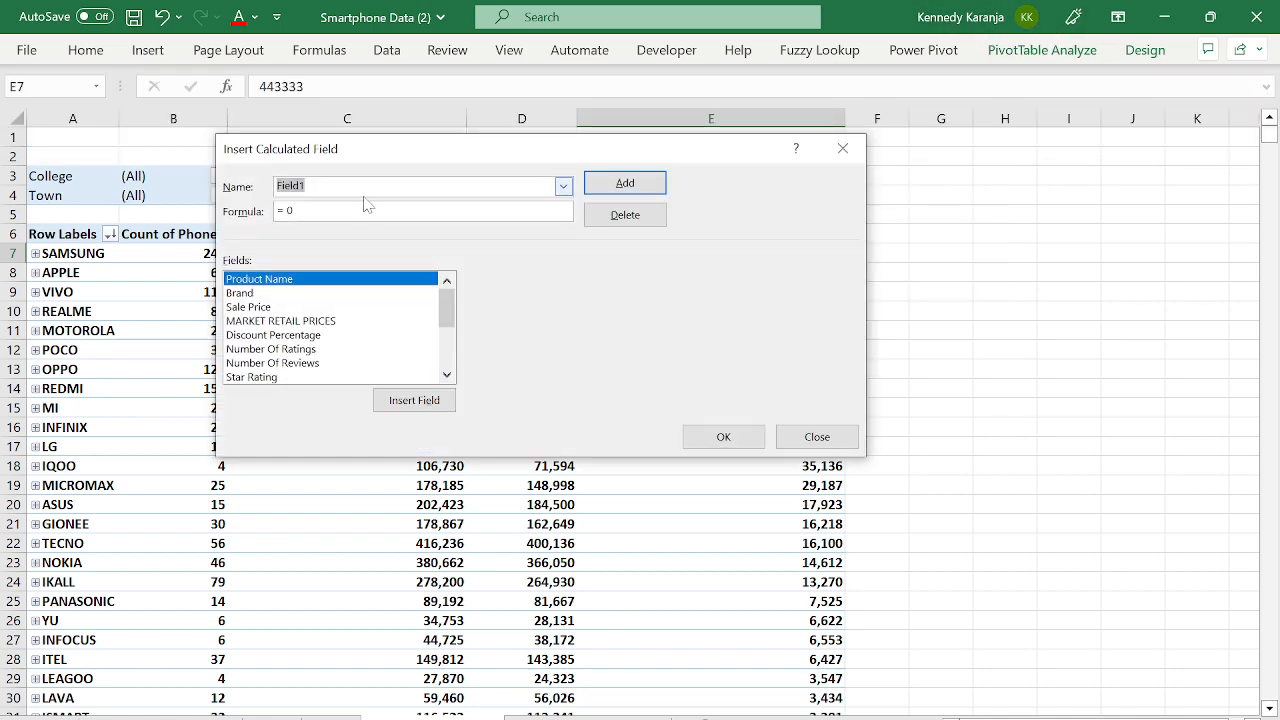
type("Fie")
key("BackSpace")
key("BackSpace")
key("BackSpace")
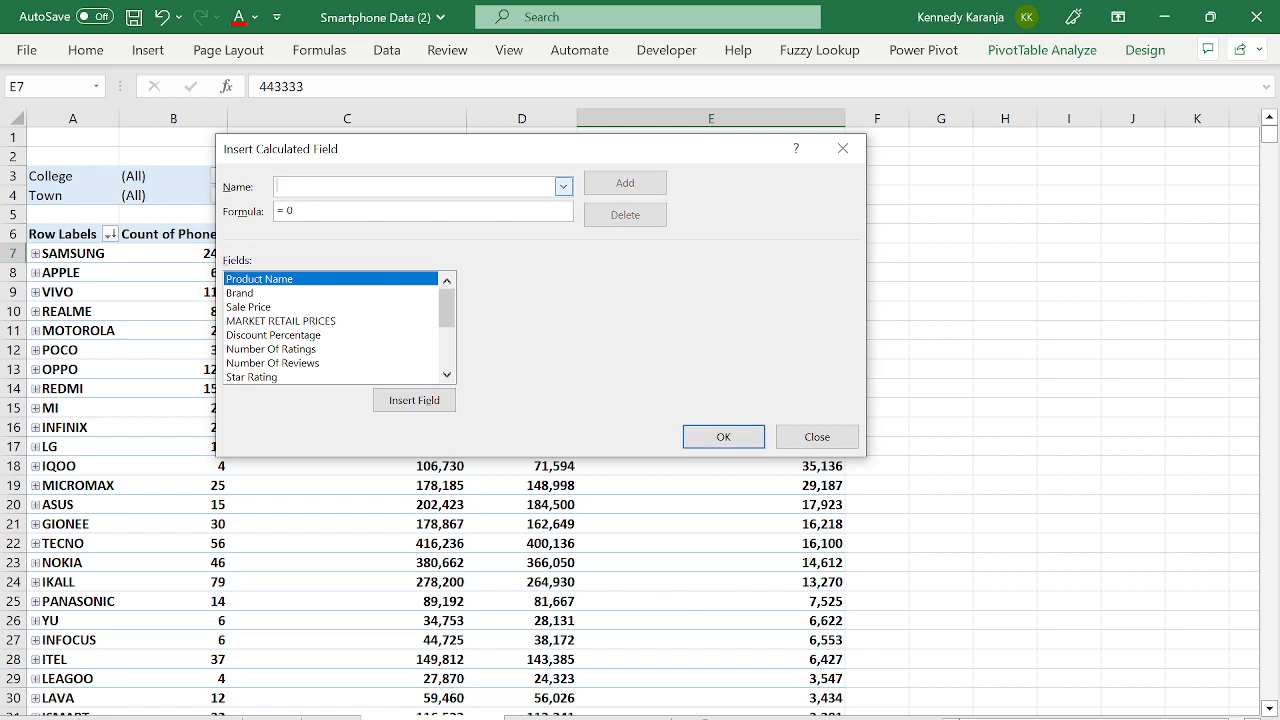
type("%D")
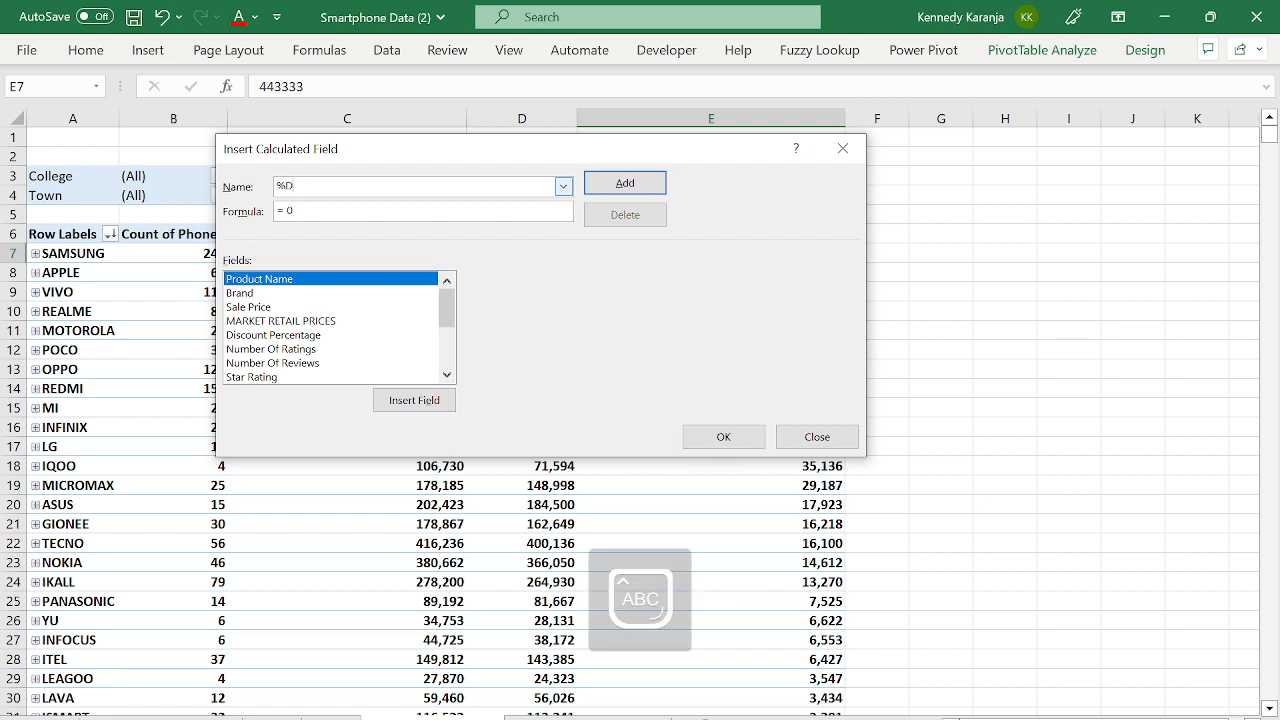
type("ifference")
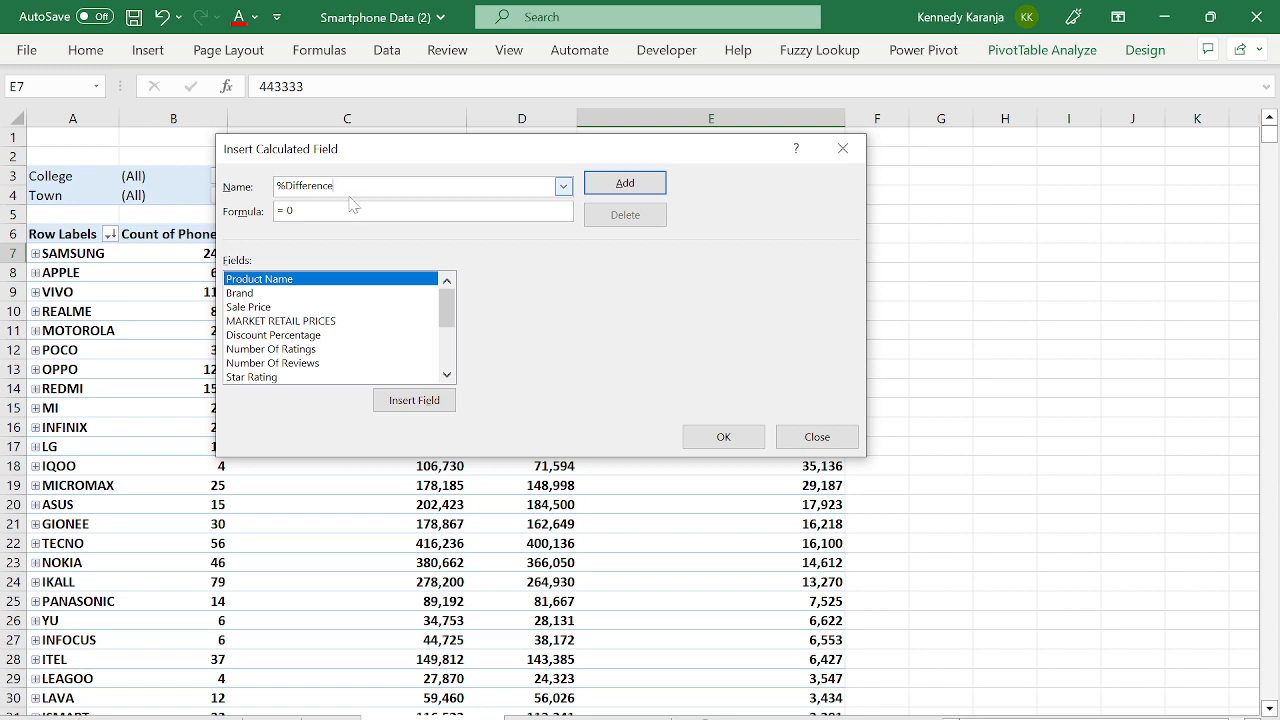
- Give it the formula =('Difference Btwn MRP & Sales Price')/'Sale Price' and add it to the pivot
key("BackSpace")
type("(")
left_click(329, 322)
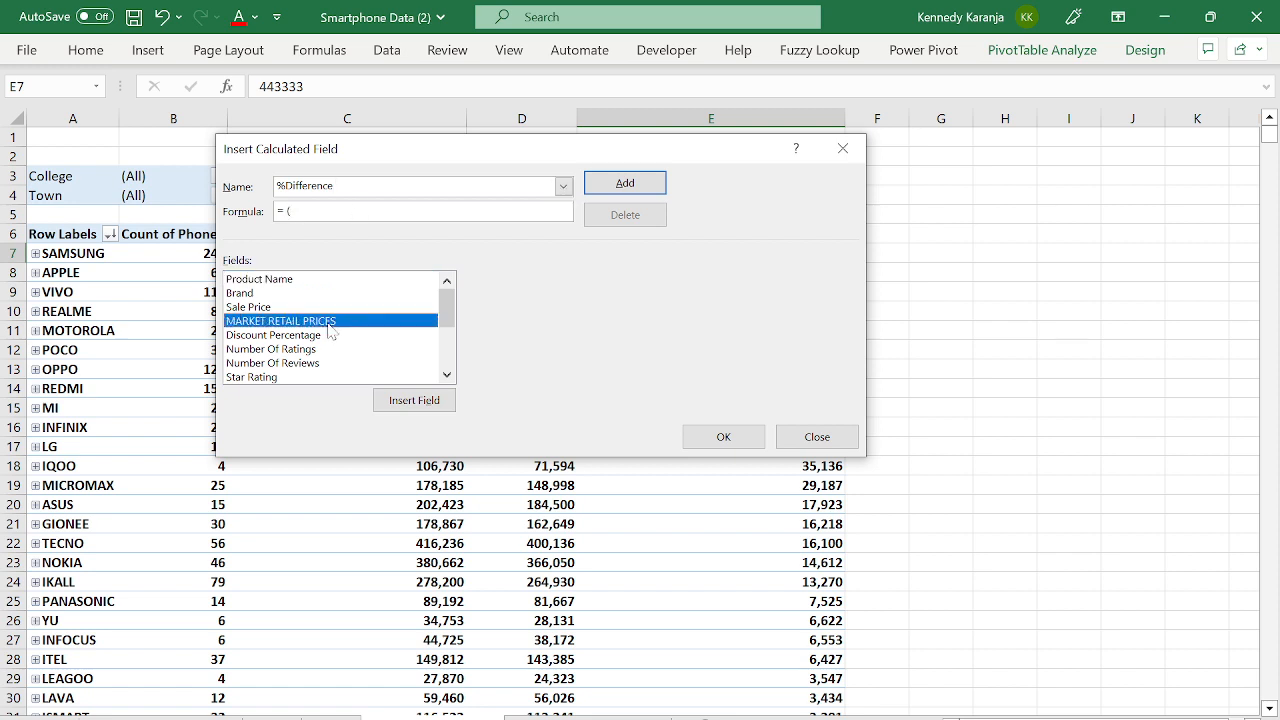
key("Down")
key("Down")
key("Down")
key("Down")
key("Down")
key("Down")
key("Down")
key("Down")
key("Down")
key("Down")
key("Down")
key("Down")
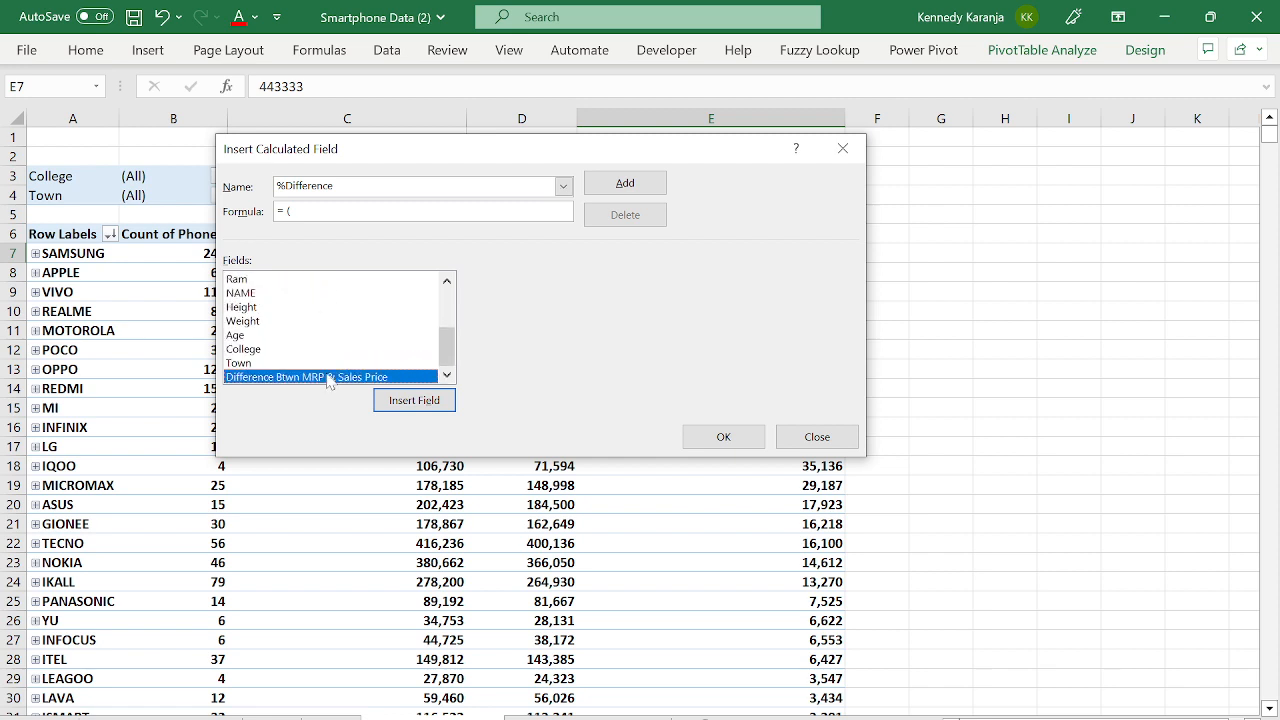
double_click(329, 377)
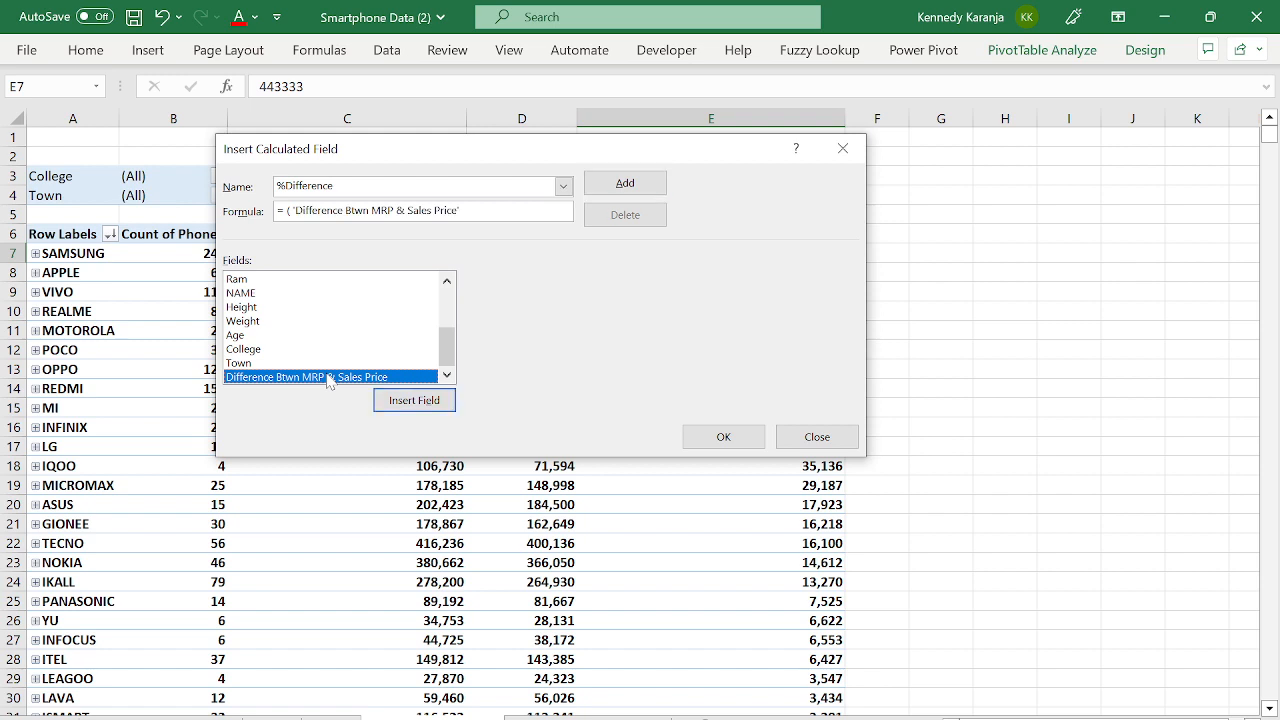
type(")")
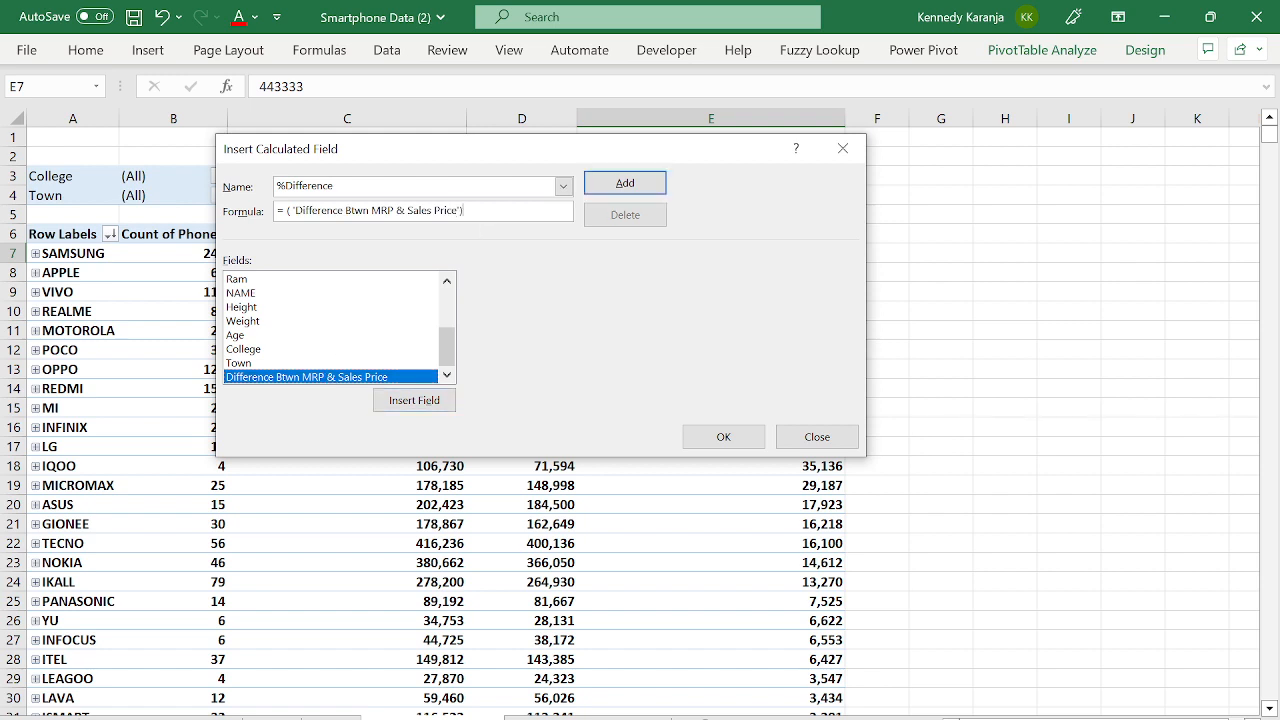
type("/")
left_click(306, 338)
key("Up")
key("Up")
key("Up")
key("Up")
key("Up")
key("Up")
key("Up")
key("Up")
key("Up")
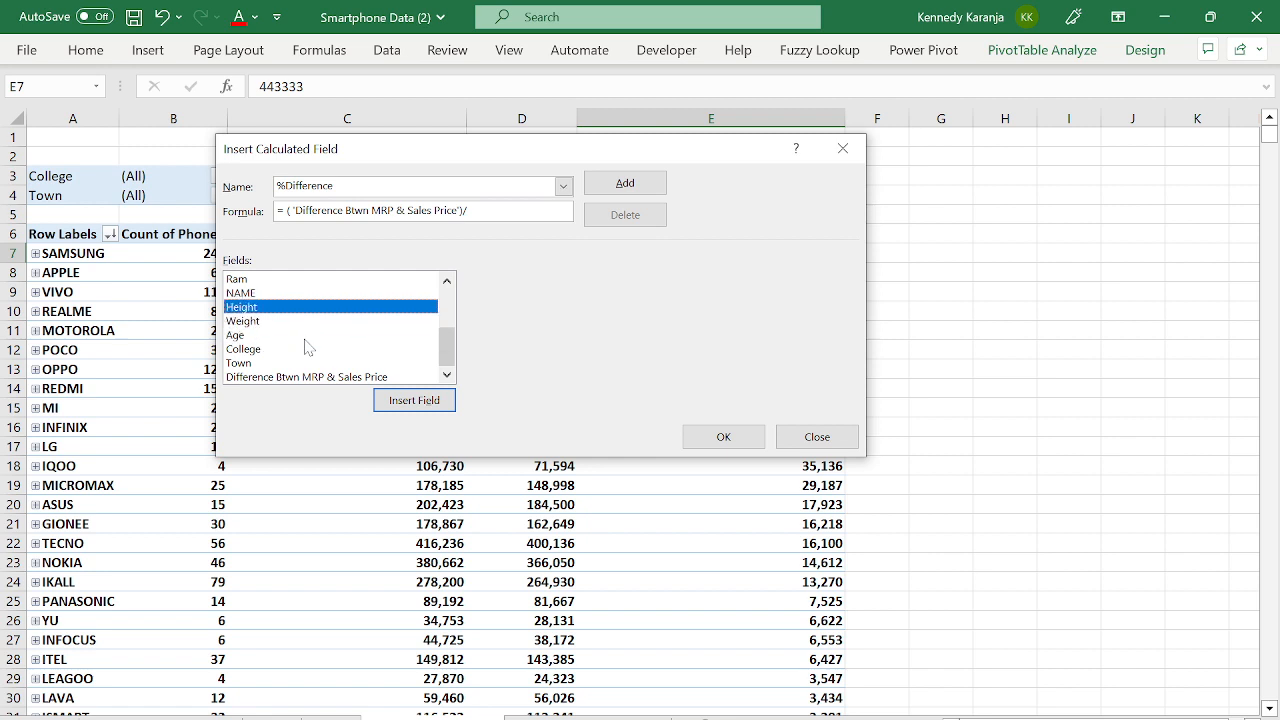
key("Up")
key("Up")
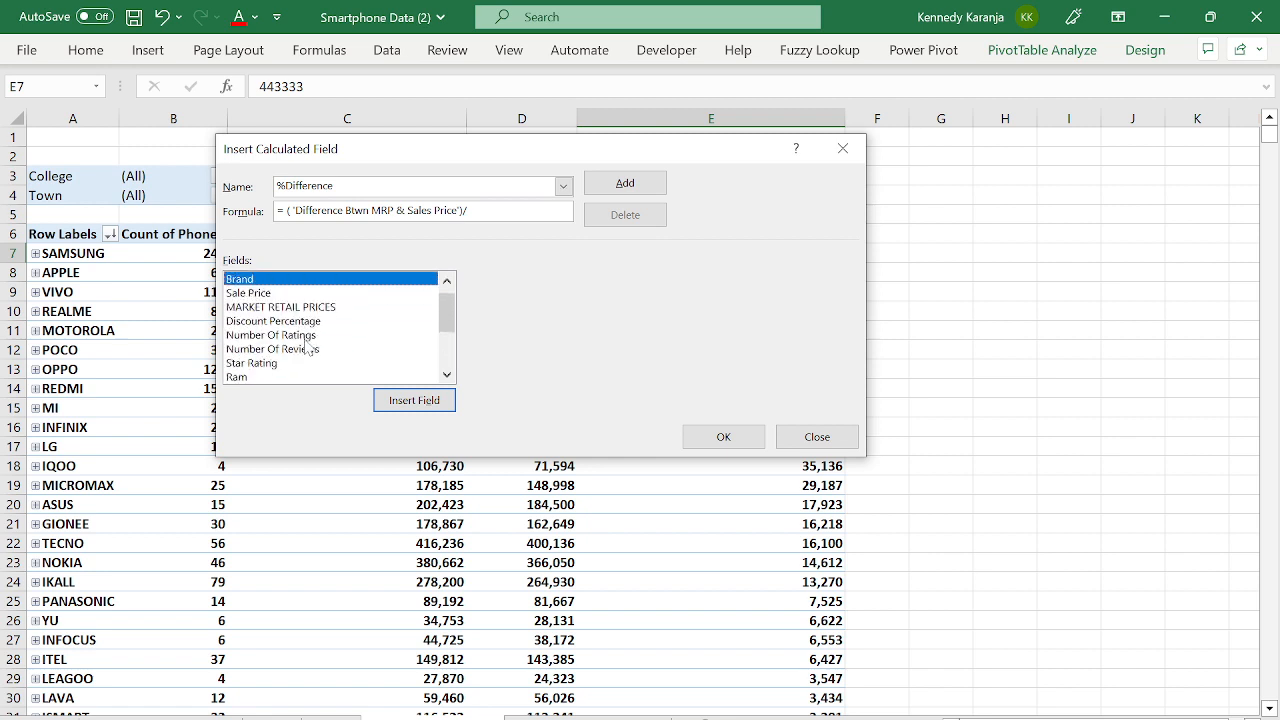
key("Down")
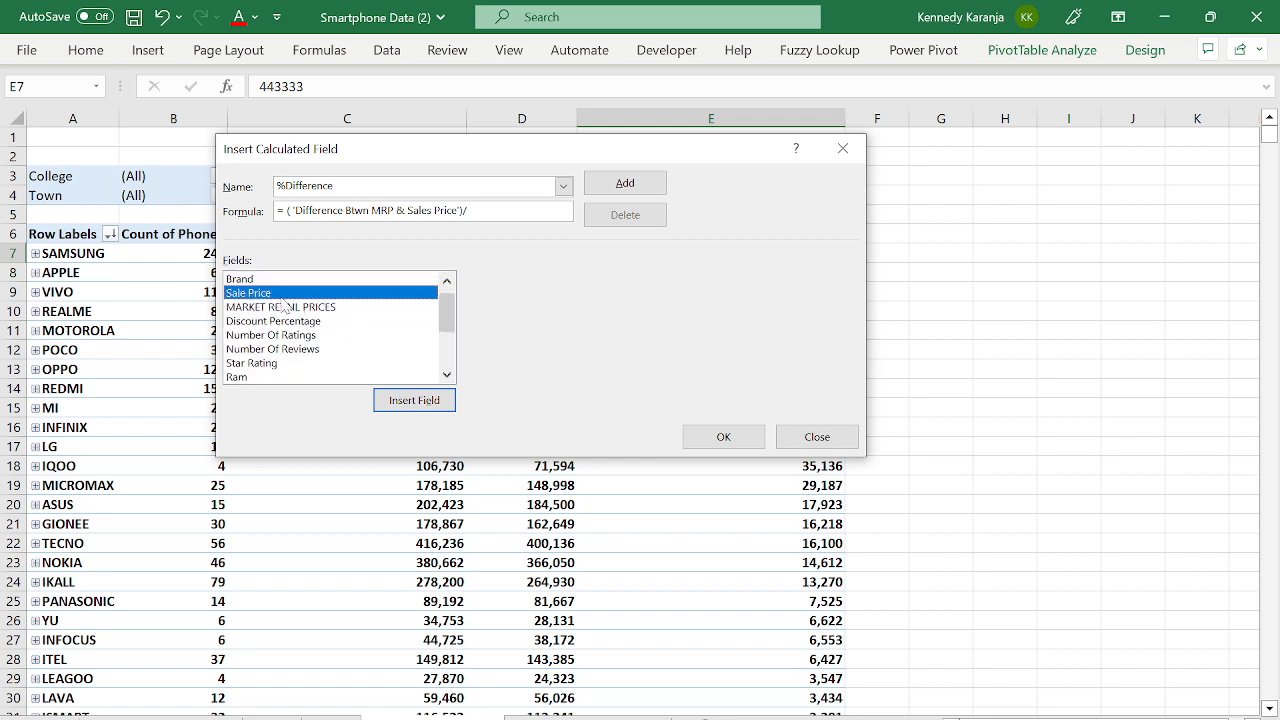
key("Return")
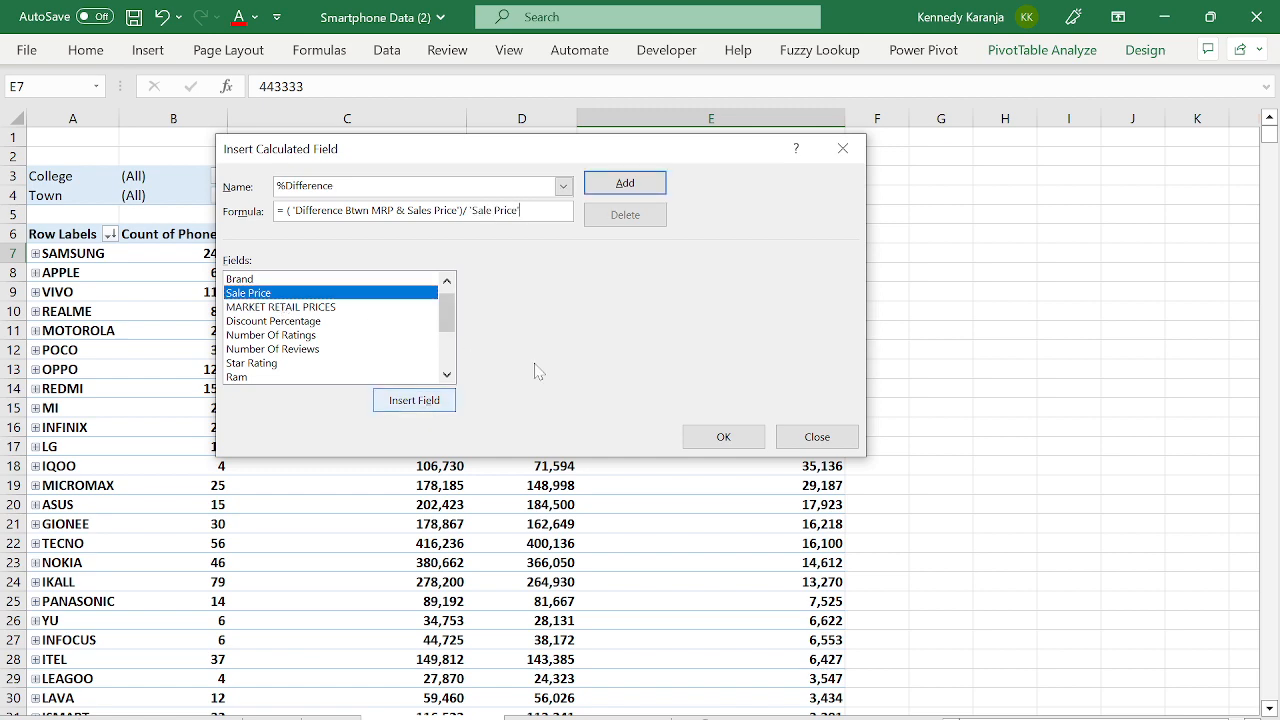
left_click(724, 436)
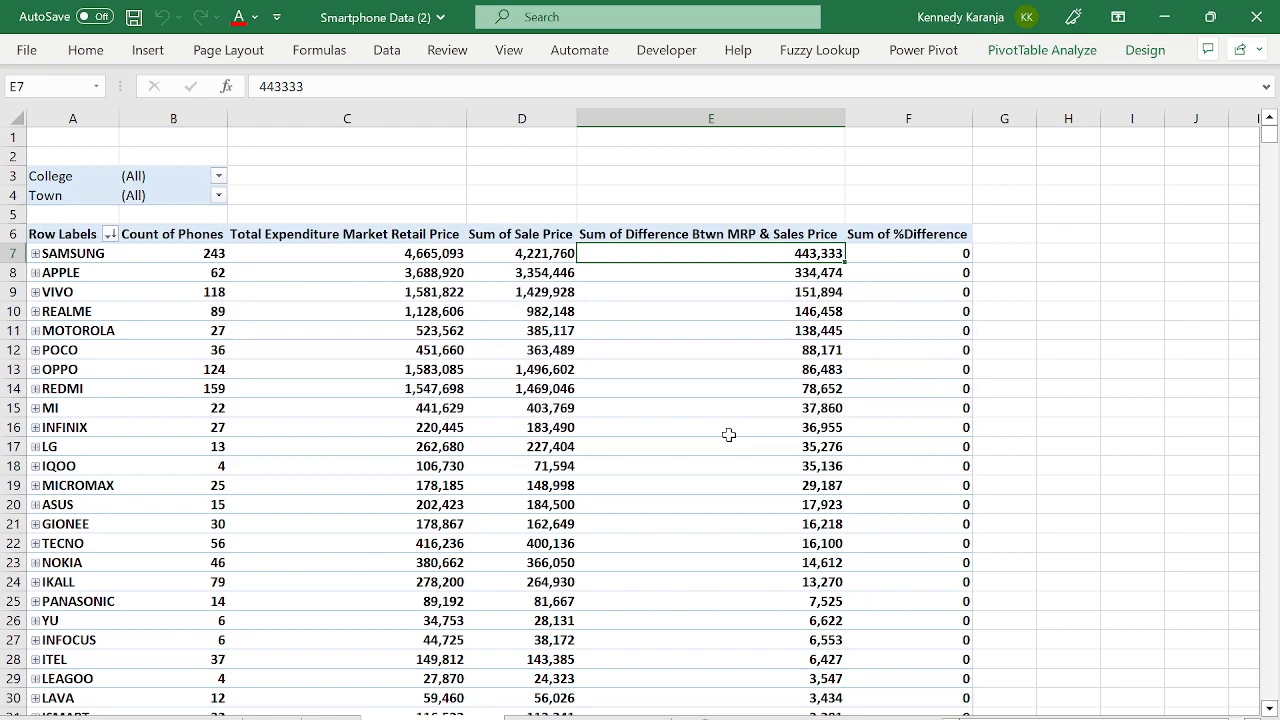
- Format the Sum of %Difference column as percentage with 0 decimal places
left_click(922, 253)
key("ctrl+shift+Down")
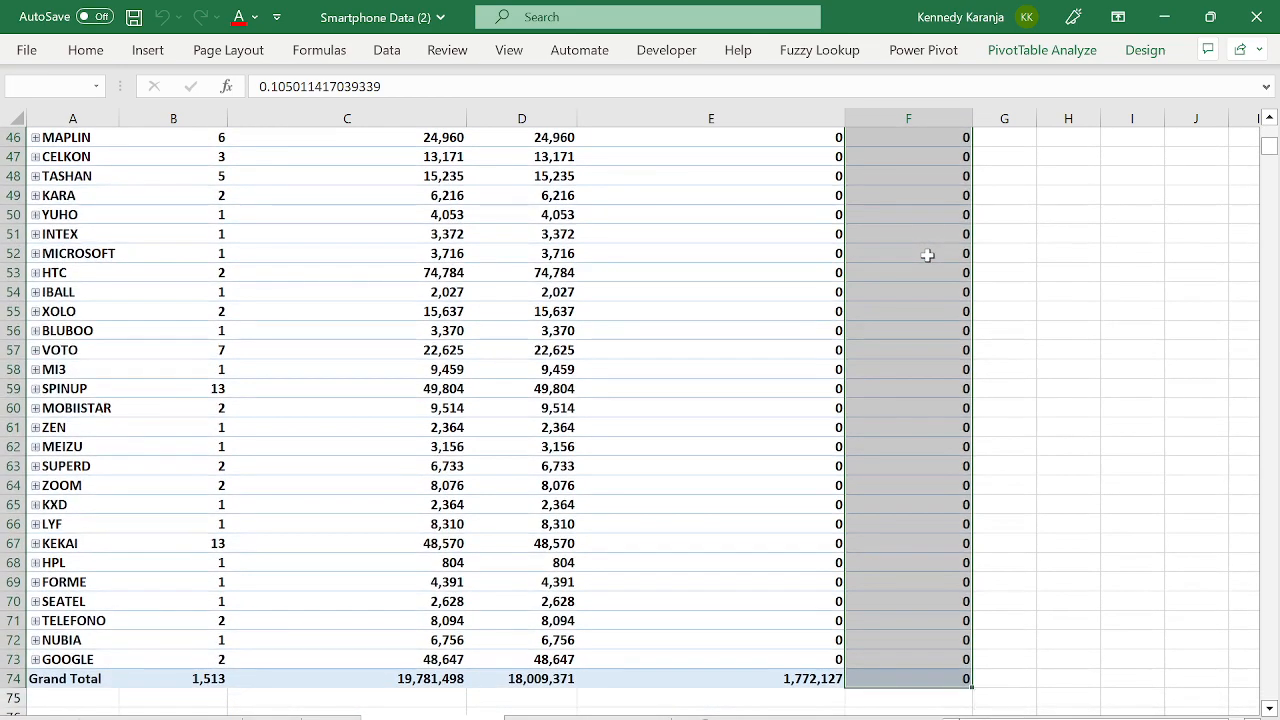
scroll(926, 251, "up", 15)
key("ctrl+1")
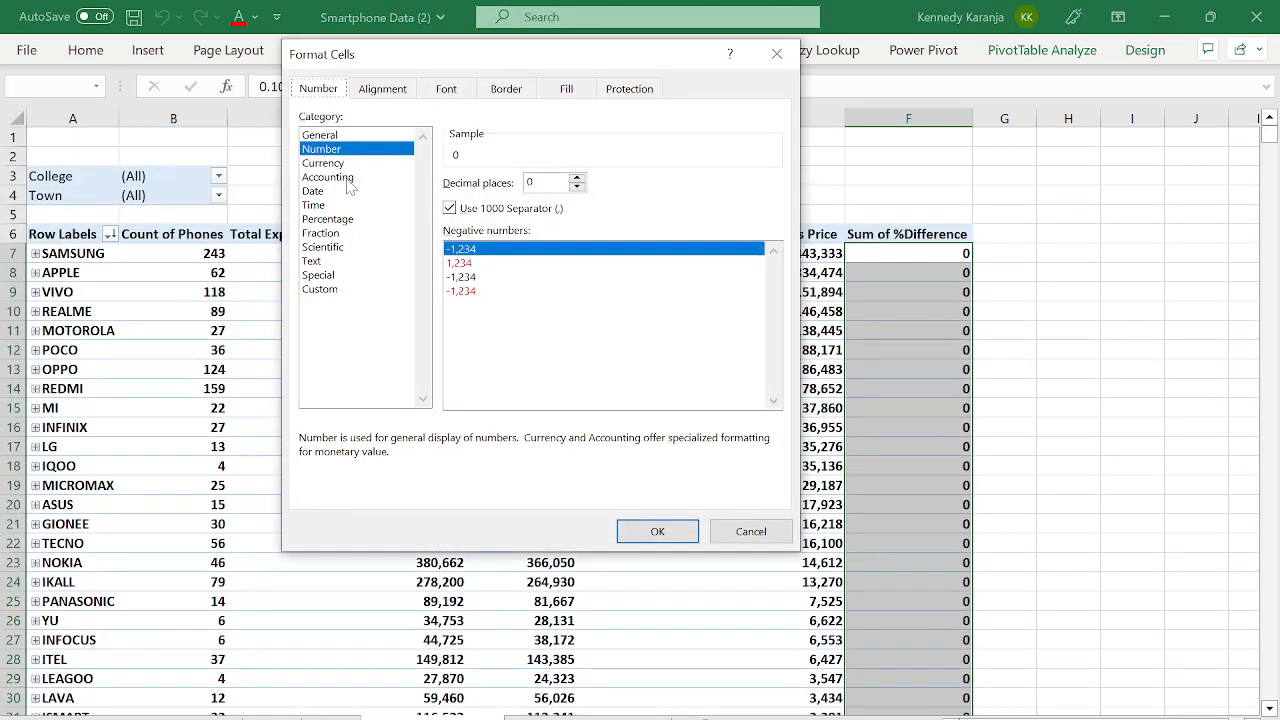
left_click(328, 219)
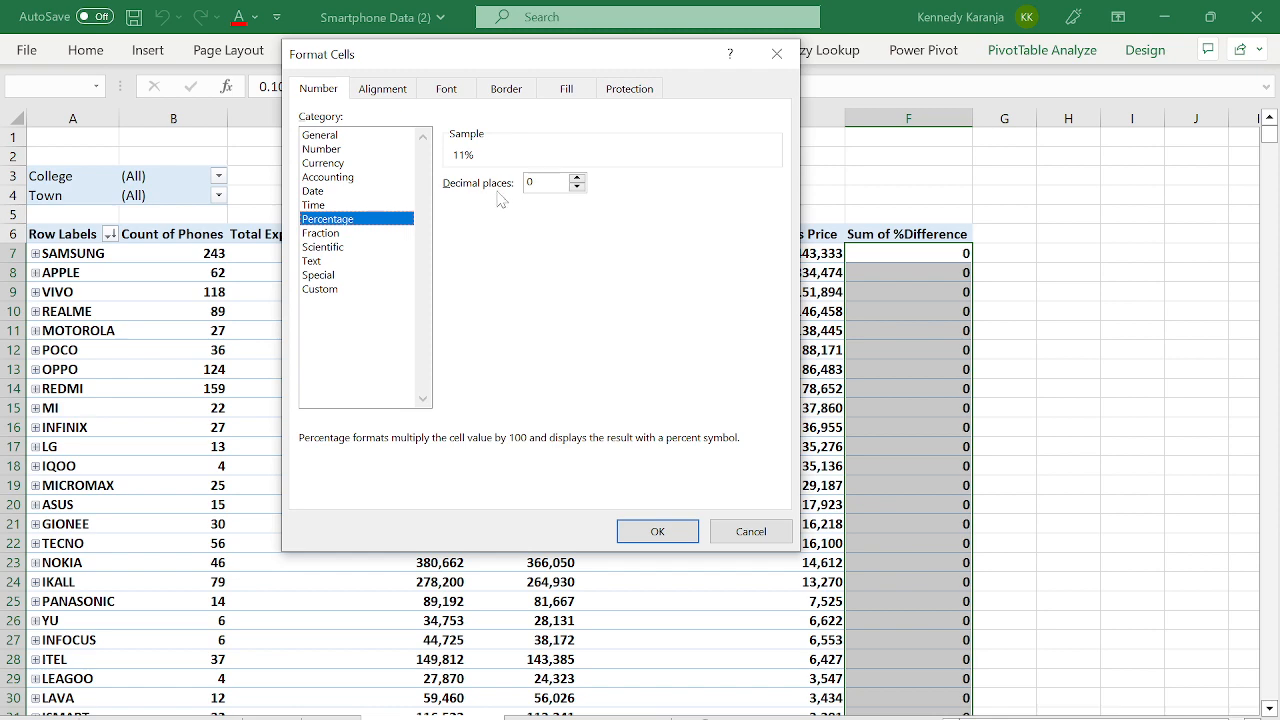
left_click(637, 523)
- Check SAMSUNG's retail, sale and difference values behind its 11%, along with APPLE's 10%
left_click(930, 274)
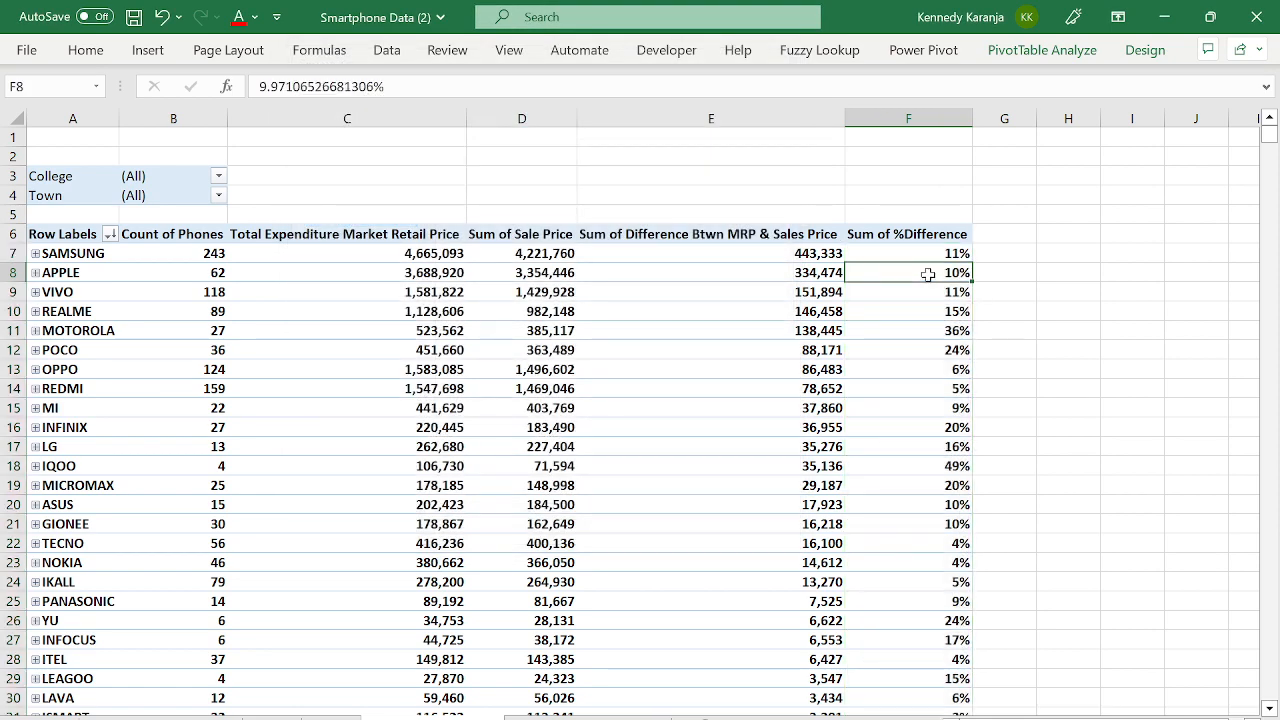
left_click(908, 251)
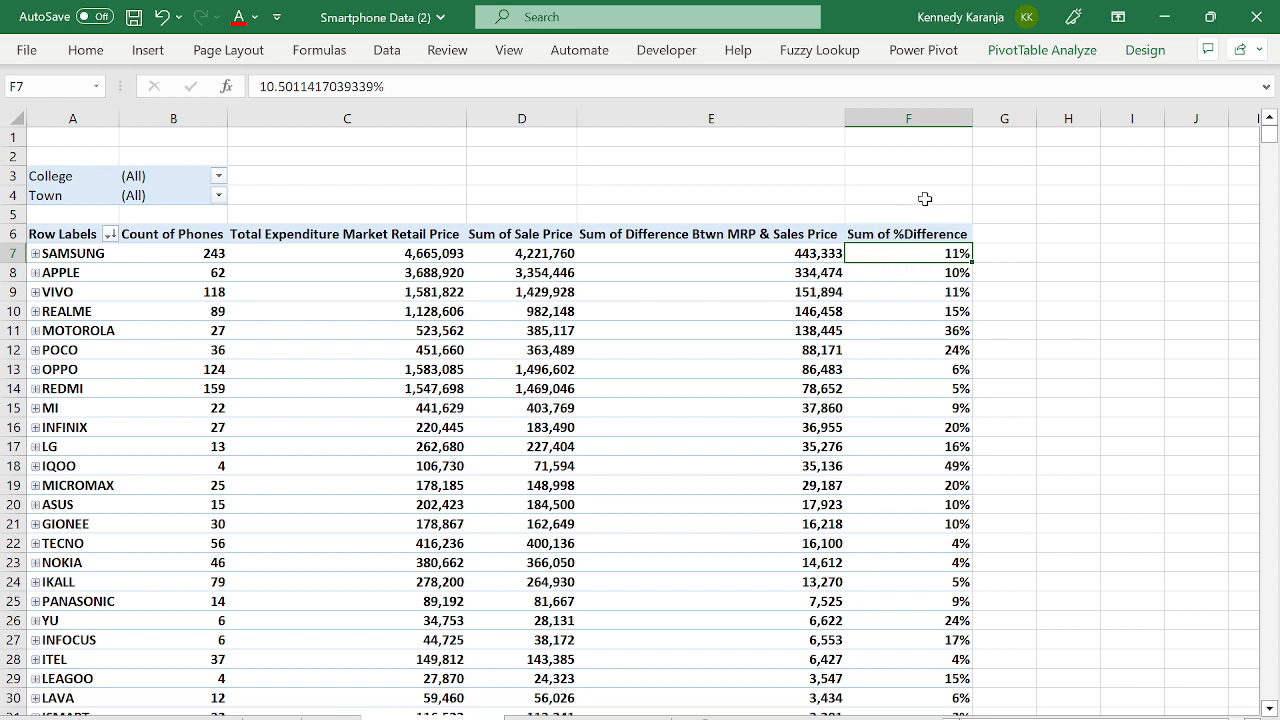
left_click(826, 252)
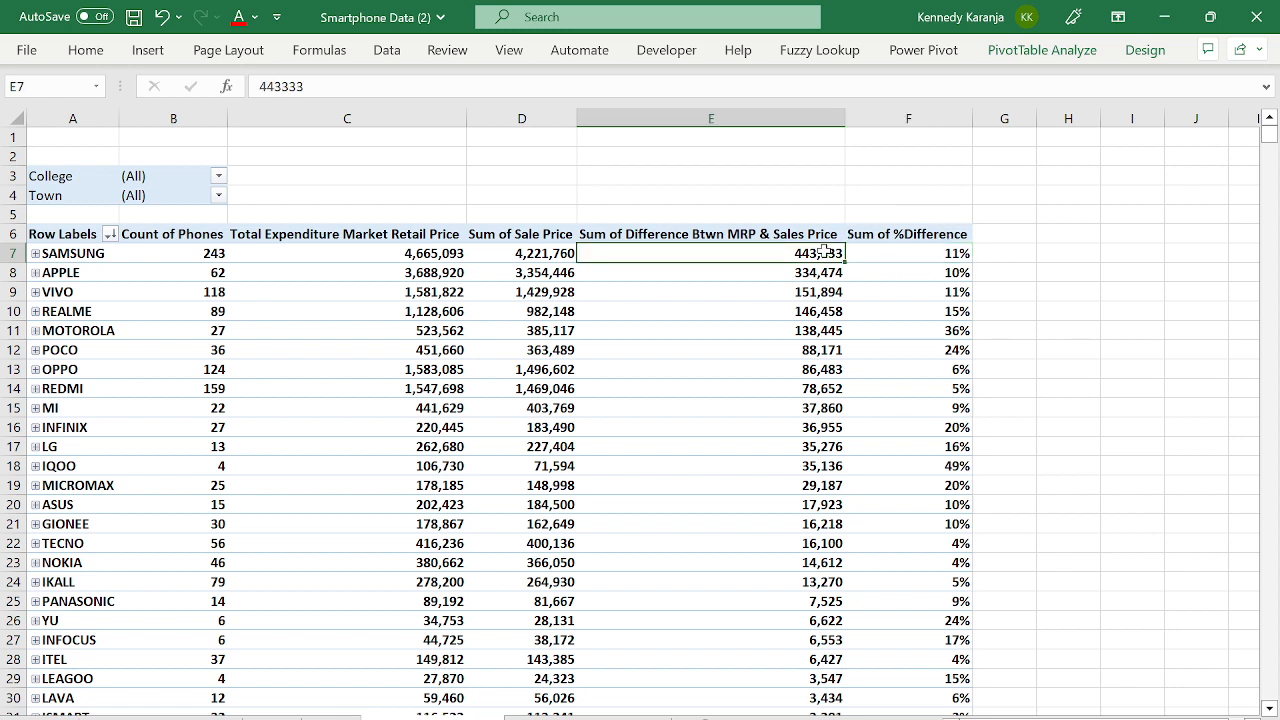
left_click(880, 251)
left_click(402, 255)
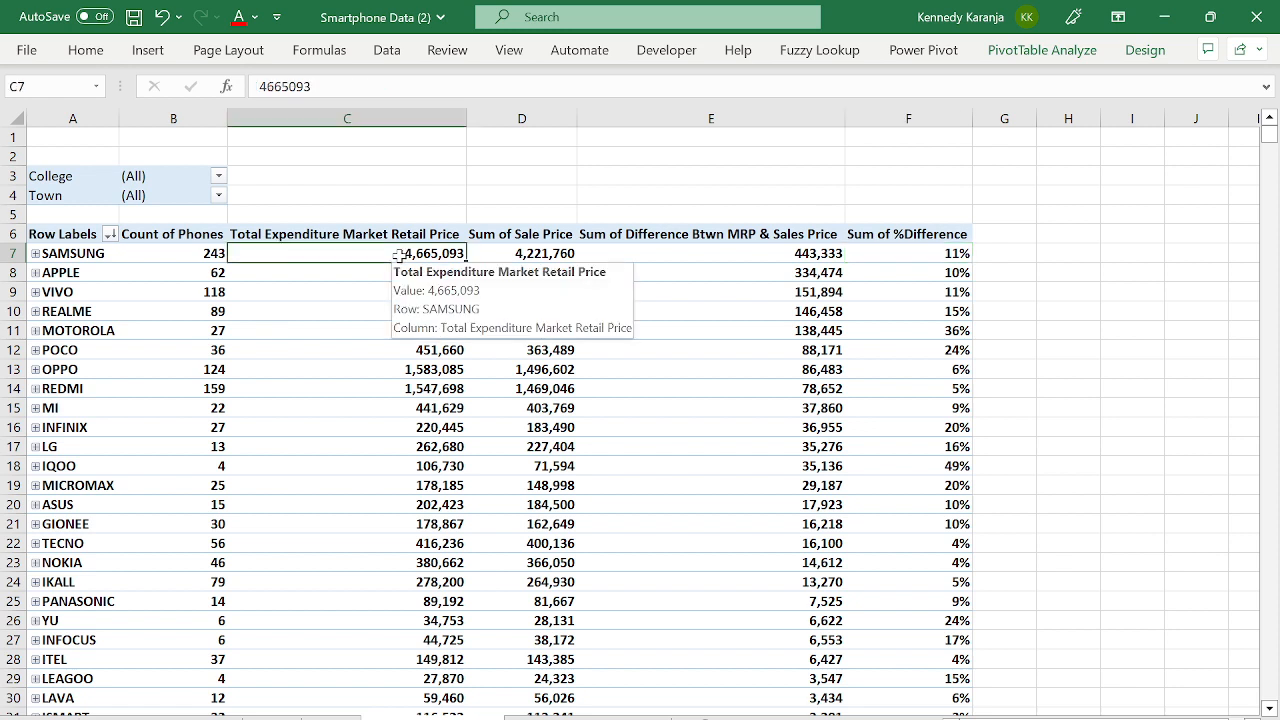
left_click(548, 250)
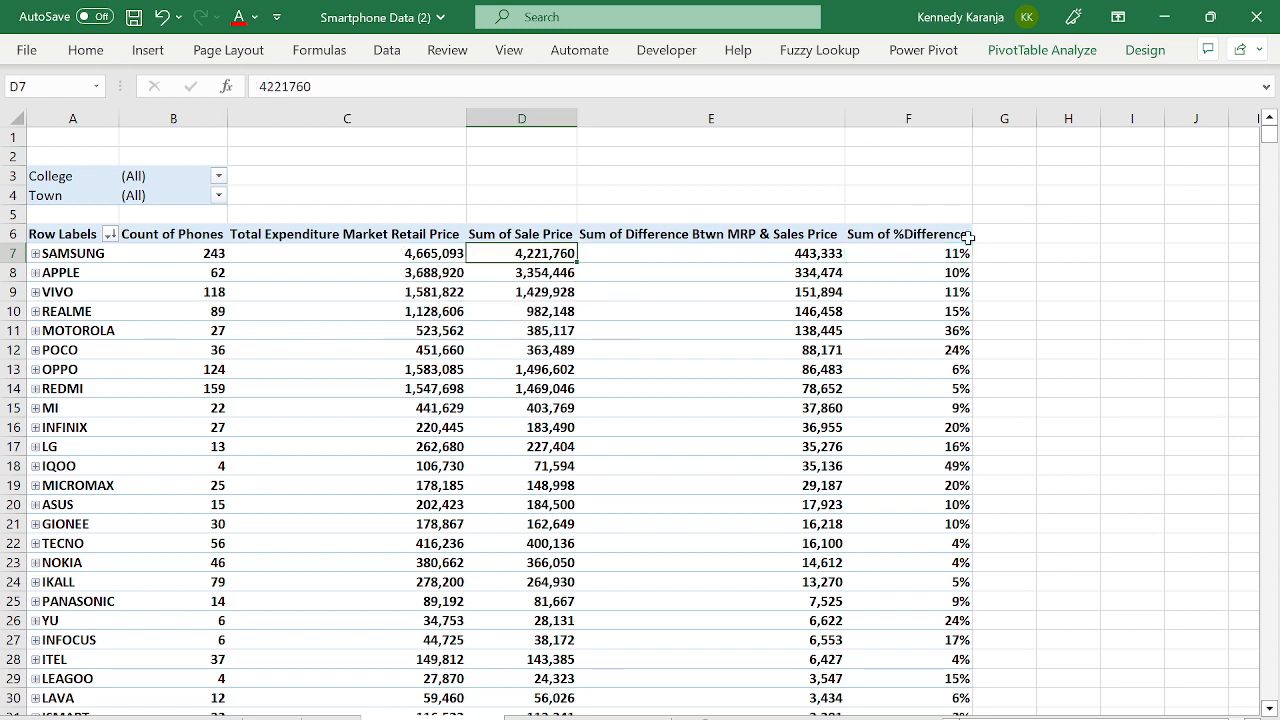
left_click(880, 259)
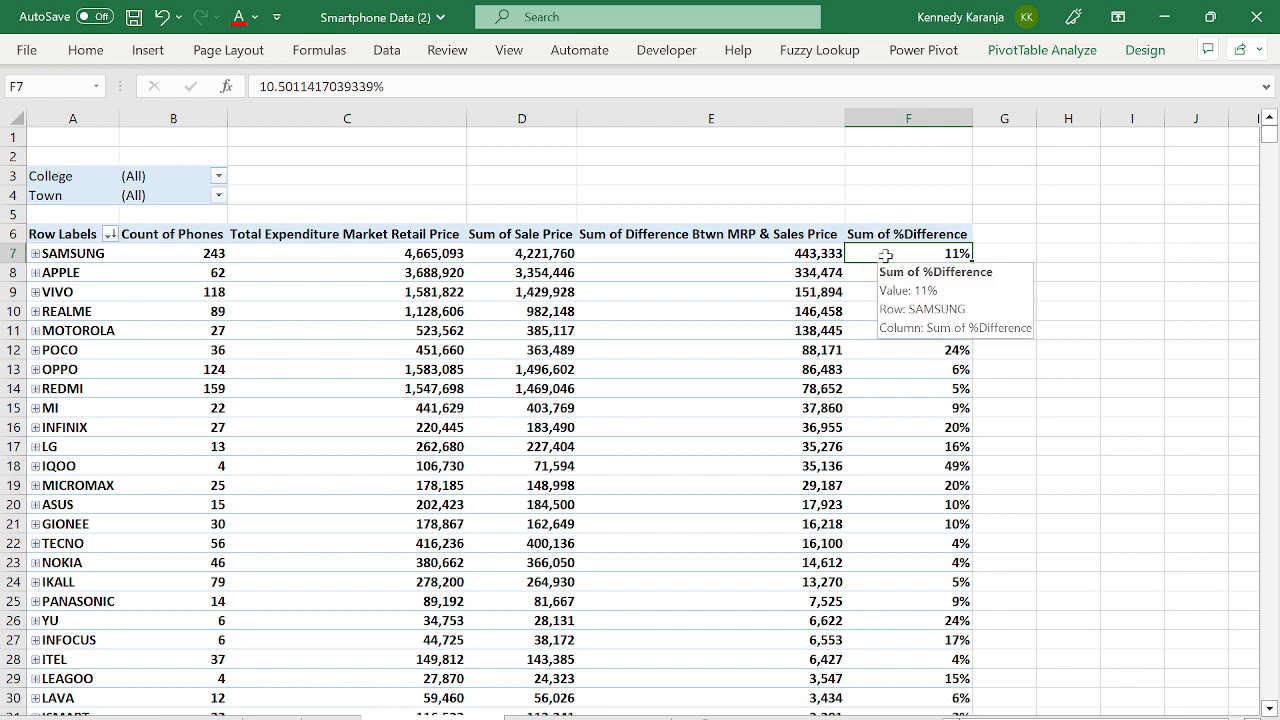
- Sort the brands by Sum of %Difference, largest to smallest, putting IQOO on top
right_click(885, 256)
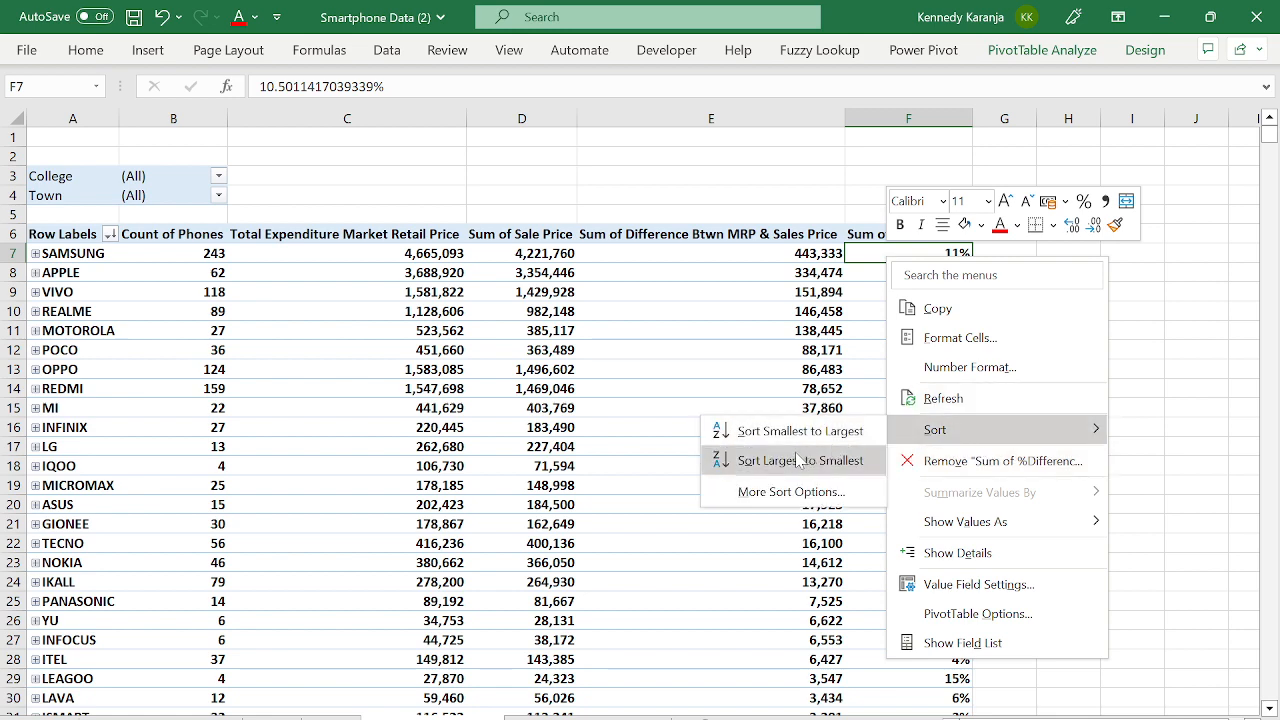
left_click(763, 462)
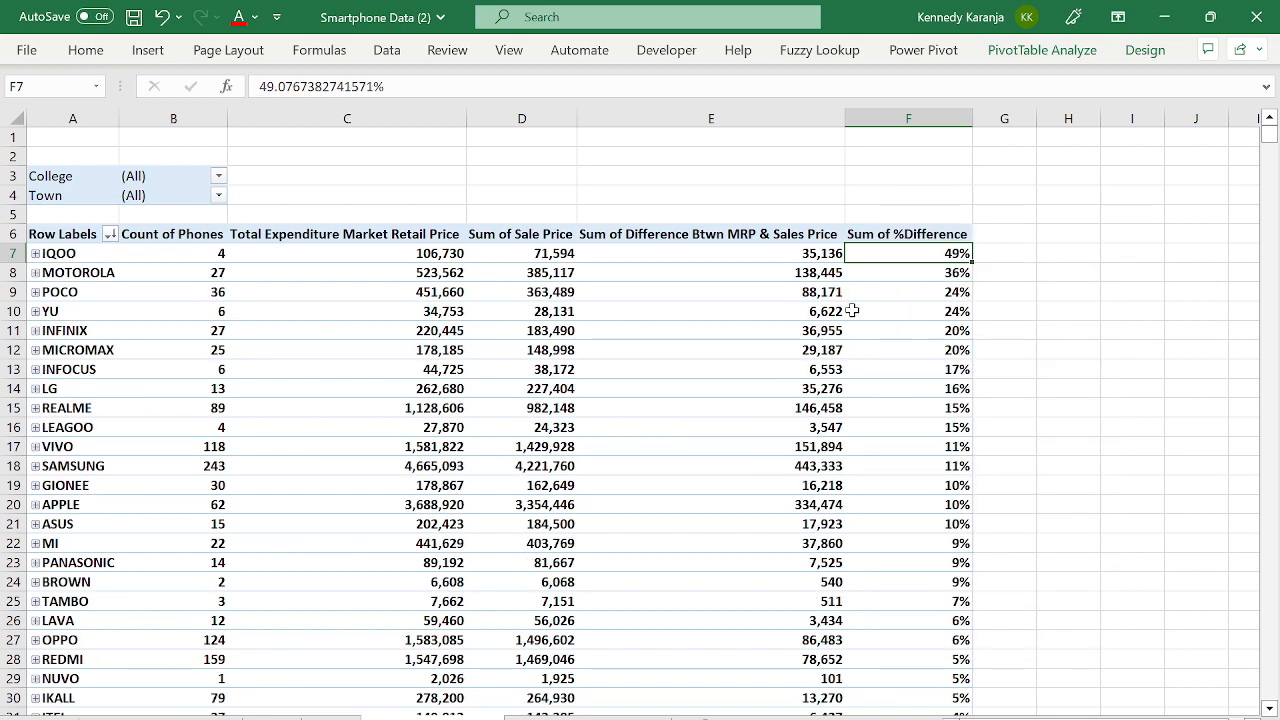
left_click(387, 266)
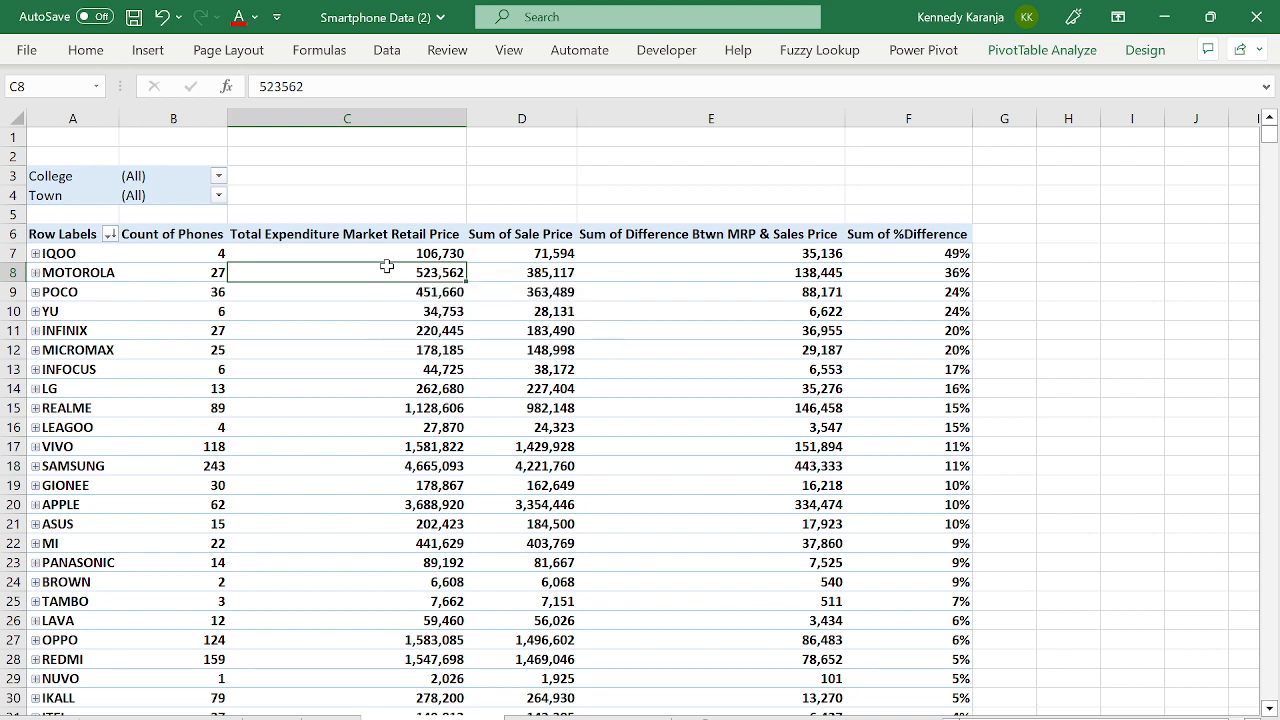
key("Up")
key("Up")
key("Left")
key("Left")
key("Down")
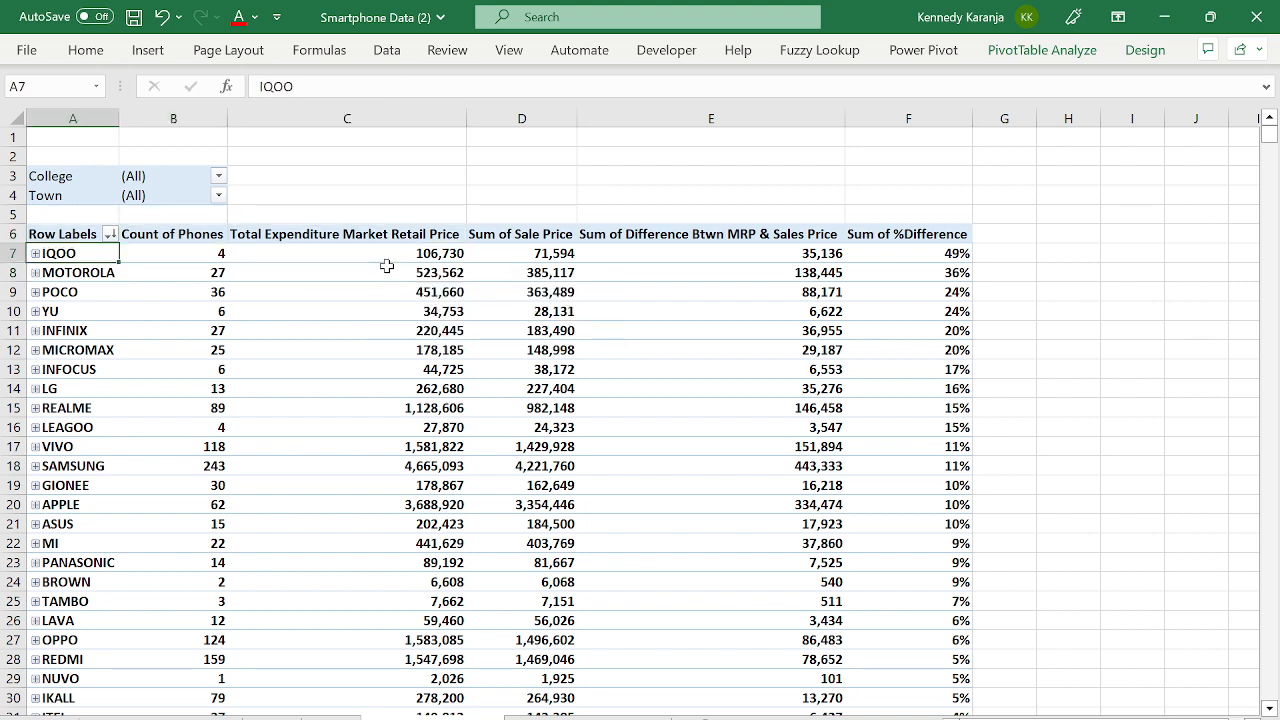
- Review IQOO's retail, sale, difference and 49% values, zoom out, then switch to the phone data sheet
key("Right")
key("Right")
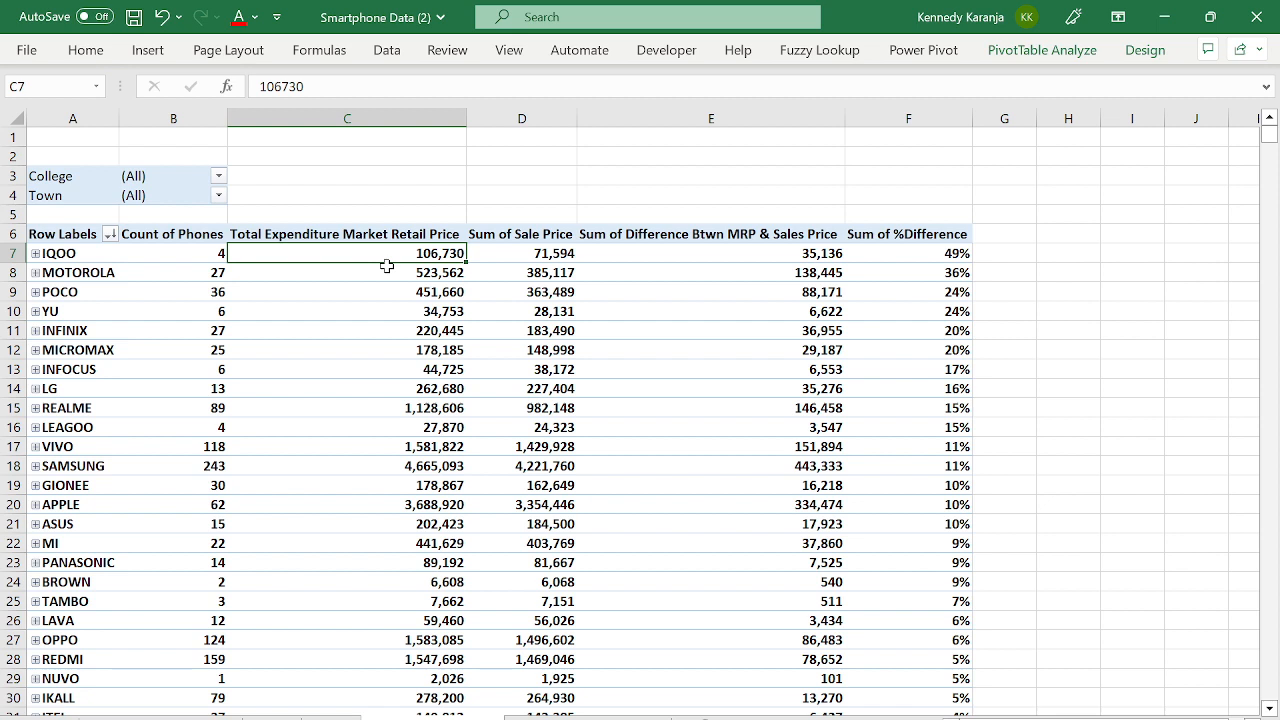
key("Right")
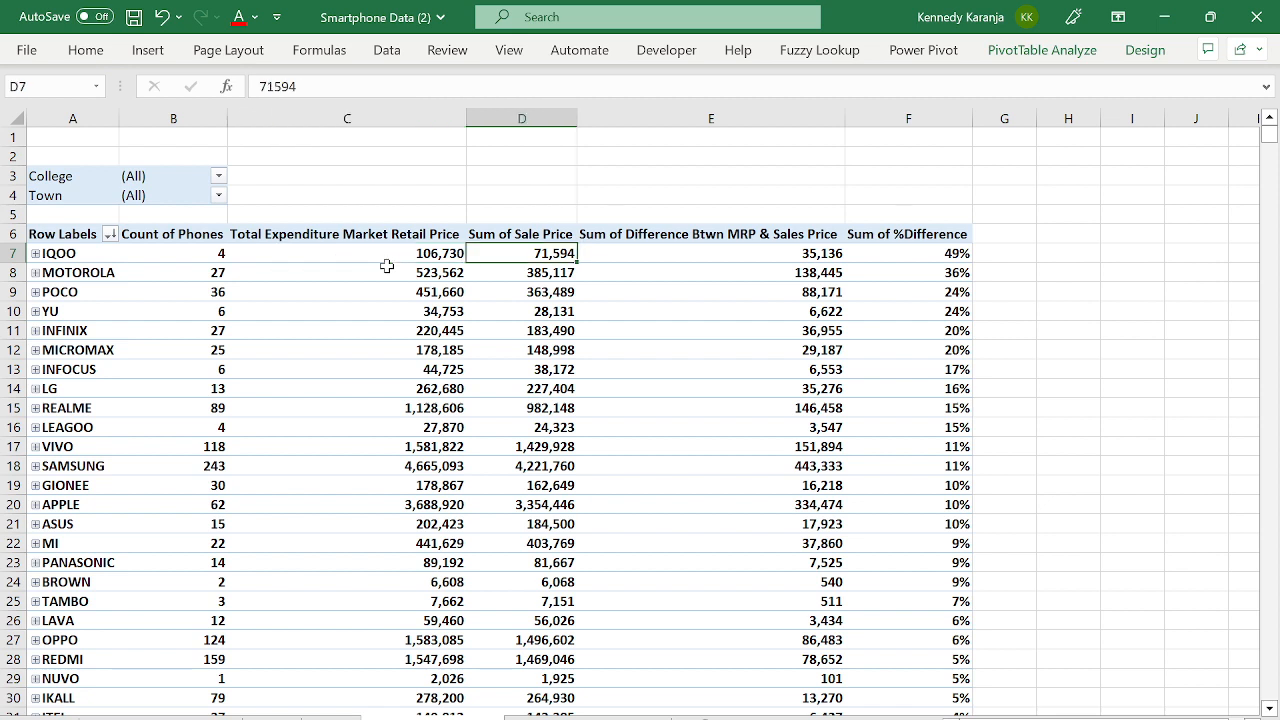
key("Right")
key("Right")
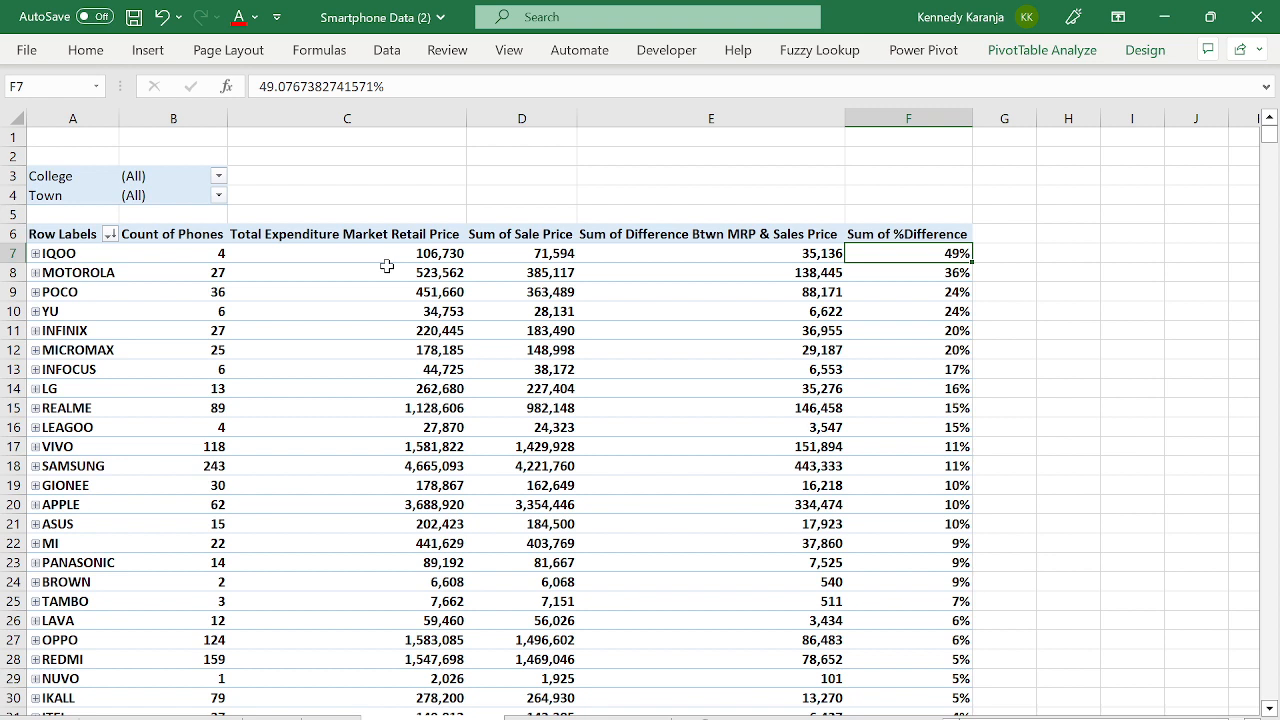
key("Left")
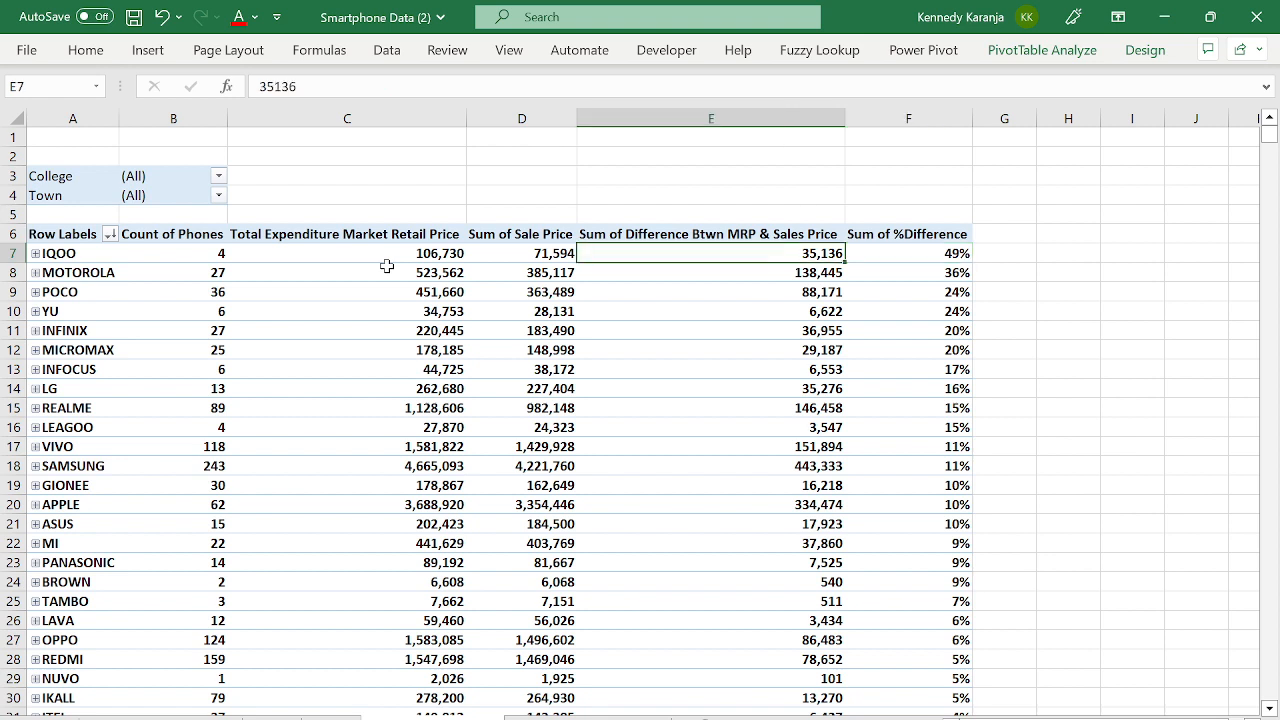
key("Right")
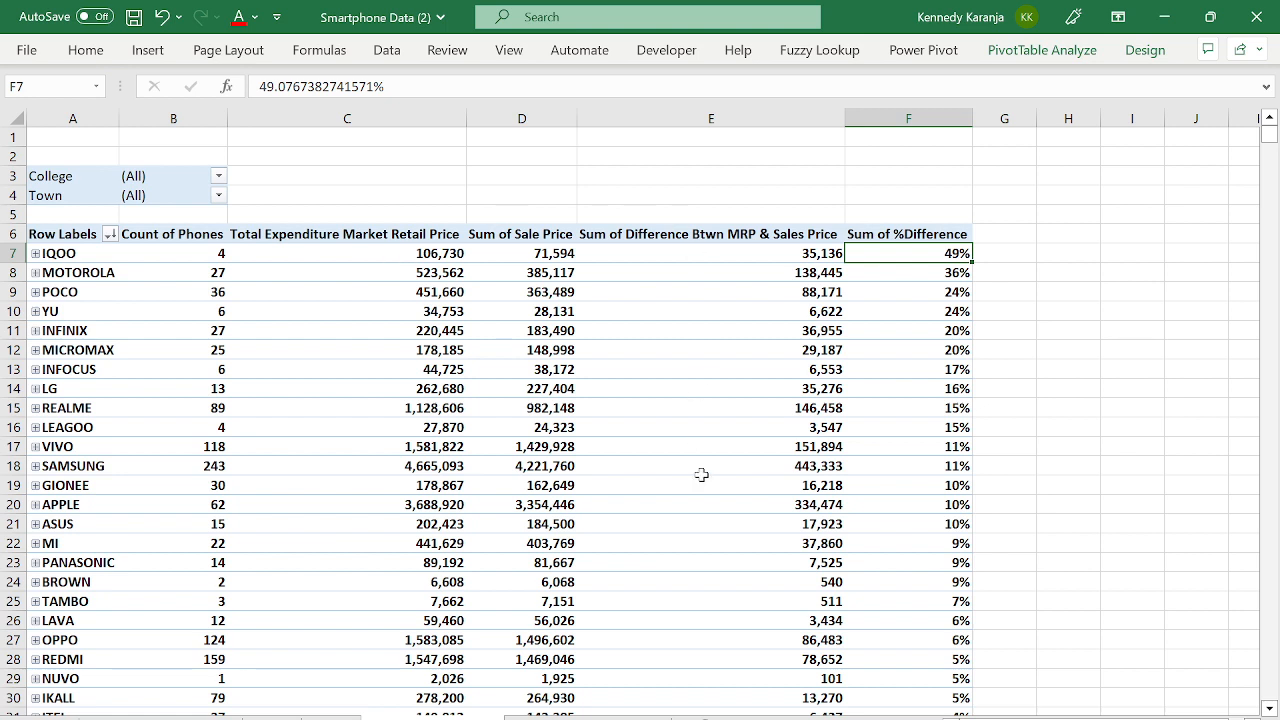
left_click(1107, 719)
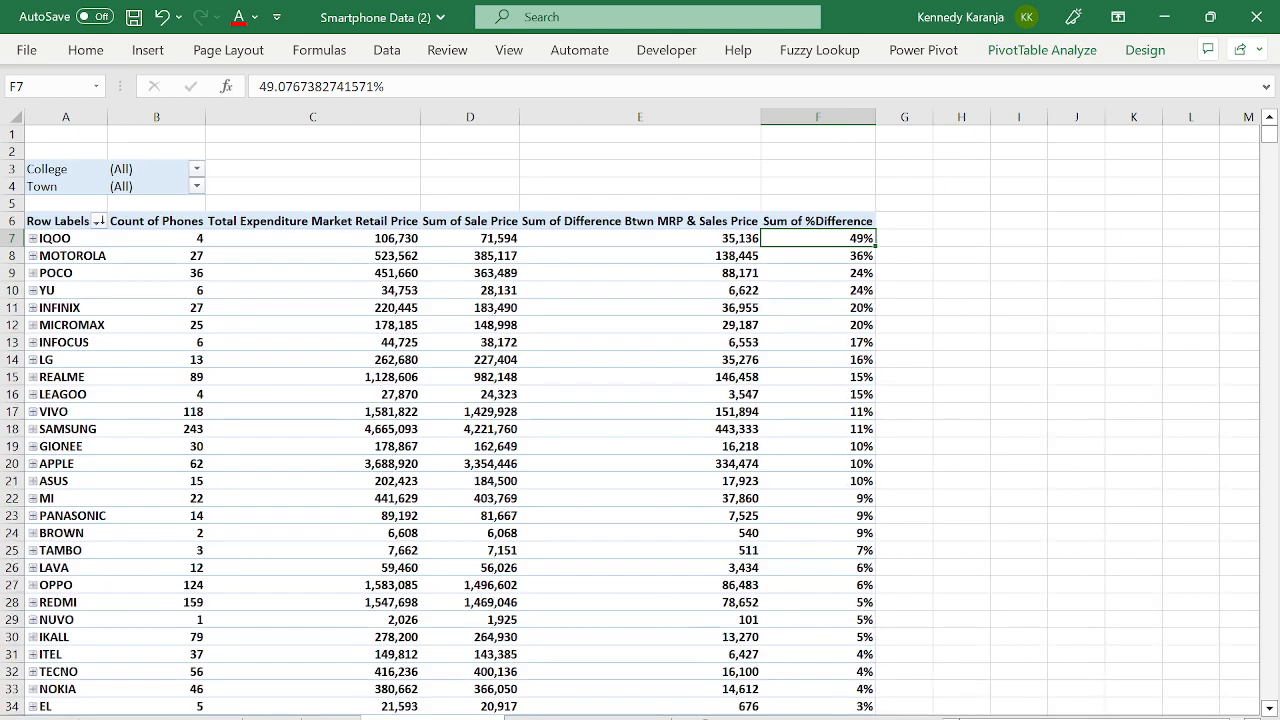
left_click(756, 331)
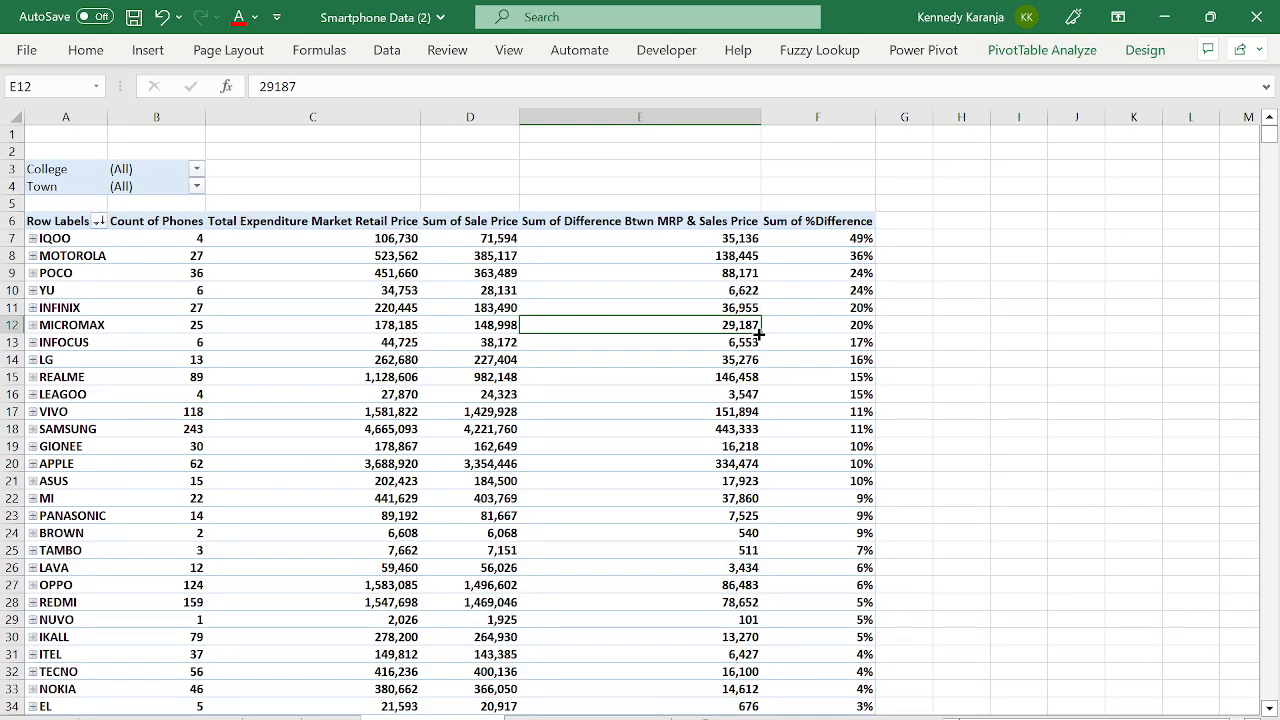
key("Up")
key("Up")
key("Up")
key("Up")
key("Up")
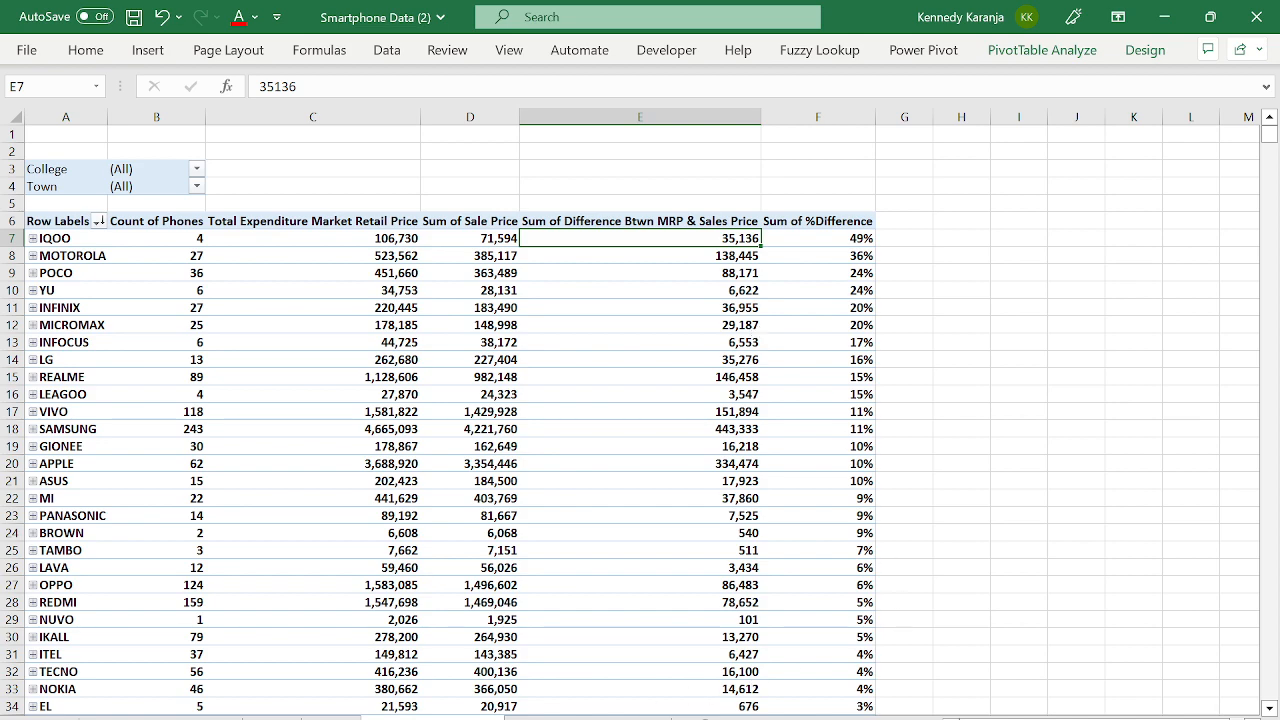
left_click(600, 718)
left_click(322, 332)
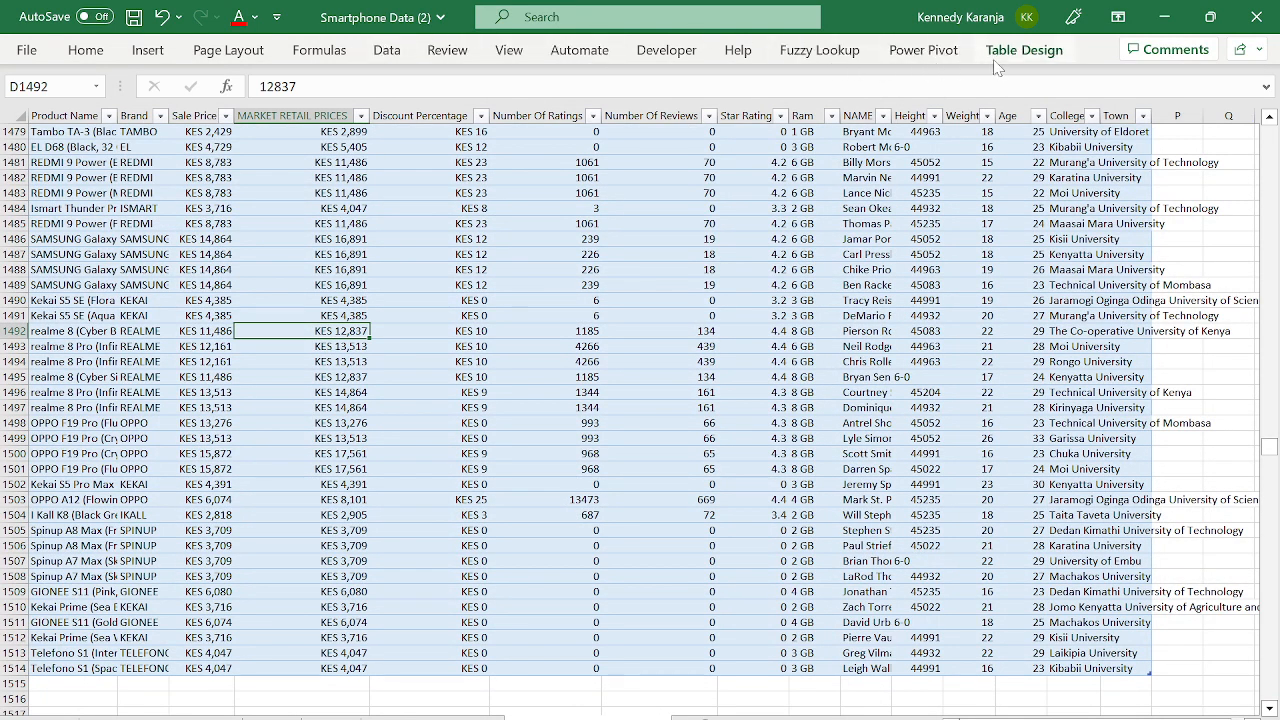
left_click(1024, 50)
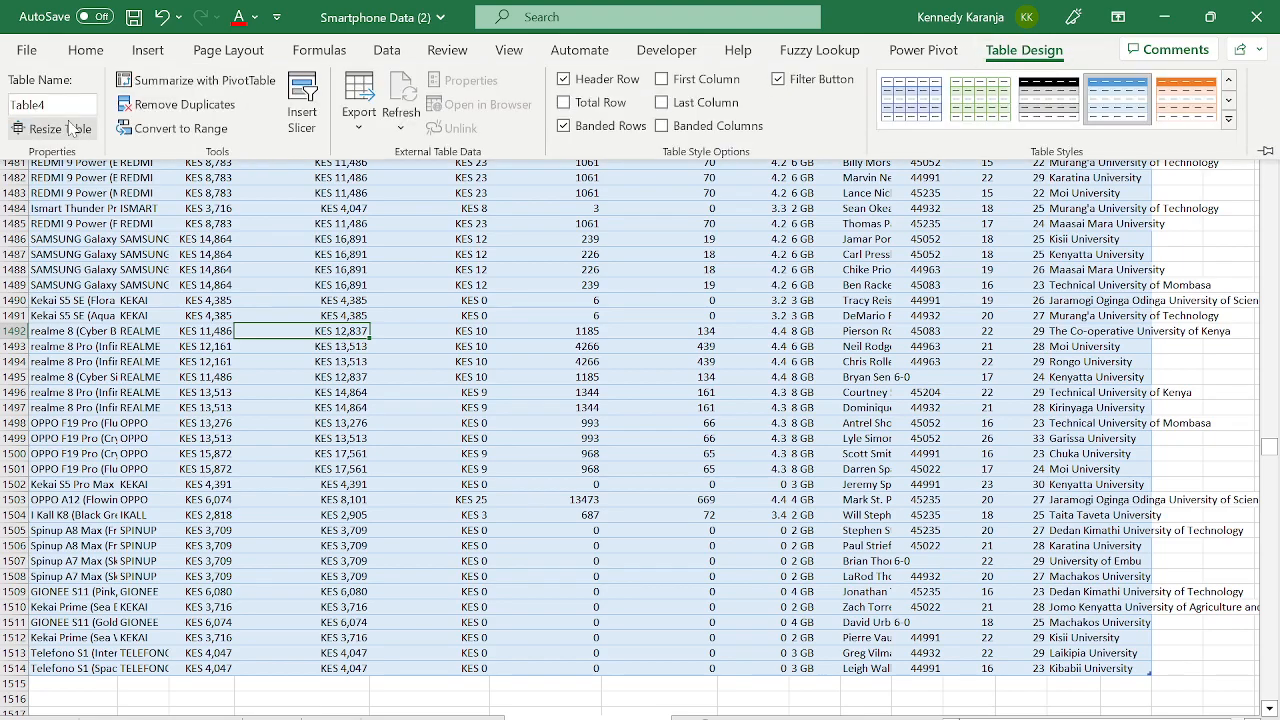
left_click(55, 135)
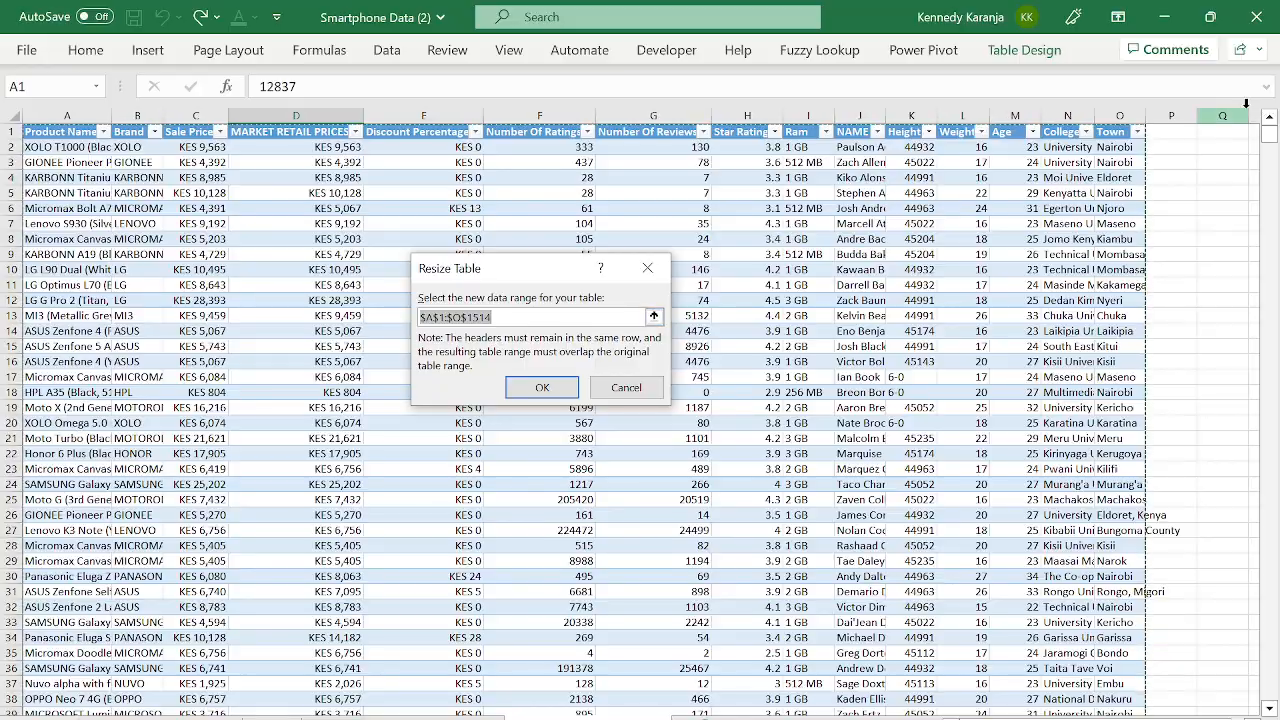
left_click_drag(1268, 137, 1266, 450)
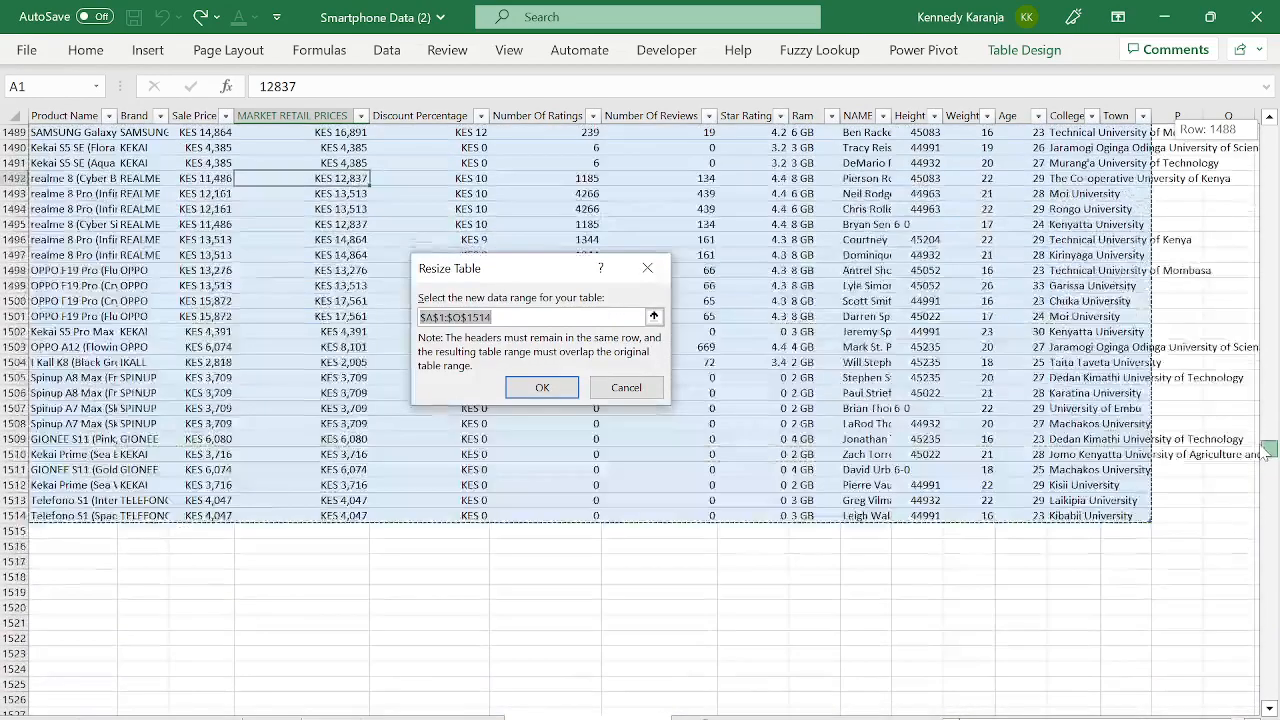
left_click(542, 388)
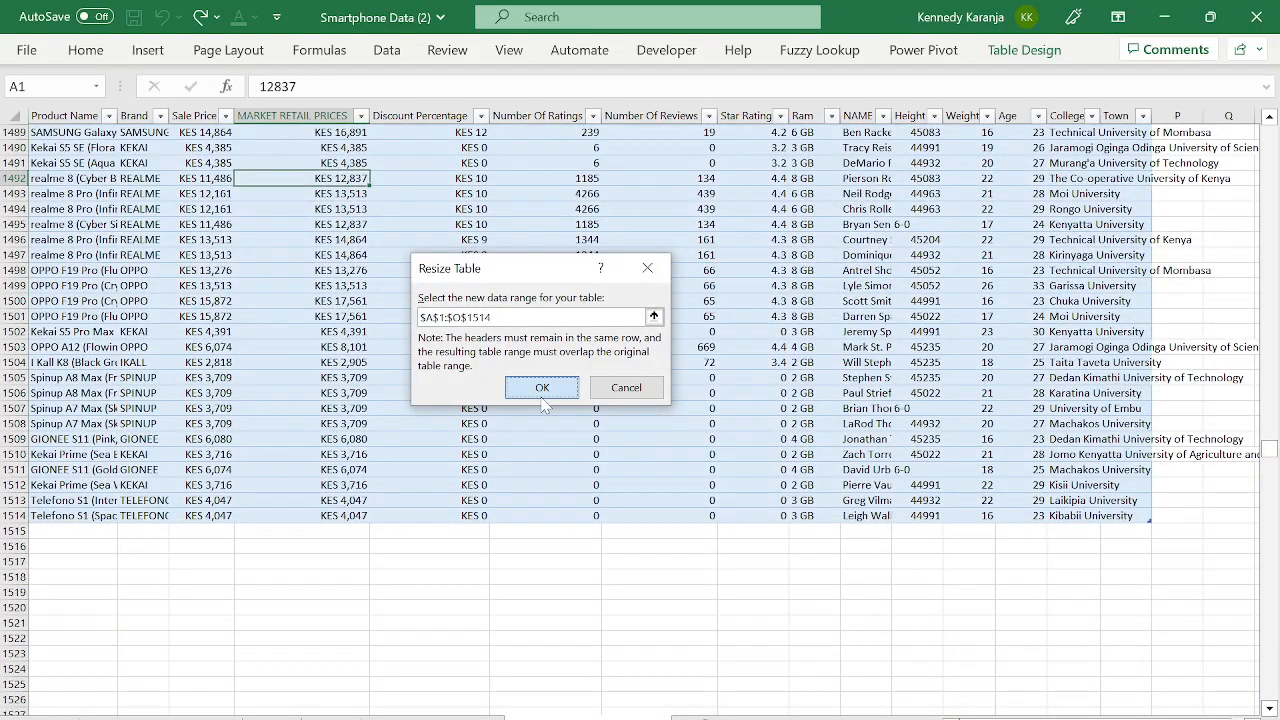
left_click(456, 718)
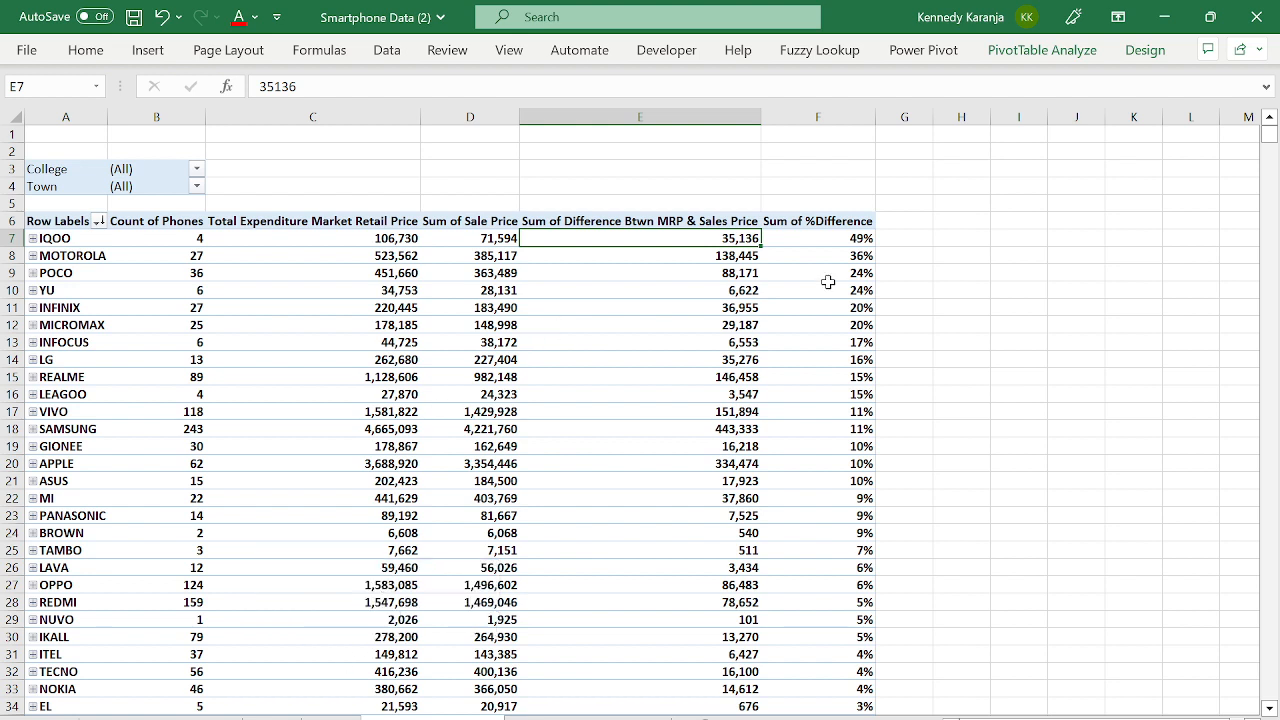
- Browse the Design tab's Report Layout and Blank Rows choices without changing anything
left_click(1003, 58)
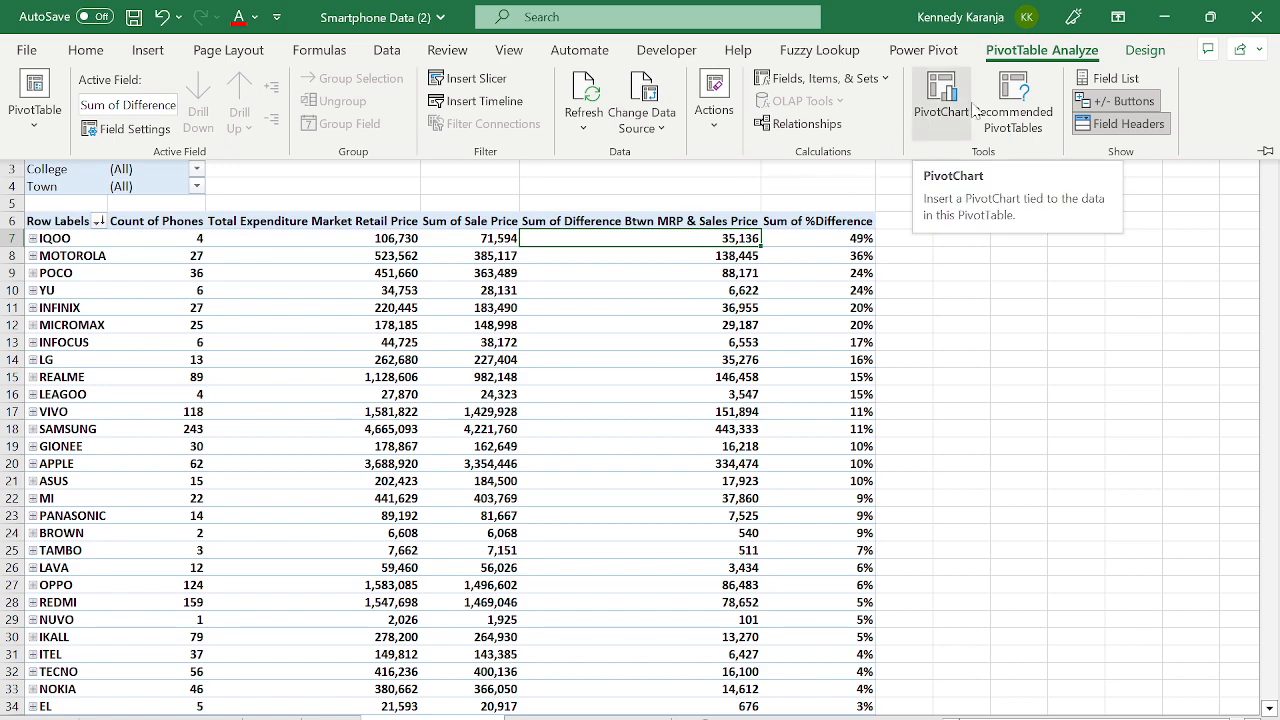
left_click(1145, 50)
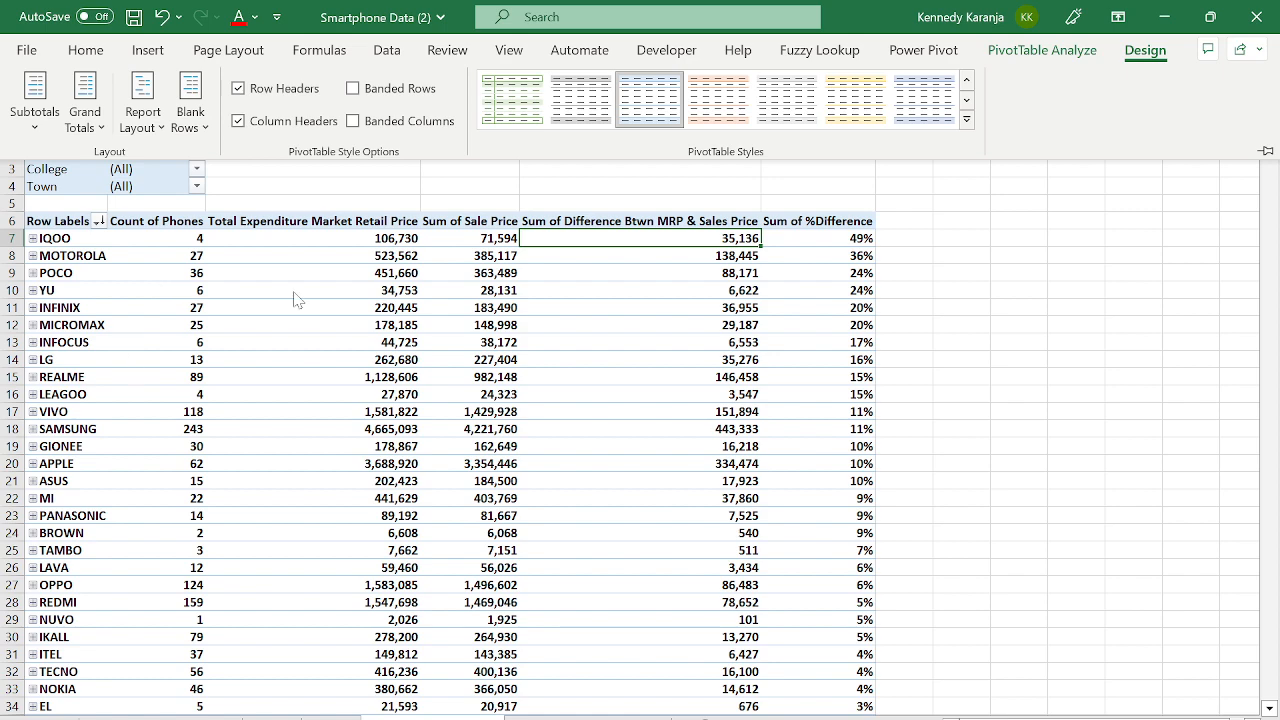
key("ctrl+F1")
left_click(1158, 50)
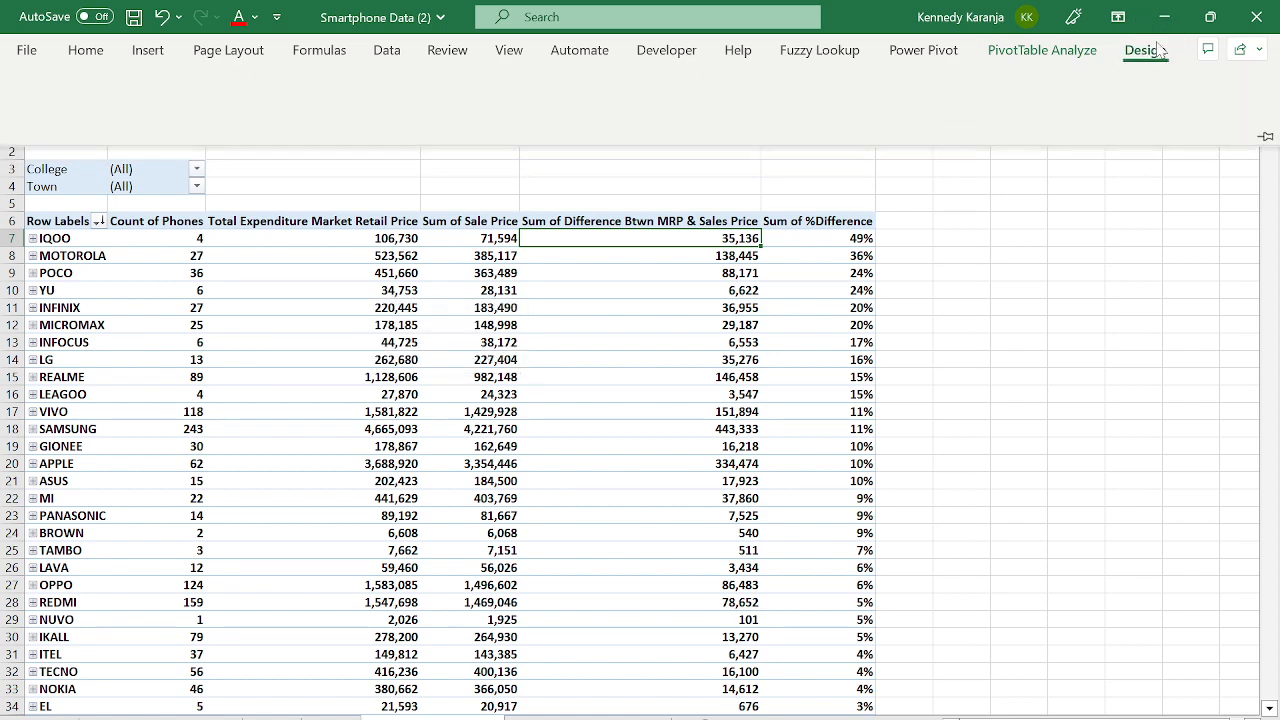
left_click(150, 135)
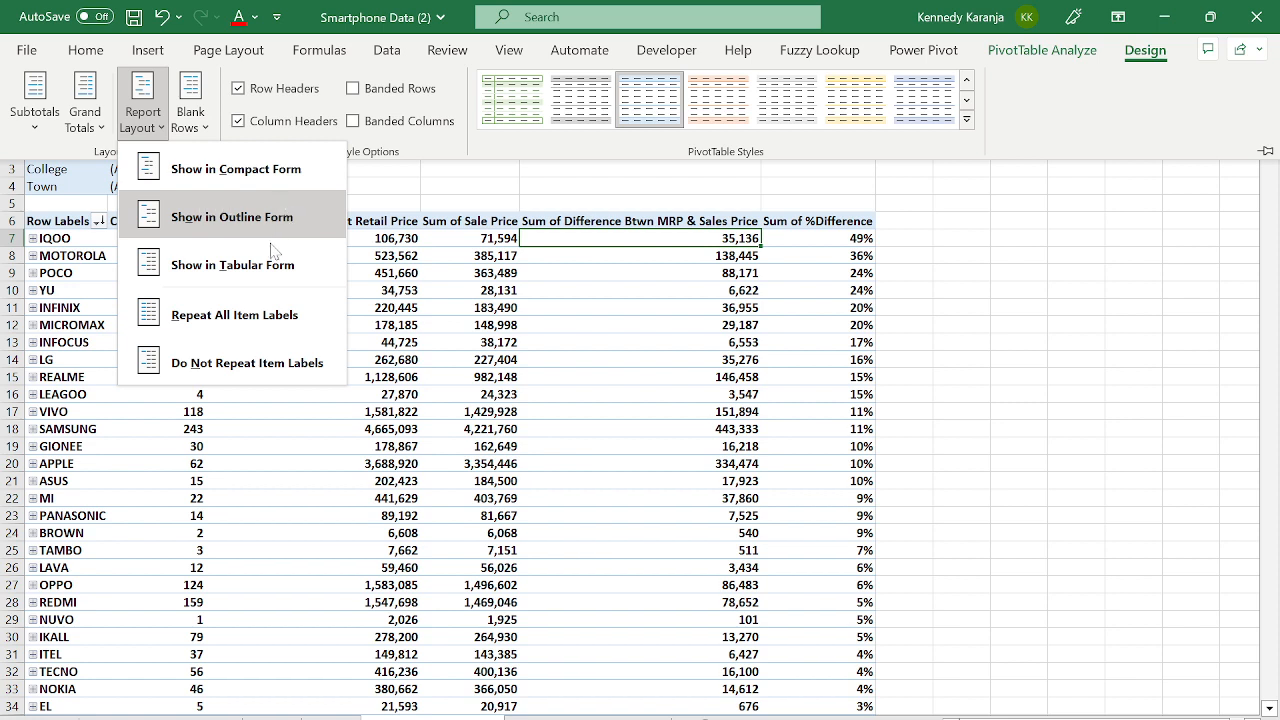
left_click(1066, 260)
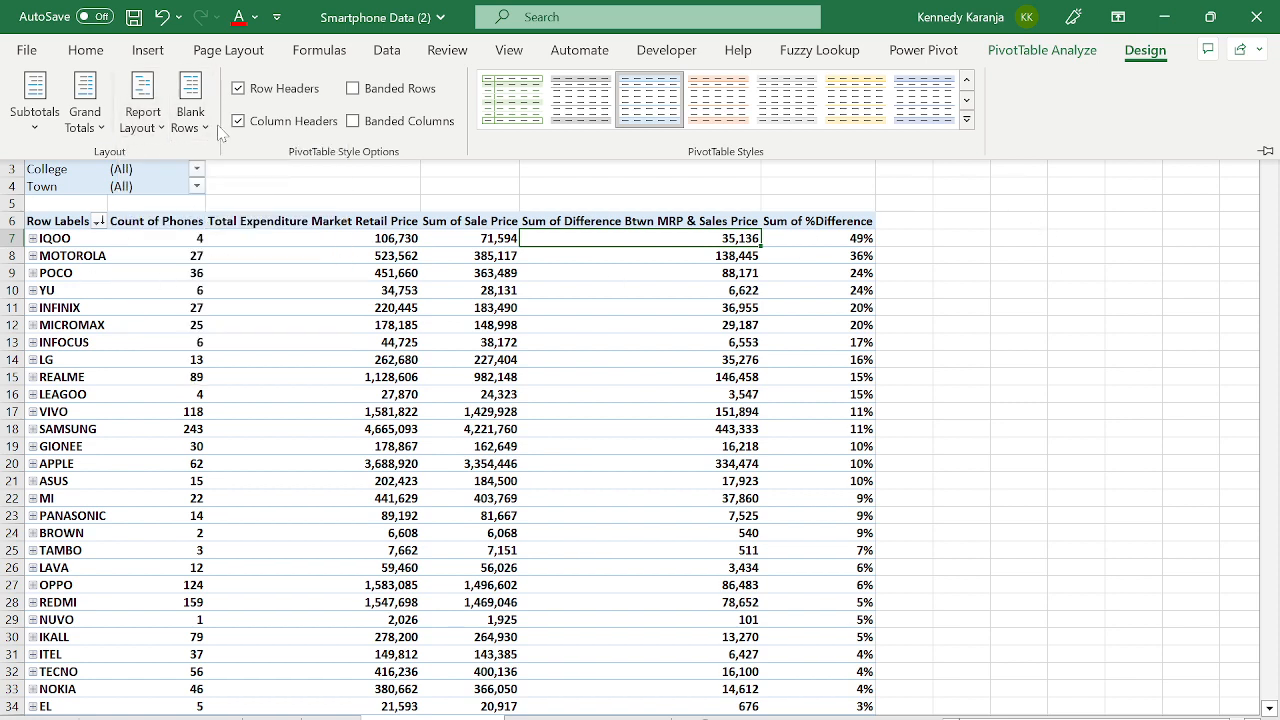
left_click(188, 118)
left_click(520, 450)
- Show the PivotTable Fields list from PivotTable Analyze
left_click(1050, 52)
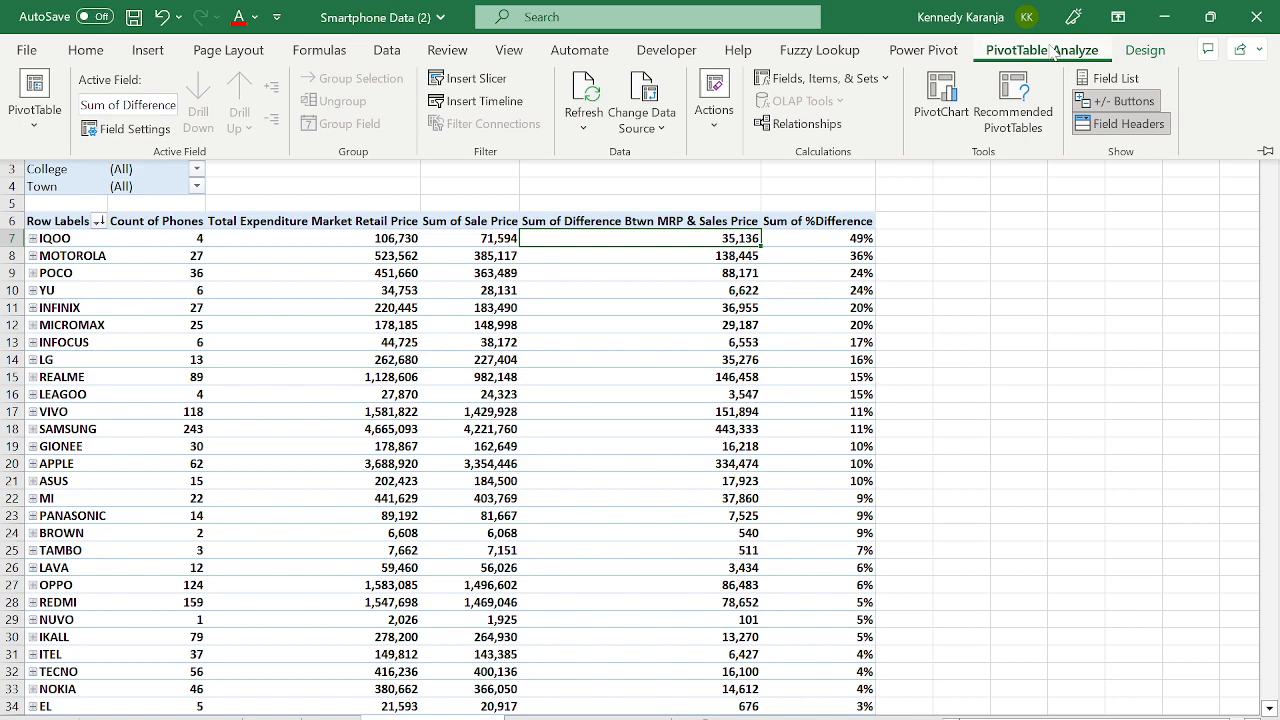
left_click(510, 405)
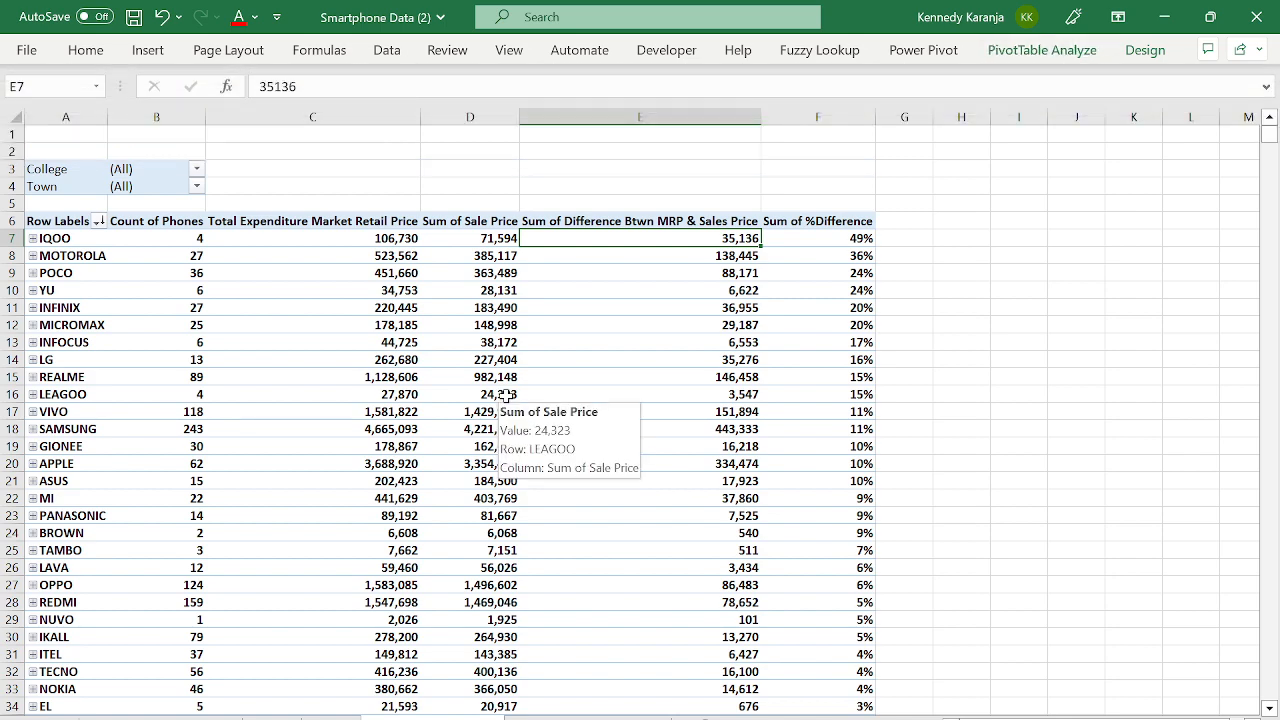
left_click(1042, 50)
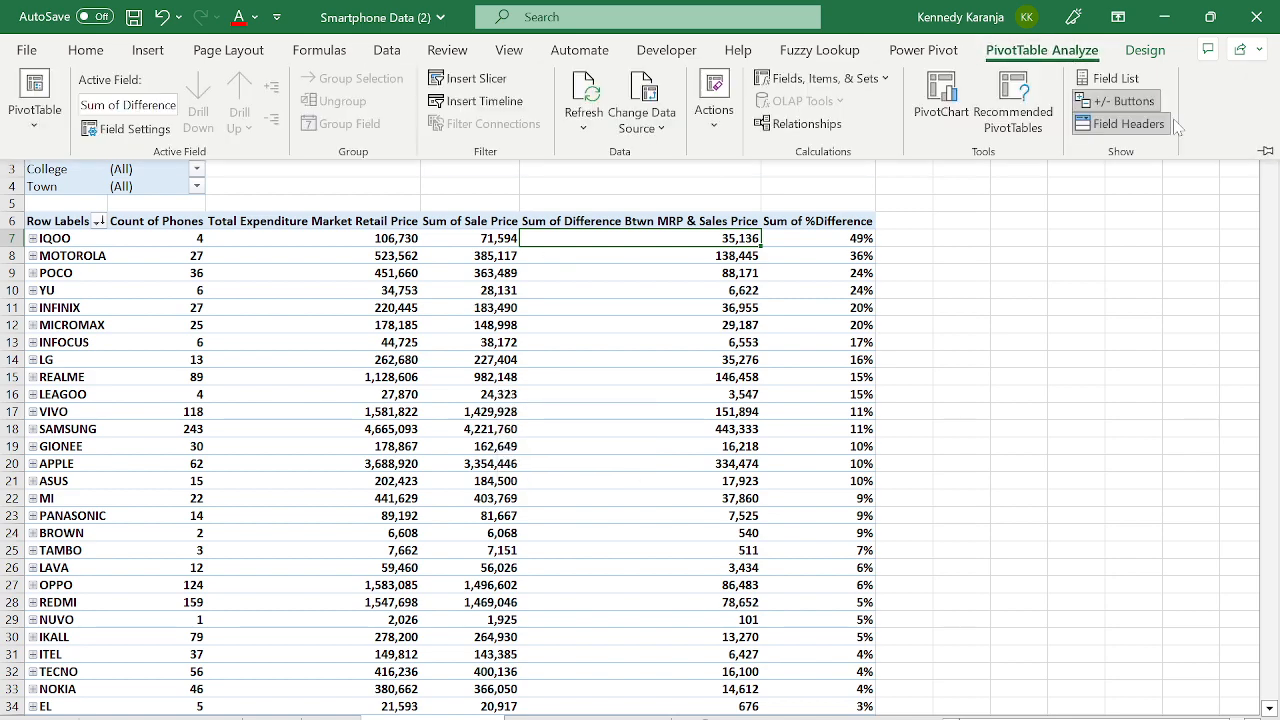
left_click(1110, 79)
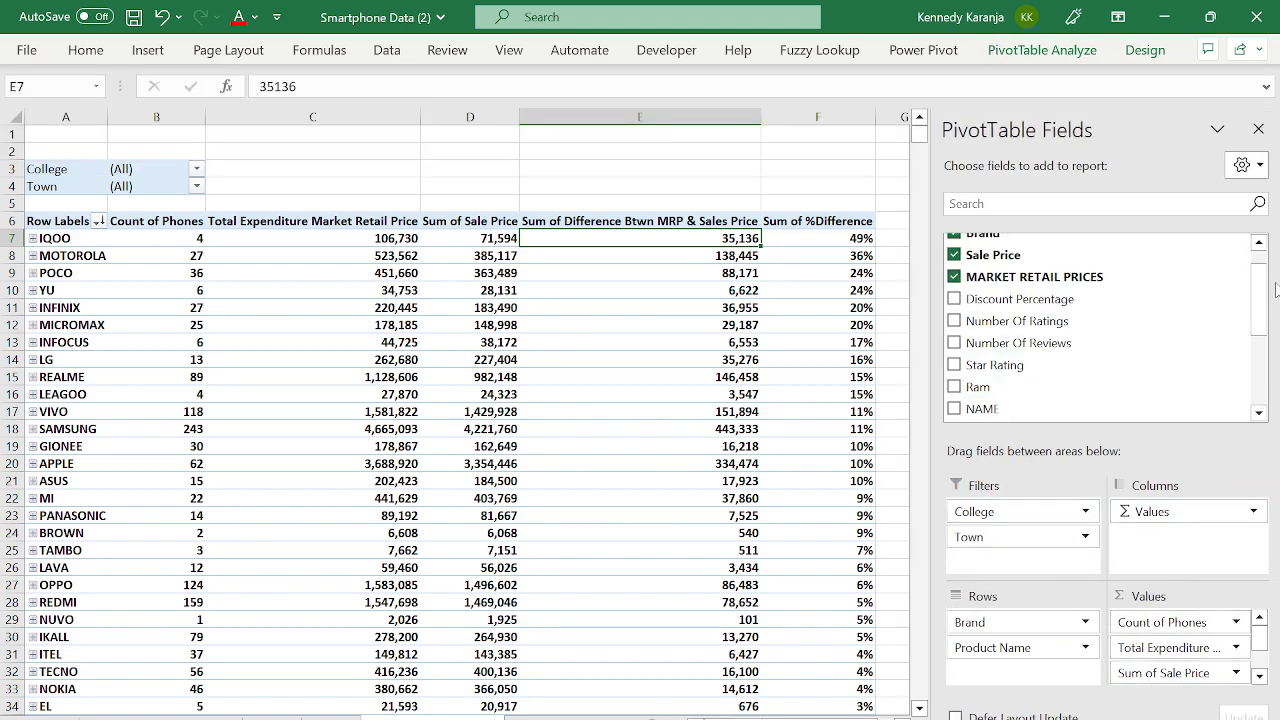
- Add Star Rating to Values as Sum of Star Rating, showing 18 for IQOO and 976 for SAMSUNG
left_click_drag(1255, 348, 1275, 298)
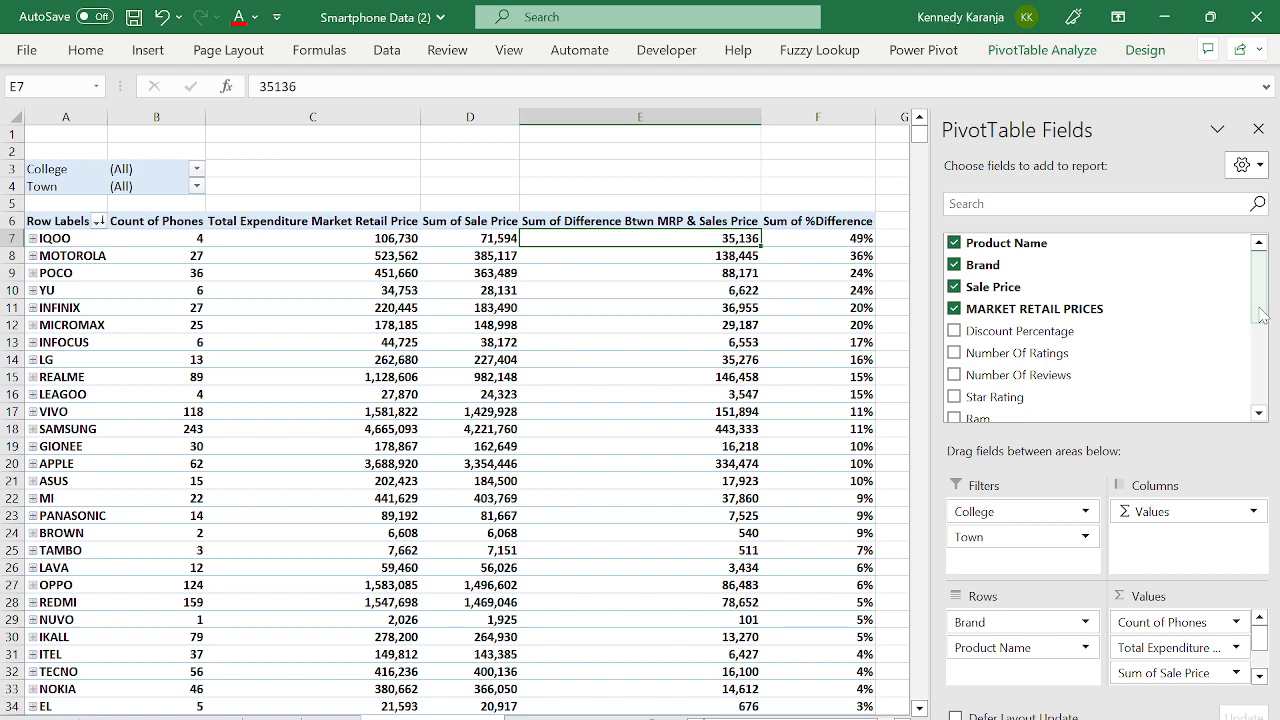
mouse_move(1262, 315)
left_mouse_down()
mouse_move(1262, 403)
mouse_move(1258, 300)
left_mouse_up()
left_click_drag(1256, 291, 1247, 318)
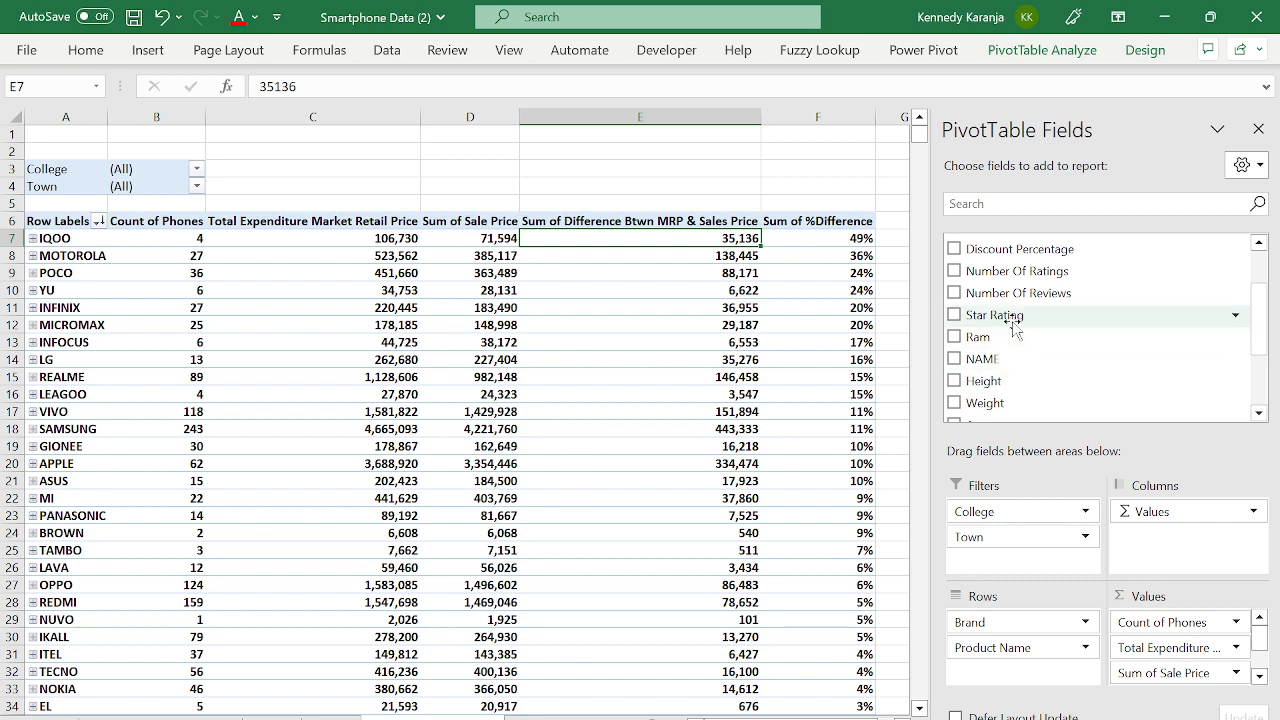
left_click_drag(1013, 316, 1170, 680)
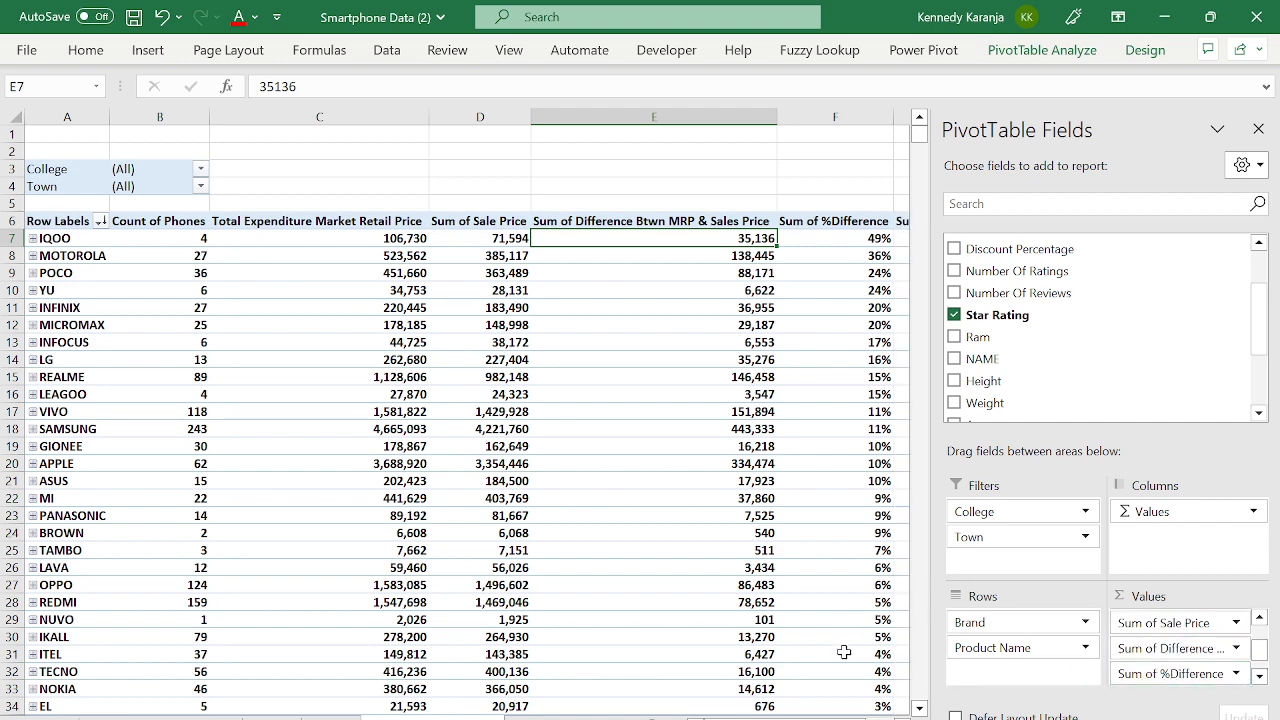
left_click_drag(787, 718, 810, 719)
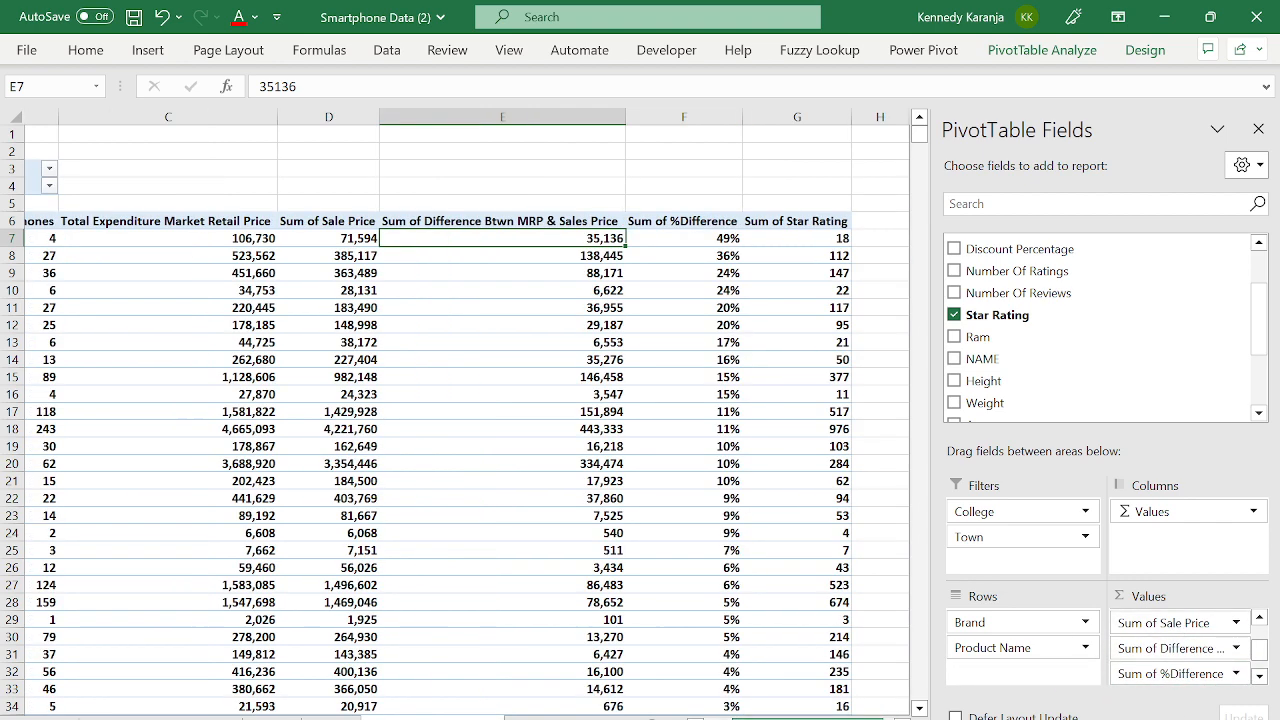
left_click(819, 240)
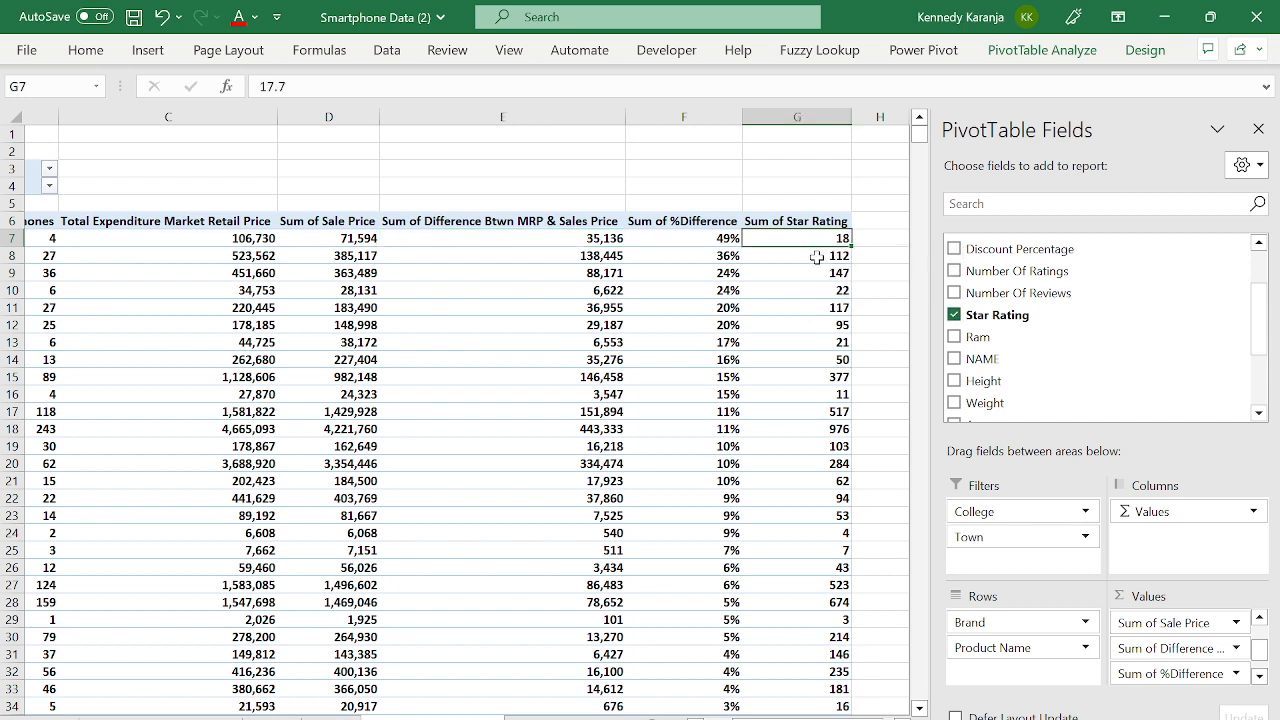
left_click(1259, 676)
left_click(1259, 680)
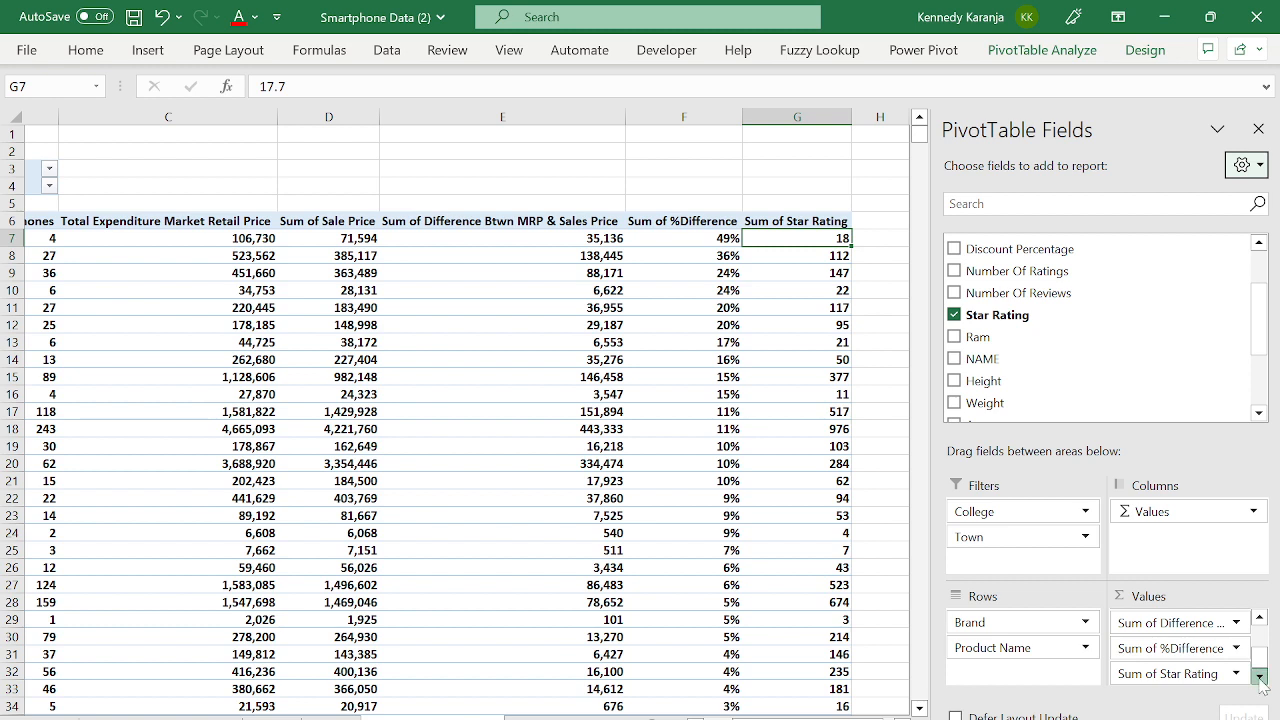
left_click(1180, 676)
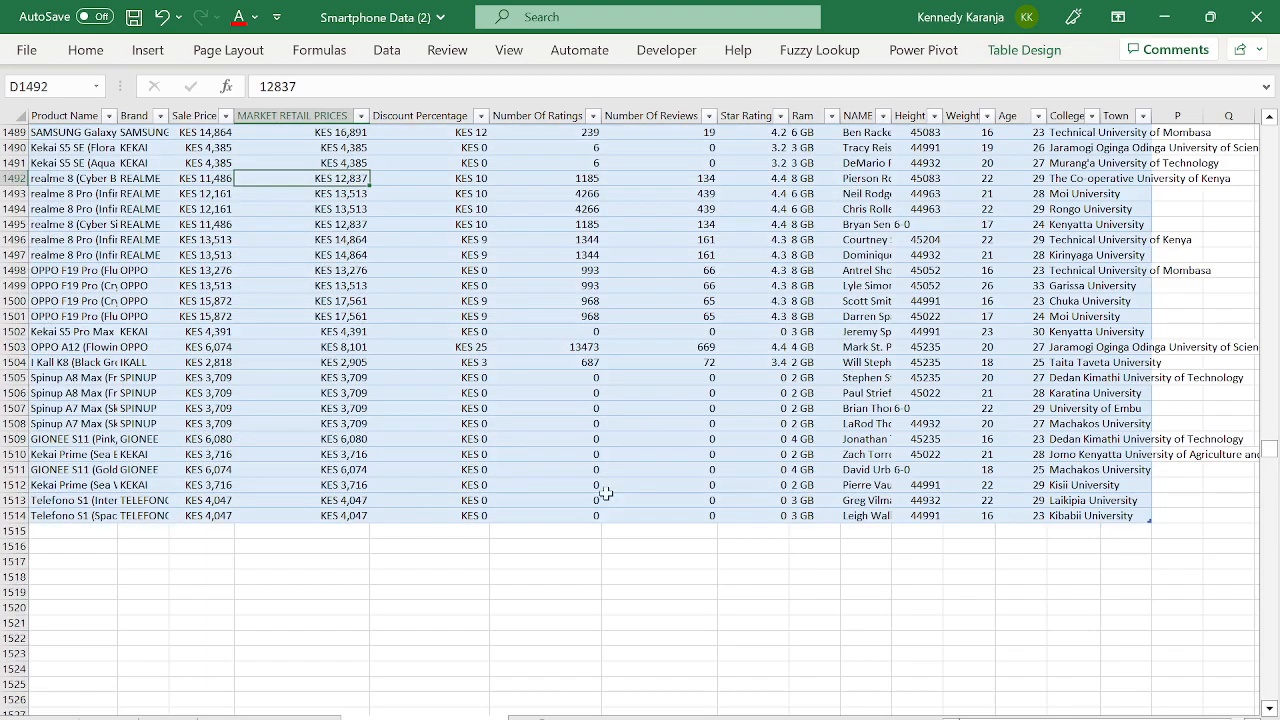
left_click(668, 385)
key("Right")
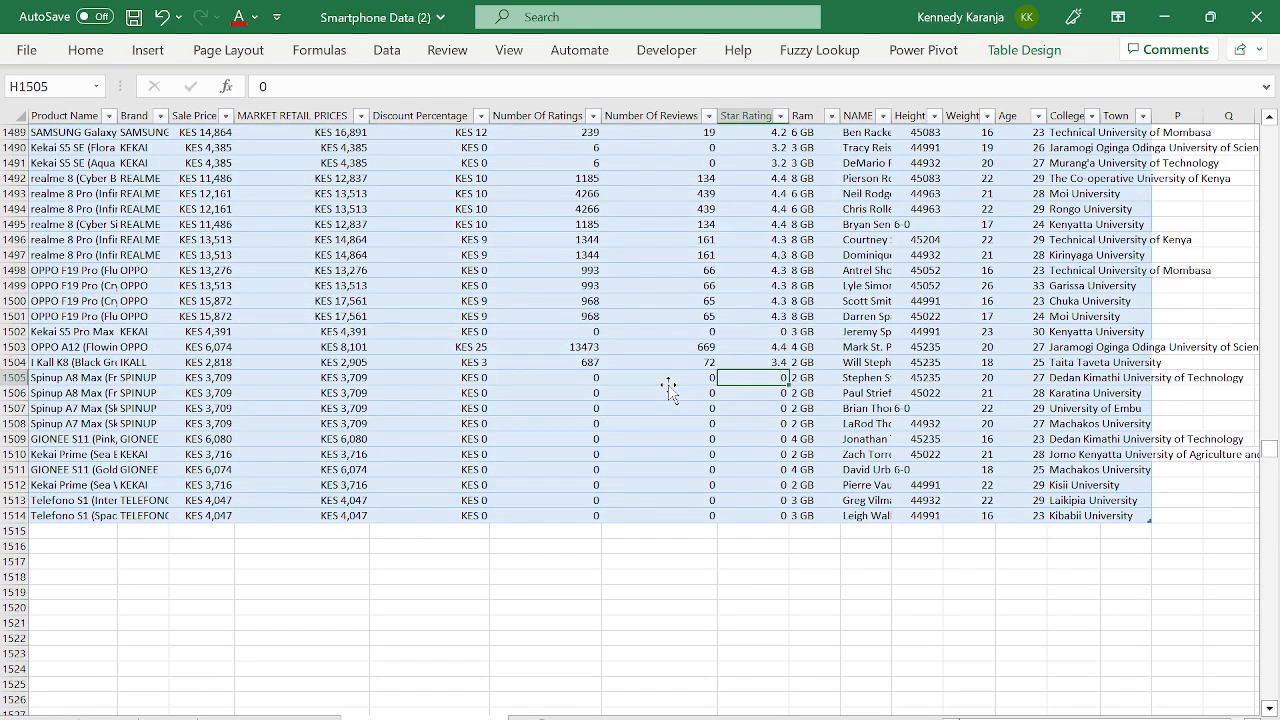
key("Right")
key("ctrl+Up")
key("Right")
key("Right")
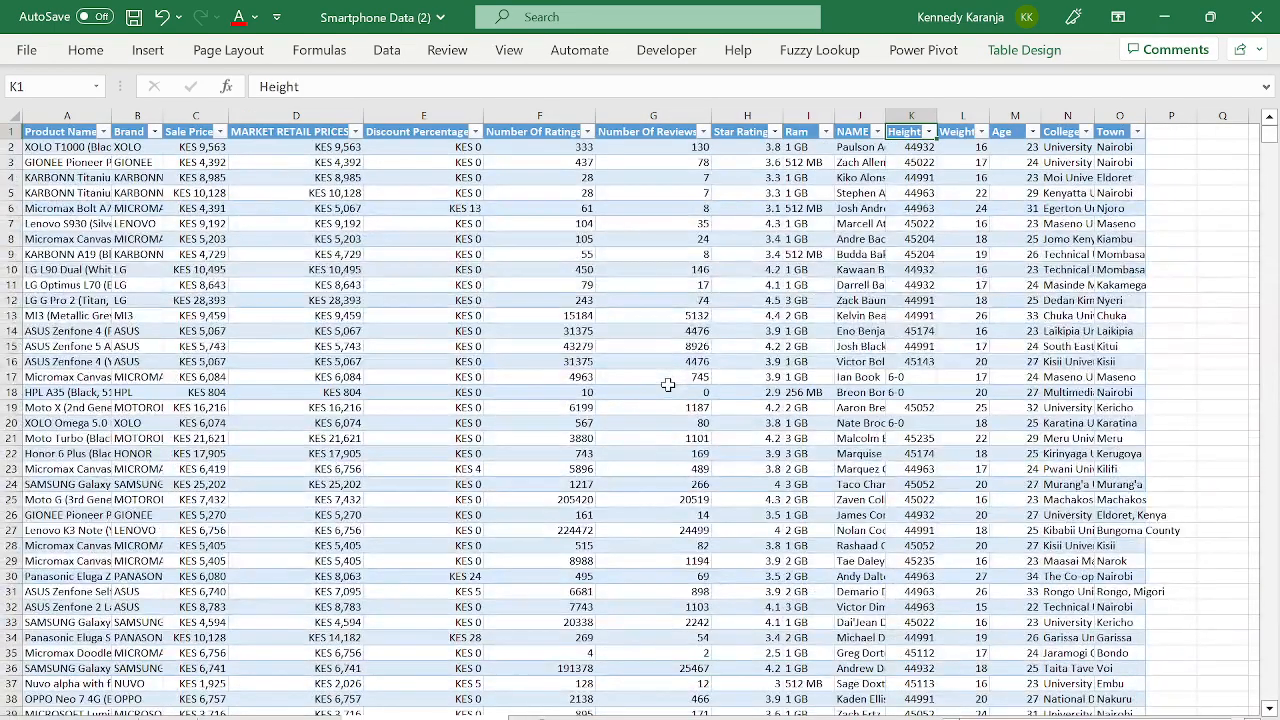
key("Left")
key("Left")
key("Down")
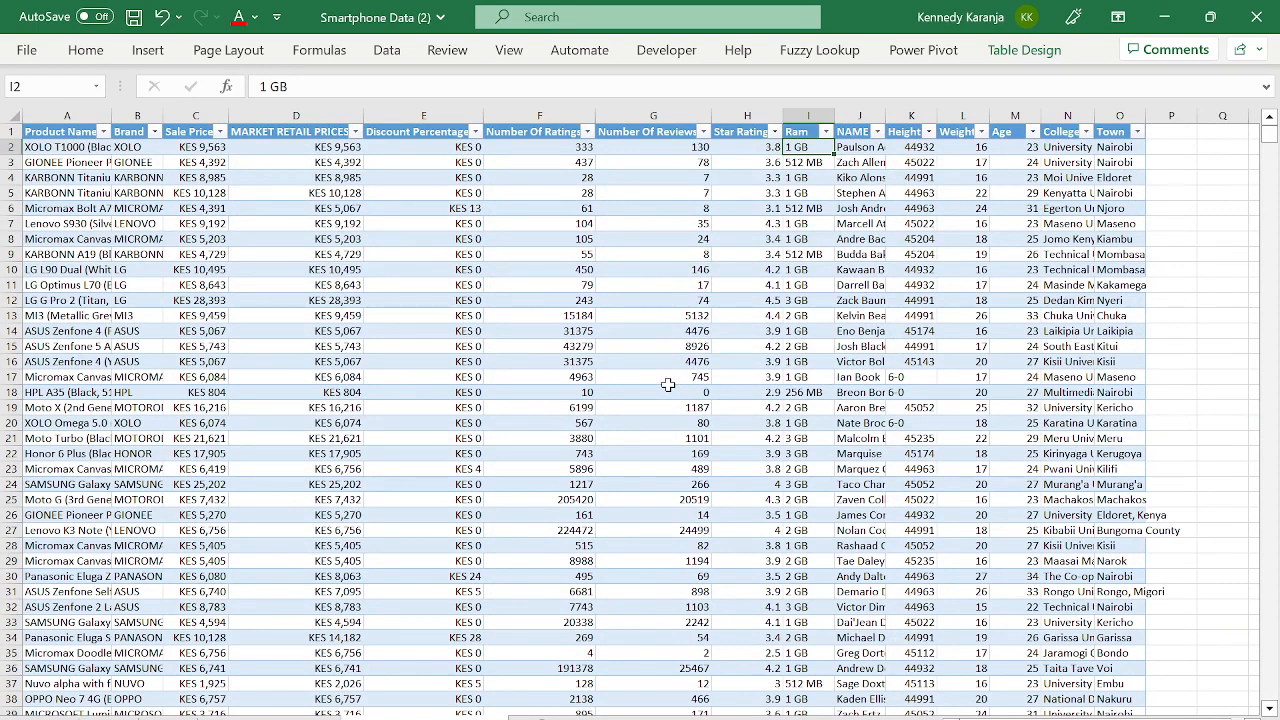
key("Down")
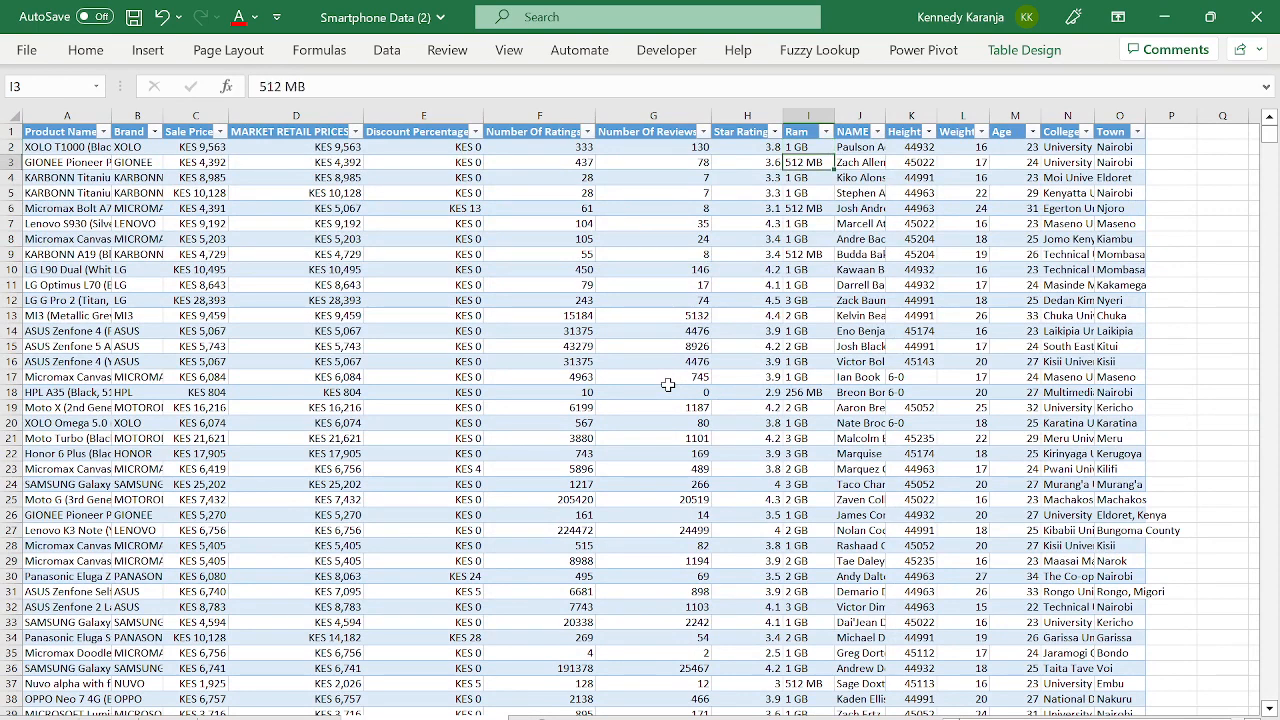
key("Up")
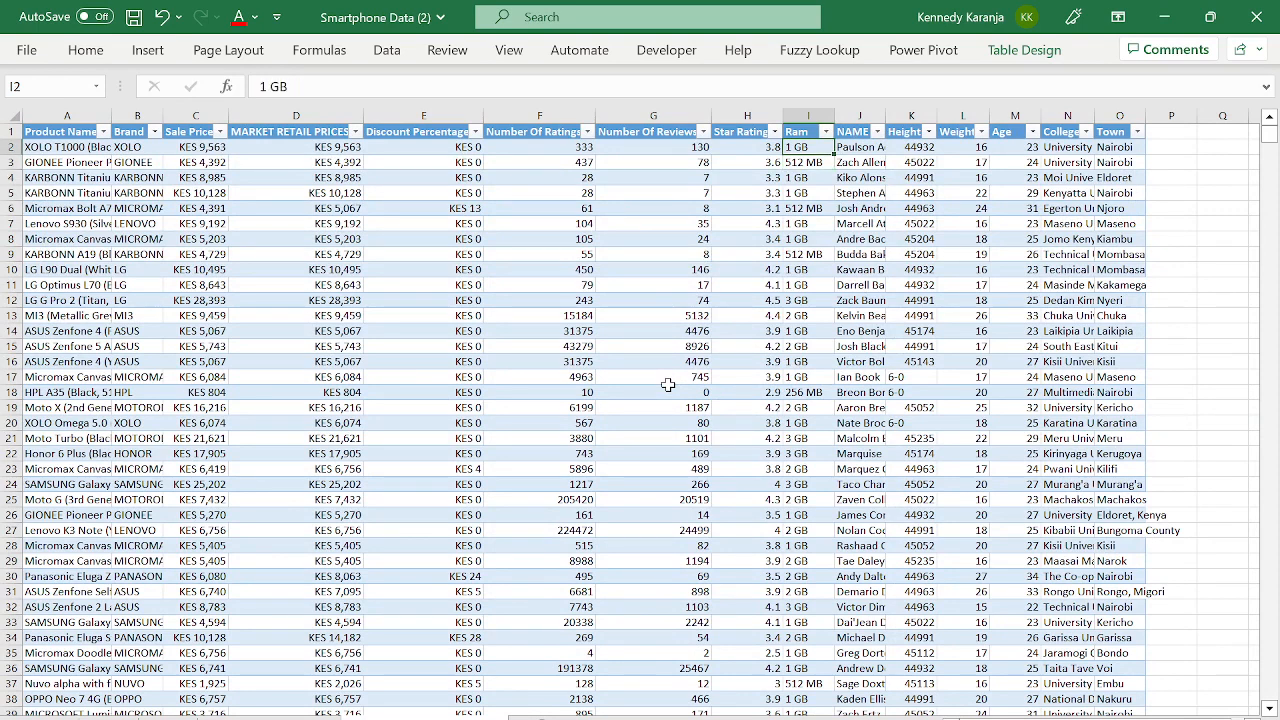
key("Down")
key("Up")
key("Down")
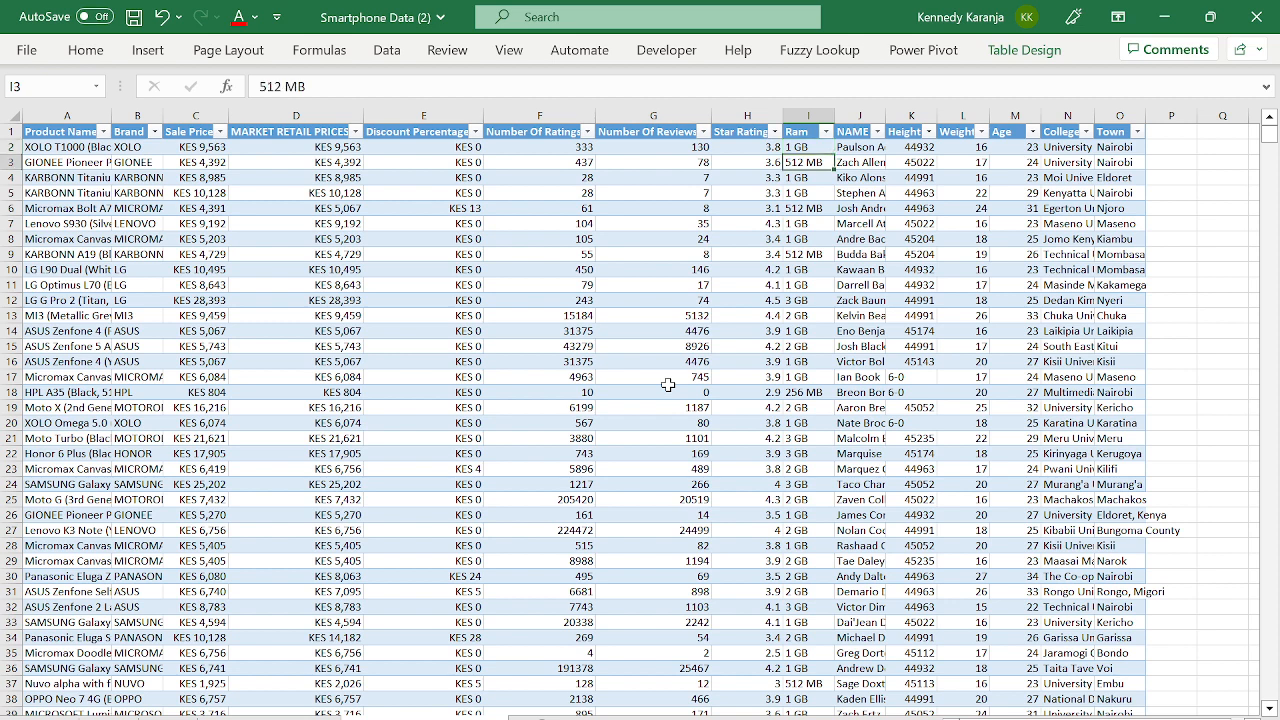
key("Down")
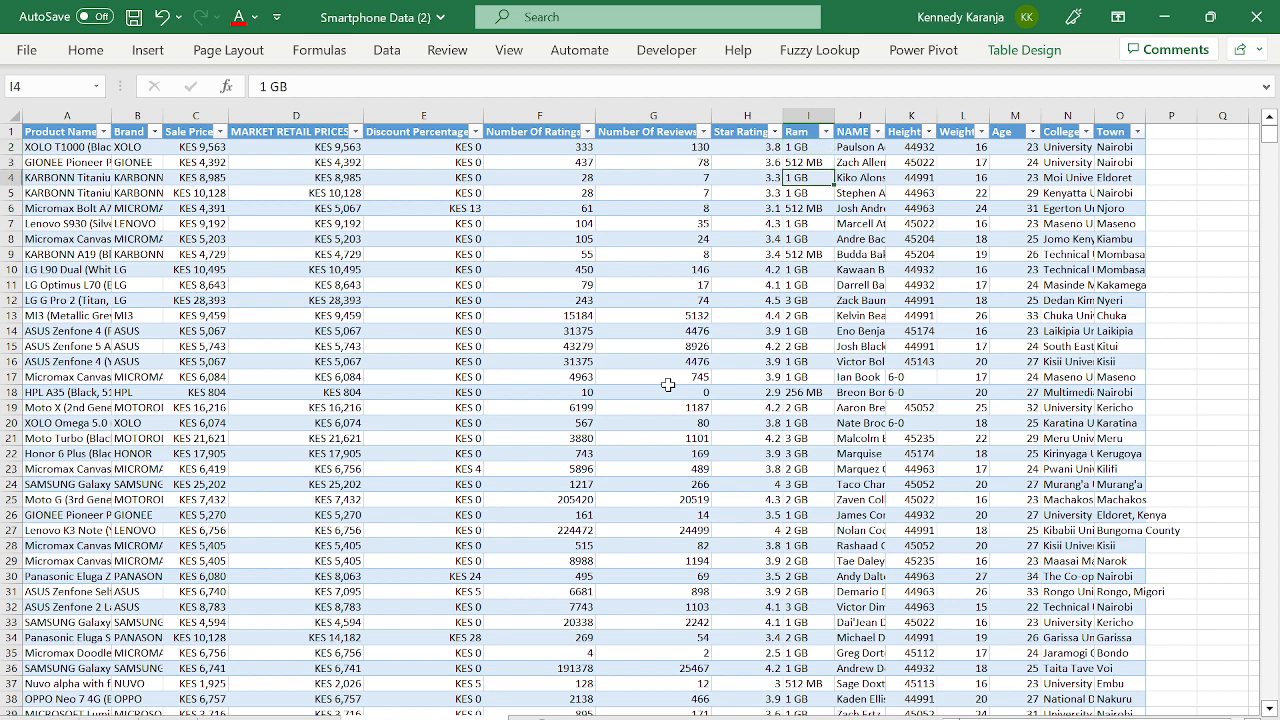
key("Up")
key("Up")
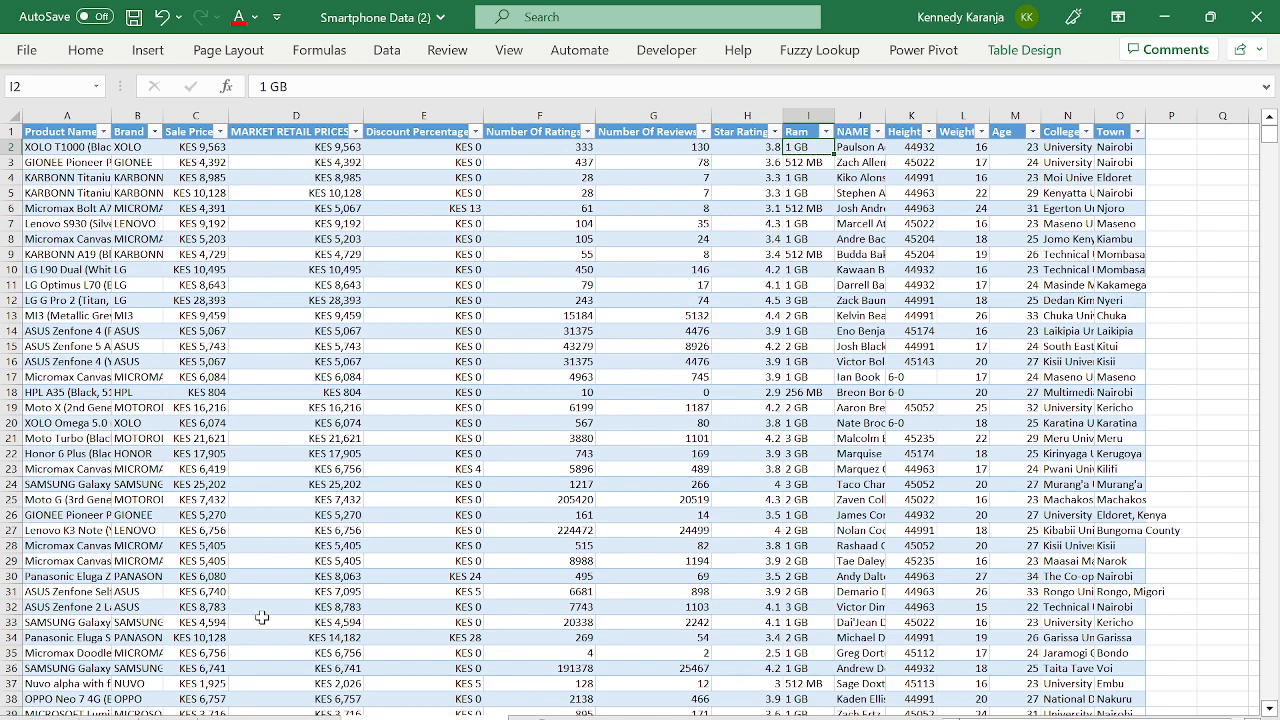
left_click(285, 711)
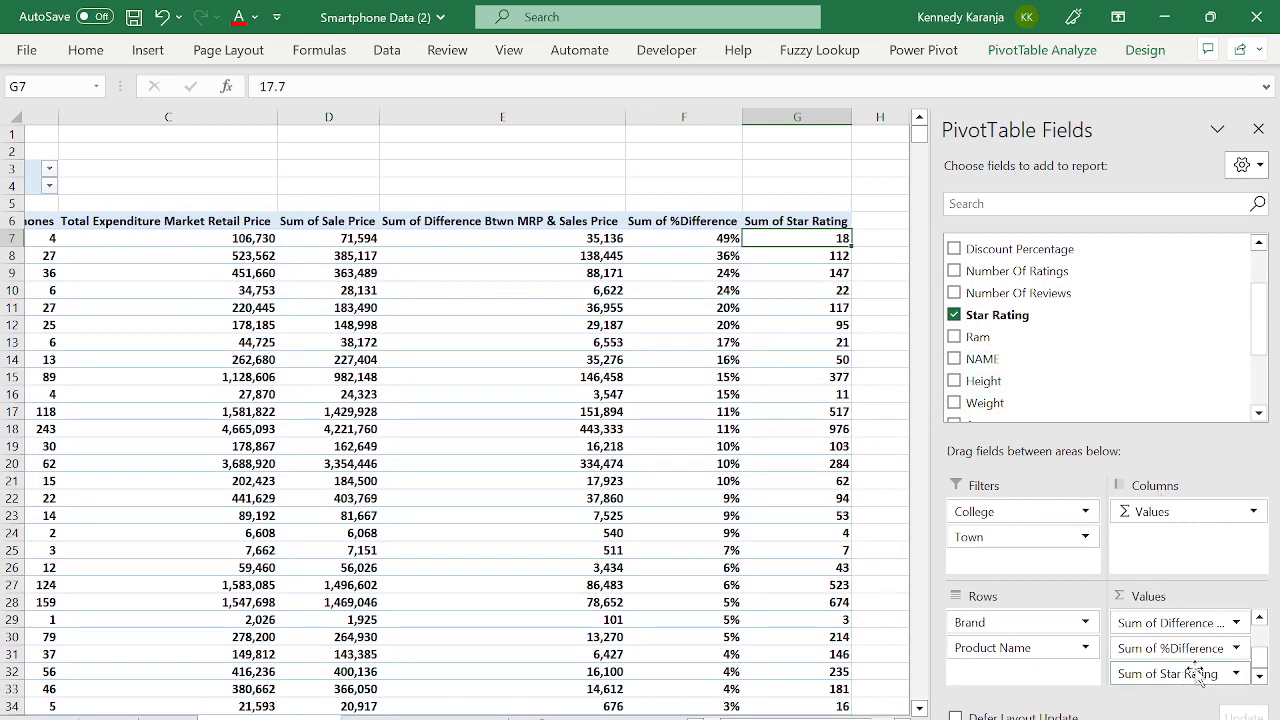
- Remove Sum of Star Rating from the PivotTable values, close the field list, and select cell A5
left_click_drag(1193, 674, 1112, 374)
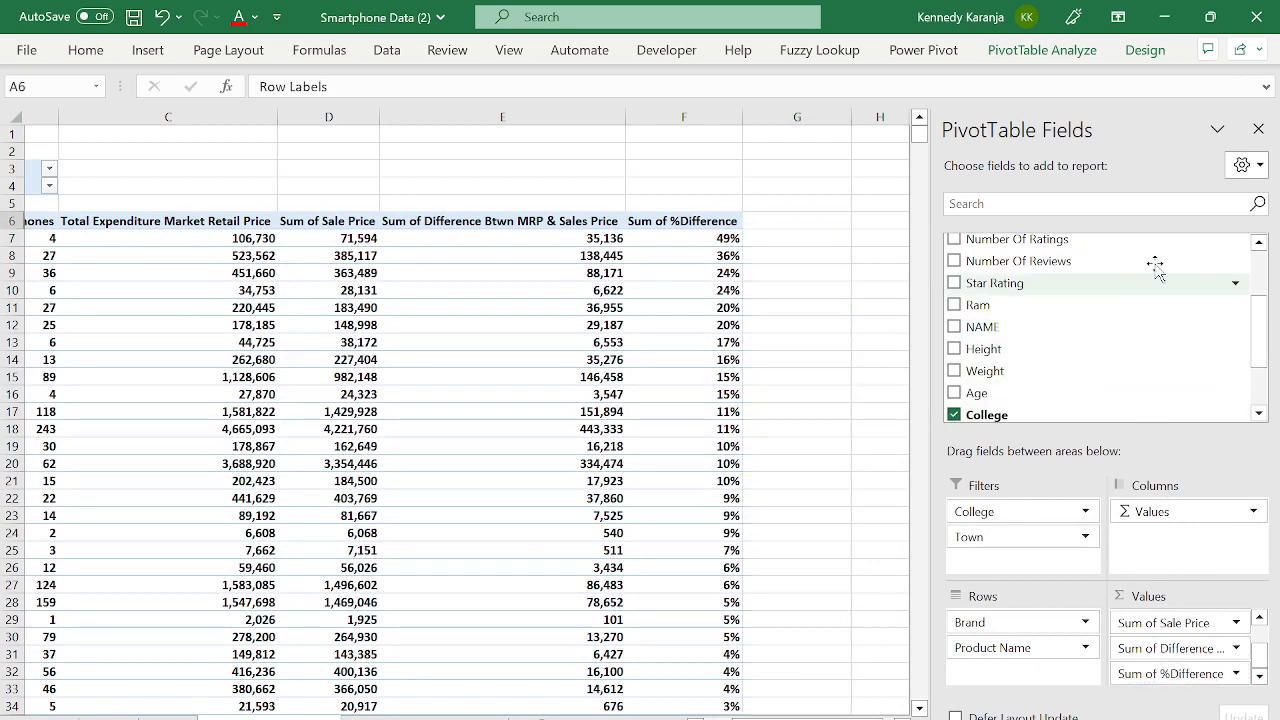
left_click(1257, 129)
left_click(826, 409)
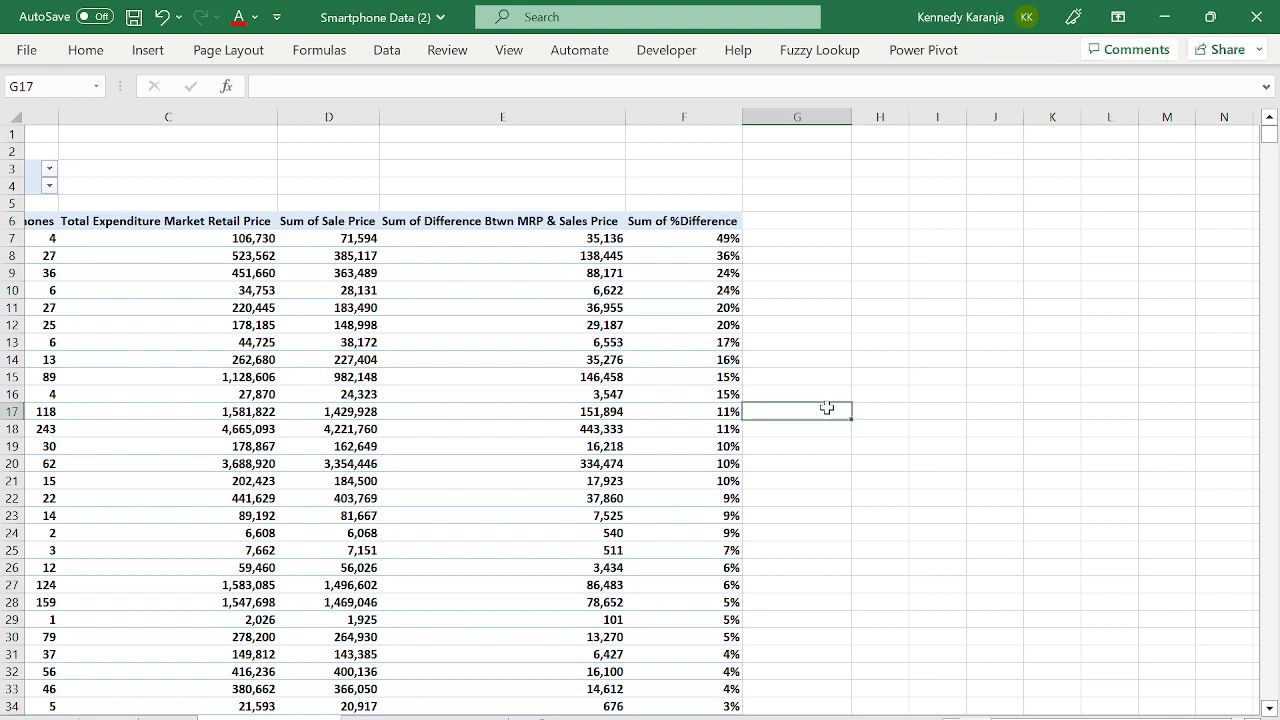
key("Left")
key("Left")
key("Left")
key("Left")
key("Left")
key("Left")
key("Up")
key("Up")
key("Up")
key("Up")
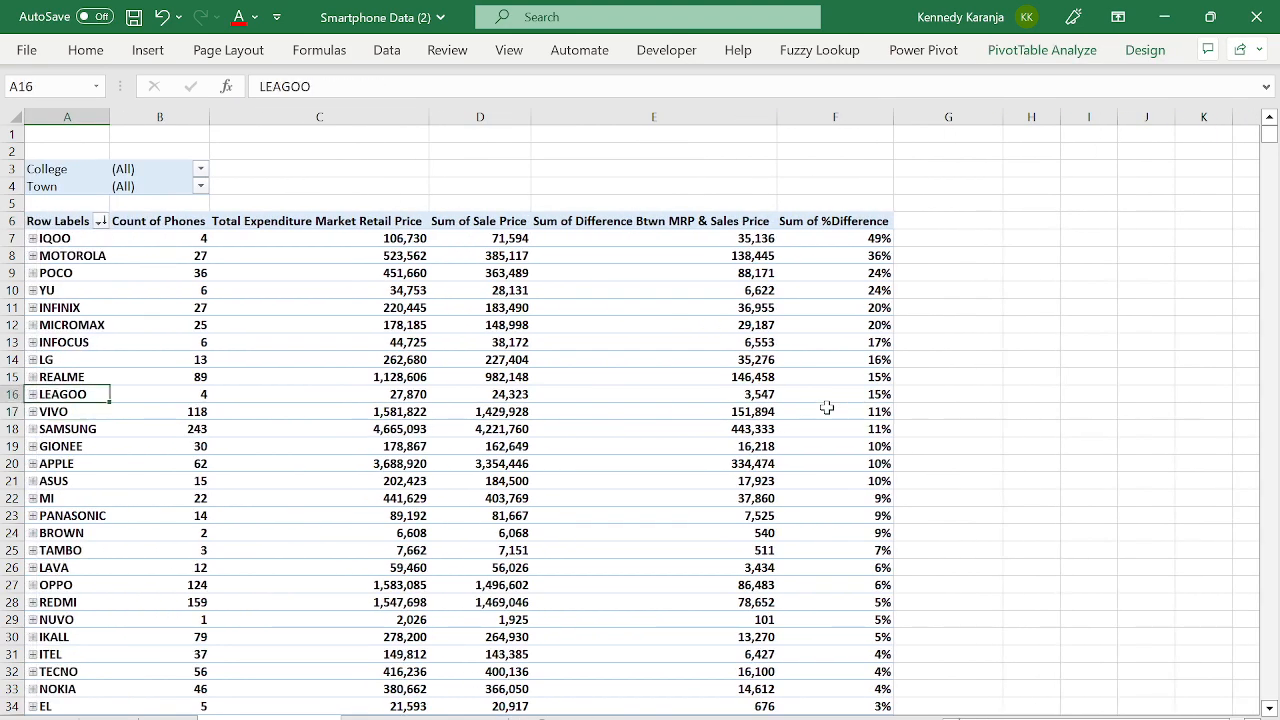
key("Up")
key("Up")
key("Up")
key("Up")
key("Up")
key("Up")
key("Up")
key("Up")
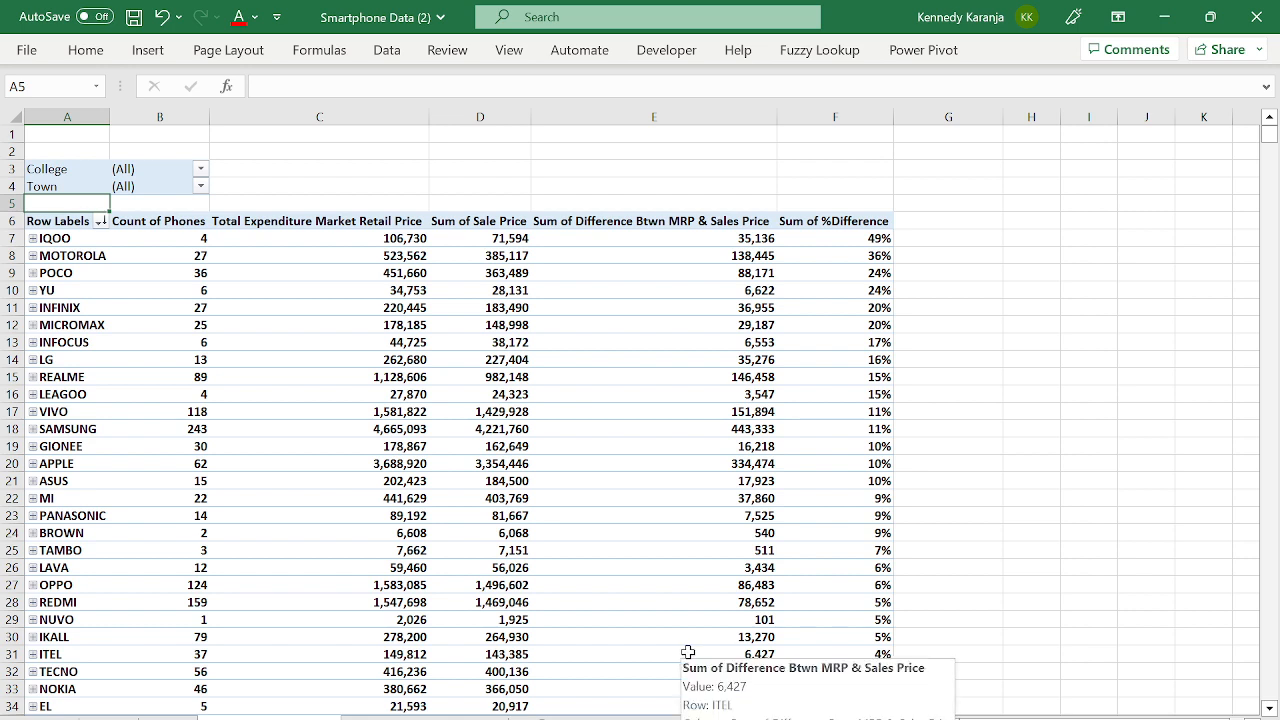
mouse_move(717, 543)
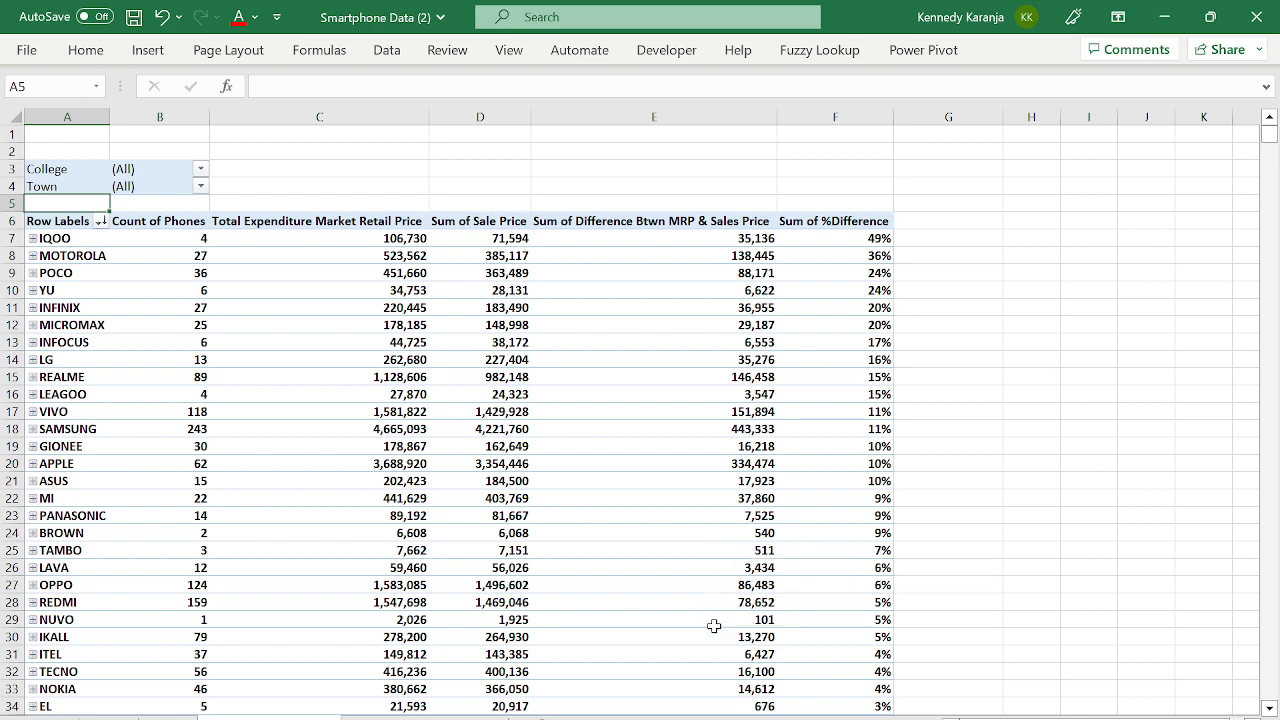
mouse_move(767, 719)
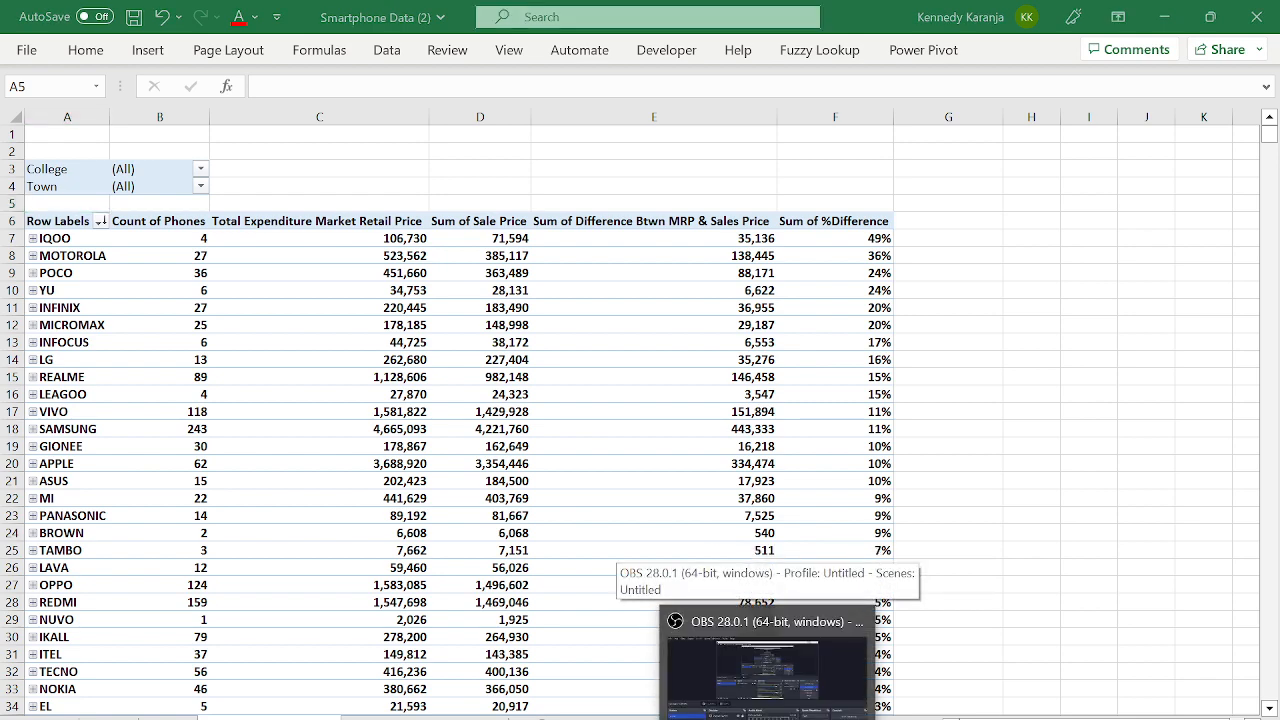